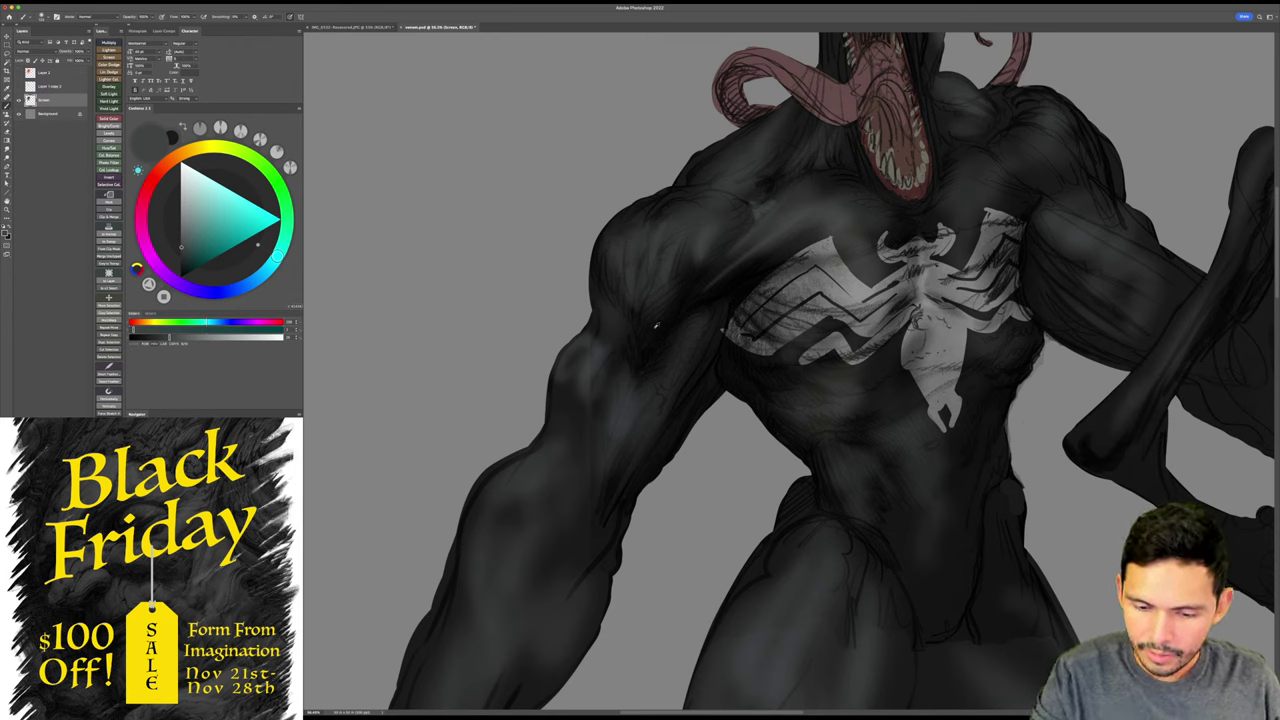
- Shade the lowered arm's shoulder and the adjoining upper chest with black sampled from the armpit, blending with the Smudge tool
{"action": "left_click", "coordinate": [662, 330], "text": "alt"}
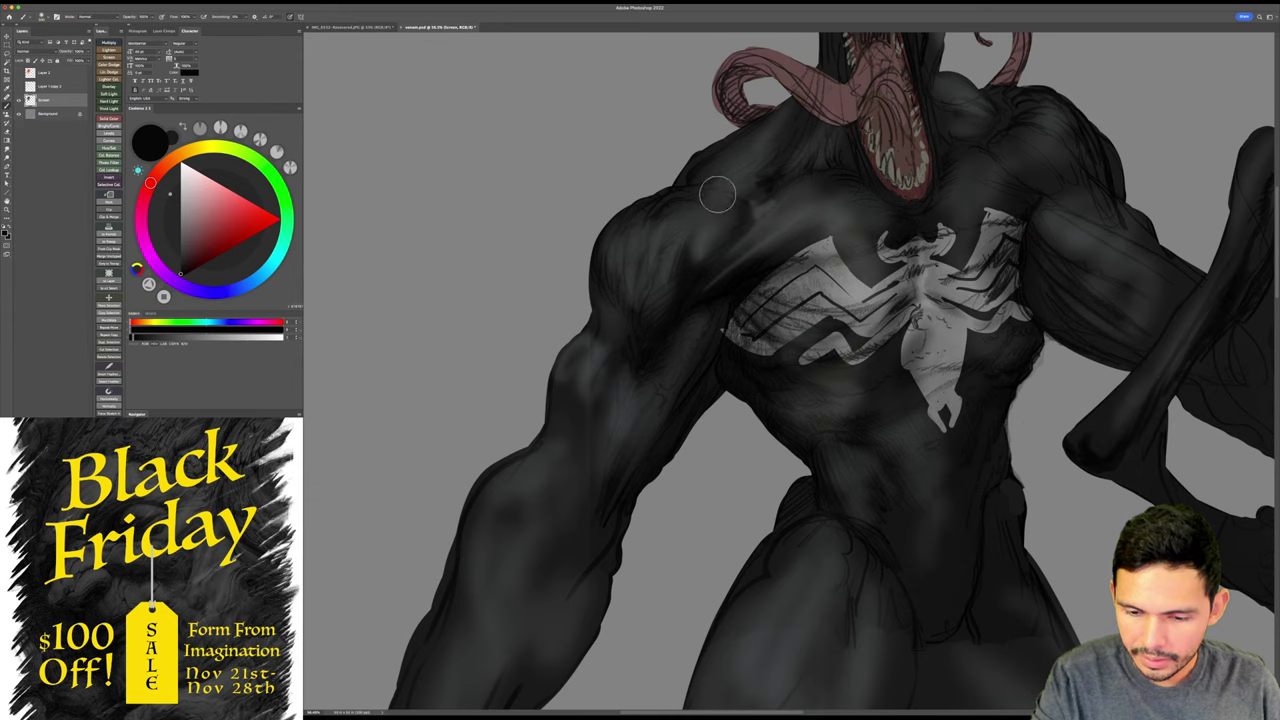
{"action": "left_click_drag", "start_coordinate": [786, 208], "coordinate": [759, 261]}
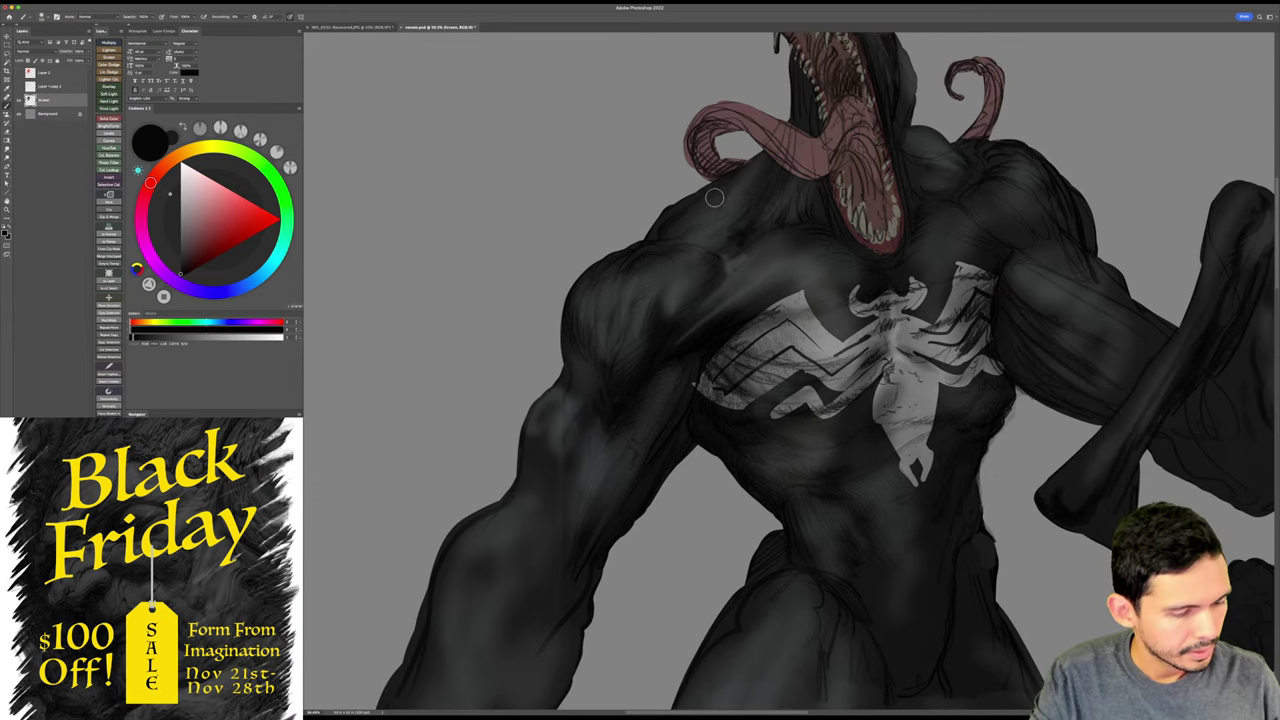
{"action": "key", "text": "r"}
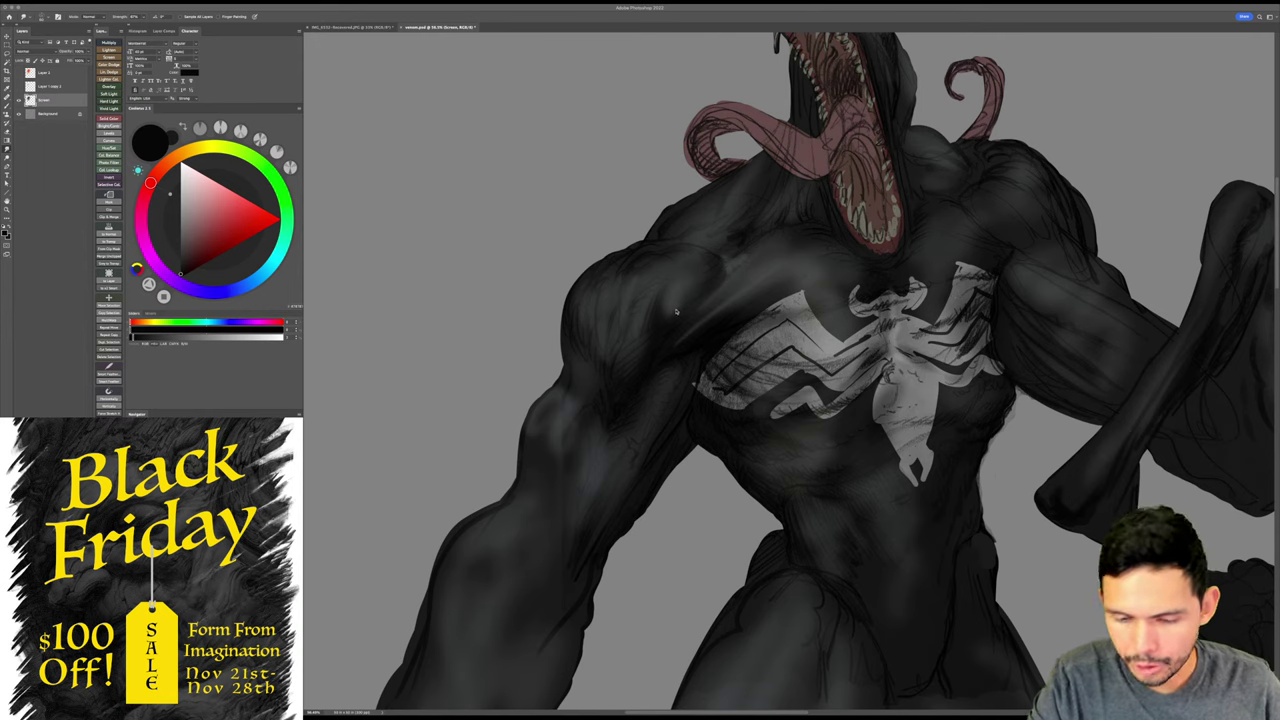
{"action": "key", "text": "b"}
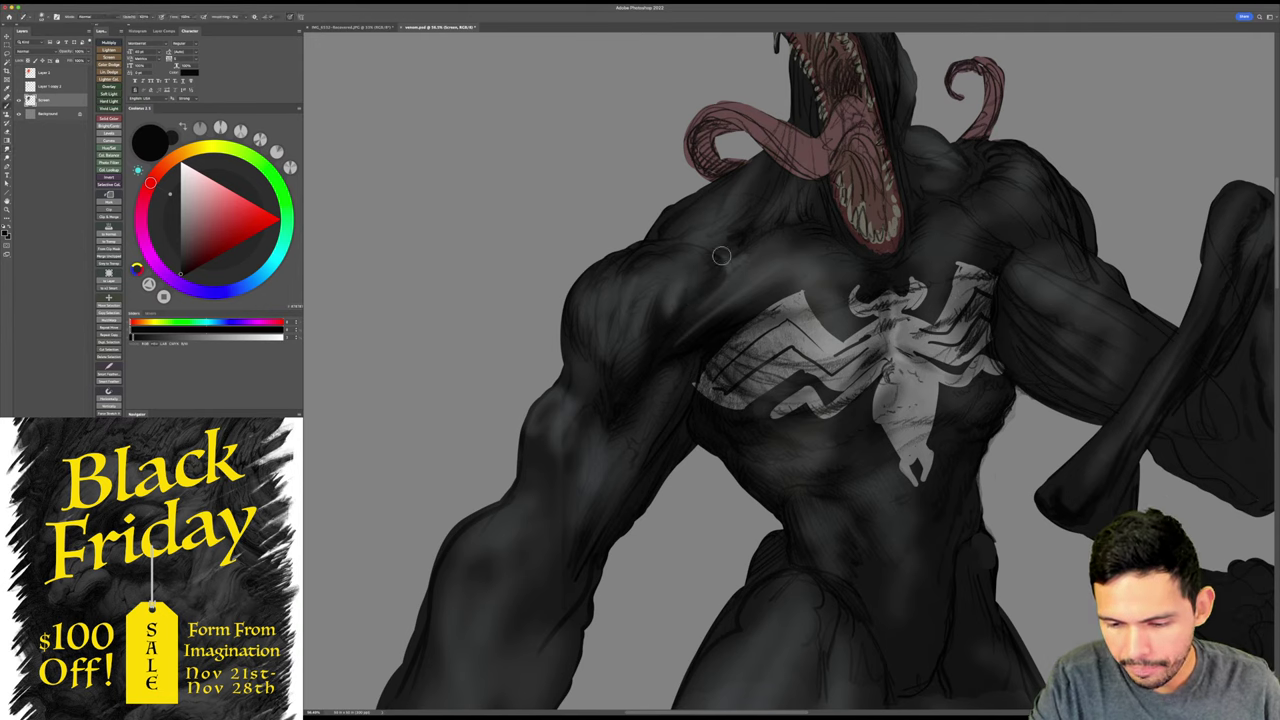
- Compare the whole painted figure with the original pencil sketch, checking the shoulder, chest and arm anatomy
{"action": "key", "text": "z"}
{"action": "left_click_drag", "start_coordinate": [936, 431], "coordinate": [932, 415]}
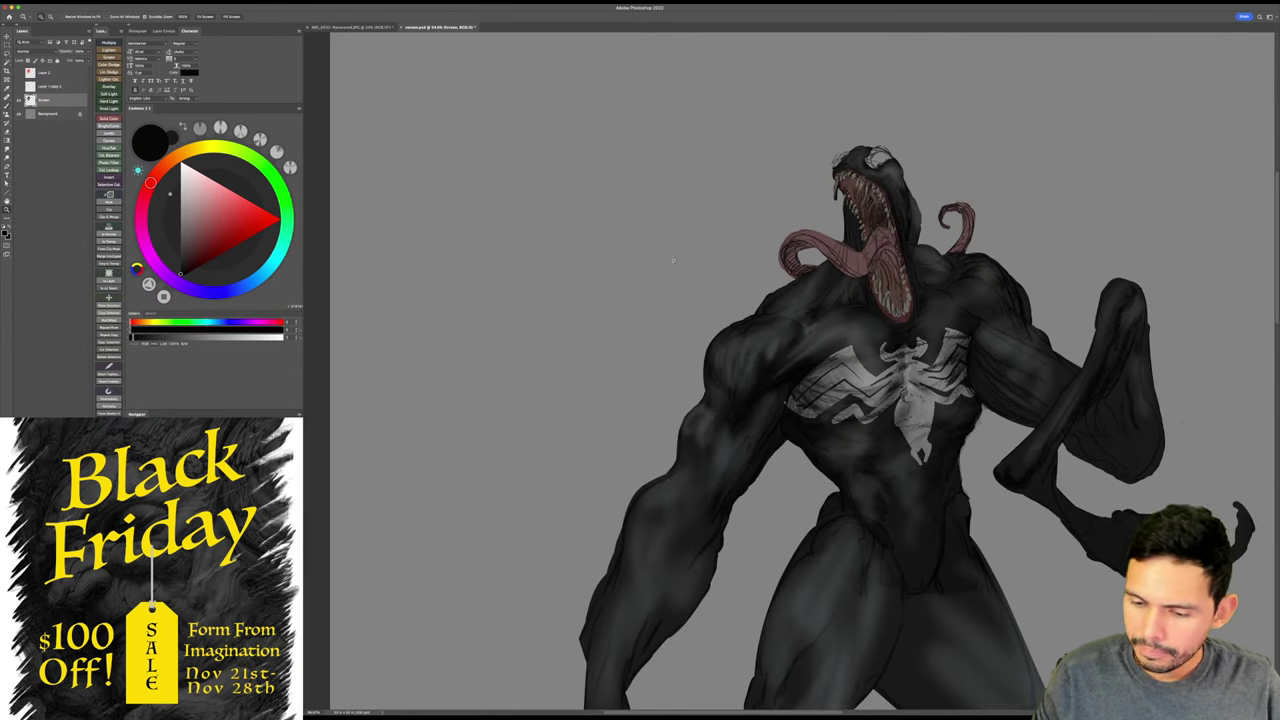
{"action": "left_click", "coordinate": [336, 28]}
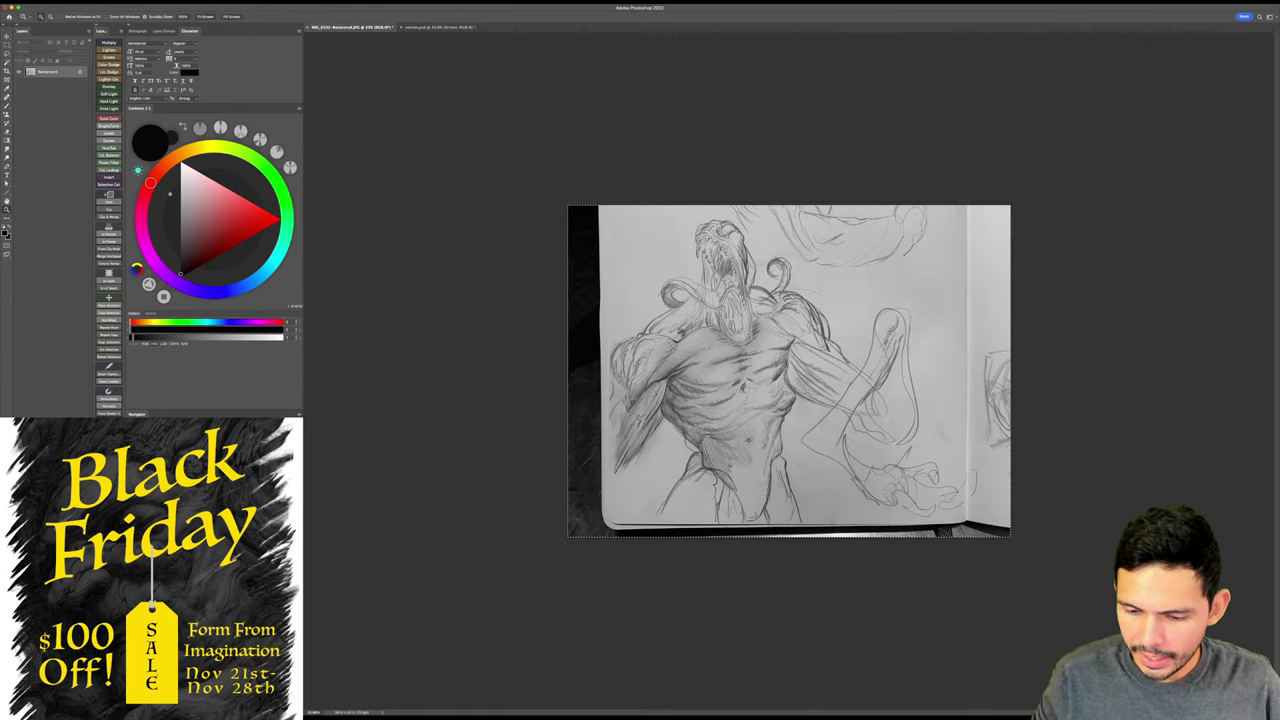
{"action": "left_click_drag", "start_coordinate": [790, 371], "coordinate": [870, 371]}
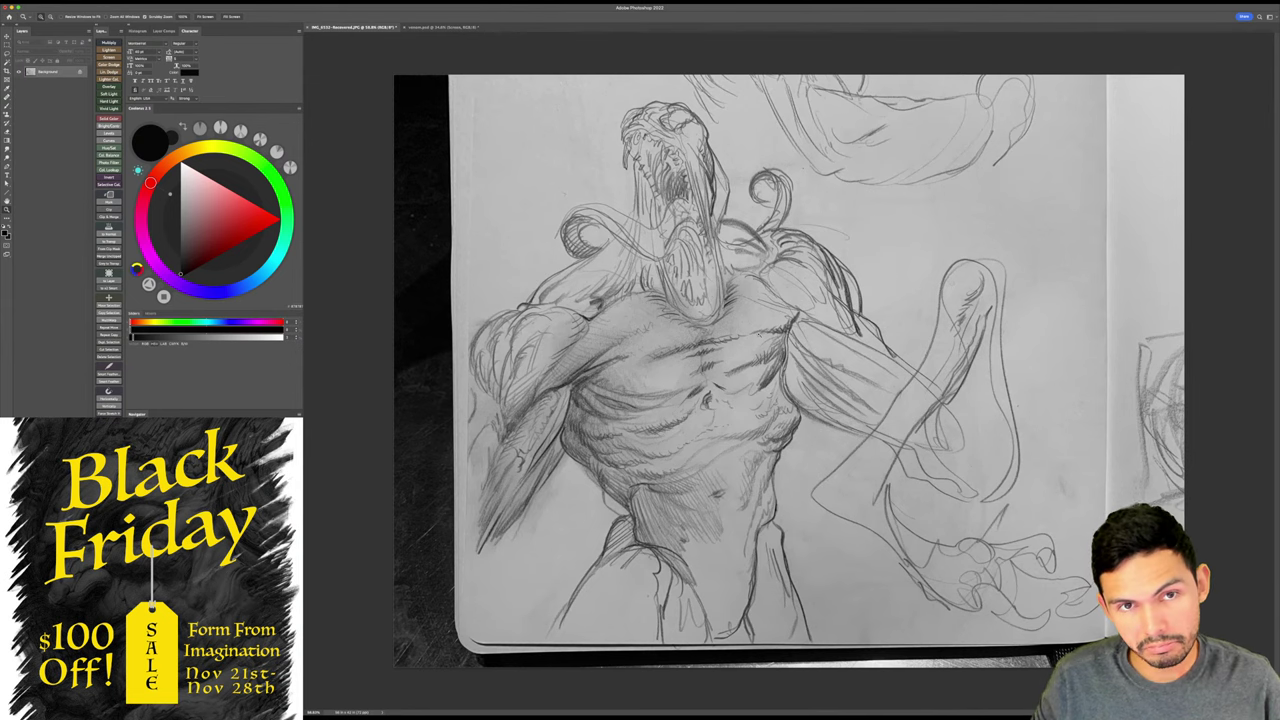
{"action": "left_click", "coordinate": [424, 28]}
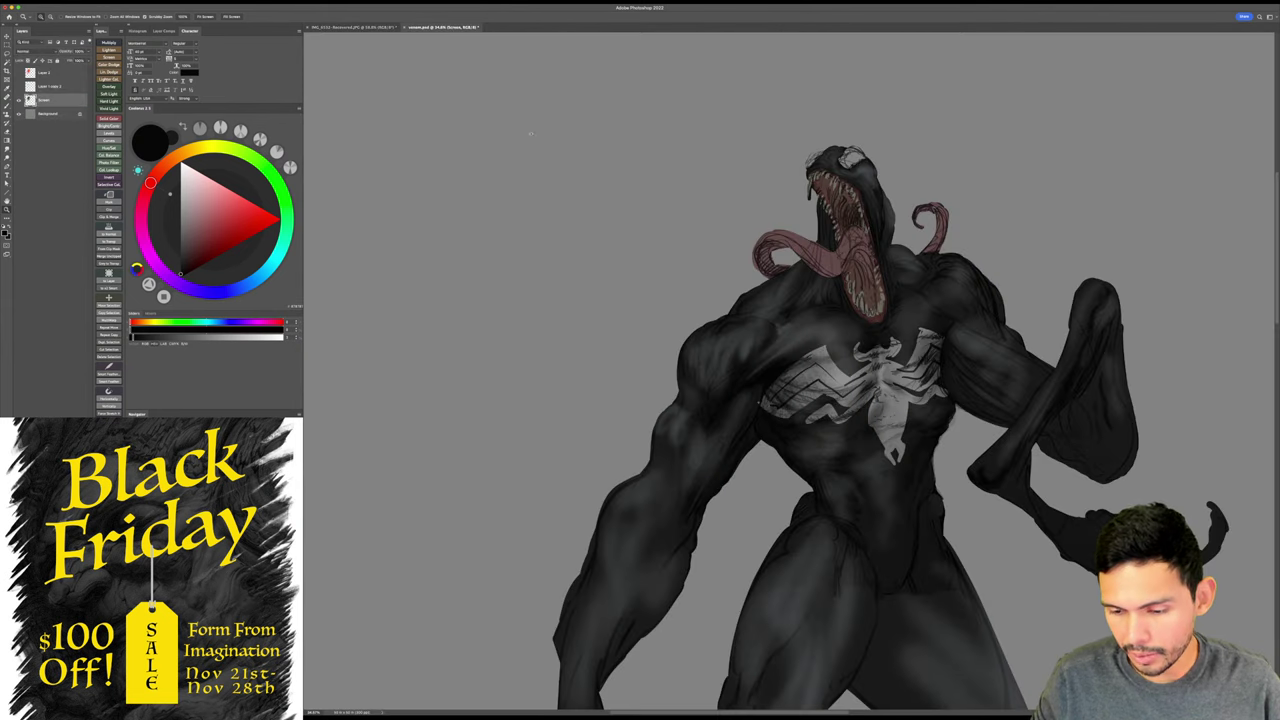
{"action": "left_click_drag", "start_coordinate": [900, 378], "coordinate": [765, 325]}
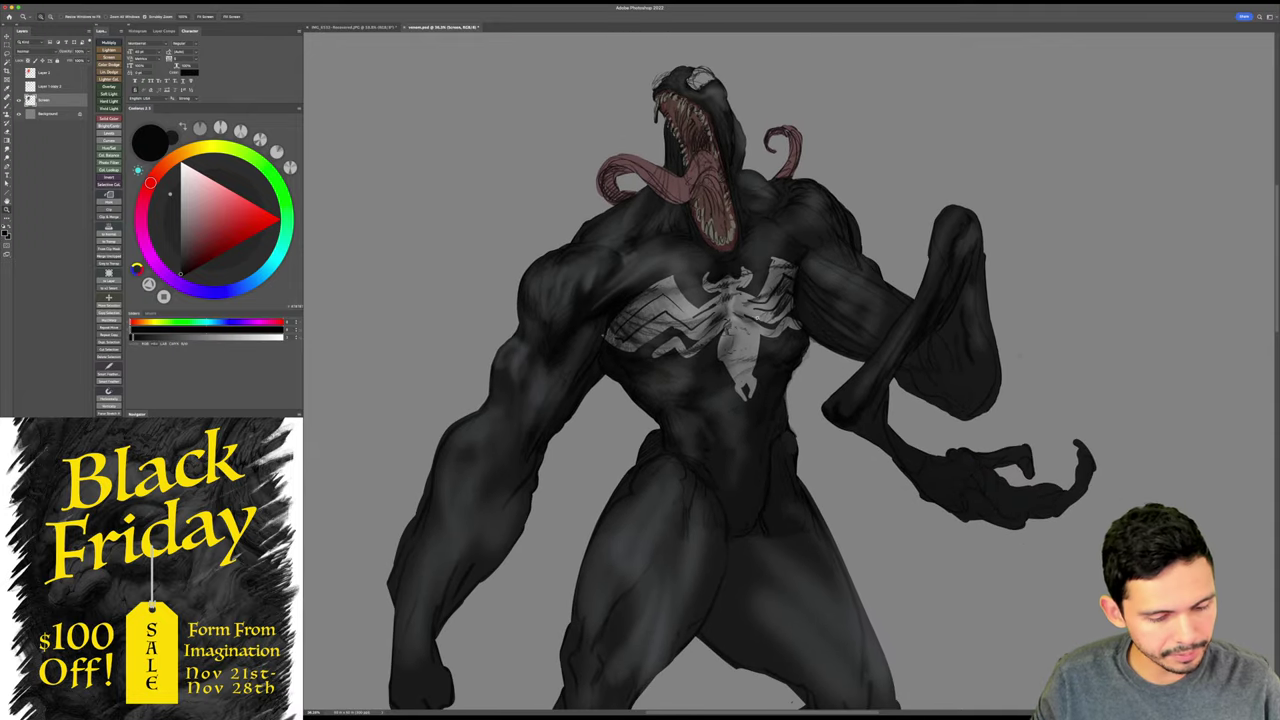
{"action": "left_click", "coordinate": [352, 27]}
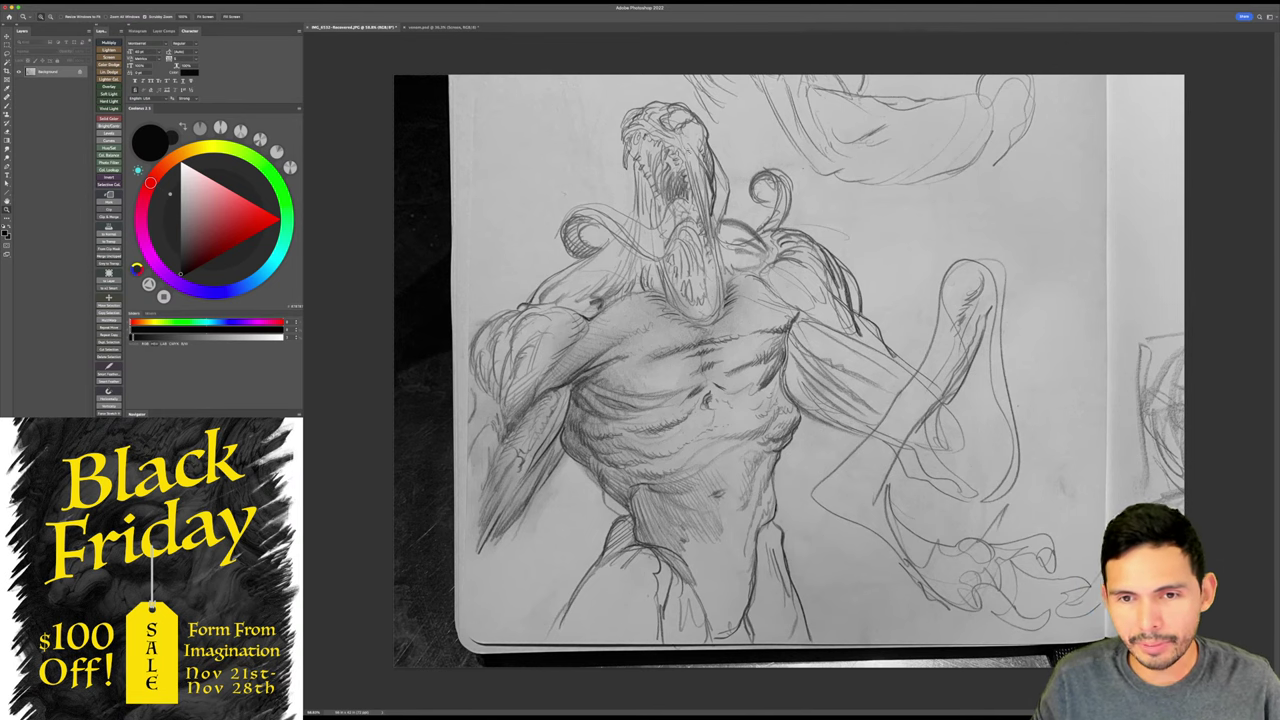
{"action": "left_click", "coordinate": [424, 28]}
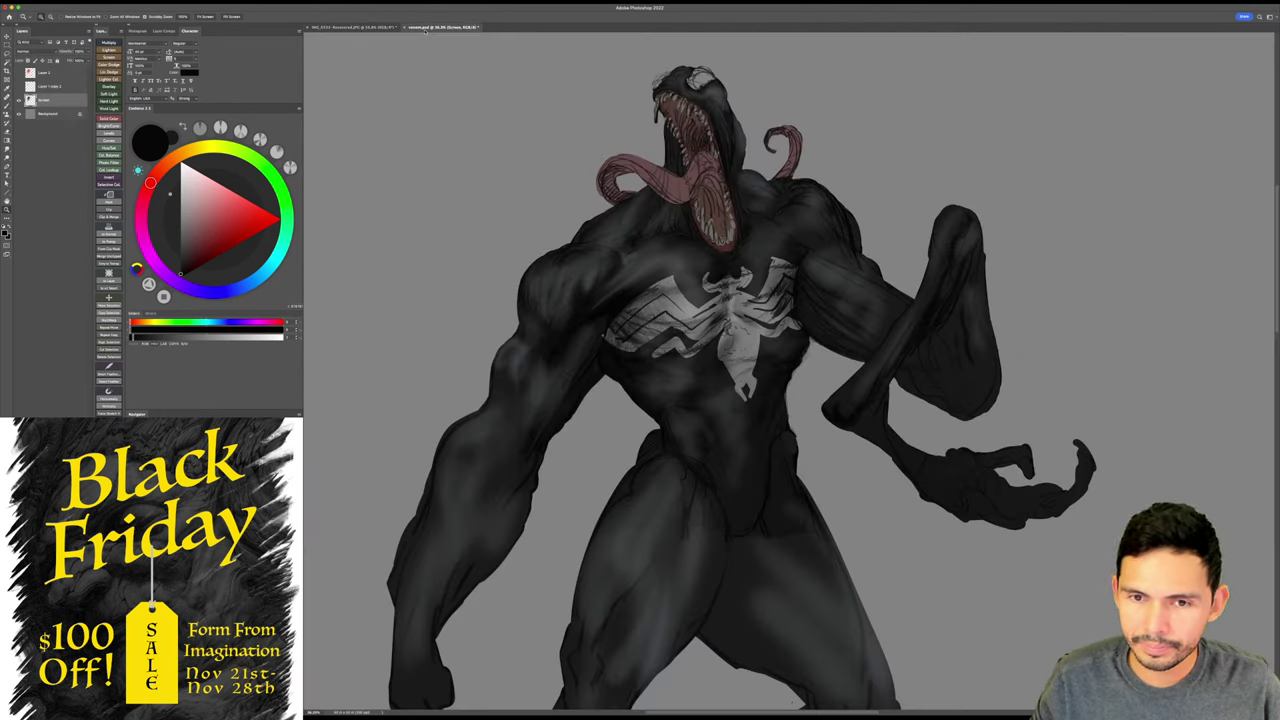
- Paint the trapezius above the lowered arm's shoulder with a sampled dark grey and lock the Screen layer's transparent pixels
{"action": "mouse_move", "coordinate": [668, 295]}
{"action": "left_mouse_down"}
{"action": "mouse_move", "coordinate": [722, 288]}
{"action": "mouse_move", "coordinate": [776, 311]}
{"action": "mouse_move", "coordinate": [760, 303]}
{"action": "left_mouse_up"}
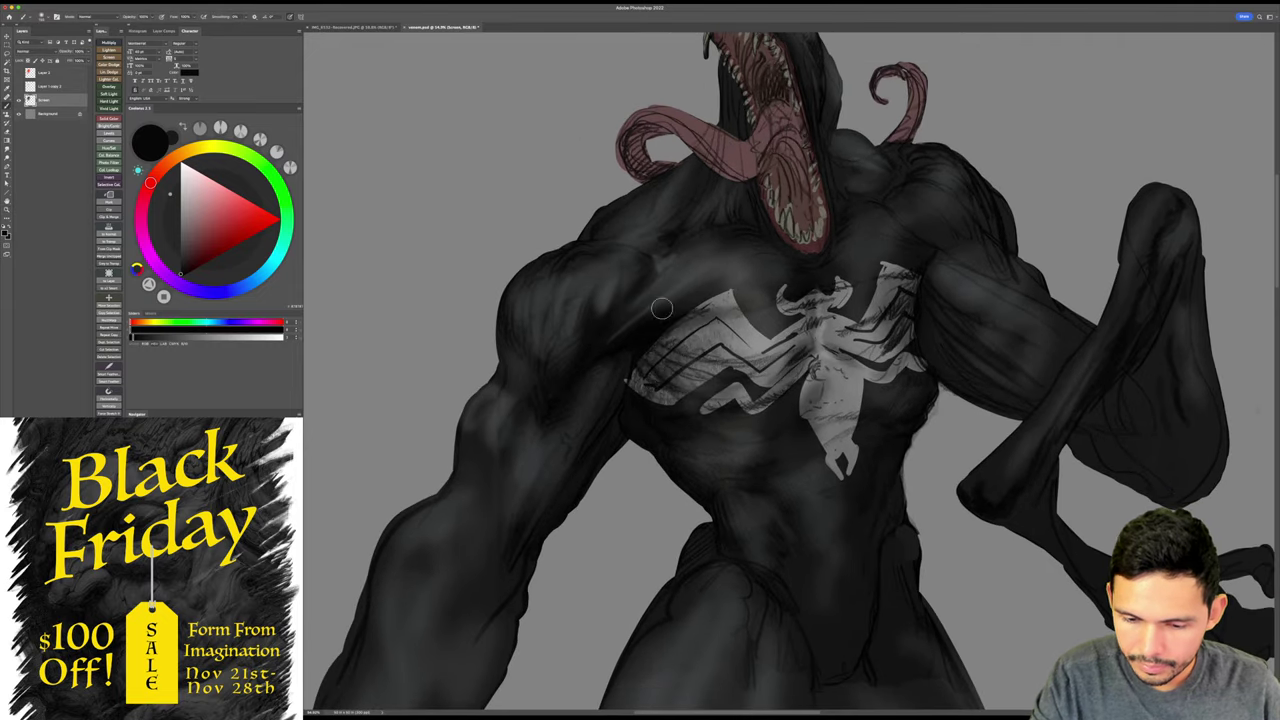
{"action": "left_click", "coordinate": [687, 185], "text": "alt"}
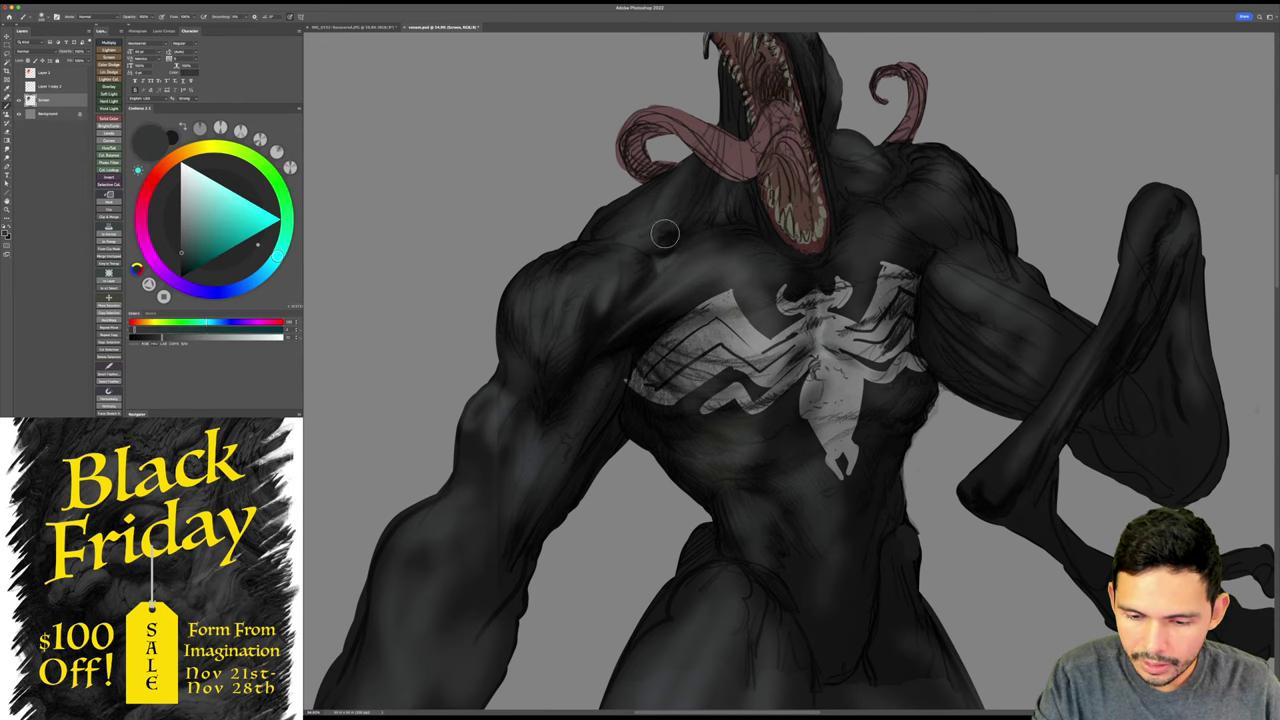
{"action": "mouse_move", "coordinate": [664, 224]}
{"action": "left_mouse_down"}
{"action": "mouse_move", "coordinate": [704, 254]}
{"action": "mouse_move", "coordinate": [668, 235]}
{"action": "left_mouse_up"}
{"action": "key", "text": "slash"}
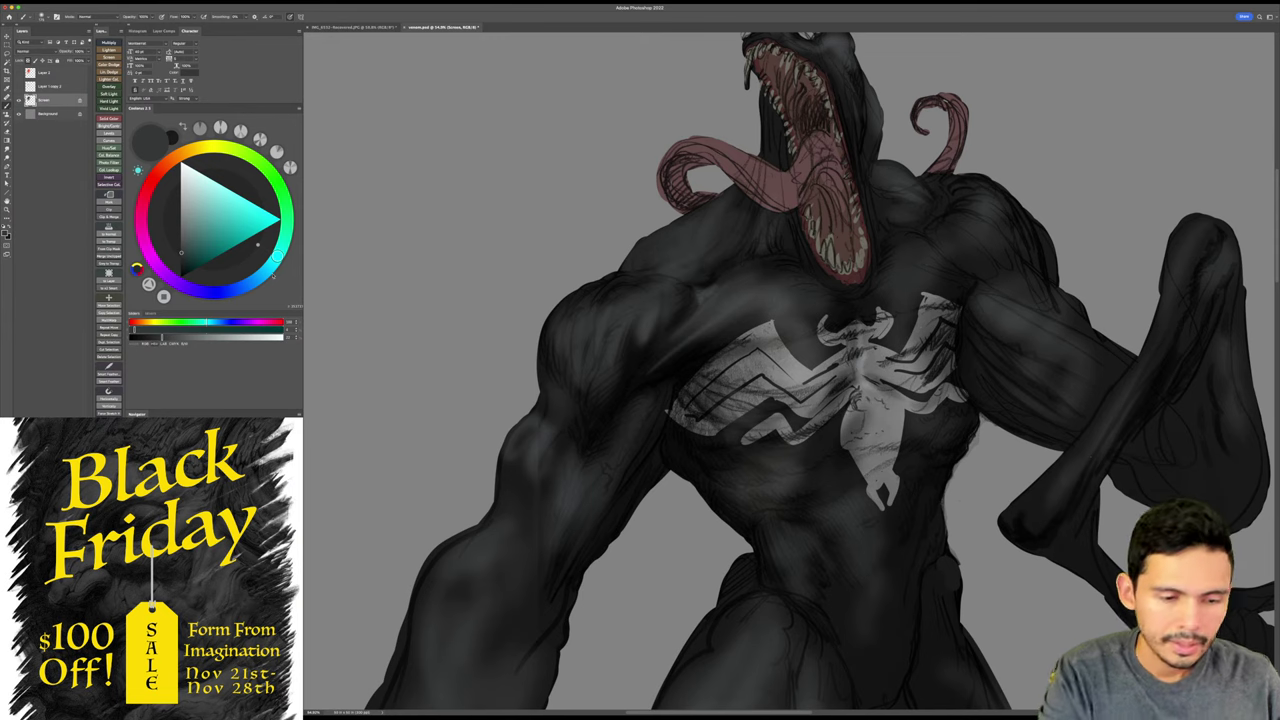
- Deepen the neck and shoulder creases with near-black tones, and sample a blue-grey from the shoulder for its highlights
{"action": "left_click", "coordinate": [181, 263]}
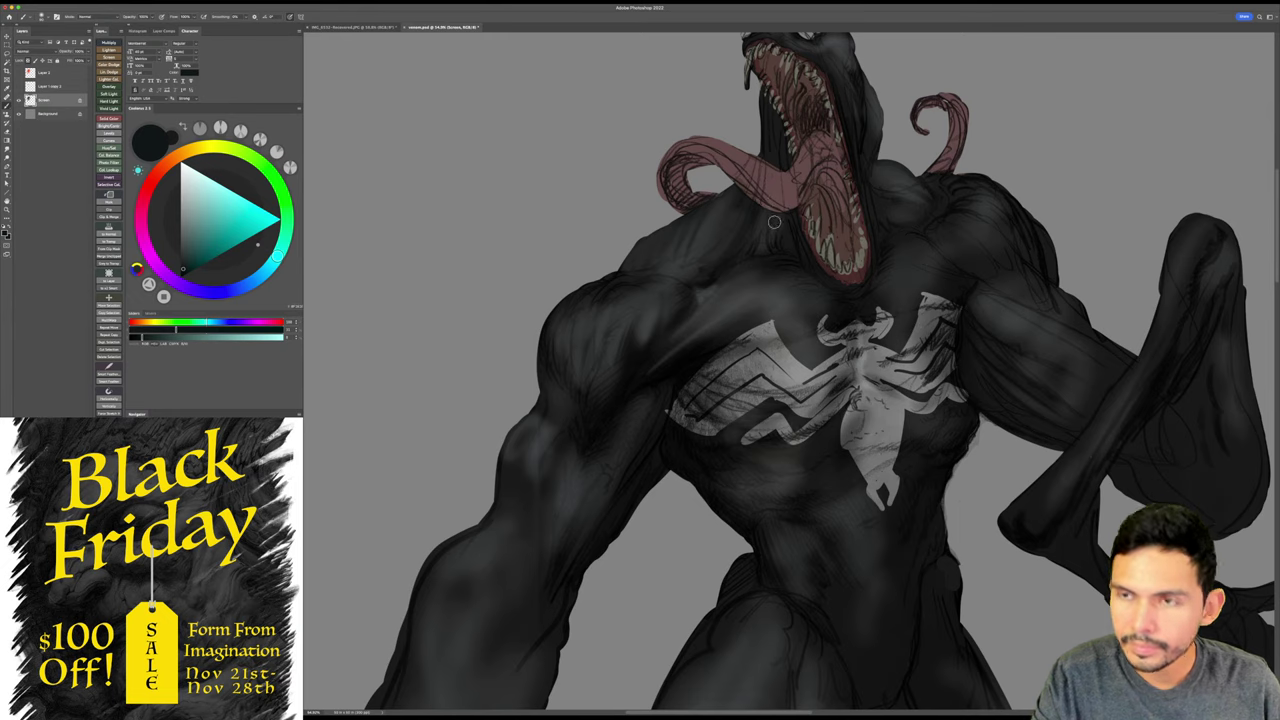
{"action": "left_click_drag", "start_coordinate": [775, 222], "coordinate": [741, 228]}
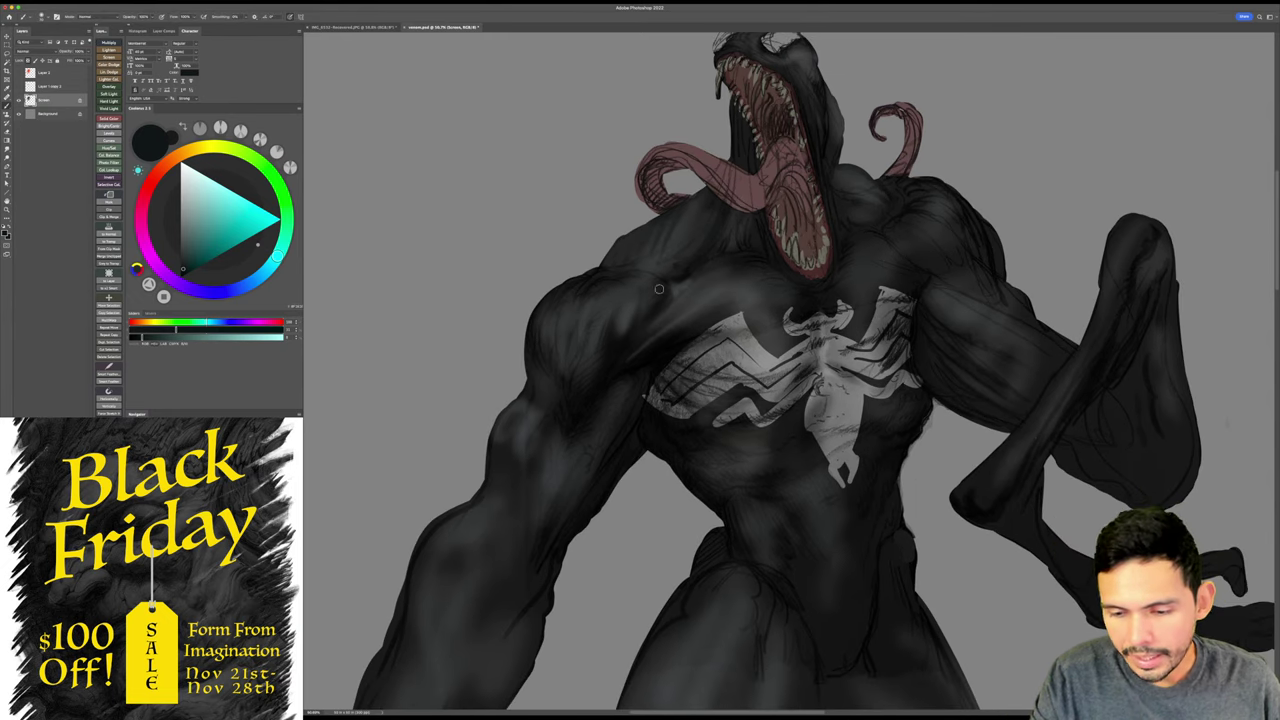
{"action": "left_click", "coordinate": [182, 272]}
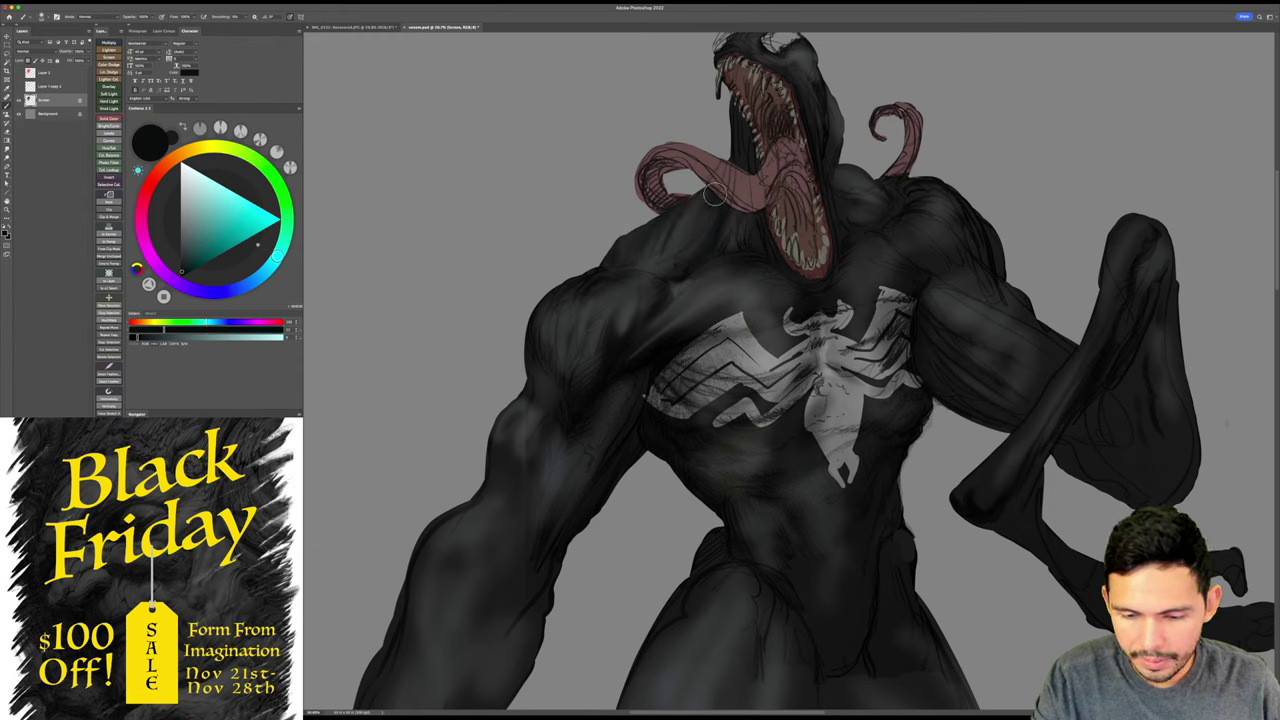
{"action": "left_click", "coordinate": [648, 263], "text": "alt"}
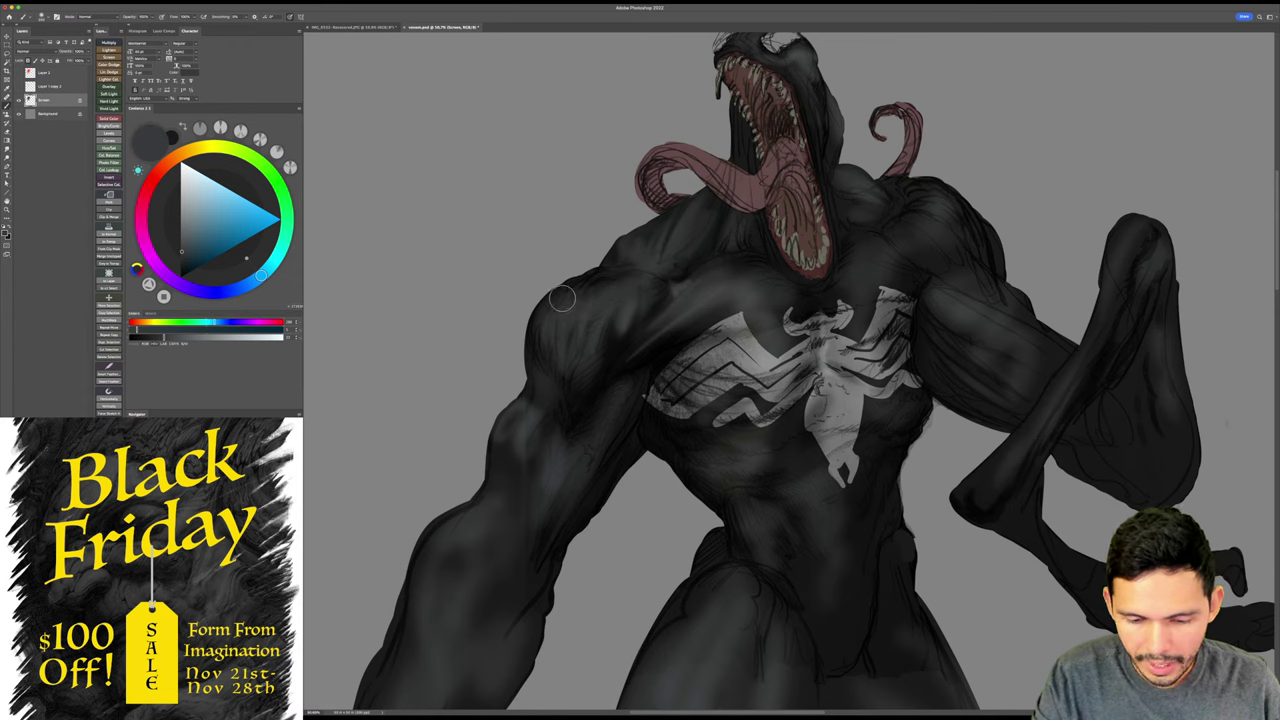
- Define the inner upper-arm muscles of the lowered arm down to the elbow with blue-grey highlights and black shadows
{"action": "scroll", "coordinate": [648, 256], "scroll_direction": "down", "scroll_amount": 2}
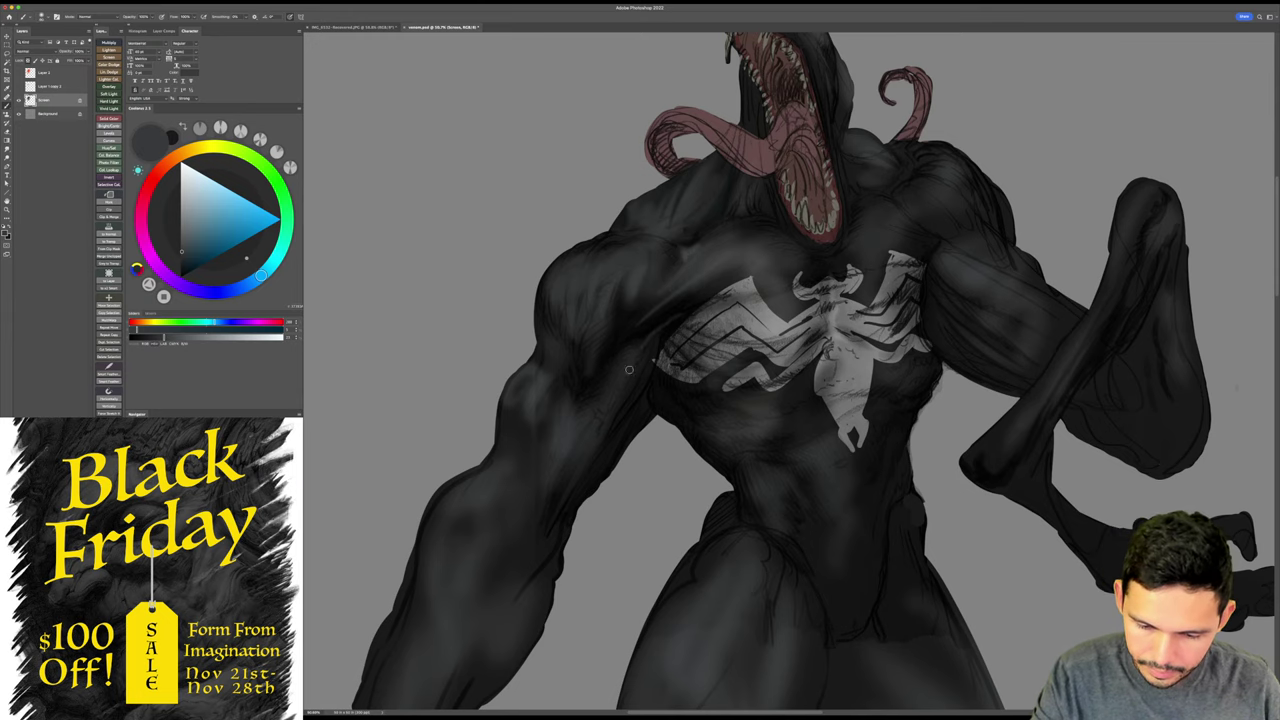
{"action": "key", "text": "z"}
{"action": "left_click_drag", "start_coordinate": [657, 365], "coordinate": [637, 366]}
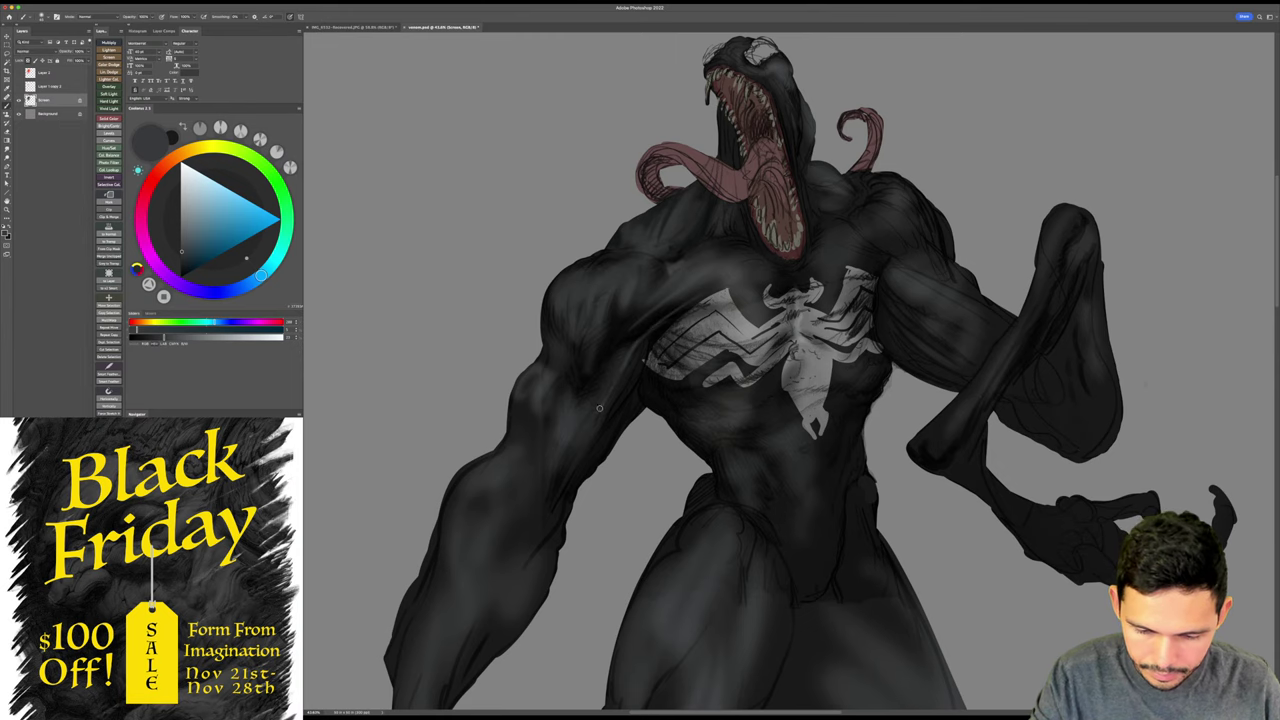
{"action": "mouse_move", "coordinate": [573, 477]}
{"action": "left_mouse_down"}
{"action": "mouse_move", "coordinate": [582, 437]}
{"action": "mouse_move", "coordinate": [569, 447]}
{"action": "left_mouse_up"}
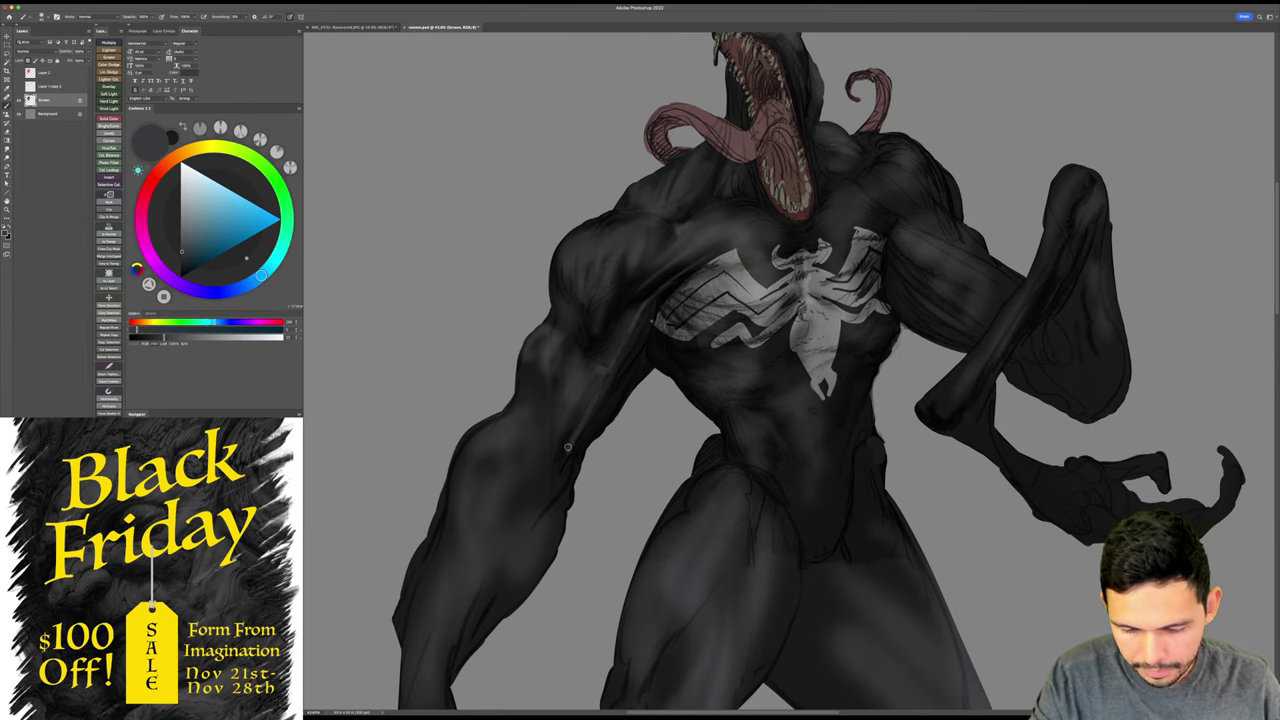
{"action": "left_click", "coordinate": [181, 272]}
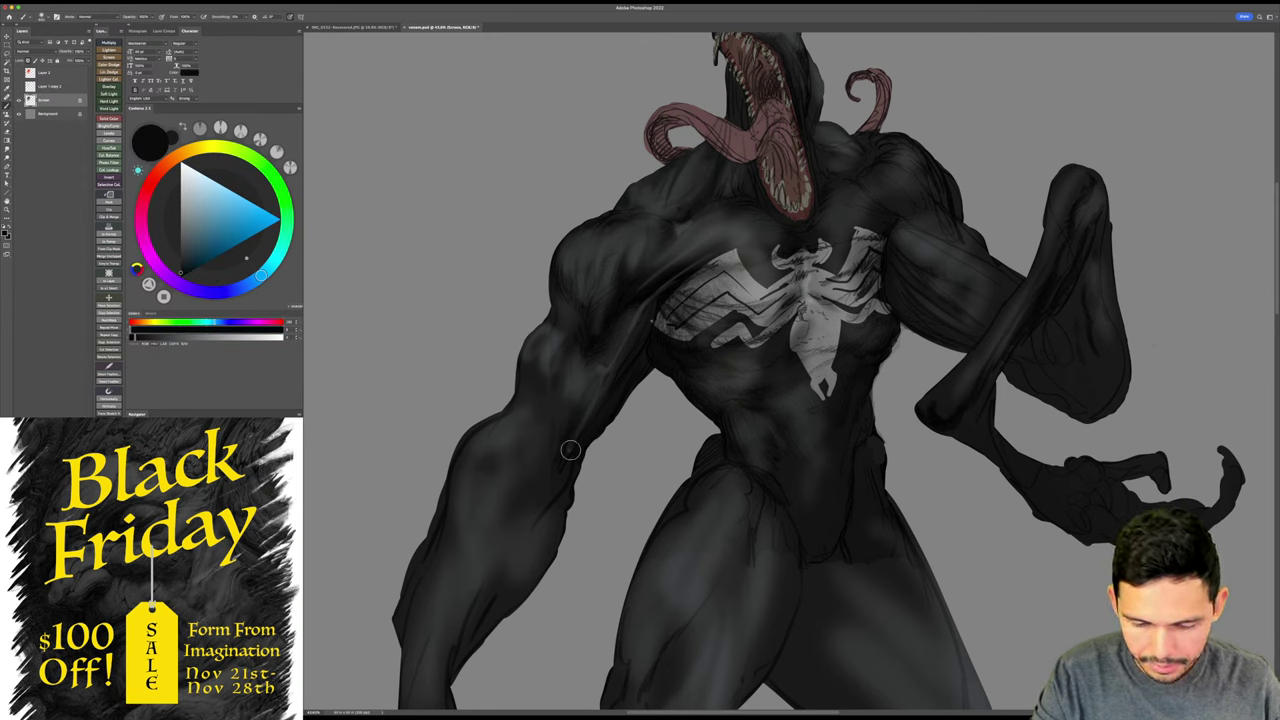
{"action": "left_click", "coordinate": [605, 389], "text": "alt"}
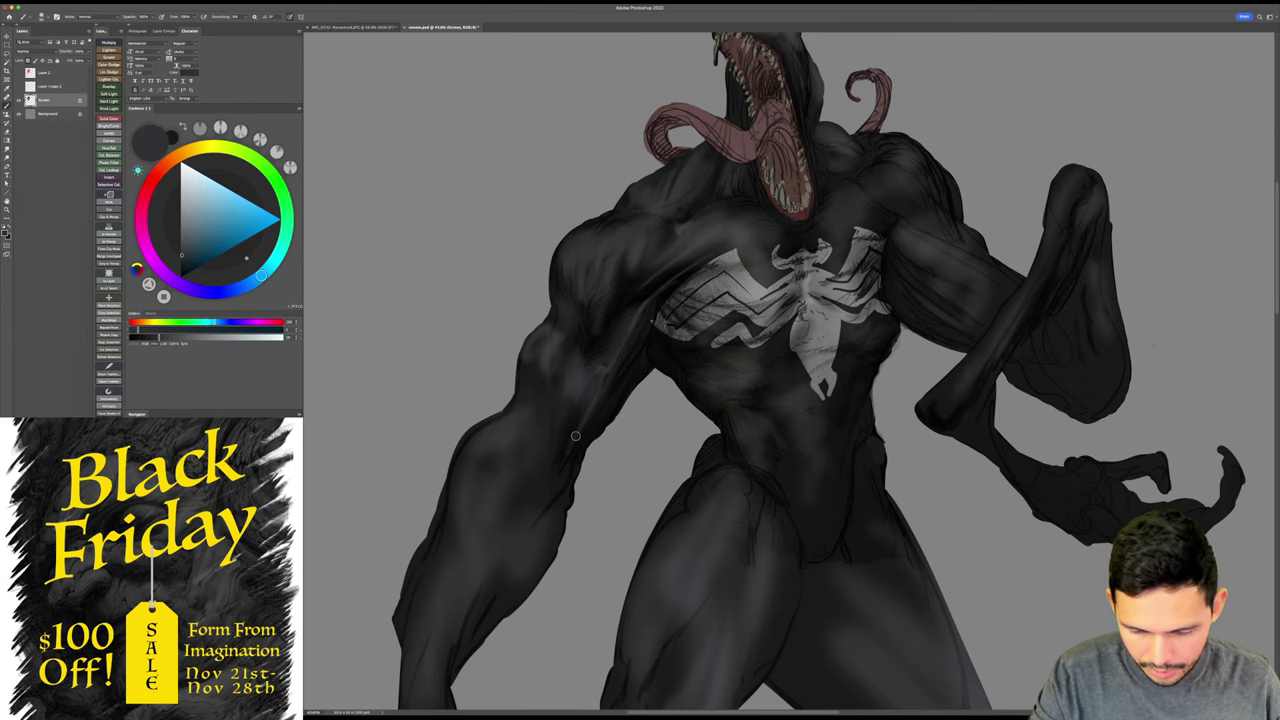
- Paint the muscle forms of the lowered forearm, alternating sampled near-black shadows and blue-grey highlights
{"action": "scroll", "coordinate": [579, 456], "scroll_direction": "down", "scroll_amount": 1}
{"action": "scroll", "coordinate": [579, 456], "scroll_direction": "down", "scroll_amount": 5}
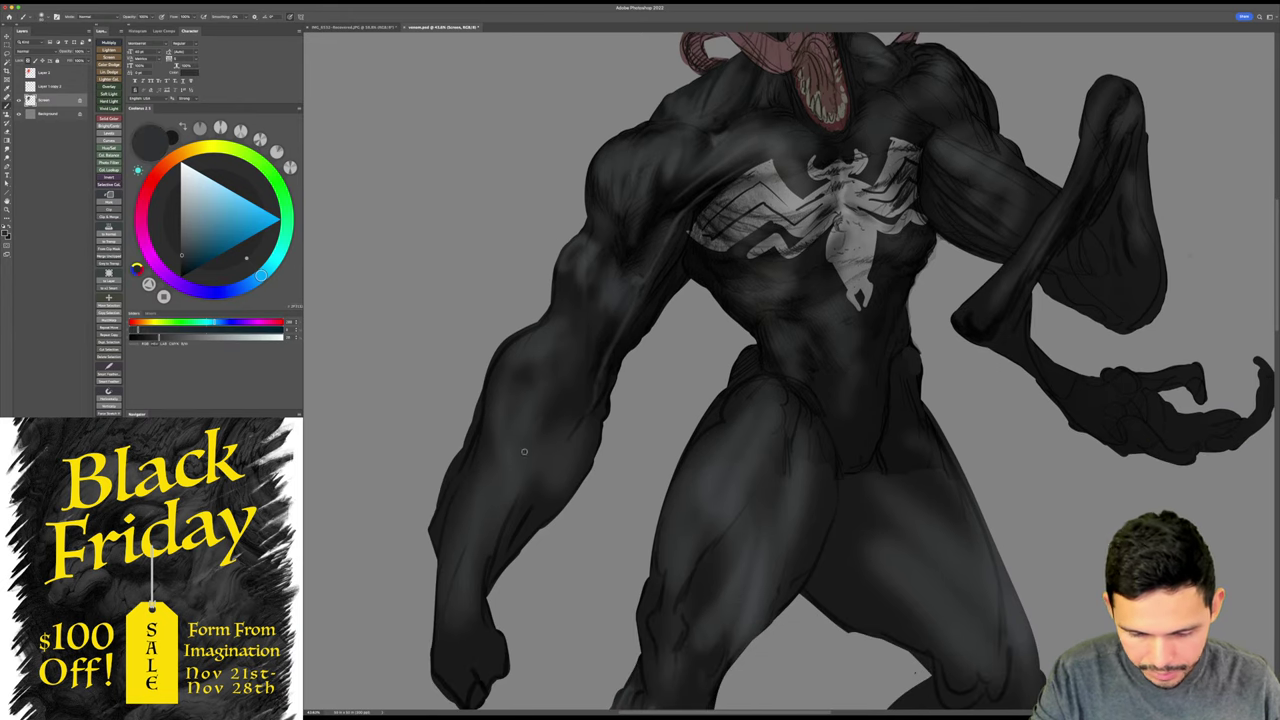
{"action": "left_click", "coordinate": [540, 426], "text": "alt"}
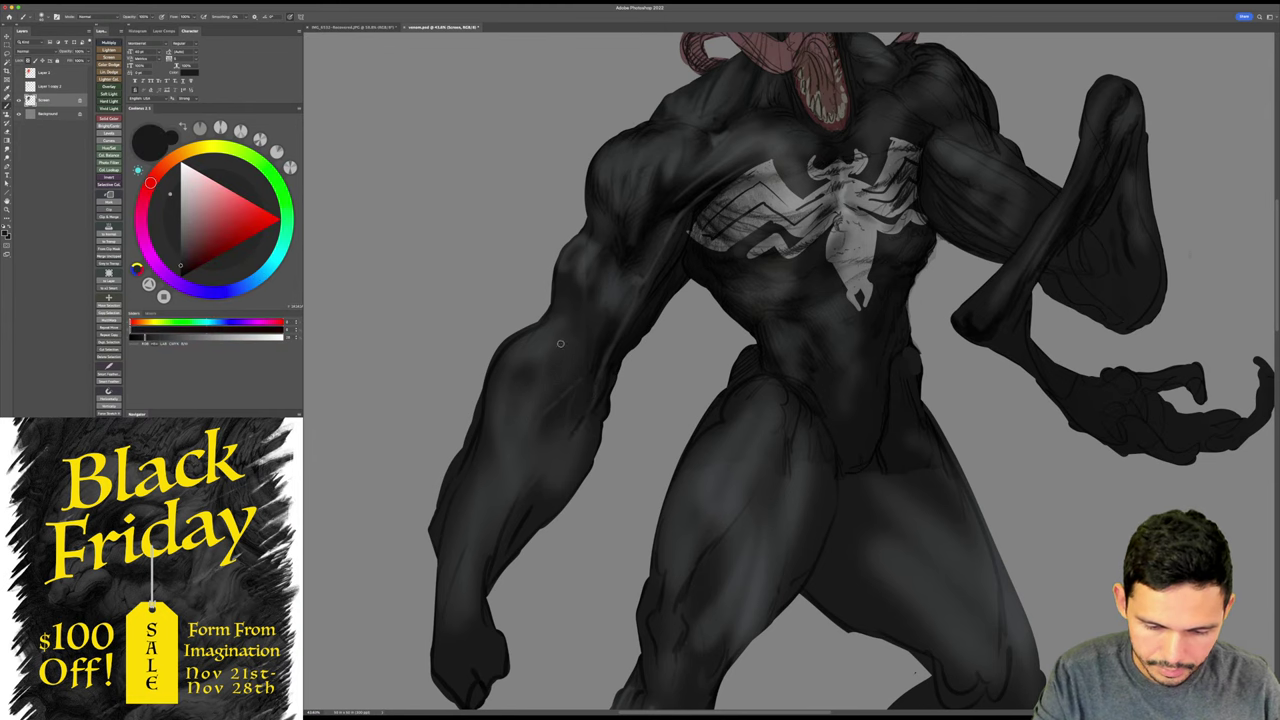
{"action": "scroll", "coordinate": [663, 386], "scroll_direction": "down", "scroll_amount": 3}
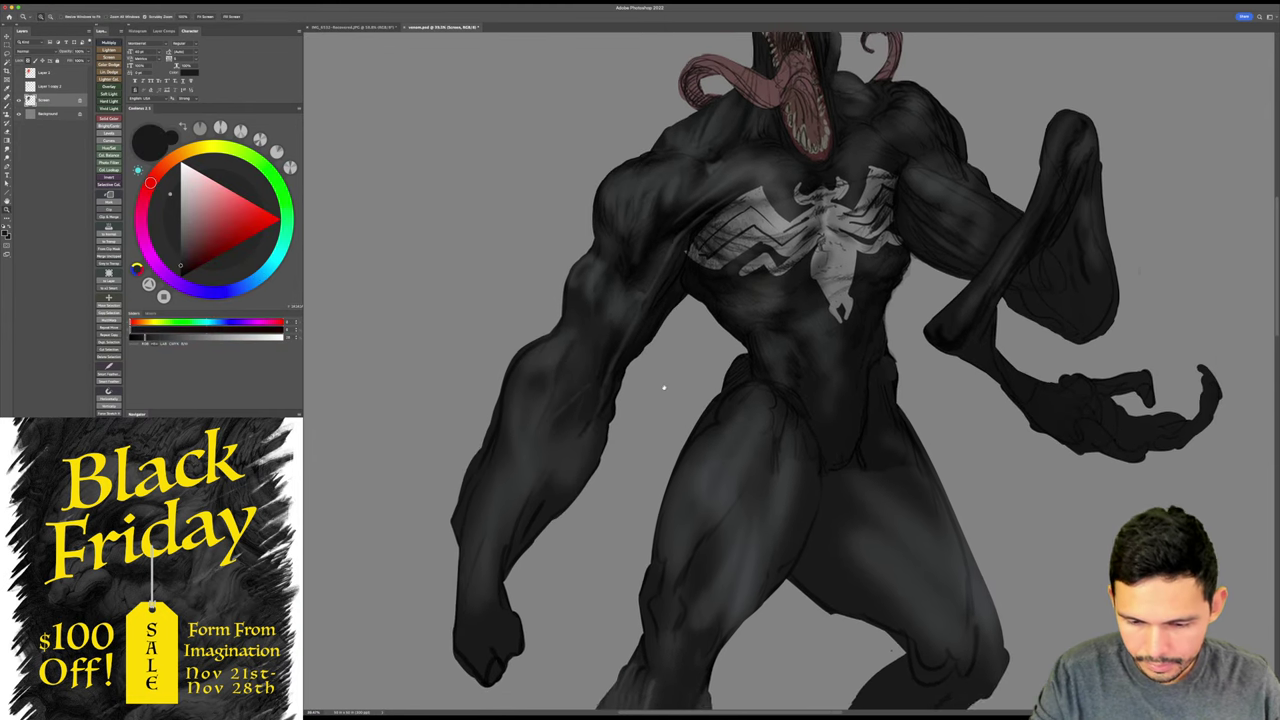
{"action": "left_click", "coordinate": [616, 332], "text": "alt"}
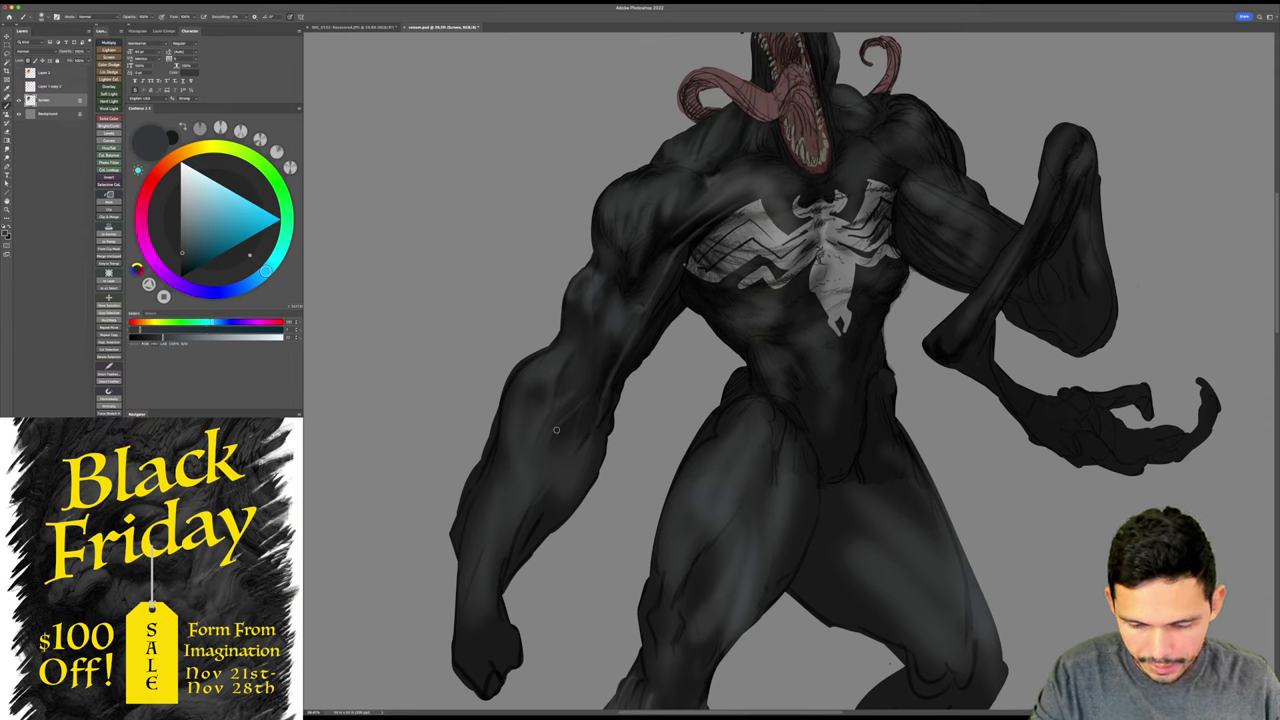
{"action": "left_click", "coordinate": [565, 413], "text": "alt"}
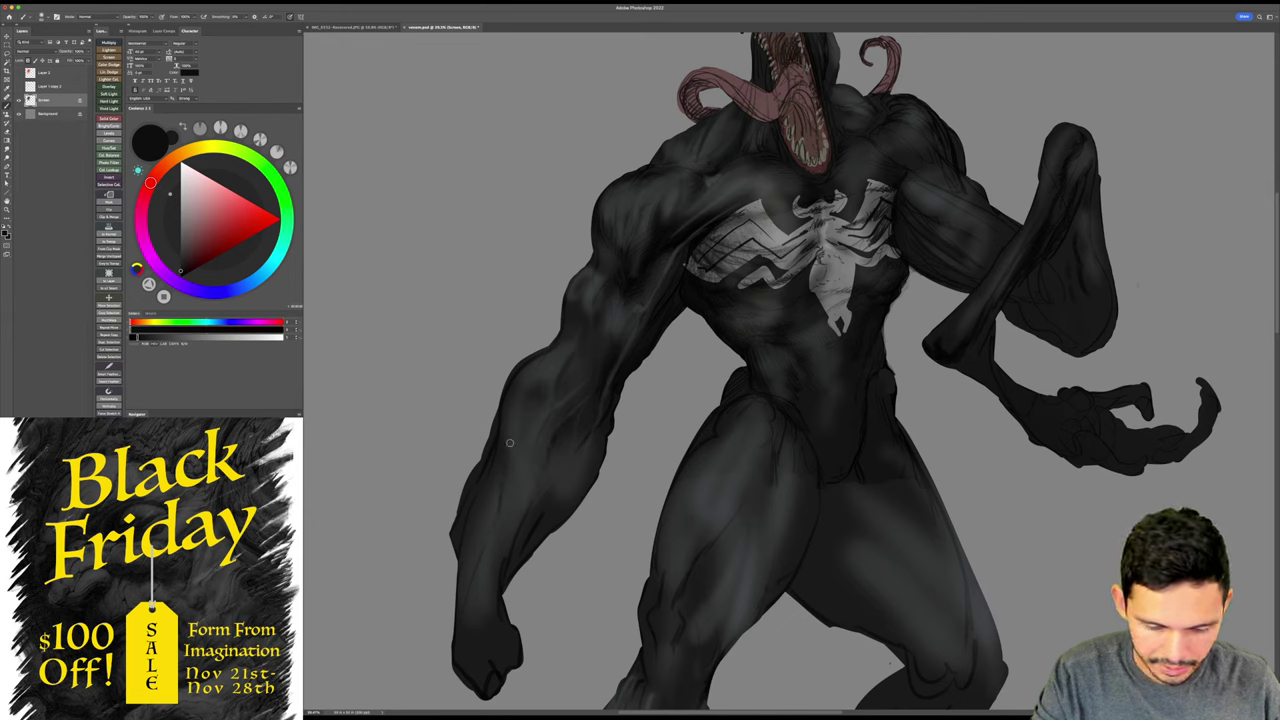
{"action": "left_click", "coordinate": [518, 457], "text": "alt"}
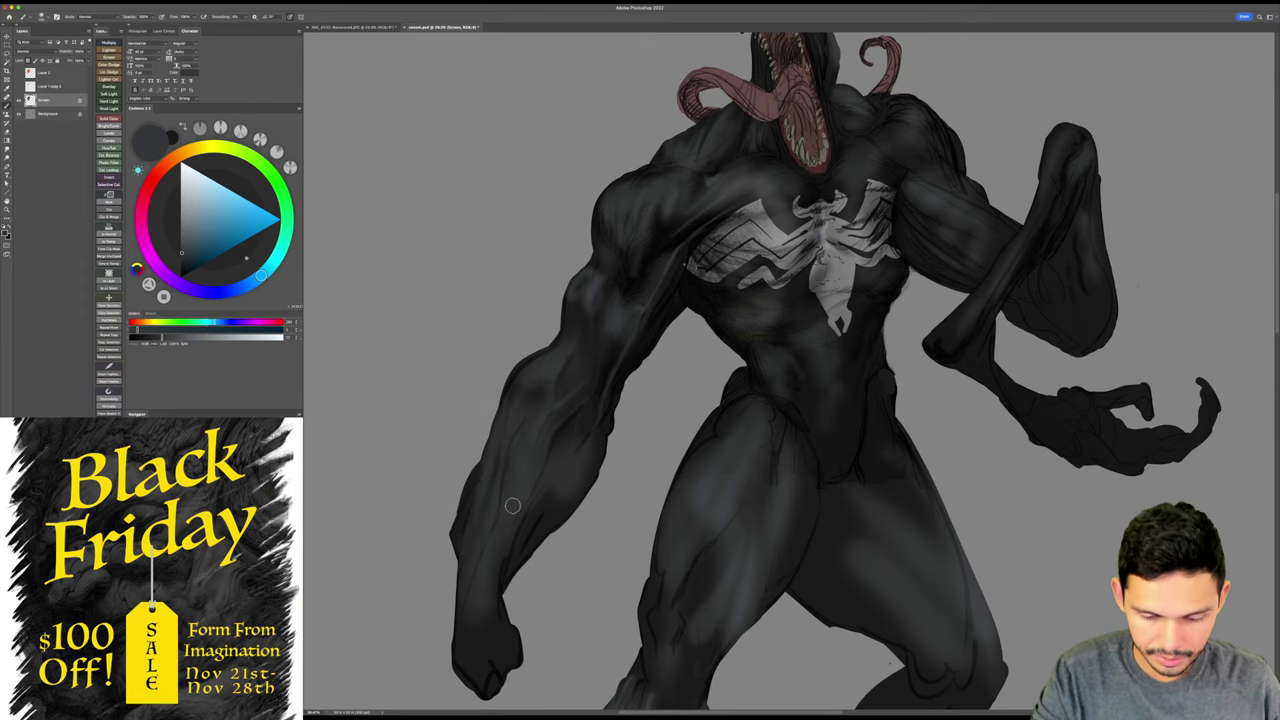
- Soften the shading where the lowered arm's shoulder meets the chest, using a larger brush and a sampled blue-grey
{"action": "left_click_drag", "start_coordinate": [660, 400], "coordinate": [654, 412]}
{"action": "left_click", "coordinate": [651, 200], "text": "alt"}
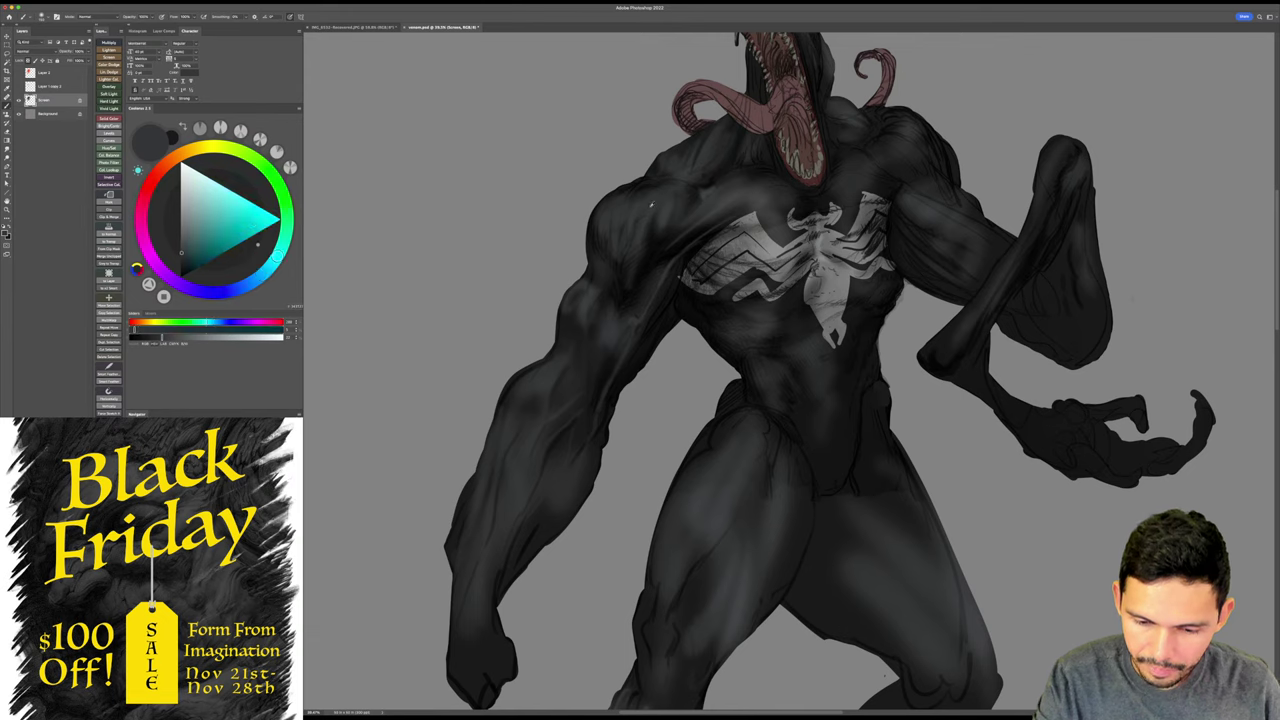
{"action": "left_click", "coordinate": [668, 211], "text": "alt"}
{"action": "key", "text": "]"}
{"action": "key", "text": "]"}
{"action": "key", "text": "]"}
{"action": "key", "text": "]"}
{"action": "key", "text": "]"}
{"action": "key", "text": "]"}
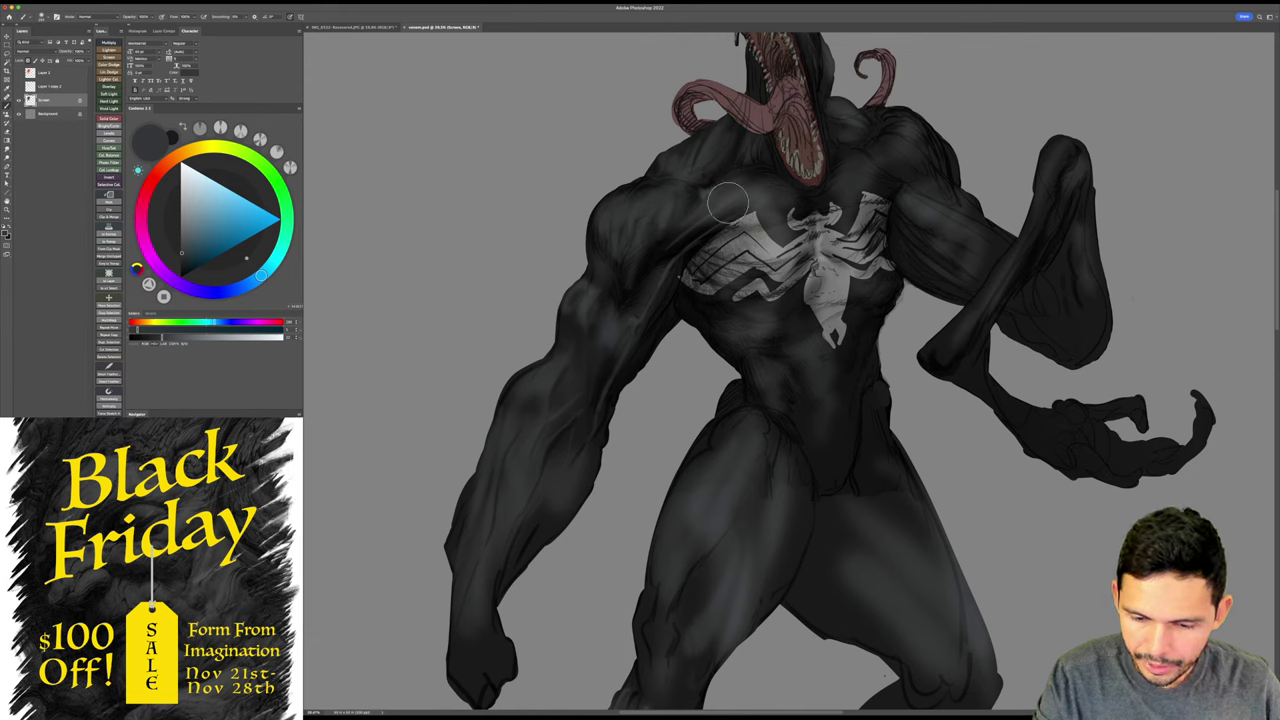
- Refine the top edge of the lowered arm's shoulder with a smaller brush, using dark and mid greys sampled nearby
{"action": "key", "text": "["}
{"action": "key", "text": "["}
{"action": "key", "text": "["}
{"action": "key", "text": "["}
{"action": "key", "text": "["}
{"action": "key", "text": "["}
{"action": "key", "text": "["}
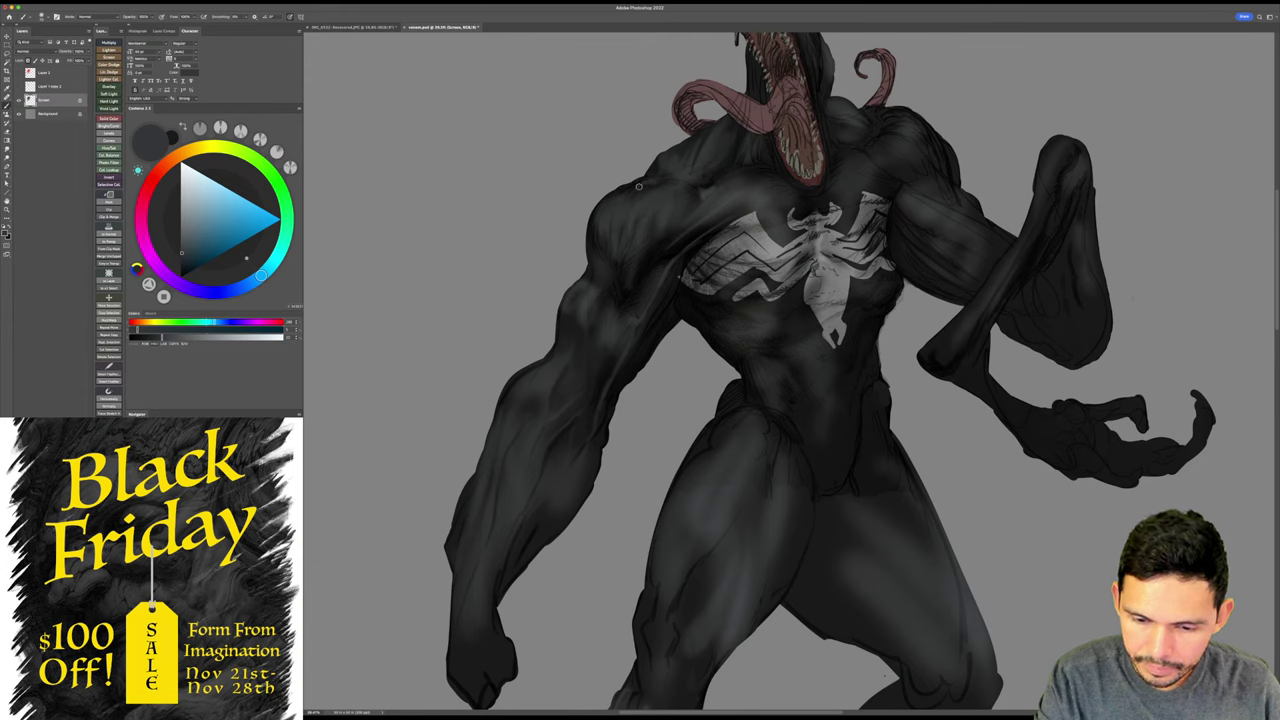
{"action": "left_click", "coordinate": [656, 183], "text": "alt"}
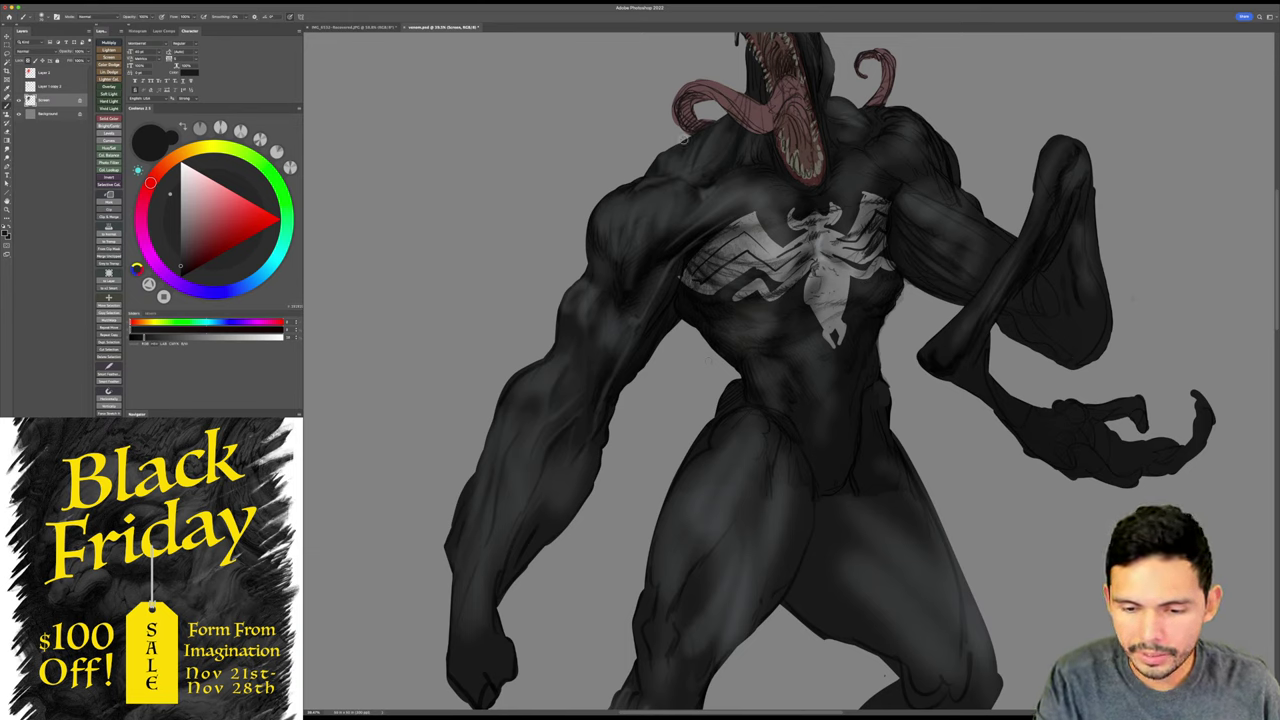
{"action": "left_click", "coordinate": [640, 190], "text": "alt"}
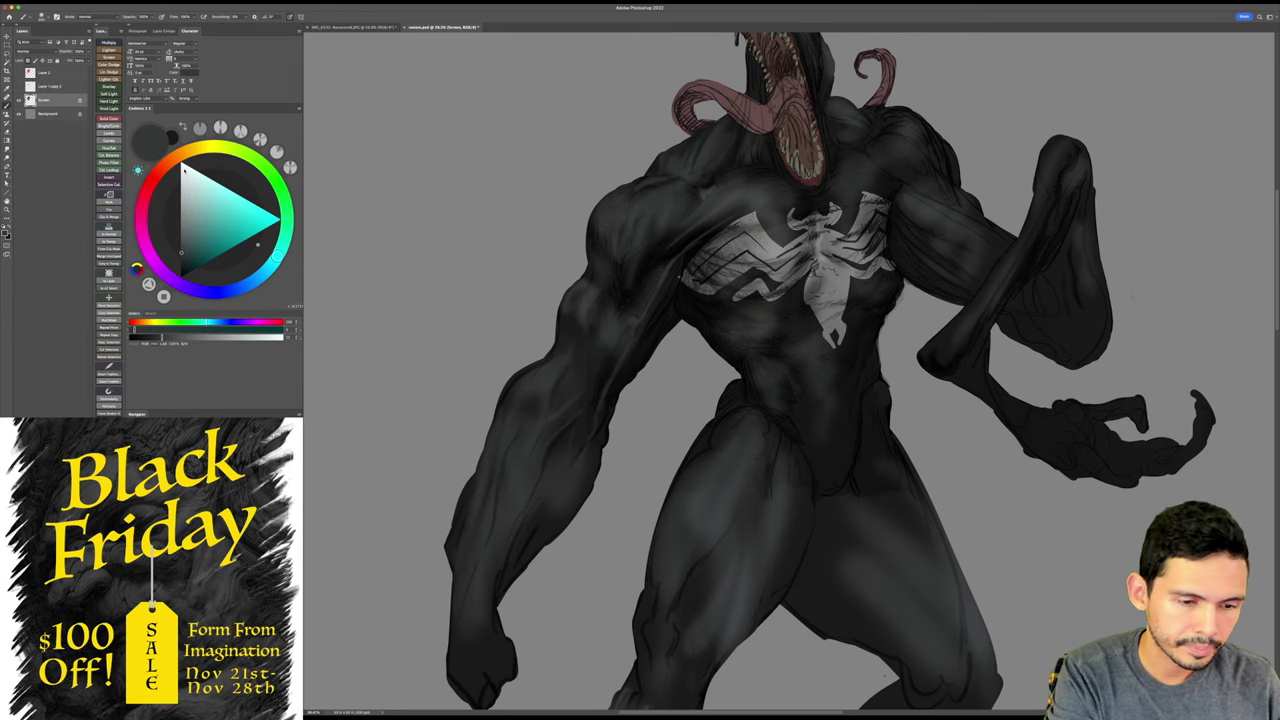
- Try small near-white highlight dabs on the upper chest beside the lowered arm's shoulder
{"action": "left_click", "coordinate": [182, 167]}
{"action": "left_click_drag", "start_coordinate": [759, 232], "coordinate": [805, 235]}
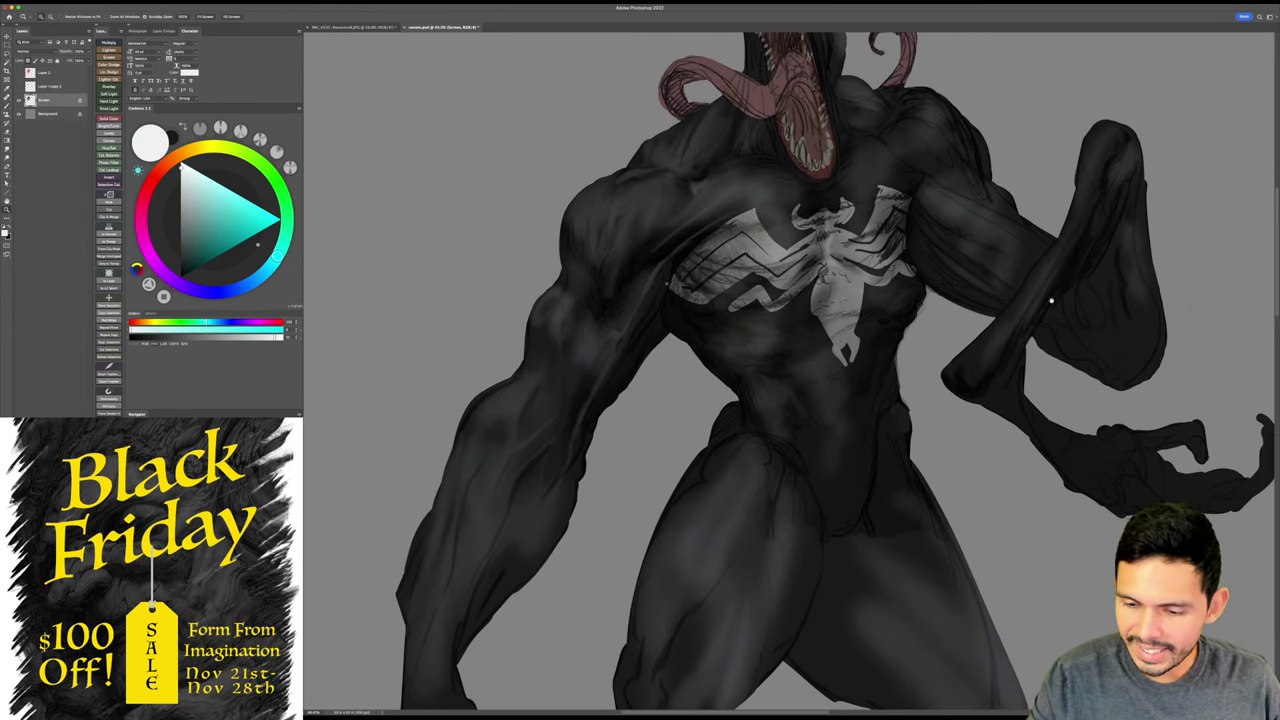
{"action": "left_click_drag", "start_coordinate": [1051, 300], "coordinate": [1034, 329]}
{"action": "key", "text": "b"}
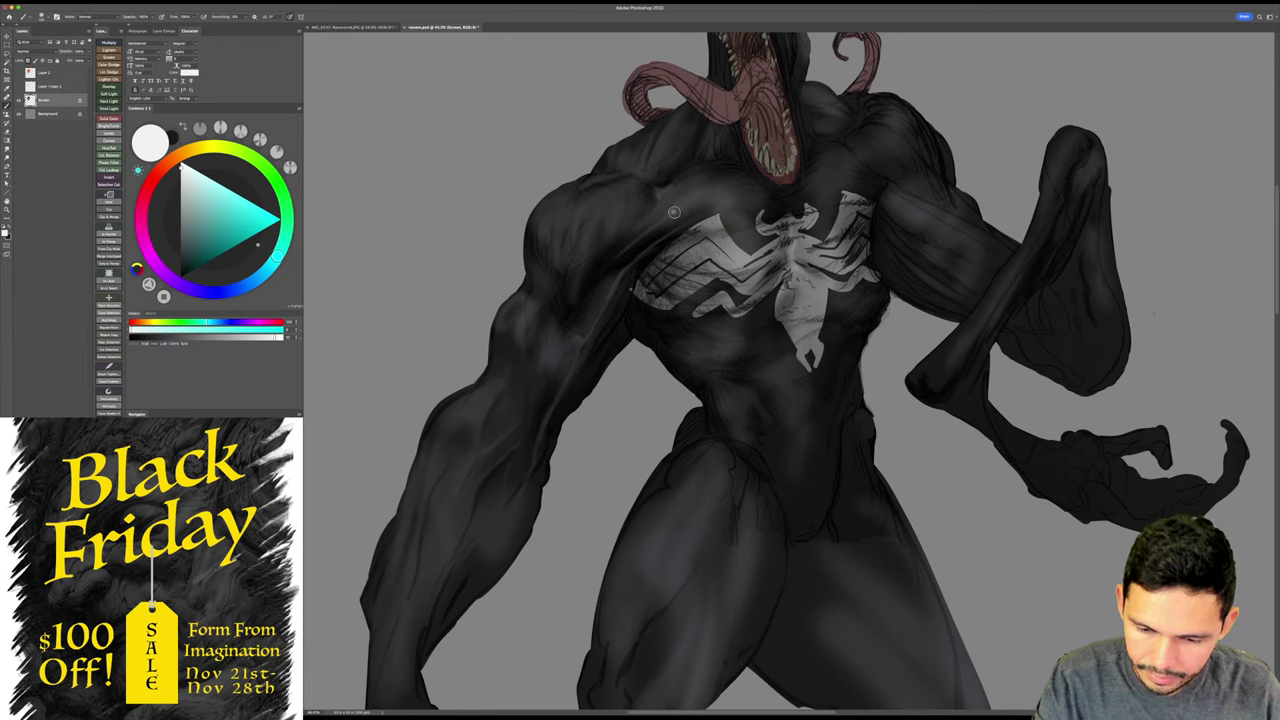
{"action": "left_click", "coordinate": [674, 211]}
{"action": "left_click", "coordinate": [681, 207]}
{"action": "left_click", "coordinate": [648, 232]}
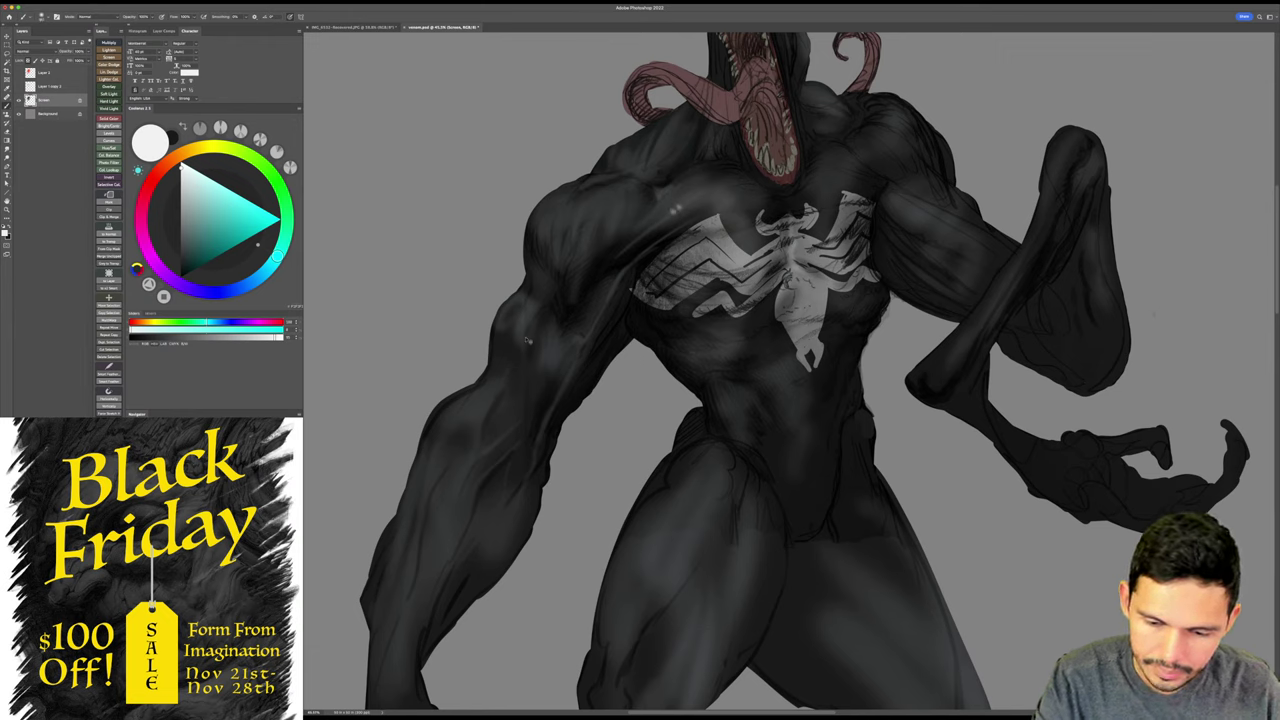
- Paint soft mid-grey highlights across the upper chest above the spider emblem and below the jaw, enlarging the brush
{"action": "left_click", "coordinate": [181, 208]}
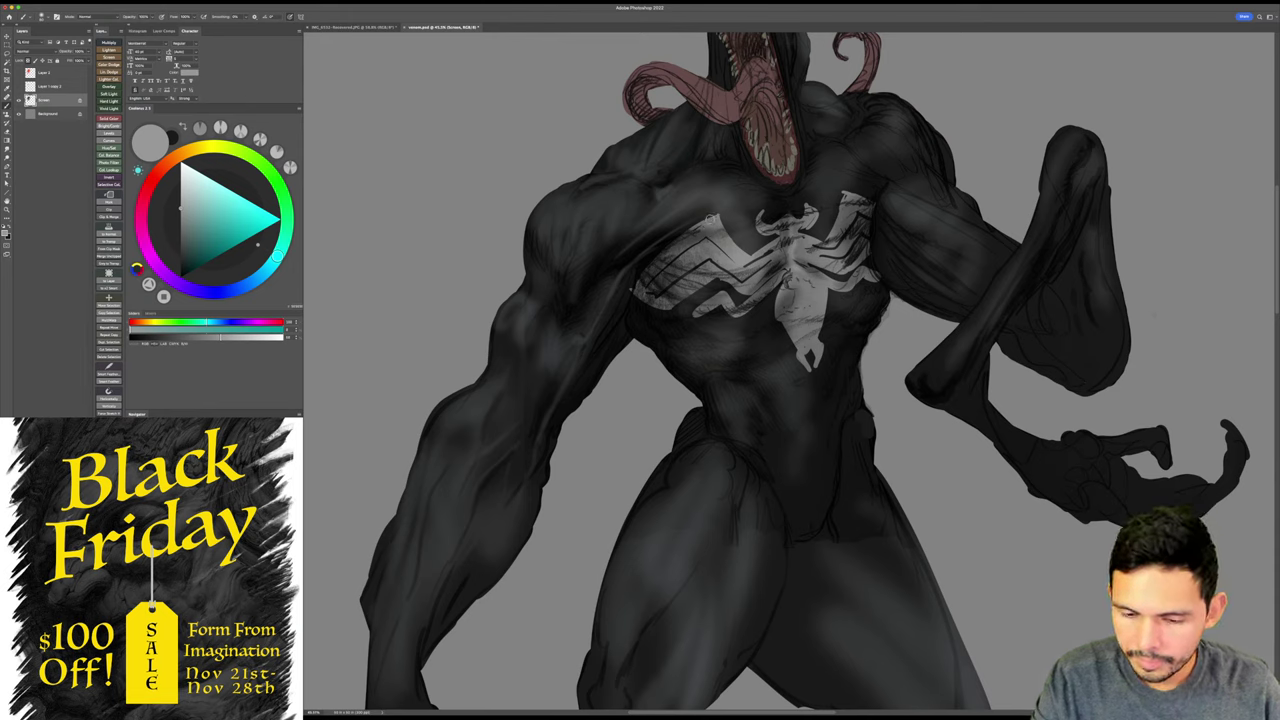
{"action": "key", "text": "bracketright"}
{"action": "key", "text": "bracketright"}
{"action": "key", "text": "bracketright"}
{"action": "key", "text": "bracketright"}
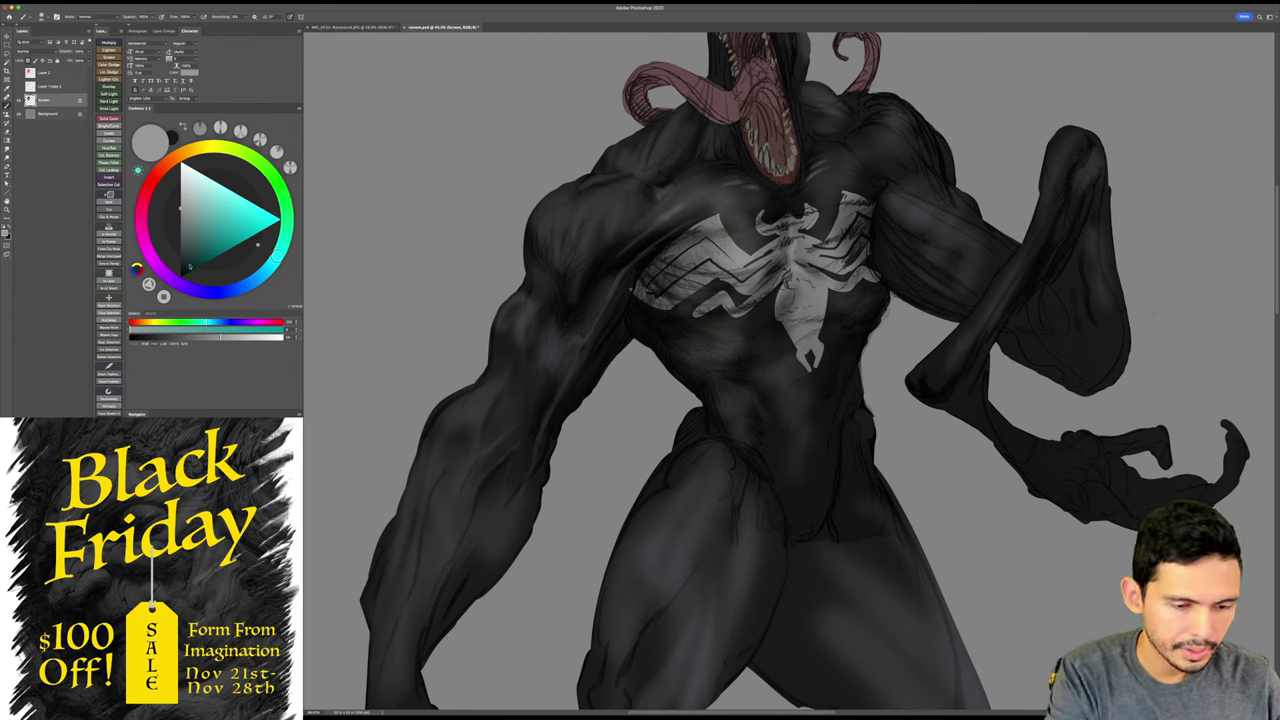
- Shade the raised arm's shoulder and adjoining chest with near-black and a sampled dark grey, using a larger brush over the sketch lines
{"action": "left_click", "coordinate": [187, 268]}
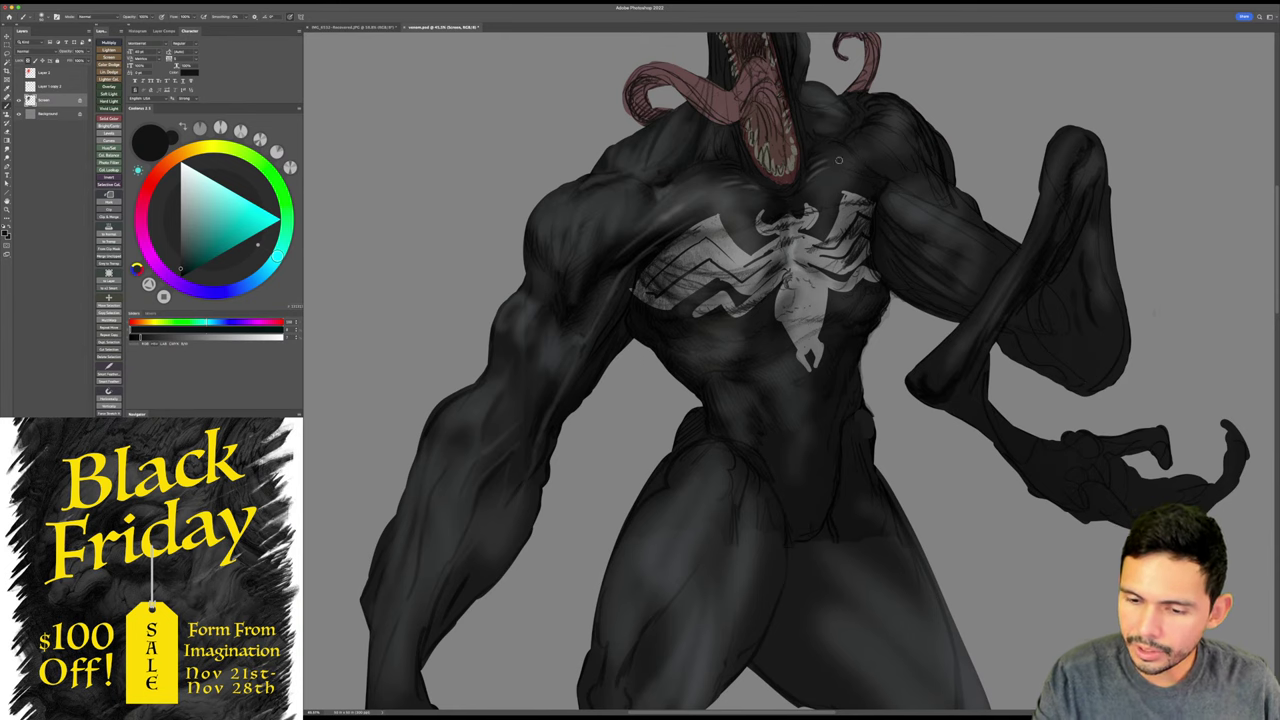
{"action": "left_click_drag", "start_coordinate": [945, 216], "coordinate": [931, 237]}
{"action": "key", "text": "bracketright"}
{"action": "key", "text": "bracketright"}
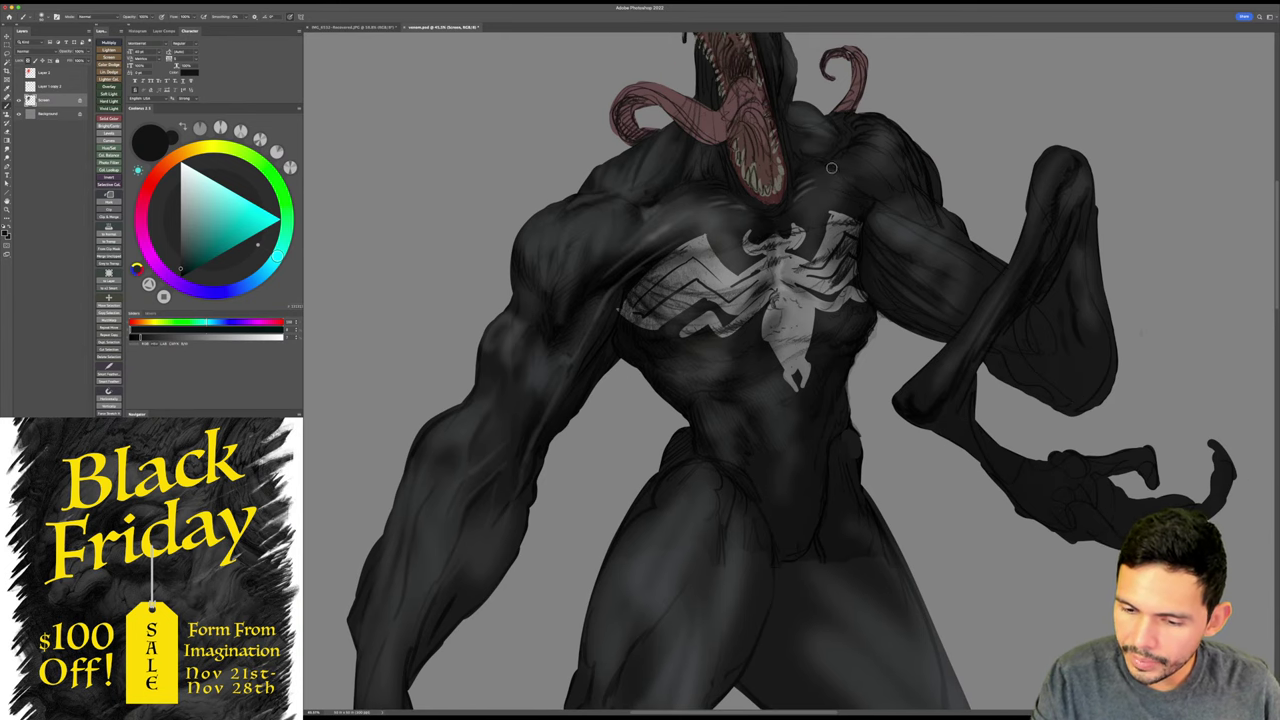
{"action": "left_click", "coordinate": [834, 182], "text": "alt"}
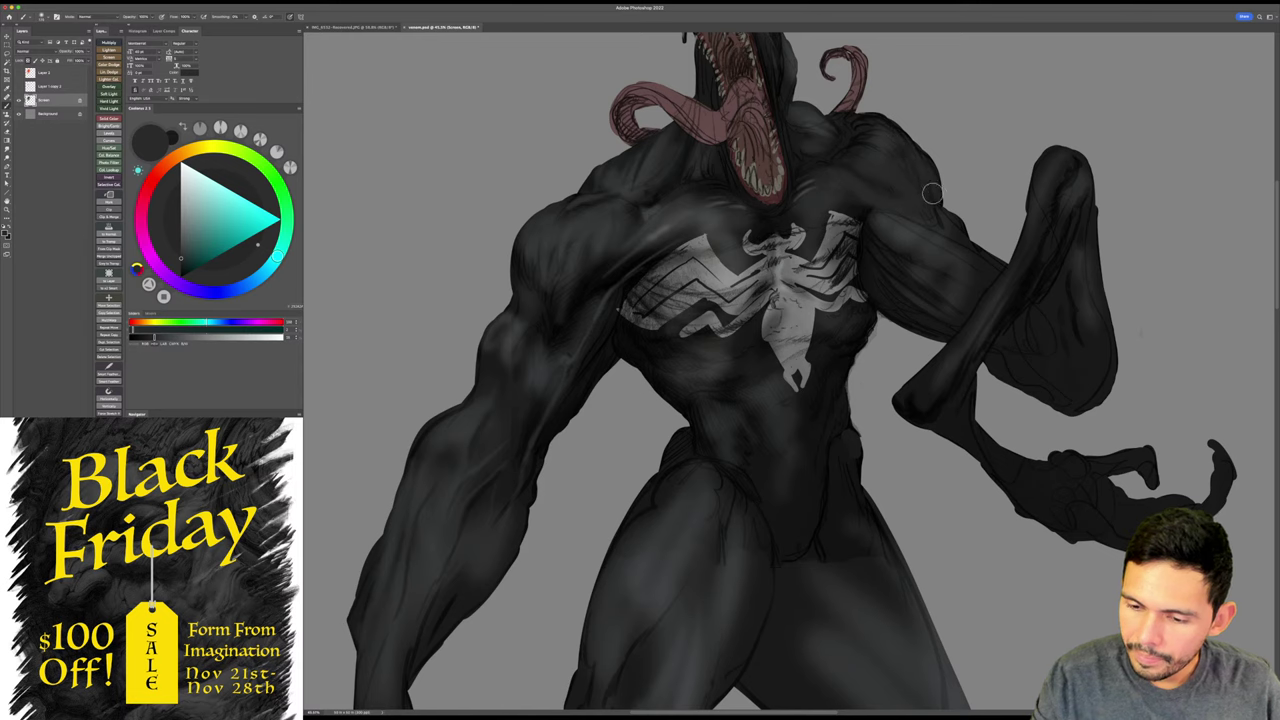
- Smudge the shading along the outer edge of the lowered arm's shoulder, then return to the Brush tool
{"action": "left_click_drag", "start_coordinate": [946, 426], "coordinate": [932, 433]}
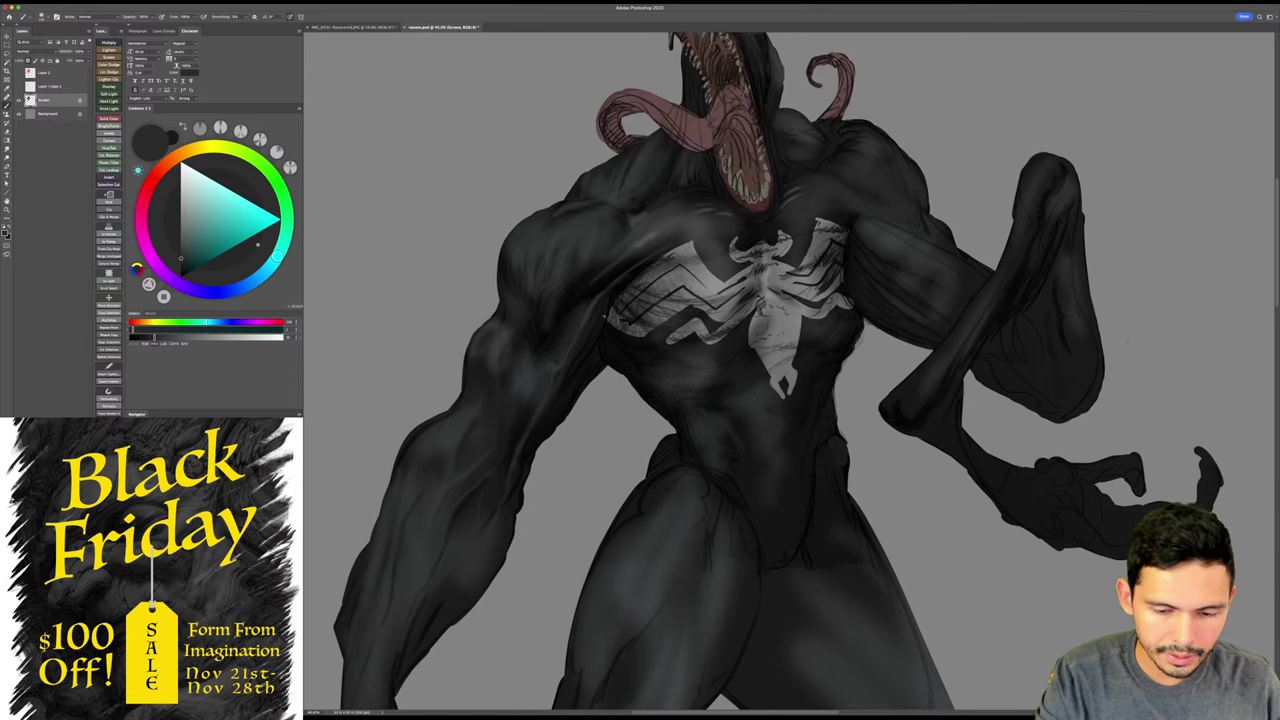
{"action": "key", "text": "r"}
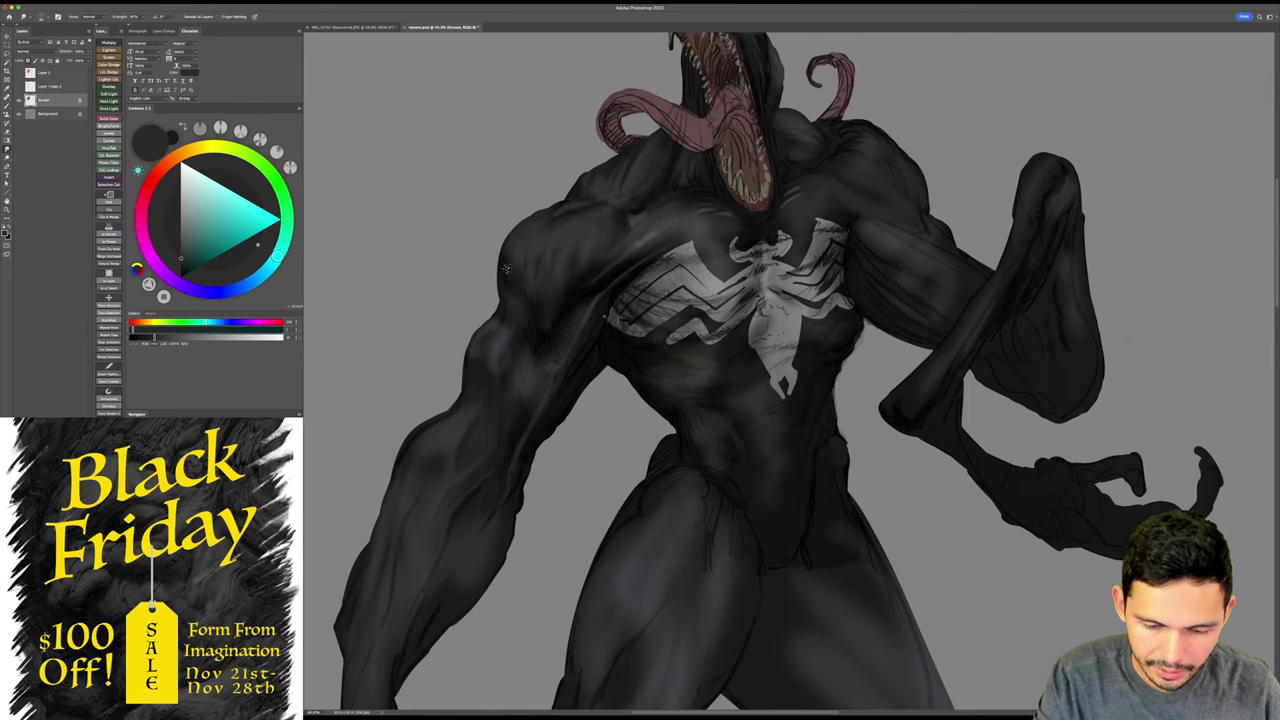
{"action": "left_click_drag", "start_coordinate": [925, 433], "coordinate": [908, 459]}
{"action": "key", "text": "b"}
{"action": "scroll", "coordinate": [920, 430], "scroll_direction": "up", "scroll_amount": 2}
{"action": "scroll", "coordinate": [920, 430], "scroll_direction": "right", "scroll_amount": 1}
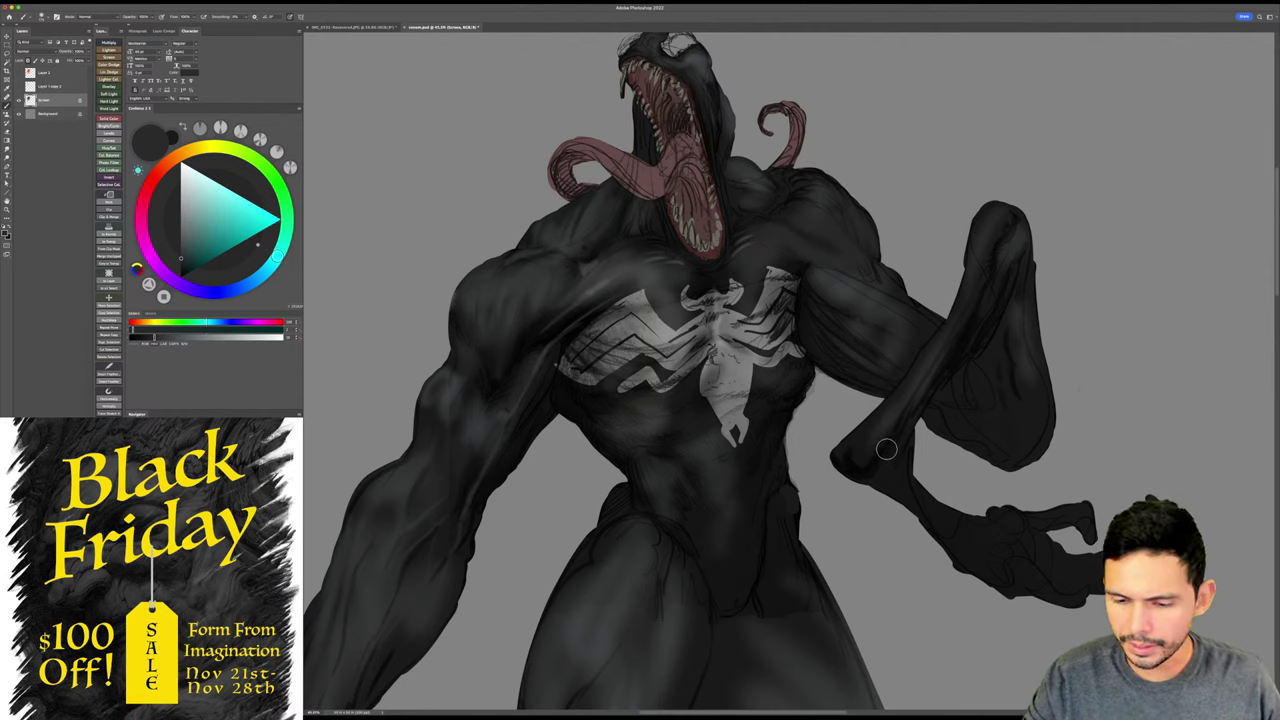
{"action": "key", "text": "r"}
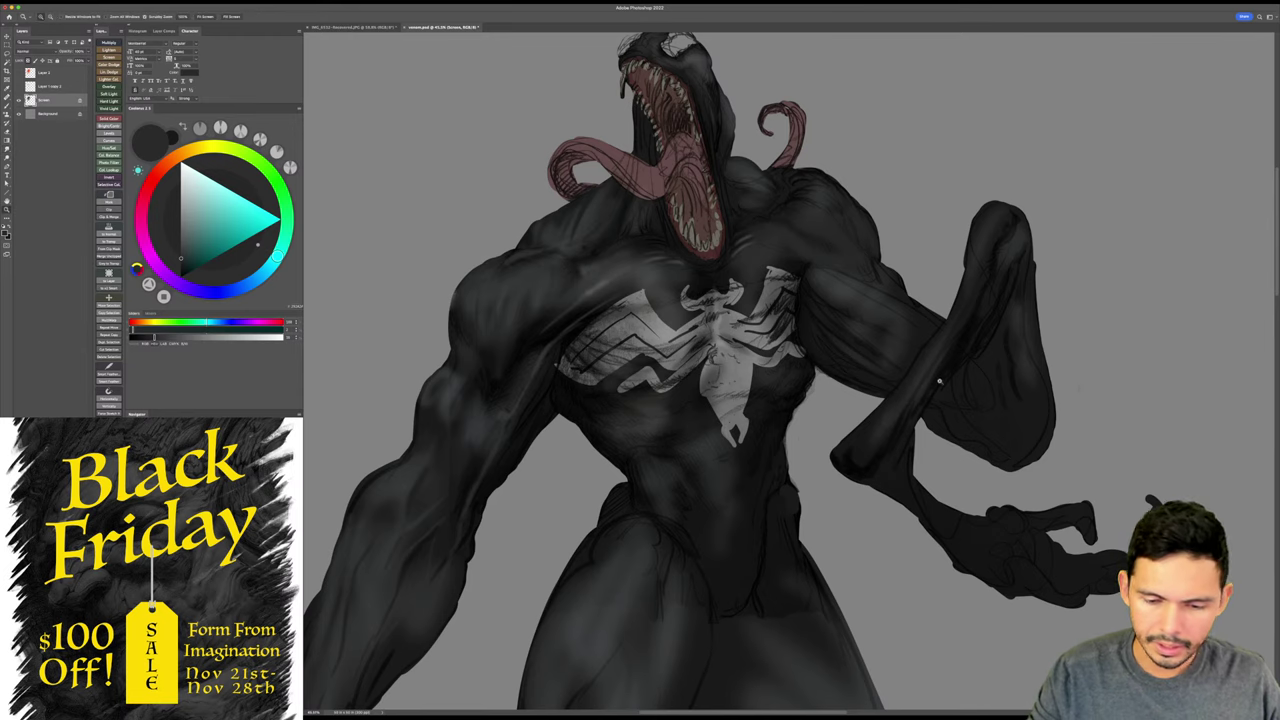
{"action": "left_click_drag", "start_coordinate": [940, 377], "coordinate": [943, 366]}
{"action": "key", "text": "b"}
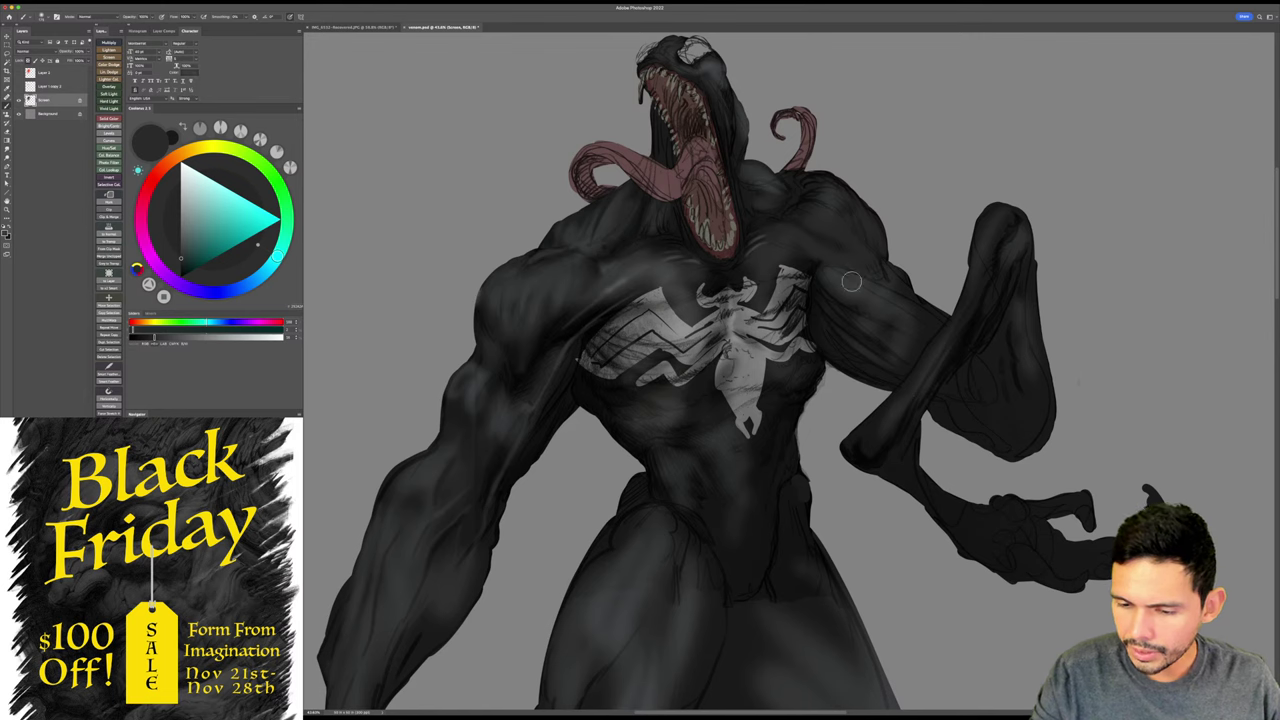
- Define the top edge of the raised upper arm with near-black and sampled blue-grey strokes, working in a rotated view
{"action": "key", "text": "r"}
{"action": "mouse_move", "coordinate": [984, 317]}
{"action": "left_mouse_down"}
{"action": "mouse_move", "coordinate": [976, 250]}
{"action": "mouse_move", "coordinate": [940, 210]}
{"action": "left_mouse_up"}
{"action": "key", "text": "b"}
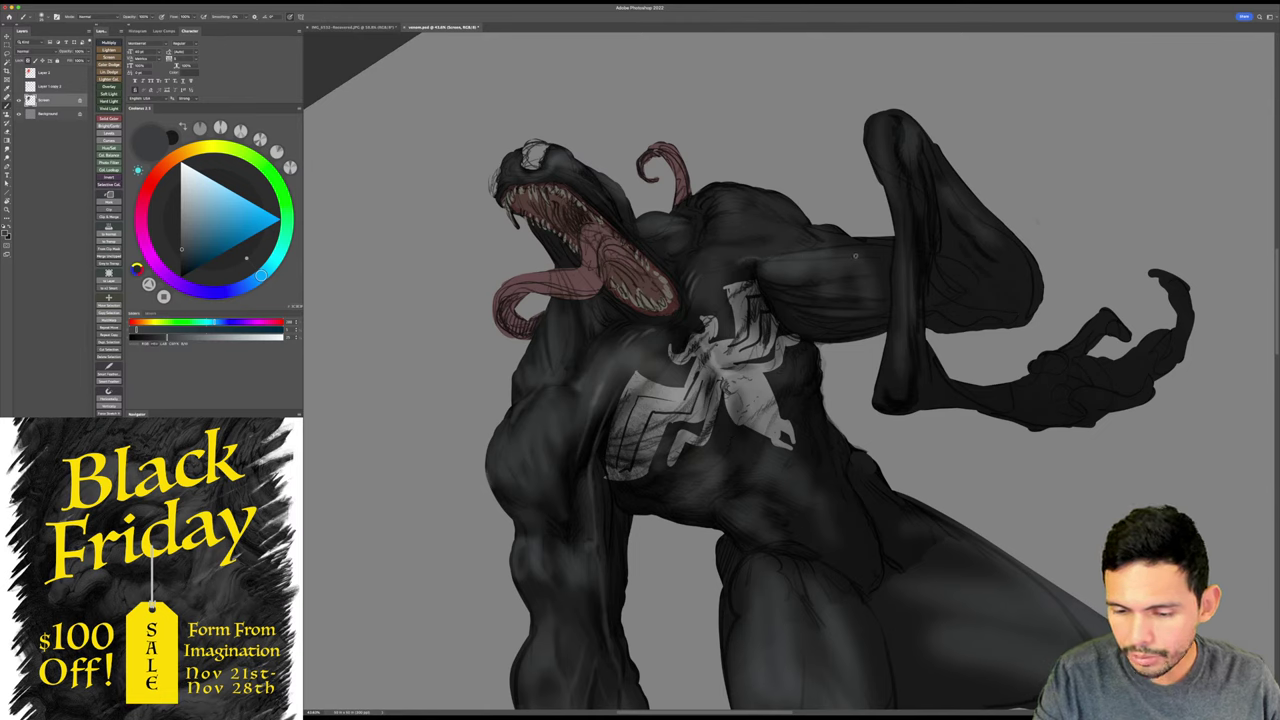
{"action": "left_click", "coordinate": [187, 270]}
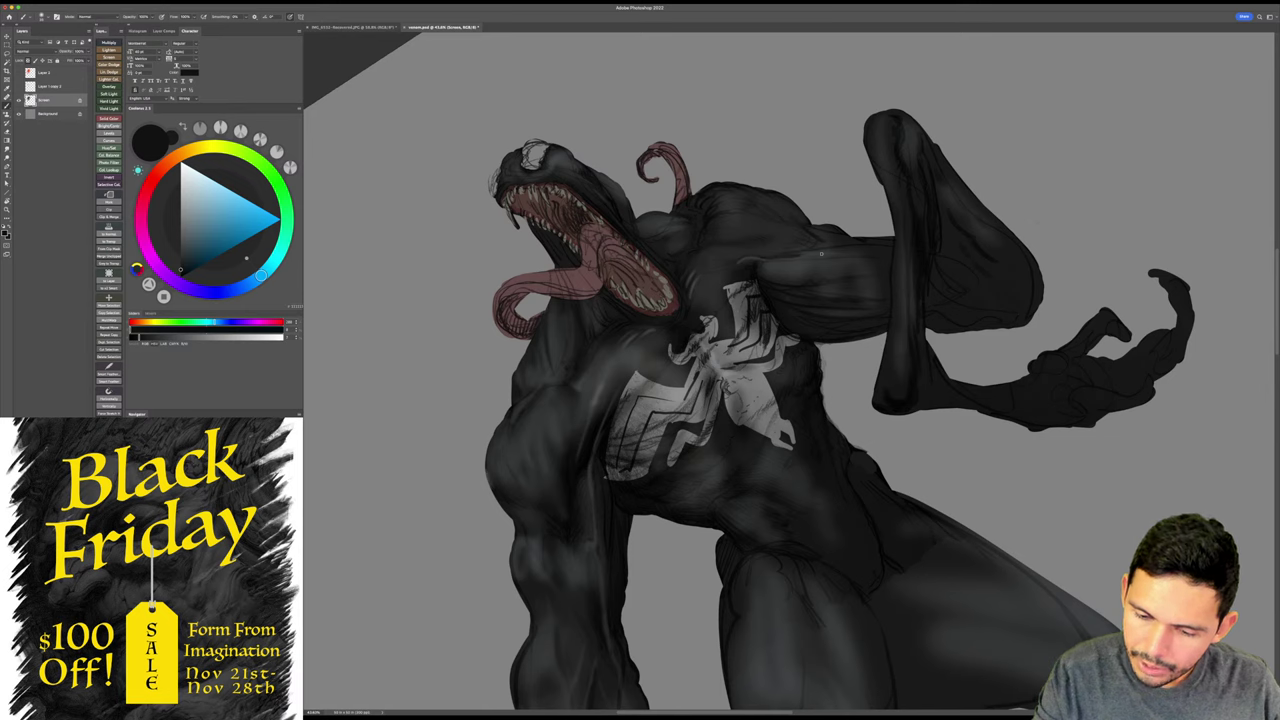
{"action": "left_click", "coordinate": [797, 262], "text": "alt"}
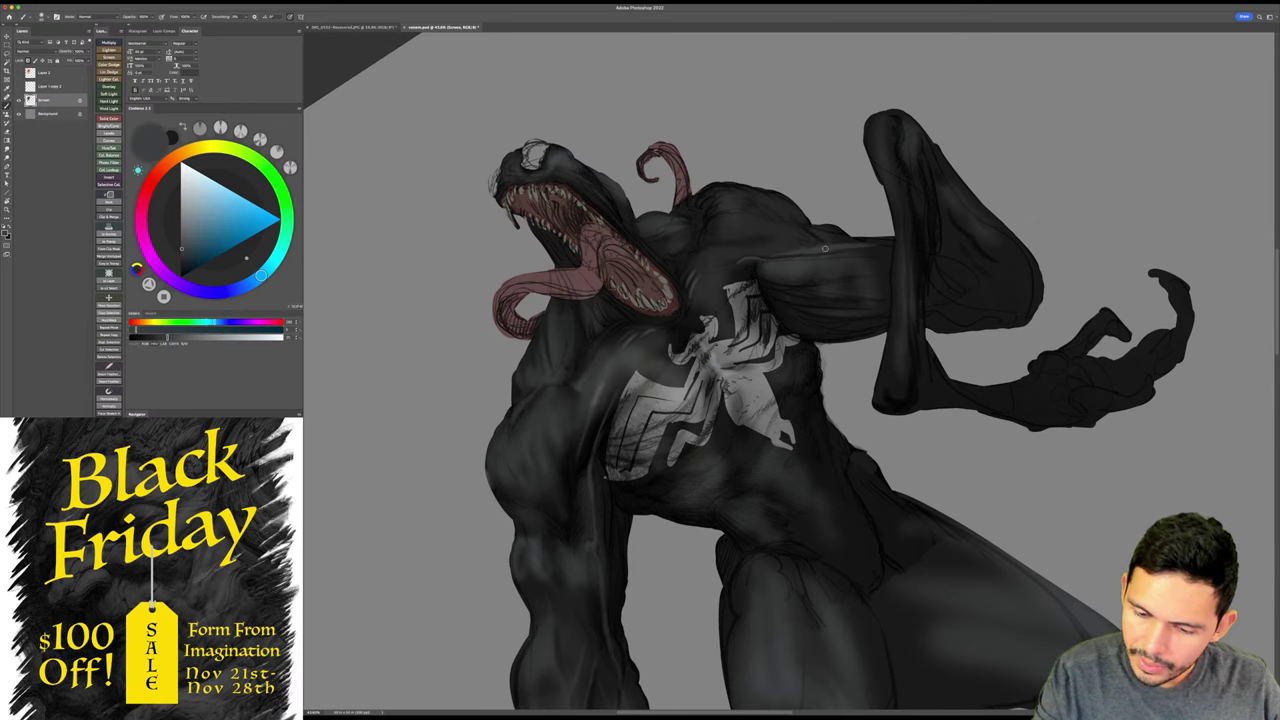
{"action": "left_click_drag", "start_coordinate": [843, 248], "coordinate": [892, 246]}
{"action": "key", "text": "Escape"}
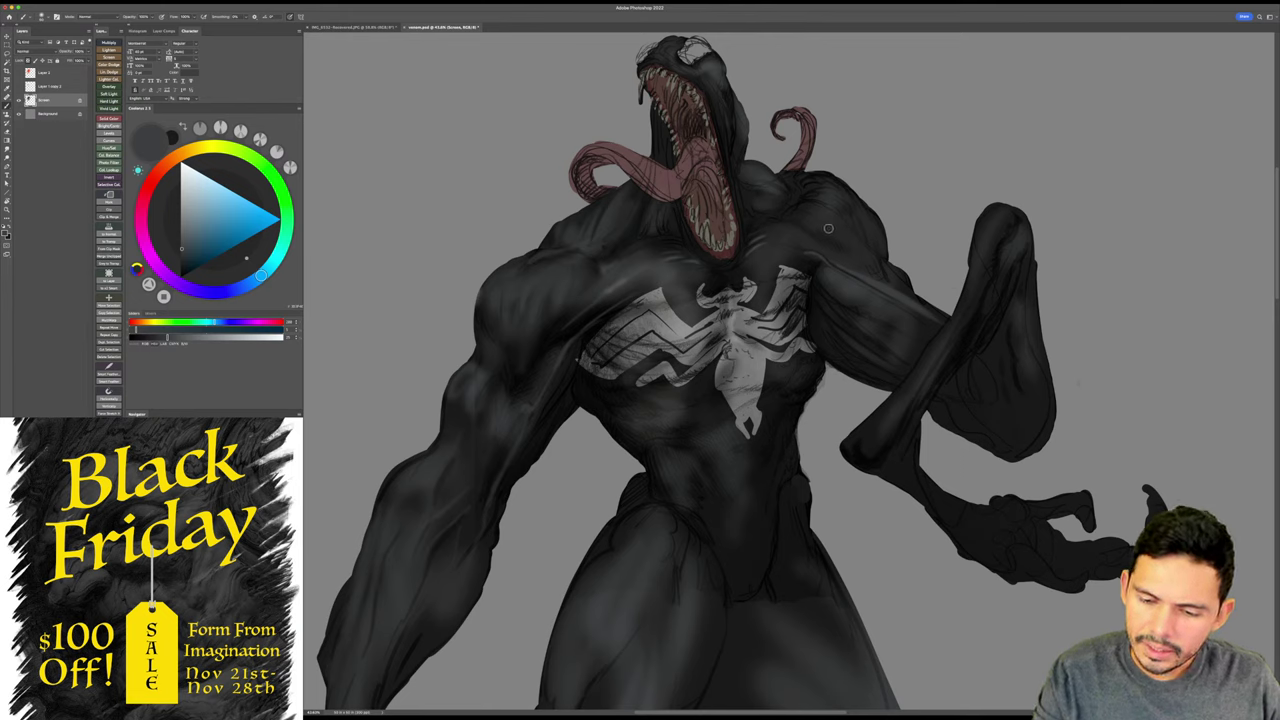
- Brighten the raised arm's shoulder with soft blue-grey shading, using a much larger brush
{"action": "key", "text": "]"}
{"action": "key", "text": "]"}
{"action": "key", "text": "]"}
{"action": "key", "text": "]"}
{"action": "key", "text": "]"}
{"action": "key", "text": "]"}
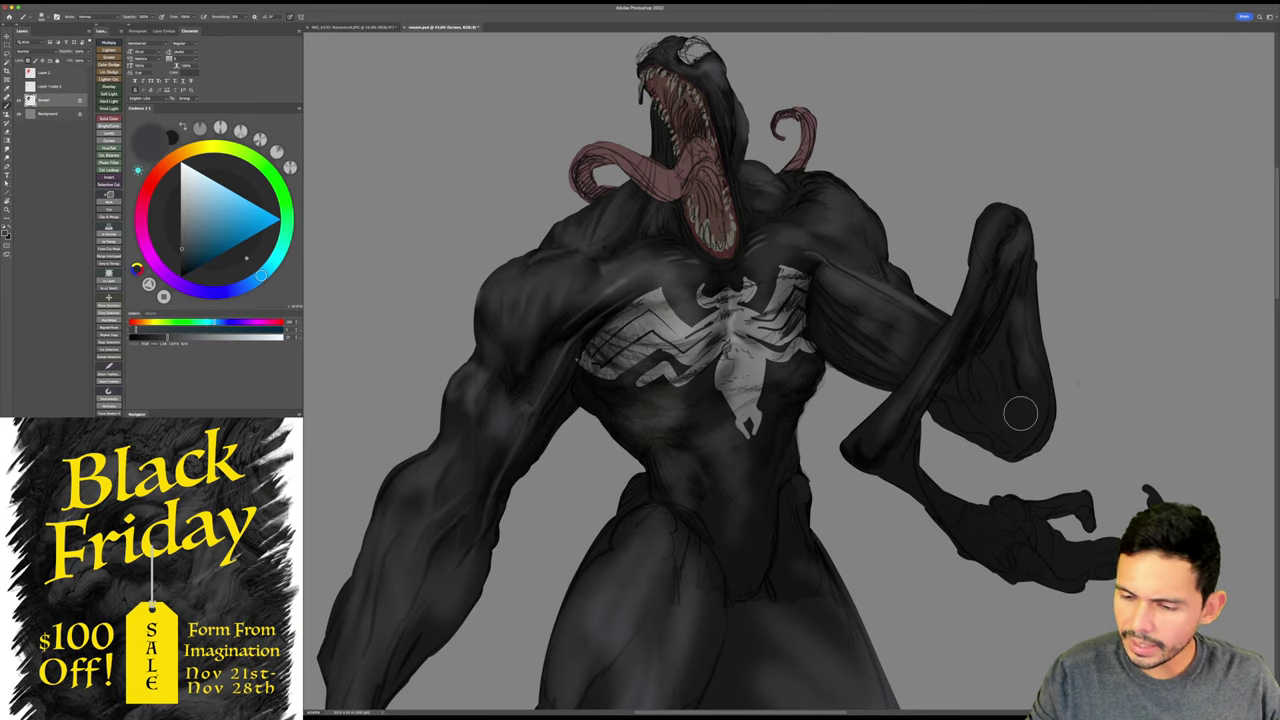
- Paint over the sketch lines on the long curling tongue with its own sampled dusty pink
{"action": "left_click_drag", "start_coordinate": [1131, 394], "coordinate": [1146, 394]}
{"action": "left_click_drag", "start_coordinate": [1138, 394], "coordinate": [1063, 422]}
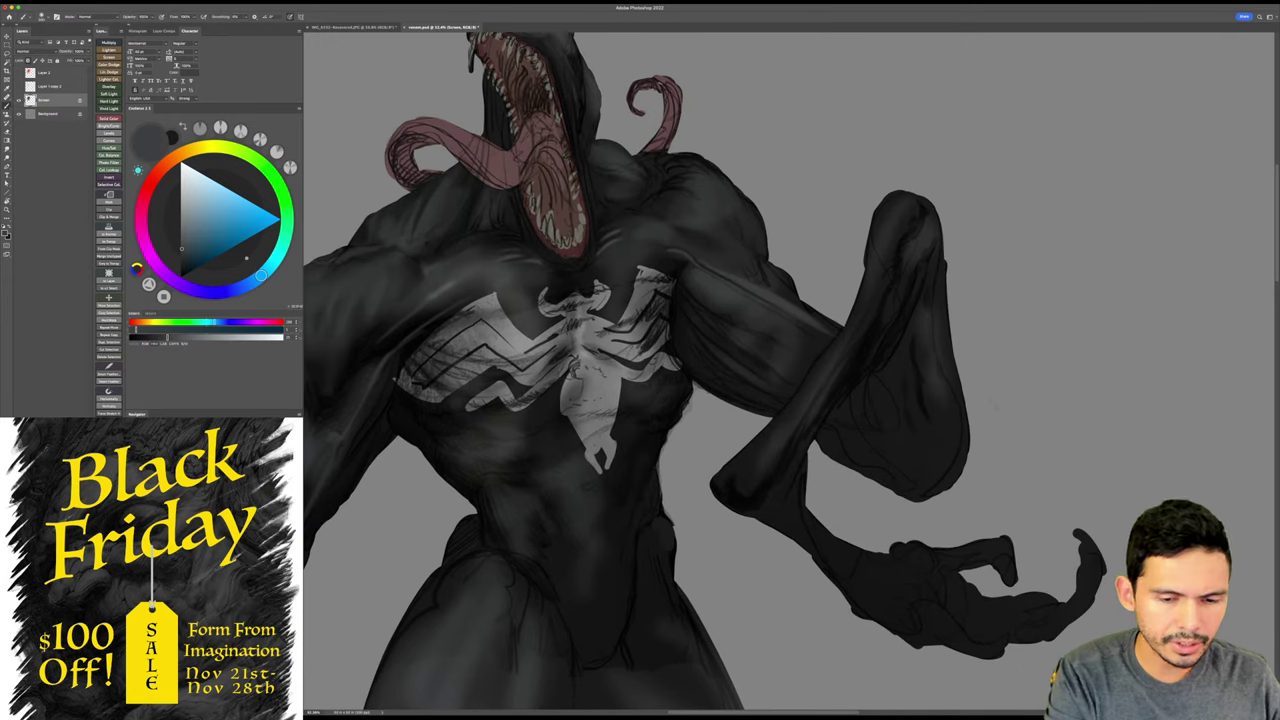
{"action": "left_click", "coordinate": [496, 162], "text": "alt"}
{"action": "left_click_drag", "start_coordinate": [544, 241], "coordinate": [702, 336]}
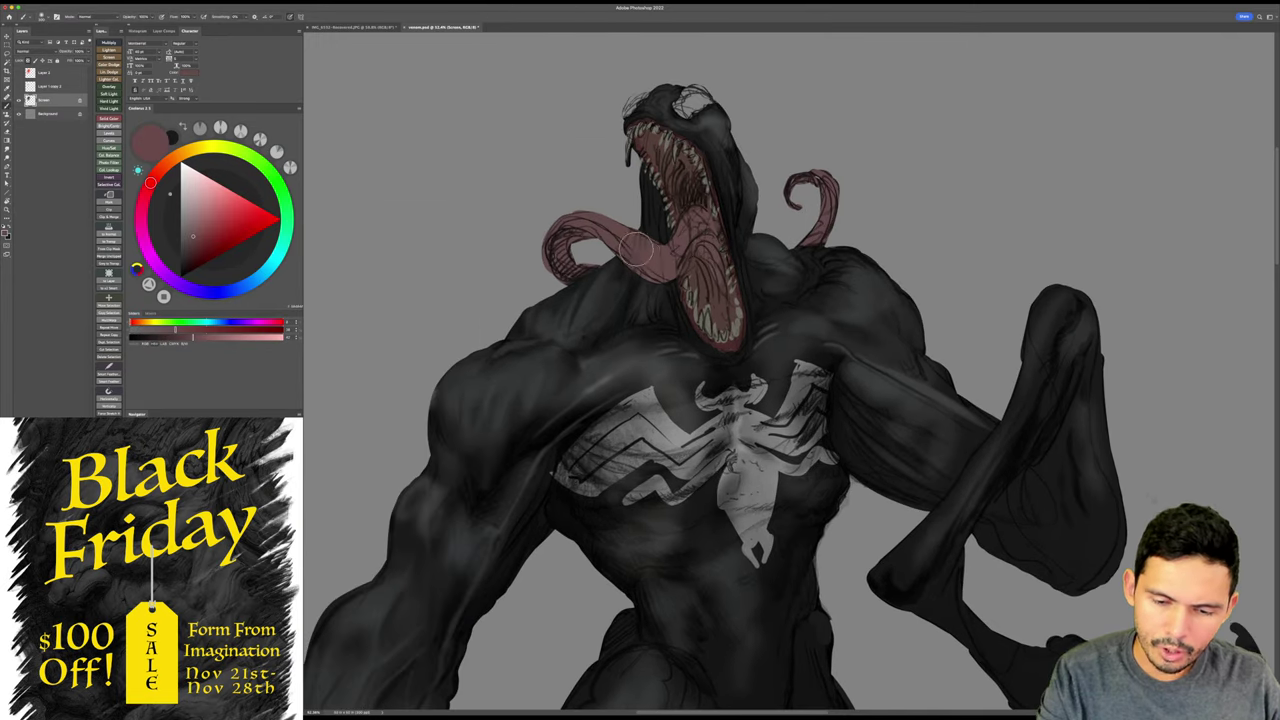
{"action": "mouse_move", "coordinate": [636, 249]}
{"action": "left_mouse_down"}
{"action": "mouse_move", "coordinate": [599, 228]}
{"action": "mouse_move", "coordinate": [548, 257]}
{"action": "mouse_move", "coordinate": [584, 219]}
{"action": "left_mouse_up"}
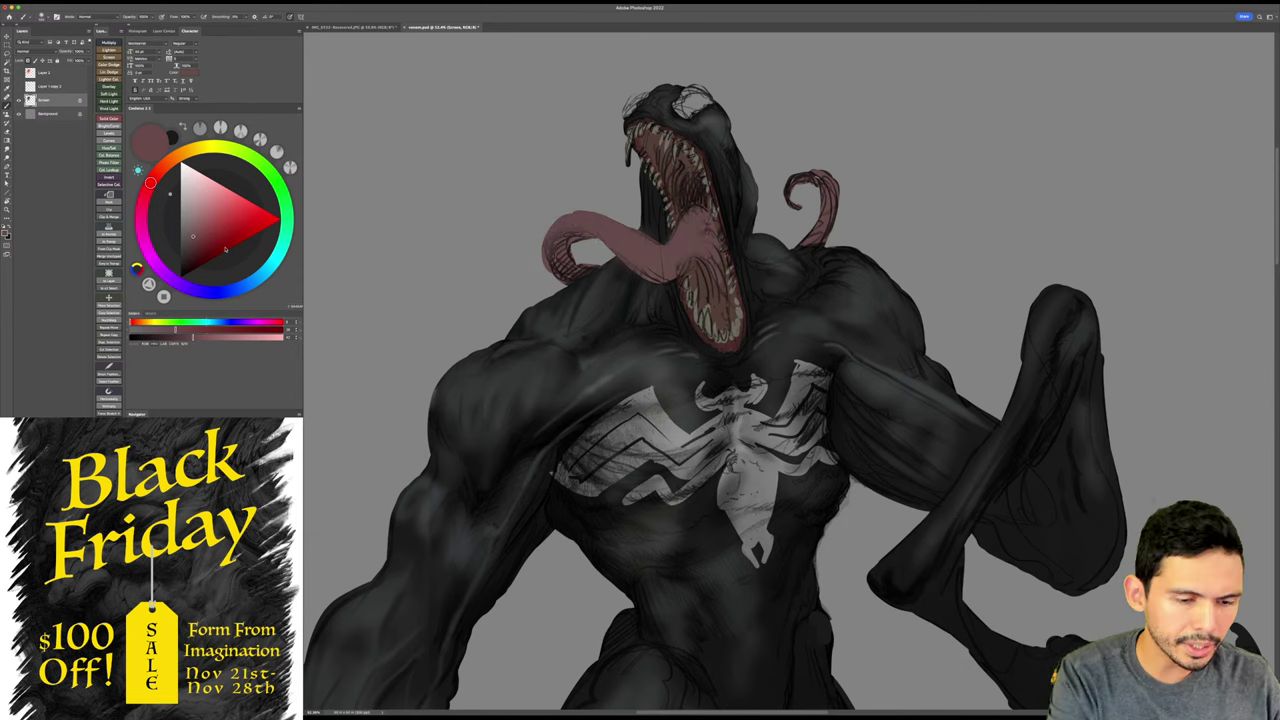
- Darken the inside of the lower mouth around the teeth with a deep dark red
{"action": "left_click_drag", "start_coordinate": [193, 248], "coordinate": [190, 260]}
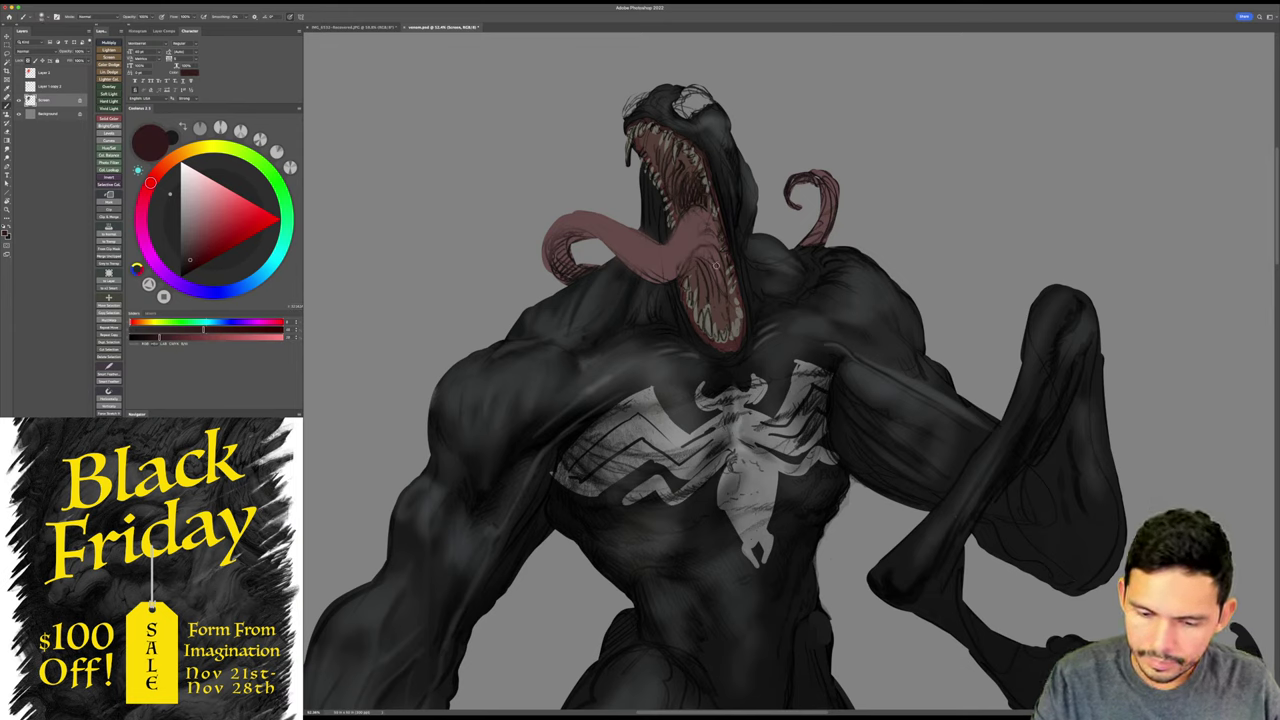
{"action": "mouse_move", "coordinate": [688, 258]}
{"action": "left_mouse_down"}
{"action": "mouse_move", "coordinate": [719, 254]}
{"action": "mouse_move", "coordinate": [710, 281]}
{"action": "mouse_move", "coordinate": [697, 257]}
{"action": "mouse_move", "coordinate": [703, 288]}
{"action": "mouse_move", "coordinate": [692, 268]}
{"action": "mouse_move", "coordinate": [722, 300]}
{"action": "mouse_move", "coordinate": [718, 253]}
{"action": "left_mouse_up"}
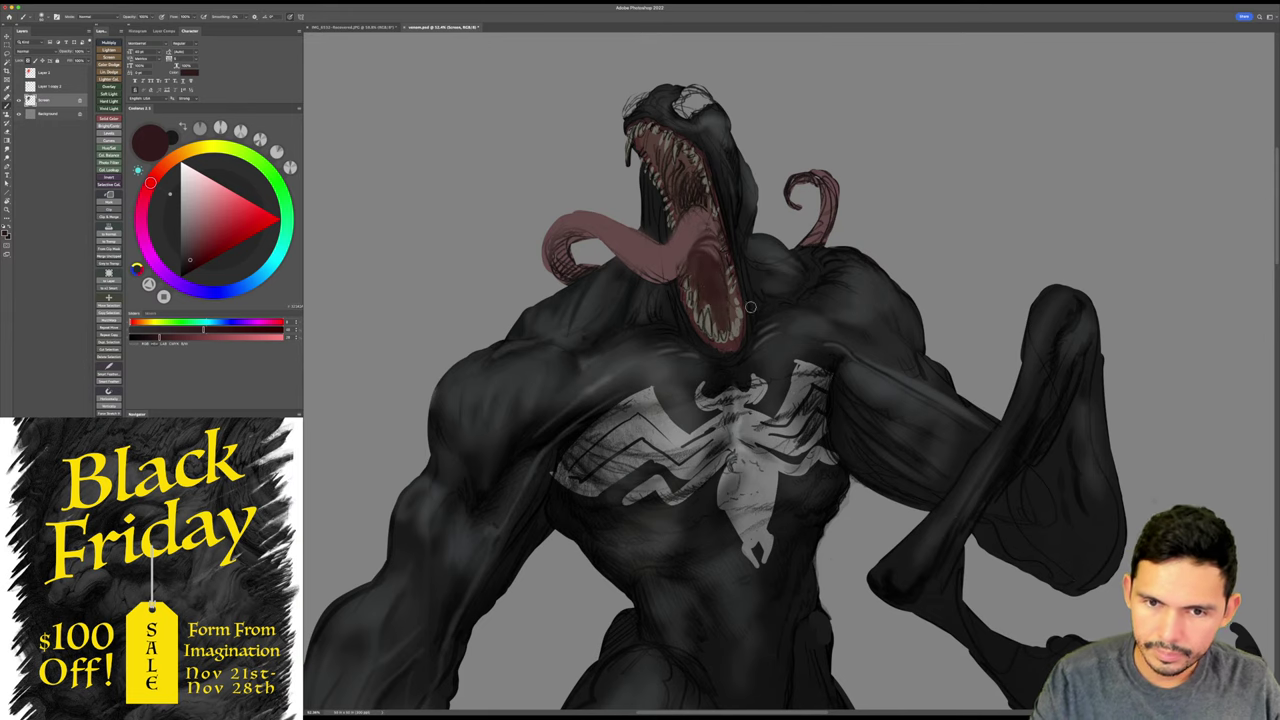
{"action": "left_click_drag", "start_coordinate": [727, 283], "coordinate": [735, 296]}
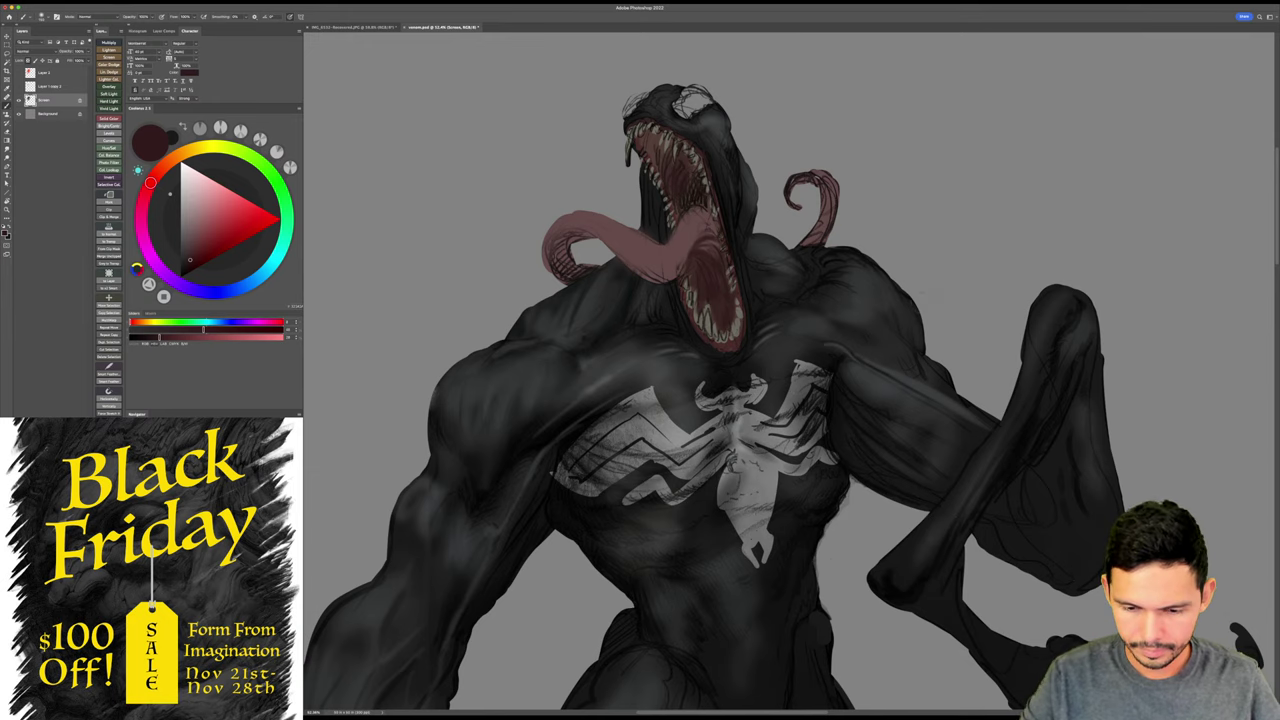
- Refine the upper chest and collarbone shading beside the lowered arm's shoulder with sampled near-black and blue-grey tones
{"action": "left_click_drag", "start_coordinate": [886, 338], "coordinate": [929, 280]}
{"action": "left_click", "coordinate": [682, 333], "text": "alt"}
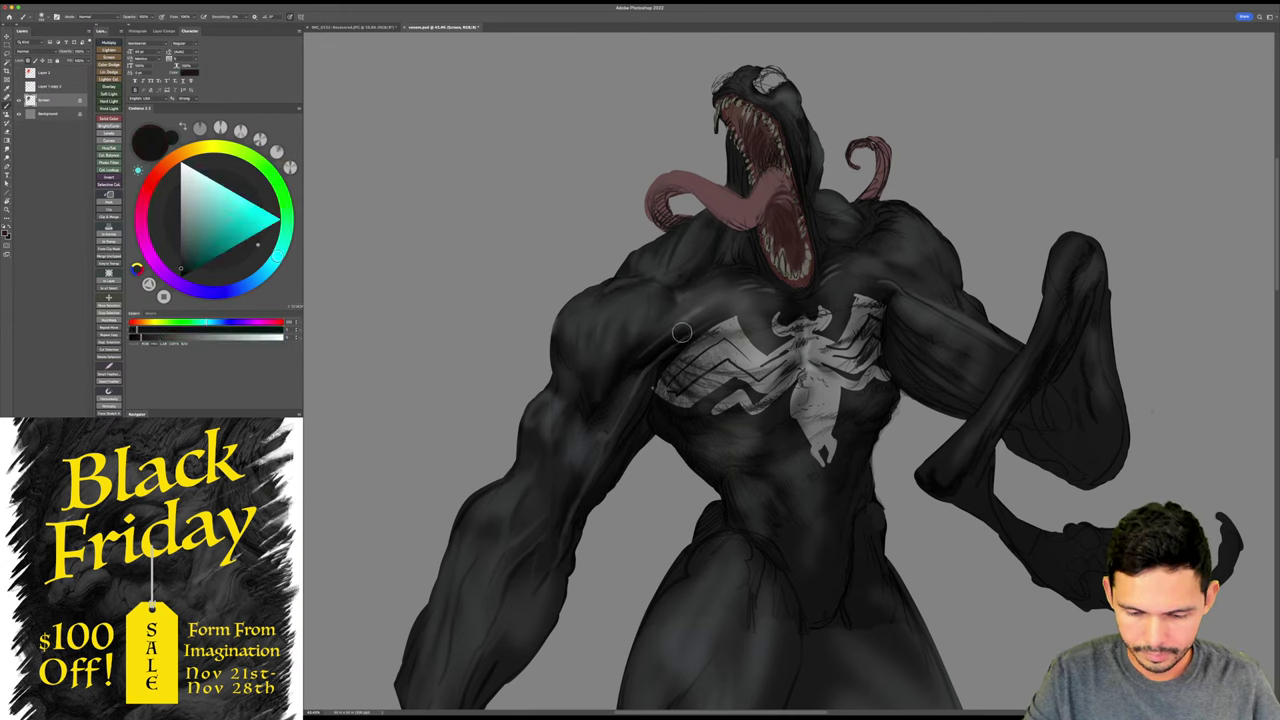
{"action": "left_click", "coordinate": [730, 298], "text": "alt"}
{"action": "left_click_drag", "start_coordinate": [690, 323], "coordinate": [814, 282]}
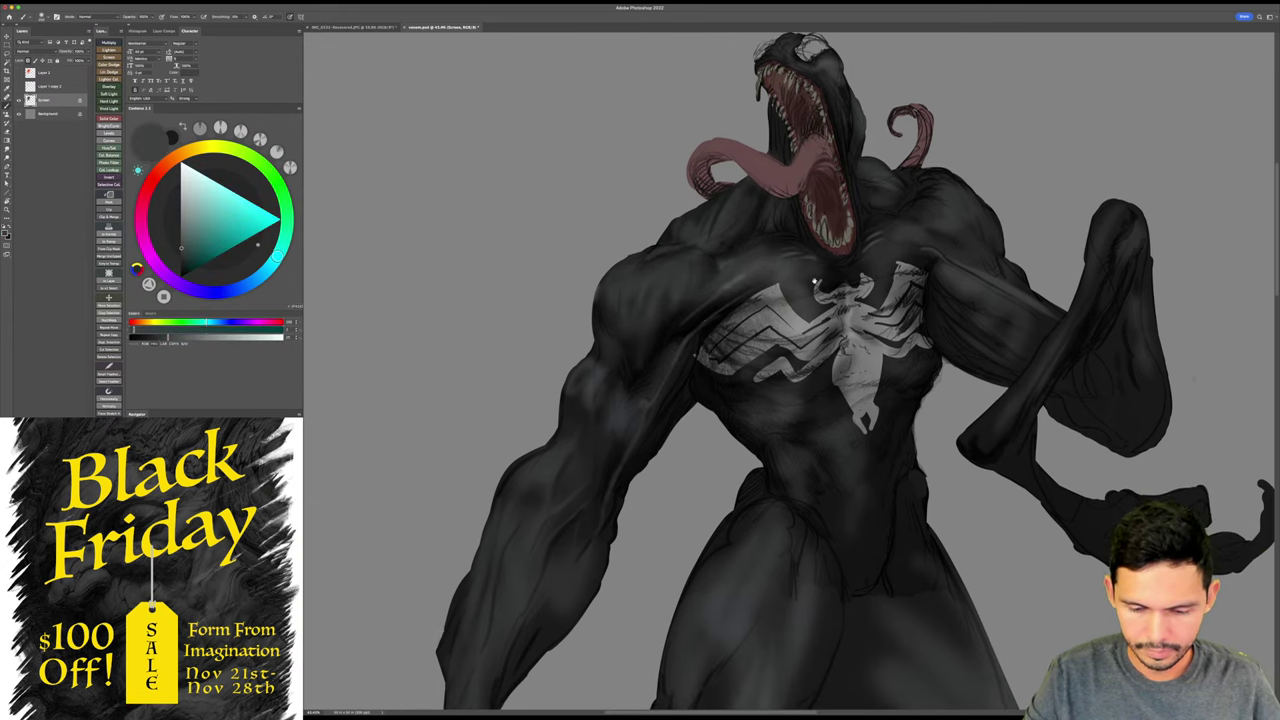
{"action": "left_click", "coordinate": [709, 286], "text": "alt"}
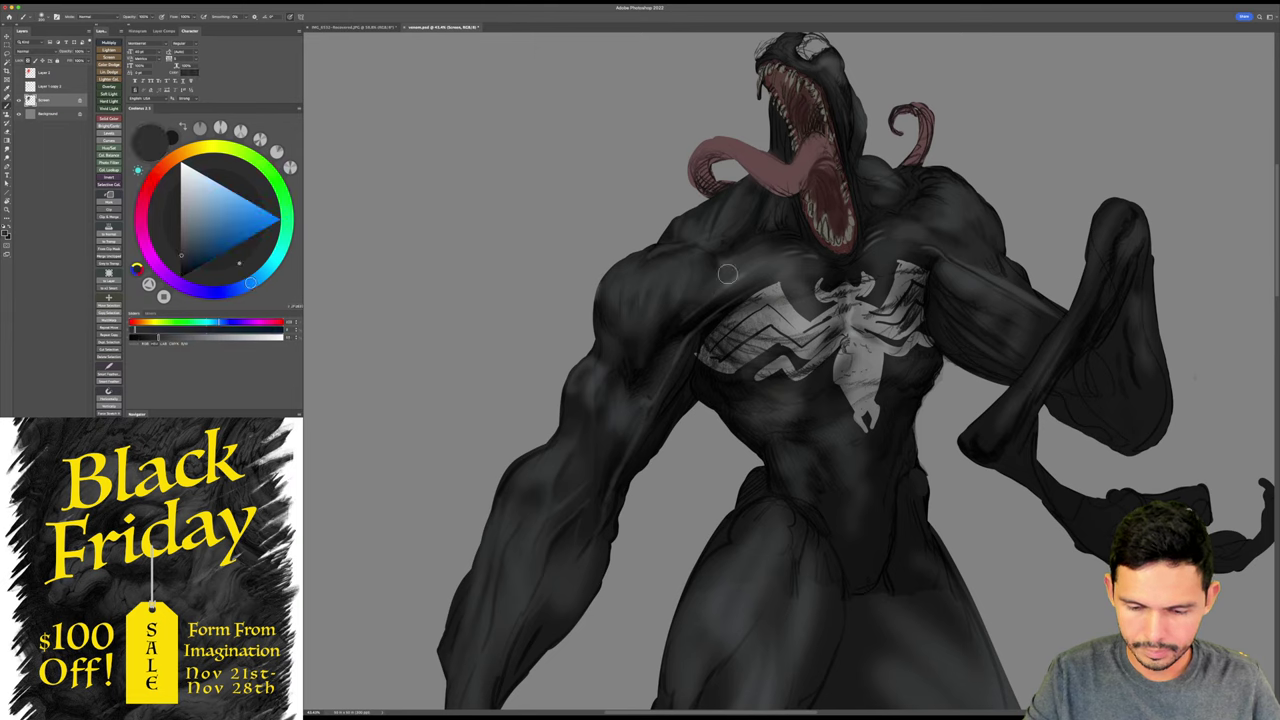
{"action": "left_click", "coordinate": [728, 283], "text": "alt"}
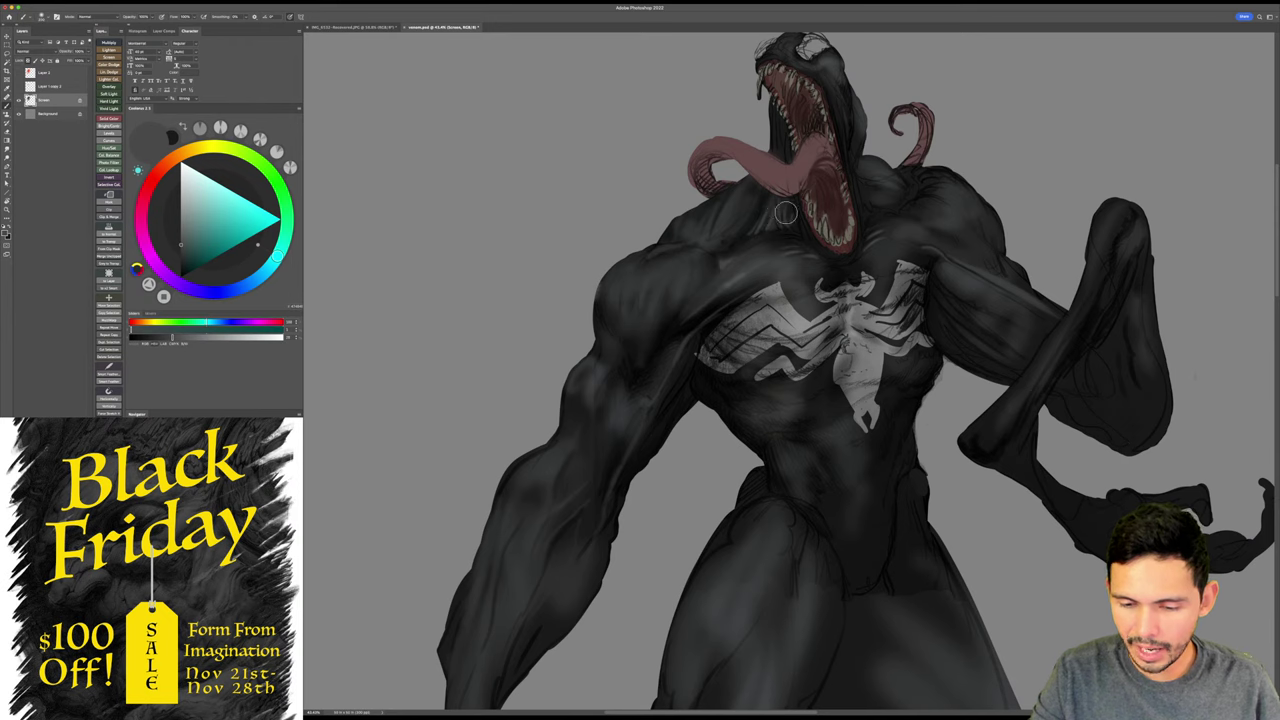
- Paint grey highlight strokes down the side of the head behind the open jaw and blend them with the Smudge tool
{"action": "key", "text": "z"}
{"action": "left_click_drag", "start_coordinate": [967, 306], "coordinate": [938, 344]}
{"action": "key", "text": "b"}
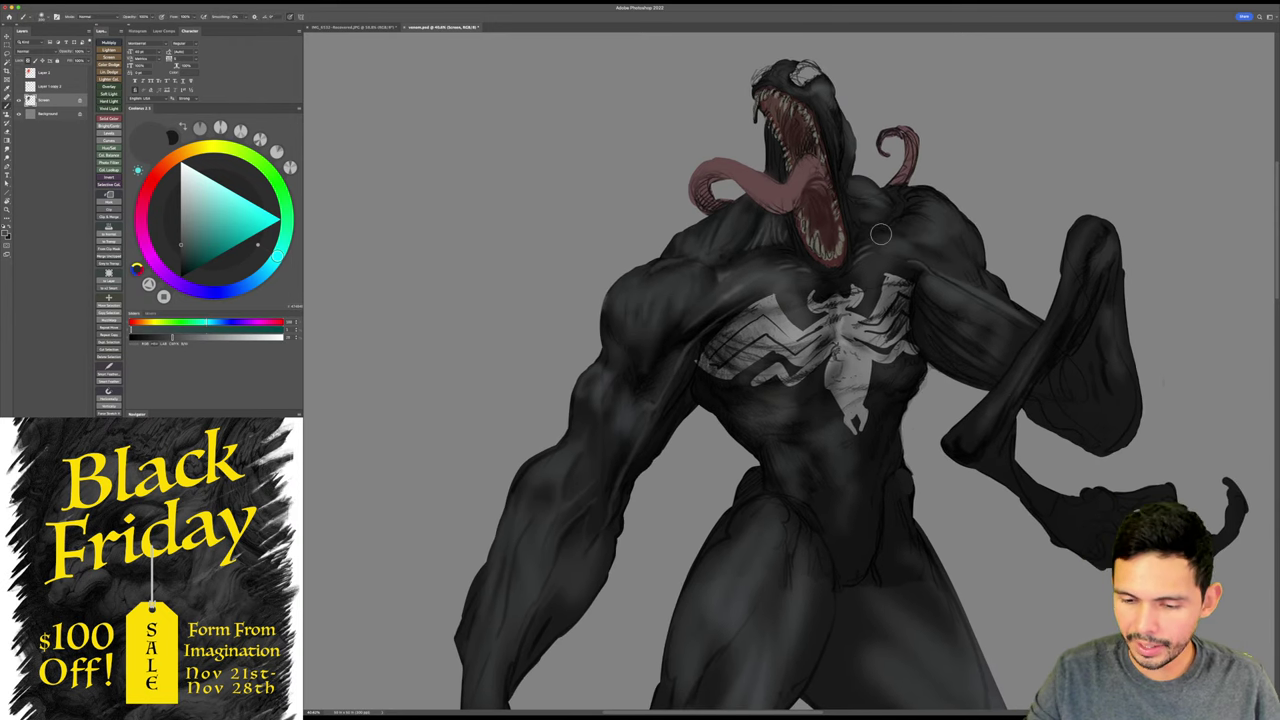
{"action": "left_click_drag", "start_coordinate": [870, 115], "coordinate": [950, 118]}
{"action": "left_click_drag", "start_coordinate": [850, 130], "coordinate": [876, 193]}
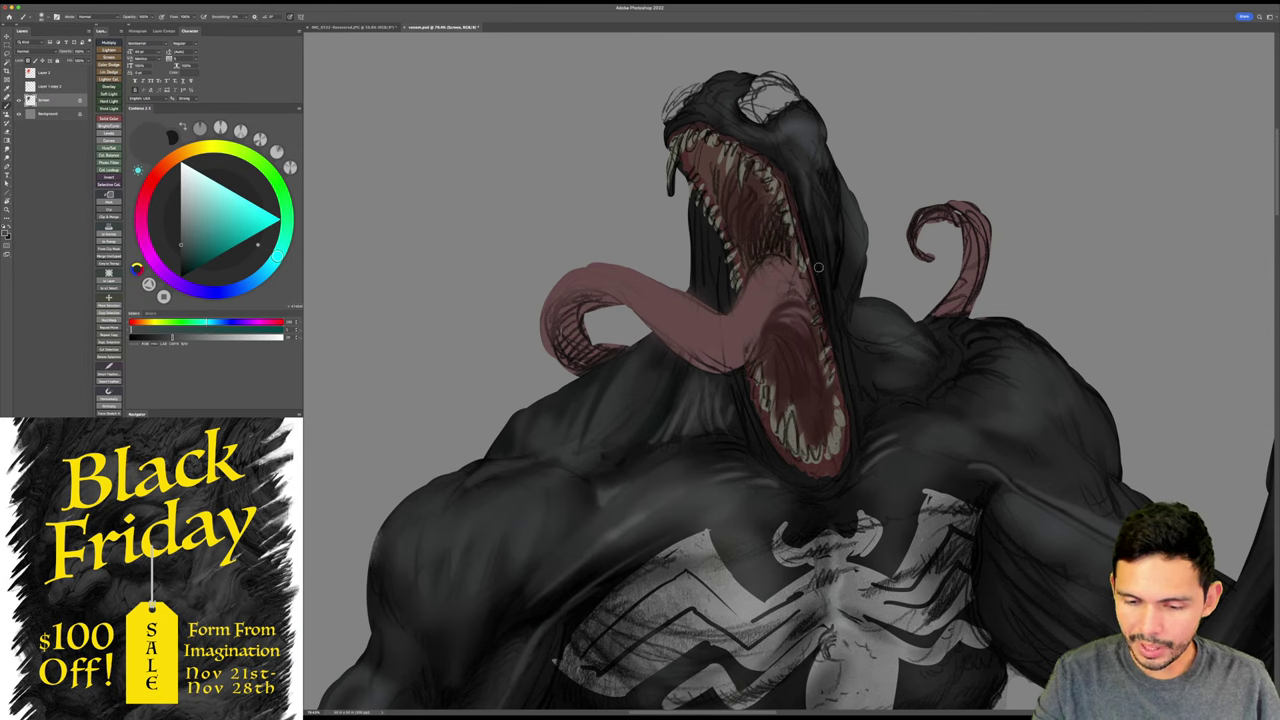
{"action": "left_click_drag", "start_coordinate": [807, 198], "coordinate": [823, 321]}
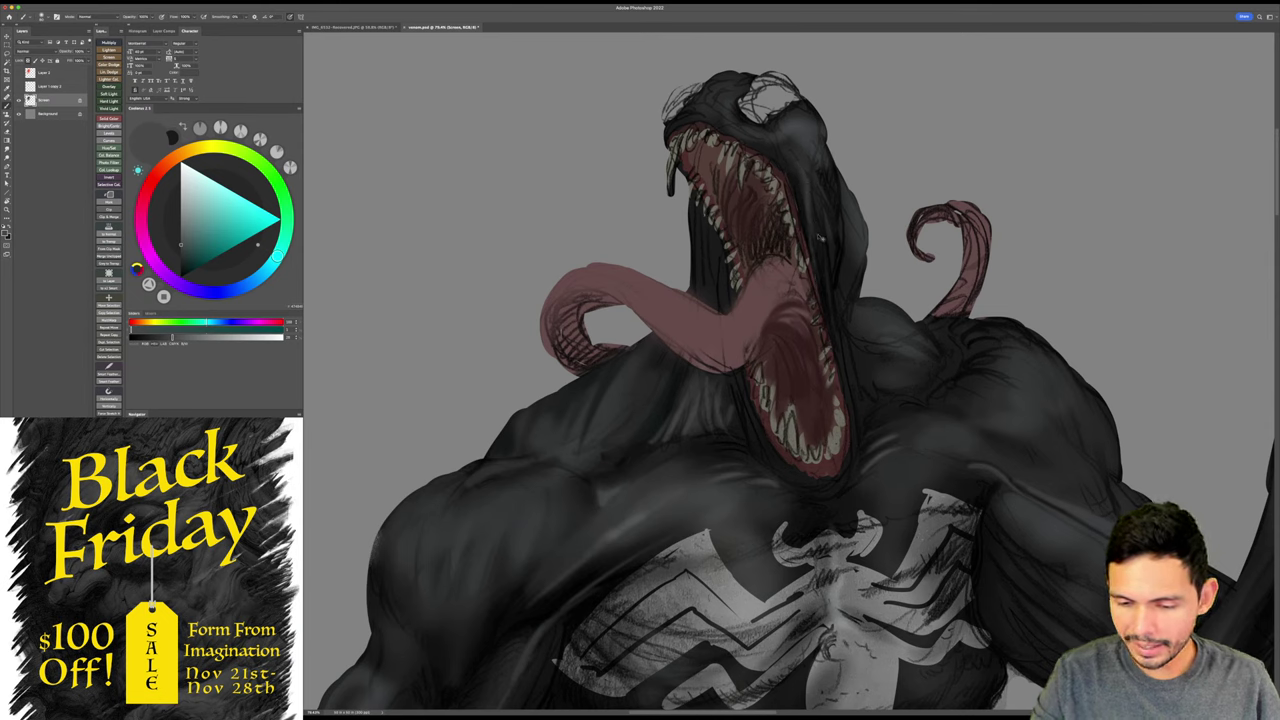
{"action": "key", "text": "ctrl+z"}
{"action": "left_click_drag", "start_coordinate": [811, 208], "coordinate": [827, 300]}
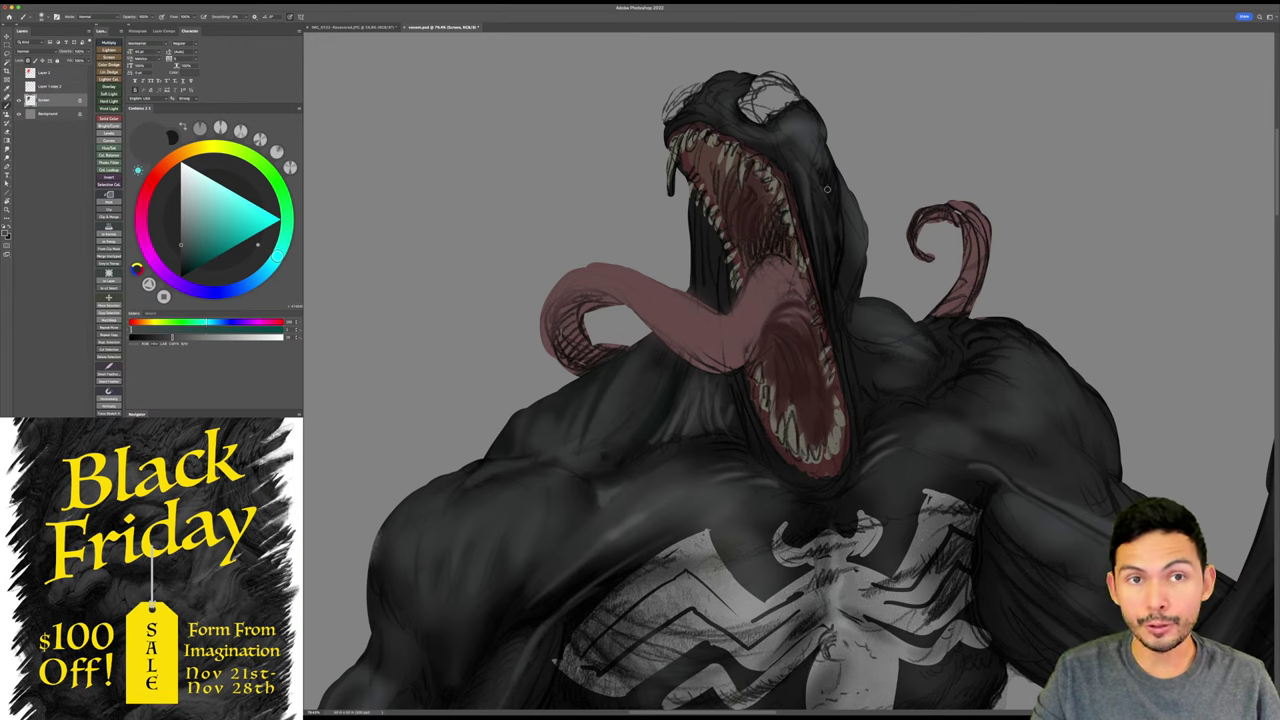
{"action": "left_click_drag", "start_coordinate": [821, 210], "coordinate": [824, 293]}
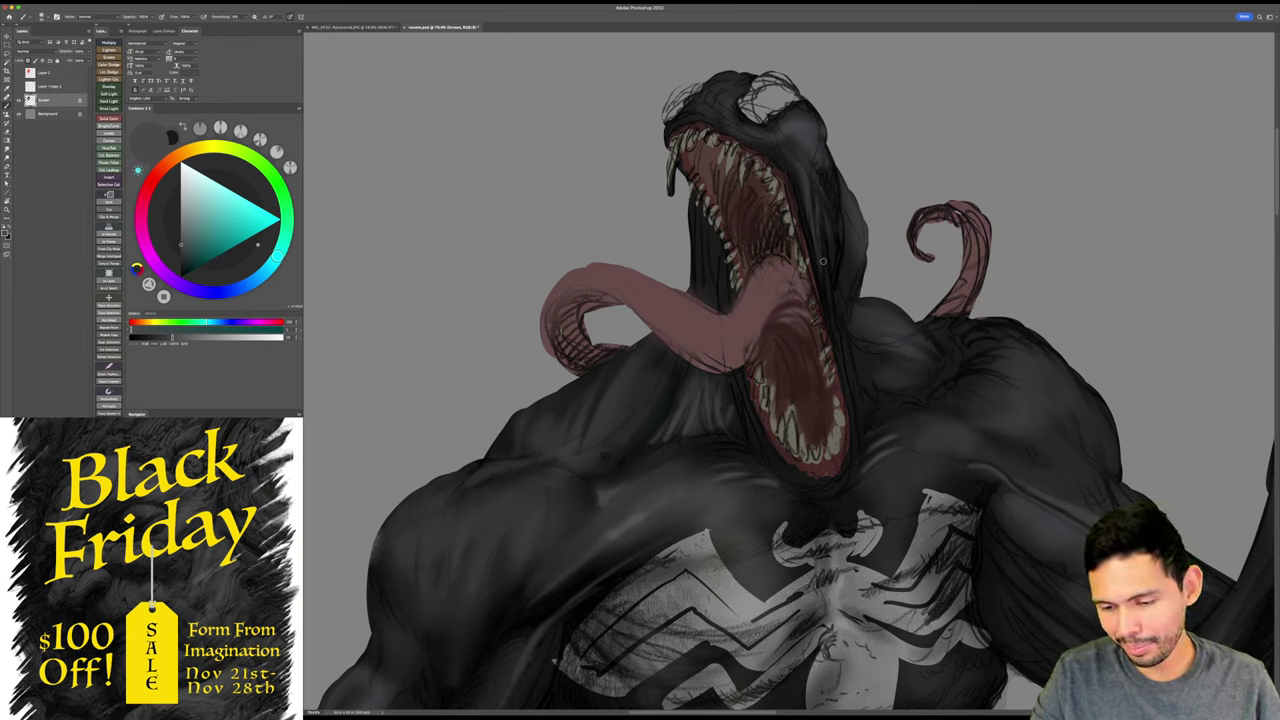
{"action": "left_click_drag", "start_coordinate": [825, 225], "coordinate": [831, 296]}
{"action": "left_click_drag", "start_coordinate": [825, 216], "coordinate": [830, 285]}
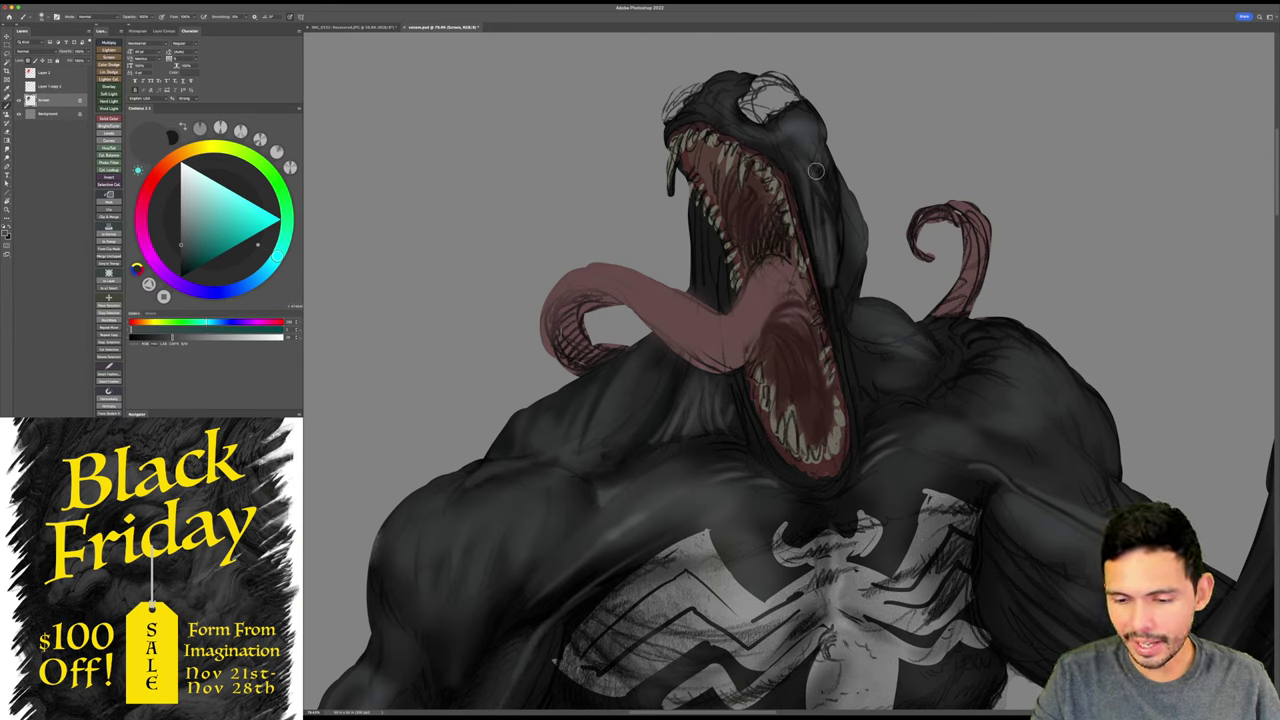
{"action": "key", "text": "r"}
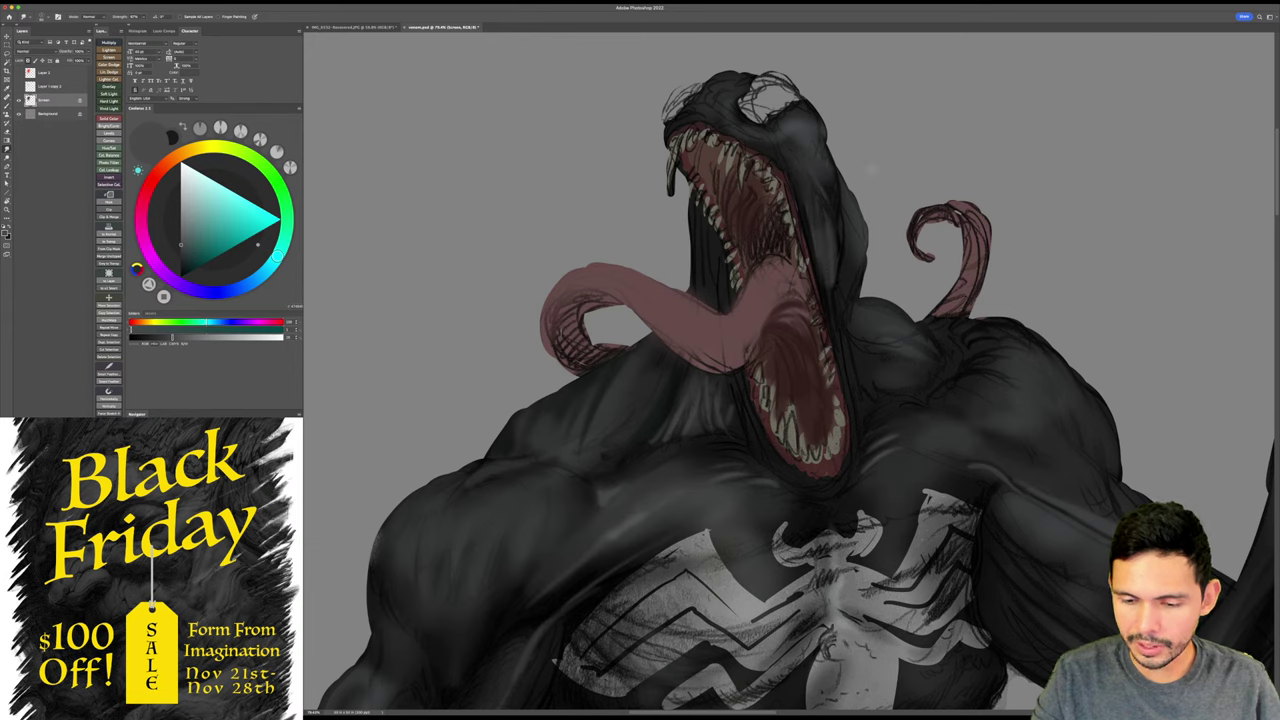
- Refine the trapezius slope below the curling tongue with sampled near-black tones, cleaning its outer edge against the background
{"action": "mouse_move", "coordinate": [908, 151]}
{"action": "left_mouse_down"}
{"action": "mouse_move", "coordinate": [902, 113]}
{"action": "mouse_move", "coordinate": [880, 115]}
{"action": "left_mouse_up"}
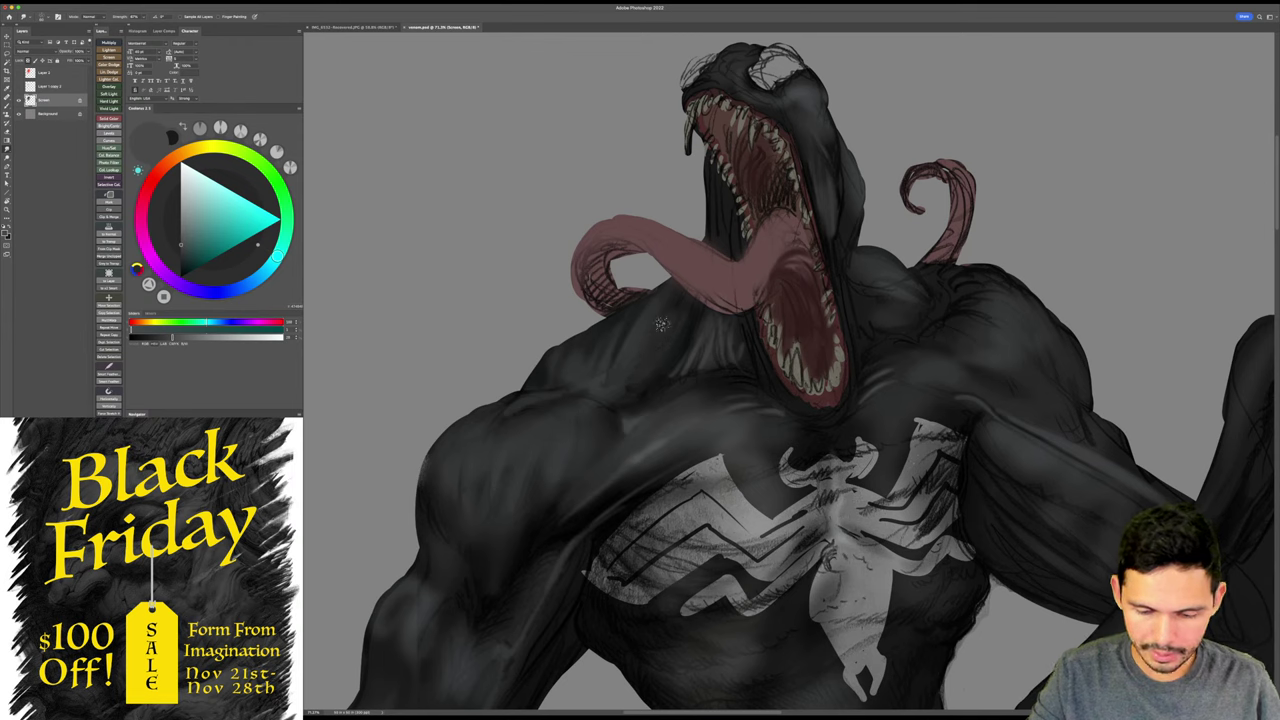
{"action": "key", "text": "b"}
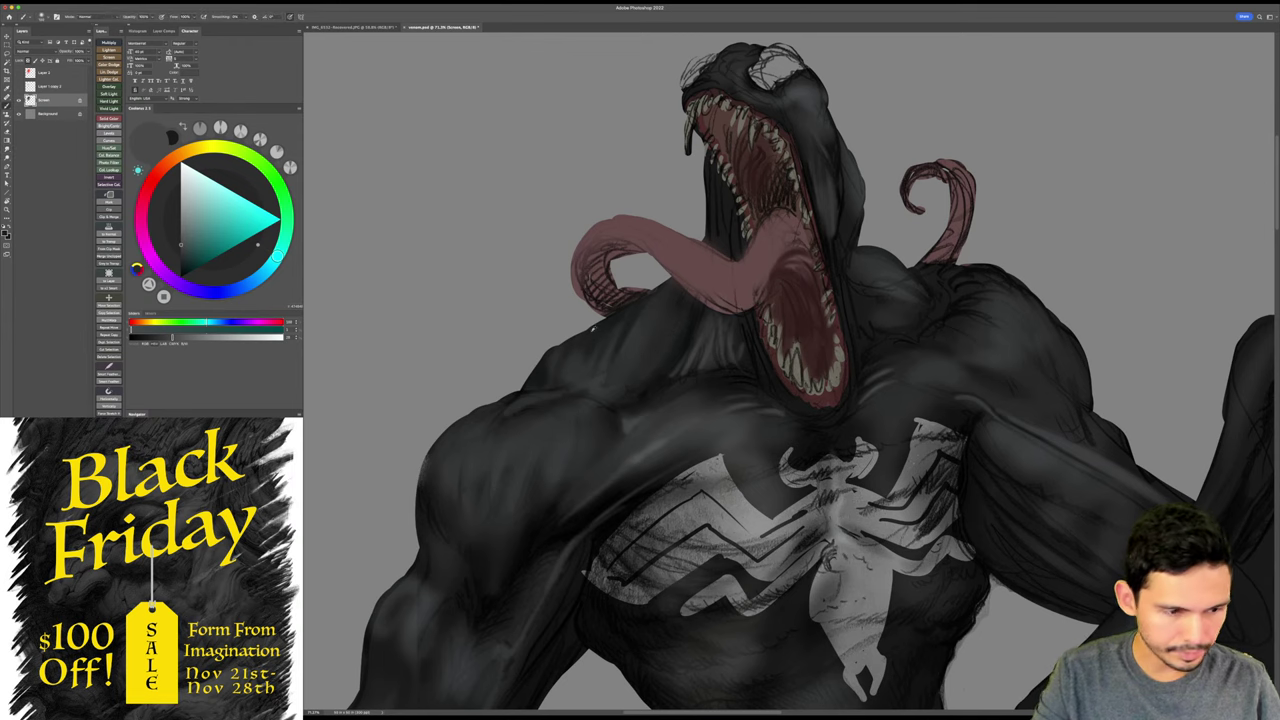
{"action": "left_click", "coordinate": [596, 328], "text": "alt"}
{"action": "left_click", "coordinate": [600, 329], "text": "alt"}
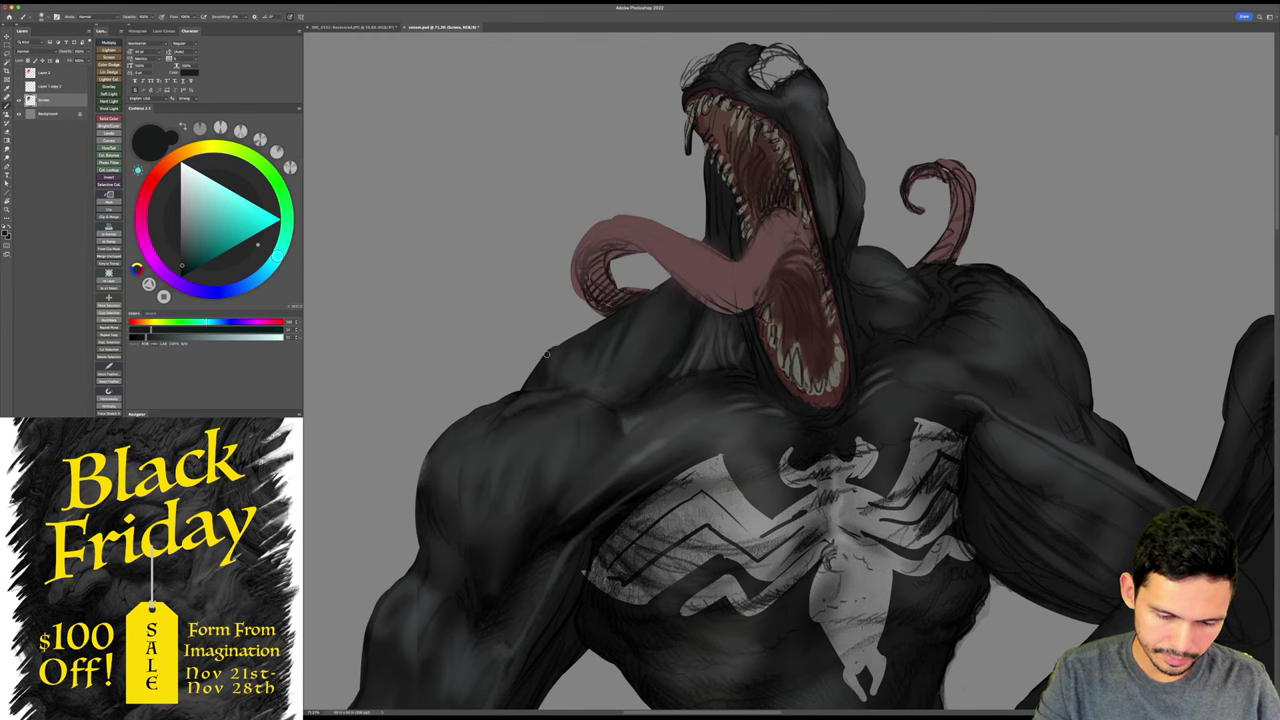
{"action": "key", "text": "super+z"}
{"action": "left_click", "coordinate": [593, 328], "text": "alt"}
{"action": "left_click_drag", "start_coordinate": [556, 349], "coordinate": [586, 329]}
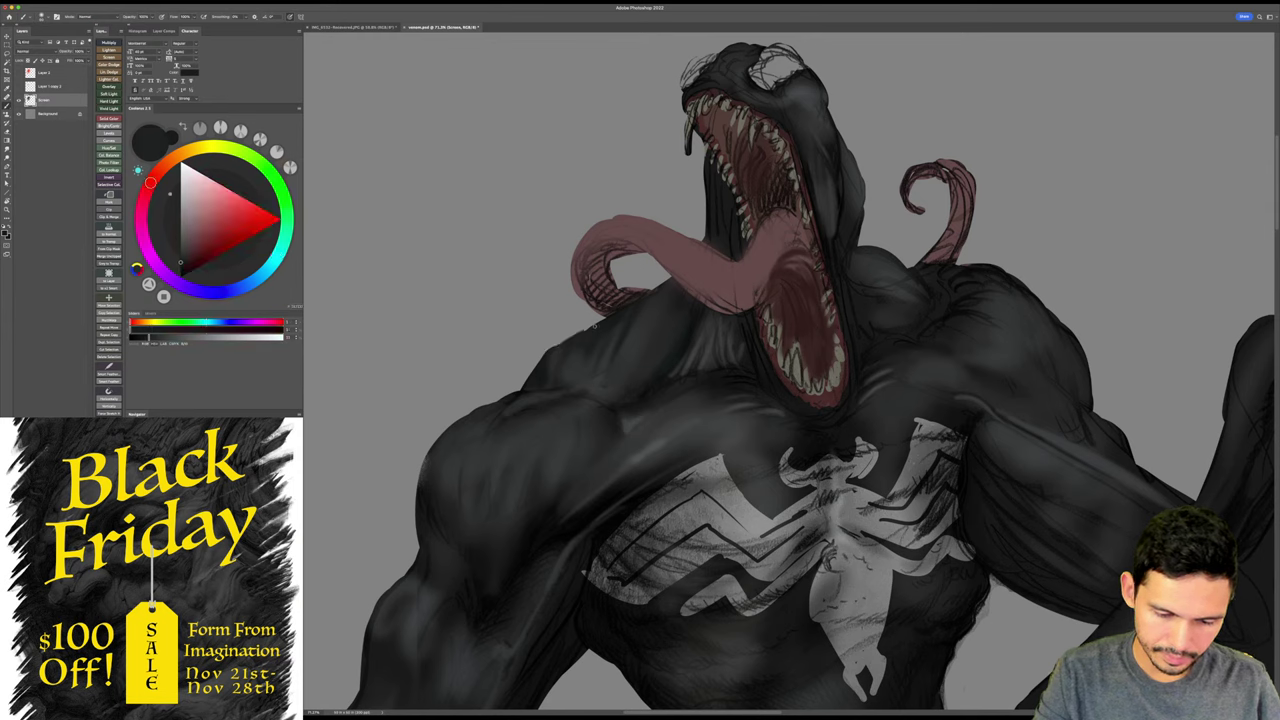
{"action": "left_click", "coordinate": [606, 322], "text": "alt"}
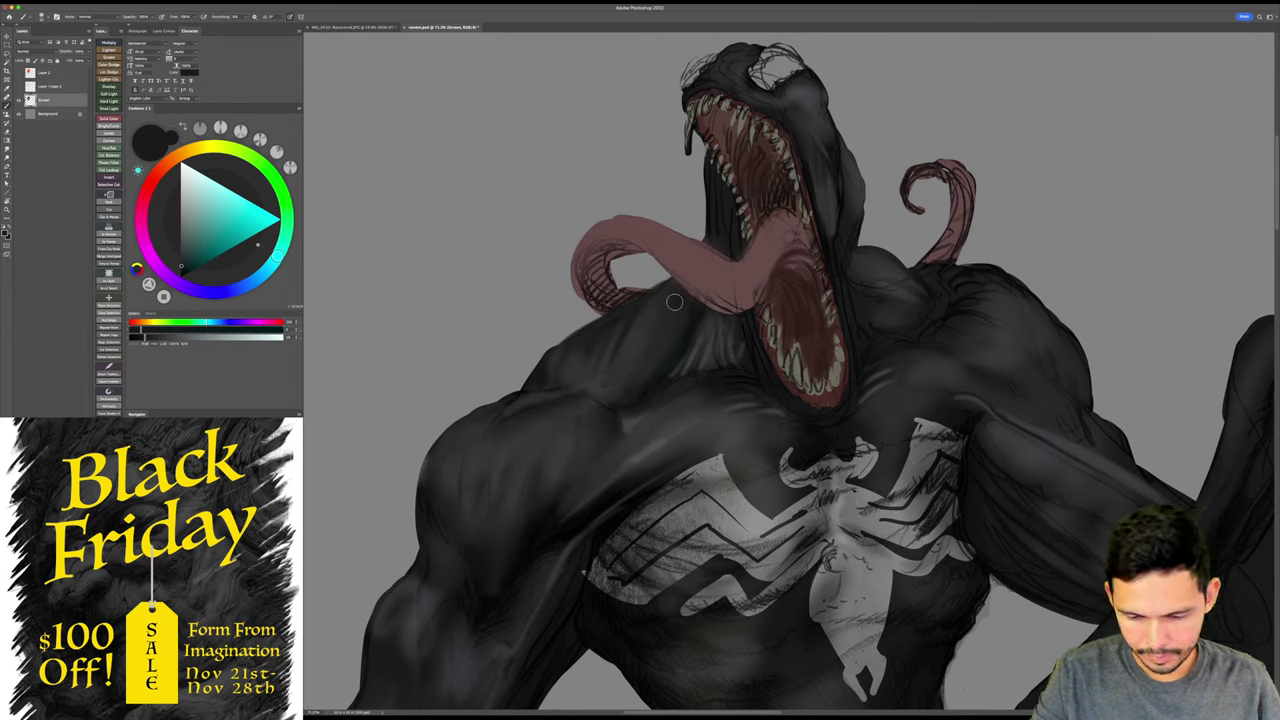
{"action": "left_click", "coordinate": [638, 360], "text": "alt"}
{"action": "left_click_drag", "start_coordinate": [798, 350], "coordinate": [788, 303]}
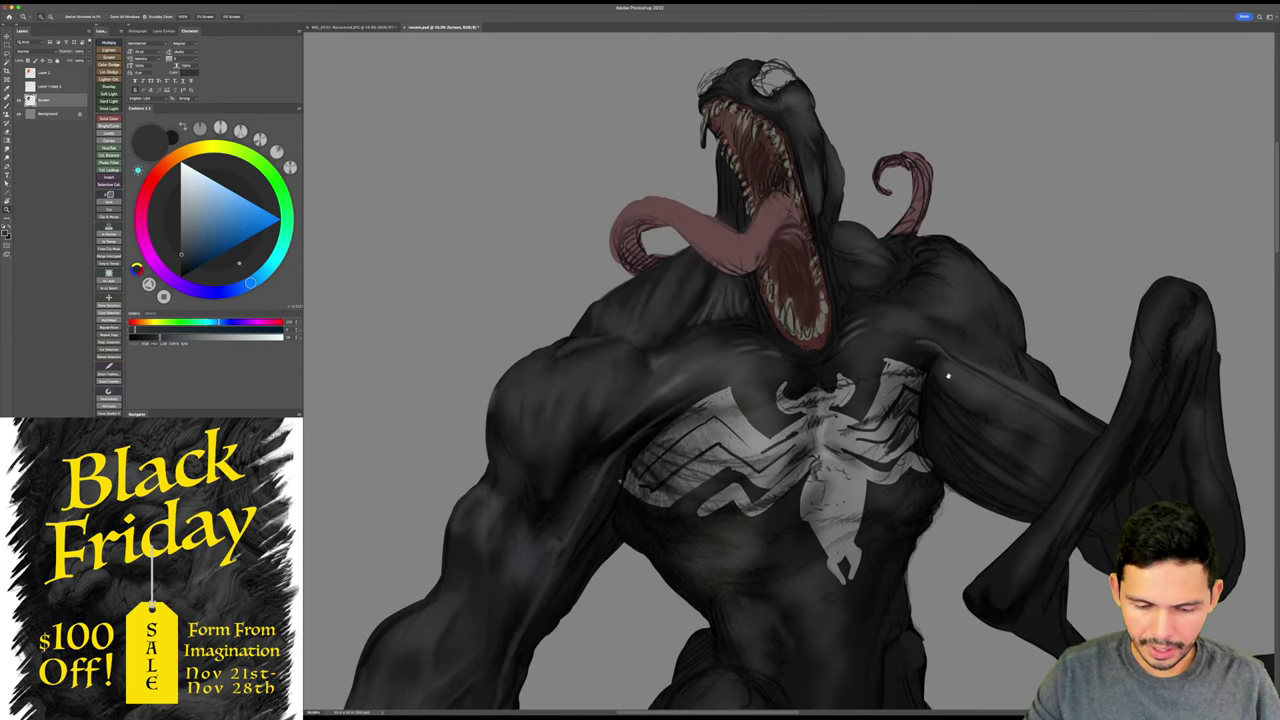
- Shade the top of the lowered arm's shoulder and its junction with the chest using sampled near-black and dark blue-grey
{"action": "left_click_drag", "start_coordinate": [948, 371], "coordinate": [960, 347]}
{"action": "left_click", "coordinate": [584, 327], "text": "alt"}
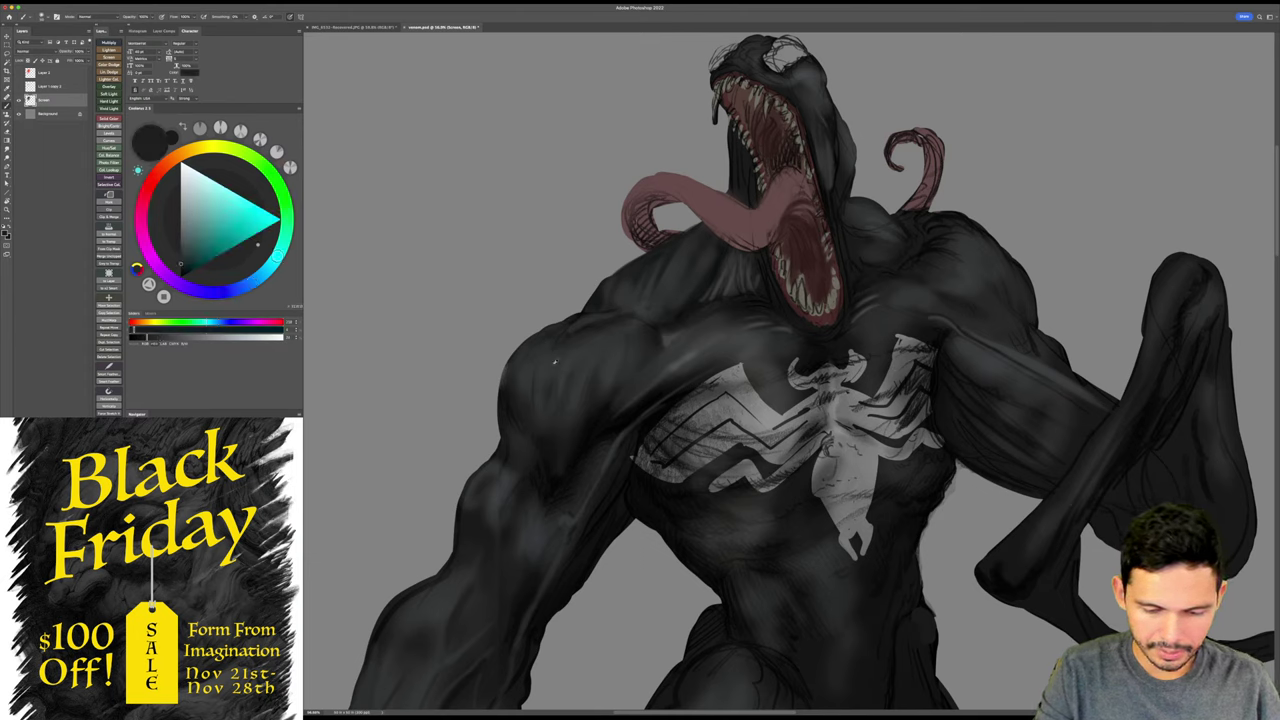
{"action": "left_click", "coordinate": [551, 337], "text": "alt"}
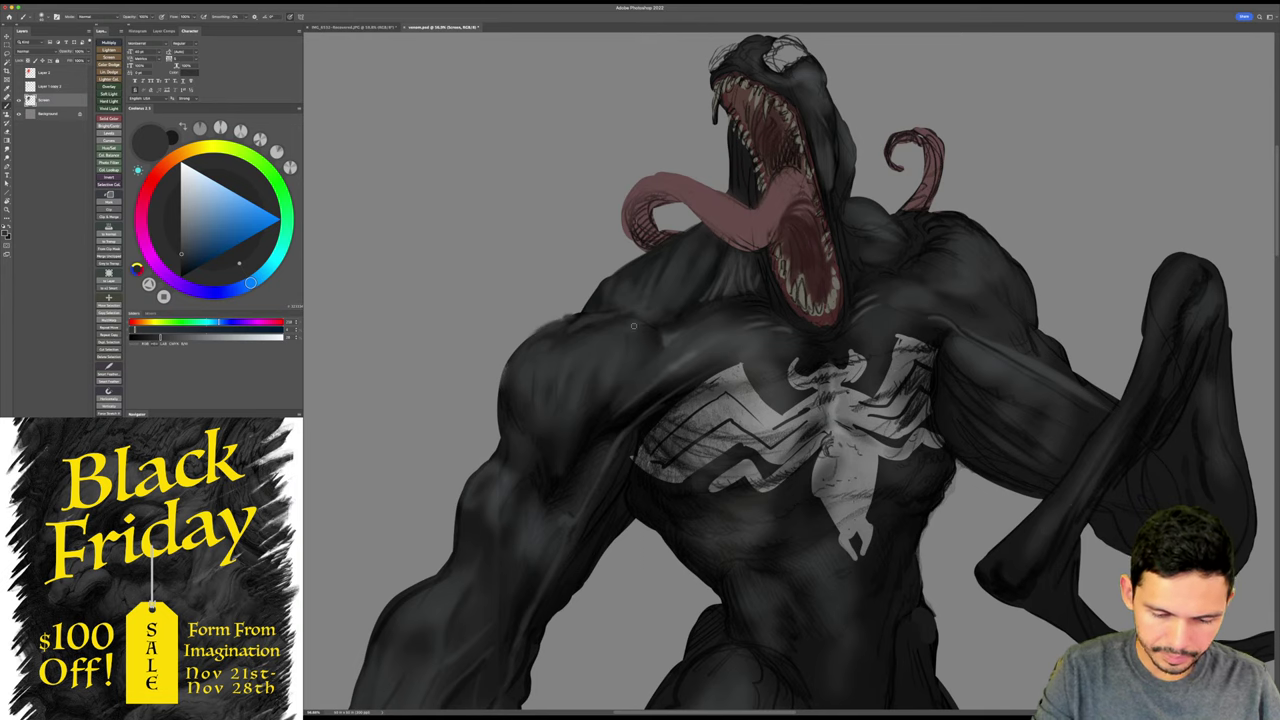
{"action": "left_click_drag", "start_coordinate": [674, 326], "coordinate": [637, 356]}
- Paint blue-grey highlights along the raised arm's upper arm between the shoulder and the folded forearm
{"action": "left_click_drag", "start_coordinate": [993, 392], "coordinate": [987, 353]}
{"action": "key", "text": "r"}
{"action": "mouse_move", "coordinate": [1077, 314]}
{"action": "left_mouse_down"}
{"action": "mouse_move", "coordinate": [1046, 126]}
{"action": "mouse_move", "coordinate": [982, 78]}
{"action": "left_mouse_up"}
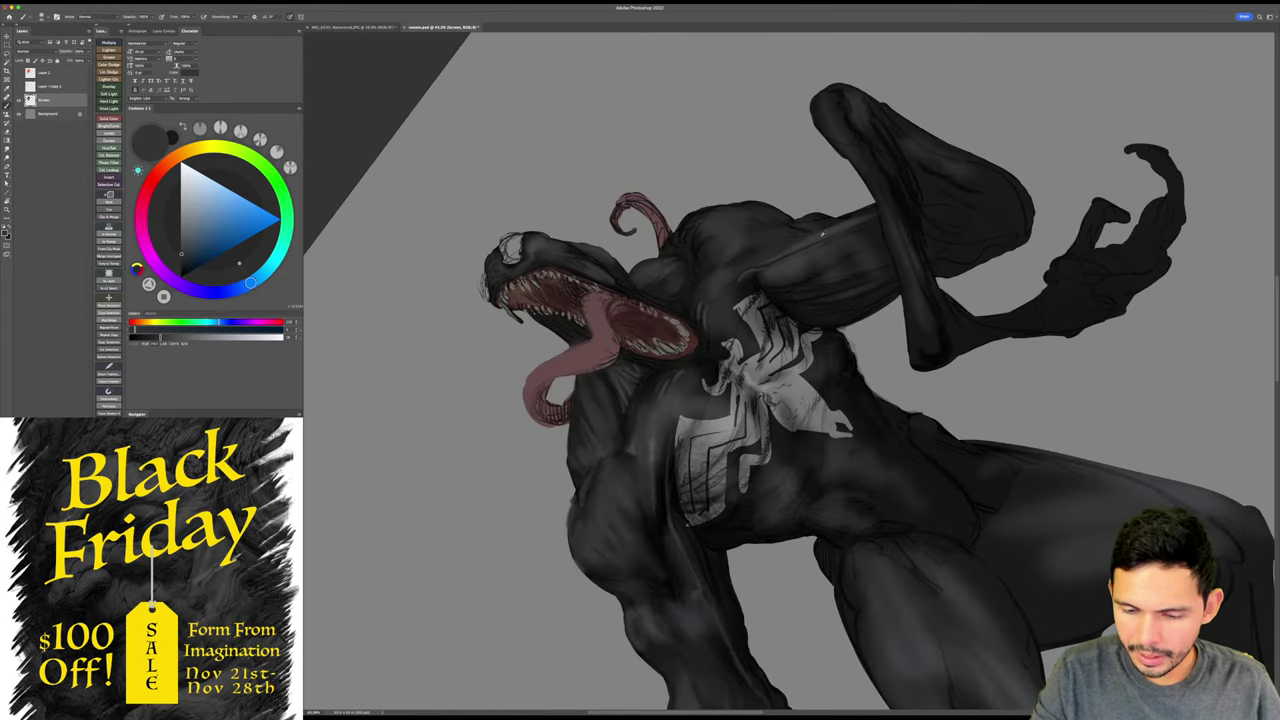
{"action": "key", "text": "Escape"}
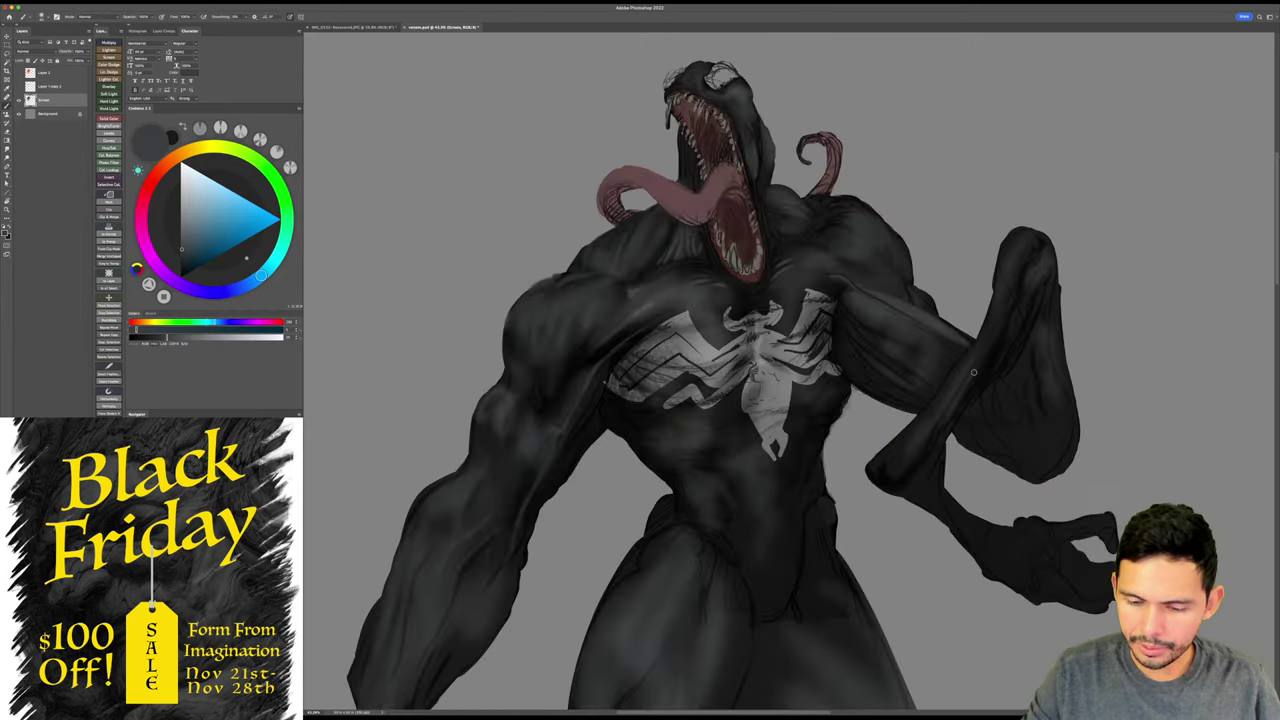
{"action": "left_click_drag", "start_coordinate": [961, 386], "coordinate": [925, 372]}
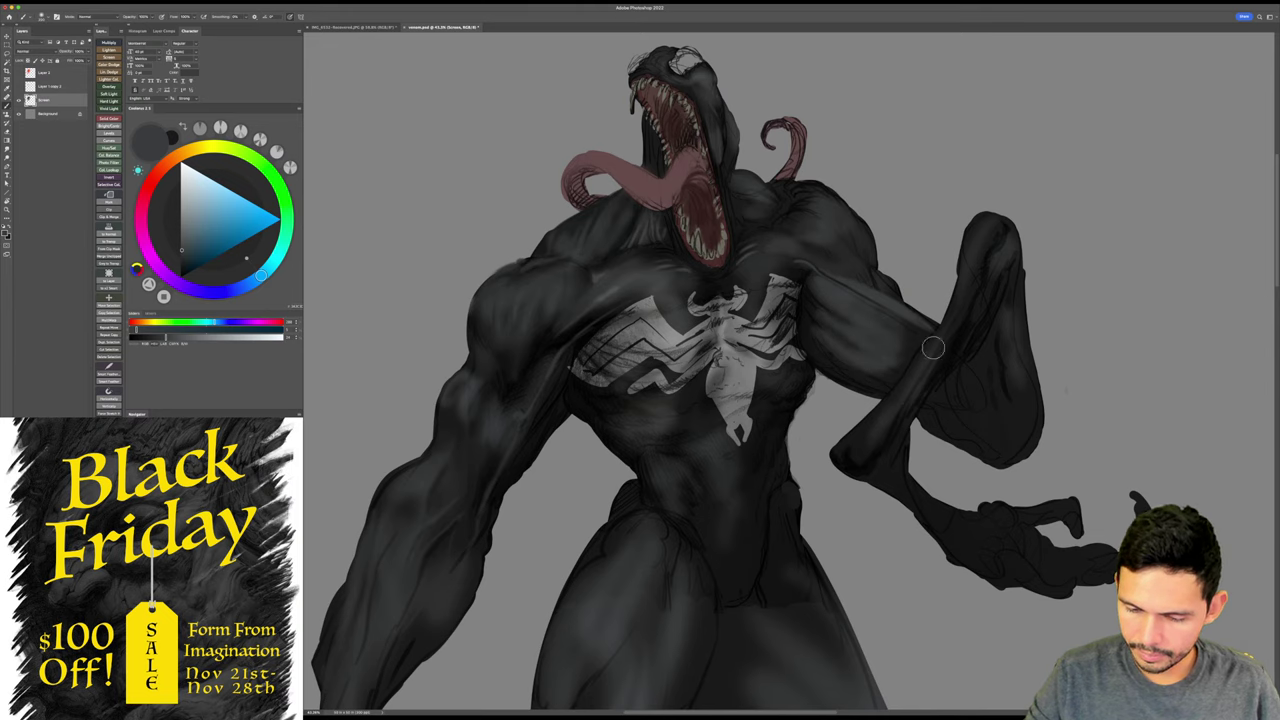
{"action": "left_click_drag", "start_coordinate": [1064, 388], "coordinate": [1046, 362]}
- Switch the brush colour to black and darken the muscle recesses on the raised arm's upper arm with broader strokes
{"action": "left_click_drag", "start_coordinate": [188, 268], "coordinate": [180, 279]}
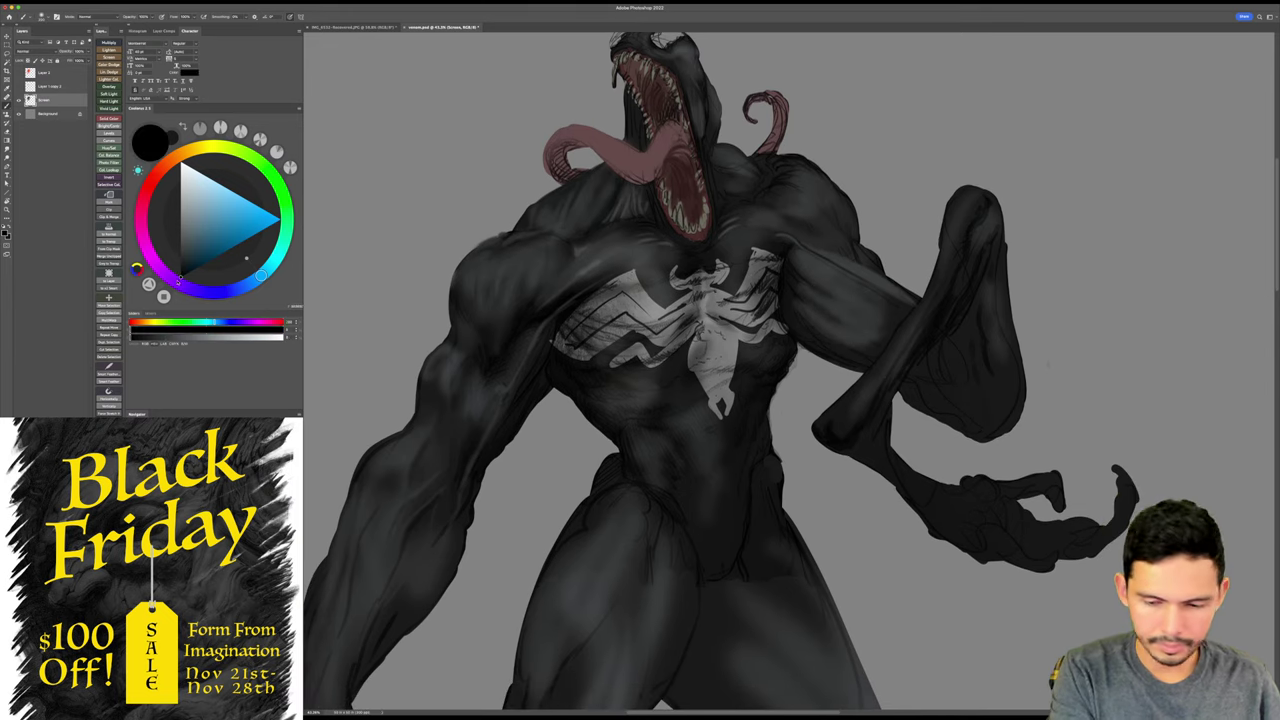
{"action": "key", "text": "r"}
{"action": "left_click_drag", "start_coordinate": [1060, 289], "coordinate": [930, 132]}
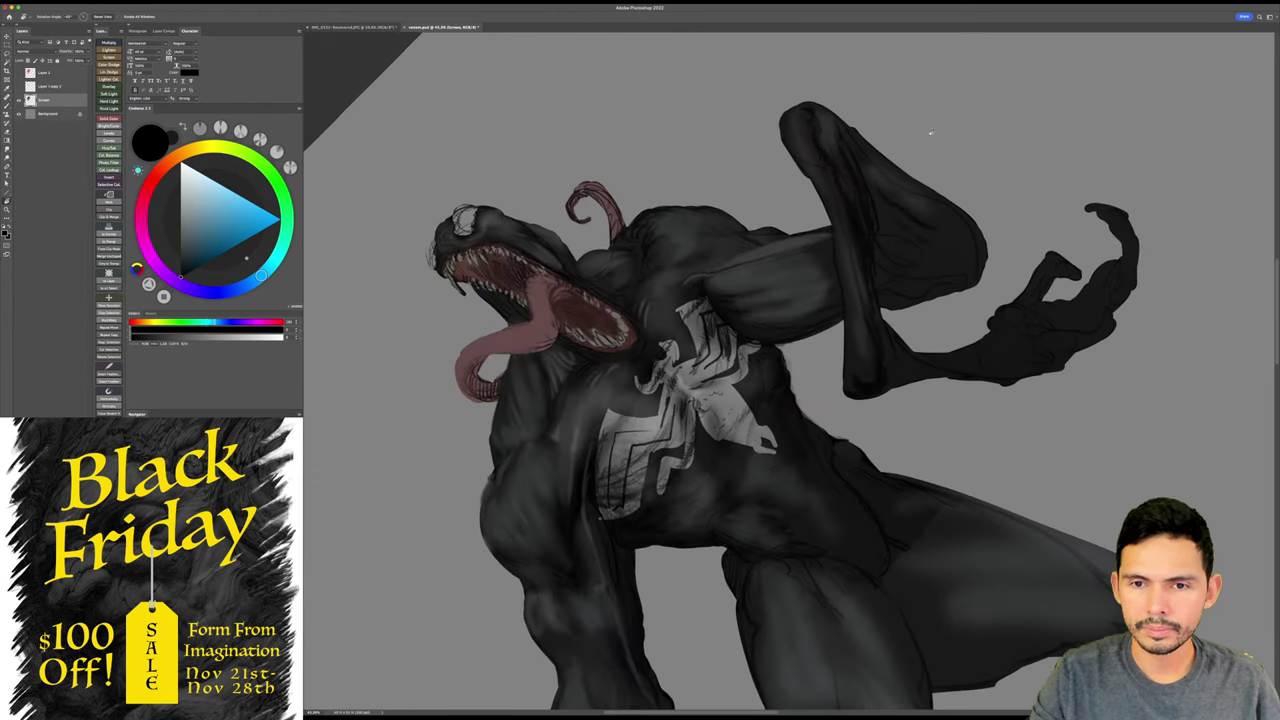
{"action": "key", "text": "z"}
{"action": "left_click_drag", "start_coordinate": [813, 265], "coordinate": [817, 267]}
{"action": "key", "text": "b"}
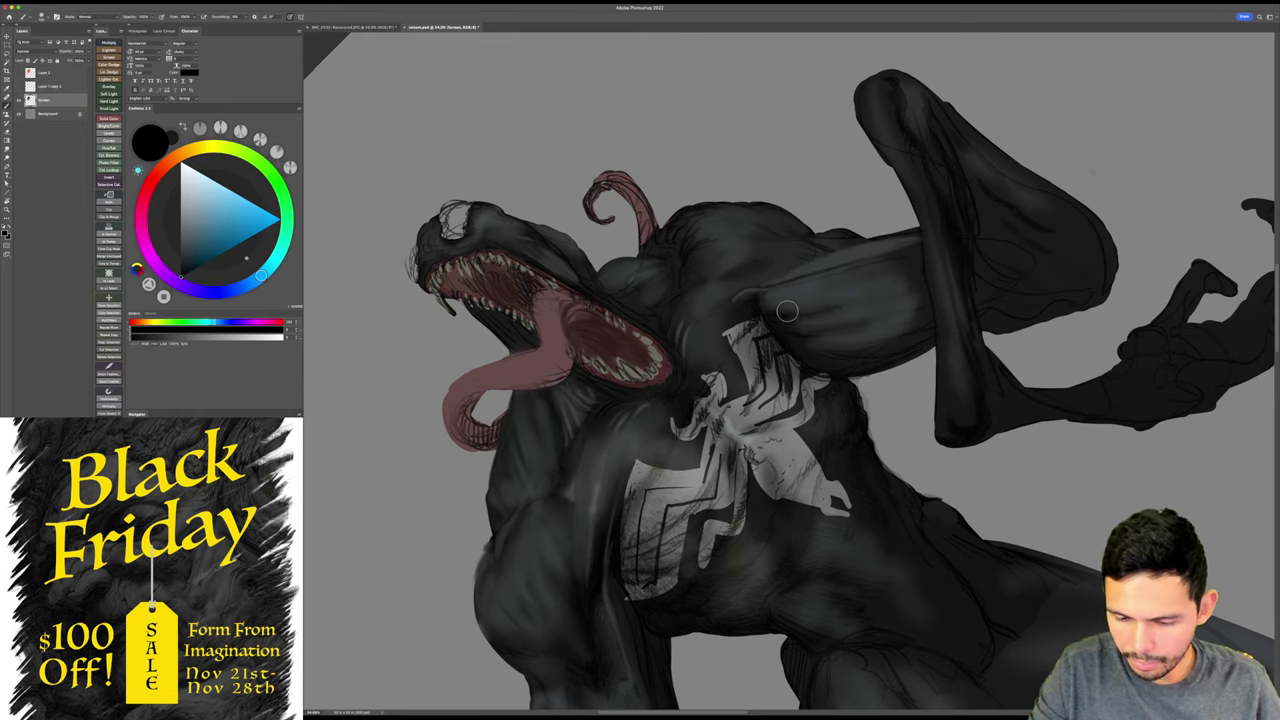
{"action": "left_click_drag", "start_coordinate": [813, 307], "coordinate": [880, 293]}
{"action": "key", "text": "bracketright"}
{"action": "key", "text": "bracketright"}
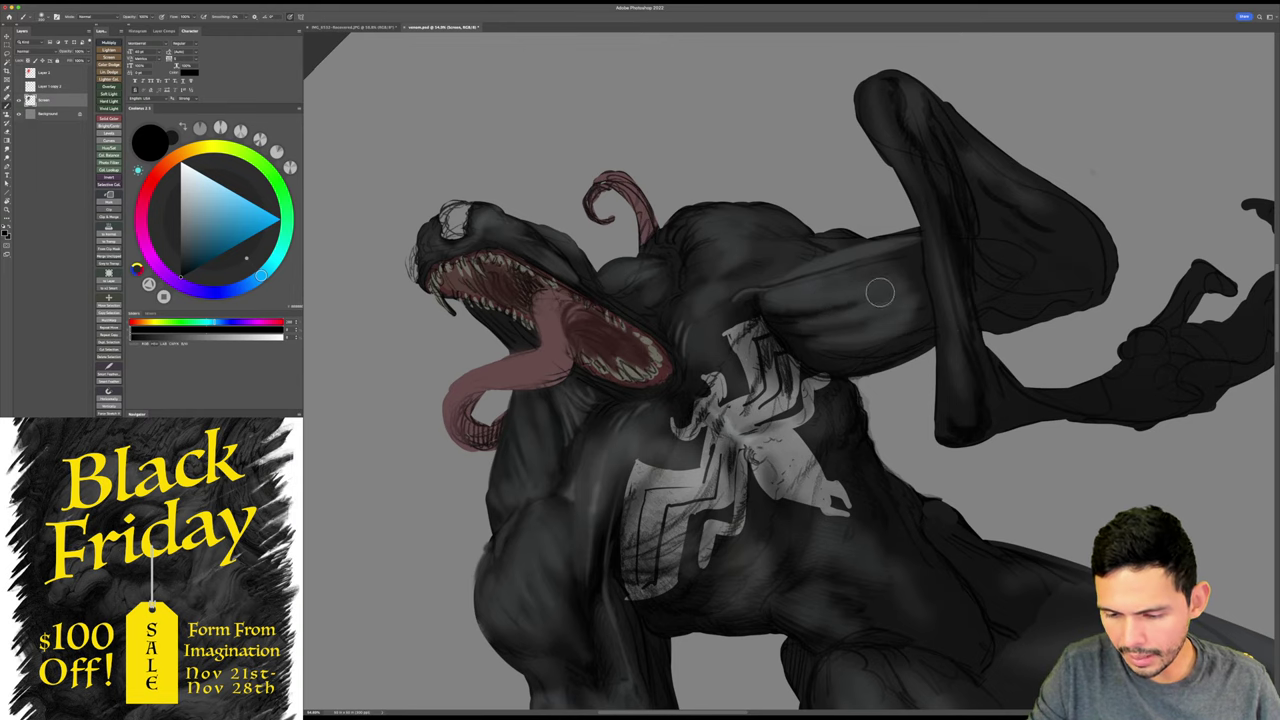
{"action": "key", "text": "bracketright"}
{"action": "key", "text": "bracketright"}
{"action": "key", "text": "Escape"}
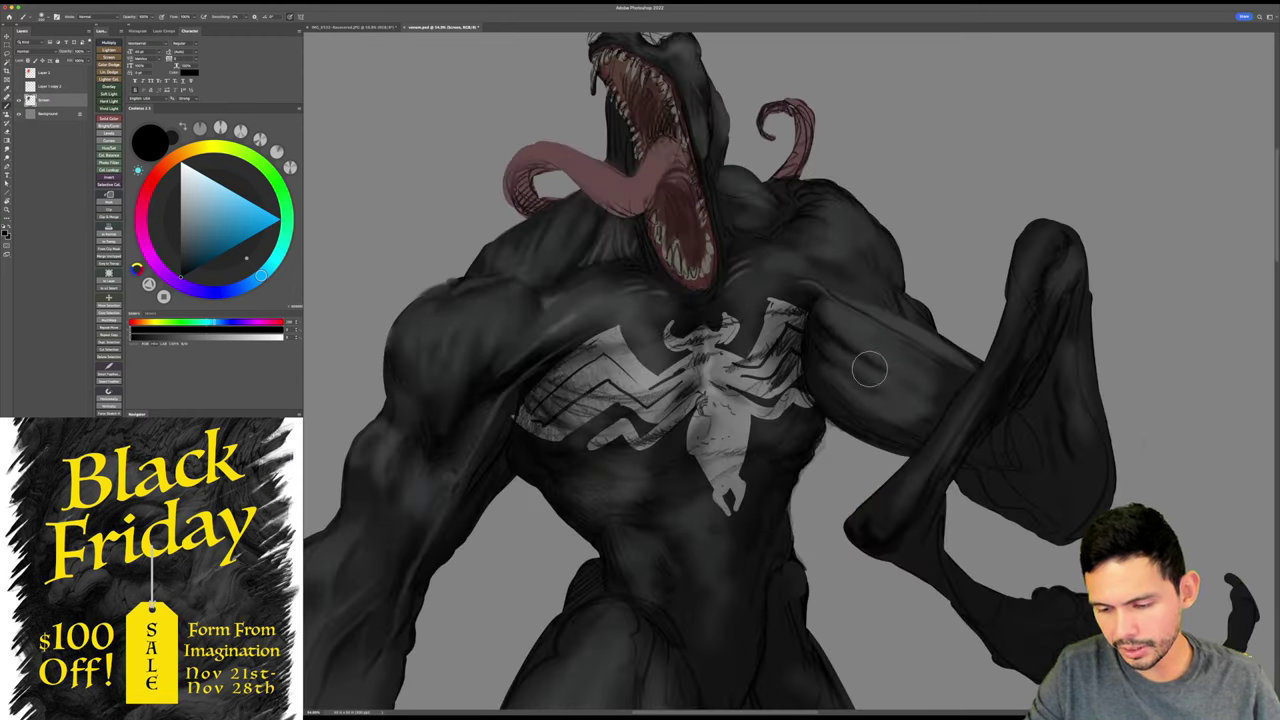
- Refine the raised upper arm's muscle bands and the shadow beside the chest emblem with sampled blue-grey and near-black
{"action": "left_click_drag", "start_coordinate": [890, 430], "coordinate": [786, 351]}
{"action": "key", "text": "r"}
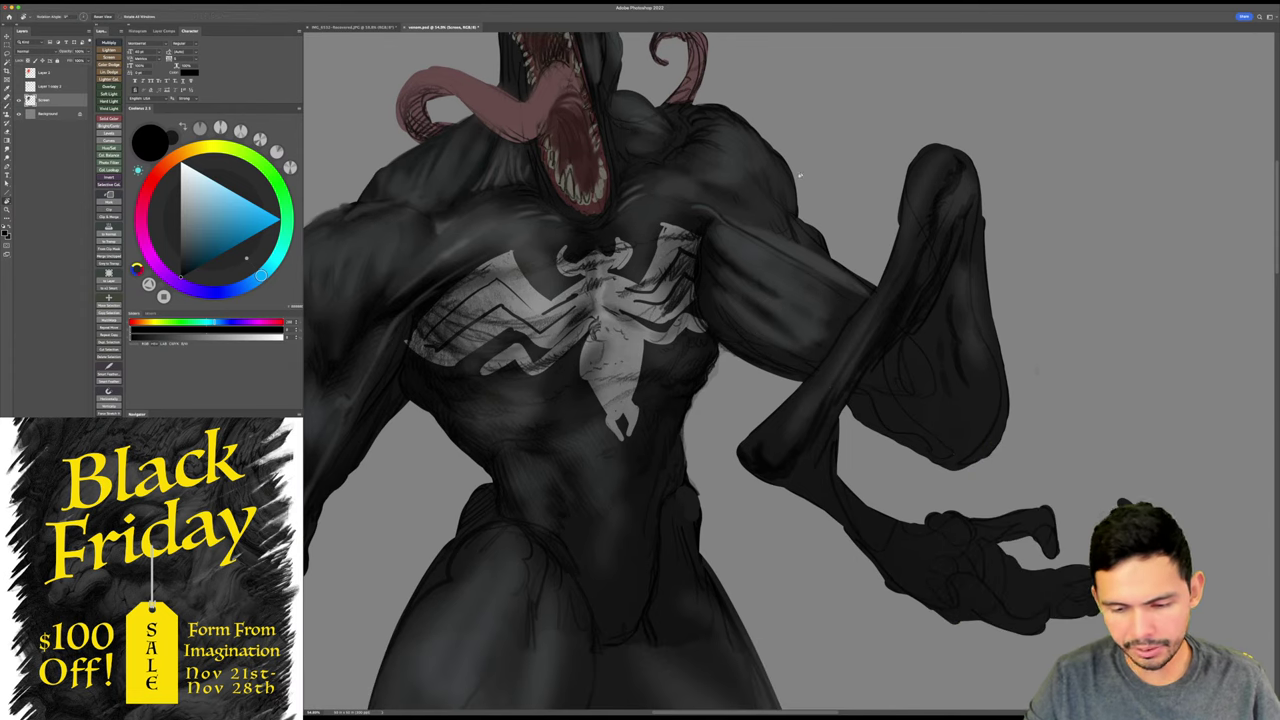
{"action": "left_click_drag", "start_coordinate": [879, 186], "coordinate": [902, 198]}
{"action": "left_click_drag", "start_coordinate": [788, 370], "coordinate": [927, 291]}
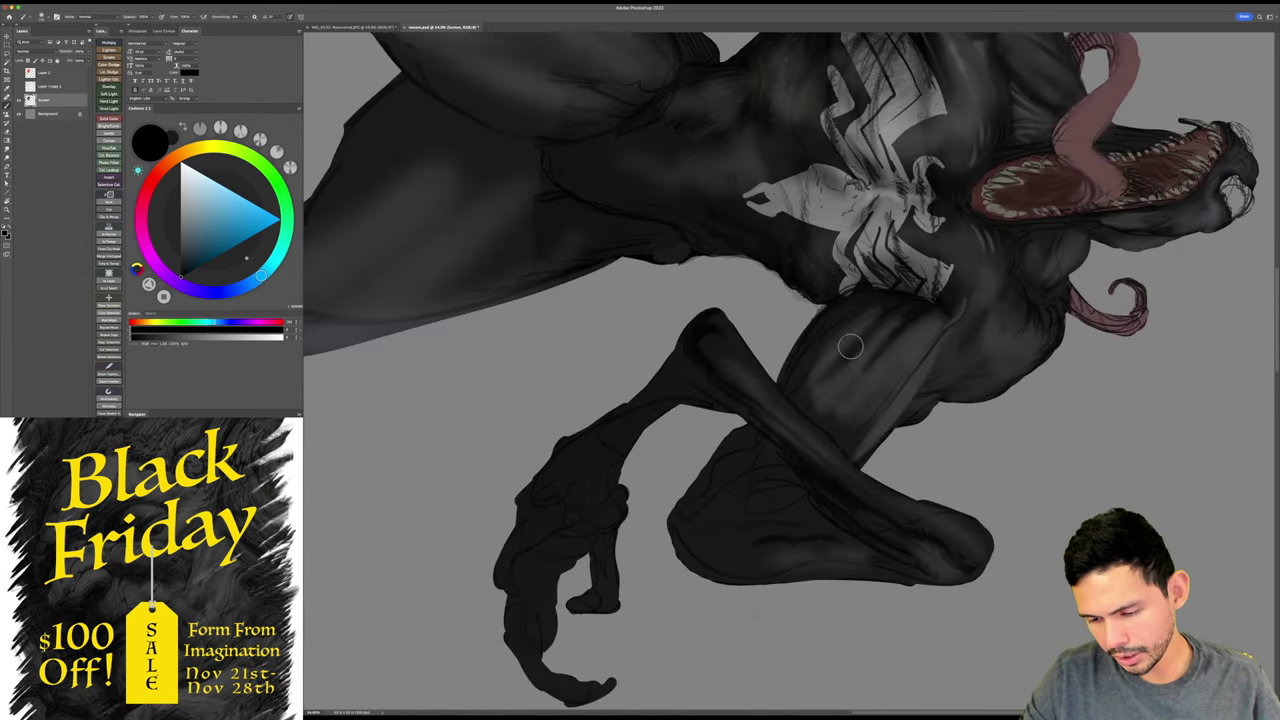
{"action": "left_click", "coordinate": [811, 390], "text": "alt"}
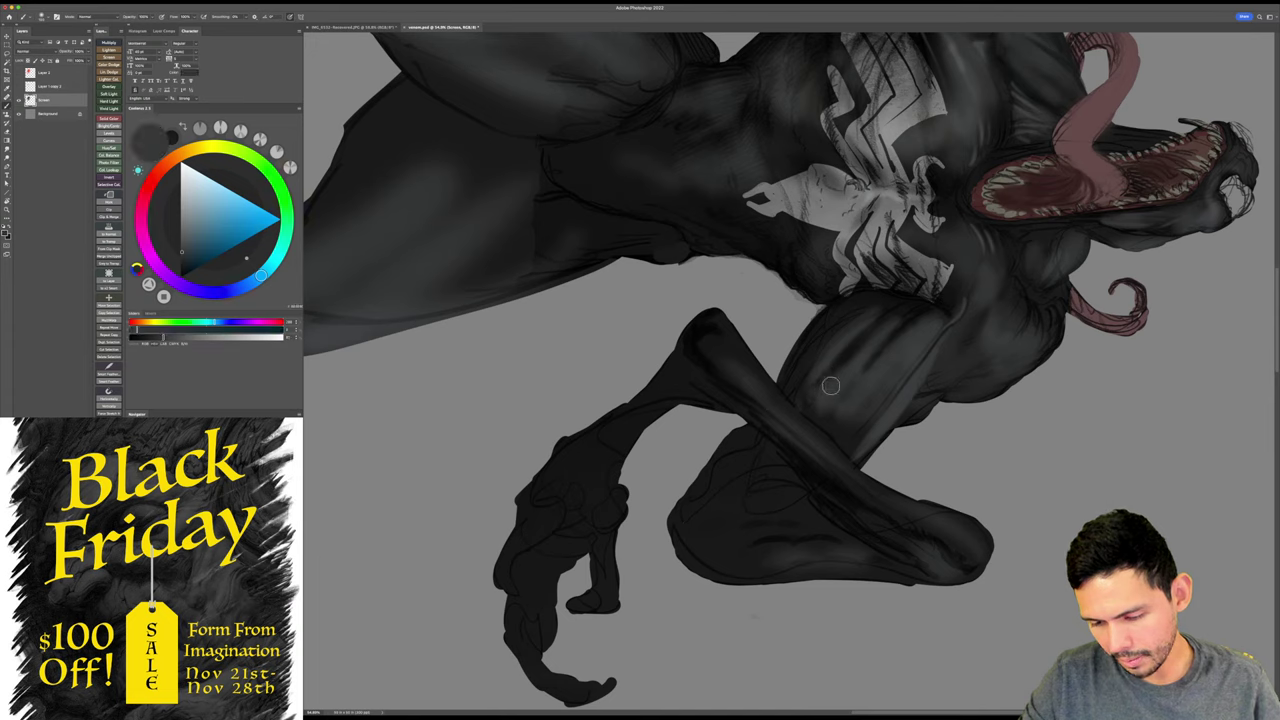
{"action": "left_click", "coordinate": [900, 302], "text": "alt"}
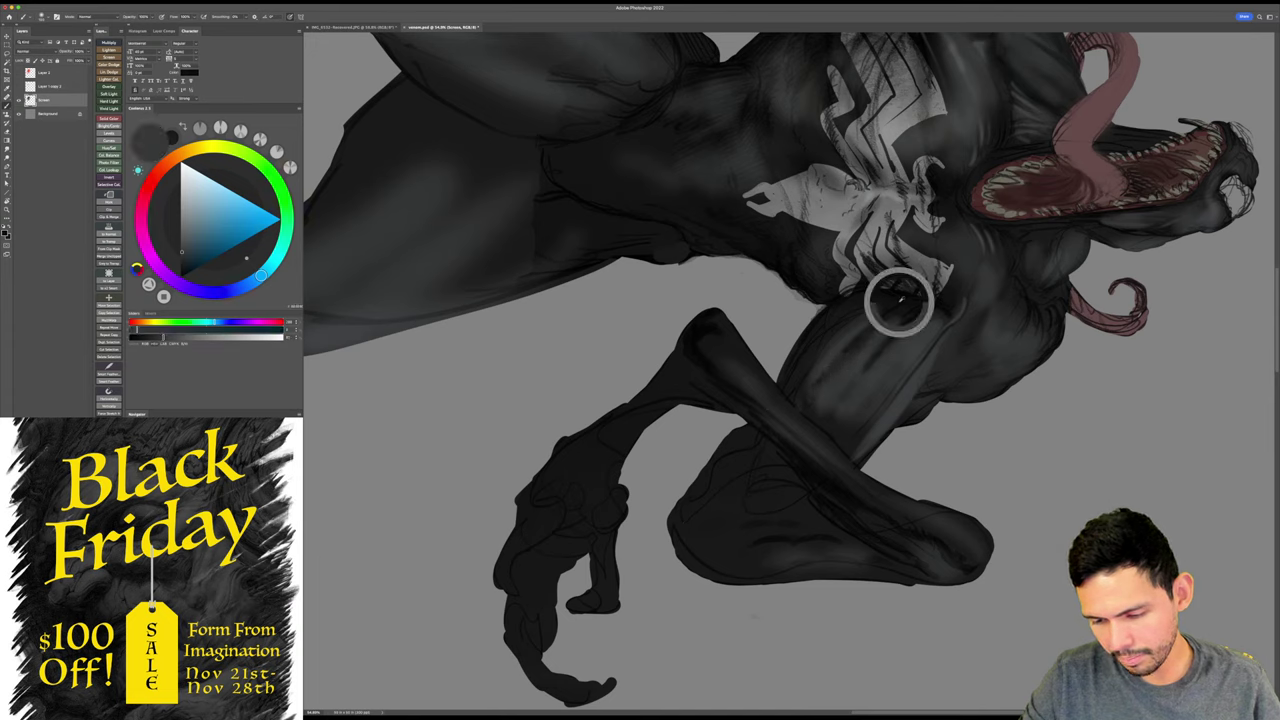
{"action": "left_click_drag", "start_coordinate": [976, 395], "coordinate": [975, 393]}
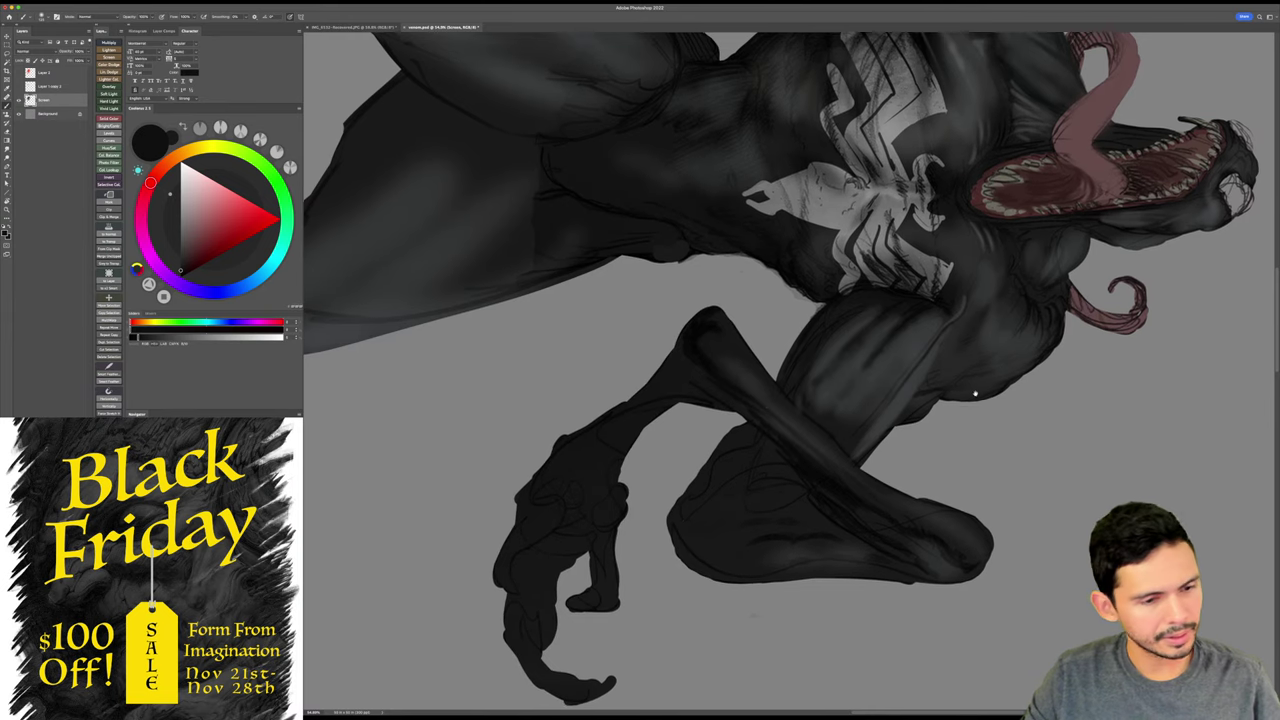
{"action": "scroll", "coordinate": [975, 393], "scroll_direction": "down", "scroll_amount": 1}
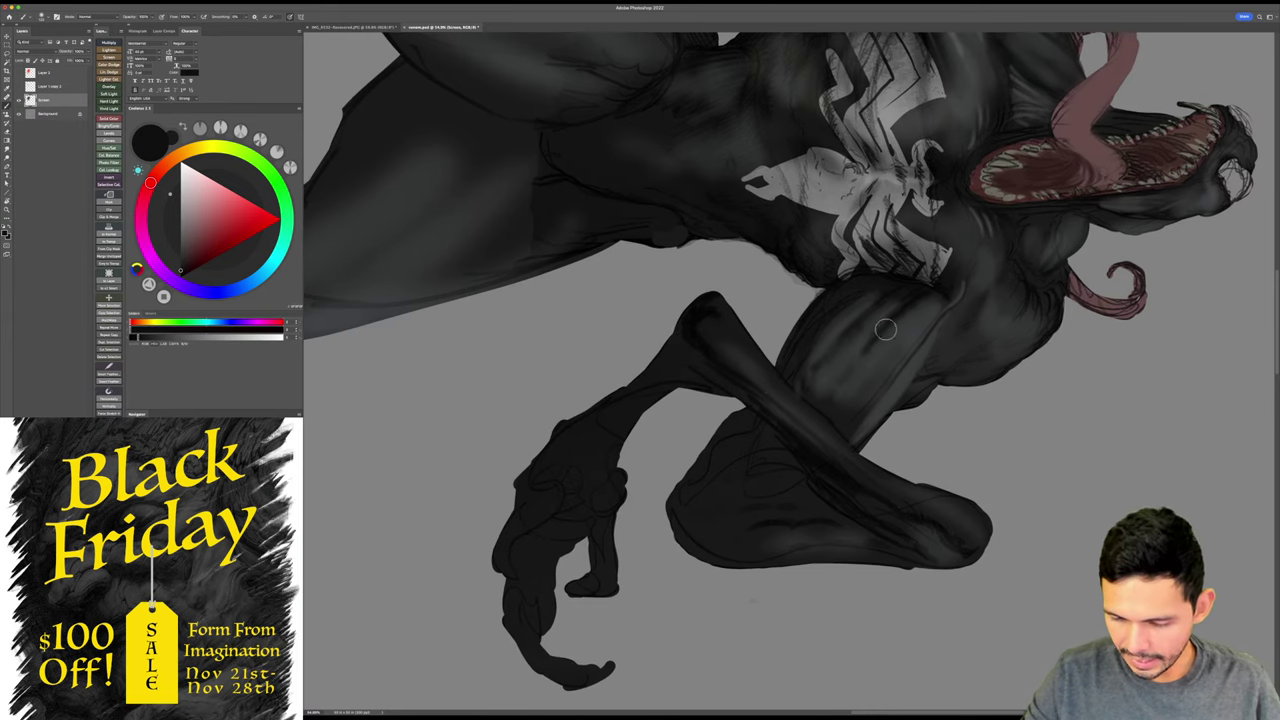
- Soften the front of the raised arm's shoulder where it meets the upper arm using a sampled blue-grey
{"action": "key", "text": "Escape"}
{"action": "key", "text": "r"}
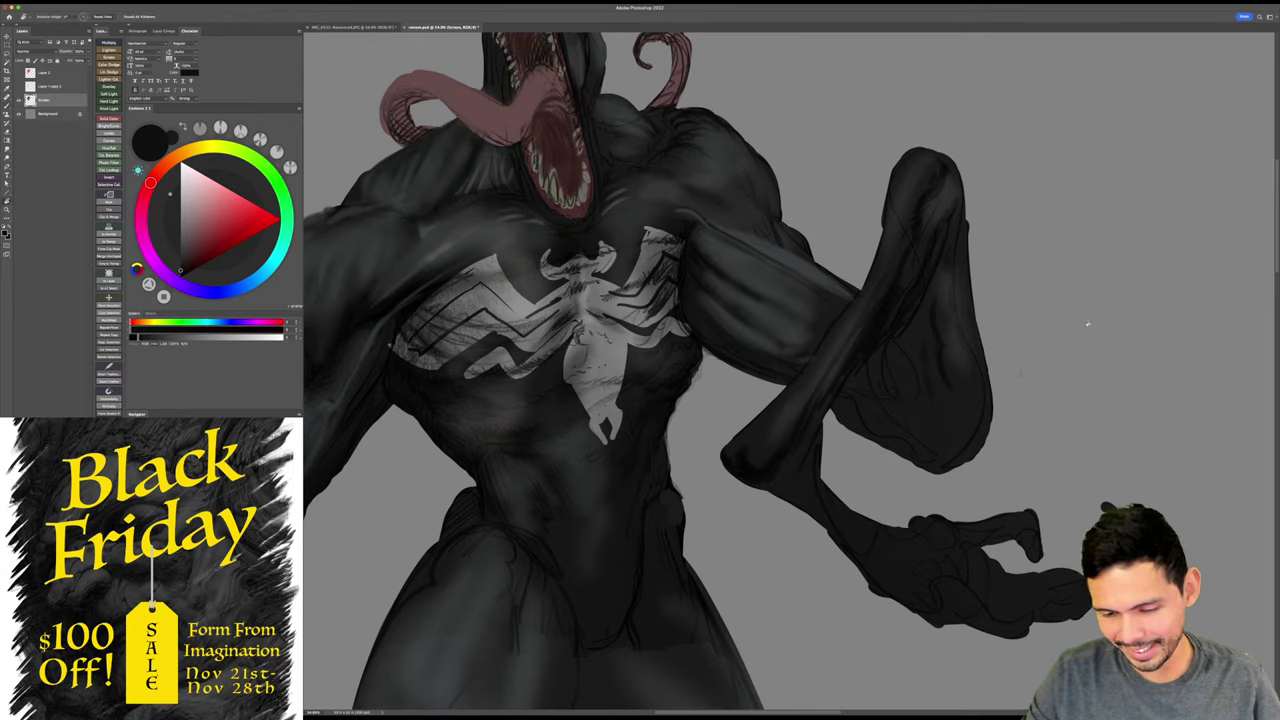
{"action": "left_click_drag", "start_coordinate": [1088, 323], "coordinate": [940, 135]}
{"action": "left_click_drag", "start_coordinate": [914, 262], "coordinate": [1033, 268]}
{"action": "key", "text": "b"}
{"action": "left_click", "coordinate": [773, 334], "text": "alt"}
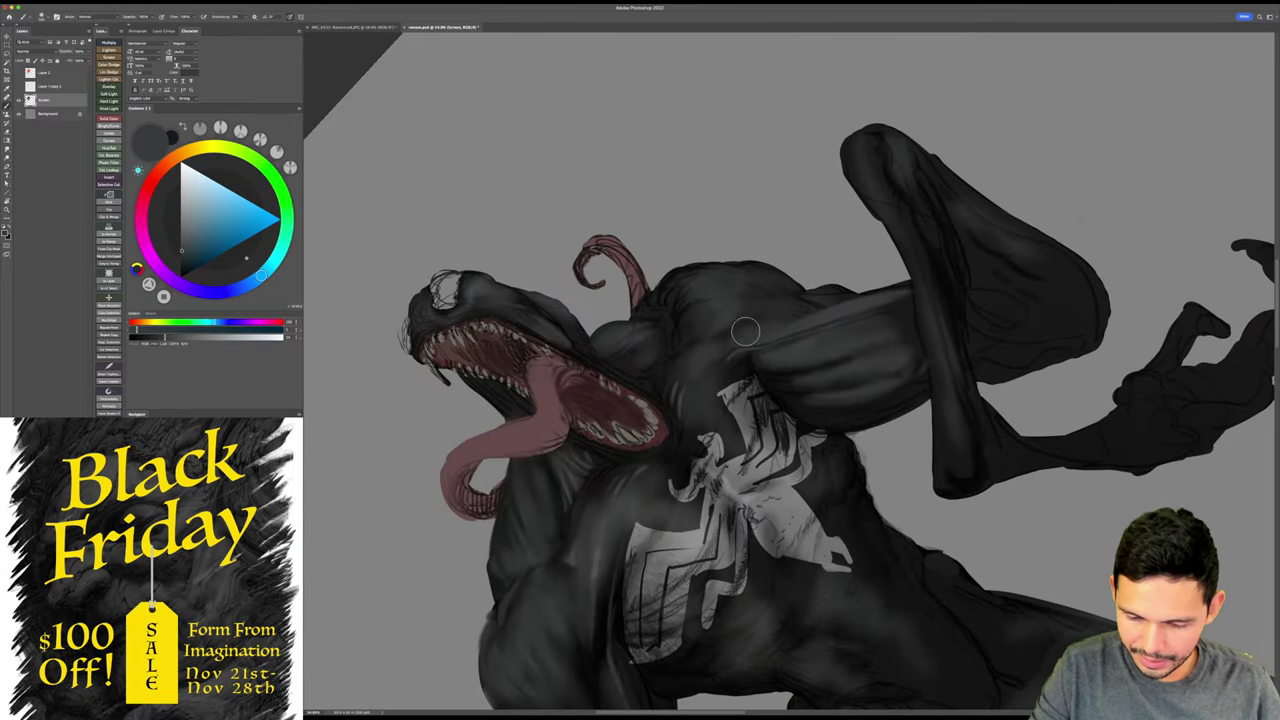
{"action": "key", "text": "Escape"}
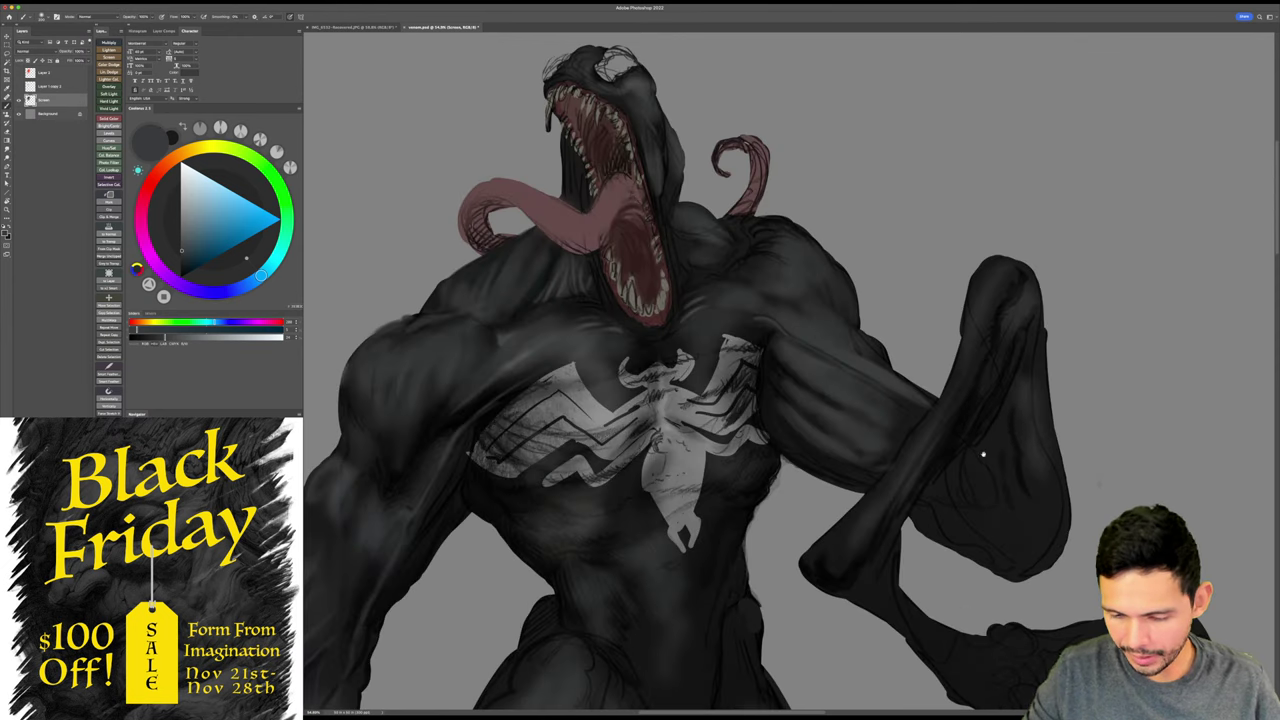
- Deepen the crease between the raised arm's shoulder and upper arm with sampled near-black, varying the brush size
{"action": "left_click_drag", "start_coordinate": [983, 449], "coordinate": [947, 425]}
{"action": "key", "text": "r"}
{"action": "mouse_move", "coordinate": [1132, 322]}
{"action": "left_mouse_down"}
{"action": "mouse_move", "coordinate": [1003, 523]}
{"action": "mouse_move", "coordinate": [928, 509]}
{"action": "left_mouse_up"}
{"action": "key", "text": "b"}
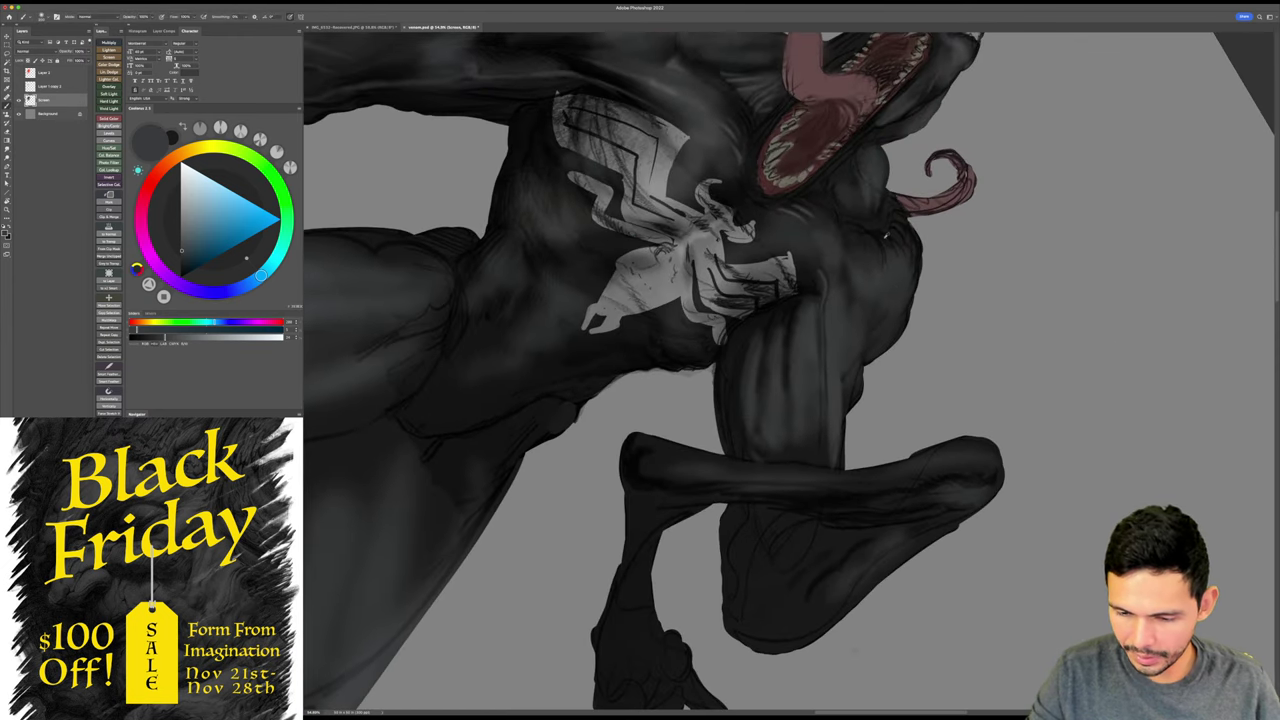
{"action": "left_click", "coordinate": [886, 248], "text": "alt"}
{"action": "key", "text": "bracketleft"}
{"action": "key", "text": "bracketleft"}
{"action": "key", "text": "bracketleft"}
{"action": "key", "text": "bracketleft"}
{"action": "key", "text": "bracketleft"}
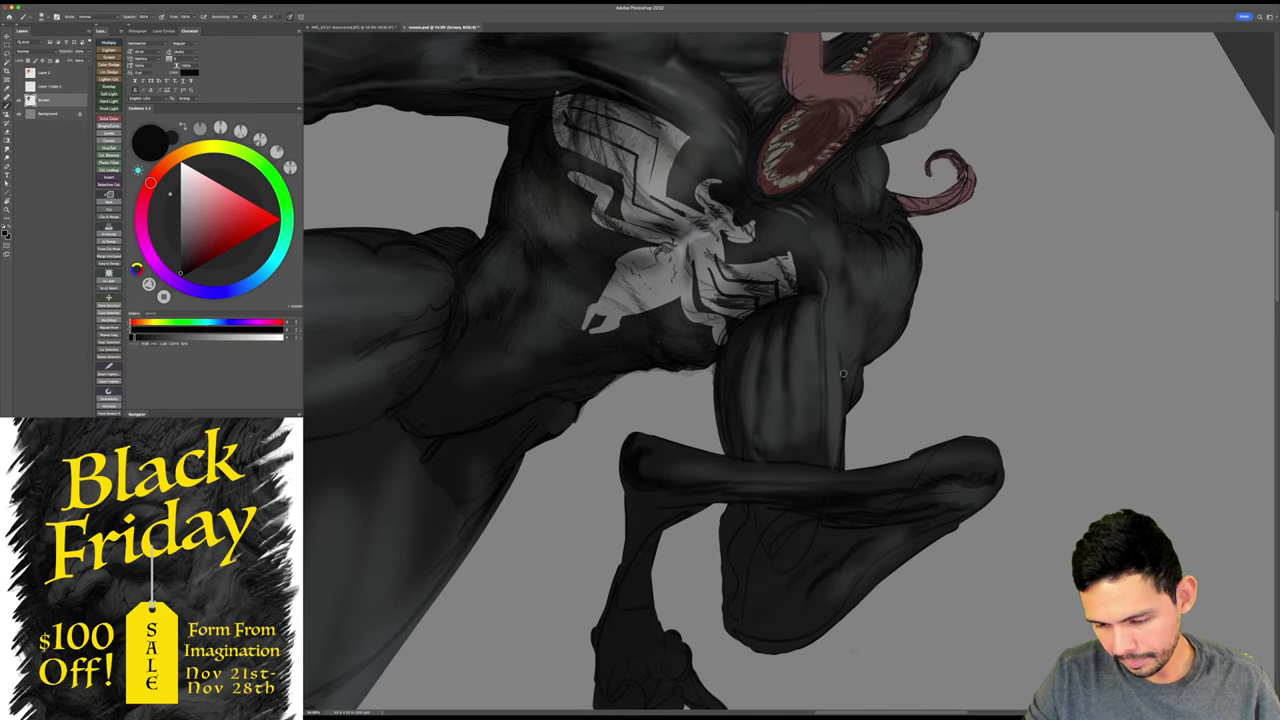
{"action": "key", "text": "bracketright"}
{"action": "key", "text": "bracketright"}
{"action": "key", "text": "bracketright"}
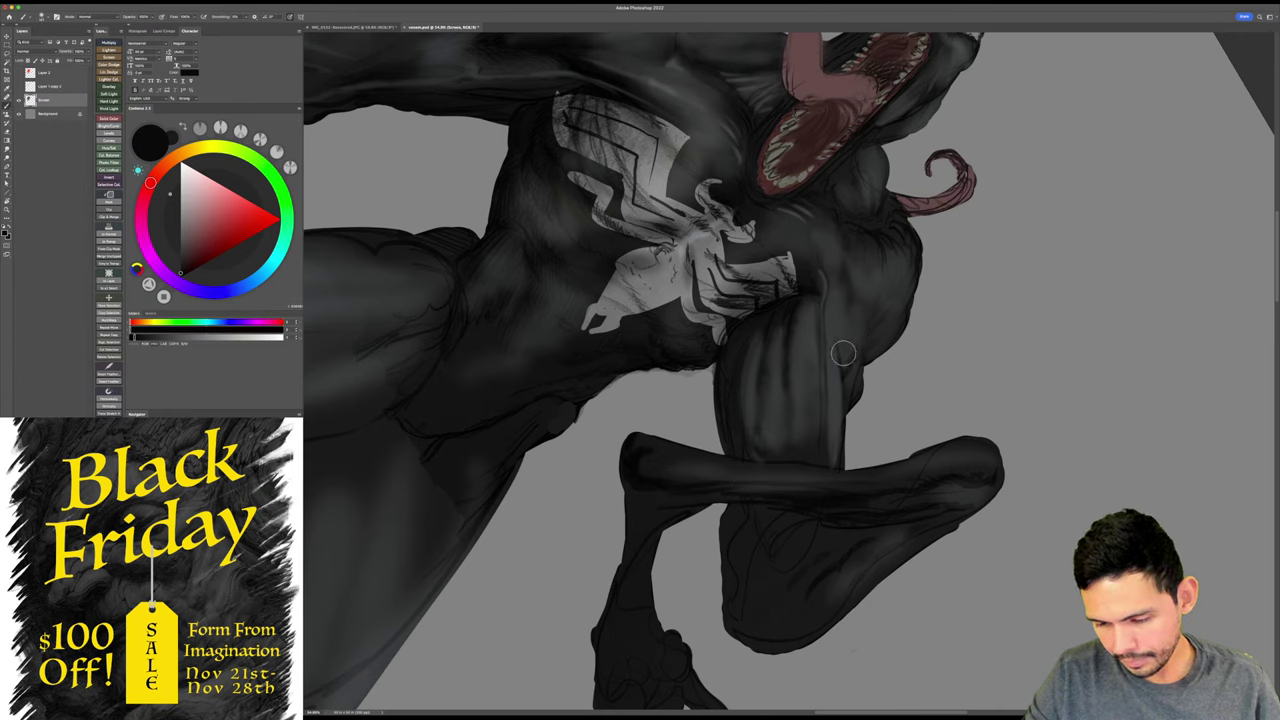
- Darken the outer rim and underside of the raised arm's shoulder with sampled near-black tones
{"action": "left_click_drag", "start_coordinate": [872, 354], "coordinate": [908, 272]}
{"action": "key", "text": "bracketleft"}
{"action": "key", "text": "bracketleft"}
{"action": "key", "text": "bracketleft"}
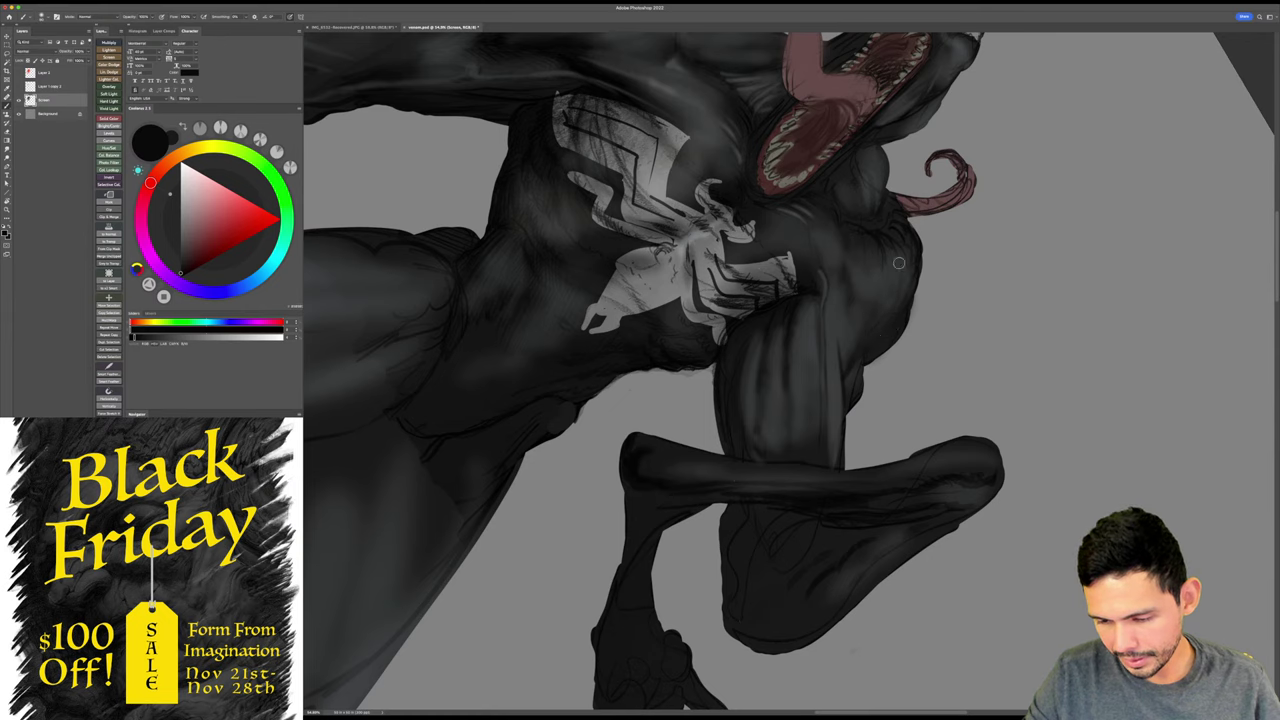
{"action": "mouse_move", "coordinate": [968, 312]}
{"action": "left_mouse_down"}
{"action": "mouse_move", "coordinate": [950, 278]}
{"action": "mouse_move", "coordinate": [940, 337]}
{"action": "mouse_move", "coordinate": [960, 292]}
{"action": "left_mouse_up"}
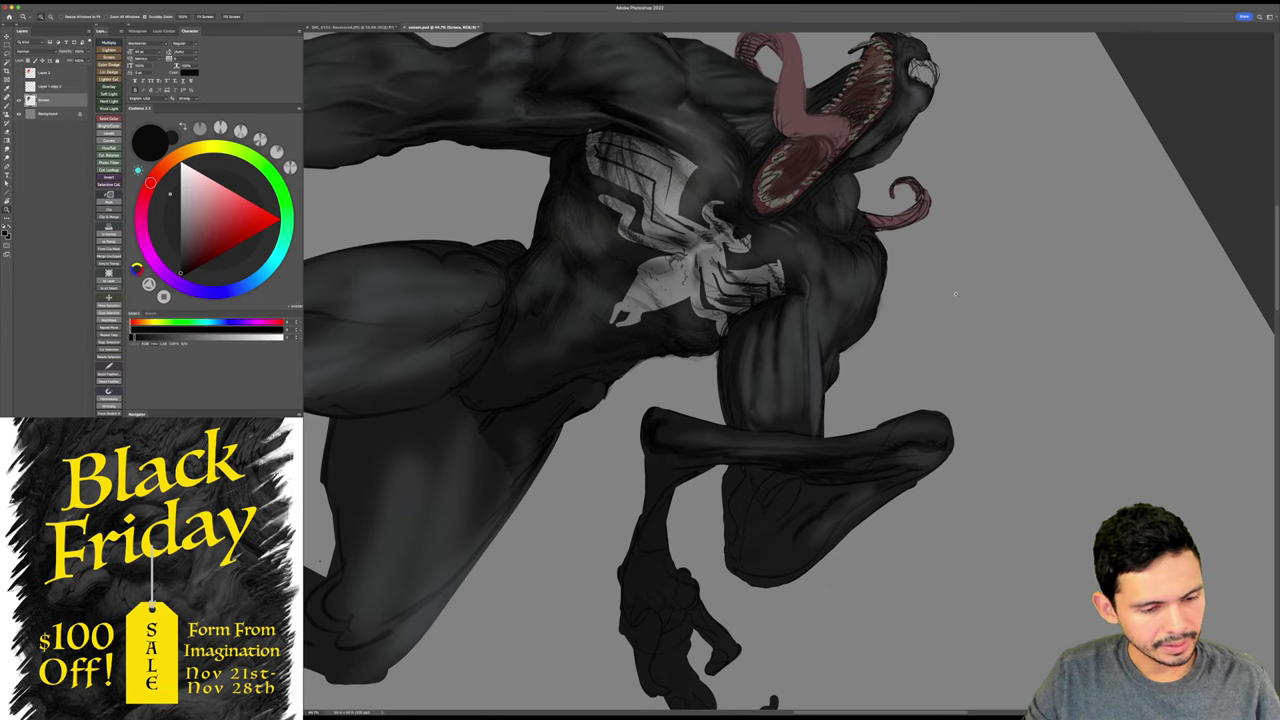
{"action": "left_click_drag", "start_coordinate": [920, 344], "coordinate": [928, 323]}
{"action": "left_click", "coordinate": [810, 356], "text": "alt"}
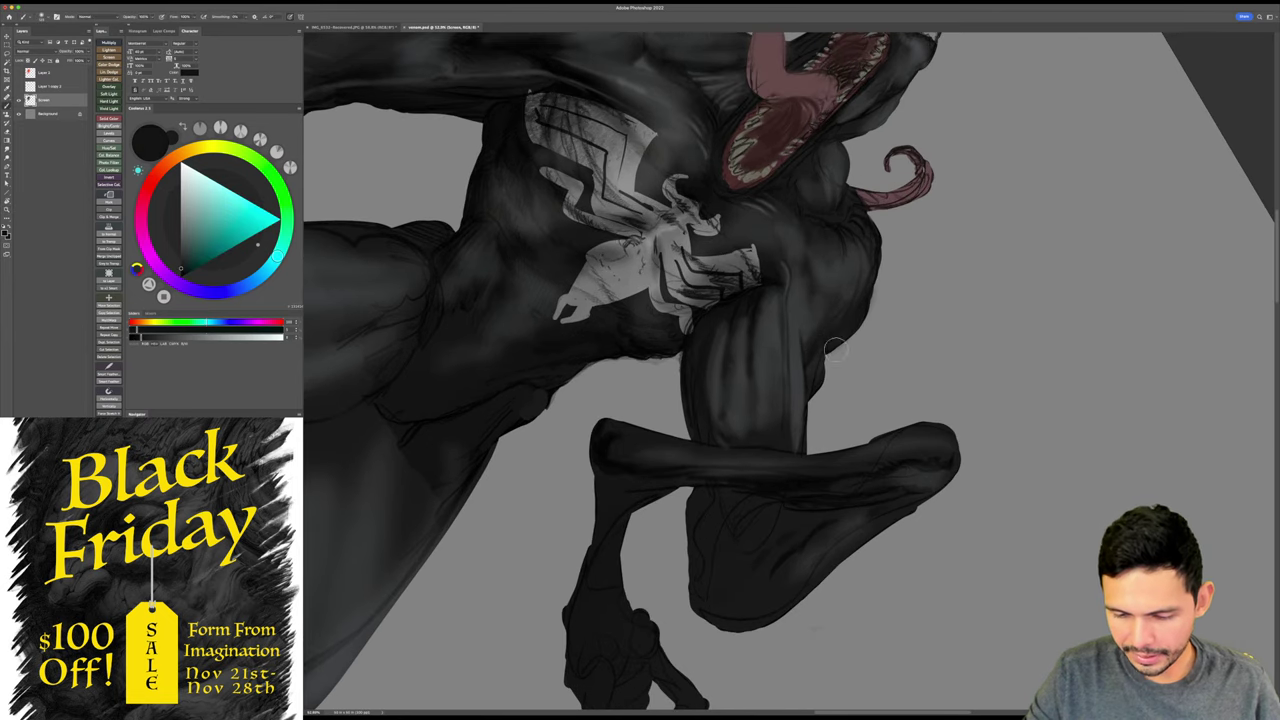
{"action": "scroll", "coordinate": [846, 392], "scroll_direction": "down", "scroll_amount": 2}
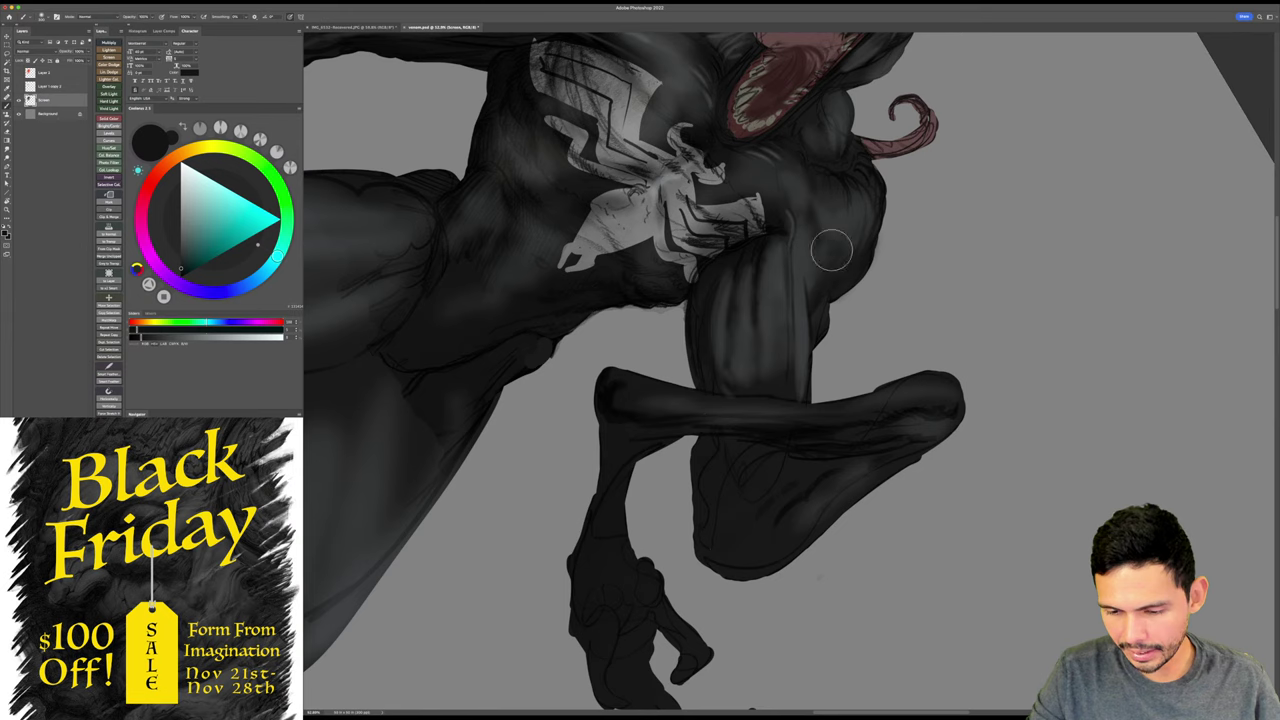
- Darken the lower muscles of the raised upper arm near the folded forearm with a sampled near-black
{"action": "mouse_move", "coordinate": [921, 298]}
{"action": "left_mouse_down"}
{"action": "mouse_move", "coordinate": [880, 280]}
{"action": "mouse_move", "coordinate": [914, 263]}
{"action": "mouse_move", "coordinate": [1000, 300]}
{"action": "mouse_move", "coordinate": [1076, 260]}
{"action": "mouse_move", "coordinate": [962, 118]}
{"action": "left_mouse_up"}
{"action": "key", "text": "r"}
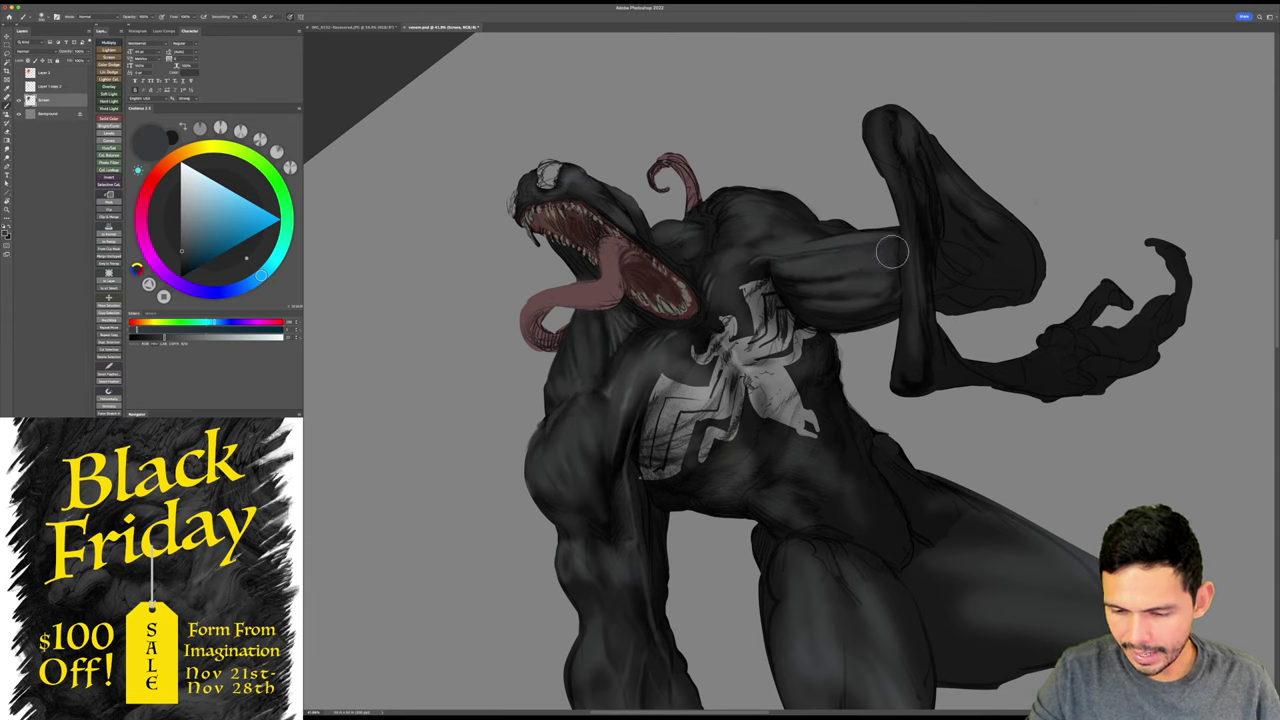
{"action": "left_click", "coordinate": [862, 314], "text": "alt"}
{"action": "left_click_drag", "start_coordinate": [876, 298], "coordinate": [822, 297]}
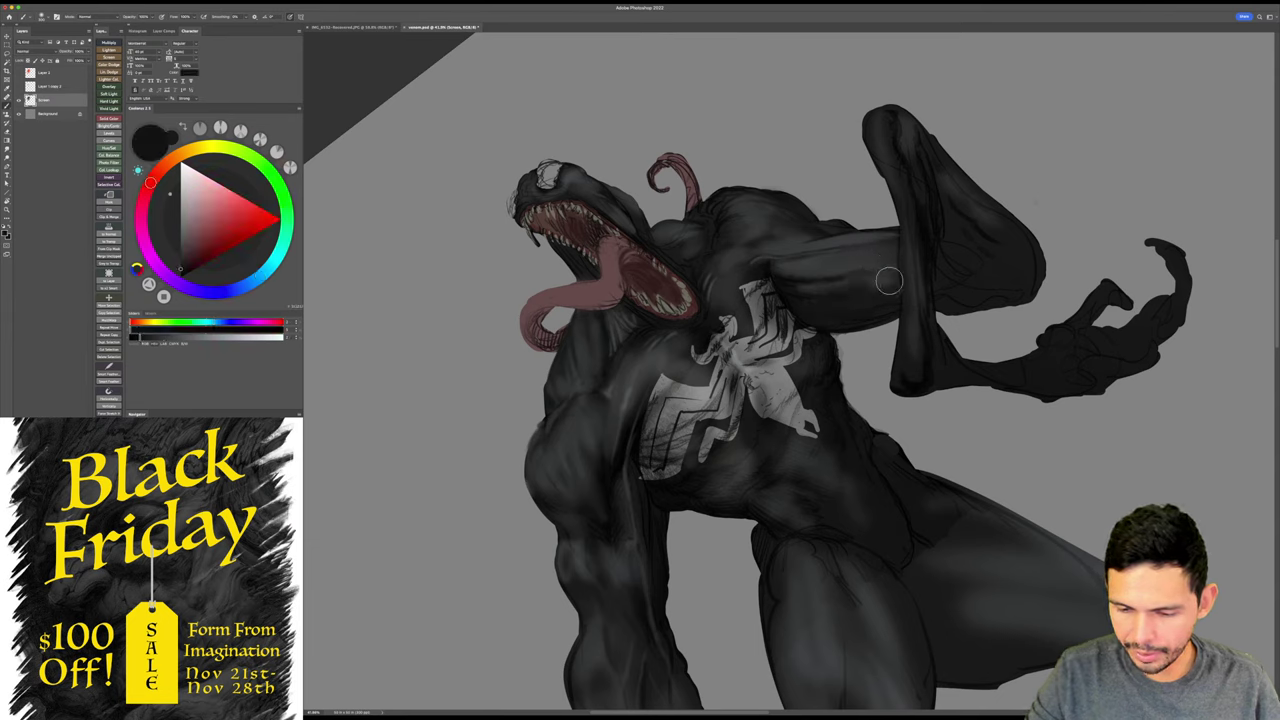
{"action": "key", "text": "Escape"}
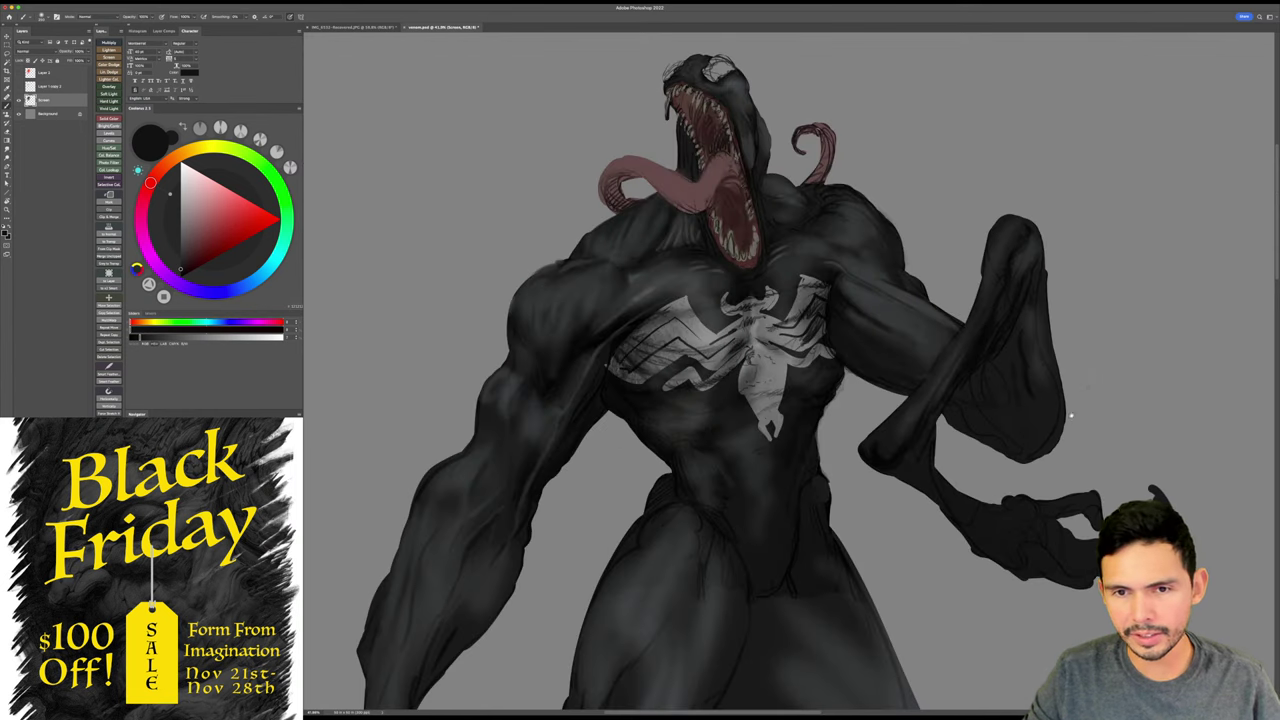
- Lighten the elbow and outer muscle of the raised arm's folded forearm with a sampled dark blue-grey and a larger brush
{"action": "mouse_move", "coordinate": [1071, 416]}
{"action": "left_mouse_down"}
{"action": "mouse_move", "coordinate": [1053, 379]}
{"action": "mouse_move", "coordinate": [1011, 429]}
{"action": "left_mouse_up"}
{"action": "left_click", "coordinate": [822, 304], "text": "alt"}
{"action": "key", "text": "bracketright"}
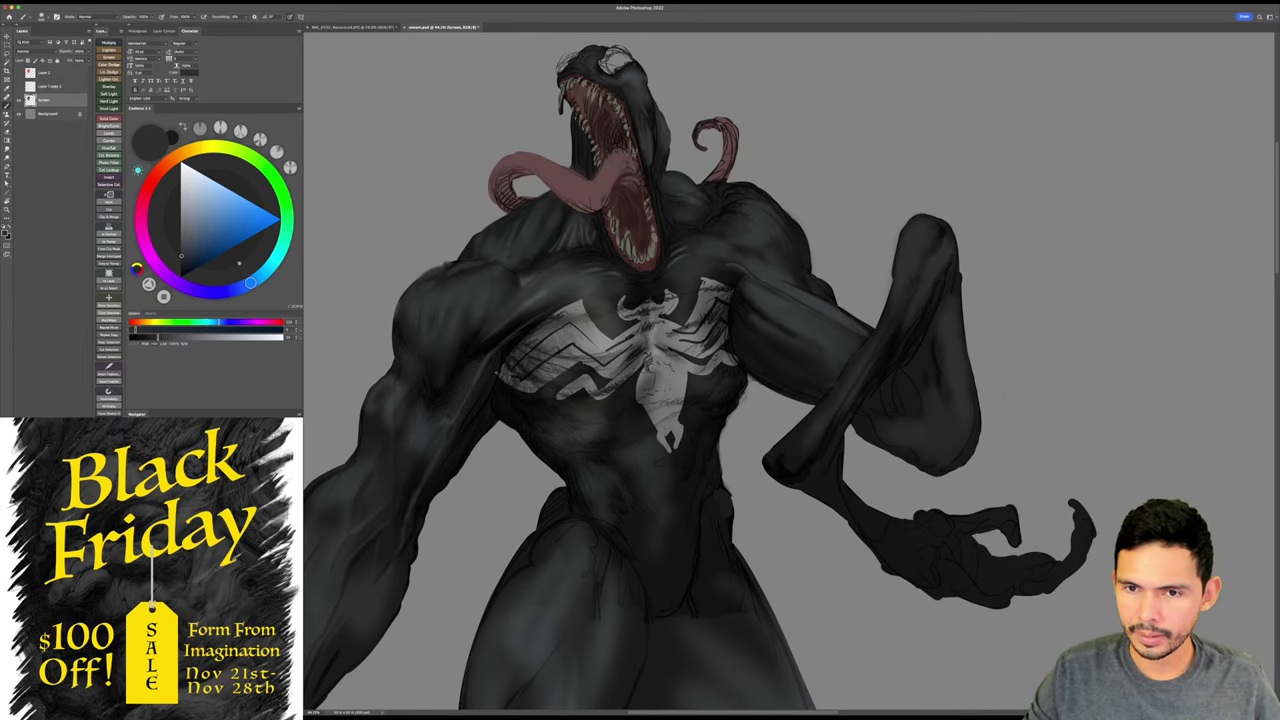
{"action": "left_click_drag", "start_coordinate": [922, 432], "coordinate": [938, 420]}
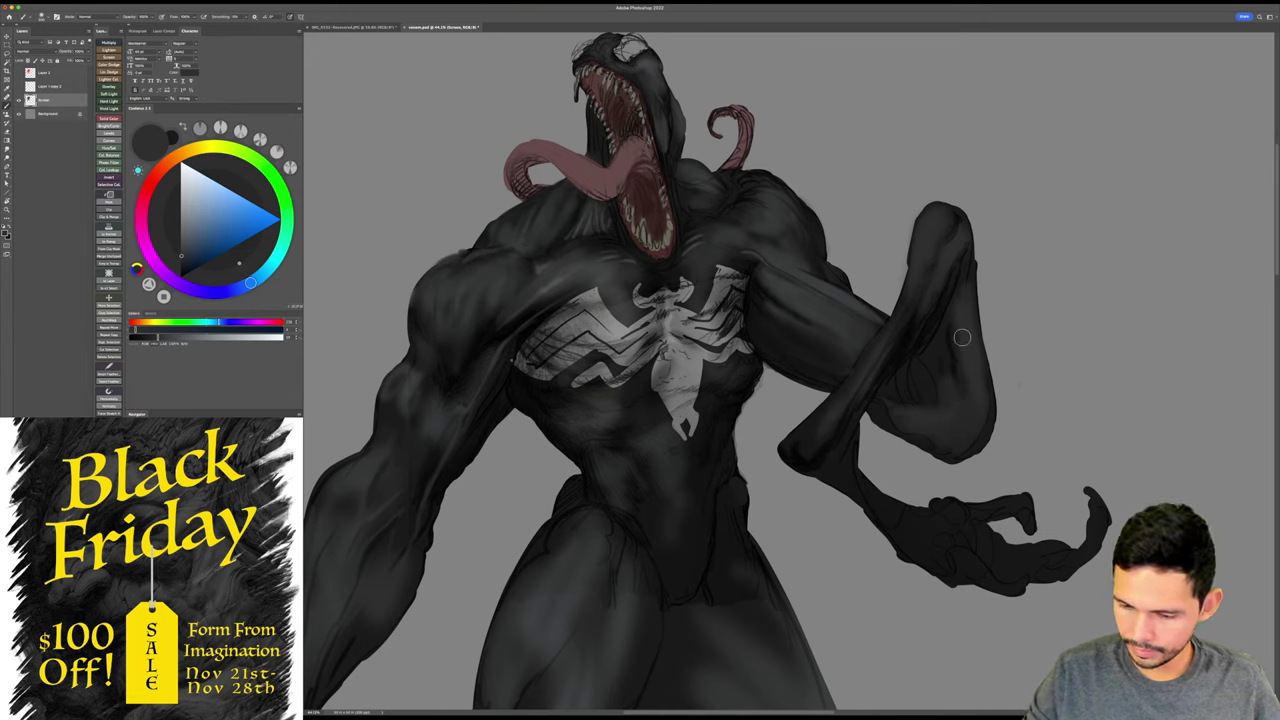
- Darken the inner shadow of the raised arm's folded forearm with black and a sampled dark grey, and save the document
{"action": "key", "text": "d"}
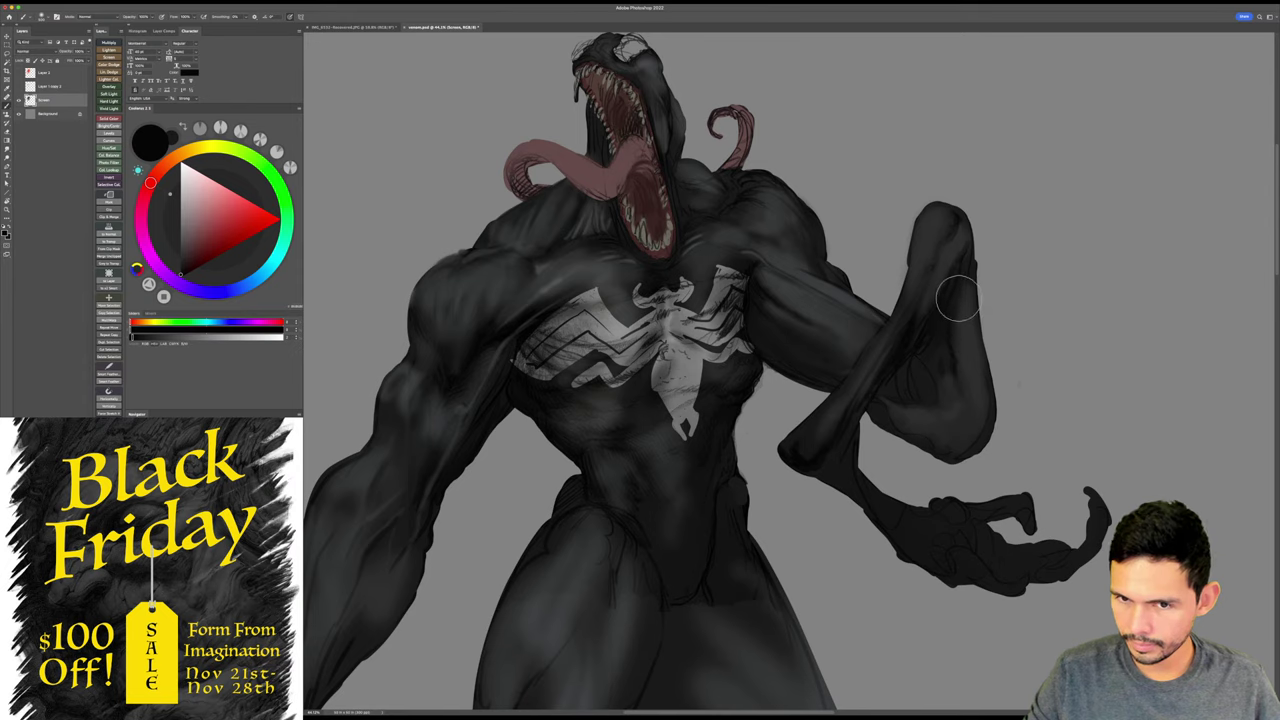
{"action": "mouse_move", "coordinate": [931, 342]}
{"action": "left_mouse_down"}
{"action": "mouse_move", "coordinate": [930, 381]}
{"action": "mouse_move", "coordinate": [911, 381]}
{"action": "mouse_move", "coordinate": [937, 398]}
{"action": "mouse_move", "coordinate": [968, 368]}
{"action": "left_mouse_up"}
{"action": "left_click", "coordinate": [964, 373], "text": "alt"}
{"action": "key", "text": "bracketleft"}
{"action": "key", "text": "super+s"}
{"action": "key", "text": "b"}
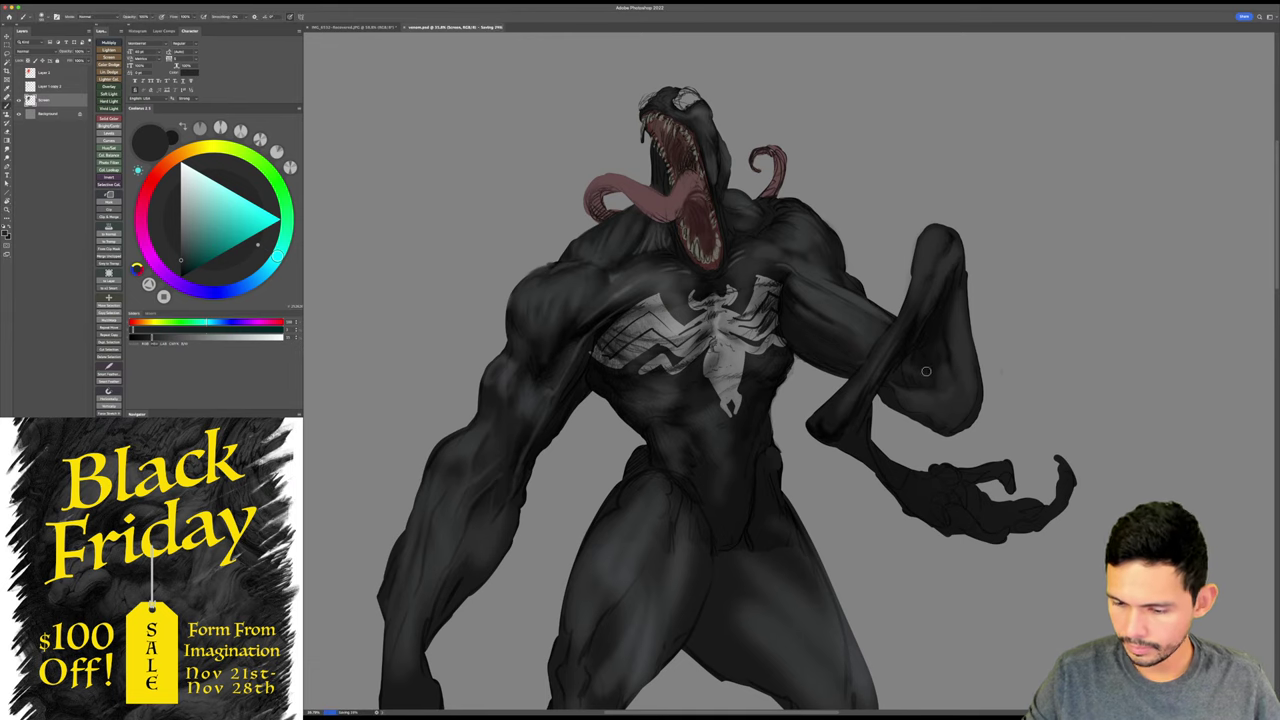
- Paint muscle striations along the folded forearm down to the elbow, alternating sampled near-black and dark blue-grey
{"action": "key", "text": "r"}
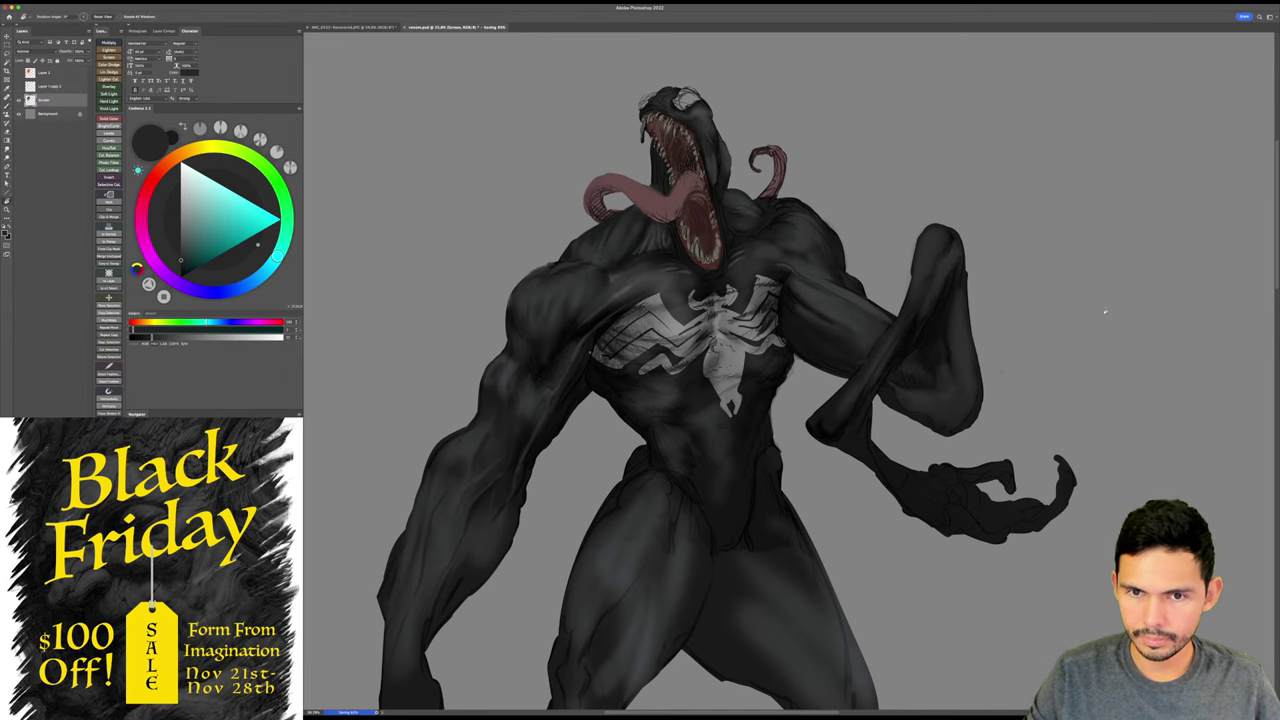
{"action": "mouse_move", "coordinate": [1103, 309]}
{"action": "left_mouse_down"}
{"action": "mouse_move", "coordinate": [988, 413]}
{"action": "mouse_move", "coordinate": [958, 327]}
{"action": "left_mouse_up"}
{"action": "key", "text": "b"}
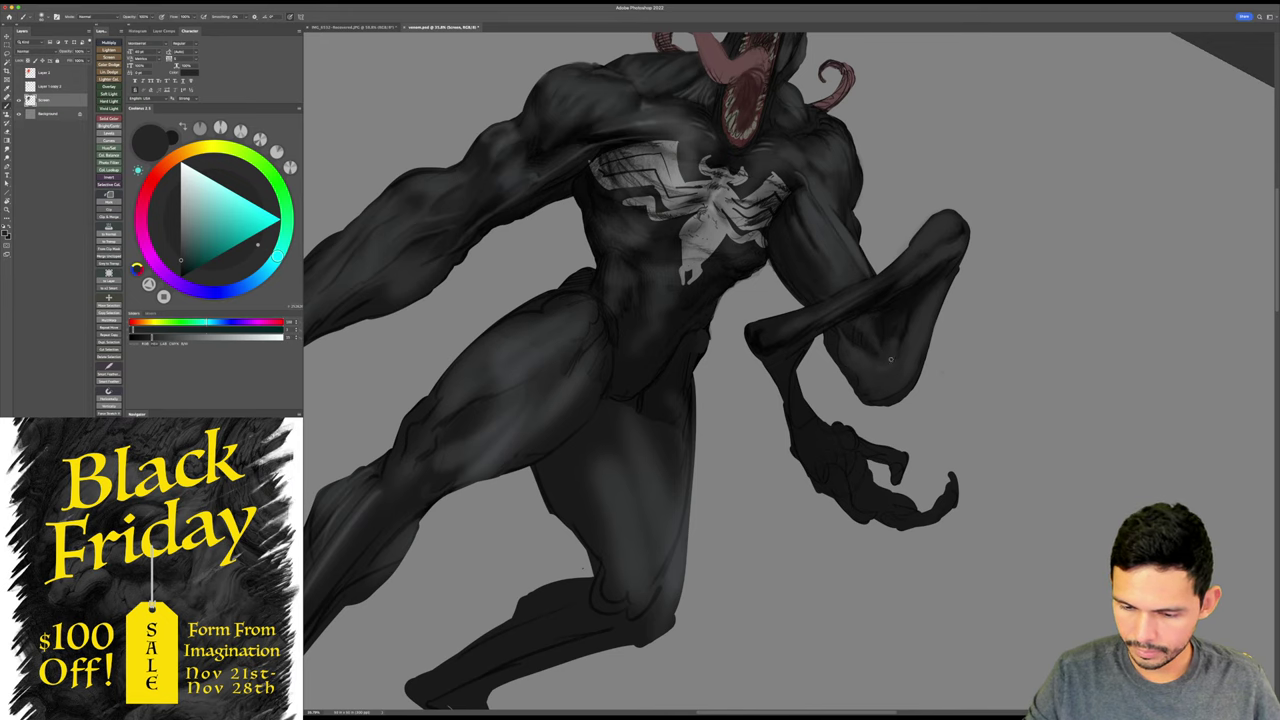
{"action": "key", "text": "Escape"}
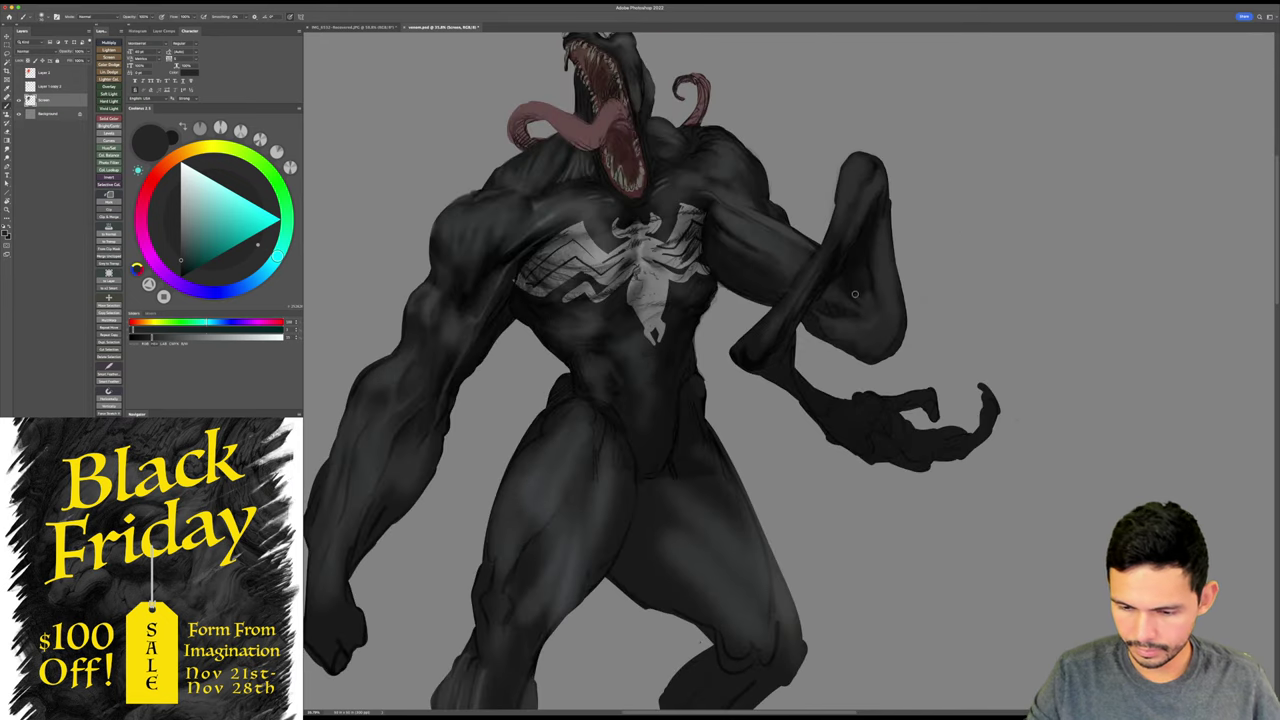
{"action": "left_click", "coordinate": [873, 282], "text": "alt"}
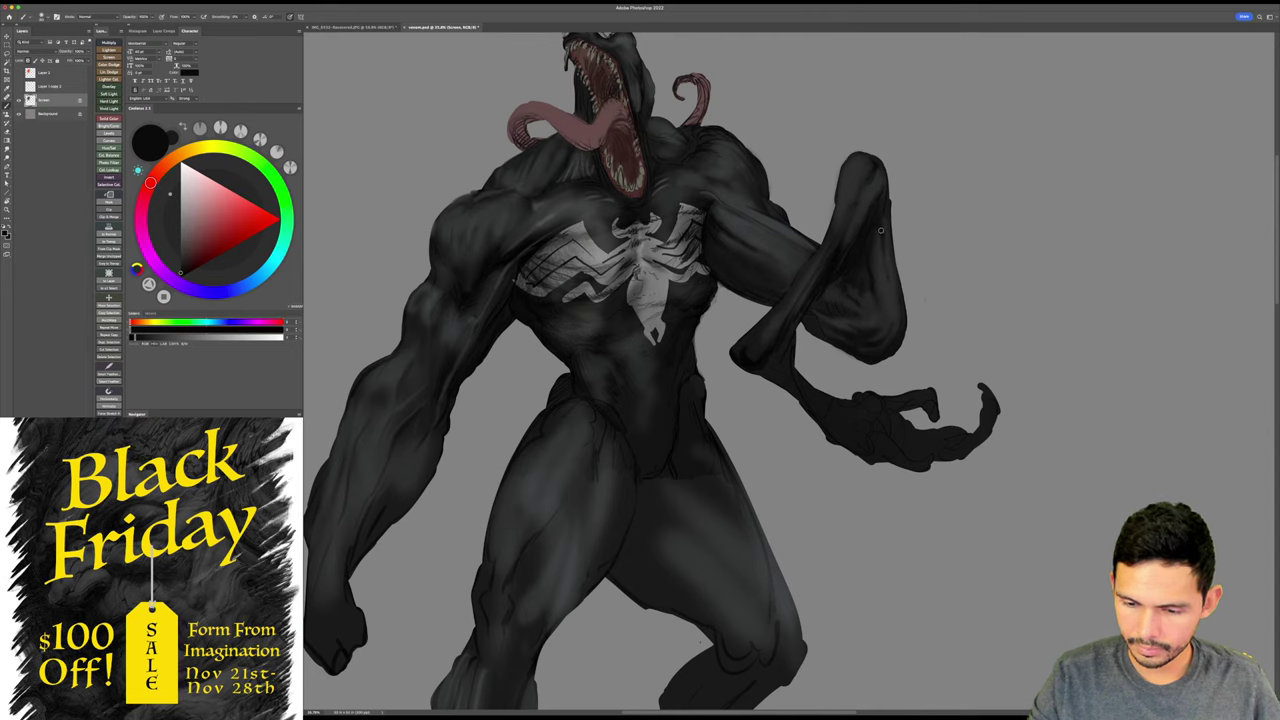
{"action": "left_click", "coordinate": [887, 216], "text": "alt"}
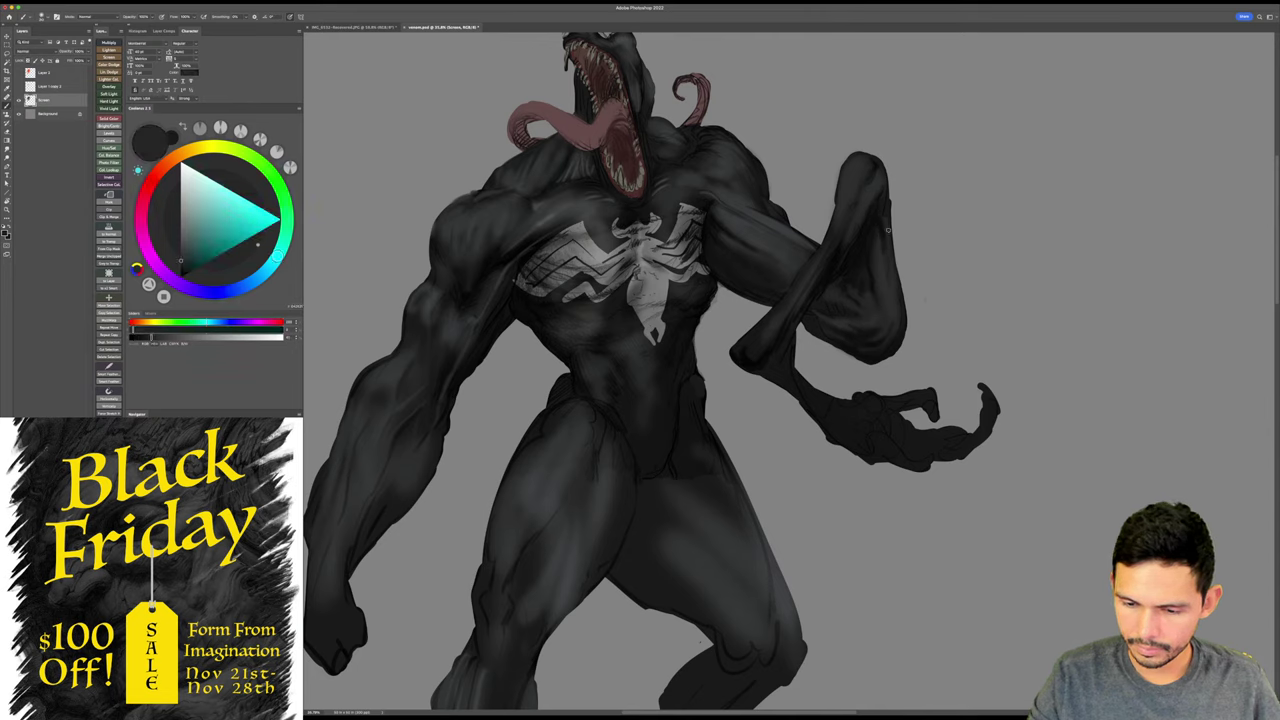
{"action": "left_click", "coordinate": [884, 214], "text": "alt"}
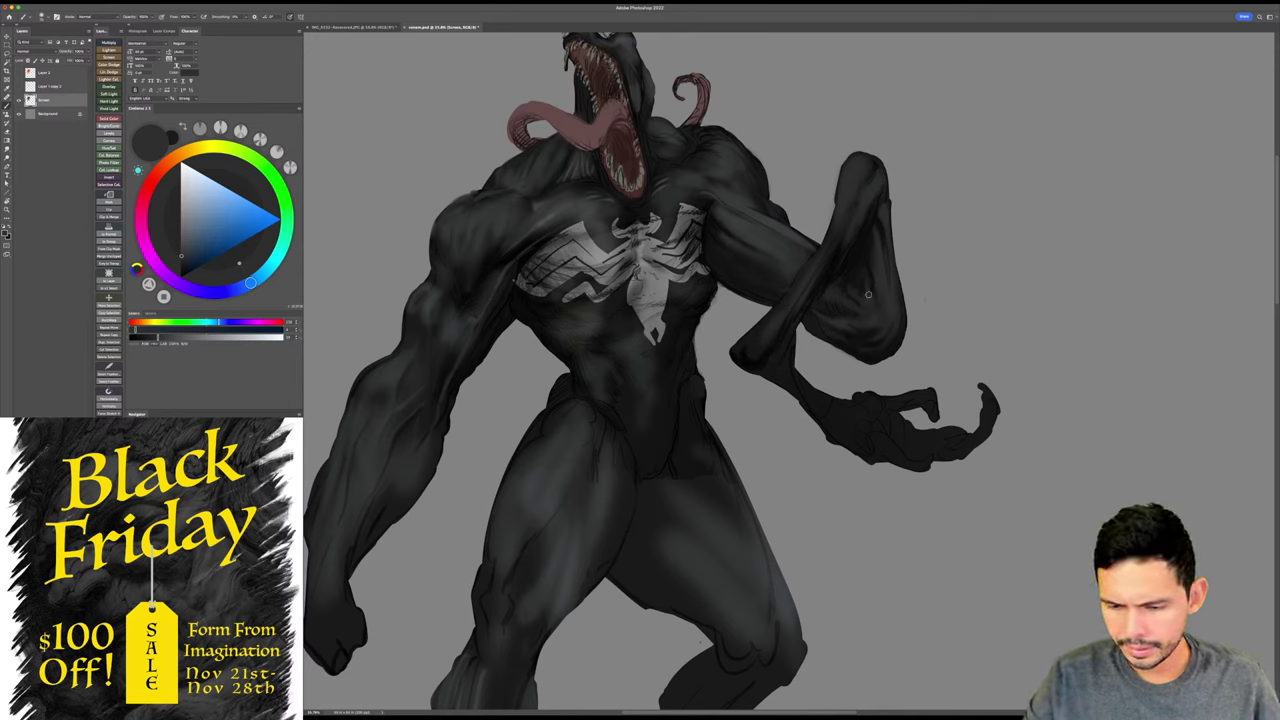
- Refine the chest muscle around the upper edge of the white spider emblem with black and a sampled dark grey
{"action": "left_click_drag", "start_coordinate": [868, 295], "coordinate": [928, 317]}
{"action": "left_click_drag", "start_coordinate": [869, 271], "coordinate": [1035, 275]}
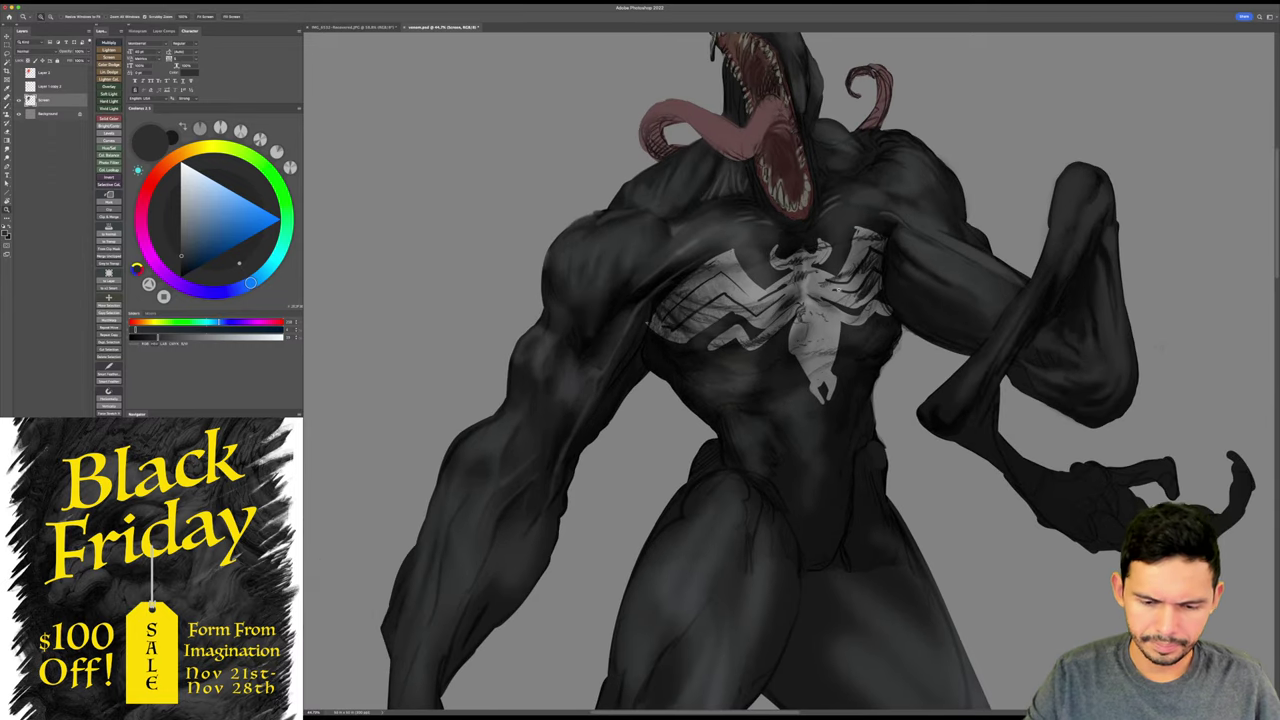
{"action": "key", "text": "b"}
{"action": "key", "text": "d"}
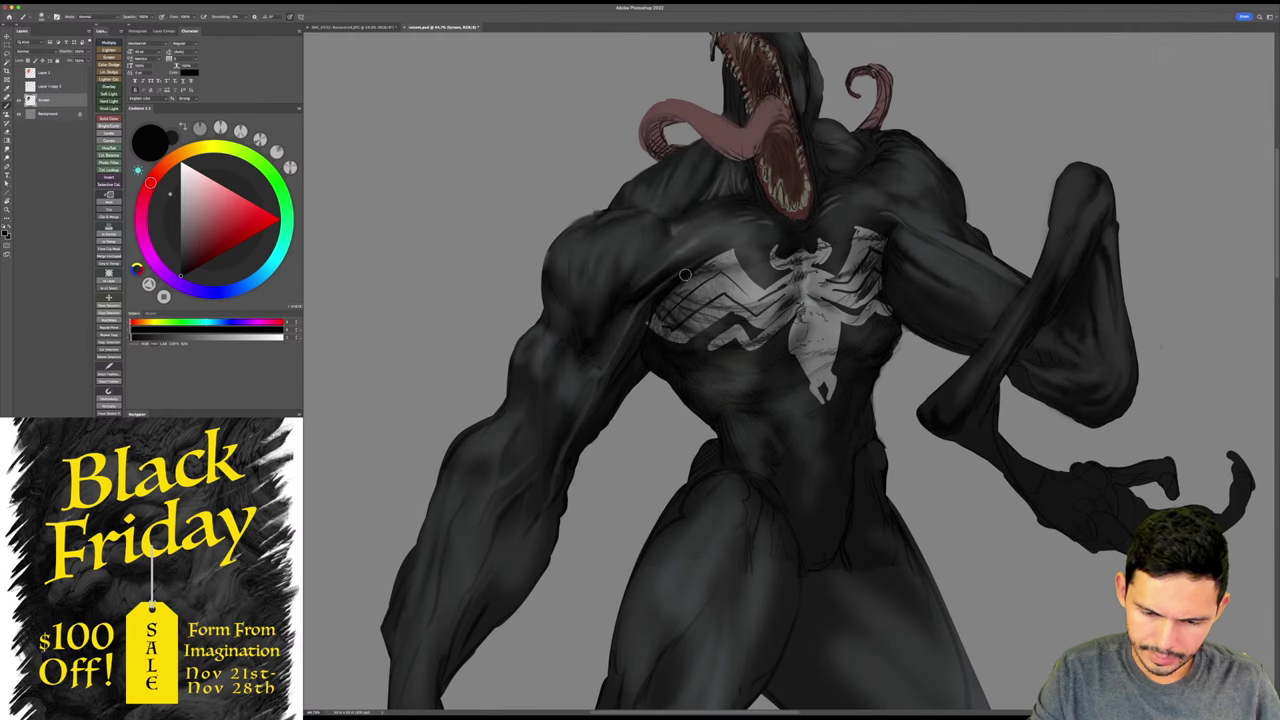
{"action": "left_click", "coordinate": [745, 255], "text": "alt"}
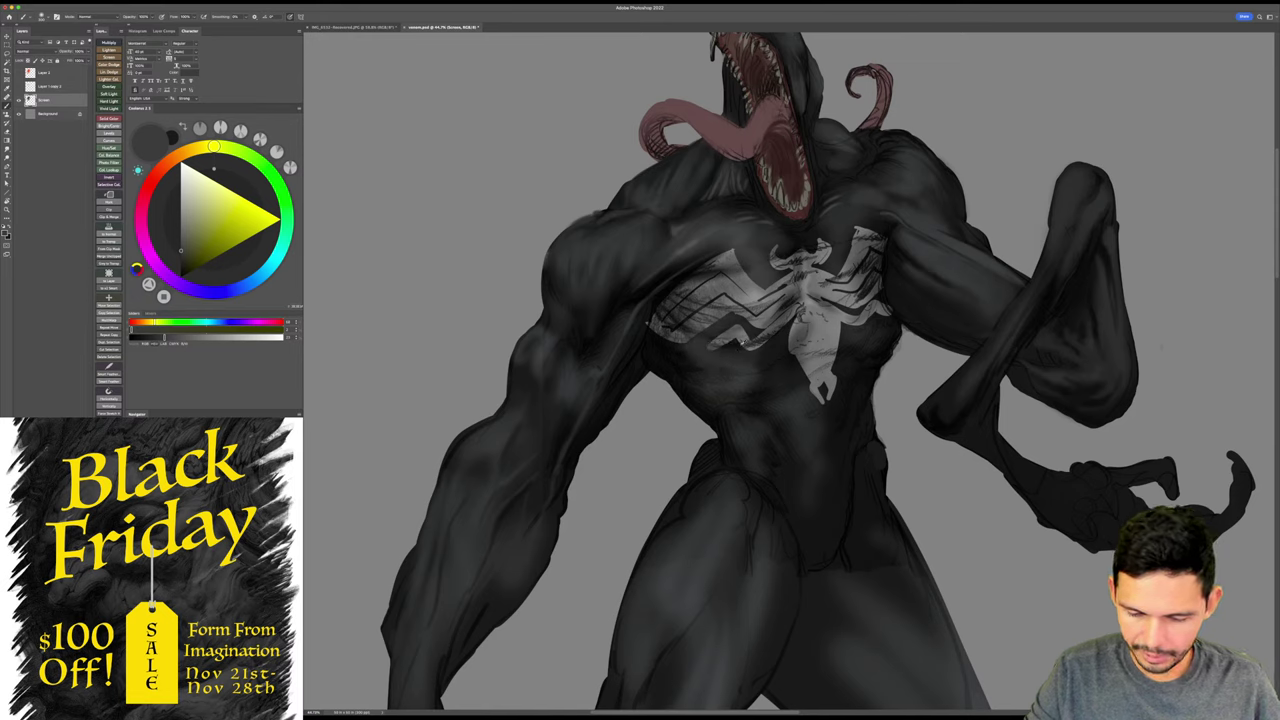
- Refine the shading of the chest's underside and ribs below the emblem with sampled near-black and dark grey, using a smaller brush
{"action": "left_click", "coordinate": [732, 345], "text": "alt"}
{"action": "key", "text": "["}
{"action": "key", "text": "["}
{"action": "key", "text": "["}
{"action": "key", "text": "["}
{"action": "key", "text": "["}
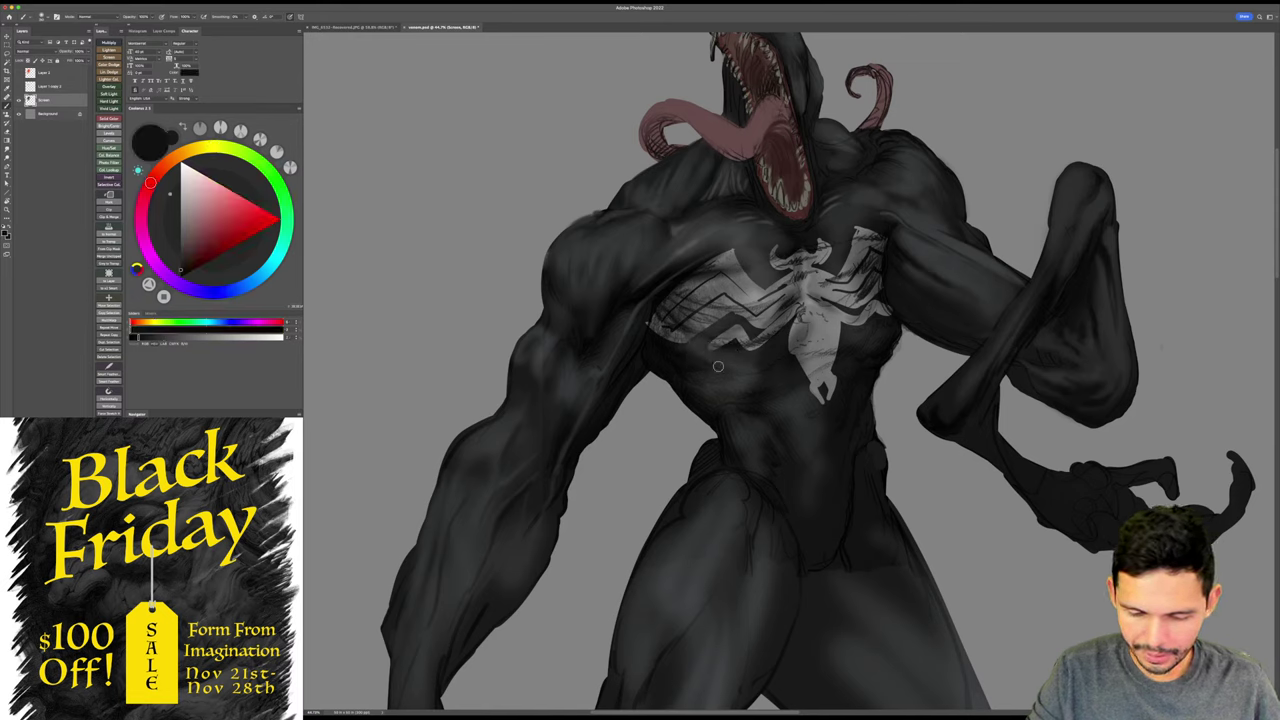
{"action": "left_click_drag", "start_coordinate": [846, 369], "coordinate": [840, 383]}
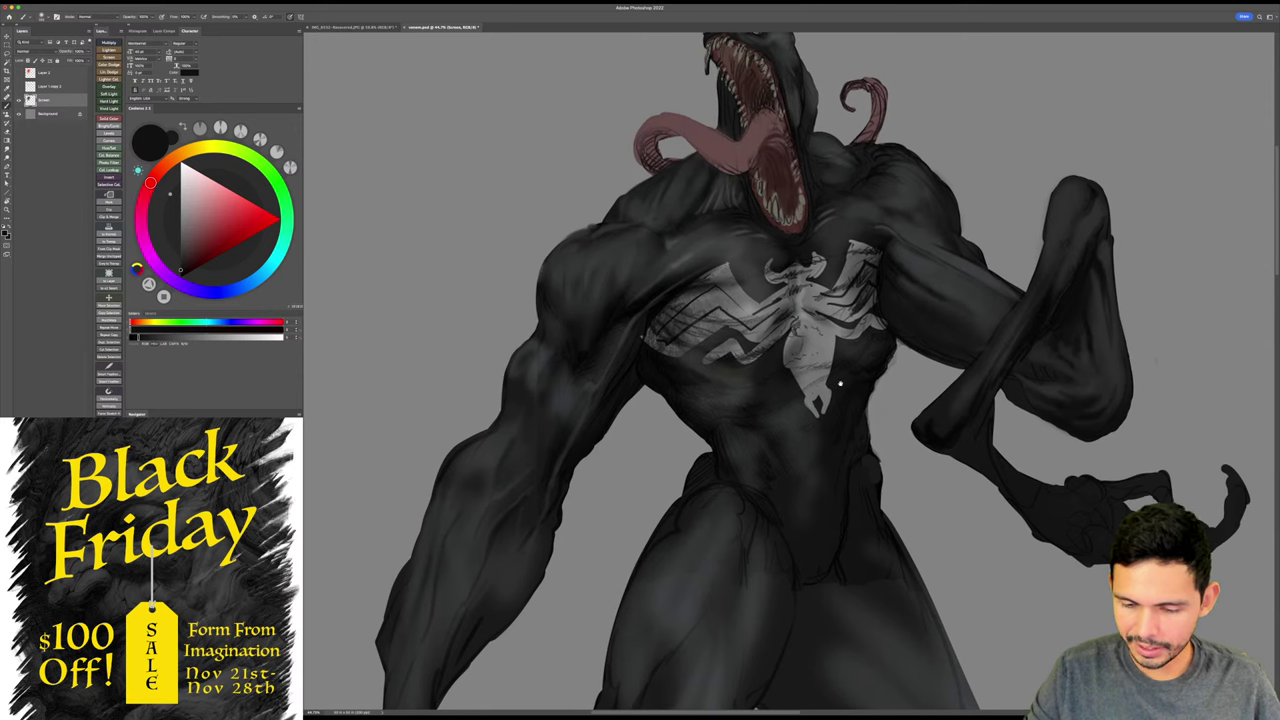
{"action": "left_click", "coordinate": [753, 321], "text": "alt"}
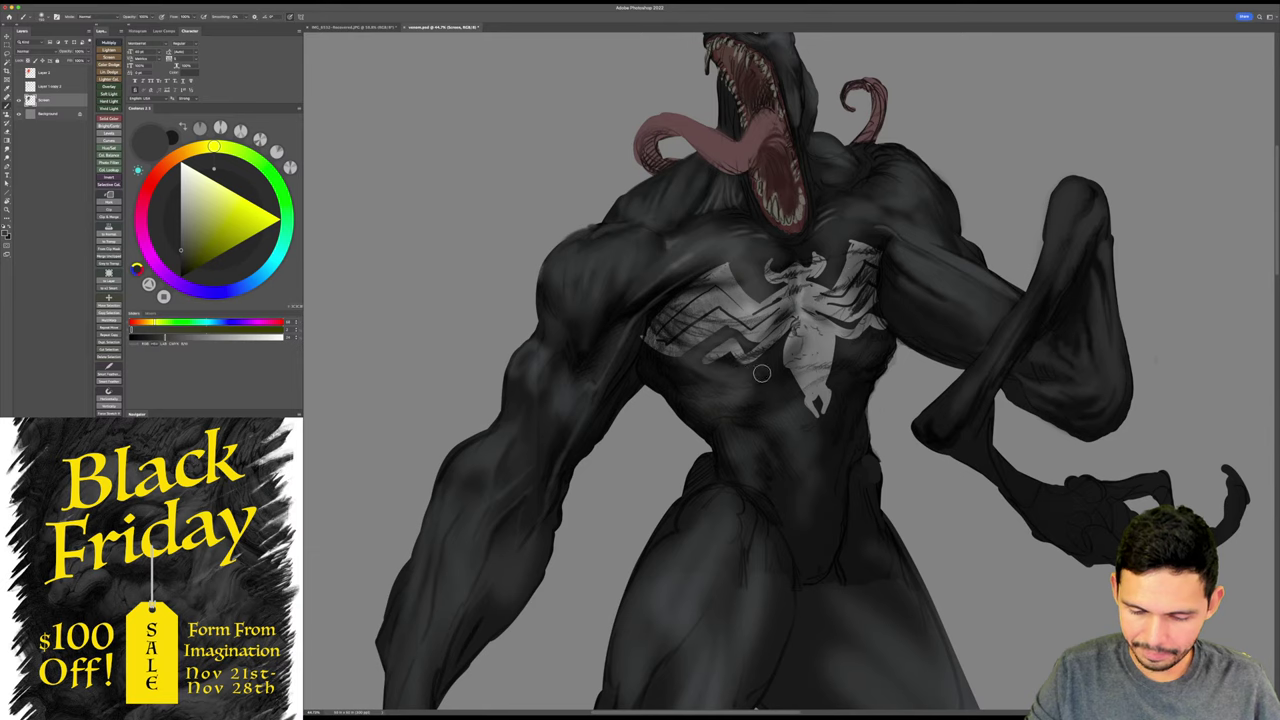
{"action": "scroll", "coordinate": [745, 399], "scroll_direction": "down", "scroll_amount": 1}
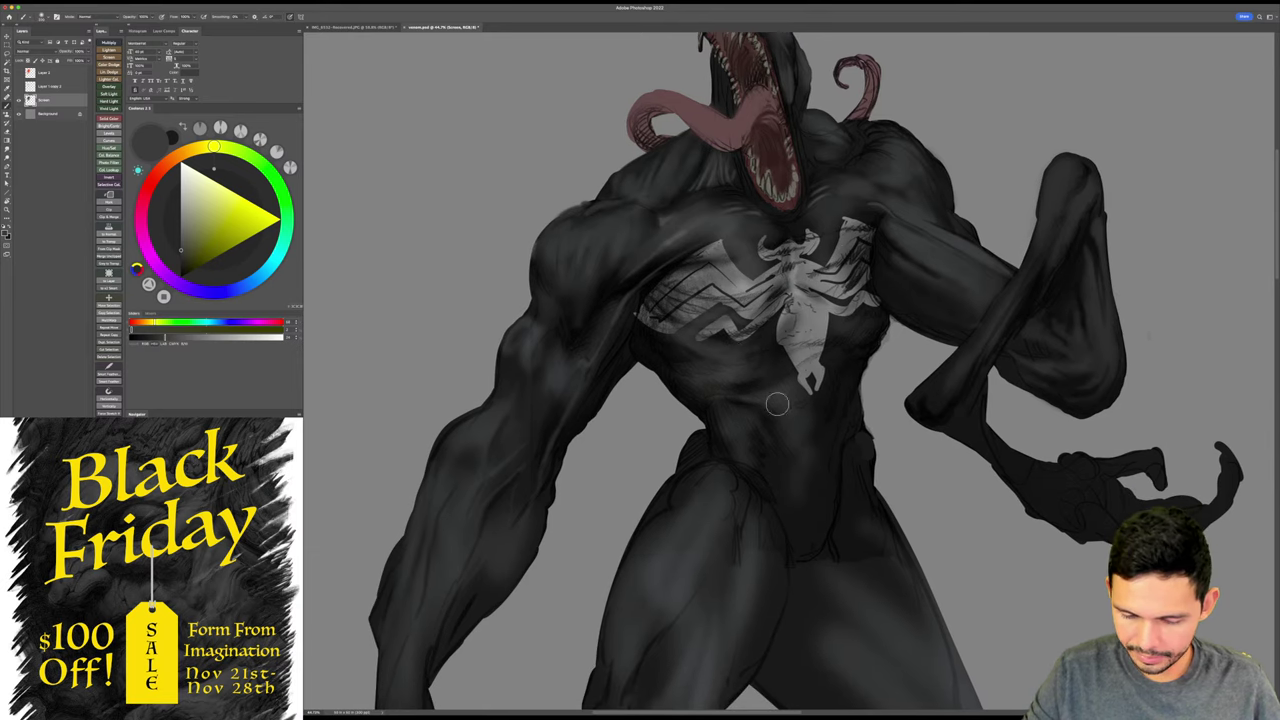
{"action": "scroll", "coordinate": [775, 330], "scroll_direction": "up", "scroll_amount": 1}
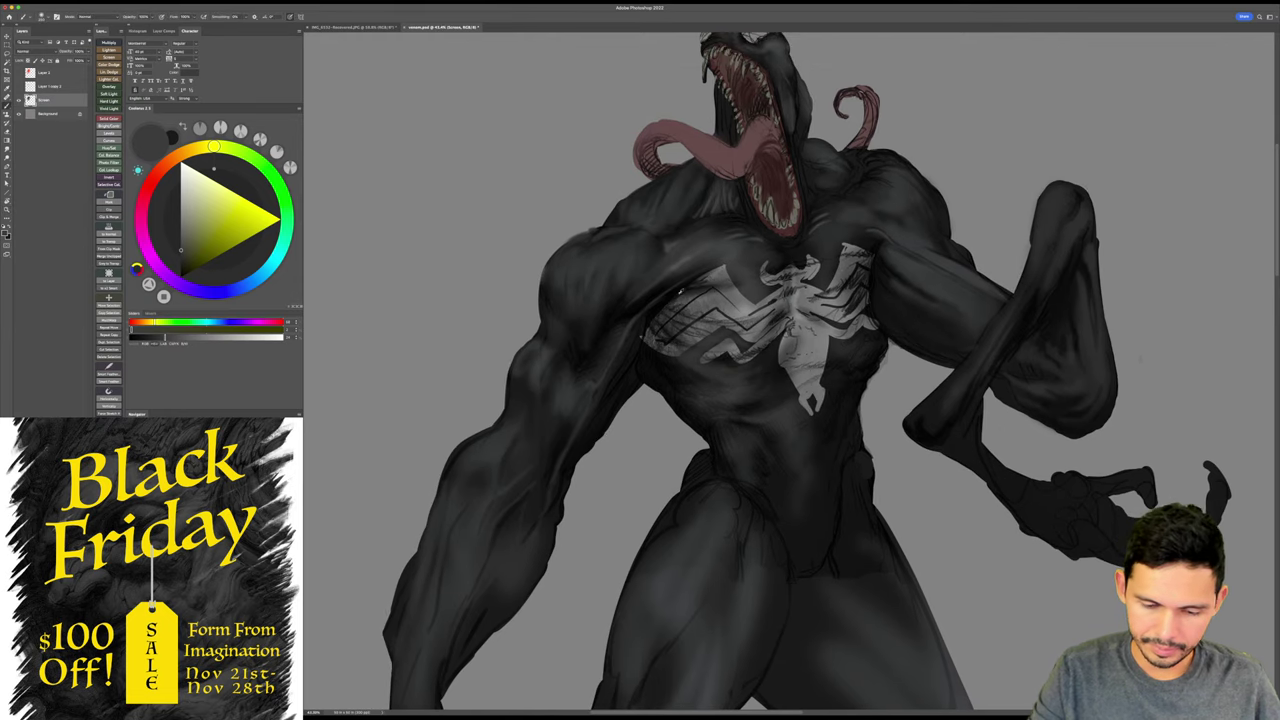
- Deepen the hollow below the jaw at the emblem's head with black and sampled greys, and save the document
{"action": "left_click", "coordinate": [674, 296], "text": "alt"}
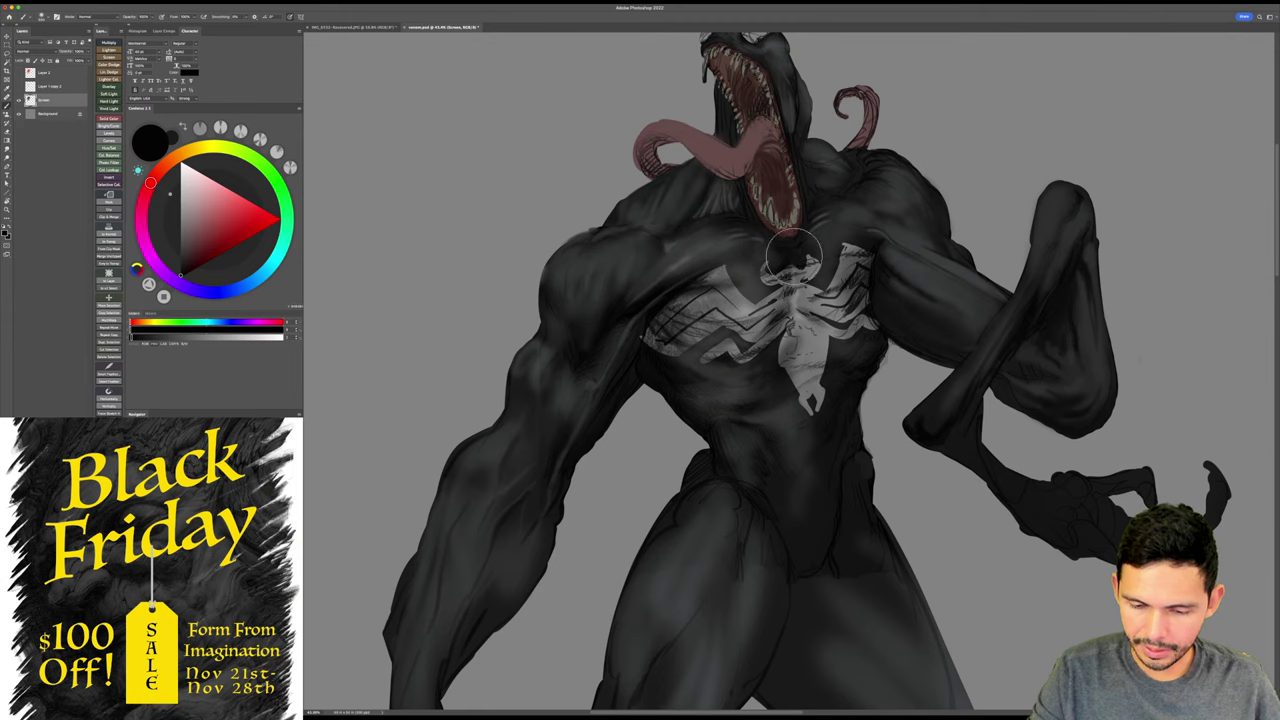
{"action": "left_click", "coordinate": [798, 268], "text": "alt"}
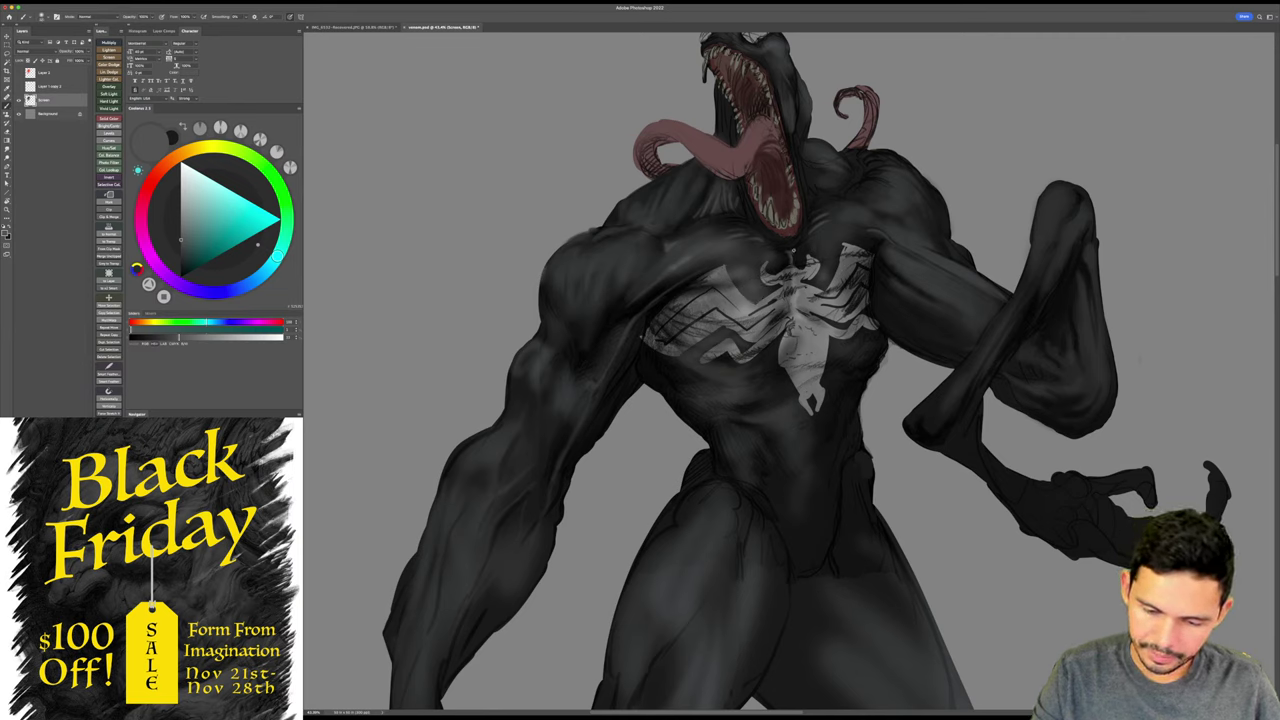
{"action": "left_click", "coordinate": [795, 257], "text": "alt"}
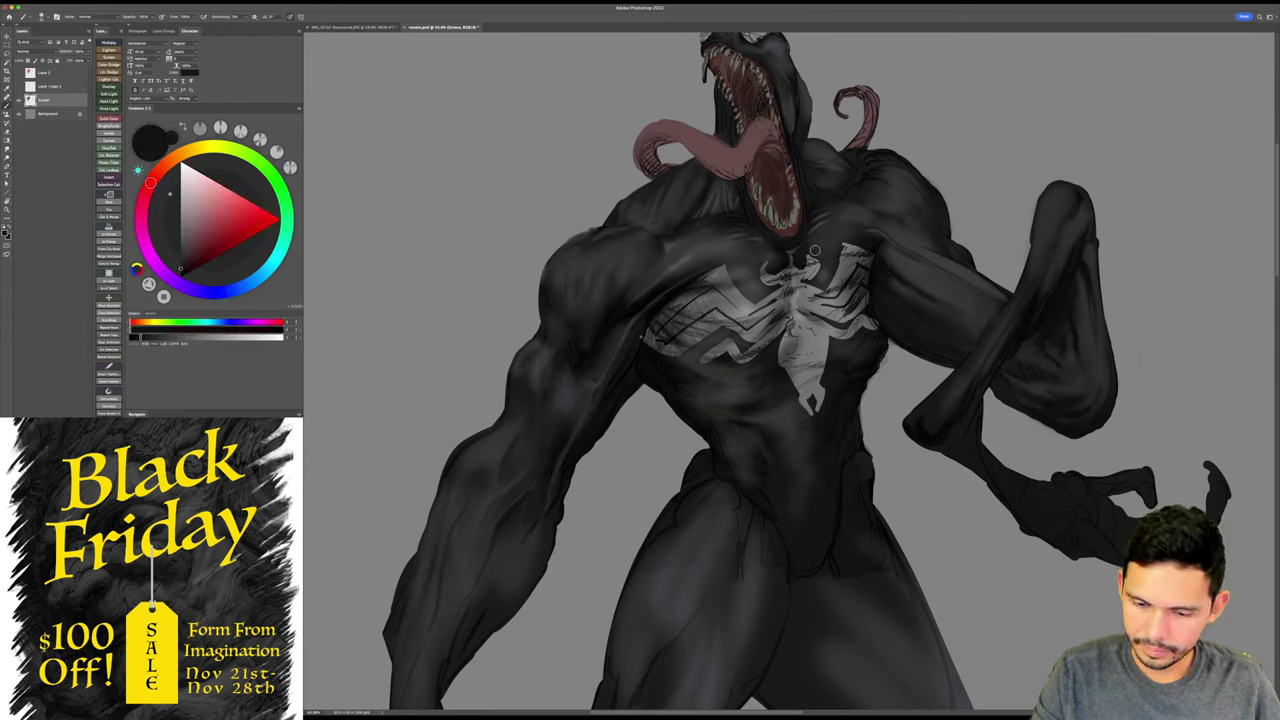
{"action": "key", "text": "z"}
{"action": "left_click_drag", "start_coordinate": [990, 336], "coordinate": [929, 379]}
{"action": "key", "text": "super+s"}
{"action": "key", "text": "b"}
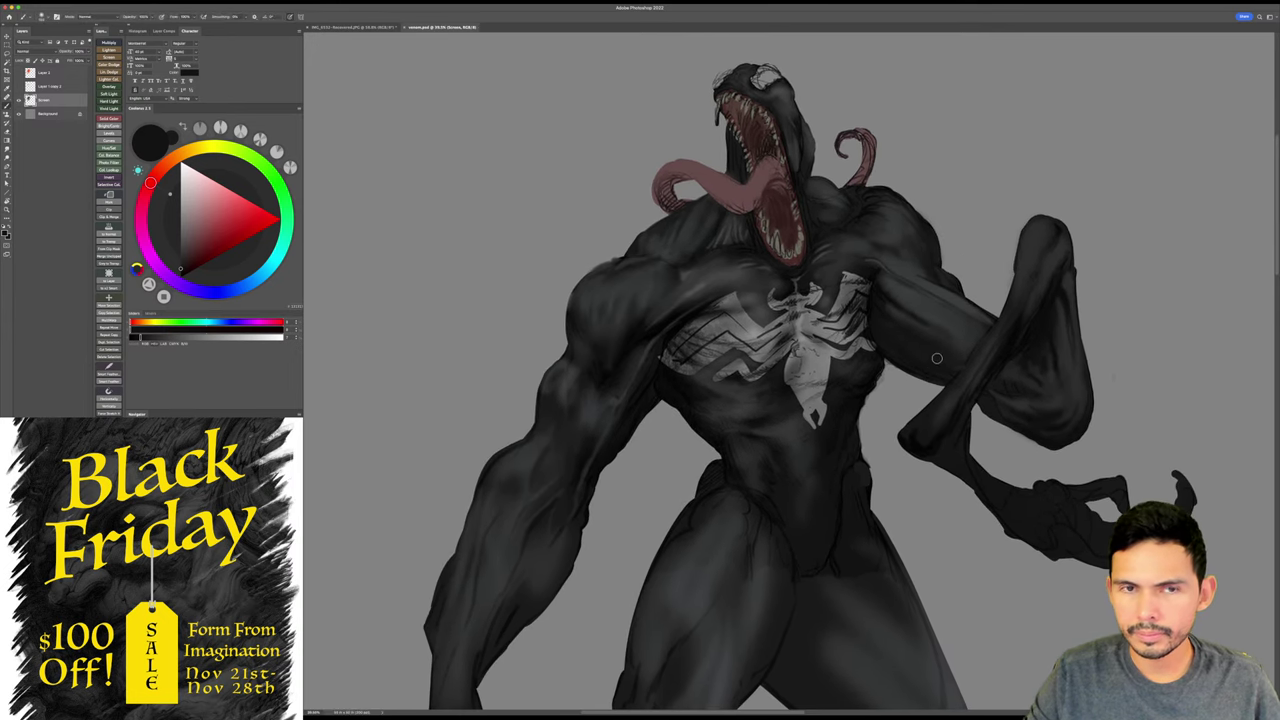
- Paint lighter tendon streaks on the neck and collarbone area with a sampled grey, and save the document
{"action": "key", "text": "z"}
{"action": "left_click_drag", "start_coordinate": [811, 289], "coordinate": [829, 309]}
{"action": "key", "text": "b"}
{"action": "left_click", "coordinate": [700, 298], "text": "alt"}
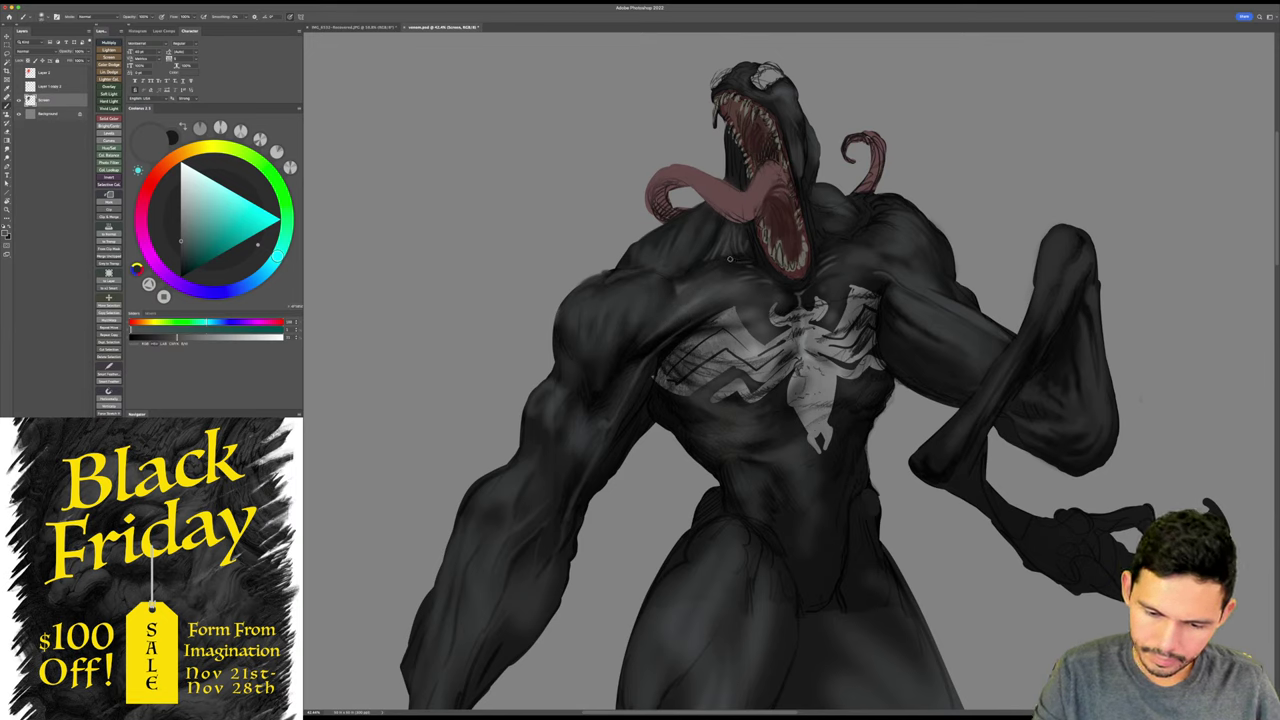
{"action": "left_click_drag", "start_coordinate": [764, 242], "coordinate": [738, 248]}
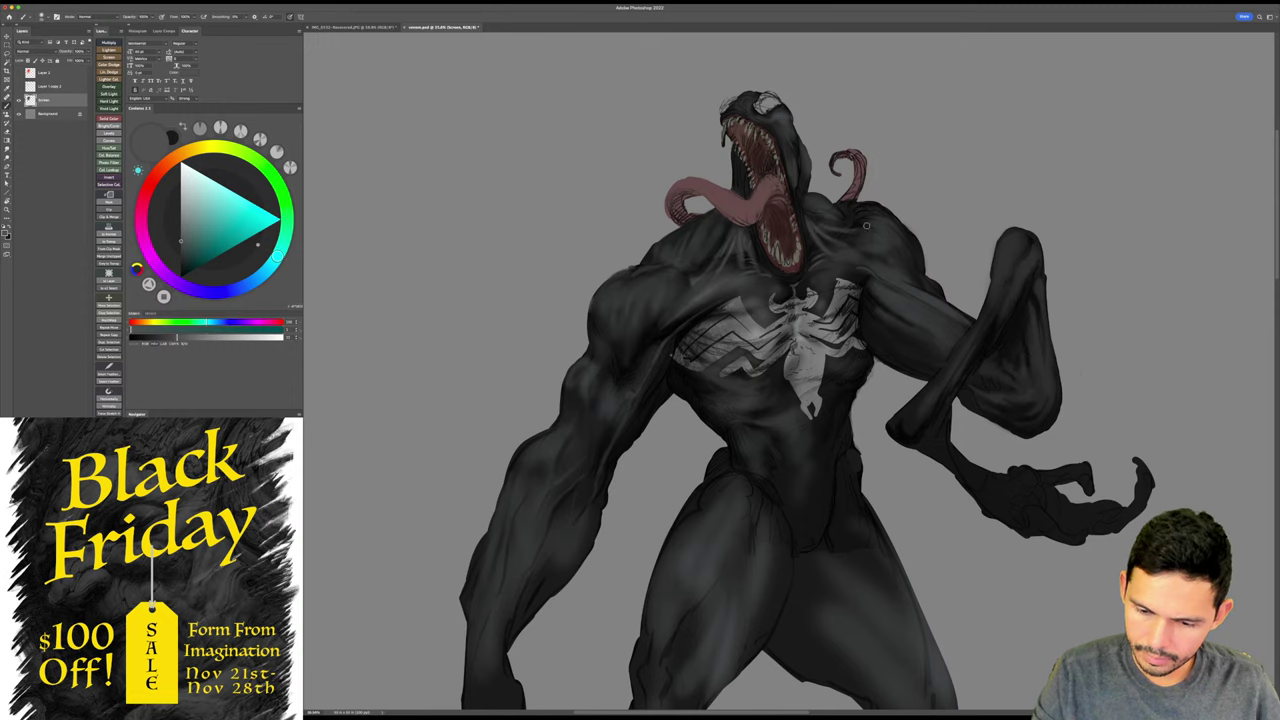
{"action": "mouse_move", "coordinate": [998, 402]}
{"action": "left_mouse_down"}
{"action": "mouse_move", "coordinate": [969, 405]}
{"action": "mouse_move", "coordinate": [956, 362]}
{"action": "left_mouse_up"}
{"action": "key", "text": "super+s"}
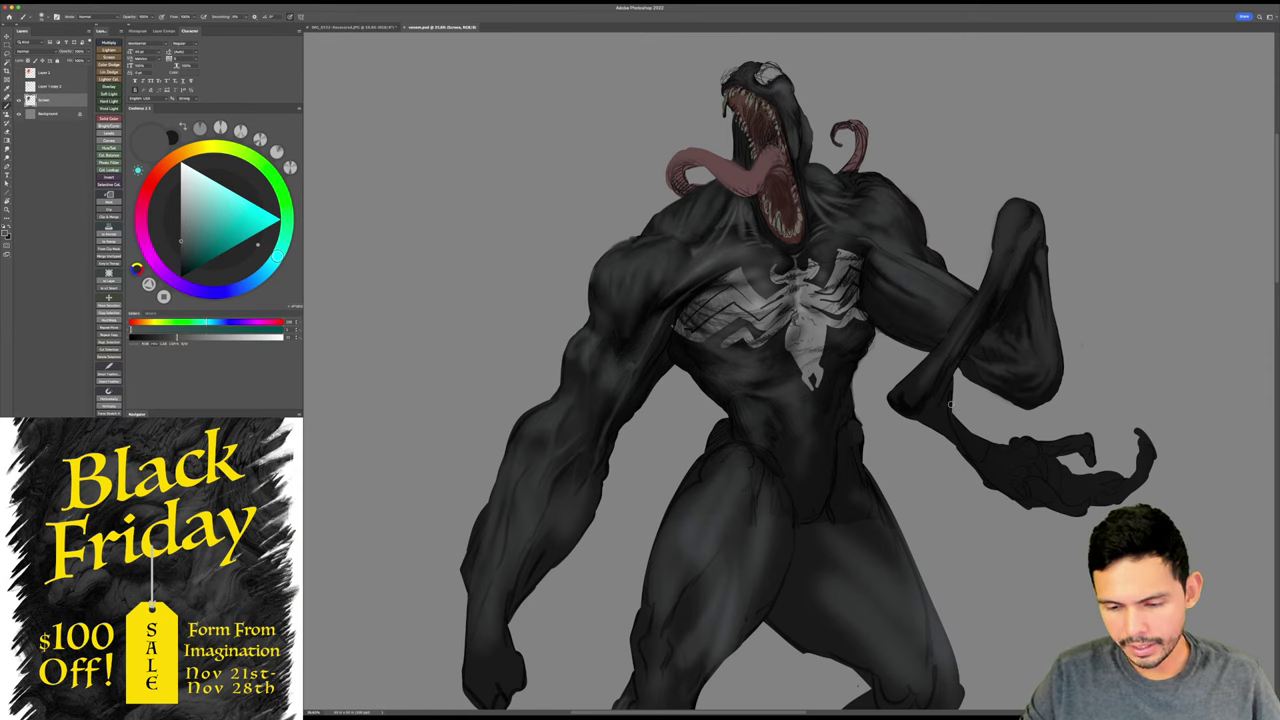
- Blend the upper-arm muscles of the lowered arm above the elbow with sampled grey and blue-grey tones
{"action": "left_click_drag", "start_coordinate": [913, 430], "coordinate": [942, 429]}
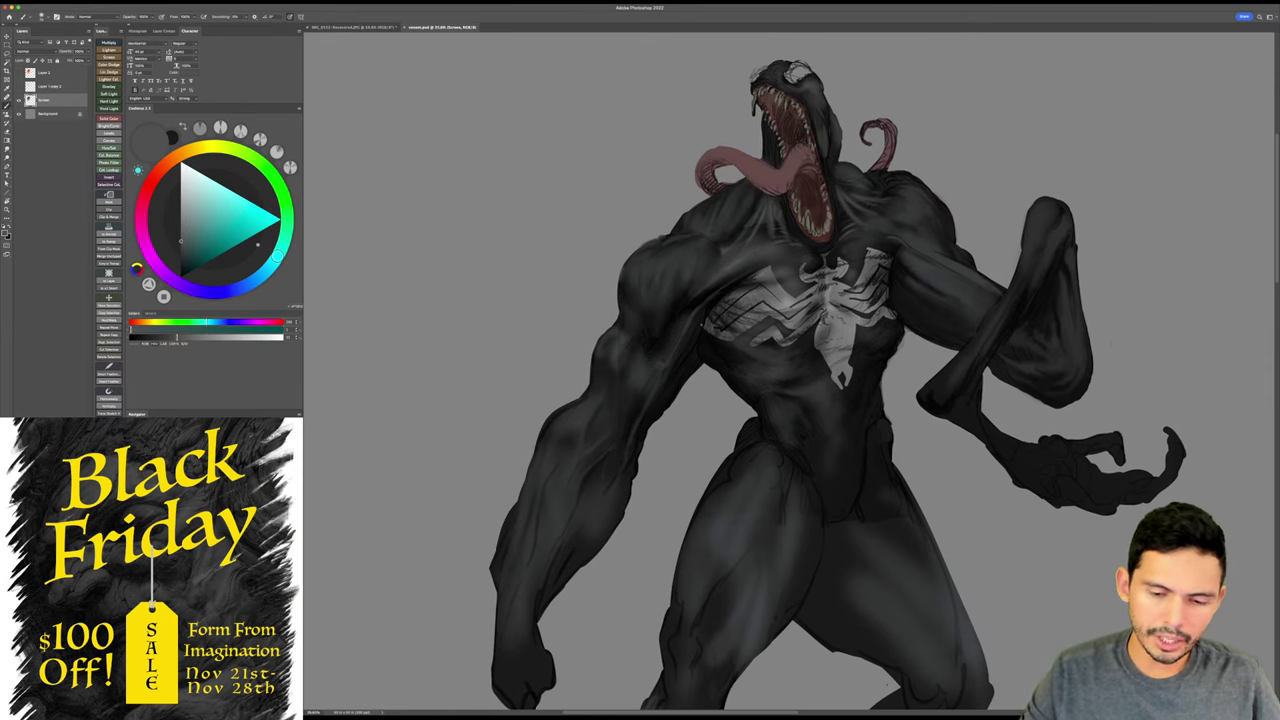
{"action": "left_click", "coordinate": [736, 264], "text": "alt"}
{"action": "scroll", "coordinate": [705, 270], "scroll_direction": "down", "scroll_amount": 5}
{"action": "scroll", "coordinate": [705, 270], "scroll_direction": "left", "scroll_amount": 5}
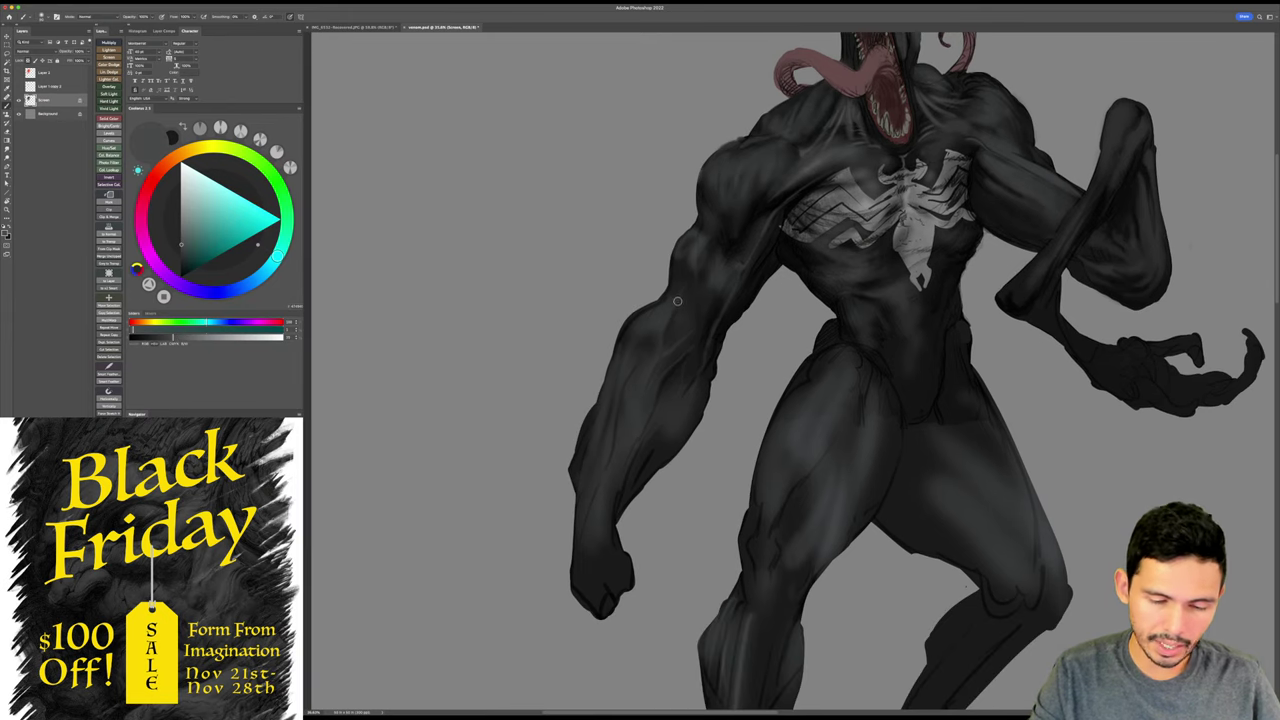
{"action": "left_click", "coordinate": [667, 305], "text": "alt"}
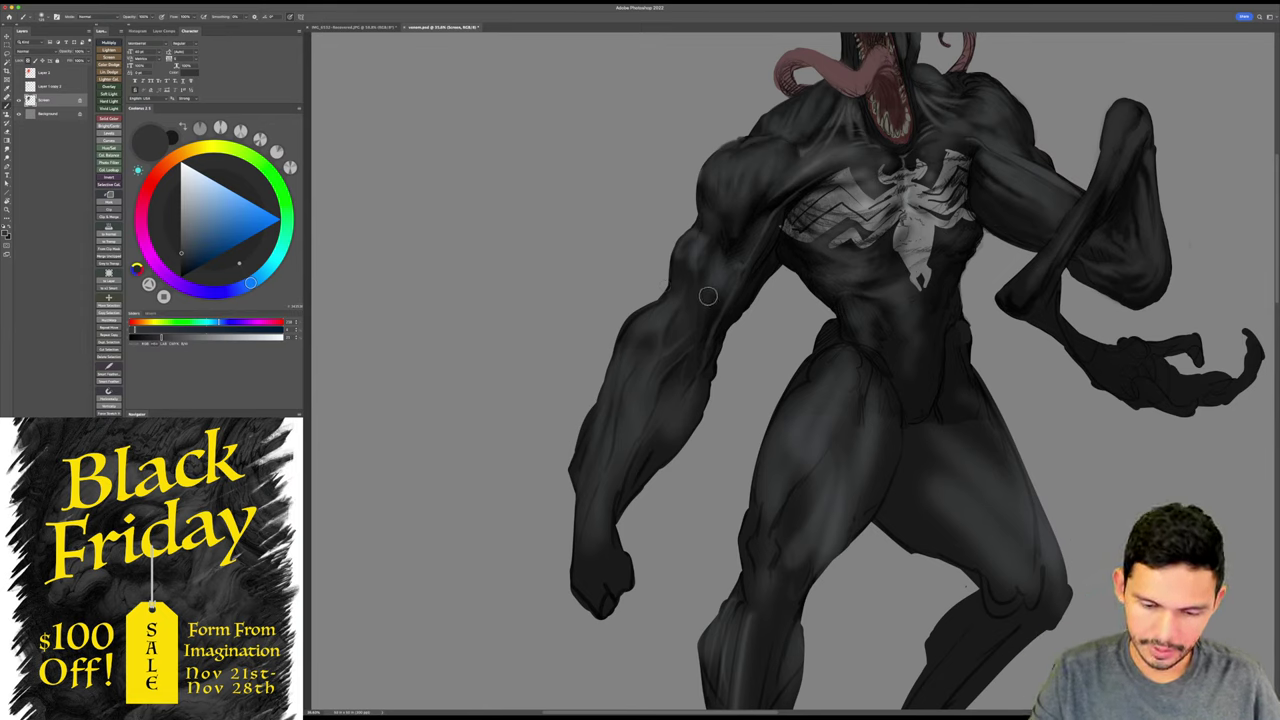
{"action": "left_click", "coordinate": [719, 256], "text": "alt"}
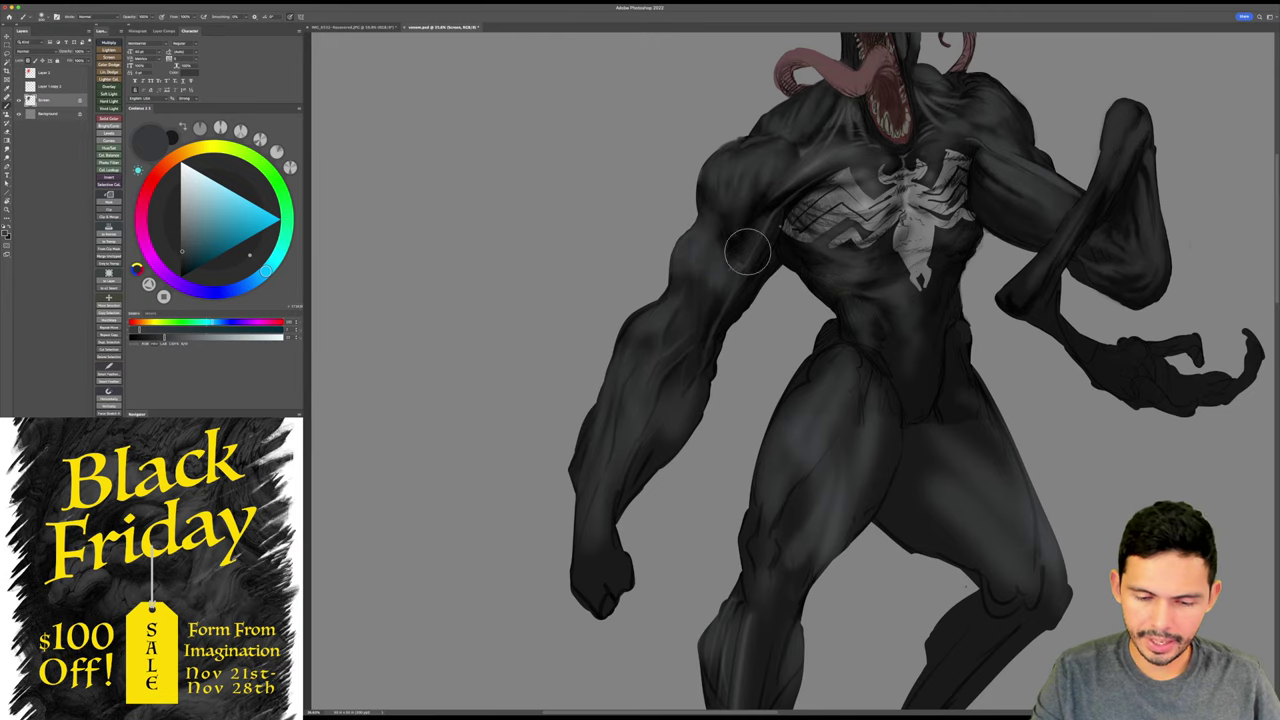
- Refine the lowered arm below the shoulder with black in the crease and sampled blue-grey on the outer edge, changing the brush preset
{"action": "key", "text": "d"}
{"action": "scroll", "coordinate": [745, 235], "scroll_direction": "up", "scroll_amount": 2, "text": "alt"}
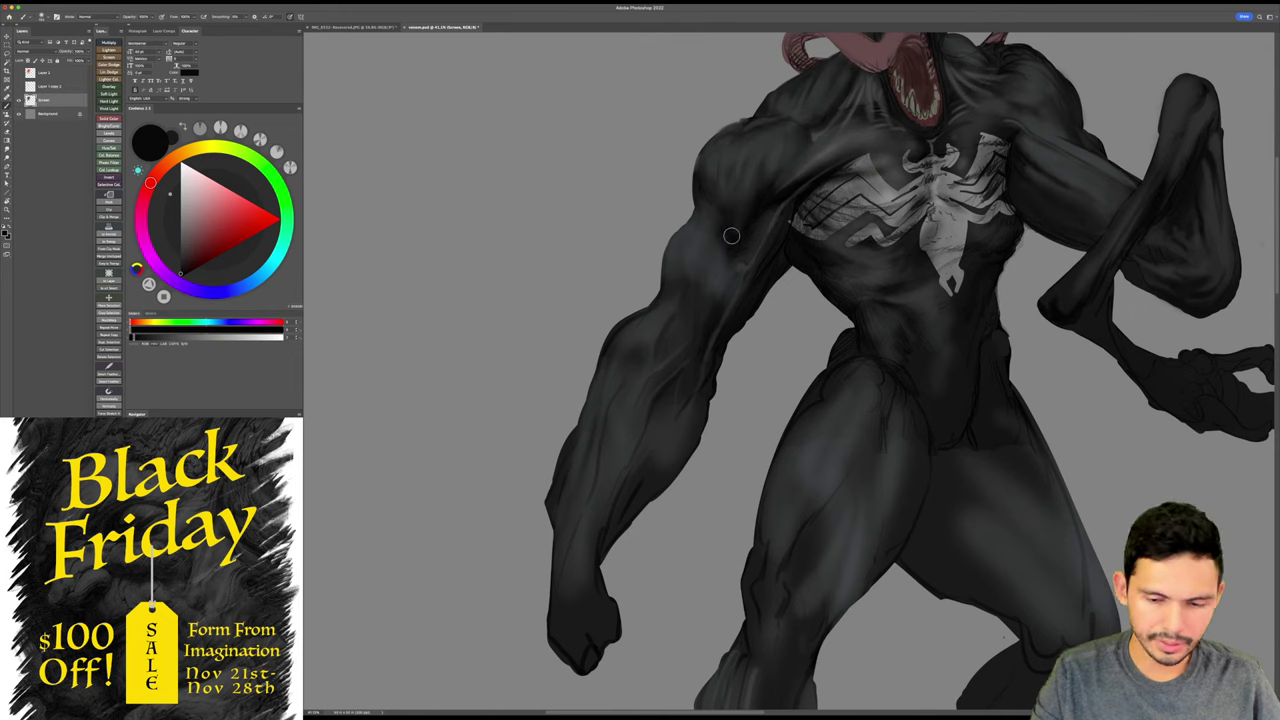
{"action": "left_click", "coordinate": [694, 230], "text": "alt"}
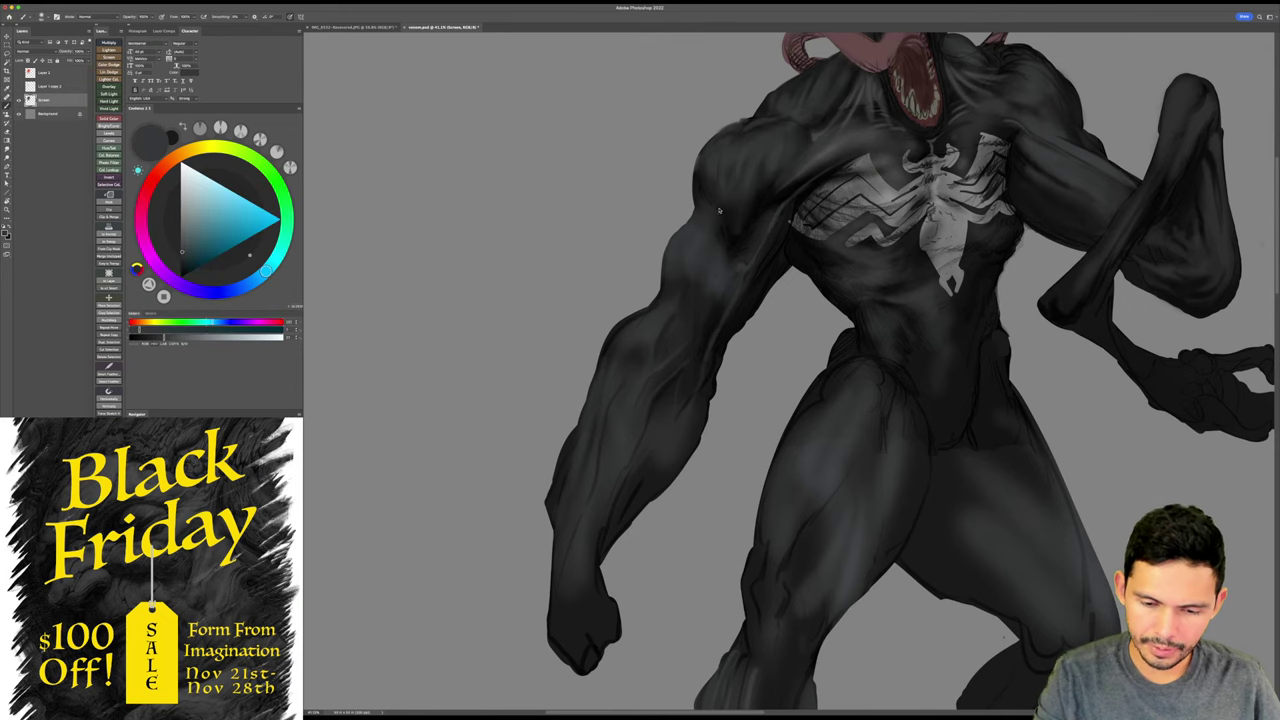
{"action": "right_click", "coordinate": [719, 210]}
{"action": "double_click", "coordinate": [768, 385]}
{"action": "left_click", "coordinate": [685, 229], "text": "alt"}
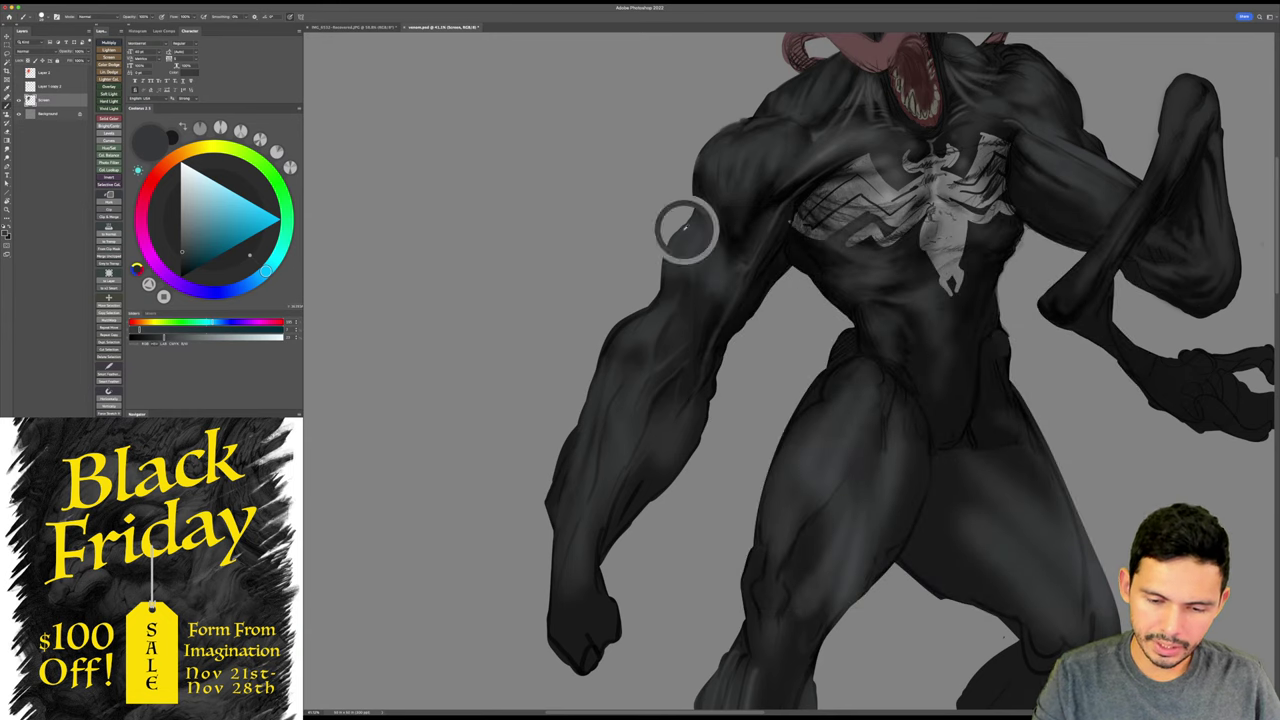
{"action": "left_click_drag", "start_coordinate": [686, 229], "coordinate": [695, 208]}
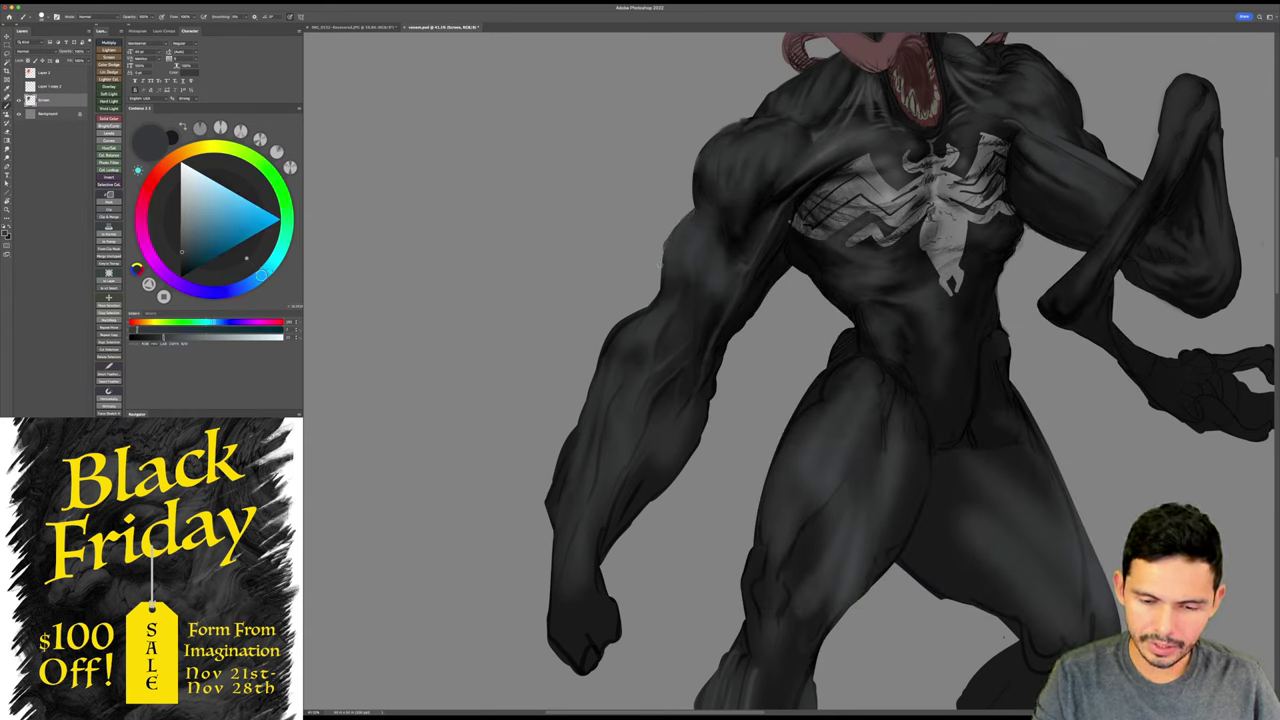
- Deepen the muscle grooves on the lowered arm's shoulder with a sampled near-black and a larger brush
{"action": "left_click", "coordinate": [718, 177], "text": "alt"}
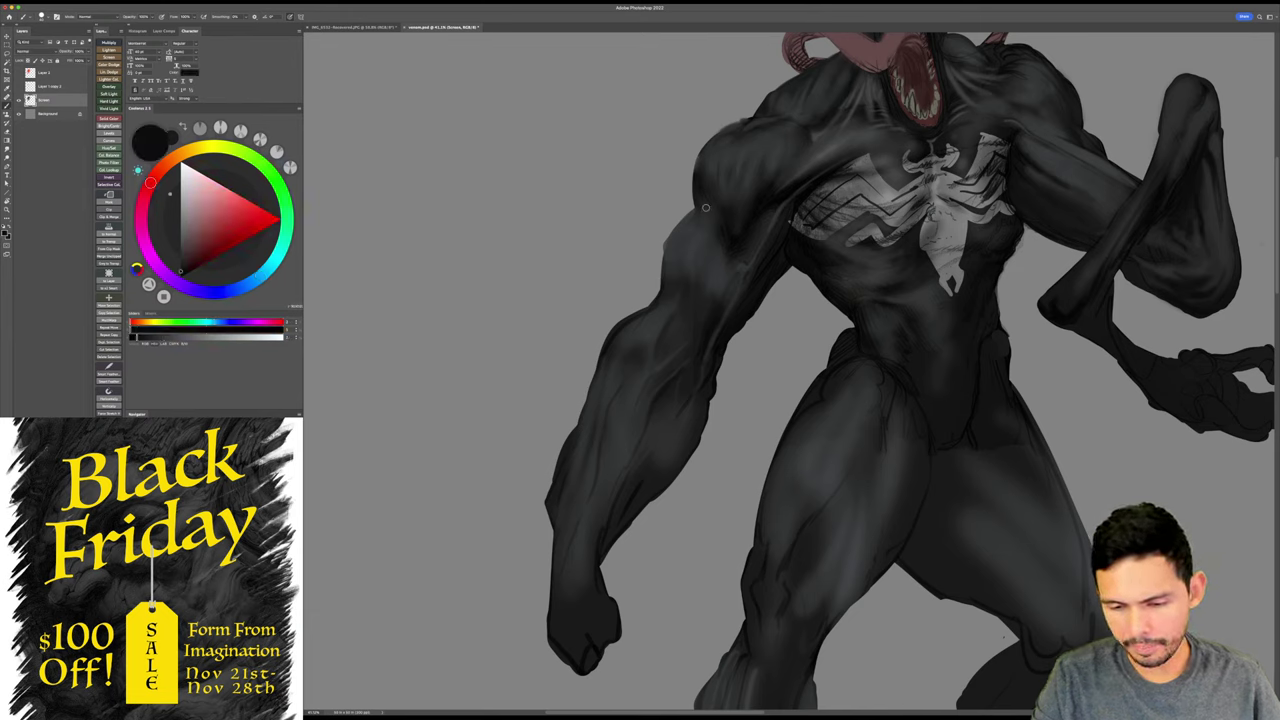
{"action": "key", "text": "bracketright"}
{"action": "key", "text": "bracketright"}
{"action": "key", "text": "bracketright"}
{"action": "key", "text": "bracketright"}
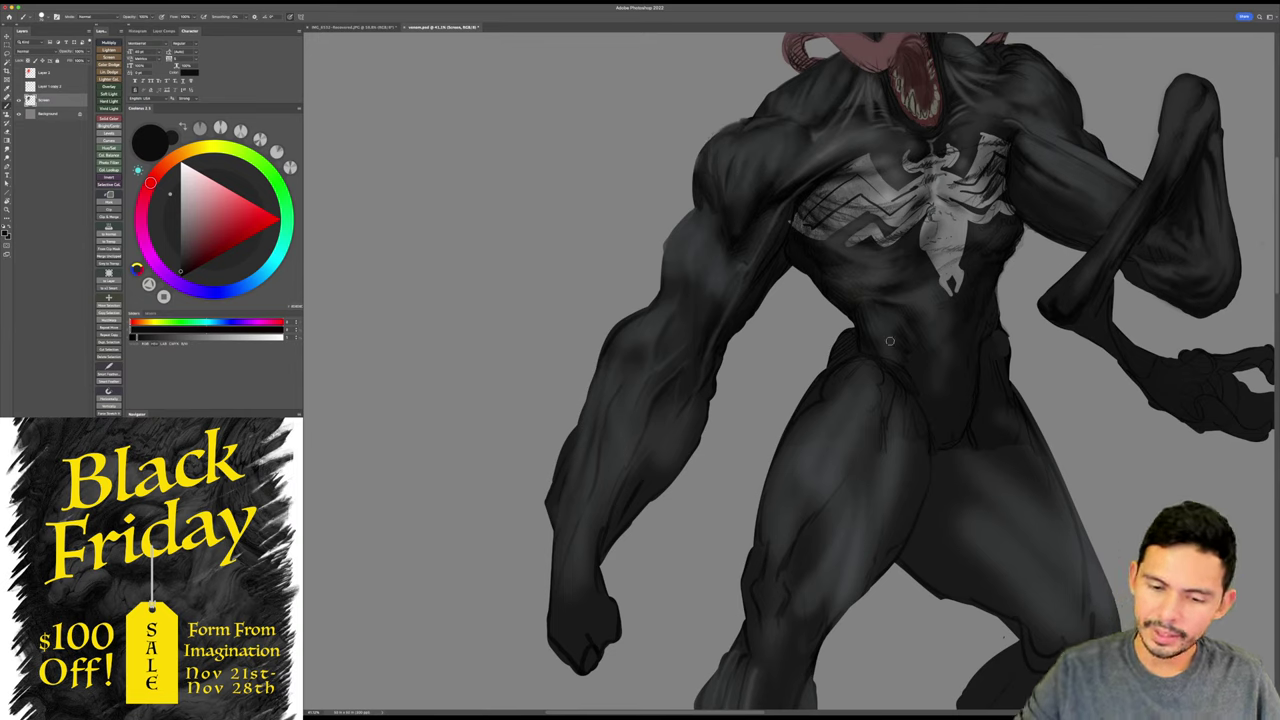
- Blend the area between the chest and the lowered arm's shoulder with a sampled dark teal-grey
{"action": "key", "text": "r"}
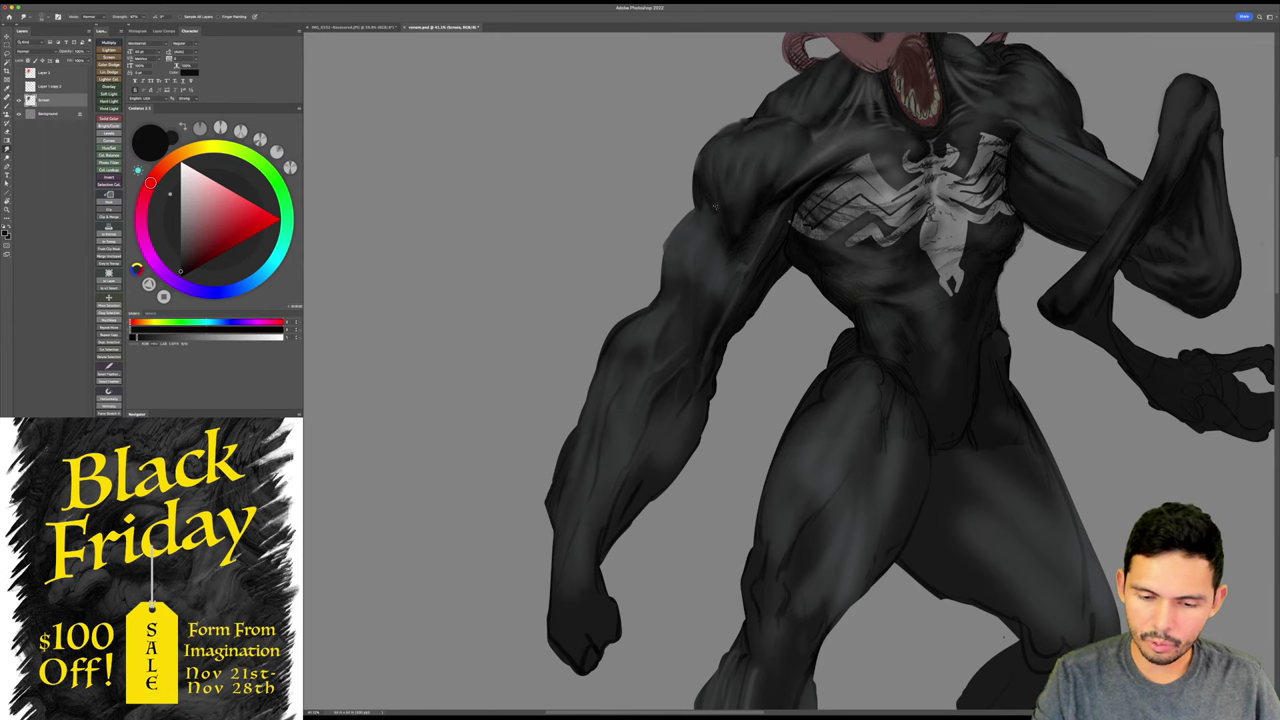
{"action": "scroll", "coordinate": [868, 284], "scroll_direction": "up", "scroll_amount": 2}
{"action": "key", "text": "b"}
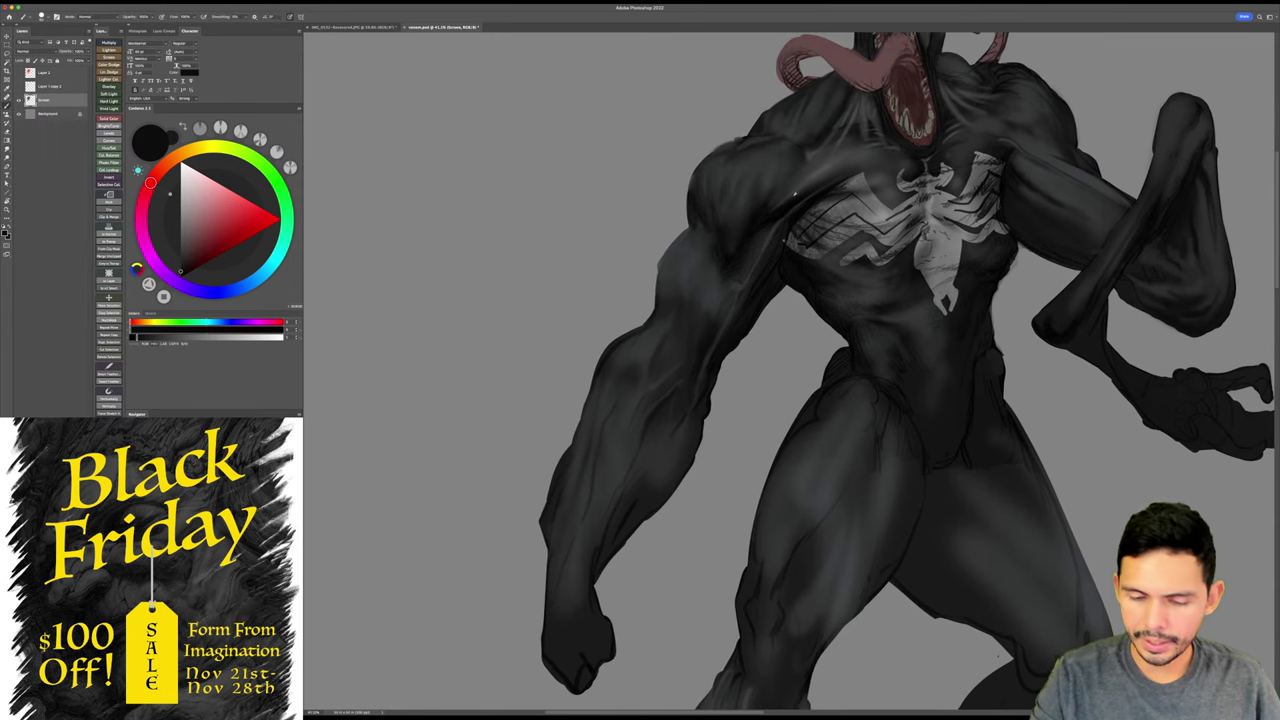
{"action": "left_click", "coordinate": [787, 207], "text": "alt"}
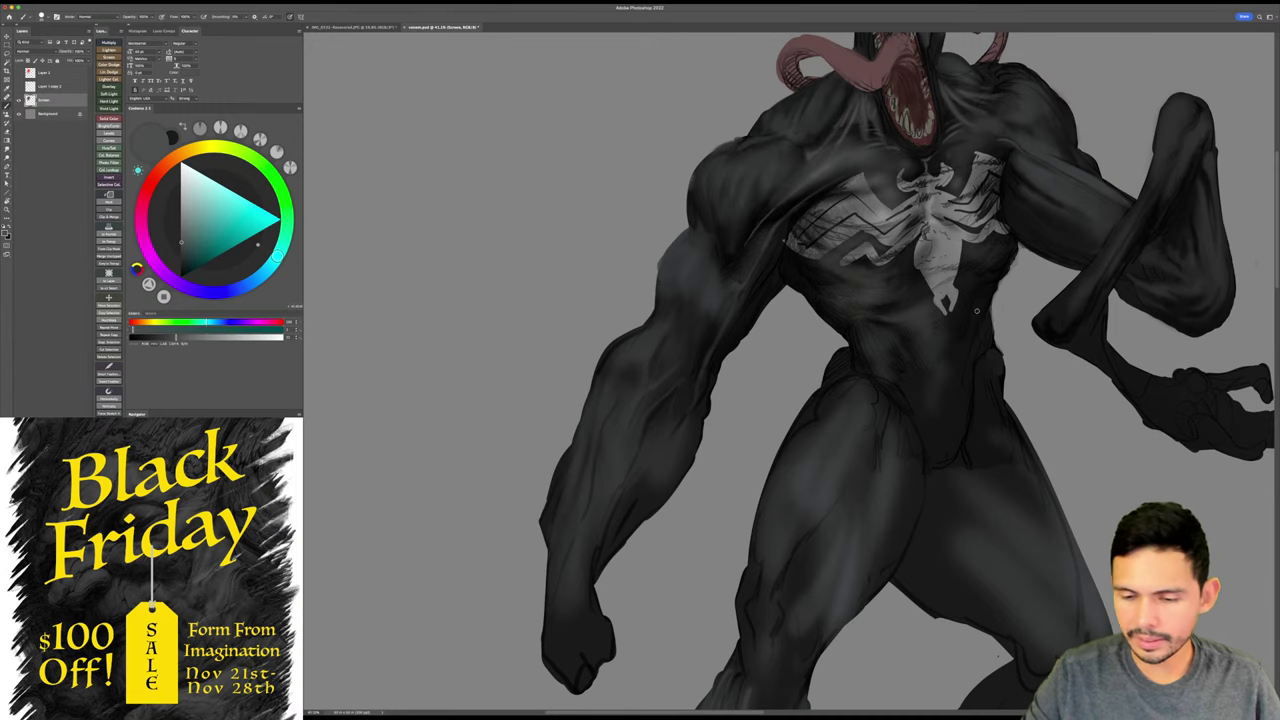
{"action": "key", "text": "z"}
{"action": "mouse_move", "coordinate": [984, 350]}
{"action": "left_mouse_down"}
{"action": "mouse_move", "coordinate": [965, 354]}
{"action": "mouse_move", "coordinate": [991, 377]}
{"action": "left_mouse_up"}
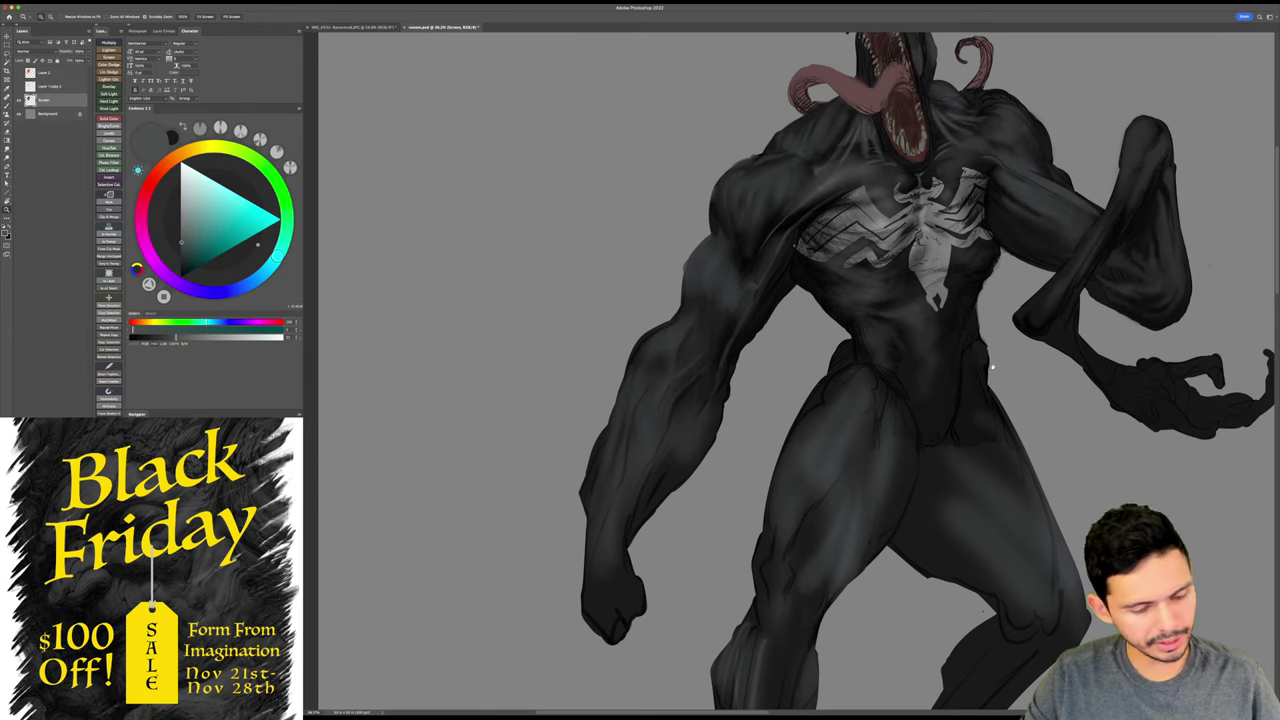
{"action": "scroll", "coordinate": [991, 383], "scroll_direction": "down", "scroll_amount": 1}
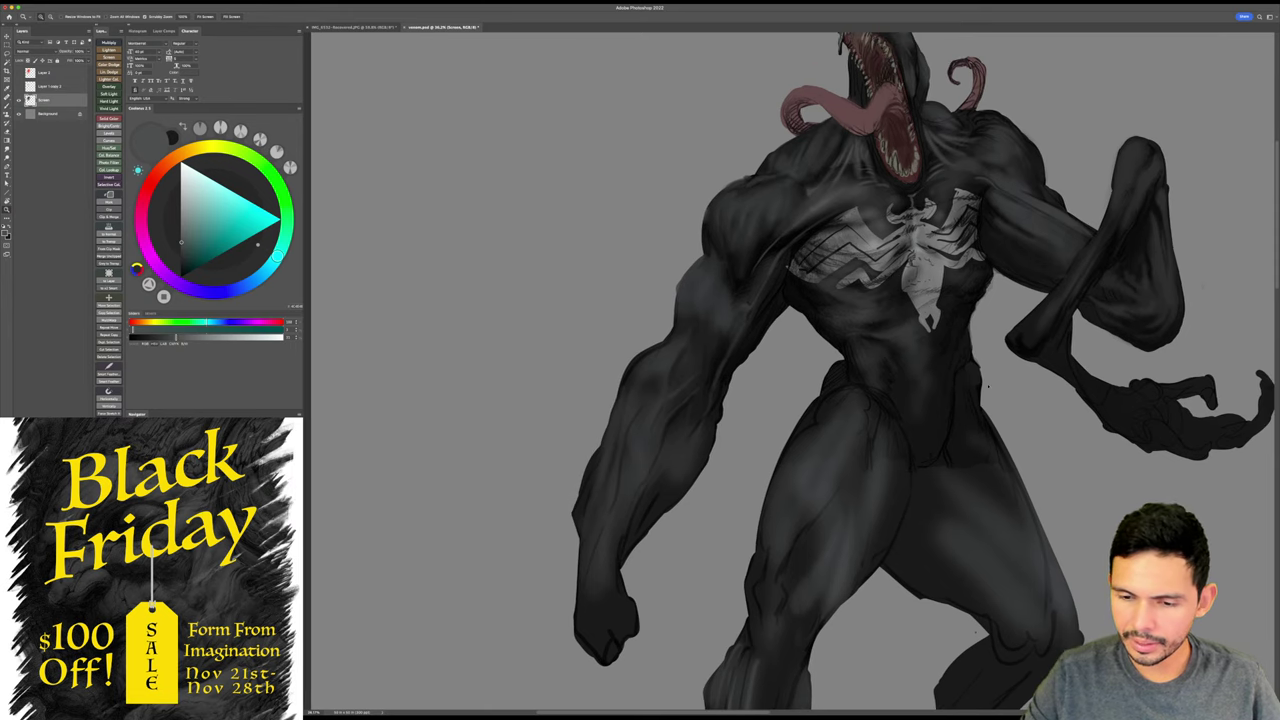
- Refine the neck tendons beside the jaw using a different brush preset and a sampled near-black
{"action": "key", "text": "b"}
{"action": "right_click", "coordinate": [988, 386]}
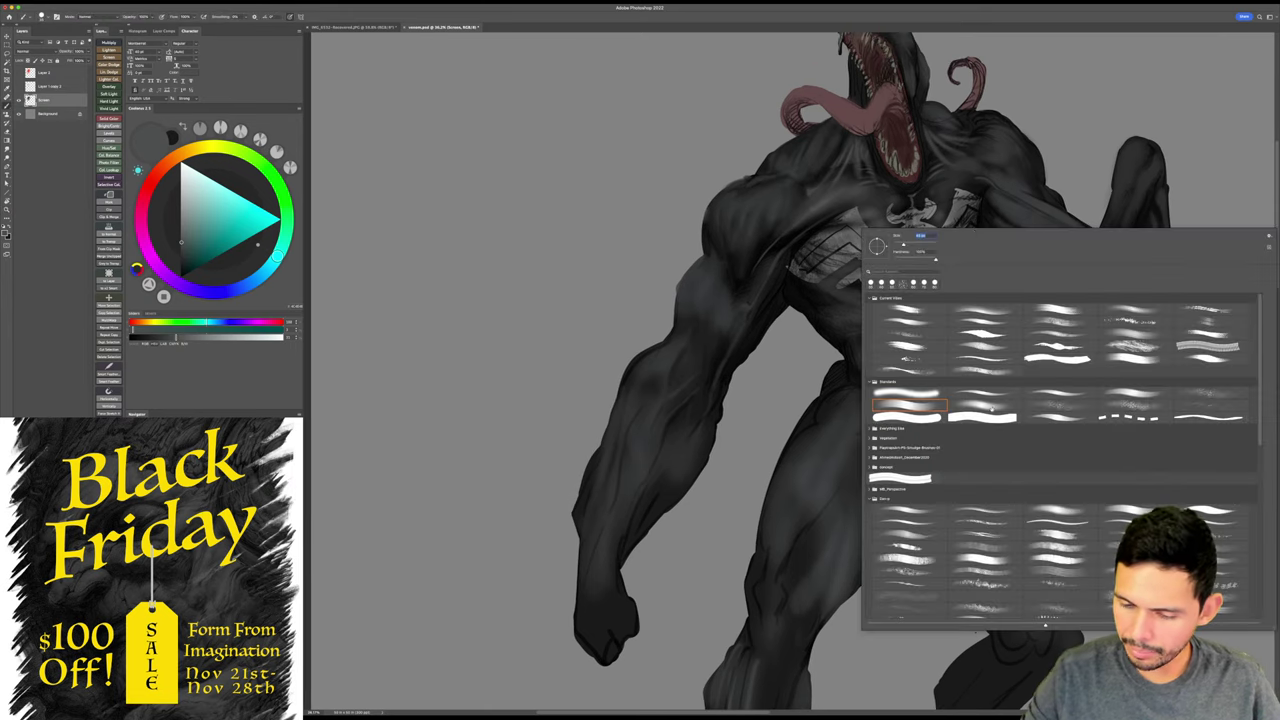
{"action": "double_click", "coordinate": [992, 408]}
{"action": "key", "text": "z"}
{"action": "left_click_drag", "start_coordinate": [870, 103], "coordinate": [953, 106]}
{"action": "key", "text": "b"}
{"action": "left_click", "coordinate": [866, 206], "text": "alt"}
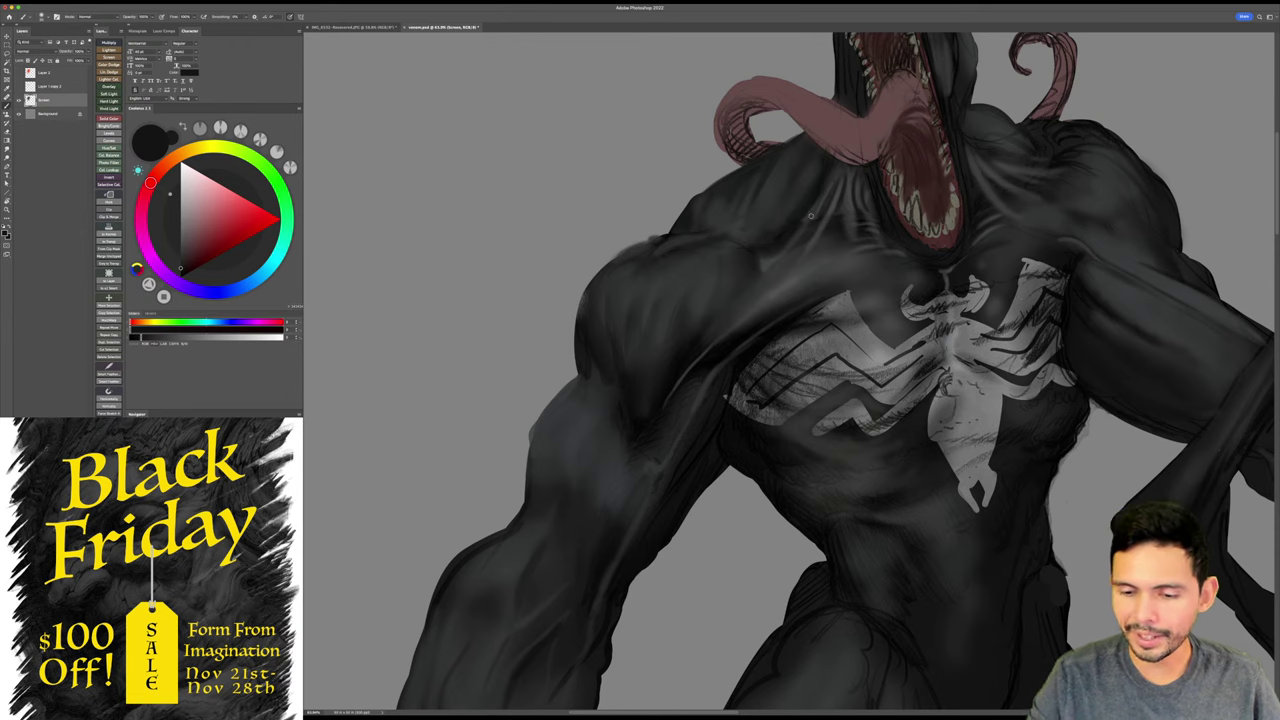
- Smooth the trapezius bulge behind the jaw with a sampled dark teal-grey, and lock the character layer's transparent pixels
{"action": "left_click_drag", "start_coordinate": [1018, 143], "coordinate": [782, 65]}
{"action": "key", "text": "r"}
{"action": "left_click_drag", "start_coordinate": [715, 195], "coordinate": [763, 482]}
{"action": "mouse_move", "coordinate": [1036, 281]}
{"action": "left_mouse_down"}
{"action": "mouse_move", "coordinate": [877, 320]}
{"action": "mouse_move", "coordinate": [918, 326]}
{"action": "left_mouse_up"}
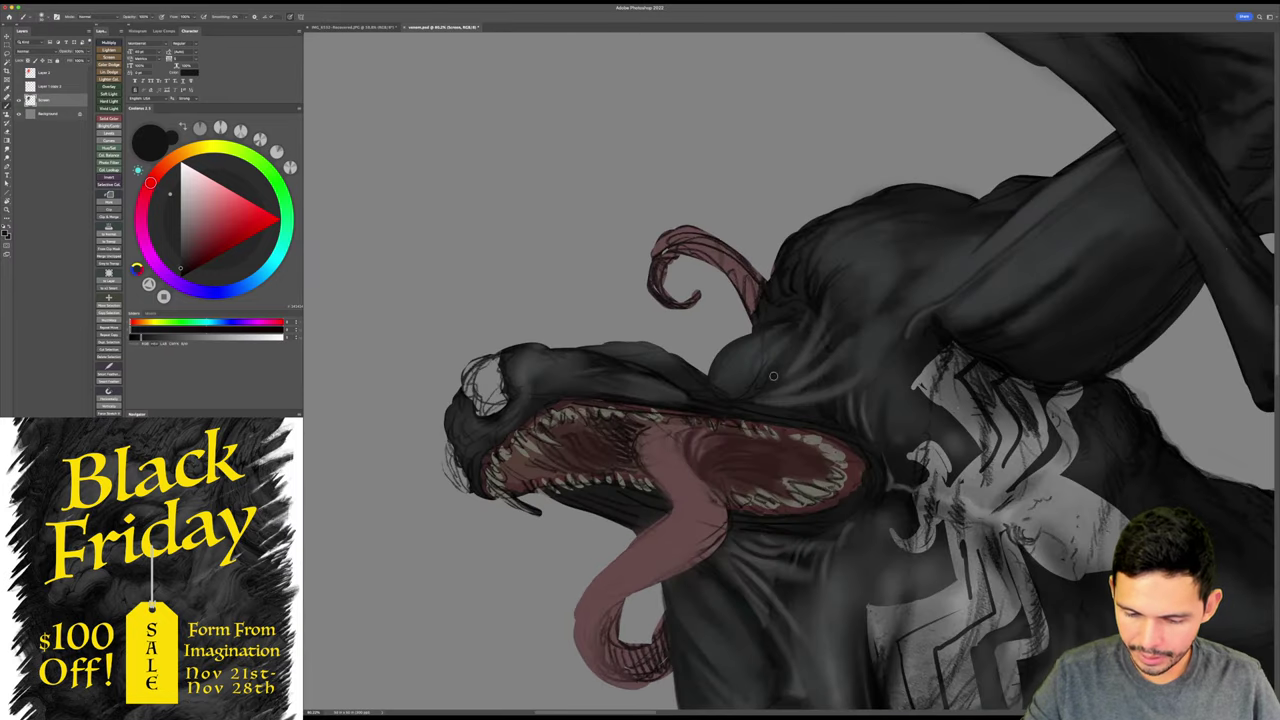
{"action": "left_click", "coordinate": [772, 365], "text": "alt"}
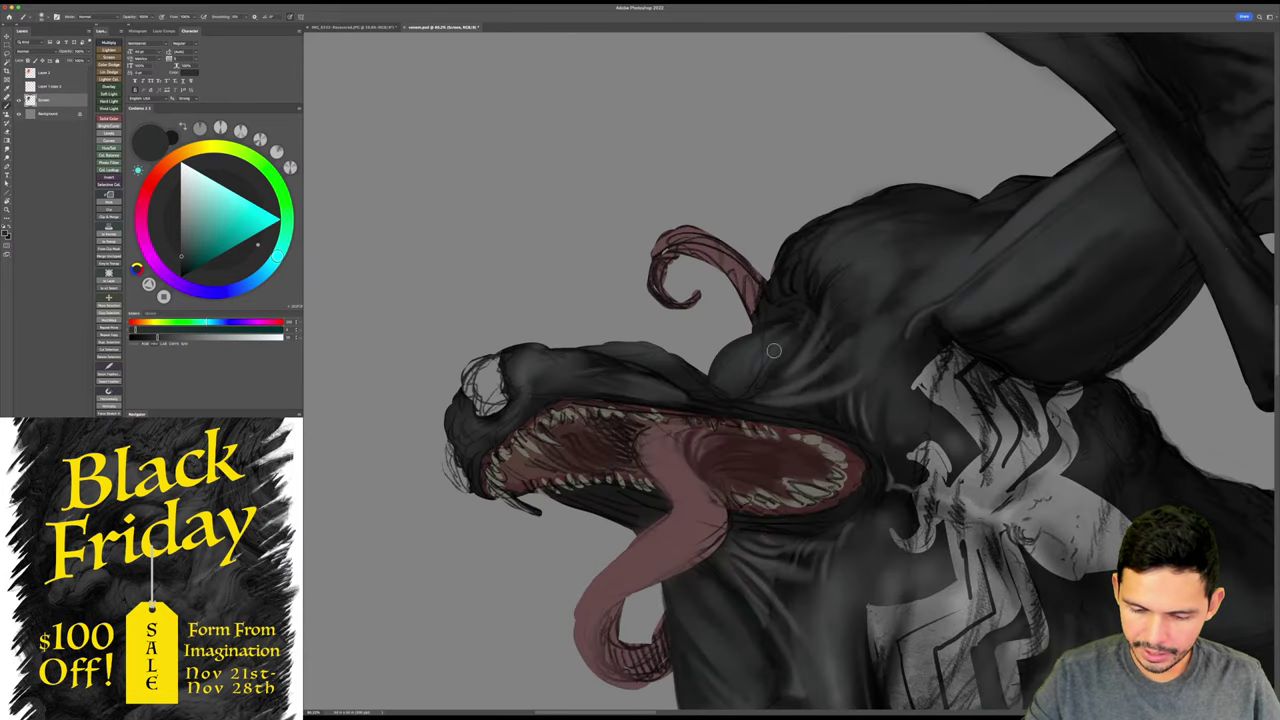
{"action": "mouse_move", "coordinate": [774, 351]}
{"action": "left_mouse_down"}
{"action": "mouse_move", "coordinate": [749, 381]}
{"action": "mouse_move", "coordinate": [753, 355]}
{"action": "mouse_move", "coordinate": [720, 369]}
{"action": "mouse_move", "coordinate": [775, 348]}
{"action": "left_mouse_up"}
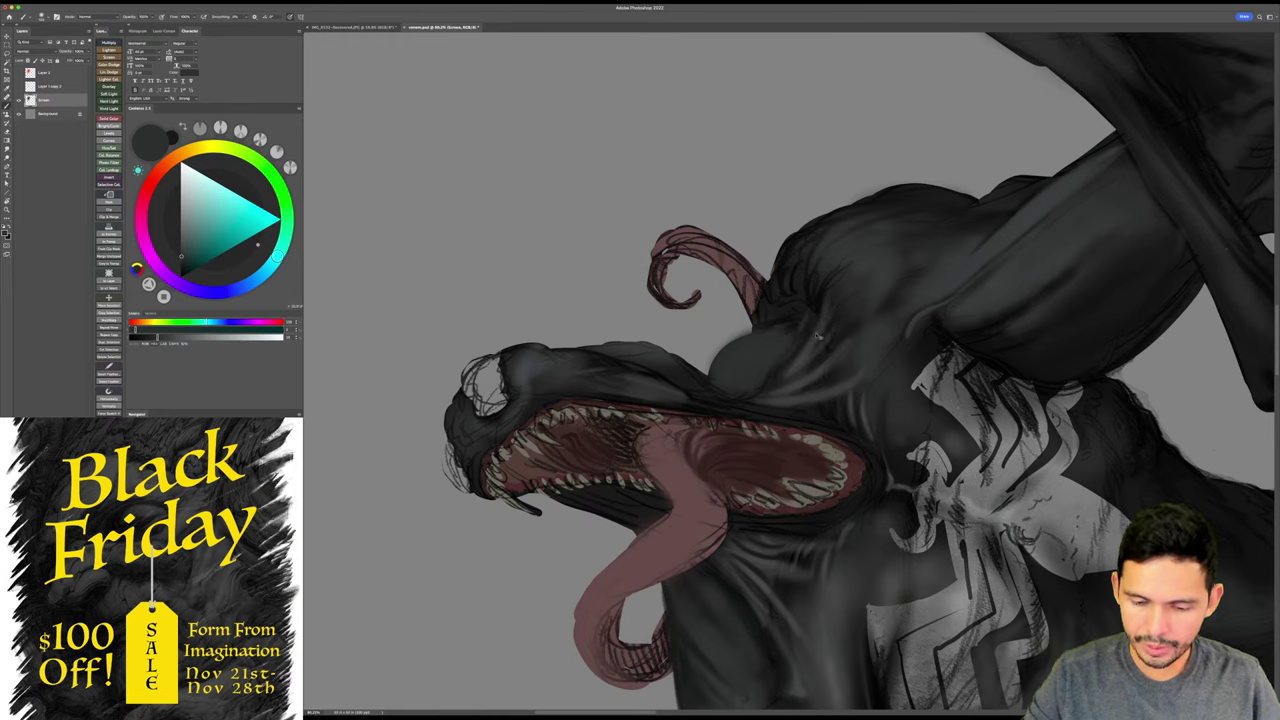
{"action": "key", "text": "super+z"}
{"action": "key", "text": "Escape"}
{"action": "key", "text": "/"}
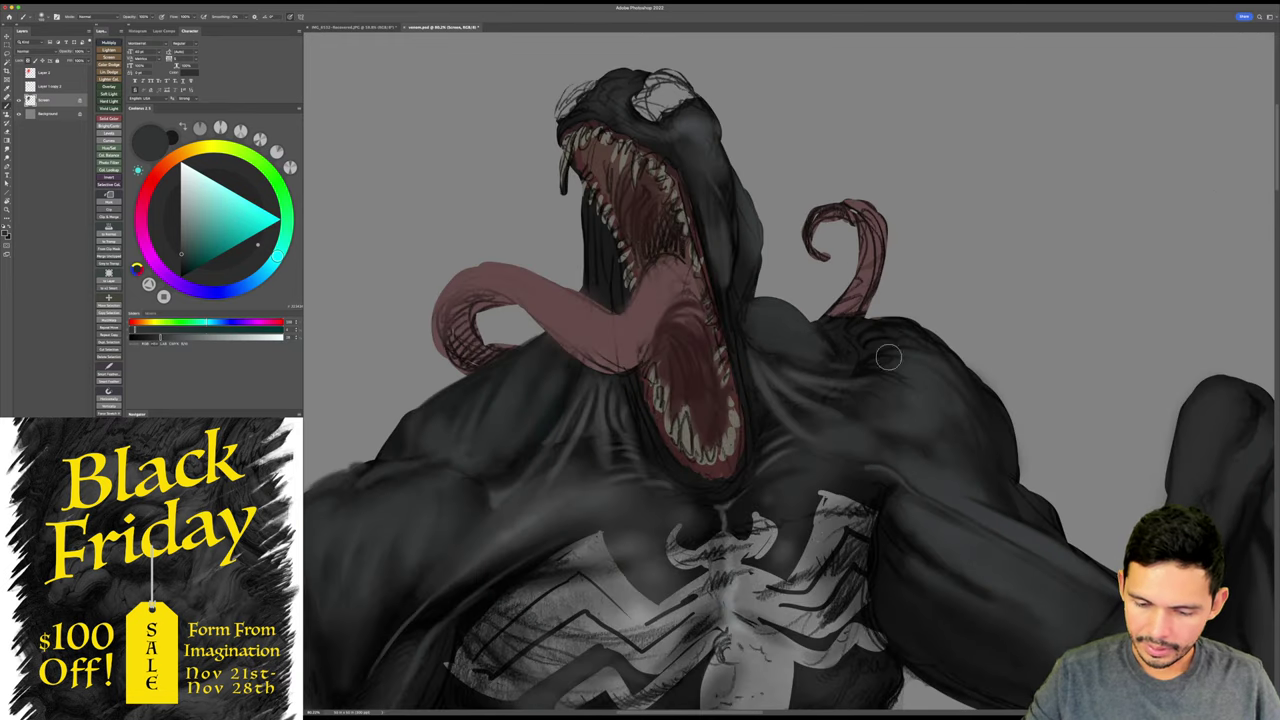
- Shade the base of the trapezius near the small curled tentacle with near-black, adjusting the brush size
{"action": "left_click_drag", "start_coordinate": [889, 357], "coordinate": [881, 324]}
{"action": "left_click", "coordinate": [186, 268]}
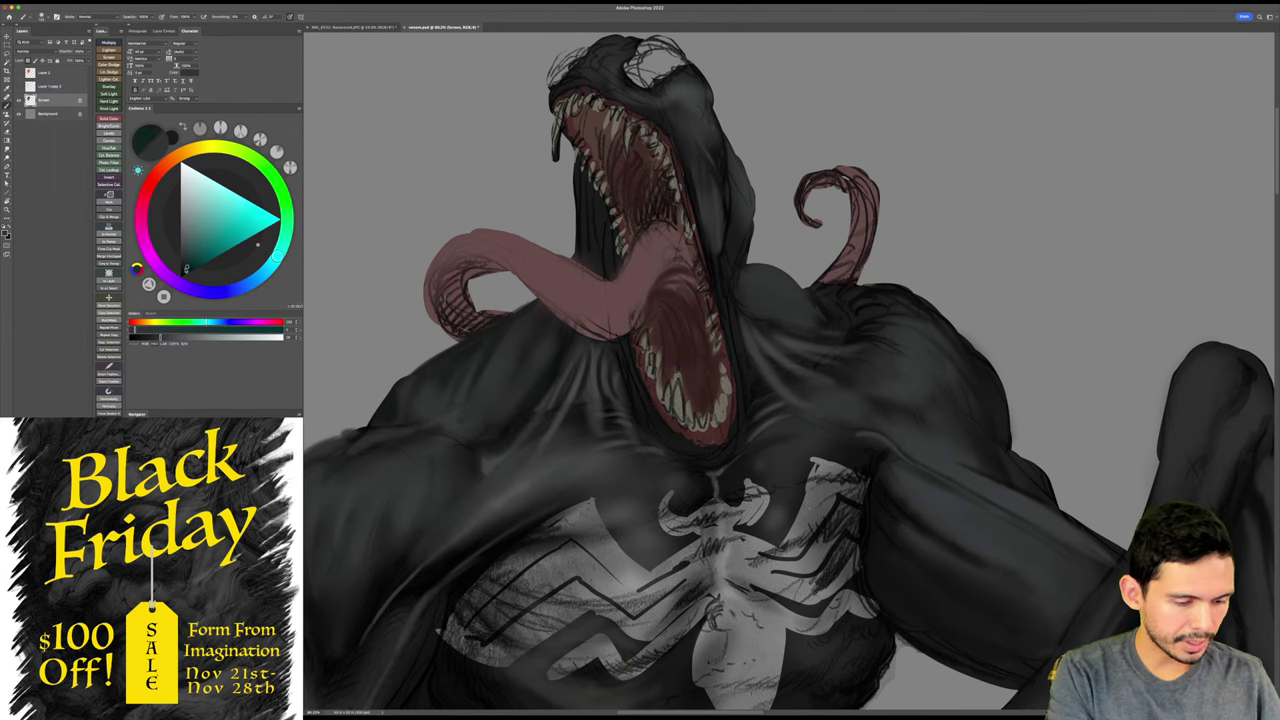
{"action": "key", "text": "r"}
{"action": "left_click_drag", "start_coordinate": [921, 302], "coordinate": [856, 350]}
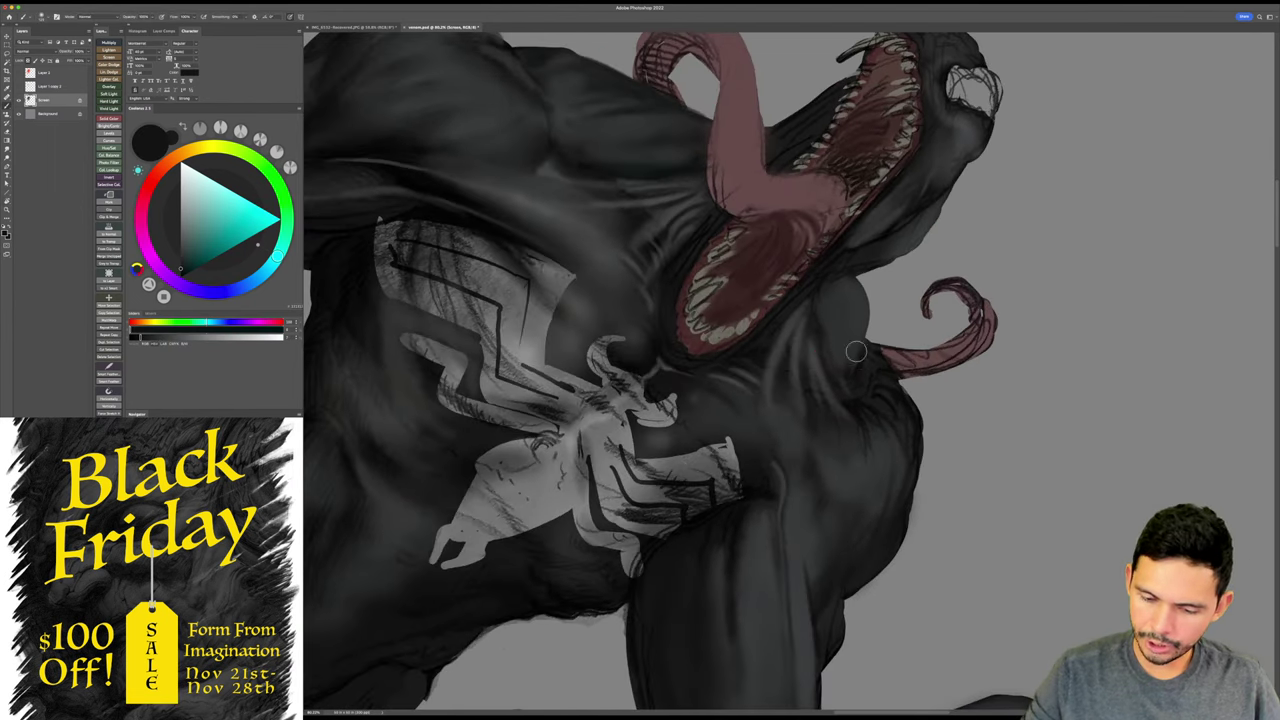
{"action": "key", "text": "bracketleft"}
{"action": "key", "text": "bracketleft"}
{"action": "key", "text": "bracketleft"}
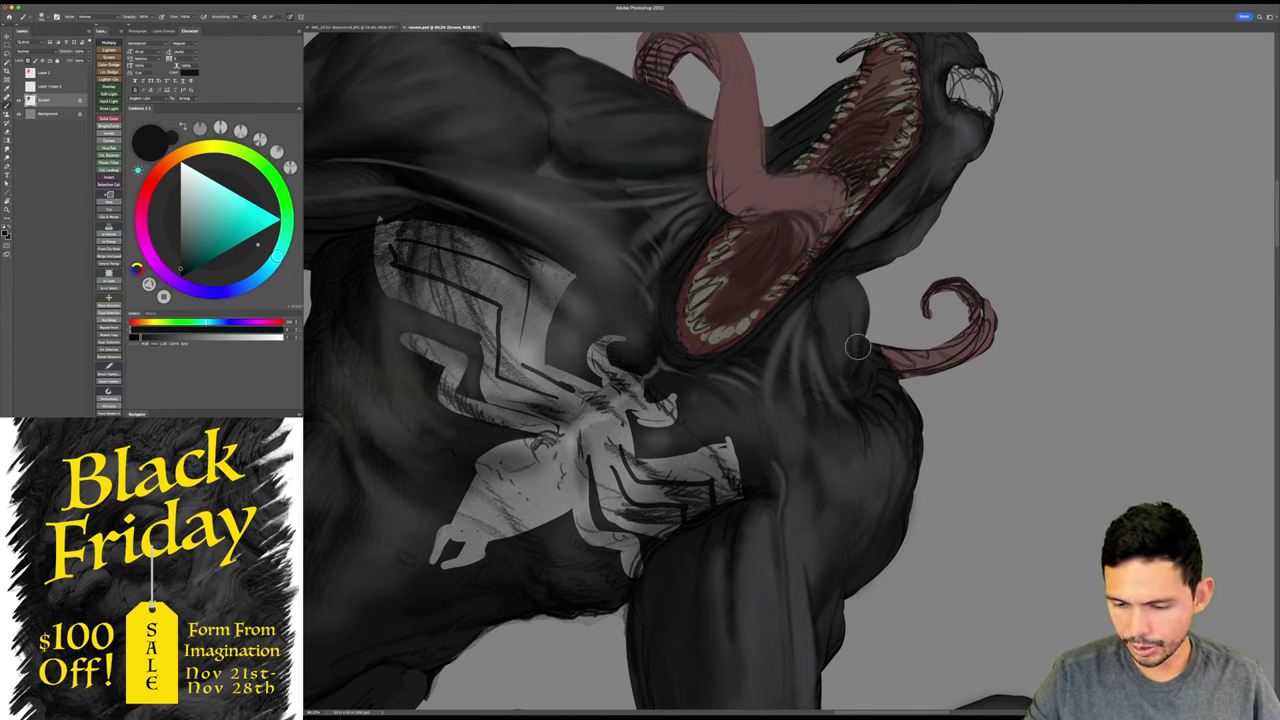
{"action": "key", "text": "Escape"}
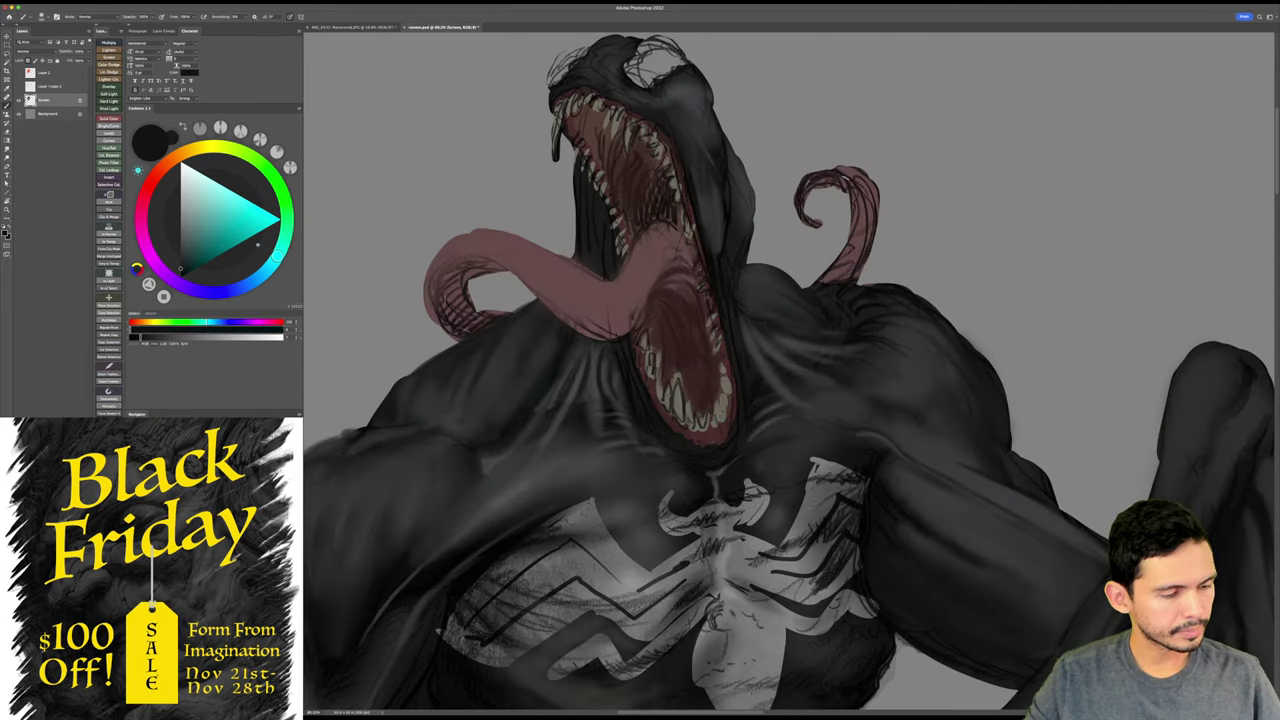
- Add a new empty layer directly above the painted character layer for sketching
{"action": "key", "text": "alt+shift+super+n"}
{"action": "key", "text": "z"}
{"action": "left_click_drag", "start_coordinate": [1010, 261], "coordinate": [697, 329]}
{"action": "left_click_drag", "start_coordinate": [890, 352], "coordinate": [670, 395]}
{"action": "key", "text": "b"}
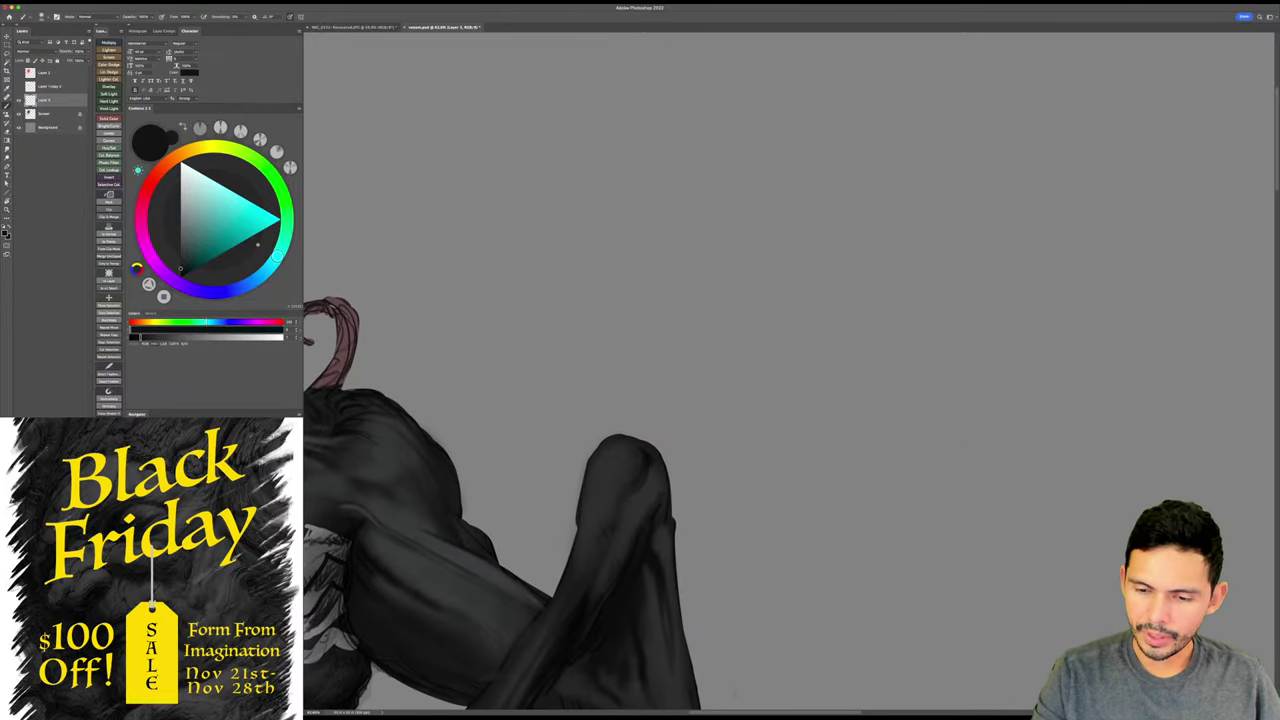
- Sketch a long, angular limb outline with a bulging joint on the empty canvas beyond the raised arm
{"action": "left_click_drag", "start_coordinate": [885, 101], "coordinate": [901, 164]}
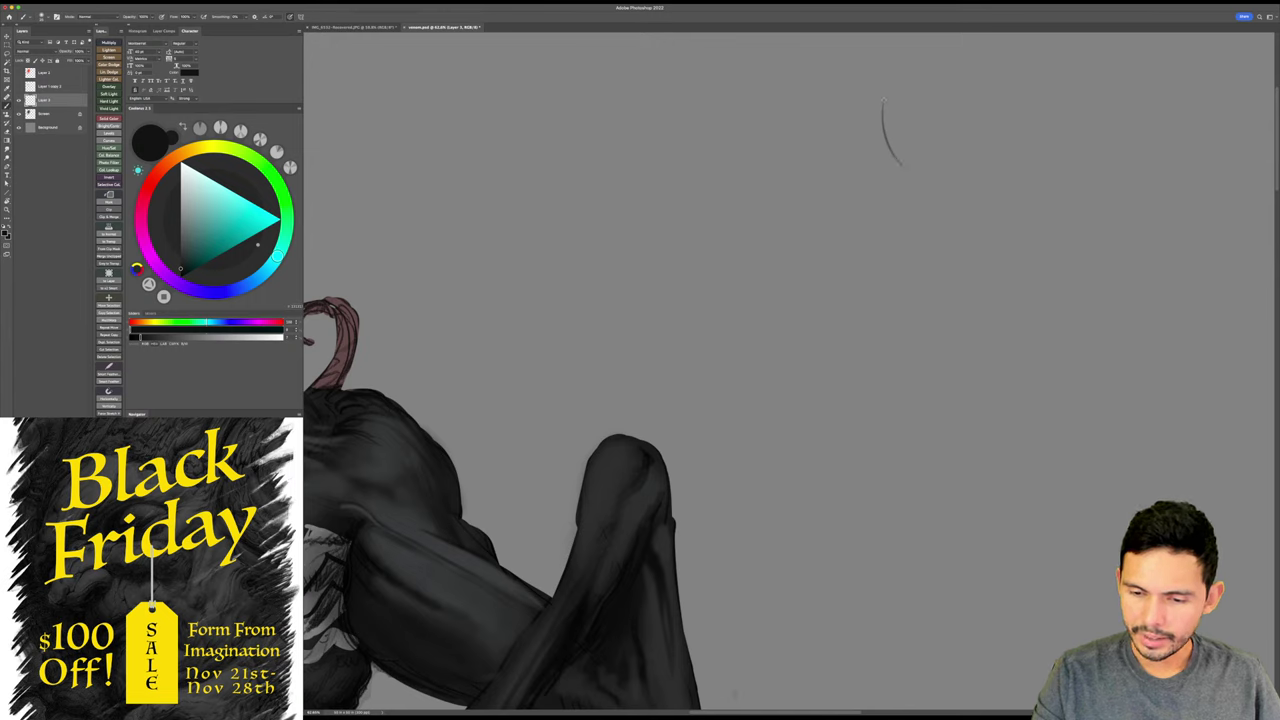
{"action": "mouse_move", "coordinate": [882, 102]}
{"action": "left_mouse_down"}
{"action": "mouse_move", "coordinate": [841, 184]}
{"action": "mouse_move", "coordinate": [833, 346]}
{"action": "mouse_move", "coordinate": [799, 453]}
{"action": "left_mouse_up"}
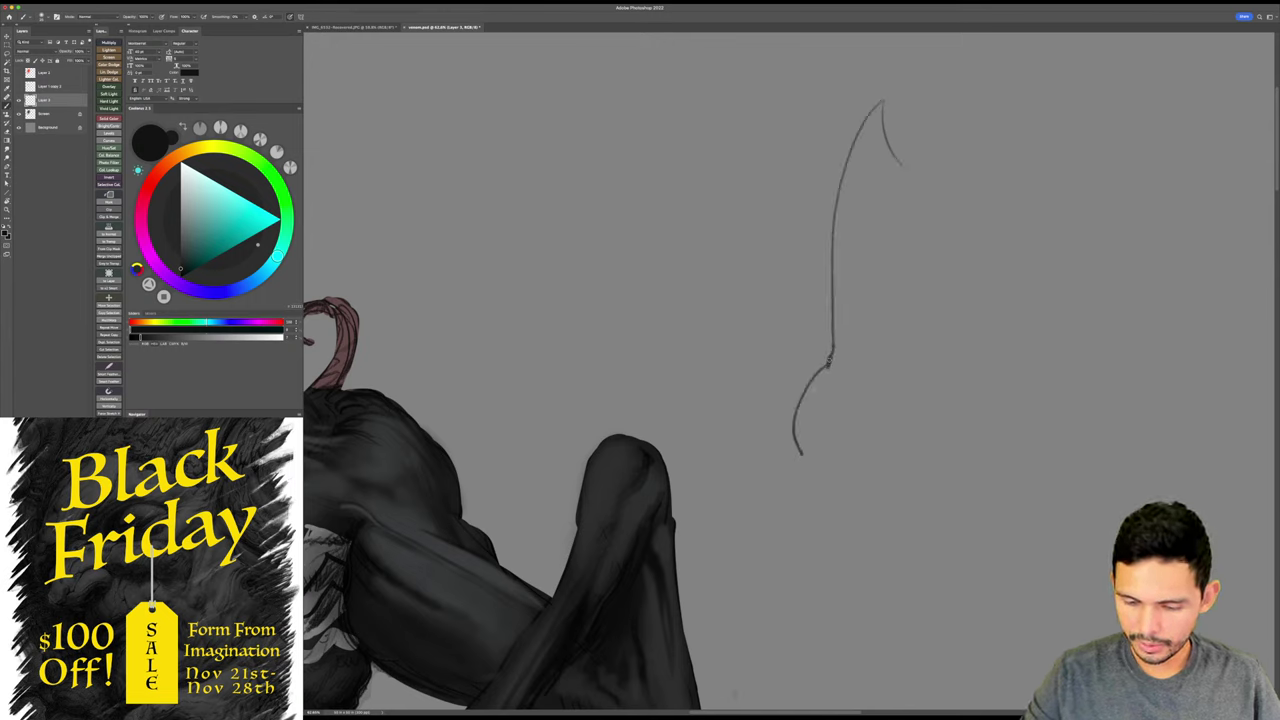
{"action": "left_click_drag", "start_coordinate": [830, 358], "coordinate": [775, 598]}
{"action": "mouse_move", "coordinate": [888, 372]}
{"action": "left_mouse_down"}
{"action": "mouse_move", "coordinate": [860, 405]}
{"action": "mouse_move", "coordinate": [888, 136]}
{"action": "mouse_move", "coordinate": [921, 205]}
{"action": "mouse_move", "coordinate": [824, 490]}
{"action": "left_mouse_up"}
{"action": "mouse_move", "coordinate": [874, 396]}
{"action": "left_mouse_down"}
{"action": "mouse_move", "coordinate": [823, 496]}
{"action": "mouse_move", "coordinate": [862, 431]}
{"action": "mouse_move", "coordinate": [796, 602]}
{"action": "left_mouse_up"}
{"action": "left_click_drag", "start_coordinate": [780, 588], "coordinate": [770, 612]}
{"action": "left_click_drag", "start_coordinate": [994, 452], "coordinate": [832, 454]}
{"action": "left_click_drag", "start_coordinate": [910, 451], "coordinate": [840, 460]}
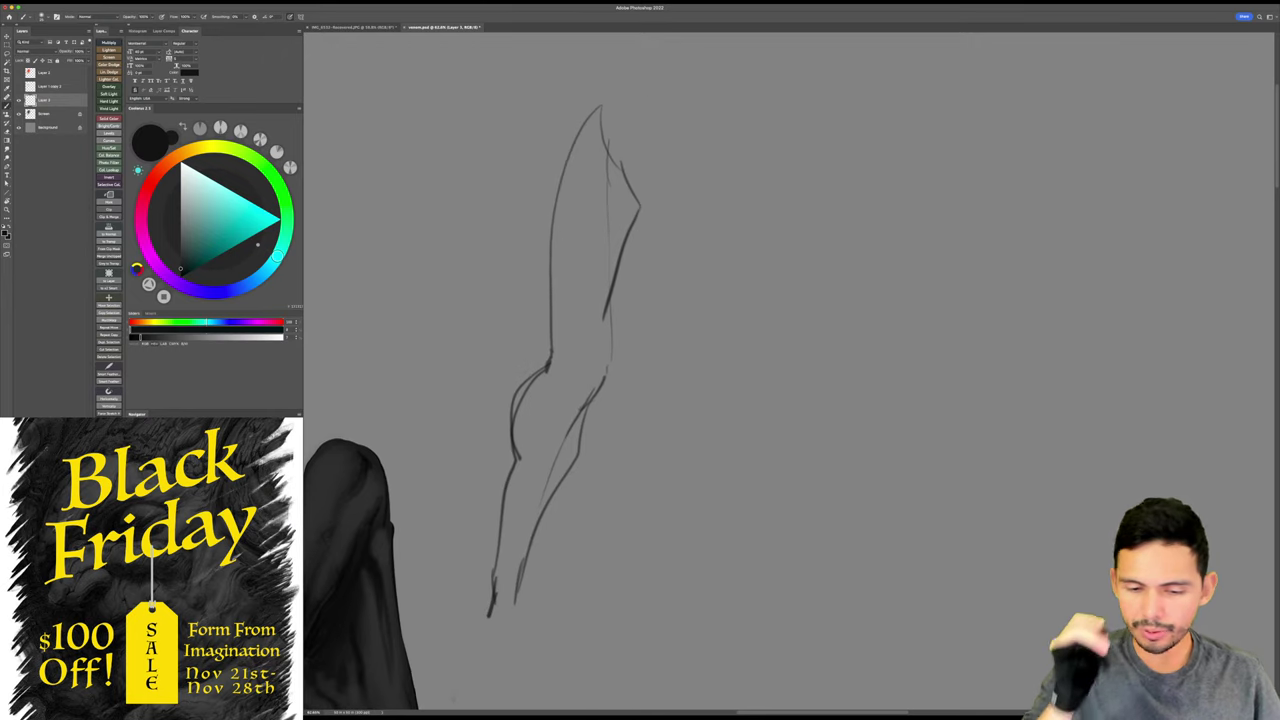
- Draw a second, rounder limb outline beside the first and shift its lassoed upper part upward with Free Transform
{"action": "mouse_move", "coordinate": [849, 108]}
{"action": "left_mouse_down"}
{"action": "mouse_move", "coordinate": [838, 290]}
{"action": "mouse_move", "coordinate": [796, 520]}
{"action": "mouse_move", "coordinate": [880, 278]}
{"action": "mouse_move", "coordinate": [896, 128]}
{"action": "left_mouse_up"}
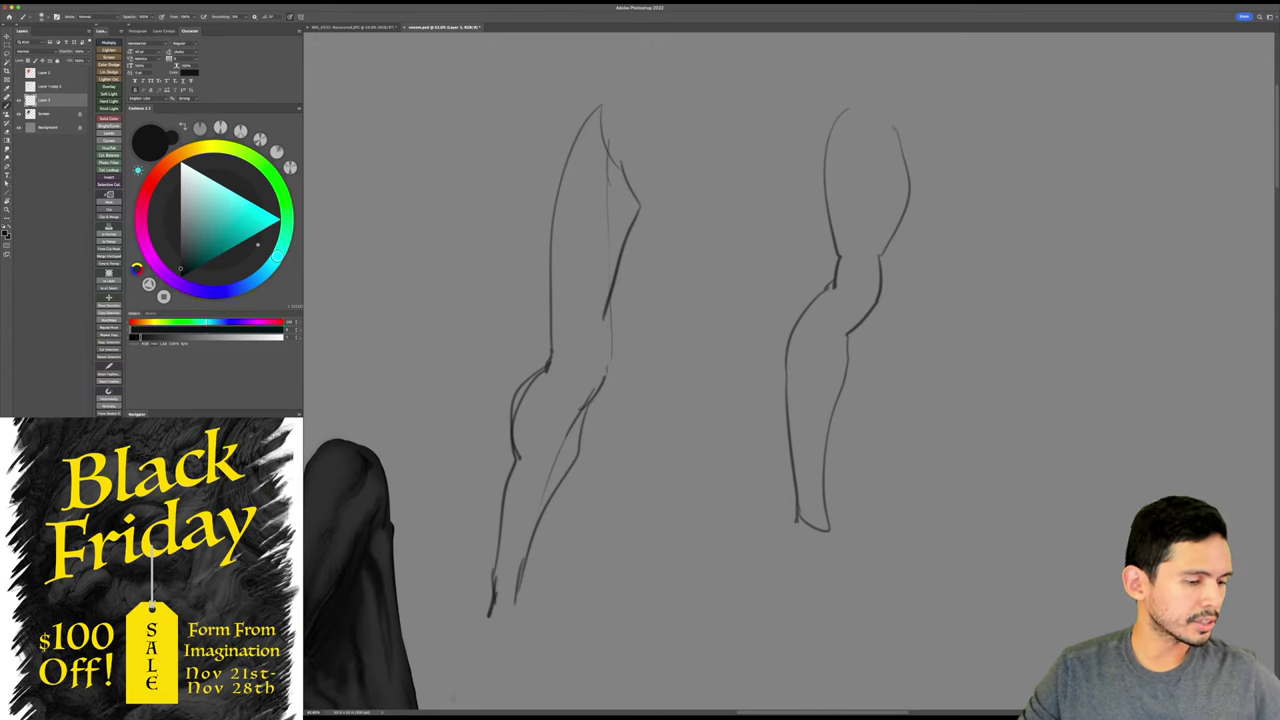
{"action": "key", "text": "l"}
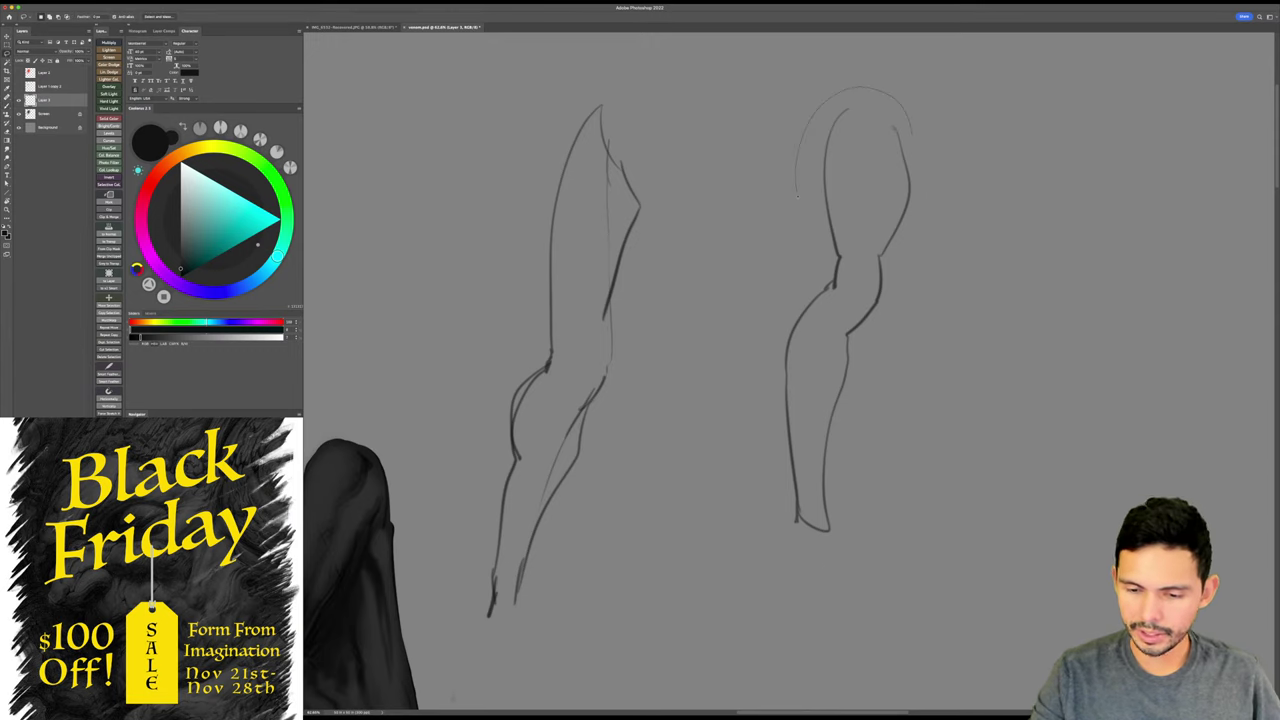
{"action": "left_click_drag", "start_coordinate": [910, 128], "coordinate": [810, 235]}
{"action": "key", "text": "ctrl+t"}
{"action": "mouse_move", "coordinate": [870, 88]}
{"action": "left_mouse_down"}
{"action": "mouse_move", "coordinate": [872, 44]}
{"action": "mouse_move", "coordinate": [874, 57]}
{"action": "left_mouse_up"}
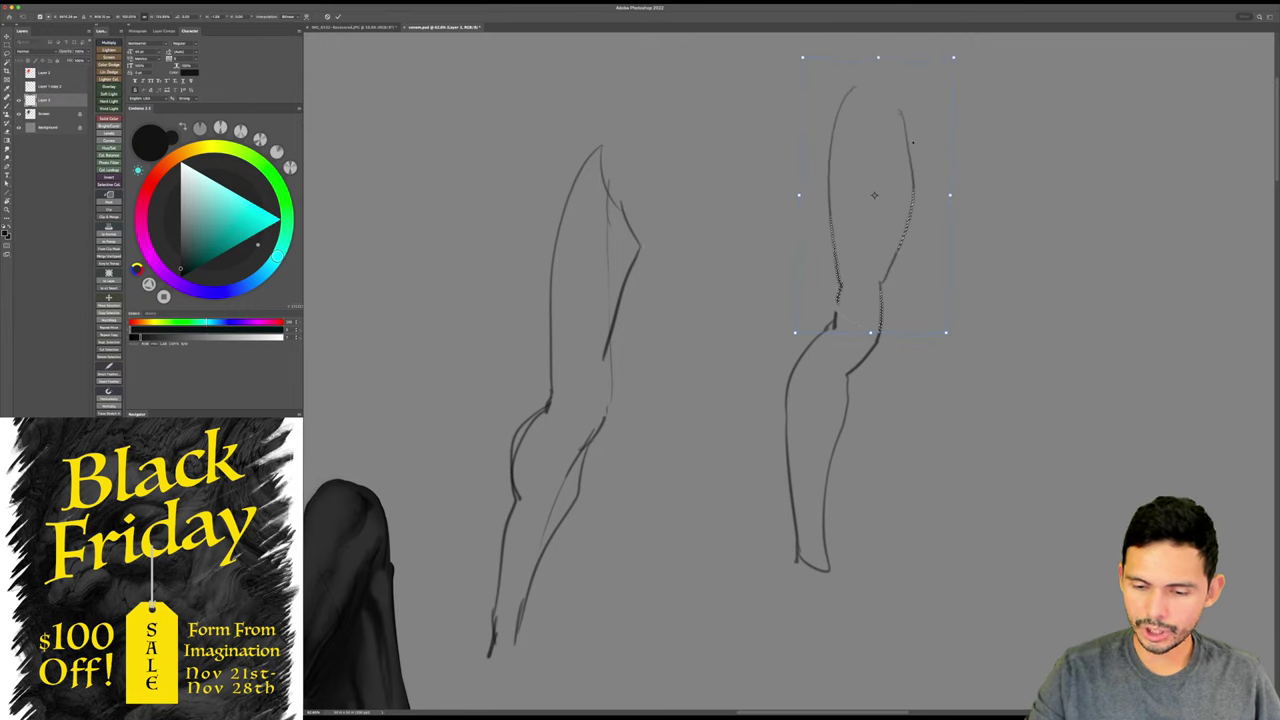
{"action": "key", "text": "Return"}
{"action": "key", "text": "ctrl+d"}
- Move both limb outlines slightly across the canvas, and erase them completely
{"action": "key", "text": "v"}
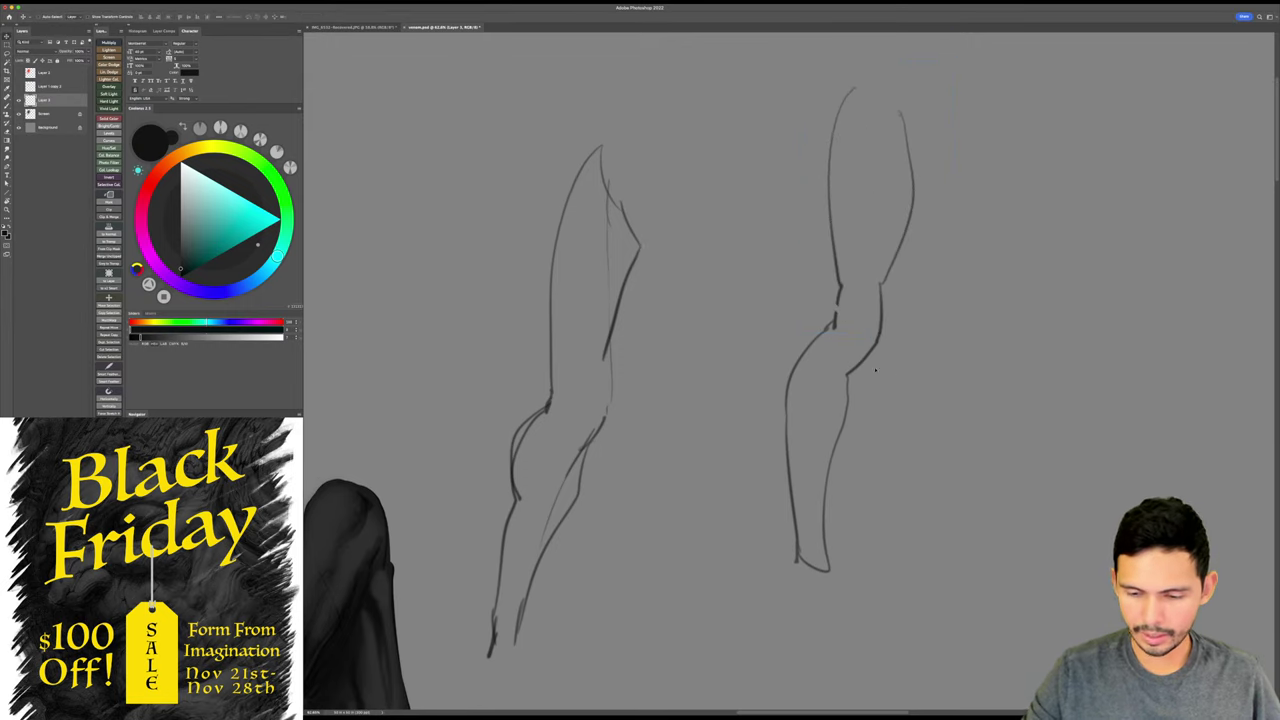
{"action": "mouse_move", "coordinate": [897, 344]}
{"action": "left_mouse_down"}
{"action": "mouse_move", "coordinate": [820, 486]}
{"action": "mouse_move", "coordinate": [920, 323]}
{"action": "mouse_move", "coordinate": [935, 326]}
{"action": "left_mouse_up"}
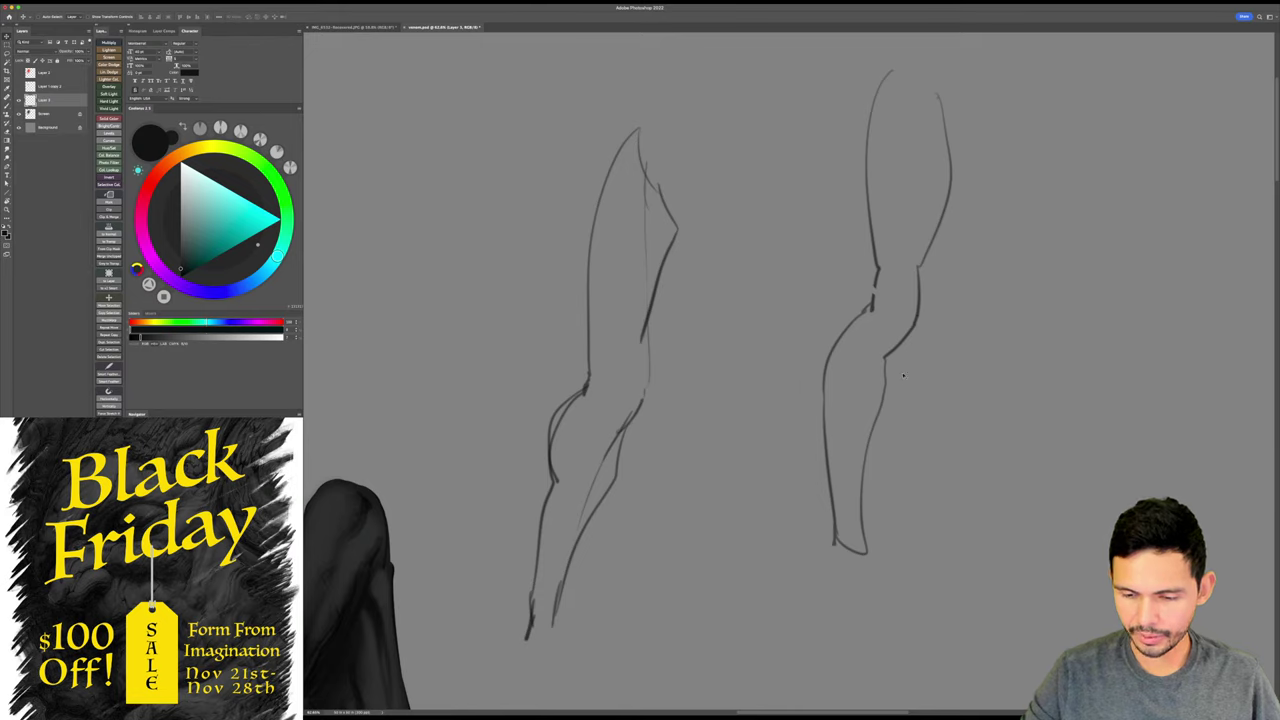
{"action": "key", "text": "b"}
{"action": "mouse_move", "coordinate": [850, 545]}
{"action": "left_mouse_down"}
{"action": "mouse_move", "coordinate": [858, 365]}
{"action": "mouse_move", "coordinate": [908, 110]}
{"action": "mouse_move", "coordinate": [635, 250]}
{"action": "mouse_move", "coordinate": [542, 625]}
{"action": "left_mouse_up"}
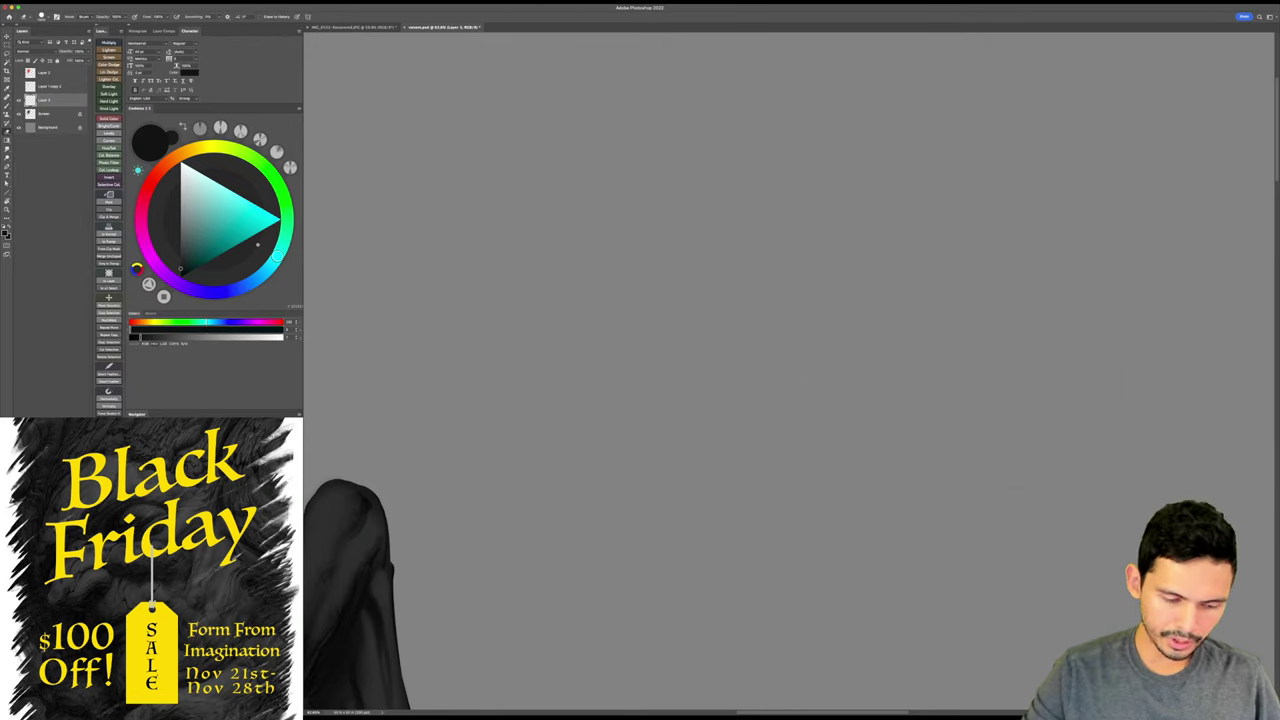
- Refine the muscles on the raised arm's upper arm with sampled dark grey and dark blue-grey
{"action": "left_click_drag", "start_coordinate": [990, 350], "coordinate": [943, 420]}
{"action": "left_click_drag", "start_coordinate": [828, 483], "coordinate": [1183, 296]}
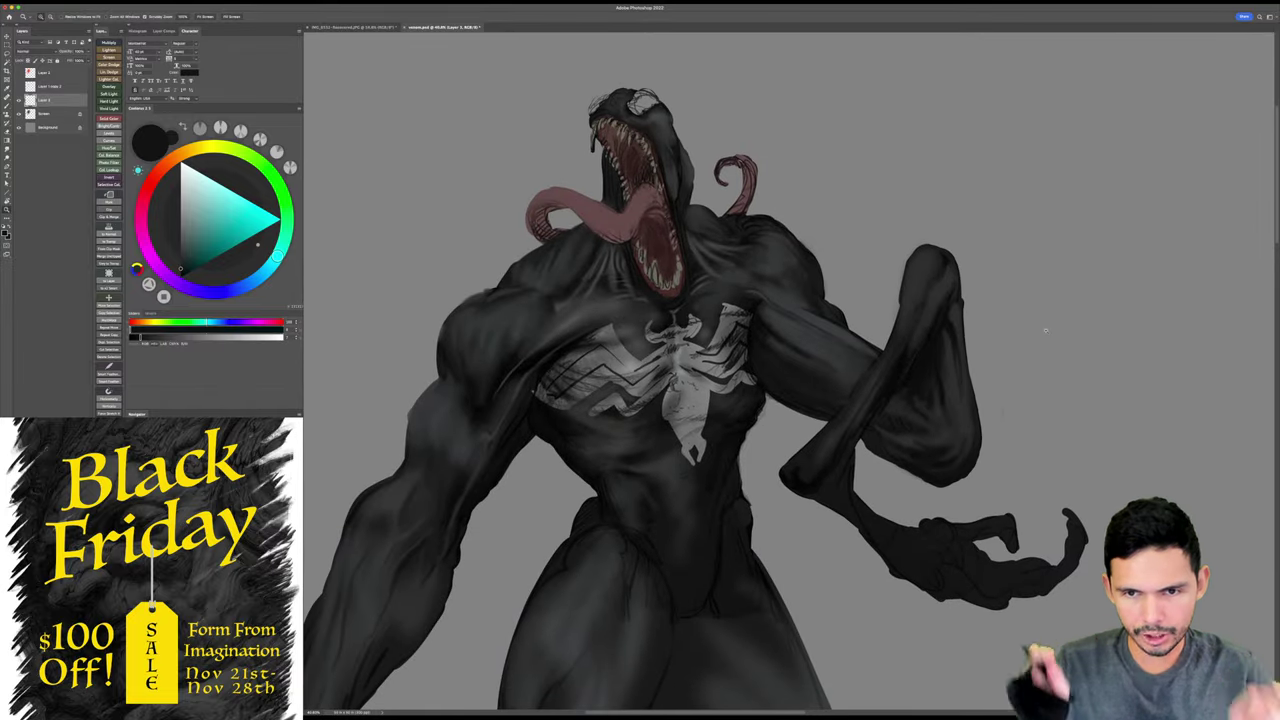
{"action": "left_click_drag", "start_coordinate": [1003, 441], "coordinate": [1021, 400]}
{"action": "key", "text": "b"}
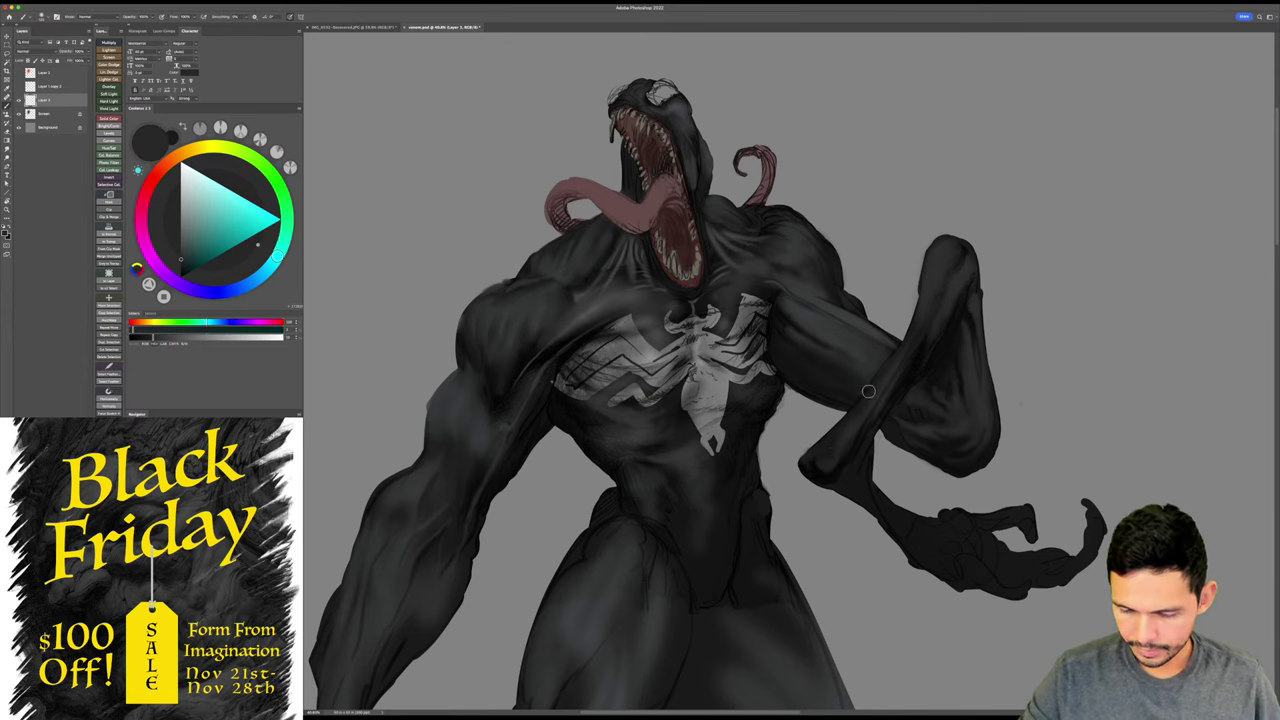
{"action": "scroll", "coordinate": [850, 400], "scroll_direction": "down", "scroll_amount": 2}
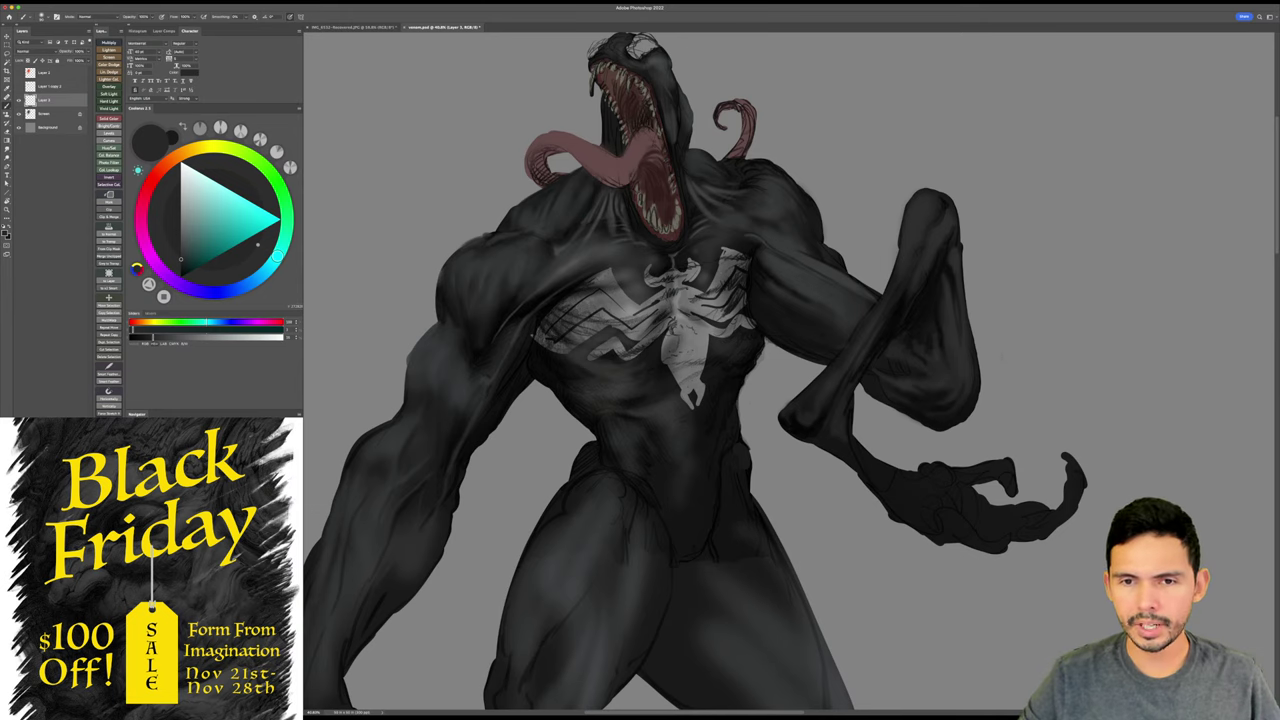
{"action": "scroll", "coordinate": [1001, 356], "scroll_direction": "down", "scroll_amount": 2}
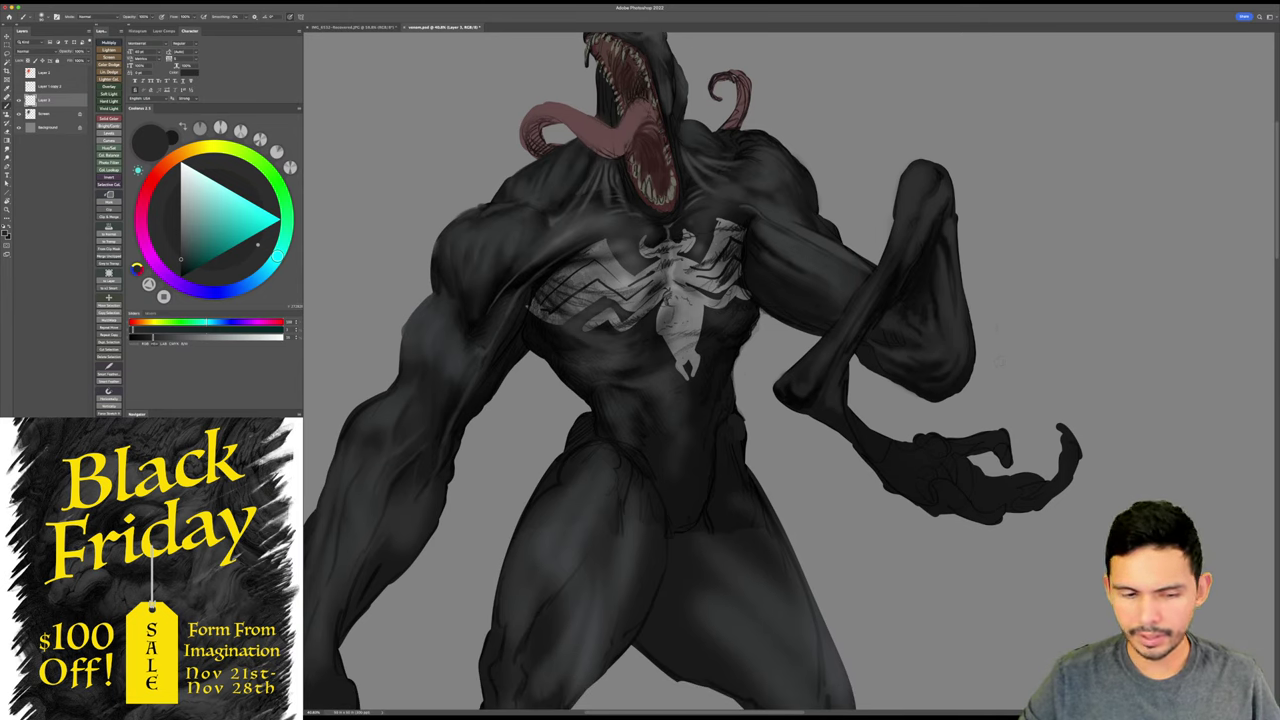
{"action": "left_click", "coordinate": [922, 235], "text": "alt"}
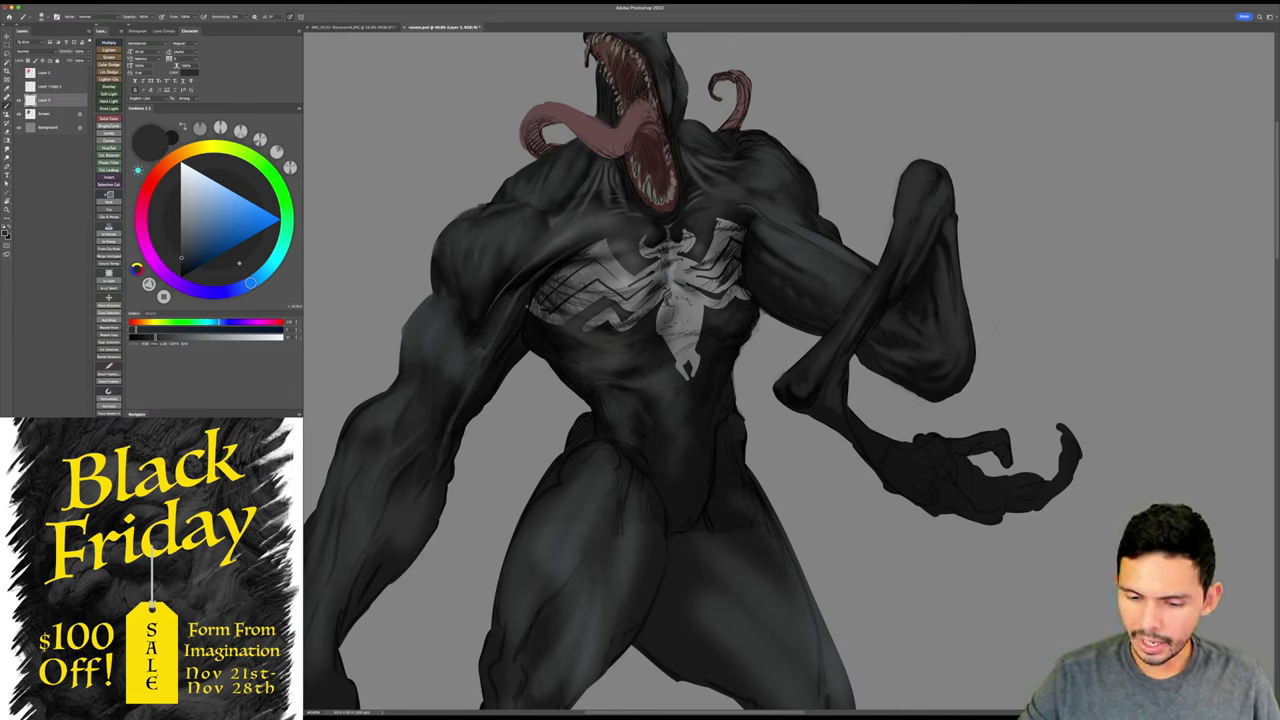
- Deepen the underside of the raised arm's upper arm near the armpit with black
{"action": "left_click", "coordinate": [181, 276]}
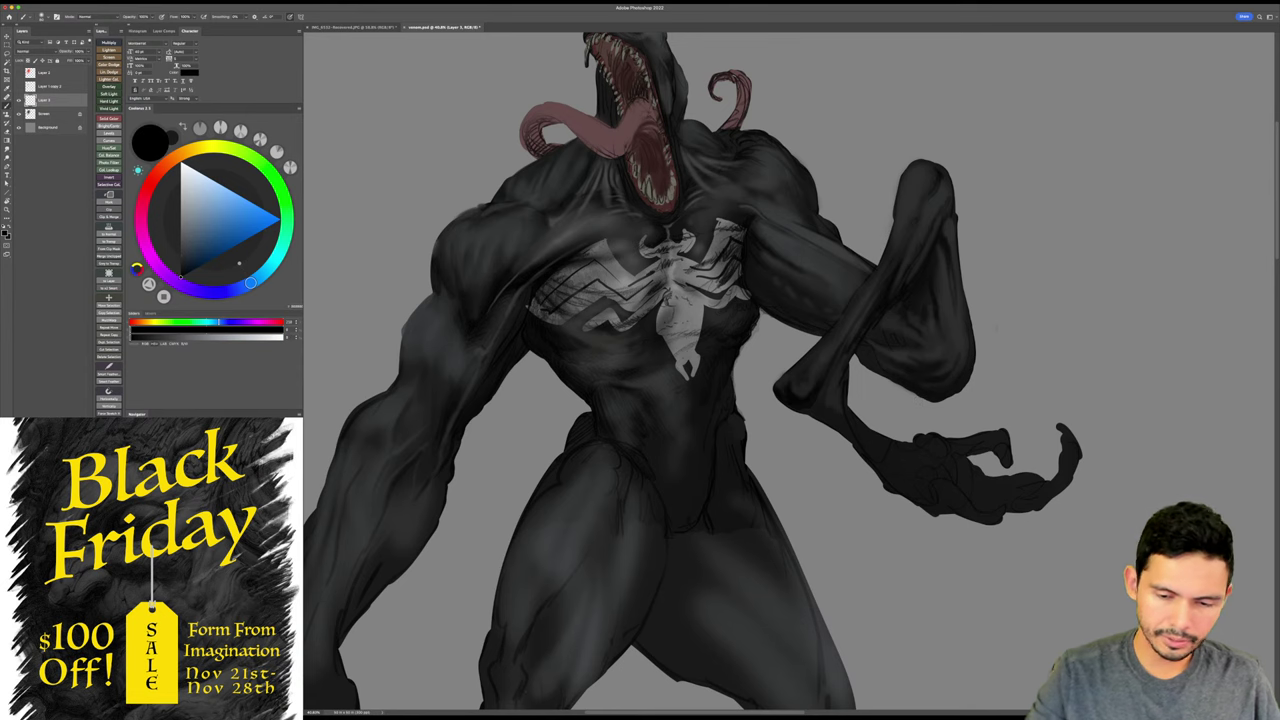
{"action": "key", "text": "r"}
{"action": "mouse_move", "coordinate": [1063, 235]}
{"action": "left_mouse_down"}
{"action": "mouse_move", "coordinate": [1095, 375]}
{"action": "mouse_move", "coordinate": [985, 595]}
{"action": "mouse_move", "coordinate": [1045, 555]}
{"action": "left_mouse_up"}
{"action": "key", "text": "z"}
{"action": "key", "text": "b"}
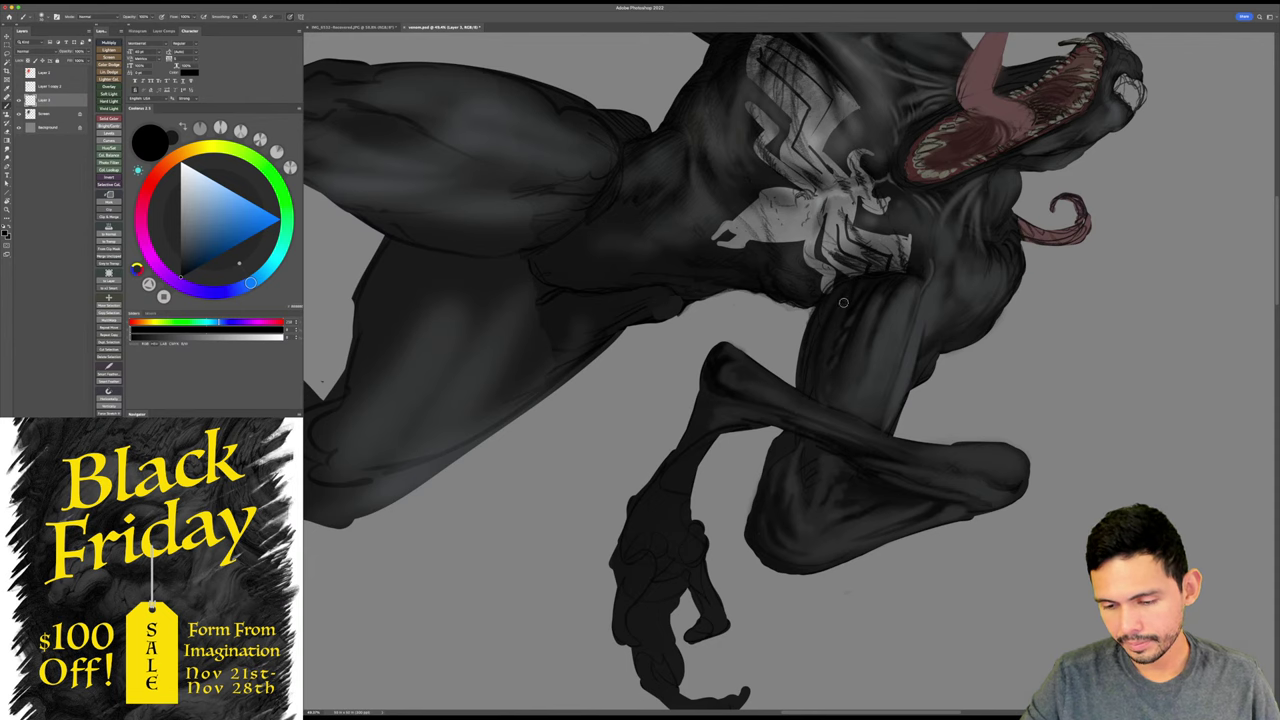
- Review the shading across the whole figure, from the head and arms down to the legs
{"action": "key", "text": "r"}
{"action": "left_click_drag", "start_coordinate": [825, 402], "coordinate": [938, 256]}
{"action": "key", "text": "space"}
{"action": "left_click_drag", "start_coordinate": [904, 354], "coordinate": [935, 366]}
{"action": "key", "text": "z"}
{"action": "mouse_move", "coordinate": [1016, 285]}
{"action": "left_mouse_down"}
{"action": "mouse_move", "coordinate": [972, 308]}
{"action": "mouse_move", "coordinate": [991, 286]}
{"action": "left_mouse_up"}
{"action": "key", "text": "space"}
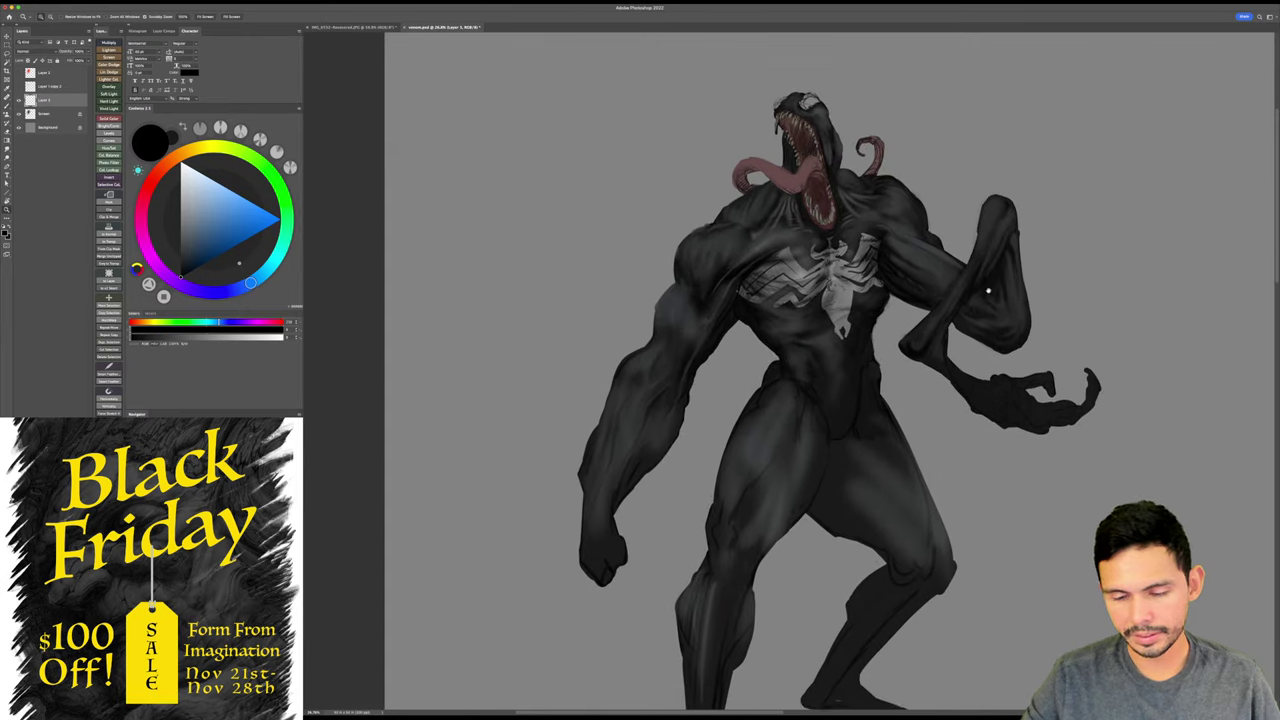
{"action": "left_click_drag", "start_coordinate": [773, 415], "coordinate": [782, 404]}
{"action": "key", "text": "space"}
{"action": "left_click_drag", "start_coordinate": [784, 402], "coordinate": [817, 420]}
{"action": "key", "text": "b"}
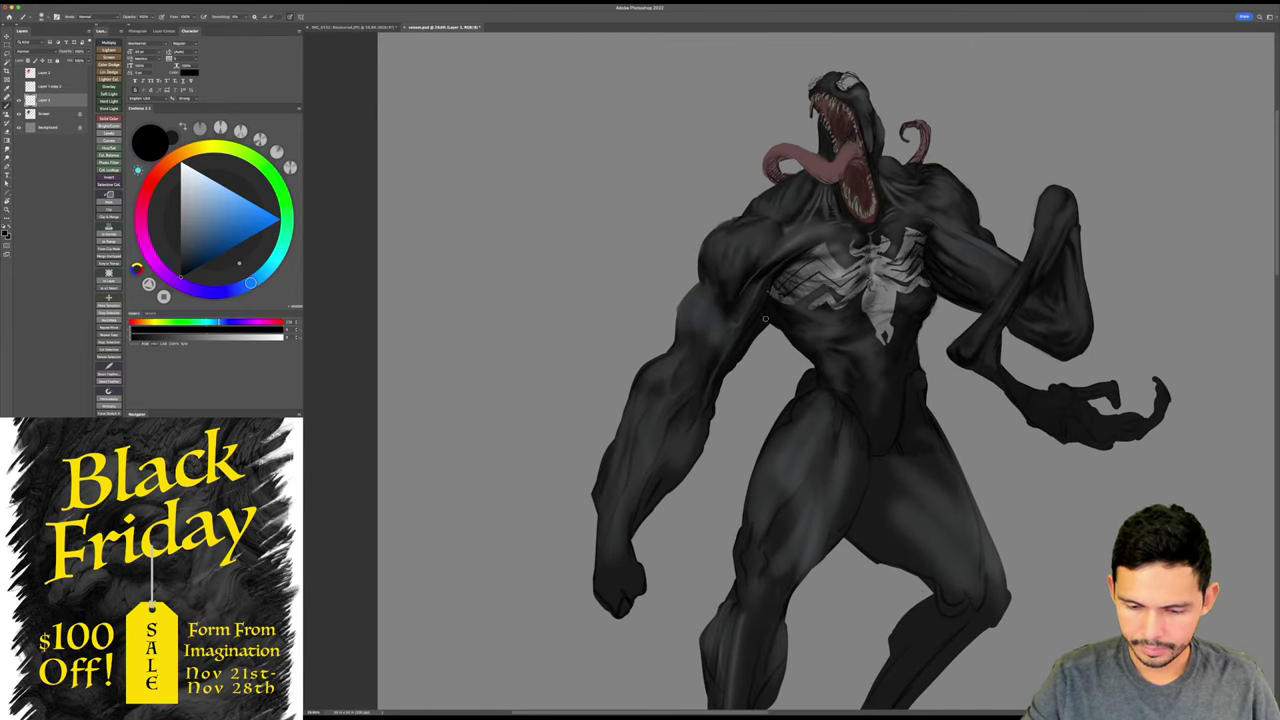
- Merge the active paint layer down into the Screen layer
{"action": "key", "text": "z"}
{"action": "left_click_drag", "start_coordinate": [785, 305], "coordinate": [822, 286]}
{"action": "key", "text": "b"}
{"action": "key", "text": "bracketright"}
{"action": "key", "text": "bracketright"}
{"action": "key", "text": "bracketright"}
{"action": "key", "text": "bracketright"}
{"action": "key", "text": "bracketright"}
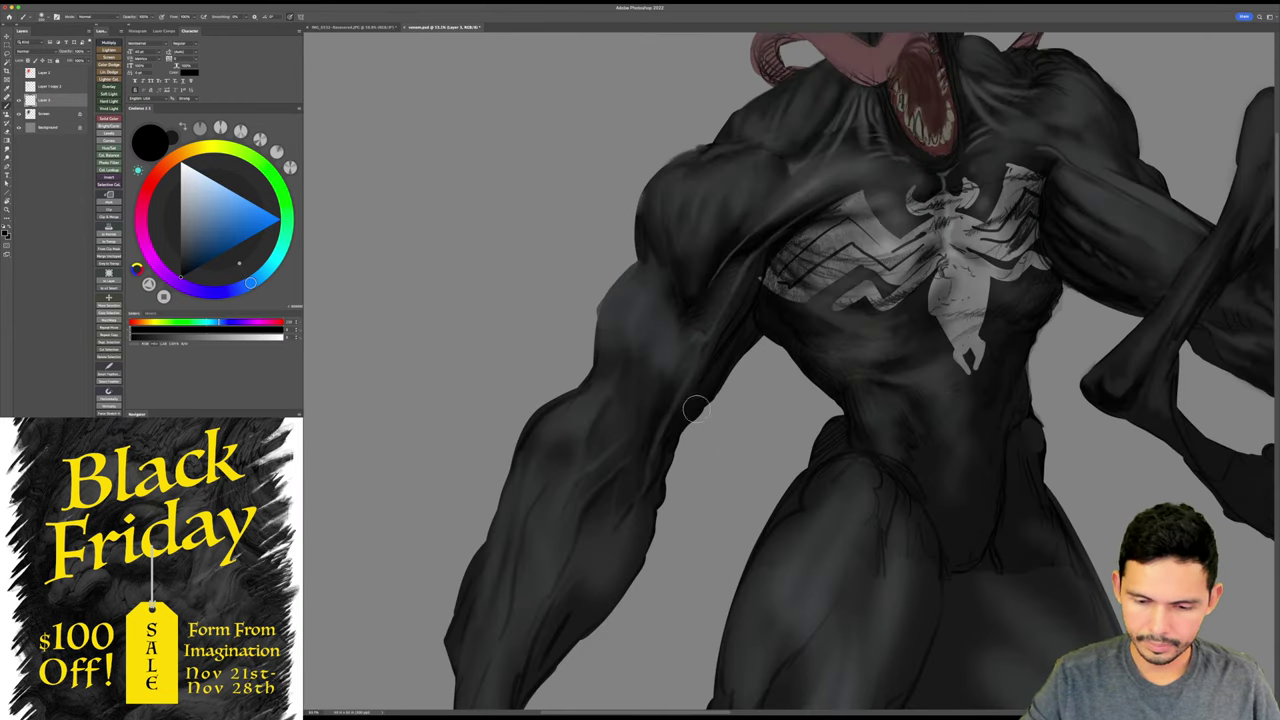
{"action": "key", "text": "super+e"}
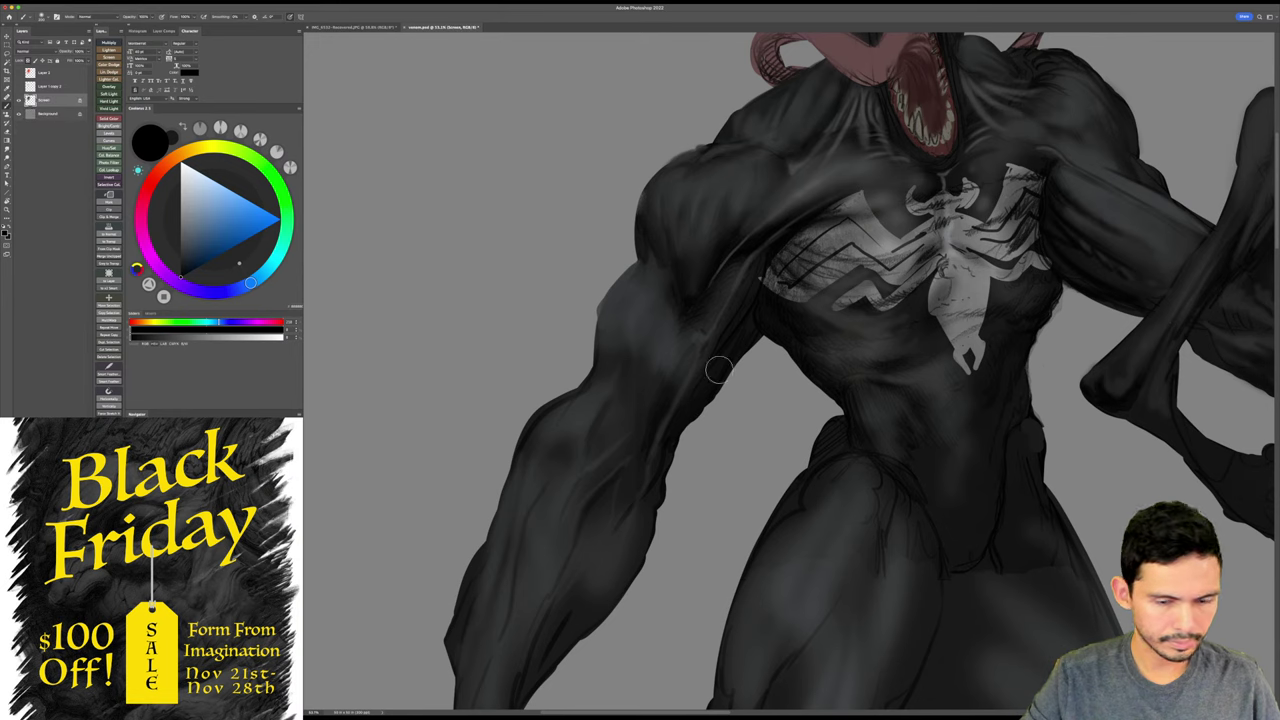
- Switch to white and a different brush preset, and fill in both eyes over the pencil sketch
{"action": "left_click_drag", "start_coordinate": [830, 327], "coordinate": [738, 356], "text": "super"}
{"action": "left_click_drag", "start_coordinate": [734, 445], "coordinate": [723, 452]}
{"action": "scroll", "coordinate": [722, 452], "scroll_direction": "down", "scroll_amount": 1}
{"action": "scroll", "coordinate": [729, 420], "scroll_direction": "up", "scroll_amount": 3}
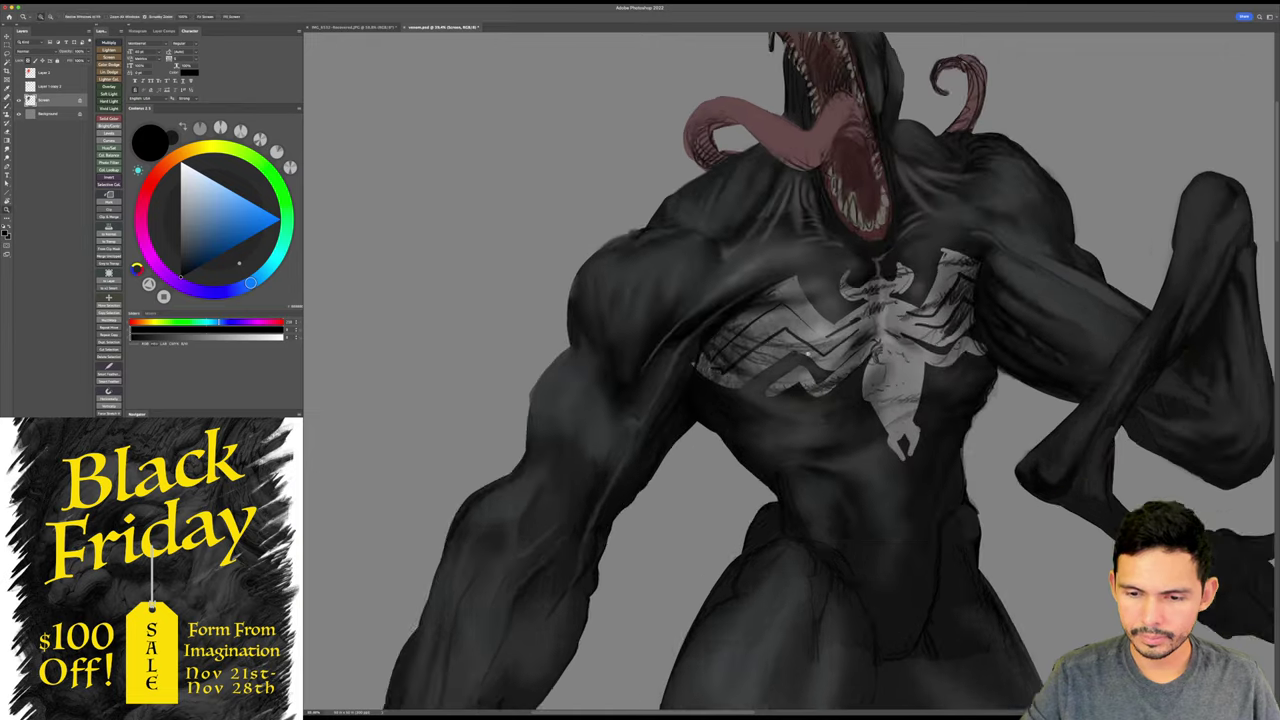
{"action": "left_click_drag", "start_coordinate": [808, 354], "coordinate": [814, 350], "text": "super"}
{"action": "left_click_drag", "start_coordinate": [784, 259], "coordinate": [766, 477]}
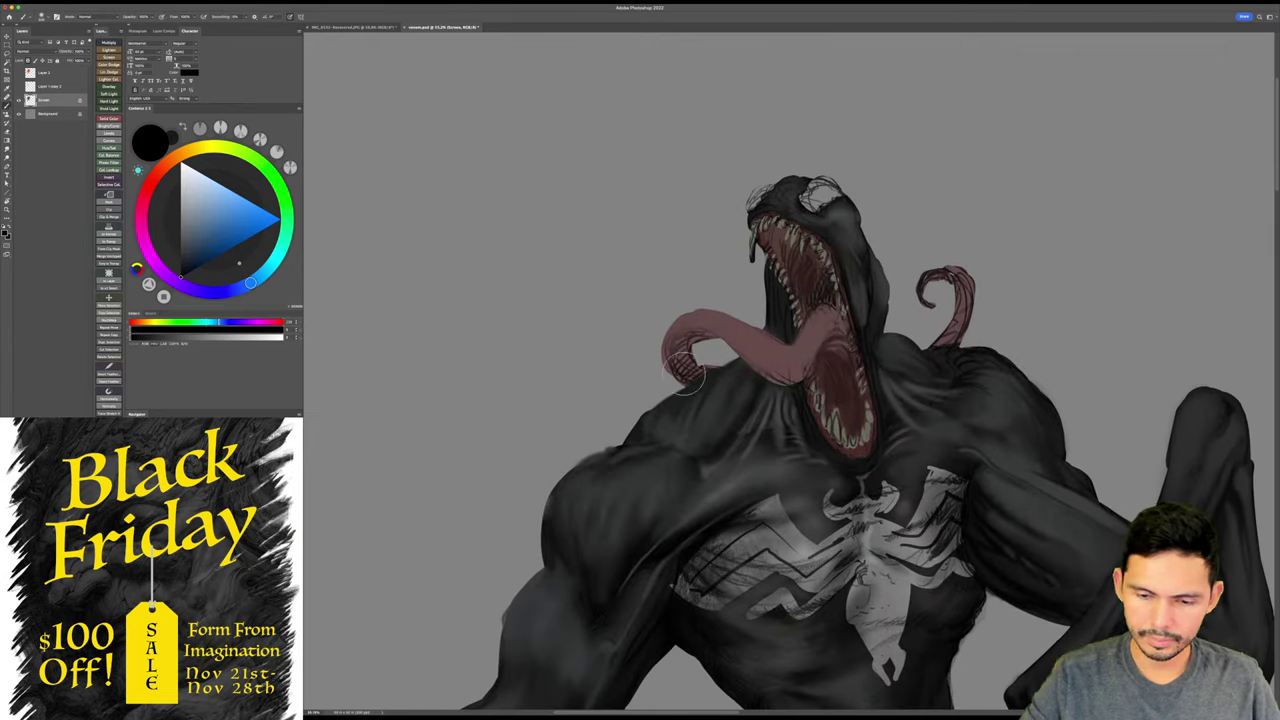
{"action": "key", "text": "x"}
{"action": "scroll", "coordinate": [830, 220], "scroll_direction": "up", "scroll_amount": 2}
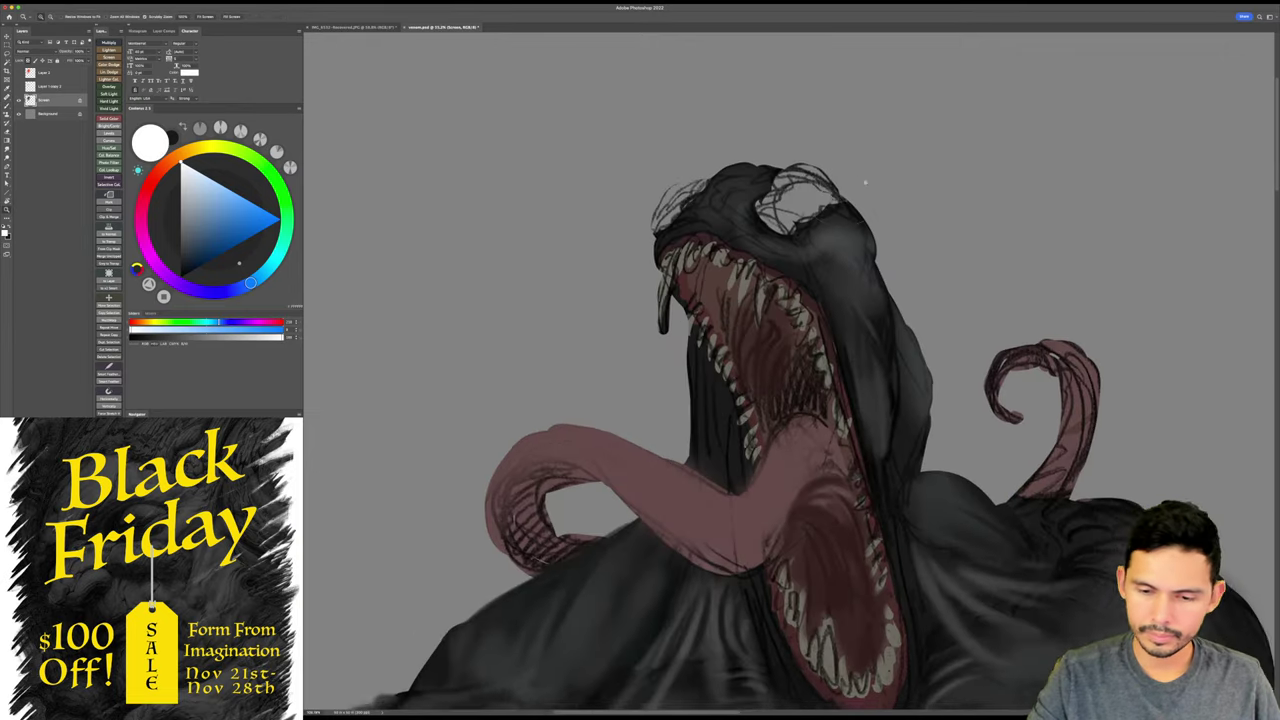
{"action": "right_click", "coordinate": [828, 222]}
{"action": "double_click", "coordinate": [885, 401]}
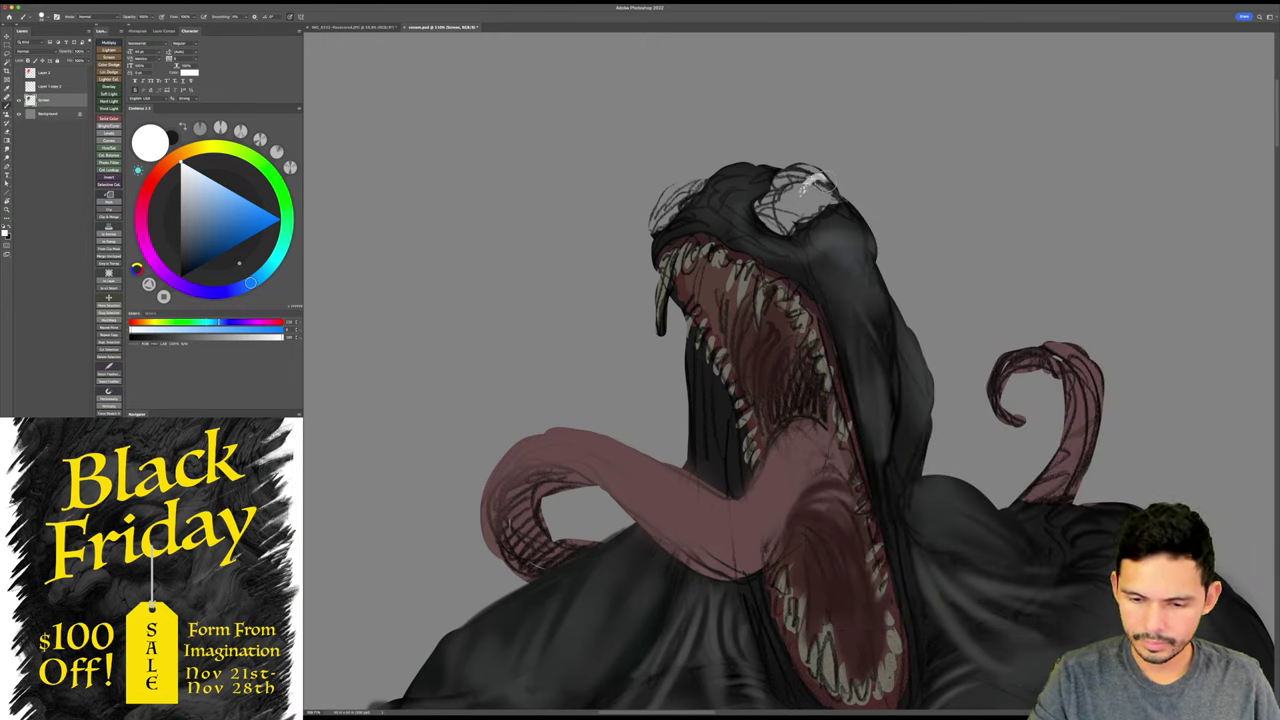
{"action": "mouse_move", "coordinate": [830, 182]}
{"action": "left_mouse_down"}
{"action": "mouse_move", "coordinate": [798, 170]}
{"action": "mouse_move", "coordinate": [782, 186]}
{"action": "mouse_move", "coordinate": [786, 214]}
{"action": "mouse_move", "coordinate": [815, 196]}
{"action": "mouse_move", "coordinate": [766, 214]}
{"action": "mouse_move", "coordinate": [772, 224]}
{"action": "mouse_move", "coordinate": [834, 194]}
{"action": "left_mouse_up"}
{"action": "mouse_move", "coordinate": [688, 186]}
{"action": "left_mouse_down"}
{"action": "mouse_move", "coordinate": [670, 212]}
{"action": "mouse_move", "coordinate": [702, 184]}
{"action": "left_mouse_up"}
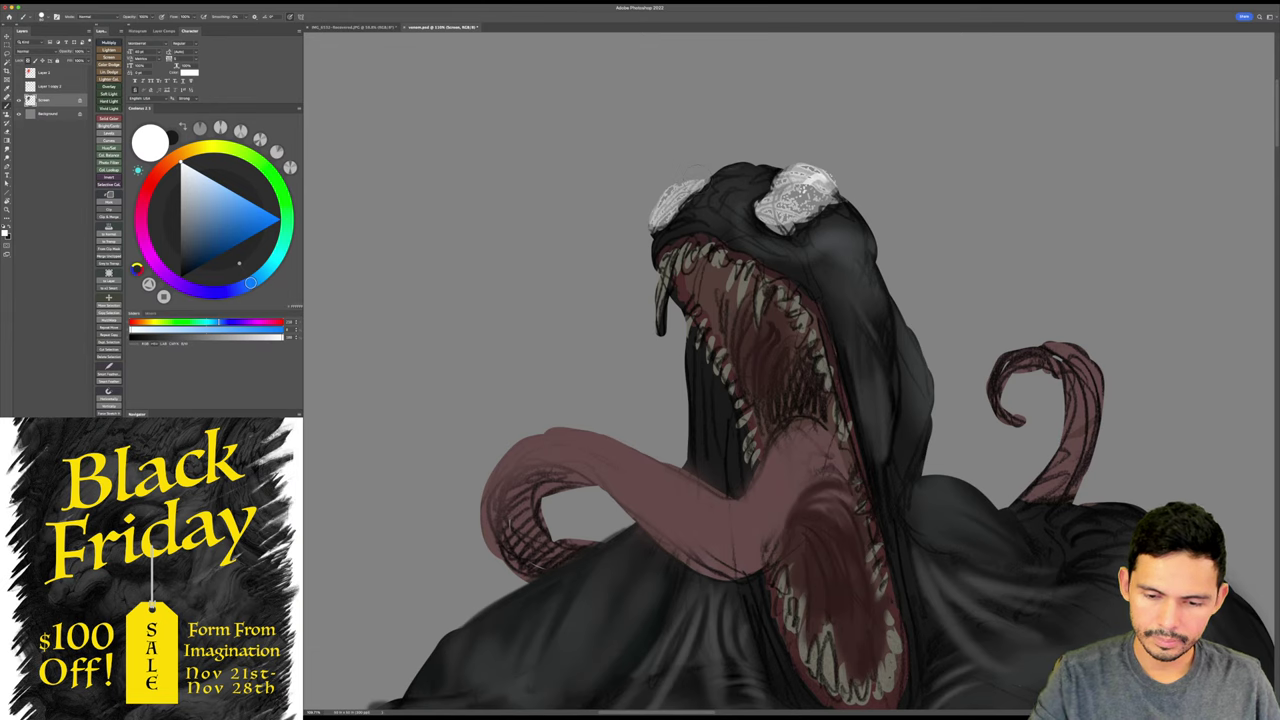
- Build up the larger eye with near-white, brightening its surface and its jagged inner corner
{"action": "left_click_drag", "start_coordinate": [798, 178], "coordinate": [798, 204]}
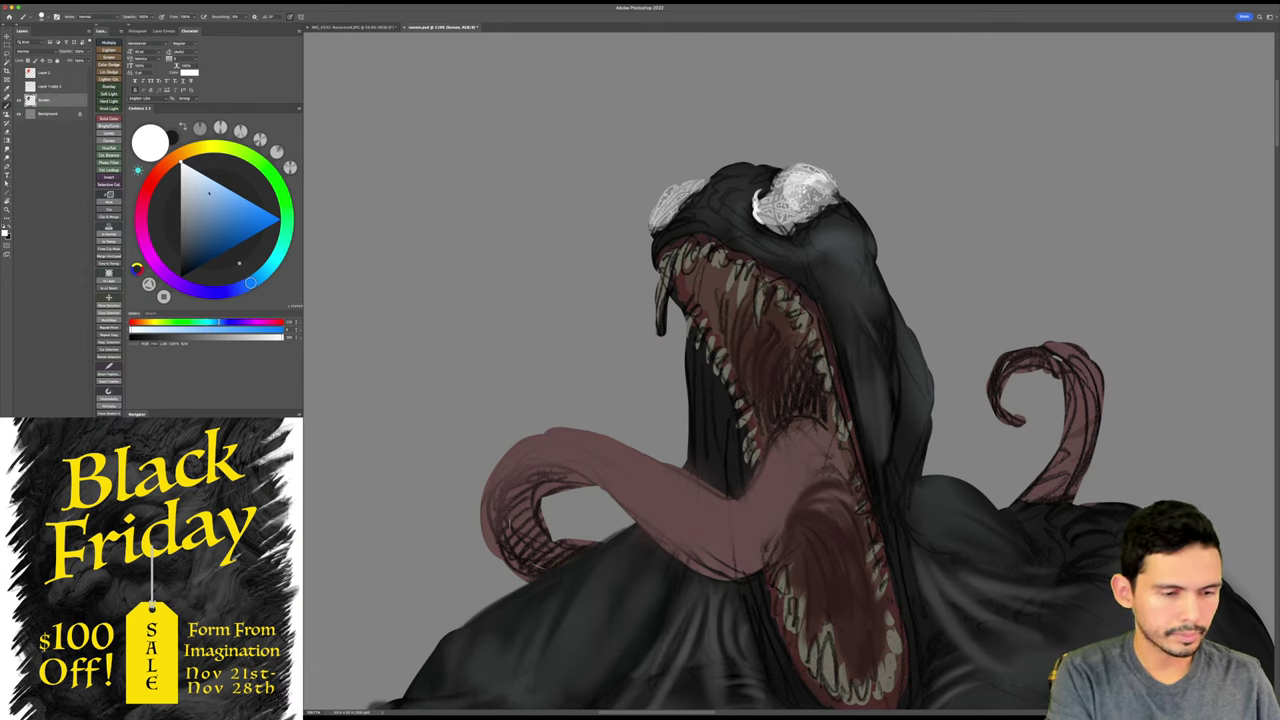
{"action": "left_click", "coordinate": [181, 180]}
{"action": "mouse_move", "coordinate": [766, 207]}
{"action": "left_mouse_down"}
{"action": "mouse_move", "coordinate": [800, 173]}
{"action": "mouse_move", "coordinate": [819, 183]}
{"action": "mouse_move", "coordinate": [772, 219]}
{"action": "mouse_move", "coordinate": [814, 224]}
{"action": "mouse_move", "coordinate": [782, 242]}
{"action": "mouse_move", "coordinate": [792, 228]}
{"action": "mouse_move", "coordinate": [769, 233]}
{"action": "mouse_move", "coordinate": [798, 226]}
{"action": "left_mouse_up"}
{"action": "key", "text": "x"}
{"action": "key", "text": "x"}
- Smooth the larger eye's surface and edges with greys sampled from around it
{"action": "left_click", "coordinate": [782, 238], "text": "alt"}
{"action": "left_click", "coordinate": [857, 195], "text": "alt"}
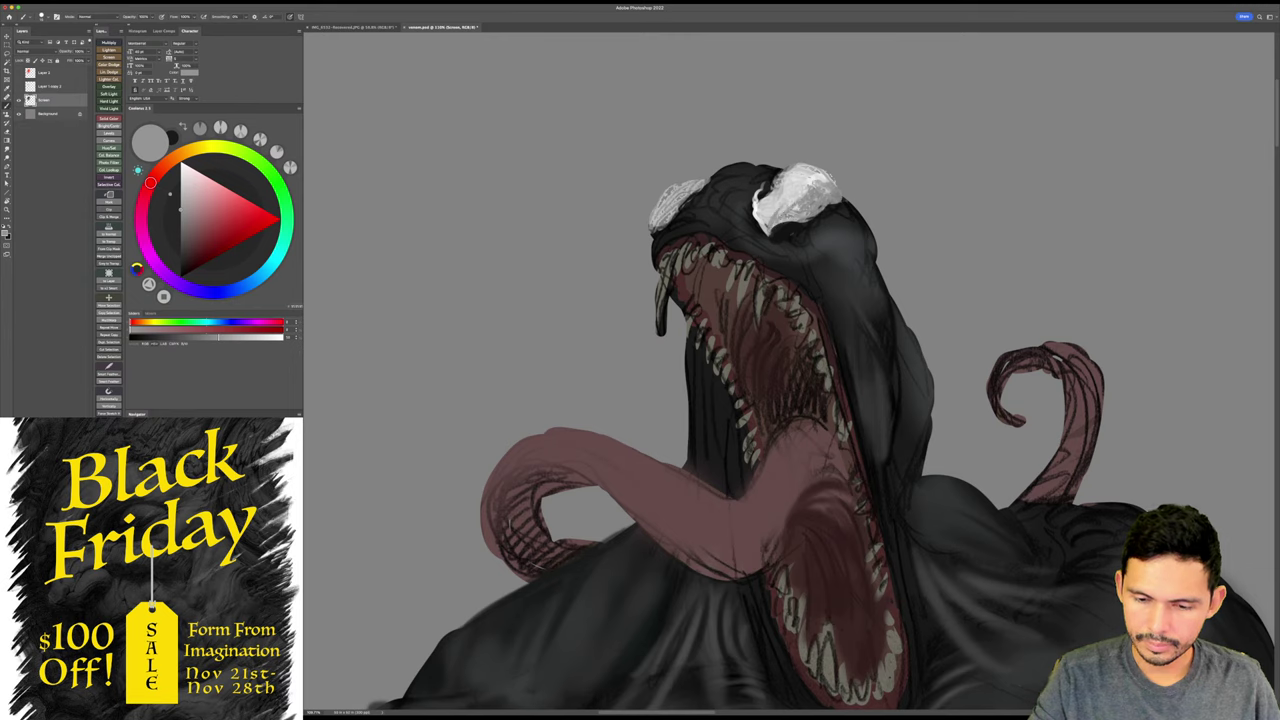
{"action": "left_click", "coordinate": [801, 197], "text": "alt"}
{"action": "mouse_move", "coordinate": [804, 195]}
{"action": "left_mouse_down"}
{"action": "mouse_move", "coordinate": [793, 213]}
{"action": "mouse_move", "coordinate": [817, 185]}
{"action": "mouse_move", "coordinate": [805, 210]}
{"action": "left_mouse_up"}
{"action": "left_click", "coordinate": [806, 209], "text": "alt"}
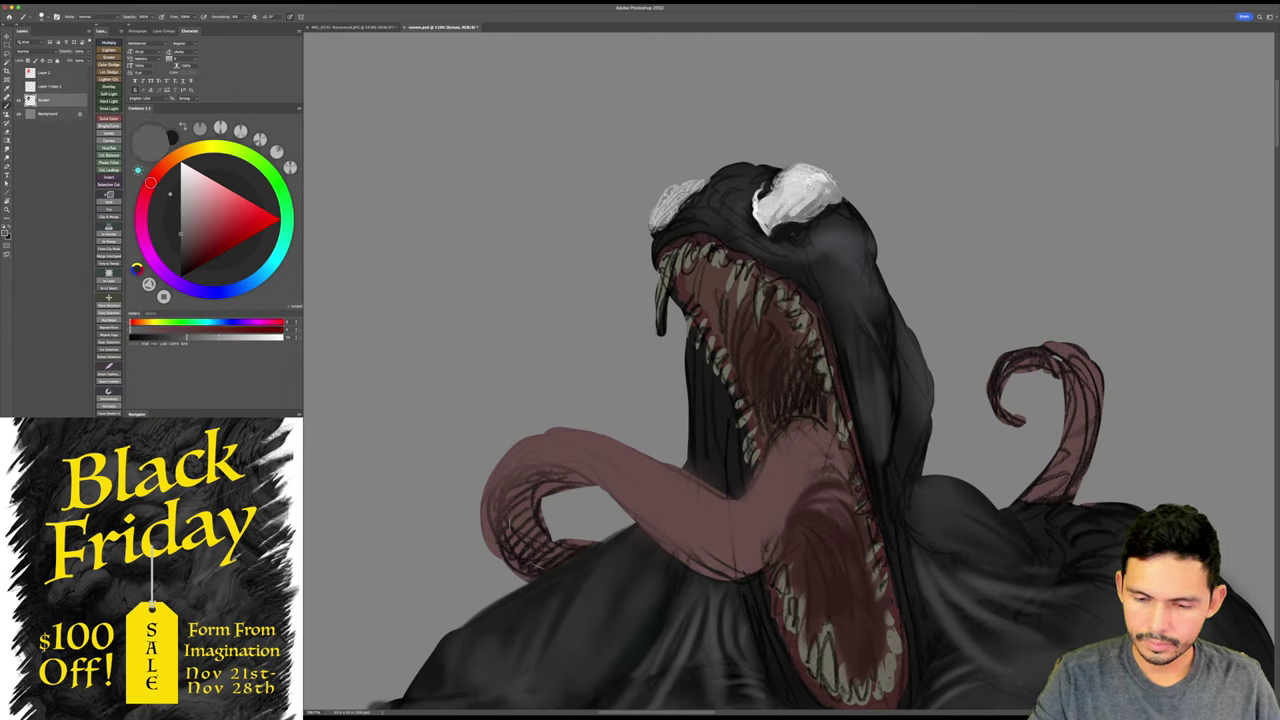
- Refine both eyes with sampled light grey, and clean up the smaller eye's lower edge with sampled near-black
{"action": "left_click", "coordinate": [800, 202], "text": "alt"}
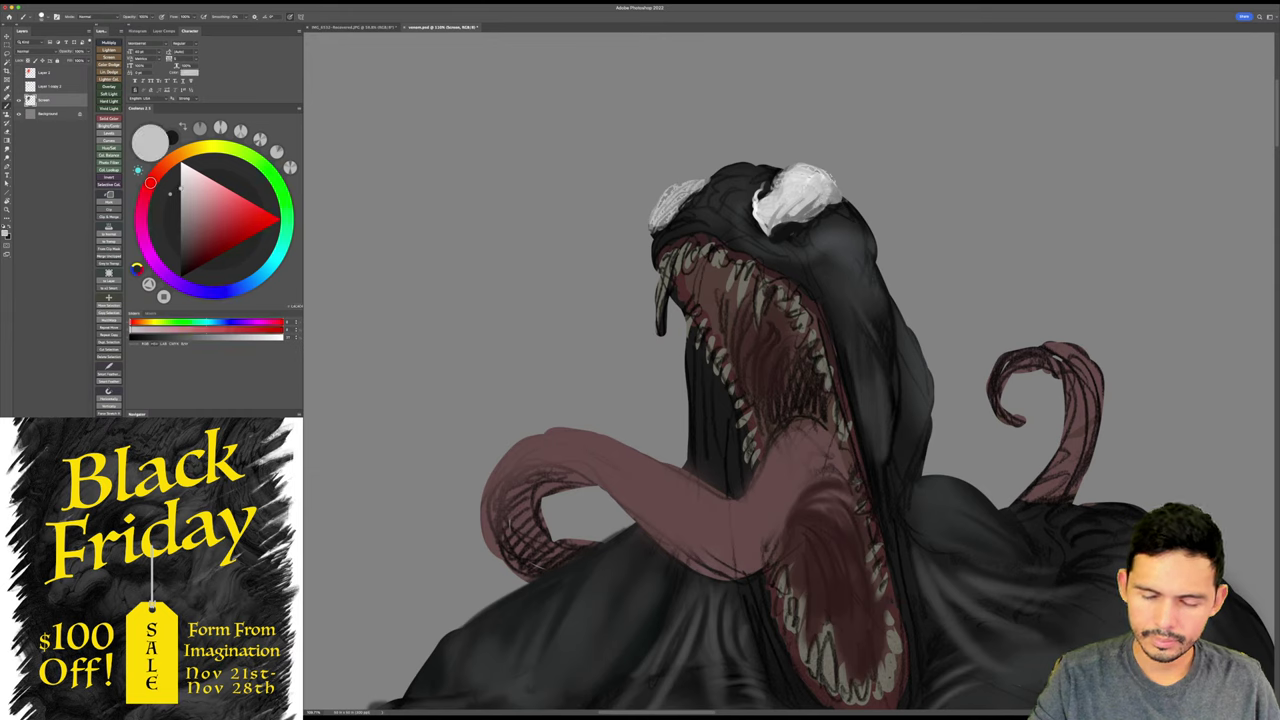
{"action": "mouse_move", "coordinate": [805, 183]}
{"action": "left_mouse_down"}
{"action": "mouse_move", "coordinate": [792, 181]}
{"action": "mouse_move", "coordinate": [821, 177]}
{"action": "mouse_move", "coordinate": [838, 198]}
{"action": "left_mouse_up"}
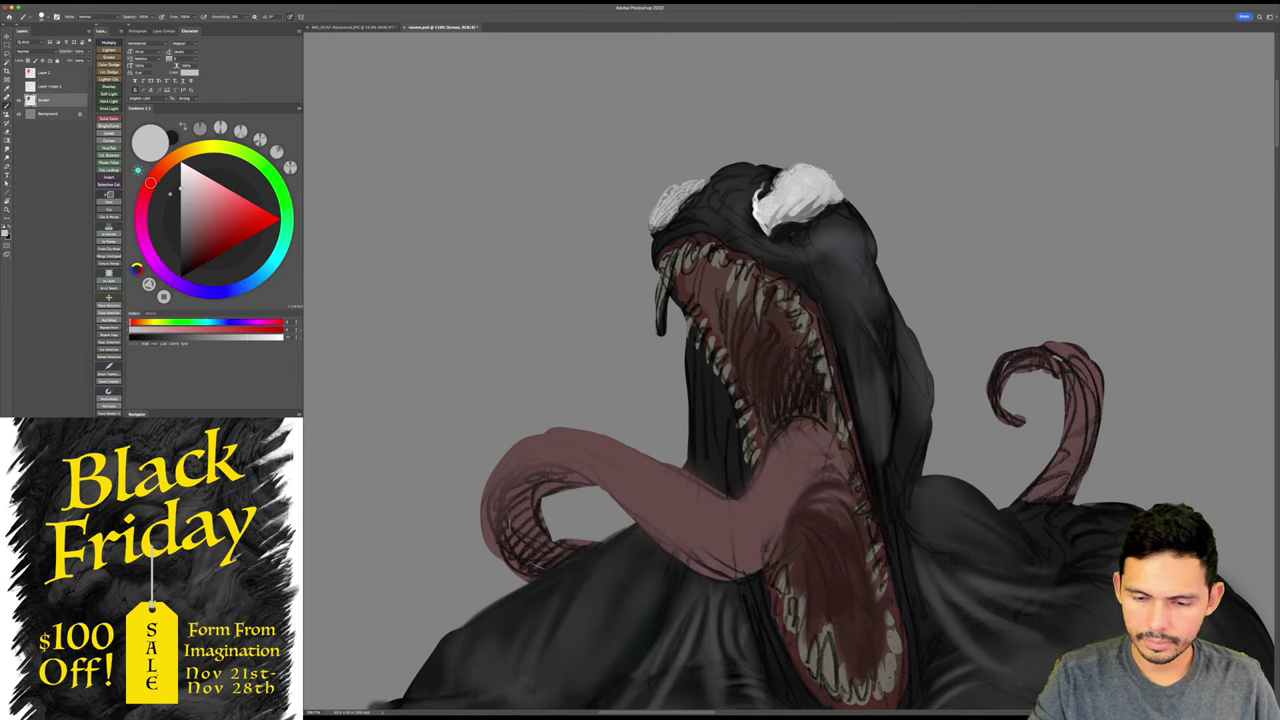
{"action": "mouse_move", "coordinate": [675, 185]}
{"action": "left_mouse_down"}
{"action": "mouse_move", "coordinate": [694, 180]}
{"action": "mouse_move", "coordinate": [672, 202]}
{"action": "left_mouse_up"}
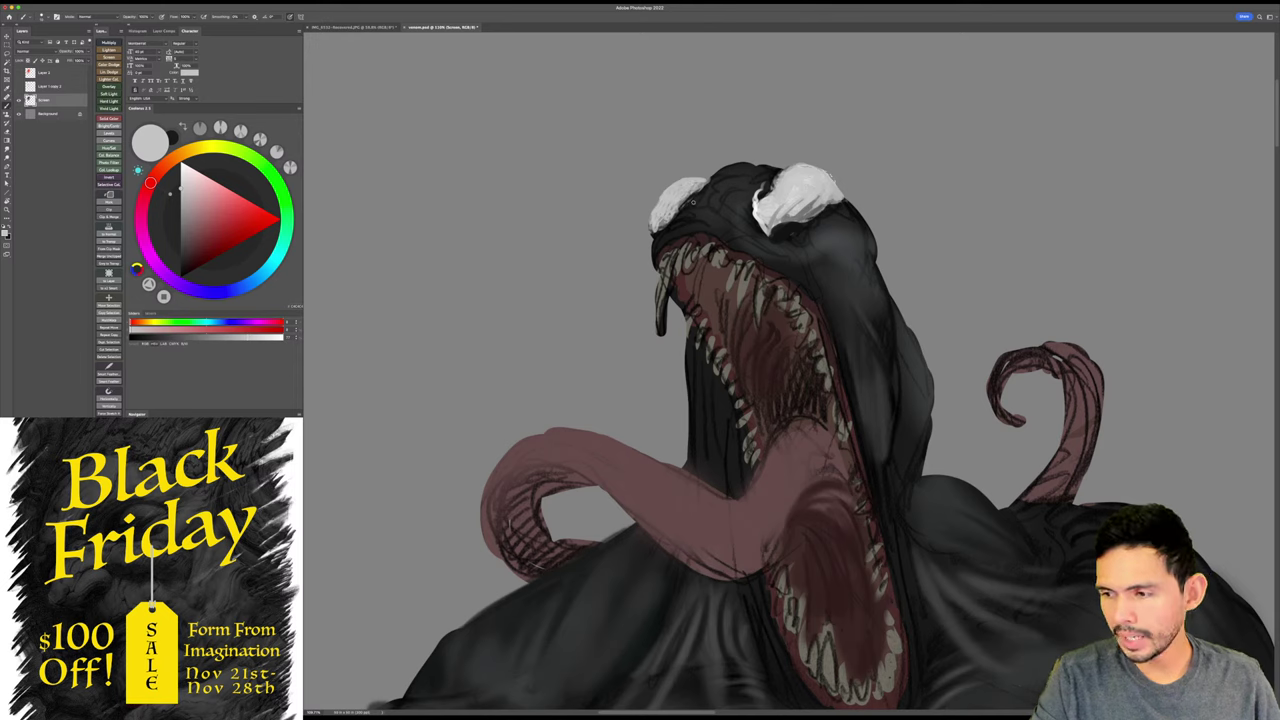
{"action": "left_click", "coordinate": [690, 205], "text": "alt"}
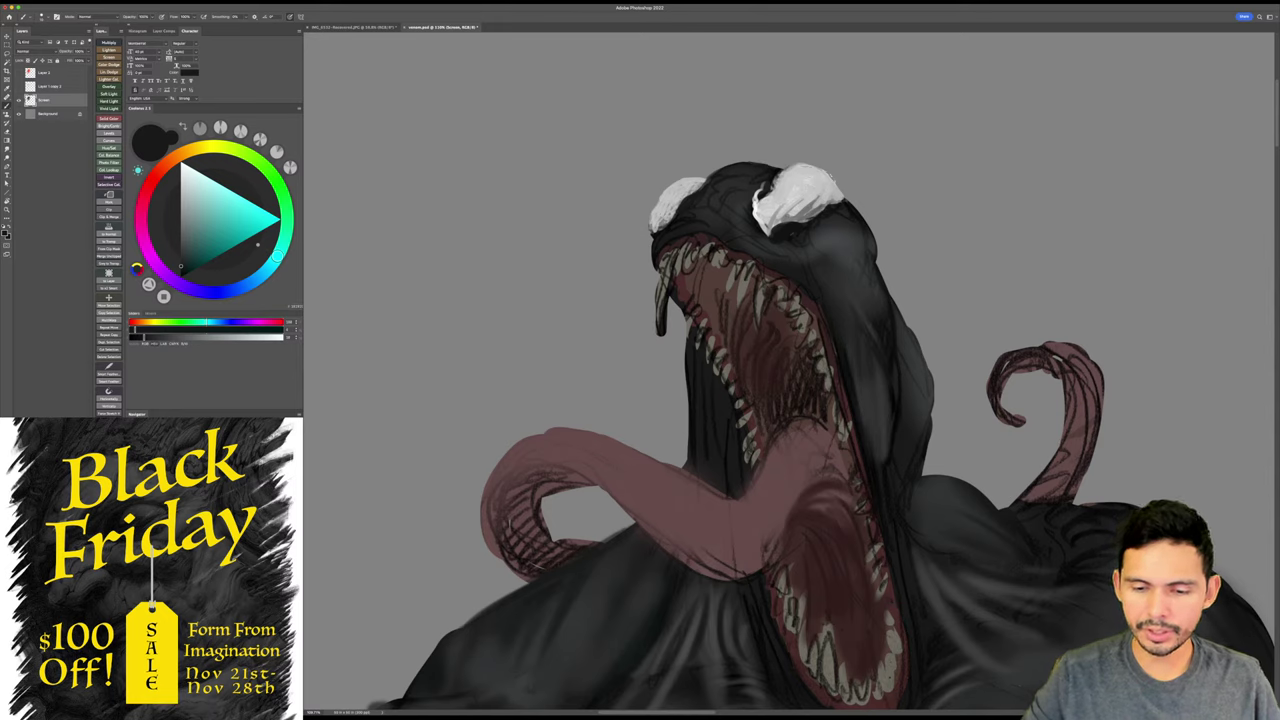
- Shade the muscle folds on the side of the head behind the larger eye with sampled near-black and dark blue-grey
{"action": "left_click", "coordinate": [840, 224], "text": "alt"}
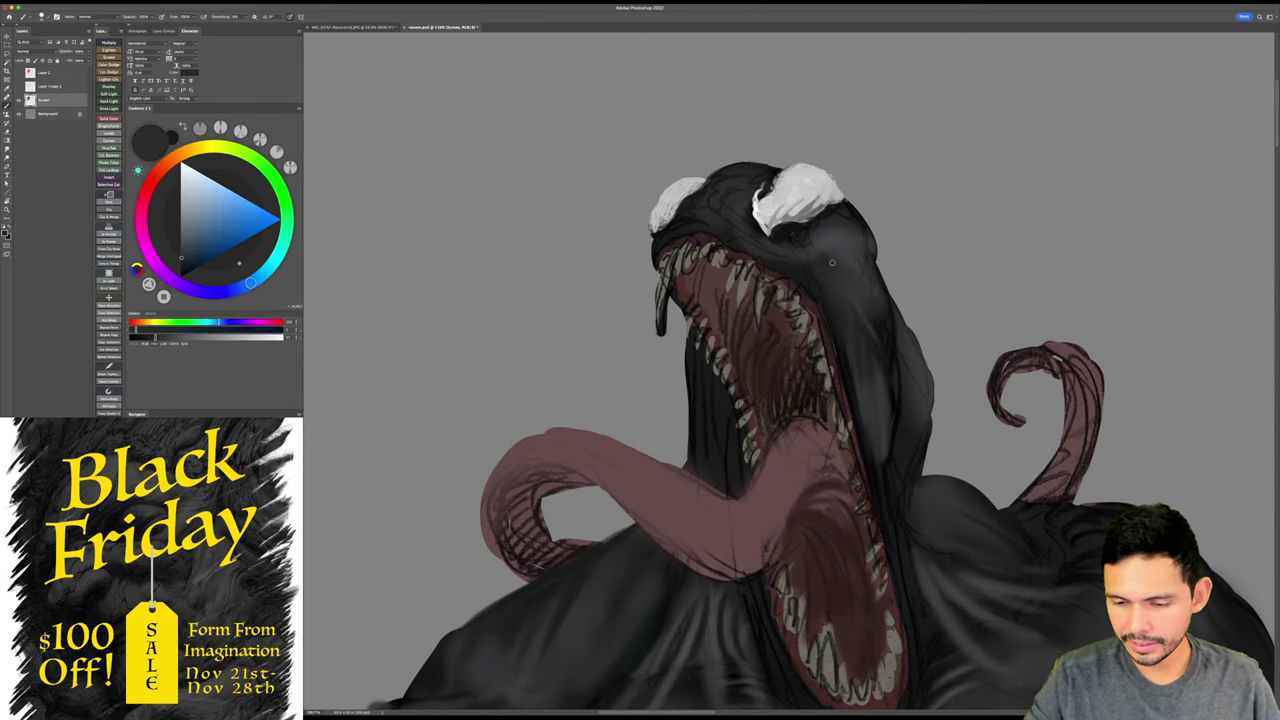
{"action": "left_click_drag", "start_coordinate": [808, 250], "coordinate": [768, 252]}
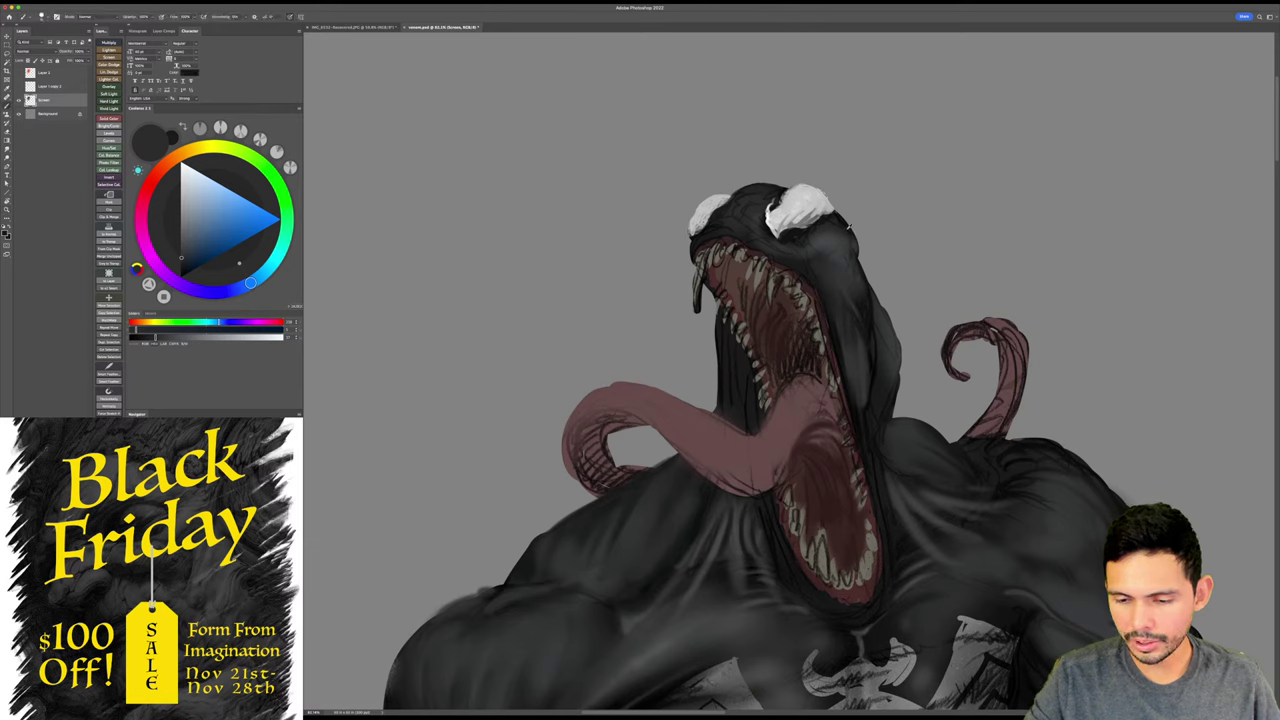
{"action": "left_click", "coordinate": [849, 226], "text": "alt"}
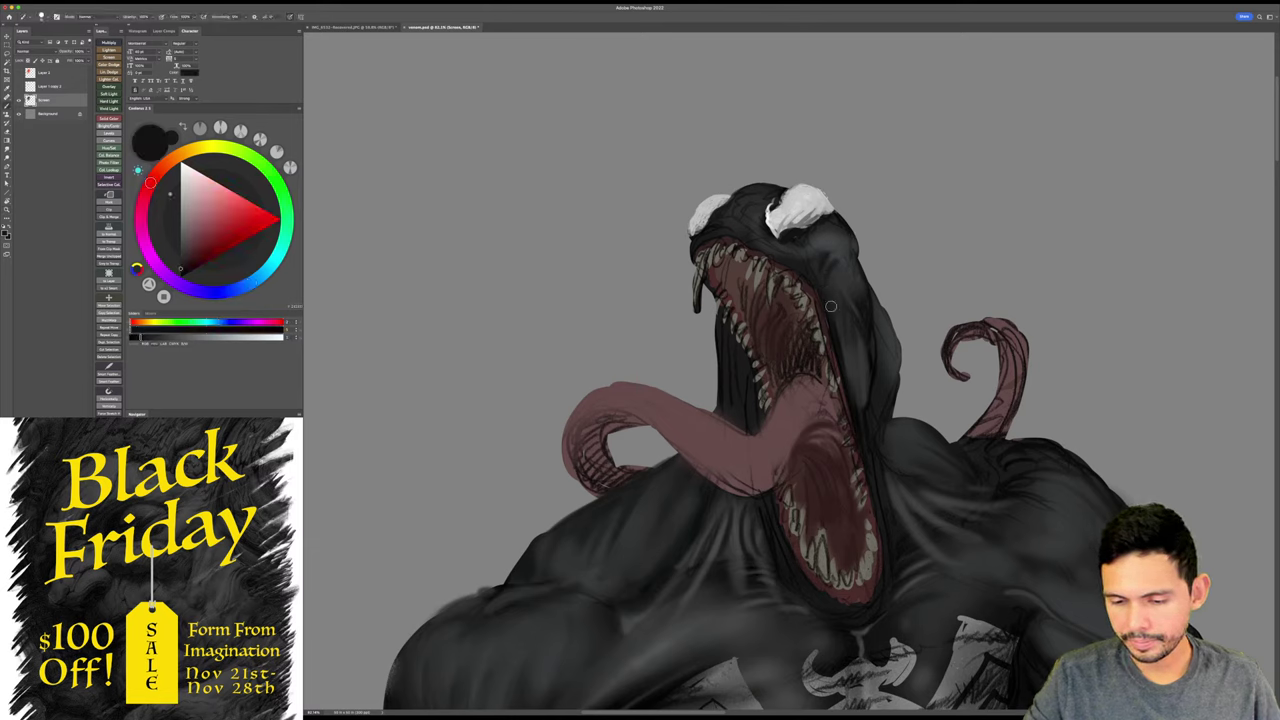
{"action": "left_click", "coordinate": [836, 250], "text": "alt"}
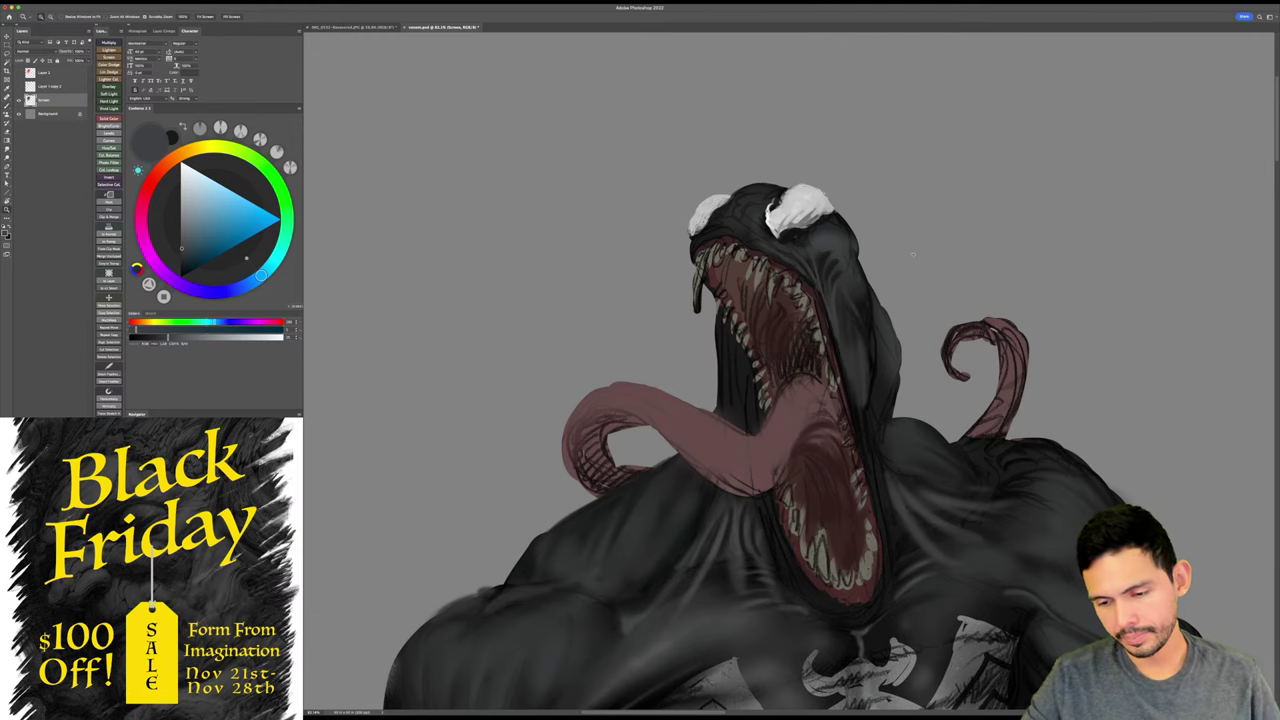
{"action": "mouse_move", "coordinate": [911, 260]}
{"action": "left_mouse_down"}
{"action": "mouse_move", "coordinate": [911, 271]}
{"action": "mouse_move", "coordinate": [907, 239]}
{"action": "left_mouse_up"}
{"action": "key", "text": "b"}
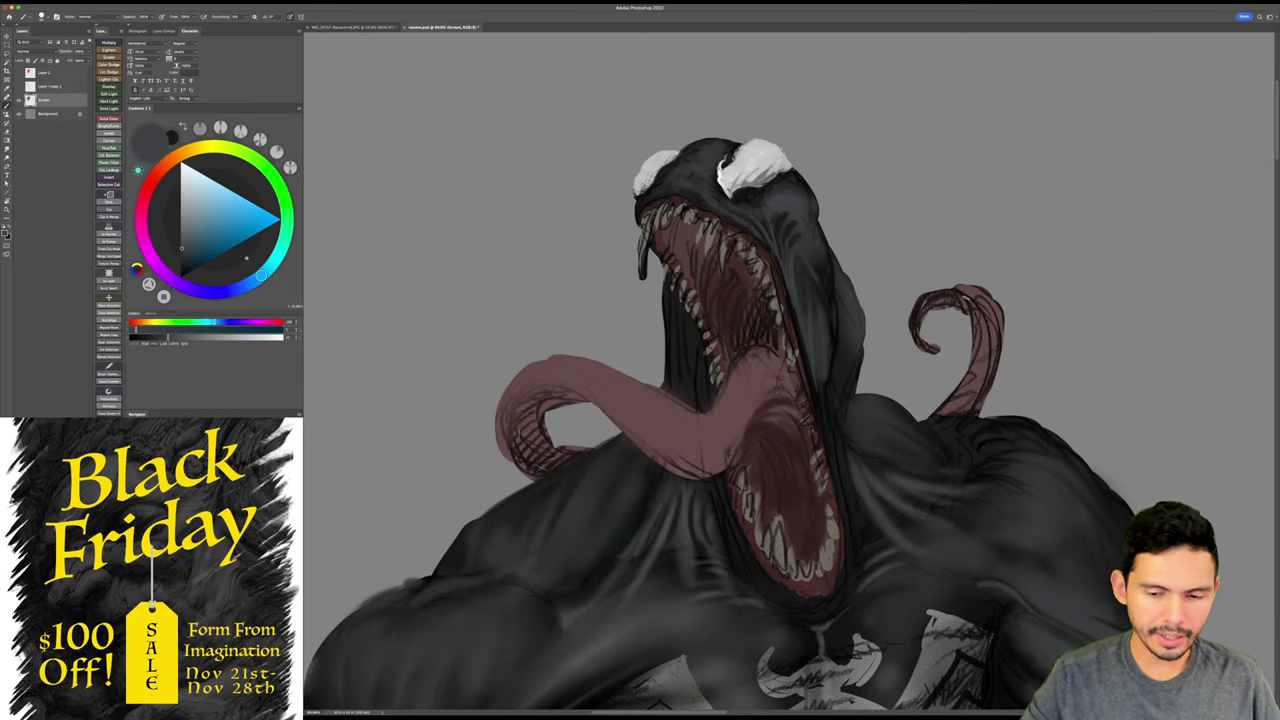
- Refine the back of the head and jaw with dark blue-grey, and save the document
{"action": "key", "text": "z"}
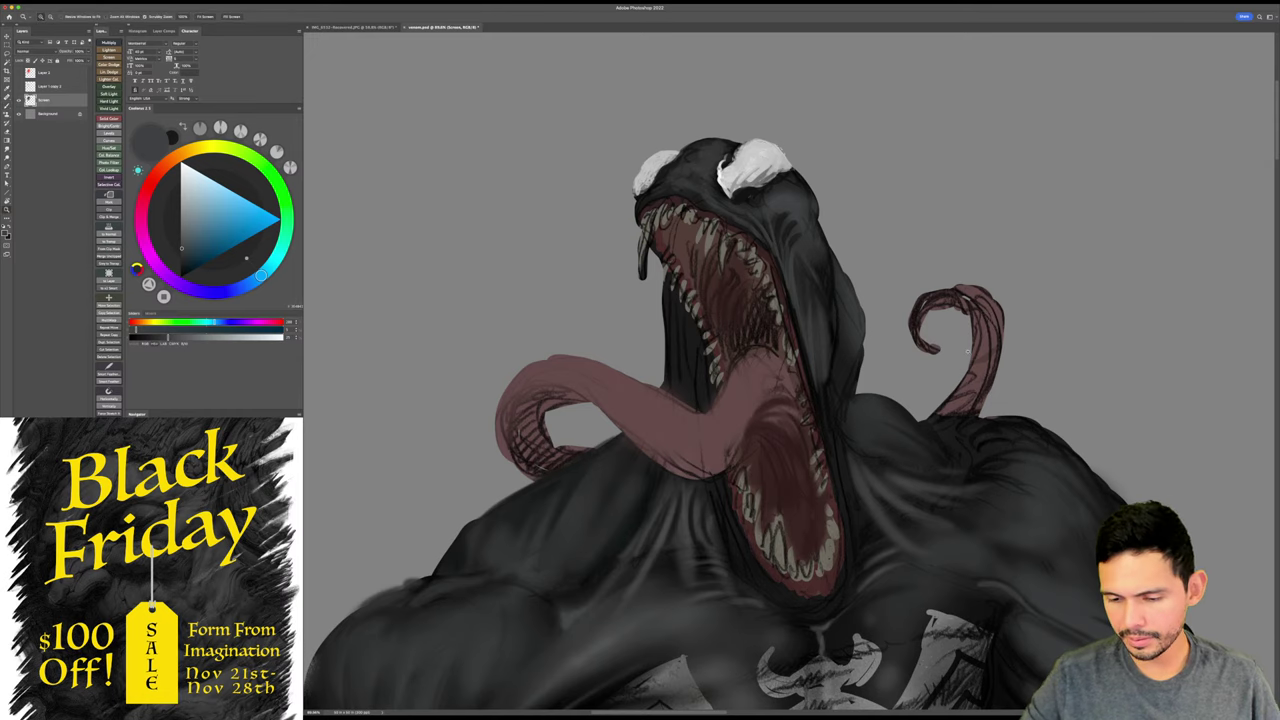
{"action": "left_click_drag", "start_coordinate": [967, 351], "coordinate": [950, 351]}
{"action": "key", "text": "b"}
{"action": "mouse_move", "coordinate": [850, 274]}
{"action": "left_mouse_down"}
{"action": "mouse_move", "coordinate": [864, 318]}
{"action": "mouse_move", "coordinate": [866, 296]}
{"action": "left_mouse_up"}
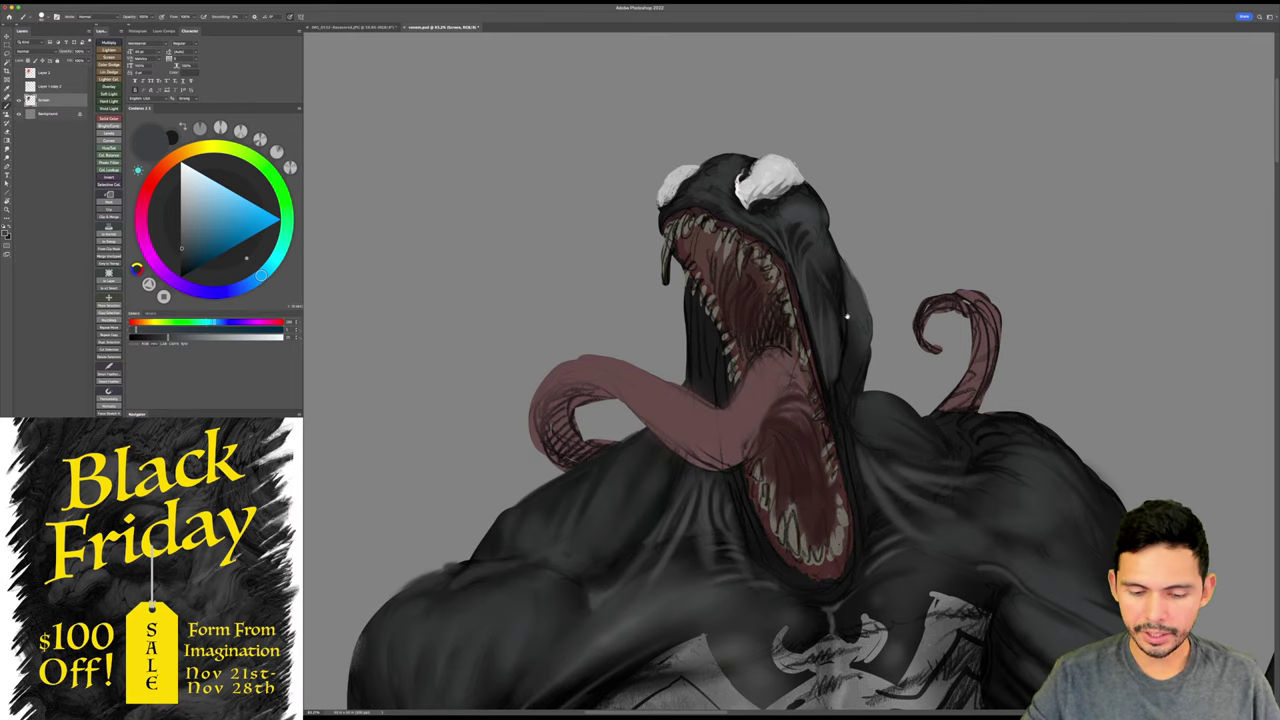
{"action": "left_click_drag", "start_coordinate": [846, 316], "coordinate": [900, 220]}
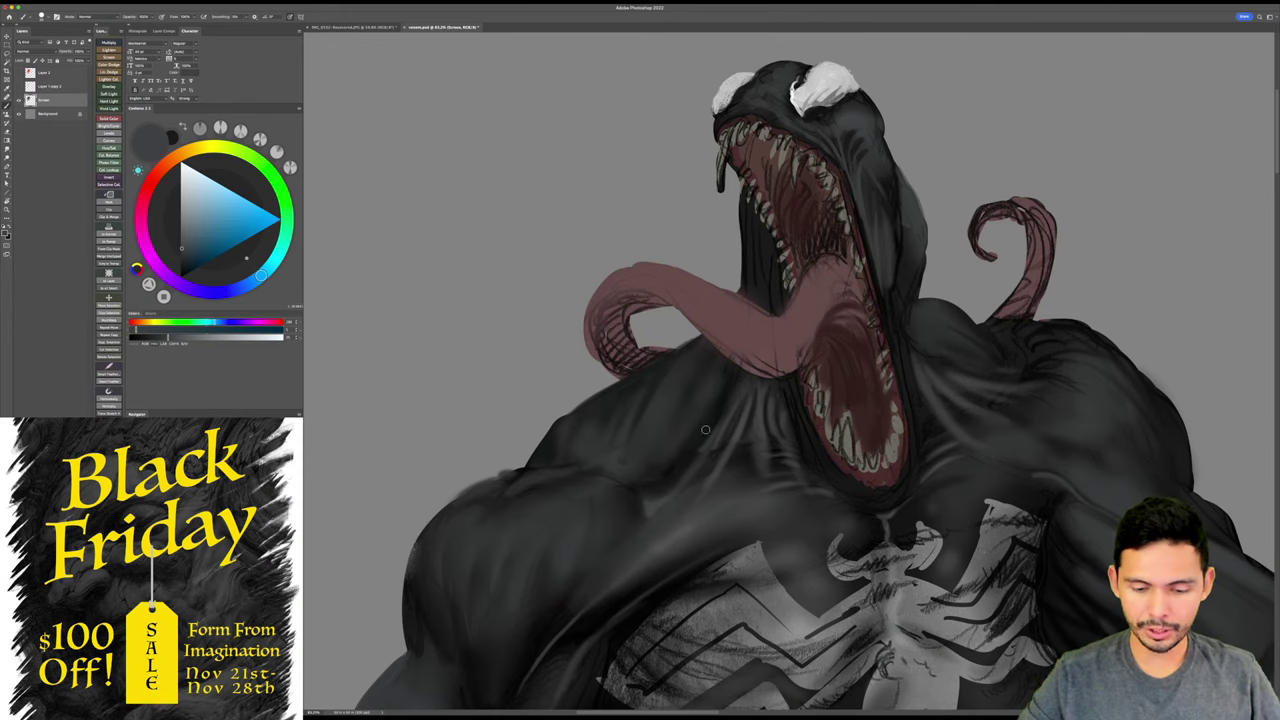
{"action": "scroll", "coordinate": [675, 448], "scroll_direction": "down", "scroll_amount": 2}
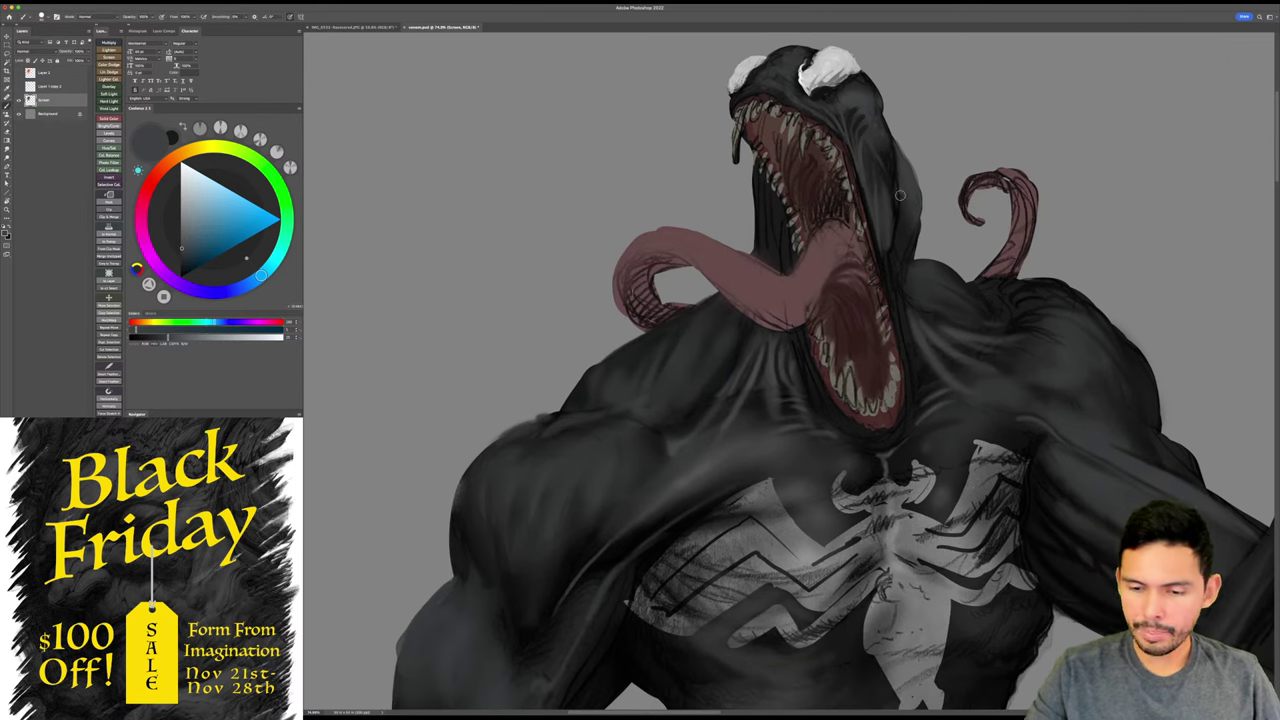
{"action": "scroll", "coordinate": [871, 104], "scroll_direction": "up", "scroll_amount": 3}
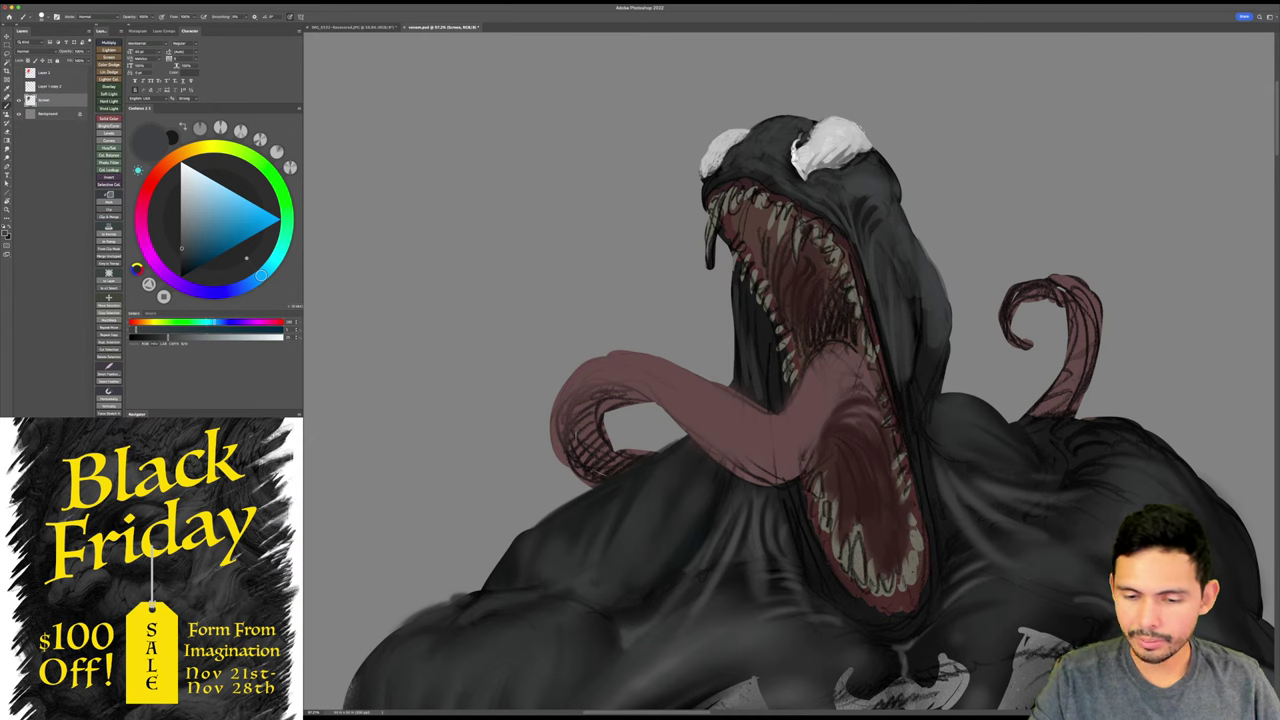
{"action": "key", "text": "z"}
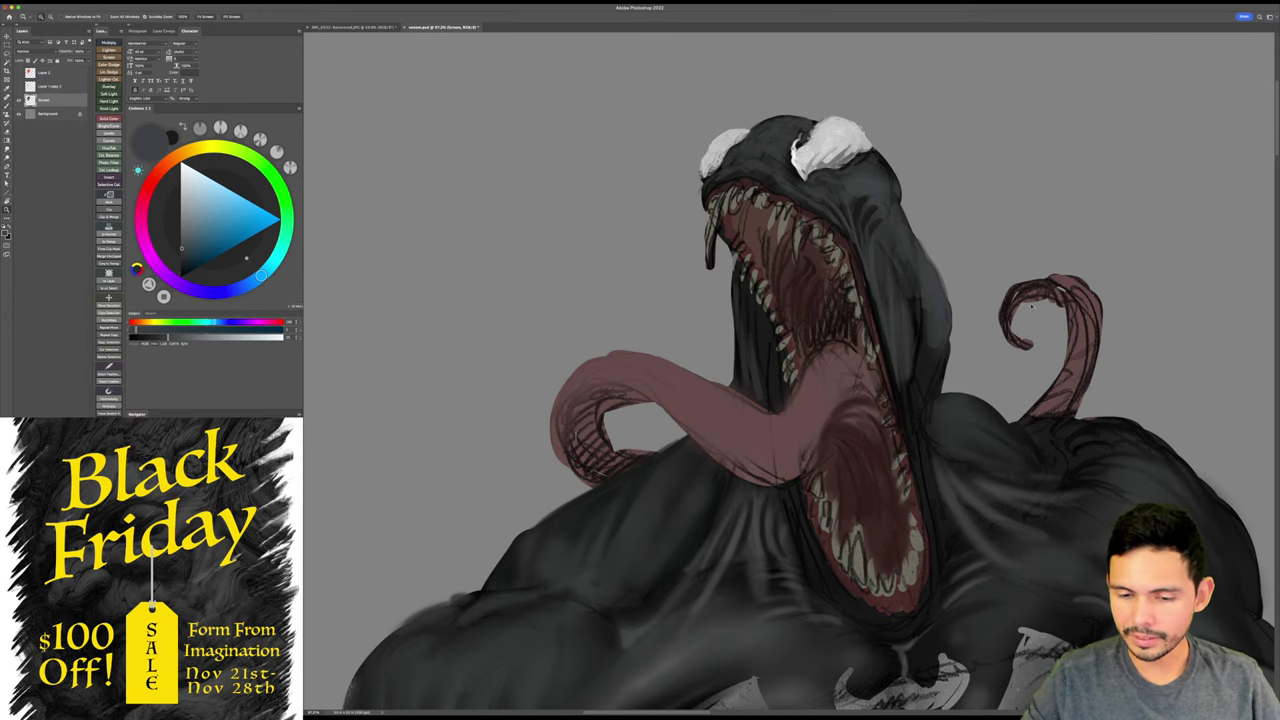
{"action": "left_click_drag", "start_coordinate": [729, 176], "coordinate": [717, 175]}
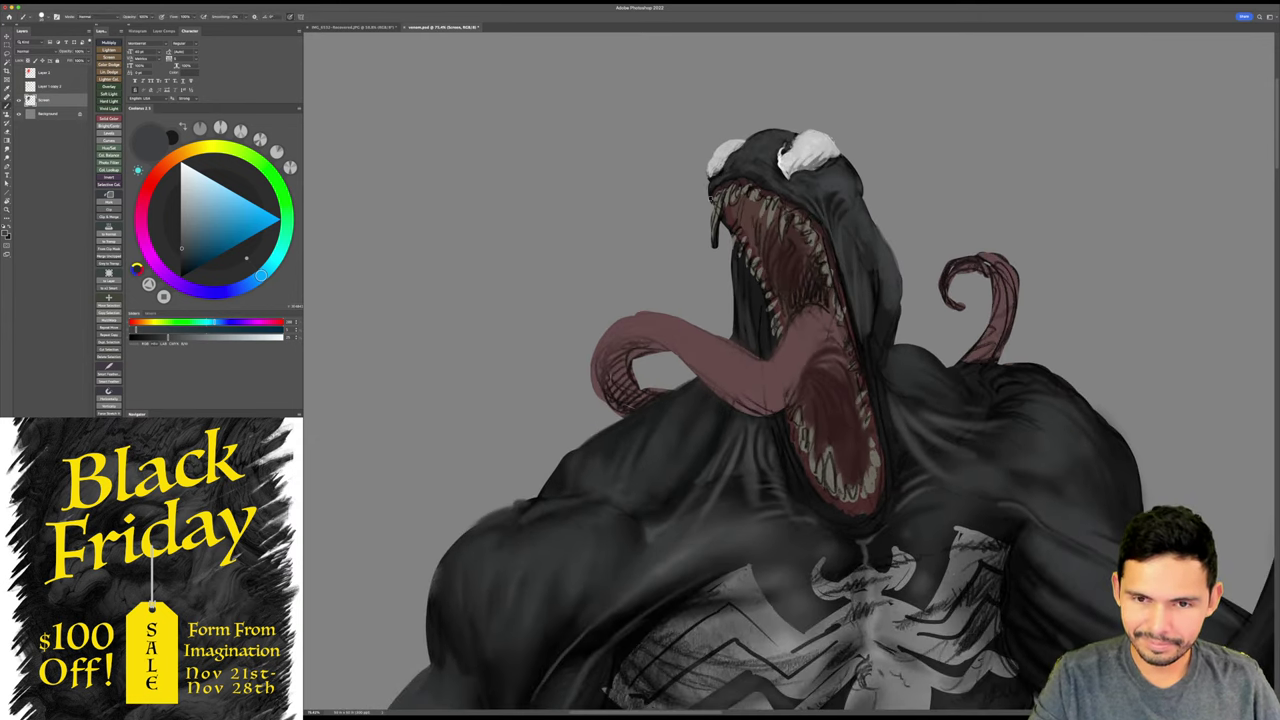
{"action": "key", "text": "super+s"}
- Switch to another brush preset and blend the shoulder muscles beside the back tendril with sampled dark greys and near-black
{"action": "left_click_drag", "start_coordinate": [945, 275], "coordinate": [922, 275]}
{"action": "mouse_move", "coordinate": [1029, 317]}
{"action": "left_mouse_down"}
{"action": "mouse_move", "coordinate": [1013, 277]}
{"action": "mouse_move", "coordinate": [1037, 311]}
{"action": "mouse_move", "coordinate": [950, 255]}
{"action": "left_mouse_up"}
{"action": "left_click_drag", "start_coordinate": [955, 332], "coordinate": [969, 320]}
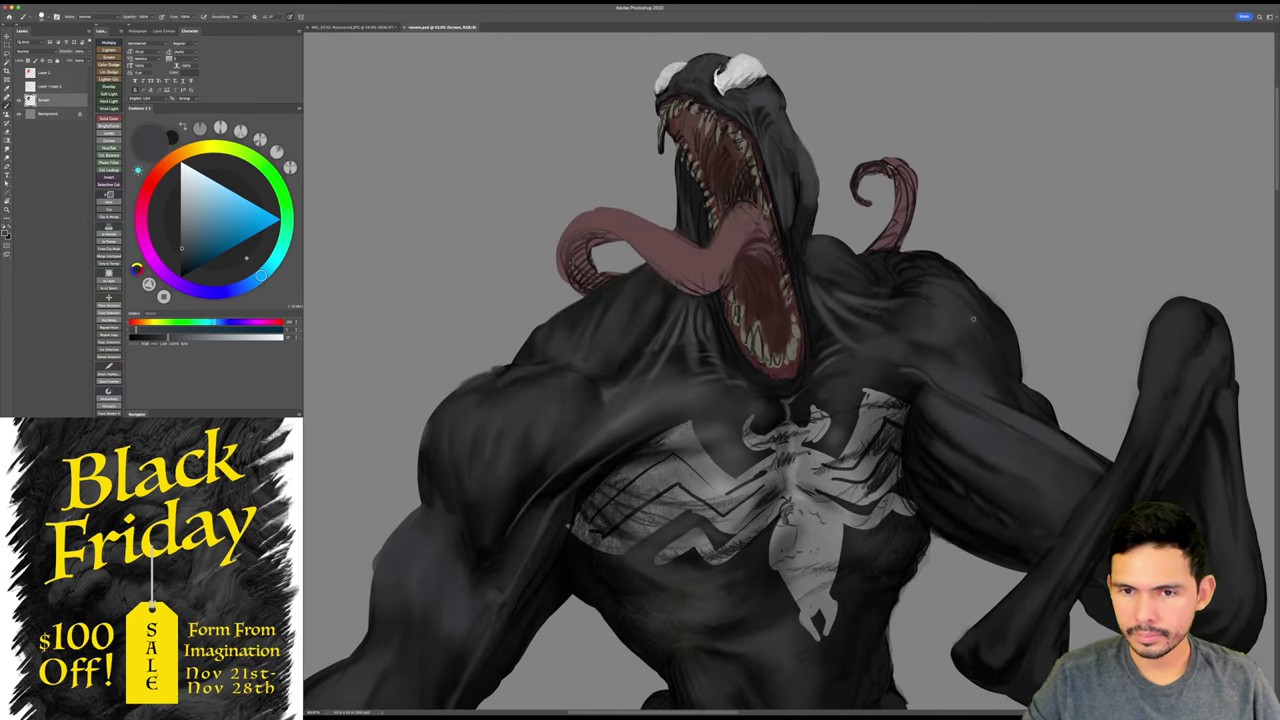
{"action": "right_click", "coordinate": [961, 322]}
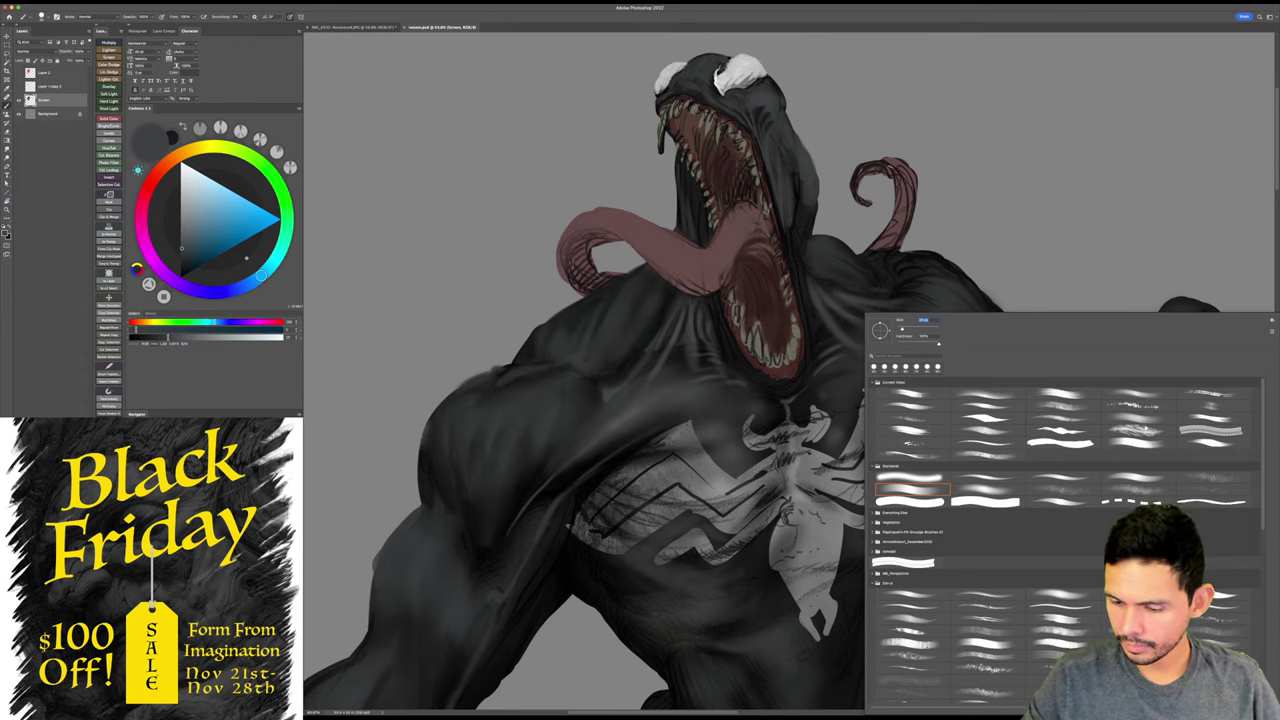
{"action": "double_click", "coordinate": [986, 490]}
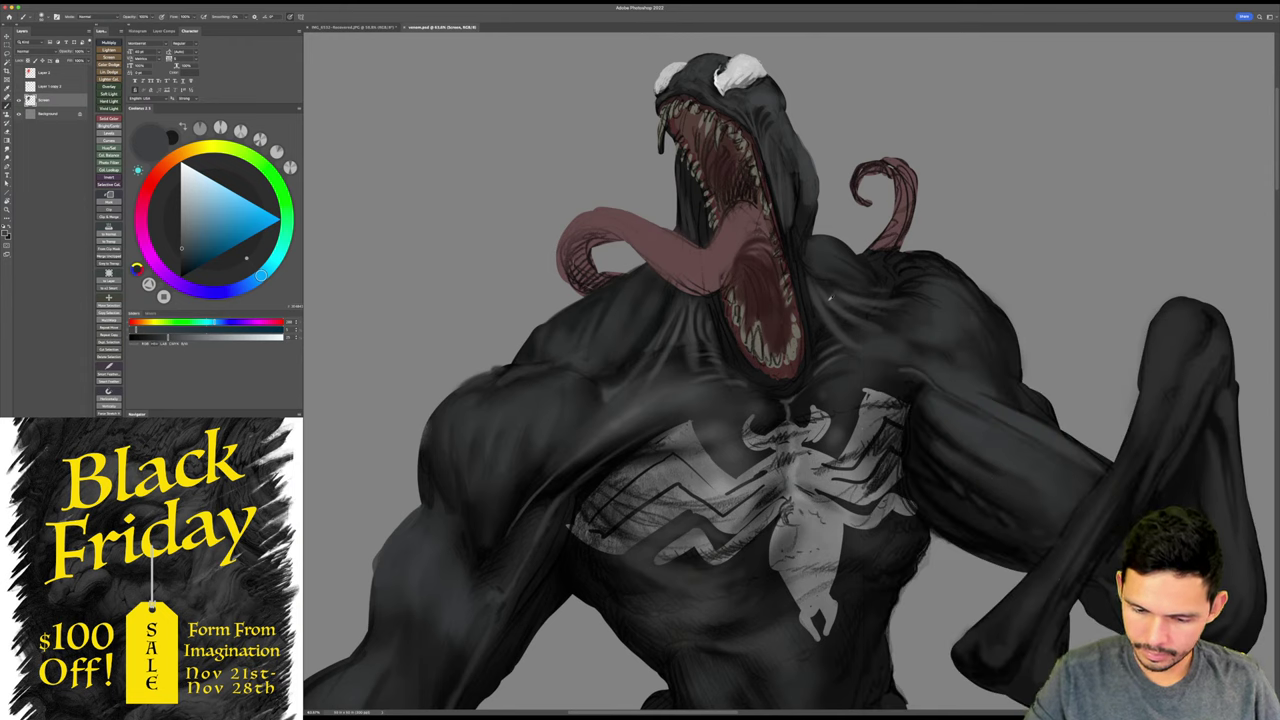
{"action": "left_click", "coordinate": [828, 301], "text": "alt"}
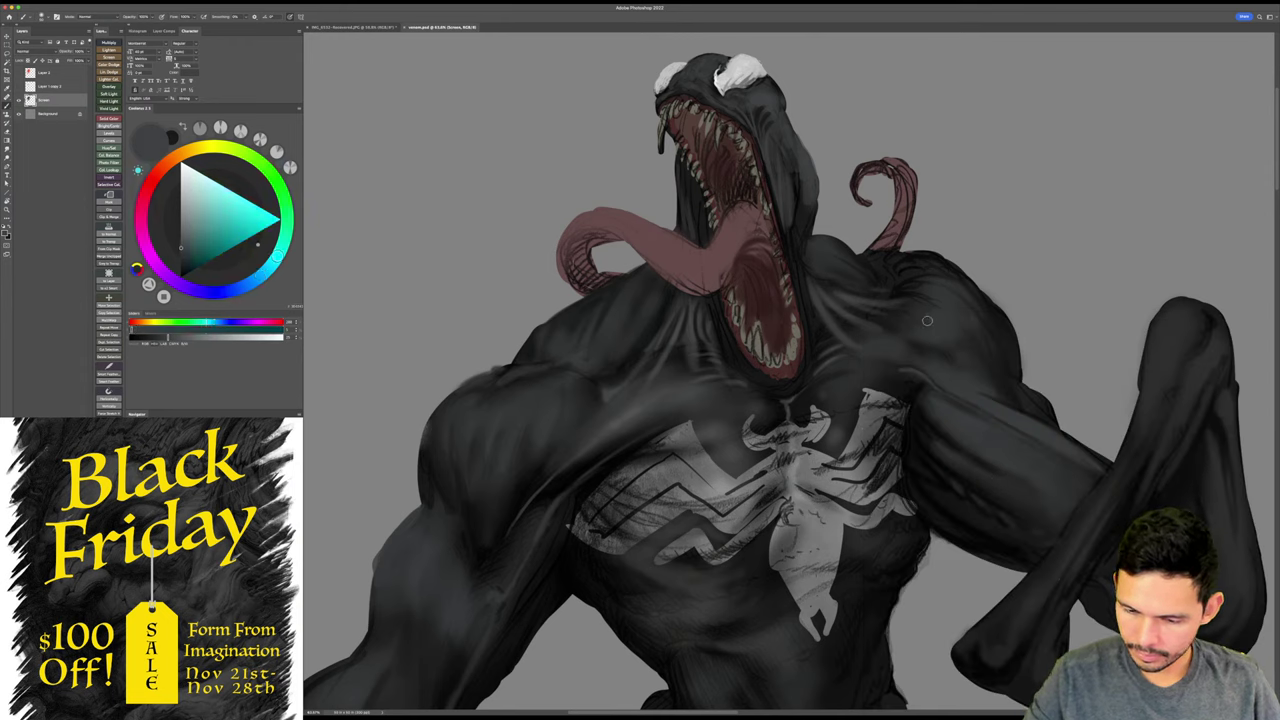
{"action": "left_click", "coordinate": [897, 255], "text": "alt"}
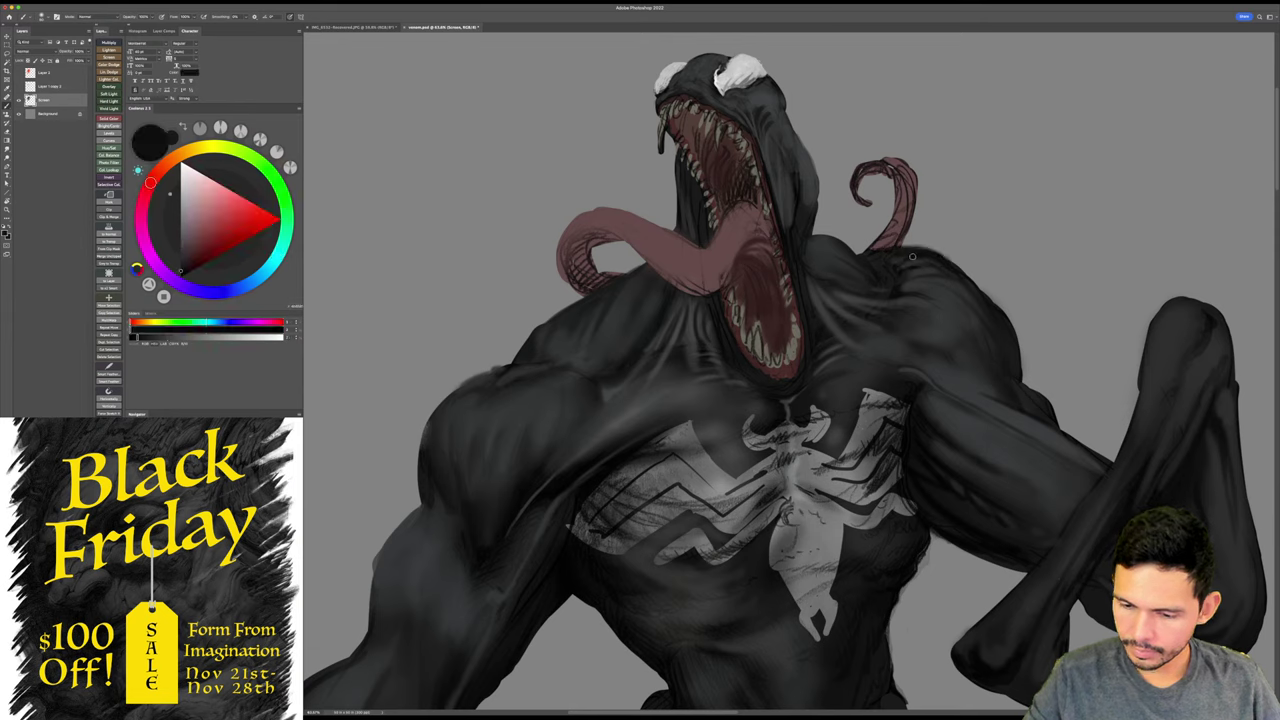
{"action": "left_click", "coordinate": [912, 270], "text": "alt"}
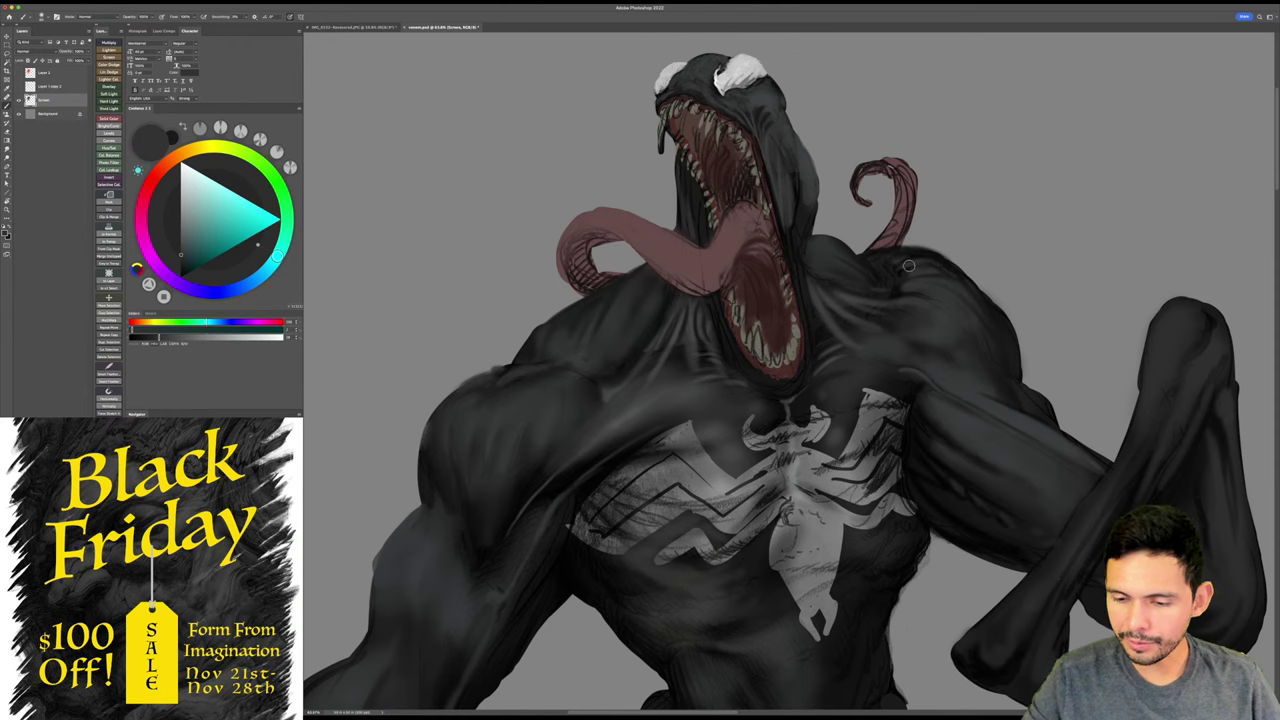
{"action": "mouse_move", "coordinate": [994, 313]}
{"action": "left_mouse_down"}
{"action": "mouse_move", "coordinate": [984, 307]}
{"action": "mouse_move", "coordinate": [1011, 237]}
{"action": "left_mouse_up"}
{"action": "left_click_drag", "start_coordinate": [958, 326], "coordinate": [1002, 307]}
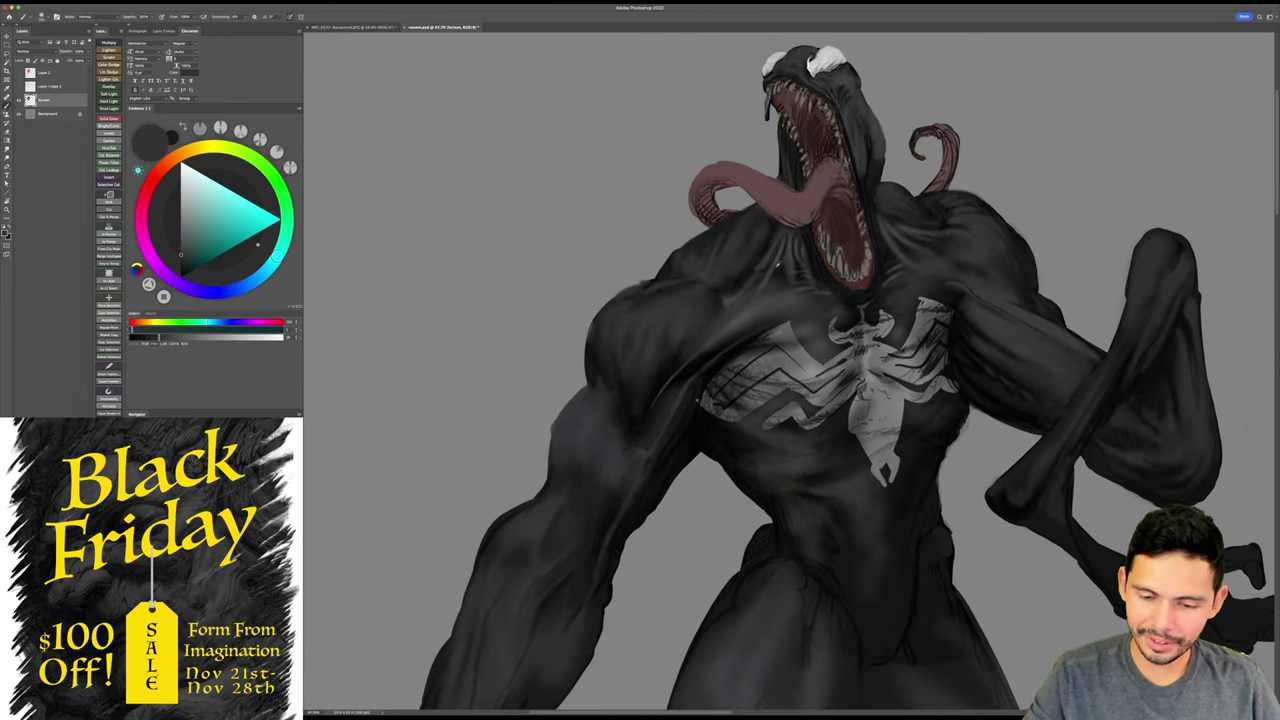
- Refine the trapezius shading below the tongue with a sampled dark grey, and save the document
{"action": "left_click", "coordinate": [754, 252], "text": "alt"}
{"action": "left_click_drag", "start_coordinate": [740, 278], "coordinate": [762, 248]}
{"action": "mouse_move", "coordinate": [1058, 364]}
{"action": "left_mouse_down"}
{"action": "mouse_move", "coordinate": [1060, 340]}
{"action": "mouse_move", "coordinate": [1071, 343]}
{"action": "mouse_move", "coordinate": [1059, 318]}
{"action": "left_mouse_up"}
{"action": "key", "text": "super+s"}
- Paint near-white highlights at the centre of the chest emblem, and save the document
{"action": "key", "text": "b"}
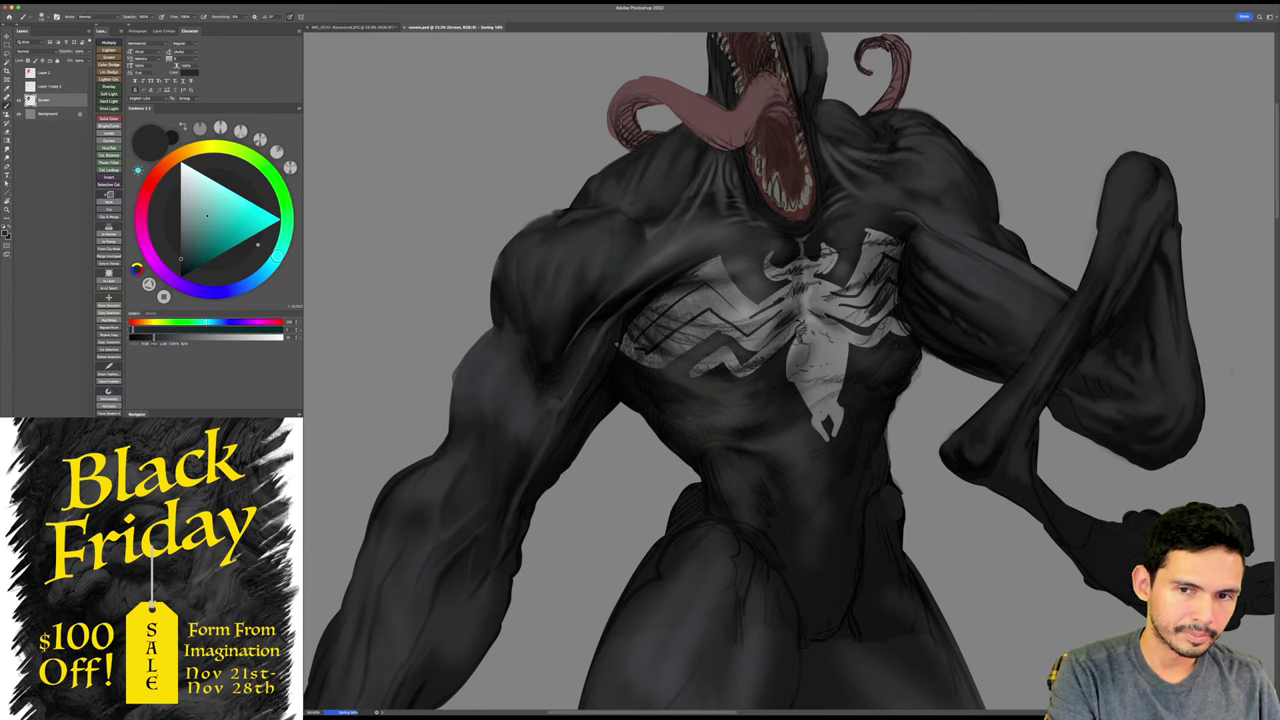
{"action": "left_click_drag", "start_coordinate": [184, 164], "coordinate": [180, 174]}
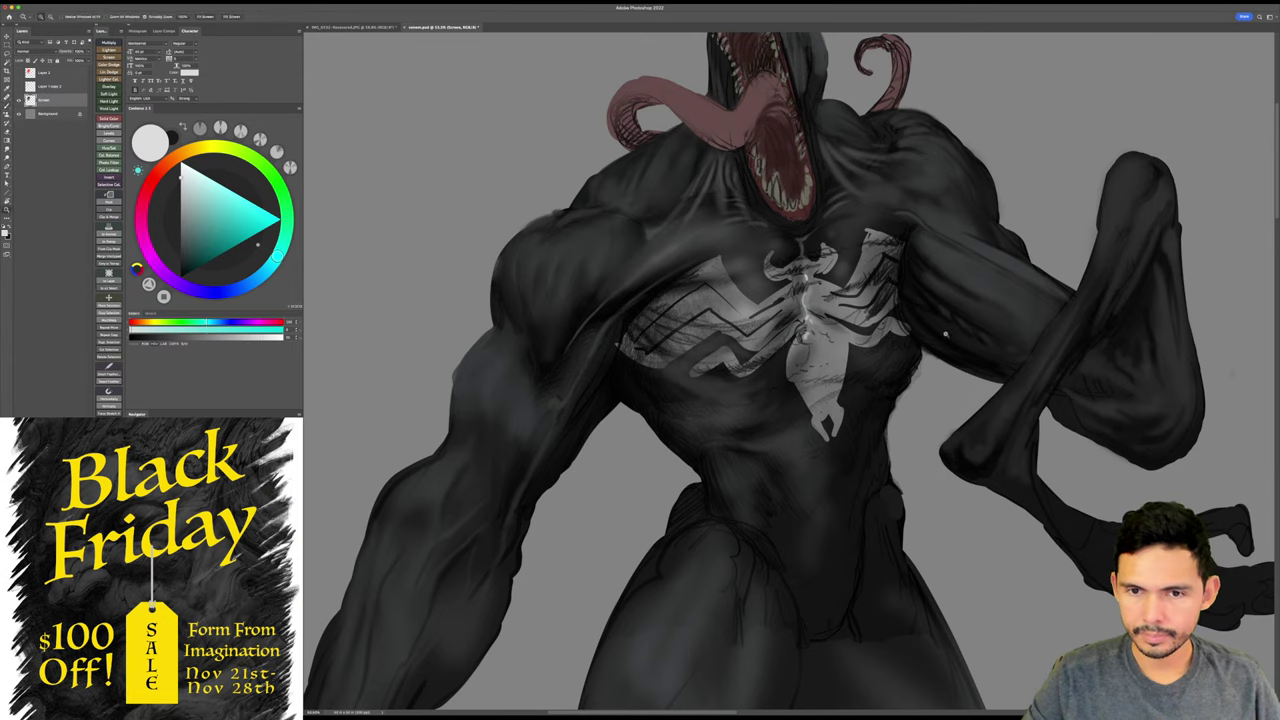
{"action": "left_click_drag", "start_coordinate": [949, 326], "coordinate": [938, 326]}
{"action": "key", "text": "super+s"}
{"action": "scroll", "coordinate": [1056, 290], "scroll_direction": "down", "scroll_amount": 4}
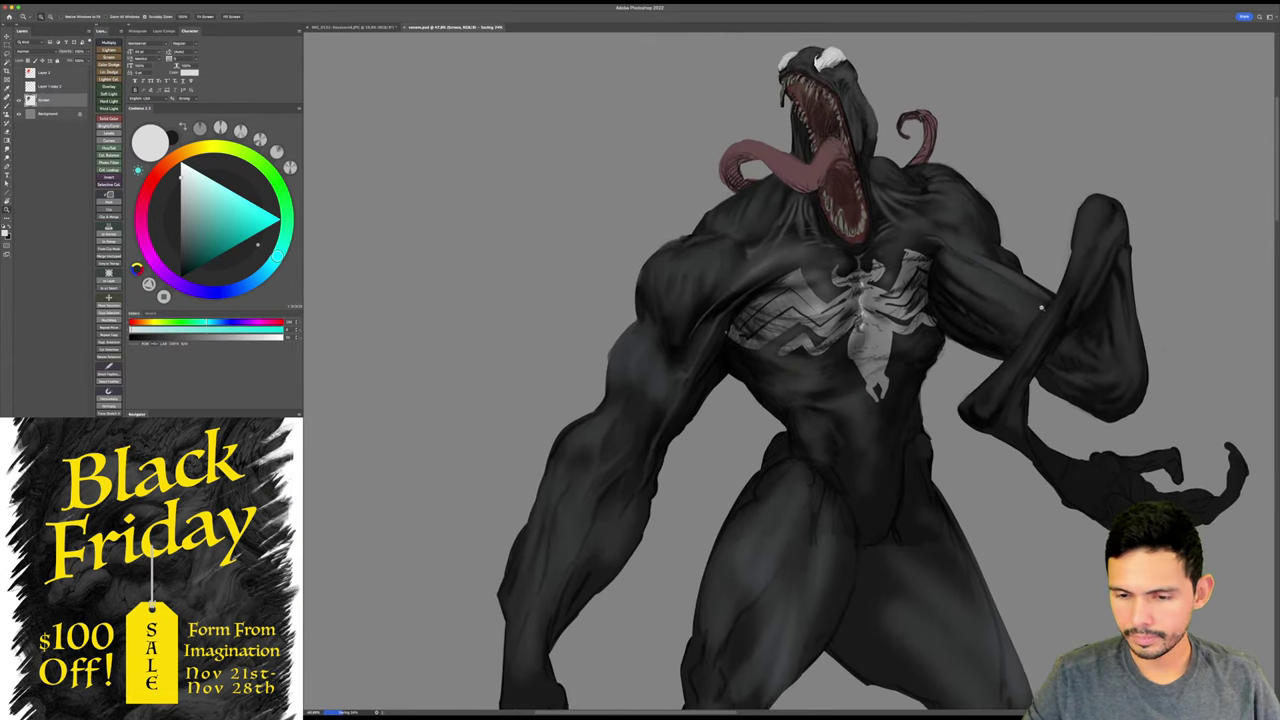
- Touch up the larger eye with white, and return to the dark paint colour
{"action": "mouse_move", "coordinate": [1041, 307]}
{"action": "left_mouse_down"}
{"action": "mouse_move", "coordinate": [986, 394]}
{"action": "mouse_move", "coordinate": [966, 394]}
{"action": "left_mouse_up"}
{"action": "left_click_drag", "start_coordinate": [804, 120], "coordinate": [838, 140]}
{"action": "left_click", "coordinate": [770, 198], "text": "alt"}
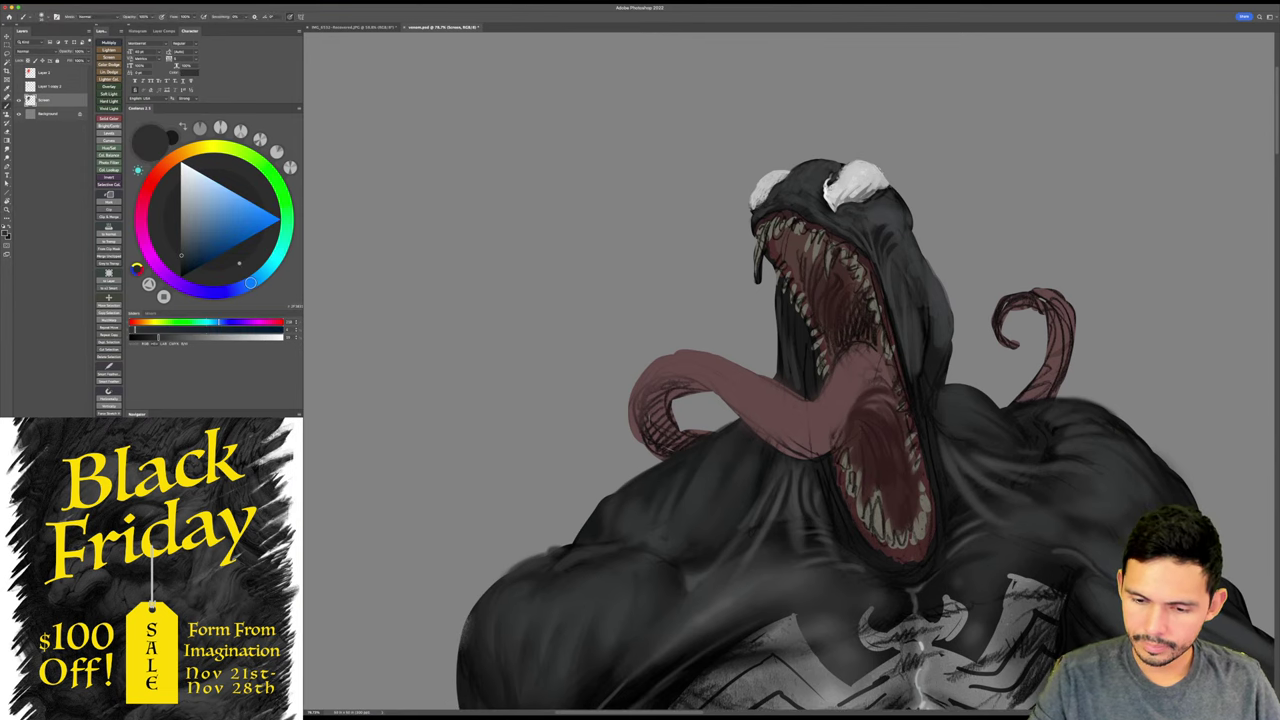
{"action": "key", "text": "x"}
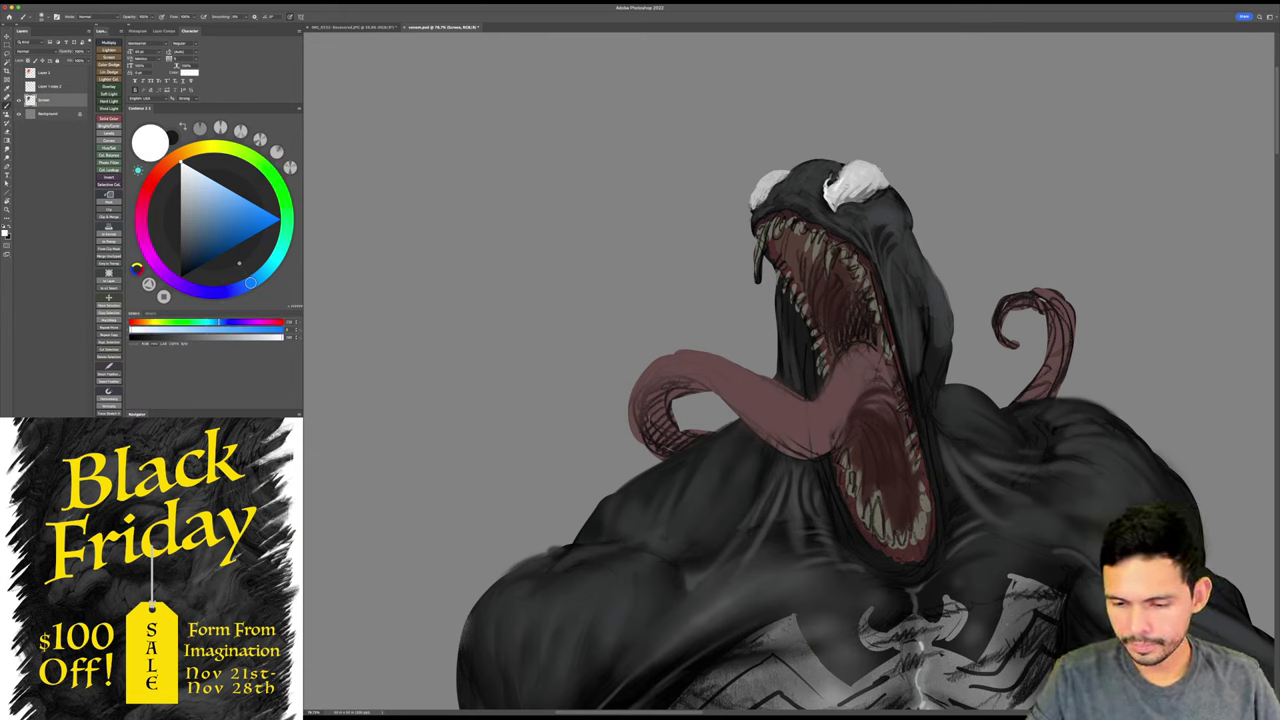
{"action": "left_click_drag", "start_coordinate": [844, 177], "coordinate": [873, 166]}
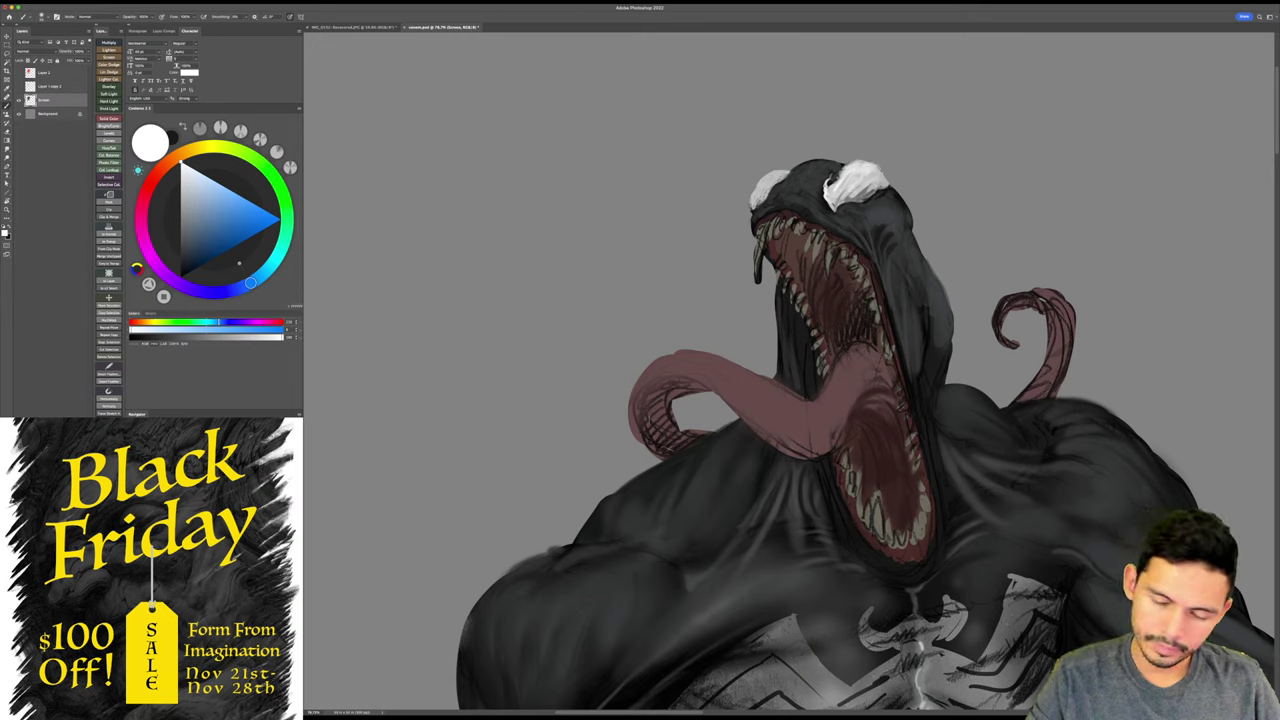
{"action": "key", "text": "x"}
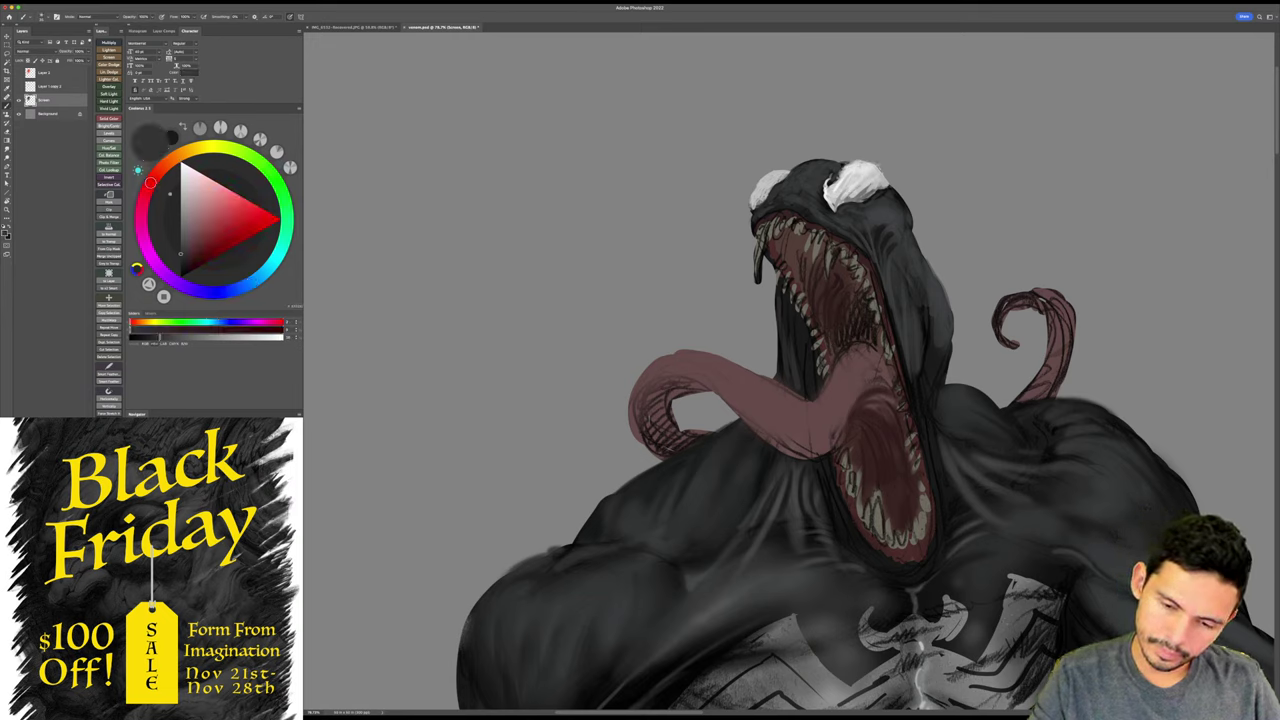
- Darken the forehead between the eyes with black, and smudge the shading around the brow and side of the head
{"action": "scroll", "coordinate": [822, 195], "scroll_direction": "up", "scroll_amount": 2}
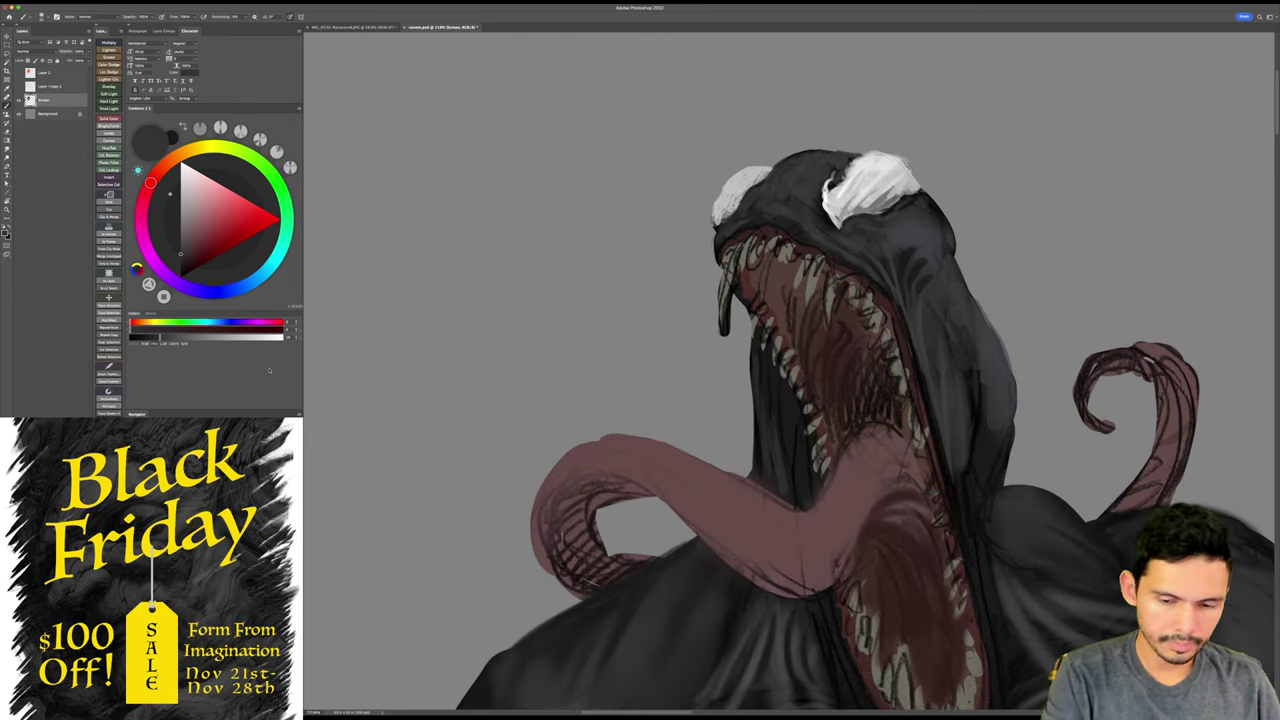
{"action": "left_click", "coordinate": [187, 268]}
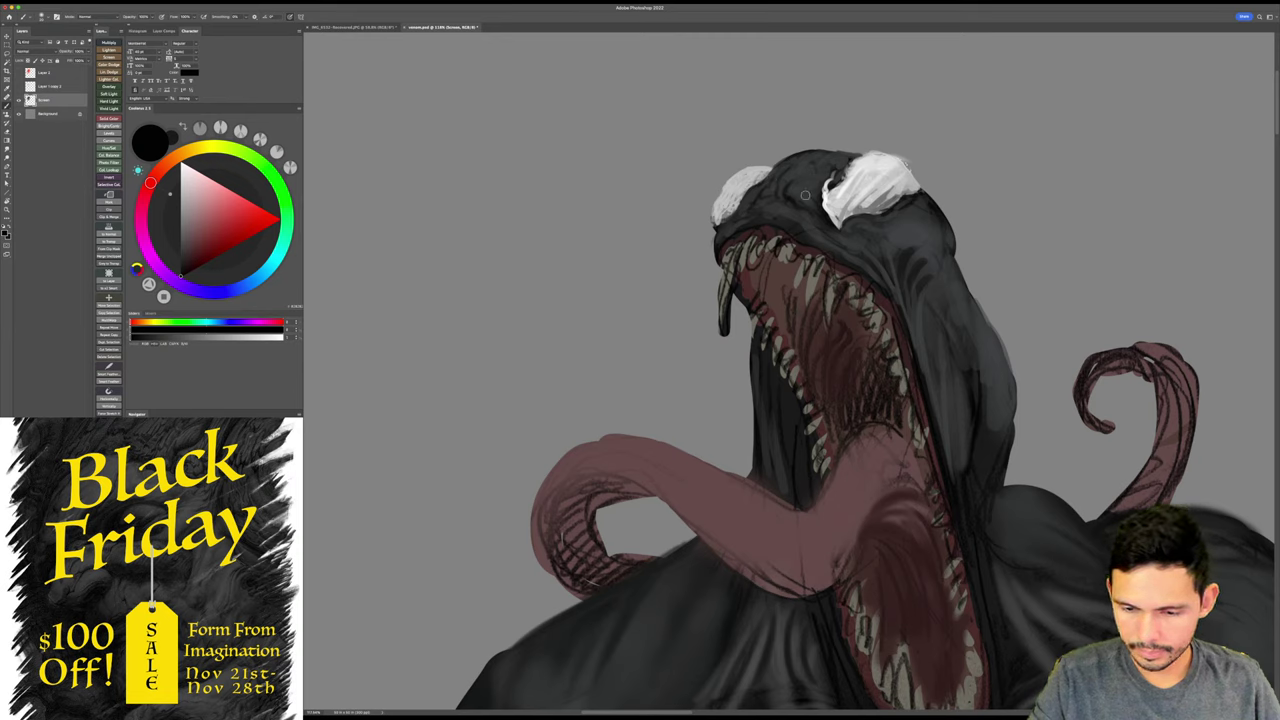
{"action": "key", "text": "r"}
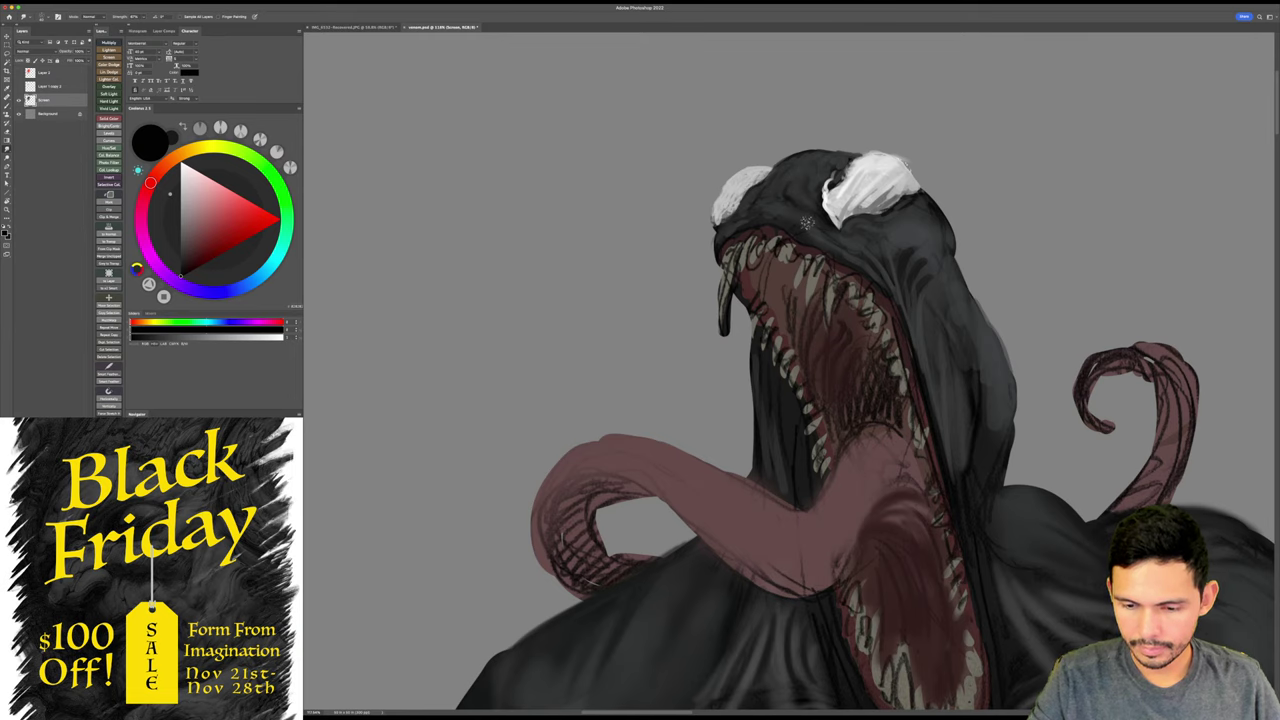
{"action": "scroll", "coordinate": [841, 219], "scroll_direction": "down", "scroll_amount": 2}
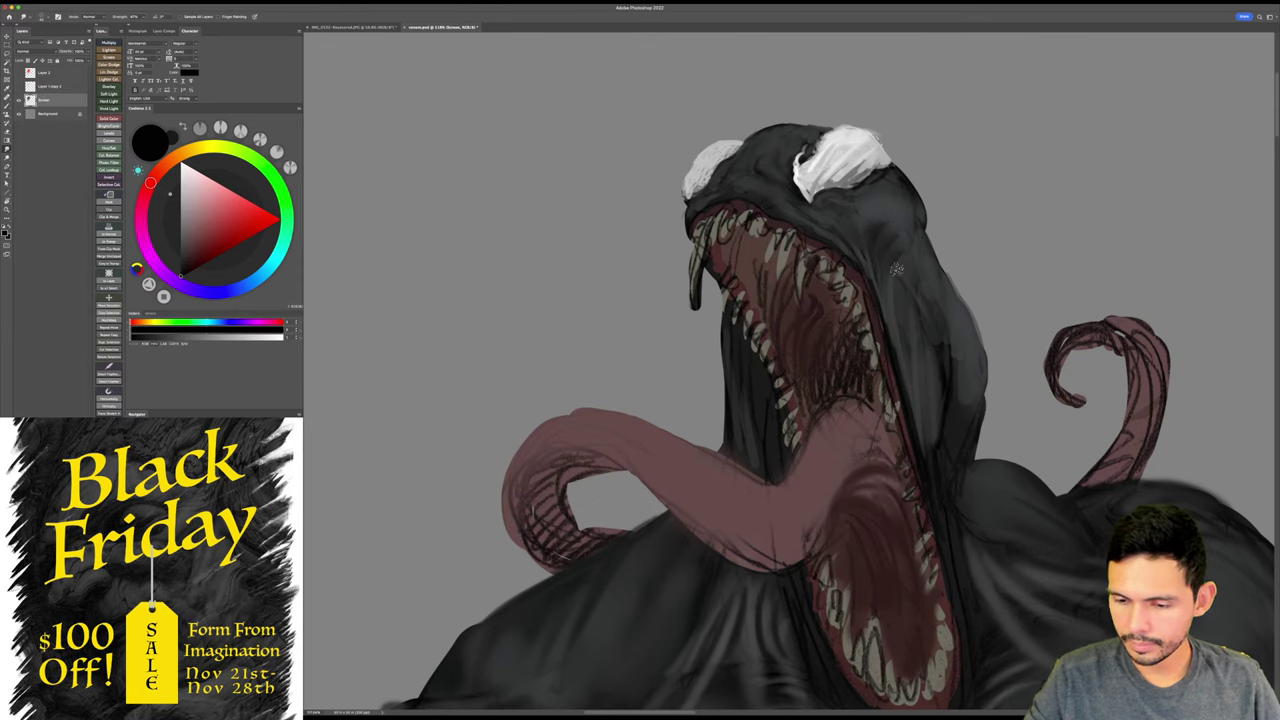
{"action": "scroll", "coordinate": [936, 292], "scroll_direction": "down", "scroll_amount": 2}
- Shade the side of the head behind the larger eye with sampled dark blue-grey and near-black, varying the brush size
{"action": "key", "text": "b"}
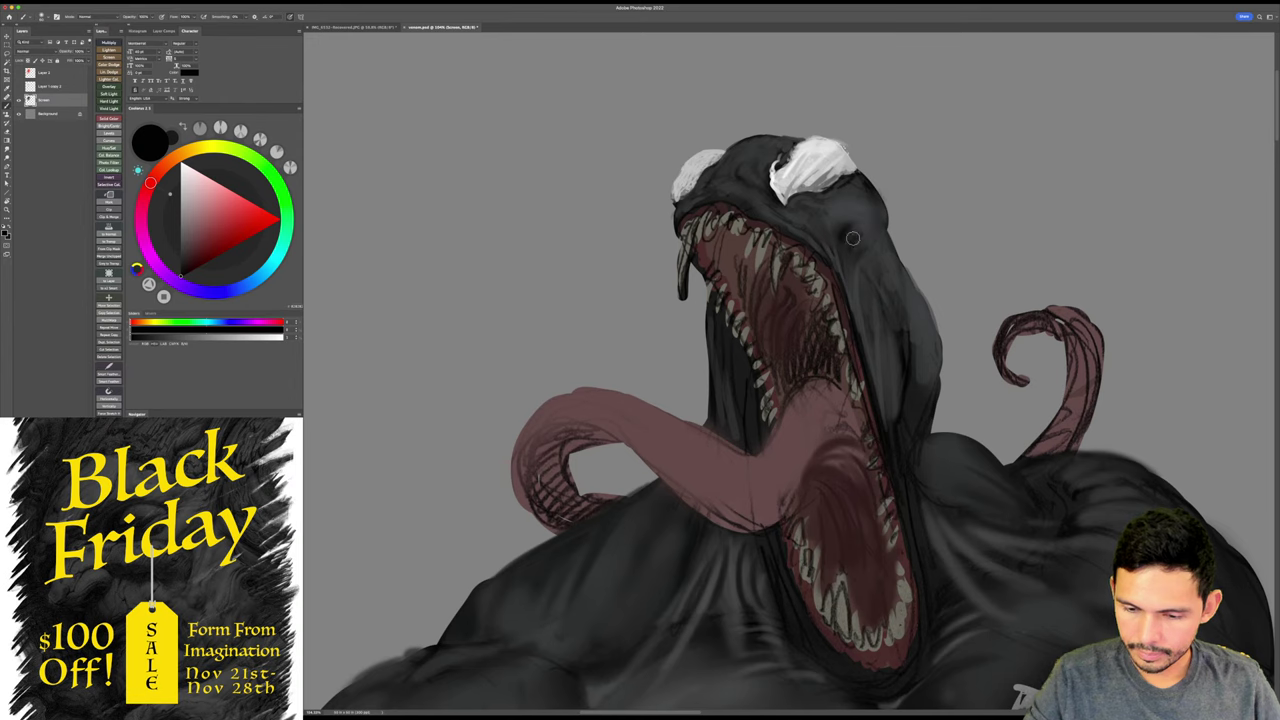
{"action": "left_click", "coordinate": [854, 232], "text": "alt"}
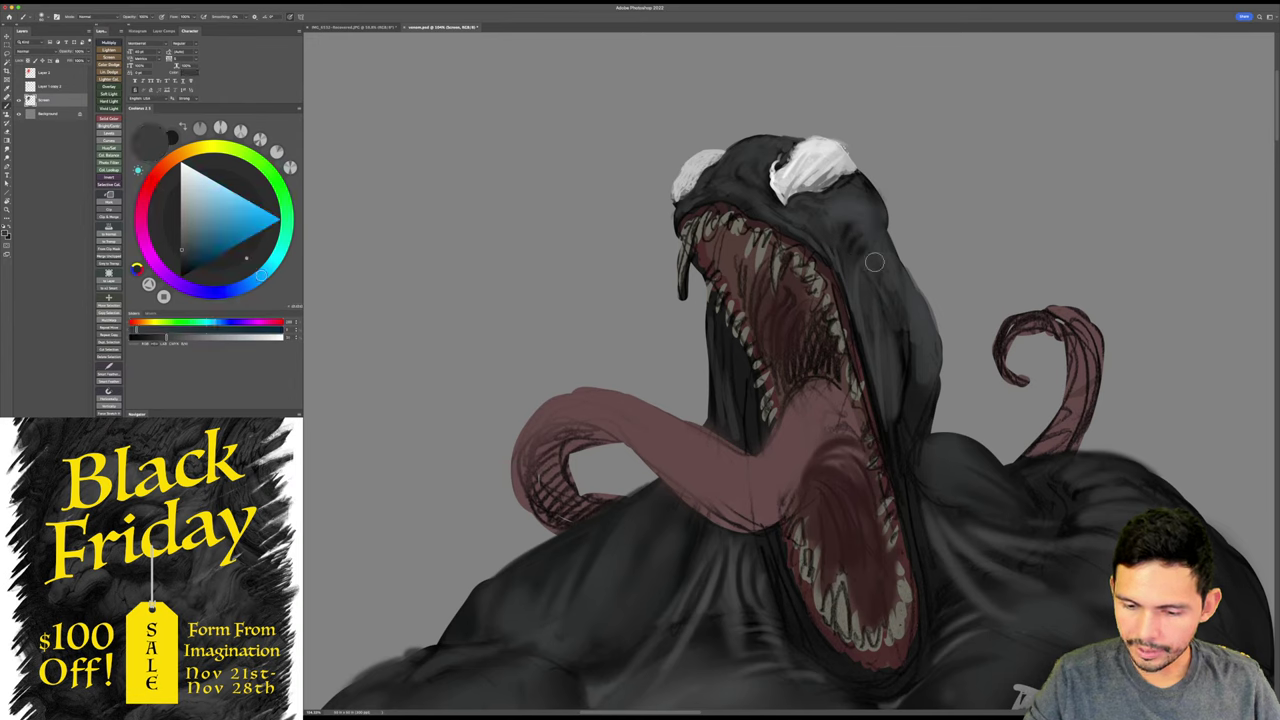
{"action": "left_click", "coordinate": [846, 240], "text": "alt"}
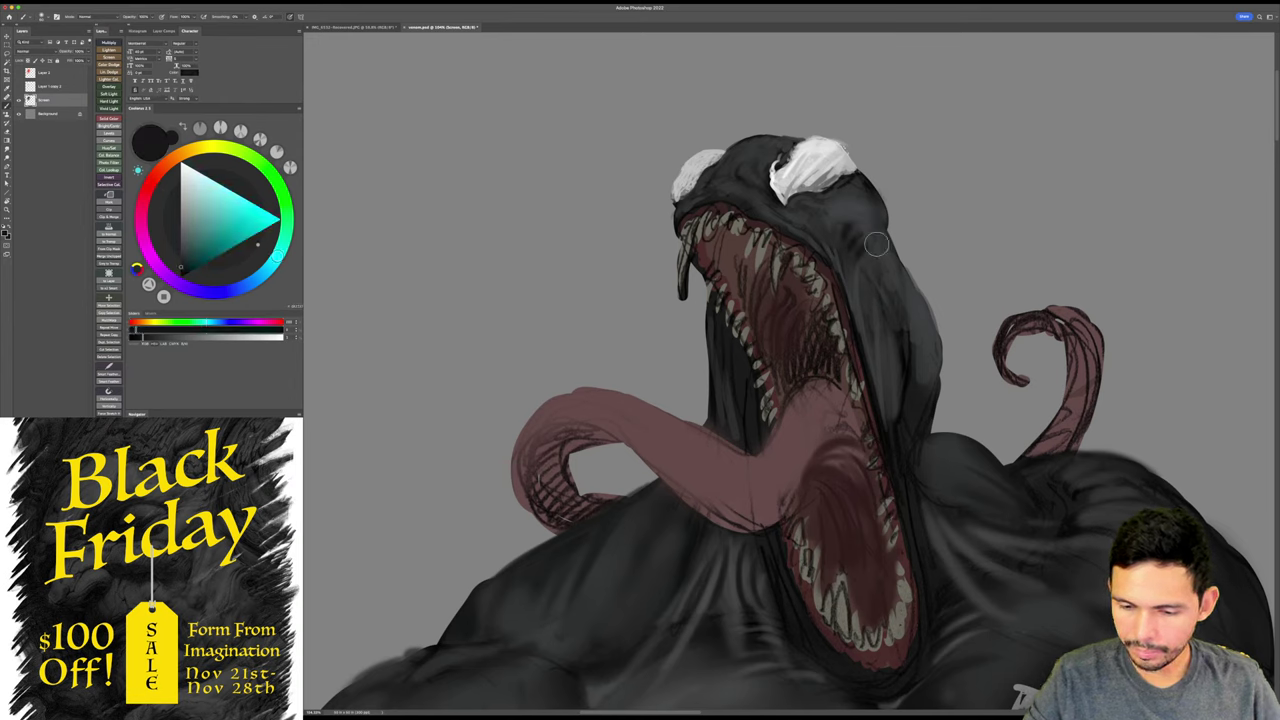
{"action": "key", "text": "bracketleft"}
{"action": "key", "text": "bracketleft"}
{"action": "key", "text": "bracketleft"}
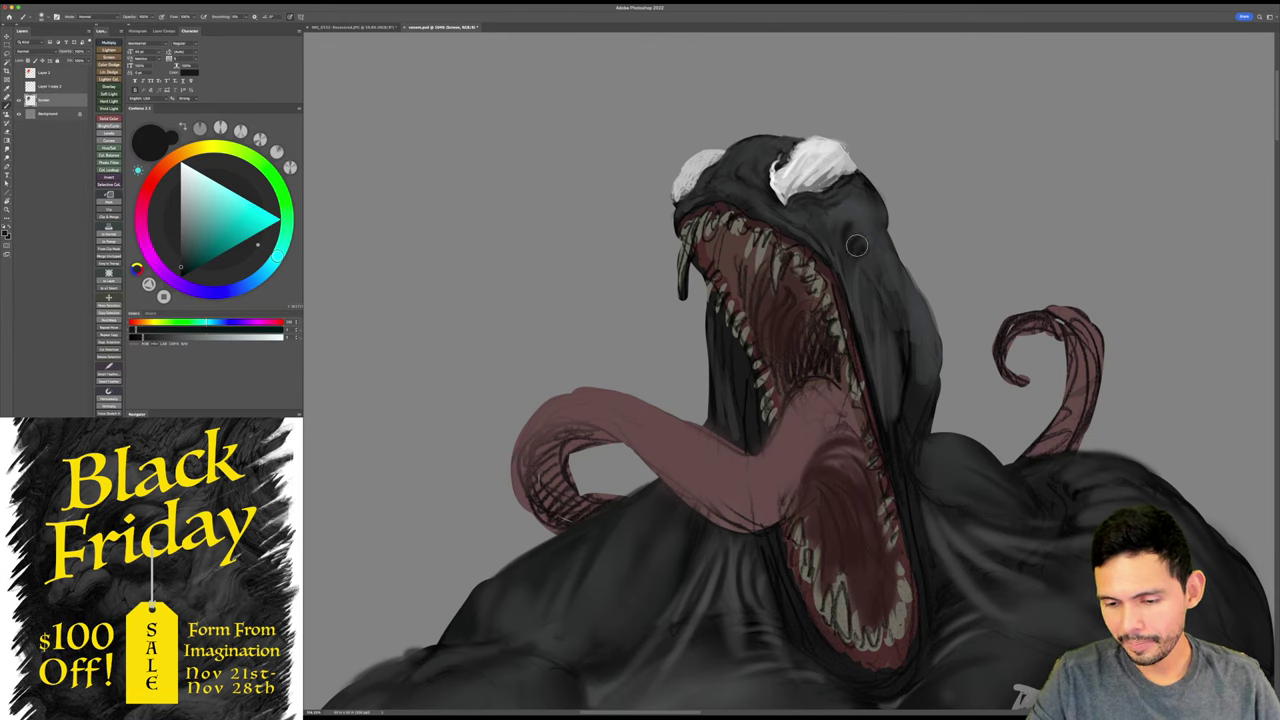
{"action": "key", "text": "]"}
{"action": "key", "text": "]"}
{"action": "key", "text": "]"}
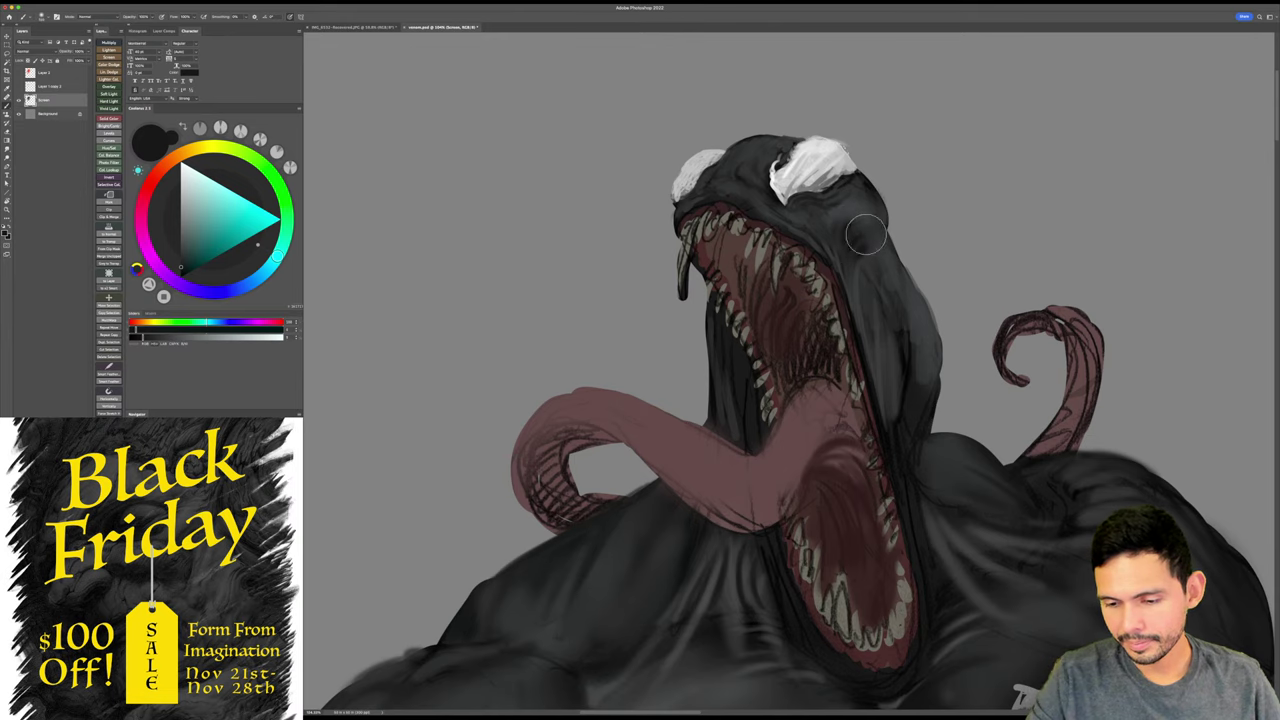
{"action": "left_click_drag", "start_coordinate": [889, 280], "coordinate": [873, 244]}
{"action": "key", "text": "bracketleft"}
{"action": "key", "text": "bracketleft"}
{"action": "key", "text": "bracketleft"}
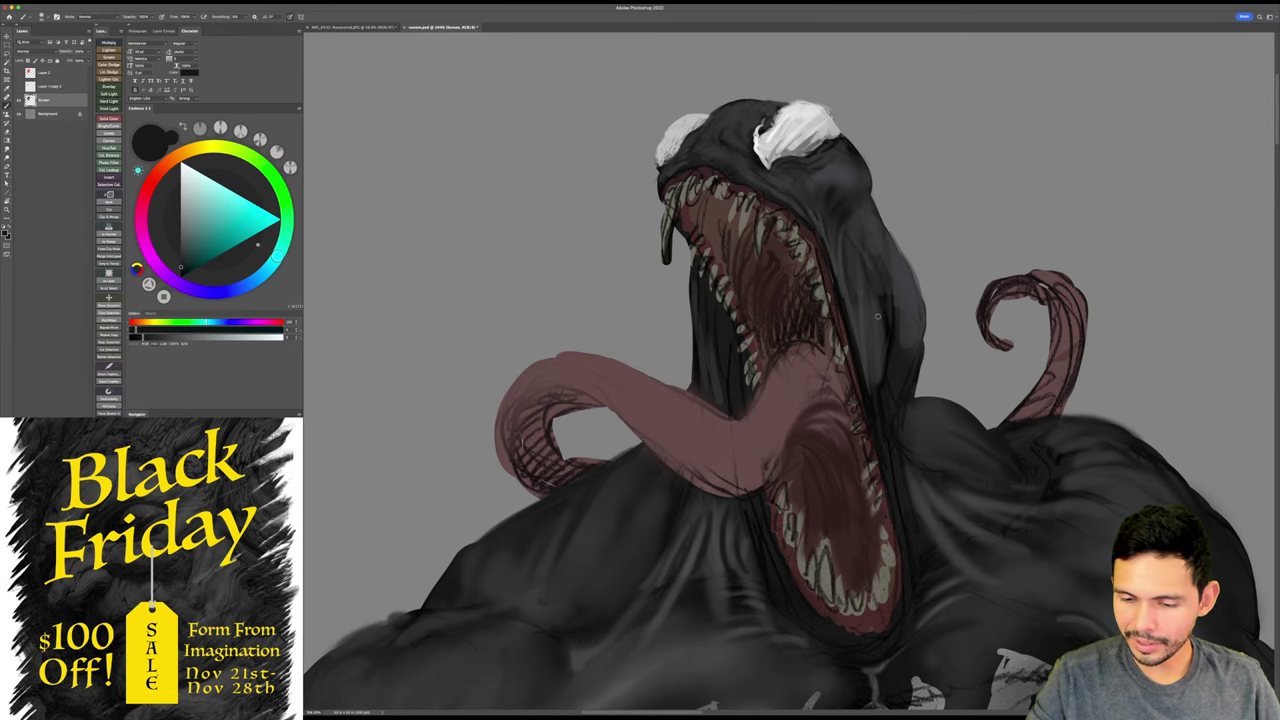
- Refine the folds at the back of the head with near-black and a sampled dark blue-grey
{"action": "scroll", "coordinate": [877, 317], "scroll_direction": "down", "scroll_amount": 2}
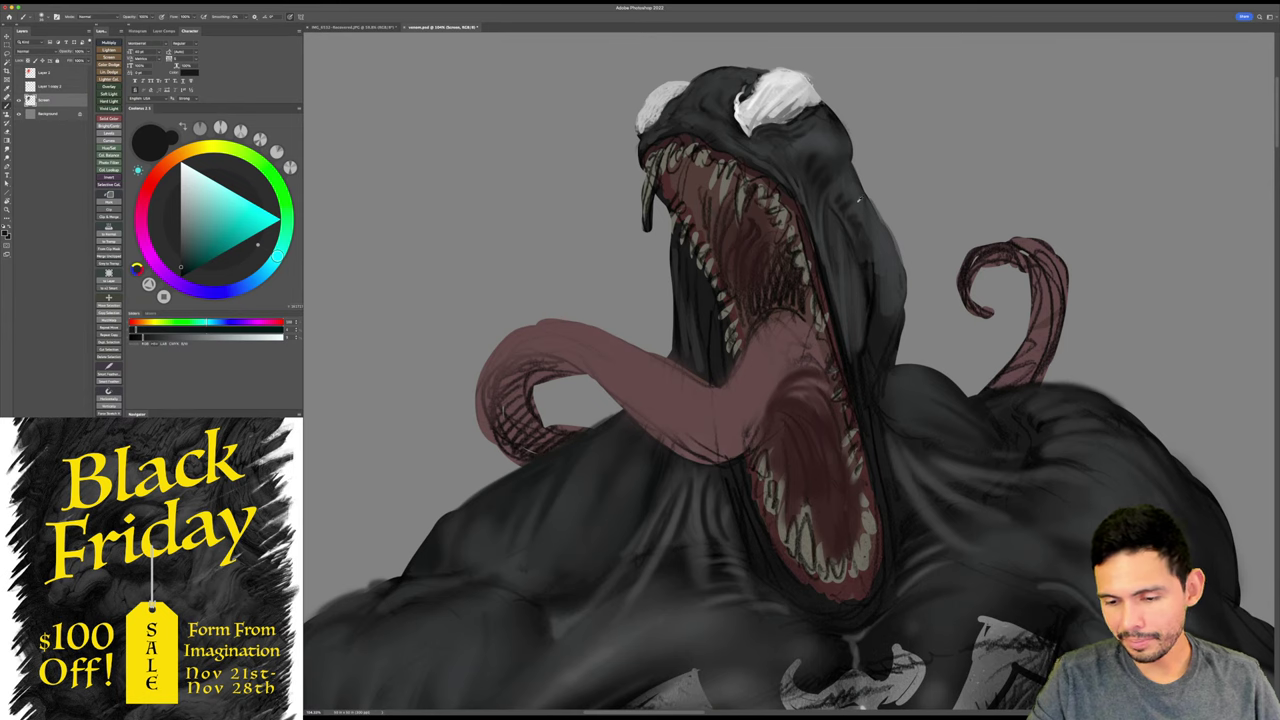
{"action": "left_click", "coordinate": [867, 261], "text": "alt"}
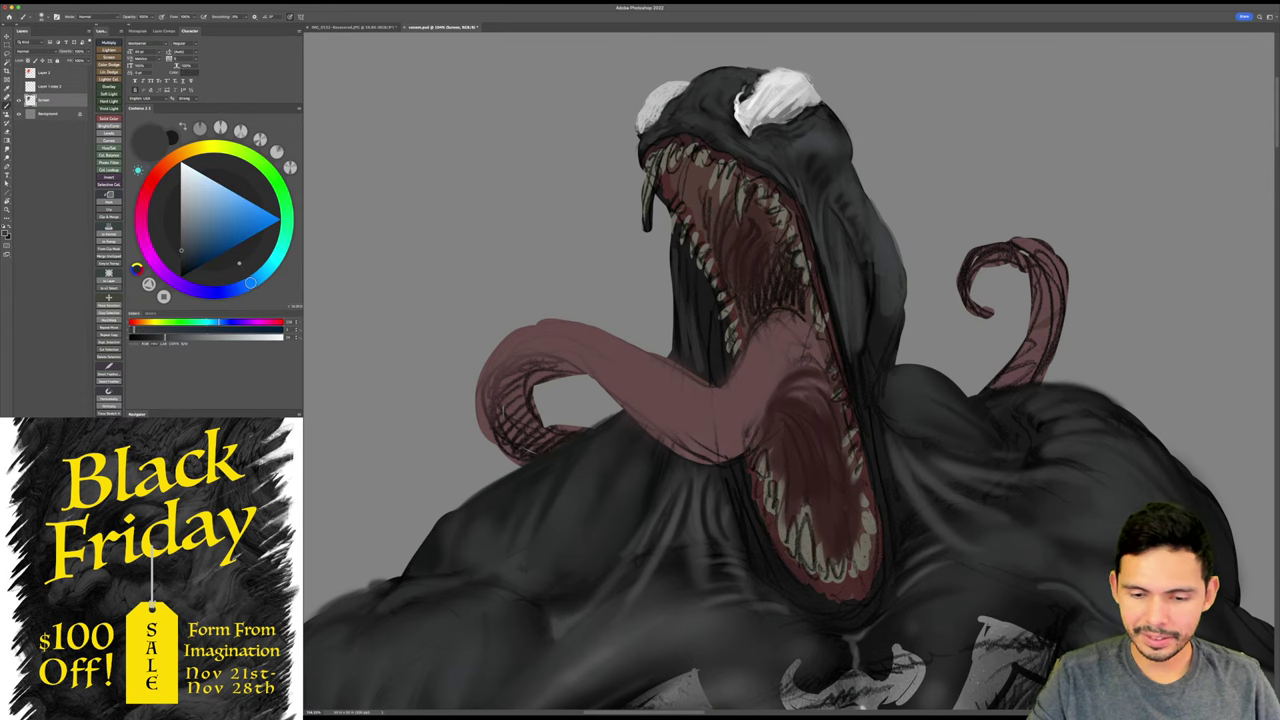
{"action": "left_click_drag", "start_coordinate": [867, 261], "coordinate": [829, 233]}
- Compare the full painted figure with the original pencil sketch
{"action": "left_click_drag", "start_coordinate": [930, 234], "coordinate": [891, 274]}
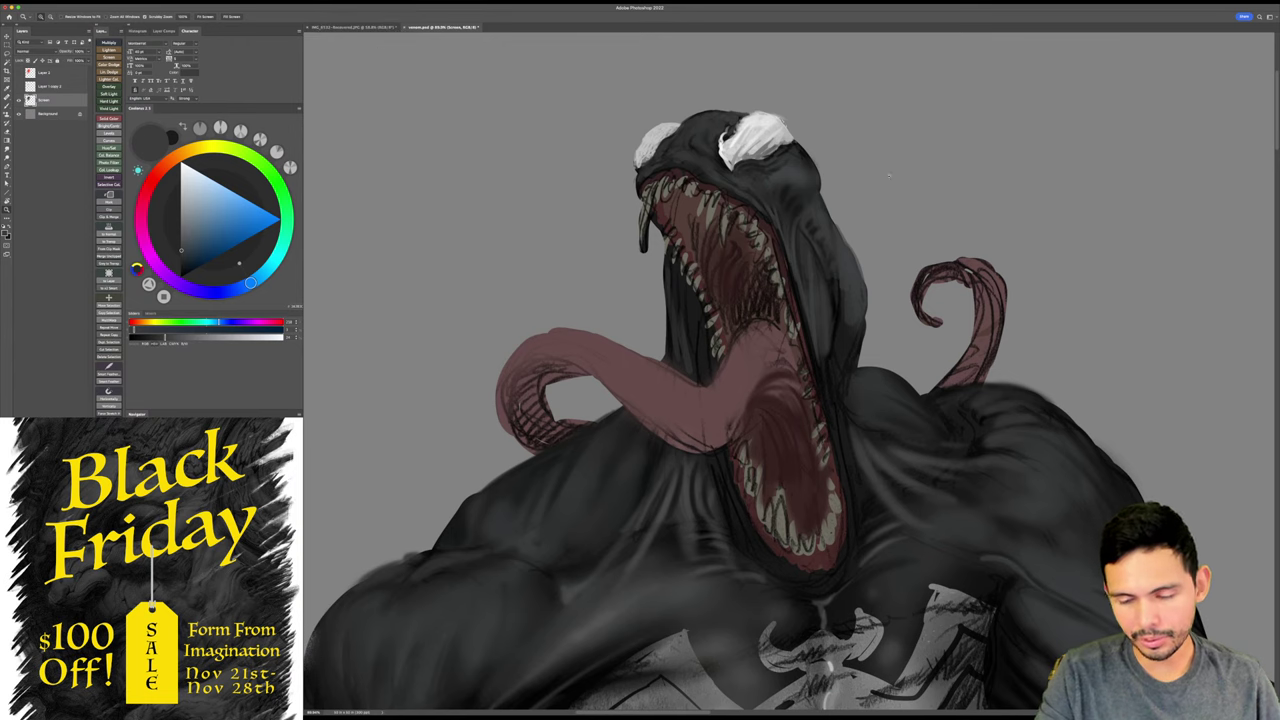
{"action": "left_click_drag", "start_coordinate": [948, 180], "coordinate": [880, 184]}
{"action": "left_click_drag", "start_coordinate": [990, 210], "coordinate": [900, 118]}
{"action": "left_click_drag", "start_coordinate": [1027, 75], "coordinate": [977, 71]}
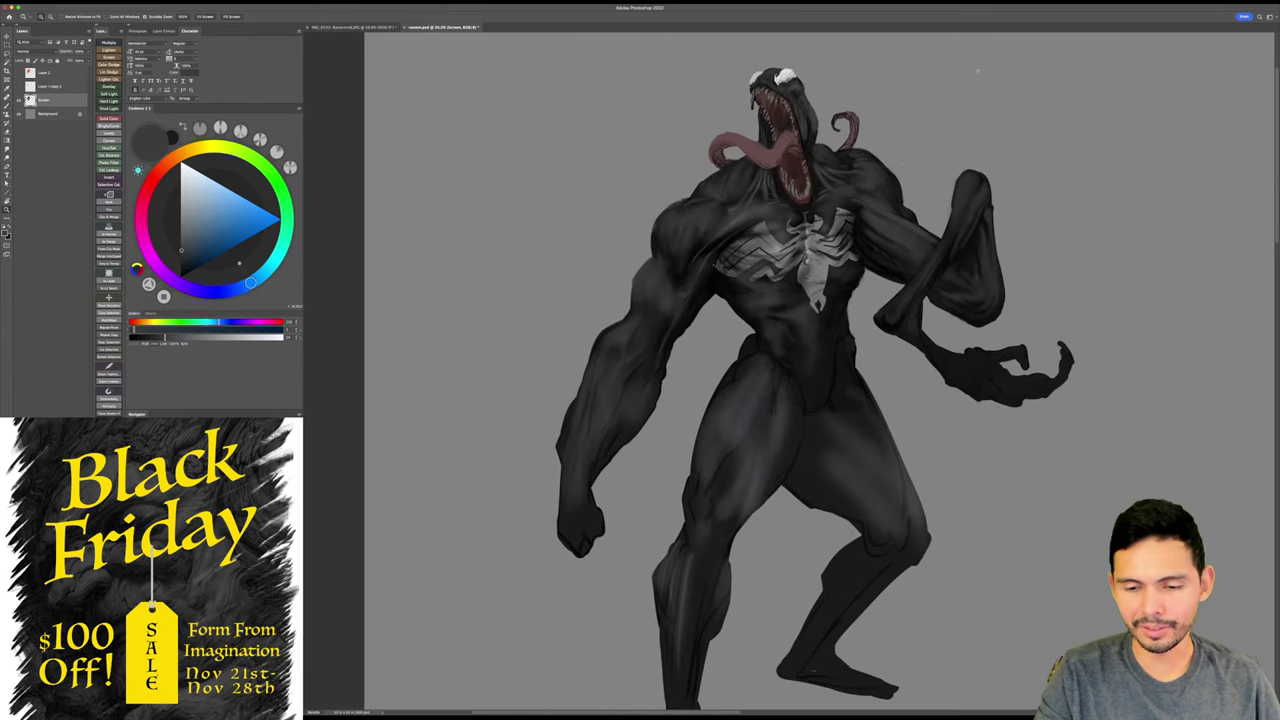
{"action": "key", "text": "ctrl+Tab"}
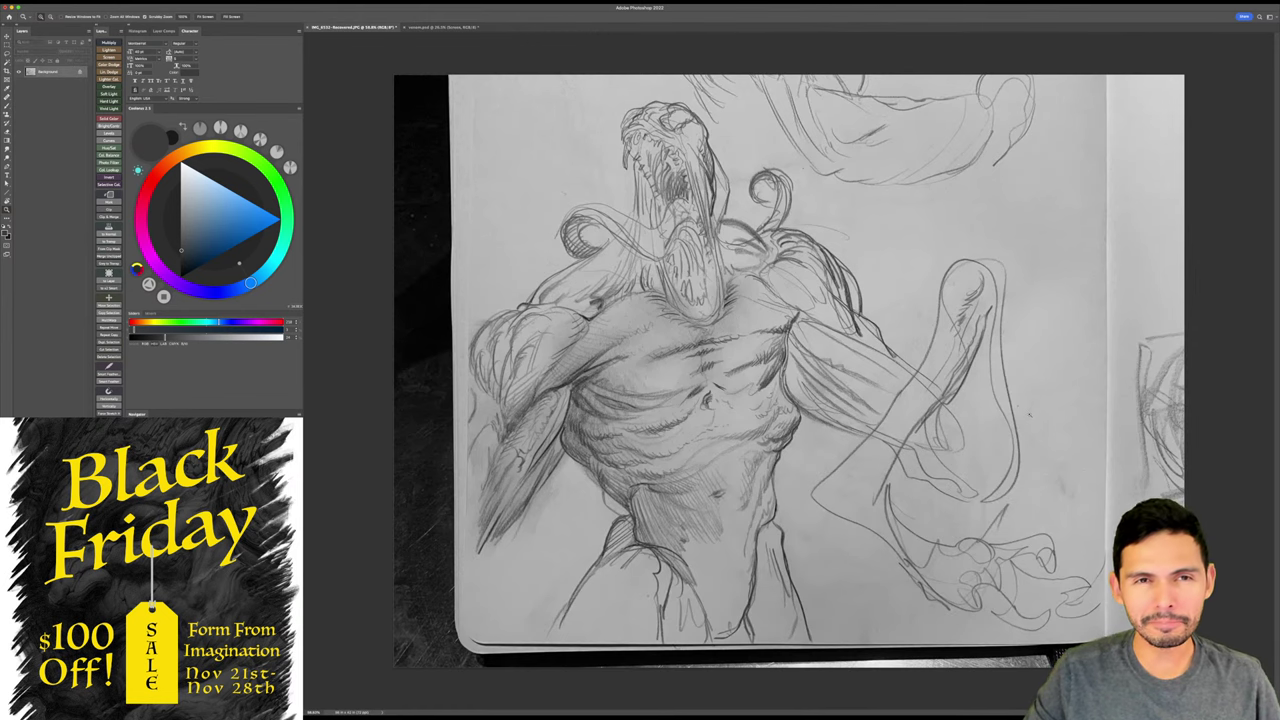
{"action": "key", "text": "ctrl+Tab"}
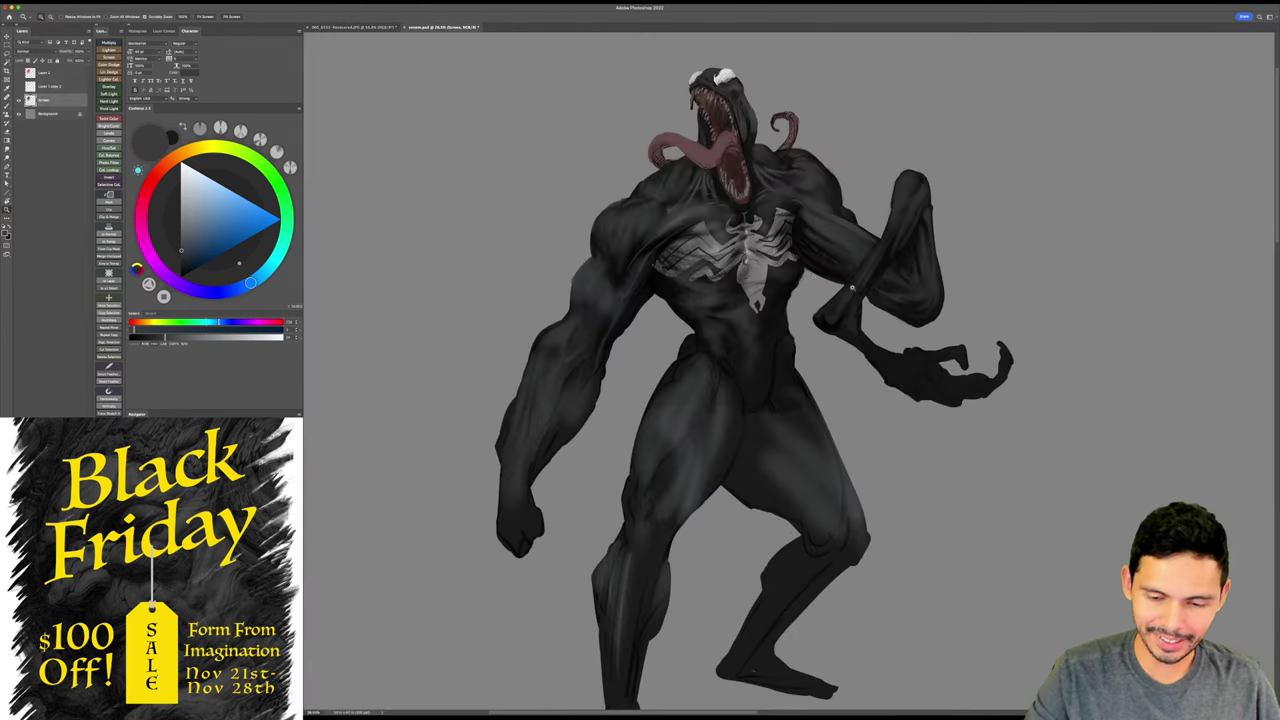
- Refine the shading of the raised upper arm and its shoulder with a sampled dark grey, and save the document
{"action": "left_click_drag", "start_coordinate": [876, 307], "coordinate": [912, 309]}
{"action": "left_click_drag", "start_coordinate": [879, 311], "coordinate": [957, 390]}
{"action": "left_click", "coordinate": [865, 260], "text": "alt"}
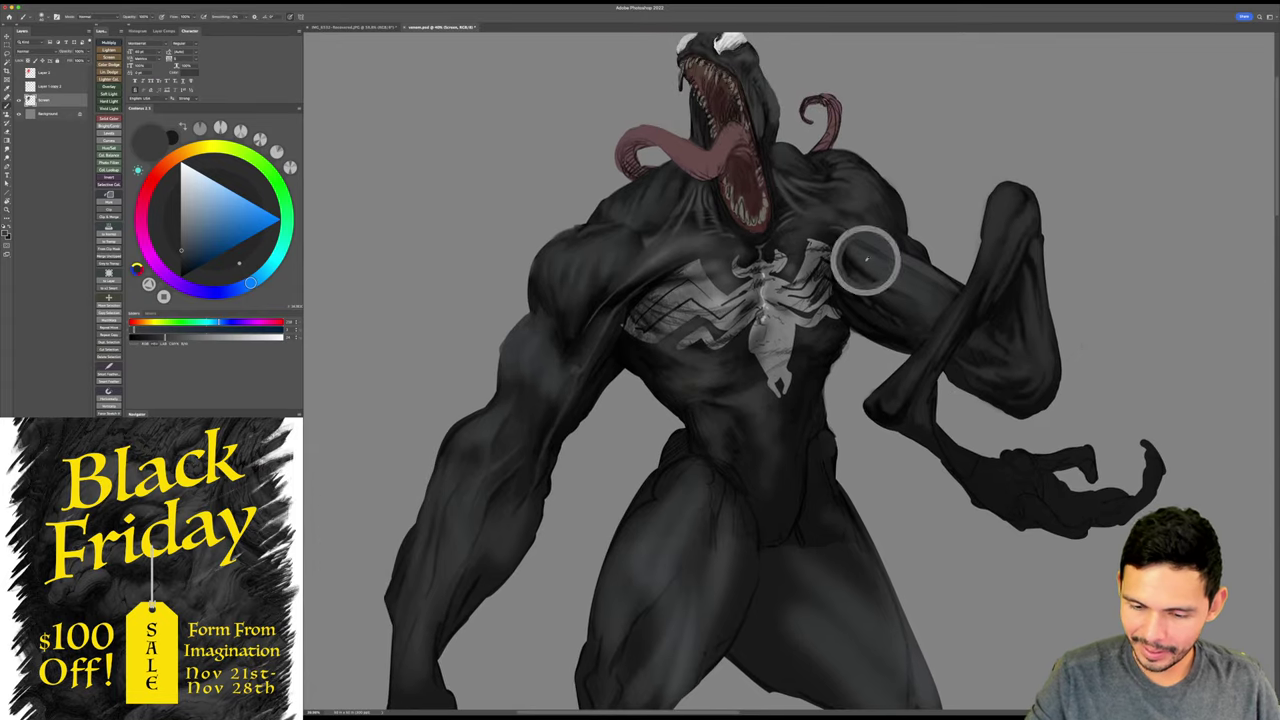
{"action": "key", "text": "r"}
{"action": "left_click_drag", "start_coordinate": [917, 247], "coordinate": [821, 227]}
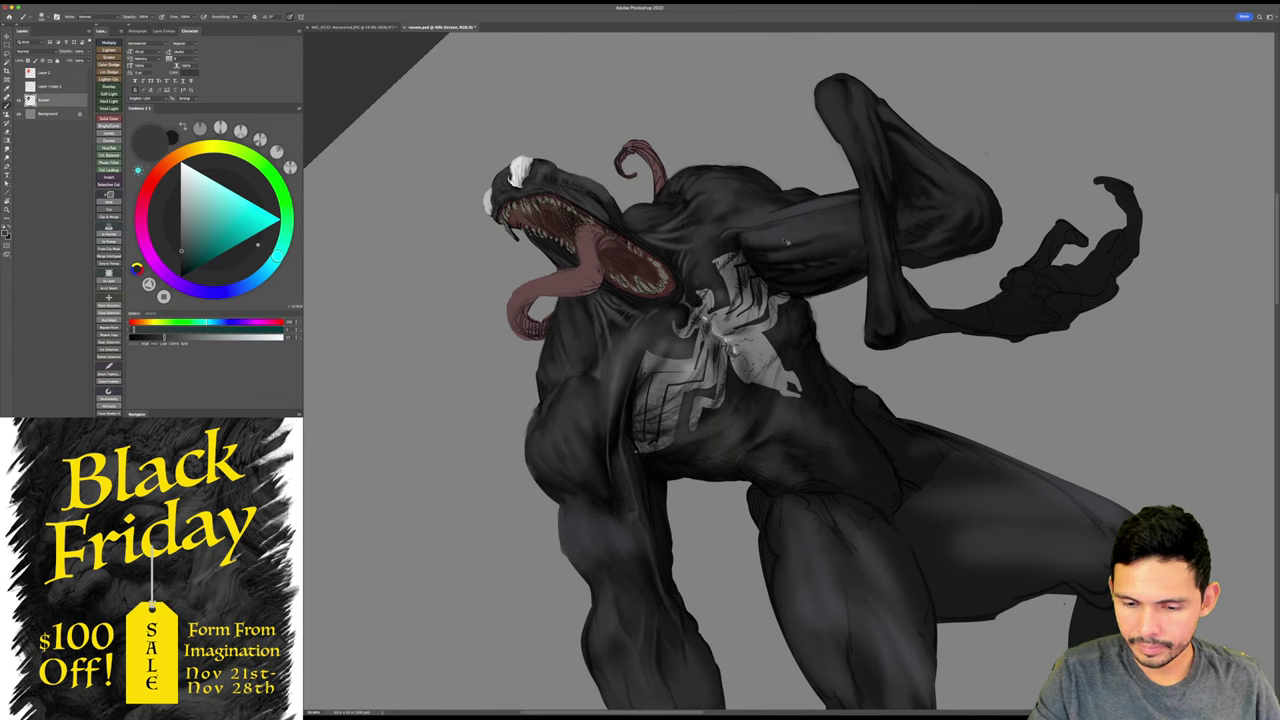
{"action": "key", "text": "Escape"}
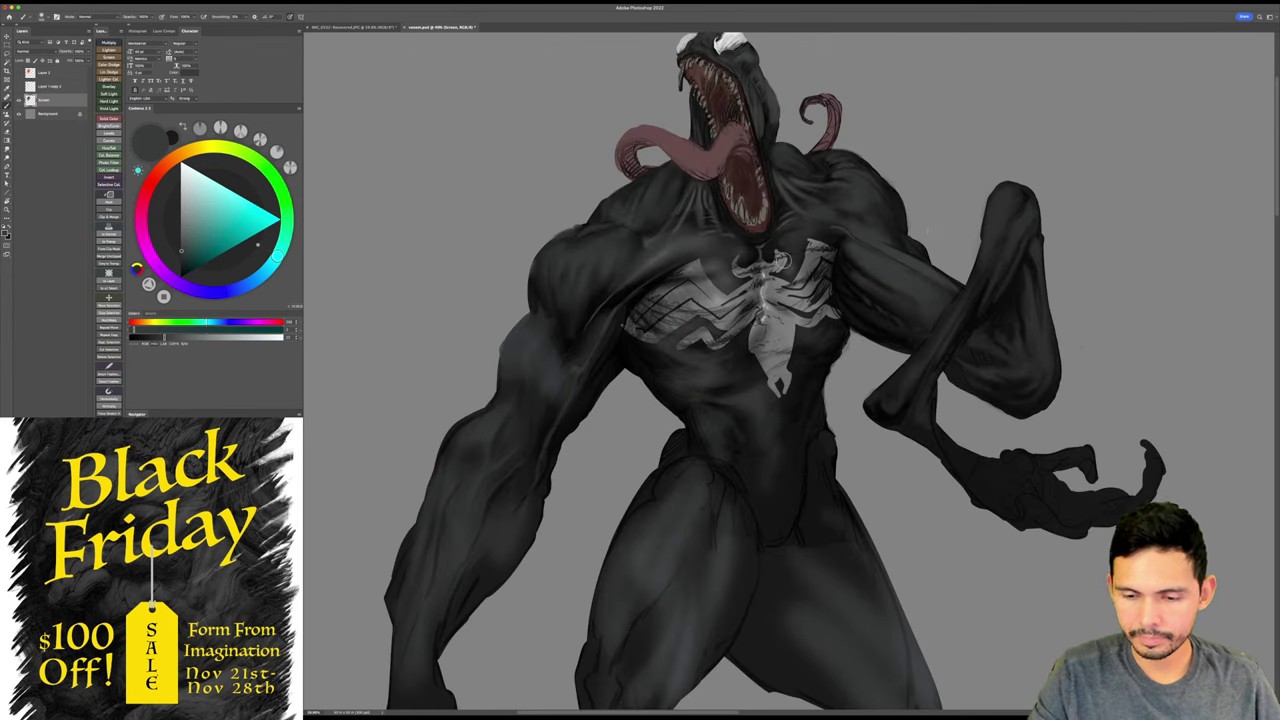
{"action": "left_click_drag", "start_coordinate": [783, 261], "coordinate": [761, 258]}
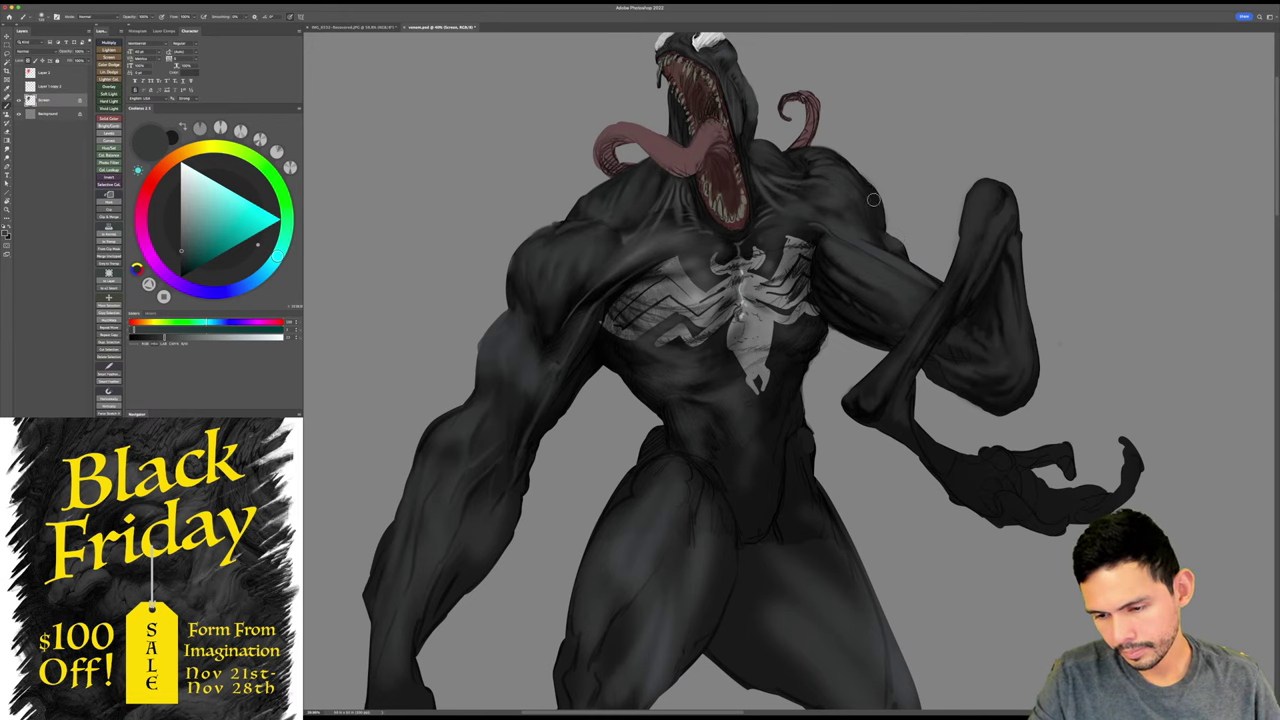
{"action": "key", "text": "z"}
{"action": "left_click_drag", "start_coordinate": [1073, 180], "coordinate": [1045, 182]}
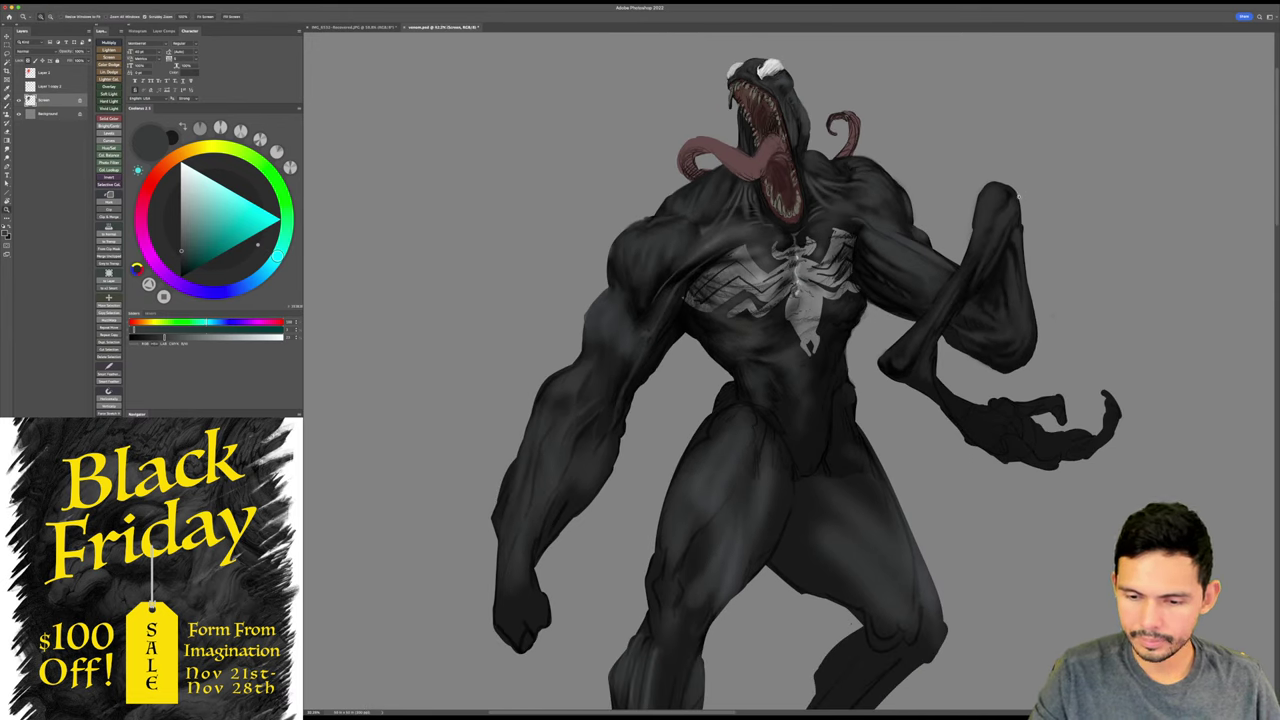
{"action": "key", "text": "super+s"}
{"action": "left_click_drag", "start_coordinate": [1061, 318], "coordinate": [1082, 350]}
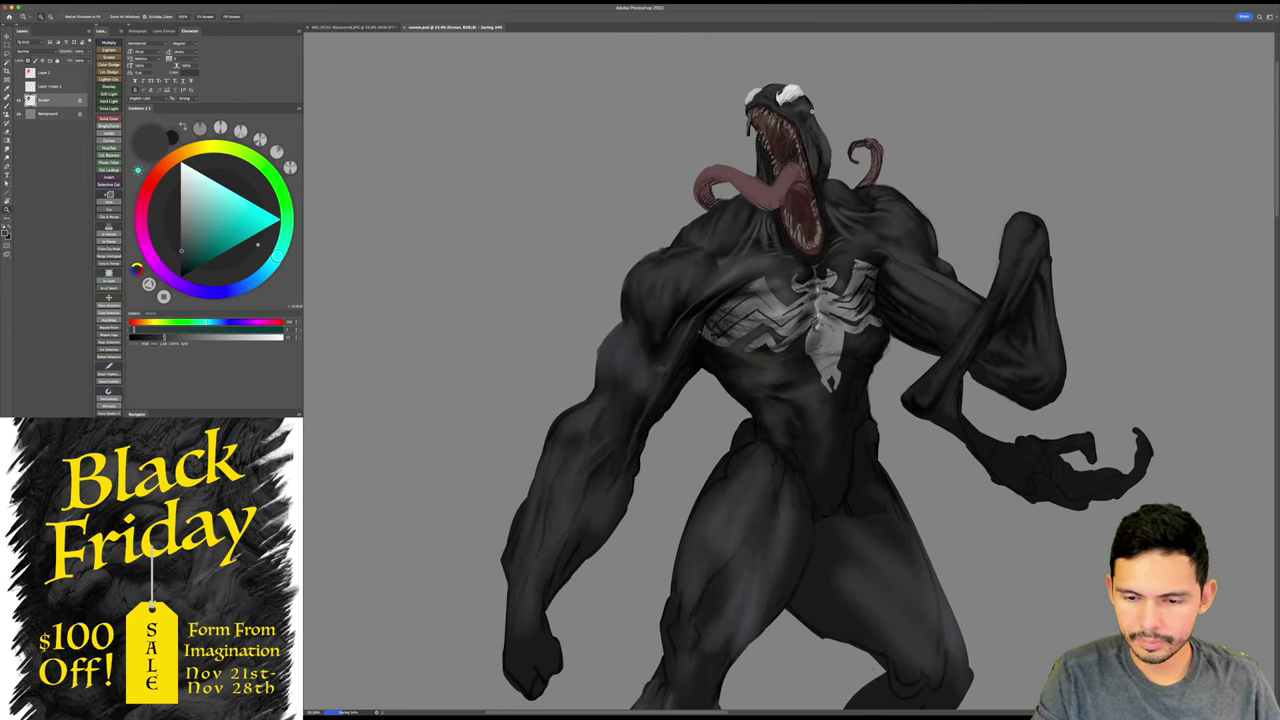
- Darken the folds on the side of the head behind the larger eye with near-black and a sampled dark blue-grey
{"action": "mouse_move", "coordinate": [812, 110]}
{"action": "left_mouse_down"}
{"action": "mouse_move", "coordinate": [840, 114]}
{"action": "mouse_move", "coordinate": [871, 229]}
{"action": "left_mouse_up"}
{"action": "key", "text": "b"}
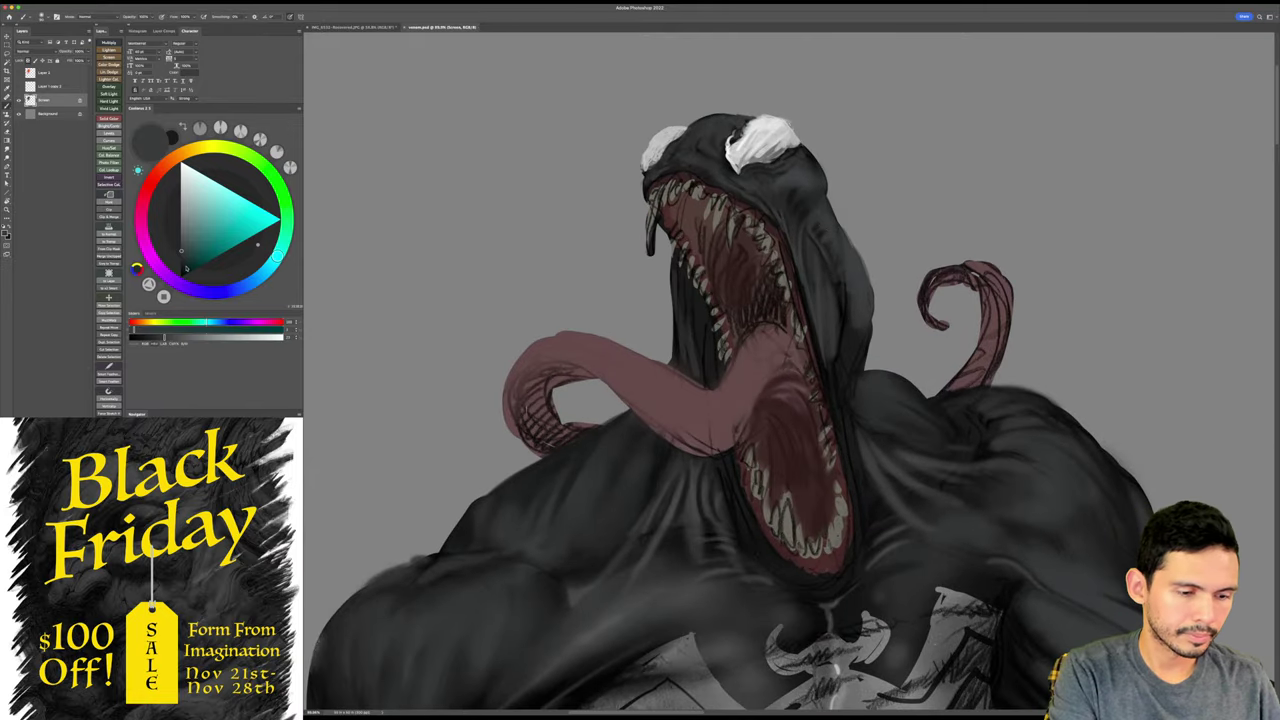
{"action": "left_click", "coordinate": [182, 267]}
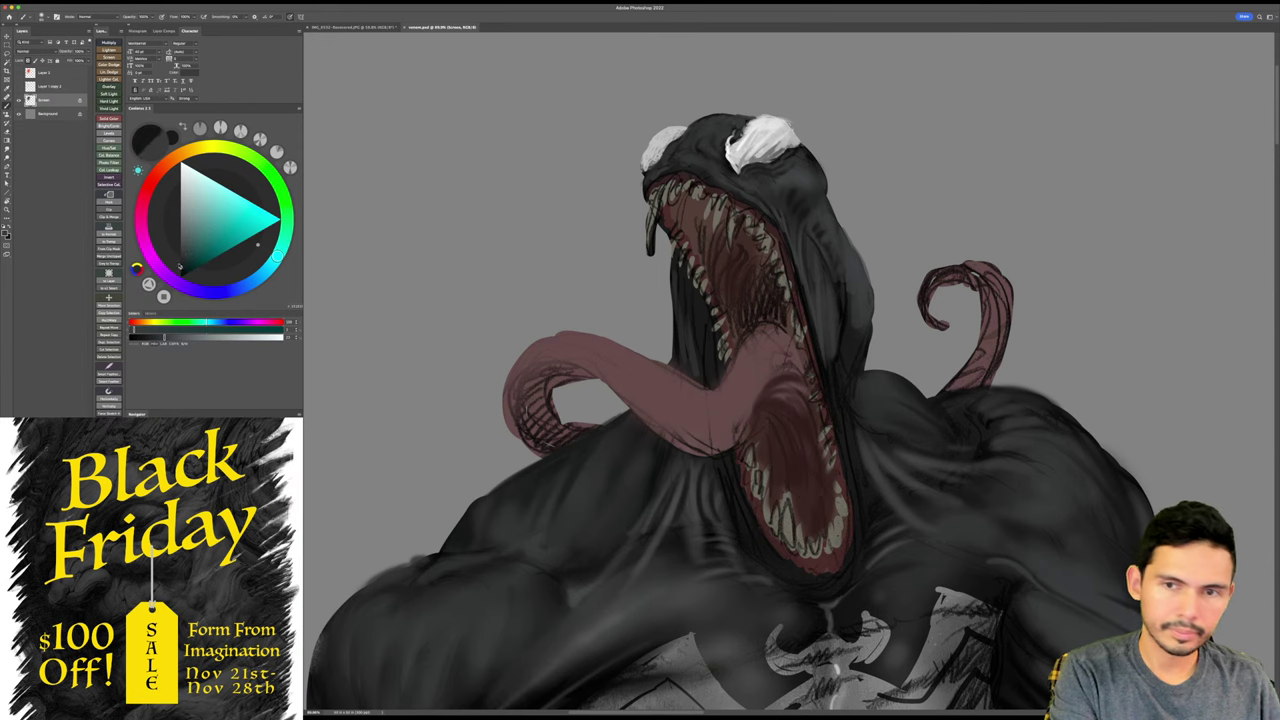
{"action": "left_click_drag", "start_coordinate": [853, 241], "coordinate": [871, 242]}
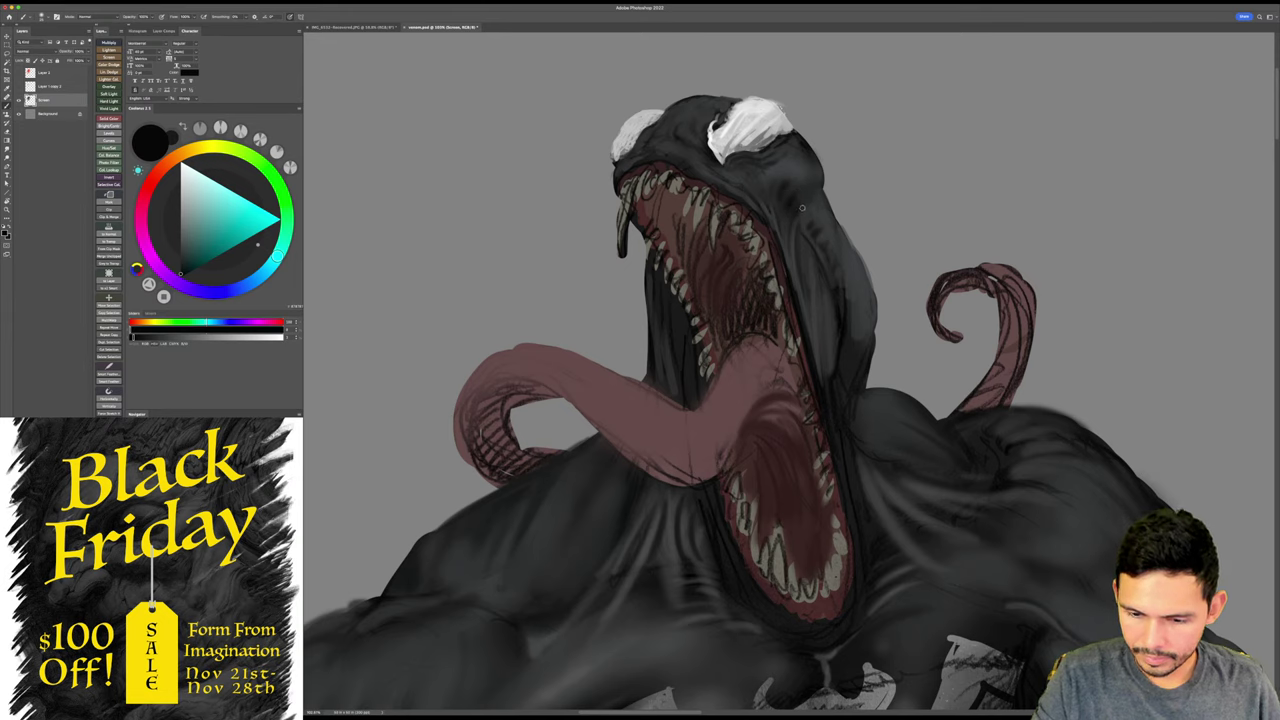
{"action": "left_click", "coordinate": [777, 218], "text": "alt"}
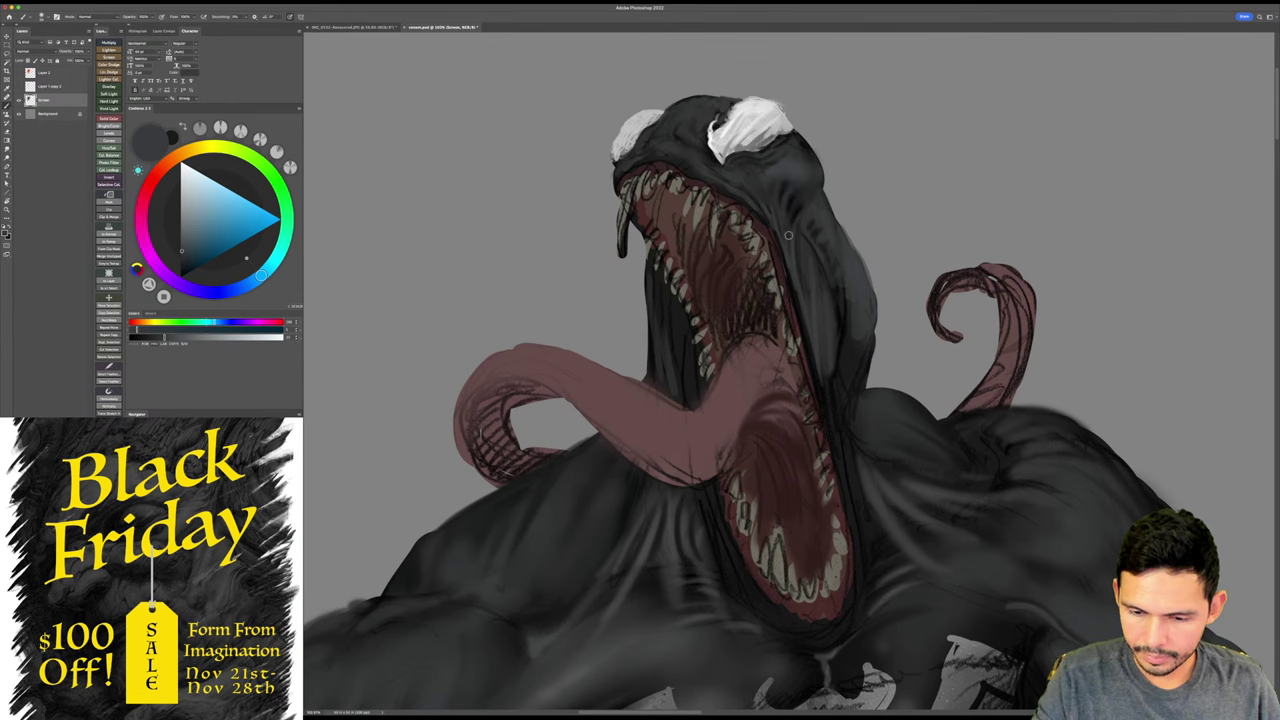
{"action": "left_click_drag", "start_coordinate": [828, 154], "coordinate": [788, 157]}
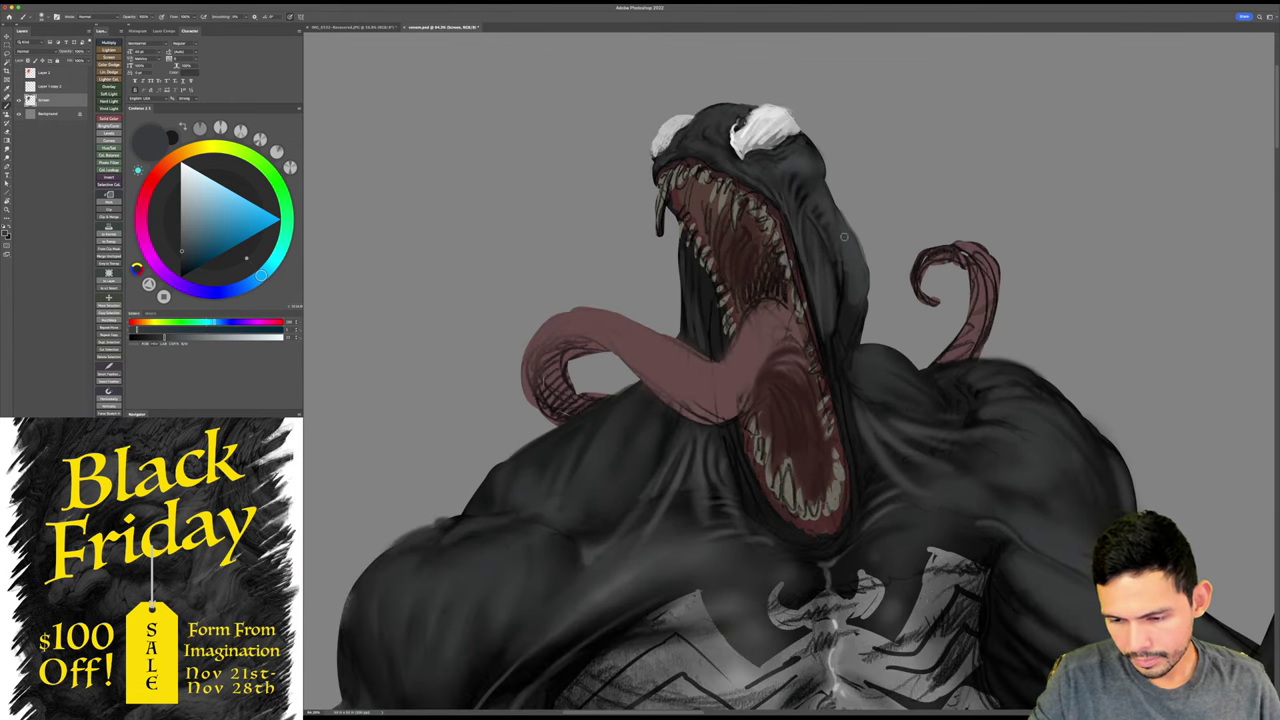
- Shade the back of the head and the strip beside the open jaw with sampled near-black and dark grey, using a smaller brush
{"action": "left_click", "coordinate": [845, 289], "text": "alt"}
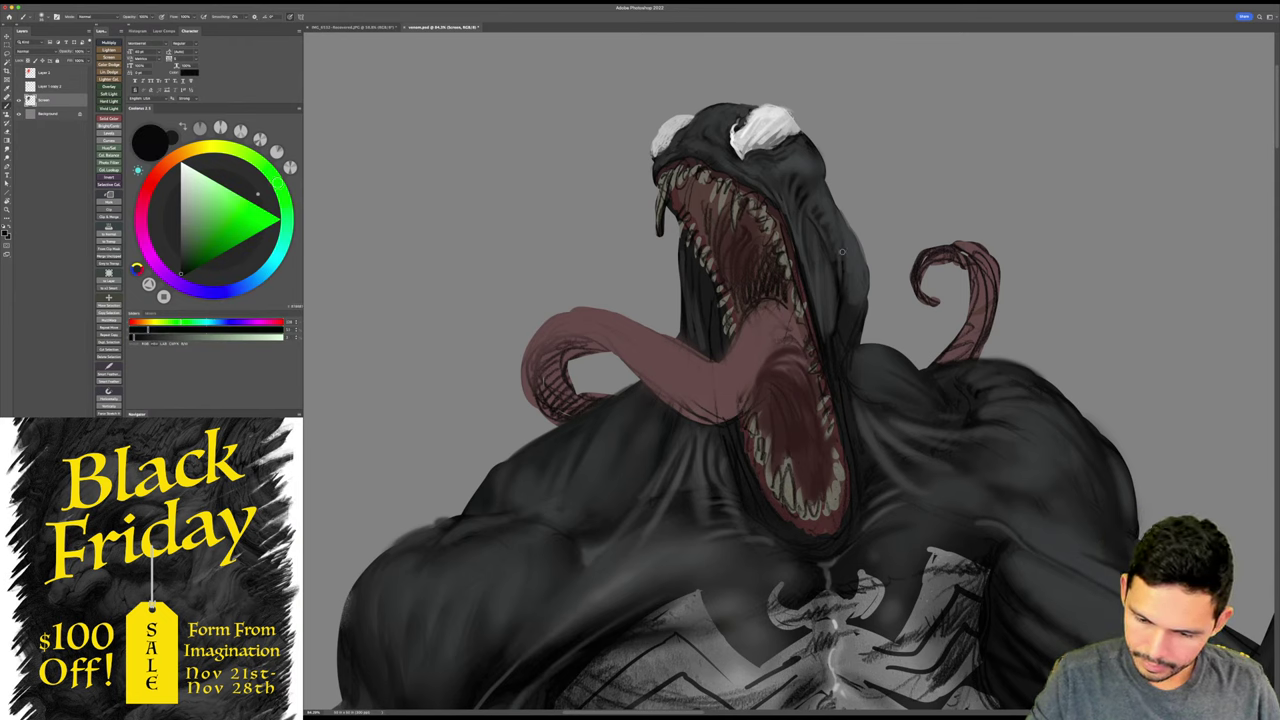
{"action": "left_click", "coordinate": [843, 252], "text": "alt"}
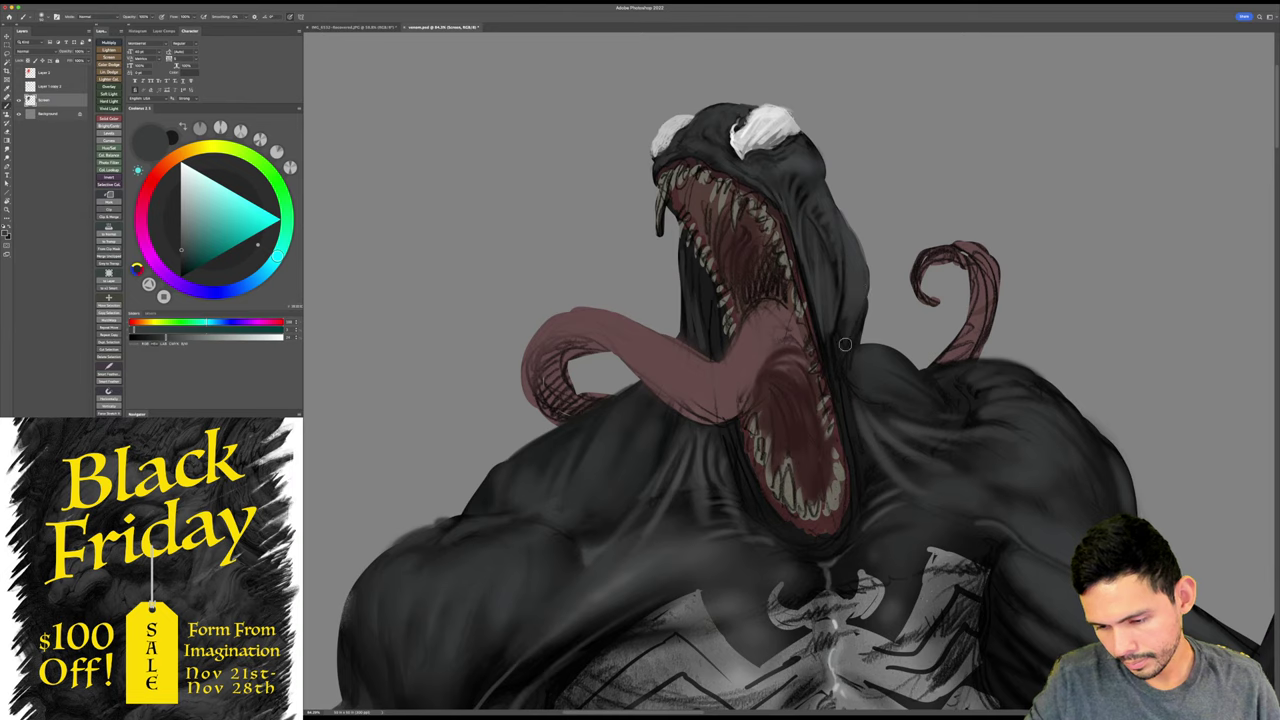
{"action": "key", "text": "["}
{"action": "key", "text": "["}
{"action": "left_click_drag", "start_coordinate": [827, 333], "coordinate": [838, 409]}
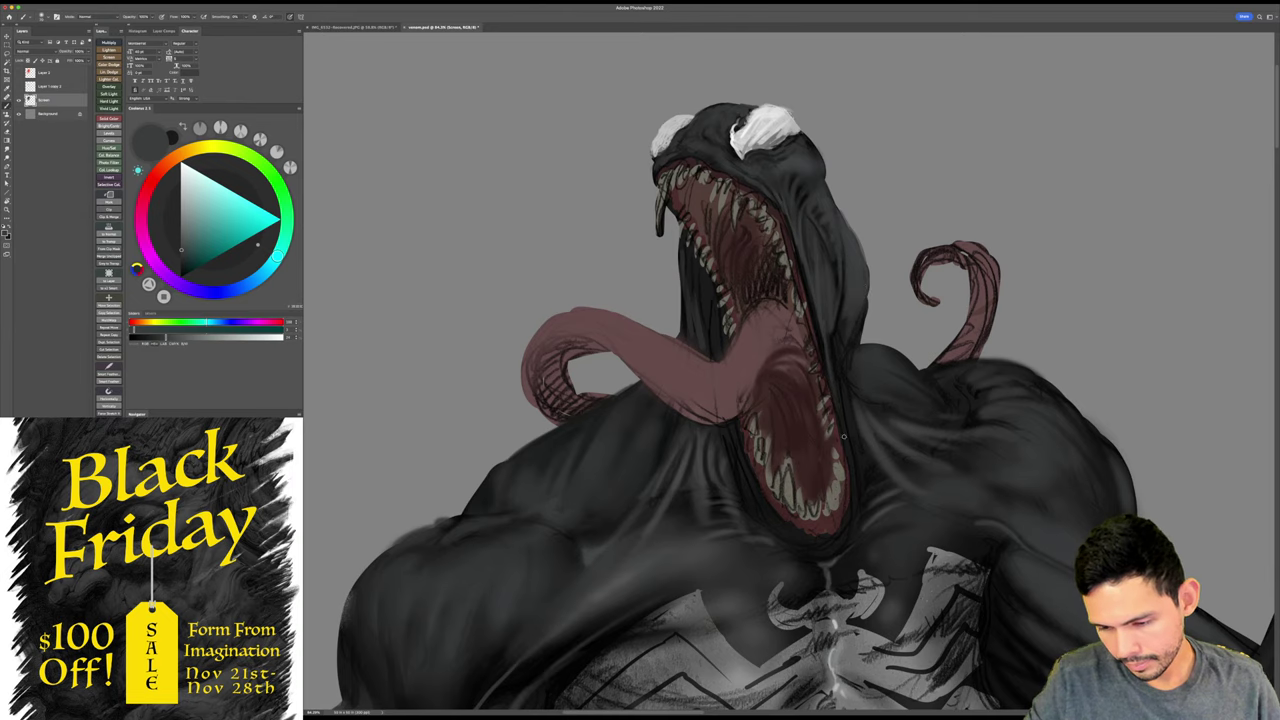
{"action": "left_click_drag", "start_coordinate": [831, 328], "coordinate": [841, 402]}
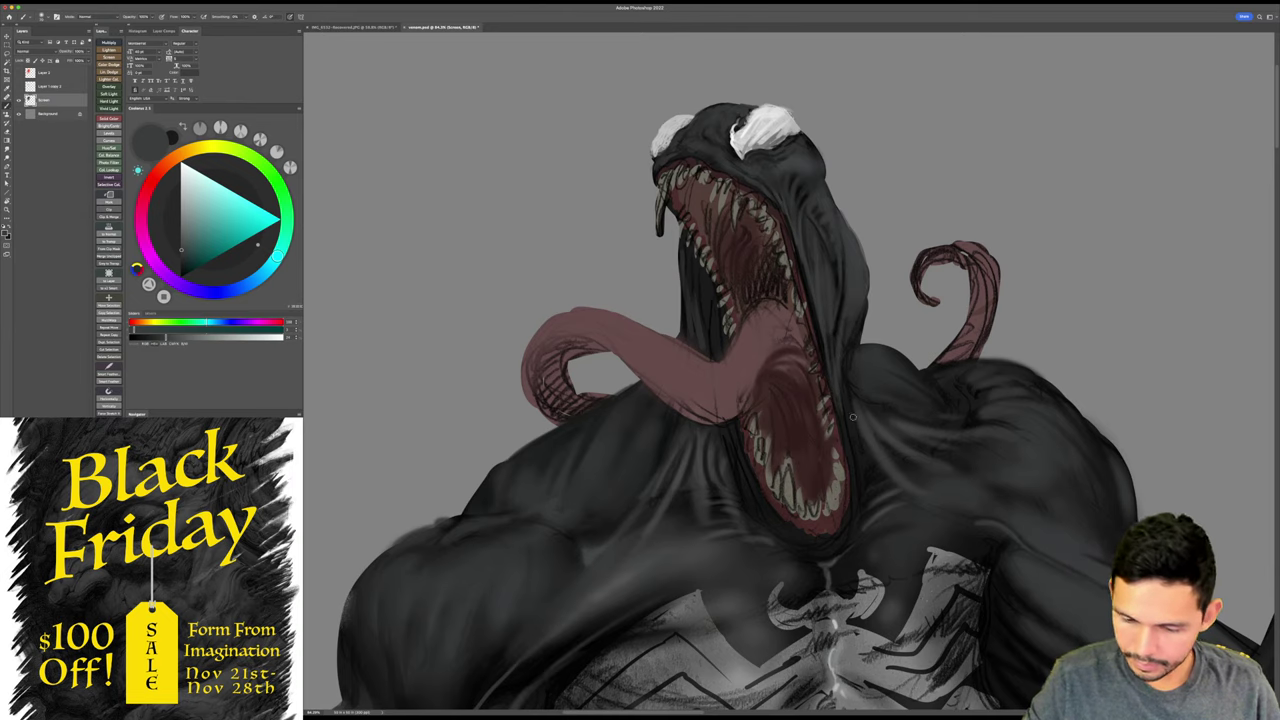
- Refine the folds where the back of the head meets the neck with near-black and sampled dark blue-grey, and save the document
{"action": "key", "text": "super+space"}
{"action": "left_click_drag", "start_coordinate": [903, 376], "coordinate": [892, 378]}
{"action": "left_click_drag", "start_coordinate": [892, 378], "coordinate": [841, 358]}
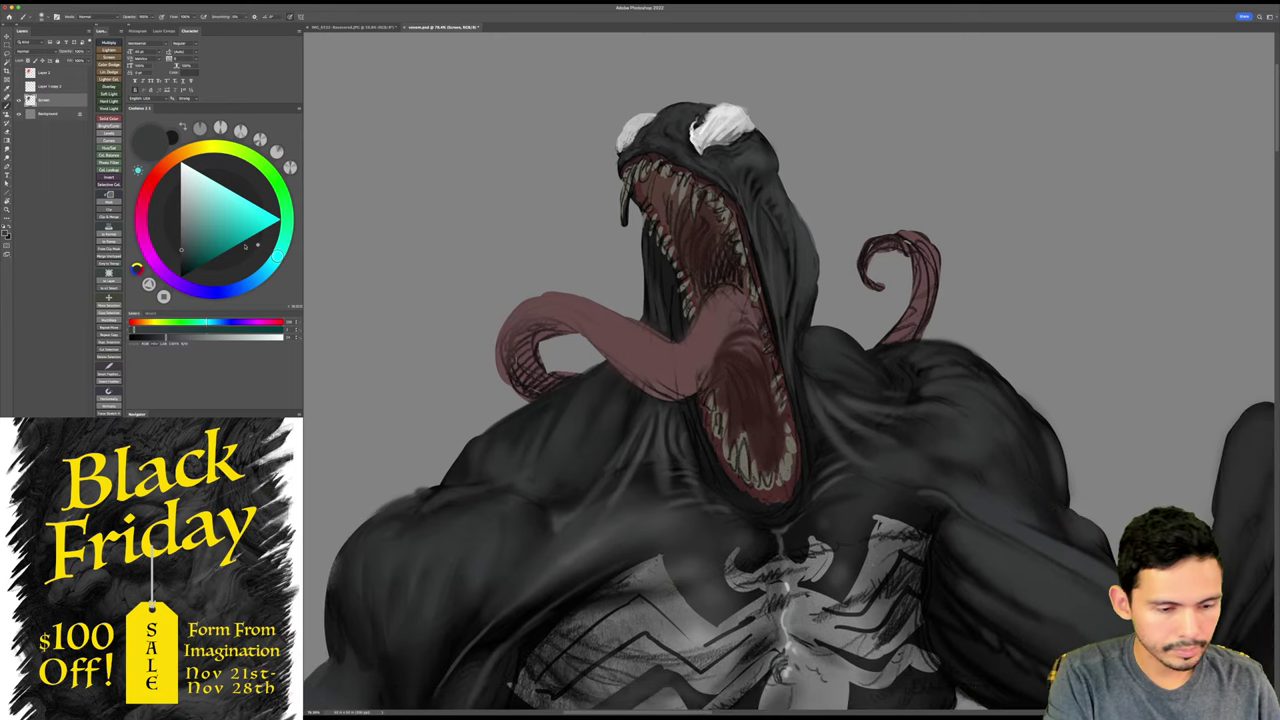
{"action": "left_click", "coordinate": [188, 270]}
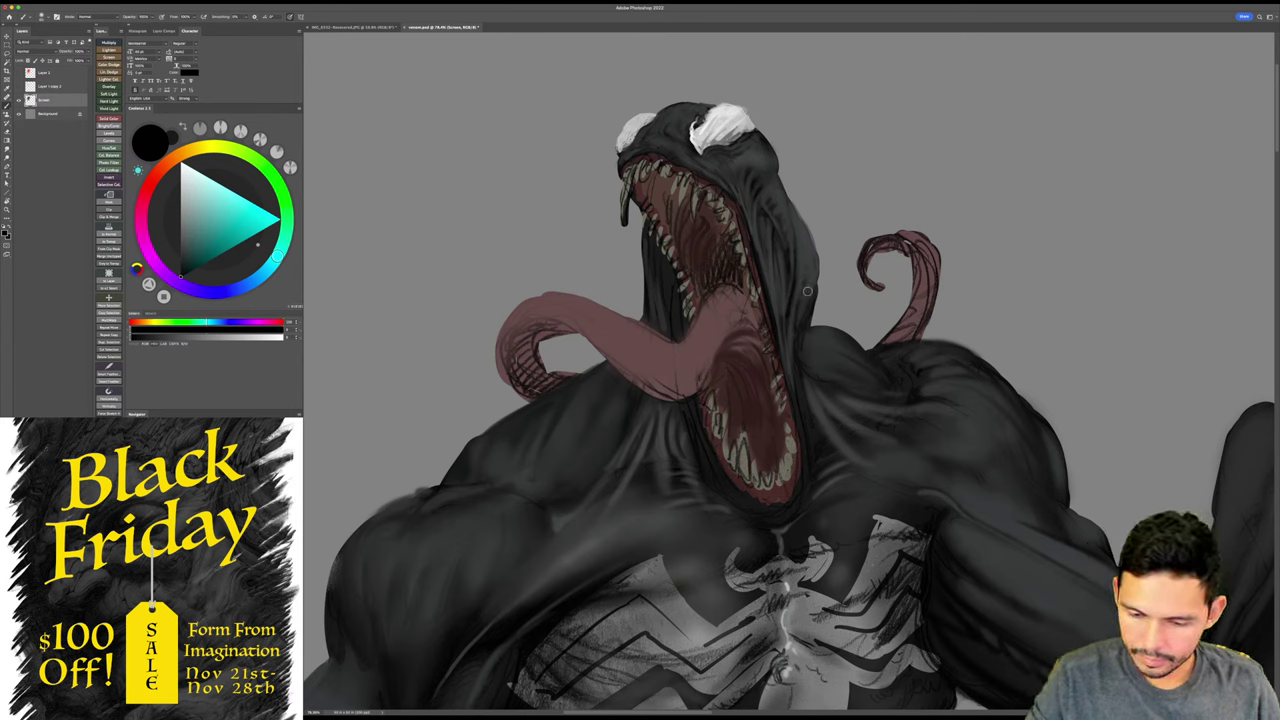
{"action": "left_click", "coordinate": [797, 314], "text": "alt"}
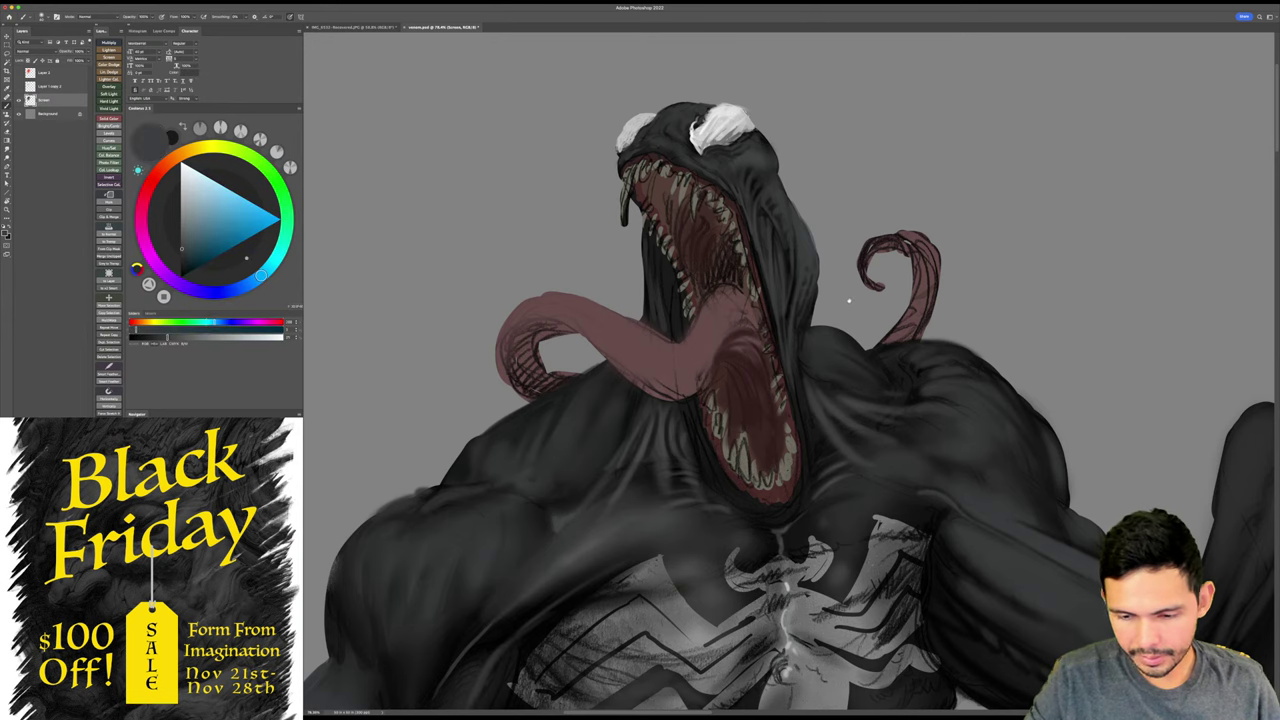
{"action": "scroll", "coordinate": [850, 302], "scroll_direction": "down", "scroll_amount": 2}
{"action": "scroll", "coordinate": [855, 300], "scroll_direction": "up", "scroll_amount": 1}
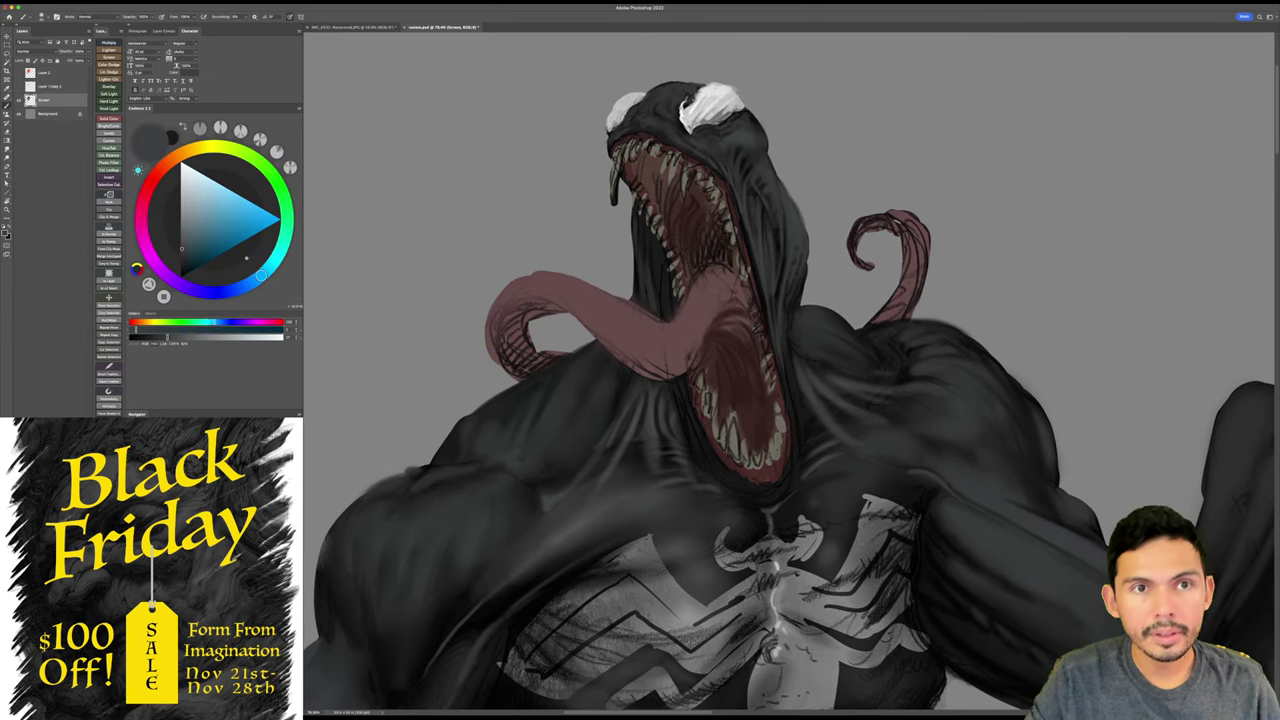
{"action": "key", "text": "super+s"}
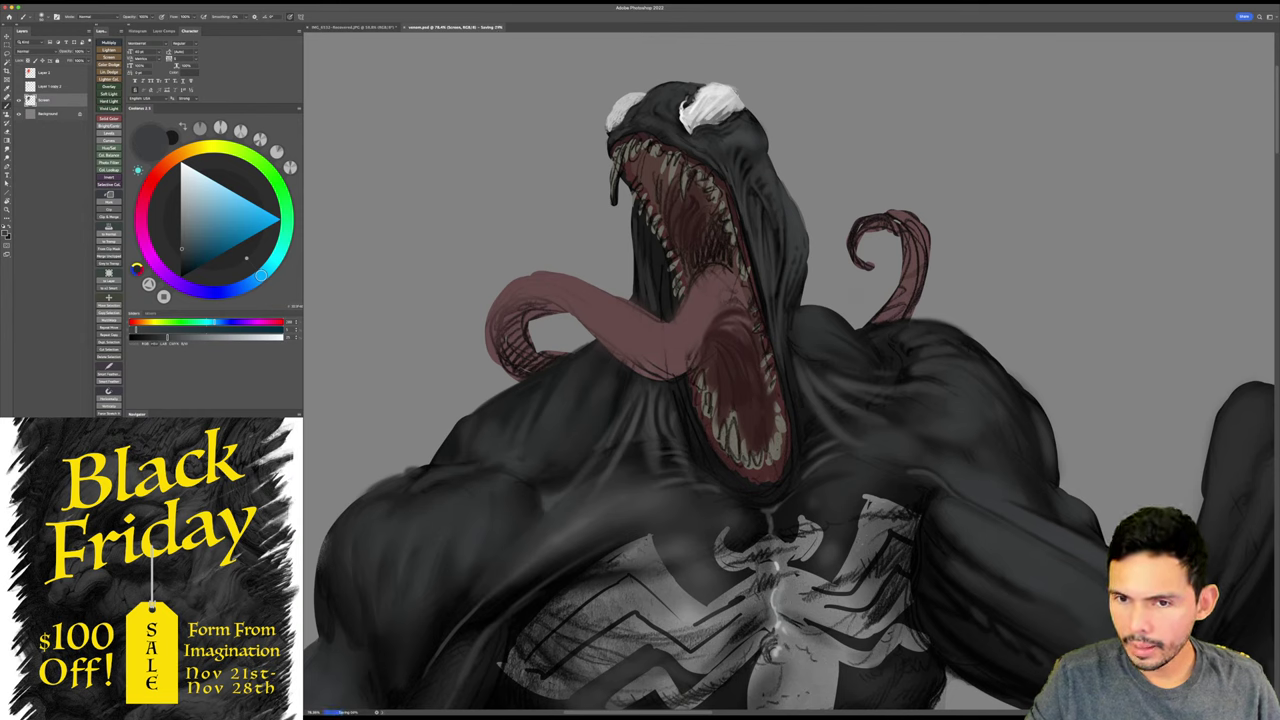
- Paint a lighter blue-grey highlight on the head just behind the larger eye
{"action": "left_click", "coordinate": [740, 138], "text": "alt"}
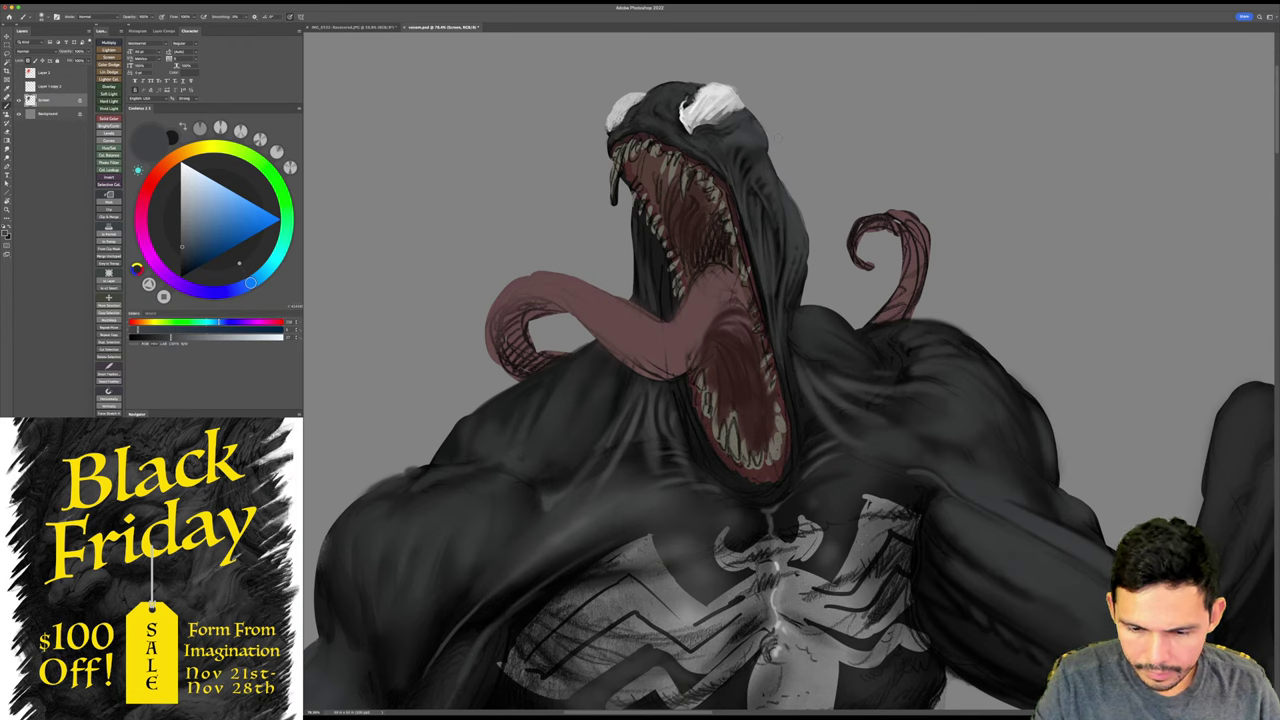
{"action": "key", "text": "x"}
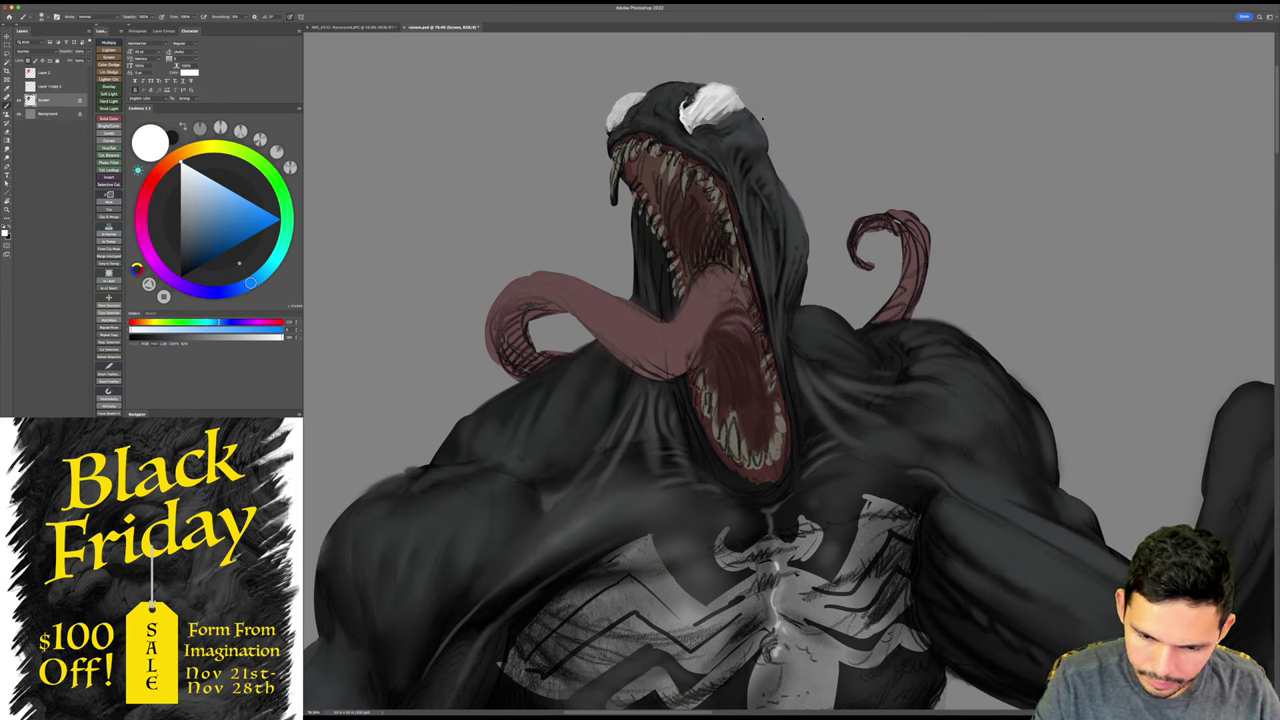
{"action": "left_click", "coordinate": [739, 136], "text": "alt"}
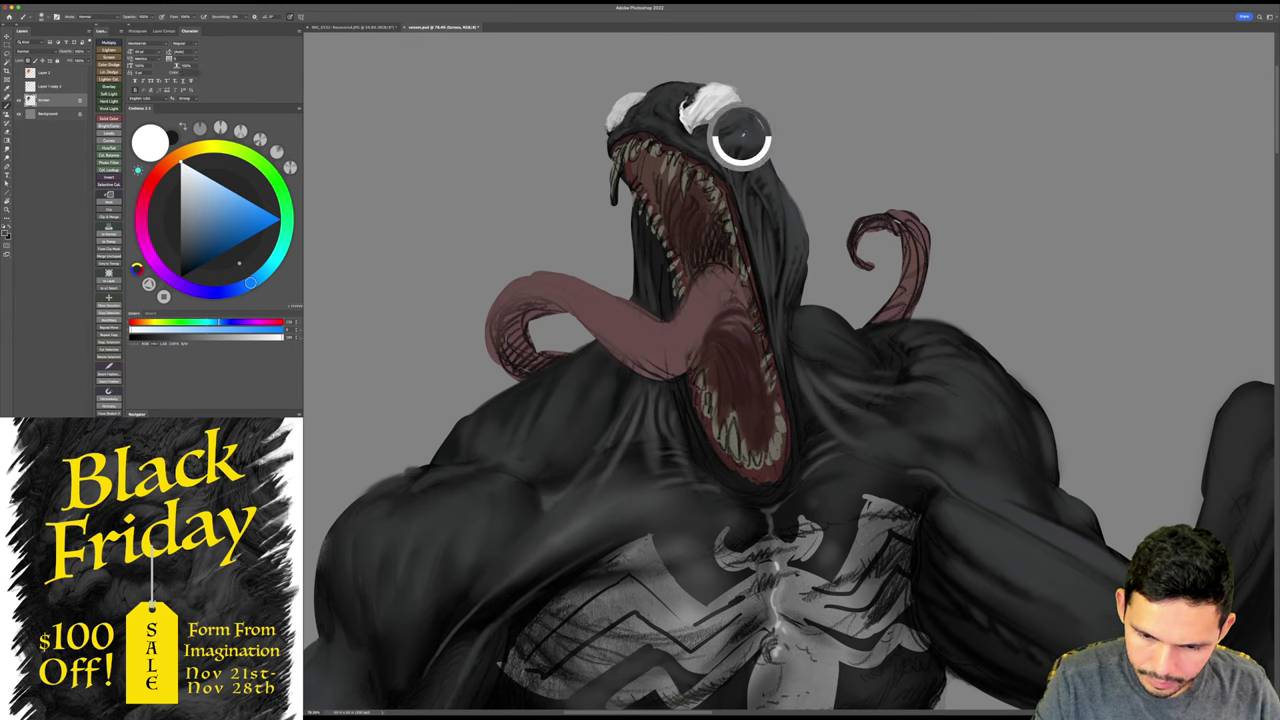
{"action": "left_click", "coordinate": [182, 237]}
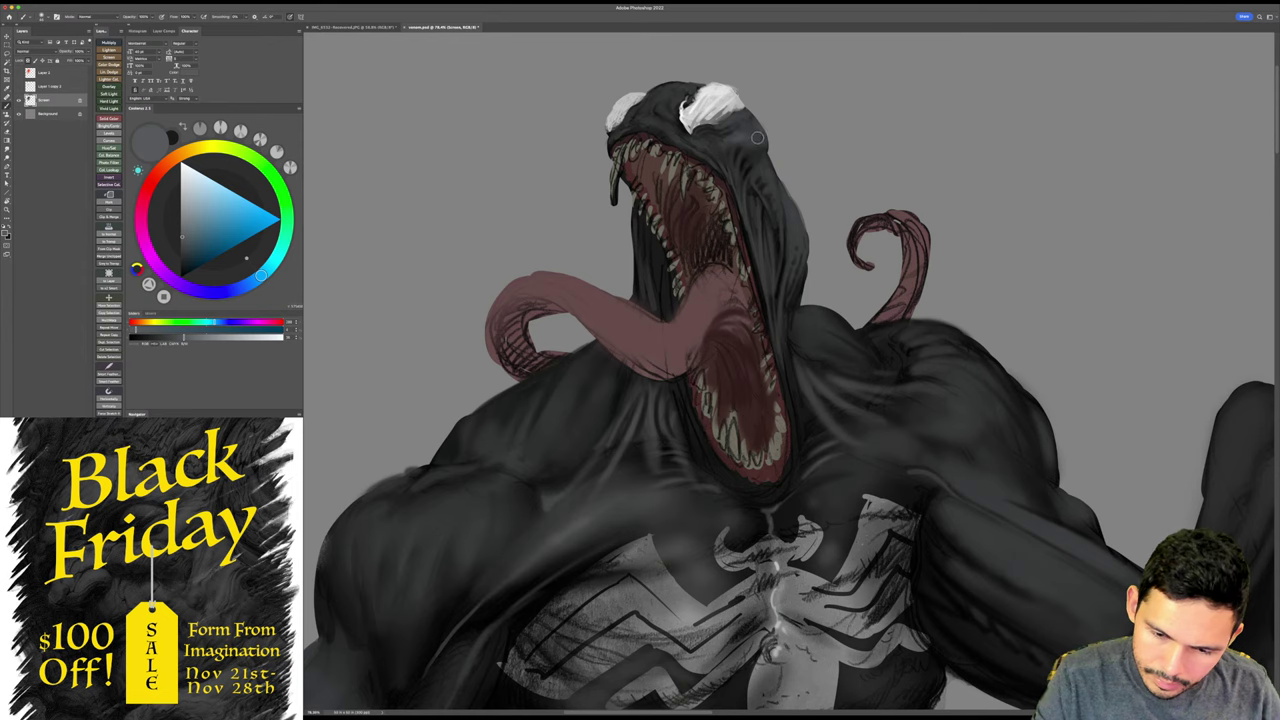
{"action": "left_click_drag", "start_coordinate": [806, 166], "coordinate": [696, 180]}
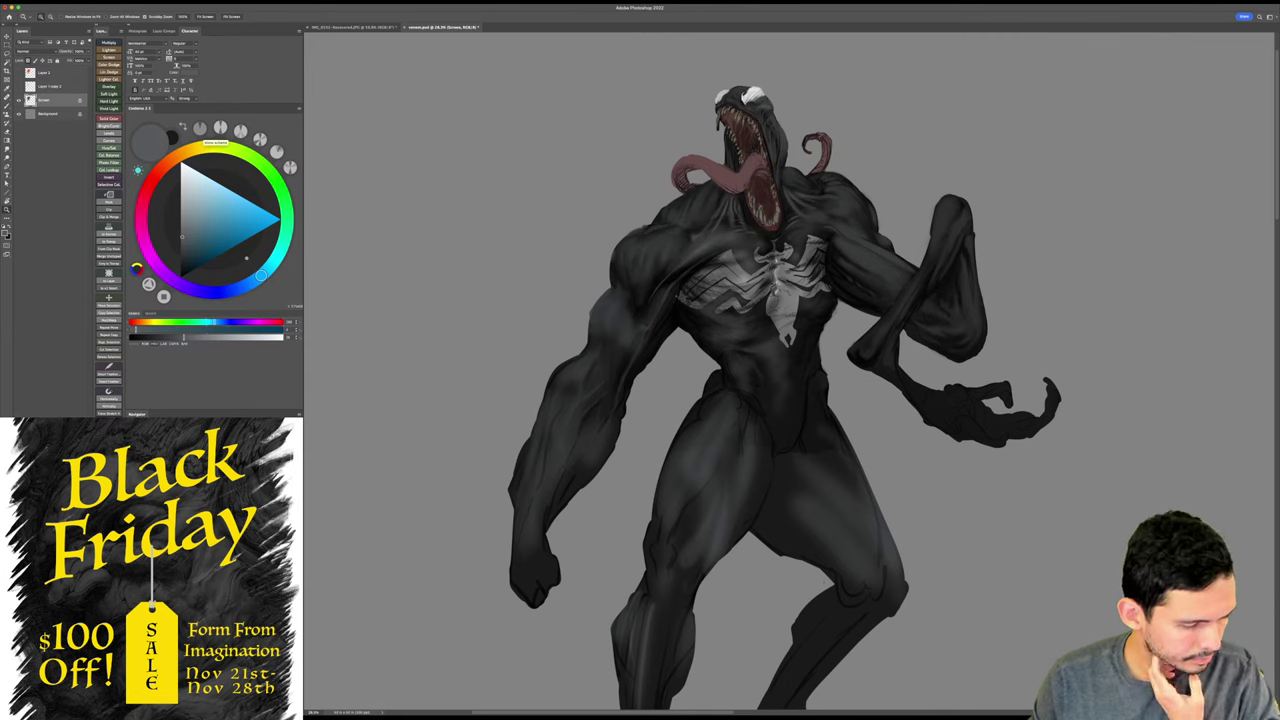
- Add a Photo Filter adjustment clipped to the painted figure's layer and set its filter to Cooling Filter (82)
{"action": "left_click", "coordinate": [109, 163]}
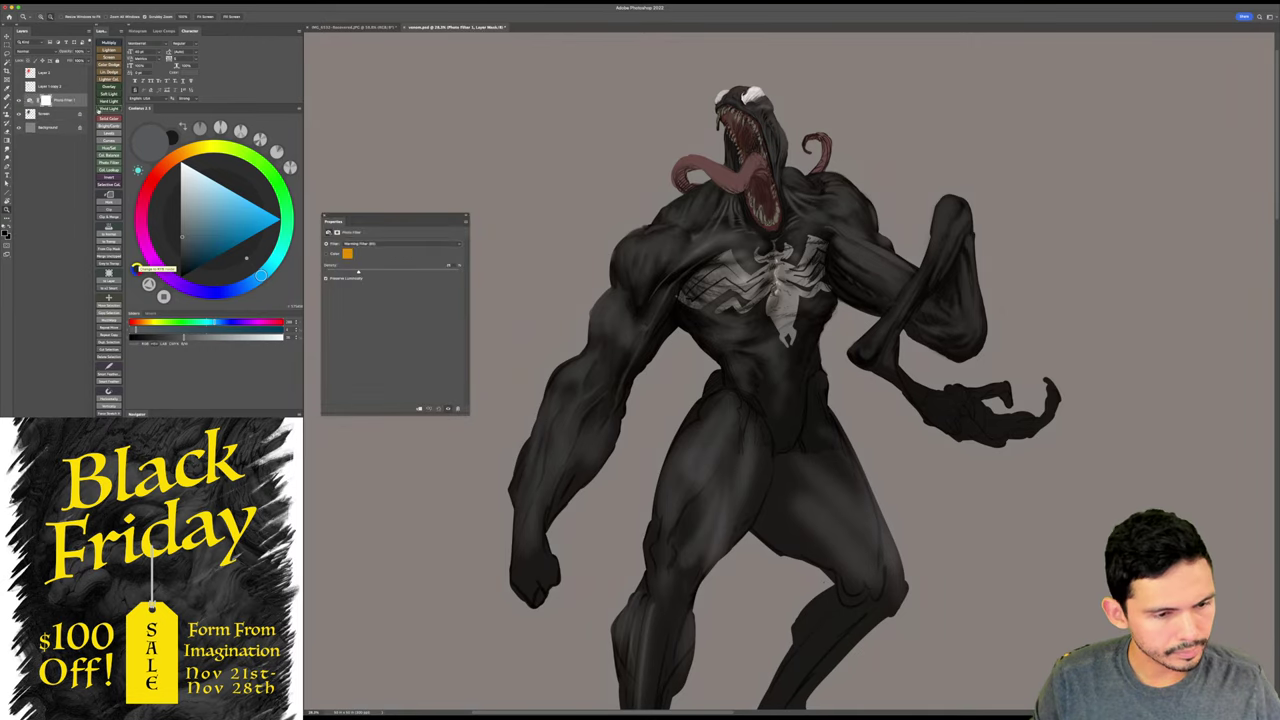
{"action": "left_click", "coordinate": [79, 107], "text": "alt"}
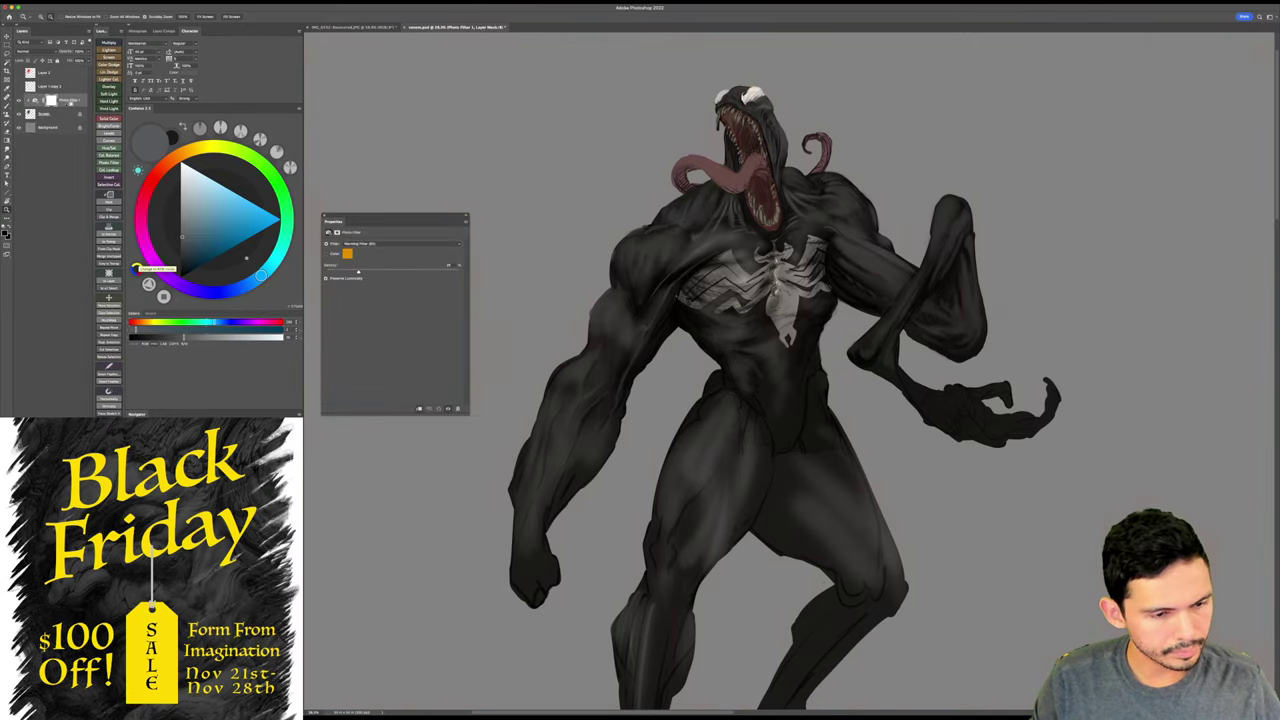
{"action": "left_click", "coordinate": [430, 244]}
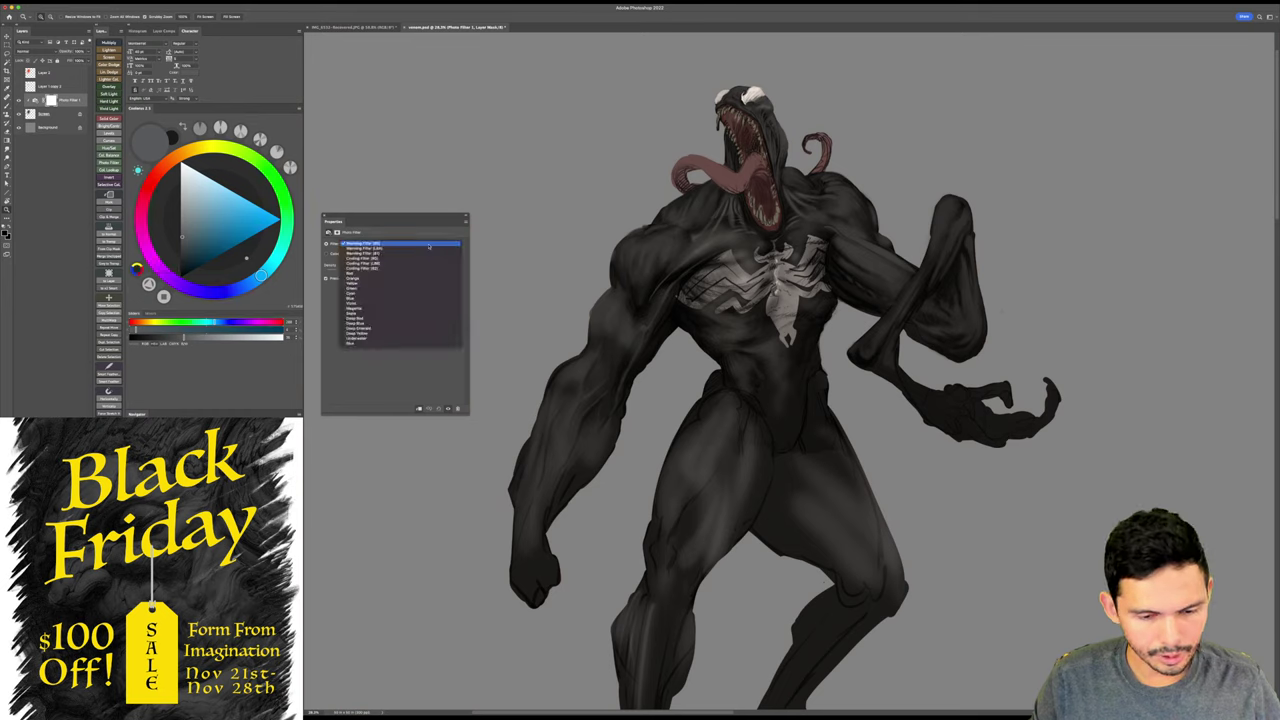
{"action": "left_click", "coordinate": [424, 258]}
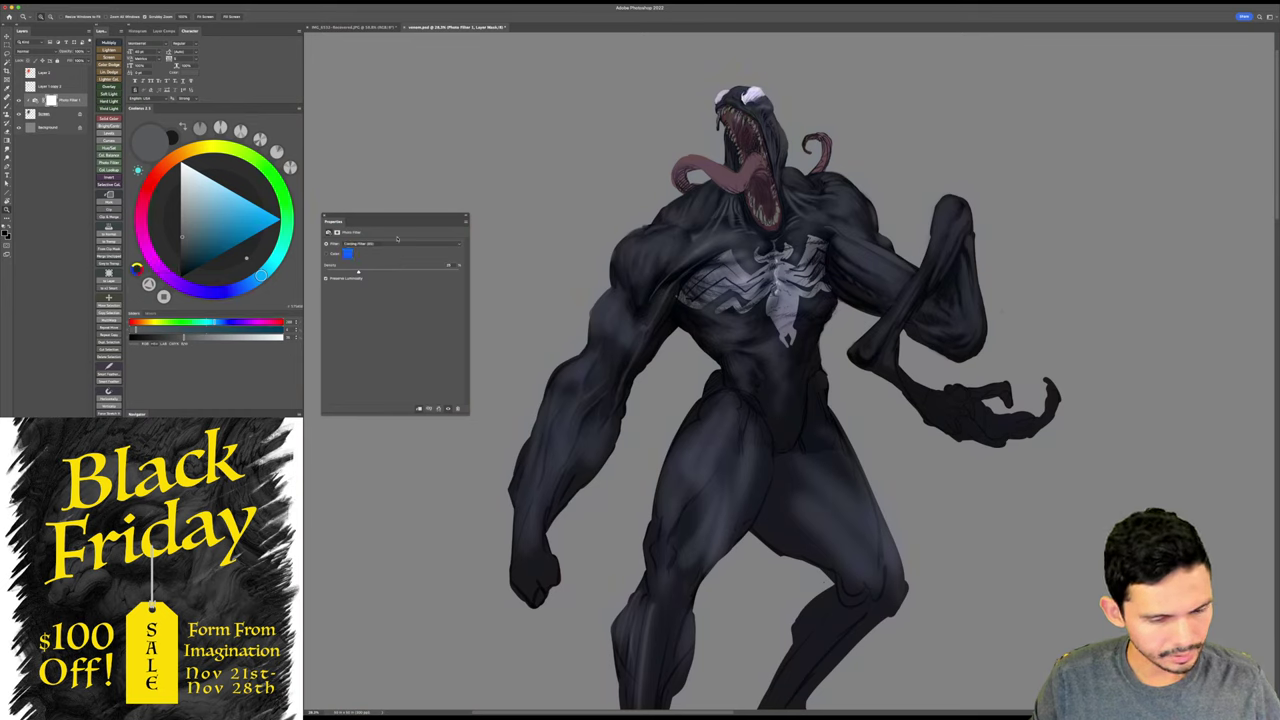
{"action": "left_click", "coordinate": [396, 238]}
{"action": "left_click", "coordinate": [386, 251]}
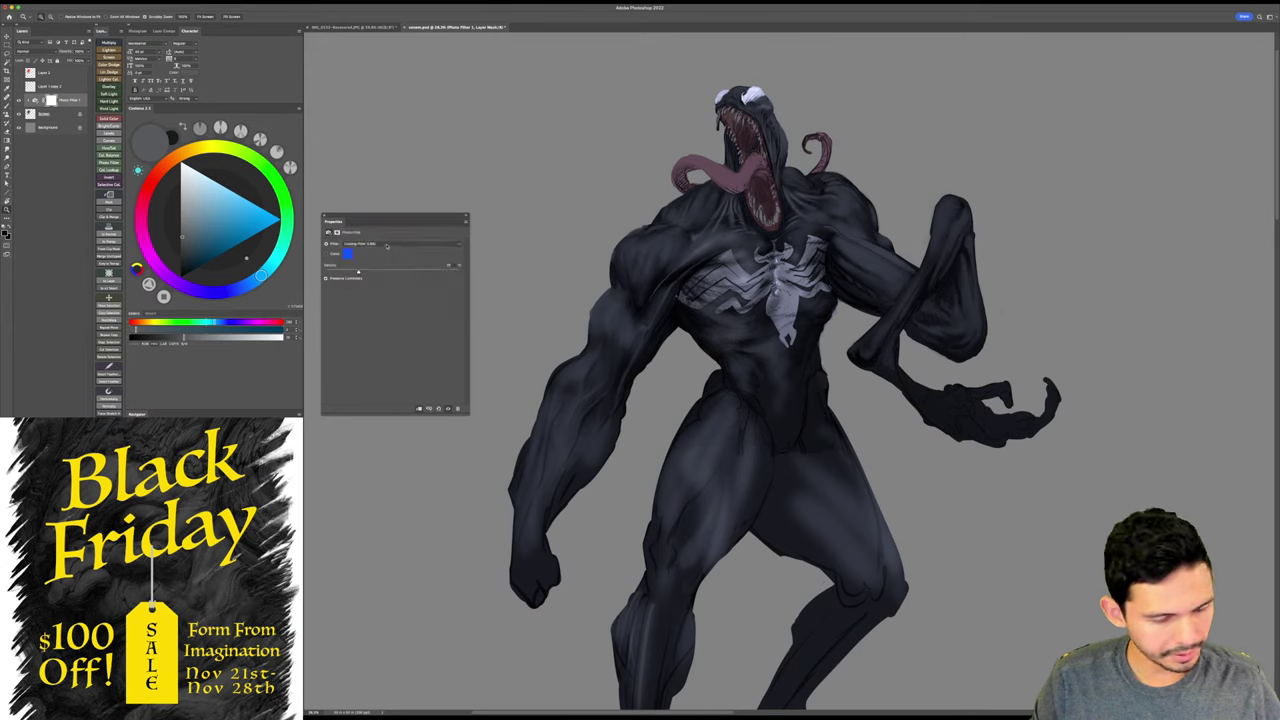
{"action": "left_click", "coordinate": [386, 246]}
{"action": "left_click", "coordinate": [386, 249]}
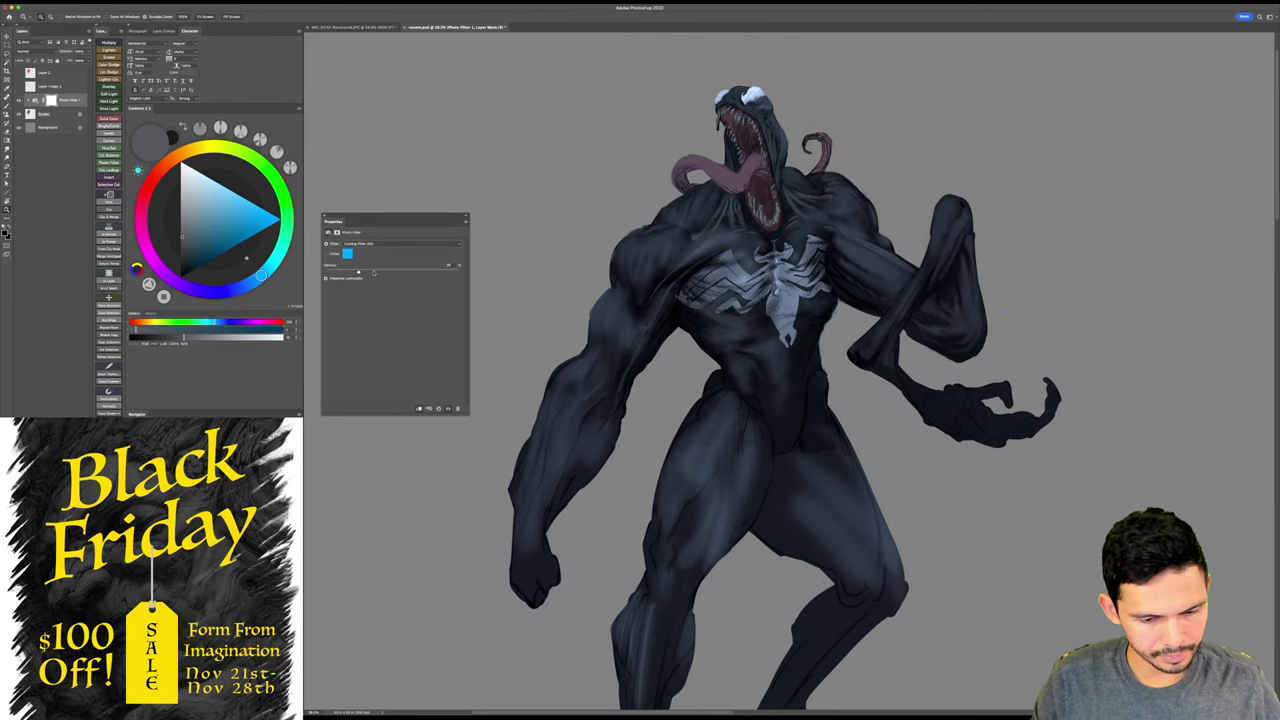
- Raise the cooling filter's density slightly and compare the figure with and without the filter
{"action": "mouse_move", "coordinate": [373, 272]}
{"action": "left_mouse_down"}
{"action": "mouse_move", "coordinate": [337, 274]}
{"action": "mouse_move", "coordinate": [359, 273]}
{"action": "left_mouse_up"}
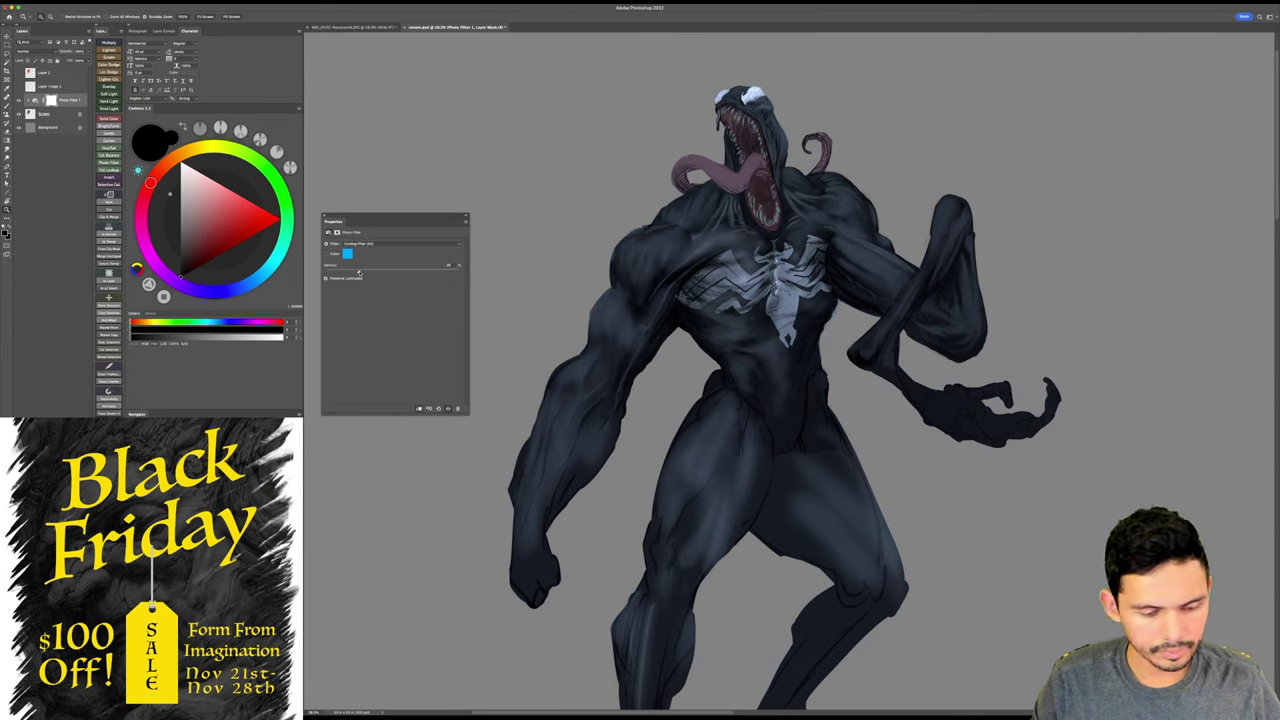
{"action": "left_click_drag", "start_coordinate": [359, 273], "coordinate": [363, 274]}
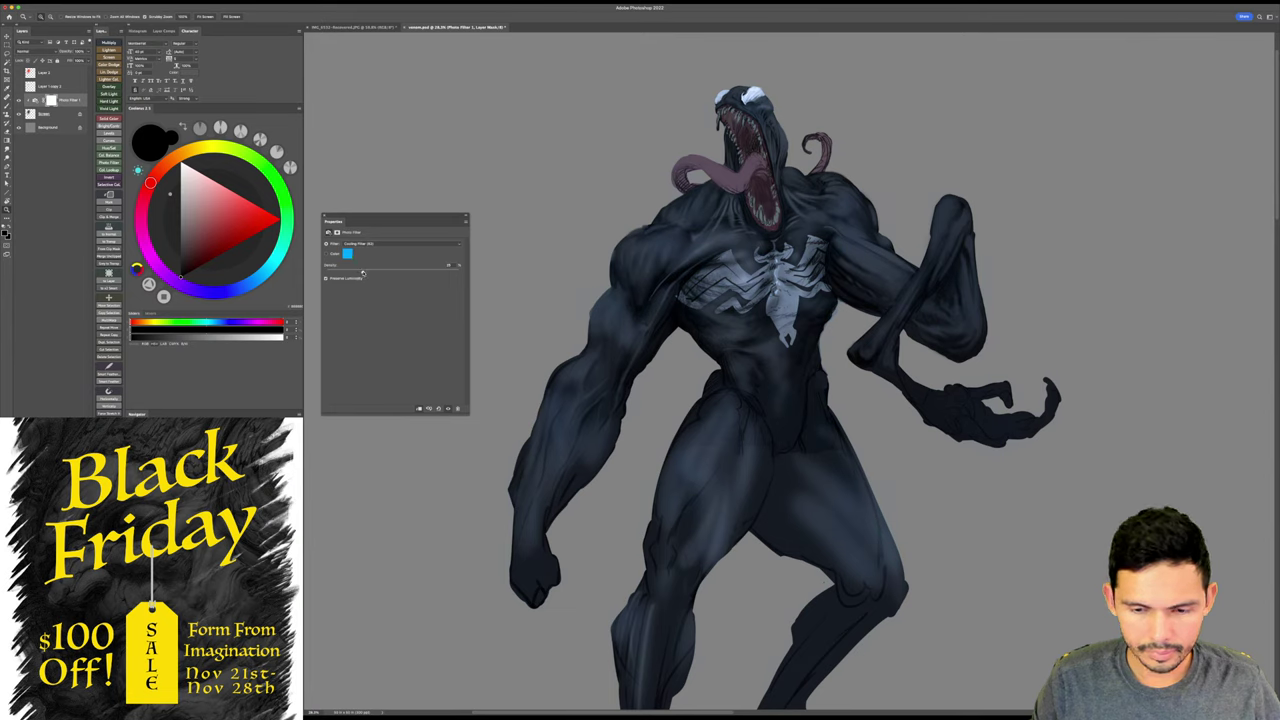
{"action": "left_click", "coordinate": [448, 409]}
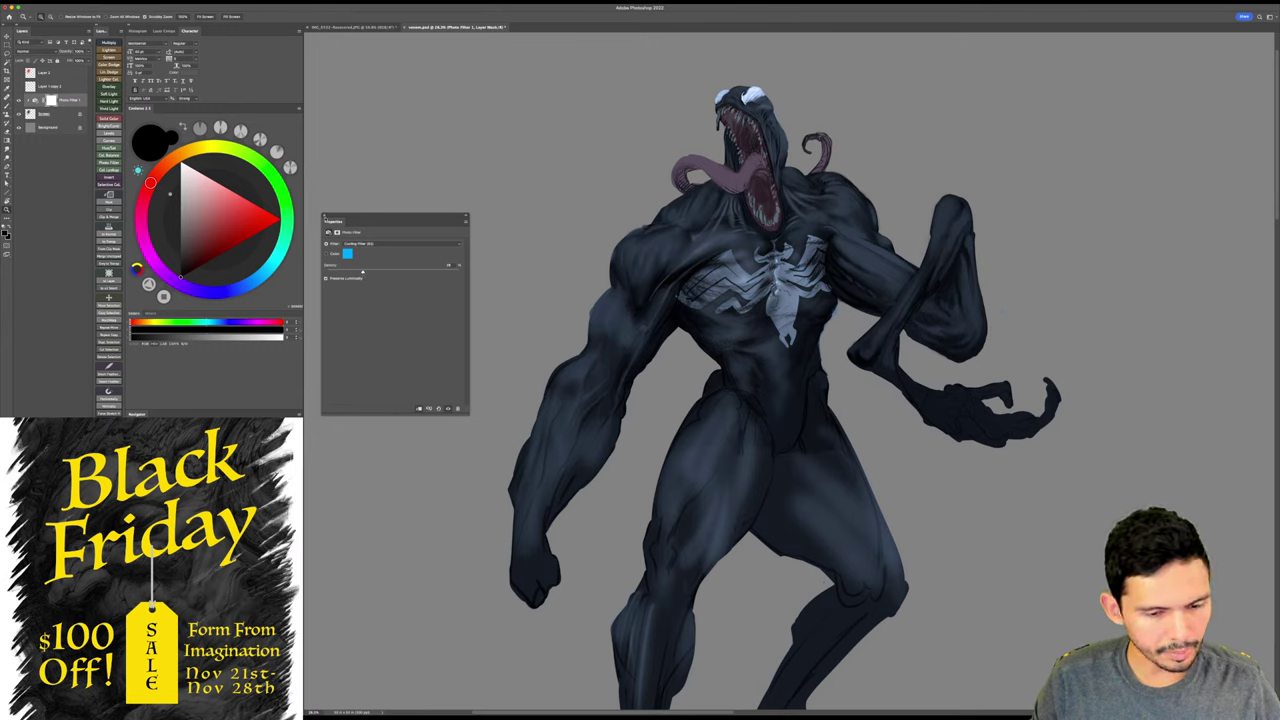
{"action": "left_click", "coordinate": [324, 217]}
- Hide the Photo Filter adjustment and make the painted figure's layer active
{"action": "left_click_drag", "start_coordinate": [799, 249], "coordinate": [756, 294]}
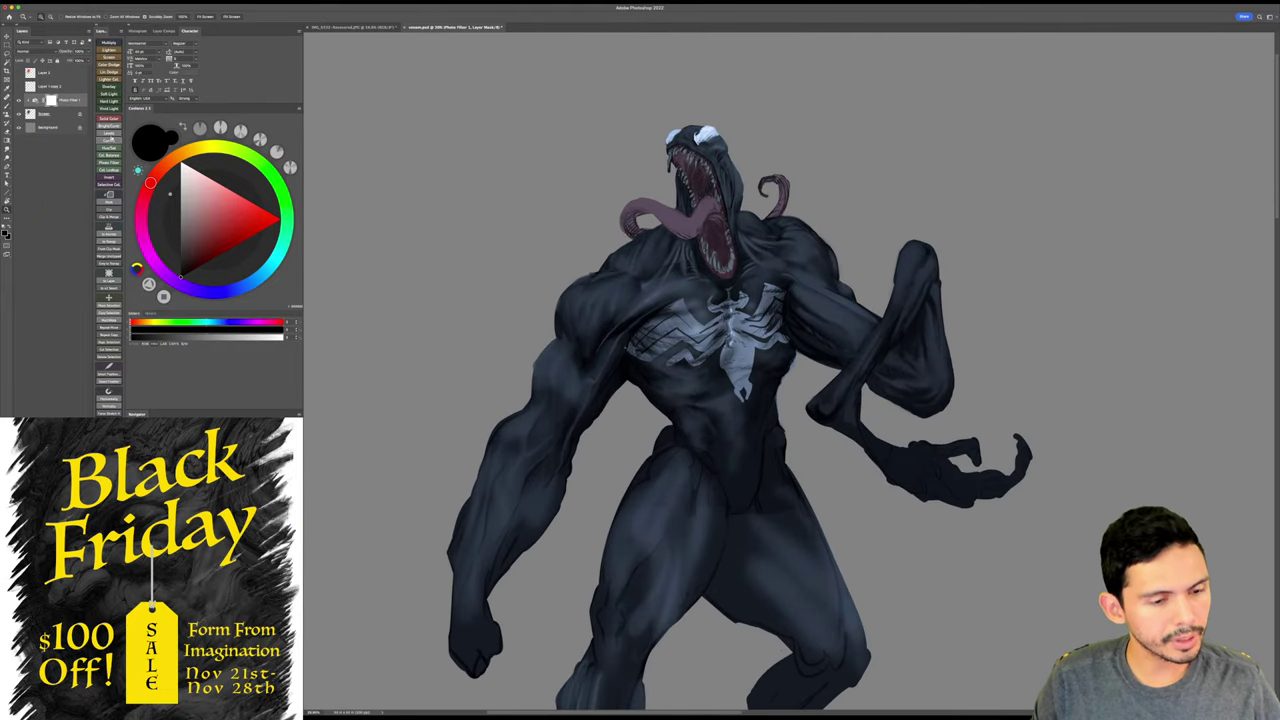
{"action": "left_click", "coordinate": [18, 101]}
{"action": "left_click", "coordinate": [60, 115]}
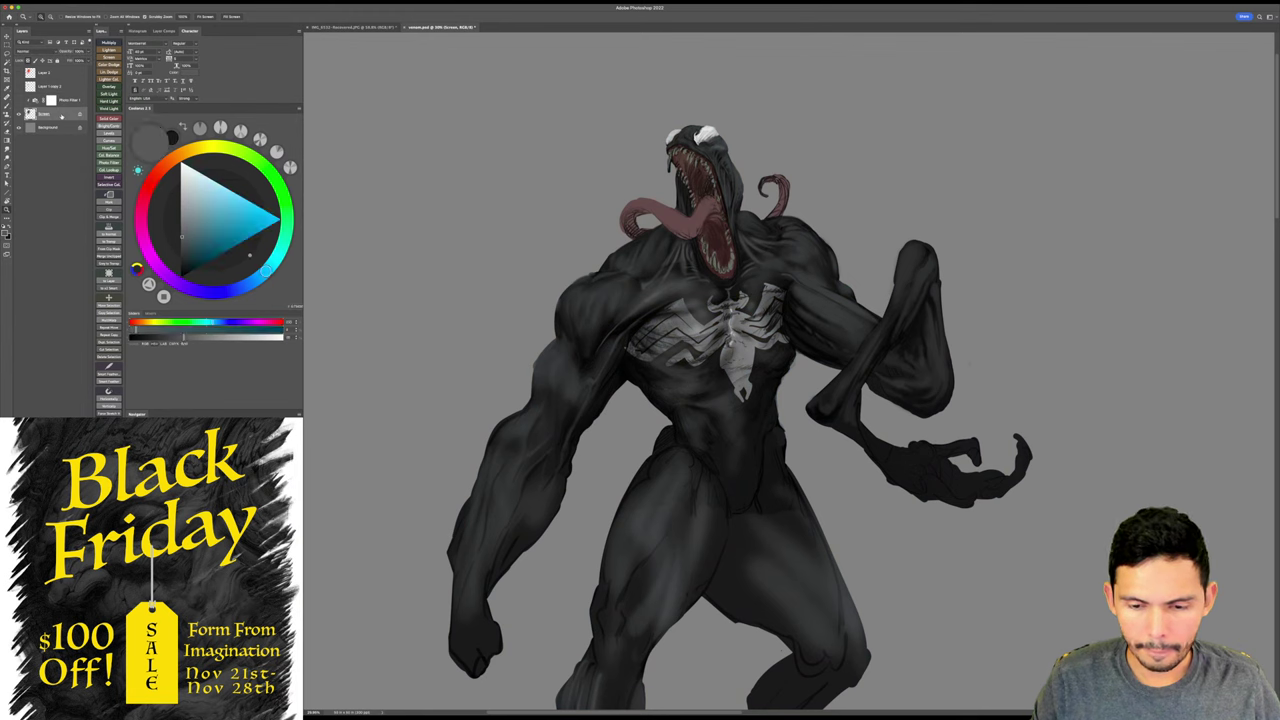
- Blend the highlight on the head behind the larger eye with sampled dark blue-grey
{"action": "scroll", "coordinate": [740, 230], "scroll_direction": "up", "scroll_amount": 1}
{"action": "left_click_drag", "start_coordinate": [741, 230], "coordinate": [757, 220]}
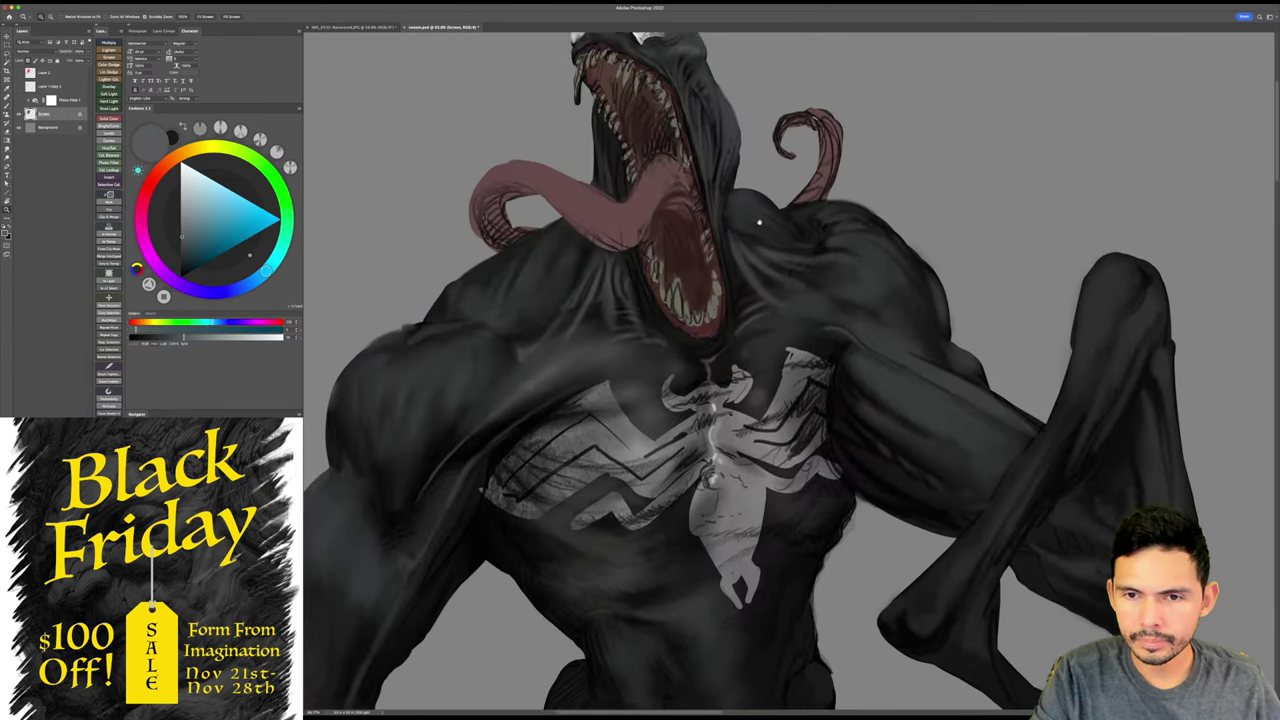
{"action": "left_click_drag", "start_coordinate": [870, 306], "coordinate": [979, 404]}
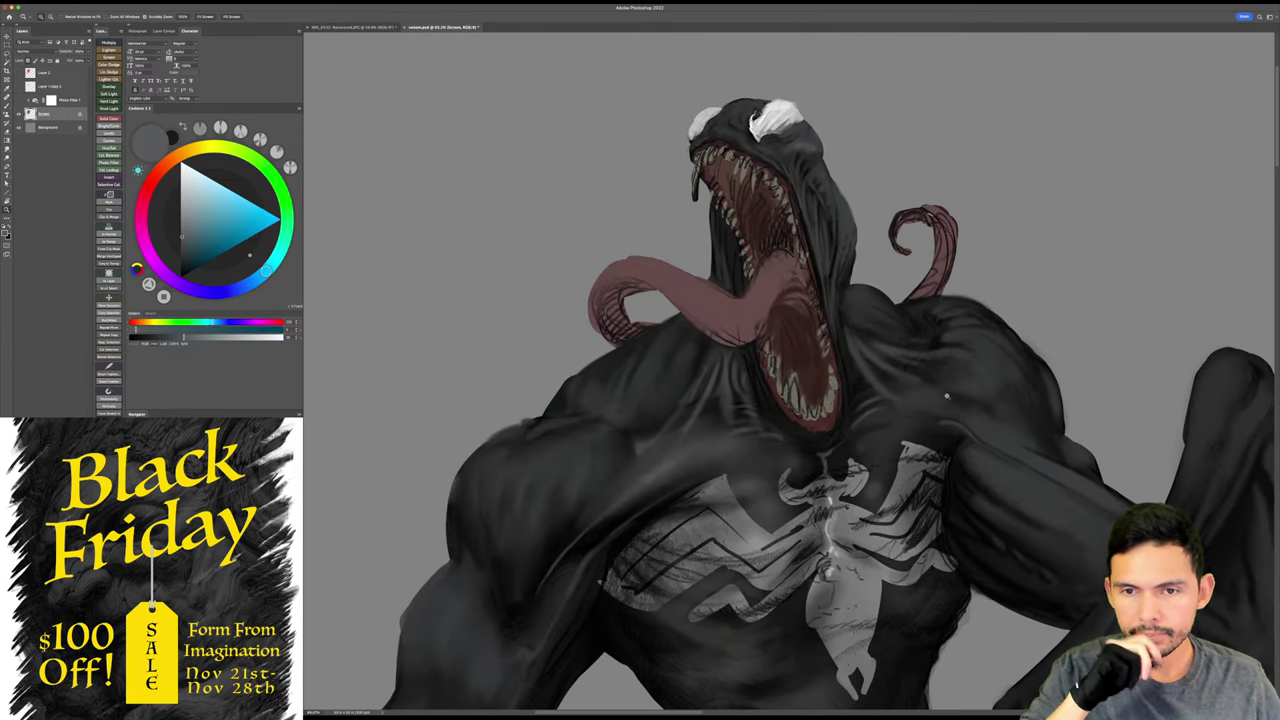
{"action": "scroll", "coordinate": [955, 337], "scroll_direction": "up", "scroll_amount": 3}
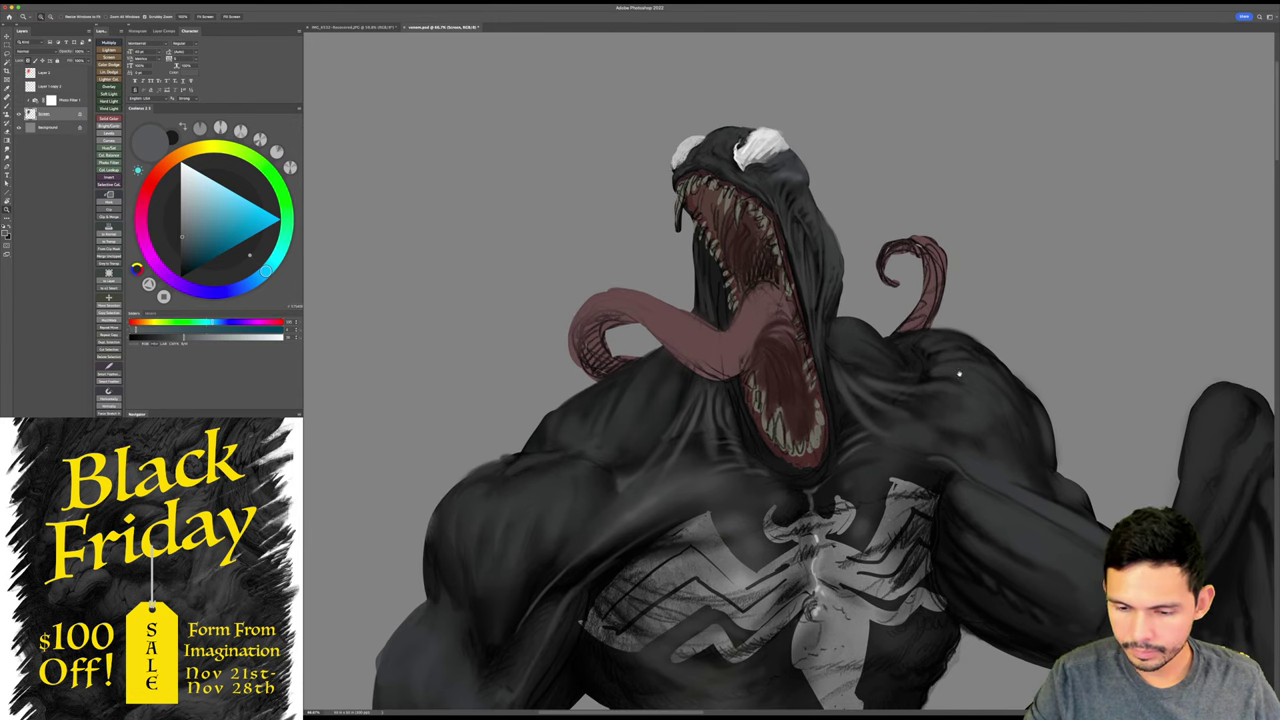
{"action": "key", "text": "b"}
{"action": "left_click", "coordinate": [772, 178], "text": "alt"}
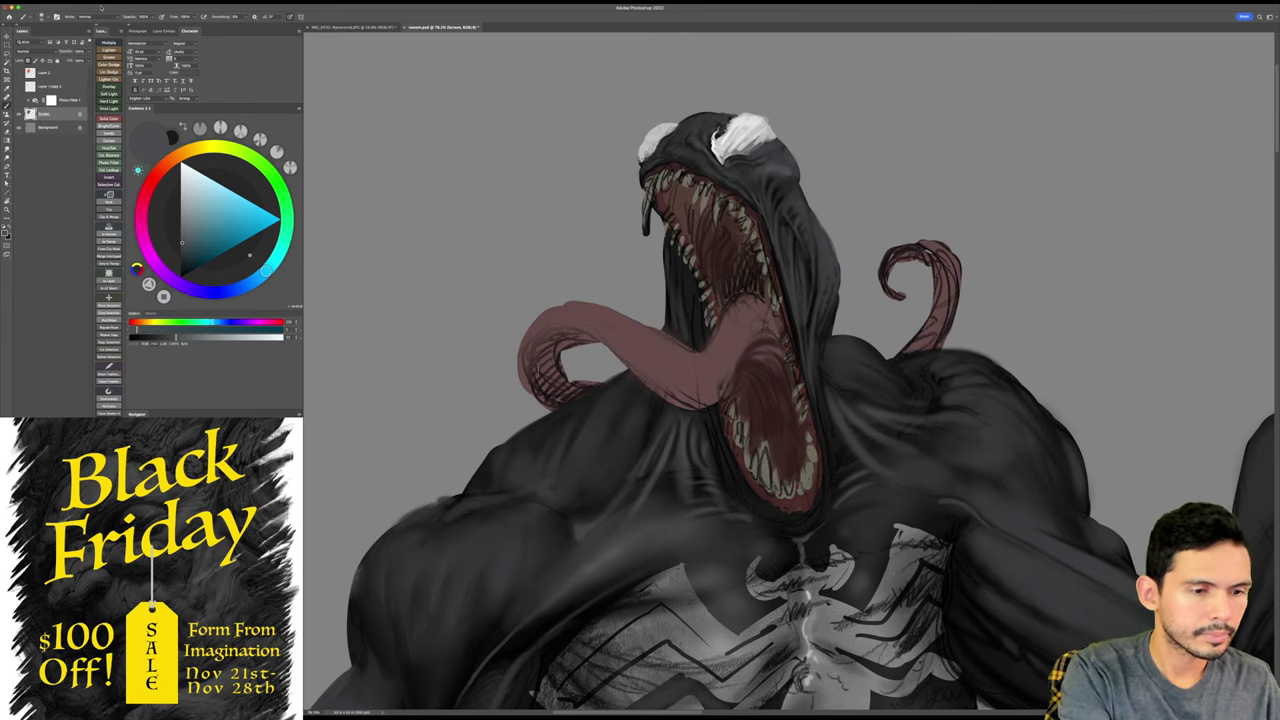
{"action": "left_click", "coordinate": [82, 3]}
{"action": "left_click", "coordinate": [106, 49]}
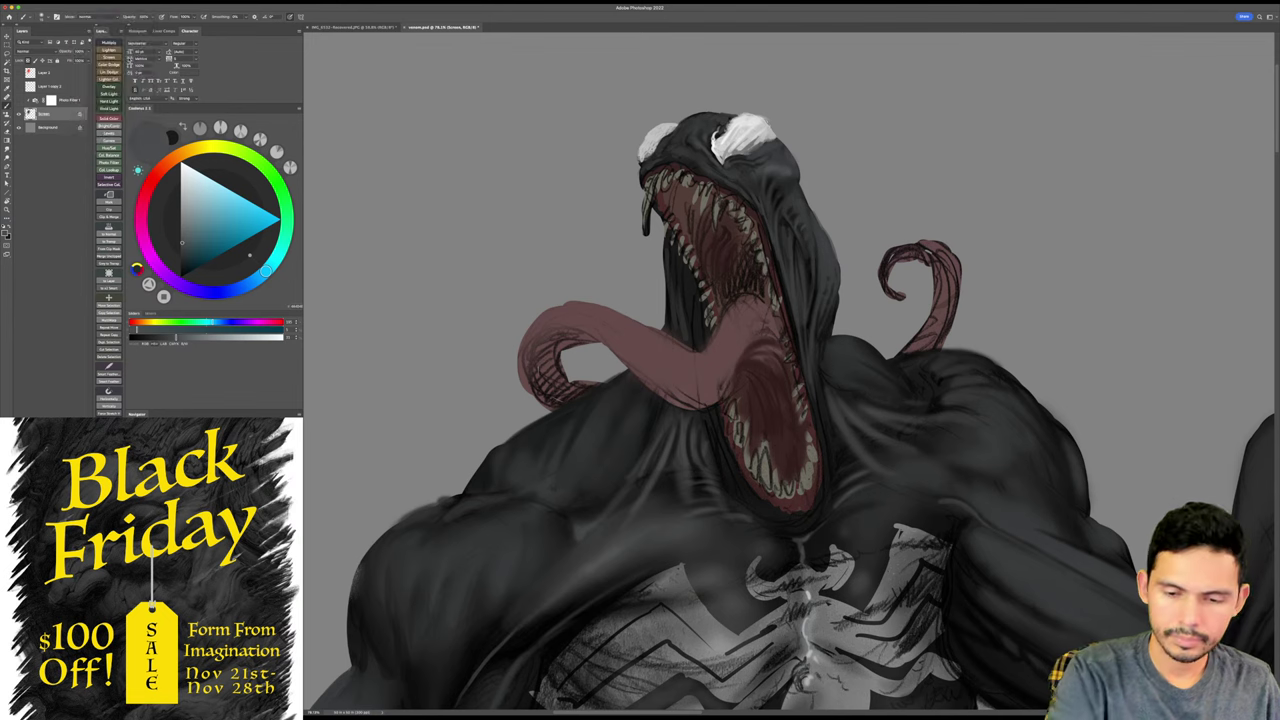
- Choose another standard brush preset and repaint the front lower-row teeth beneath the upper jaw with sampled beige-grey
{"action": "left_click", "coordinate": [617, 493]}
{"action": "key", "text": "z"}
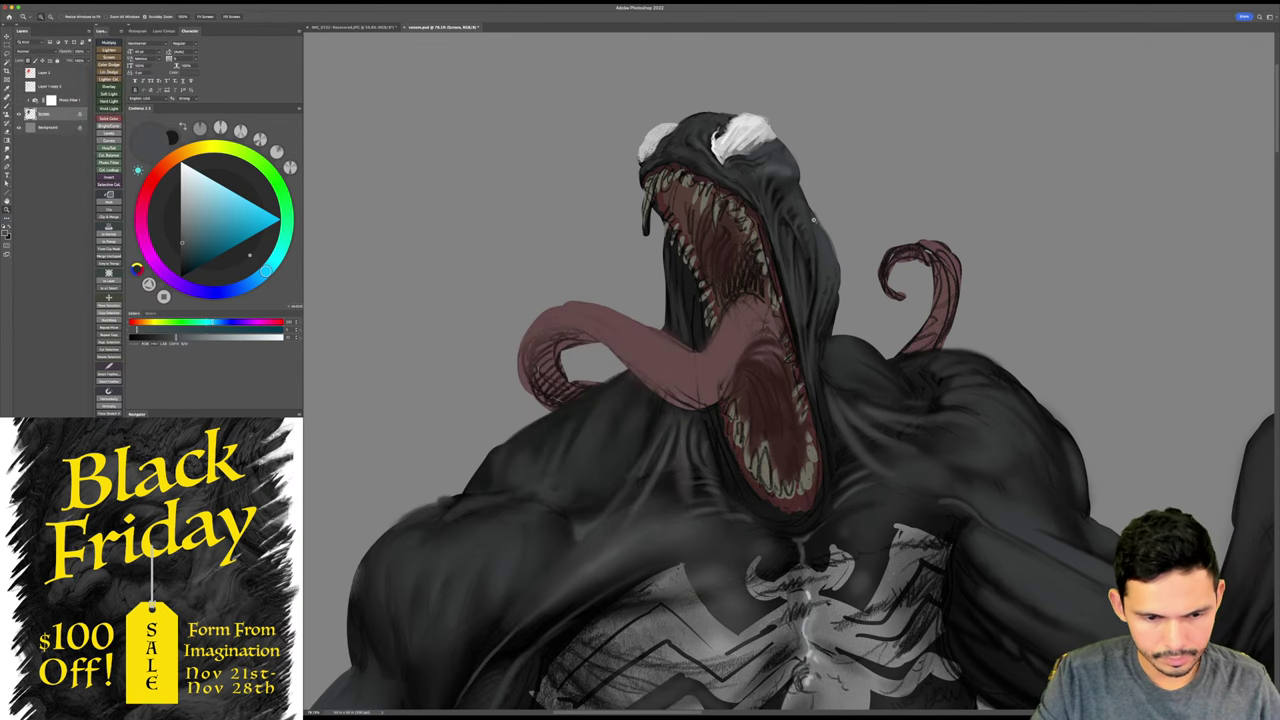
{"action": "mouse_move", "coordinate": [813, 221]}
{"action": "left_mouse_down"}
{"action": "mouse_move", "coordinate": [820, 251]}
{"action": "mouse_move", "coordinate": [798, 262]}
{"action": "left_mouse_up"}
{"action": "key", "text": "b"}
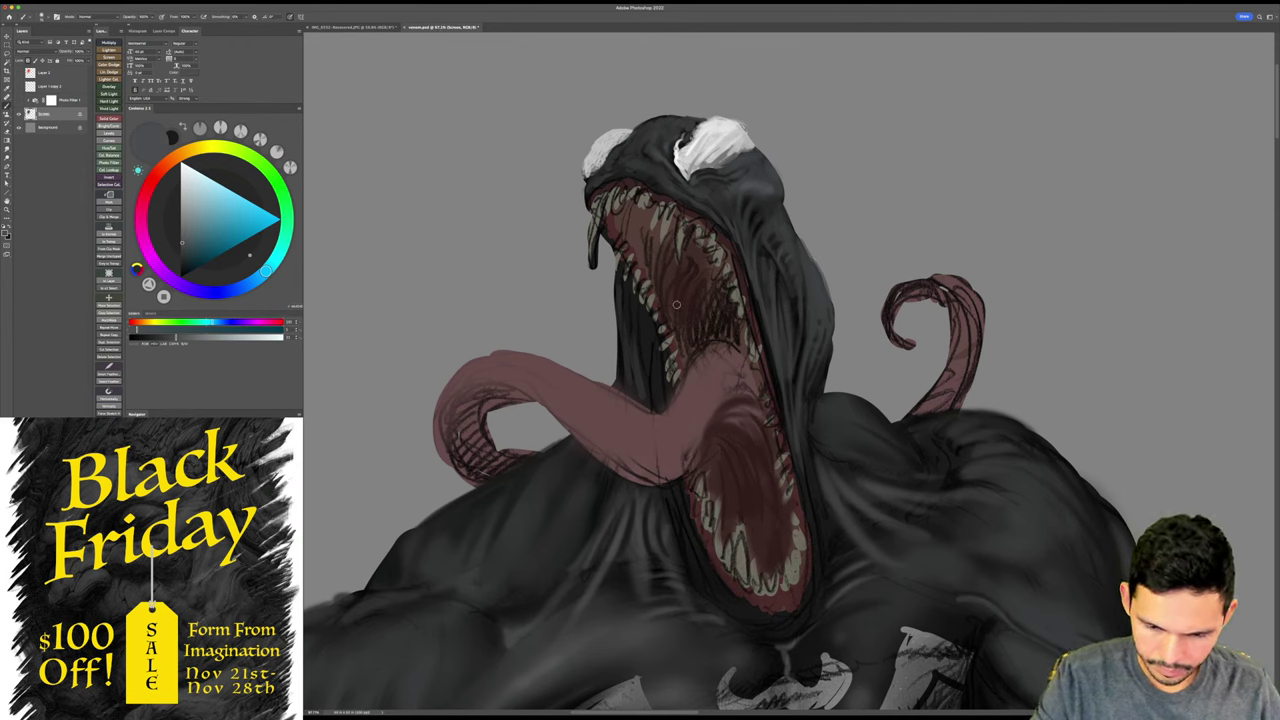
{"action": "right_click", "coordinate": [708, 262]}
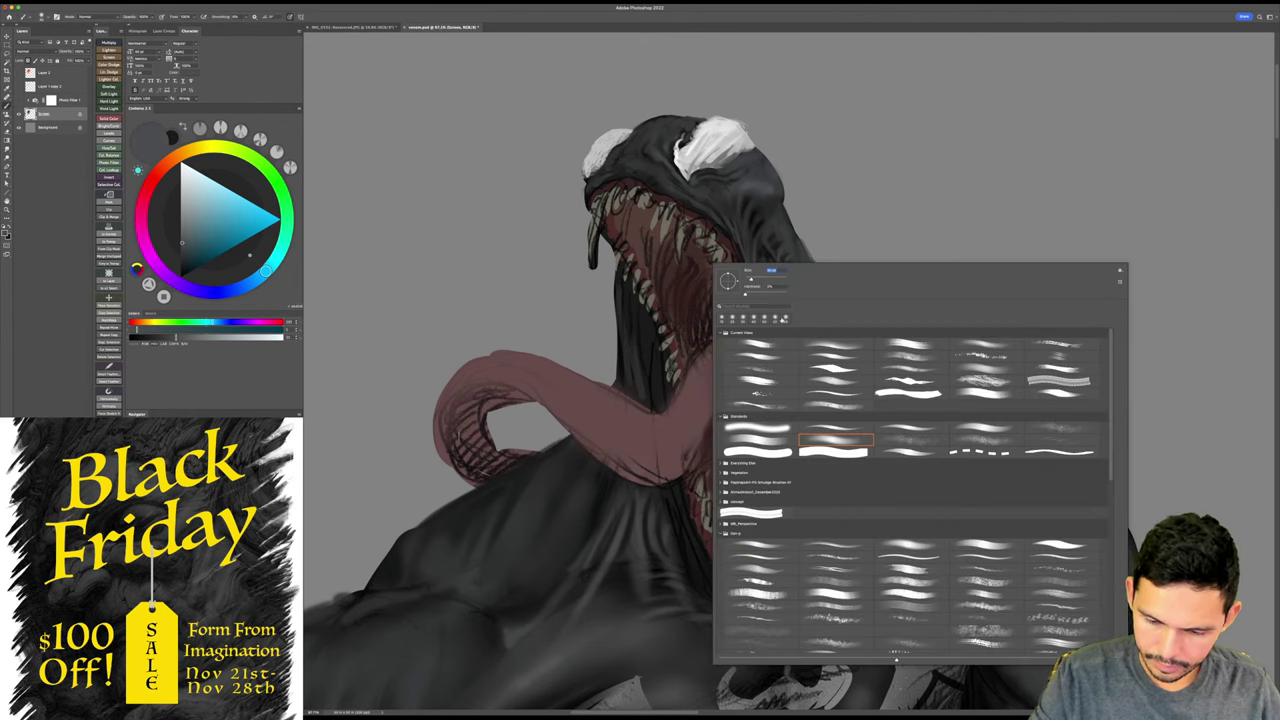
{"action": "double_click", "coordinate": [782, 448]}
{"action": "left_click", "coordinate": [645, 294], "text": "alt"}
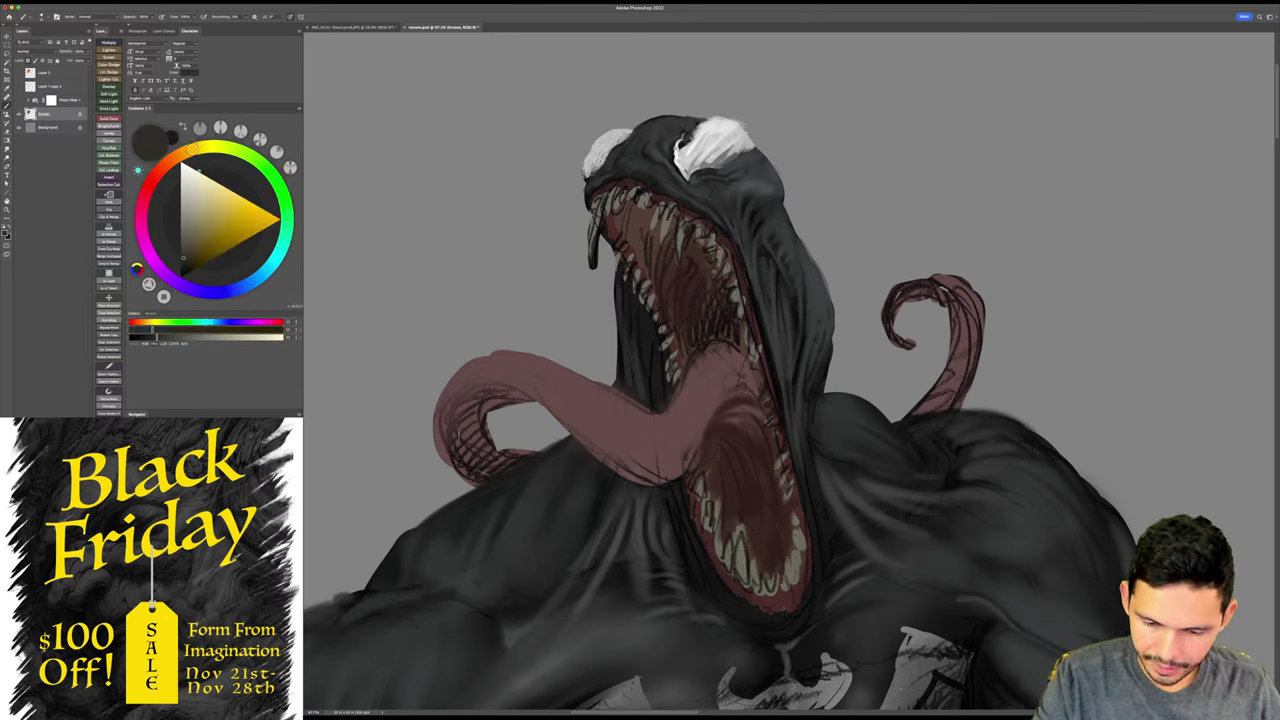
{"action": "left_click", "coordinate": [729, 291], "text": "alt"}
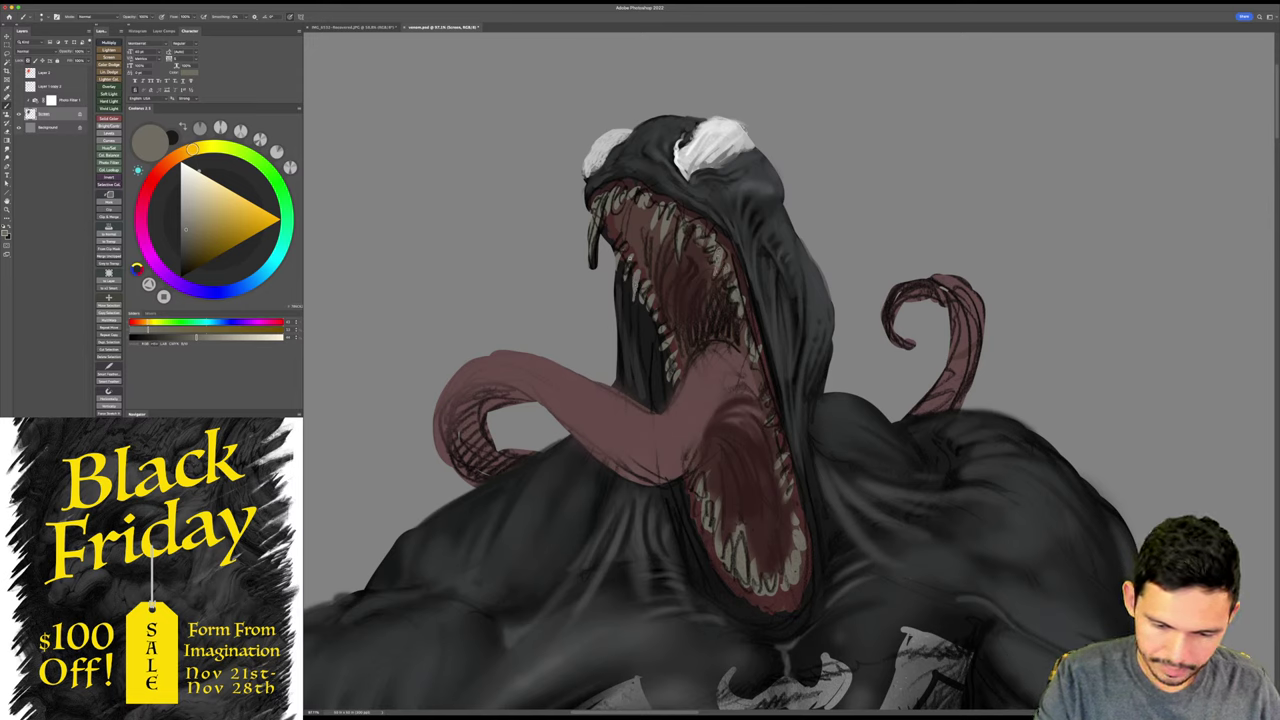
{"action": "left_click_drag", "start_coordinate": [629, 260], "coordinate": [625, 278]}
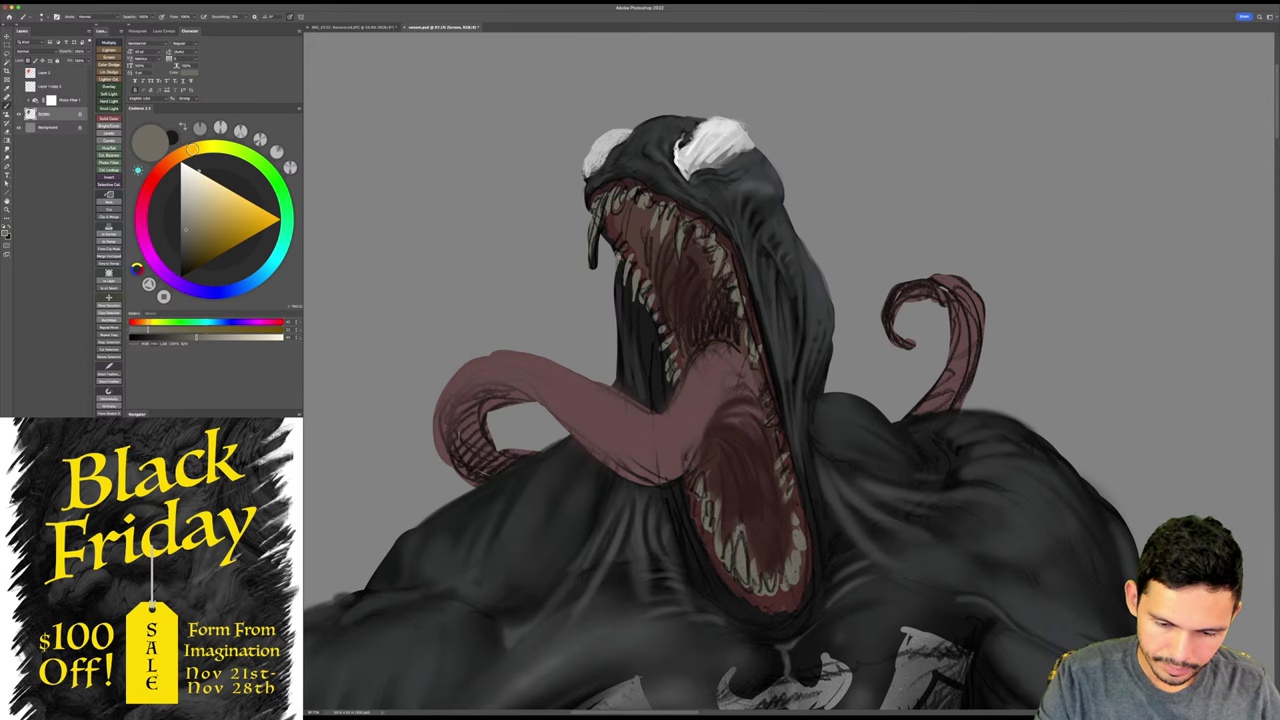
{"action": "left_click_drag", "start_coordinate": [617, 254], "coordinate": [614, 271]}
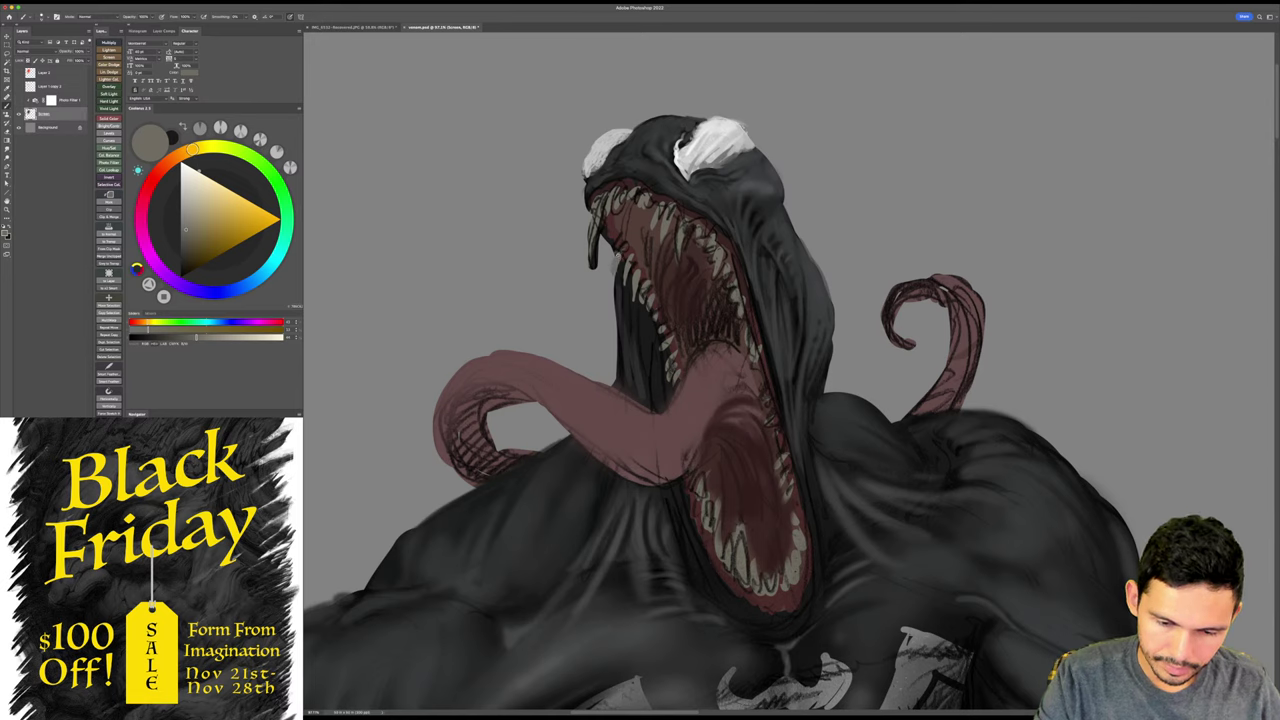
- Paint the long hanging front fang beige-grey and erase its edges into a tapered point
{"action": "left_click_drag", "start_coordinate": [592, 221], "coordinate": [592, 266]}
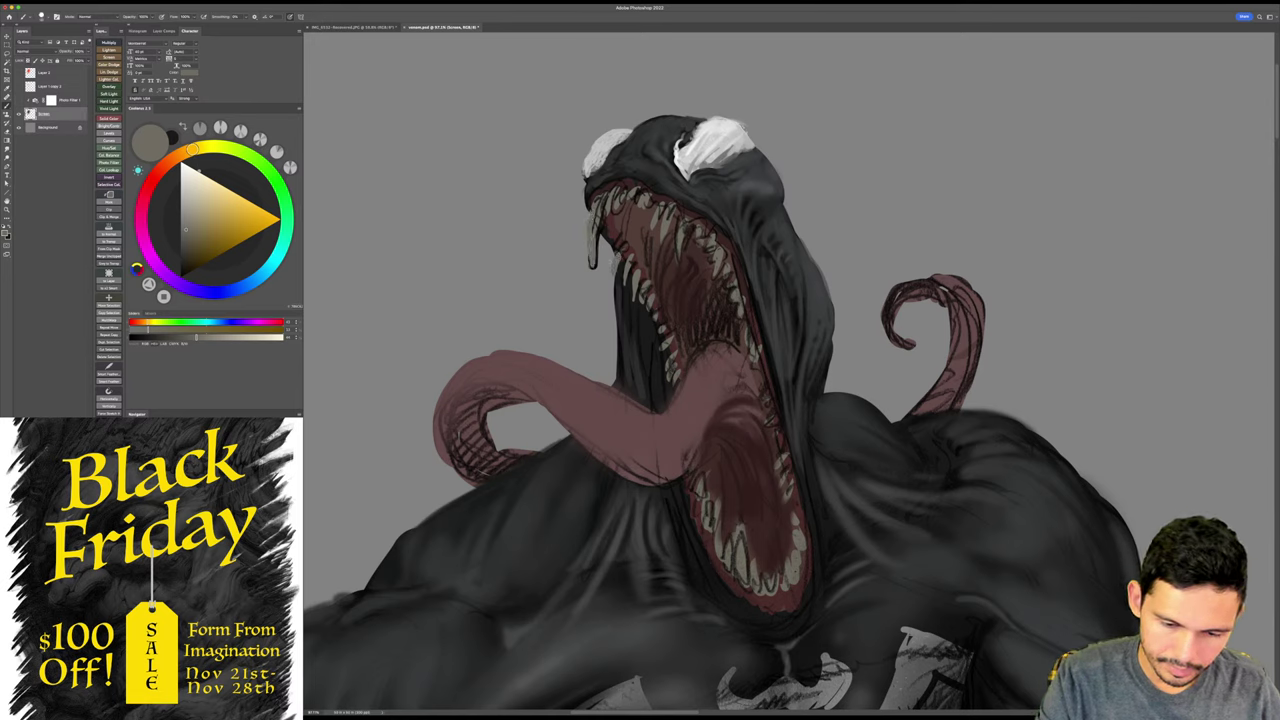
{"action": "key", "text": "e"}
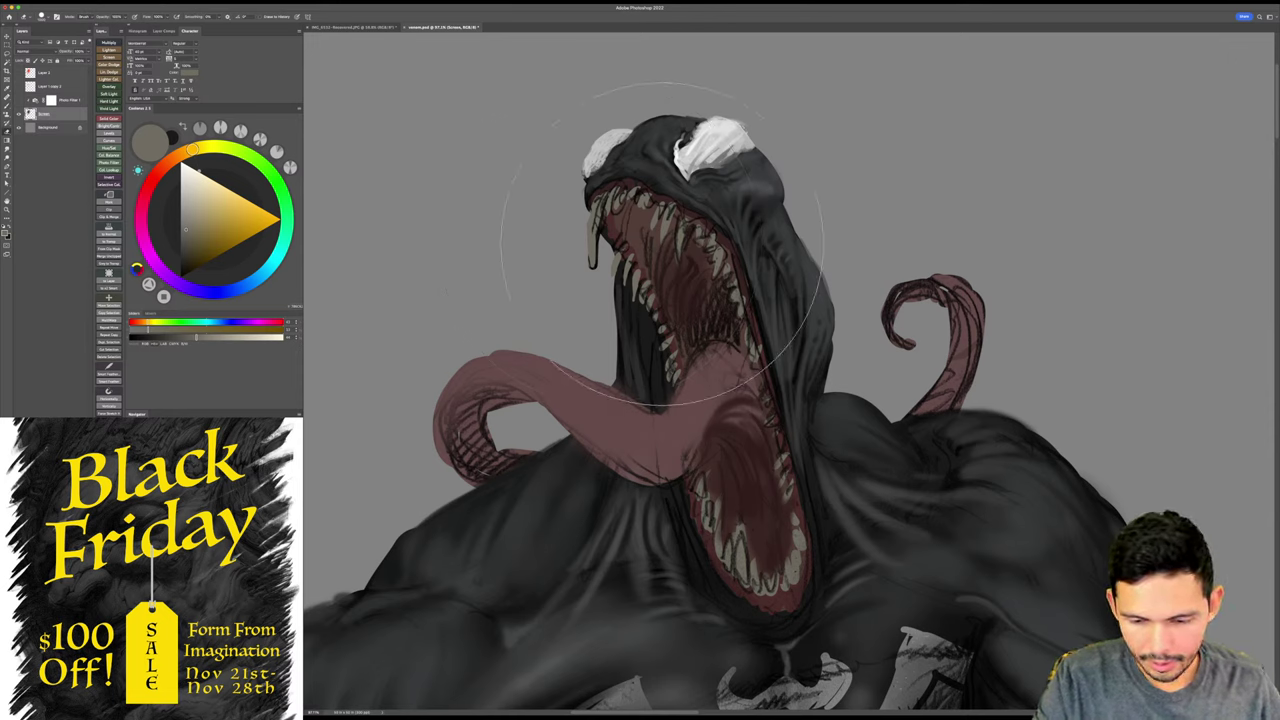
{"action": "key", "text": "b"}
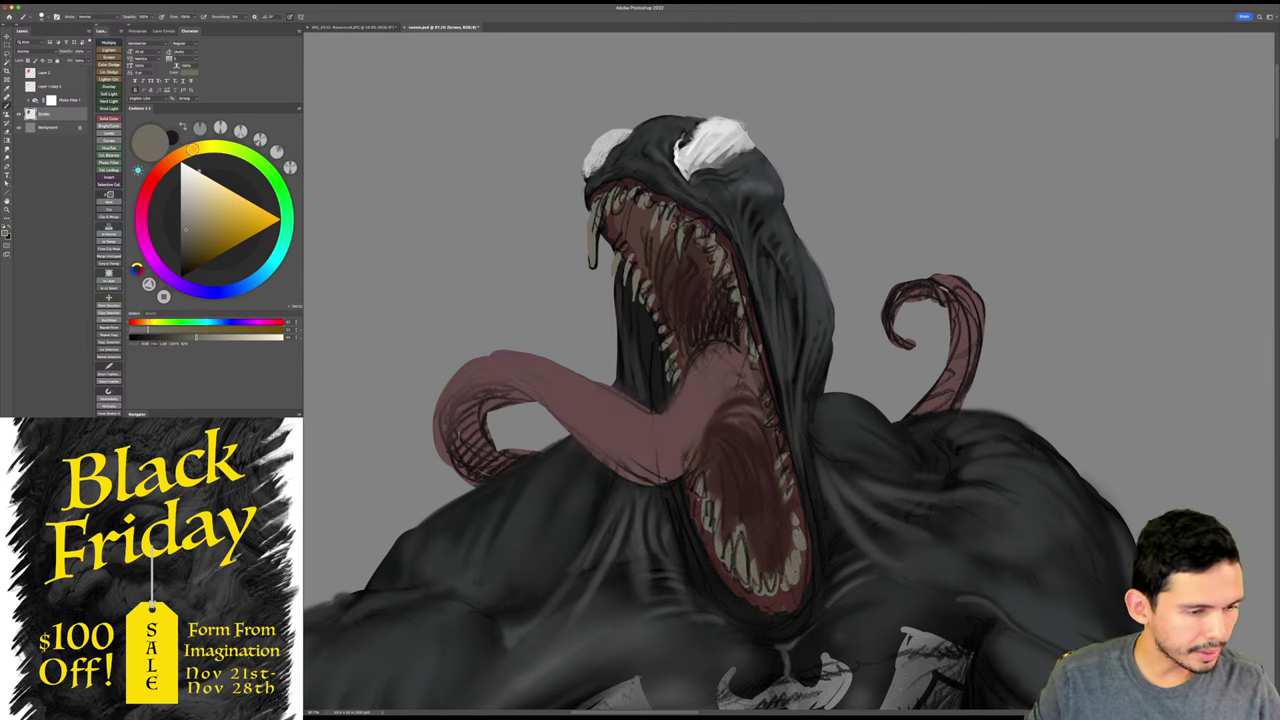
{"action": "left_click", "coordinate": [9, 148]}
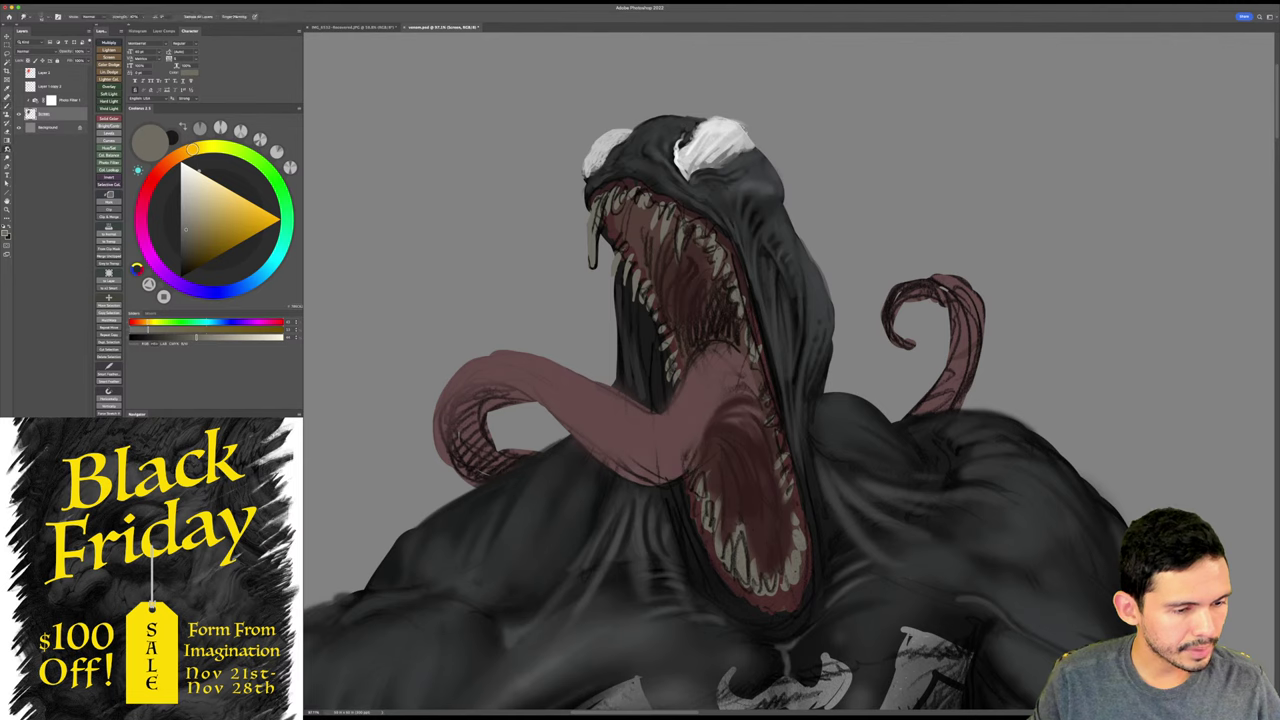
{"action": "left_click", "coordinate": [7, 107]}
{"action": "key", "text": "e"}
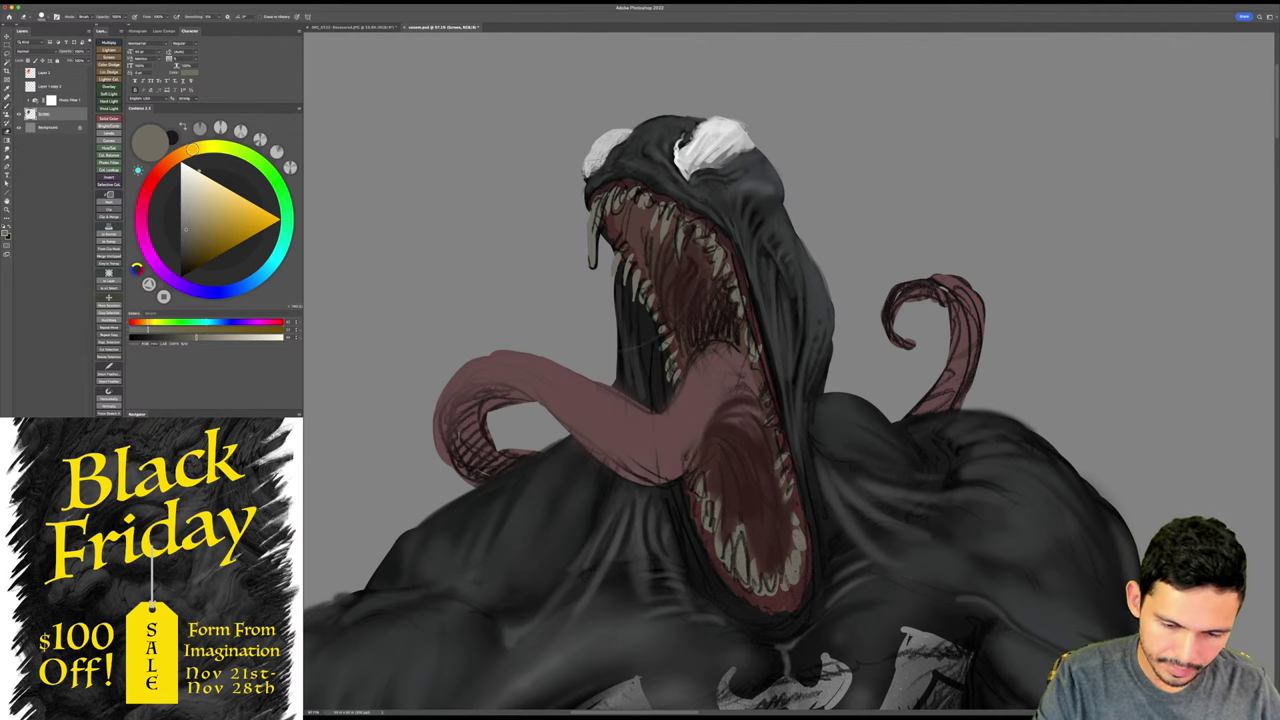
{"action": "left_click_drag", "start_coordinate": [598, 241], "coordinate": [594, 267]}
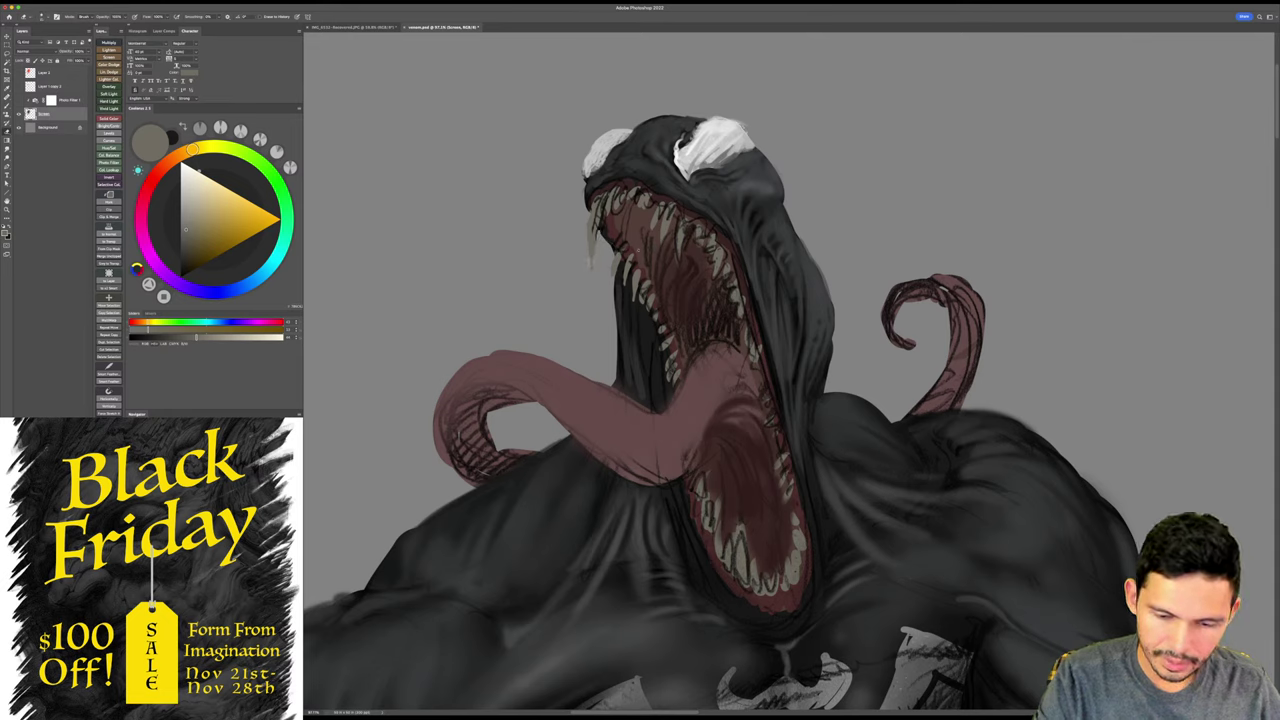
{"action": "key", "text": "b"}
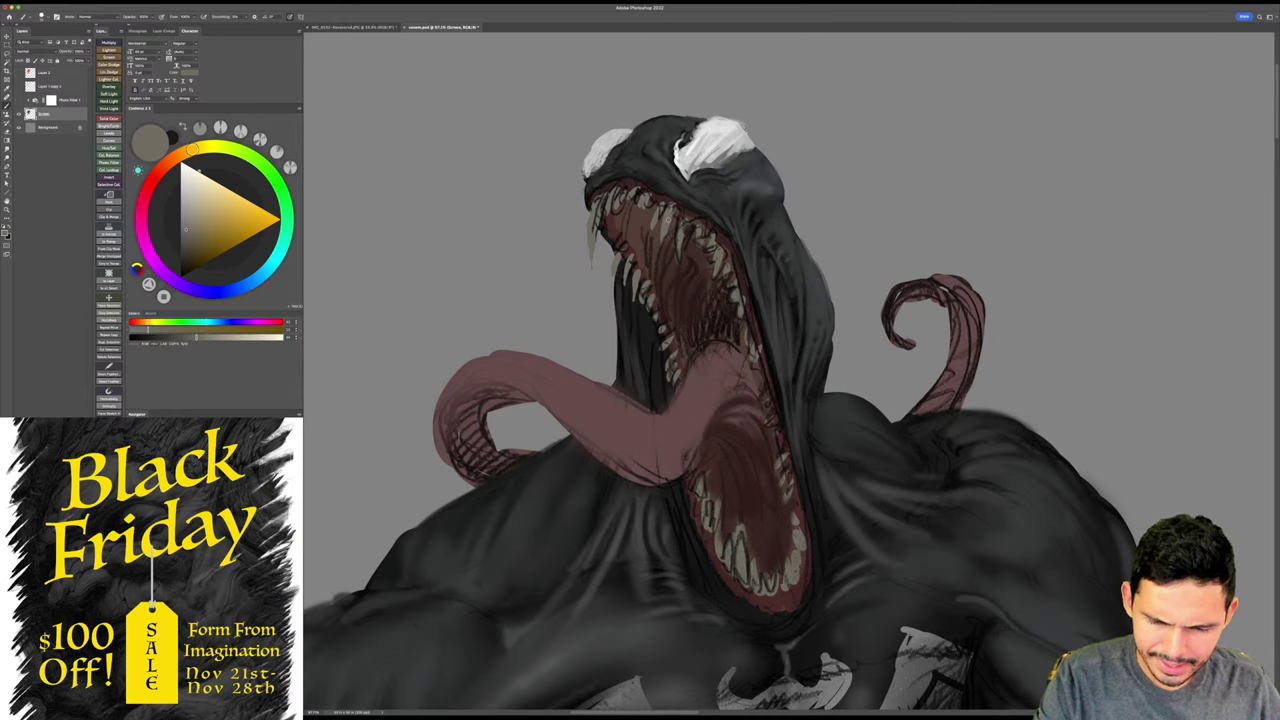
- Paint over the sketched upper teeth near the front of the mouth with sampled tooth colour
{"action": "mouse_move", "coordinate": [660, 205]}
{"action": "left_mouse_down"}
{"action": "mouse_move", "coordinate": [654, 222]}
{"action": "mouse_move", "coordinate": [647, 203]}
{"action": "mouse_move", "coordinate": [616, 215]}
{"action": "mouse_move", "coordinate": [612, 200]}
{"action": "mouse_move", "coordinate": [594, 228]}
{"action": "left_mouse_up"}
{"action": "left_click_drag", "start_coordinate": [602, 198], "coordinate": [600, 209]}
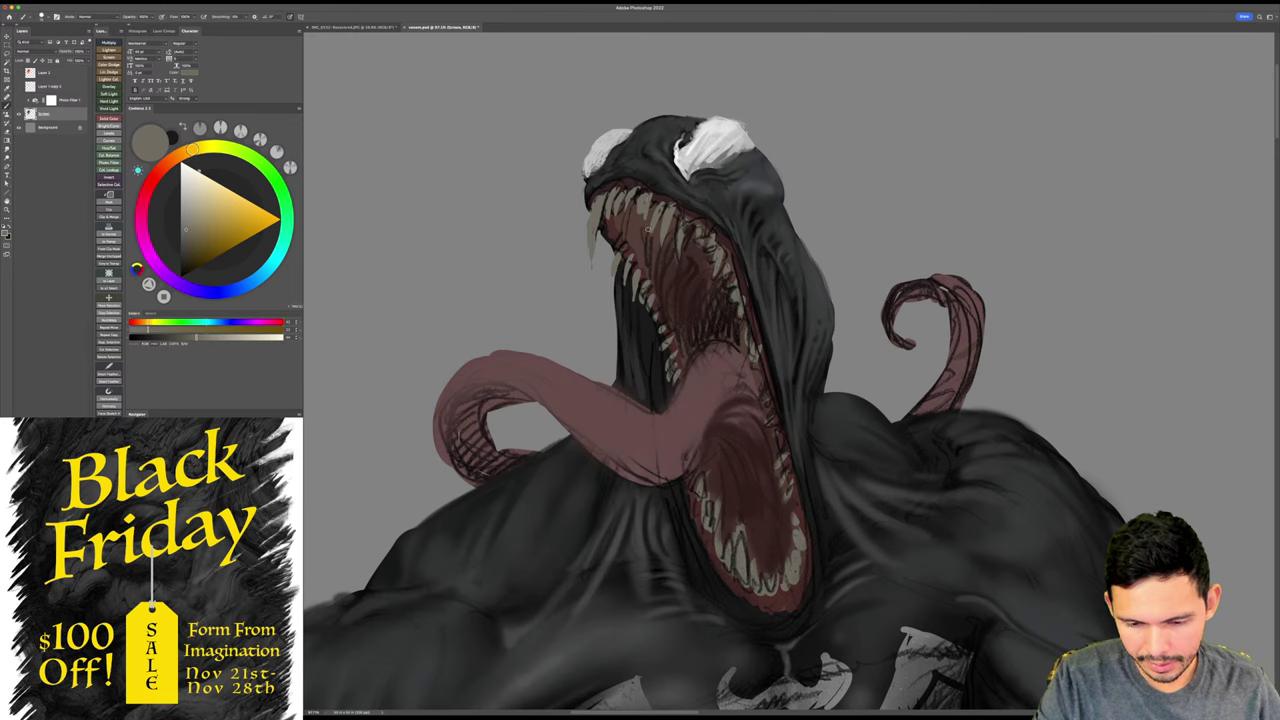
{"action": "left_click", "coordinate": [648, 229], "text": "alt"}
{"action": "left_click_drag", "start_coordinate": [643, 205], "coordinate": [635, 214]}
{"action": "left_click", "coordinate": [644, 197], "text": "alt"}
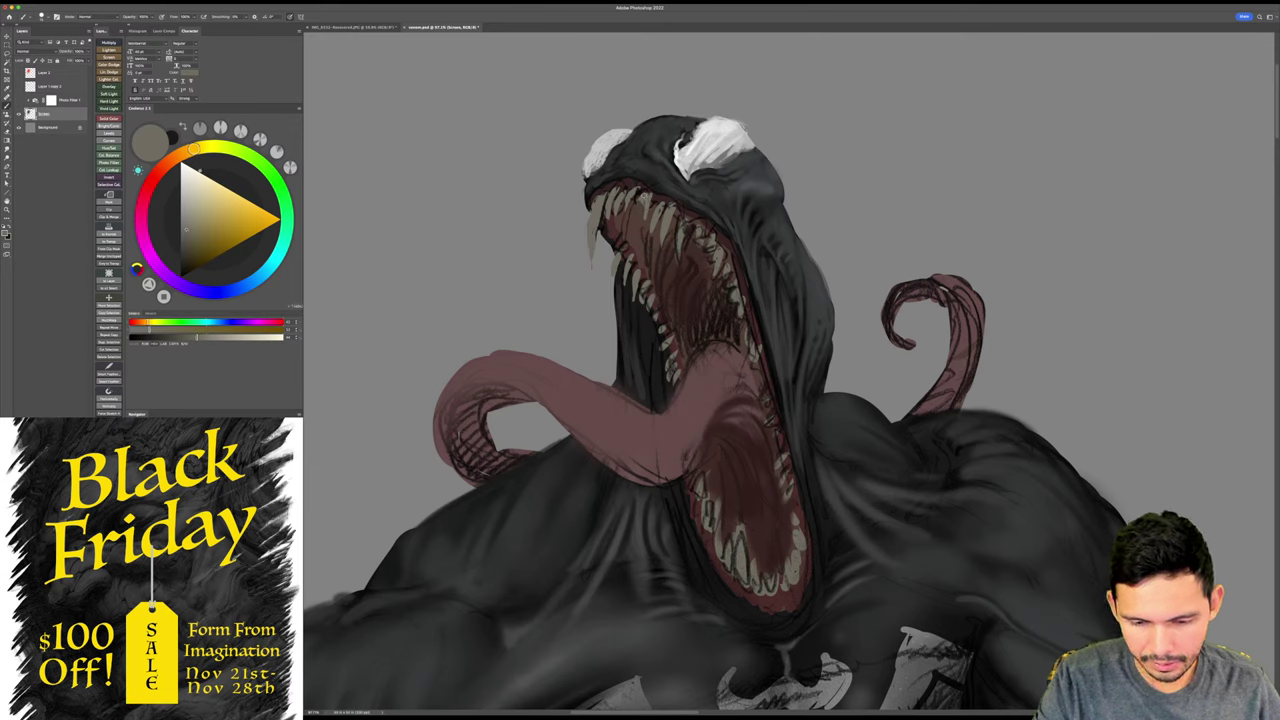
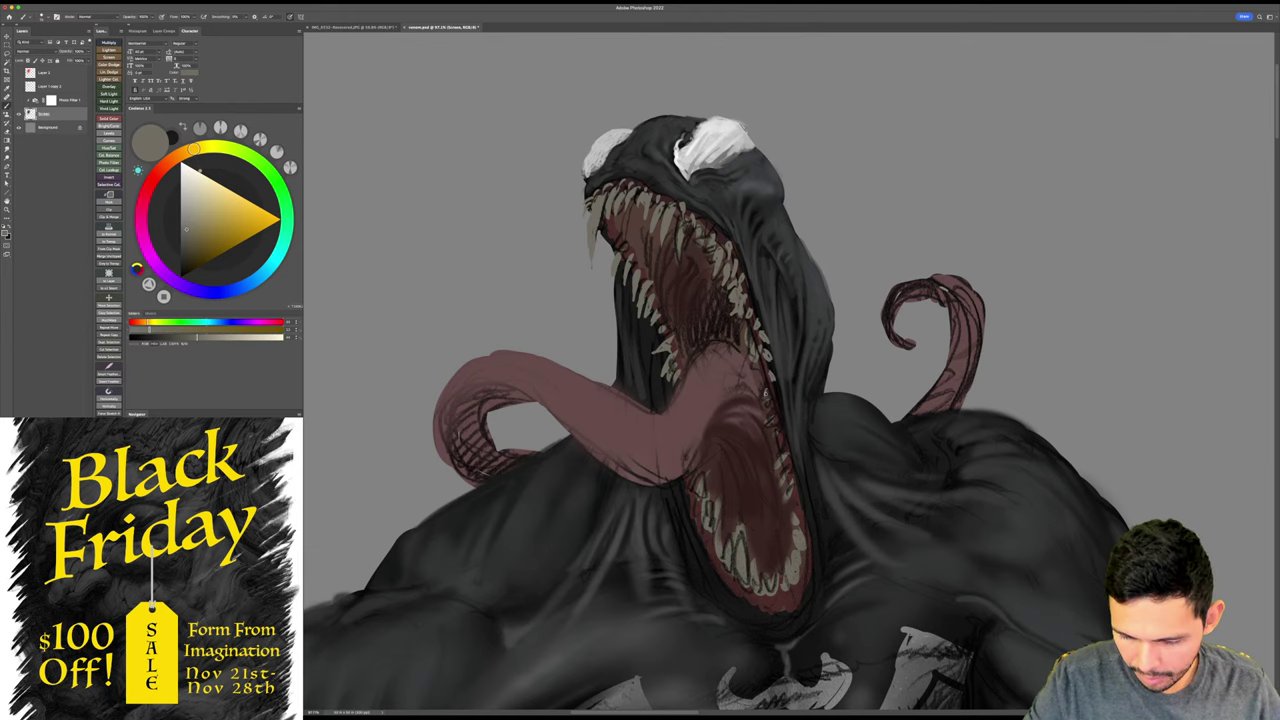
- Repaint the teeth along the mouth's rear corner and down the far side of the lower jaw in beige-grey
{"action": "mouse_move", "coordinate": [893, 420]}
{"action": "left_mouse_down"}
{"action": "mouse_move", "coordinate": [889, 434]}
{"action": "mouse_move", "coordinate": [882, 420]}
{"action": "left_mouse_up"}
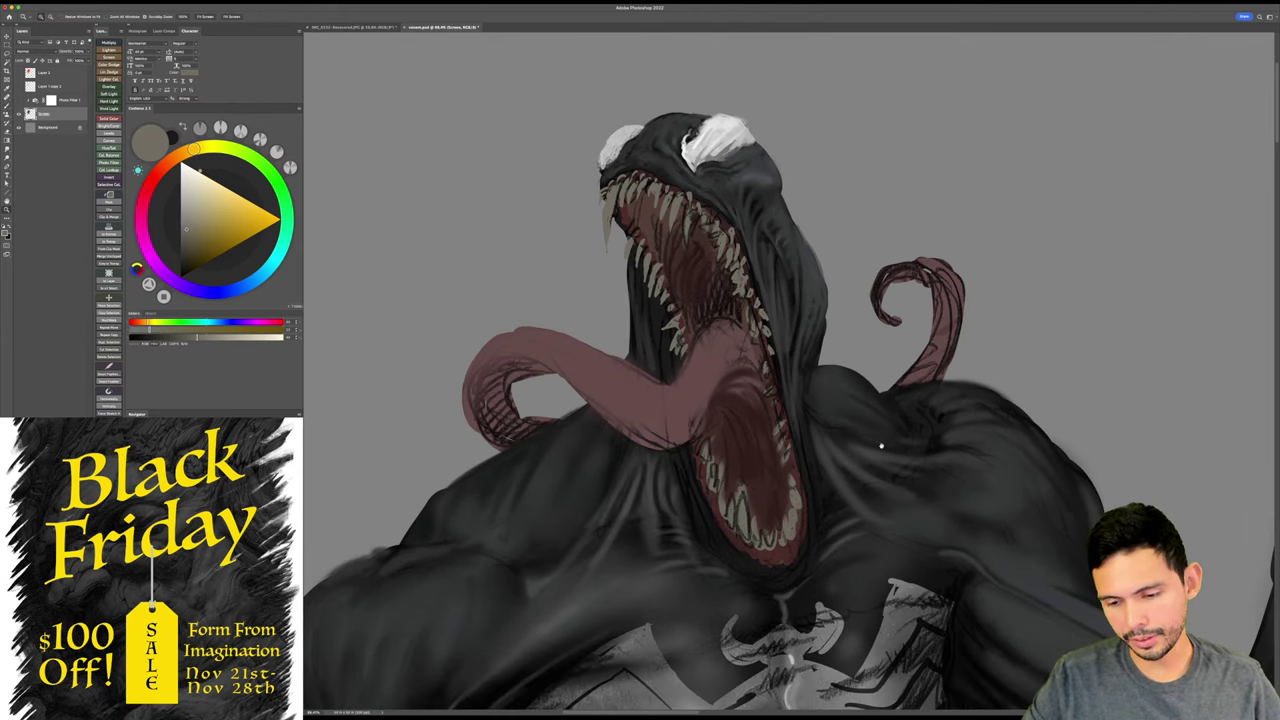
{"action": "scroll", "coordinate": [881, 446], "scroll_direction": "down", "scroll_amount": 2}
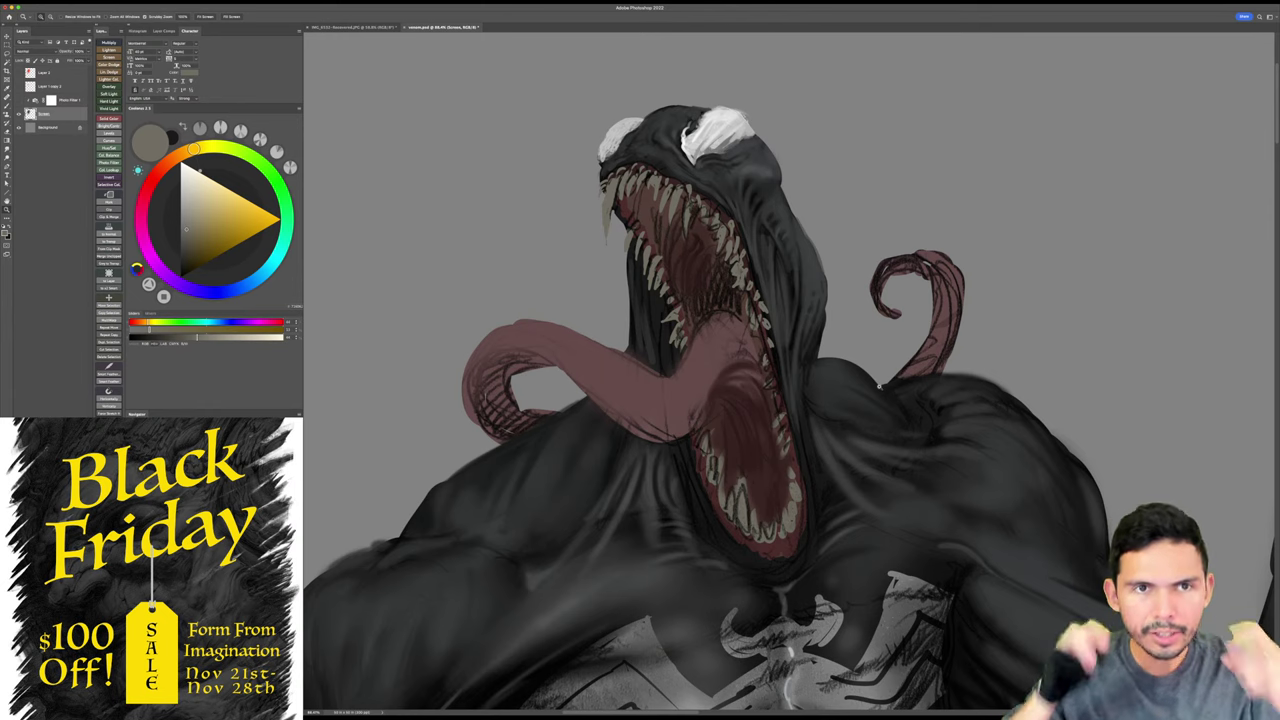
{"action": "scroll", "coordinate": [856, 407], "scroll_direction": "down", "scroll_amount": 2}
{"action": "key", "text": "b"}
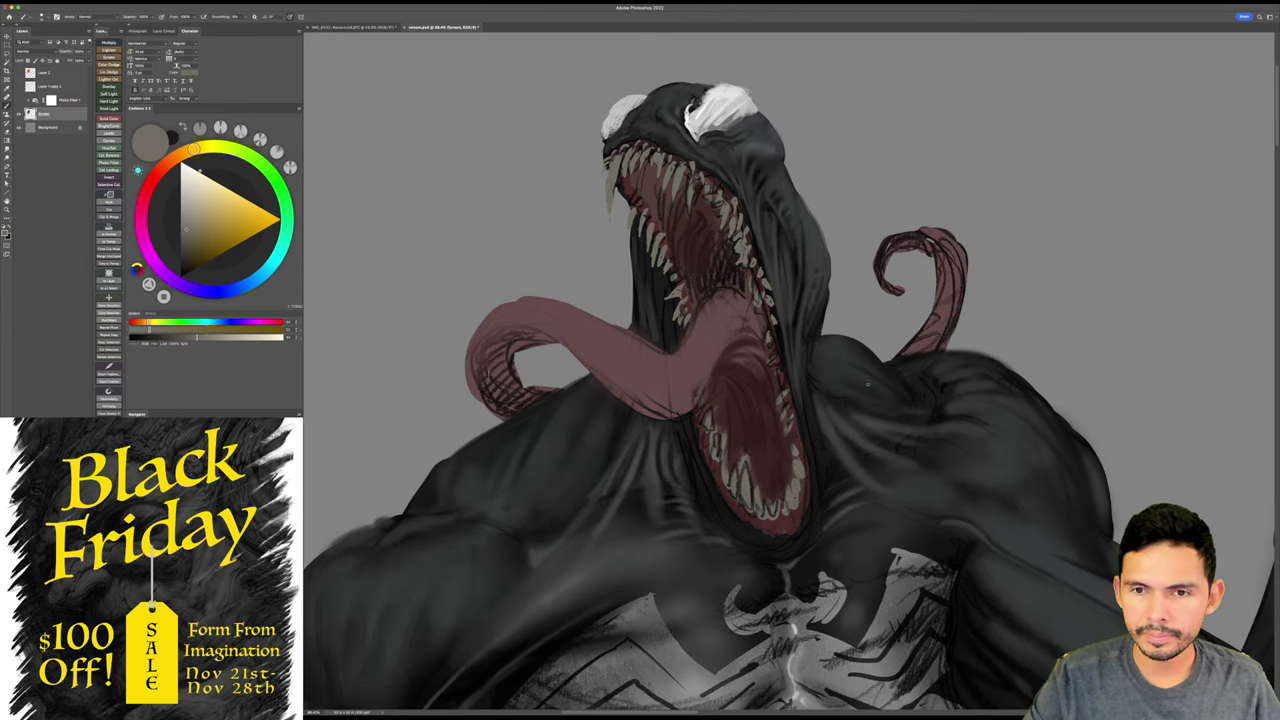
{"action": "left_click_drag", "start_coordinate": [777, 355], "coordinate": [769, 363]}
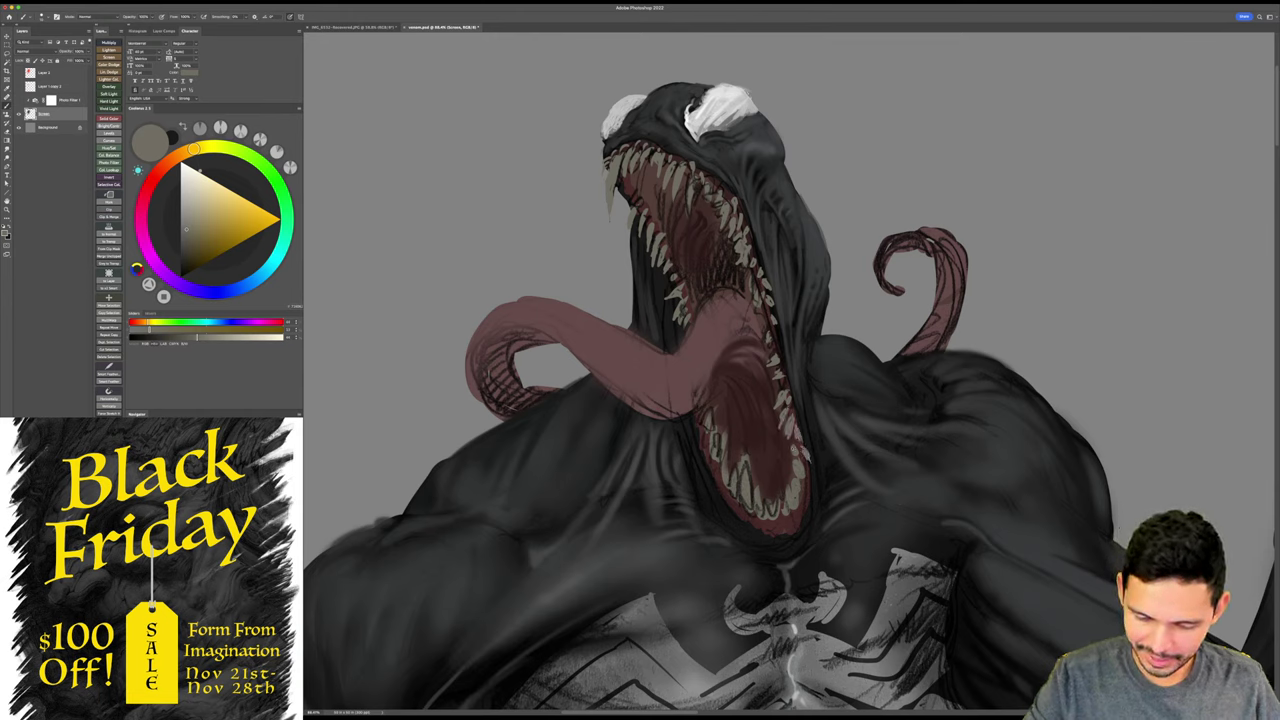
{"action": "left_click", "coordinate": [757, 440], "text": "alt"}
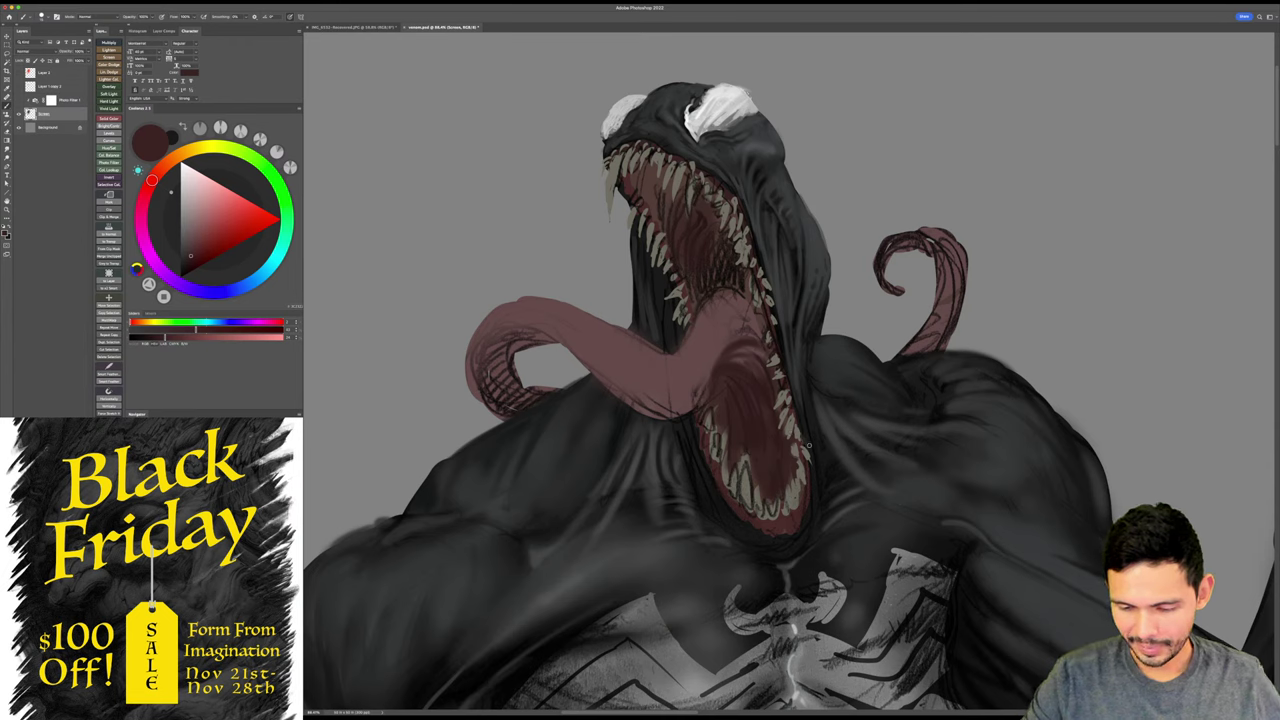
{"action": "left_click", "coordinate": [800, 440], "text": "alt"}
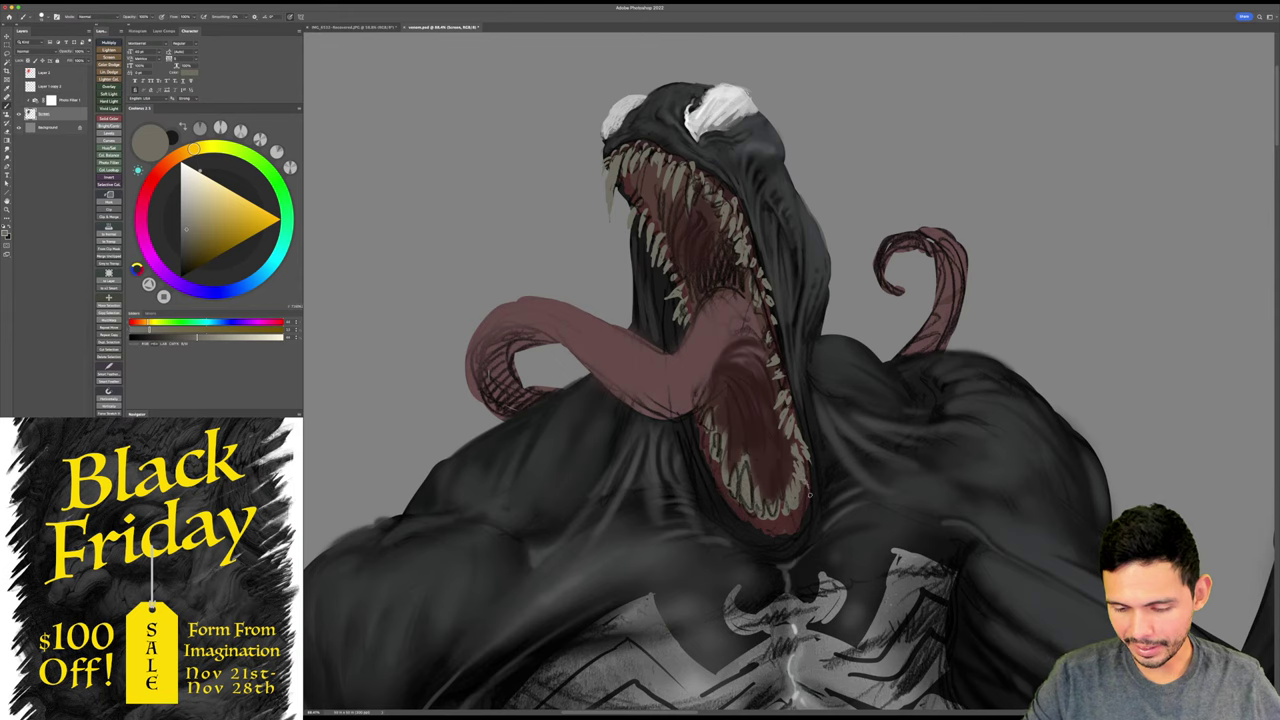
{"action": "mouse_move", "coordinate": [788, 496]}
{"action": "left_mouse_down"}
{"action": "mouse_move", "coordinate": [788, 483]}
{"action": "mouse_move", "coordinate": [769, 516]}
{"action": "left_mouse_up"}
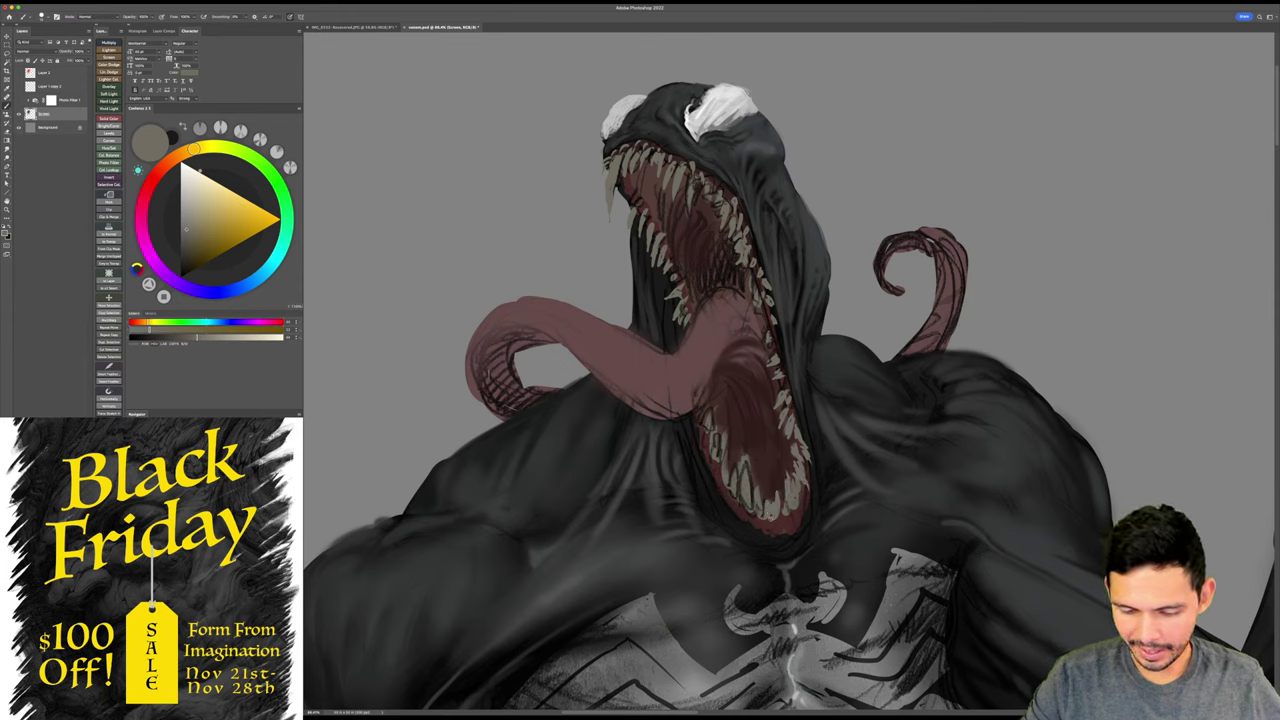
- Define the remaining lower-jaw teeth around the chin and near side with sampled yellowish grey
{"action": "left_click", "coordinate": [745, 456], "text": "alt"}
{"action": "mouse_move", "coordinate": [748, 452]}
{"action": "left_mouse_down"}
{"action": "mouse_move", "coordinate": [741, 496]}
{"action": "mouse_move", "coordinate": [743, 458]}
{"action": "left_mouse_up"}
{"action": "left_click", "coordinate": [741, 468], "text": "alt"}
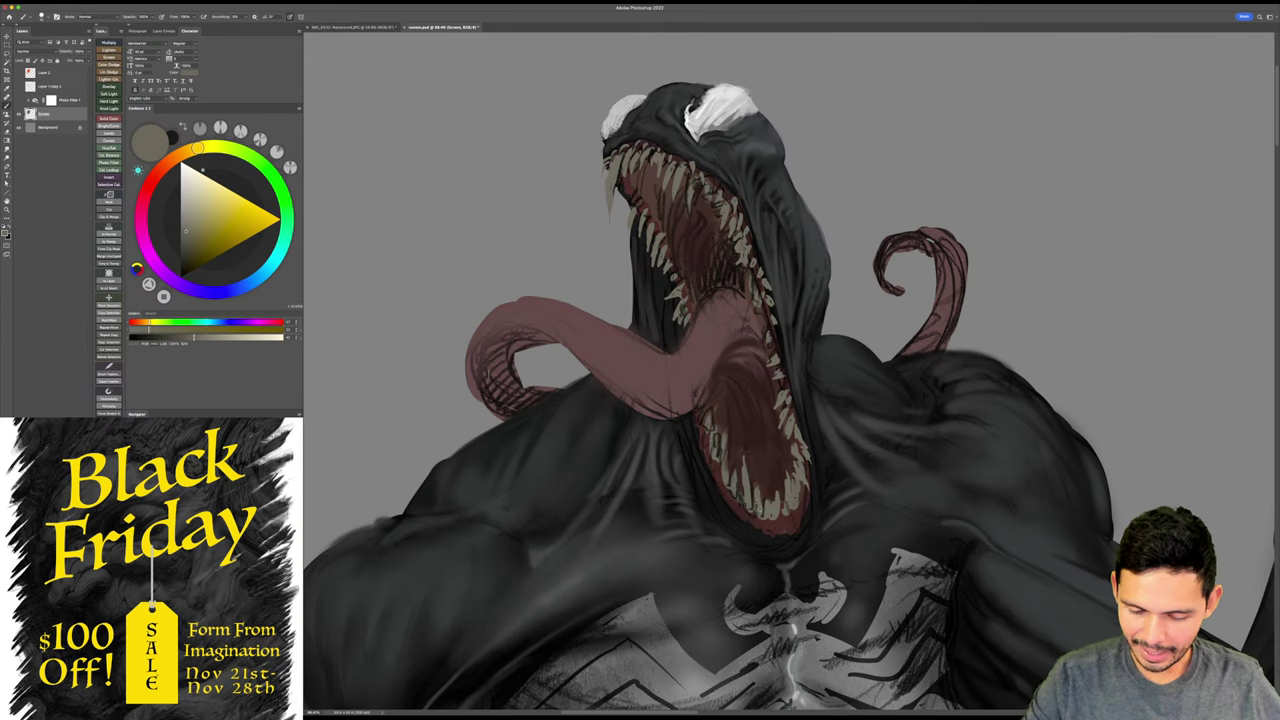
{"action": "mouse_move", "coordinate": [758, 503]}
{"action": "left_mouse_down"}
{"action": "mouse_move", "coordinate": [762, 529]}
{"action": "mouse_move", "coordinate": [751, 522]}
{"action": "left_mouse_up"}
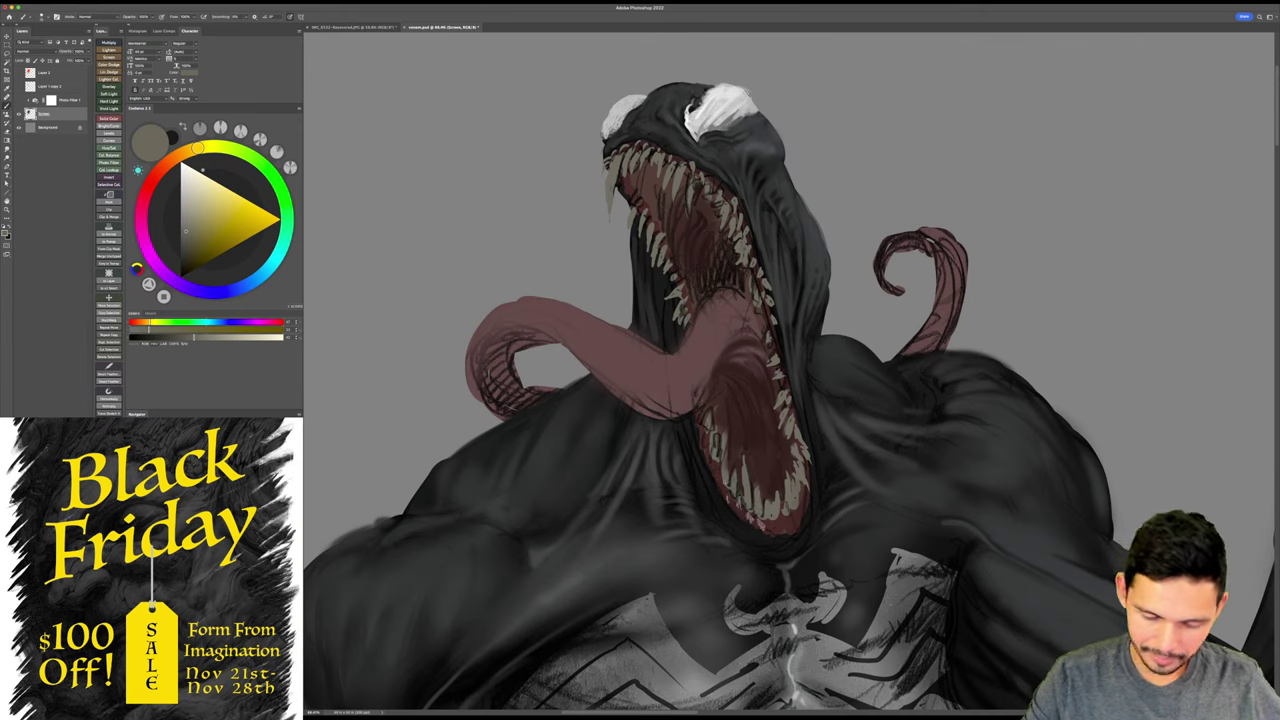
{"action": "left_click_drag", "start_coordinate": [723, 481], "coordinate": [725, 491]}
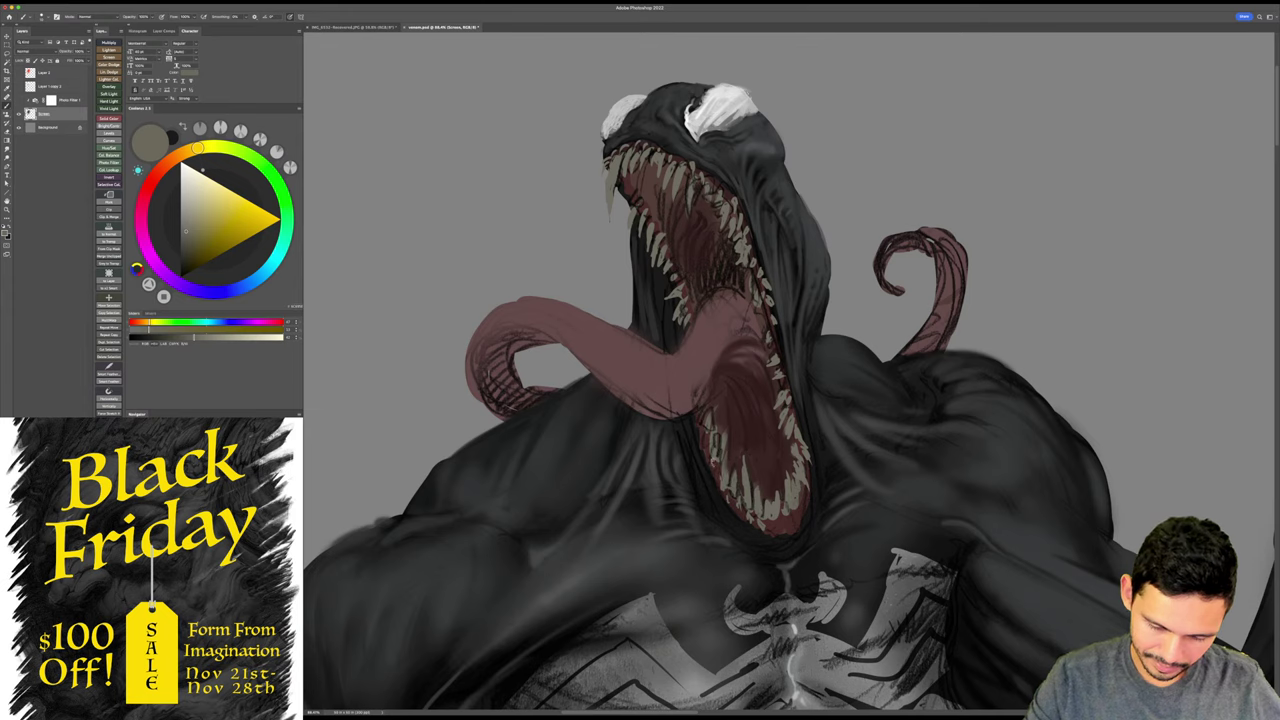
{"action": "left_click_drag", "start_coordinate": [706, 439], "coordinate": [708, 455]}
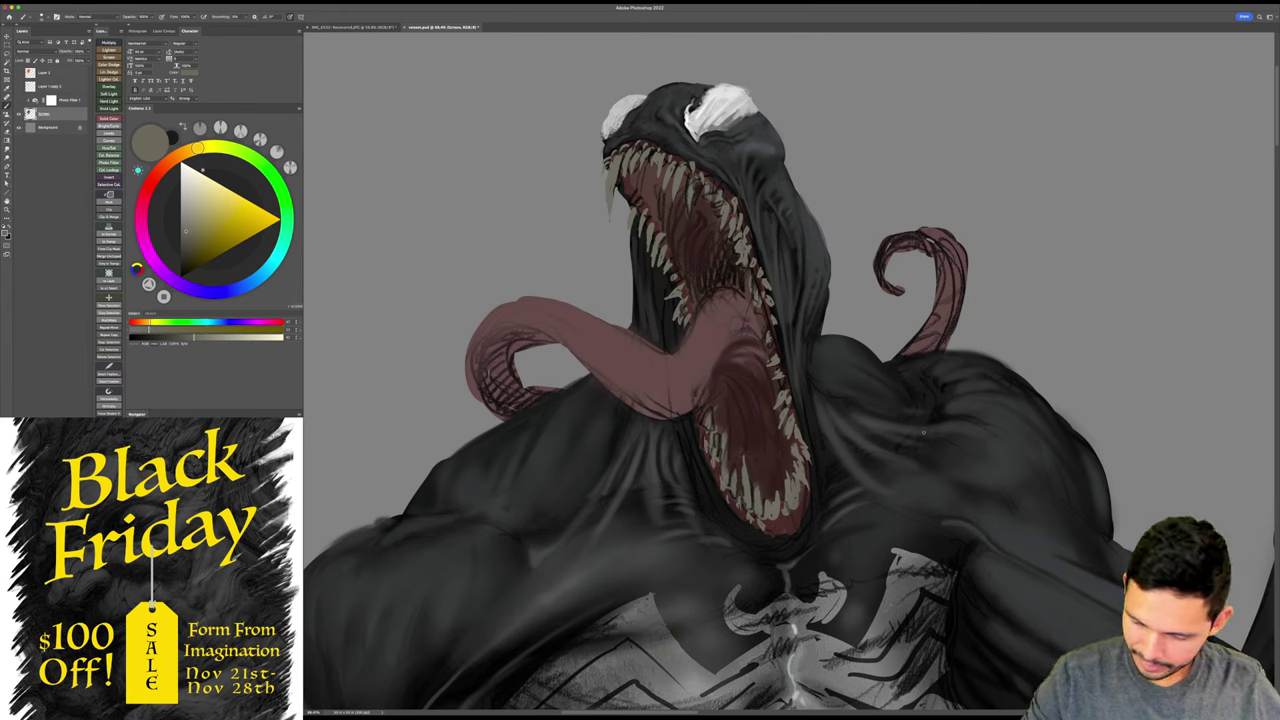
{"action": "mouse_move", "coordinate": [806, 494]}
{"action": "left_mouse_down"}
{"action": "mouse_move", "coordinate": [811, 483]}
{"action": "mouse_move", "coordinate": [809, 496]}
{"action": "left_mouse_up"}
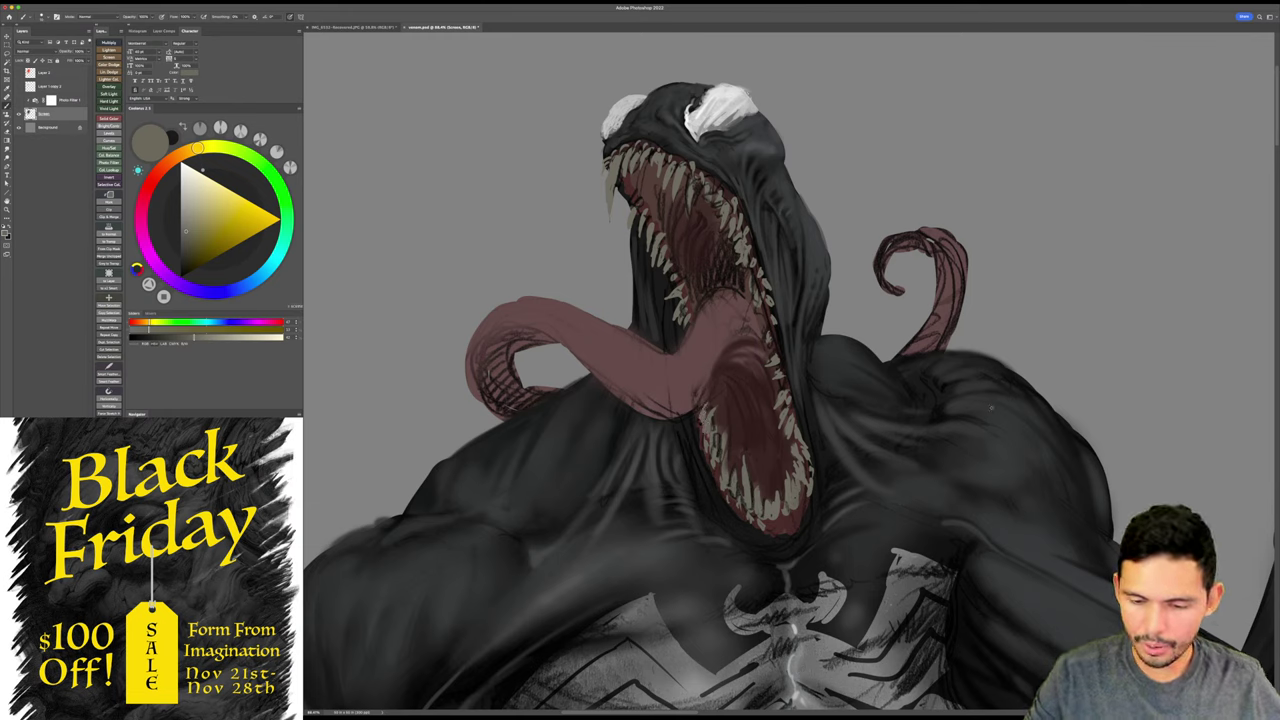
- Paint the deep throat area behind the tongue with black
{"action": "left_click", "coordinate": [648, 200], "text": "alt"}
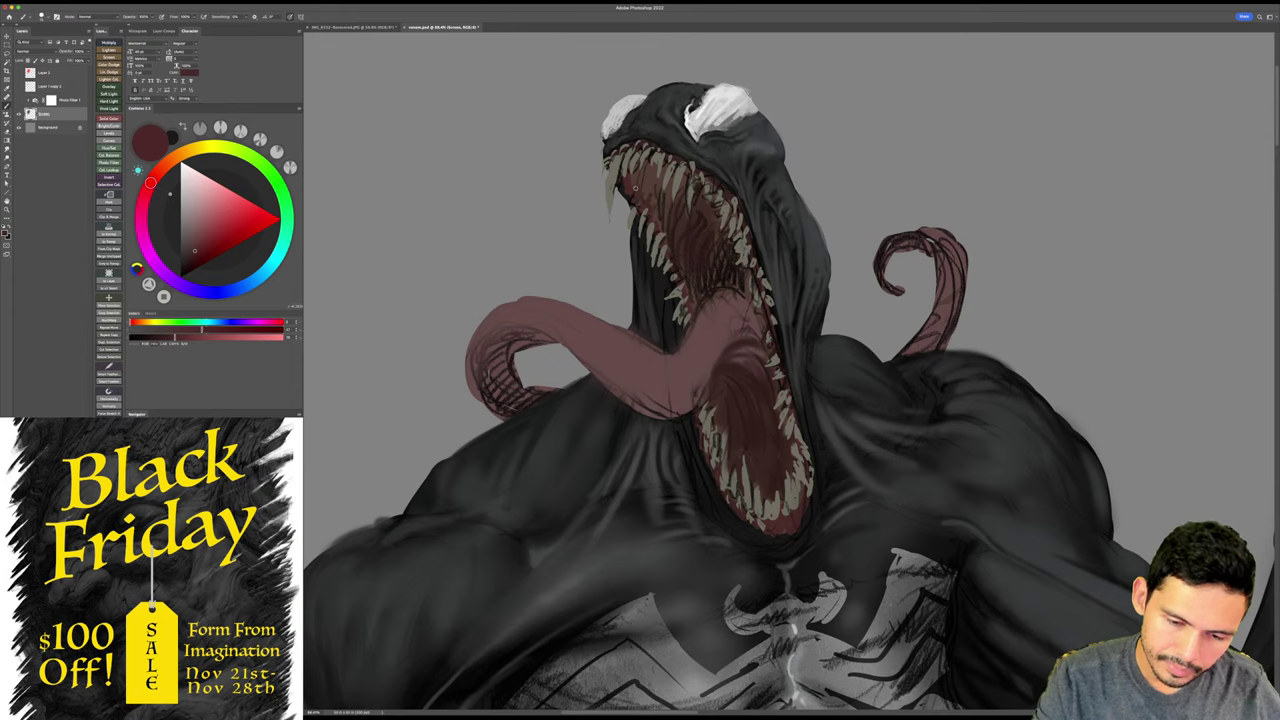
{"action": "left_click", "coordinate": [721, 270], "text": "alt"}
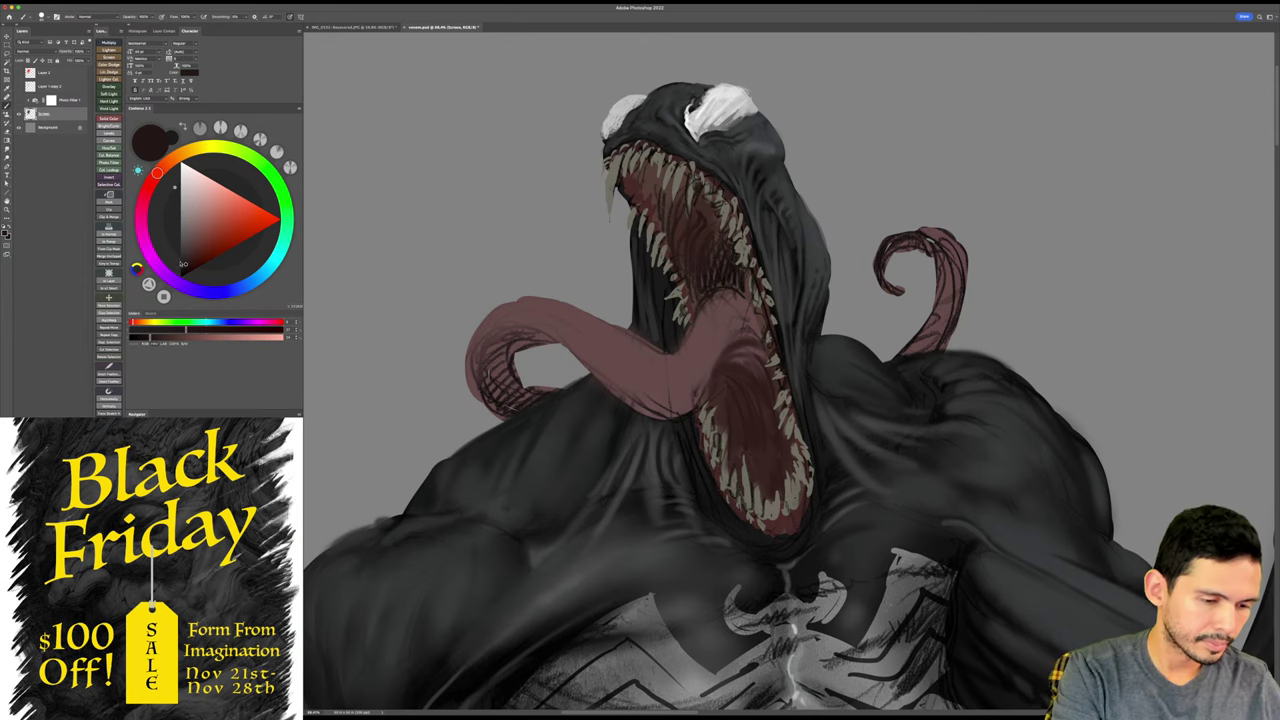
{"action": "key", "text": "d"}
{"action": "mouse_move", "coordinate": [716, 283]}
{"action": "left_mouse_down"}
{"action": "mouse_move", "coordinate": [744, 272]}
{"action": "mouse_move", "coordinate": [744, 294]}
{"action": "mouse_move", "coordinate": [746, 270]}
{"action": "mouse_move", "coordinate": [722, 254]}
{"action": "left_mouse_up"}
- Switch the brush from the hard round preset to a softer preset in the standard brush group
{"action": "left_click_drag", "start_coordinate": [988, 348], "coordinate": [960, 337]}
{"action": "right_click", "coordinate": [952, 348]}
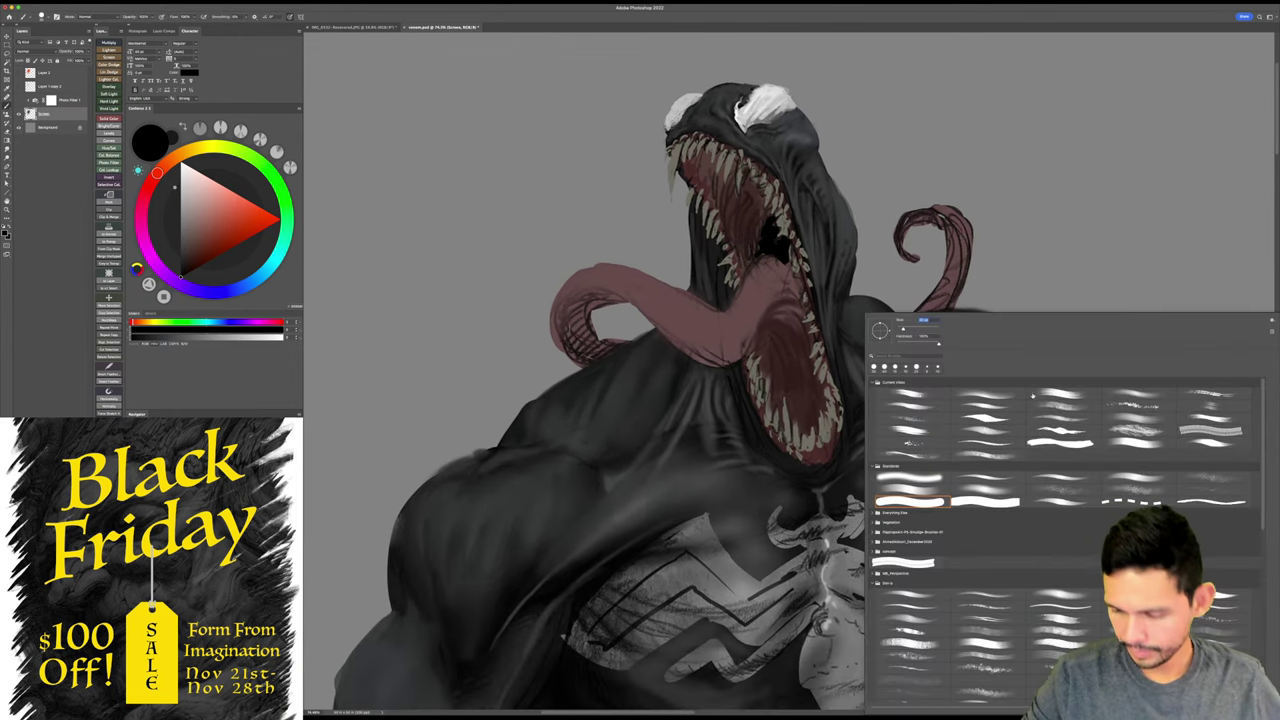
{"action": "double_click", "coordinate": [922, 490]}
{"action": "left_click_drag", "start_coordinate": [920, 398], "coordinate": [935, 358]}
{"action": "right_click", "coordinate": [941, 358]}
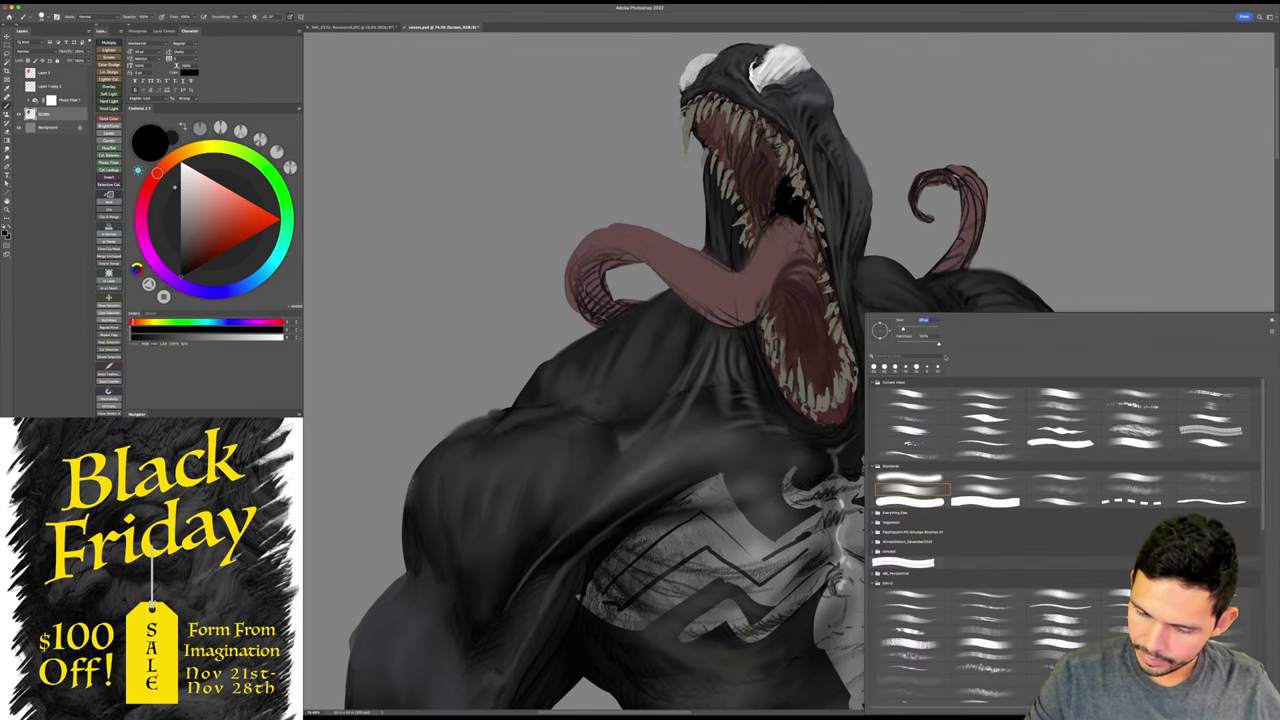
{"action": "double_click", "coordinate": [989, 489]}
{"action": "mouse_move", "coordinate": [1153, 470]}
{"action": "left_mouse_down"}
{"action": "mouse_move", "coordinate": [1137, 434]}
{"action": "mouse_move", "coordinate": [1145, 403]}
{"action": "left_mouse_up"}
{"action": "scroll", "coordinate": [1132, 444], "scroll_direction": "right", "scroll_amount": 2}
{"action": "key", "text": "b"}
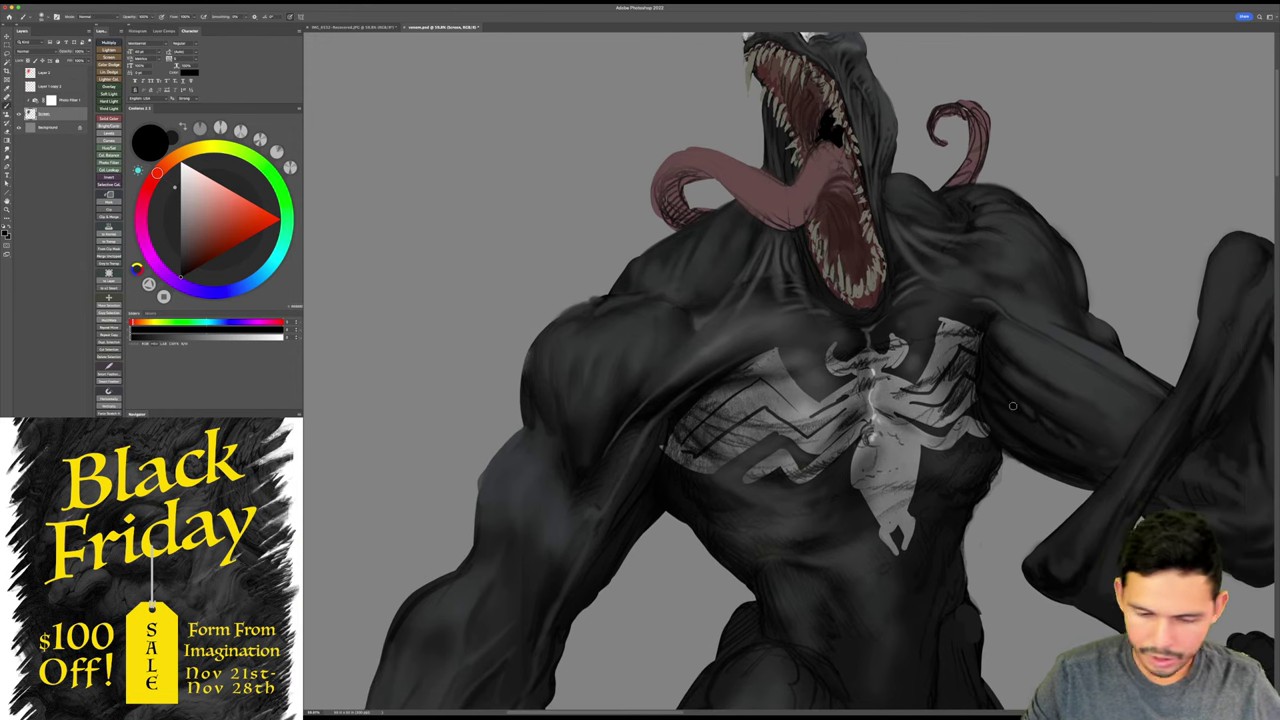
- Paint soft highlights on the near shoulder with a sampled dark tone lightened to a muted blue-green grey
{"action": "key", "text": "x"}
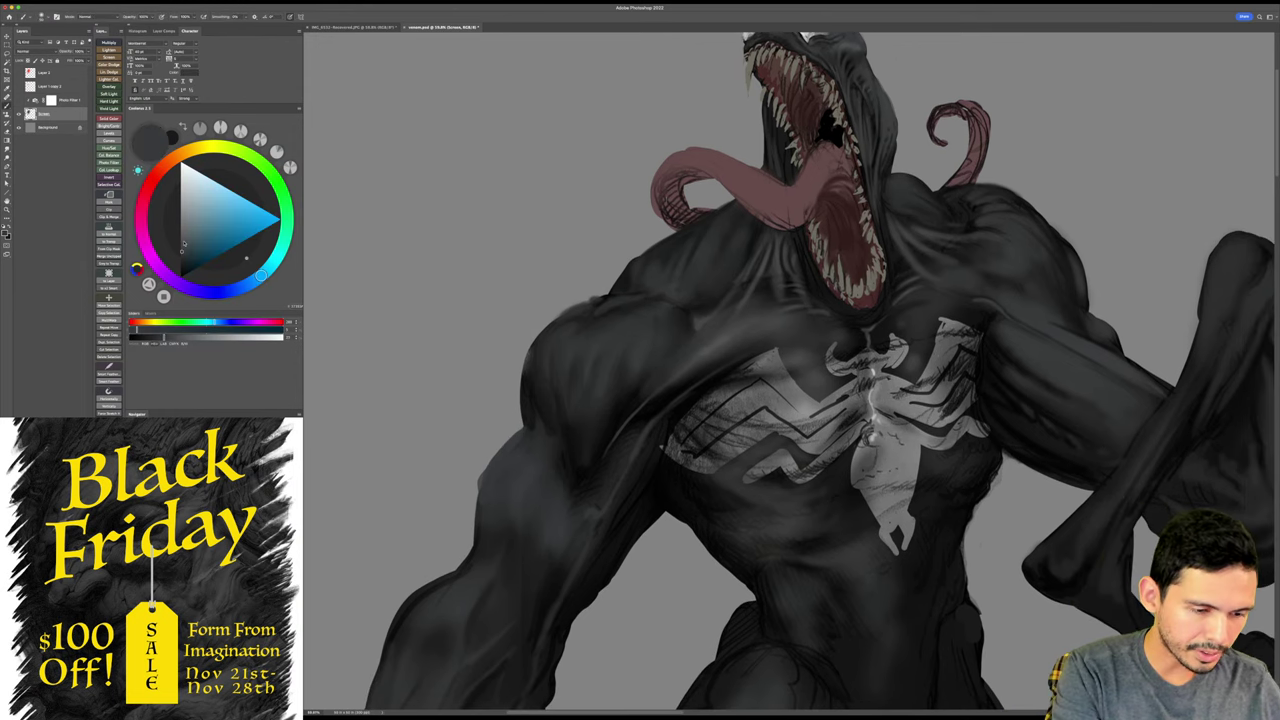
{"action": "left_click_drag", "start_coordinate": [183, 244], "coordinate": [180, 240]}
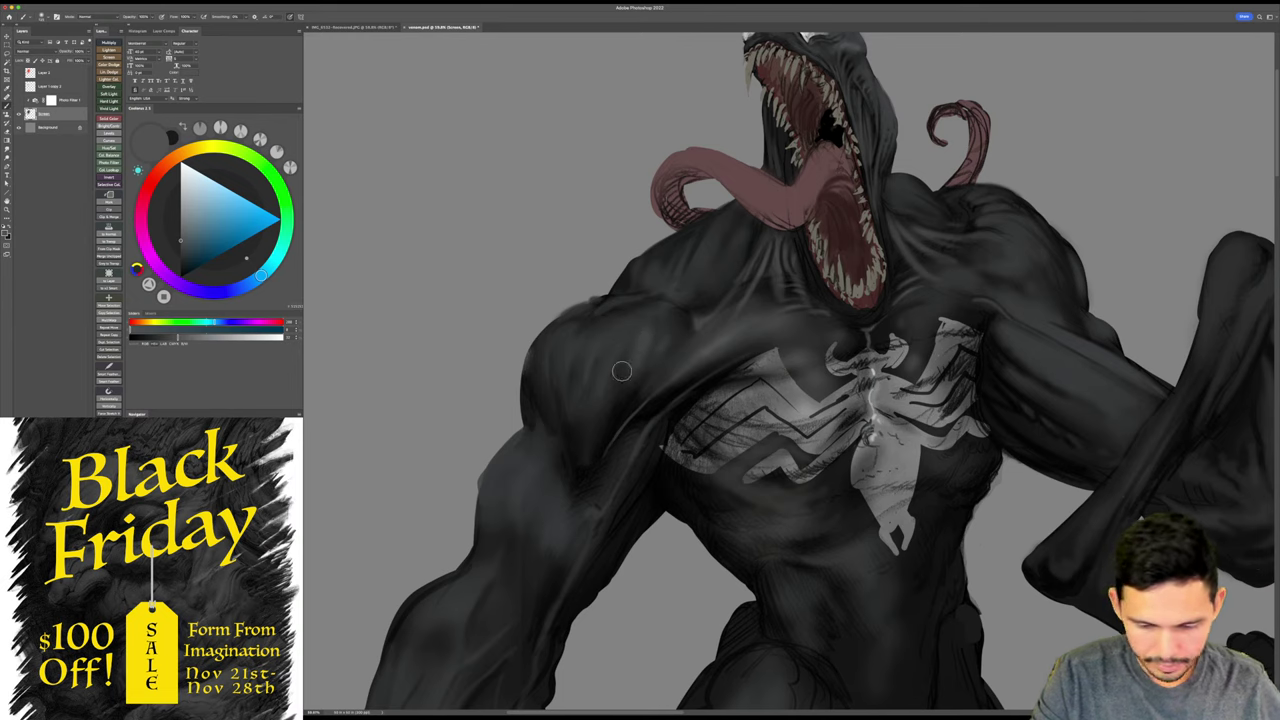
{"action": "left_click", "coordinate": [650, 339], "text": "alt"}
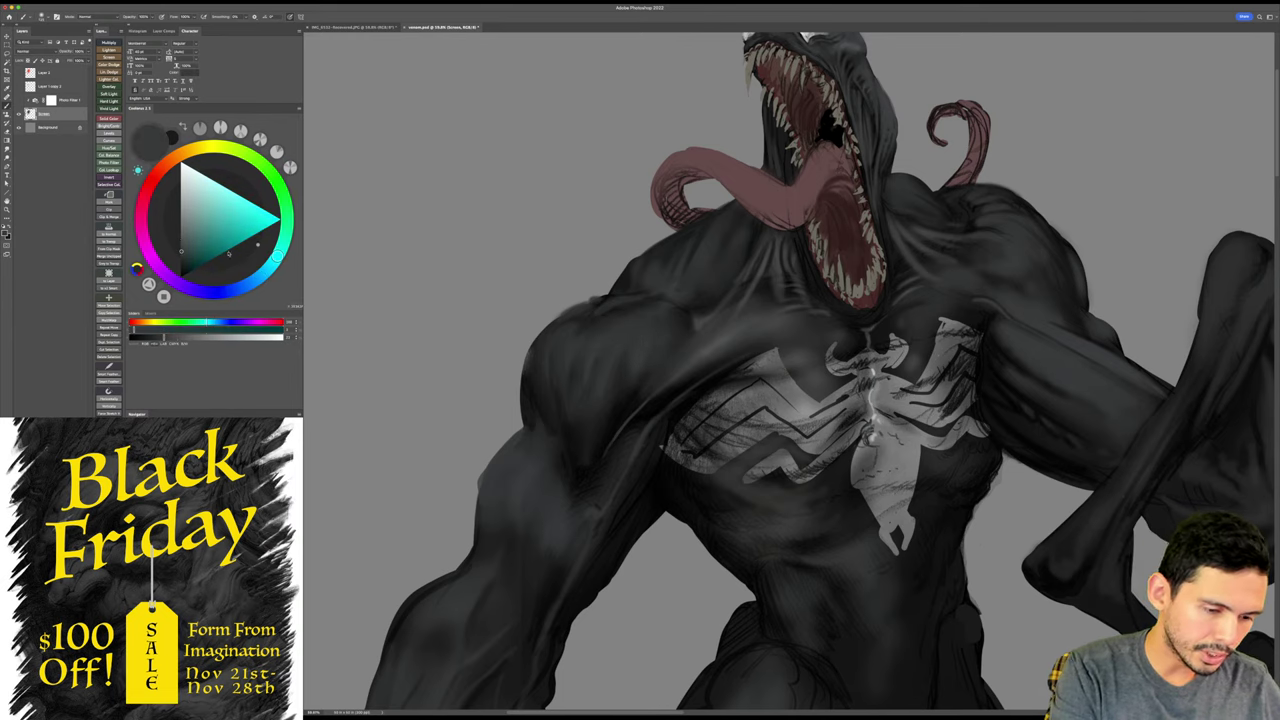
{"action": "left_click_drag", "start_coordinate": [182, 246], "coordinate": [181, 239]}
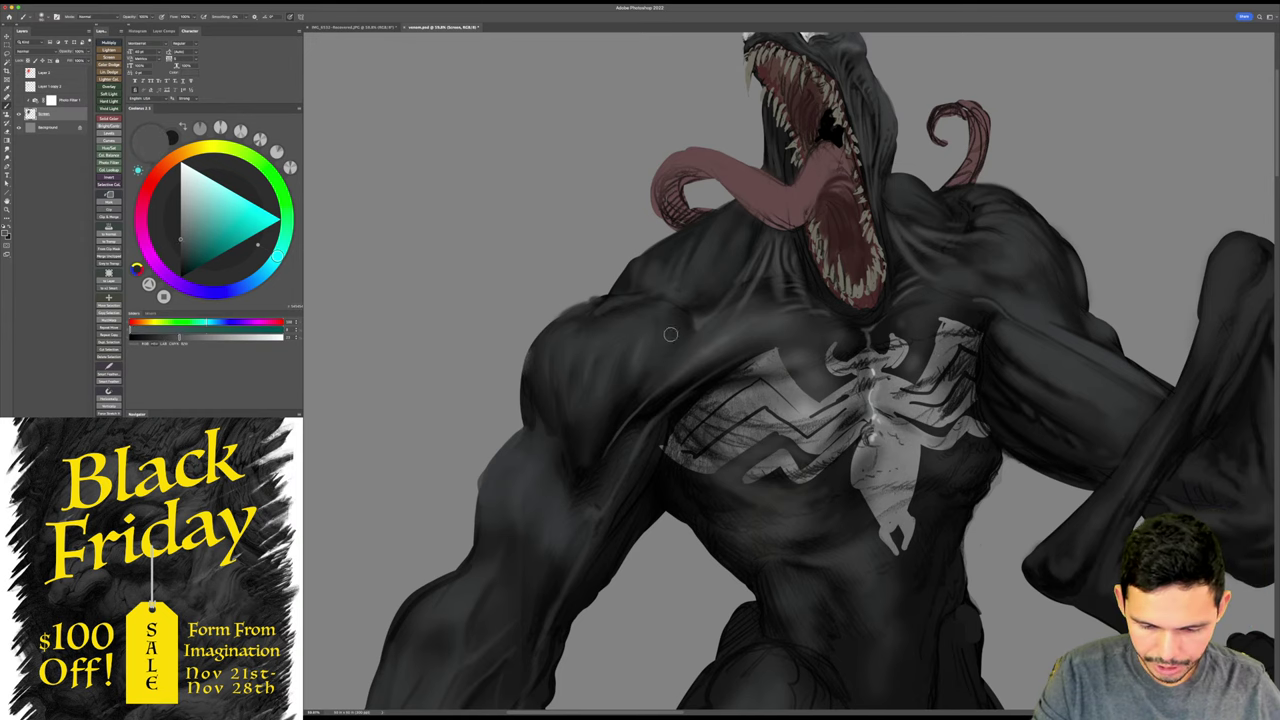
- Refine the shading around the neck base and upper chest, sampling near-black from the neck folds
{"action": "key", "text": "z"}
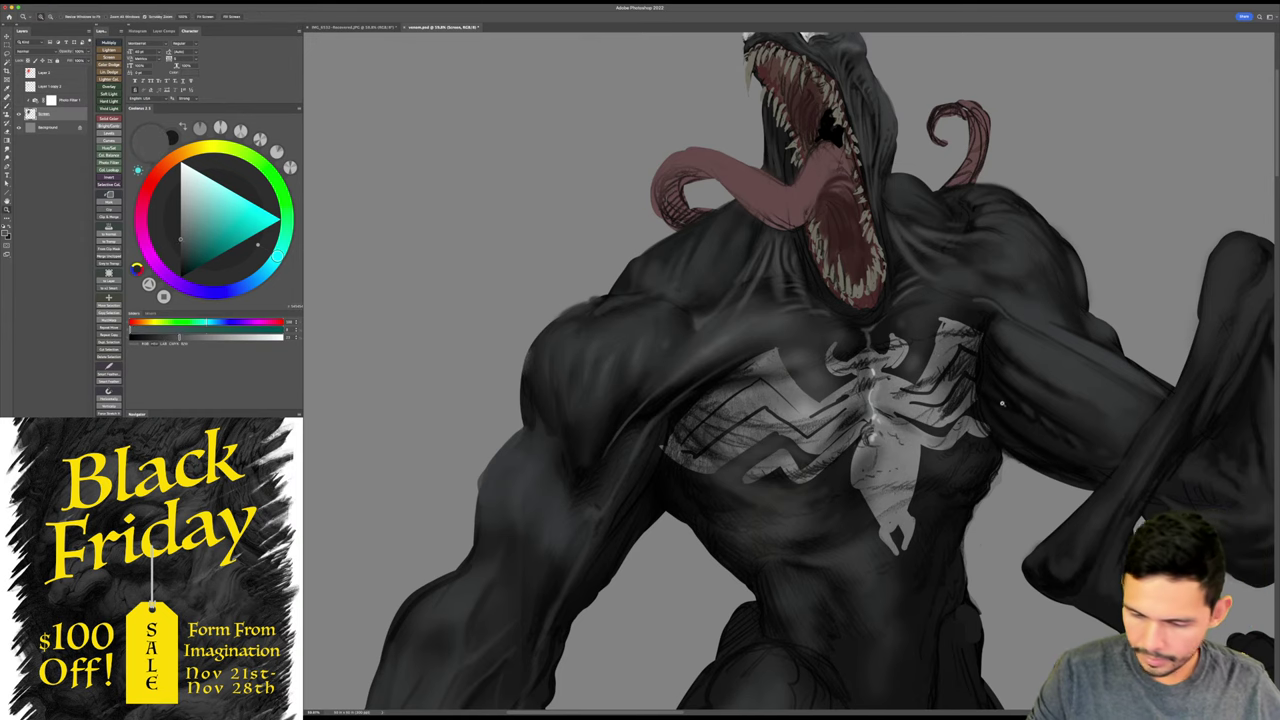
{"action": "mouse_move", "coordinate": [1003, 403]}
{"action": "left_mouse_down"}
{"action": "mouse_move", "coordinate": [991, 403]}
{"action": "mouse_move", "coordinate": [1006, 363]}
{"action": "mouse_move", "coordinate": [1087, 300]}
{"action": "mouse_move", "coordinate": [1105, 327]}
{"action": "mouse_move", "coordinate": [1104, 398]}
{"action": "left_mouse_up"}
{"action": "key", "text": "r"}
{"action": "left_click_drag", "start_coordinate": [936, 363], "coordinate": [940, 417]}
{"action": "key", "text": "z"}
{"action": "left_click_drag", "start_coordinate": [804, 338], "coordinate": [797, 301]}
{"action": "key", "text": "b"}
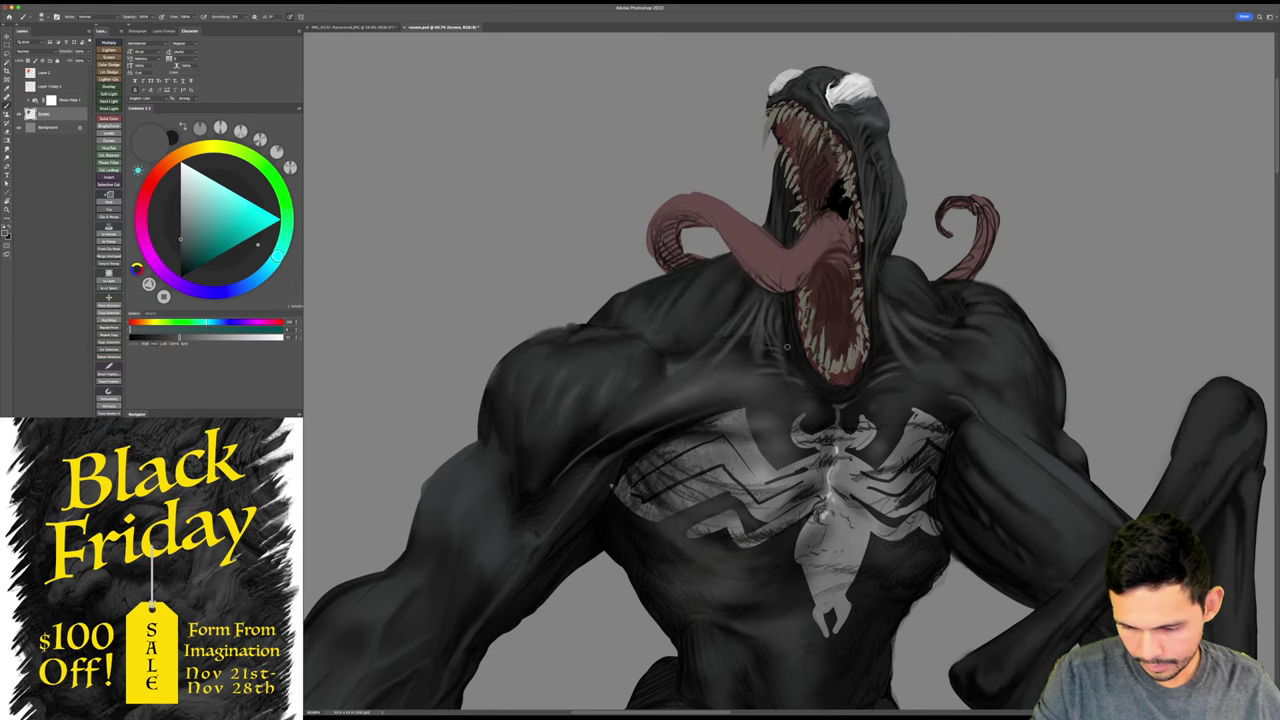
{"action": "left_click", "coordinate": [766, 349], "text": "alt"}
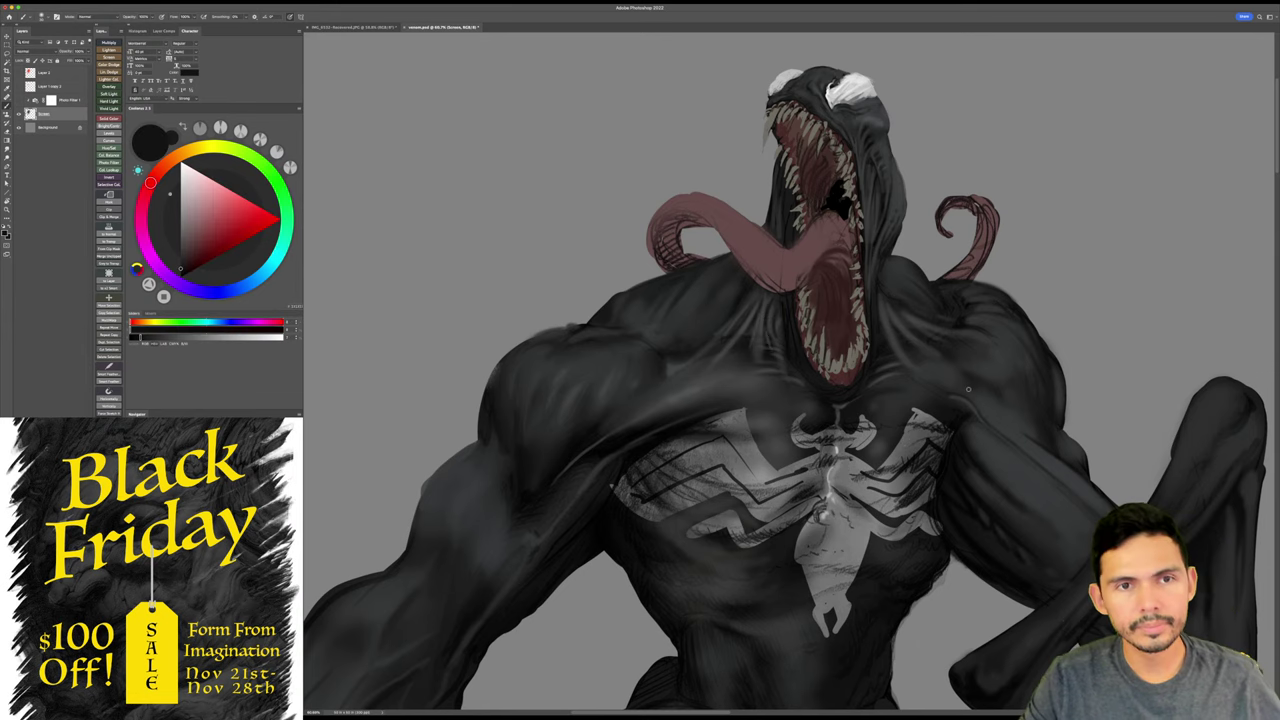
- Save the document
{"action": "key", "text": "r"}
{"action": "left_click_drag", "start_coordinate": [968, 389], "coordinate": [1043, 369]}
{"action": "key", "text": "super+s"}
{"action": "key", "text": "z"}
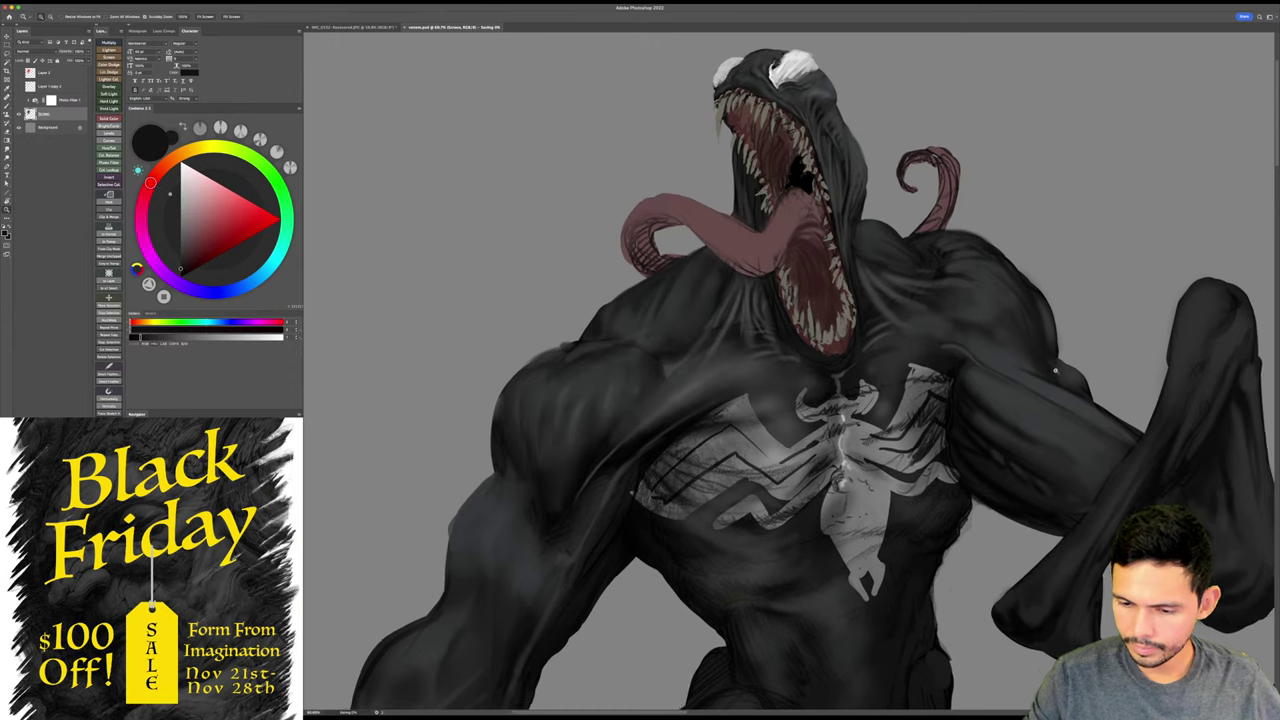
{"action": "left_click_drag", "start_coordinate": [1040, 306], "coordinate": [1049, 331]}
{"action": "key", "text": "b"}
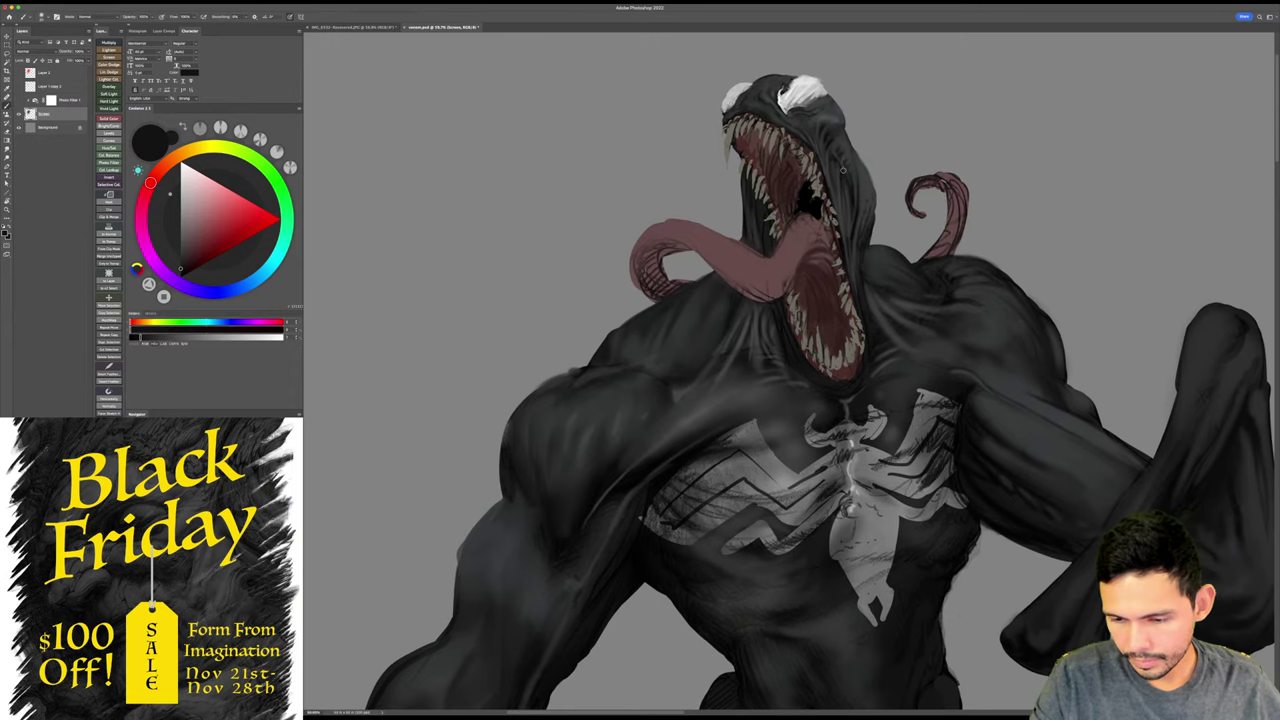
- Paint over the sketch hatching on the tongue's front curl with sampled dusty pink and dark maroon
{"action": "scroll", "coordinate": [693, 297], "scroll_direction": "down", "scroll_amount": 2}
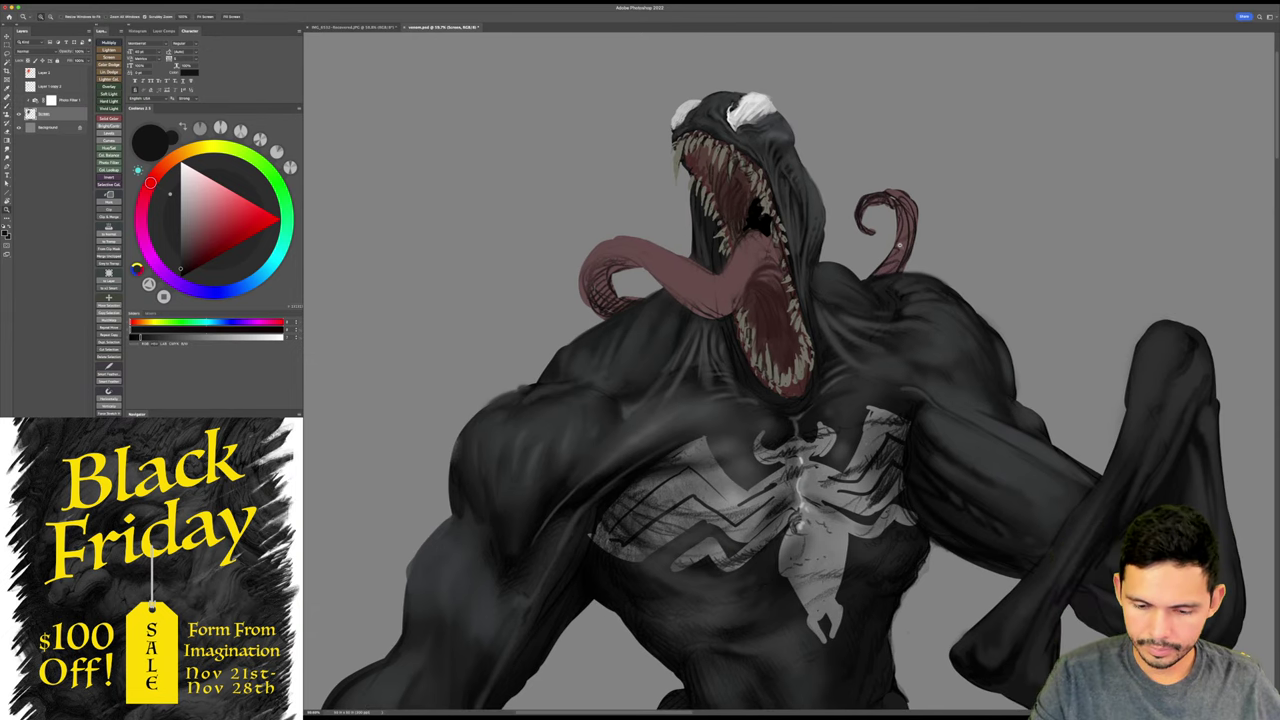
{"action": "left_click", "coordinate": [693, 297], "text": "alt"}
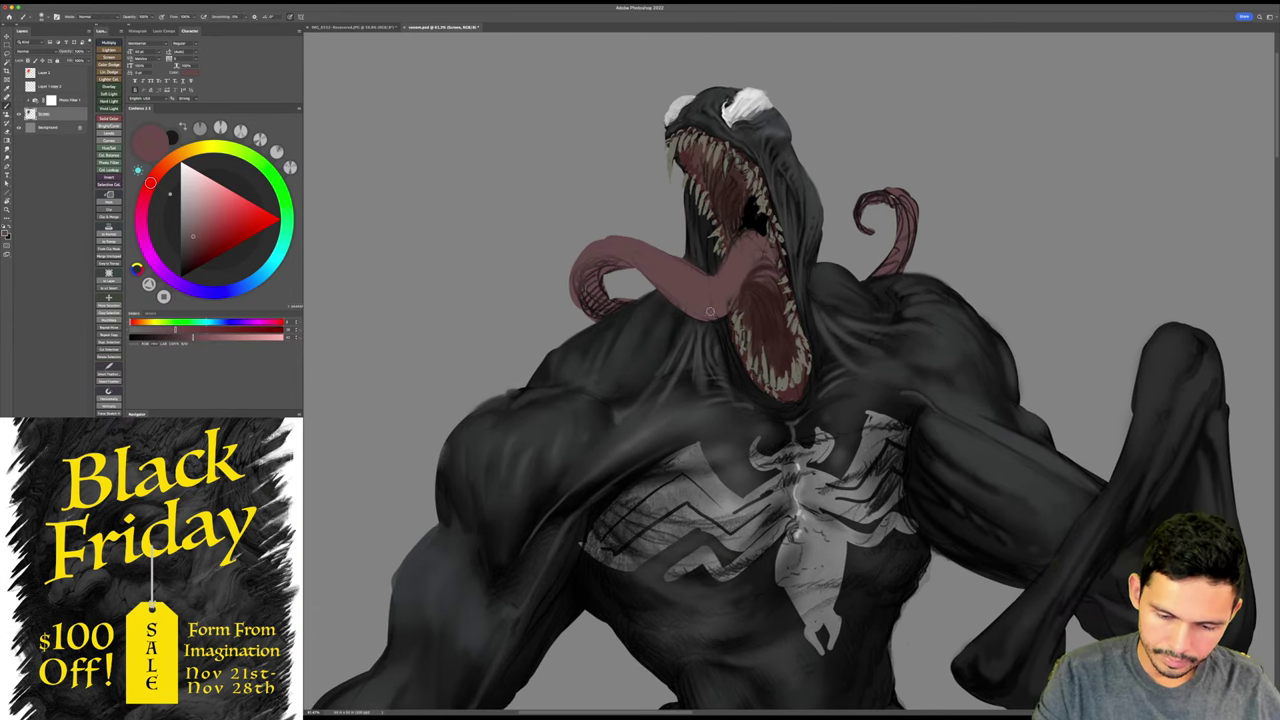
{"action": "left_click", "coordinate": [768, 268], "text": "alt"}
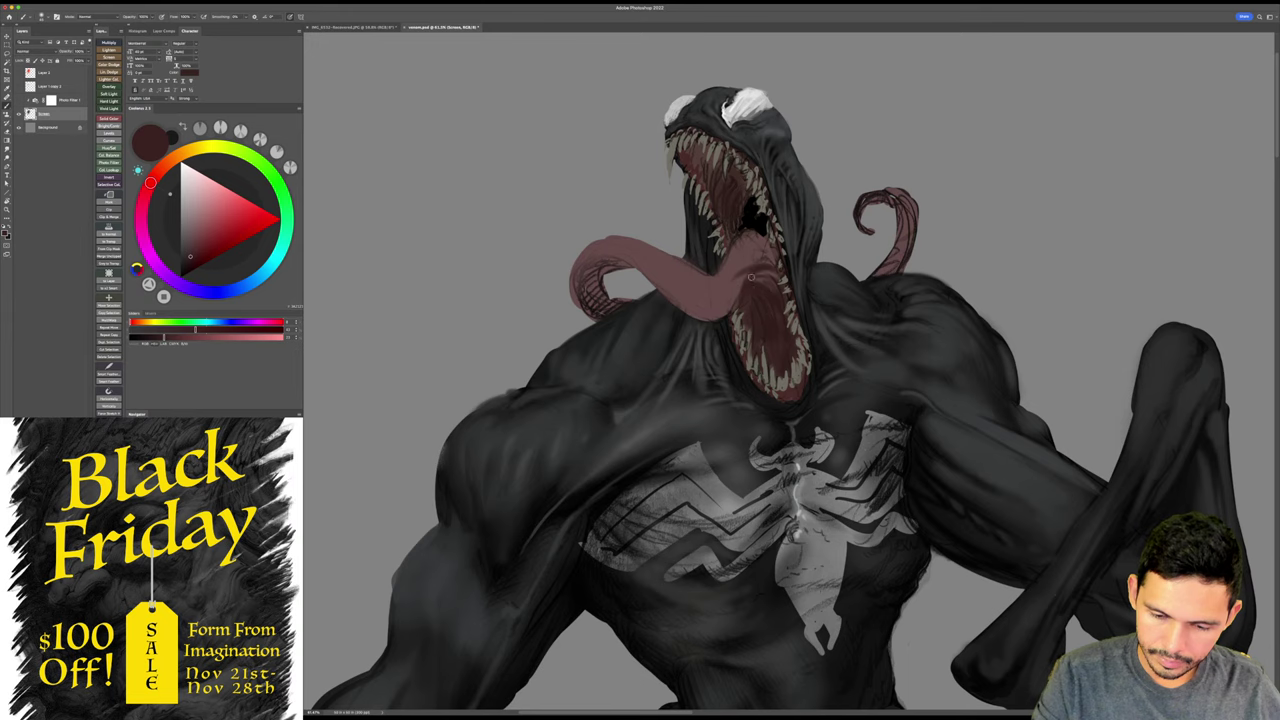
{"action": "scroll", "coordinate": [736, 308], "scroll_direction": "left", "scroll_amount": 3}
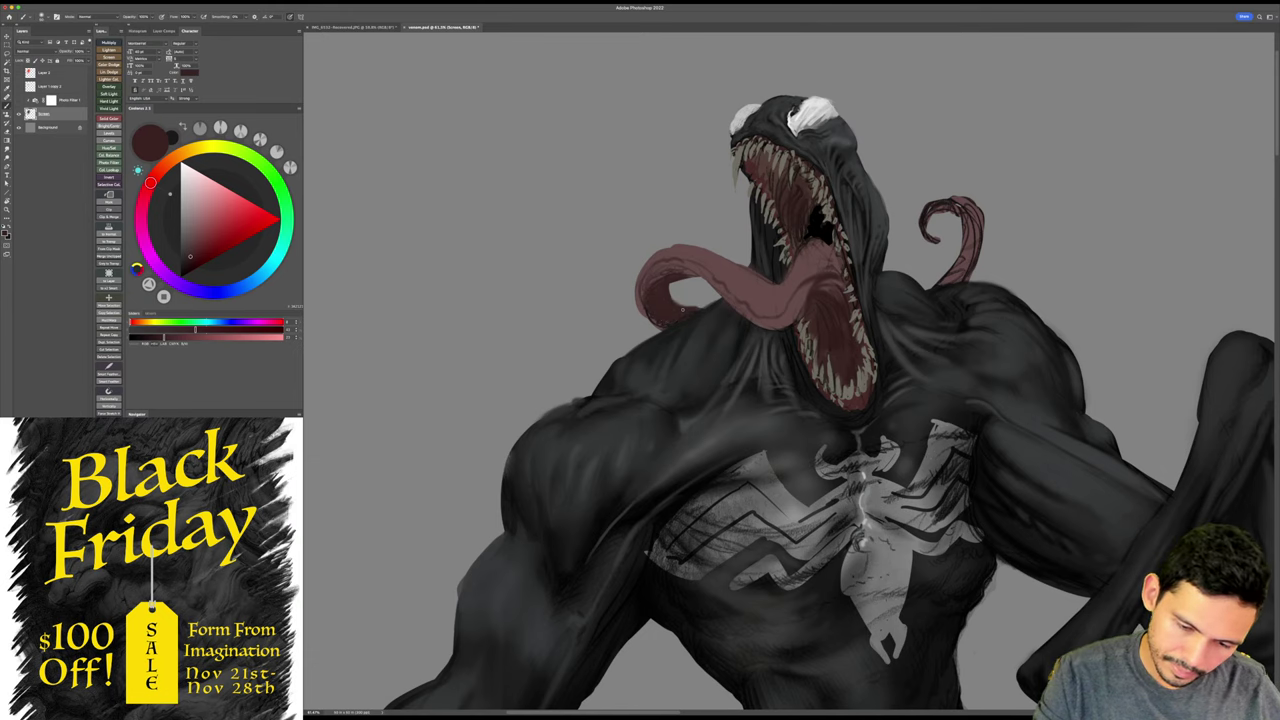
{"action": "left_click_drag", "start_coordinate": [637, 288], "coordinate": [650, 322]}
{"action": "left_click_drag", "start_coordinate": [636, 287], "coordinate": [648, 266]}
- Shade along the middle length of the tongue with tones sampled from its front curl
{"action": "left_click", "coordinate": [673, 252], "text": "alt"}
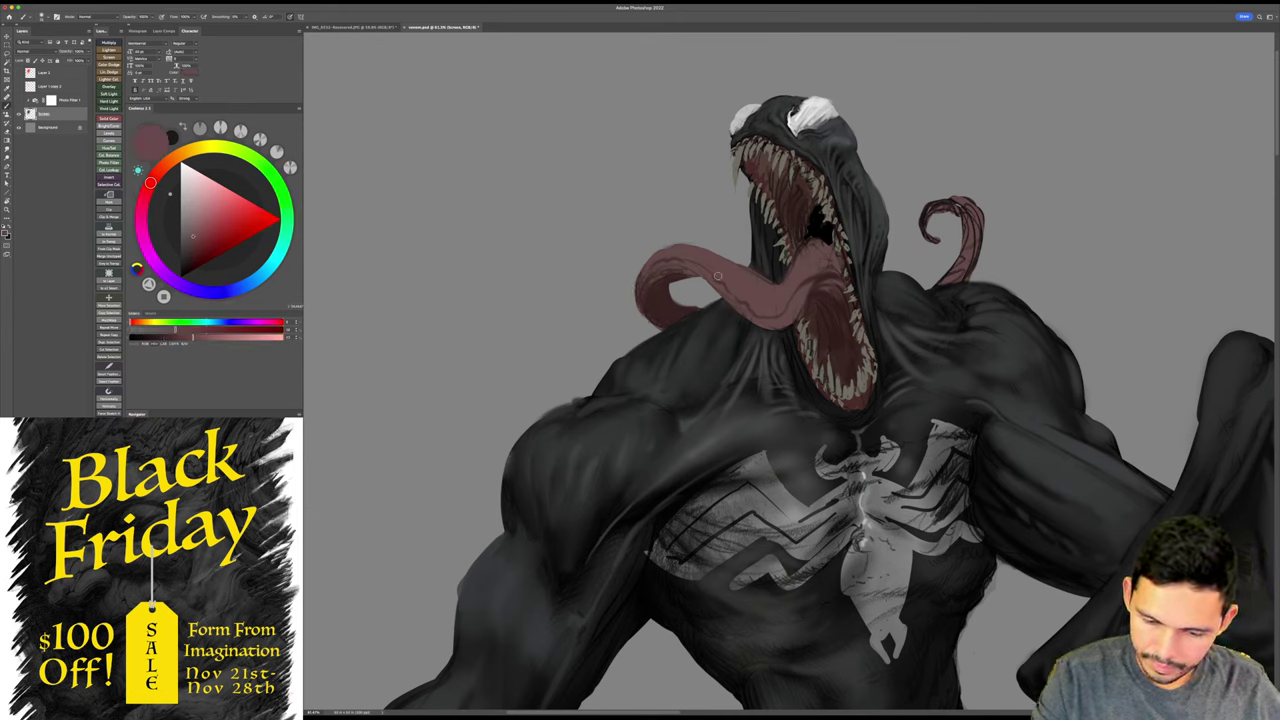
{"action": "left_click", "coordinate": [663, 286], "text": "alt"}
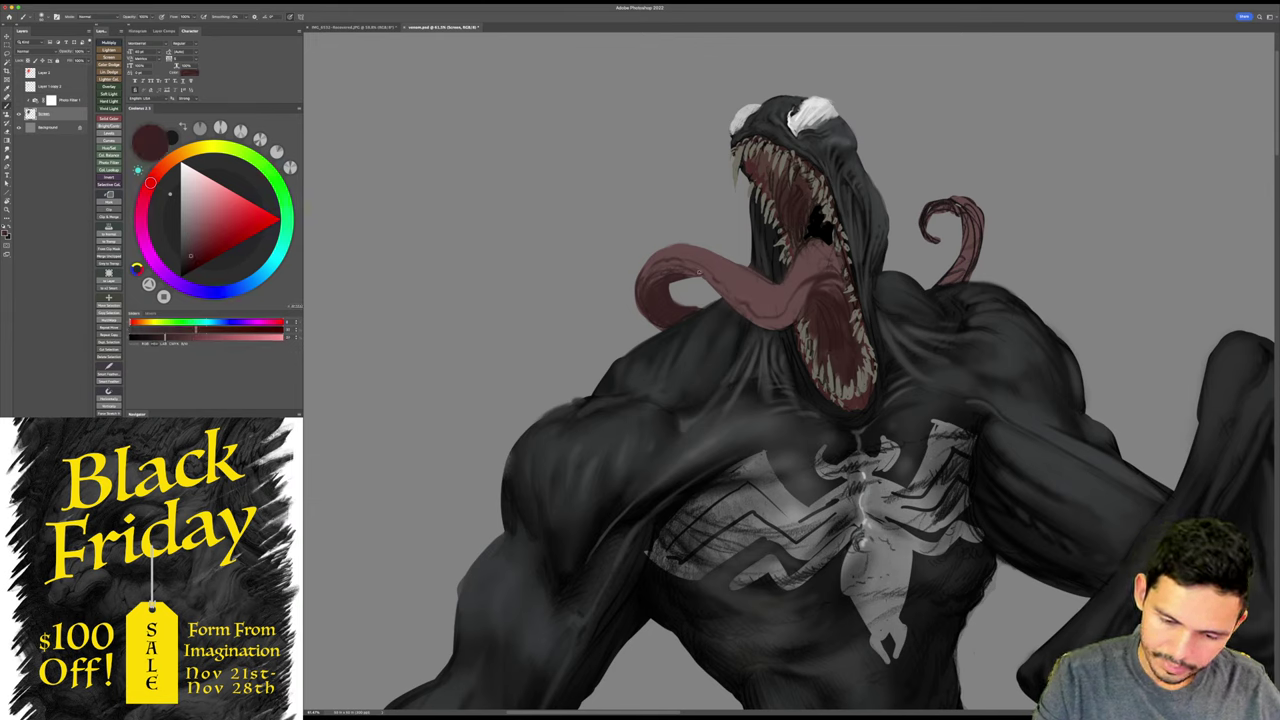
{"action": "mouse_move", "coordinate": [699, 270]}
{"action": "left_mouse_down"}
{"action": "mouse_move", "coordinate": [786, 326]}
{"action": "mouse_move", "coordinate": [799, 287]}
{"action": "left_mouse_up"}
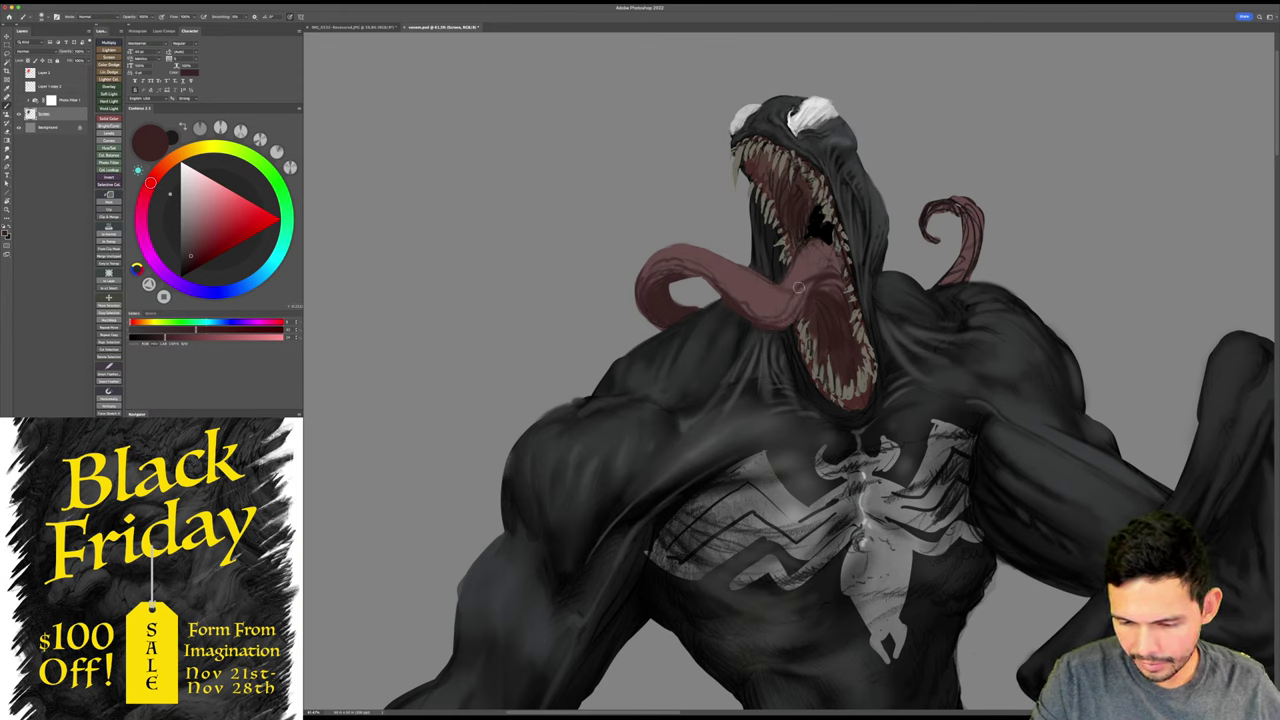
- Refine the tongue's base and bend with a smaller brush, alternating sampled dusty pink and maroon
{"action": "left_click", "coordinate": [812, 259], "text": "alt"}
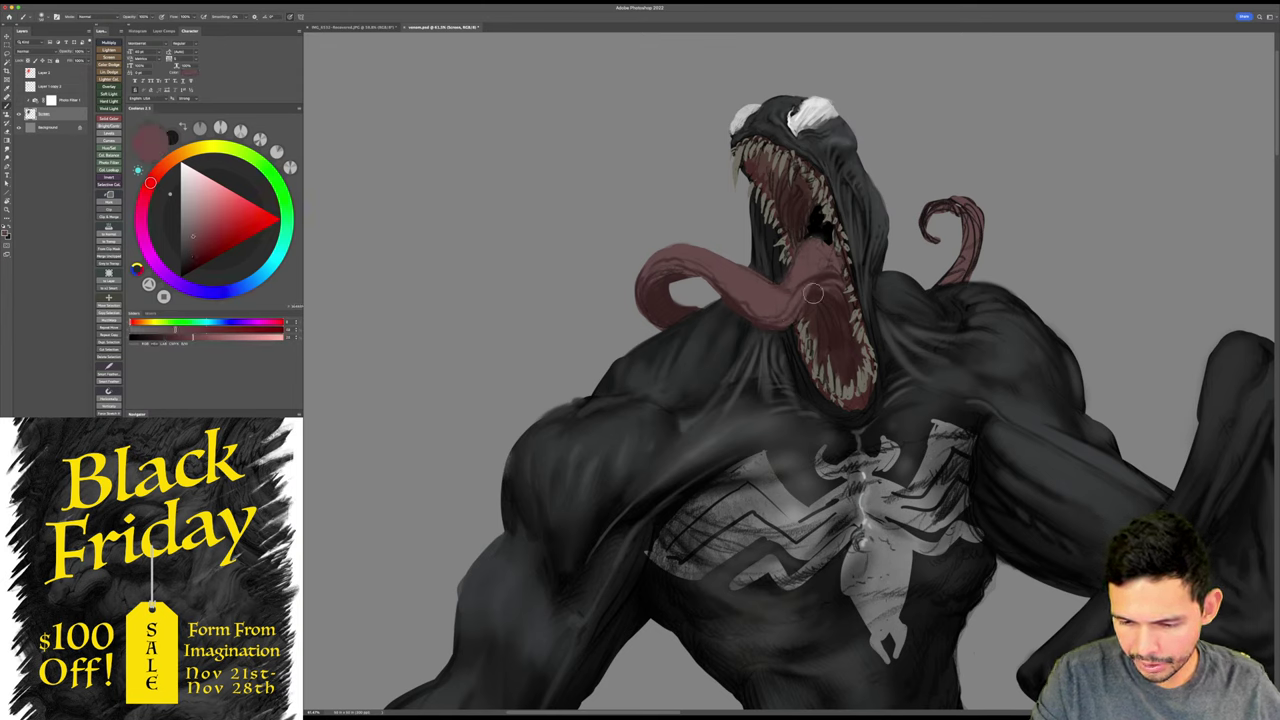
{"action": "key", "text": "bracketleft"}
{"action": "key", "text": "bracketleft"}
{"action": "key", "text": "bracketleft"}
{"action": "left_click_drag", "start_coordinate": [806, 254], "coordinate": [781, 283]}
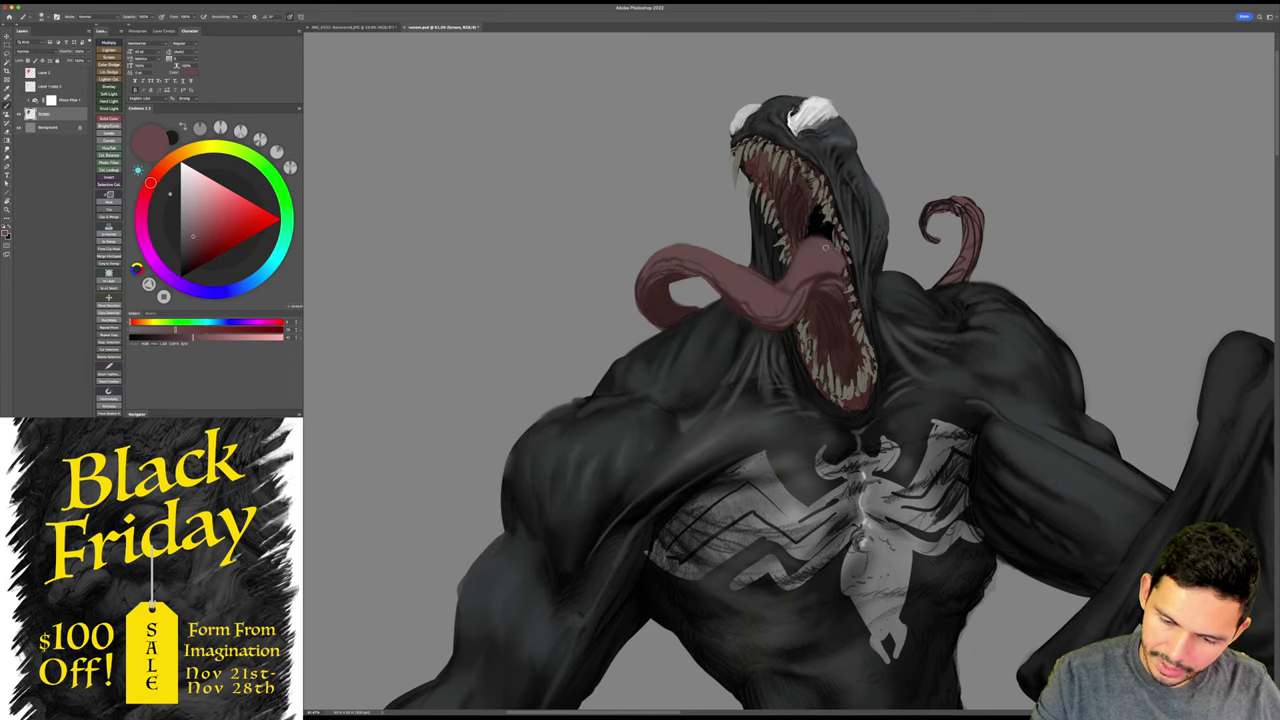
{"action": "left_click", "coordinate": [814, 287], "text": "alt"}
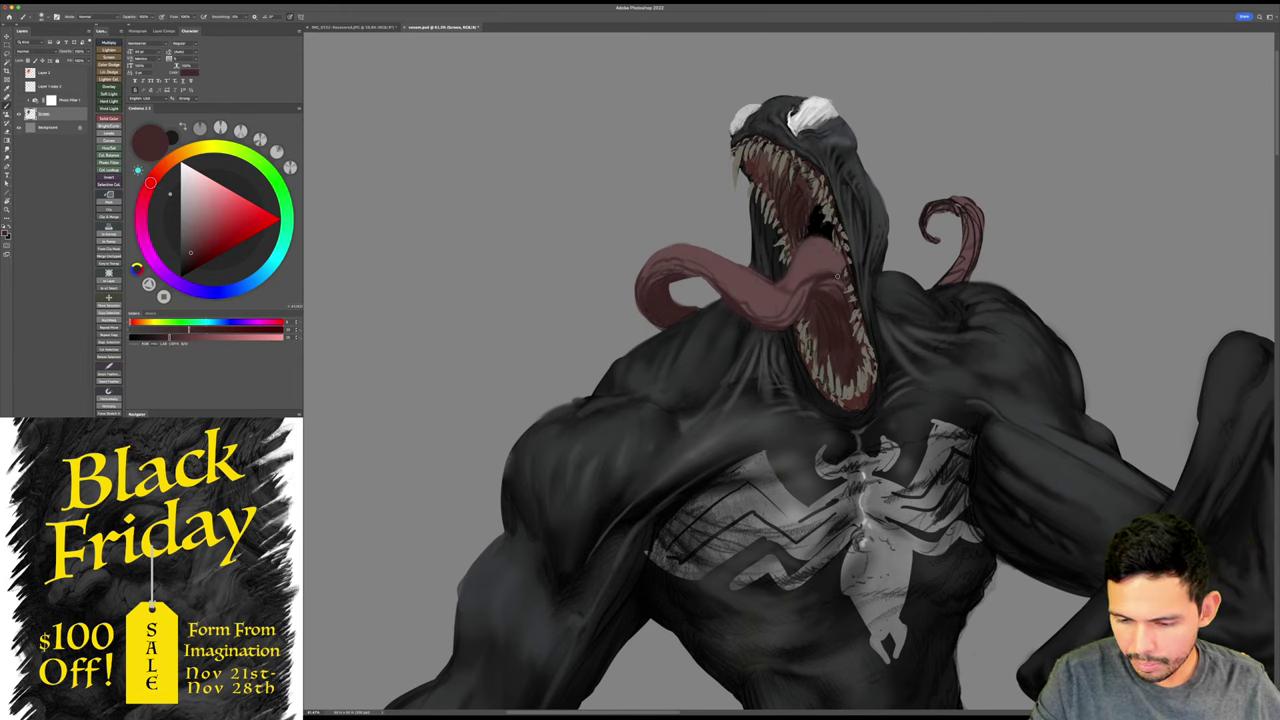
{"action": "left_click_drag", "start_coordinate": [840, 276], "coordinate": [826, 270]}
{"action": "left_click", "coordinate": [766, 293], "text": "alt"}
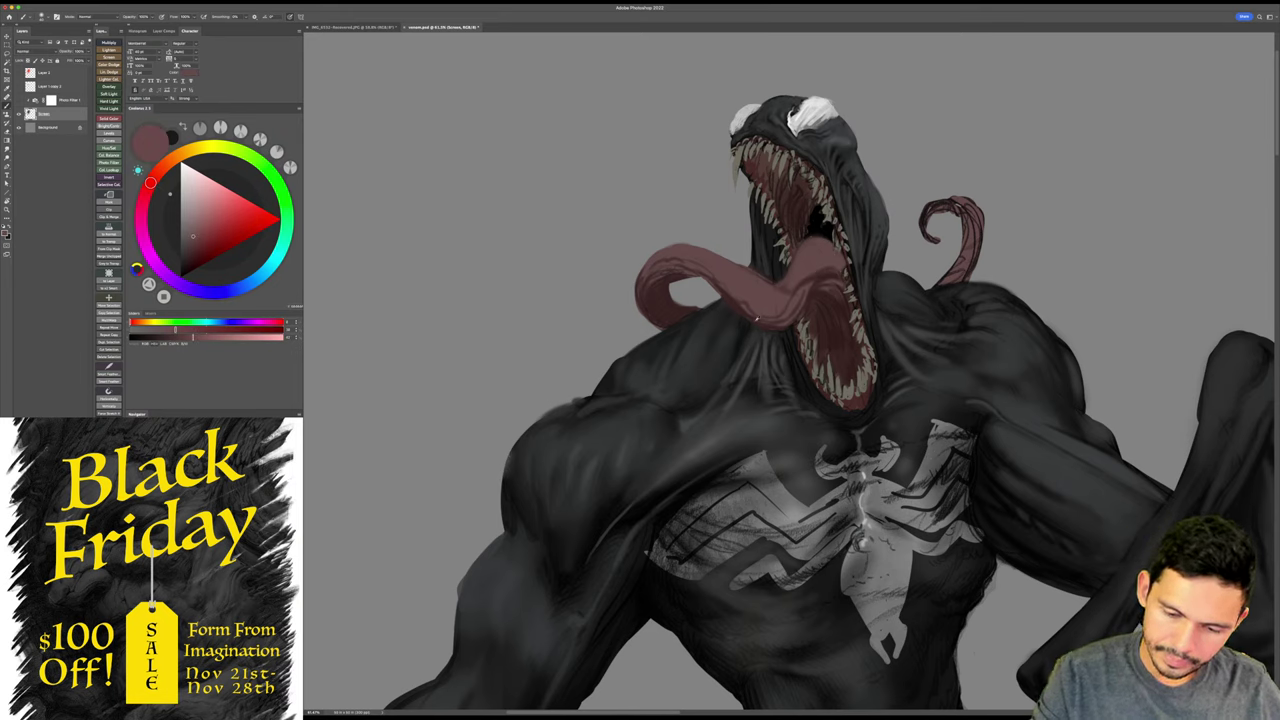
{"action": "left_click", "coordinate": [757, 318], "text": "alt"}
- Deepen the shadows on the tongue's underside, inner curl and base with a very dark maroon
{"action": "left_click", "coordinate": [195, 261]}
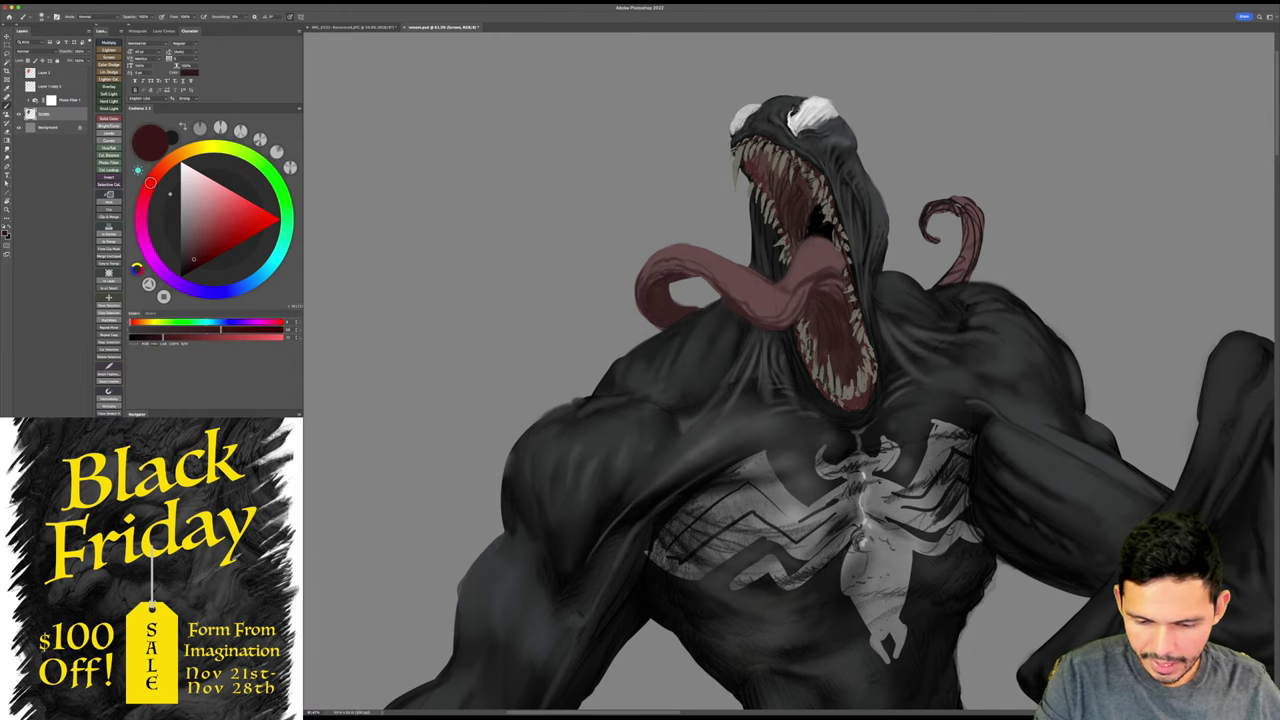
{"action": "left_click", "coordinate": [190, 265]}
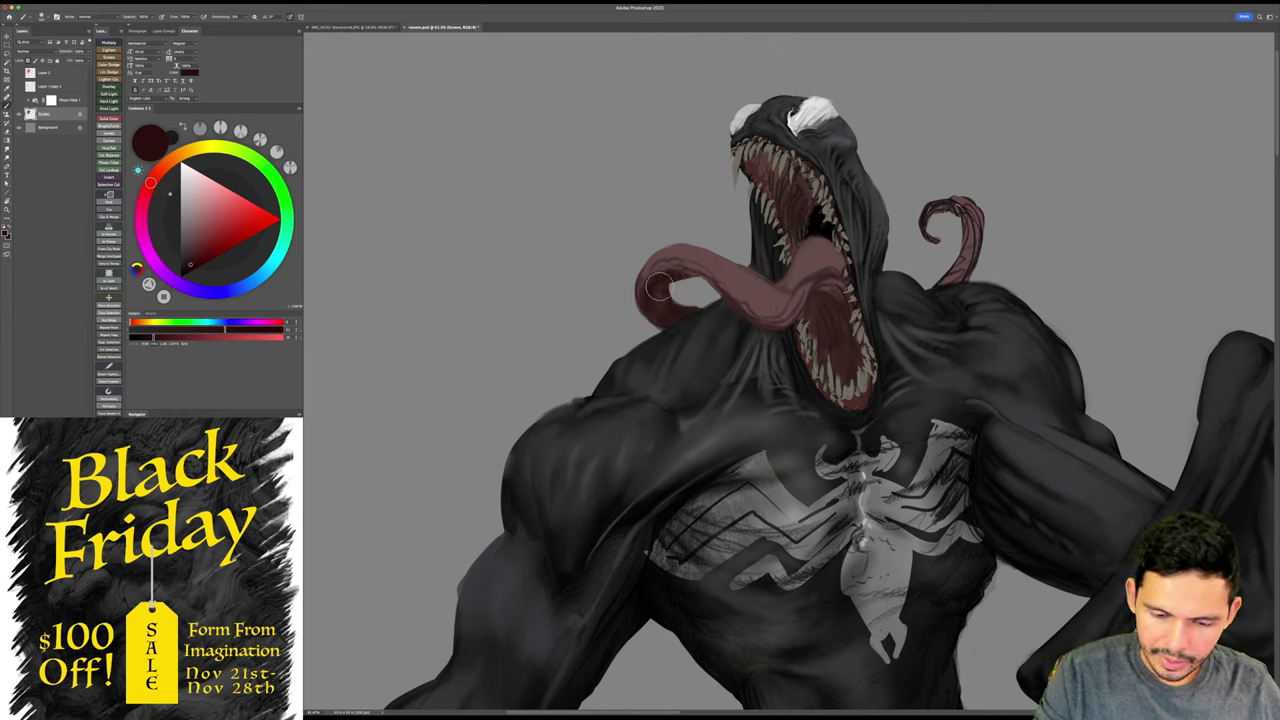
{"action": "mouse_move", "coordinate": [778, 317]}
{"action": "left_mouse_down"}
{"action": "mouse_move", "coordinate": [774, 287]}
{"action": "mouse_move", "coordinate": [700, 268]}
{"action": "left_mouse_up"}
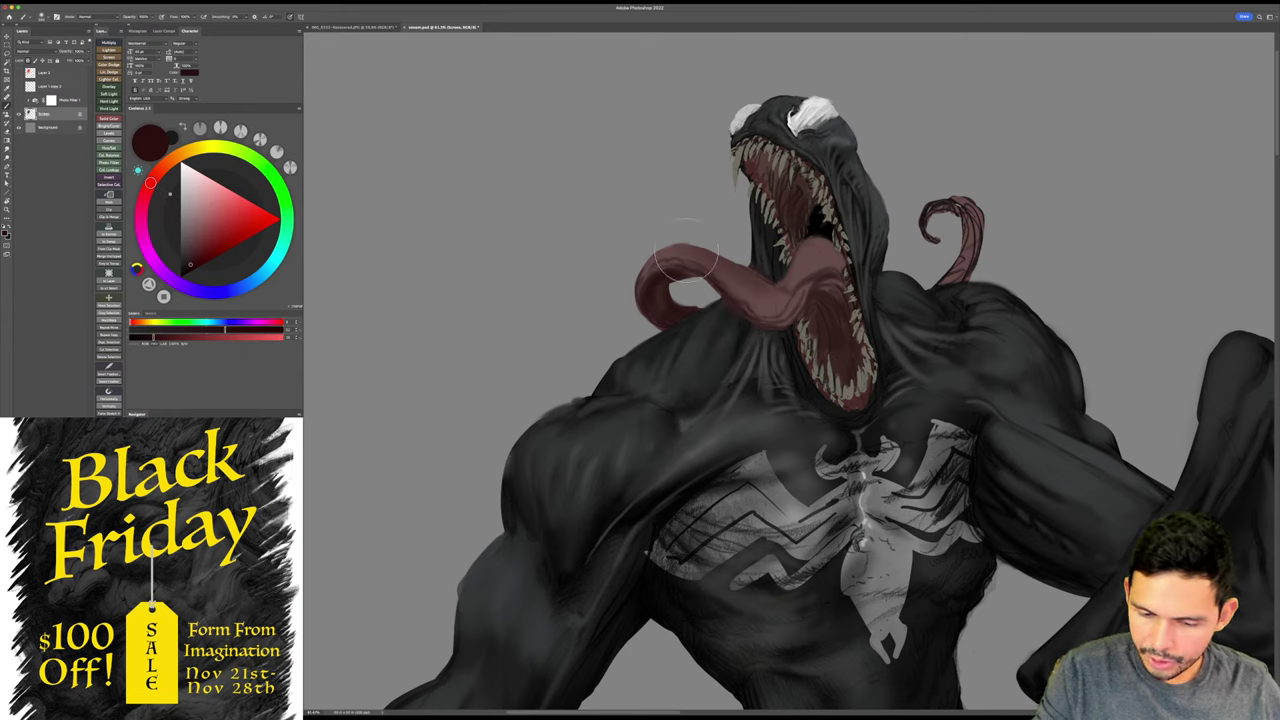
{"action": "mouse_move", "coordinate": [830, 295]}
{"action": "left_mouse_down"}
{"action": "mouse_move", "coordinate": [781, 286]}
{"action": "mouse_move", "coordinate": [833, 275]}
{"action": "left_mouse_up"}
- Reduce the brush size and darken the creases beneath the tongue's base inside the lower jaw
{"action": "key", "text": "bracketleft"}
{"action": "key", "text": "bracketleft"}
{"action": "key", "text": "bracketleft"}
{"action": "key", "text": "bracketleft"}
{"action": "key", "text": "bracketleft"}
{"action": "key", "text": "bracketleft"}
{"action": "key", "text": "bracketleft"}
{"action": "key", "text": "bracketleft"}
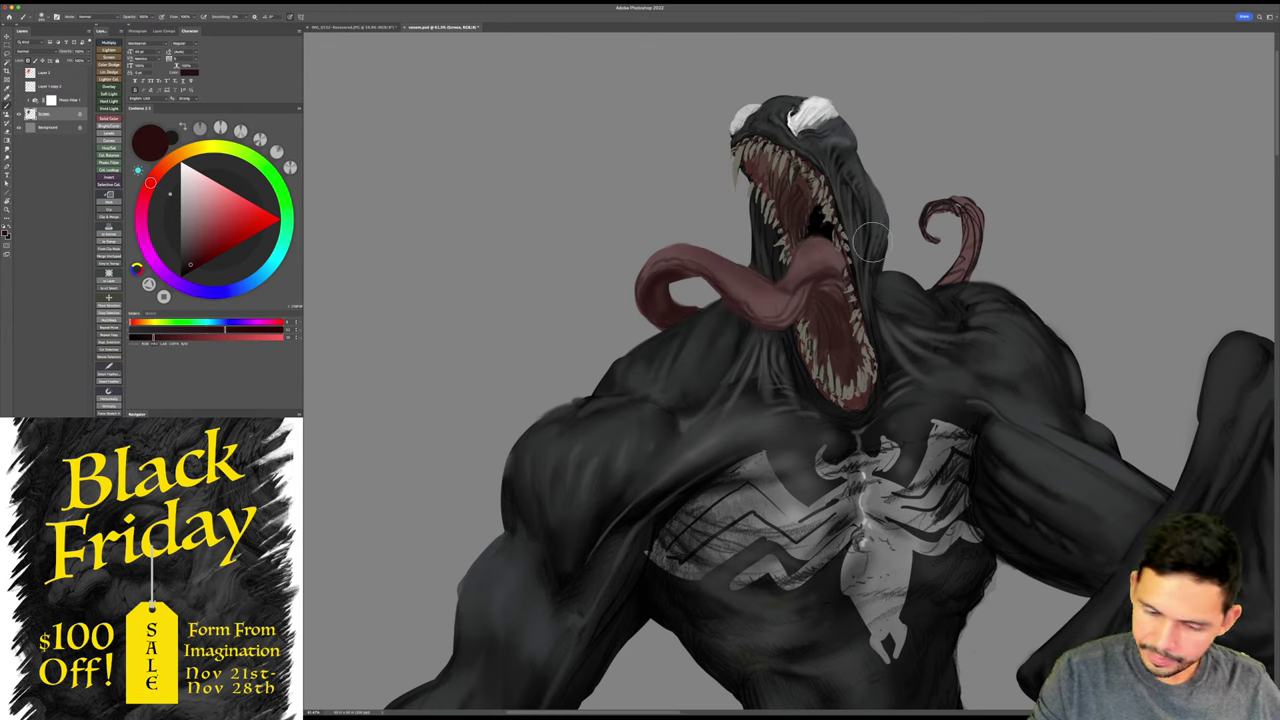
{"action": "key", "text": "bracketleft"}
{"action": "key", "text": "bracketleft"}
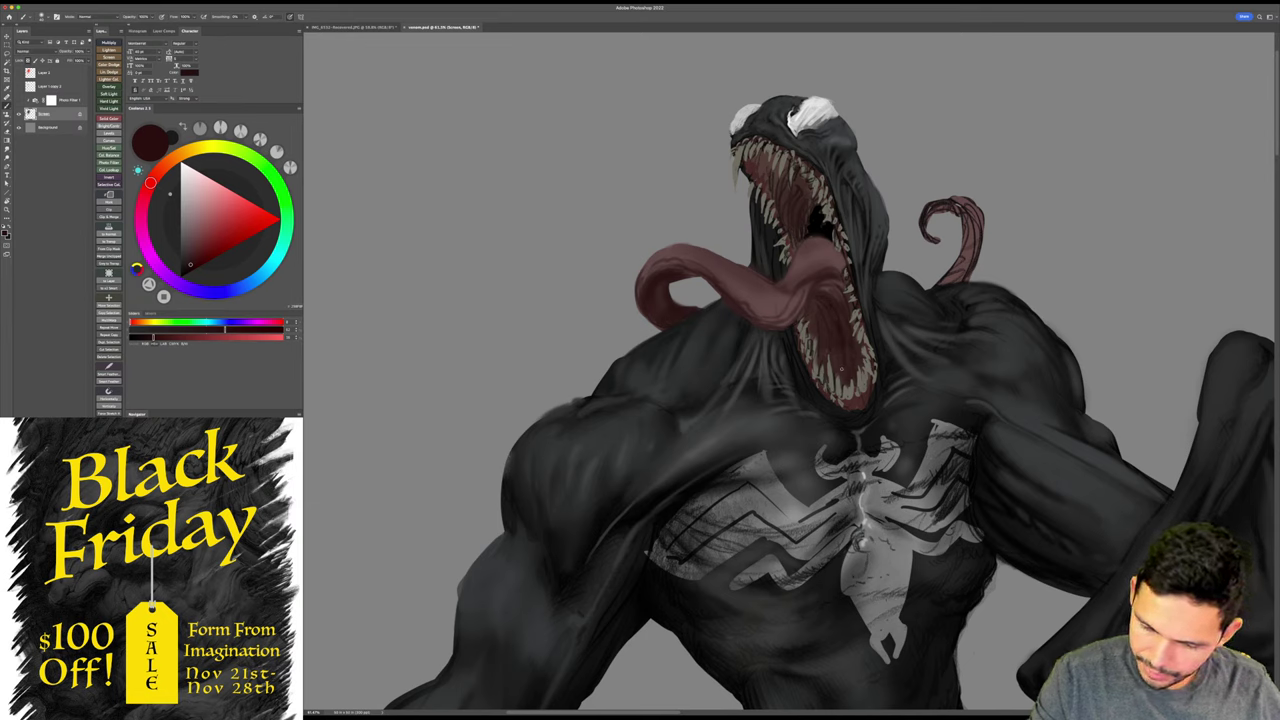
{"action": "mouse_move", "coordinate": [816, 302]}
{"action": "left_mouse_down"}
{"action": "mouse_move", "coordinate": [813, 333]}
{"action": "mouse_move", "coordinate": [813, 321]}
{"action": "left_mouse_up"}
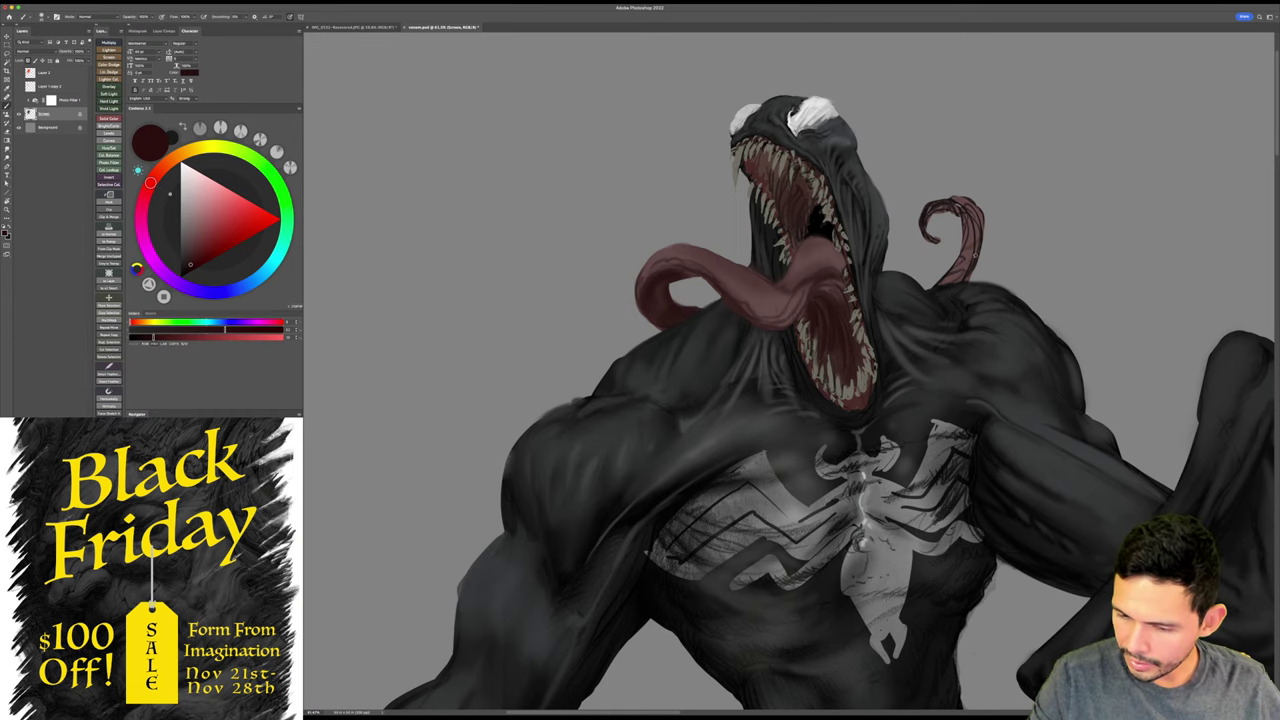
- Cover the sketch lines on the curled tendril behind the far shoulder with sampled dusty pink
{"action": "left_click", "coordinate": [797, 310], "text": "alt"}
{"action": "scroll", "coordinate": [913, 307], "scroll_direction": "right", "scroll_amount": 2}
{"action": "scroll", "coordinate": [913, 307], "scroll_direction": "up", "scroll_amount": 1}
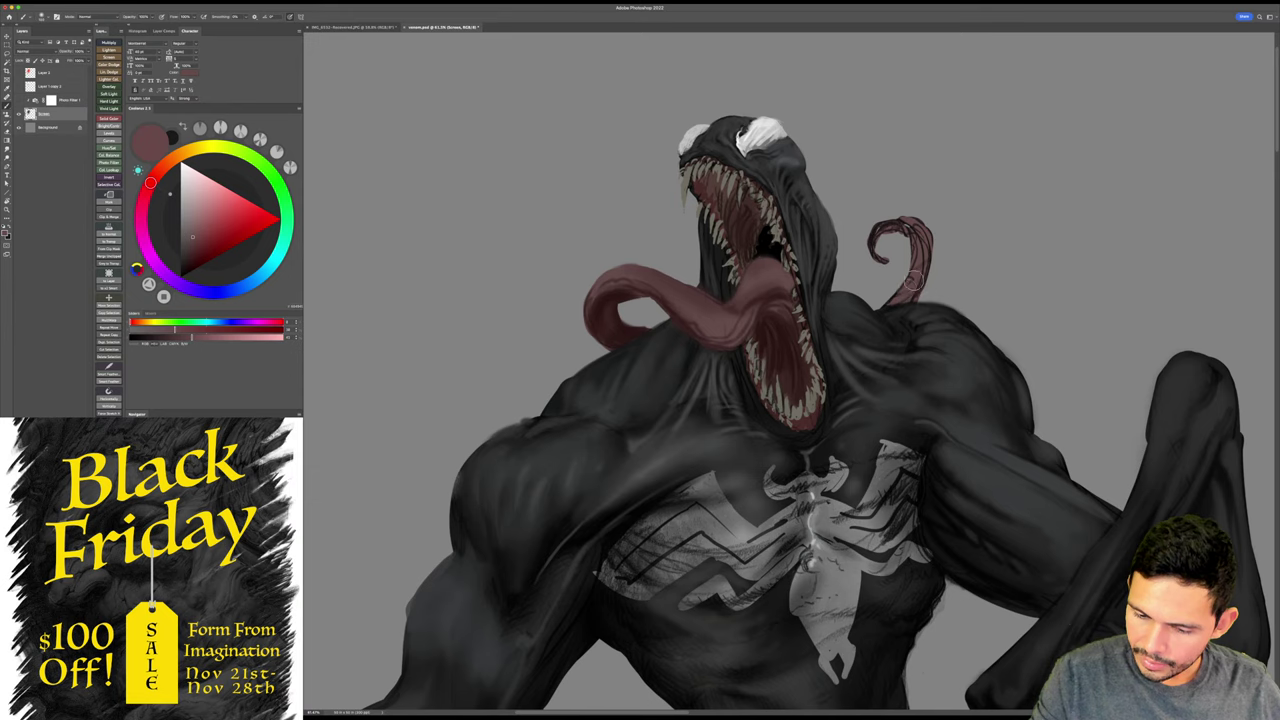
{"action": "left_click_drag", "start_coordinate": [885, 292], "coordinate": [935, 284]}
{"action": "key", "text": "ctrl+z"}
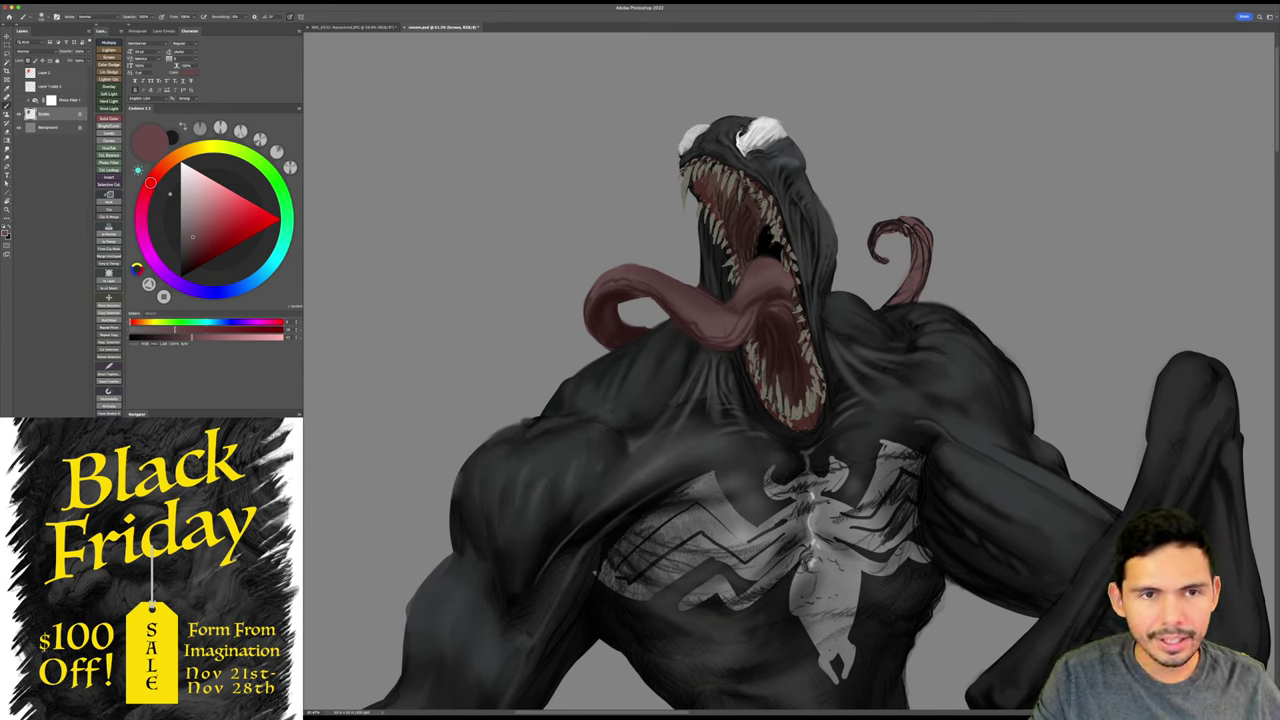
{"action": "mouse_move", "coordinate": [916, 281]}
{"action": "left_mouse_down"}
{"action": "mouse_move", "coordinate": [880, 297]}
{"action": "mouse_move", "coordinate": [912, 286]}
{"action": "mouse_move", "coordinate": [923, 256]}
{"action": "mouse_move", "coordinate": [920, 233]}
{"action": "mouse_move", "coordinate": [877, 240]}
{"action": "left_mouse_up"}
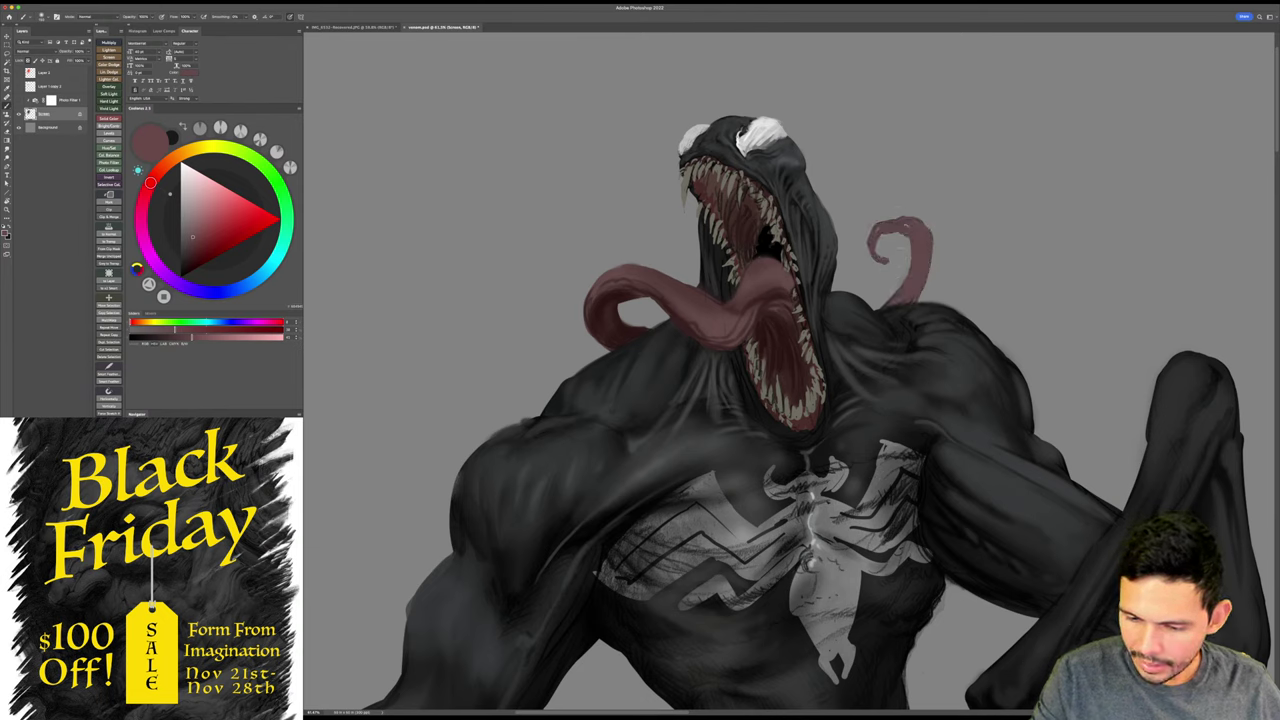
- Shade the curled tendril behind the far shoulder with very dark maroon and sampled dusty pink, and save the document
{"action": "left_click", "coordinate": [191, 260]}
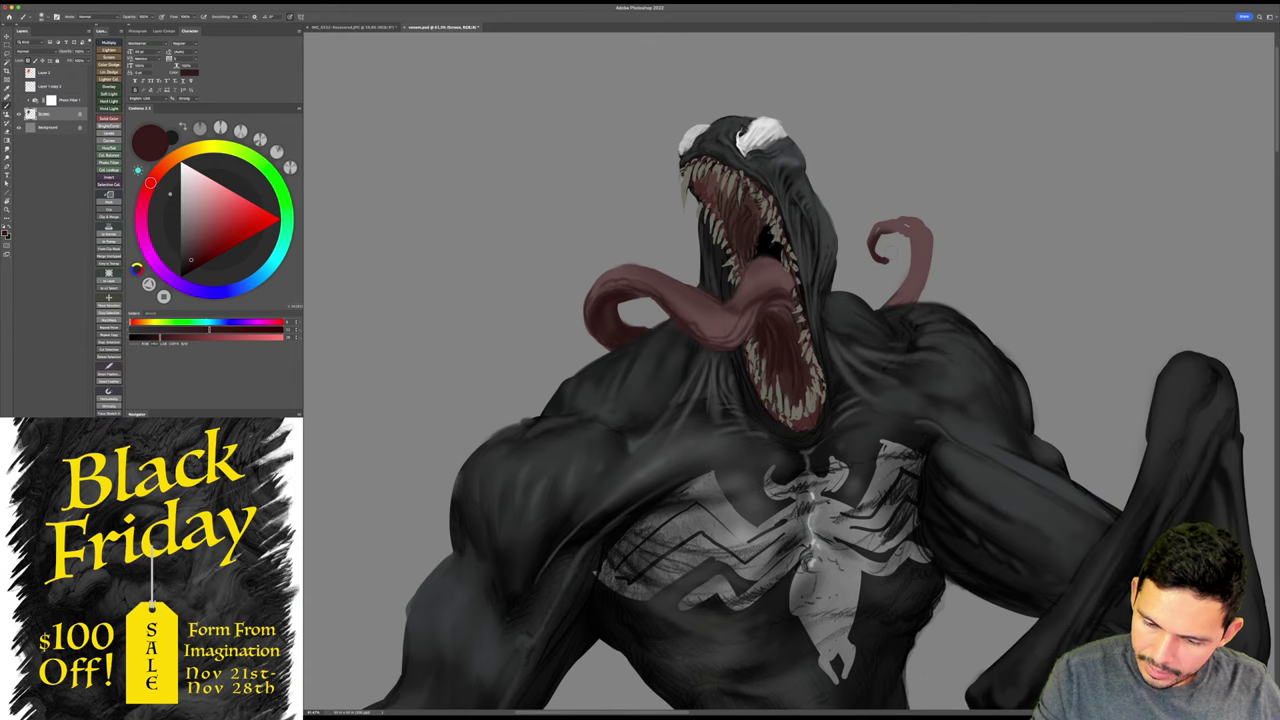
{"action": "mouse_move", "coordinate": [878, 236]}
{"action": "left_mouse_down"}
{"action": "mouse_move", "coordinate": [904, 228]}
{"action": "mouse_move", "coordinate": [915, 252]}
{"action": "mouse_move", "coordinate": [906, 292]}
{"action": "left_mouse_up"}
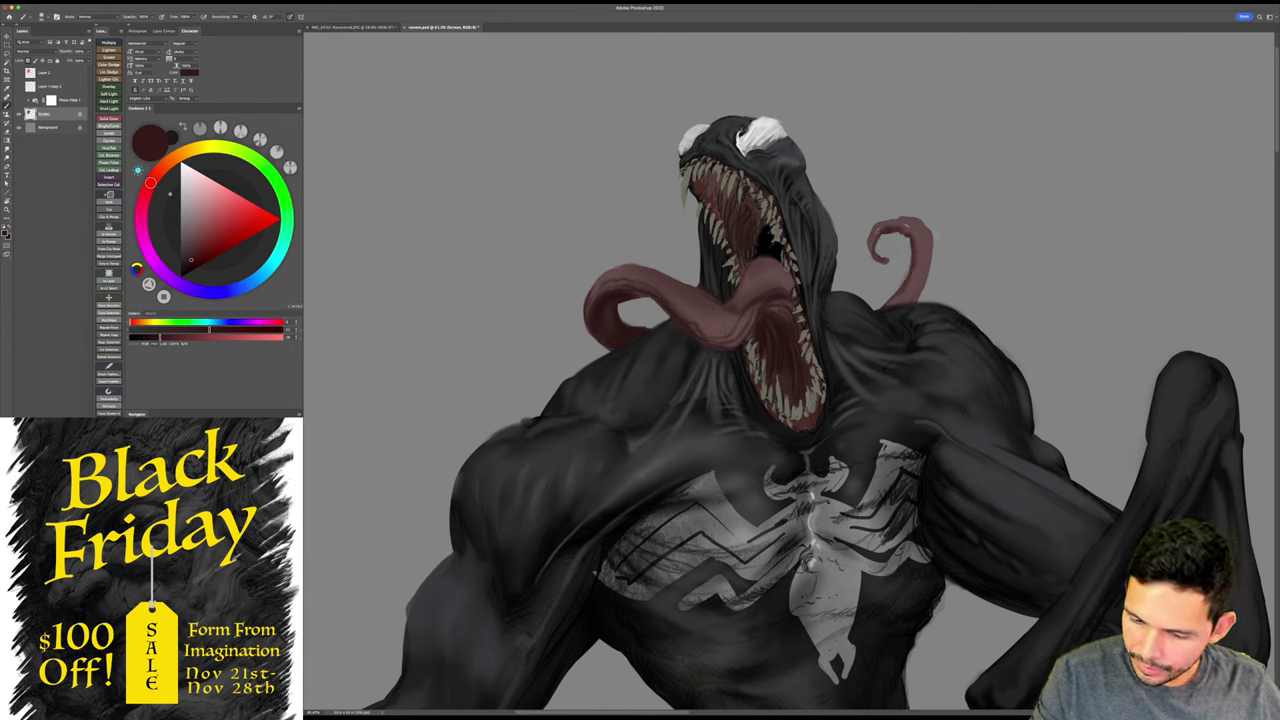
{"action": "left_click", "coordinate": [924, 280], "text": "alt"}
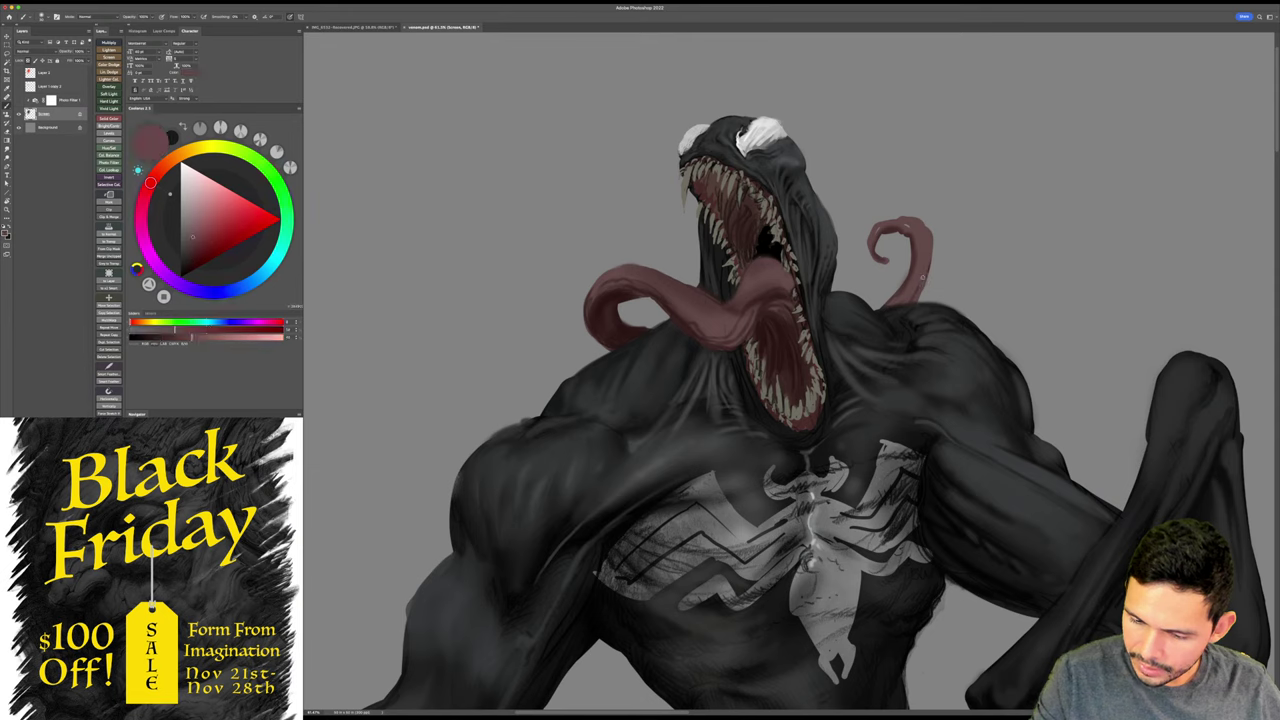
{"action": "left_click", "coordinate": [922, 230], "text": "alt"}
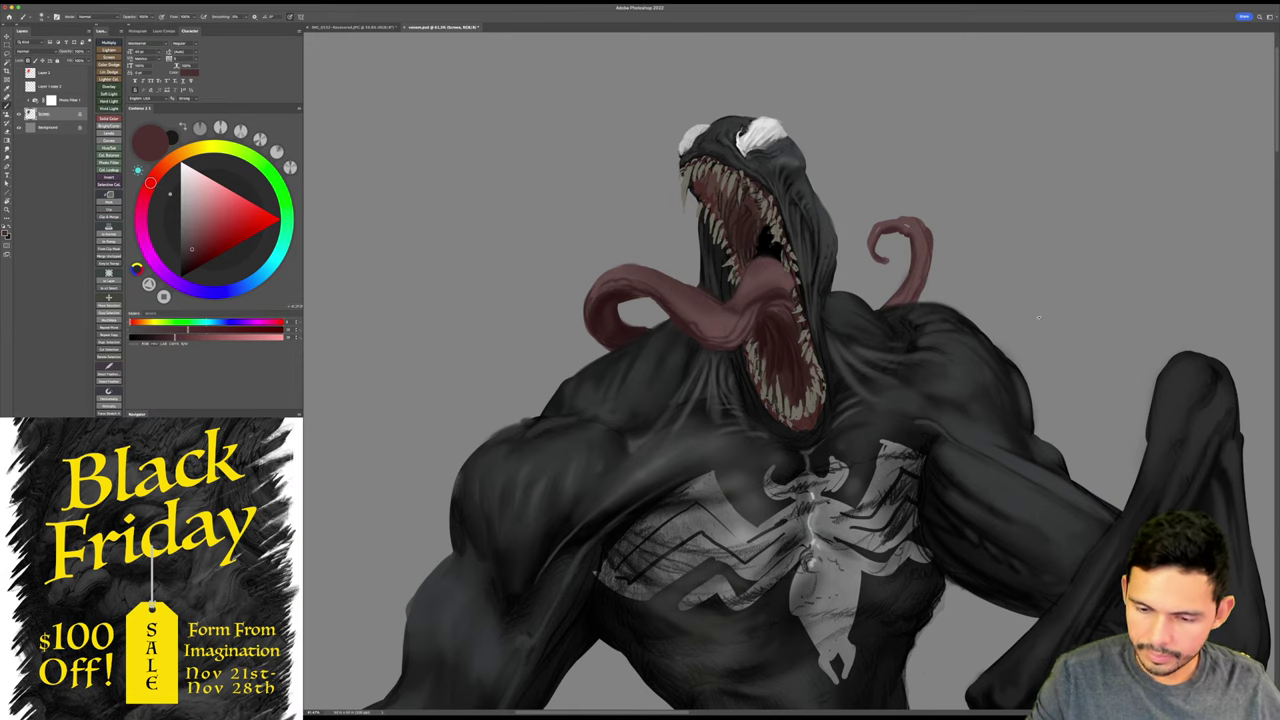
{"action": "left_click_drag", "start_coordinate": [1038, 317], "coordinate": [1028, 318]}
{"action": "mouse_move", "coordinate": [1034, 326]}
{"action": "left_mouse_down"}
{"action": "mouse_move", "coordinate": [1023, 280]}
{"action": "mouse_move", "coordinate": [1044, 334]}
{"action": "left_mouse_up"}
{"action": "key", "text": "super+s"}
{"action": "left_click_drag", "start_coordinate": [1044, 335], "coordinate": [1036, 336]}
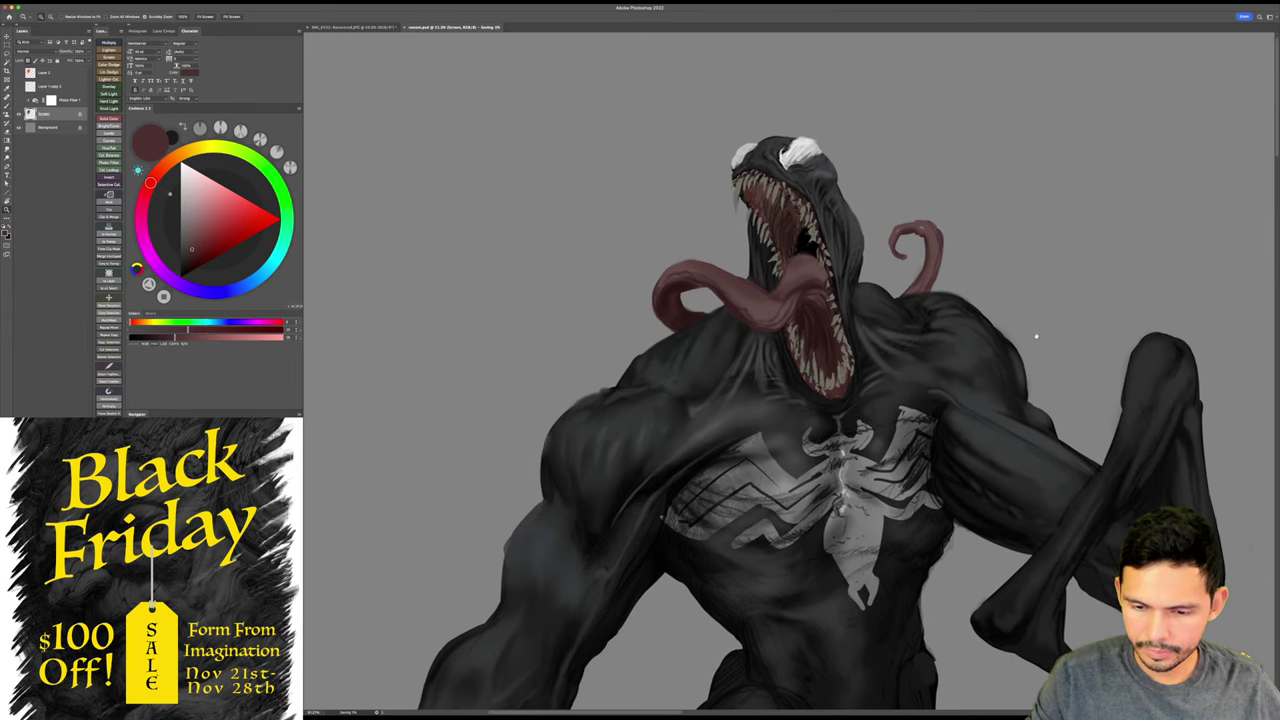
{"action": "scroll", "coordinate": [848, 258], "scroll_direction": "up", "scroll_amount": 2}
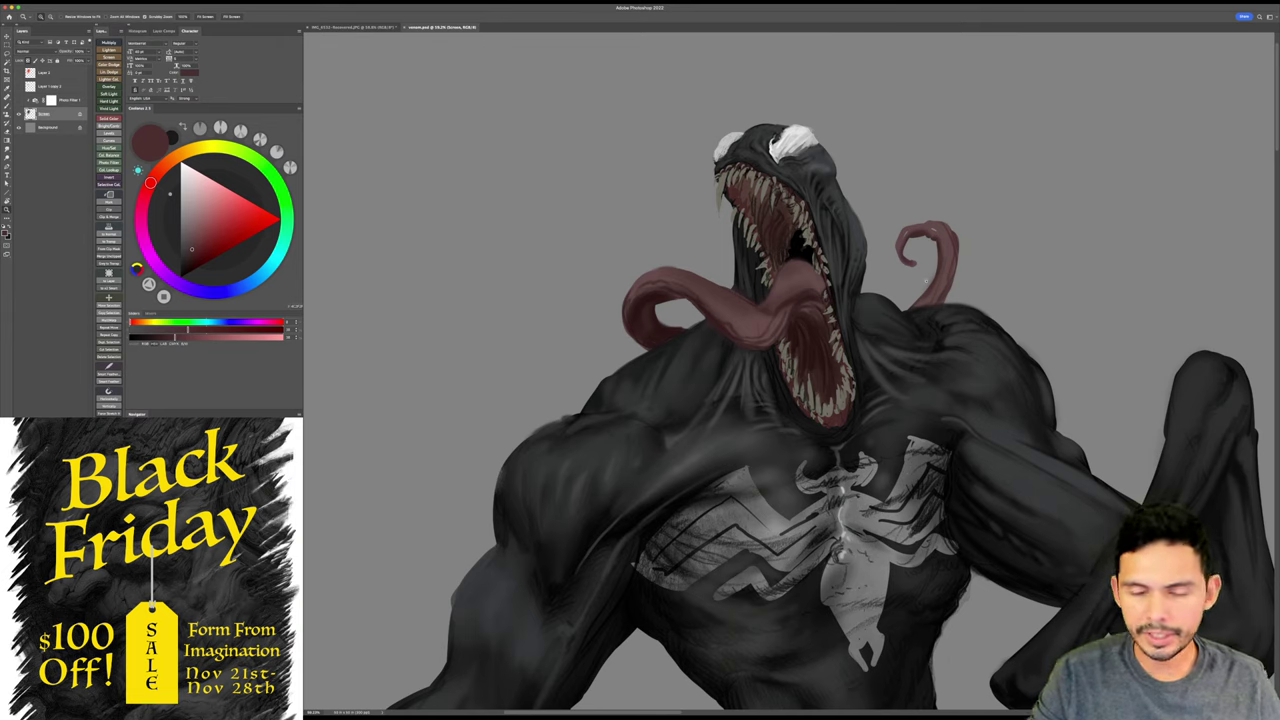
- Refine the neck folds on both sides of the open jaw with sampled near-black and grey tones, and save the document
{"action": "key", "text": "b"}
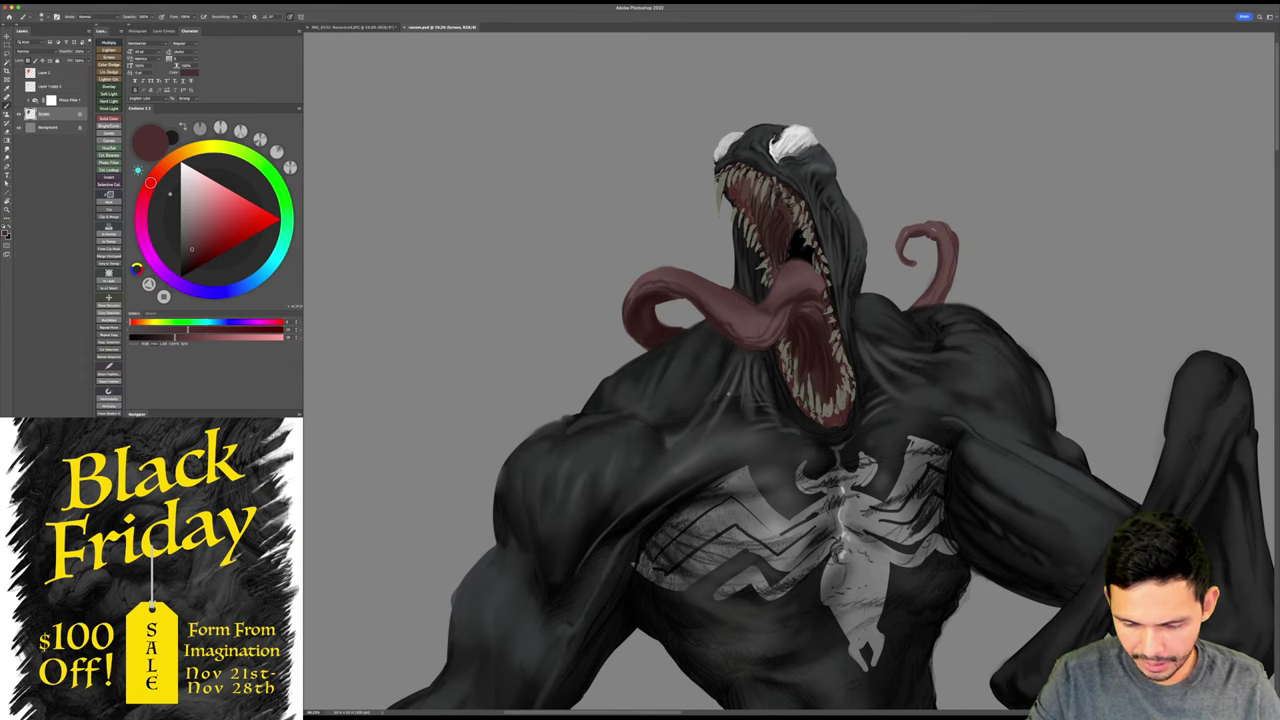
{"action": "key", "text": "r"}
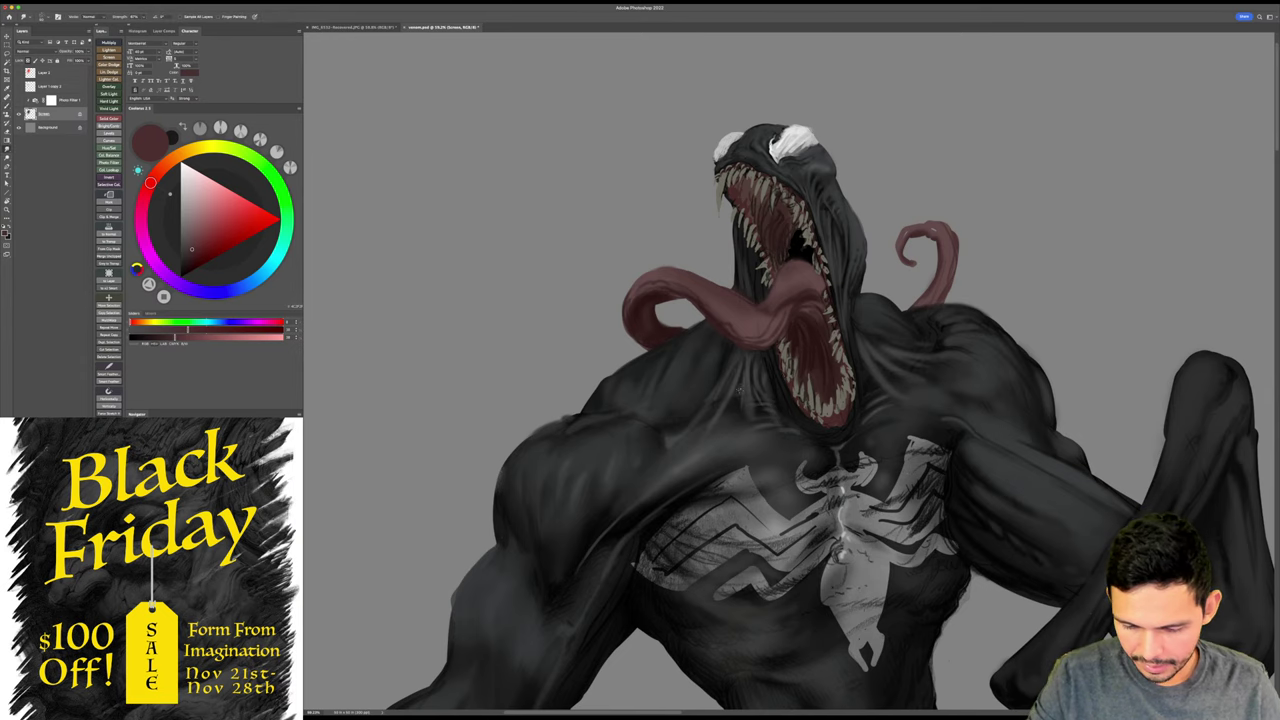
{"action": "left_click_drag", "start_coordinate": [772, 391], "coordinate": [768, 354]}
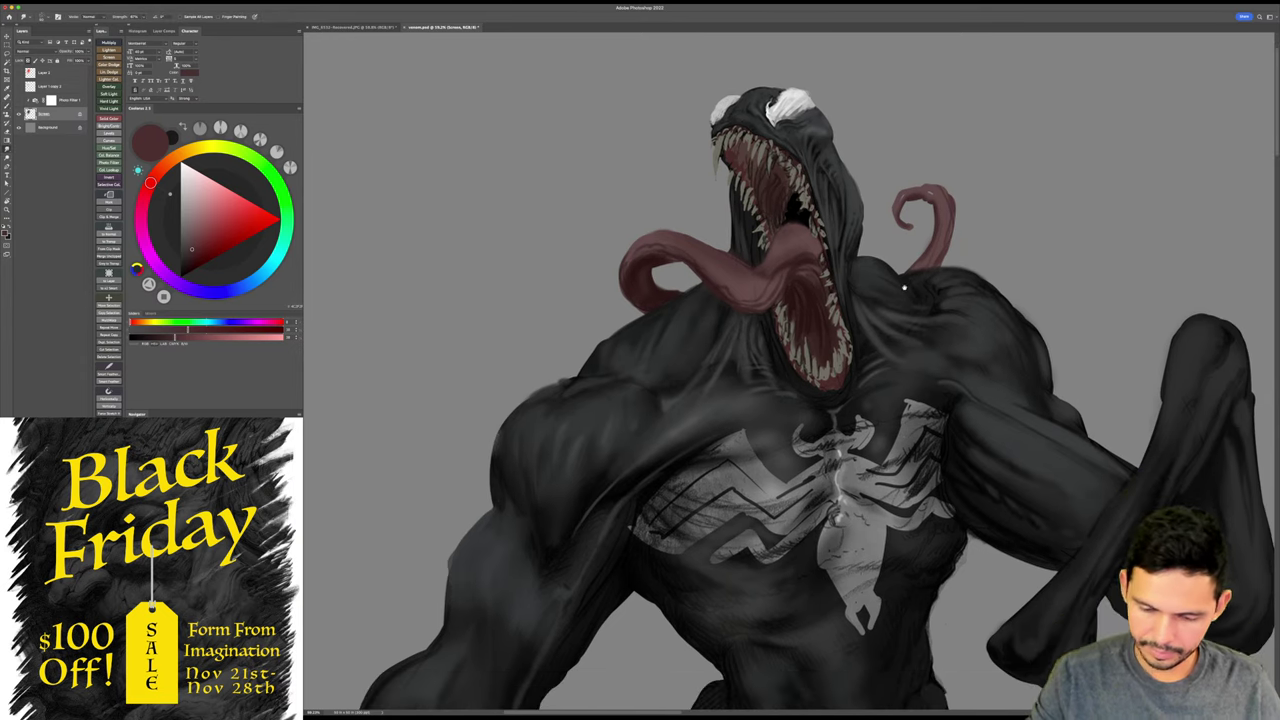
{"action": "key", "text": "b"}
{"action": "left_click", "coordinate": [730, 365], "text": "alt"}
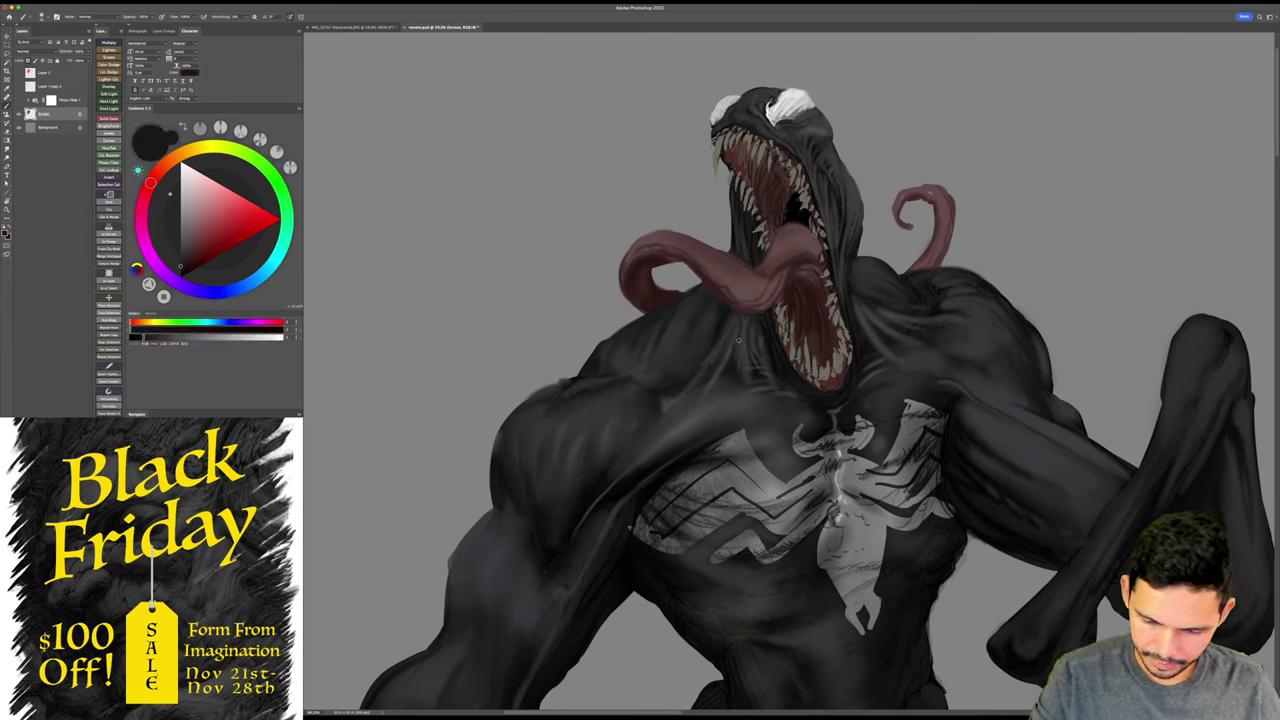
{"action": "left_click", "coordinate": [758, 342], "text": "alt"}
{"action": "left_click", "coordinate": [733, 340], "text": "alt"}
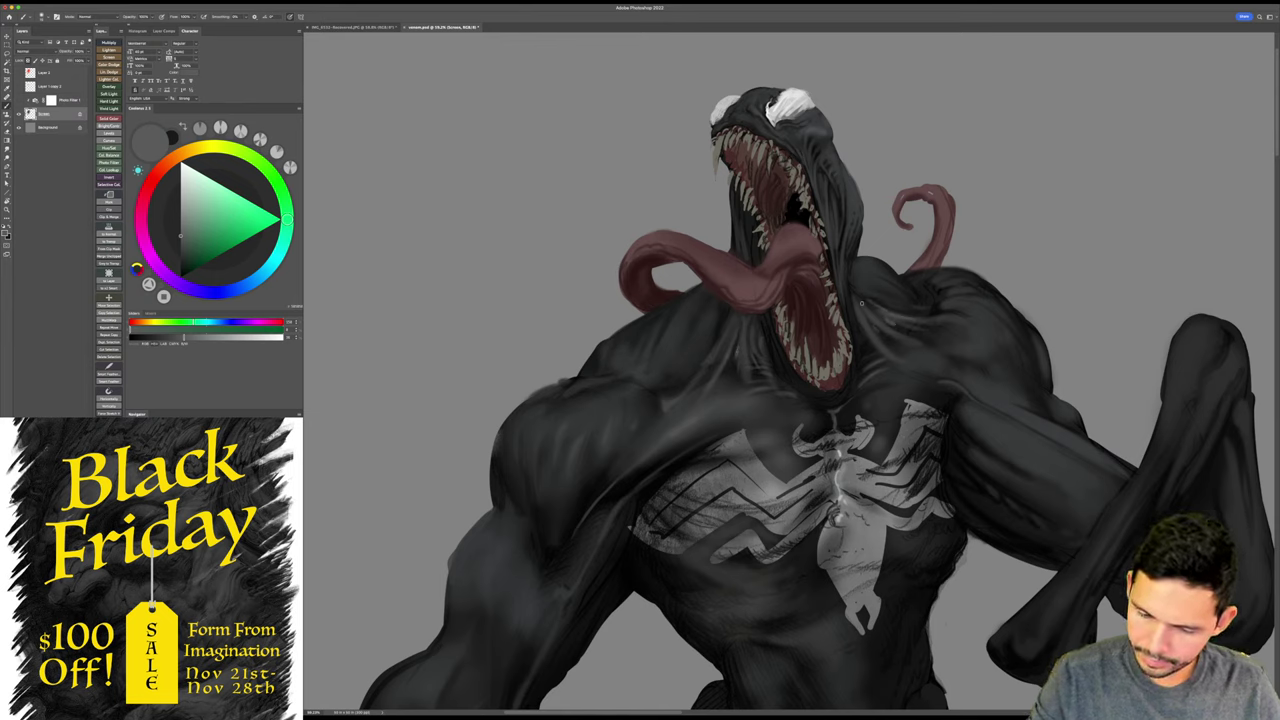
{"action": "left_click", "coordinate": [869, 296], "text": "alt"}
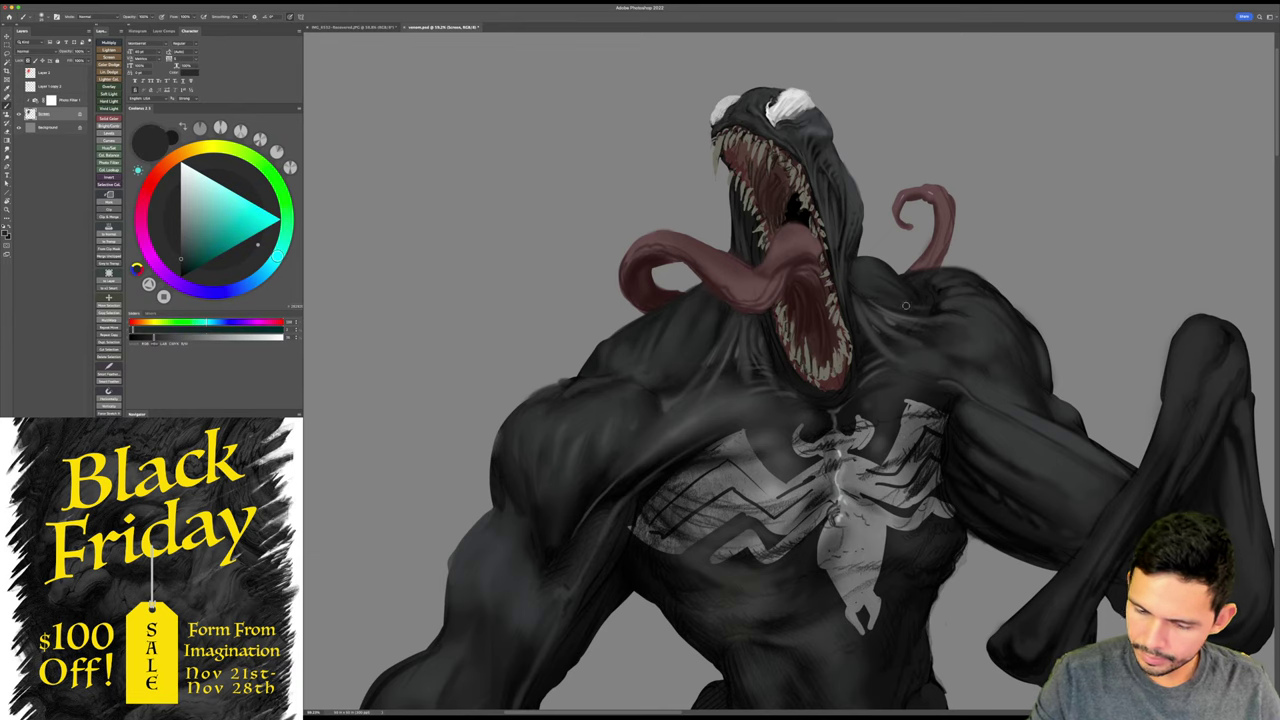
{"action": "key", "text": "super+s"}
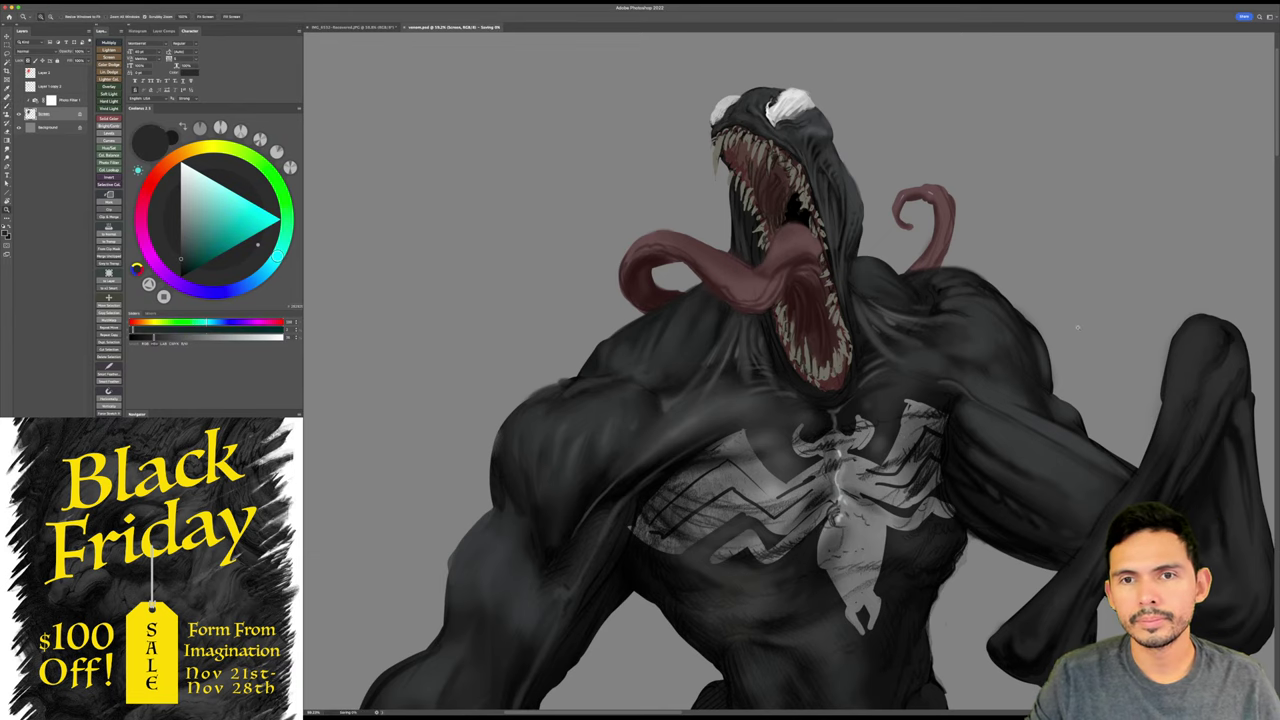
- Refine the creases along the side of the head behind the upper teeth with sampled near-black and dark blue-grey
{"action": "mouse_move", "coordinate": [1077, 327]}
{"action": "left_mouse_down"}
{"action": "mouse_move", "coordinate": [1071, 337]}
{"action": "mouse_move", "coordinate": [1018, 311]}
{"action": "left_mouse_up"}
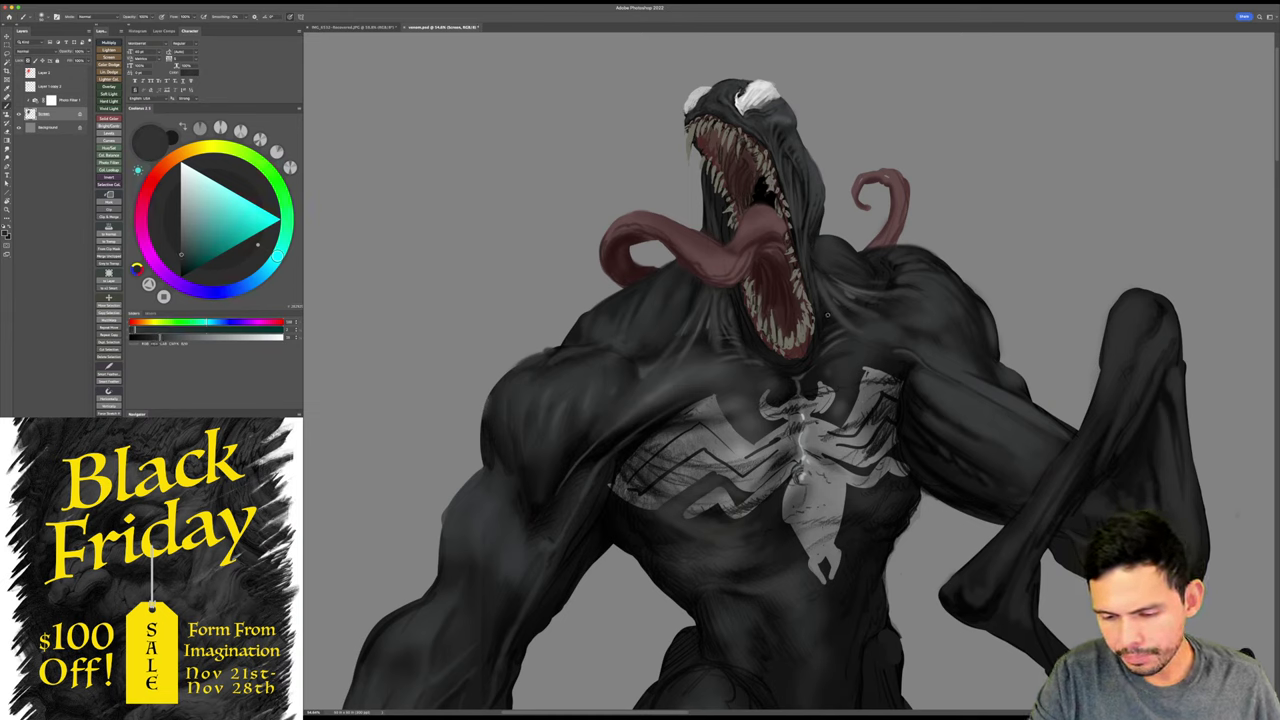
{"action": "scroll", "coordinate": [827, 316], "scroll_direction": "up", "scroll_amount": 2}
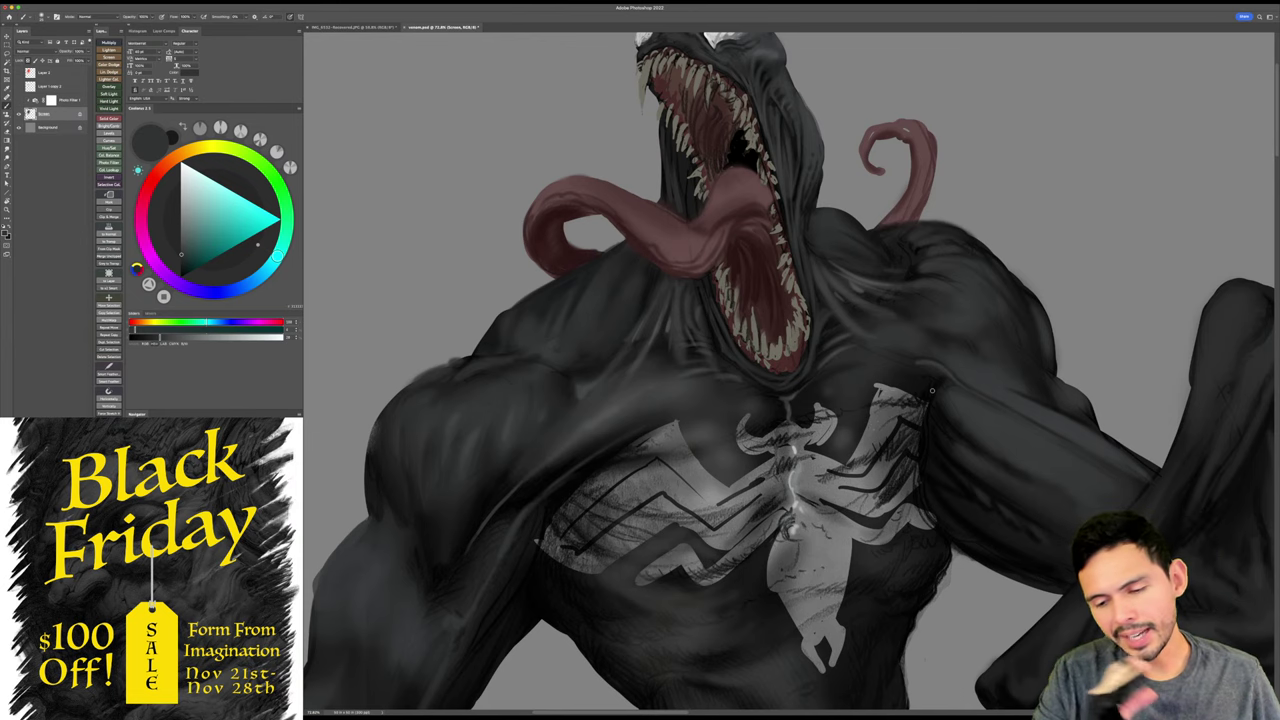
{"action": "left_click", "coordinate": [789, 207], "text": "alt"}
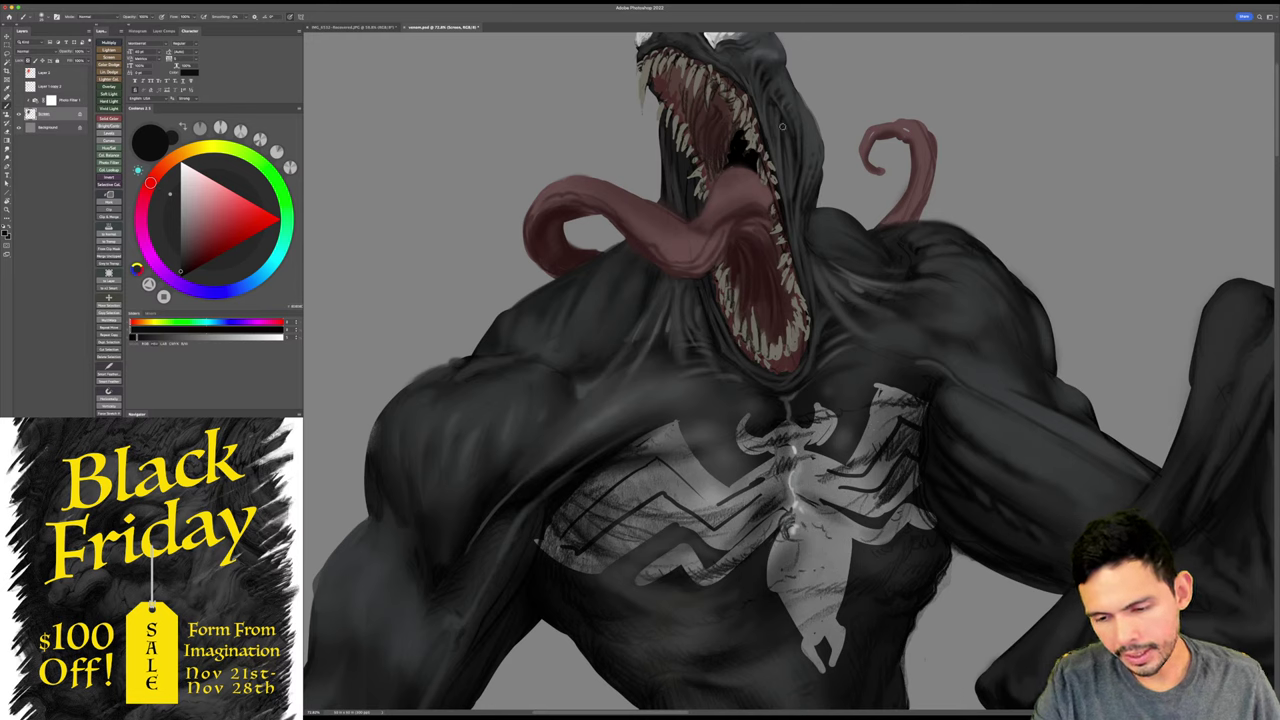
{"action": "left_click", "coordinate": [780, 131], "text": "alt"}
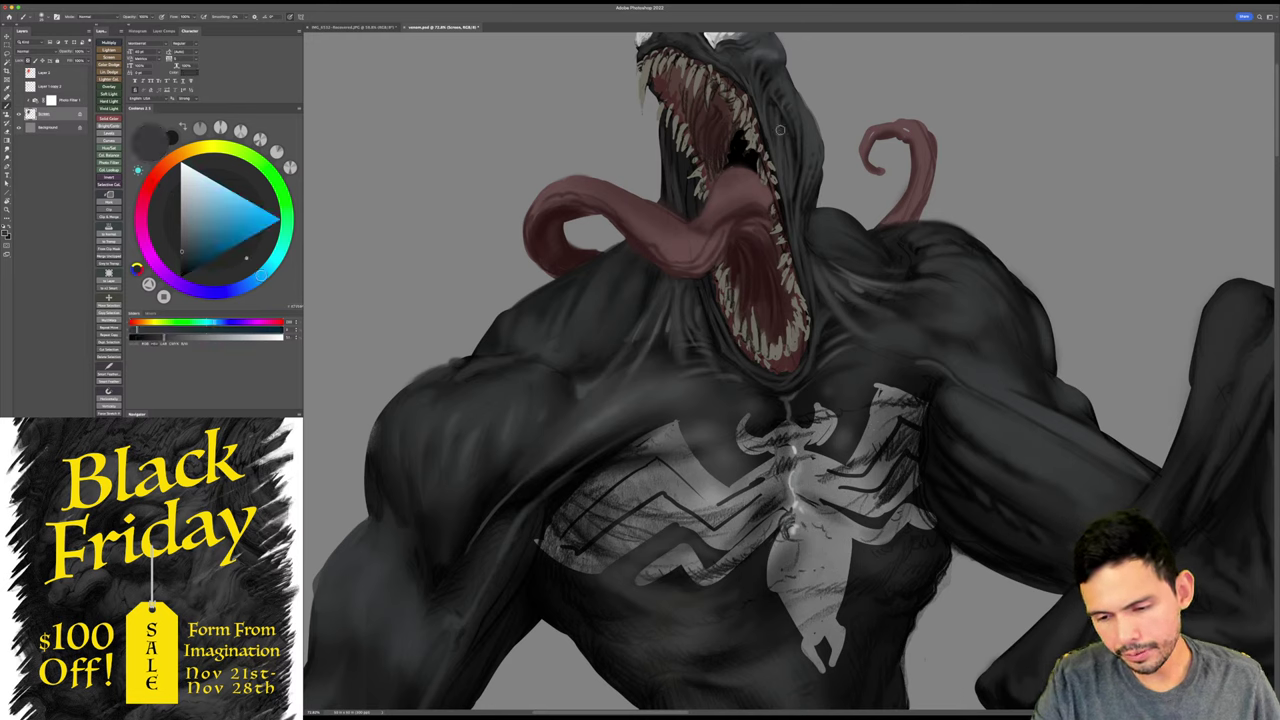
{"action": "left_click", "coordinate": [782, 122], "text": "alt"}
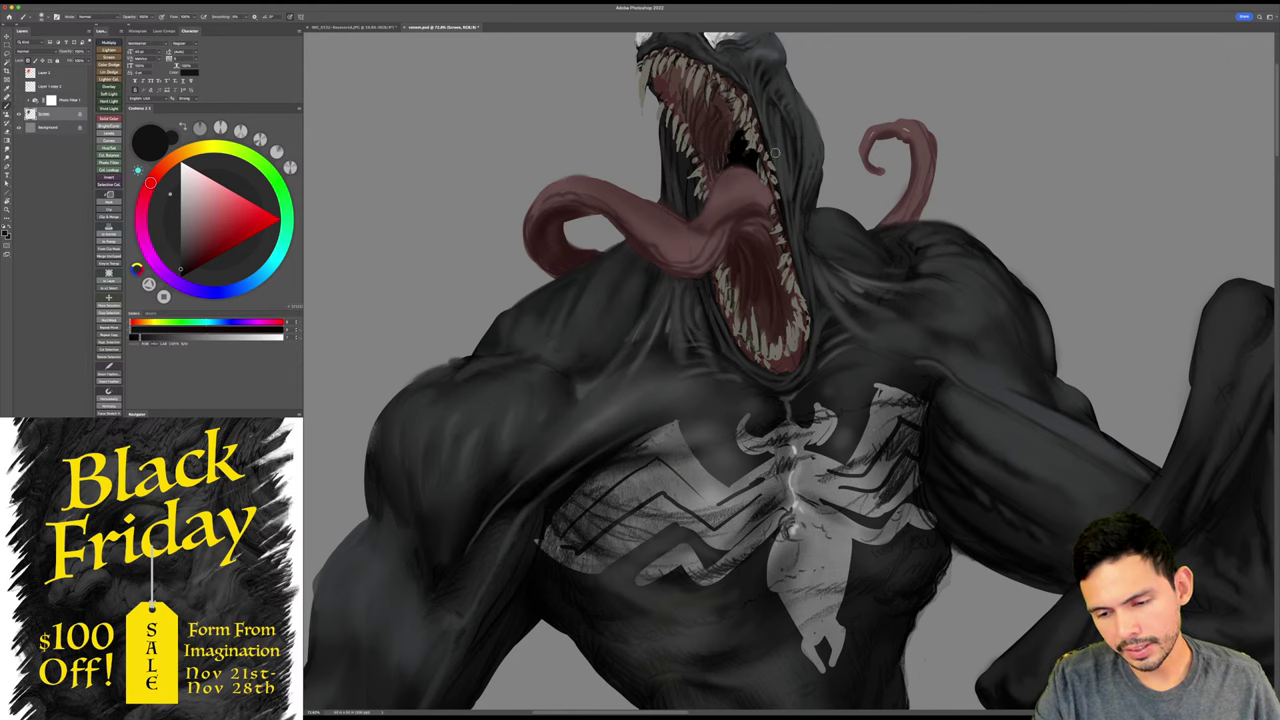
{"action": "left_click_drag", "start_coordinate": [828, 109], "coordinate": [825, 131]}
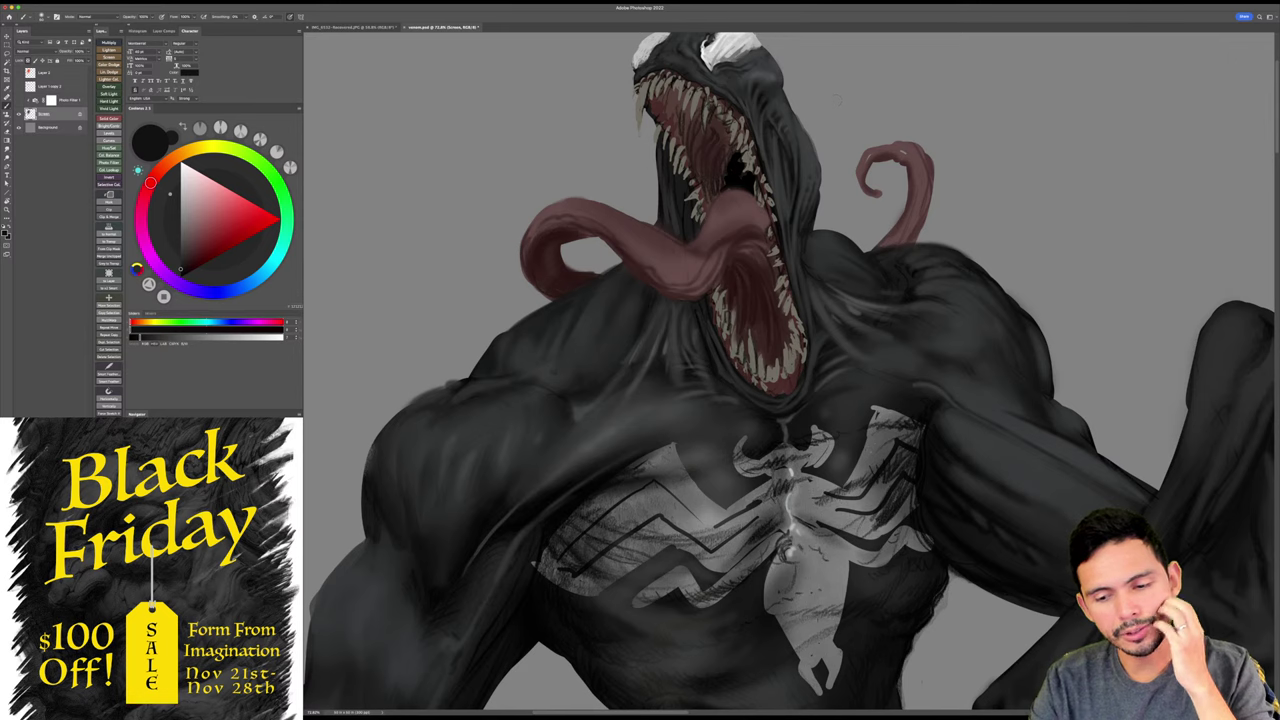
{"action": "left_click", "coordinate": [806, 147], "text": "alt"}
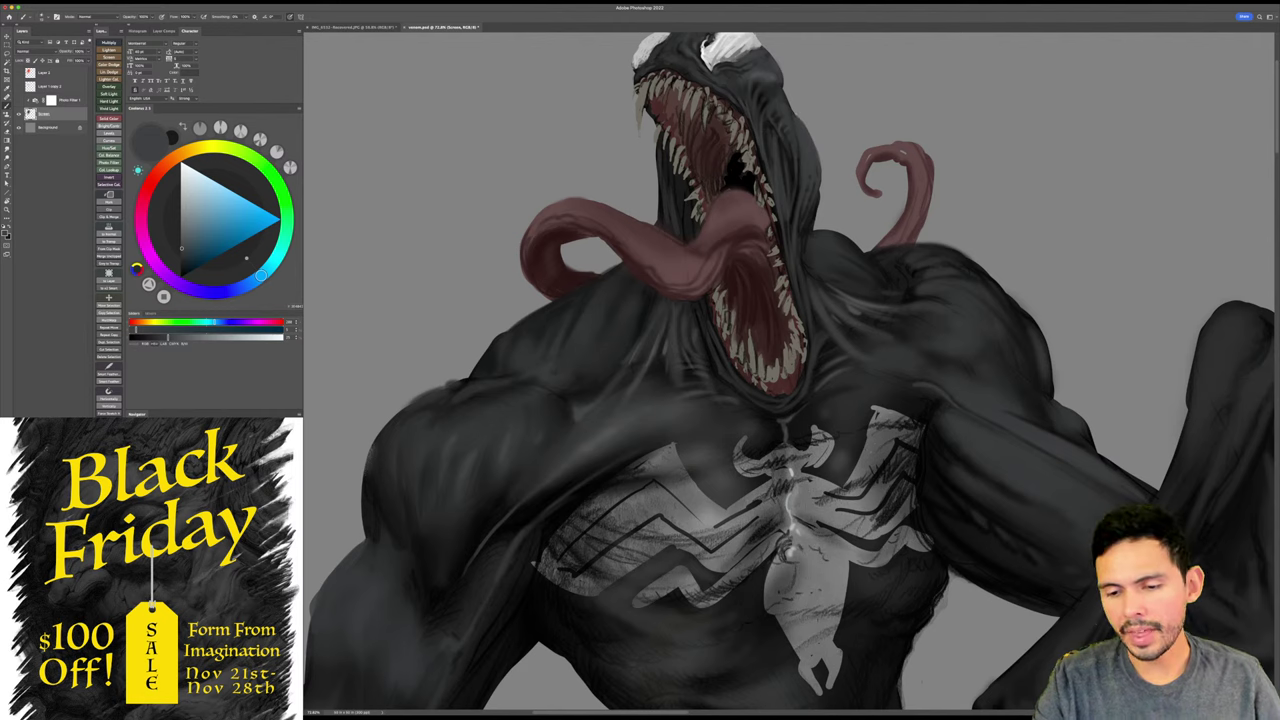
- Blend the brow and temple around the near eye, alternating sampled dark blue-grey and near-black tones
{"action": "left_click_drag", "start_coordinate": [790, 370], "coordinate": [773, 403]}
{"action": "key", "text": "/"}
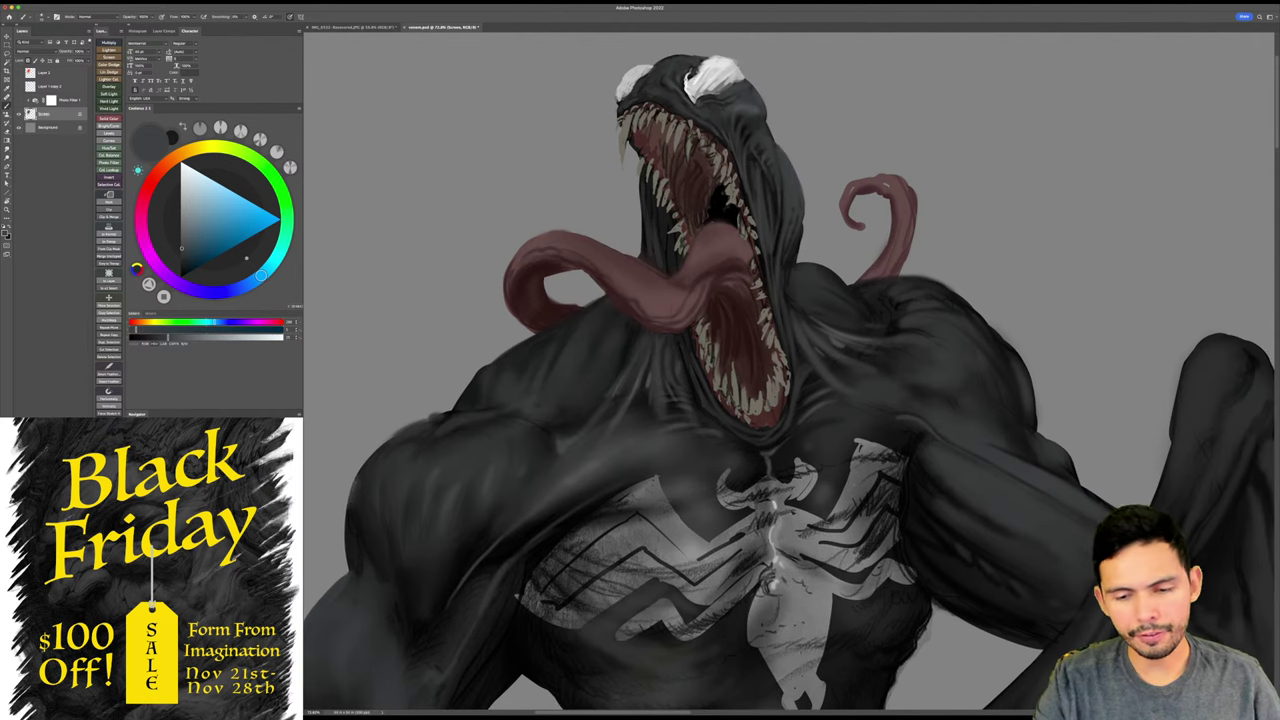
{"action": "scroll", "coordinate": [795, 131], "scroll_direction": "up", "scroll_amount": 3}
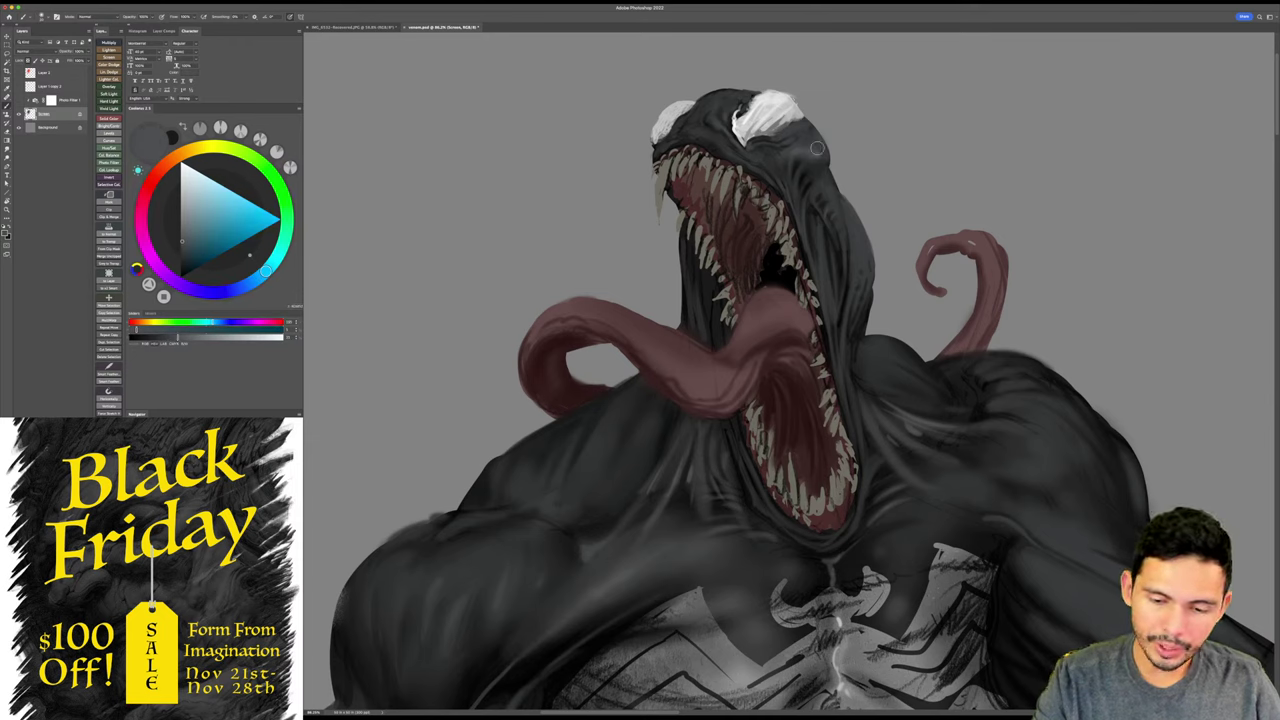
{"action": "left_click", "coordinate": [815, 148], "text": "alt"}
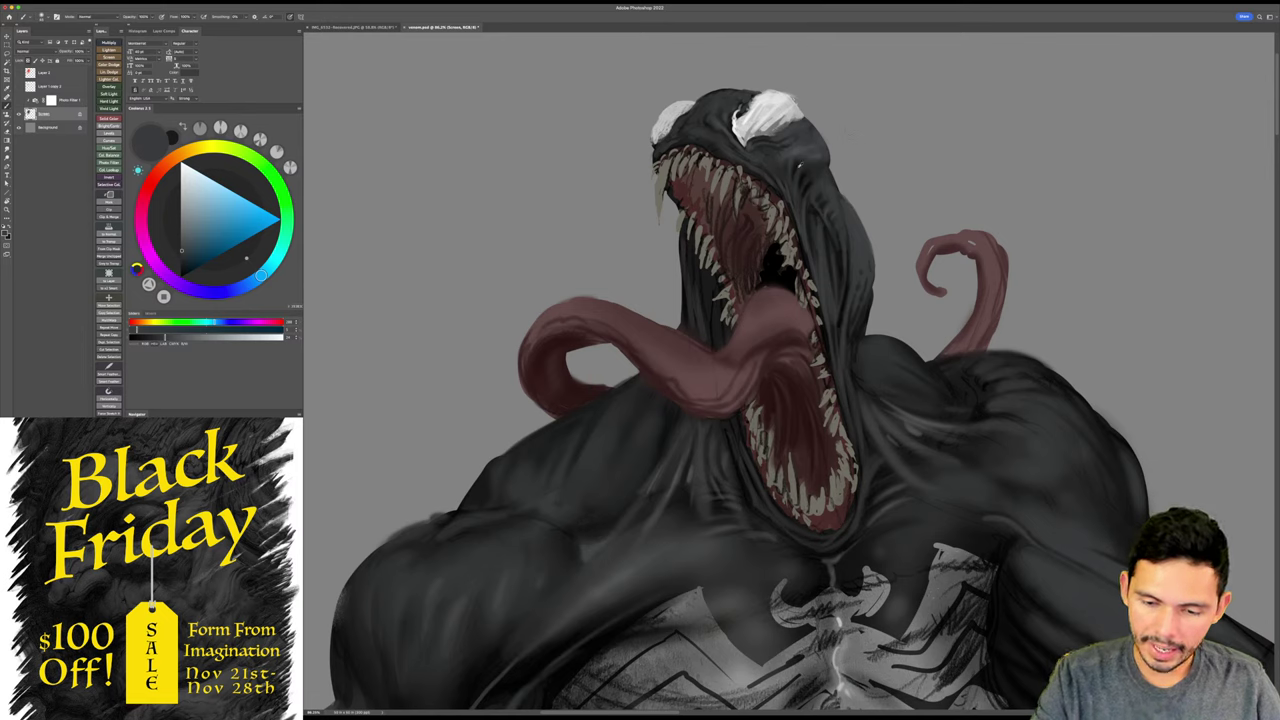
{"action": "left_click", "coordinate": [793, 150], "text": "alt"}
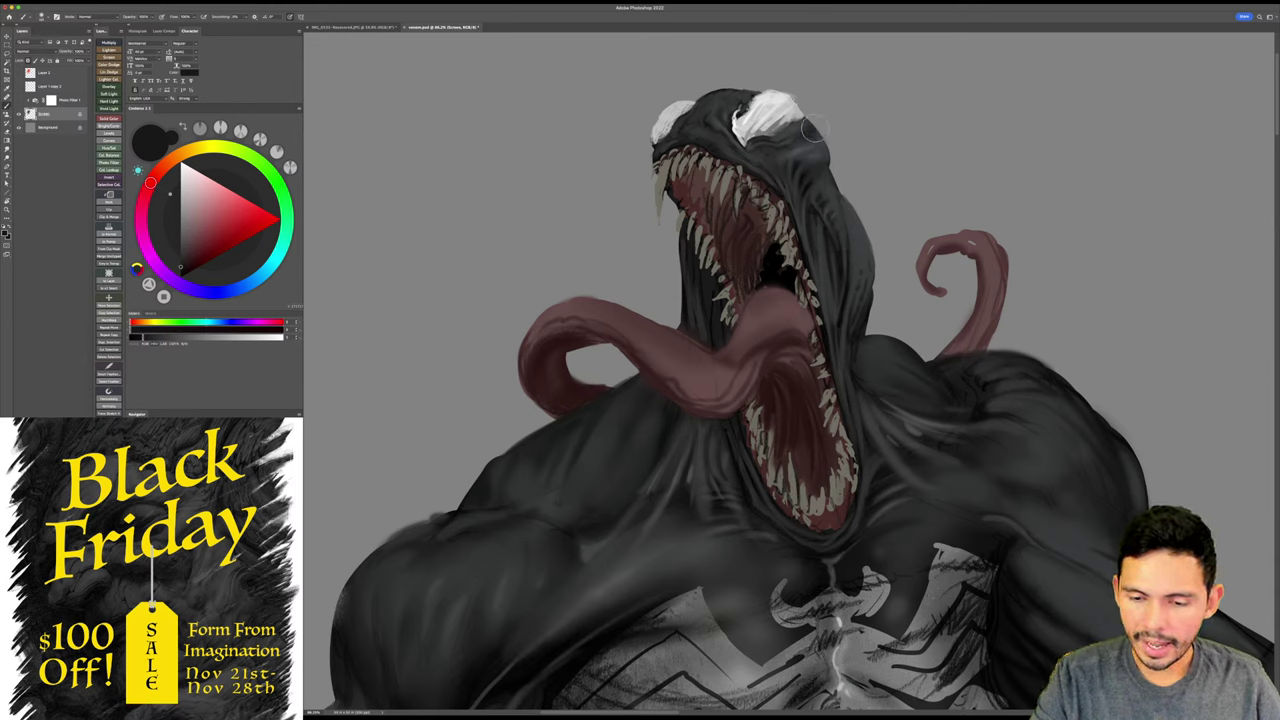
{"action": "left_click", "coordinate": [800, 143], "text": "alt"}
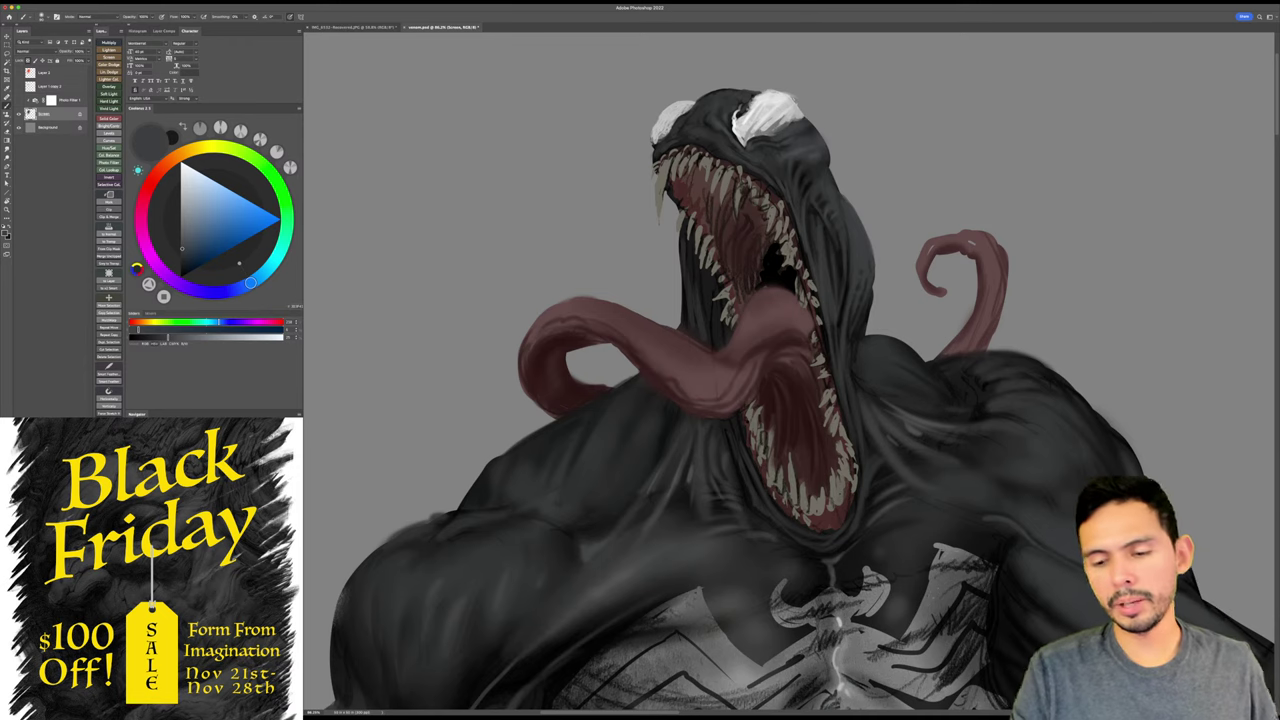
{"action": "left_click", "coordinate": [778, 140], "text": "alt"}
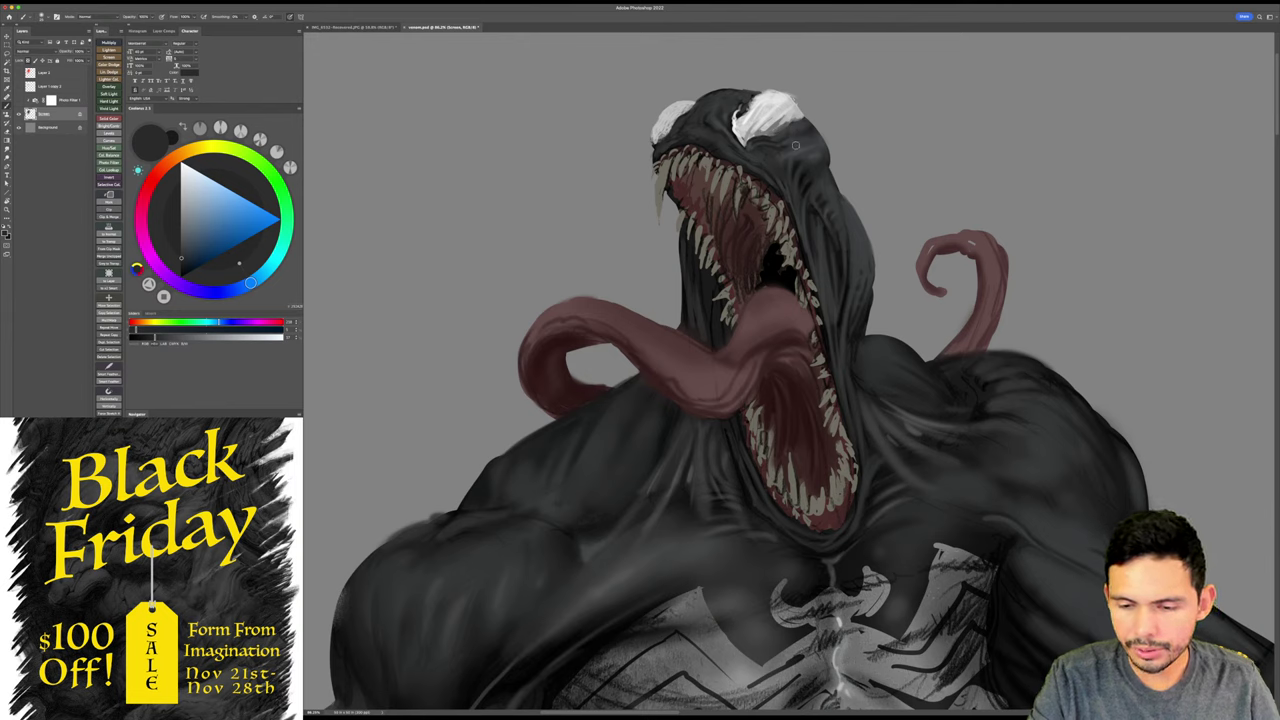
{"action": "left_click", "coordinate": [794, 141], "text": "alt"}
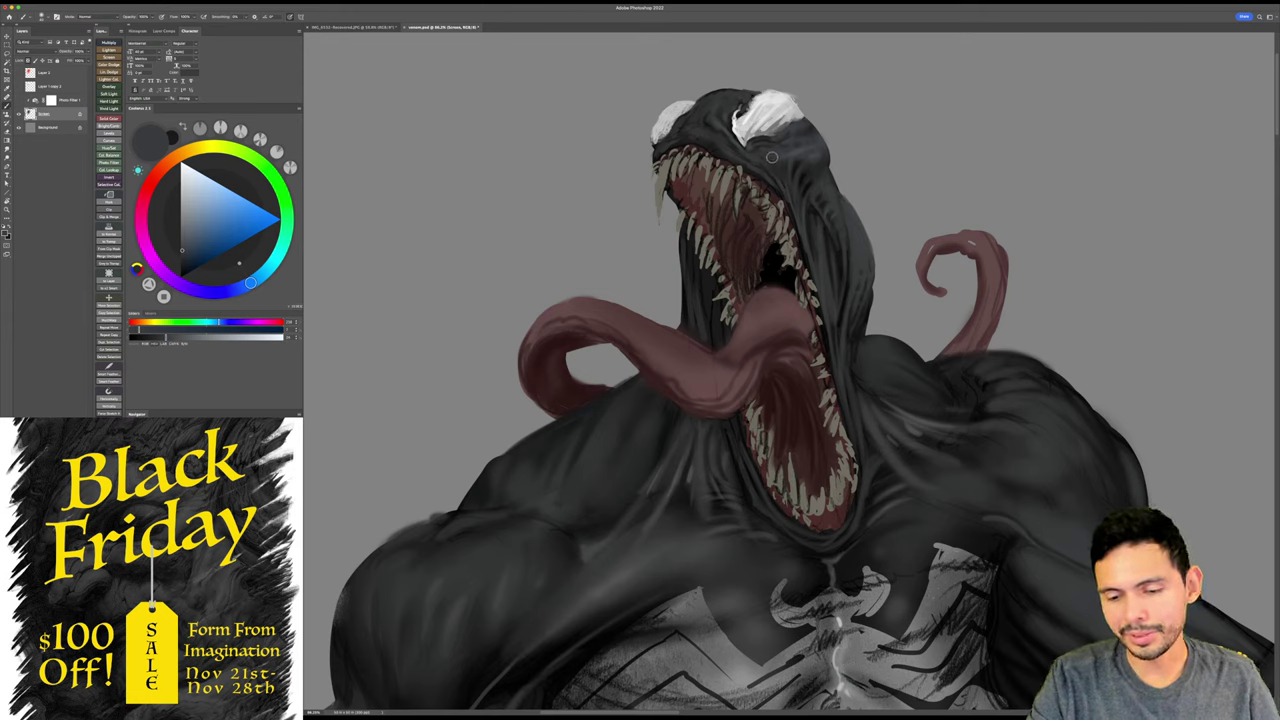
{"action": "left_click", "coordinate": [812, 130], "text": "alt"}
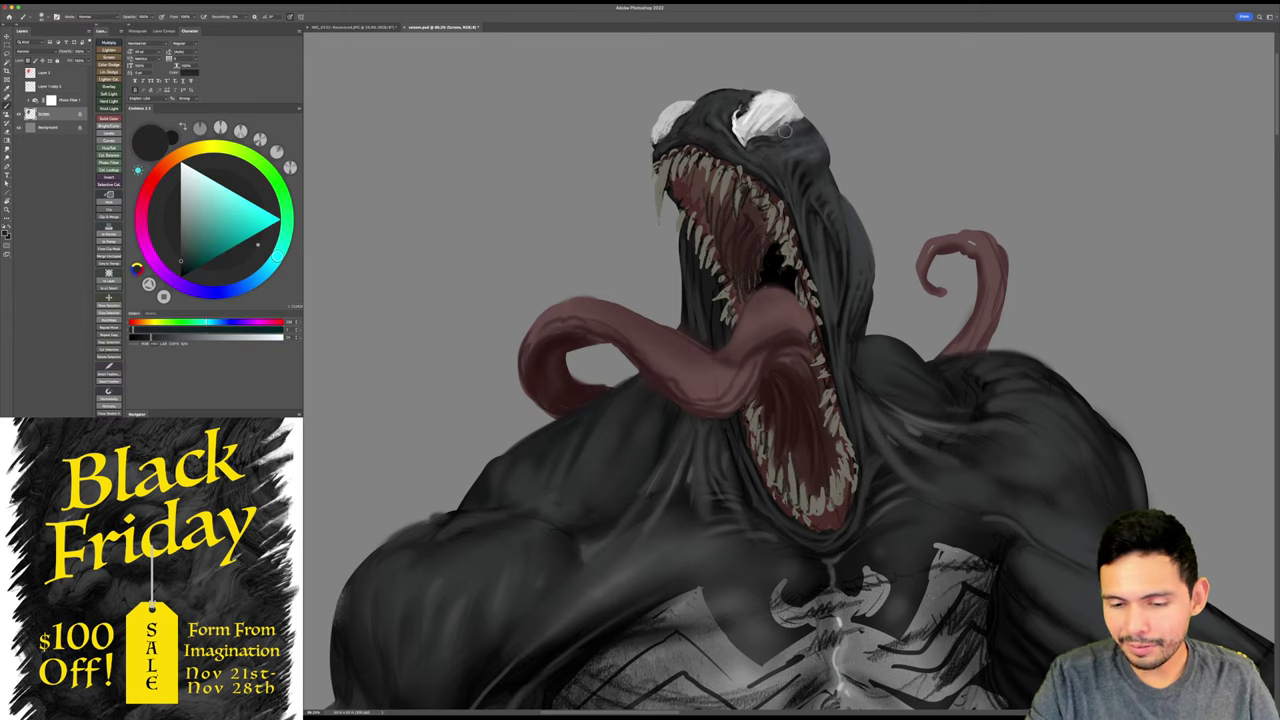
- Smooth the forehead and snout between the eyes with sampled near-black and dark grey tones
{"action": "left_click_drag", "start_coordinate": [706, 117], "coordinate": [748, 150]}
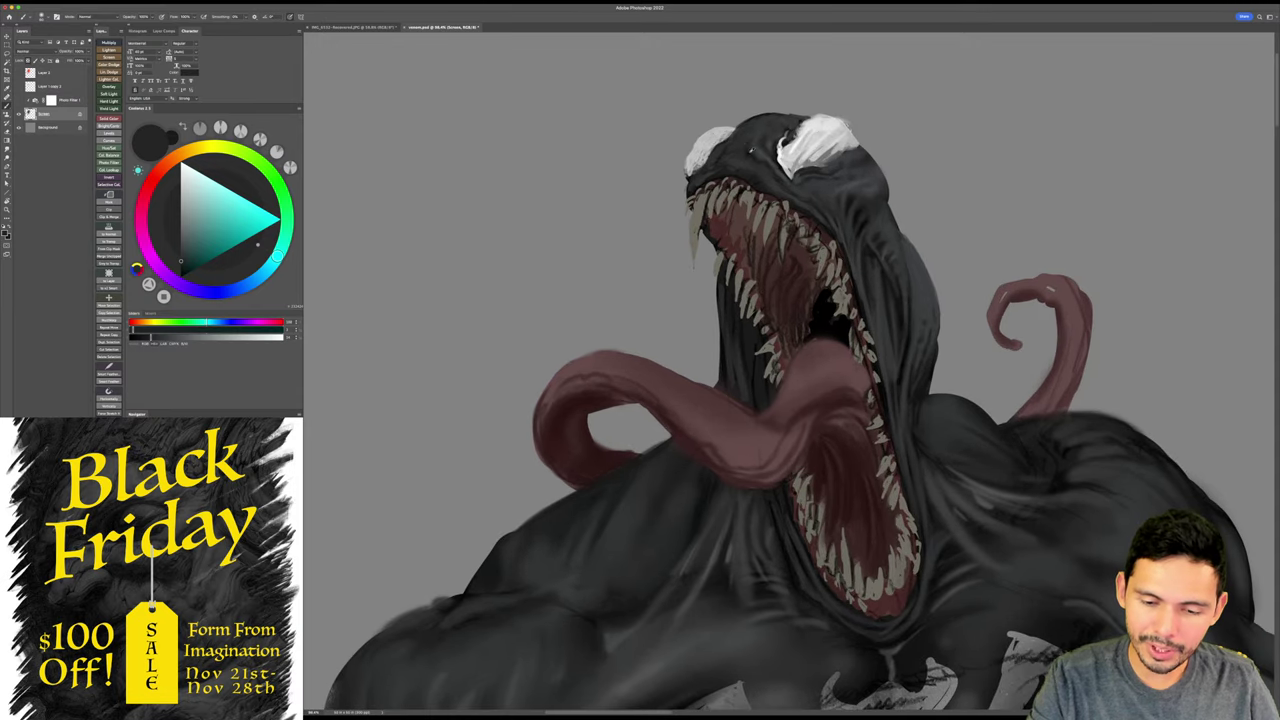
{"action": "left_click", "coordinate": [747, 152], "text": "alt"}
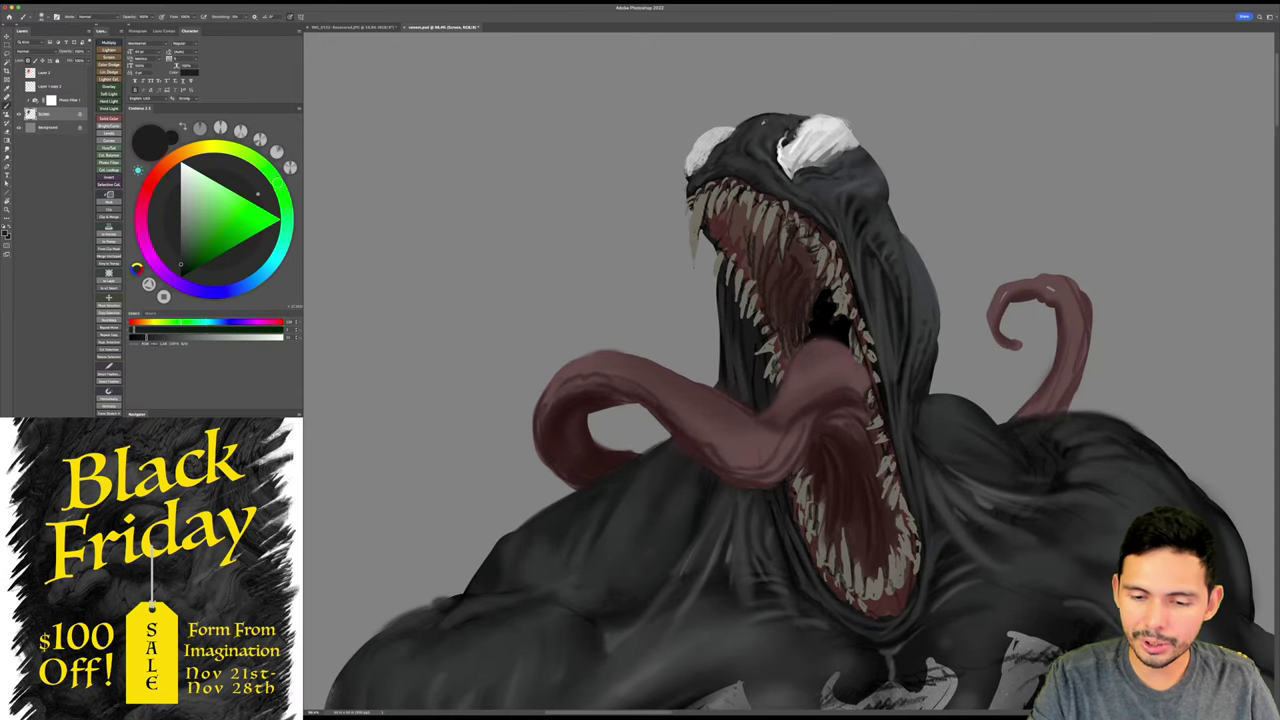
{"action": "left_click", "coordinate": [756, 121], "text": "alt"}
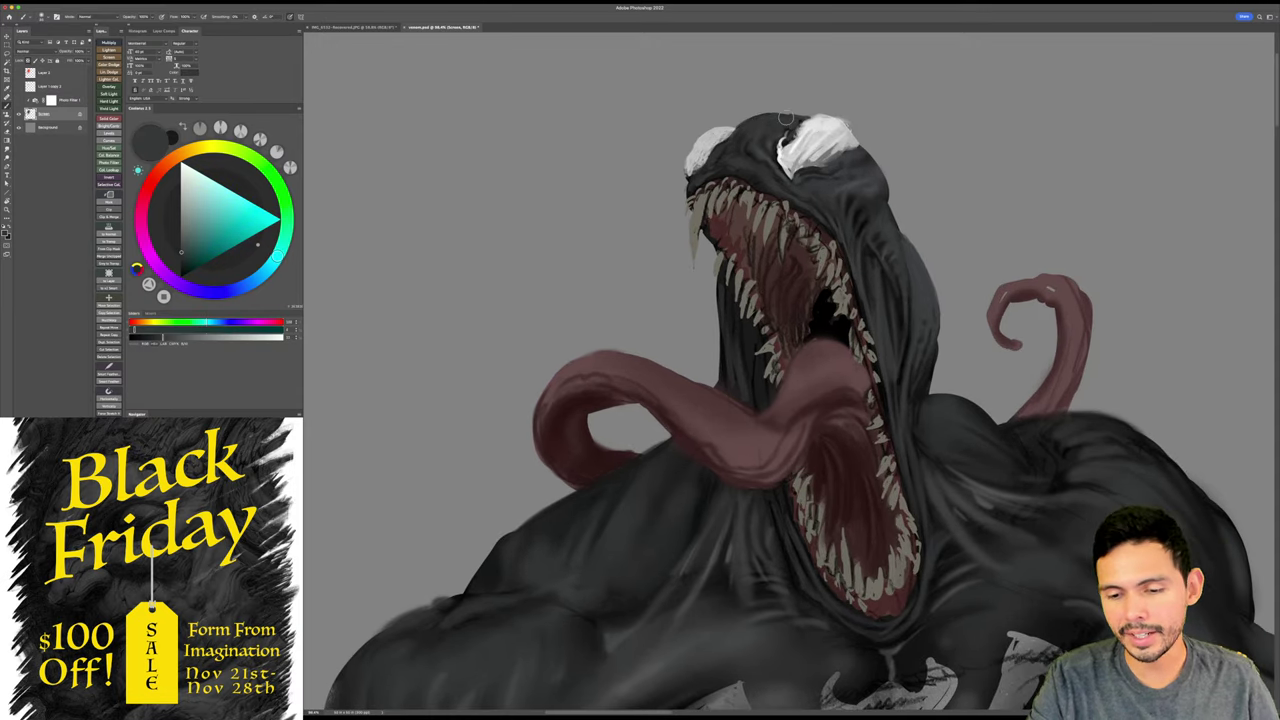
{"action": "mouse_move", "coordinate": [767, 125]}
{"action": "left_mouse_down"}
{"action": "mouse_move", "coordinate": [793, 120]}
{"action": "mouse_move", "coordinate": [786, 132]}
{"action": "left_mouse_up"}
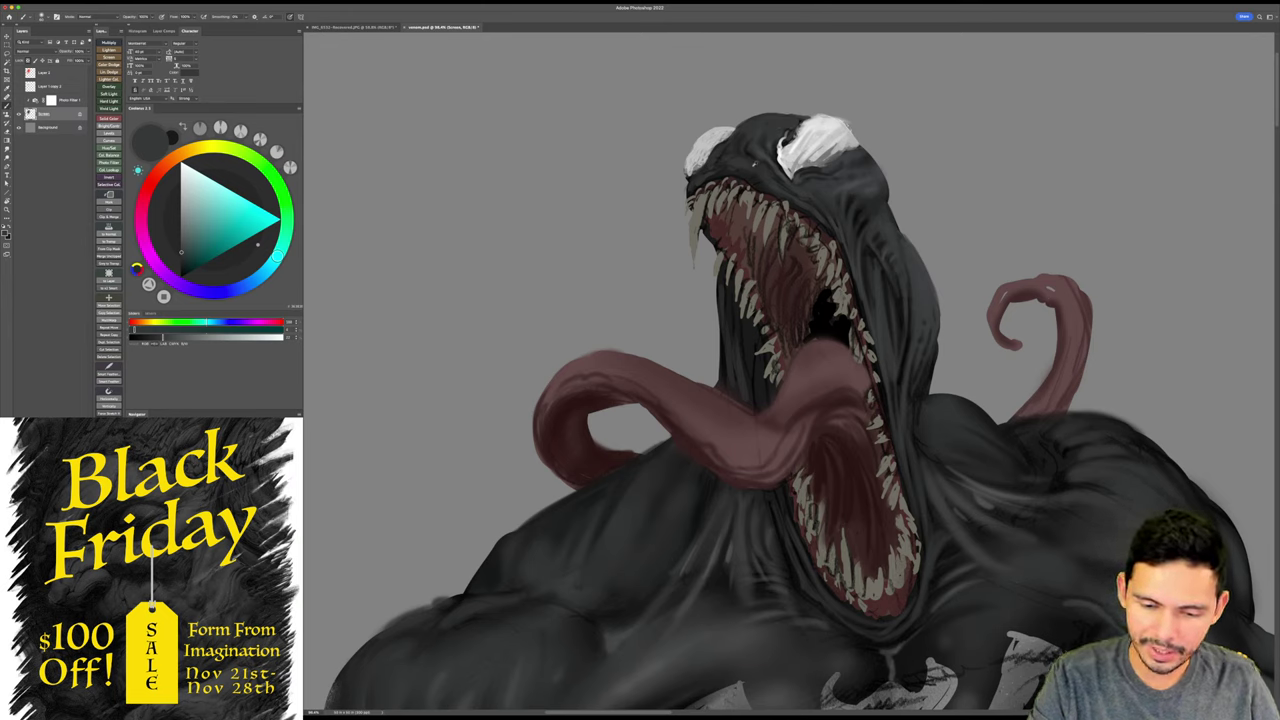
{"action": "left_click", "coordinate": [753, 166], "text": "alt"}
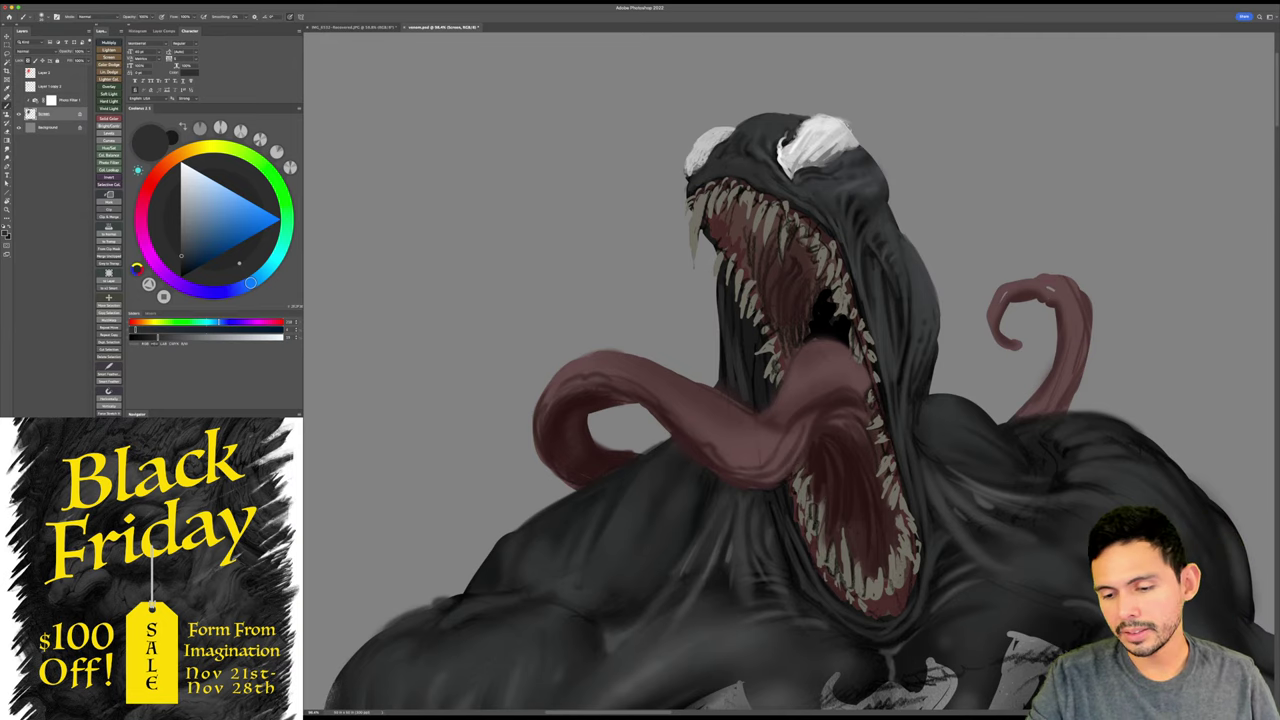
- Deepen the shadow on the far side of the neck behind the open jaw with sampled dark grey, near-black and black tones
{"action": "left_click_drag", "start_coordinate": [970, 160], "coordinate": [962, 136]}
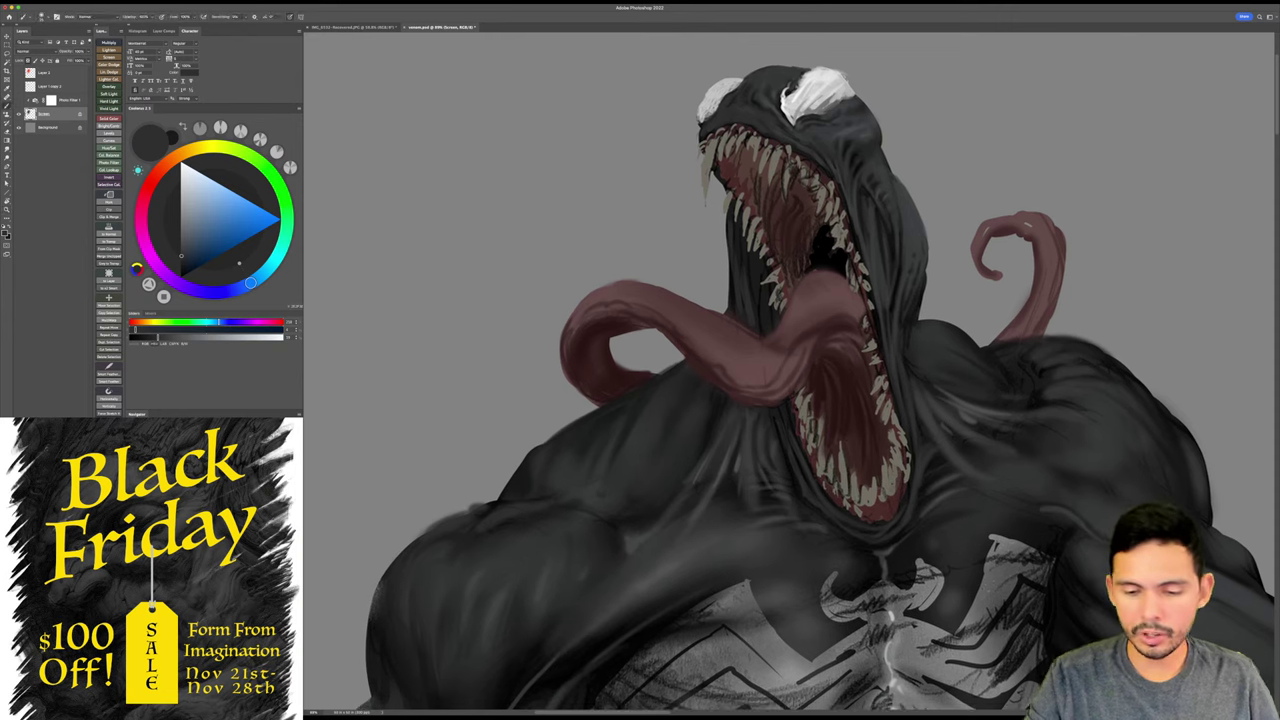
{"action": "left_click", "coordinate": [746, 283], "text": "alt"}
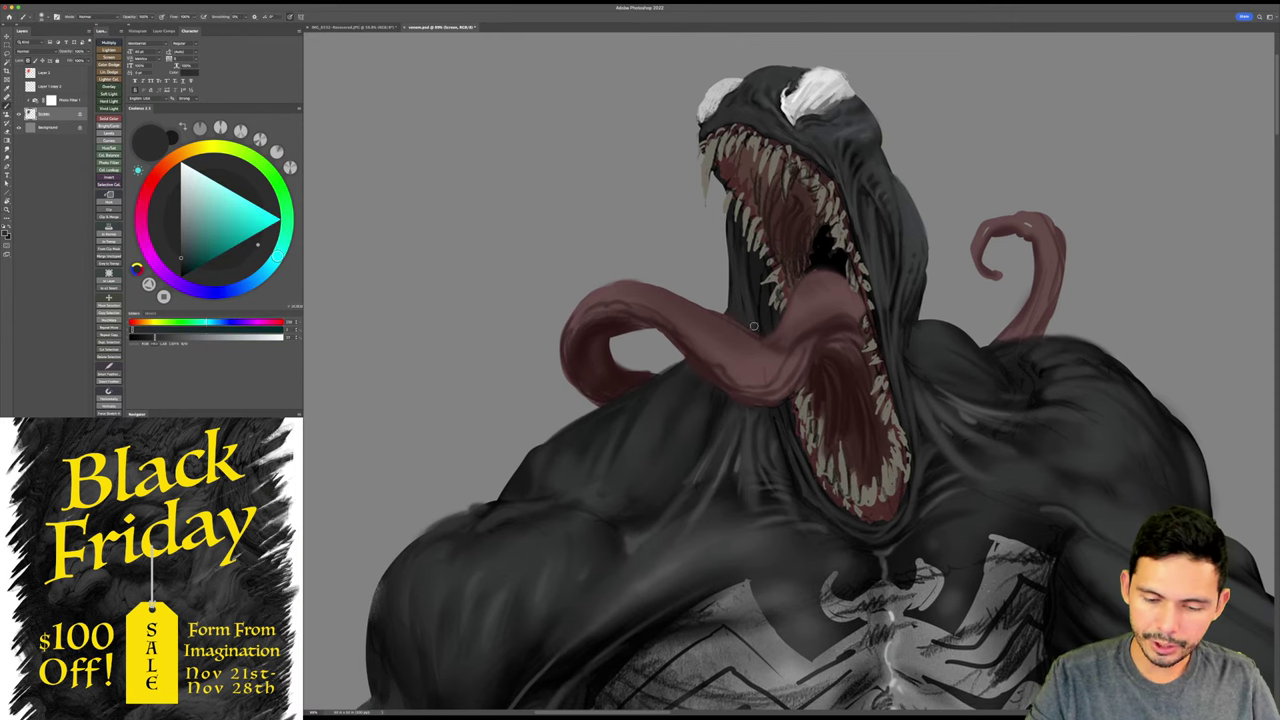
{"action": "left_click", "coordinate": [738, 249], "text": "alt"}
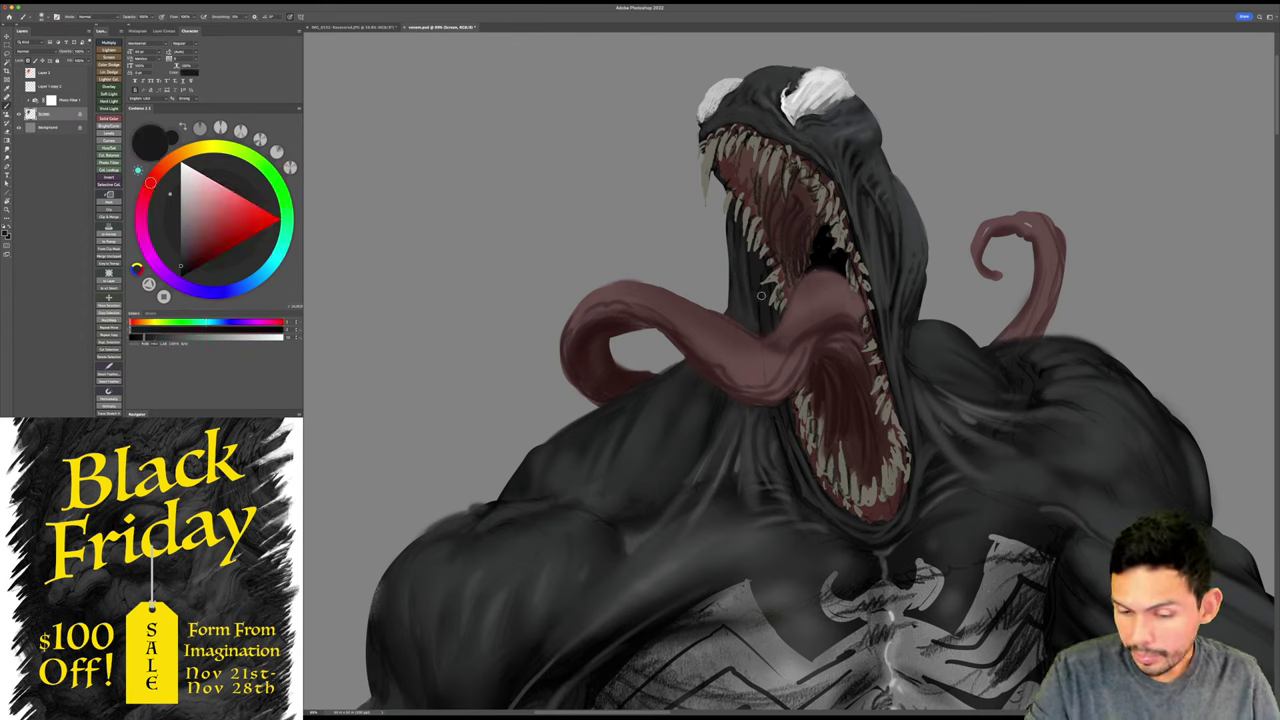
{"action": "left_click", "coordinate": [828, 255], "text": "alt"}
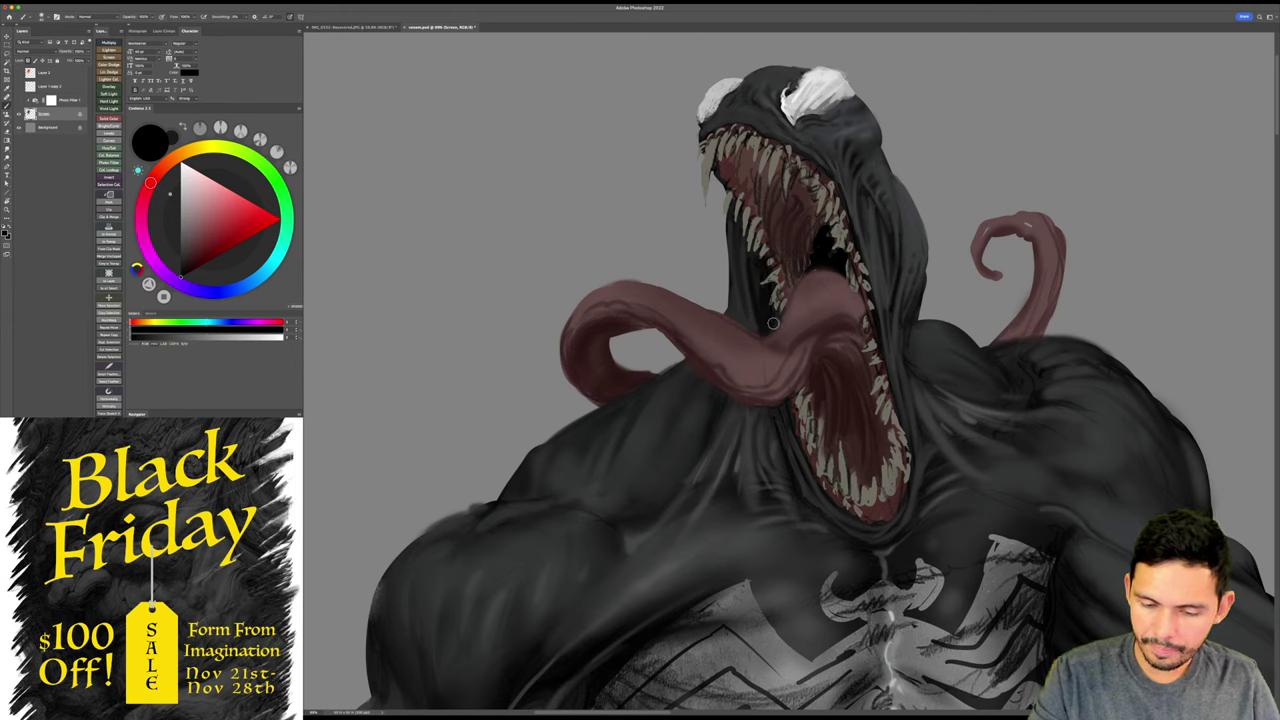
{"action": "left_click", "coordinate": [734, 302], "text": "alt"}
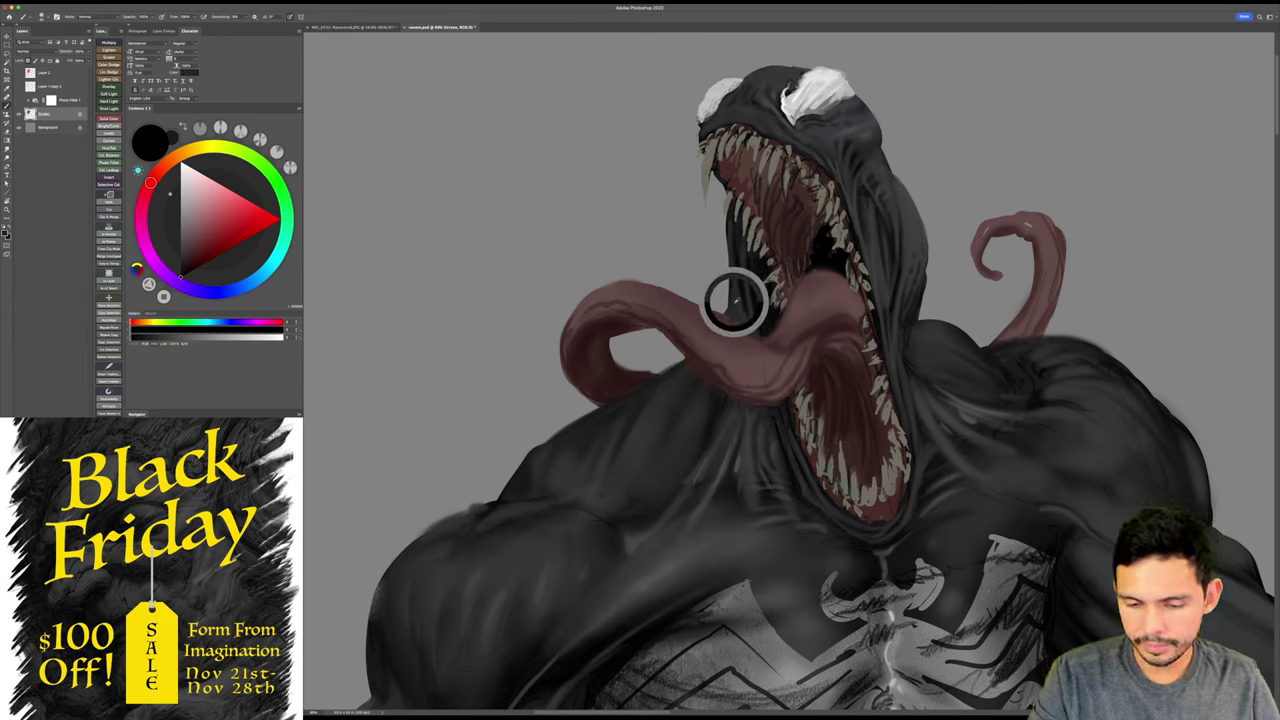
- Darken the neck folds below the tongue, running down toward the chest, with a sampled near-black, and save the document
{"action": "scroll", "coordinate": [905, 157], "scroll_direction": "down", "scroll_amount": 2}
{"action": "left_click_drag", "start_coordinate": [905, 157], "coordinate": [893, 133]}
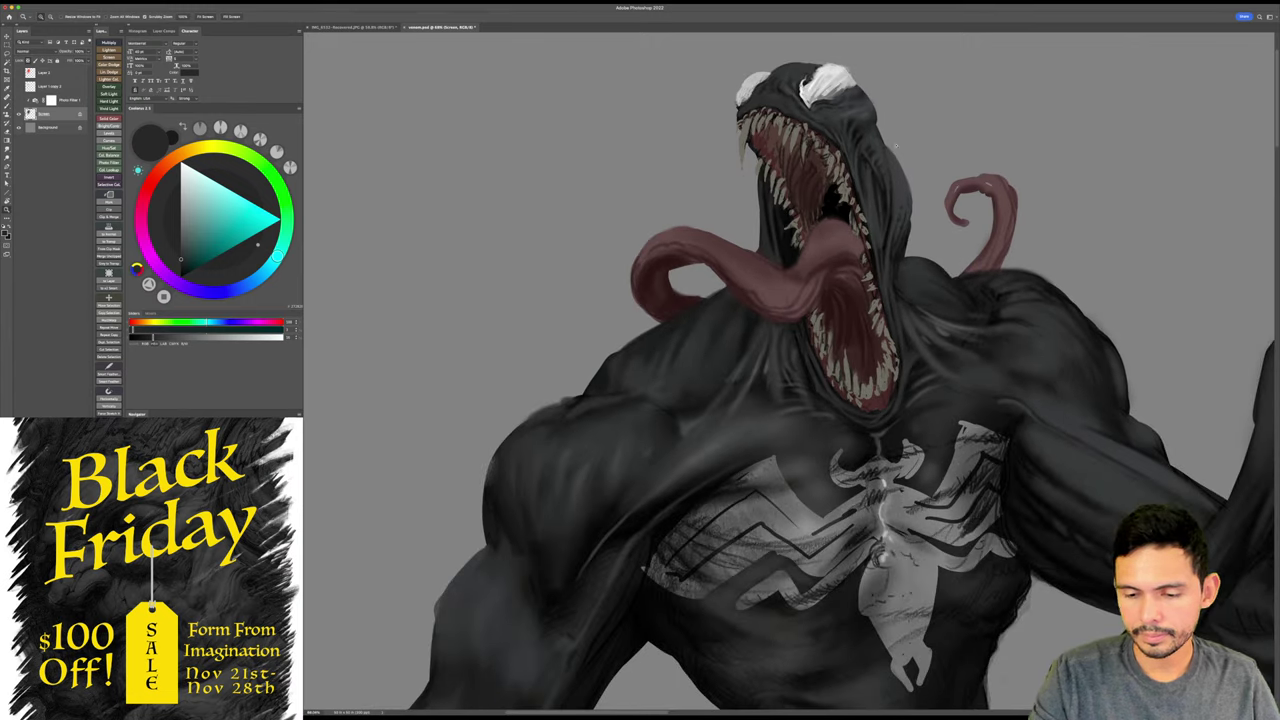
{"action": "left_click", "coordinate": [767, 223], "text": "alt"}
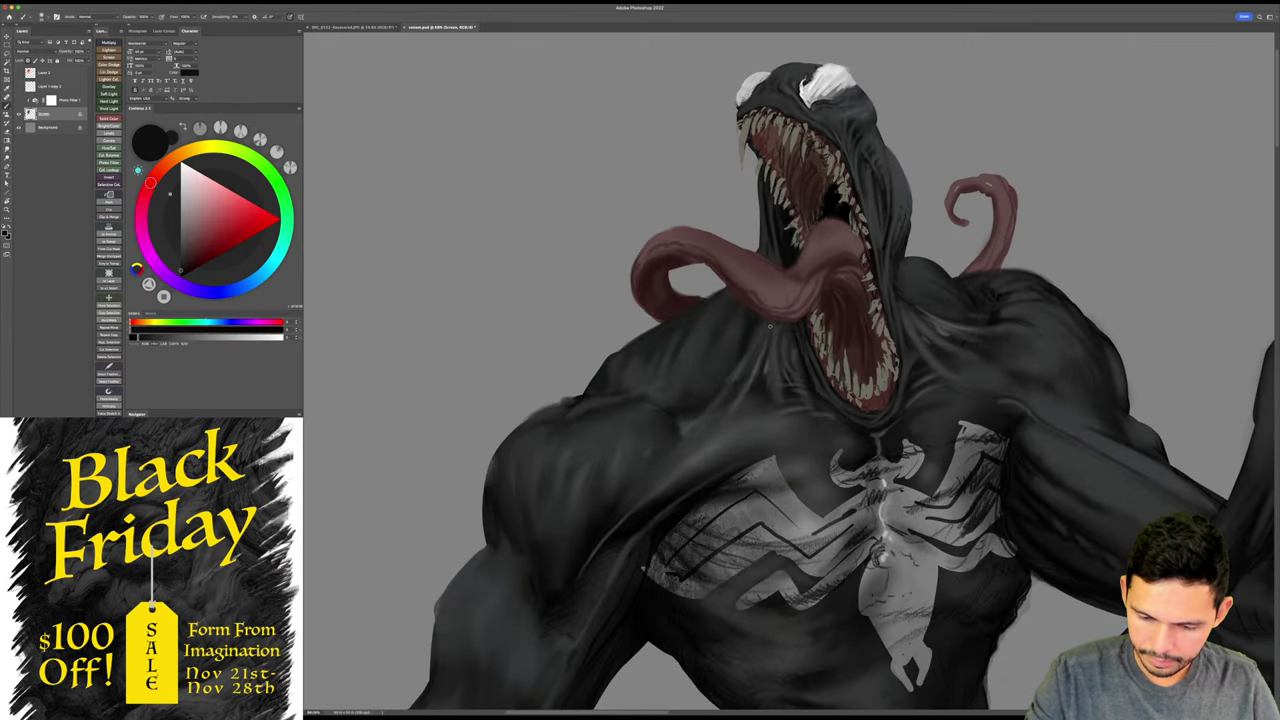
{"action": "left_click_drag", "start_coordinate": [756, 345], "coordinate": [747, 376]}
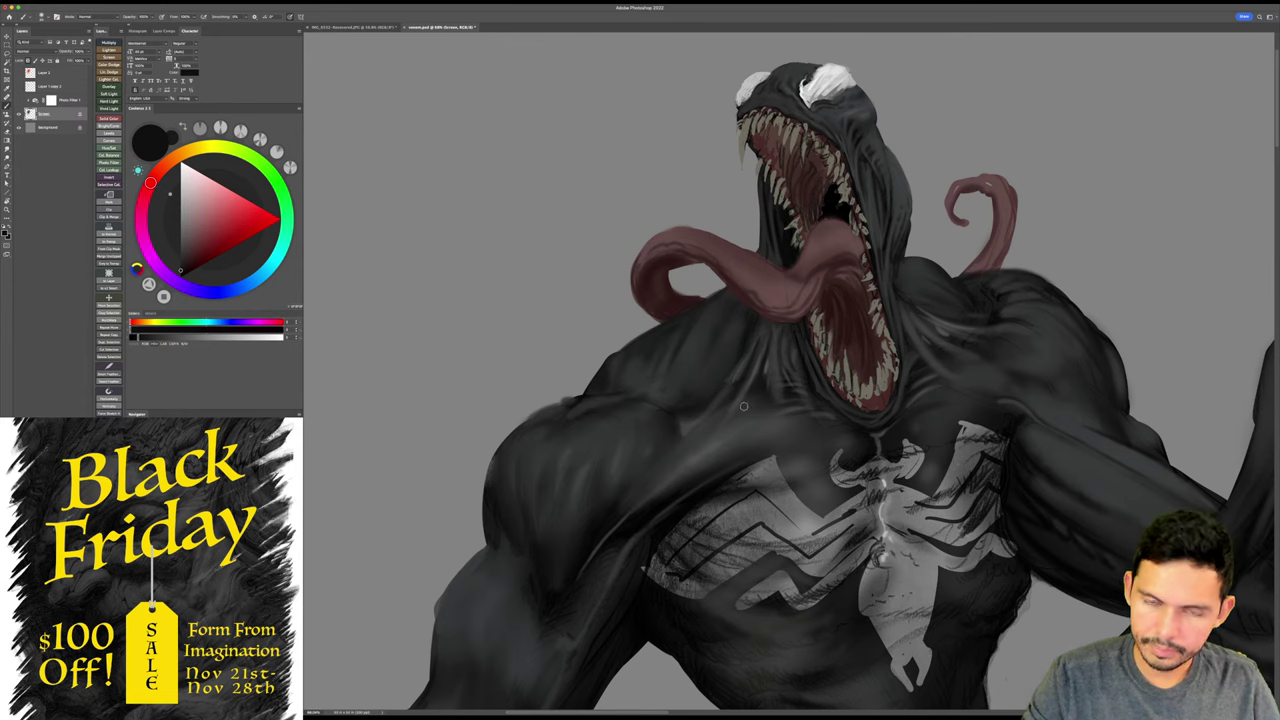
{"action": "left_click_drag", "start_coordinate": [969, 294], "coordinate": [973, 278]}
{"action": "key", "text": "super+s"}
{"action": "left_click", "coordinate": [984, 278], "text": "super"}
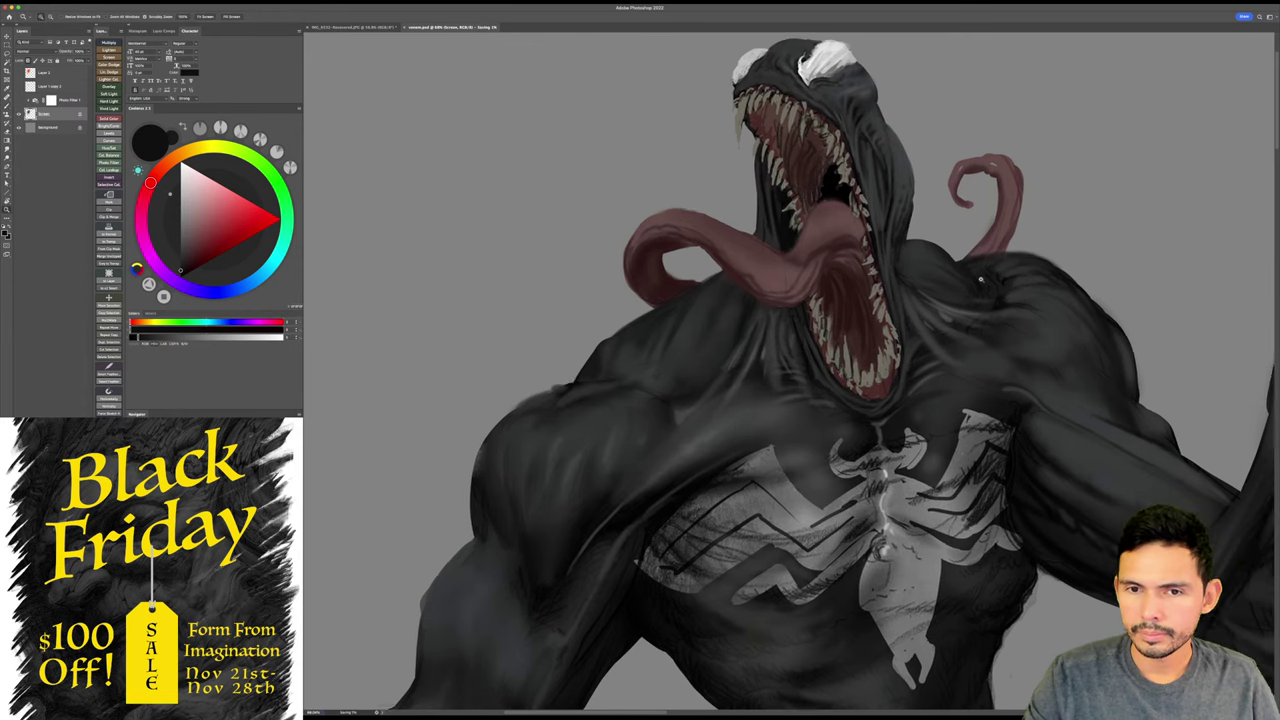
{"action": "scroll", "coordinate": [985, 280], "scroll_direction": "down", "scroll_amount": 3}
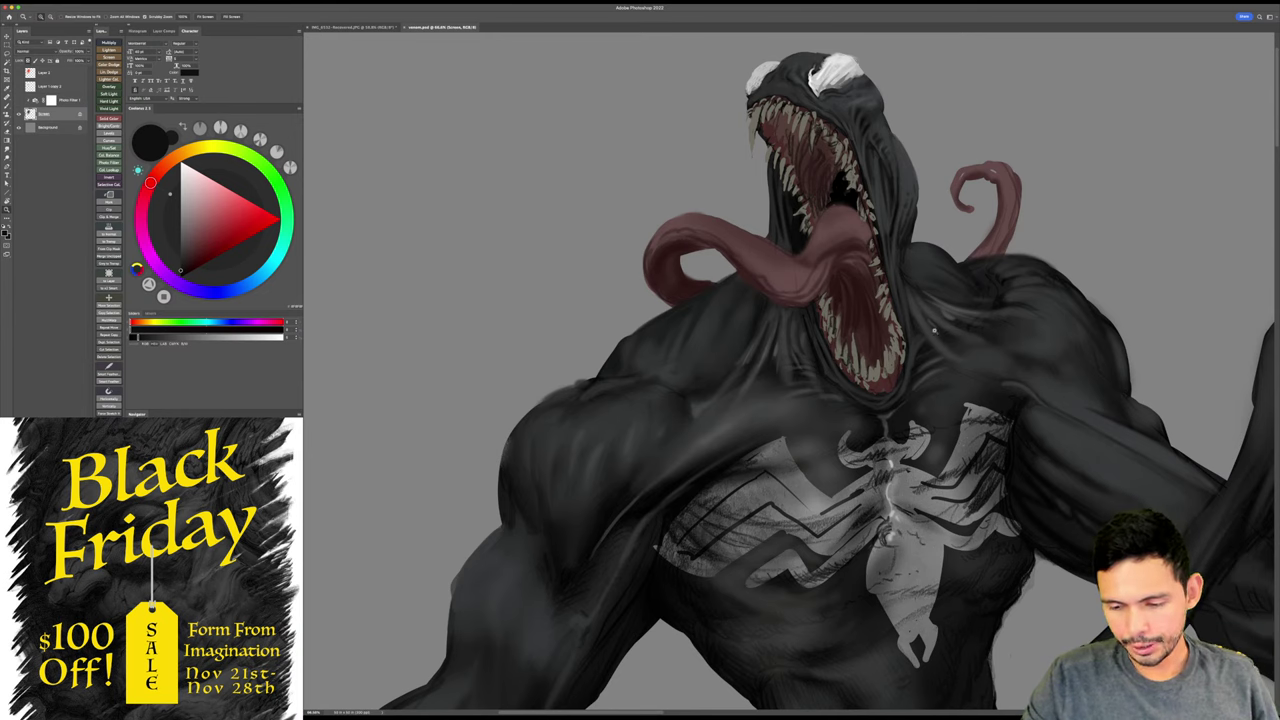
{"action": "mouse_move", "coordinate": [933, 330]}
{"action": "left_mouse_down"}
{"action": "mouse_move", "coordinate": [910, 310]}
{"action": "mouse_move", "coordinate": [900, 322]}
{"action": "left_mouse_up"}
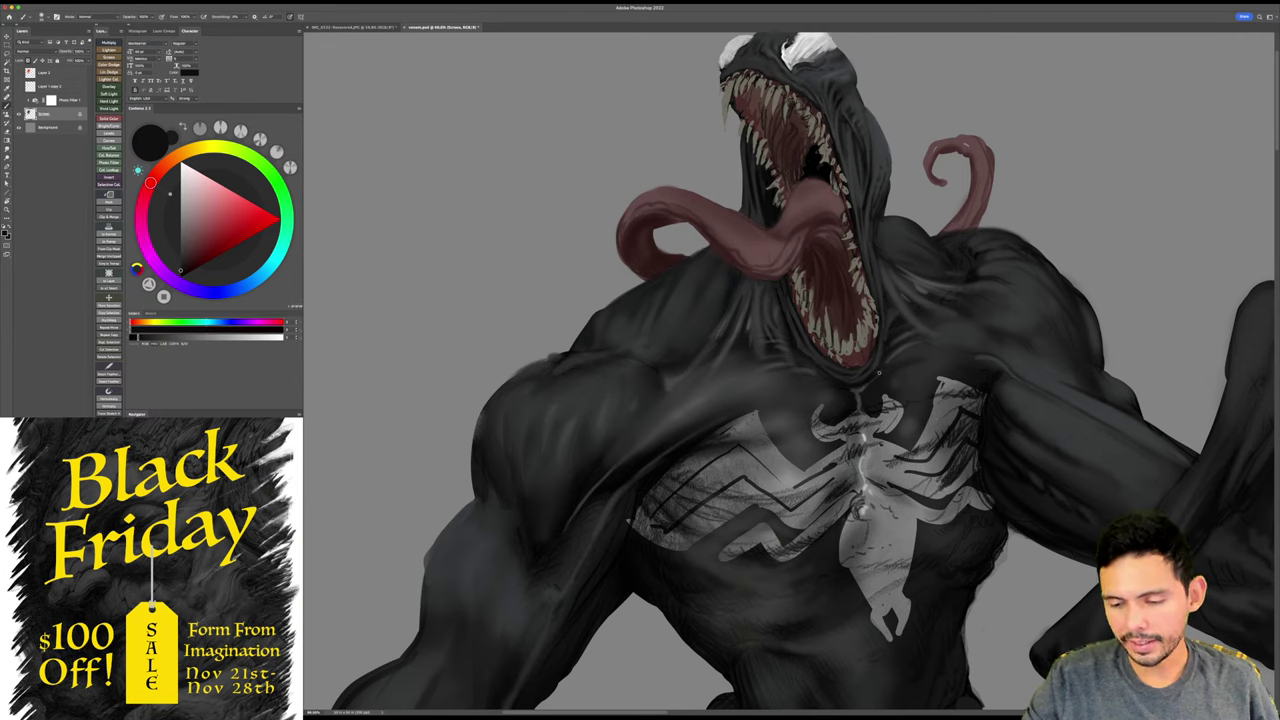
- Paint the shoulder muscles with an enlarged brush in a dark grey sampled from the chest beside the lower jaw
{"action": "left_click", "coordinate": [900, 321], "text": "alt"}
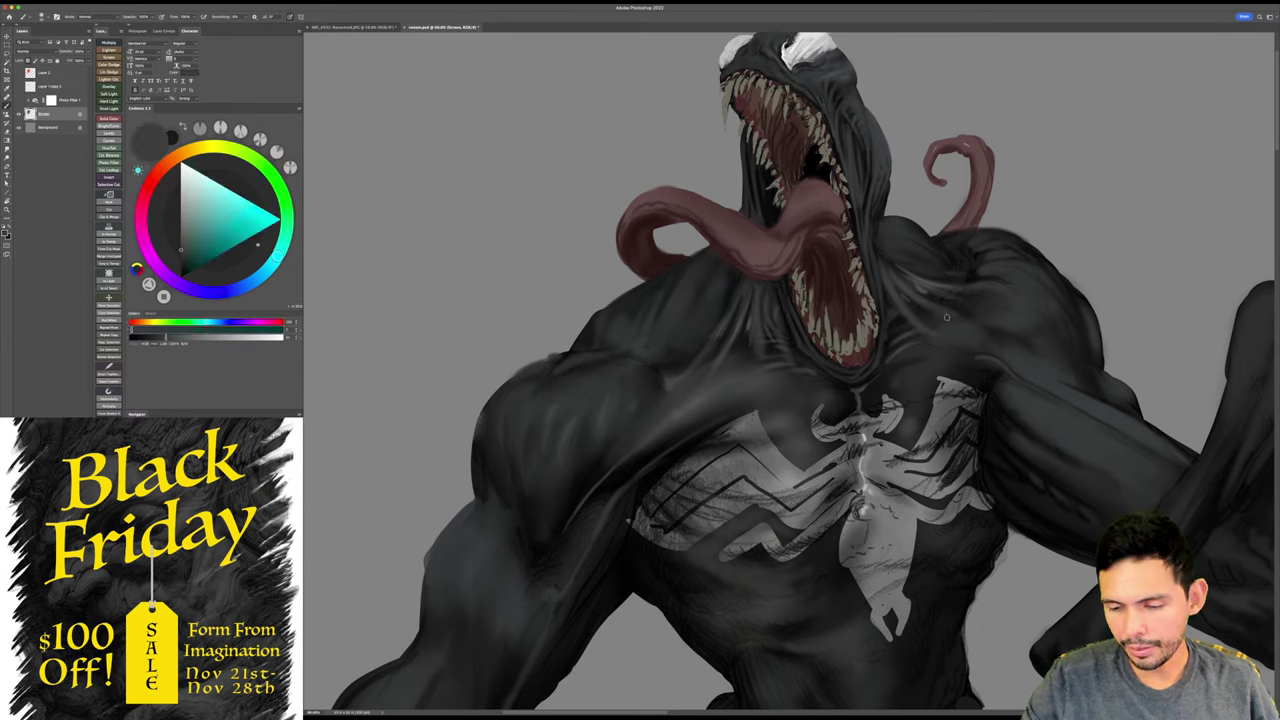
{"action": "key", "text": "bracketright"}
{"action": "key", "text": "bracketright"}
{"action": "key", "text": "bracketright"}
{"action": "key", "text": "bracketright"}
{"action": "key", "text": "bracketright"}
{"action": "key", "text": "bracketright"}
{"action": "key", "text": "bracketright"}
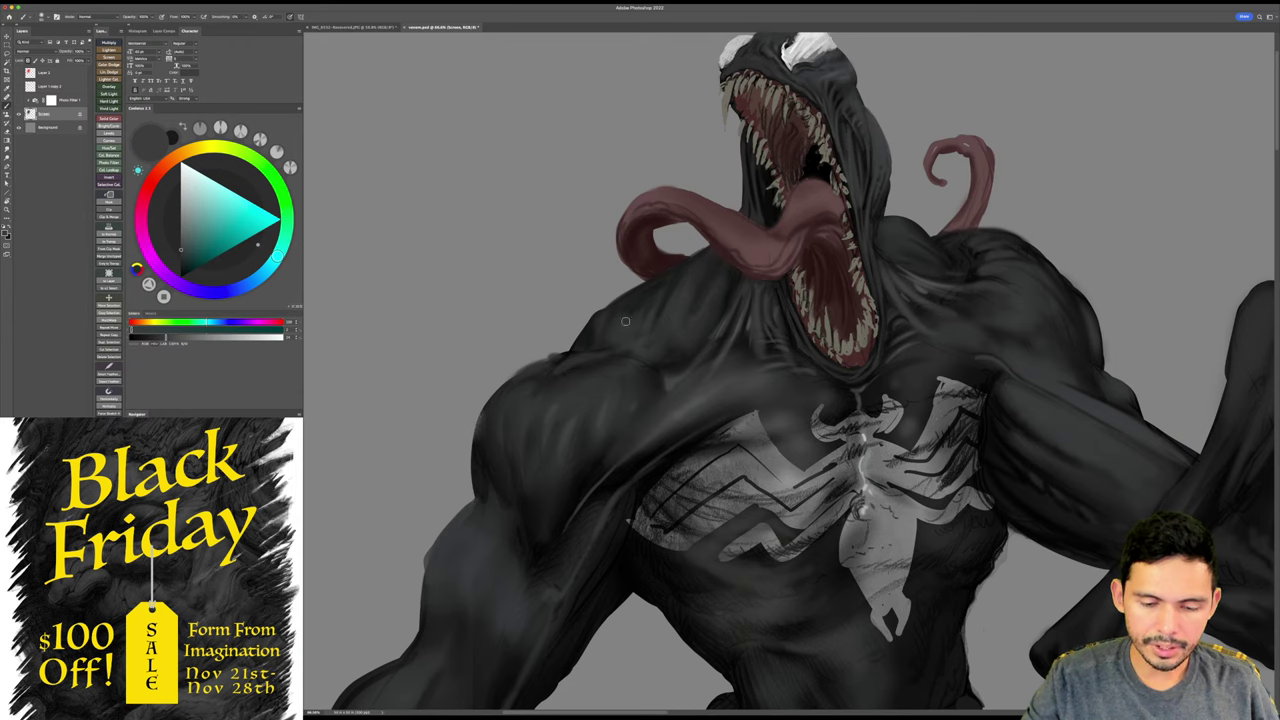
{"action": "left_click_drag", "start_coordinate": [792, 273], "coordinate": [791, 296]}
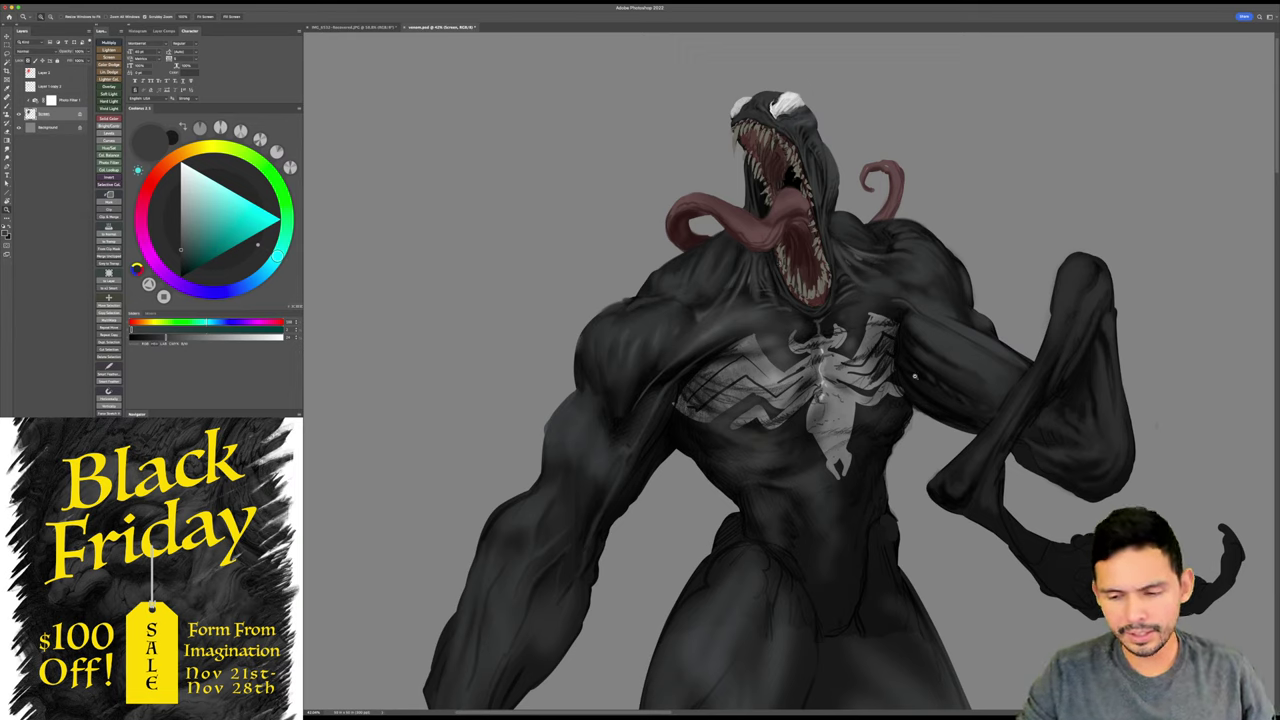
- Shade the chest between the lower jaw and the raised arm with a larger brush, using dark tones sampled from the surrounding muscles
{"action": "key", "text": "b"}
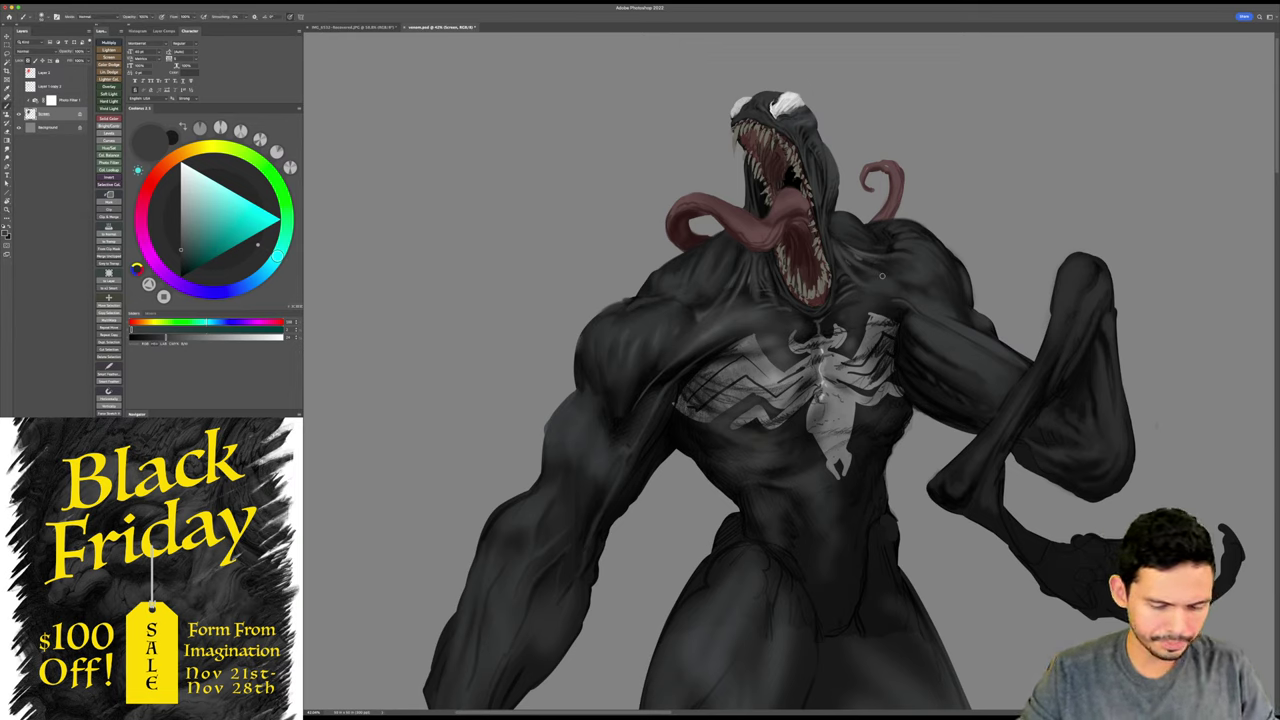
{"action": "left_click", "coordinate": [888, 284], "text": "alt"}
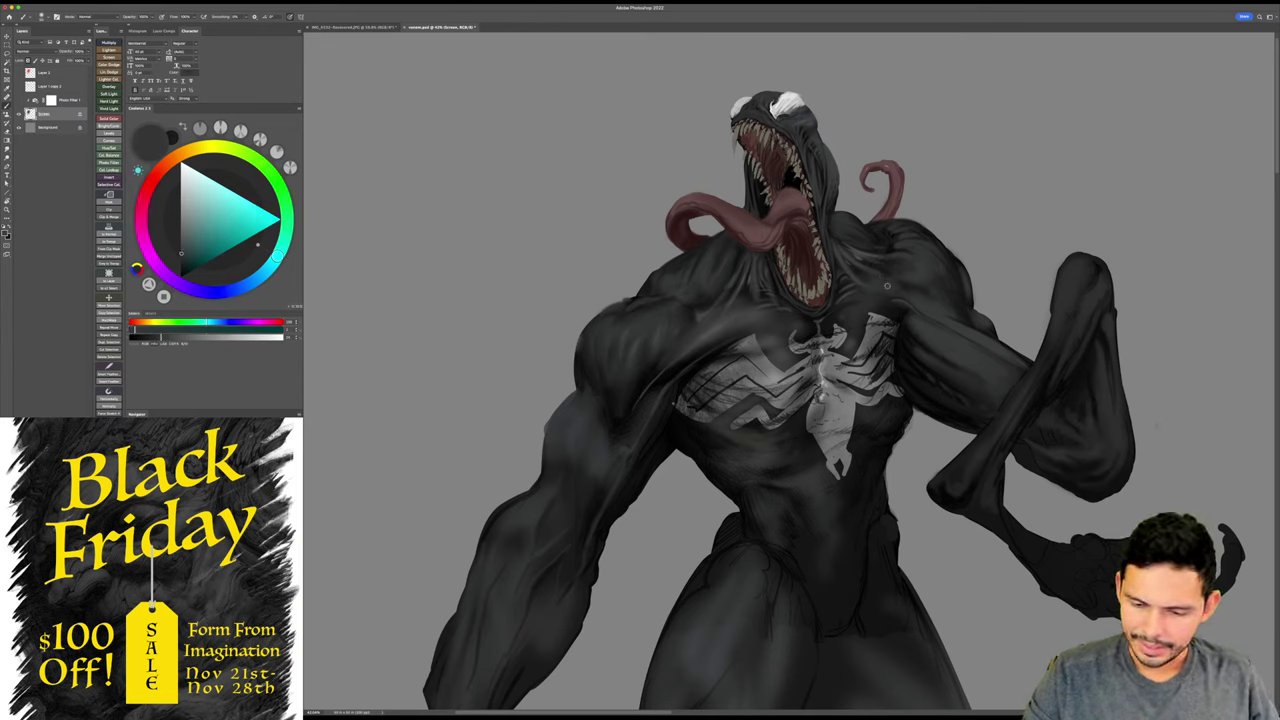
{"action": "key", "text": "bracketright"}
{"action": "key", "text": "bracketright"}
{"action": "key", "text": "bracketright"}
{"action": "key", "text": "bracketright"}
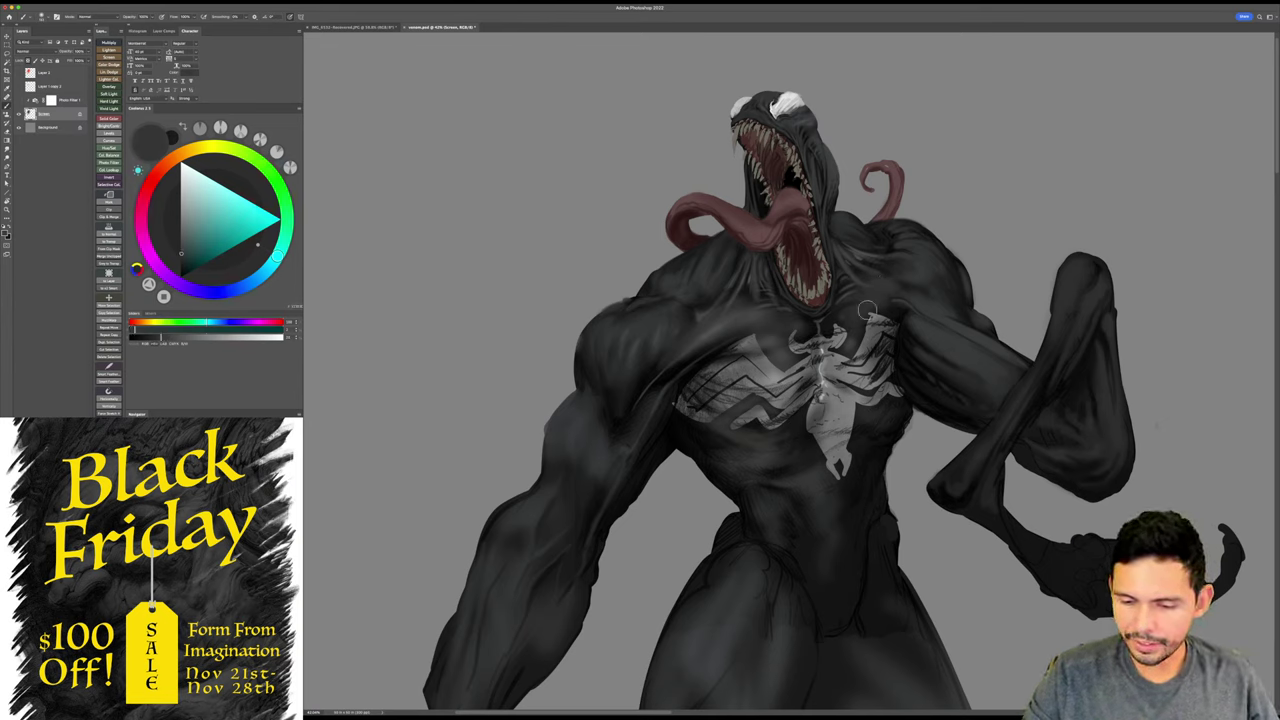
{"action": "key", "text": "bracketright"}
{"action": "key", "text": "bracketright"}
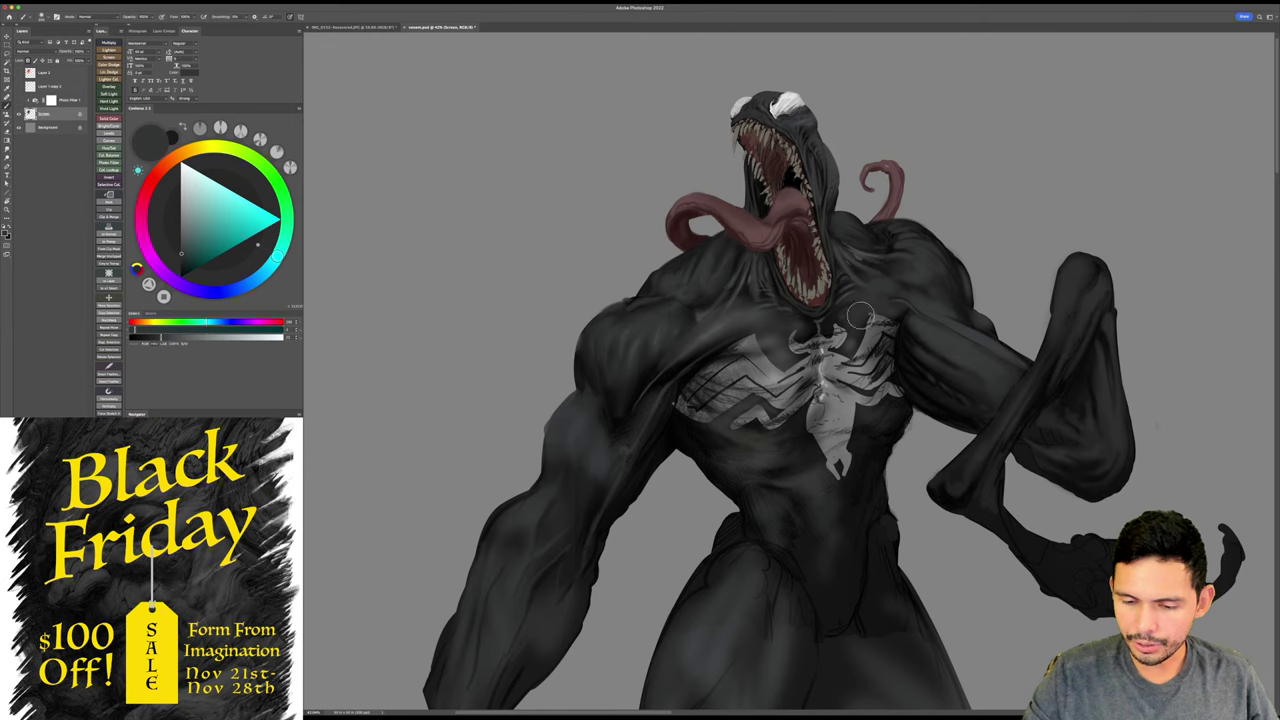
{"action": "left_click", "coordinate": [935, 300], "text": "alt"}
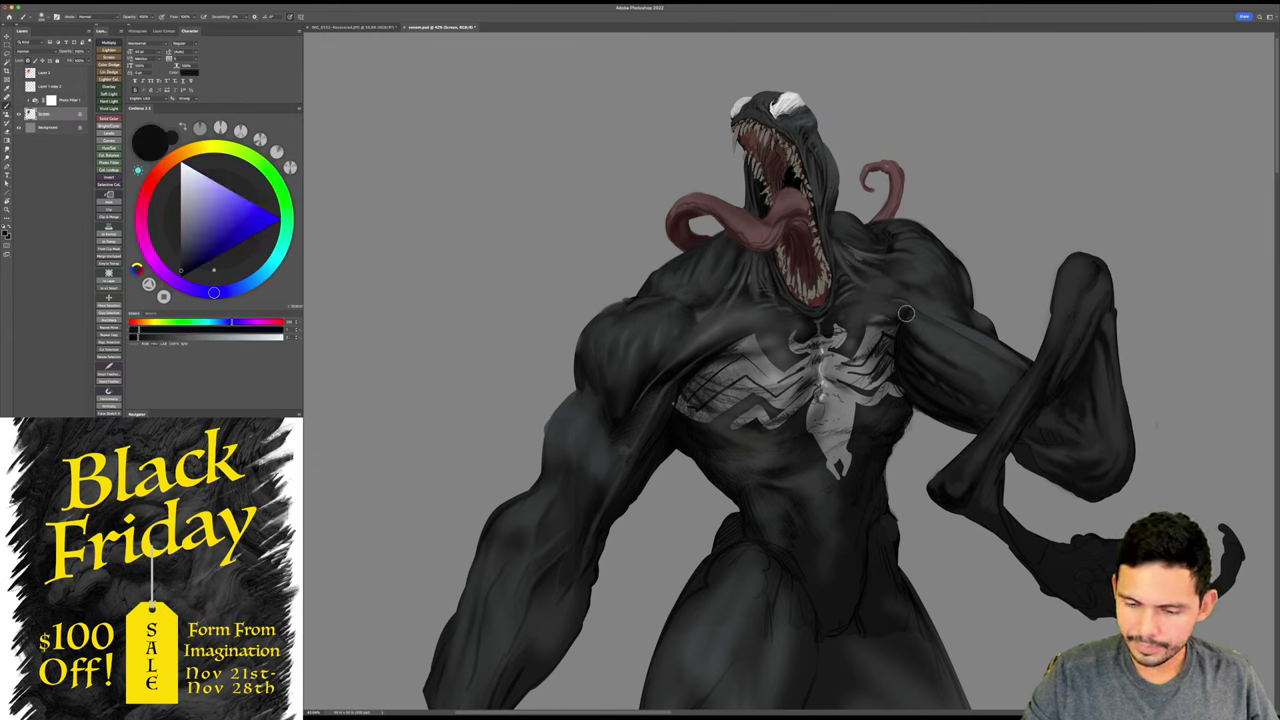
{"action": "left_click", "coordinate": [890, 310], "text": "alt"}
- Refine the fold where the raised arm meets the chest emblem, alternating near-black and dark grey tones sampled around it
{"action": "key", "text": "r"}
{"action": "left_click_drag", "start_coordinate": [1000, 284], "coordinate": [828, 251]}
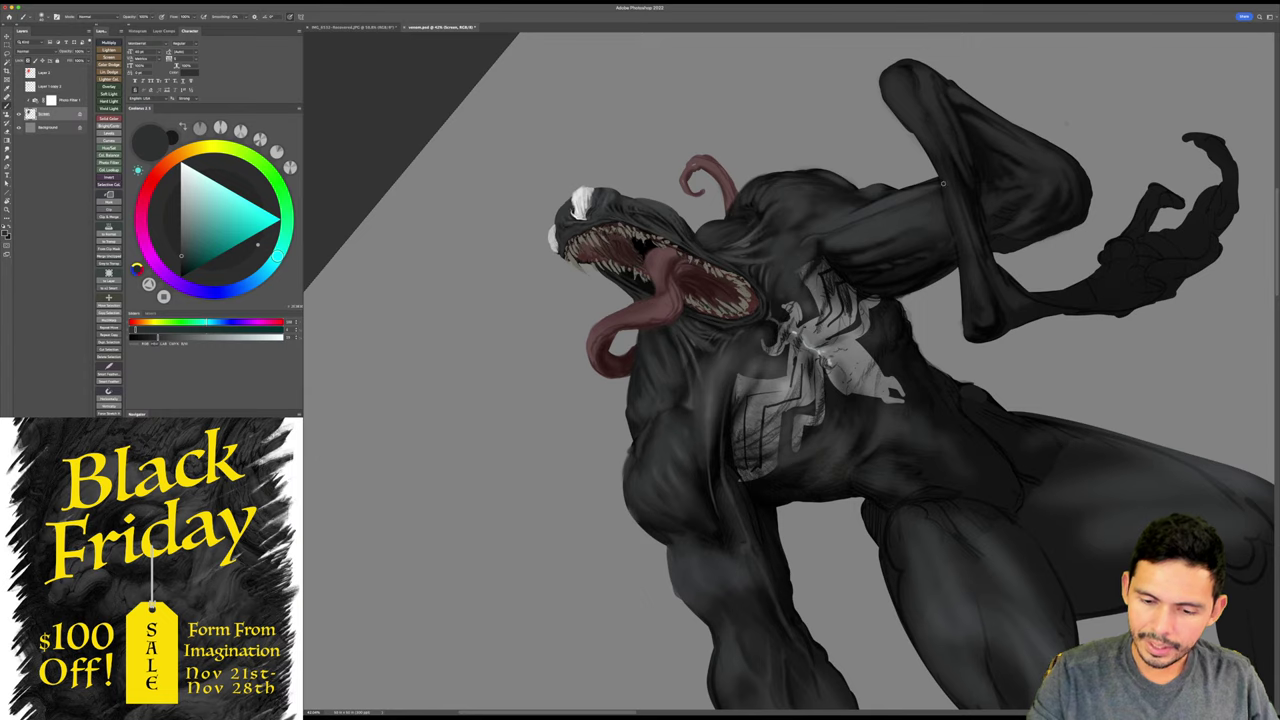
{"action": "key", "text": "Escape"}
{"action": "left_click_drag", "start_coordinate": [900, 380], "coordinate": [935, 370]}
{"action": "left_click", "coordinate": [868, 297], "text": "alt"}
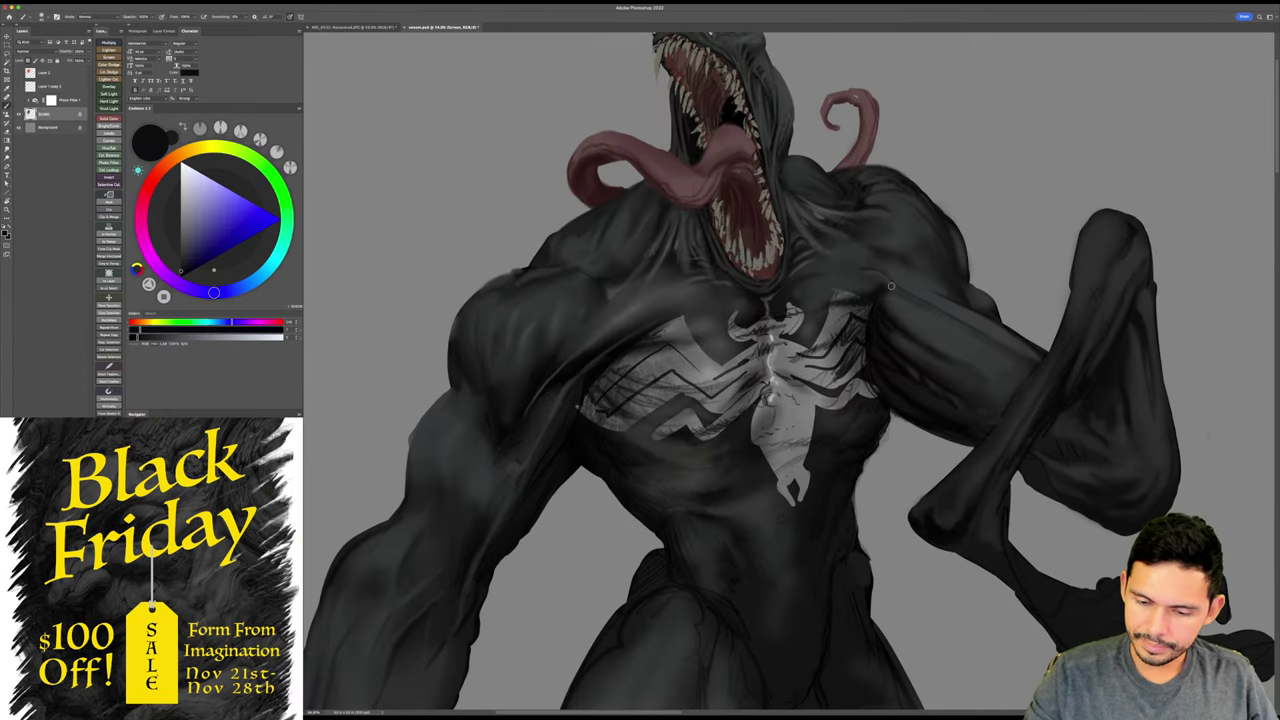
{"action": "left_click", "coordinate": [868, 280], "text": "alt"}
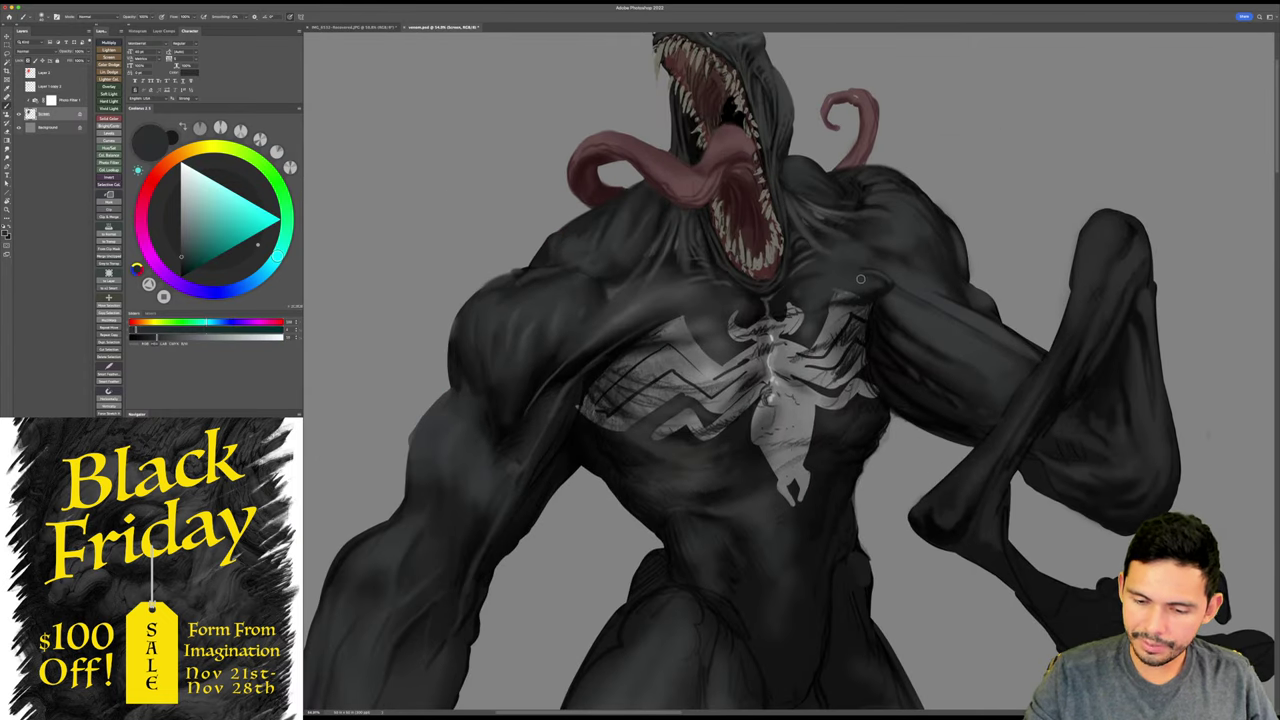
{"action": "left_click", "coordinate": [880, 289], "text": "alt"}
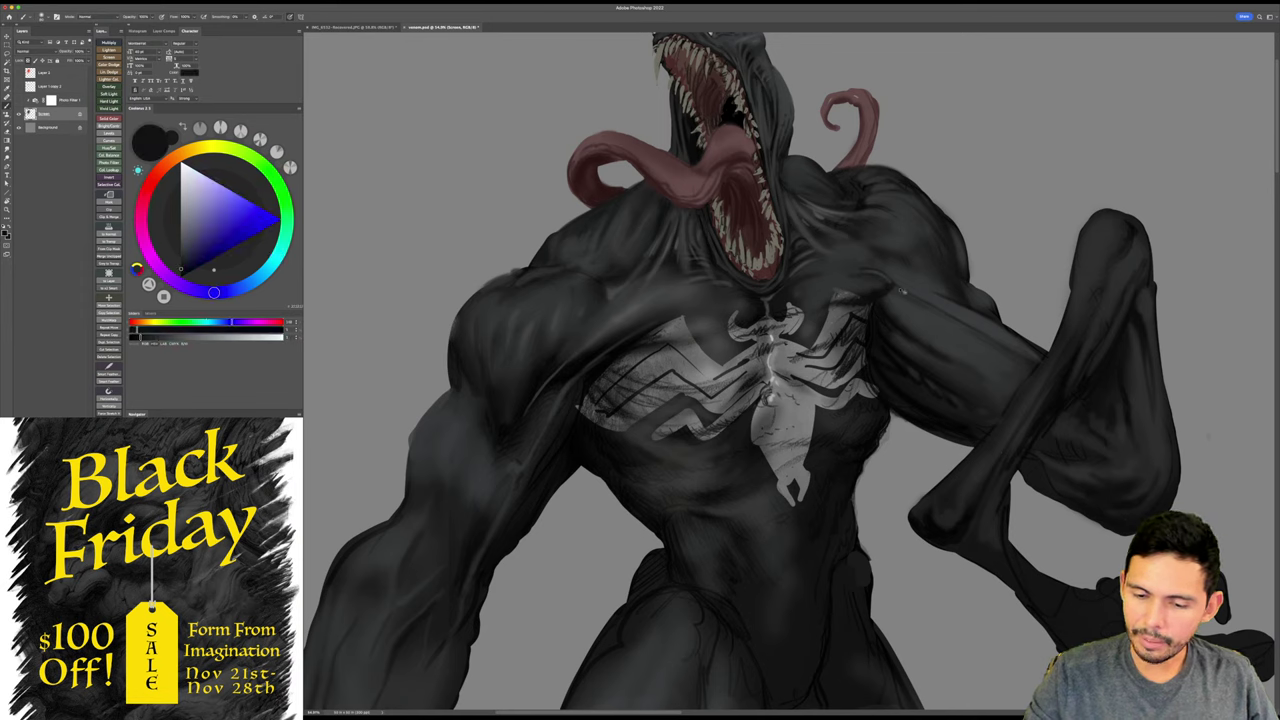
{"action": "left_click", "coordinate": [864, 296], "text": "alt"}
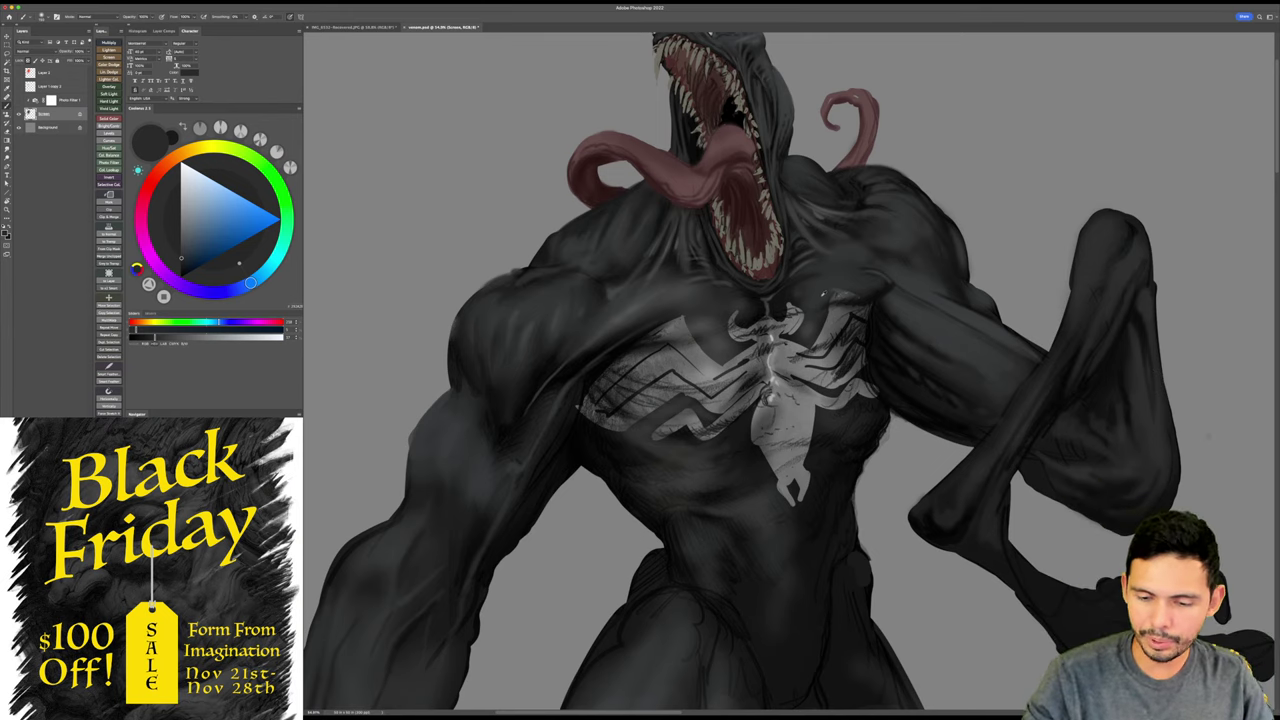
{"action": "left_click", "coordinate": [824, 295], "text": "alt"}
- Blend the chest shading around the emblem beside the raised arm with the Smudge tool and save the document
{"action": "left_click_drag", "start_coordinate": [862, 300], "coordinate": [851, 284]}
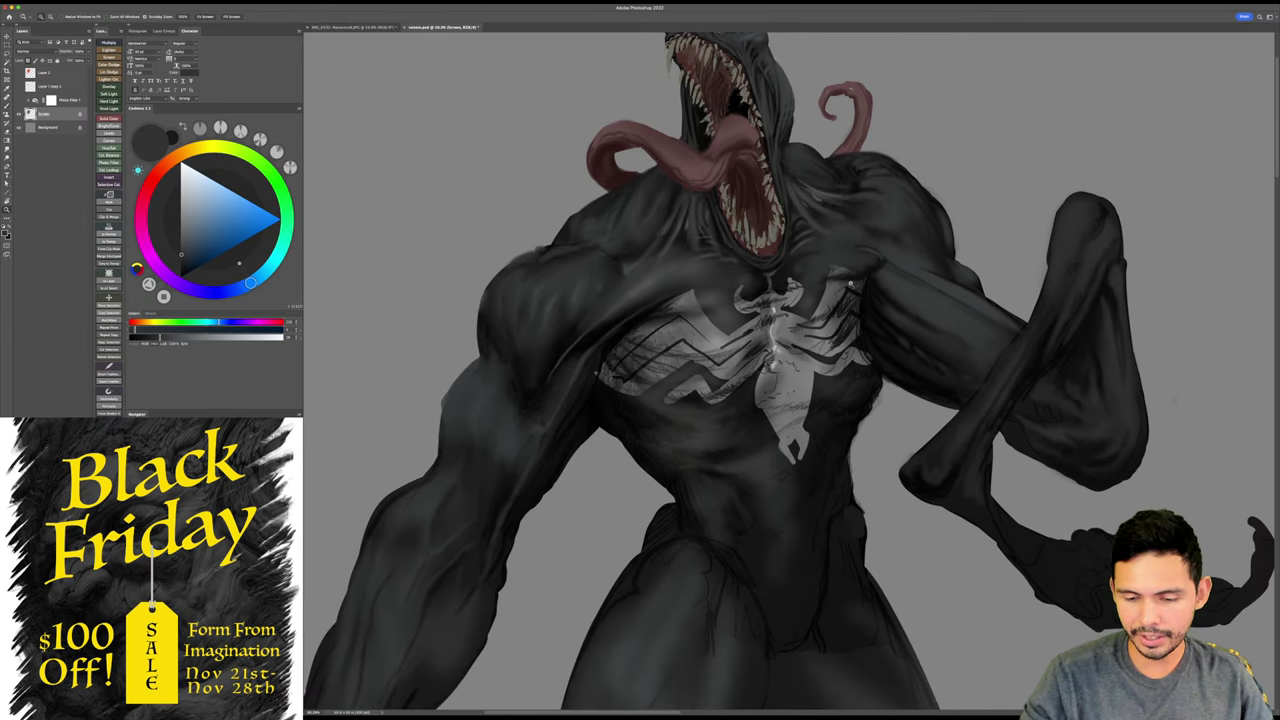
{"action": "key", "text": "b"}
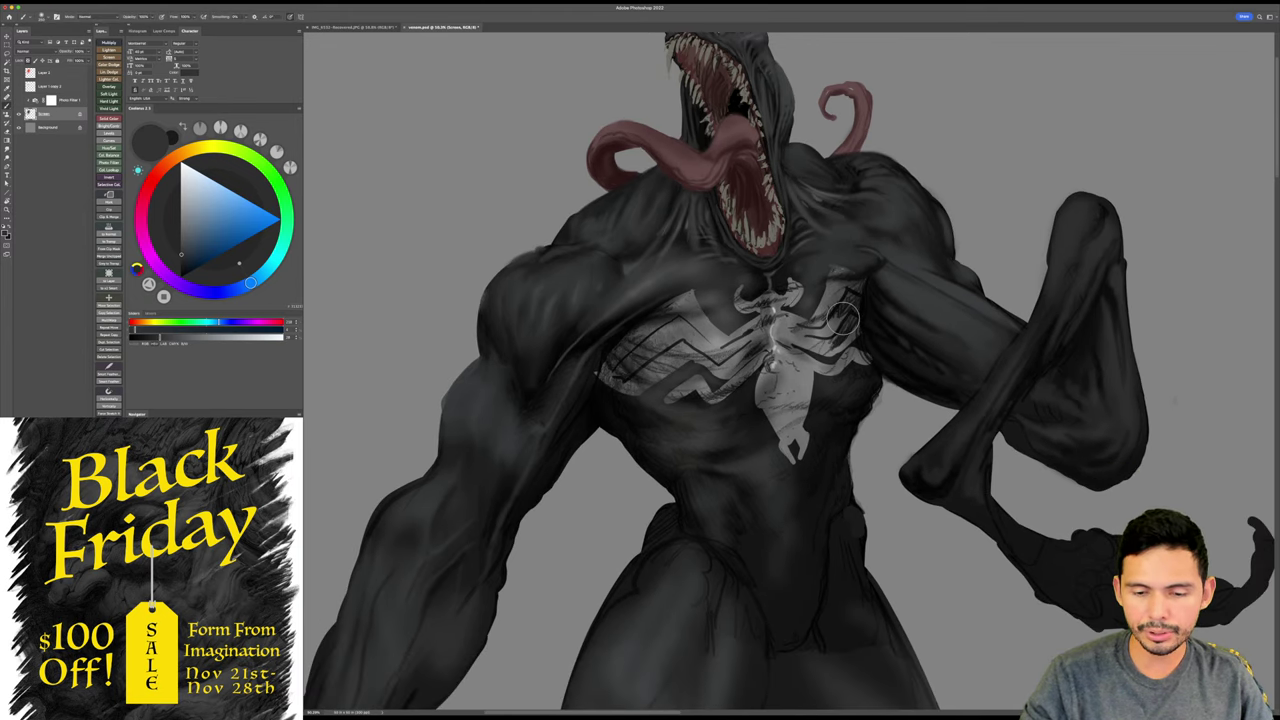
{"action": "key", "text": "r"}
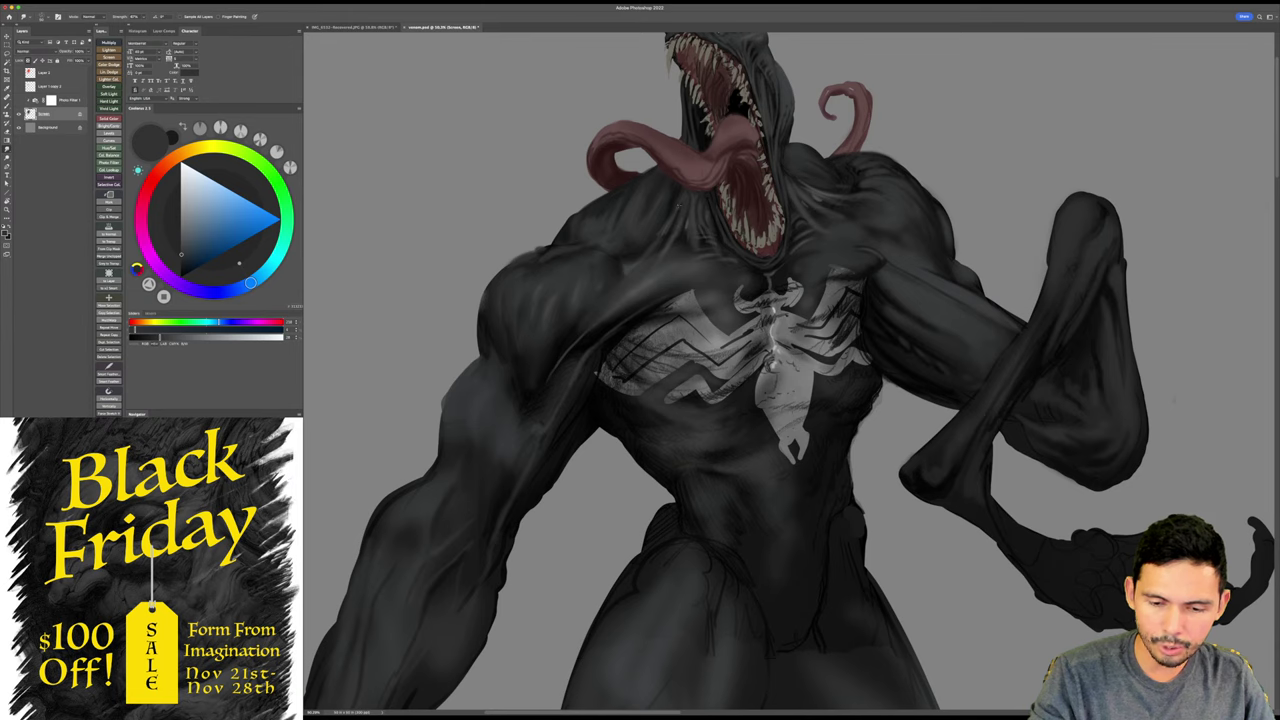
{"action": "left_click_drag", "start_coordinate": [940, 350], "coordinate": [928, 341]}
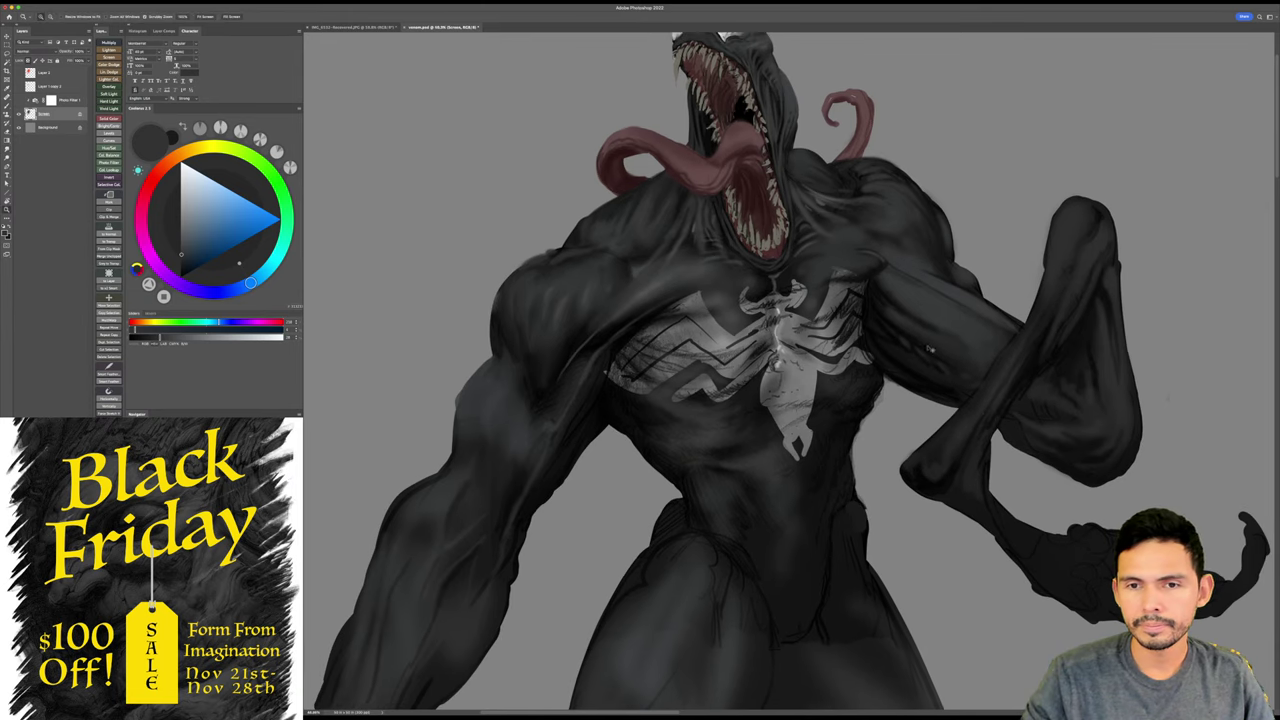
{"action": "key", "text": "super+s"}
- Brush dark grey sampled from above the emblem over the raised arm's junction with the chest, and save the document
{"action": "key", "text": "b"}
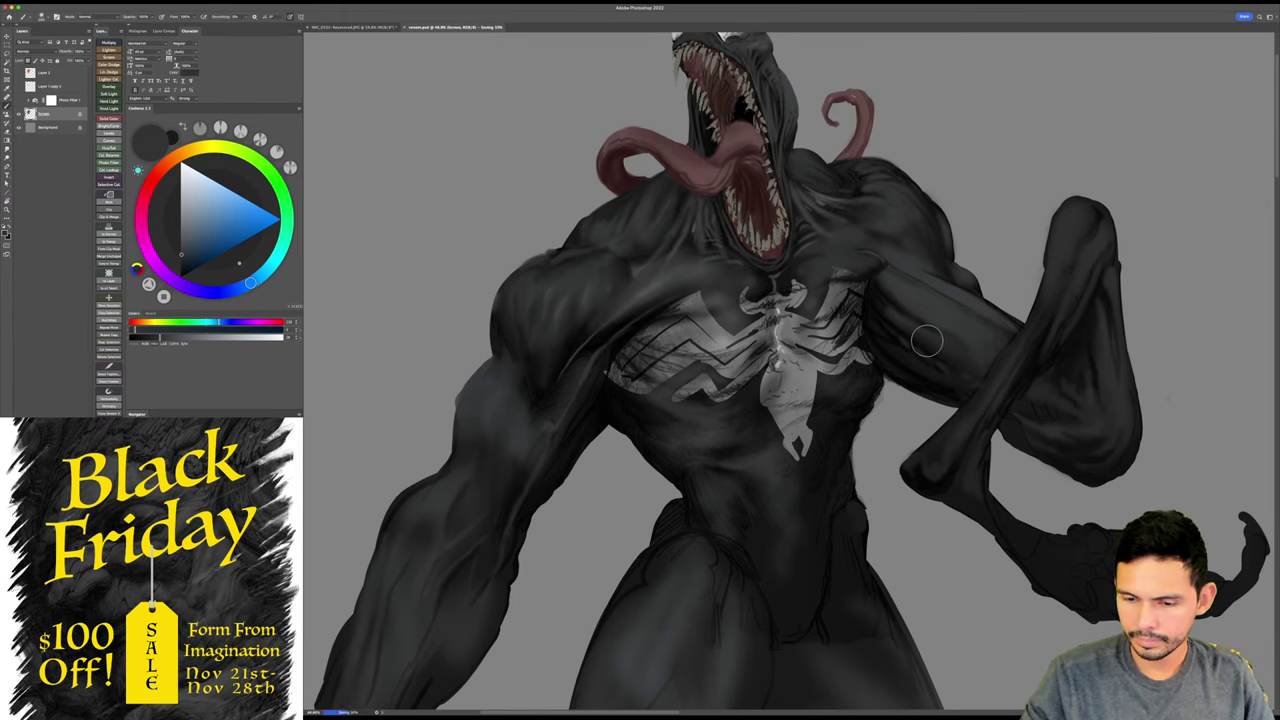
{"action": "left_click", "coordinate": [834, 273], "text": "alt"}
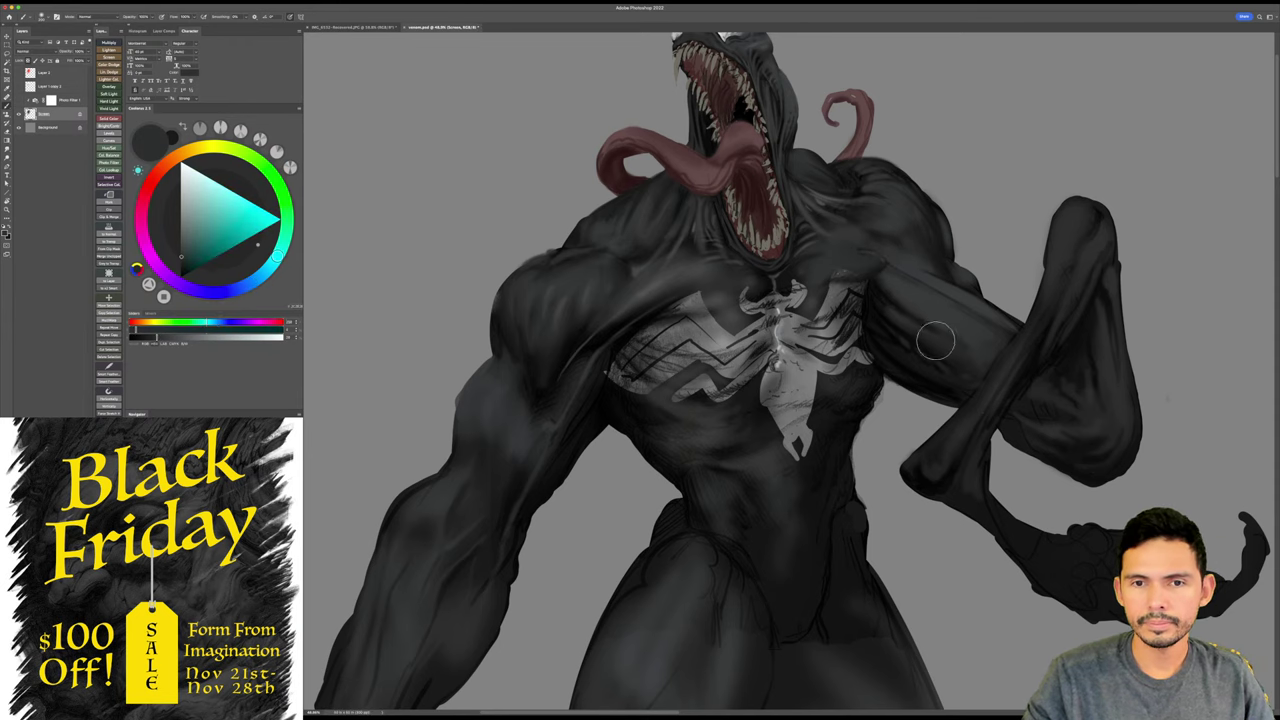
{"action": "left_click_drag", "start_coordinate": [936, 355], "coordinate": [933, 348]}
{"action": "key", "text": "super+s"}
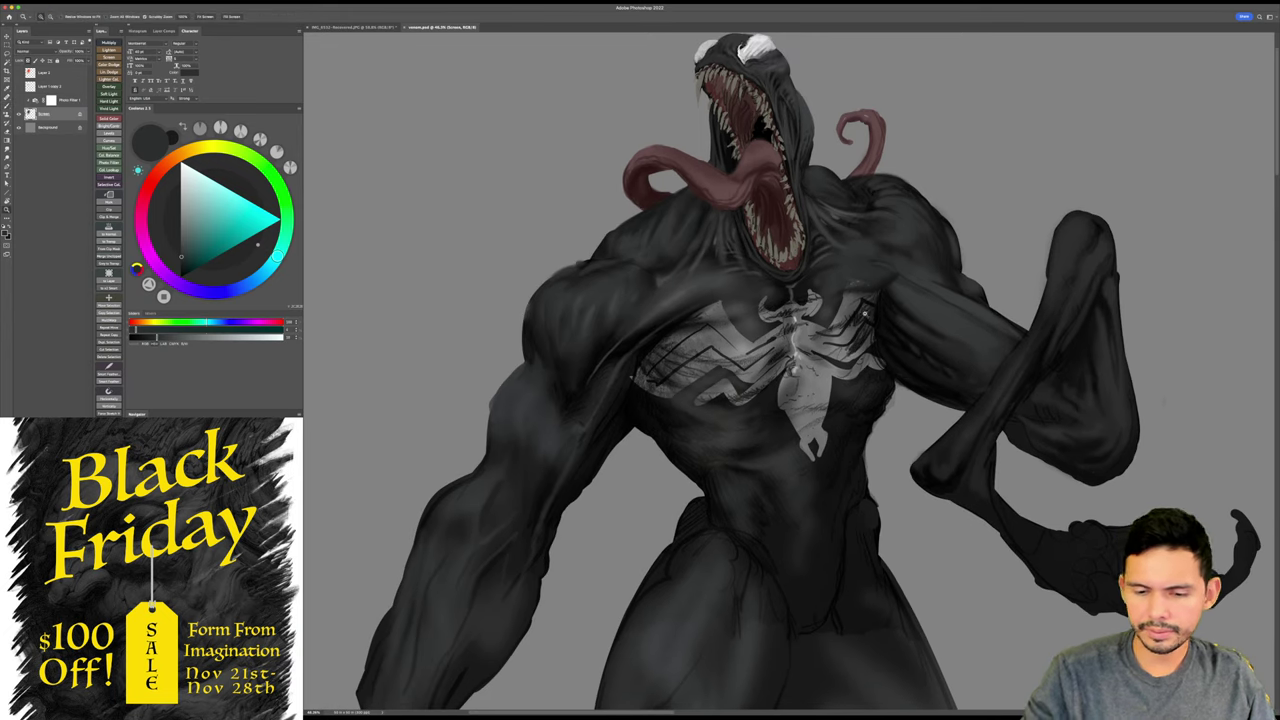
- Highlight the shoulder-to-chest fold with sampled grey, touch up the raised arm using sampled grey and default black, and save the document
{"action": "left_click", "coordinate": [688, 292], "text": "alt"}
{"action": "mouse_move", "coordinate": [637, 329]}
{"action": "left_mouse_down"}
{"action": "mouse_move", "coordinate": [614, 346]}
{"action": "mouse_move", "coordinate": [714, 276]}
{"action": "left_mouse_up"}
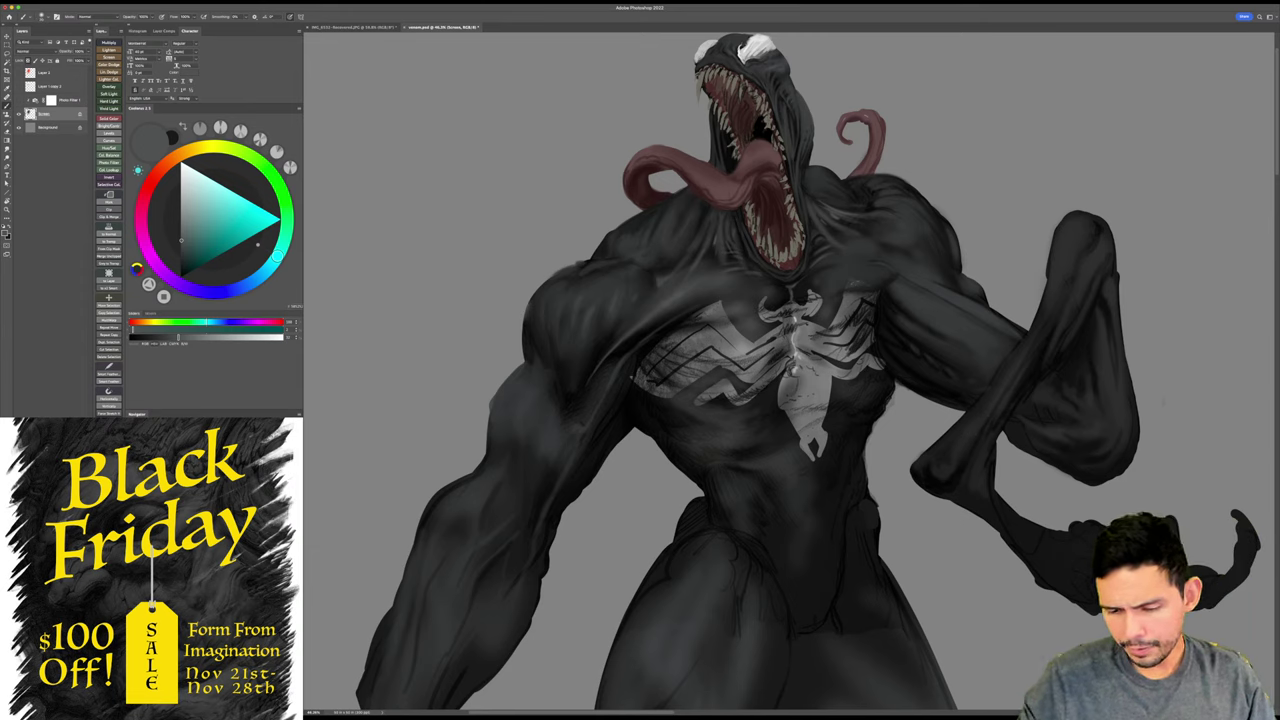
{"action": "left_click", "coordinate": [886, 296], "text": "alt"}
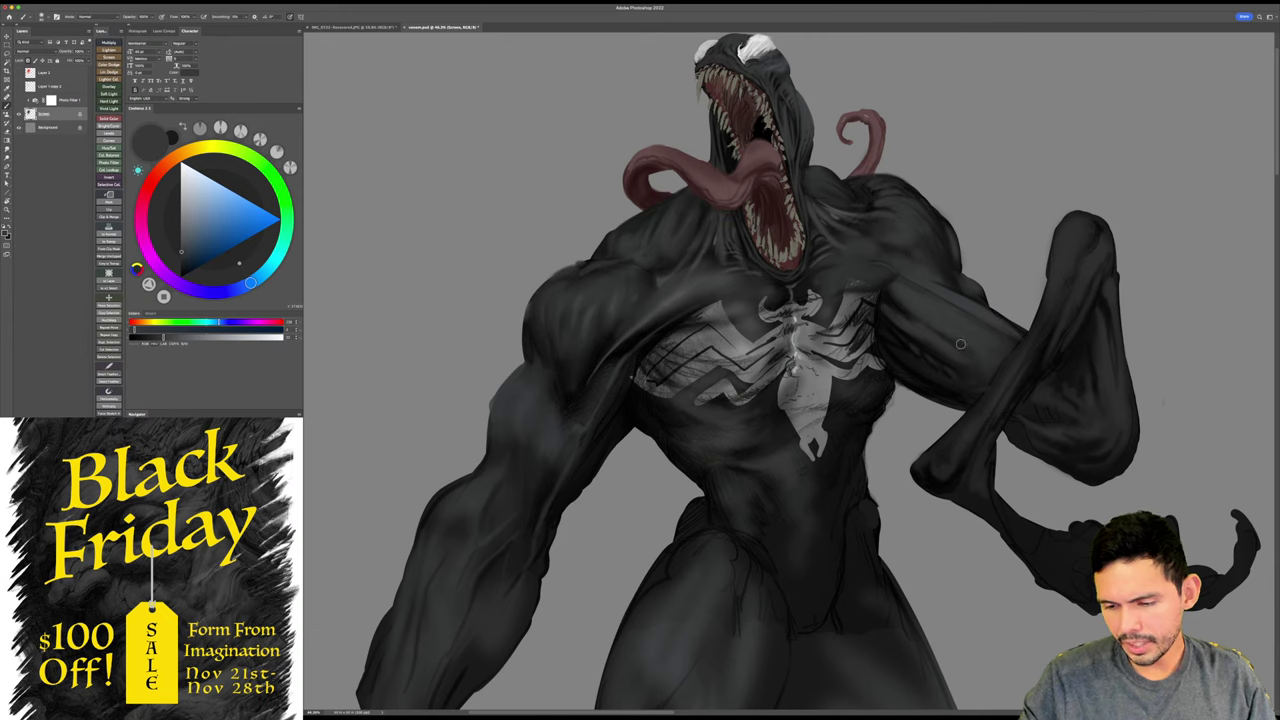
{"action": "key", "text": "d"}
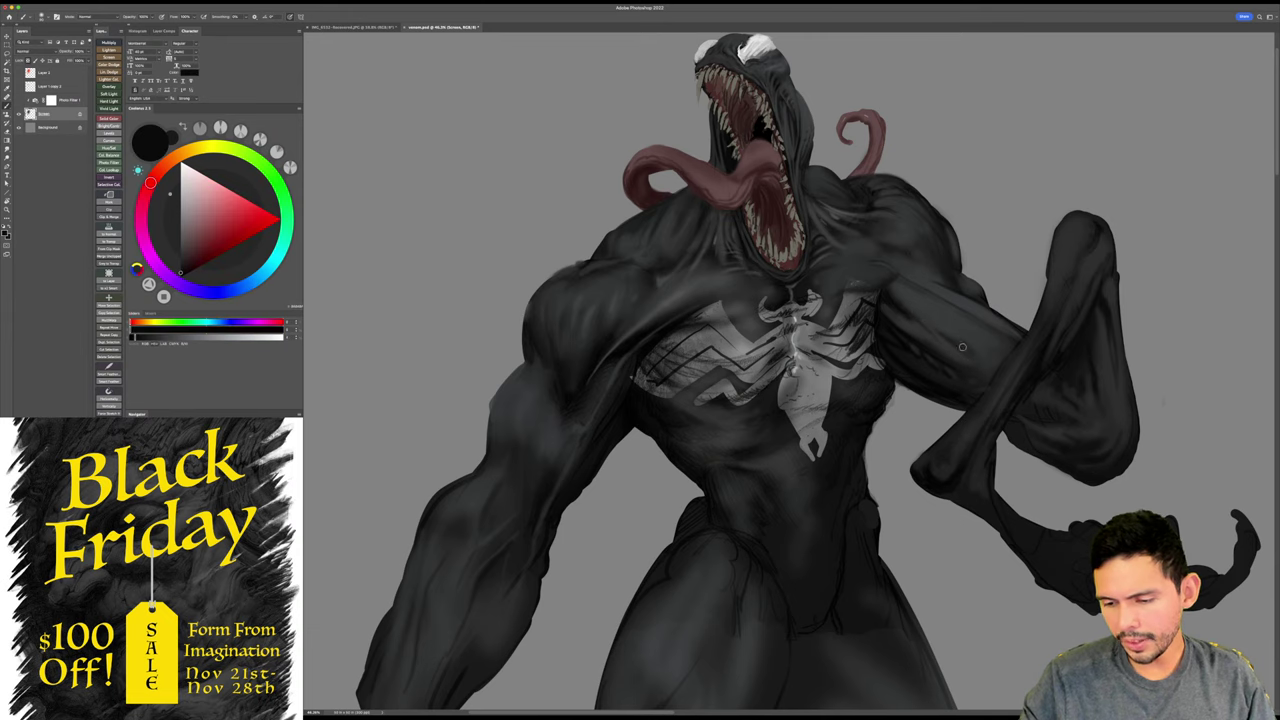
{"action": "key", "text": "z"}
{"action": "left_click_drag", "start_coordinate": [1013, 343], "coordinate": [1004, 347]}
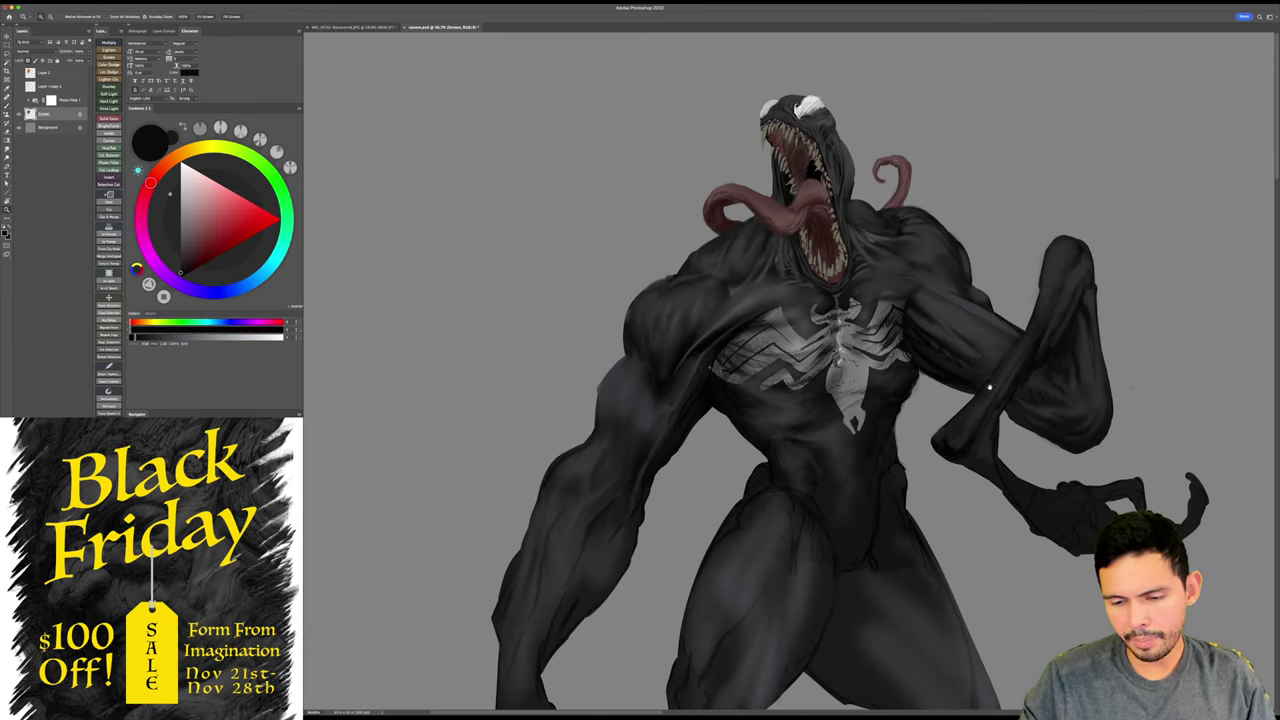
{"action": "scroll", "coordinate": [990, 421], "scroll_direction": "down", "scroll_amount": 2}
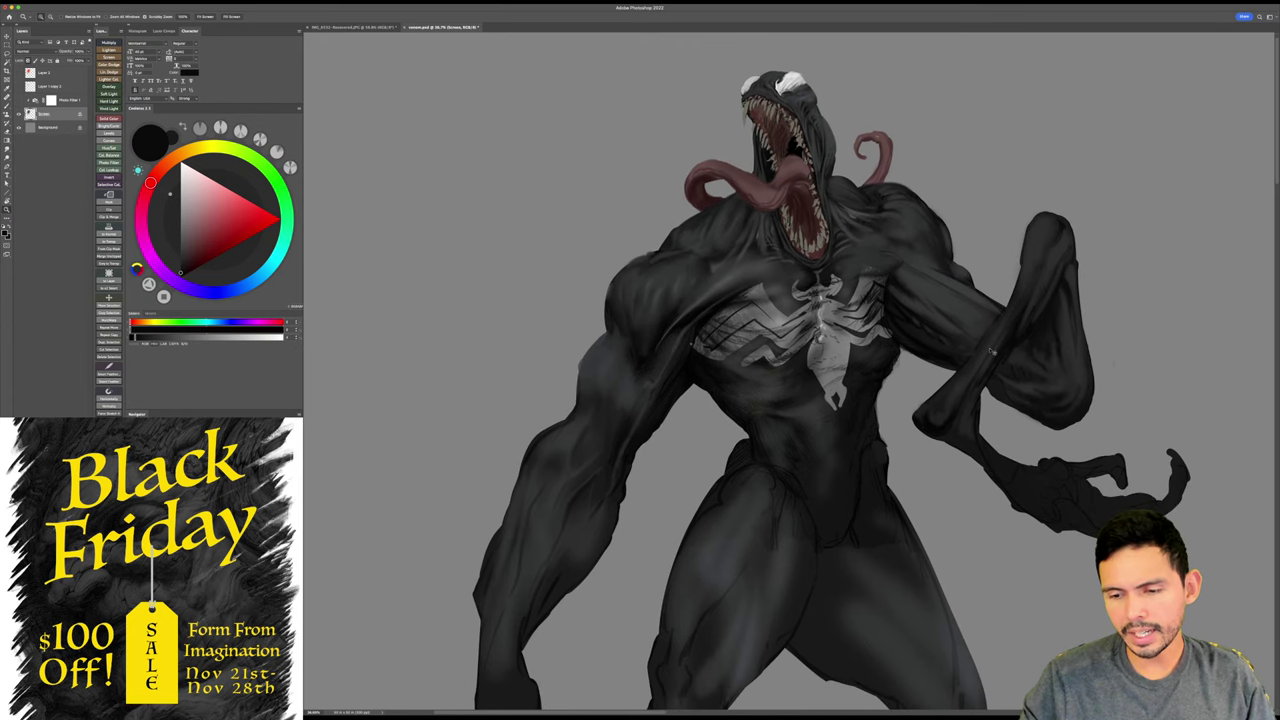
{"action": "key", "text": "super+s"}
- Shade the raised arm with grey sampled from its shoulder and the hanging arm's armpit crease with sampled black
{"action": "key", "text": "b"}
{"action": "left_click", "coordinate": [900, 232], "text": "alt"}
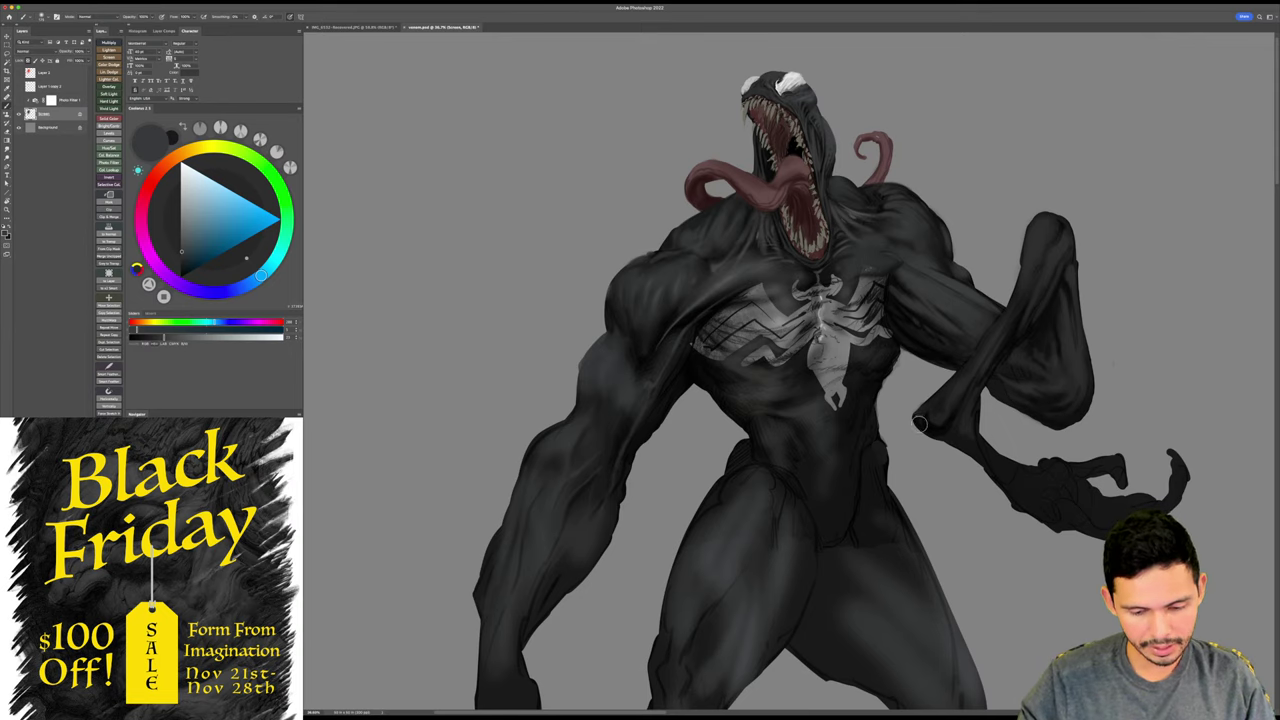
{"action": "left_click_drag", "start_coordinate": [843, 451], "coordinate": [835, 431]}
{"action": "left_click", "coordinate": [666, 307], "text": "alt"}
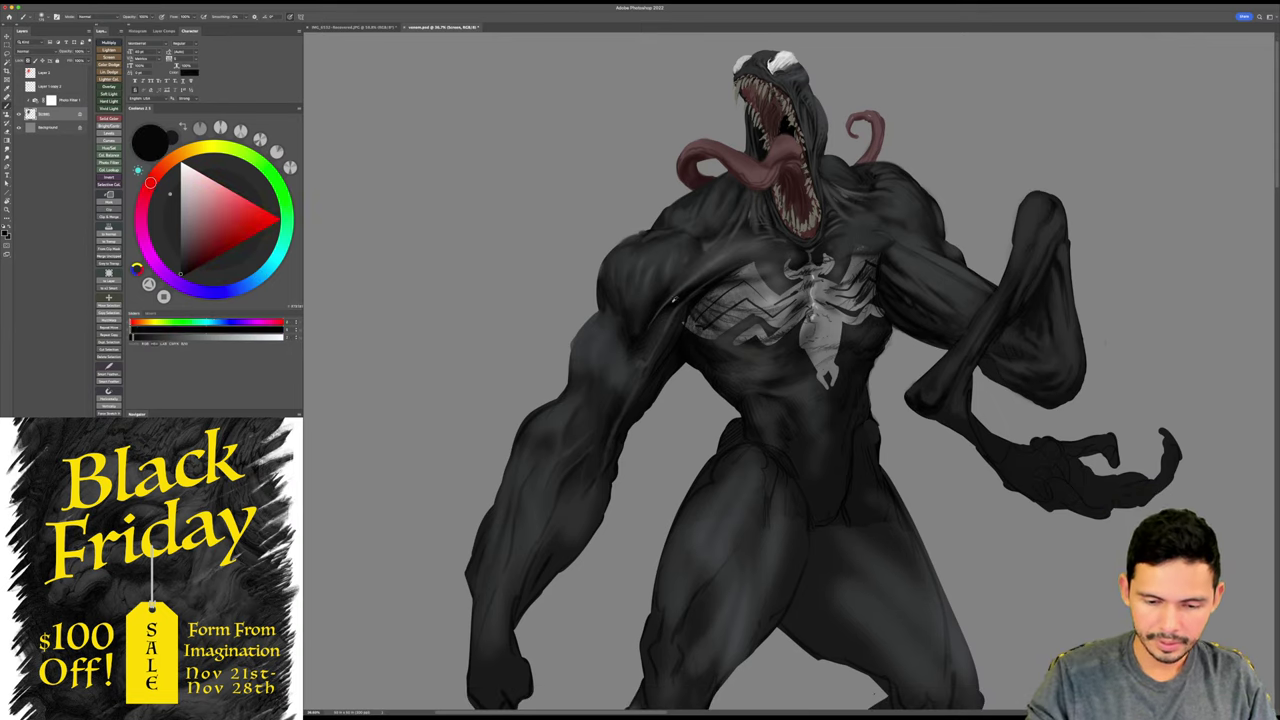
{"action": "scroll", "coordinate": [650, 336], "scroll_direction": "down", "scroll_amount": 2}
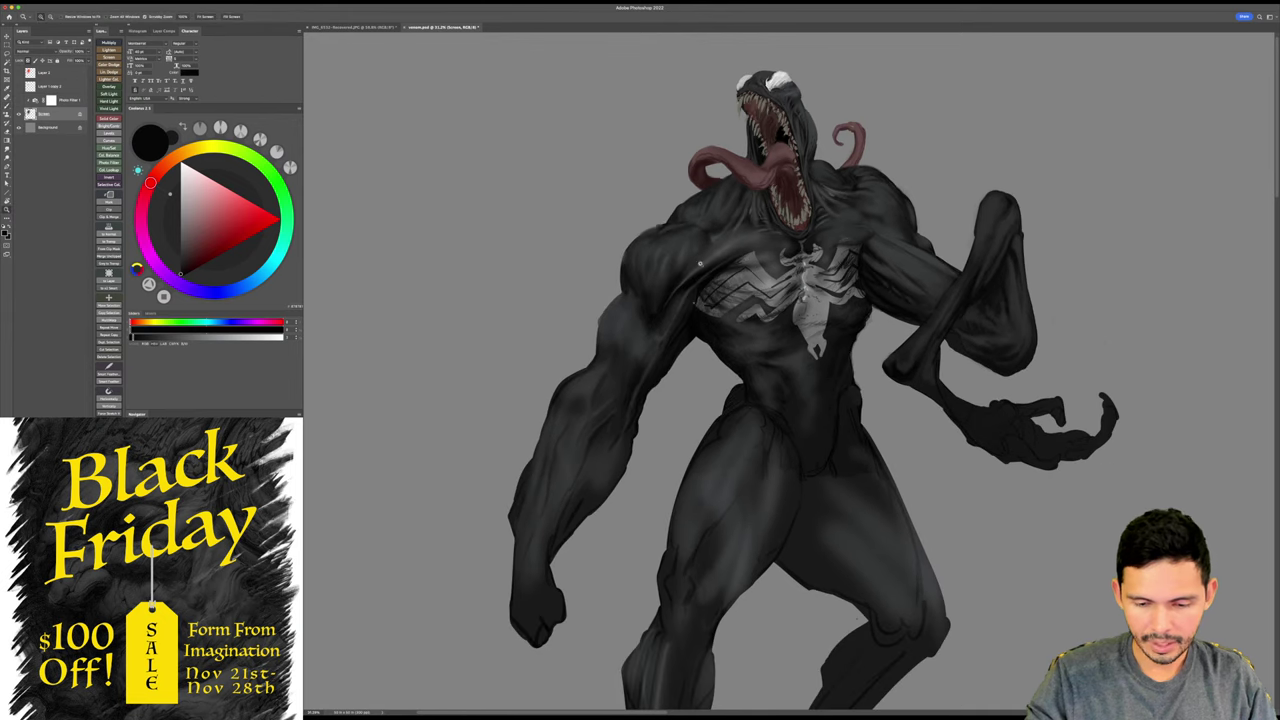
- Refine the hanging arm's inner contour with blue-grey and near-black tones sampled from the arm, and save the document
{"action": "left_click", "coordinate": [657, 333], "text": "alt"}
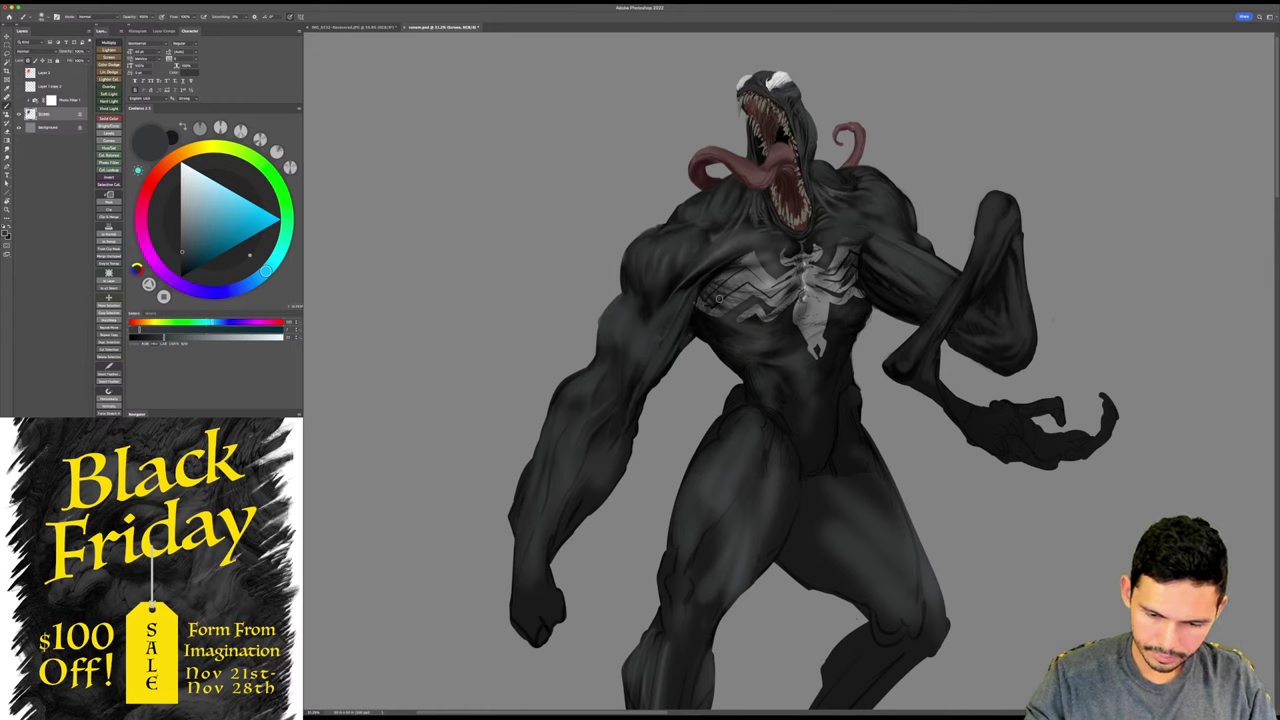
{"action": "left_click", "coordinate": [645, 391], "text": "alt"}
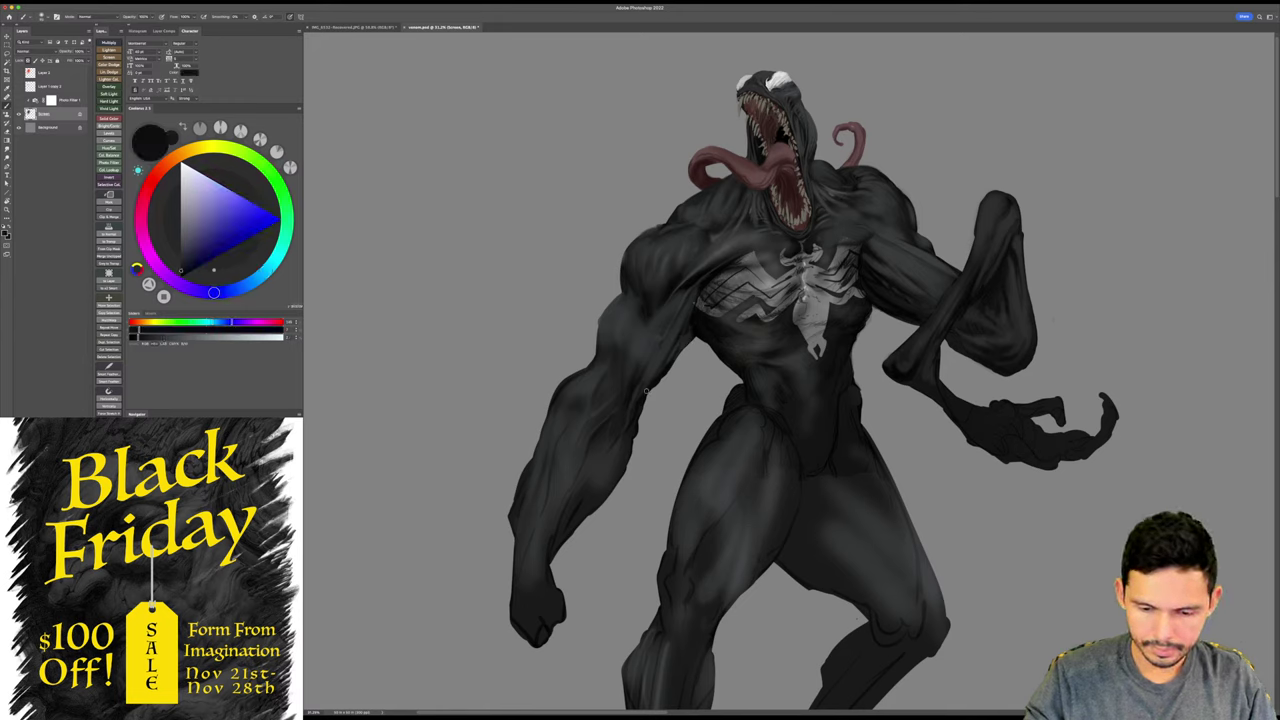
{"action": "left_click_drag", "start_coordinate": [738, 353], "coordinate": [746, 351]}
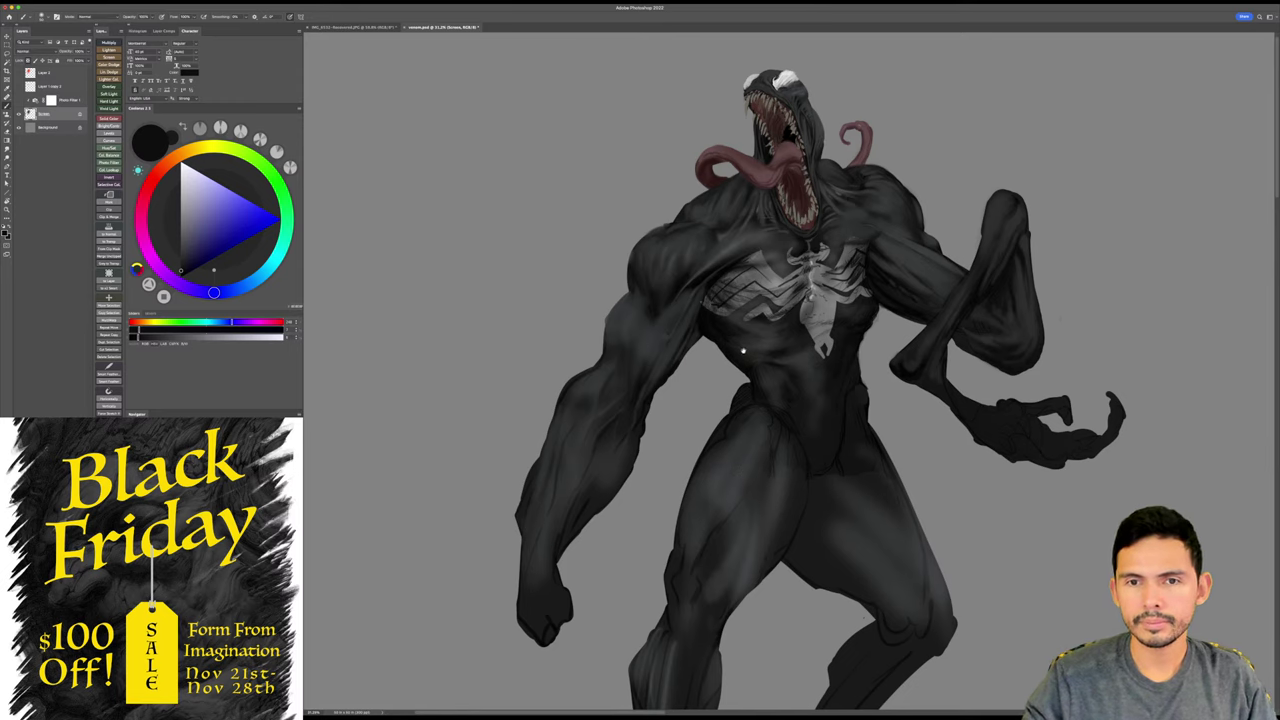
{"action": "key", "text": "super+s"}
{"action": "left_click_drag", "start_coordinate": [937, 325], "coordinate": [922, 318]}
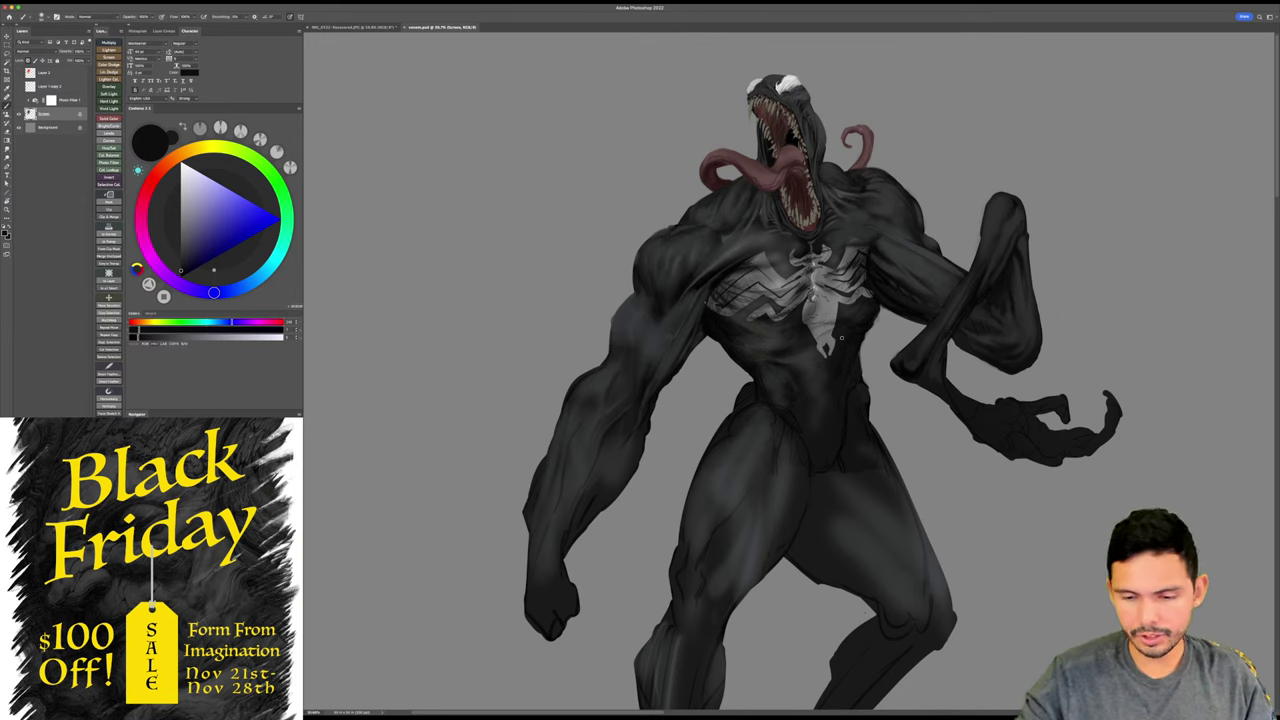
- Brush the hanging arm's upper arm with blue-grey sampled from its middle and near-black sampled beside the inner elbow
{"action": "key", "text": "z"}
{"action": "left_click_drag", "start_coordinate": [841, 338], "coordinate": [829, 339]}
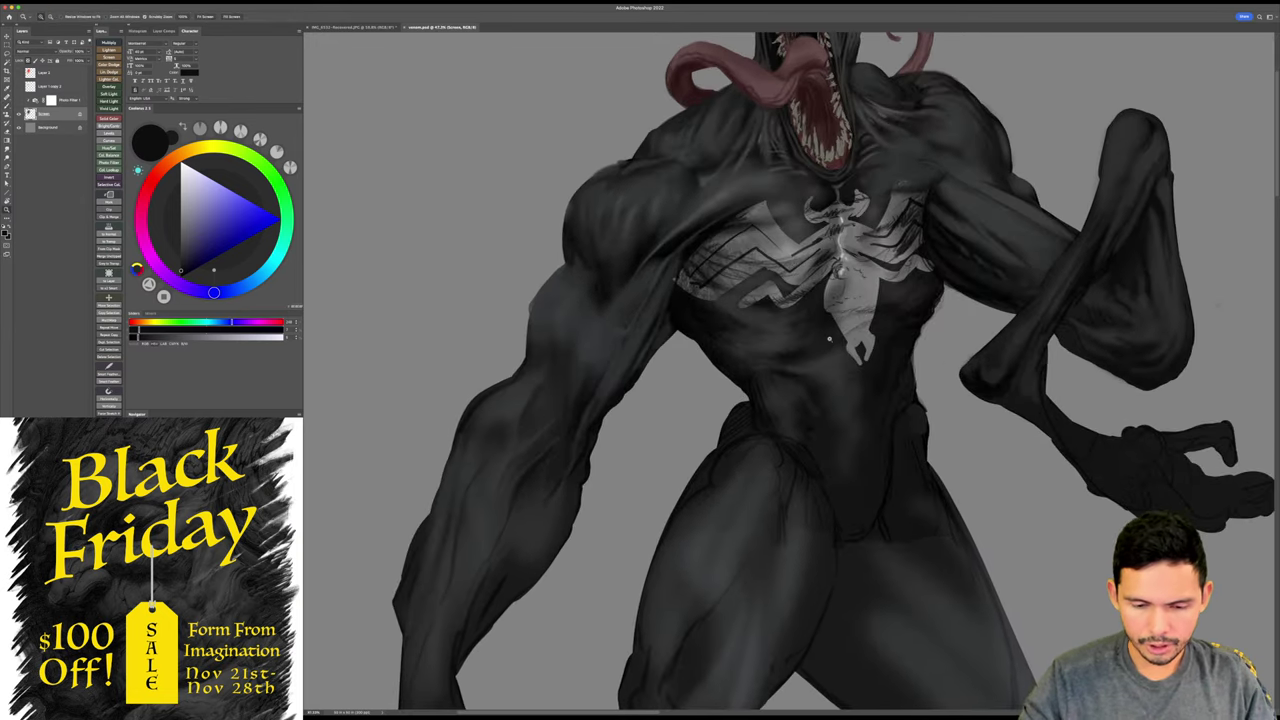
{"action": "left_click", "coordinate": [829, 339], "text": "alt"}
{"action": "key", "text": "b"}
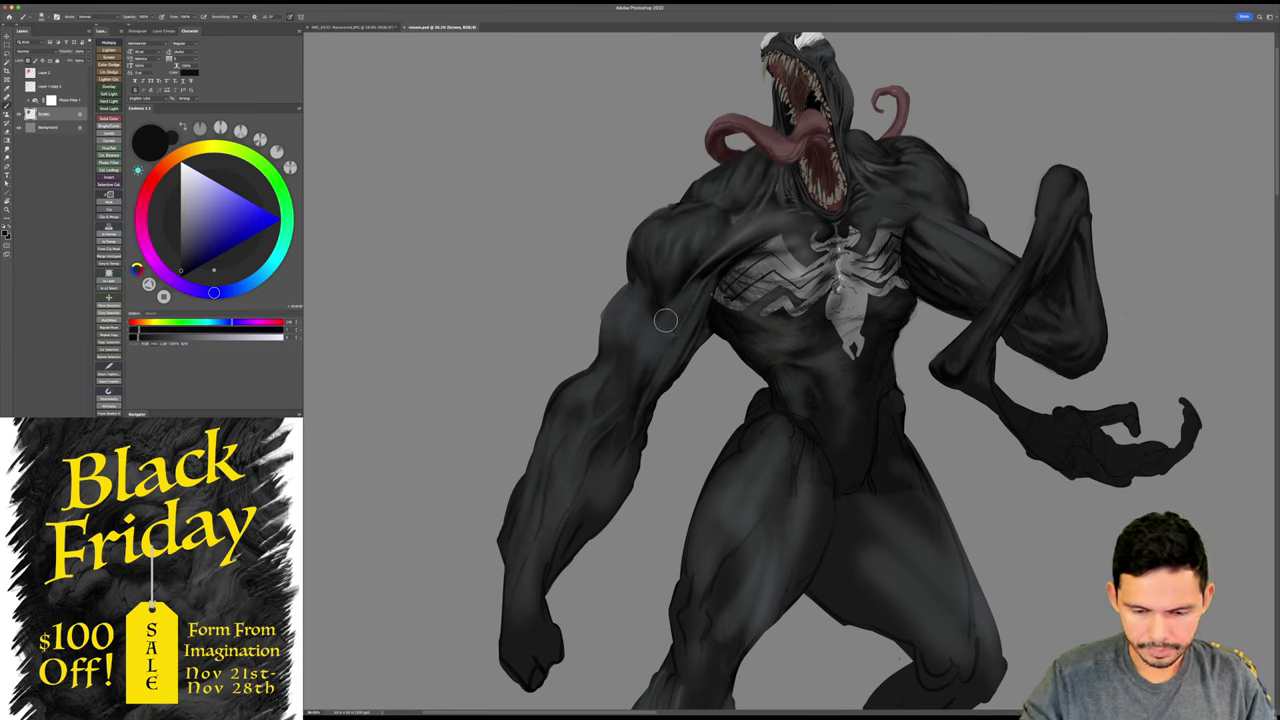
{"action": "left_click", "coordinate": [651, 337], "text": "alt"}
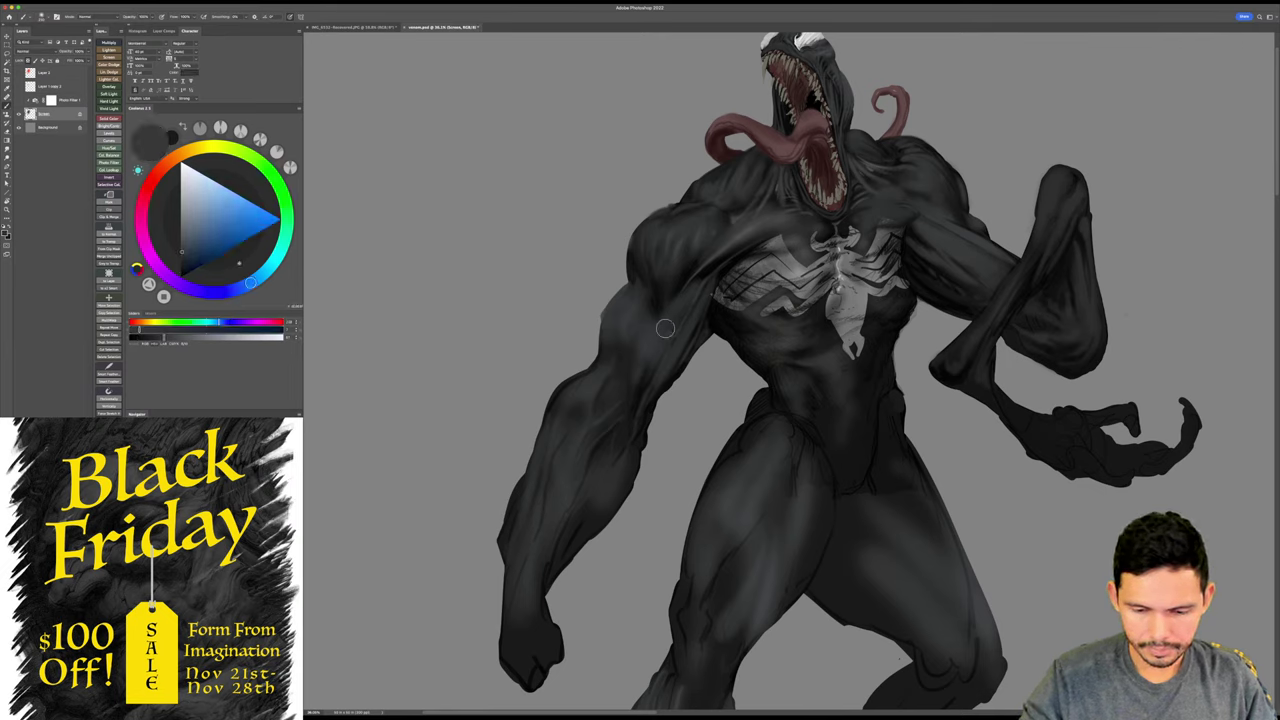
{"action": "left_click", "coordinate": [640, 385], "text": "alt"}
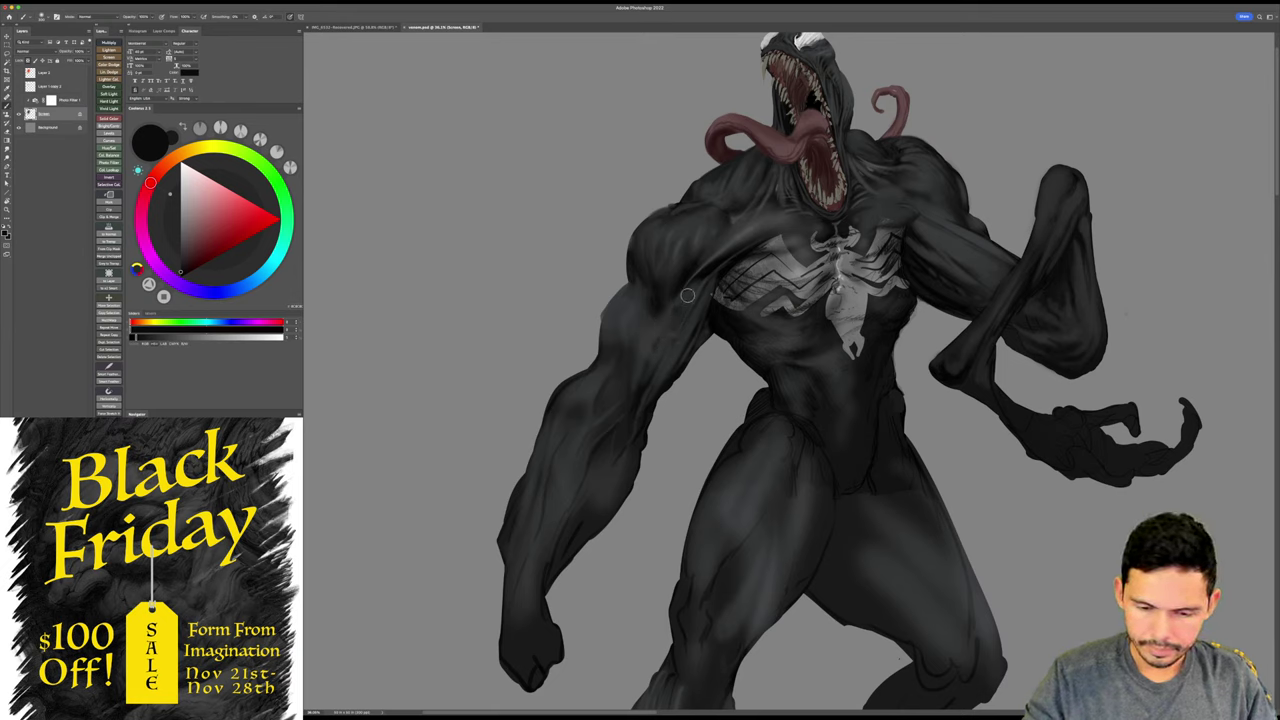
- Blend the hanging arm's inner upper-arm muscles using larger and smaller brush sizes and blue-grey tones sampled from the arm
{"action": "key", "text": "bracketright"}
{"action": "key", "text": "bracketright"}
{"action": "key", "text": "bracketright"}
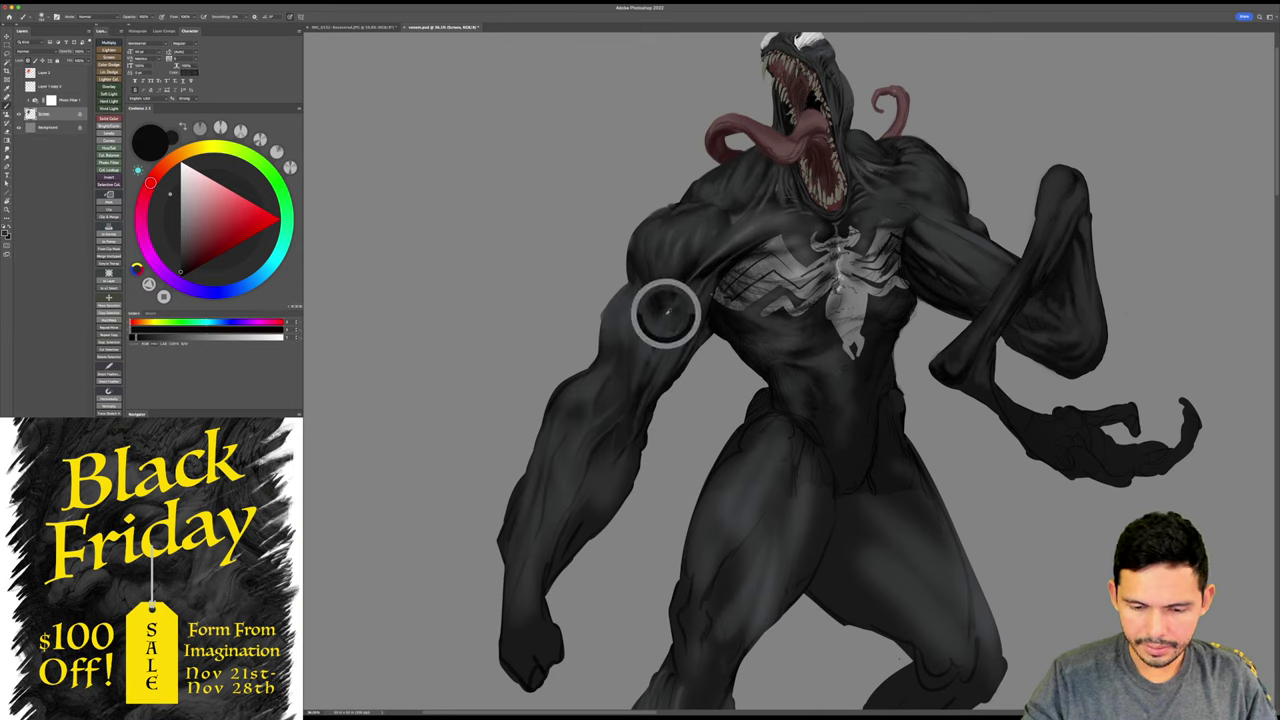
{"action": "left_click", "coordinate": [666, 312], "text": "alt"}
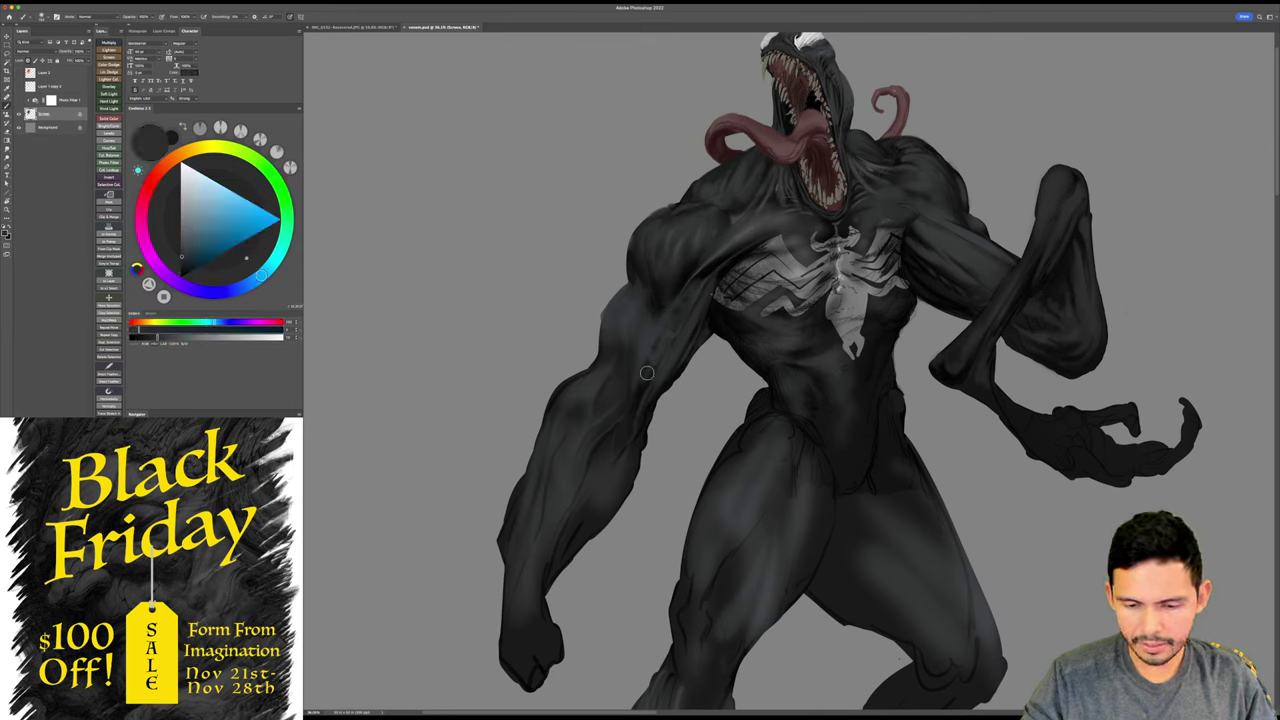
{"action": "key", "text": "bracketleft"}
{"action": "key", "text": "bracketleft"}
{"action": "left_click", "coordinate": [681, 344], "text": "alt"}
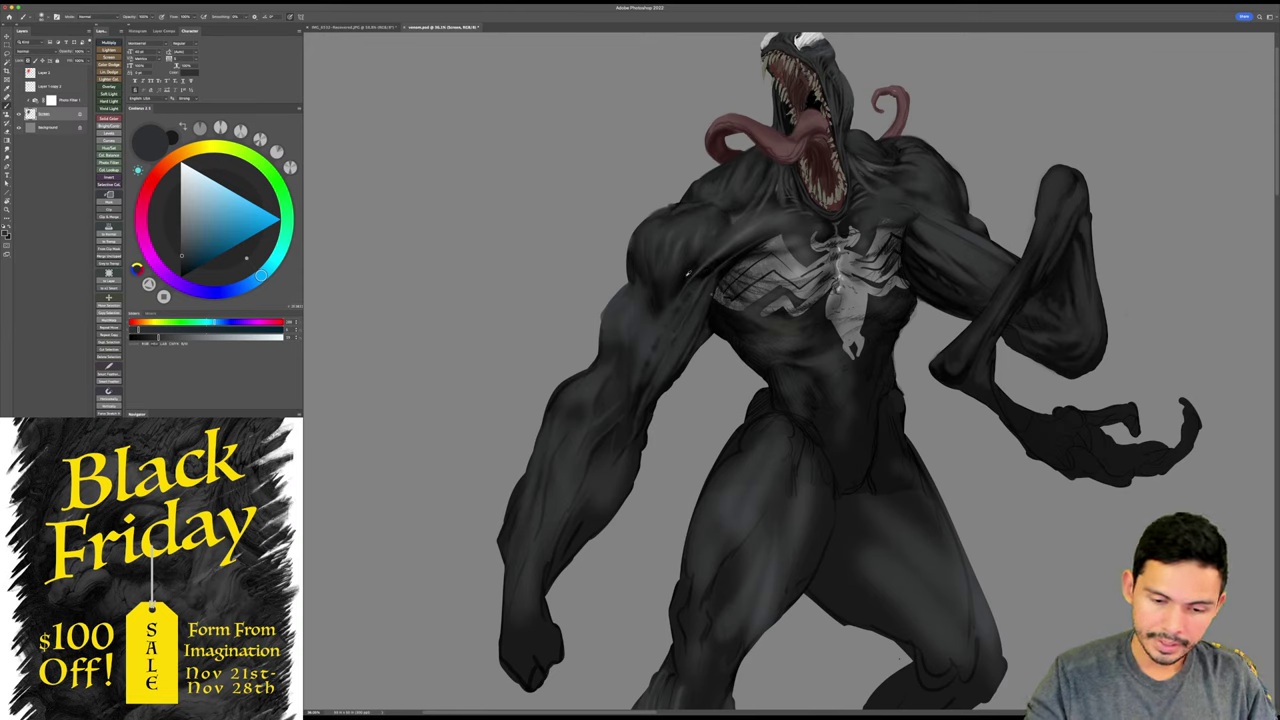
- Define the hanging arm's shoulder and its chest junction with default black and greys sampled from the shoulder and upper chest
{"action": "key", "text": "d"}
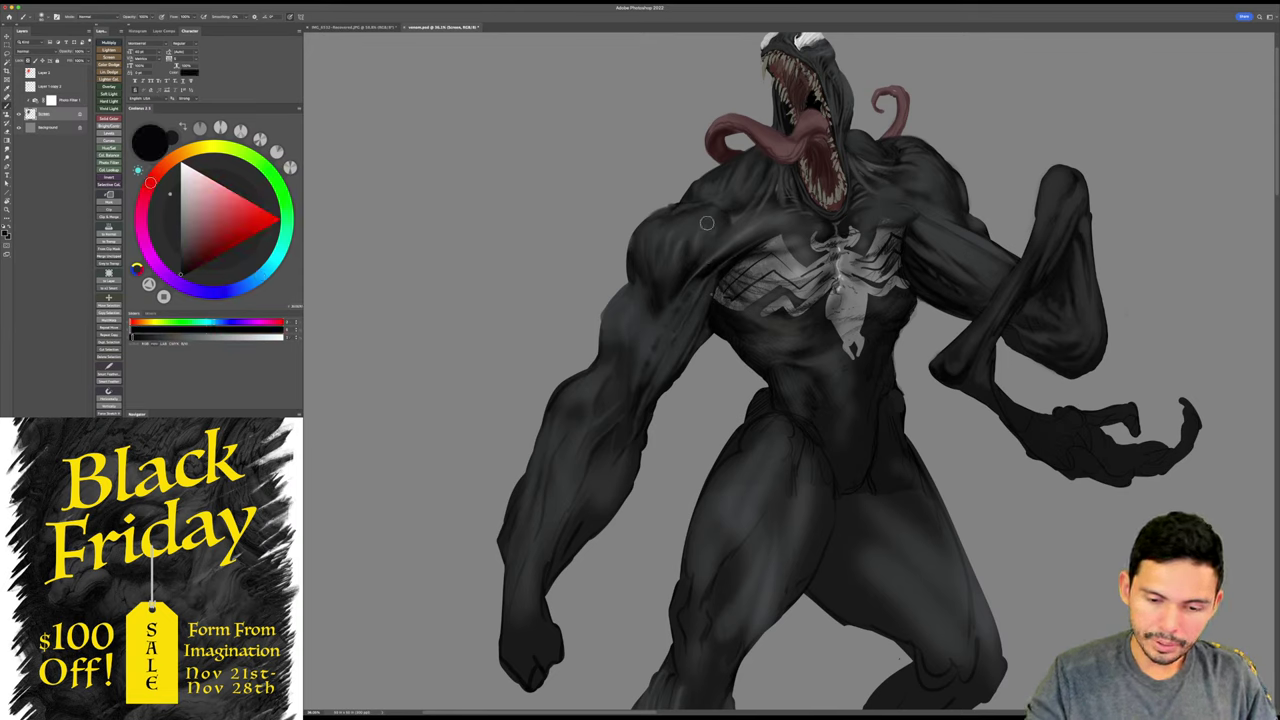
{"action": "left_click", "coordinate": [703, 220], "text": "alt"}
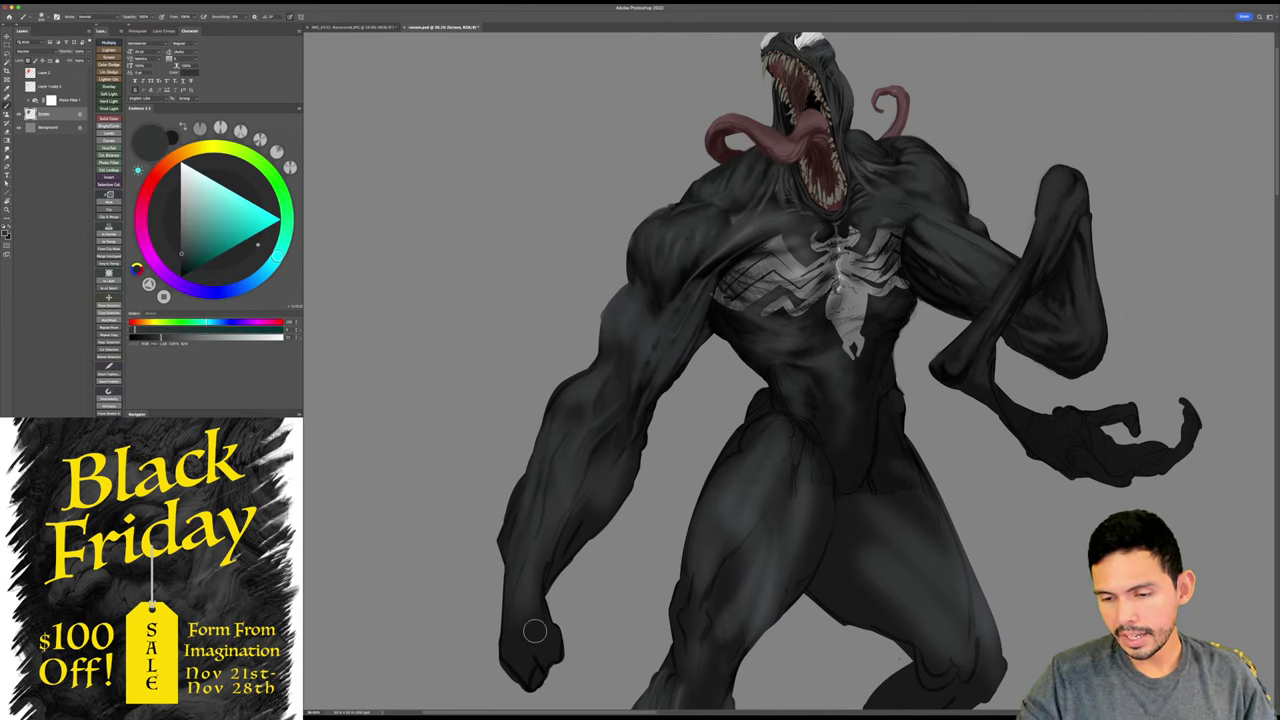
{"action": "left_click", "coordinate": [745, 230], "text": "alt"}
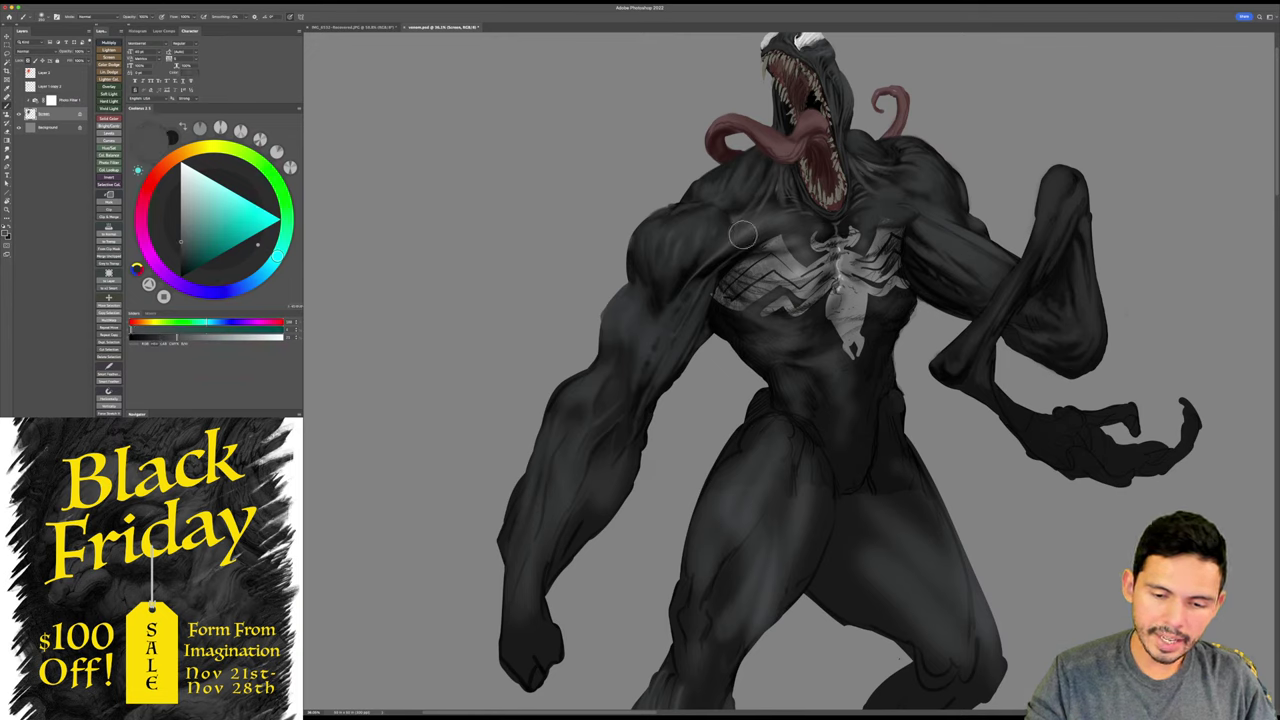
{"action": "mouse_move", "coordinate": [742, 235]}
{"action": "left_mouse_down"}
{"action": "mouse_move", "coordinate": [728, 238]}
{"action": "mouse_move", "coordinate": [732, 219]}
{"action": "left_mouse_up"}
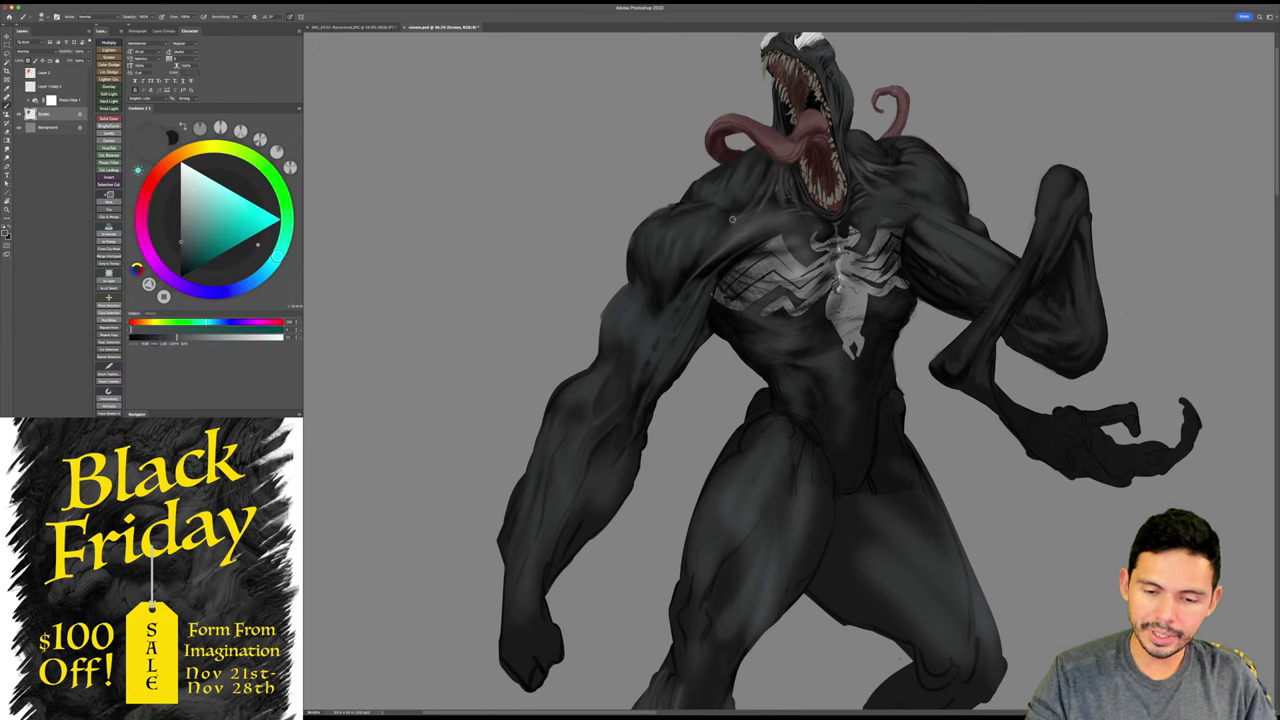
{"action": "key", "text": "bracketleft"}
{"action": "key", "text": "bracketleft"}
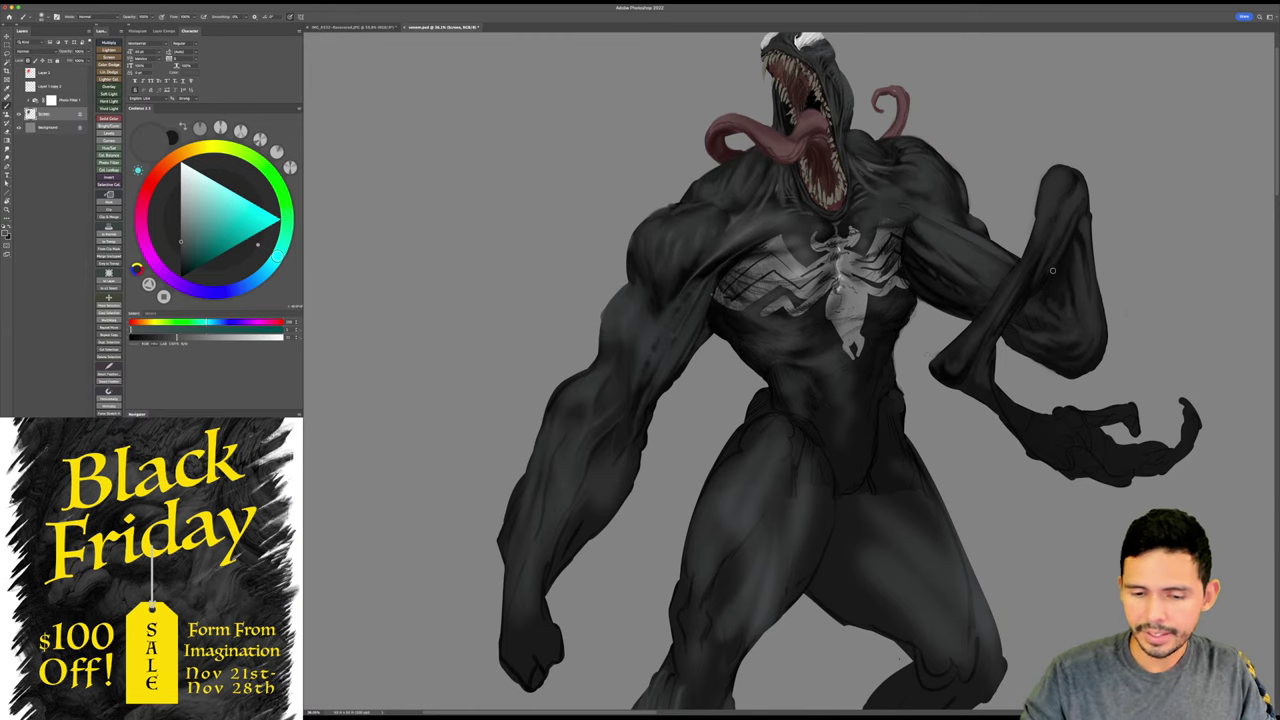
- Rotate the canvas and brush light streaks along the hanging arm's inner edge with tones sampled around the armpit
{"action": "left_click_drag", "start_coordinate": [804, 389], "coordinate": [864, 363]}
{"action": "key", "text": "r"}
{"action": "mouse_move", "coordinate": [774, 262]}
{"action": "left_mouse_down"}
{"action": "mouse_move", "coordinate": [757, 260]}
{"action": "mouse_move", "coordinate": [861, 447]}
{"action": "mouse_move", "coordinate": [740, 500]}
{"action": "left_mouse_up"}
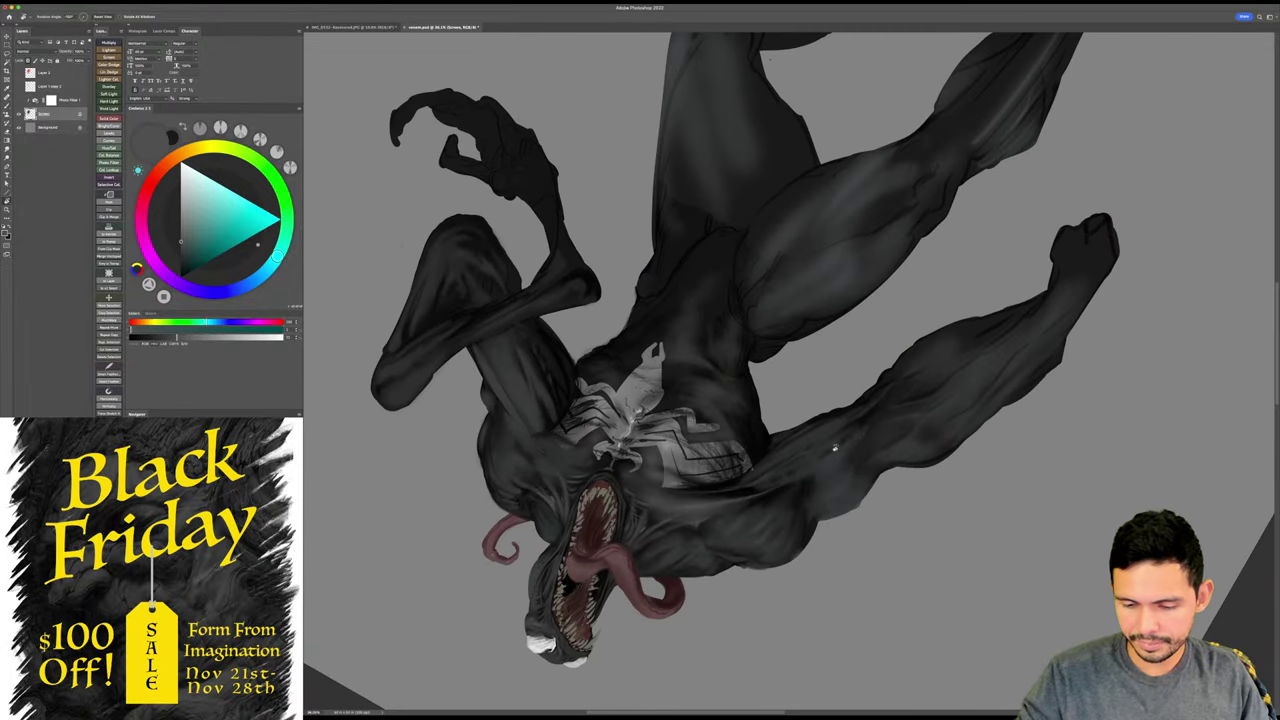
{"action": "left_click", "coordinate": [748, 483], "text": "alt"}
{"action": "left_click", "coordinate": [783, 465], "text": "alt"}
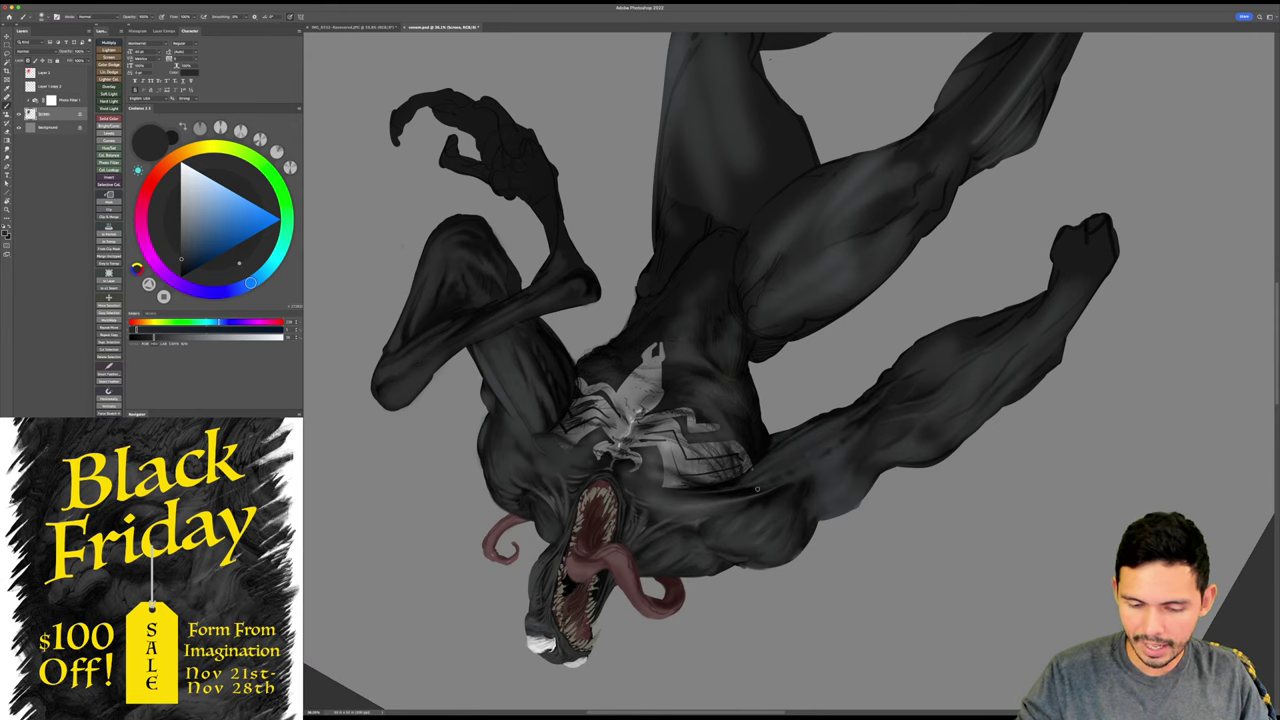
{"action": "left_click", "coordinate": [750, 477], "text": "alt"}
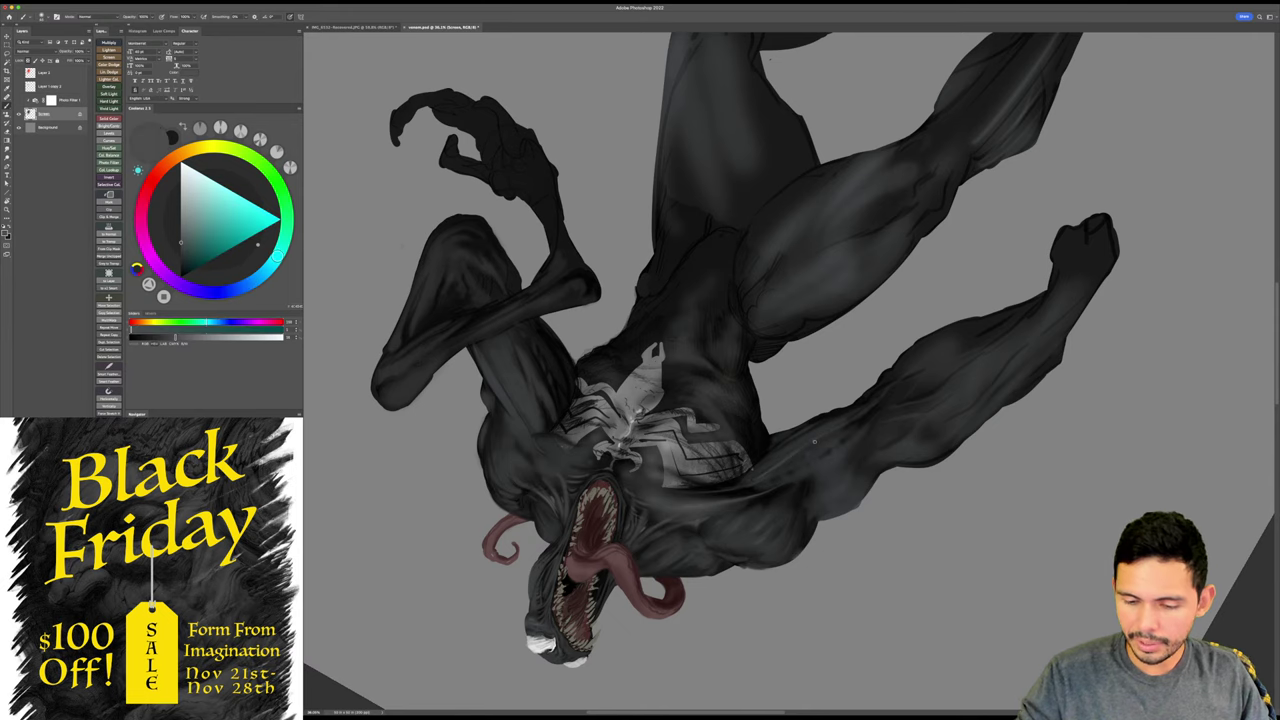
{"action": "key", "text": "Escape"}
{"action": "left_click_drag", "start_coordinate": [869, 474], "coordinate": [883, 446]}
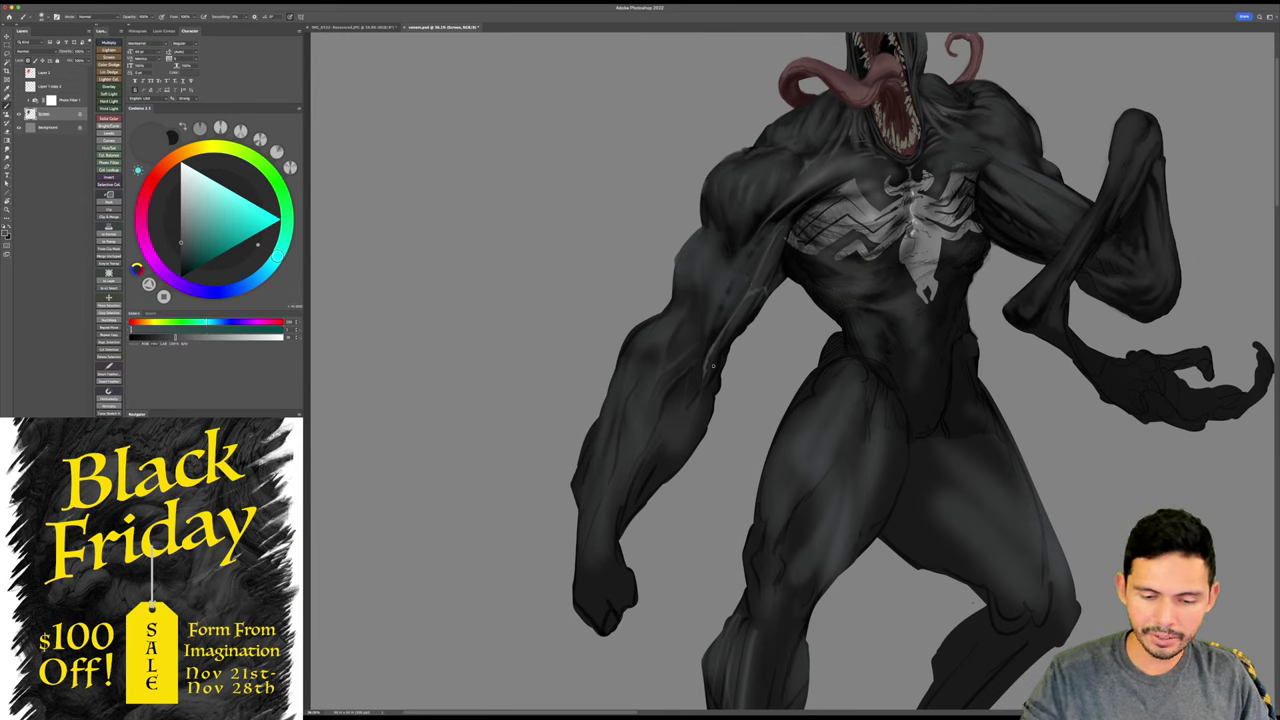
- Deepen the shadows around the hanging arm's inner elbow with default black and sampled dark grey, and save the document
{"action": "key", "text": "d"}
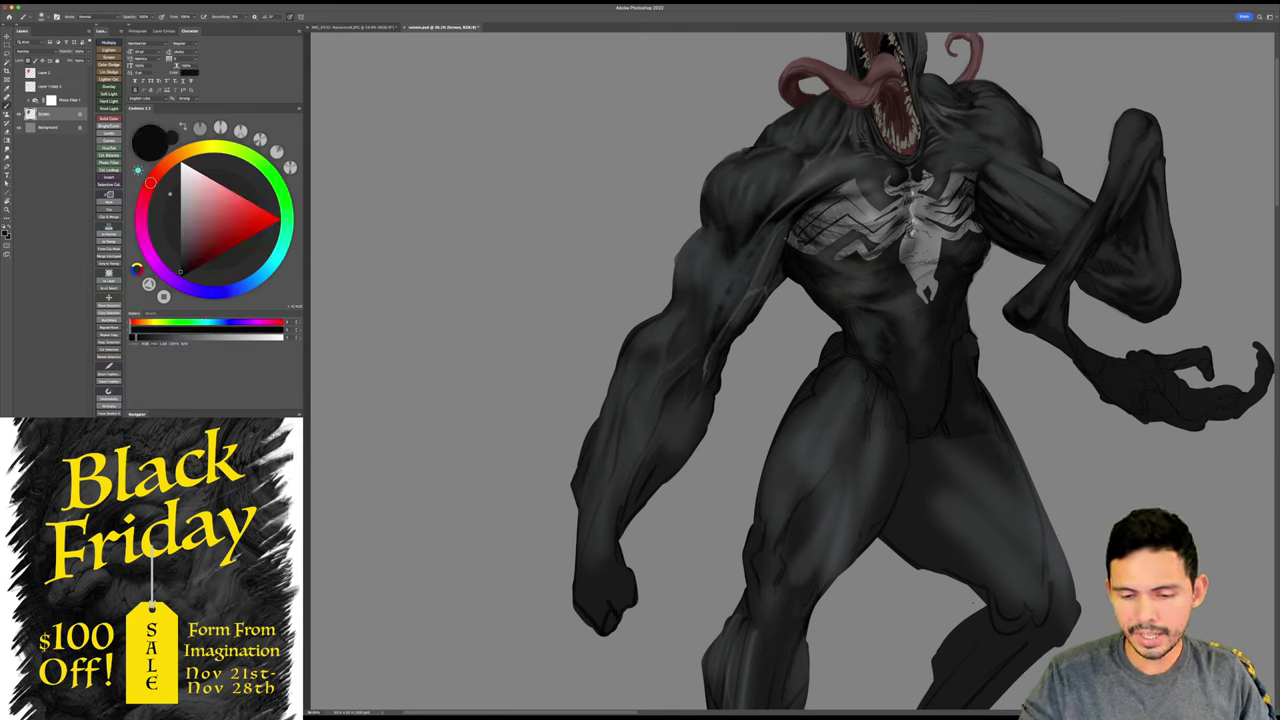
{"action": "left_click", "coordinate": [707, 370], "text": "alt"}
{"action": "key", "text": "z"}
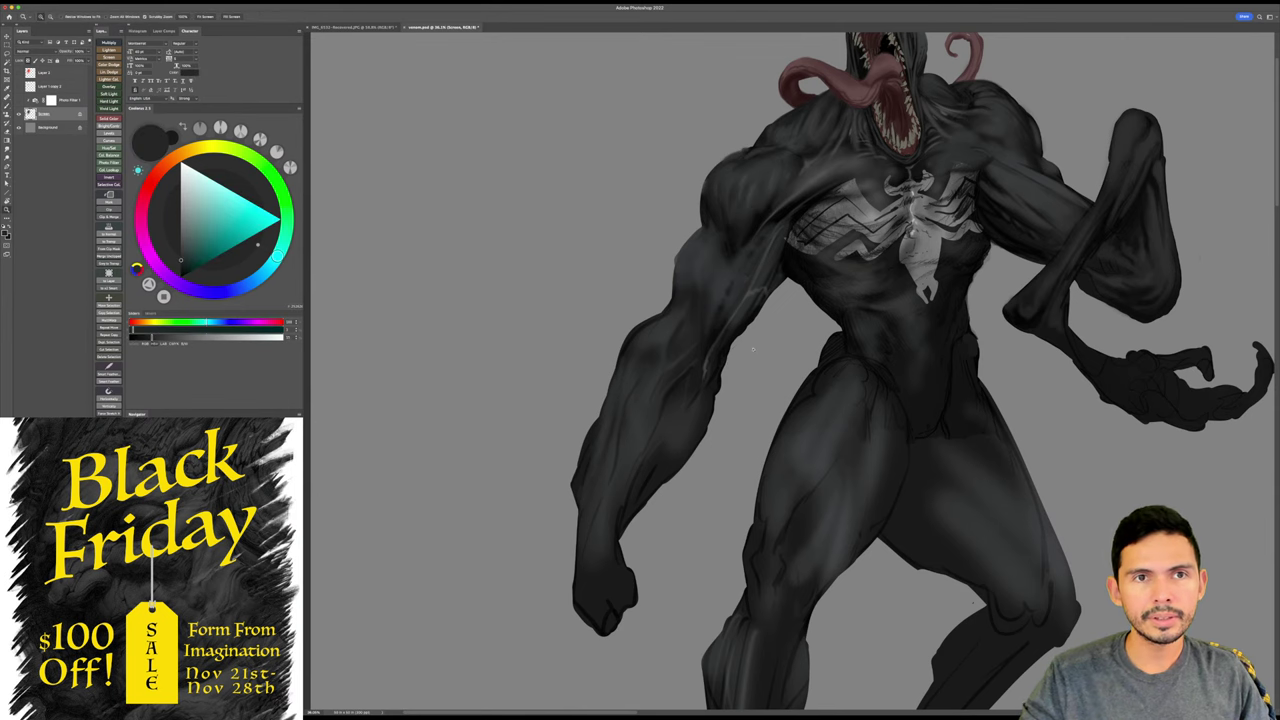
{"action": "mouse_move", "coordinate": [753, 349]}
{"action": "left_mouse_down"}
{"action": "mouse_move", "coordinate": [746, 374]}
{"action": "mouse_move", "coordinate": [748, 331]}
{"action": "left_mouse_up"}
{"action": "key", "text": "b"}
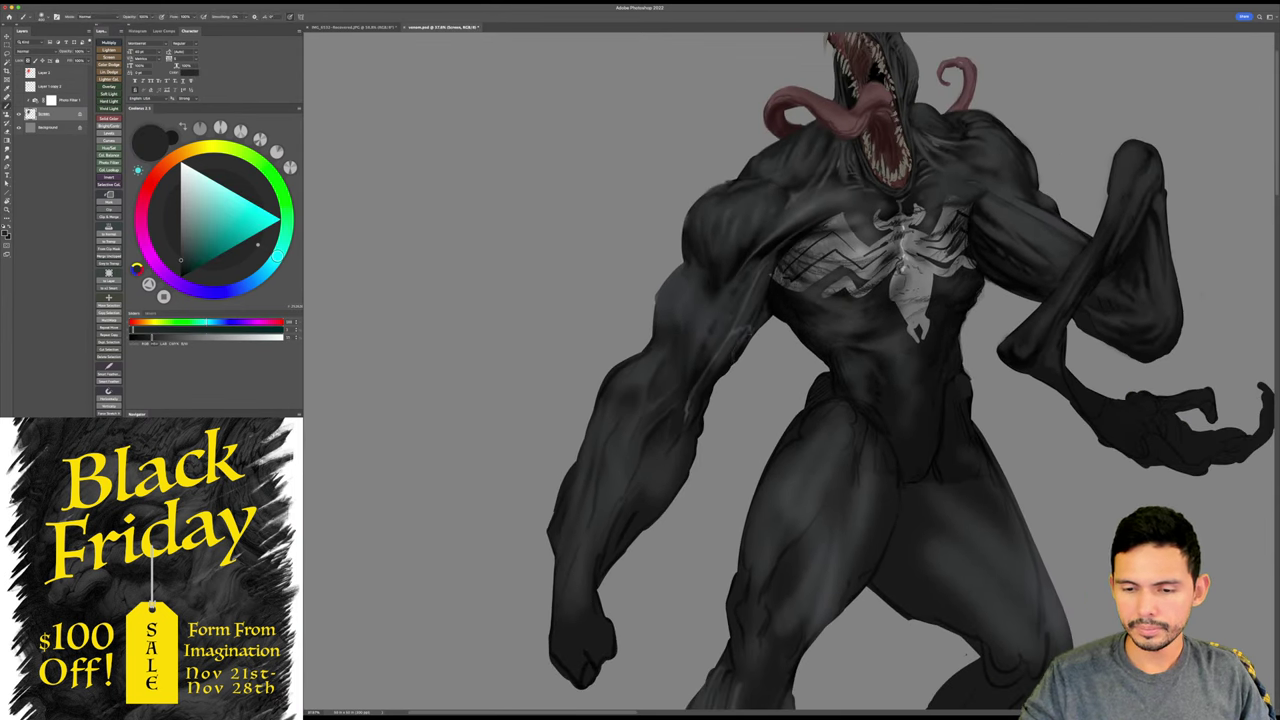
{"action": "key", "text": "z"}
{"action": "mouse_move", "coordinate": [848, 324]}
{"action": "left_mouse_down"}
{"action": "mouse_move", "coordinate": [872, 318]}
{"action": "mouse_move", "coordinate": [854, 315]}
{"action": "mouse_move", "coordinate": [852, 330]}
{"action": "left_mouse_up"}
{"action": "key", "text": "super+s"}
{"action": "left_click_drag", "start_coordinate": [852, 330], "coordinate": [773, 331]}
{"action": "left_click_drag", "start_coordinate": [842, 355], "coordinate": [826, 348]}
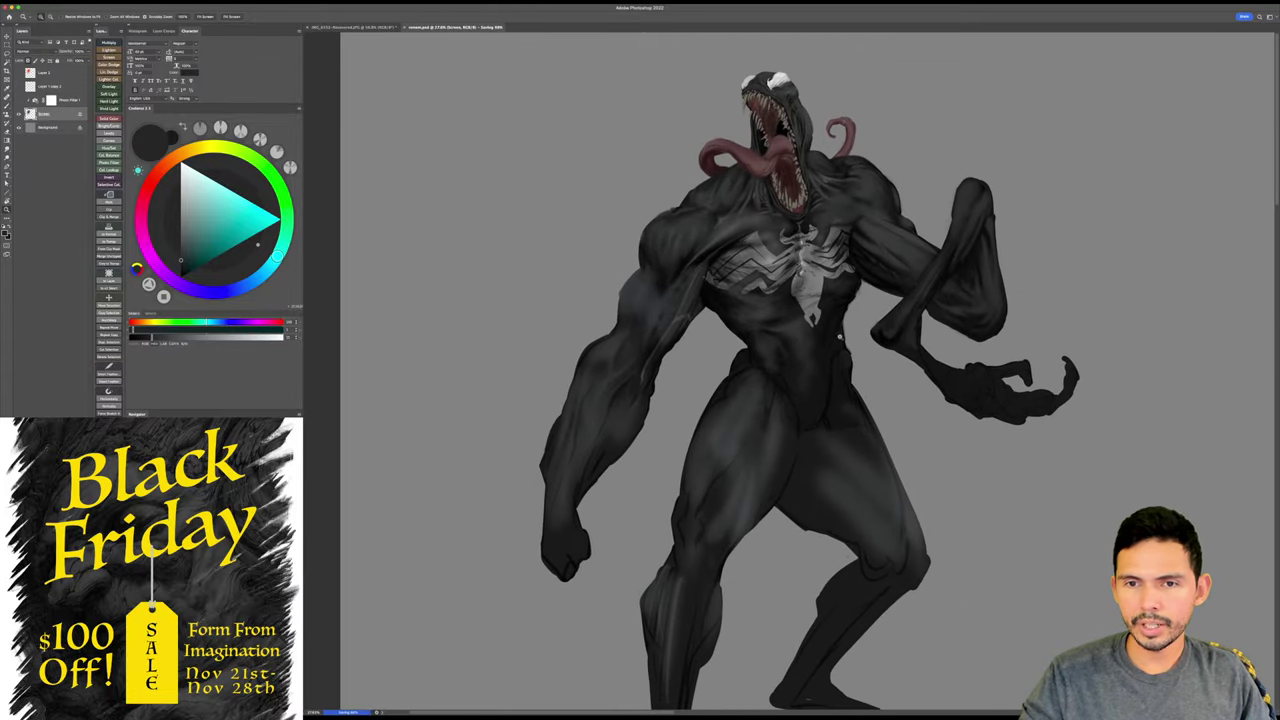
- Model the hanging arm's upper forearm with grey sampled from the shoulder-to-chest fold and black sampled from the armpit
{"action": "key", "text": "b"}
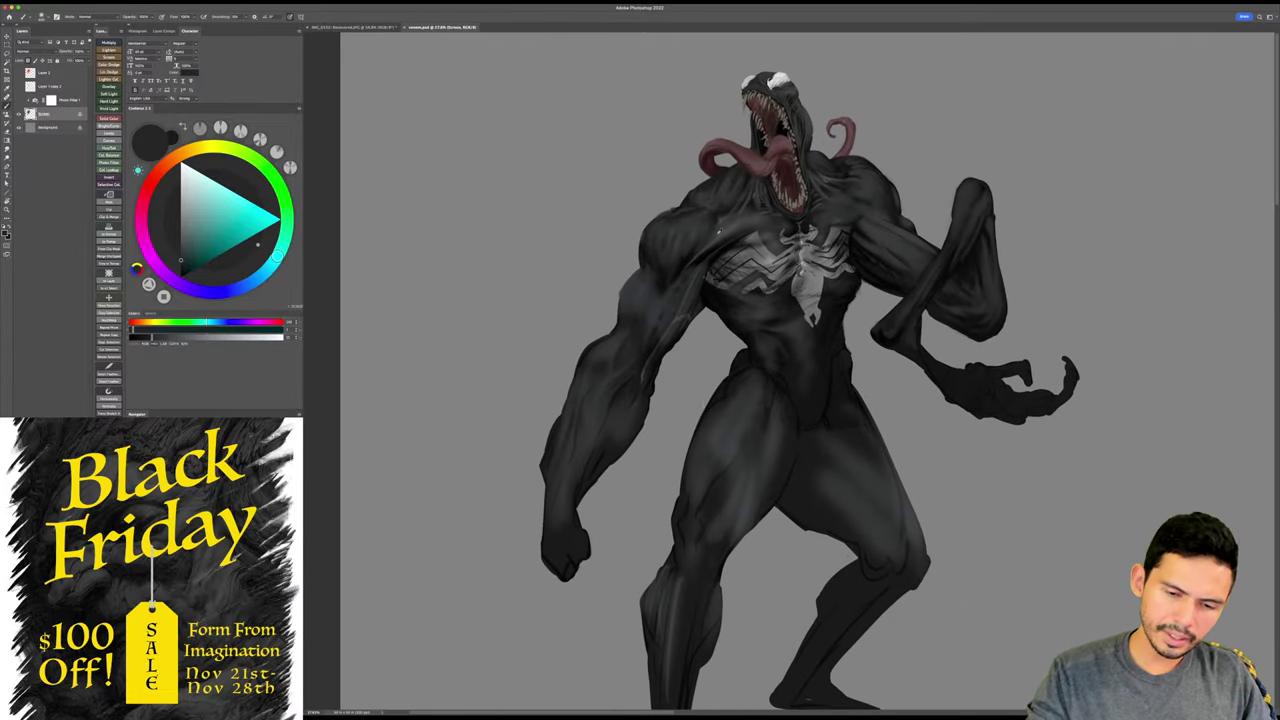
{"action": "left_click", "coordinate": [722, 234], "text": "alt"}
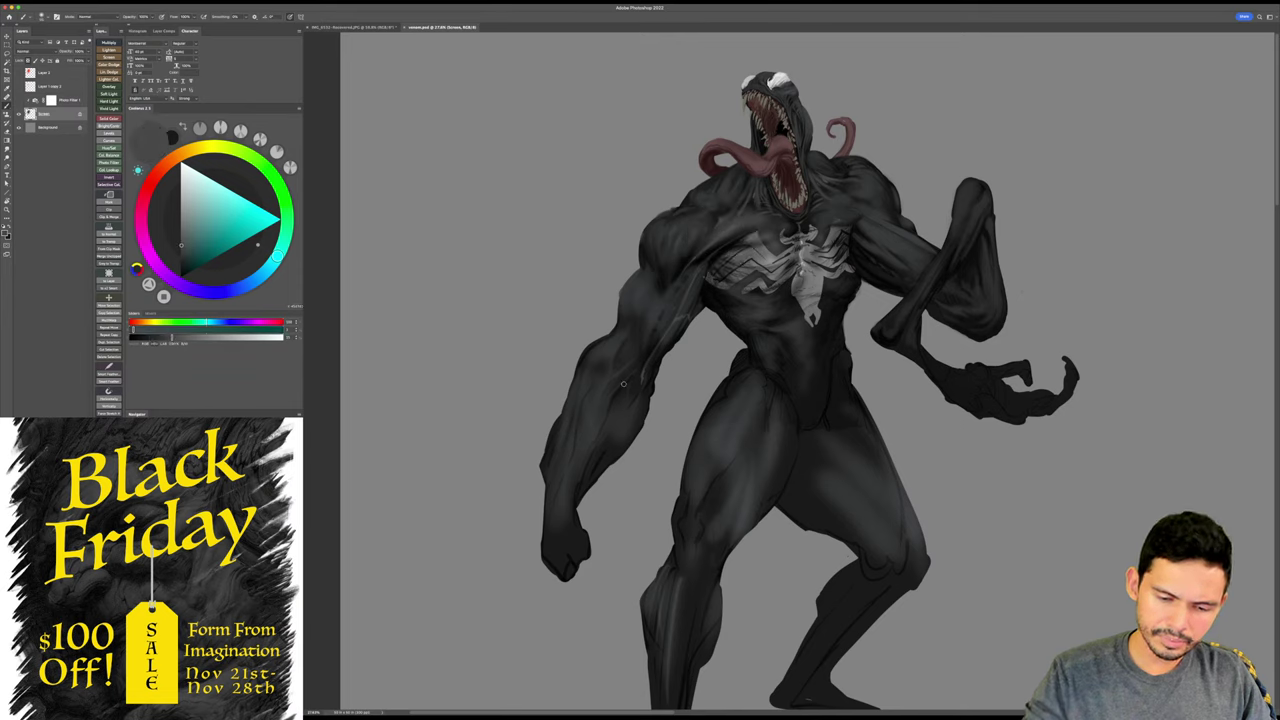
{"action": "mouse_move", "coordinate": [615, 355]}
{"action": "left_mouse_down"}
{"action": "mouse_move", "coordinate": [596, 380]}
{"action": "mouse_move", "coordinate": [588, 365]}
{"action": "mouse_move", "coordinate": [614, 337]}
{"action": "mouse_move", "coordinate": [585, 376]}
{"action": "left_mouse_up"}
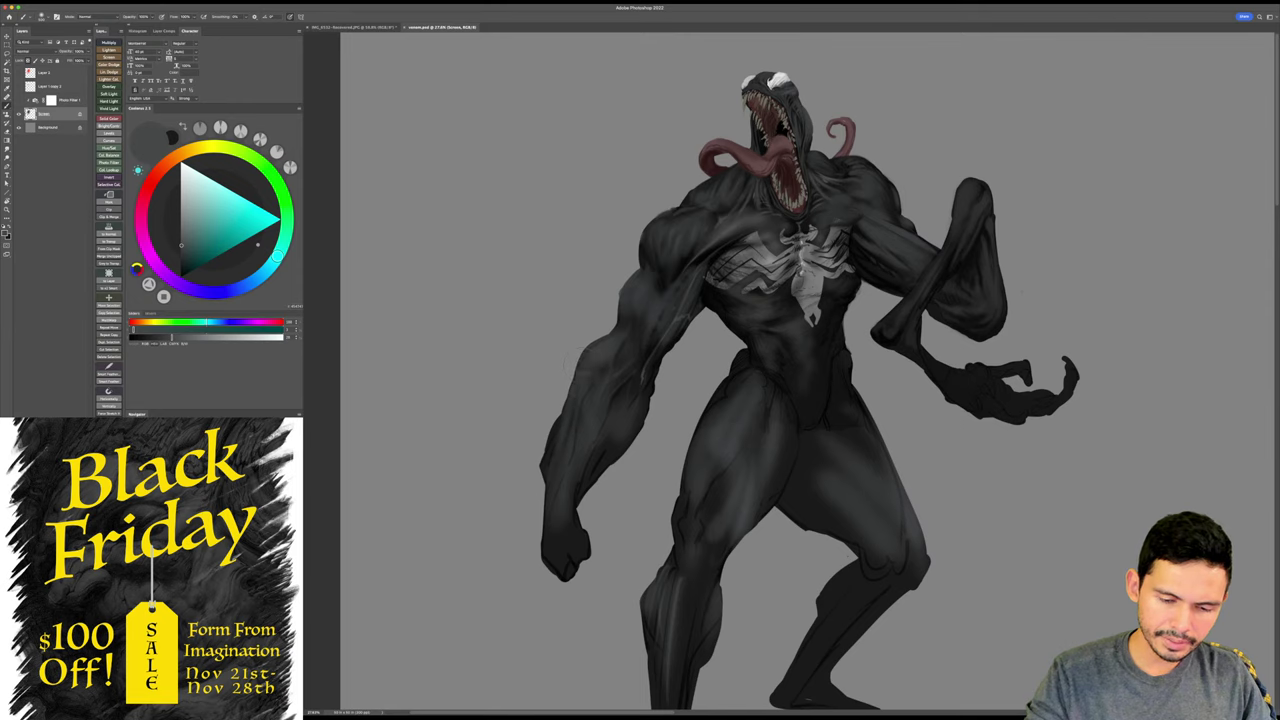
{"action": "left_click", "coordinate": [702, 259], "text": "alt"}
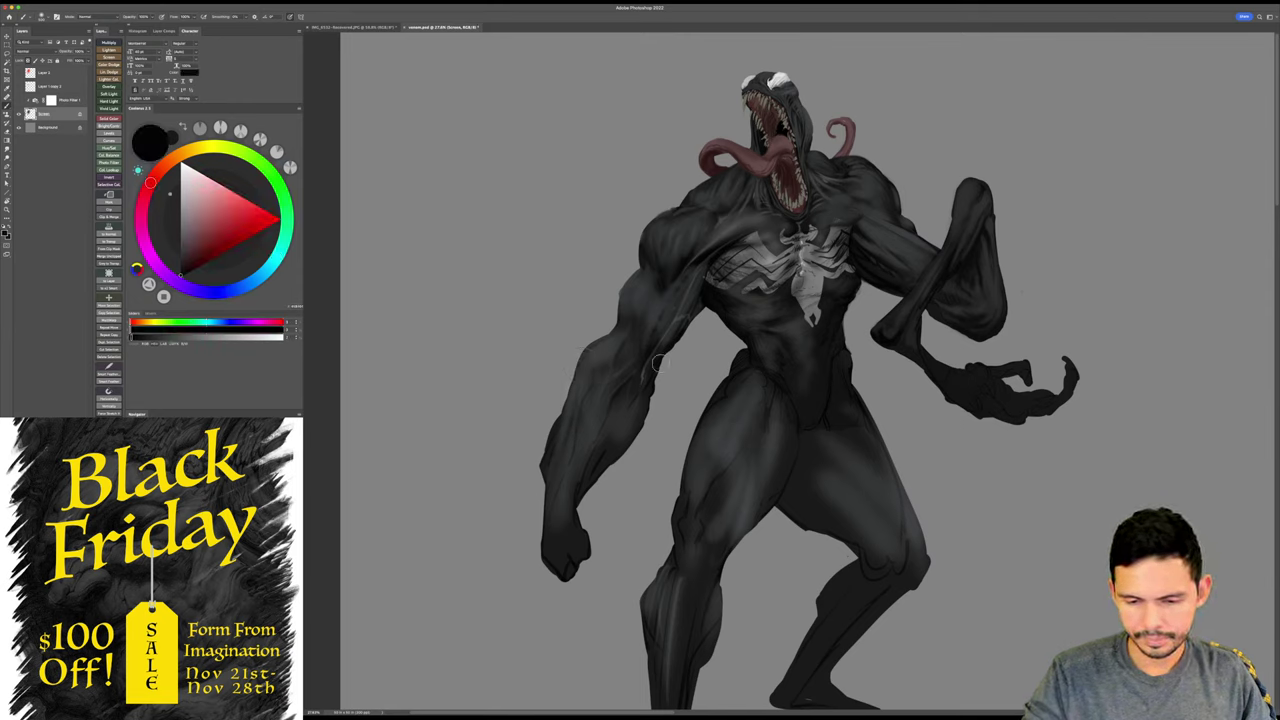
{"action": "left_click_drag", "start_coordinate": [635, 351], "coordinate": [620, 410]}
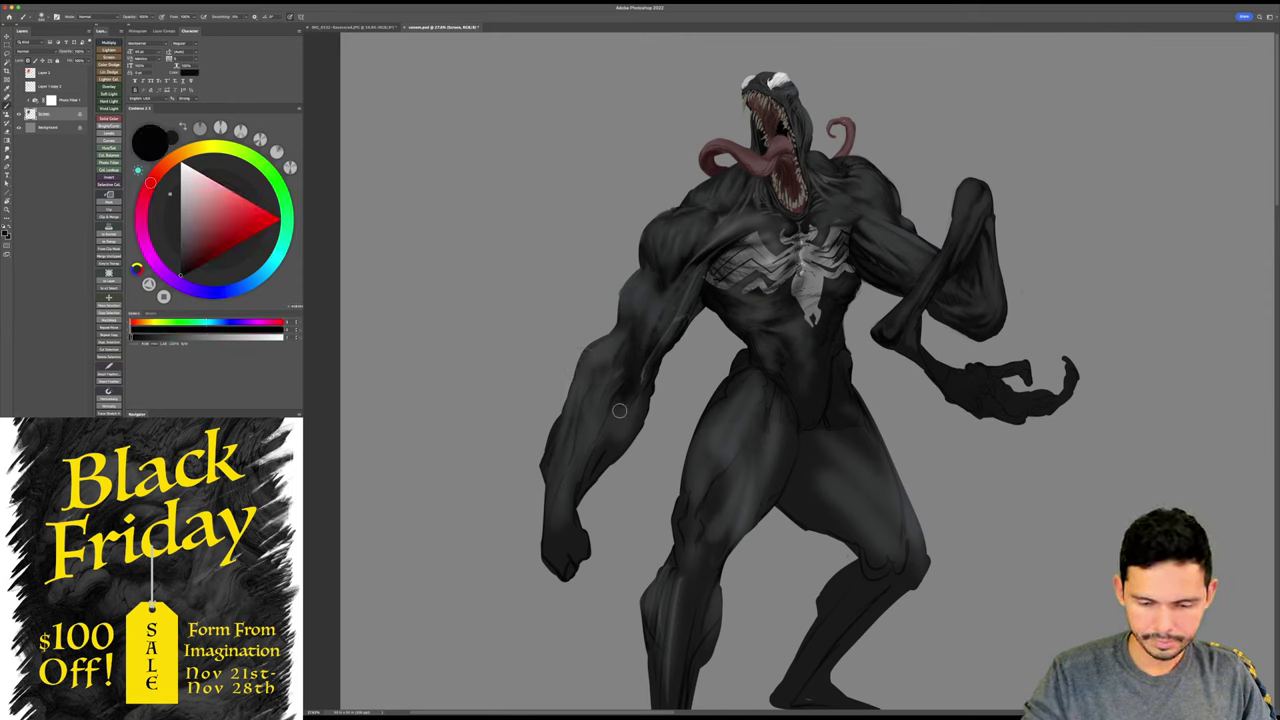
- Shade the forearm's lower inner muscles toward the wrist with blue-grey and near-black tones sampled from the forearm
{"action": "left_click", "coordinate": [585, 484], "text": "alt"}
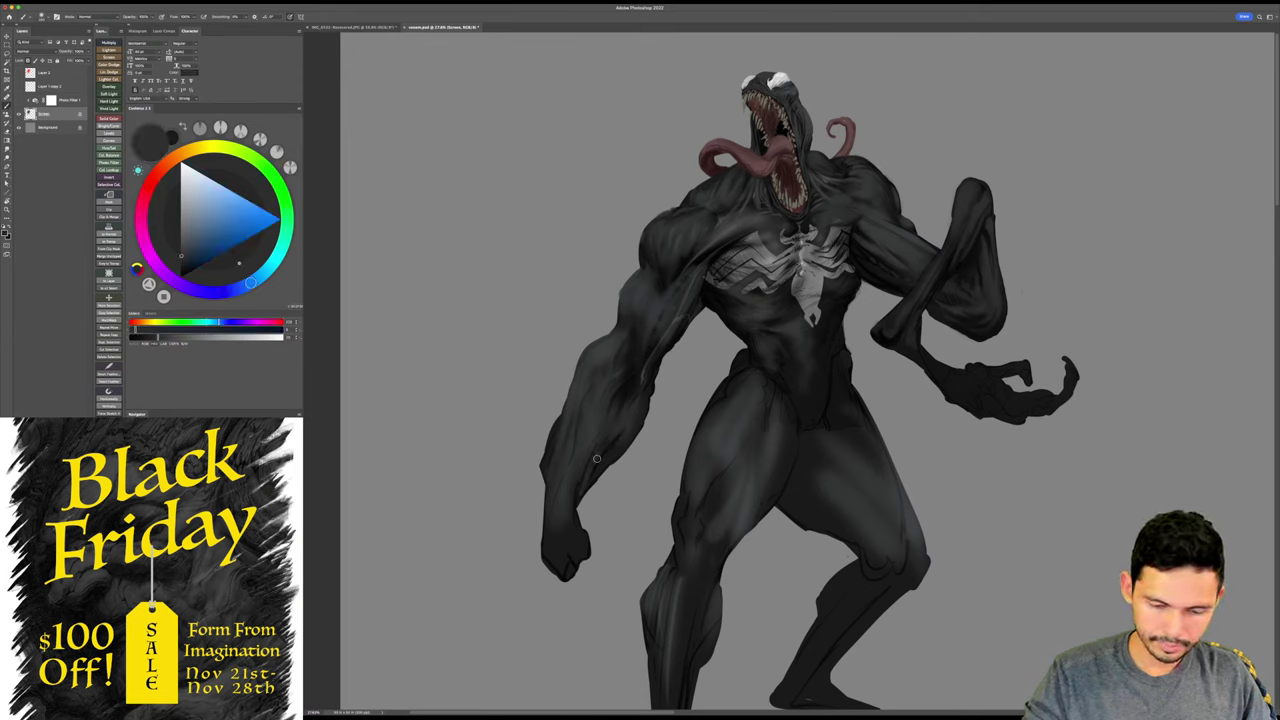
{"action": "left_click_drag", "start_coordinate": [594, 480], "coordinate": [619, 450]}
{"action": "left_click", "coordinate": [628, 386], "text": "alt"}
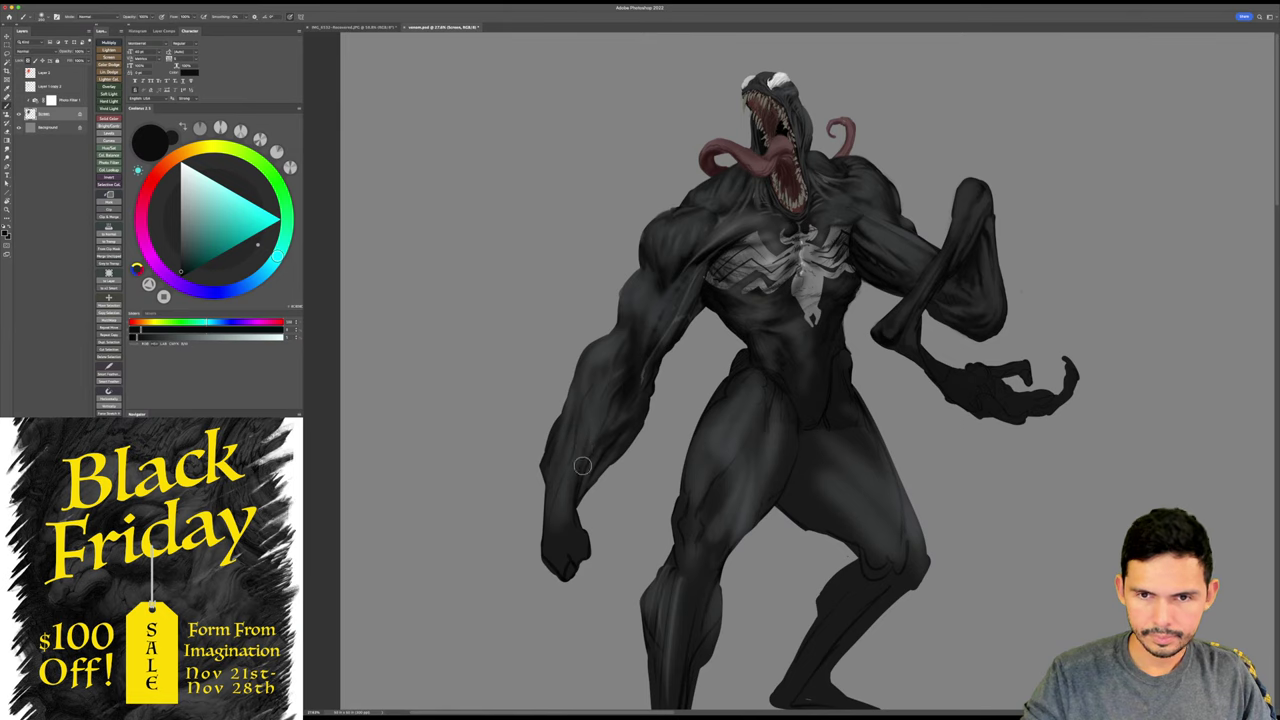
{"action": "left_click", "coordinate": [587, 421], "text": "alt"}
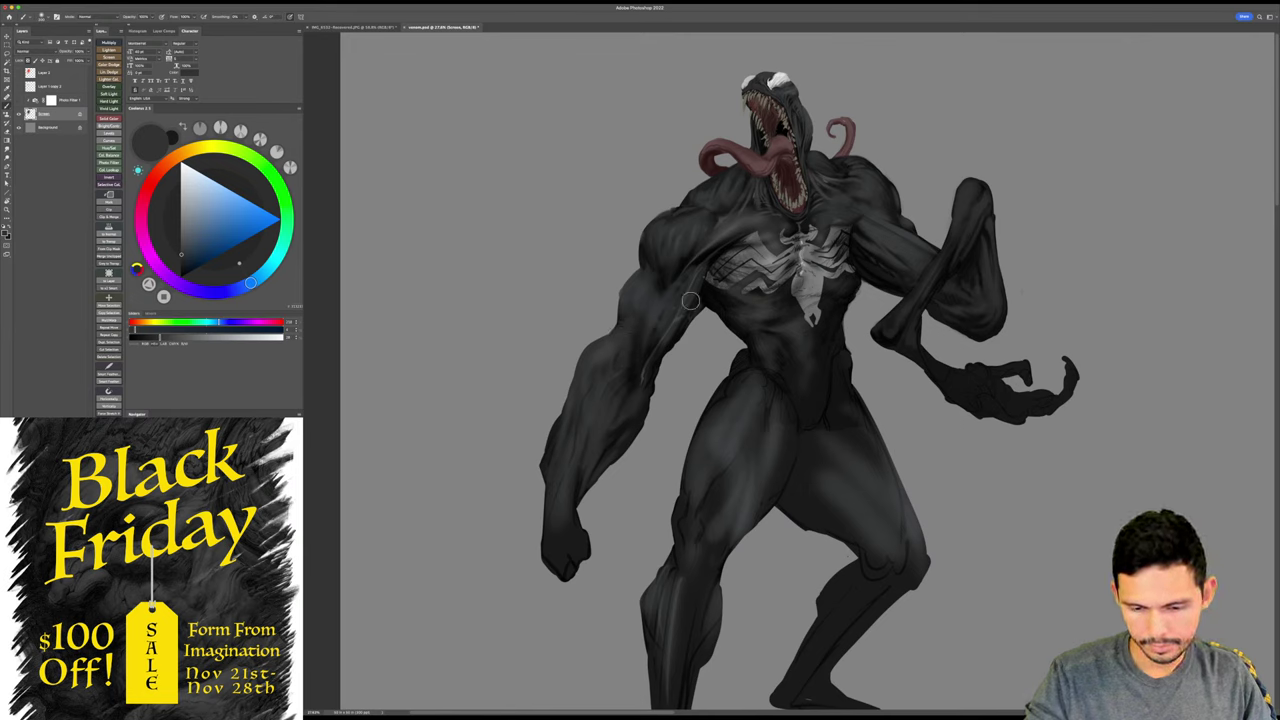
- Darken the forearm's muscle grooves with black sampled near the inner elbow, and erase the bump on its outer contour
{"action": "left_click", "coordinate": [662, 343], "text": "alt"}
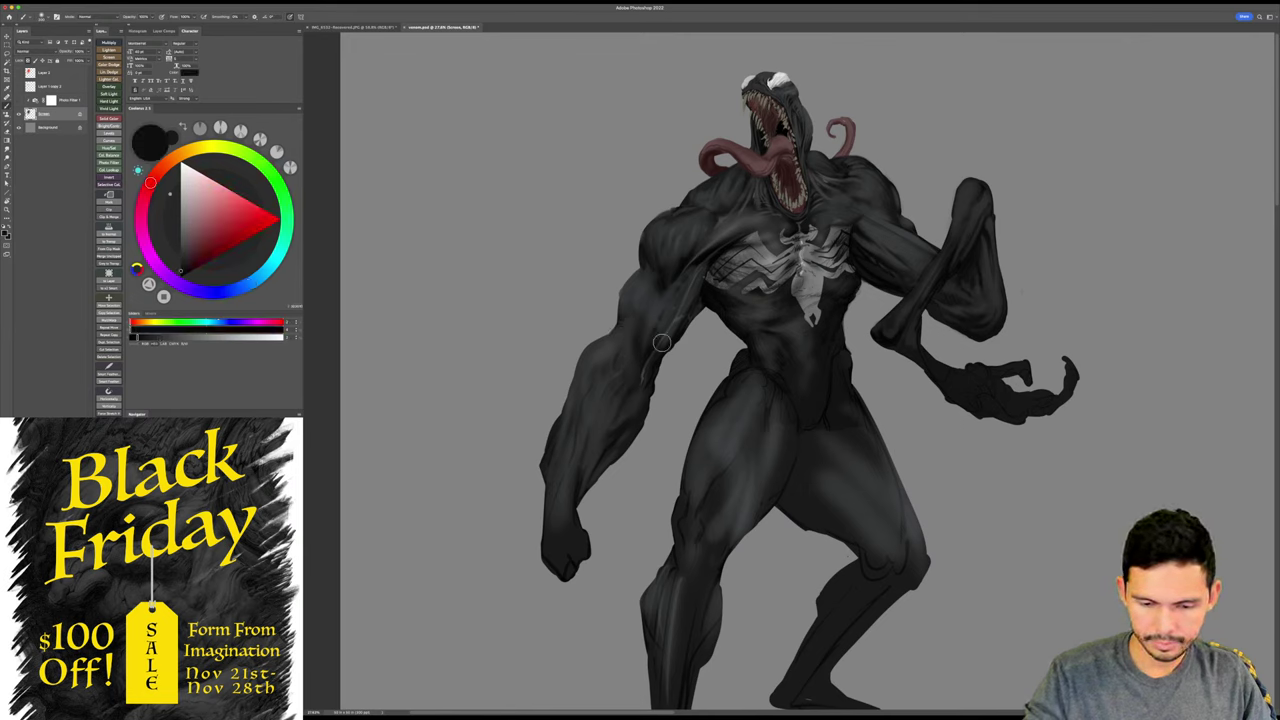
{"action": "left_click_drag", "start_coordinate": [586, 447], "coordinate": [594, 419]}
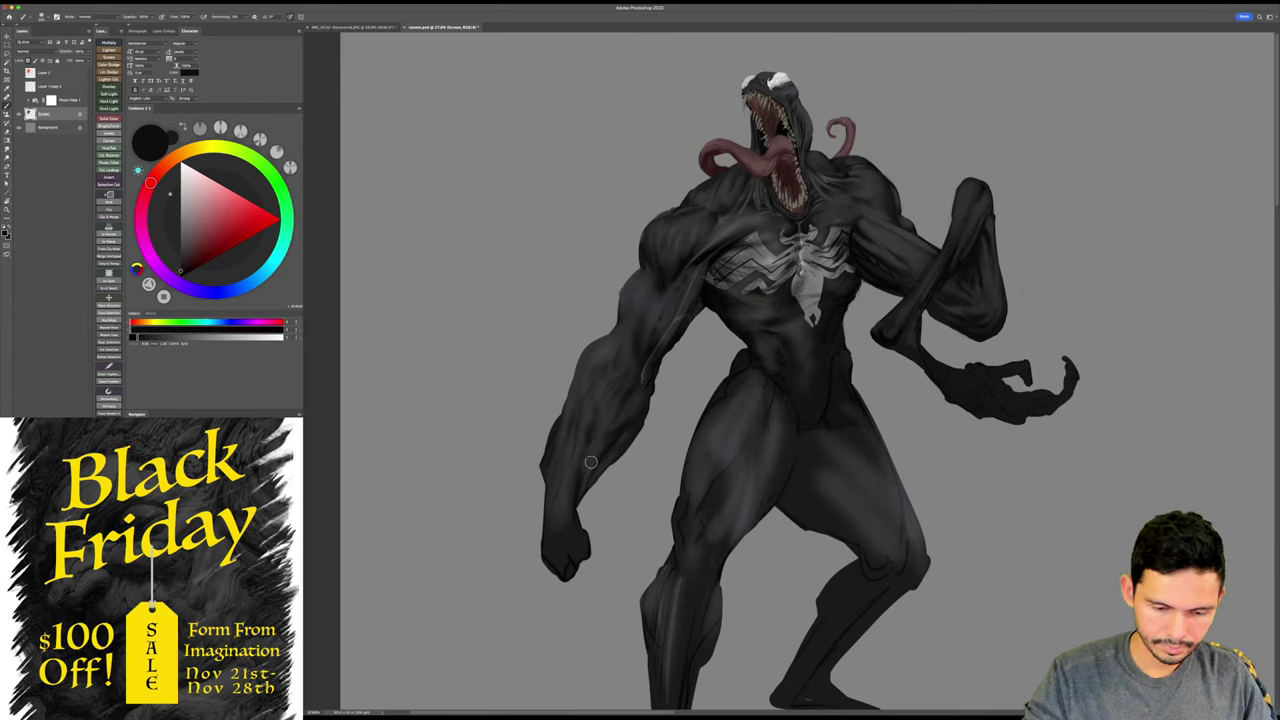
{"action": "key", "text": "e"}
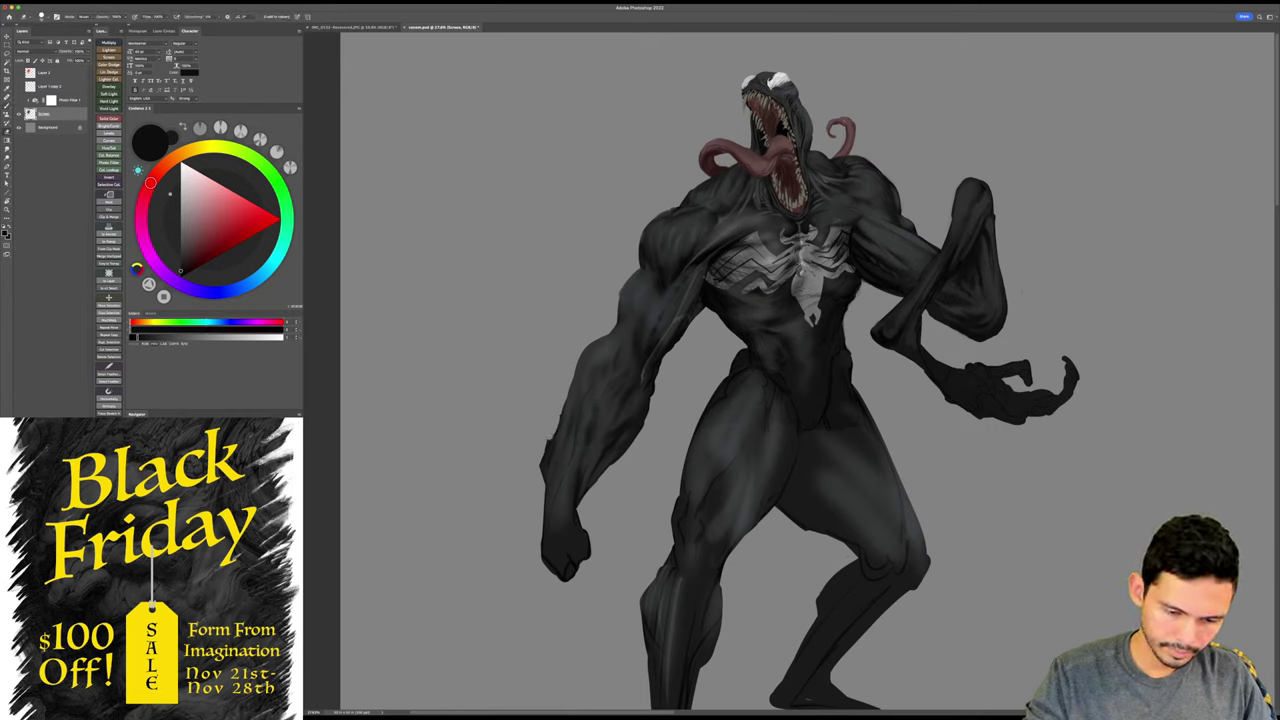
{"action": "key", "text": "b"}
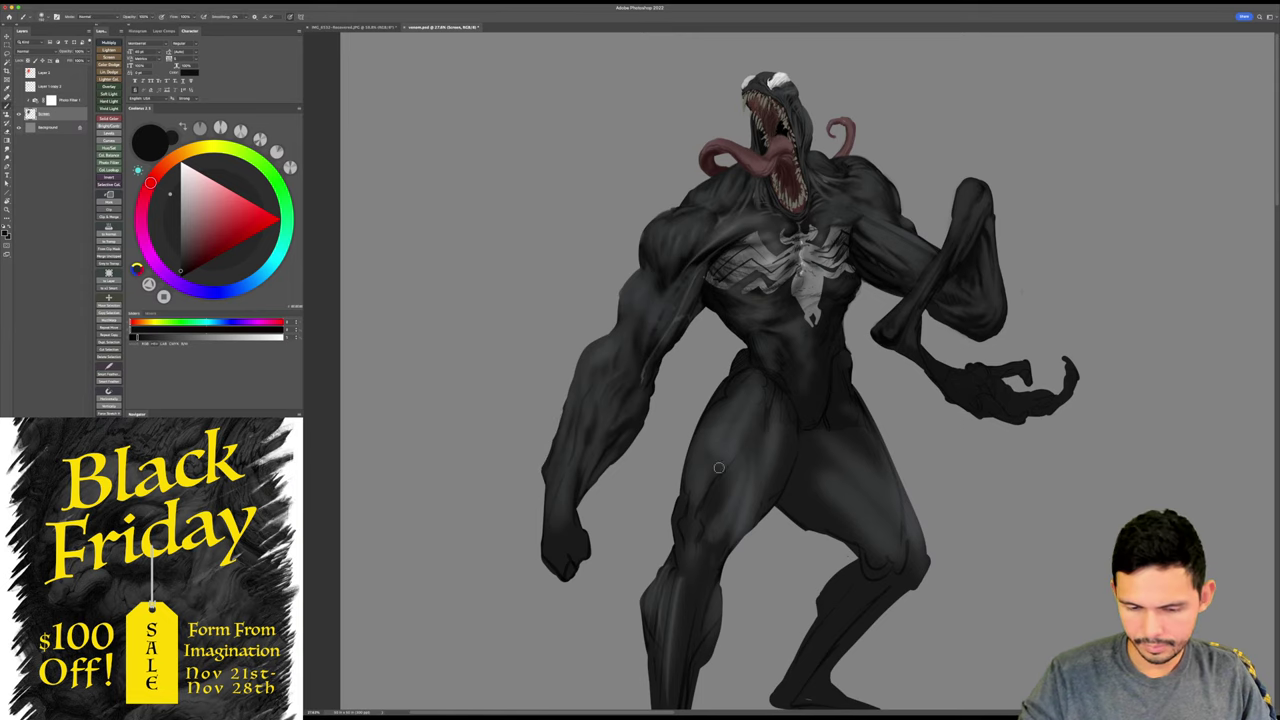
- Touch up the hanging arm with blue-grey sampled from the upper arm's outer edge, and save the document
{"action": "left_click_drag", "start_coordinate": [787, 476], "coordinate": [774, 484]}
{"action": "left_click", "coordinate": [627, 303], "text": "alt"}
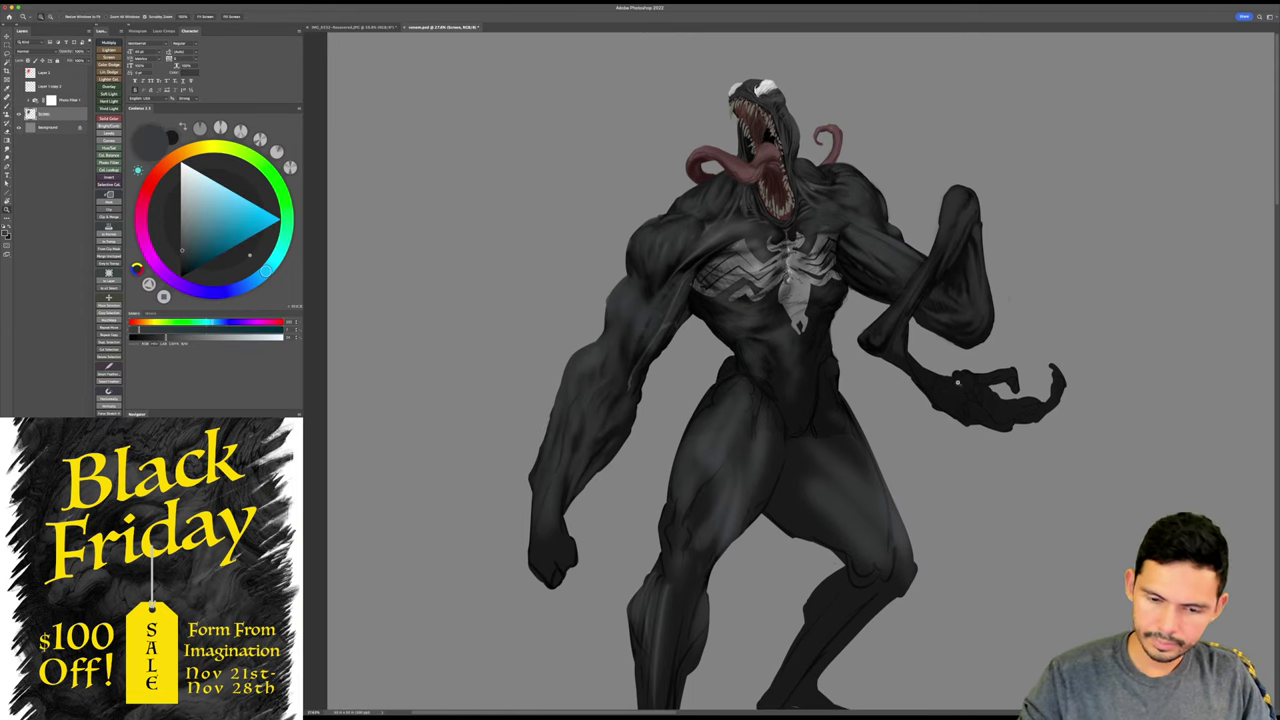
{"action": "left_click_drag", "start_coordinate": [965, 375], "coordinate": [947, 393]}
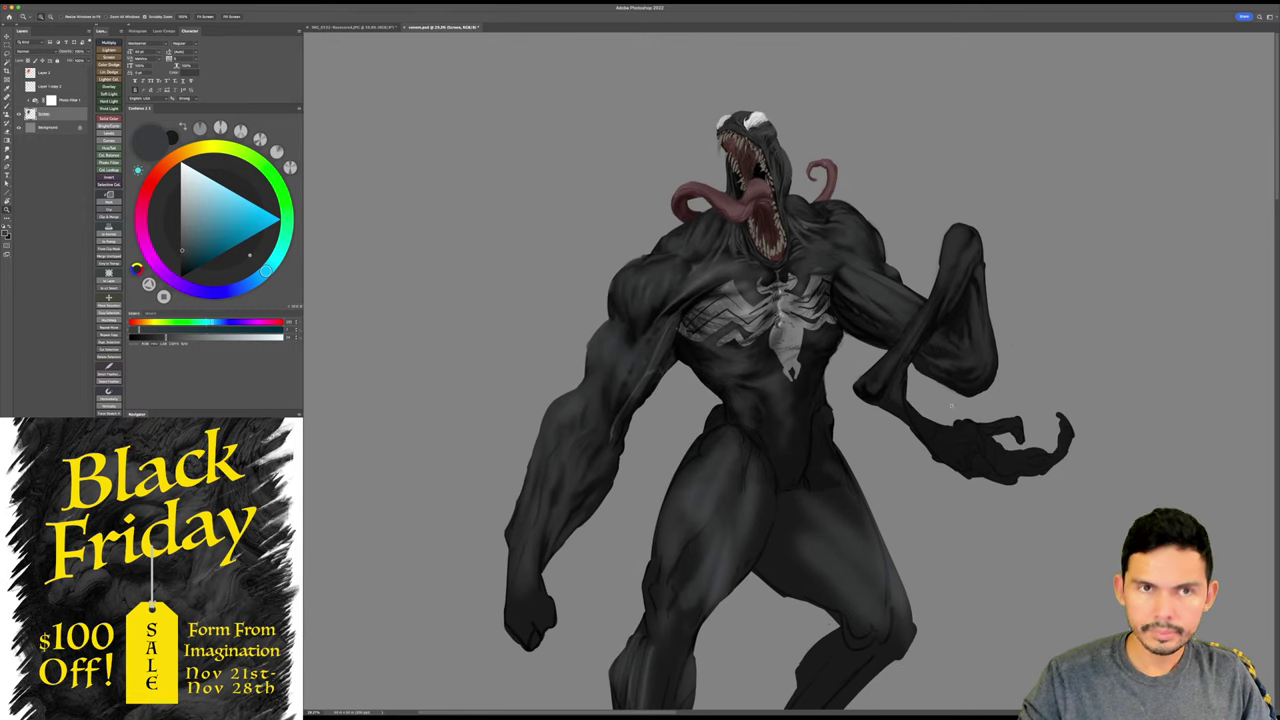
{"action": "key", "text": "super+s"}
{"action": "left_click_drag", "start_coordinate": [883, 364], "coordinate": [899, 366]}
{"action": "scroll", "coordinate": [899, 366], "scroll_direction": "up", "scroll_amount": 5}
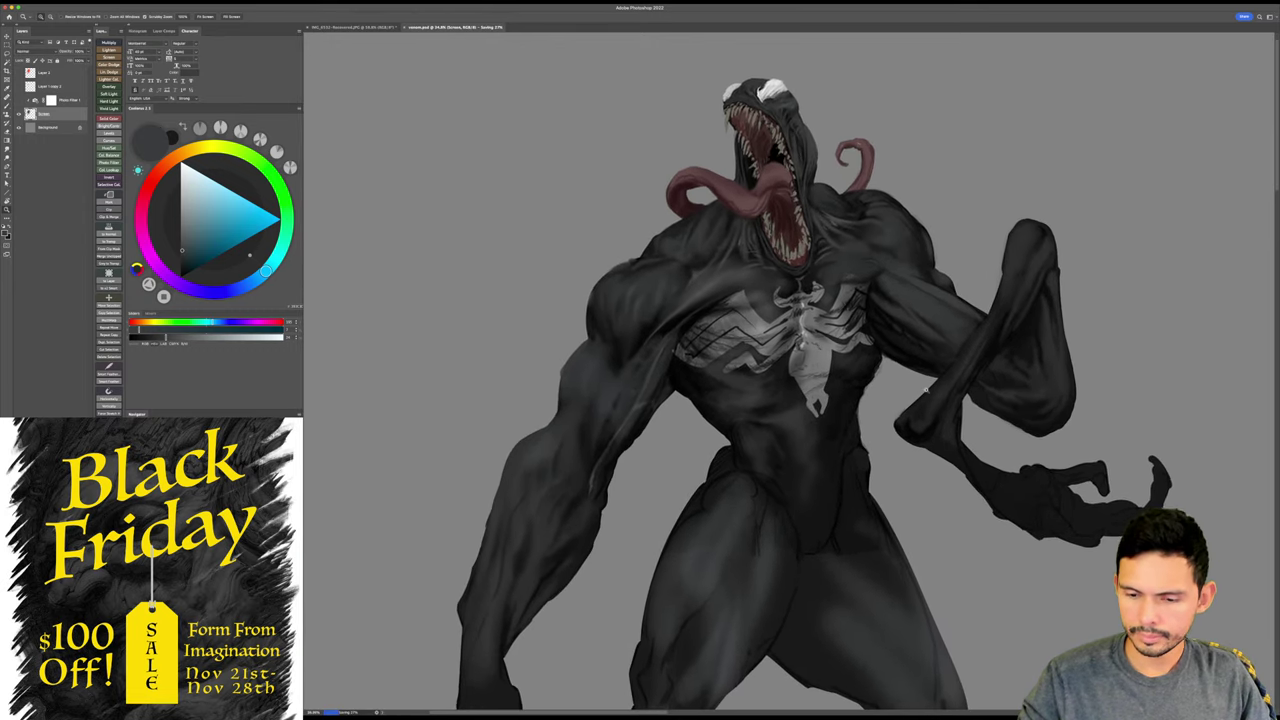
- Touch up the lower ribs and upper abdomen below the spider emblem with dark grey sampled from the ribs
{"action": "left_click", "coordinate": [745, 405], "text": "alt"}
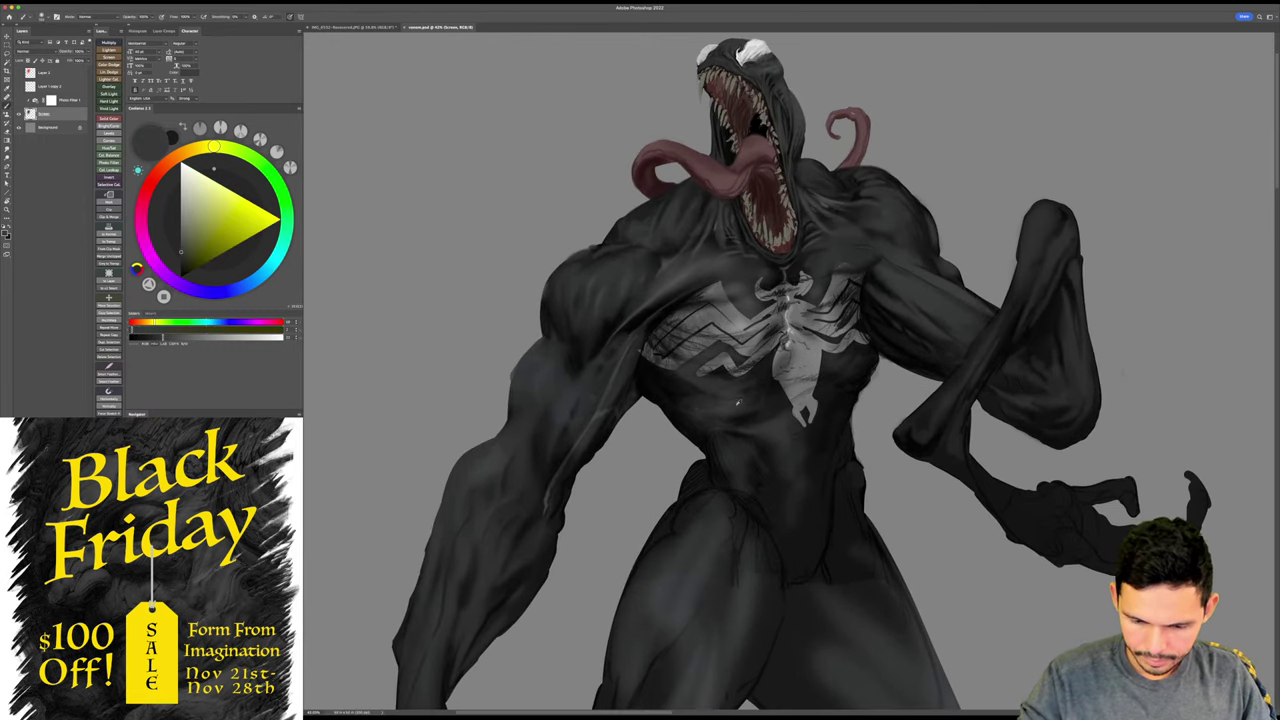
{"action": "left_click_drag", "start_coordinate": [742, 406], "coordinate": [814, 396]}
{"action": "scroll", "coordinate": [814, 395], "scroll_direction": "down", "scroll_amount": 2}
{"action": "key", "text": "b"}
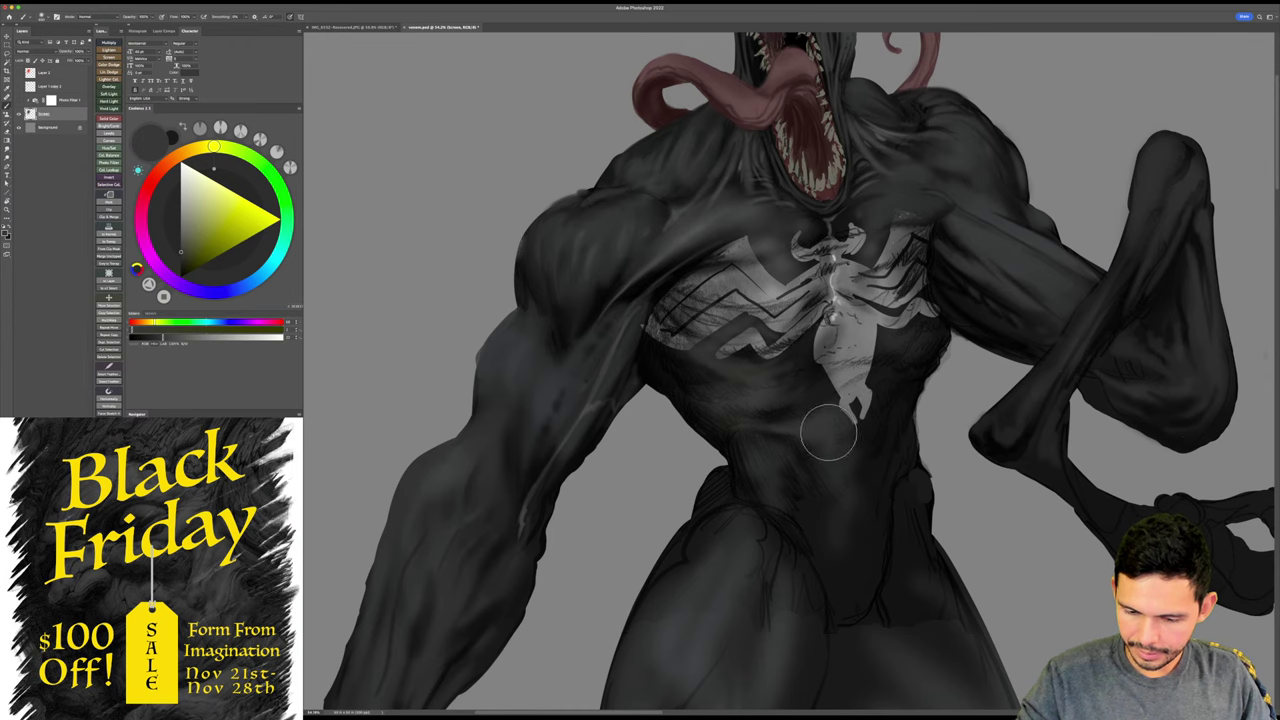
{"action": "key", "text": "z"}
{"action": "left_click_drag", "start_coordinate": [863, 431], "coordinate": [863, 407]}
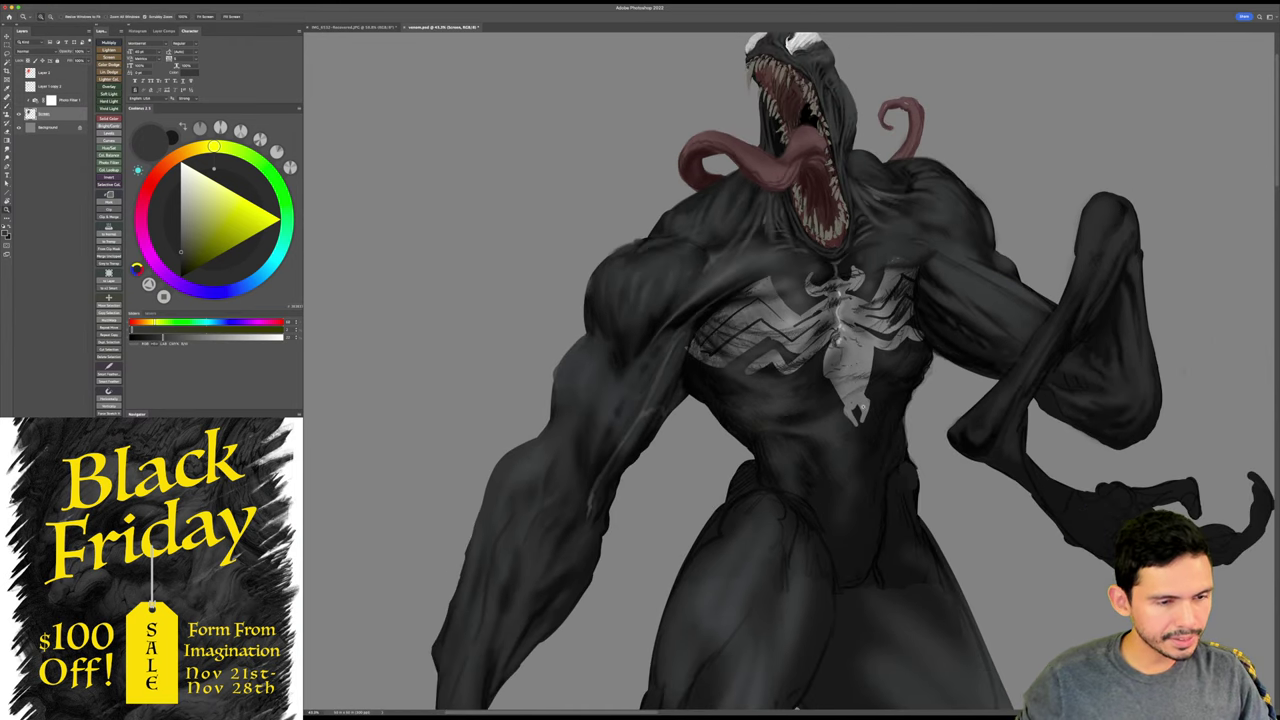
- Compare the painted figure with the other layers by toggling the visibility of the figure, line and red silhouette layers
{"action": "left_click", "coordinate": [18, 115]}
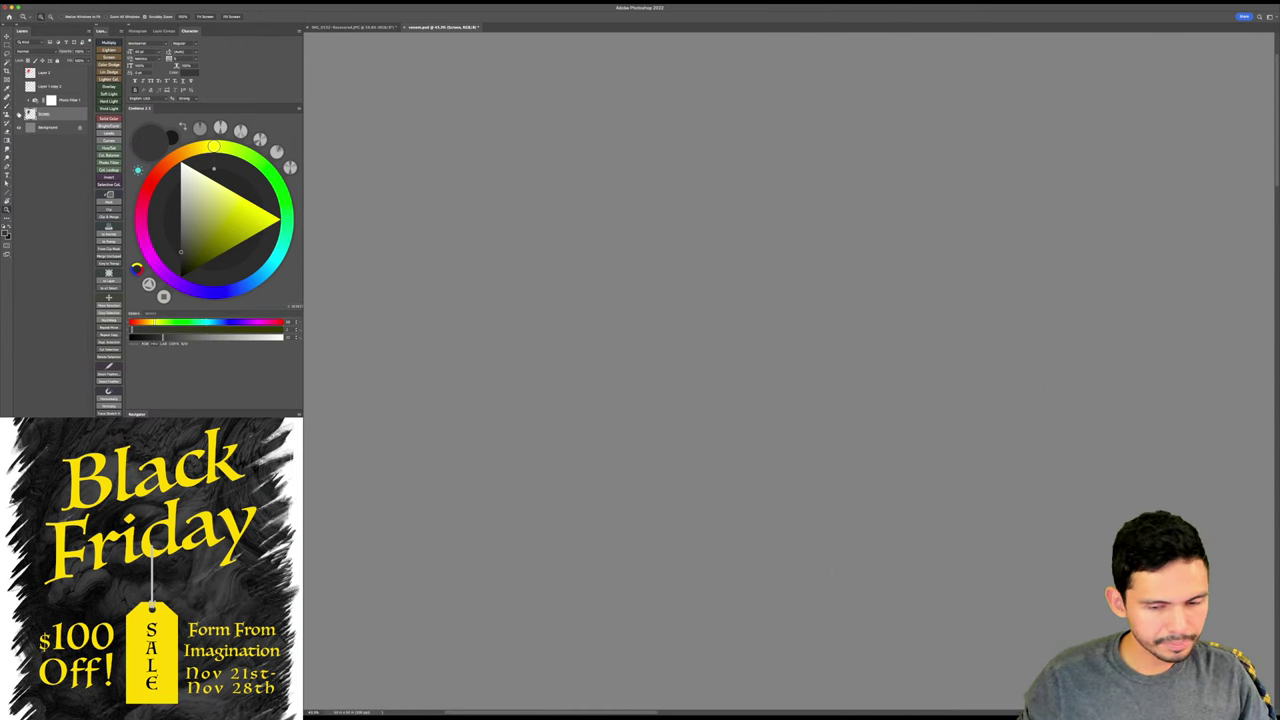
{"action": "left_click", "coordinate": [18, 115]}
{"action": "left_click", "coordinate": [18, 115], "text": "alt"}
{"action": "left_click", "coordinate": [18, 115], "text": "alt"}
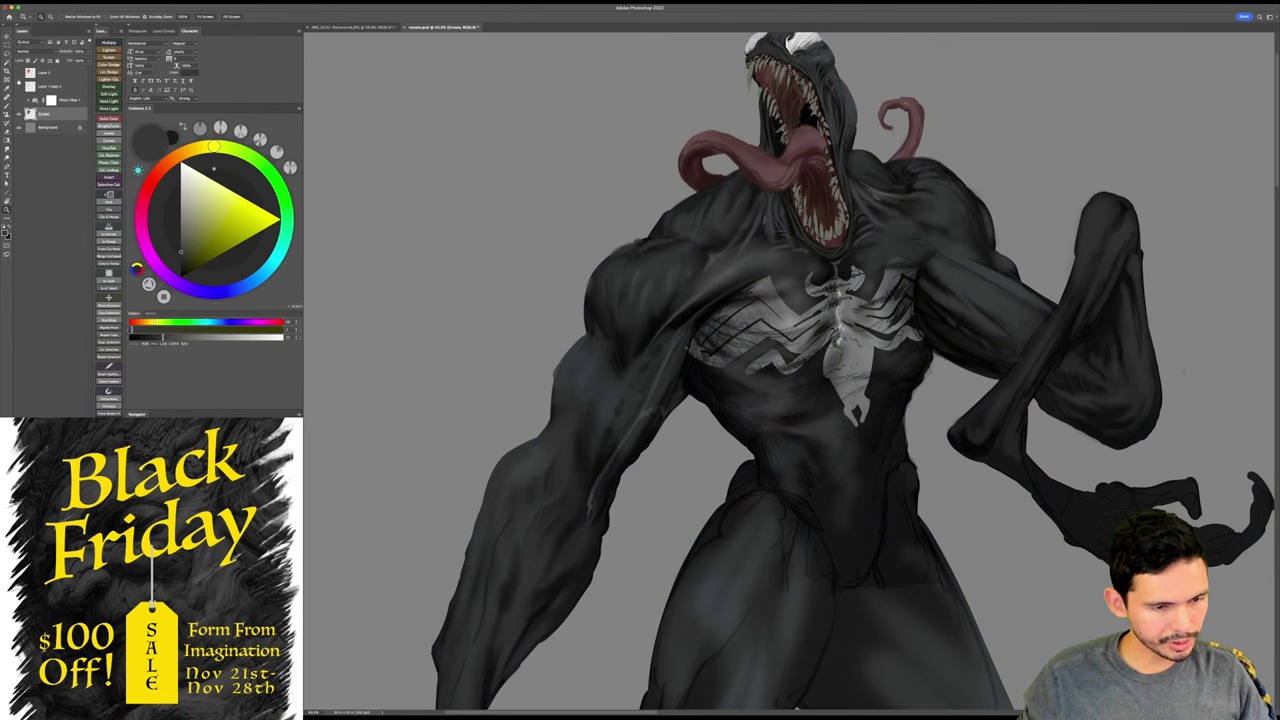
{"action": "left_click", "coordinate": [18, 87]}
{"action": "left_click", "coordinate": [19, 87]}
{"action": "left_click", "coordinate": [19, 75]}
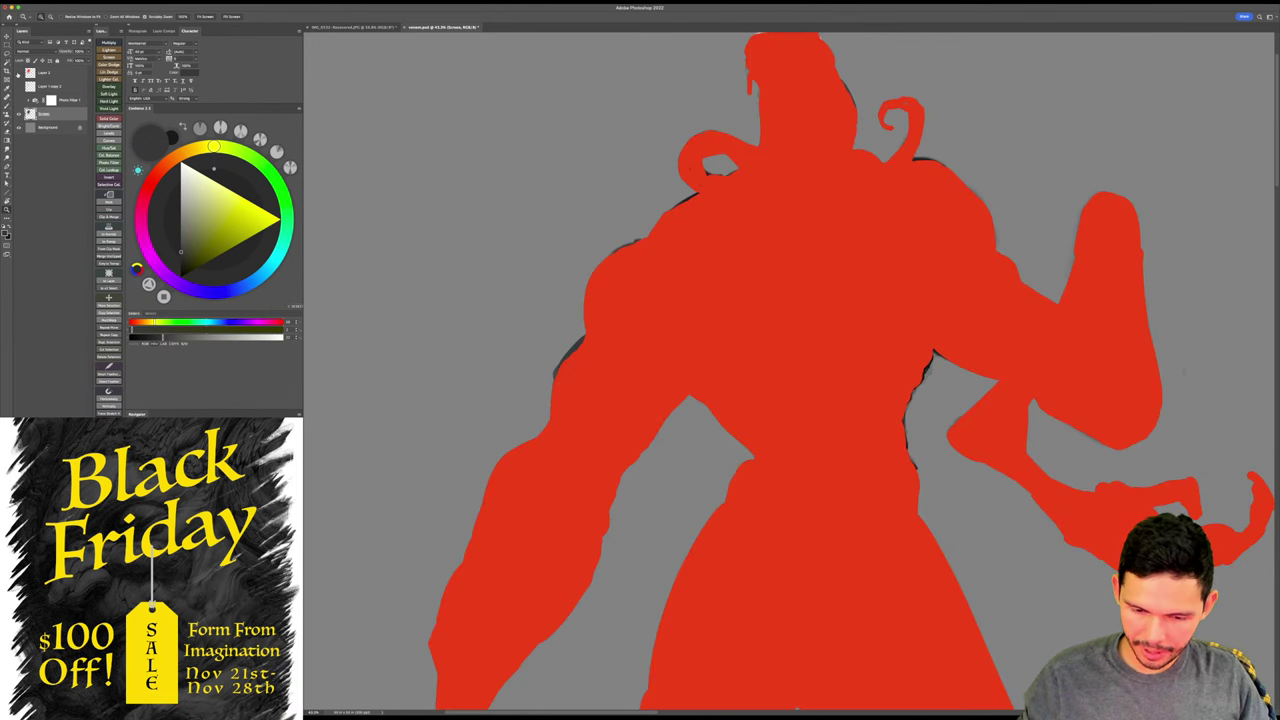
{"action": "left_click", "coordinate": [19, 75]}
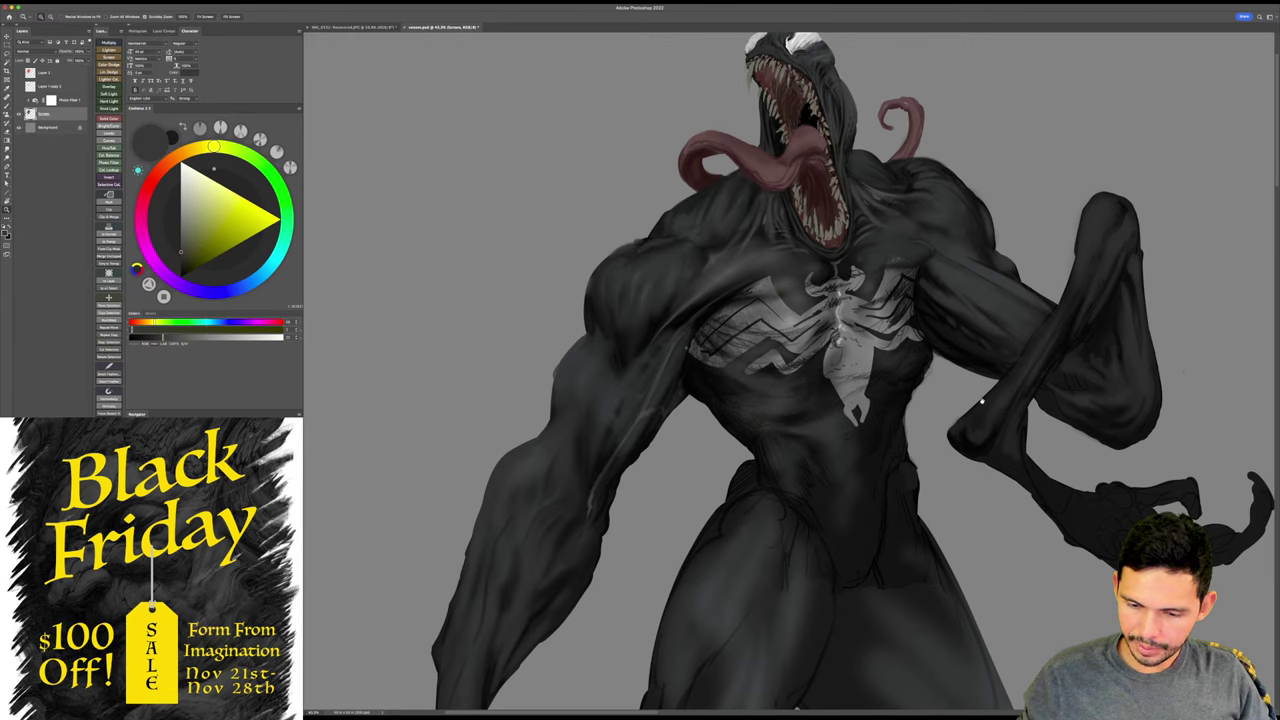
- Sample greys from the chest around the emblem, and smudge the emblem's upper legs beside the sternum on the hanging-arm side
{"action": "left_click_drag", "start_coordinate": [982, 401], "coordinate": [914, 423]}
{"action": "left_click_drag", "start_coordinate": [870, 367], "coordinate": [852, 367]}
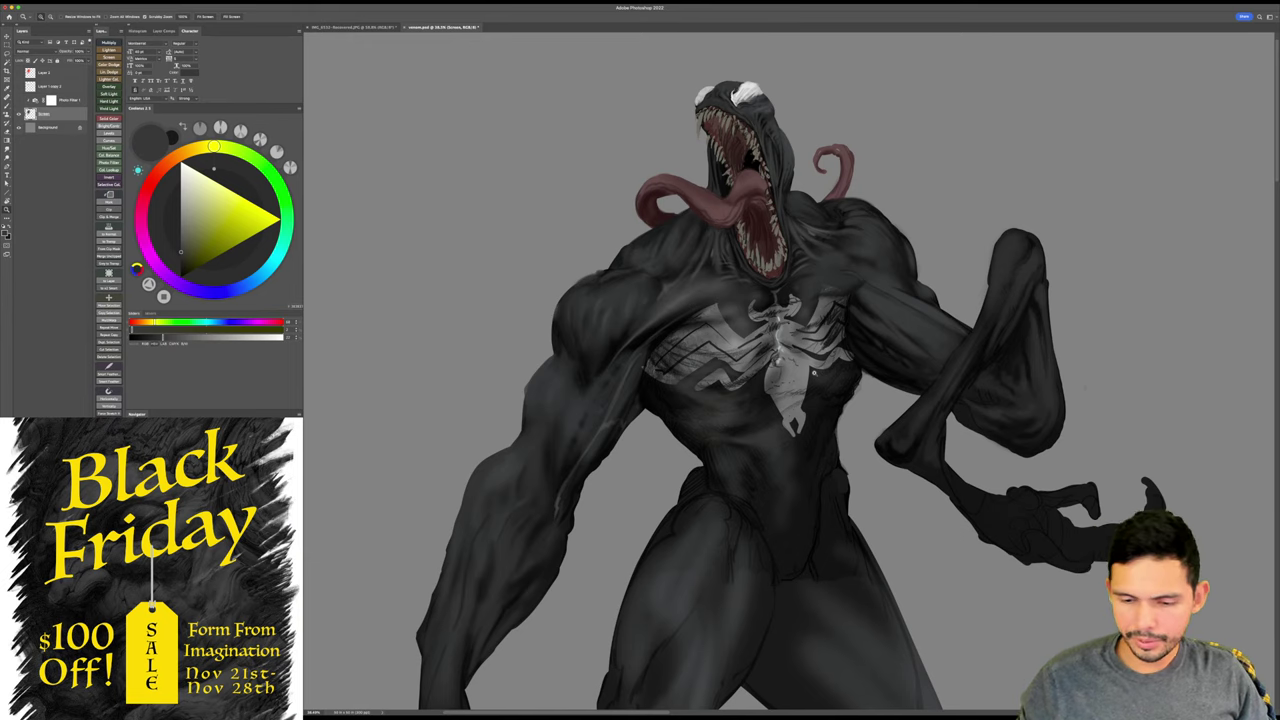
{"action": "left_click_drag", "start_coordinate": [814, 373], "coordinate": [824, 373]}
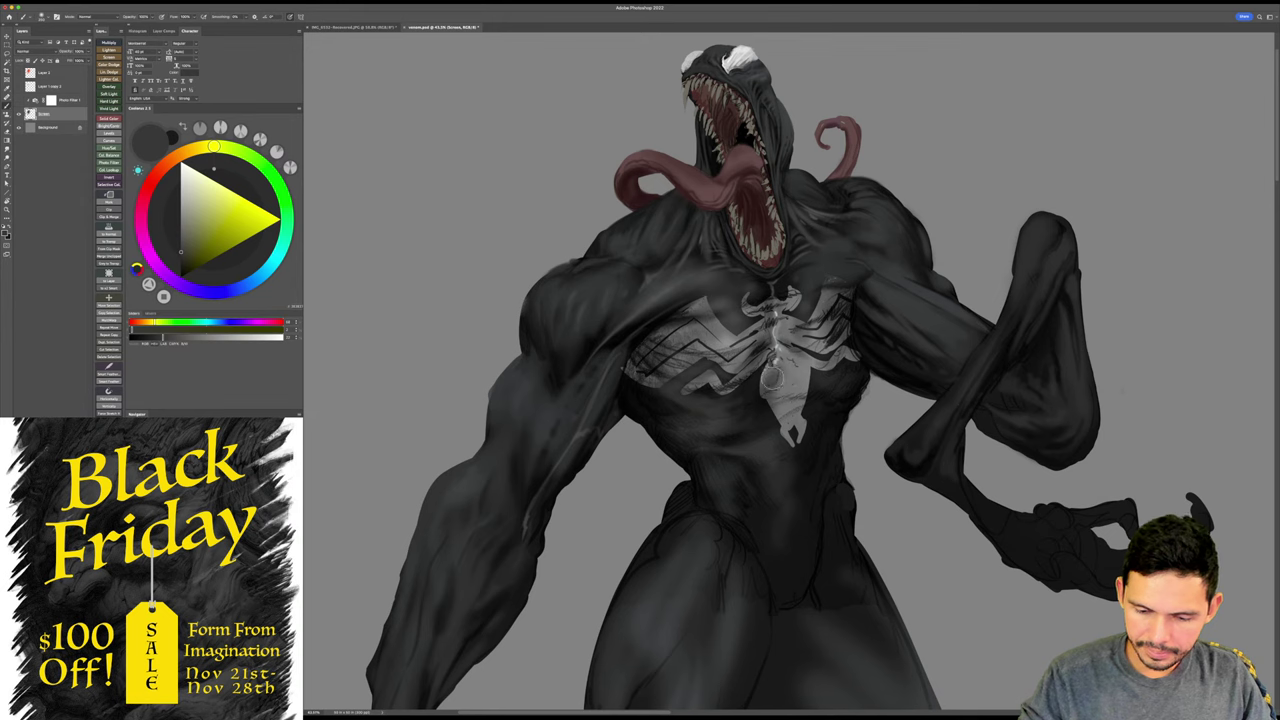
{"action": "left_click", "coordinate": [756, 326], "text": "alt"}
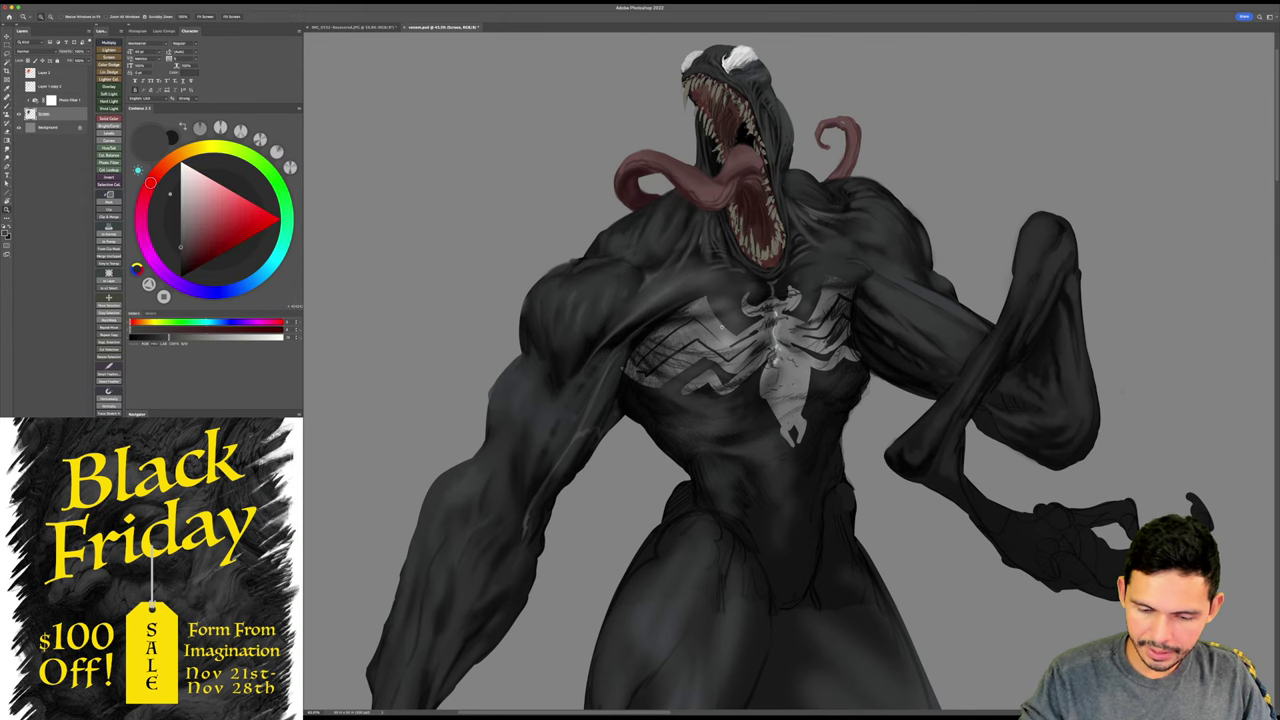
{"action": "scroll", "coordinate": [740, 322], "scroll_direction": "up", "scroll_amount": 3}
{"action": "scroll", "coordinate": [740, 316], "scroll_direction": "down", "scroll_amount": 3}
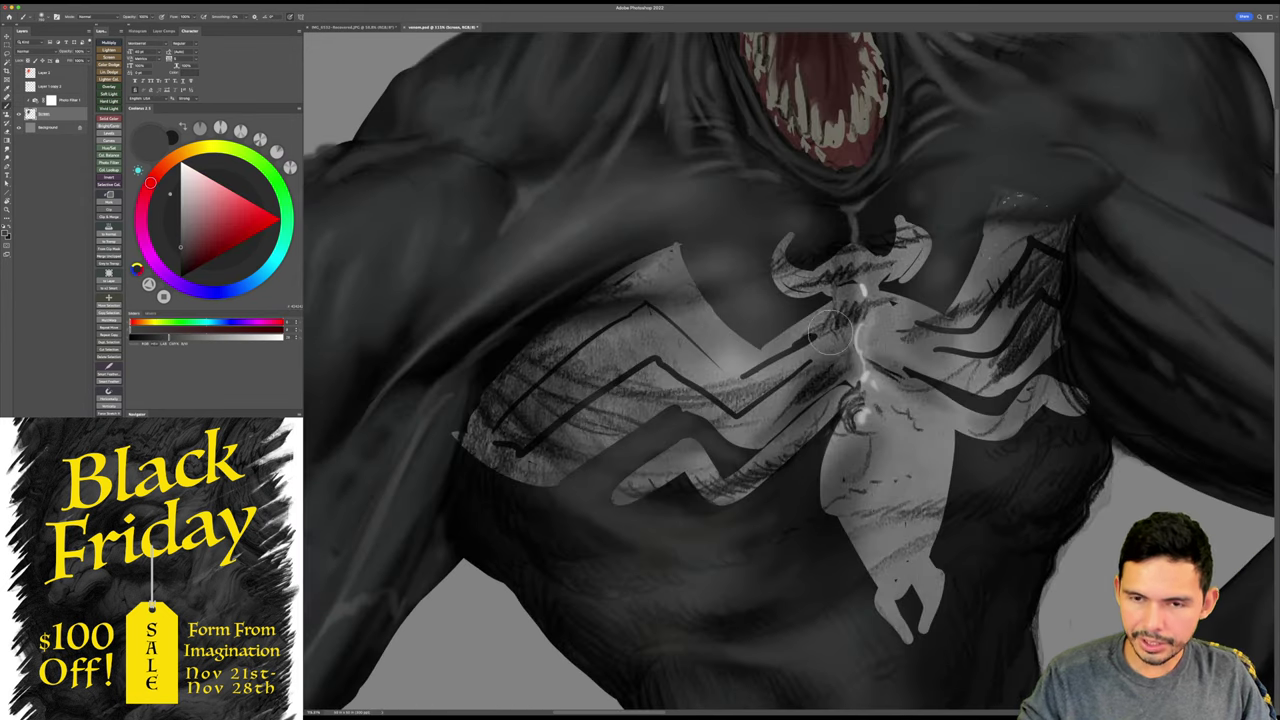
{"action": "scroll", "coordinate": [783, 326], "scroll_direction": "up", "scroll_amount": 2}
{"action": "left_click", "coordinate": [783, 326], "text": "alt"}
{"action": "scroll", "coordinate": [783, 328], "scroll_direction": "down", "scroll_amount": 2}
{"action": "key", "text": "r"}
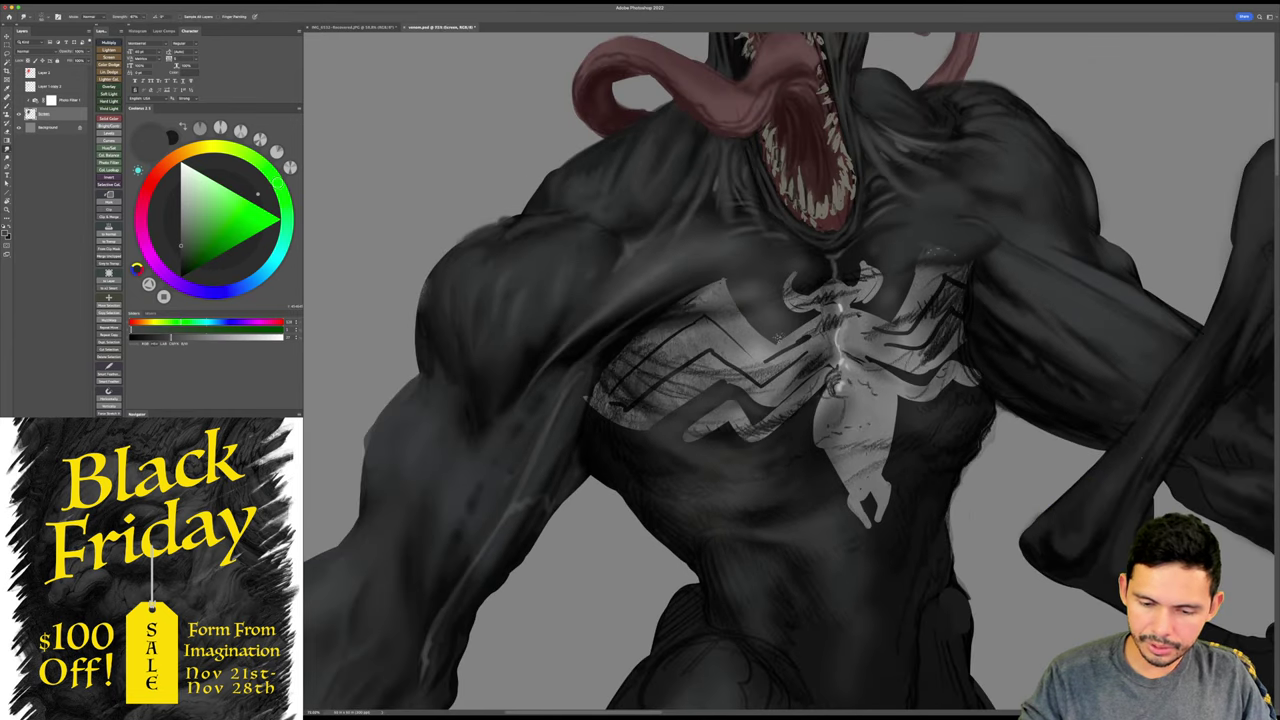
{"action": "mouse_move", "coordinate": [780, 333]}
{"action": "left_mouse_down"}
{"action": "mouse_move", "coordinate": [770, 342]}
{"action": "mouse_move", "coordinate": [736, 296]}
{"action": "mouse_move", "coordinate": [735, 323]}
{"action": "mouse_move", "coordinate": [796, 344]}
{"action": "mouse_move", "coordinate": [794, 291]}
{"action": "mouse_move", "coordinate": [834, 292]}
{"action": "left_mouse_up"}
{"action": "scroll", "coordinate": [772, 340], "scroll_direction": "down", "scroll_amount": 1}
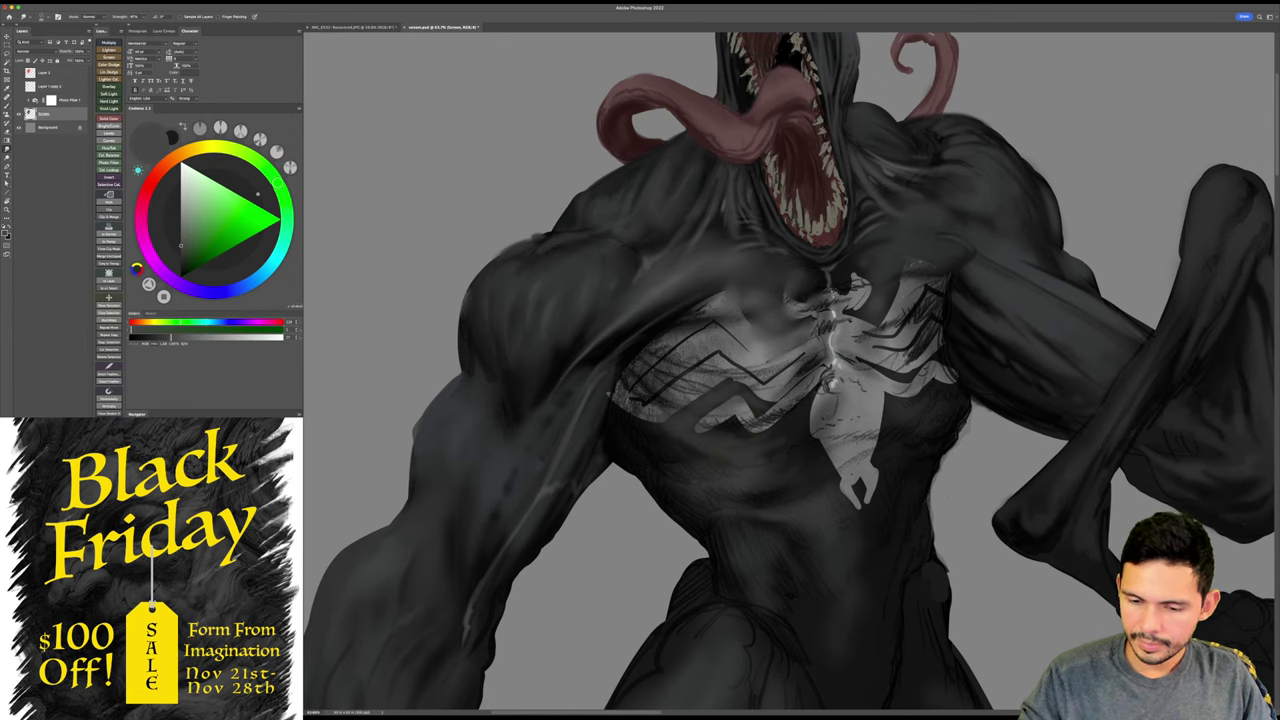
- Smudge the rest of the spider emblem across both sides of the chest and down its tail into the dark skin
{"action": "scroll", "coordinate": [835, 300], "scroll_direction": "down", "scroll_amount": 1}
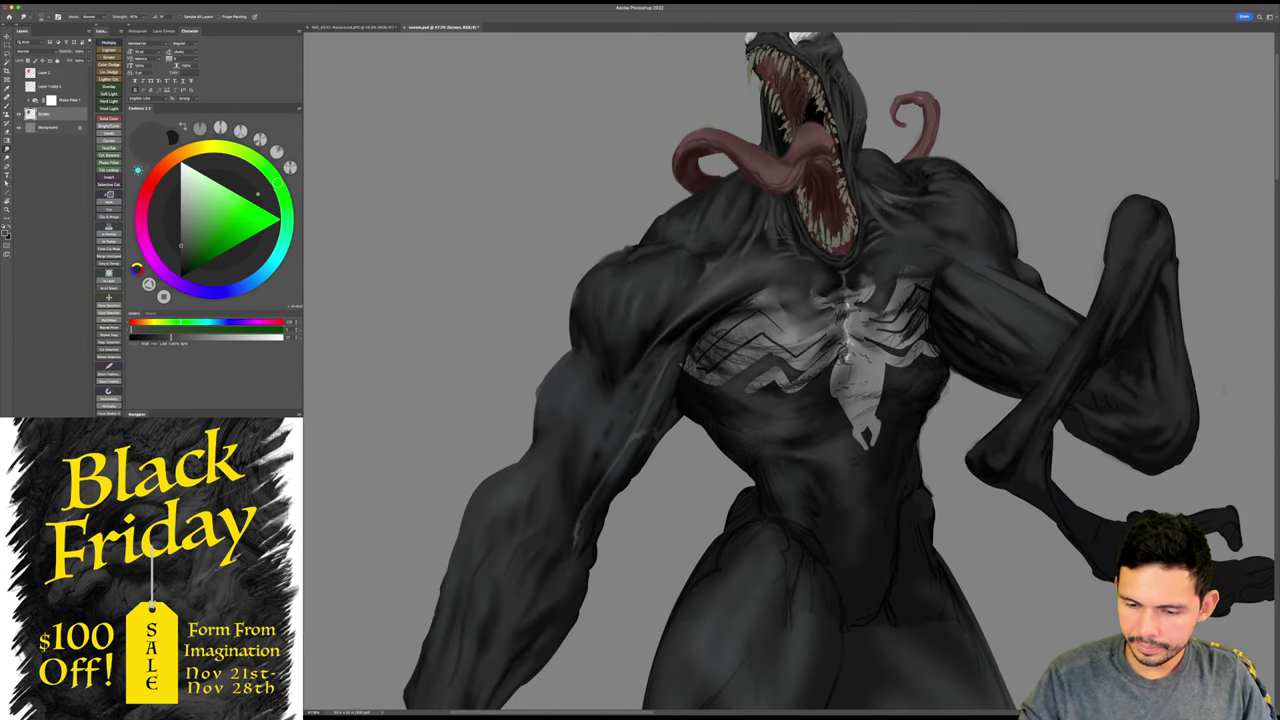
{"action": "mouse_move", "coordinate": [869, 343]}
{"action": "left_mouse_down"}
{"action": "mouse_move", "coordinate": [916, 350]}
{"action": "mouse_move", "coordinate": [883, 397]}
{"action": "mouse_move", "coordinate": [843, 412]}
{"action": "mouse_move", "coordinate": [864, 442]}
{"action": "mouse_move", "coordinate": [878, 421]}
{"action": "left_mouse_up"}
{"action": "mouse_move", "coordinate": [800, 383]}
{"action": "left_mouse_down"}
{"action": "mouse_move", "coordinate": [780, 329]}
{"action": "mouse_move", "coordinate": [753, 379]}
{"action": "mouse_move", "coordinate": [778, 354]}
{"action": "mouse_move", "coordinate": [735, 375]}
{"action": "mouse_move", "coordinate": [759, 321]}
{"action": "left_mouse_up"}
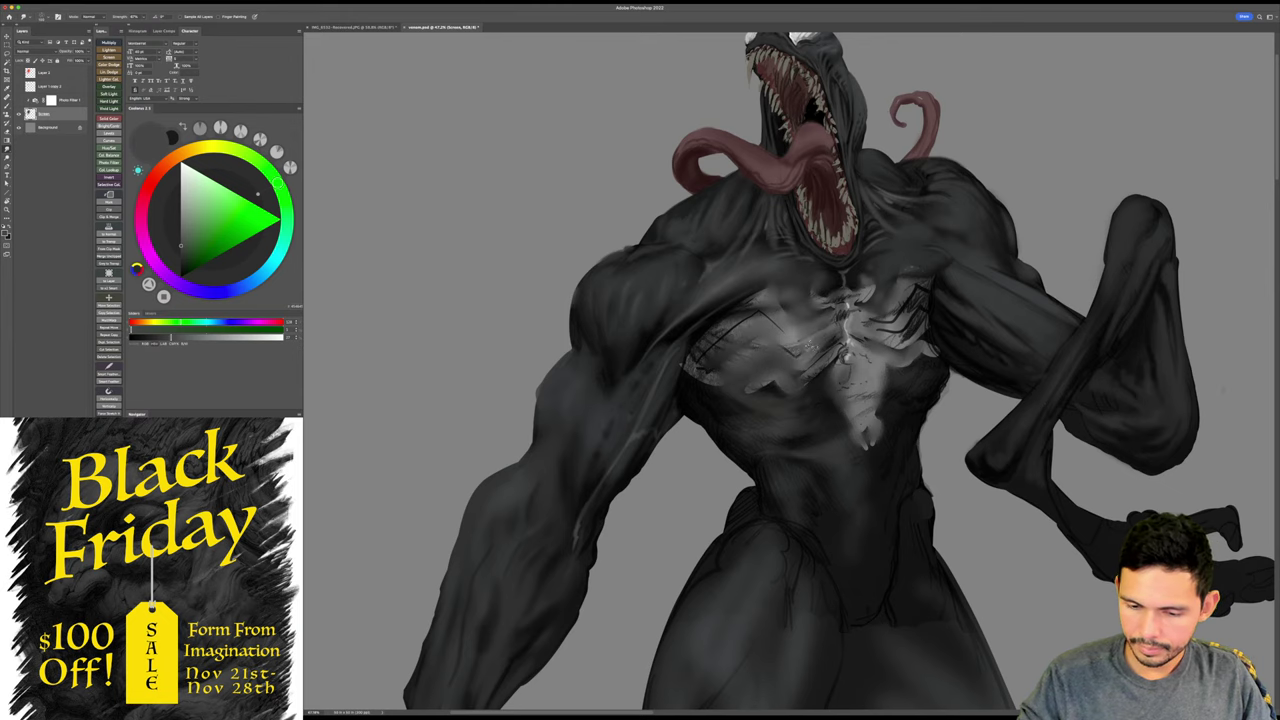
{"action": "left_click_drag", "start_coordinate": [896, 333], "coordinate": [898, 331]}
{"action": "left_click", "coordinate": [898, 332]}
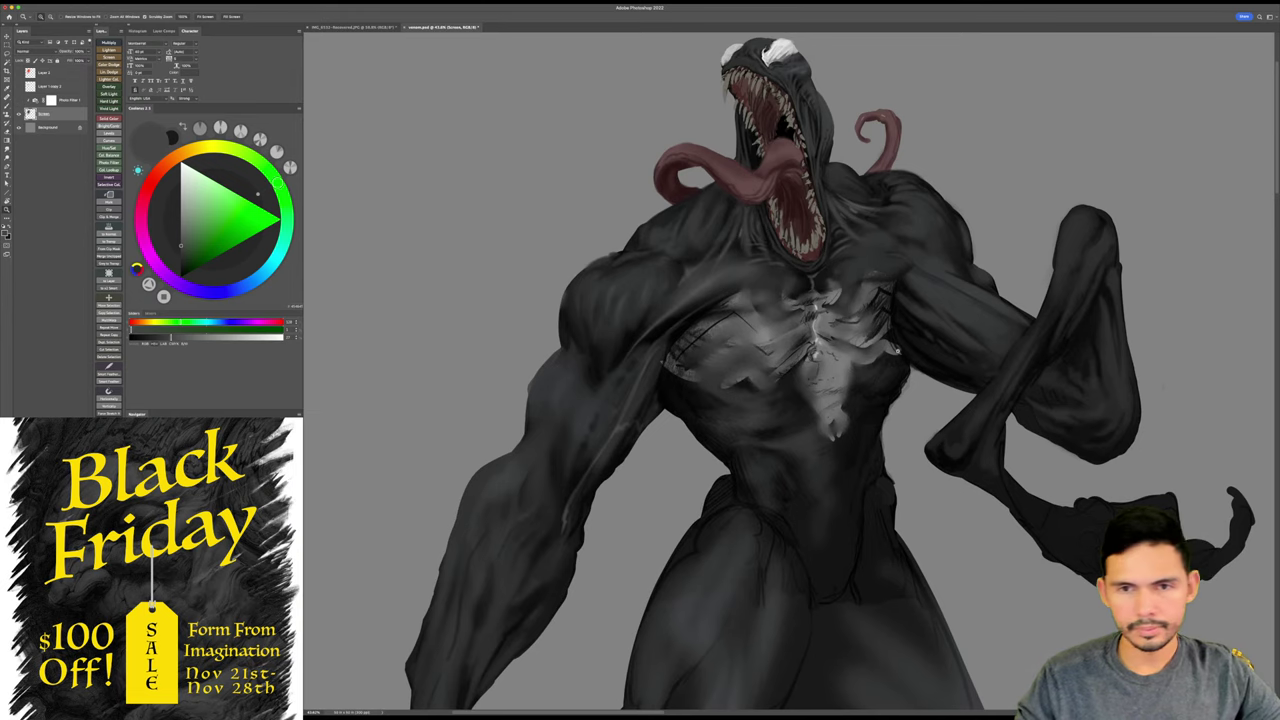
- Smudge the emblem's remaining legs on the raised-arm side, and brush dark grey over the edge of its tail
{"action": "key", "text": "r"}
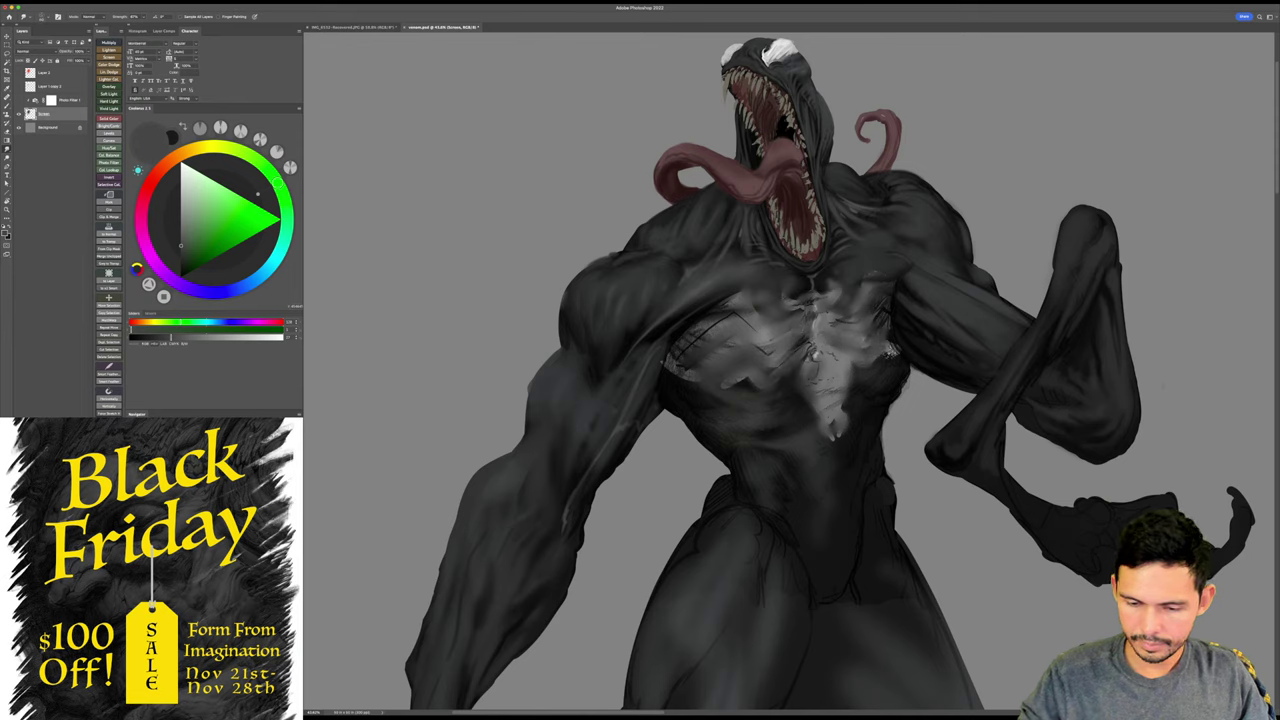
{"action": "key", "text": "b"}
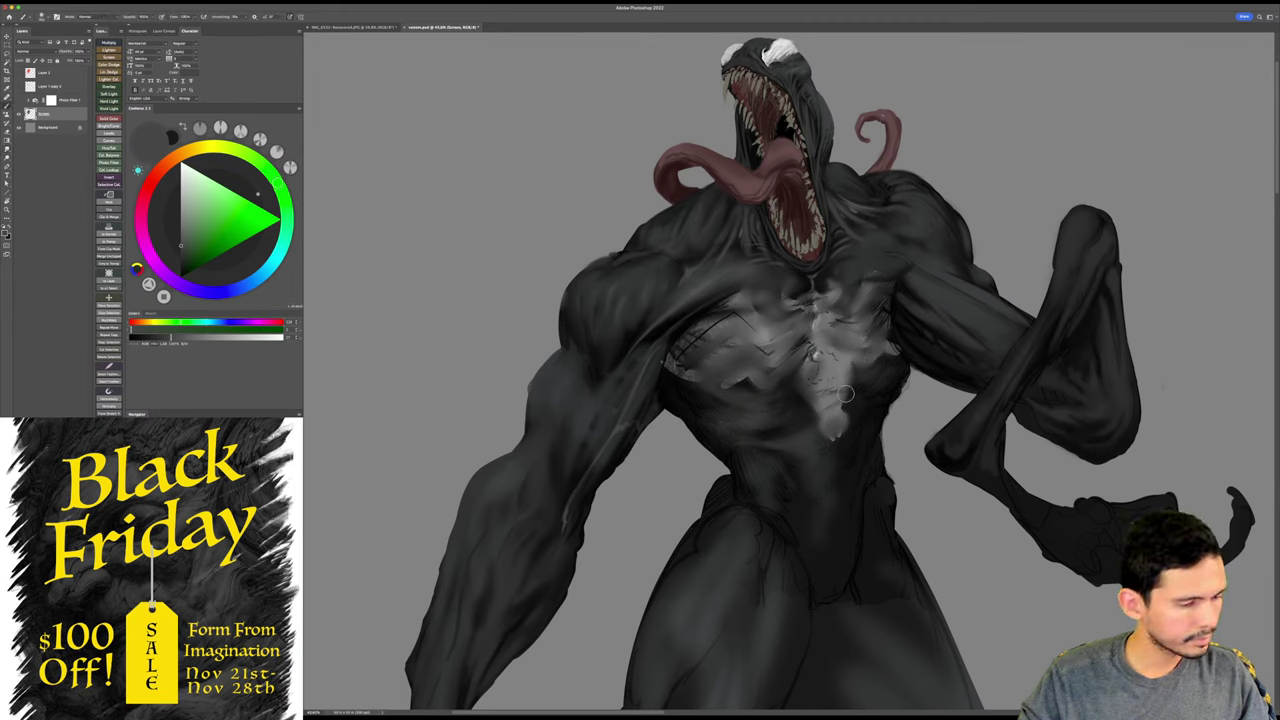
{"action": "key", "text": "r"}
{"action": "key", "text": "b"}
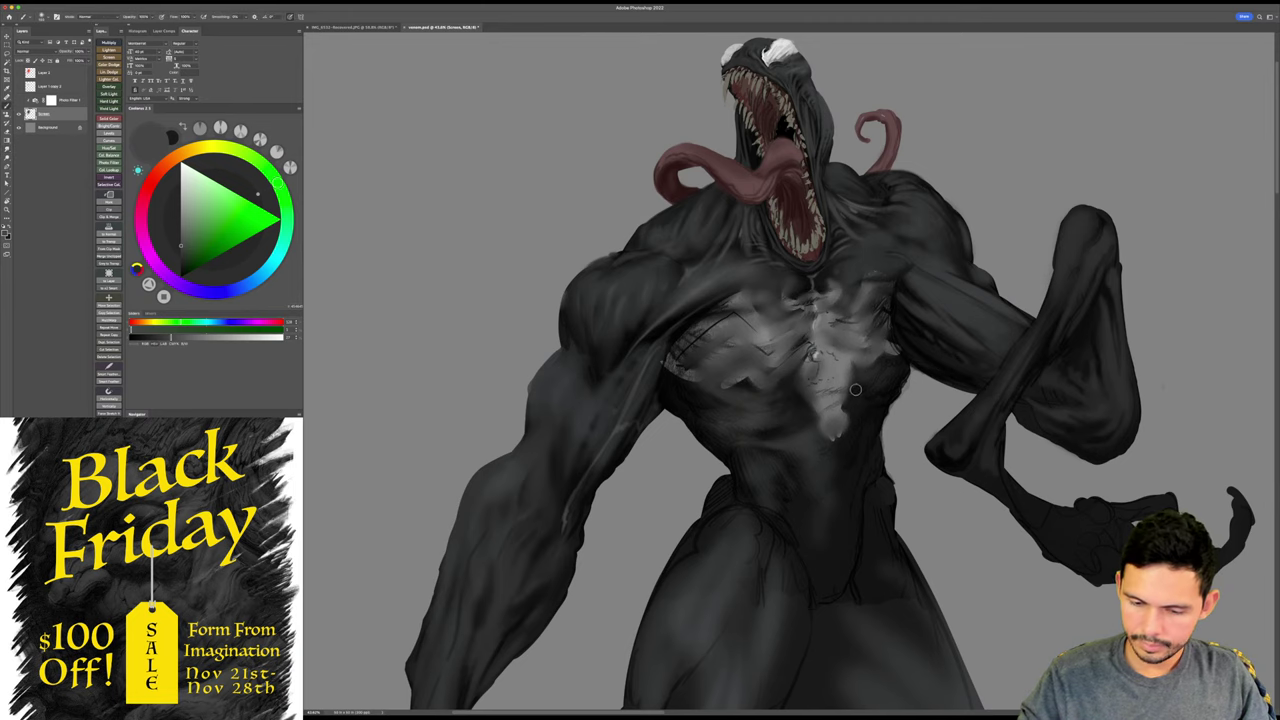
- Paint over the emblem around the sternum with dark grey and near-black tones sampled from the ribs, sternum and upper chest
{"action": "left_click", "coordinate": [780, 396], "text": "alt"}
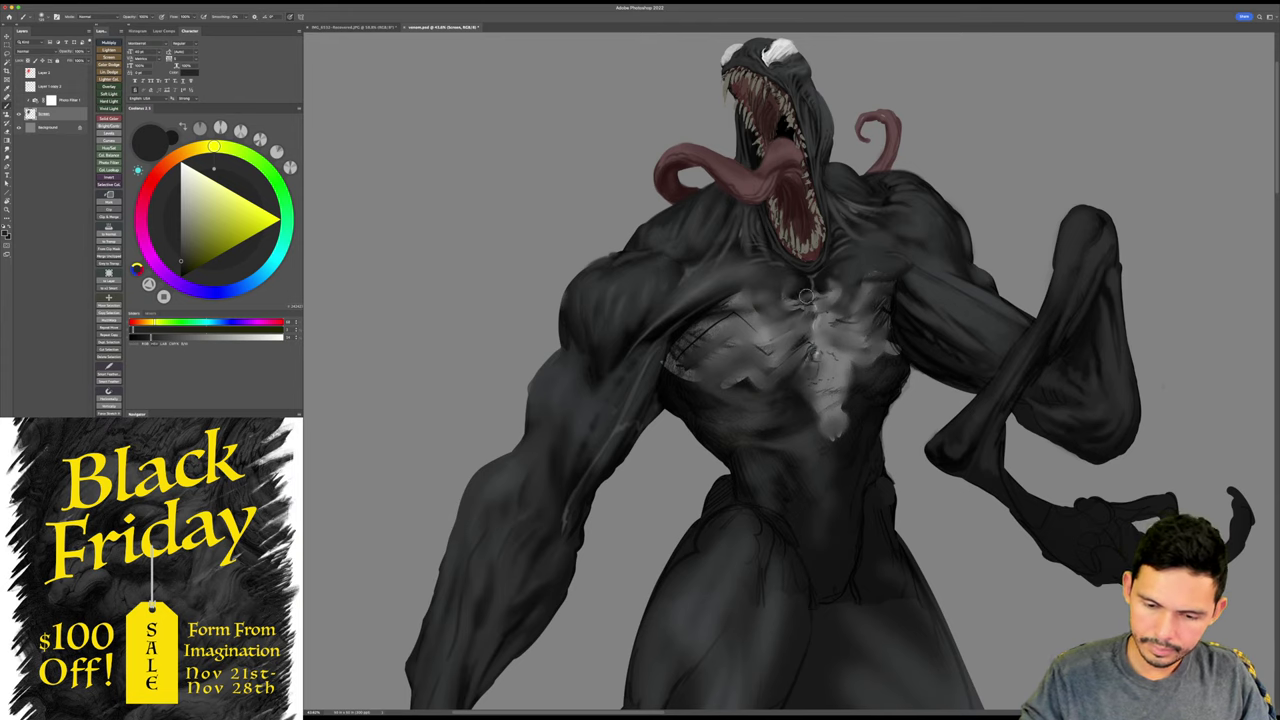
{"action": "left_click", "coordinate": [817, 289], "text": "alt"}
{"action": "left_click_drag", "start_coordinate": [870, 300], "coordinate": [910, 304]}
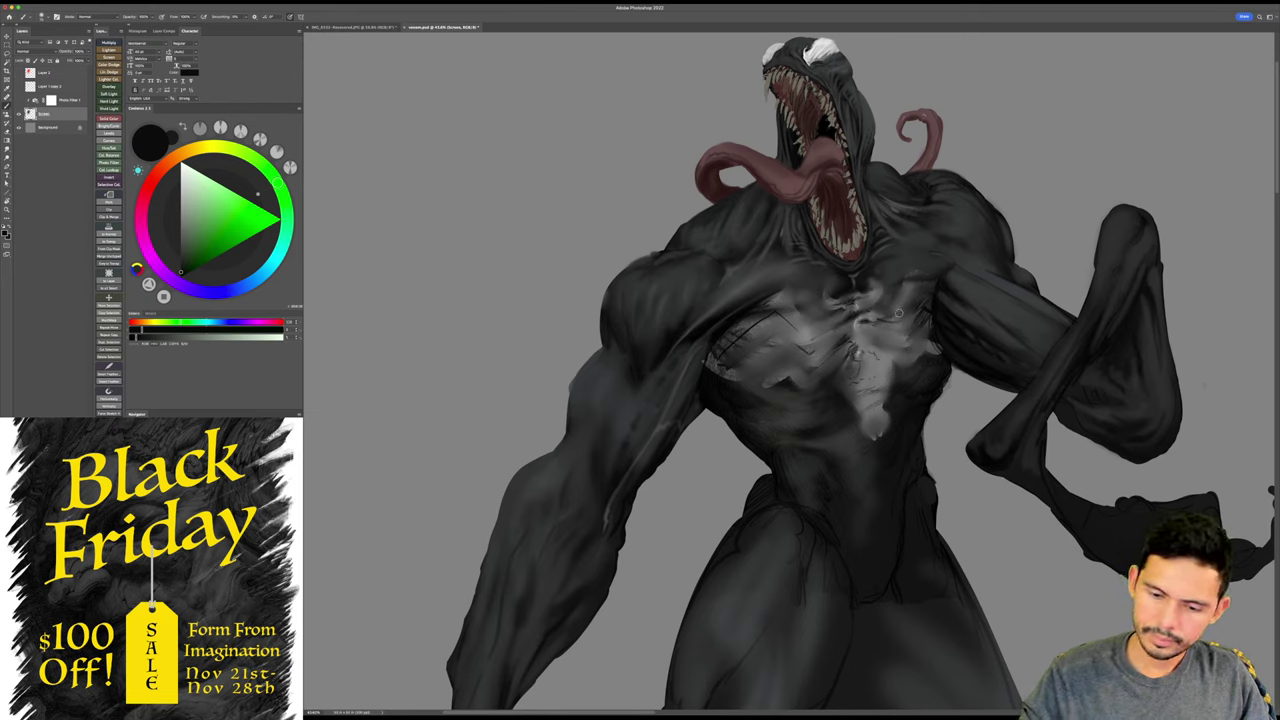
{"action": "left_click", "coordinate": [825, 301], "text": "alt"}
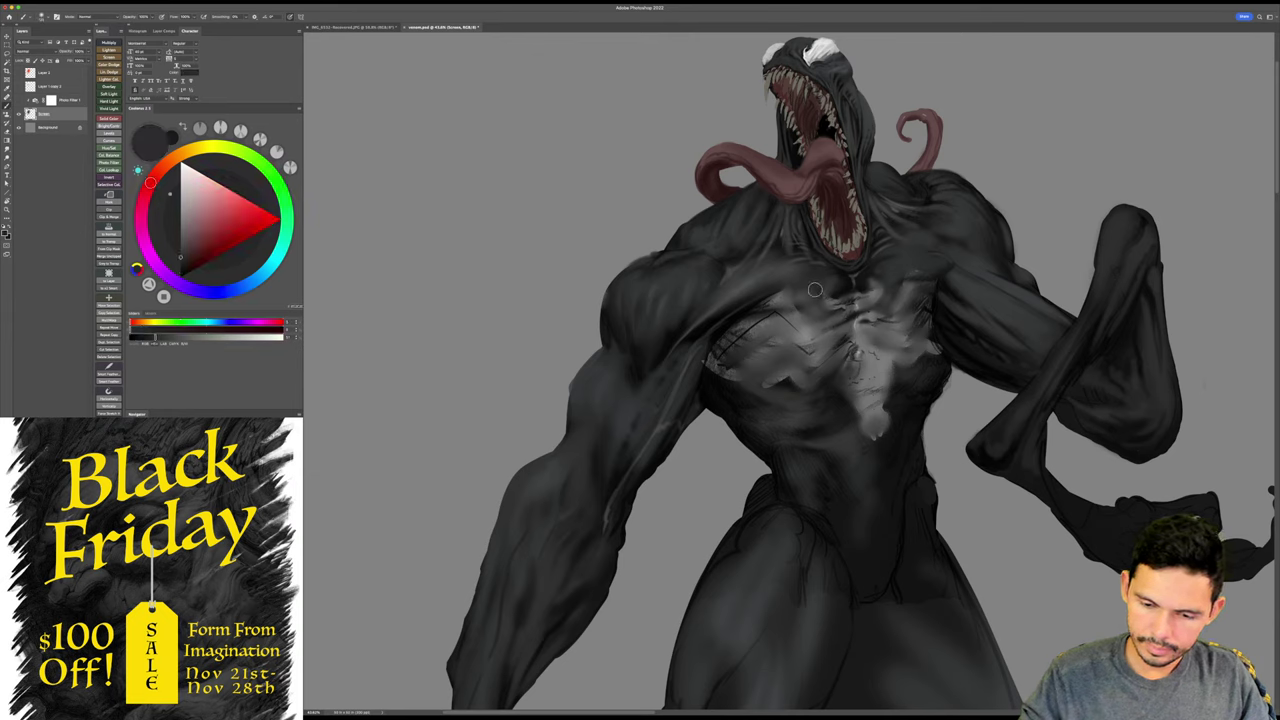
{"action": "mouse_move", "coordinate": [815, 290]}
{"action": "left_mouse_down"}
{"action": "mouse_move", "coordinate": [780, 305]}
{"action": "mouse_move", "coordinate": [817, 306]}
{"action": "mouse_move", "coordinate": [788, 321]}
{"action": "mouse_move", "coordinate": [819, 324]}
{"action": "mouse_move", "coordinate": [761, 323]}
{"action": "mouse_move", "coordinate": [793, 334]}
{"action": "mouse_move", "coordinate": [777, 352]}
{"action": "mouse_move", "coordinate": [809, 359]}
{"action": "mouse_move", "coordinate": [833, 331]}
{"action": "mouse_move", "coordinate": [814, 370]}
{"action": "mouse_move", "coordinate": [857, 354]}
{"action": "mouse_move", "coordinate": [895, 306]}
{"action": "mouse_move", "coordinate": [883, 323]}
{"action": "mouse_move", "coordinate": [915, 334]}
{"action": "mouse_move", "coordinate": [910, 288]}
{"action": "mouse_move", "coordinate": [912, 342]}
{"action": "mouse_move", "coordinate": [889, 321]}
{"action": "mouse_move", "coordinate": [988, 251]}
{"action": "mouse_move", "coordinate": [897, 310]}
{"action": "mouse_move", "coordinate": [883, 340]}
{"action": "mouse_move", "coordinate": [869, 333]}
{"action": "mouse_move", "coordinate": [910, 343]}
{"action": "mouse_move", "coordinate": [893, 354]}
{"action": "mouse_move", "coordinate": [893, 402]}
{"action": "mouse_move", "coordinate": [814, 398]}
{"action": "mouse_move", "coordinate": [852, 373]}
{"action": "mouse_move", "coordinate": [885, 372]}
{"action": "left_mouse_up"}
- Enlarge the brush and cover the emblem's tail on the upper abdomen with dark greys sampled from the surrounding ribs and chest
{"action": "key", "text": "bracketright"}
{"action": "key", "text": "bracketright"}
{"action": "key", "text": "bracketright"}
{"action": "key", "text": "bracketright"}
{"action": "key", "text": "bracketright"}
{"action": "key", "text": "bracketright"}
{"action": "key", "text": "bracketright"}
{"action": "left_click", "coordinate": [799, 404], "text": "alt"}
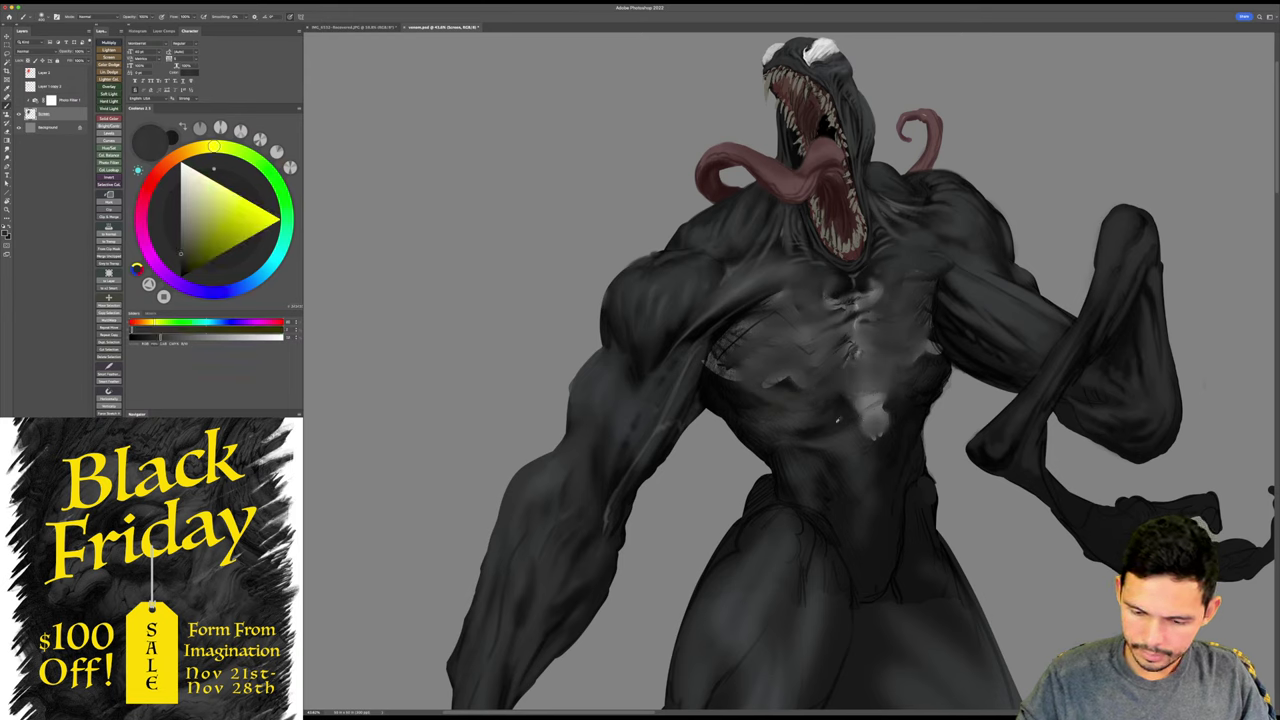
{"action": "left_click", "coordinate": [823, 423], "text": "alt"}
{"action": "mouse_move", "coordinate": [823, 423]}
{"action": "left_mouse_down"}
{"action": "mouse_move", "coordinate": [866, 379]}
{"action": "mouse_move", "coordinate": [895, 399]}
{"action": "mouse_move", "coordinate": [860, 376]}
{"action": "mouse_move", "coordinate": [840, 421]}
{"action": "left_mouse_up"}
{"action": "left_click", "coordinate": [893, 375], "text": "alt"}
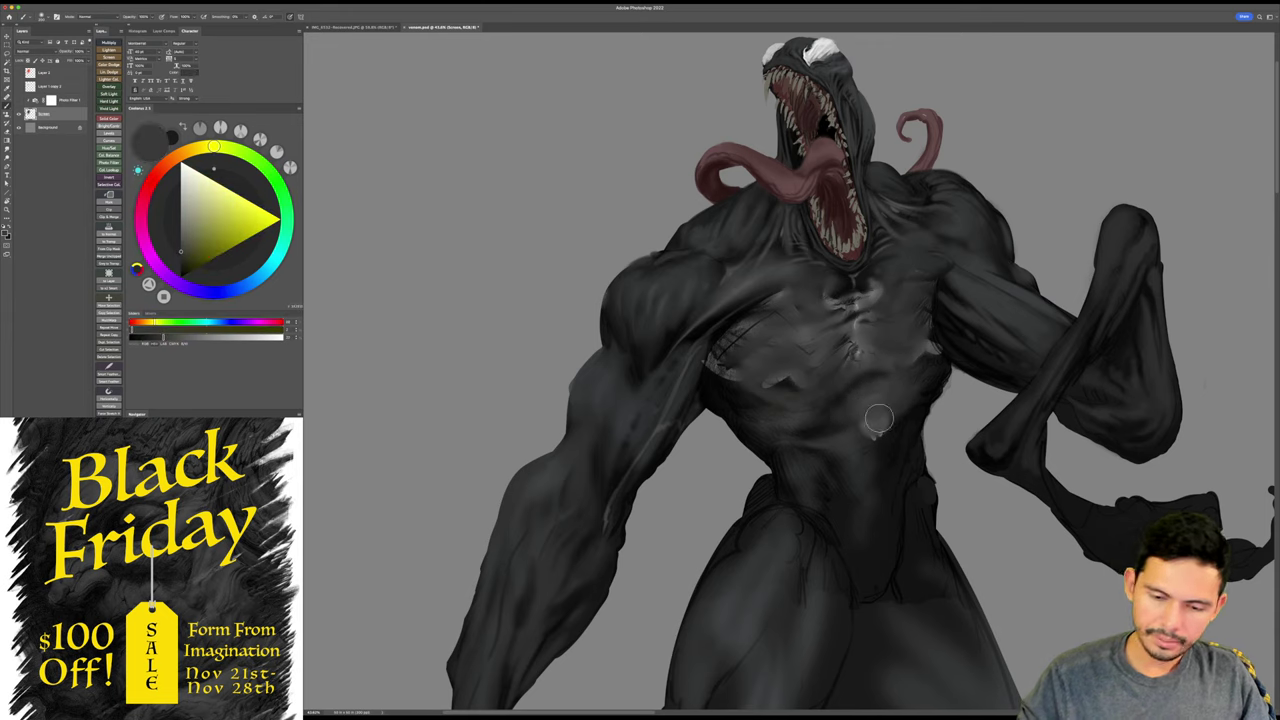
- Shade the upper chest around the sternum with black sampled beneath the jaw and blue-grey sampled near the raised arm's shoulder
{"action": "left_click_drag", "start_coordinate": [991, 369], "coordinate": [951, 397]}
{"action": "left_click", "coordinate": [798, 326], "text": "alt"}
{"action": "mouse_move", "coordinate": [783, 331]}
{"action": "left_mouse_down"}
{"action": "mouse_move", "coordinate": [704, 352]}
{"action": "mouse_move", "coordinate": [744, 348]}
{"action": "left_mouse_up"}
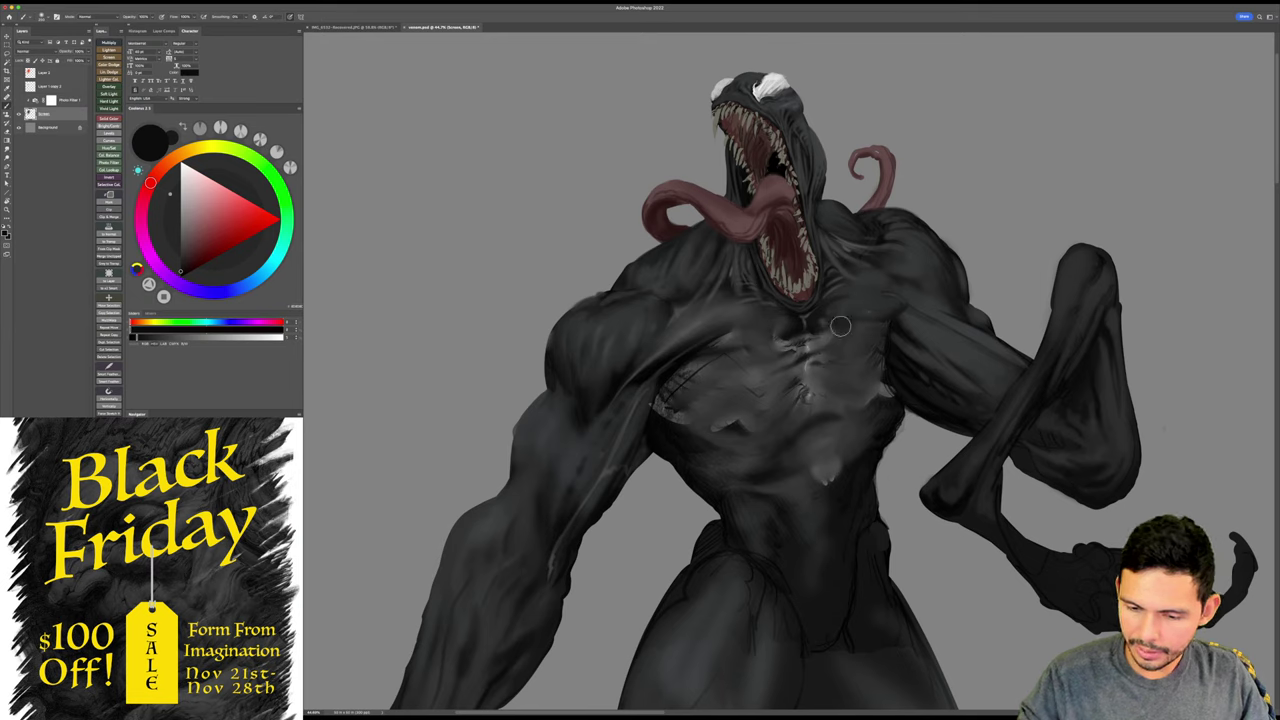
{"action": "left_click", "coordinate": [866, 309], "text": "alt"}
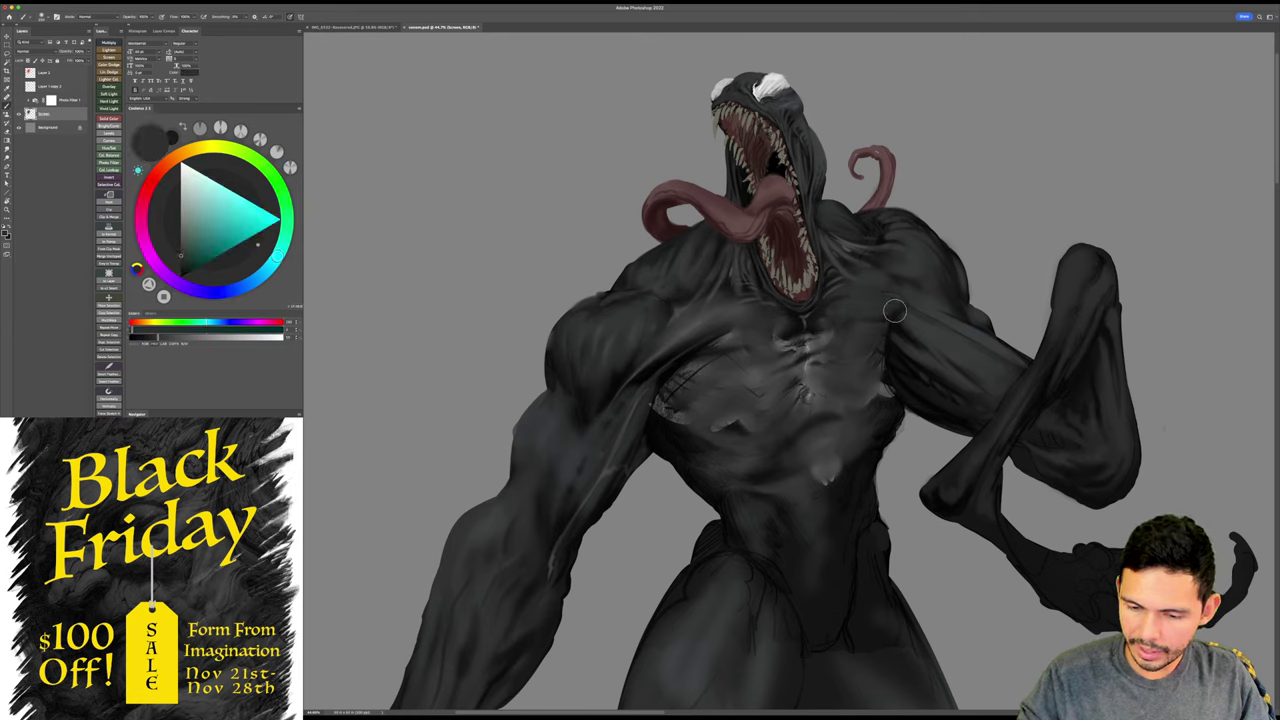
{"action": "left_click", "coordinate": [808, 324], "text": "alt"}
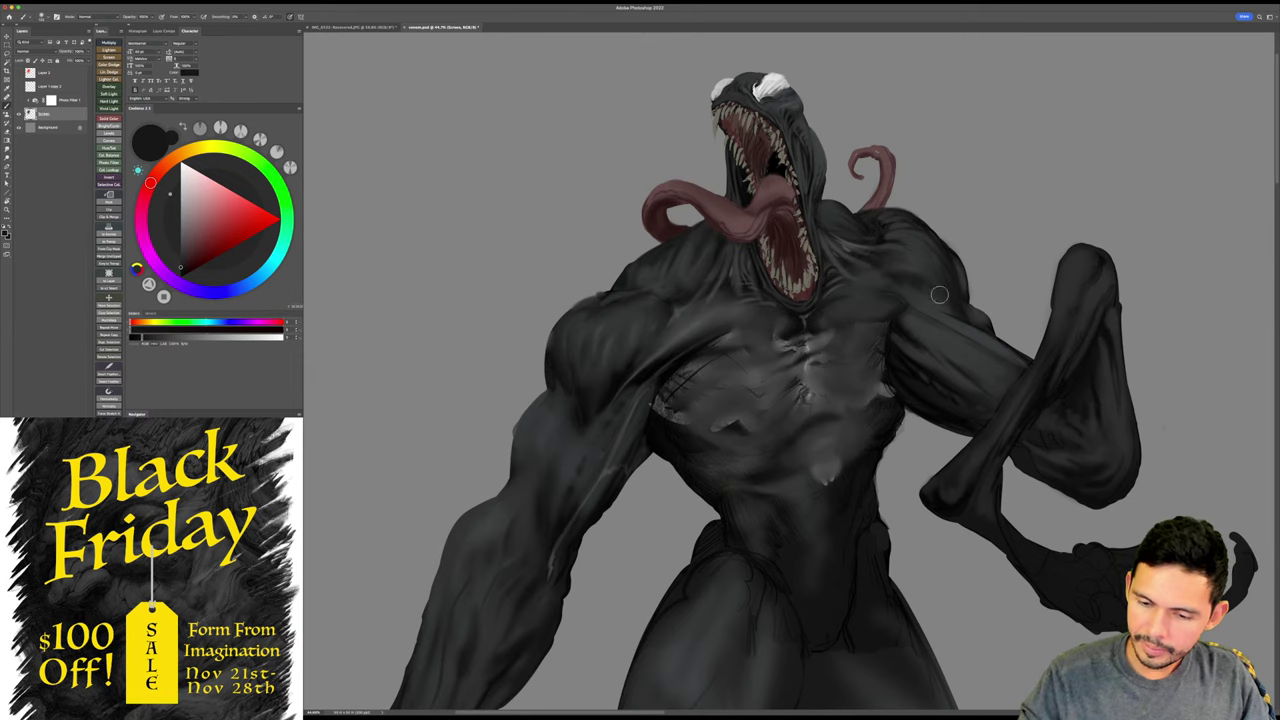
- Save the document, and flip the whole canvas horizontally
{"action": "key", "text": "z"}
{"action": "left_click_drag", "start_coordinate": [983, 322], "coordinate": [965, 331]}
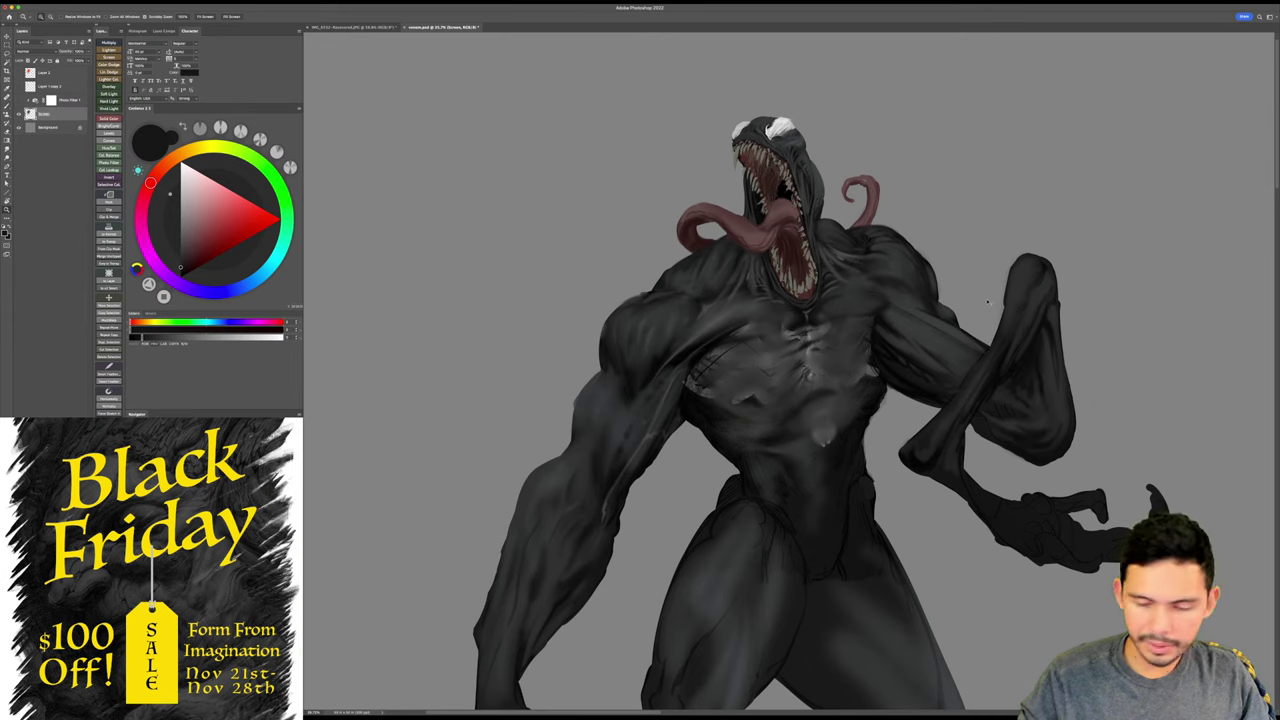
{"action": "key", "text": "super+s"}
{"action": "left_click", "coordinate": [83, 2]}
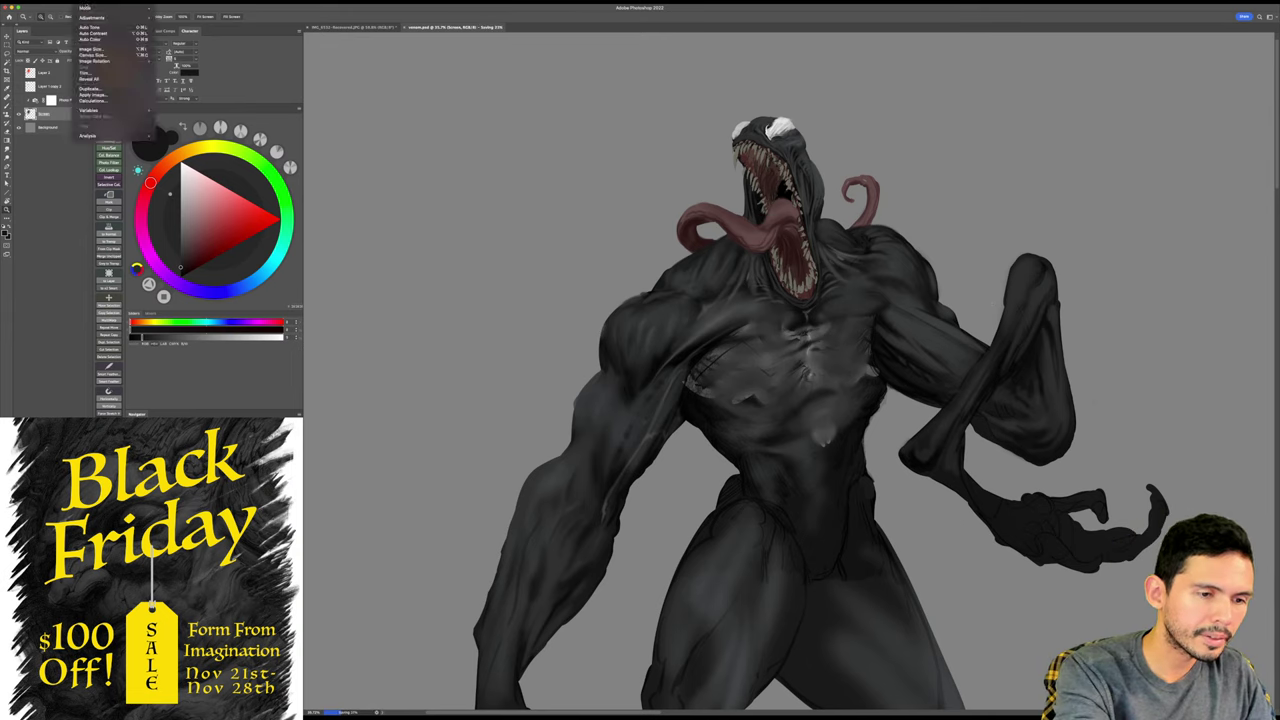
{"action": "mouse_move", "coordinate": [105, 61]}
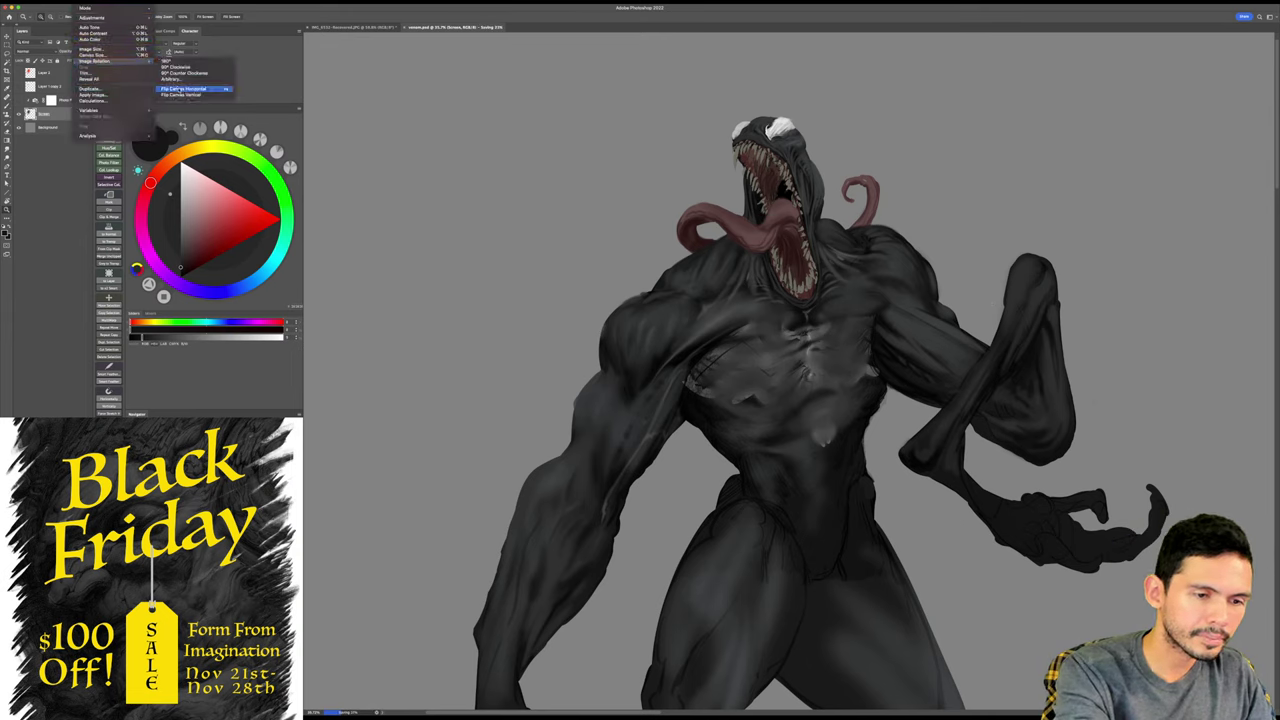
{"action": "left_click", "coordinate": [170, 89]}
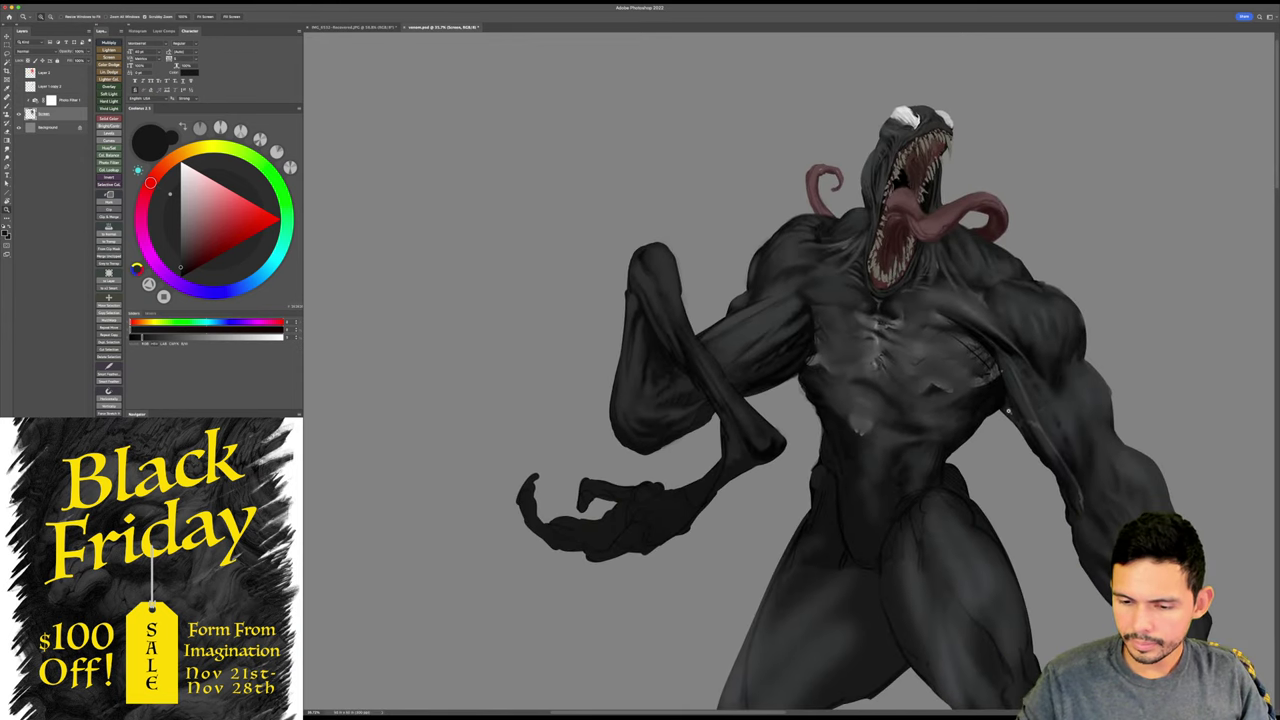
- Paint over the emblem remnants and hatching on the ribs near the lowered arm's armpit with dark grey sampled from the chest
{"action": "left_click_drag", "start_coordinate": [1008, 411], "coordinate": [1035, 406]}
{"action": "left_click_drag", "start_coordinate": [1088, 389], "coordinate": [1000, 405]}
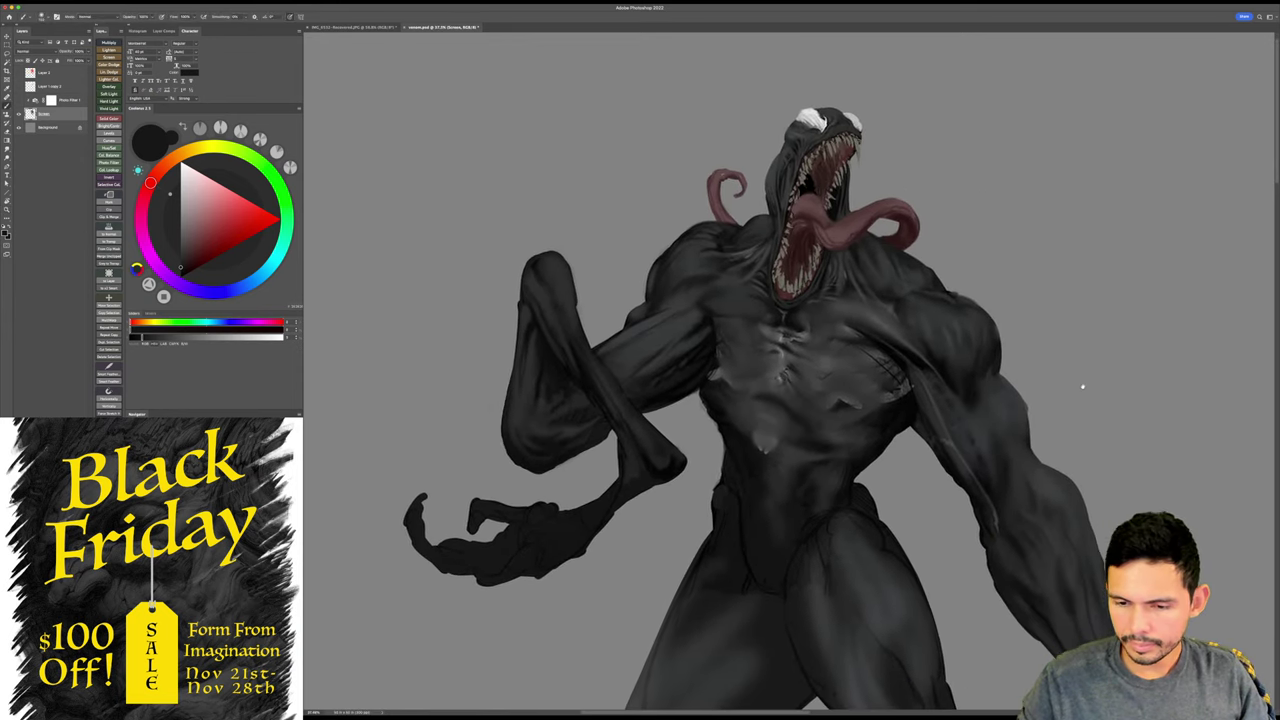
{"action": "left_click", "coordinate": [868, 362], "text": "alt"}
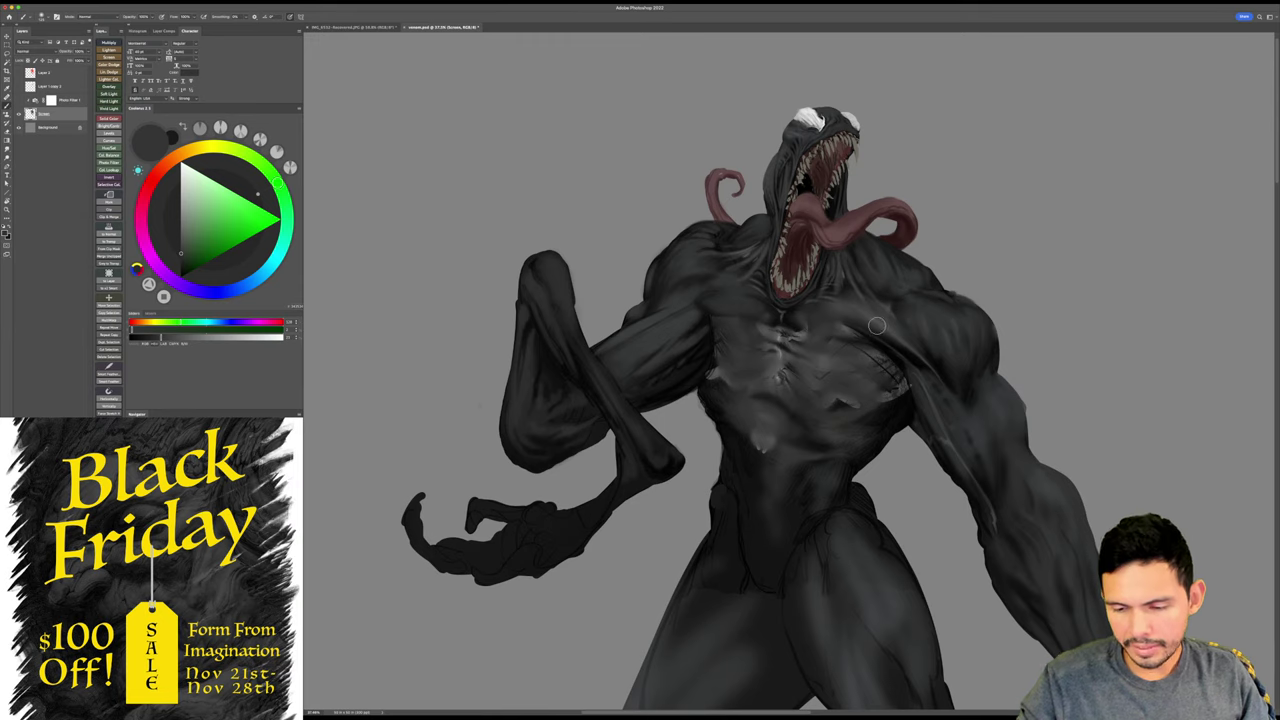
{"action": "scroll", "coordinate": [840, 340], "scroll_direction": "down", "scroll_amount": 2}
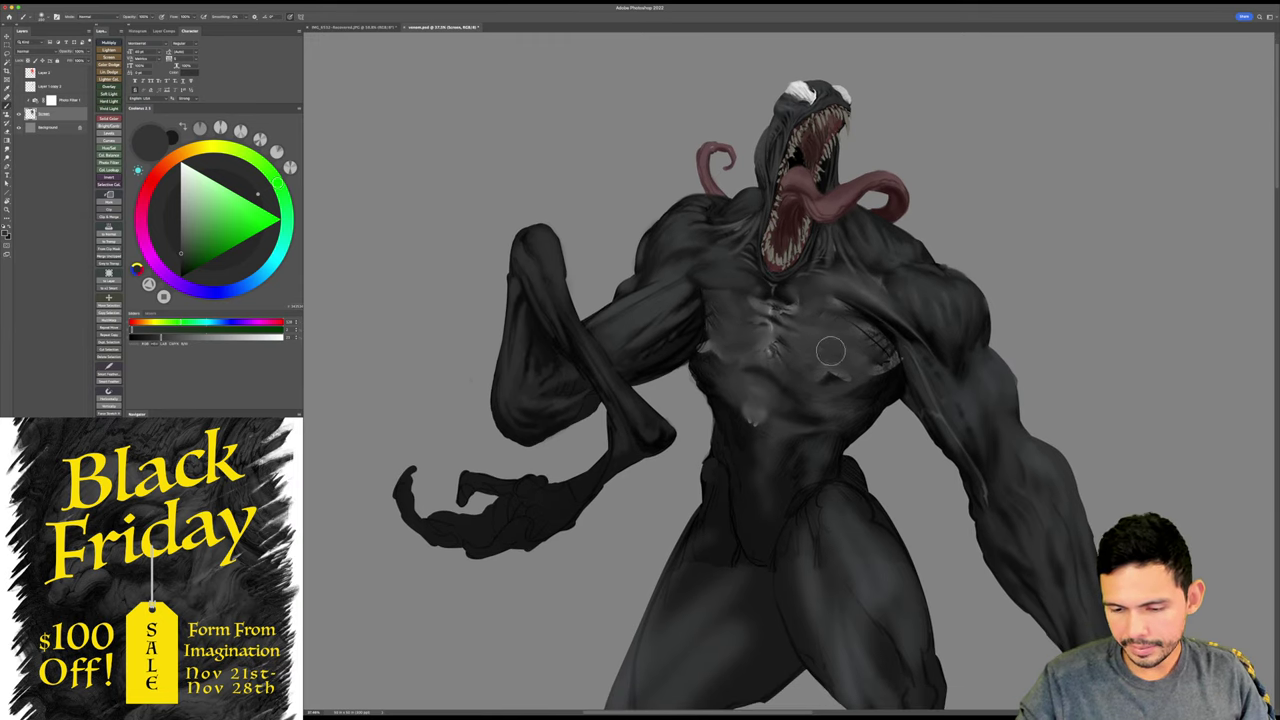
{"action": "mouse_move", "coordinate": [850, 359]}
{"action": "left_mouse_down"}
{"action": "mouse_move", "coordinate": [878, 345]}
{"action": "mouse_move", "coordinate": [868, 361]}
{"action": "mouse_move", "coordinate": [812, 379]}
{"action": "mouse_move", "coordinate": [827, 387]}
{"action": "mouse_move", "coordinate": [817, 384]}
{"action": "mouse_move", "coordinate": [886, 357]}
{"action": "left_mouse_up"}
- Shrink the brush and define the creases under the lowered arm's pectoral with black and dark grey sampled from the armpit and ribs
{"action": "left_click", "coordinate": [892, 328], "text": "alt"}
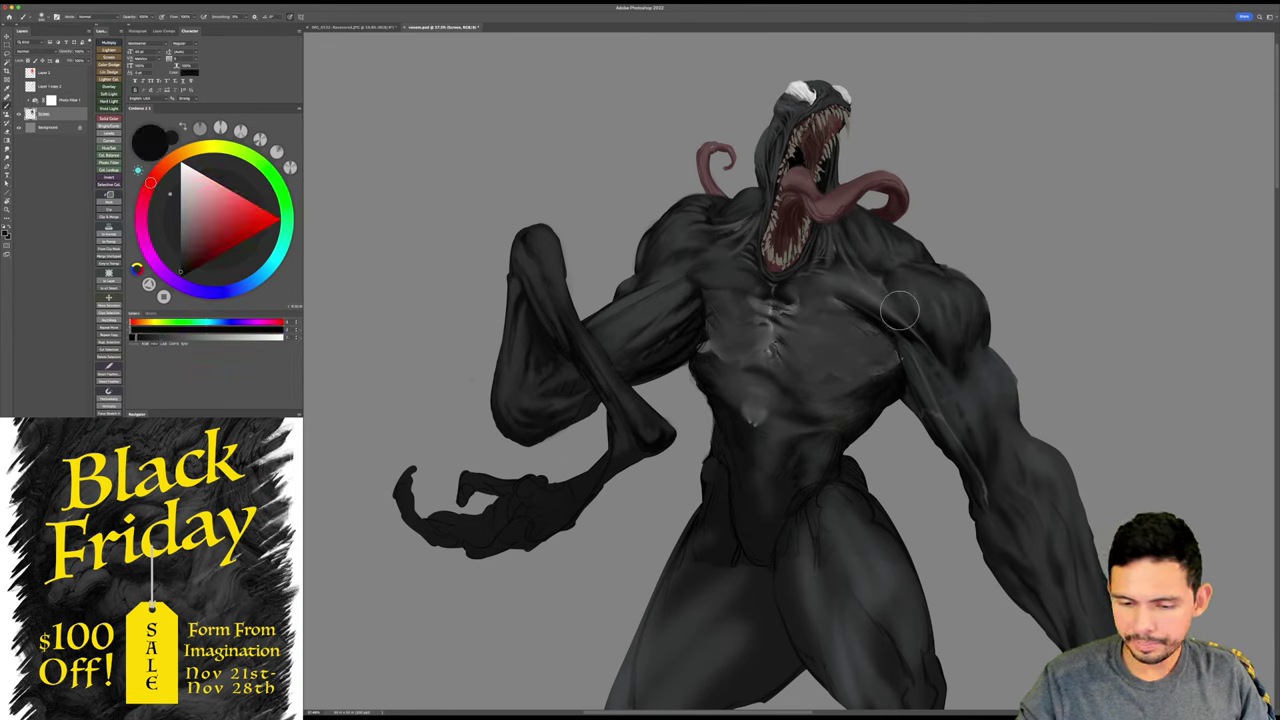
{"action": "key", "text": "bracketleft"}
{"action": "key", "text": "bracketleft"}
{"action": "key", "text": "bracketleft"}
{"action": "key", "text": "bracketleft"}
{"action": "key", "text": "bracketleft"}
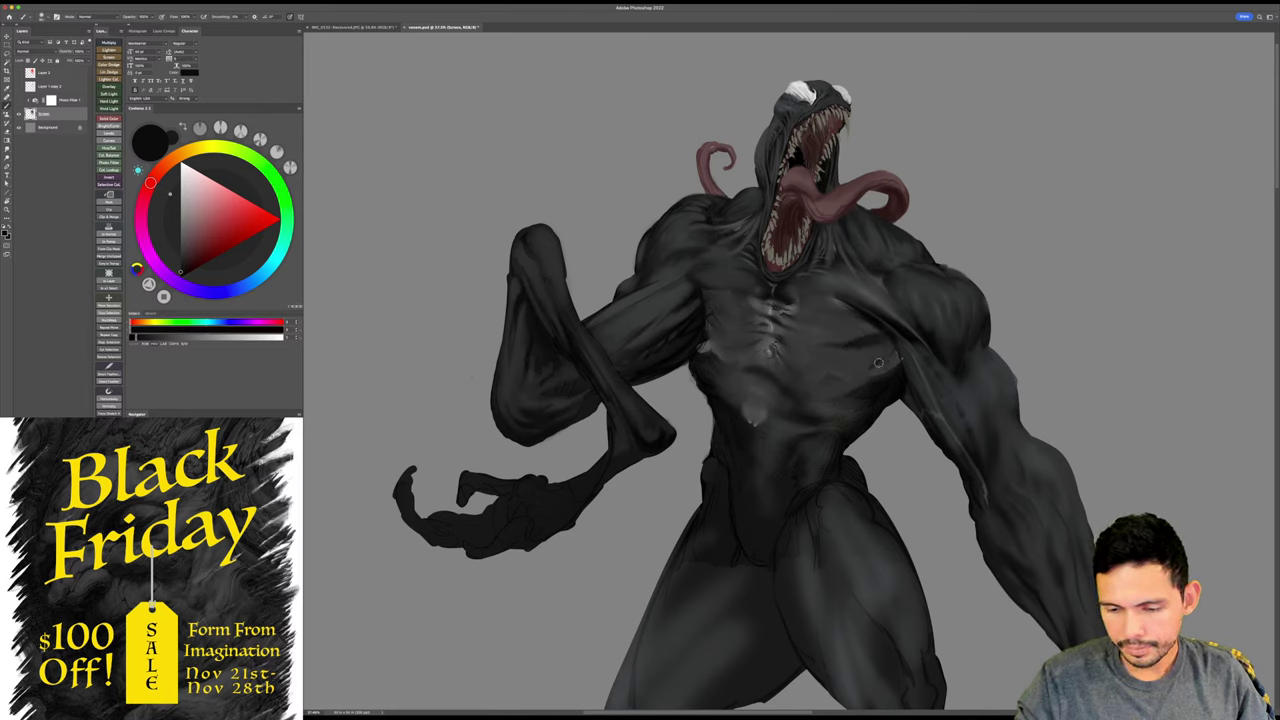
{"action": "left_click", "coordinate": [849, 383], "text": "alt"}
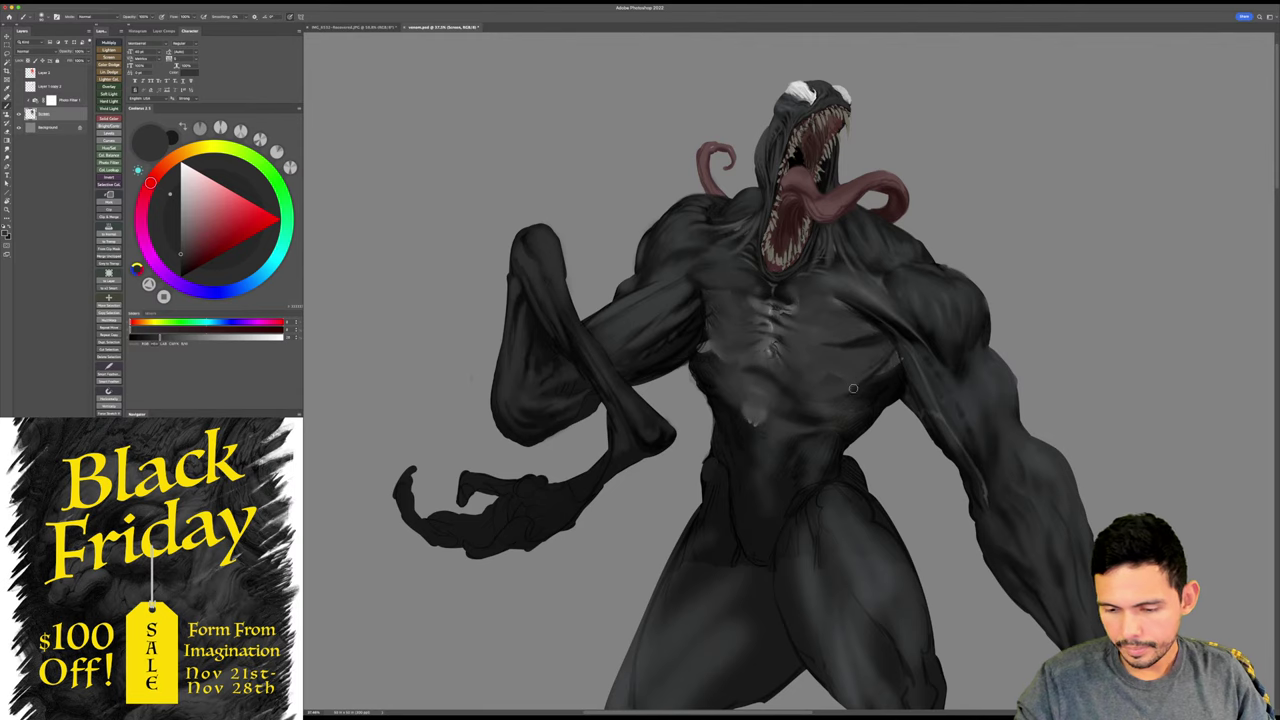
{"action": "left_click", "coordinate": [882, 327], "text": "alt"}
{"action": "mouse_move", "coordinate": [893, 351]}
{"action": "left_mouse_down"}
{"action": "mouse_move", "coordinate": [872, 381]}
{"action": "mouse_move", "coordinate": [889, 355]}
{"action": "left_mouse_up"}
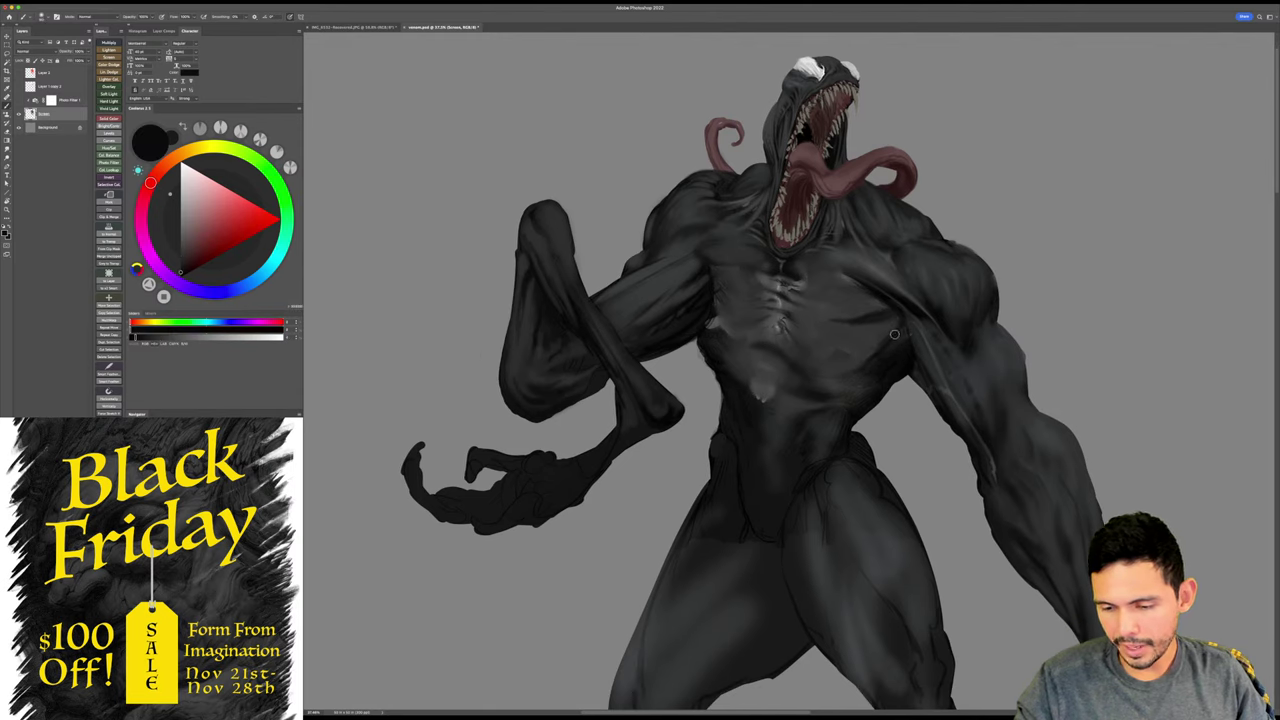
- Blend the ribs beside the lower sternum with dark greys sampled from the sternum's base and the outer chest
{"action": "left_click", "coordinate": [802, 337], "text": "alt"}
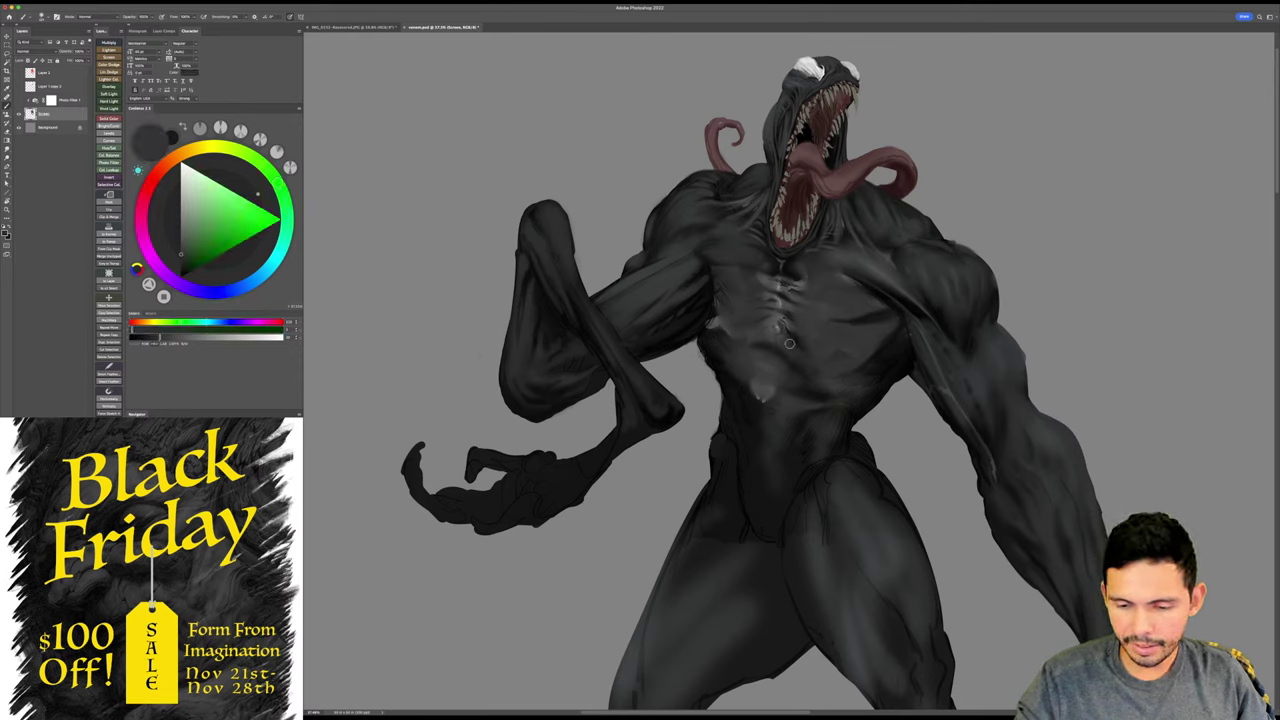
{"action": "left_click", "coordinate": [795, 340], "text": "alt"}
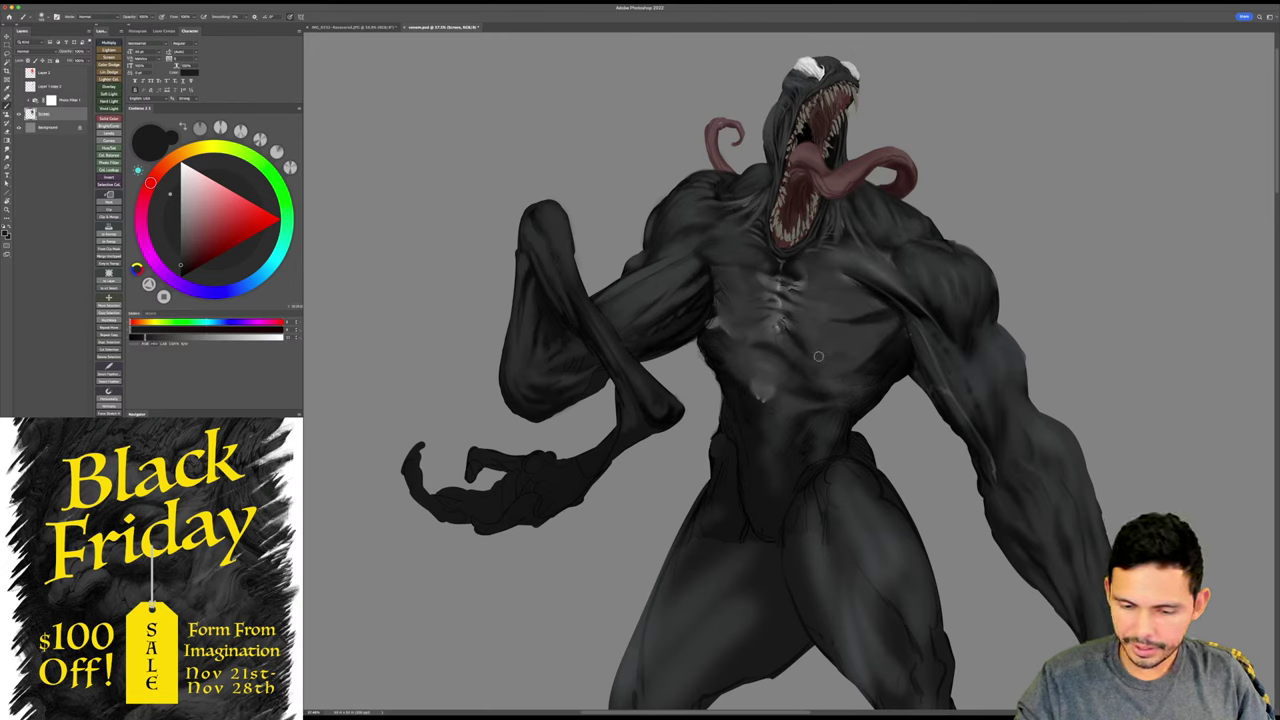
{"action": "left_click", "coordinate": [785, 333], "text": "alt"}
{"action": "left_click", "coordinate": [879, 321], "text": "alt"}
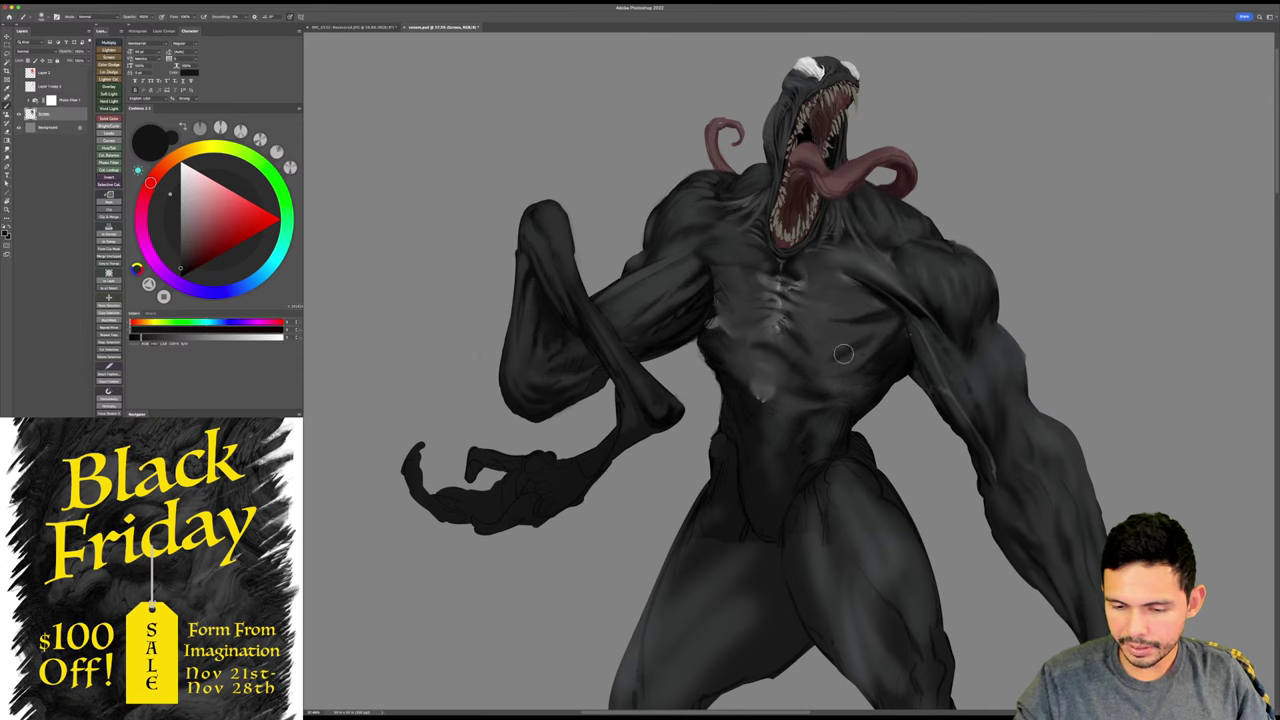
- Resize the brush, highlight the ribs on the lowered arm's side with blue-grey sampled from the pectoral, and save the document
{"action": "key", "text": "z"}
{"action": "left_click_drag", "start_coordinate": [912, 298], "coordinate": [770, 440]}
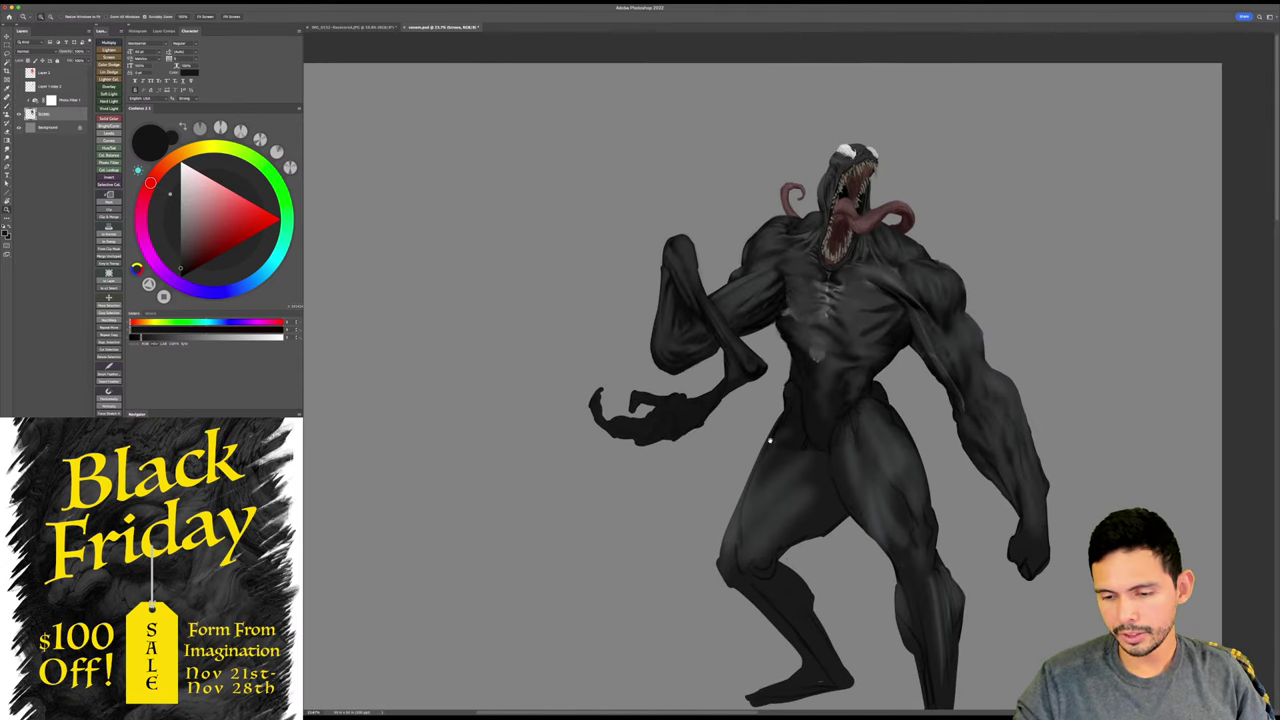
{"action": "mouse_move", "coordinate": [926, 358]}
{"action": "left_mouse_down"}
{"action": "mouse_move", "coordinate": [902, 372]}
{"action": "mouse_move", "coordinate": [928, 332]}
{"action": "left_mouse_up"}
{"action": "key", "text": "b"}
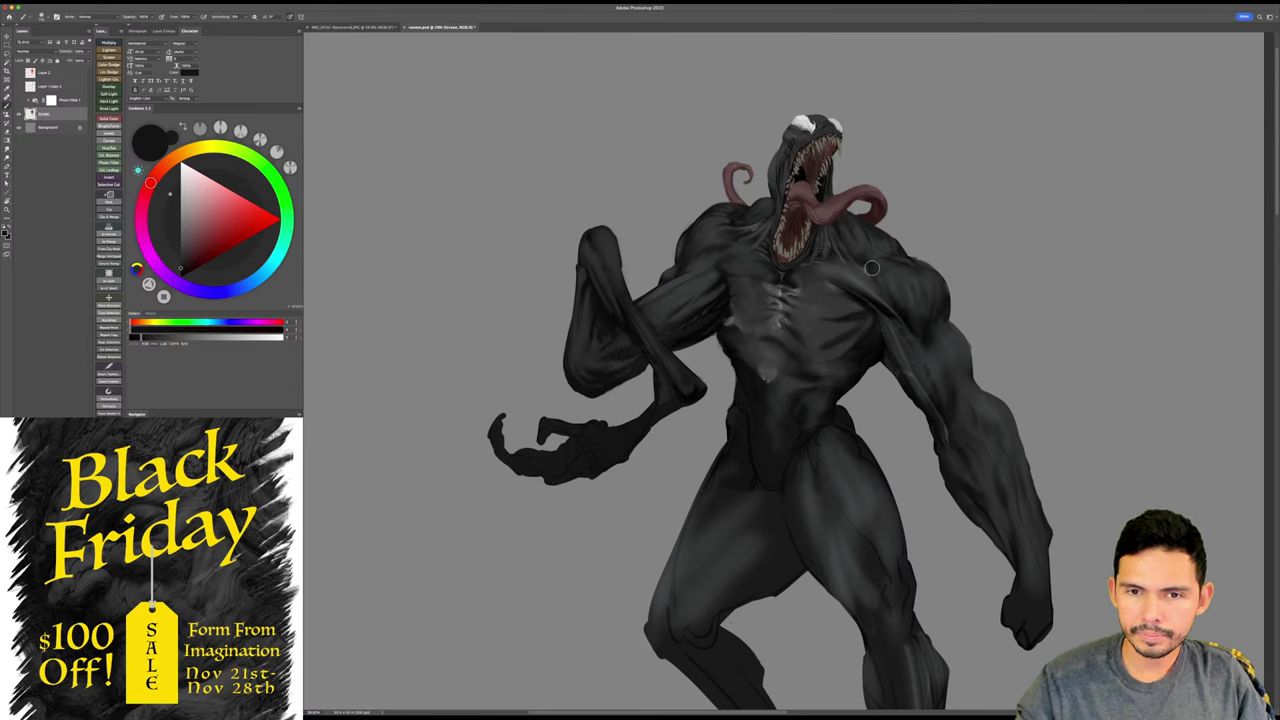
{"action": "key", "text": "bracketright"}
{"action": "key", "text": "bracketright"}
{"action": "key", "text": "bracketright"}
{"action": "key", "text": "bracketright"}
{"action": "key", "text": "bracketright"}
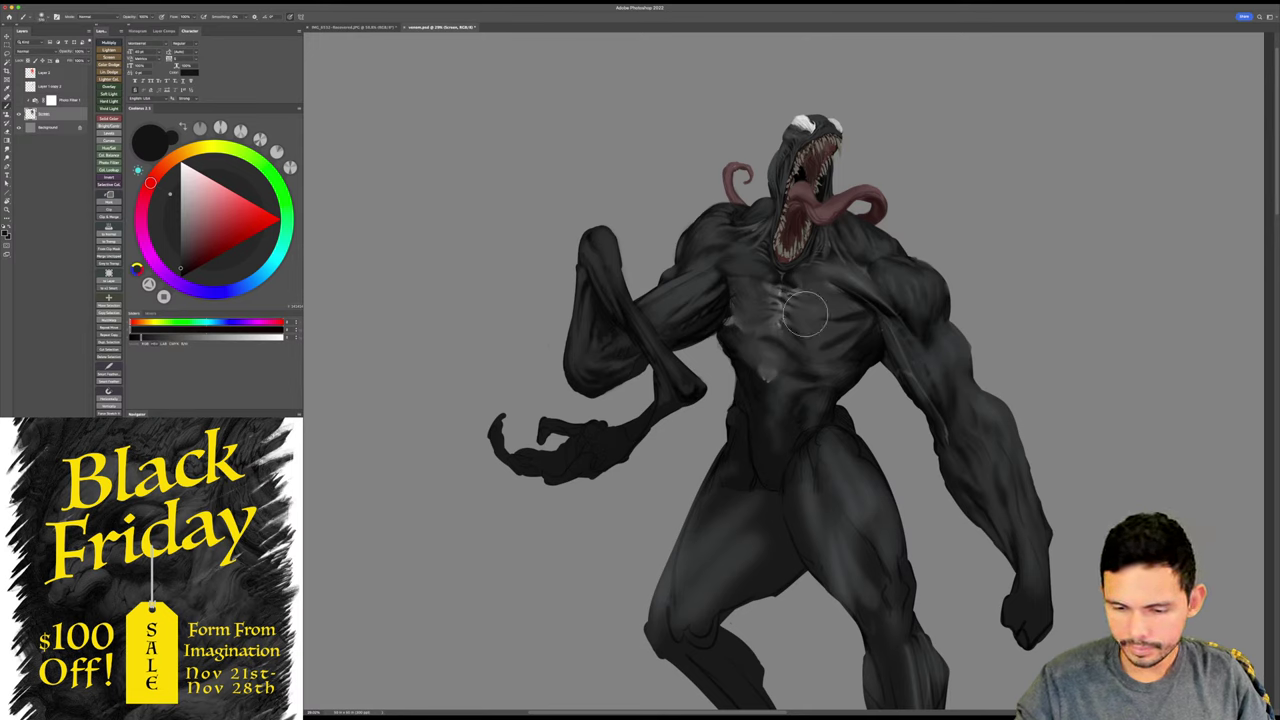
{"action": "key", "text": "bracketleft"}
{"action": "key", "text": "bracketleft"}
{"action": "key", "text": "bracketleft"}
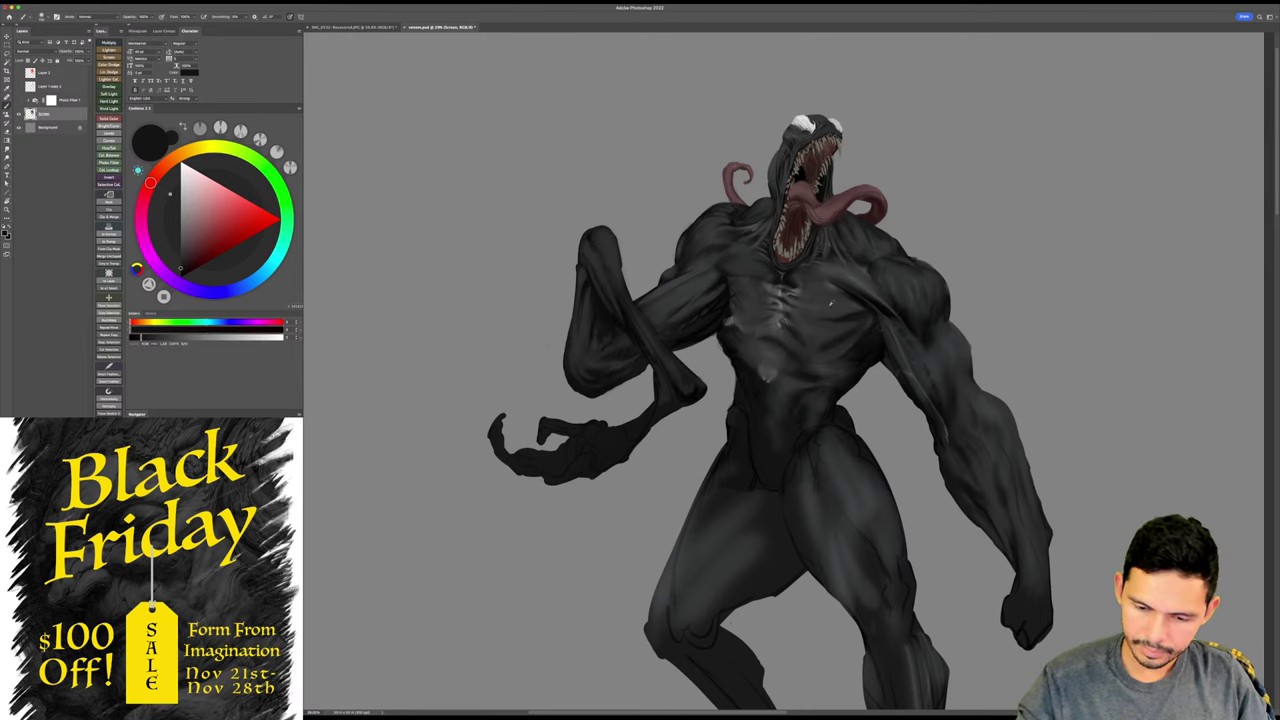
{"action": "left_click", "coordinate": [860, 290], "text": "alt"}
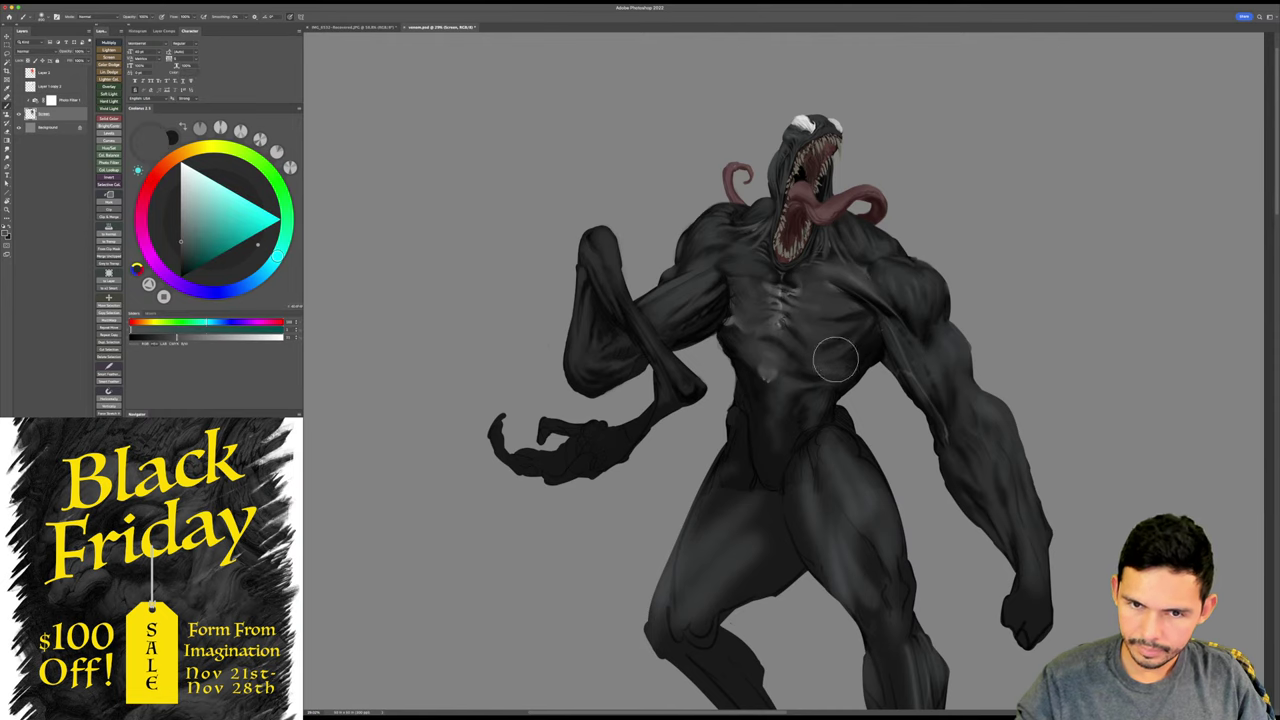
{"action": "key", "text": "bracketleft"}
{"action": "key", "text": "bracketleft"}
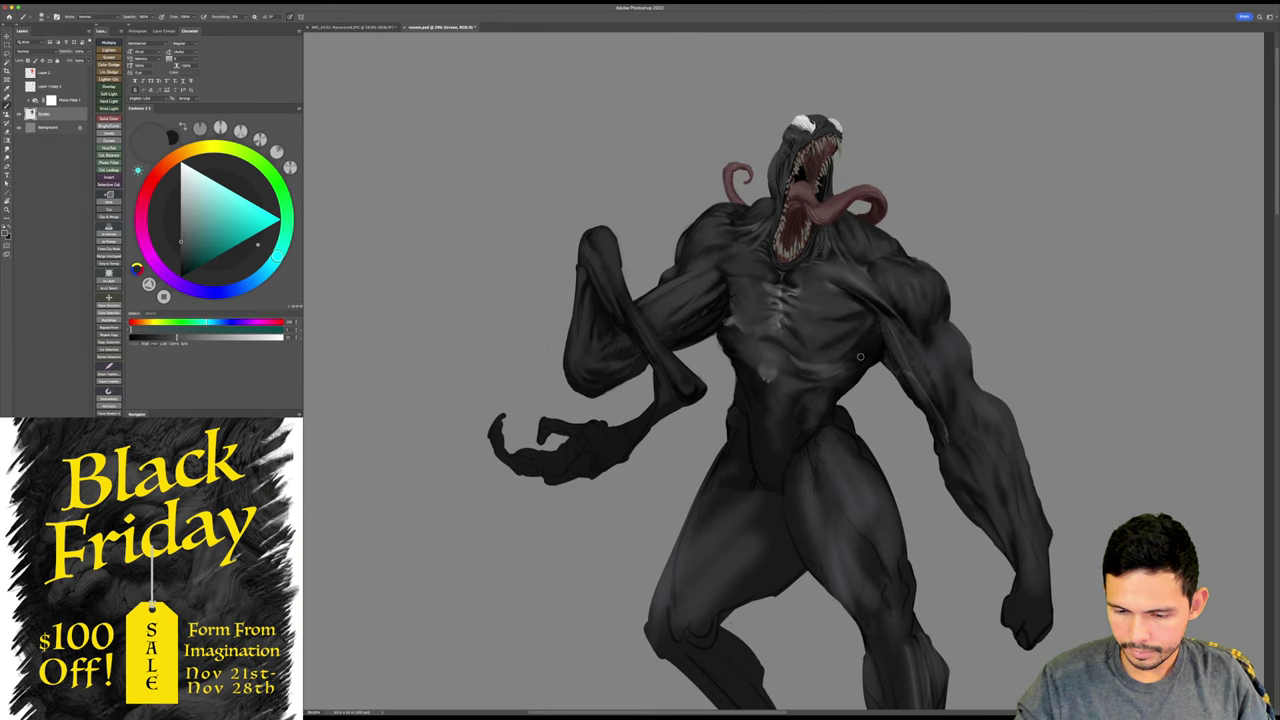
{"action": "left_click_drag", "start_coordinate": [915, 290], "coordinate": [944, 304]}
{"action": "key", "text": "super+s"}
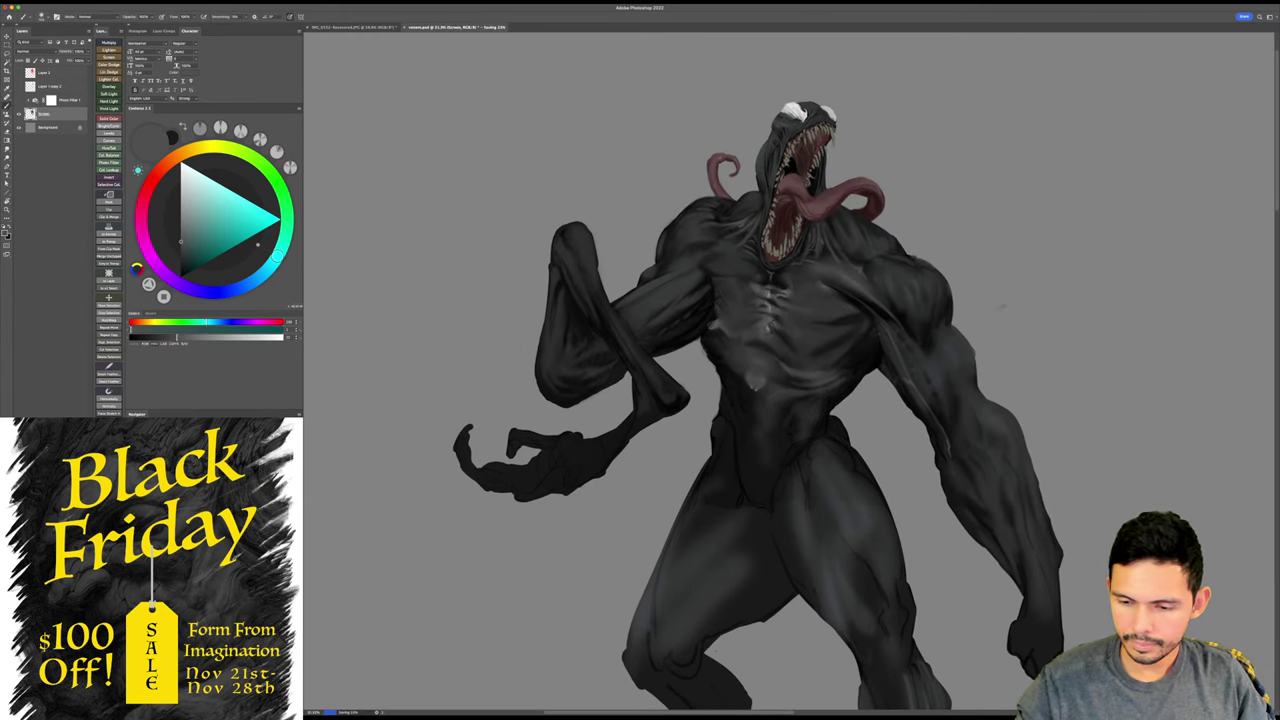
- Rework the top of the sternum below the jaw with dark greys sampled from the surrounding upper chest
{"action": "scroll", "coordinate": [830, 362], "scroll_direction": "up", "scroll_amount": 2}
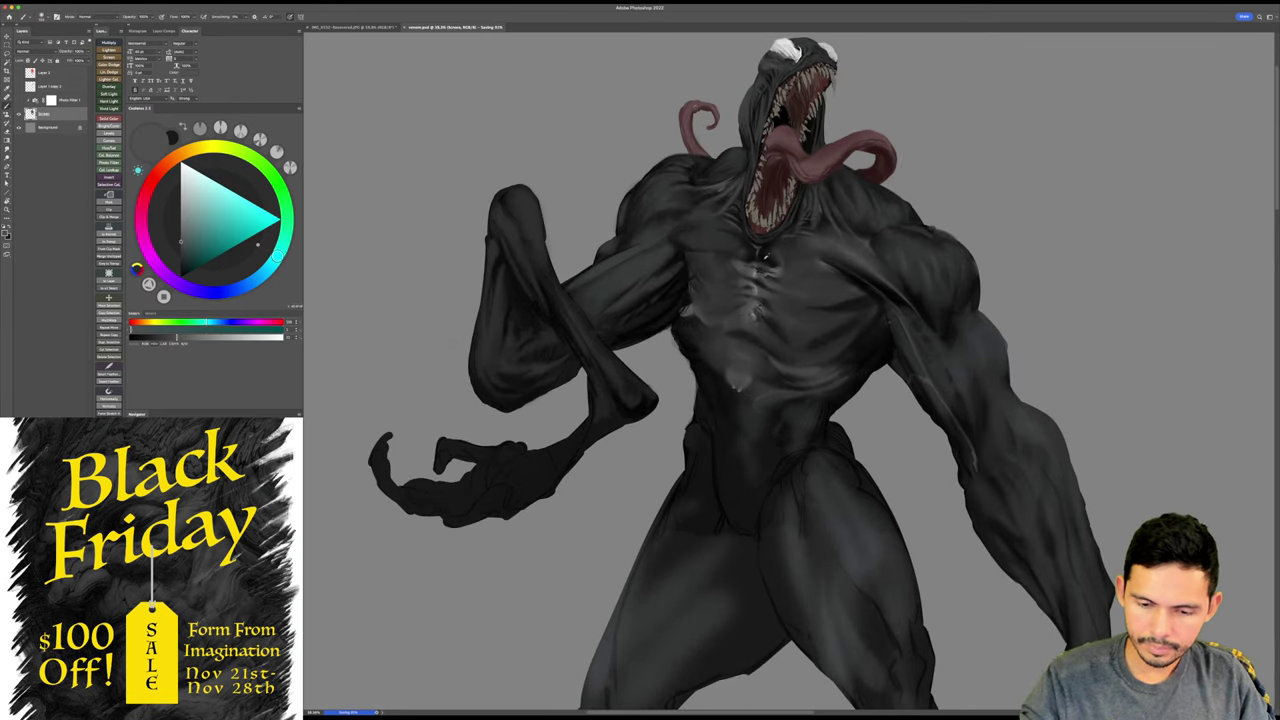
{"action": "left_click", "coordinate": [772, 260], "text": "alt"}
{"action": "mouse_move", "coordinate": [770, 261]}
{"action": "left_mouse_down"}
{"action": "mouse_move", "coordinate": [760, 268]}
{"action": "mouse_move", "coordinate": [771, 273]}
{"action": "left_mouse_up"}
{"action": "left_click", "coordinate": [793, 254], "text": "alt"}
{"action": "left_click", "coordinate": [791, 256], "text": "alt"}
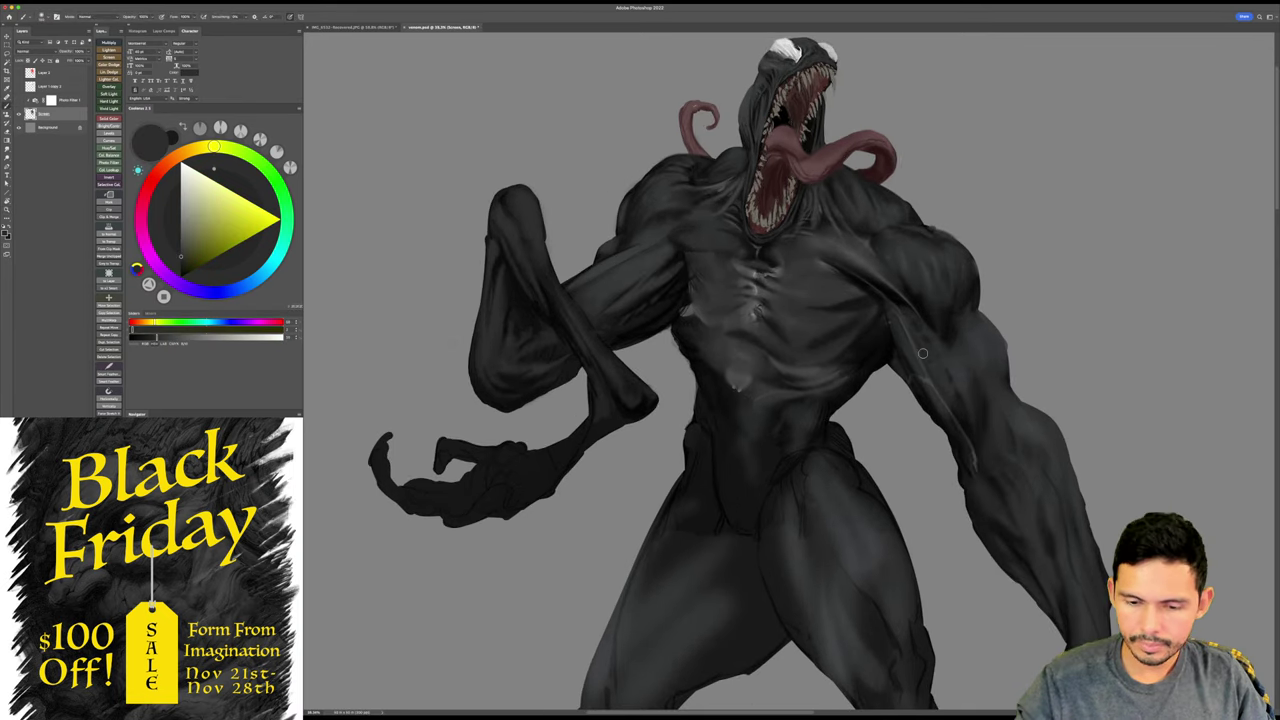
{"action": "scroll", "coordinate": [926, 343], "scroll_direction": "down", "scroll_amount": 3}
{"action": "scroll", "coordinate": [926, 343], "scroll_direction": "up", "scroll_amount": 3}
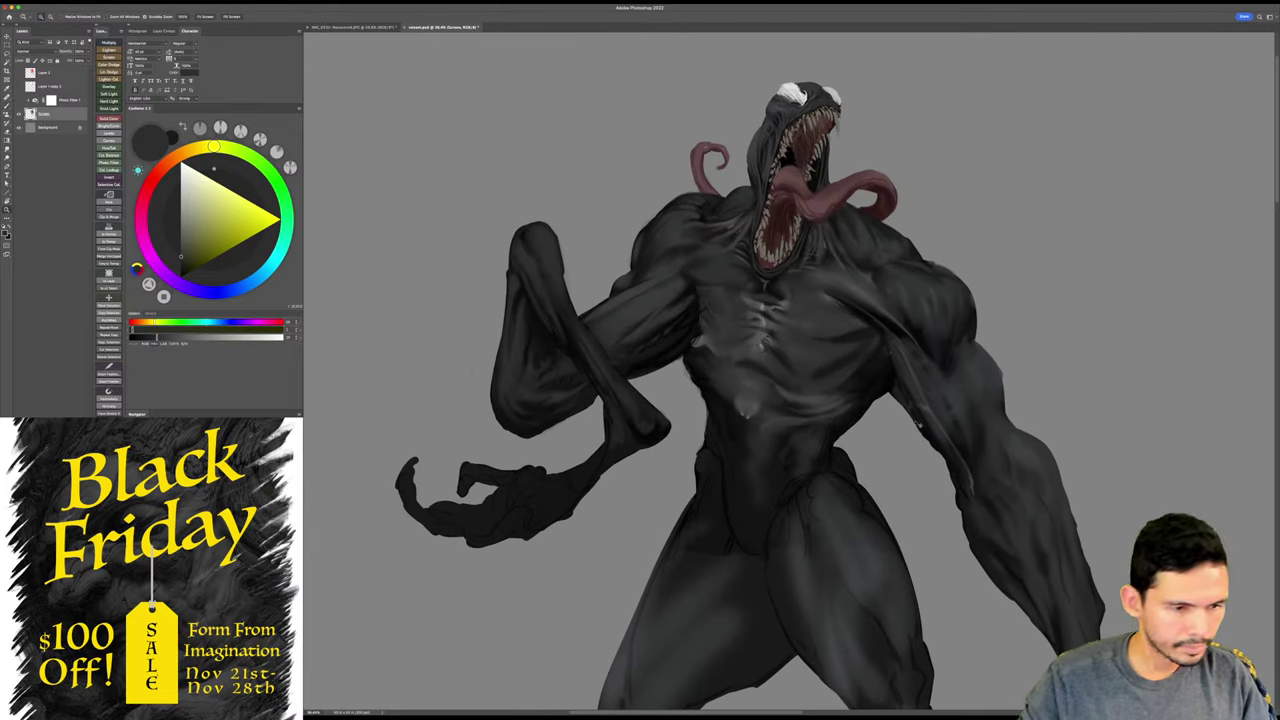
{"action": "key", "text": "super+t"}
{"action": "key", "text": "Escape"}
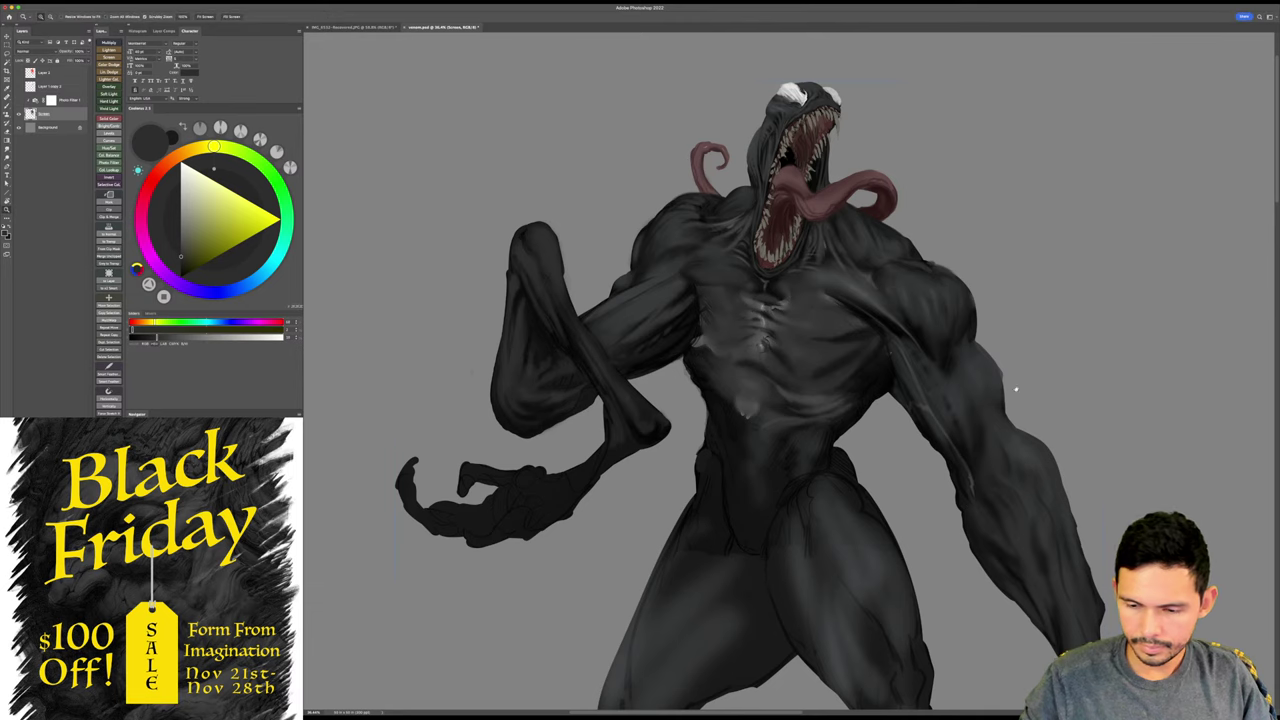
- Shade the pectoral on the raised arm's side with dark greys sampled from its upper edge and the adjoining shoulder
{"action": "mouse_move", "coordinate": [1048, 402]}
{"action": "left_mouse_down"}
{"action": "mouse_move", "coordinate": [1040, 380]}
{"action": "mouse_move", "coordinate": [1071, 416]}
{"action": "mouse_move", "coordinate": [1060, 416]}
{"action": "left_mouse_up"}
{"action": "left_click_drag", "start_coordinate": [840, 423], "coordinate": [853, 423]}
{"action": "key", "text": "b"}
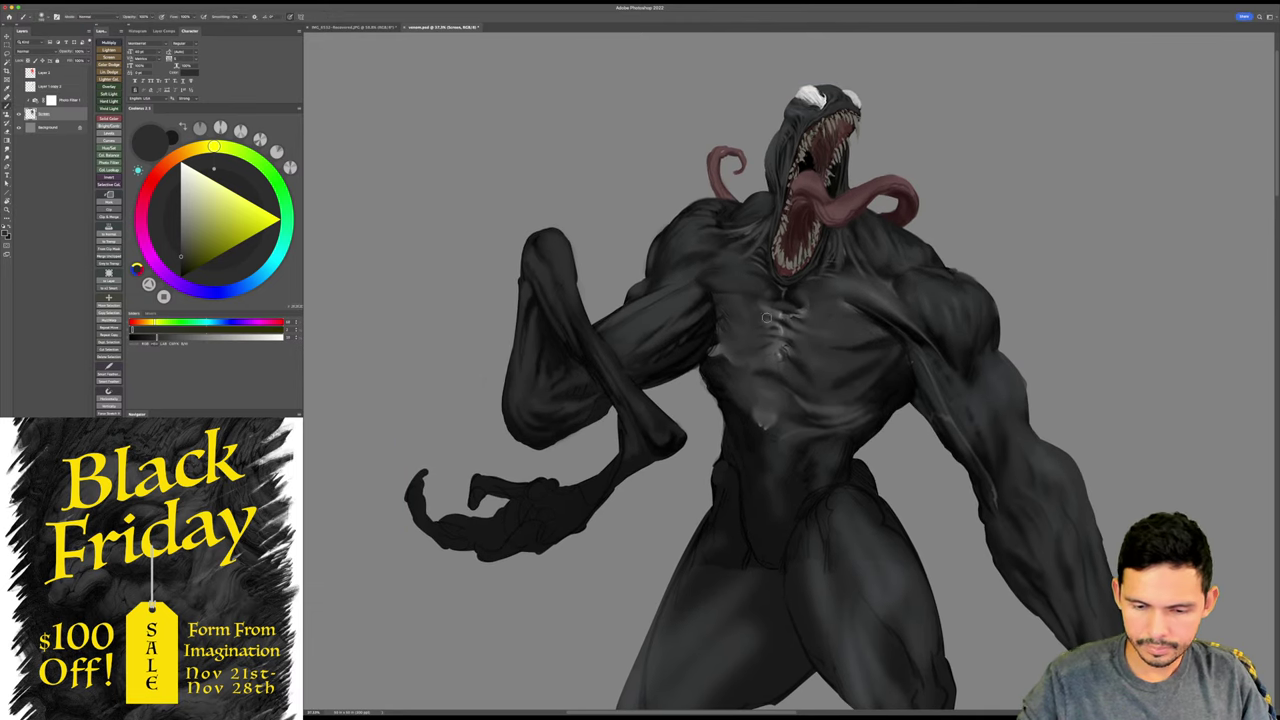
{"action": "left_click", "coordinate": [712, 279], "text": "alt"}
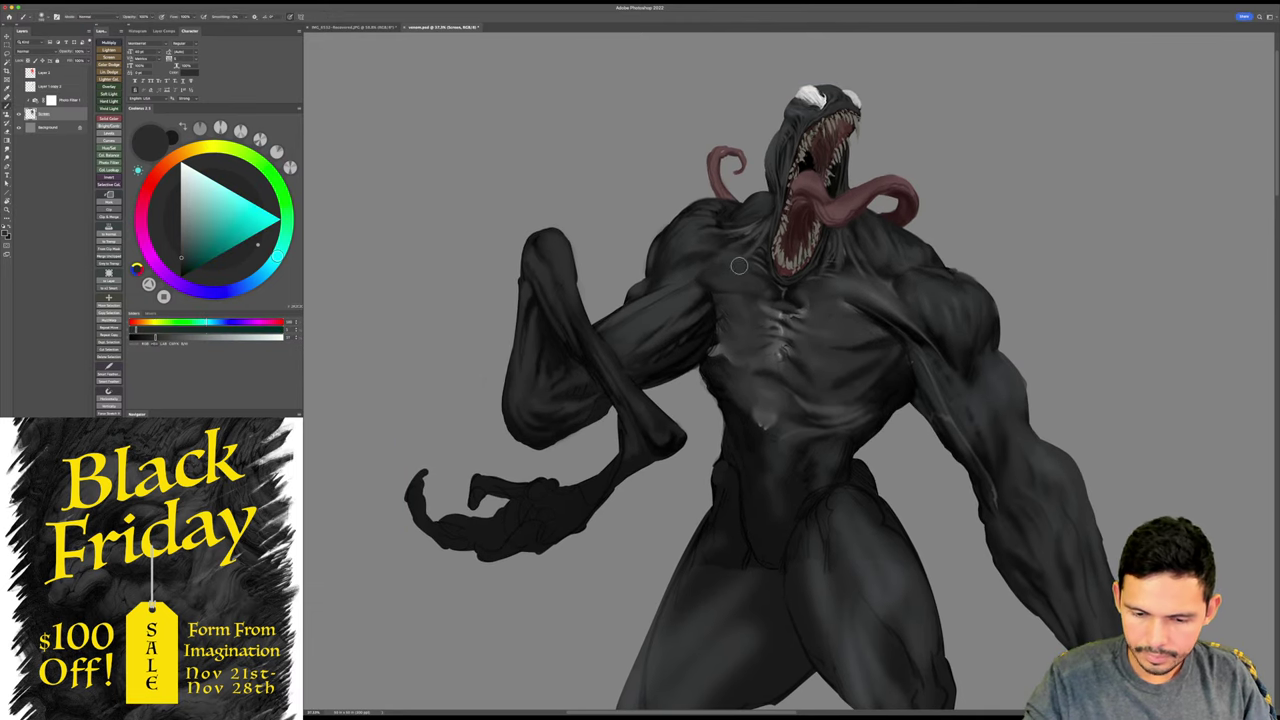
{"action": "left_click", "coordinate": [723, 301], "text": "alt"}
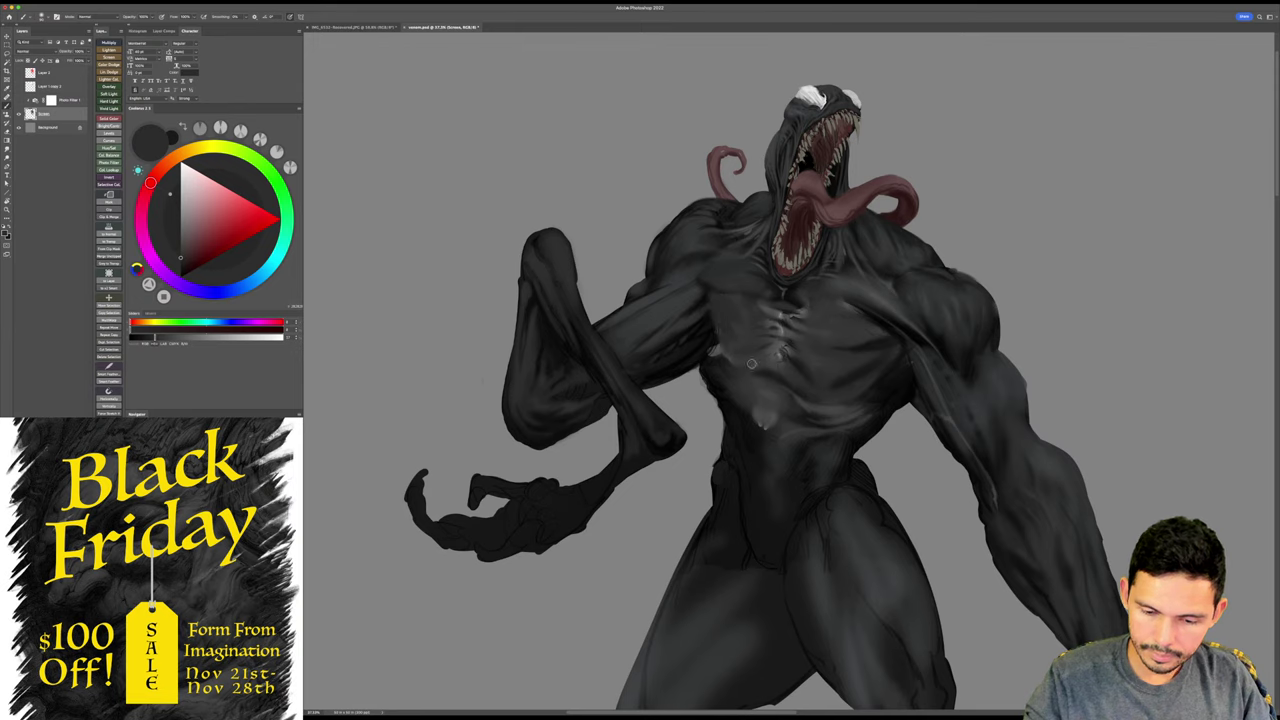
{"action": "left_click", "coordinate": [701, 298], "text": "alt"}
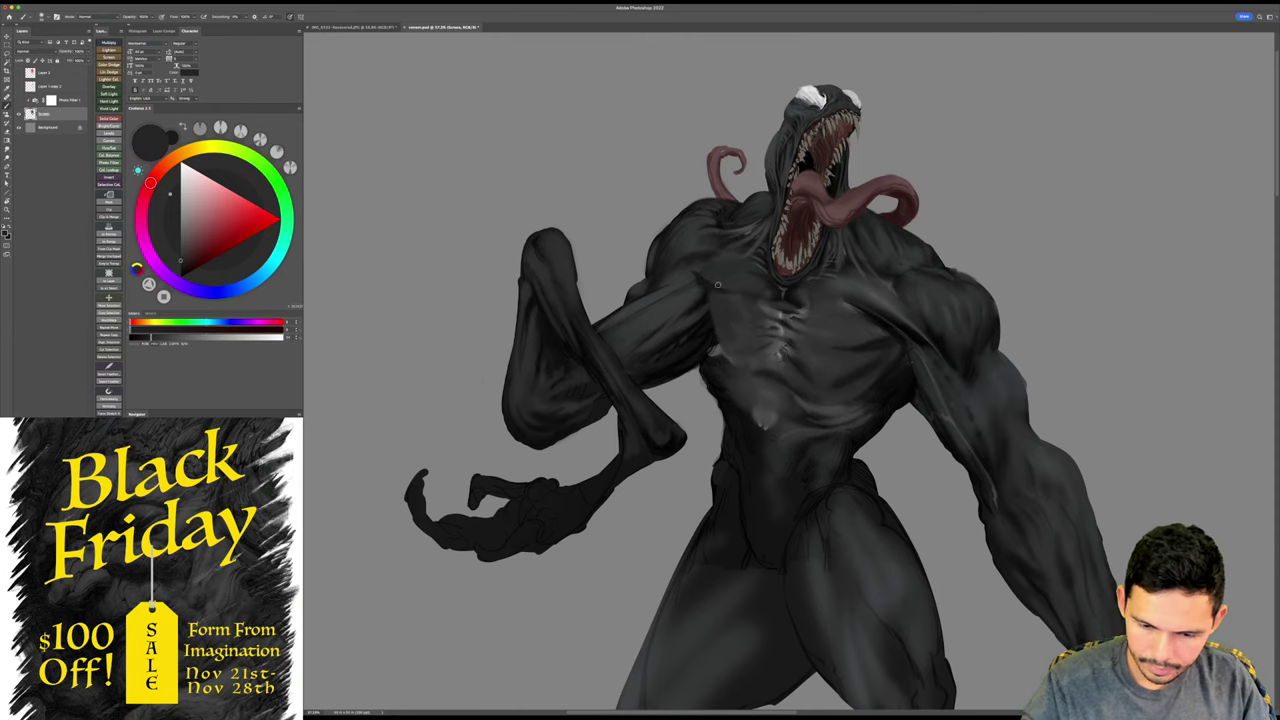
- Deepen the crease between the raised arm and the chest with black, blending it with dark greys sampled on both sides
{"action": "left_click", "coordinate": [186, 272]}
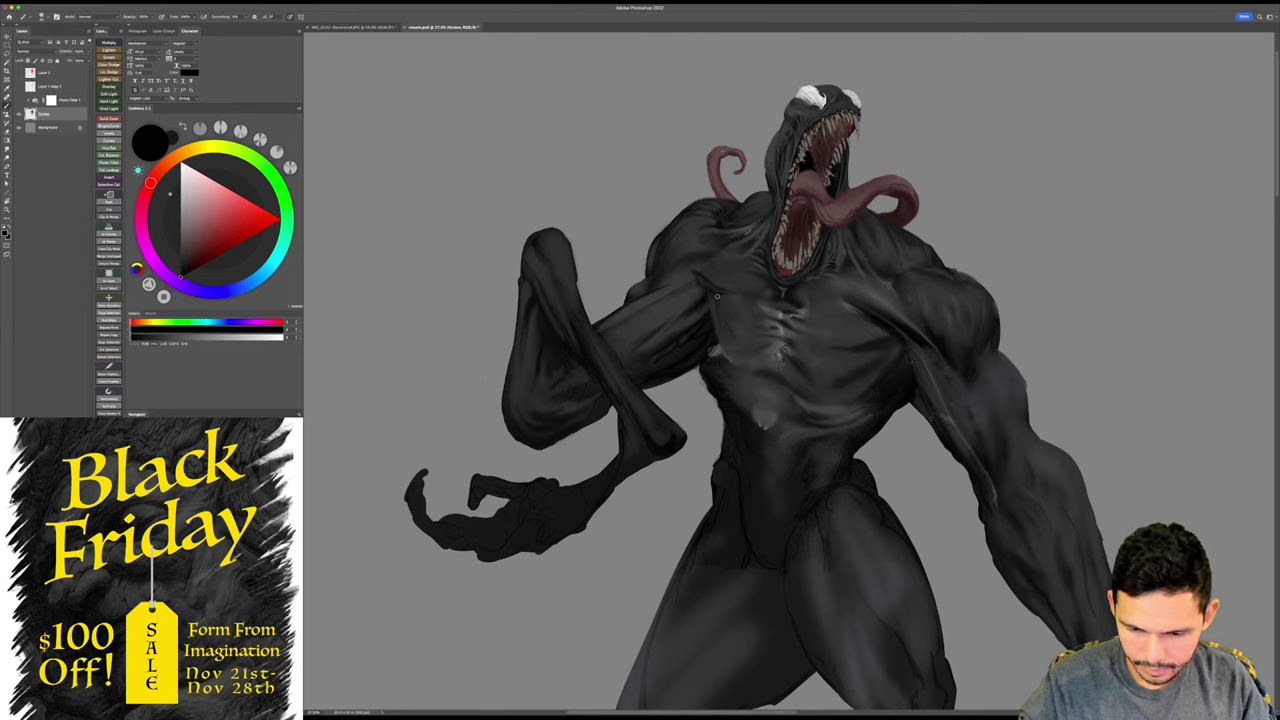
{"action": "left_click", "coordinate": [721, 301], "text": "alt"}
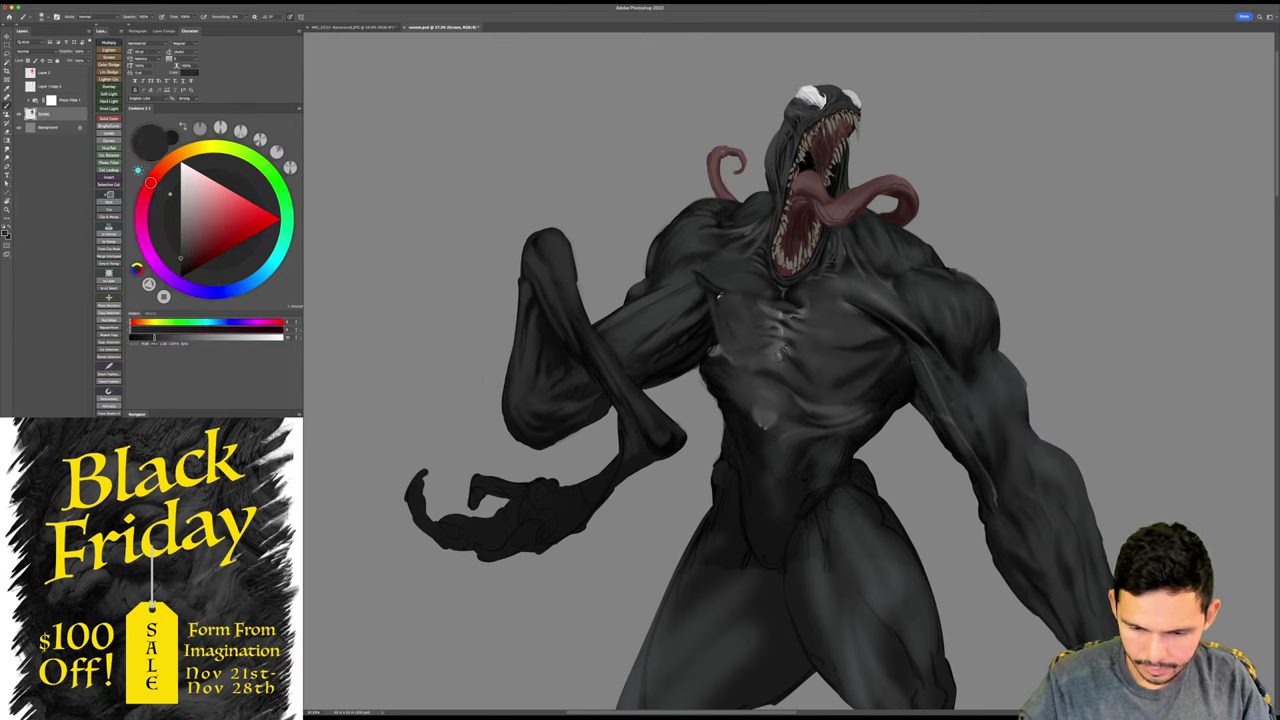
{"action": "left_click", "coordinate": [708, 301], "text": "alt"}
{"action": "left_click", "coordinate": [717, 328], "text": "alt"}
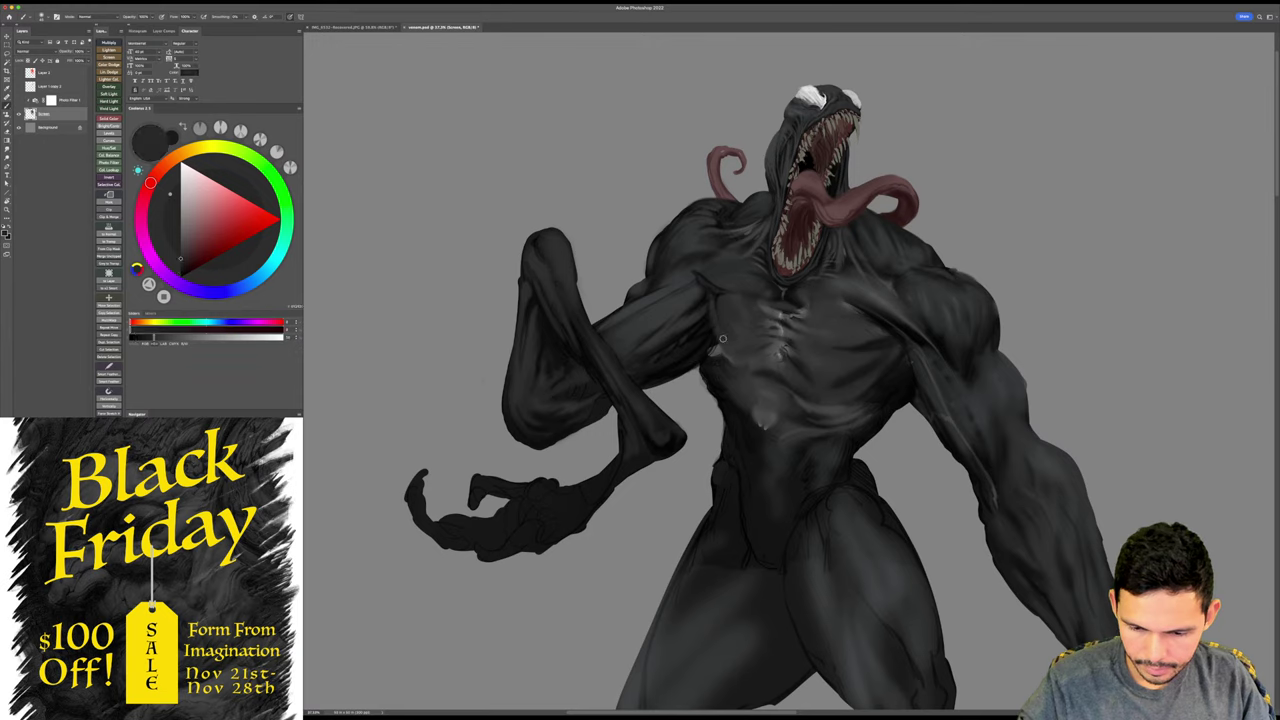
{"action": "left_click", "coordinate": [717, 296], "text": "alt"}
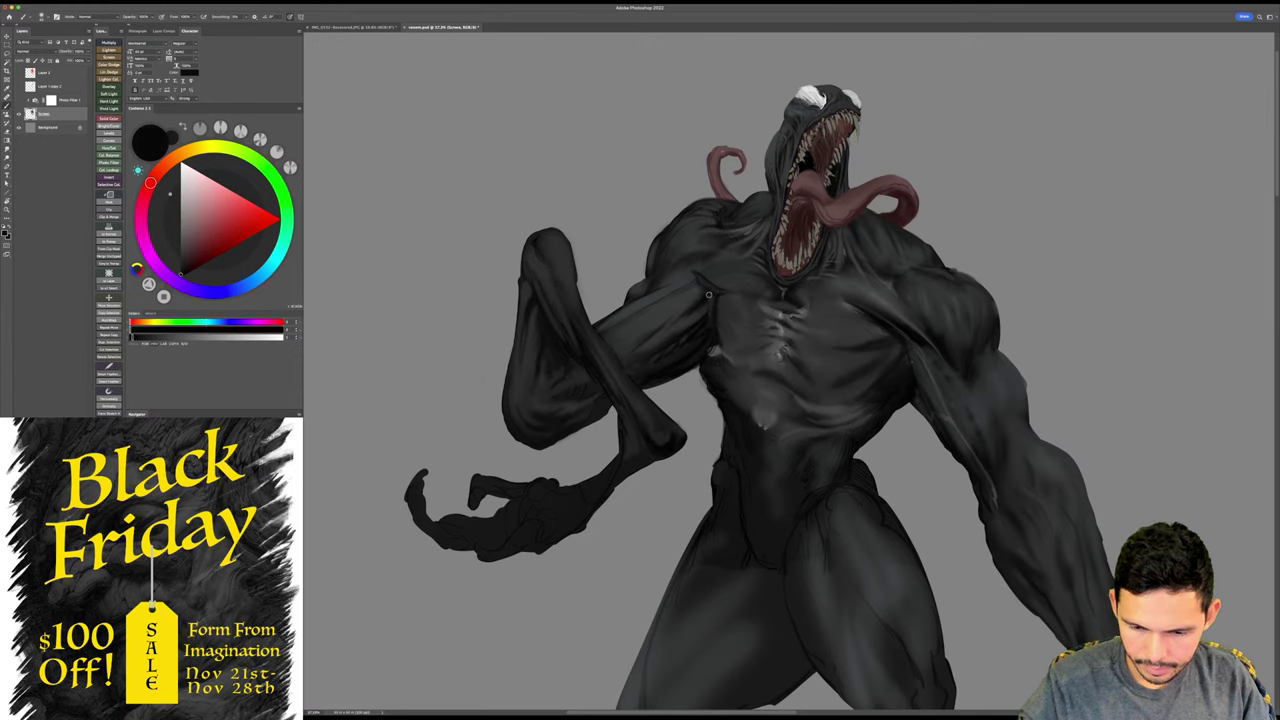
{"action": "left_click", "coordinate": [709, 293], "text": "alt"}
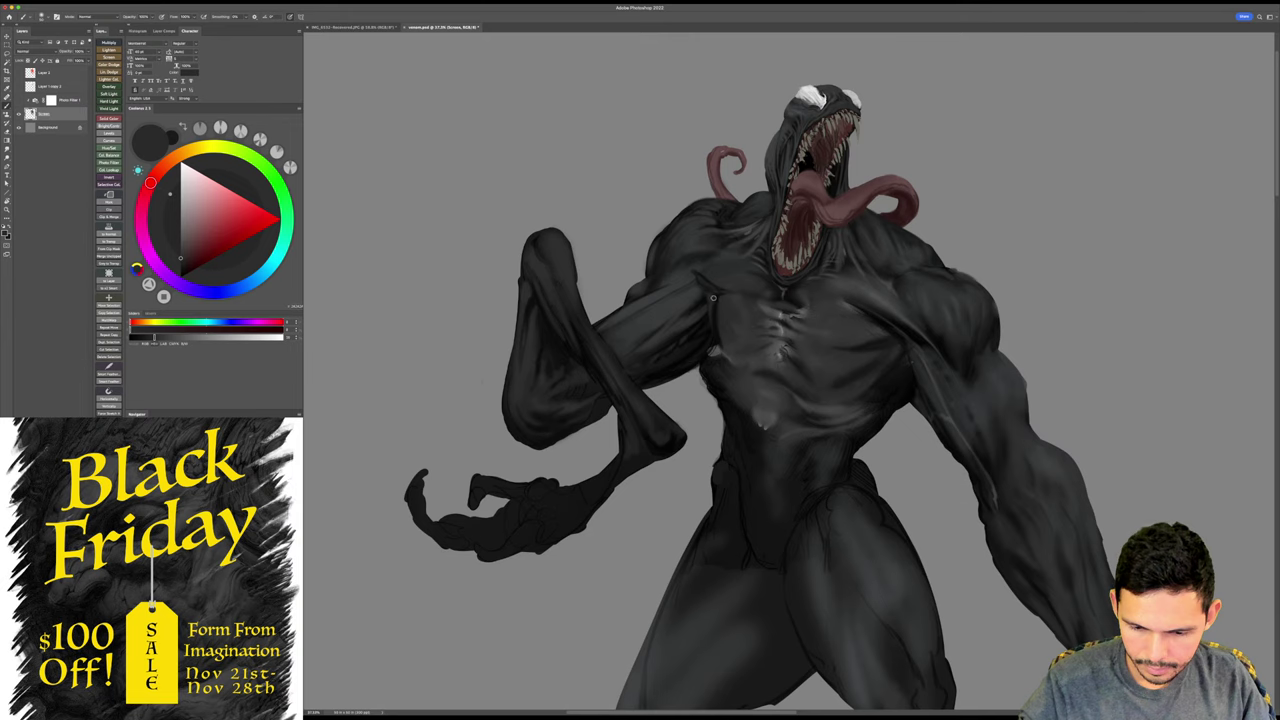
{"action": "left_click", "coordinate": [709, 322], "text": "alt"}
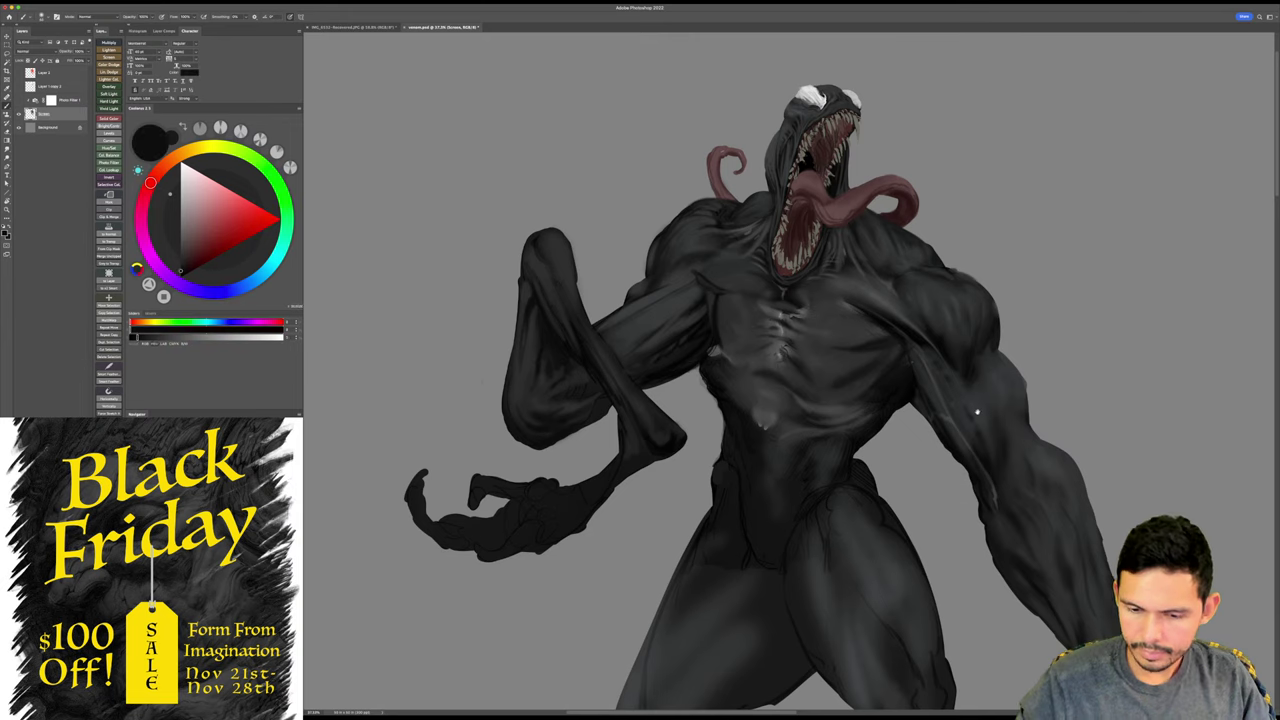
- Refine the chest edge at the raised arm's armpit with sampled near-black tones, and retouch the opposite ribs with sampled dark grey
{"action": "left_click_drag", "start_coordinate": [977, 411], "coordinate": [971, 395]}
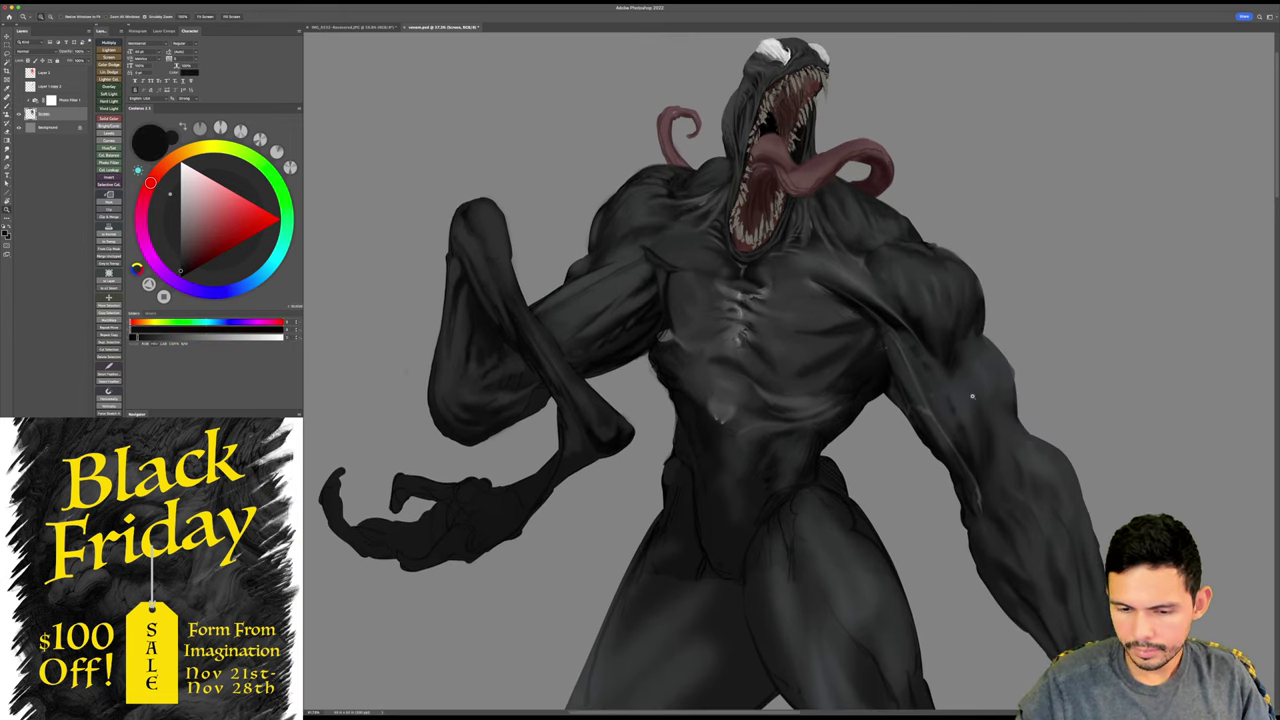
{"action": "left_click", "coordinate": [656, 265], "text": "alt"}
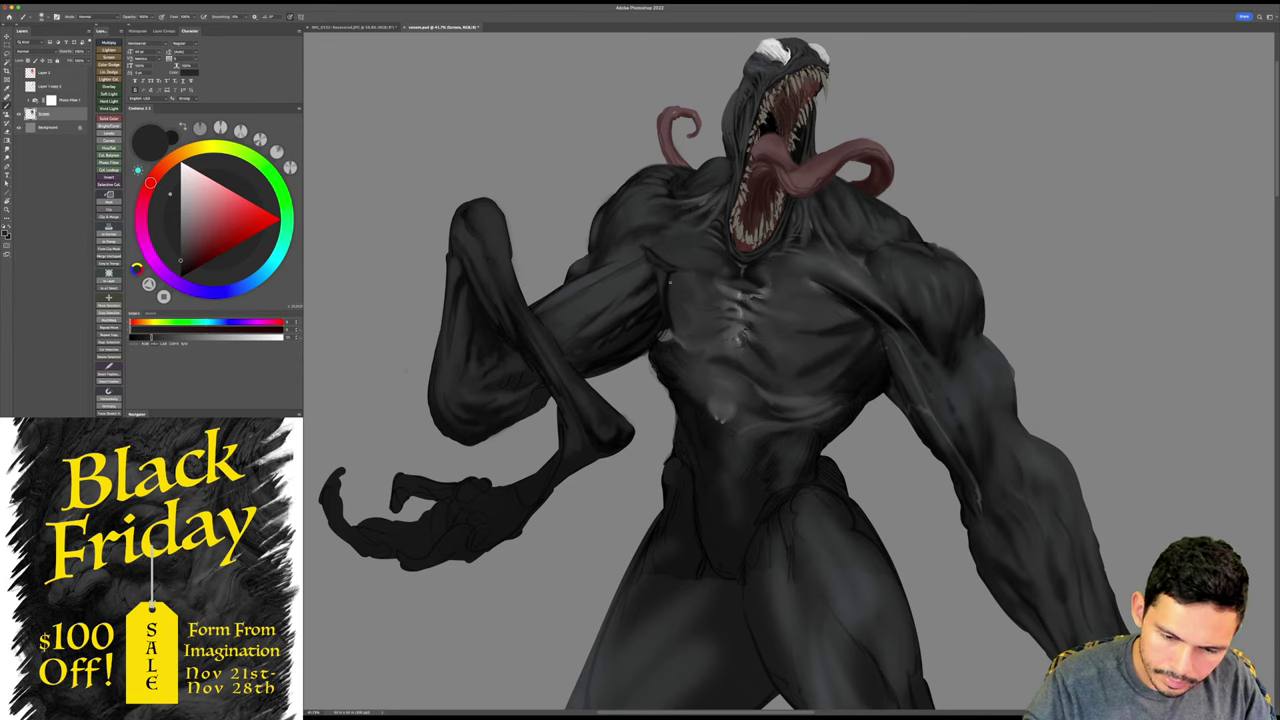
{"action": "left_click", "coordinate": [670, 282], "text": "alt"}
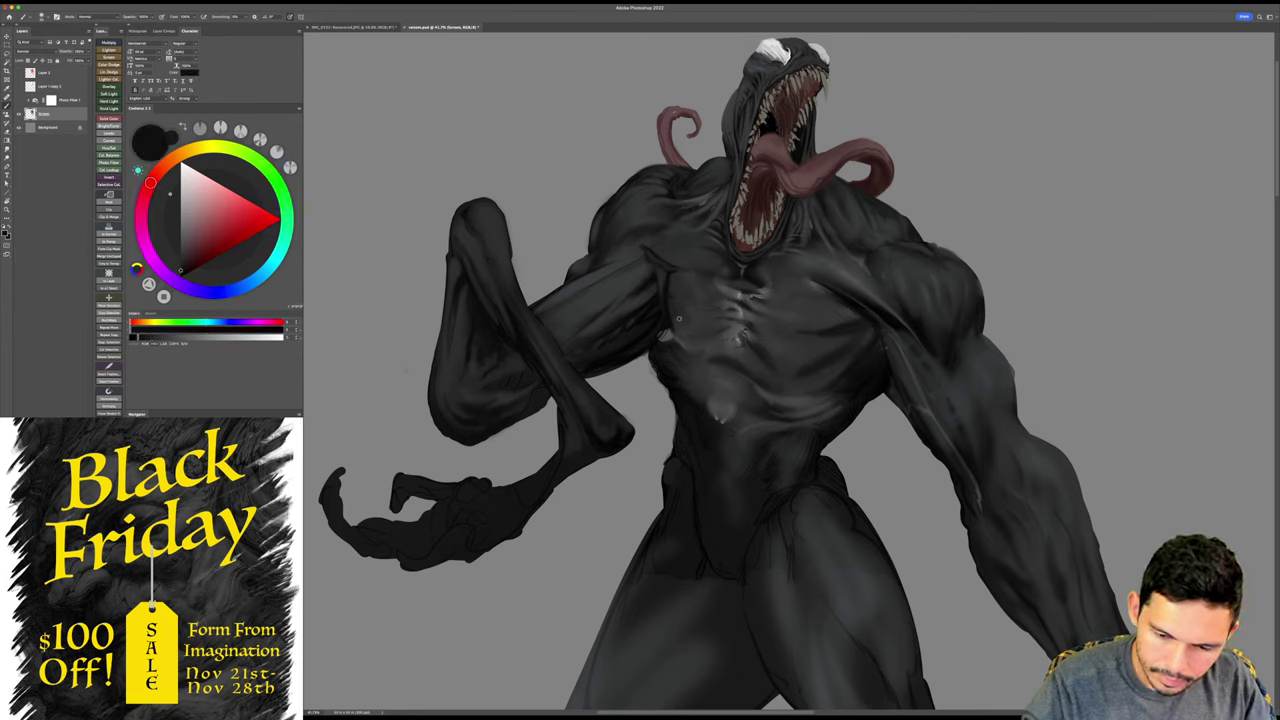
{"action": "left_click", "coordinate": [826, 376], "text": "alt"}
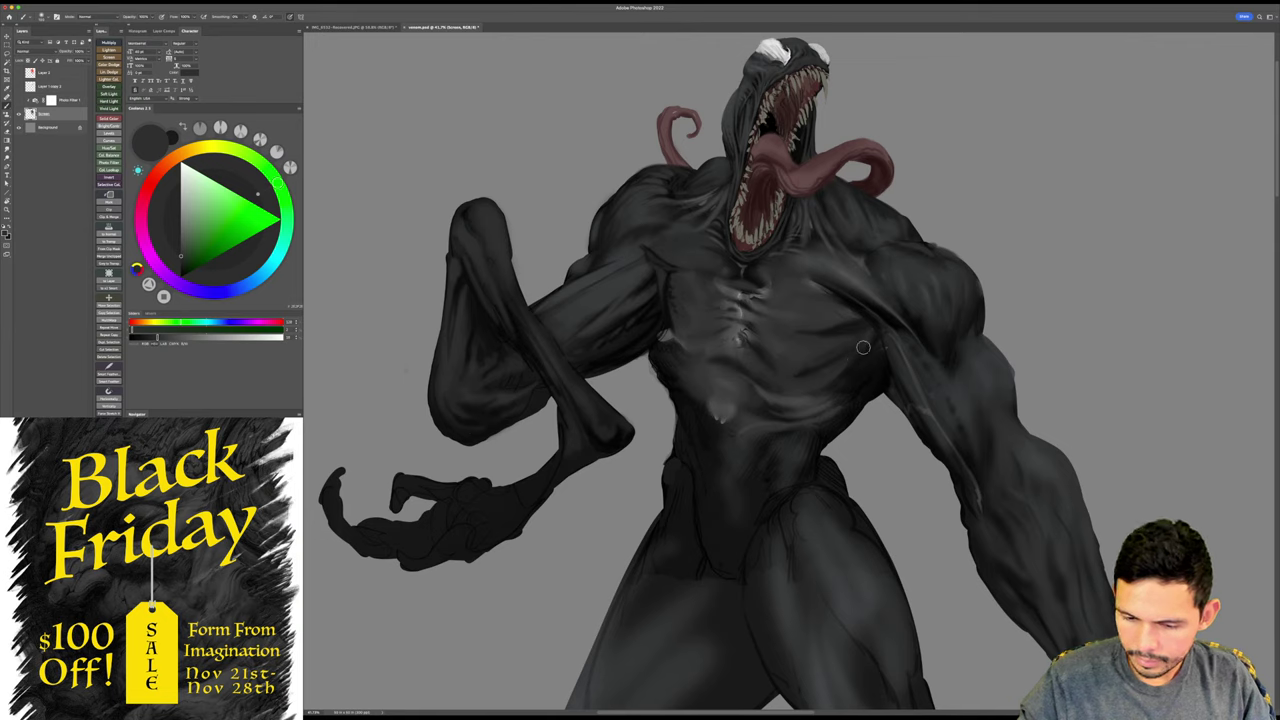
- Retouch the pectoral on the lowered arm's side with sampled dark grey and save the document
{"action": "left_click", "coordinate": [777, 297], "text": "alt"}
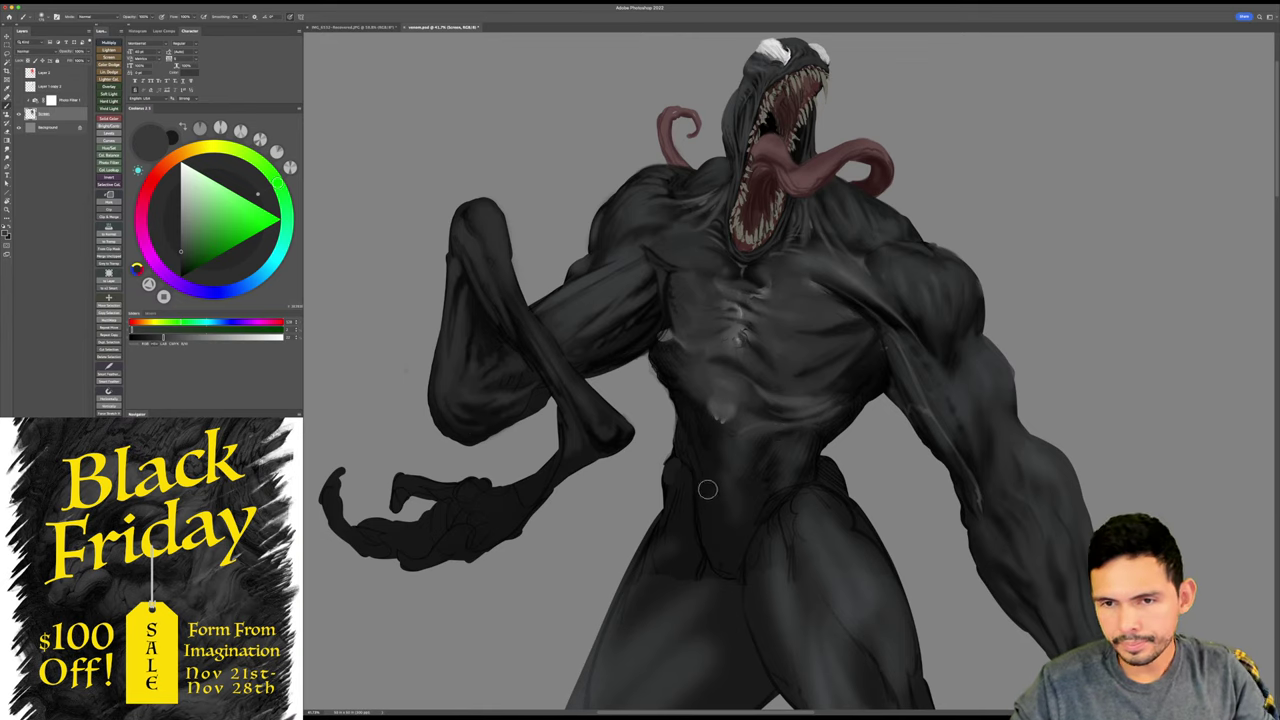
{"action": "key", "text": "z"}
{"action": "mouse_move", "coordinate": [1071, 309]}
{"action": "left_mouse_down"}
{"action": "mouse_move", "coordinate": [1063, 329]}
{"action": "mouse_move", "coordinate": [1067, 315]}
{"action": "left_mouse_up"}
{"action": "key", "text": "super+s"}
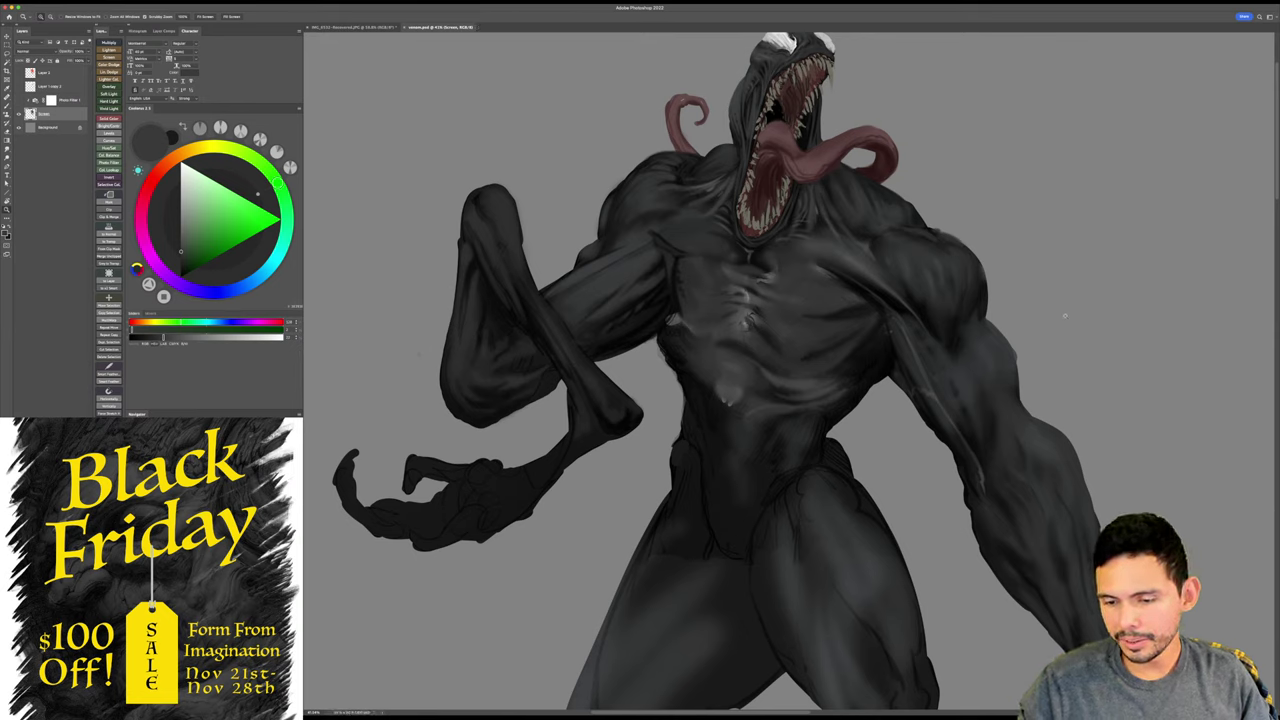
{"action": "left_click_drag", "start_coordinate": [1061, 320], "coordinate": [1059, 320]}
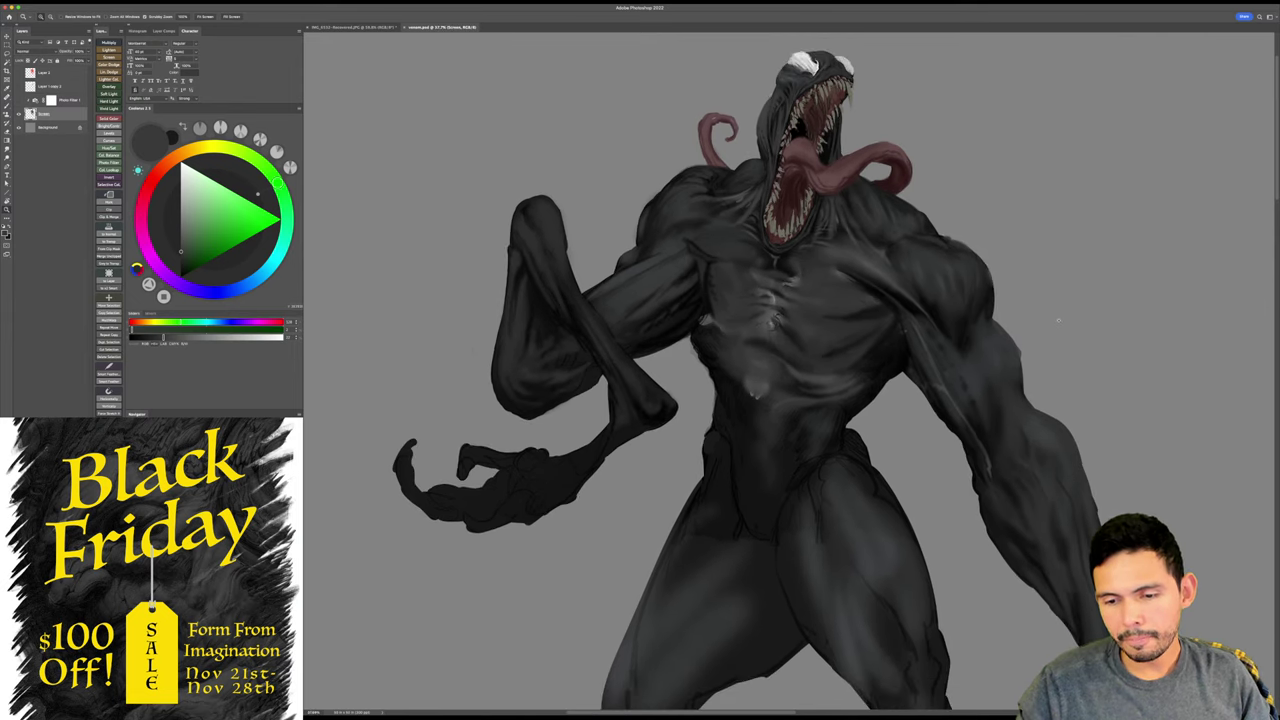
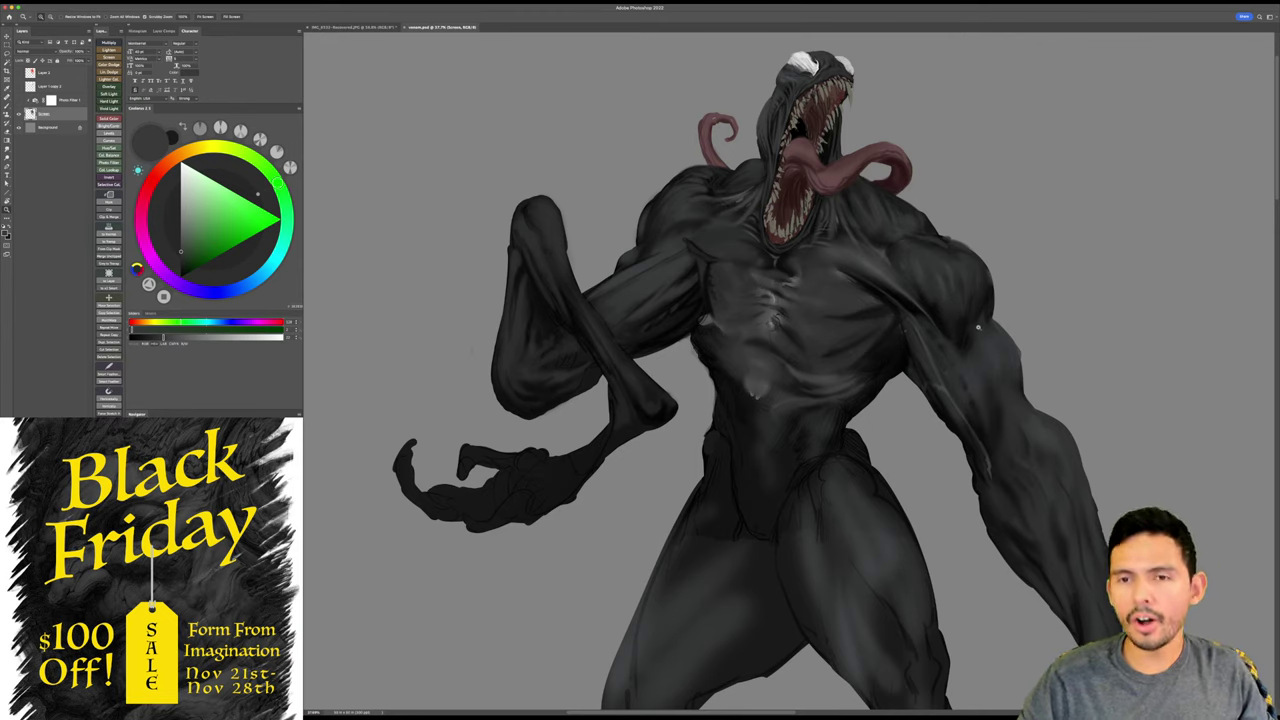
{"action": "mouse_move", "coordinate": [960, 337]}
{"action": "left_mouse_down"}
{"action": "mouse_move", "coordinate": [981, 336]}
{"action": "mouse_move", "coordinate": [964, 357]}
{"action": "mouse_move", "coordinate": [958, 340]}
{"action": "left_mouse_up"}
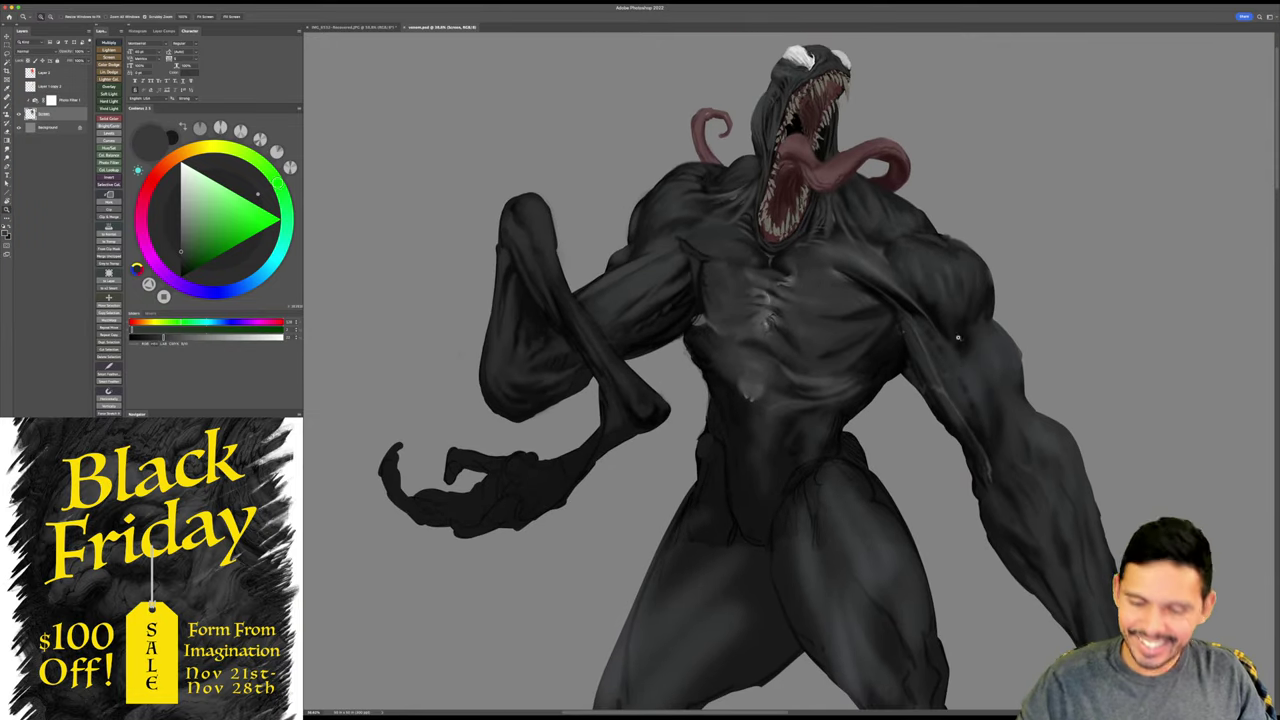
- Refine the crease where the pectoral meets the lowered arm with sampled black, using a finer brush
{"action": "left_click", "coordinate": [910, 306], "text": "alt"}
{"action": "key", "text": "z"}
{"action": "scroll", "coordinate": [1010, 270], "scroll_direction": "up", "scroll_amount": 3}
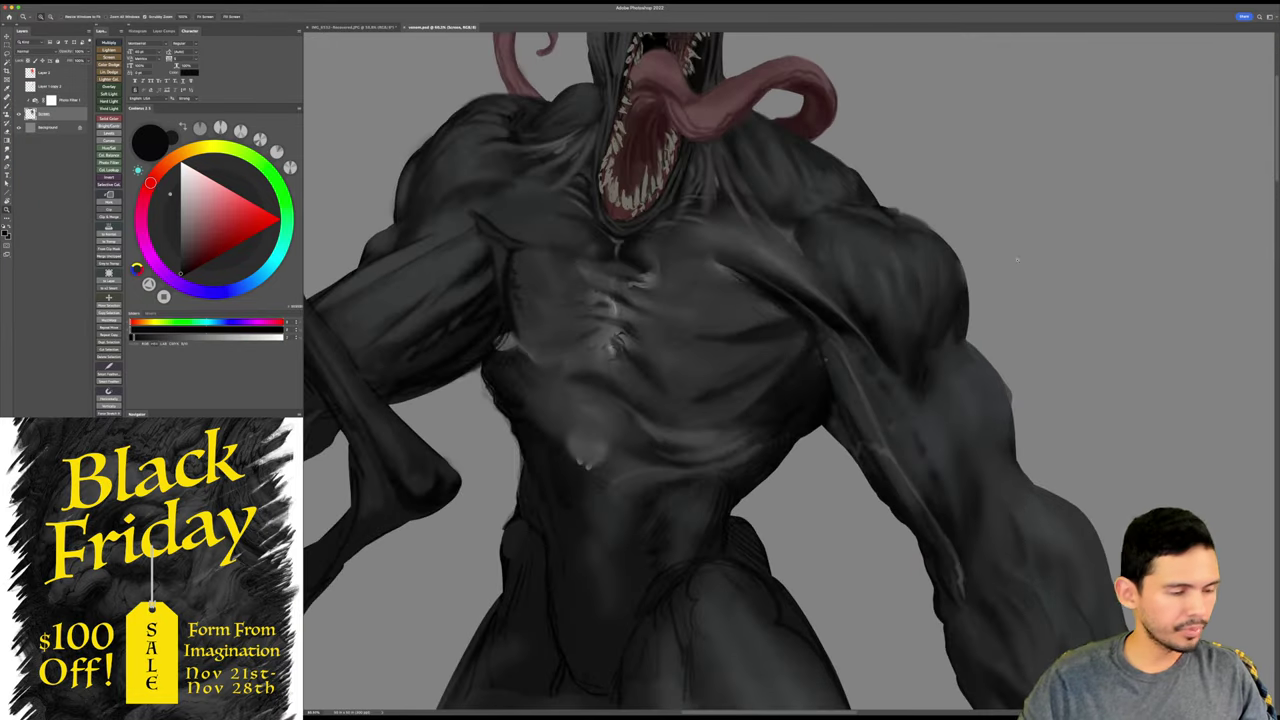
{"action": "key", "text": "r"}
{"action": "mouse_move", "coordinate": [1060, 260]}
{"action": "left_mouse_down"}
{"action": "mouse_move", "coordinate": [1031, 451]}
{"action": "mouse_move", "coordinate": [970, 505]}
{"action": "left_mouse_up"}
{"action": "key", "text": "z"}
{"action": "left_click_drag", "start_coordinate": [949, 426], "coordinate": [964, 424]}
{"action": "key", "text": "b"}
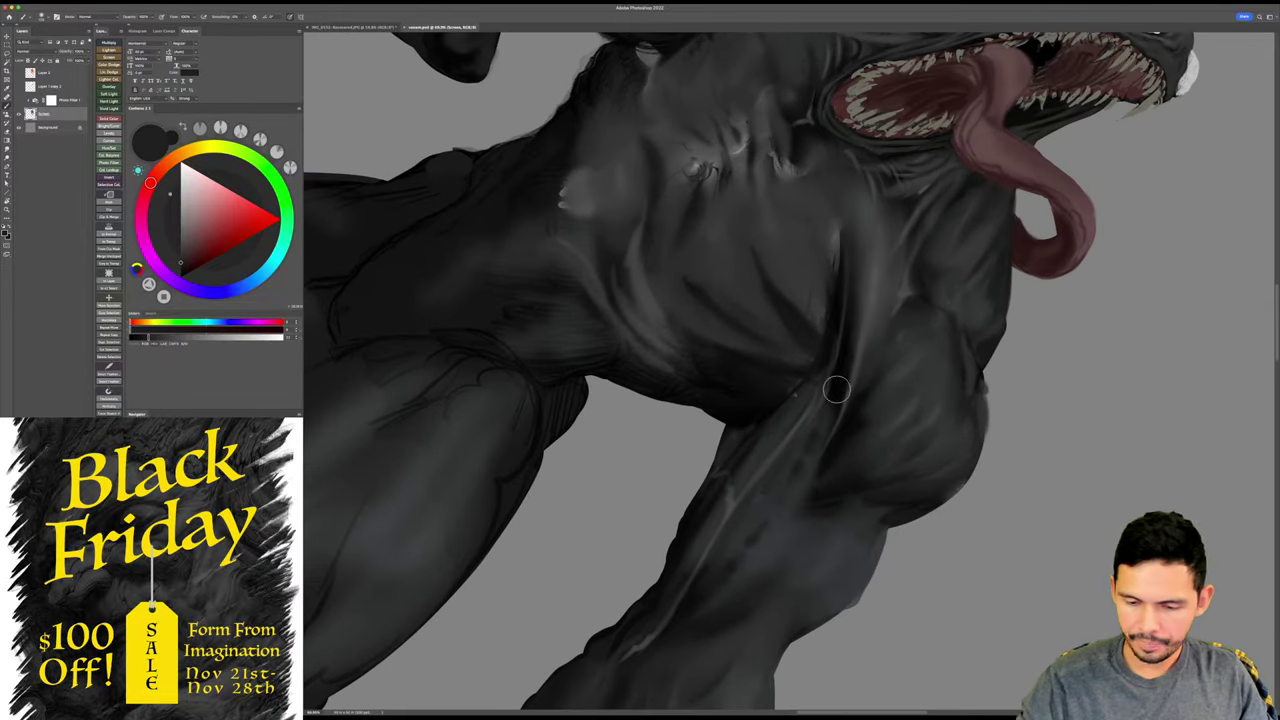
{"action": "key", "text": "["}
{"action": "key", "text": "["}
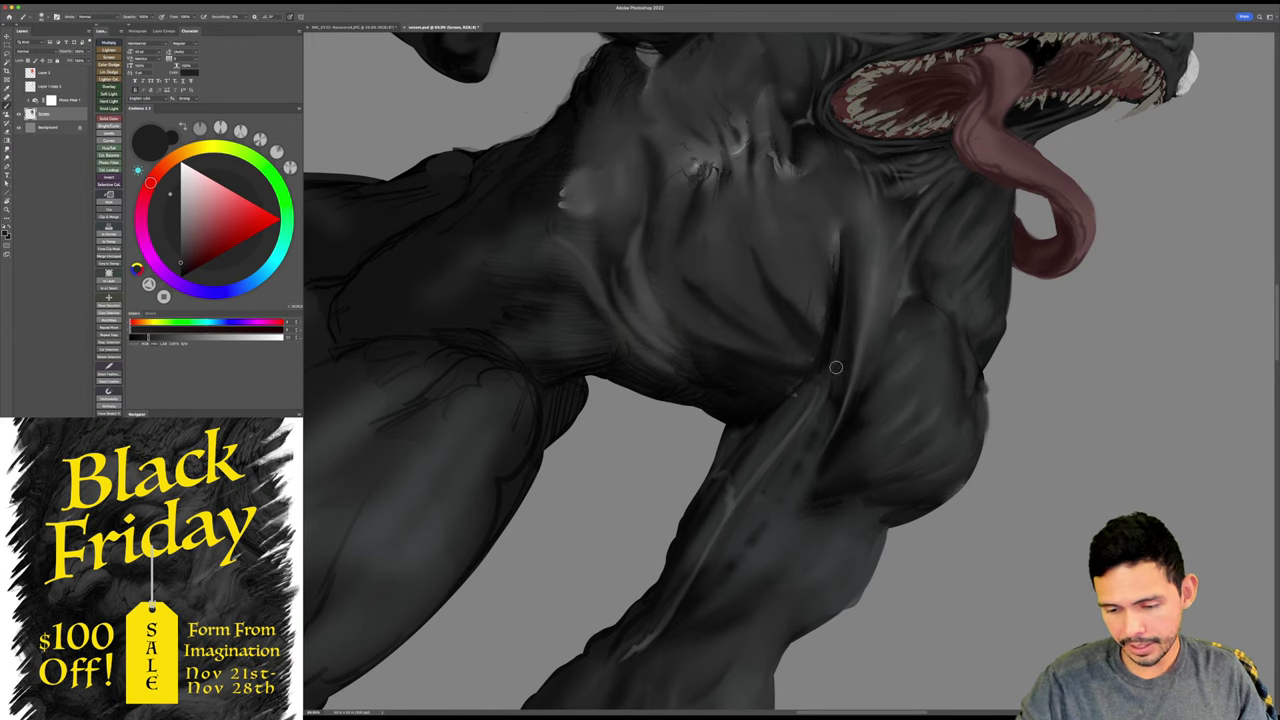
- Darken the shadow under the pectoral band reaching into the lowered arm with near-black sampled from the shoulder crease
{"action": "key", "text": "r"}
{"action": "mouse_move", "coordinate": [885, 570]}
{"action": "left_mouse_down"}
{"action": "mouse_move", "coordinate": [1002, 394]}
{"action": "mouse_move", "coordinate": [1060, 404]}
{"action": "left_mouse_up"}
{"action": "key", "text": "r"}
{"action": "mouse_move", "coordinate": [1075, 402]}
{"action": "left_mouse_down"}
{"action": "mouse_move", "coordinate": [1106, 317]}
{"action": "mouse_move", "coordinate": [894, 126]}
{"action": "mouse_move", "coordinate": [963, 136]}
{"action": "left_mouse_up"}
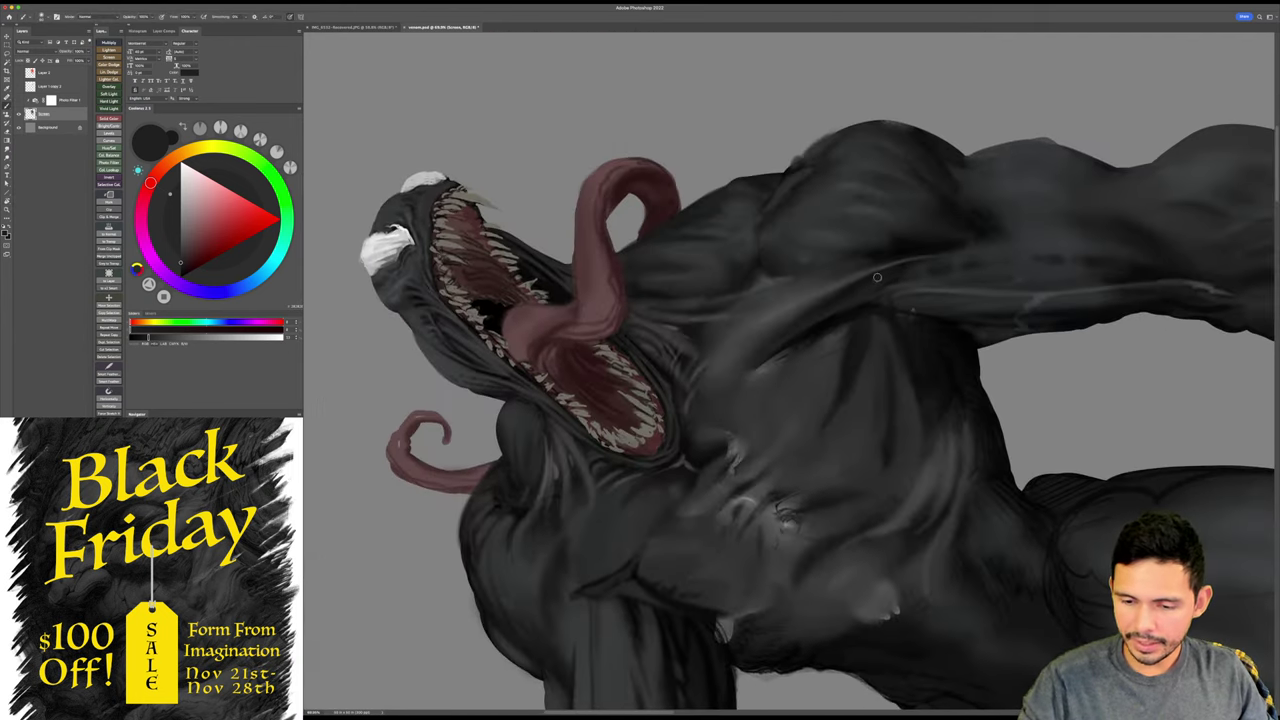
{"action": "left_click", "coordinate": [916, 267], "text": "alt"}
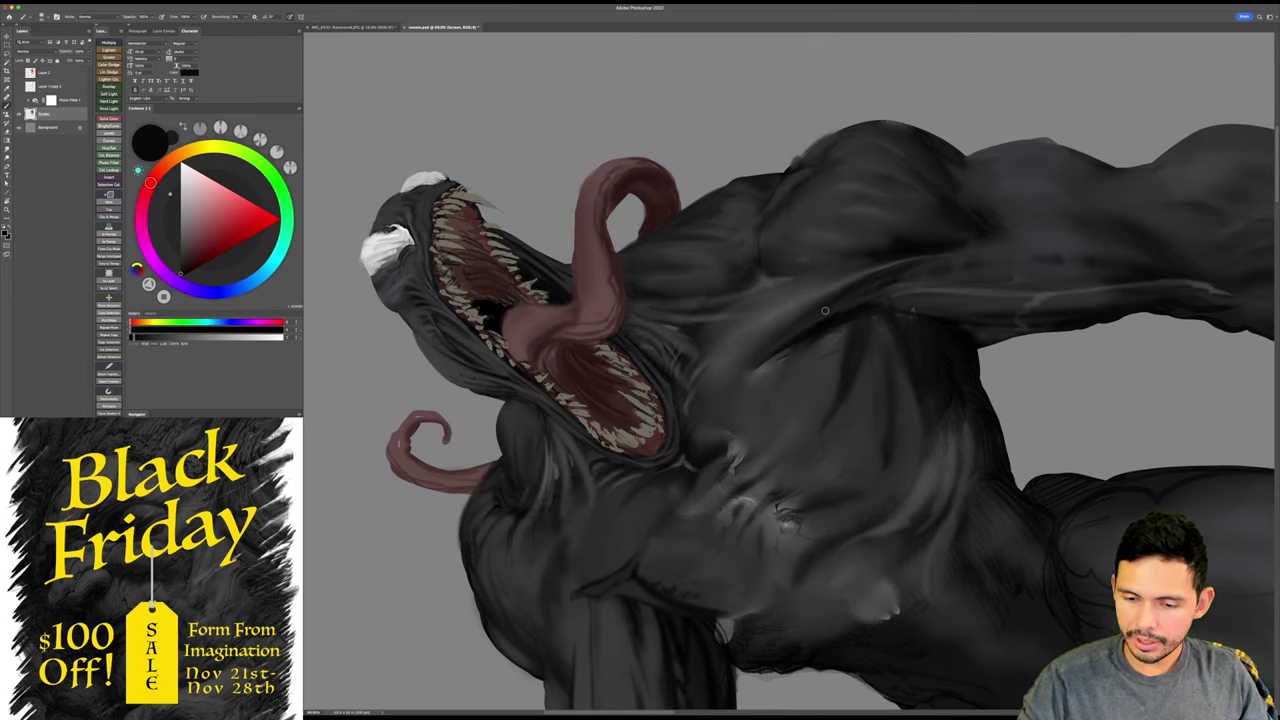
{"action": "key", "text": "r"}
{"action": "key", "text": "Escape"}
{"action": "key", "text": "b"}
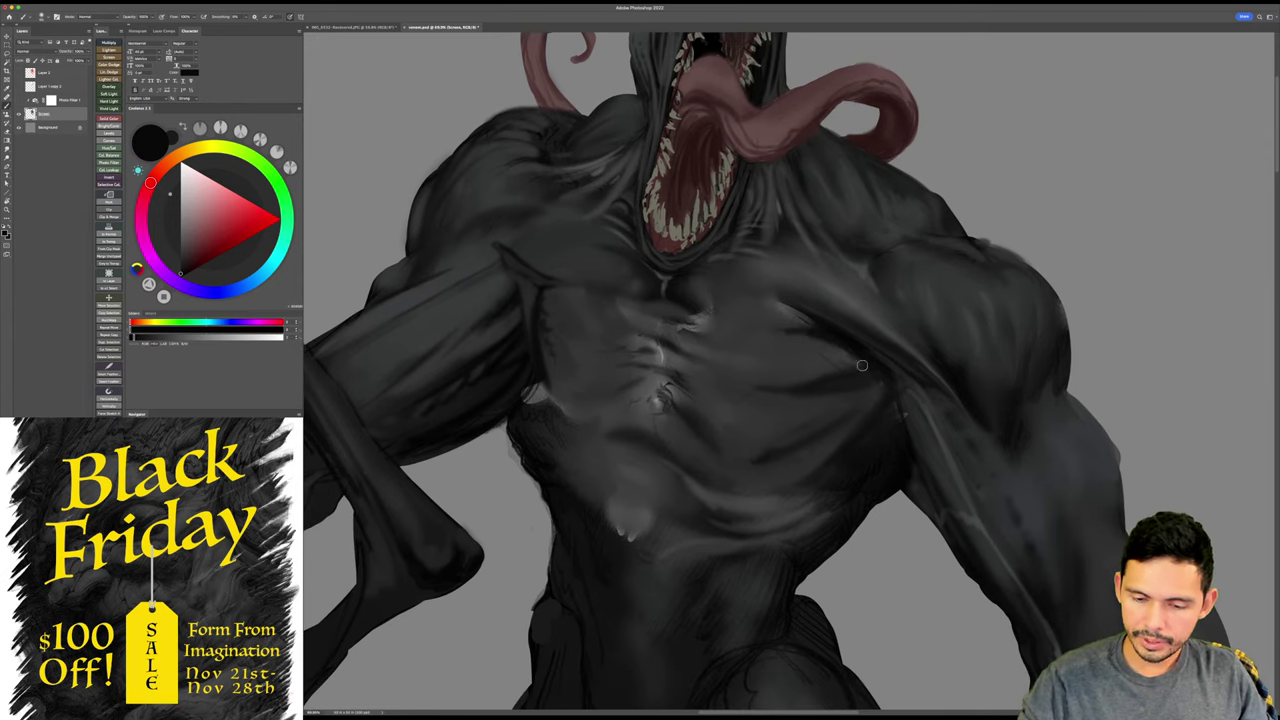
{"action": "mouse_move", "coordinate": [990, 366]}
{"action": "left_mouse_down"}
{"action": "mouse_move", "coordinate": [974, 377]}
{"action": "mouse_move", "coordinate": [986, 385]}
{"action": "left_mouse_up"}
- Blend the outer pectoral beside the lowered arm's armpit with dark greys and black sampled from the surrounding chest
{"action": "key", "text": "r"}
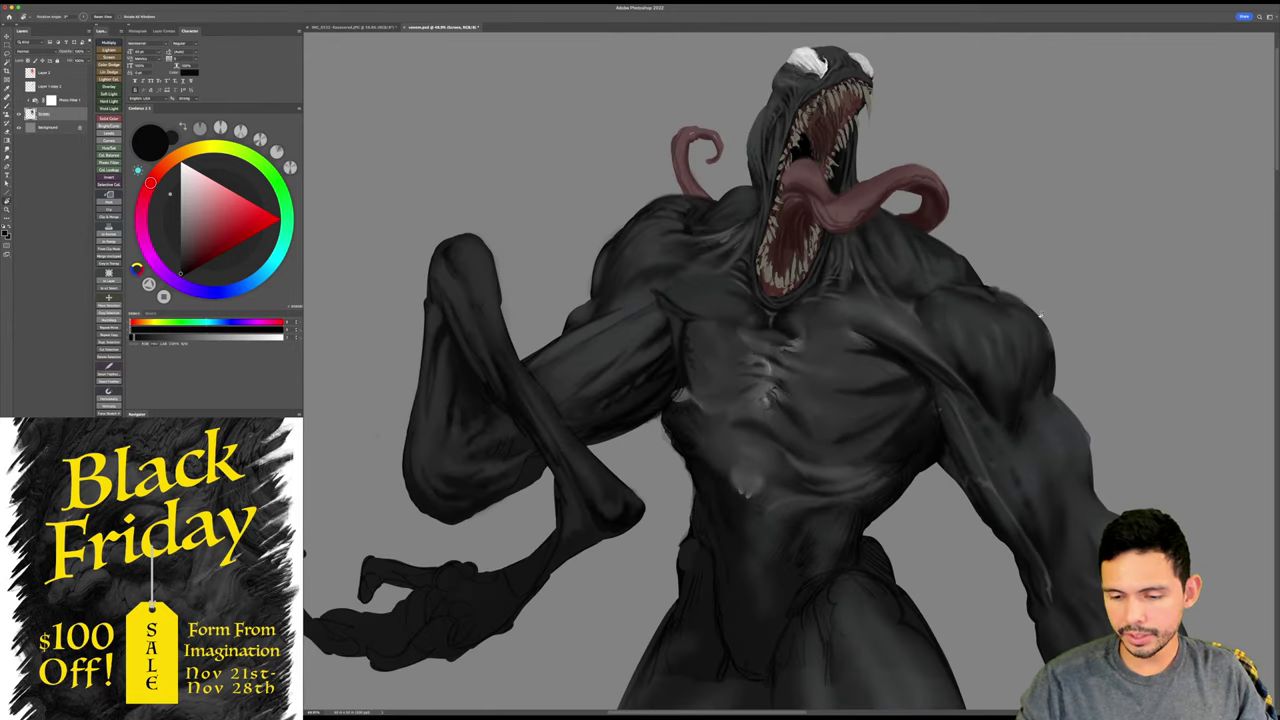
{"action": "left_click_drag", "start_coordinate": [1040, 315], "coordinate": [981, 201]}
{"action": "left_click", "coordinate": [975, 205]}
{"action": "key", "text": "b"}
{"action": "left_click", "coordinate": [826, 315], "text": "alt"}
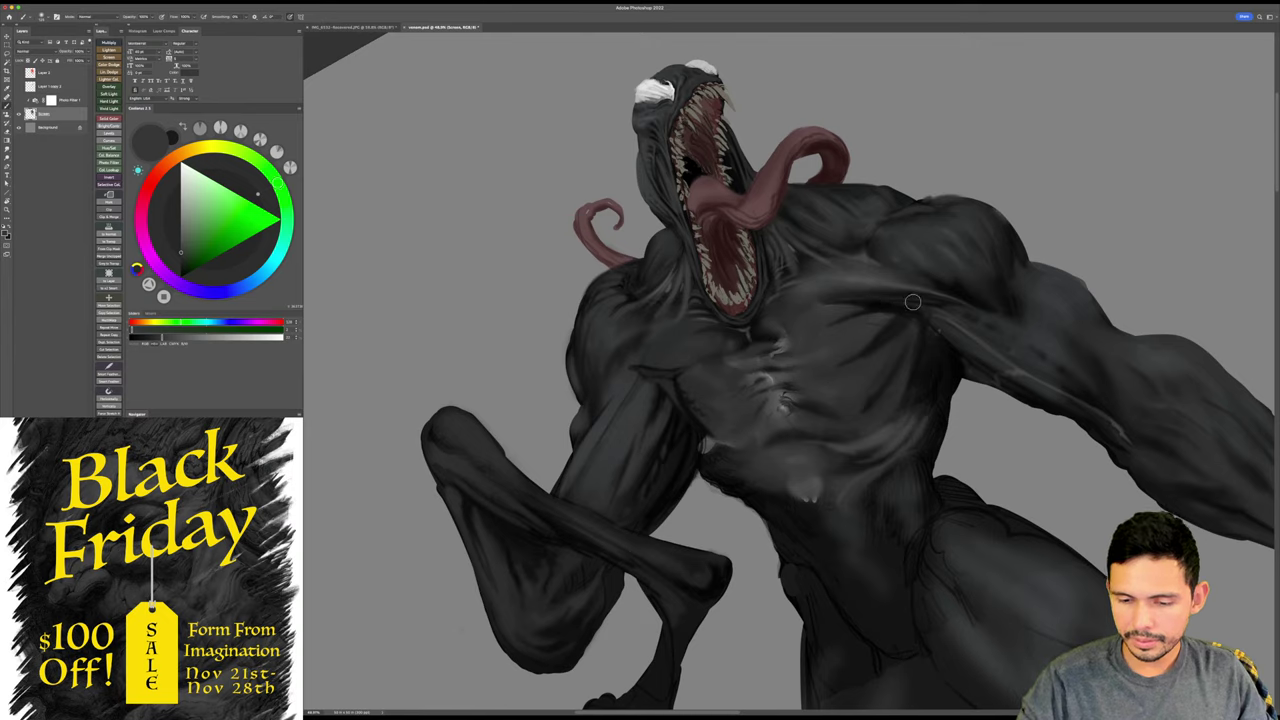
{"action": "key", "text": "Escape"}
{"action": "left_click_drag", "start_coordinate": [1058, 420], "coordinate": [1039, 382]}
{"action": "left_click", "coordinate": [887, 317], "text": "alt"}
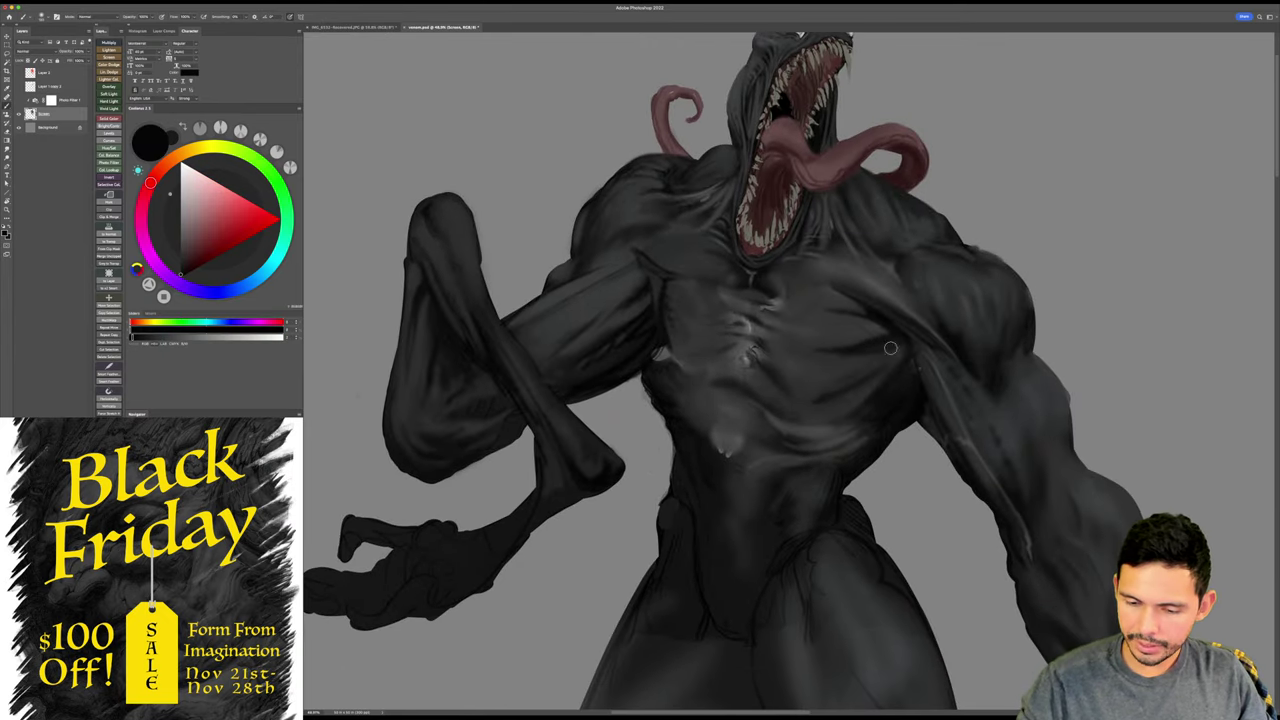
{"action": "left_click", "coordinate": [844, 336], "text": "alt"}
{"action": "left_click", "coordinate": [880, 338], "text": "alt"}
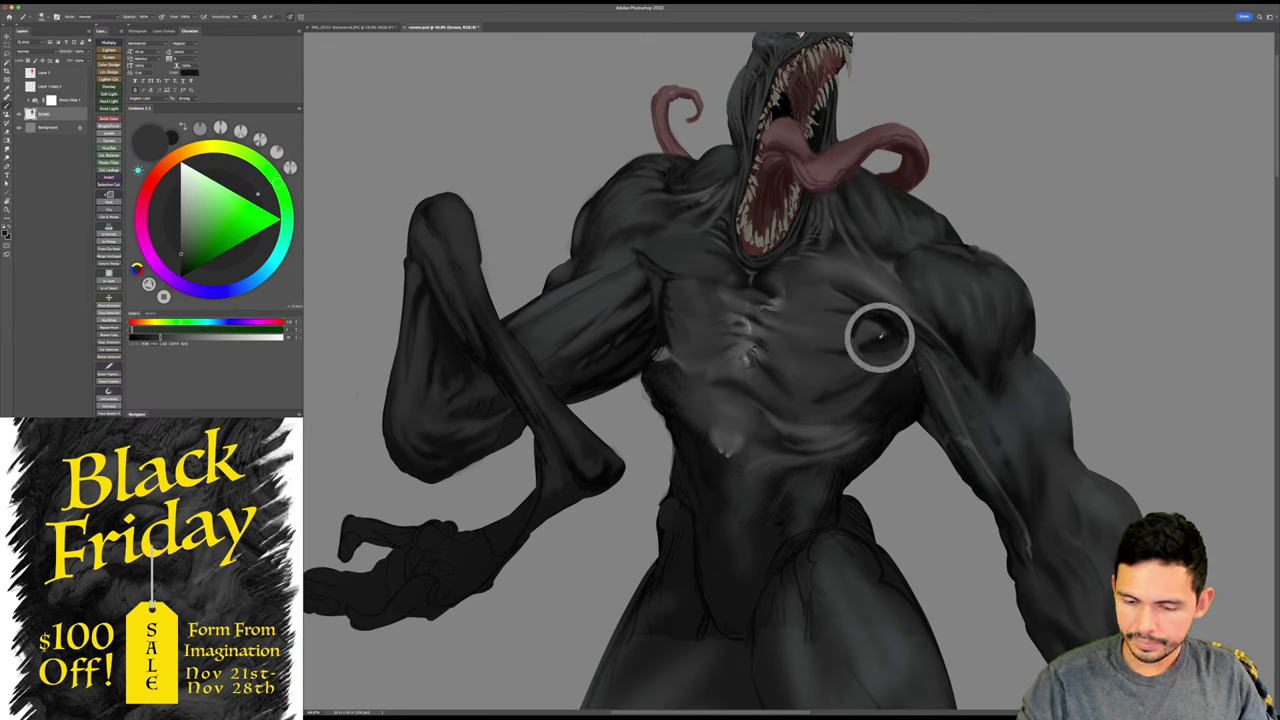
- Define the lower outer edge of the pectoral with a finer near-black brush, and soften the ribs beneath with sampled dark grey
{"action": "key", "text": "d"}
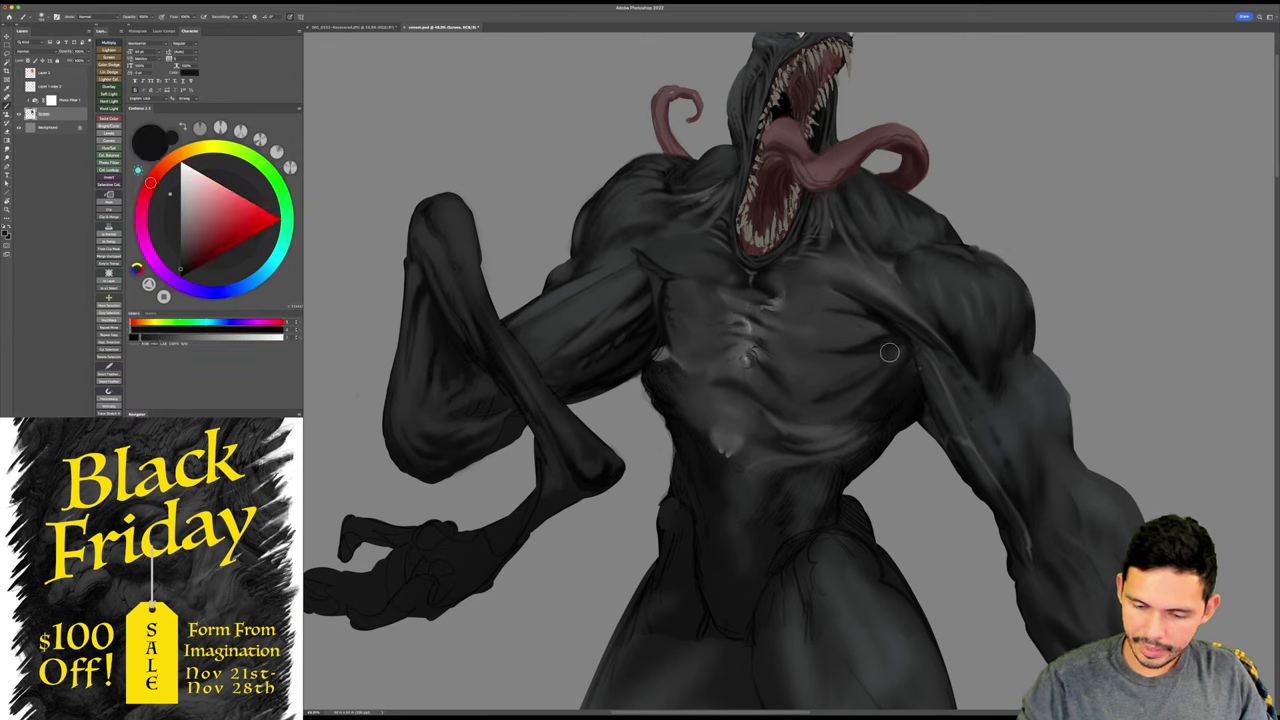
{"action": "key", "text": "bracketleft"}
{"action": "key", "text": "bracketleft"}
{"action": "key", "text": "bracketleft"}
{"action": "key", "text": "bracketleft"}
{"action": "key", "text": "bracketleft"}
{"action": "key", "text": "bracketleft"}
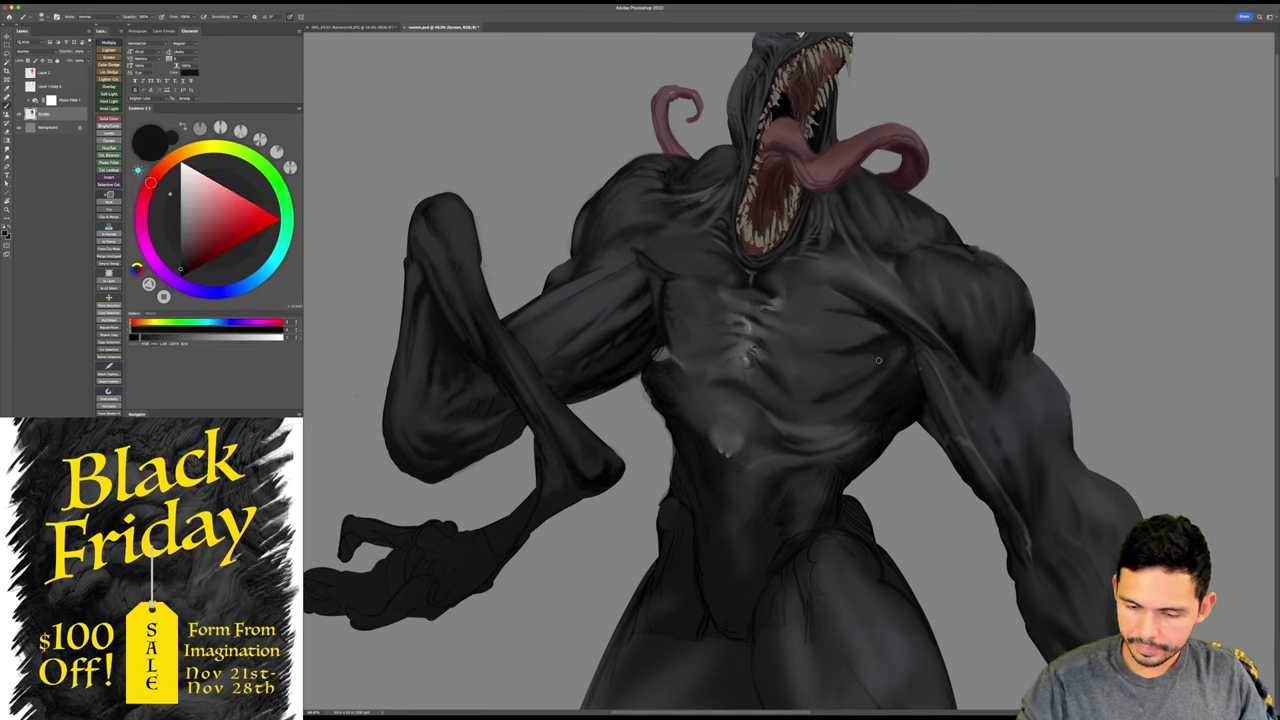
{"action": "left_click", "coordinate": [821, 385], "text": "alt"}
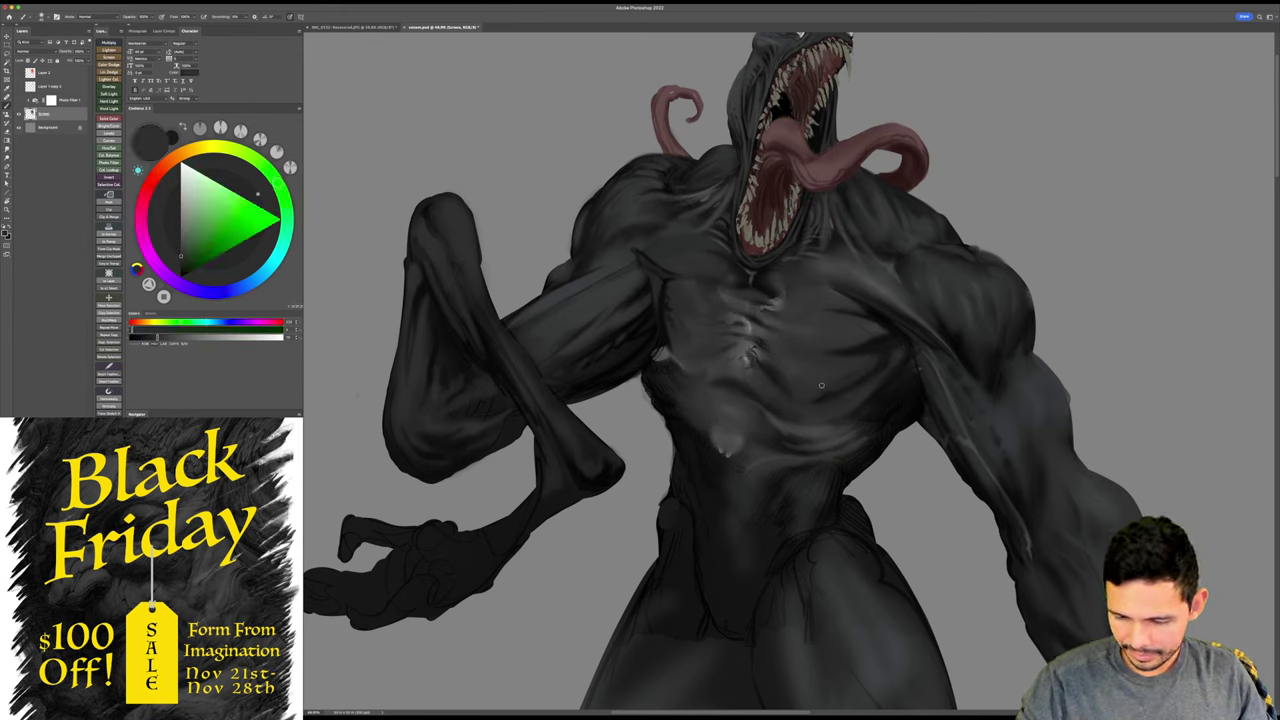
{"action": "key", "text": "bracketright"}
{"action": "key", "text": "bracketright"}
{"action": "left_click_drag", "start_coordinate": [810, 398], "coordinate": [878, 356]}
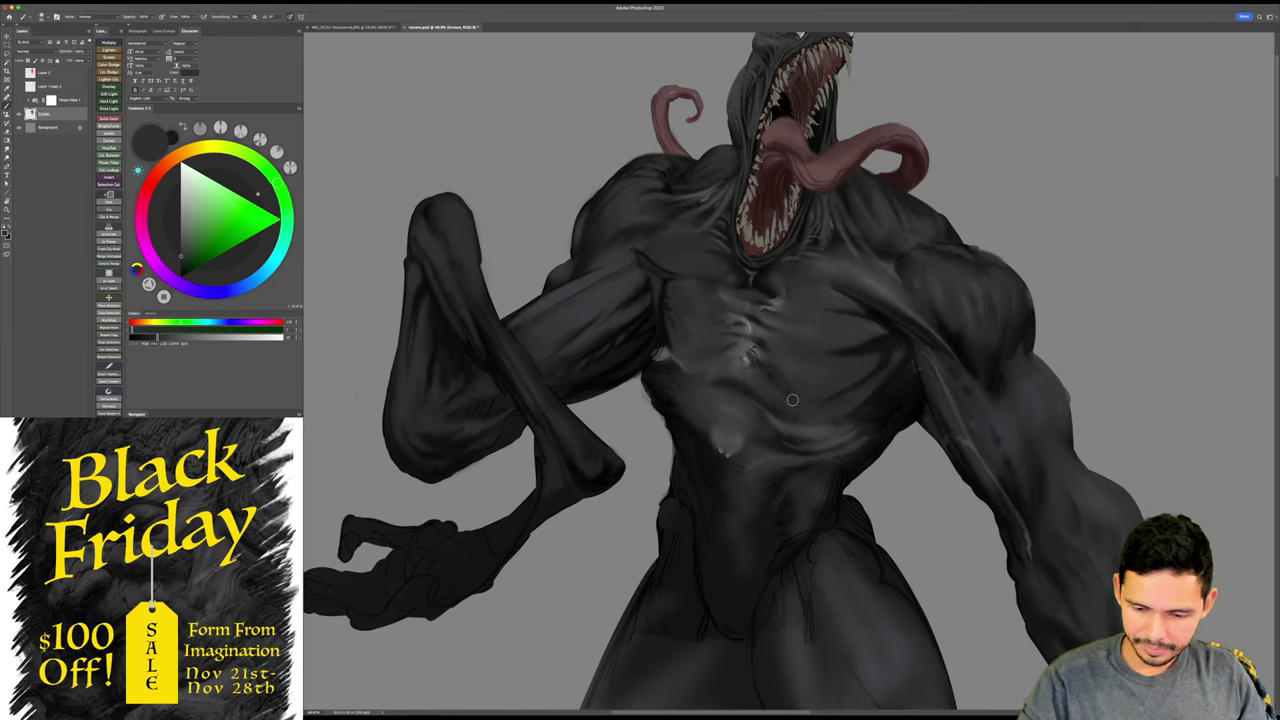
- Darken the fold beside the lower sternum with sampled near-black, and tone down the upper sternum highlight with sampled pectoral grey
{"action": "left_click", "coordinate": [772, 367], "text": "alt"}
{"action": "left_click", "coordinate": [877, 343], "text": "alt"}
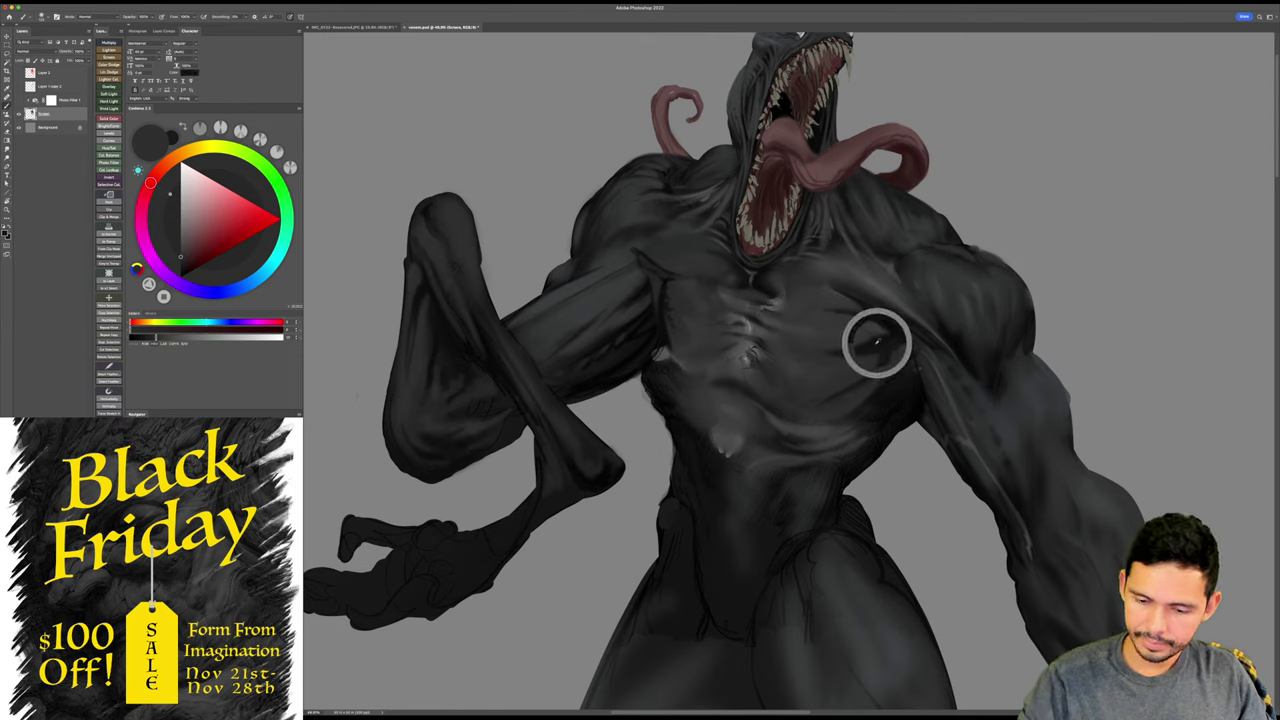
{"action": "left_click_drag", "start_coordinate": [755, 357], "coordinate": [774, 391]}
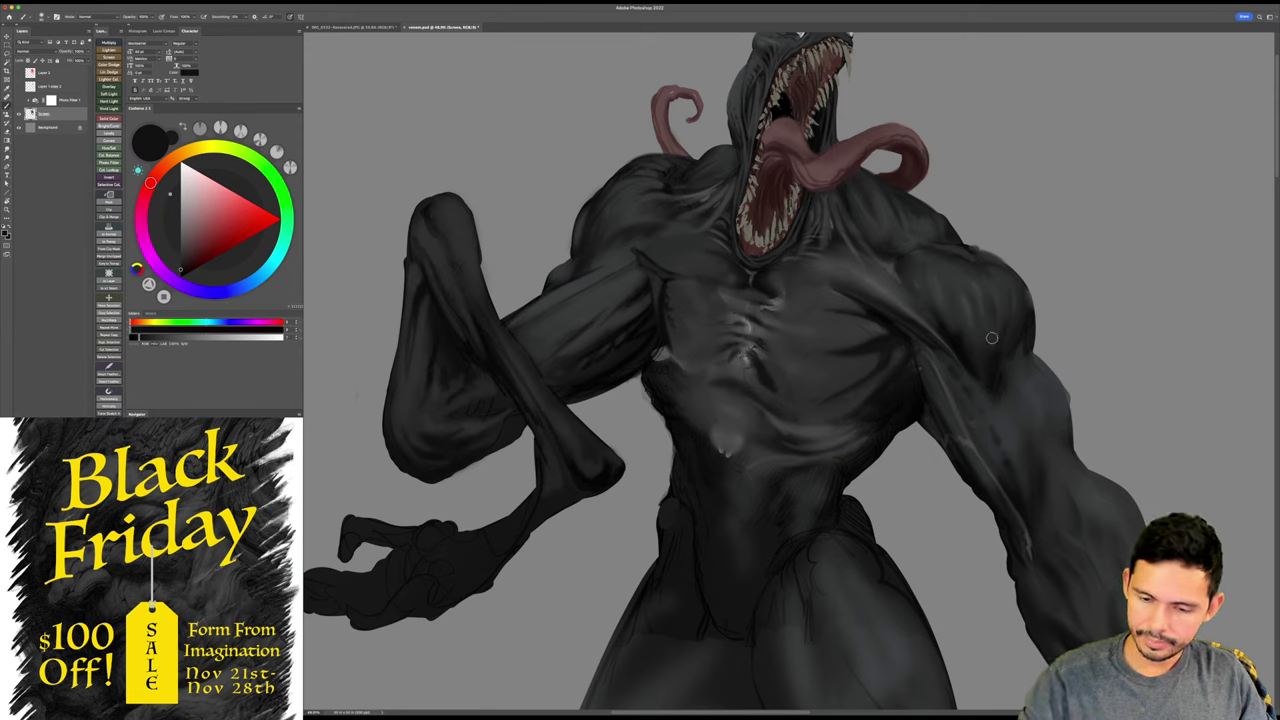
{"action": "left_click", "coordinate": [814, 331], "text": "alt"}
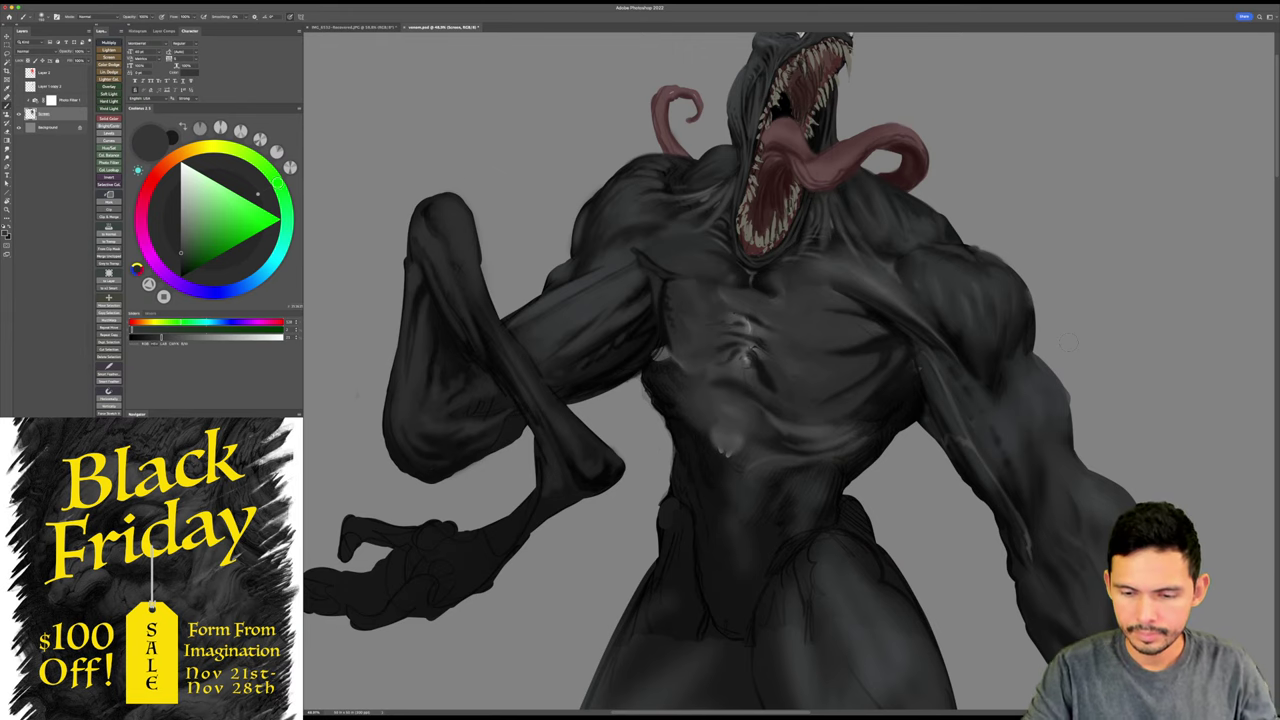
- Shade the pectoral and upper ribs near the lowered arm's armpit with a larger brush, alternating sampled blacks and dark greys
{"action": "left_click_drag", "start_coordinate": [898, 339], "coordinate": [880, 338]}
{"action": "left_click", "coordinate": [891, 328], "text": "alt"}
{"action": "key", "text": "bracketright"}
{"action": "key", "text": "bracketright"}
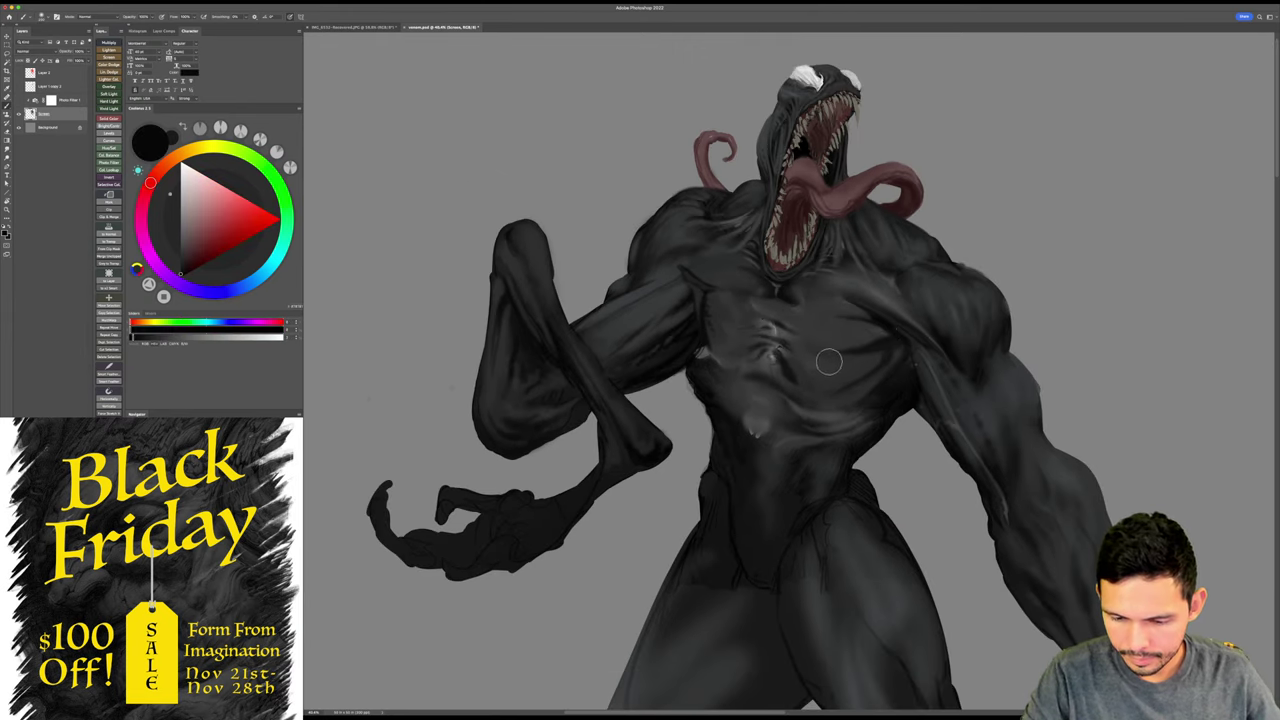
{"action": "left_click", "coordinate": [820, 346], "text": "alt"}
{"action": "key", "text": "z"}
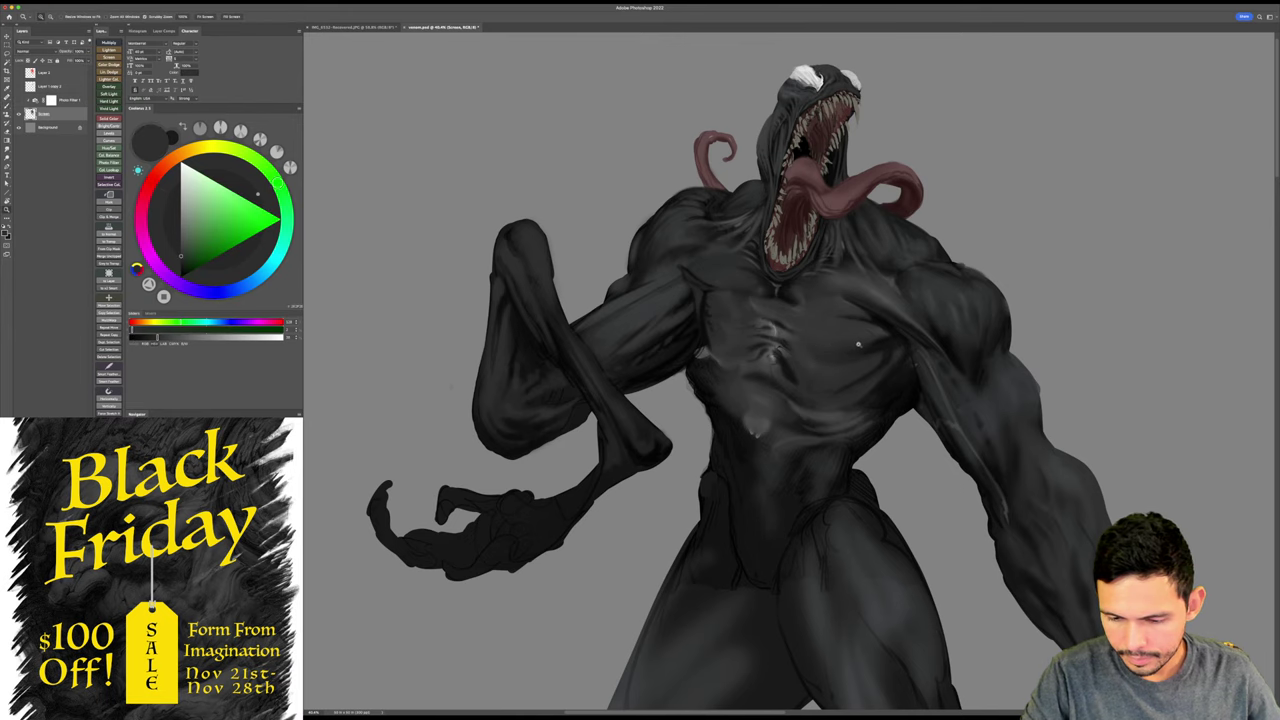
{"action": "left_click_drag", "start_coordinate": [858, 344], "coordinate": [836, 344]}
{"action": "left_click_drag", "start_coordinate": [888, 343], "coordinate": [850, 339]}
{"action": "left_click", "coordinate": [848, 340], "text": "alt"}
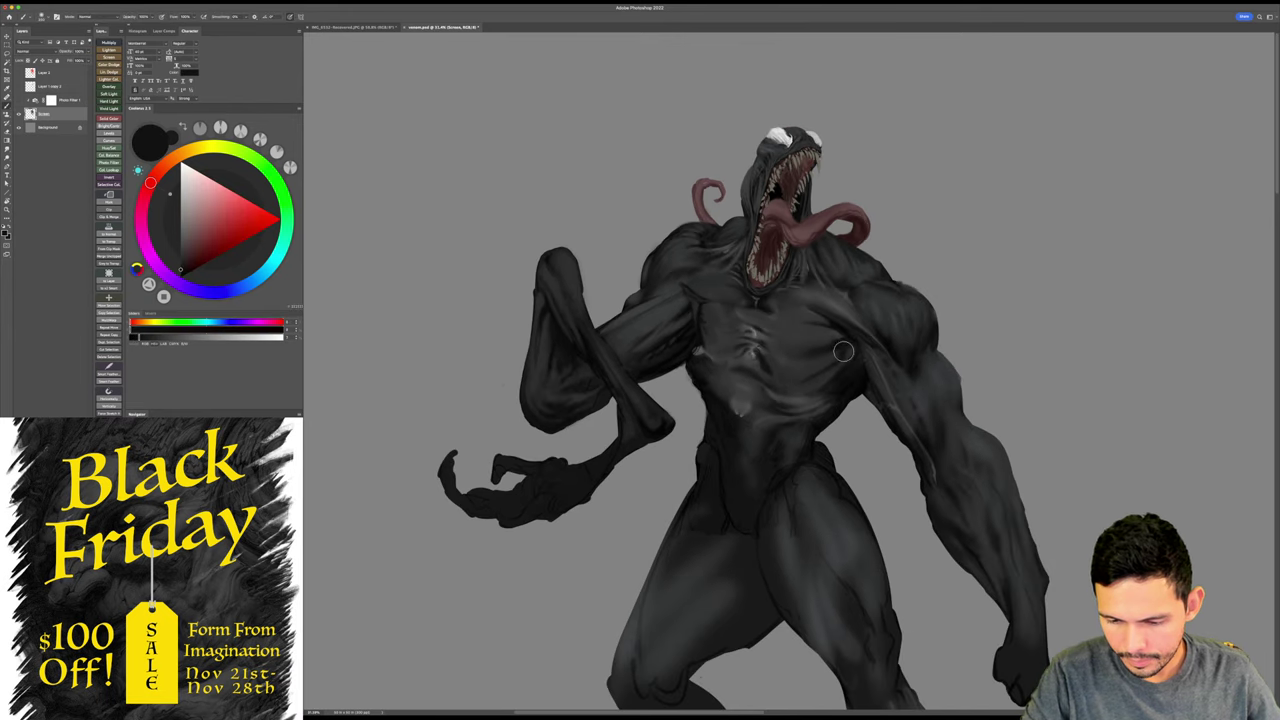
{"action": "left_click", "coordinate": [795, 366], "text": "alt"}
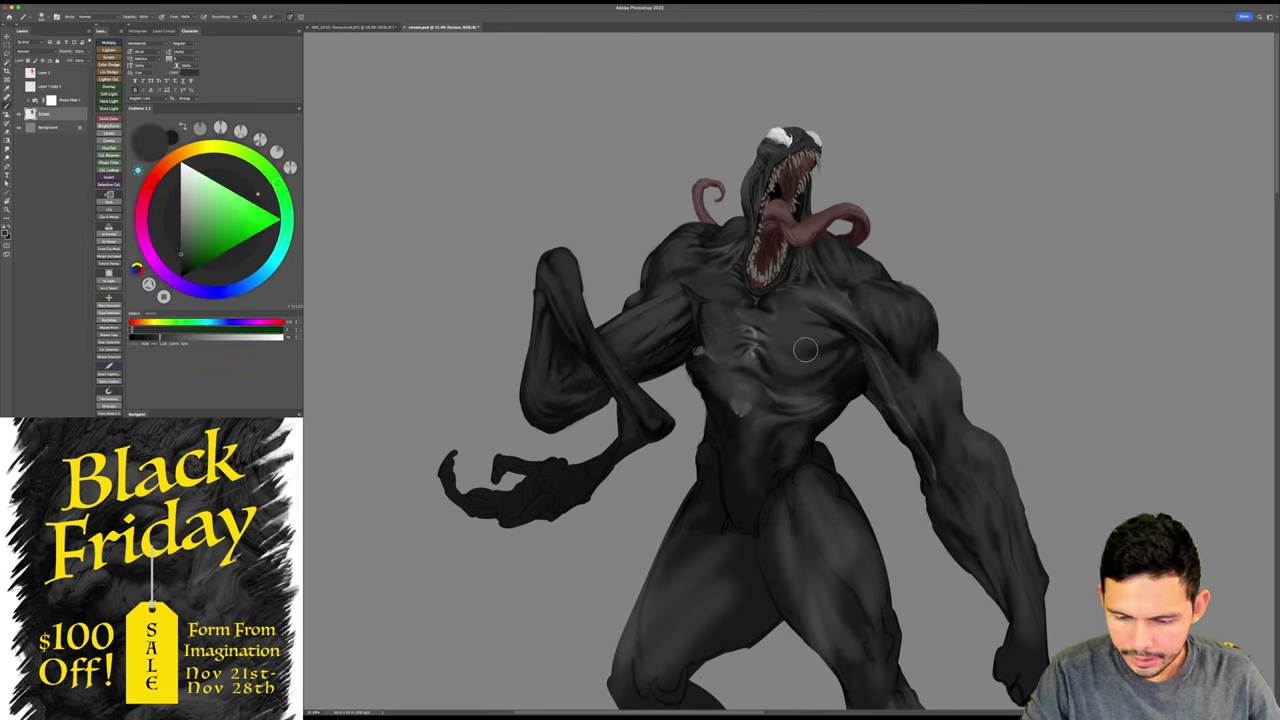
- Mute the bright sternum spots and shade the pectoral on the raised arm's side with dark tones sampled around them
{"action": "left_click", "coordinate": [729, 300], "text": "alt"}
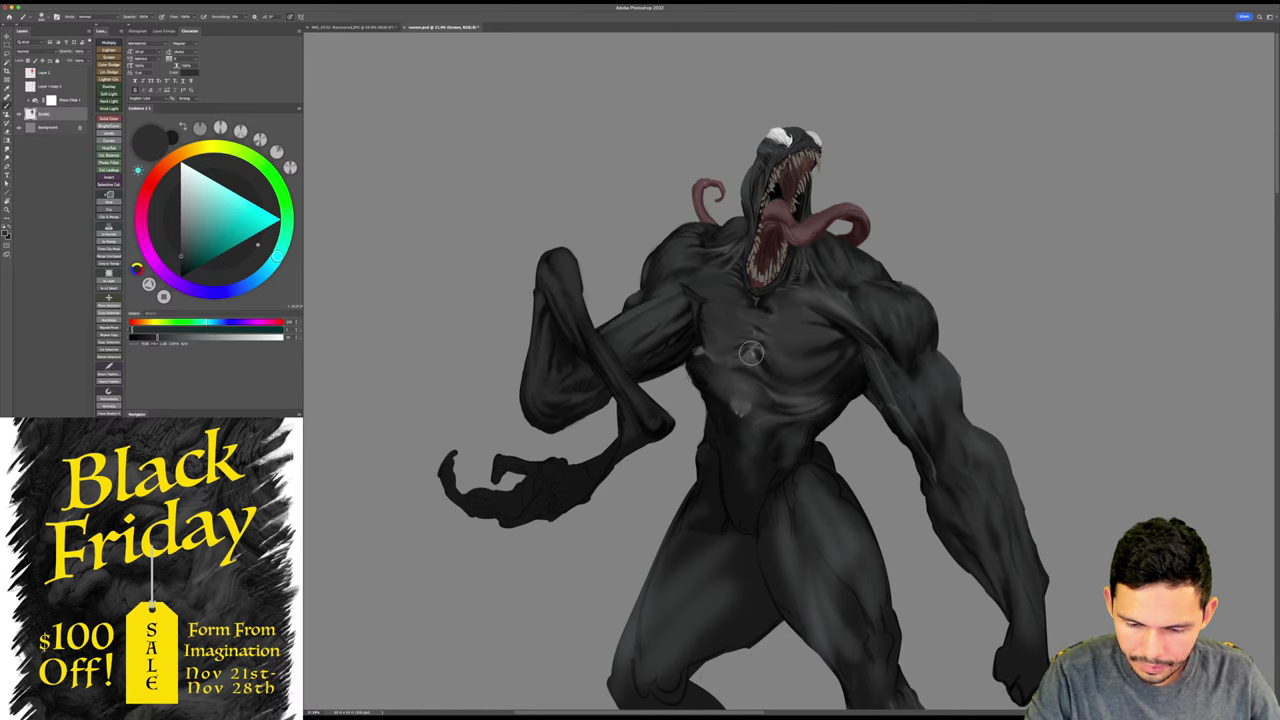
{"action": "left_click", "coordinate": [708, 318], "text": "alt"}
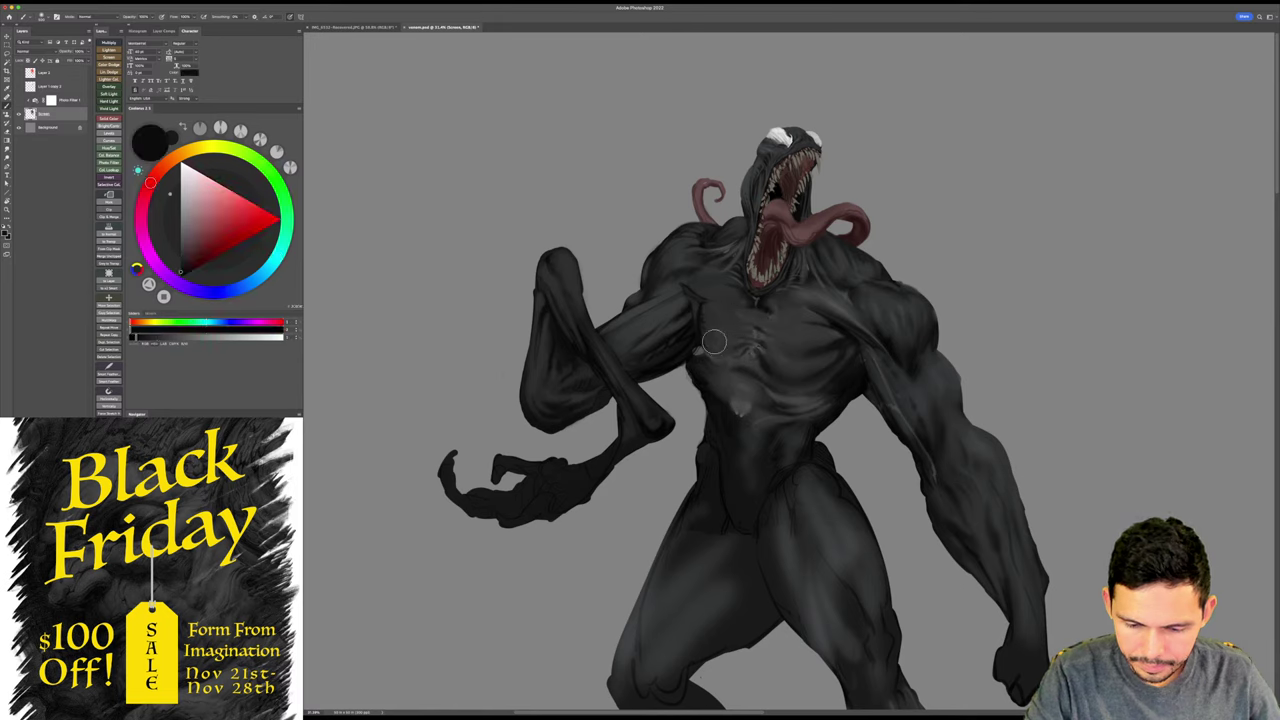
{"action": "key", "text": "bracketright"}
{"action": "mouse_move", "coordinate": [833, 386]}
{"action": "left_mouse_down"}
{"action": "mouse_move", "coordinate": [847, 372]}
{"action": "mouse_move", "coordinate": [826, 363]}
{"action": "mouse_move", "coordinate": [838, 344]}
{"action": "left_mouse_up"}
{"action": "left_click", "coordinate": [756, 346], "text": "alt"}
{"action": "left_click_drag", "start_coordinate": [863, 298], "coordinate": [780, 270]}
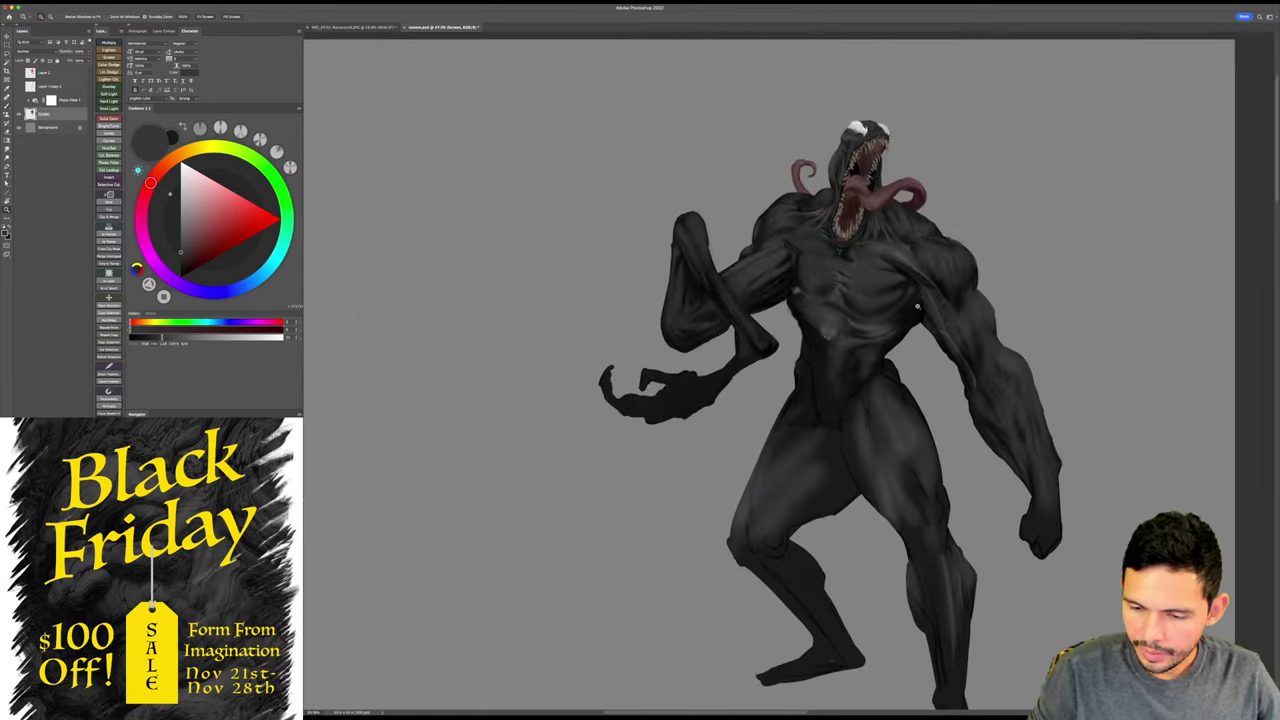
- Flip the whole canvas horizontally
{"action": "left_click", "coordinate": [85, 2]}
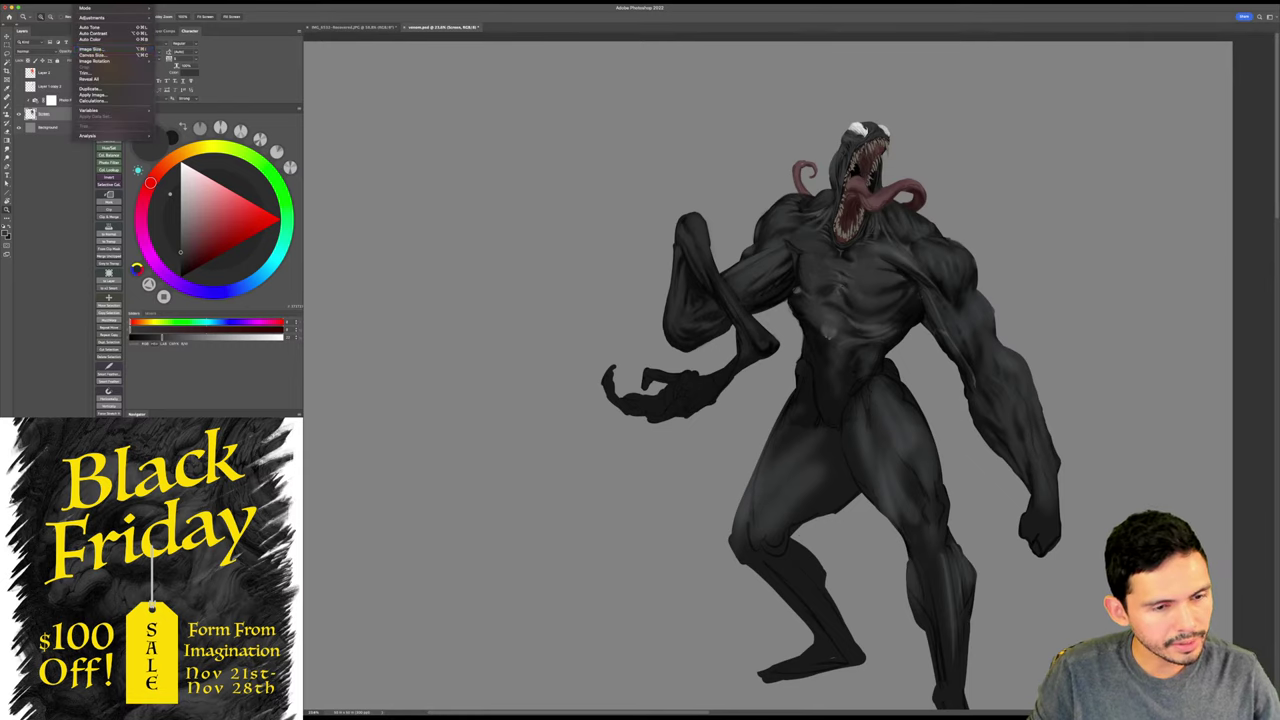
{"action": "mouse_move", "coordinate": [100, 61]}
{"action": "left_click", "coordinate": [180, 89]}
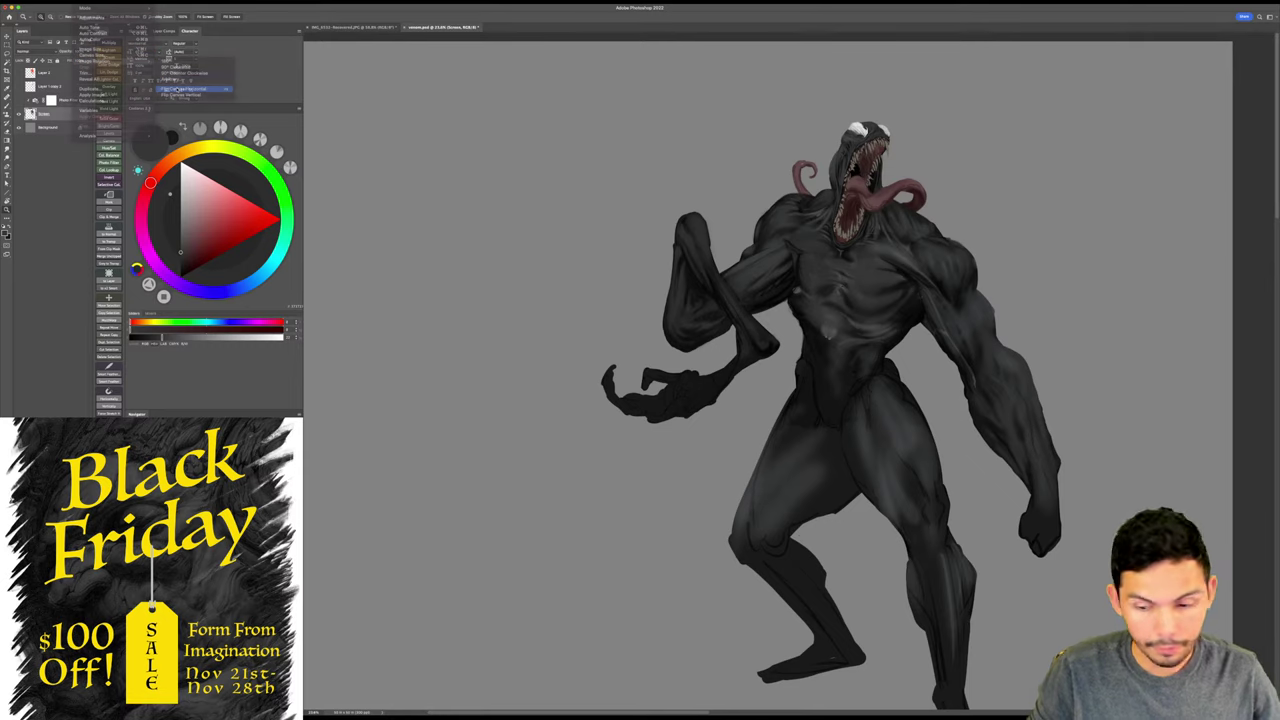
{"action": "left_click_drag", "start_coordinate": [492, 282], "coordinate": [710, 287]}
- Paste the pencil sketch into the painting as the topmost layer and place it beside the figure's head, above the raised arm
{"action": "left_click", "coordinate": [361, 28]}
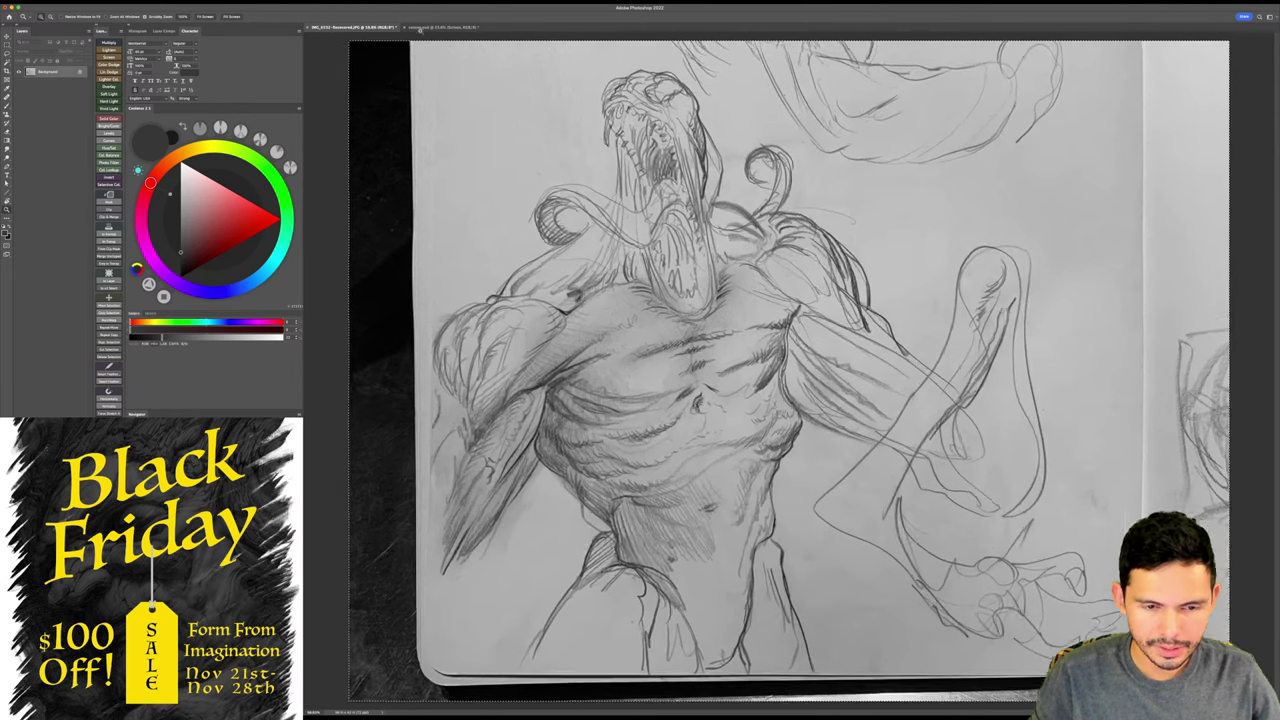
{"action": "left_click", "coordinate": [423, 28]}
{"action": "key", "text": "ctrl+v"}
{"action": "key", "text": "v"}
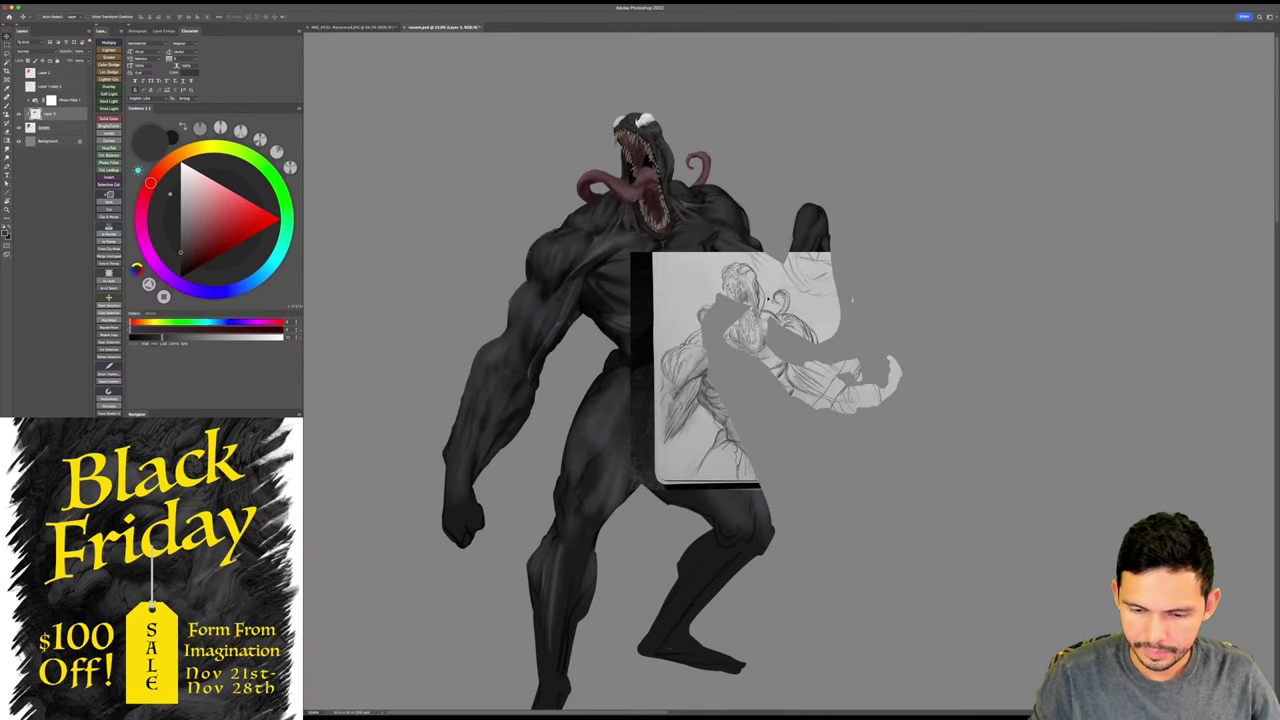
{"action": "left_click_drag", "start_coordinate": [48, 114], "coordinate": [46, 69]}
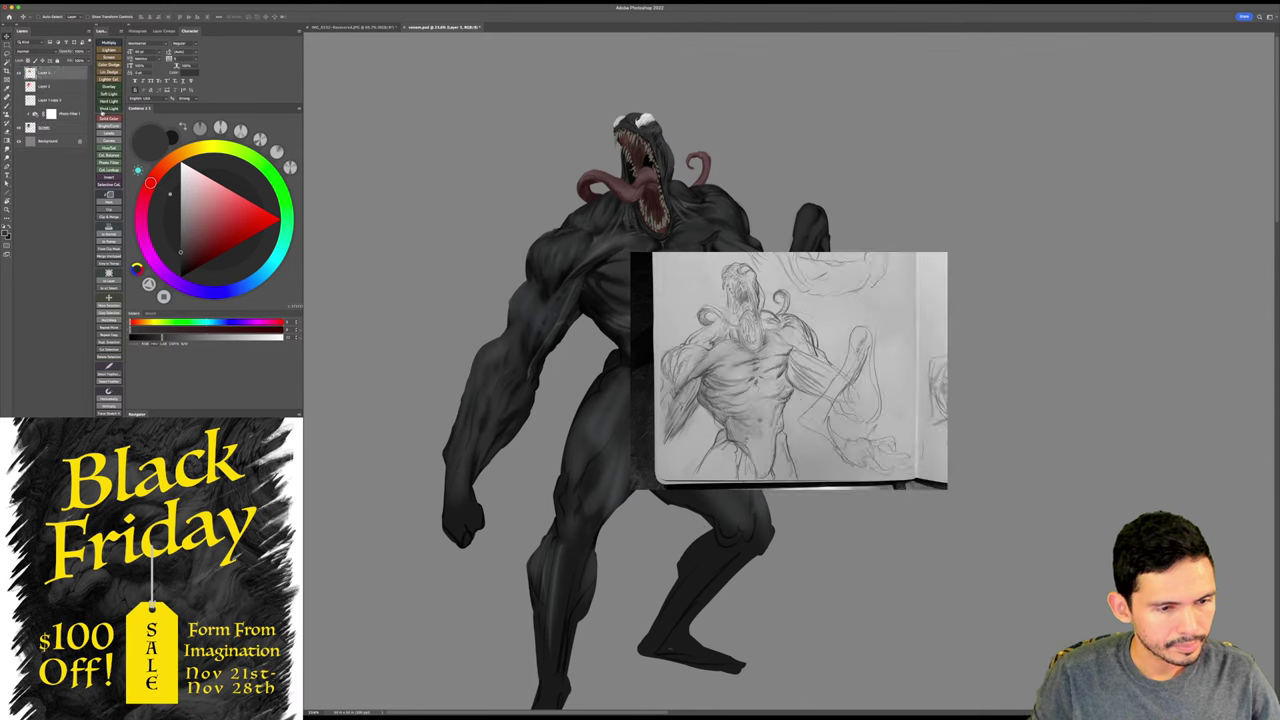
{"action": "left_click_drag", "start_coordinate": [786, 347], "coordinate": [1023, 180]}
{"action": "mouse_move", "coordinate": [723, 272]}
{"action": "left_mouse_down"}
{"action": "mouse_move", "coordinate": [740, 280]}
{"action": "mouse_move", "coordinate": [687, 311]}
{"action": "left_mouse_up"}
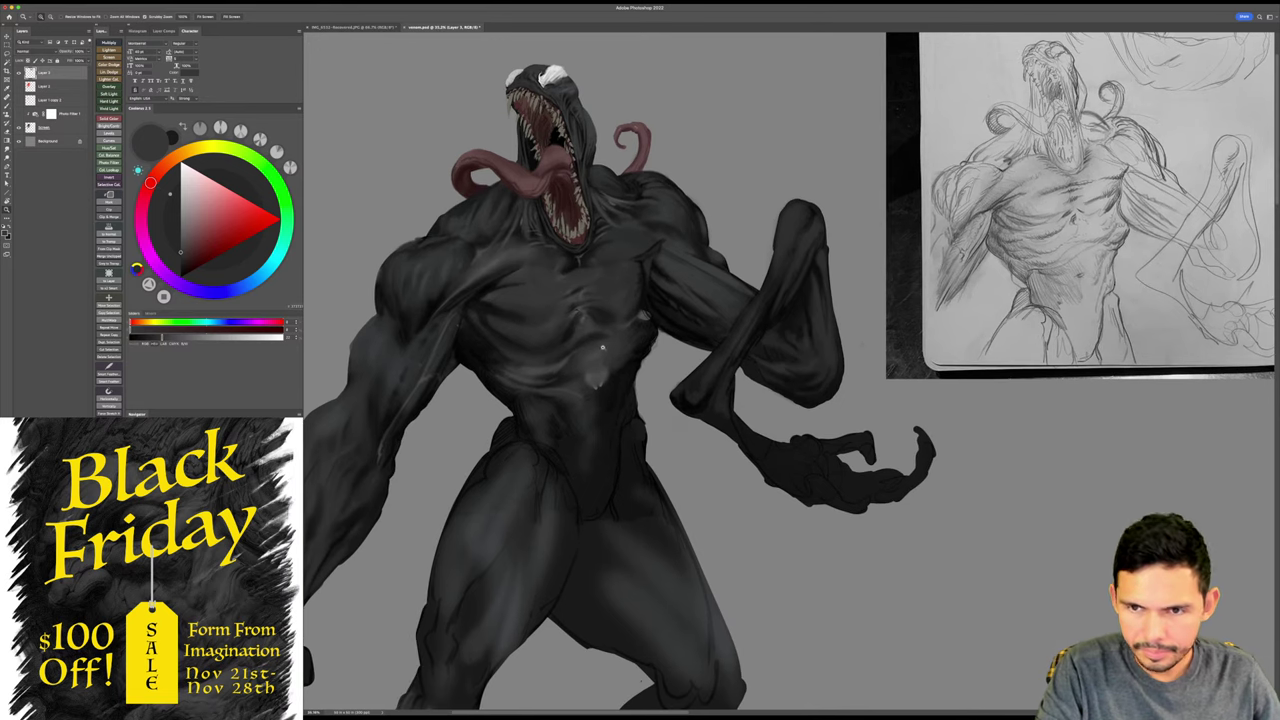
- Cover the light spot on the upper abdomen and smooth the belly with a dark grey sampled from the chest
{"action": "key", "text": "b"}
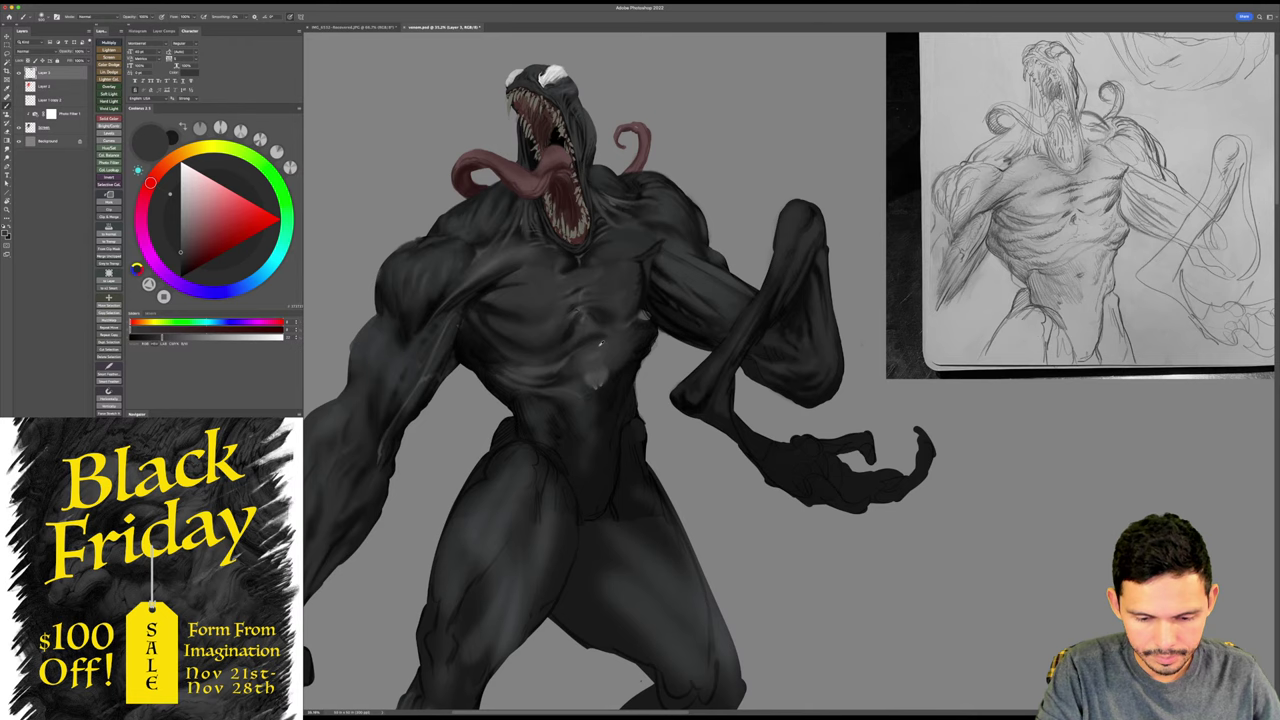
{"action": "left_click", "coordinate": [600, 344], "text": "alt"}
{"action": "key", "text": "bracketleft"}
{"action": "key", "text": "bracketleft"}
{"action": "key", "text": "bracketleft"}
{"action": "key", "text": "bracketleft"}
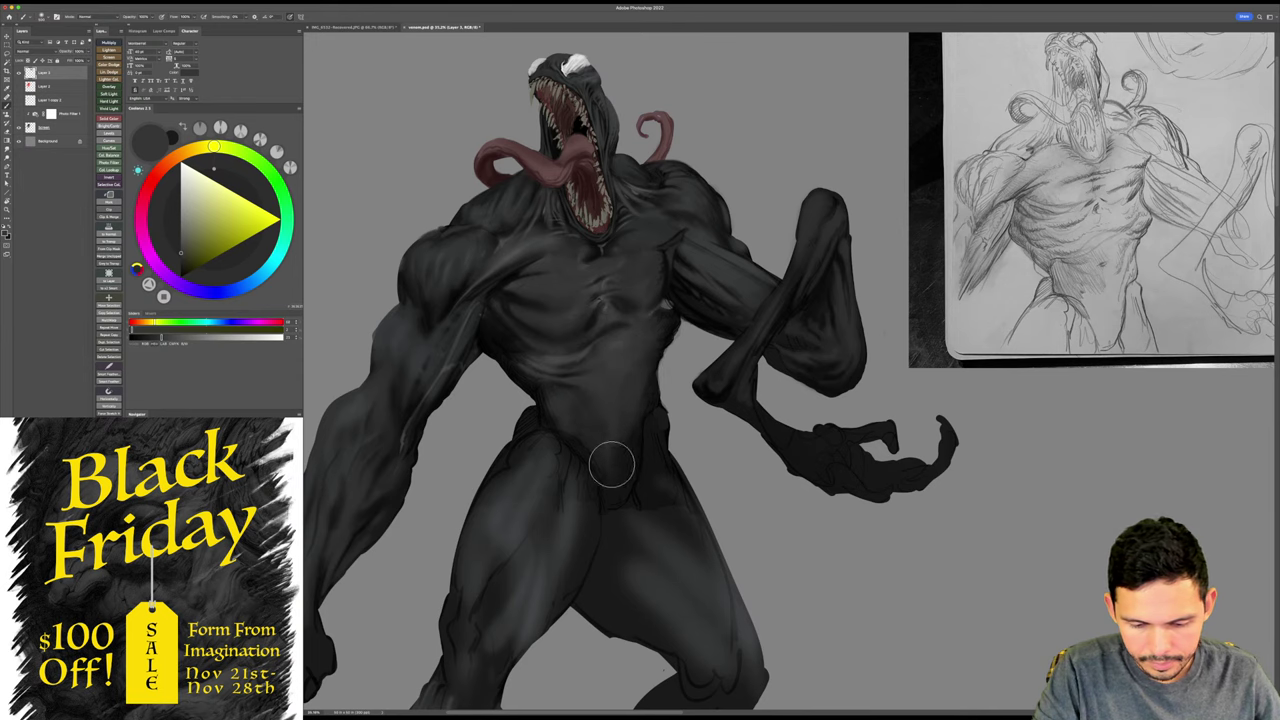
{"action": "mouse_move", "coordinate": [611, 465]}
{"action": "left_mouse_down"}
{"action": "mouse_move", "coordinate": [629, 427]}
{"action": "mouse_move", "coordinate": [634, 449]}
{"action": "mouse_move", "coordinate": [606, 404]}
{"action": "left_mouse_up"}
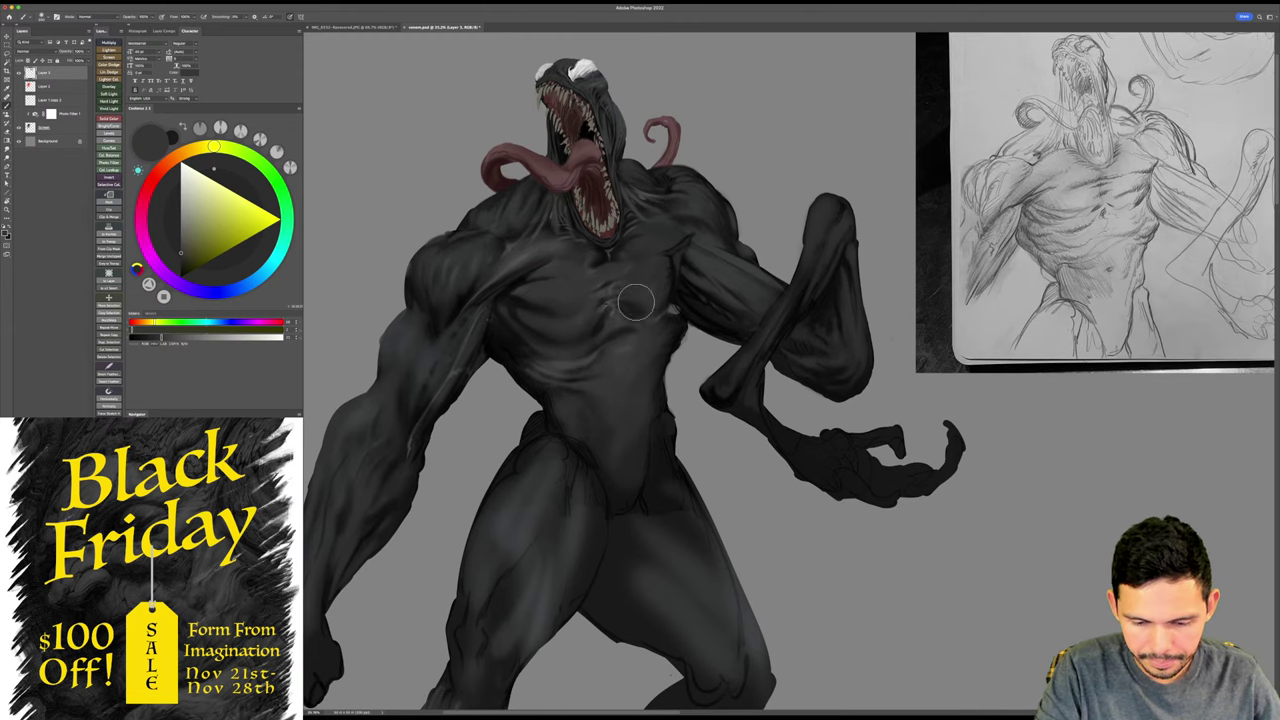
- Shade the sternum base and the ribs under the raised arm, alternating sampled blacks and dark greys
{"action": "left_click", "coordinate": [600, 324], "text": "alt"}
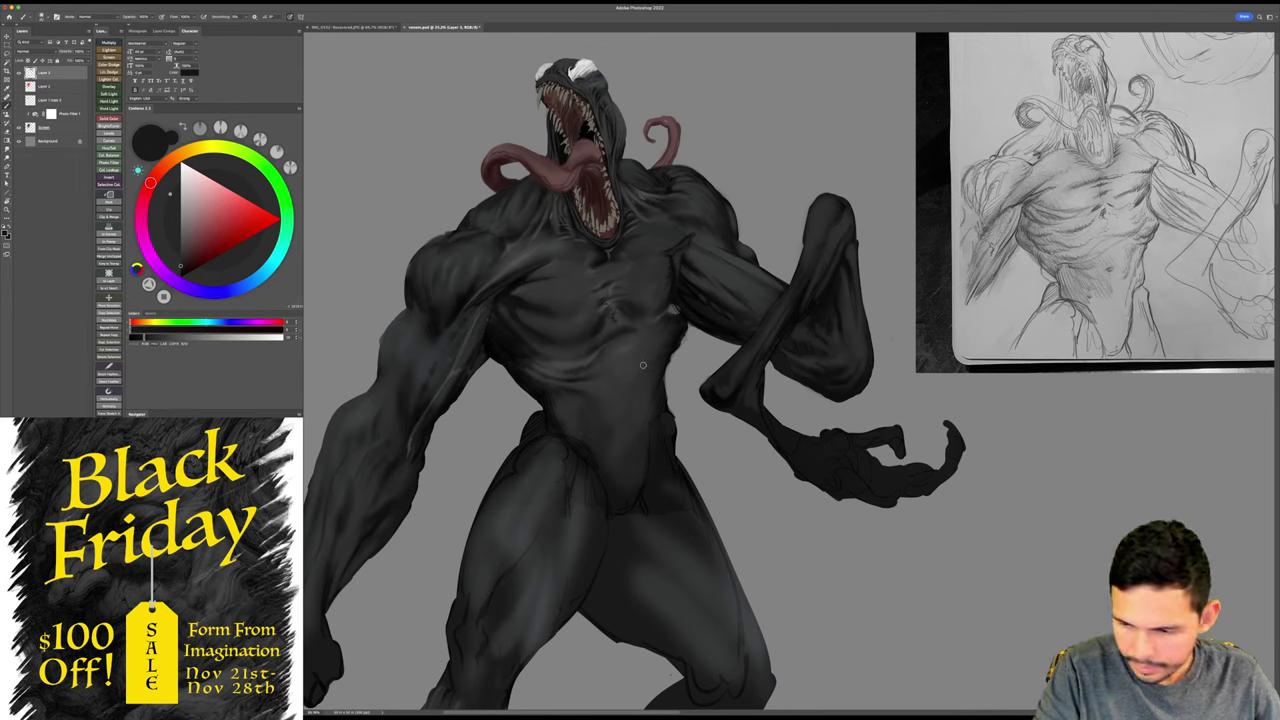
{"action": "left_click", "coordinate": [606, 328], "text": "alt"}
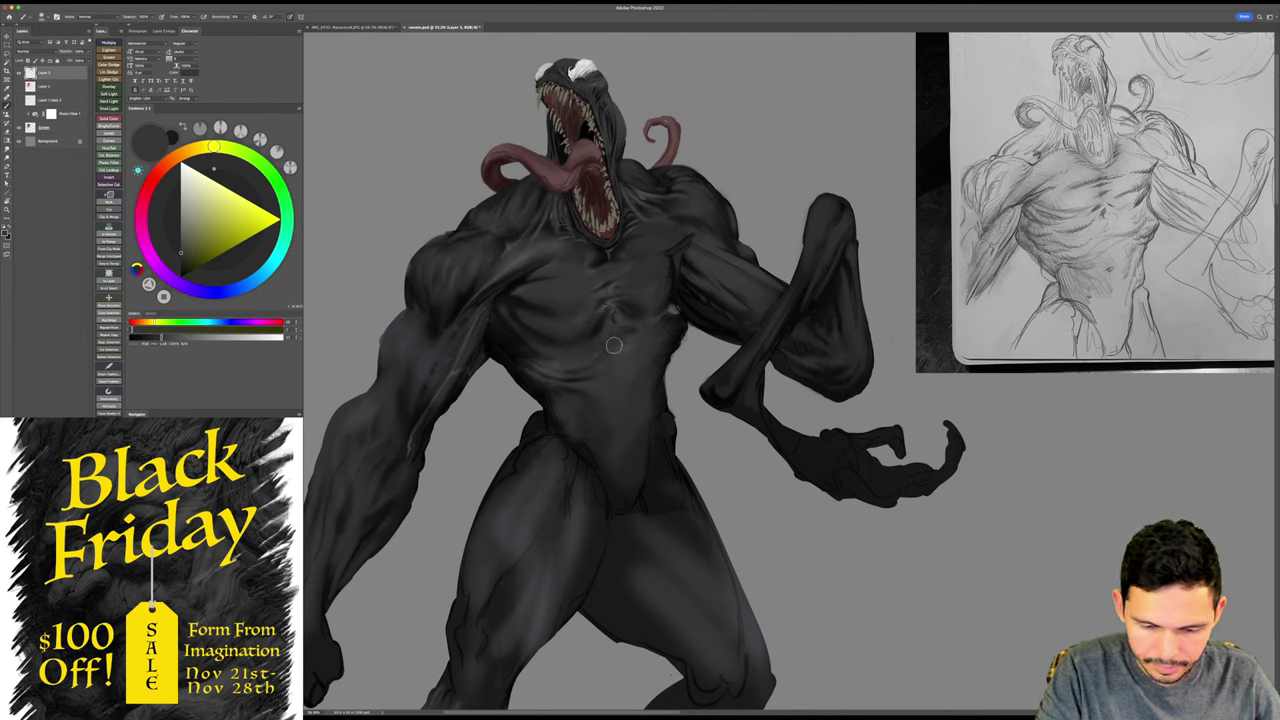
{"action": "left_click", "coordinate": [630, 310], "text": "alt"}
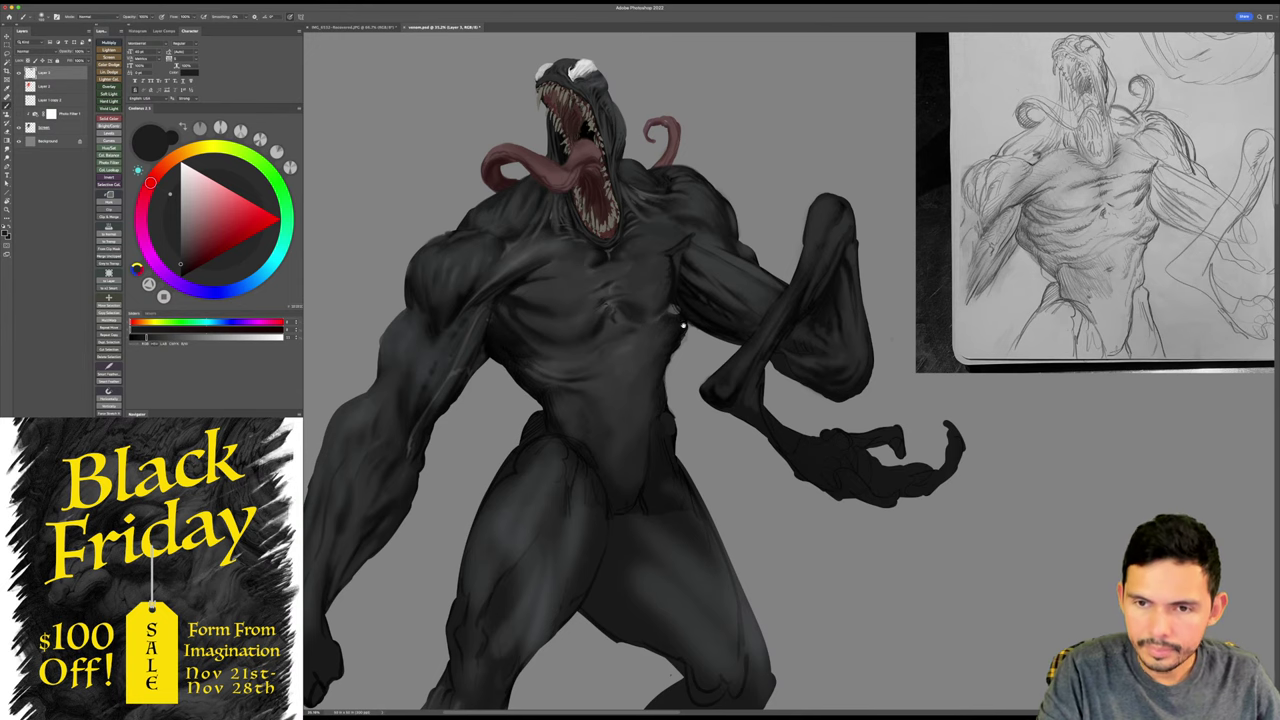
{"action": "left_click_drag", "start_coordinate": [685, 328], "coordinate": [695, 317]}
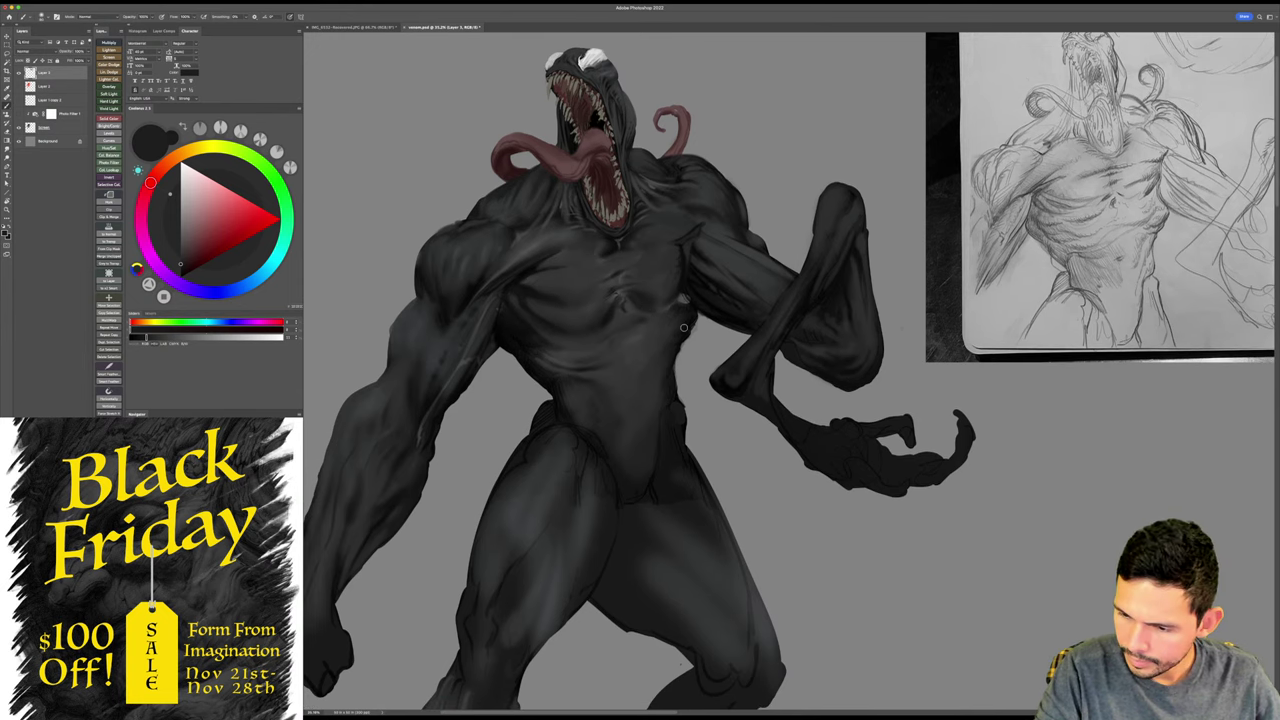
{"action": "left_click", "coordinate": [632, 353], "text": "alt"}
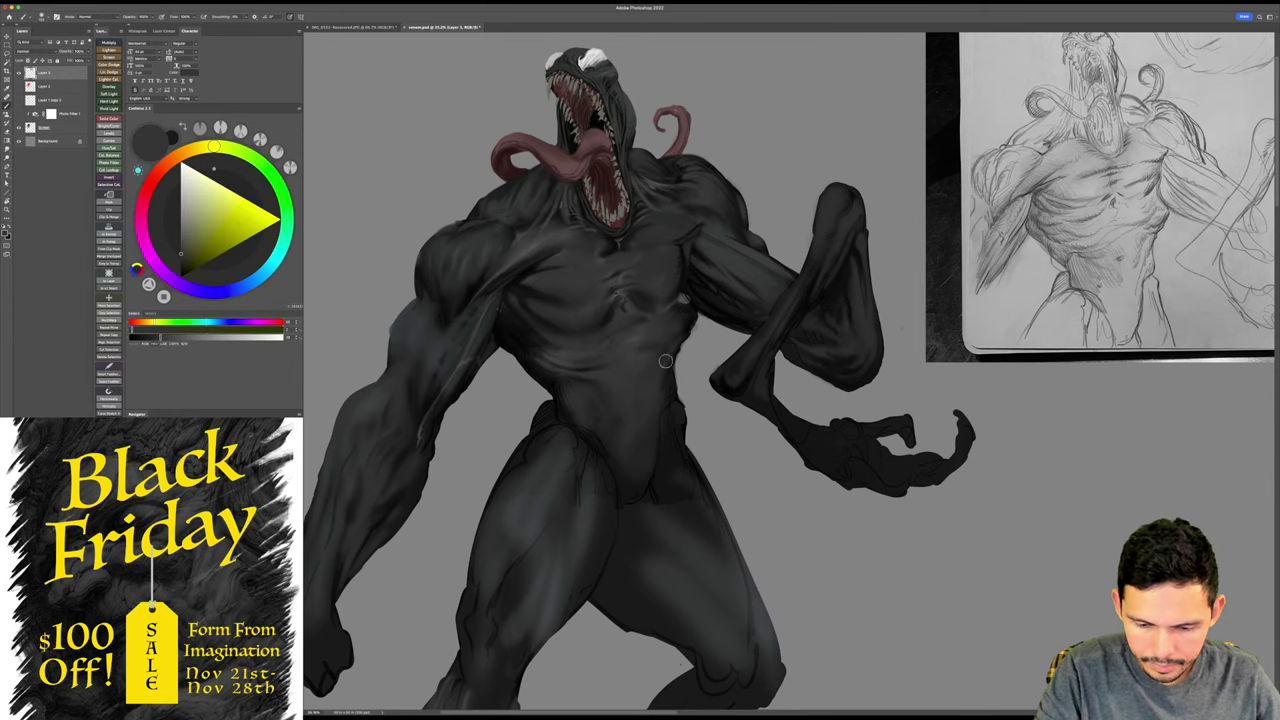
{"action": "left_click_drag", "start_coordinate": [659, 366], "coordinate": [667, 372]}
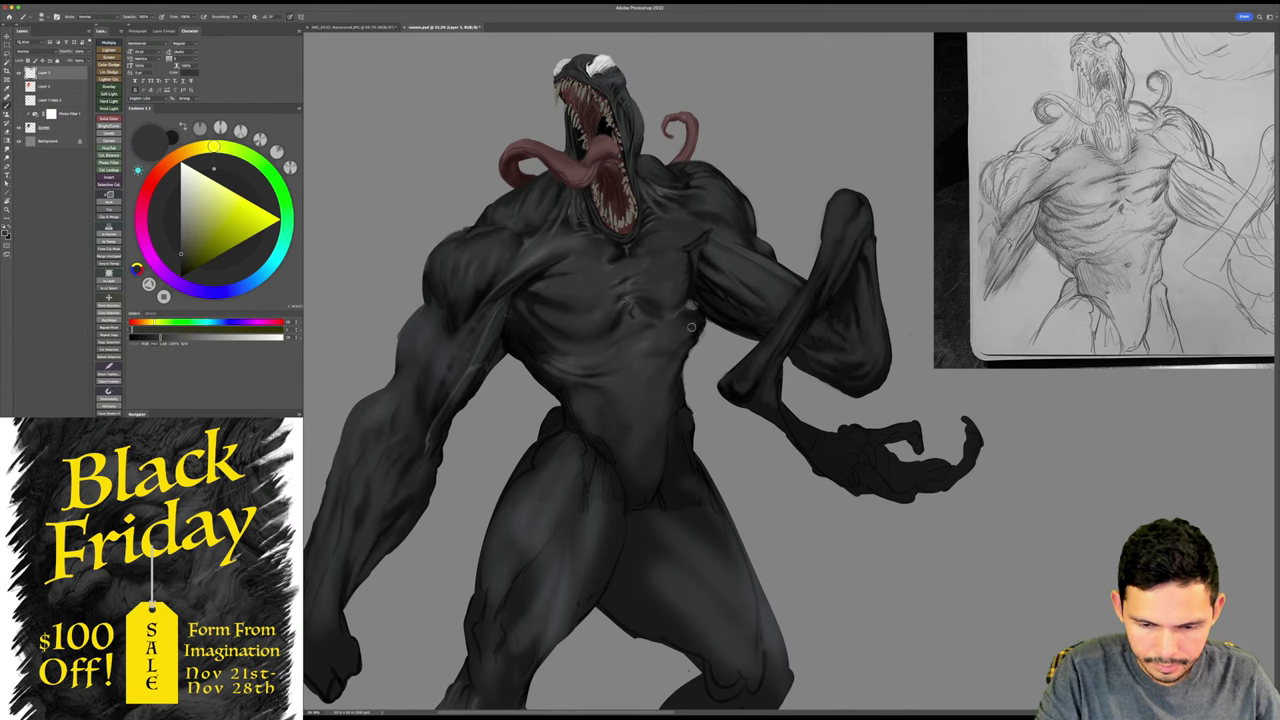
- Model the abdominal muscles below the rib cage with soft strokes of sampled black
{"action": "scroll", "coordinate": [754, 260], "scroll_direction": "left", "scroll_amount": 1}
{"action": "scroll", "coordinate": [754, 260], "scroll_direction": "down", "scroll_amount": 1}
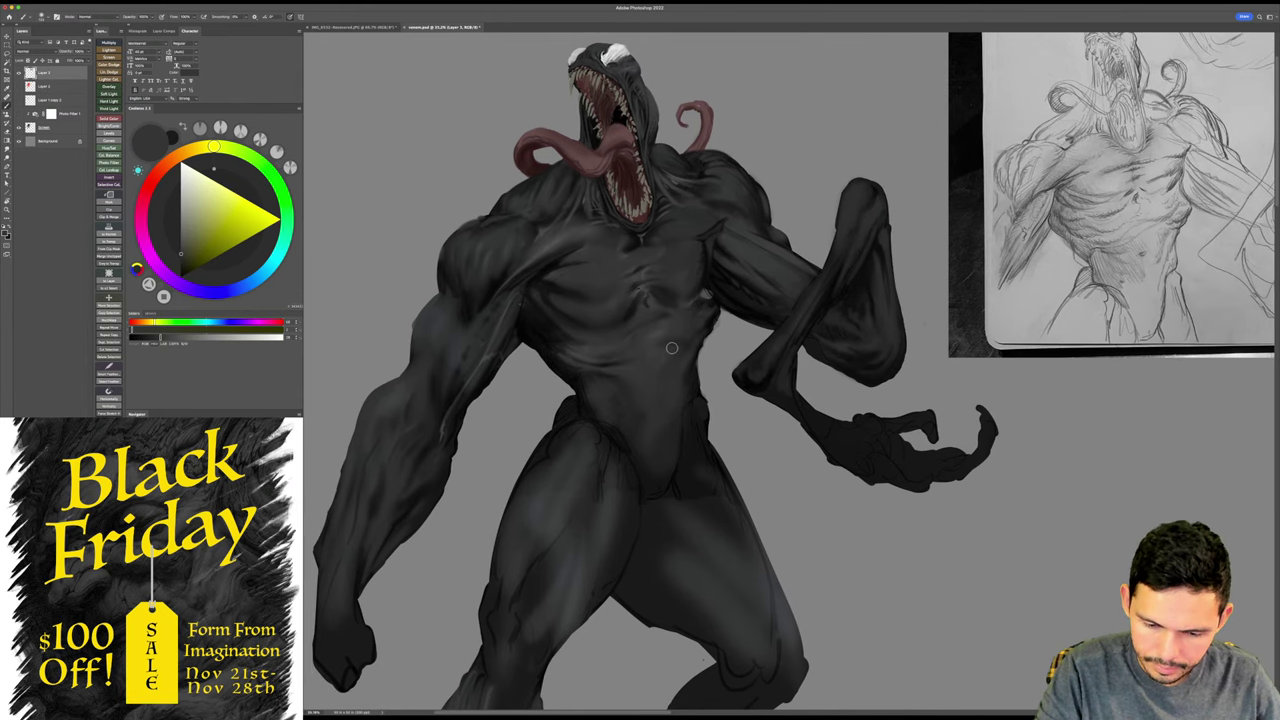
{"action": "scroll", "coordinate": [608, 331], "scroll_direction": "left", "scroll_amount": 2}
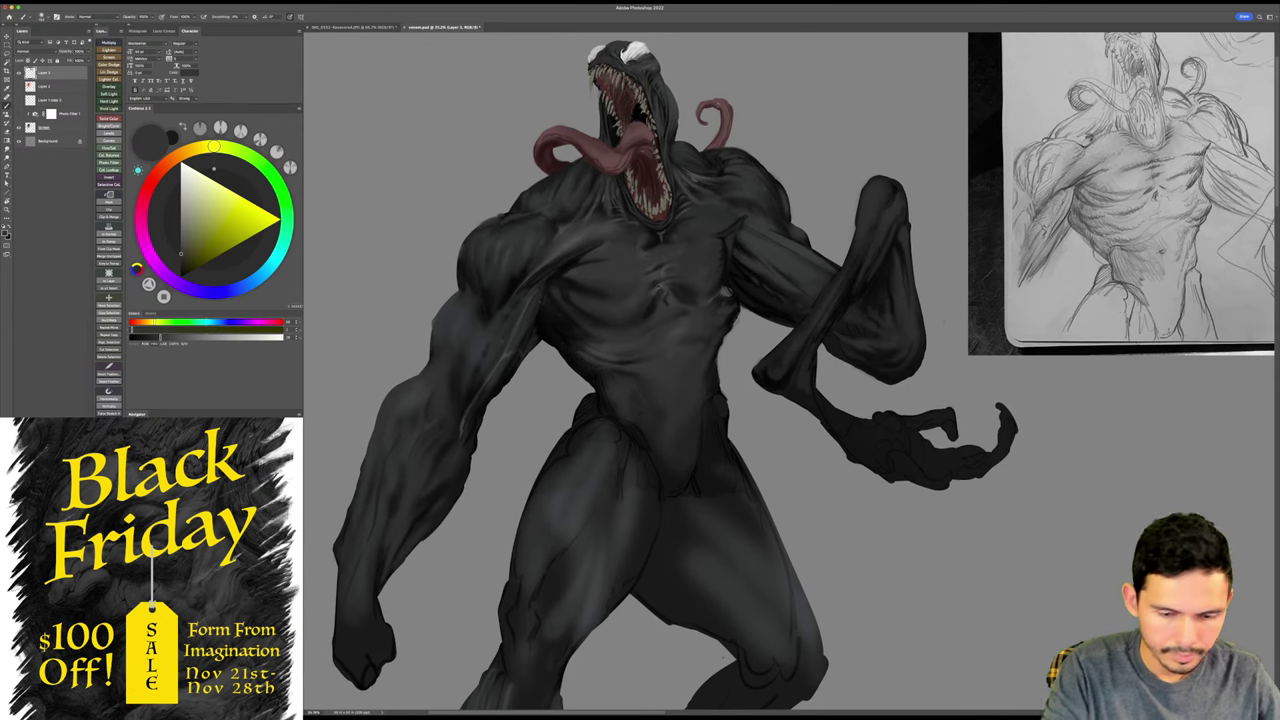
{"action": "left_click", "coordinate": [608, 331], "text": "alt"}
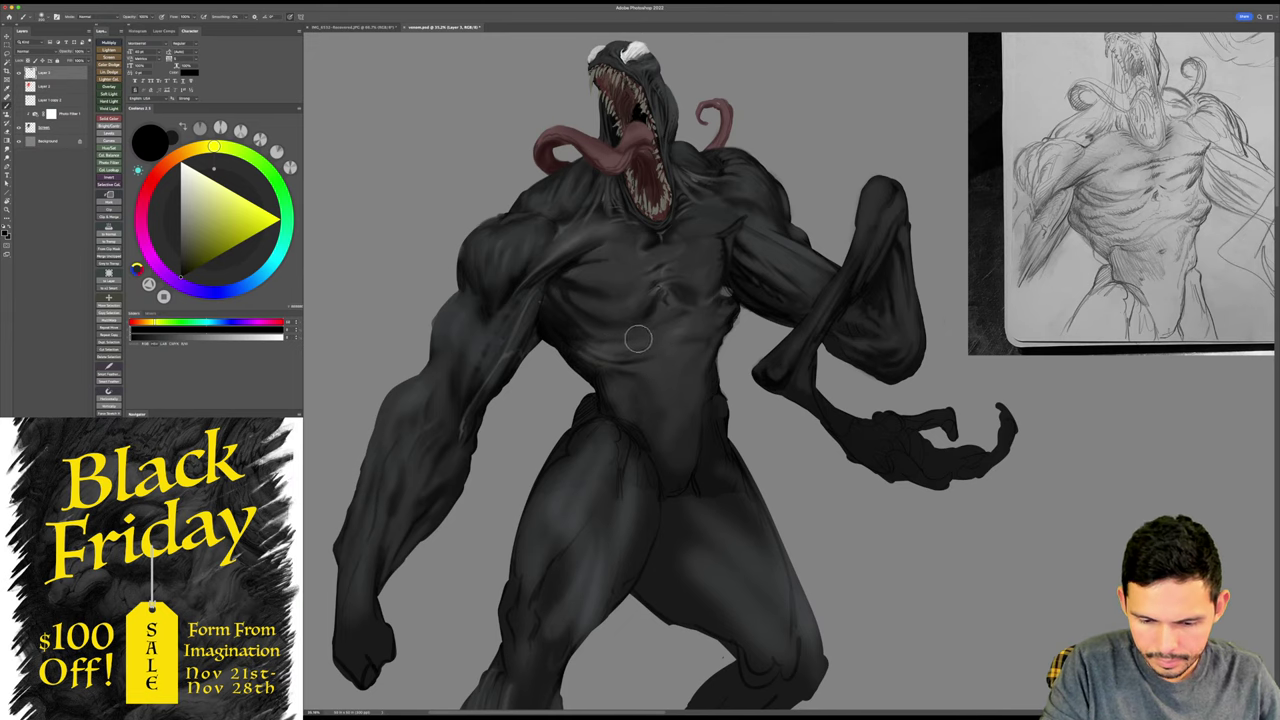
{"action": "left_click_drag", "start_coordinate": [662, 352], "coordinate": [652, 369]}
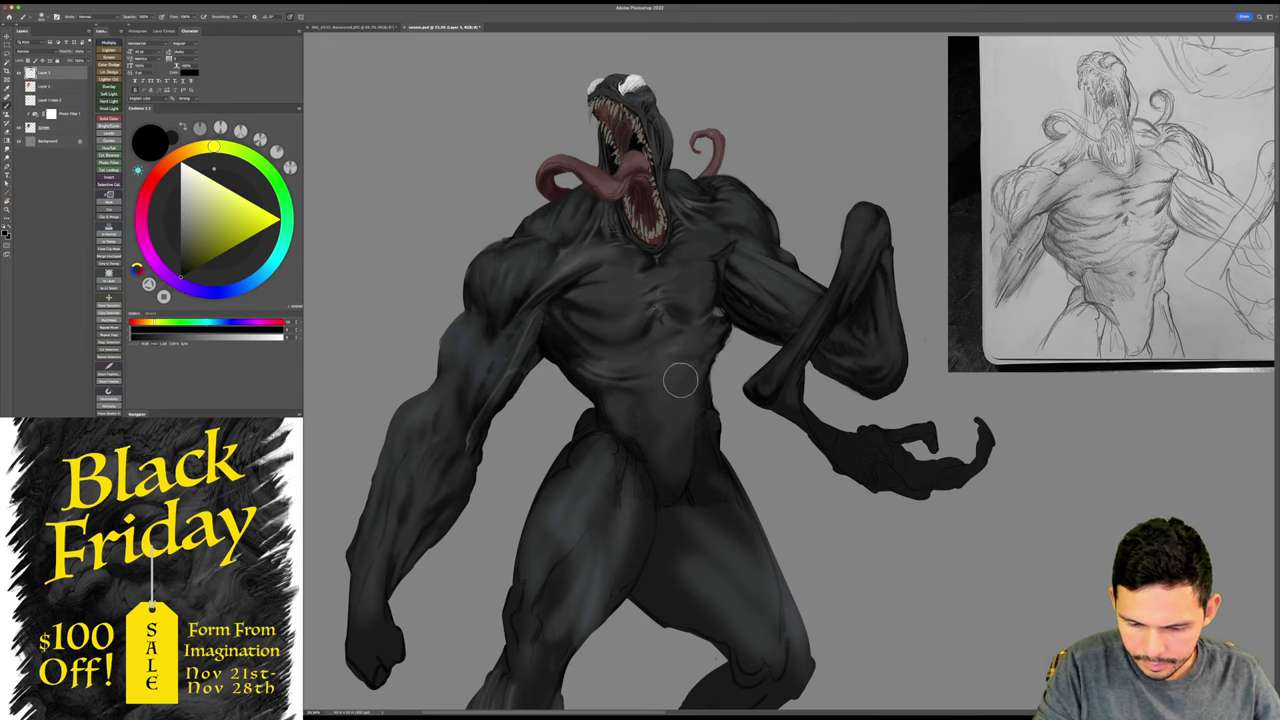
{"action": "left_click_drag", "start_coordinate": [655, 391], "coordinate": [651, 406]}
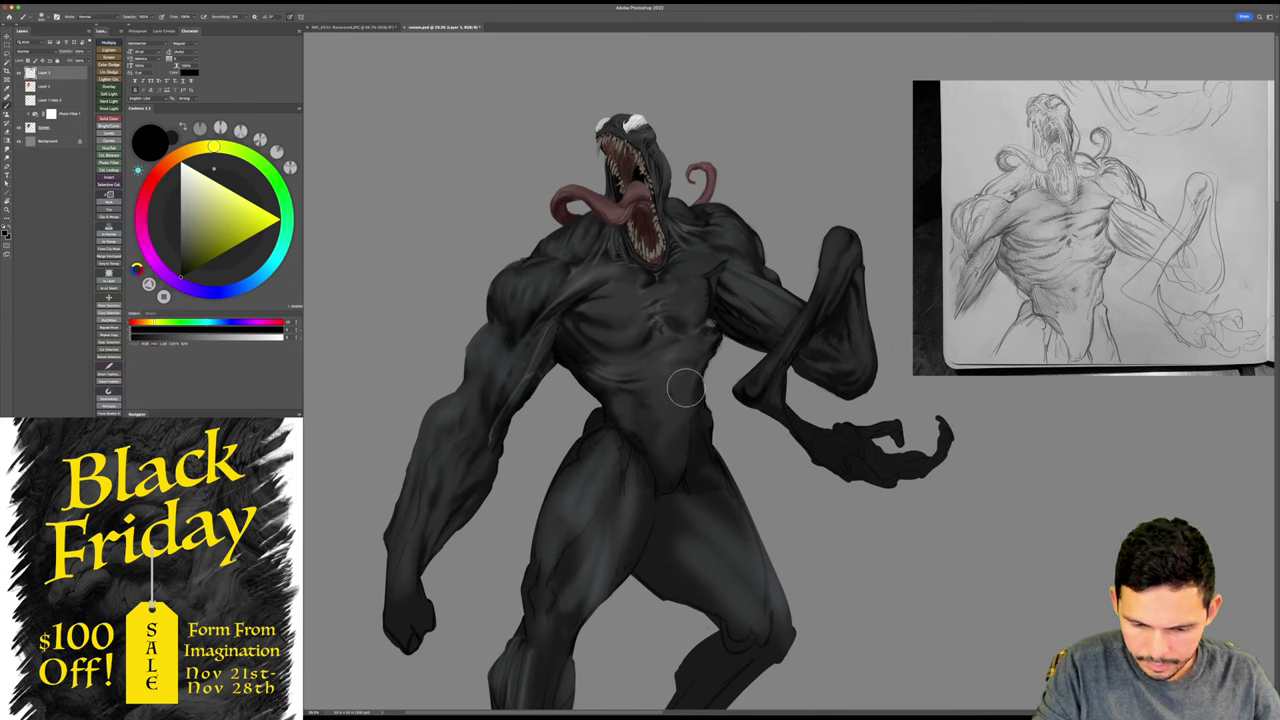
- Refine the abdomen around the navel and the waist contour on the raised arm's side with sampled dark greys and black
{"action": "left_click", "coordinate": [679, 393], "text": "alt"}
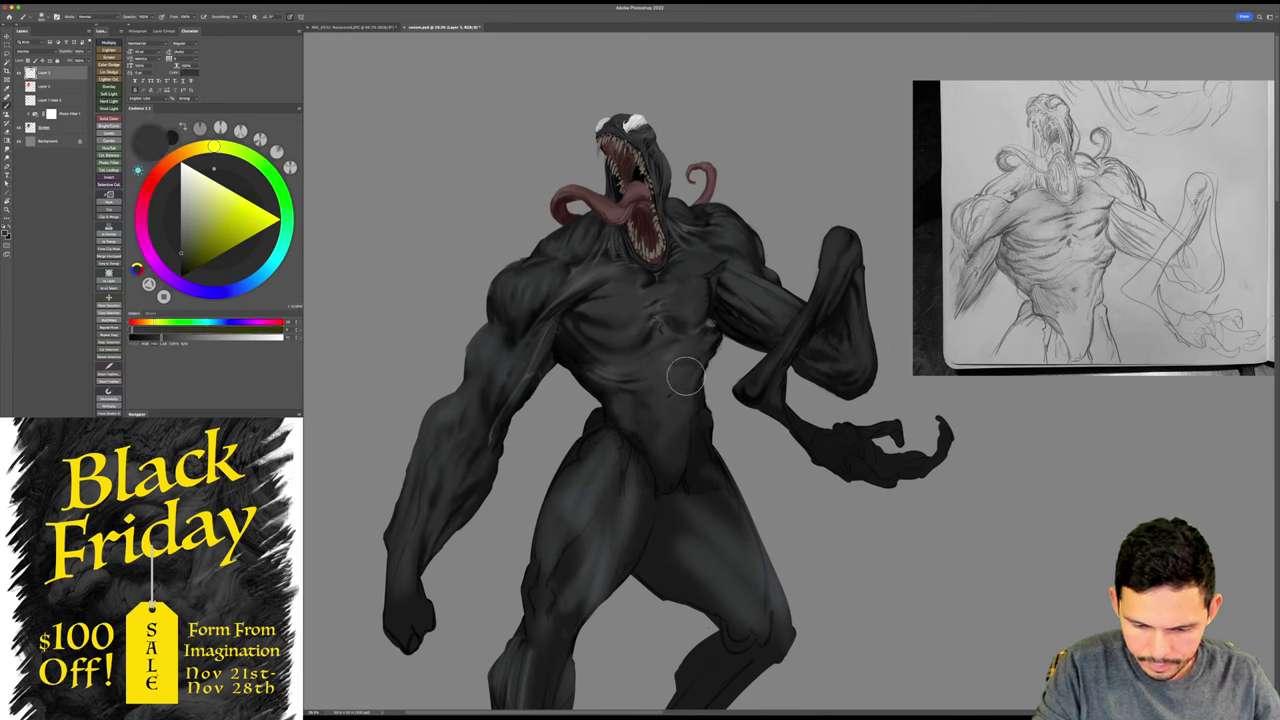
{"action": "left_click", "coordinate": [717, 343], "text": "alt"}
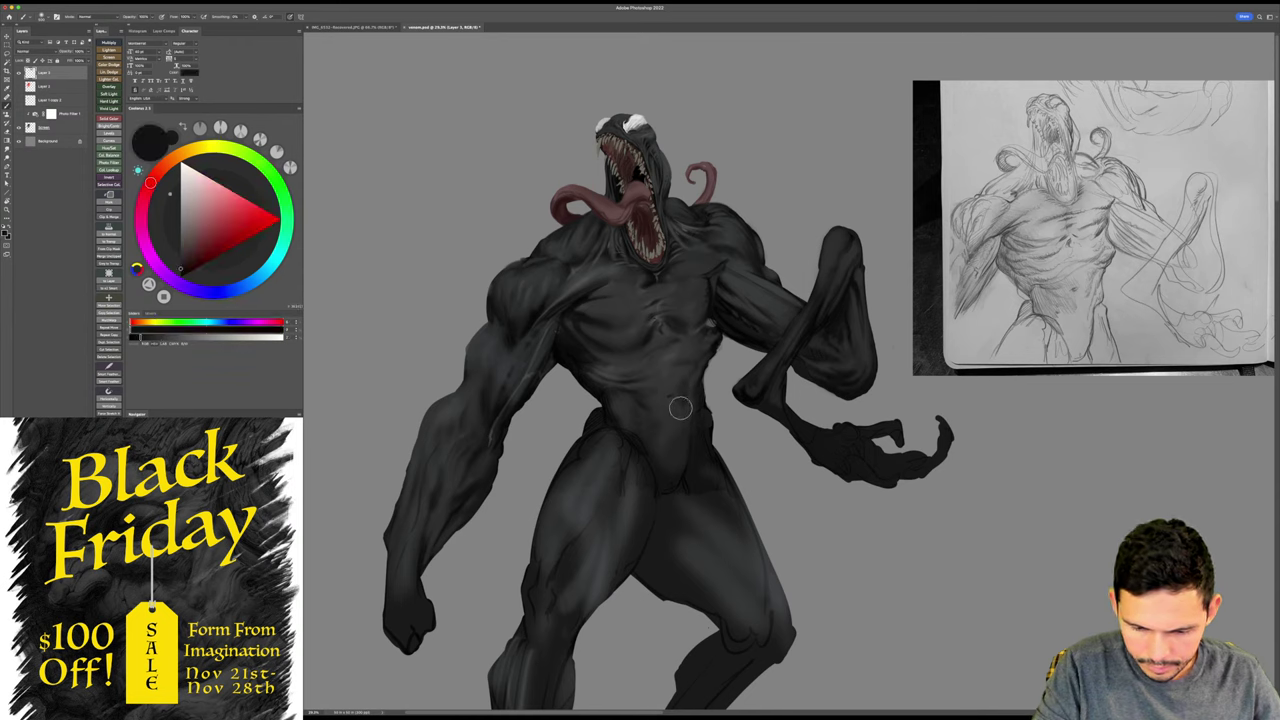
{"action": "left_click", "coordinate": [679, 407], "text": "alt"}
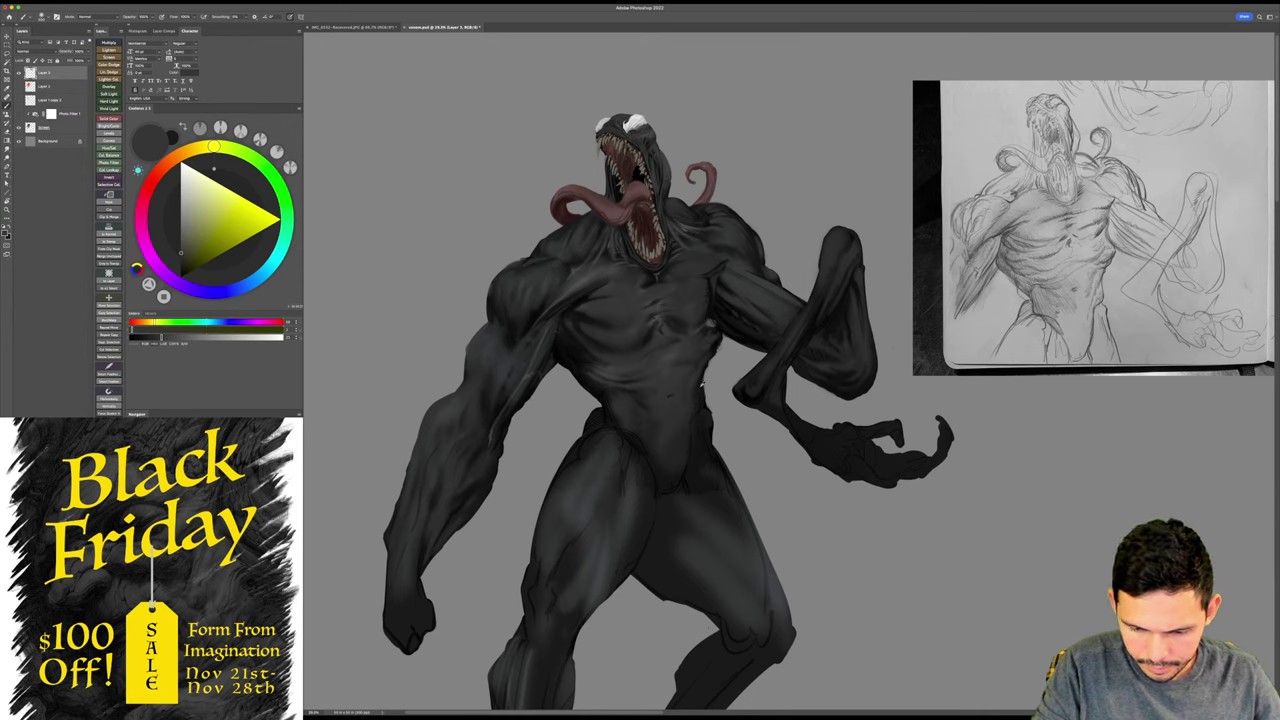
{"action": "left_click", "coordinate": [688, 380], "text": "alt"}
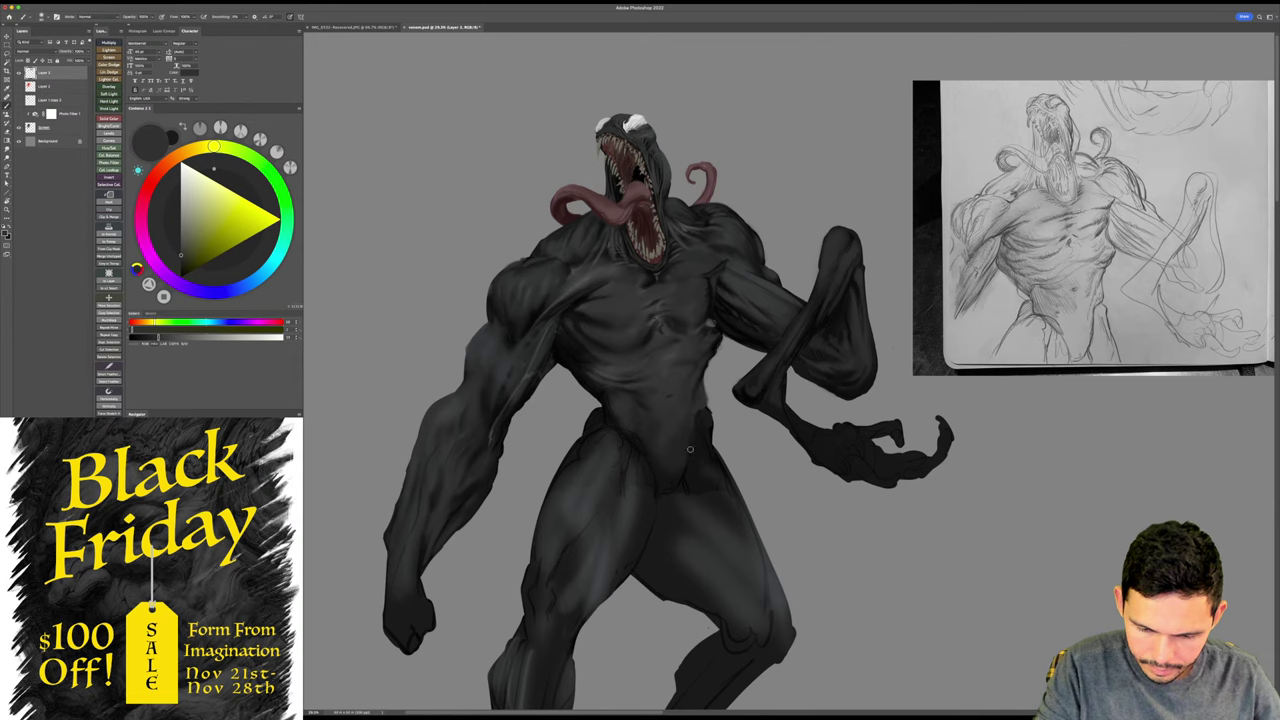
- Mute the bright spot on the chest edge below the raised arm's armpit with dark tones sampled nearby
{"action": "scroll", "coordinate": [743, 374], "scroll_direction": "down", "scroll_amount": 1}
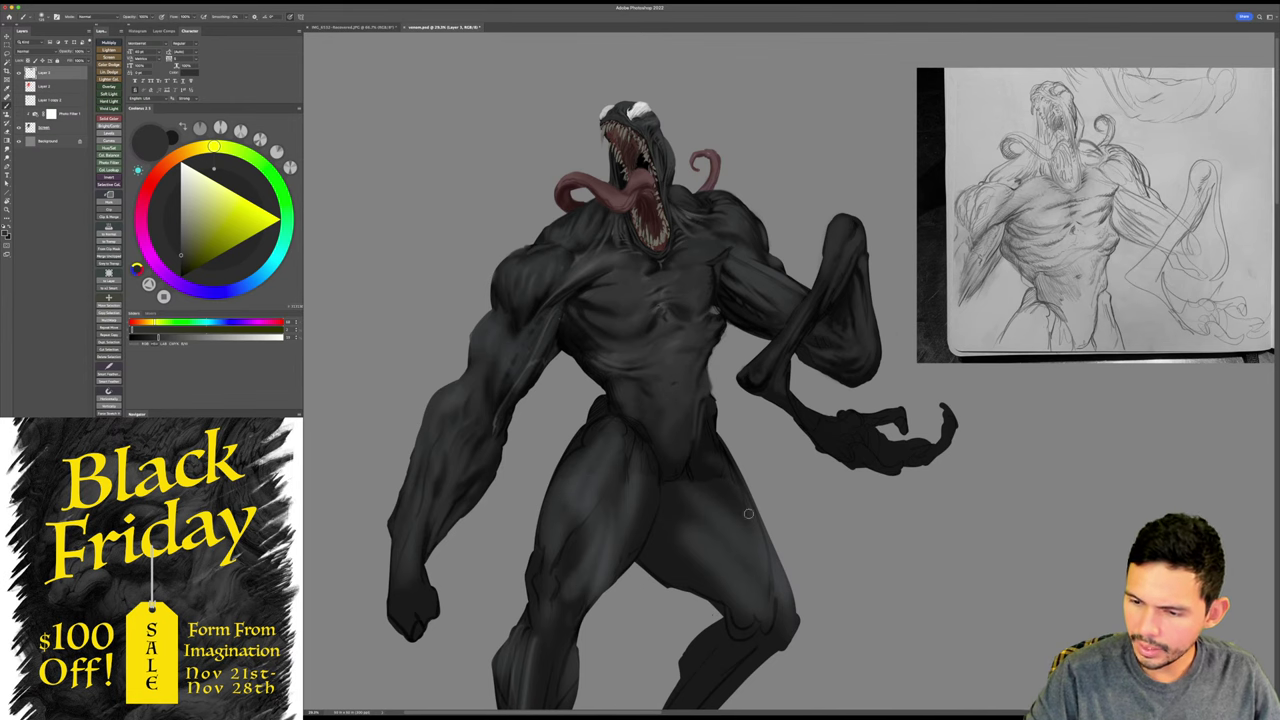
{"action": "left_click_drag", "start_coordinate": [710, 321], "coordinate": [725, 321]}
{"action": "left_click", "coordinate": [701, 321], "text": "alt"}
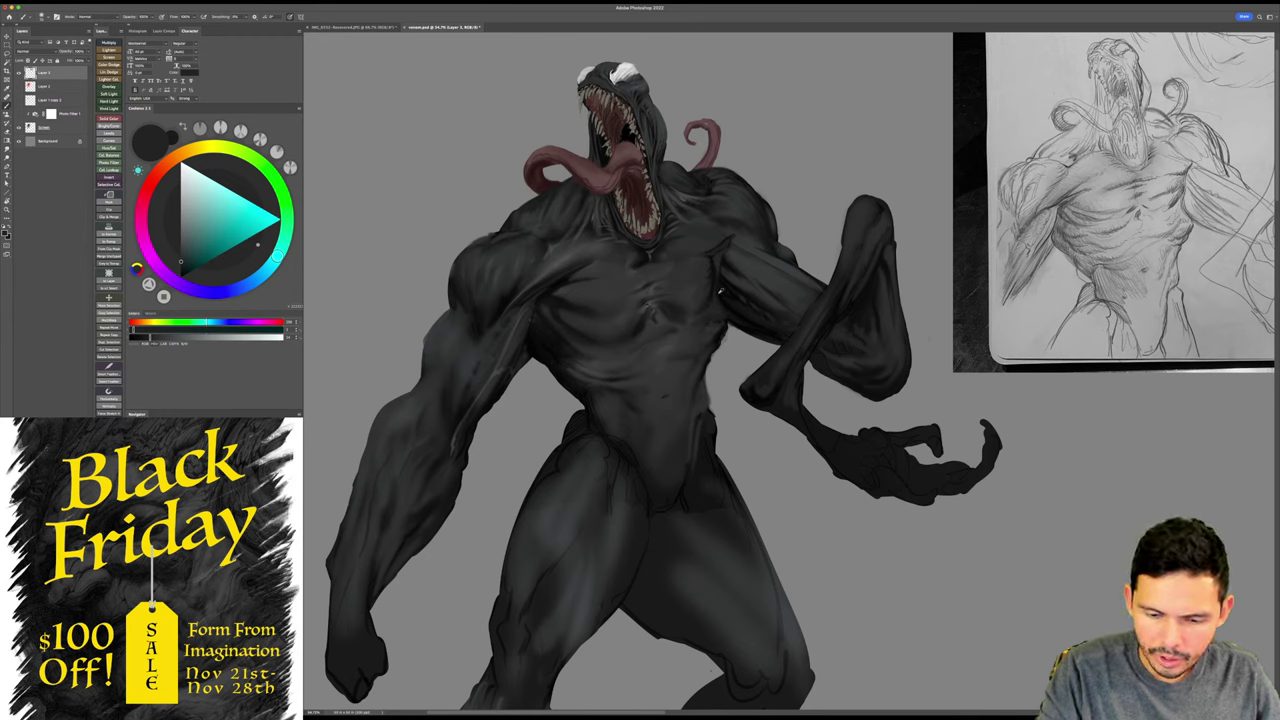
{"action": "left_click", "coordinate": [717, 290], "text": "alt"}
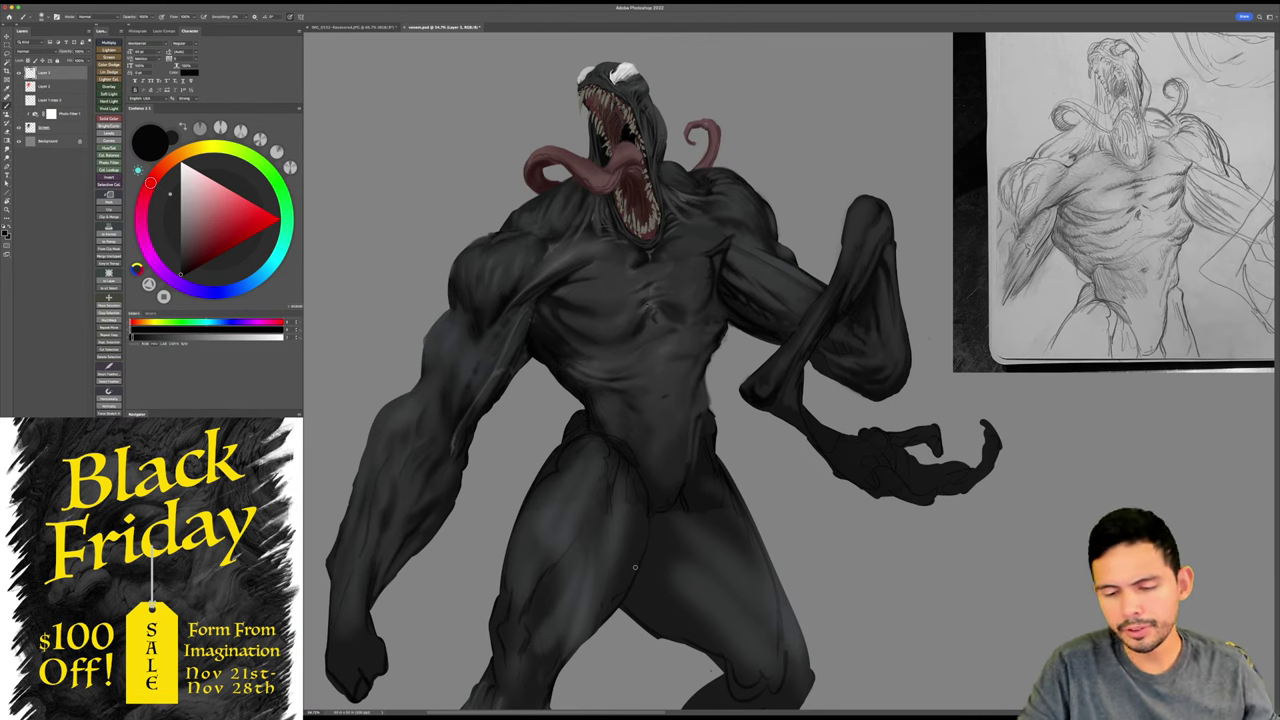
- Rework the tip of the raised arm's armpit crease with sampled blacks and dark greys in a rotated close-up view
{"action": "key", "text": "r"}
{"action": "left_click_drag", "start_coordinate": [838, 236], "coordinate": [721, 240]}
{"action": "key", "text": "z"}
{"action": "left_click_drag", "start_coordinate": [617, 354], "coordinate": [700, 285]}
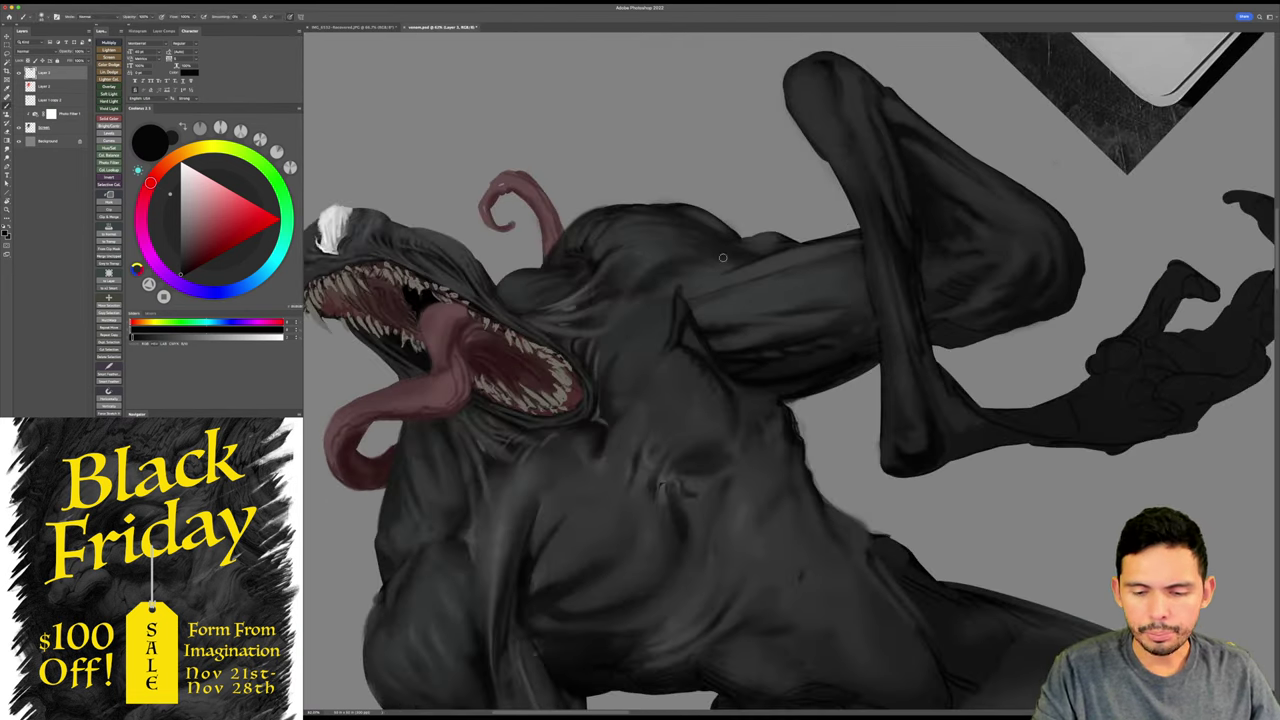
{"action": "left_click", "coordinate": [680, 302], "text": "alt"}
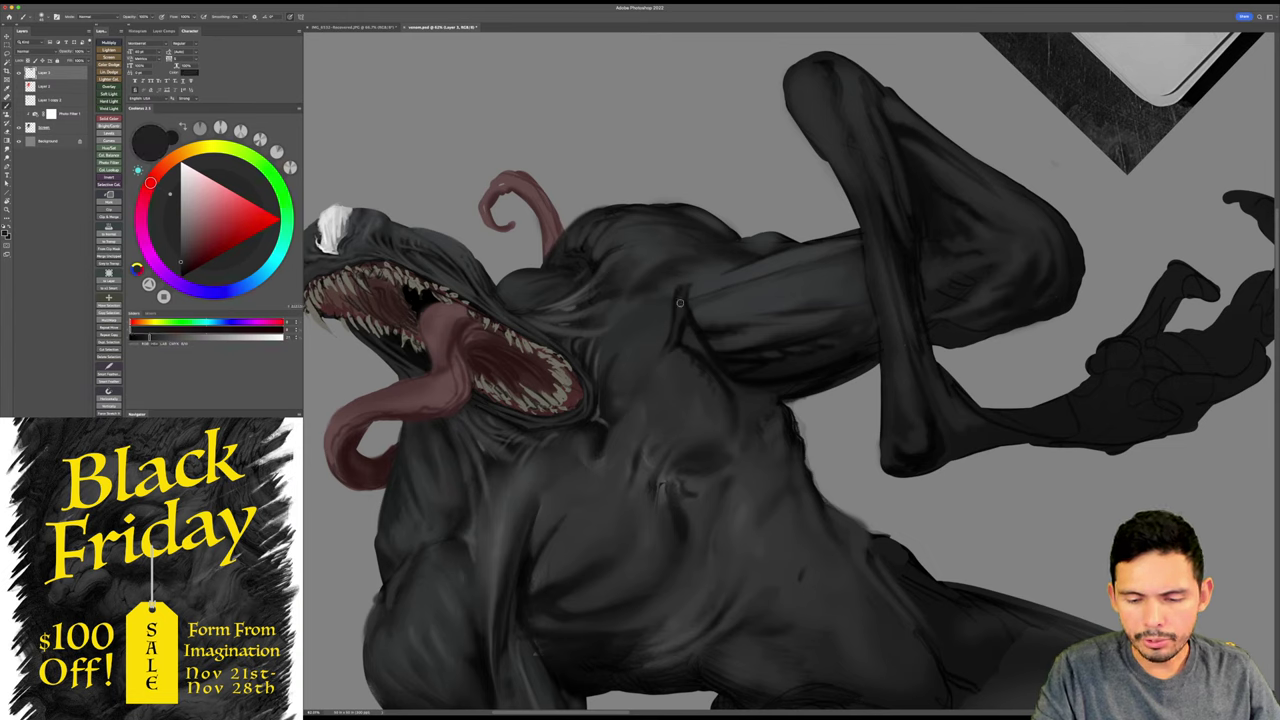
{"action": "left_click", "coordinate": [671, 295], "text": "alt"}
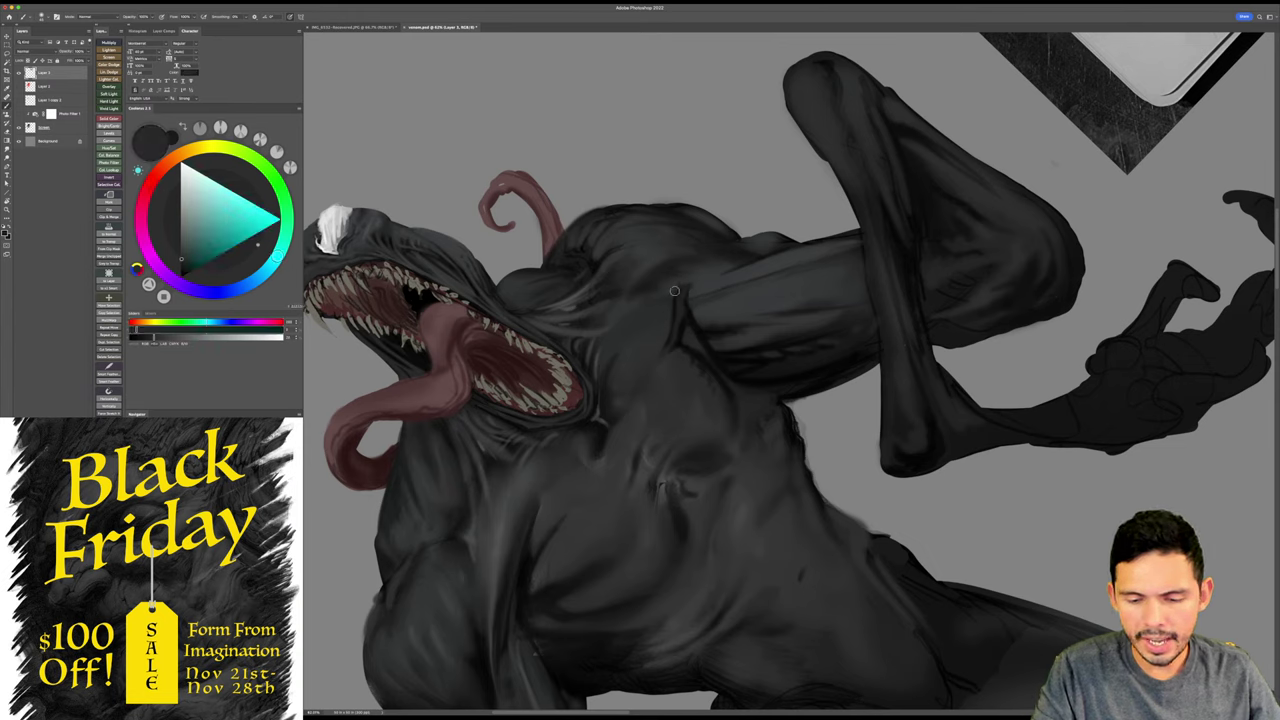
{"action": "left_click", "coordinate": [674, 291], "text": "alt"}
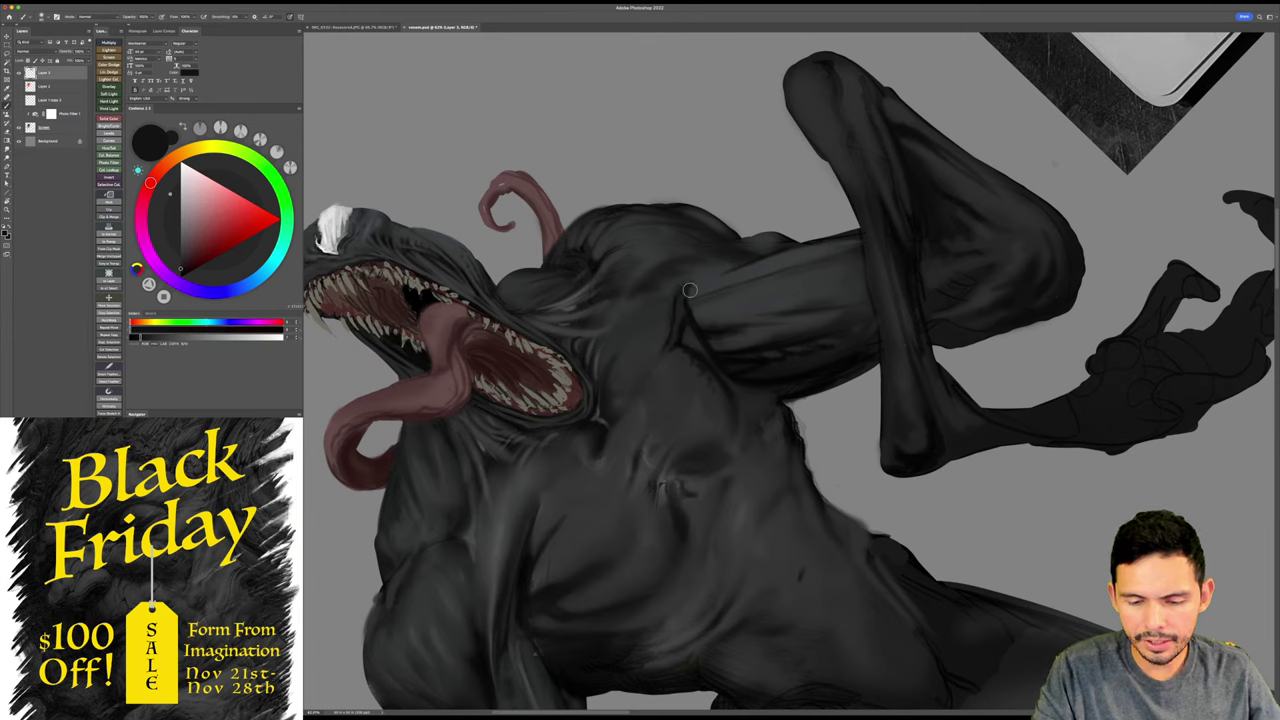
{"action": "left_click", "coordinate": [662, 317], "text": "alt"}
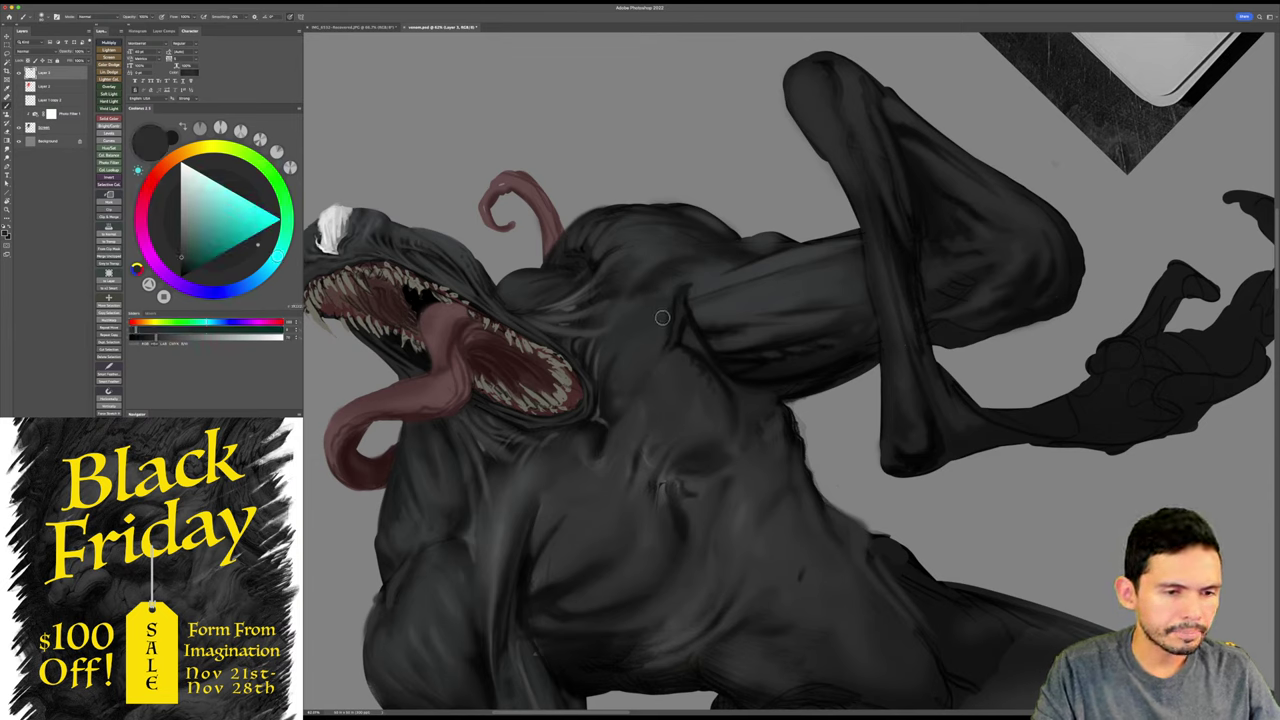
- Blend the armpit crease of the raised arm into the surrounding shoulder and pectoral using neighbouring dark tones
{"action": "left_click_drag", "start_coordinate": [685, 287], "coordinate": [669, 320]}
{"action": "key", "text": "r"}
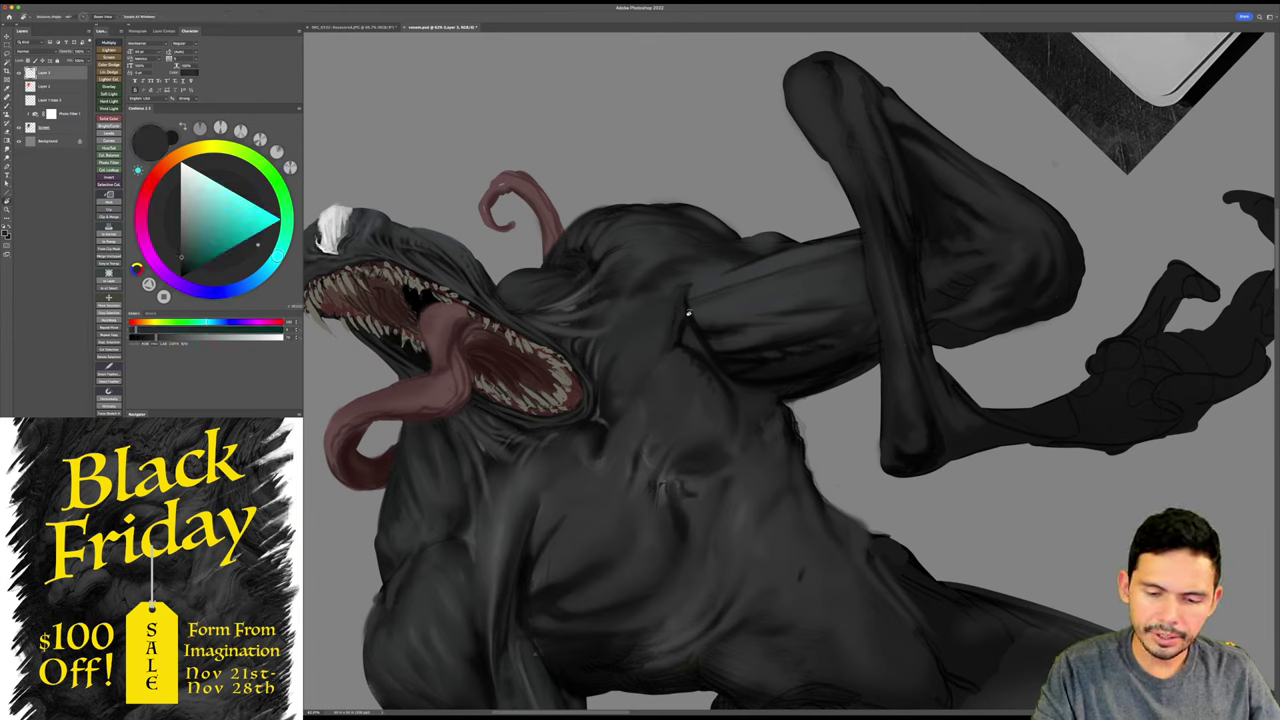
{"action": "left_click", "coordinate": [680, 323], "text": "alt"}
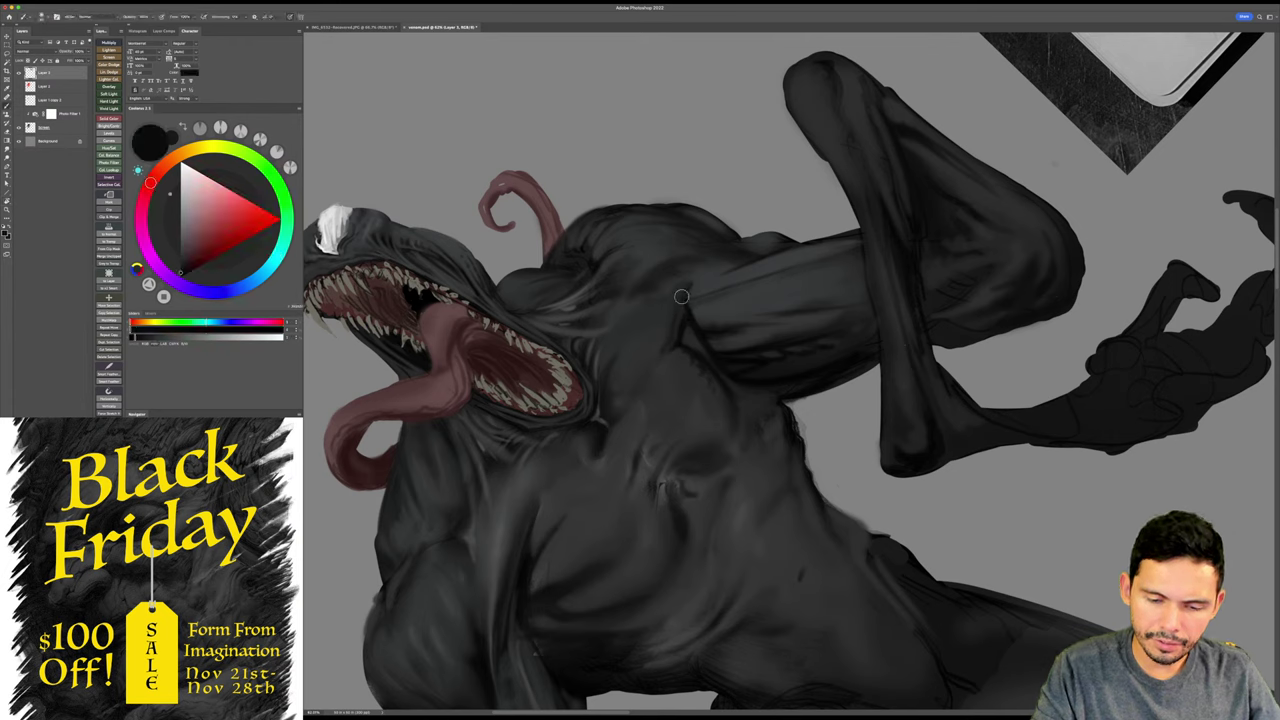
{"action": "left_click", "coordinate": [698, 280], "text": "alt"}
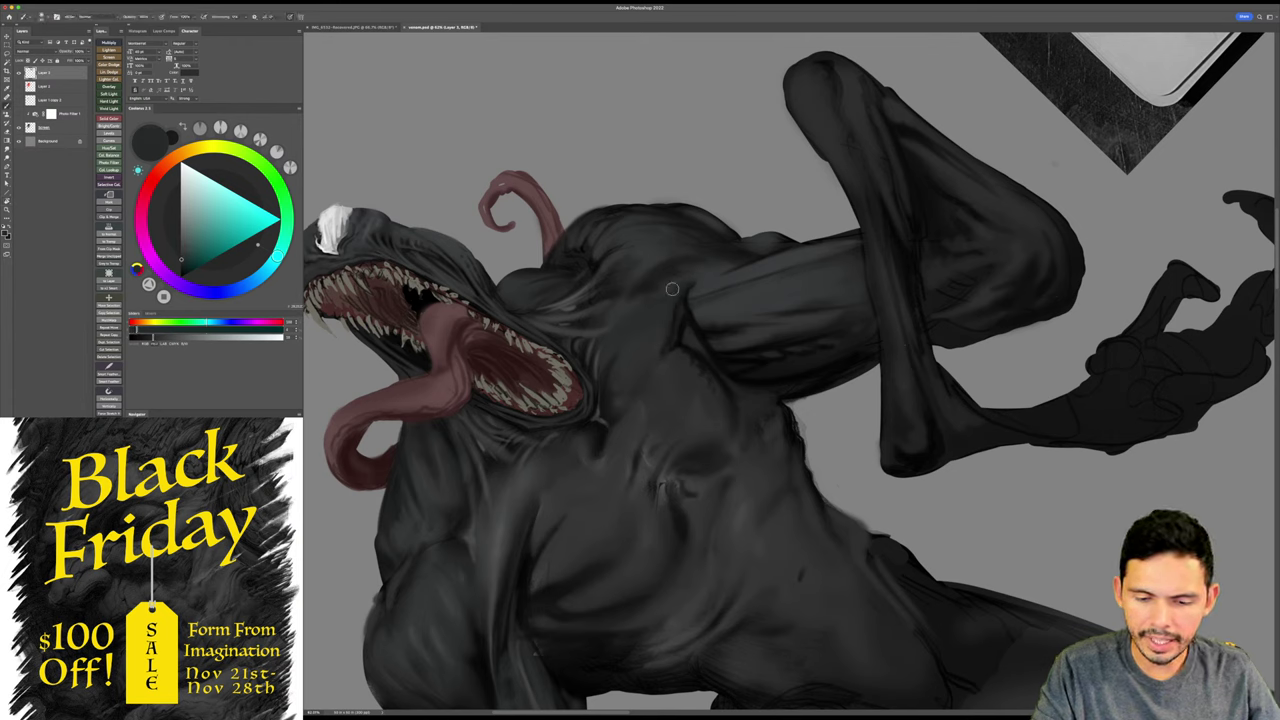
{"action": "key", "text": "Escape"}
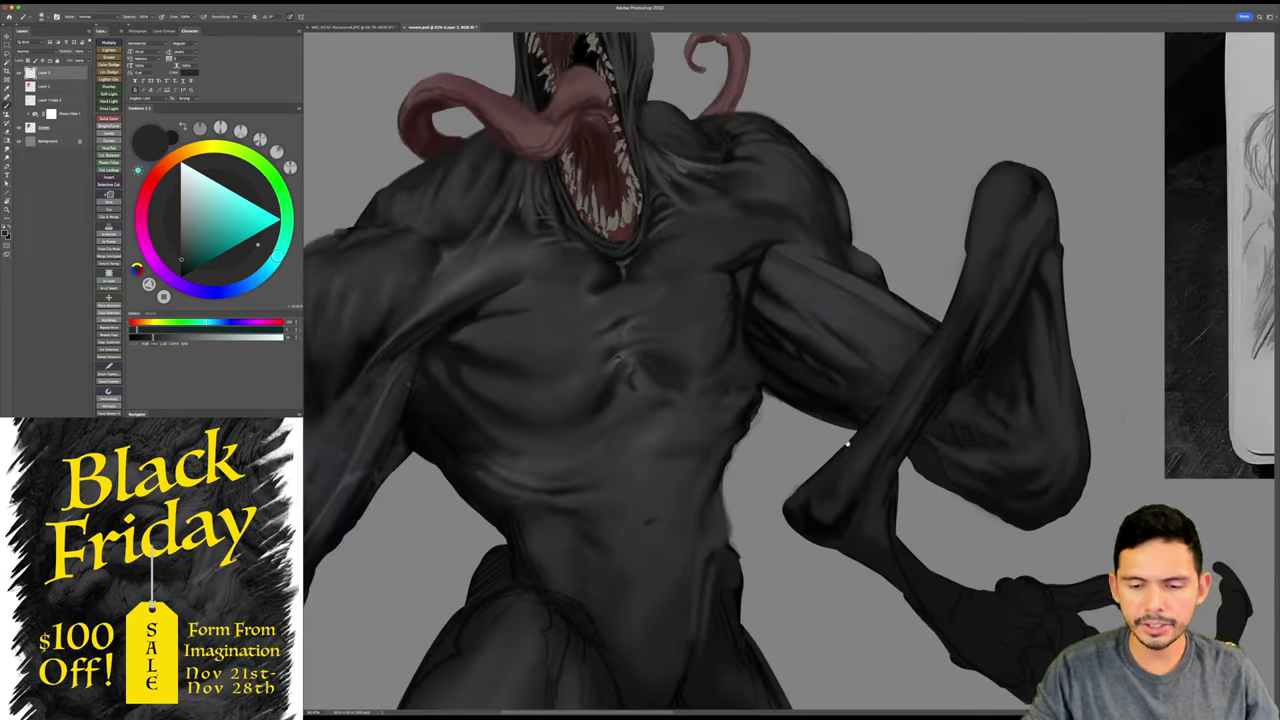
{"action": "left_click_drag", "start_coordinate": [846, 445], "coordinate": [826, 438]}
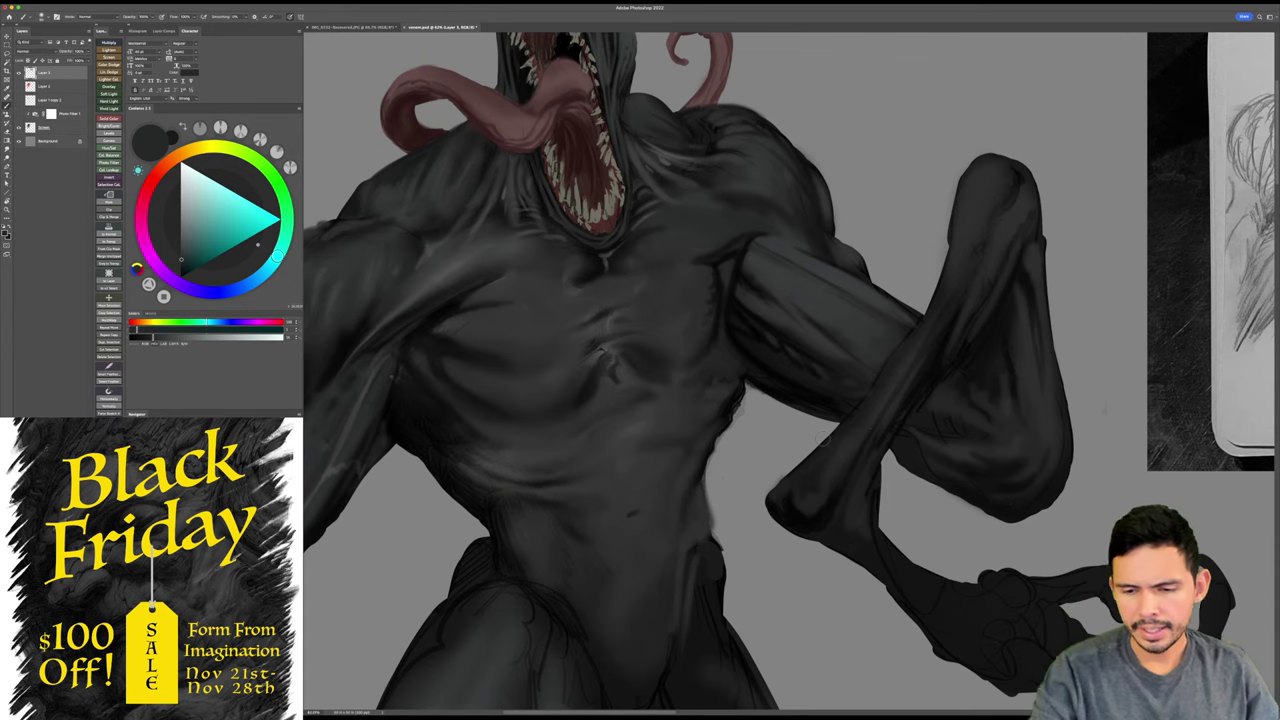
- Define the upper edge of the raised arm where it leaves the shoulder, using dark greys and black sampled nearby
{"action": "left_click", "coordinate": [780, 245], "text": "alt"}
{"action": "key", "text": "r"}
{"action": "left_click_drag", "start_coordinate": [780, 245], "coordinate": [704, 268]}
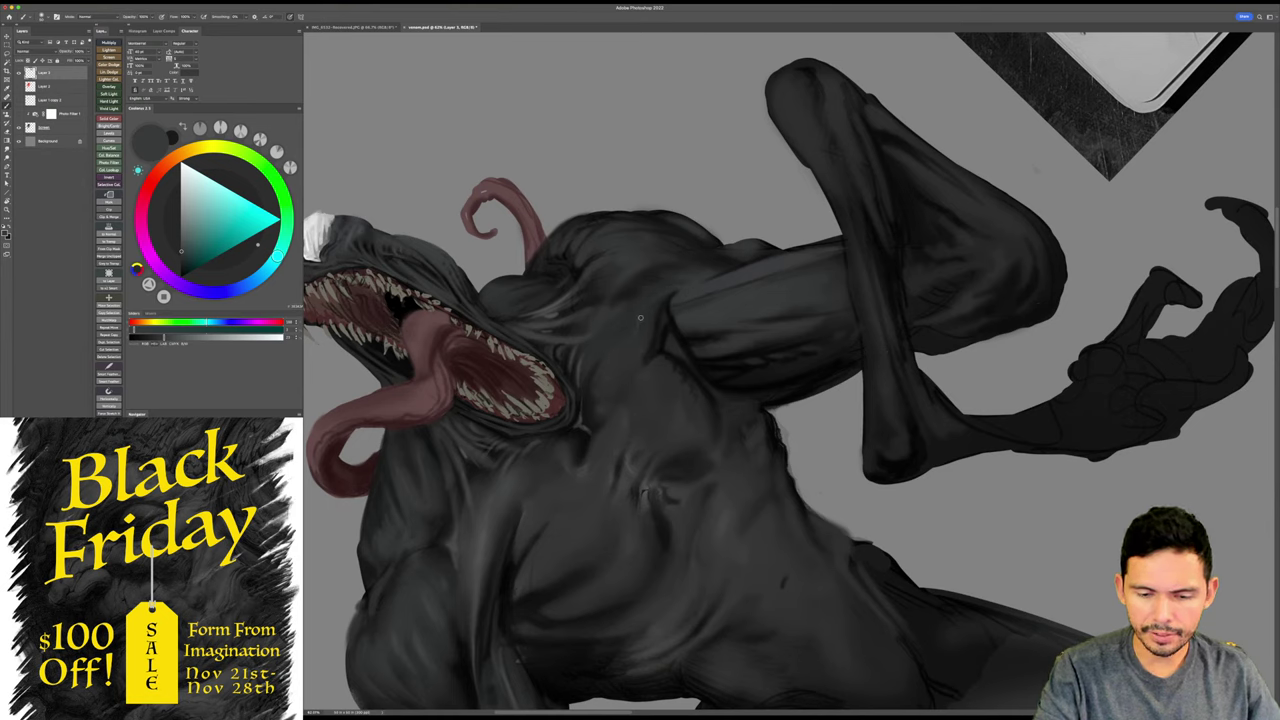
{"action": "left_click", "coordinate": [673, 296], "text": "alt"}
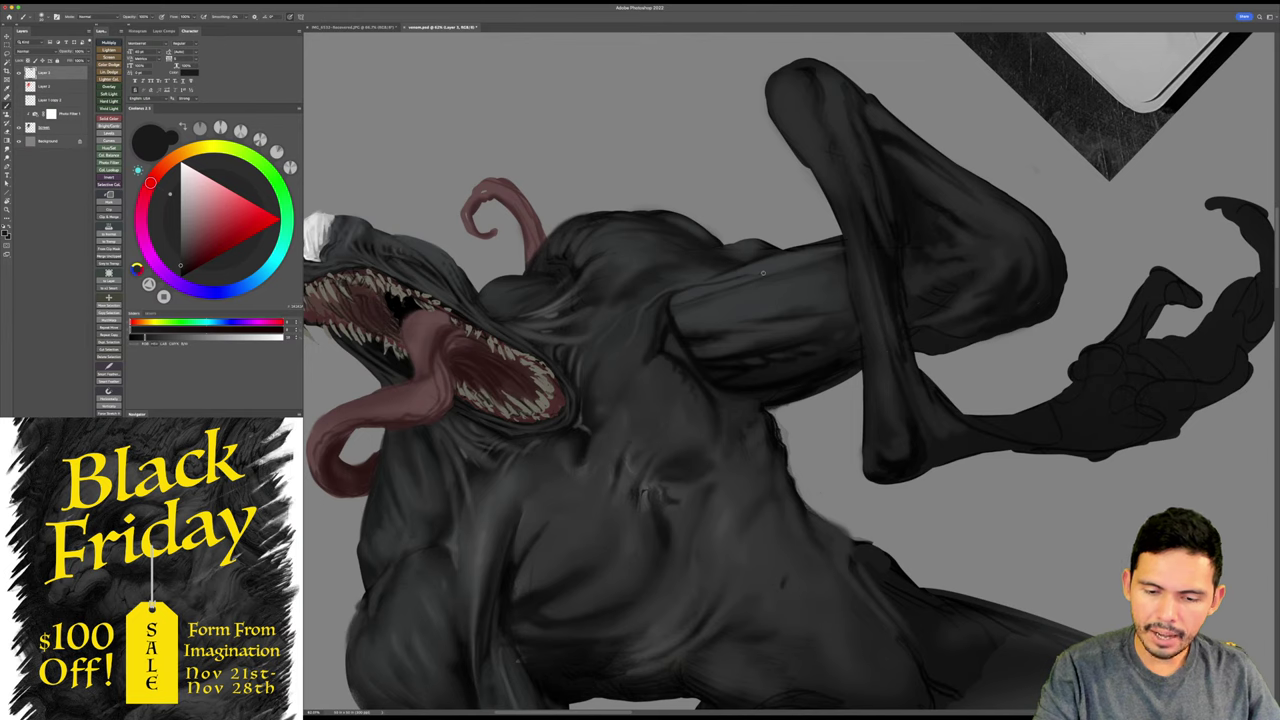
{"action": "left_click", "coordinate": [711, 279], "text": "alt"}
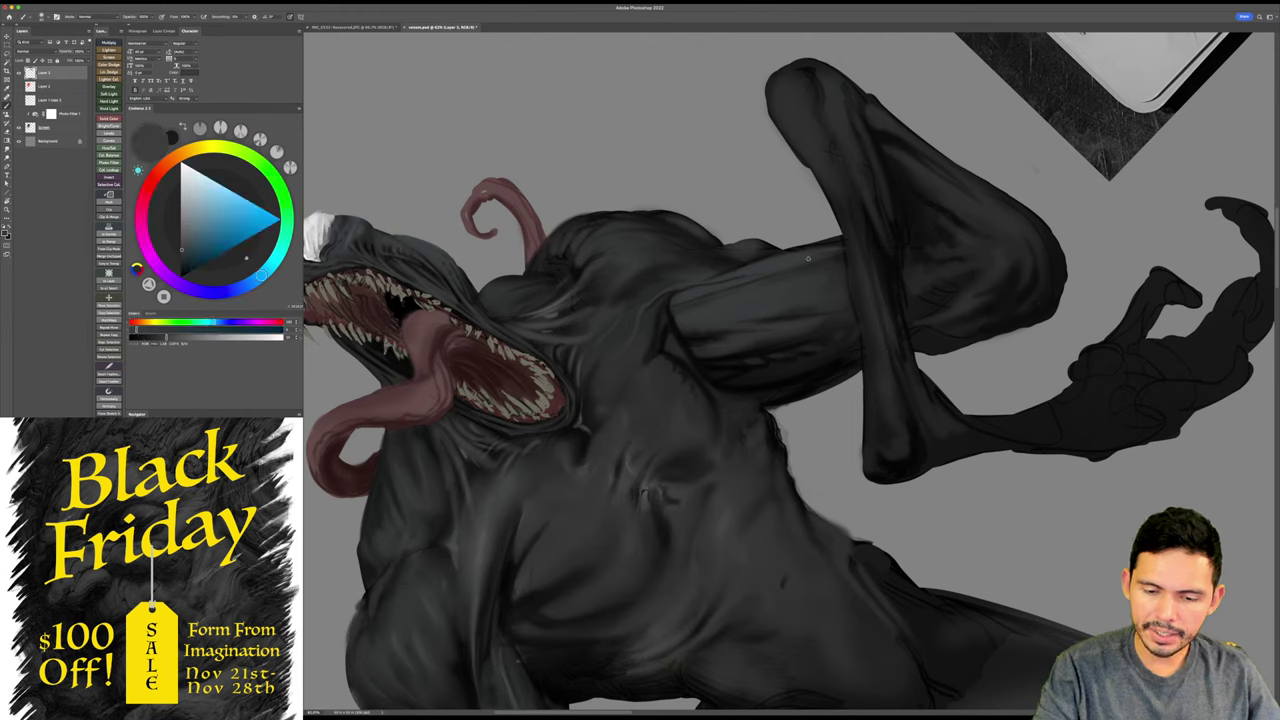
{"action": "left_click", "coordinate": [686, 291], "text": "alt"}
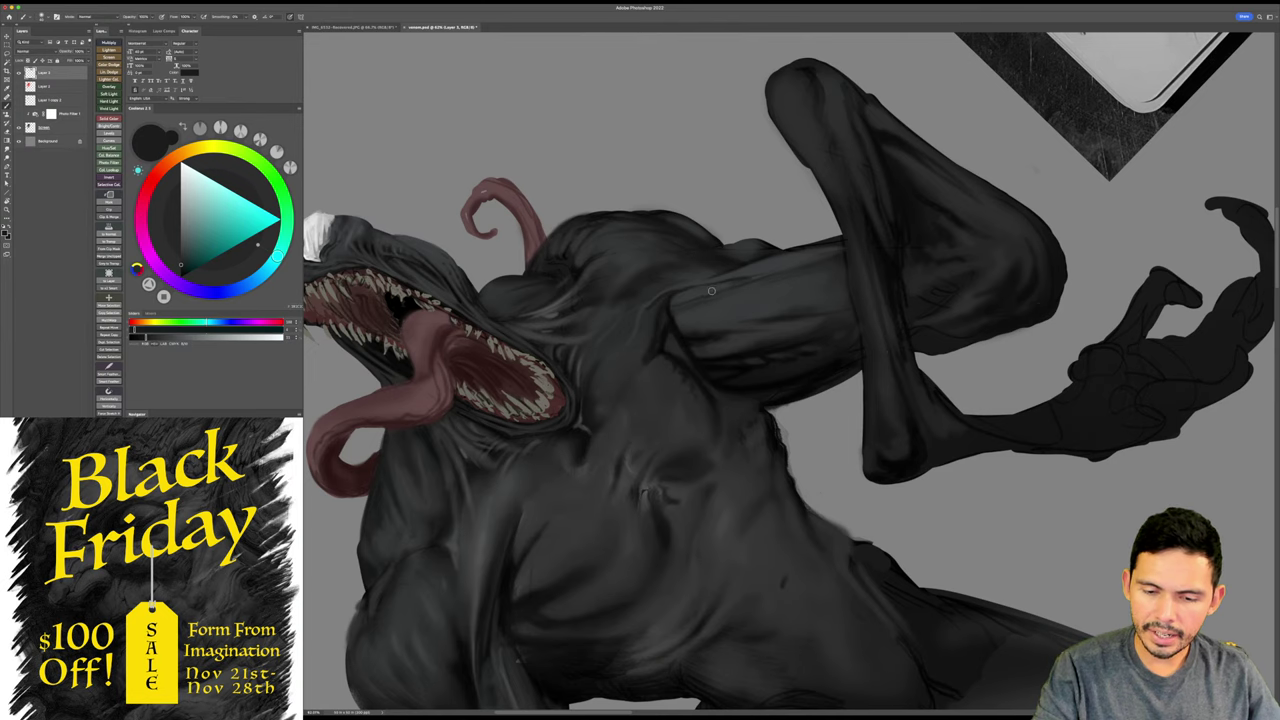
{"action": "left_click", "coordinate": [749, 273], "text": "alt"}
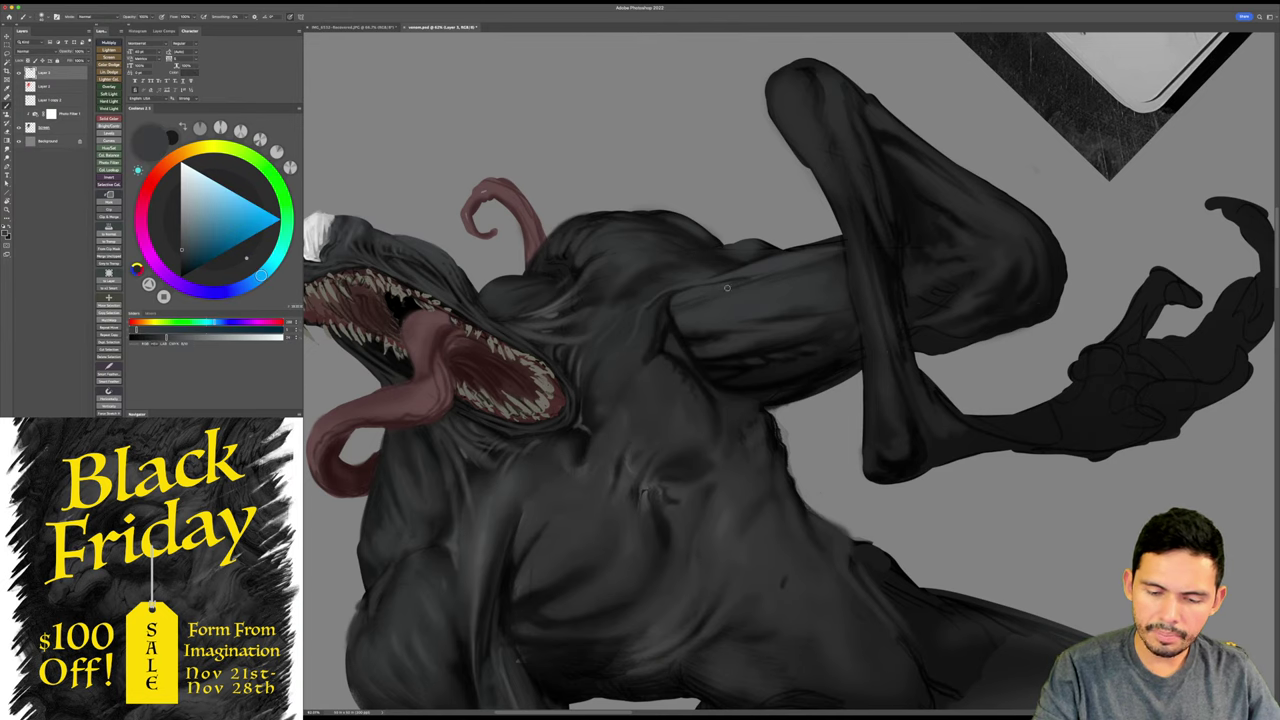
- Add fine muscle striations along the outer edge of the upper arm below the shoulder with a sampled near-black
{"action": "key", "text": "Escape"}
{"action": "mouse_move", "coordinate": [967, 211]}
{"action": "left_mouse_down"}
{"action": "mouse_move", "coordinate": [917, 245]}
{"action": "mouse_move", "coordinate": [908, 410]}
{"action": "left_mouse_up"}
{"action": "left_click_drag", "start_coordinate": [849, 366], "coordinate": [826, 306]}
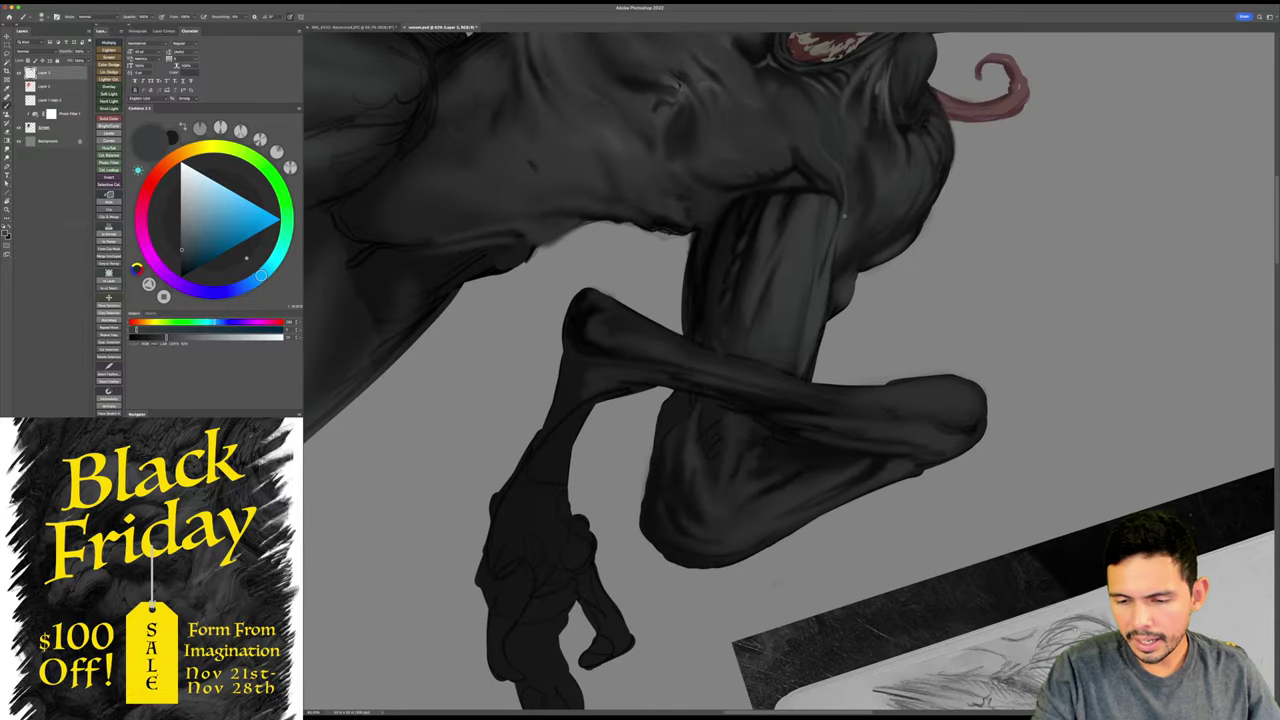
{"action": "left_click", "coordinate": [836, 250], "text": "alt"}
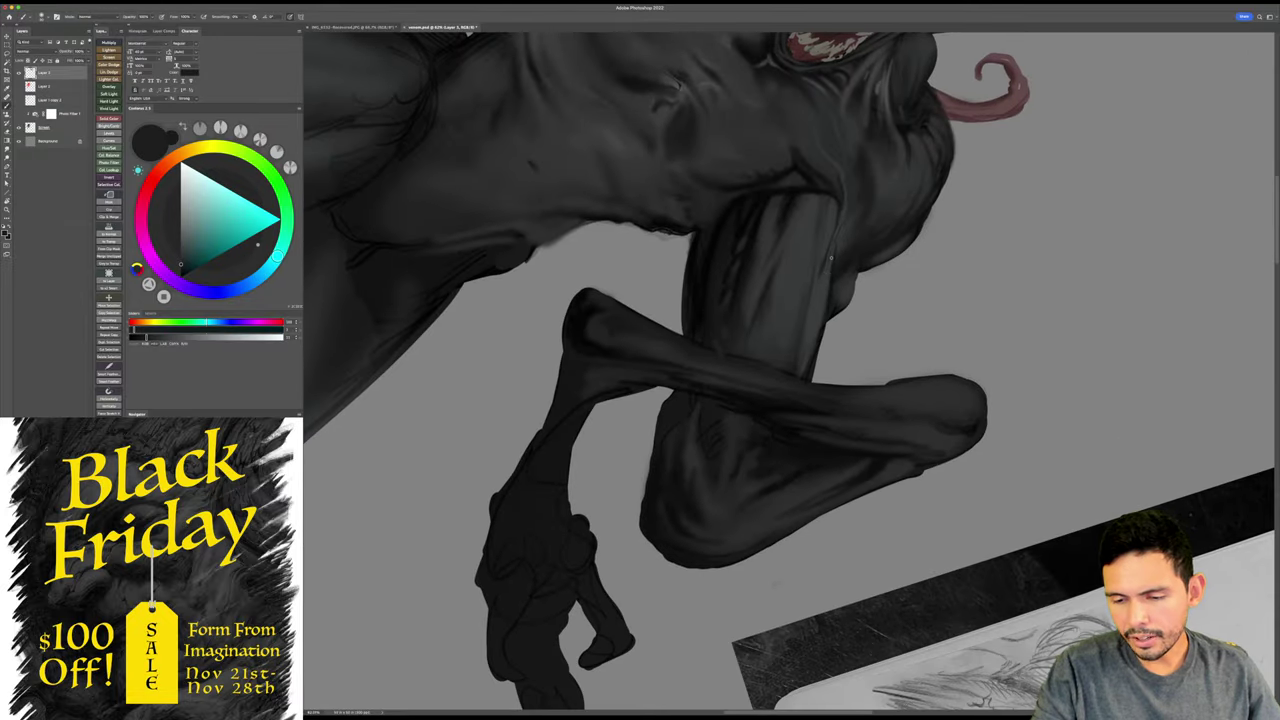
{"action": "left_click_drag", "start_coordinate": [815, 270], "coordinate": [820, 240]}
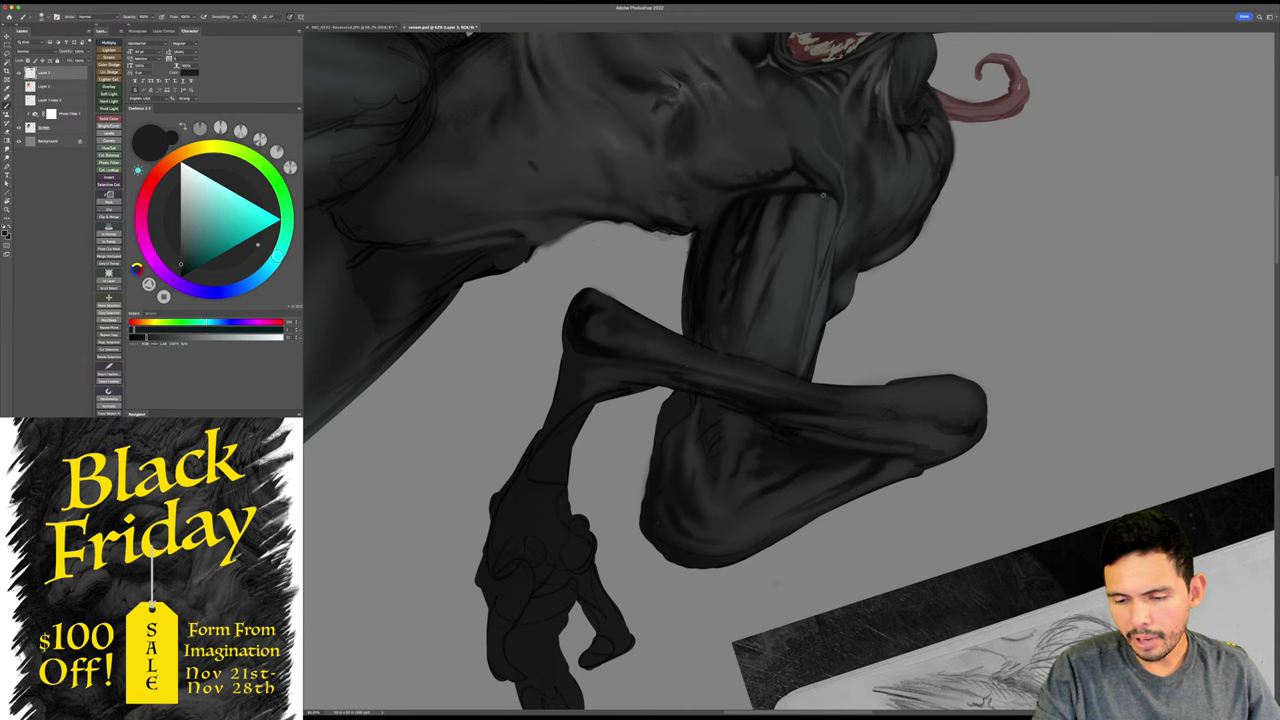
- Refine the junction of the raised arm's shoulder and upper arm with sampled blue-grey and black tones
{"action": "key", "text": "Escape"}
{"action": "left_click_drag", "start_coordinate": [802, 289], "coordinate": [925, 283]}
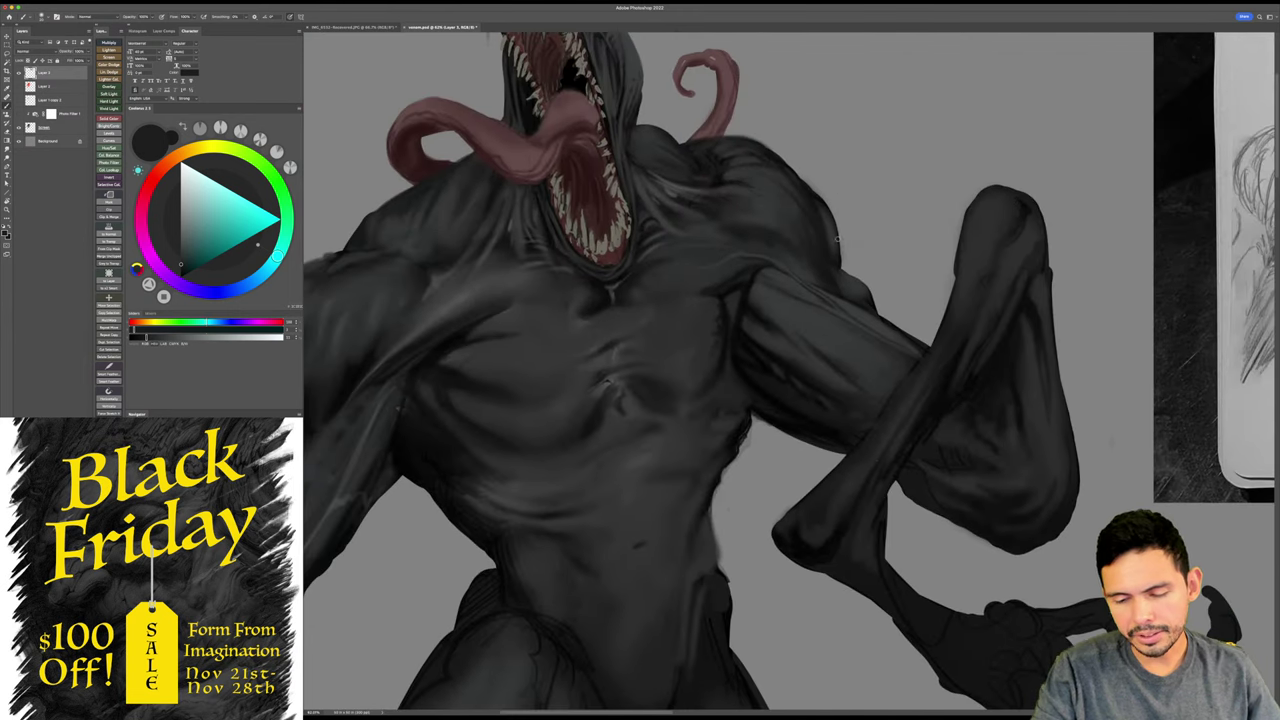
{"action": "left_click", "coordinate": [774, 274], "text": "alt"}
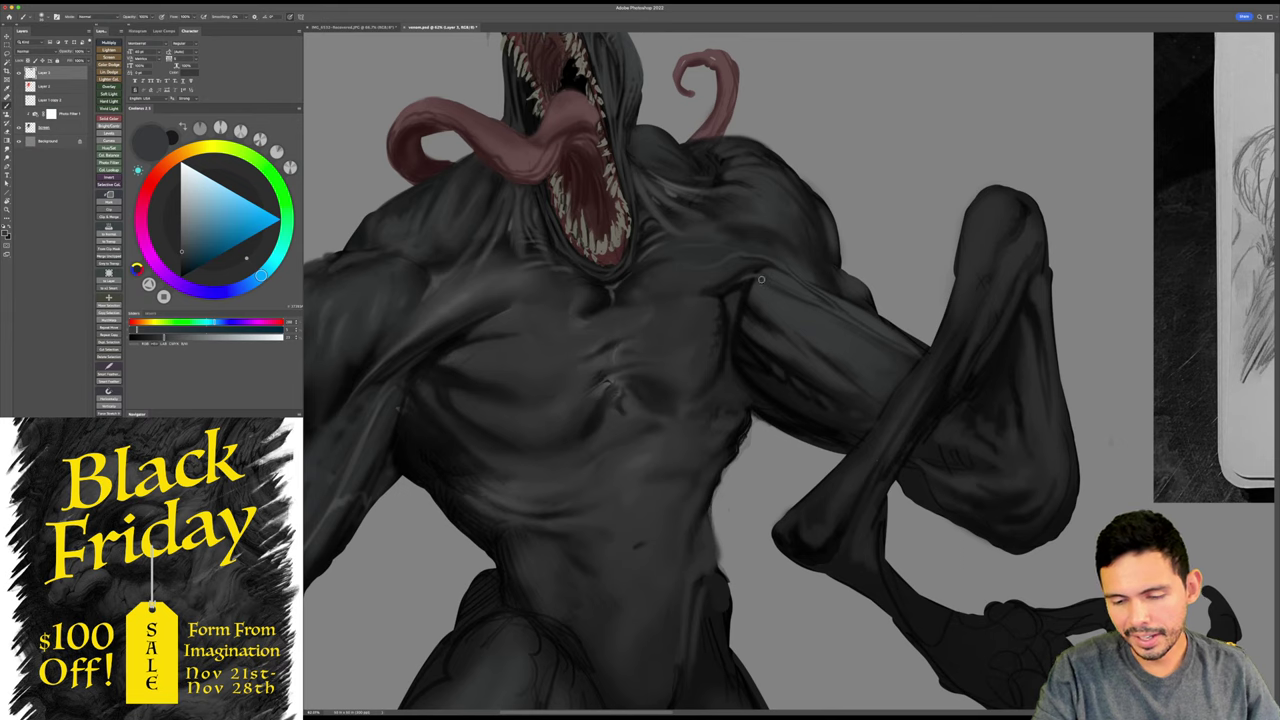
{"action": "left_click", "coordinate": [745, 283], "text": "alt"}
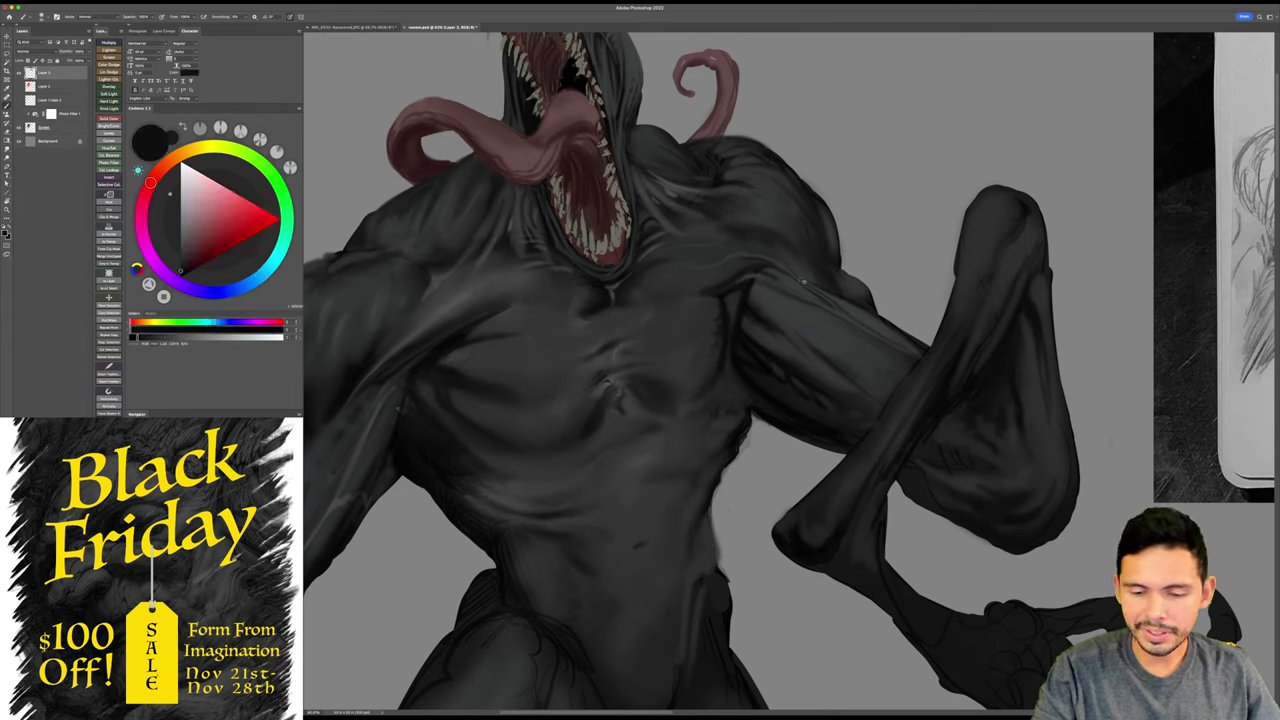
{"action": "key", "text": "r"}
{"action": "mouse_move", "coordinate": [801, 281]}
{"action": "left_mouse_down"}
{"action": "mouse_move", "coordinate": [833, 245]}
{"action": "mouse_move", "coordinate": [700, 345]}
{"action": "left_mouse_up"}
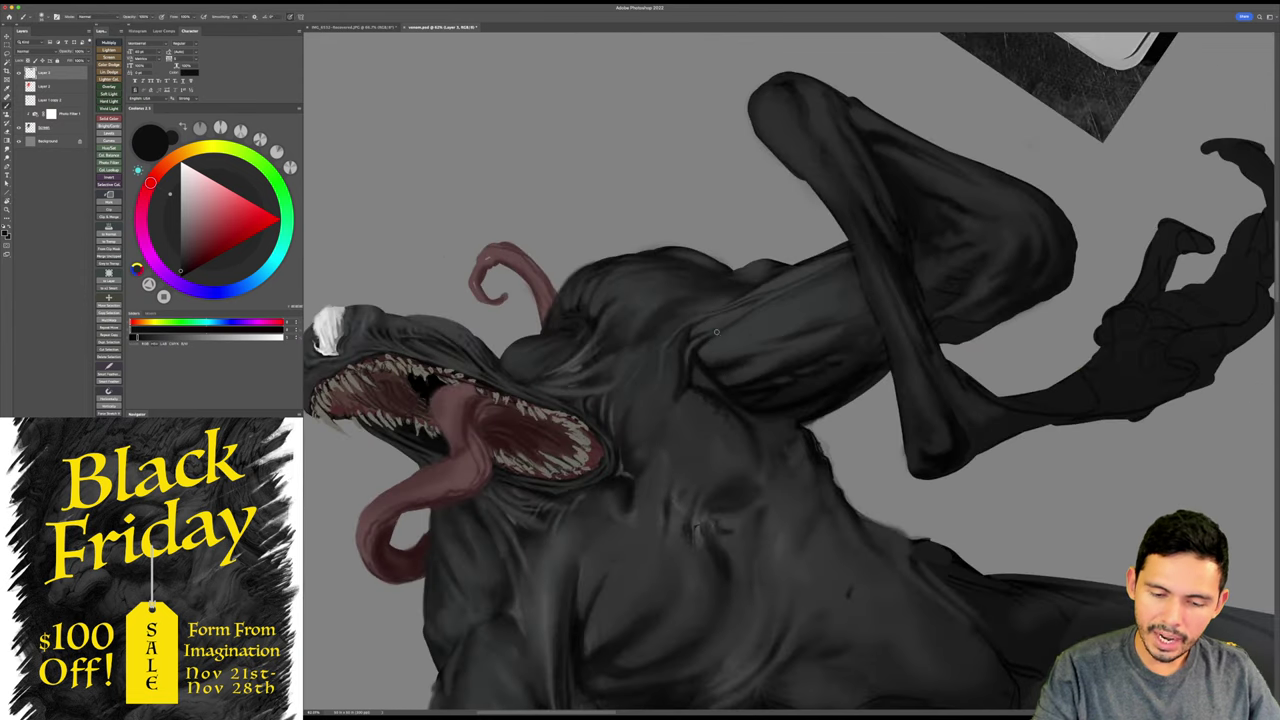
{"action": "key", "text": "Escape"}
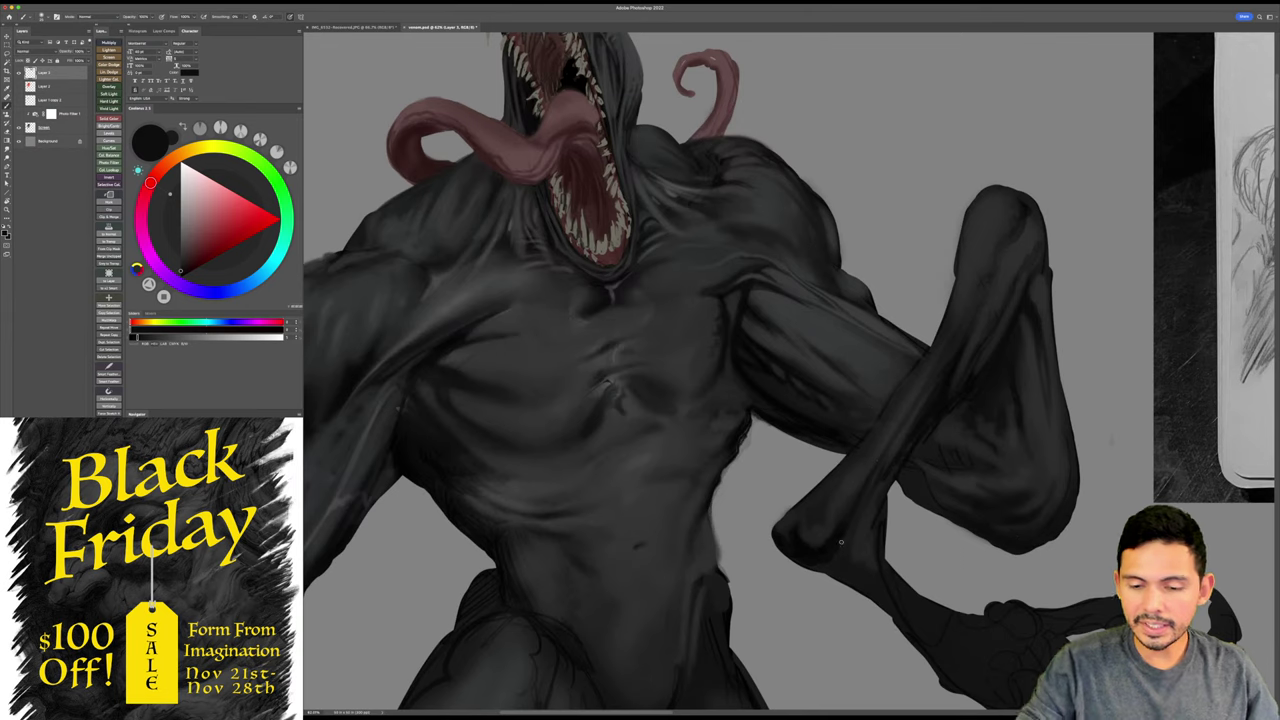
{"action": "left_click_drag", "start_coordinate": [963, 470], "coordinate": [935, 455]}
{"action": "left_click", "coordinate": [801, 297], "text": "alt"}
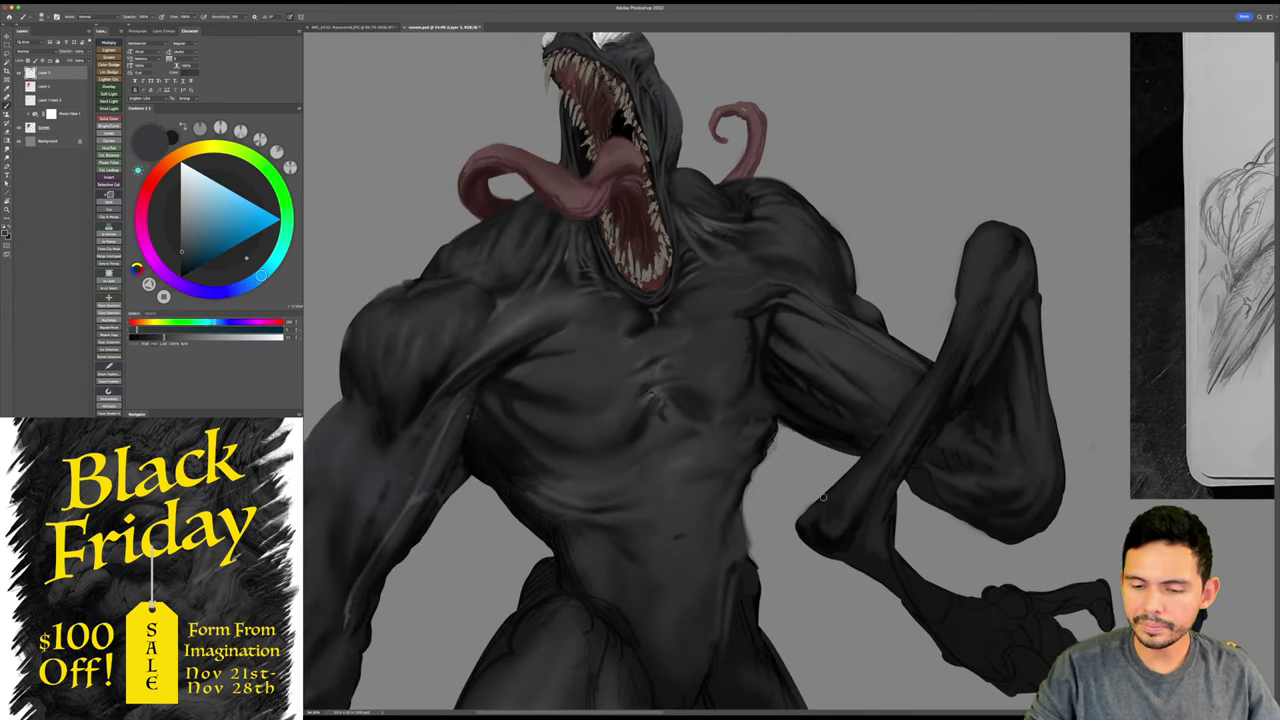
- Paint tendon and muscle striations below the raised arm's topmost joint with sampled dark greys and black
{"action": "key", "text": "r"}
{"action": "mouse_move", "coordinate": [1065, 401]}
{"action": "left_mouse_down"}
{"action": "mouse_move", "coordinate": [1054, 445]}
{"action": "mouse_move", "coordinate": [1036, 411]}
{"action": "left_mouse_up"}
{"action": "key", "text": "z"}
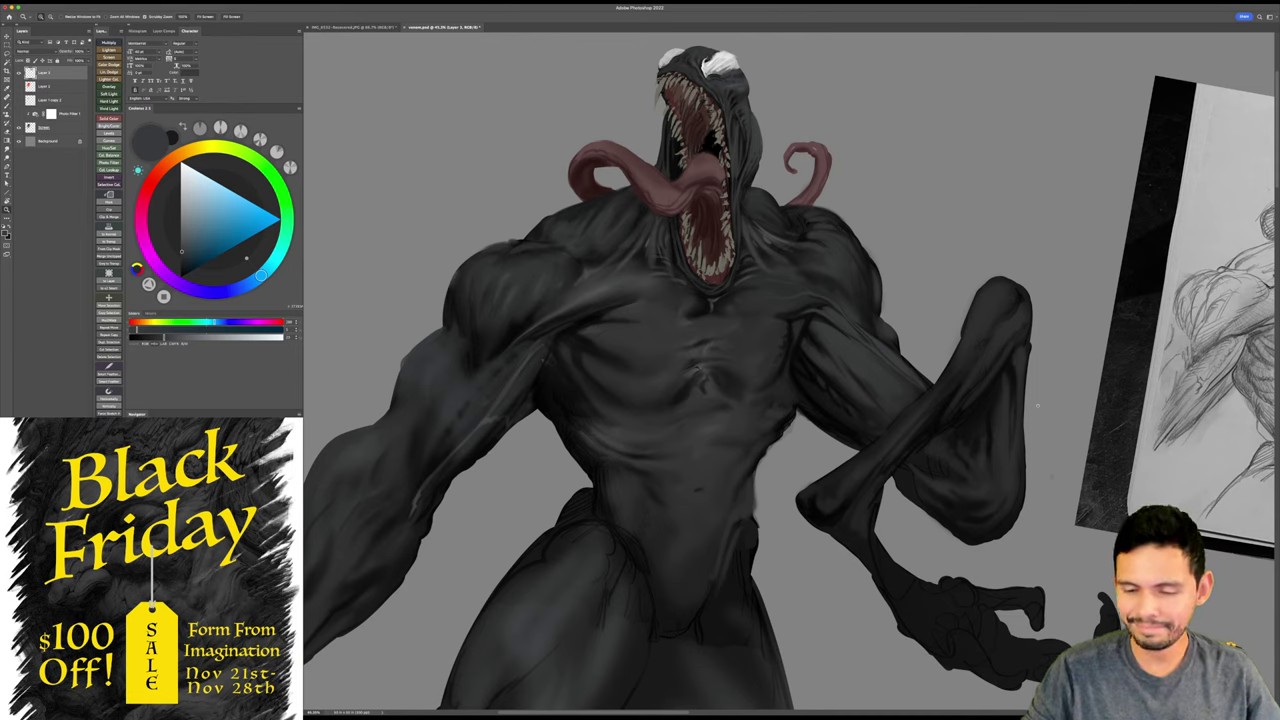
{"action": "scroll", "coordinate": [986, 446], "scroll_direction": "down", "scroll_amount": 1}
{"action": "key", "text": "b"}
{"action": "left_click", "coordinate": [1004, 301], "text": "alt"}
{"action": "left_click", "coordinate": [1003, 300], "text": "alt"}
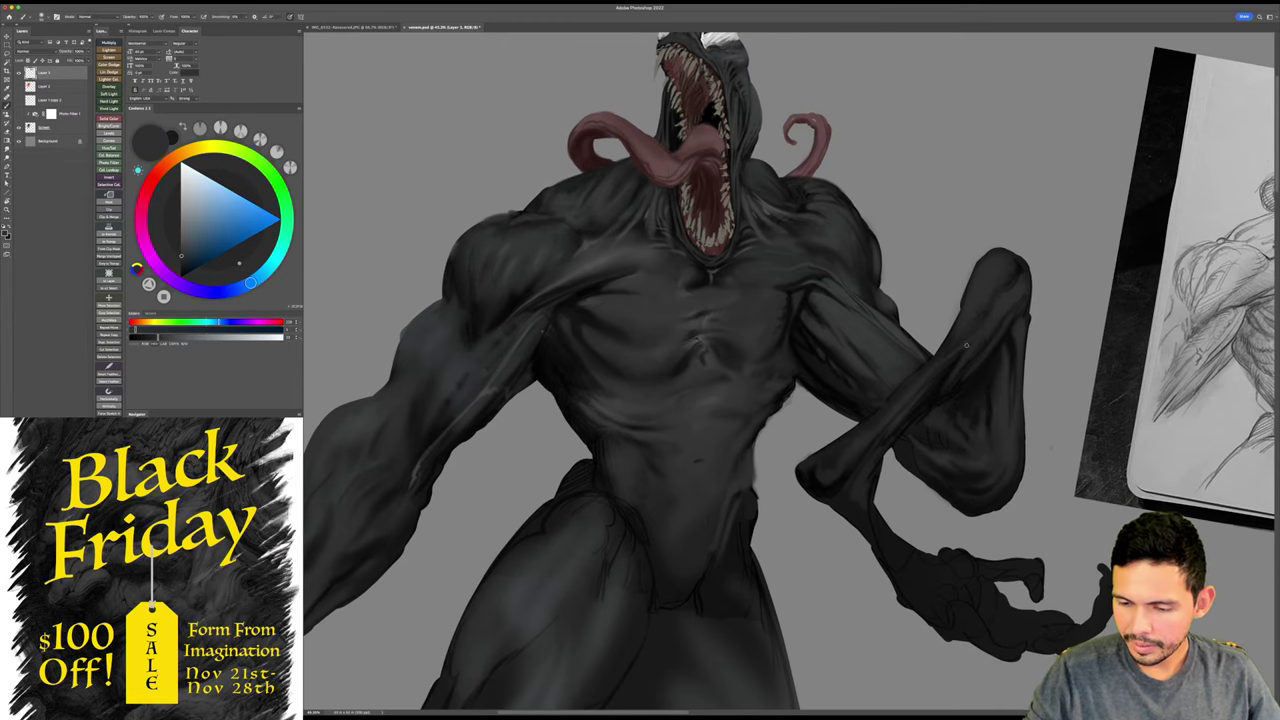
{"action": "left_click", "coordinate": [987, 326], "text": "alt"}
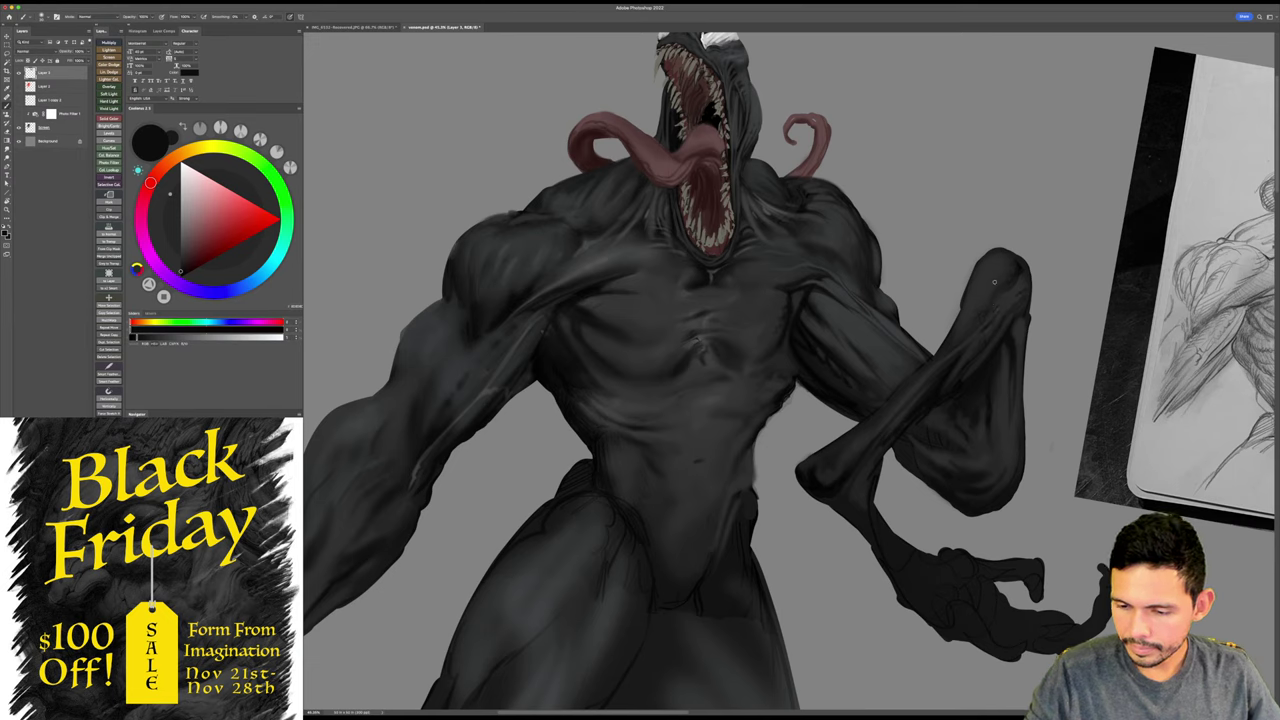
{"action": "left_click", "coordinate": [970, 335], "text": "alt"}
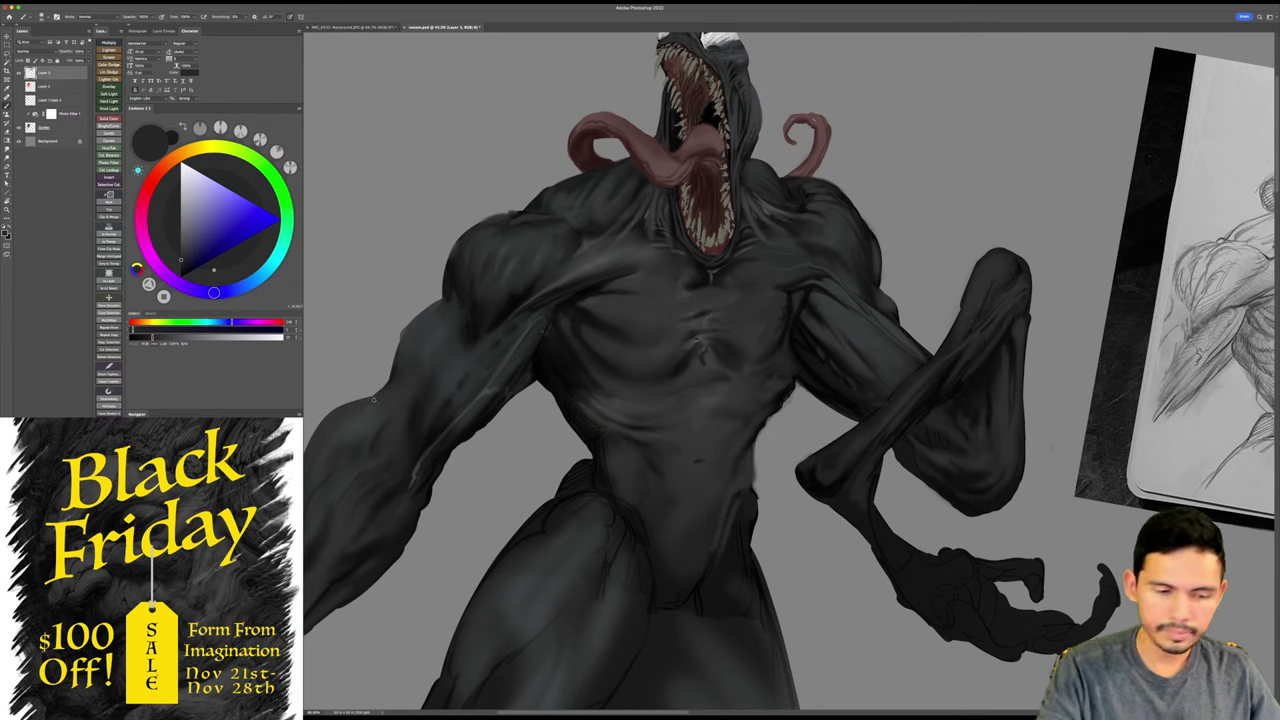
- Pick a lighter grey and add highlights along the raised arm's diagonal segment and its lower bony joint
{"action": "left_click", "coordinate": [230, 245]}
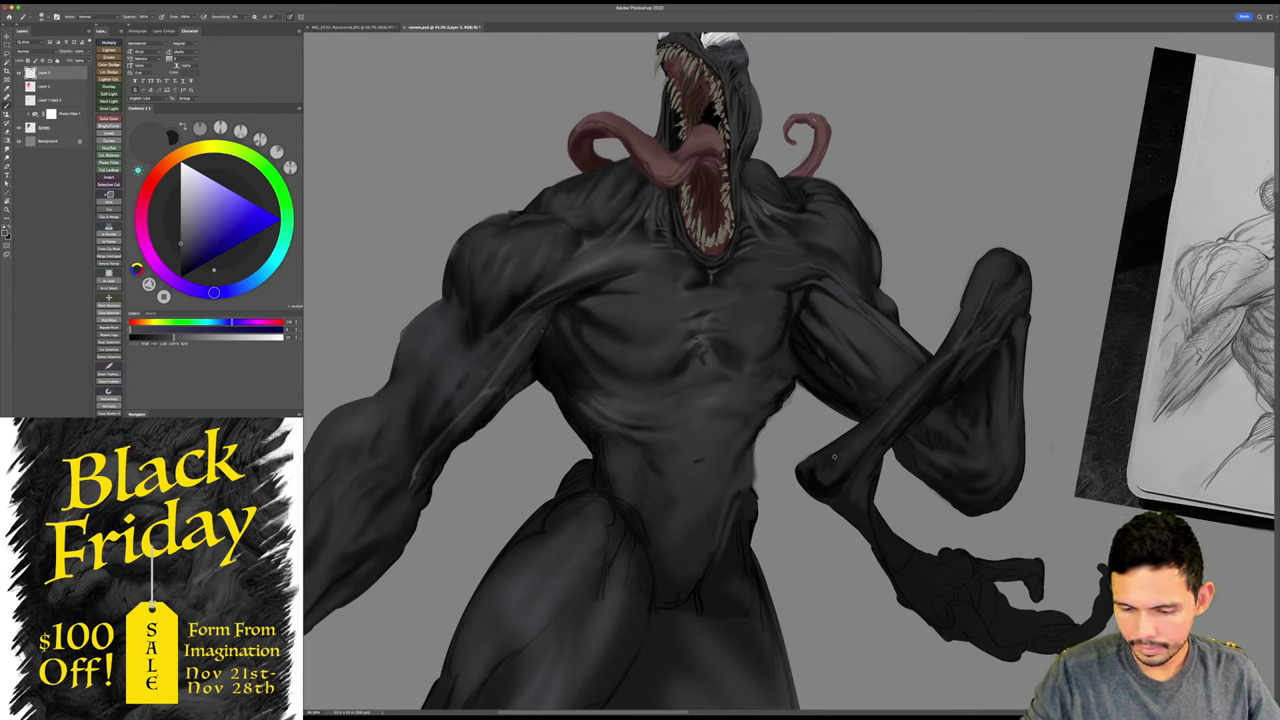
{"action": "scroll", "coordinate": [868, 370], "scroll_direction": "down", "scroll_amount": 2}
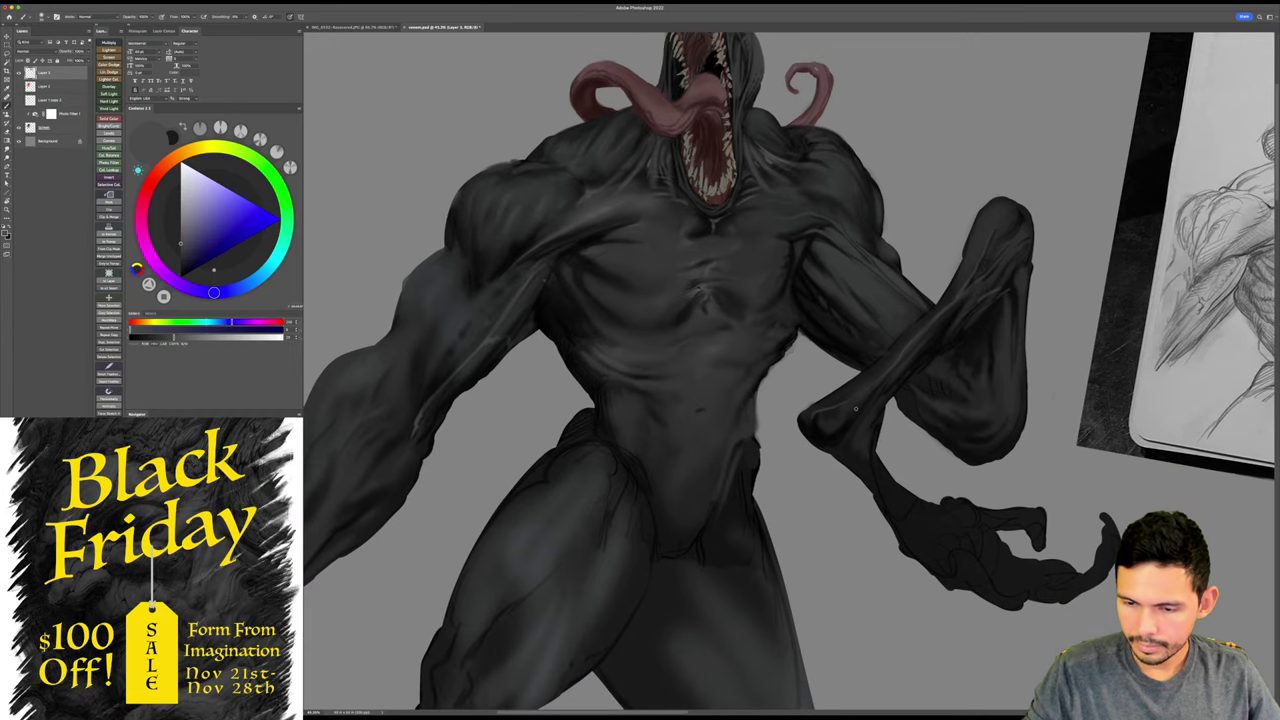
{"action": "left_click_drag", "start_coordinate": [813, 415], "coordinate": [830, 404]}
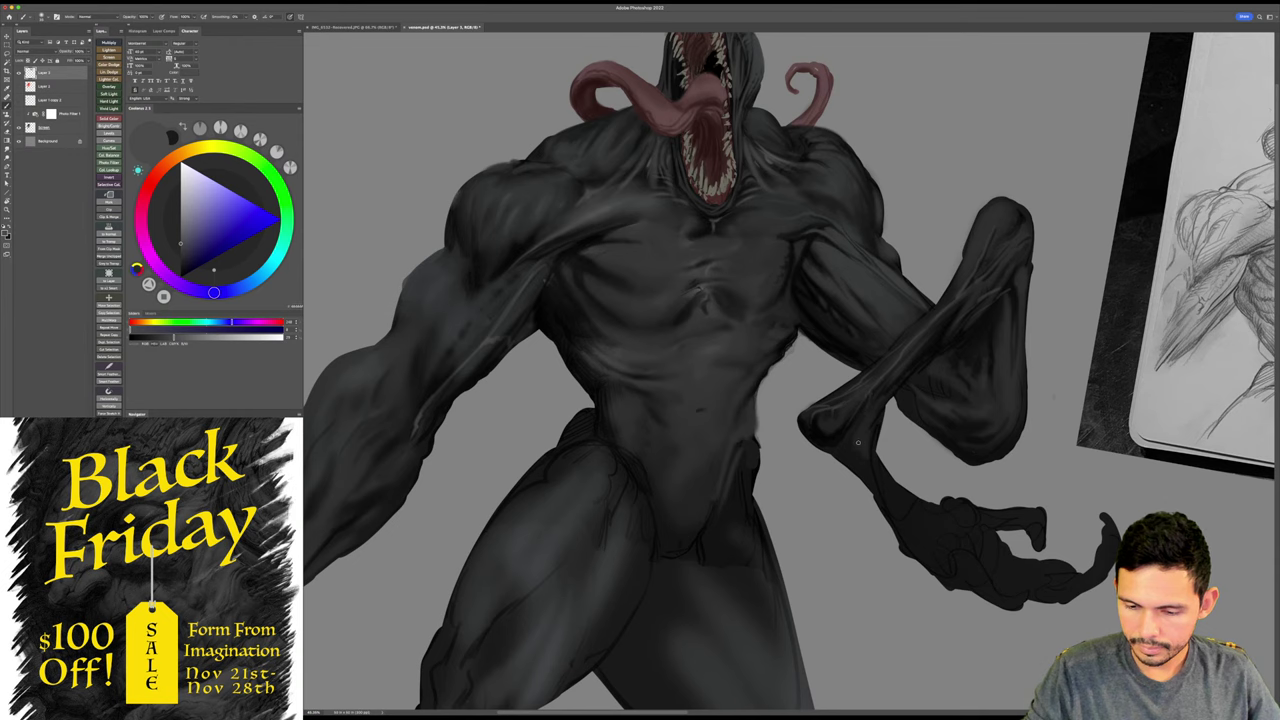
- Sharpen the tendon edge around the raised forearm's inner hollow with a sampled near-black, and save the document
{"action": "left_click_drag", "start_coordinate": [1038, 337], "coordinate": [1005, 364]}
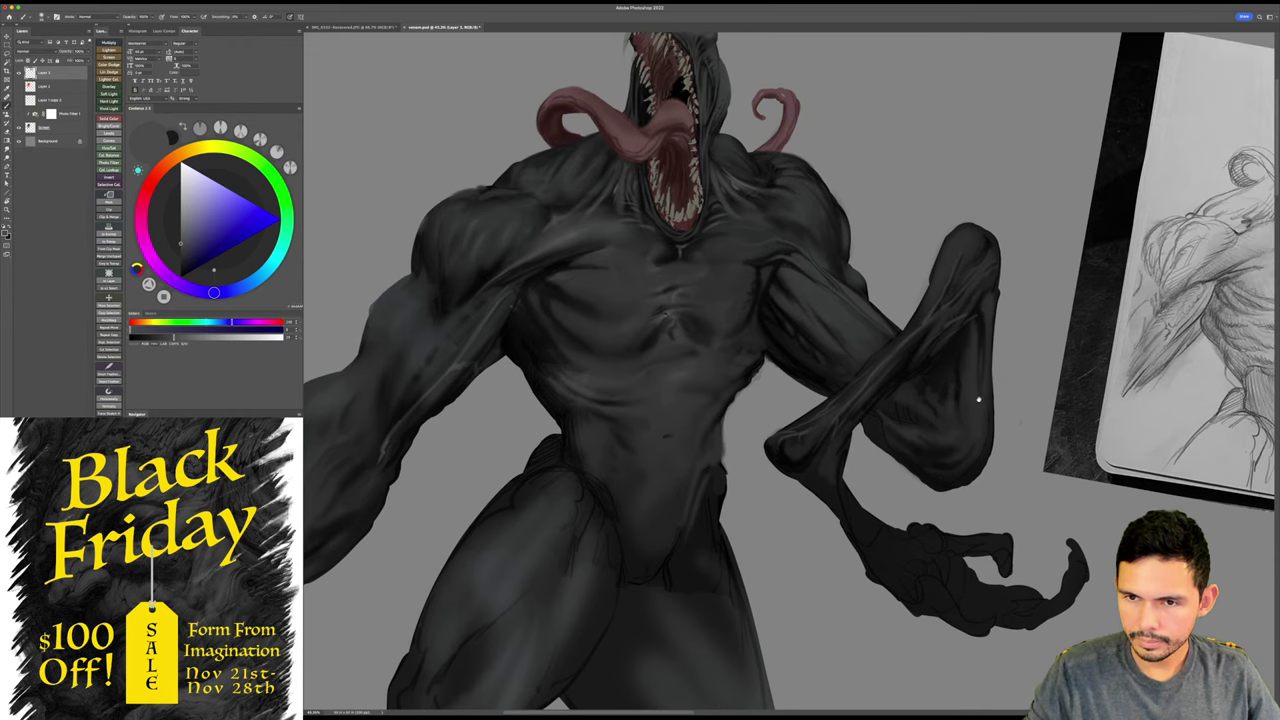
{"action": "scroll", "coordinate": [978, 400], "scroll_direction": "right", "scroll_amount": 1}
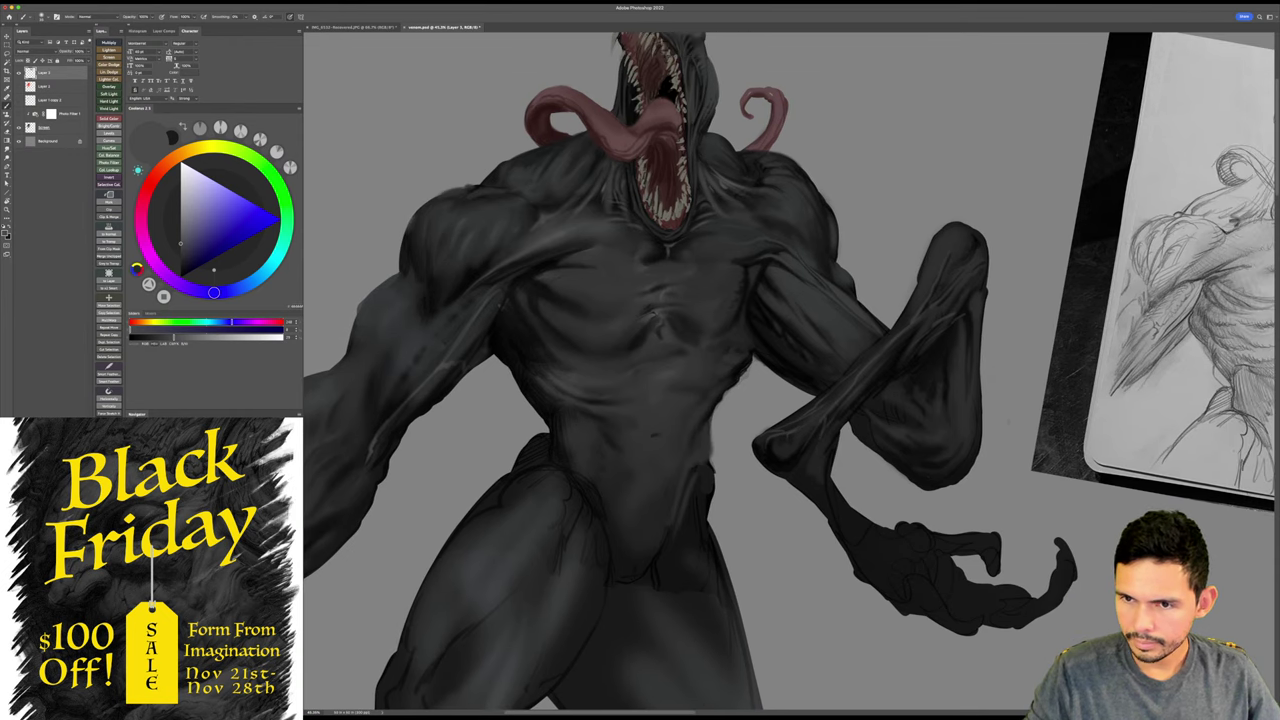
{"action": "left_click", "coordinate": [969, 372], "text": "alt"}
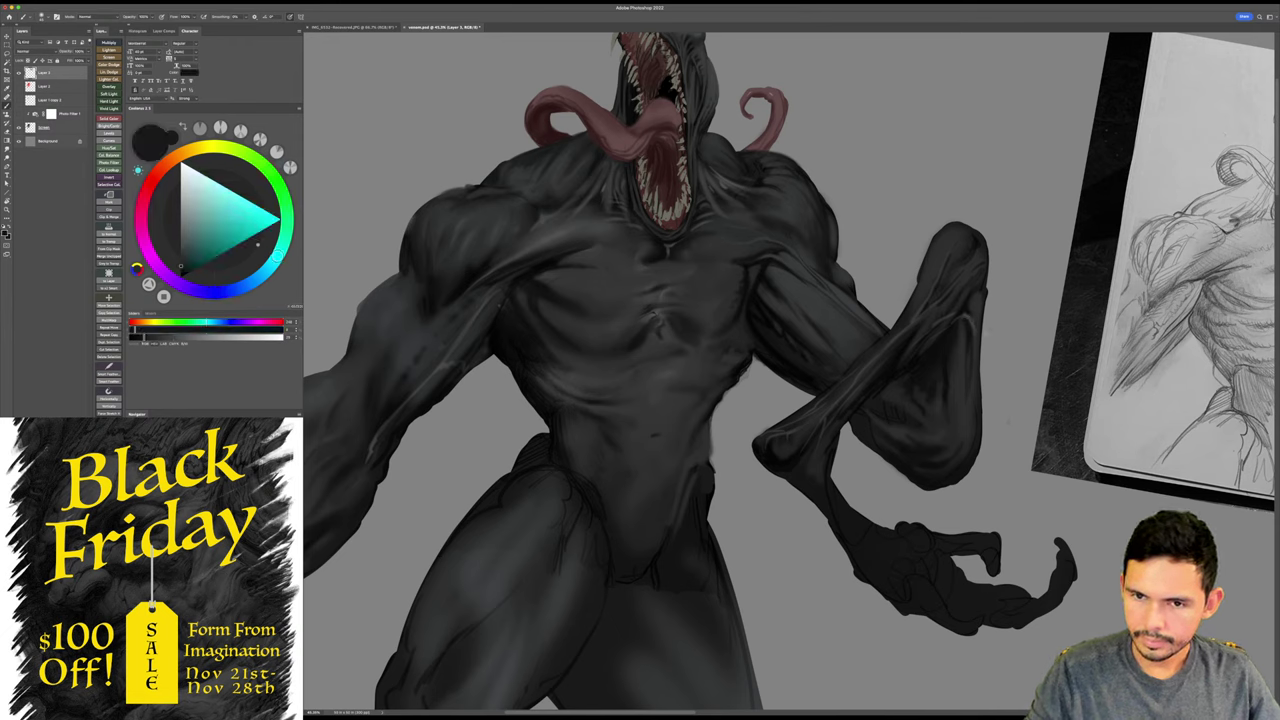
{"action": "key", "text": "Escape"}
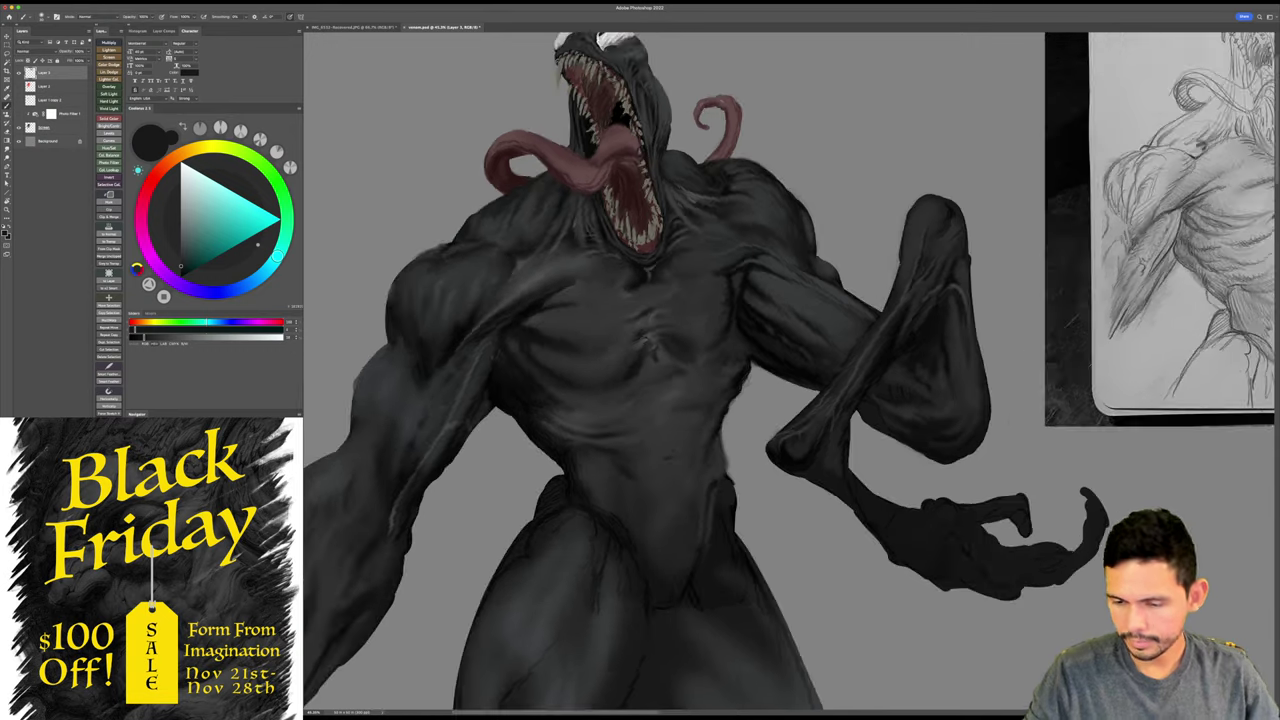
{"action": "scroll", "coordinate": [790, 372], "scroll_direction": "up", "scroll_amount": 1}
{"action": "key", "text": "super+s"}
- Deepen the shadows on the raised arm with a near-black colour and a much larger brush
{"action": "key", "text": "z"}
{"action": "left_click_drag", "start_coordinate": [1072, 405], "coordinate": [1036, 409]}
{"action": "left_click_drag", "start_coordinate": [938, 408], "coordinate": [957, 409]}
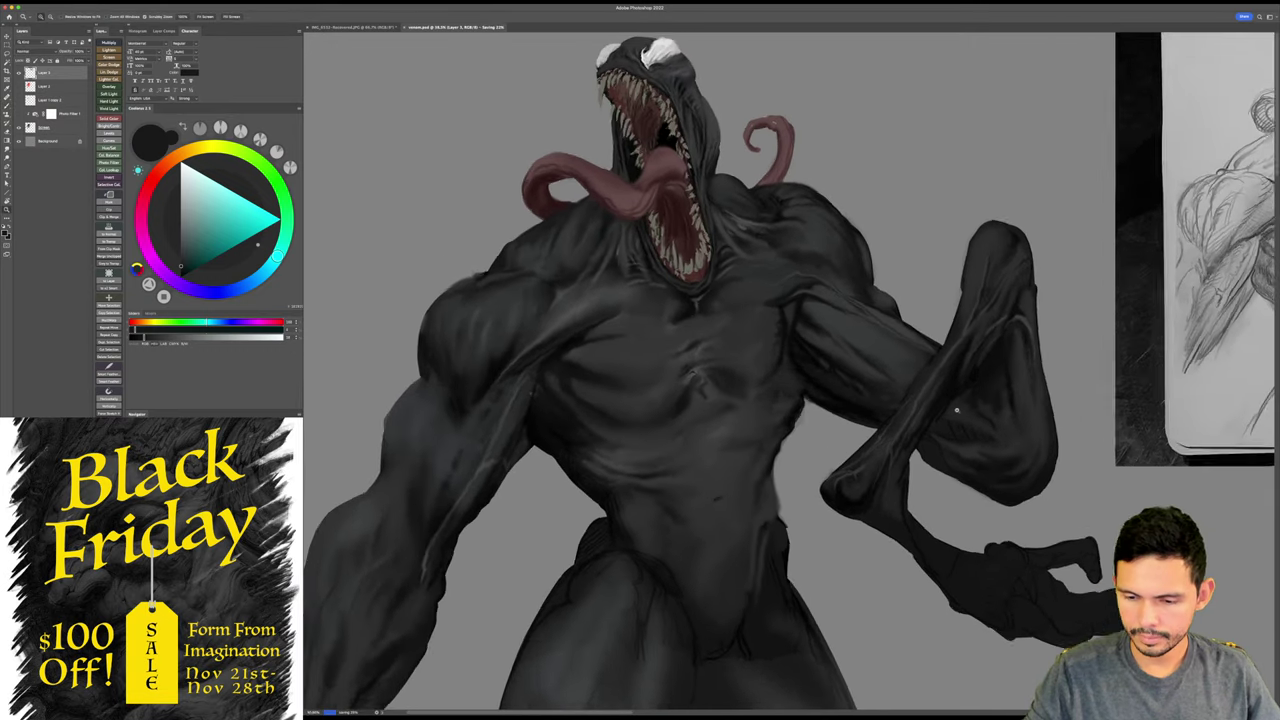
{"action": "key", "text": "r"}
{"action": "mouse_move", "coordinate": [1042, 350]}
{"action": "left_mouse_down"}
{"action": "mouse_move", "coordinate": [1046, 311]}
{"action": "mouse_move", "coordinate": [871, 166]}
{"action": "left_mouse_up"}
{"action": "key", "text": "b"}
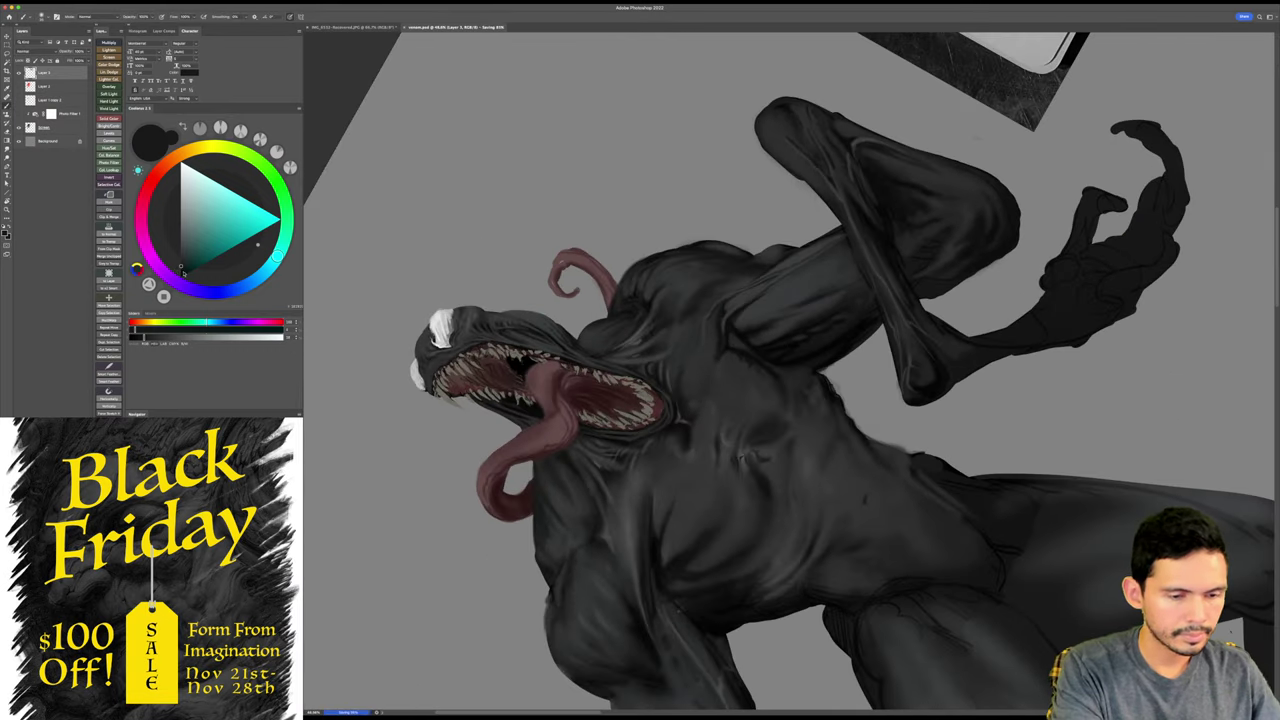
{"action": "left_click", "coordinate": [188, 279]}
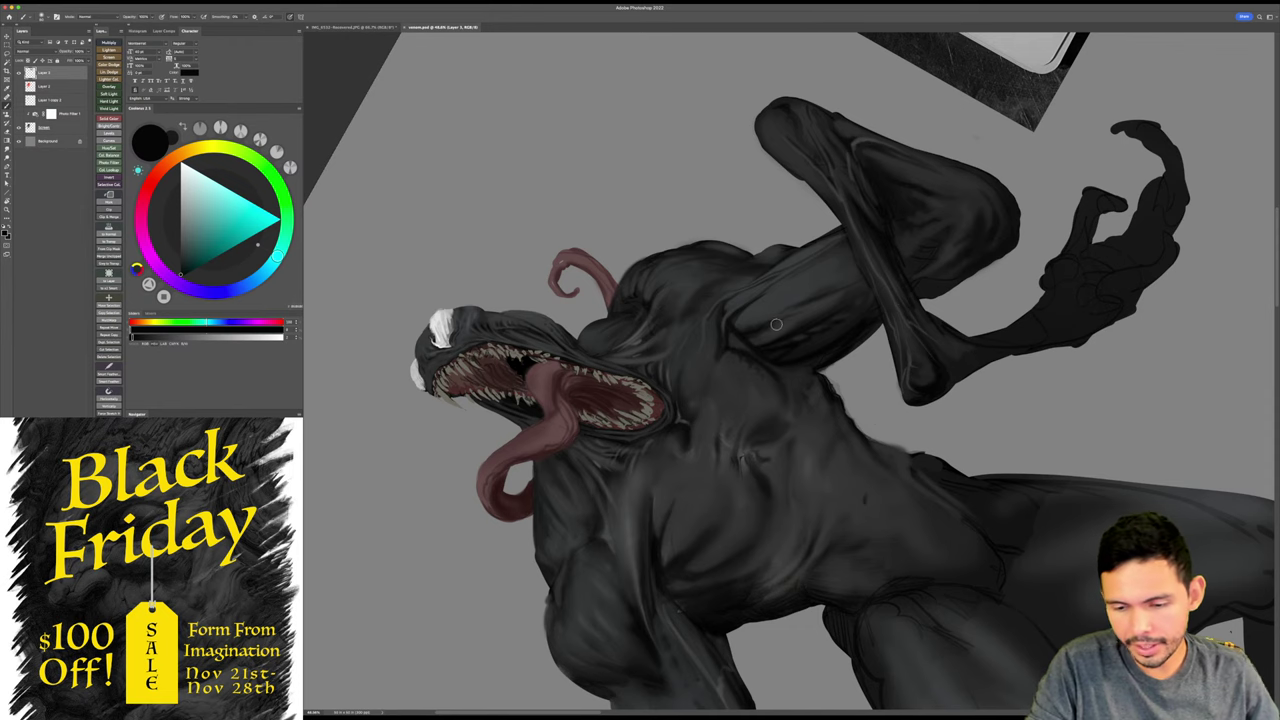
{"action": "key", "text": "bracketright"}
{"action": "key", "text": "bracketright"}
{"action": "key", "text": "bracketright"}
{"action": "key", "text": "bracketright"}
{"action": "key", "text": "bracketright"}
{"action": "key", "text": "bracketright"}
{"action": "key", "text": "bracketright"}
{"action": "key", "text": "bracketright"}
{"action": "key", "text": "Escape"}
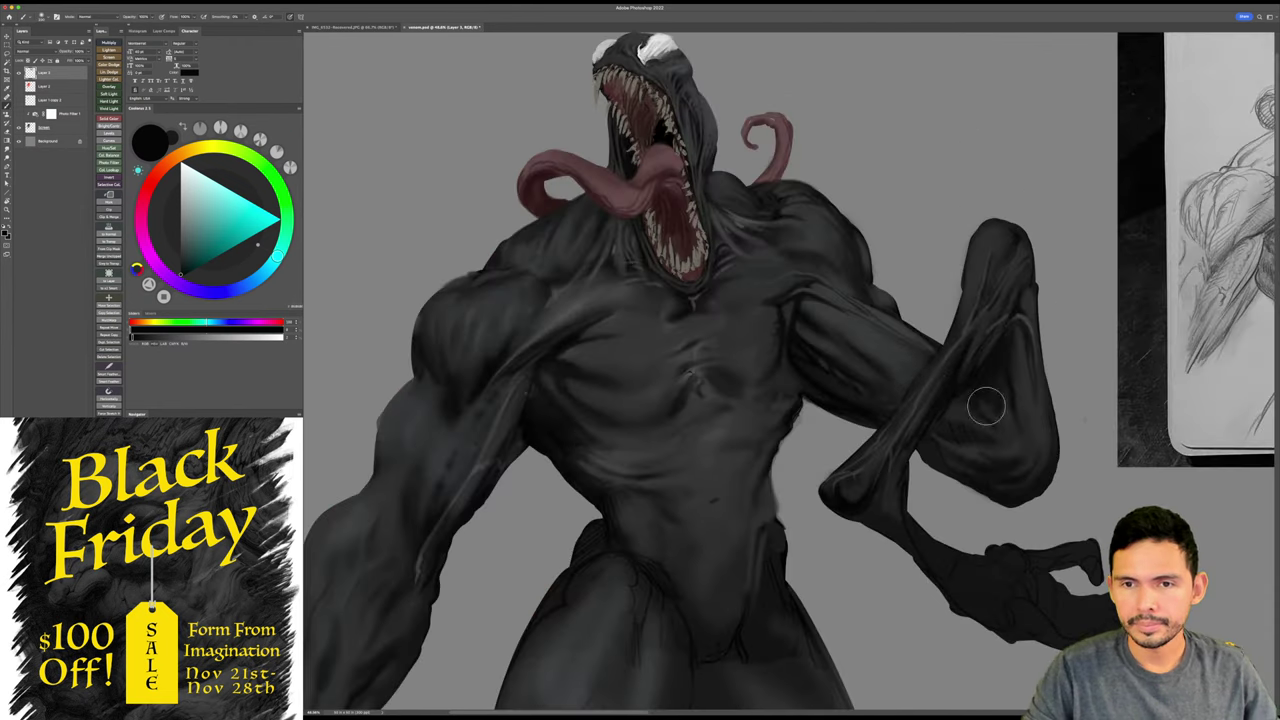
{"action": "left_click_drag", "start_coordinate": [980, 437], "coordinate": [966, 397]}
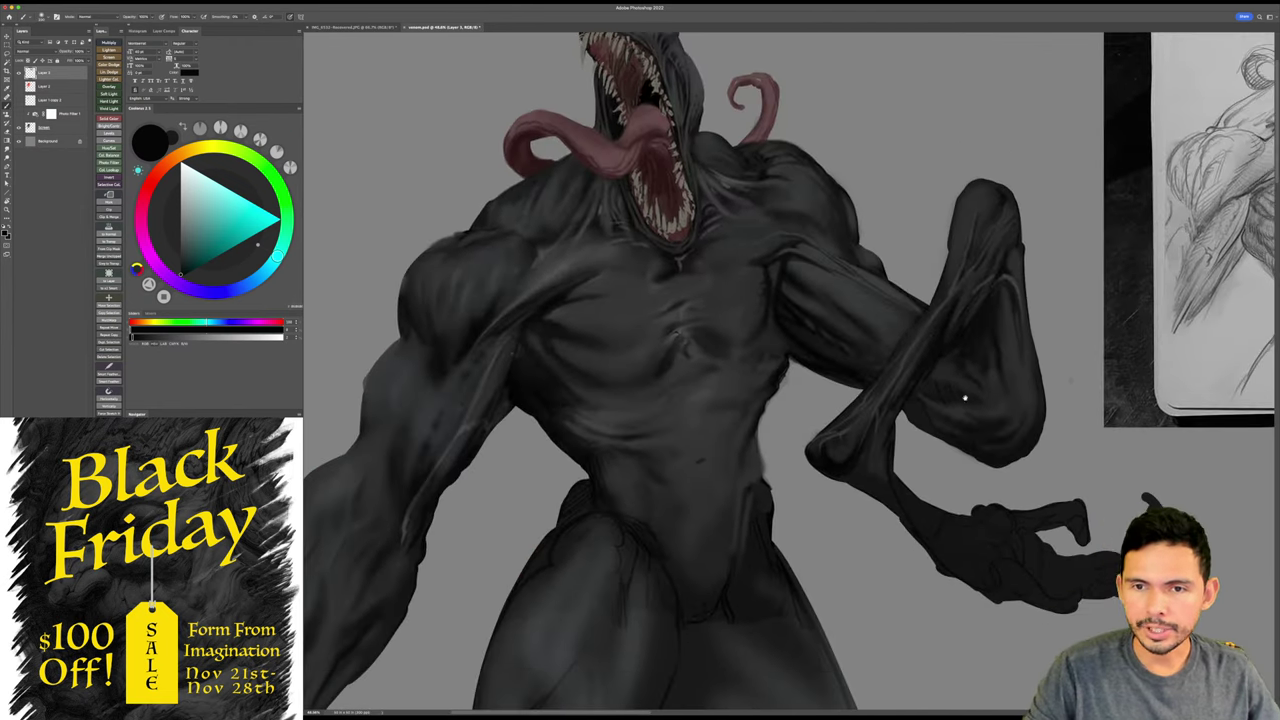
- Smooth the shading across the raised arm's upper arm muscles with a blue-grey sampled from the arm
{"action": "left_click", "coordinate": [874, 317], "text": "alt"}
{"action": "left_click_drag", "start_coordinate": [854, 330], "coordinate": [776, 300]}
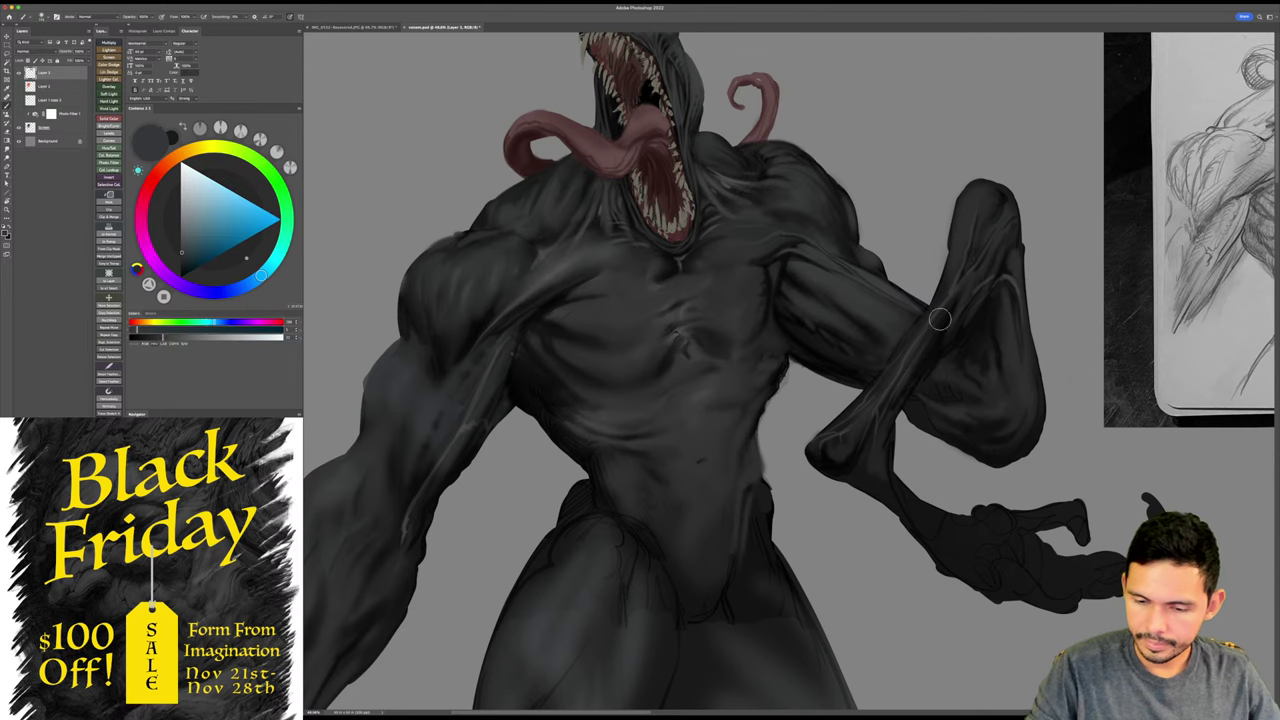
{"action": "key", "text": "r"}
{"action": "left_click_drag", "start_coordinate": [936, 316], "coordinate": [817, 308]}
{"action": "left_click_drag", "start_coordinate": [743, 334], "coordinate": [777, 320]}
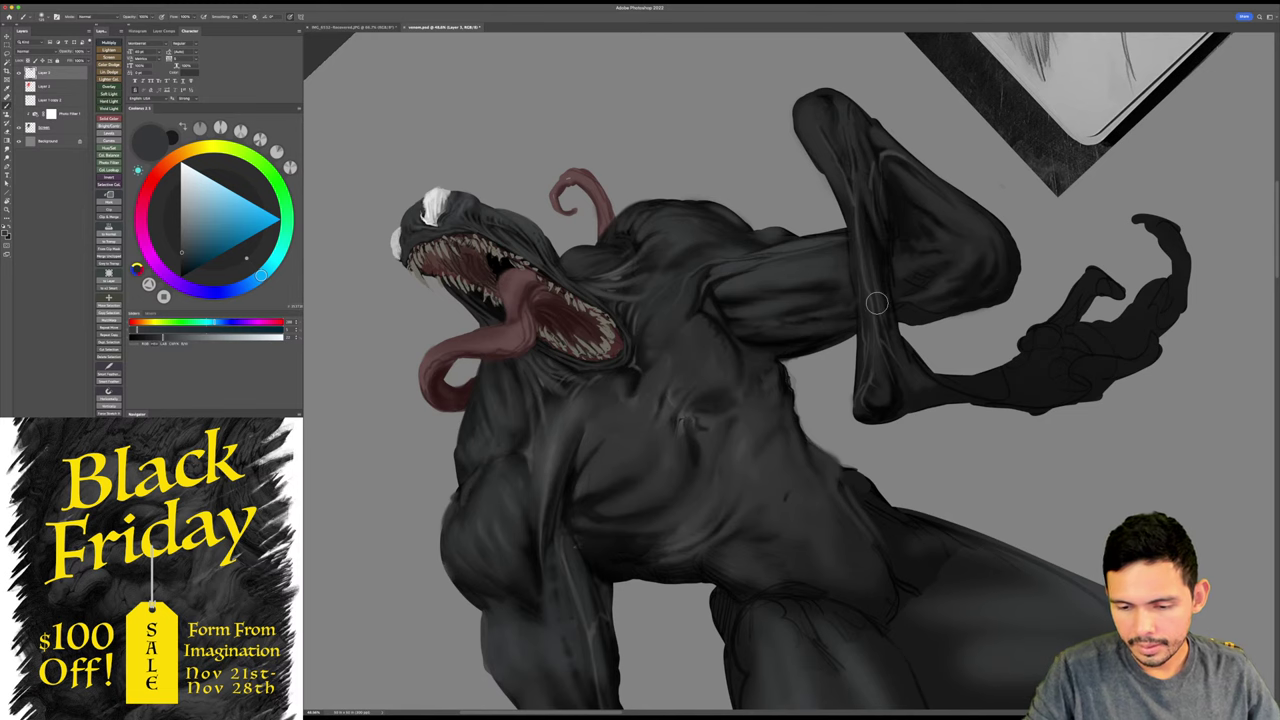
- Touch up the armpit crease between the chest and the raised arm with sampled dark grey and black
{"action": "key", "text": "Escape"}
{"action": "left_click_drag", "start_coordinate": [962, 342], "coordinate": [951, 371]}
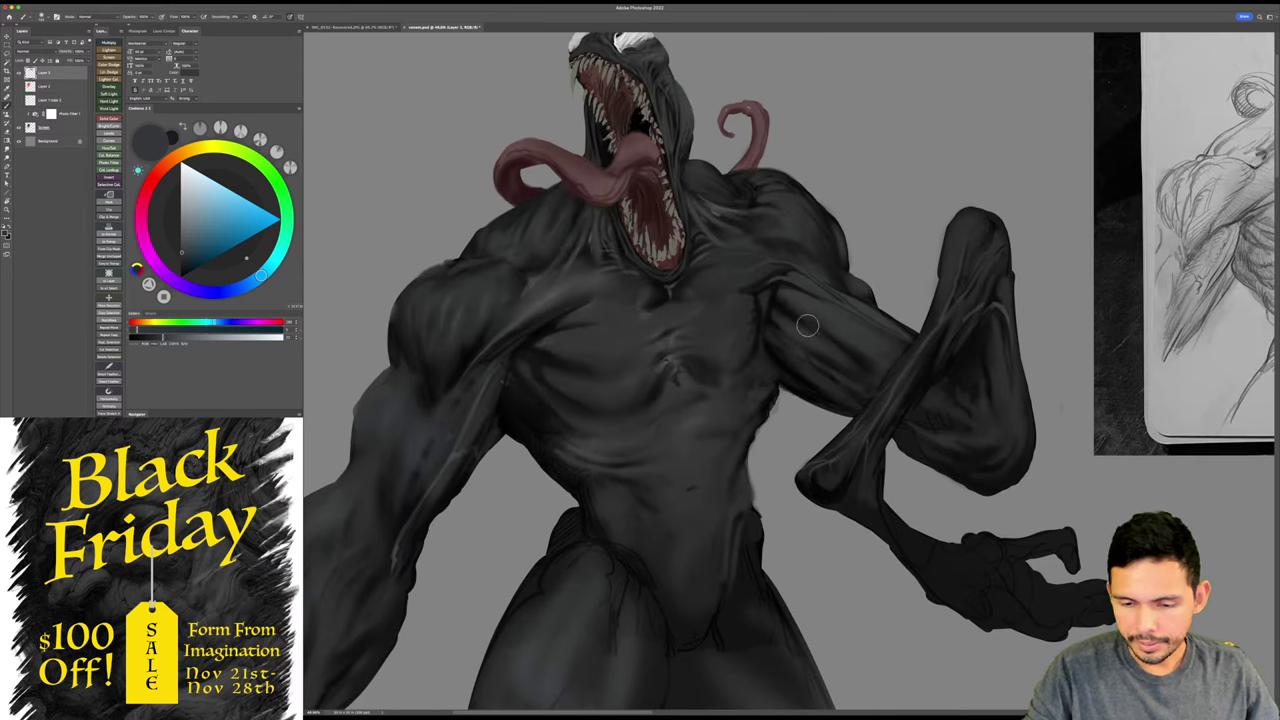
{"action": "left_click", "coordinate": [765, 300], "text": "alt"}
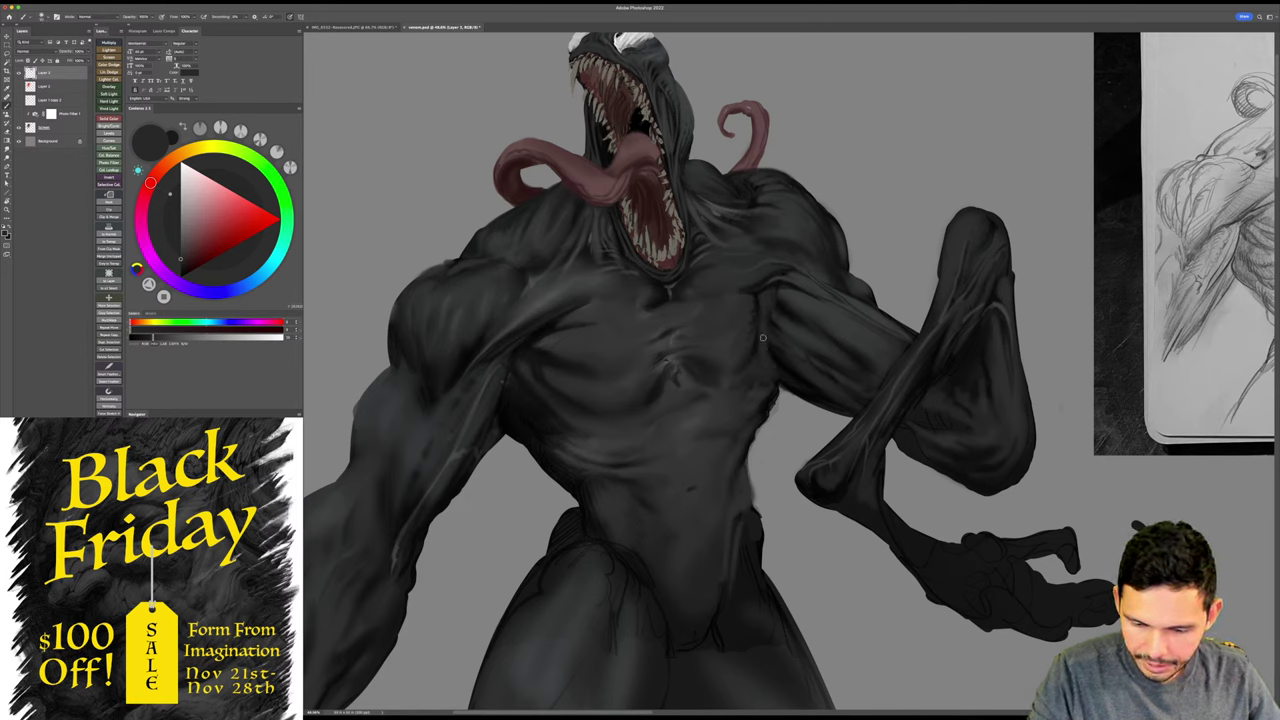
{"action": "left_click", "coordinate": [761, 297], "text": "alt"}
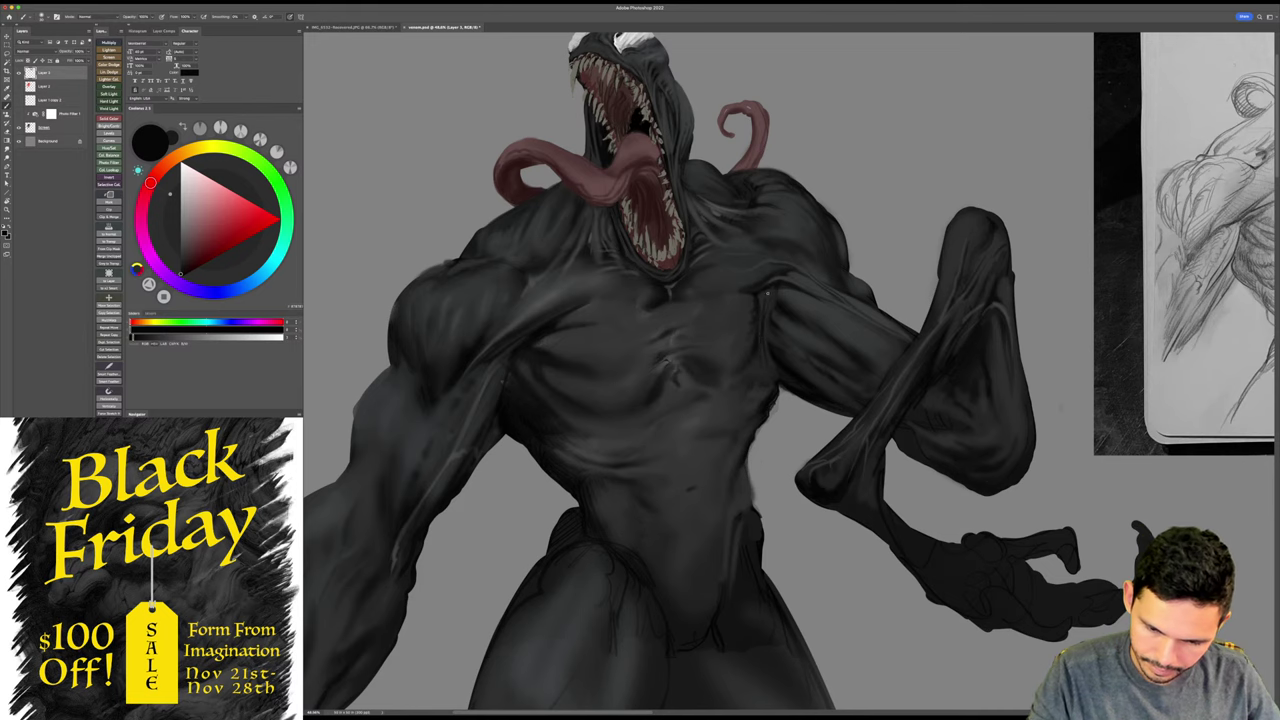
- Save the document and clean up the torso's edge below the raised arm's armpit with sampled dark greys
{"action": "left_click_drag", "start_coordinate": [797, 366], "coordinate": [798, 308]}
{"action": "key", "text": "super+s"}
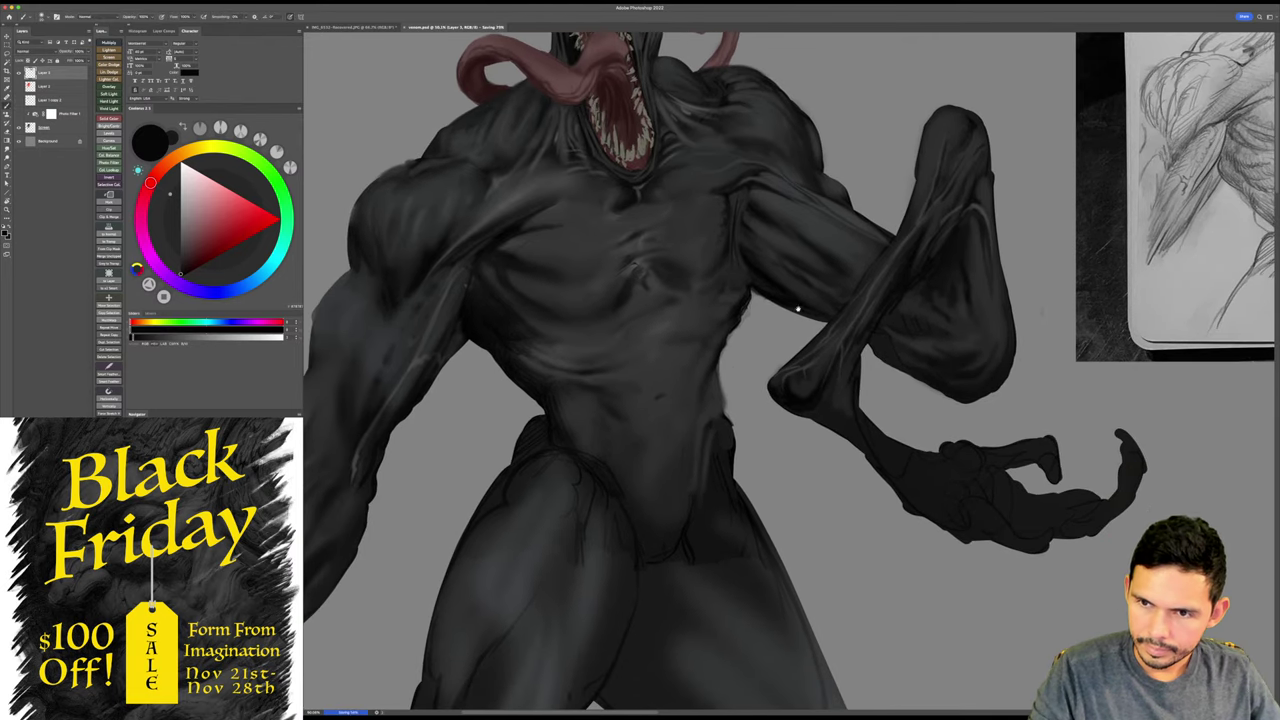
{"action": "left_click", "coordinate": [751, 288], "text": "alt"}
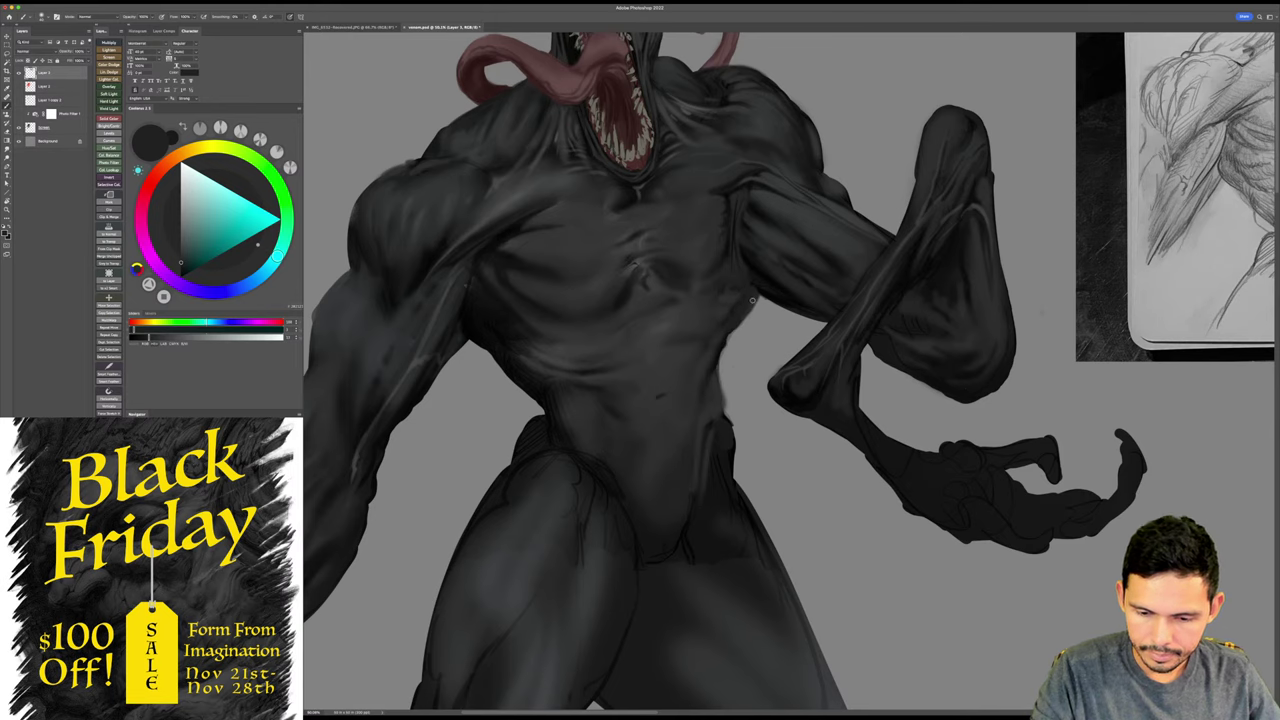
{"action": "scroll", "coordinate": [744, 319], "scroll_direction": "left", "scroll_amount": 2}
{"action": "left_click", "coordinate": [724, 314], "text": "alt"}
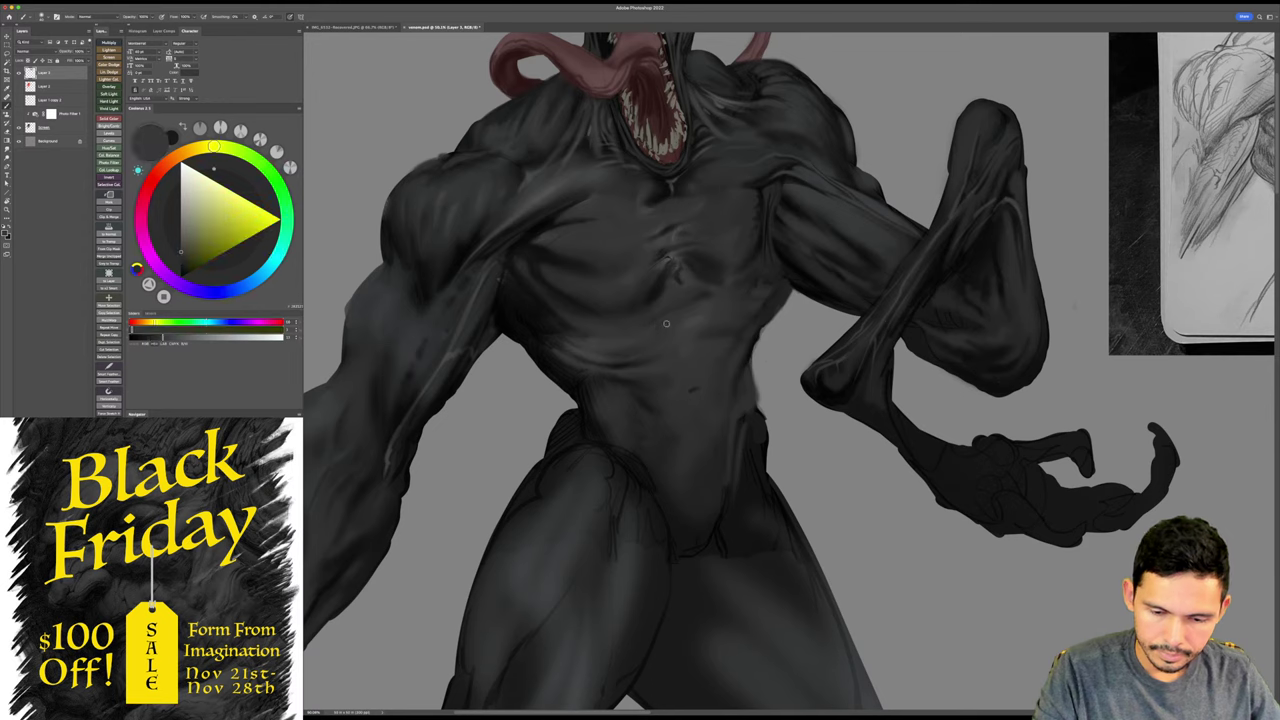
- Blend the upper abdomen and lower ribcage with sampled greys, using a slightly larger brush
{"action": "left_click", "coordinate": [694, 320], "text": "alt"}
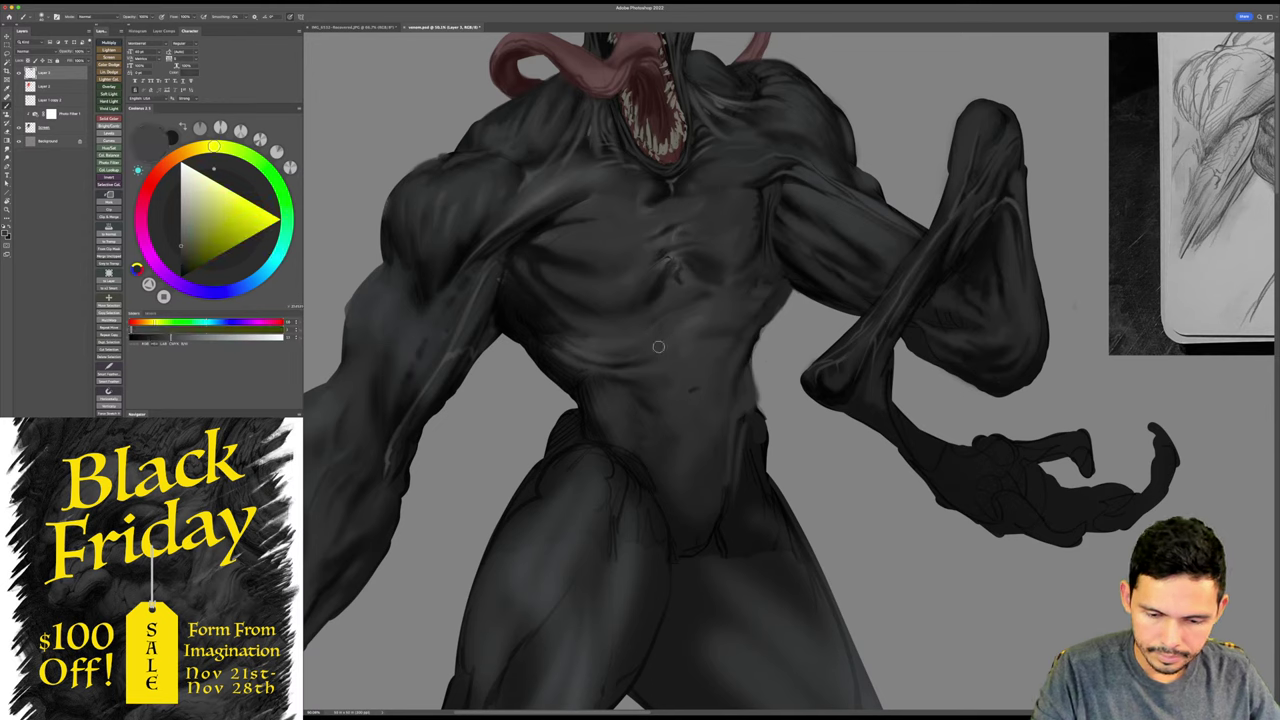
{"action": "key", "text": "bracketright"}
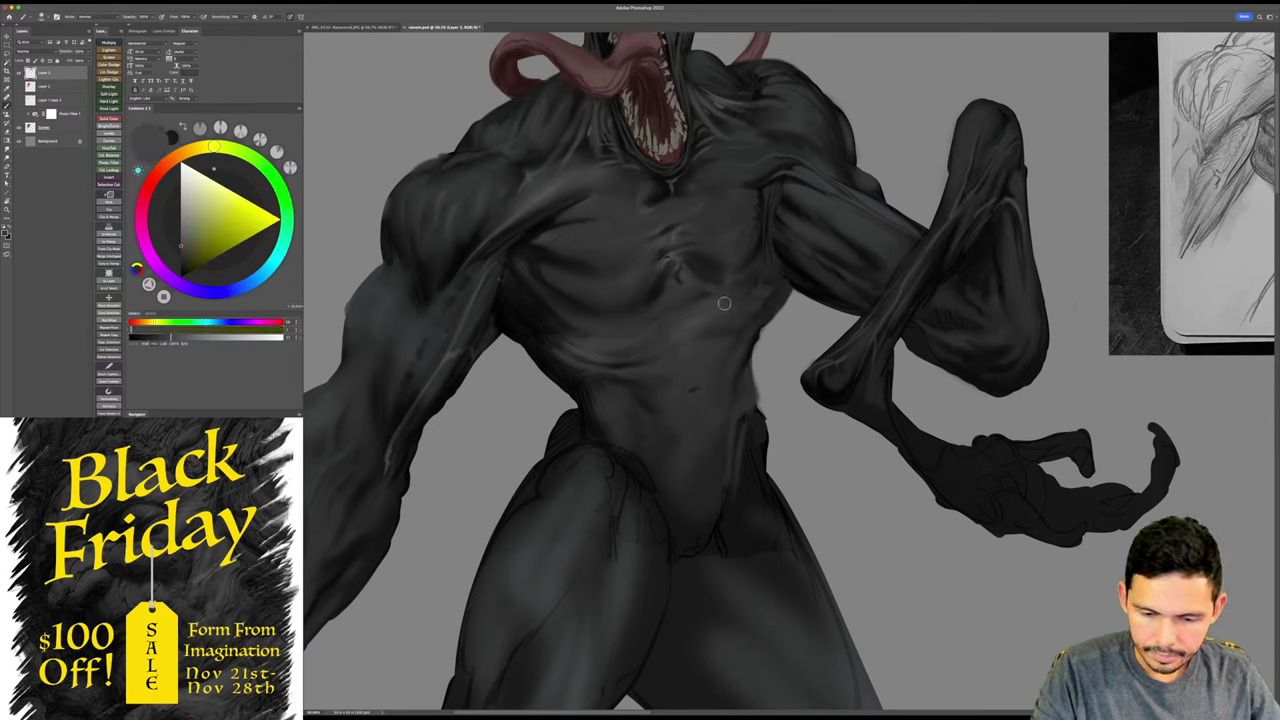
{"action": "left_click", "coordinate": [684, 274], "text": "alt"}
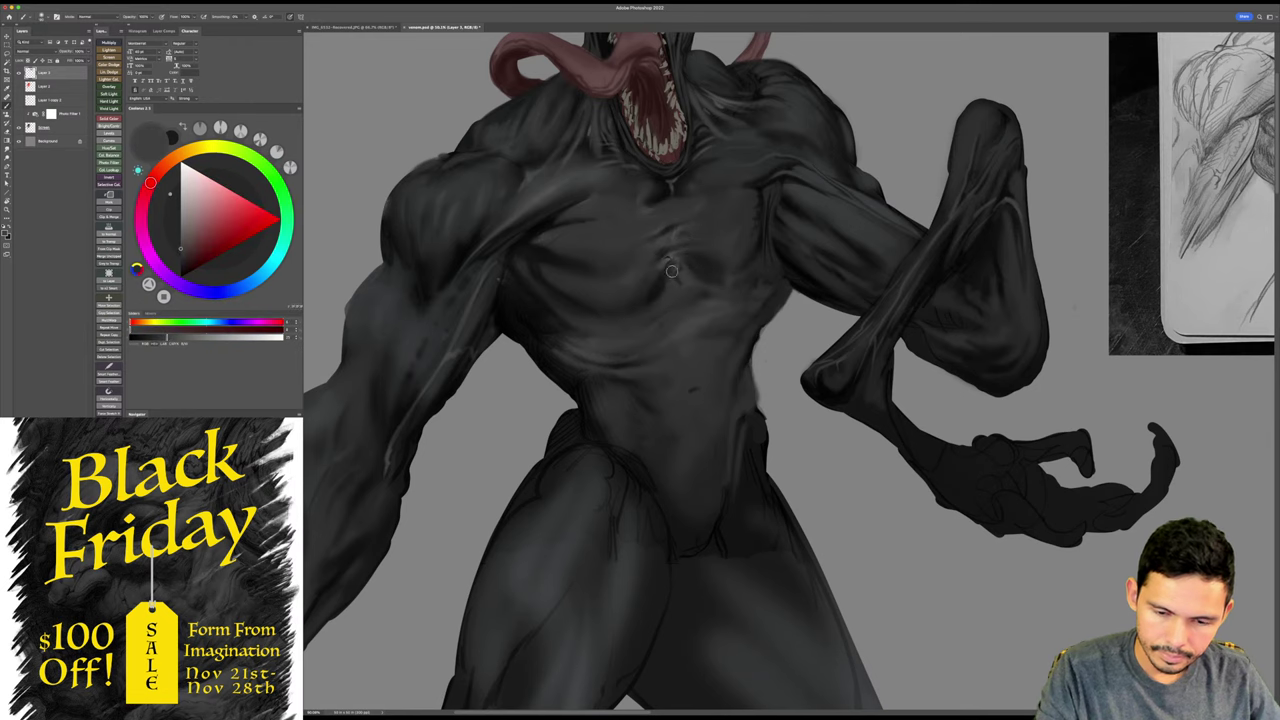
{"action": "left_click_drag", "start_coordinate": [700, 299], "coordinate": [755, 351]}
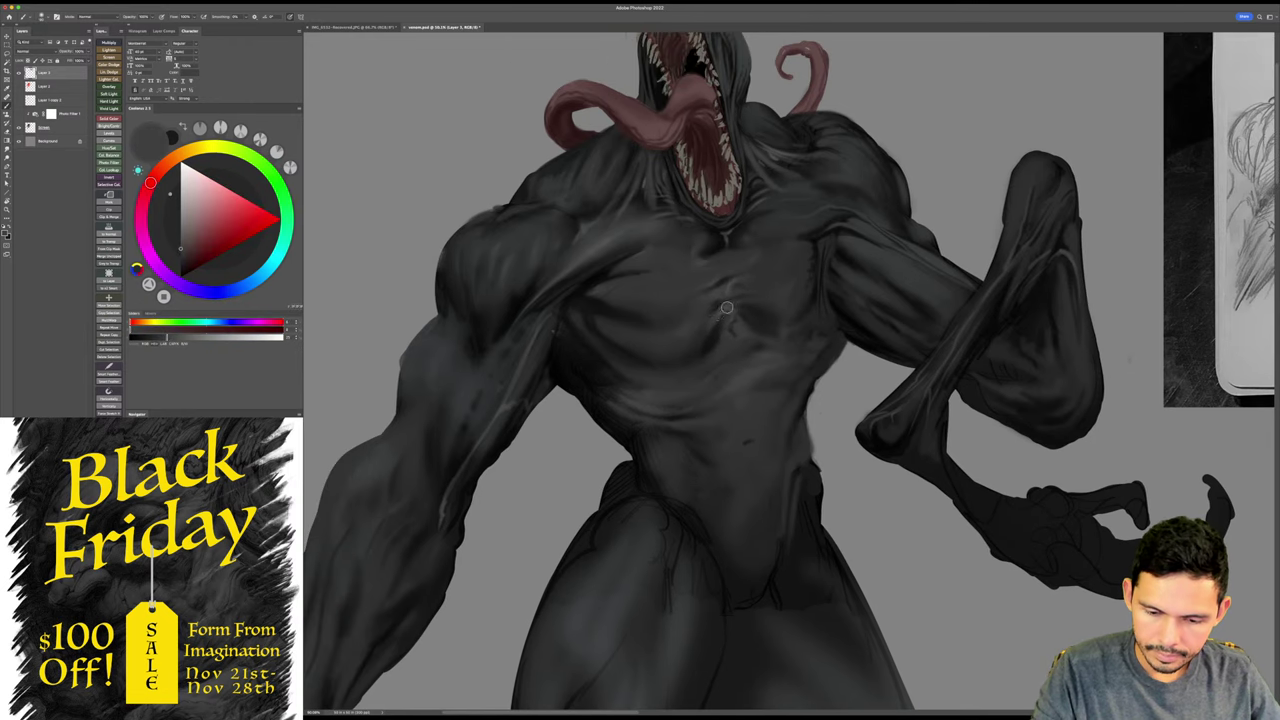
- Rework the folds at the lower end of the breastbone with sampled dark and mid greys, and save the document
{"action": "left_click", "coordinate": [700, 336], "text": "alt"}
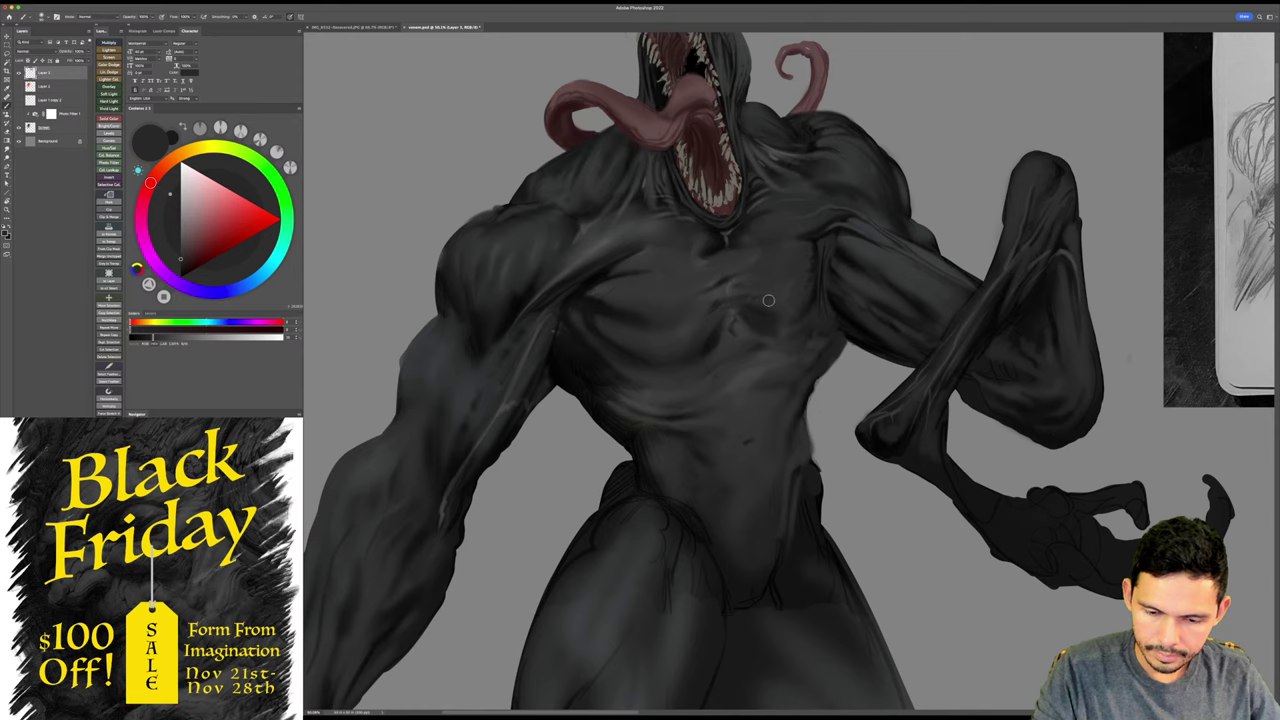
{"action": "left_click", "coordinate": [740, 292], "text": "alt"}
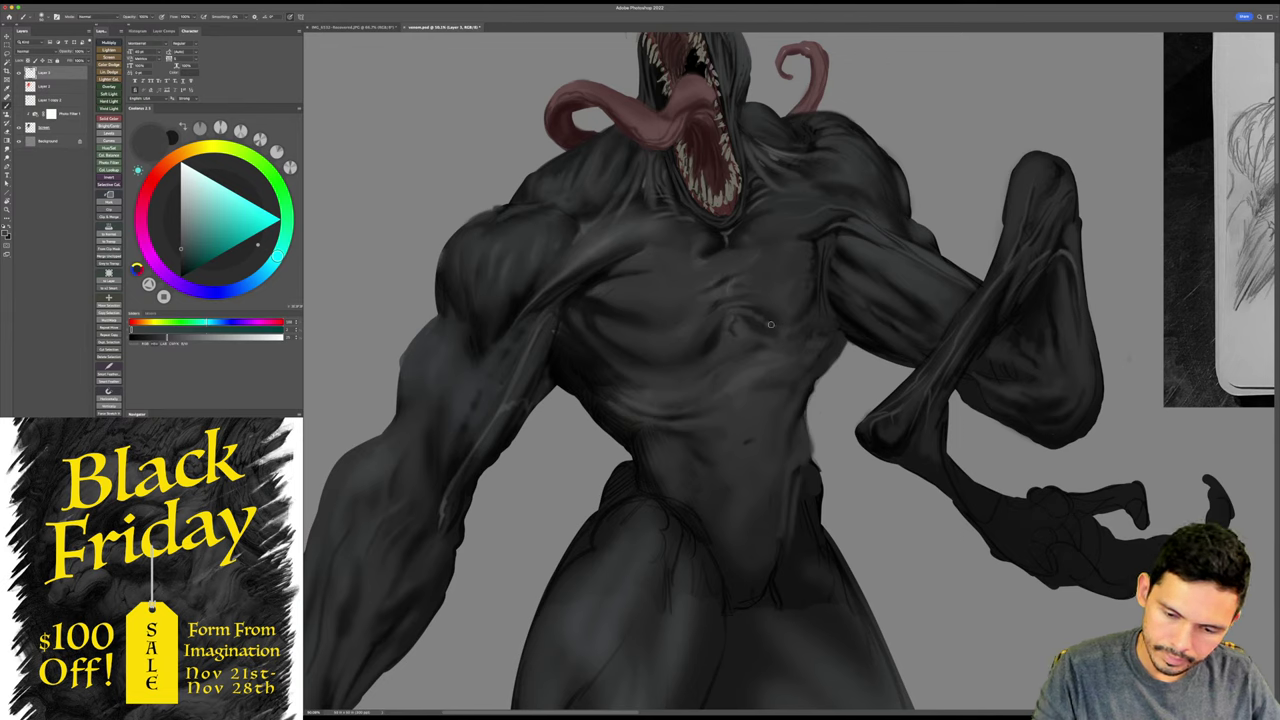
{"action": "left_click", "coordinate": [769, 316], "text": "alt"}
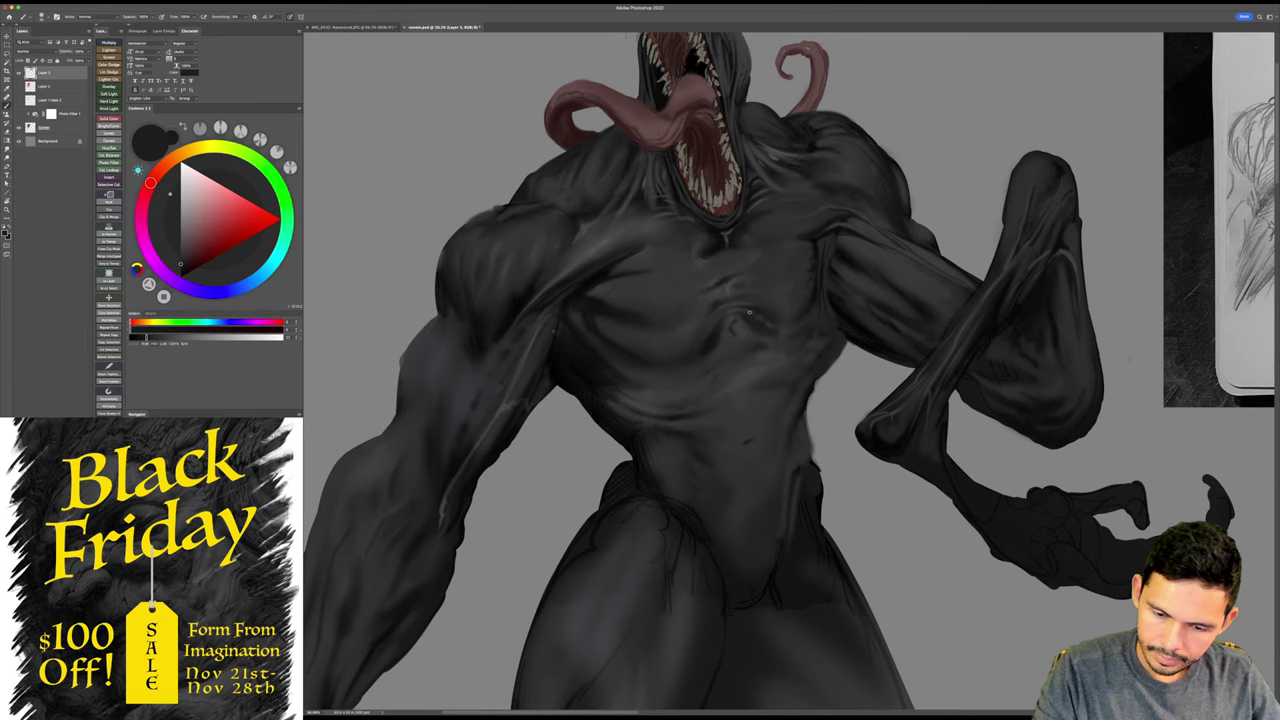
{"action": "key", "text": "z"}
{"action": "left_click_drag", "start_coordinate": [885, 385], "coordinate": [934, 351]}
{"action": "key", "text": "super+s"}
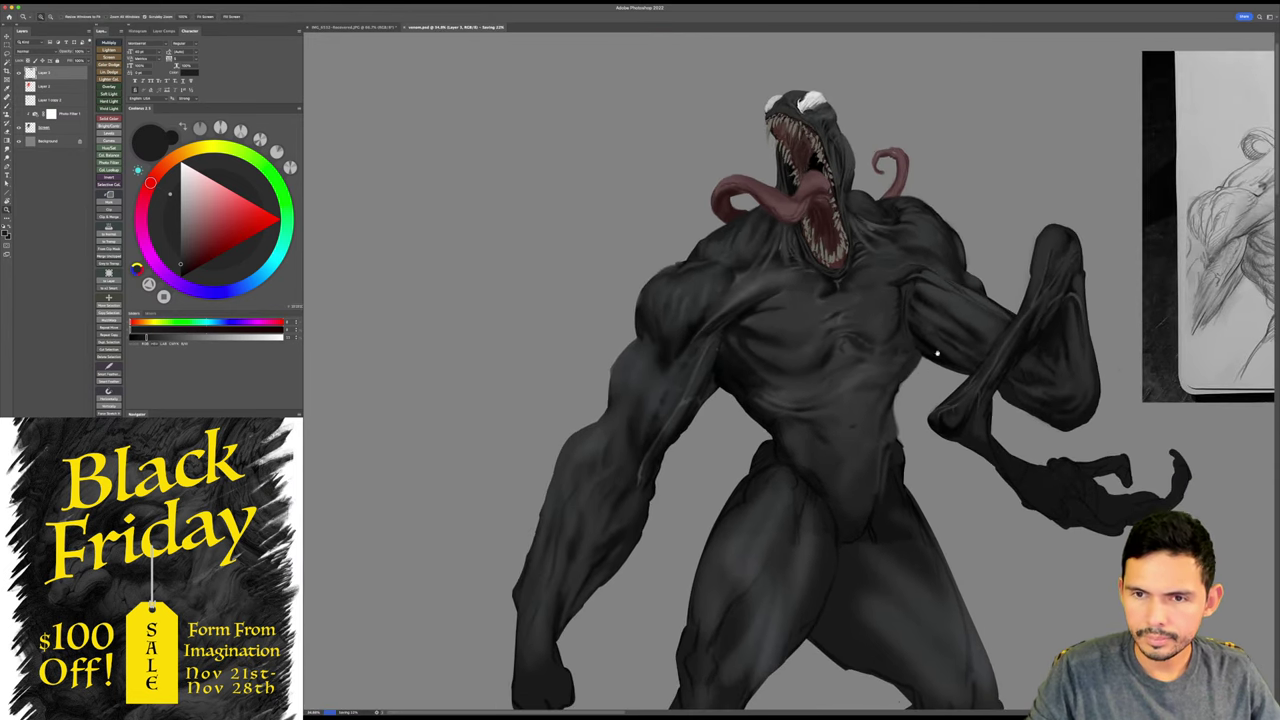
- Soften the upper pectoral on the lowered arm's side with greys sampled from the chest and a larger brush
{"action": "key", "text": "r"}
{"action": "left_click_drag", "start_coordinate": [1007, 276], "coordinate": [1030, 250]}
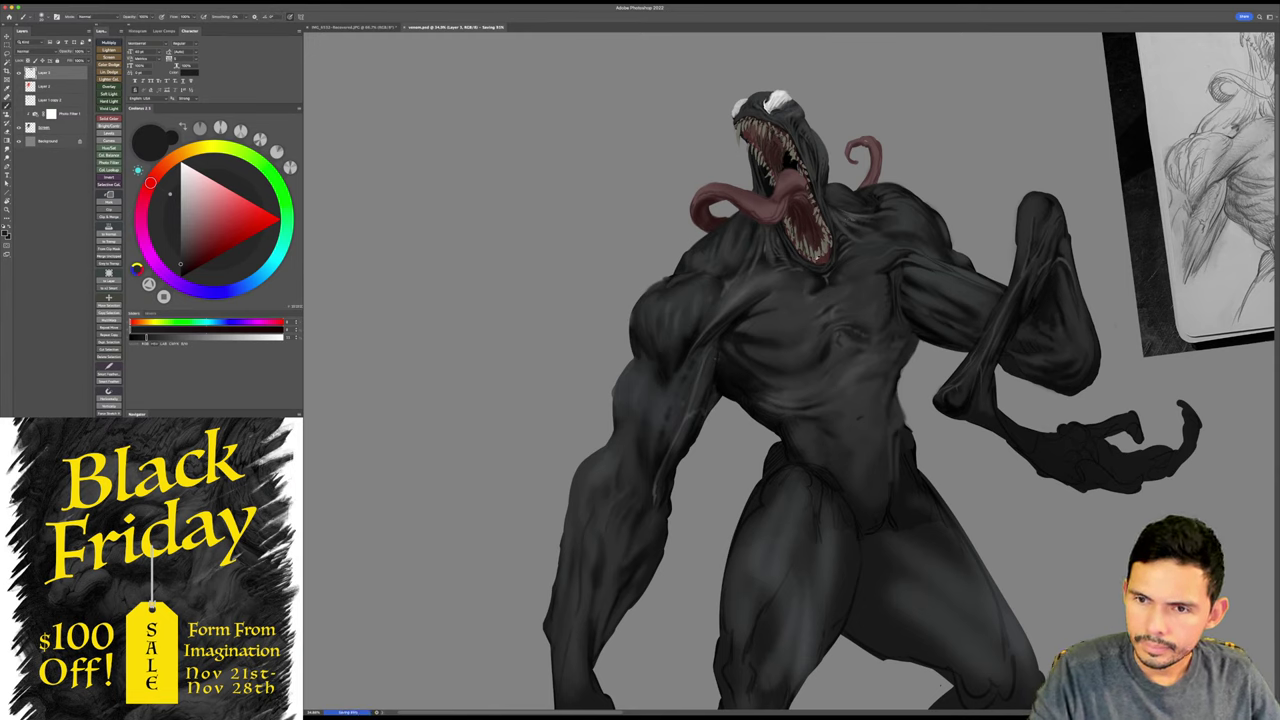
{"action": "left_click", "coordinate": [805, 270], "text": "alt"}
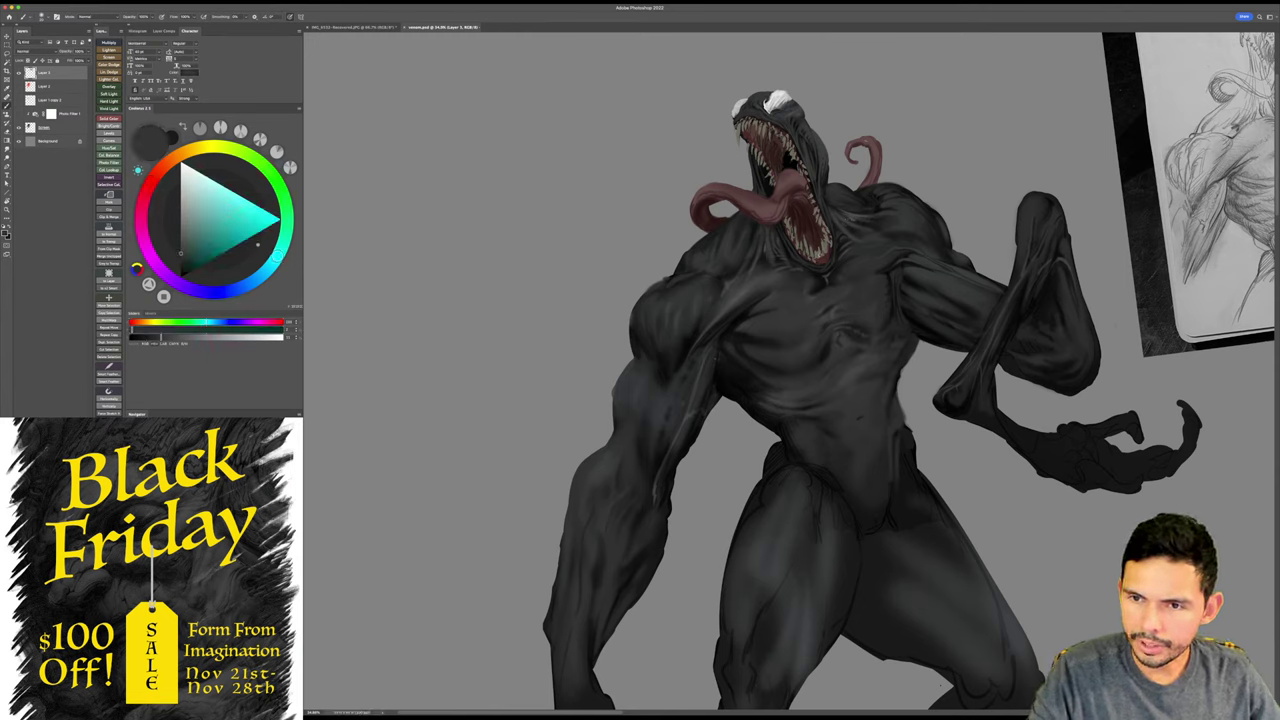
{"action": "left_click", "coordinate": [789, 291], "text": "alt"}
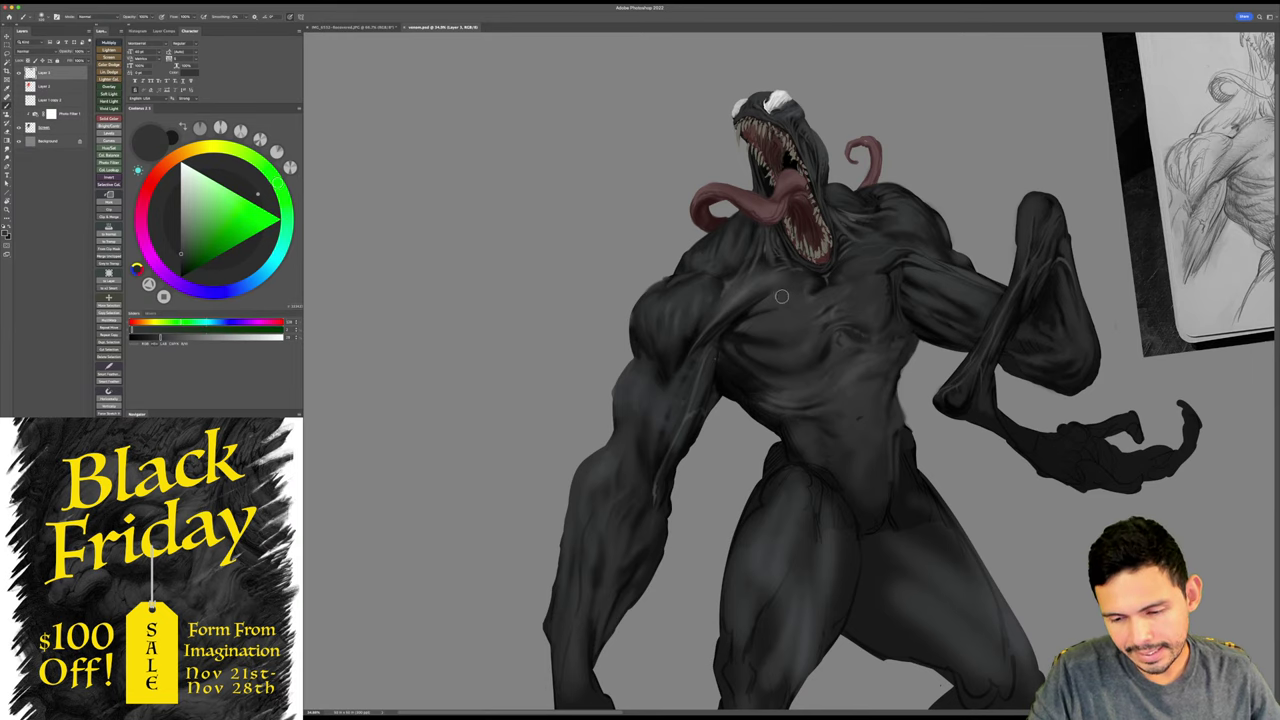
{"action": "left_click", "coordinate": [782, 283], "text": "alt"}
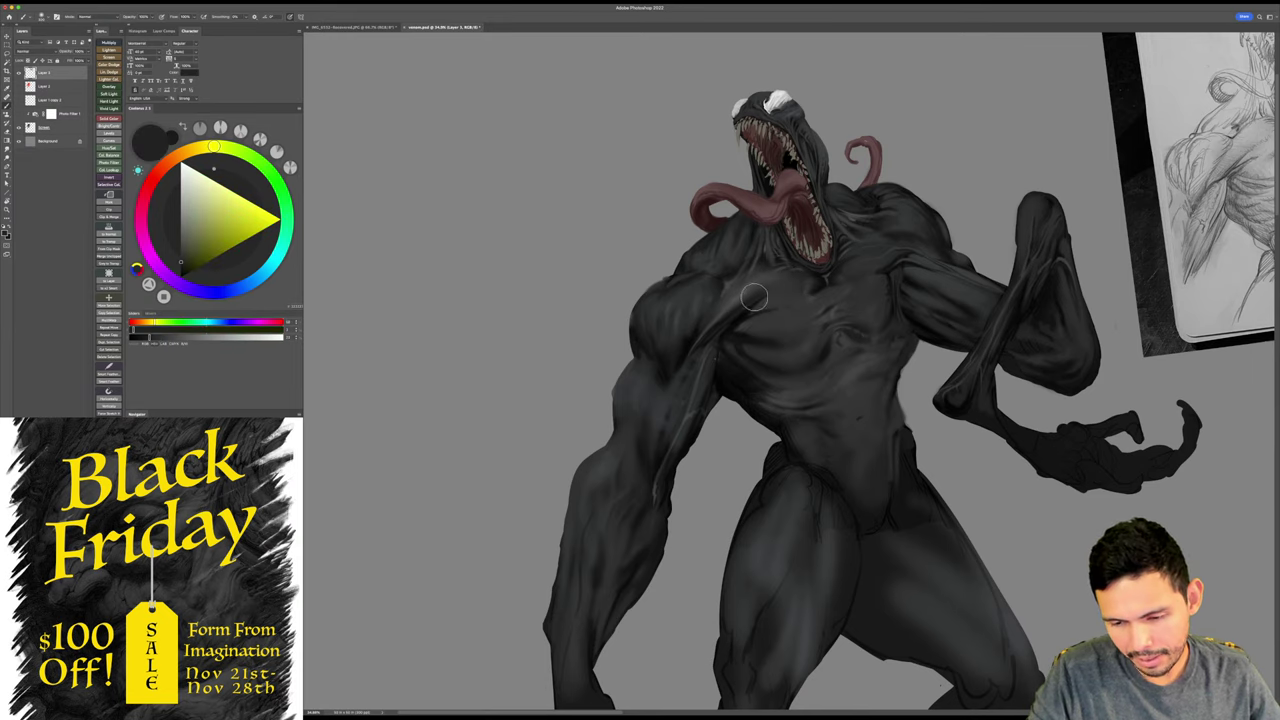
- Shade the upper chest beneath the open jaw with a sampled grey and near-black, and save the document
{"action": "left_click_drag", "start_coordinate": [812, 285], "coordinate": [832, 292]}
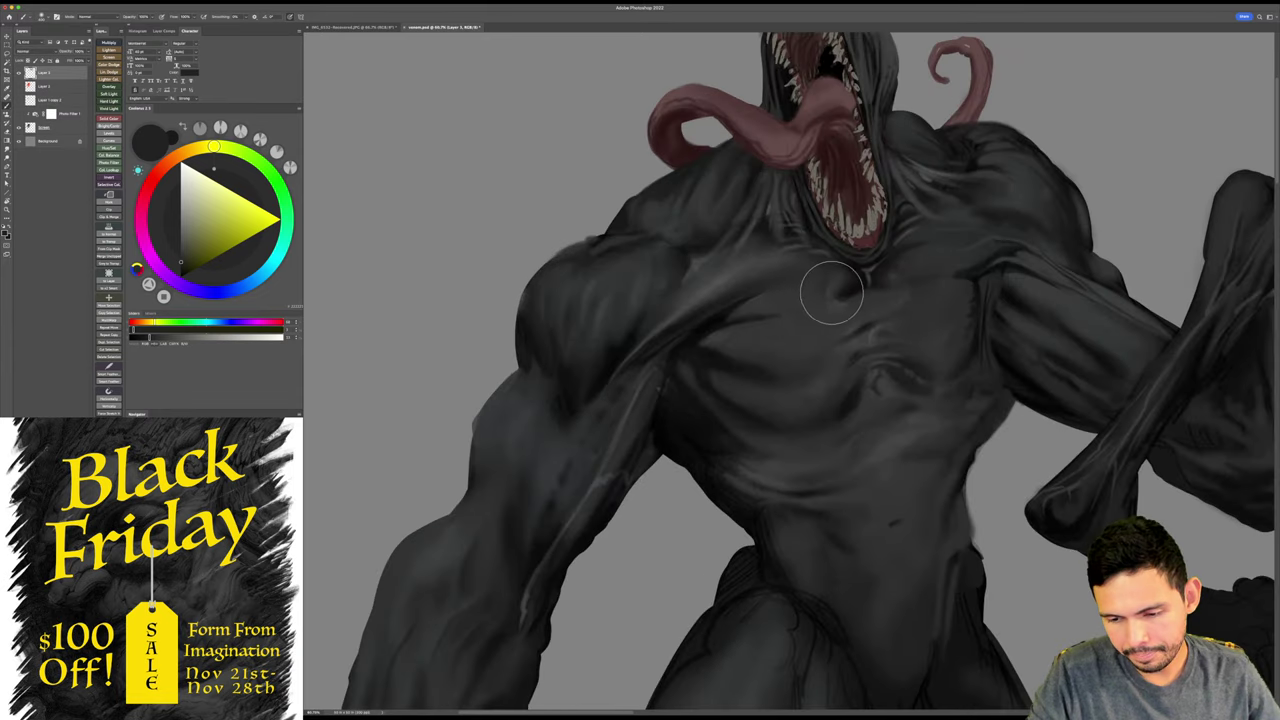
{"action": "left_click", "coordinate": [809, 275], "text": "alt"}
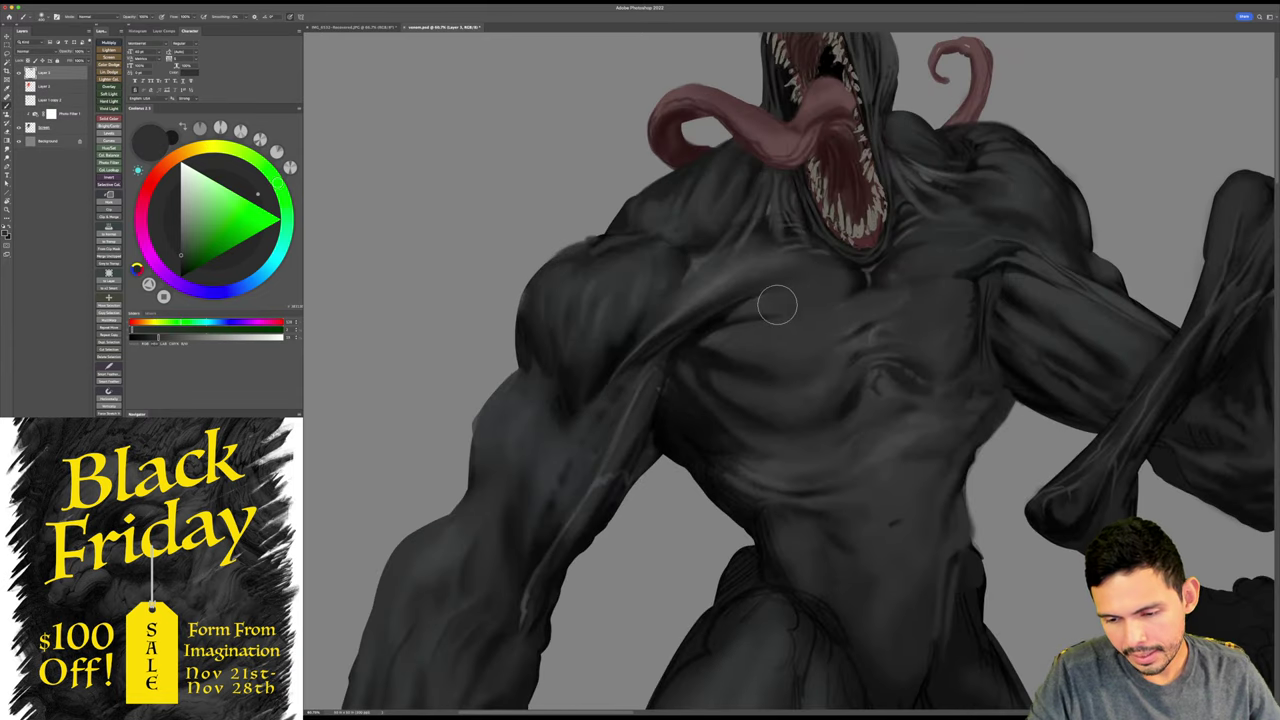
{"action": "left_click", "coordinate": [829, 290], "text": "alt"}
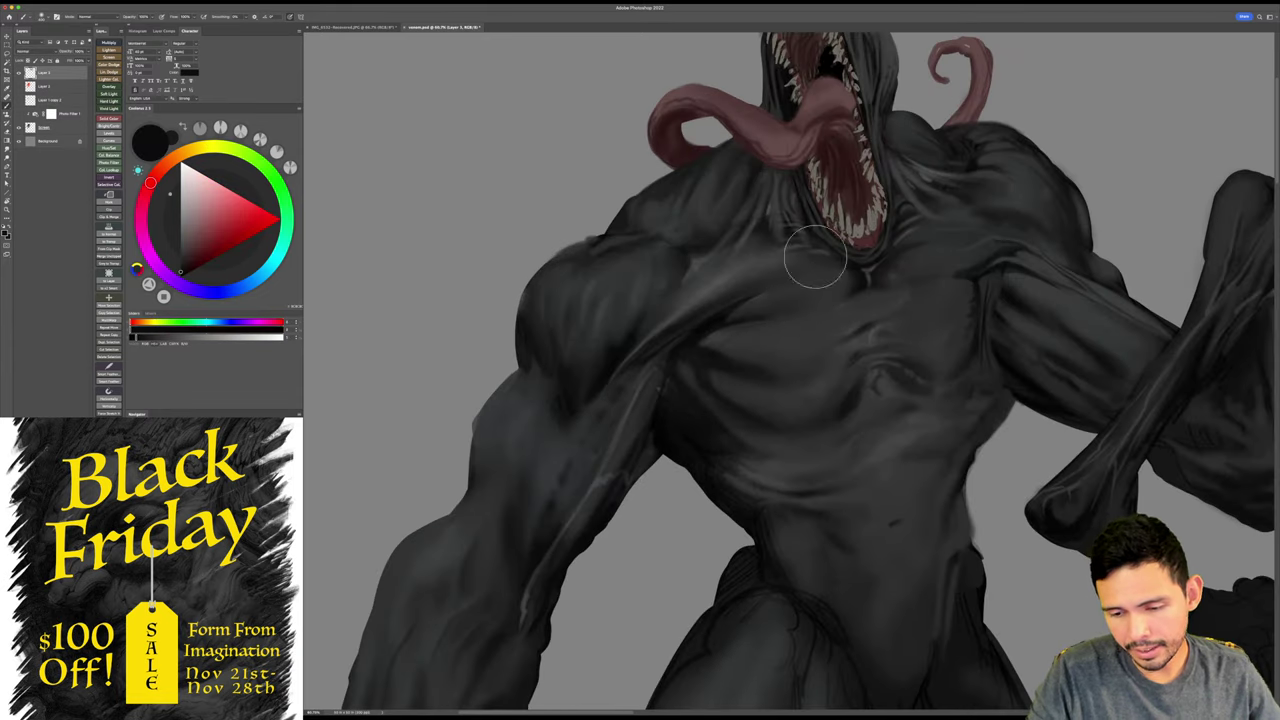
{"action": "key", "text": "z"}
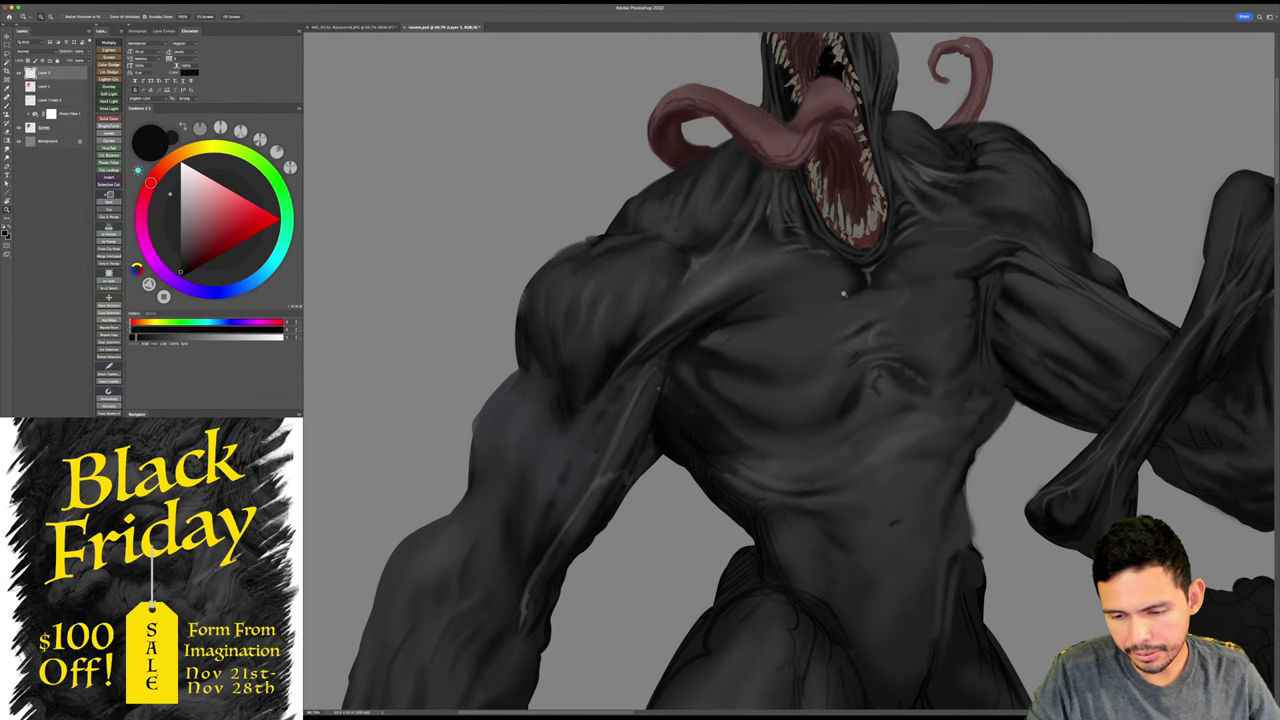
{"action": "left_click", "coordinate": [843, 293], "text": "alt"}
{"action": "left_click", "coordinate": [822, 291]}
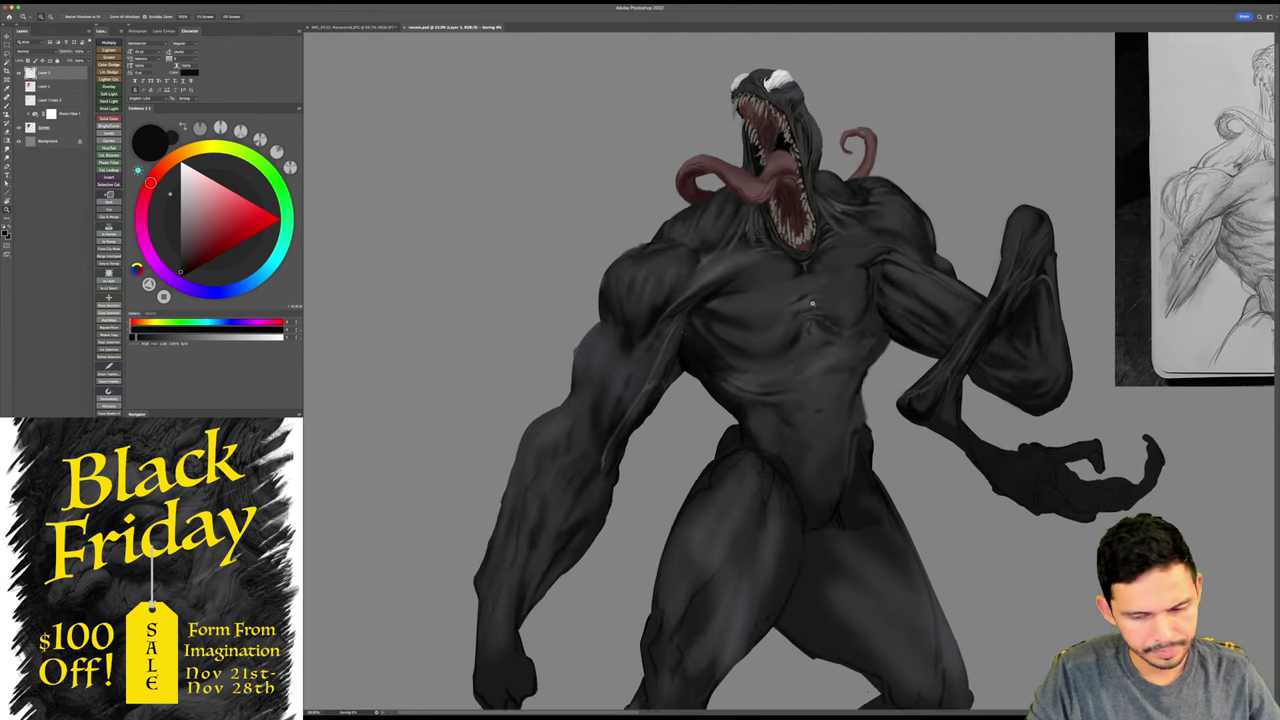
- Paint thin muscle creases across the centre of the chest with near-black and a smaller brush
{"action": "key", "text": "b"}
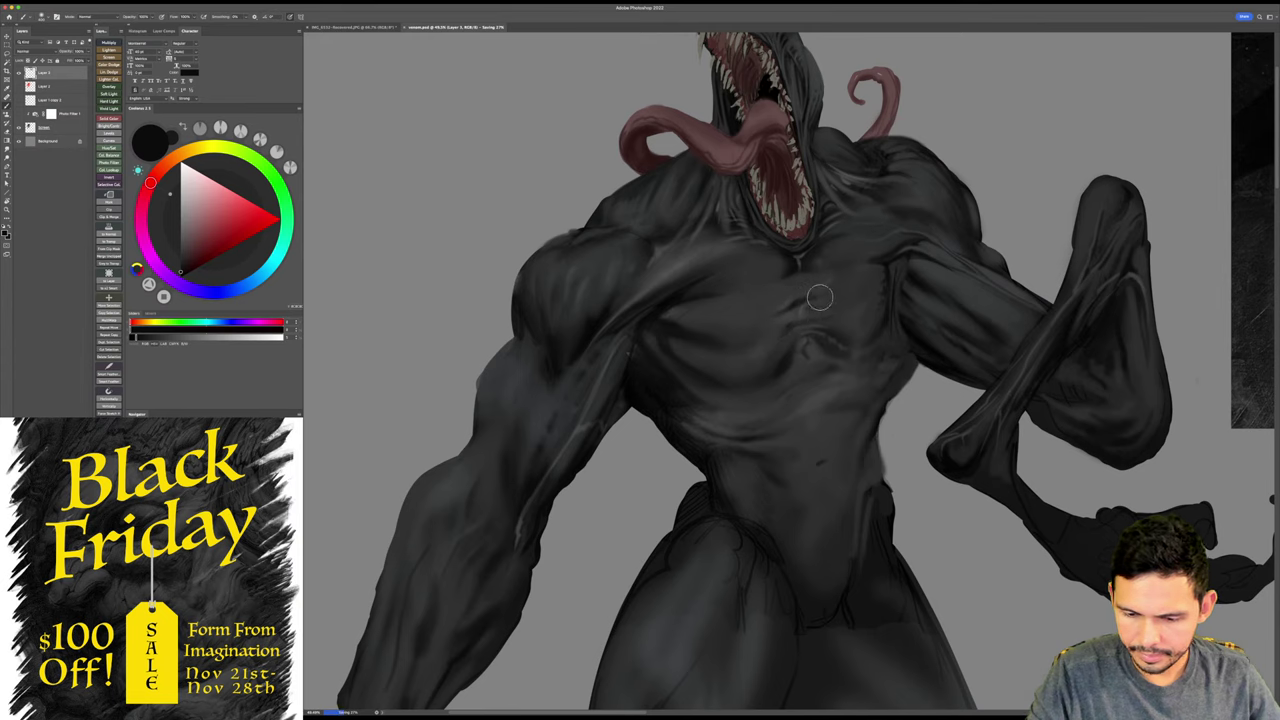
{"action": "left_click", "coordinate": [808, 304], "text": "alt"}
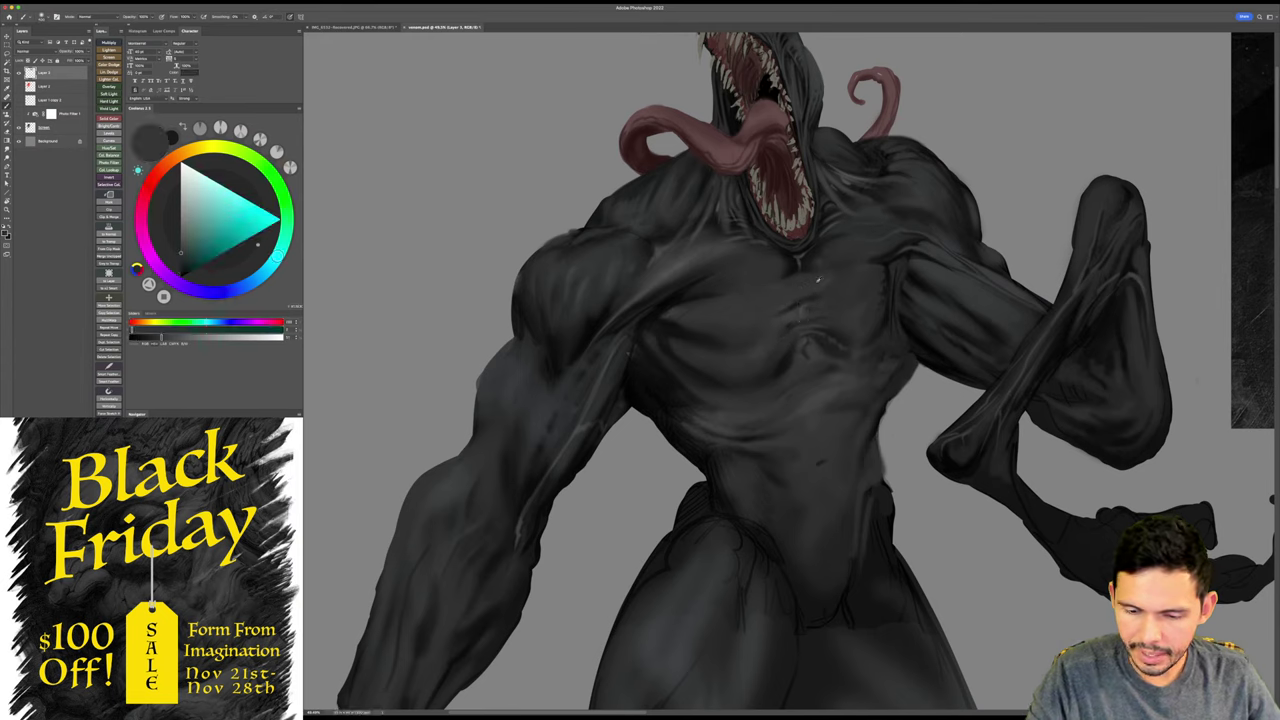
{"action": "key", "text": "d"}
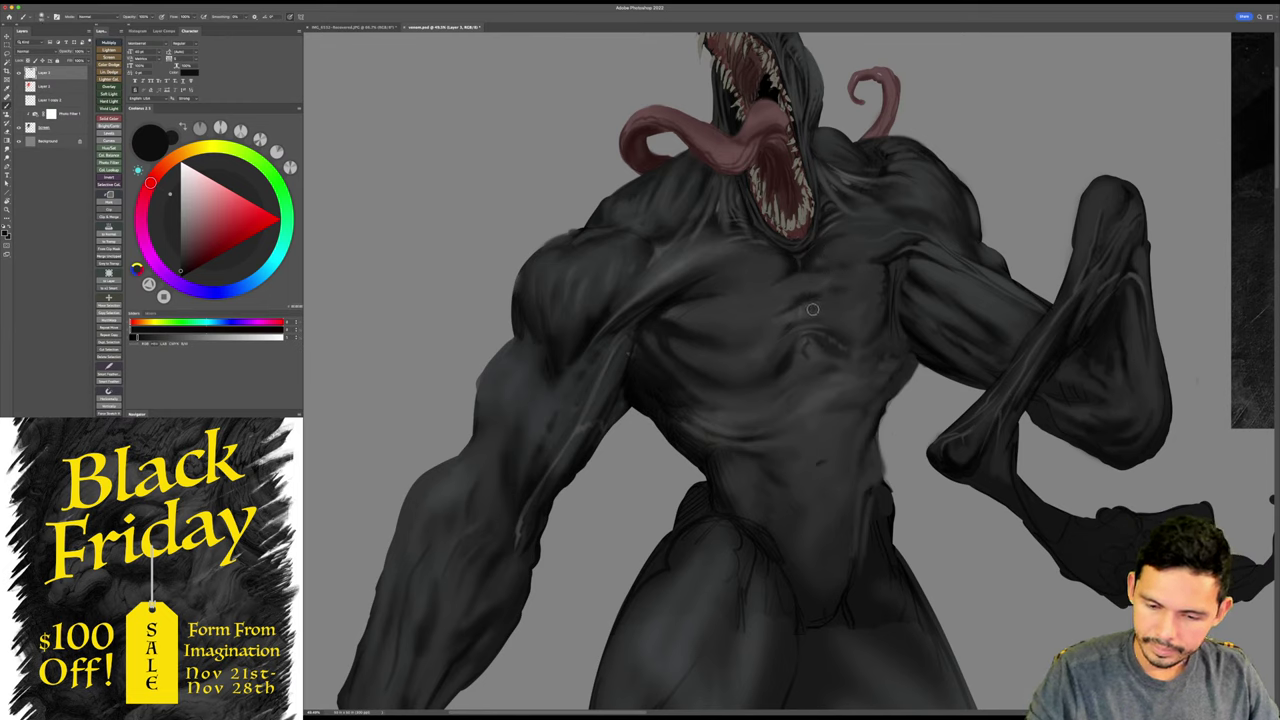
{"action": "key", "text": "["}
{"action": "key", "text": "["}
{"action": "left_click_drag", "start_coordinate": [802, 308], "coordinate": [831, 308]}
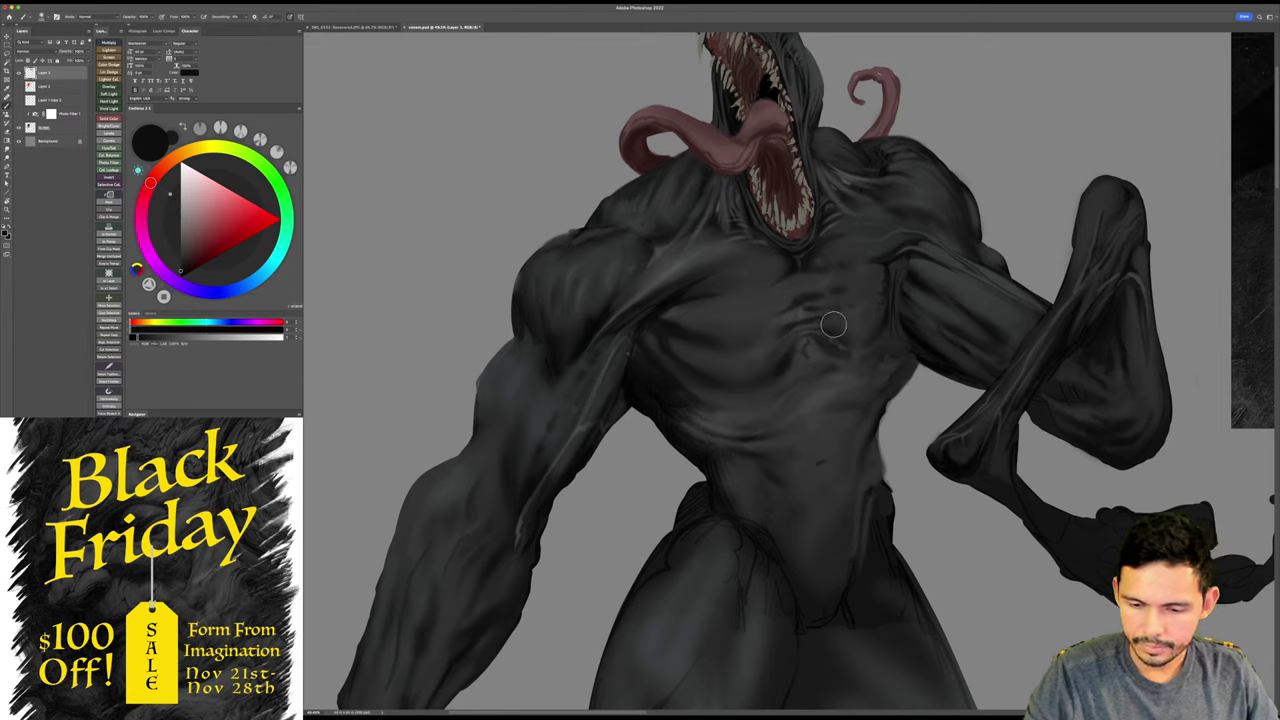
- Extend the dark creases over the pectoral on the raised arm's side, varying the brush size
{"action": "key", "text": "]"}
{"action": "key", "text": "]"}
{"action": "key", "text": "]"}
{"action": "key", "text": "]"}
{"action": "key", "text": "["}
{"action": "key", "text": "["}
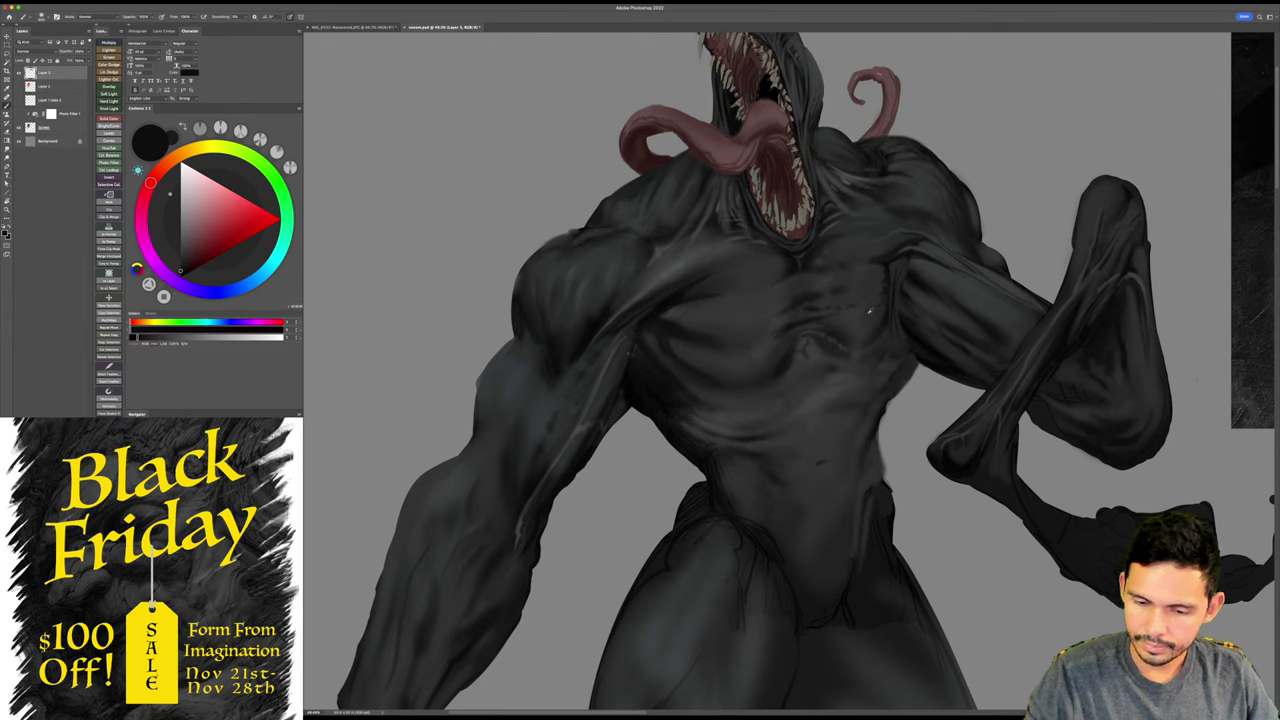
- Soften the pectoral's outer edge beside the raised arm's armpit with a sampled dark grey and a much smaller brush
{"action": "left_click", "coordinate": [873, 311], "text": "alt"}
{"action": "key", "text": "["}
{"action": "key", "text": "["}
{"action": "key", "text": "["}
{"action": "key", "text": "["}
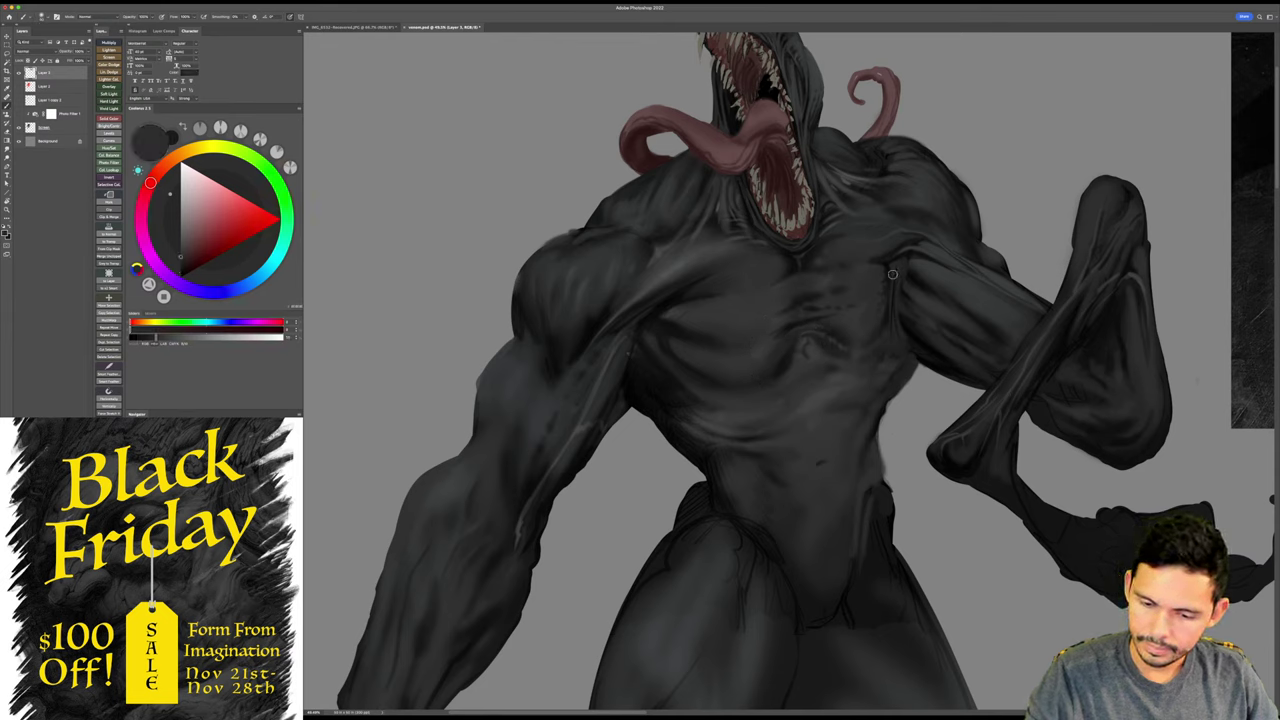
{"action": "left_click_drag", "start_coordinate": [893, 274], "coordinate": [882, 317]}
- Refine the crease and tendon where the raised arm joins the chest with sampled near-black and blue-greys
{"action": "left_click", "coordinate": [886, 274], "text": "alt"}
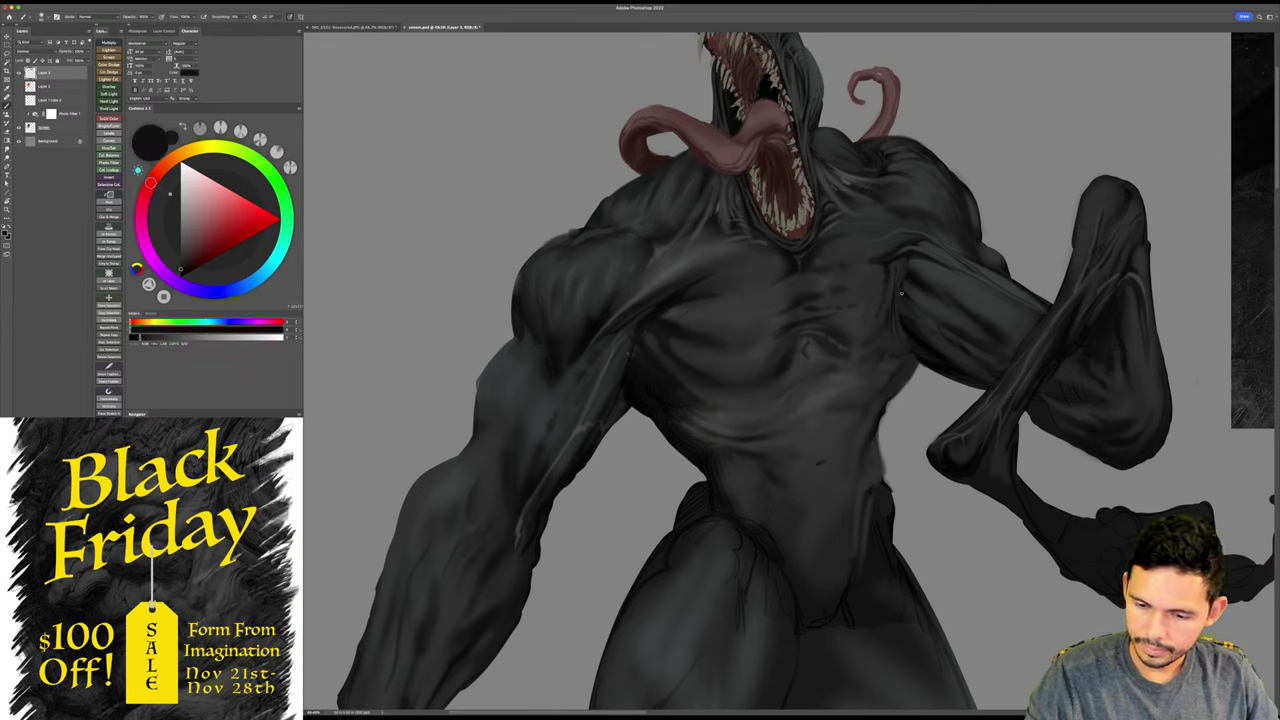
{"action": "left_click", "coordinate": [903, 263], "text": "alt"}
{"action": "left_click", "coordinate": [920, 260], "text": "alt"}
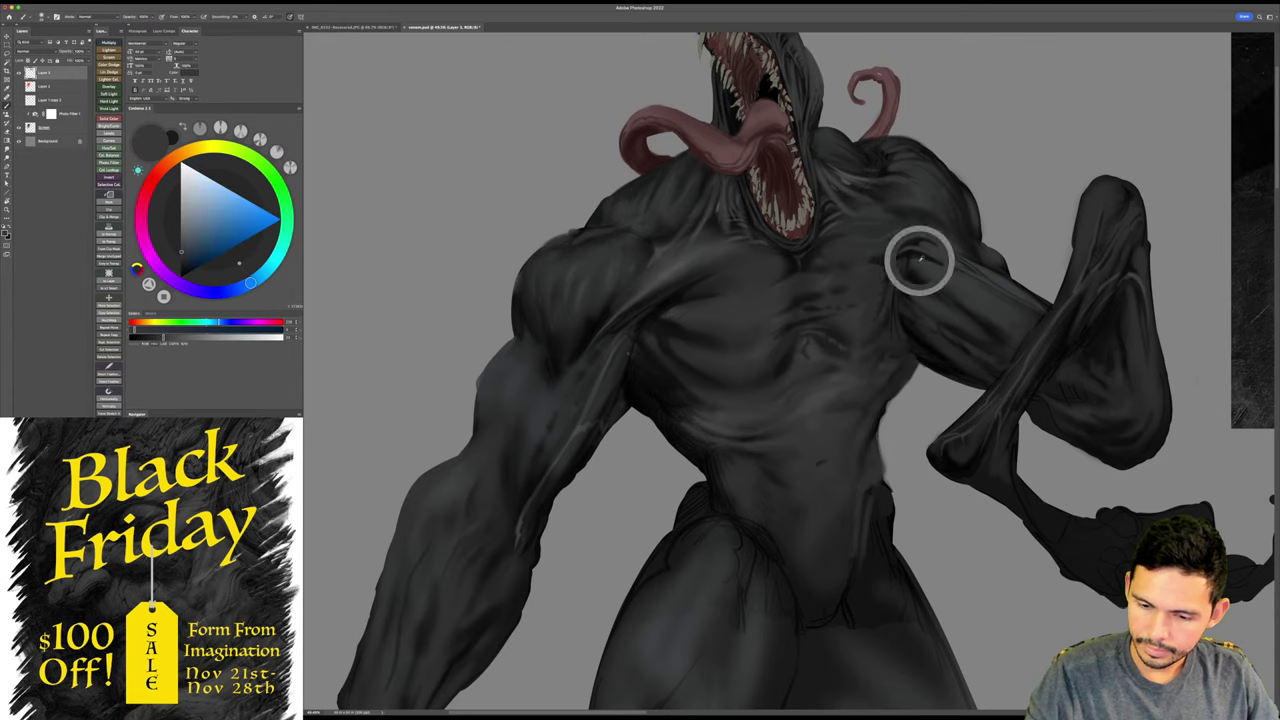
{"action": "left_click", "coordinate": [892, 263], "text": "alt"}
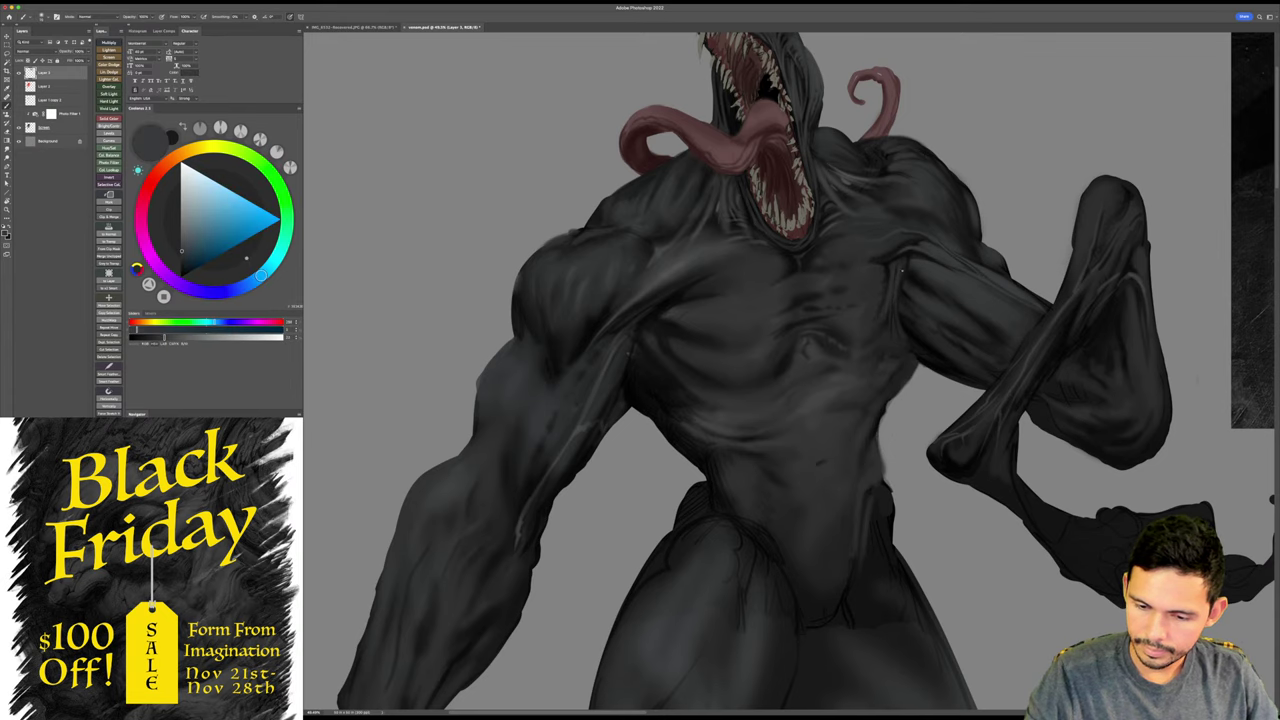
- Darken the torso's side contour below the raised arm with black, and save the document
{"action": "left_click_drag", "start_coordinate": [908, 368], "coordinate": [886, 335]}
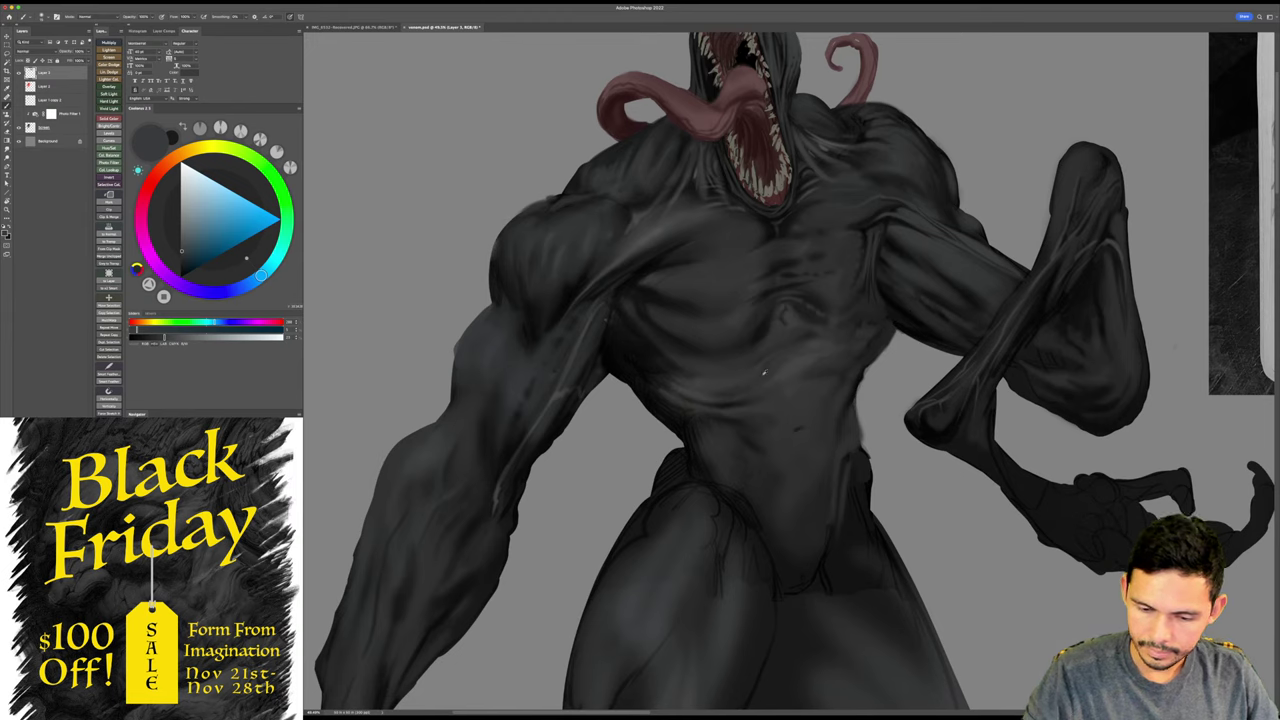
{"action": "key", "text": "d"}
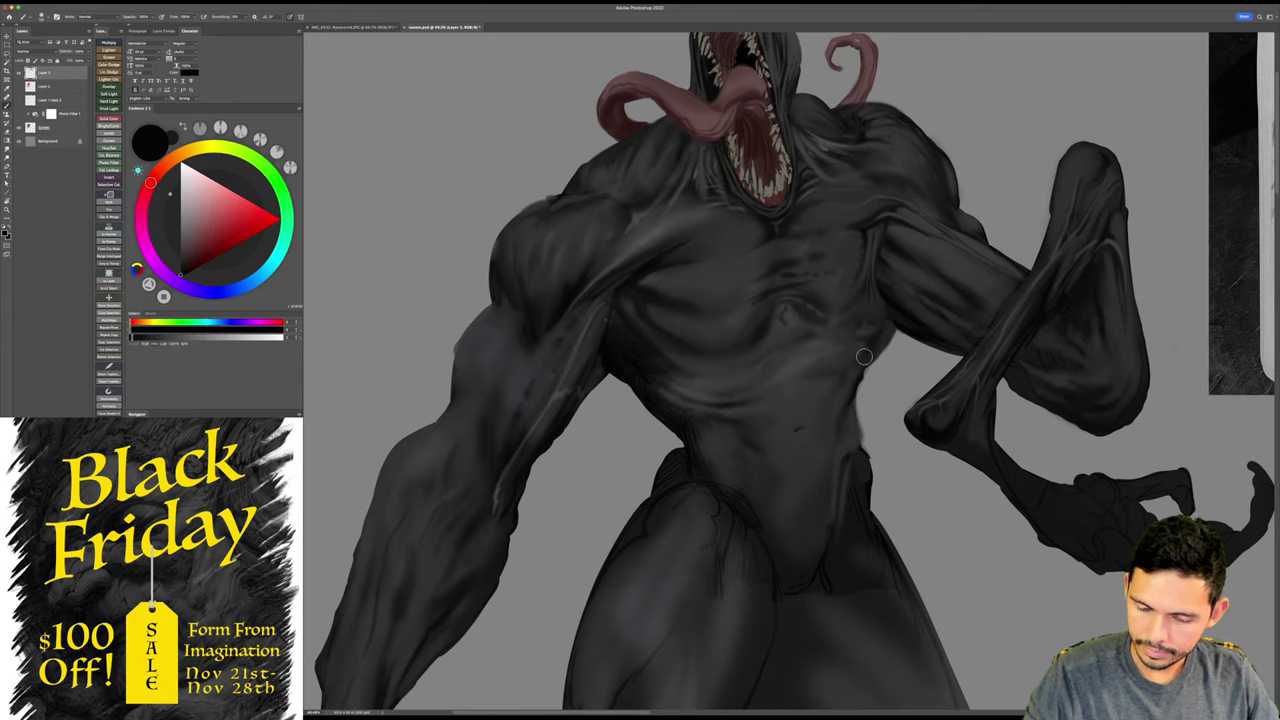
{"action": "left_click_drag", "start_coordinate": [846, 396], "coordinate": [872, 358]}
{"action": "left_click_drag", "start_coordinate": [914, 314], "coordinate": [774, 340]}
{"action": "left_click_drag", "start_coordinate": [790, 455], "coordinate": [749, 457]}
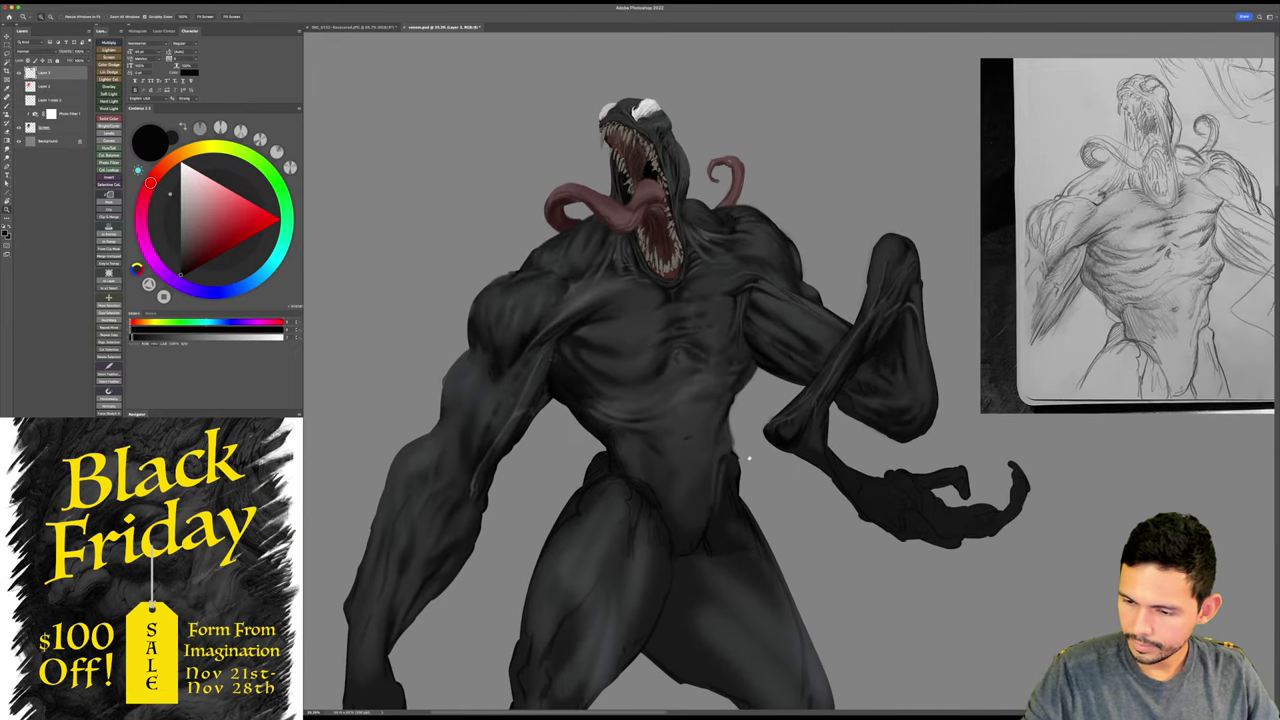
{"action": "key", "text": "super+s"}
- Erase the dark photo borders surrounding the pencil sketch reference, using a larger eraser brush
{"action": "key", "text": "v"}
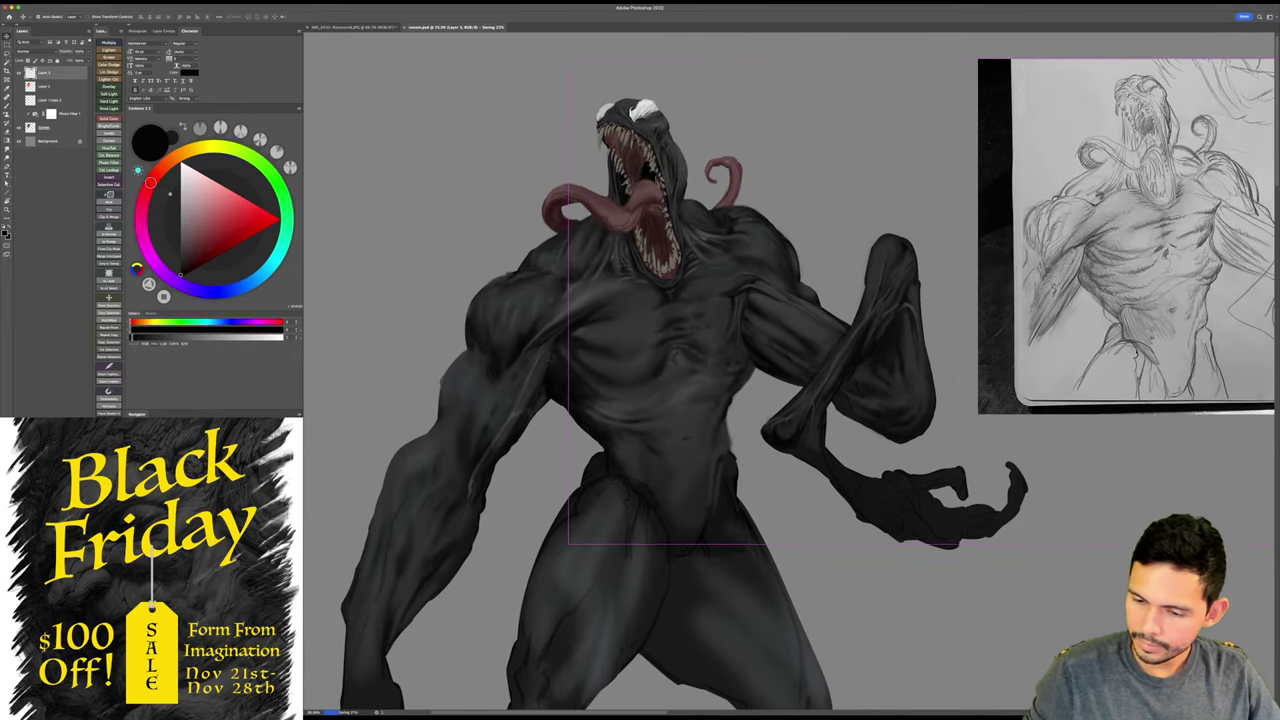
{"action": "left_click_drag", "start_coordinate": [996, 143], "coordinate": [805, 226]}
{"action": "key", "text": "e"}
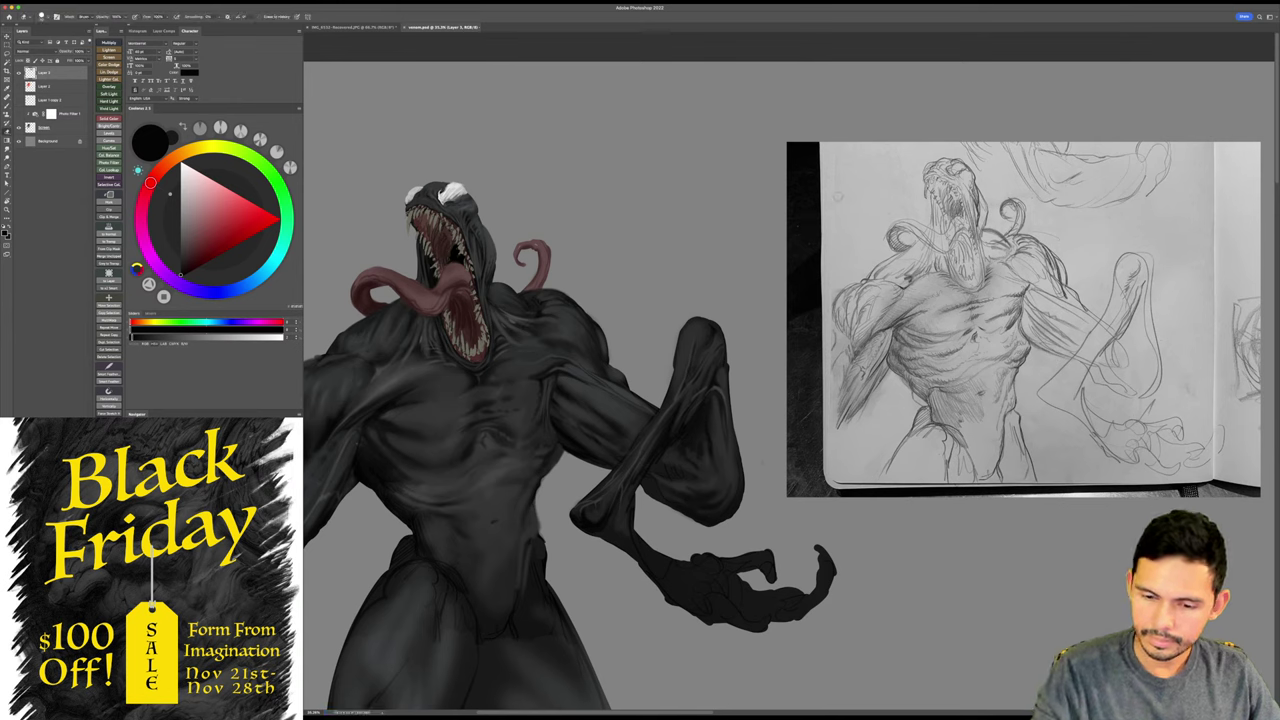
{"action": "right_click", "coordinate": [839, 232]}
{"action": "double_click", "coordinate": [916, 423]}
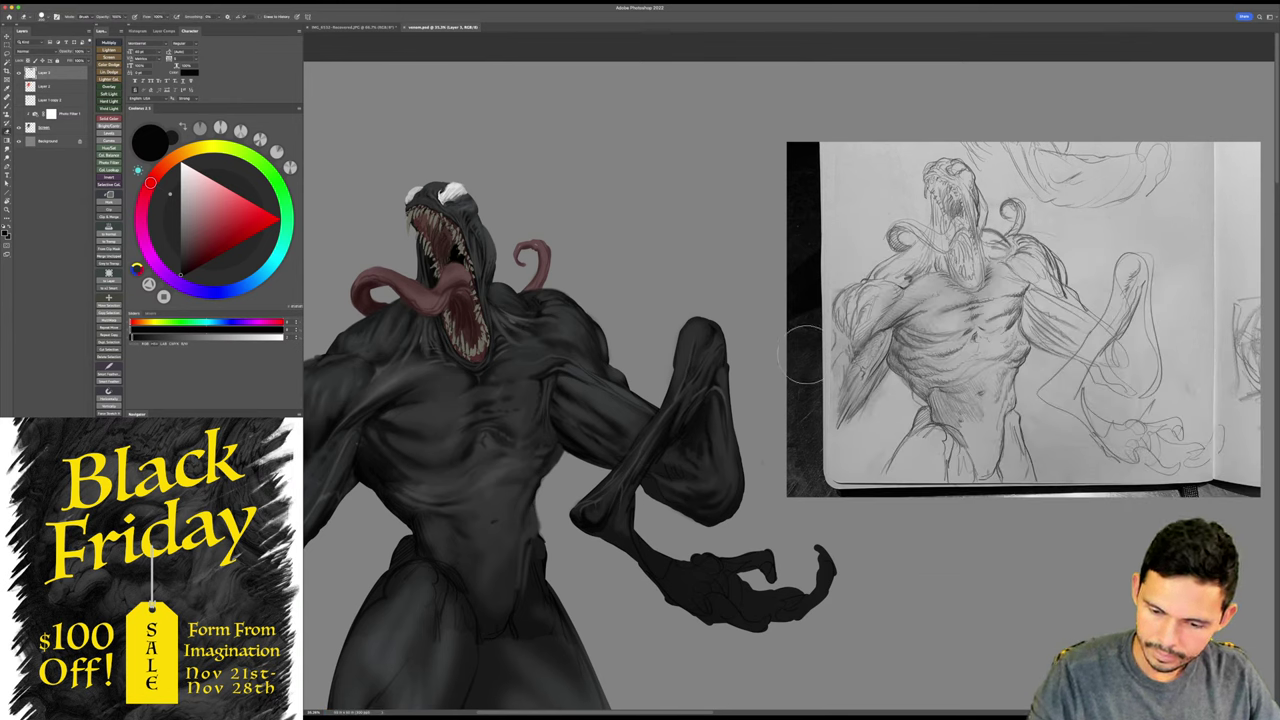
{"action": "mouse_move", "coordinate": [806, 350]}
{"action": "left_mouse_down"}
{"action": "mouse_move", "coordinate": [802, 184]}
{"action": "mouse_move", "coordinate": [804, 507]}
{"action": "left_mouse_up"}
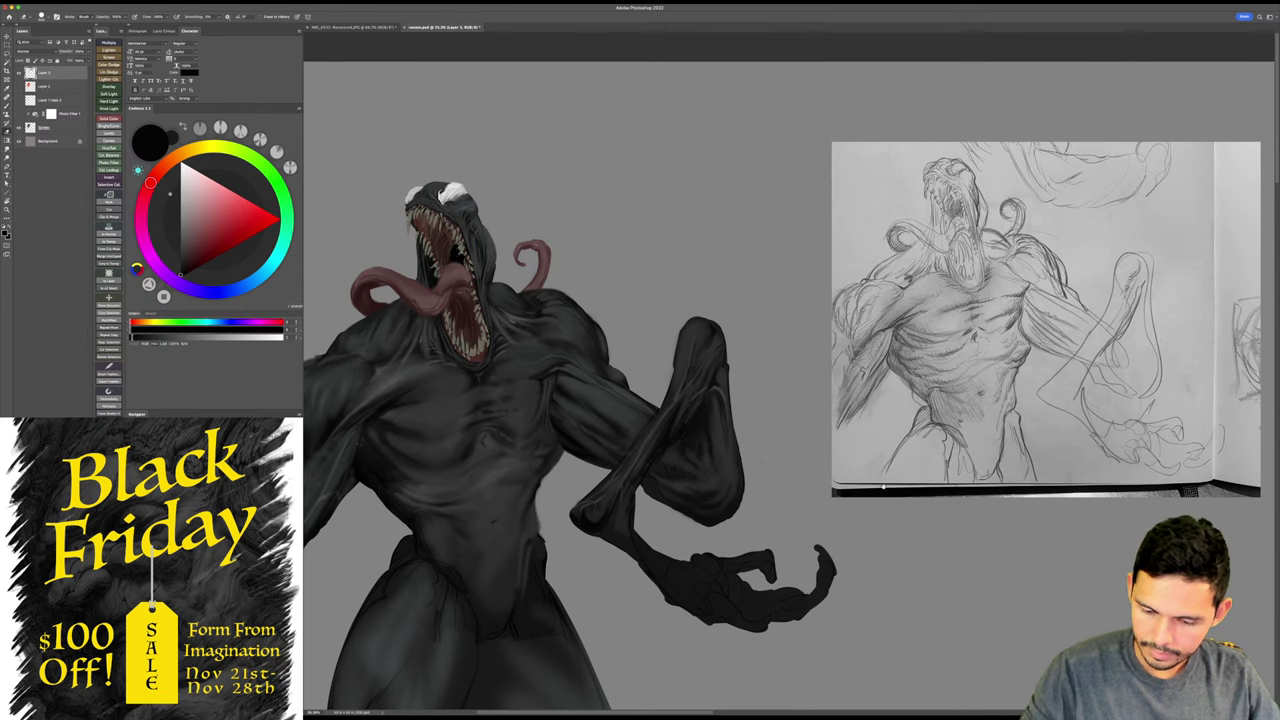
{"action": "mouse_move", "coordinate": [883, 487]}
{"action": "left_mouse_down"}
{"action": "mouse_move", "coordinate": [849, 471]}
{"action": "mouse_move", "coordinate": [801, 480]}
{"action": "mouse_move", "coordinate": [1230, 480]}
{"action": "mouse_move", "coordinate": [1193, 300]}
{"action": "mouse_move", "coordinate": [1193, 130]}
{"action": "left_mouse_up"}
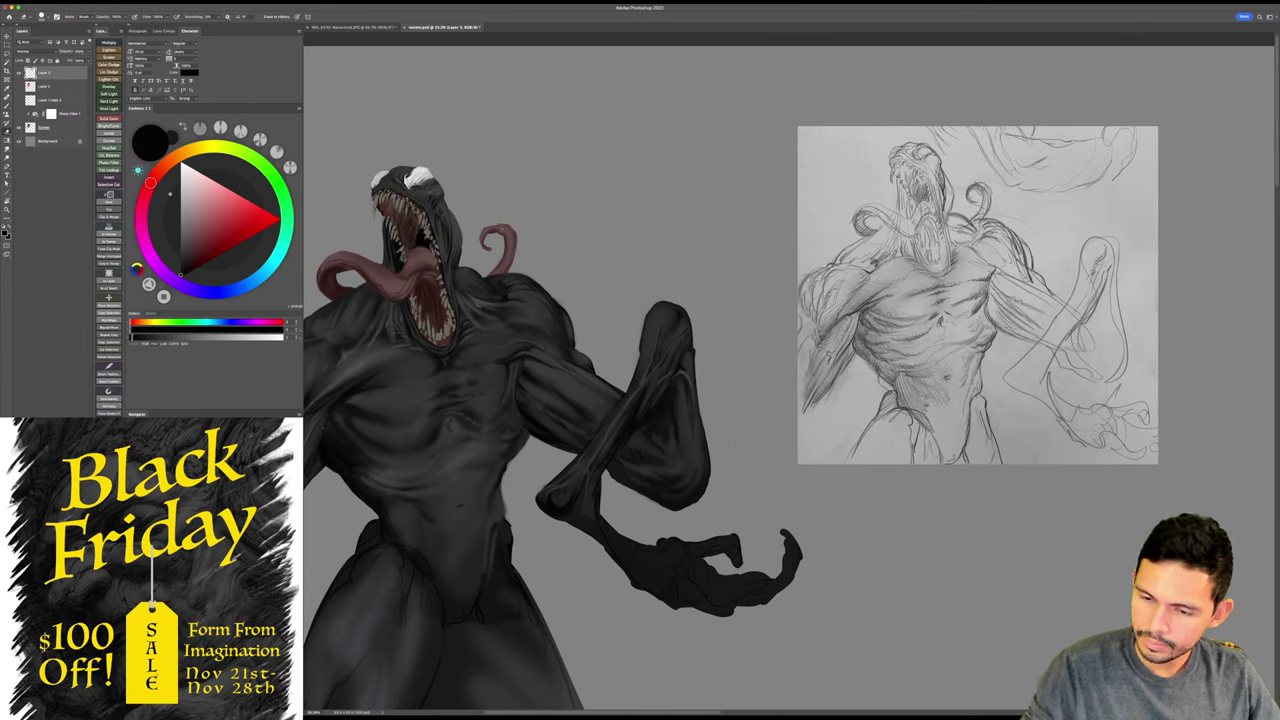
{"action": "key", "text": "v"}
{"action": "mouse_move", "coordinate": [985, 402]}
{"action": "left_mouse_down"}
{"action": "mouse_move", "coordinate": [1055, 386]}
{"action": "mouse_move", "coordinate": [979, 403]}
{"action": "left_mouse_up"}
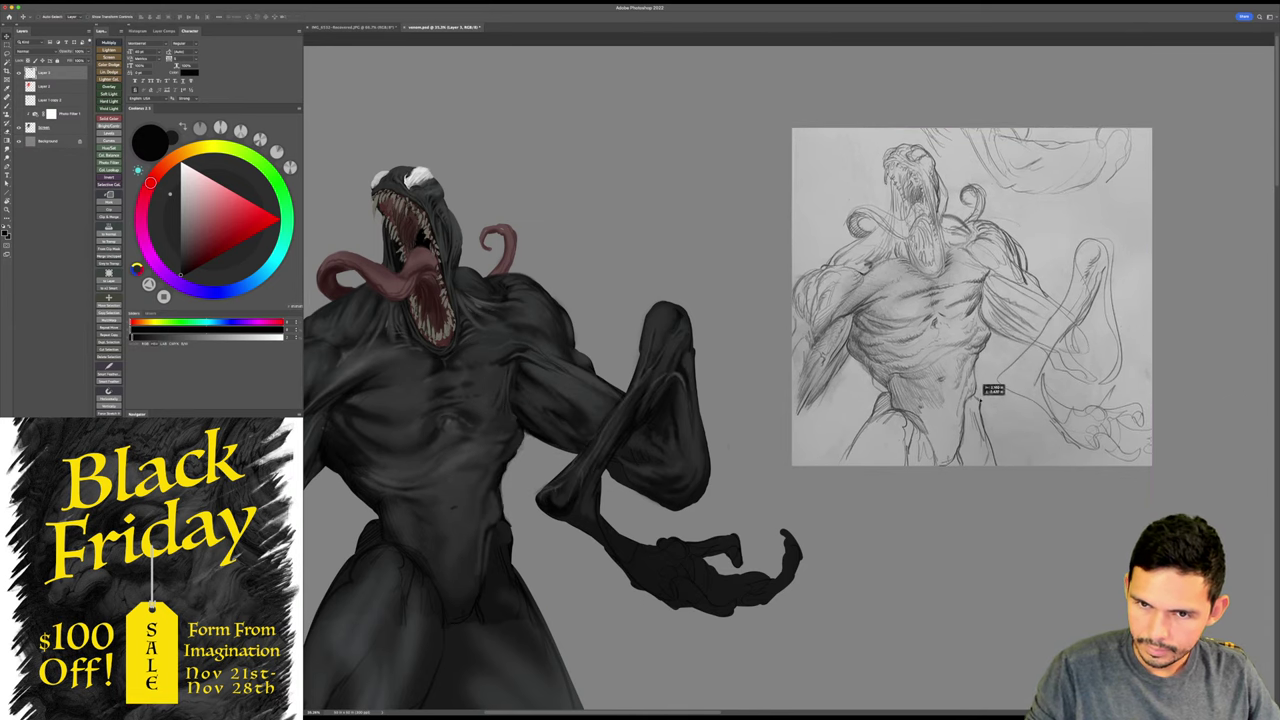
{"action": "key", "text": "super+z"}
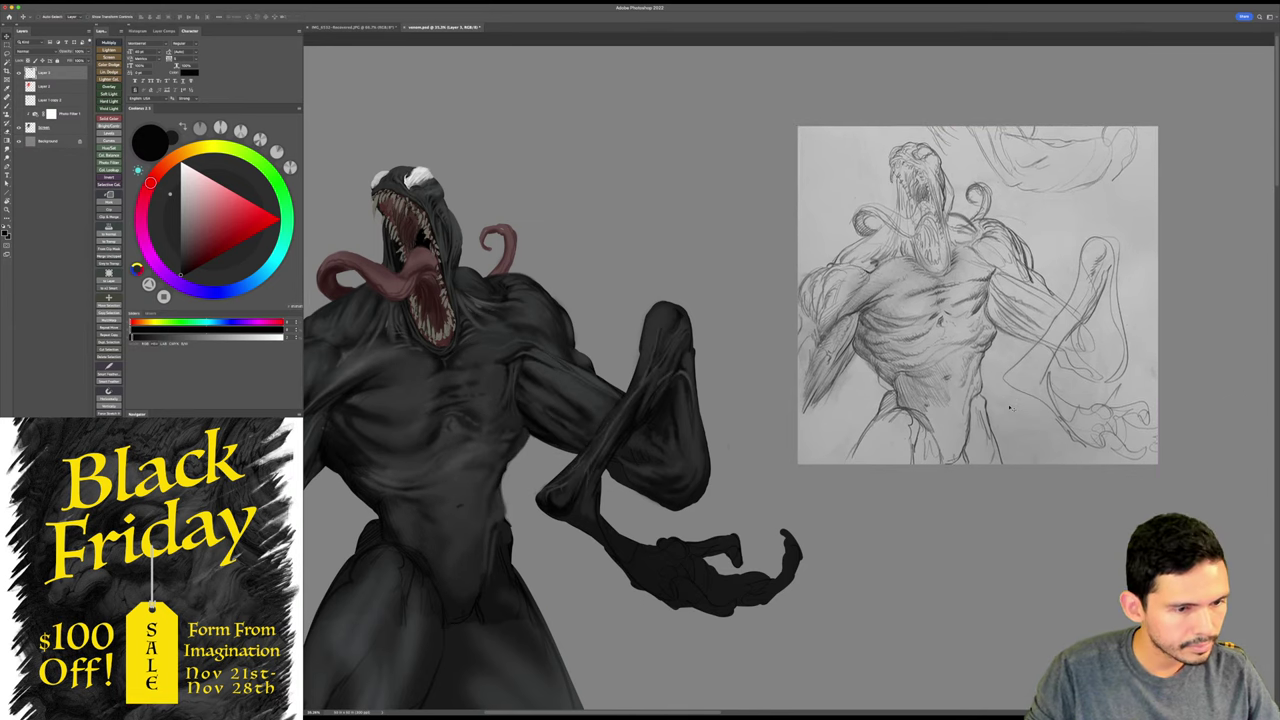
- Isolate the pencil sketch's layer and cut the stray painted muscle strokes out of it with a lasso selection
{"action": "left_click", "coordinate": [18, 75], "text": "alt"}
{"action": "left_click_drag", "start_coordinate": [859, 466], "coordinate": [954, 443]}
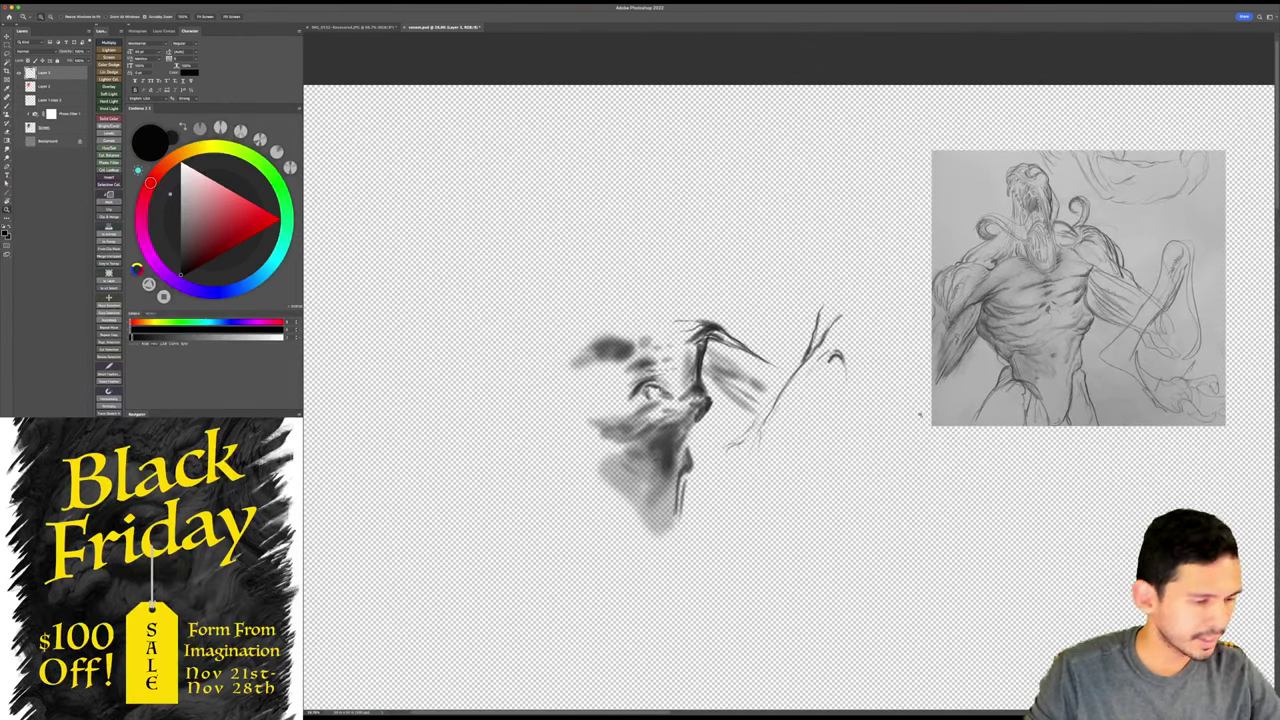
{"action": "key", "text": "l"}
{"action": "mouse_move", "coordinate": [830, 240]}
{"action": "left_mouse_down"}
{"action": "mouse_move", "coordinate": [500, 425]}
{"action": "mouse_move", "coordinate": [866, 416]}
{"action": "mouse_move", "coordinate": [868, 398]}
{"action": "left_mouse_up"}
{"action": "key", "text": "Delete"}
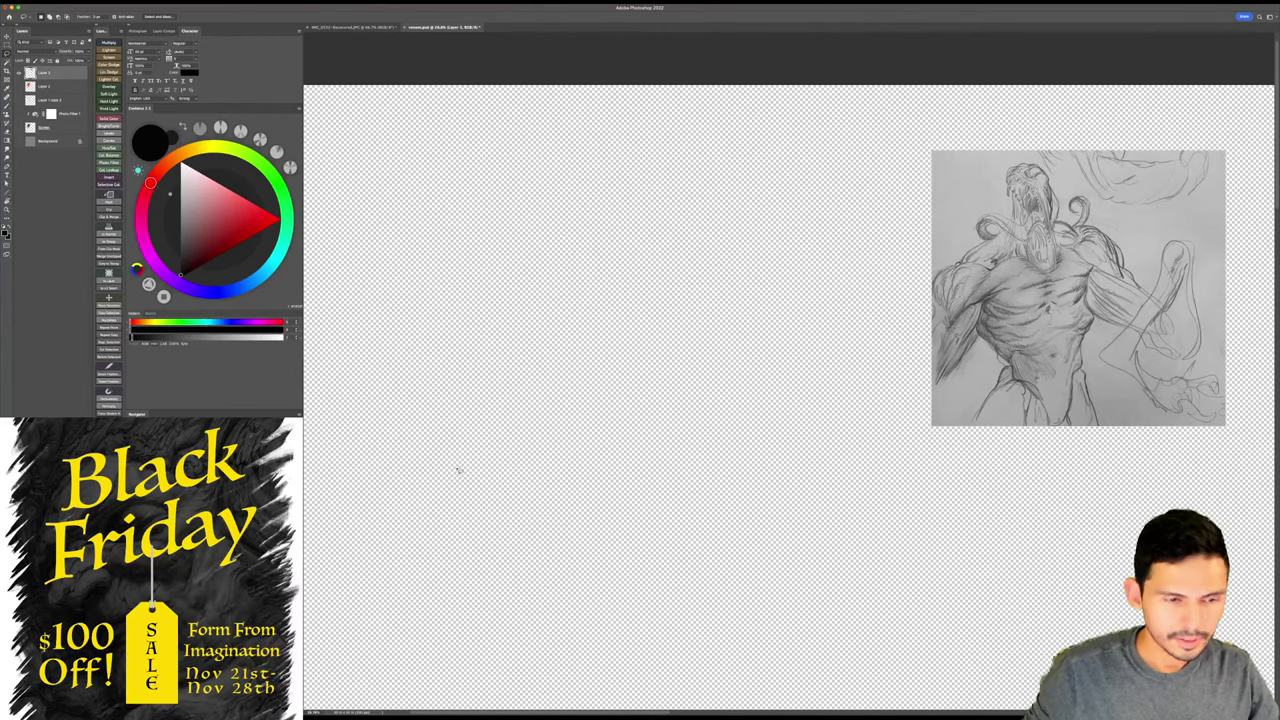
- Show all layers again, paste the cut muscle strokes in place above the figure's layer, and merge them into it
{"action": "left_click", "coordinate": [18, 73], "text": "alt"}
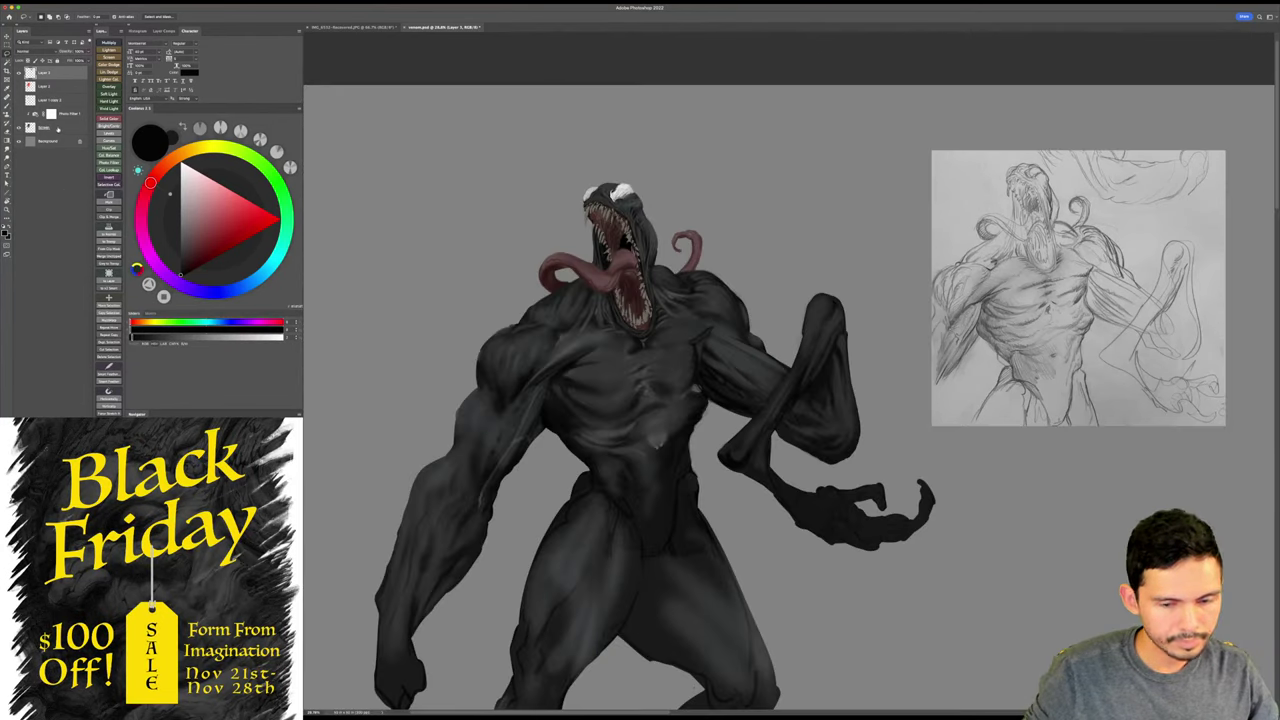
{"action": "left_click", "coordinate": [57, 128]}
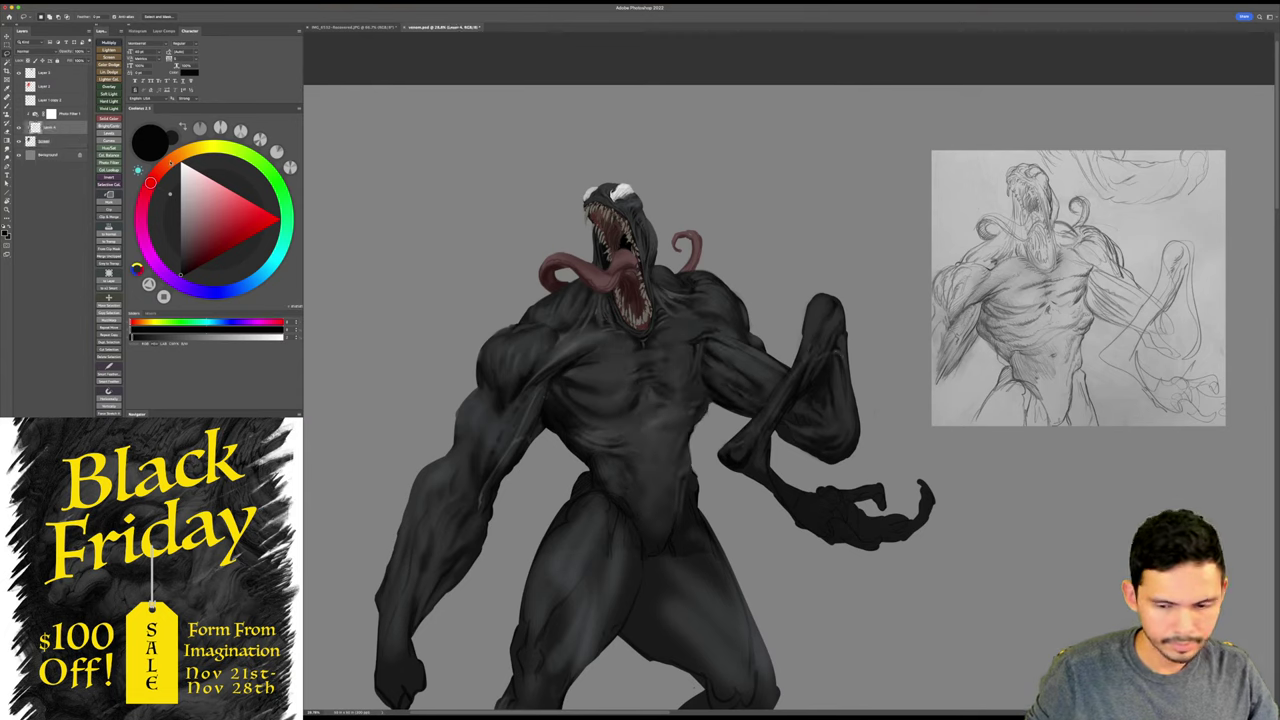
{"action": "key", "text": "super+e"}
- Move the pencil sketch reference closer to the figure on Layer 3 and lock that layer
{"action": "left_click", "coordinate": [45, 73]}
{"action": "key", "text": "v"}
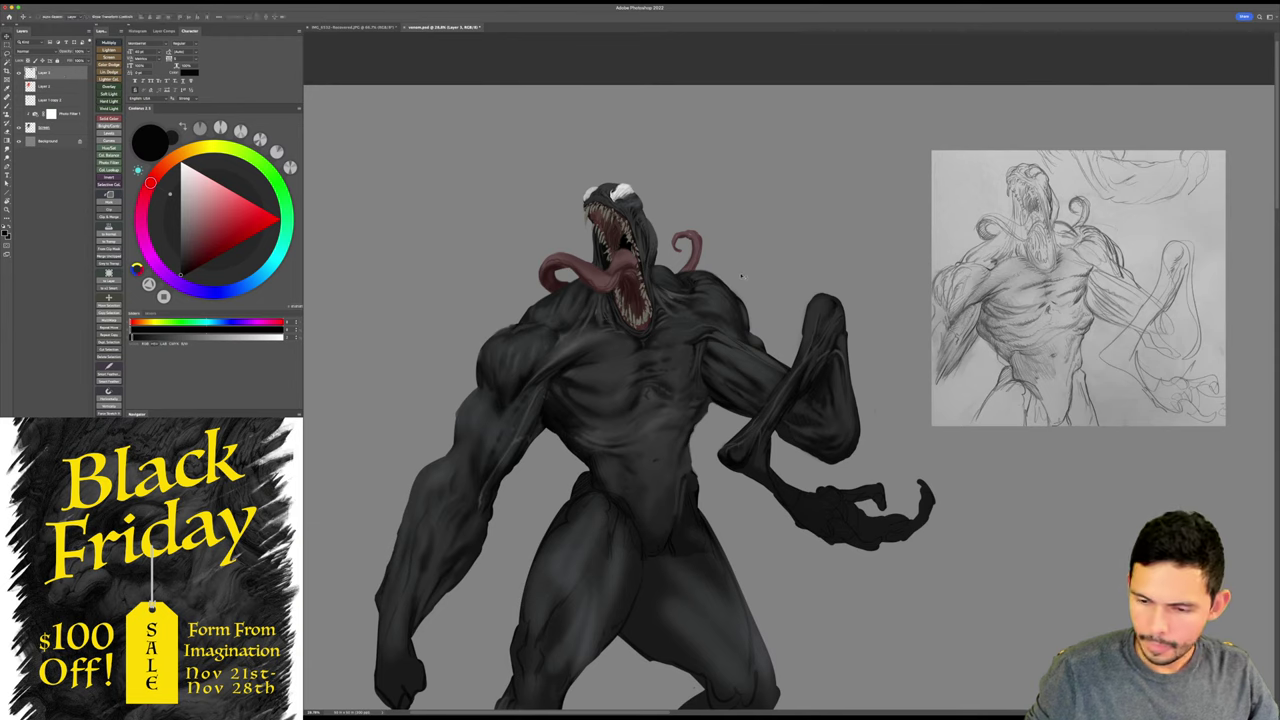
{"action": "left_click_drag", "start_coordinate": [1074, 368], "coordinate": [1026, 387]}
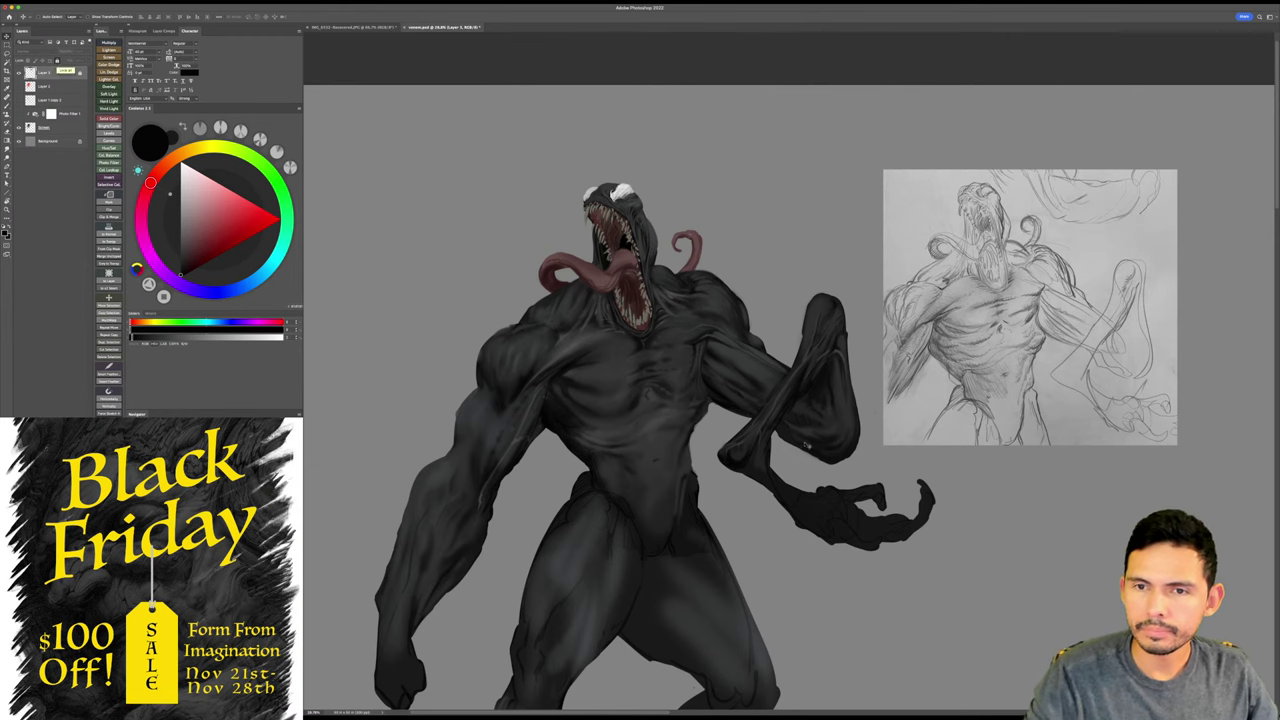
- Switch to the figure's layer and refine the inner pectoral below the jaw with a sampled dark grey and a smaller brush
{"action": "key", "text": "z"}
{"action": "left_click_drag", "start_coordinate": [802, 445], "coordinate": [842, 403]}
{"action": "key", "text": "b"}
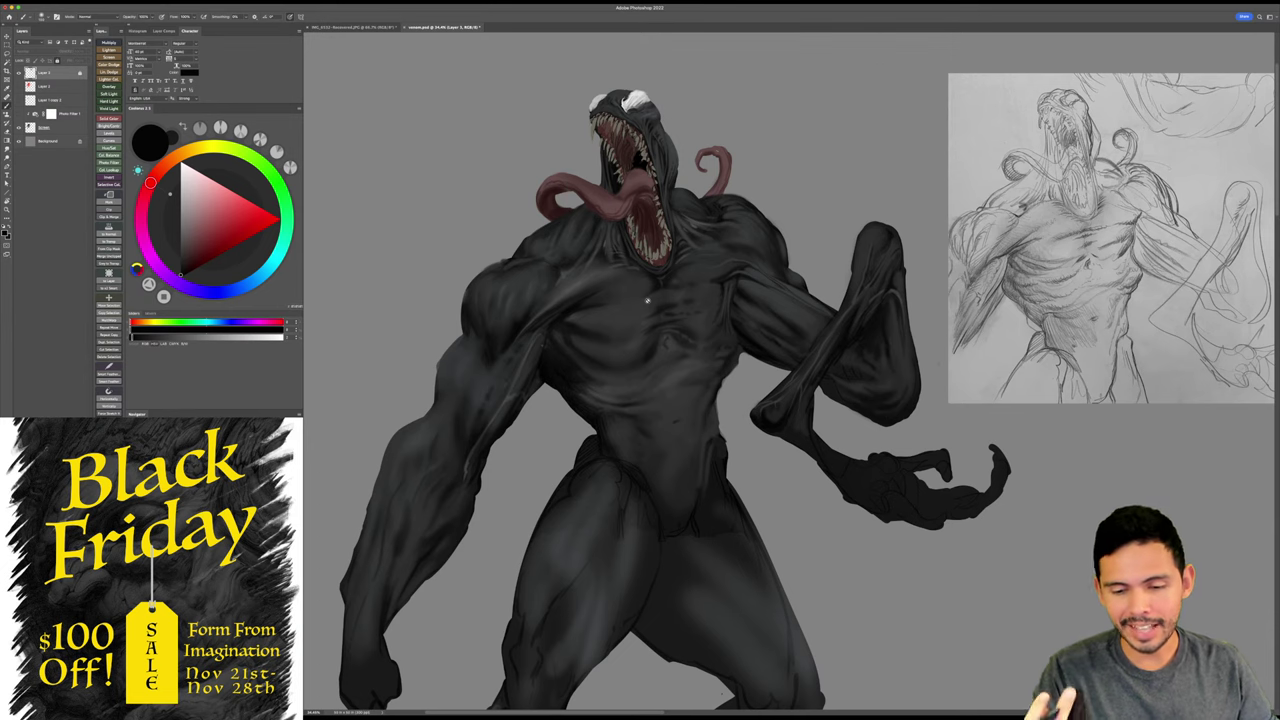
{"action": "left_click_drag", "start_coordinate": [686, 303], "coordinate": [756, 293]}
{"action": "left_click", "coordinate": [624, 316], "text": "alt"}
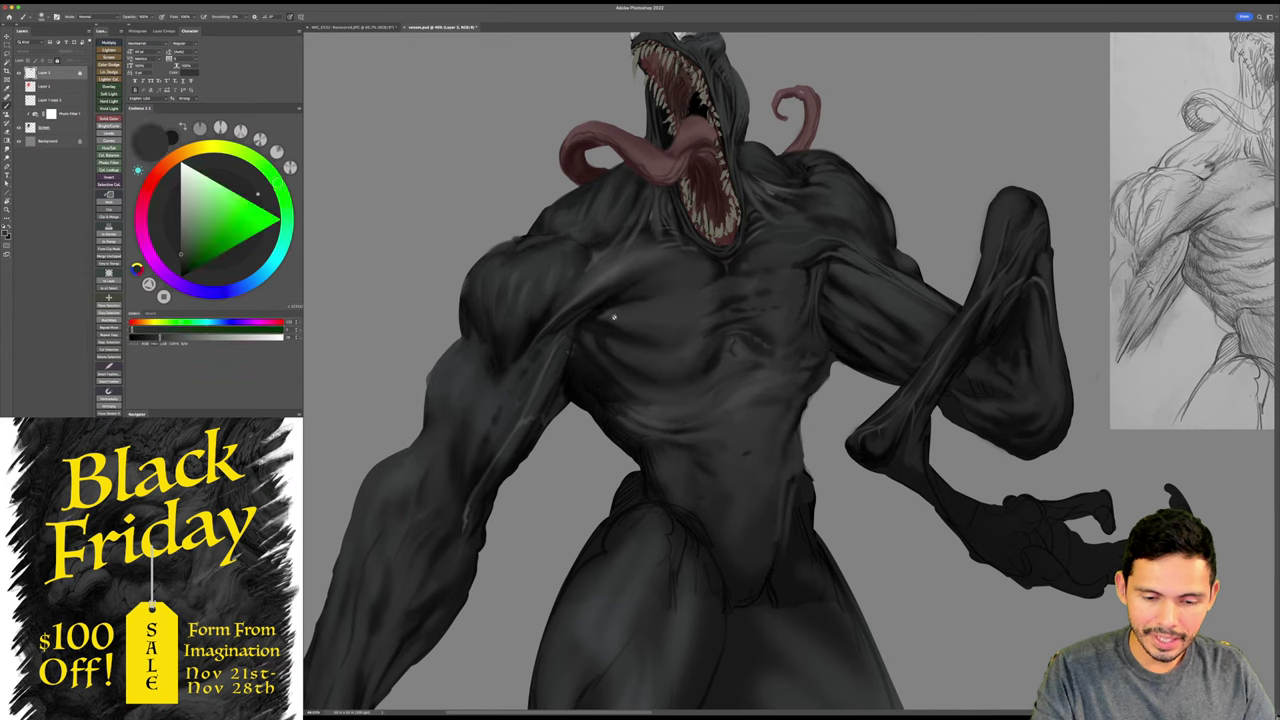
{"action": "left_click", "coordinate": [62, 128]}
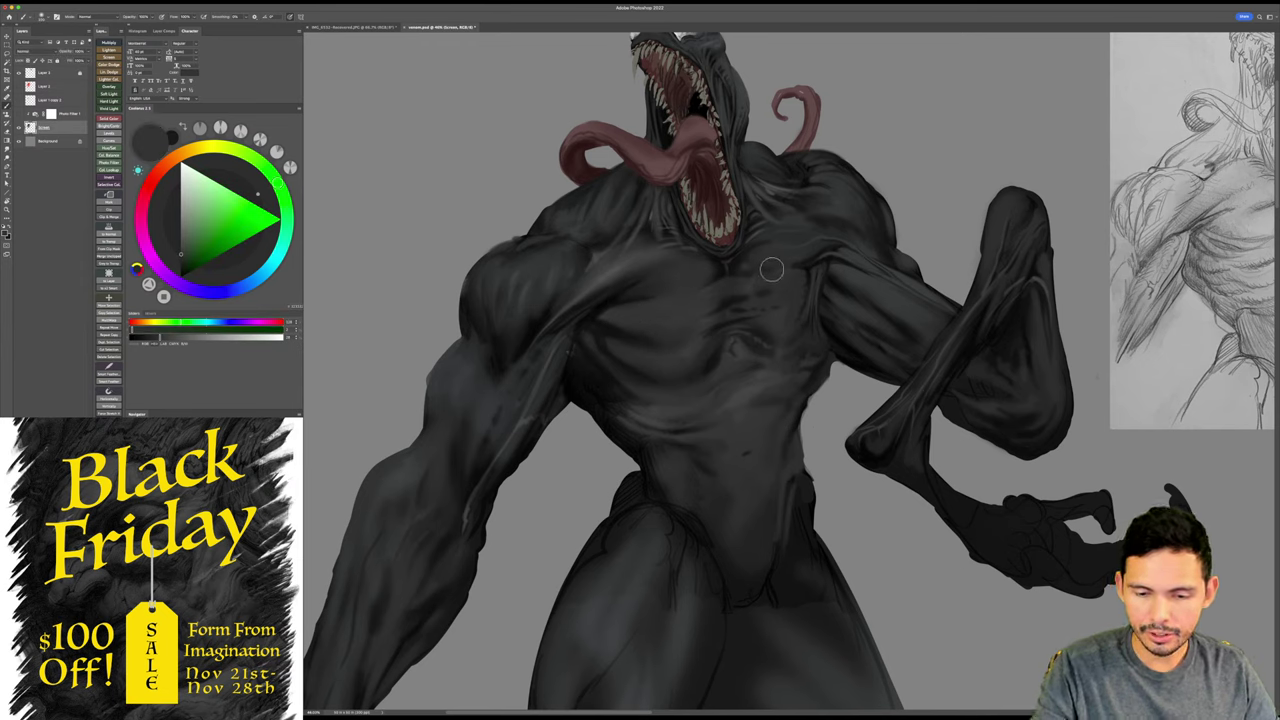
{"action": "key", "text": "d"}
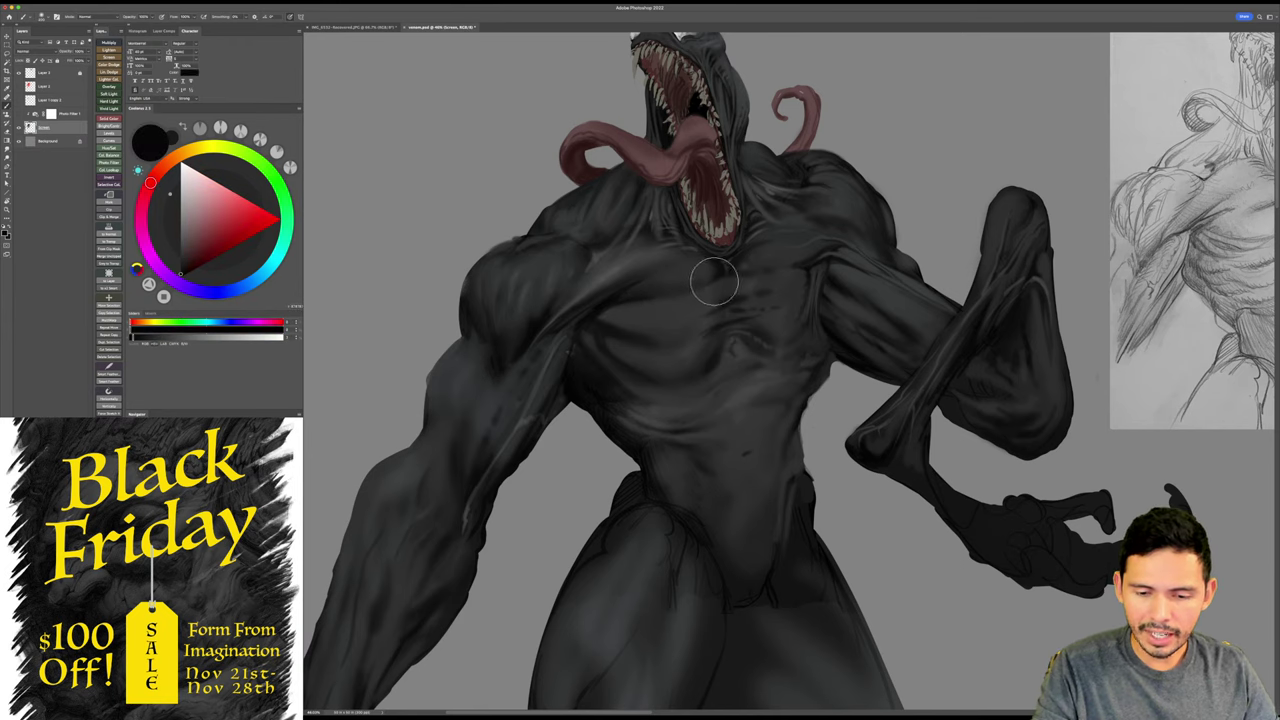
{"action": "left_click", "coordinate": [672, 290], "text": "alt"}
{"action": "key", "text": "bracketleft"}
{"action": "key", "text": "bracketleft"}
{"action": "key", "text": "bracketleft"}
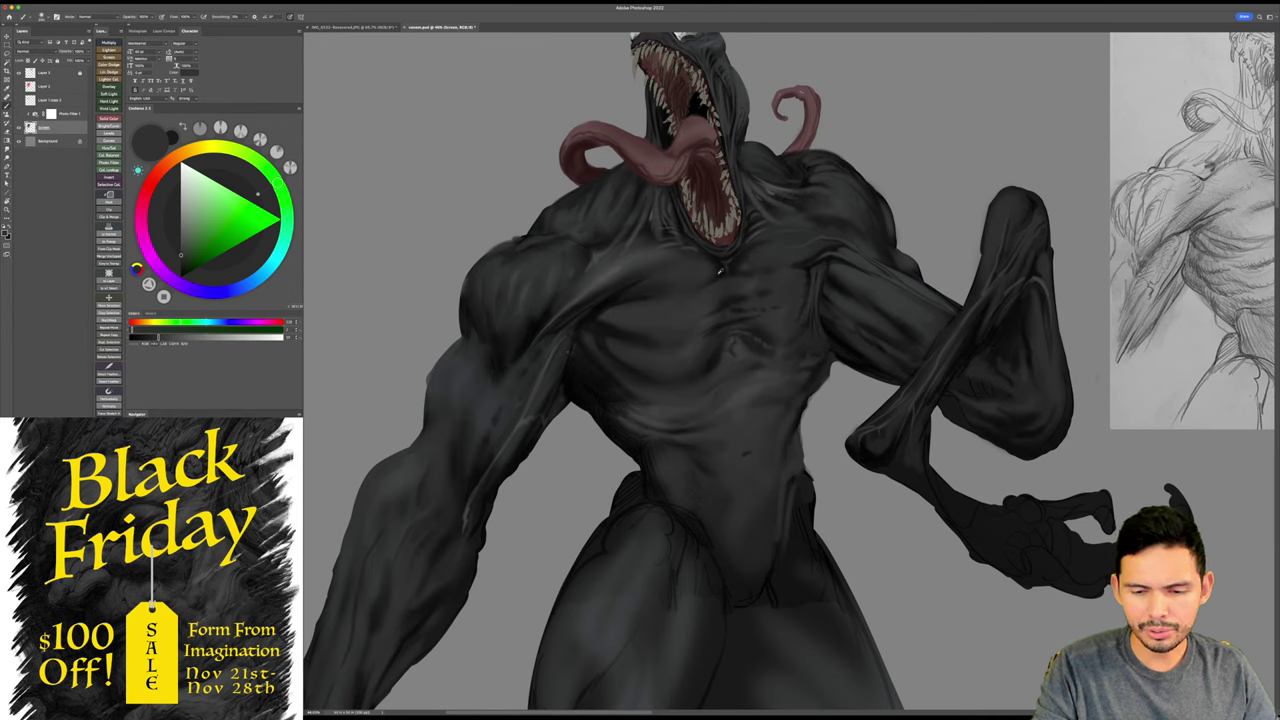
- Darken the upper chest beside the sternum with black and a larger brush
{"action": "key", "text": "d"}
{"action": "key", "text": "bracketright"}
{"action": "key", "text": "bracketright"}
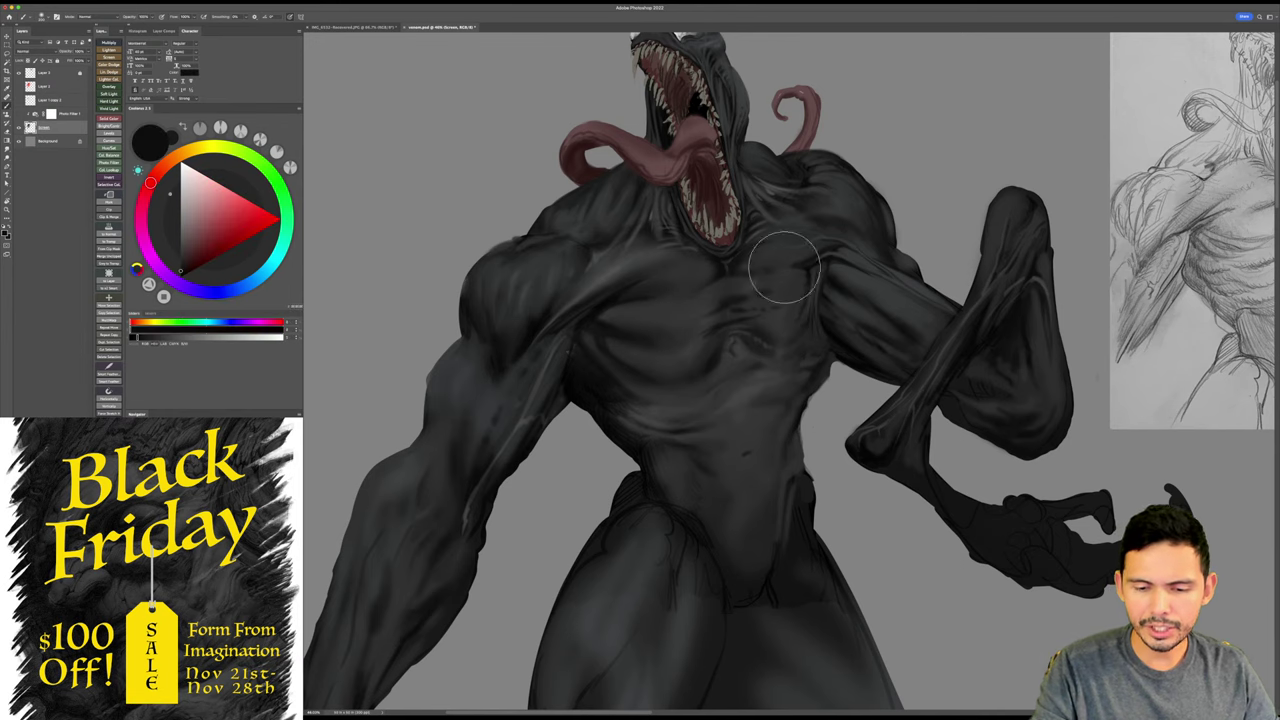
{"action": "left_click_drag", "start_coordinate": [737, 308], "coordinate": [751, 301]}
{"action": "key", "text": "bracketright"}
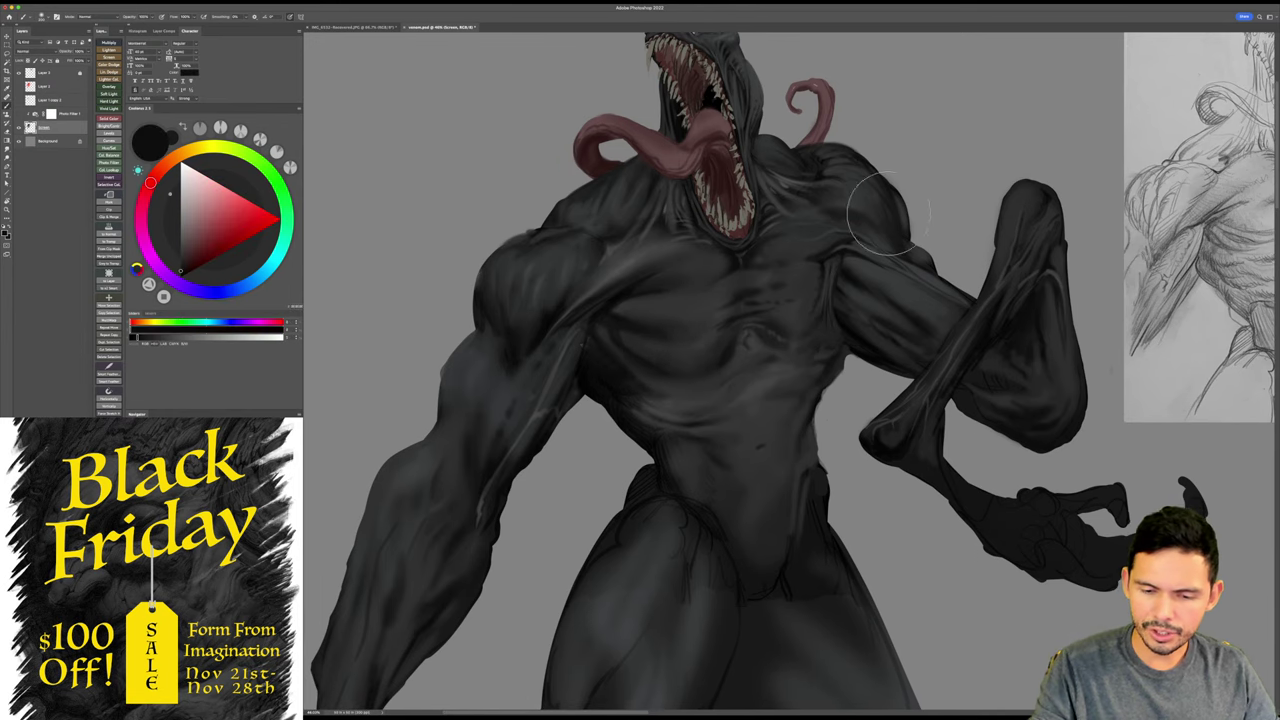
- Soften the upper pectoral on the lowered arm's side with a sampled dark grey and a much smaller brush
{"action": "left_click", "coordinate": [657, 251], "text": "alt"}
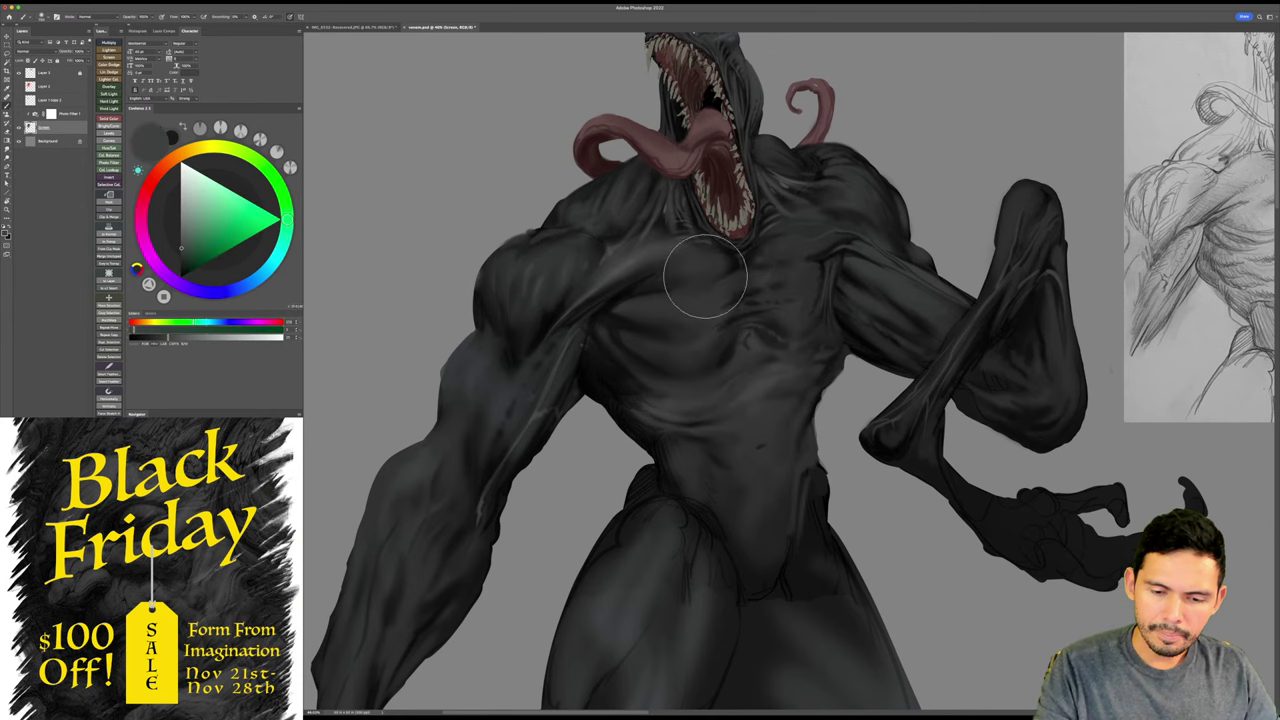
{"action": "key", "text": "bracketleft"}
{"action": "key", "text": "bracketleft"}
{"action": "key", "text": "bracketleft"}
{"action": "key", "text": "bracketleft"}
{"action": "key", "text": "bracketleft"}
{"action": "key", "text": "bracketleft"}
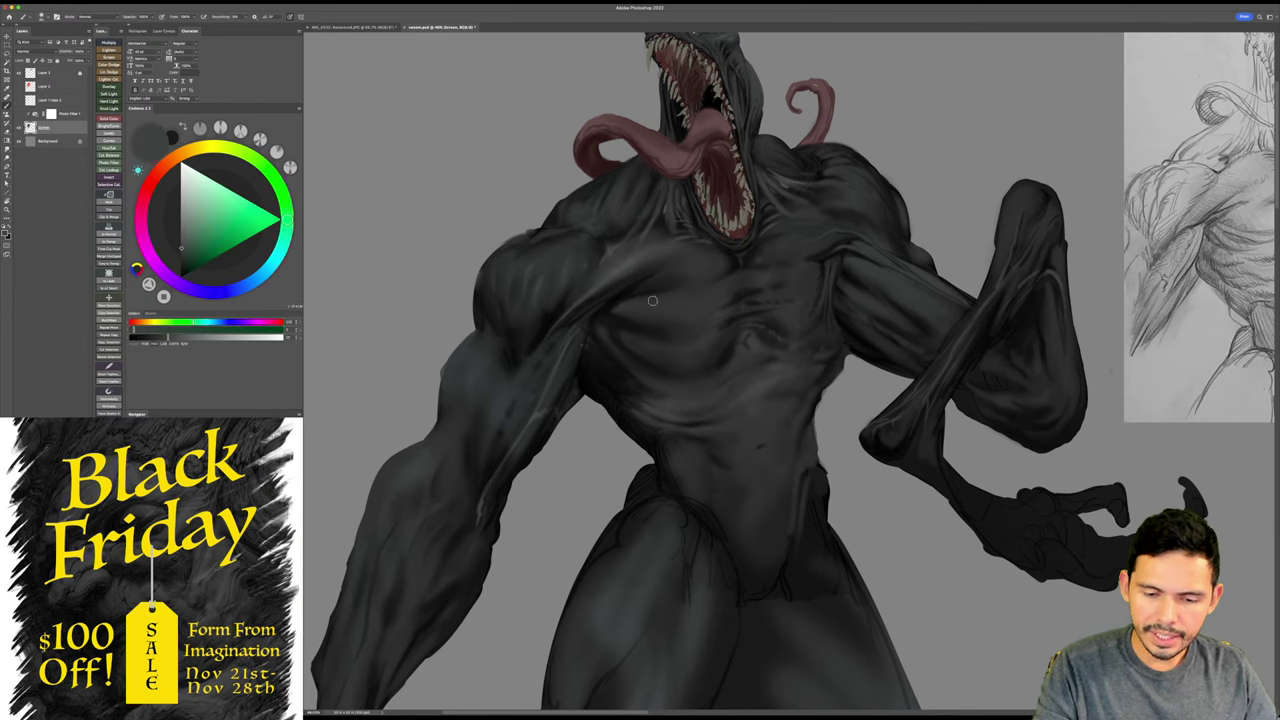
- Refine the creases in the middle of the chest with a dark grey sampled from the inner pectoral
{"action": "key", "text": "z"}
{"action": "left_click_drag", "start_coordinate": [816, 278], "coordinate": [821, 282]}
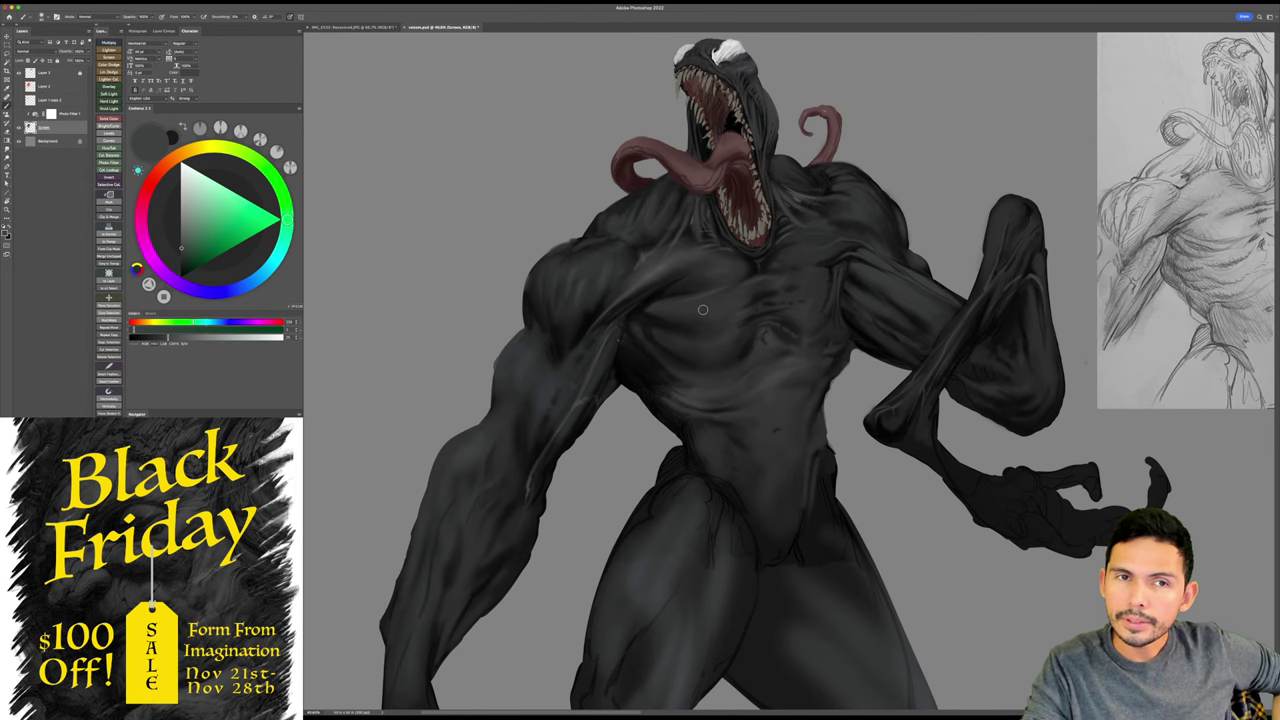
{"action": "left_click_drag", "start_coordinate": [844, 327], "coordinate": [878, 321]}
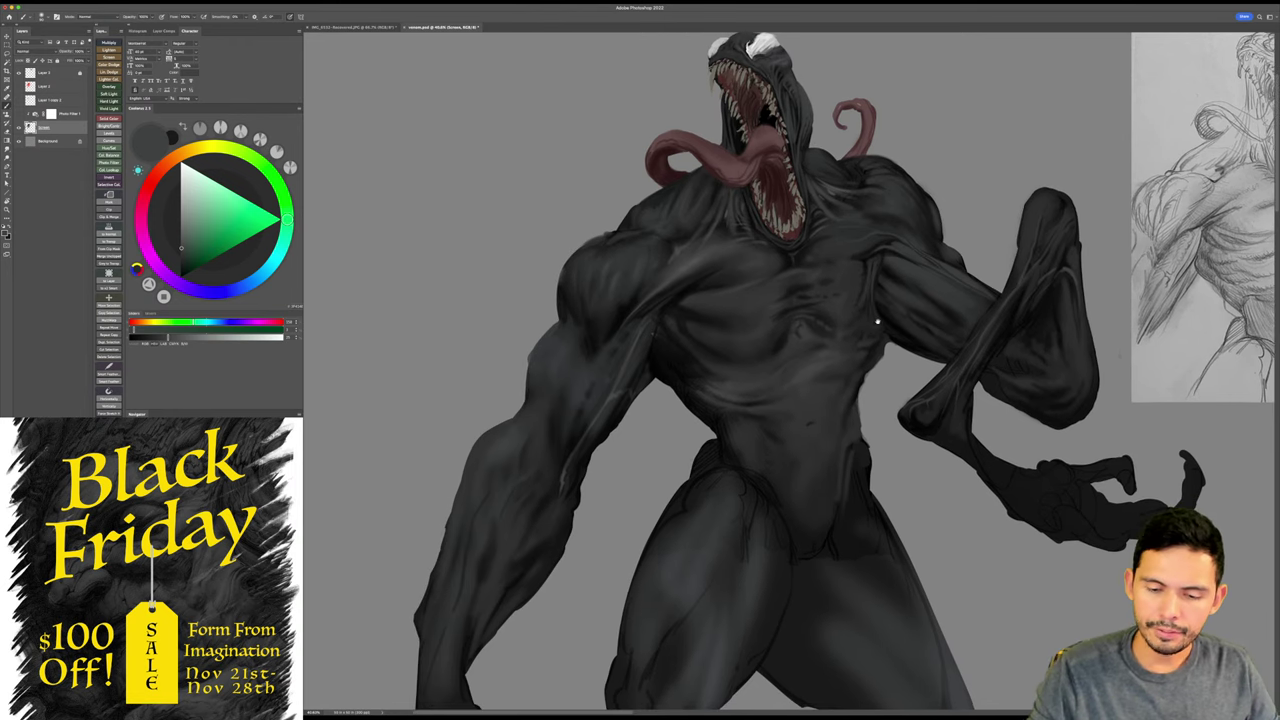
{"action": "left_click", "coordinate": [788, 271], "text": "alt"}
{"action": "left_click_drag", "start_coordinate": [792, 304], "coordinate": [806, 302]}
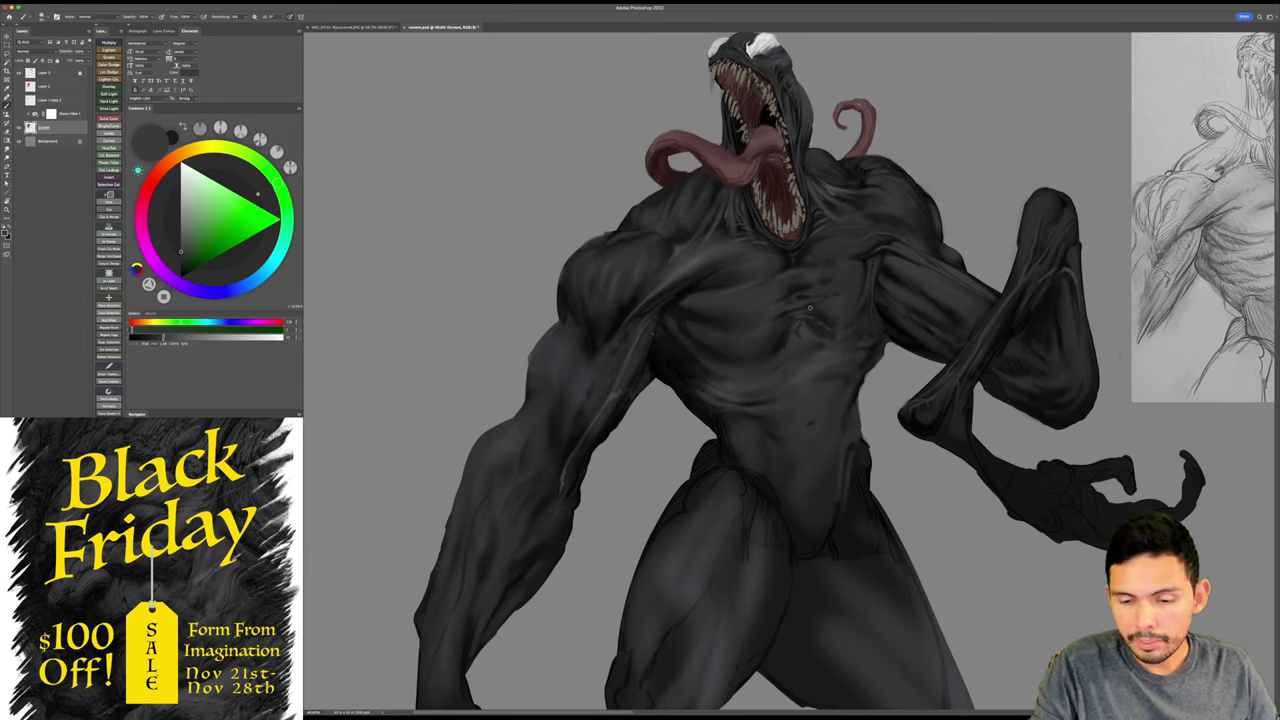
- Smudge the upper chest on the raised arm's side and darken the hollow below the jaw with a sampled near-black
{"action": "key", "text": "r"}
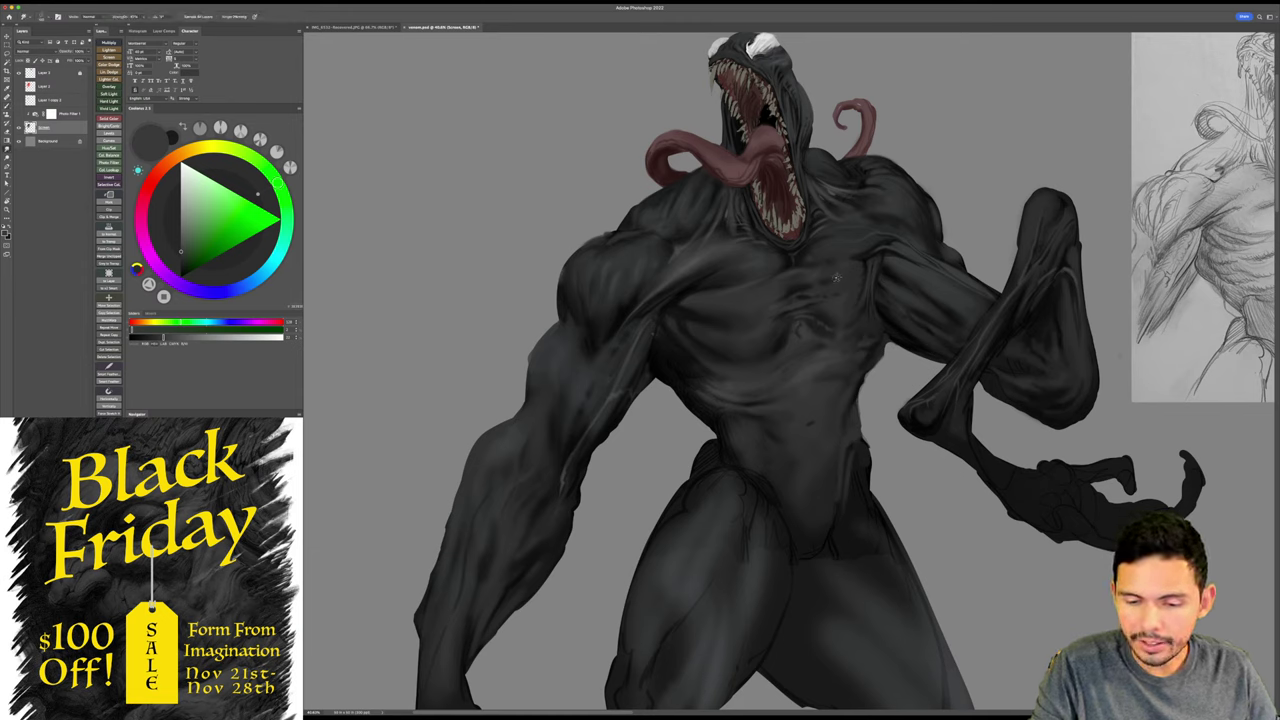
{"action": "left_click_drag", "start_coordinate": [834, 270], "coordinate": [868, 258]}
{"action": "key", "text": "b"}
{"action": "left_click", "coordinate": [821, 252], "text": "alt"}
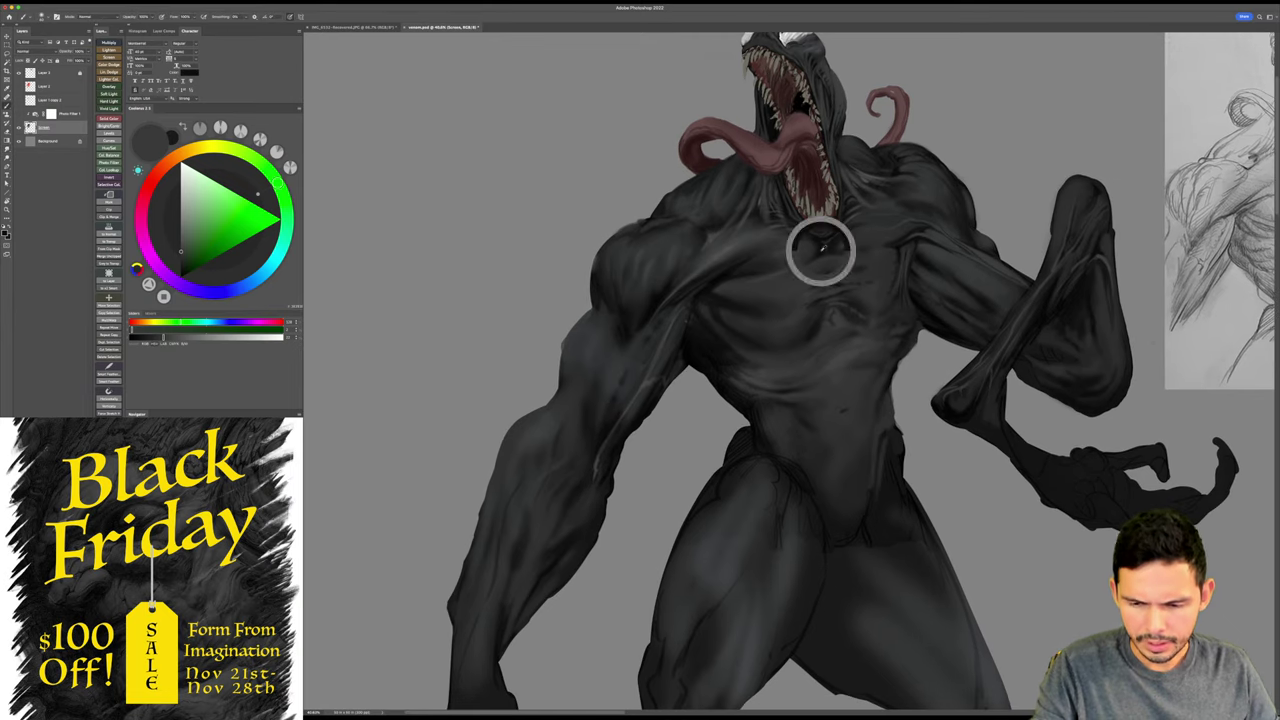
{"action": "left_click_drag", "start_coordinate": [876, 238], "coordinate": [871, 238]}
- Shade the lower pectoral on the lowered arm's side with dark greys sampled from the chest
{"action": "scroll", "coordinate": [870, 238], "scroll_direction": "down", "scroll_amount": 5}
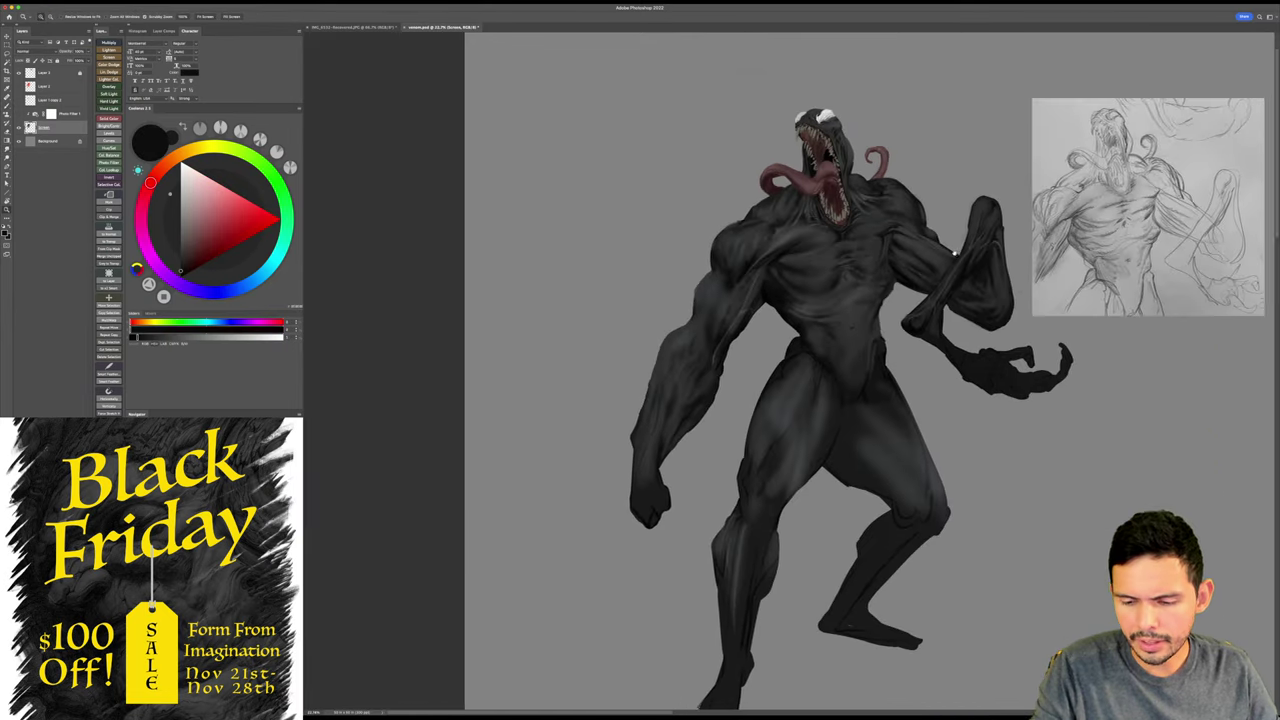
{"action": "scroll", "coordinate": [939, 271], "scroll_direction": "down", "scroll_amount": 2}
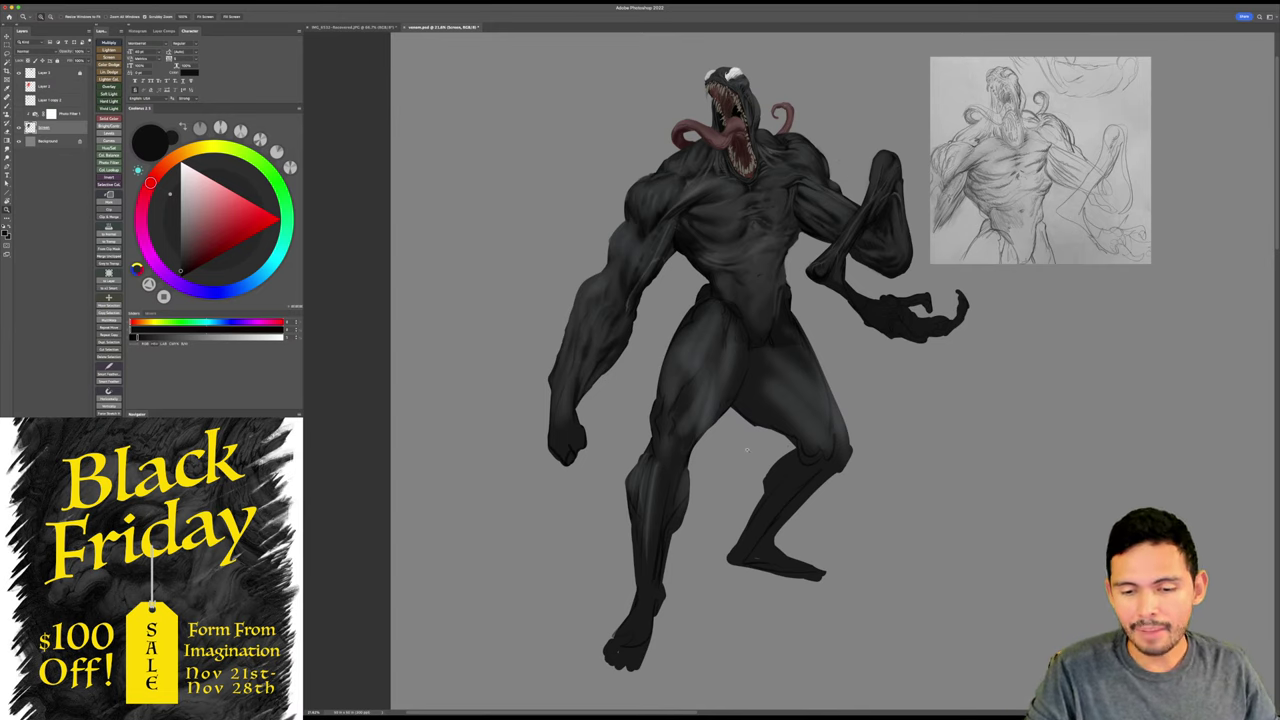
{"action": "left_click_drag", "start_coordinate": [675, 215], "coordinate": [721, 242]}
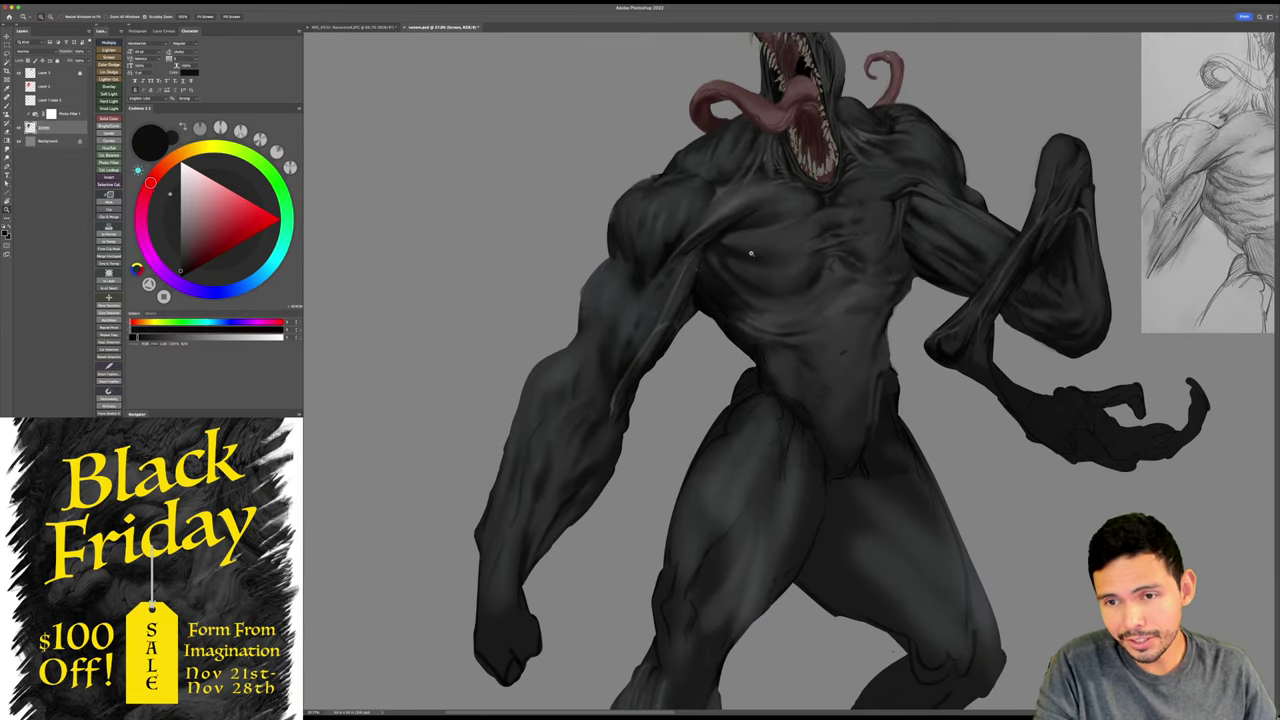
{"action": "left_click_drag", "start_coordinate": [930, 188], "coordinate": [940, 182]}
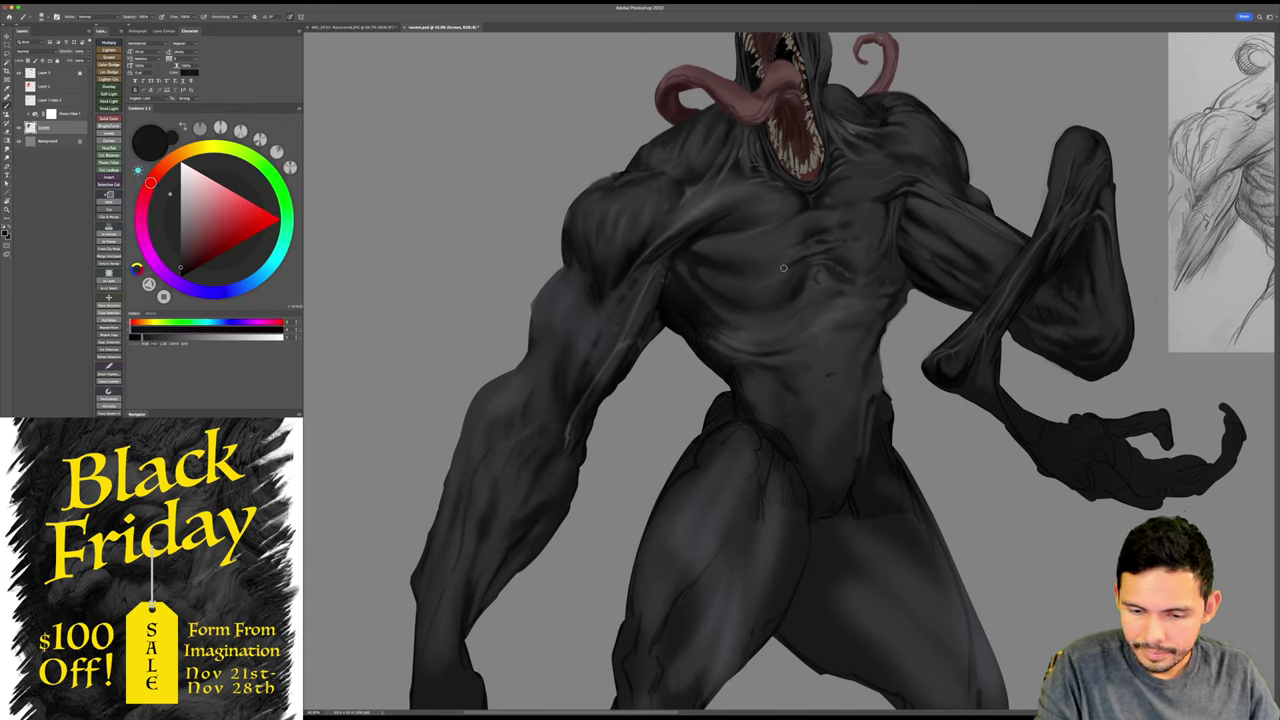
{"action": "left_click", "coordinate": [785, 268], "text": "alt"}
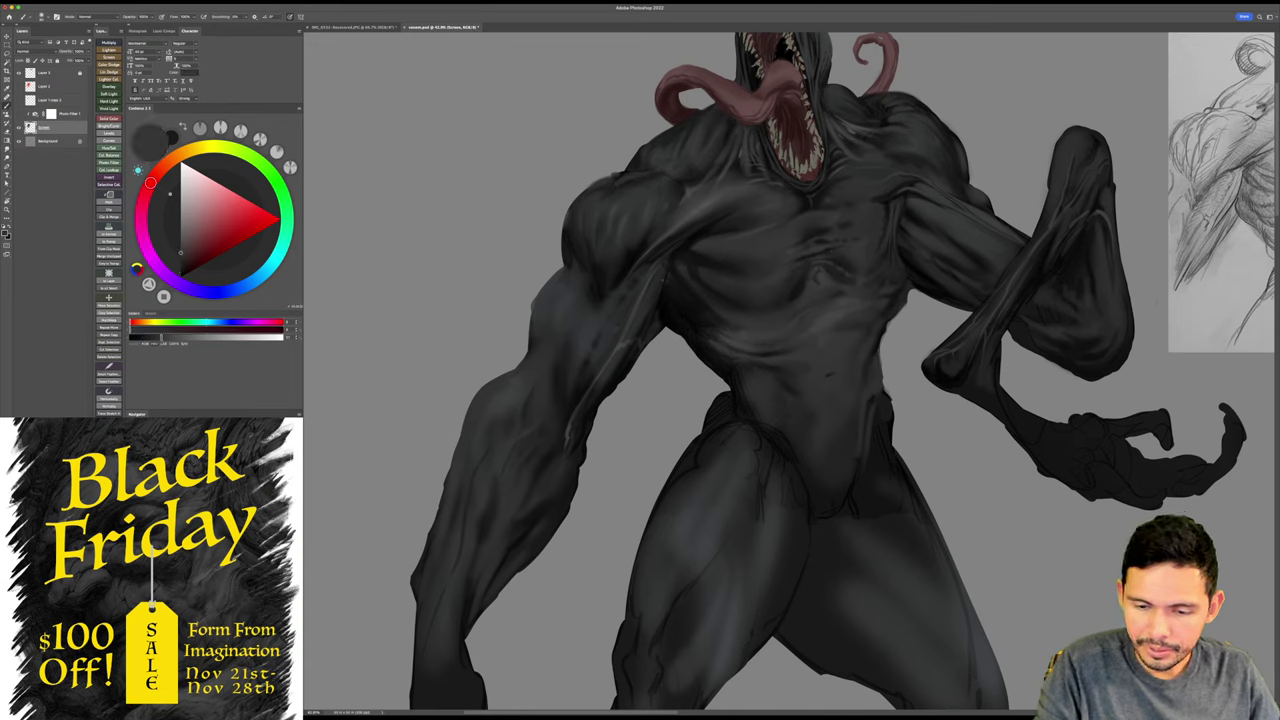
{"action": "left_click", "coordinate": [707, 272], "text": "alt"}
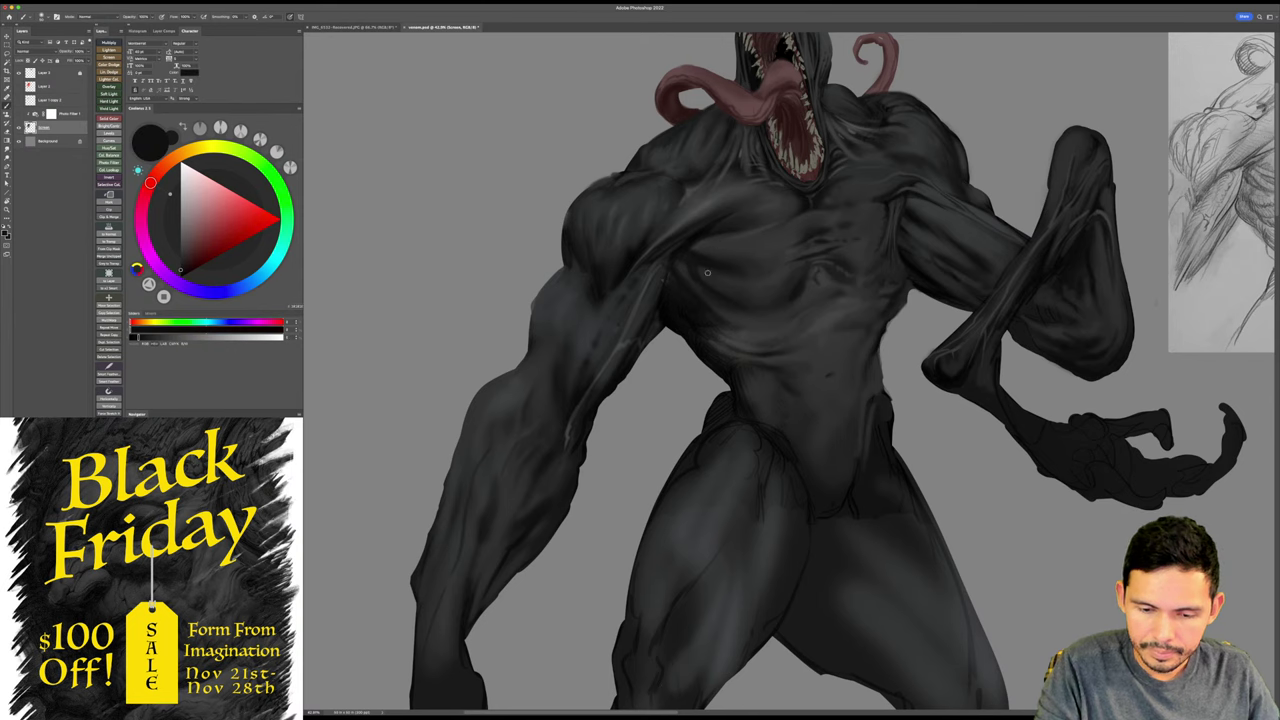
- Deepen the outer pectoral crease beside the lowered arm's armpit with near-black and dark grey, and save the document
{"action": "left_click", "coordinate": [187, 281]}
{"action": "left_click_drag", "start_coordinate": [759, 262], "coordinate": [766, 260]}
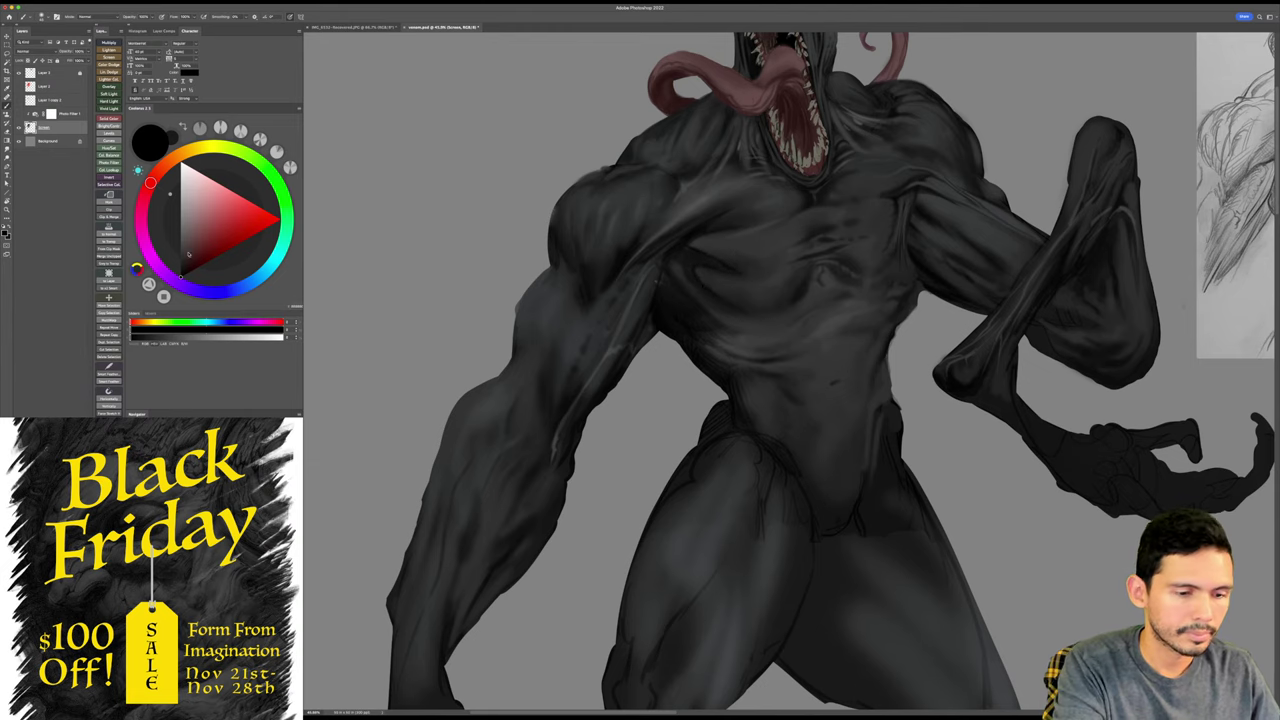
{"action": "left_click", "coordinate": [180, 260]}
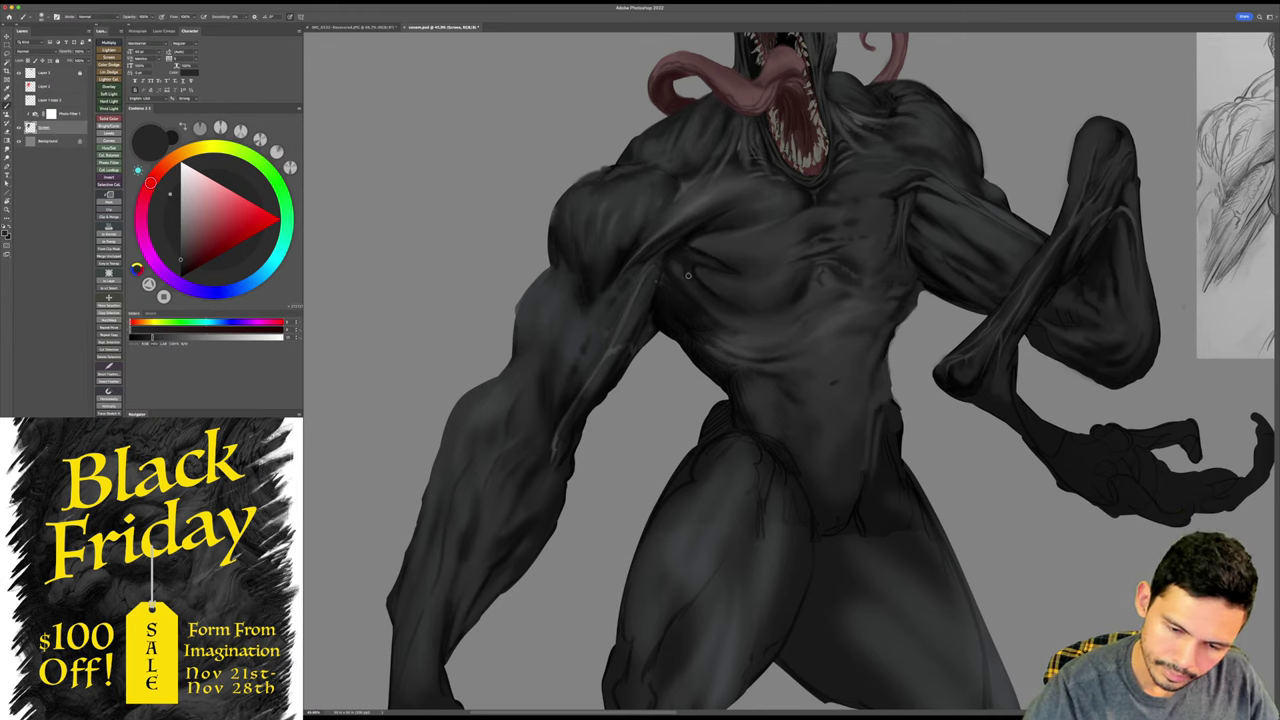
{"action": "key", "text": "d"}
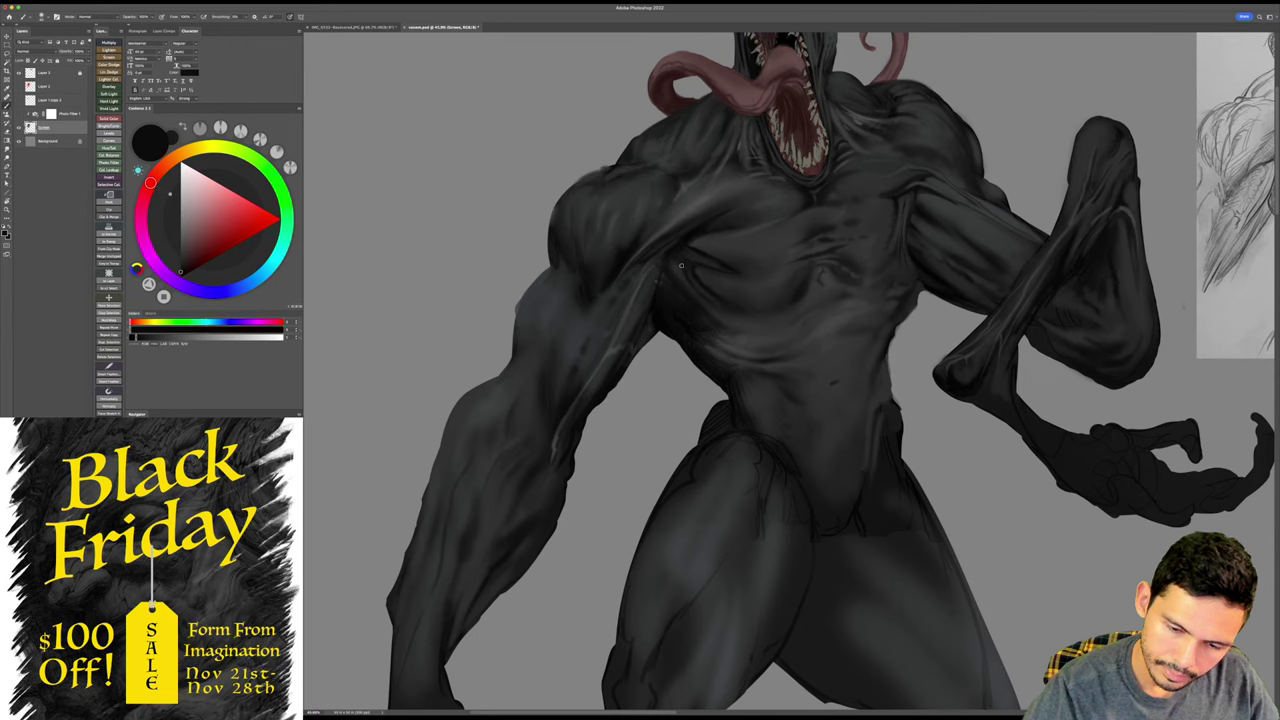
{"action": "left_click_drag", "start_coordinate": [837, 354], "coordinate": [850, 474]}
{"action": "key", "text": "super+s"}
{"action": "mouse_move", "coordinate": [850, 474]}
{"action": "left_mouse_down"}
{"action": "mouse_move", "coordinate": [837, 434]}
{"action": "mouse_move", "coordinate": [838, 455]}
{"action": "left_mouse_up"}
{"action": "mouse_move", "coordinate": [838, 455]}
{"action": "left_mouse_down"}
{"action": "mouse_move", "coordinate": [784, 408]}
{"action": "mouse_move", "coordinate": [827, 414]}
{"action": "mouse_move", "coordinate": [800, 412]}
{"action": "left_mouse_up"}
{"action": "scroll", "coordinate": [784, 408], "scroll_direction": "down", "scroll_amount": 3}
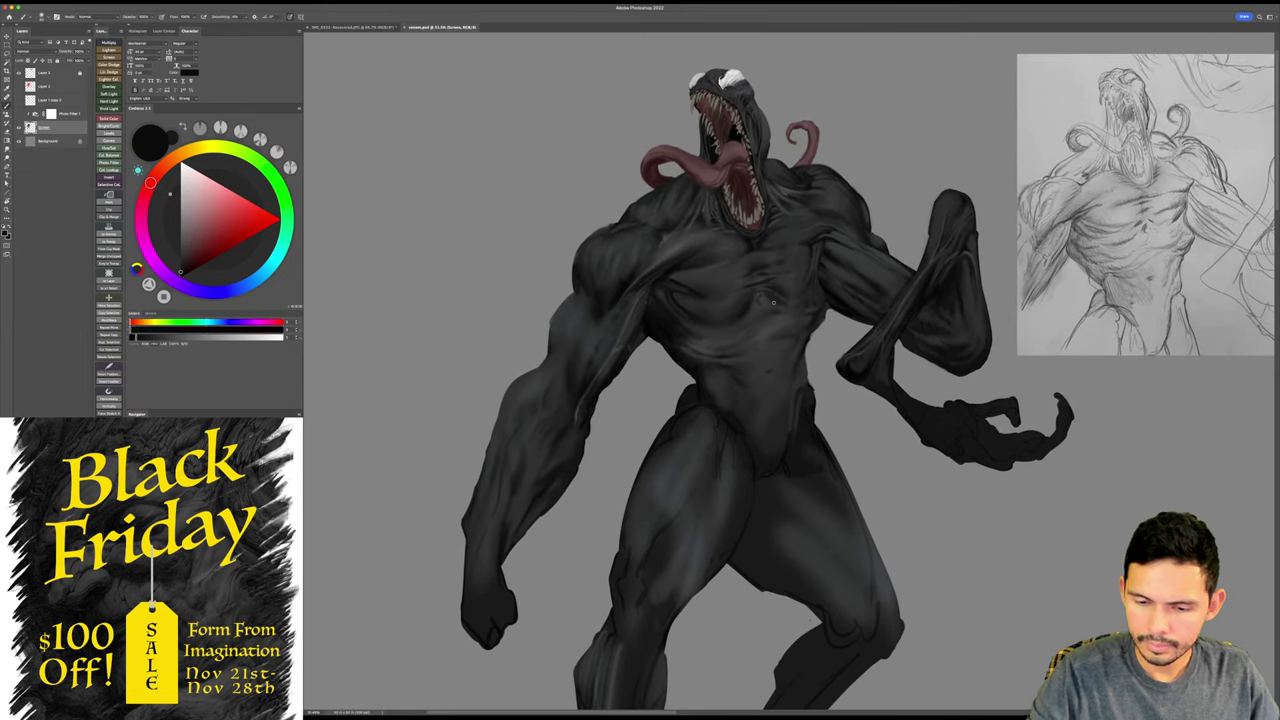
- Paint fine rib and abdominal creases below the chest with dark greys sampled from the torso
{"action": "left_click", "coordinate": [762, 296], "text": "alt"}
{"action": "left_click", "coordinate": [762, 296], "text": "alt"}
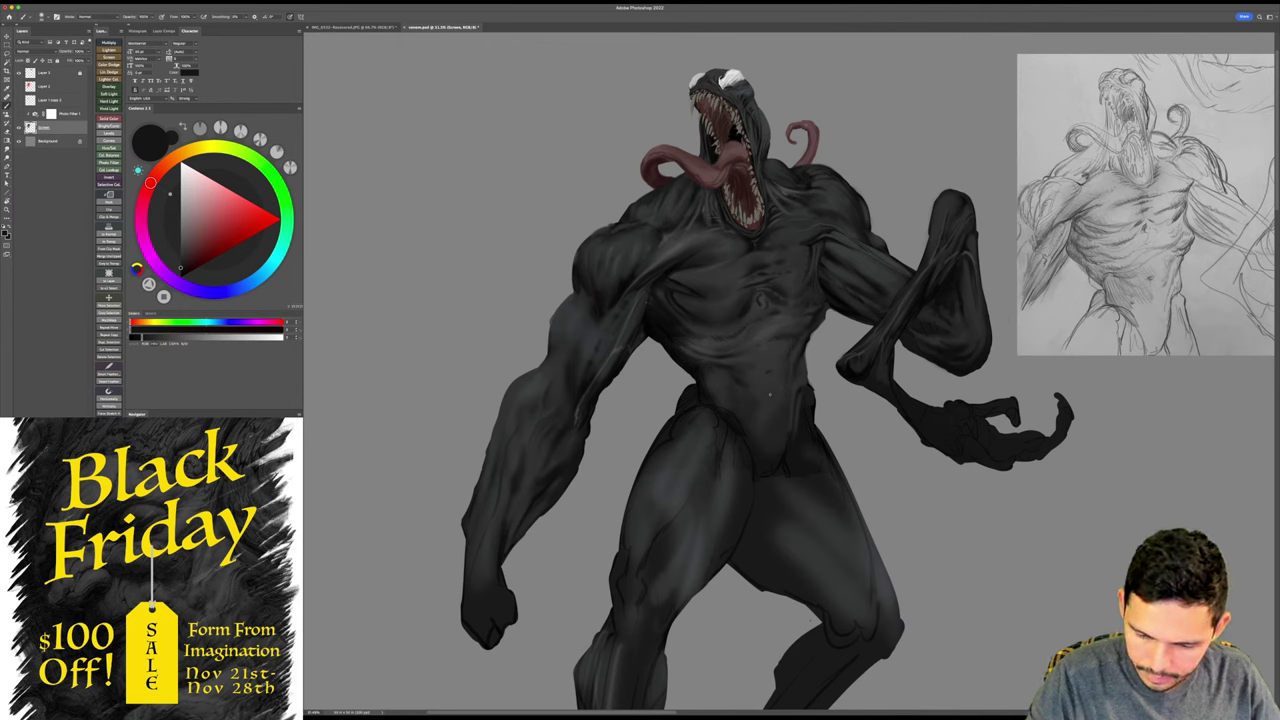
{"action": "left_click", "coordinate": [770, 380], "text": "alt"}
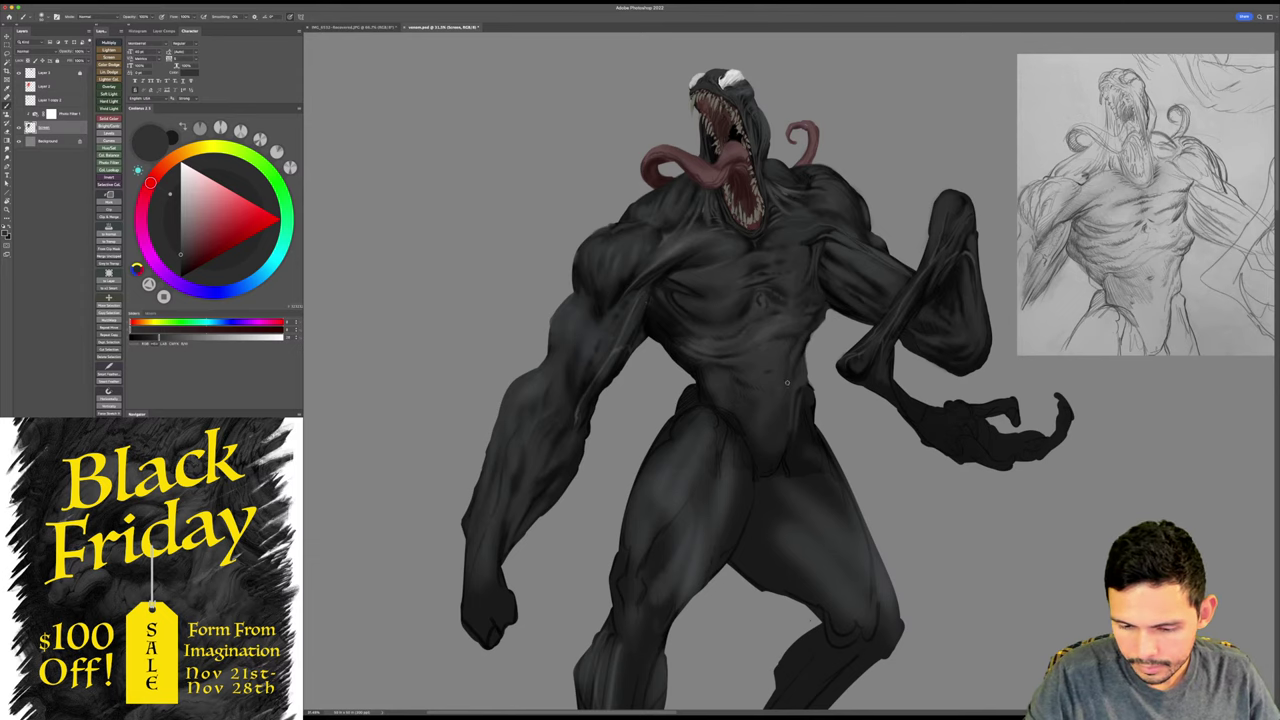
{"action": "left_click", "coordinate": [746, 308], "text": "alt"}
- Darken the middle of the chest with a near-black sampled below the jaw and a much larger brush
{"action": "left_click_drag", "start_coordinate": [726, 391], "coordinate": [582, 636]}
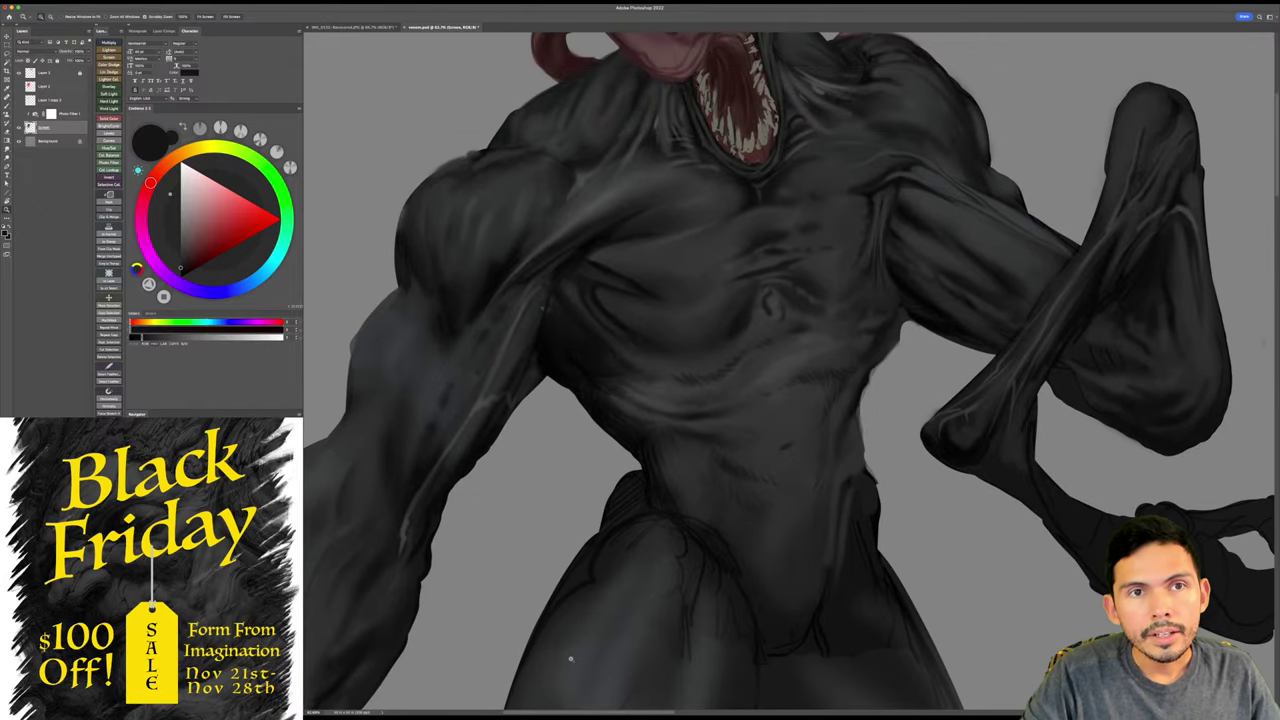
{"action": "key", "text": "b"}
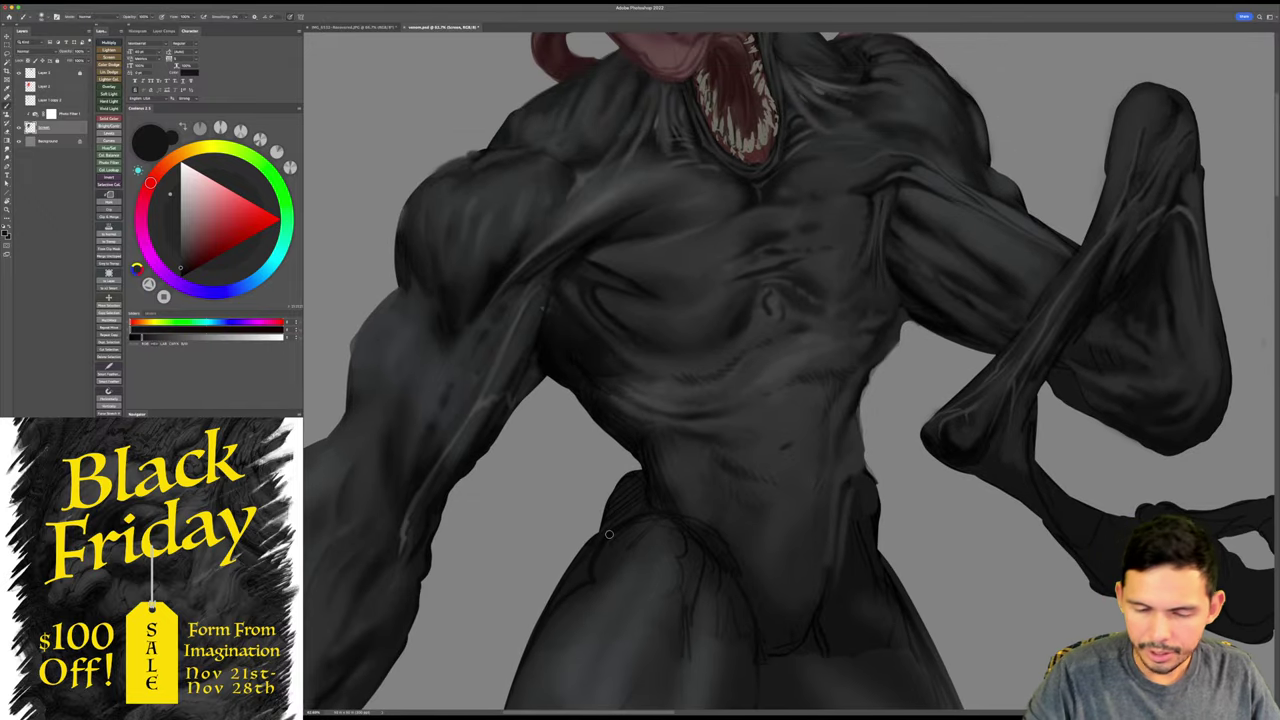
{"action": "left_click", "coordinate": [754, 191], "text": "alt"}
{"action": "key", "text": "bracketright"}
{"action": "key", "text": "bracketright"}
{"action": "key", "text": "bracketright"}
{"action": "key", "text": "bracketright"}
{"action": "key", "text": "bracketright"}
{"action": "key", "text": "bracketright"}
{"action": "key", "text": "bracketright"}
{"action": "key", "text": "bracketright"}
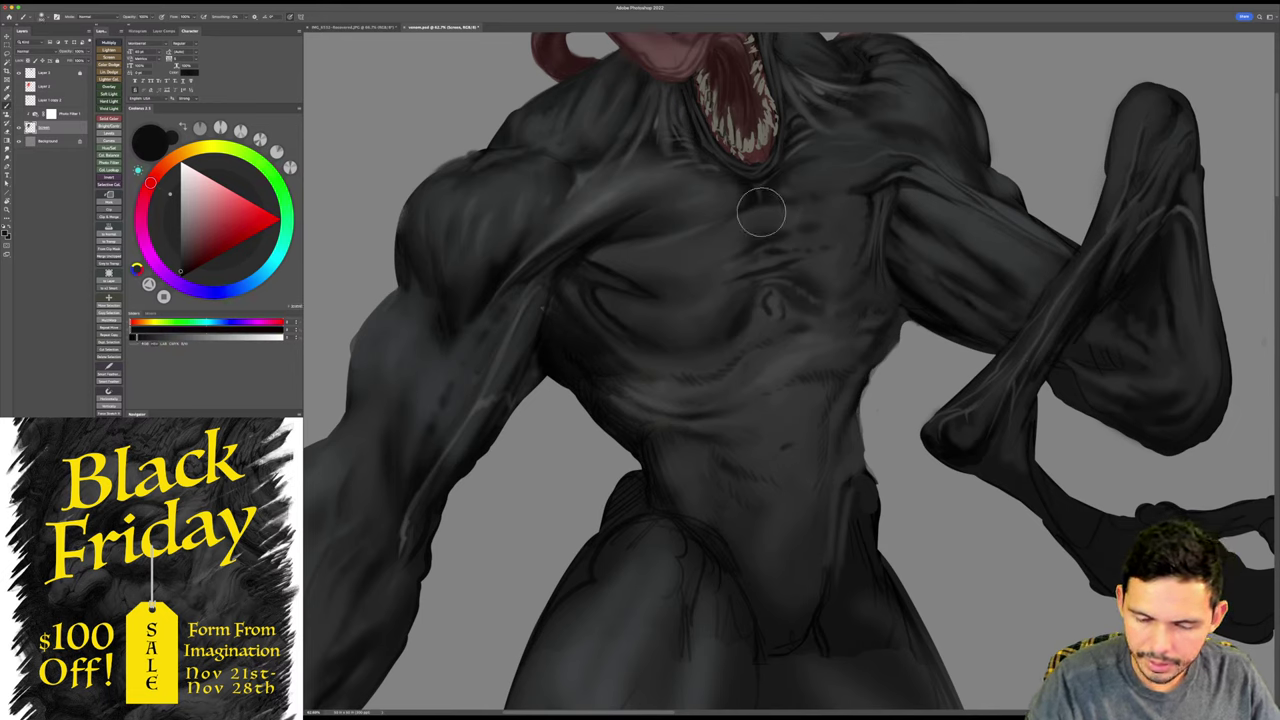
{"action": "key", "text": "bracketright"}
{"action": "key", "text": "bracketright"}
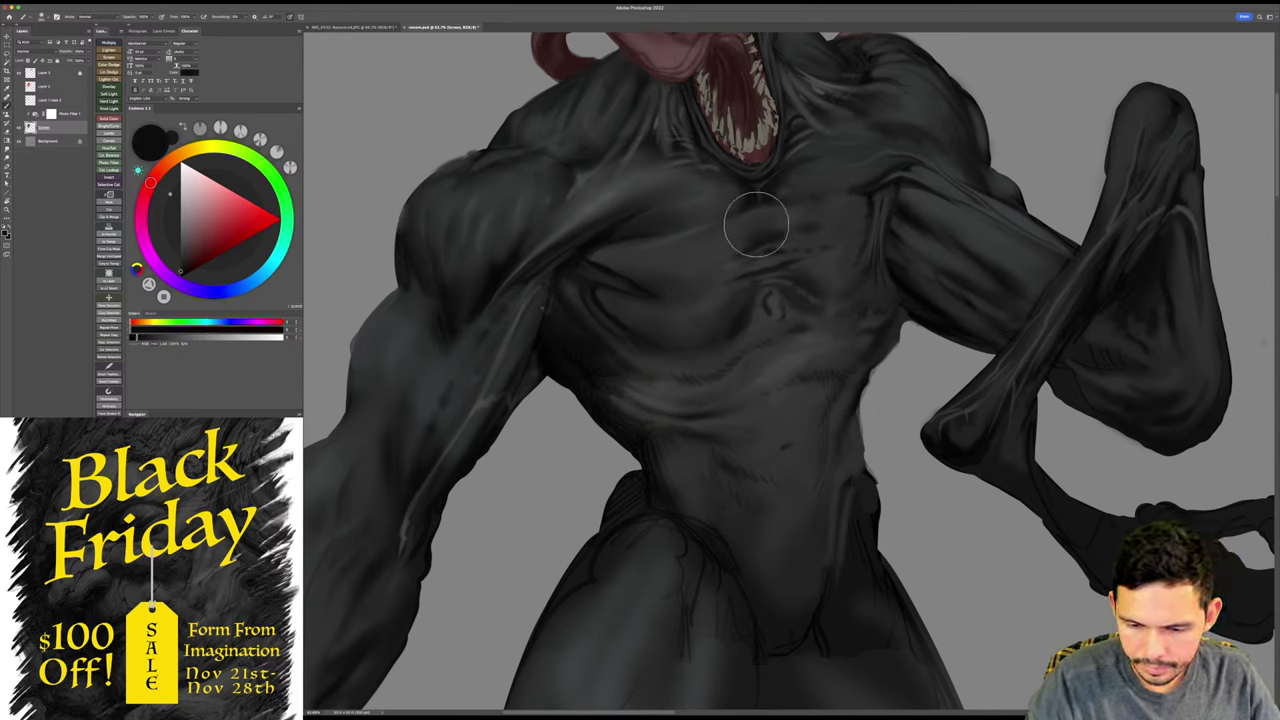
{"action": "key", "text": "bracketright"}
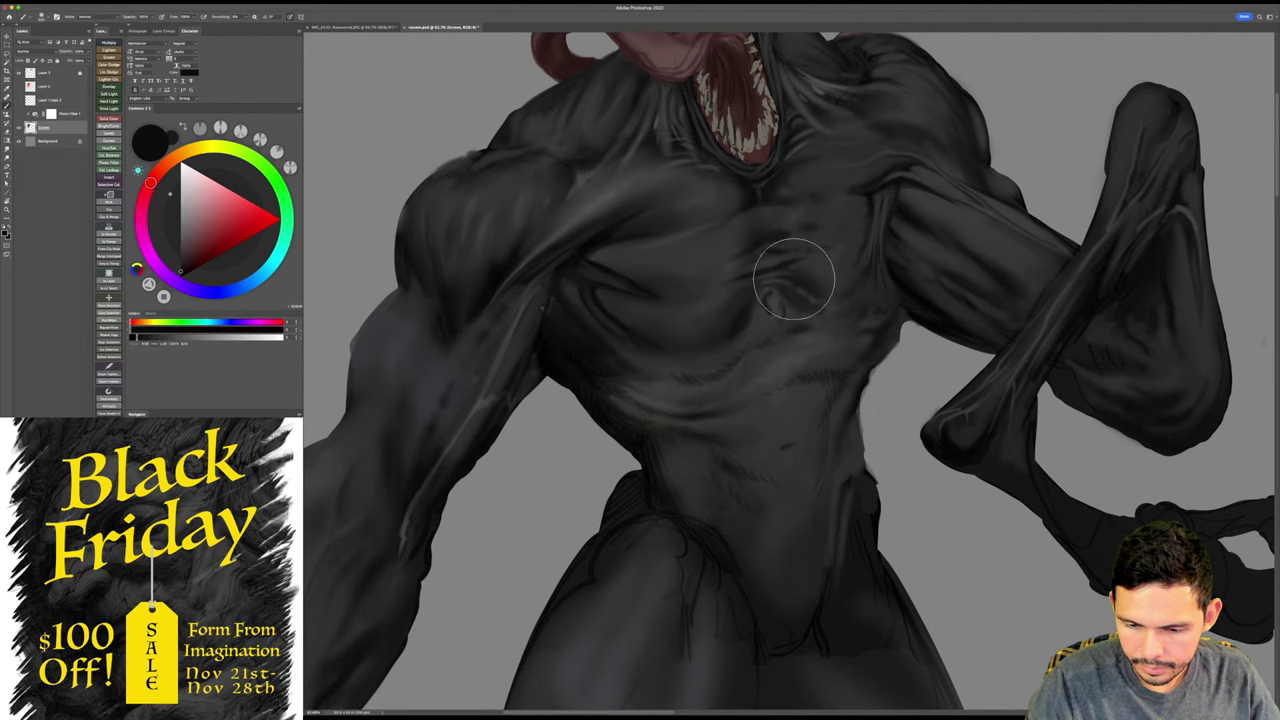
- Shade the ribs beneath the pectoral on the lowered arm's side with light and dark greys sampled from the rib cage
{"action": "key", "text": "z"}
{"action": "left_click_drag", "start_coordinate": [858, 190], "coordinate": [842, 203]}
{"action": "left_click", "coordinate": [841, 203]}
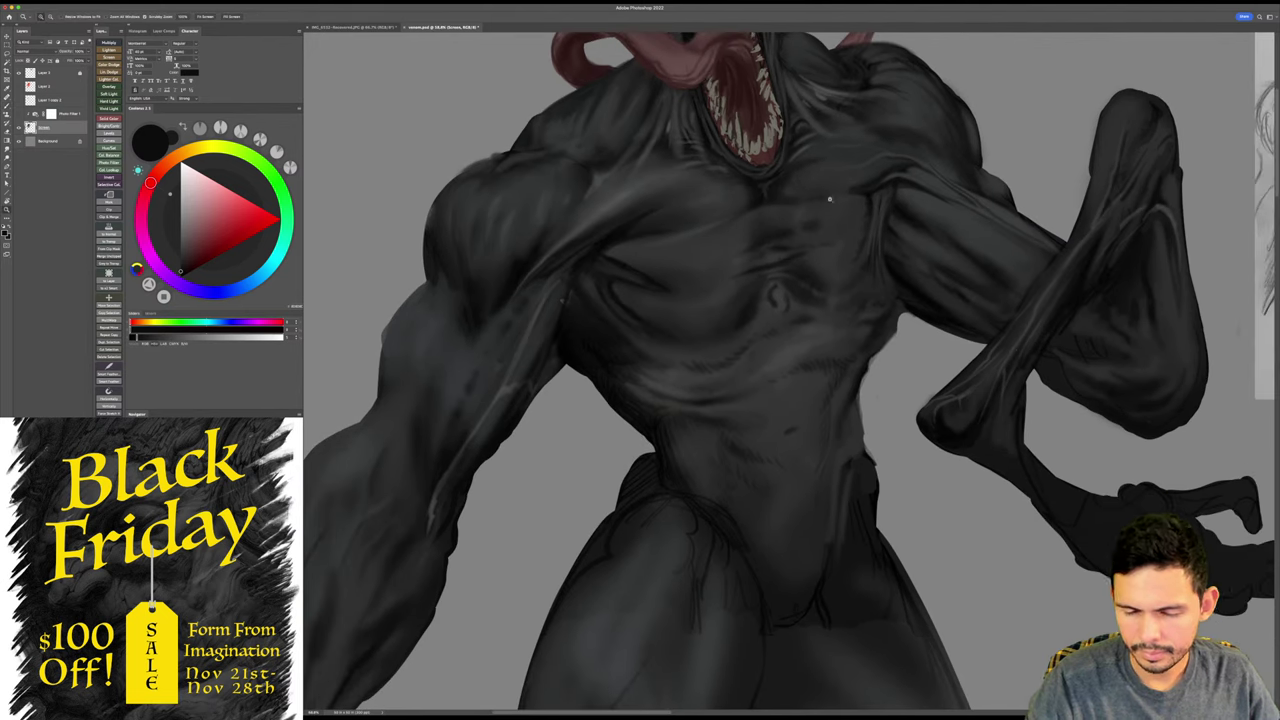
{"action": "key", "text": "b"}
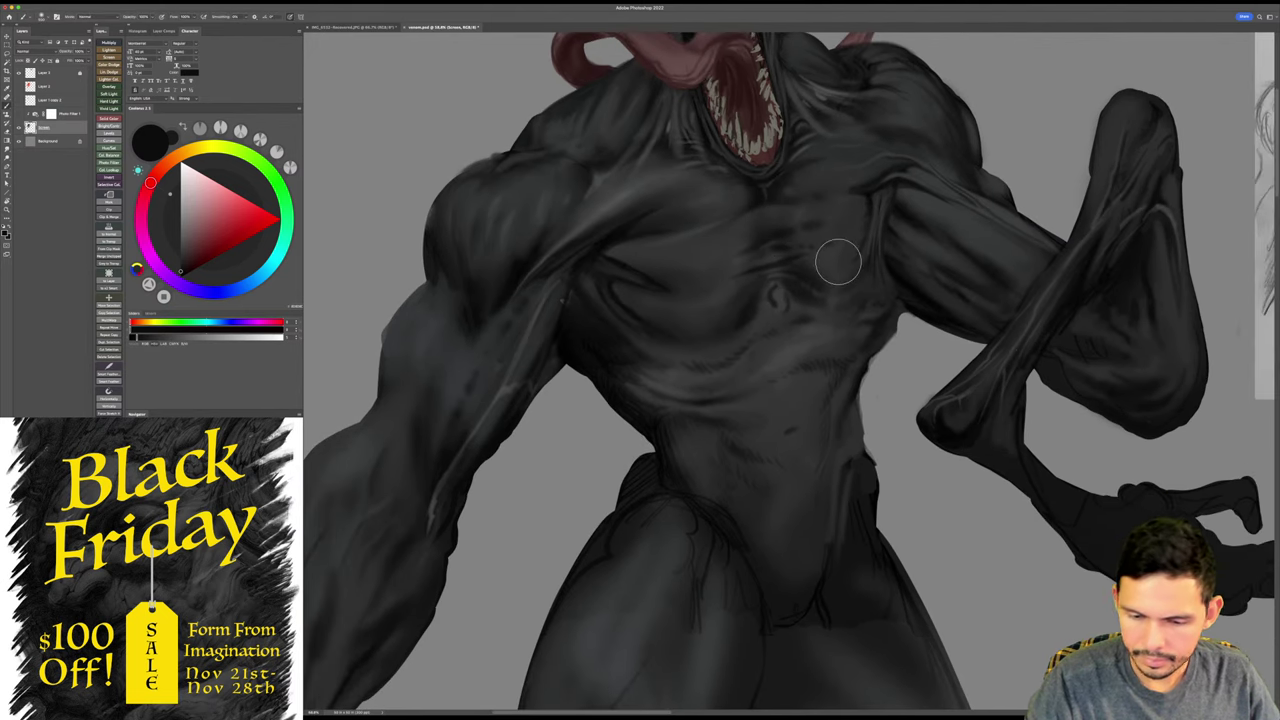
{"action": "key", "text": "space"}
{"action": "mouse_move", "coordinate": [861, 368]}
{"action": "left_mouse_down"}
{"action": "mouse_move", "coordinate": [863, 356]}
{"action": "mouse_move", "coordinate": [841, 386]}
{"action": "mouse_move", "coordinate": [861, 345]}
{"action": "left_mouse_up"}
{"action": "key", "text": "super+space"}
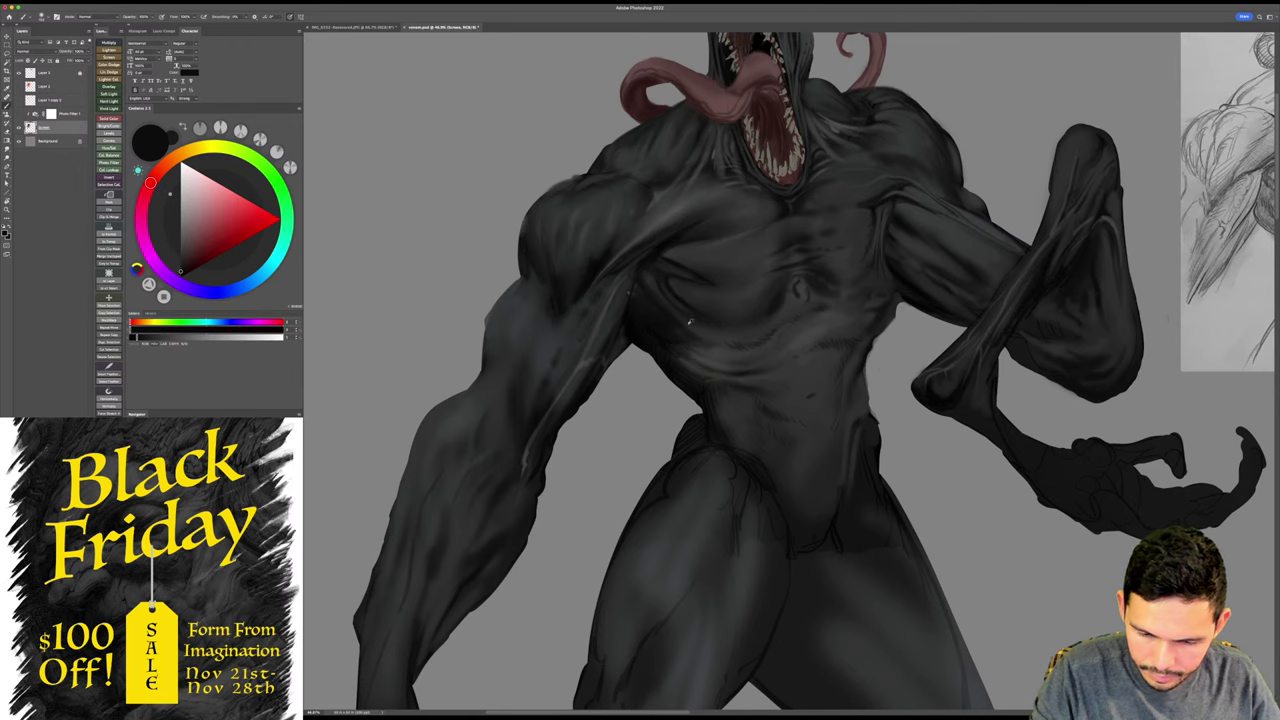
{"action": "left_click", "coordinate": [663, 324], "text": "alt"}
{"action": "left_click", "coordinate": [736, 349], "text": "alt"}
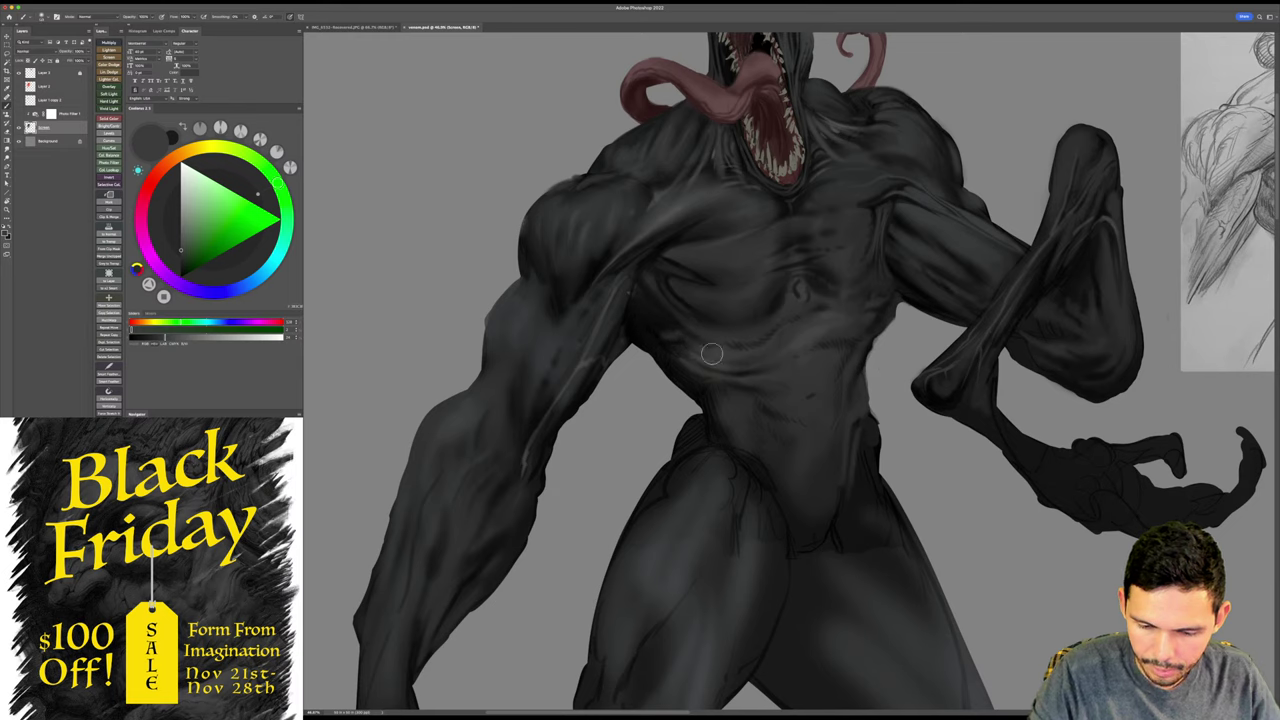
{"action": "left_click", "coordinate": [671, 340], "text": "alt"}
{"action": "left_click_drag", "start_coordinate": [674, 344], "coordinate": [709, 346]}
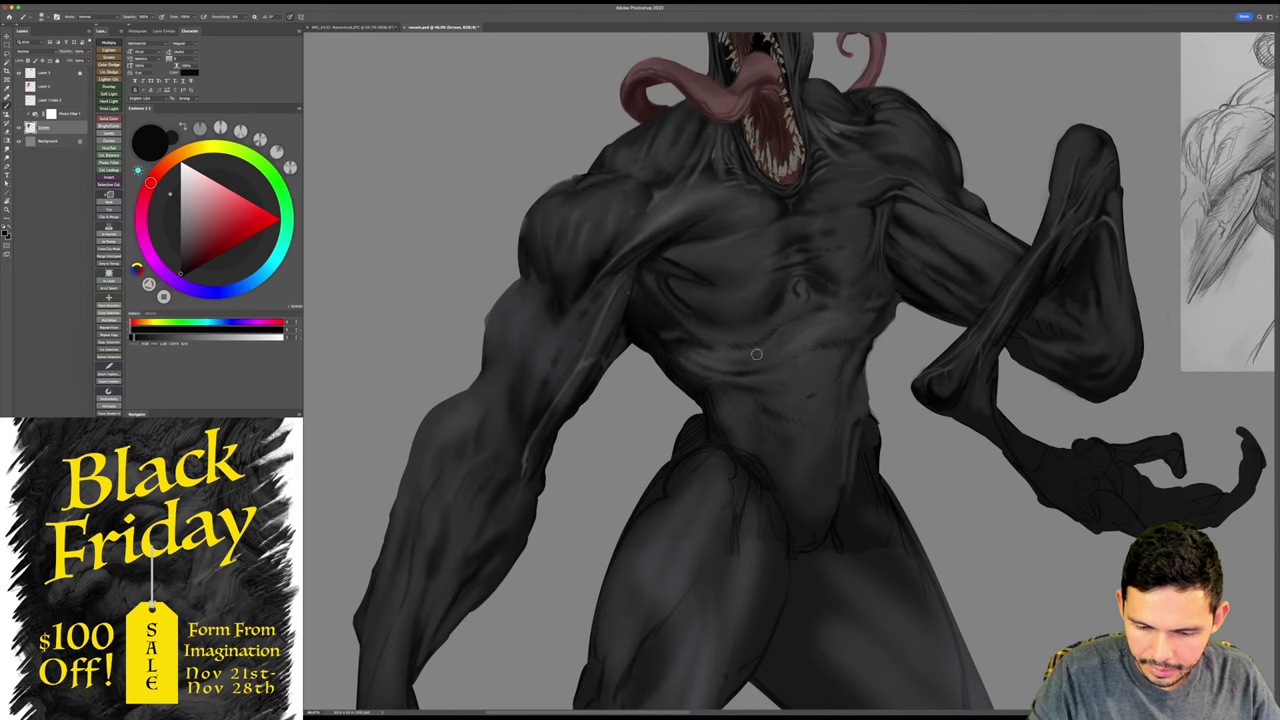
- Refine the folds along the lower centre of the rib cage with alternating greys sampled from the surrounding muscle
{"action": "left_click_drag", "start_coordinate": [788, 327], "coordinate": [748, 301]}
{"action": "left_click", "coordinate": [666, 306], "text": "alt"}
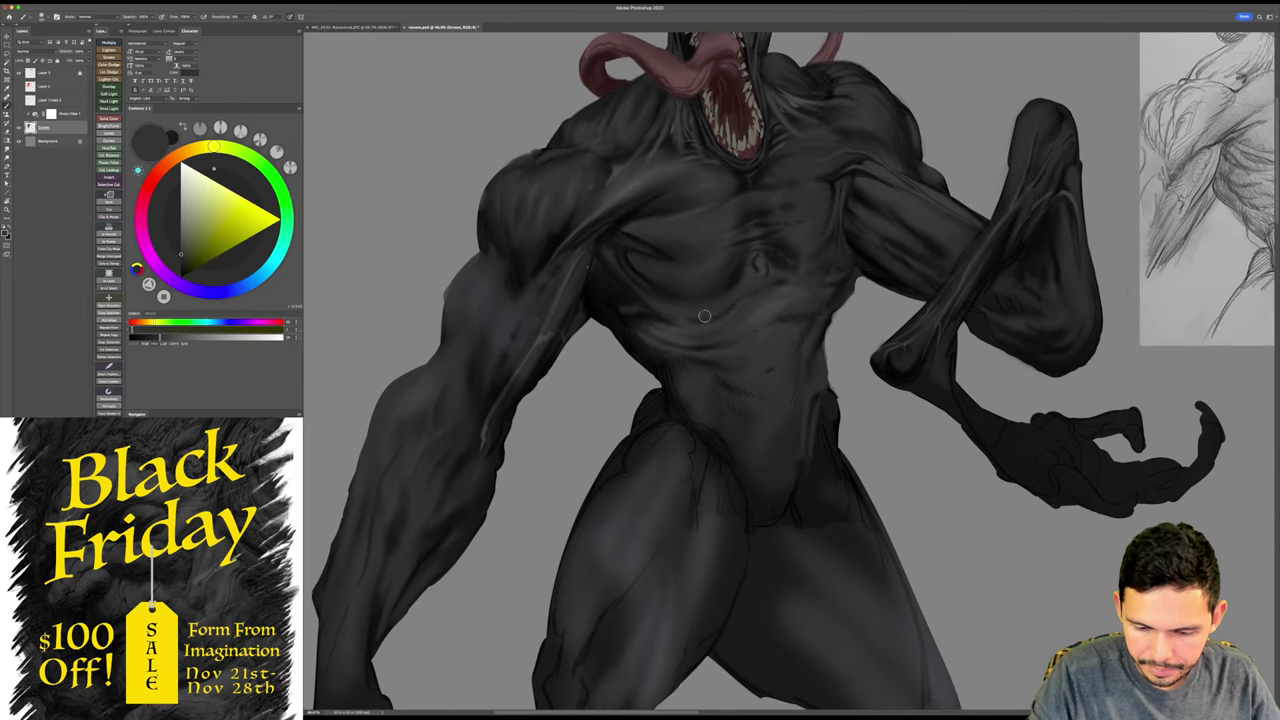
{"action": "left_click", "coordinate": [714, 302], "text": "alt"}
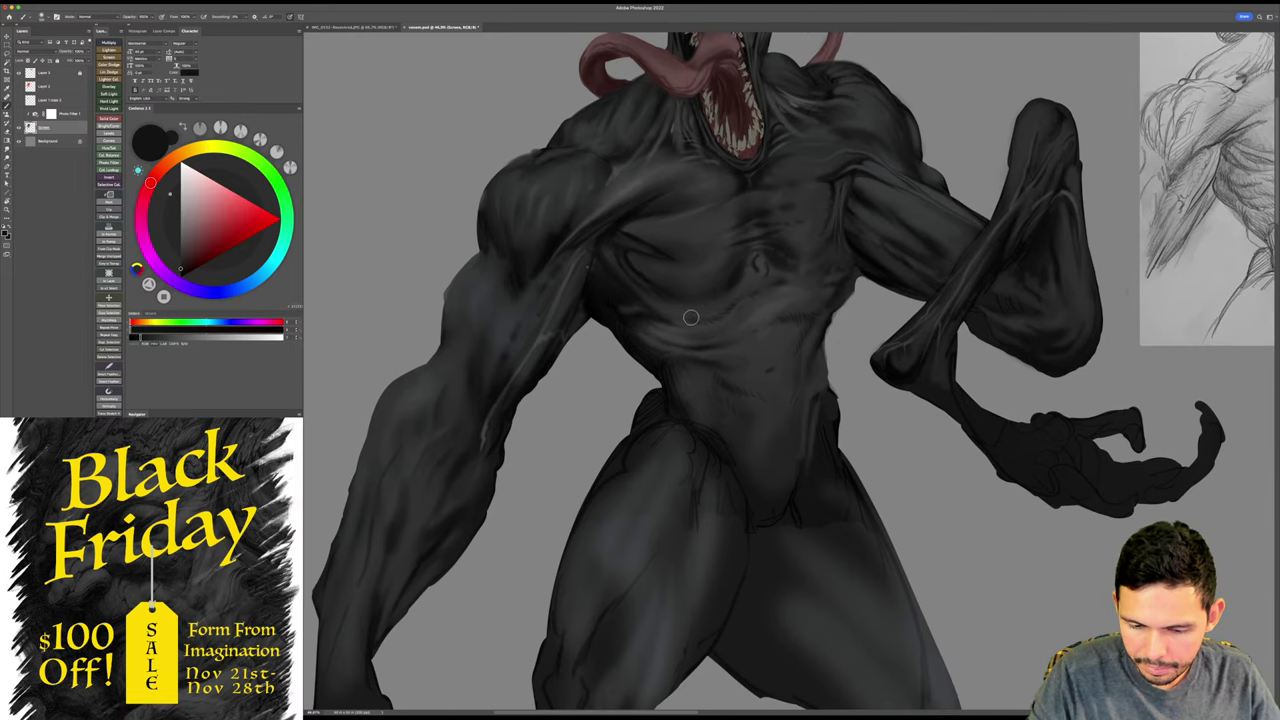
{"action": "left_click", "coordinate": [741, 305], "text": "alt"}
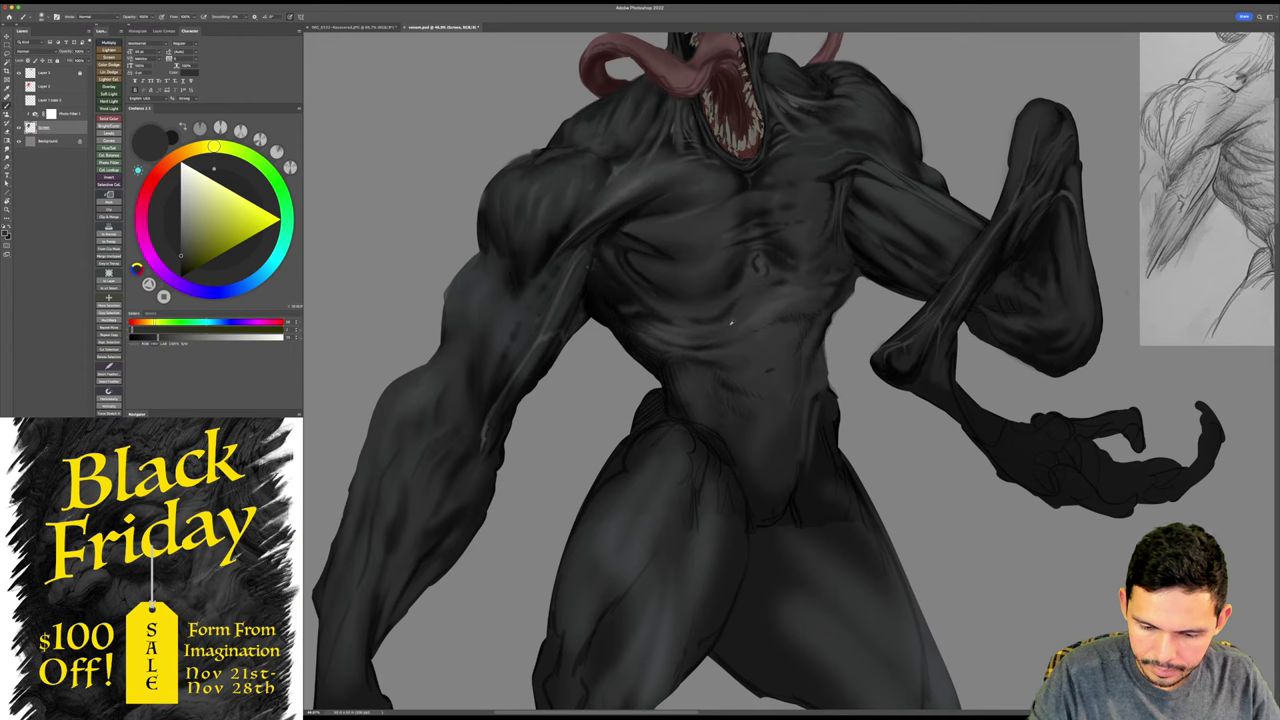
{"action": "left_click", "coordinate": [685, 331], "text": "alt"}
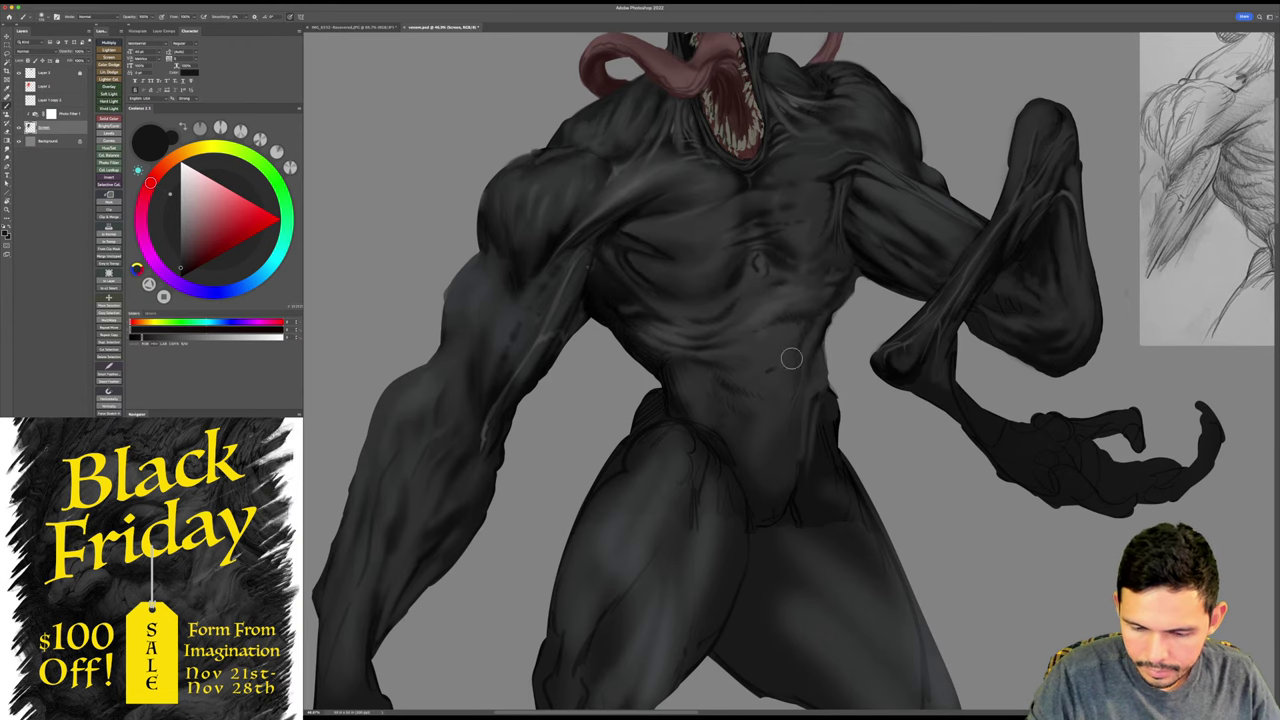
- Sharpen the lowest rib folds on the lowered arm's side with a smaller brush and a lighter sampled grey
{"action": "left_click_drag", "start_coordinate": [789, 355], "coordinate": [802, 339]}
{"action": "key", "text": "bracketleft"}
{"action": "key", "text": "bracketleft"}
{"action": "key", "text": "bracketleft"}
{"action": "left_click_drag", "start_coordinate": [710, 316], "coordinate": [786, 267]}
{"action": "left_click", "coordinate": [741, 312], "text": "alt"}
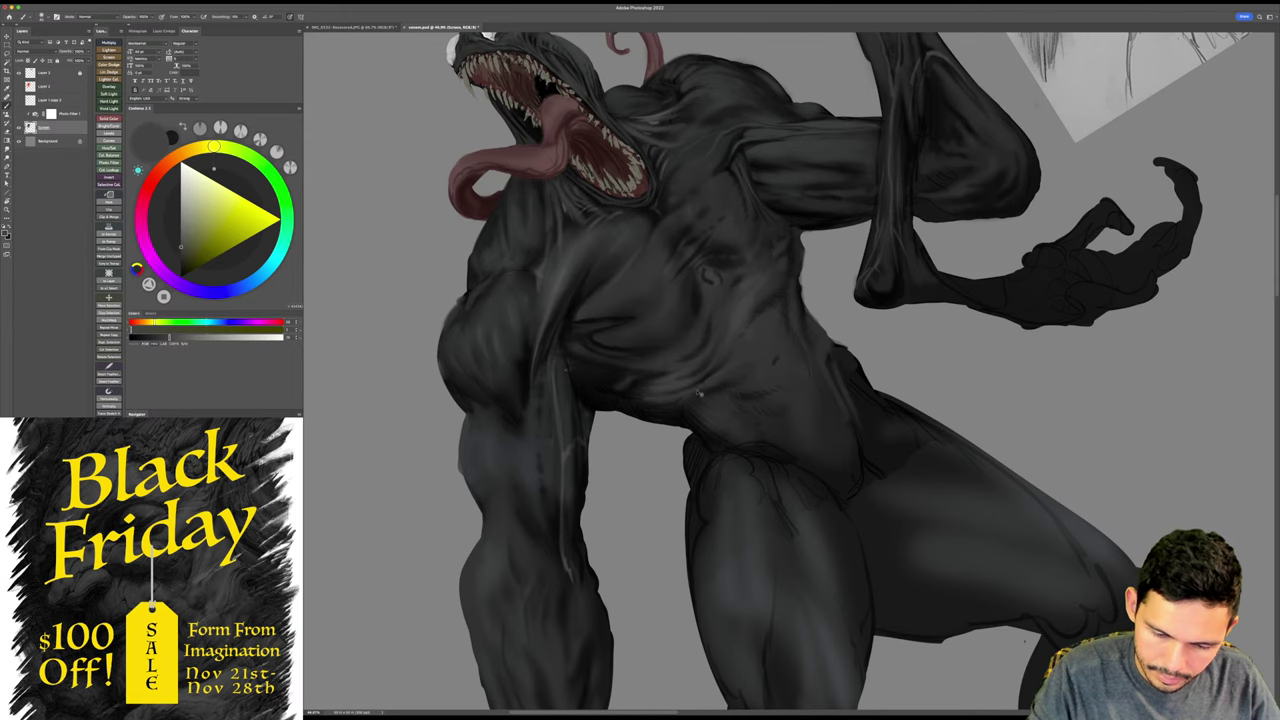
{"action": "key", "text": "Escape"}
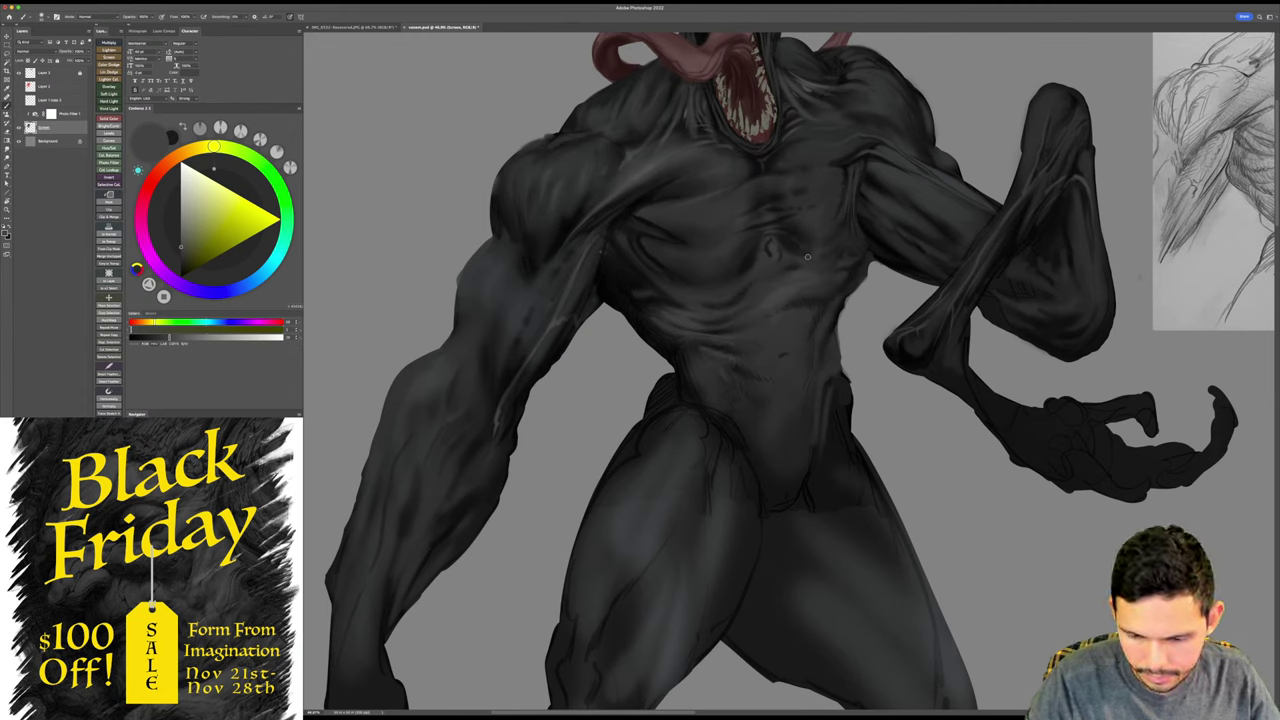
- Shade the side of the abdomen below the ribs on the lowered arm's side with a dark grey sampled from the chest
{"action": "left_click", "coordinate": [752, 258], "text": "alt"}
{"action": "key", "text": "r"}
{"action": "left_click_drag", "start_coordinate": [976, 220], "coordinate": [877, 429]}
{"action": "key", "text": "z"}
{"action": "left_click_drag", "start_coordinate": [797, 420], "coordinate": [806, 420]}
{"action": "left_click_drag", "start_coordinate": [797, 313], "coordinate": [797, 333]}
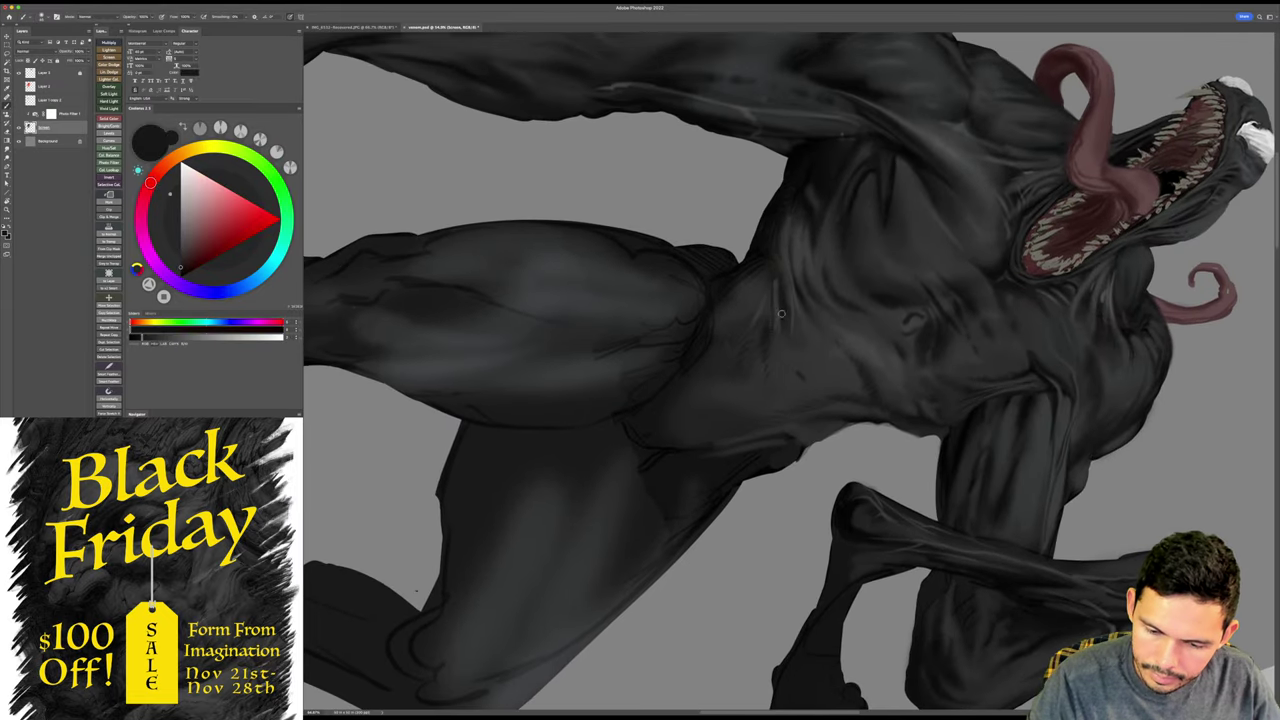
{"action": "left_click_drag", "start_coordinate": [762, 334], "coordinate": [766, 276]}
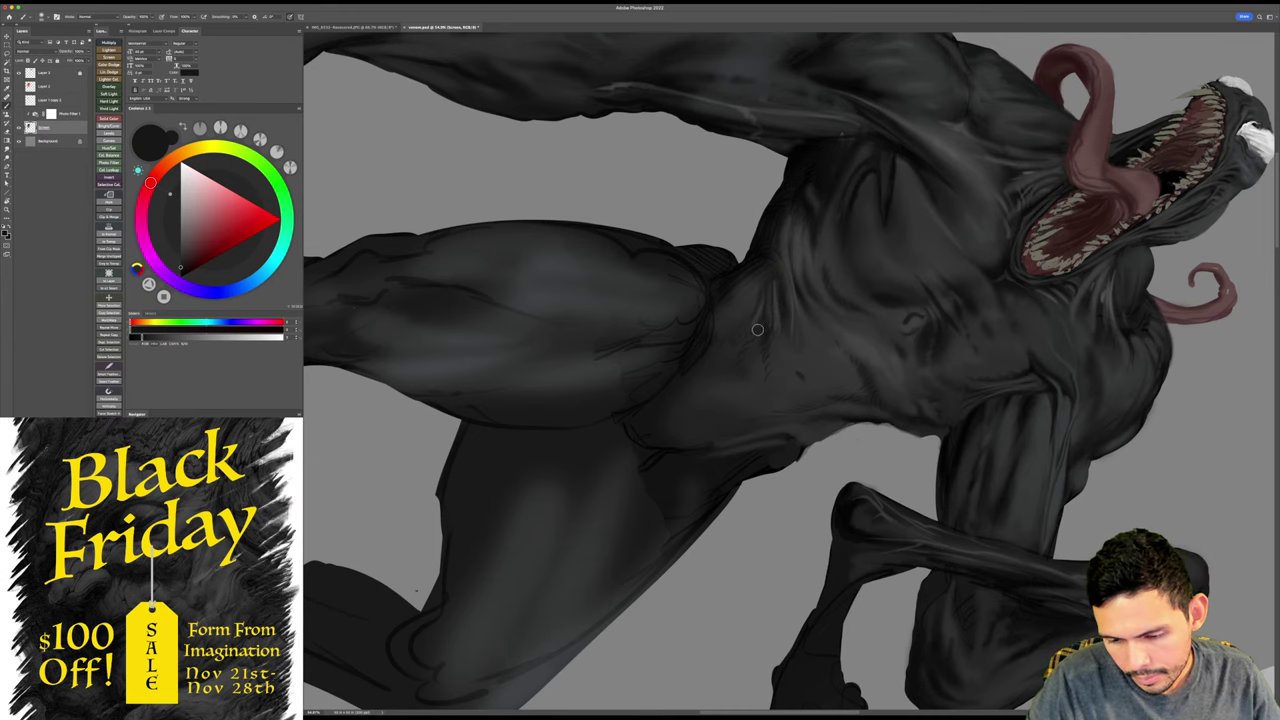
{"action": "key", "text": "r"}
{"action": "mouse_move", "coordinate": [886, 243]}
{"action": "left_mouse_down"}
{"action": "mouse_move", "coordinate": [877, 224]}
{"action": "mouse_move", "coordinate": [799, 224]}
{"action": "left_mouse_up"}
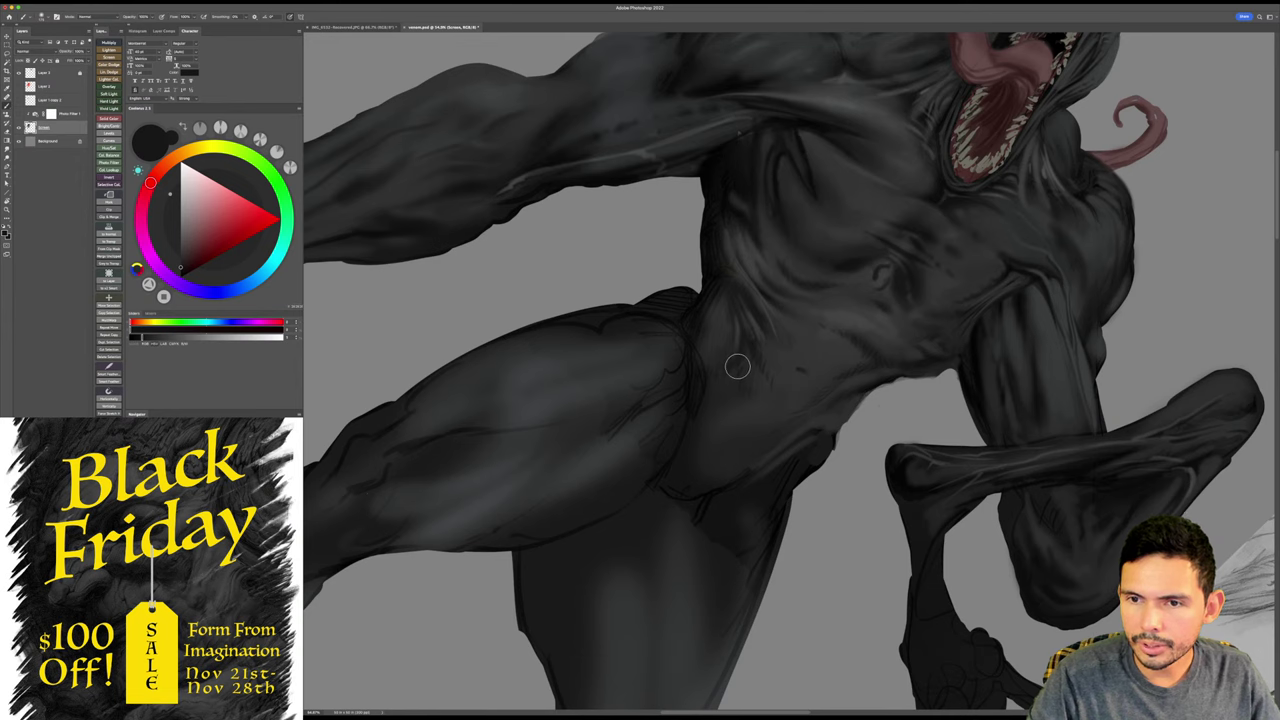
{"action": "key", "text": "Escape"}
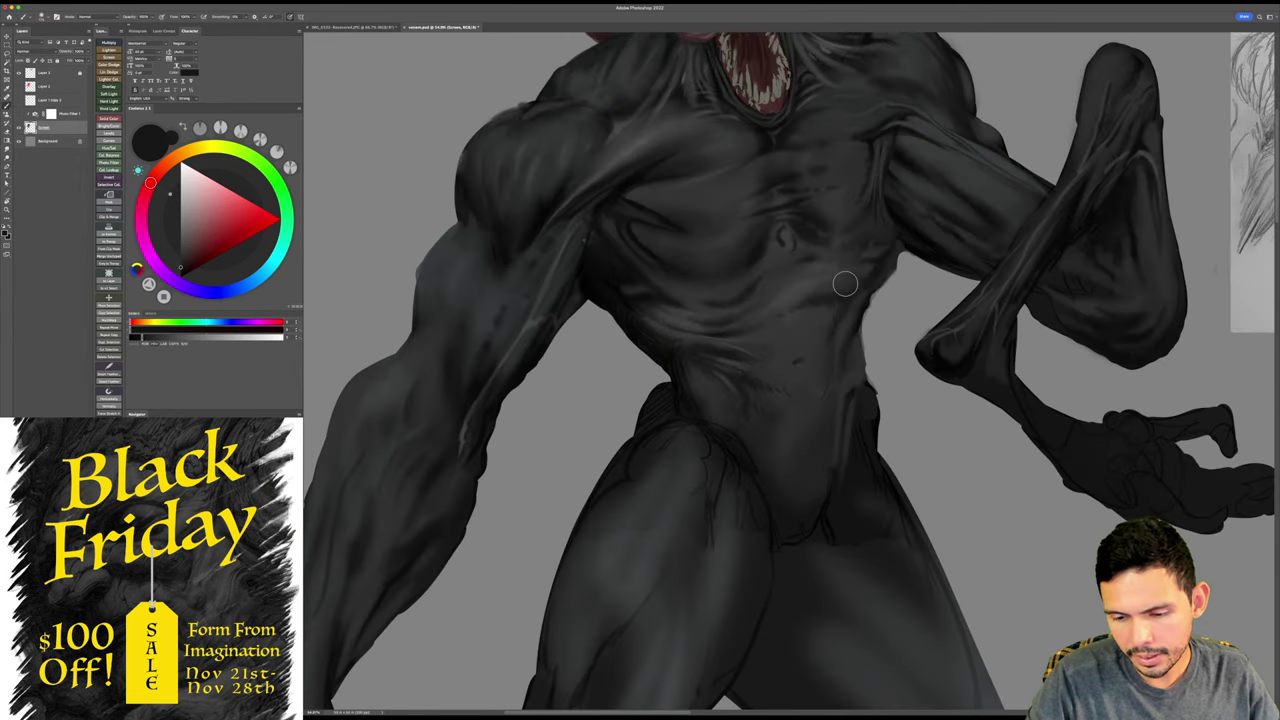
- Define the lower rib edge on the raised arm's side with dark and mid greys sampled from the torso
{"action": "left_click_drag", "start_coordinate": [821, 323], "coordinate": [812, 290]}
{"action": "left_click", "coordinate": [817, 264], "text": "alt"}
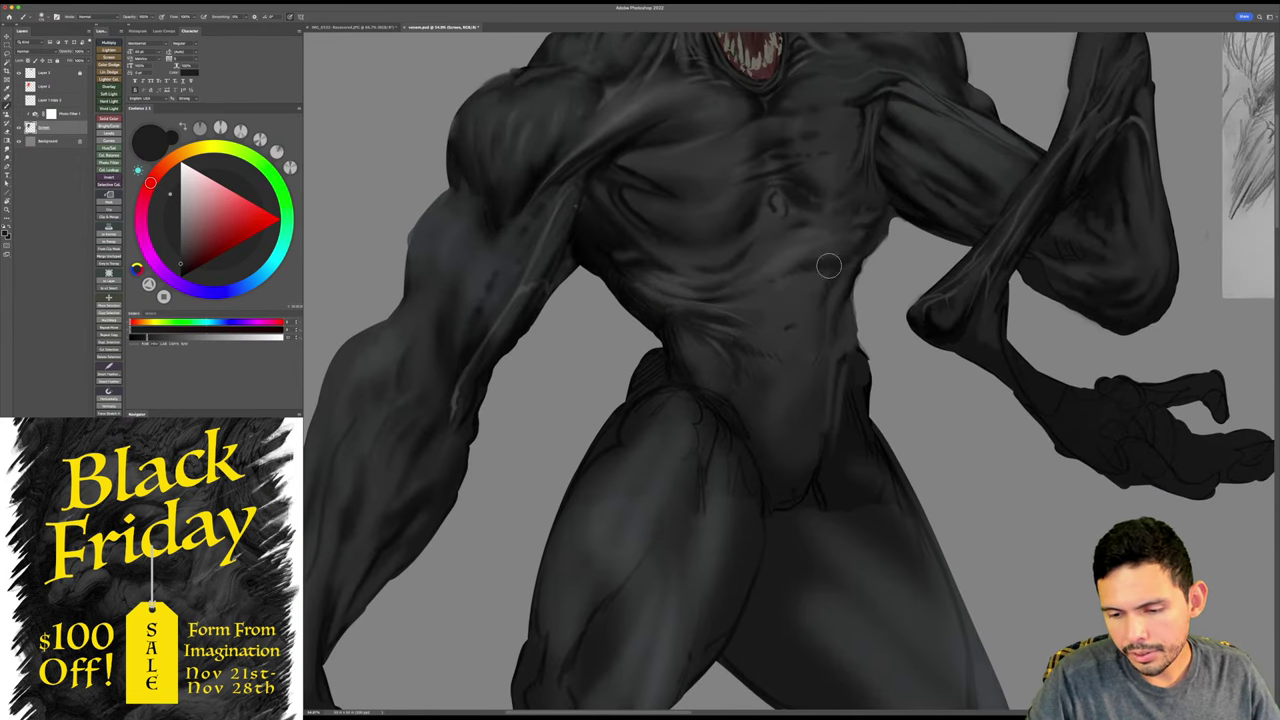
{"action": "left_click", "coordinate": [806, 301], "text": "alt"}
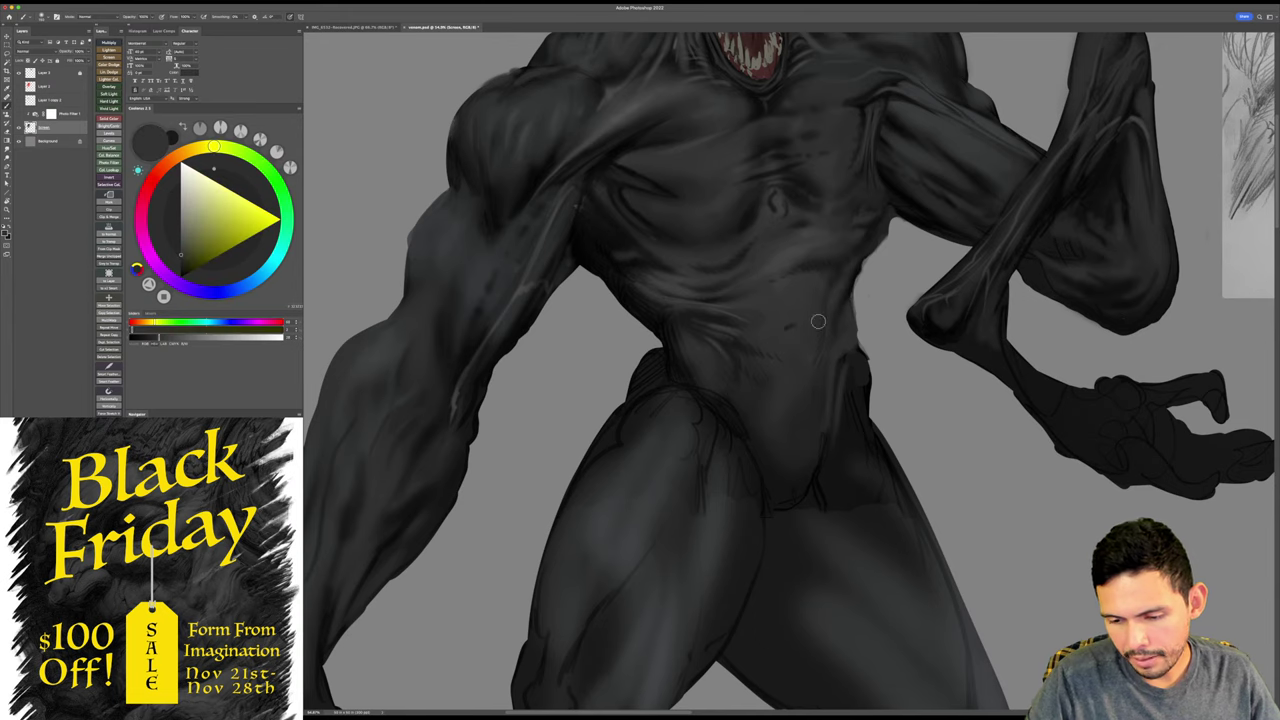
{"action": "left_click", "coordinate": [835, 268], "text": "alt"}
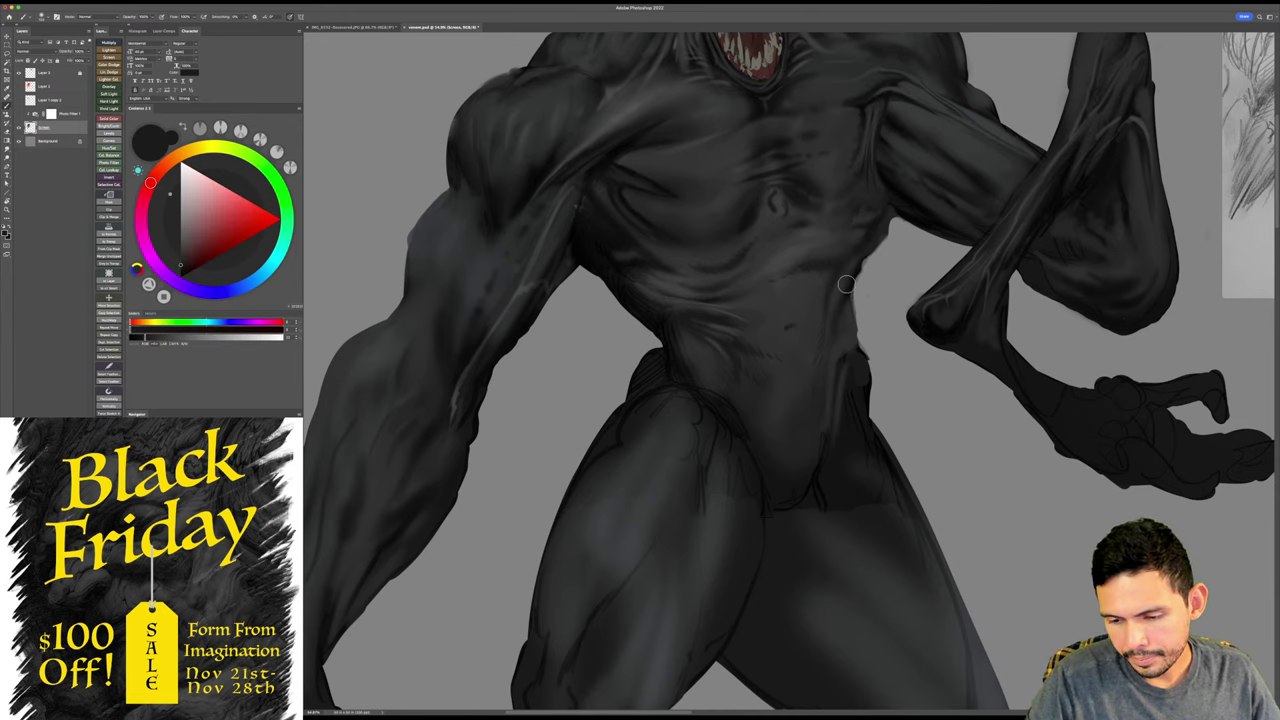
- Refine the waist contour on the raised arm's side with a dark grey sampled from the torso's edge
{"action": "scroll", "coordinate": [838, 300], "scroll_direction": "down", "scroll_amount": 2}
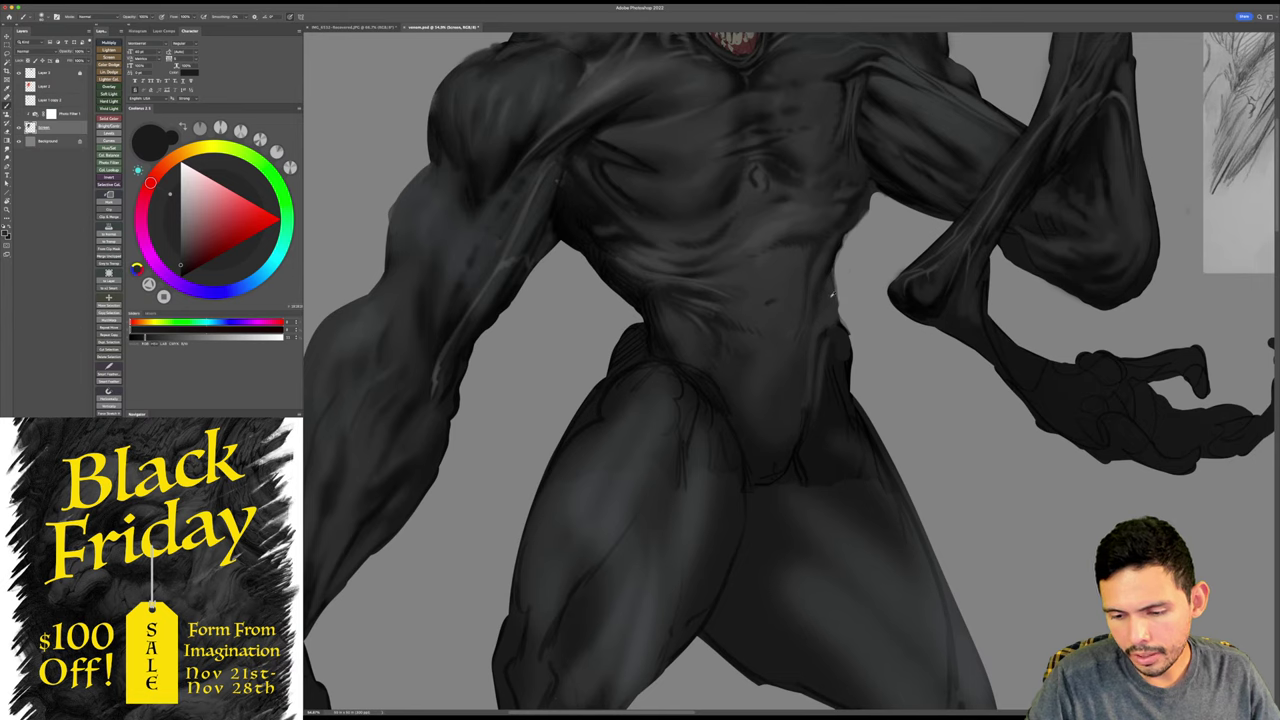
{"action": "left_click", "coordinate": [831, 294], "text": "alt"}
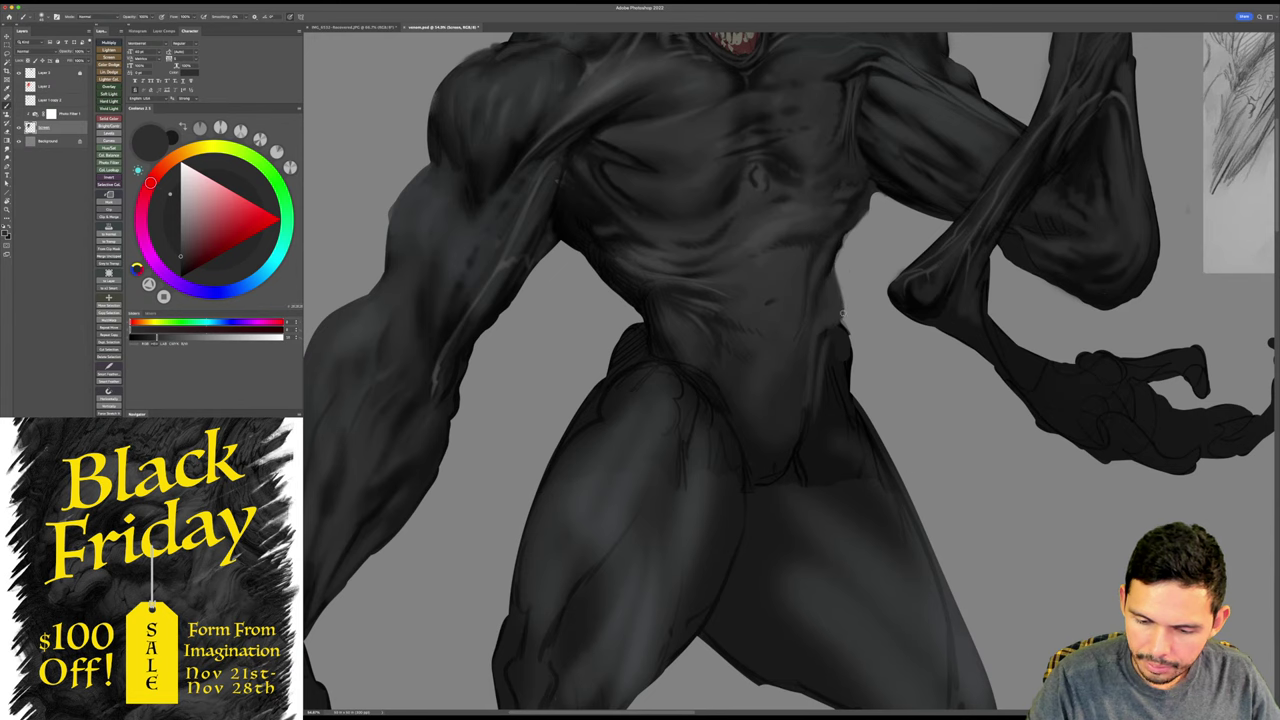
{"action": "left_click_drag", "start_coordinate": [843, 323], "coordinate": [808, 322]}
{"action": "mouse_move", "coordinate": [860, 231]}
{"action": "left_mouse_down"}
{"action": "mouse_move", "coordinate": [873, 313]}
{"action": "mouse_move", "coordinate": [848, 256]}
{"action": "mouse_move", "coordinate": [826, 260]}
{"action": "mouse_move", "coordinate": [847, 279]}
{"action": "left_mouse_up"}
- Shade the armpit and shoulder of the lowered arm with dark tones sampled from the shoulder and a larger brush
{"action": "left_click", "coordinate": [870, 262], "text": "alt"}
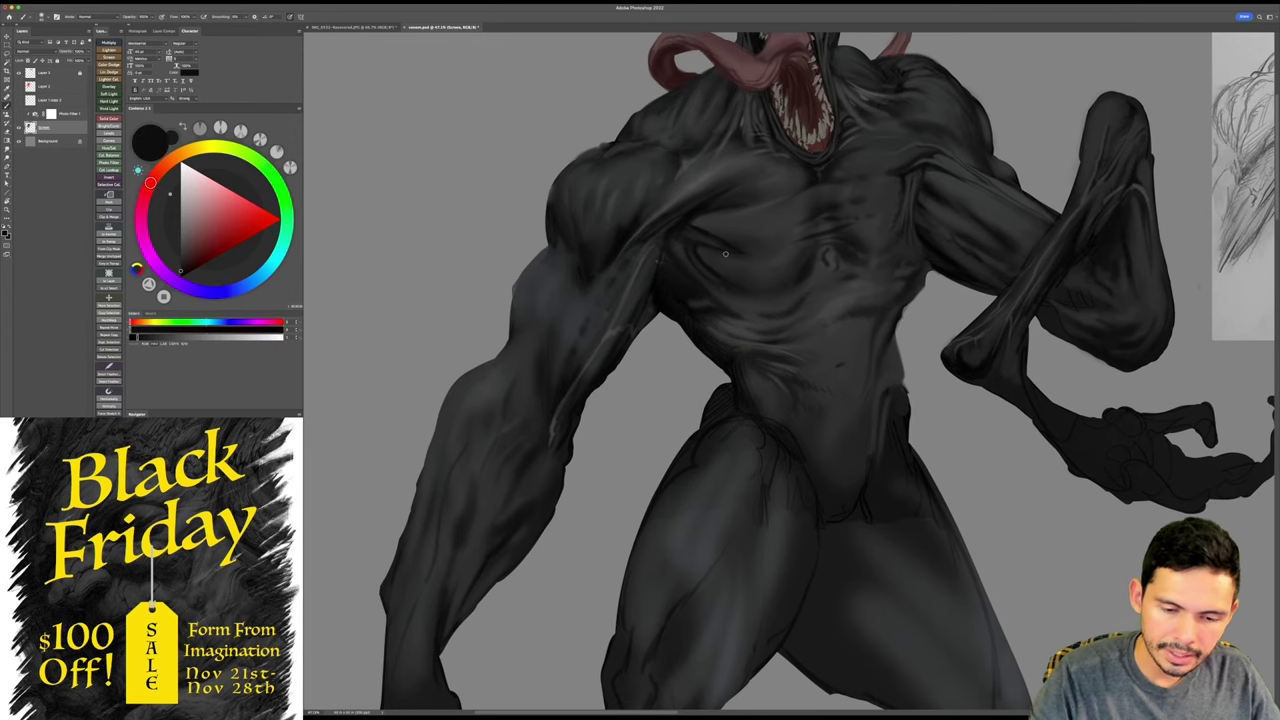
{"action": "left_click", "coordinate": [589, 215], "text": "alt"}
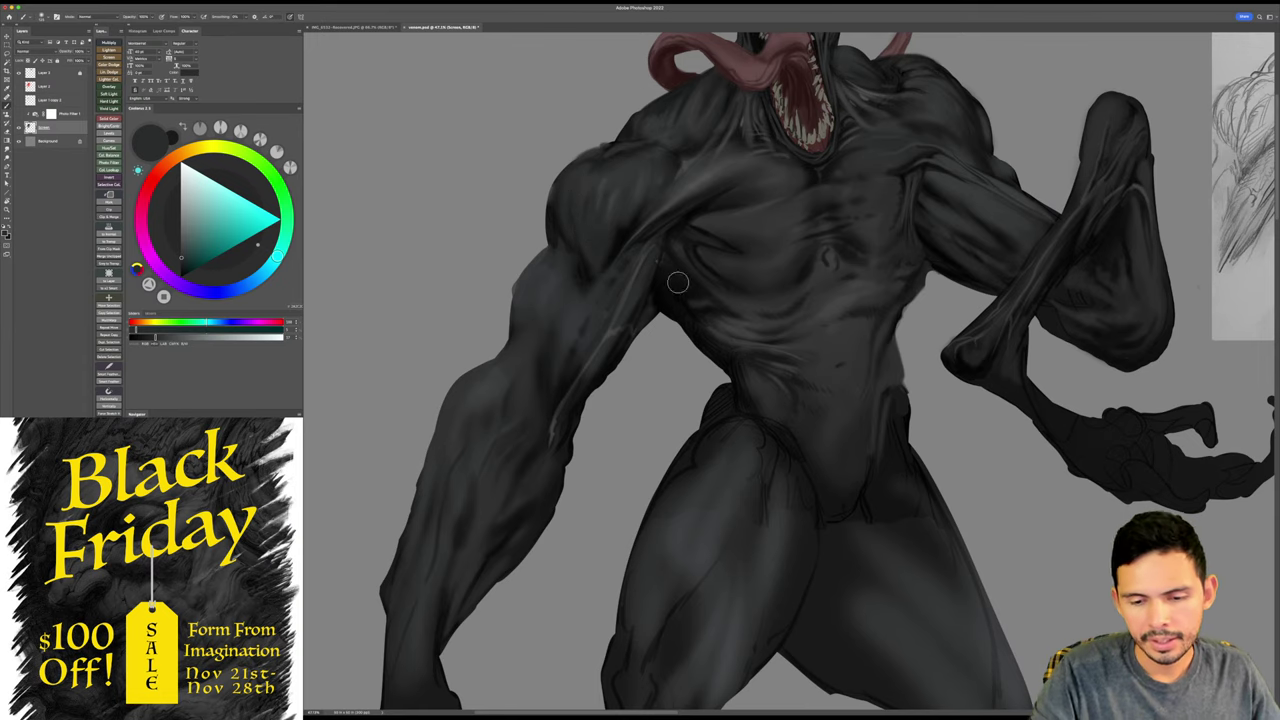
{"action": "scroll", "coordinate": [678, 282], "scroll_direction": "left", "scroll_amount": 3}
{"action": "scroll", "coordinate": [678, 282], "scroll_direction": "up", "scroll_amount": 2}
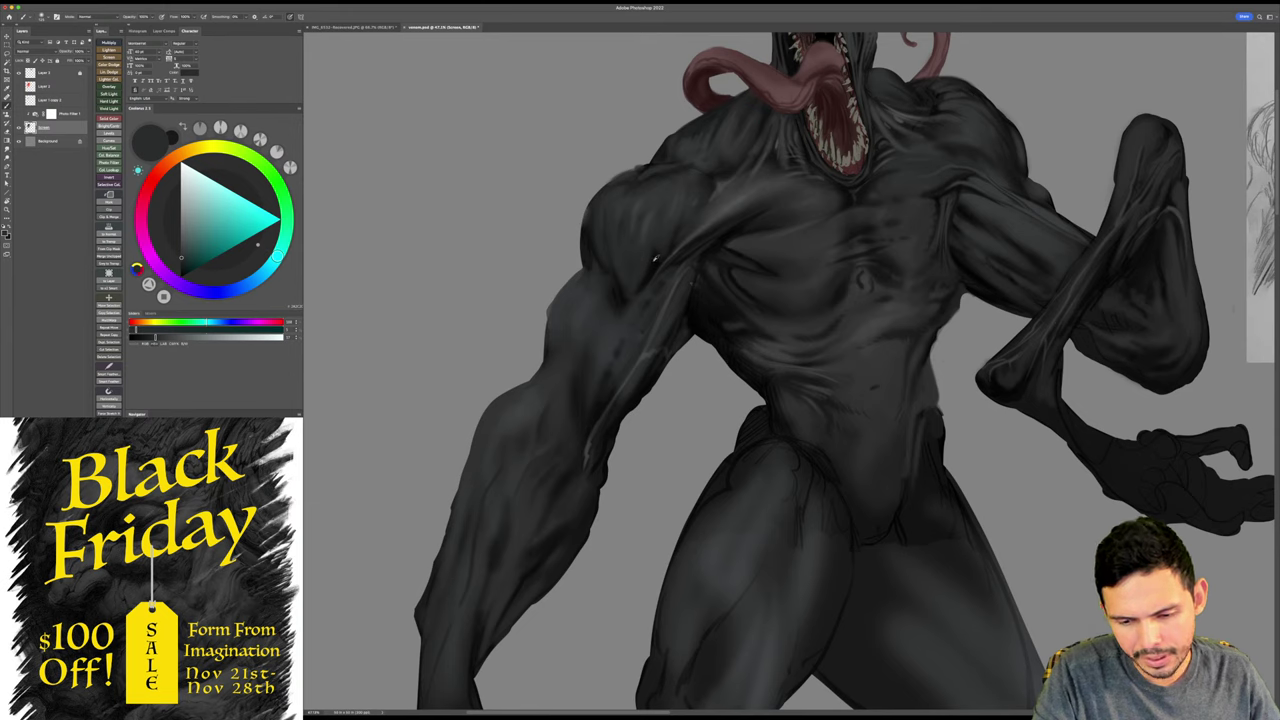
{"action": "left_click", "coordinate": [668, 190], "text": "alt"}
{"action": "key", "text": "bracketright"}
{"action": "key", "text": "bracketright"}
{"action": "key", "text": "bracketright"}
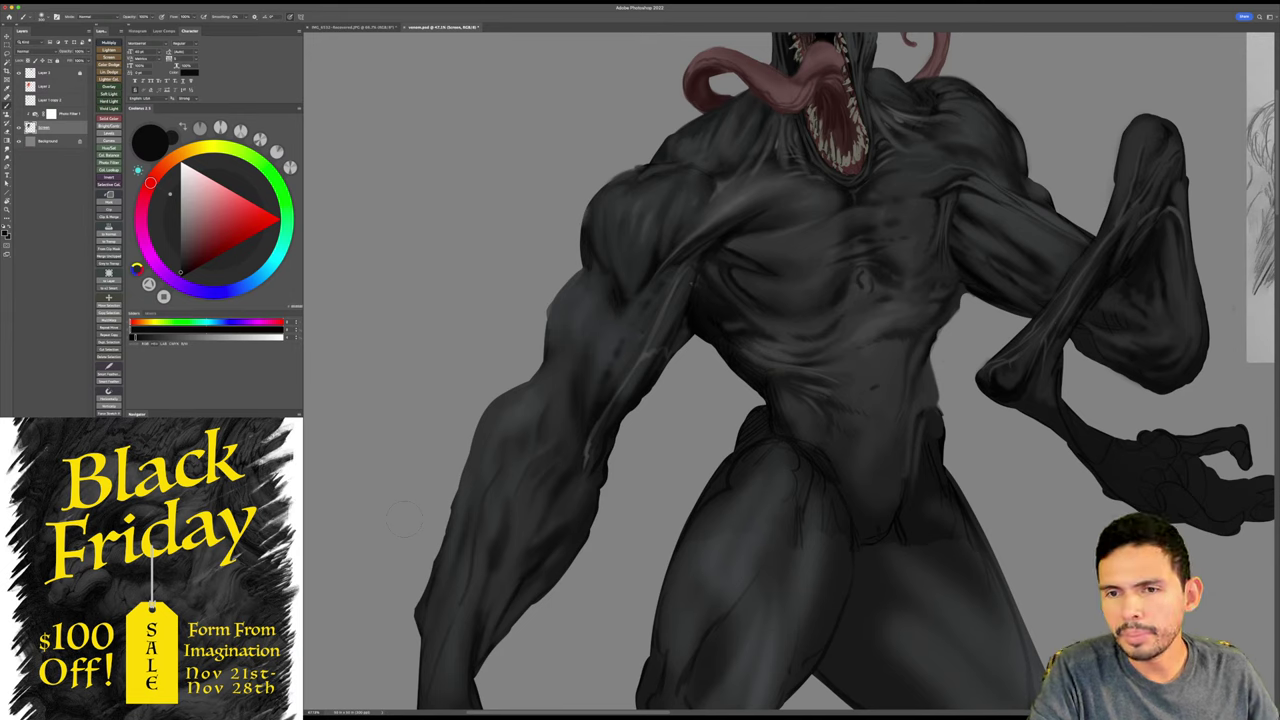
- Render the muscle fibres on the lowered arm's shoulder with dark greys and near-black sampled from the shoulder
{"action": "left_click", "coordinate": [663, 188], "text": "alt"}
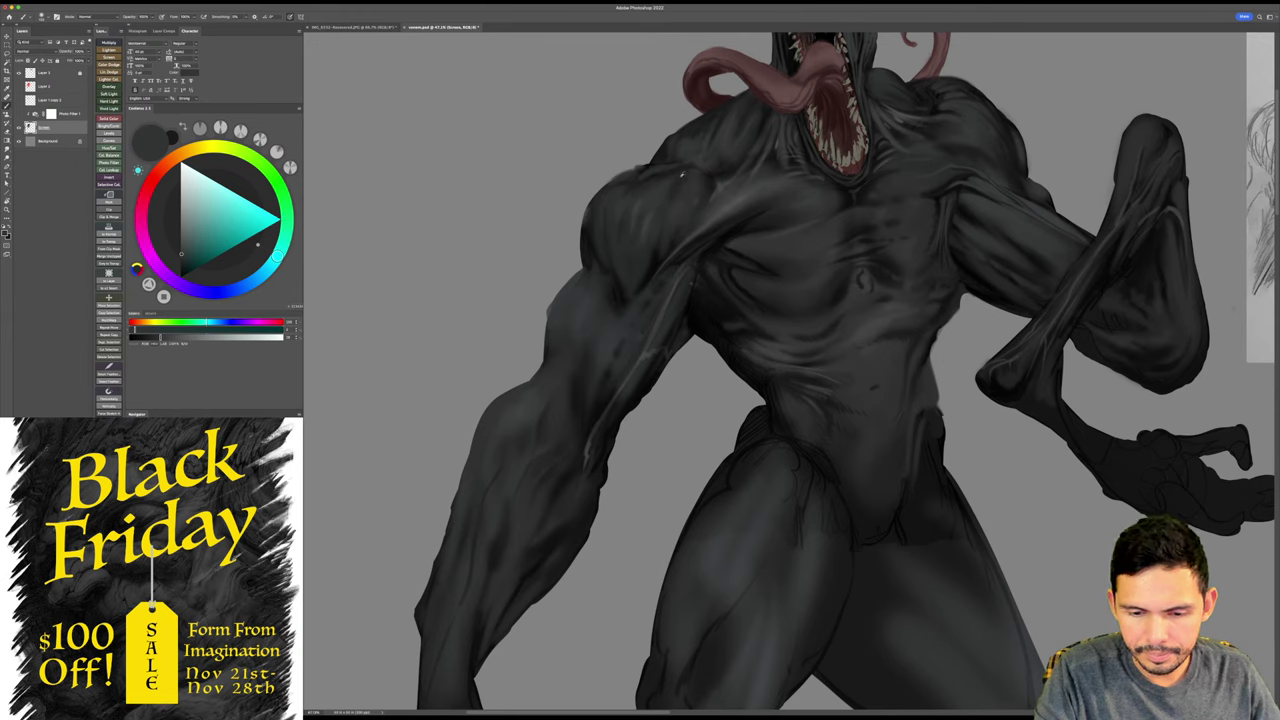
{"action": "left_click", "coordinate": [646, 168], "text": "alt"}
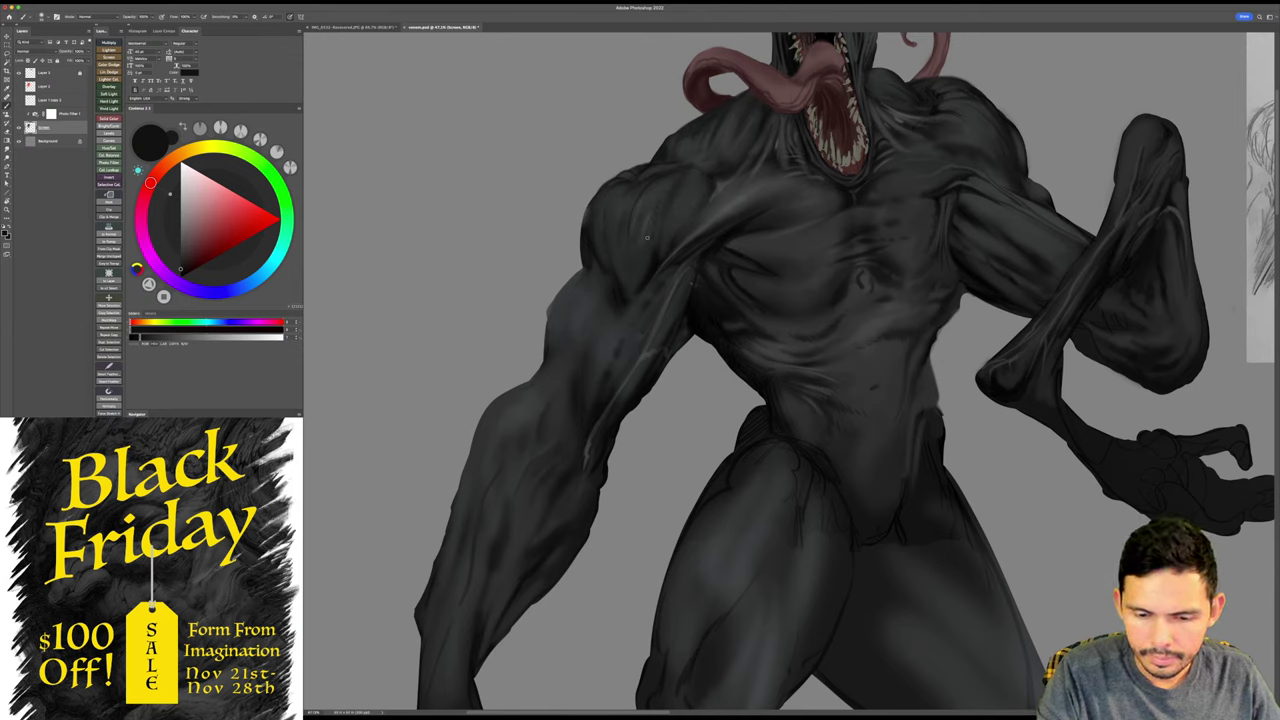
{"action": "key", "text": "super+space"}
{"action": "left_click_drag", "start_coordinate": [746, 237], "coordinate": [735, 275]}
{"action": "left_click_drag", "start_coordinate": [689, 197], "coordinate": [718, 201]}
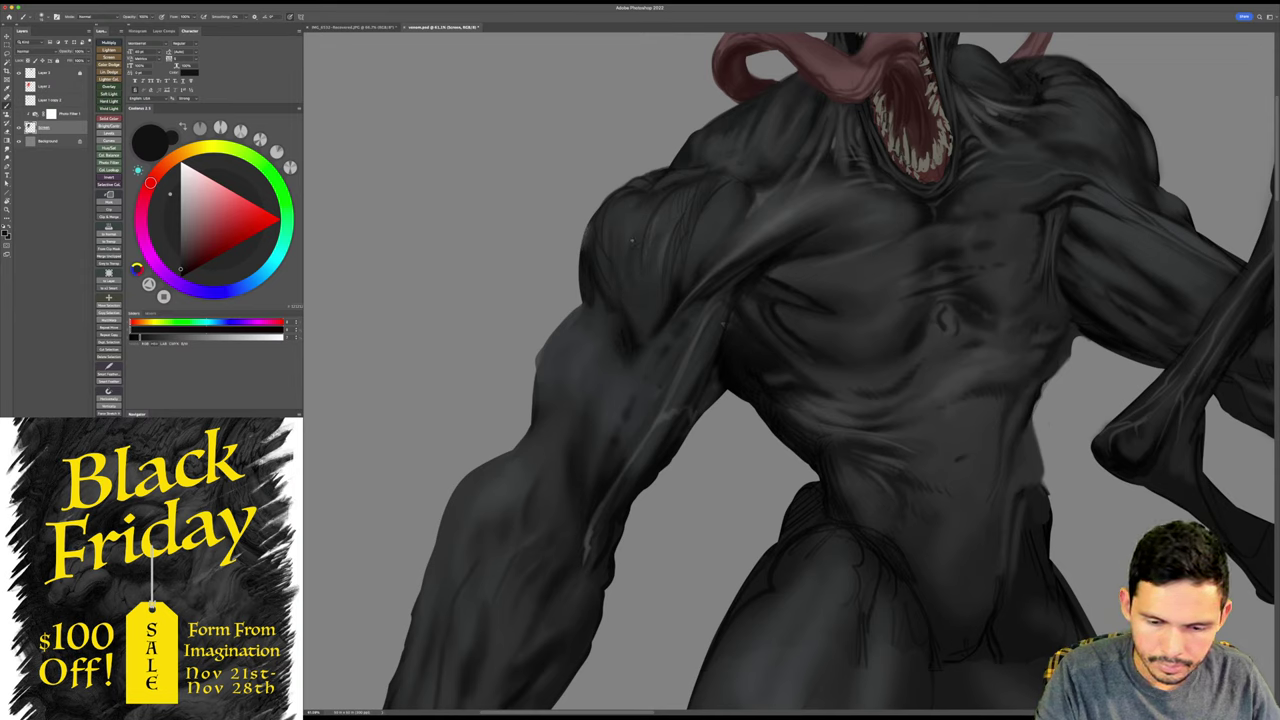
{"action": "key", "text": "r"}
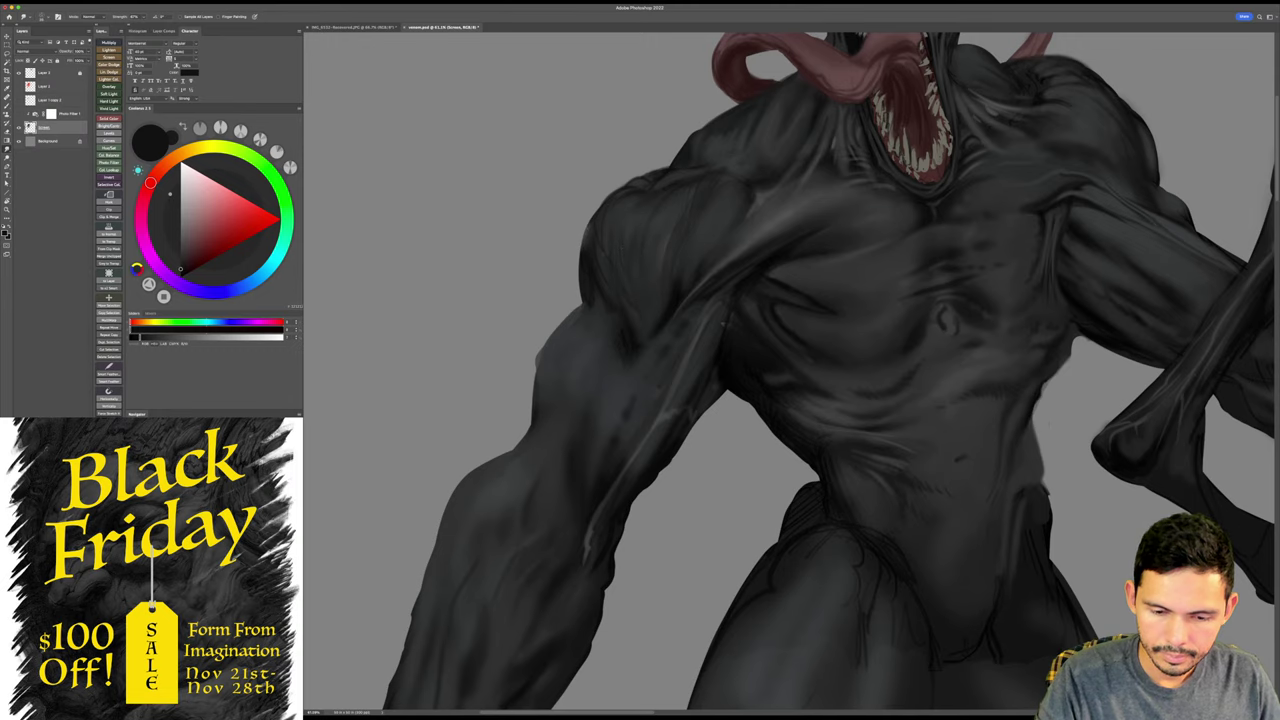
{"action": "mouse_move", "coordinate": [811, 182]}
{"action": "left_mouse_down"}
{"action": "mouse_move", "coordinate": [789, 195]}
{"action": "mouse_move", "coordinate": [806, 189]}
{"action": "left_mouse_up"}
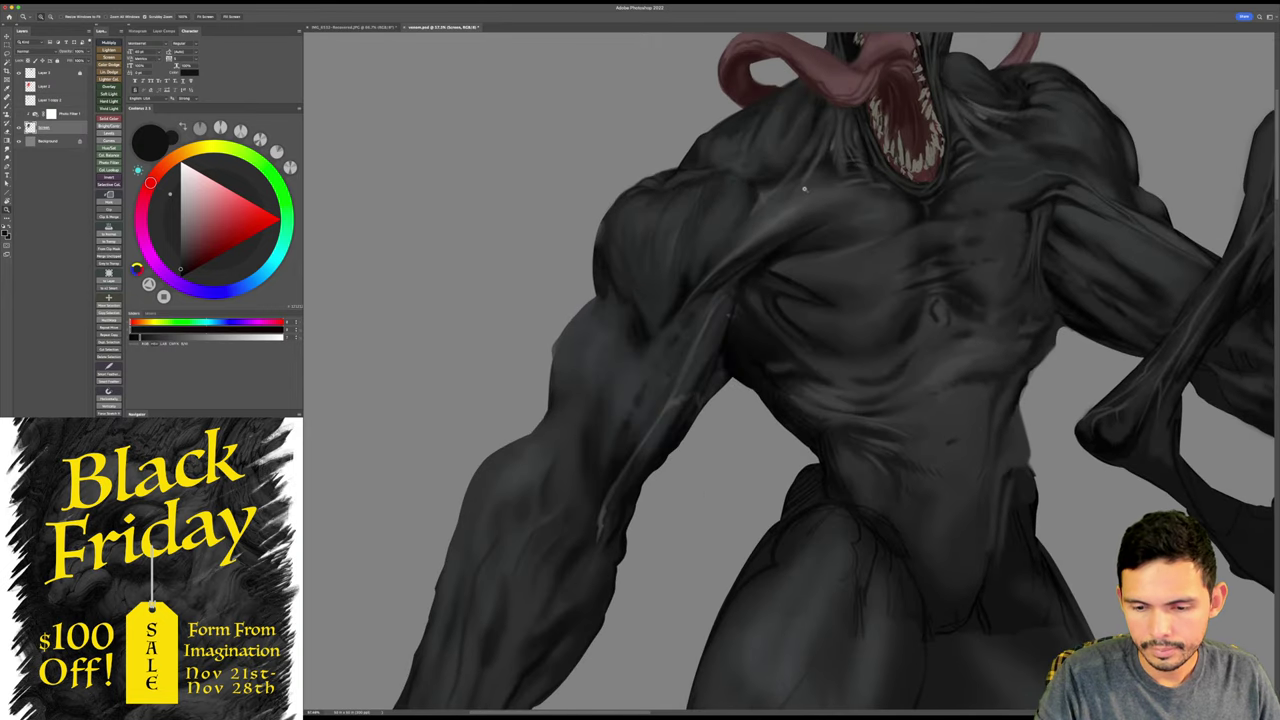
{"action": "key", "text": "b"}
{"action": "key", "text": "z"}
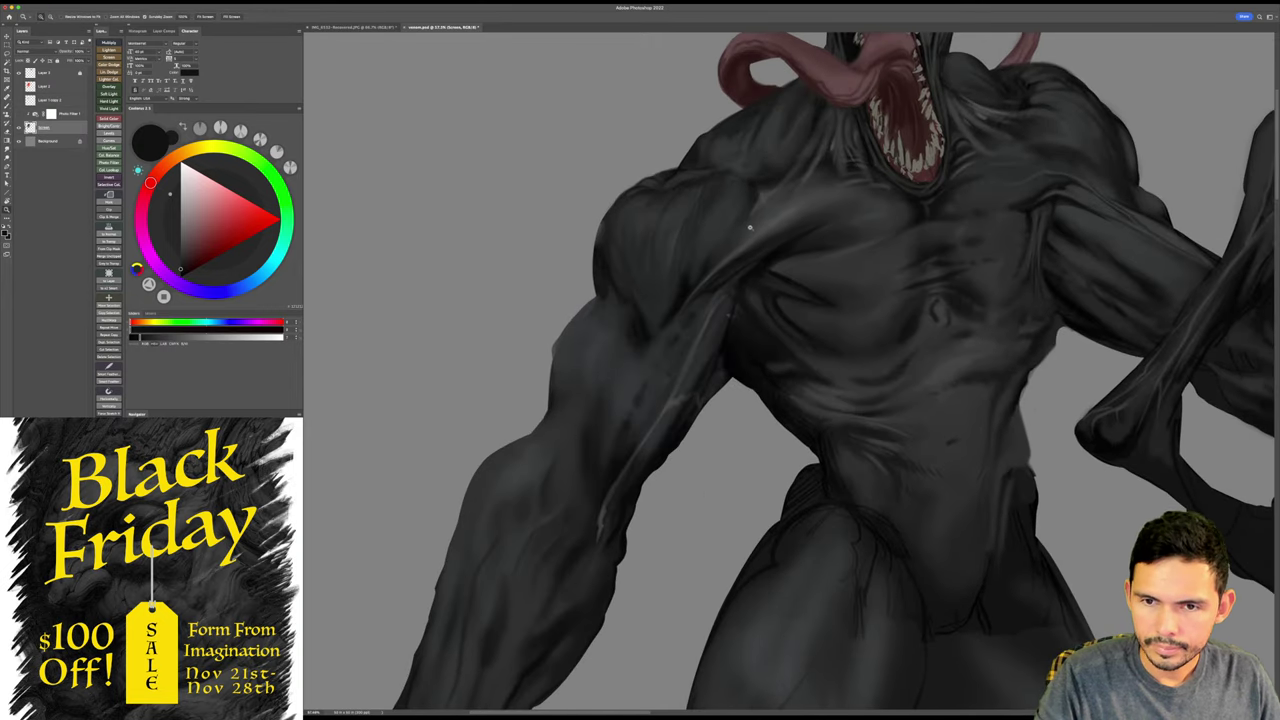
{"action": "left_click_drag", "start_coordinate": [741, 229], "coordinate": [744, 224]}
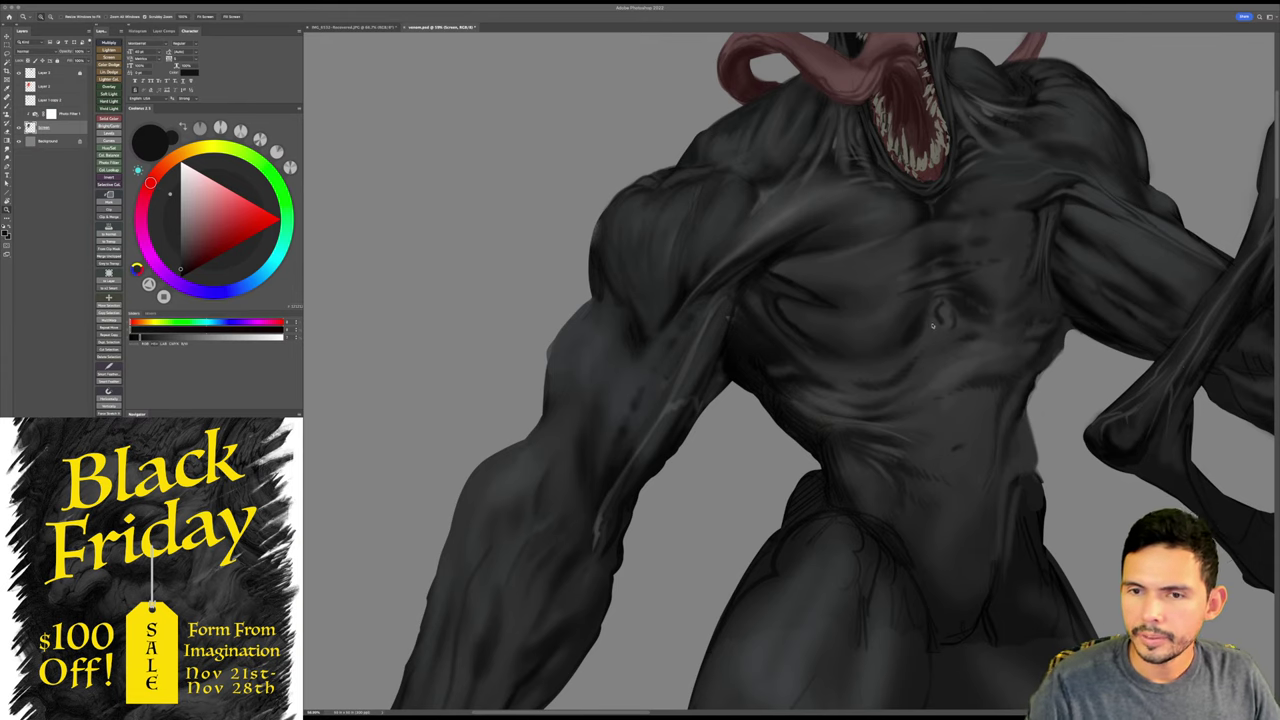
- Refine the creases beneath the pectoral on the lowered arm's side with dark and mid greys sampled from the chest
{"action": "left_click_drag", "start_coordinate": [985, 320], "coordinate": [974, 314]}
{"action": "left_click_drag", "start_coordinate": [971, 373], "coordinate": [962, 344]}
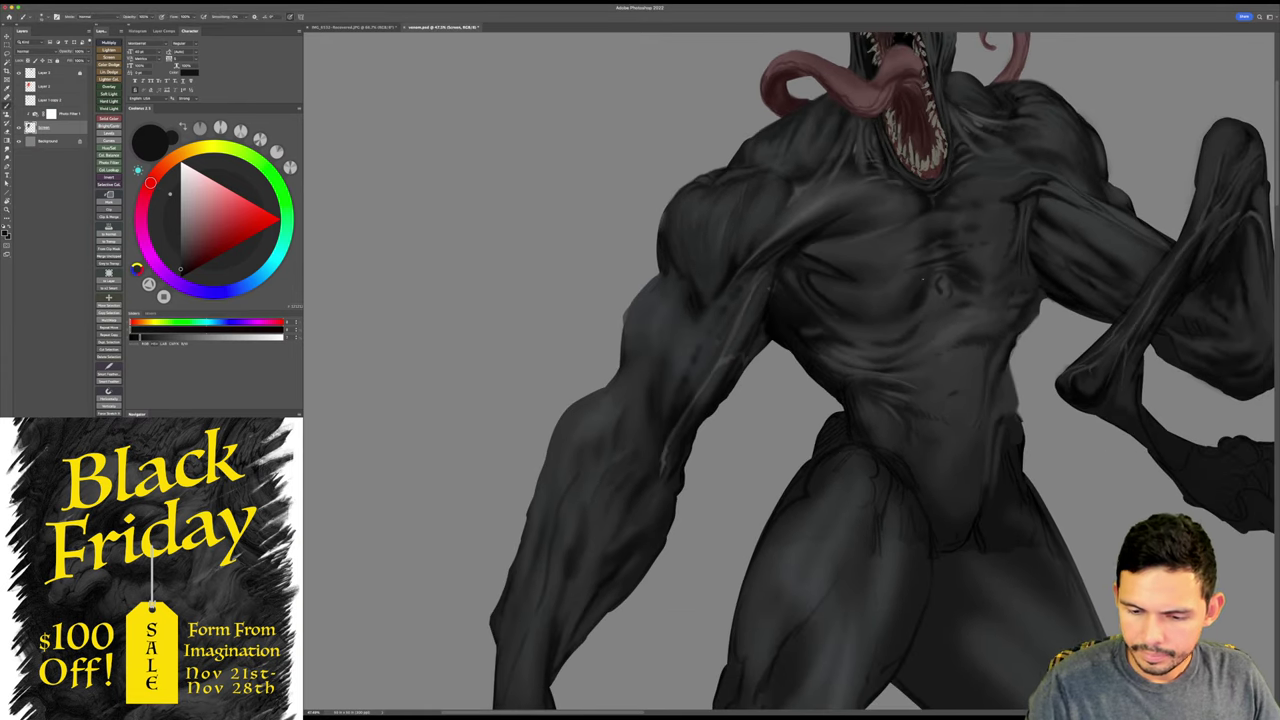
{"action": "left_click", "coordinate": [816, 258], "text": "alt"}
{"action": "key", "text": "r"}
{"action": "left_click_drag", "start_coordinate": [951, 209], "coordinate": [841, 126]}
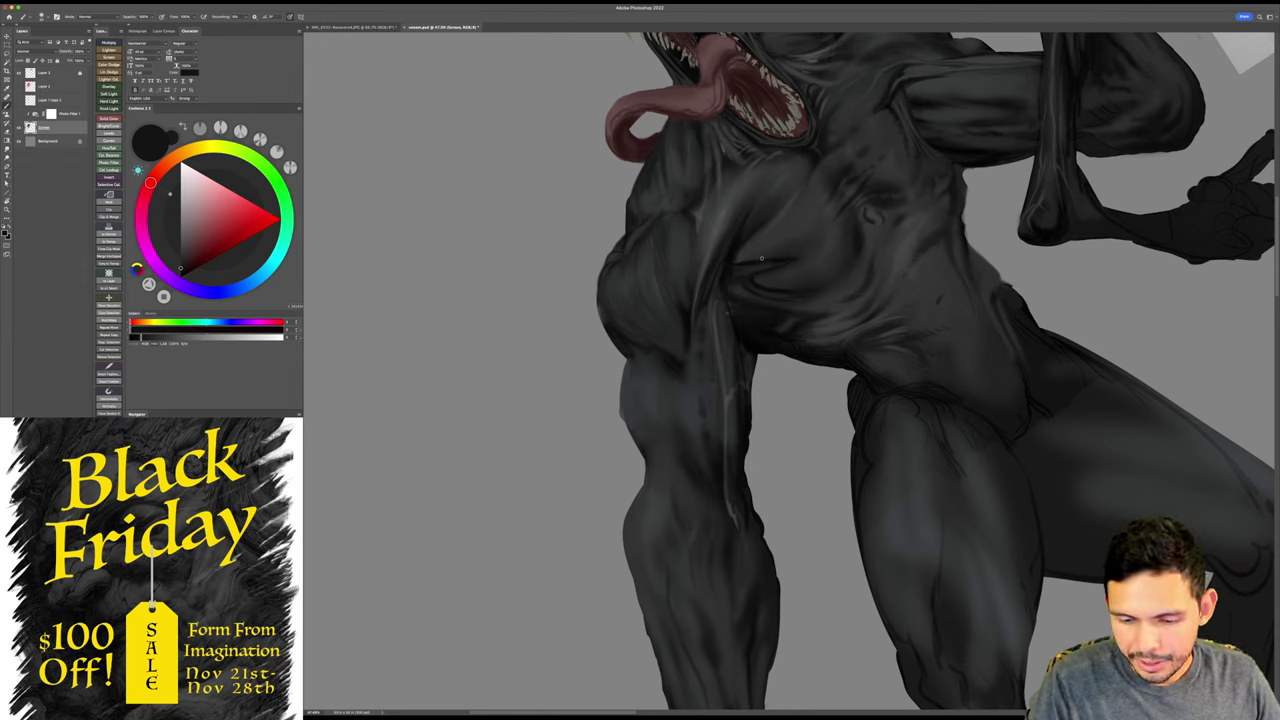
{"action": "left_click", "coordinate": [766, 238], "text": "alt"}
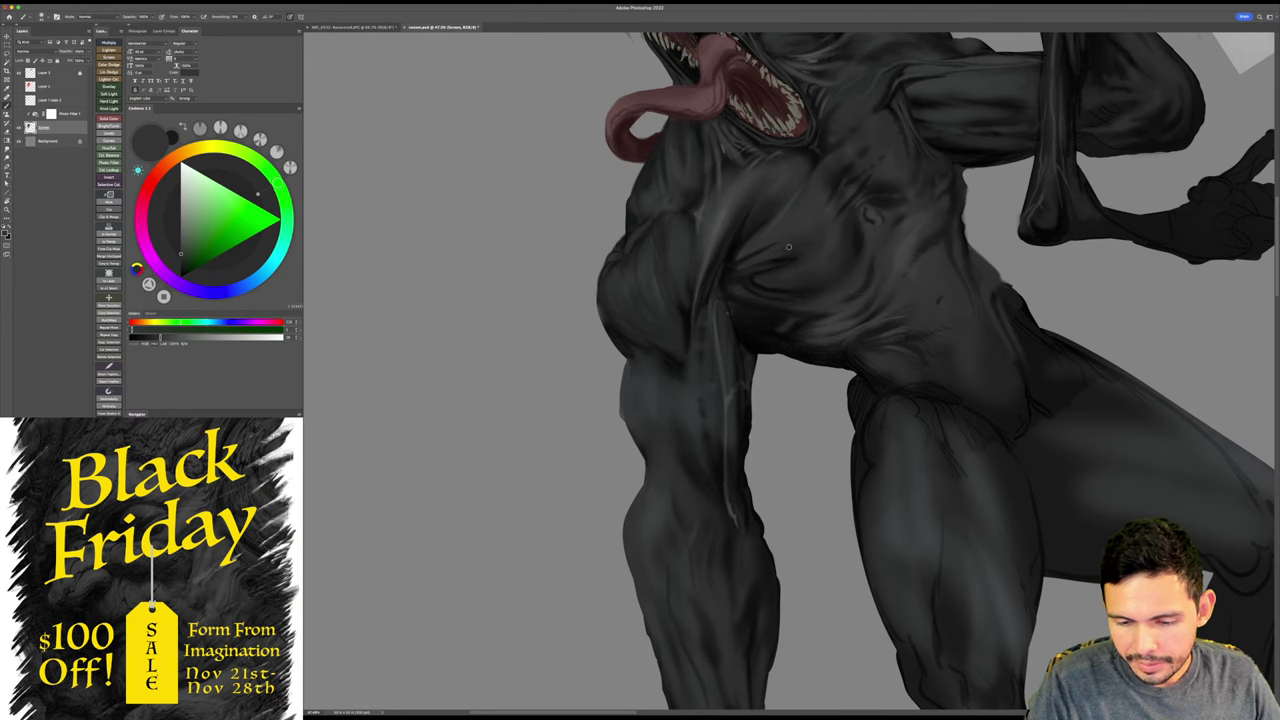
{"action": "left_click", "coordinate": [782, 258], "text": "alt"}
{"action": "left_click_drag", "start_coordinate": [762, 260], "coordinate": [740, 268]}
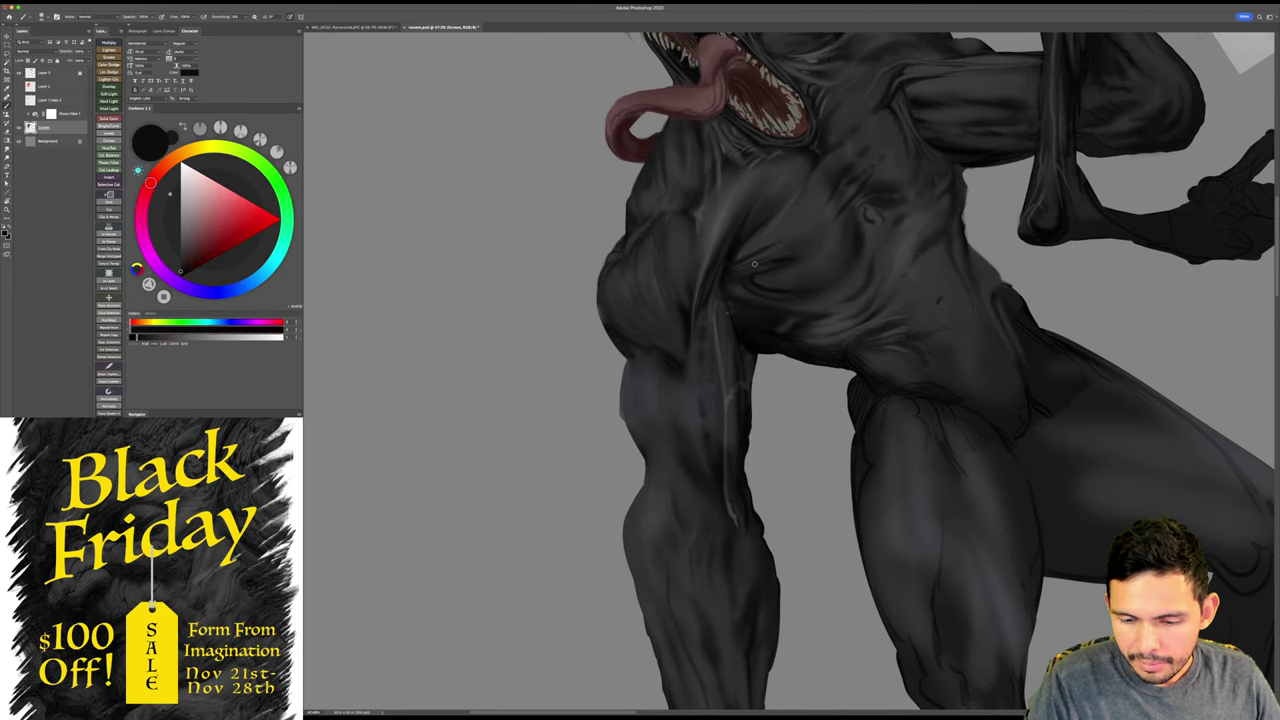
{"action": "key", "text": "Escape"}
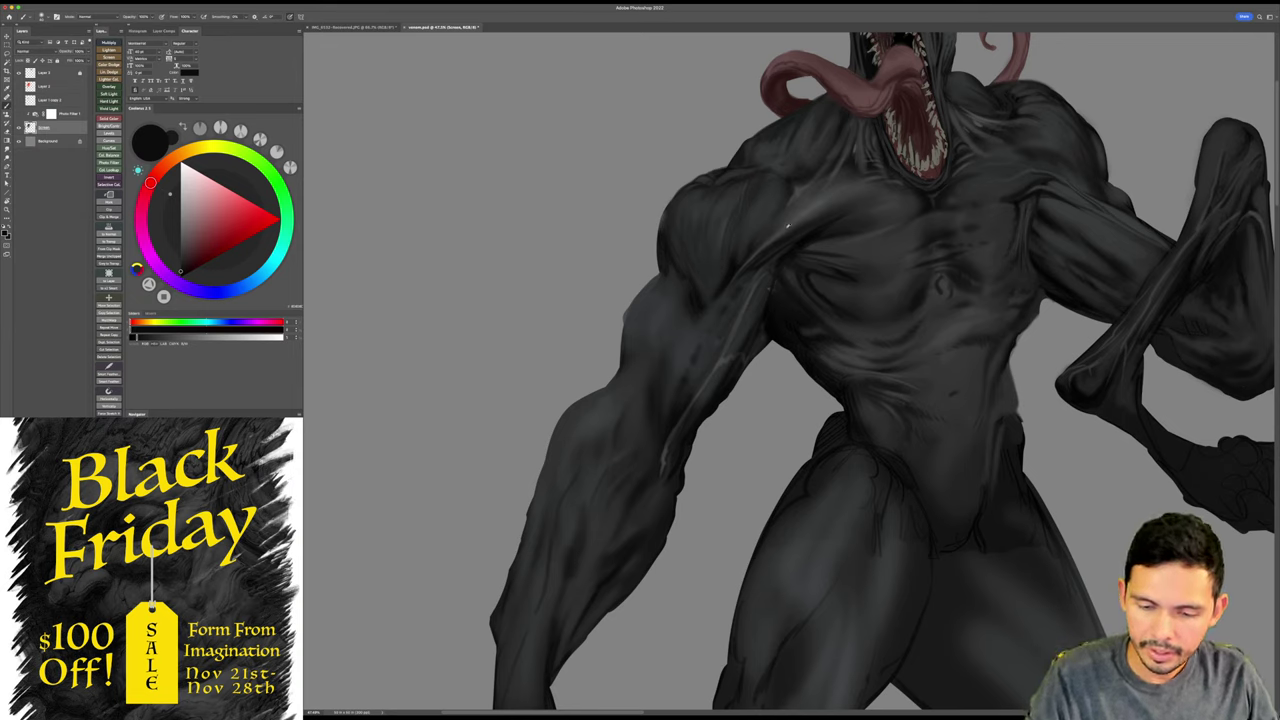
- Define the armpit fold and inner upper-arm ridges of the lowered arm with light and dark greys sampled around the armpit
{"action": "left_click", "coordinate": [759, 275], "text": "alt"}
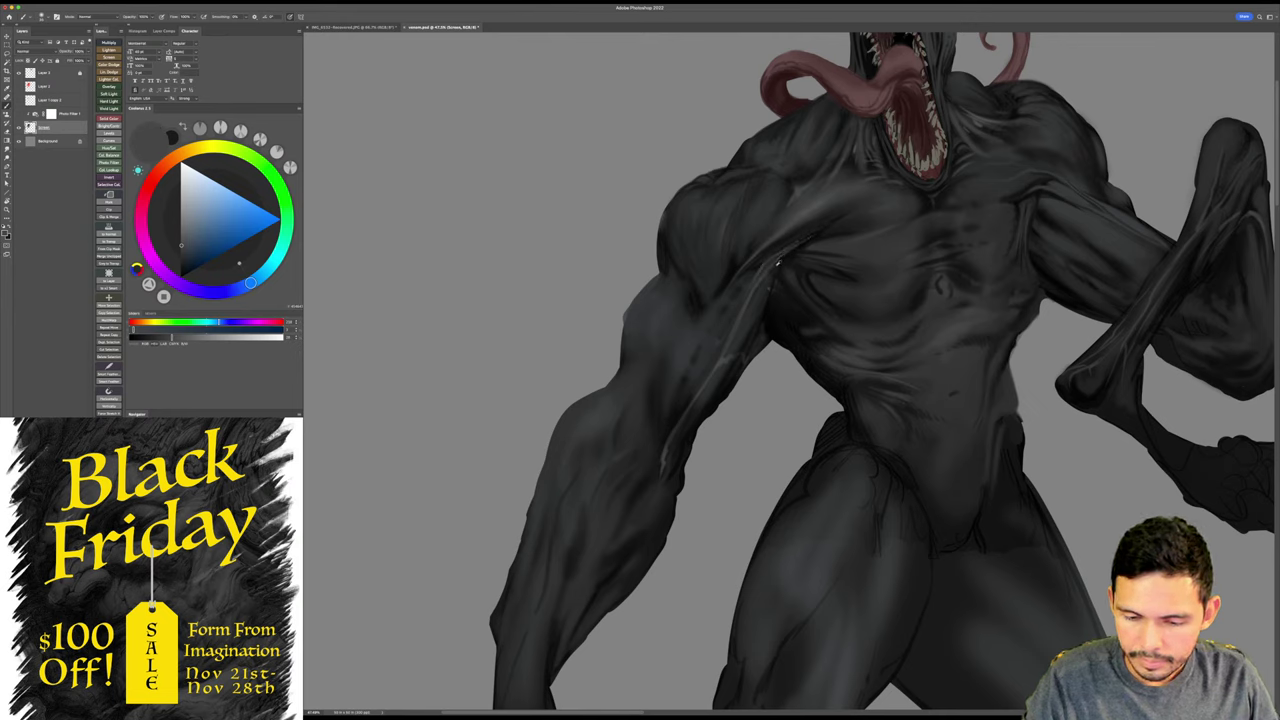
{"action": "left_click", "coordinate": [778, 263], "text": "alt"}
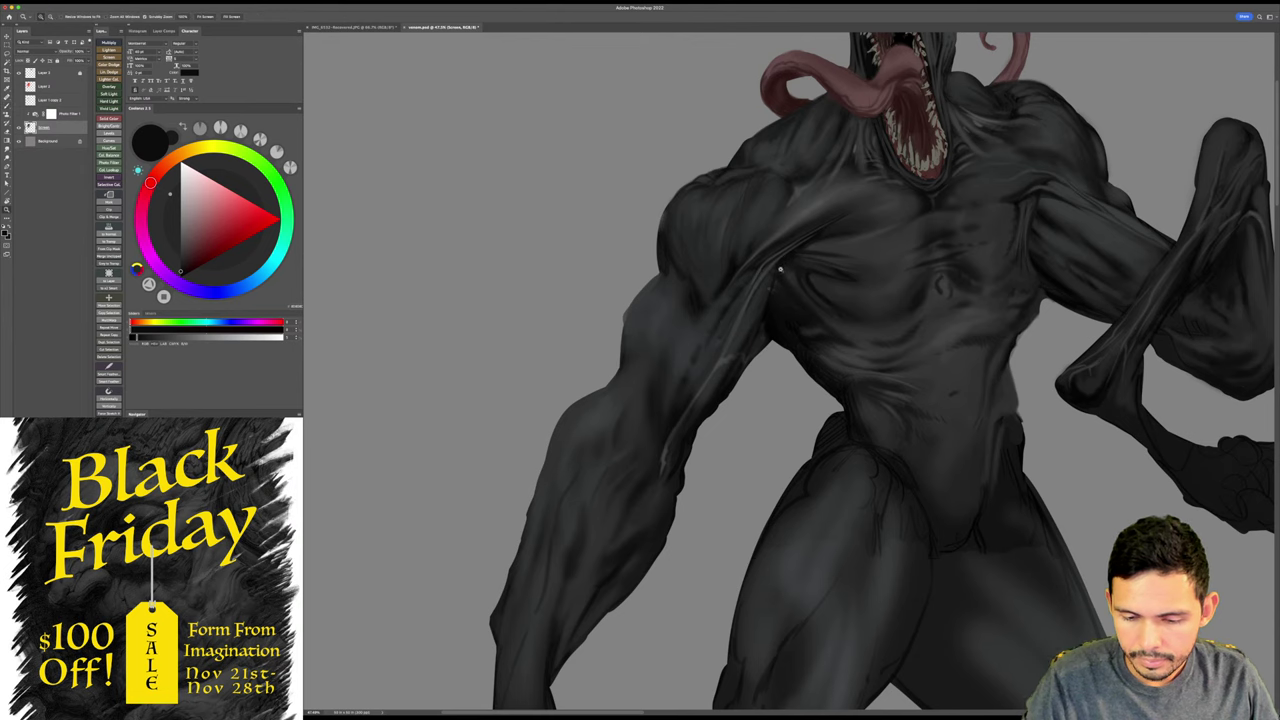
{"action": "scroll", "coordinate": [705, 310], "scroll_direction": "down", "scroll_amount": 2, "text": "alt"}
{"action": "left_click", "coordinate": [690, 296], "text": "alt"}
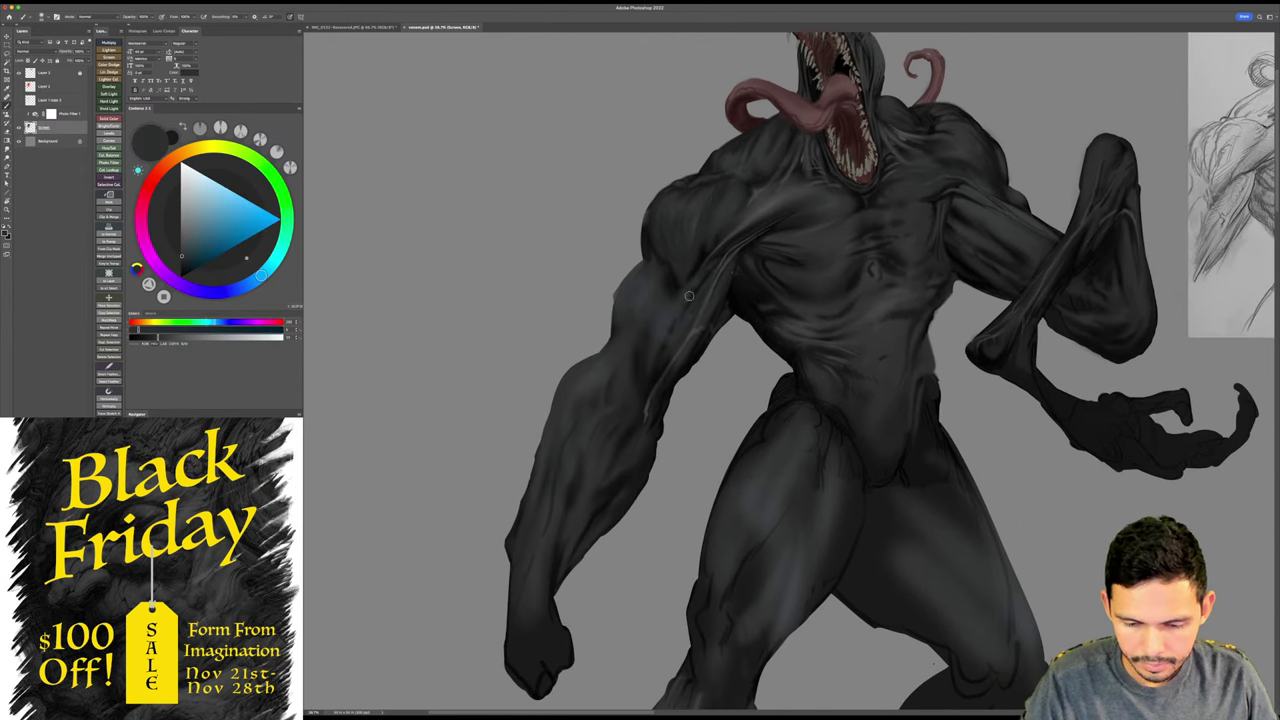
{"action": "left_click", "coordinate": [699, 340], "text": "alt"}
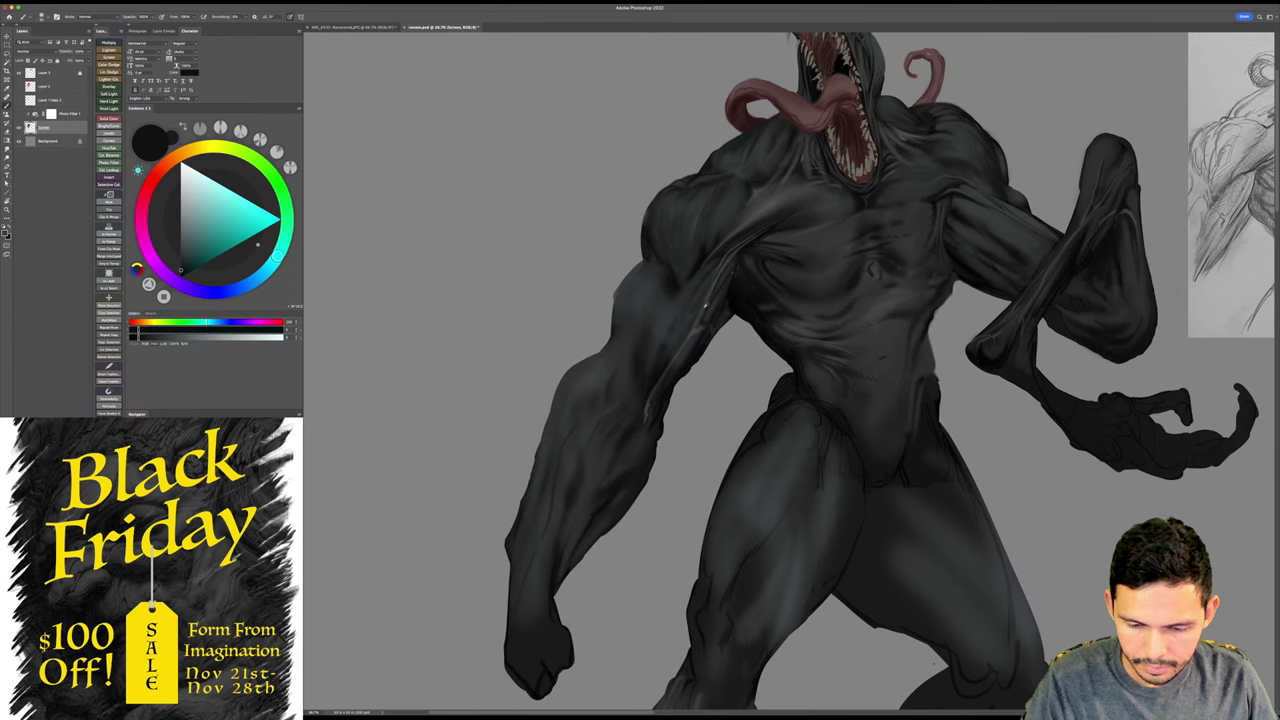
{"action": "left_click", "coordinate": [736, 260], "text": "alt"}
{"action": "key", "text": "z"}
{"action": "left_click_drag", "start_coordinate": [764, 298], "coordinate": [724, 308]}
{"action": "left_click", "coordinate": [700, 322]}
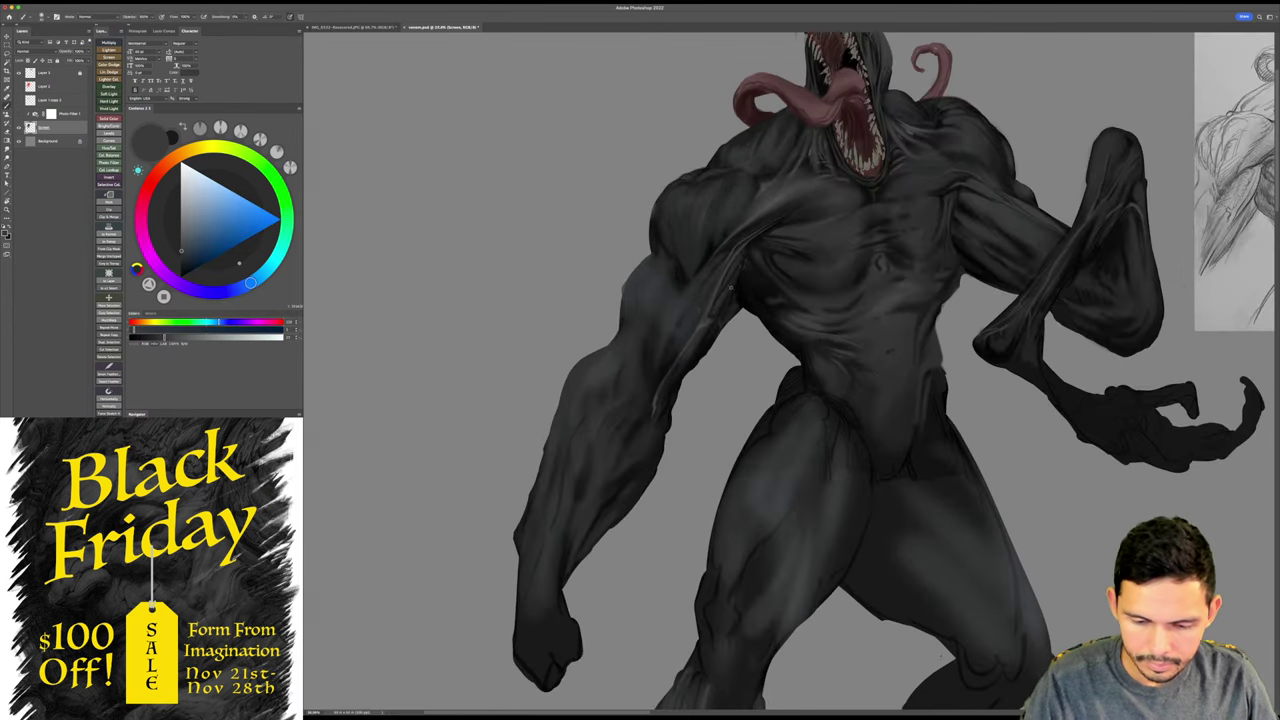
{"action": "key", "text": "b"}
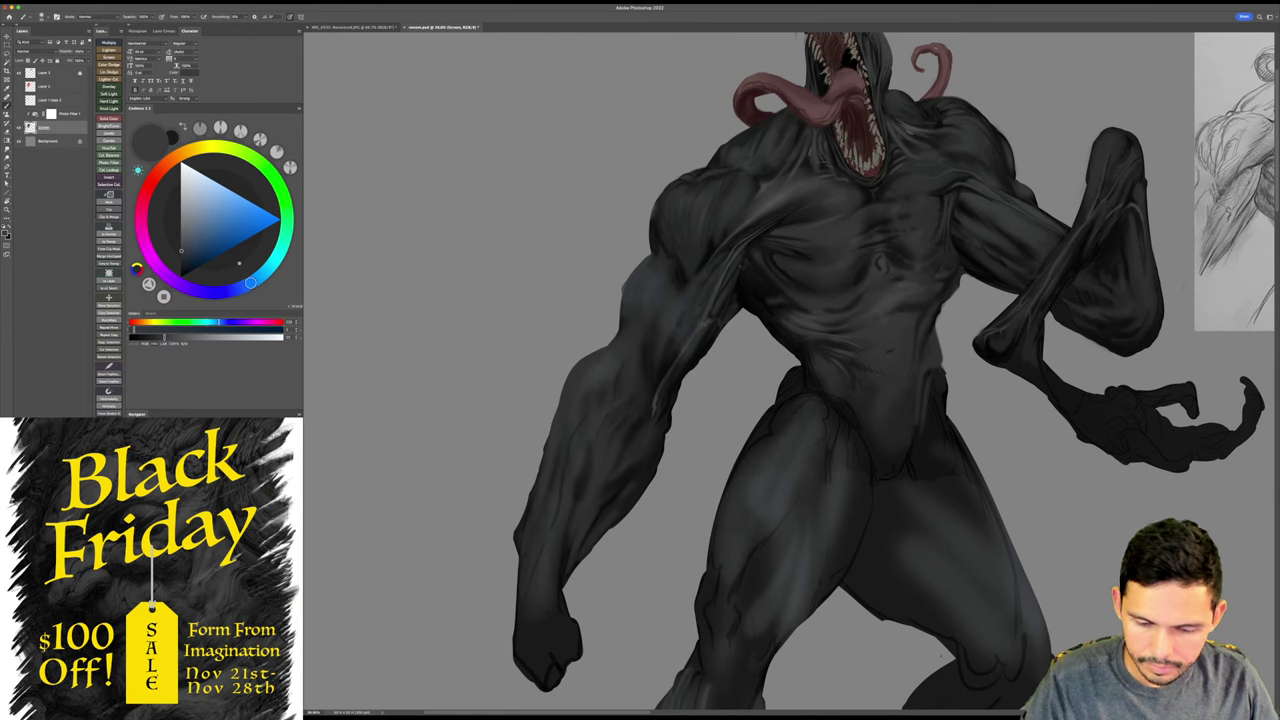
- Shade the collarbone and neck base above the lowered arm's pectoral with sampled dark greys and a slightly lighter grey
{"action": "left_click_drag", "start_coordinate": [808, 297], "coordinate": [748, 342]}
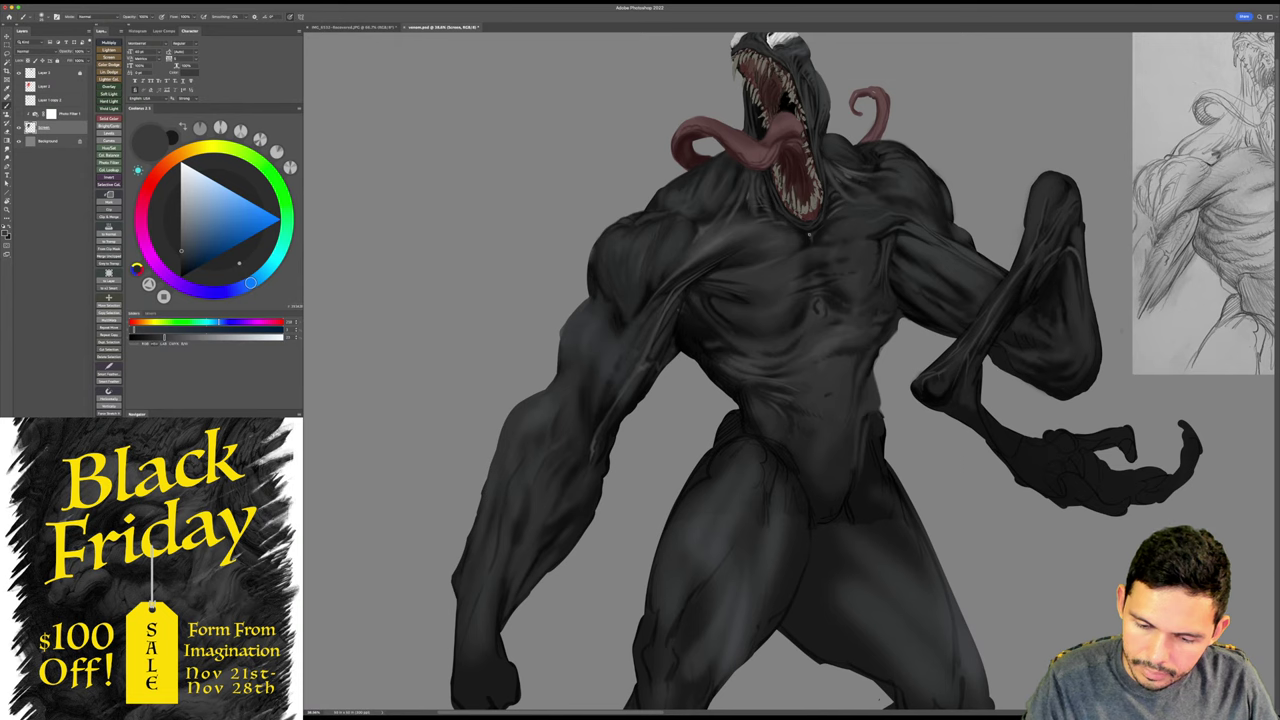
{"action": "left_click", "coordinate": [740, 232], "text": "alt"}
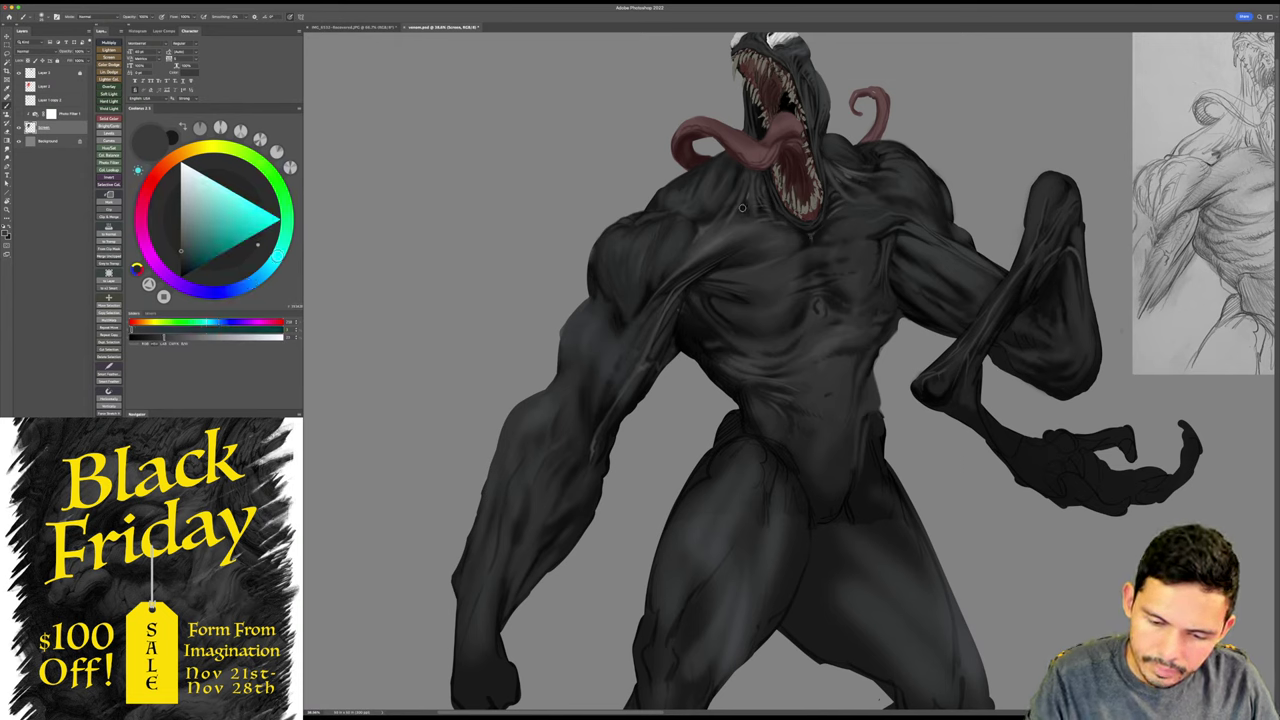
{"action": "left_click", "coordinate": [741, 207], "text": "alt"}
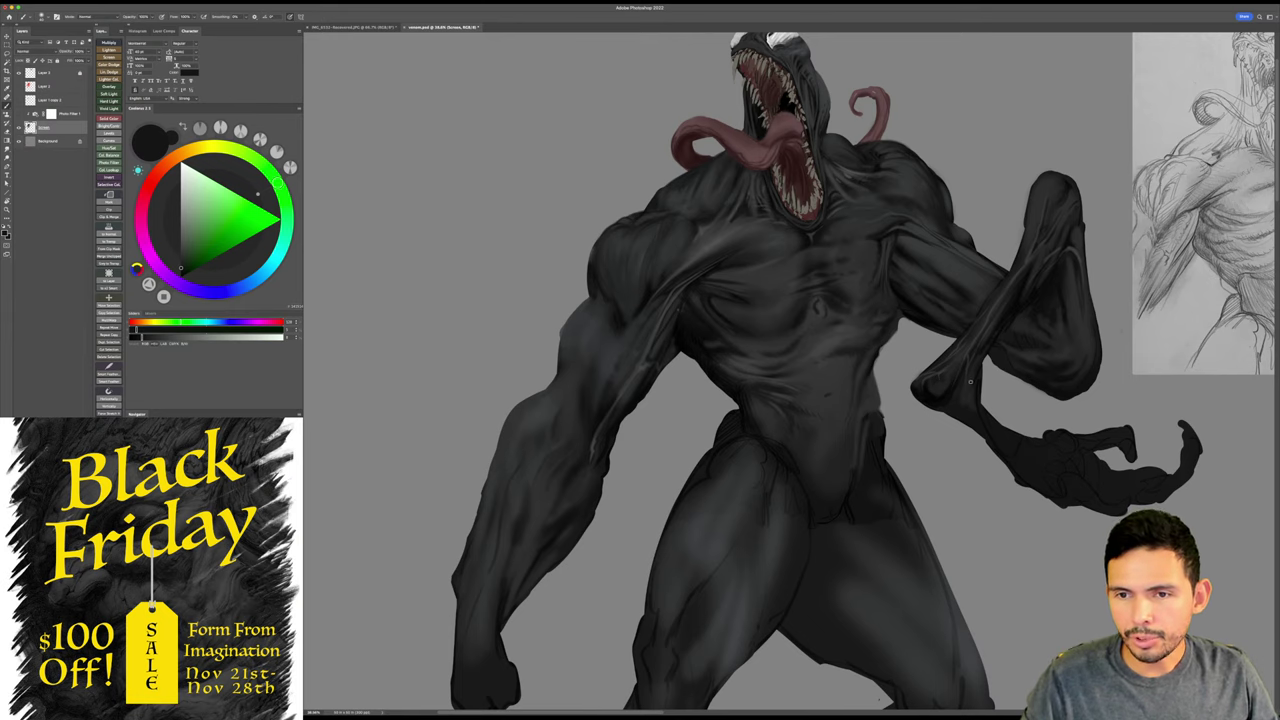
{"action": "key", "text": "z"}
{"action": "left_click", "coordinate": [967, 390]}
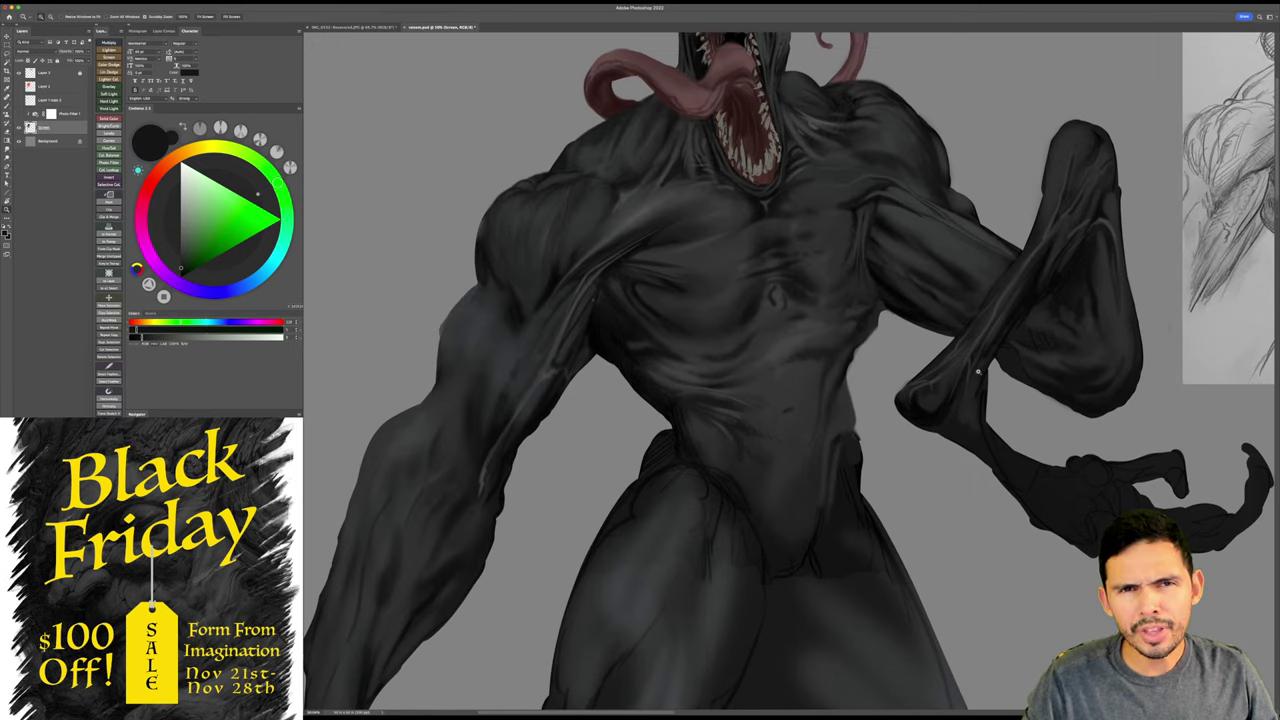
{"action": "left_click_drag", "start_coordinate": [950, 388], "coordinate": [948, 475]}
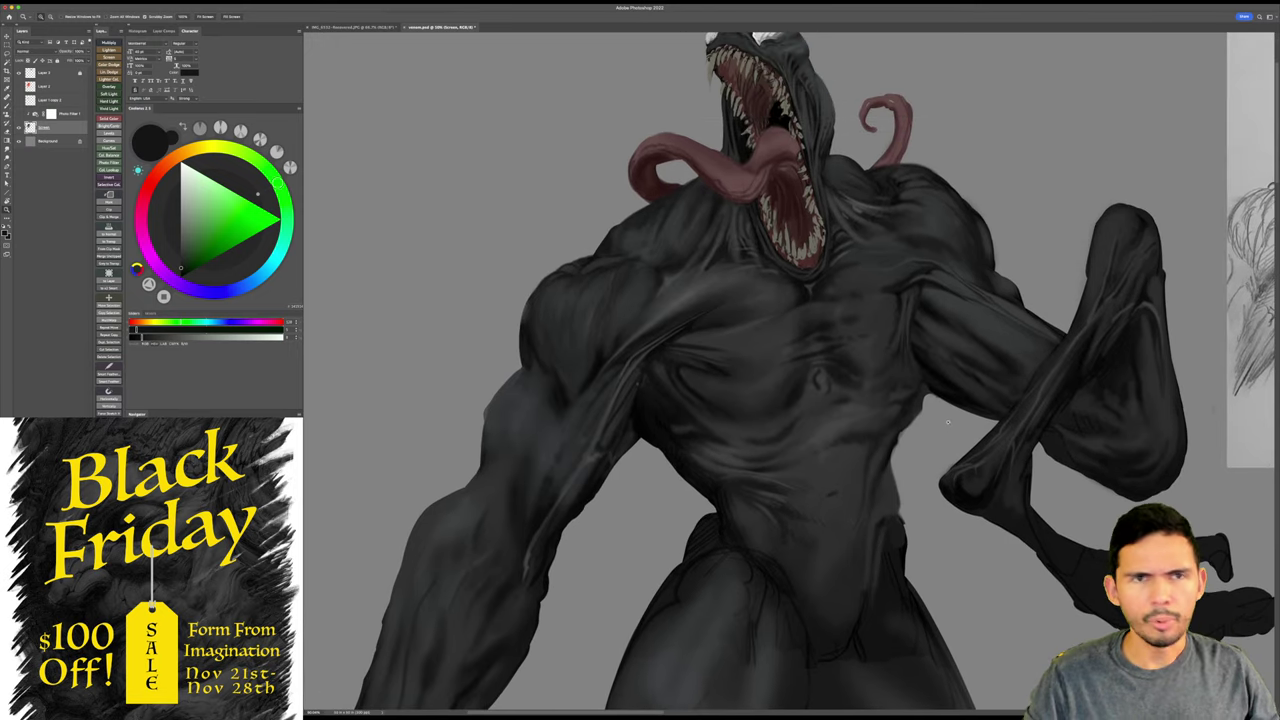
{"action": "mouse_move", "coordinate": [725, 256]}
{"action": "left_mouse_down"}
{"action": "mouse_move", "coordinate": [748, 251]}
{"action": "mouse_move", "coordinate": [749, 303]}
{"action": "left_mouse_up"}
{"action": "key", "text": "b"}
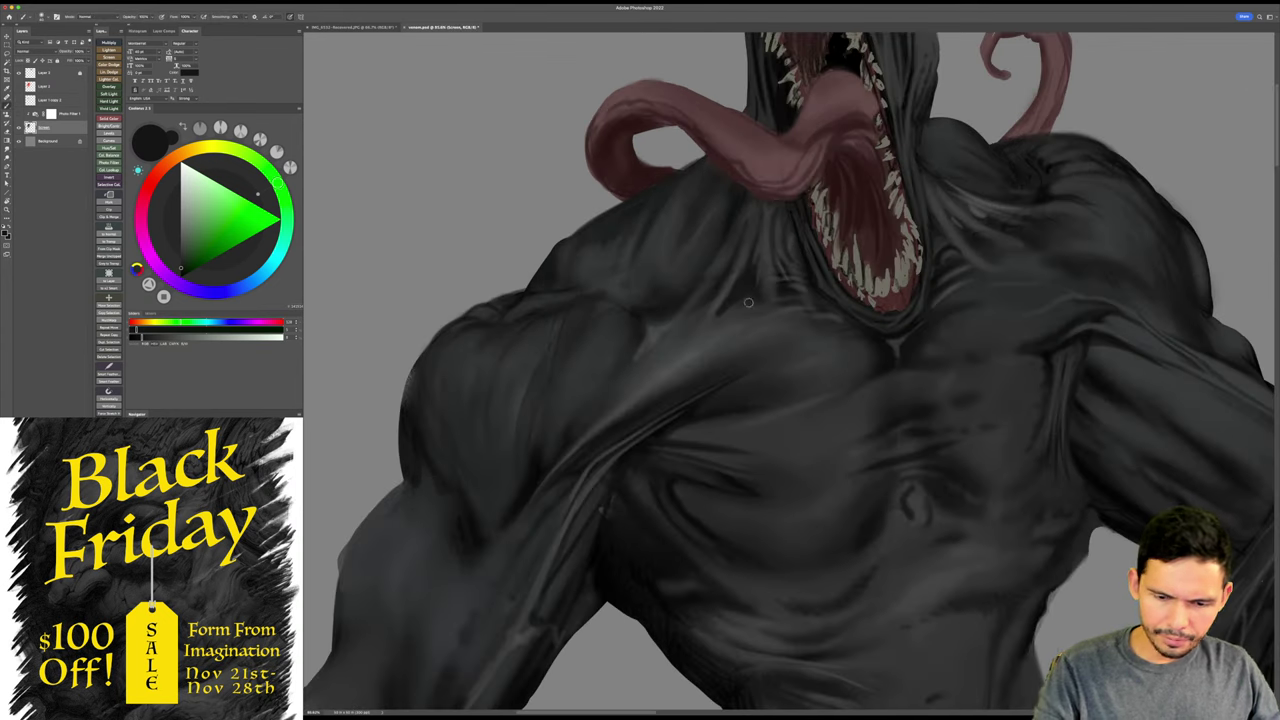
{"action": "left_click", "coordinate": [181, 257]}
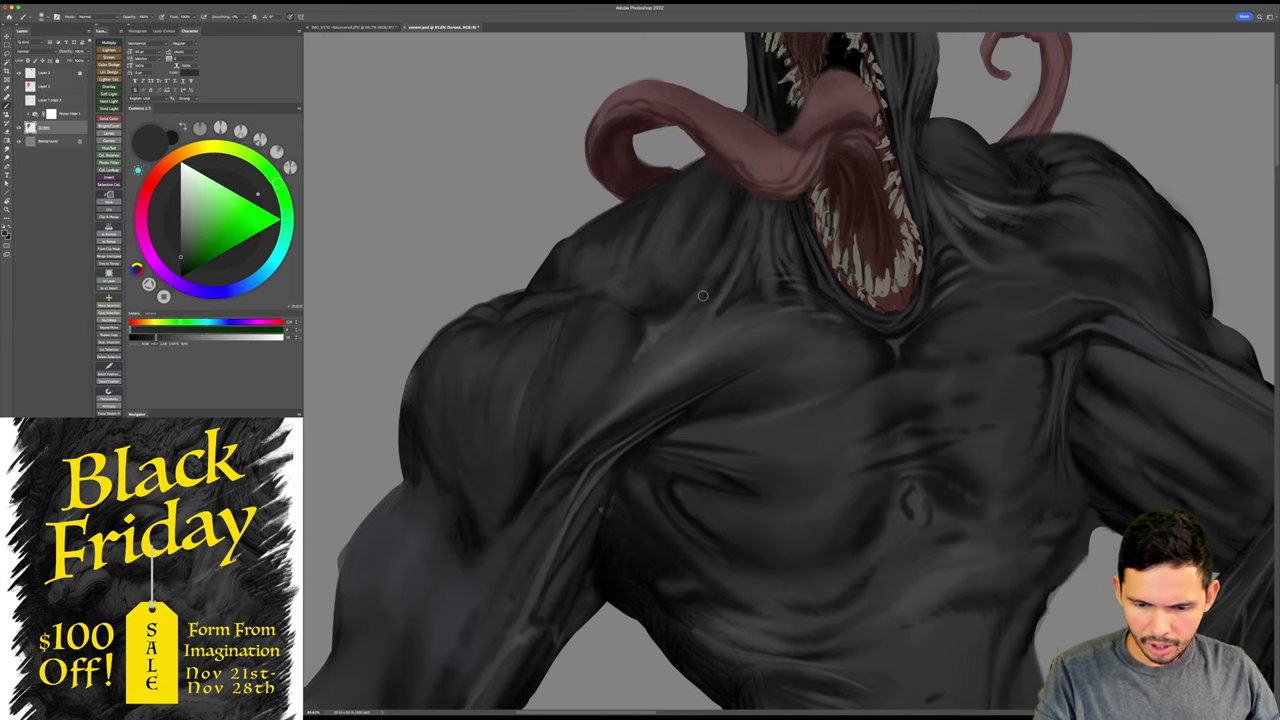
{"action": "left_click", "coordinate": [715, 280], "text": "alt"}
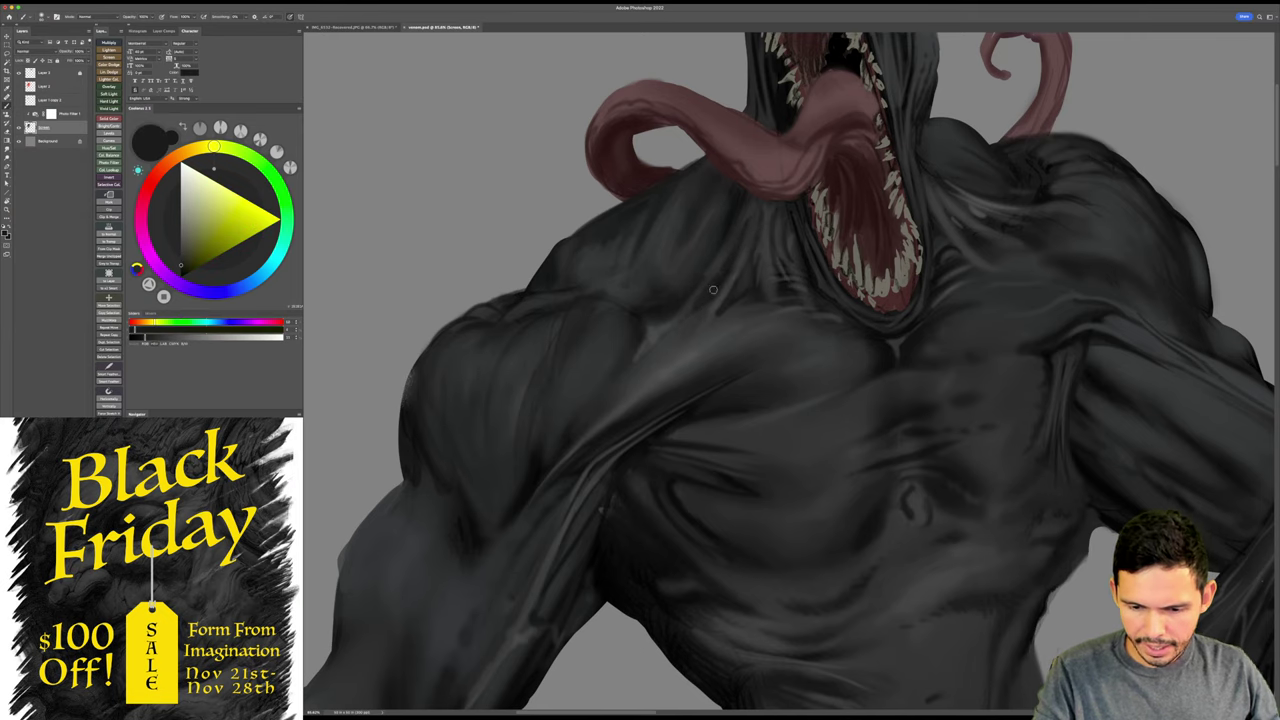
- Shade the back of the head with a dark grey sampled from it and a larger brush
{"action": "scroll", "coordinate": [1000, 350], "scroll_direction": "up", "scroll_amount": 3}
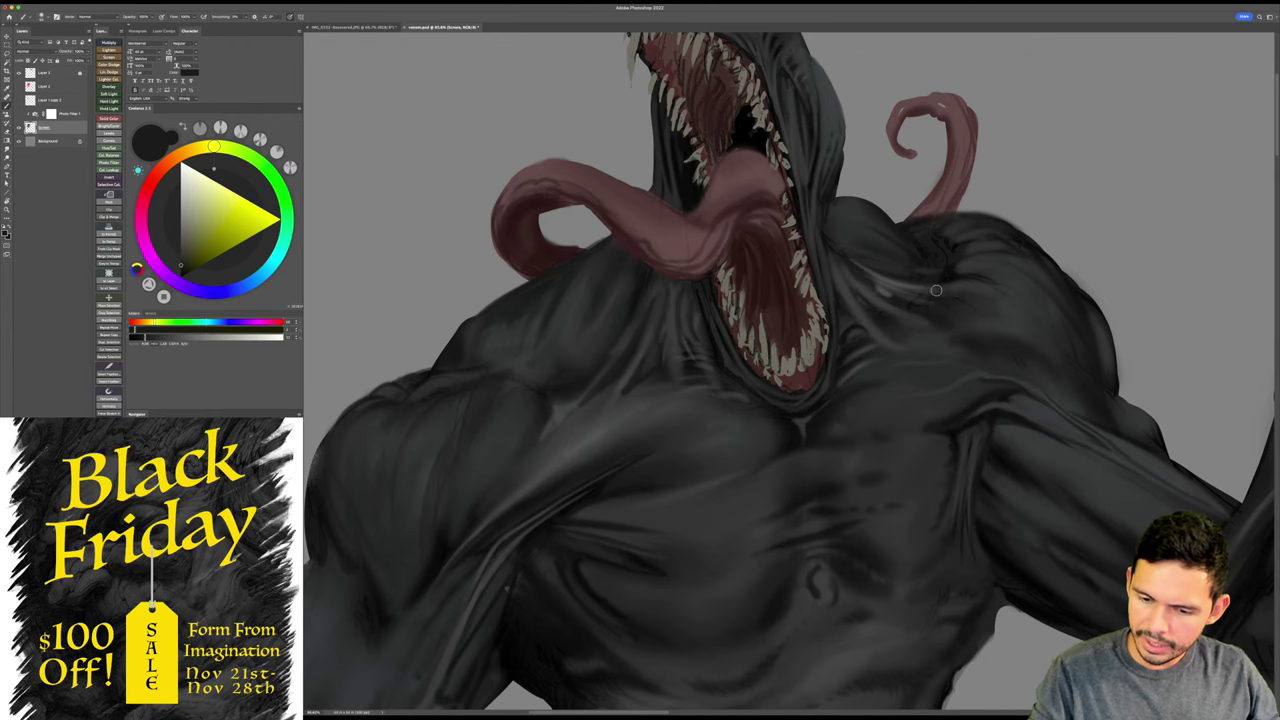
{"action": "left_click_drag", "start_coordinate": [968, 348], "coordinate": [932, 414]}
{"action": "left_click", "coordinate": [810, 238], "text": "alt"}
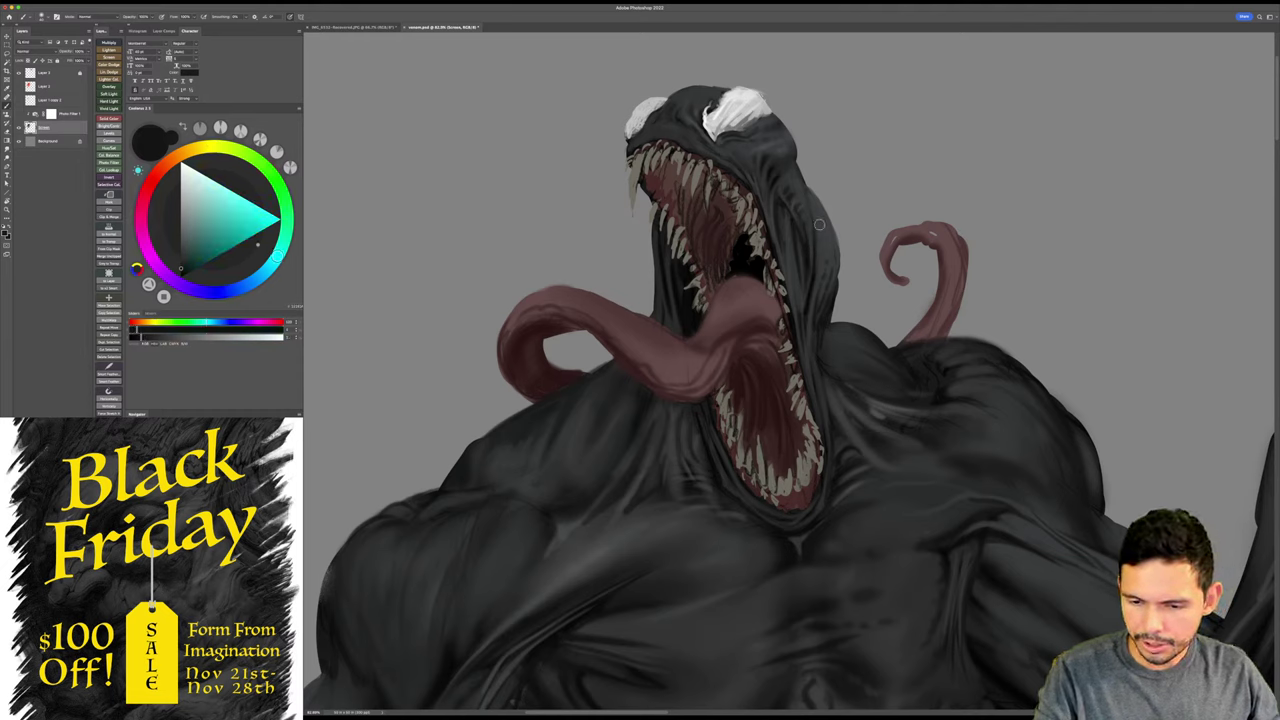
{"action": "key", "text": "bracketright"}
{"action": "key", "text": "bracketright"}
{"action": "key", "text": "bracketright"}
{"action": "key", "text": "bracketright"}
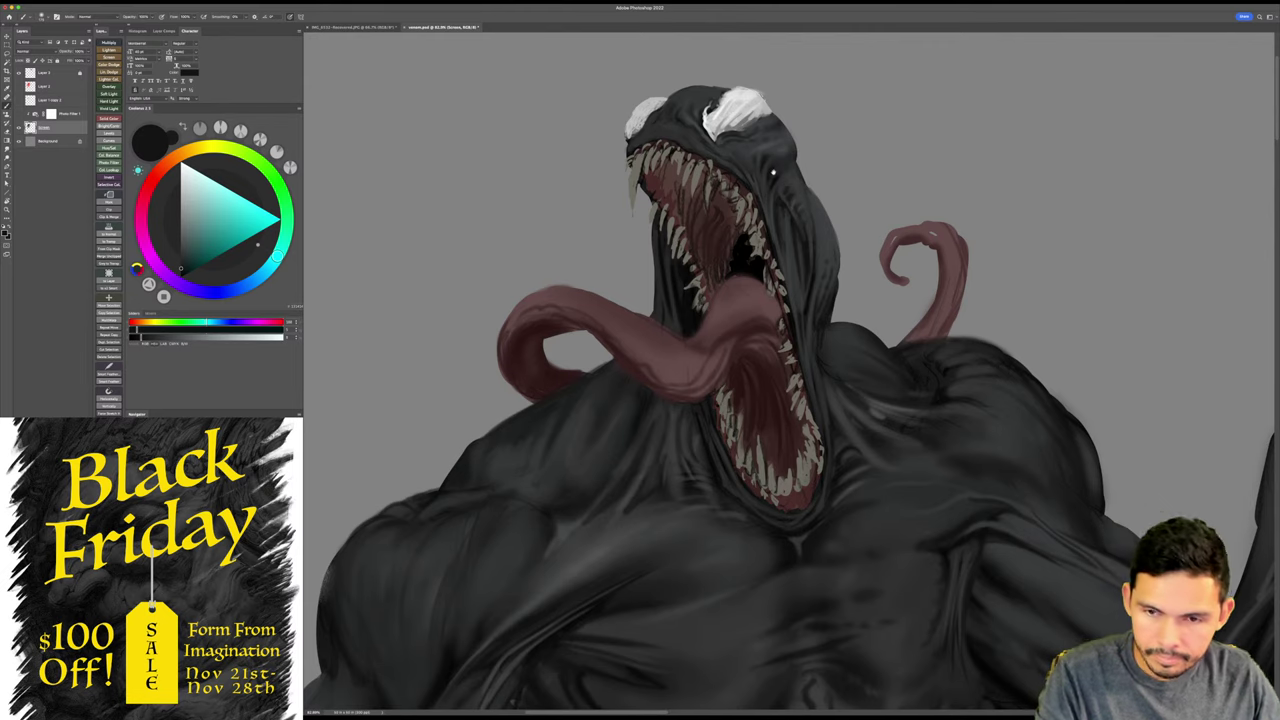
{"action": "mouse_move", "coordinate": [772, 170]}
{"action": "left_mouse_down"}
{"action": "mouse_move", "coordinate": [784, 192]}
{"action": "mouse_move", "coordinate": [756, 184]}
{"action": "mouse_move", "coordinate": [786, 168]}
{"action": "left_mouse_up"}
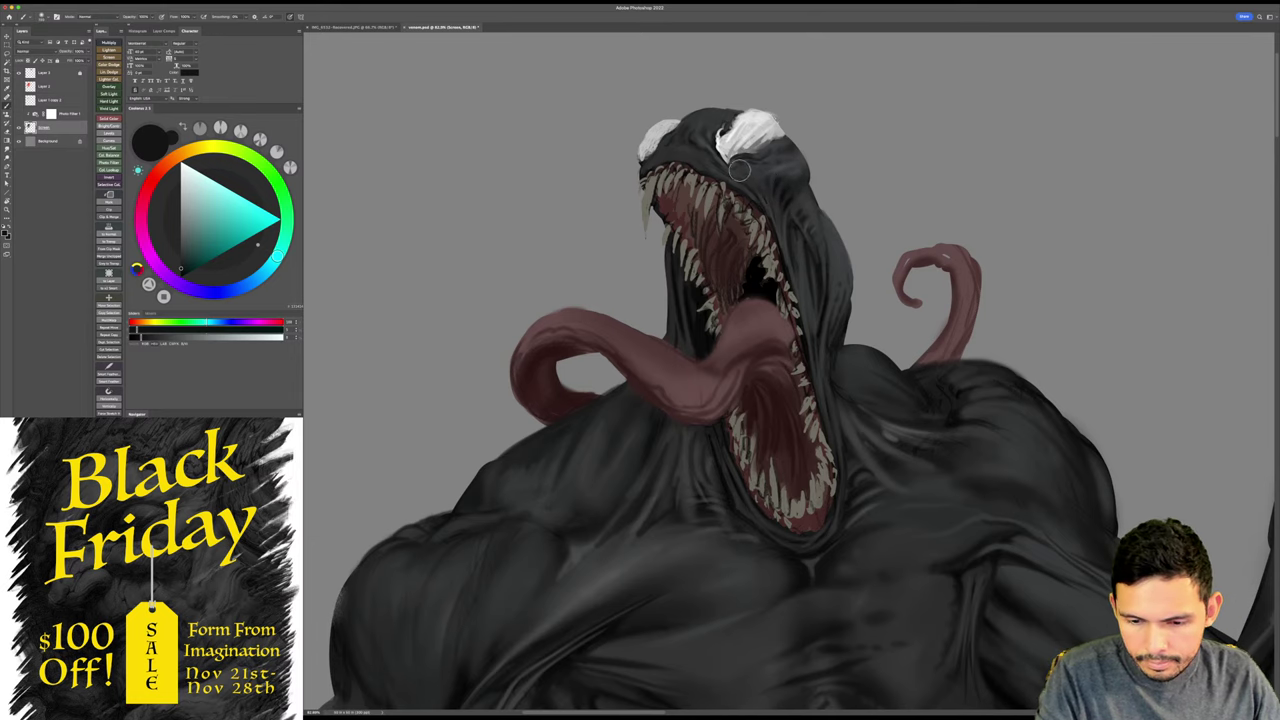
- Sharpen the crease beneath the near eye with a smaller brush and the sampled dark grey
{"action": "scroll", "coordinate": [775, 165], "scroll_direction": "up", "scroll_amount": 2}
{"action": "key", "text": "bracketleft"}
{"action": "key", "text": "bracketleft"}
{"action": "key", "text": "bracketleft"}
{"action": "key", "text": "bracketleft"}
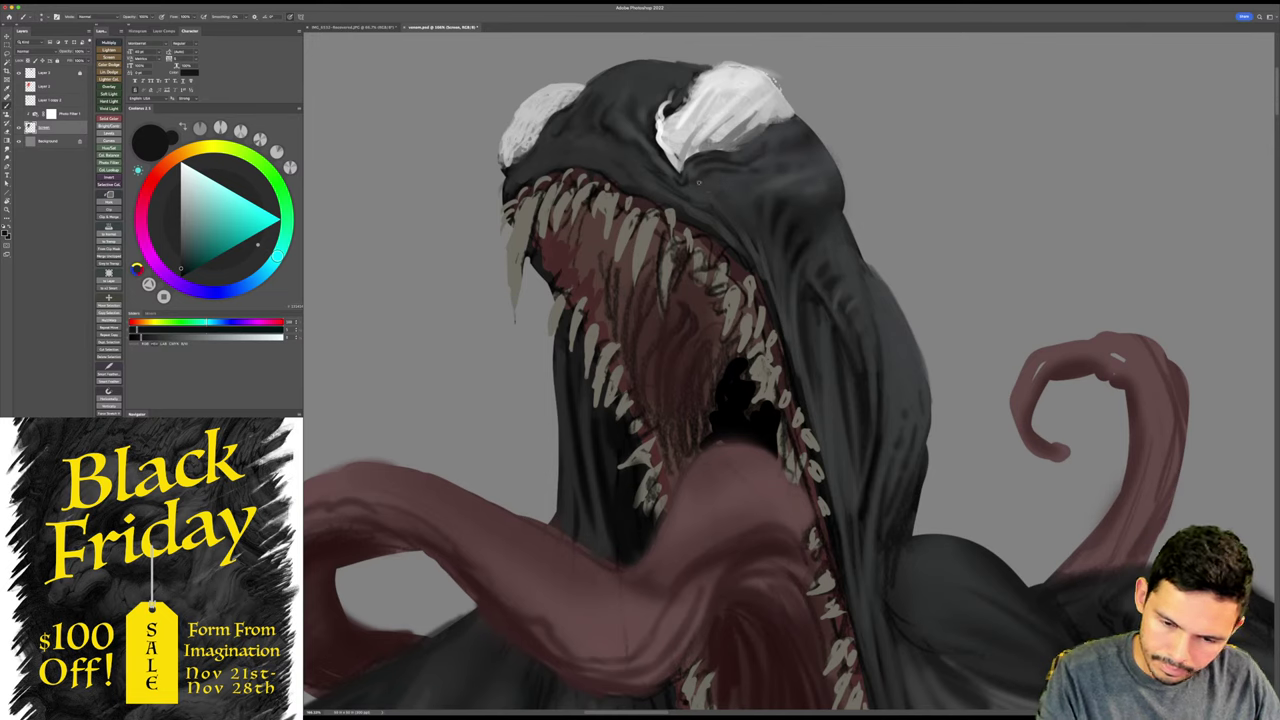
{"action": "scroll", "coordinate": [706, 170], "scroll_direction": "down", "scroll_amount": 1}
- Deepen the folds under and behind the near eye with dark greys sampled beside the eye and black
{"action": "left_click", "coordinate": [728, 178], "text": "alt"}
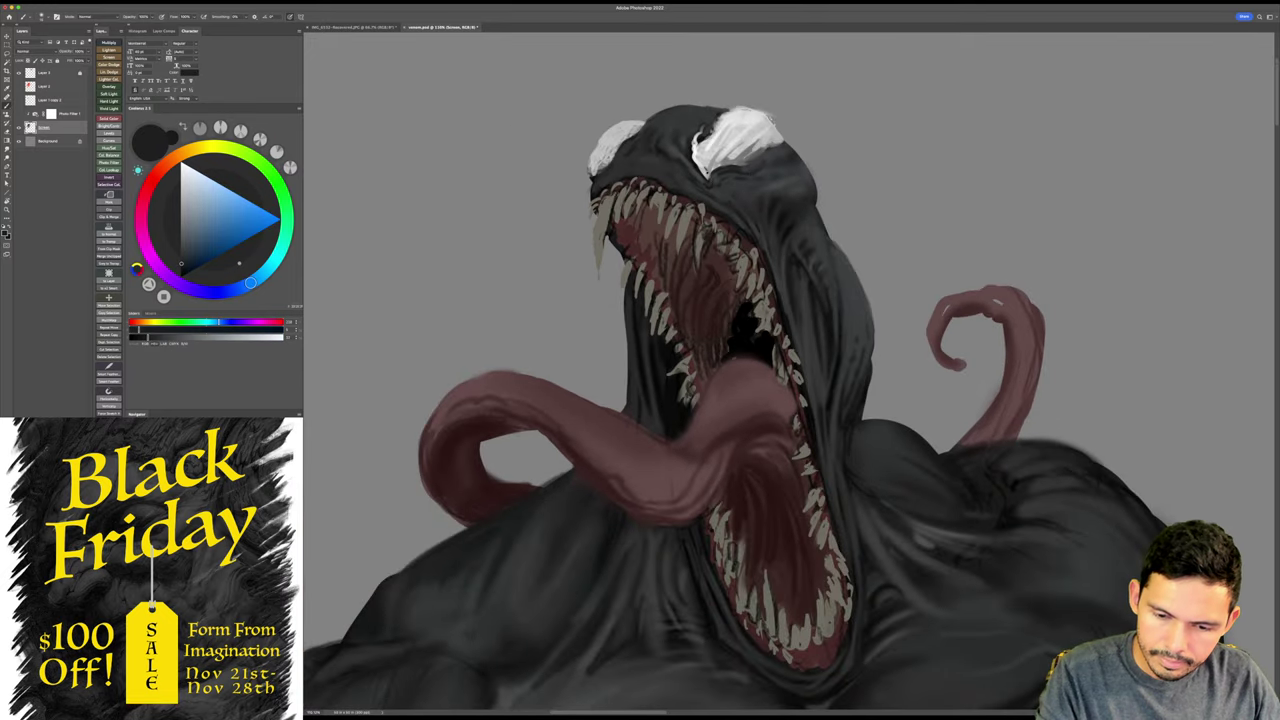
{"action": "left_click", "coordinate": [699, 172], "text": "alt"}
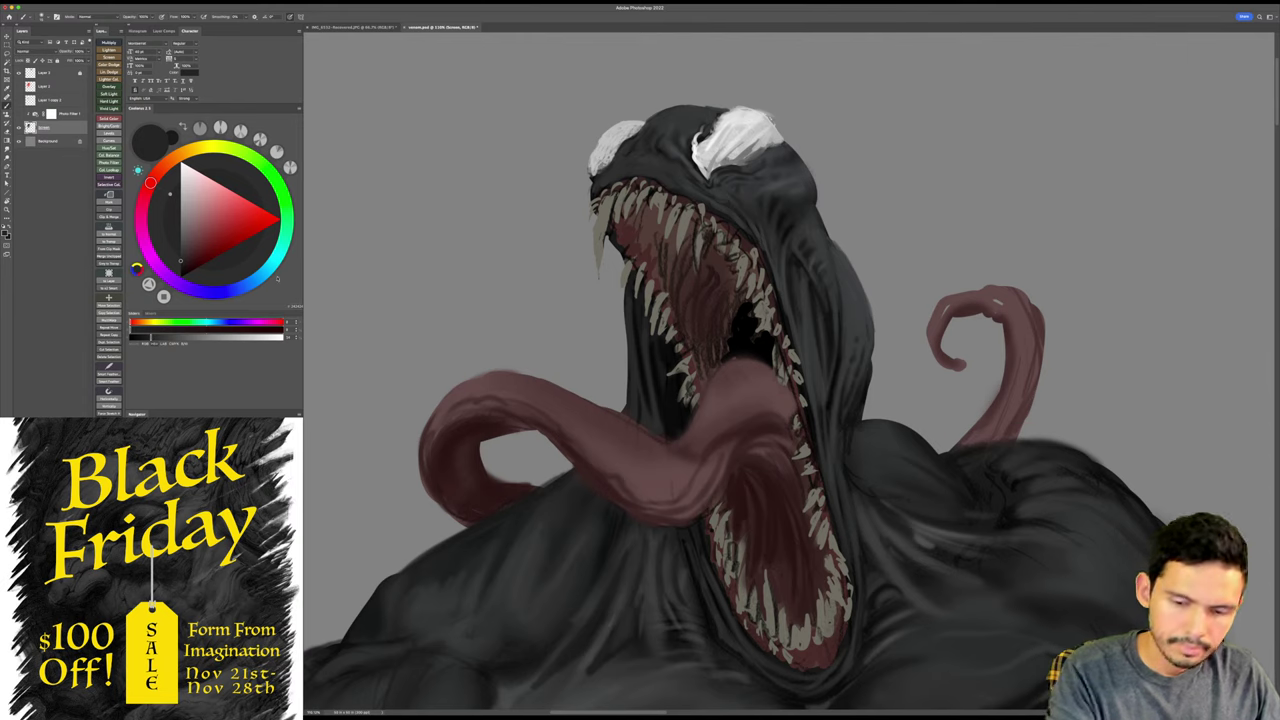
{"action": "left_click", "coordinate": [182, 269]}
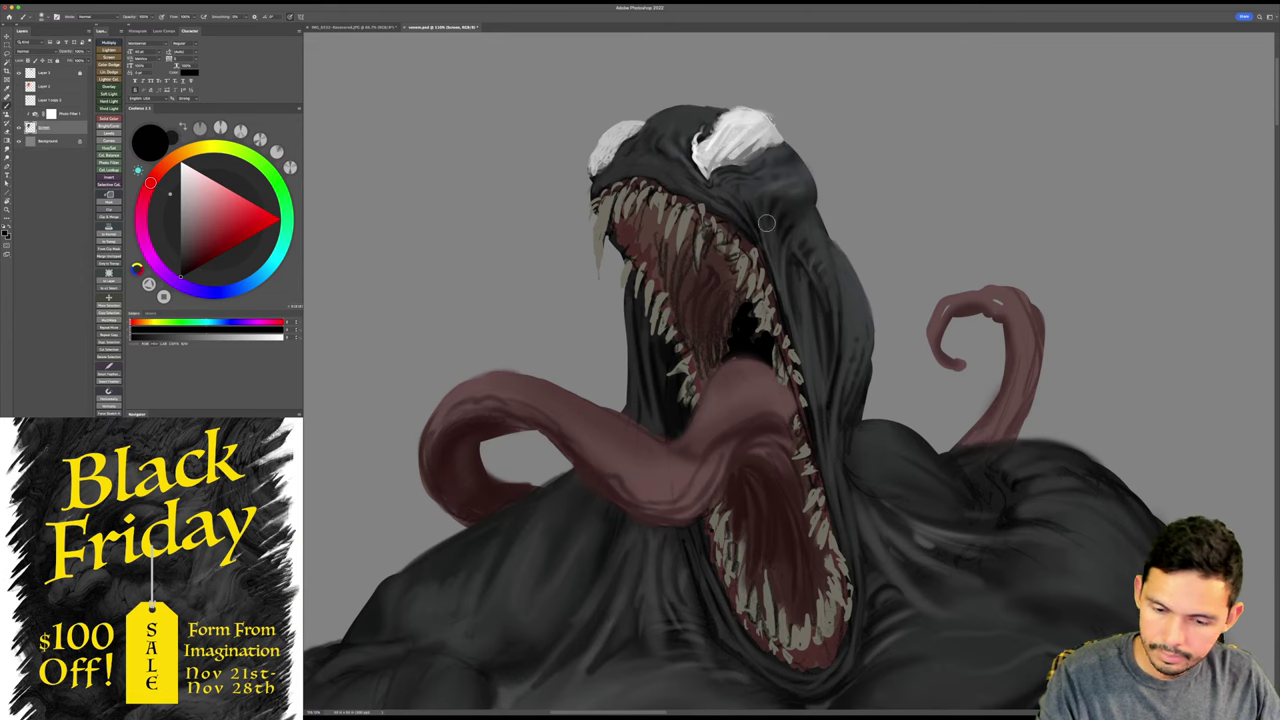
{"action": "key", "text": "z"}
{"action": "left_click_drag", "start_coordinate": [853, 220], "coordinate": [846, 217]}
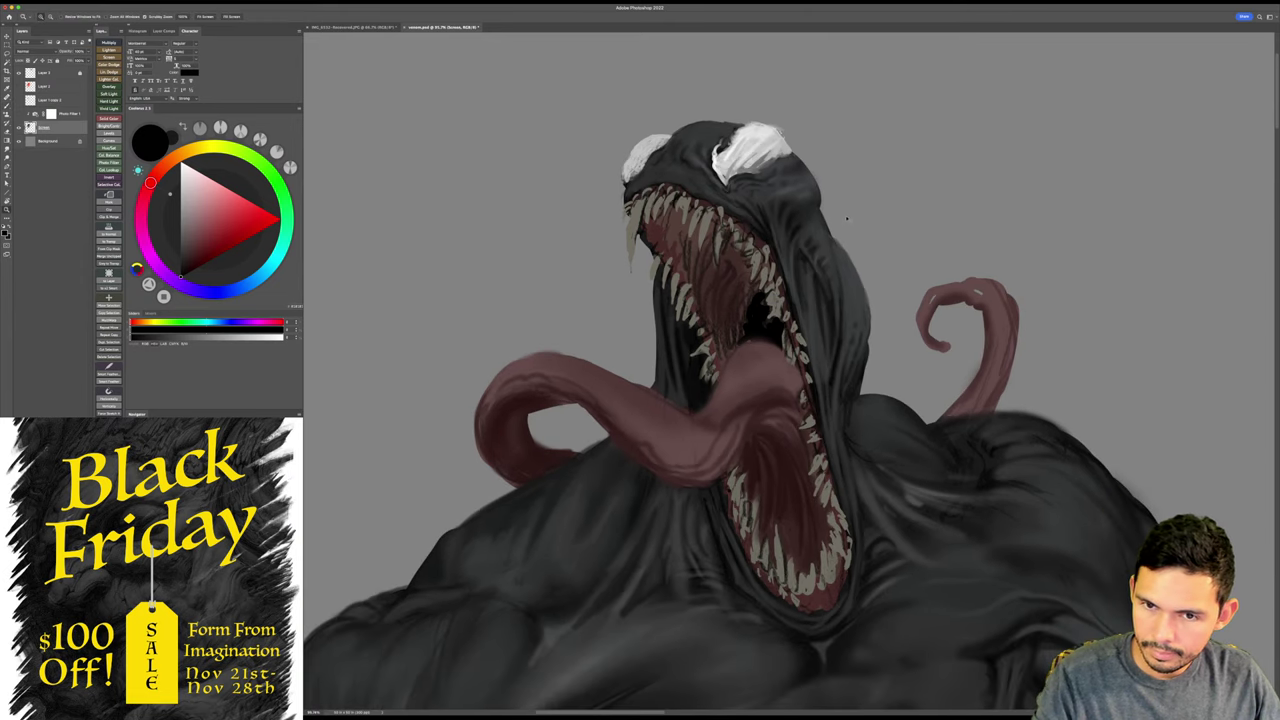
- Save the painting and sample a dark grey from the shoulder muscle beneath the tongue
{"action": "key", "text": "super+s"}
{"action": "left_click_drag", "start_coordinate": [948, 281], "coordinate": [929, 284]}
{"action": "left_click_drag", "start_coordinate": [940, 385], "coordinate": [911, 283]}
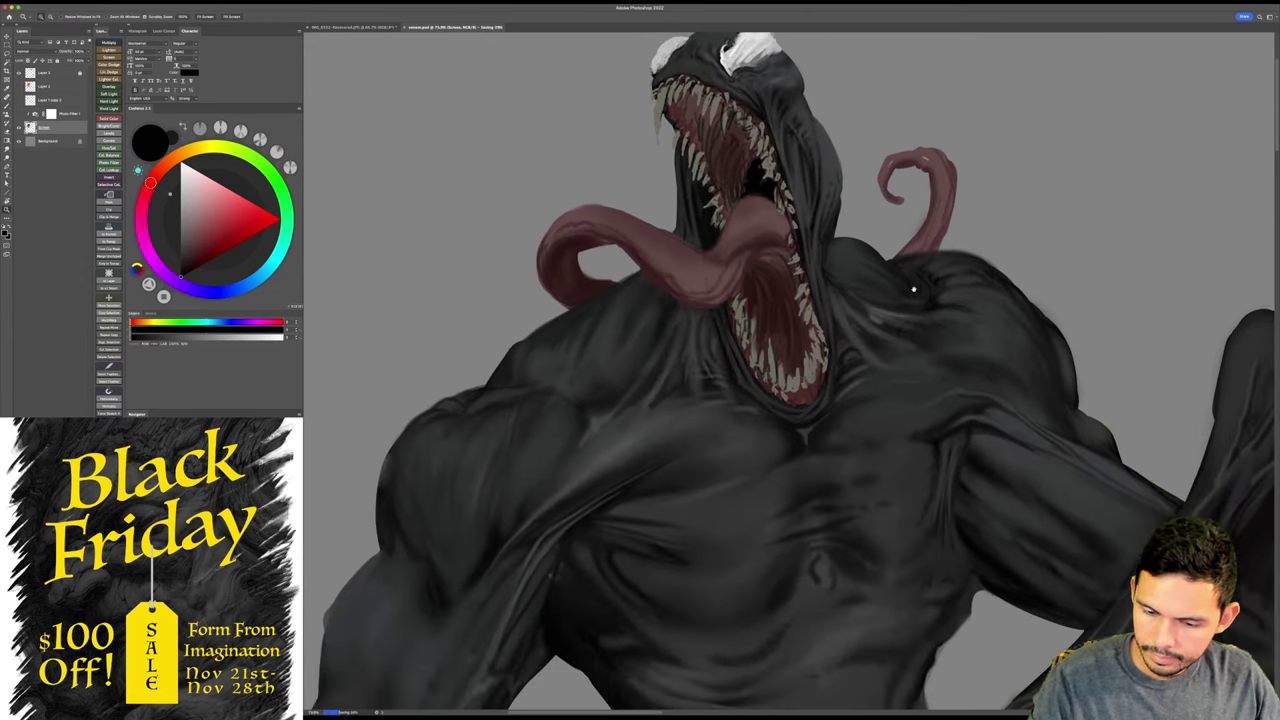
{"action": "left_click_drag", "start_coordinate": [920, 334], "coordinate": [913, 297]}
{"action": "left_click", "coordinate": [904, 274]}
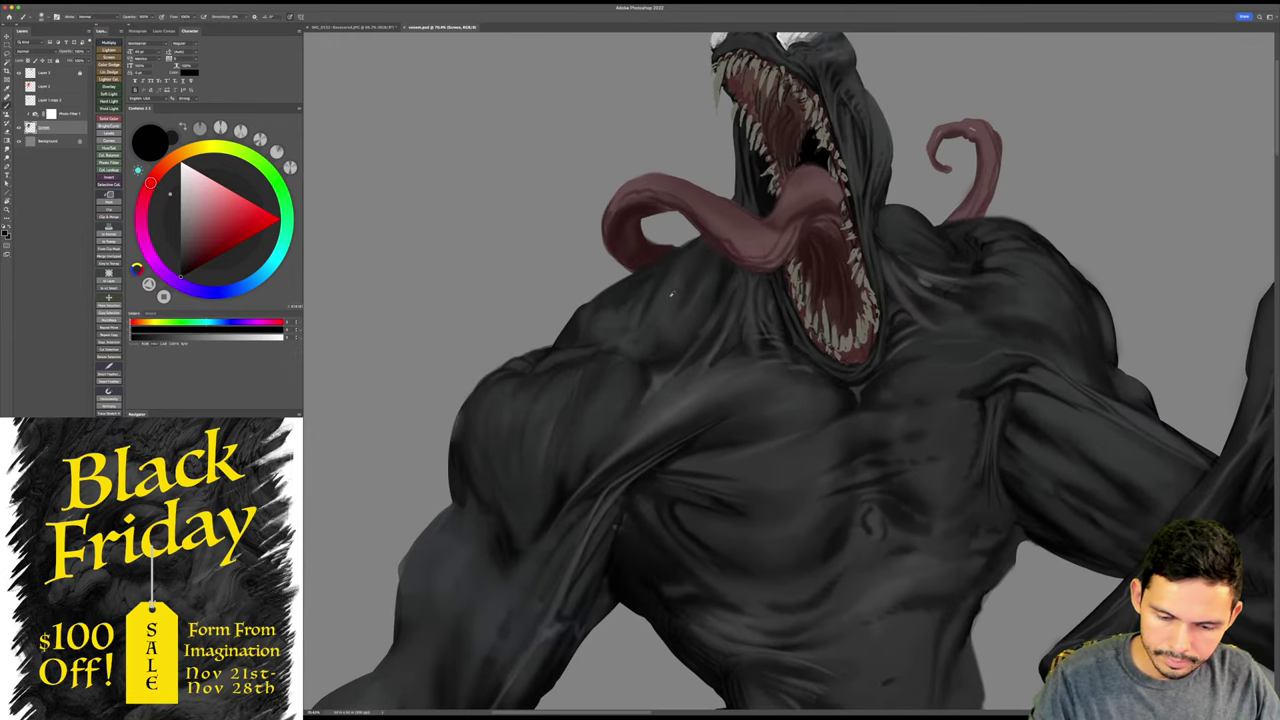
{"action": "left_click", "coordinate": [672, 293], "text": "alt"}
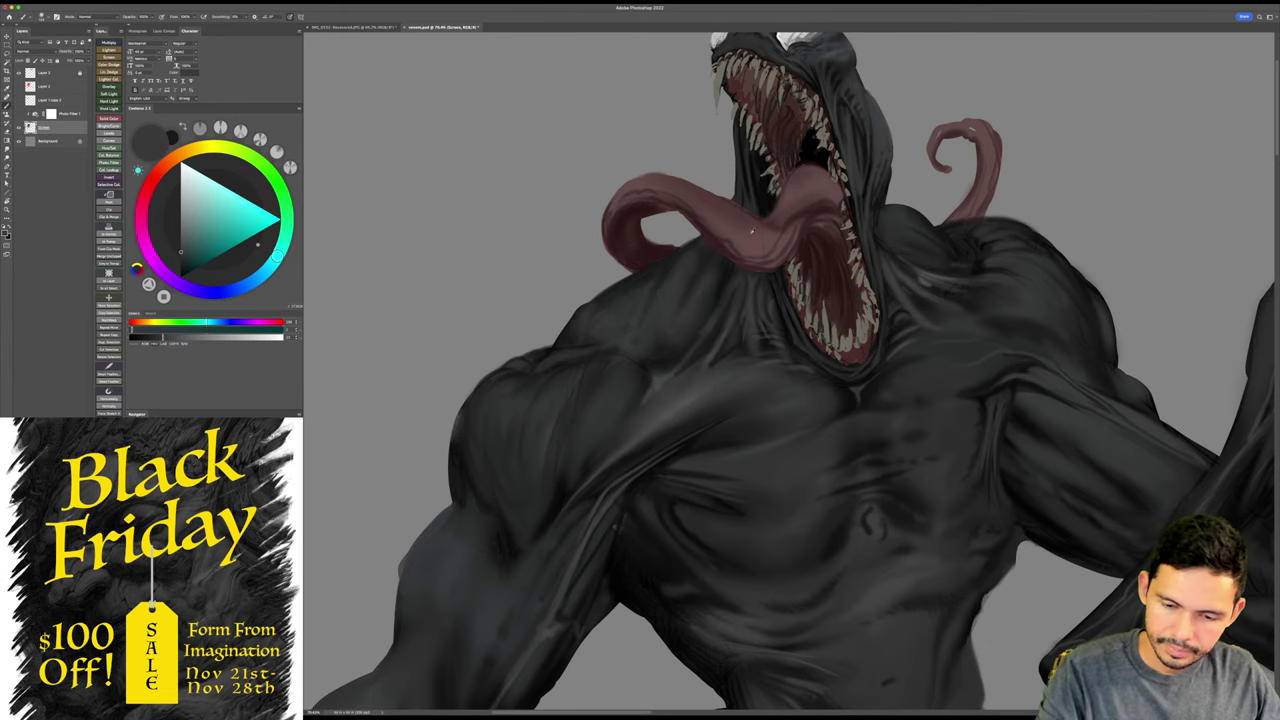
- Shade the underside of the long tongue's front bend, up to the lower mouth opening, with a very dark red
{"action": "left_click", "coordinate": [761, 204], "text": "alt"}
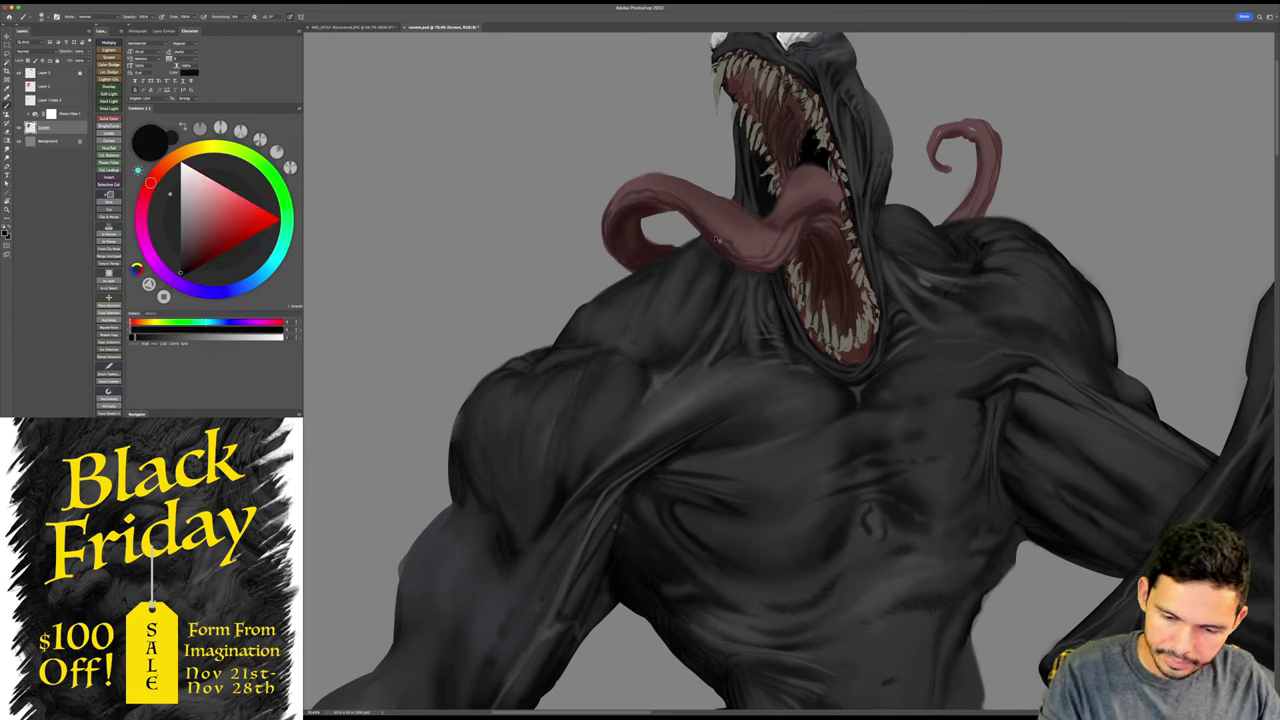
{"action": "left_click", "coordinate": [717, 240], "text": "alt"}
{"action": "left_click", "coordinate": [196, 268]}
{"action": "key", "text": "r"}
{"action": "left_click_drag", "start_coordinate": [995, 189], "coordinate": [1077, 283]}
{"action": "left_click_drag", "start_coordinate": [798, 180], "coordinate": [805, 242]}
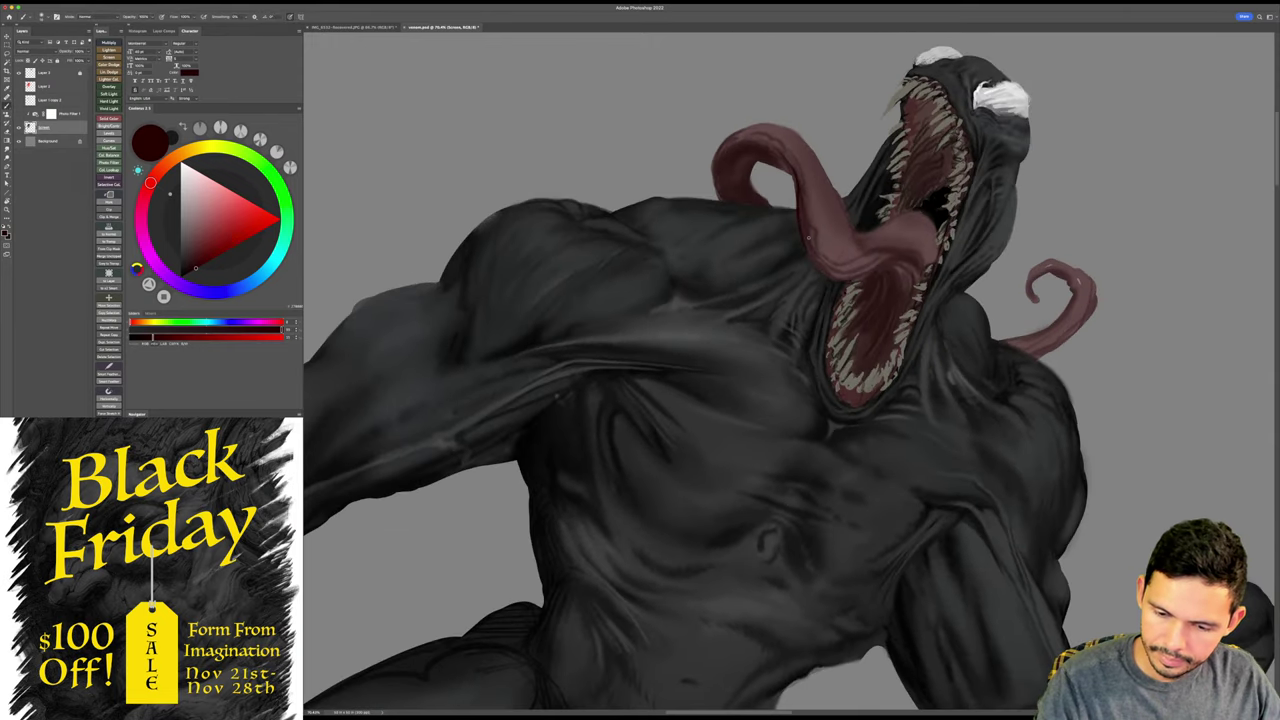
{"action": "mouse_move", "coordinate": [800, 182]}
{"action": "left_mouse_down"}
{"action": "mouse_move", "coordinate": [834, 264]}
{"action": "mouse_move", "coordinate": [806, 230]}
{"action": "mouse_move", "coordinate": [815, 258]}
{"action": "mouse_move", "coordinate": [805, 246]}
{"action": "mouse_move", "coordinate": [850, 274]}
{"action": "left_mouse_up"}
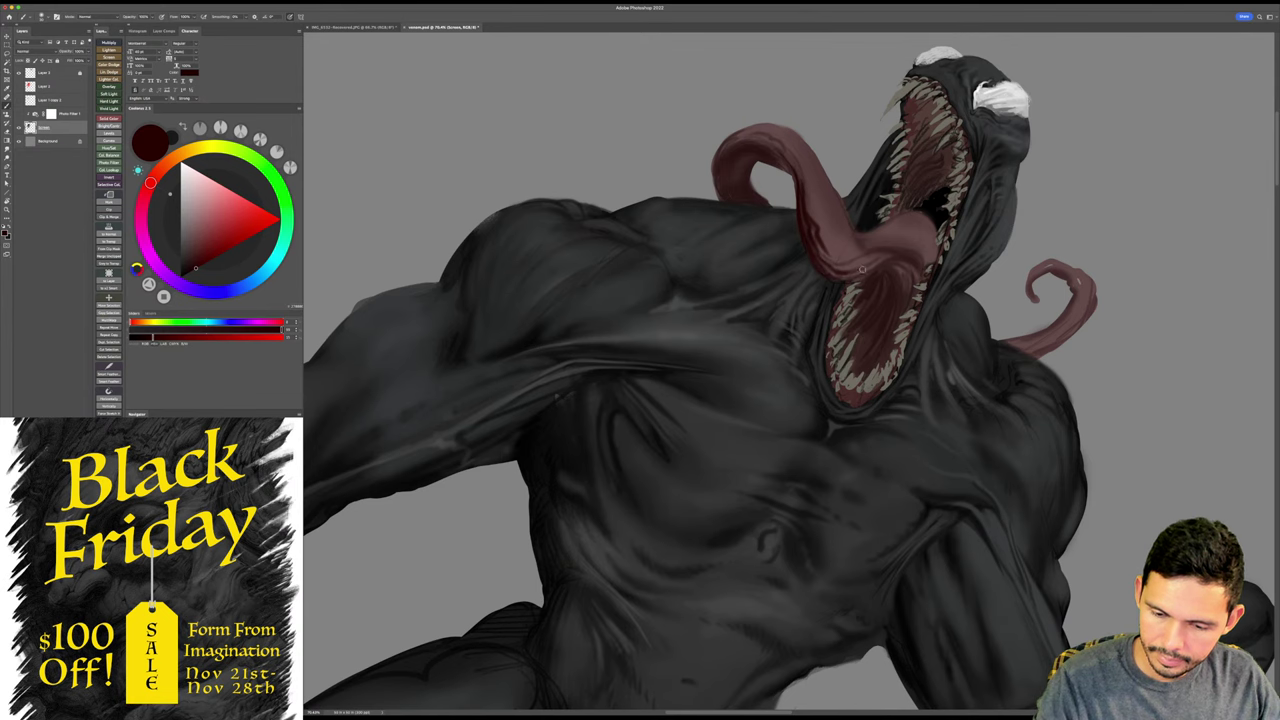
{"action": "key", "text": "Escape"}
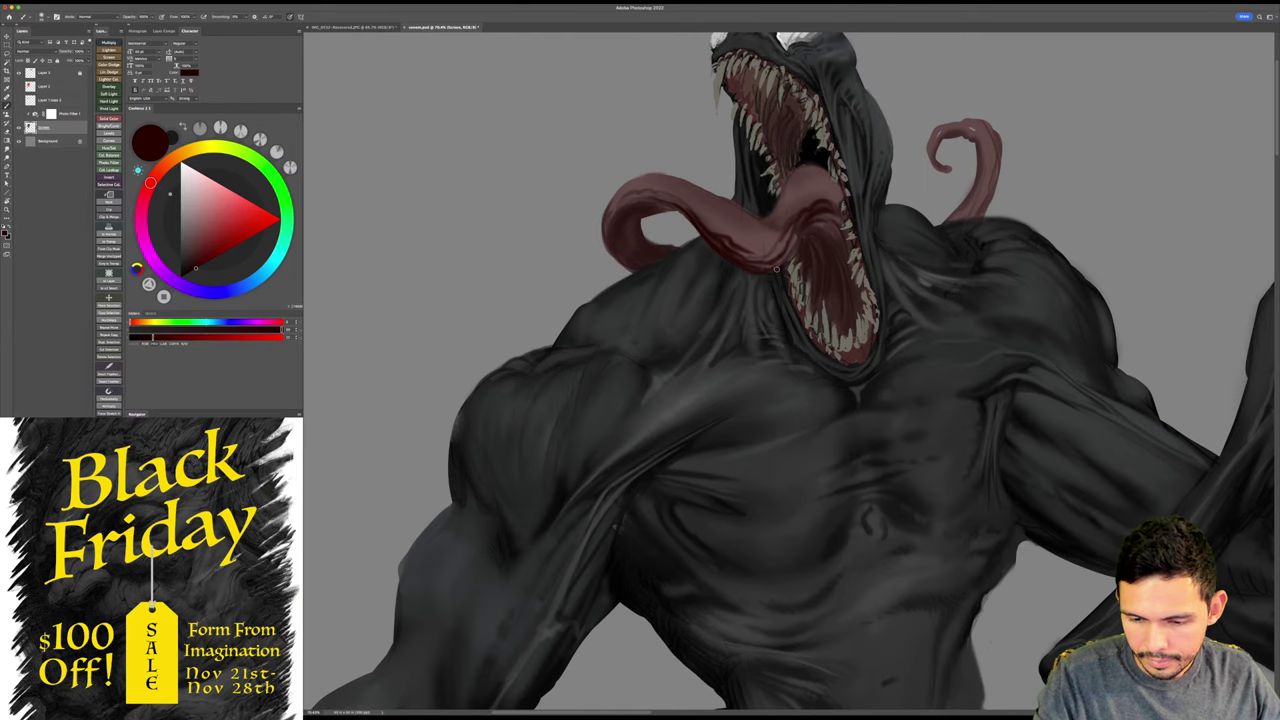
{"action": "left_click_drag", "start_coordinate": [776, 268], "coordinate": [802, 235]}
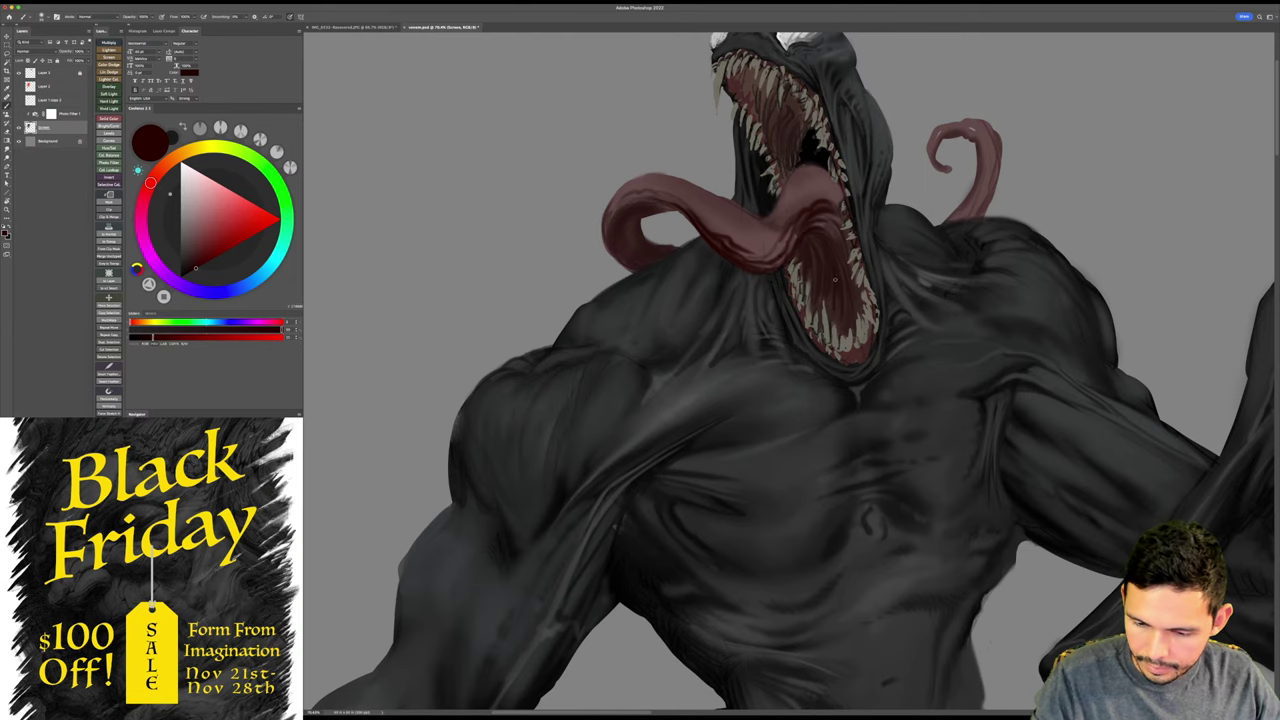
- Save the painting and sample the mid grey of the upper abdomen as the brush colour
{"action": "mouse_move", "coordinate": [835, 284]}
{"action": "left_mouse_down"}
{"action": "mouse_move", "coordinate": [836, 323]}
{"action": "mouse_move", "coordinate": [858, 317]}
{"action": "left_mouse_up"}
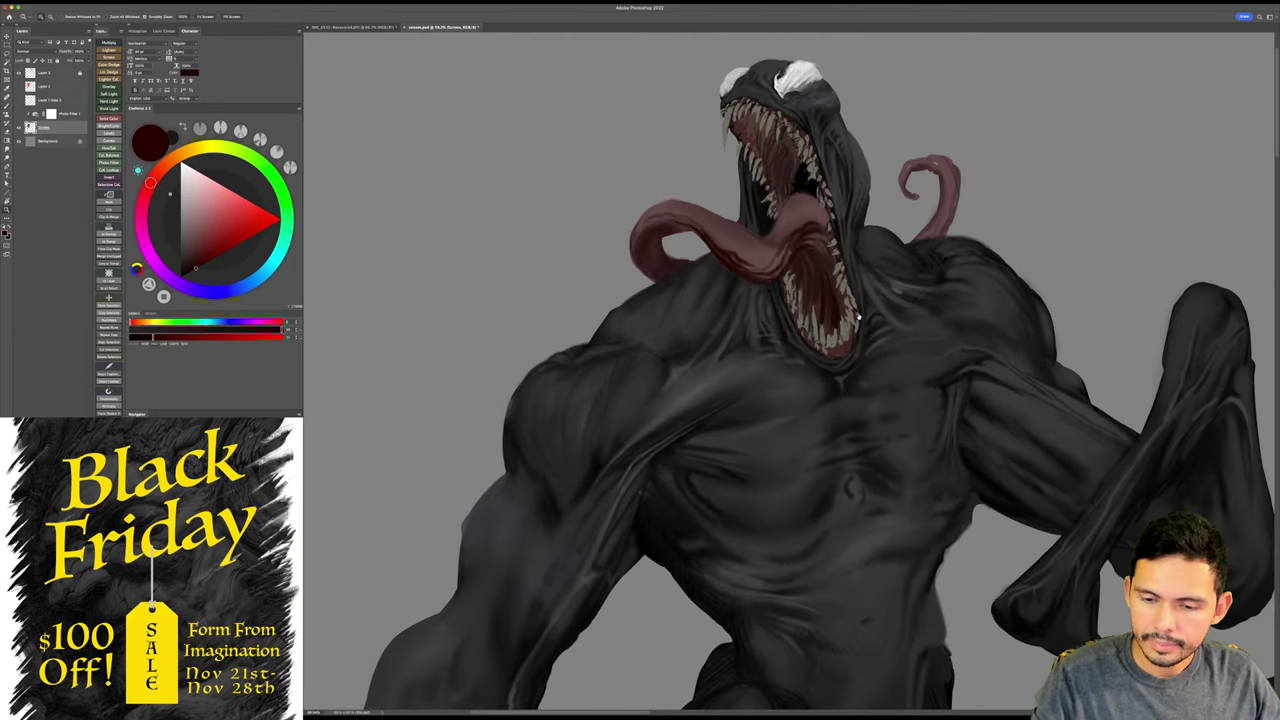
{"action": "key", "text": "super+s"}
{"action": "mouse_move", "coordinate": [989, 277]}
{"action": "left_mouse_down"}
{"action": "mouse_move", "coordinate": [997, 220]}
{"action": "mouse_move", "coordinate": [981, 255]}
{"action": "mouse_move", "coordinate": [909, 291]}
{"action": "mouse_move", "coordinate": [811, 314]}
{"action": "mouse_move", "coordinate": [780, 306]}
{"action": "left_mouse_up"}
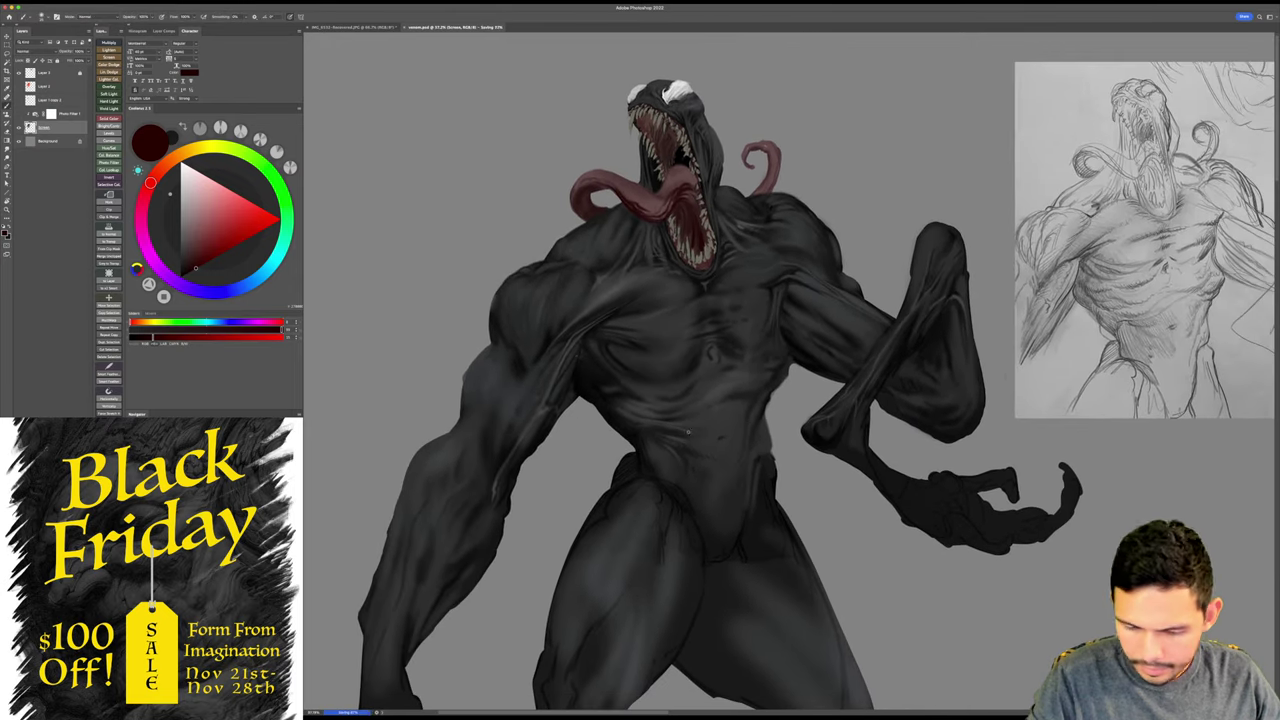
{"action": "left_click", "coordinate": [720, 390], "text": "alt"}
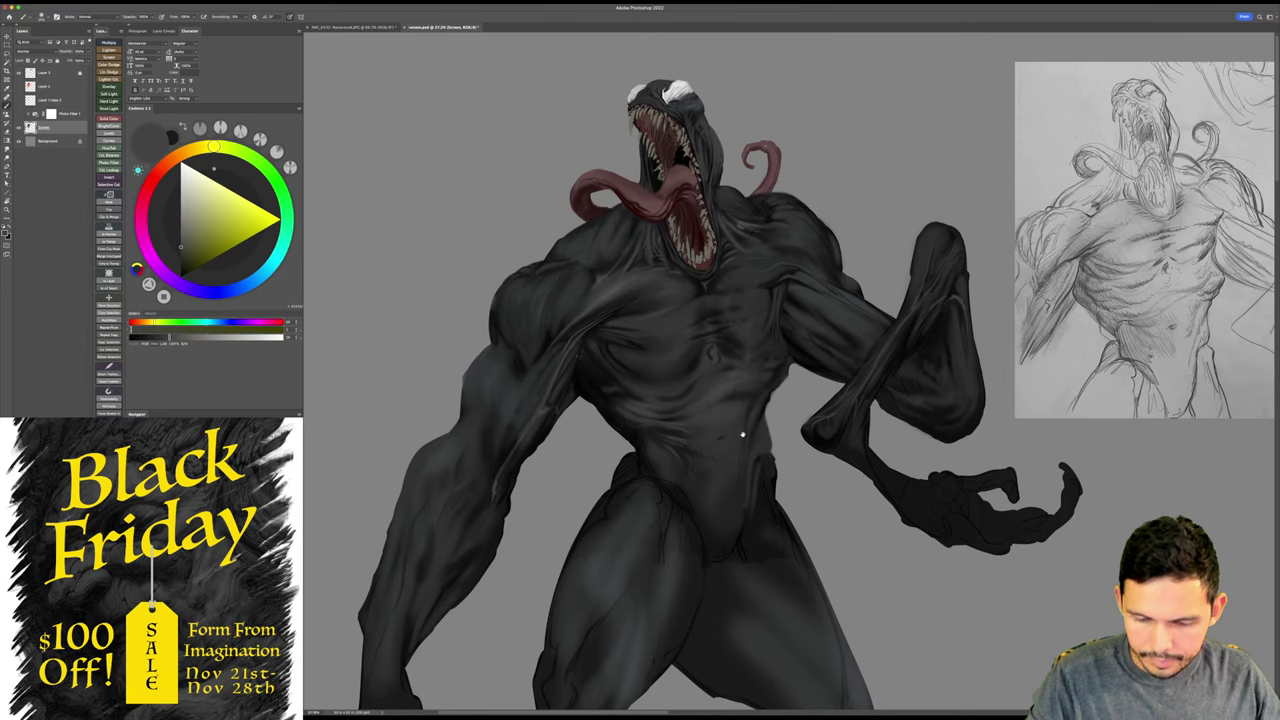
{"action": "scroll", "coordinate": [742, 434], "scroll_direction": "down", "scroll_amount": 1}
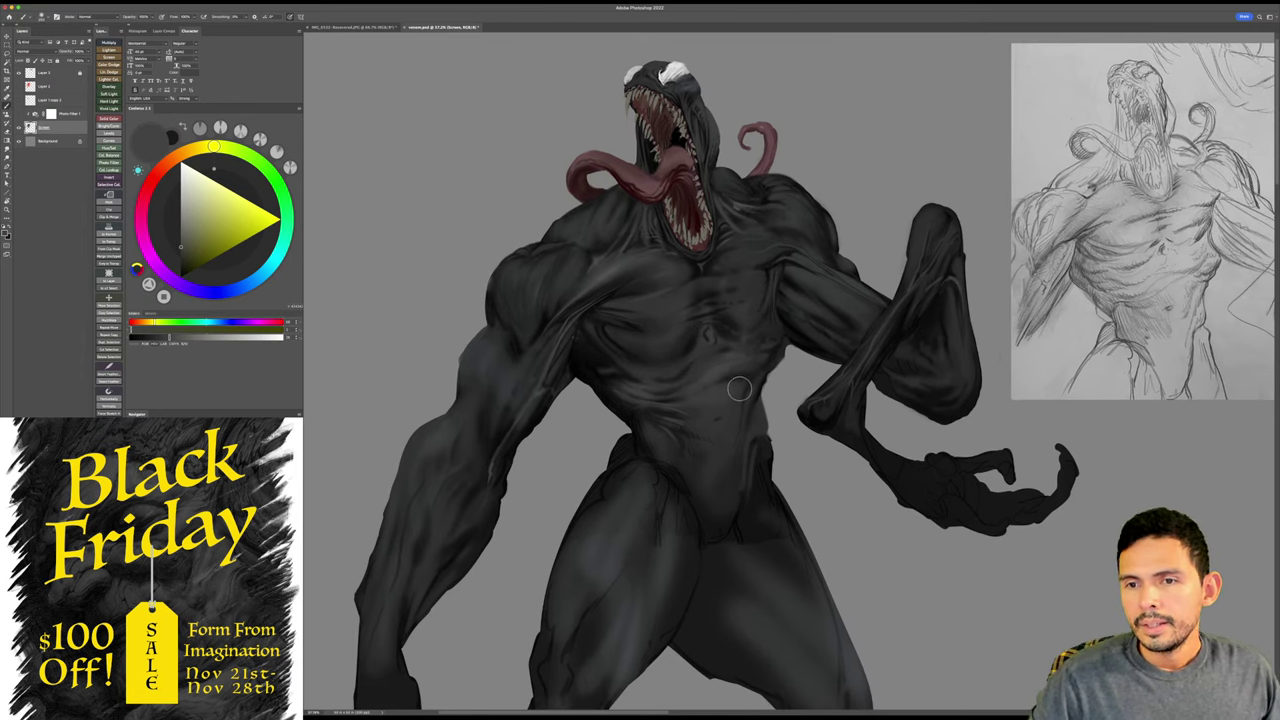
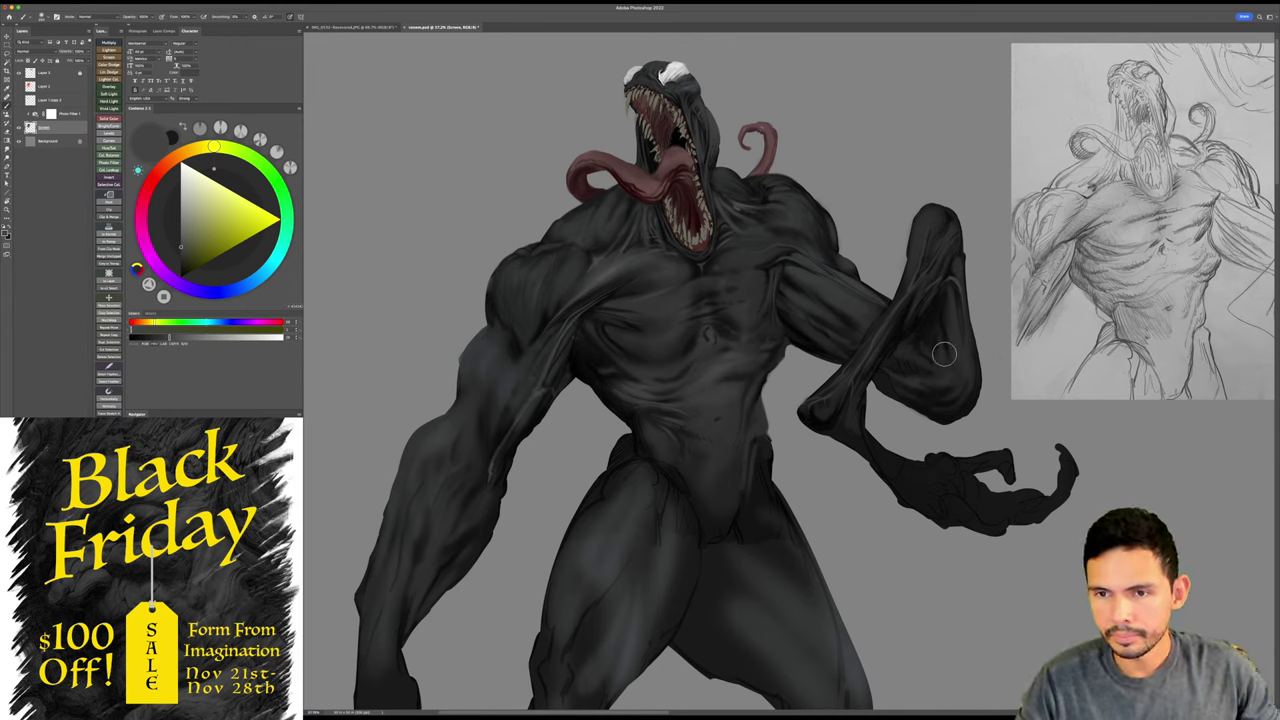
- Reset the colour to black and shade the chest beside the raised arm's armpit with a much larger brush
{"action": "left_click", "coordinate": [773, 392], "text": "super"}
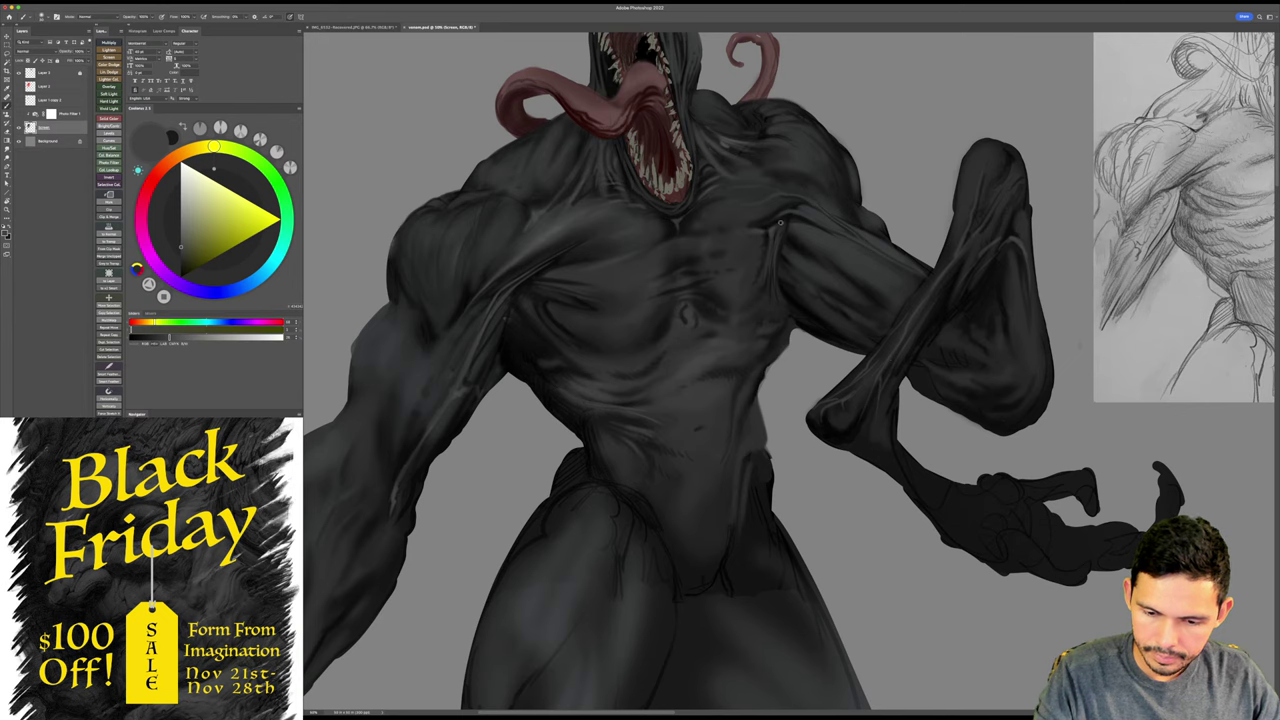
{"action": "left_click_drag", "start_coordinate": [940, 360], "coordinate": [891, 349]}
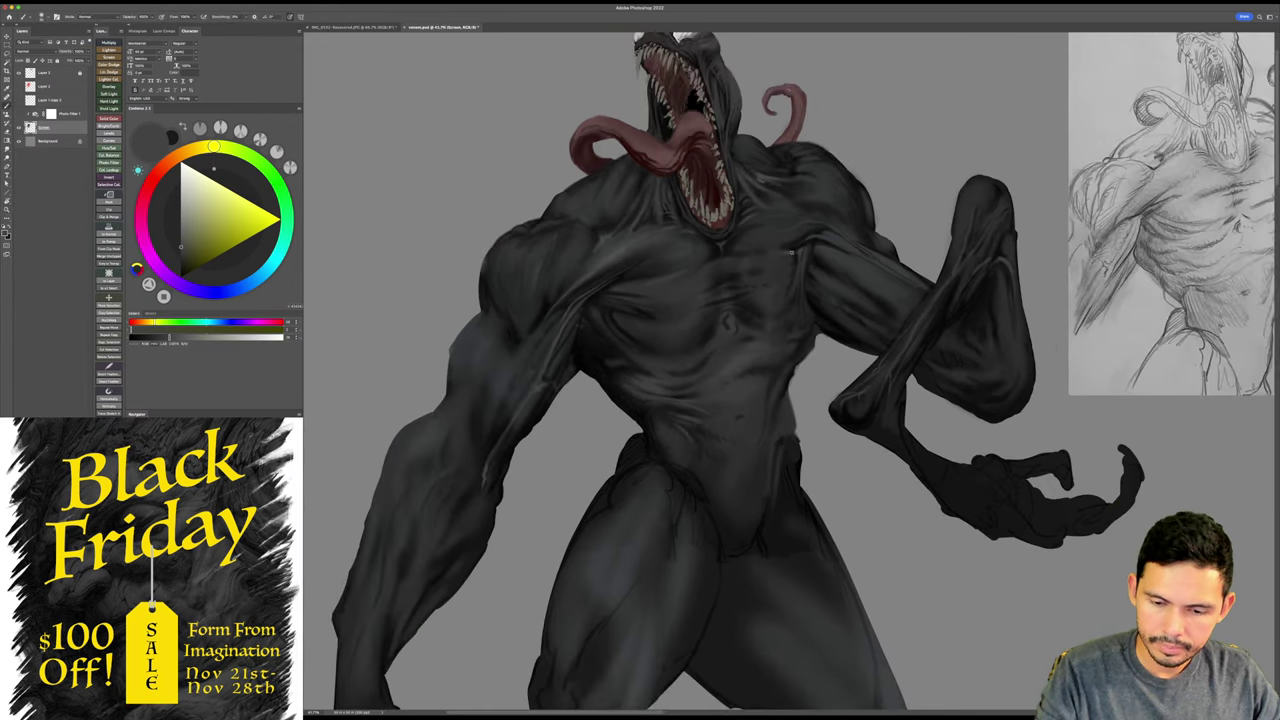
{"action": "key", "text": "d"}
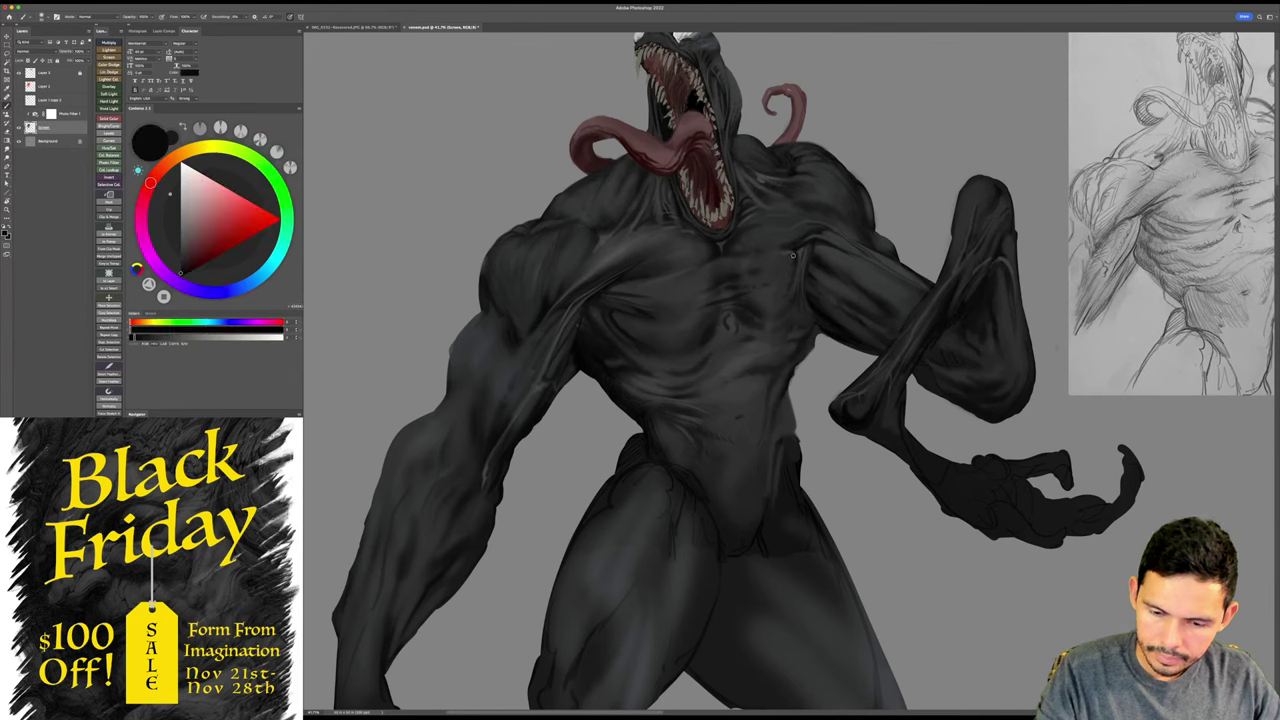
{"action": "key", "text": "bracketright"}
{"action": "key", "text": "bracketright"}
{"action": "key", "text": "bracketright"}
{"action": "key", "text": "bracketright"}
{"action": "key", "text": "bracketright"}
{"action": "key", "text": "bracketright"}
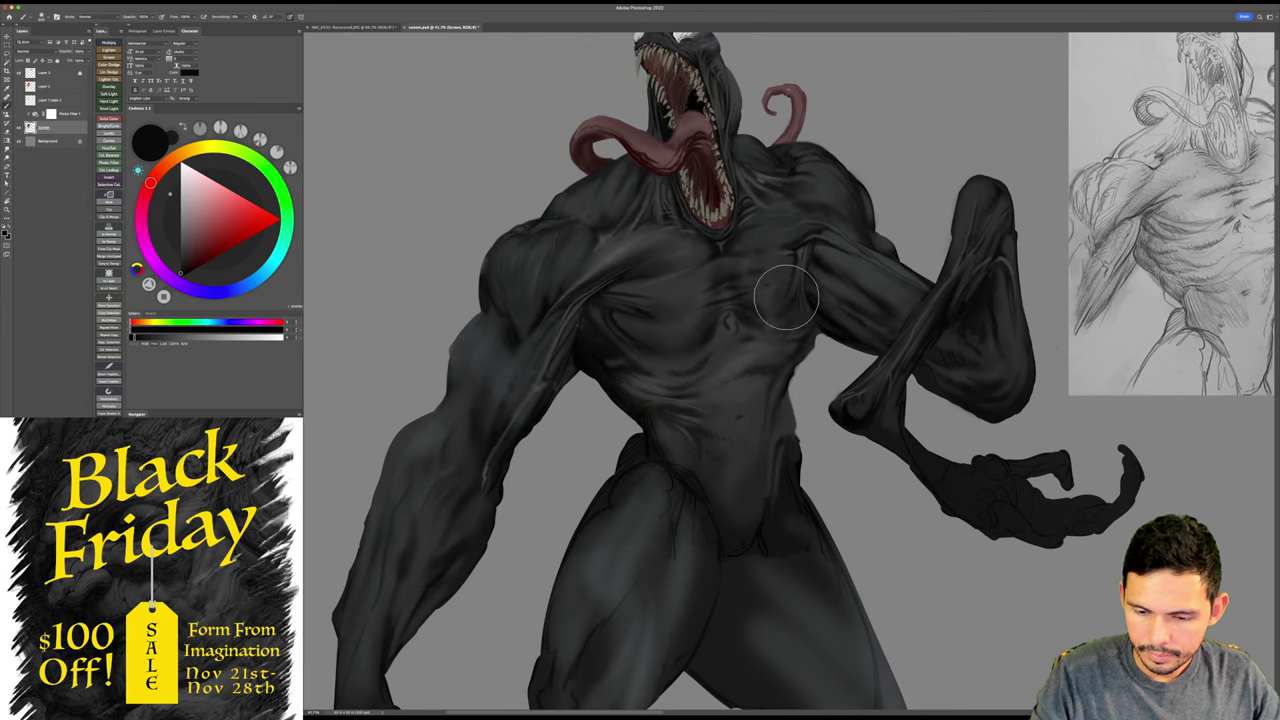
- Sample dark greys and black around the armpit crease and refine the shadow where the chest meets the raised arm
{"action": "left_click", "coordinate": [784, 272], "text": "alt"}
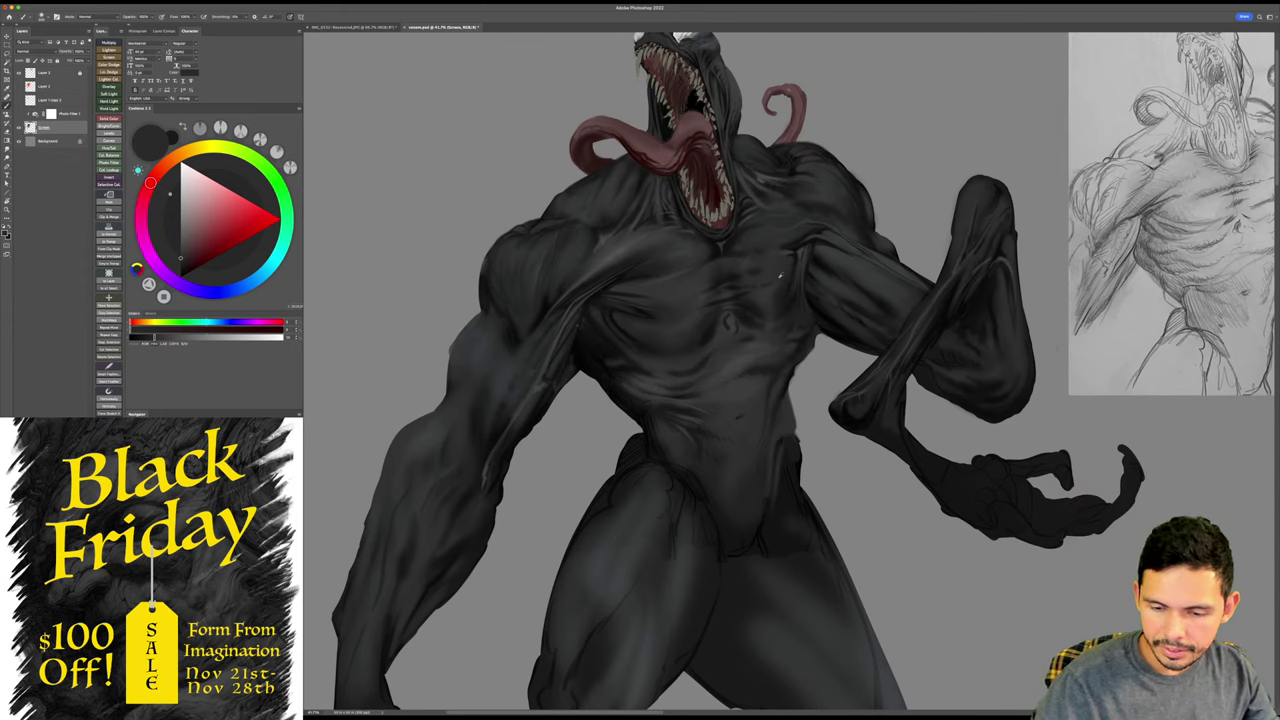
{"action": "left_click", "coordinate": [780, 276], "text": "alt"}
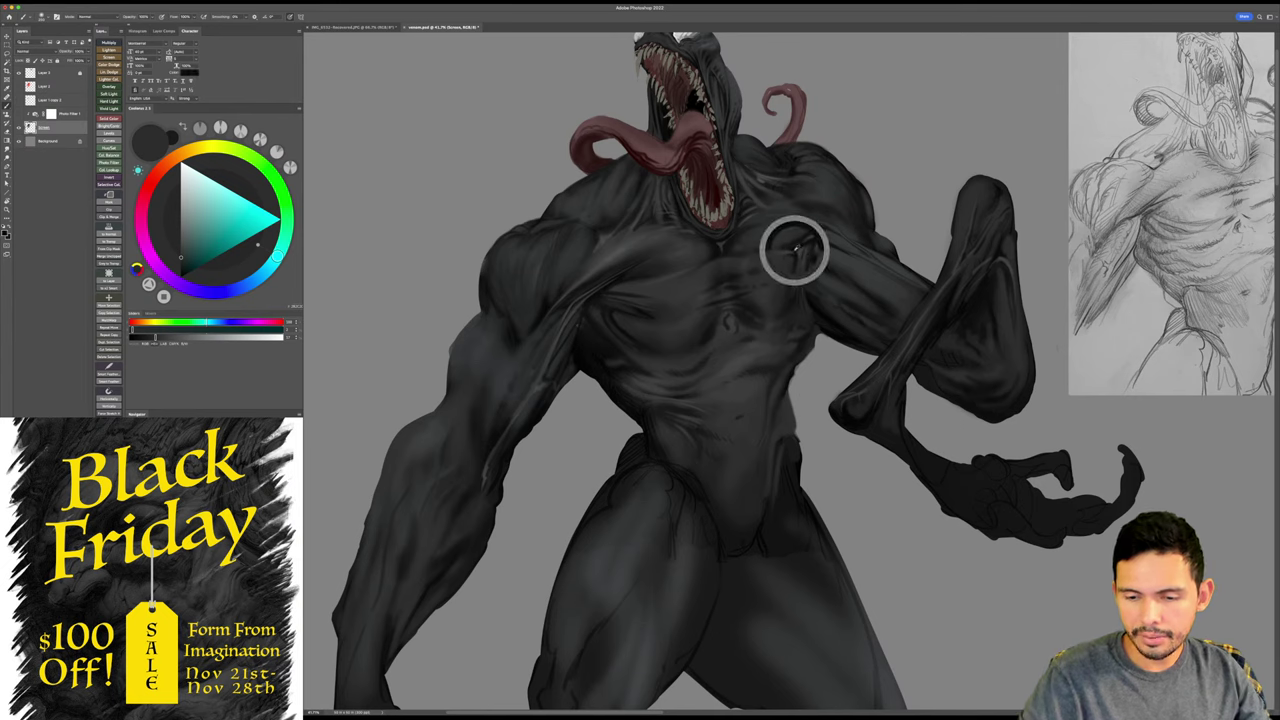
{"action": "left_click", "coordinate": [795, 250], "text": "alt"}
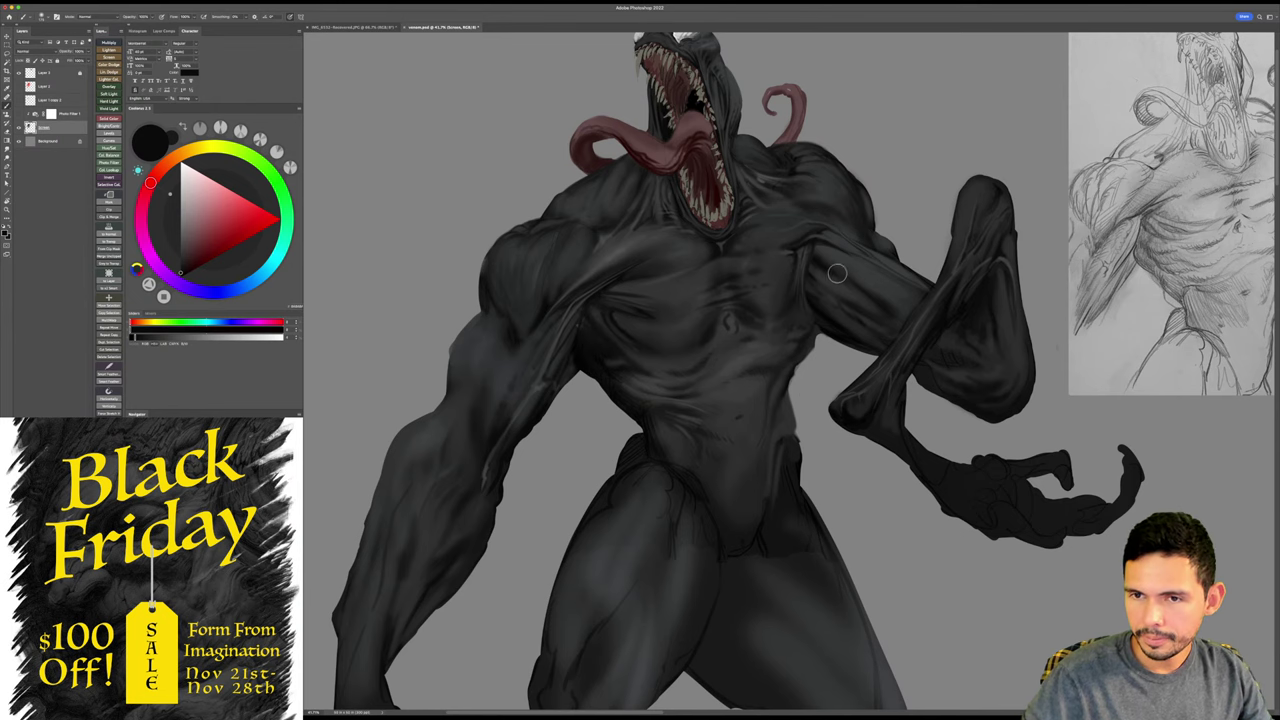
- Enlarge the brush and softly darken the middle of the abdomen with black
{"action": "key", "text": "z"}
{"action": "left_click_drag", "start_coordinate": [927, 382], "coordinate": [923, 376]}
{"action": "key", "text": "b"}
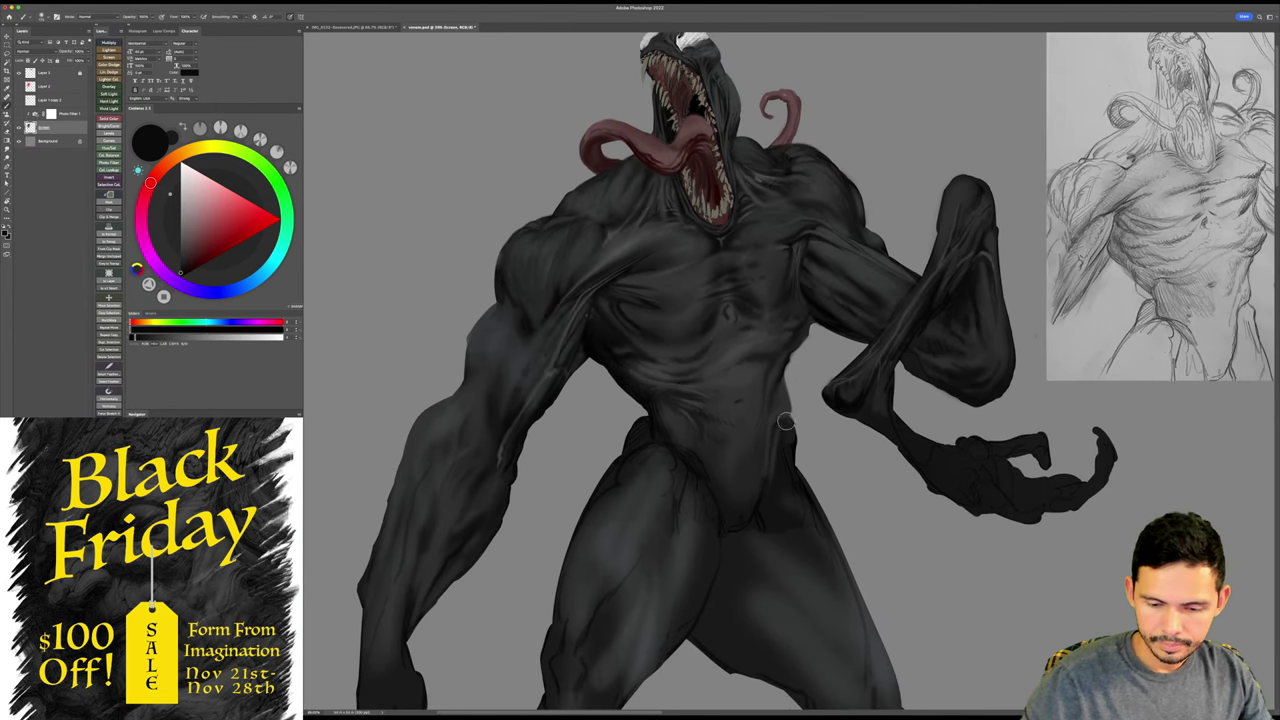
{"action": "key", "text": "z"}
{"action": "left_click_drag", "start_coordinate": [766, 408], "coordinate": [776, 398]}
{"action": "key", "text": "b"}
{"action": "scroll", "coordinate": [746, 405], "scroll_direction": "down", "scroll_amount": 2}
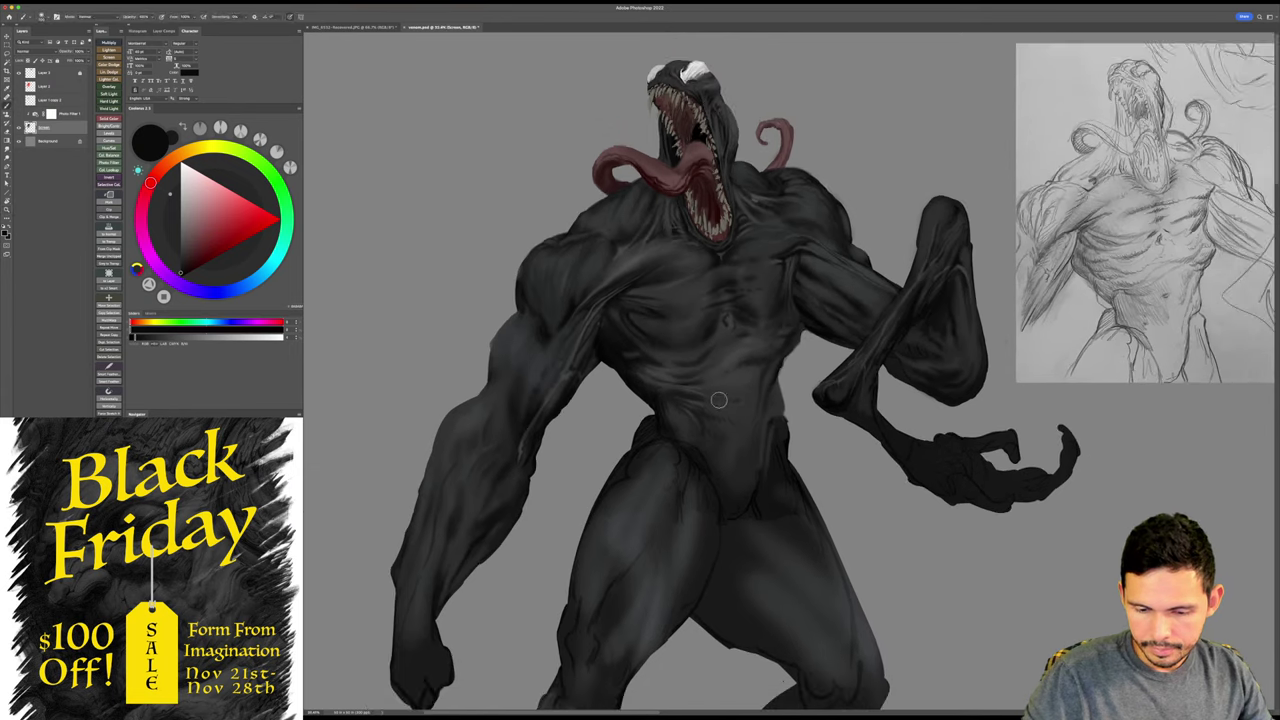
{"action": "key", "text": "bracketright"}
{"action": "key", "text": "bracketright"}
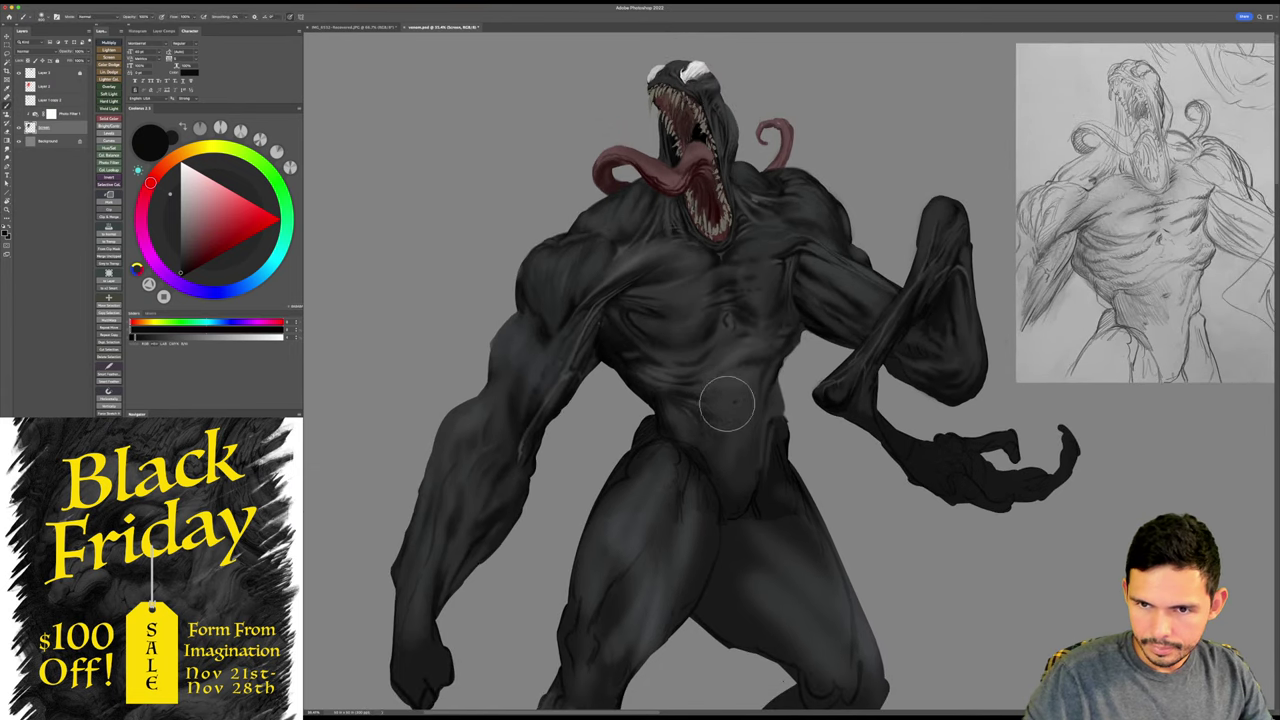
- Sample the grey beside the left hip and rework the waist contour above the thigh with a small brush
{"action": "key", "text": "bracketleft"}
{"action": "key", "text": "bracketleft"}
{"action": "key", "text": "bracketleft"}
{"action": "left_click", "coordinate": [682, 424], "text": "alt"}
{"action": "key", "text": "bracketleft"}
{"action": "key", "text": "bracketleft"}
{"action": "key", "text": "bracketleft"}
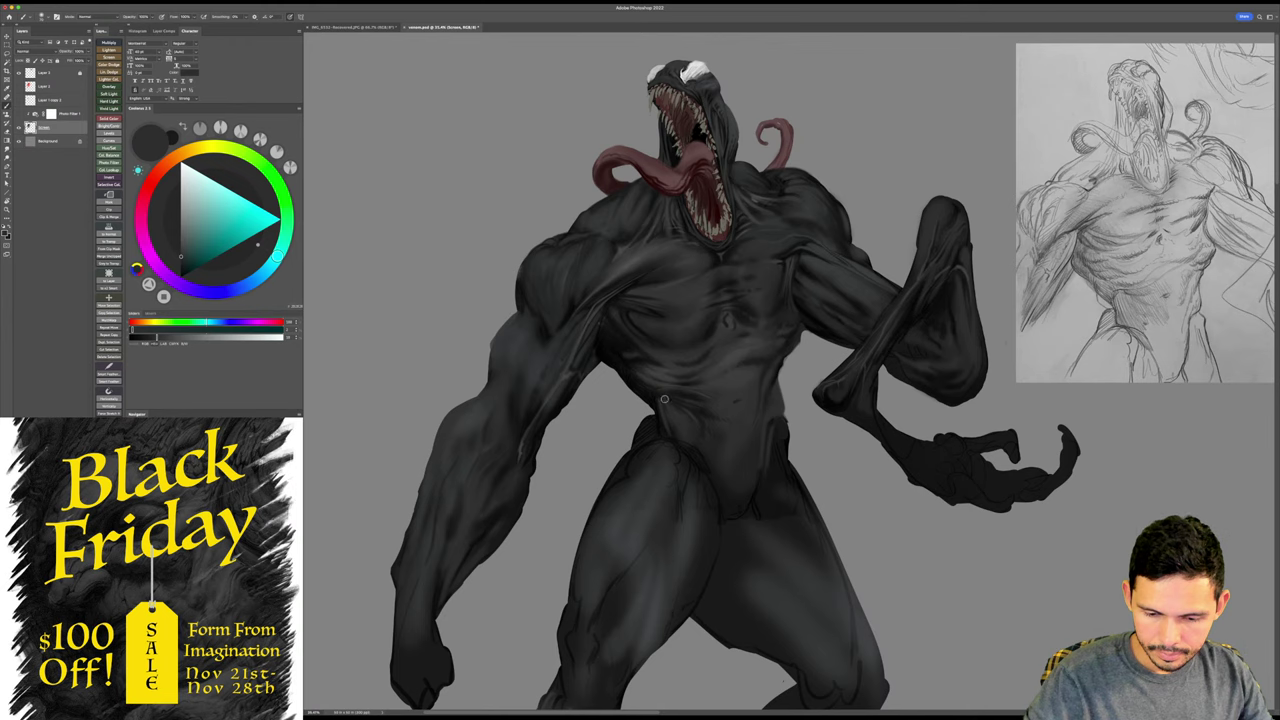
{"action": "left_click_drag", "start_coordinate": [661, 426], "coordinate": [657, 408]}
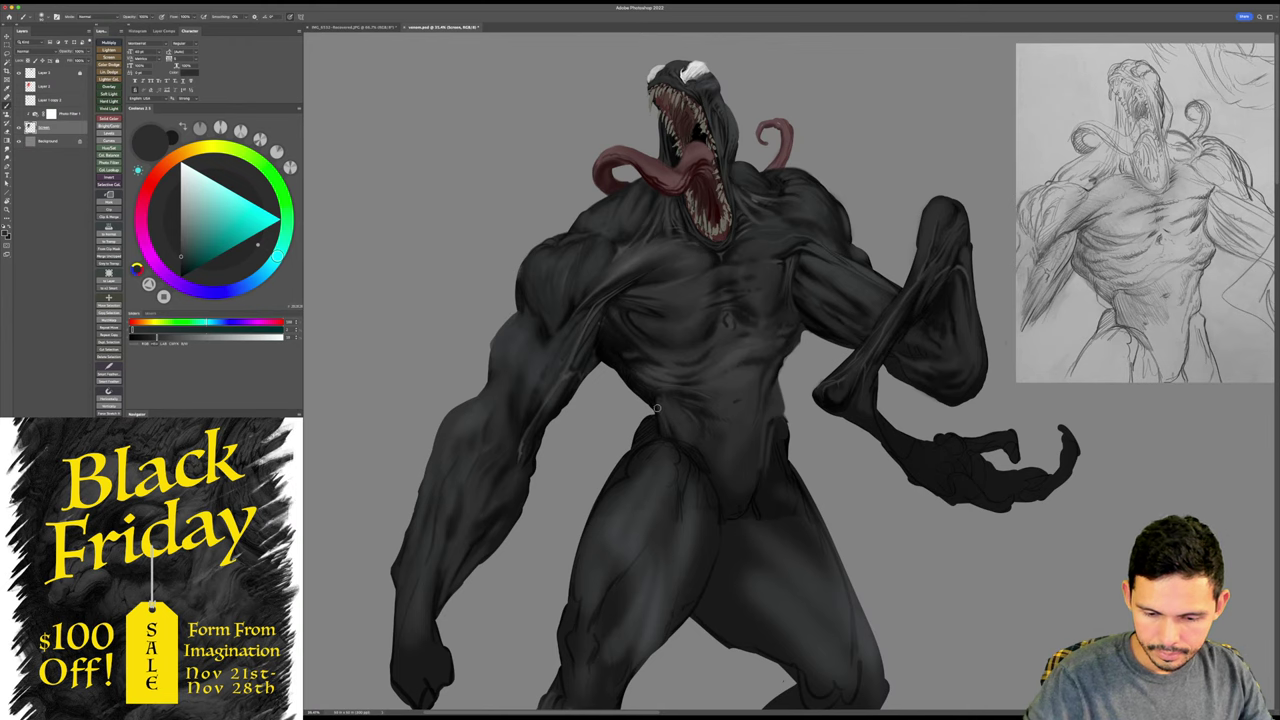
- Sample a dark grey from the right flank, switch to black and deepen the shading across the lower abdomen
{"action": "left_click_drag", "start_coordinate": [834, 503], "coordinate": [825, 501]}
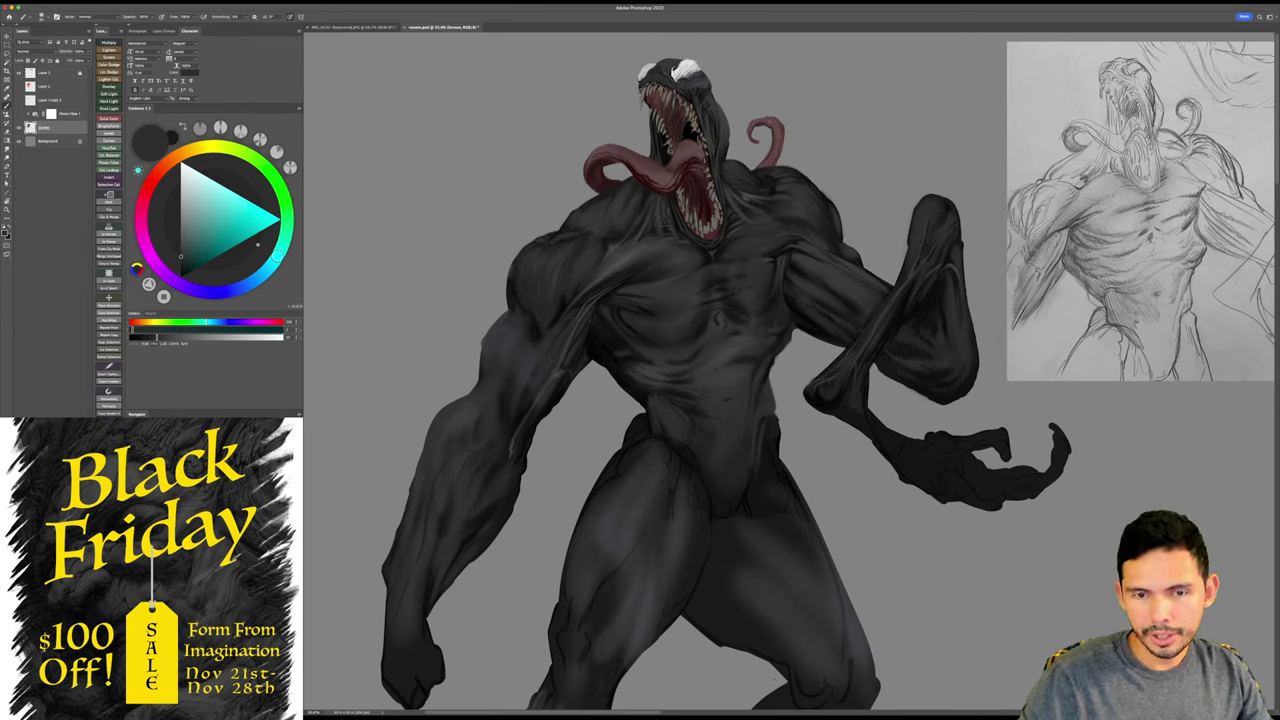
{"action": "left_click", "coordinate": [768, 347], "text": "alt"}
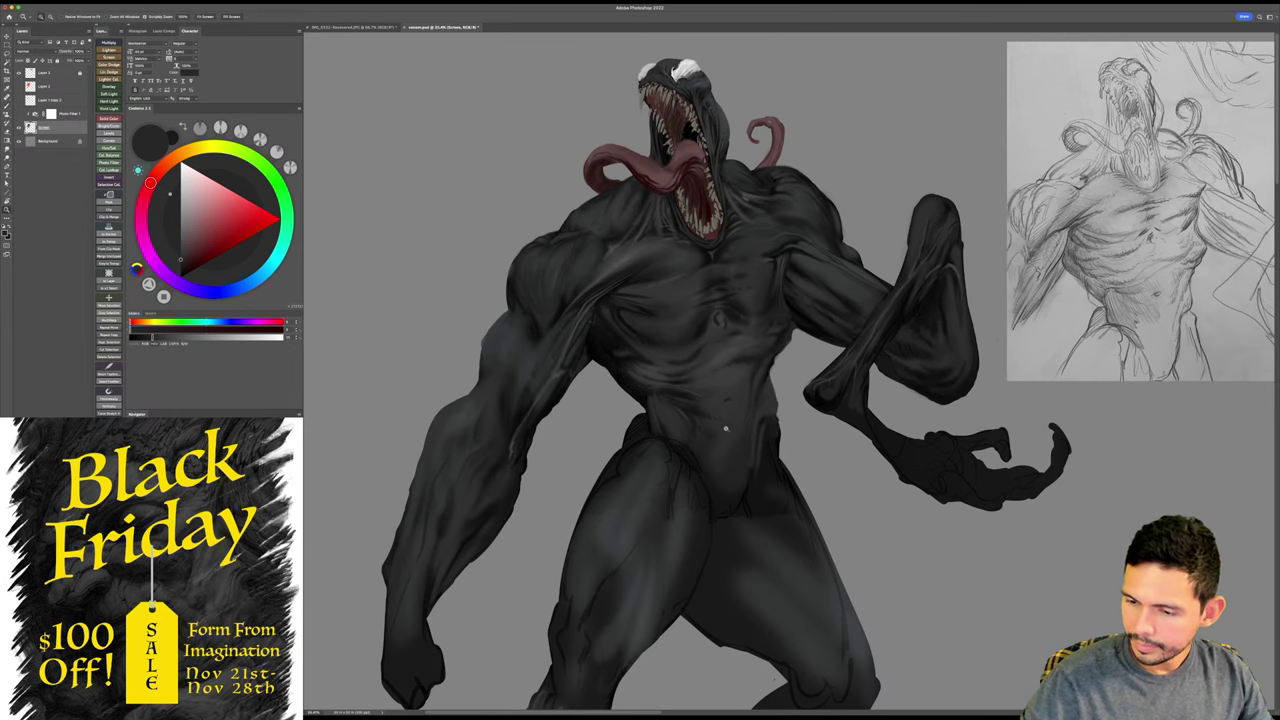
{"action": "left_click_drag", "start_coordinate": [726, 429], "coordinate": [741, 413]}
{"action": "key", "text": "b"}
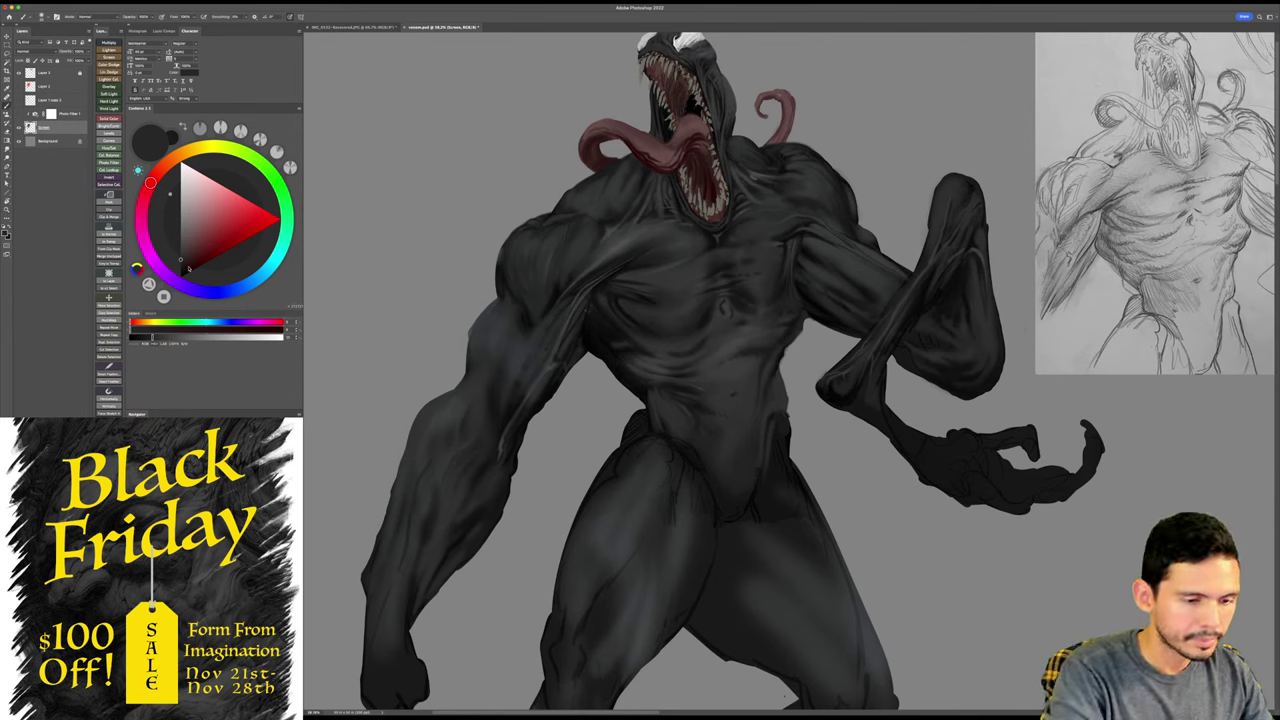
{"action": "left_click", "coordinate": [184, 266]}
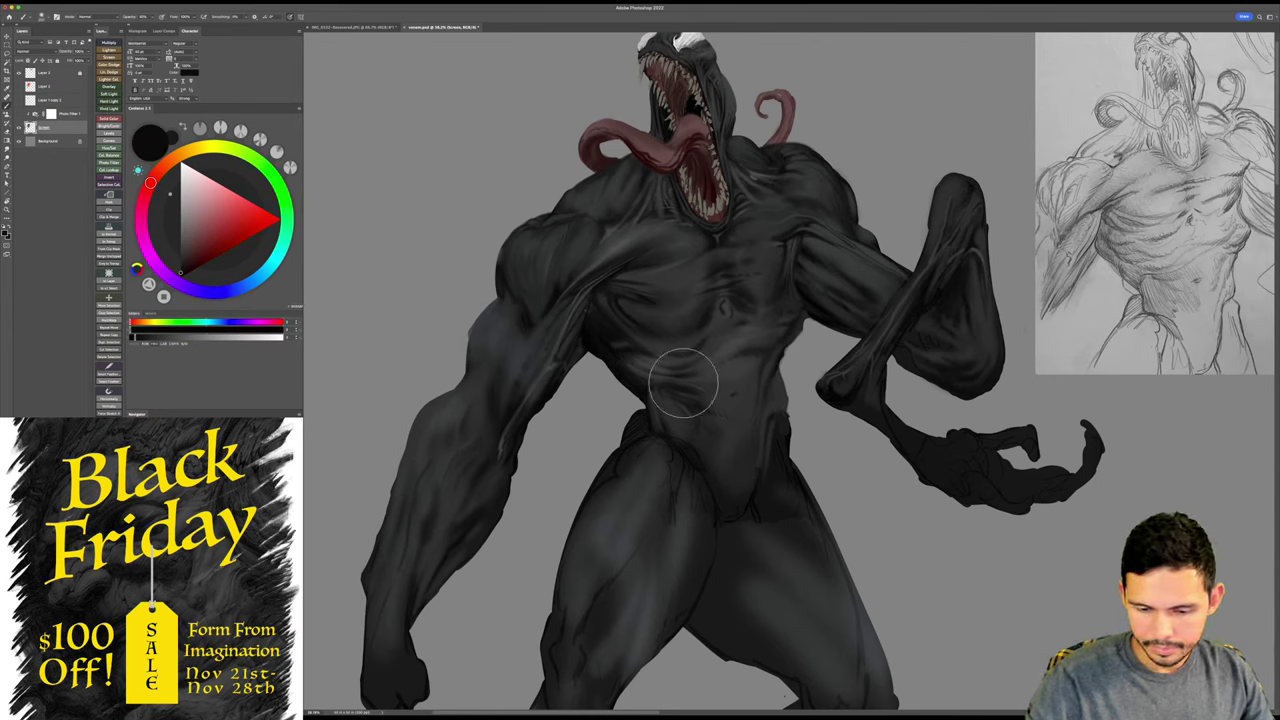
{"action": "left_click_drag", "start_coordinate": [747, 407], "coordinate": [701, 399]}
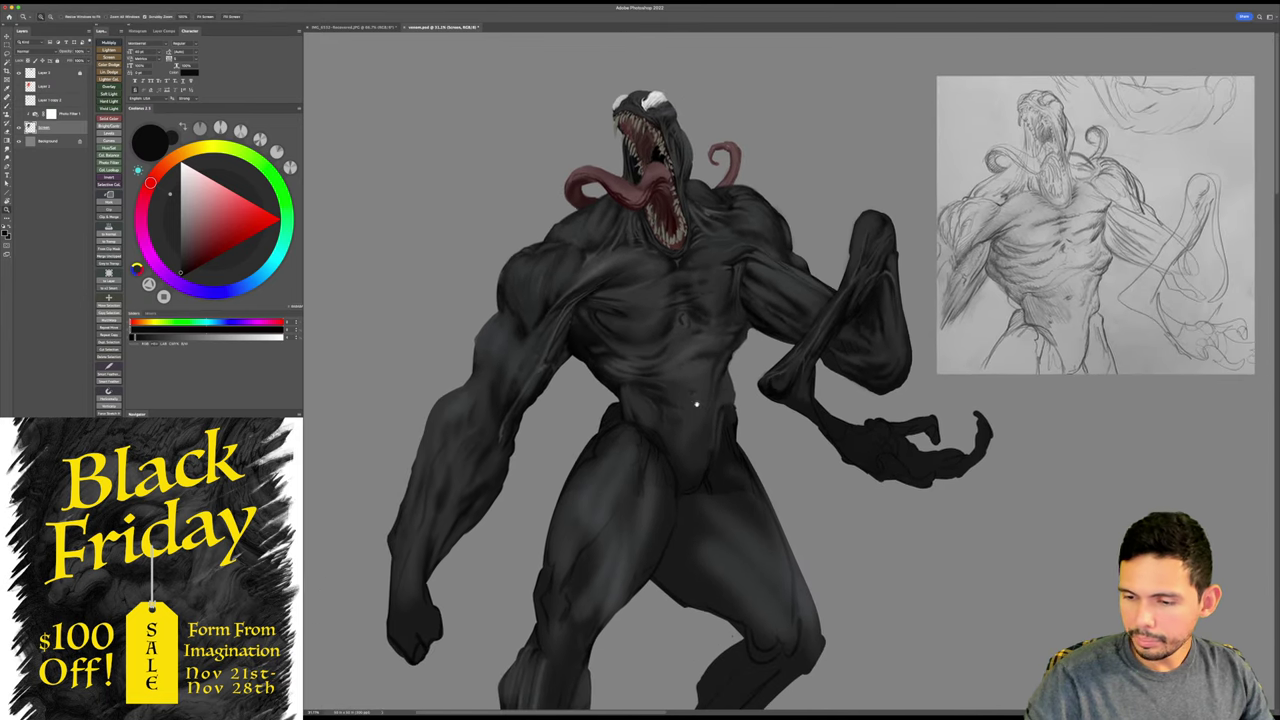
{"action": "left_click_drag", "start_coordinate": [696, 404], "coordinate": [684, 400]}
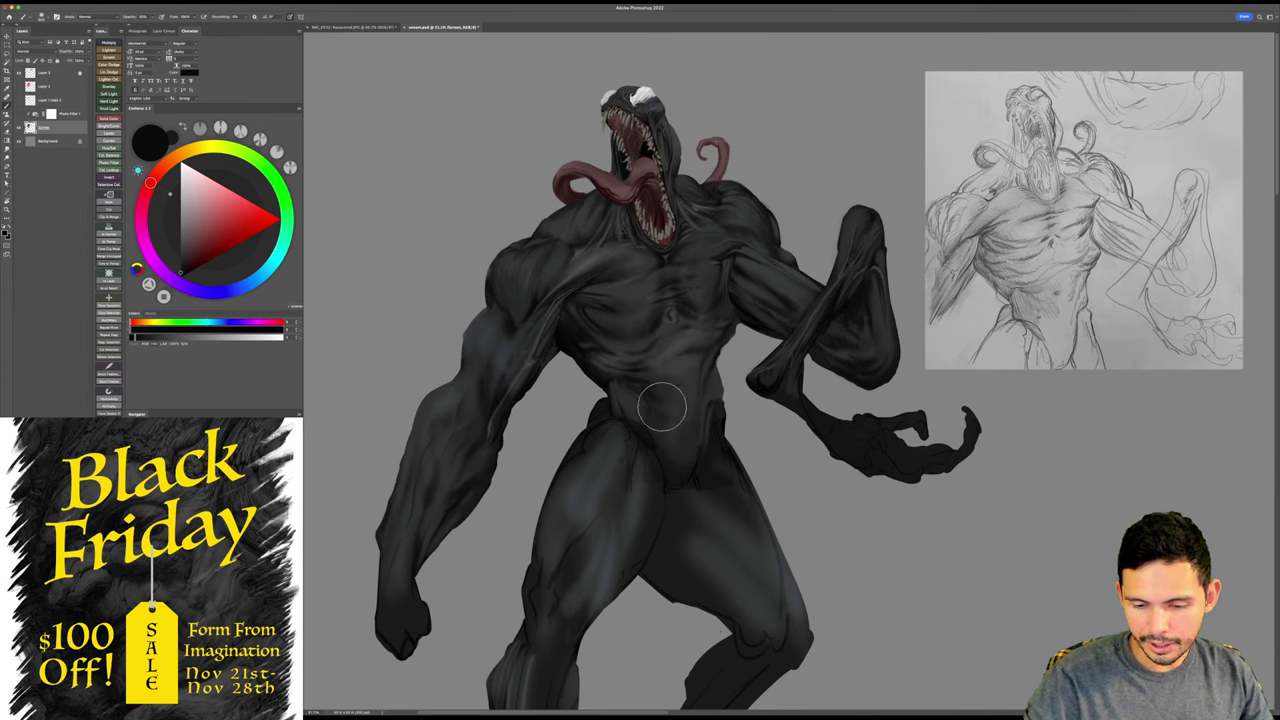
- Sample the lighter grey of the upper abdomen and blend it over the belly
{"action": "left_click", "coordinate": [670, 373], "text": "alt"}
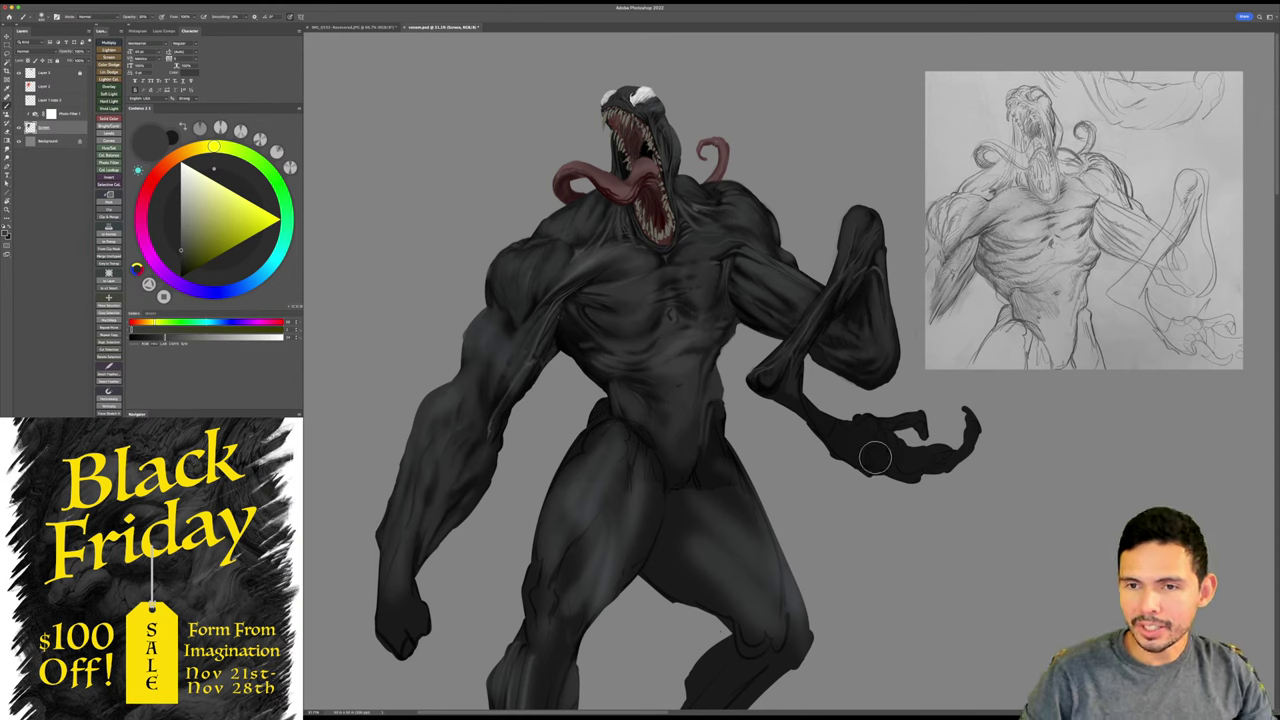
{"action": "scroll", "coordinate": [862, 477], "scroll_direction": "down", "scroll_amount": 2}
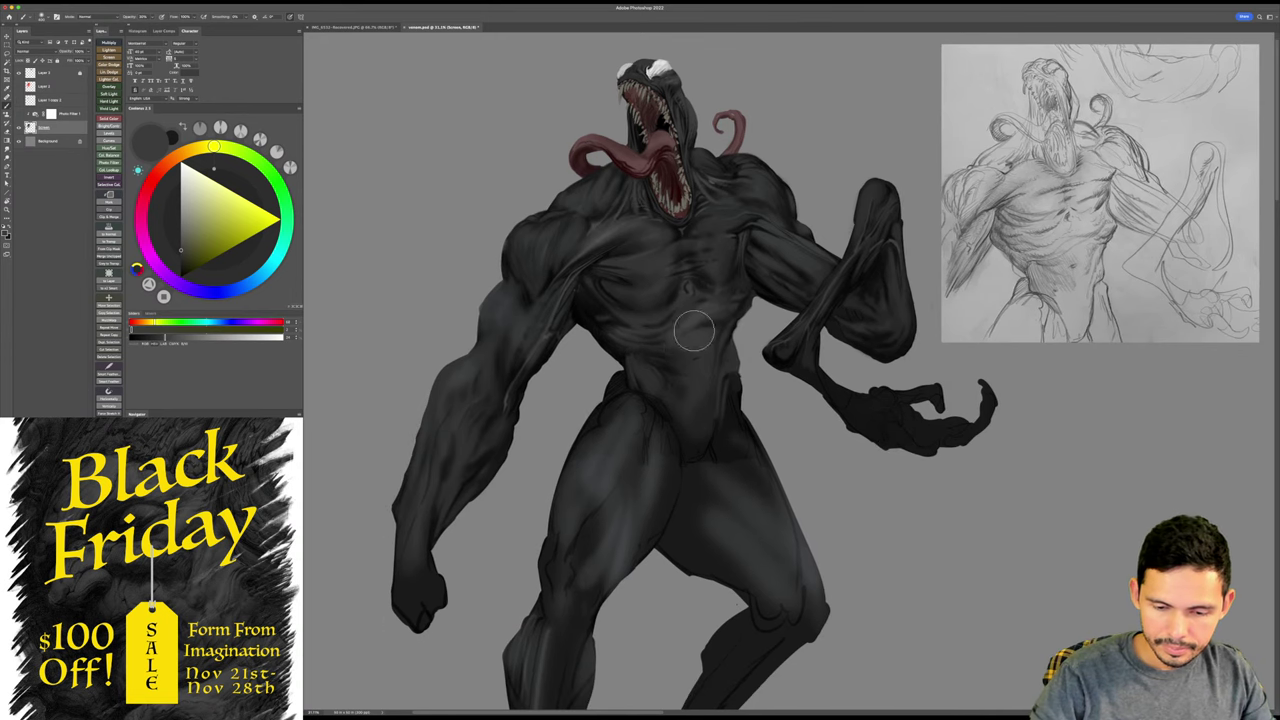
{"action": "scroll", "coordinate": [668, 342], "scroll_direction": "up", "scroll_amount": 2}
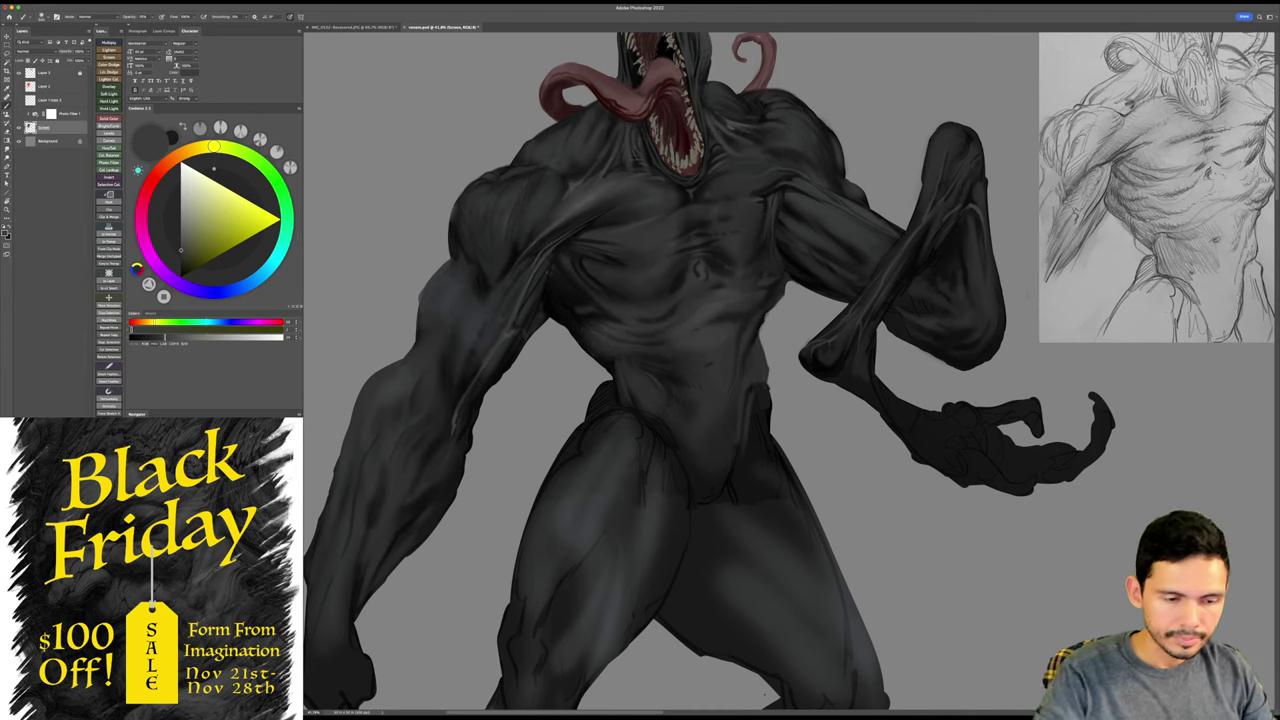
- Pick black, reduce the brush, sample dark greys from the ribs and paint along the left waist edge down to the hip
{"action": "left_click", "coordinate": [181, 274]}
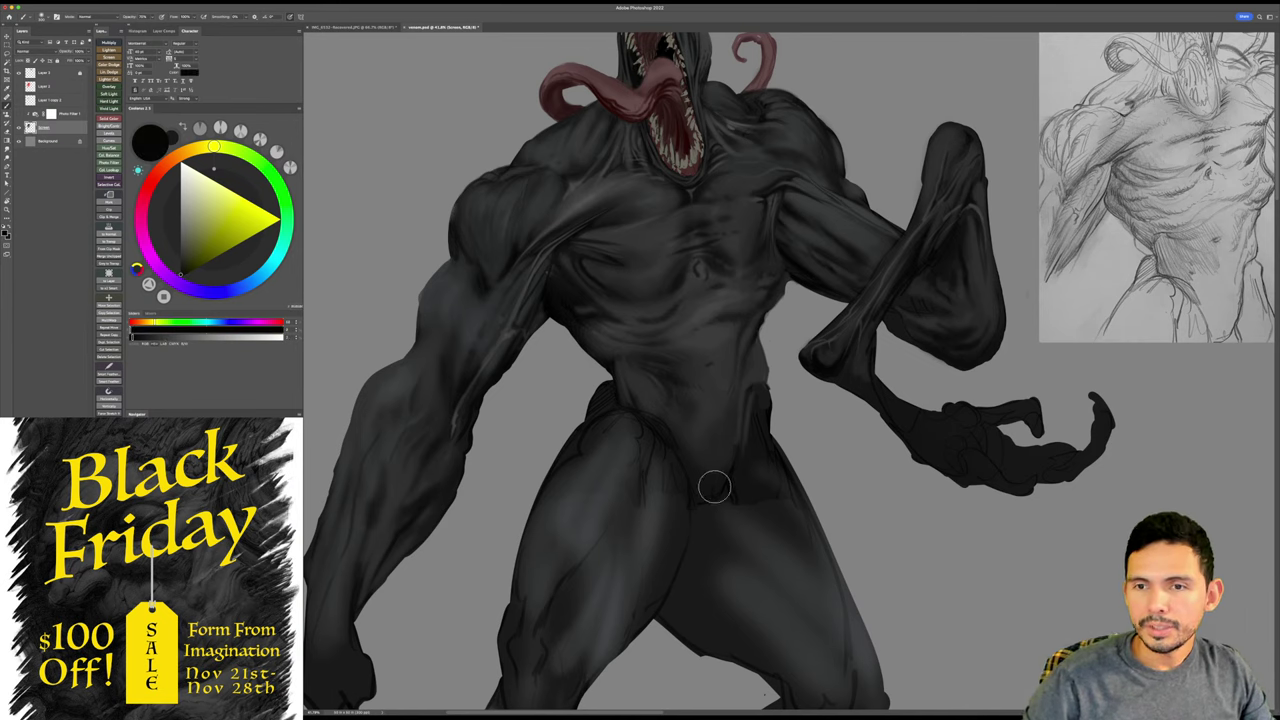
{"action": "key", "text": "bracketleft"}
{"action": "key", "text": "bracketleft"}
{"action": "key", "text": "bracketleft"}
{"action": "key", "text": "bracketleft"}
{"action": "key", "text": "bracketleft"}
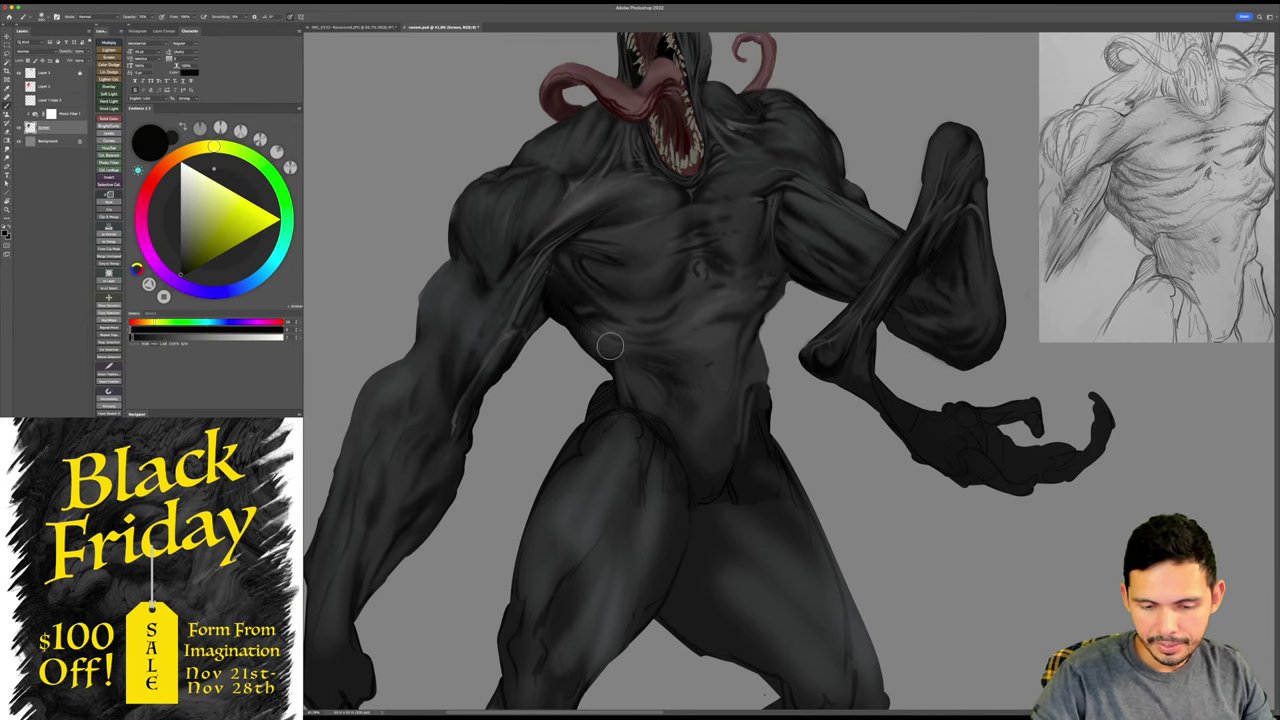
{"action": "left_click", "coordinate": [598, 336], "text": "alt"}
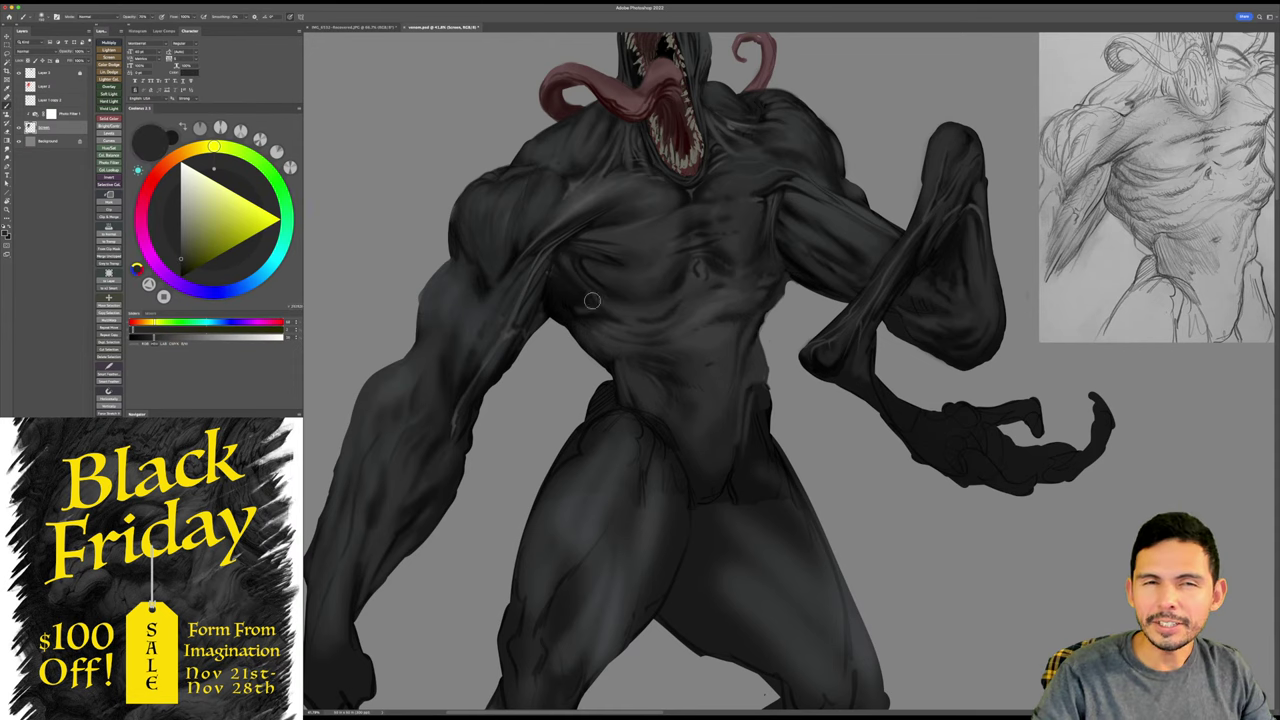
{"action": "left_click", "coordinate": [582, 332], "text": "alt"}
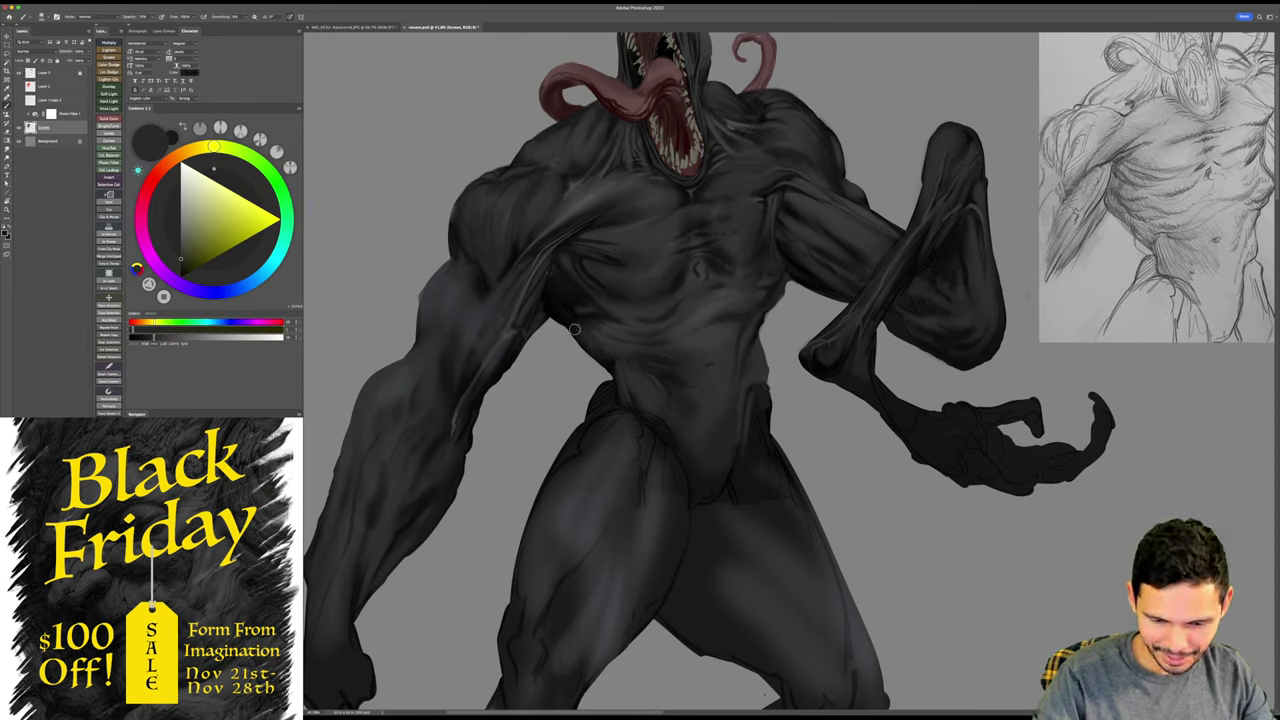
{"action": "left_click_drag", "start_coordinate": [576, 330], "coordinate": [614, 368]}
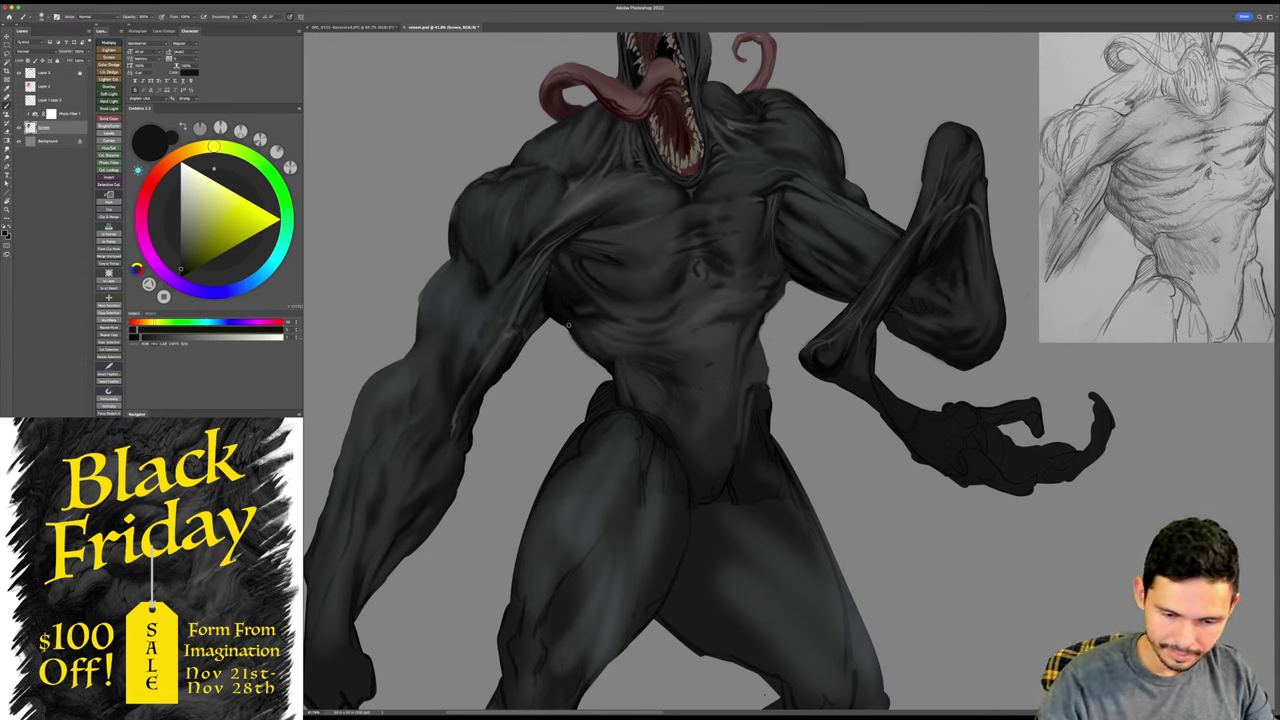
- Sample black and mid greys around the left waist and refine the skin folds just above the hip
{"action": "left_click", "coordinate": [606, 366], "text": "alt"}
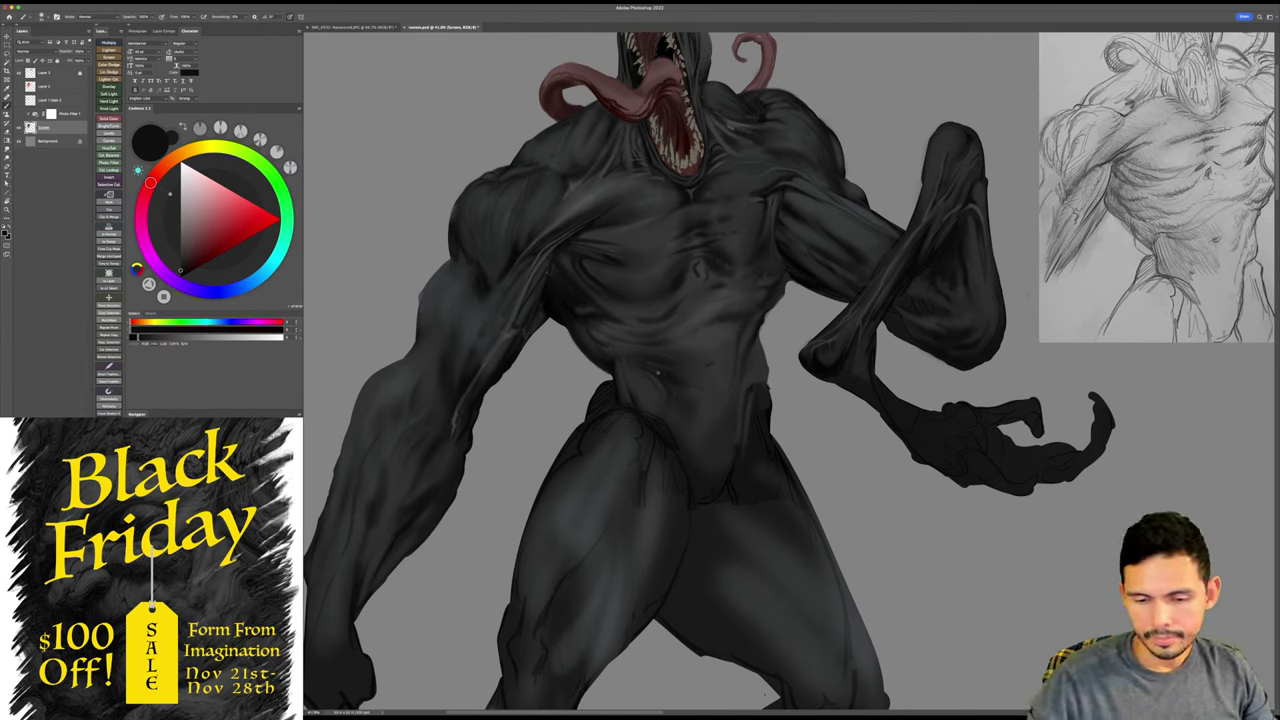
{"action": "left_click", "coordinate": [613, 354], "text": "alt"}
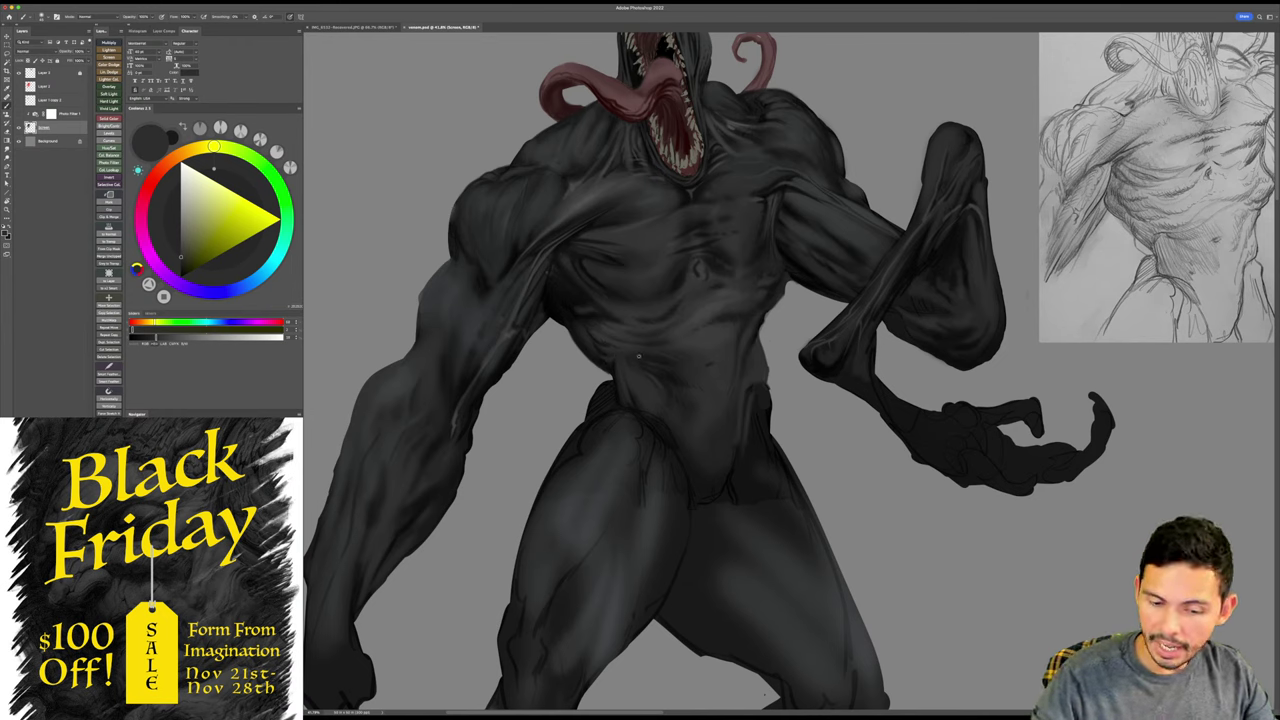
{"action": "left_click", "coordinate": [648, 366], "text": "alt"}
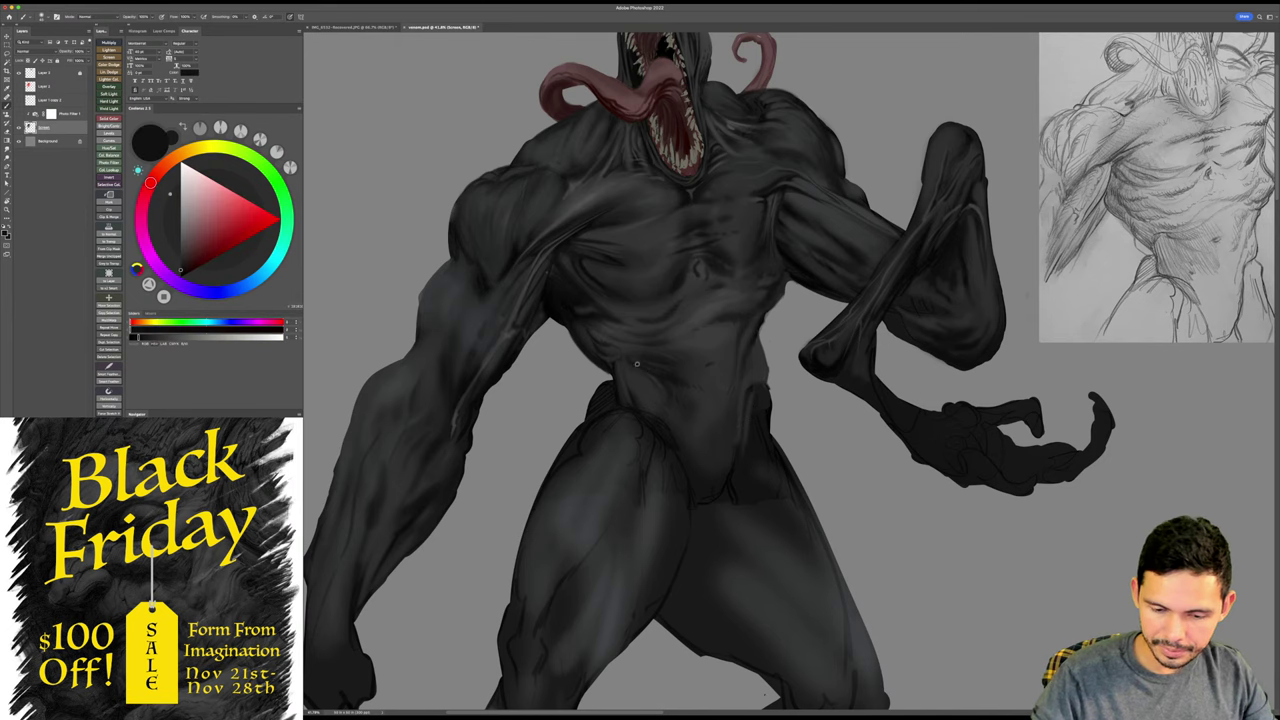
{"action": "left_click_drag", "start_coordinate": [965, 486], "coordinate": [915, 524]}
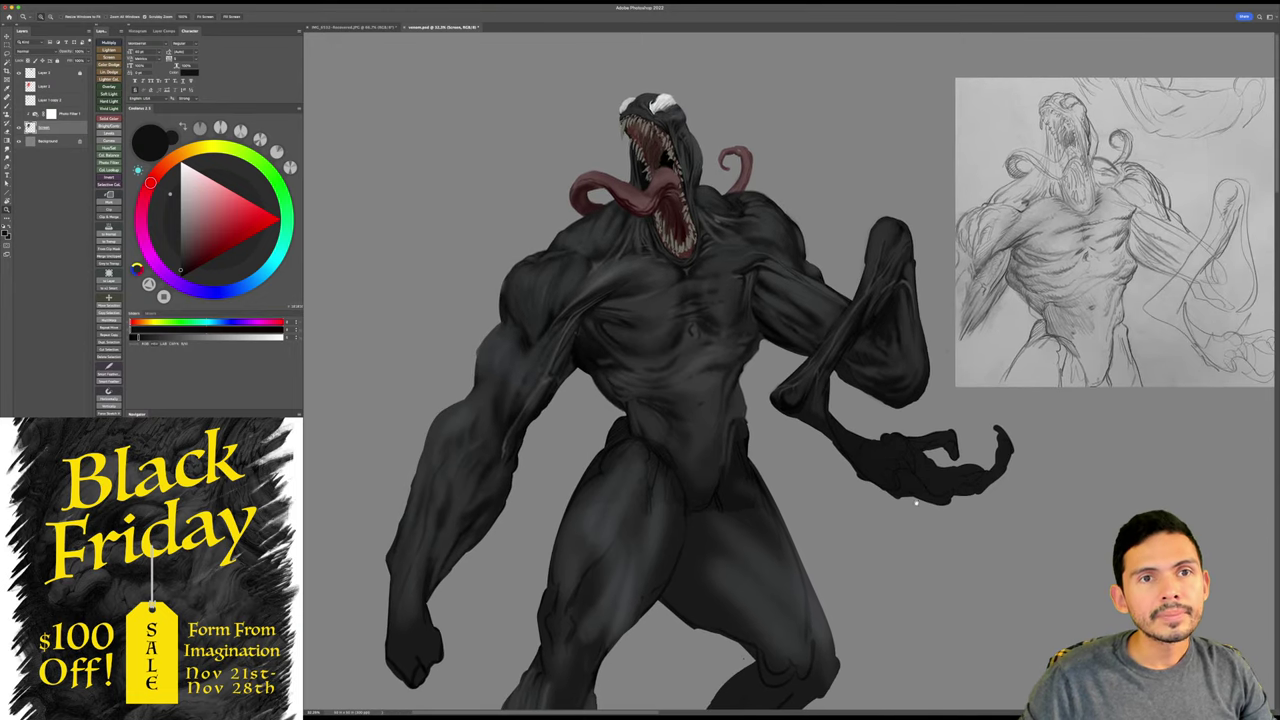
- Save the painting, sample greys from the right side of the abdomen and refine the shading along the ribs and waist
{"action": "key", "text": "super+s"}
{"action": "left_click_drag", "start_coordinate": [956, 467], "coordinate": [982, 477]}
{"action": "left_click_drag", "start_coordinate": [695, 393], "coordinate": [704, 393]}
{"action": "key", "text": "b"}
{"action": "left_click", "coordinate": [716, 354], "text": "alt"}
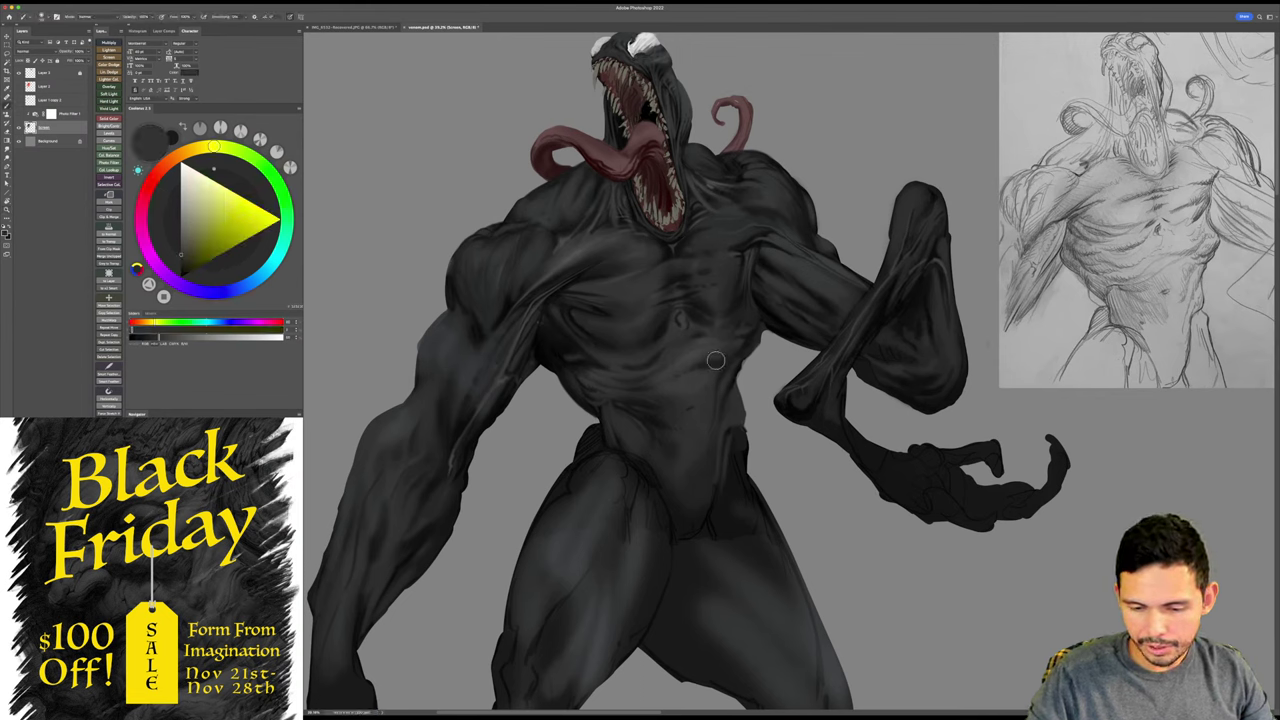
{"action": "left_click", "coordinate": [722, 360], "text": "alt"}
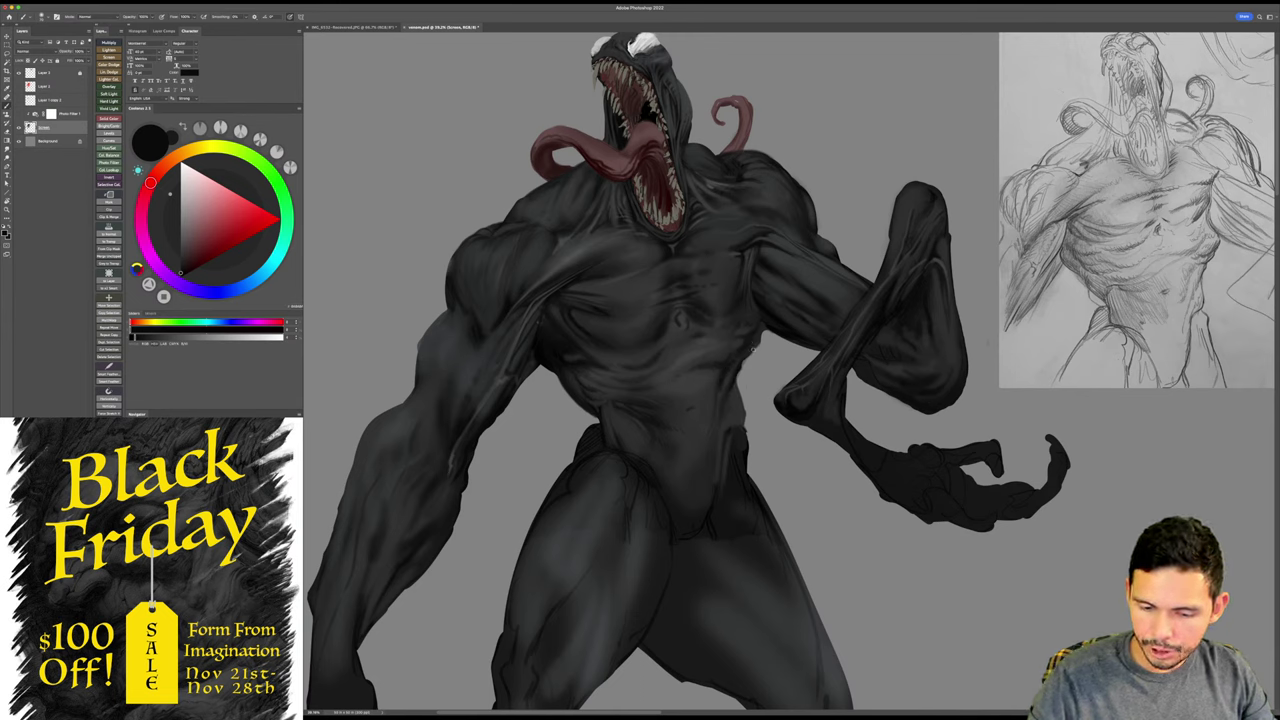
{"action": "left_click", "coordinate": [710, 392], "text": "alt"}
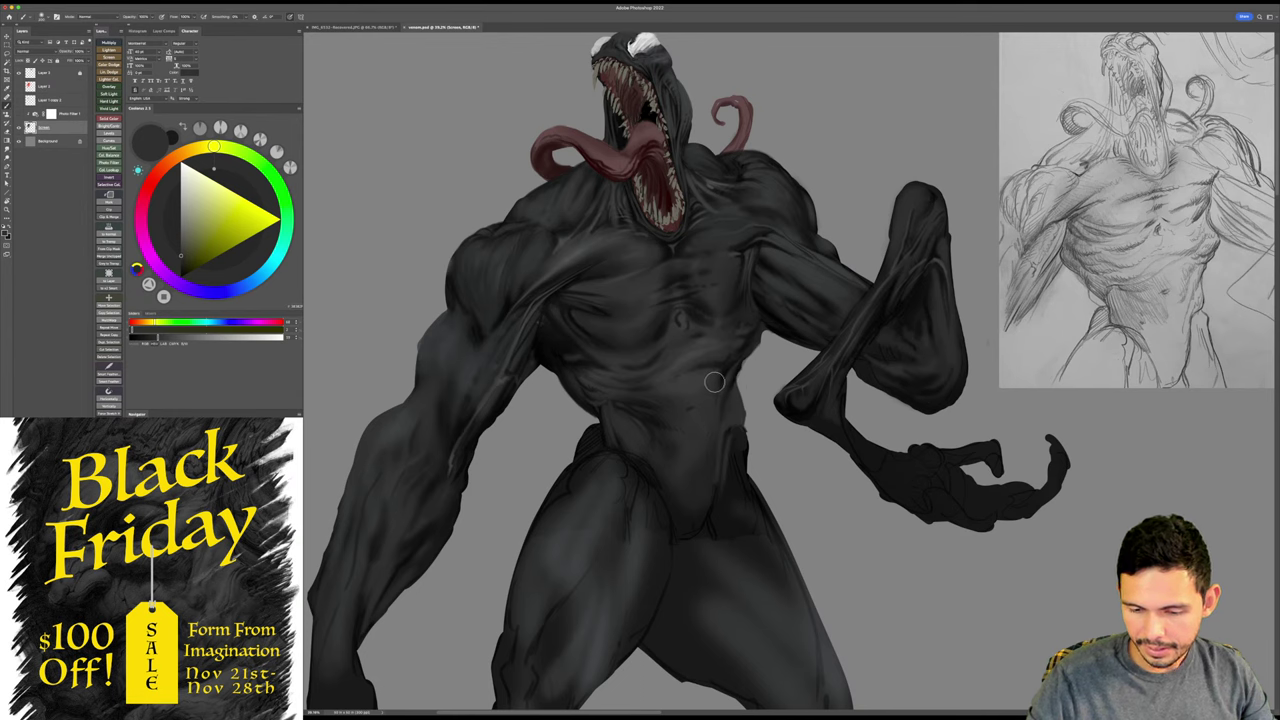
- Sample a mid grey from the belly and blend the abdomen shading with a larger brush
{"action": "left_click_drag", "start_coordinate": [731, 446], "coordinate": [717, 440]}
{"action": "left_click", "coordinate": [685, 412], "text": "alt"}
{"action": "key", "text": "bracketright"}
{"action": "key", "text": "bracketright"}
{"action": "key", "text": "bracketright"}
{"action": "key", "text": "bracketright"}
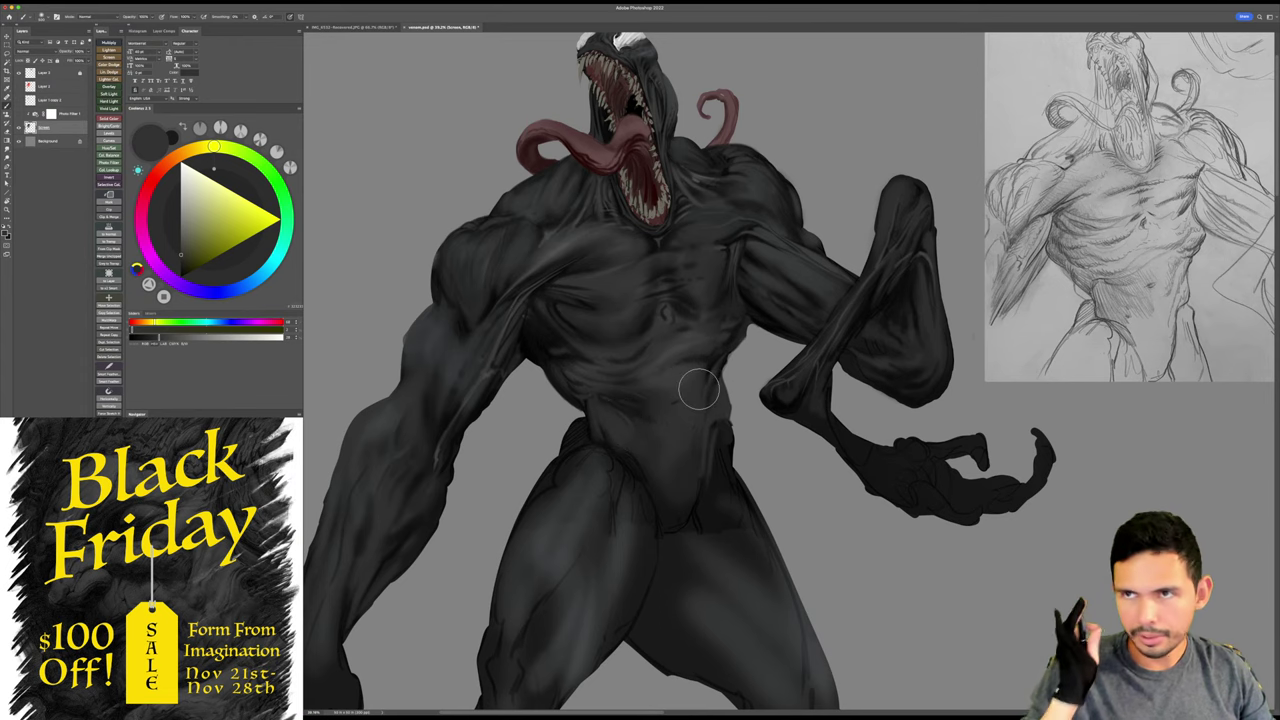
- Save the painting, sample a dark grey near the right armpit and soften the chest shading with the Smudge tool
{"action": "left_click_drag", "start_coordinate": [792, 452], "coordinate": [792, 486]}
{"action": "key", "text": "super+s"}
{"action": "key", "text": "b"}
{"action": "left_click", "coordinate": [726, 287], "text": "alt"}
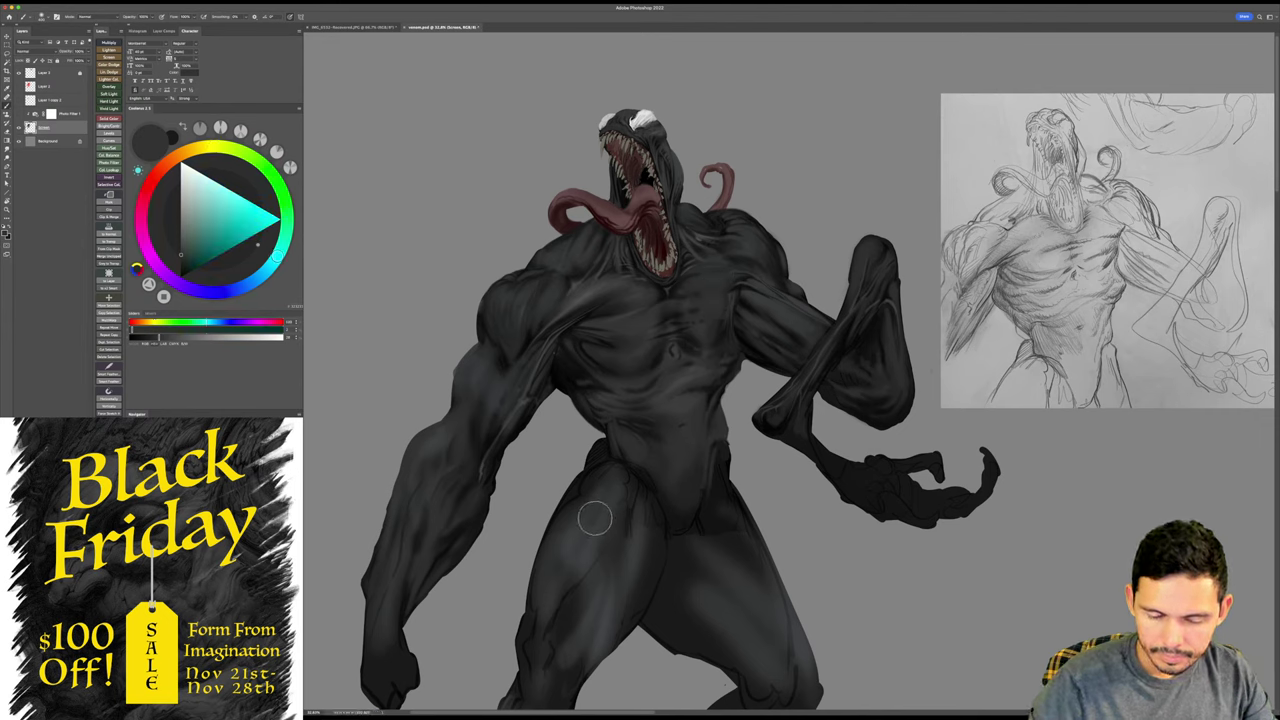
{"action": "key", "text": "r"}
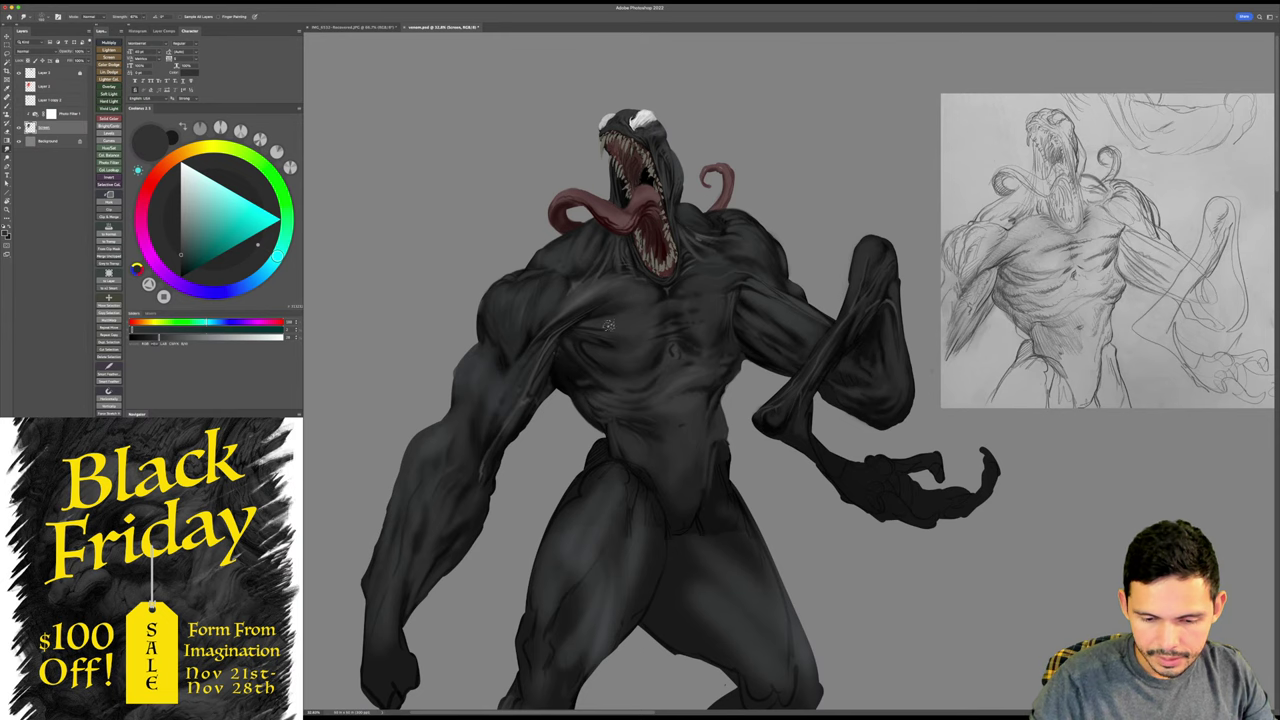
{"action": "scroll", "coordinate": [657, 364], "scroll_direction": "down", "scroll_amount": 2}
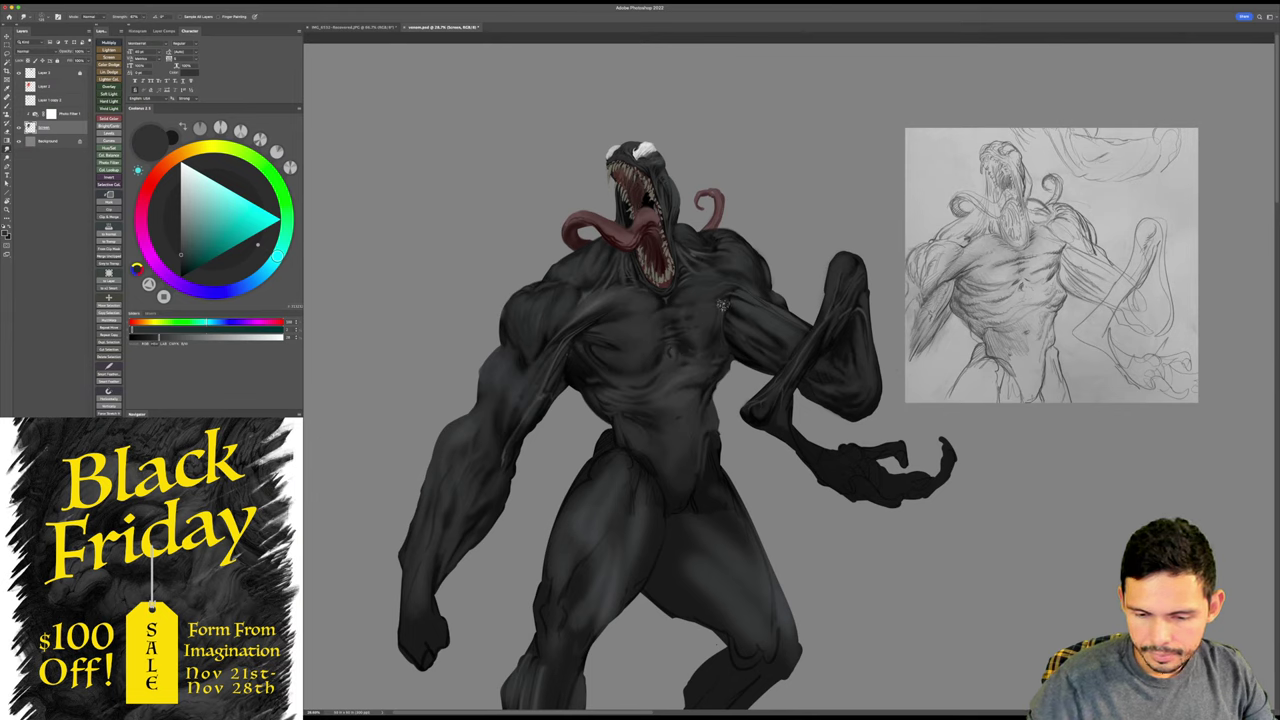
{"action": "scroll", "coordinate": [891, 419], "scroll_direction": "left", "scroll_amount": 2}
{"action": "scroll", "coordinate": [891, 419], "scroll_direction": "left", "scroll_amount": 2}
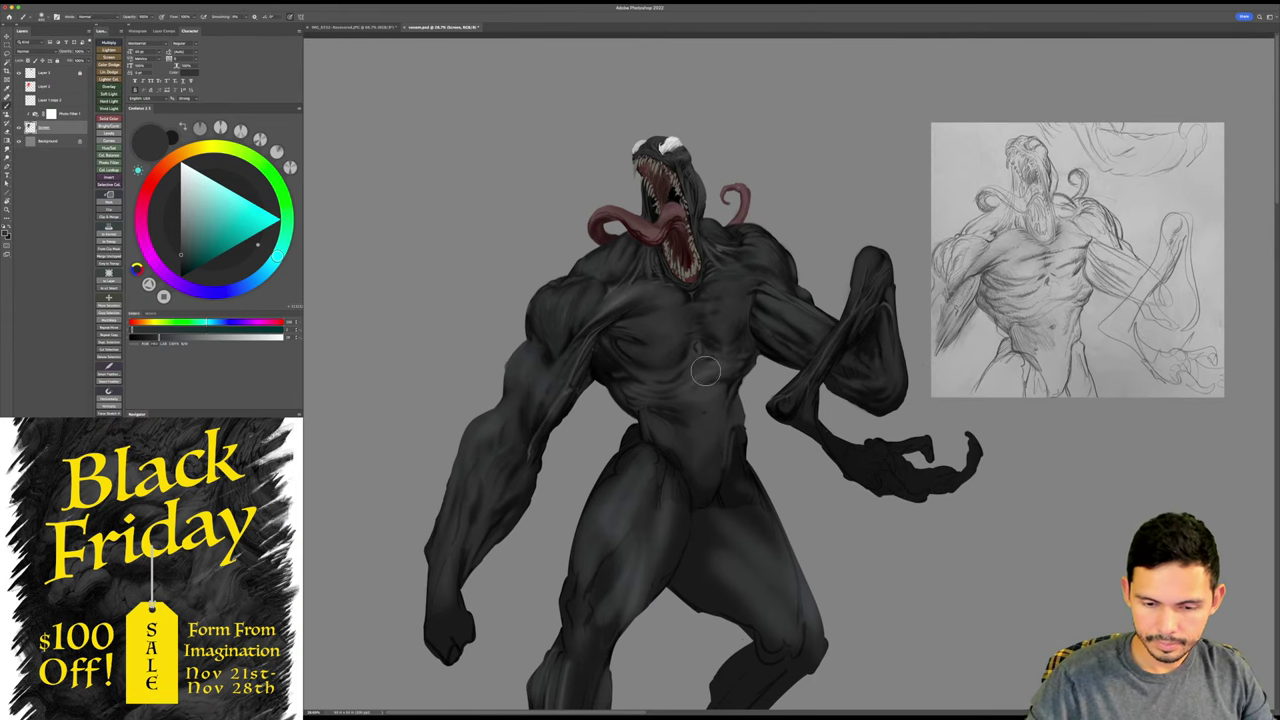
- Sample the lighter grey of the left upper chest and brush soft light over the torso with an enlarged brush
{"action": "left_click", "coordinate": [620, 302], "text": "alt"}
{"action": "key", "text": "]"}
{"action": "key", "text": "]"}
{"action": "key", "text": "]"}
{"action": "key", "text": "]"}
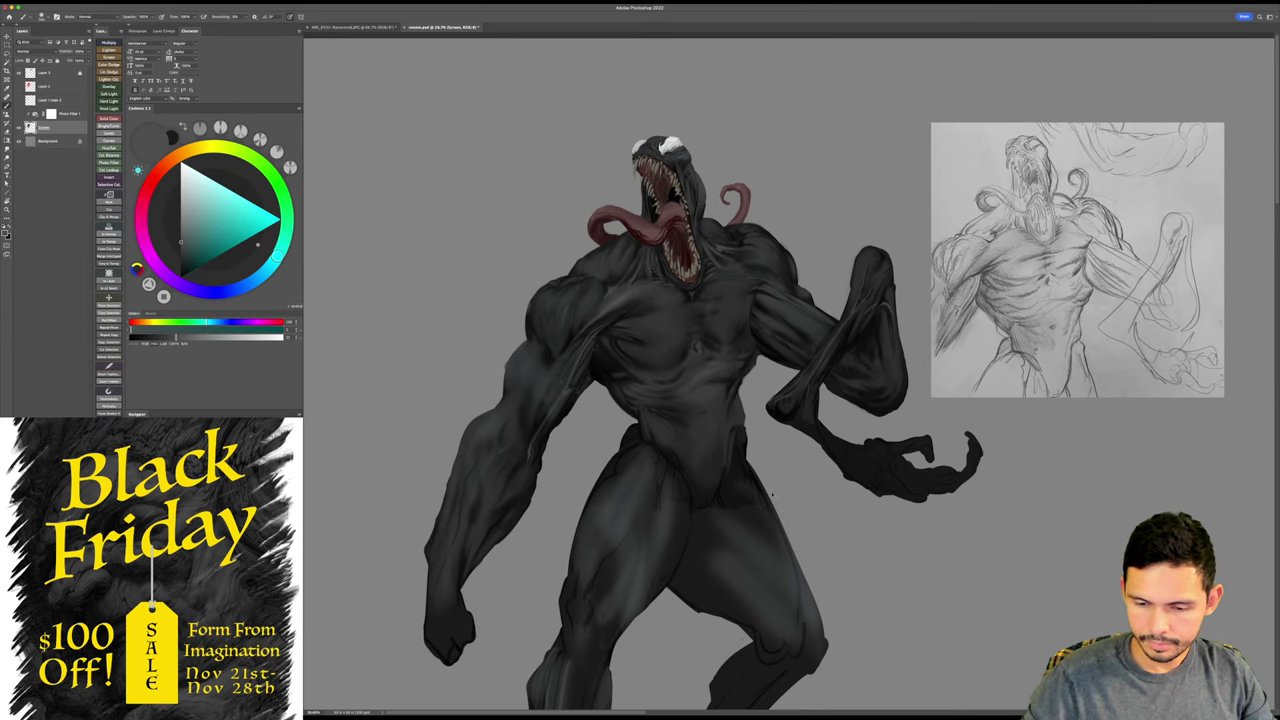
{"action": "mouse_move", "coordinate": [776, 501]}
{"action": "left_mouse_down"}
{"action": "mouse_move", "coordinate": [798, 491]}
{"action": "mouse_move", "coordinate": [786, 491]}
{"action": "left_mouse_up"}
{"action": "key", "text": "b"}
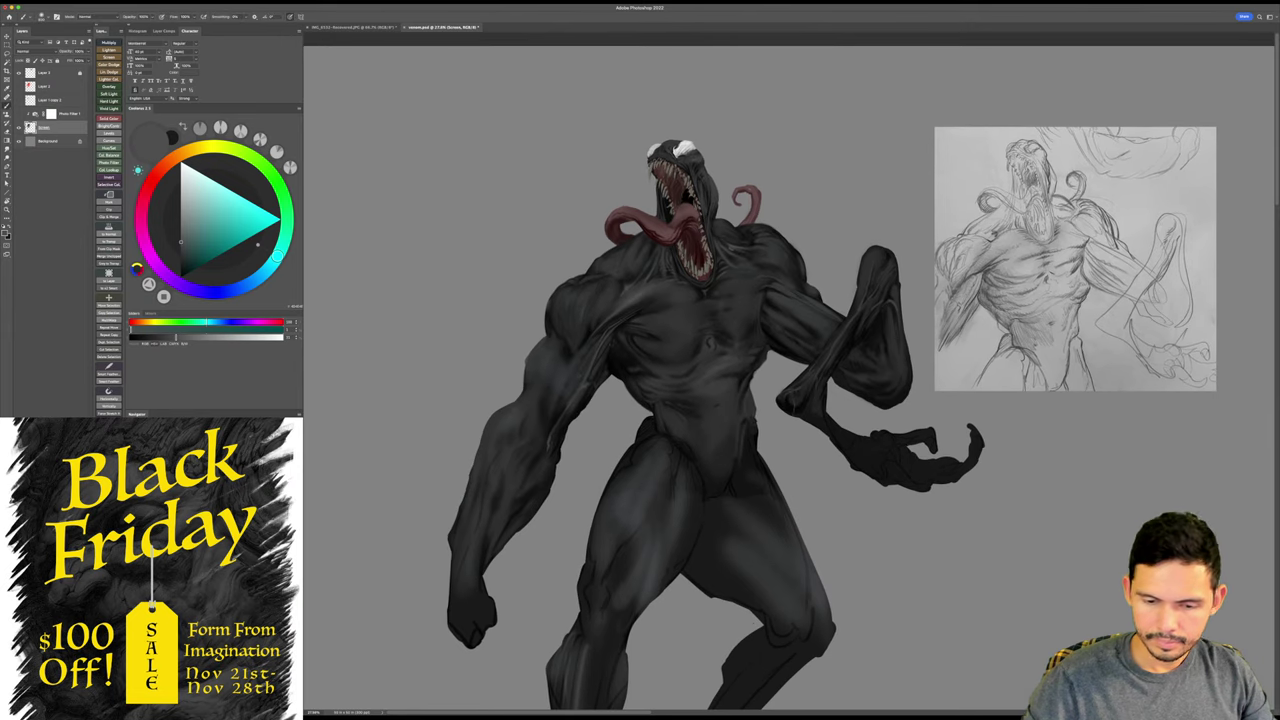
- Choose a brush preset and add a new Screen layer clipped to the body layer
{"action": "right_click", "coordinate": [722, 340]}
{"action": "double_click", "coordinate": [773, 502]}
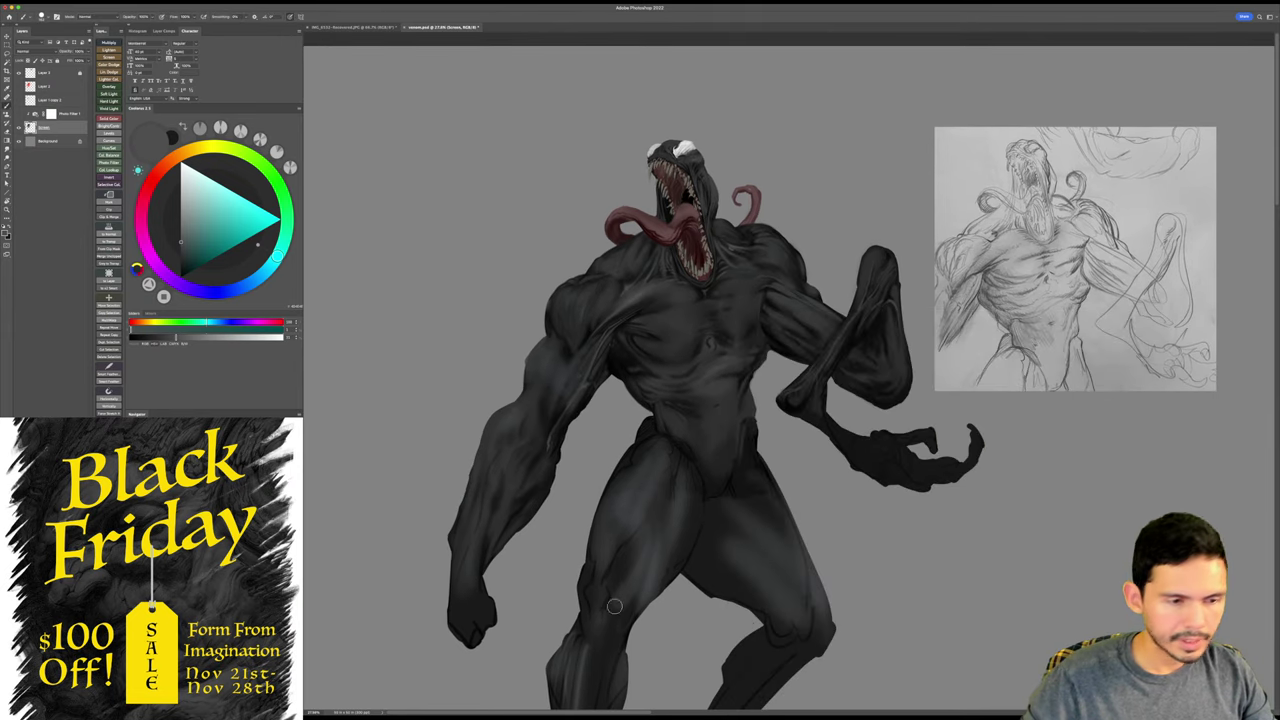
{"action": "left_click", "coordinate": [109, 57]}
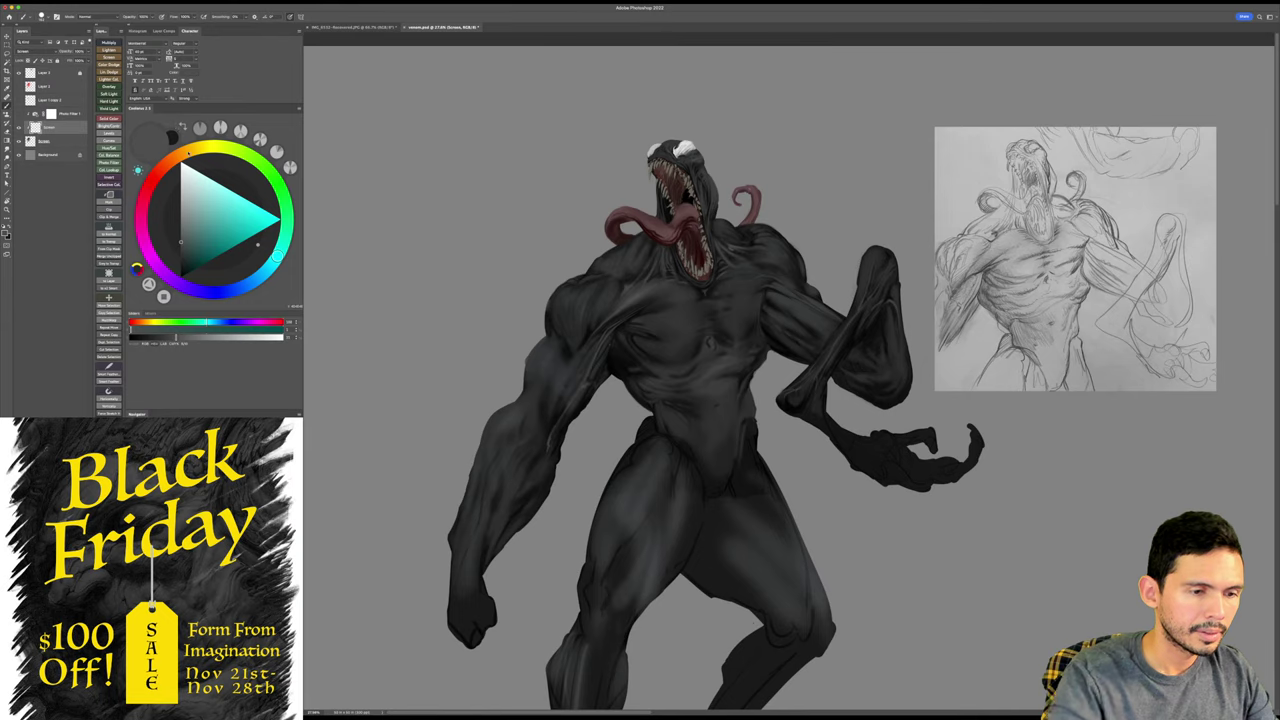
- Paint the head of the spider emblem in light grey at the centre of the upper chest and clean its edges
{"action": "key", "text": "z"}
{"action": "left_click_drag", "start_coordinate": [767, 371], "coordinate": [833, 390]}
{"action": "key", "text": "b"}
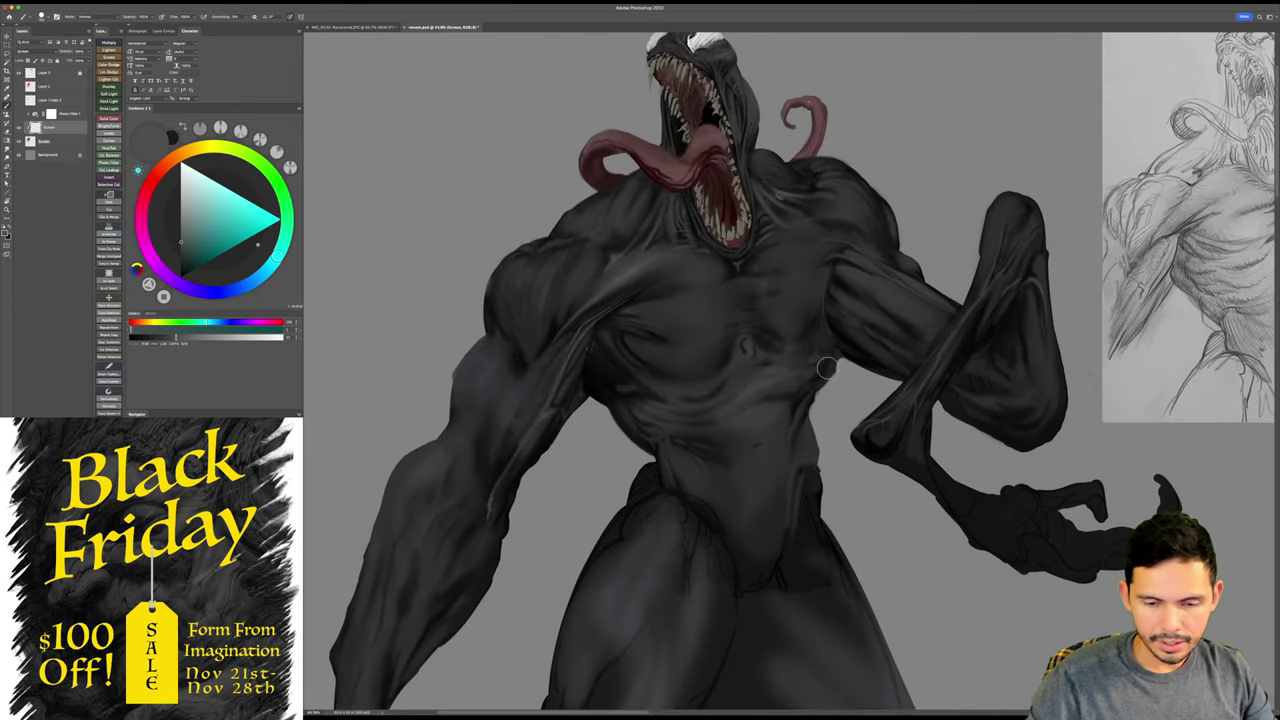
{"action": "key", "text": "x"}
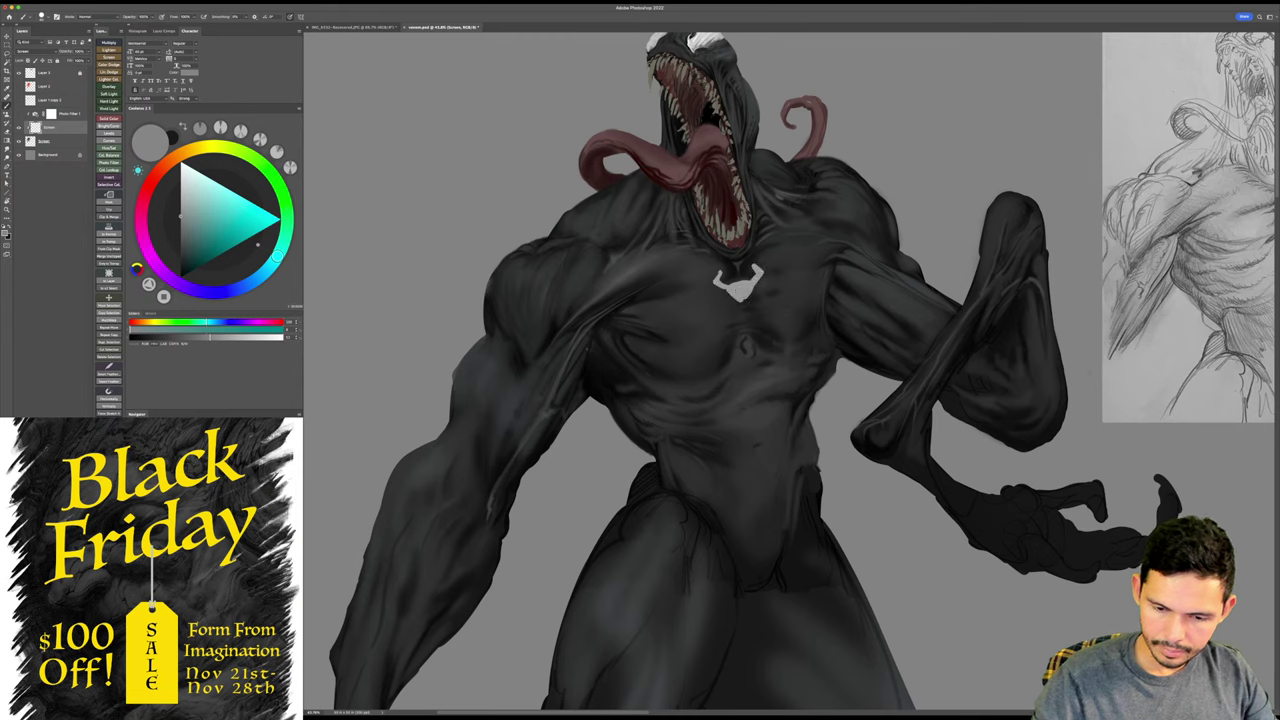
{"action": "key", "text": "e"}
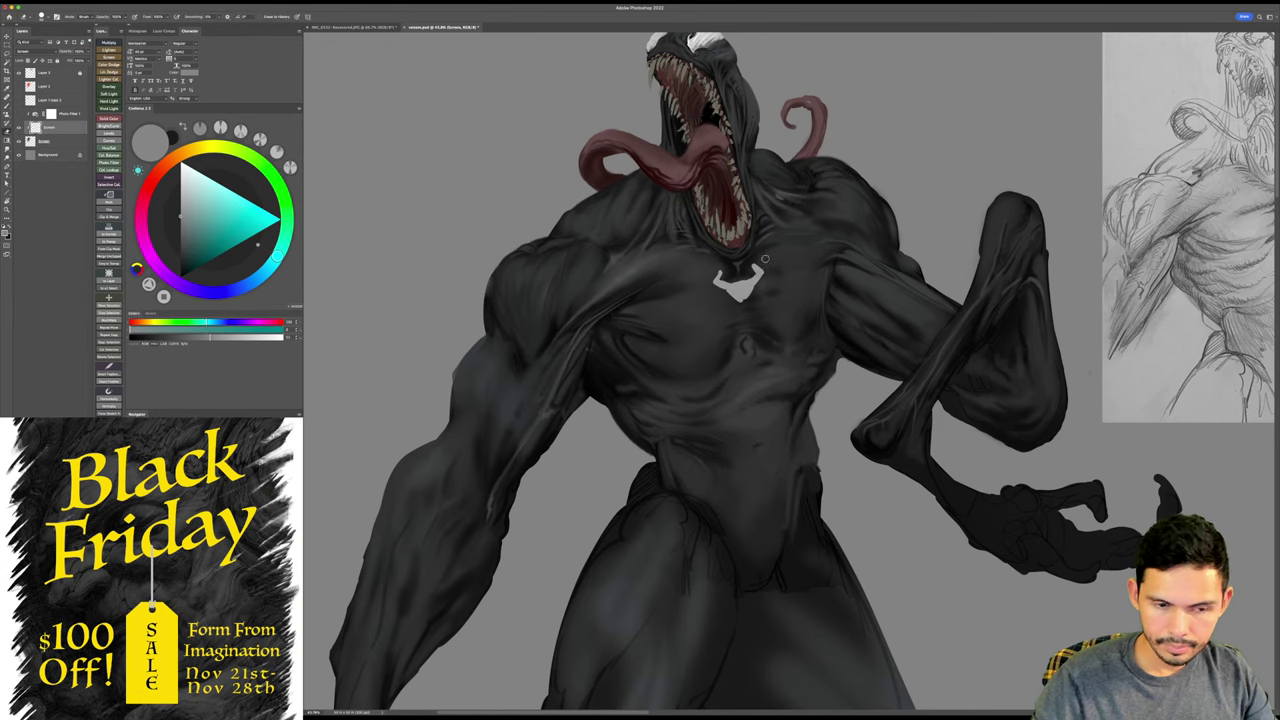
{"action": "key", "text": "b"}
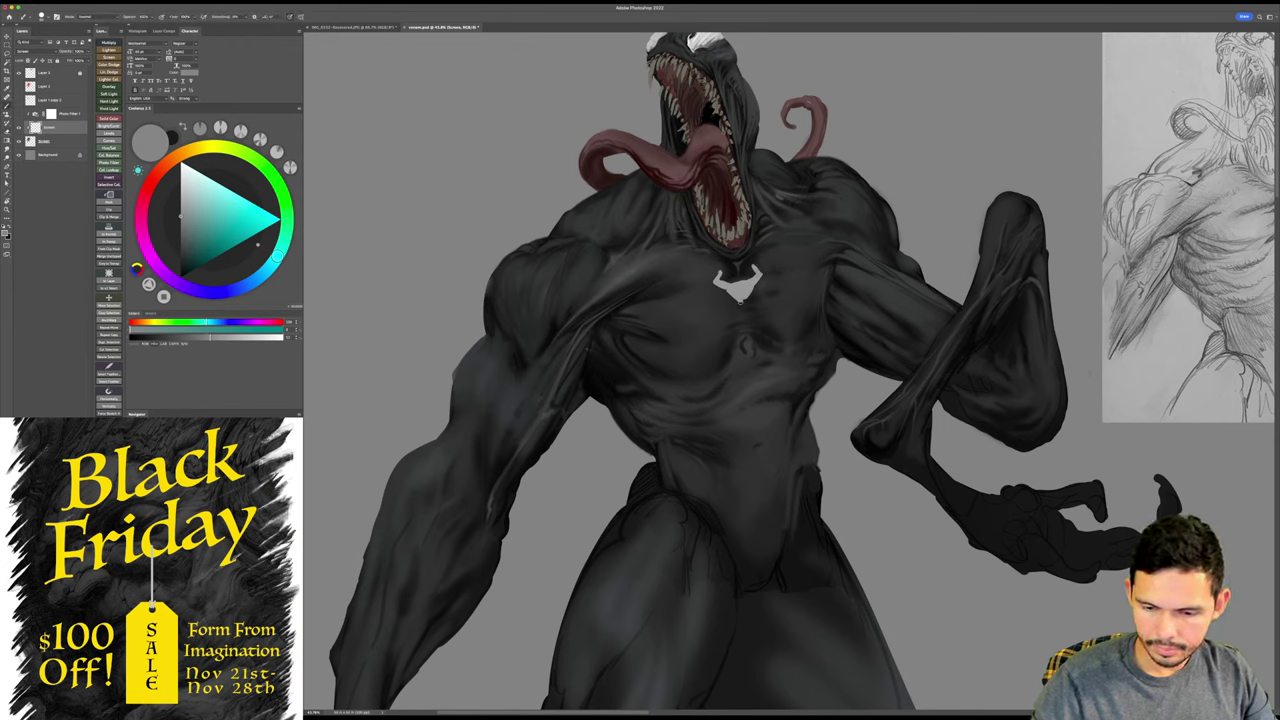
- Paint the emblem's tapering body down the sternum to the upper abdomen and erase its lower tip into shape
{"action": "left_click_drag", "start_coordinate": [740, 298], "coordinate": [741, 321]}
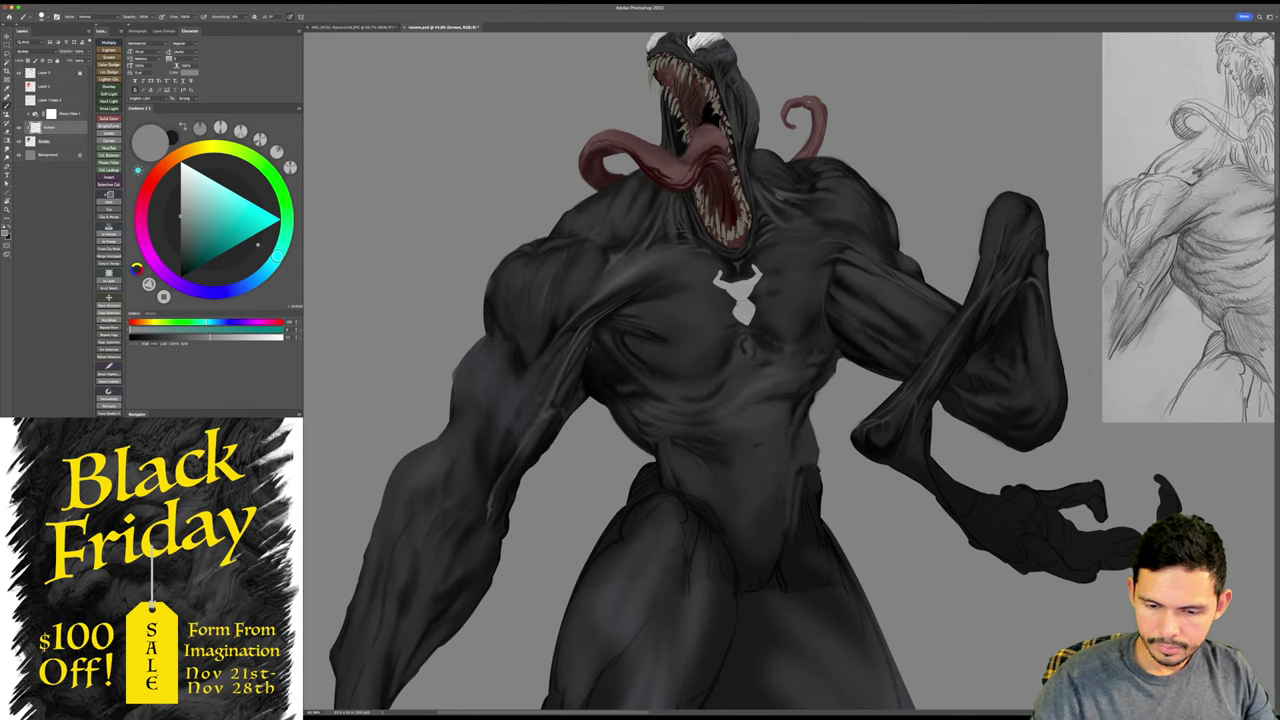
{"action": "mouse_move", "coordinate": [742, 328]}
{"action": "left_mouse_down"}
{"action": "mouse_move", "coordinate": [732, 362]}
{"action": "mouse_move", "coordinate": [752, 424]}
{"action": "left_mouse_up"}
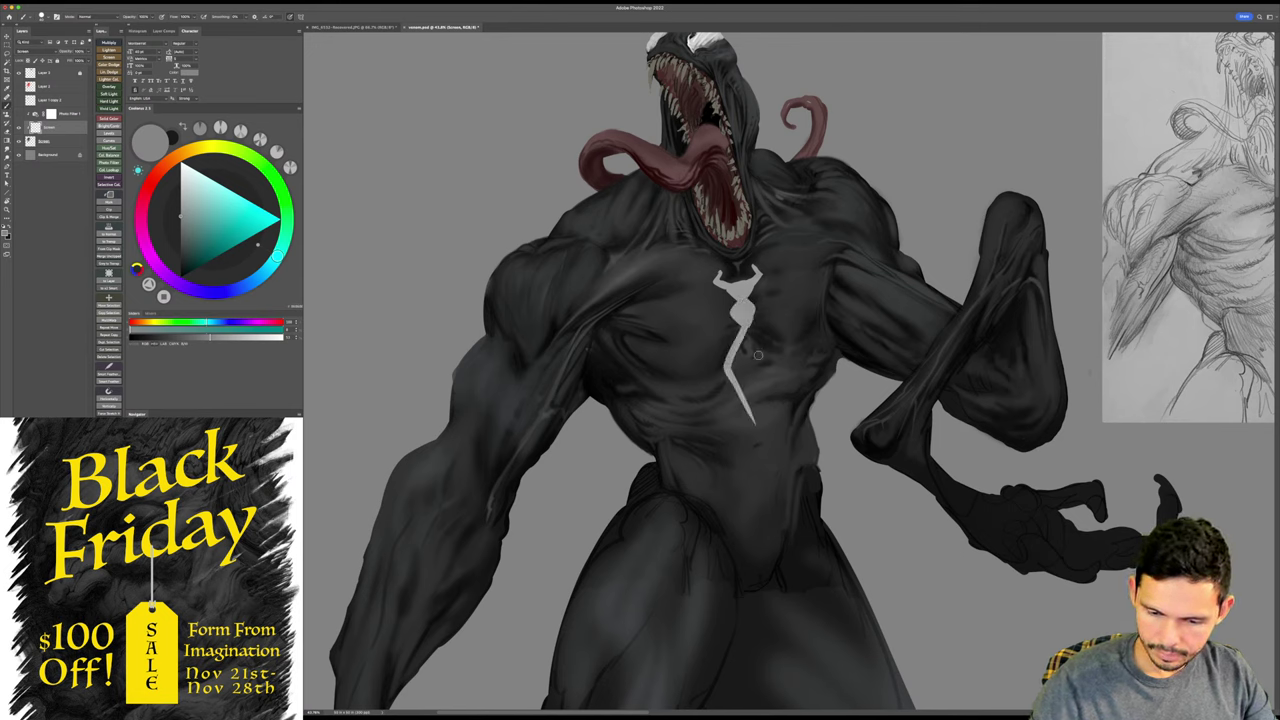
{"action": "mouse_move", "coordinate": [756, 334]}
{"action": "left_mouse_down"}
{"action": "mouse_move", "coordinate": [762, 404]}
{"action": "mouse_move", "coordinate": [752, 341]}
{"action": "mouse_move", "coordinate": [738, 385]}
{"action": "left_mouse_up"}
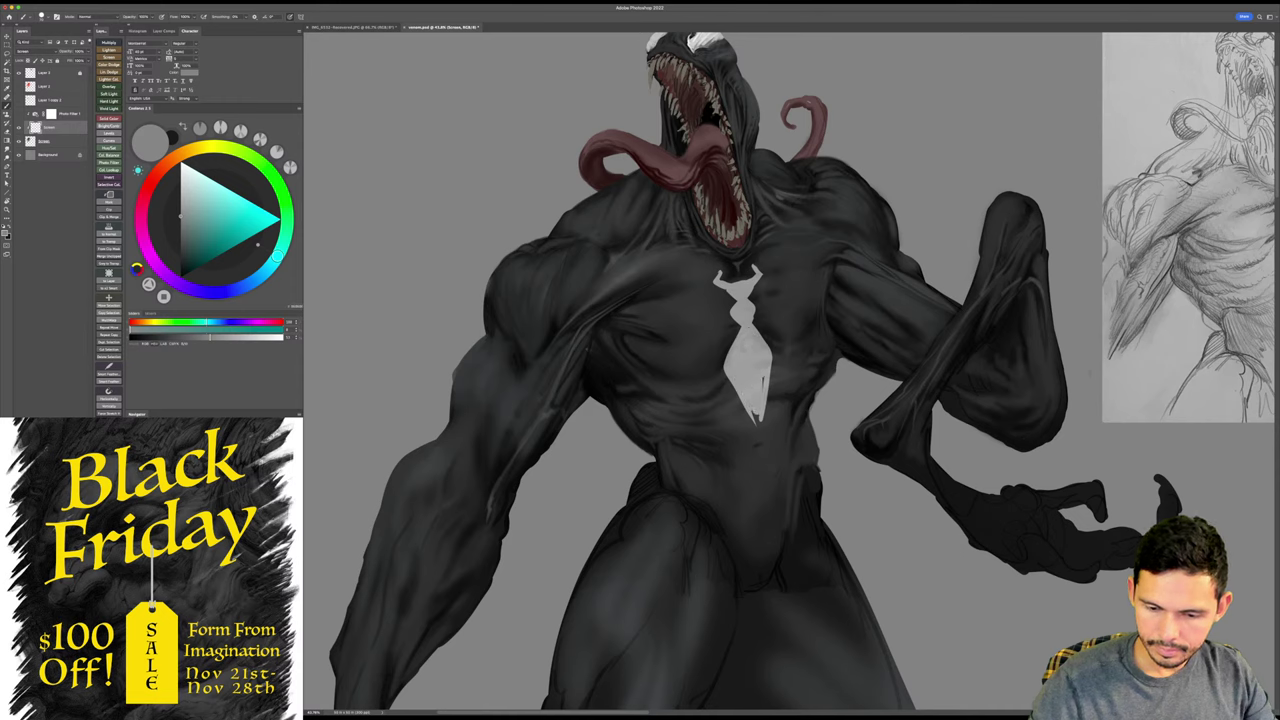
{"action": "key", "text": "e"}
{"action": "left_click_drag", "start_coordinate": [754, 416], "coordinate": [760, 414]}
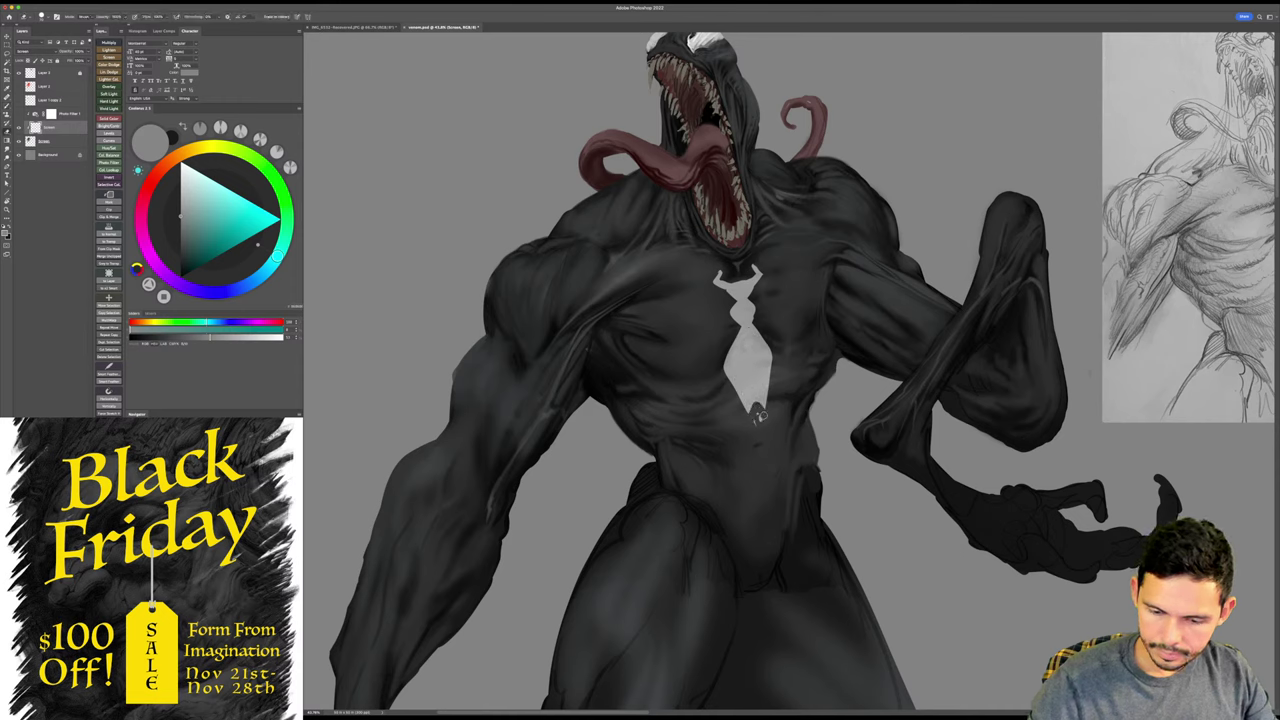
{"action": "key", "text": "b"}
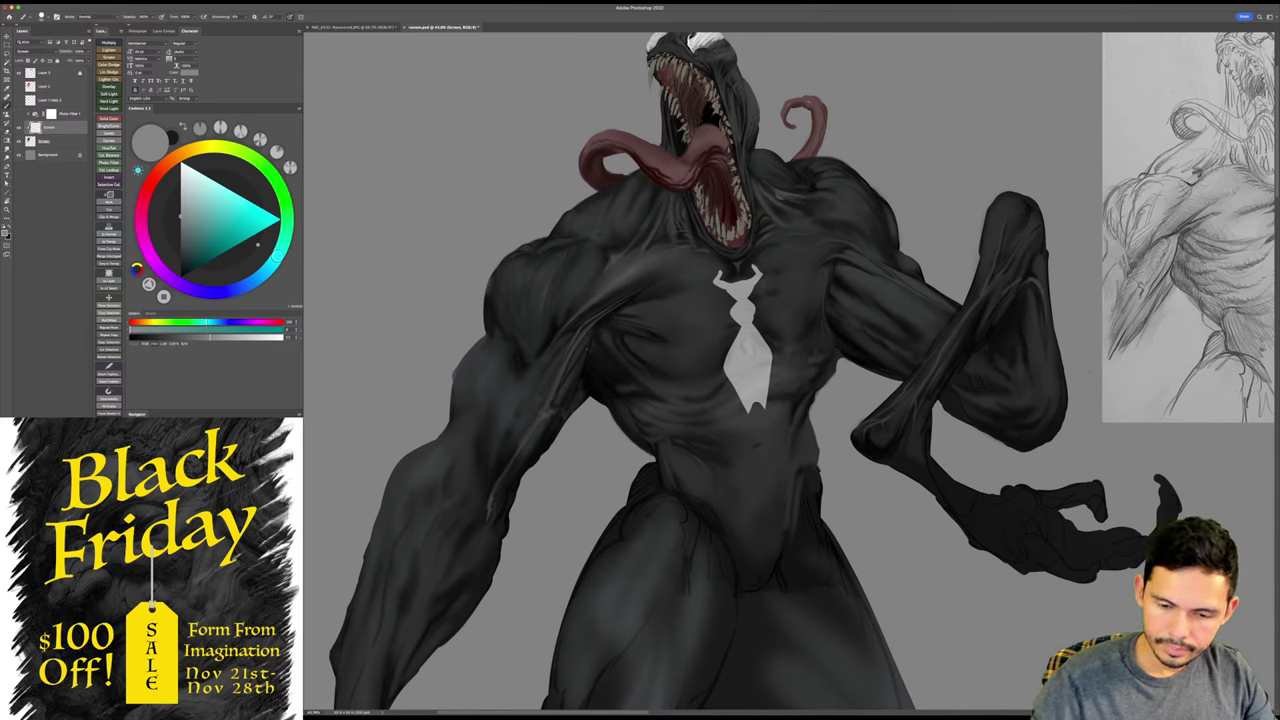
- Outline the emblem's legs across both pectorals and fill them with light grey
{"action": "left_click_drag", "start_coordinate": [716, 297], "coordinate": [598, 325]}
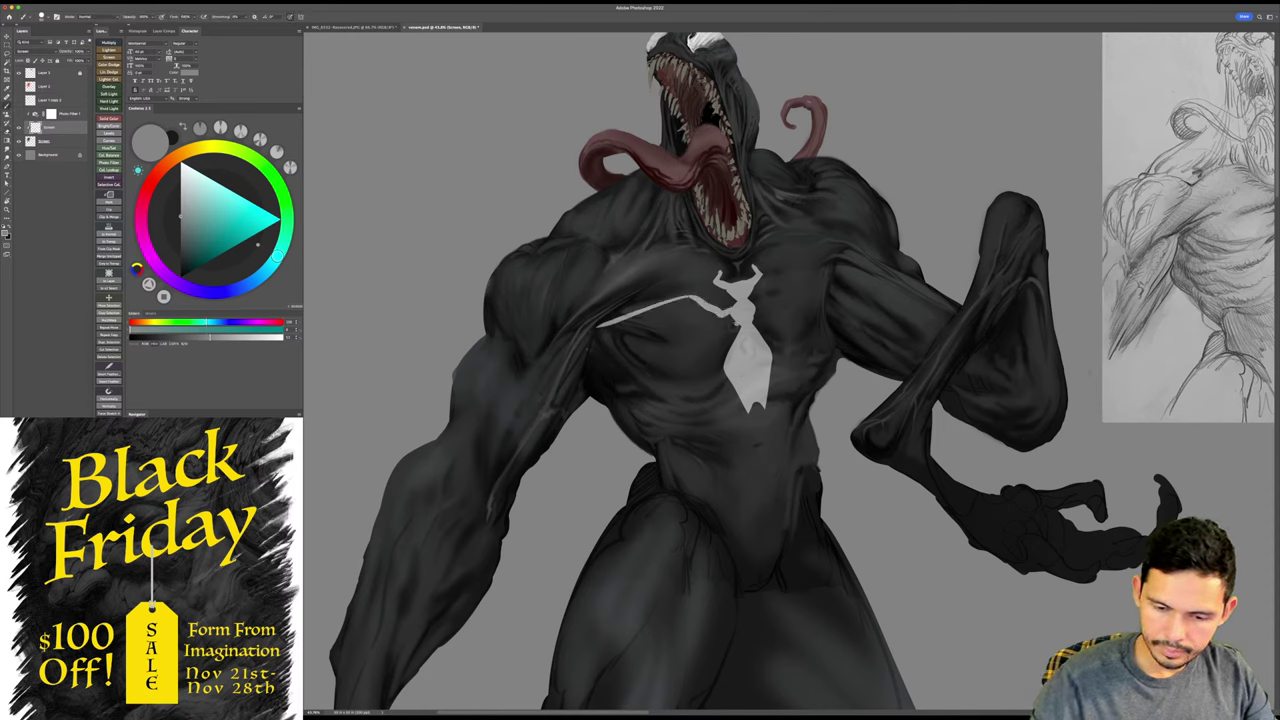
{"action": "left_click_drag", "start_coordinate": [736, 324], "coordinate": [624, 368]}
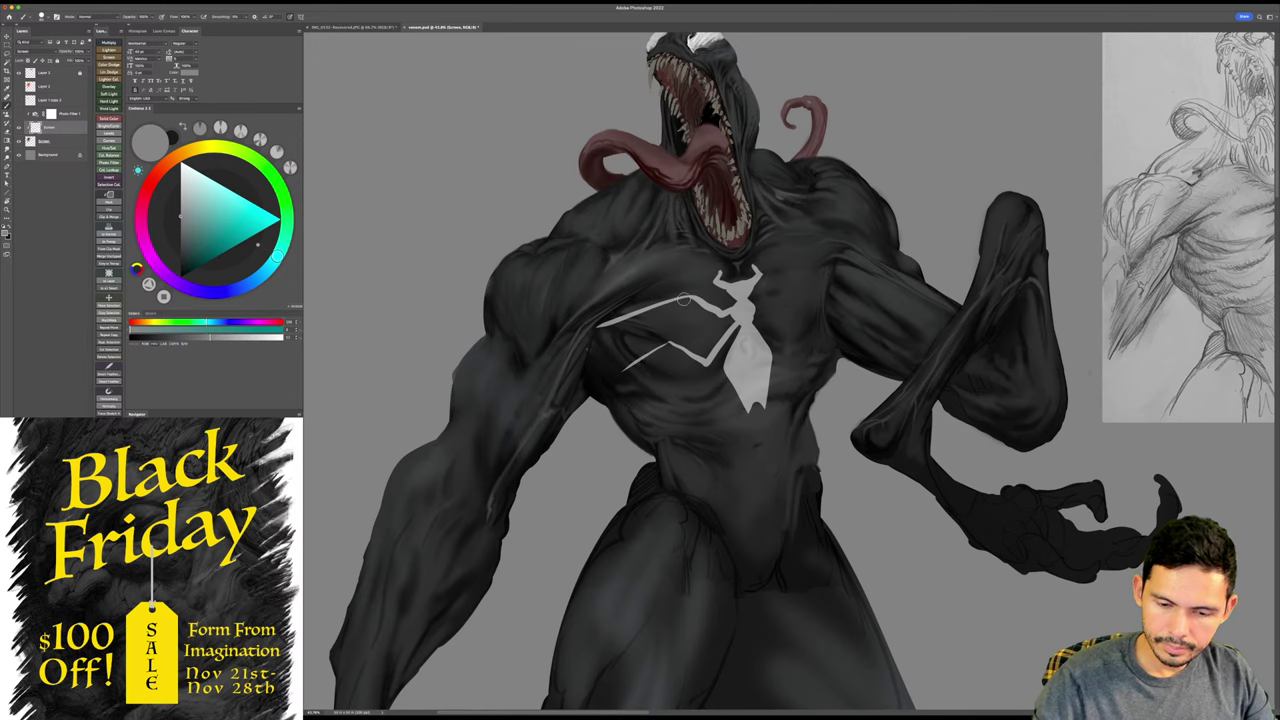
{"action": "mouse_move", "coordinate": [683, 300]}
{"action": "left_mouse_down"}
{"action": "mouse_move", "coordinate": [628, 305]}
{"action": "mouse_move", "coordinate": [606, 333]}
{"action": "mouse_move", "coordinate": [650, 340]}
{"action": "mouse_move", "coordinate": [690, 292]}
{"action": "mouse_move", "coordinate": [680, 285]}
{"action": "mouse_move", "coordinate": [823, 292]}
{"action": "mouse_move", "coordinate": [794, 292]}
{"action": "mouse_move", "coordinate": [838, 274]}
{"action": "left_mouse_up"}
{"action": "mouse_move", "coordinate": [760, 322]}
{"action": "left_mouse_down"}
{"action": "mouse_move", "coordinate": [782, 300]}
{"action": "mouse_move", "coordinate": [800, 332]}
{"action": "mouse_move", "coordinate": [791, 322]}
{"action": "mouse_move", "coordinate": [822, 328]}
{"action": "mouse_move", "coordinate": [834, 290]}
{"action": "mouse_move", "coordinate": [828, 332]}
{"action": "left_mouse_up"}
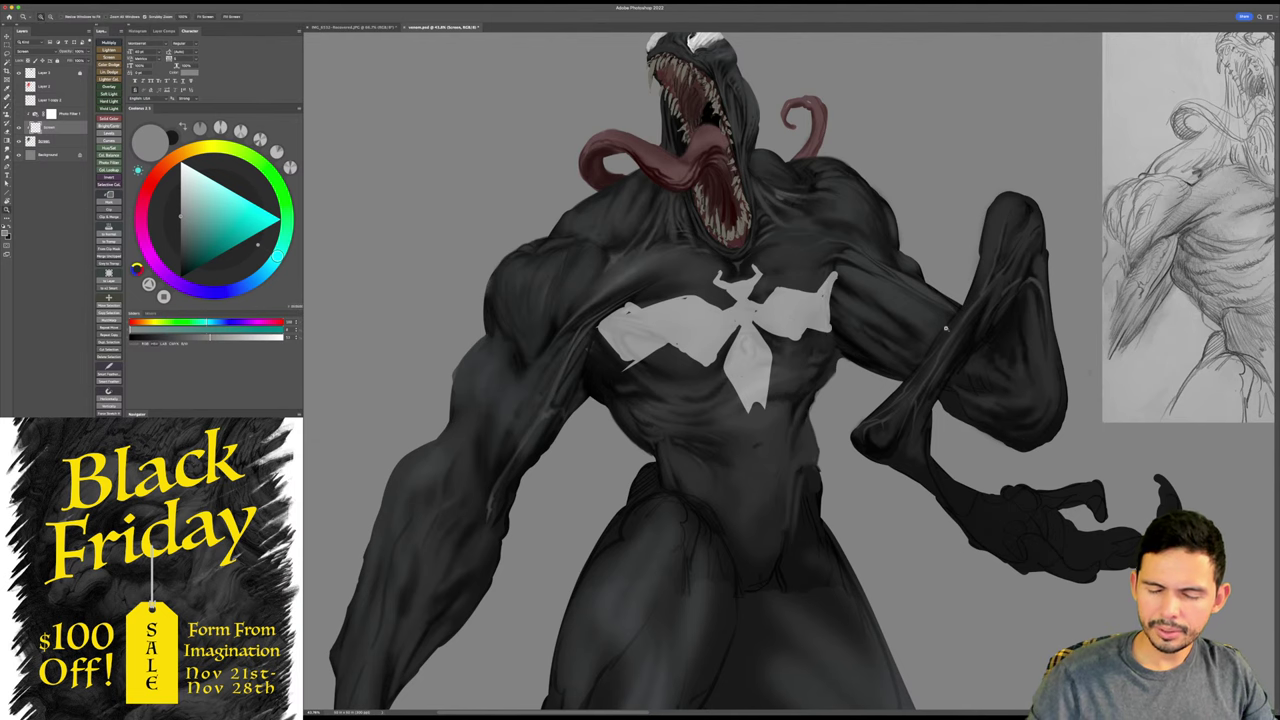
- Change the emblem layer's blend mode to Color Dodge
{"action": "left_click_drag", "start_coordinate": [942, 403], "coordinate": [938, 345]}
{"action": "left_click", "coordinate": [45, 51]}
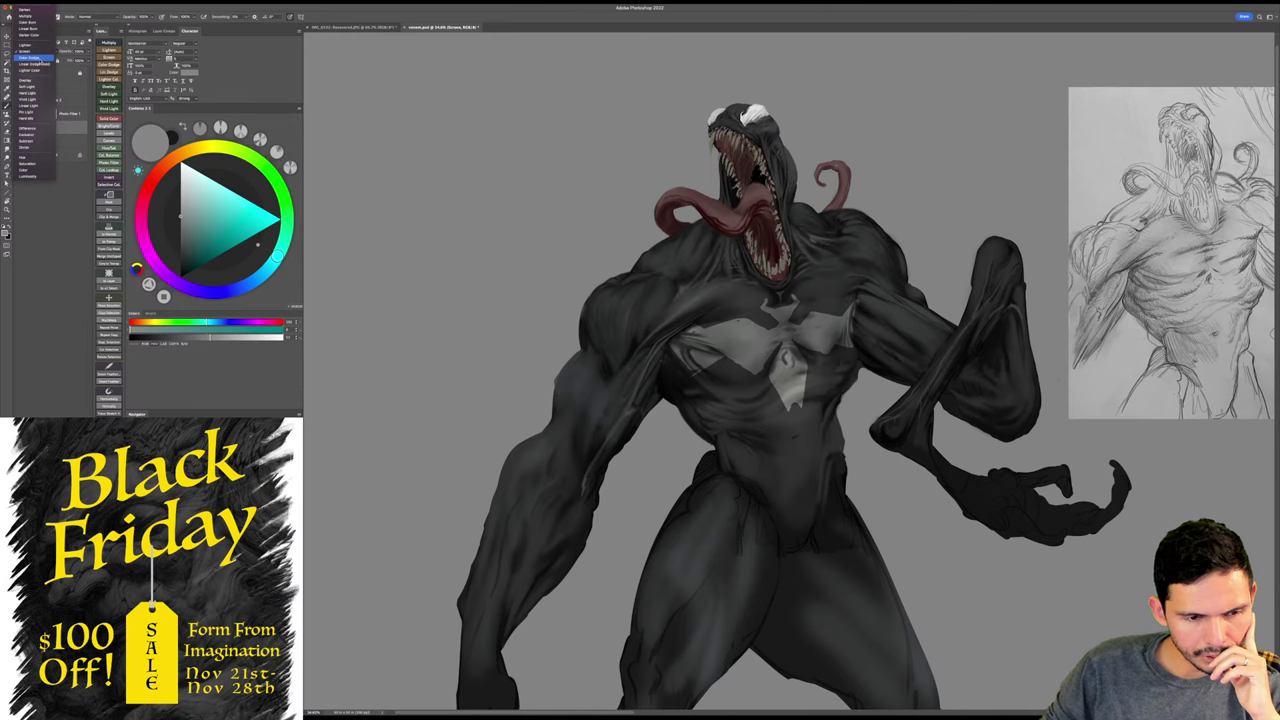
{"action": "left_click", "coordinate": [32, 57]}
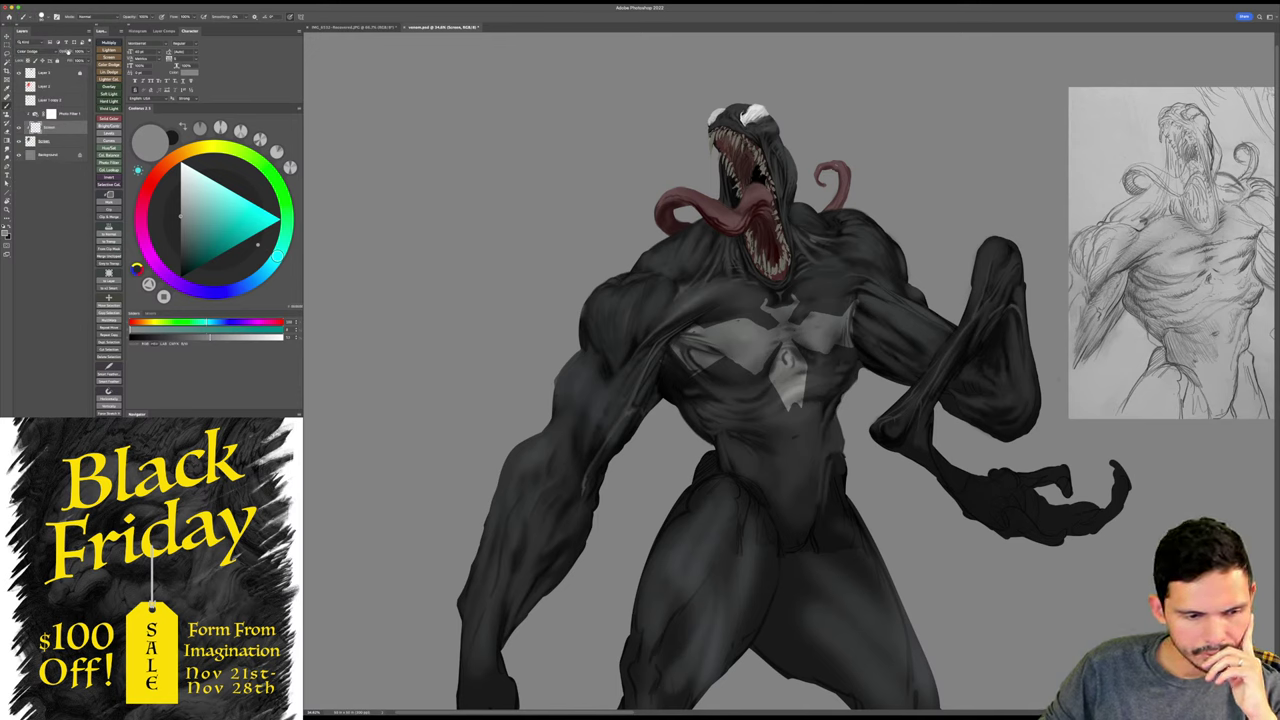
- Brighten the chest emblem with a lighter grey using the Gradient tool on the transparency-locked layer
{"action": "key", "text": "g"}
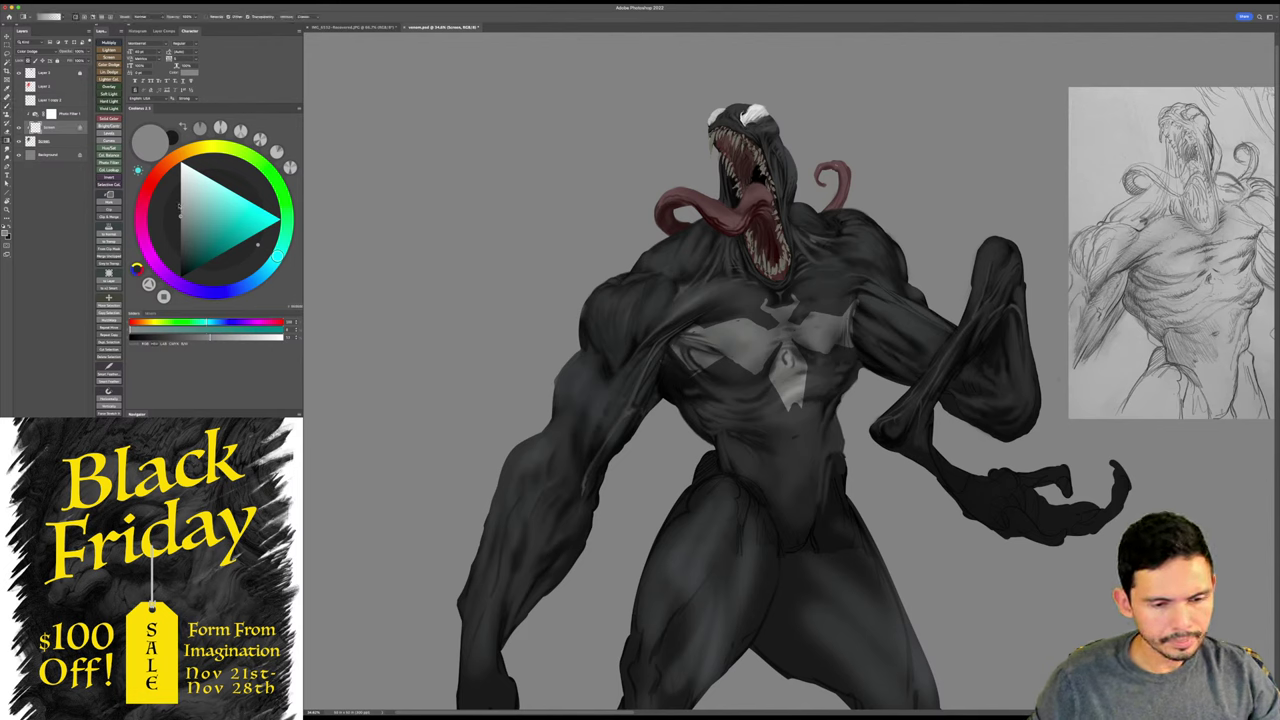
{"action": "left_click_drag", "start_coordinate": [398, 231], "coordinate": [430, 259]}
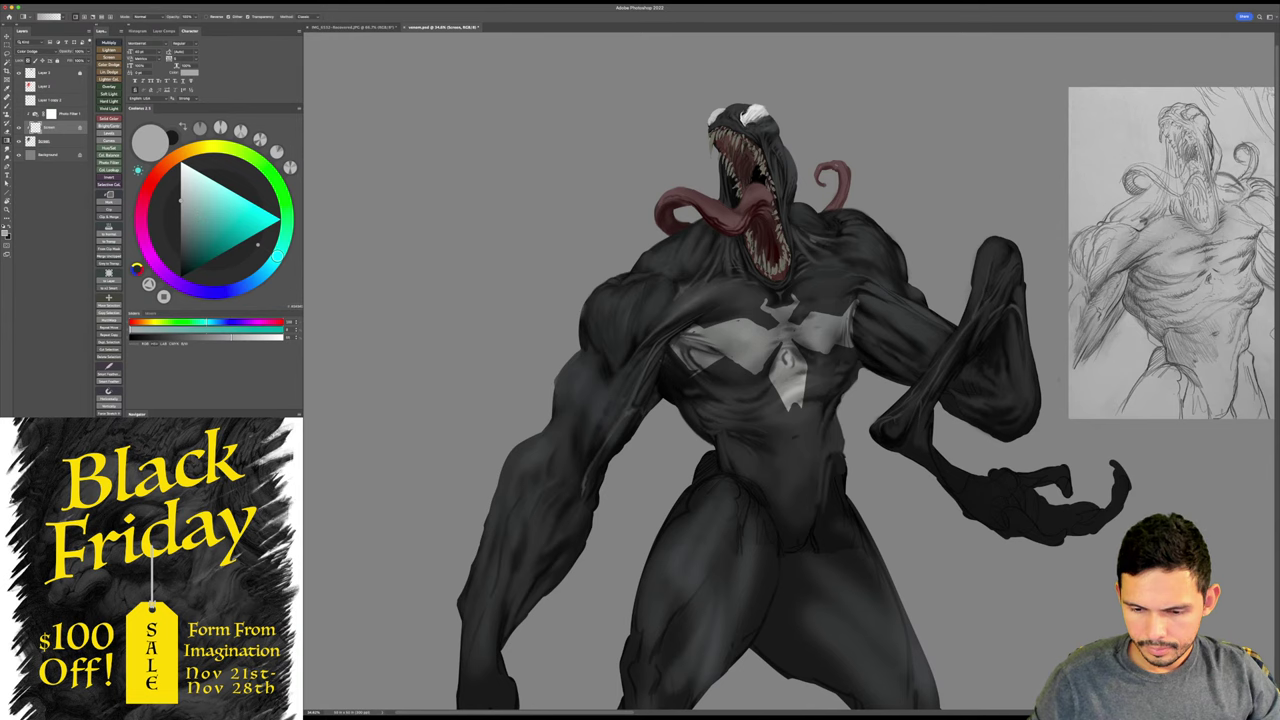
{"action": "left_click_drag", "start_coordinate": [439, 238], "coordinate": [451, 244]}
{"action": "key", "text": "z"}
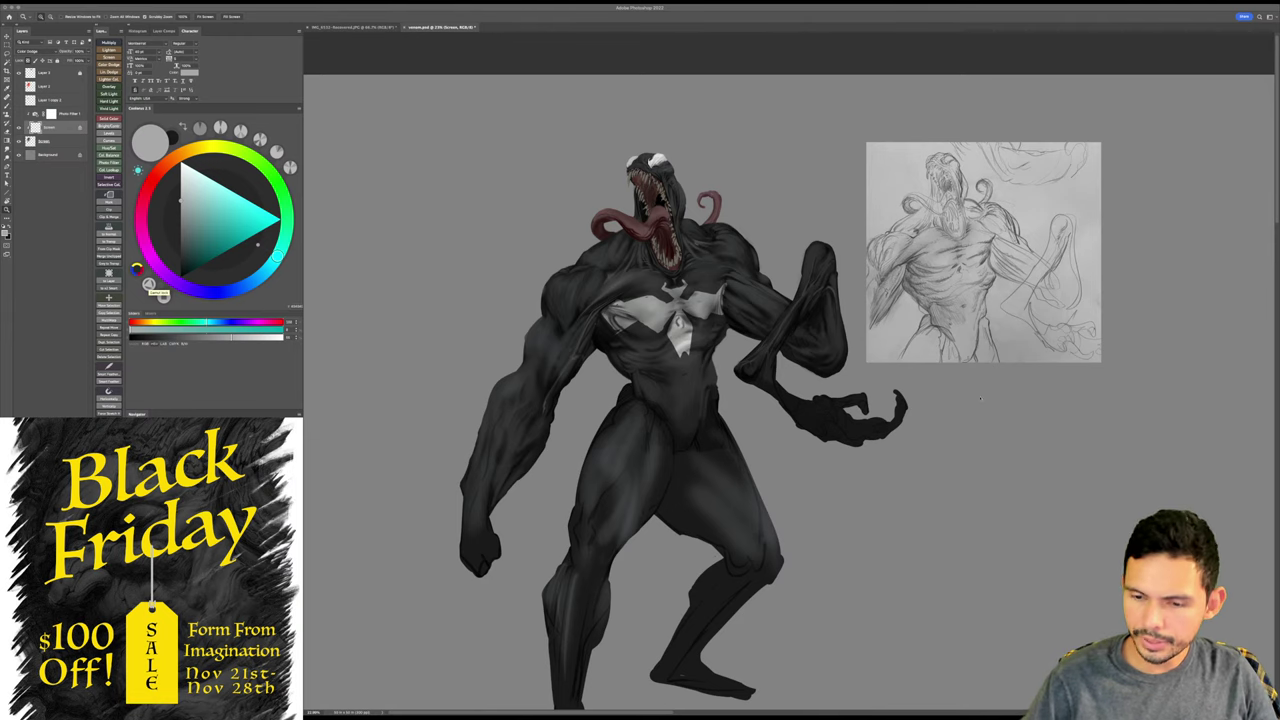
- Erase the whole spider emblem from the chest
{"action": "scroll", "coordinate": [729, 311], "scroll_direction": "up", "scroll_amount": 2}
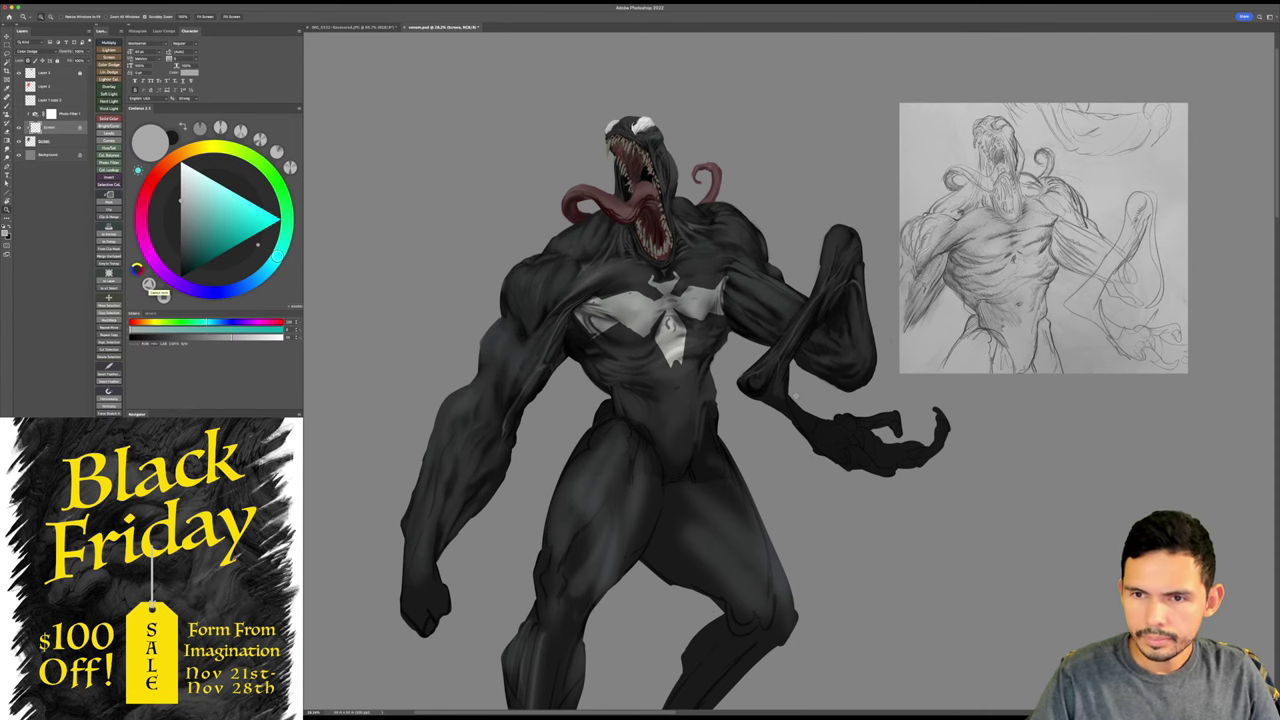
{"action": "scroll", "coordinate": [808, 400], "scroll_direction": "up", "scroll_amount": 3}
{"action": "left_click_drag", "start_coordinate": [808, 400], "coordinate": [870, 428]}
{"action": "key", "text": "e"}
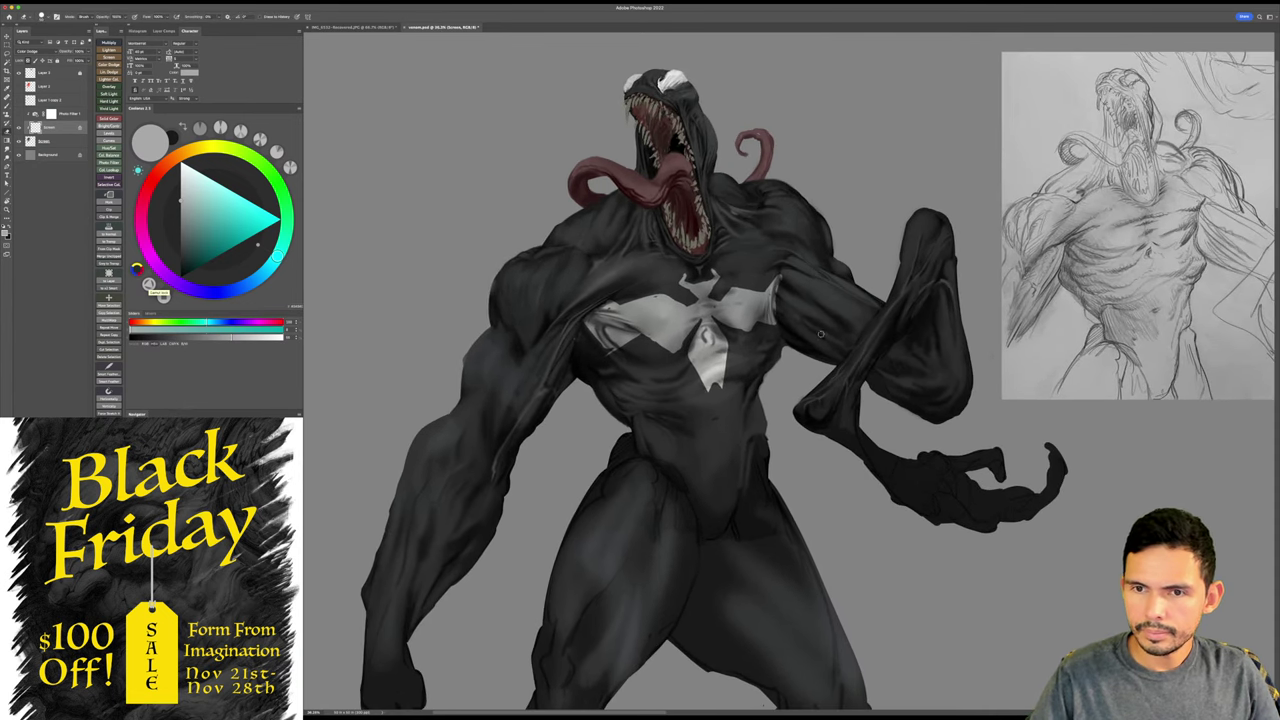
{"action": "mouse_move", "coordinate": [776, 295]}
{"action": "left_mouse_down"}
{"action": "mouse_move", "coordinate": [740, 297]}
{"action": "mouse_move", "coordinate": [708, 292]}
{"action": "mouse_move", "coordinate": [632, 364]}
{"action": "mouse_move", "coordinate": [608, 290]}
{"action": "left_mouse_up"}
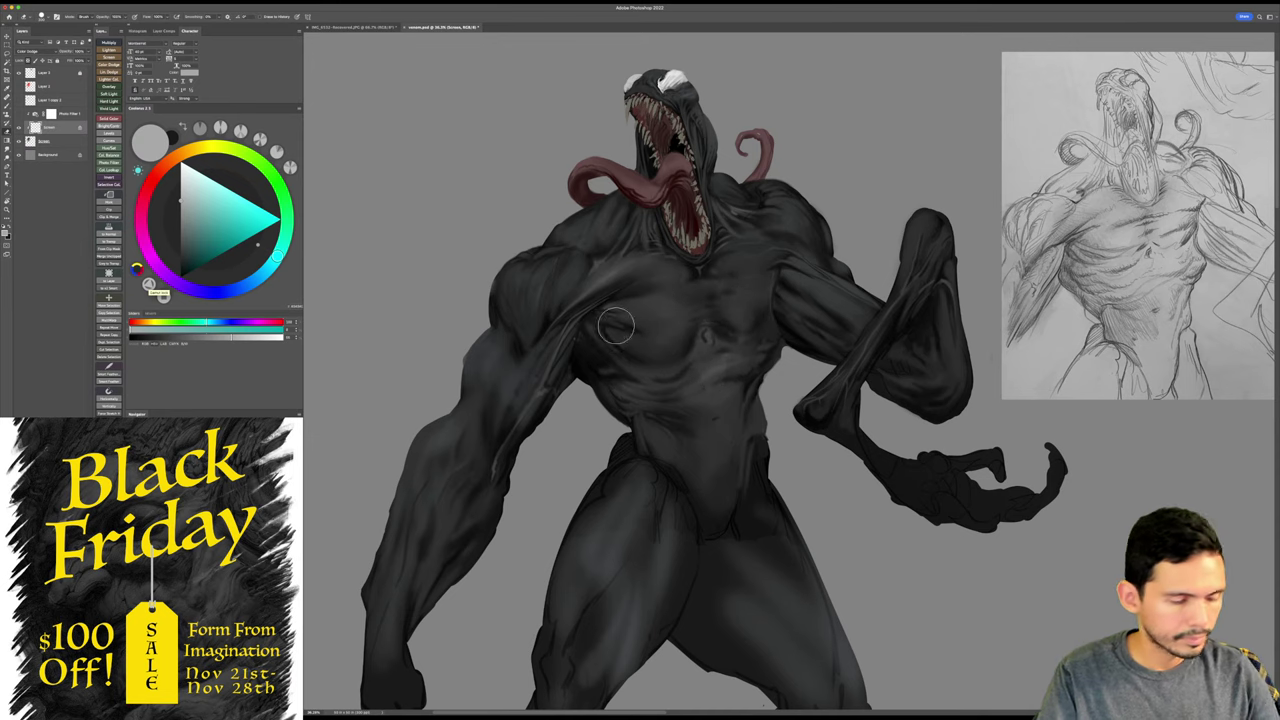
{"action": "key", "text": "l"}
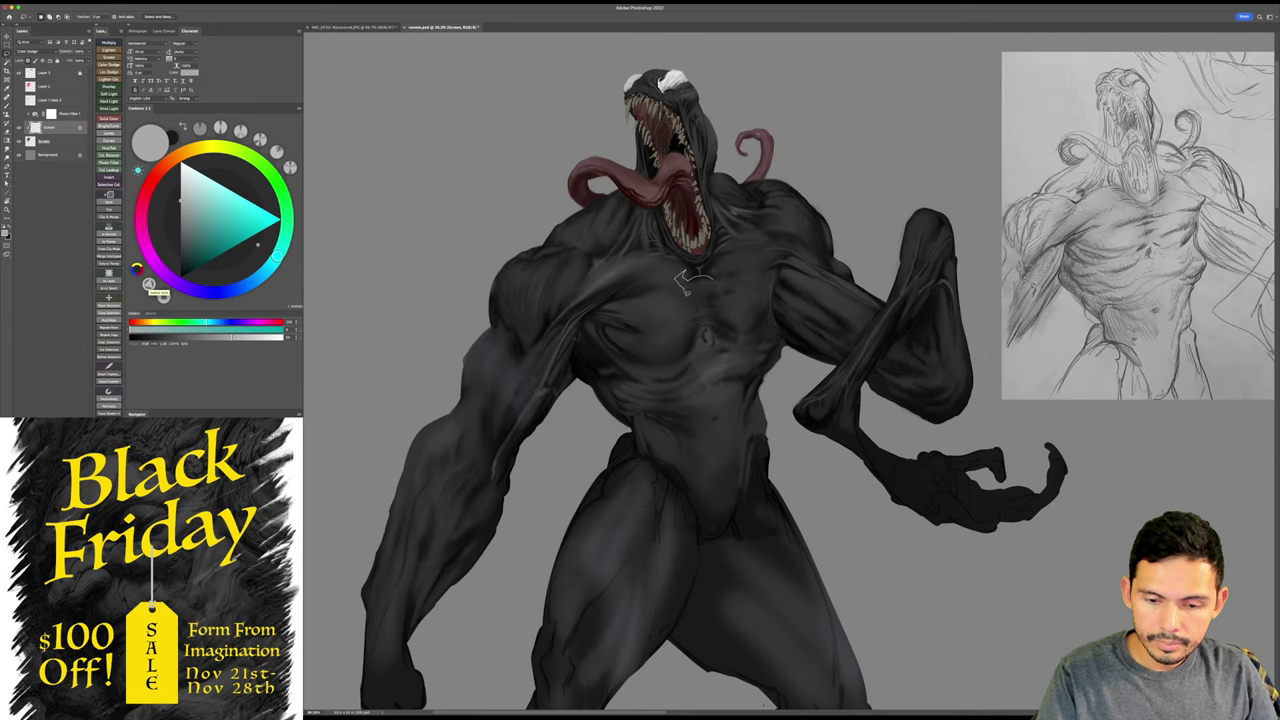
{"action": "mouse_move", "coordinate": [686, 288]}
{"action": "left_mouse_down"}
{"action": "mouse_move", "coordinate": [680, 308]}
{"action": "mouse_move", "coordinate": [700, 324]}
{"action": "mouse_move", "coordinate": [730, 304]}
{"action": "mouse_move", "coordinate": [738, 274]}
{"action": "left_mouse_up"}
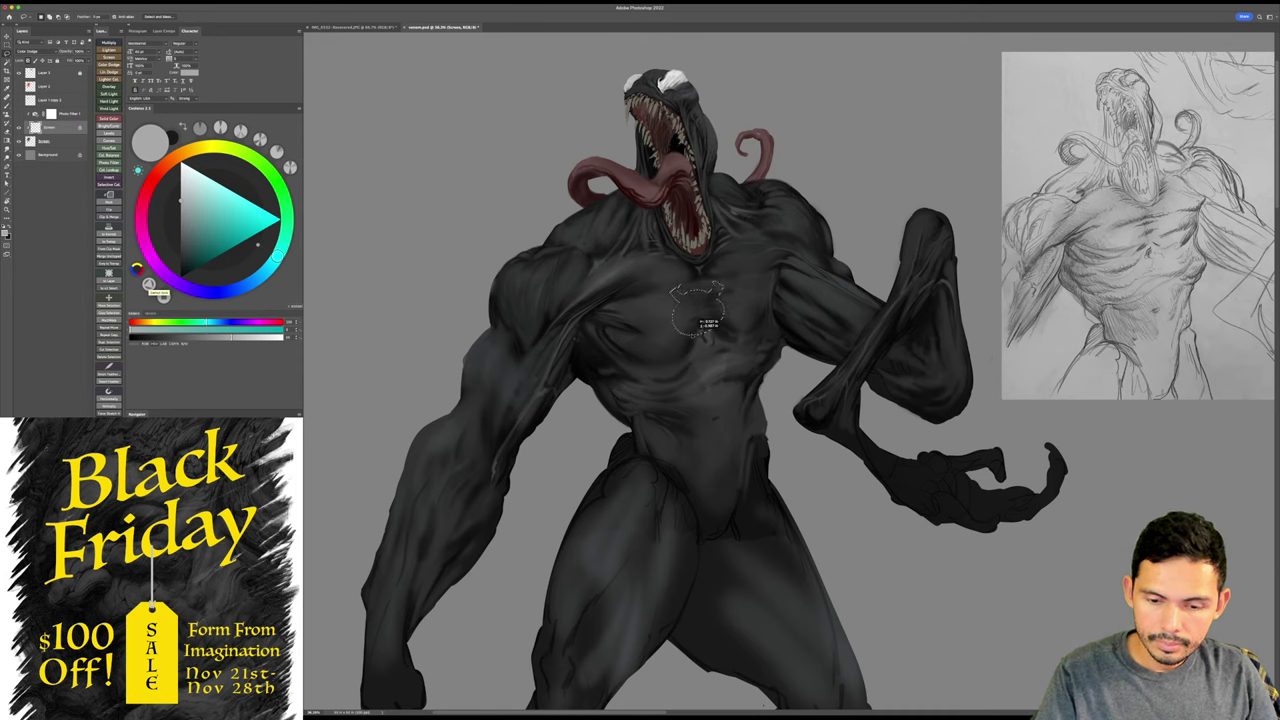
{"action": "key", "text": "ctrl+d"}
- Erase the leftover emblem marks in the middle of the chest and pick a smaller solid brush for the eraser
{"action": "key", "text": "b"}
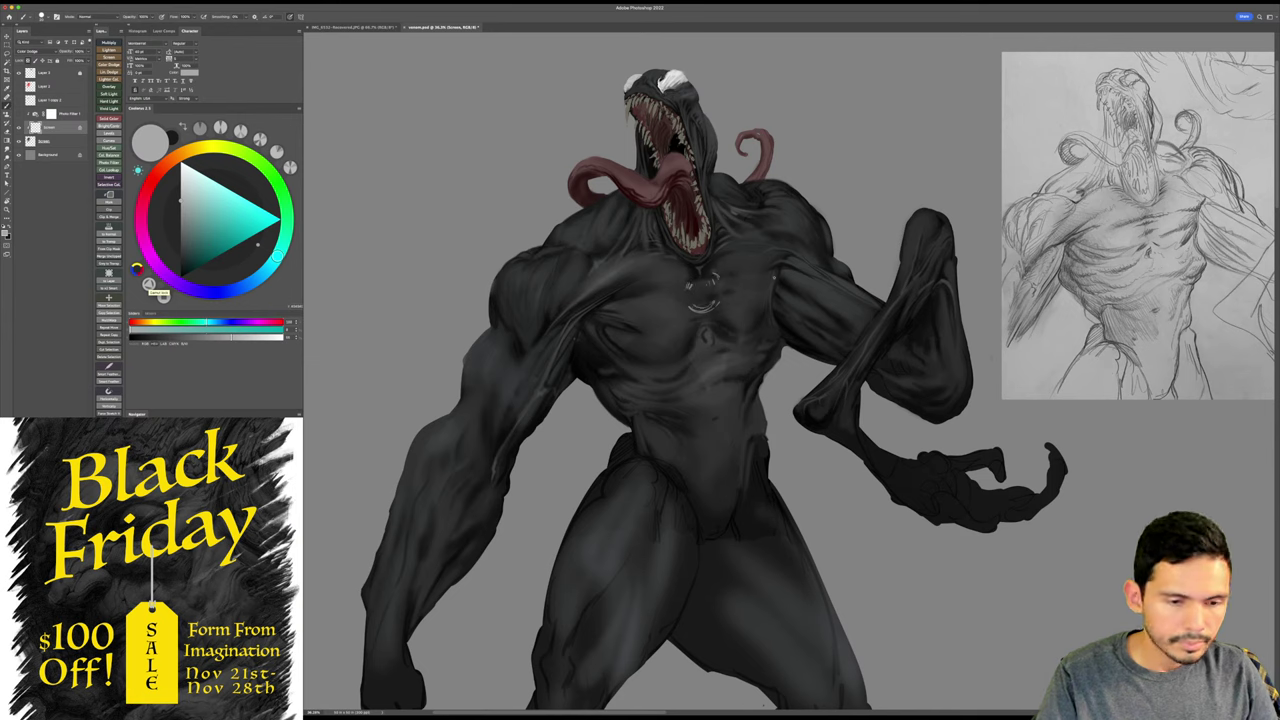
{"action": "key", "text": "e"}
{"action": "key", "text": "bracketright"}
{"action": "key", "text": "bracketright"}
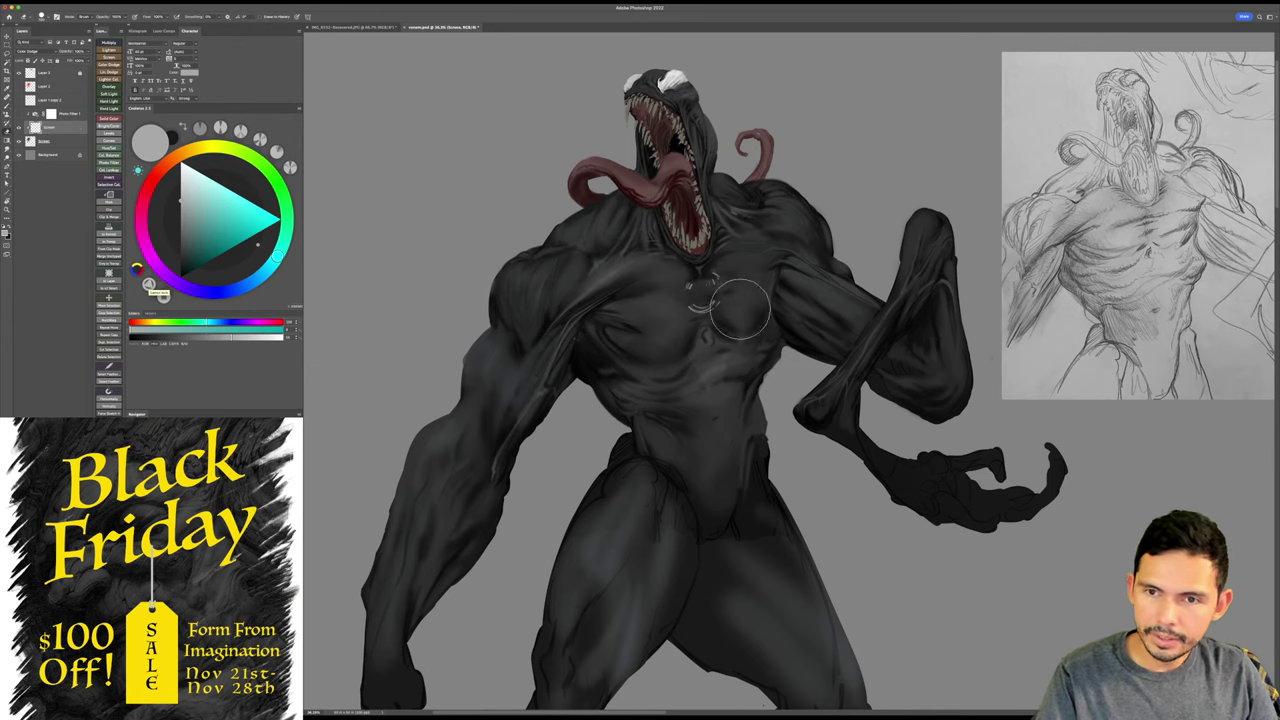
{"action": "left_click_drag", "start_coordinate": [723, 315], "coordinate": [726, 280]}
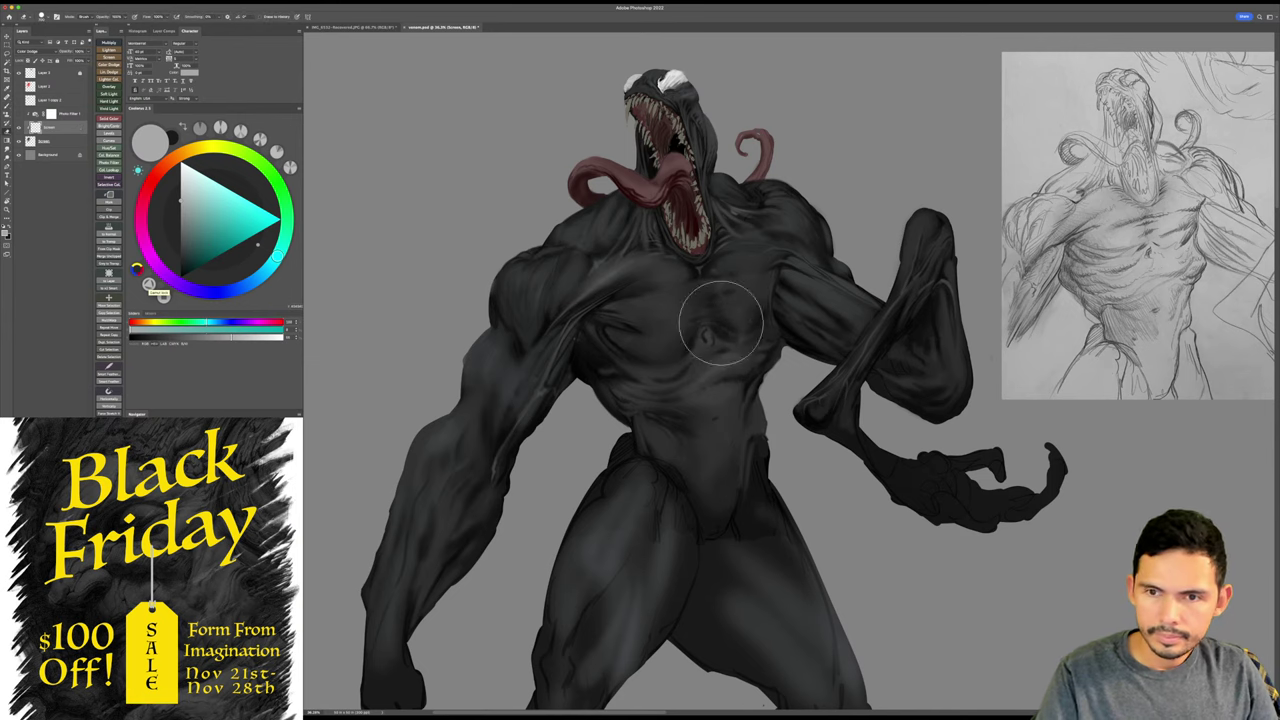
{"action": "right_click", "coordinate": [772, 290]}
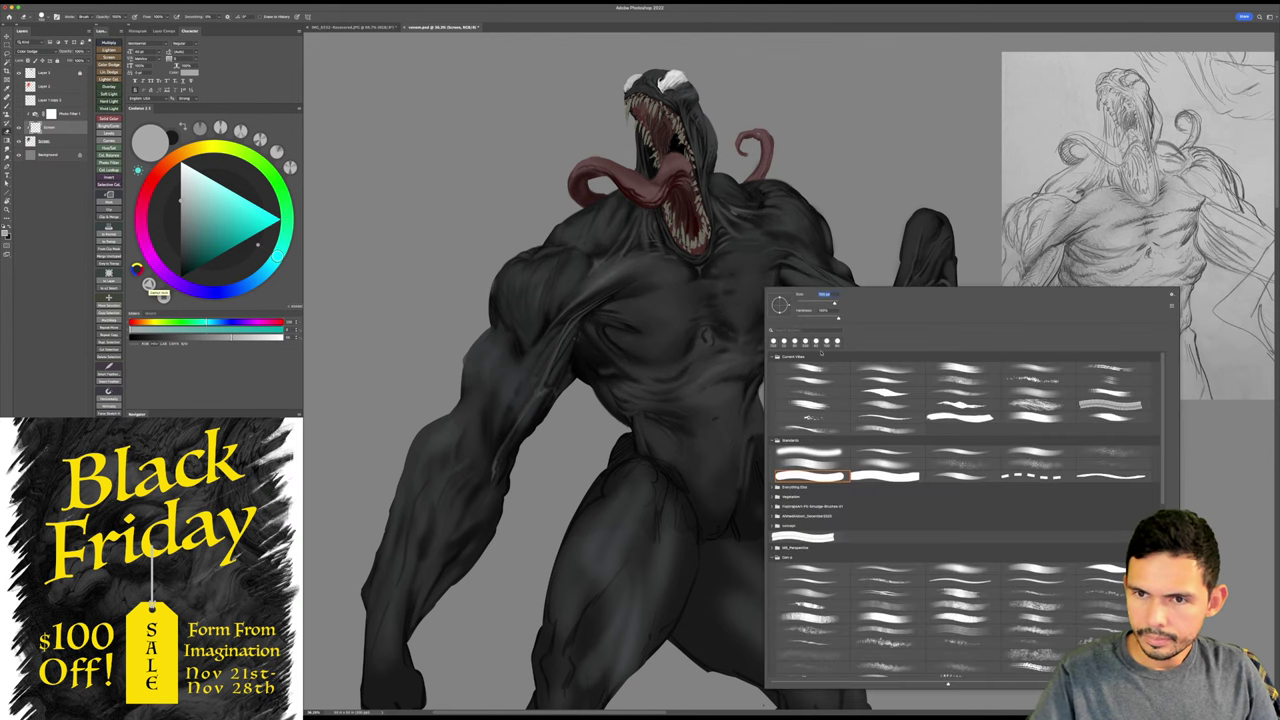
{"action": "double_click", "coordinate": [834, 477]}
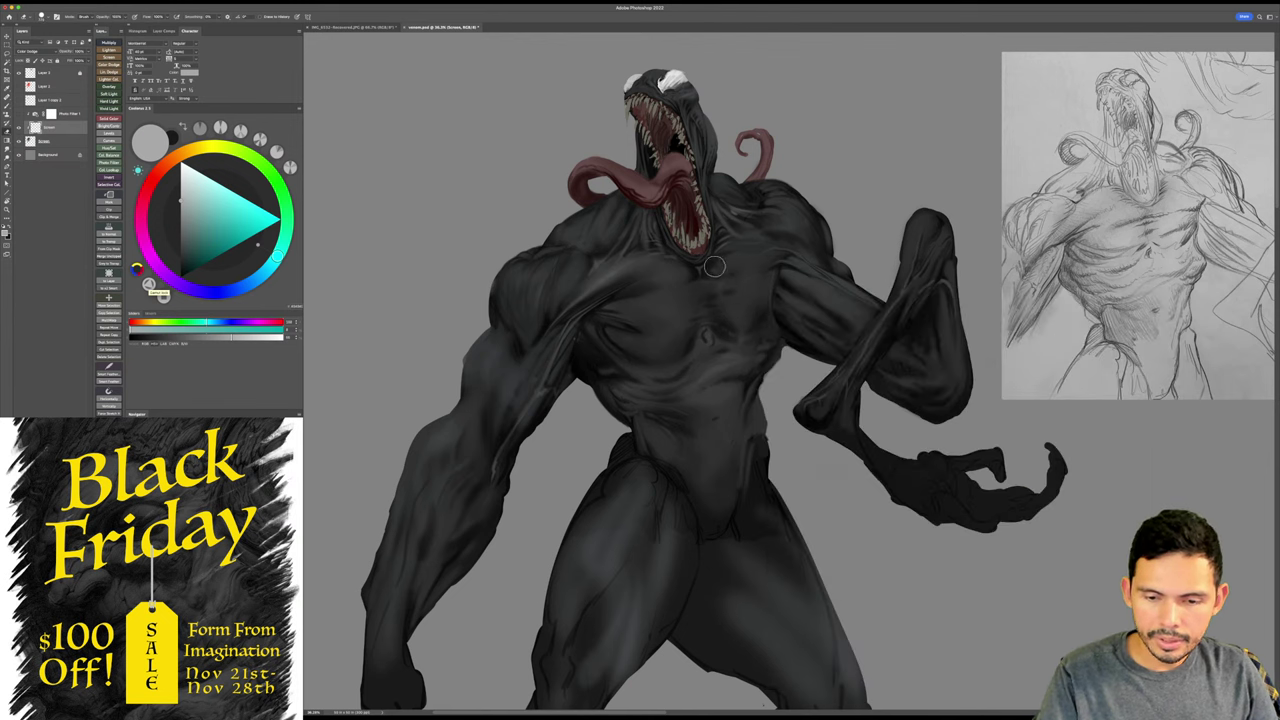
- Sketch the spider emblem's circular centre, head prongs and long fork-tipped abdomen down to the belly, erasing the stray line along its edge
{"action": "key", "text": "b"}
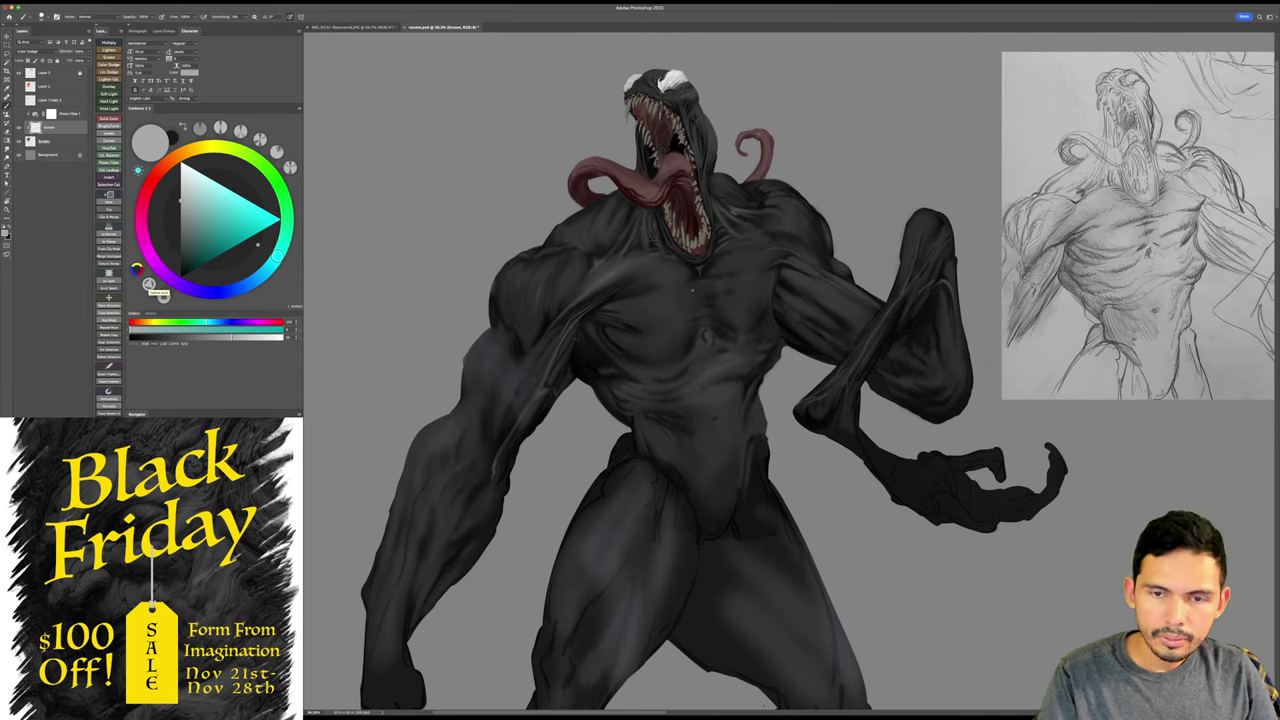
{"action": "left_click_drag", "start_coordinate": [707, 295], "coordinate": [705, 299]}
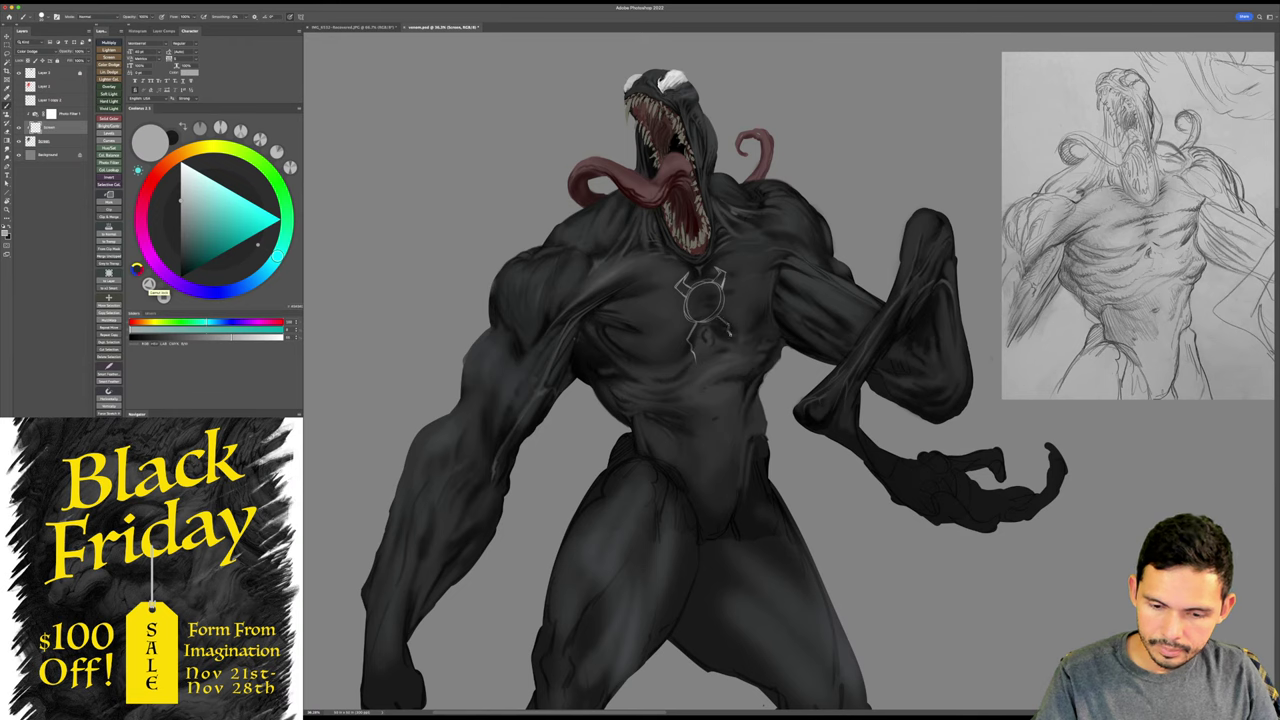
{"action": "mouse_move", "coordinate": [730, 337]}
{"action": "left_mouse_down"}
{"action": "mouse_move", "coordinate": [697, 362]}
{"action": "mouse_move", "coordinate": [699, 421]}
{"action": "mouse_move", "coordinate": [732, 364]}
{"action": "mouse_move", "coordinate": [700, 435]}
{"action": "left_mouse_up"}
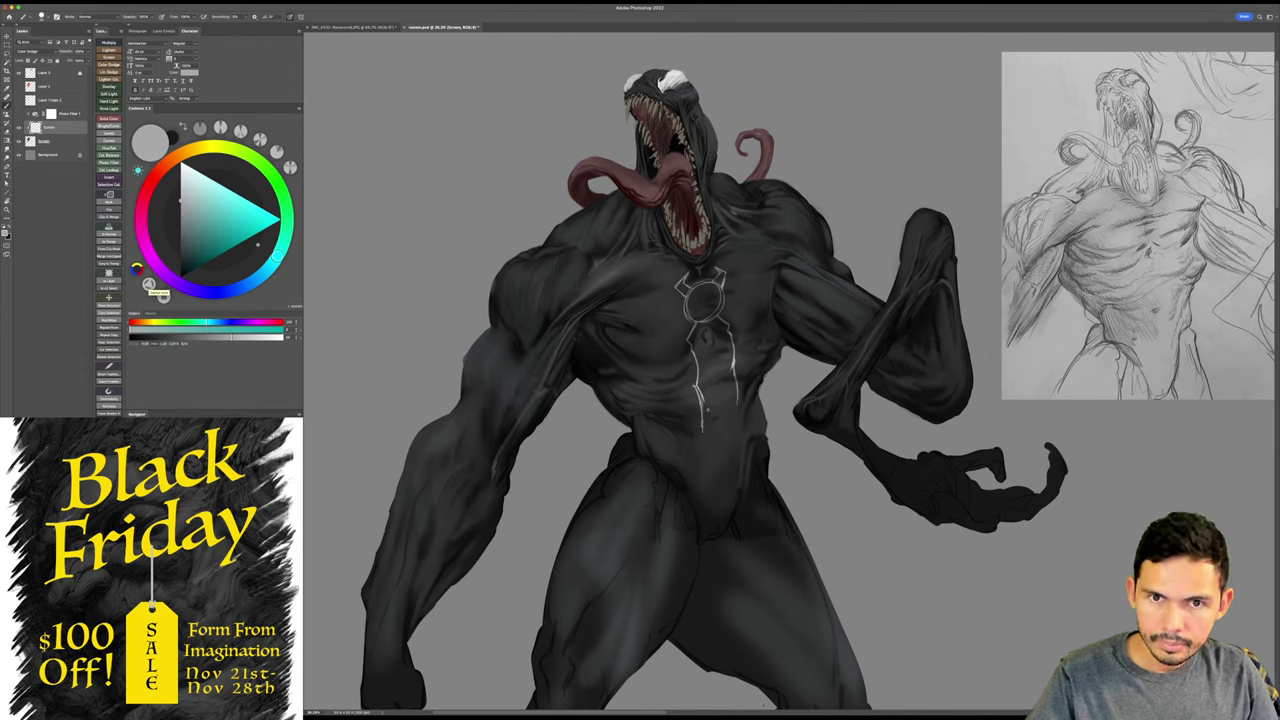
{"action": "left_click_drag", "start_coordinate": [696, 365], "coordinate": [716, 463]}
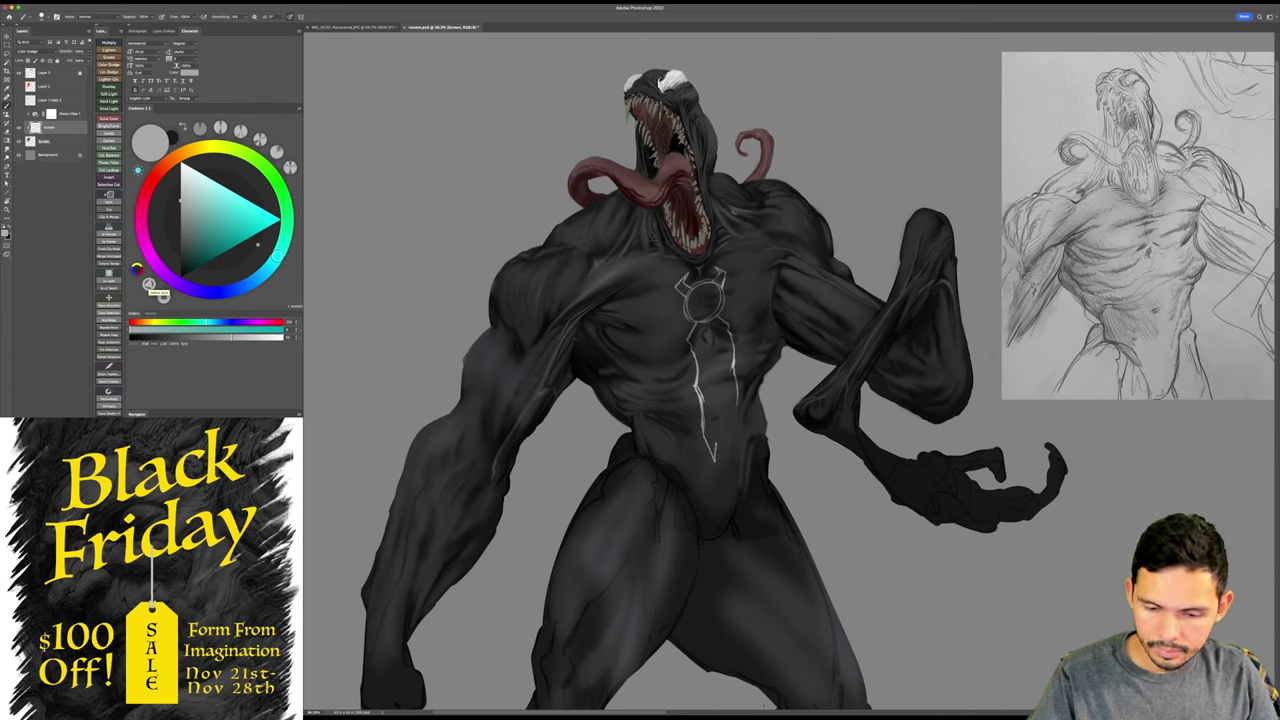
{"action": "left_click_drag", "start_coordinate": [737, 398], "coordinate": [736, 436]}
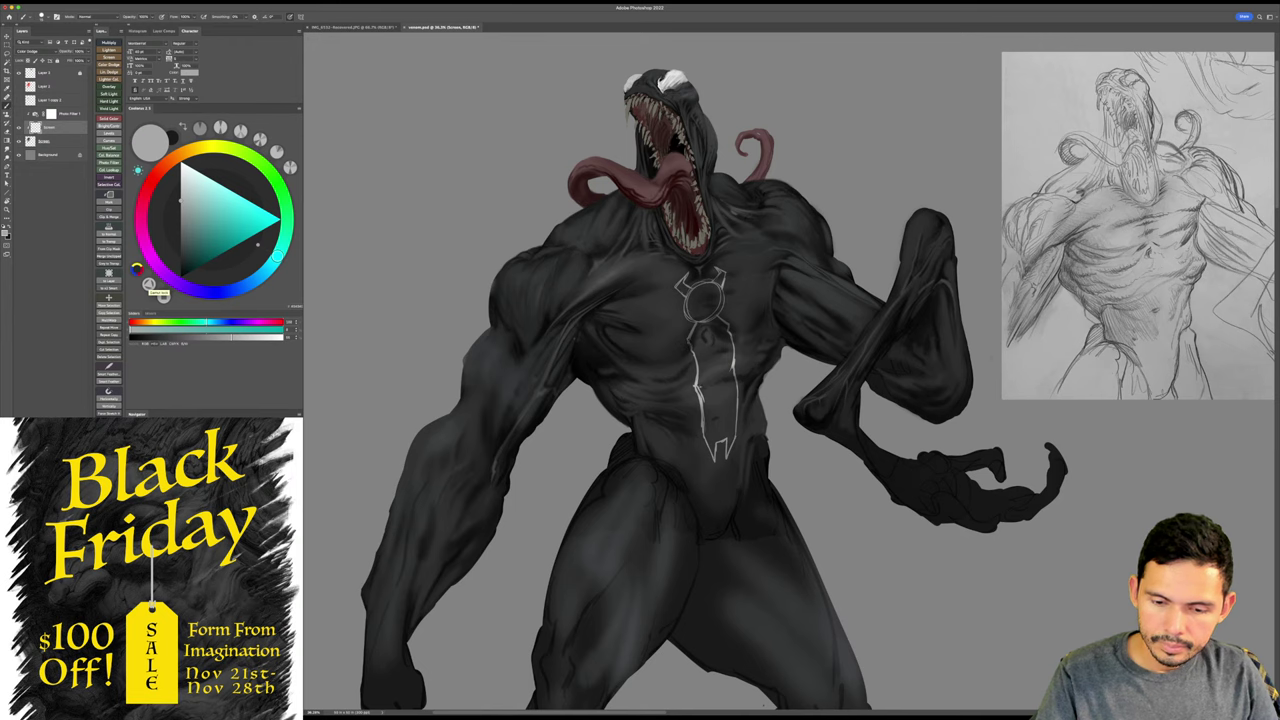
{"action": "key", "text": "e"}
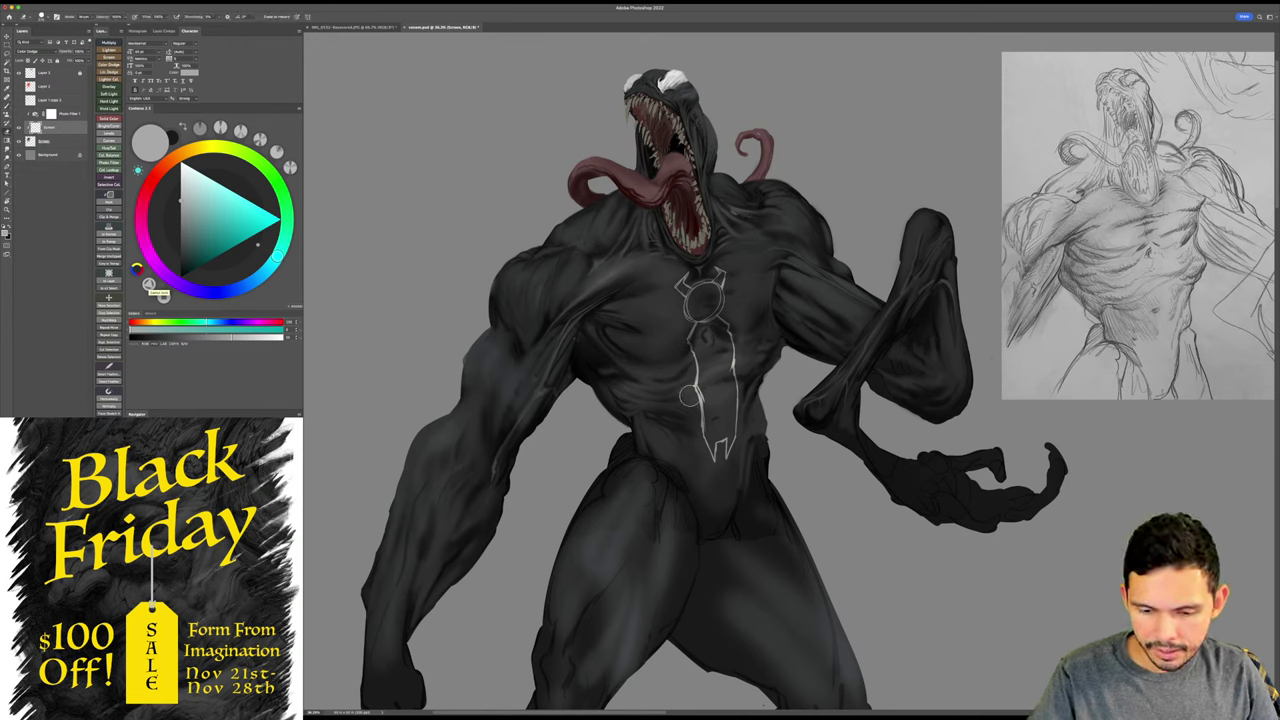
{"action": "mouse_move", "coordinate": [689, 394]}
{"action": "left_mouse_down"}
{"action": "mouse_move", "coordinate": [693, 427]}
{"action": "mouse_move", "coordinate": [689, 404]}
{"action": "left_mouse_up"}
{"action": "key", "text": "b"}
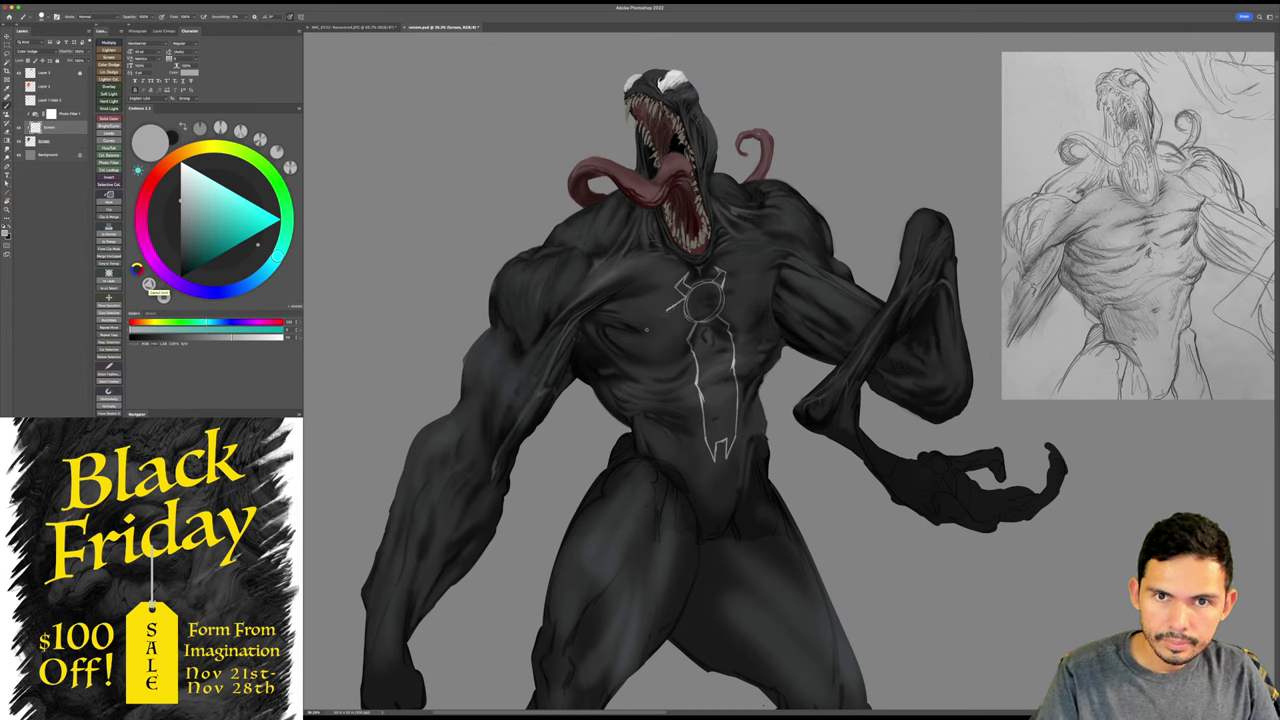
- Try a first version of the spider's legs across the character's right pectoral
{"action": "key", "text": "super+z"}
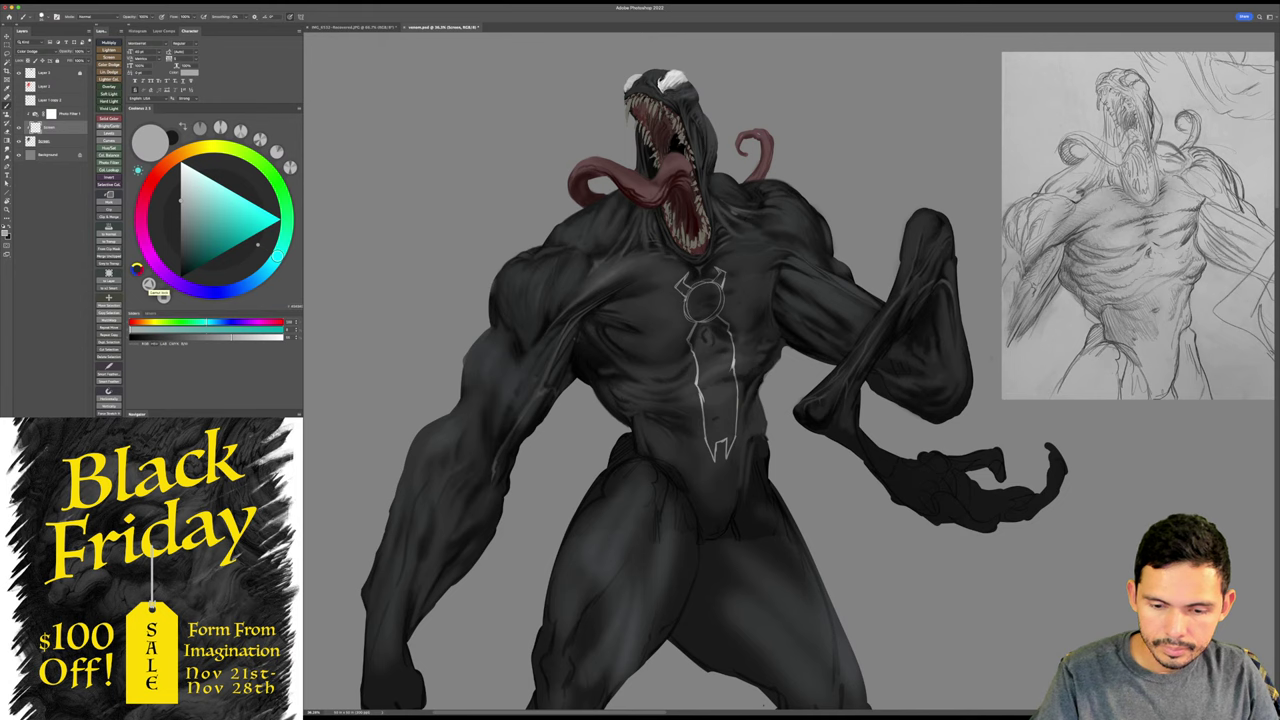
{"action": "key", "text": "super+z"}
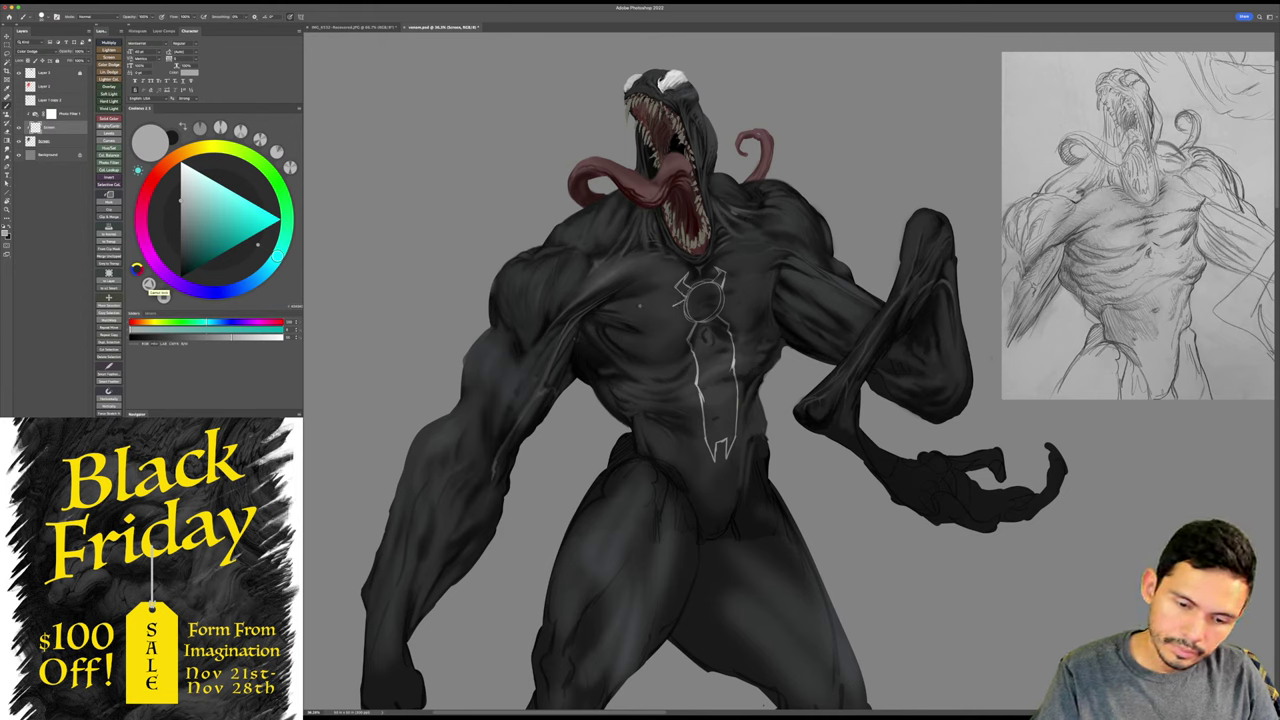
{"action": "mouse_move", "coordinate": [636, 305]}
{"action": "left_mouse_down"}
{"action": "mouse_move", "coordinate": [680, 308]}
{"action": "mouse_move", "coordinate": [656, 307]}
{"action": "mouse_move", "coordinate": [649, 281]}
{"action": "left_mouse_up"}
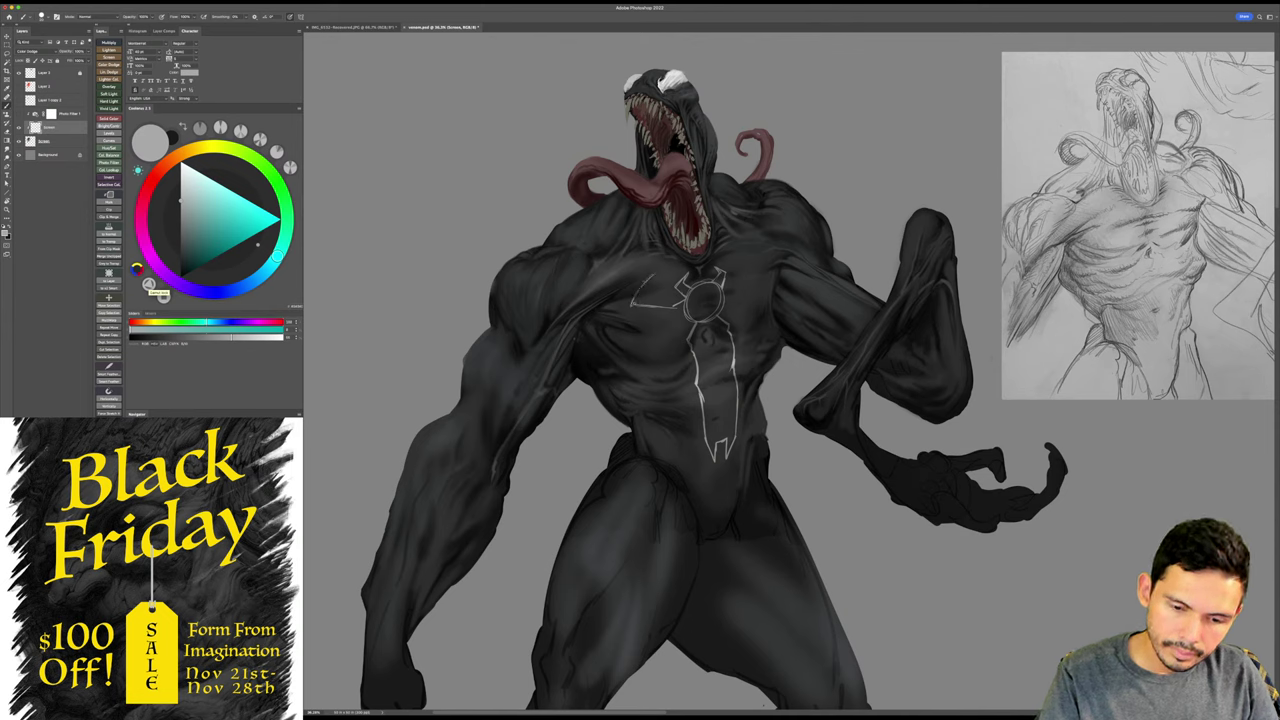
{"action": "key", "text": "super+z"}
{"action": "left_click_drag", "start_coordinate": [632, 304], "coordinate": [643, 313]}
{"action": "key", "text": "super+z"}
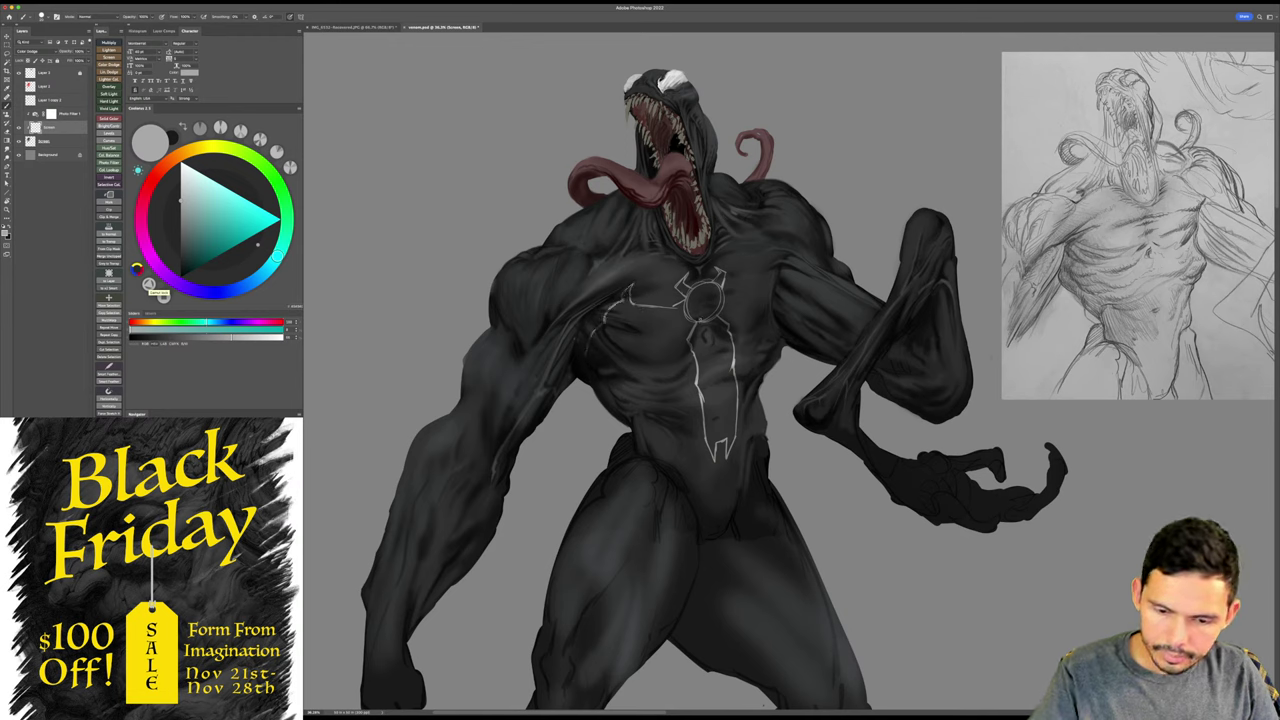
{"action": "left_click_drag", "start_coordinate": [691, 322], "coordinate": [673, 339]}
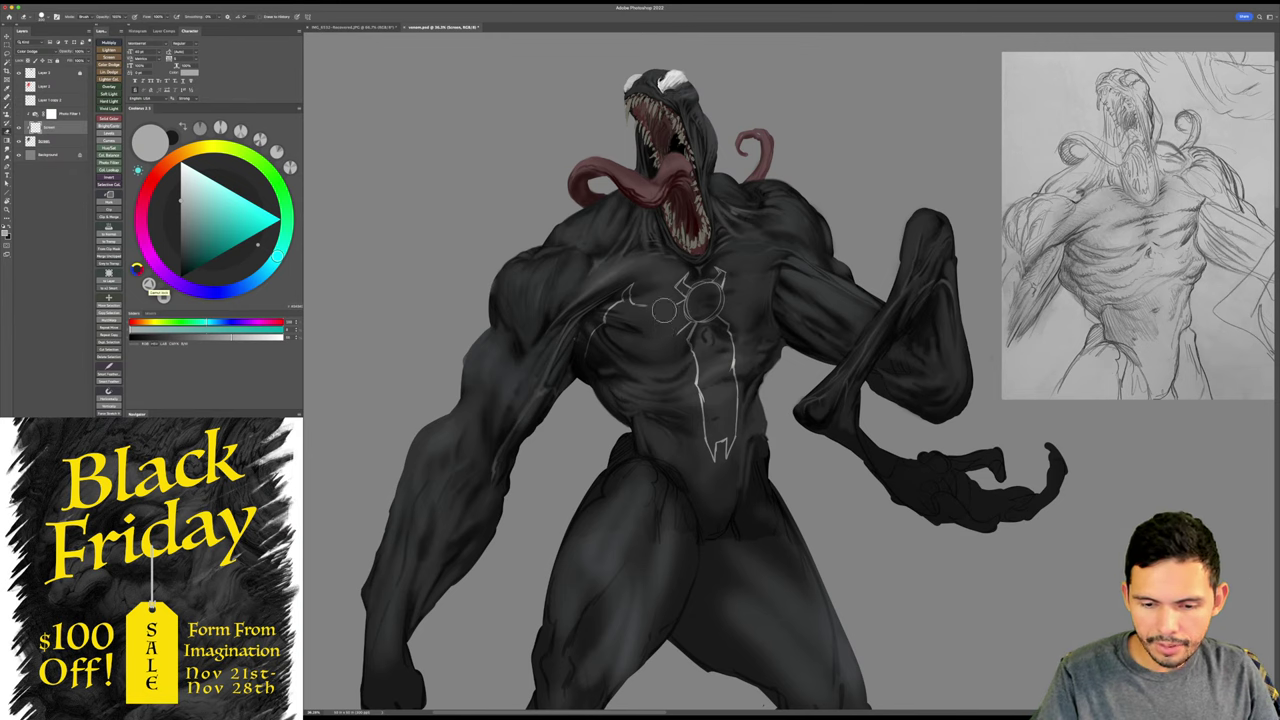
{"action": "left_click_drag", "start_coordinate": [643, 298], "coordinate": [604, 319]}
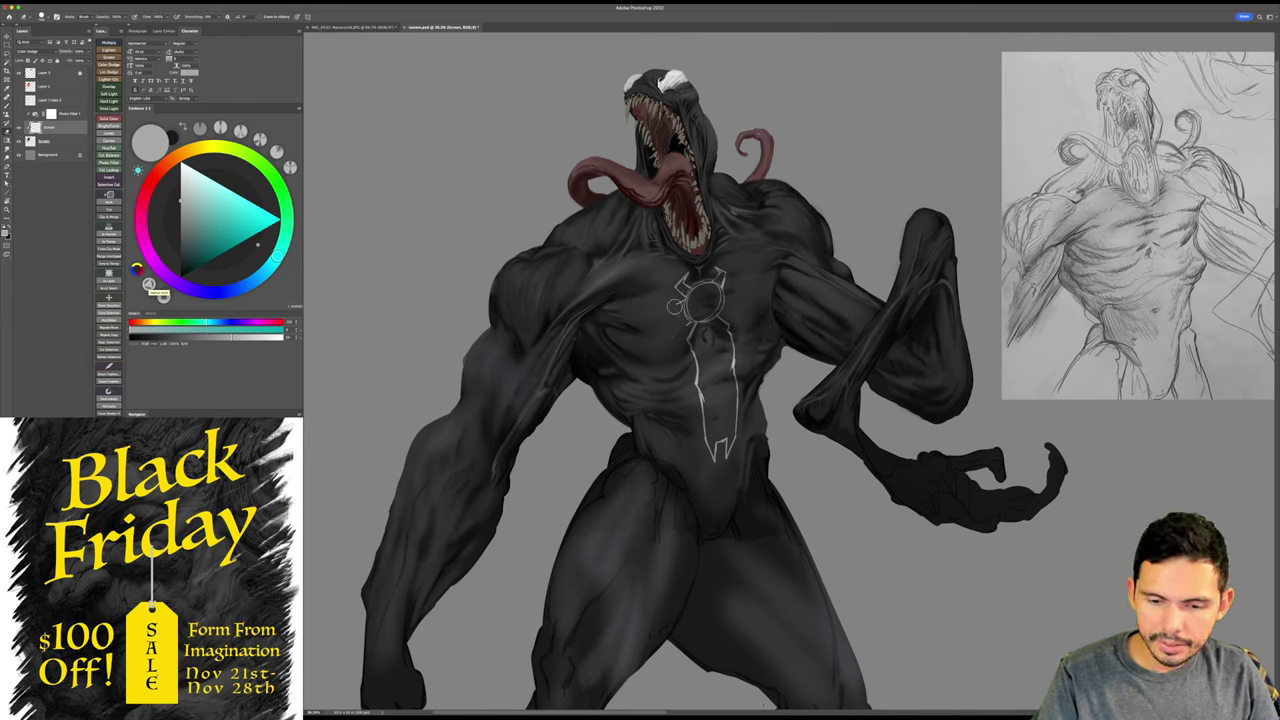
- Sketch the spider's jointed upper and lower legs across both pectorals, curving around the chest form
{"action": "key", "text": "b"}
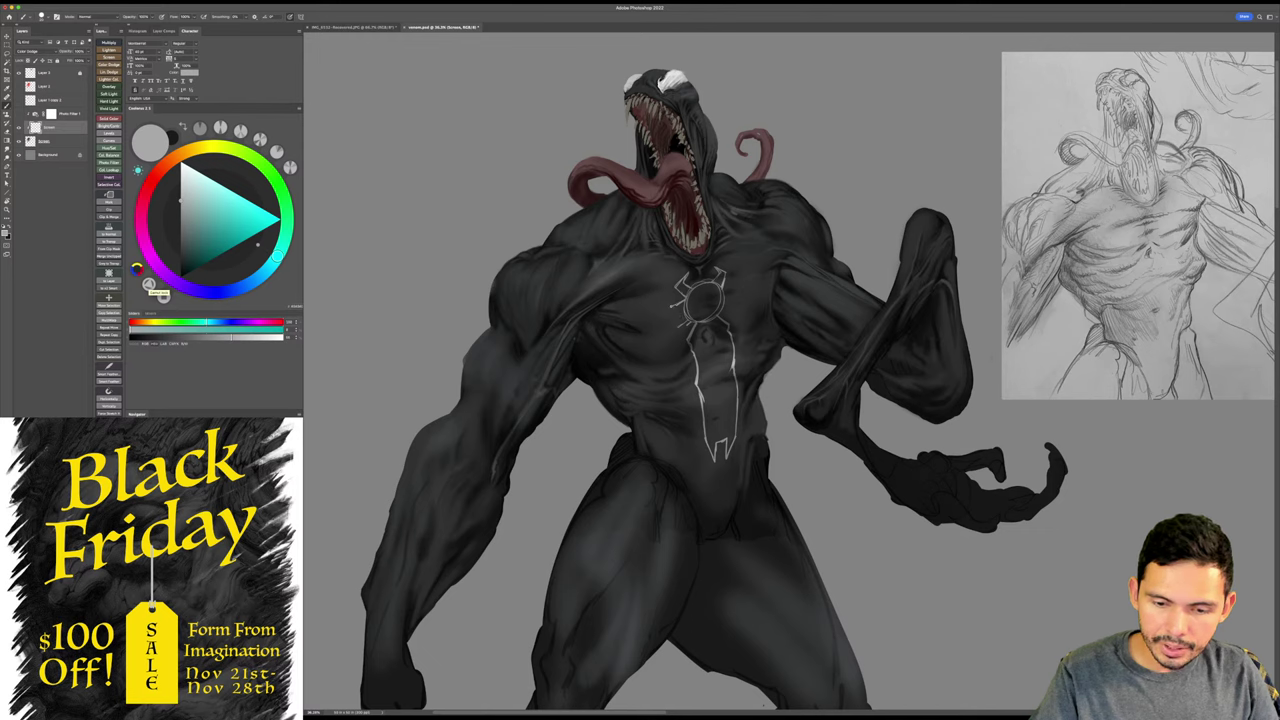
{"action": "left_click_drag", "start_coordinate": [652, 303], "coordinate": [629, 293]}
{"action": "key", "text": "super+z"}
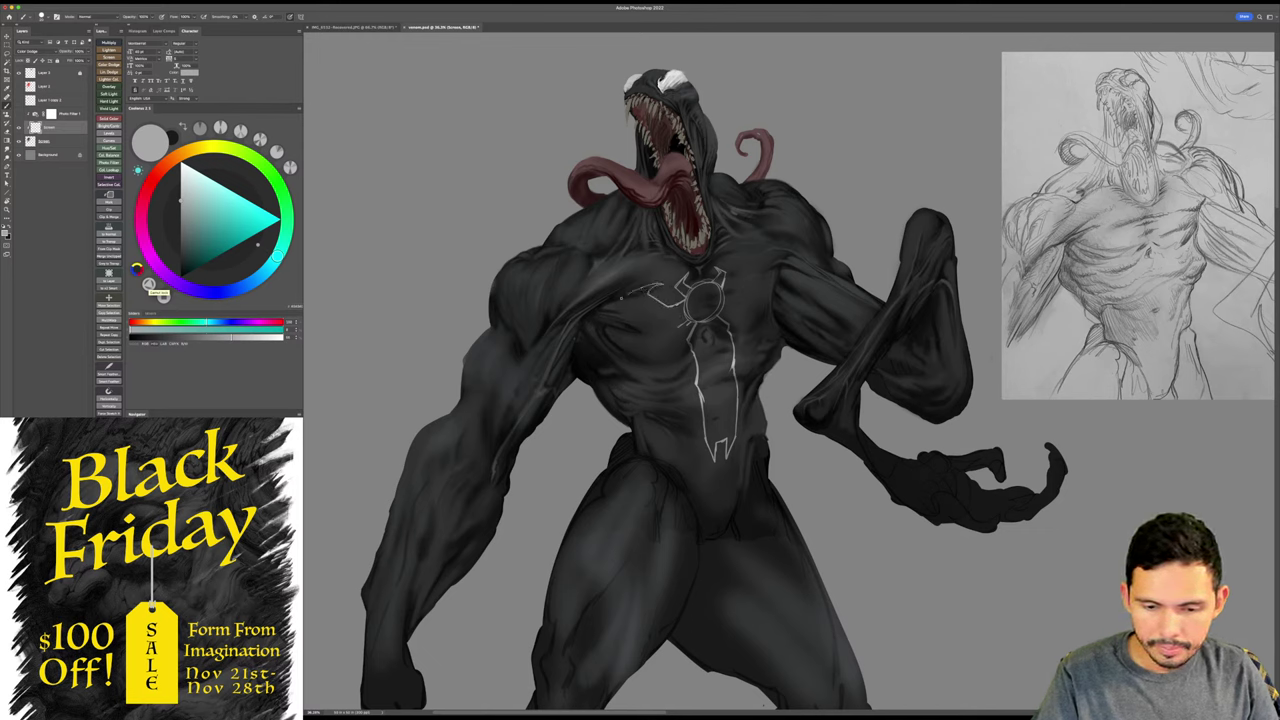
{"action": "mouse_move", "coordinate": [678, 327]}
{"action": "left_mouse_down"}
{"action": "mouse_move", "coordinate": [654, 329]}
{"action": "mouse_move", "coordinate": [617, 368]}
{"action": "left_mouse_up"}
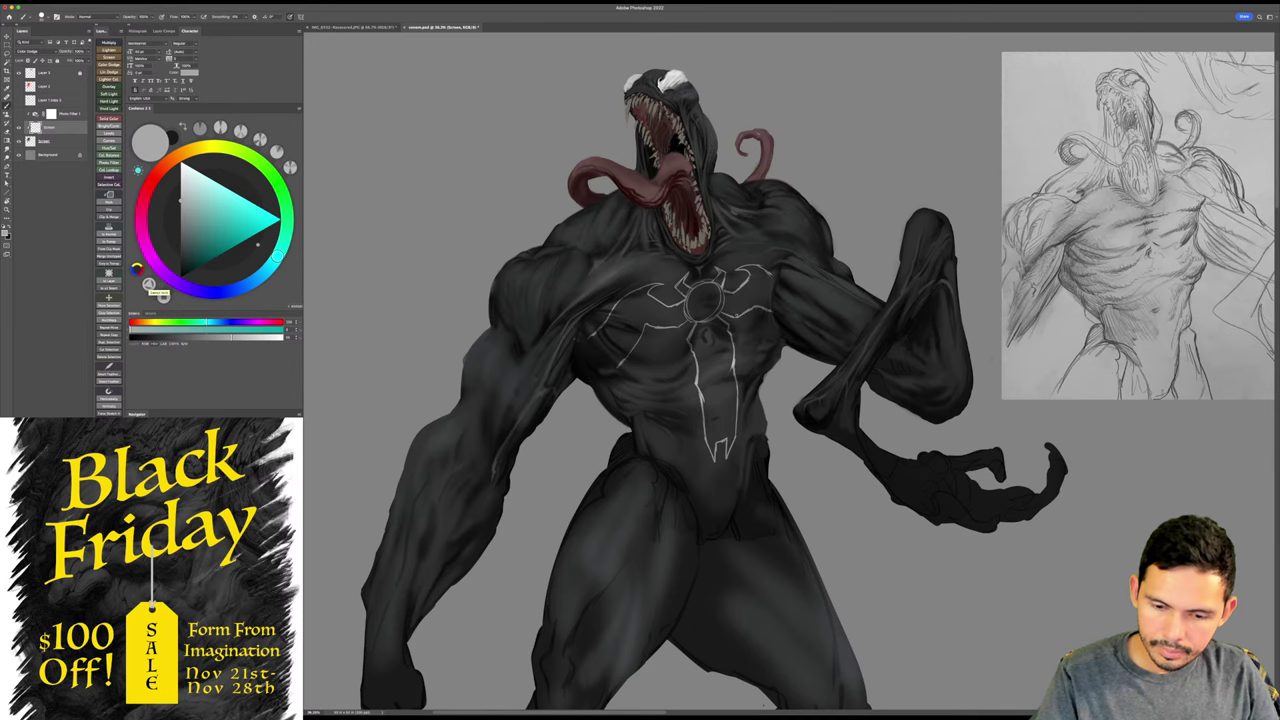
{"action": "left_click_drag", "start_coordinate": [731, 315], "coordinate": [785, 315]}
{"action": "key", "text": "e"}
{"action": "mouse_move", "coordinate": [663, 315]}
{"action": "left_mouse_down"}
{"action": "mouse_move", "coordinate": [659, 292]}
{"action": "mouse_move", "coordinate": [679, 327]}
{"action": "left_mouse_up"}
{"action": "key", "text": "b"}
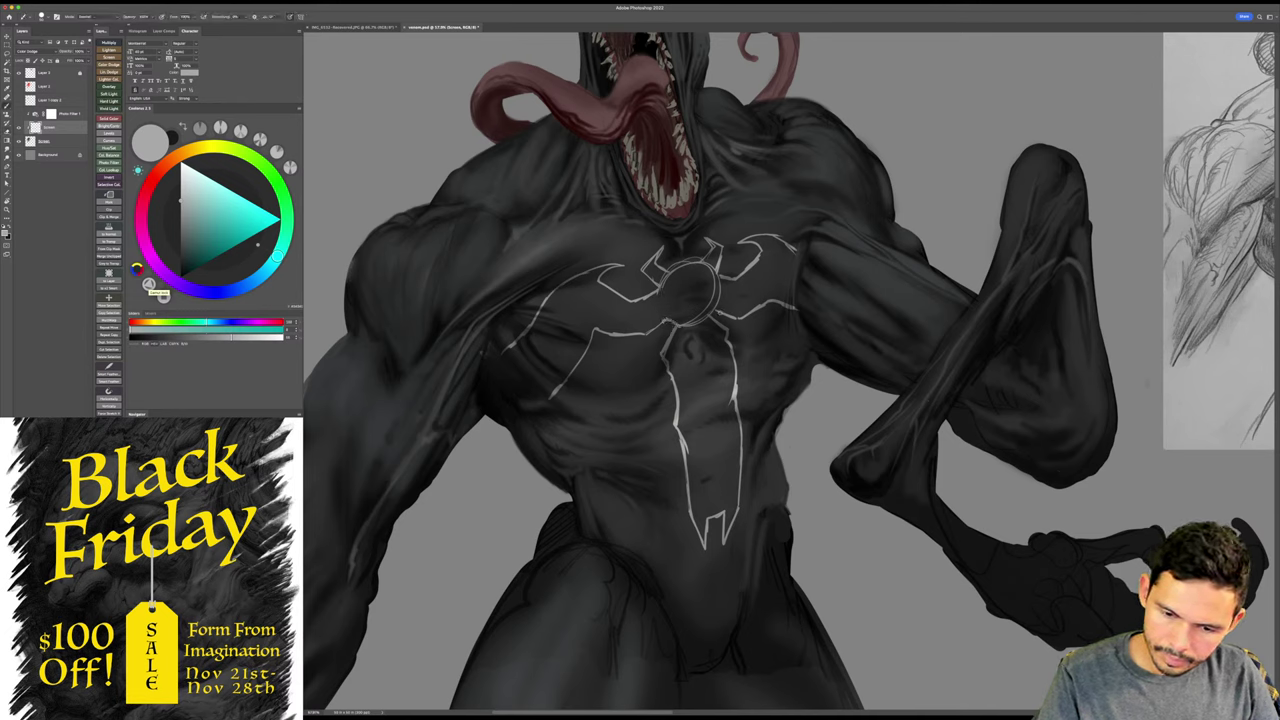
- Erase the emblem's central circle and redraw the notched head and inner edges joining the legs
{"action": "key", "text": "e"}
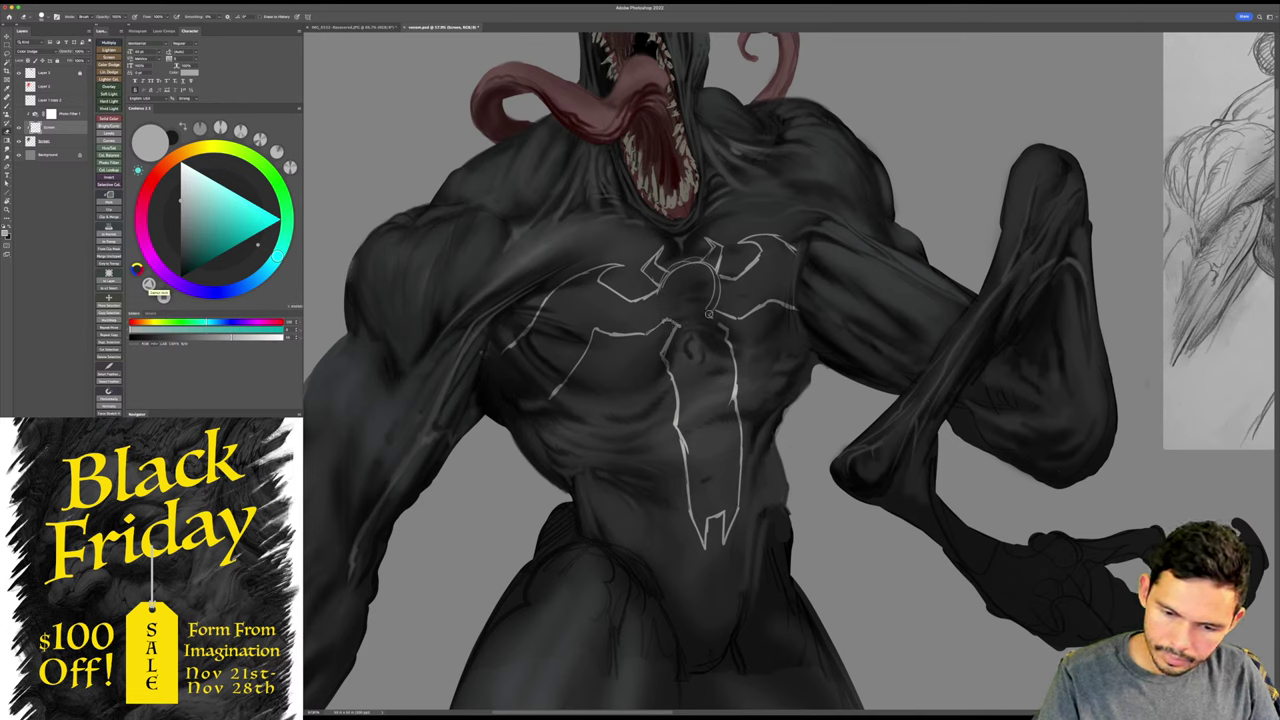
{"action": "key", "text": "b"}
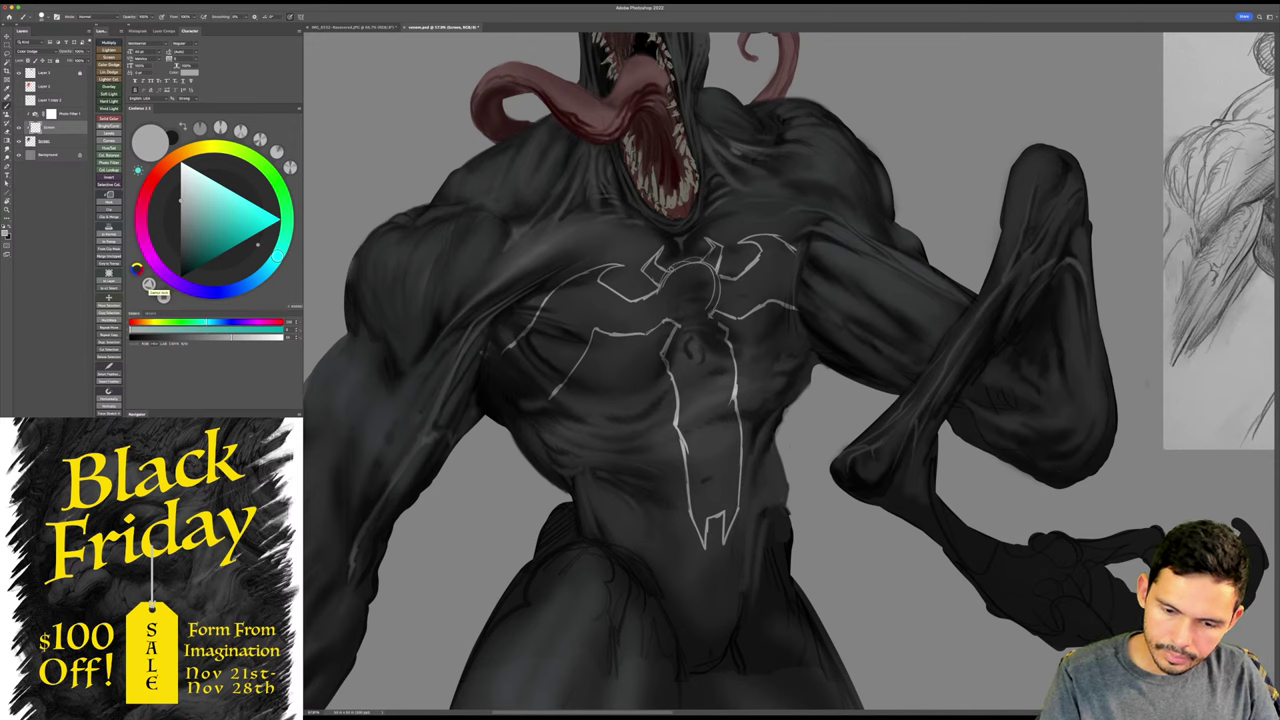
{"action": "key", "text": "e"}
{"action": "mouse_move", "coordinate": [671, 268]}
{"action": "left_mouse_down"}
{"action": "mouse_move", "coordinate": [704, 262]}
{"action": "mouse_move", "coordinate": [686, 264]}
{"action": "mouse_move", "coordinate": [712, 244]}
{"action": "mouse_move", "coordinate": [668, 284]}
{"action": "mouse_move", "coordinate": [711, 262]}
{"action": "left_mouse_up"}
{"action": "key", "text": "b"}
{"action": "key", "text": "e"}
{"action": "key", "text": "b"}
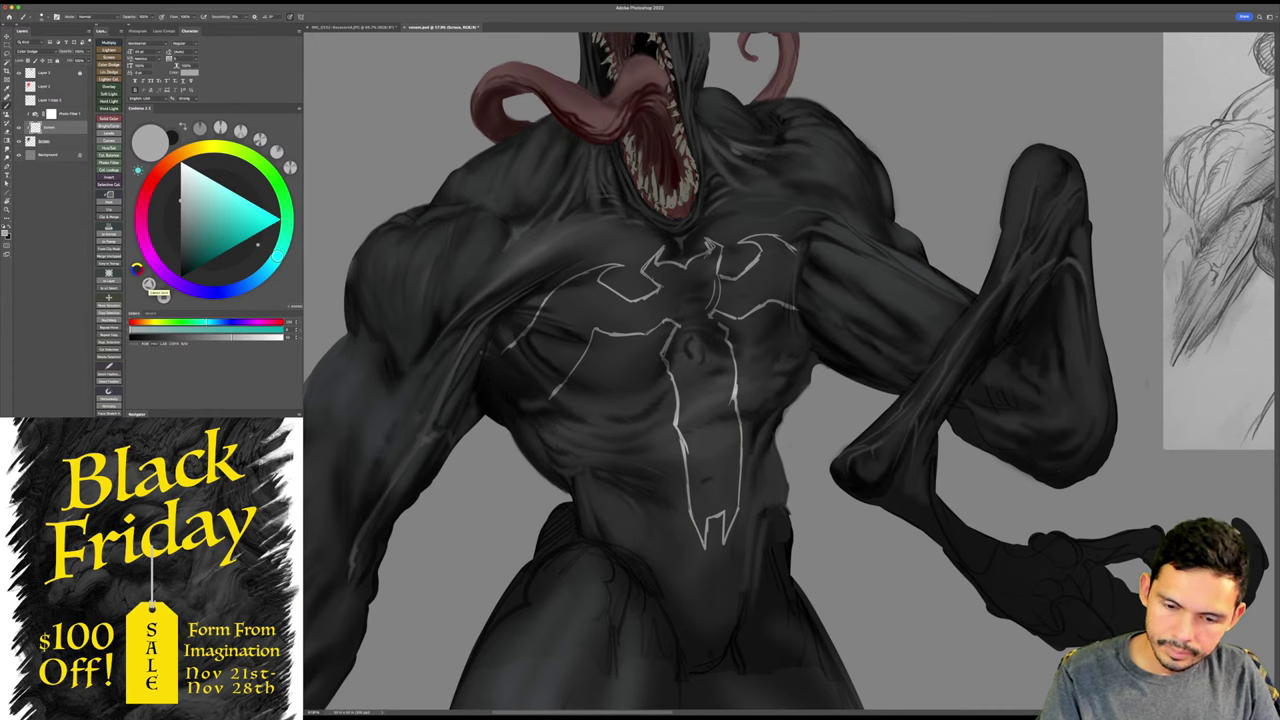
{"action": "key", "text": "e"}
{"action": "left_click_drag", "start_coordinate": [706, 246], "coordinate": [711, 256]}
{"action": "key", "text": "b"}
{"action": "key", "text": "e"}
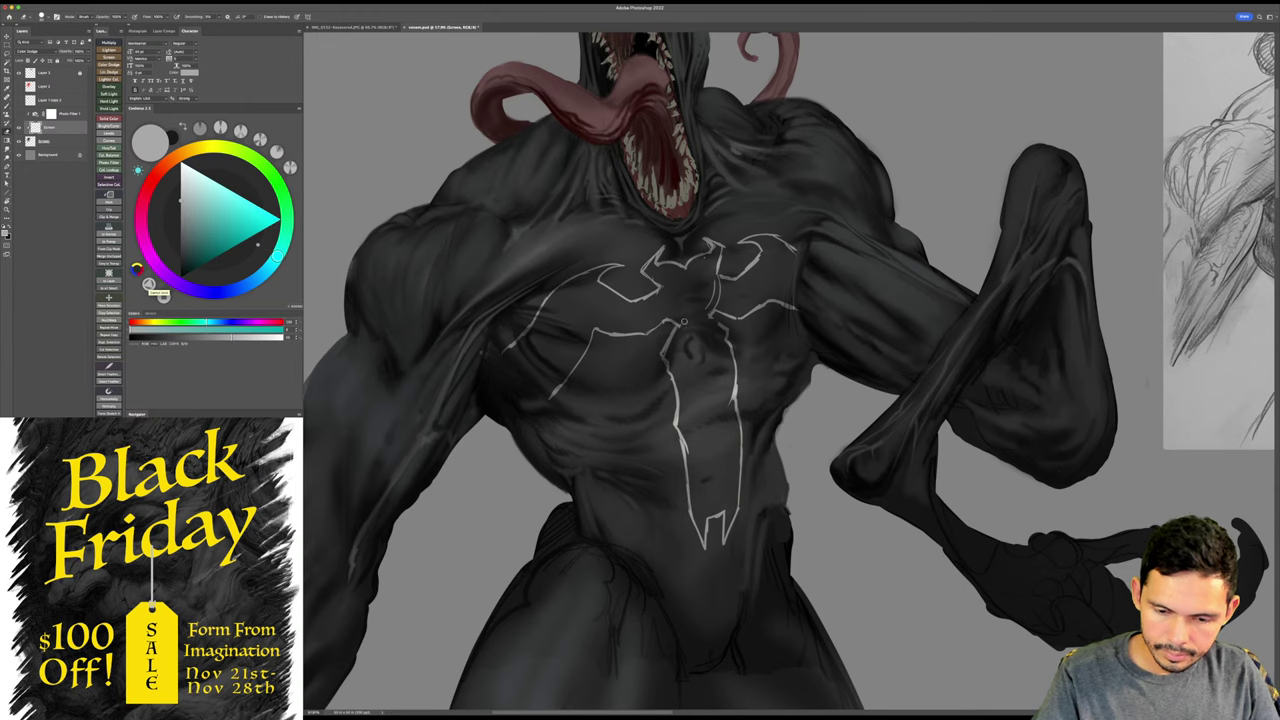
- Extend the leg outline to the flank and fill the emblem on the character's right pectoral and adjoining head with light grey
{"action": "mouse_move", "coordinate": [778, 263]}
{"action": "left_mouse_down"}
{"action": "mouse_move", "coordinate": [680, 290]}
{"action": "mouse_move", "coordinate": [689, 322]}
{"action": "mouse_move", "coordinate": [750, 325]}
{"action": "left_mouse_up"}
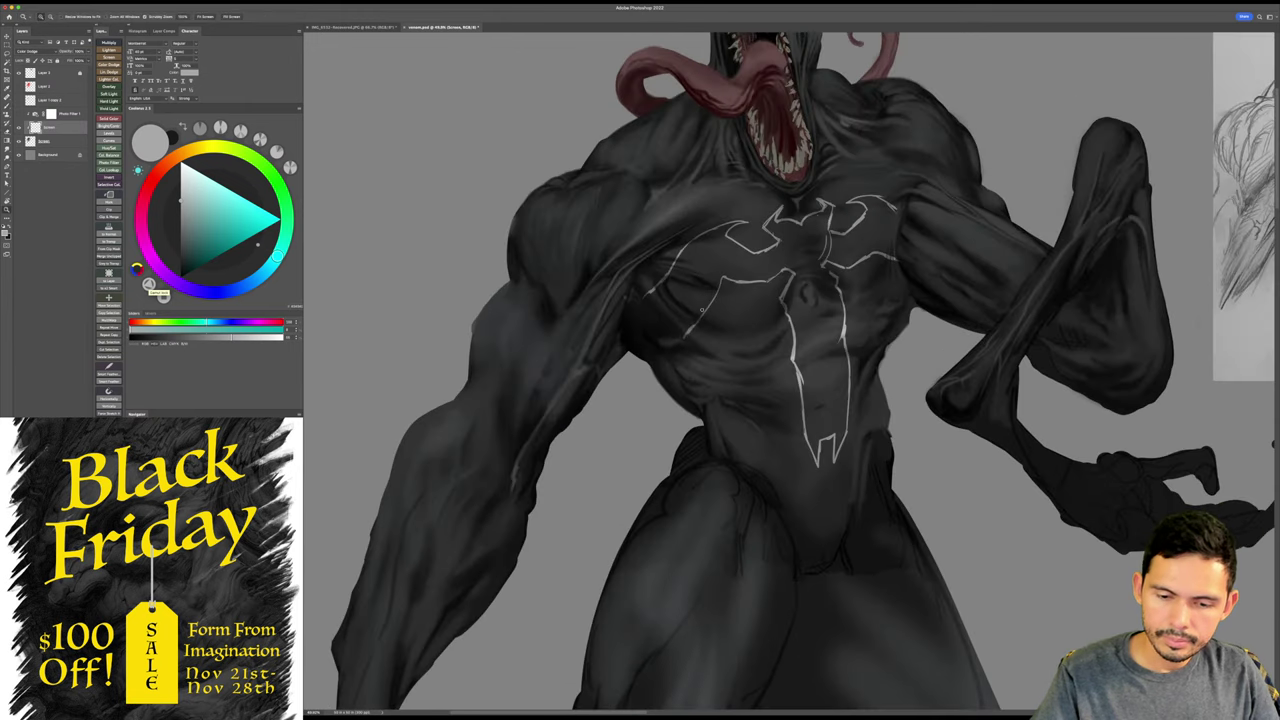
{"action": "key", "text": "b"}
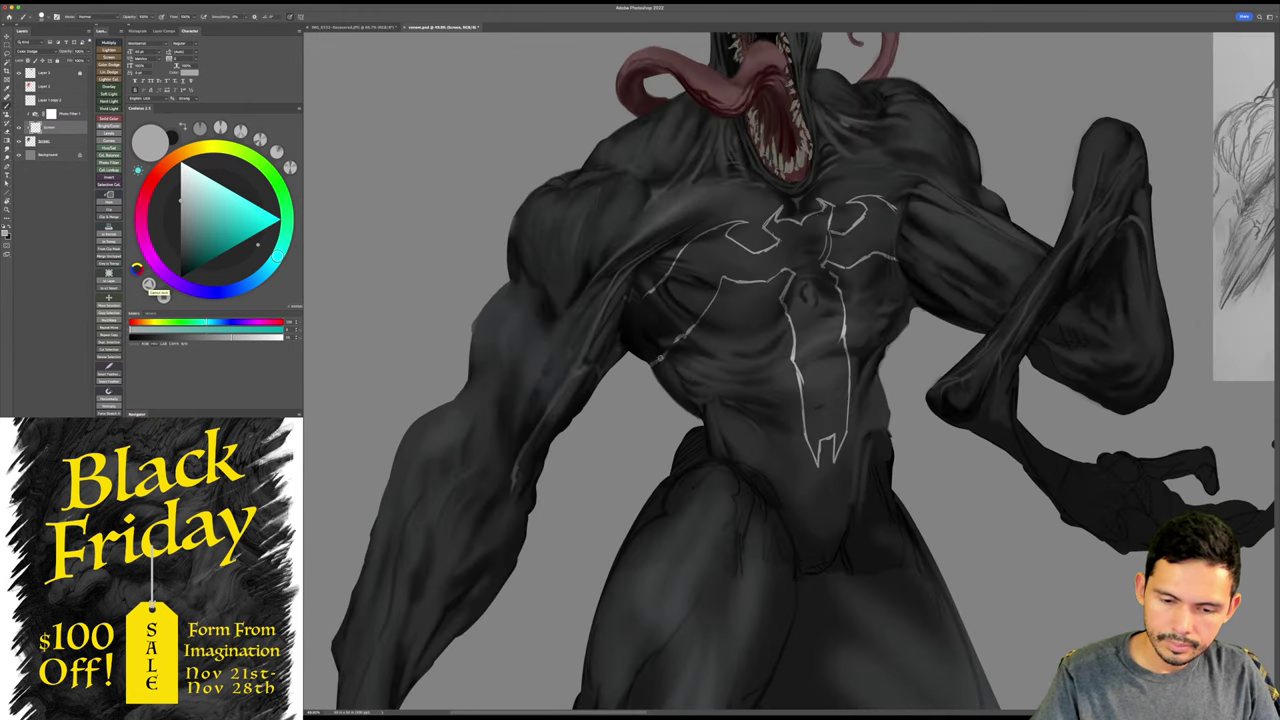
{"action": "mouse_move", "coordinate": [633, 302]}
{"action": "left_mouse_down"}
{"action": "mouse_move", "coordinate": [651, 355]}
{"action": "mouse_move", "coordinate": [684, 306]}
{"action": "mouse_move", "coordinate": [683, 329]}
{"action": "mouse_move", "coordinate": [655, 349]}
{"action": "mouse_move", "coordinate": [683, 326]}
{"action": "mouse_move", "coordinate": [654, 341]}
{"action": "mouse_move", "coordinate": [681, 295]}
{"action": "mouse_move", "coordinate": [657, 294]}
{"action": "mouse_move", "coordinate": [684, 268]}
{"action": "mouse_move", "coordinate": [663, 300]}
{"action": "mouse_move", "coordinate": [687, 292]}
{"action": "mouse_move", "coordinate": [689, 319]}
{"action": "mouse_move", "coordinate": [719, 264]}
{"action": "mouse_move", "coordinate": [707, 256]}
{"action": "mouse_move", "coordinate": [720, 303]}
{"action": "mouse_move", "coordinate": [739, 292]}
{"action": "mouse_move", "coordinate": [677, 313]}
{"action": "left_mouse_up"}
{"action": "mouse_move", "coordinate": [725, 288]}
{"action": "left_mouse_down"}
{"action": "mouse_move", "coordinate": [712, 296]}
{"action": "mouse_move", "coordinate": [734, 284]}
{"action": "left_mouse_up"}
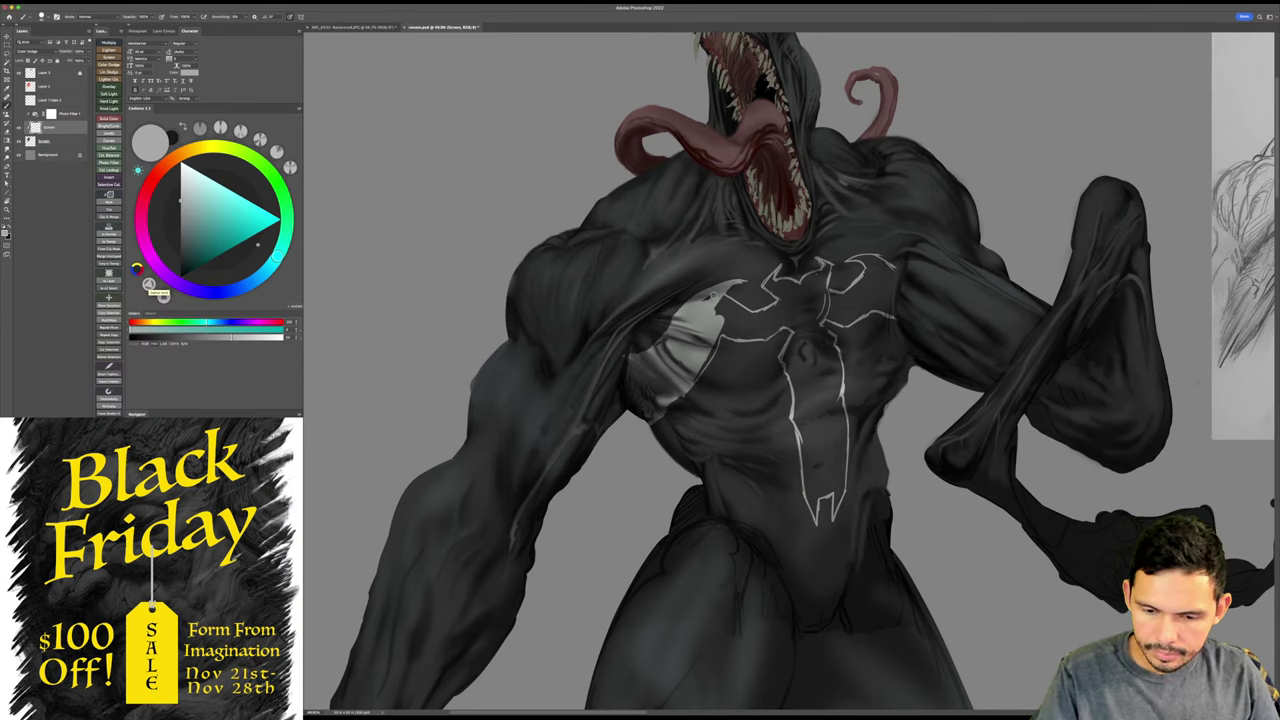
{"action": "mouse_move", "coordinate": [722, 302]}
{"action": "left_mouse_down"}
{"action": "mouse_move", "coordinate": [755, 318]}
{"action": "mouse_move", "coordinate": [755, 300]}
{"action": "mouse_move", "coordinate": [692, 377]}
{"action": "mouse_move", "coordinate": [746, 325]}
{"action": "mouse_move", "coordinate": [734, 340]}
{"action": "mouse_move", "coordinate": [800, 308]}
{"action": "mouse_move", "coordinate": [791, 316]}
{"action": "left_mouse_up"}
{"action": "key", "text": "b"}
{"action": "left_click_drag", "start_coordinate": [862, 275], "coordinate": [850, 315]}
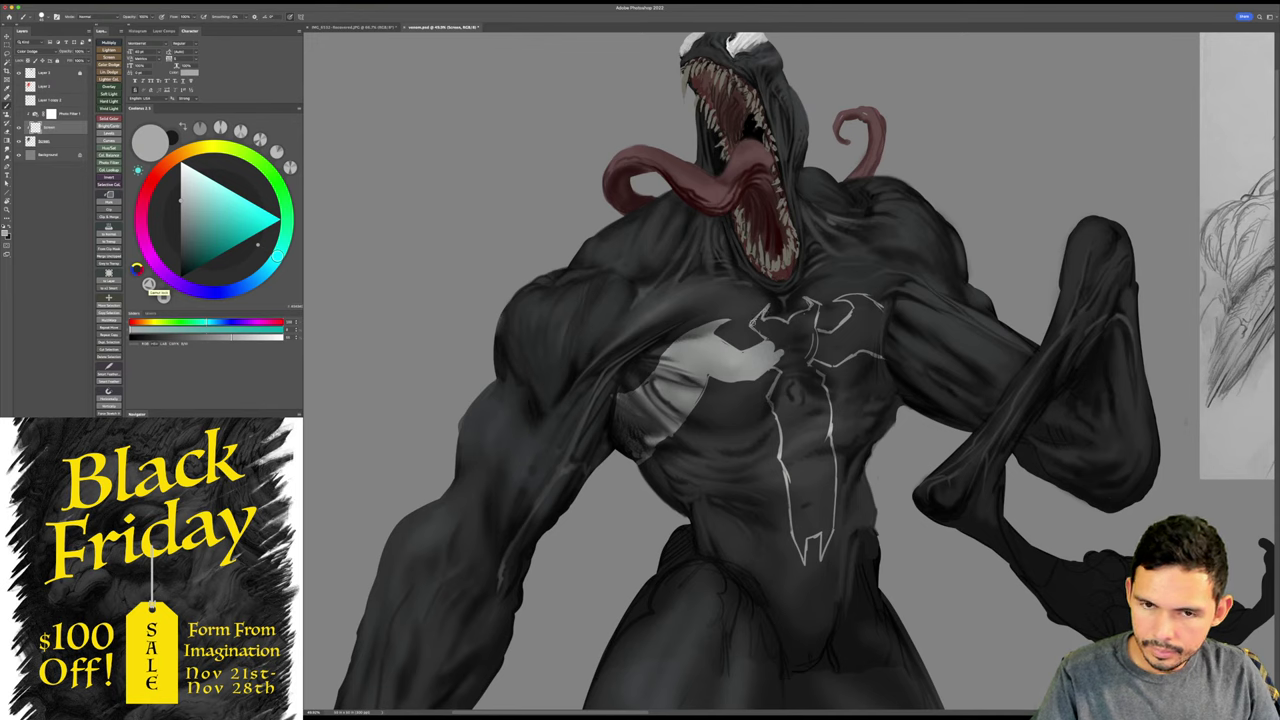
{"action": "left_click_drag", "start_coordinate": [755, 324], "coordinate": [773, 341]}
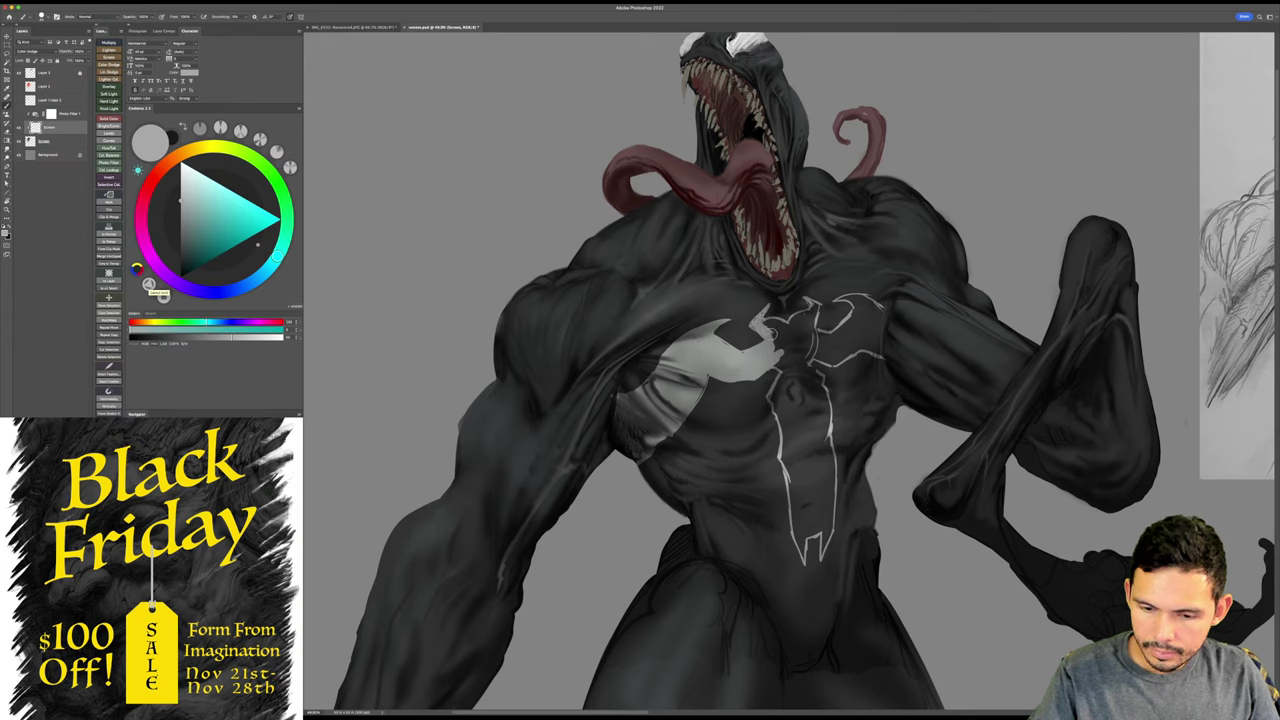
{"action": "mouse_move", "coordinate": [770, 332]}
{"action": "left_mouse_down"}
{"action": "mouse_move", "coordinate": [787, 328]}
{"action": "mouse_move", "coordinate": [781, 350]}
{"action": "left_mouse_up"}
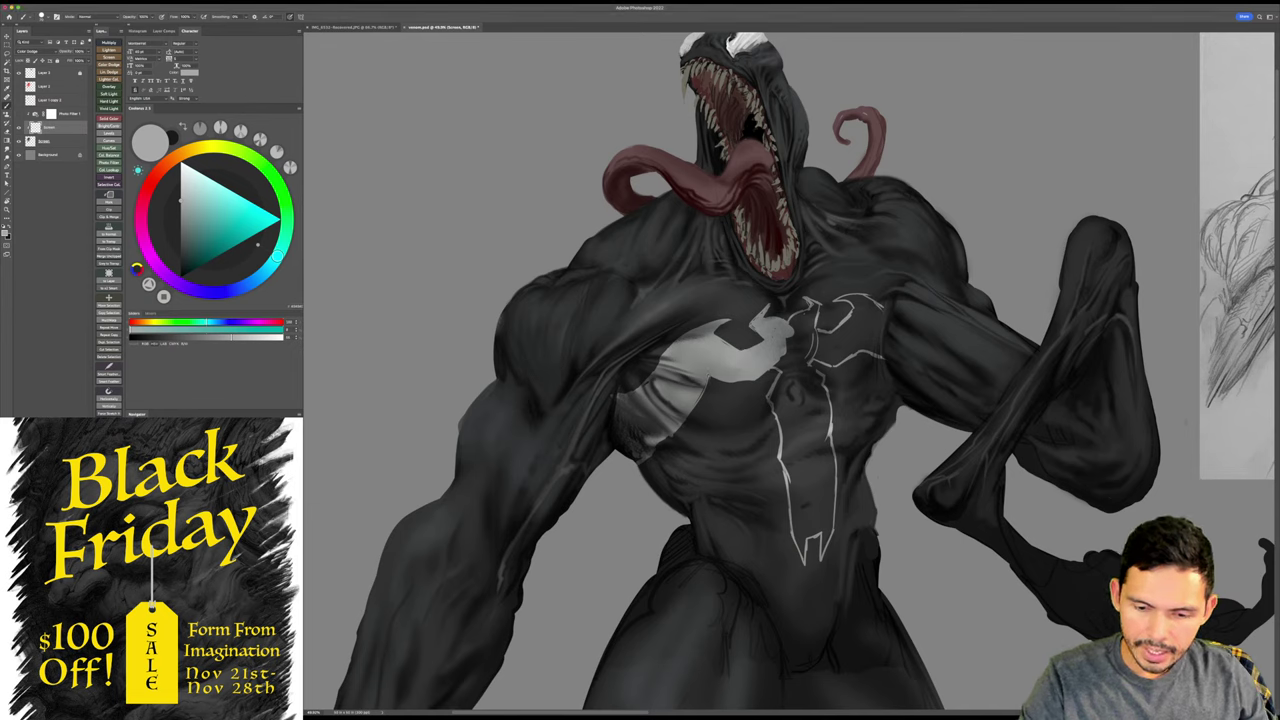
- Fill the emblem's sternum area and the legs on the character's left pectoral with light grey, trimming the edges with the eraser
{"action": "mouse_move", "coordinate": [797, 332]}
{"action": "left_mouse_down"}
{"action": "mouse_move", "coordinate": [814, 306]}
{"action": "mouse_move", "coordinate": [800, 350]}
{"action": "mouse_move", "coordinate": [850, 341]}
{"action": "mouse_move", "coordinate": [850, 300]}
{"action": "mouse_move", "coordinate": [864, 296]}
{"action": "mouse_move", "coordinate": [842, 299]}
{"action": "mouse_move", "coordinate": [900, 320]}
{"action": "mouse_move", "coordinate": [884, 312]}
{"action": "mouse_move", "coordinate": [881, 358]}
{"action": "left_mouse_up"}
{"action": "key", "text": "b"}
{"action": "mouse_move", "coordinate": [878, 322]}
{"action": "left_mouse_down"}
{"action": "mouse_move", "coordinate": [884, 358]}
{"action": "mouse_move", "coordinate": [873, 359]}
{"action": "mouse_move", "coordinate": [874, 324]}
{"action": "mouse_move", "coordinate": [852, 318]}
{"action": "mouse_move", "coordinate": [826, 358]}
{"action": "mouse_move", "coordinate": [838, 364]}
{"action": "mouse_move", "coordinate": [860, 346]}
{"action": "mouse_move", "coordinate": [803, 360]}
{"action": "mouse_move", "coordinate": [805, 336]}
{"action": "mouse_move", "coordinate": [806, 376]}
{"action": "mouse_move", "coordinate": [784, 361]}
{"action": "mouse_move", "coordinate": [798, 378]}
{"action": "mouse_move", "coordinate": [812, 356]}
{"action": "mouse_move", "coordinate": [817, 366]}
{"action": "mouse_move", "coordinate": [824, 418]}
{"action": "mouse_move", "coordinate": [804, 438]}
{"action": "mouse_move", "coordinate": [784, 432]}
{"action": "mouse_move", "coordinate": [826, 444]}
{"action": "mouse_move", "coordinate": [826, 480]}
{"action": "left_mouse_up"}
{"action": "key", "text": "e"}
{"action": "key", "text": "b"}
{"action": "key", "text": "e"}
{"action": "key", "text": "b"}
{"action": "key", "text": "z"}
{"action": "key", "text": "b"}
- Fill the spider's long lower body down the abdomen with light grey and clean up the notch at its forked tip
{"action": "scroll", "coordinate": [811, 374], "scroll_direction": "down", "scroll_amount": 2}
{"action": "mouse_move", "coordinate": [786, 442]}
{"action": "left_mouse_down"}
{"action": "mouse_move", "coordinate": [792, 502]}
{"action": "mouse_move", "coordinate": [802, 524]}
{"action": "mouse_move", "coordinate": [820, 502]}
{"action": "mouse_move", "coordinate": [820, 526]}
{"action": "mouse_move", "coordinate": [818, 456]}
{"action": "mouse_move", "coordinate": [801, 500]}
{"action": "mouse_move", "coordinate": [796, 462]}
{"action": "mouse_move", "coordinate": [788, 513]}
{"action": "mouse_move", "coordinate": [801, 536]}
{"action": "mouse_move", "coordinate": [820, 531]}
{"action": "left_mouse_up"}
{"action": "key", "text": "e"}
{"action": "key", "text": "b"}
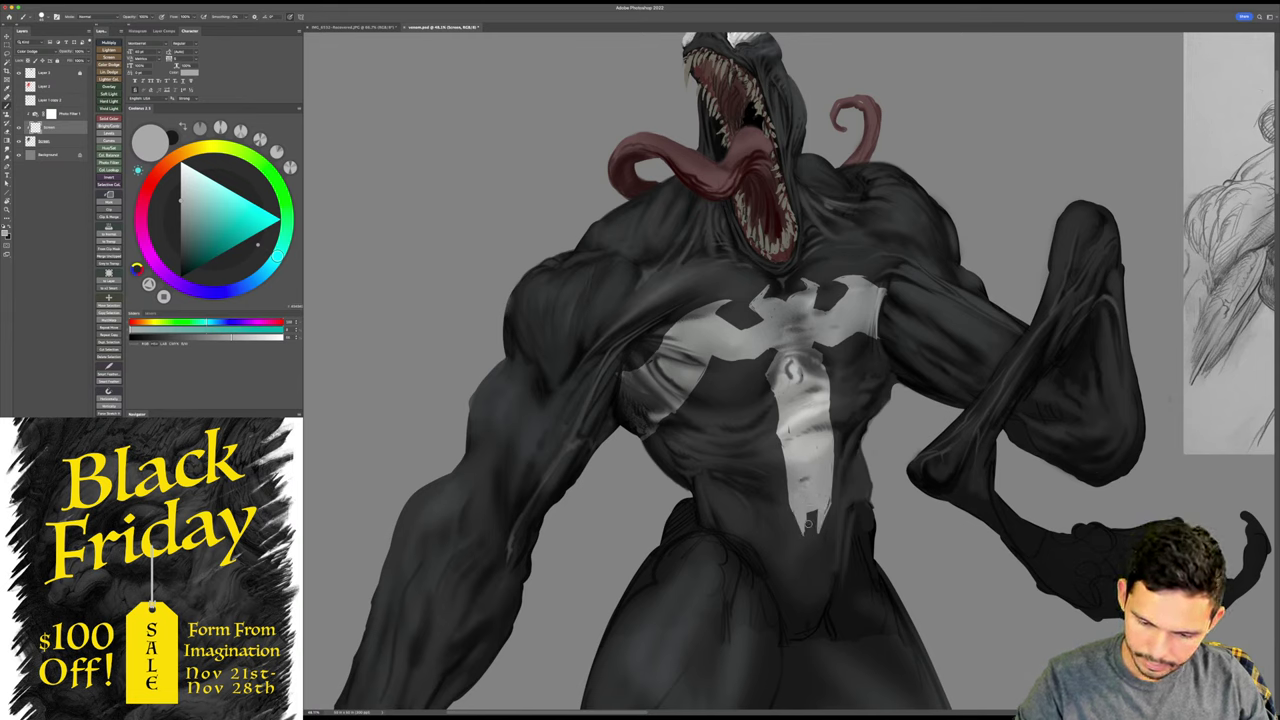
{"action": "key", "text": "e"}
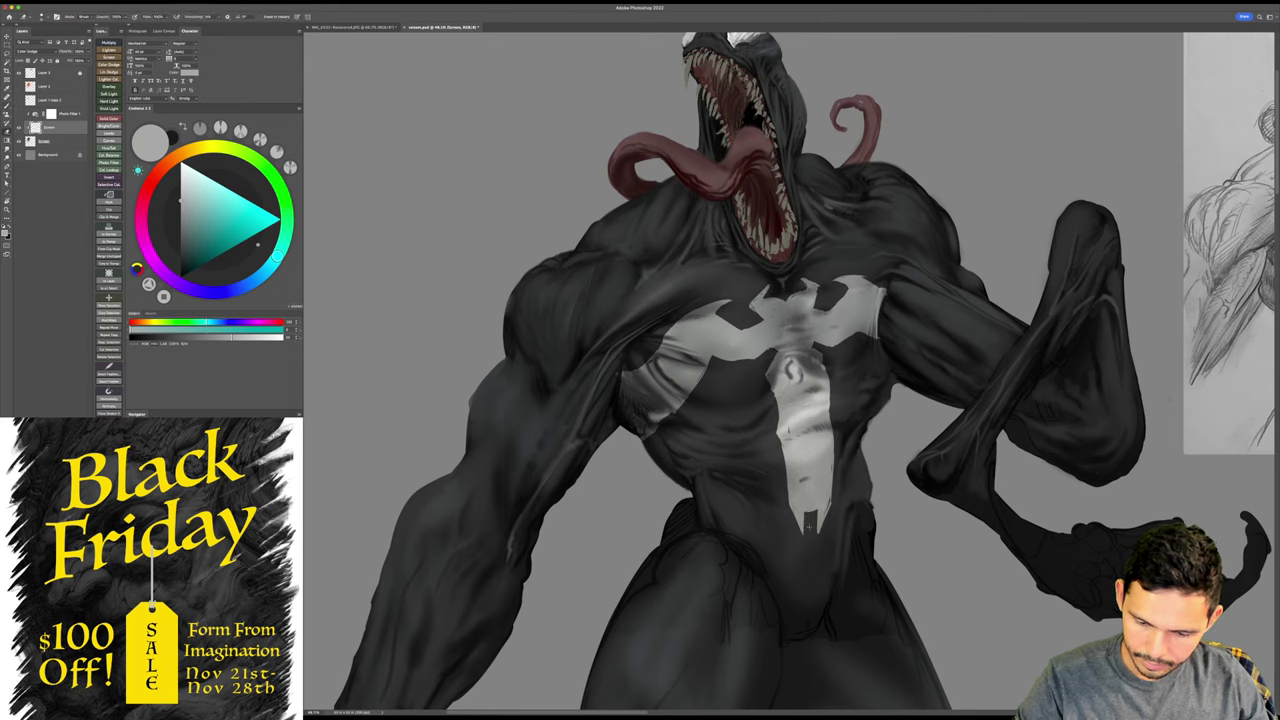
{"action": "left_click_drag", "start_coordinate": [818, 513], "coordinate": [818, 533]}
{"action": "key", "text": "b"}
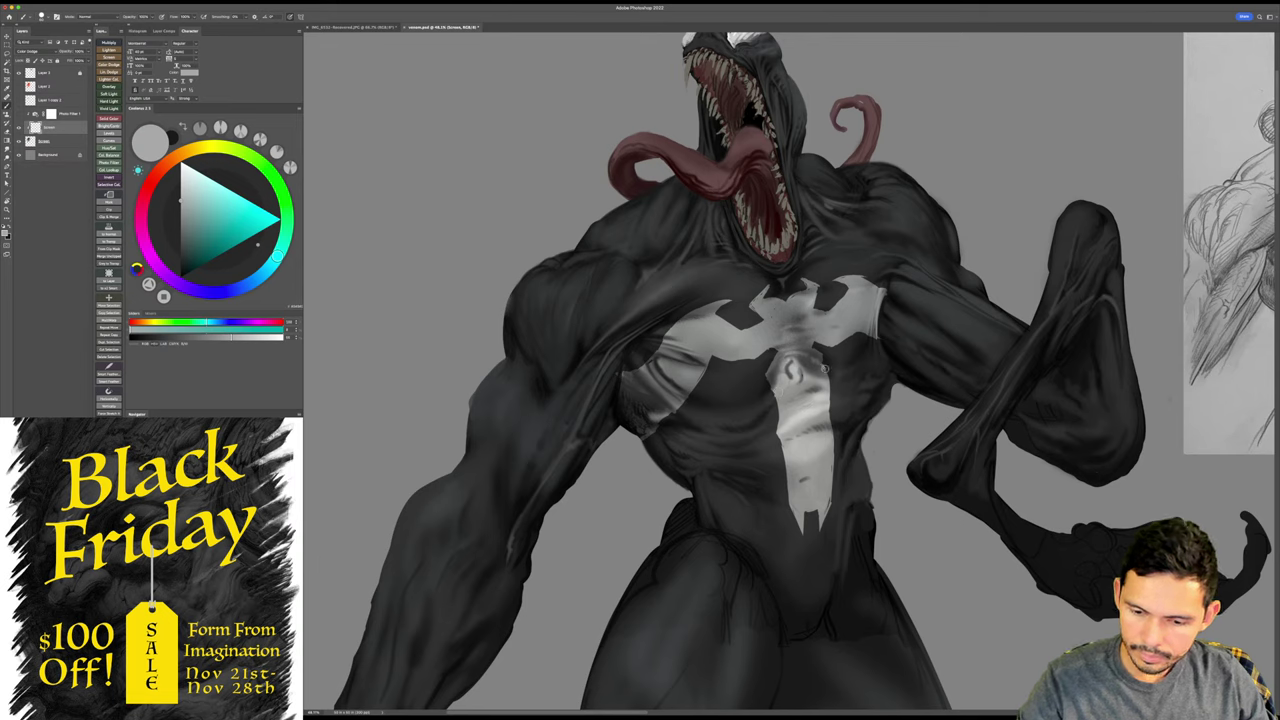
- Refine the upper corner of the spider's lower body beside the sternum, alternating light grey brush strokes with eraser trims
{"action": "key", "text": "e"}
{"action": "key", "text": "b"}
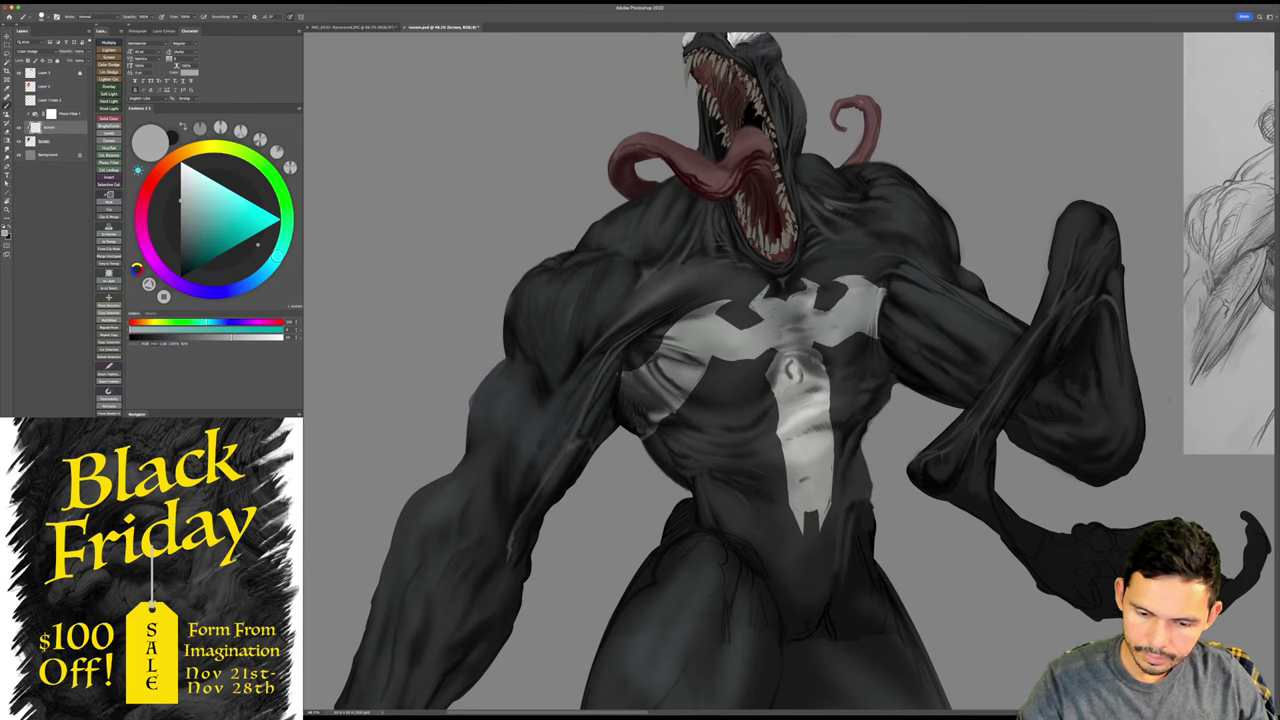
{"action": "left_click", "coordinate": [770, 376]}
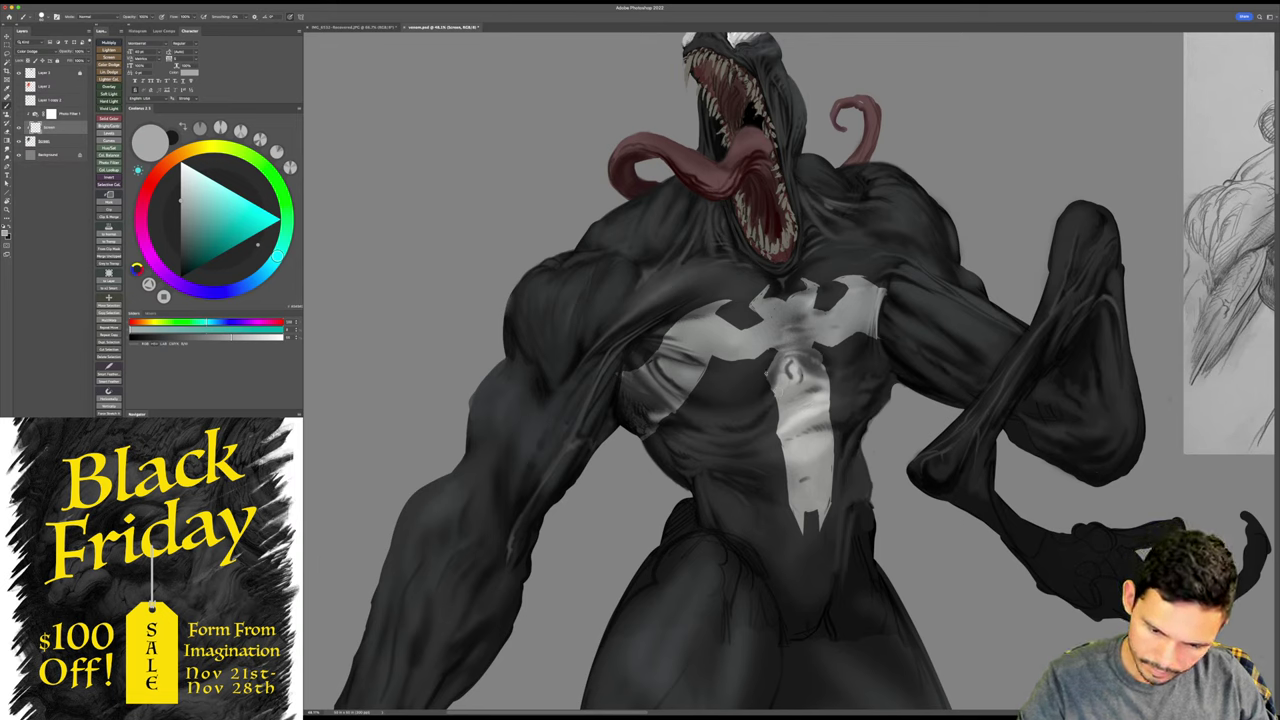
{"action": "key", "text": "e"}
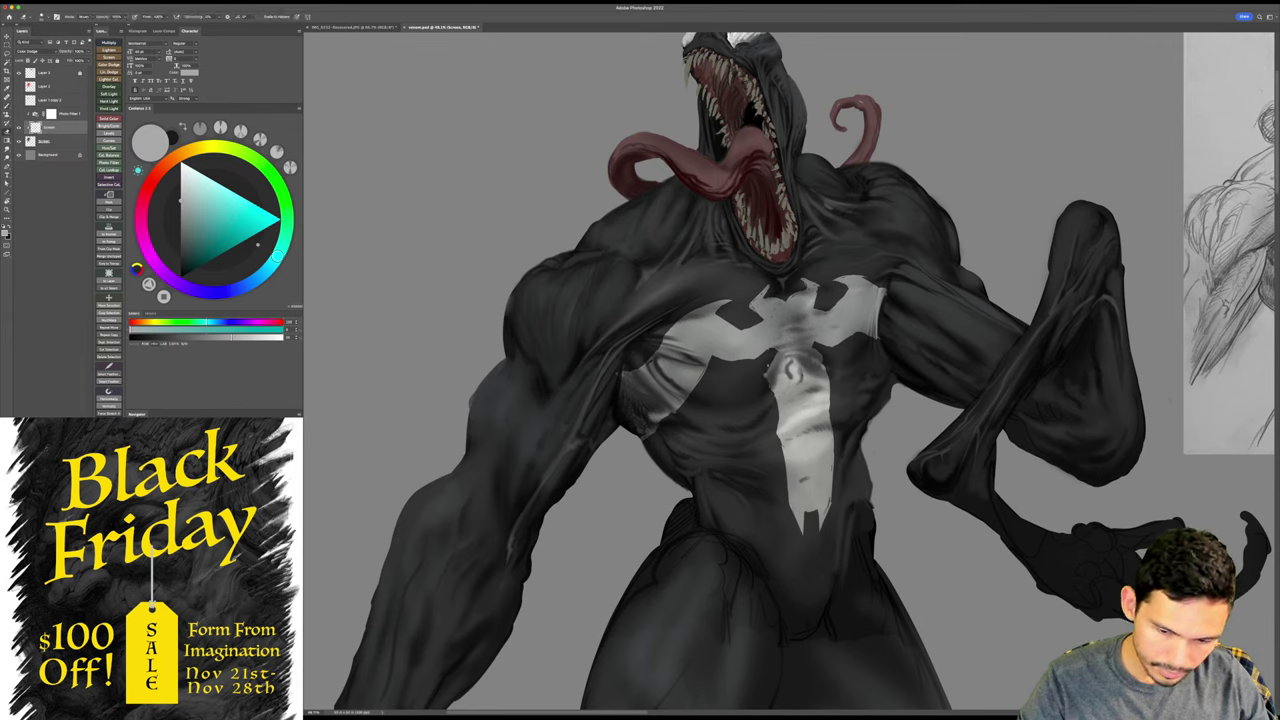
{"action": "key", "text": "b"}
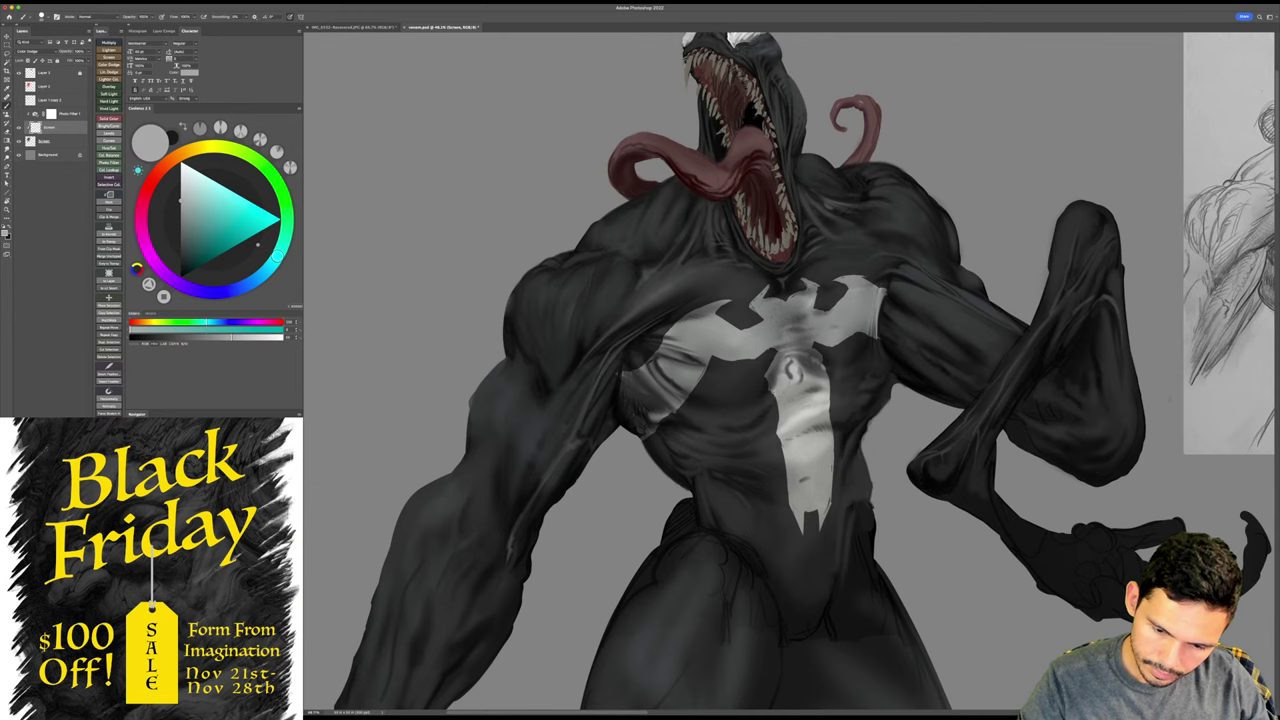
{"action": "key", "text": "e"}
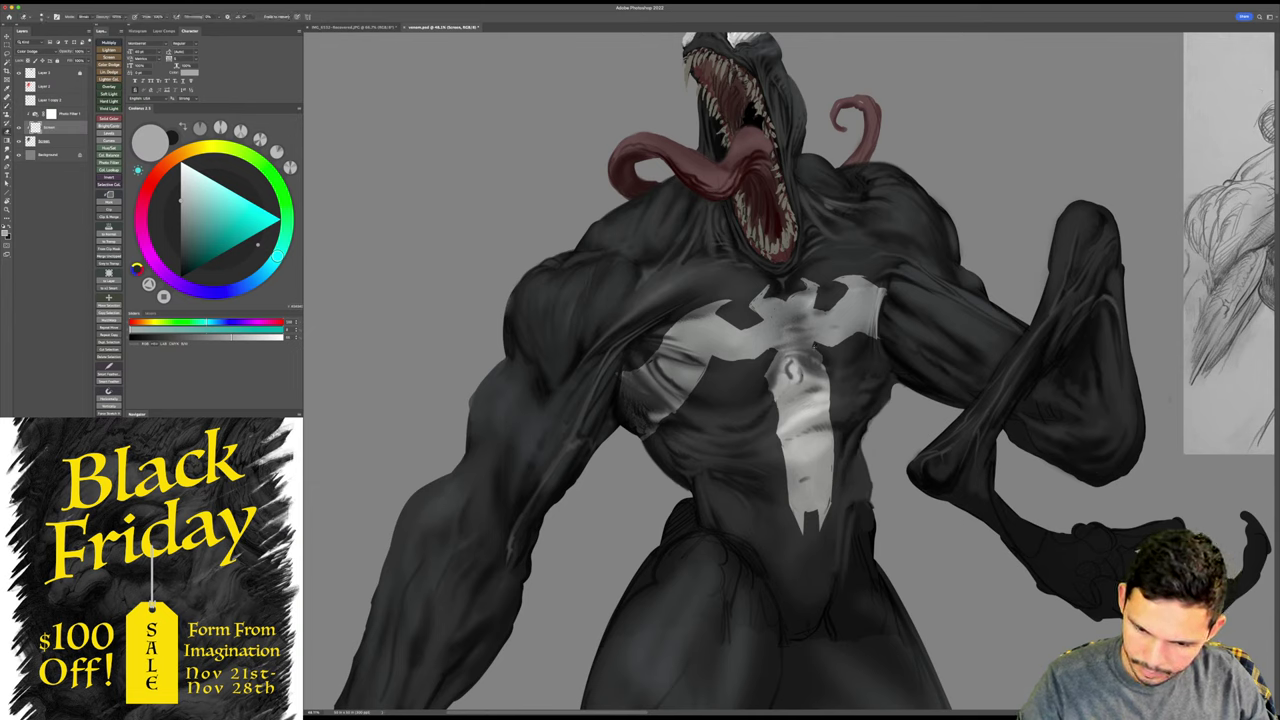
{"action": "key", "text": "b"}
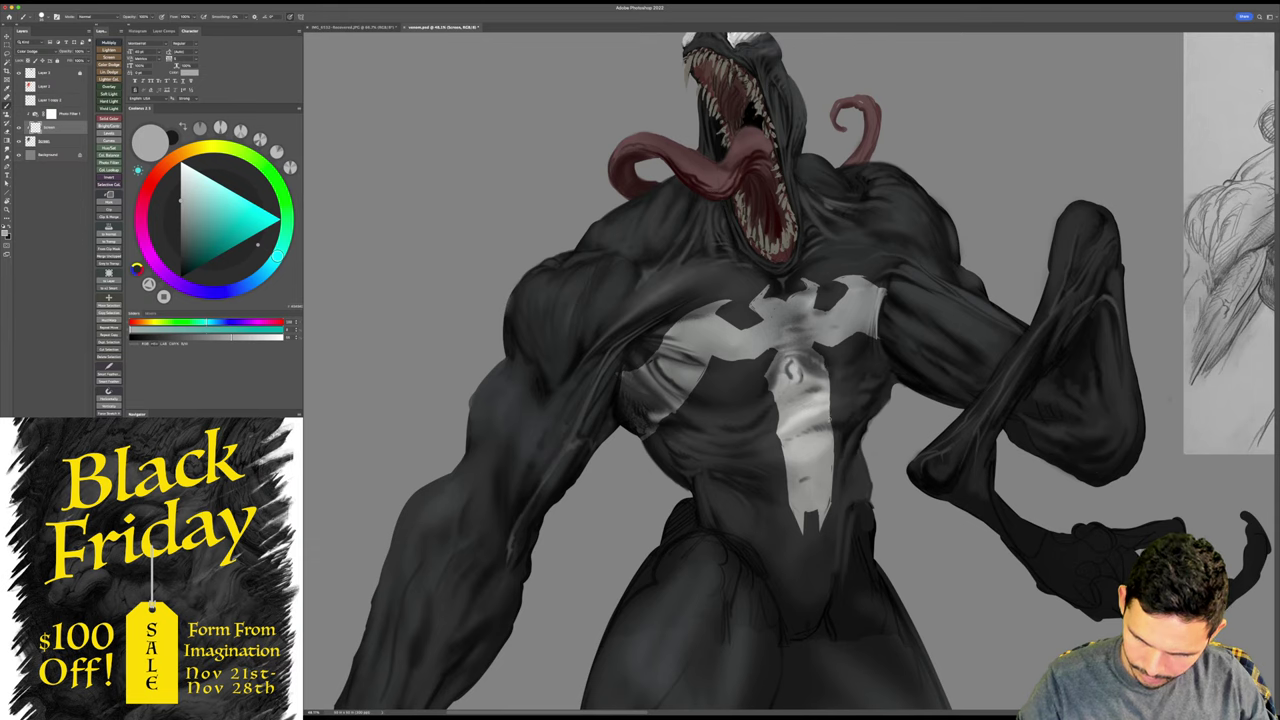
- Clean up the edge of the spider's lower body on the character's left side down the abdomen and save the document
{"action": "key", "text": "e"}
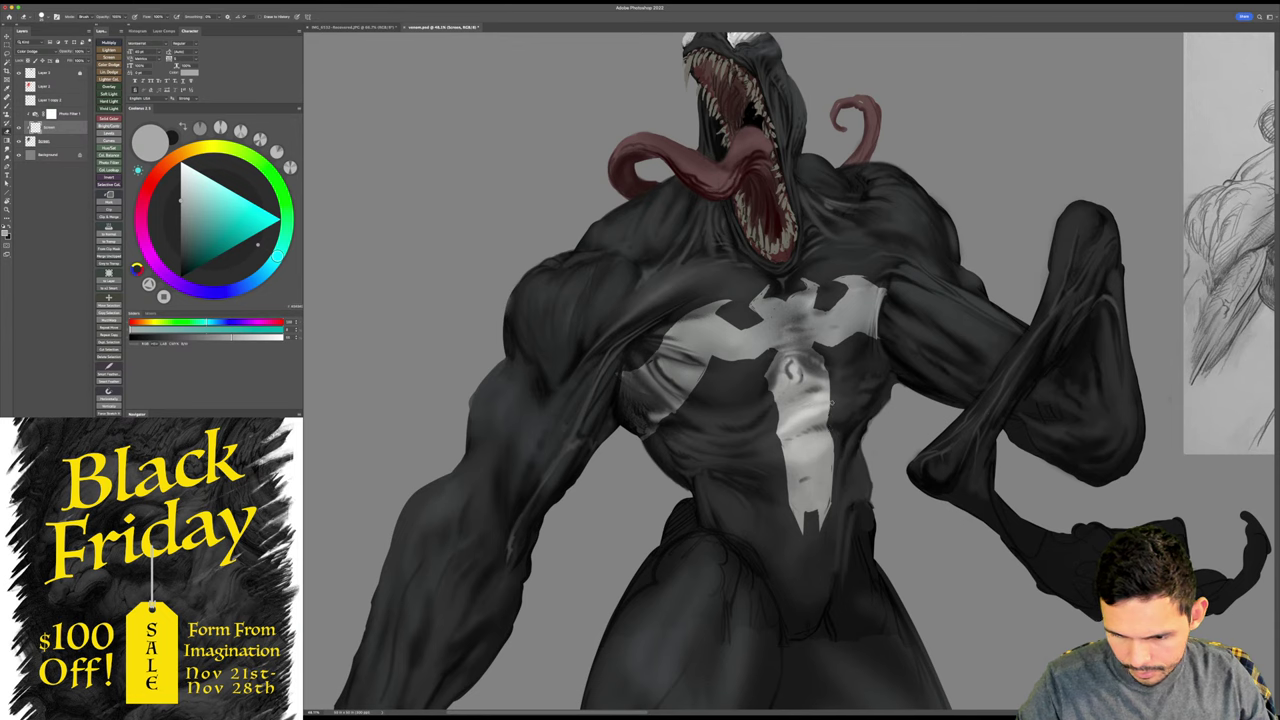
{"action": "key", "text": "b"}
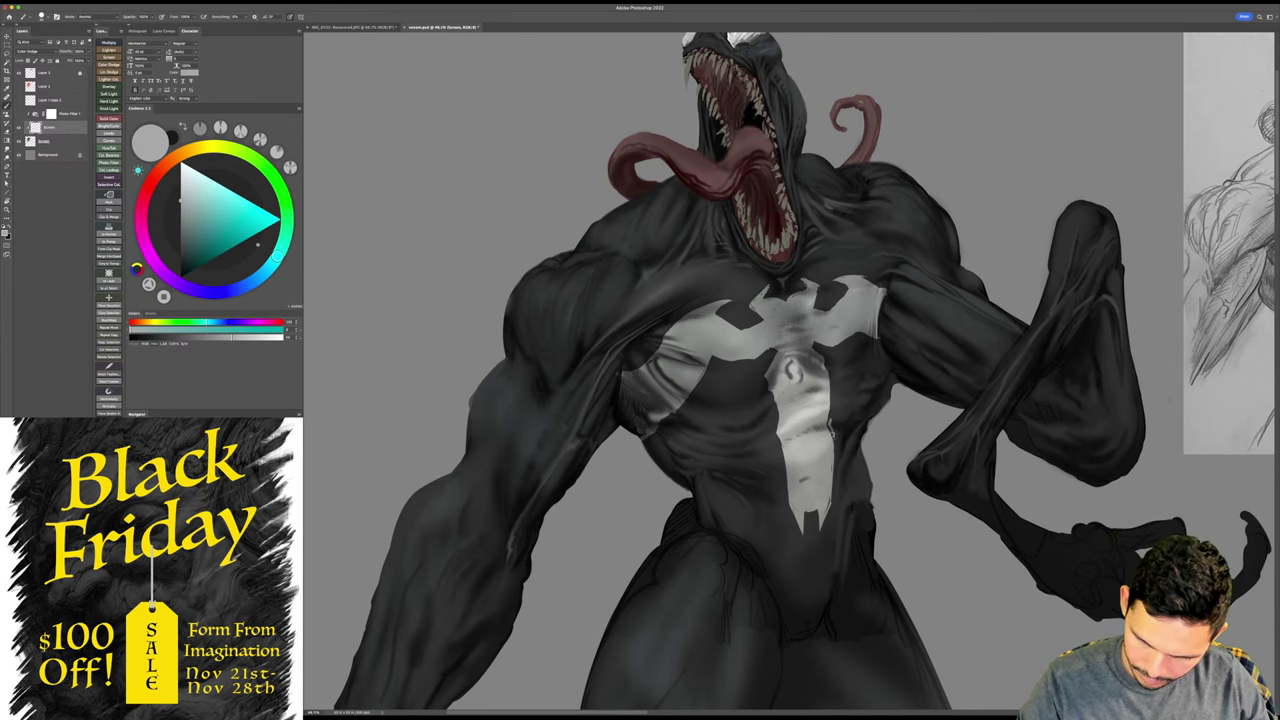
{"action": "key", "text": "e"}
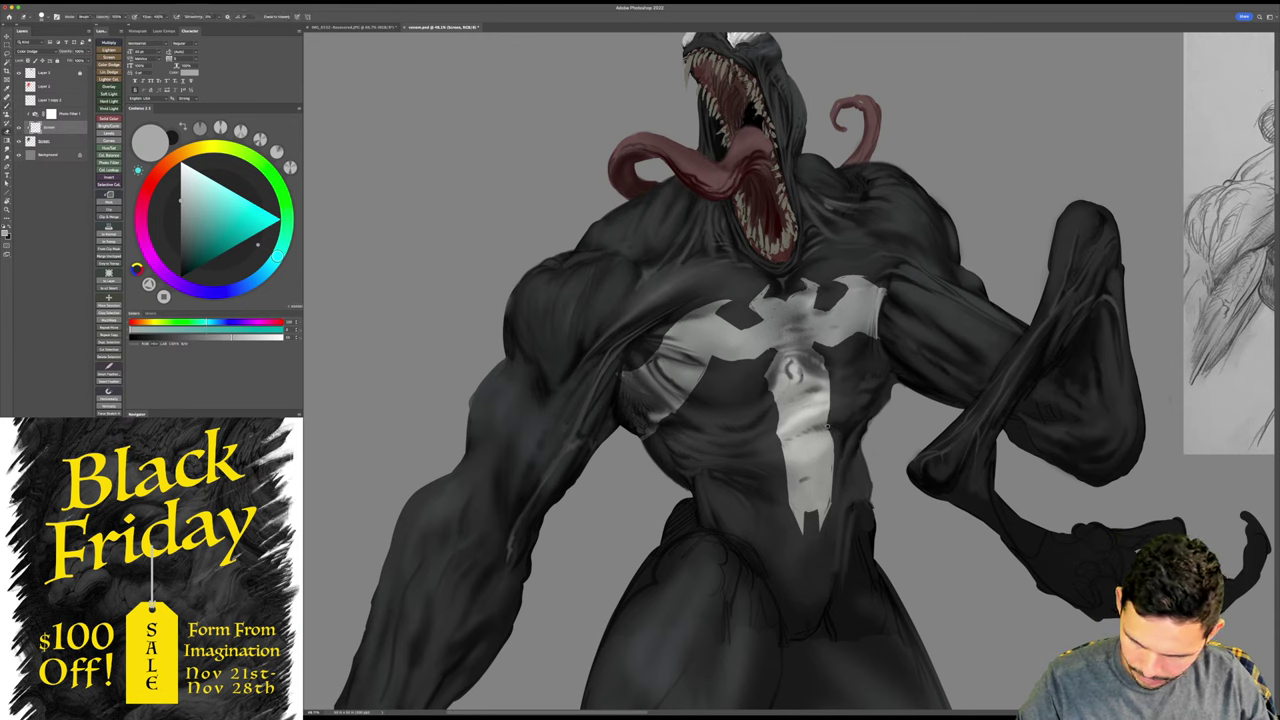
{"action": "left_click_drag", "start_coordinate": [828, 424], "coordinate": [831, 512]}
{"action": "key", "text": "super+s"}
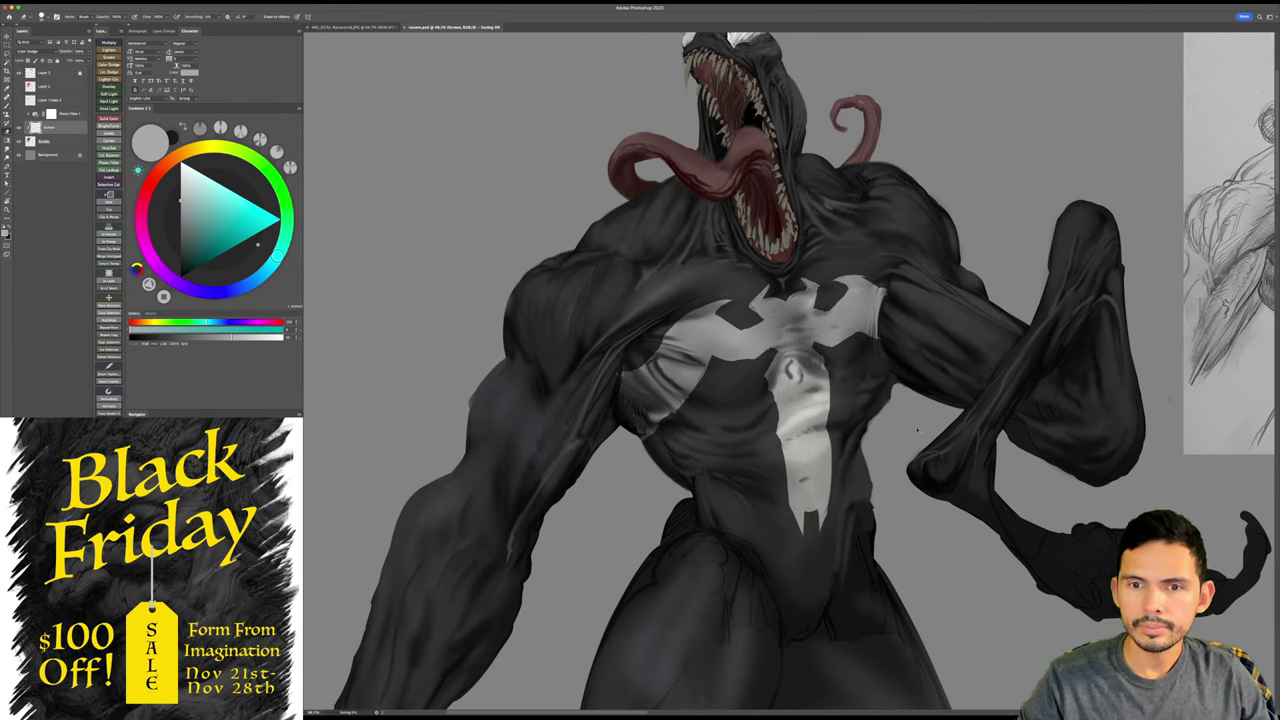
- Touch up the emblem's outline across the chest and around its head with the light grey brush and eraser
{"action": "left_click_drag", "start_coordinate": [990, 370], "coordinate": [975, 409]}
{"action": "scroll", "coordinate": [970, 405], "scroll_direction": "down", "scroll_amount": 2}
{"action": "scroll", "coordinate": [970, 405], "scroll_direction": "up", "scroll_amount": 2}
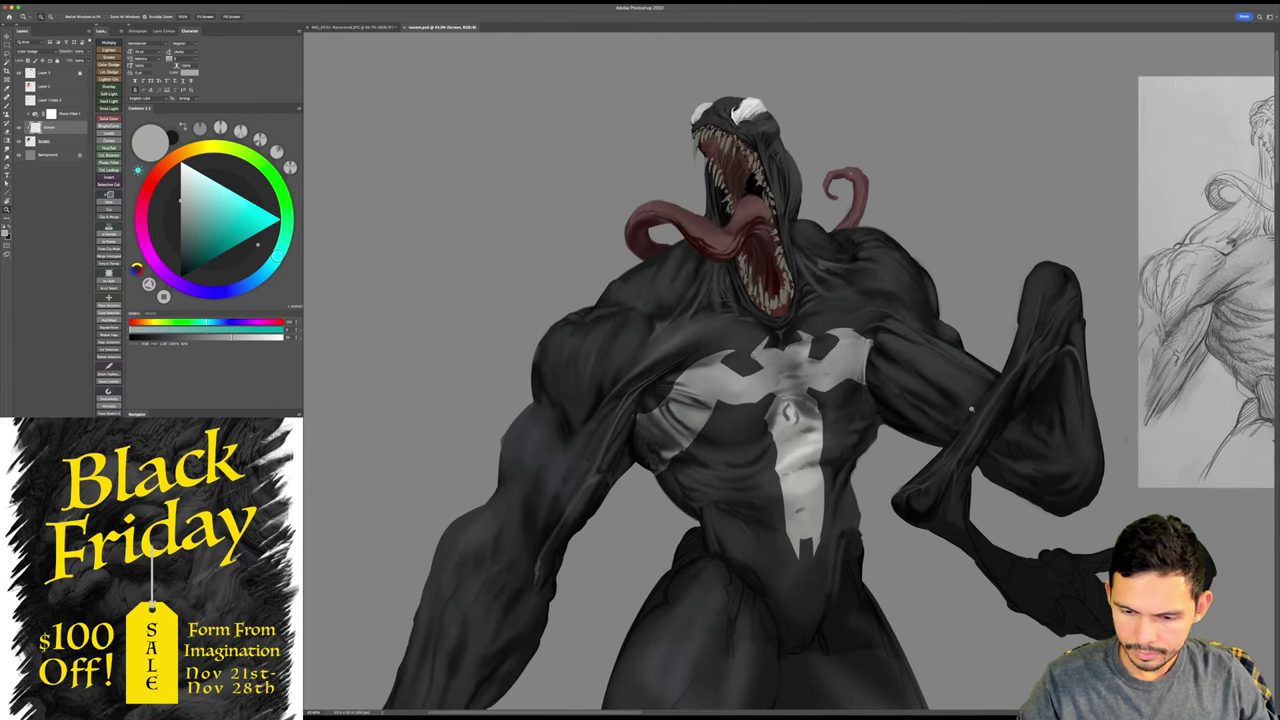
{"action": "key", "text": "b"}
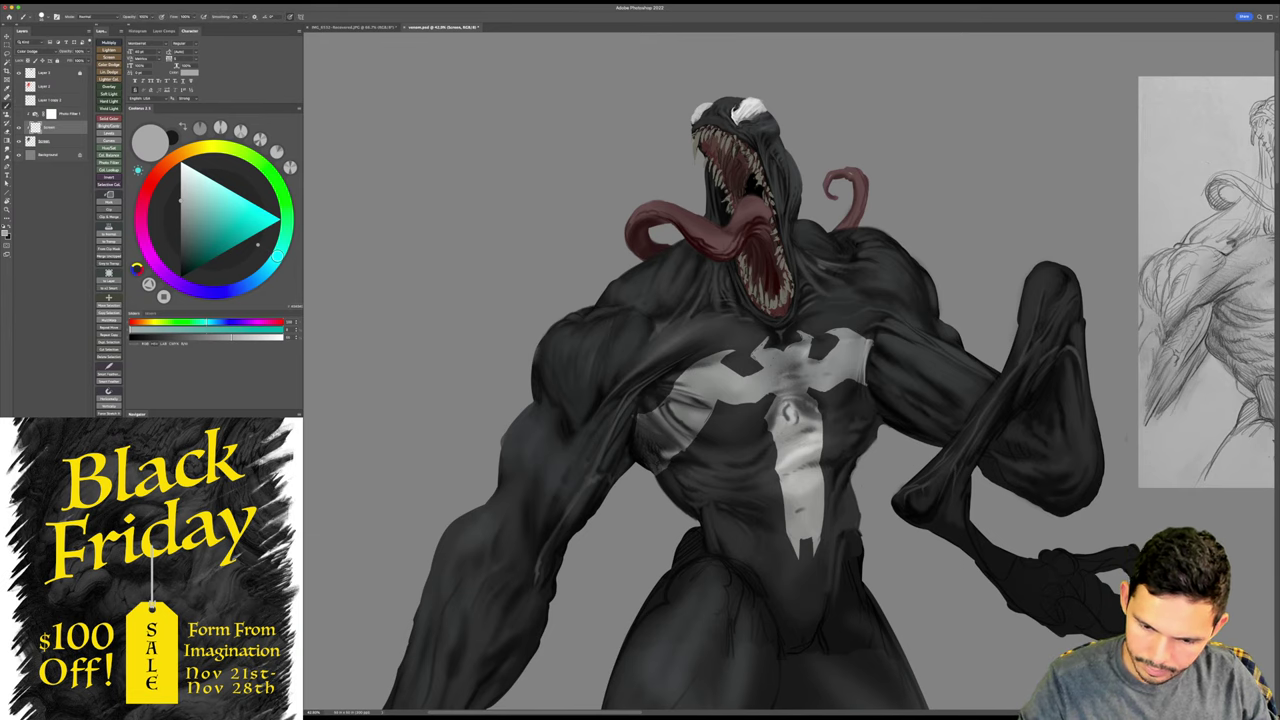
{"action": "key", "text": "z"}
{"action": "left_click_drag", "start_coordinate": [805, 342], "coordinate": [862, 342]}
{"action": "key", "text": "e"}
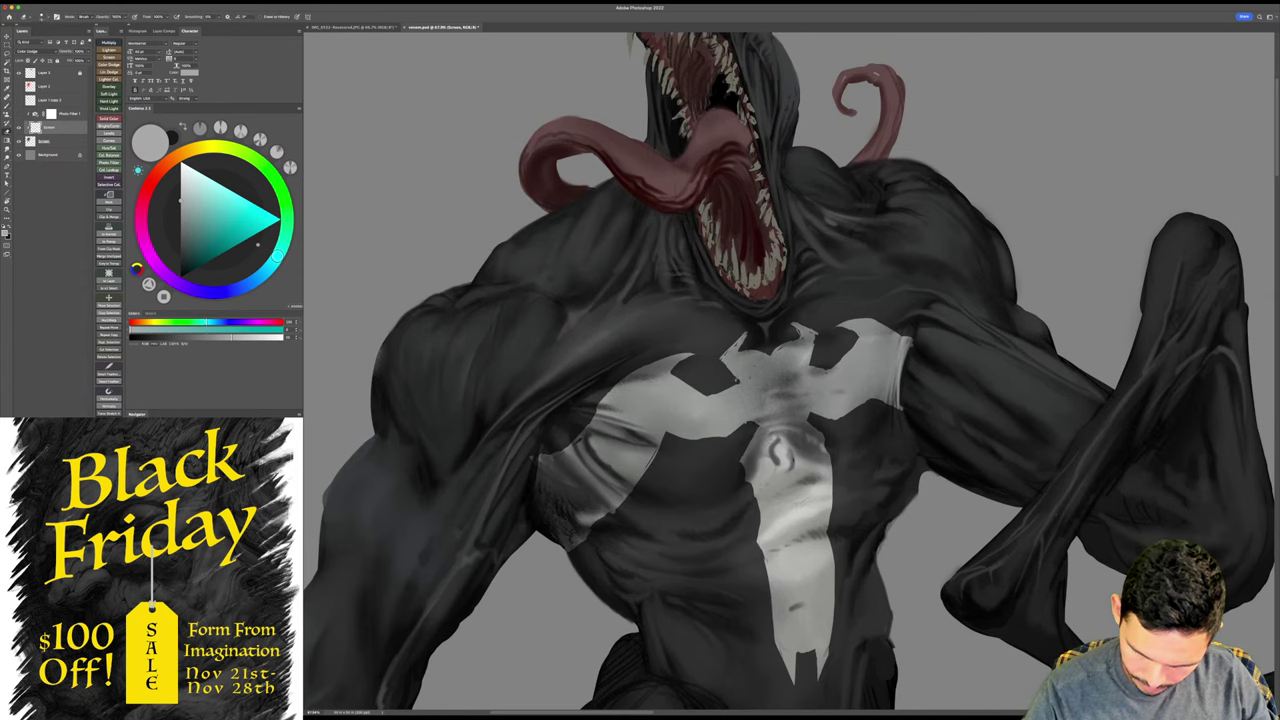
{"action": "key", "text": "b"}
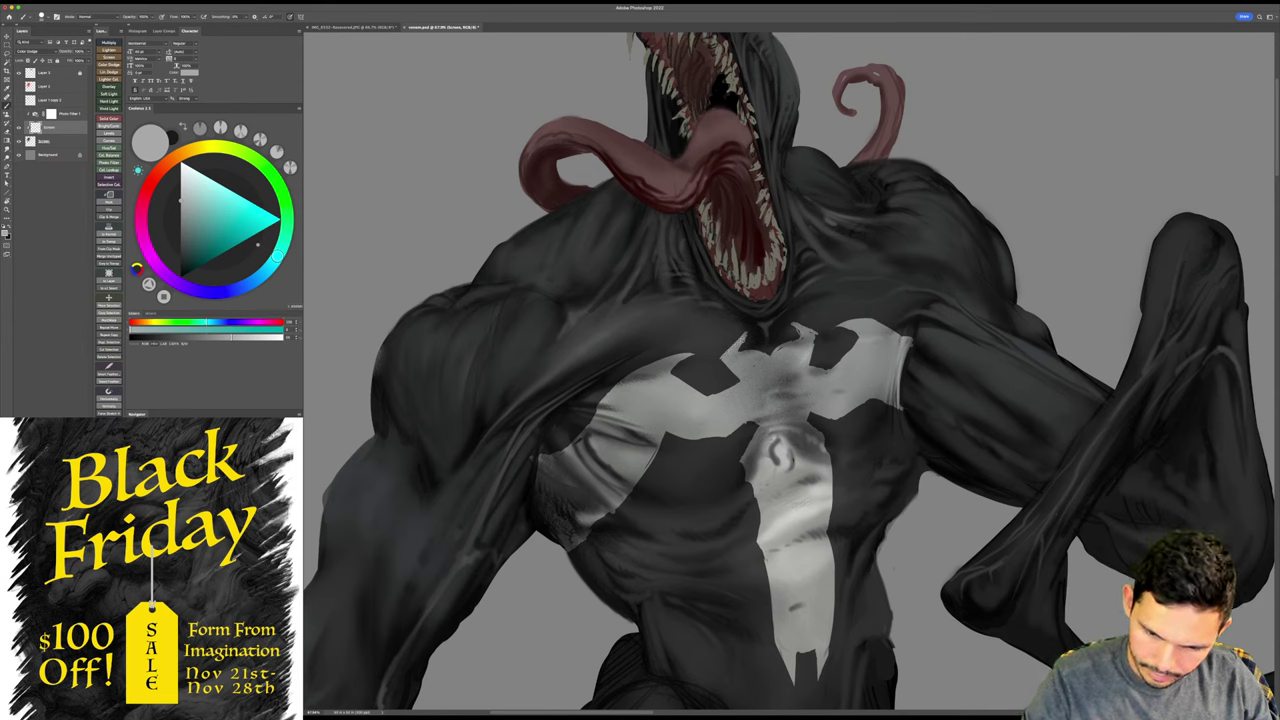
{"action": "key", "text": "e"}
{"action": "key", "text": "b"}
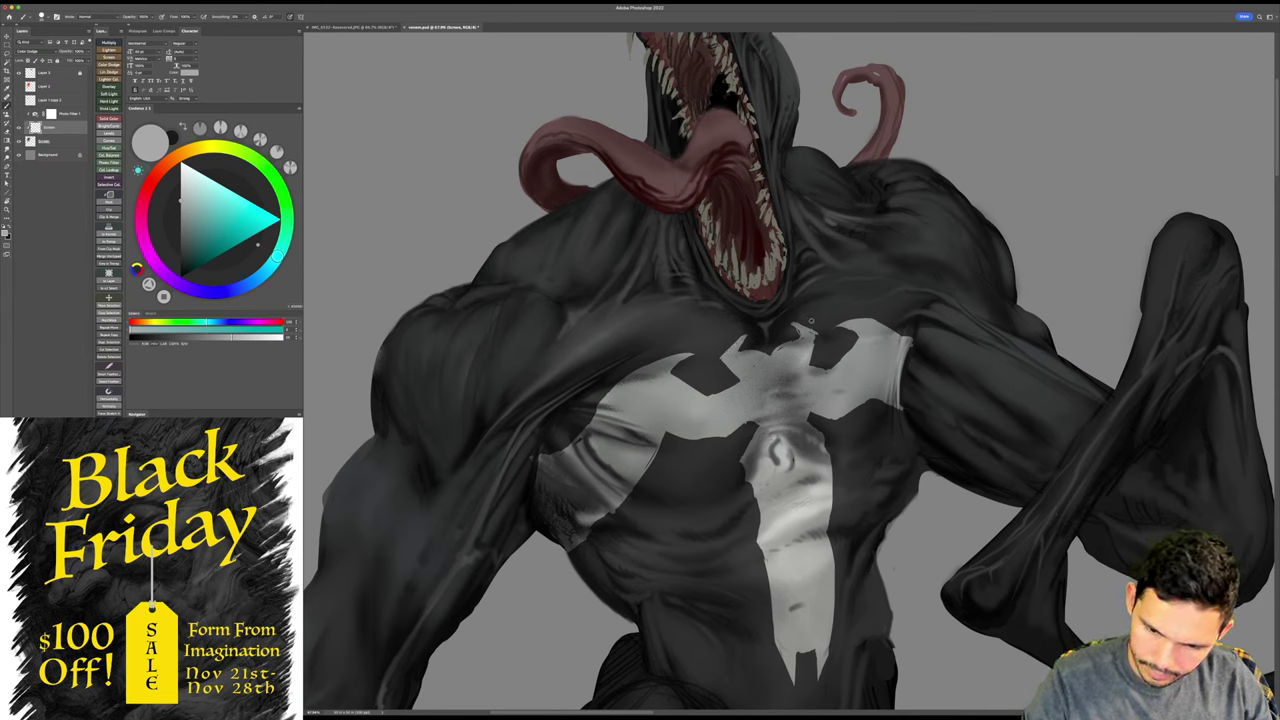
- Sharpen the pointed tip of the emblem's head below the jaw on the character's left side and save the document
{"action": "key", "text": "e"}
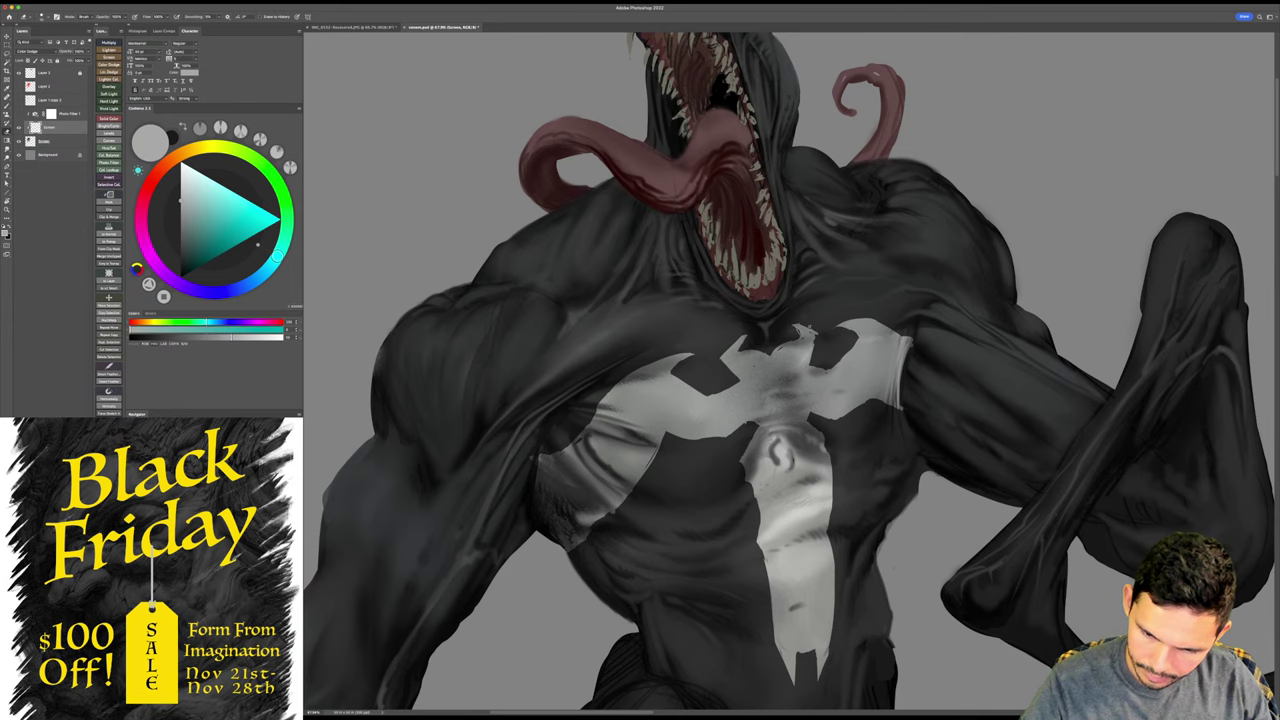
{"action": "key", "text": "b"}
{"action": "key", "text": "e"}
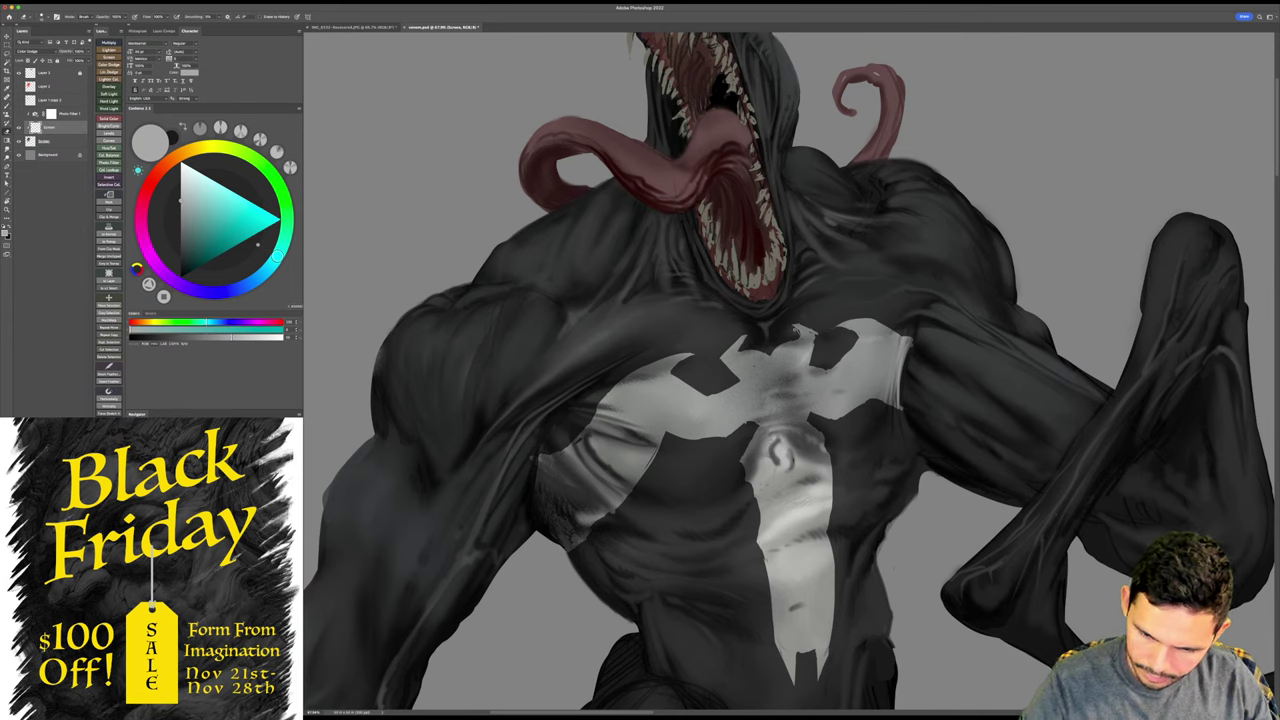
{"action": "key", "text": "b"}
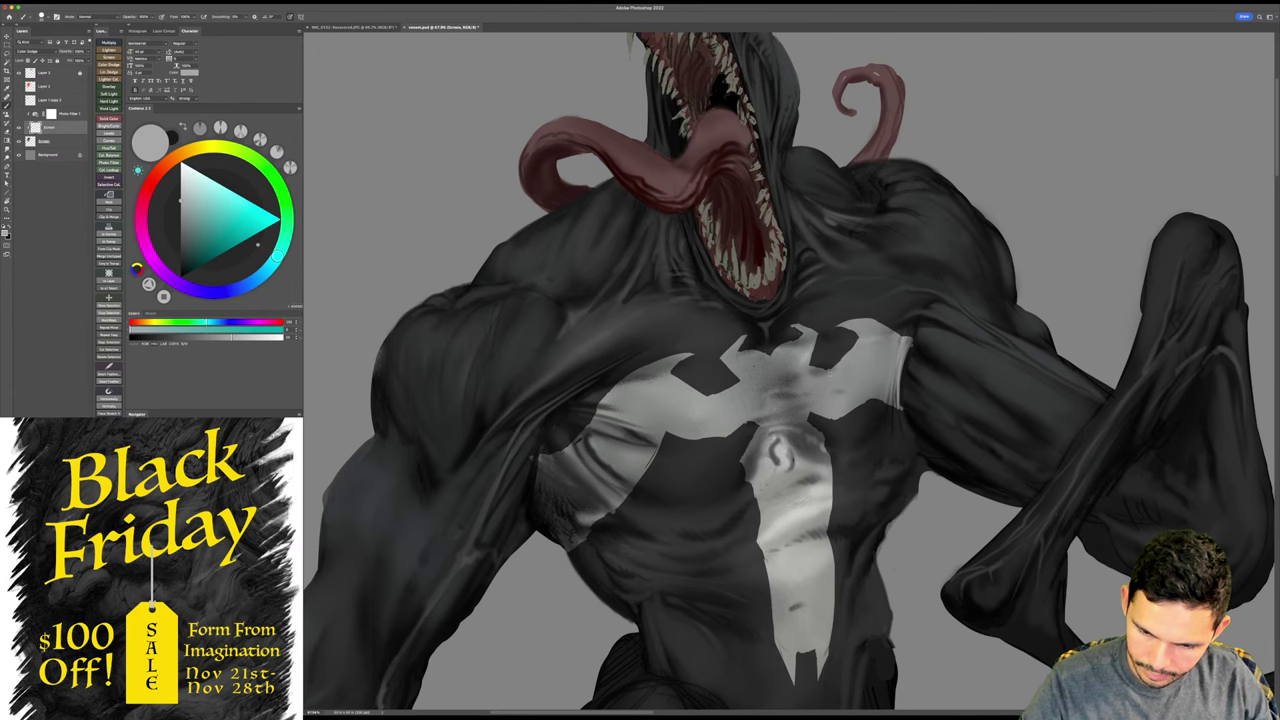
{"action": "key", "text": "z"}
{"action": "left_click_drag", "start_coordinate": [876, 362], "coordinate": [772, 372]}
{"action": "key", "text": "super+s"}
{"action": "left_click_drag", "start_coordinate": [997, 411], "coordinate": [979, 414]}
{"action": "left_click_drag", "start_coordinate": [1055, 486], "coordinate": [975, 422]}
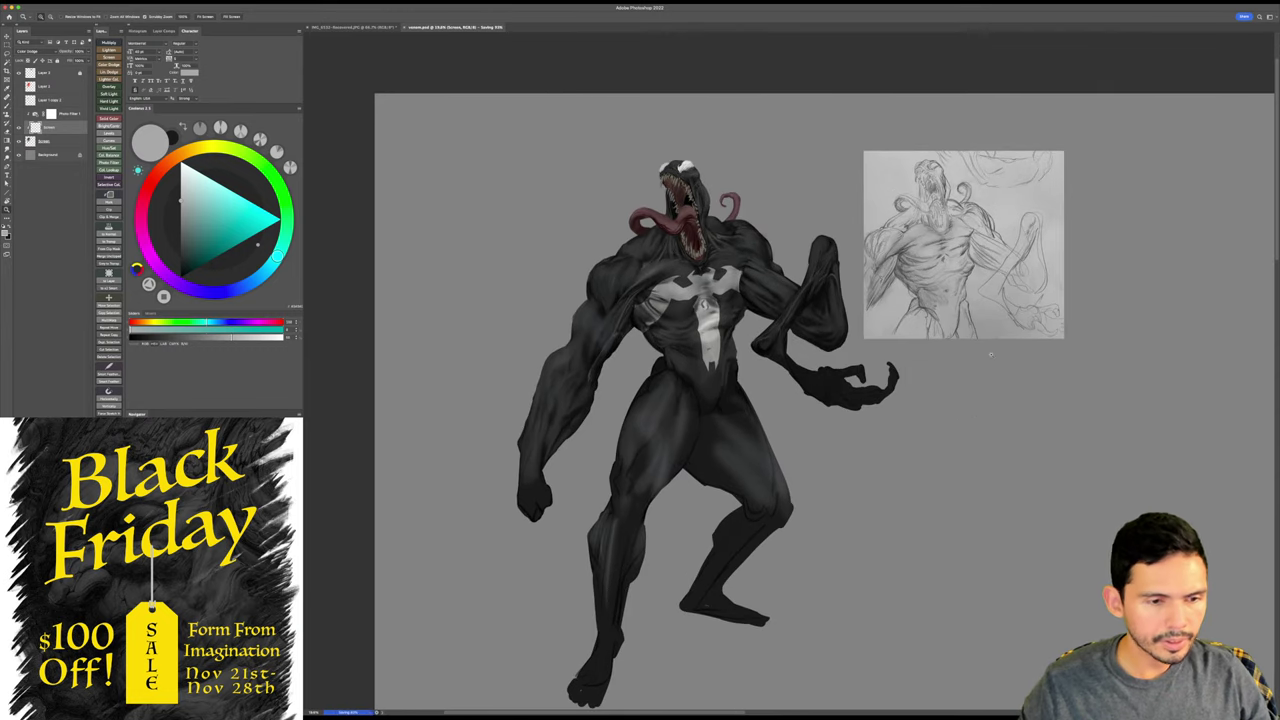
- Rename the emblem's Screen layer as logo
{"action": "double_click", "coordinate": [48, 127]}
{"action": "type", "text": "Hi"}
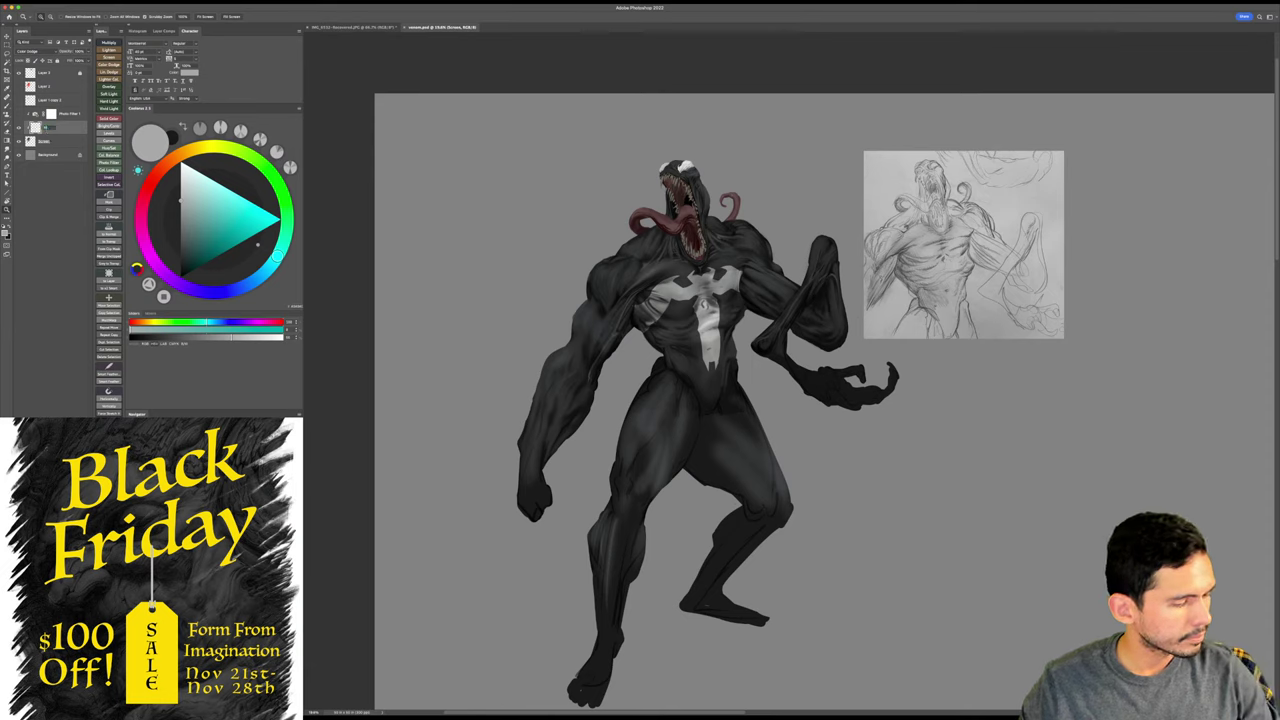
{"action": "type", "text": "gh"}
{"action": "key", "text": "Return"}
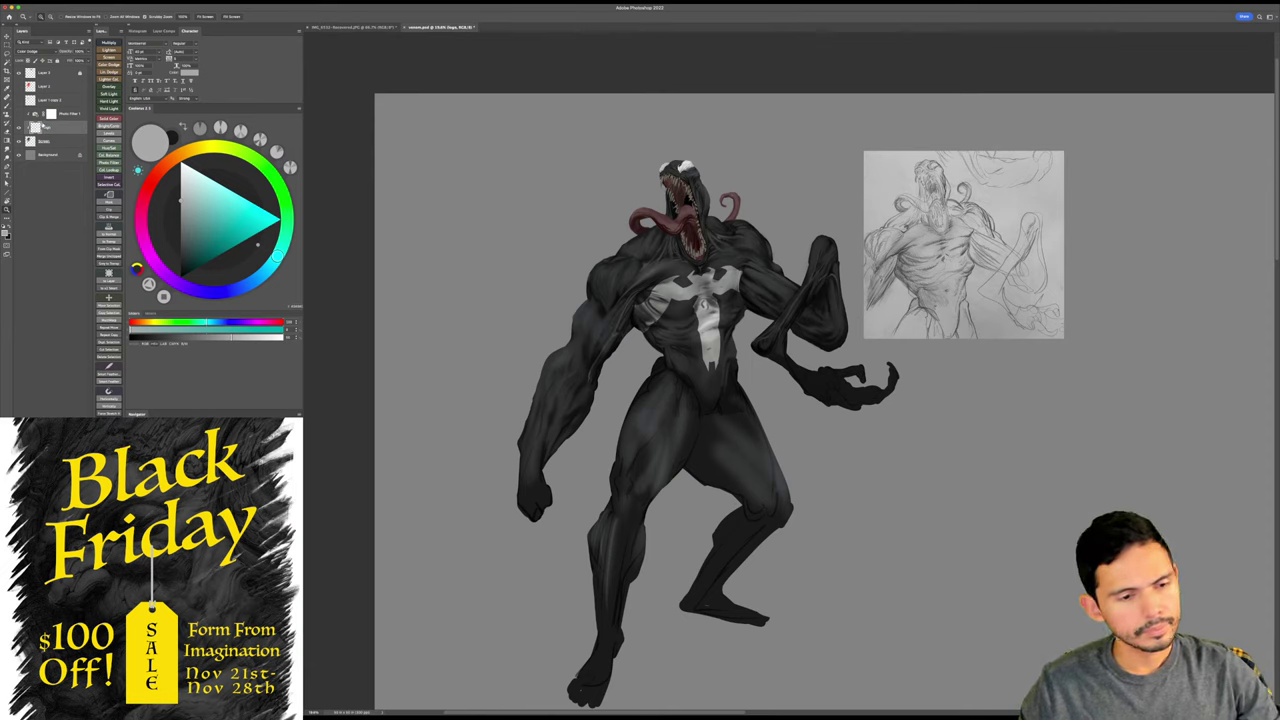
- Lower the logo layer's opacity until the spider emblem is a dimmer grey, and save the document
{"action": "left_click_drag", "start_coordinate": [71, 51], "coordinate": [56, 52]}
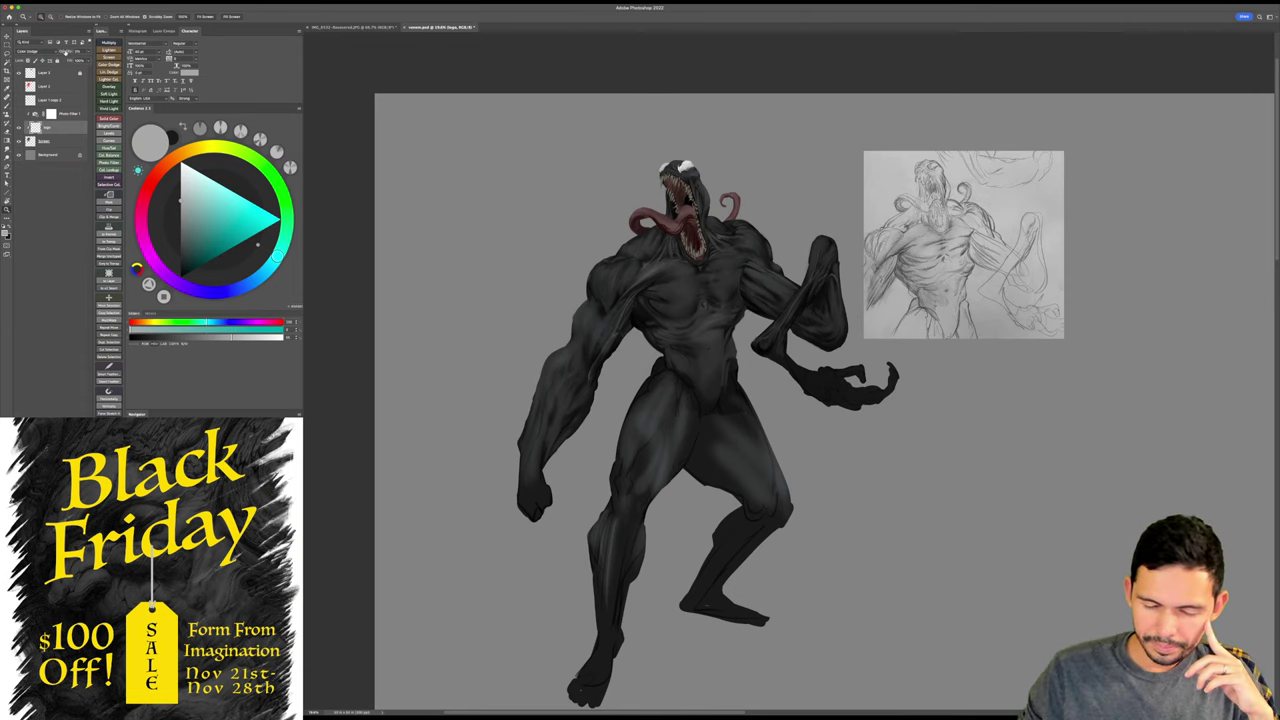
{"action": "left_click_drag", "start_coordinate": [66, 52], "coordinate": [70, 52]}
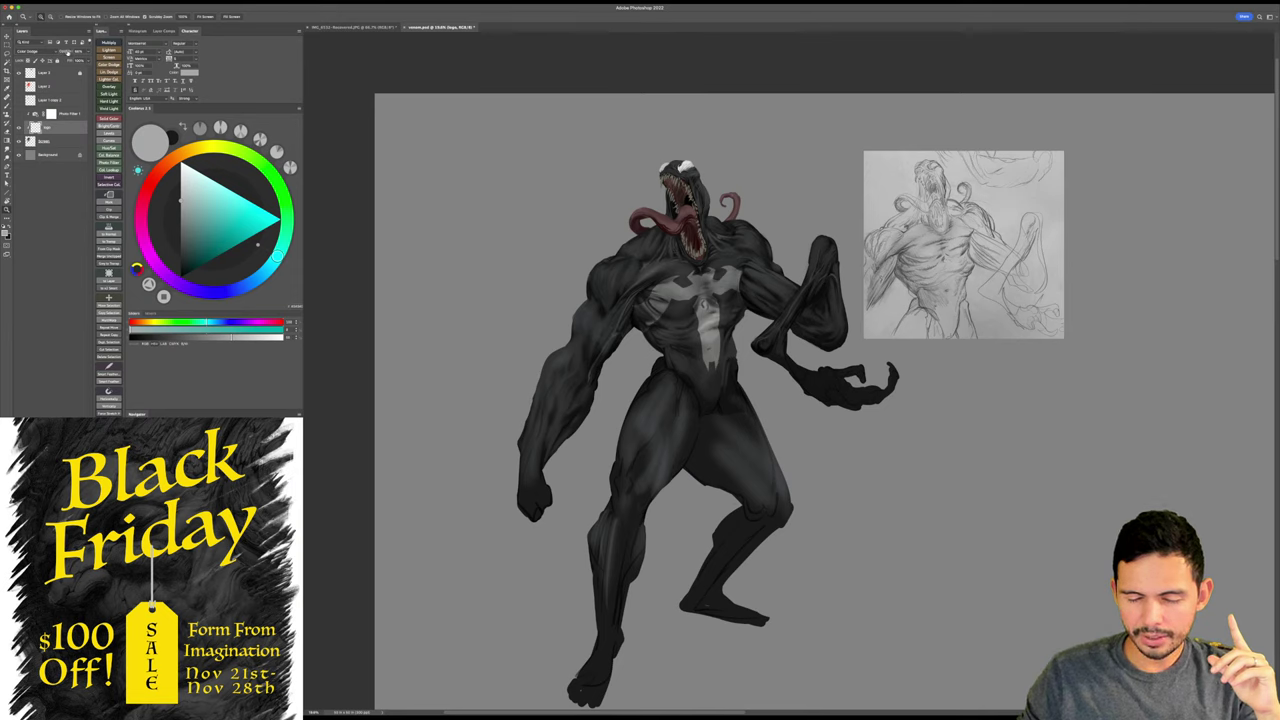
{"action": "left_click_drag", "start_coordinate": [67, 52], "coordinate": [70, 52]}
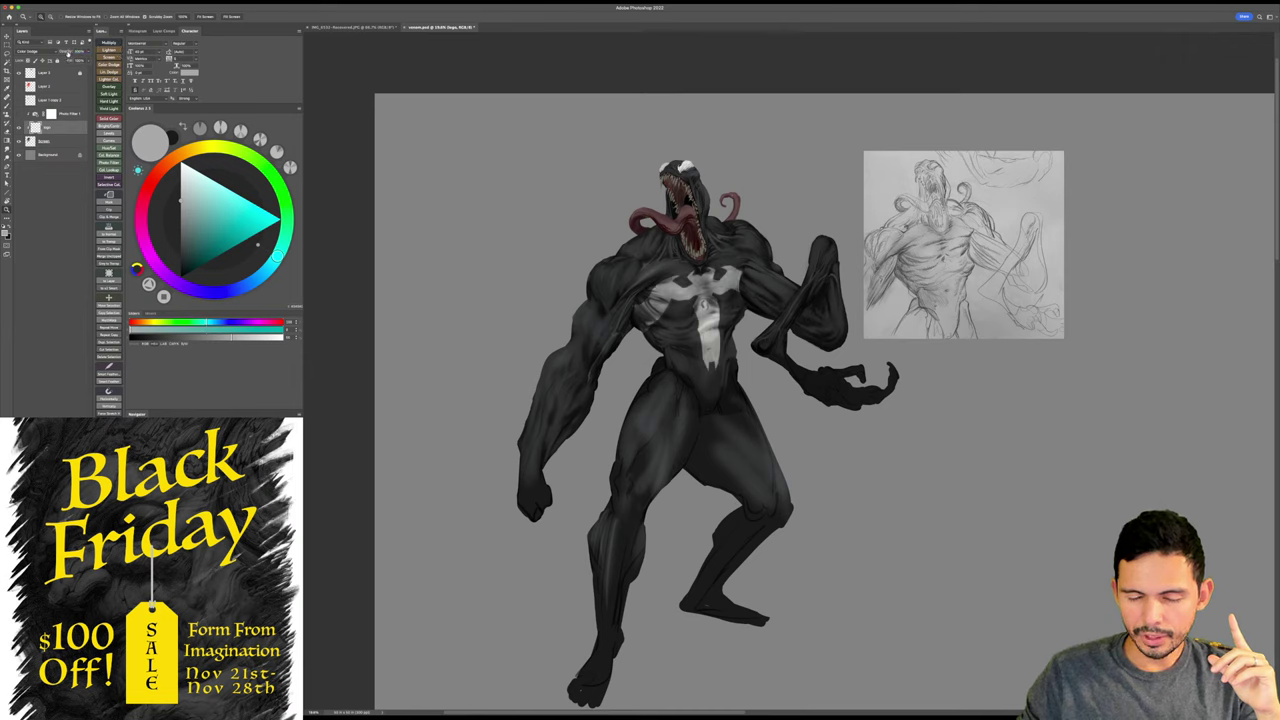
{"action": "left_click_drag", "start_coordinate": [68, 53], "coordinate": [61, 55]}
{"action": "key", "text": "Return"}
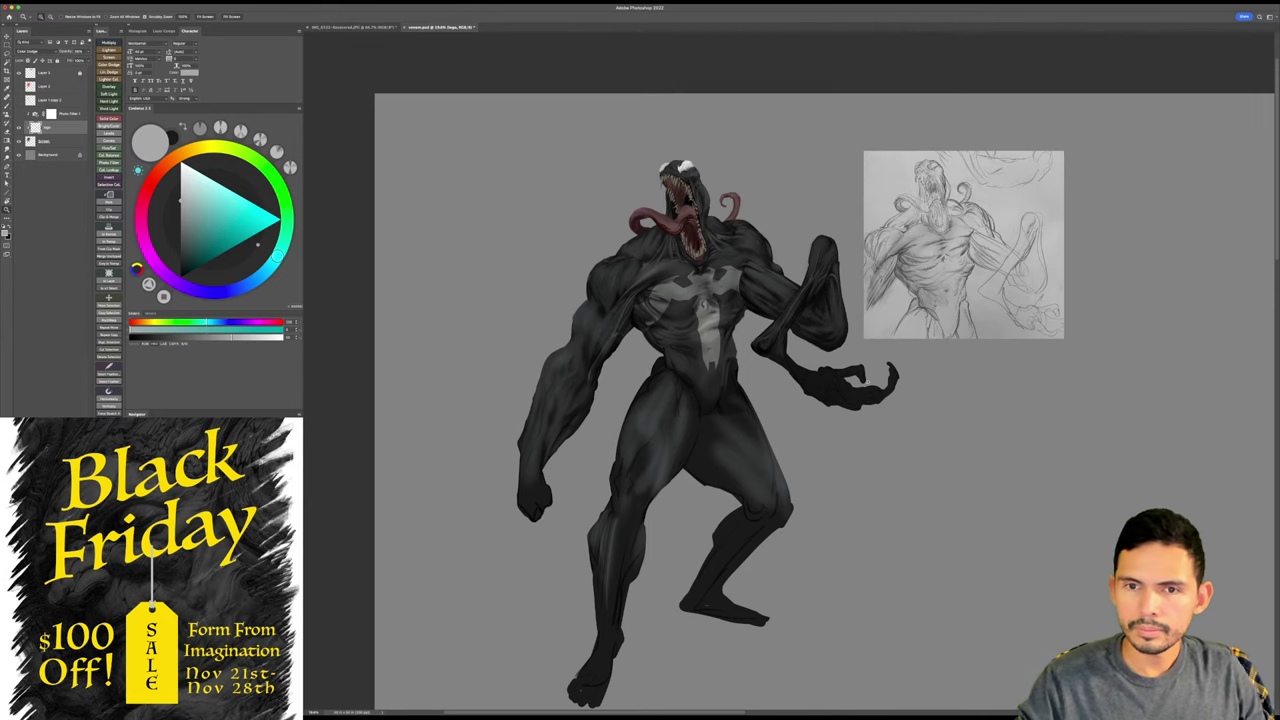
{"action": "scroll", "coordinate": [900, 390], "scroll_direction": "down", "scroll_amount": 1}
{"action": "scroll", "coordinate": [909, 395], "scroll_direction": "down", "scroll_amount": 1}
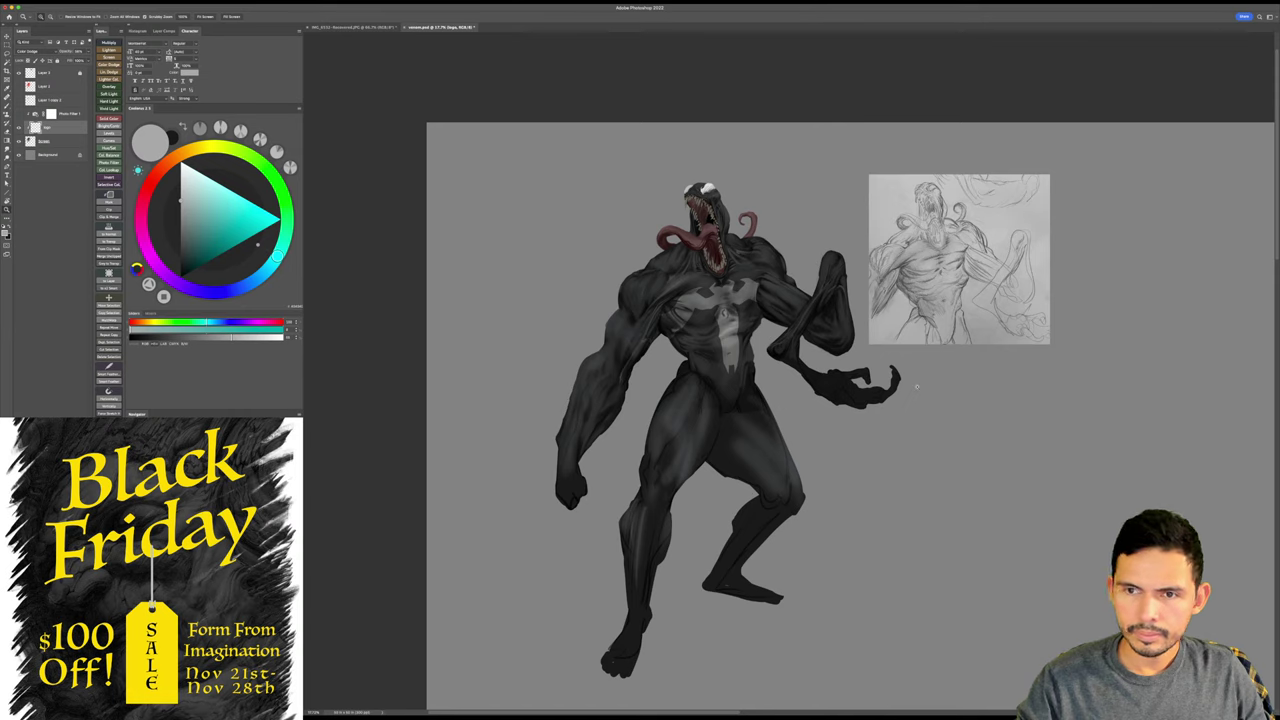
{"action": "key", "text": "super+s"}
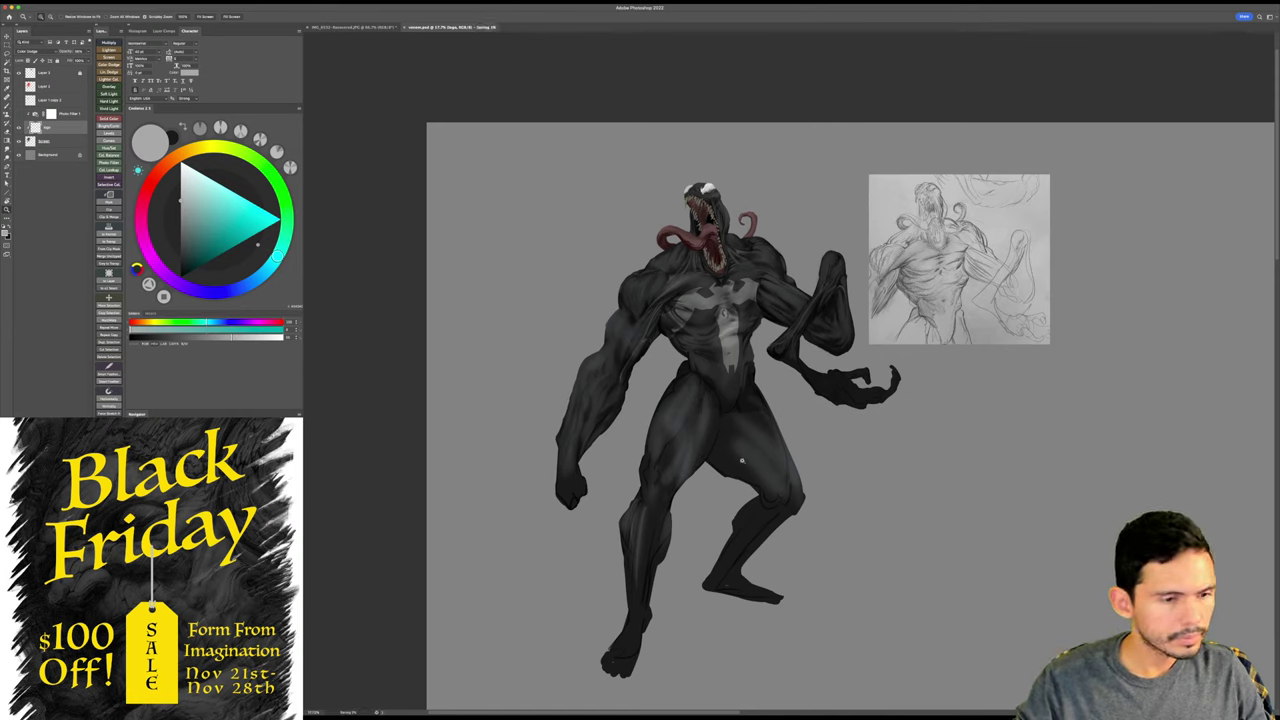
- Add a clipped Color Dodge layer above the logo layer and set up a soft round brush for the torso
{"action": "left_click", "coordinate": [109, 65]}
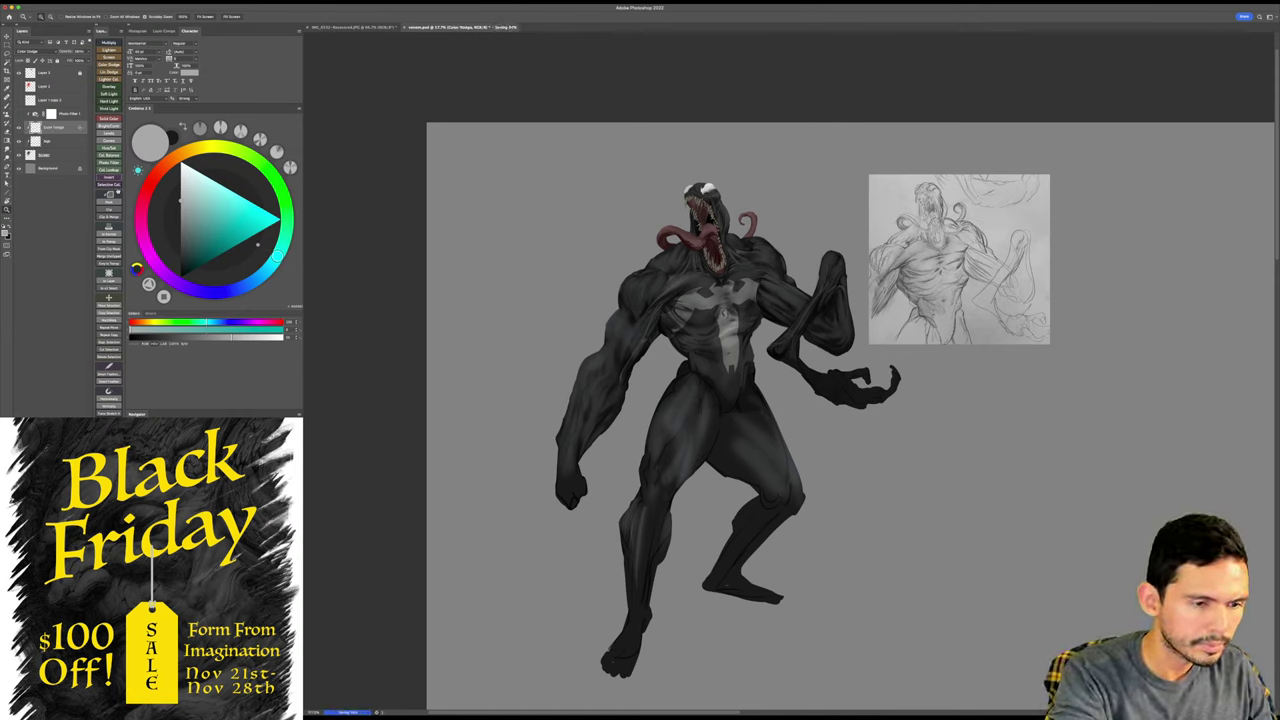
{"action": "key", "text": "b"}
{"action": "right_click", "coordinate": [776, 316]}
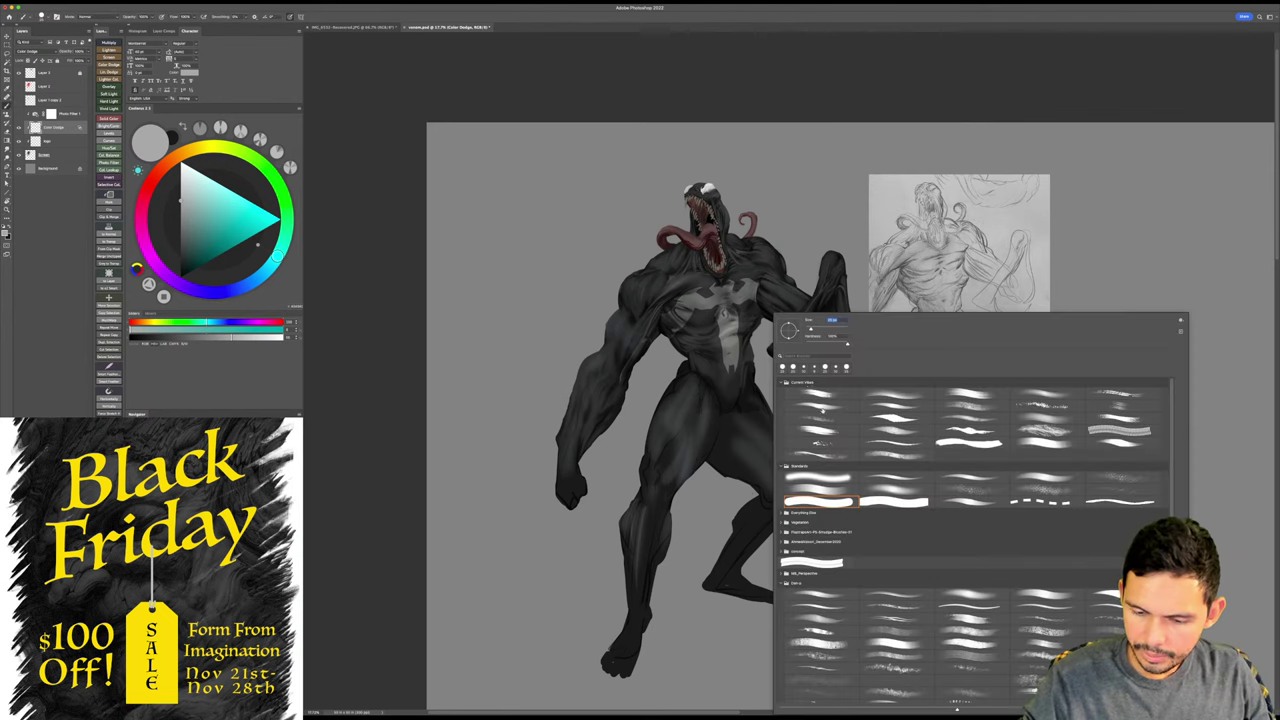
{"action": "double_click", "coordinate": [896, 494]}
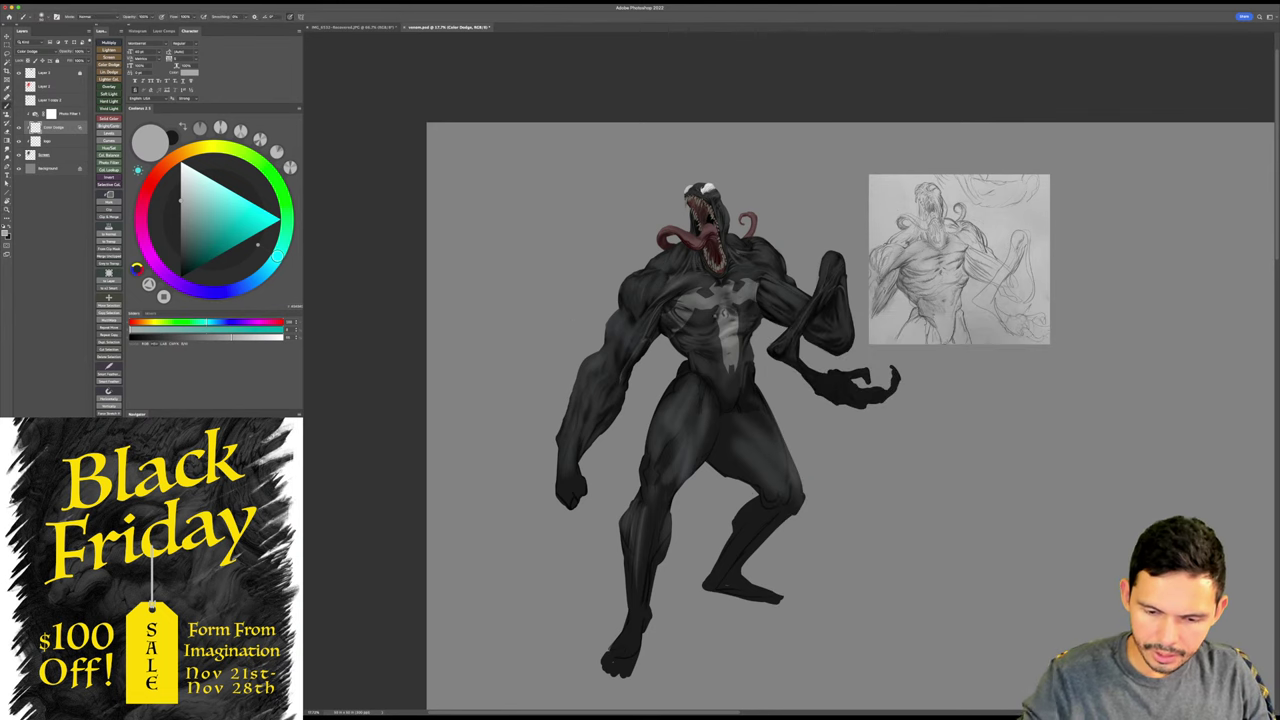
{"action": "mouse_move", "coordinate": [631, 288]}
{"action": "left_mouse_down"}
{"action": "mouse_move", "coordinate": [666, 283]}
{"action": "mouse_move", "coordinate": [690, 326]}
{"action": "left_mouse_up"}
{"action": "right_click", "coordinate": [757, 350]}
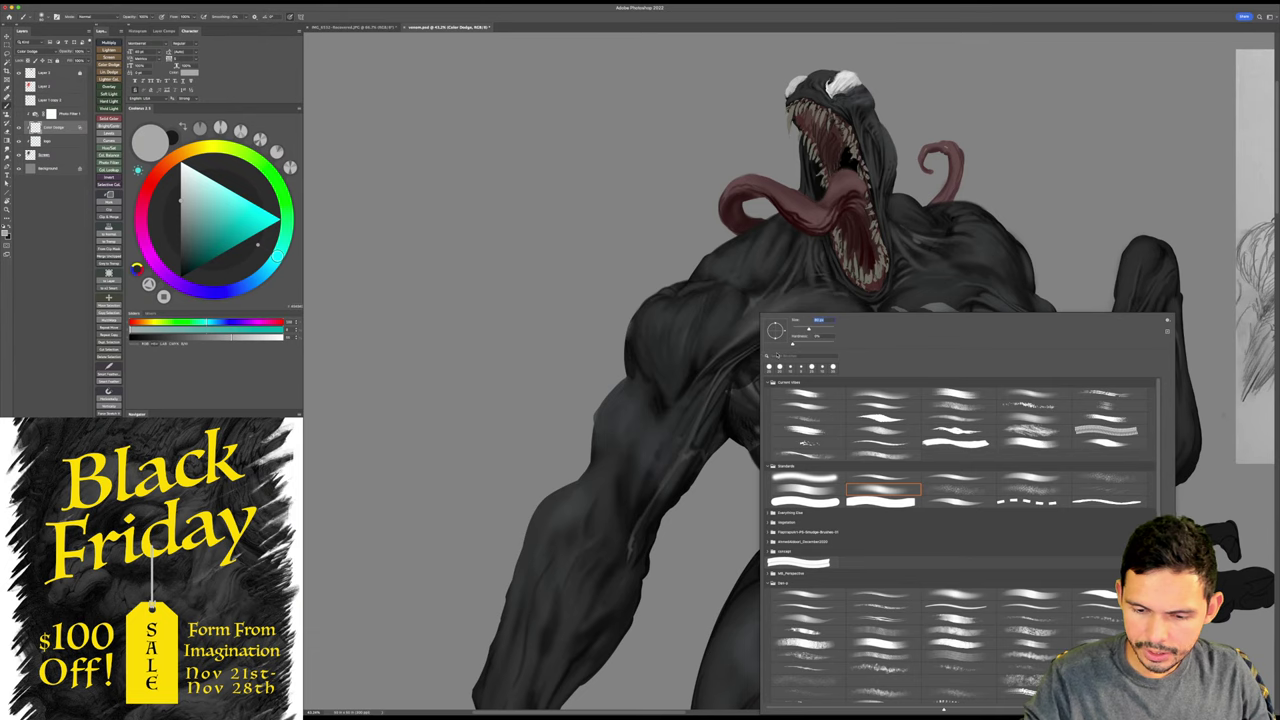
{"action": "left_click_drag", "start_coordinate": [775, 324], "coordinate": [783, 325]}
{"action": "left_click", "coordinate": [699, 383]}
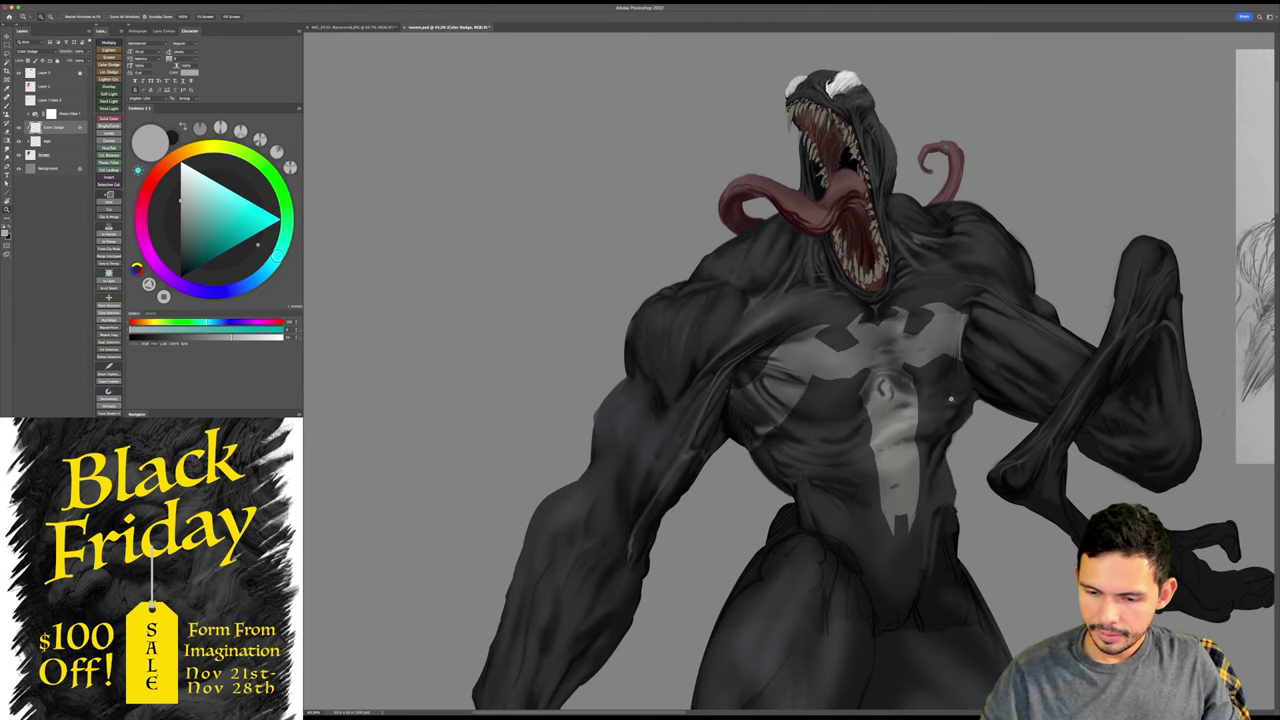
{"action": "left_click_drag", "start_coordinate": [950, 397], "coordinate": [995, 367]}
{"action": "key", "text": "b"}
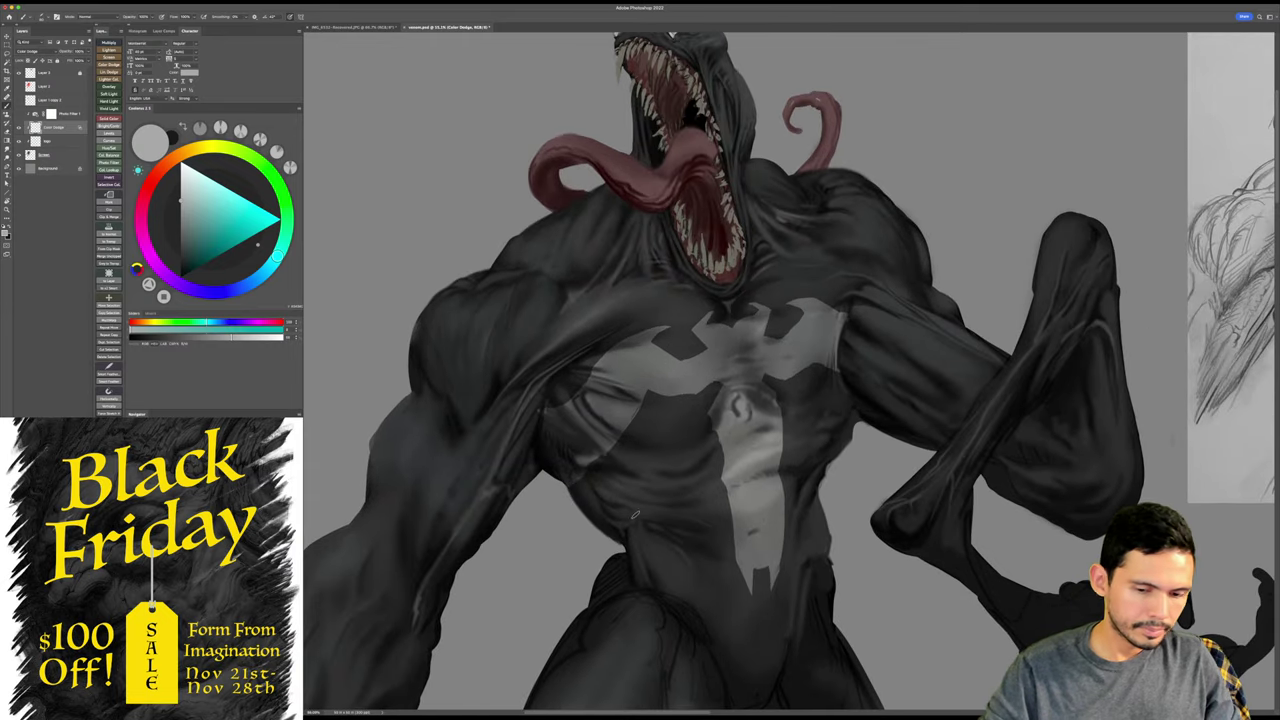
{"action": "left_click", "coordinate": [59, 156]}
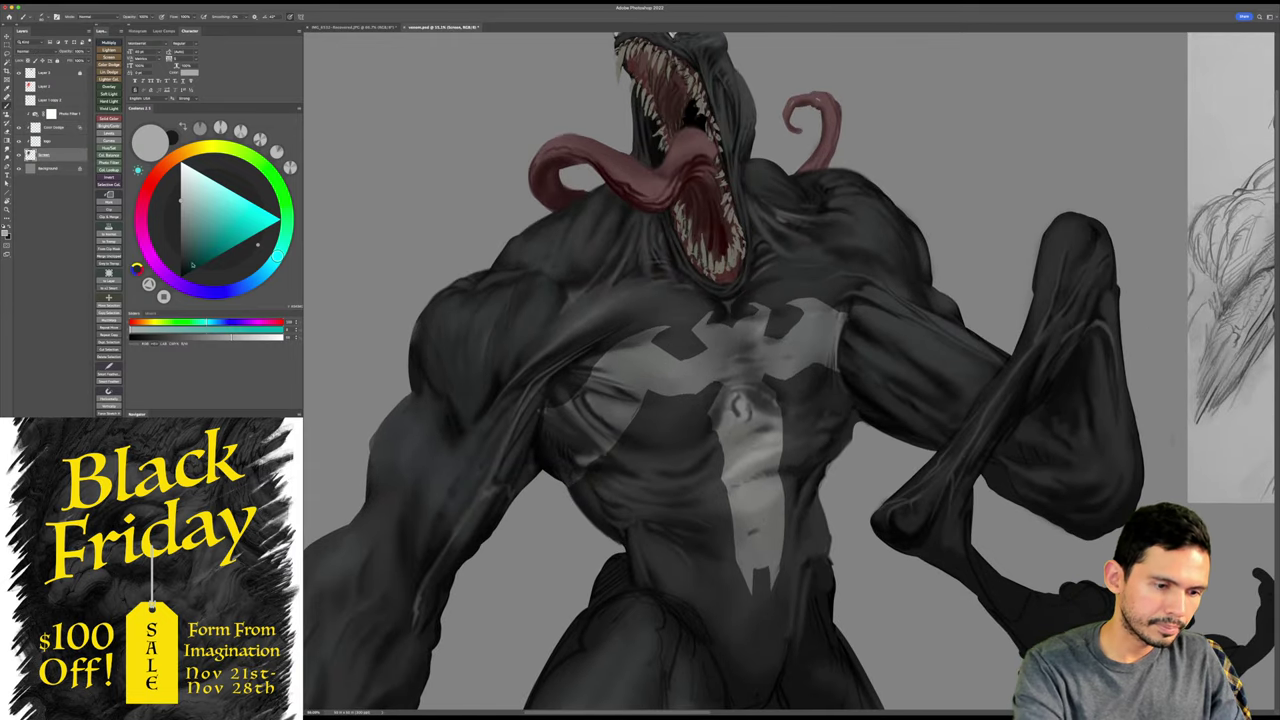
{"action": "left_click", "coordinate": [60, 127]}
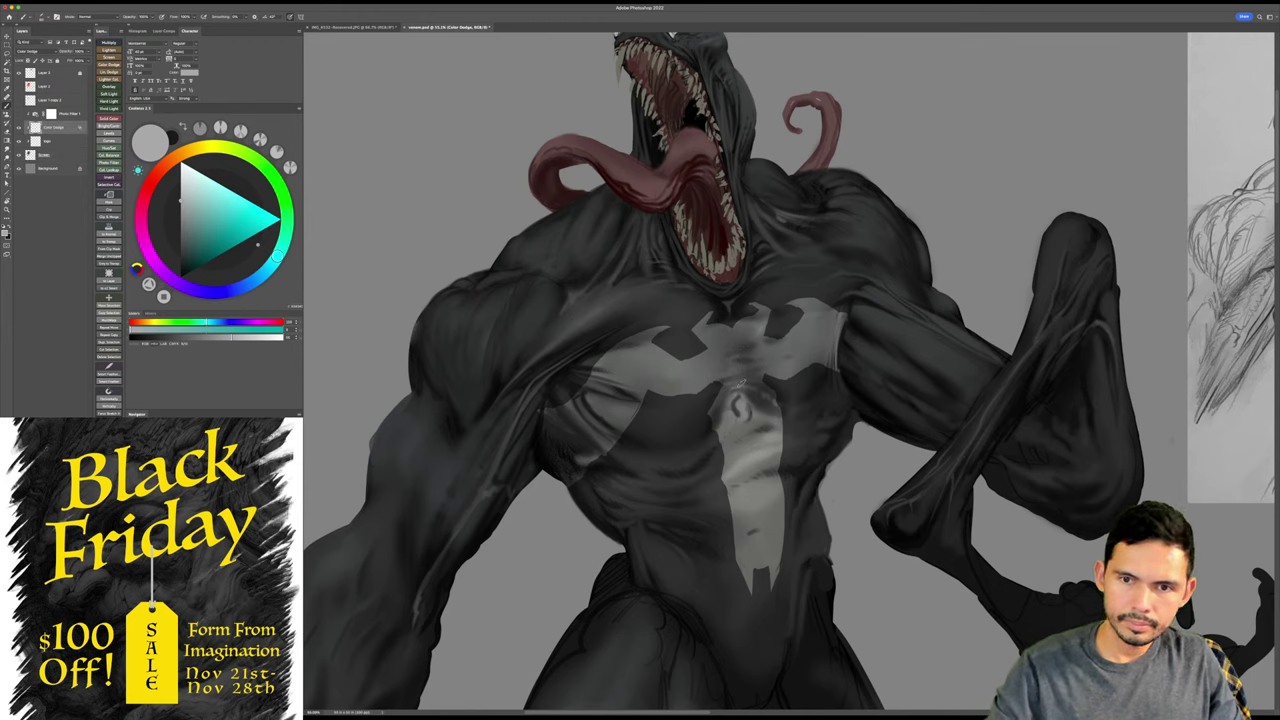
{"action": "left_click_drag", "start_coordinate": [790, 389], "coordinate": [843, 407]}
{"action": "right_click", "coordinate": [801, 386]}
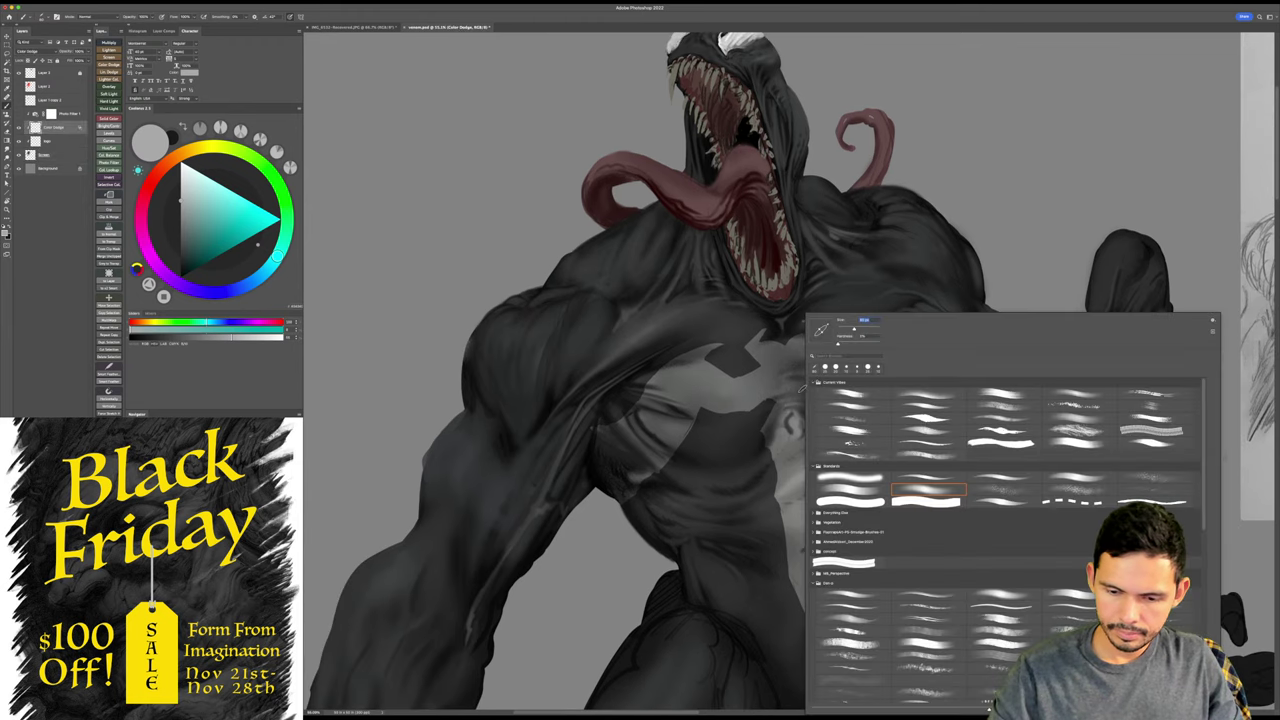
{"action": "left_click", "coordinate": [588, 338]}
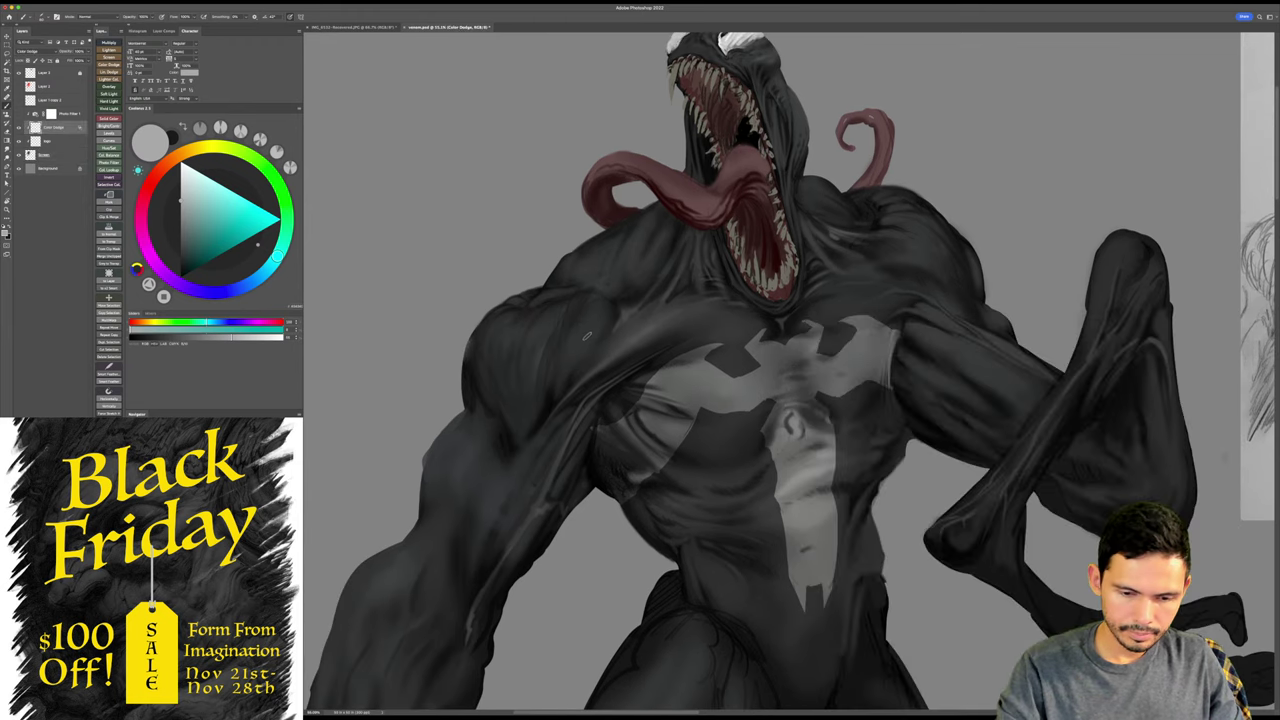
{"action": "mouse_move", "coordinate": [648, 316]}
{"action": "left_mouse_down"}
{"action": "mouse_move", "coordinate": [614, 331]}
{"action": "mouse_move", "coordinate": [685, 352]}
{"action": "left_mouse_up"}
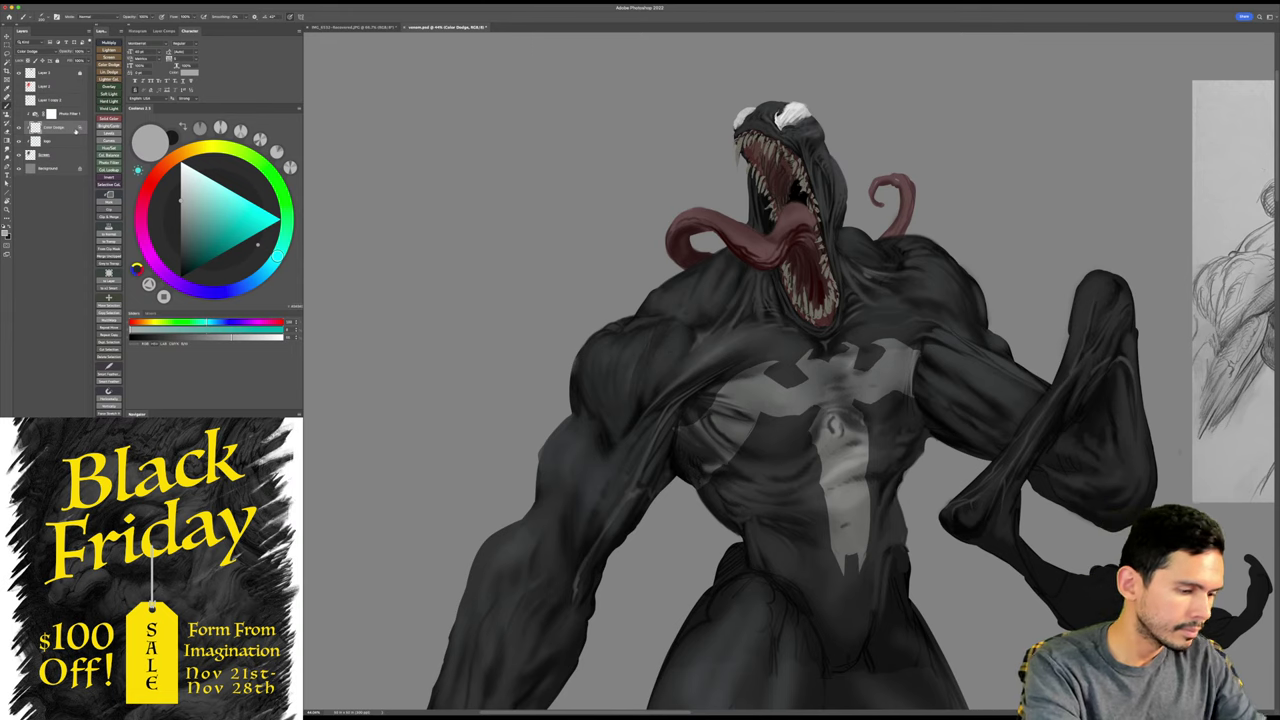
- Replace the empty Color Dodge layer with a new clipped layer above logo and set its blend mode to Color Dodge
{"action": "key", "text": "ctrl+e"}
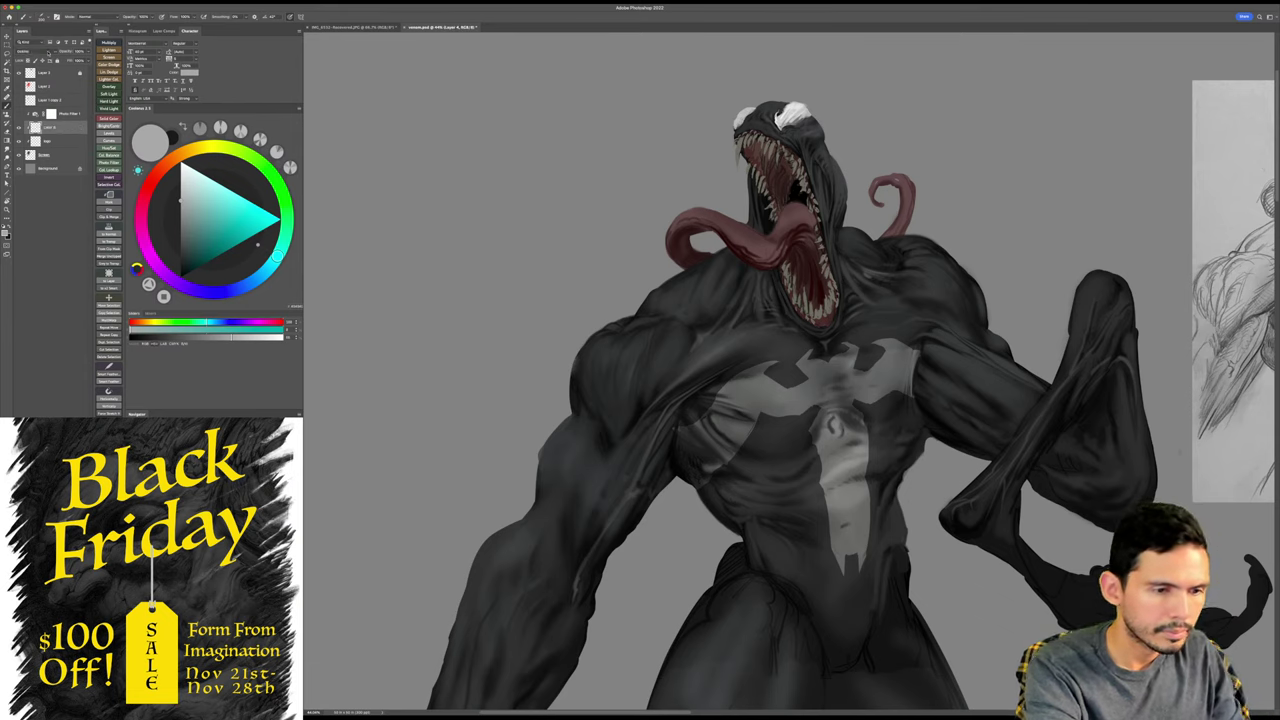
{"action": "left_click", "coordinate": [35, 51]}
{"action": "left_click", "coordinate": [44, 116]}
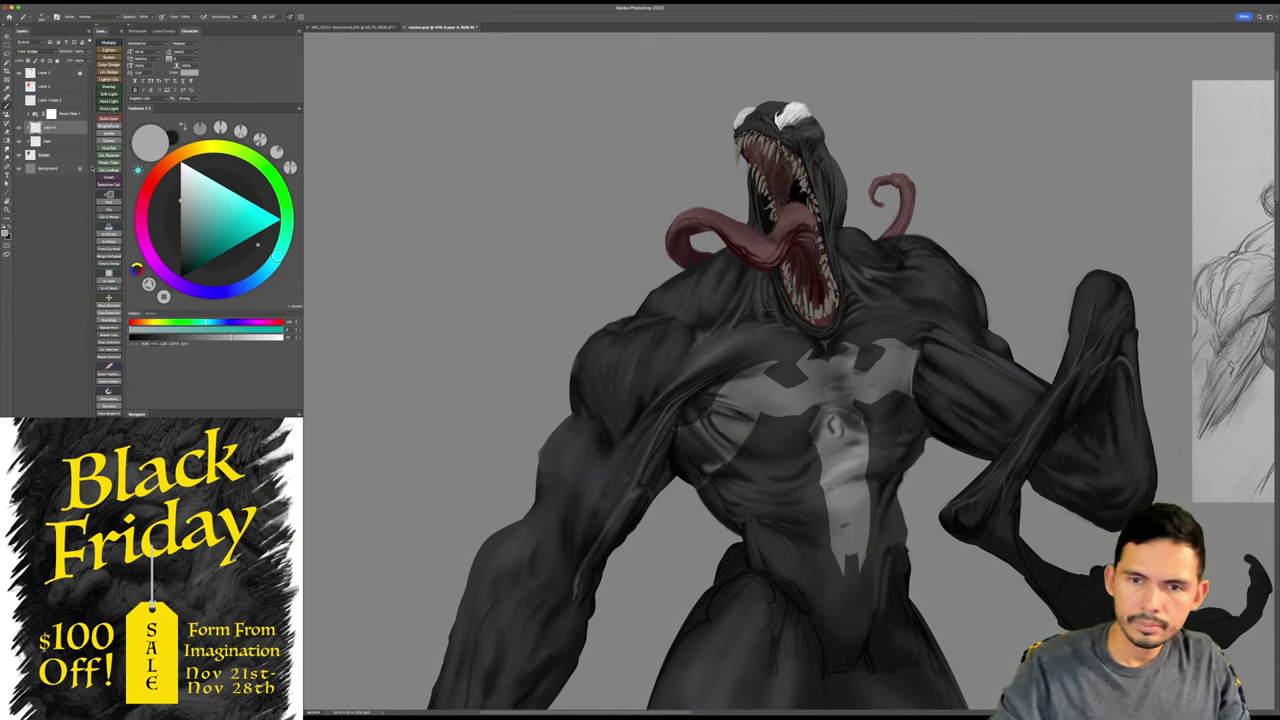
- Paint glossy highlights on the character's right shoulder muscle, switching to a lighter grey to brighten them
{"action": "key", "text": "z"}
{"action": "left_click_drag", "start_coordinate": [866, 372], "coordinate": [856, 370]}
{"action": "key", "text": "b"}
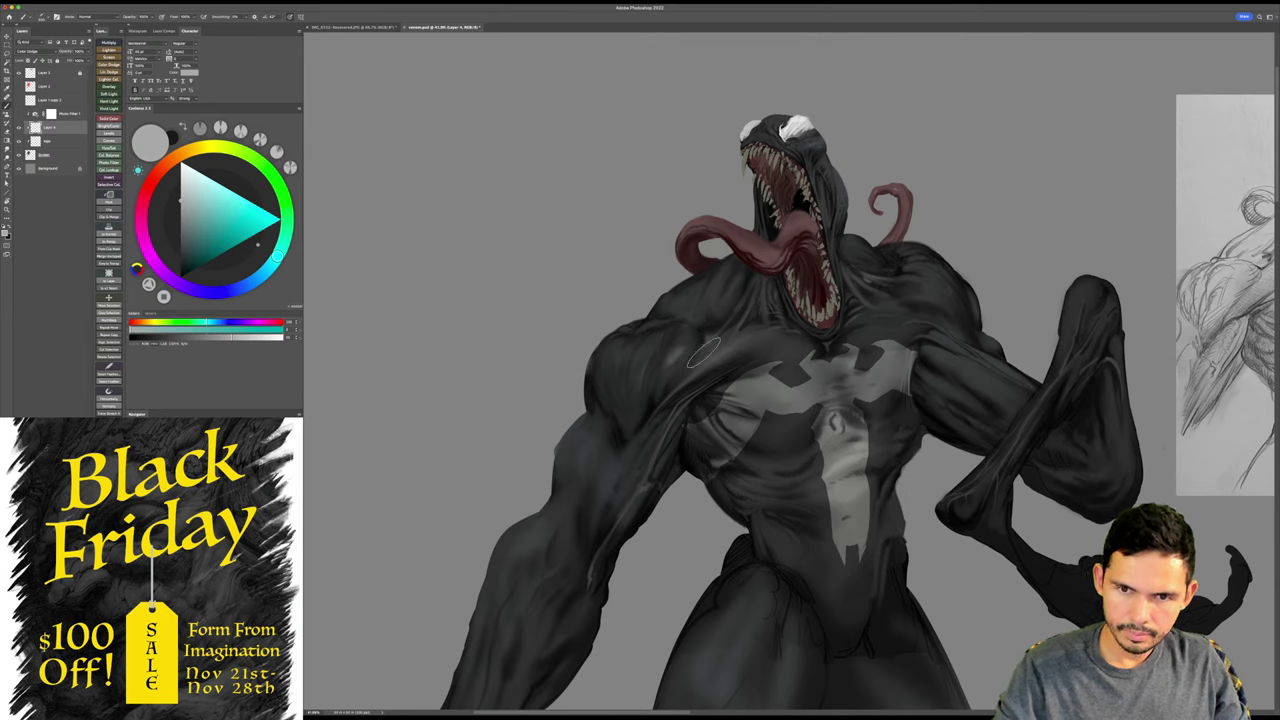
{"action": "key", "text": "z"}
{"action": "key", "text": "b"}
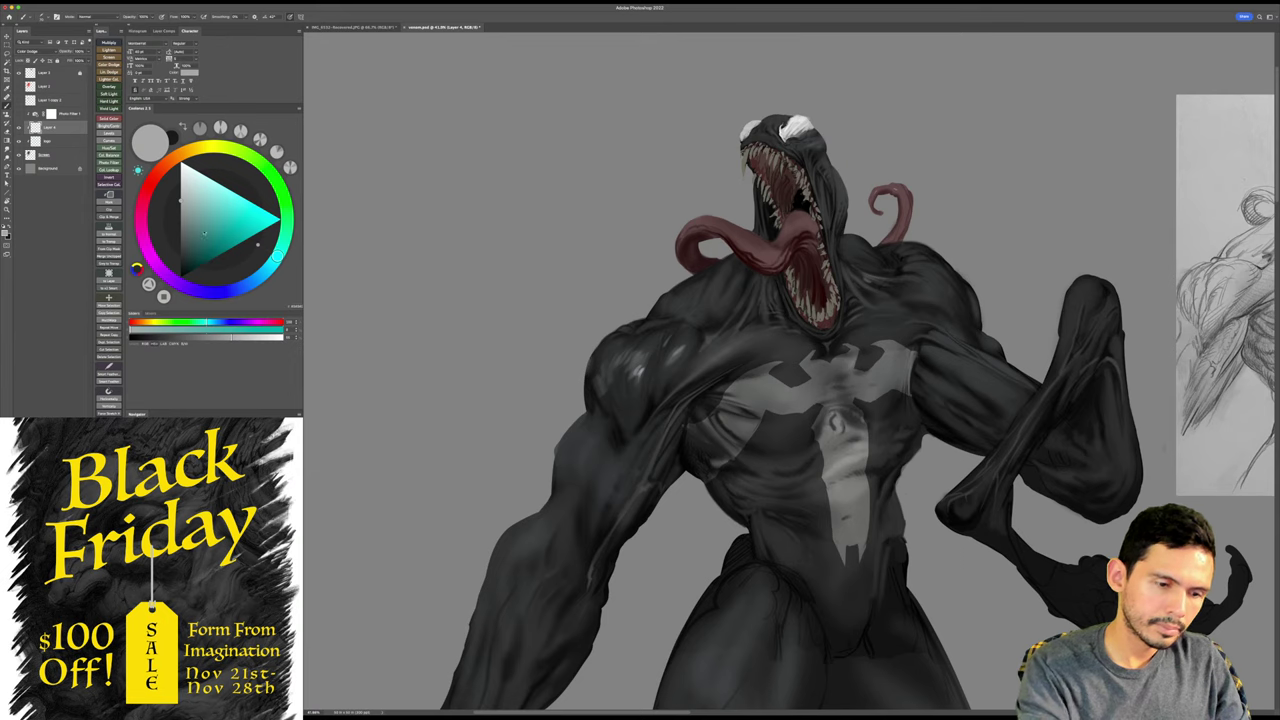
{"action": "left_click", "coordinate": [196, 183]}
{"action": "left_click_drag", "start_coordinate": [795, 412], "coordinate": [794, 405]}
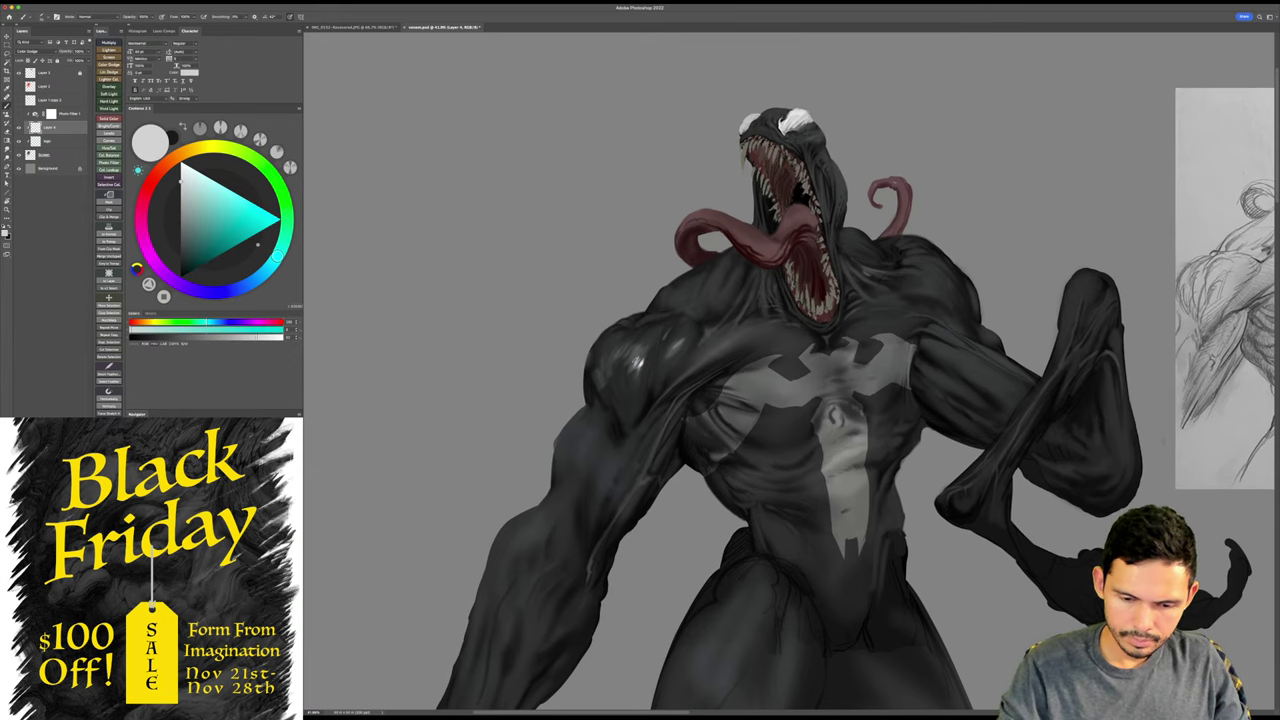
- Paint a bright highlight along the upper edge of the character's right pectoral with a different, smaller brush
{"action": "left_click_drag", "start_coordinate": [816, 405], "coordinate": [756, 401]}
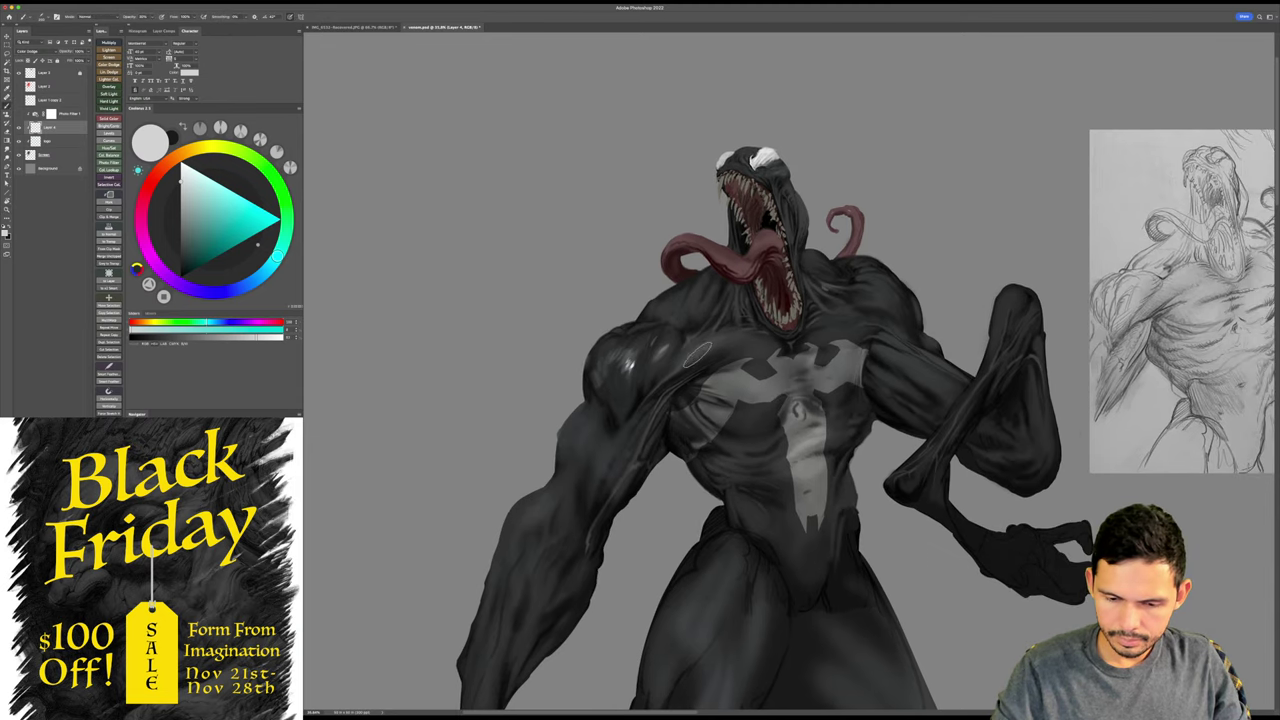
{"action": "right_click", "coordinate": [768, 342]}
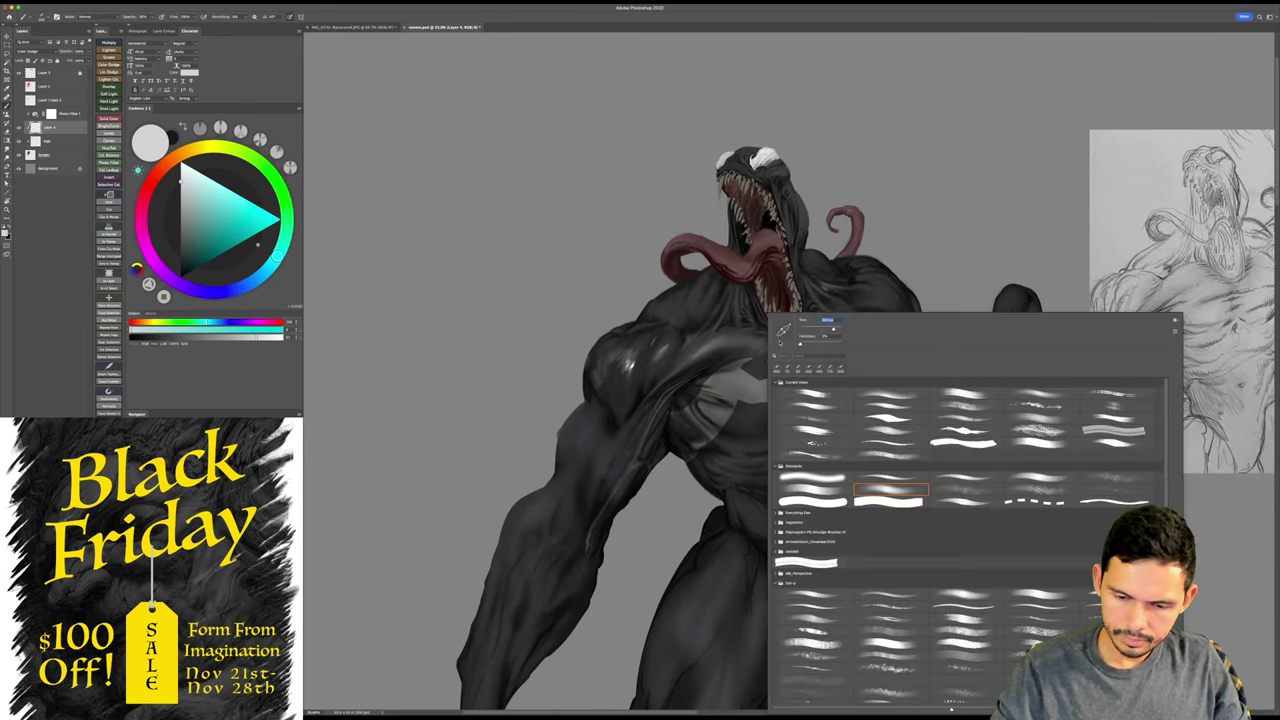
{"action": "left_click", "coordinate": [716, 345]}
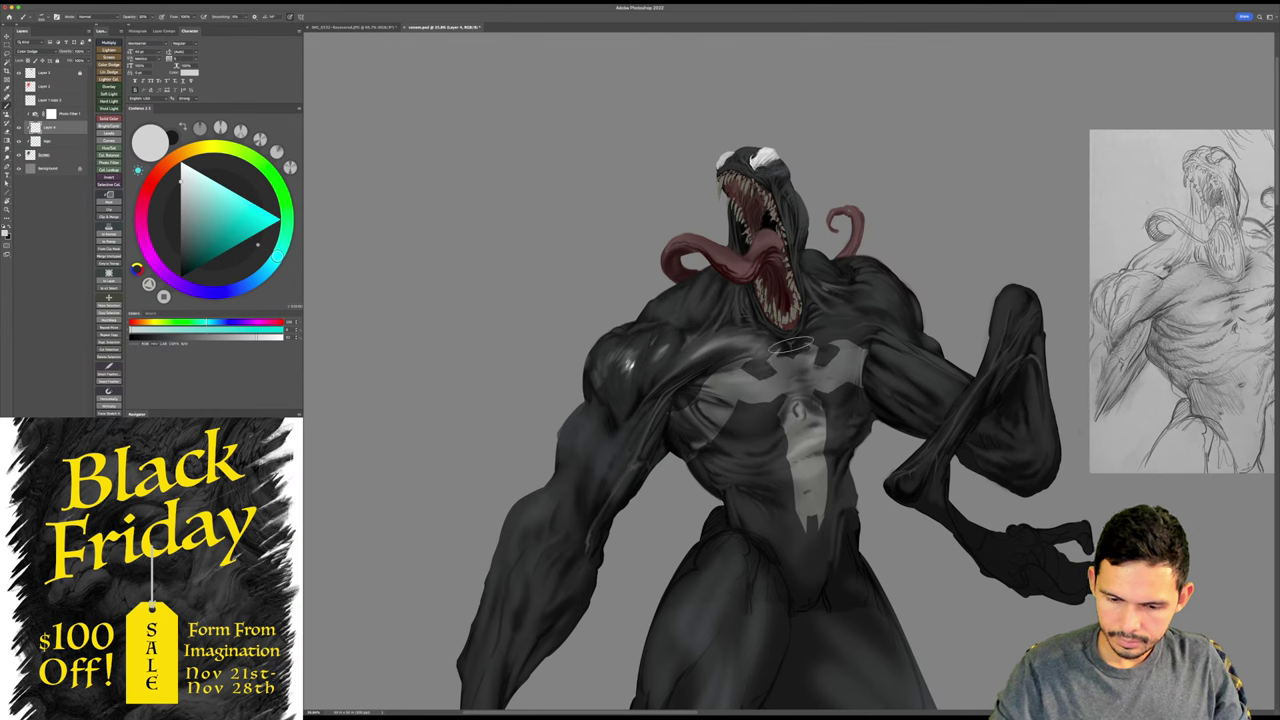
{"action": "right_click", "coordinate": [770, 372]}
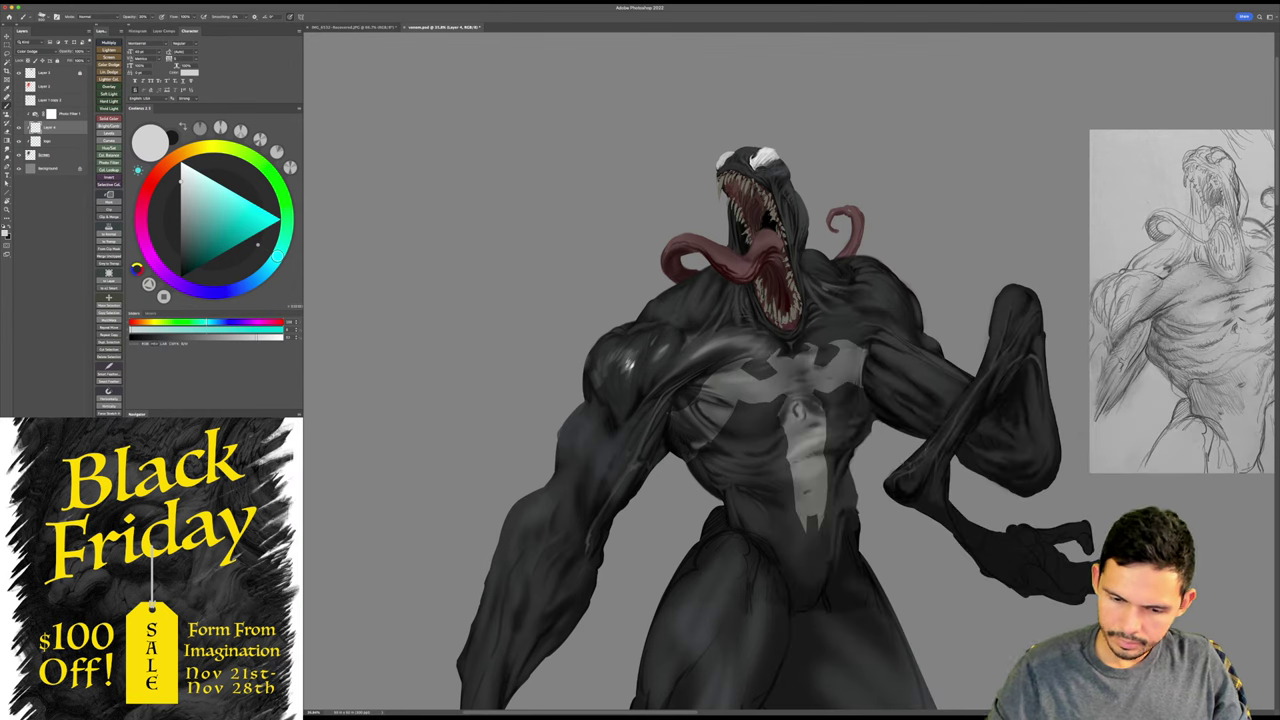
{"action": "left_click", "coordinate": [768, 372]}
{"action": "key", "text": "bracketleft"}
{"action": "key", "text": "bracketleft"}
{"action": "key", "text": "bracketleft"}
{"action": "key", "text": "bracketleft"}
{"action": "key", "text": "bracketleft"}
{"action": "key", "text": "bracketleft"}
{"action": "left_click_drag", "start_coordinate": [720, 346], "coordinate": [746, 348]}
{"action": "scroll", "coordinate": [746, 366], "scroll_direction": "down", "scroll_amount": 2}
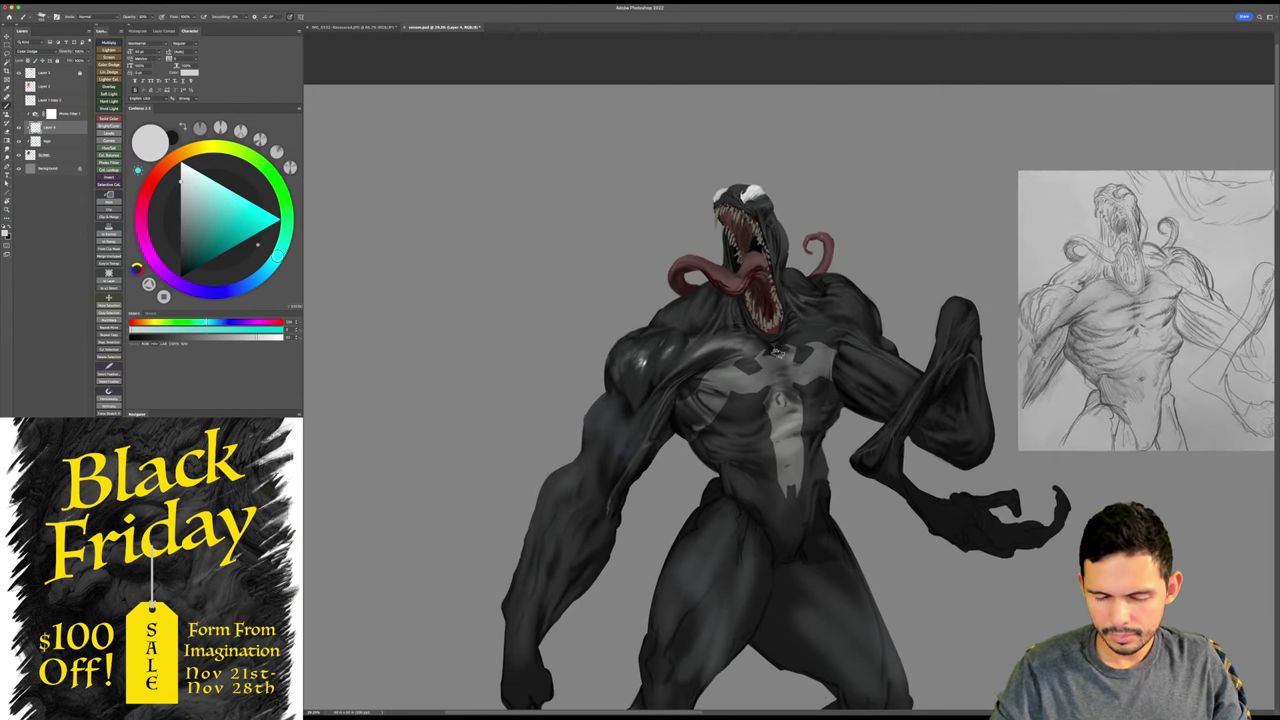
- Brush highlights onto the emblem over the character's right pectoral, changing to a finer brush for the streaks
{"action": "left_click_drag", "start_coordinate": [753, 352], "coordinate": [720, 404]}
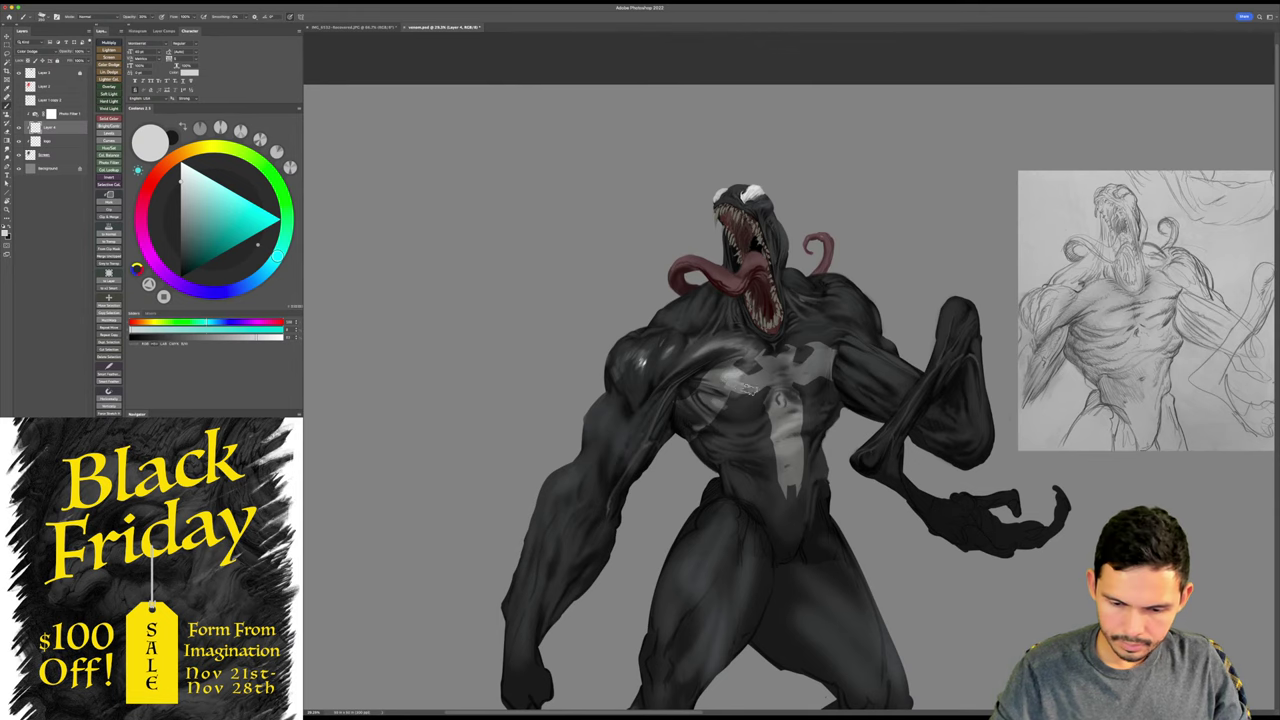
{"action": "left_click_drag", "start_coordinate": [796, 371], "coordinate": [777, 356]}
{"action": "right_click", "coordinate": [787, 368]}
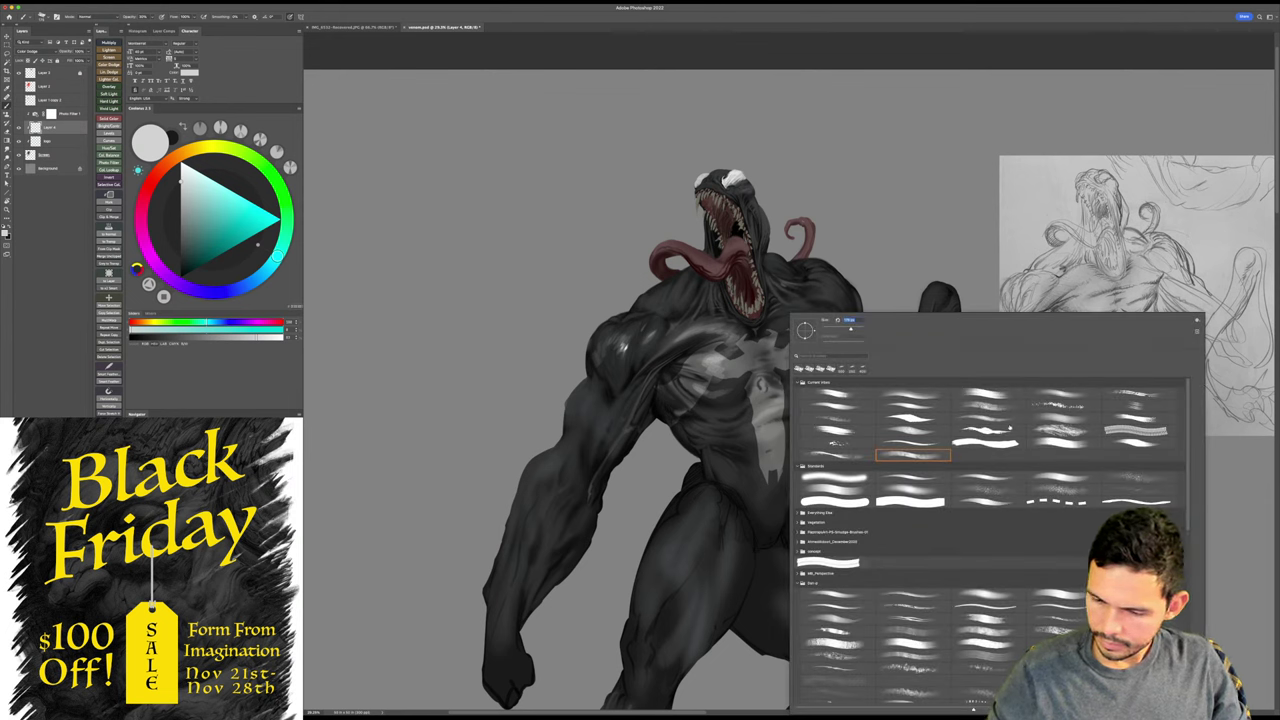
{"action": "double_click", "coordinate": [837, 456]}
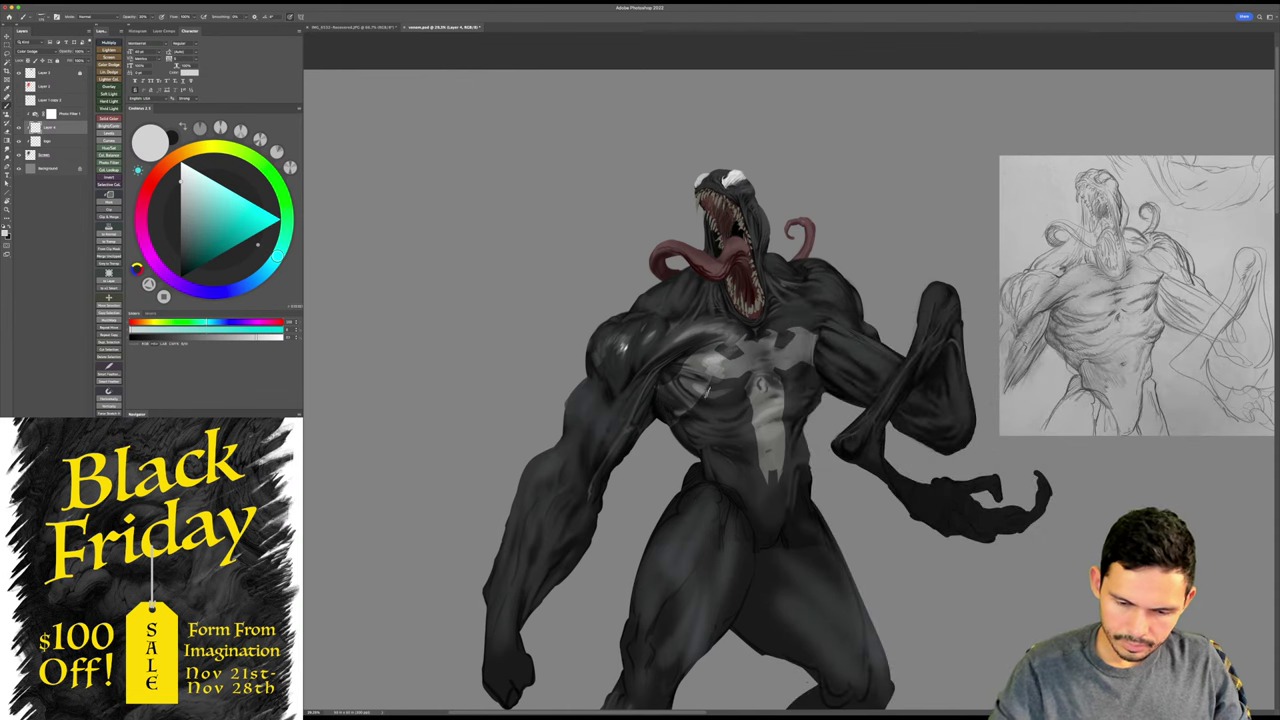
{"action": "mouse_move", "coordinate": [696, 386]}
{"action": "left_mouse_down"}
{"action": "mouse_move", "coordinate": [728, 395]}
{"action": "mouse_move", "coordinate": [744, 370]}
{"action": "left_mouse_up"}
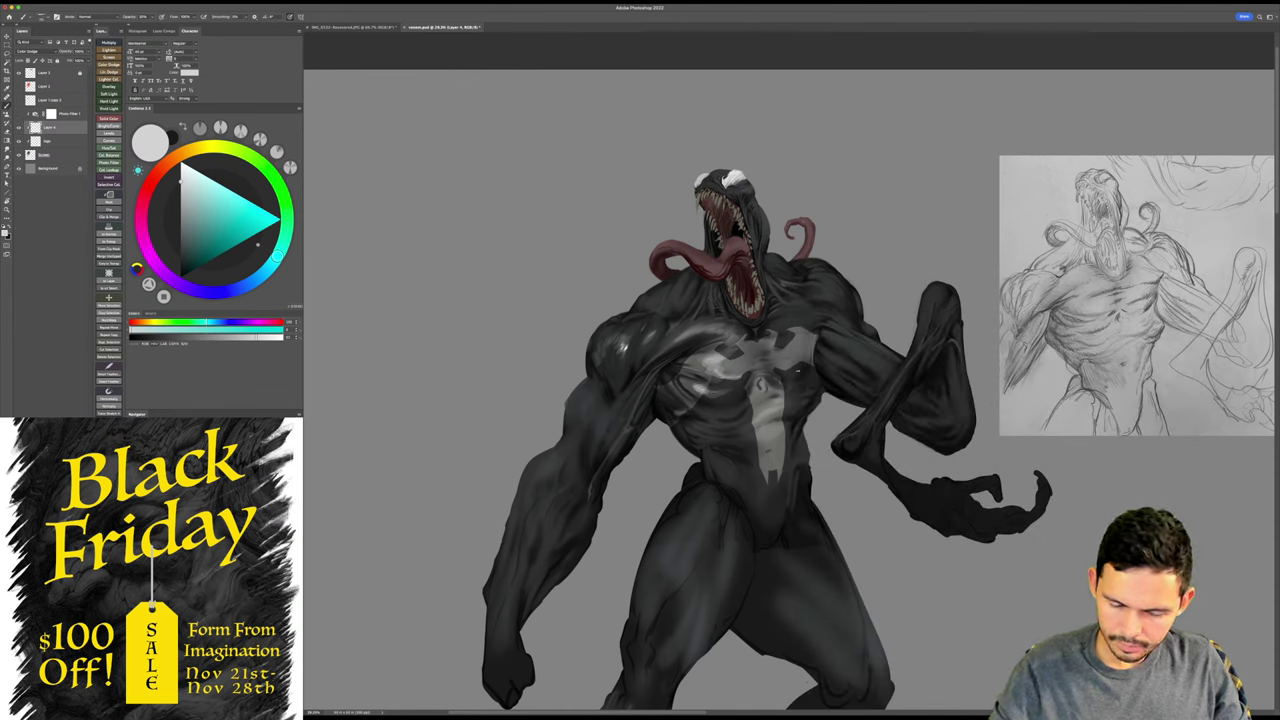
- Paint highlights on the rib muscles below the character's right pectoral with another brush preset
{"action": "right_click", "coordinate": [876, 390]}
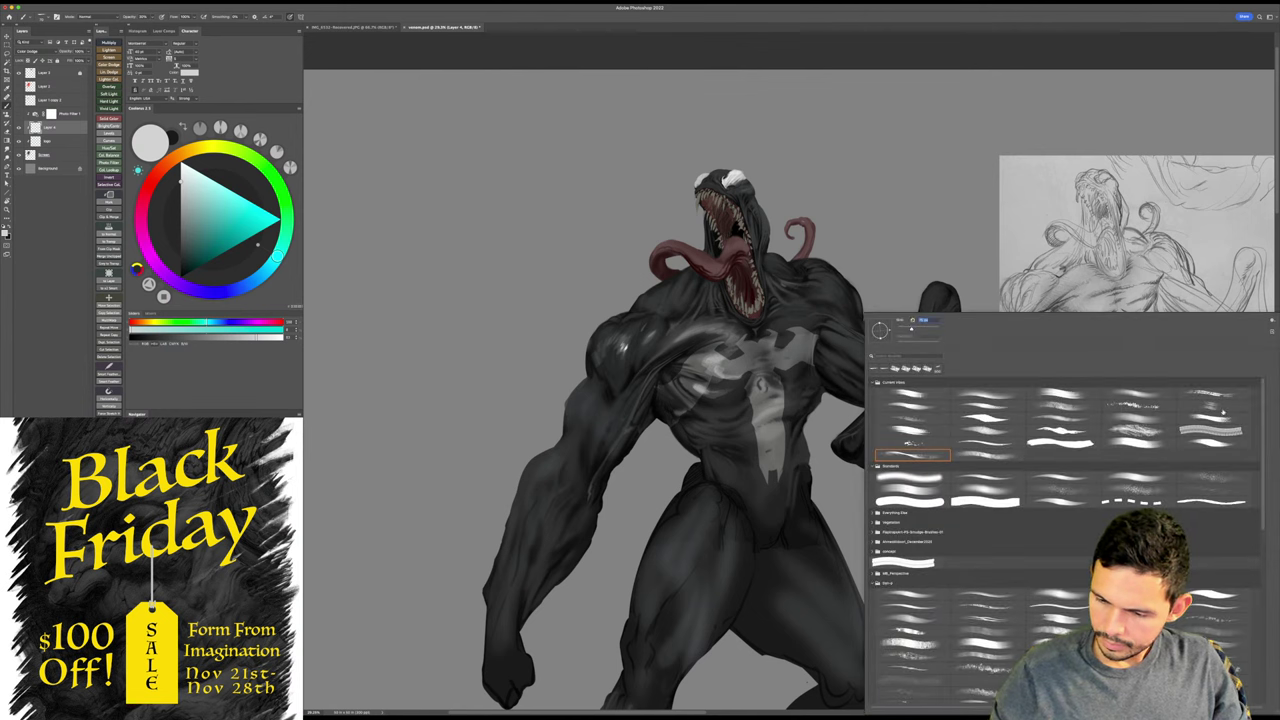
{"action": "double_click", "coordinate": [1134, 442]}
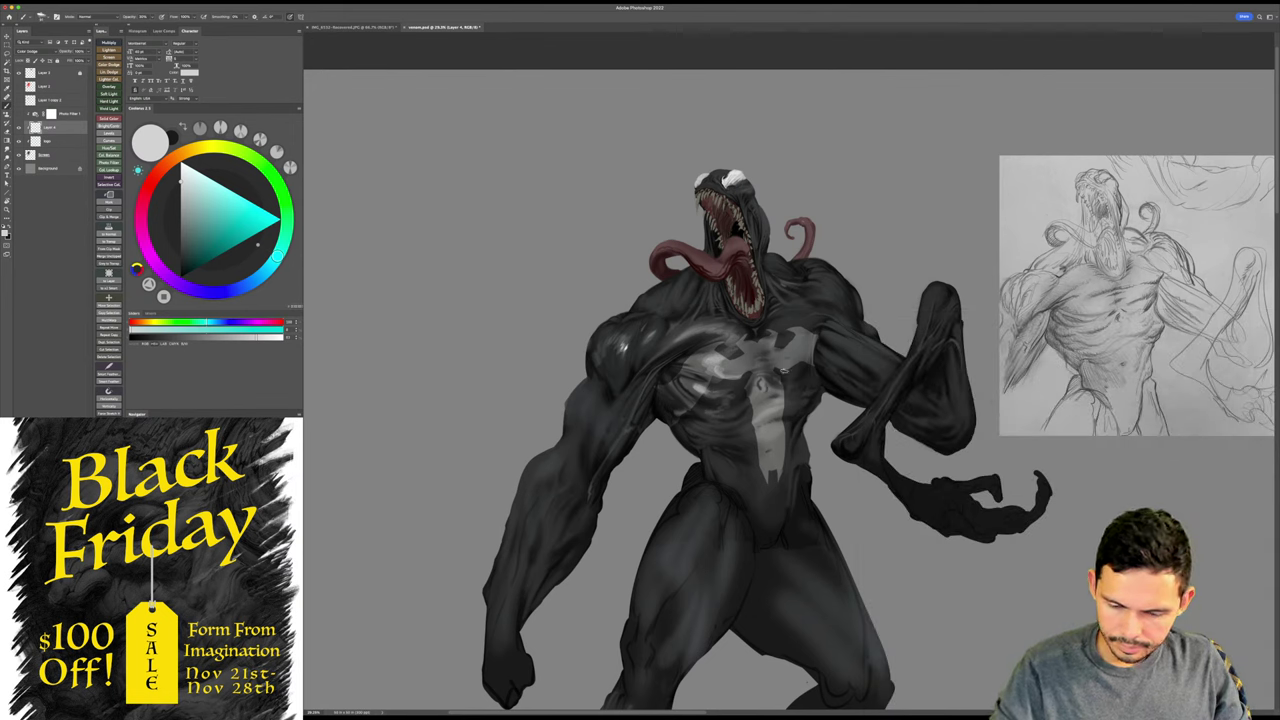
{"action": "mouse_move", "coordinate": [714, 416]}
{"action": "left_mouse_down"}
{"action": "mouse_move", "coordinate": [750, 408]}
{"action": "mouse_move", "coordinate": [709, 416]}
{"action": "left_mouse_up"}
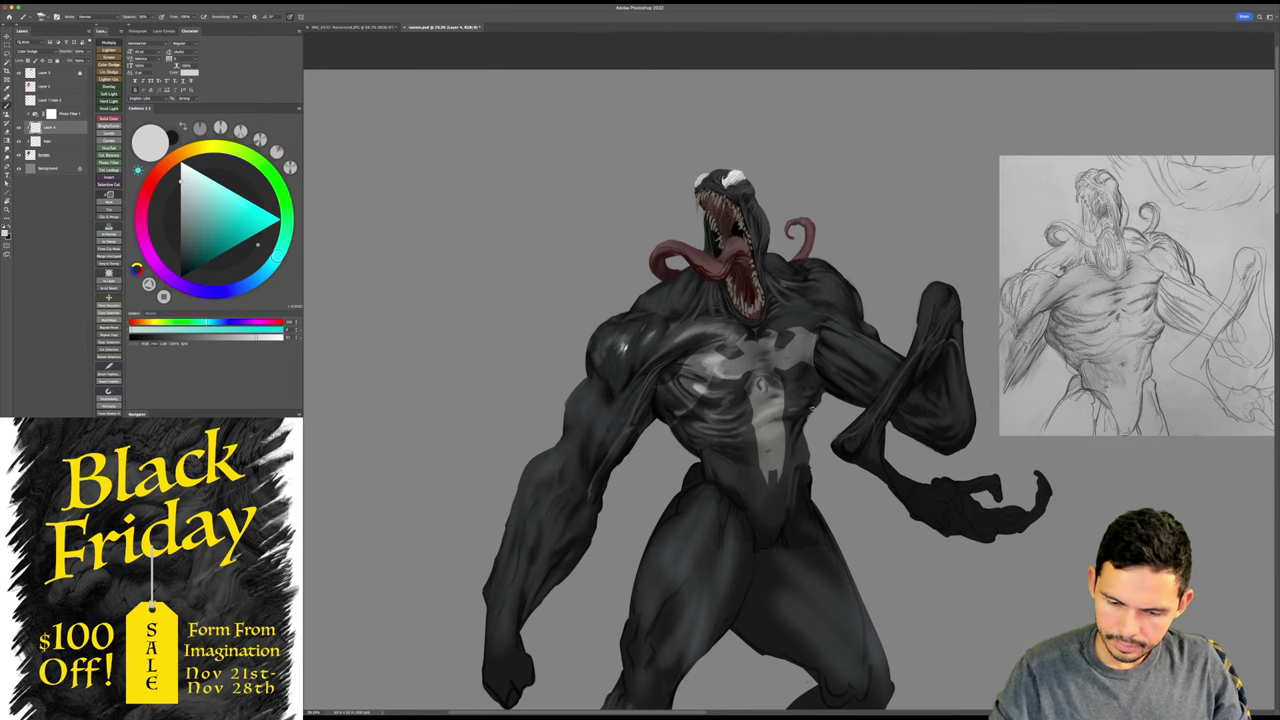
{"action": "key", "text": "z"}
{"action": "left_click_drag", "start_coordinate": [825, 408], "coordinate": [814, 411]}
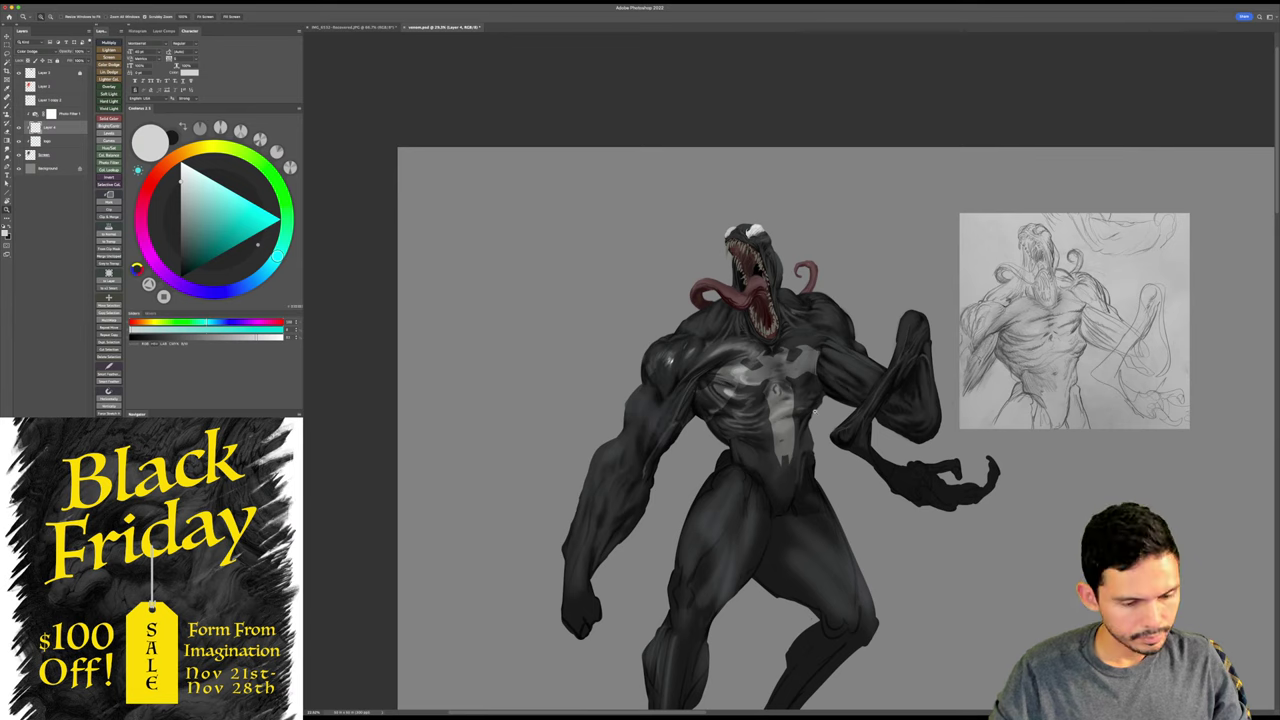
{"action": "left_click", "coordinate": [813, 409], "text": "alt"}
{"action": "left_click", "coordinate": [794, 432], "text": "alt"}
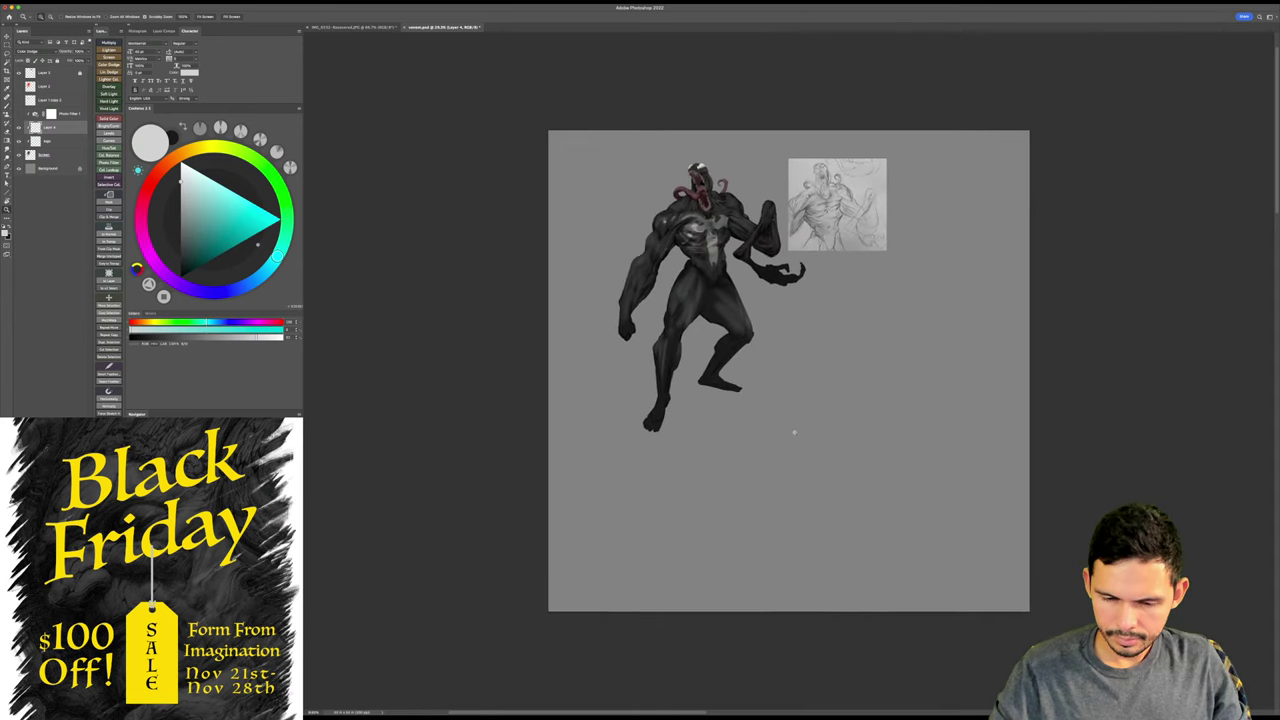
{"action": "left_click_drag", "start_coordinate": [690, 190], "coordinate": [780, 206]}
{"action": "key", "text": "b"}
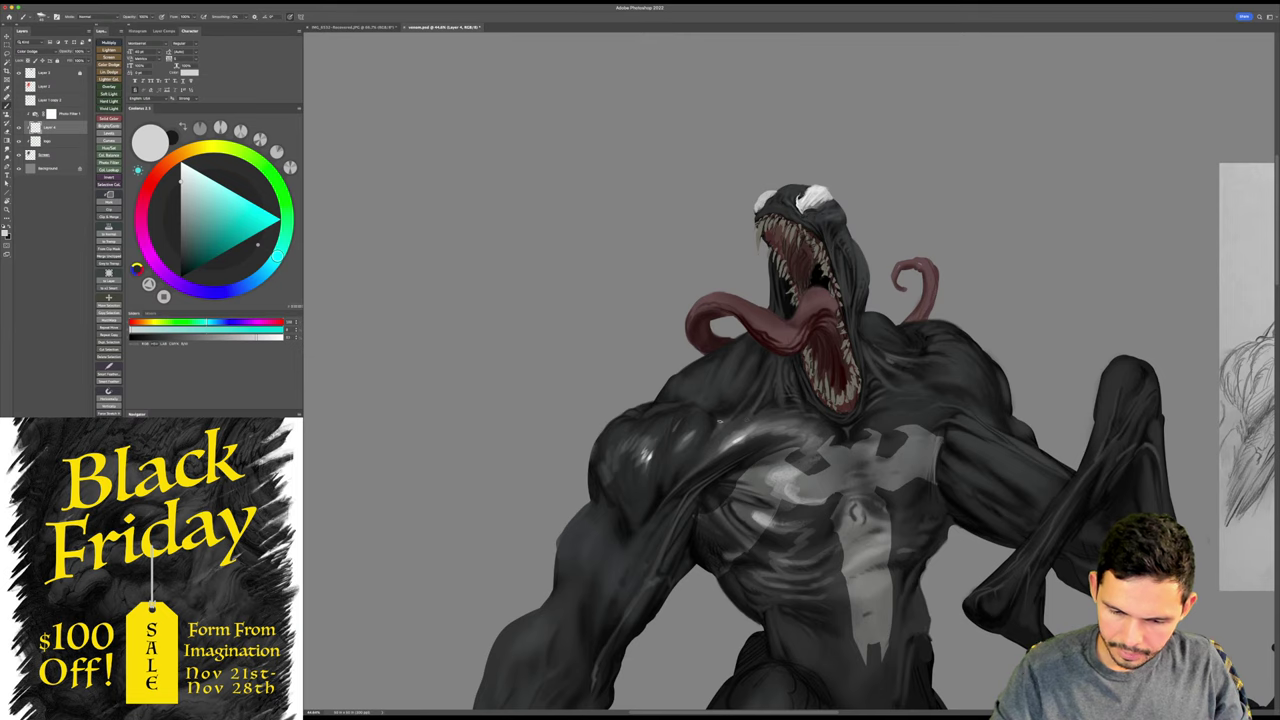
- Switch brush presets and paint thin highlight streaks on the trapezius between the character's right shoulder and the tongue
{"action": "left_click_drag", "start_coordinate": [745, 370], "coordinate": [727, 387]}
{"action": "right_click", "coordinate": [752, 372]}
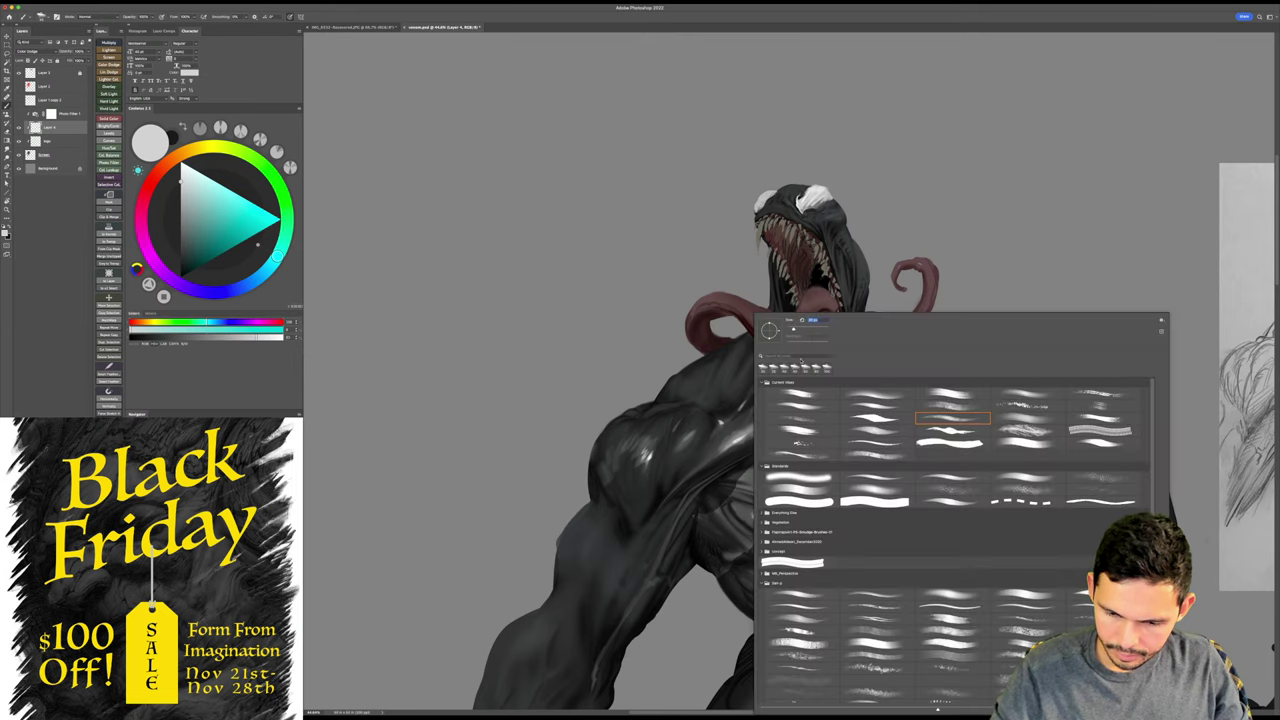
{"action": "left_click", "coordinate": [825, 409]}
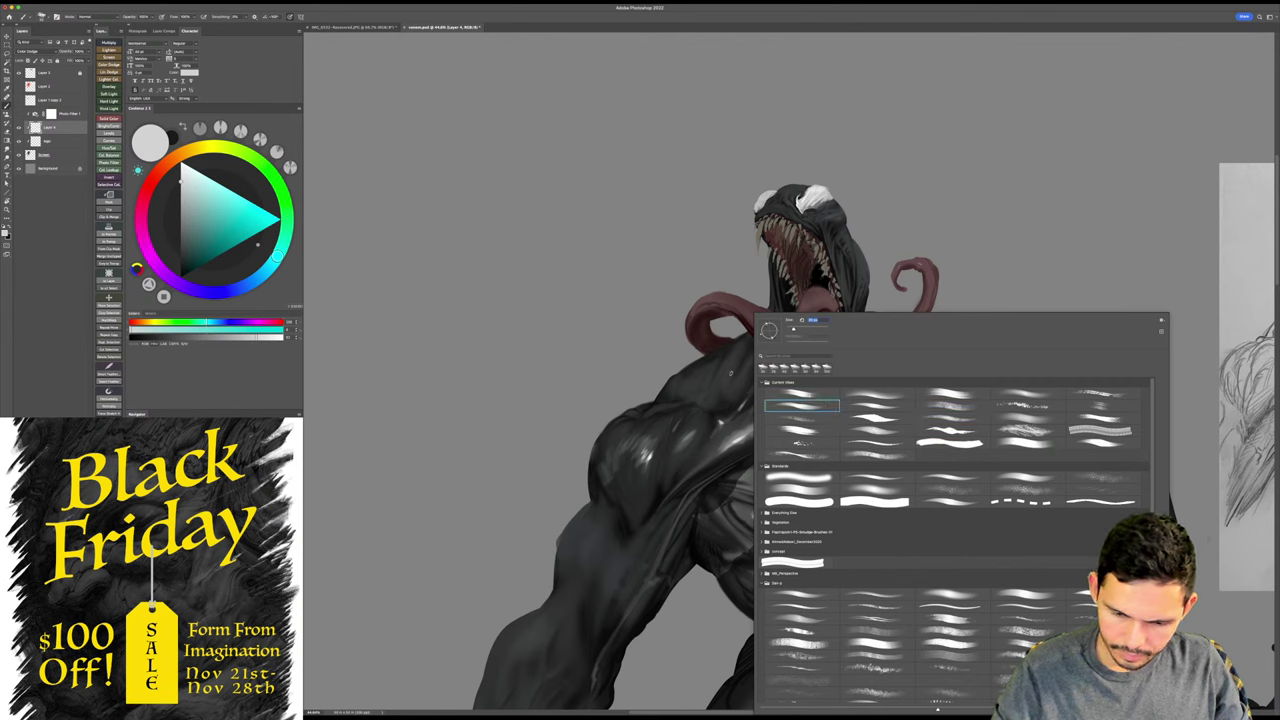
{"action": "key", "text": "Return"}
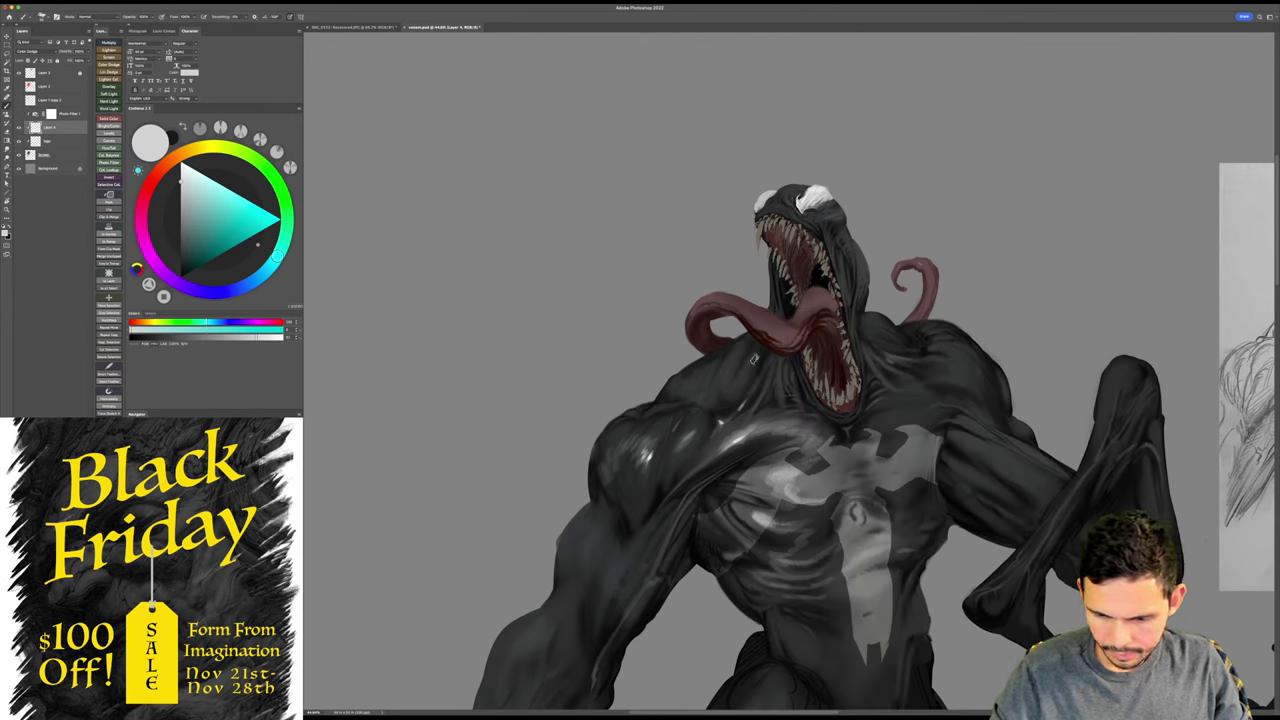
{"action": "mouse_move", "coordinate": [741, 355]}
{"action": "left_mouse_down"}
{"action": "mouse_move", "coordinate": [728, 394]}
{"action": "mouse_move", "coordinate": [724, 380]}
{"action": "mouse_move", "coordinate": [709, 390]}
{"action": "left_mouse_up"}
{"action": "left_click_drag", "start_coordinate": [707, 373], "coordinate": [698, 387]}
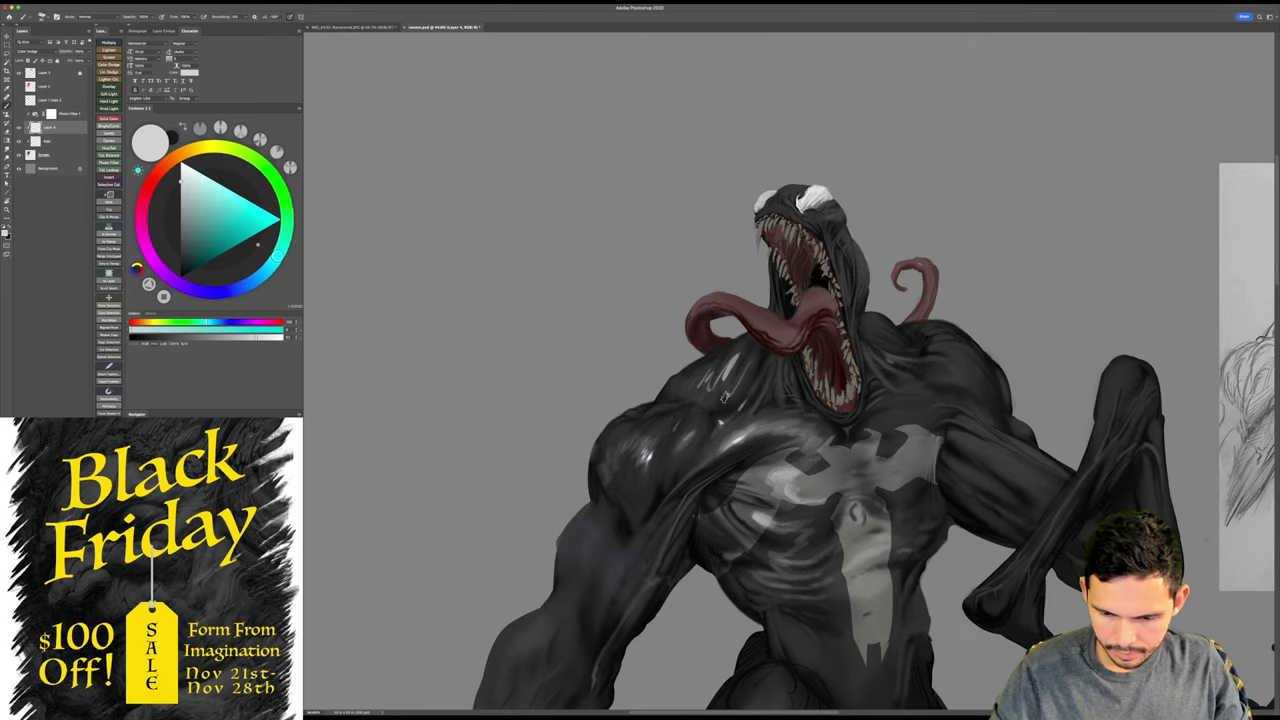
- Remove the painted highlights from the trapezius, shoulder and chest on the new Color Dodge layer
{"action": "scroll", "coordinate": [724, 397], "scroll_direction": "down", "scroll_amount": 2}
{"action": "key", "text": "r"}
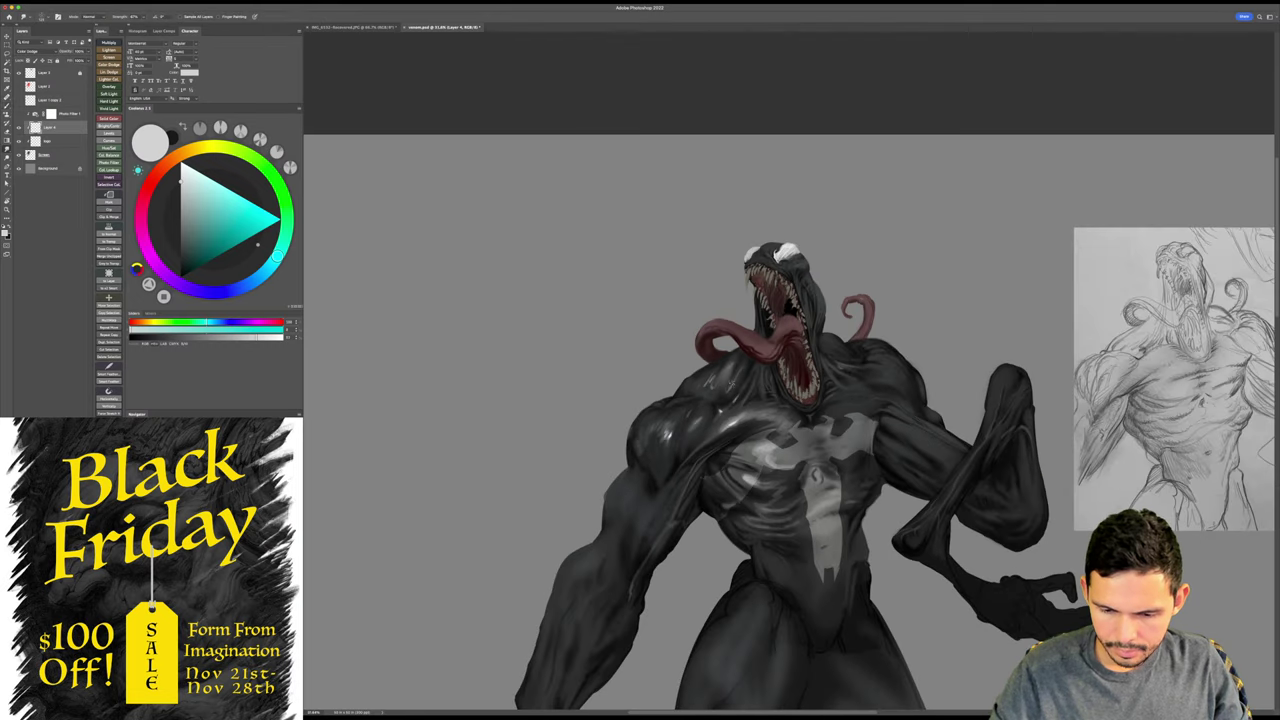
{"action": "key", "text": "b"}
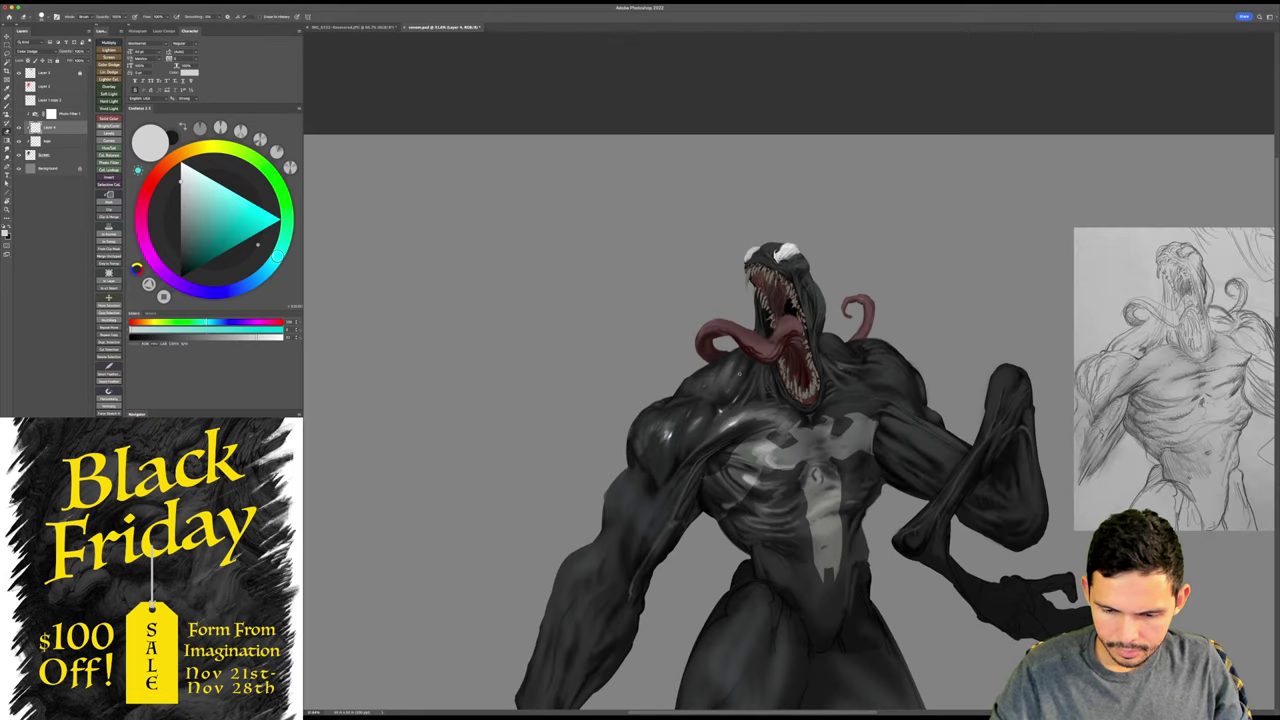
{"action": "left_click_drag", "start_coordinate": [742, 365], "coordinate": [704, 385]}
{"action": "left_click_drag", "start_coordinate": [863, 434], "coordinate": [809, 351]}
{"action": "scroll", "coordinate": [808, 352], "scroll_direction": "down", "scroll_amount": 3}
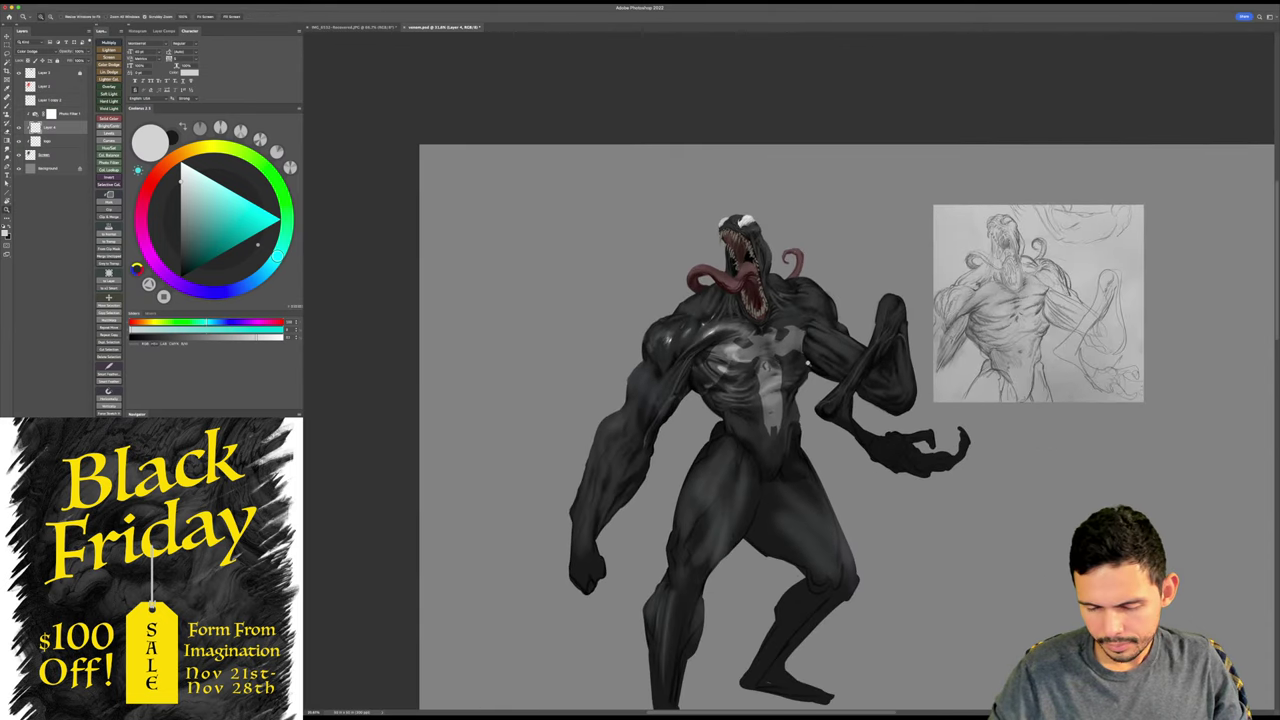
{"action": "mouse_move", "coordinate": [748, 338]}
{"action": "left_mouse_down"}
{"action": "mouse_move", "coordinate": [720, 377]}
{"action": "mouse_move", "coordinate": [715, 331]}
{"action": "mouse_move", "coordinate": [693, 328]}
{"action": "mouse_move", "coordinate": [650, 368]}
{"action": "left_mouse_up"}
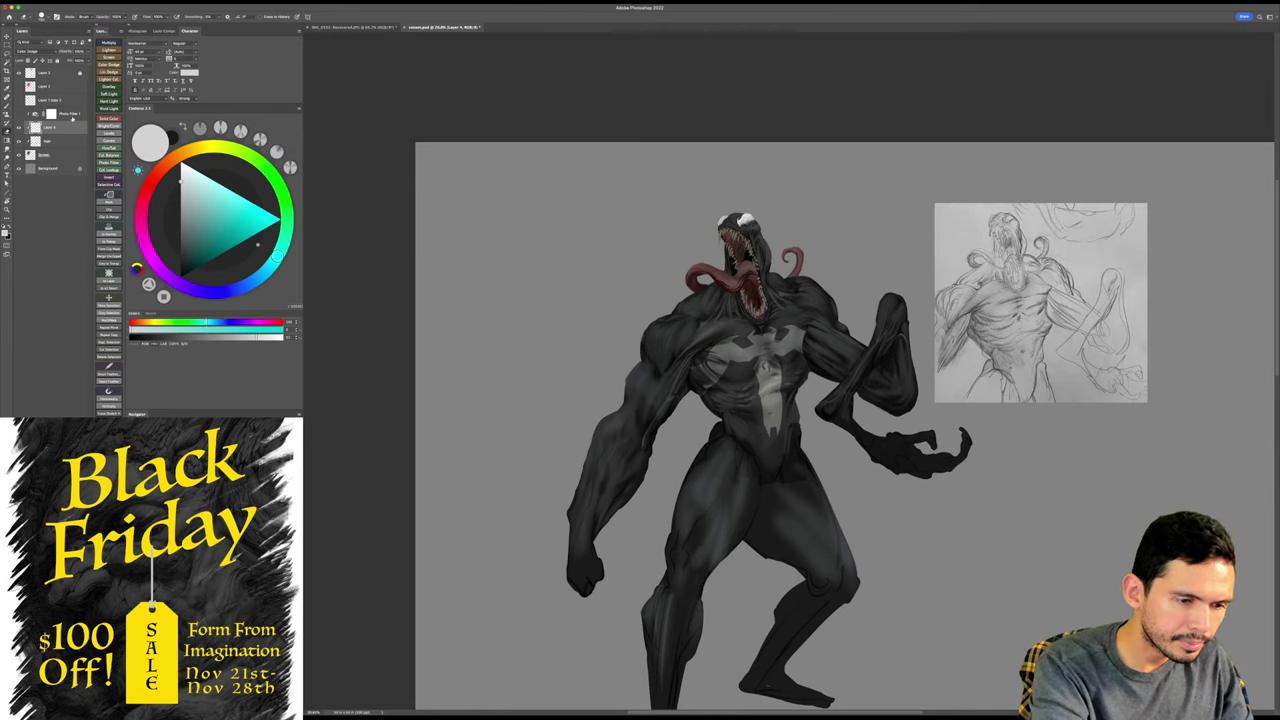
- Make the character's base layer beneath the logo layer active for brush painting and save the document
{"action": "left_click", "coordinate": [68, 142]}
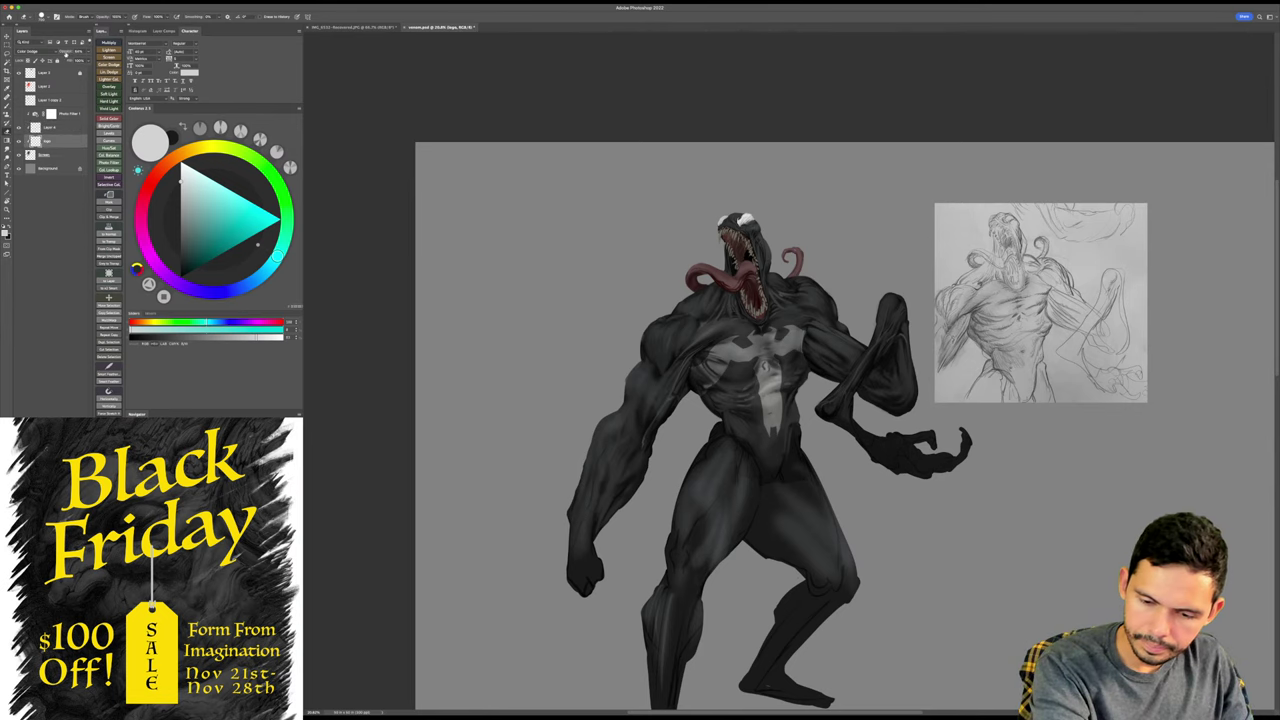
{"action": "left_click", "coordinate": [66, 155]}
{"action": "left_click_drag", "start_coordinate": [812, 447], "coordinate": [848, 447]}
{"action": "left_click_drag", "start_coordinate": [826, 441], "coordinate": [892, 471]}
{"action": "key", "text": "b"}
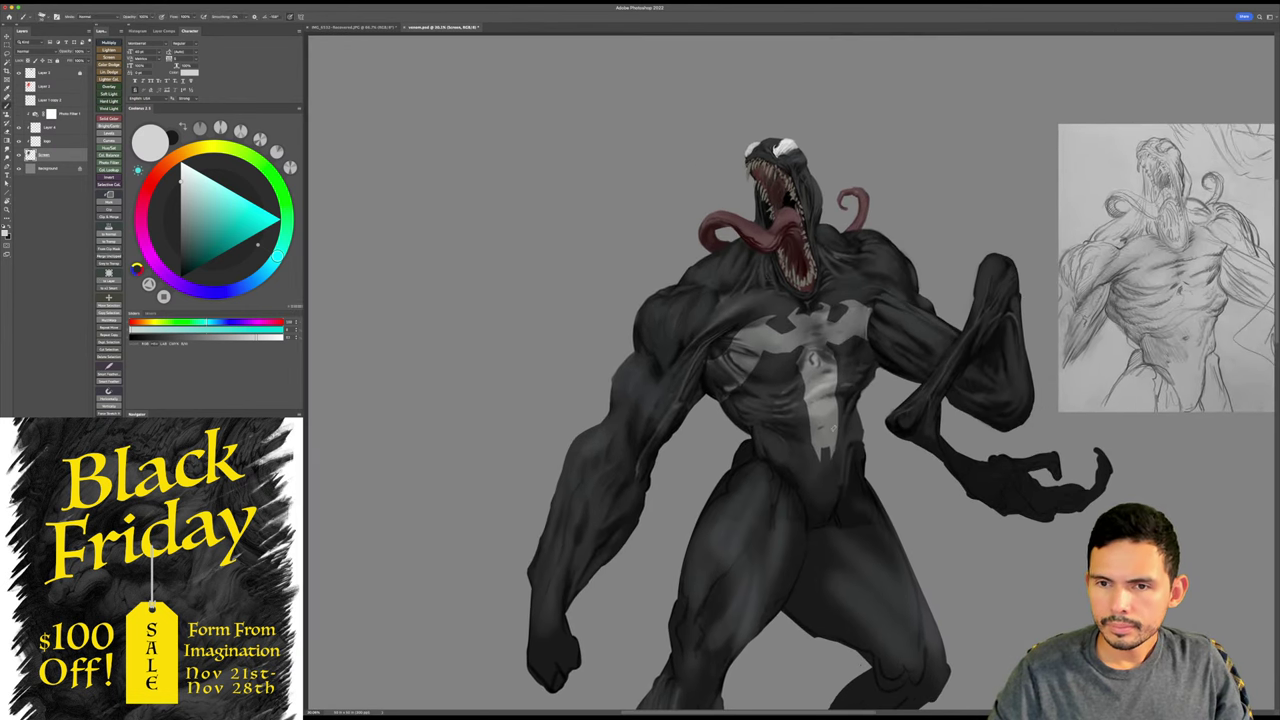
{"action": "key", "text": "ctrl+s"}
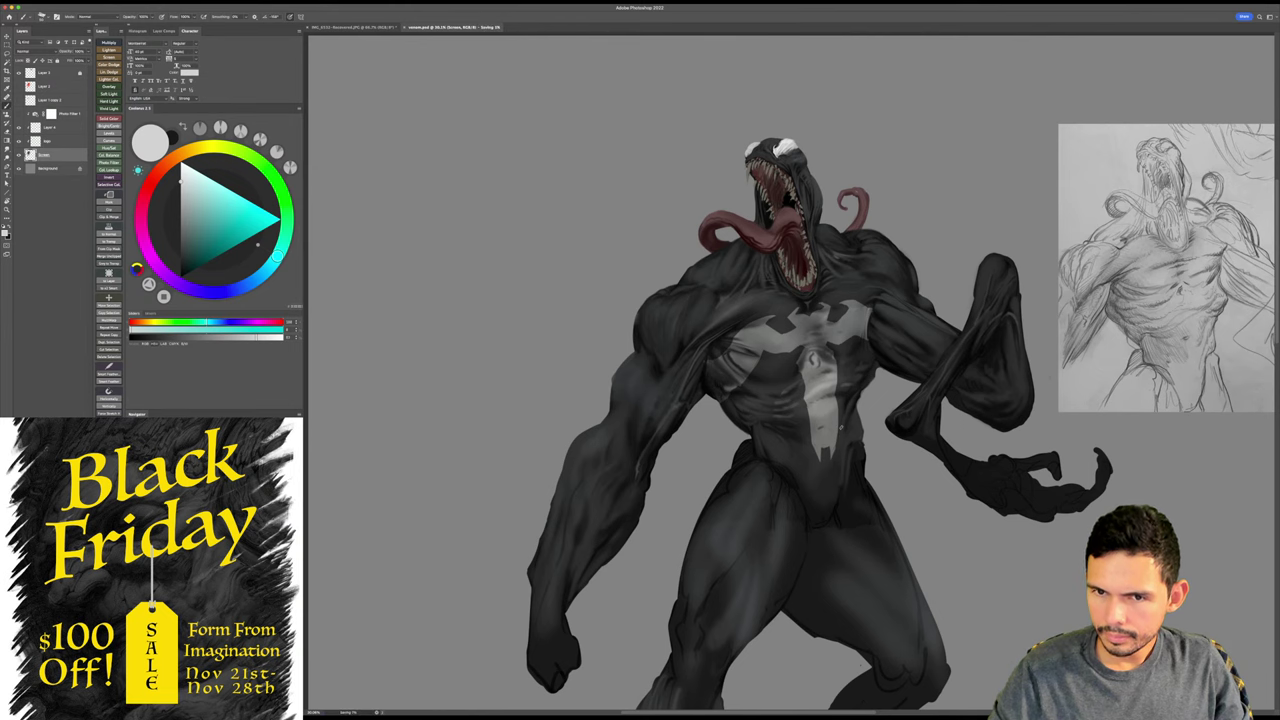
- Choose a Standards brush, set its blending mode to Color Dodge, and begin a highlight on the front of the character's right deltoid
{"action": "scroll", "coordinate": [667, 232], "scroll_direction": "up", "scroll_amount": 8}
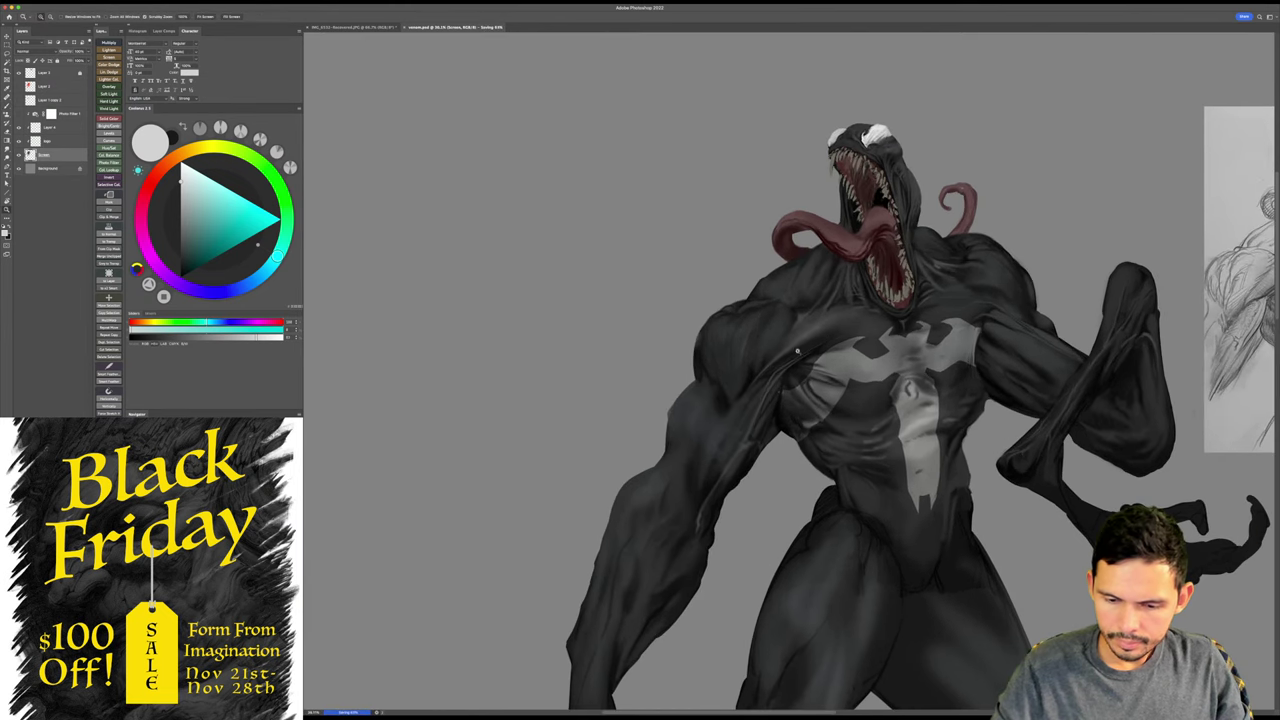
{"action": "right_click", "coordinate": [783, 348]}
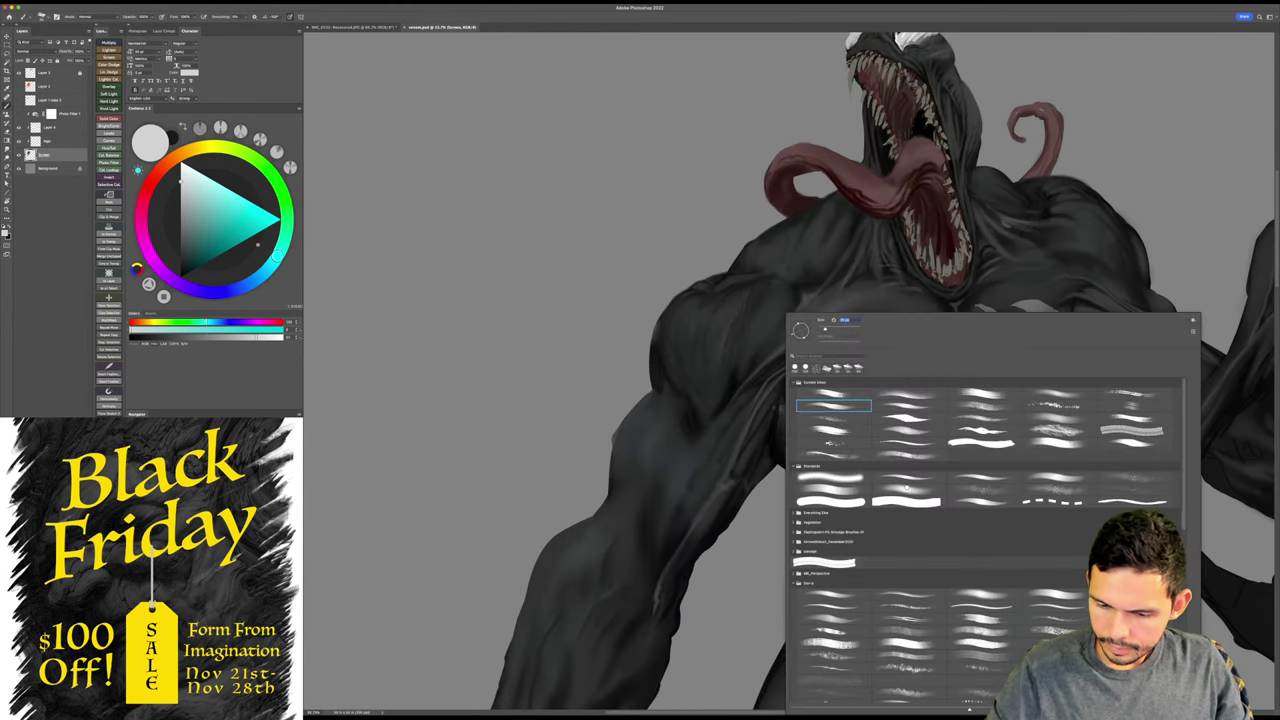
{"action": "double_click", "coordinate": [907, 487]}
{"action": "left_click_drag", "start_coordinate": [751, 354], "coordinate": [767, 355]}
{"action": "left_click_drag", "start_coordinate": [767, 355], "coordinate": [743, 391]}
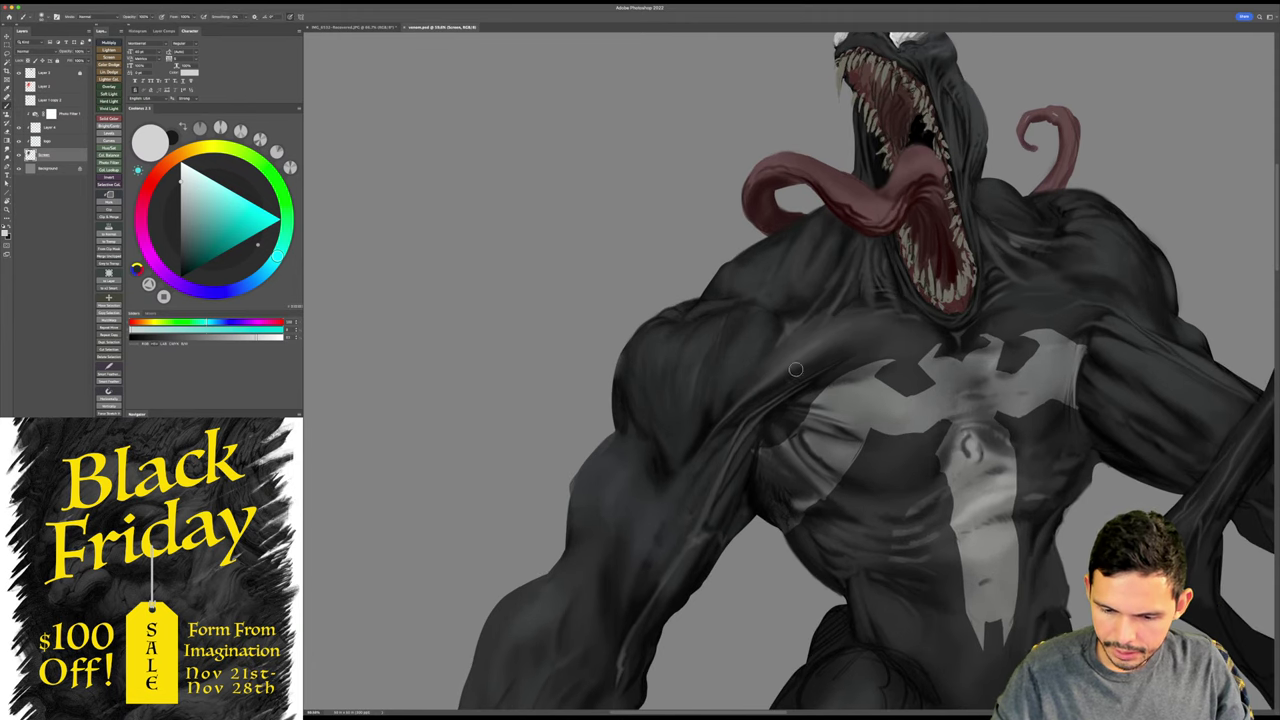
{"action": "right_click", "coordinate": [751, 382], "text": "shift"}
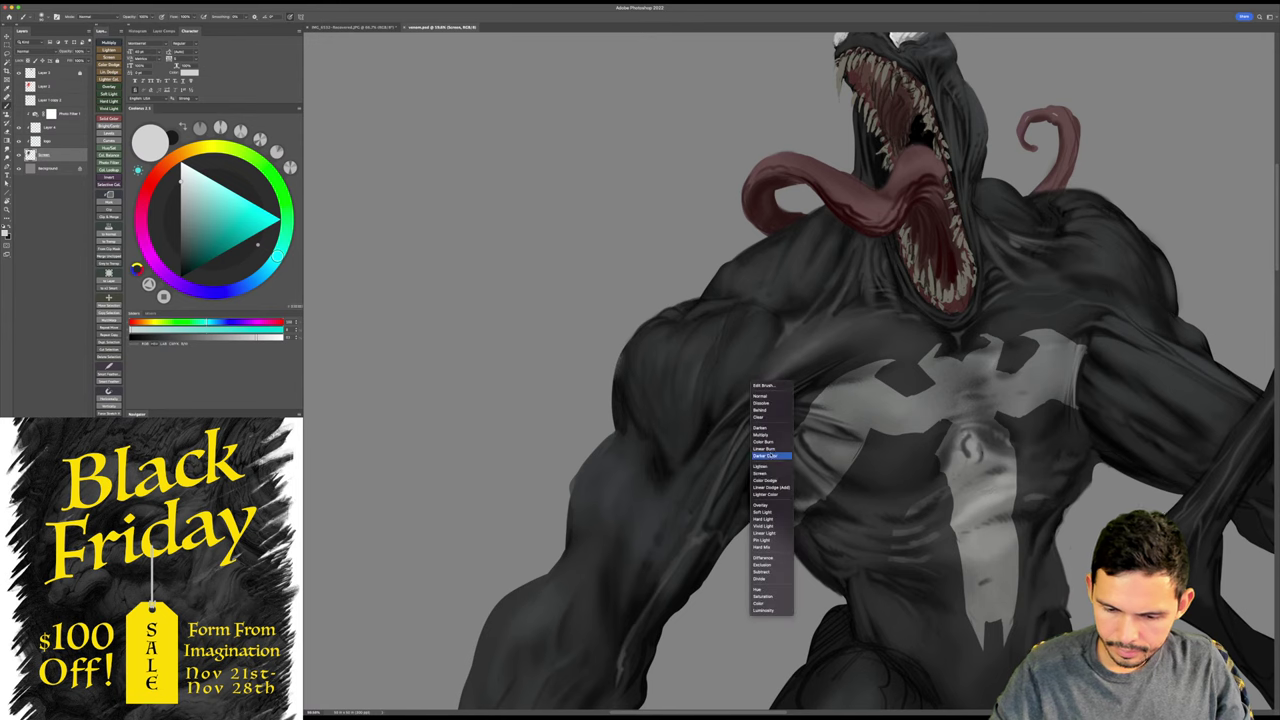
{"action": "left_click", "coordinate": [768, 481]}
{"action": "left_click_drag", "start_coordinate": [762, 402], "coordinate": [771, 406]}
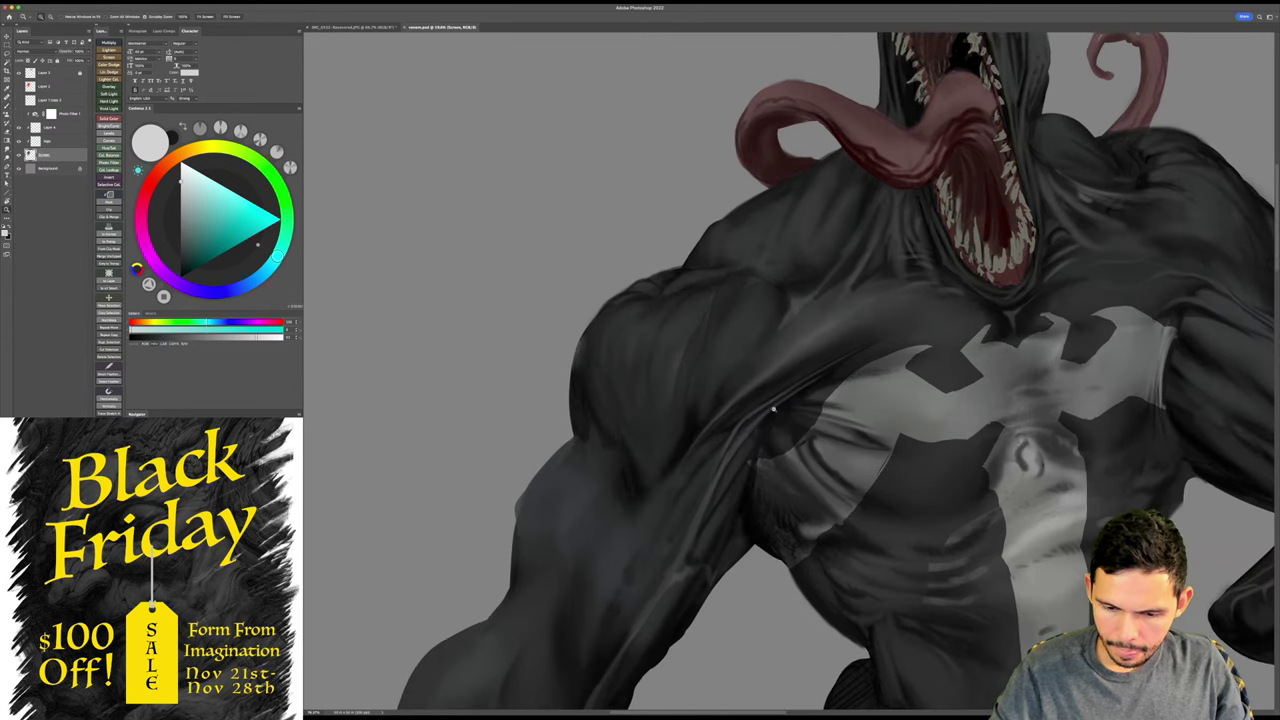
{"action": "left_click_drag", "start_coordinate": [758, 345], "coordinate": [760, 375]}
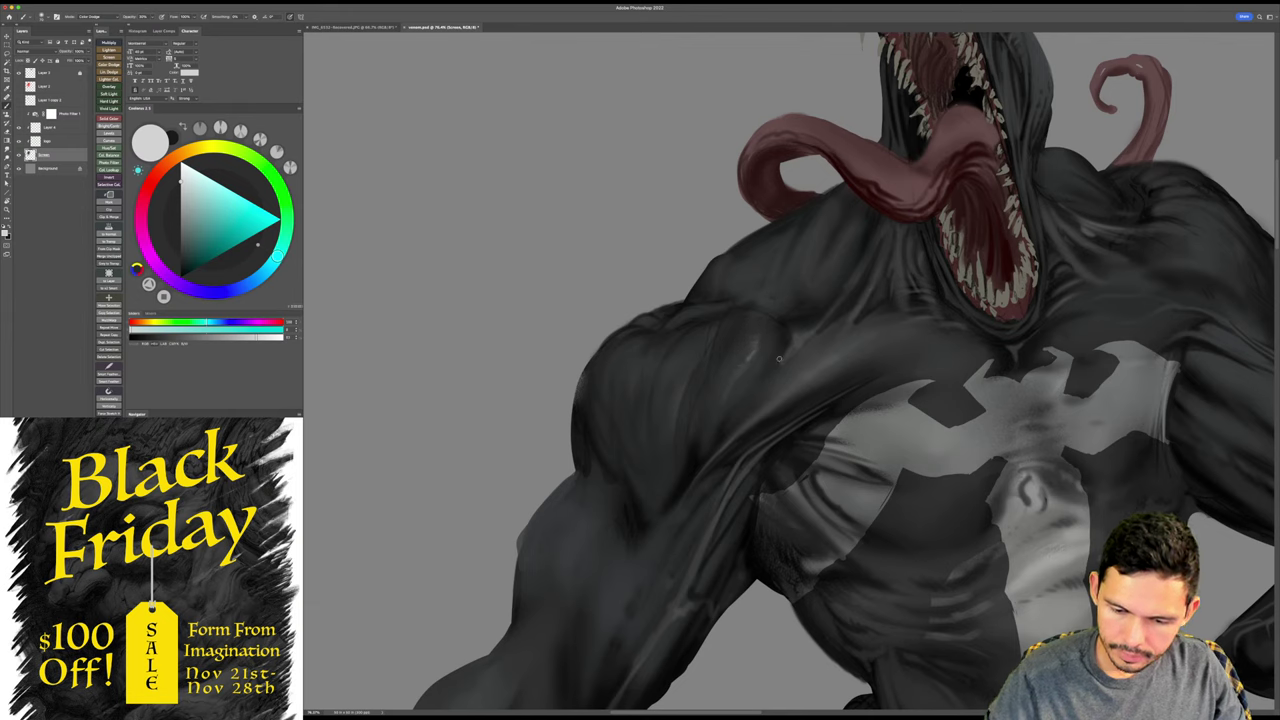
- Flatten and angle the brush tip and paint glossy highlight streaks across the character's right deltoid
{"action": "right_click", "coordinate": [768, 356]}
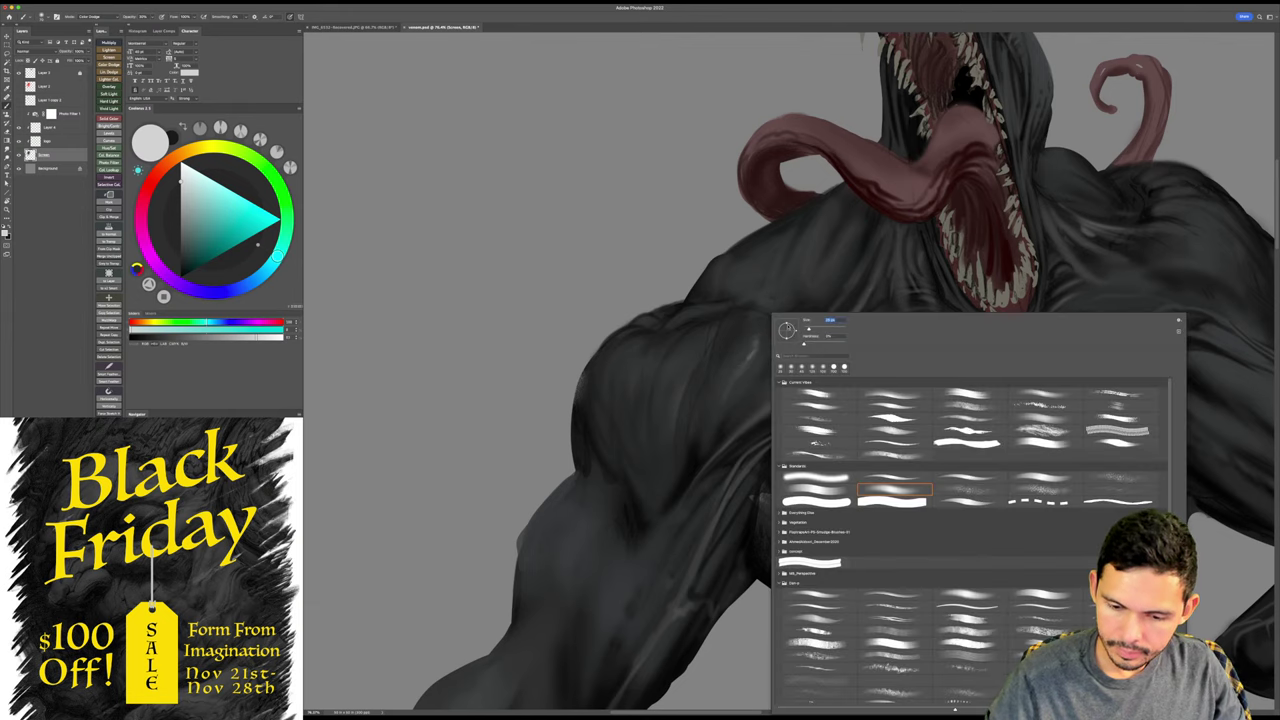
{"action": "left_click_drag", "start_coordinate": [787, 324], "coordinate": [797, 329]}
{"action": "left_click", "coordinate": [738, 364]}
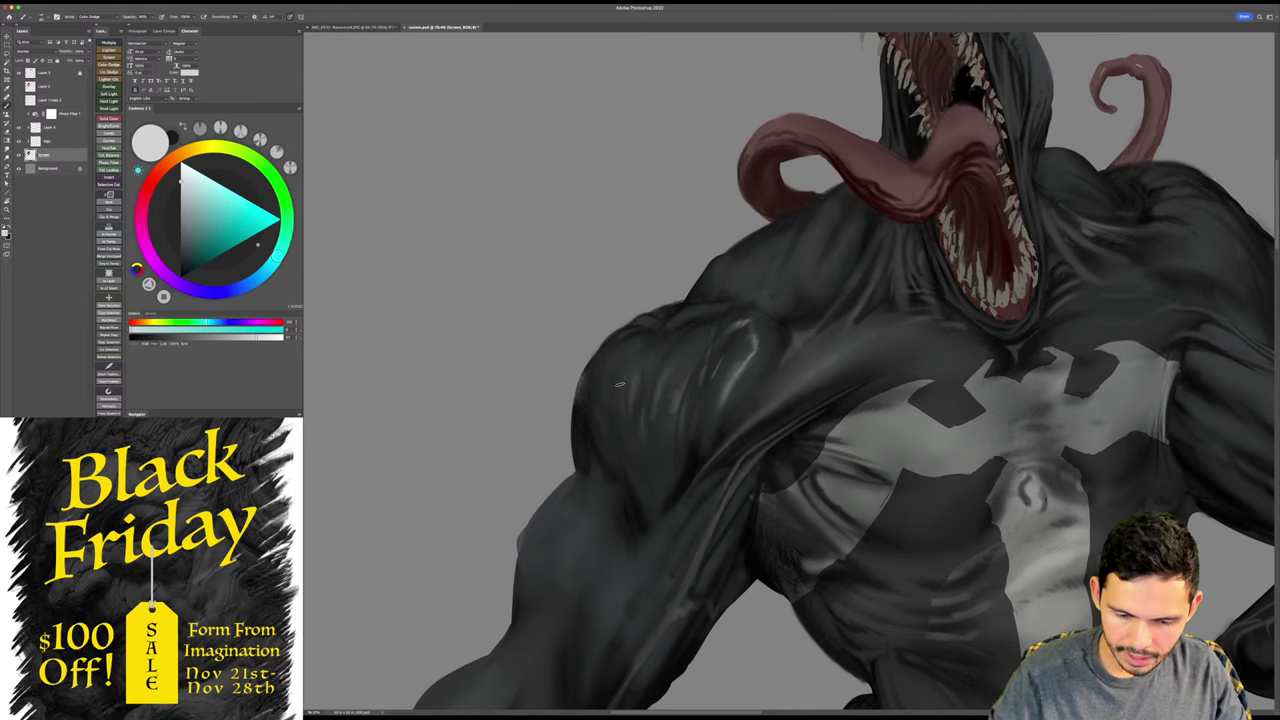
{"action": "left_click_drag", "start_coordinate": [814, 360], "coordinate": [840, 319]}
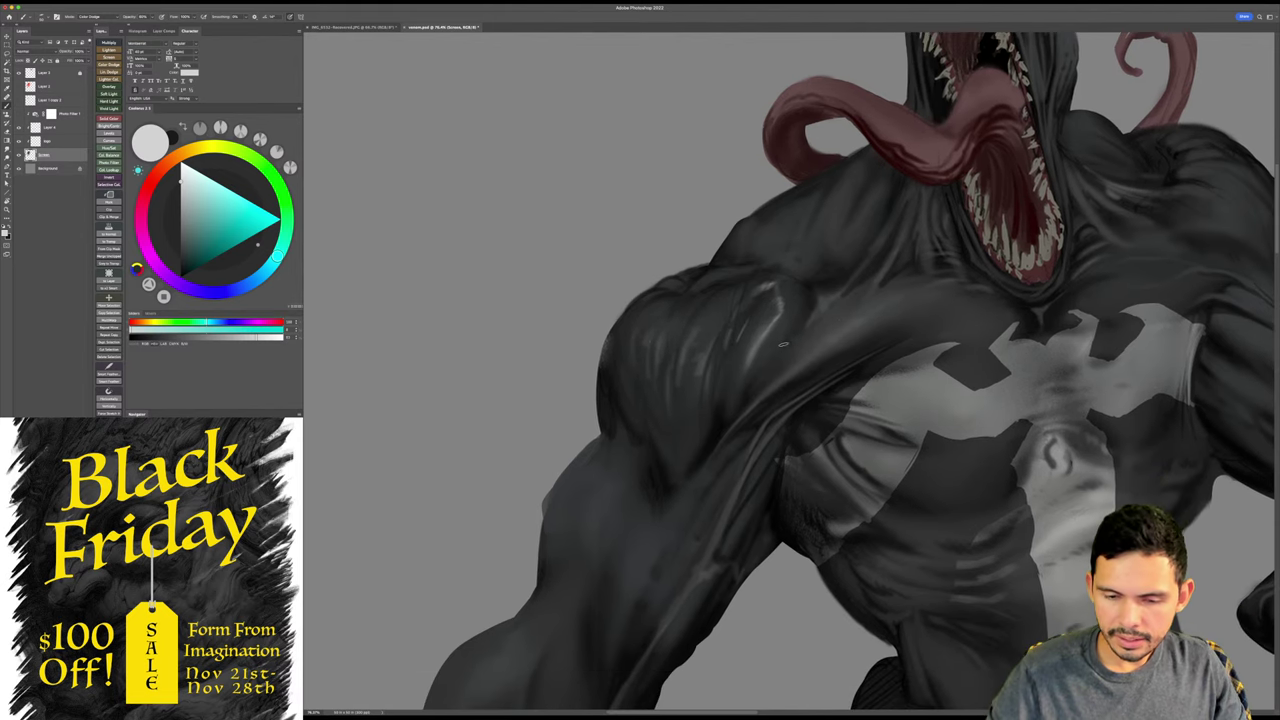
- Smudge the deltoid streaks, re-angle the brush tip, and add small bright glints along the muscle ridges
{"action": "key", "text": "r"}
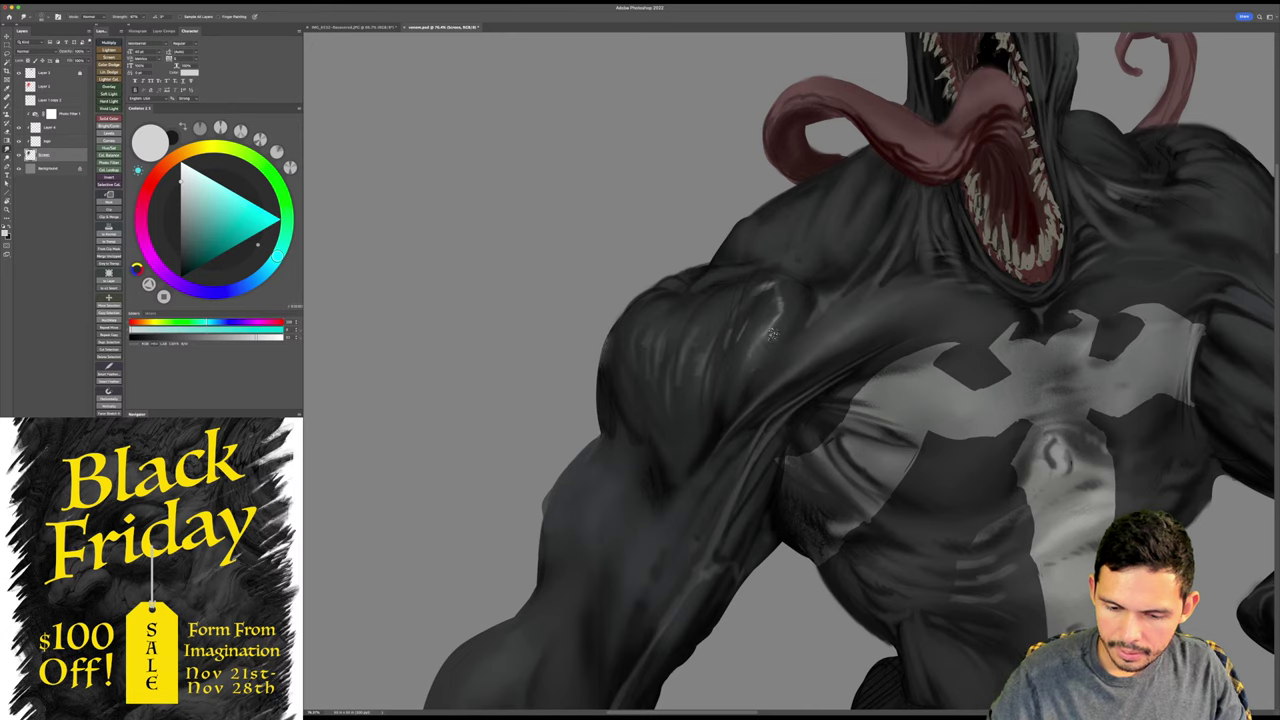
{"action": "key", "text": "b"}
{"action": "right_click", "coordinate": [692, 345]}
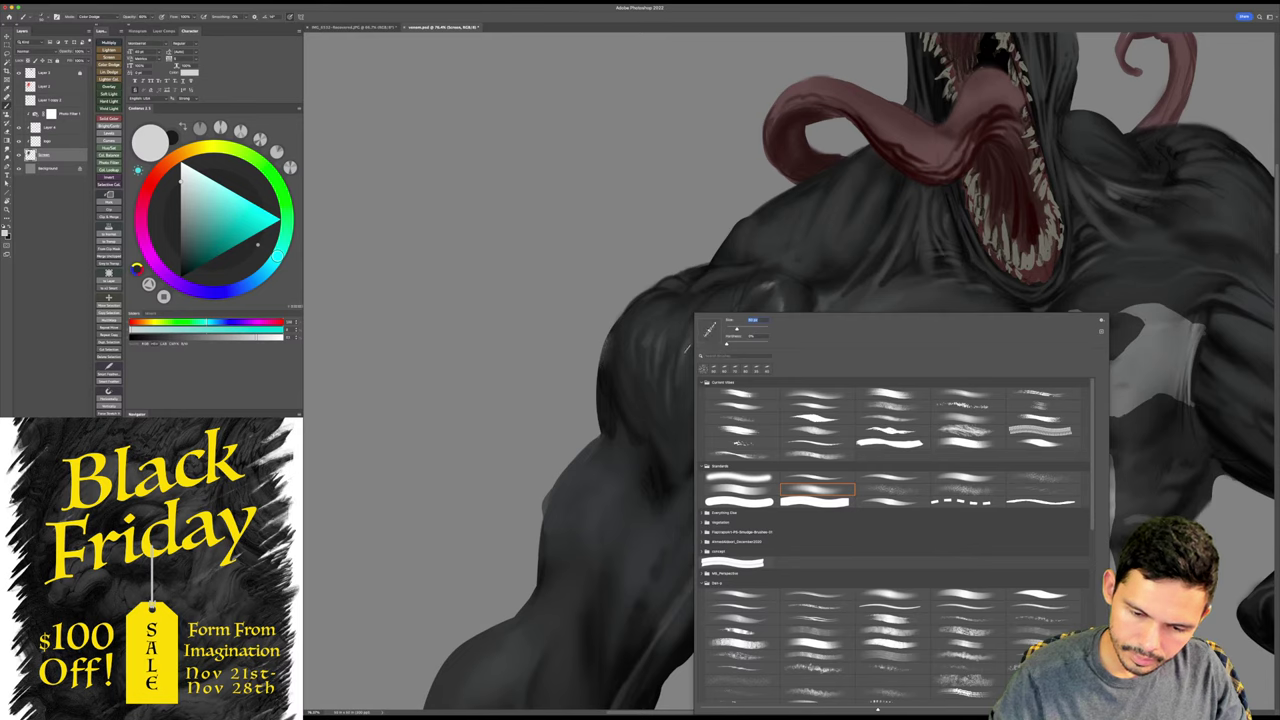
{"action": "left_click", "coordinate": [684, 347]}
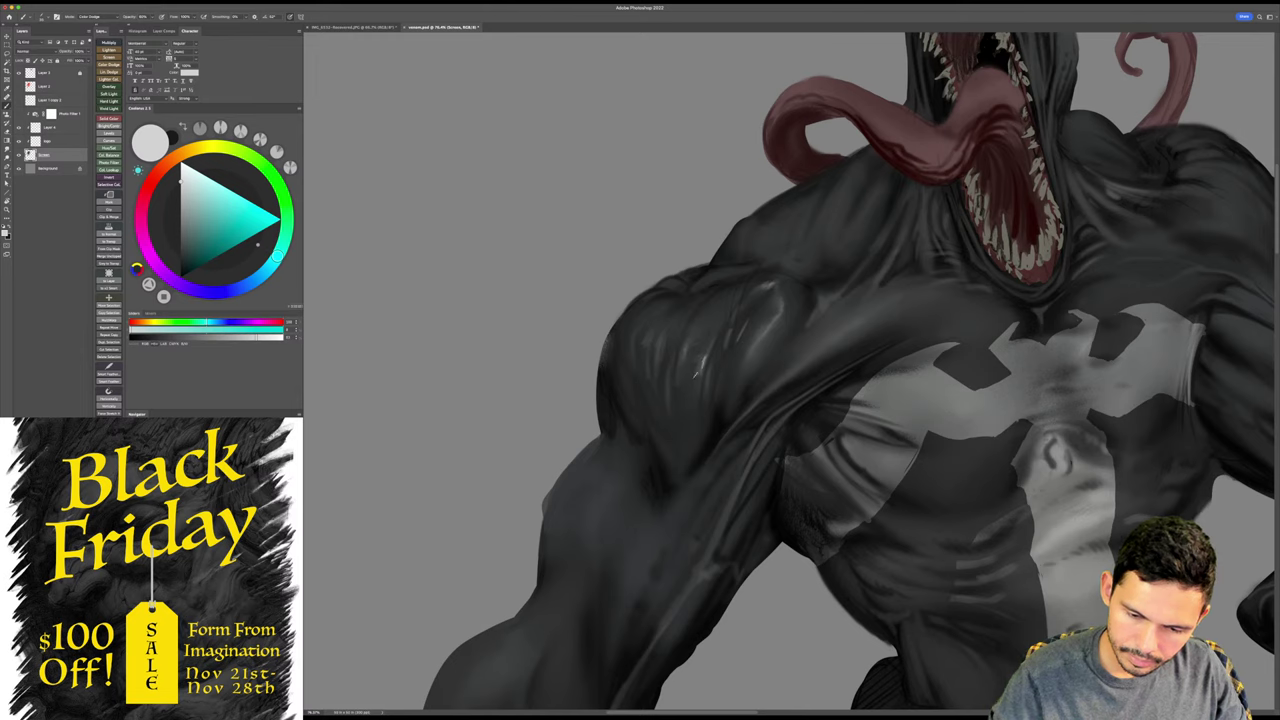
{"action": "mouse_move", "coordinate": [703, 366]}
{"action": "left_mouse_down"}
{"action": "mouse_move", "coordinate": [716, 333]}
{"action": "mouse_move", "coordinate": [668, 480]}
{"action": "mouse_move", "coordinate": [667, 394]}
{"action": "left_mouse_up"}
{"action": "mouse_move", "coordinate": [757, 329]}
{"action": "left_mouse_down"}
{"action": "mouse_move", "coordinate": [703, 323]}
{"action": "mouse_move", "coordinate": [648, 359]}
{"action": "mouse_move", "coordinate": [647, 315]}
{"action": "mouse_move", "coordinate": [616, 360]}
{"action": "mouse_move", "coordinate": [612, 324]}
{"action": "mouse_move", "coordinate": [587, 340]}
{"action": "mouse_move", "coordinate": [615, 304]}
{"action": "mouse_move", "coordinate": [575, 308]}
{"action": "left_mouse_up"}
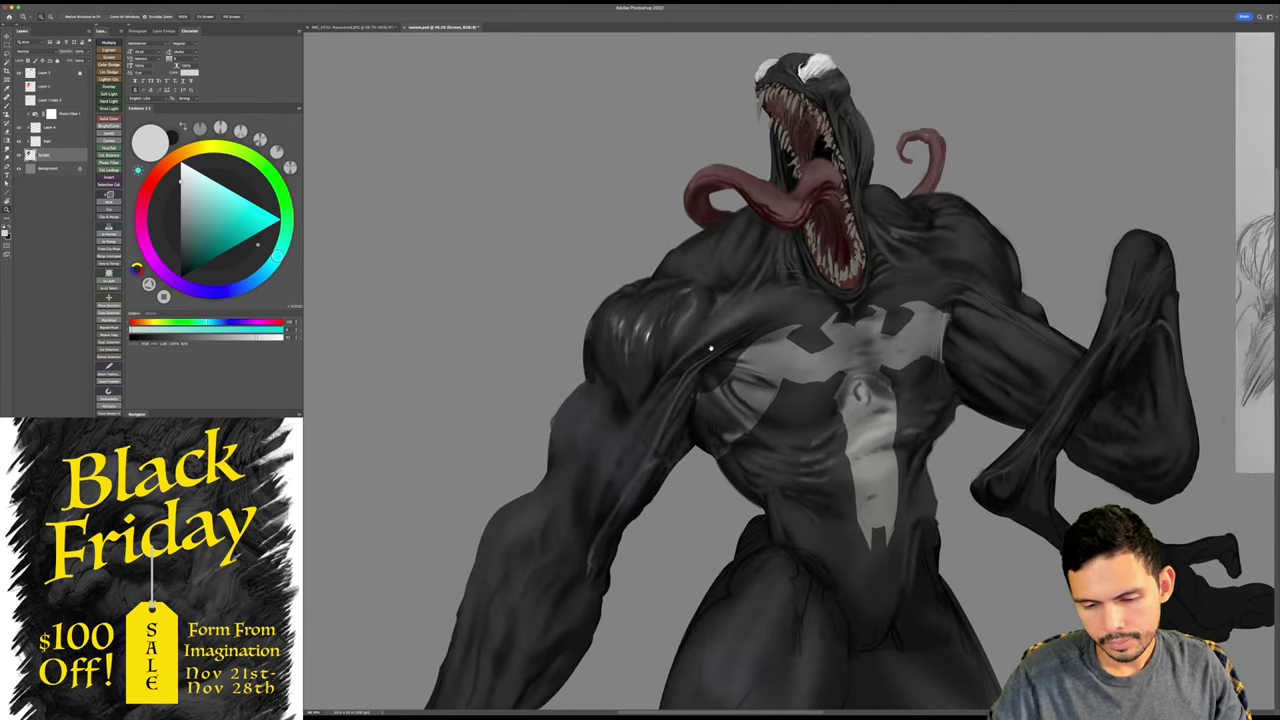
- Switch to a round brush preset and touch up the soft highlights on the character's right trapezius and upper chest
{"action": "mouse_move", "coordinate": [708, 347]}
{"action": "left_mouse_down"}
{"action": "mouse_move", "coordinate": [708, 359]}
{"action": "mouse_move", "coordinate": [686, 359]}
{"action": "left_mouse_up"}
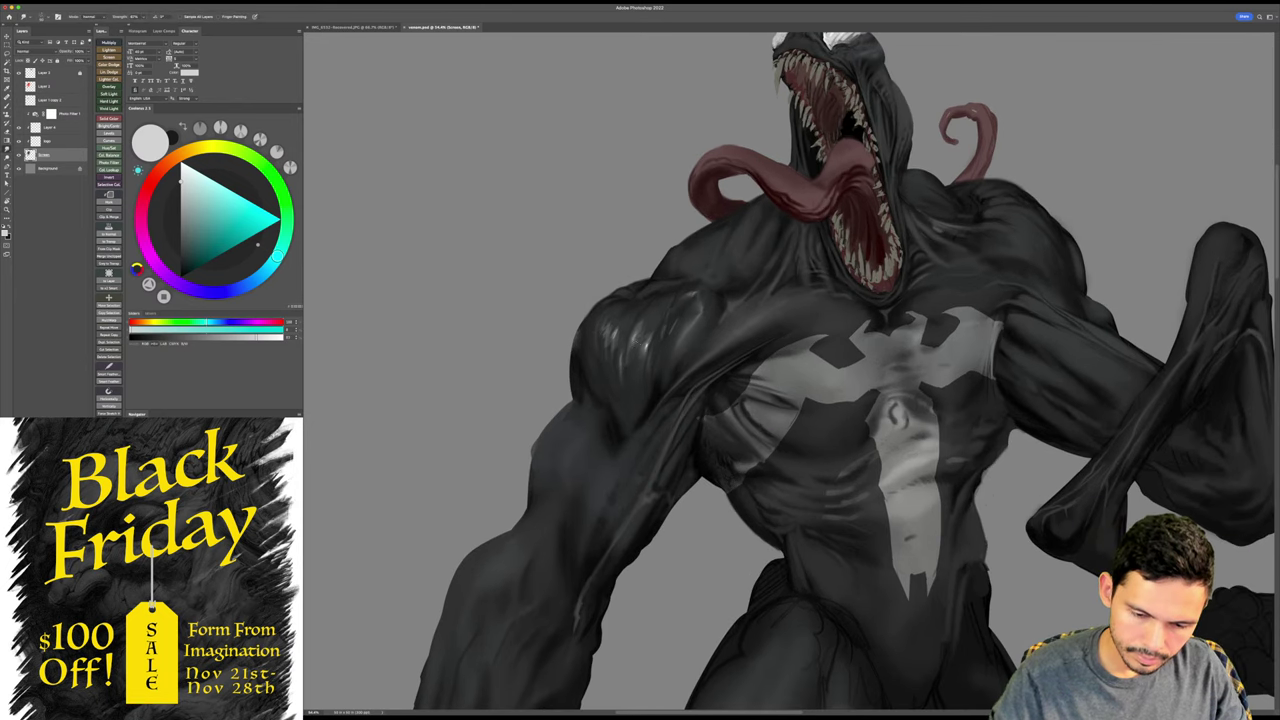
{"action": "key", "text": "b"}
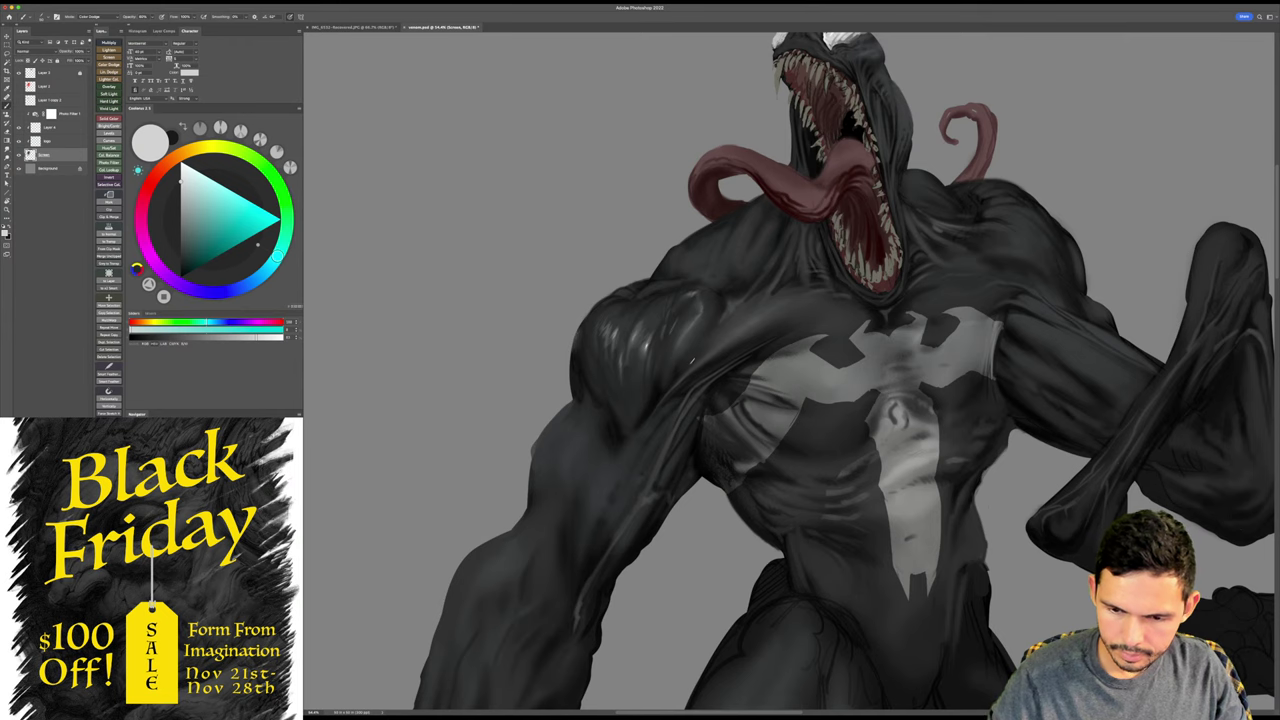
{"action": "right_click", "coordinate": [703, 350]}
{"action": "left_click", "coordinate": [745, 485]}
{"action": "key", "text": "Return"}
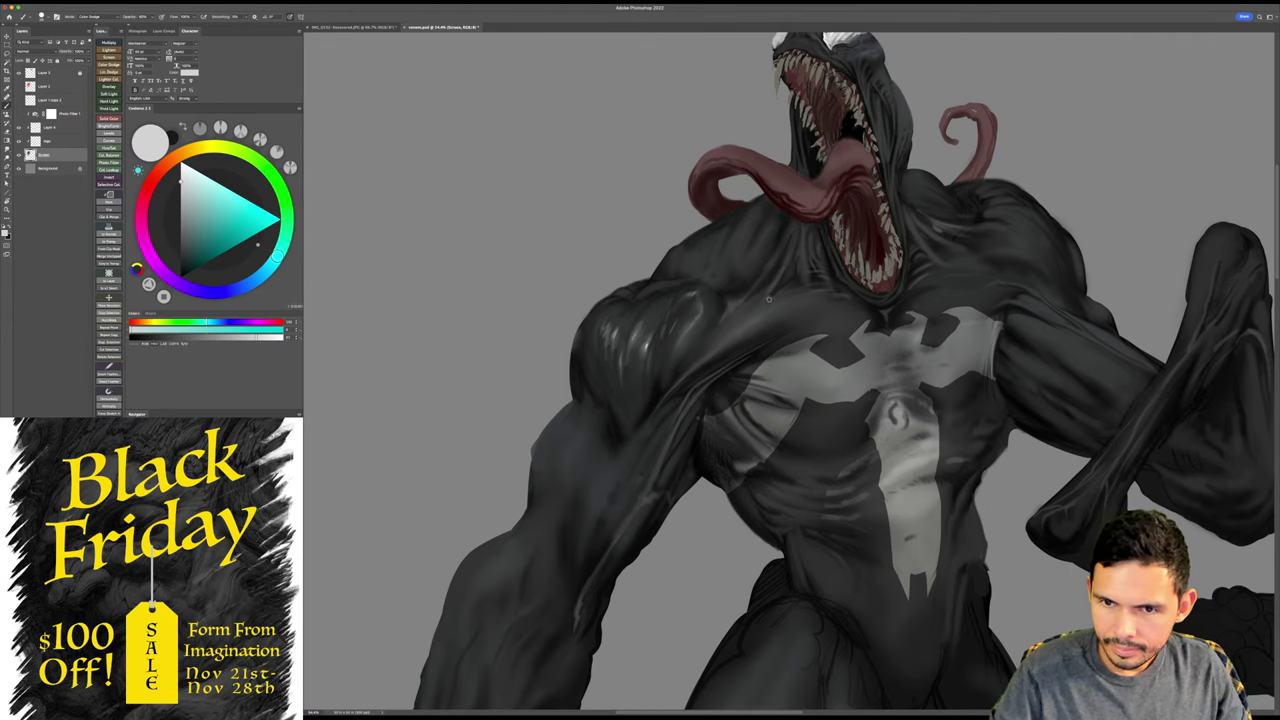
{"action": "scroll", "coordinate": [769, 300], "scroll_direction": "up", "scroll_amount": 1}
{"action": "left_click_drag", "start_coordinate": [769, 300], "coordinate": [769, 351]}
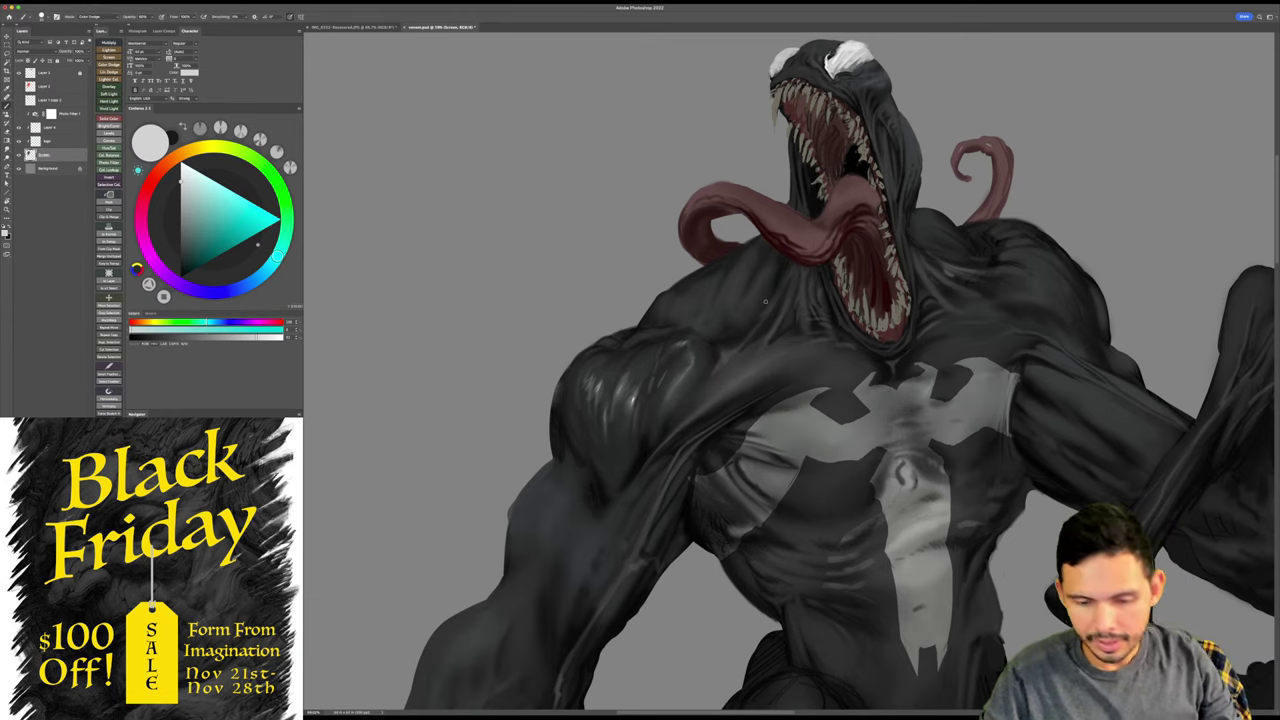
{"action": "scroll", "coordinate": [655, 404], "scroll_direction": "down", "scroll_amount": 2}
- Return the brush to Normal mode with a dark colour, adjust its tip, and shade the lower part of the character's right deltoid
{"action": "key", "text": "x"}
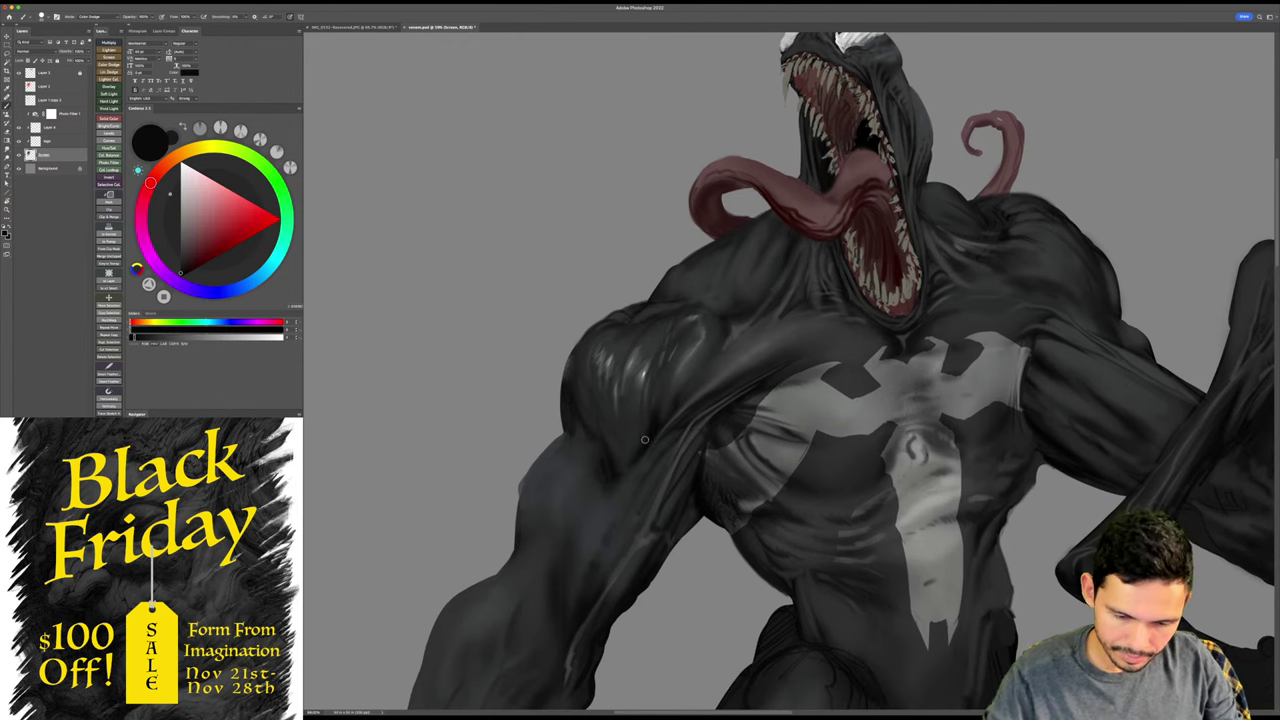
{"action": "right_click", "coordinate": [660, 407], "text": "shift"}
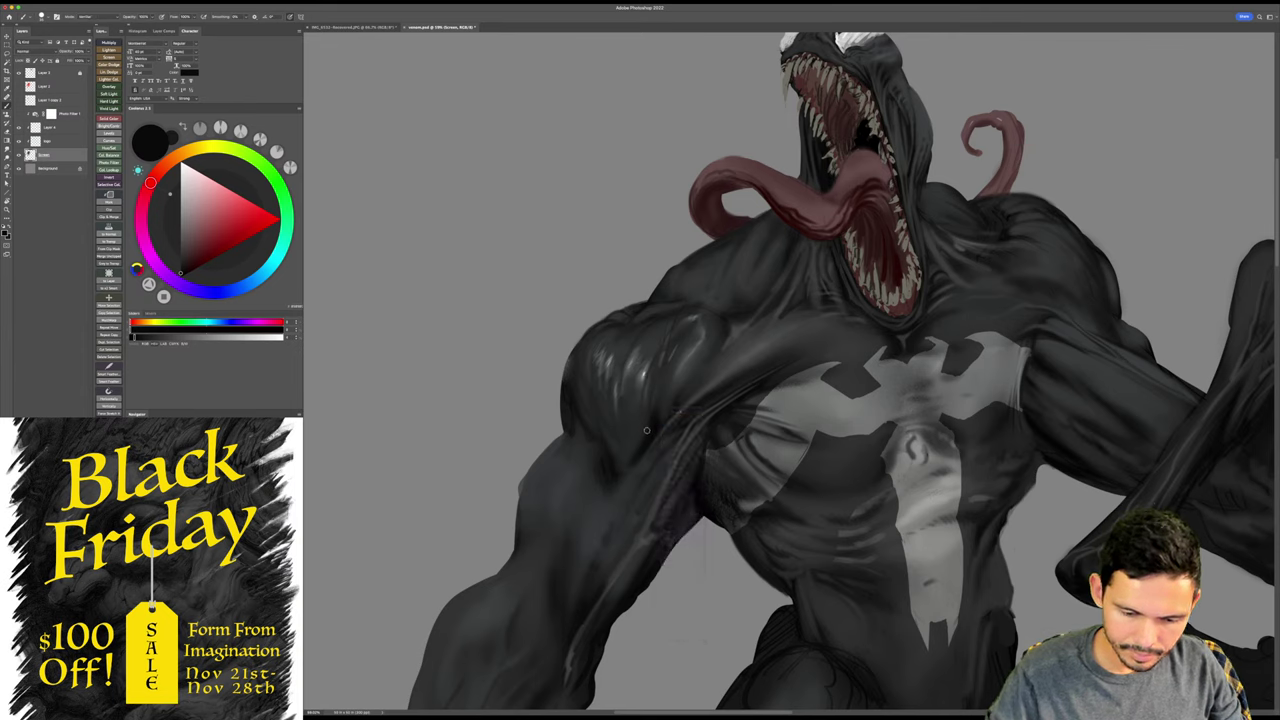
{"action": "left_click", "coordinate": [670, 422]}
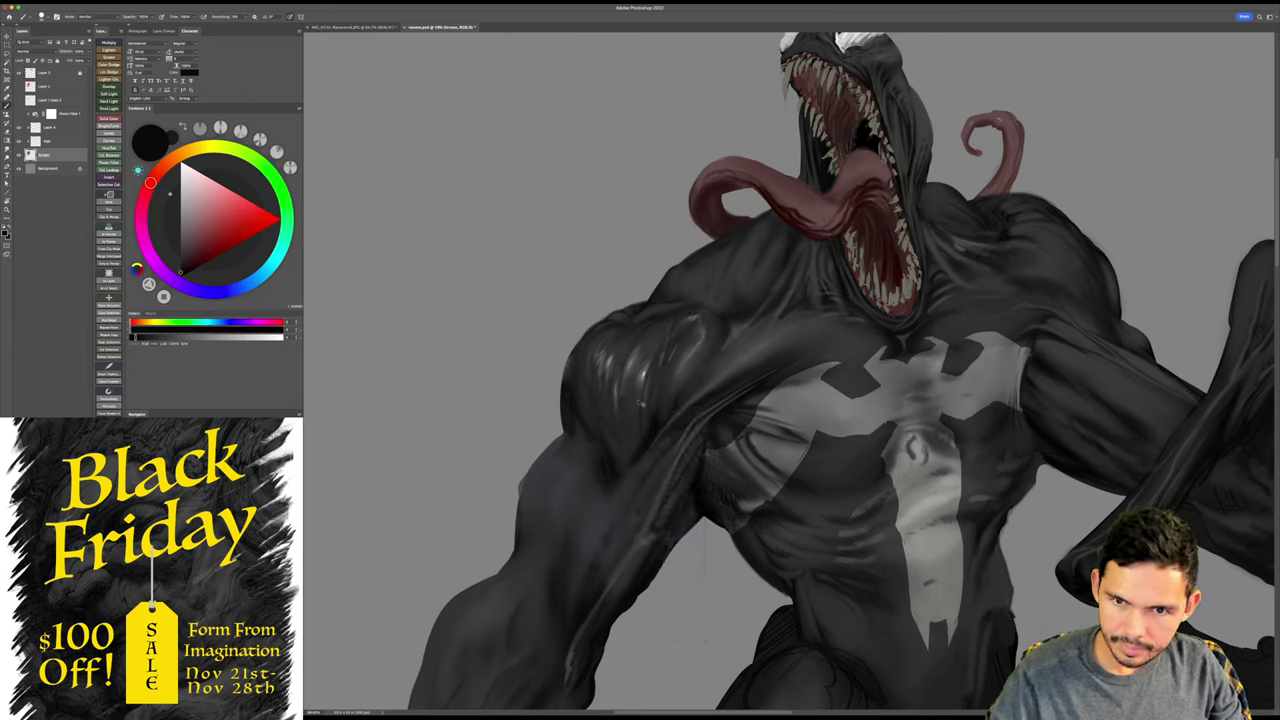
{"action": "right_click", "coordinate": [653, 411]}
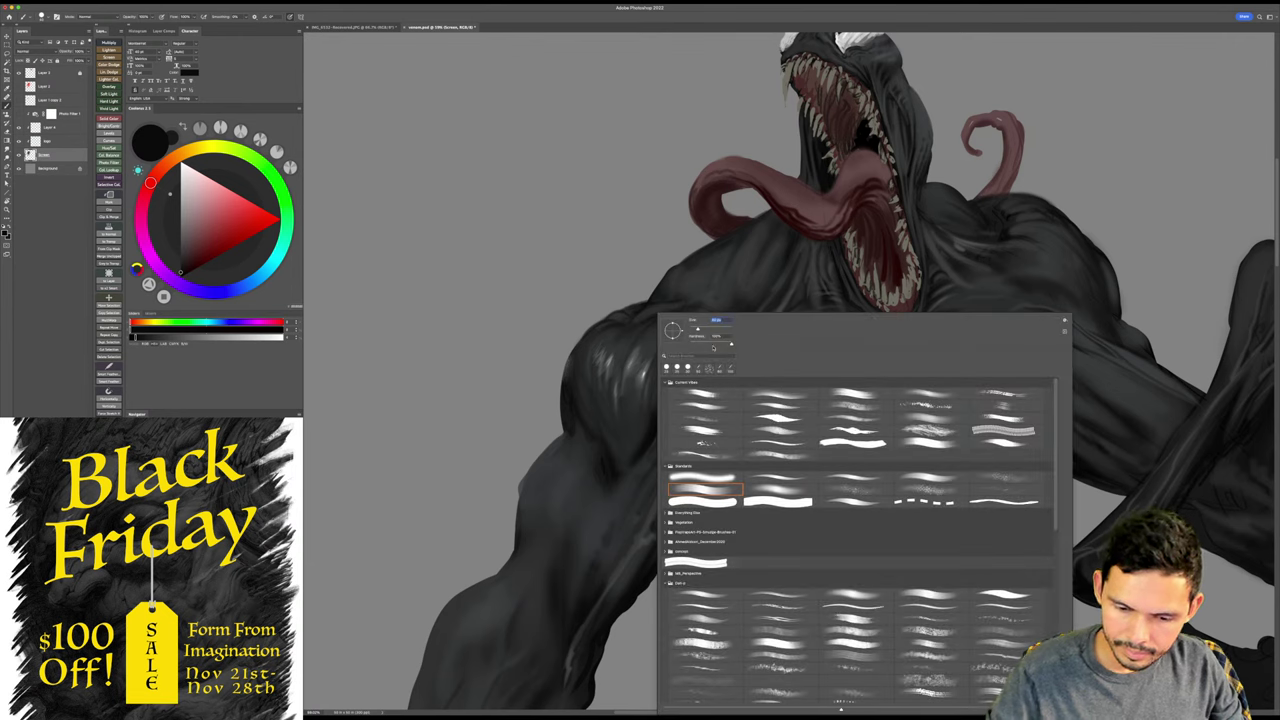
{"action": "left_click", "coordinate": [652, 409]}
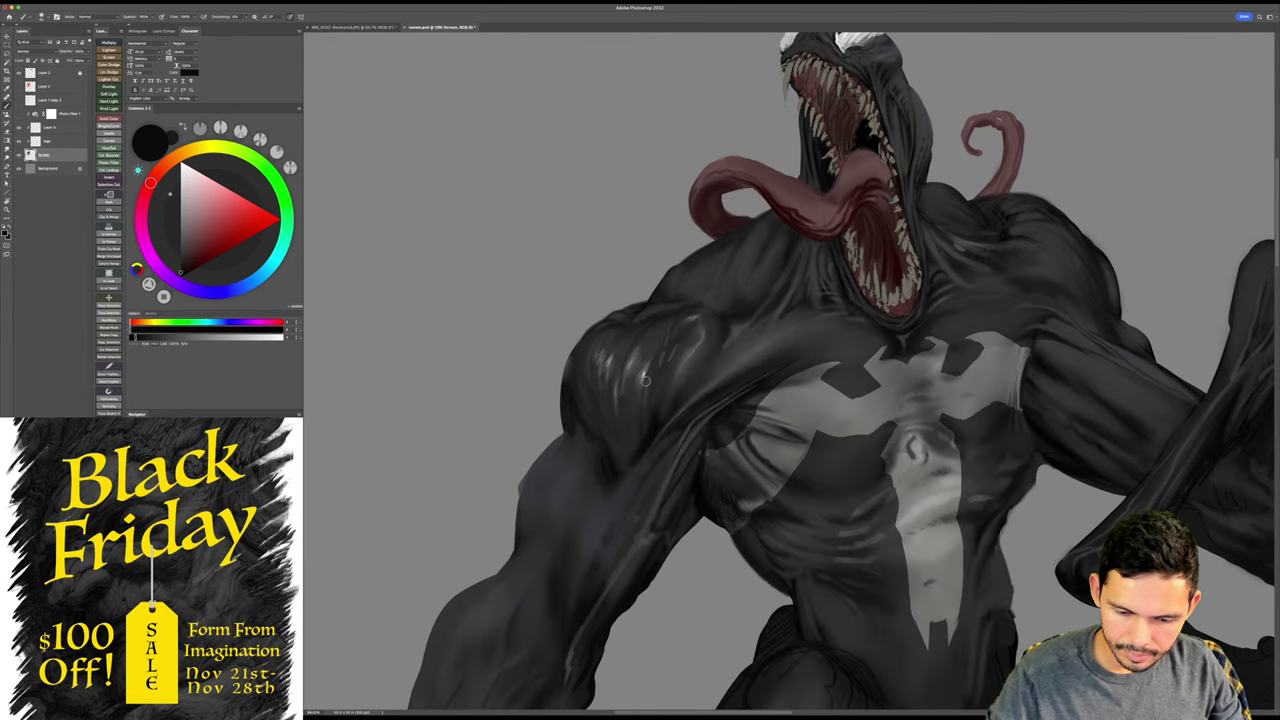
{"action": "left_click", "coordinate": [644, 432], "text": "alt"}
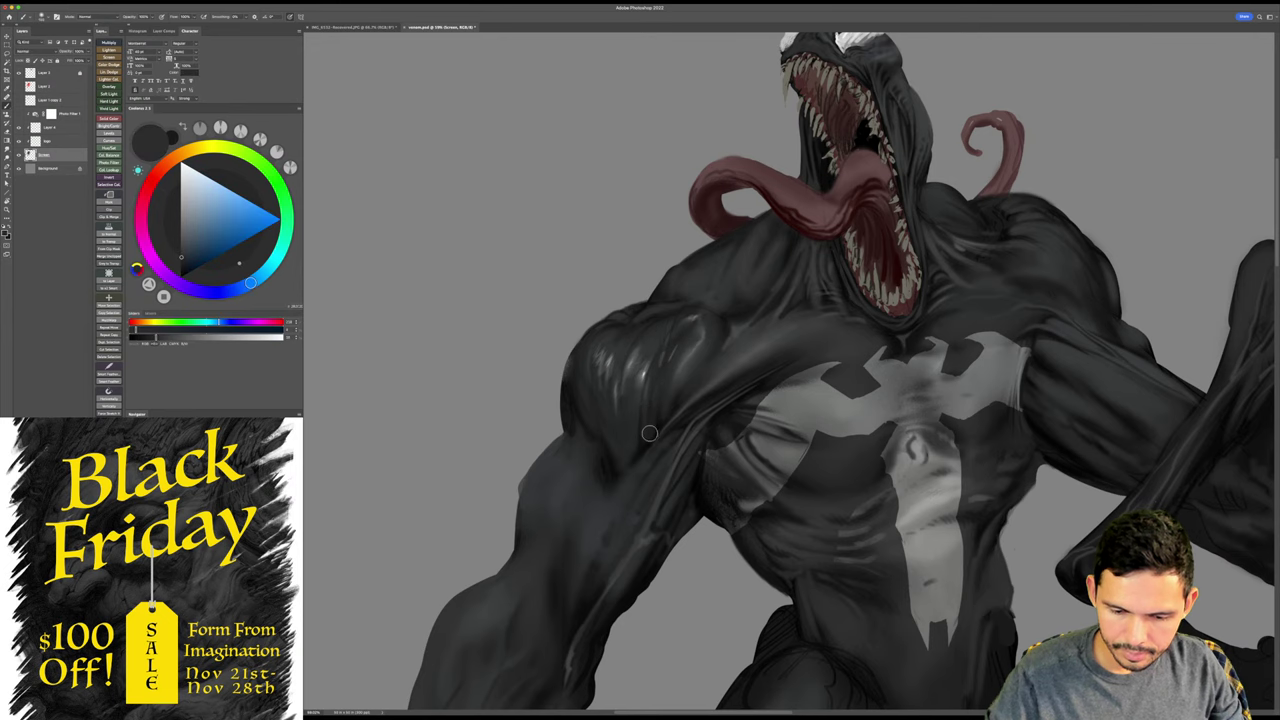
{"action": "scroll", "coordinate": [682, 367], "scroll_direction": "down", "scroll_amount": 2}
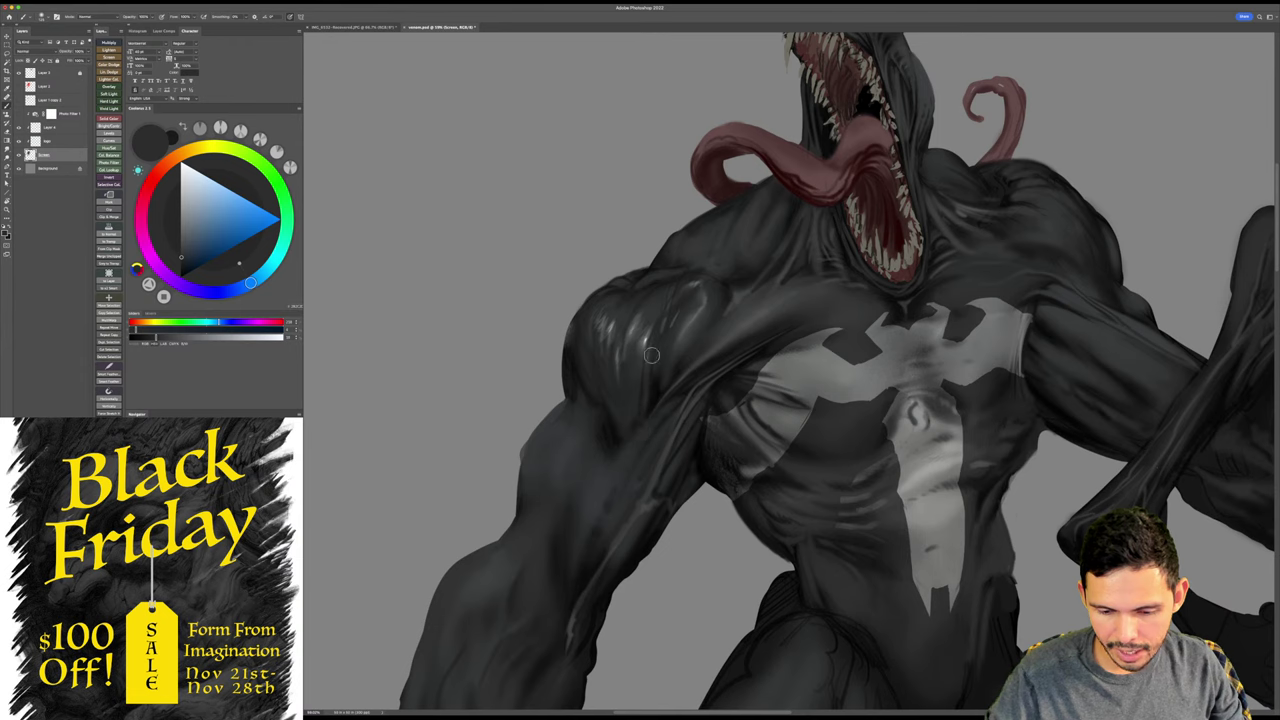
- Sample nearby dark tones and enlarge the brush to deepen the shadow where the deltoid meets the upper arm
{"action": "left_click_drag", "start_coordinate": [671, 366], "coordinate": [688, 324]}
{"action": "left_click", "coordinate": [667, 361], "text": "alt"}
{"action": "key", "text": "]"}
{"action": "key", "text": "]"}
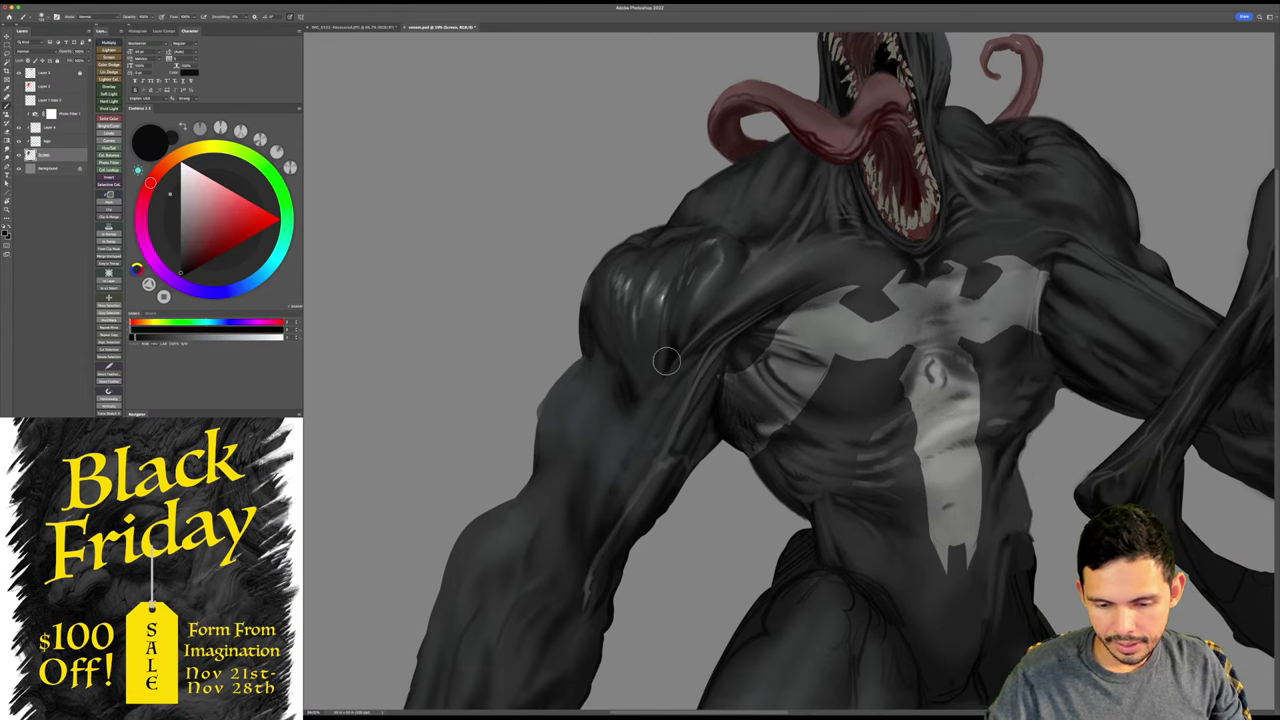
{"action": "left_click", "coordinate": [658, 364], "text": "alt"}
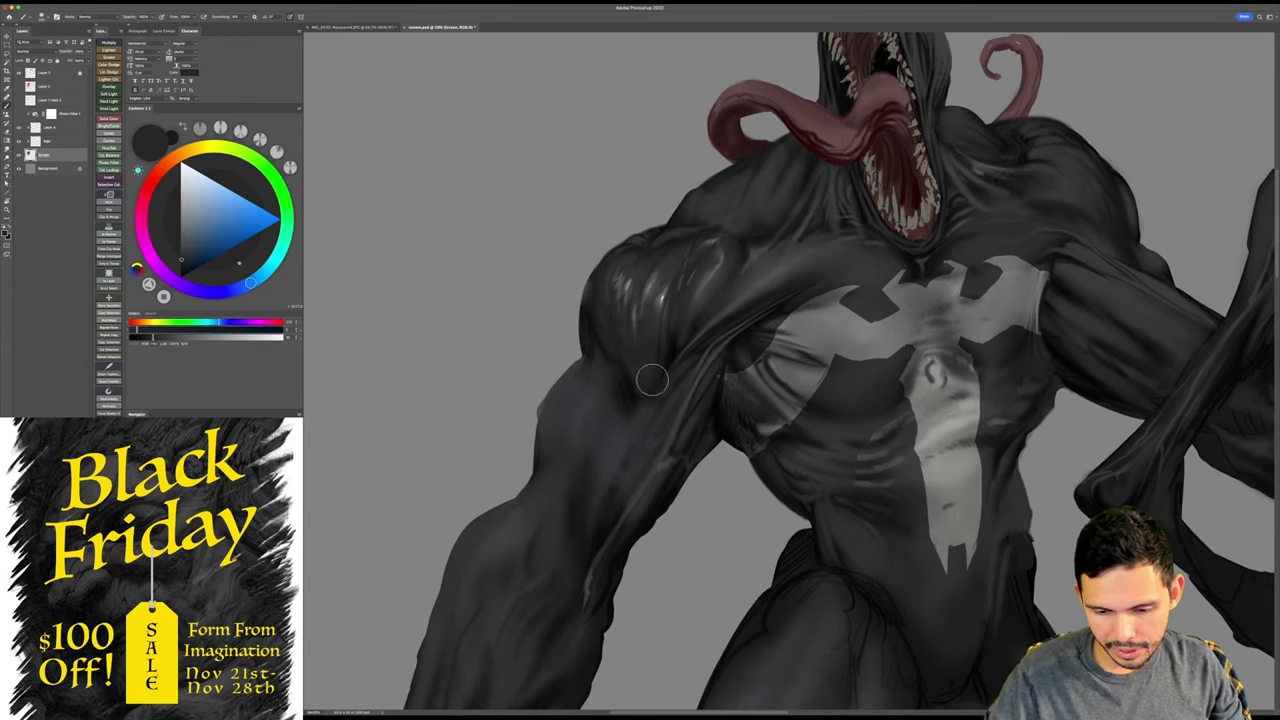
{"action": "scroll", "coordinate": [665, 346], "scroll_direction": "down", "scroll_amount": 1}
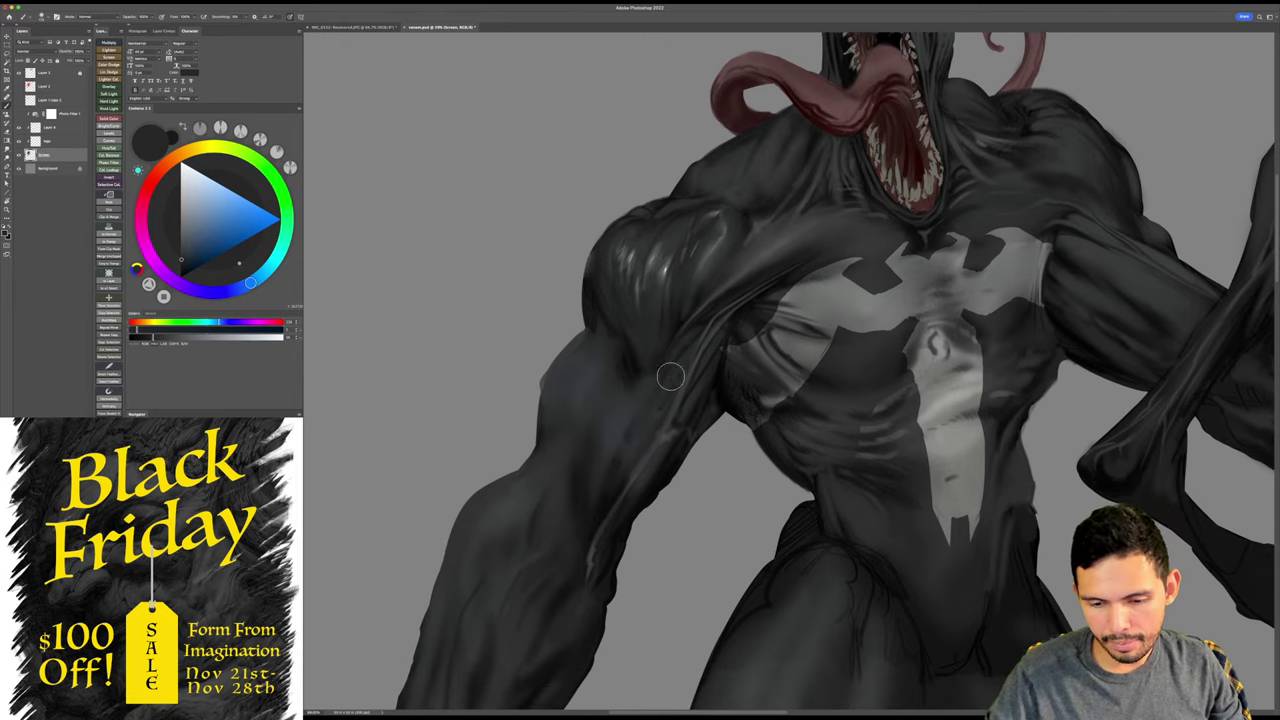
{"action": "scroll", "coordinate": [688, 362], "scroll_direction": "down", "scroll_amount": 1}
- Sample dark and light tones to deepen the crease along the top of the character's right deltoid and add a small glint beneath it
{"action": "left_click", "coordinate": [692, 218], "text": "alt"}
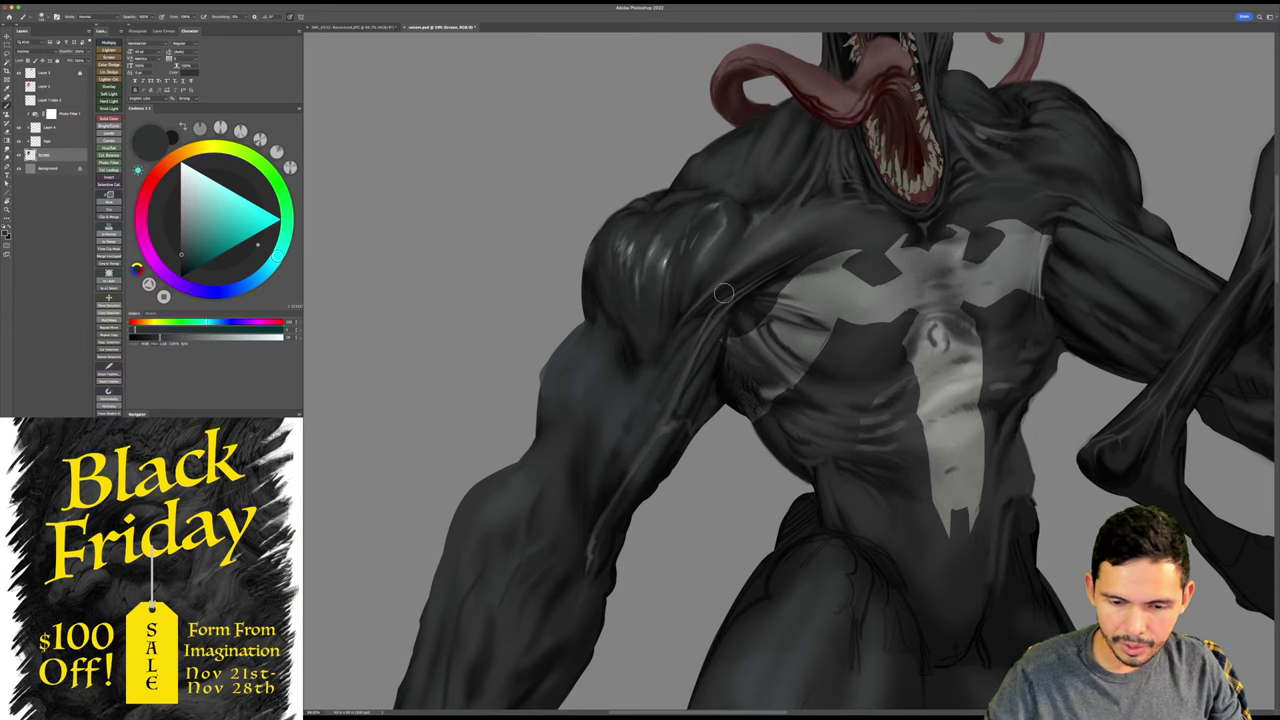
{"action": "left_click", "coordinate": [181, 270]}
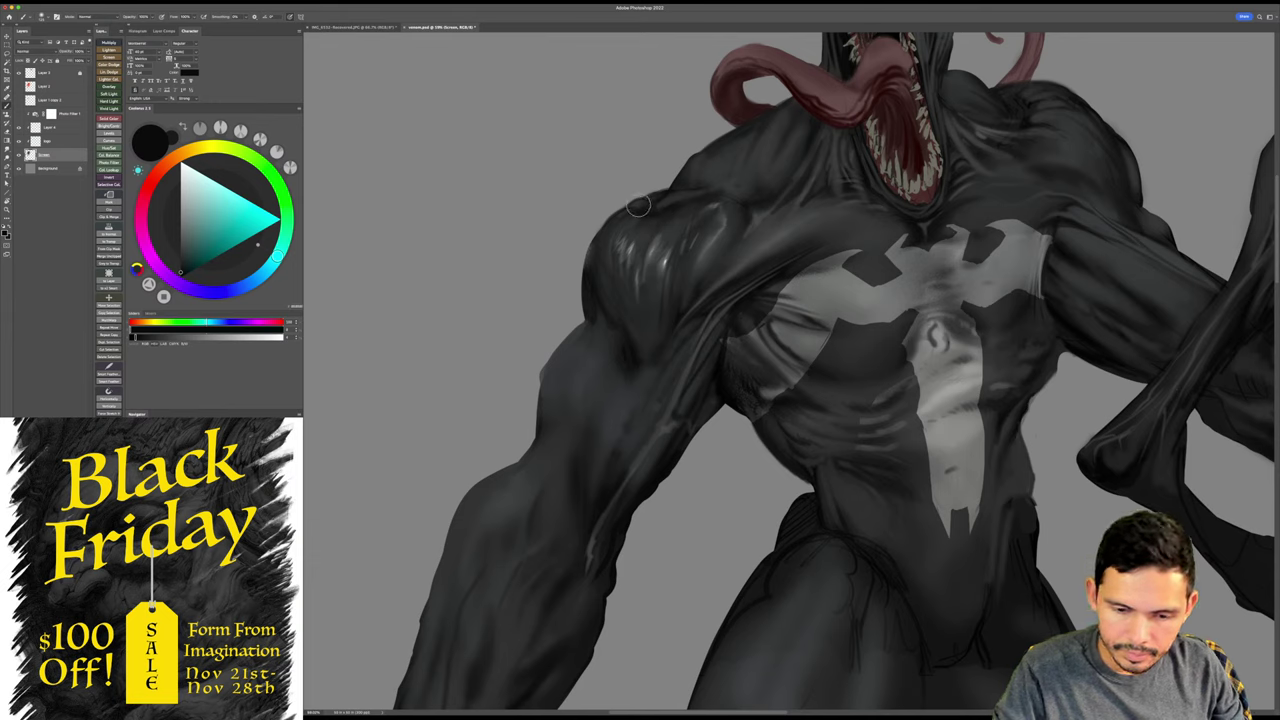
{"action": "left_click", "coordinate": [631, 247], "text": "alt"}
{"action": "left_click", "coordinate": [630, 248], "text": "alt"}
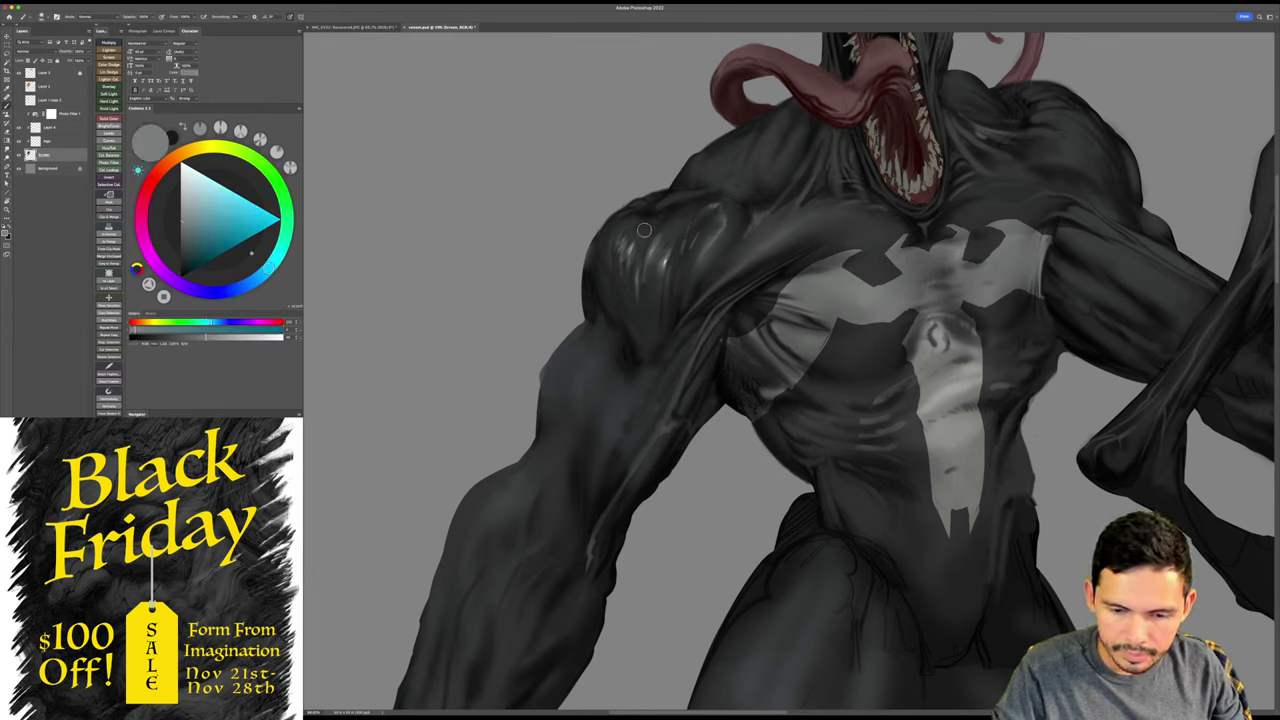
{"action": "left_click", "coordinate": [640, 208], "text": "alt"}
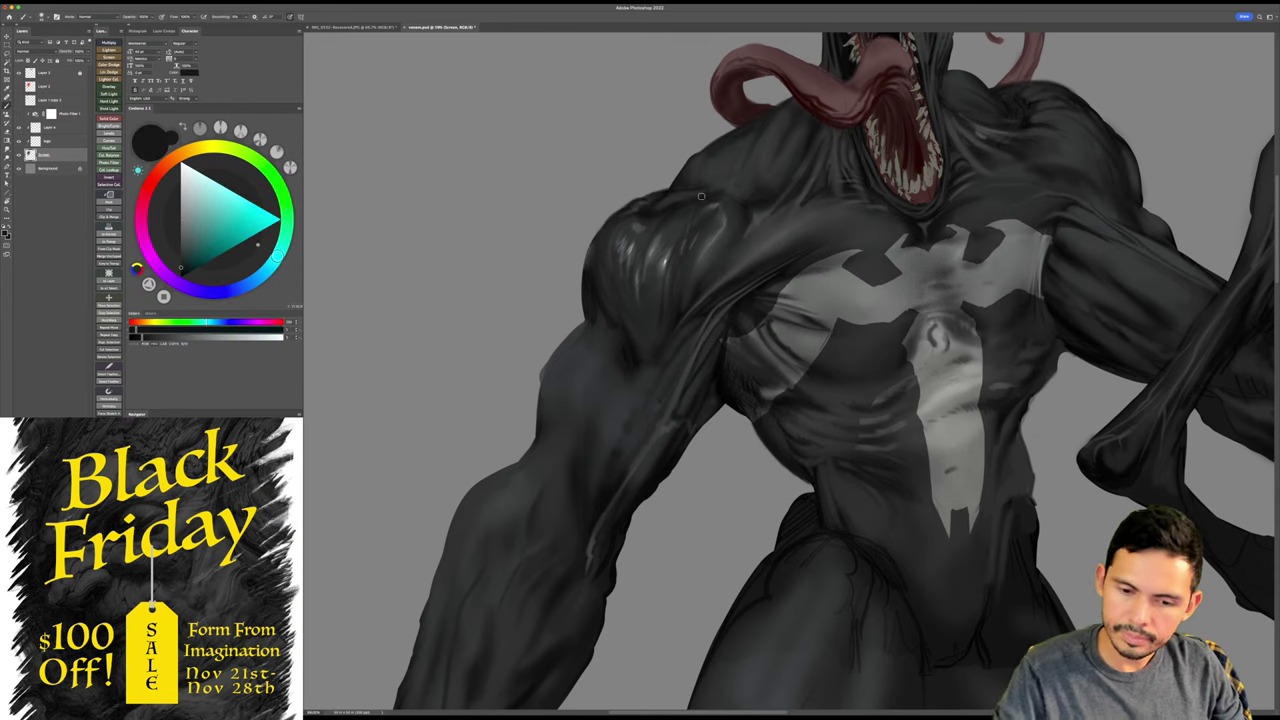
{"action": "left_click", "coordinate": [672, 198], "text": "alt"}
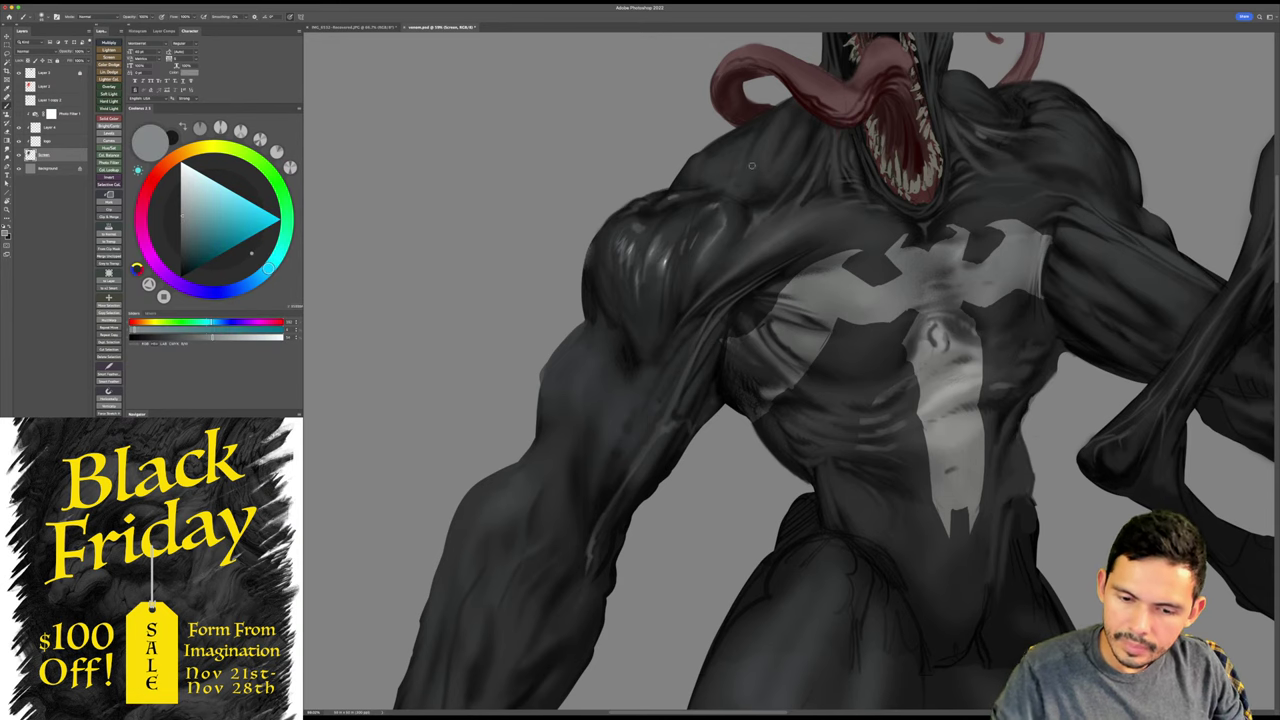
- Sample dark and mid-grey tones from the character's right deltoid to refine its glossy streaks and the shading around them
{"action": "scroll", "coordinate": [684, 205], "scroll_direction": "up", "scroll_amount": 3}
{"action": "left_click", "coordinate": [687, 217], "text": "alt"}
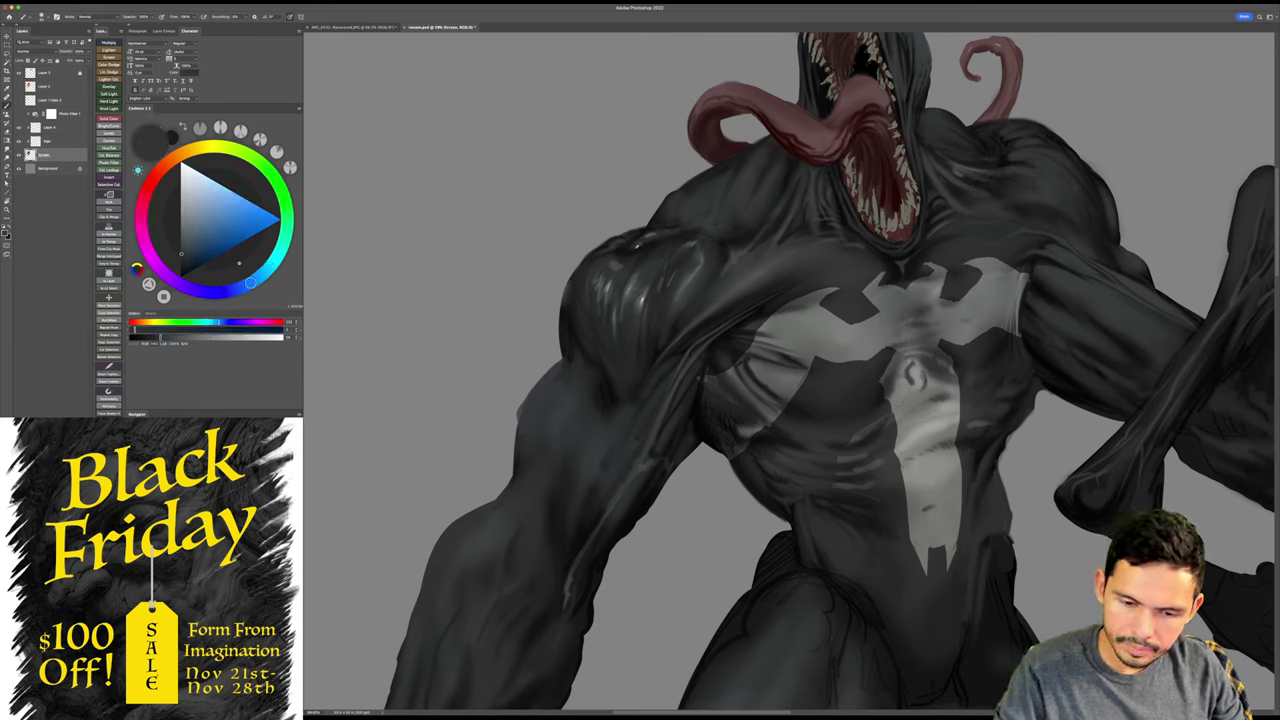
{"action": "left_click", "coordinate": [662, 301], "text": "alt"}
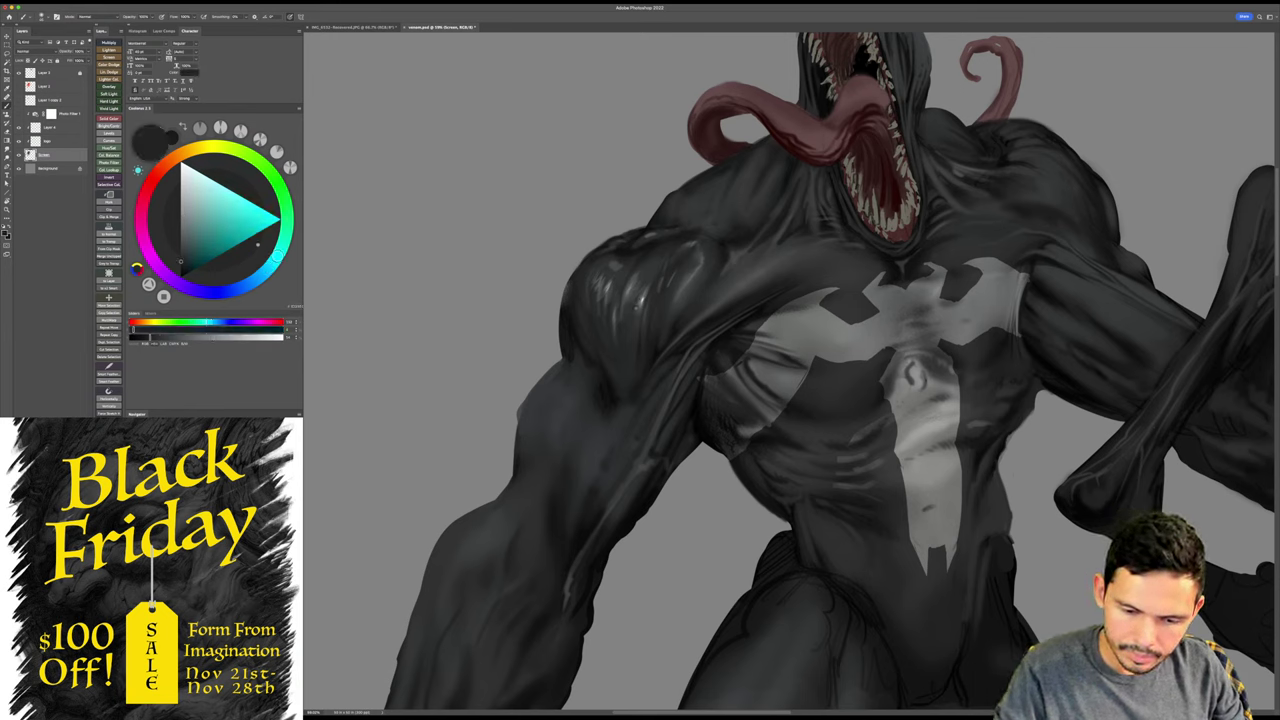
{"action": "left_click", "coordinate": [640, 300], "text": "alt"}
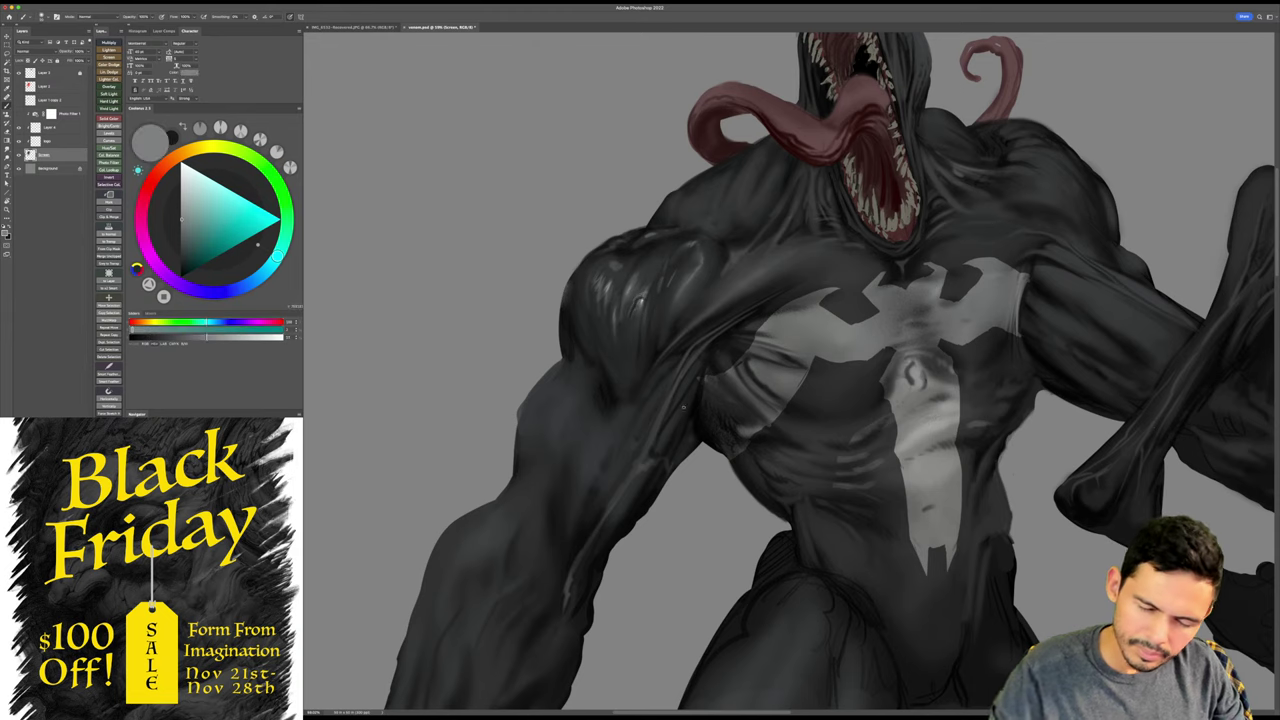
{"action": "left_click", "coordinate": [634, 323], "text": "alt"}
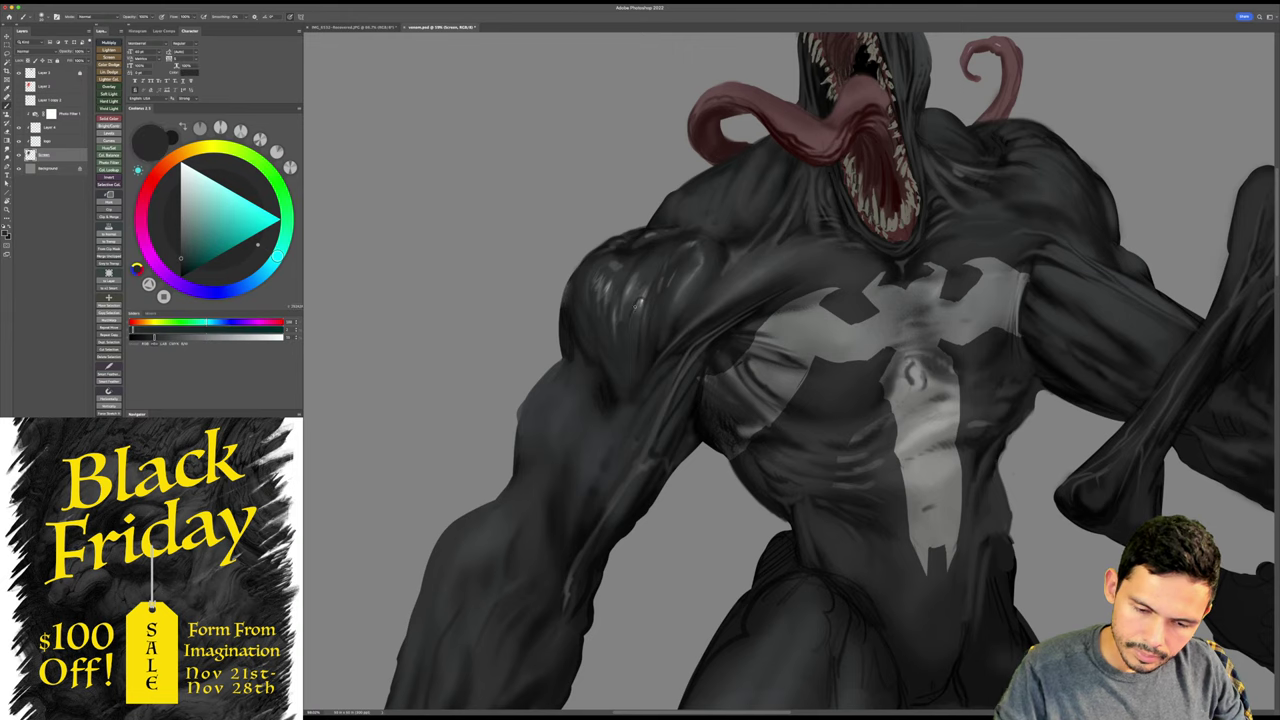
{"action": "left_click", "coordinate": [636, 312], "text": "alt"}
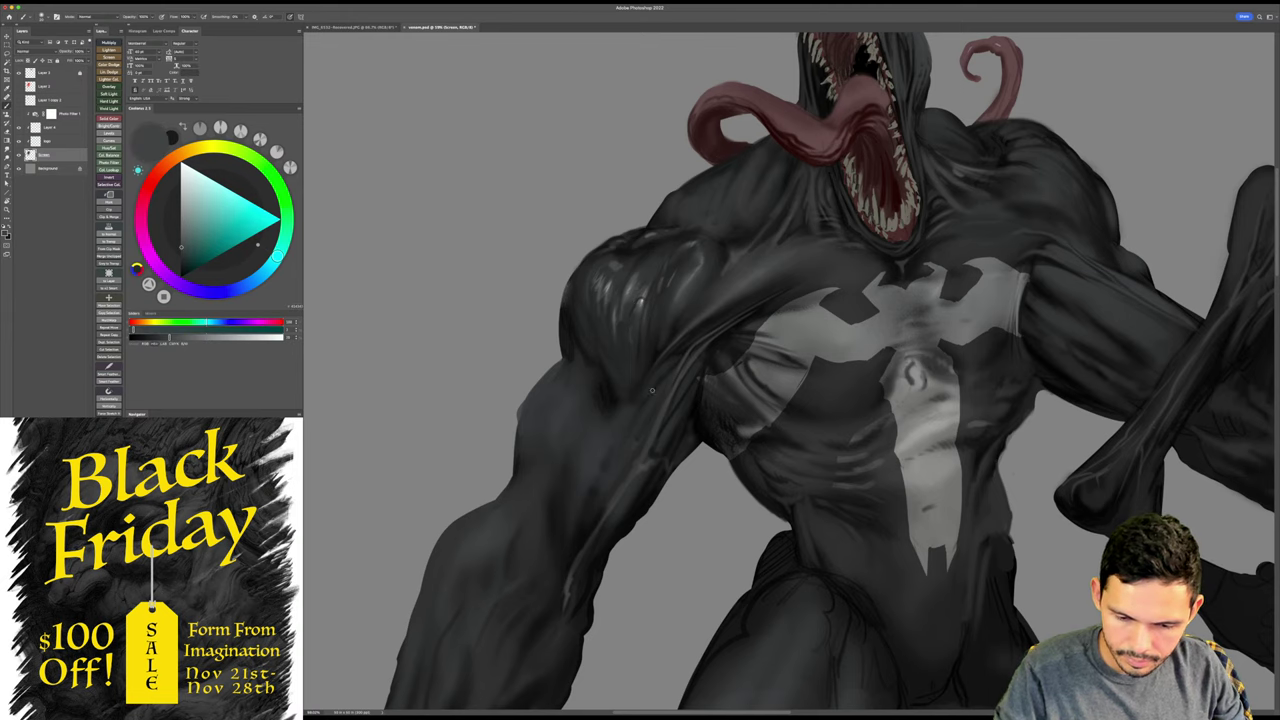
- Touch up the upper arm, sample a near-black tone for the crease between deltoid and upper chest, and undo the last stroke
{"action": "scroll", "coordinate": [652, 390], "scroll_direction": "down", "scroll_amount": 2}
{"action": "left_click_drag", "start_coordinate": [652, 390], "coordinate": [636, 446]}
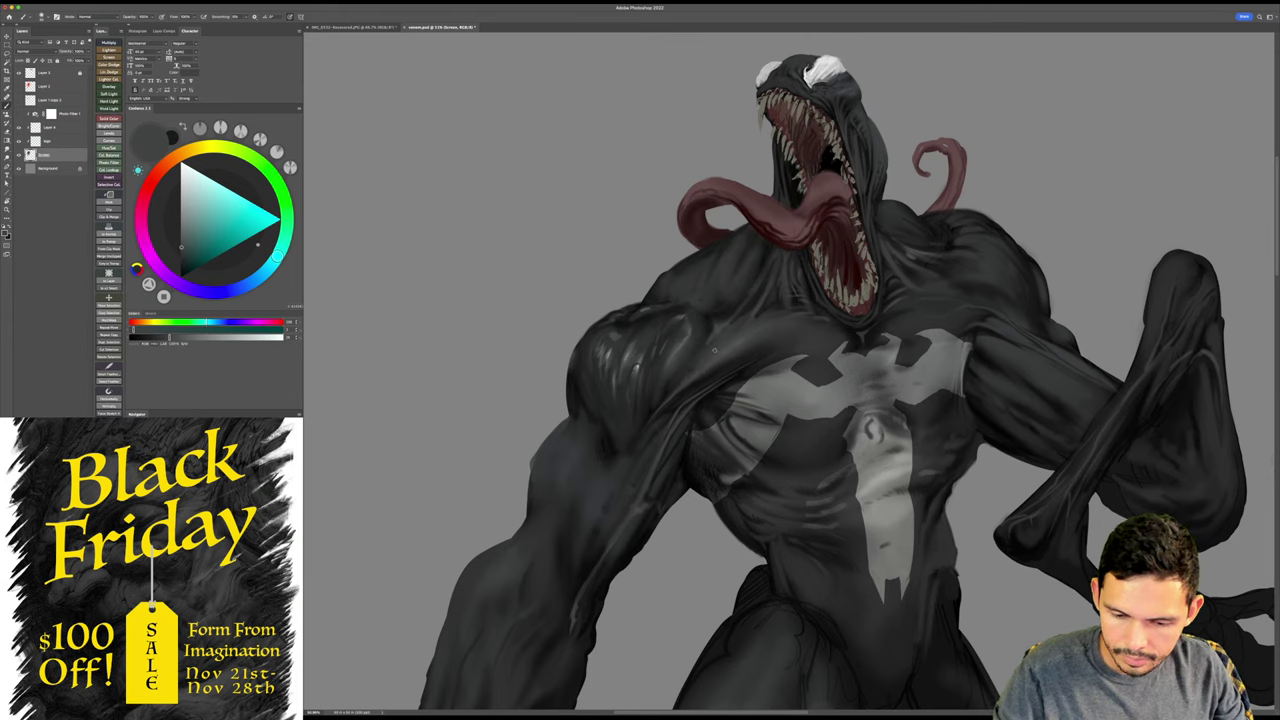
{"action": "left_click", "coordinate": [703, 381], "text": "alt"}
{"action": "left_click_drag", "start_coordinate": [685, 378], "coordinate": [720, 346]}
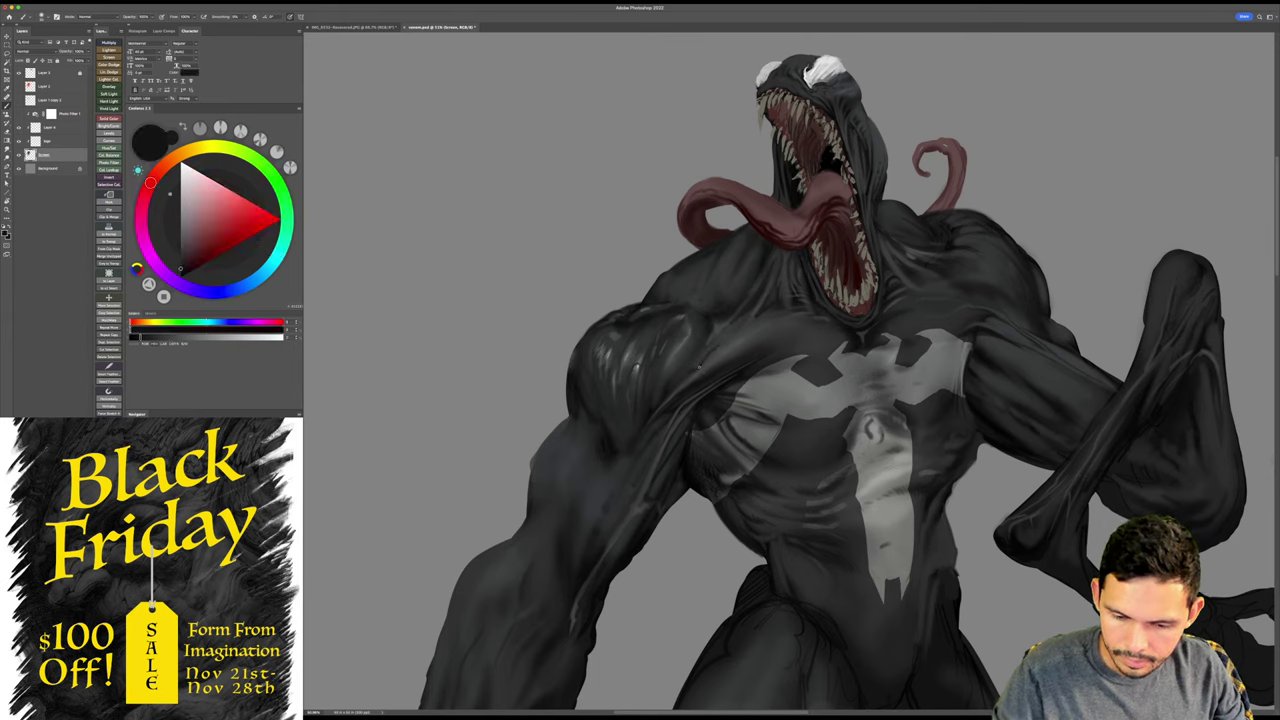
{"action": "key", "text": "super+z"}
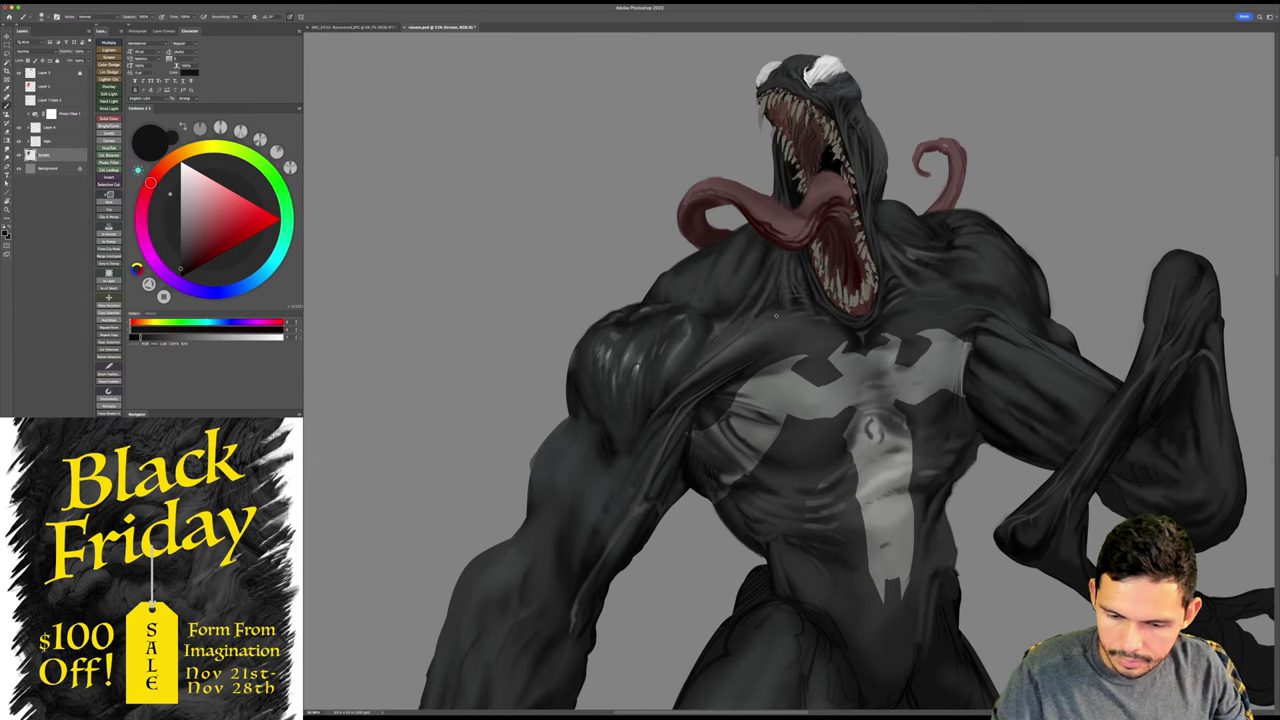
{"action": "key", "text": "s"}
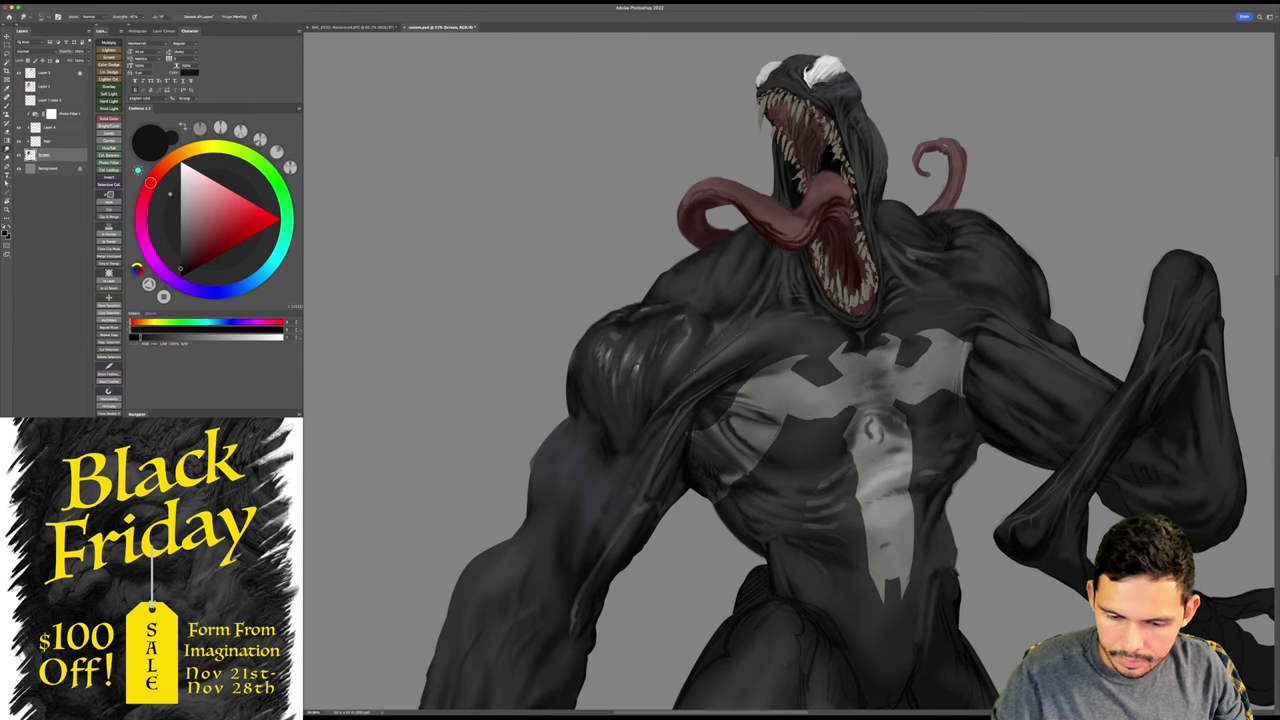
{"action": "key", "text": "b"}
{"action": "scroll", "coordinate": [725, 345], "scroll_direction": "up", "scroll_amount": 3}
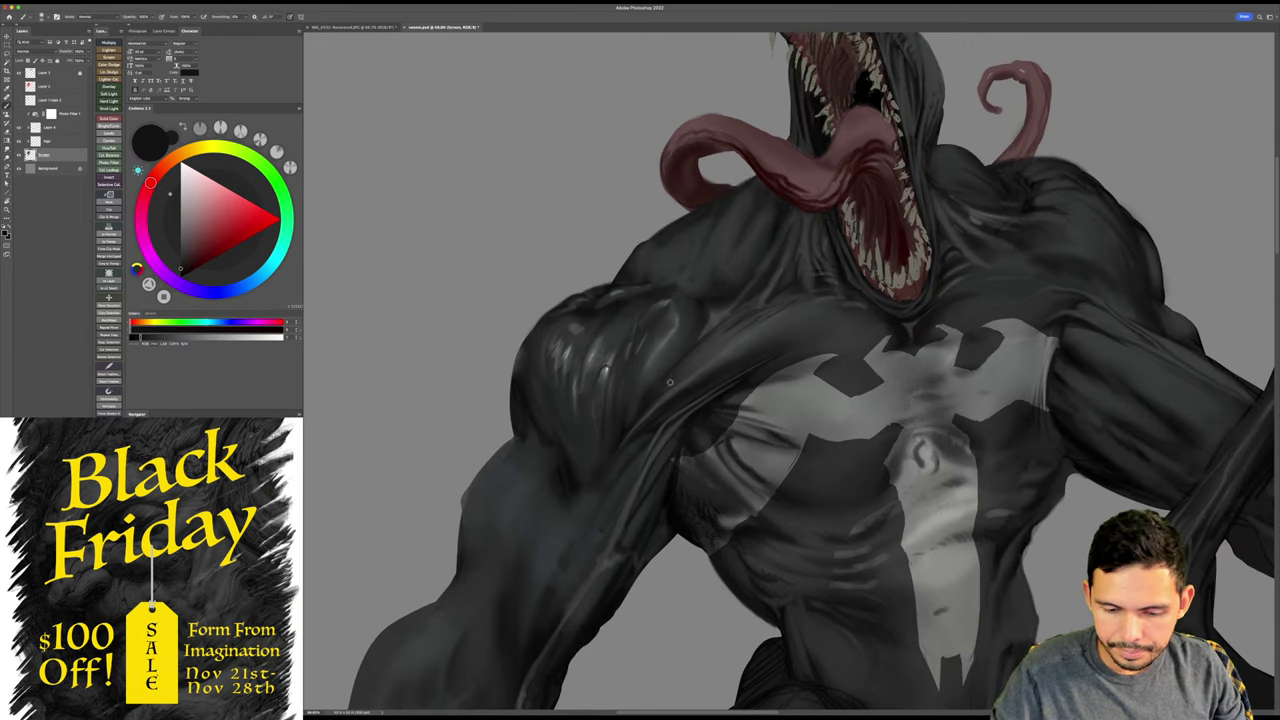
- Switch to a different soft brush preset, flatten and angle its tip, and paint and smudge fine dark strokes along the upper pectoral
{"action": "right_click", "coordinate": [764, 346]}
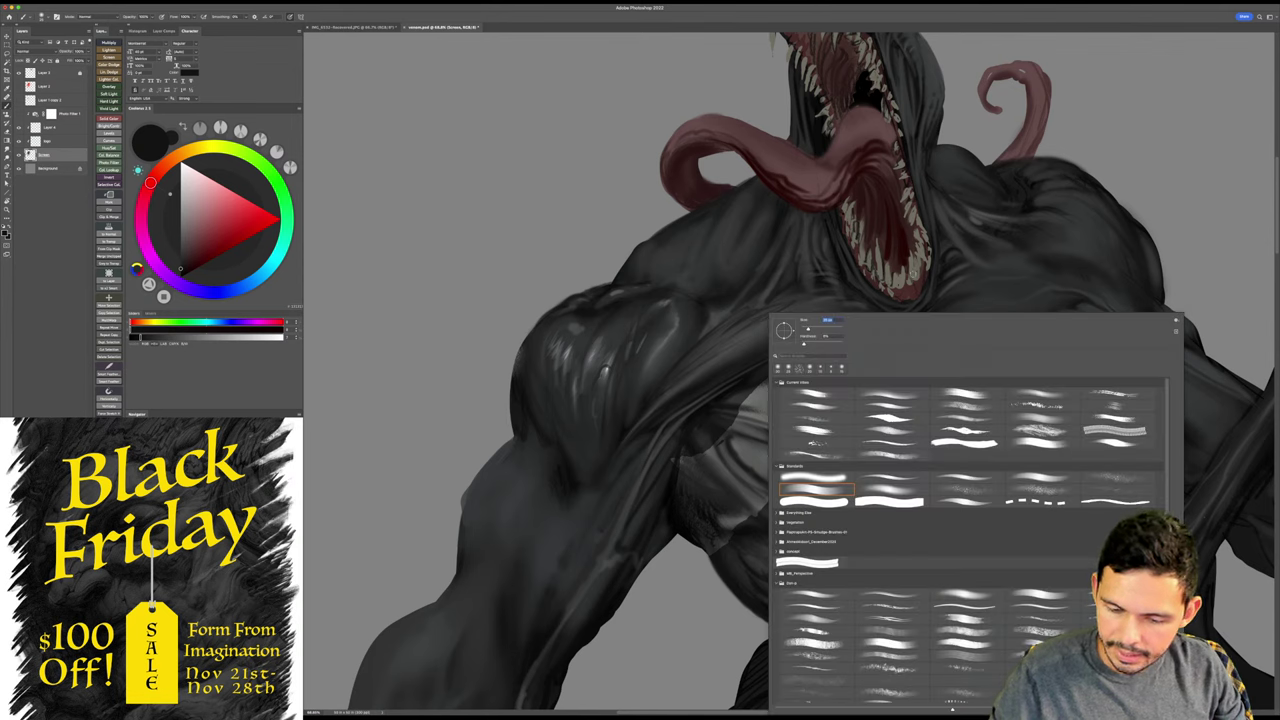
{"action": "left_click", "coordinate": [888, 489]}
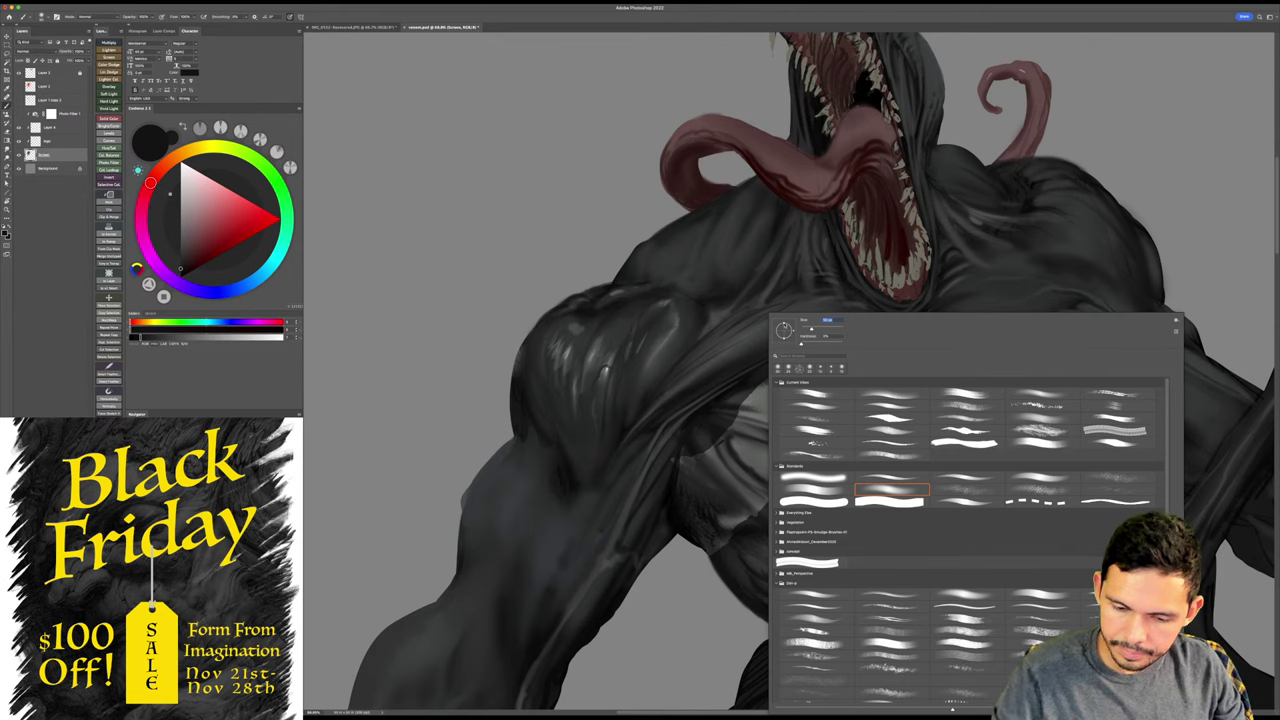
{"action": "left_click_drag", "start_coordinate": [784, 323], "coordinate": [786, 331]}
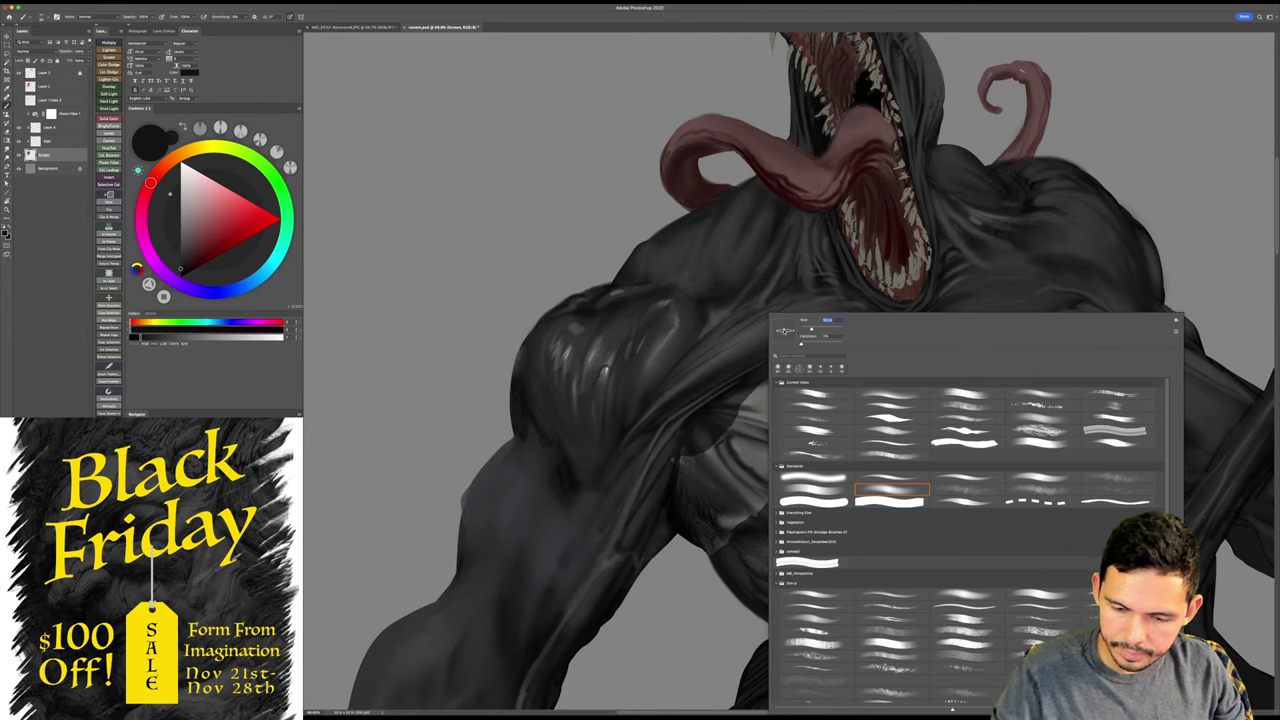
{"action": "left_click", "coordinate": [706, 336]}
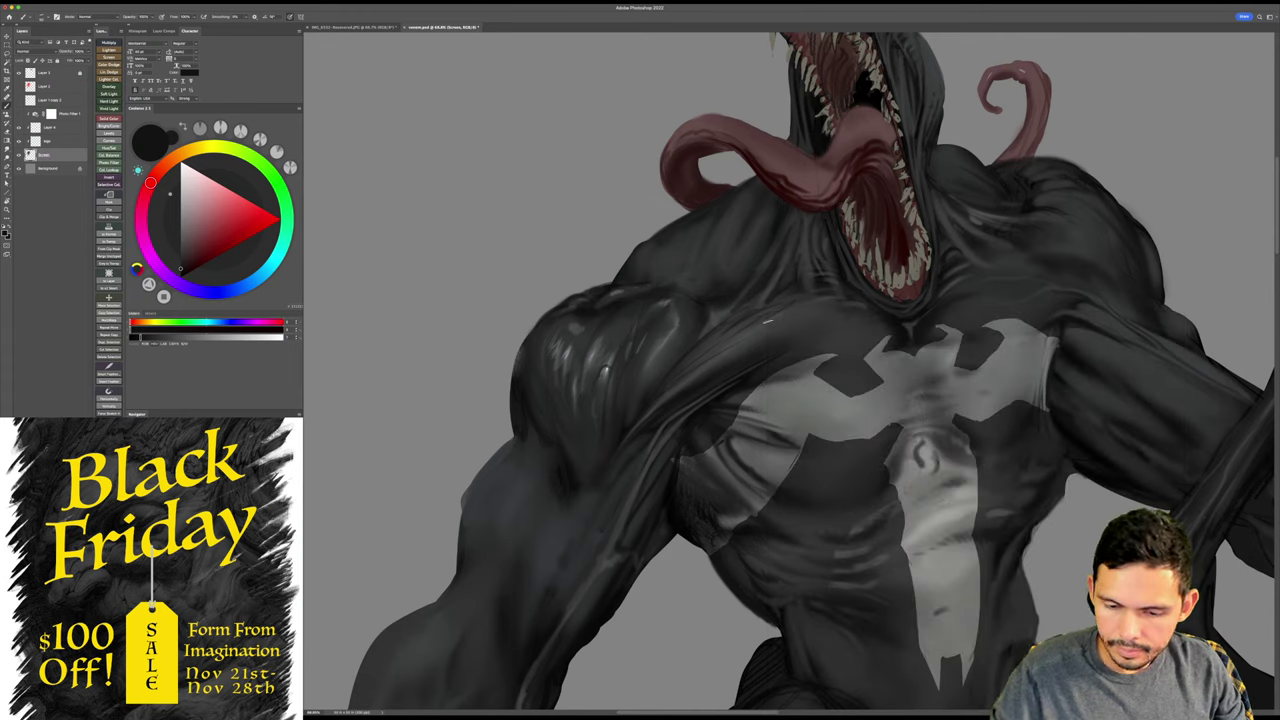
{"action": "key", "text": "r"}
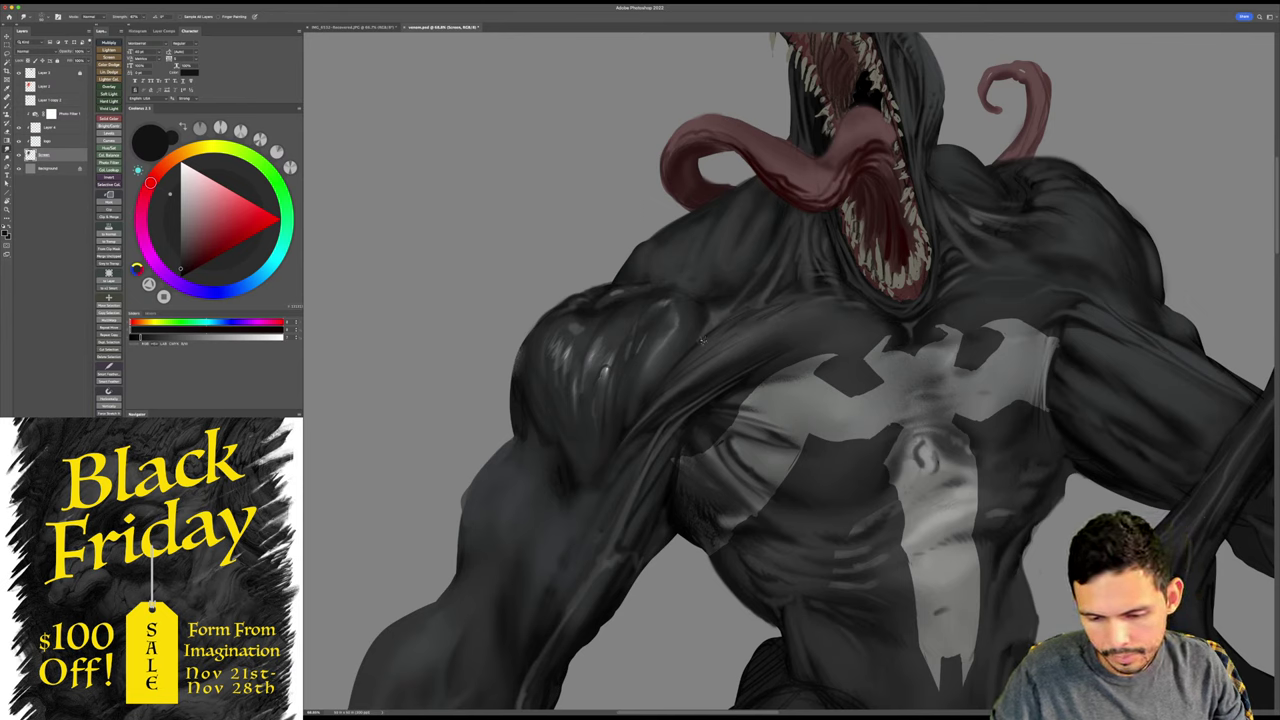
{"action": "key", "text": "b"}
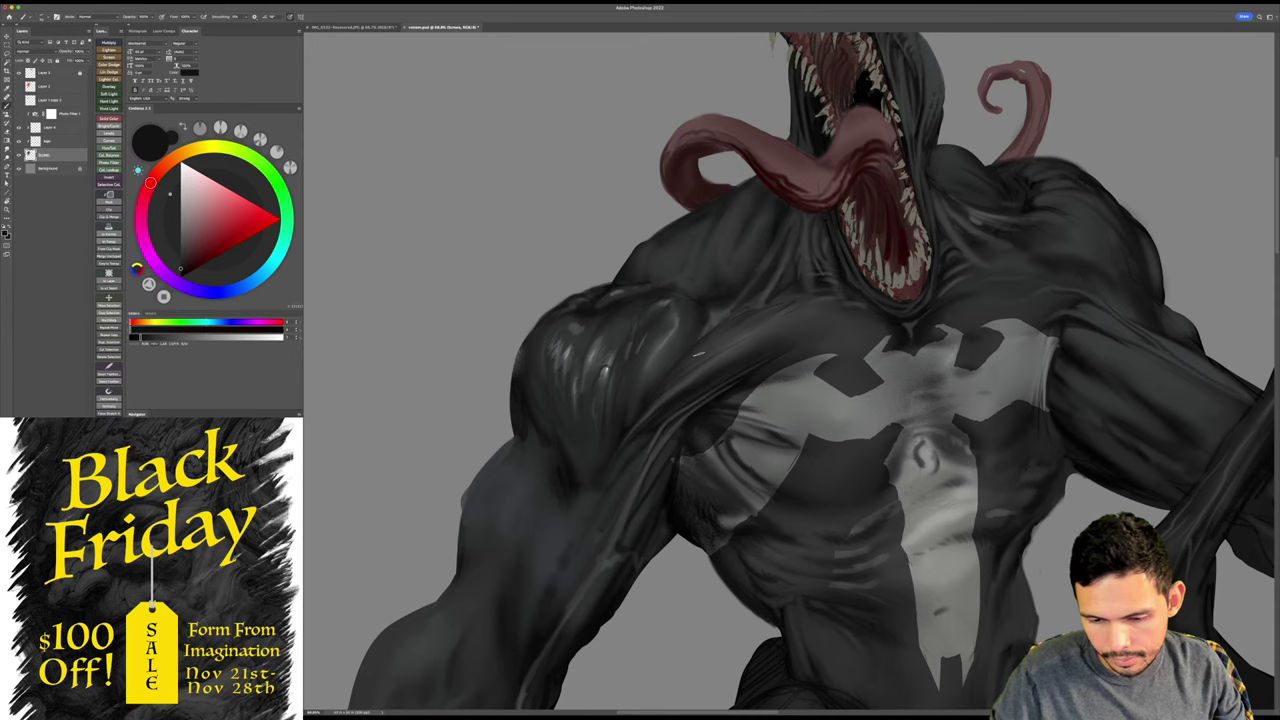
- Crop the canvas closely around the full Venom figure and the pencil sketch reference, removing the empty margins
{"action": "key", "text": "z"}
{"action": "left_click_drag", "start_coordinate": [726, 362], "coordinate": [713, 360]}
{"action": "left_click_drag", "start_coordinate": [1068, 521], "coordinate": [943, 286]}
{"action": "key", "text": "super+0"}
{"action": "key", "text": "c"}
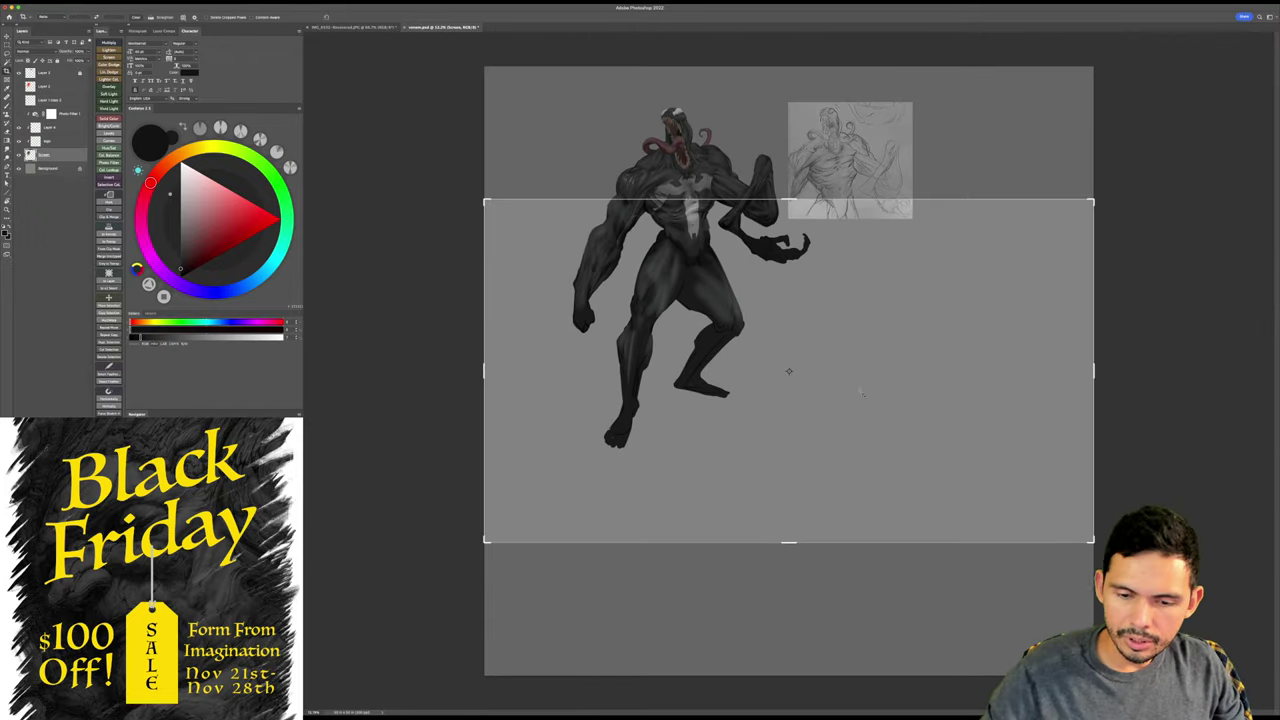
{"action": "left_click_drag", "start_coordinate": [1093, 201], "coordinate": [1020, 132]}
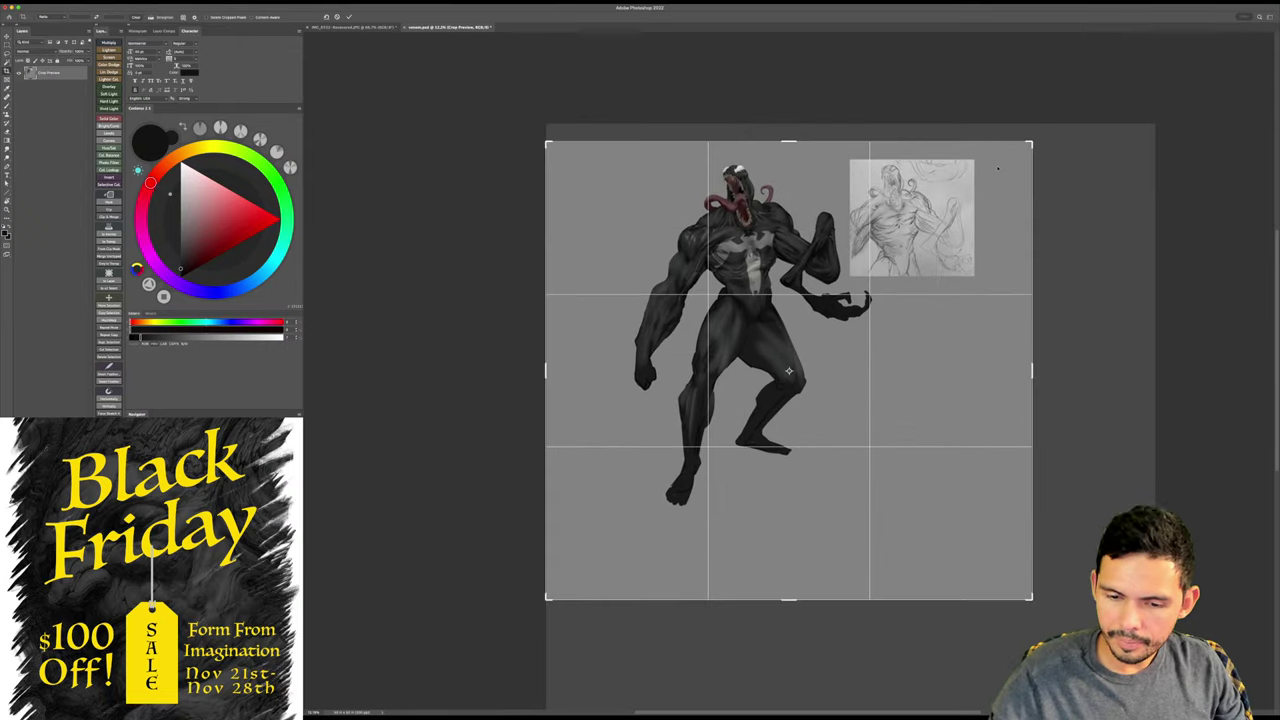
{"action": "left_click_drag", "start_coordinate": [542, 603], "coordinate": [568, 558]}
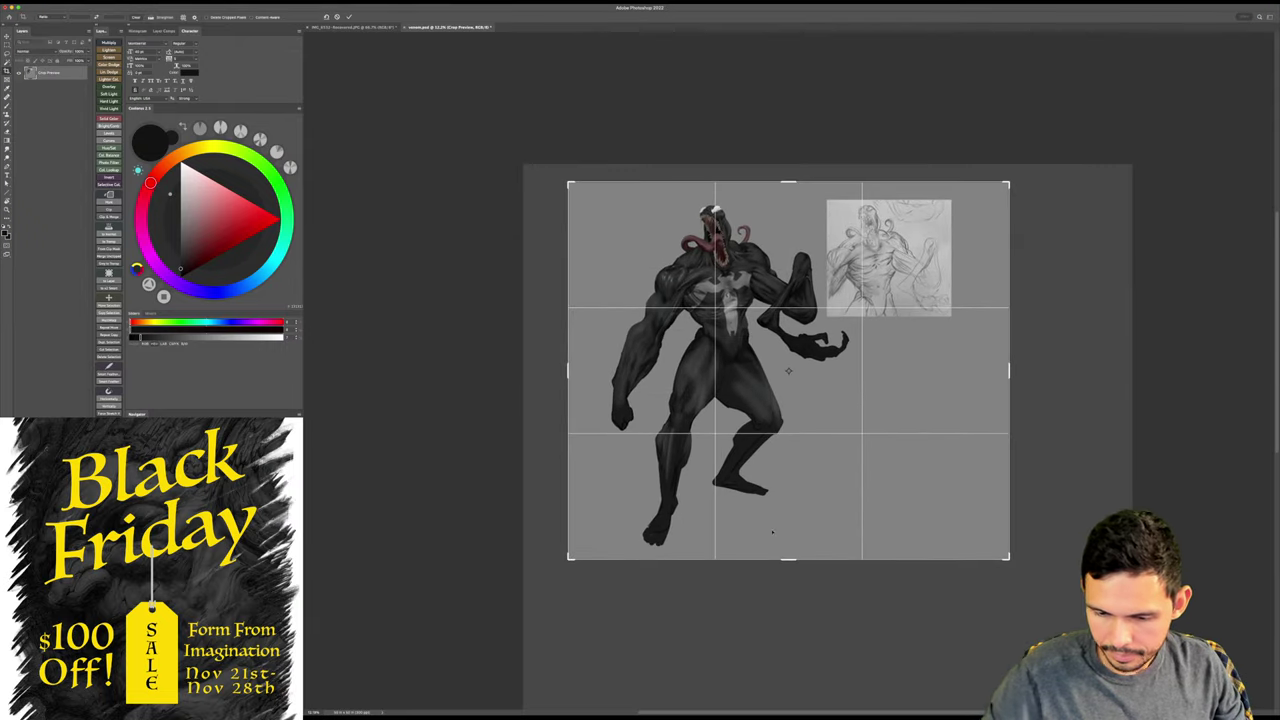
{"action": "left_click_drag", "start_coordinate": [1007, 553], "coordinate": [970, 550]}
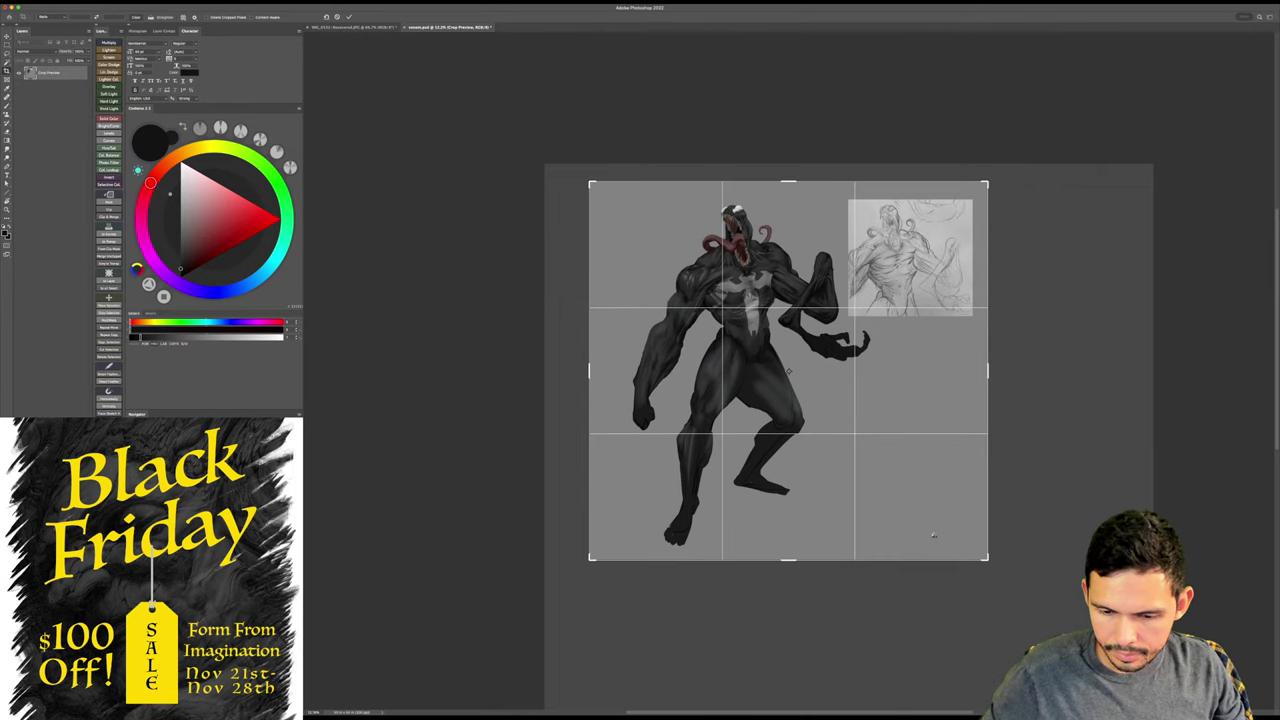
{"action": "key", "text": "Return"}
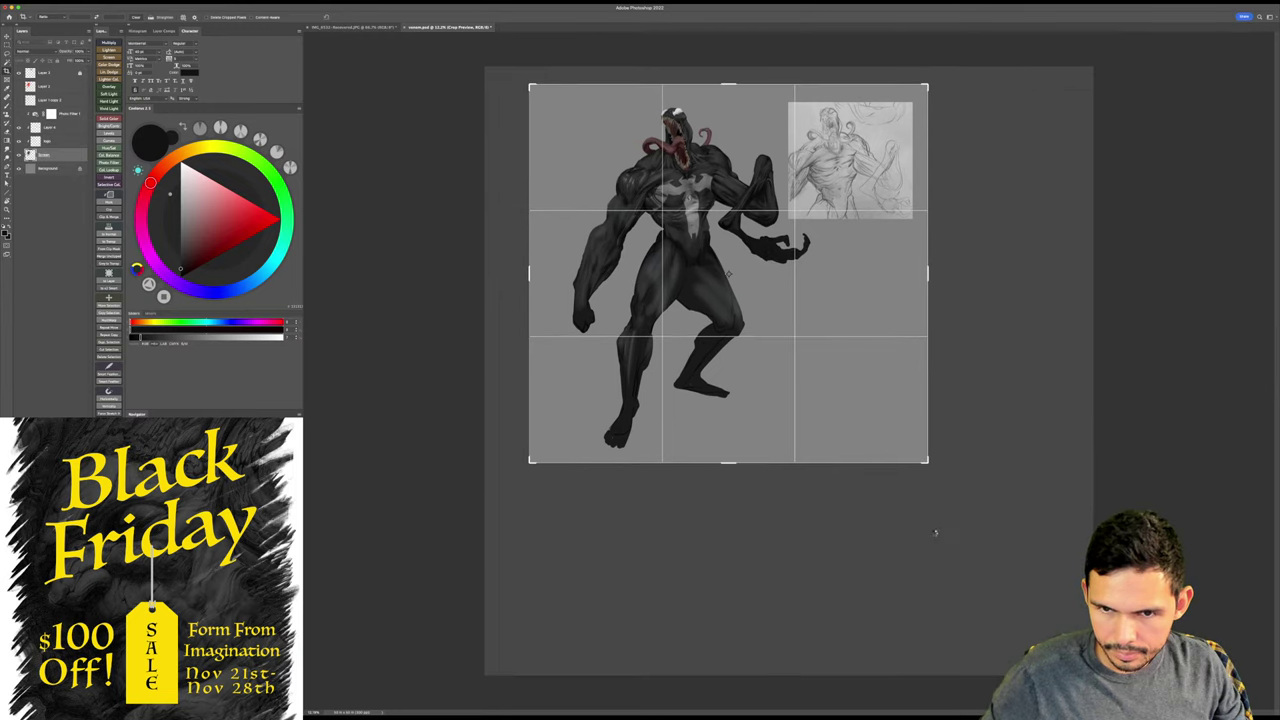
{"action": "key", "text": "Return"}
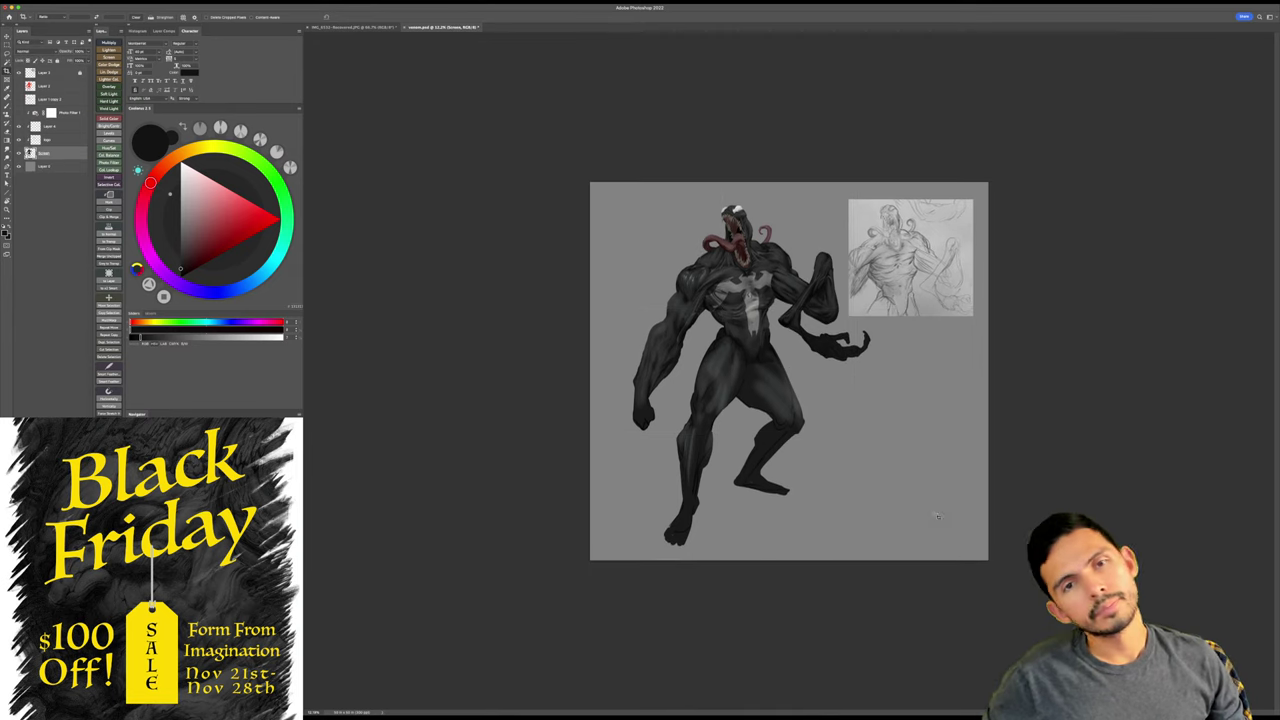
- Try to resample the image to a height of 15000 pixels using Preserve Details 2.0, and cancel the resize while it processes
{"action": "key", "text": "z"}
{"action": "left_click_drag", "start_coordinate": [923, 532], "coordinate": [980, 538]}
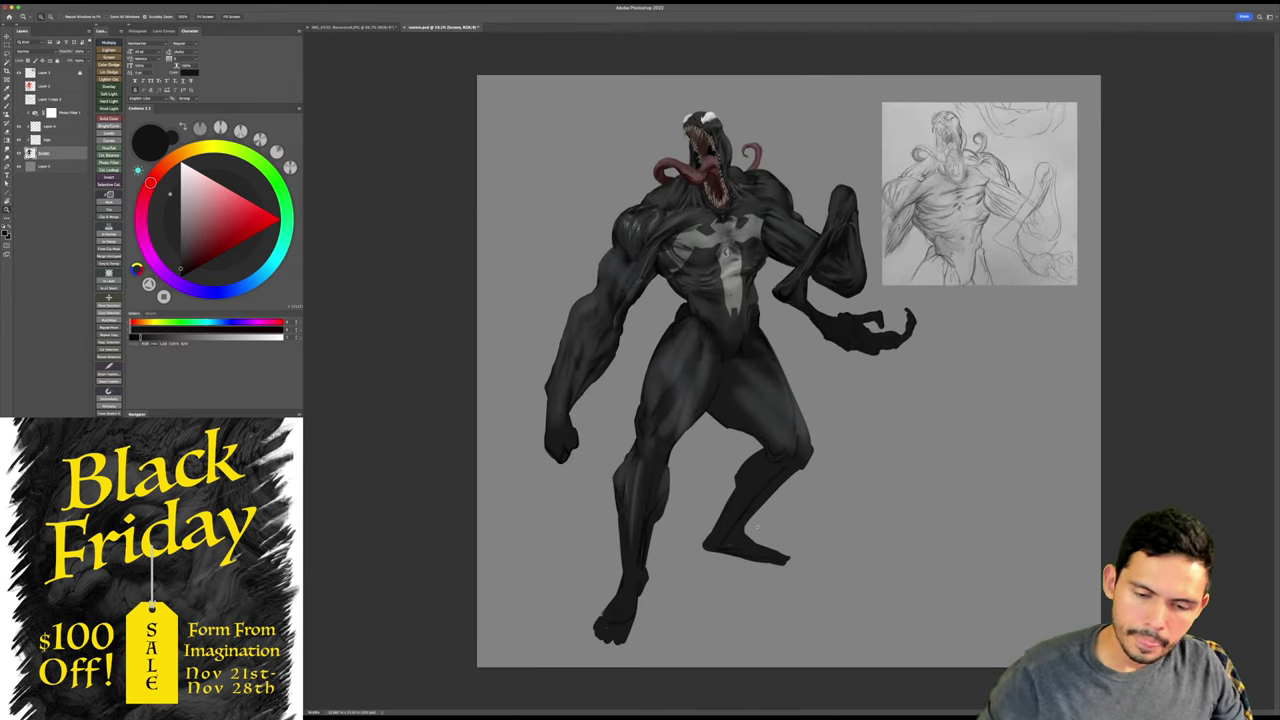
{"action": "left_click", "coordinate": [81, 3]}
{"action": "left_click", "coordinate": [95, 50]}
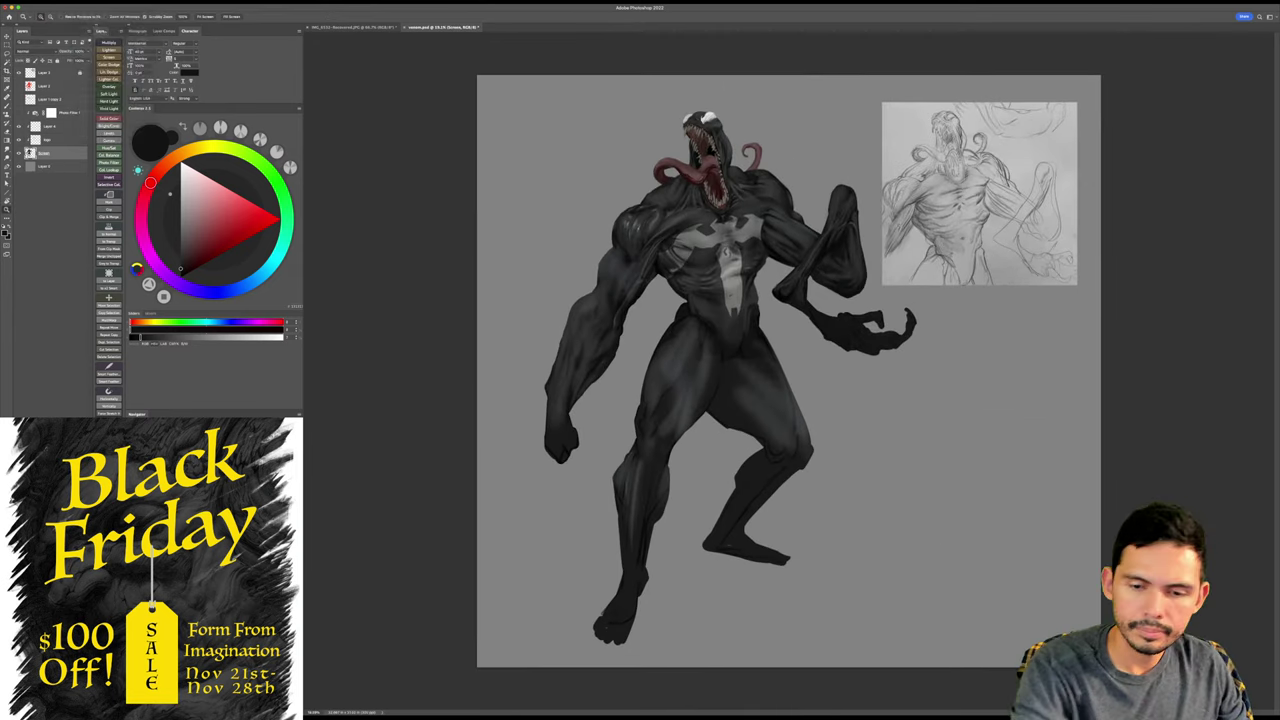
{"action": "double_click", "coordinate": [620, 378]}
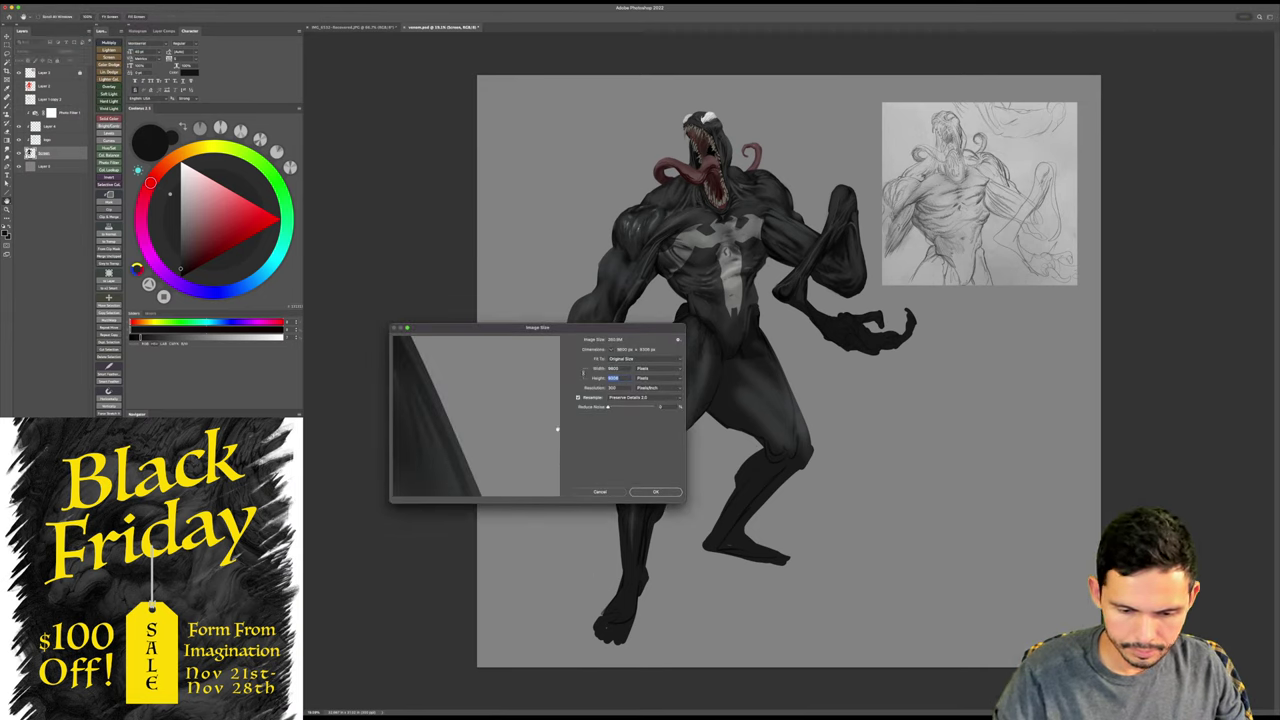
{"action": "type", "text": "15000"}
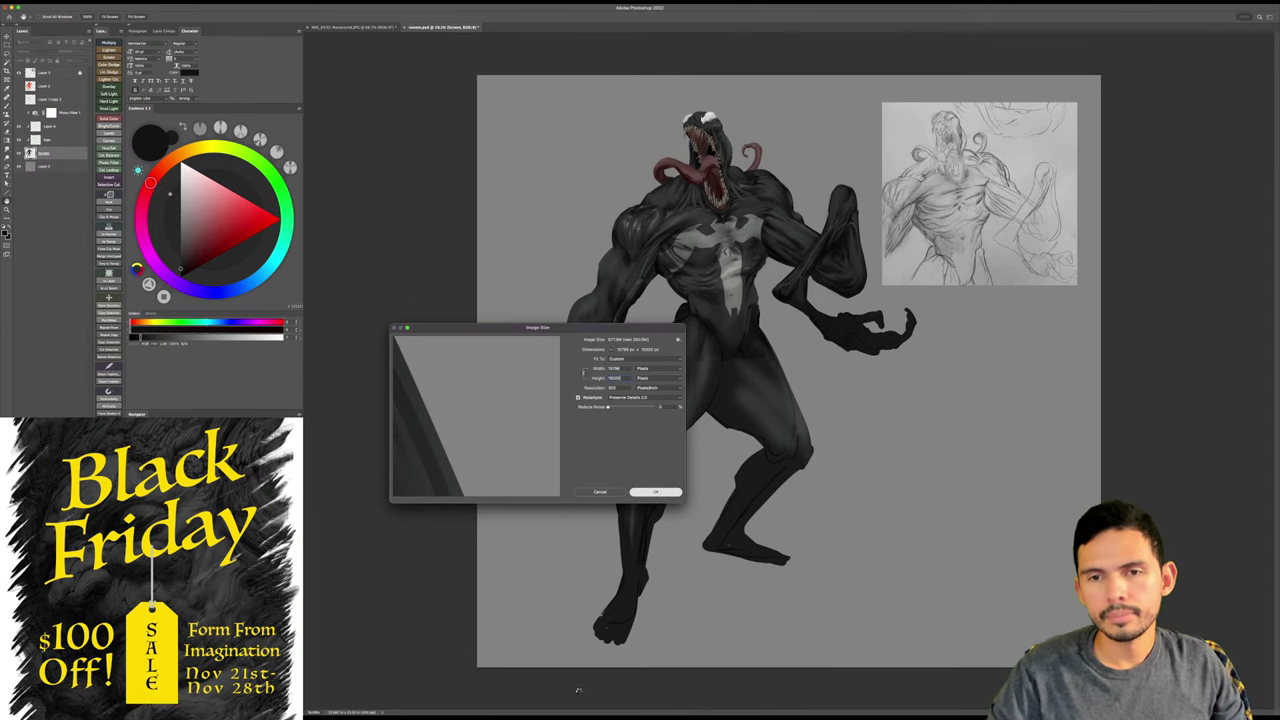
{"action": "key", "text": "Return"}
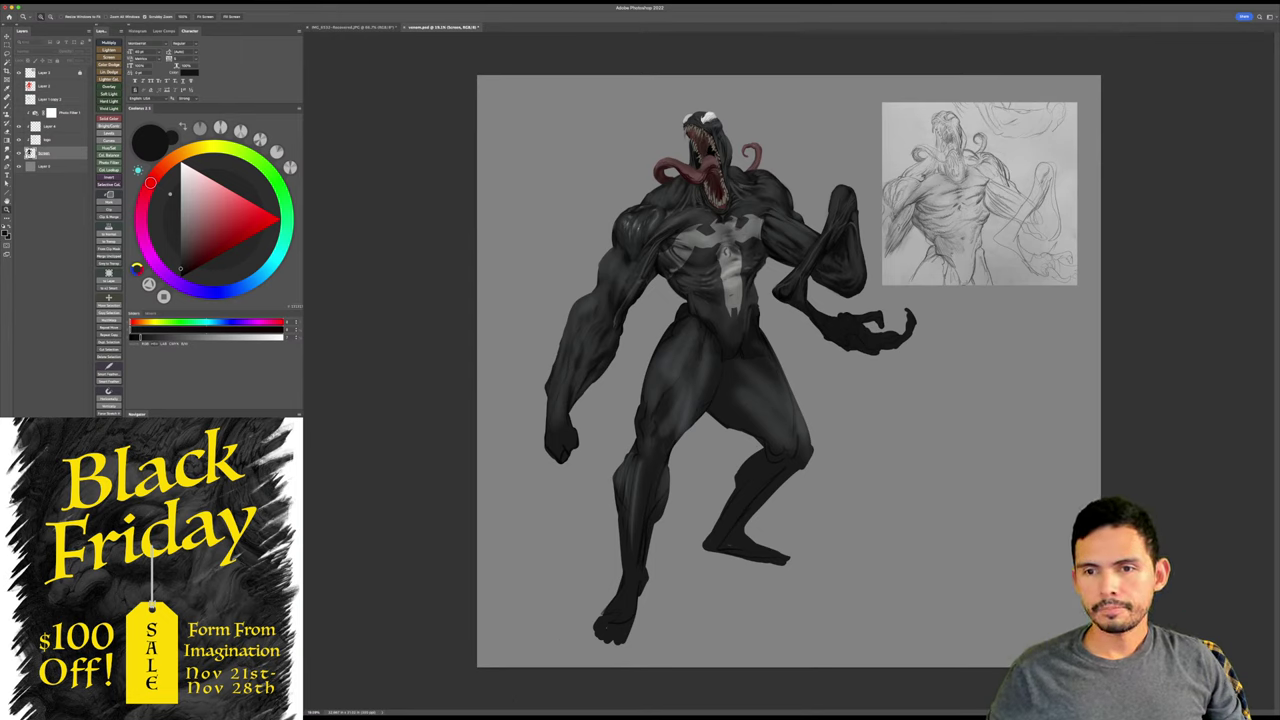
{"action": "left_click_drag", "start_coordinate": [227, 307], "coordinate": [592, 346]}
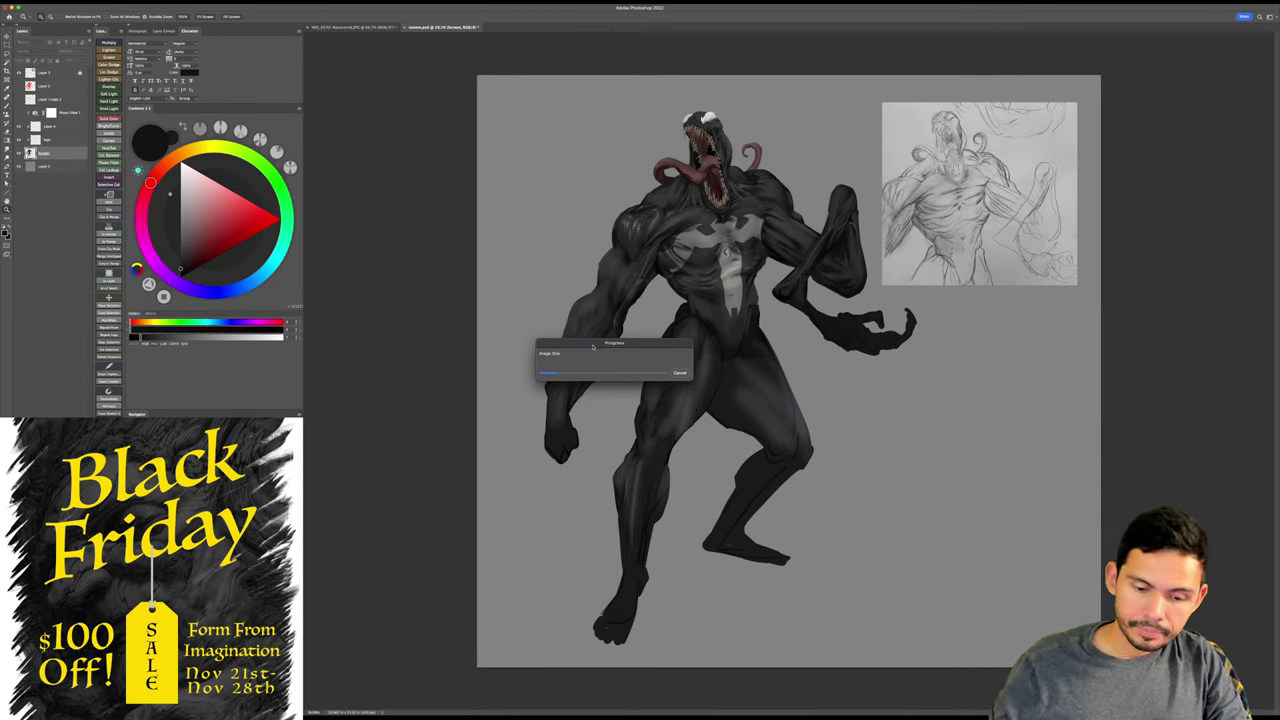
{"action": "left_click_drag", "start_coordinate": [633, 343], "coordinate": [633, 322]}
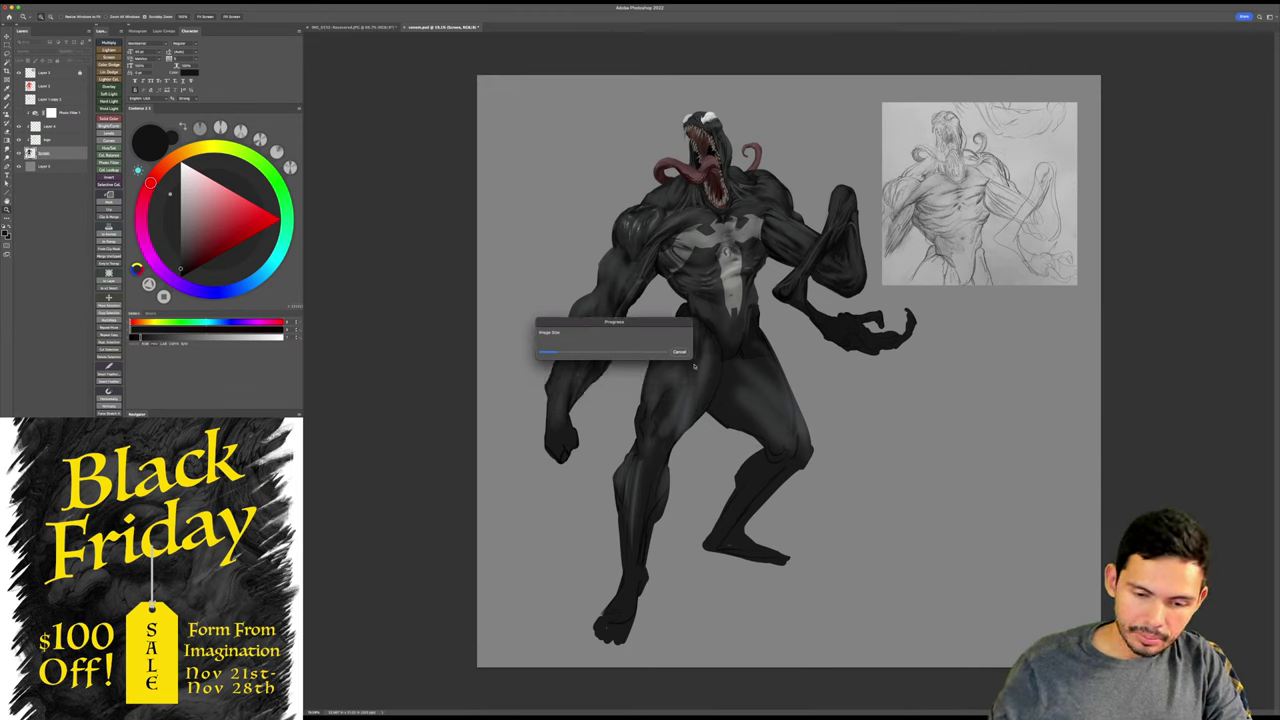
{"action": "left_click", "coordinate": [679, 352]}
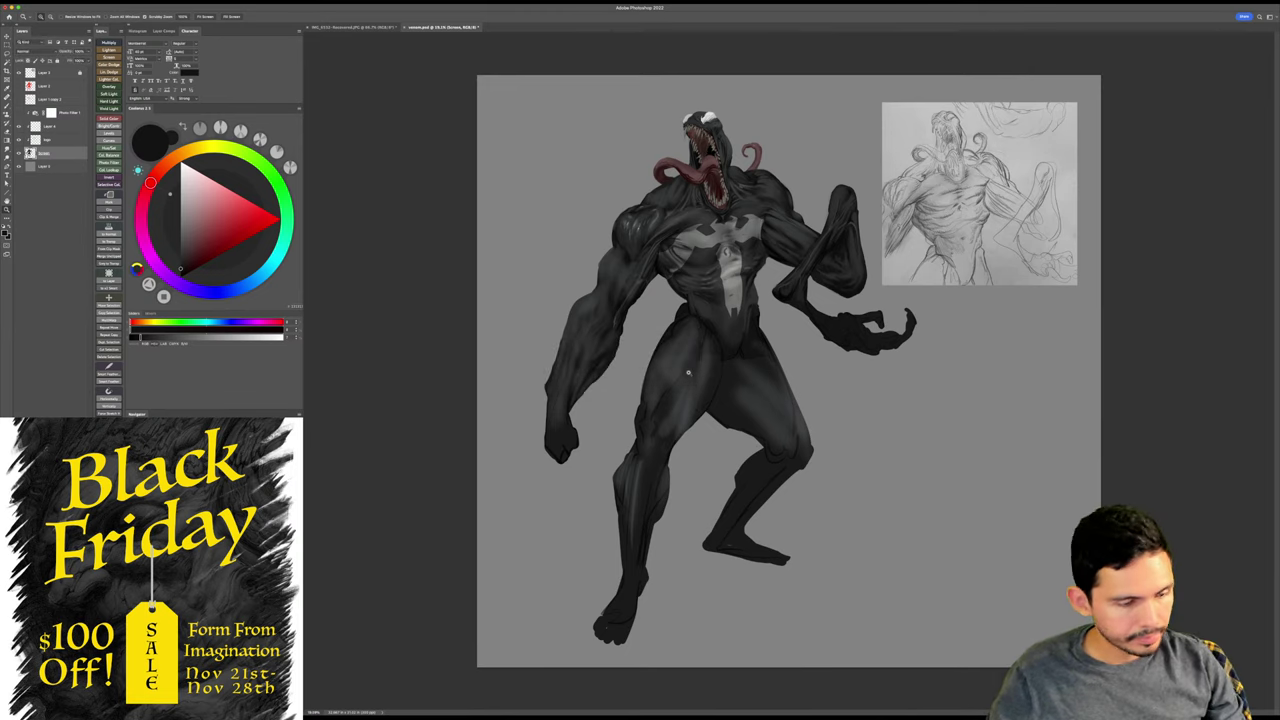
- Save the Venom document
{"action": "key", "text": "super+s"}
- Try to resample the image to a width of 12000 pixels using Preserve Details 2.0, and cancel the resize while it processes
{"action": "left_click", "coordinate": [83, 2]}
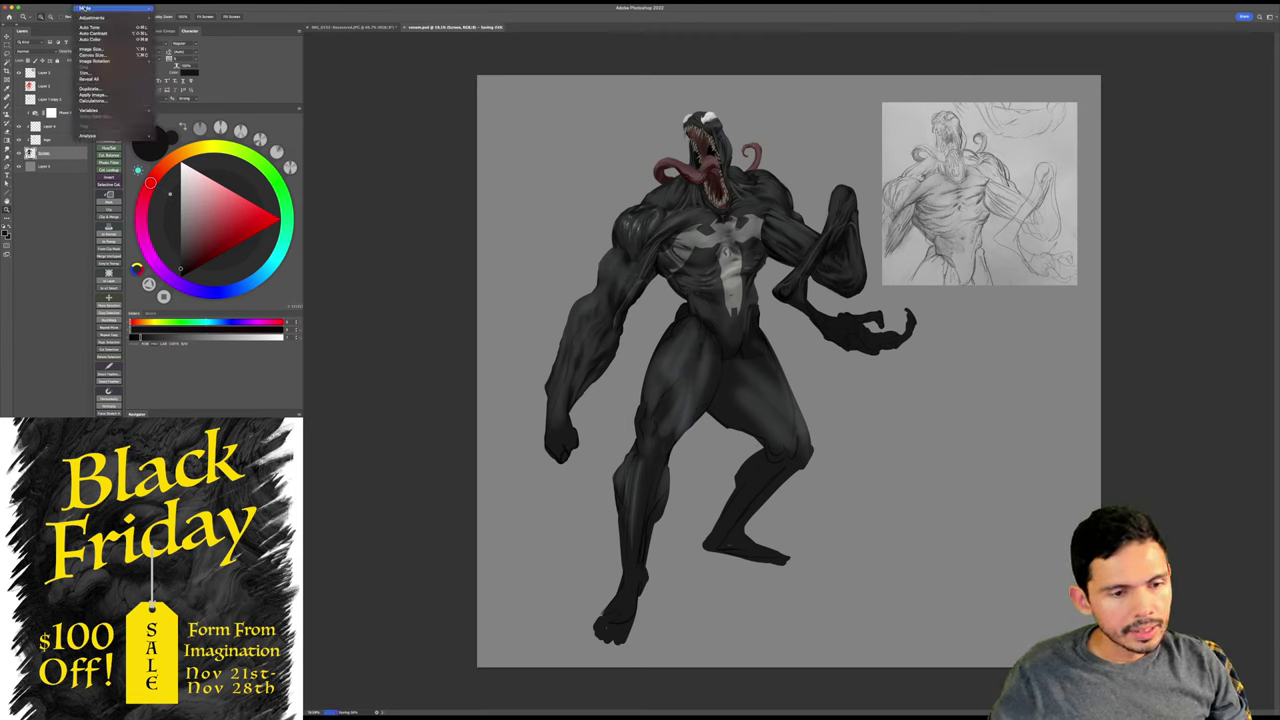
{"action": "left_click", "coordinate": [90, 48]}
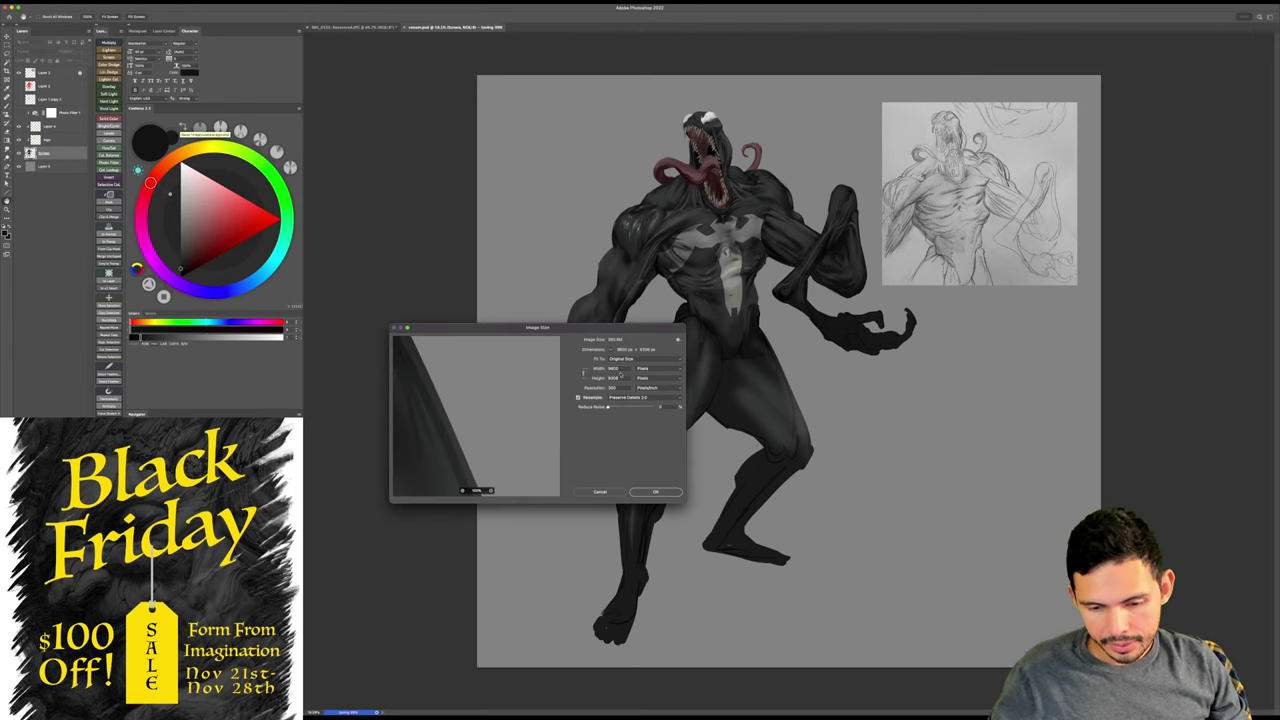
{"action": "type", "text": "1200"}
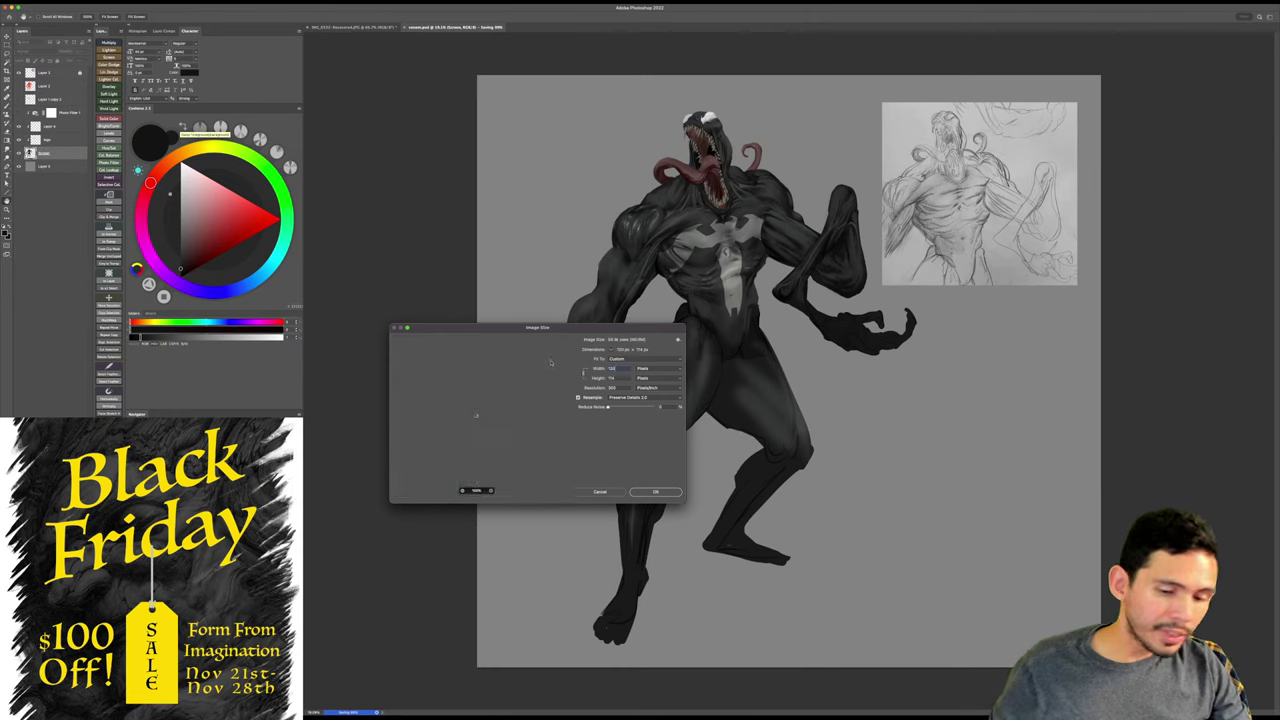
{"action": "type", "text": "0"}
{"action": "left_click", "coordinate": [663, 491]}
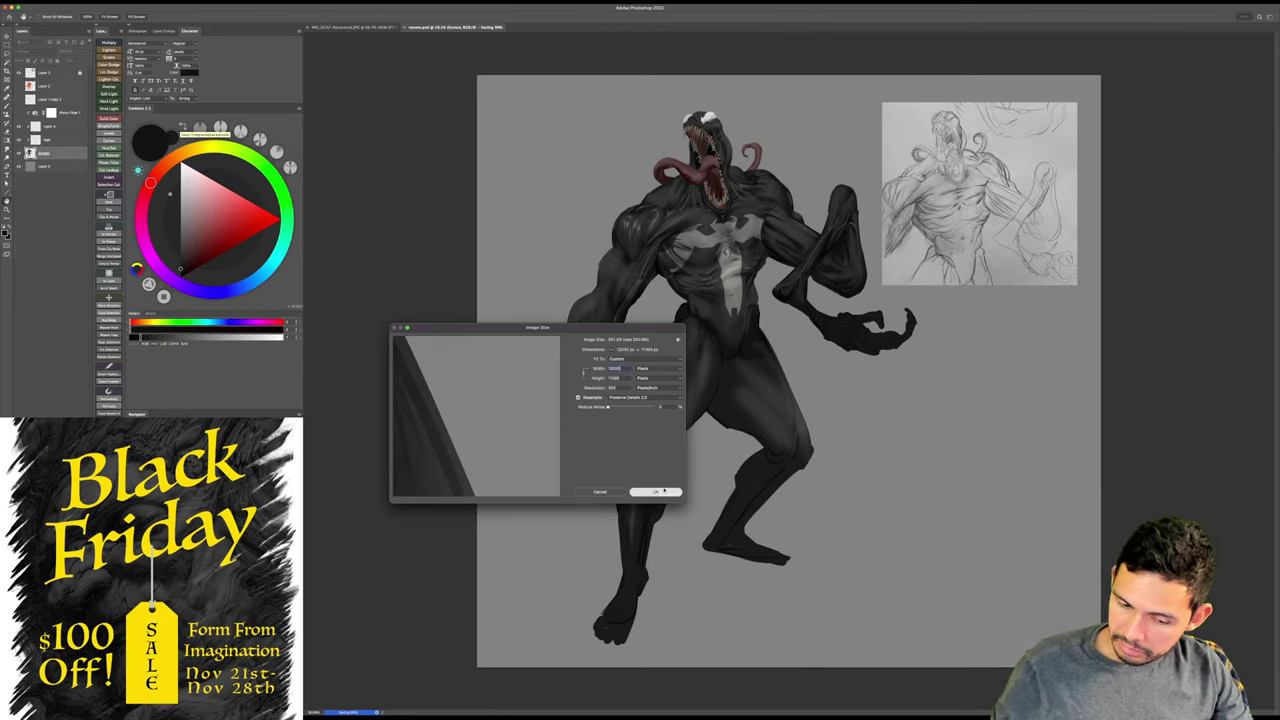
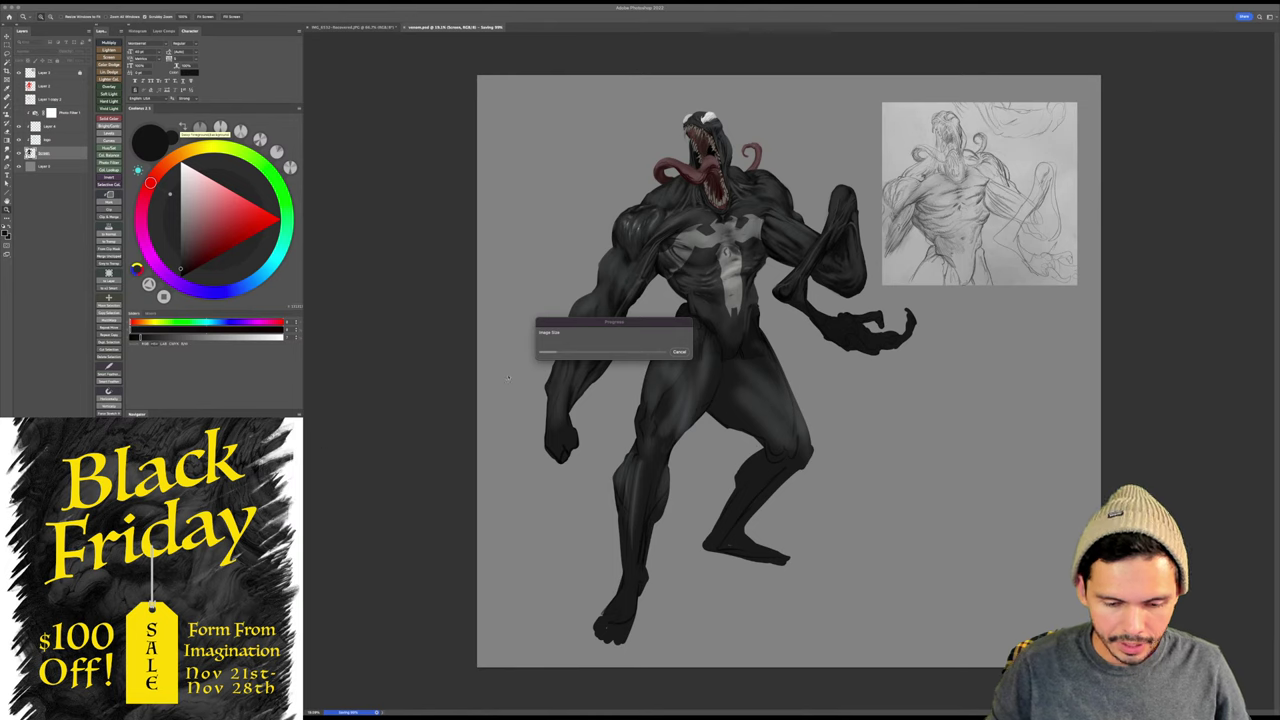
{"action": "left_click_drag", "start_coordinate": [613, 323], "coordinate": [627, 321]}
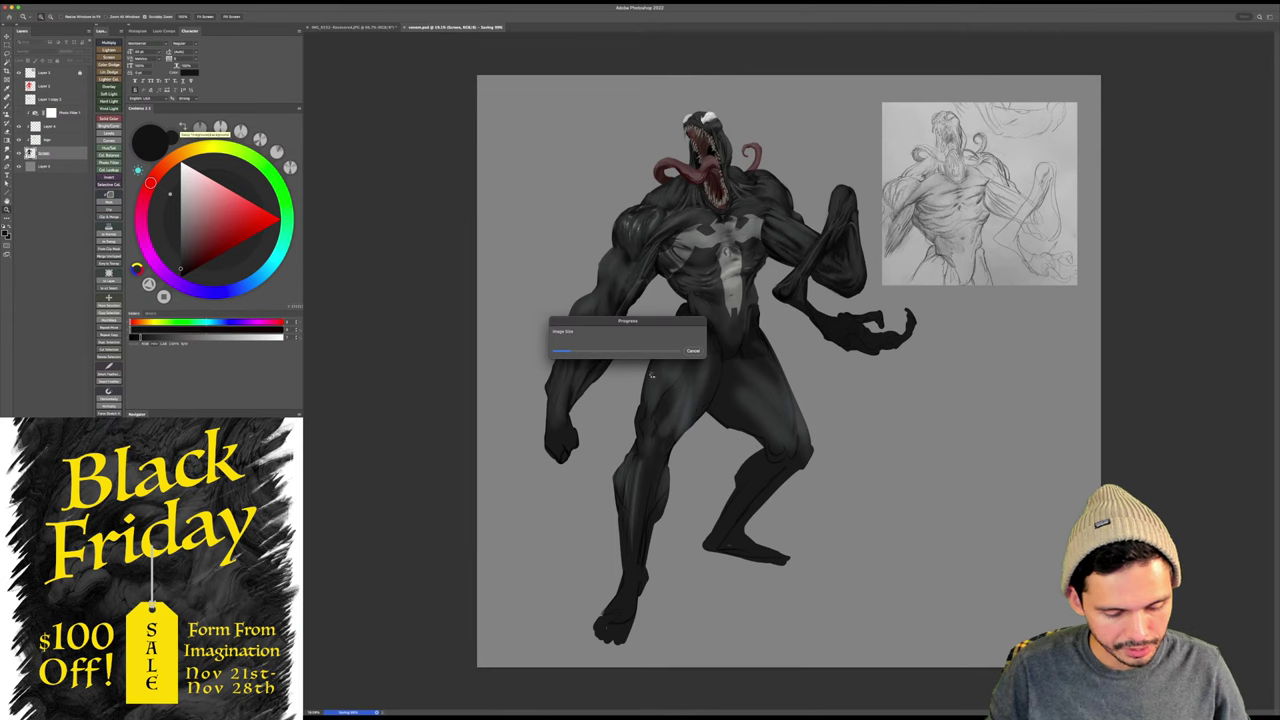
{"action": "left_click", "coordinate": [692, 351]}
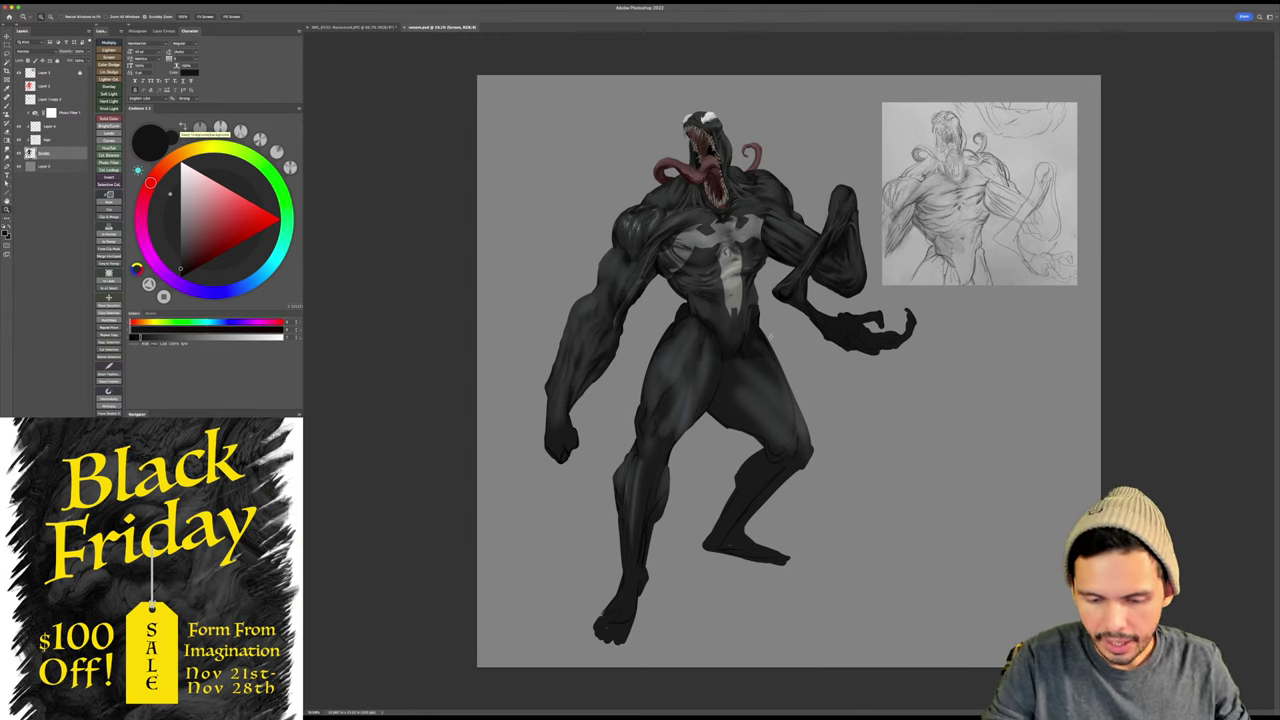
- Sample dark grey tones from the shoulder and paint shading into the lower deltoid where it meets the upper arm
{"action": "left_click_drag", "start_coordinate": [771, 367], "coordinate": [860, 403]}
{"action": "left_click_drag", "start_coordinate": [766, 401], "coordinate": [787, 456]}
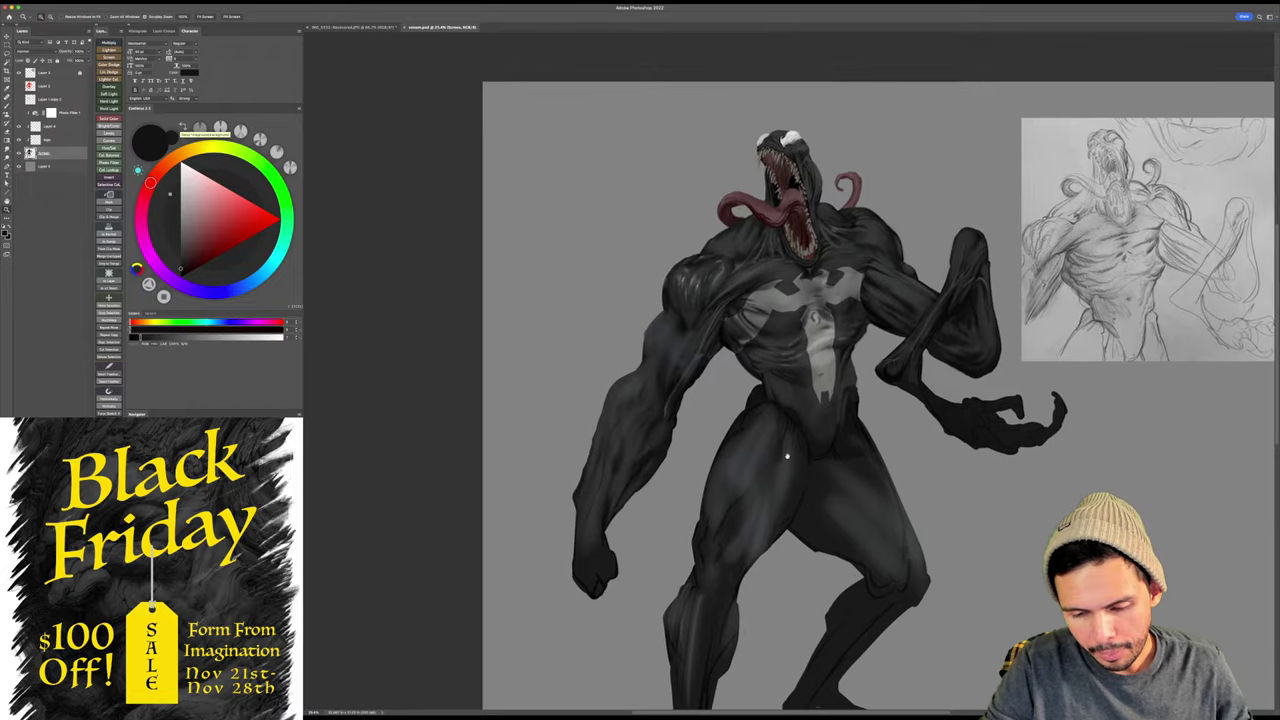
{"action": "mouse_move", "coordinate": [747, 373]}
{"action": "left_mouse_down"}
{"action": "mouse_move", "coordinate": [800, 372]}
{"action": "mouse_move", "coordinate": [783, 439]}
{"action": "left_mouse_up"}
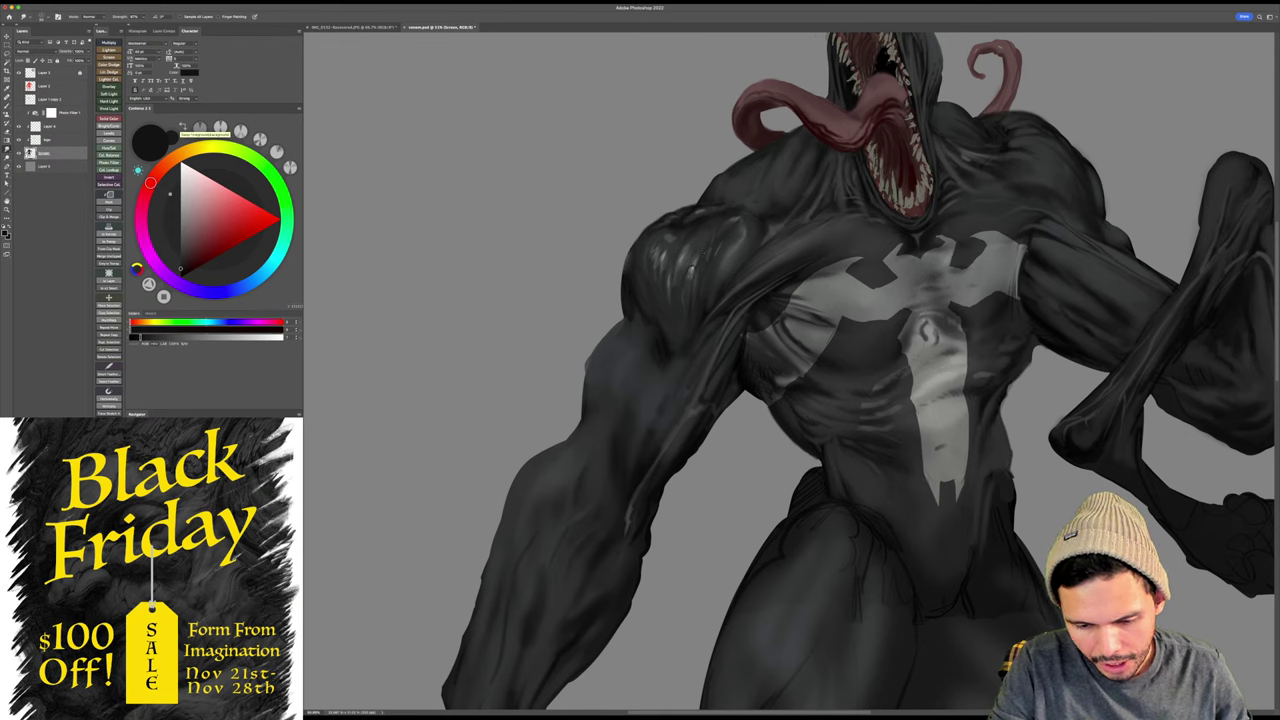
{"action": "key", "text": "b"}
{"action": "left_click", "coordinate": [684, 256], "text": "alt"}
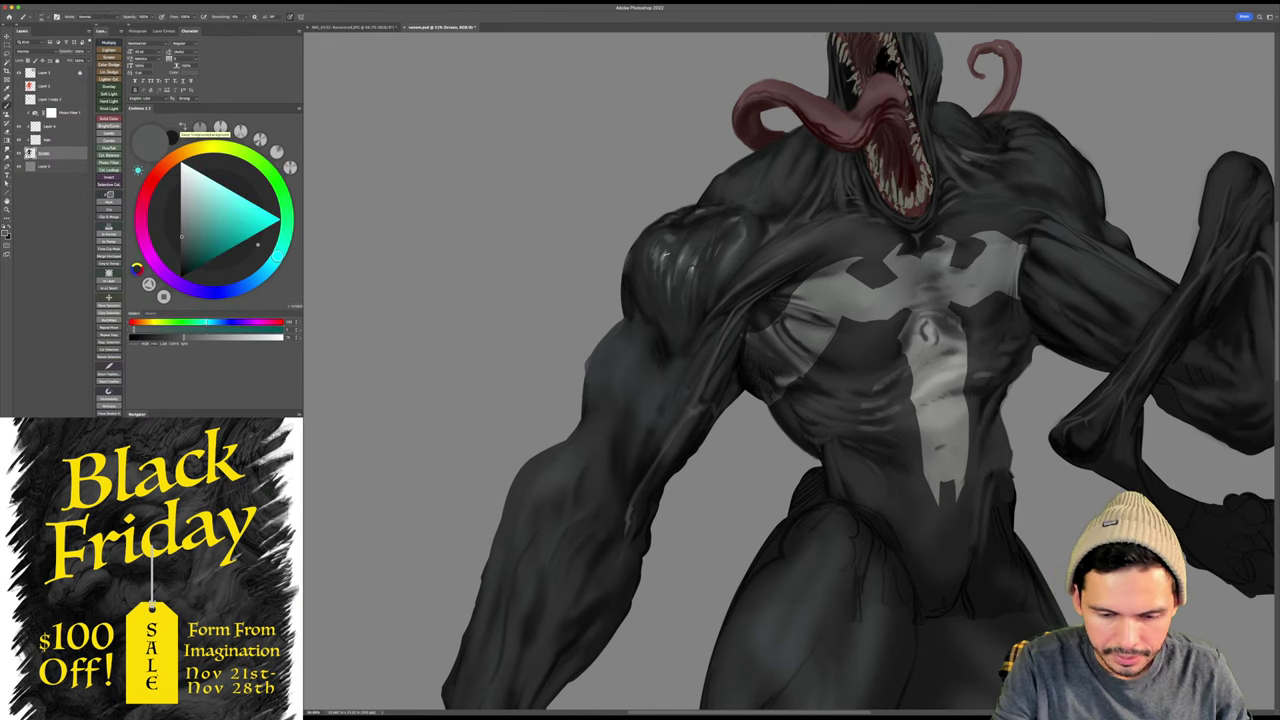
{"action": "left_click", "coordinate": [640, 307], "text": "alt"}
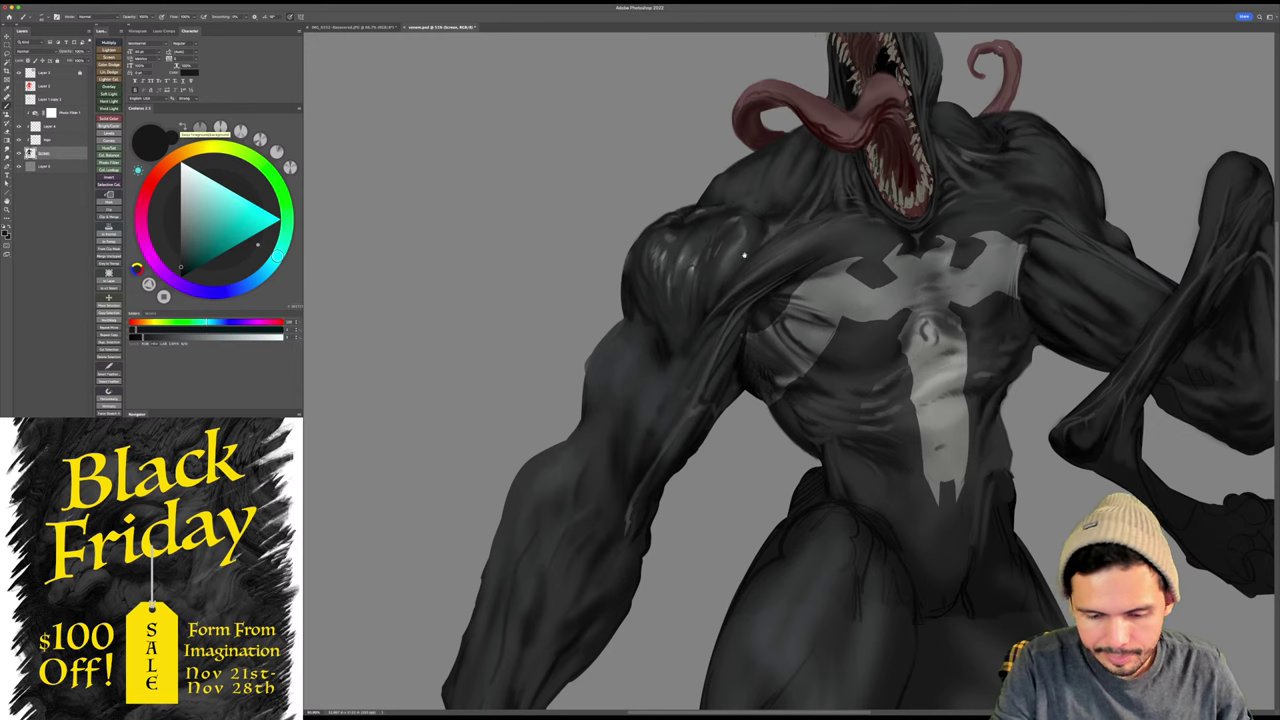
{"action": "scroll", "coordinate": [743, 255], "scroll_direction": "down", "scroll_amount": 2}
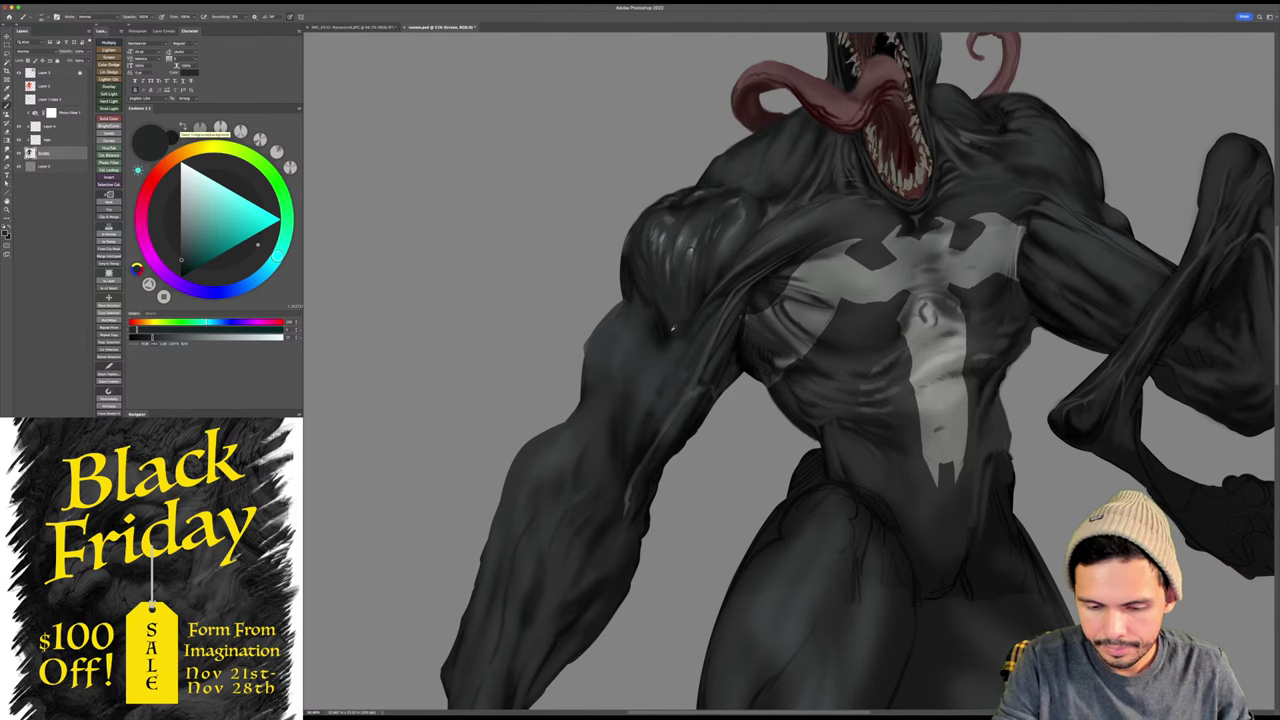
{"action": "left_click", "coordinate": [679, 308], "text": "alt"}
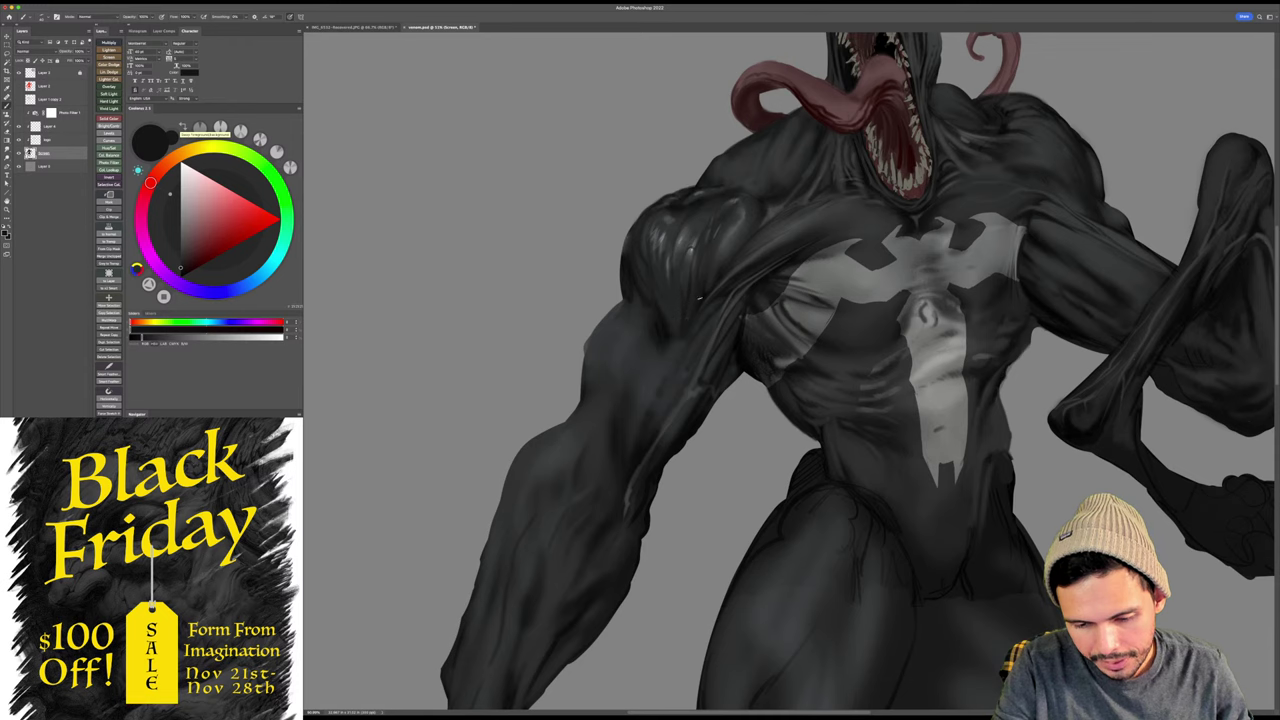
{"action": "left_click", "coordinate": [688, 270], "text": "alt"}
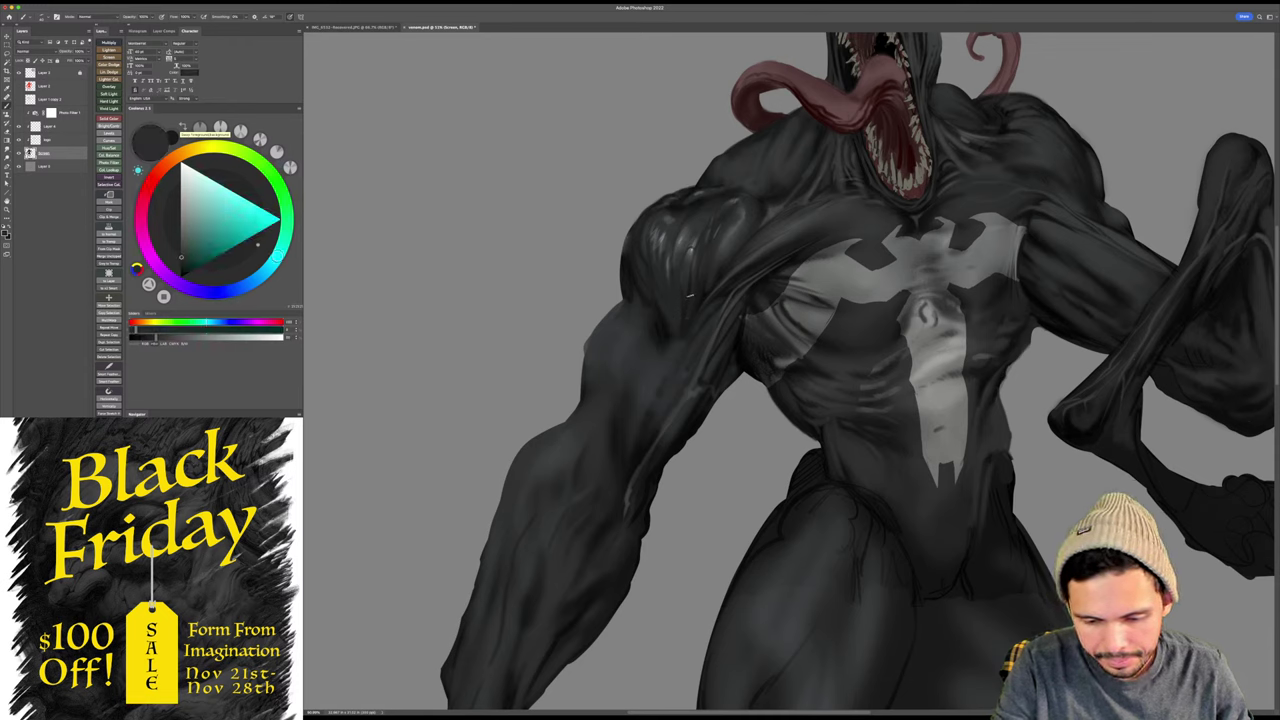
{"action": "left_click", "coordinate": [685, 311], "text": "alt"}
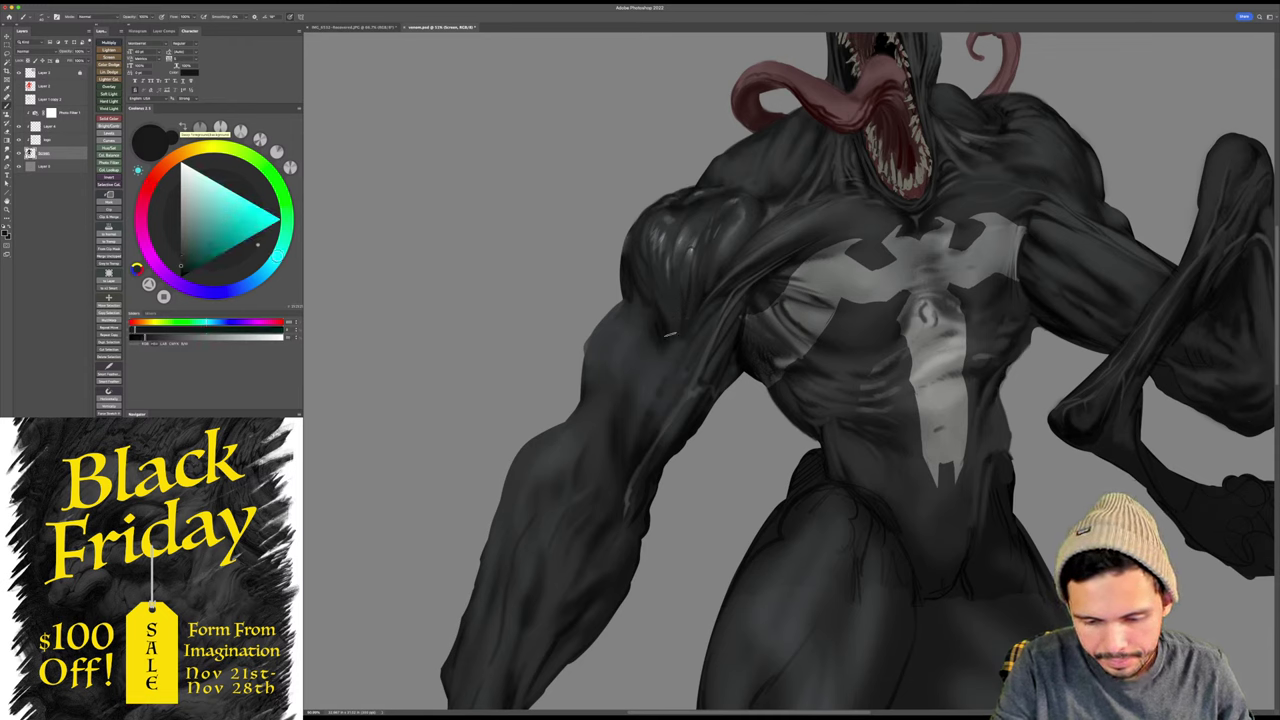
- Smudge the shoulder shading, sample a near-black tone from the top of the deltoid, and paint dark strokes between its highlights
{"action": "mouse_move", "coordinate": [727, 306]}
{"action": "left_mouse_down"}
{"action": "mouse_move", "coordinate": [745, 248]}
{"action": "mouse_move", "coordinate": [745, 267]}
{"action": "left_mouse_up"}
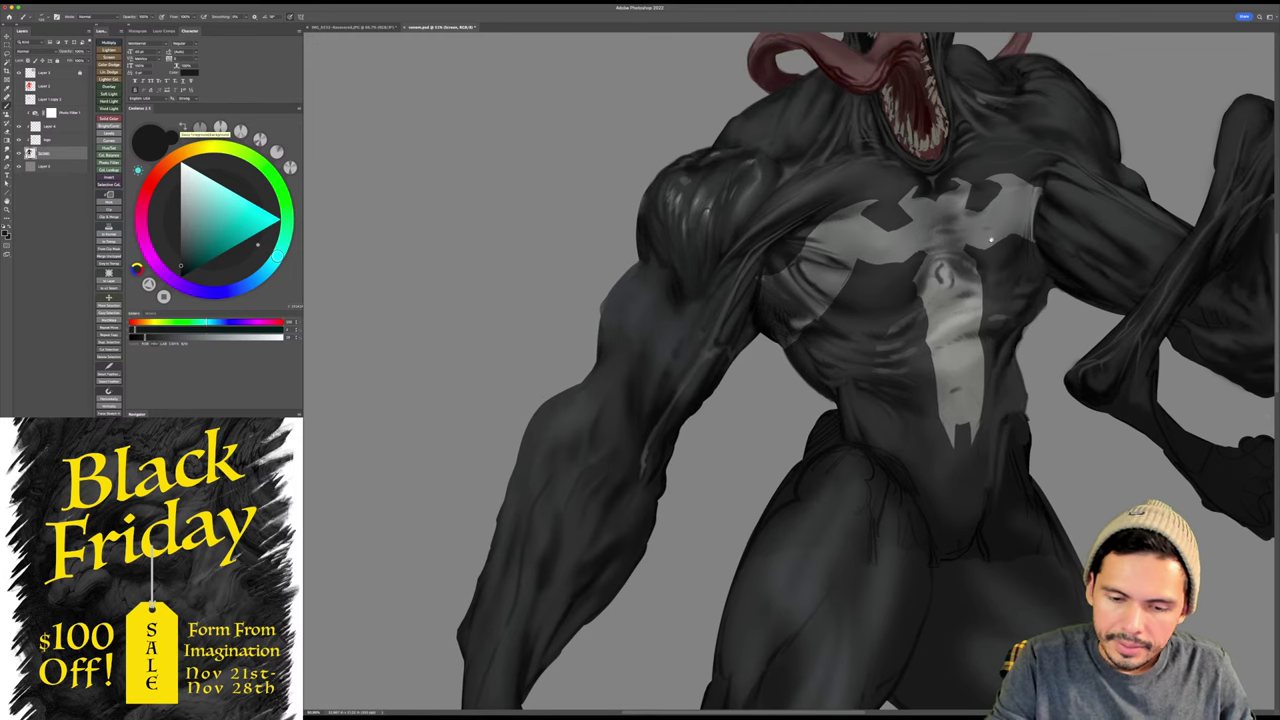
{"action": "key", "text": "r"}
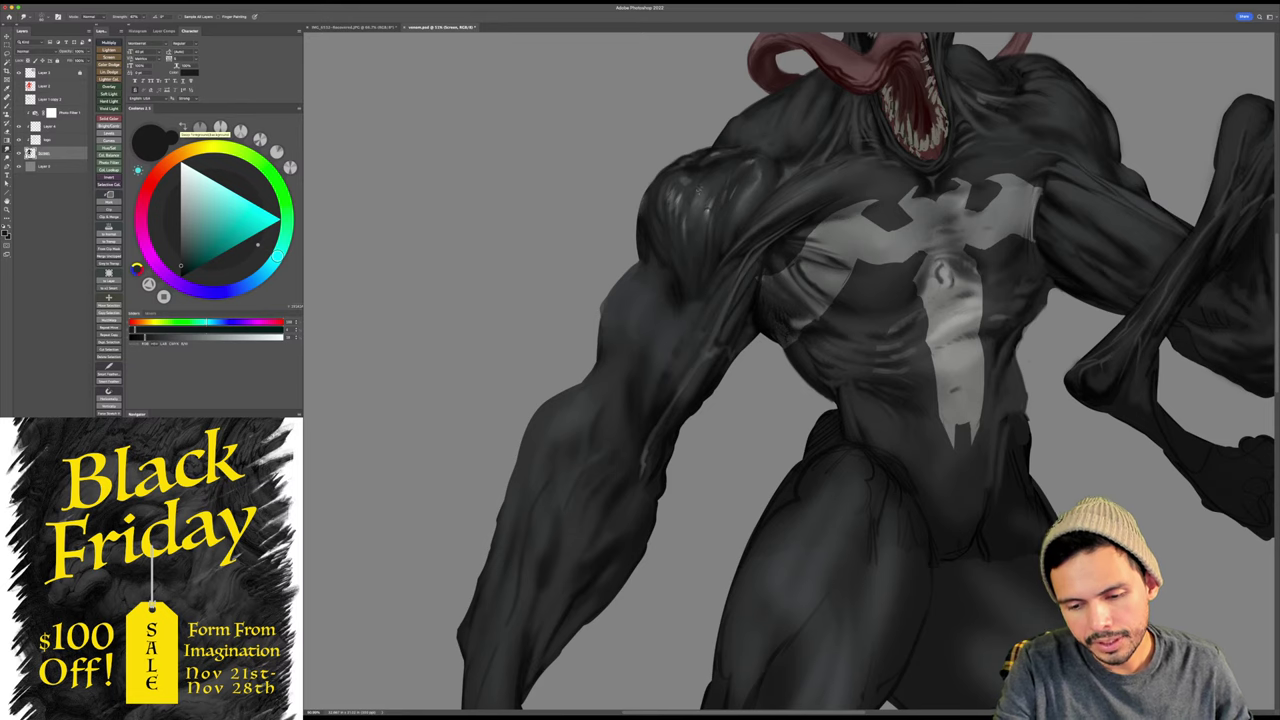
{"action": "left_click_drag", "start_coordinate": [743, 203], "coordinate": [729, 237]}
{"action": "key", "text": "b"}
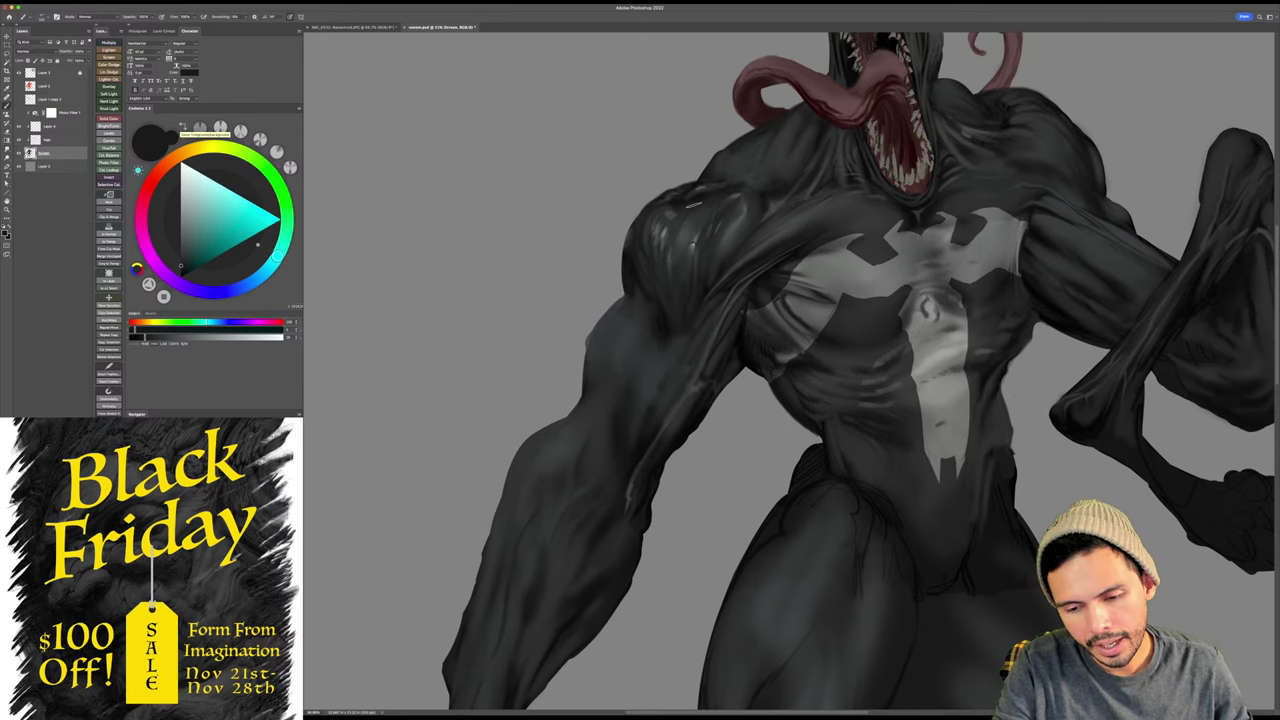
{"action": "left_click", "coordinate": [696, 208], "text": "alt"}
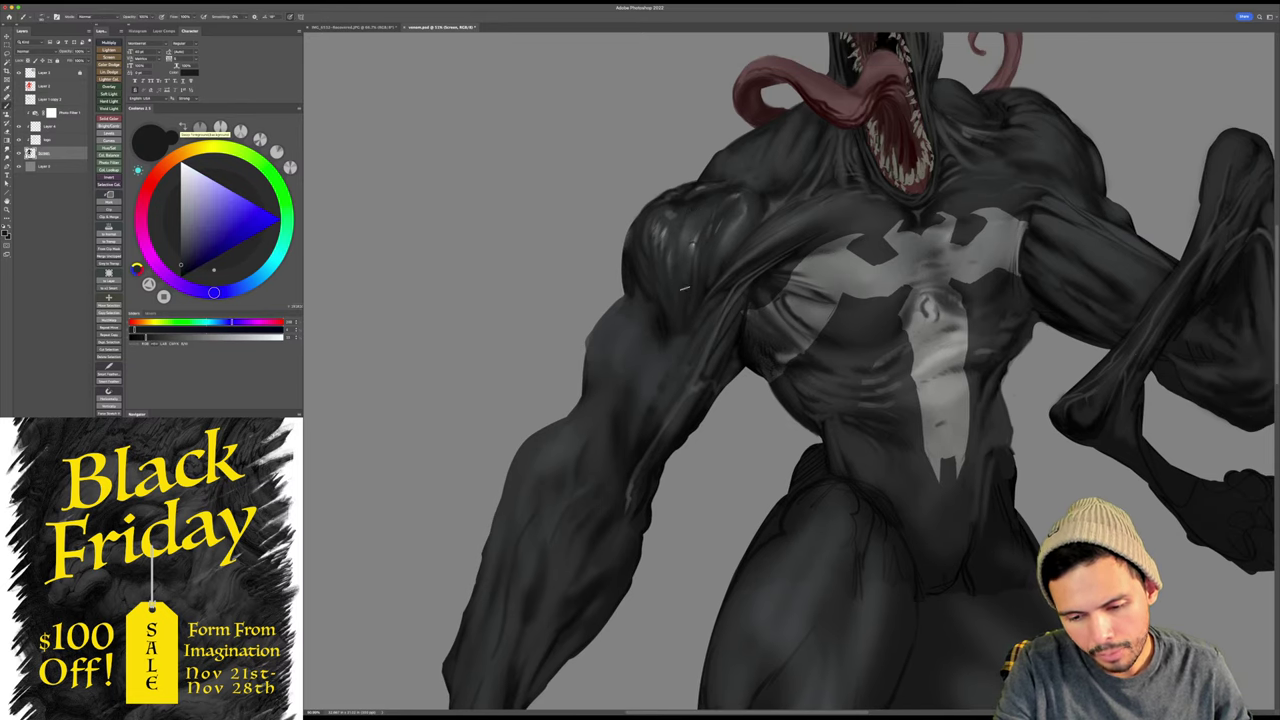
{"action": "left_click_drag", "start_coordinate": [709, 202], "coordinate": [722, 203]}
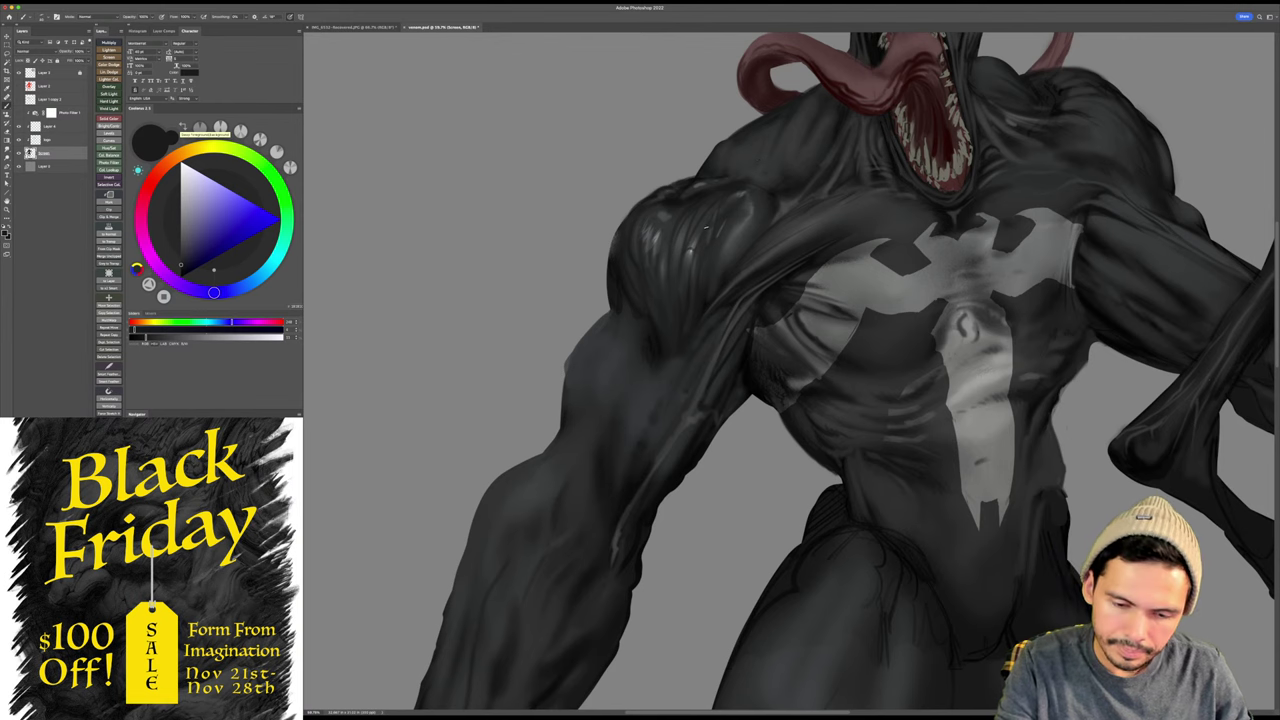
{"action": "left_click_drag", "start_coordinate": [881, 368], "coordinate": [862, 368]}
- Soften the bright glossy highlights and streaks on the deltoid with the Smudge tool
{"action": "key", "text": "r"}
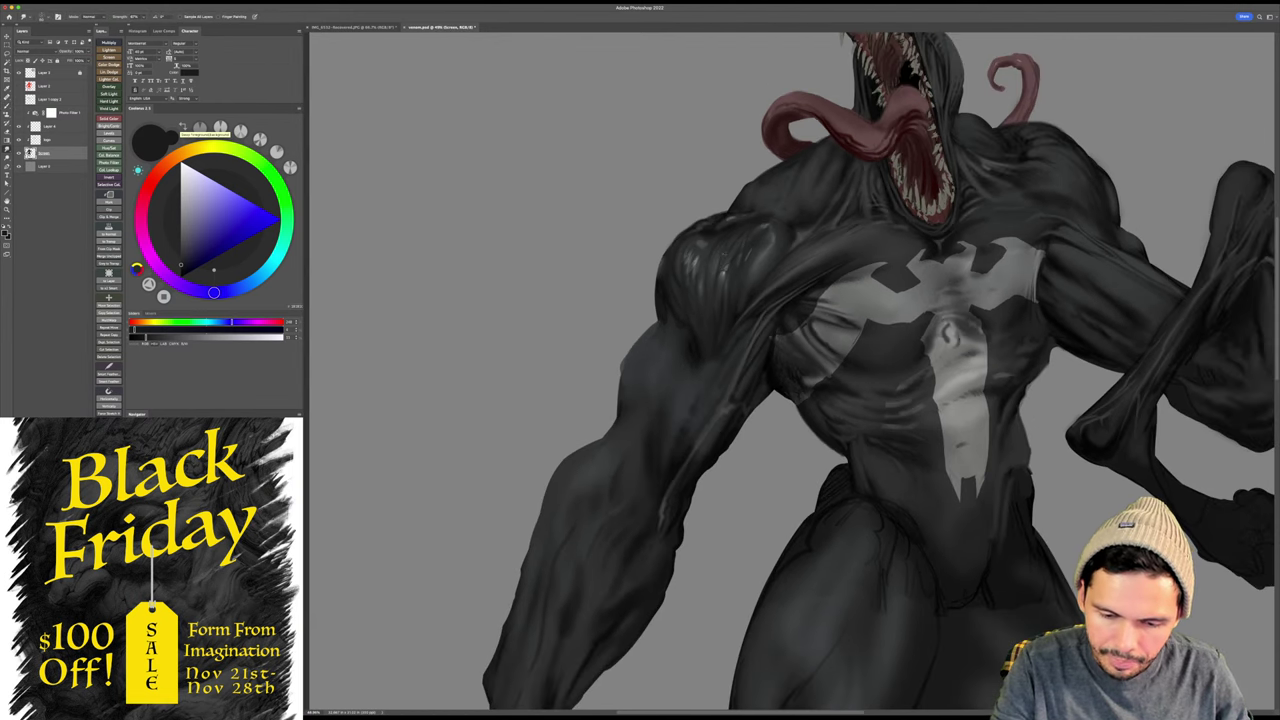
{"action": "left_click_drag", "start_coordinate": [800, 242], "coordinate": [793, 229]}
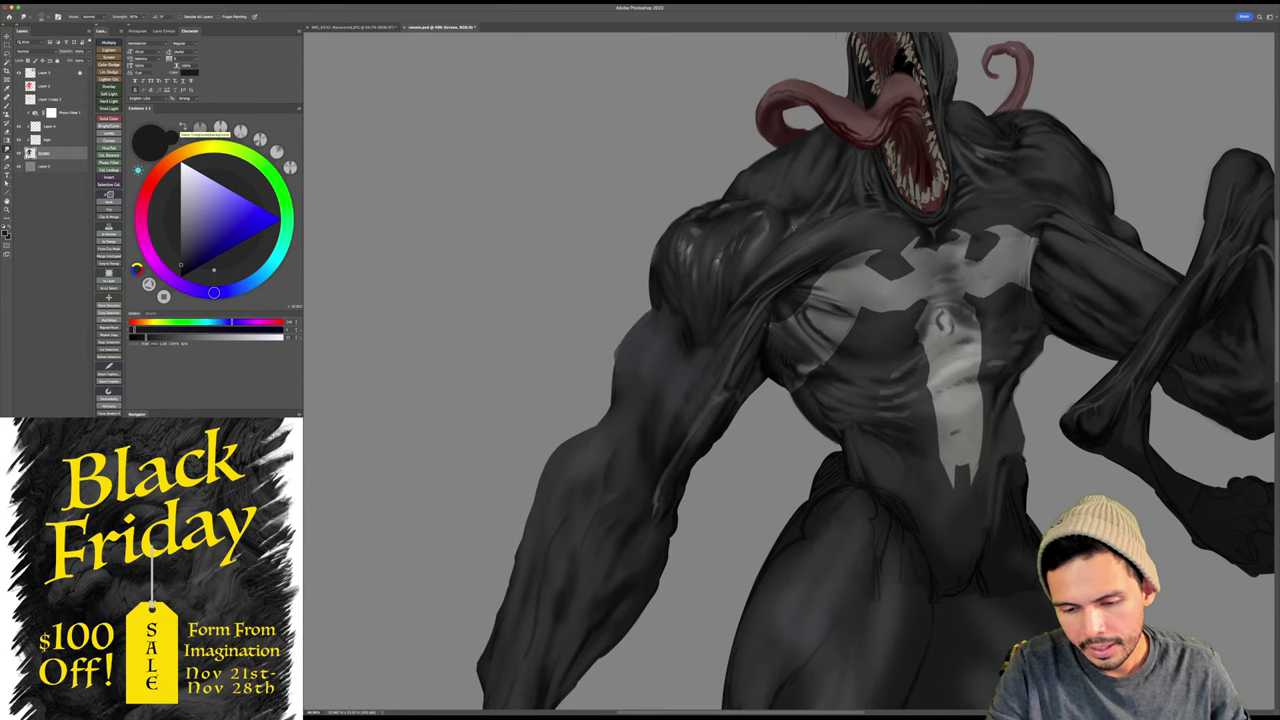
{"action": "mouse_move", "coordinate": [805, 283]}
{"action": "left_mouse_down"}
{"action": "mouse_move", "coordinate": [735, 271]}
{"action": "mouse_move", "coordinate": [775, 268]}
{"action": "left_mouse_up"}
{"action": "key", "text": "b"}
{"action": "key", "text": "r"}
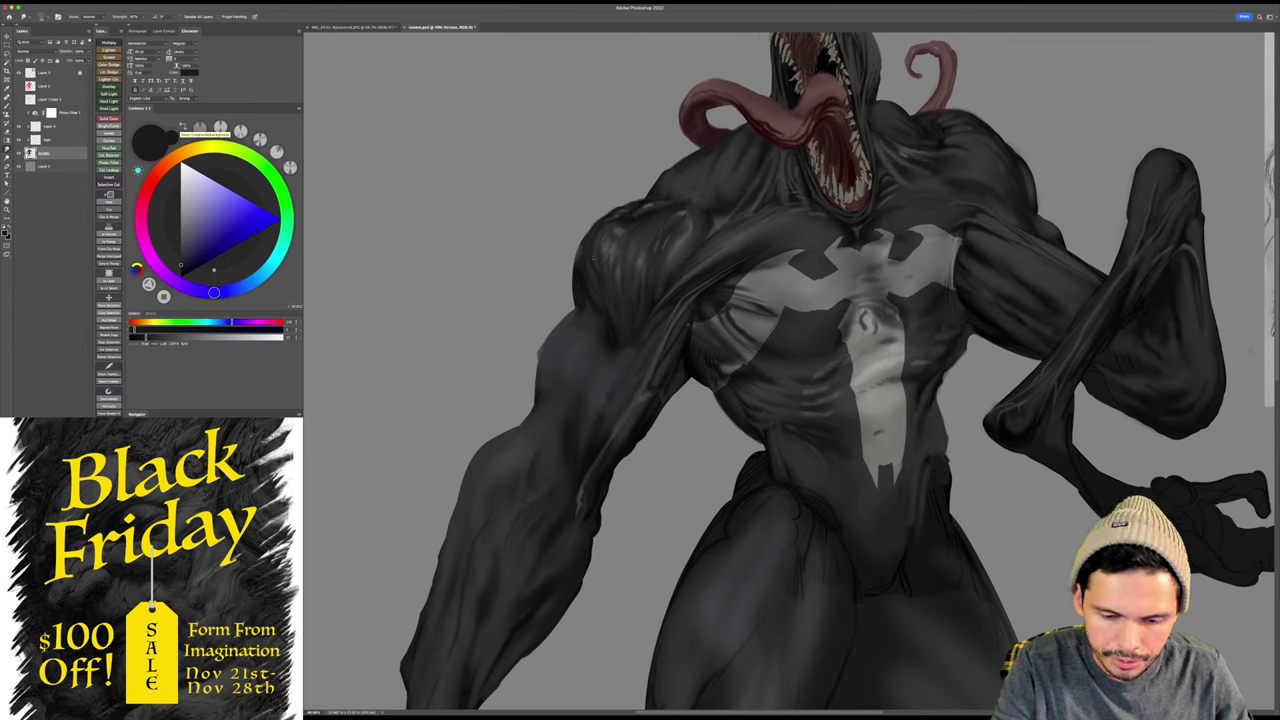
{"action": "left_click_drag", "start_coordinate": [867, 321], "coordinate": [849, 316]}
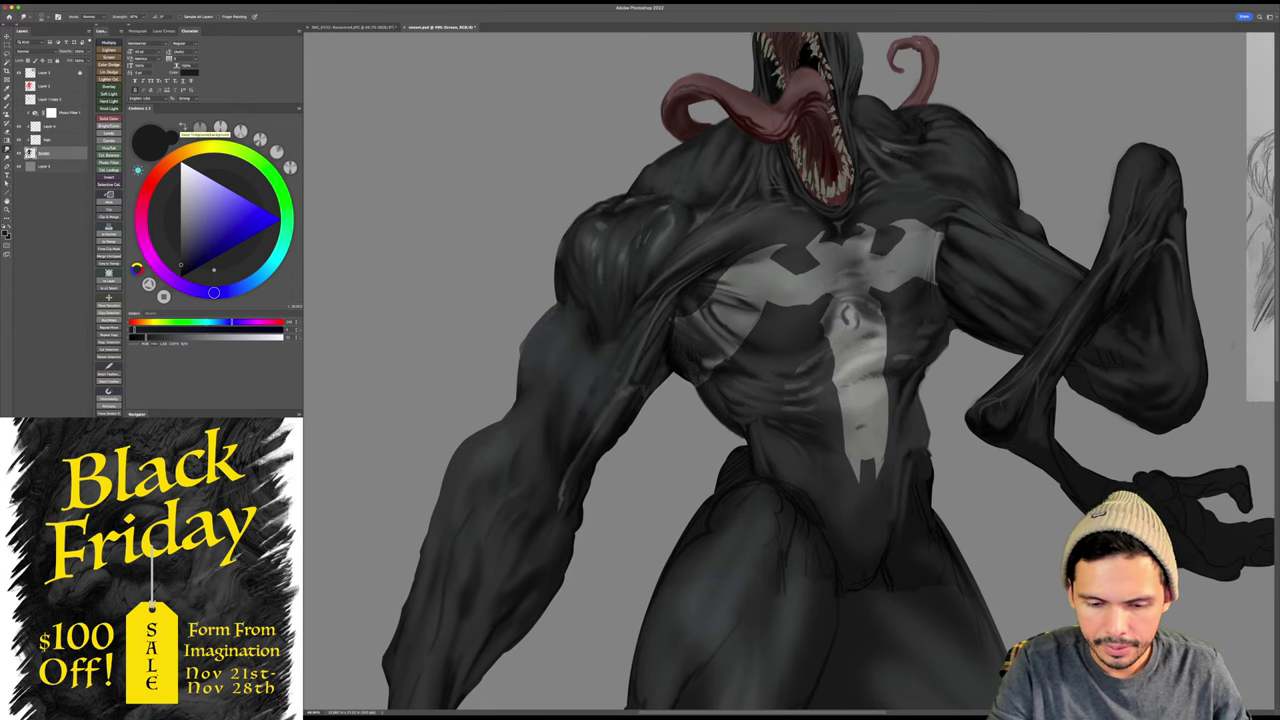
- Switch to a soft round brush, sample a mid-grey from the deltoid, and brush broad highlights over the upper pectoral and shoulder
{"action": "key", "text": "b"}
{"action": "right_click", "coordinate": [815, 235]}
{"action": "double_click", "coordinate": [931, 412]}
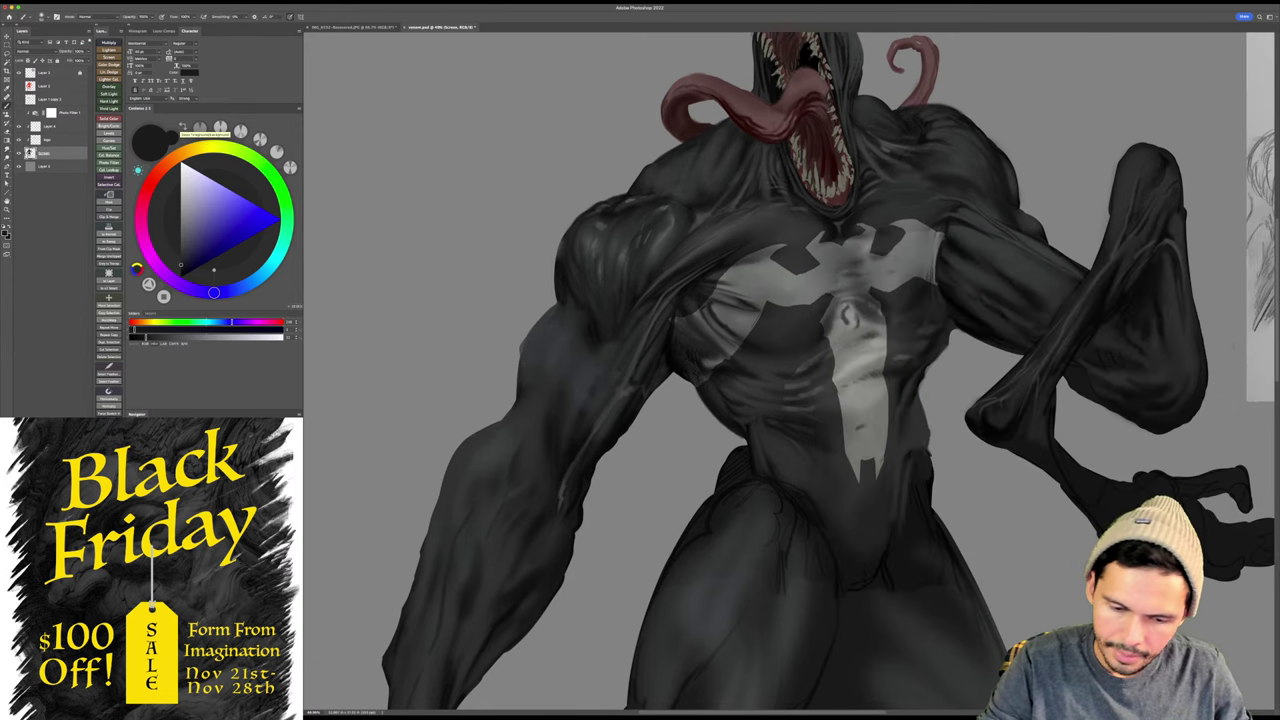
{"action": "left_click", "coordinate": [668, 228], "text": "alt"}
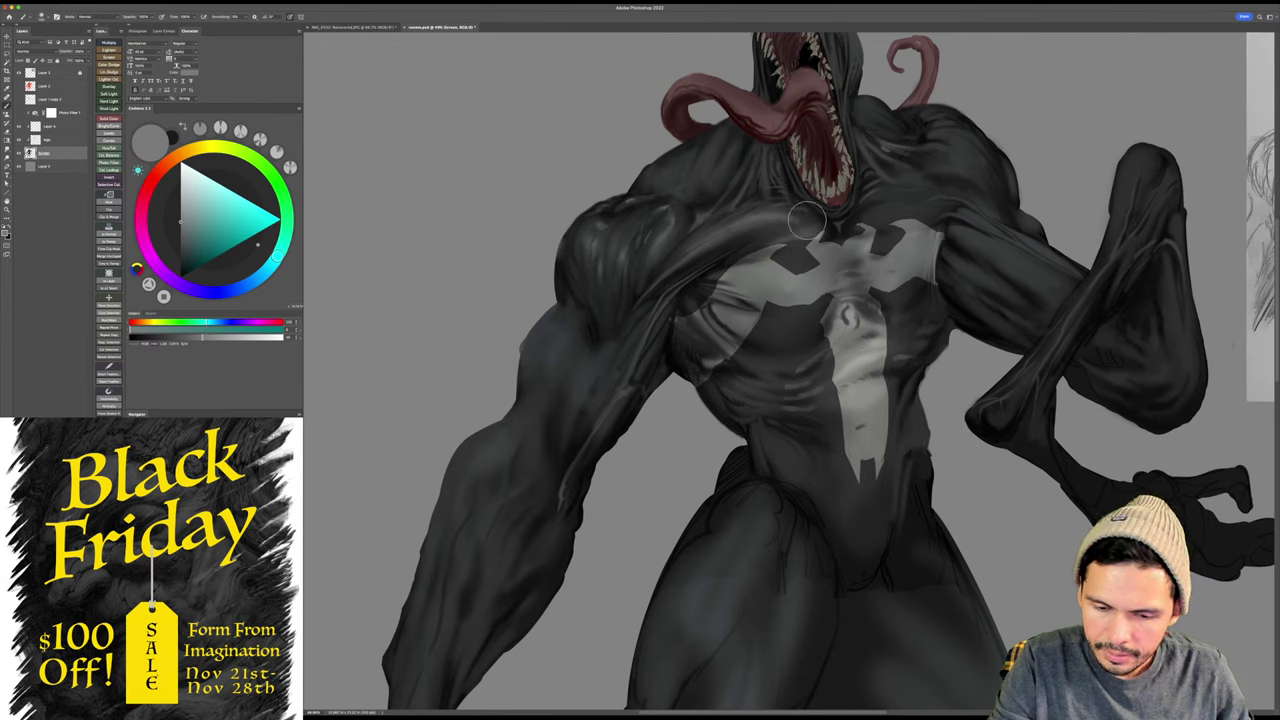
{"action": "key", "text": "]"}
{"action": "key", "text": "]"}
{"action": "key", "text": "]"}
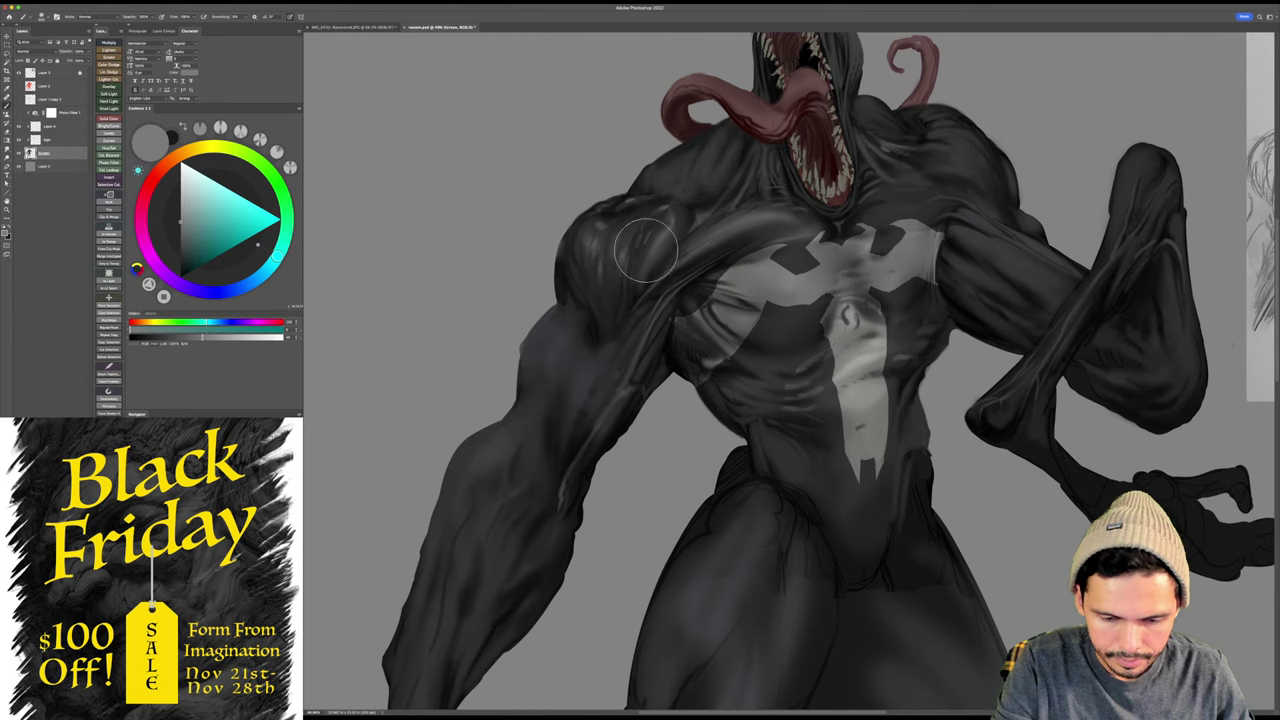
- Paint fine grey highlight streaks on the trapezius beside the neck with a much smaller brush, undo the last stroke, and restore the default colours
{"action": "key", "text": "z"}
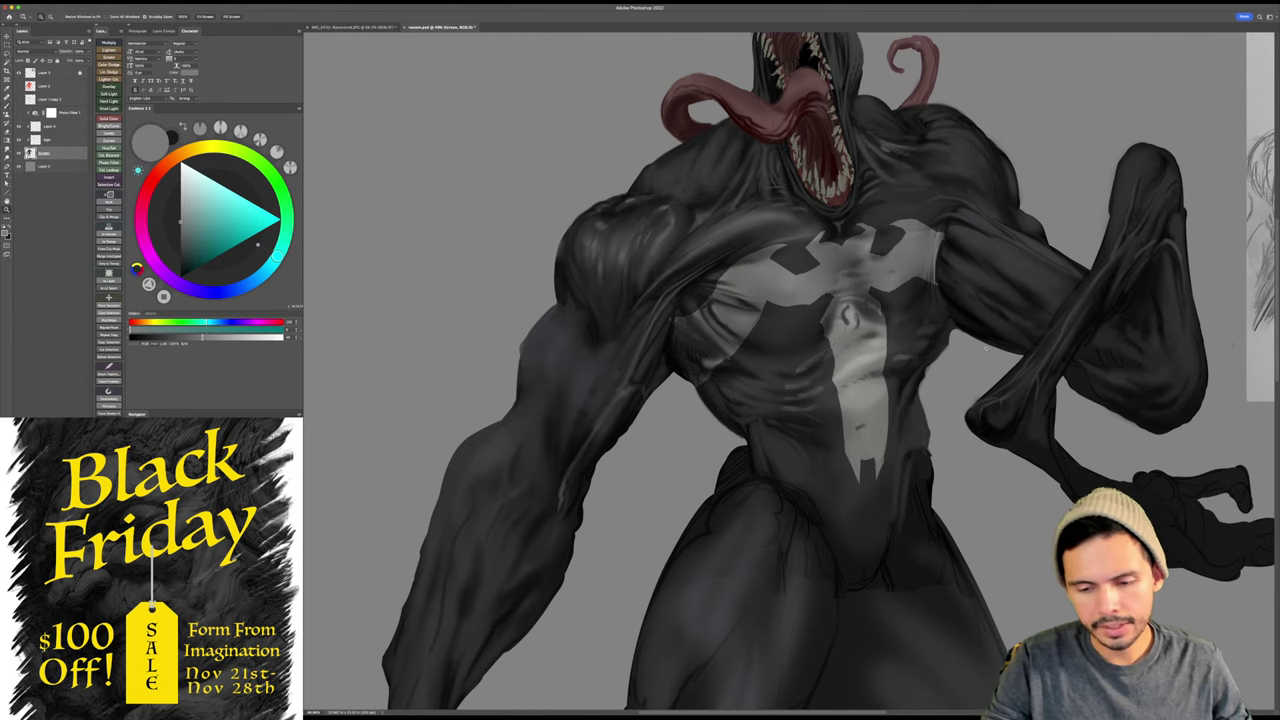
{"action": "left_click", "coordinate": [958, 382], "text": "alt"}
{"action": "left_click", "coordinate": [958, 382], "text": "alt"}
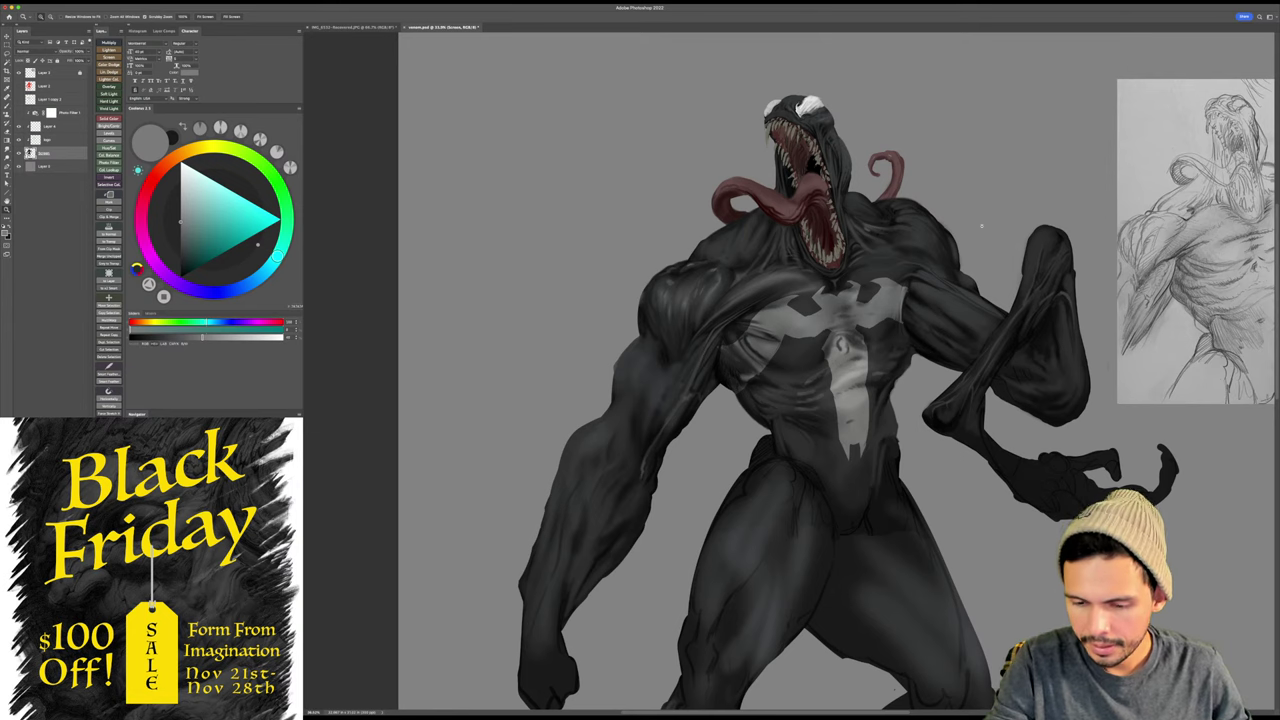
{"action": "left_click_drag", "start_coordinate": [982, 226], "coordinate": [989, 228]}
{"action": "left_click_drag", "start_coordinate": [979, 268], "coordinate": [999, 178]}
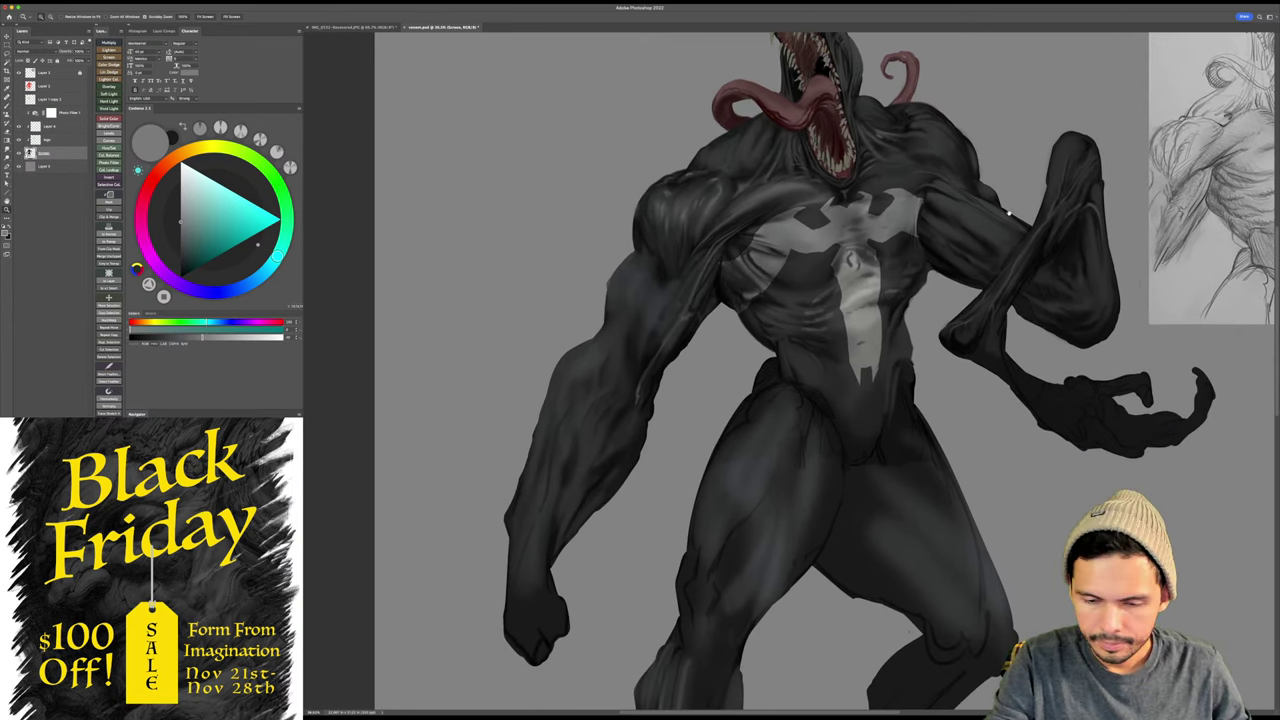
{"action": "left_click_drag", "start_coordinate": [1008, 213], "coordinate": [968, 296]}
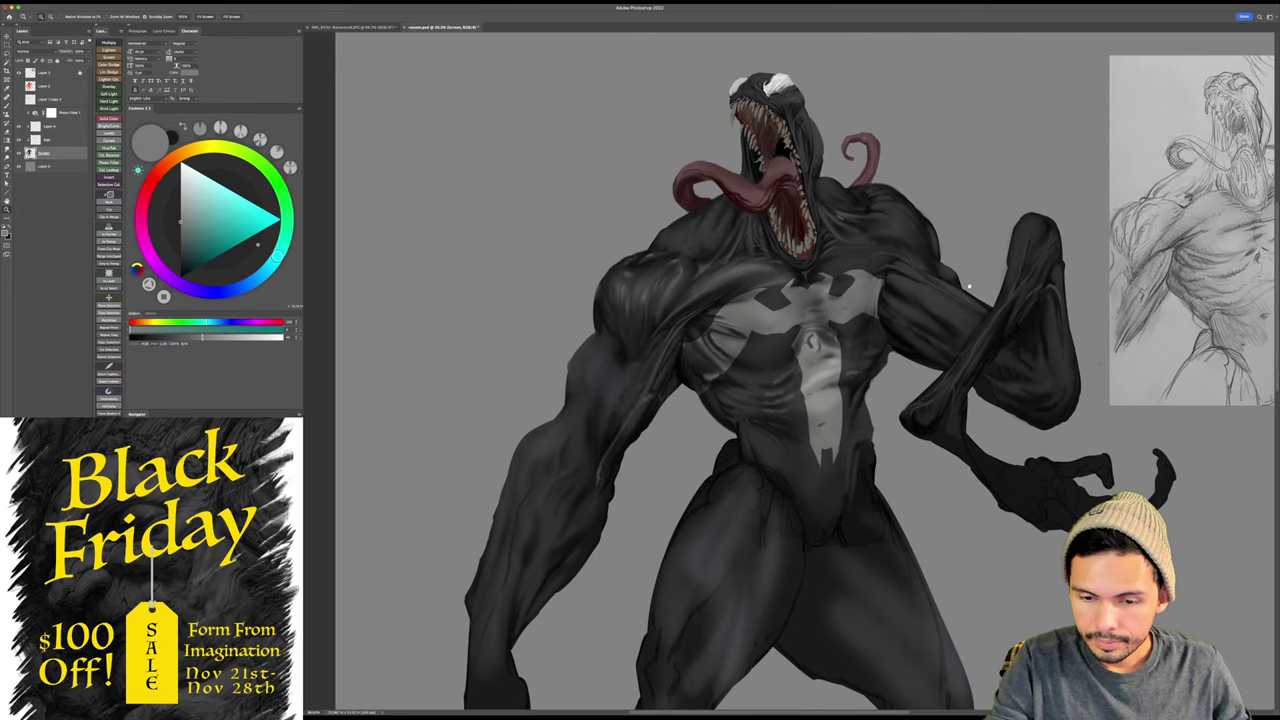
{"action": "left_click_drag", "start_coordinate": [688, 247], "coordinate": [752, 286]}
{"action": "key", "text": "["}
{"action": "key", "text": "["}
{"action": "key", "text": "["}
{"action": "key", "text": "["}
{"action": "key", "text": "["}
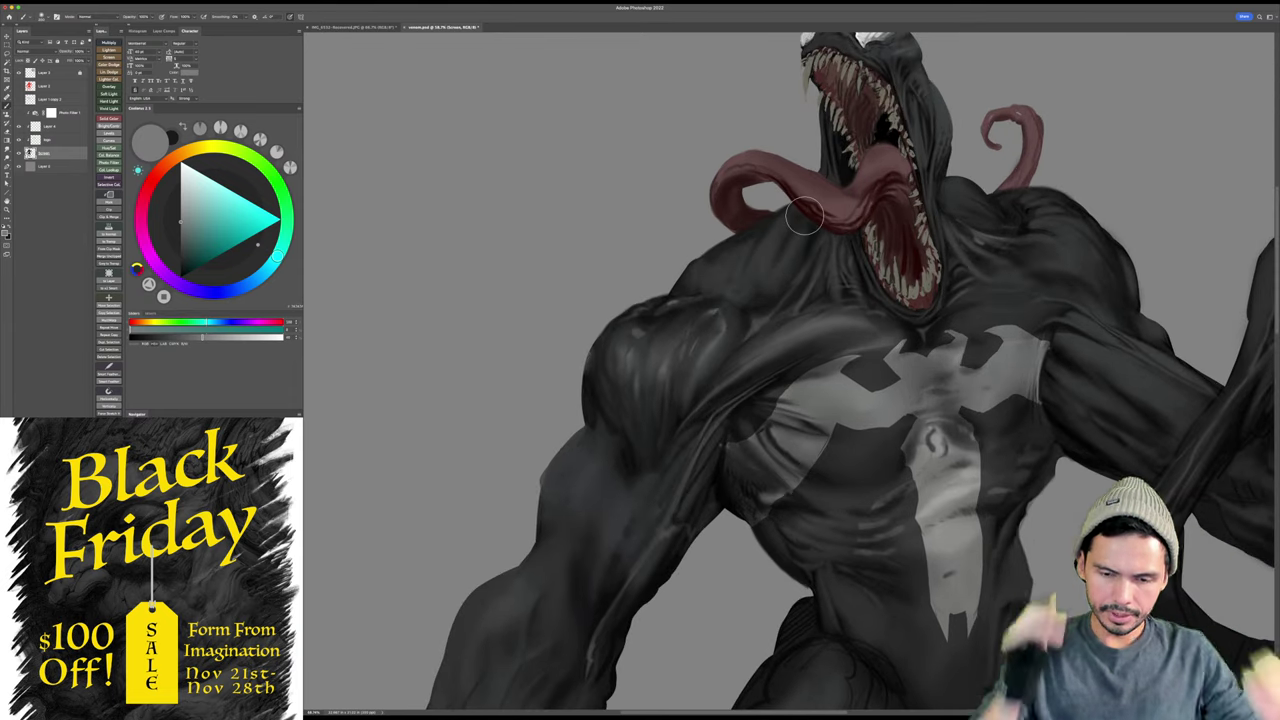
{"action": "key", "text": "["}
{"action": "key", "text": "["}
{"action": "key", "text": "["}
{"action": "key", "text": "["}
{"action": "key", "text": "["}
{"action": "key", "text": "["}
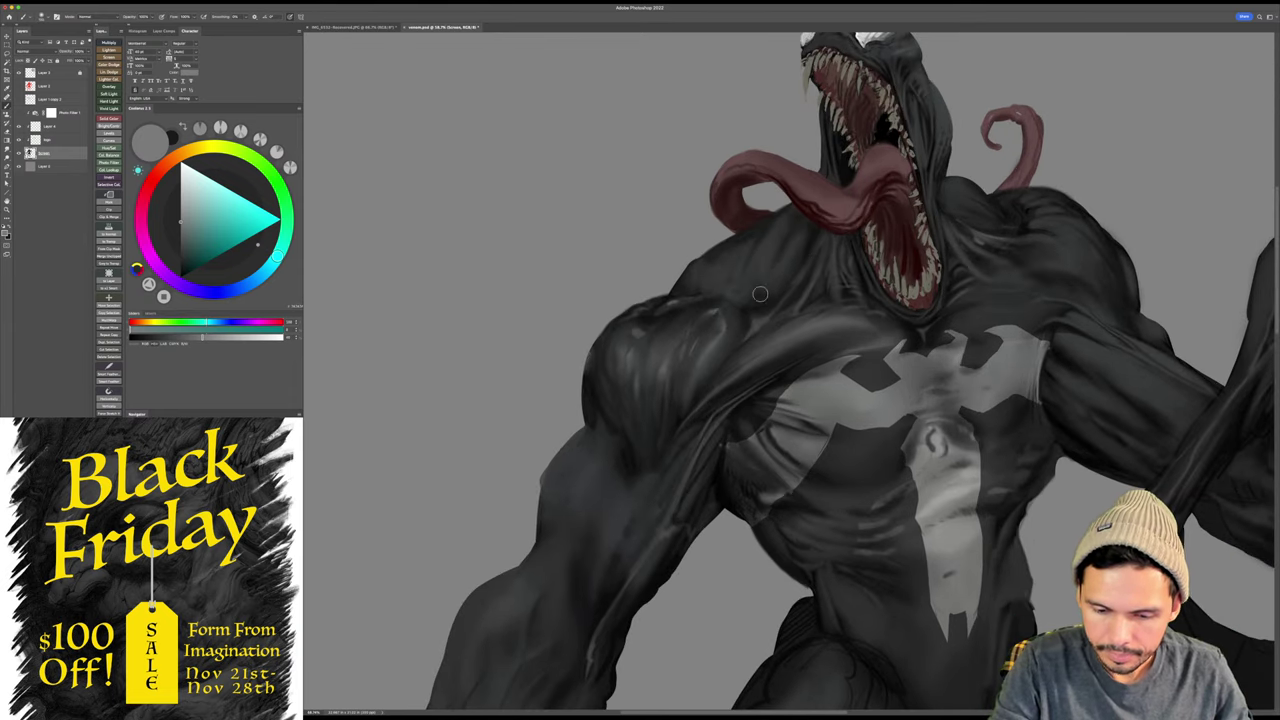
{"action": "left_click_drag", "start_coordinate": [736, 305], "coordinate": [760, 262]}
{"action": "key", "text": "super+z"}
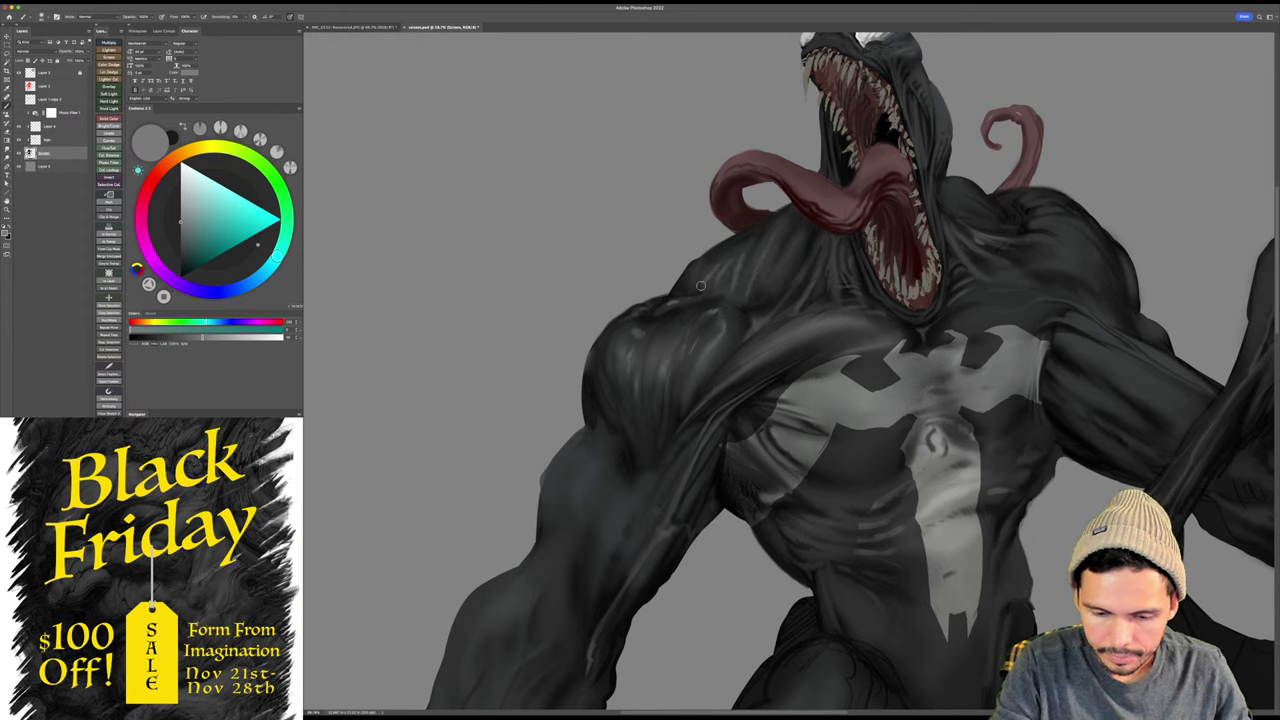
{"action": "key", "text": "d"}
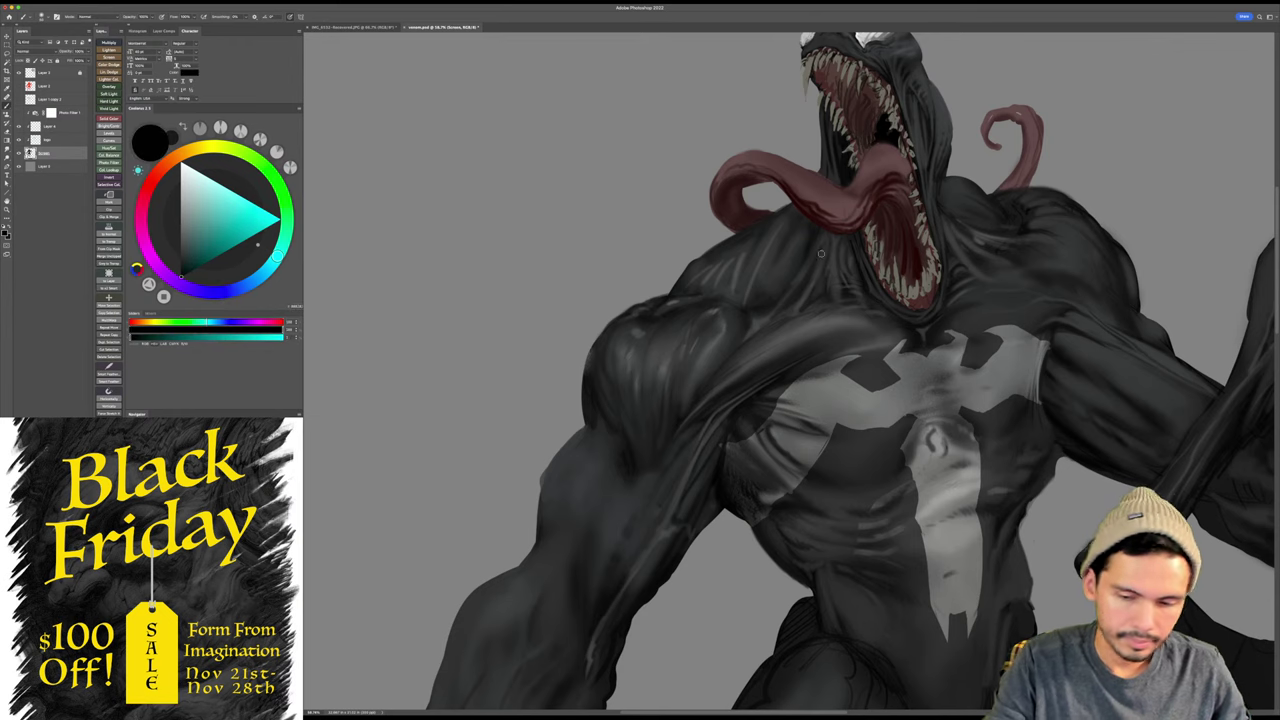
- Sample a dark grey from the base of the trapezius, paint shading strokes across it, and blend them with the Smudge tool
{"action": "left_click", "coordinate": [752, 307], "text": "alt"}
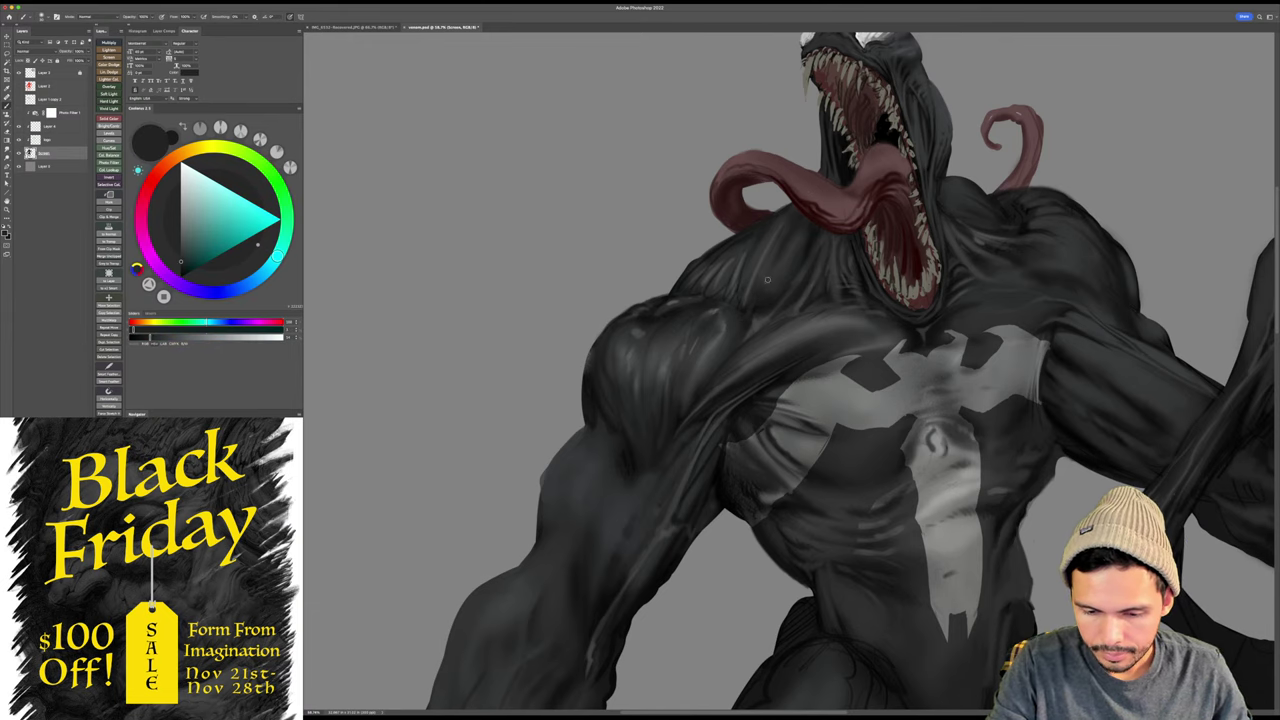
{"action": "left_click_drag", "start_coordinate": [781, 294], "coordinate": [734, 307]}
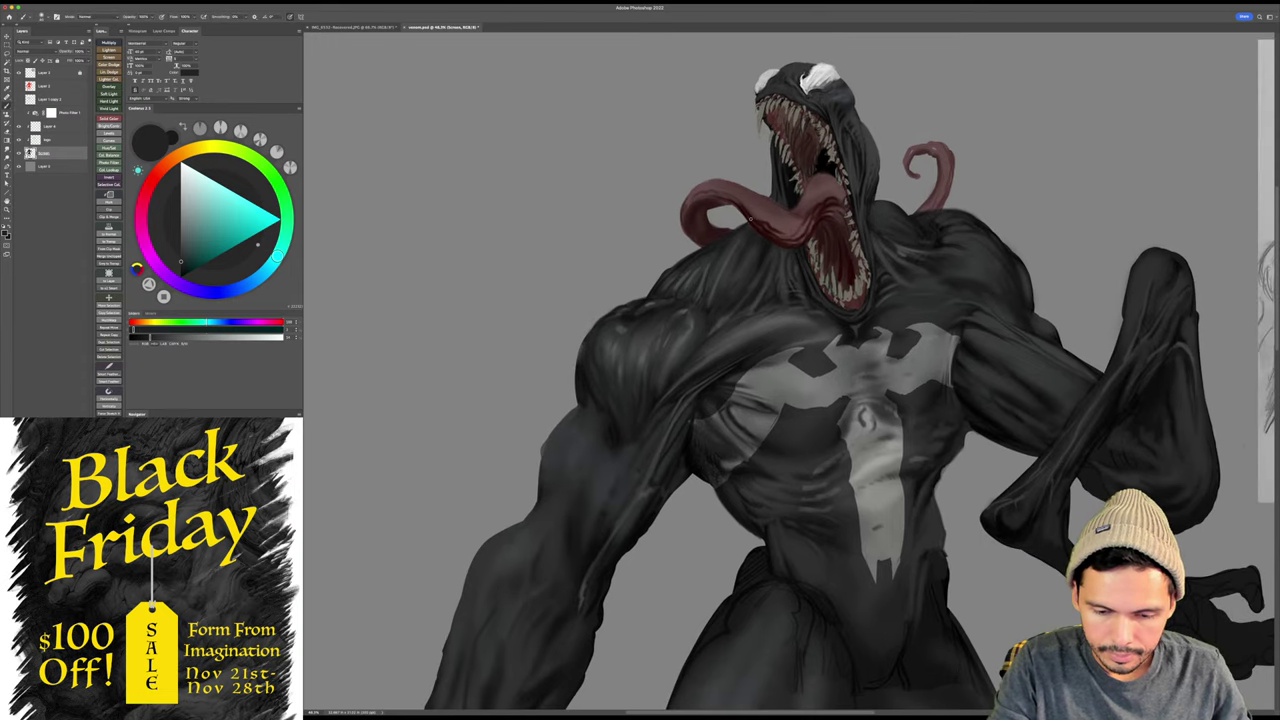
{"action": "key", "text": "r"}
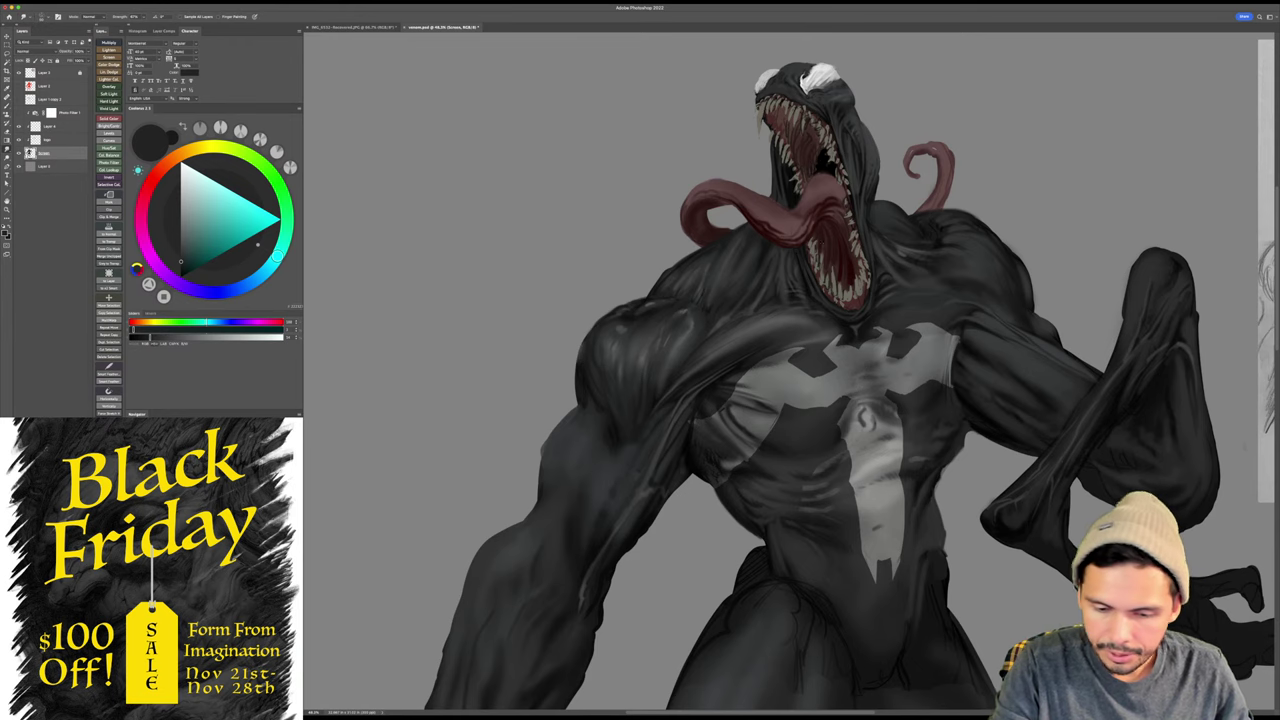
{"action": "left_click_drag", "start_coordinate": [758, 264], "coordinate": [734, 262]}
{"action": "key", "text": "b"}
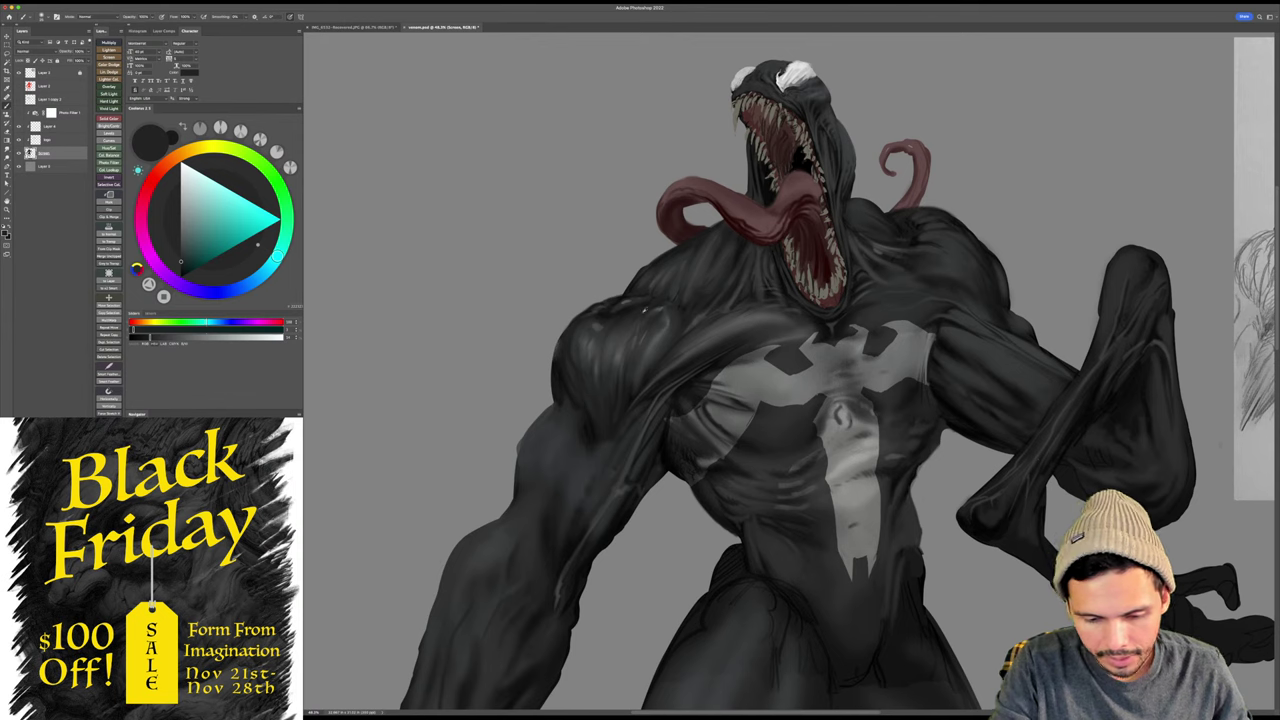
- Sample near-black and grey tones around the shoulder, trapezius and pectoral crease, and paint shading between the trapezius folds
{"action": "left_click", "coordinate": [618, 311], "text": "alt"}
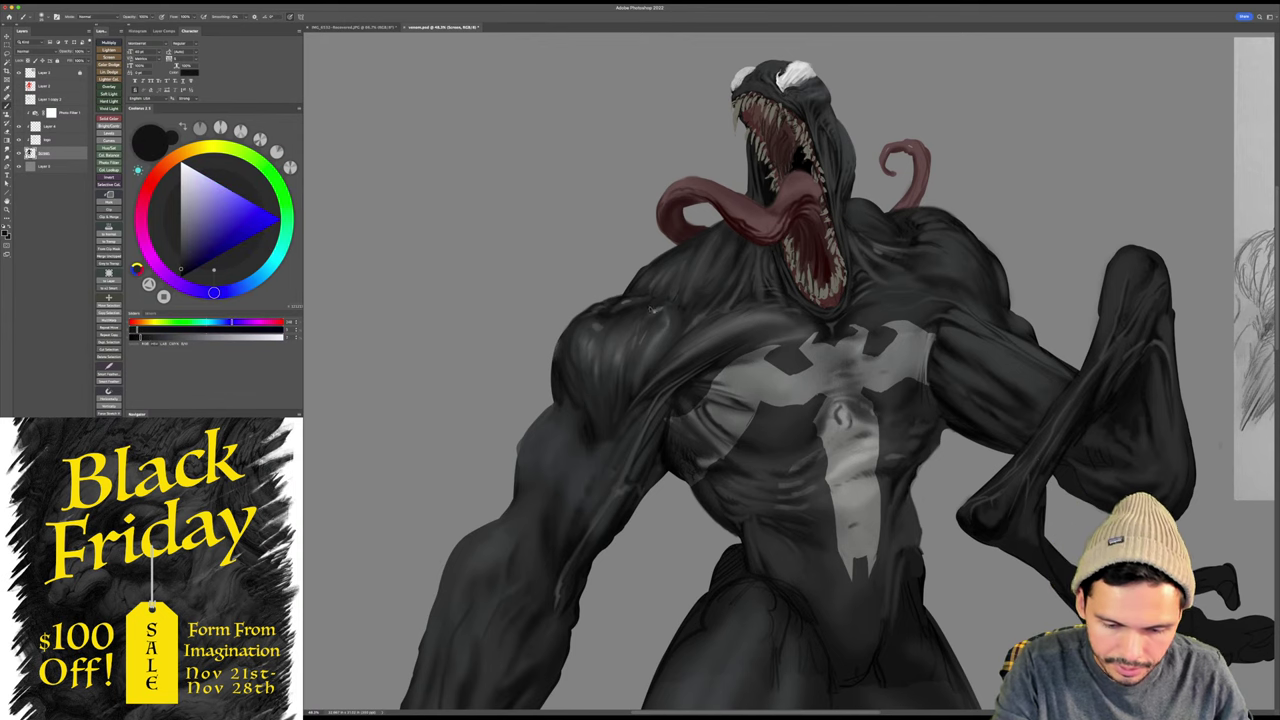
{"action": "left_click", "coordinate": [683, 284], "text": "alt"}
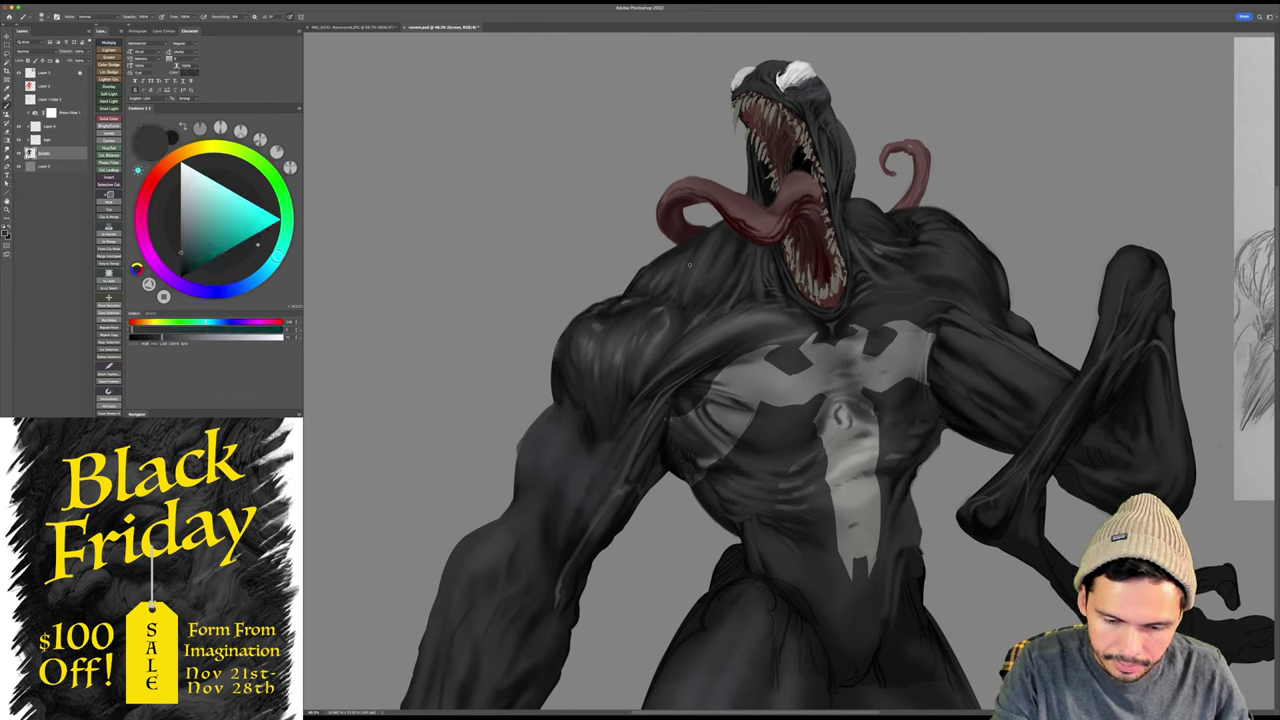
{"action": "left_click", "coordinate": [664, 292], "text": "alt"}
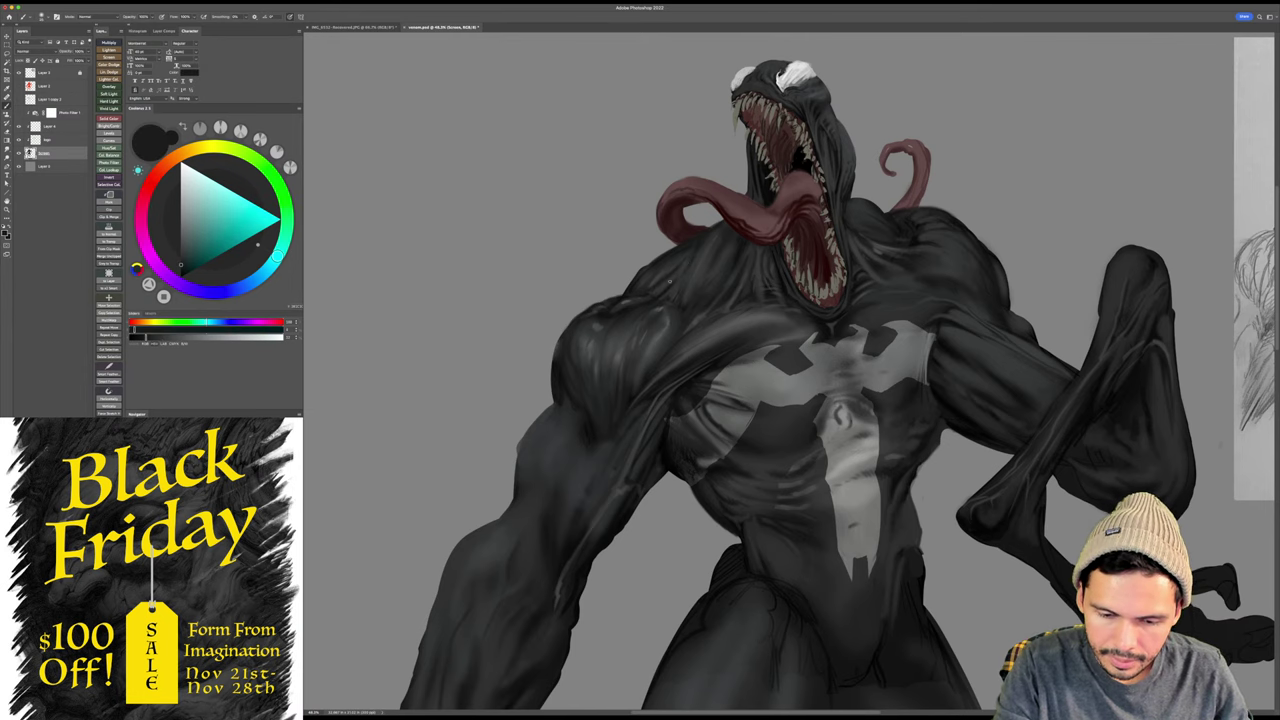
{"action": "left_click_drag", "start_coordinate": [694, 262], "coordinate": [676, 252]}
{"action": "left_click", "coordinate": [688, 255], "text": "alt"}
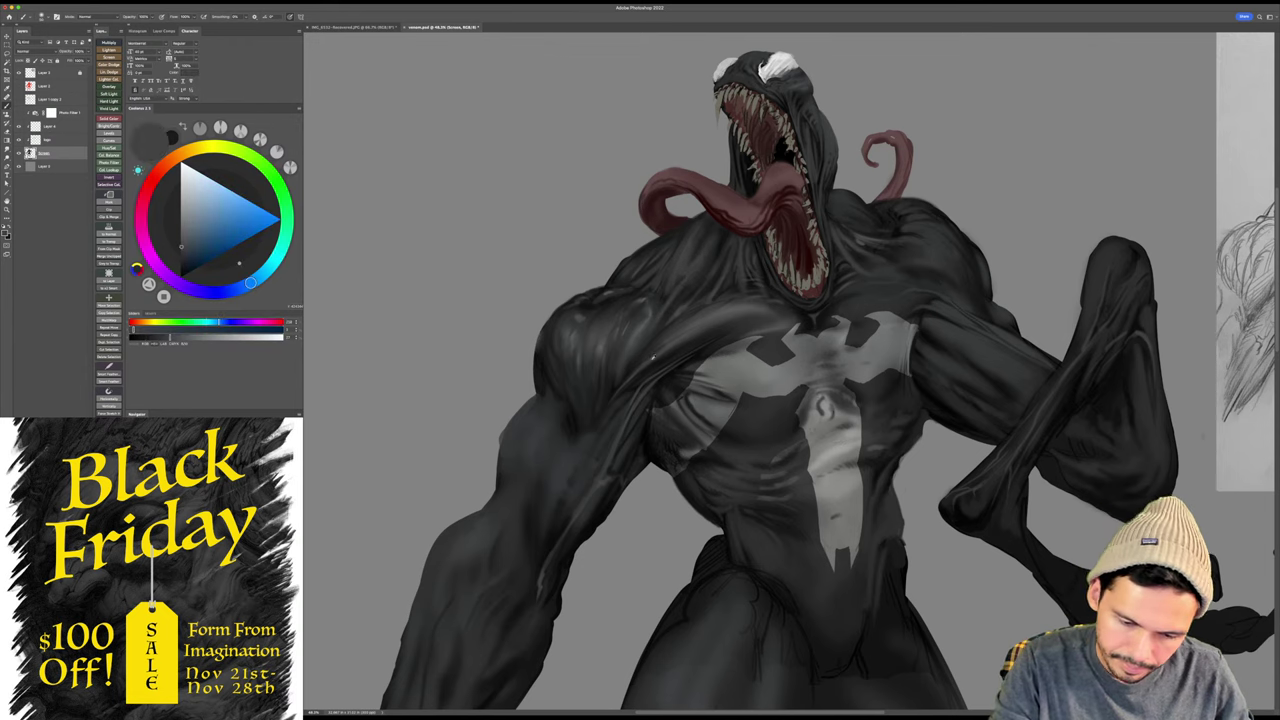
{"action": "left_click", "coordinate": [651, 366], "text": "alt"}
{"action": "scroll", "coordinate": [700, 292], "scroll_direction": "right", "scroll_amount": 3}
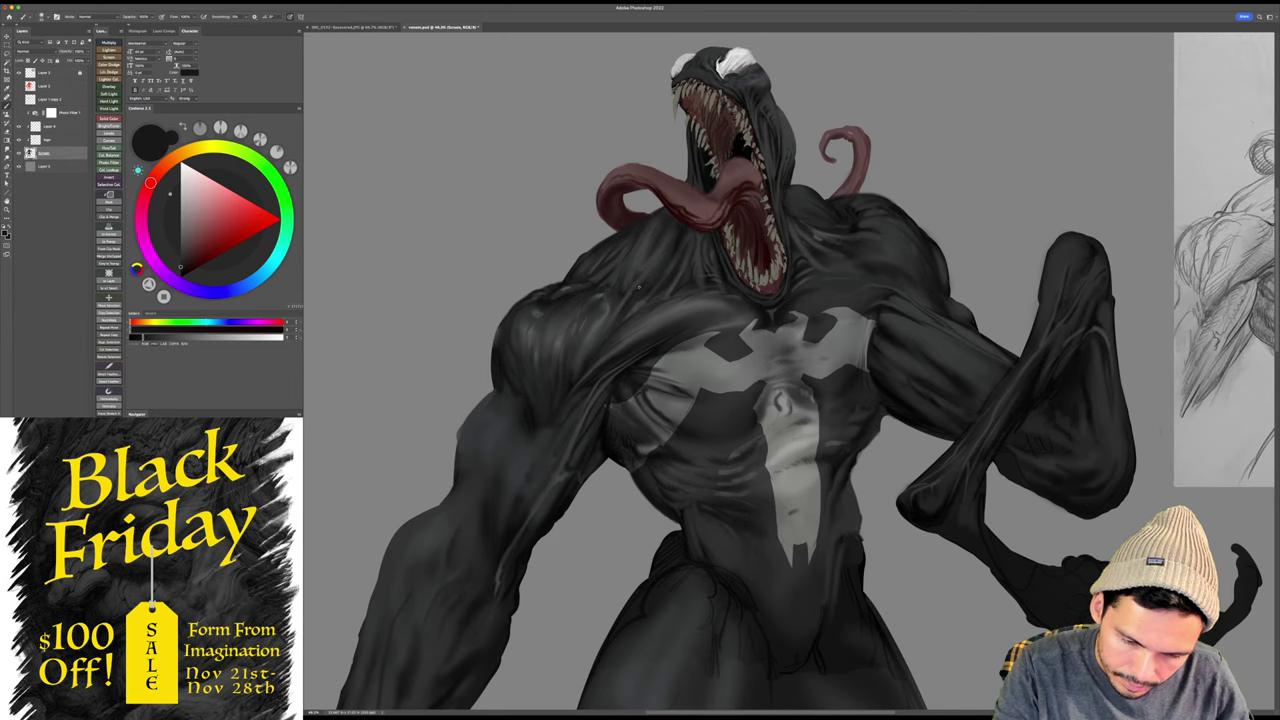
- Sample a grey from the trapezius, lighten it to a mid-grey, and paint a glossy highlight along the upper pectoral
{"action": "left_click", "coordinate": [650, 260], "text": "alt"}
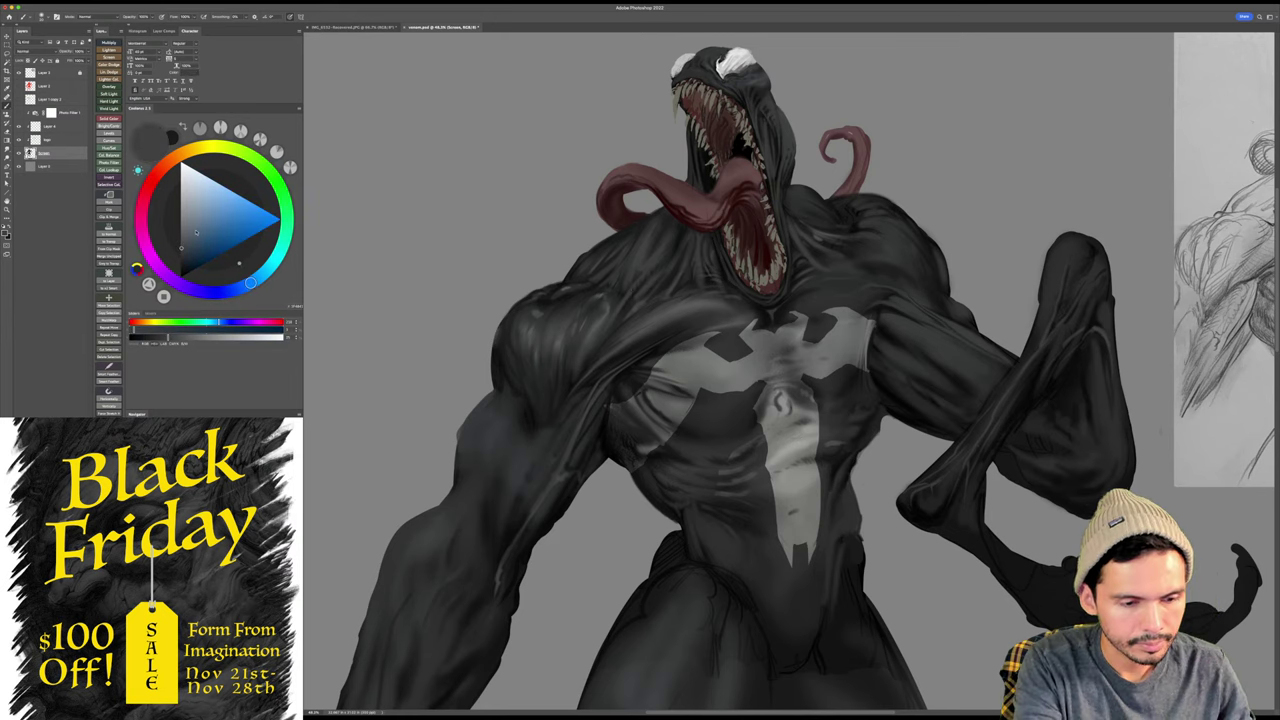
{"action": "left_click", "coordinate": [196, 232]}
{"action": "left_click", "coordinate": [19, 113]}
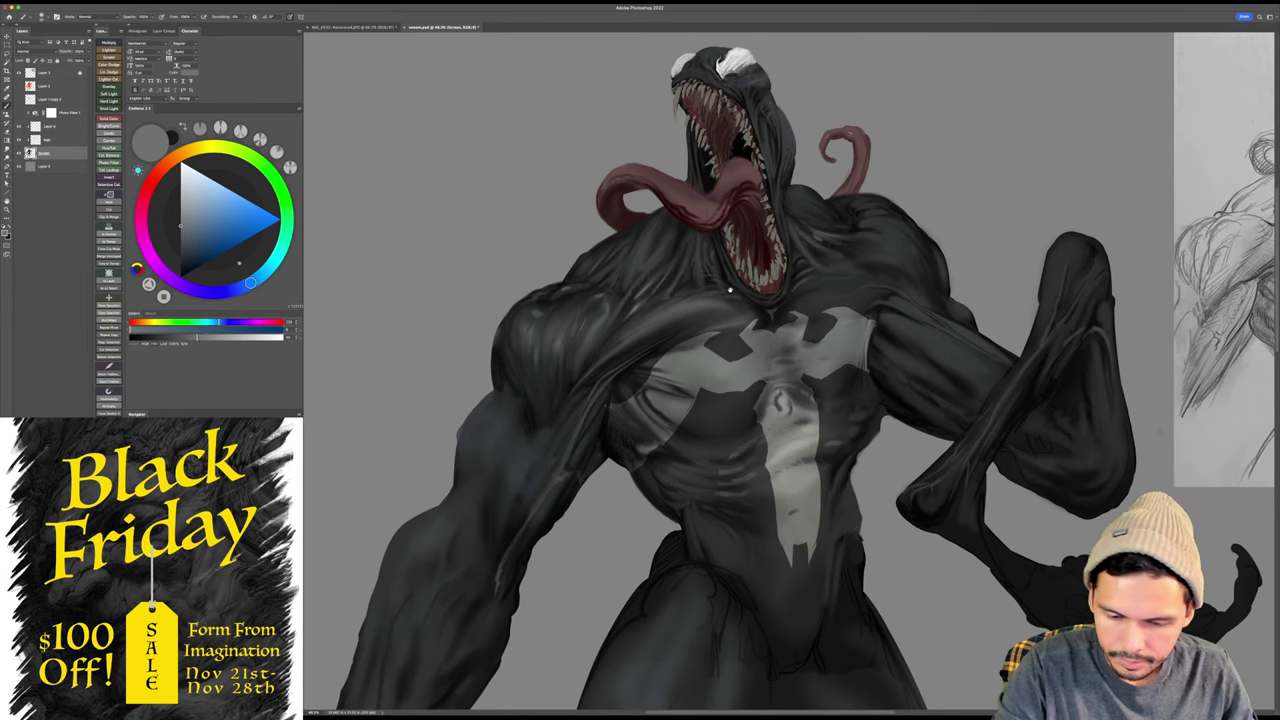
{"action": "left_click_drag", "start_coordinate": [728, 288], "coordinate": [704, 285]}
{"action": "left_click", "coordinate": [18, 114]}
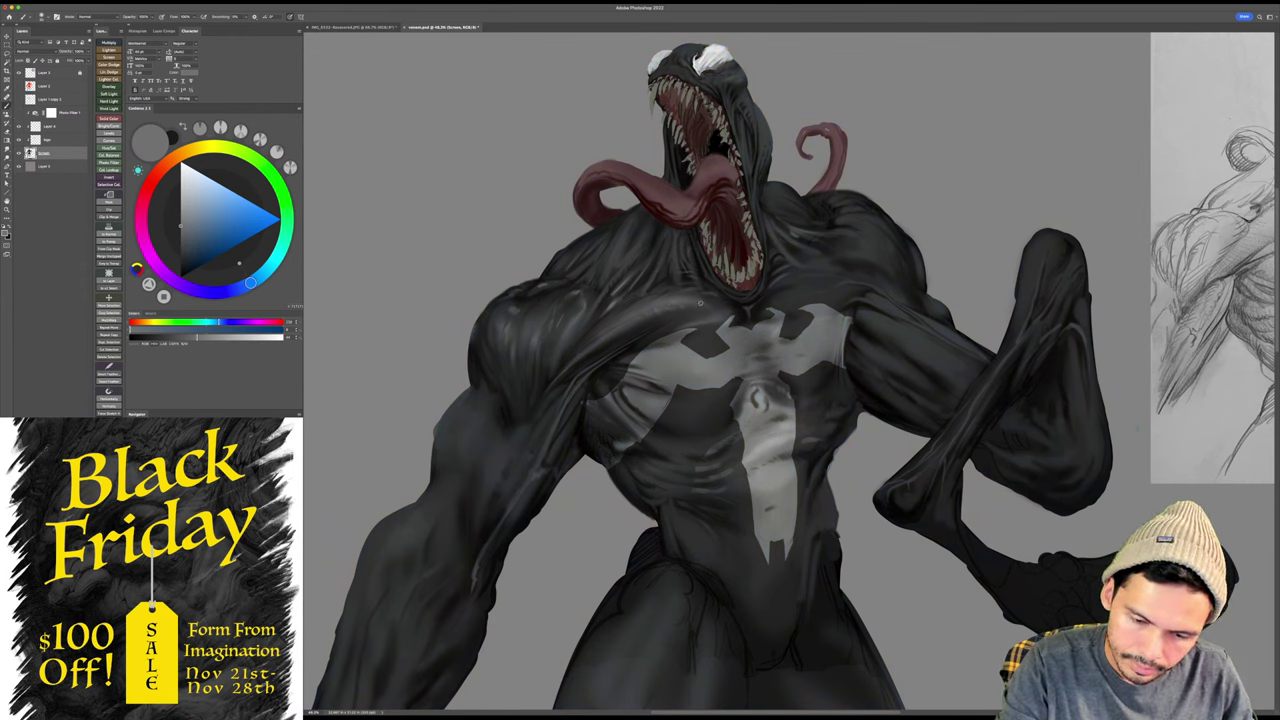
- Sample a dark grey from the pectoral and paint over the edge of its upper highlight
{"action": "key", "text": "r"}
{"action": "left_click_drag", "start_coordinate": [837, 236], "coordinate": [768, 229]}
{"action": "left_click", "coordinate": [651, 368], "text": "alt"}
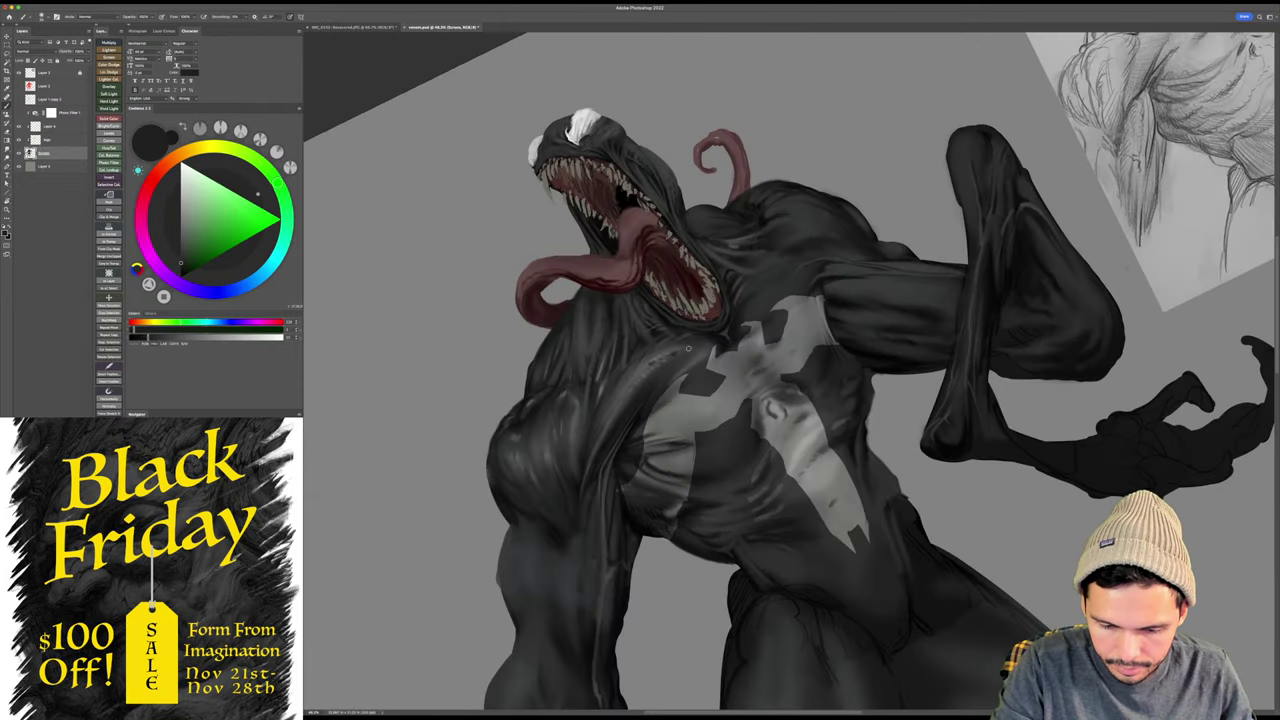
{"action": "key", "text": "Escape"}
{"action": "left_click_drag", "start_coordinate": [790, 326], "coordinate": [775, 307]}
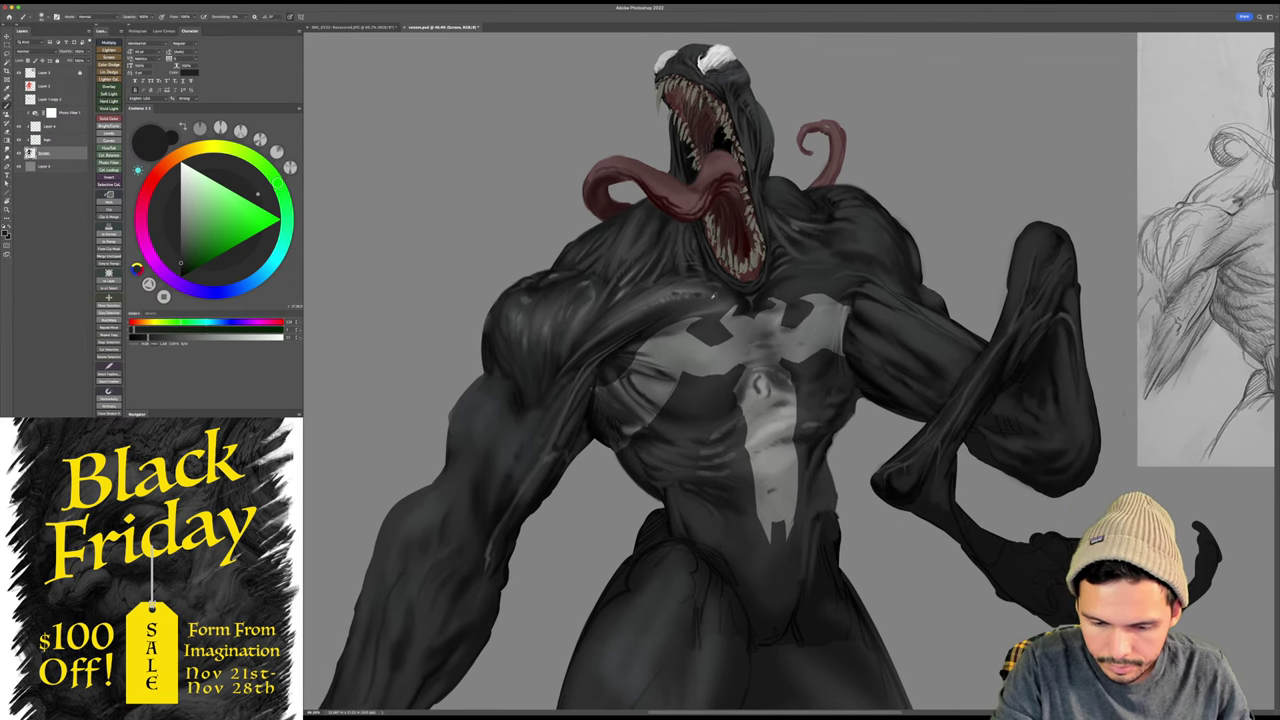
- Sample dark greys from the pectoral, darken the colour to near-black, and shade around the highlight above the chest emblem
{"action": "left_click", "coordinate": [651, 315], "text": "alt"}
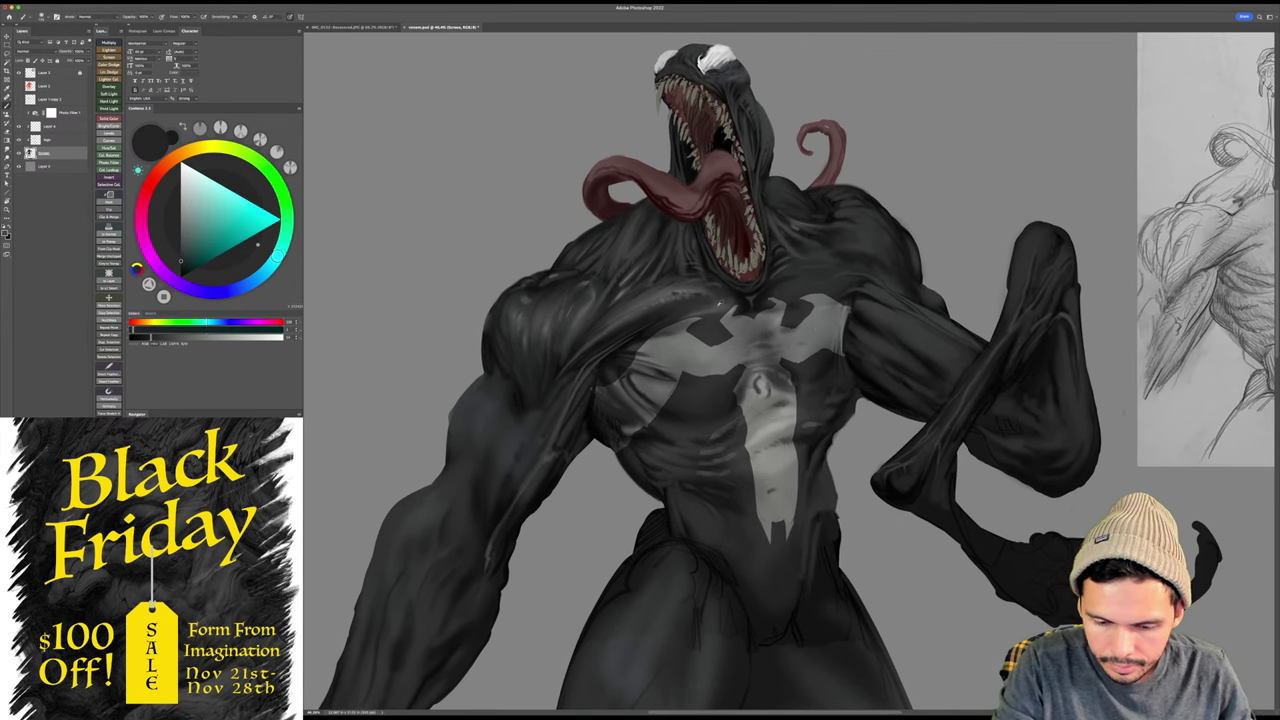
{"action": "left_click", "coordinate": [660, 305], "text": "alt"}
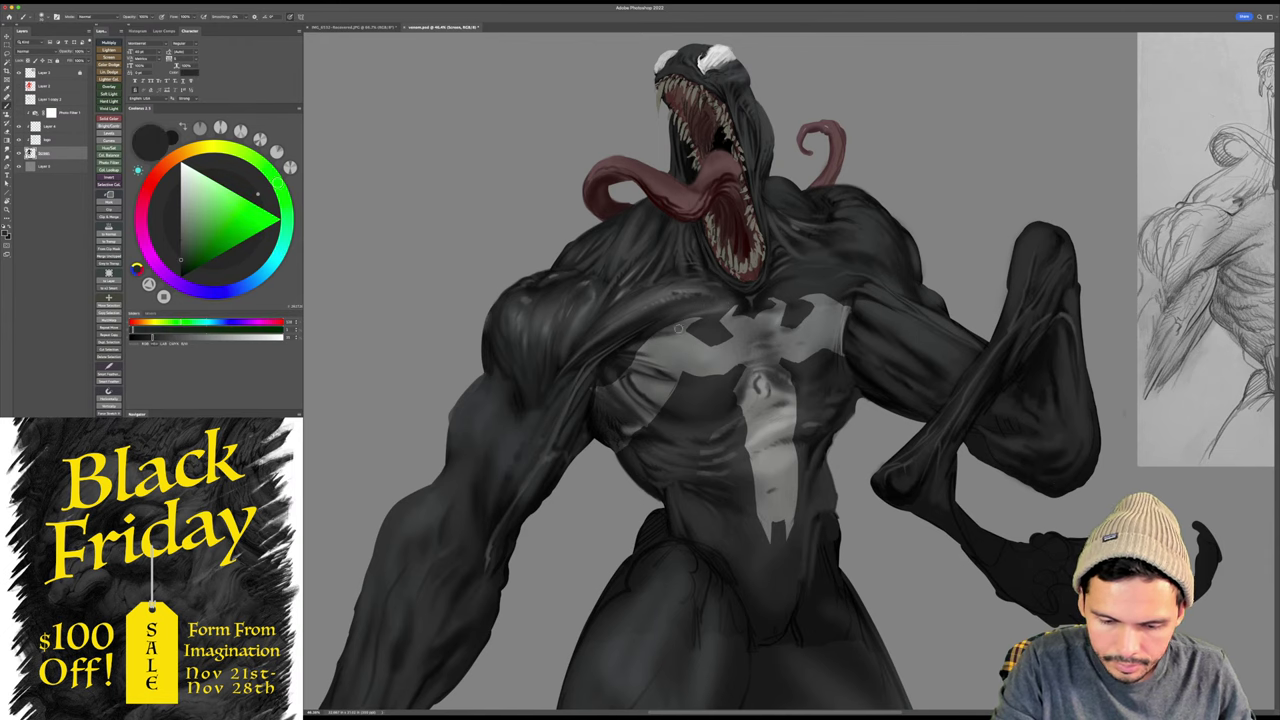
{"action": "scroll", "coordinate": [771, 353], "scroll_direction": "down", "scroll_amount": 1}
{"action": "left_click", "coordinate": [182, 268]}
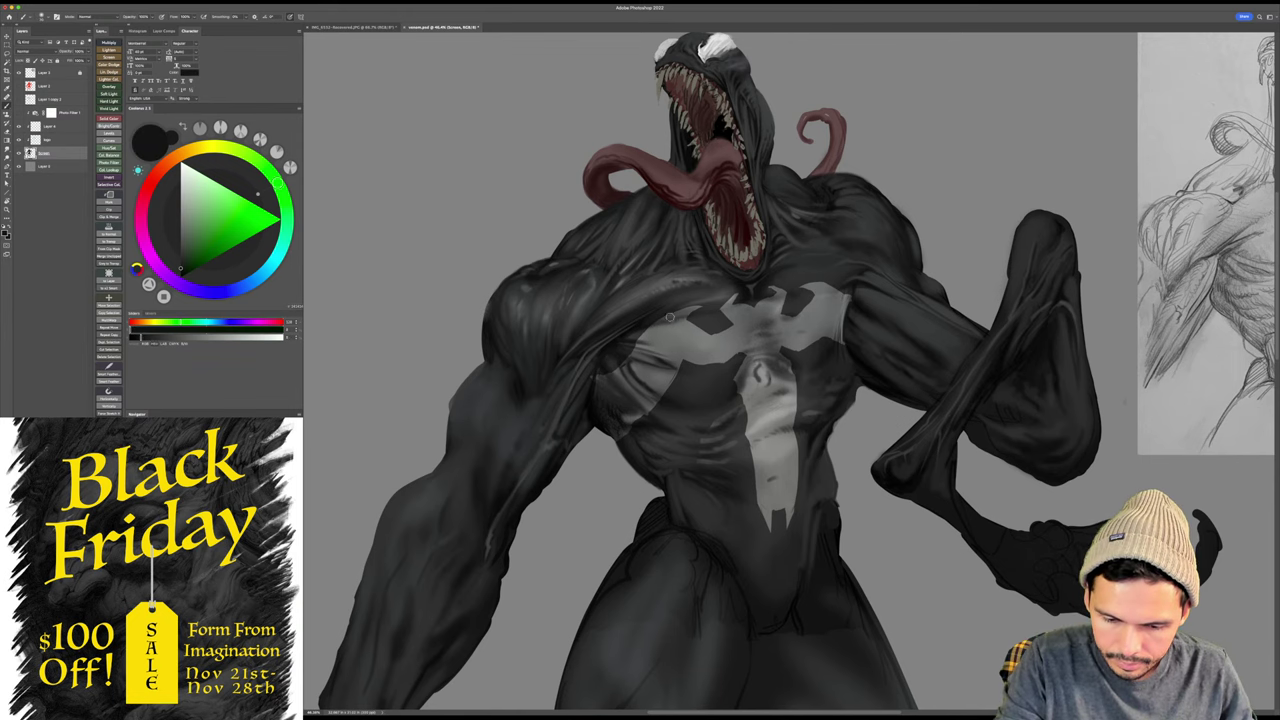
{"action": "scroll", "coordinate": [812, 345], "scroll_direction": "down", "scroll_amount": 2}
{"action": "scroll", "coordinate": [800, 338], "scroll_direction": "right", "scroll_amount": 1}
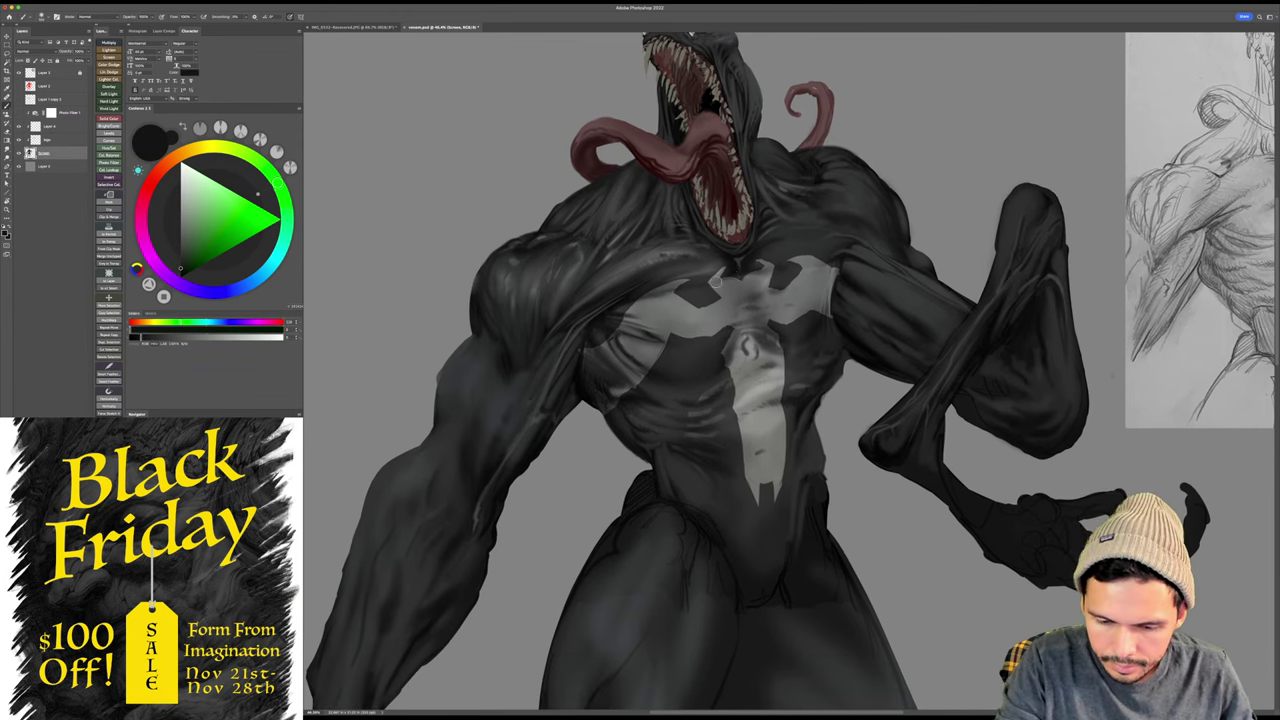
{"action": "scroll", "coordinate": [919, 420], "scroll_direction": "down", "scroll_amount": 2}
{"action": "scroll", "coordinate": [919, 420], "scroll_direction": "left", "scroll_amount": 1}
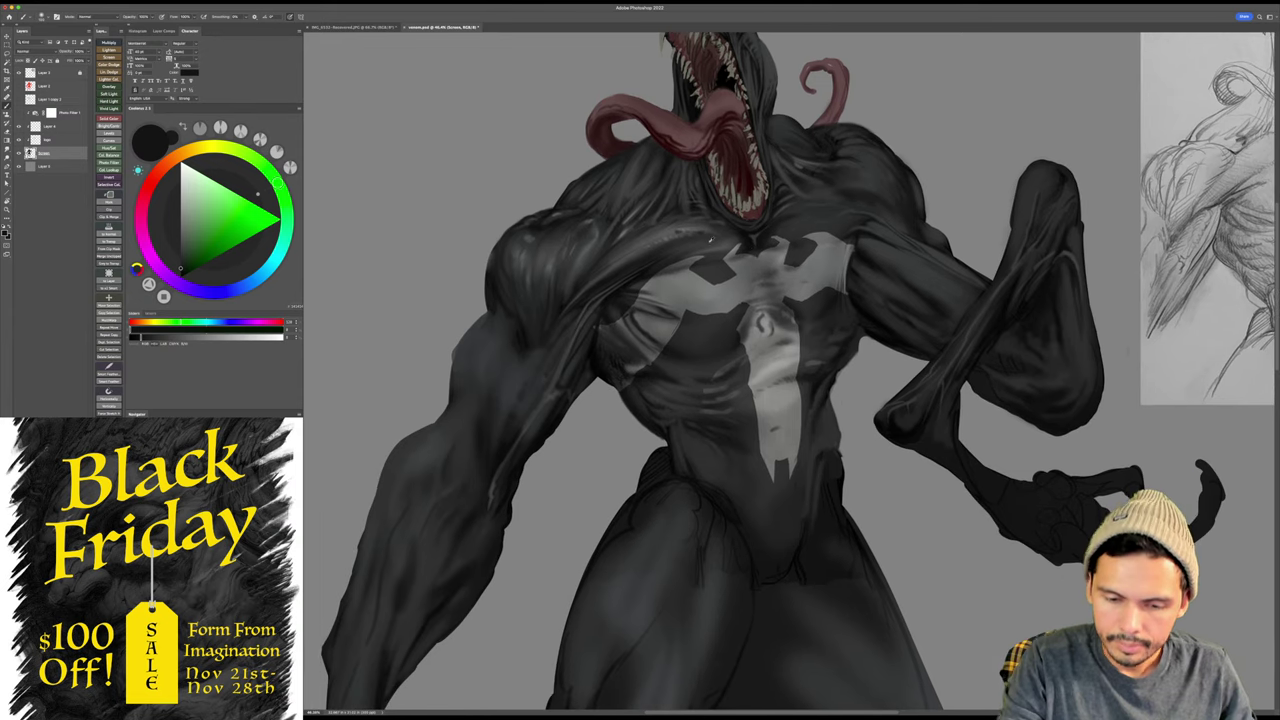
- Pick a light neutral grey and paint small glossy highlights on the inner end of the upper pectoral
{"action": "left_click", "coordinate": [182, 212]}
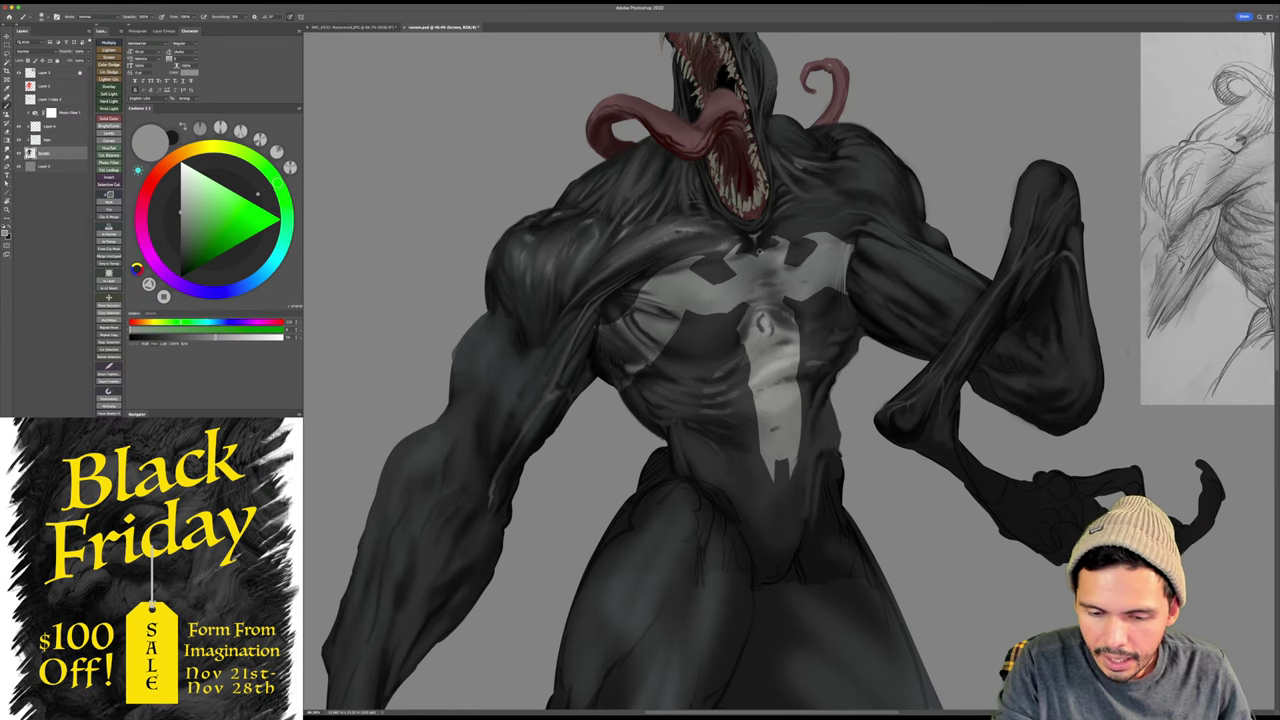
{"action": "left_click_drag", "start_coordinate": [905, 319], "coordinate": [896, 311]}
{"action": "left_click_drag", "start_coordinate": [765, 280], "coordinate": [775, 248]}
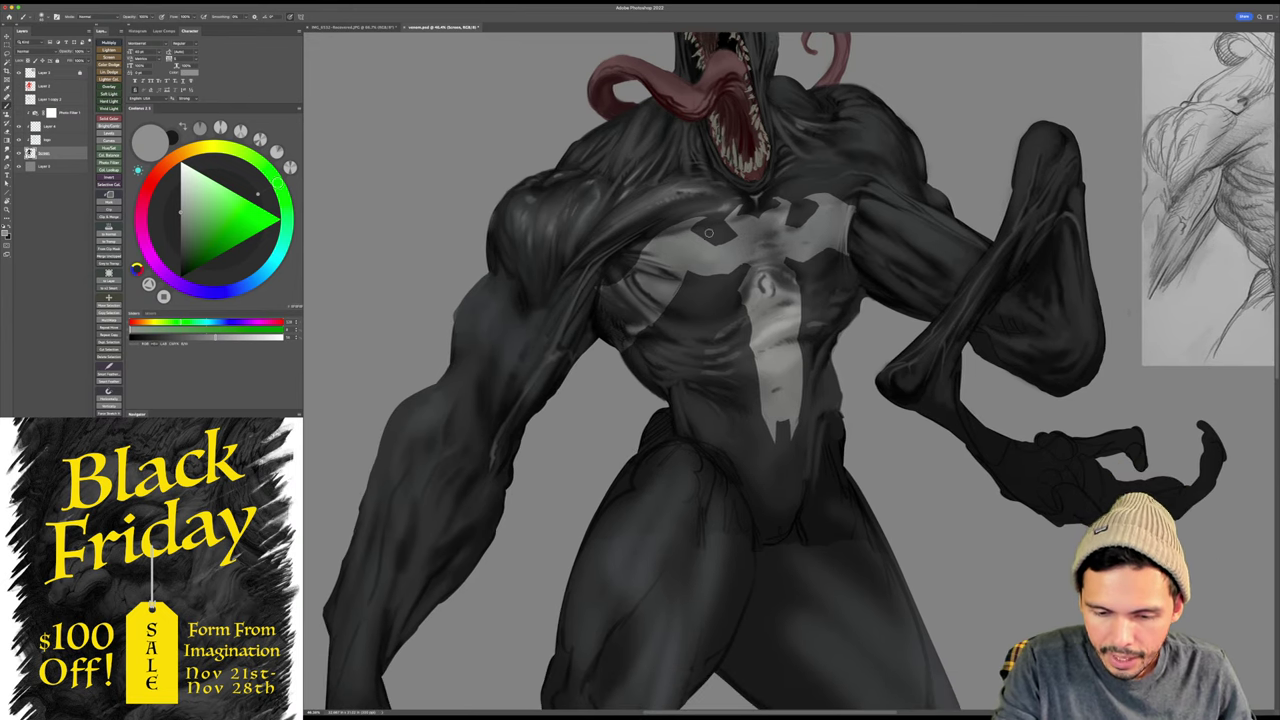
- Enlarge the brush and paint soft light grey over the dark eye-shaped patch of the spider emblem
{"action": "key", "text": "bracketright"}
{"action": "key", "text": "bracketright"}
{"action": "key", "text": "bracketright"}
{"action": "key", "text": "bracketright"}
{"action": "key", "text": "bracketright"}
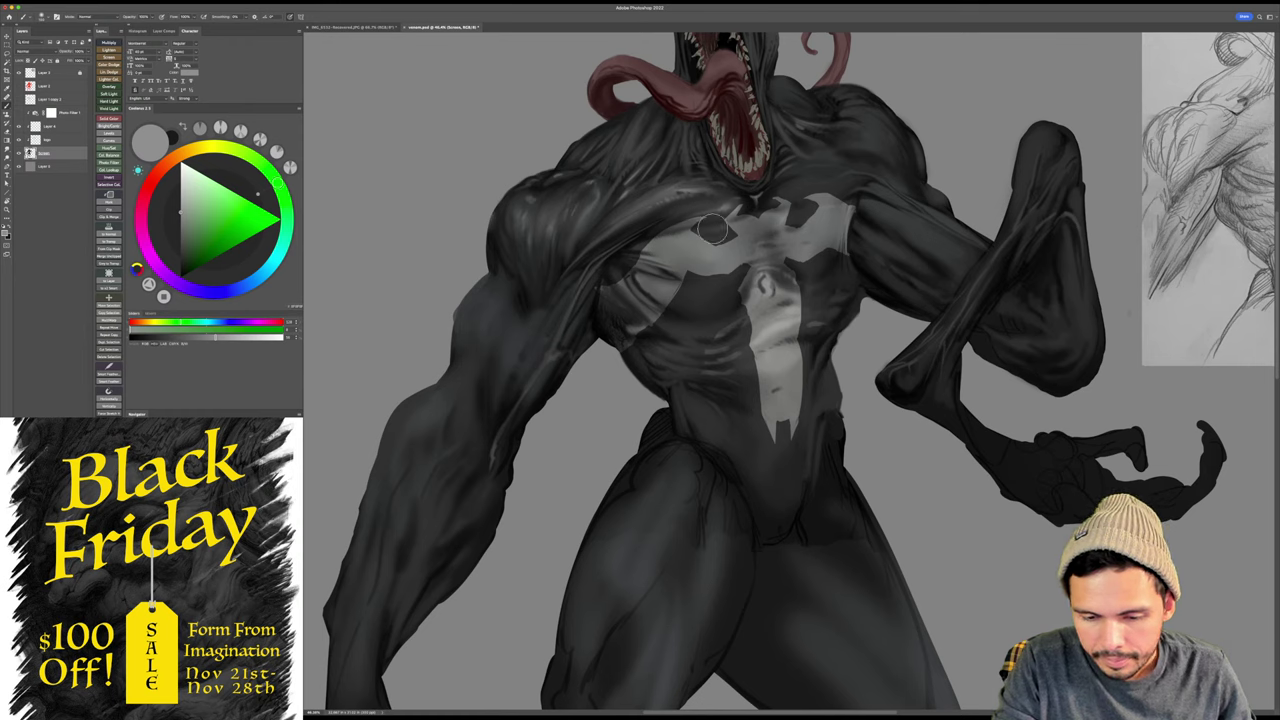
{"action": "mouse_move", "coordinate": [706, 233]}
{"action": "left_mouse_down"}
{"action": "mouse_move", "coordinate": [730, 222]}
{"action": "mouse_move", "coordinate": [650, 240]}
{"action": "mouse_move", "coordinate": [672, 258]}
{"action": "left_mouse_up"}
{"action": "left_click", "coordinate": [757, 266], "text": "alt"}
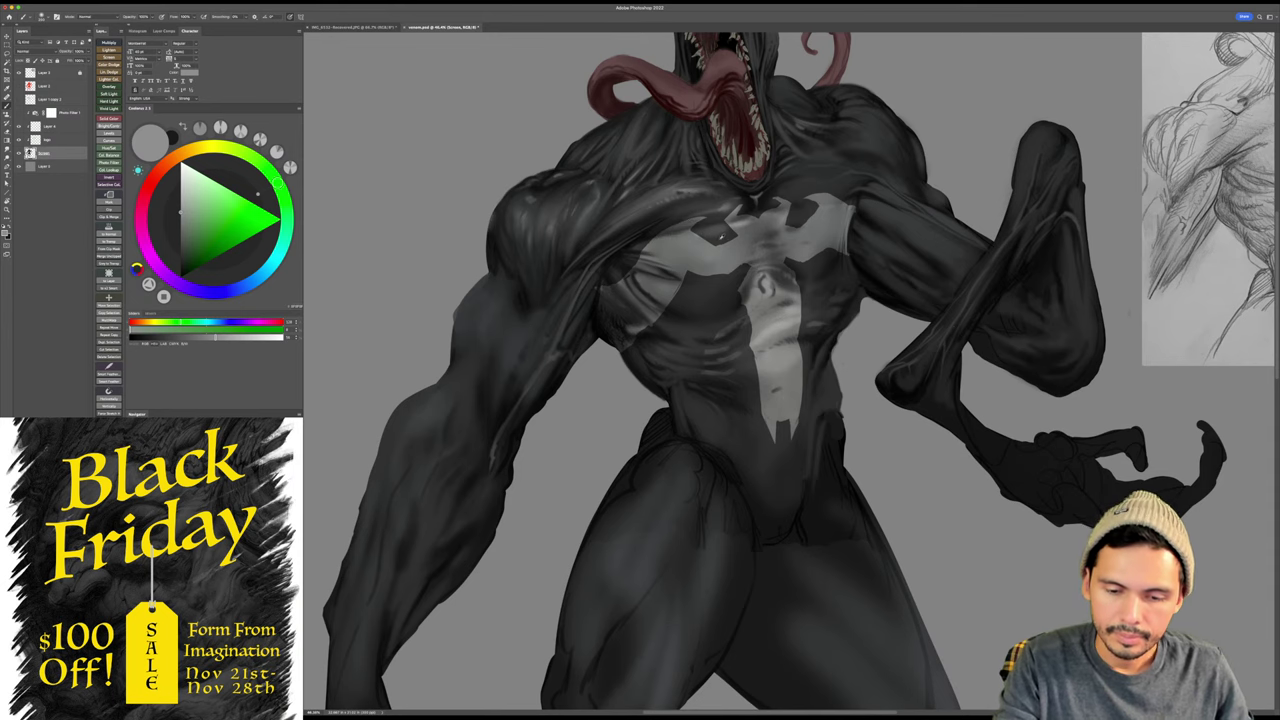
- Save the document, sample a grey, and brush a soft highlight over the upper pectoral beside the neck
{"action": "key", "text": "super+space"}
{"action": "mouse_move", "coordinate": [800, 249]}
{"action": "left_mouse_down"}
{"action": "mouse_move", "coordinate": [794, 277]}
{"action": "mouse_move", "coordinate": [820, 278]}
{"action": "mouse_move", "coordinate": [780, 278]}
{"action": "left_mouse_up"}
{"action": "key", "text": "super+s"}
{"action": "key", "text": "super+space"}
{"action": "left_click", "coordinate": [673, 166], "text": "alt"}
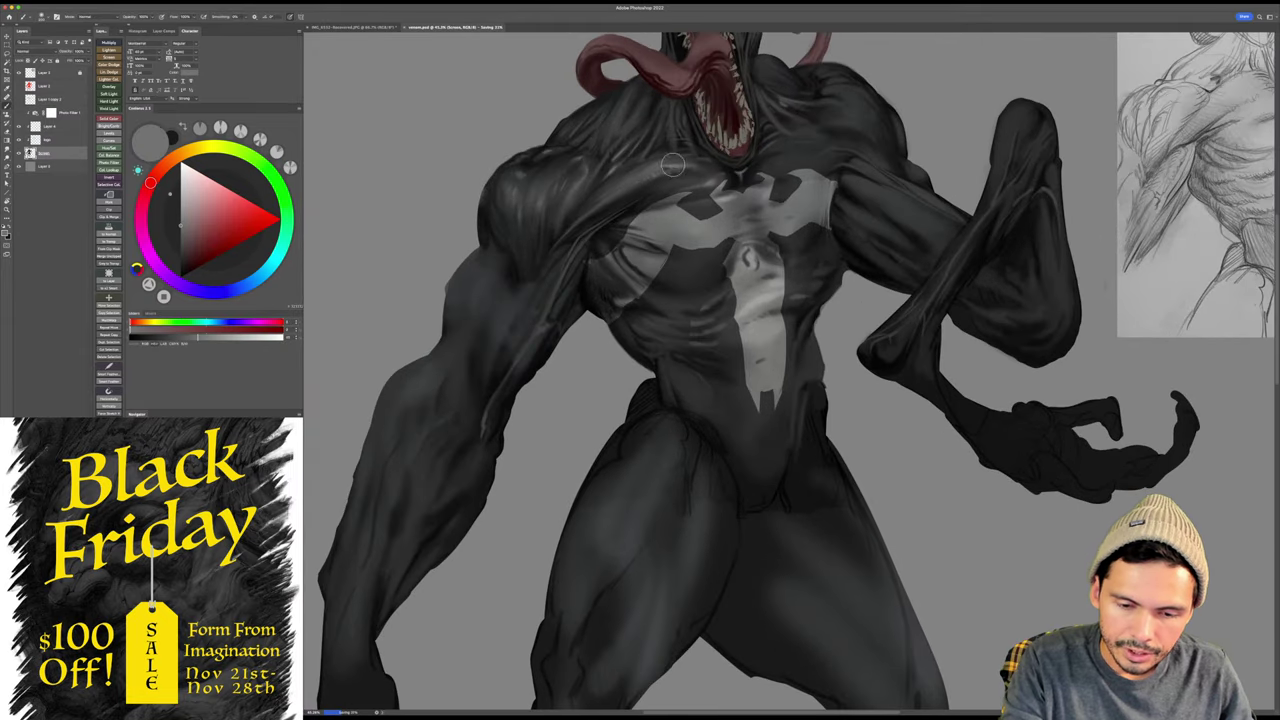
{"action": "left_click_drag", "start_coordinate": [662, 167], "coordinate": [680, 160]}
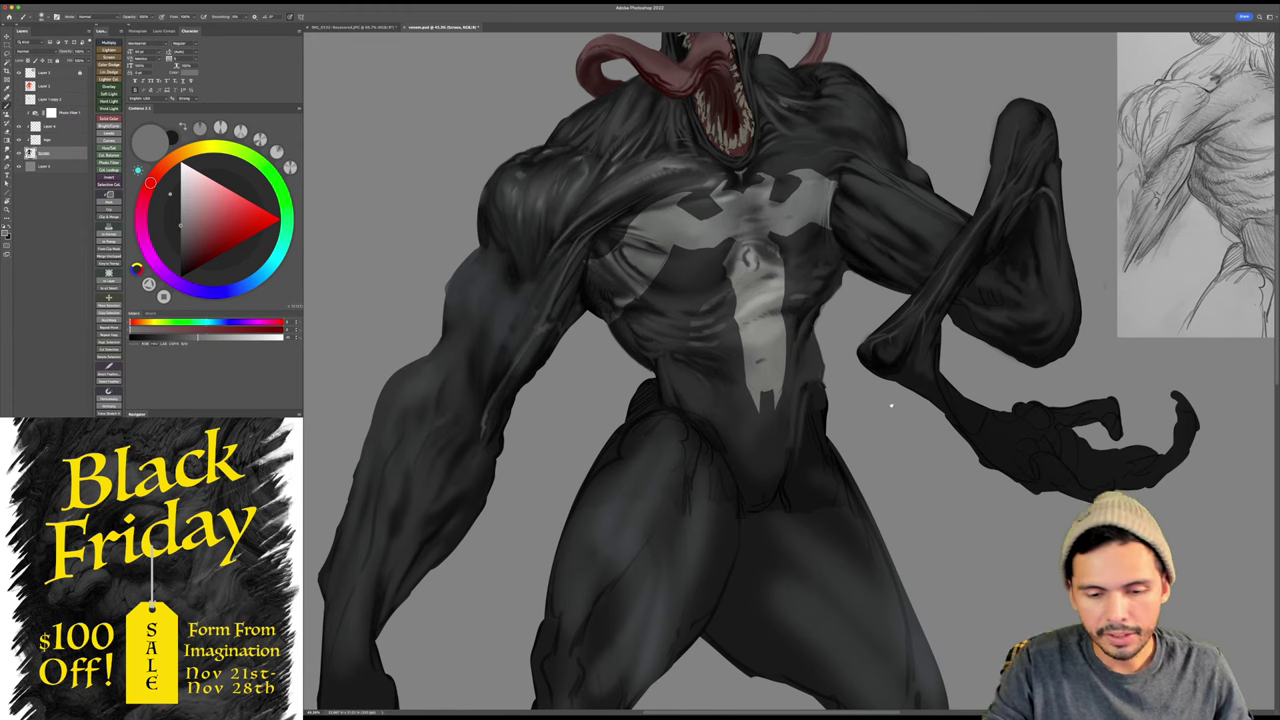
- Sample a near-black tone from beneath the pectoral, deepen the crease toward the armpit, and enlarge the brush
{"action": "left_click_drag", "start_coordinate": [891, 405], "coordinate": [884, 413]}
{"action": "left_click", "coordinate": [624, 215], "text": "alt"}
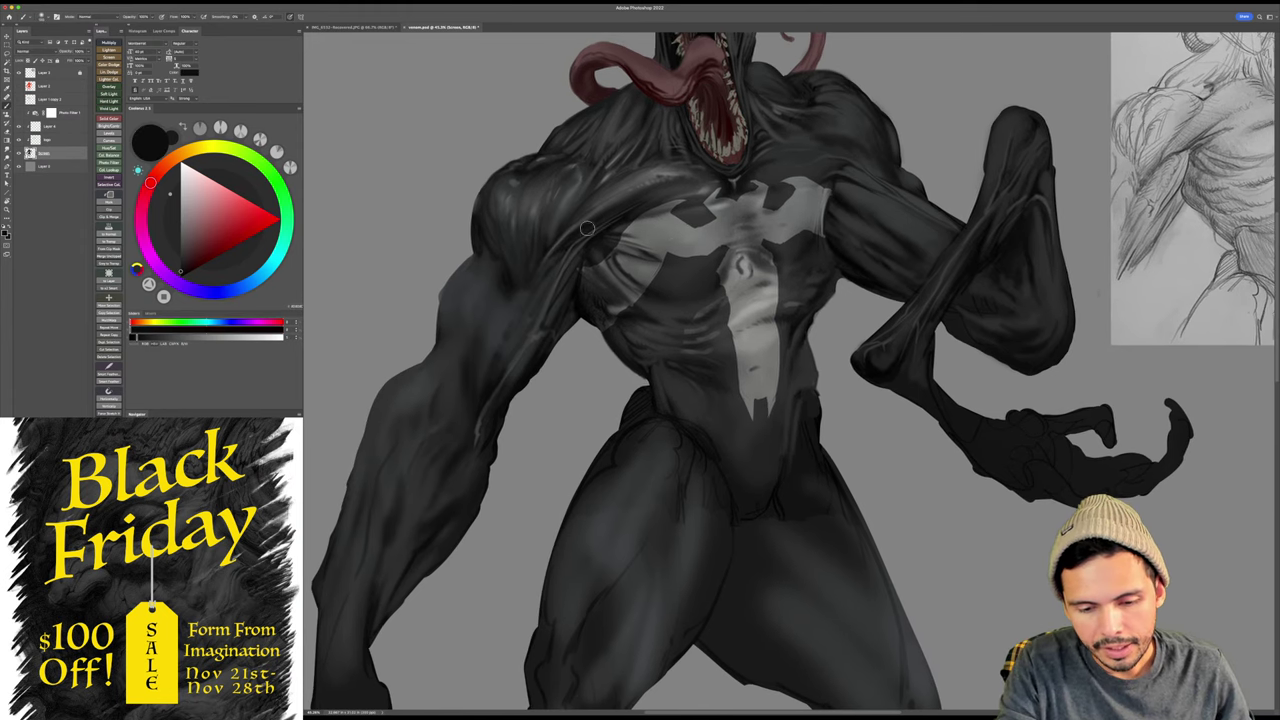
{"action": "scroll", "coordinate": [870, 219], "scroll_direction": "up", "scroll_amount": 1}
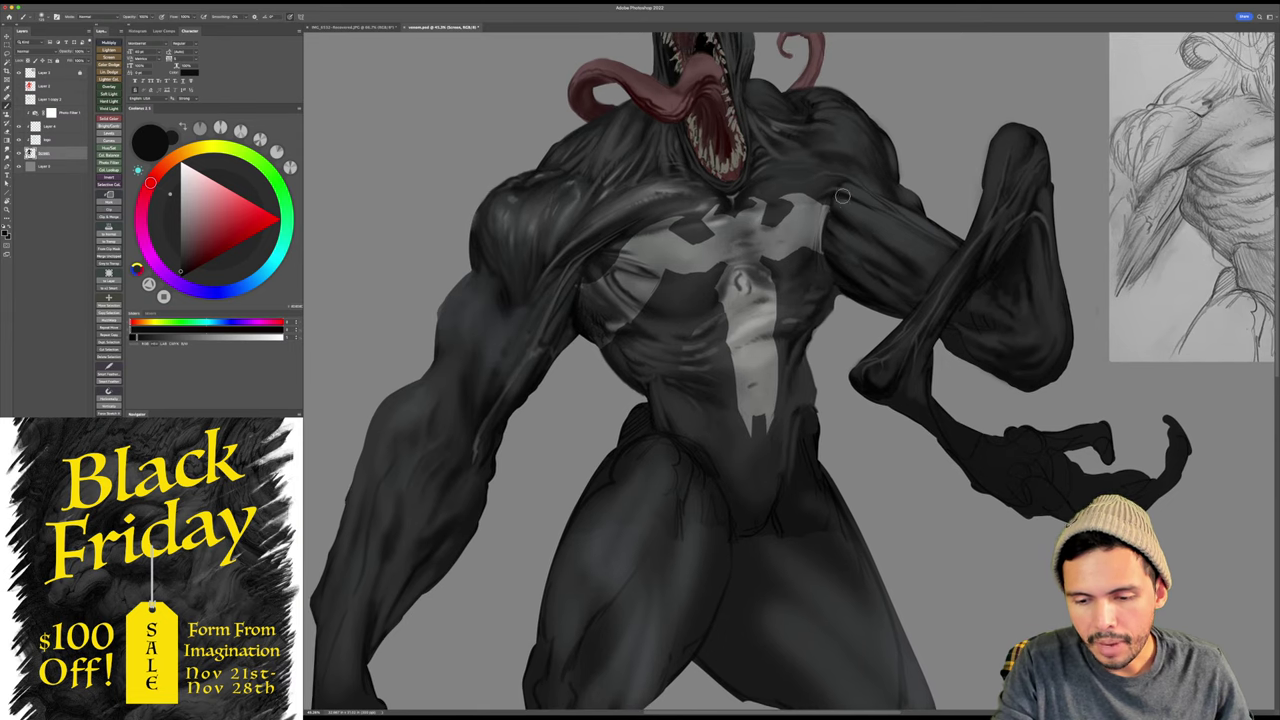
{"action": "key", "text": "]"}
{"action": "key", "text": "]"}
{"action": "key", "text": "]"}
{"action": "key", "text": "]"}
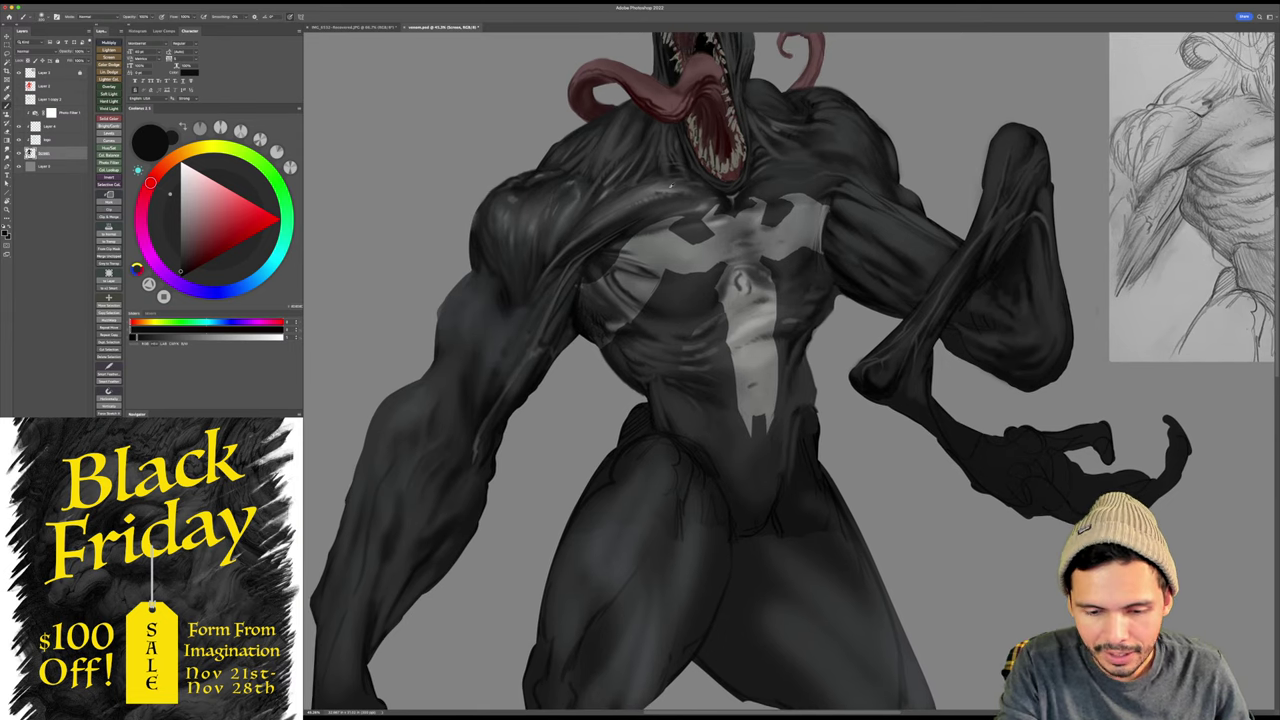
- Sample a dark grey from the centre of the upper chest, make the brush much smaller, and save the document
{"action": "left_click", "coordinate": [731, 206], "text": "alt"}
{"action": "key", "text": "["}
{"action": "key", "text": "["}
{"action": "key", "text": "["}
{"action": "key", "text": "["}
{"action": "key", "text": "["}
{"action": "key", "text": "["}
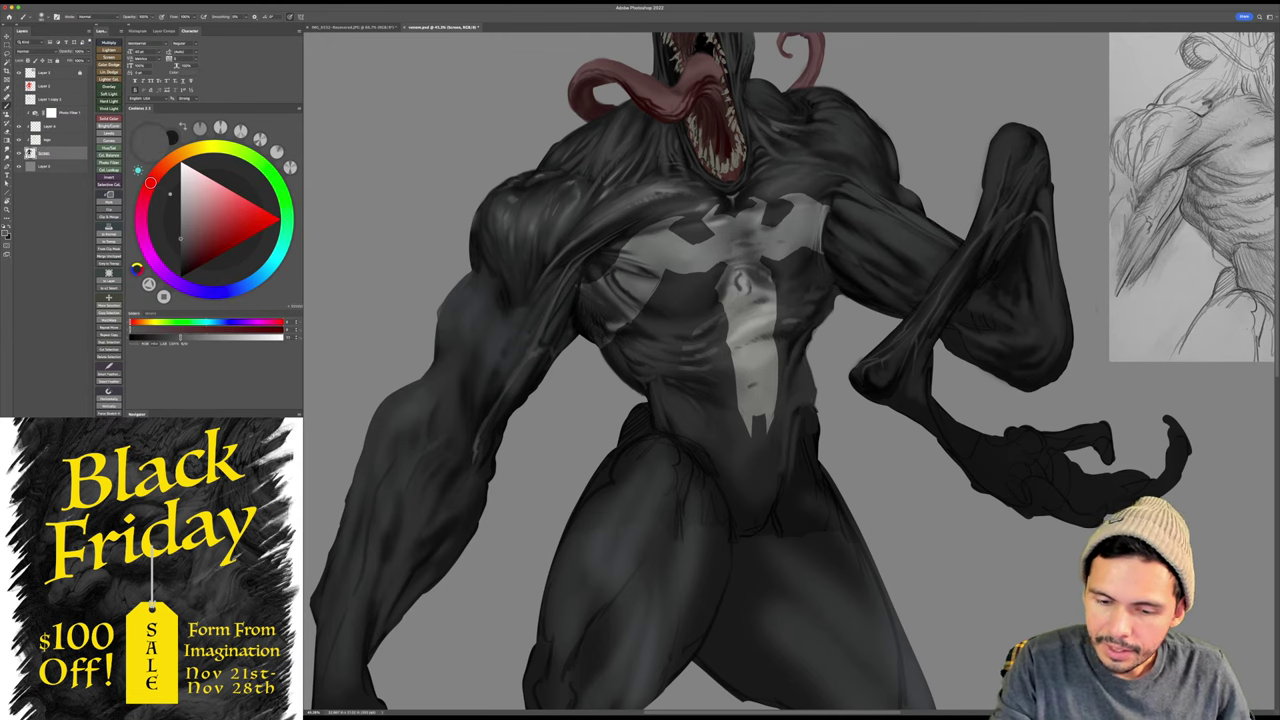
{"action": "left_click_drag", "start_coordinate": [897, 243], "coordinate": [900, 230]}
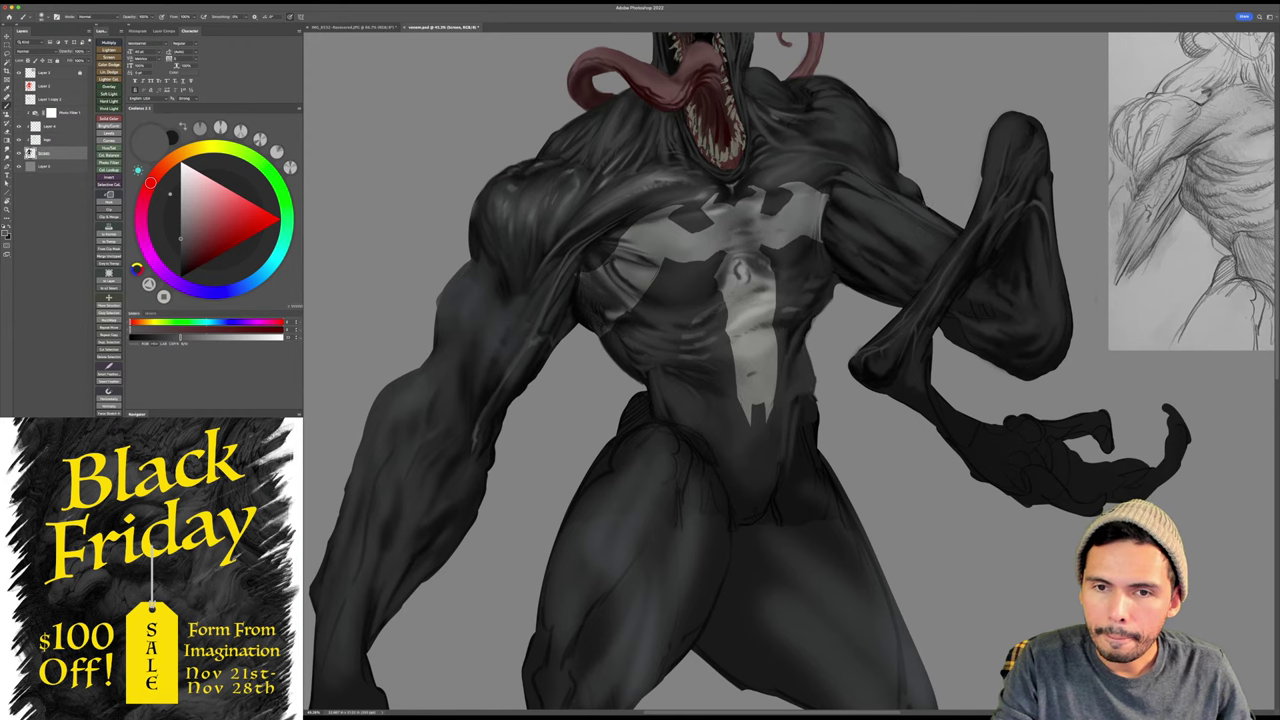
{"action": "key", "text": "super+s"}
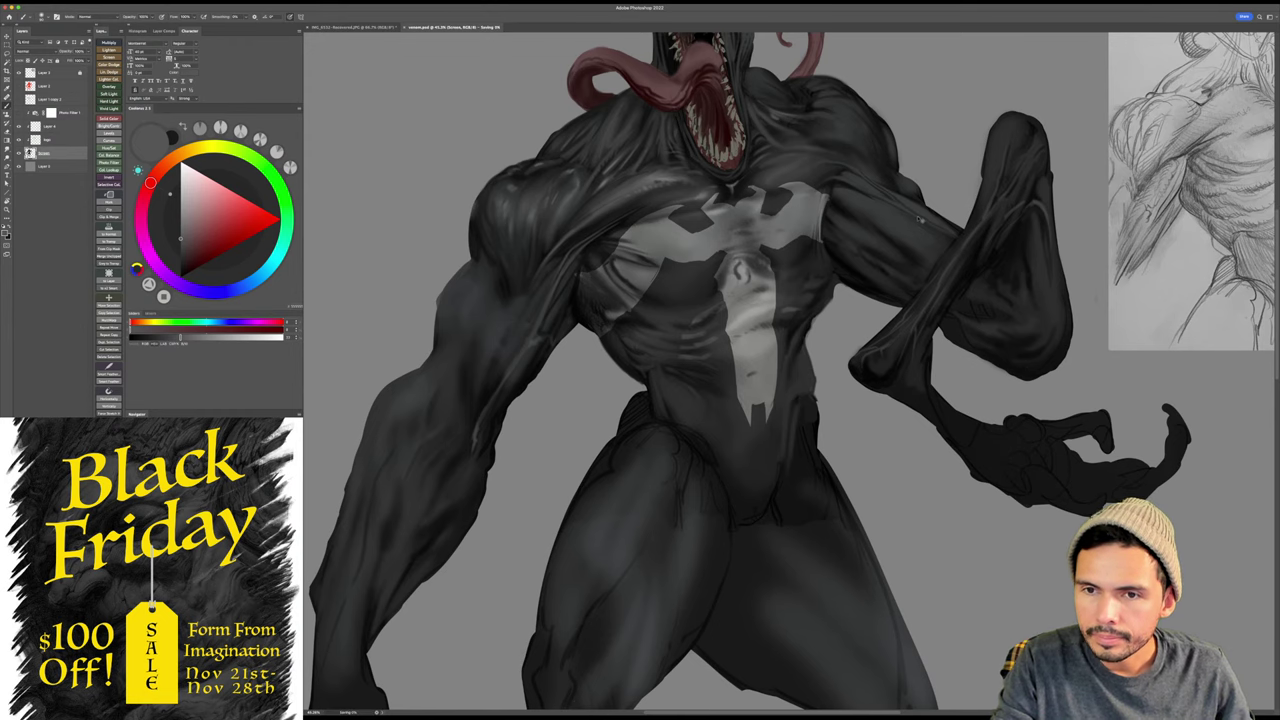
- Brush soft grey over the upper part of the chest emblem with a large brush and save the document
{"action": "left_click_drag", "start_coordinate": [938, 202], "coordinate": [918, 196]}
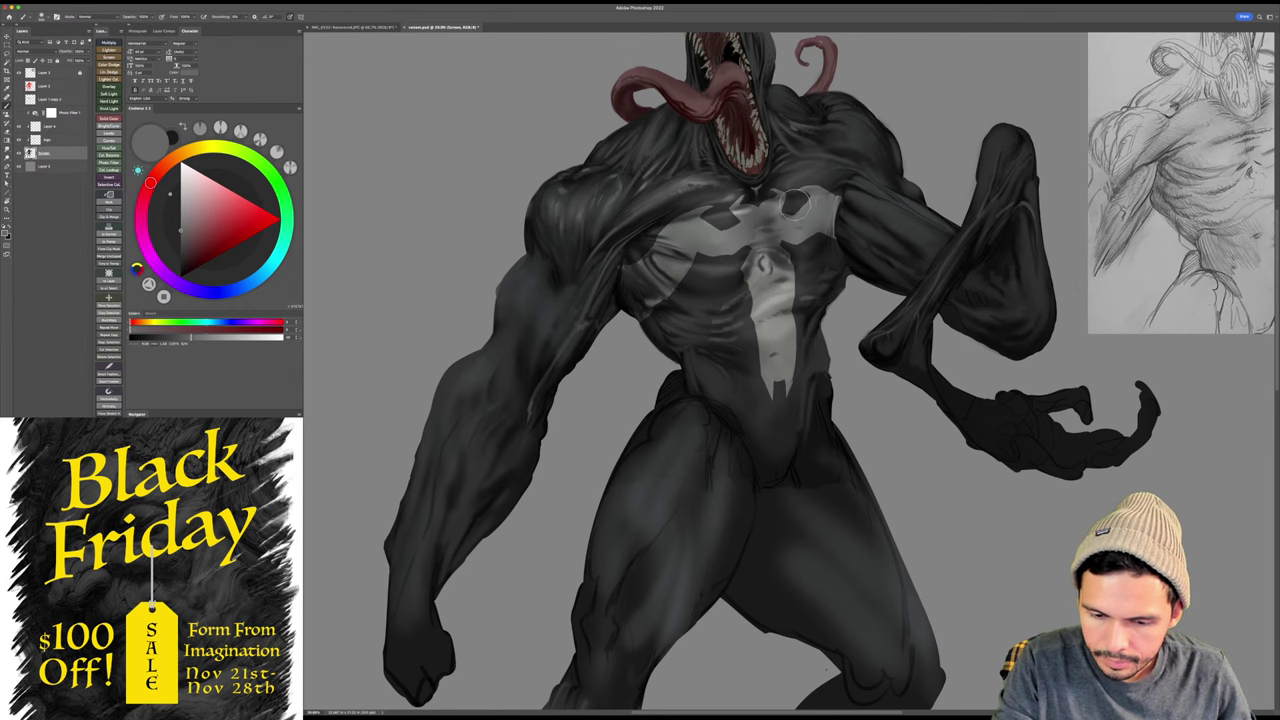
{"action": "mouse_move", "coordinate": [806, 204]}
{"action": "left_mouse_down"}
{"action": "mouse_move", "coordinate": [795, 202]}
{"action": "mouse_move", "coordinate": [808, 197]}
{"action": "mouse_move", "coordinate": [840, 262]}
{"action": "left_mouse_up"}
{"action": "key", "text": "super+s"}
{"action": "key", "text": "b"}
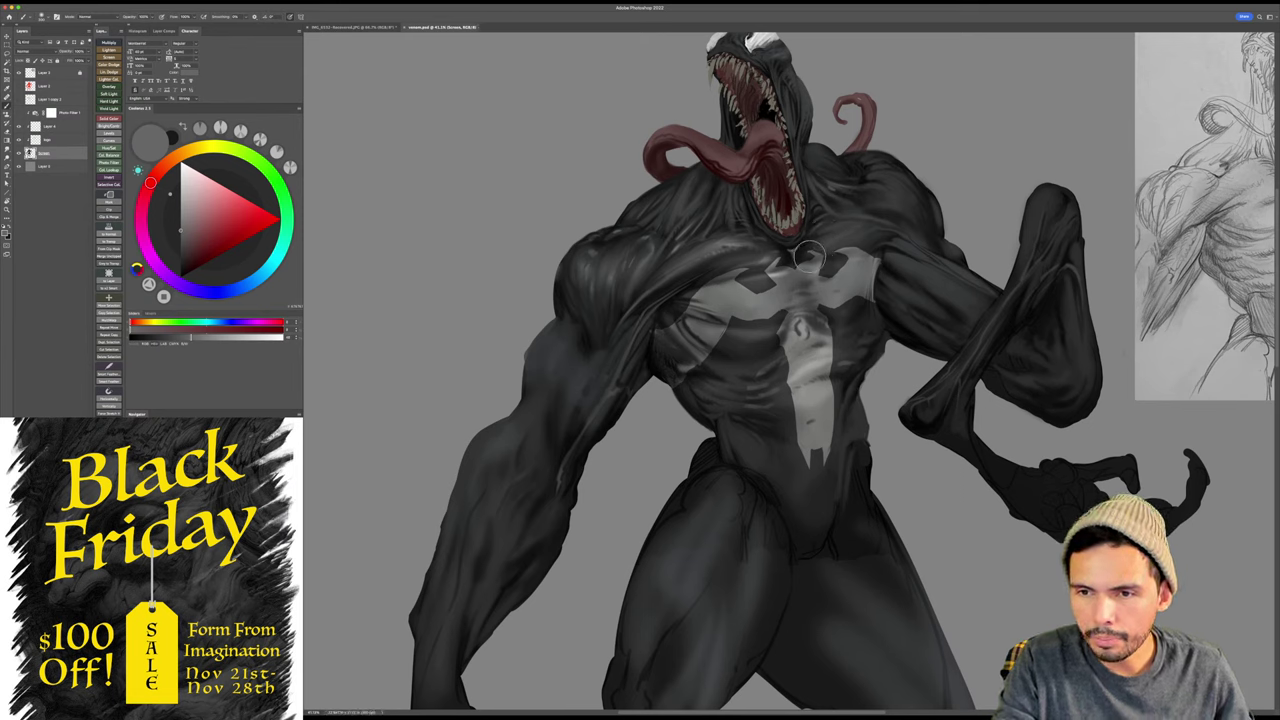
- Reduce the brush size and paint a grey highlight stroke along the upper pectoral toward the base of the neck
{"action": "key", "text": "z"}
{"action": "left_click", "coordinate": [800, 241]}
{"action": "key", "text": "b"}
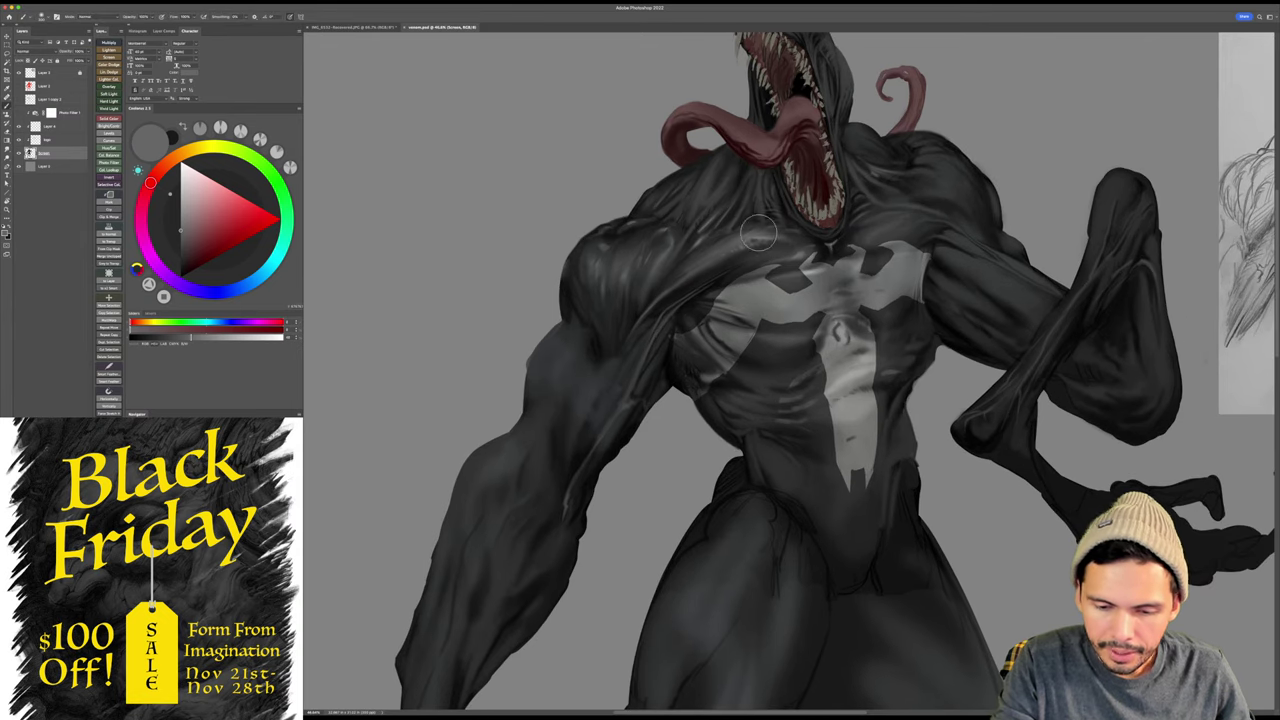
{"action": "key", "text": "["}
{"action": "key", "text": "["}
{"action": "key", "text": "["}
{"action": "left_click_drag", "start_coordinate": [753, 238], "coordinate": [789, 234]}
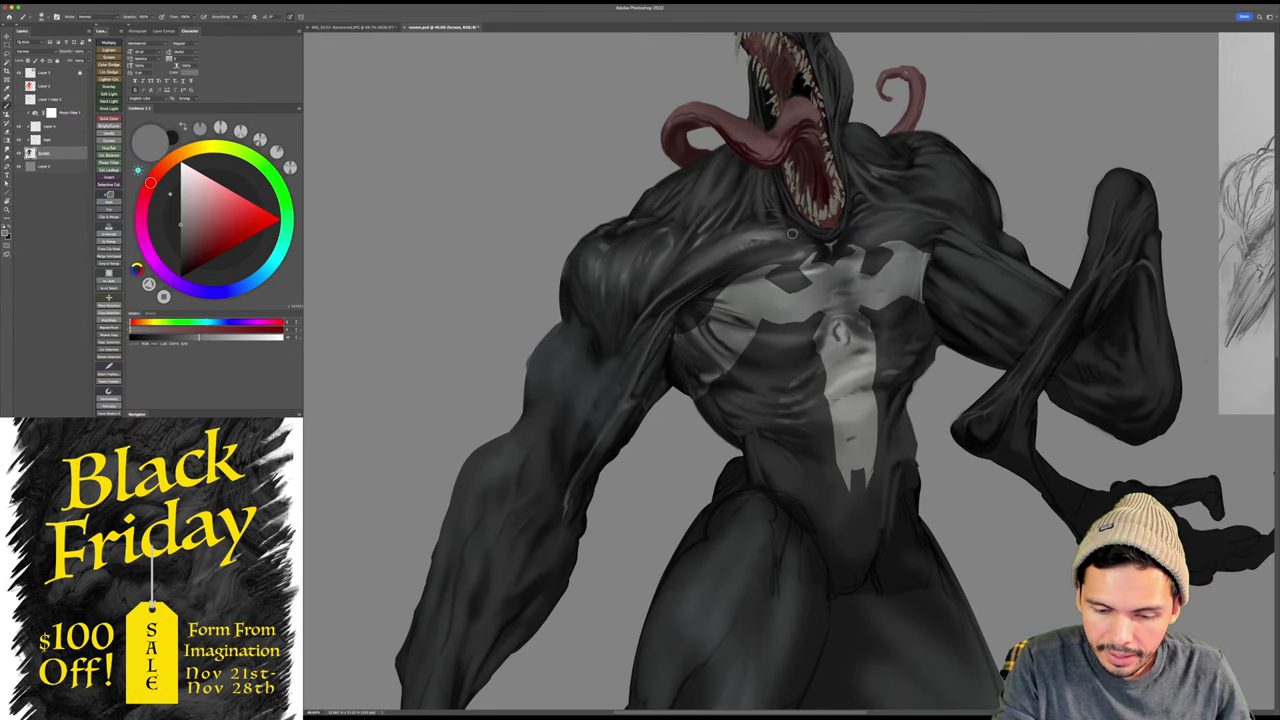
- Smudge the grey highlight along the upper pectoral to blend it toward the base of the neck
{"action": "key", "text": "r"}
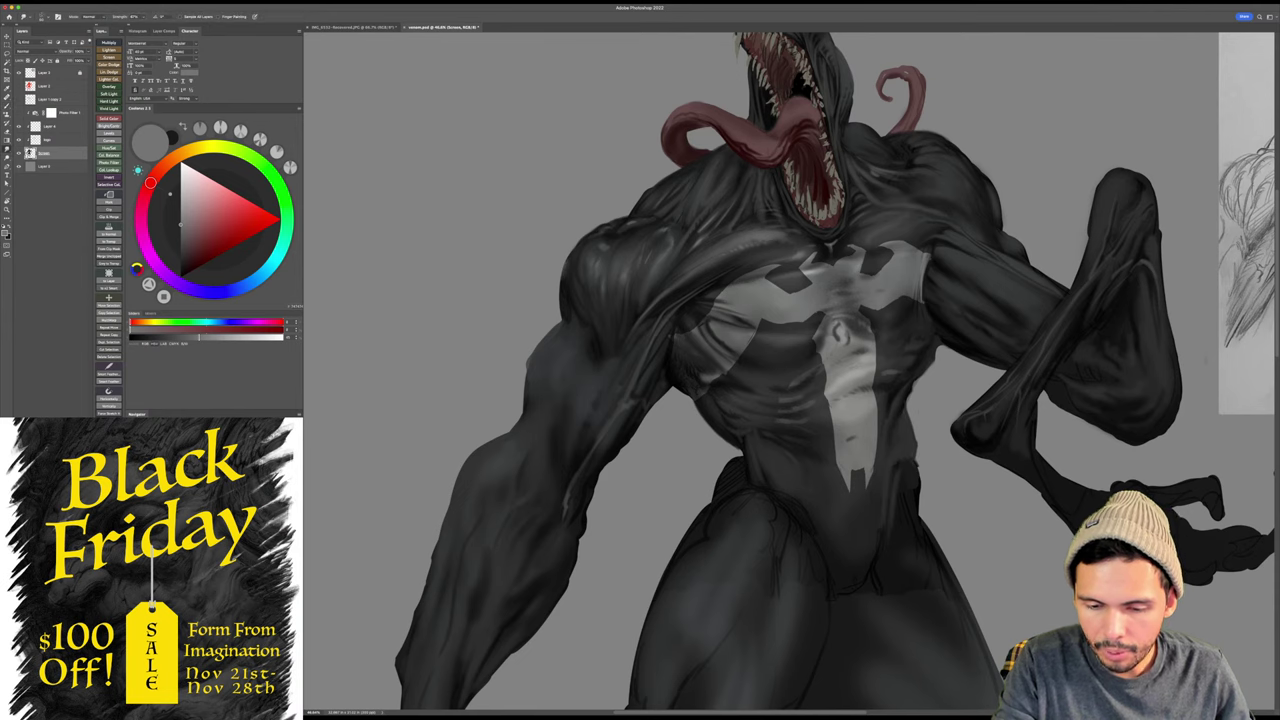
{"action": "key", "text": "b"}
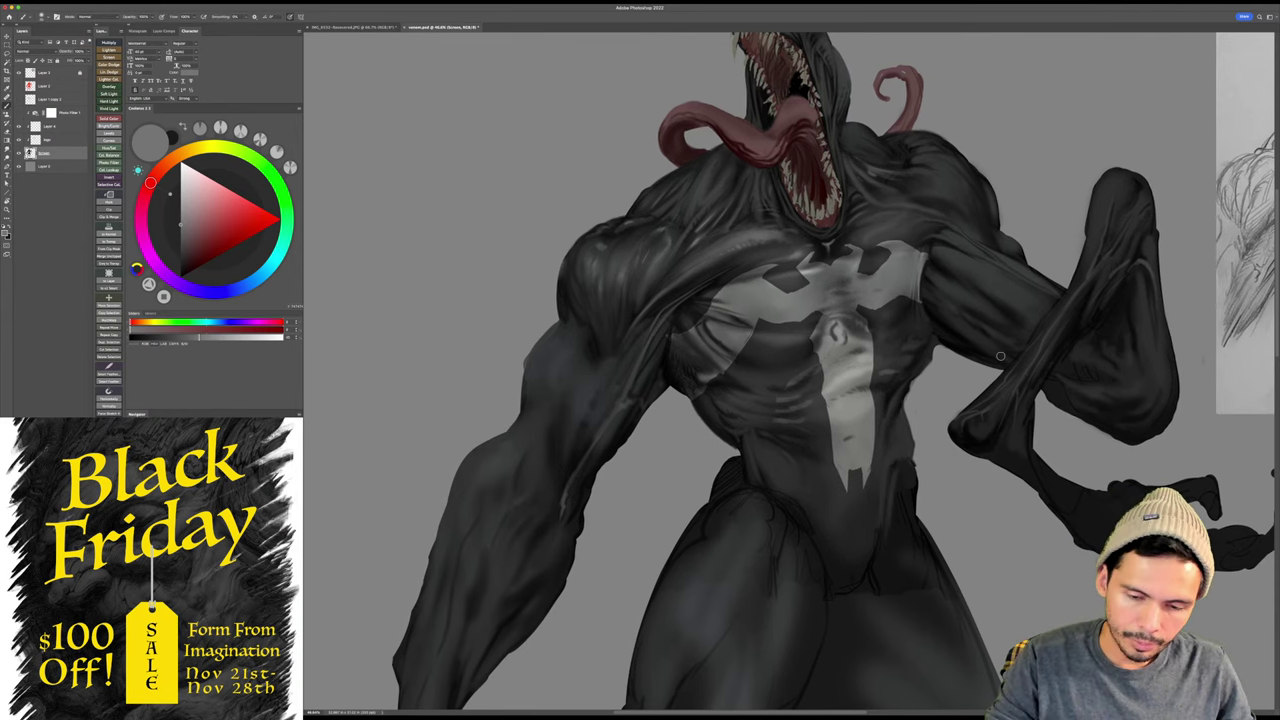
{"action": "left_click_drag", "start_coordinate": [1077, 369], "coordinate": [1055, 361]}
- Retouch the upper pectoral with dark and grey tones sampled along the muscle, and save the document
{"action": "left_click", "coordinate": [665, 271], "text": "alt"}
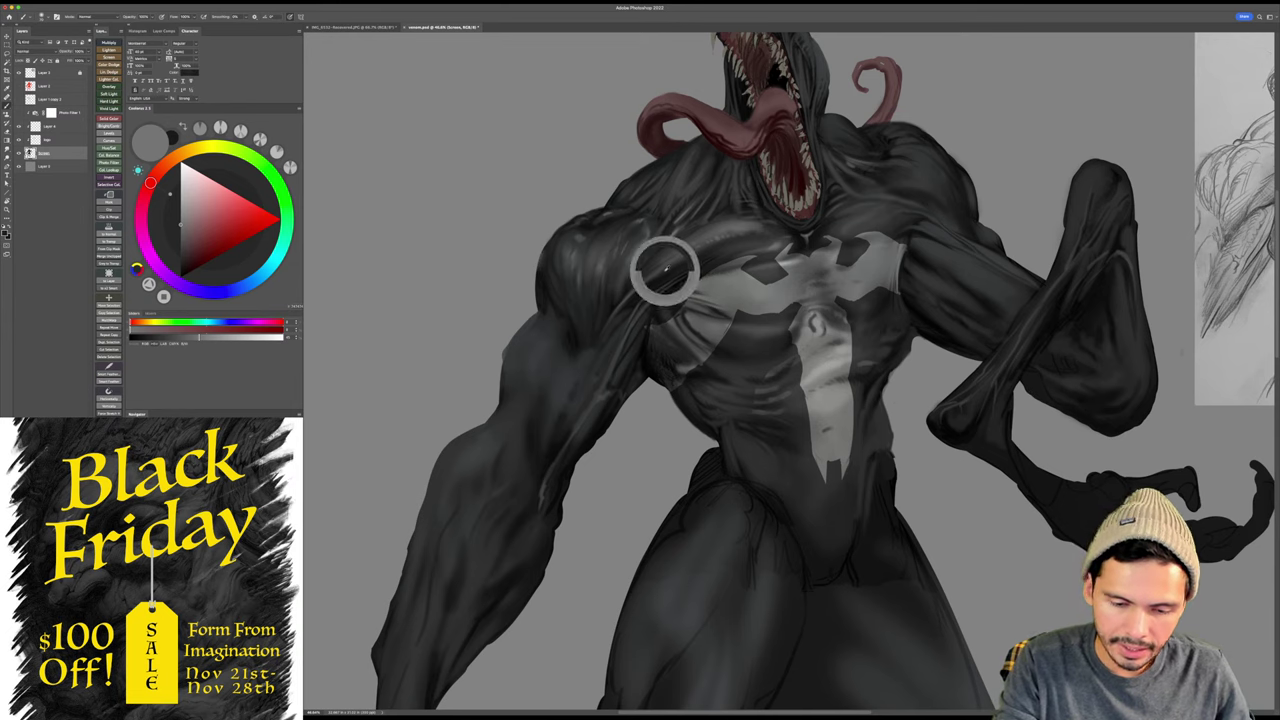
{"action": "left_click", "coordinate": [714, 254], "text": "alt"}
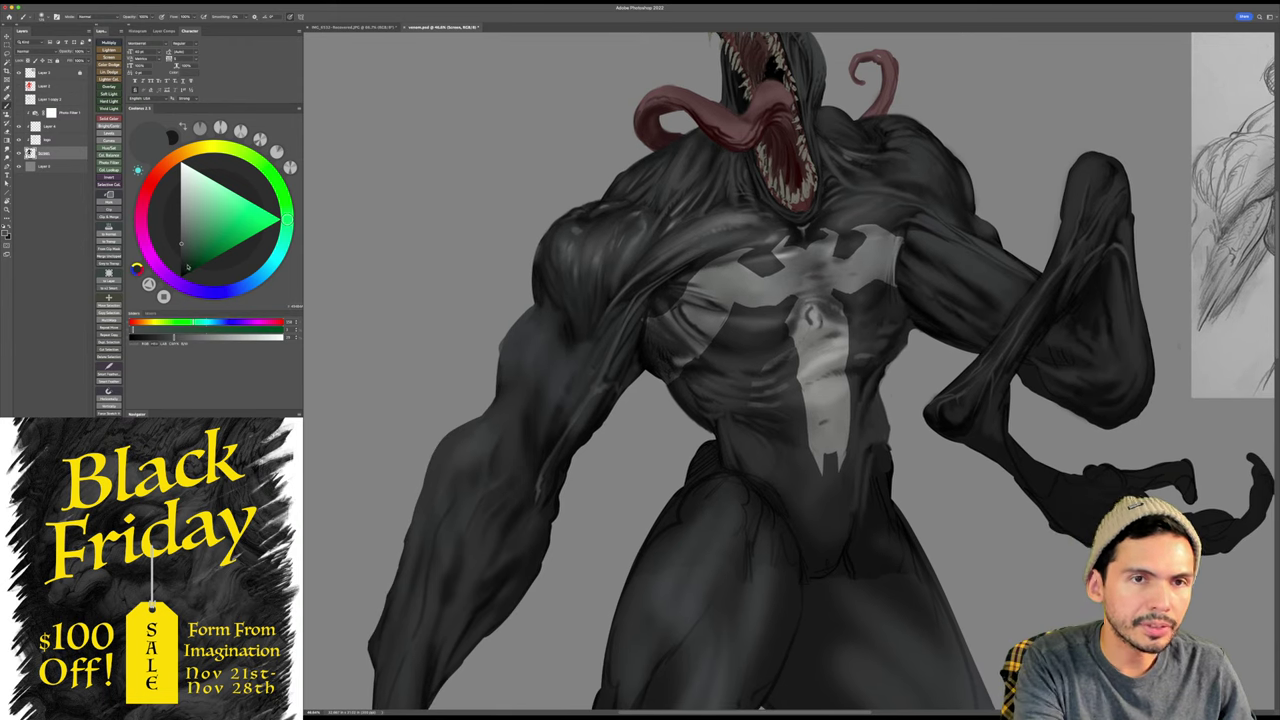
{"action": "left_click", "coordinate": [738, 232], "text": "alt"}
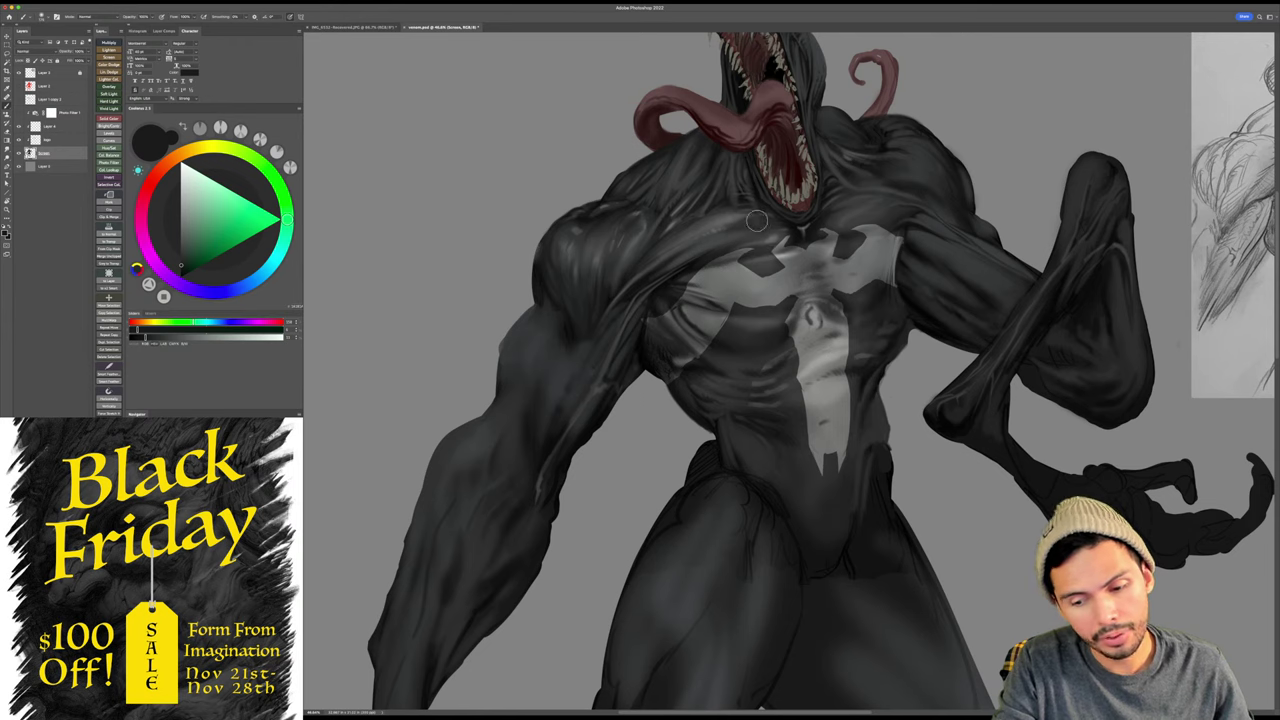
{"action": "left_click", "coordinate": [728, 218], "text": "alt"}
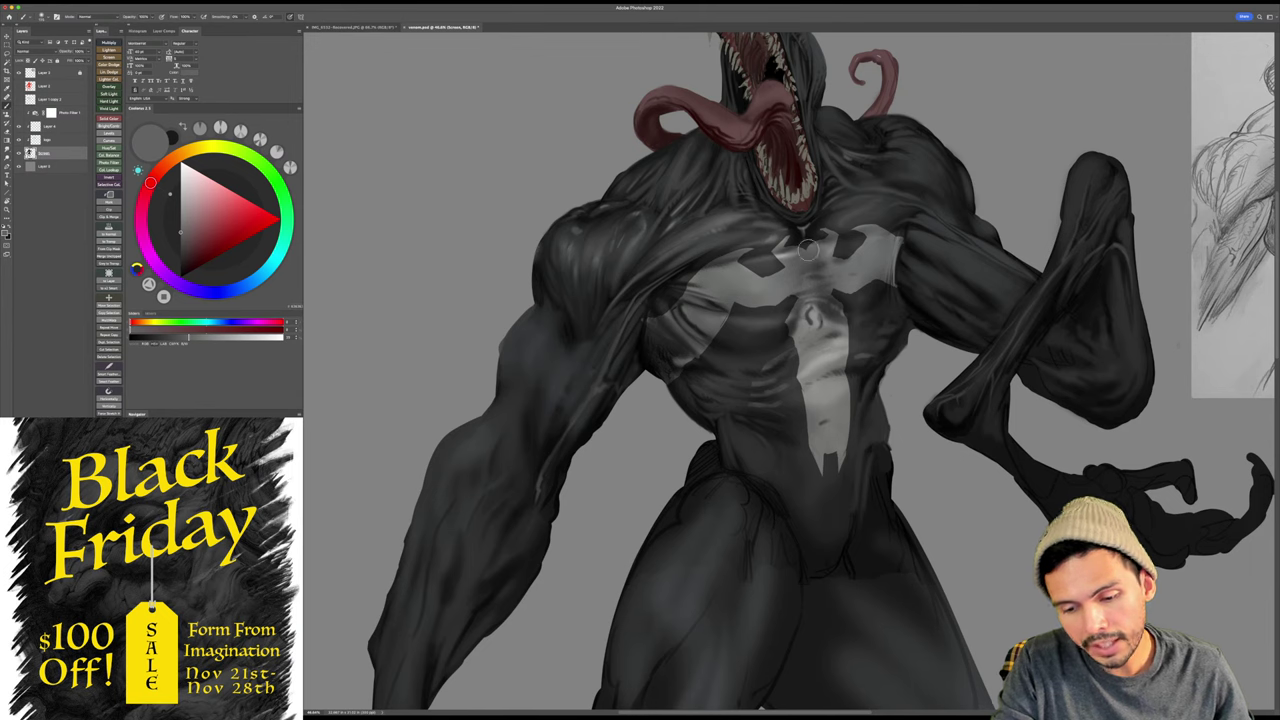
{"action": "left_click_drag", "start_coordinate": [815, 245], "coordinate": [768, 226]}
{"action": "left_click_drag", "start_coordinate": [961, 231], "coordinate": [929, 219]}
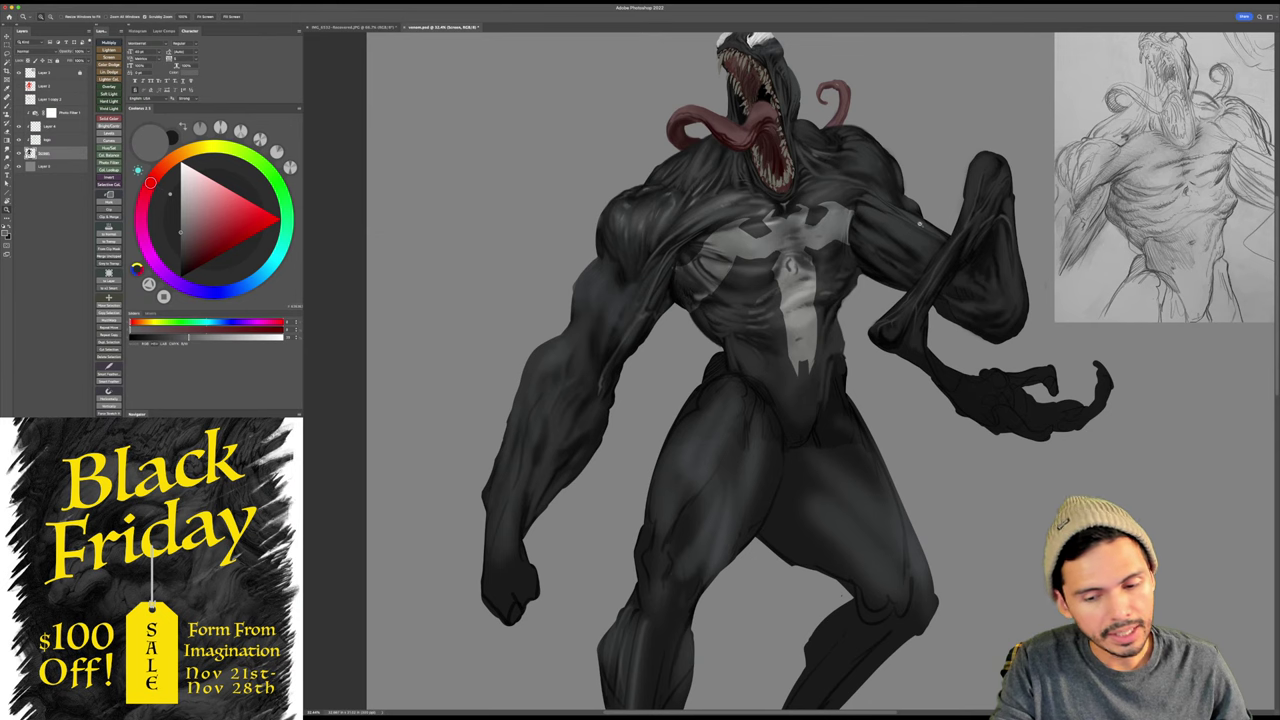
{"action": "key", "text": "super+s"}
{"action": "left_click_drag", "start_coordinate": [950, 226], "coordinate": [912, 225]}
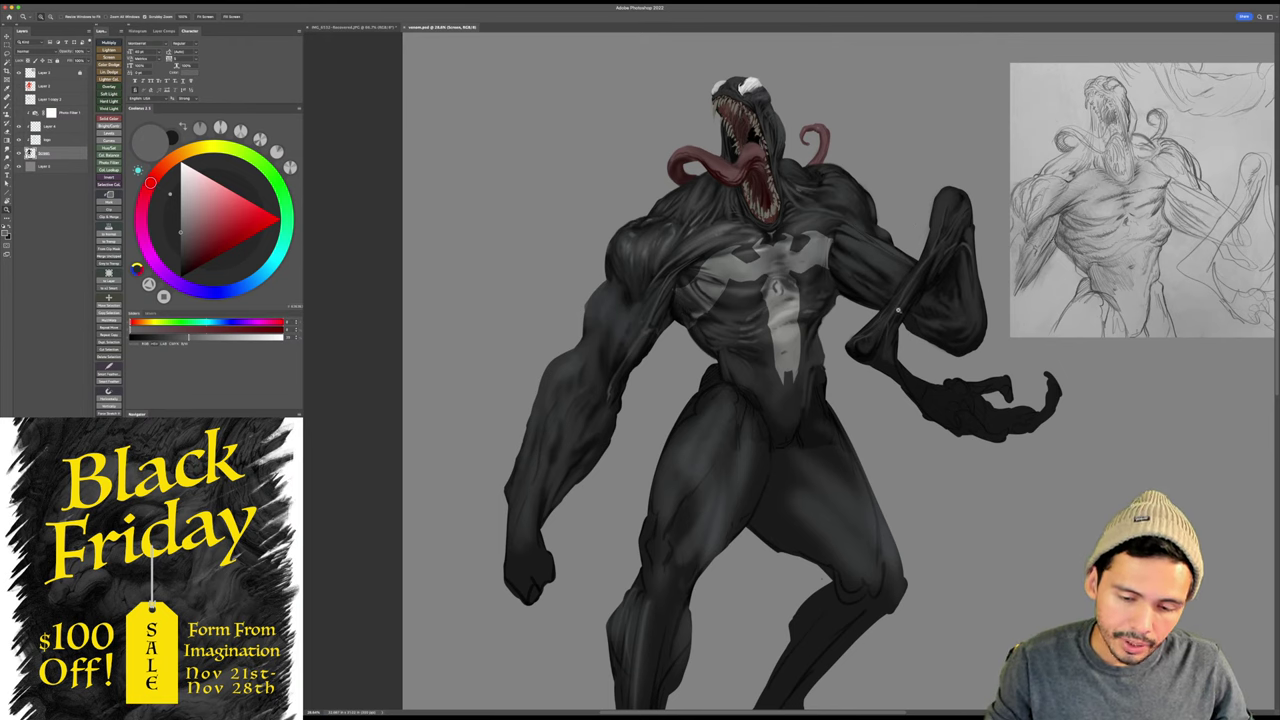
- Compare the figure with and without Layer 4 and the logo layer by switching each one's visibility off and on
{"action": "left_click", "coordinate": [46, 127]}
{"action": "left_click", "coordinate": [19, 127]}
{"action": "left_click", "coordinate": [19, 127]}
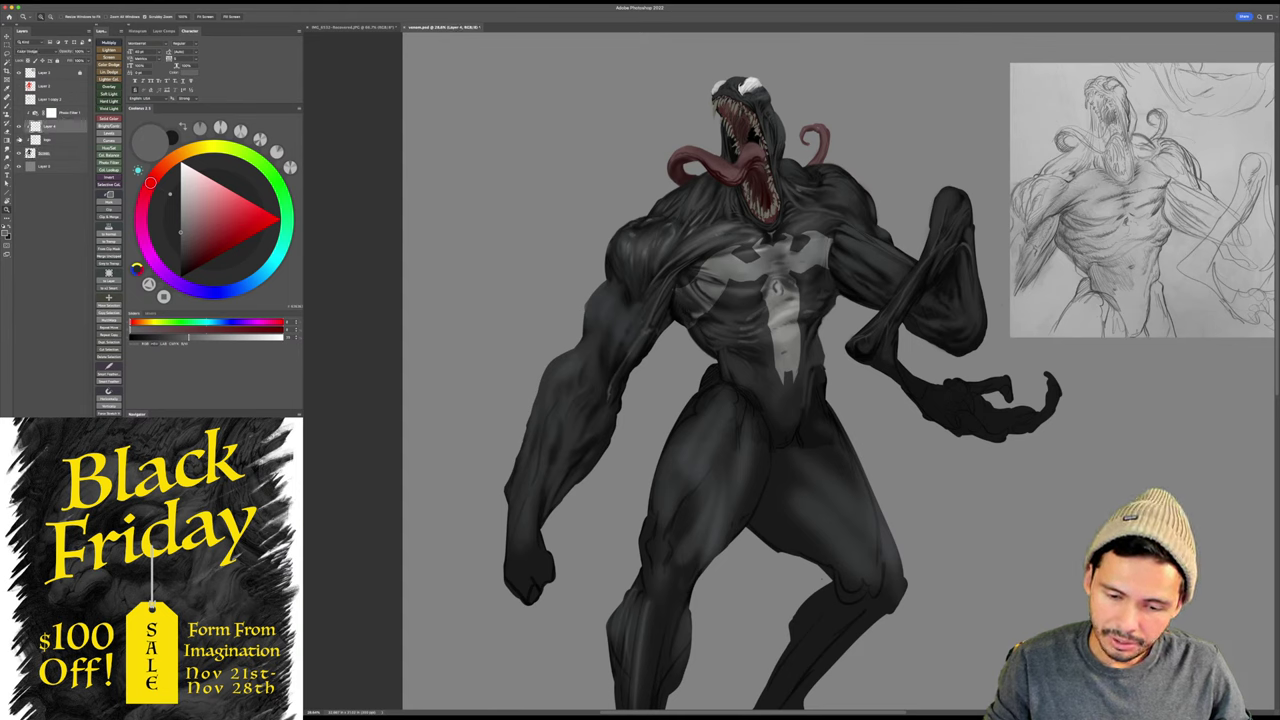
{"action": "left_click", "coordinate": [19, 140]}
{"action": "left_click", "coordinate": [19, 140]}
- Apply a Gaussian Blur to the logo layer to soften the chest emblem's edges
{"action": "left_click", "coordinate": [60, 141]}
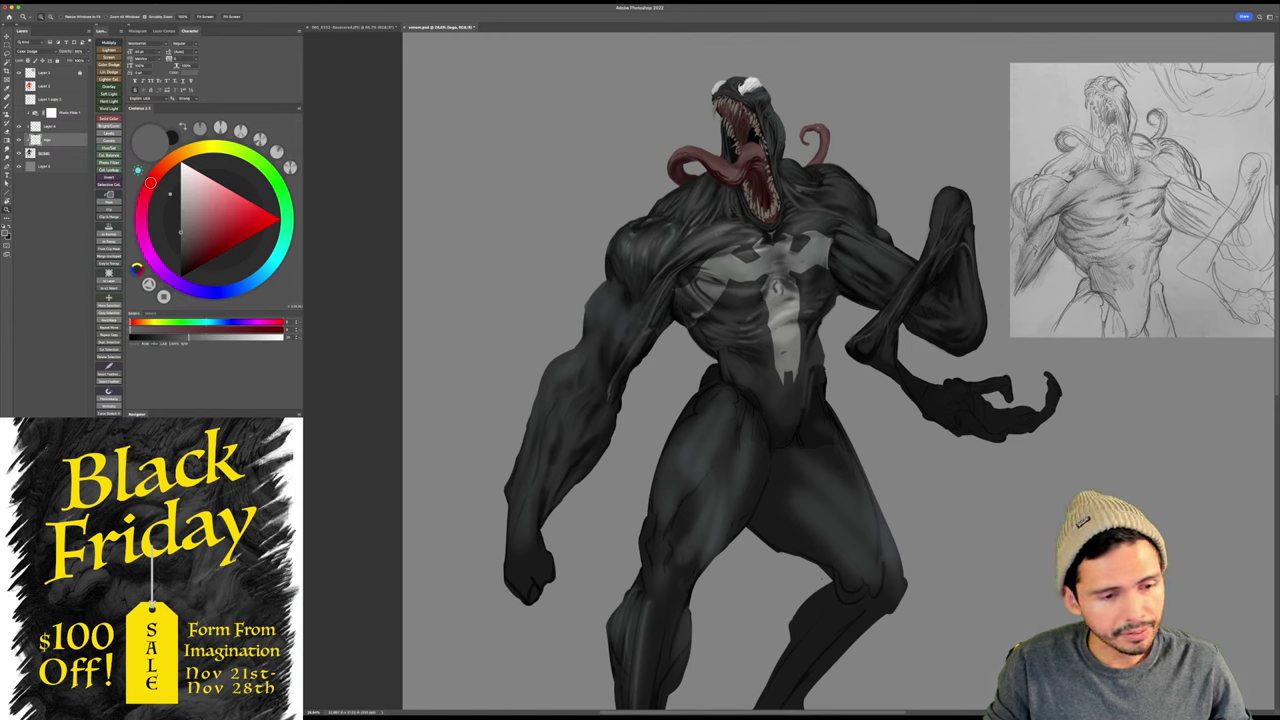
{"action": "left_click", "coordinate": [156, 2]}
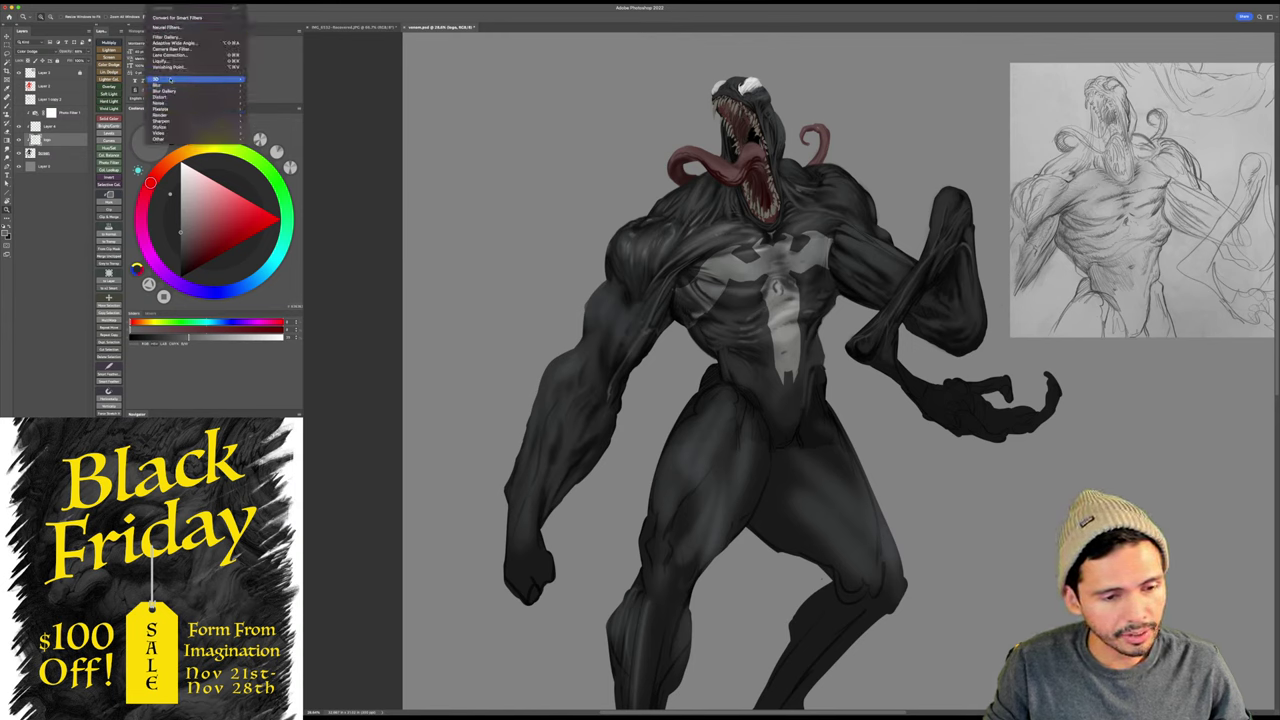
{"action": "mouse_move", "coordinate": [169, 86]}
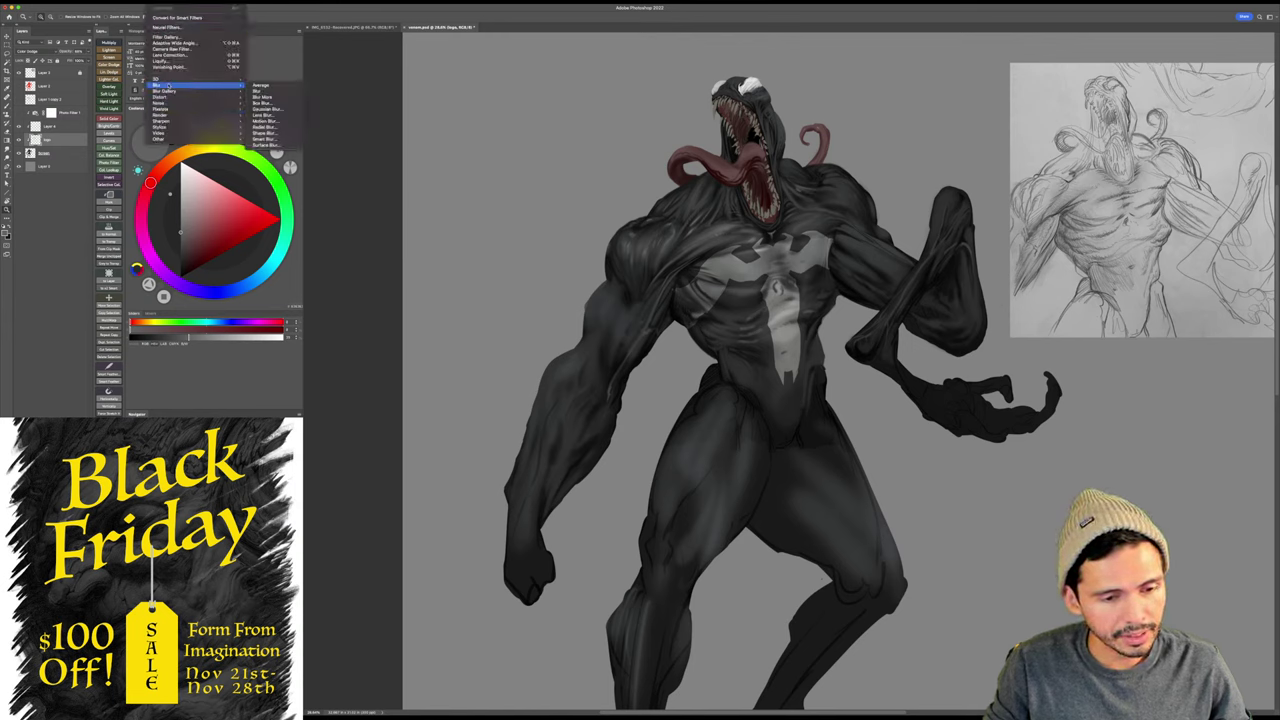
{"action": "left_click", "coordinate": [266, 108]}
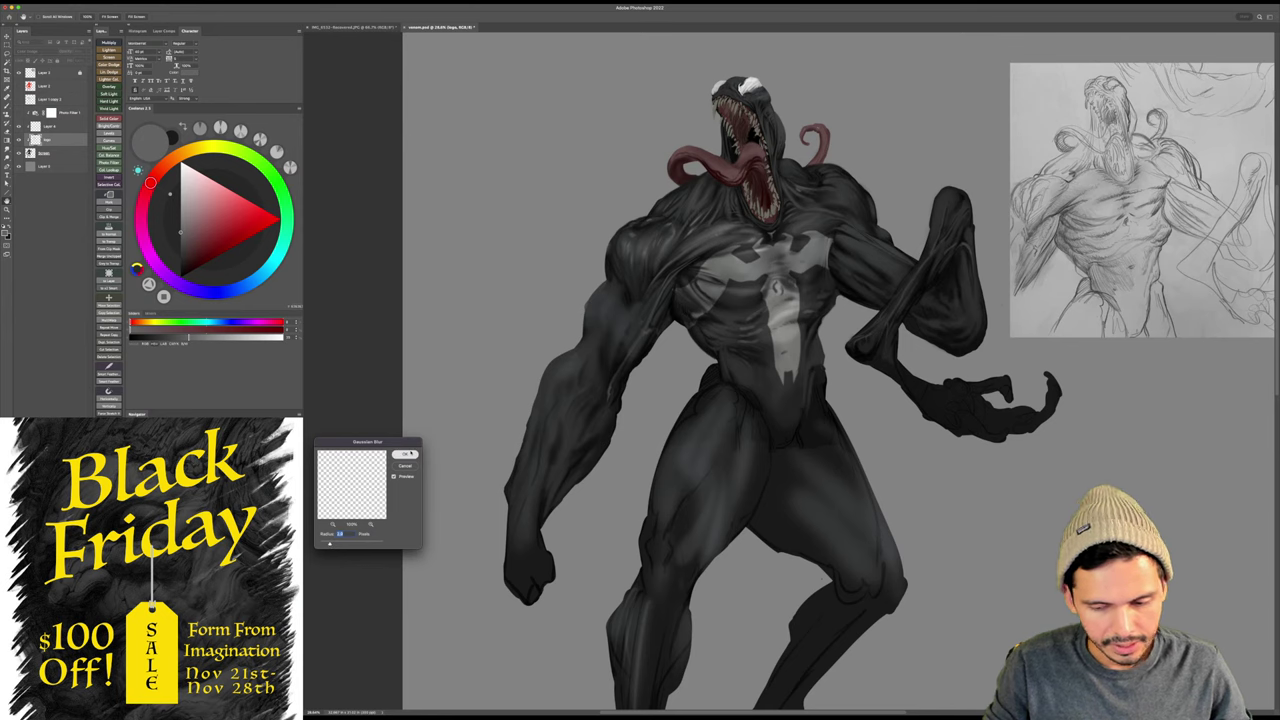
{"action": "left_click", "coordinate": [406, 455]}
{"action": "left_click_drag", "start_coordinate": [976, 364], "coordinate": [938, 391]}
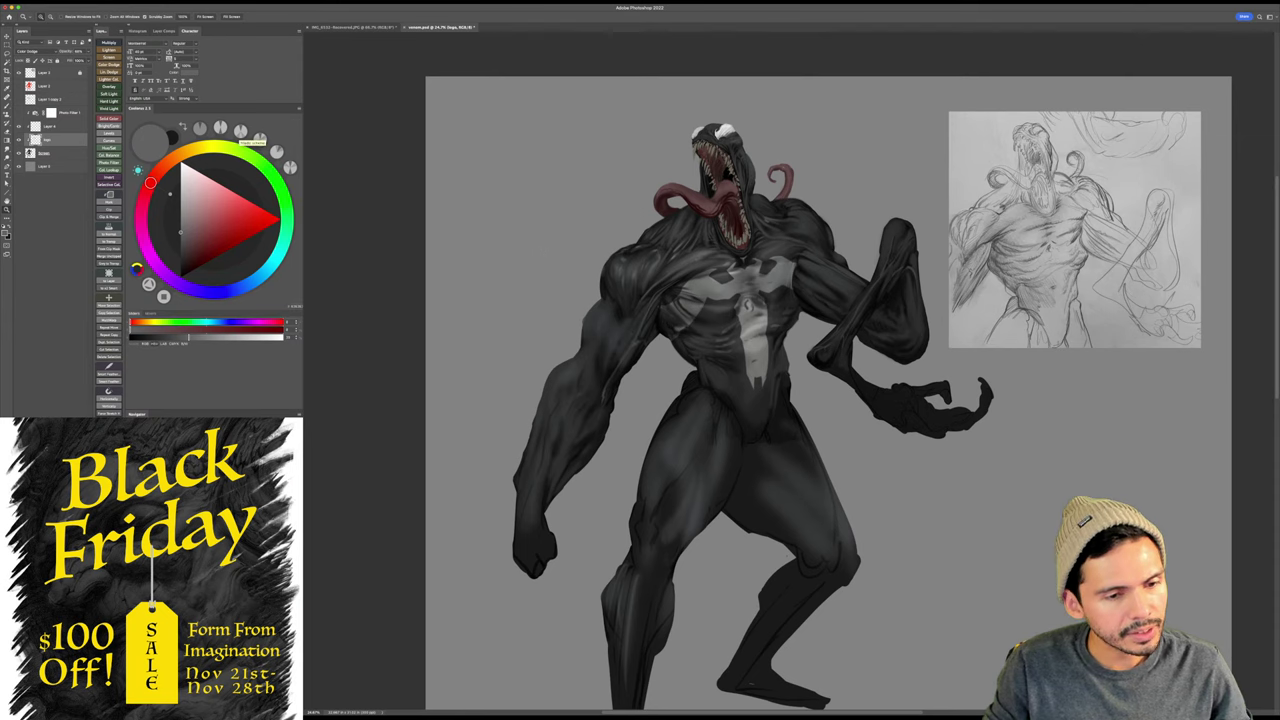
- Flip the whole canvas horizontally
{"action": "left_click", "coordinate": [84, 2]}
{"action": "mouse_move", "coordinate": [141, 64]}
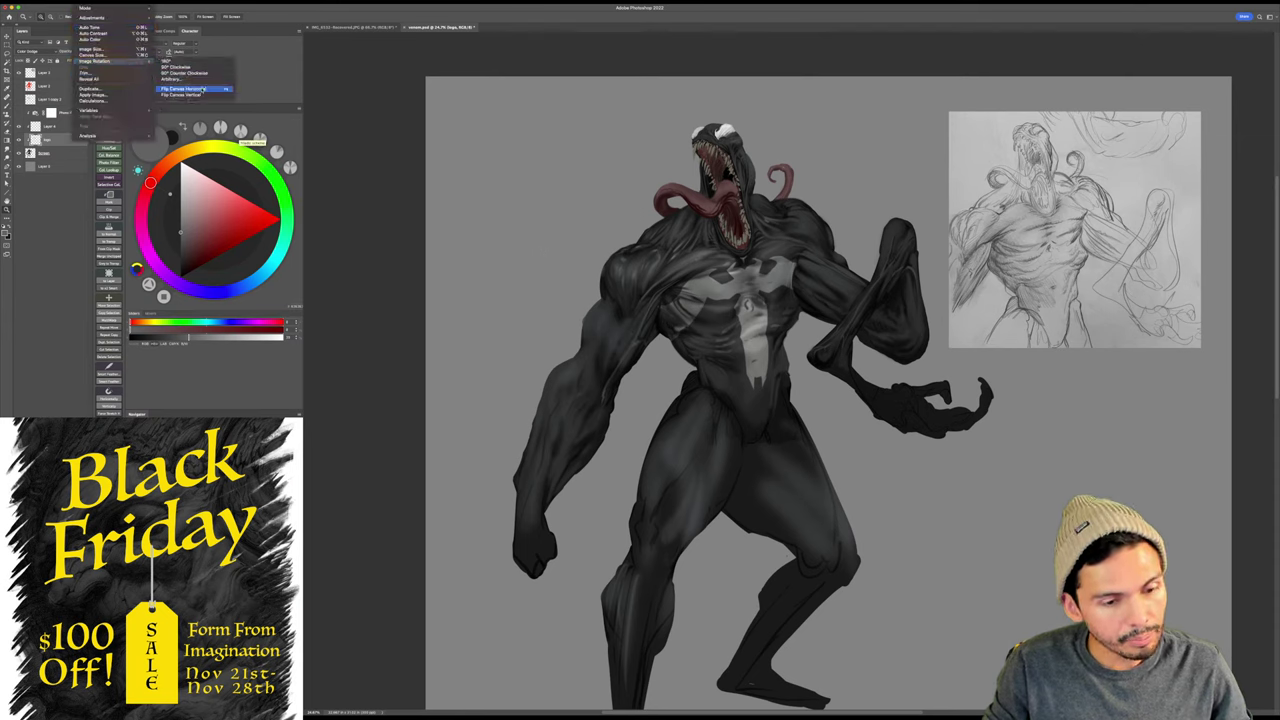
{"action": "left_click", "coordinate": [202, 90]}
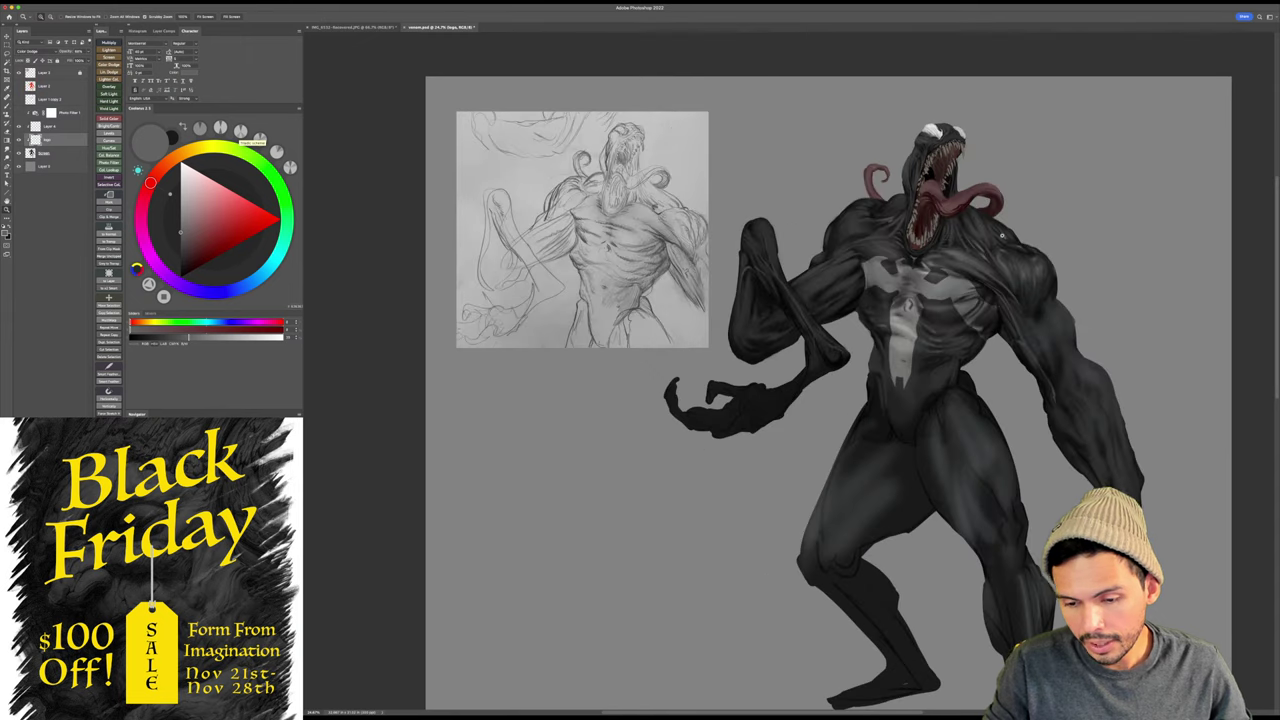
{"action": "left_click_drag", "start_coordinate": [1031, 252], "coordinate": [891, 296]}
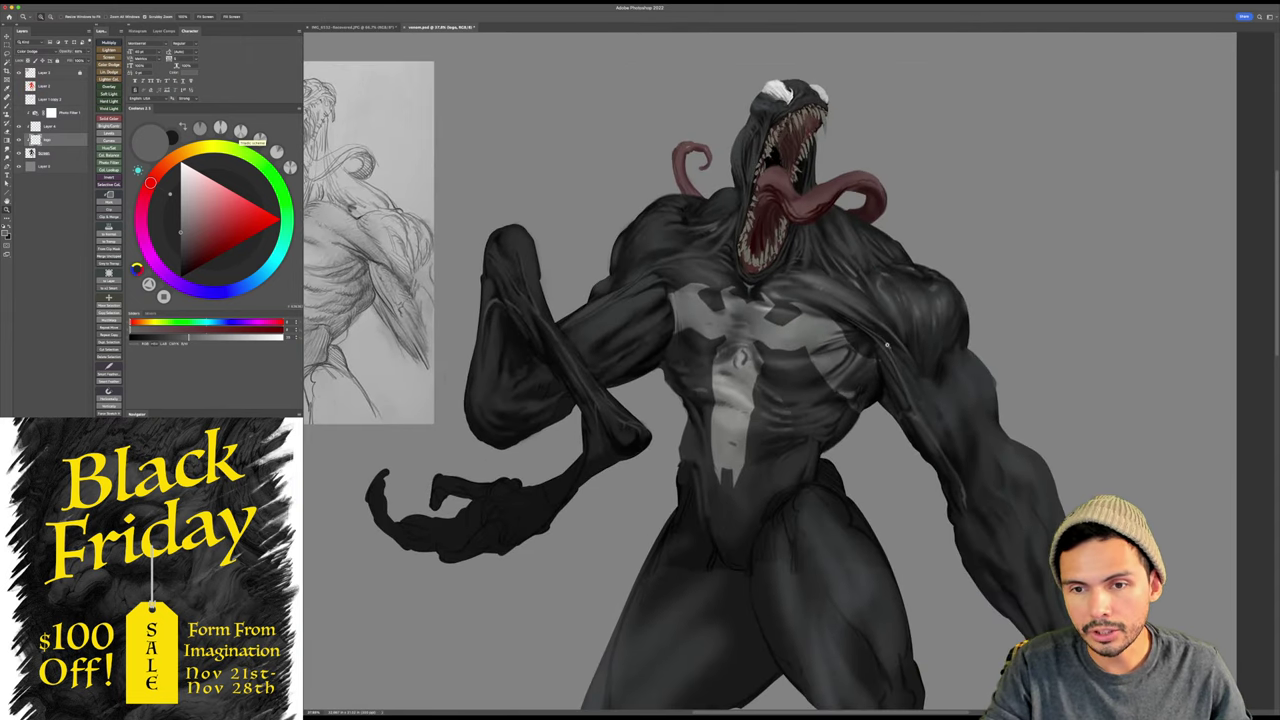
- Examine the pectoral highlight, shoulder and emblem of the mirrored figure from several rotated views
{"action": "key", "text": "r"}
{"action": "left_click_drag", "start_coordinate": [832, 289], "coordinate": [845, 294]}
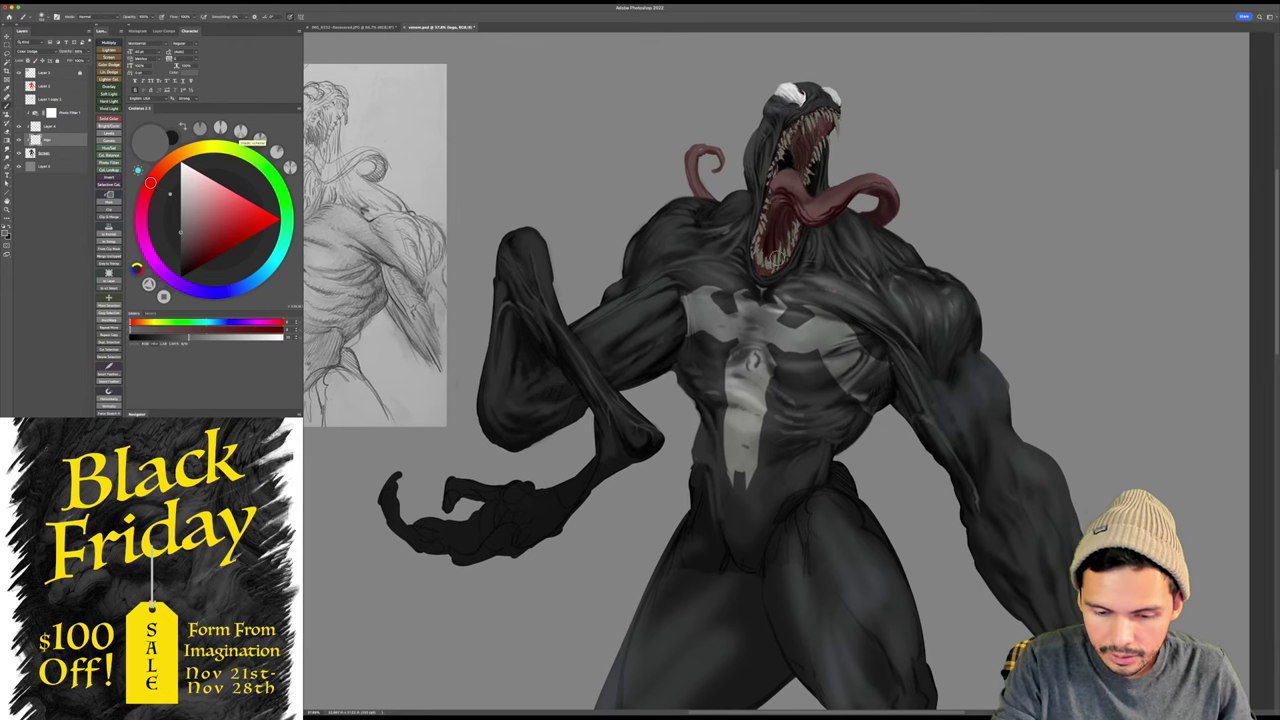
{"action": "key", "text": "r"}
{"action": "mouse_move", "coordinate": [931, 200]}
{"action": "left_mouse_down"}
{"action": "mouse_move", "coordinate": [845, 156]}
{"action": "mouse_move", "coordinate": [941, 195]}
{"action": "left_mouse_up"}
{"action": "left_click_drag", "start_coordinate": [820, 266], "coordinate": [833, 268]}
{"action": "key", "text": "b"}
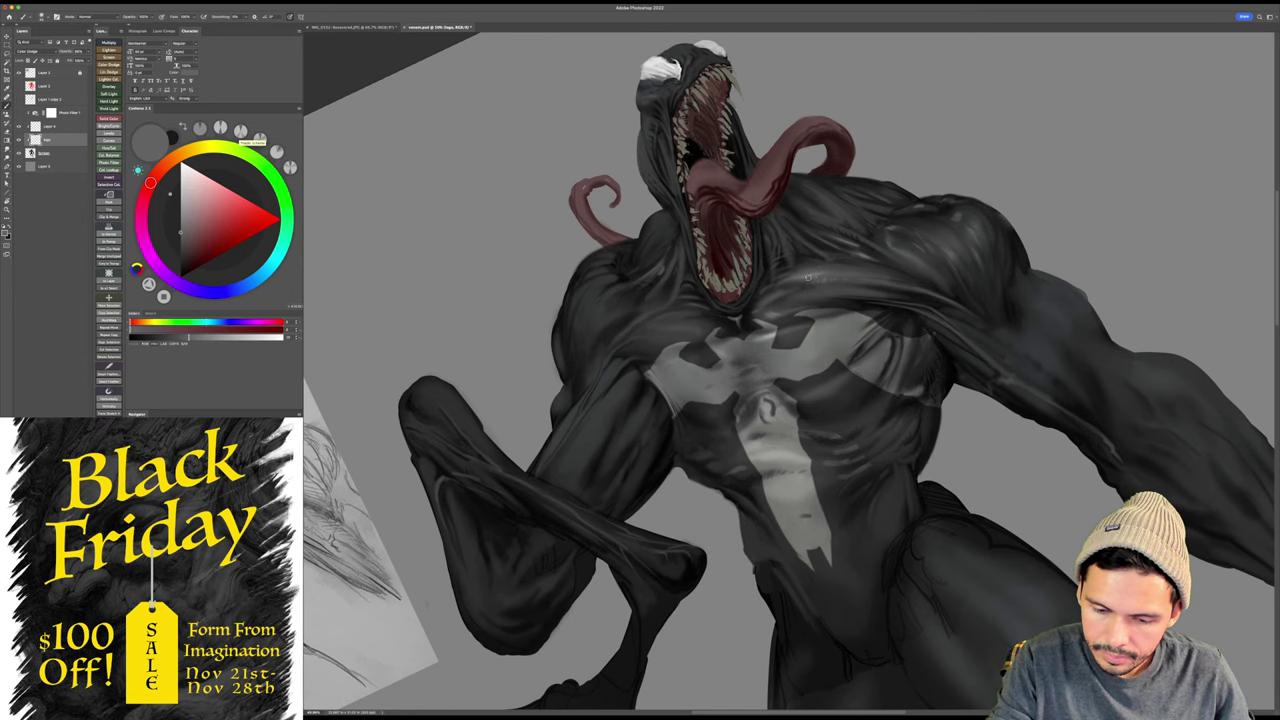
{"action": "left_click_drag", "start_coordinate": [801, 277], "coordinate": [879, 231]}
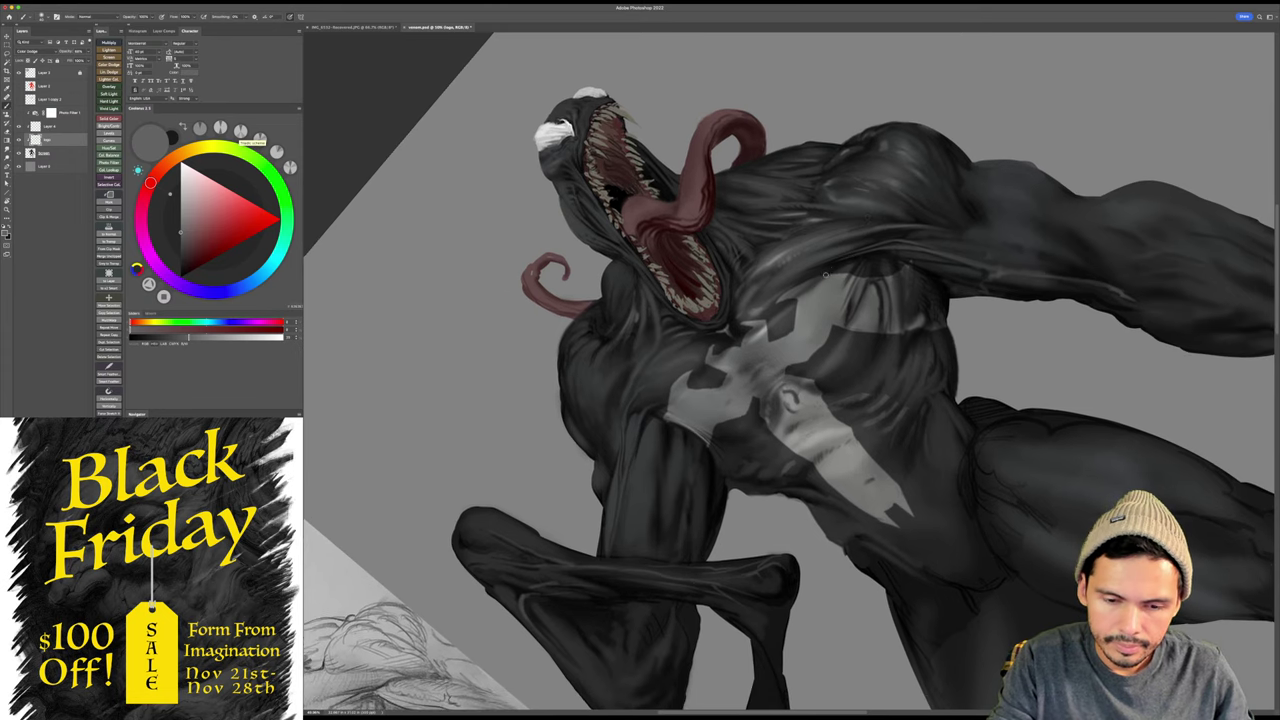
{"action": "key", "text": "Escape"}
{"action": "left_click_drag", "start_coordinate": [948, 302], "coordinate": [926, 291]}
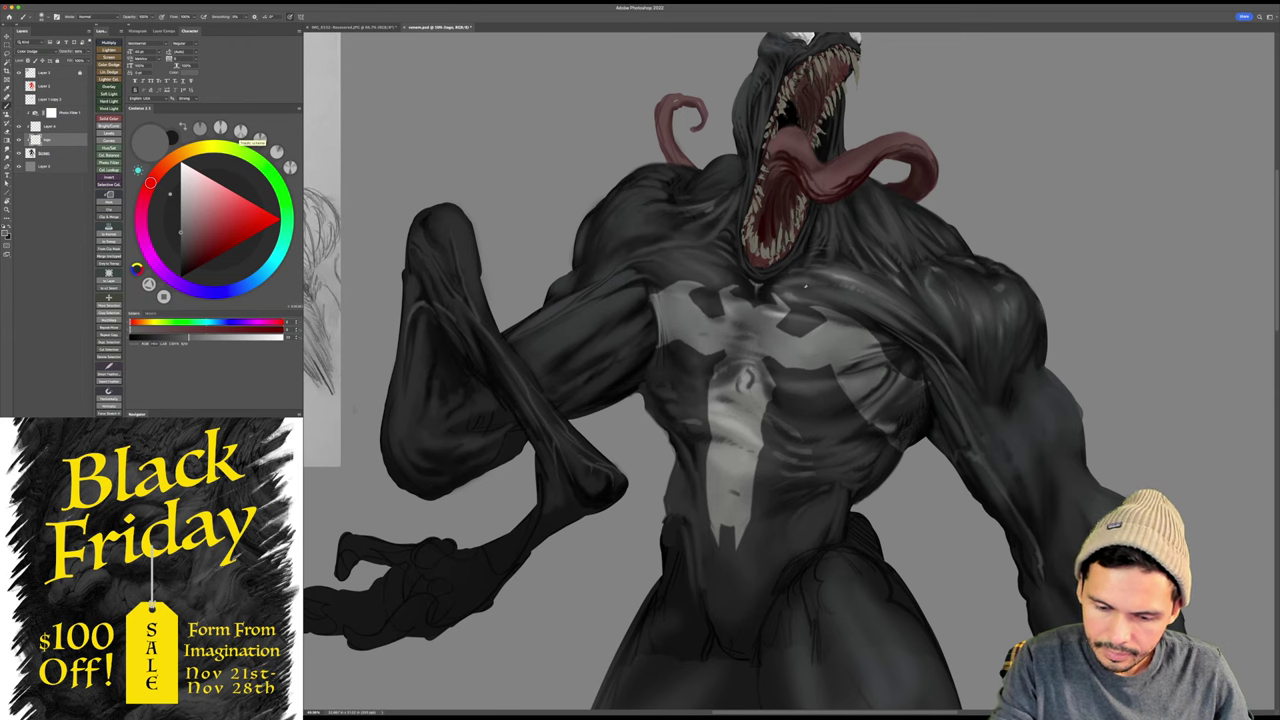
- Sample dark tones beside the emblem and at the shoulder, and briefly mirror the canvas to compare both orientations
{"action": "left_click", "coordinate": [793, 290], "text": "alt"}
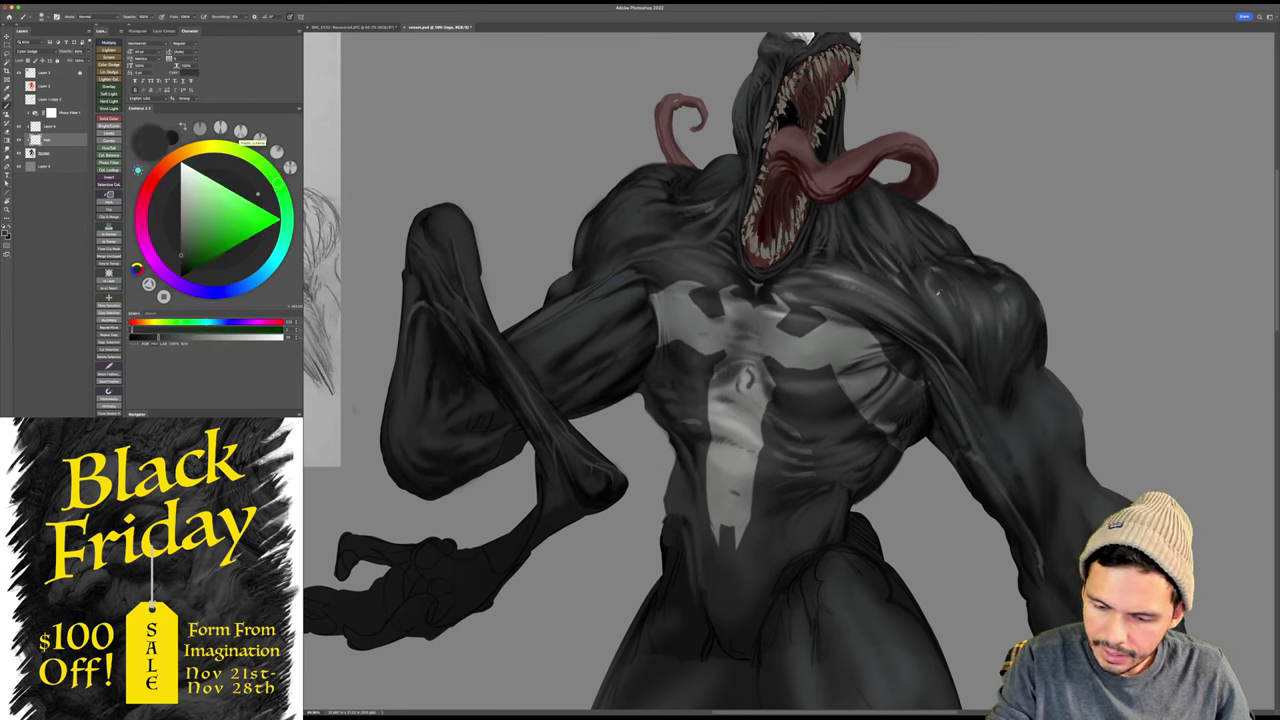
{"action": "left_click", "coordinate": [908, 282], "text": "alt"}
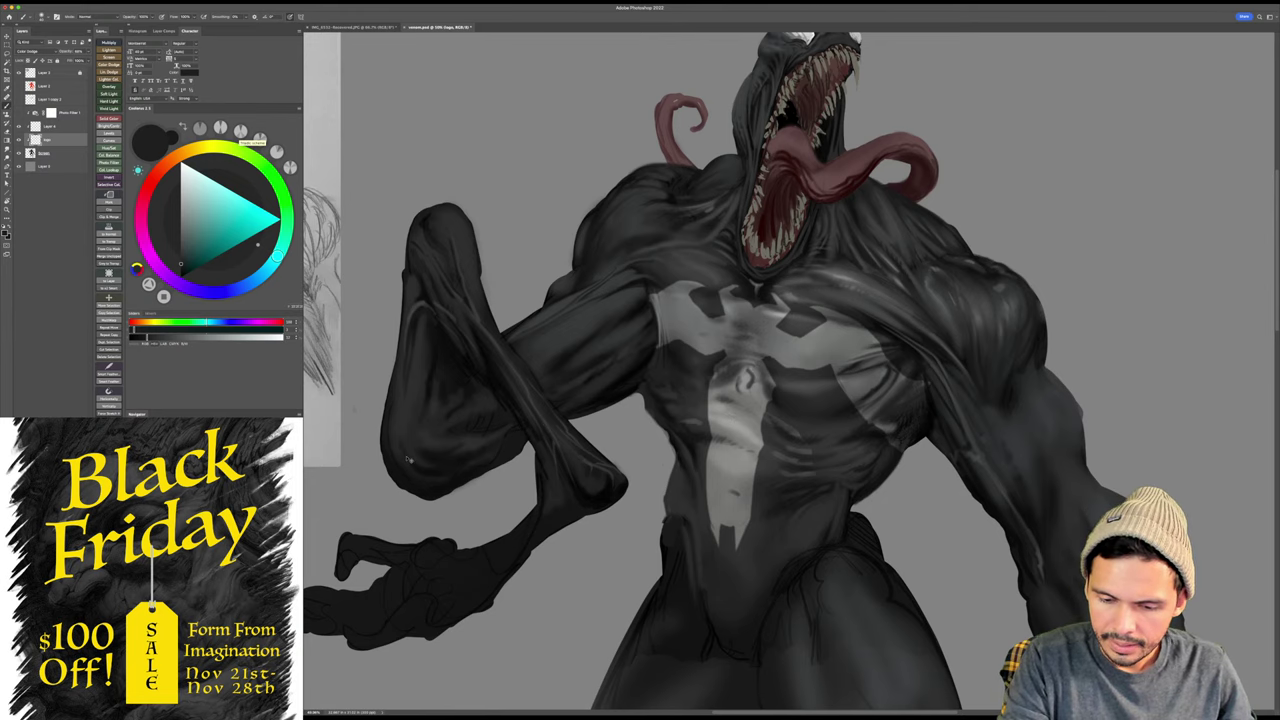
{"action": "key", "text": "super+shift+h"}
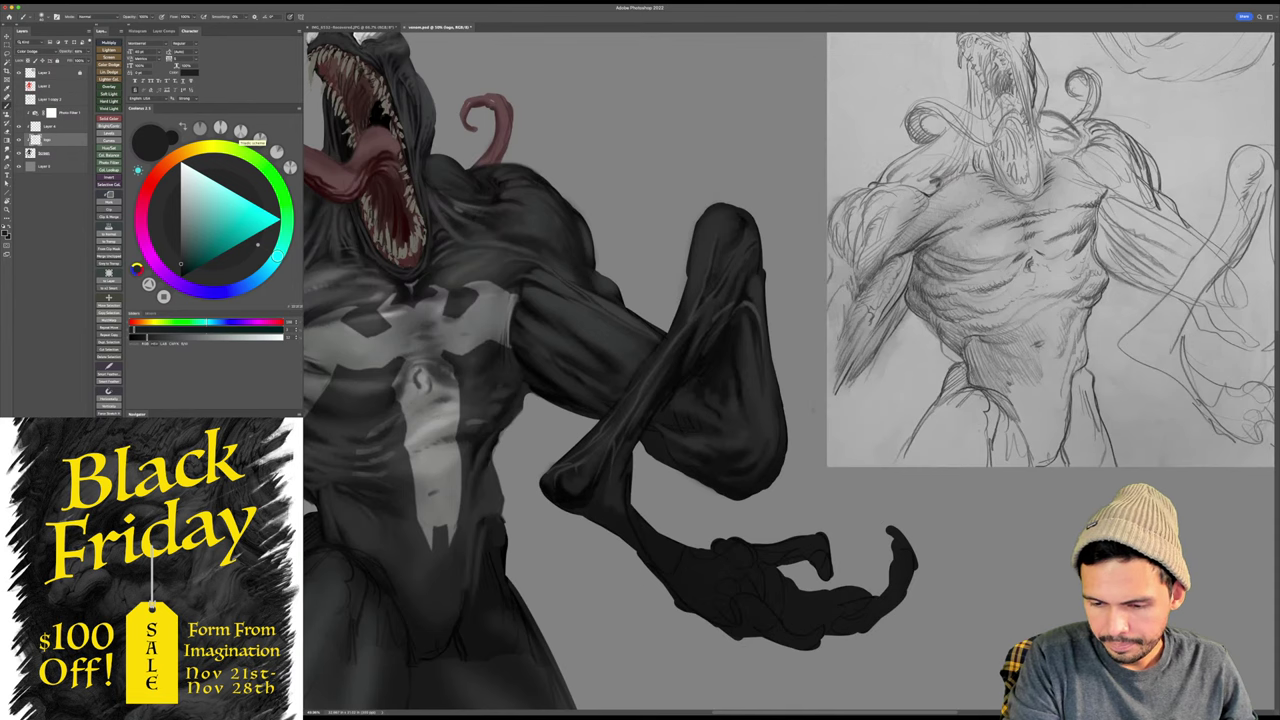
{"action": "key", "text": "h"}
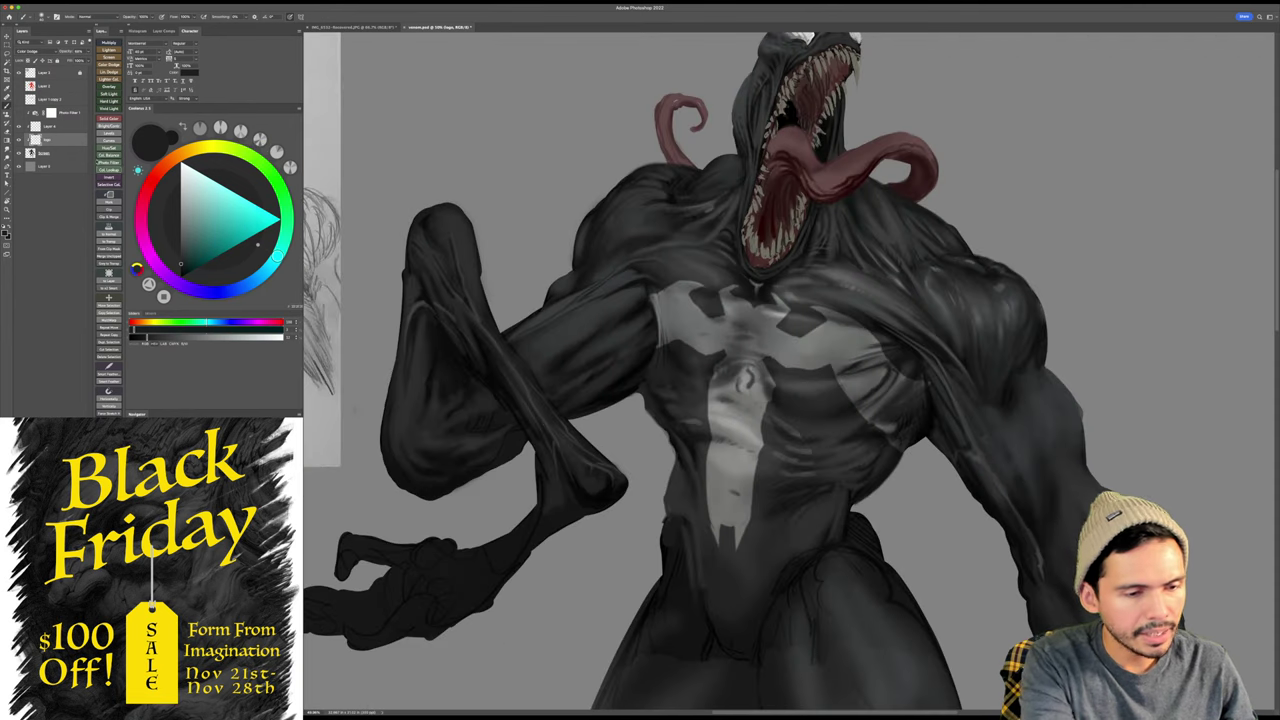
- Activate the figure's painting layer and retouch the inner upper pectoral with a mid grey sampled beside the neck
{"action": "left_click", "coordinate": [79, 155]}
{"action": "key", "text": "r"}
{"action": "left_click_drag", "start_coordinate": [1076, 232], "coordinate": [998, 130]}
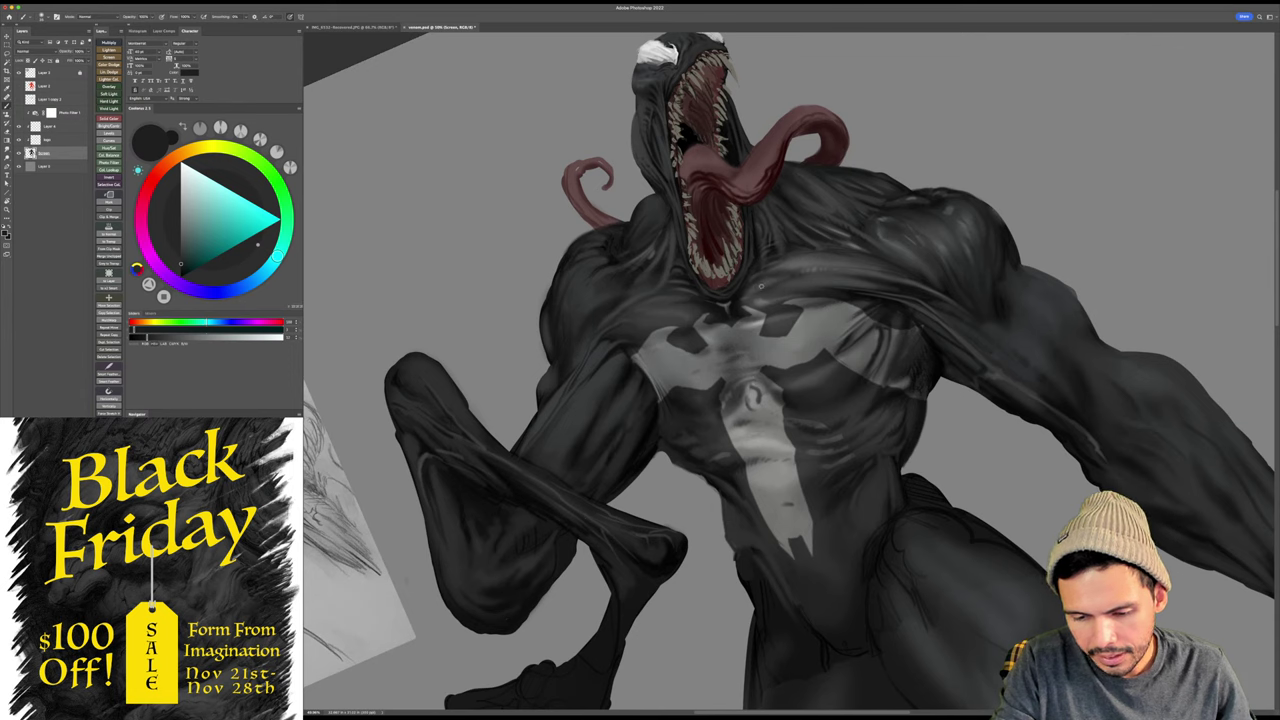
{"action": "left_click", "coordinate": [763, 283], "text": "alt"}
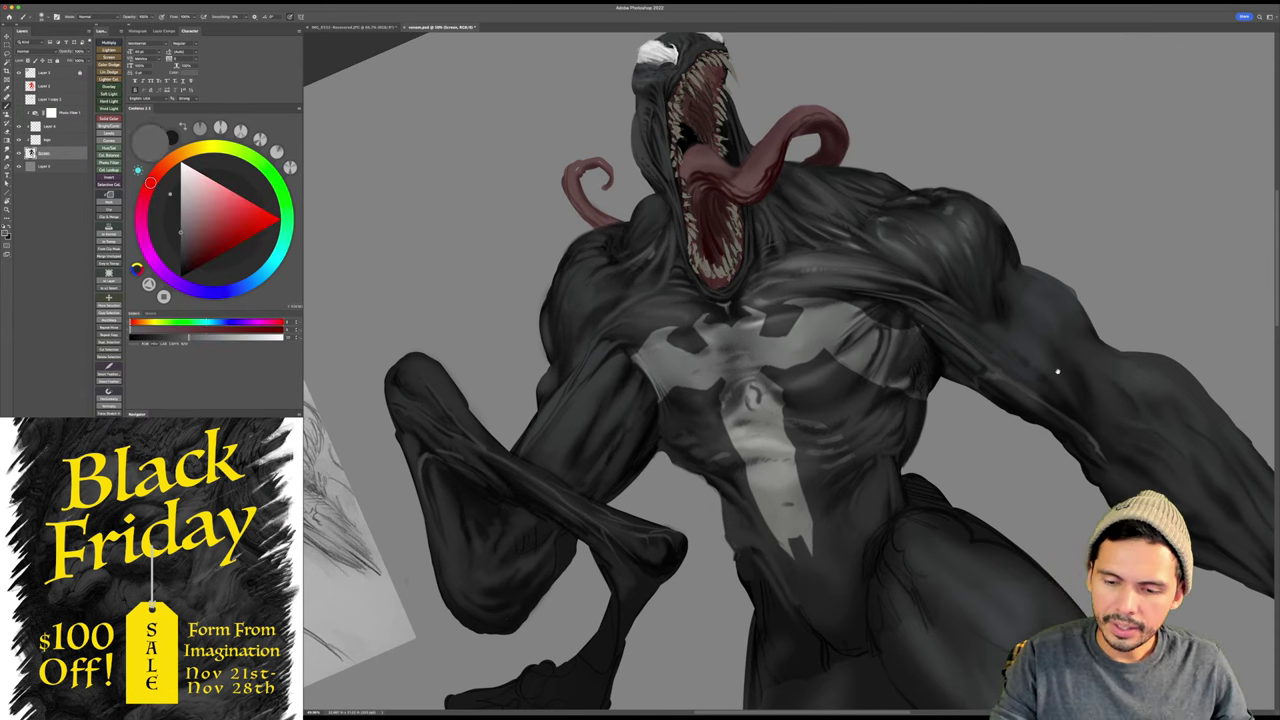
{"action": "left_click_drag", "start_coordinate": [1058, 371], "coordinate": [1035, 359]}
{"action": "key", "text": "Escape"}
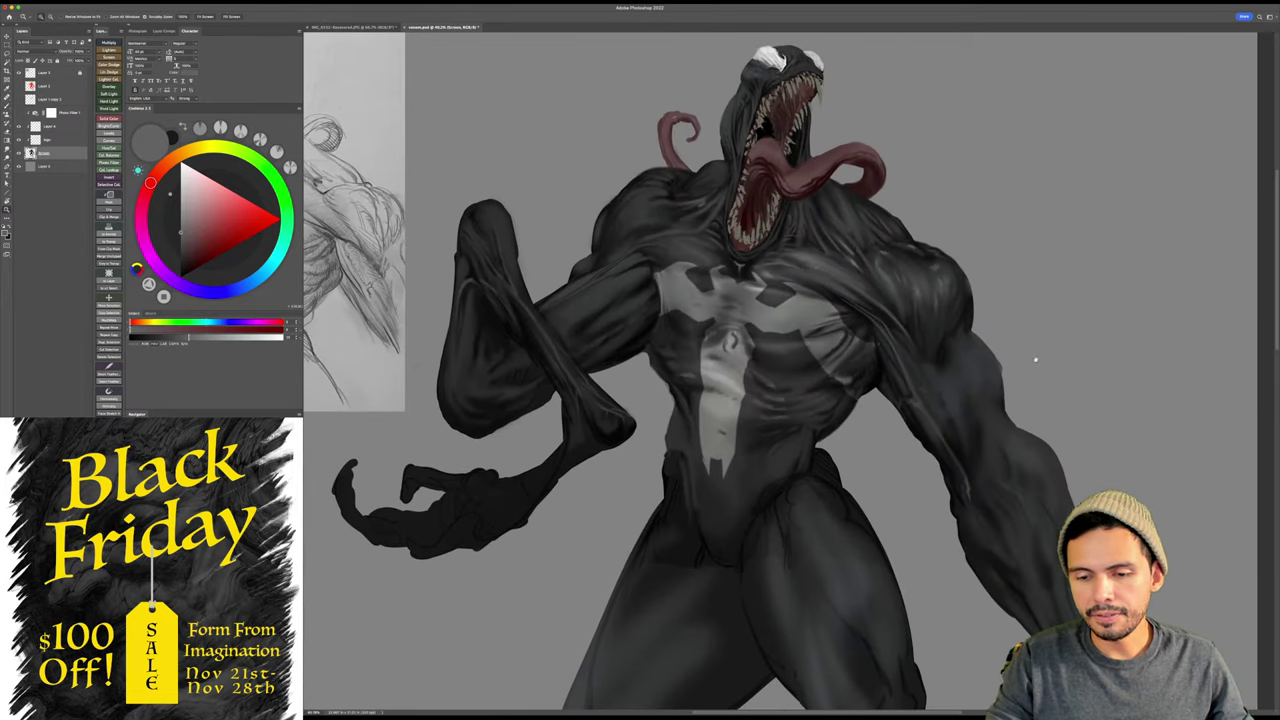
- Pick a near-black brush colour for reworking the trapezius contour beneath the tongue
{"action": "left_click_drag", "start_coordinate": [856, 218], "coordinate": [890, 178]}
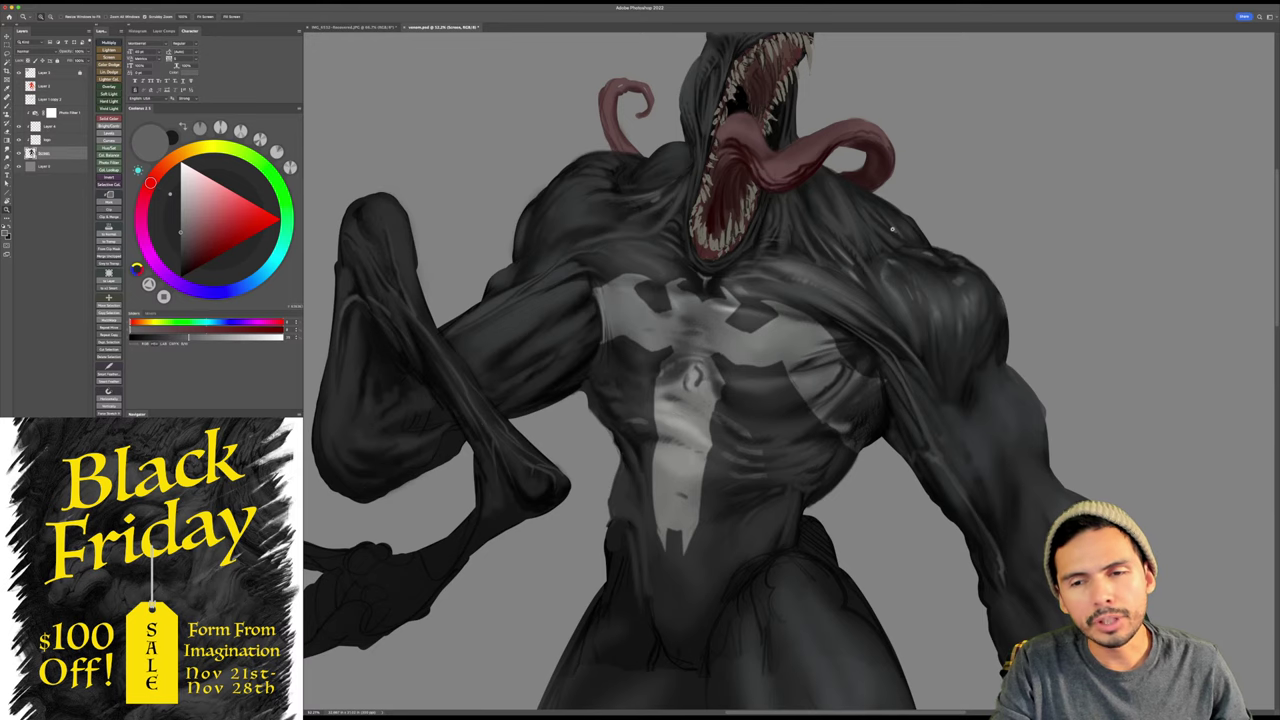
{"action": "key", "text": "b"}
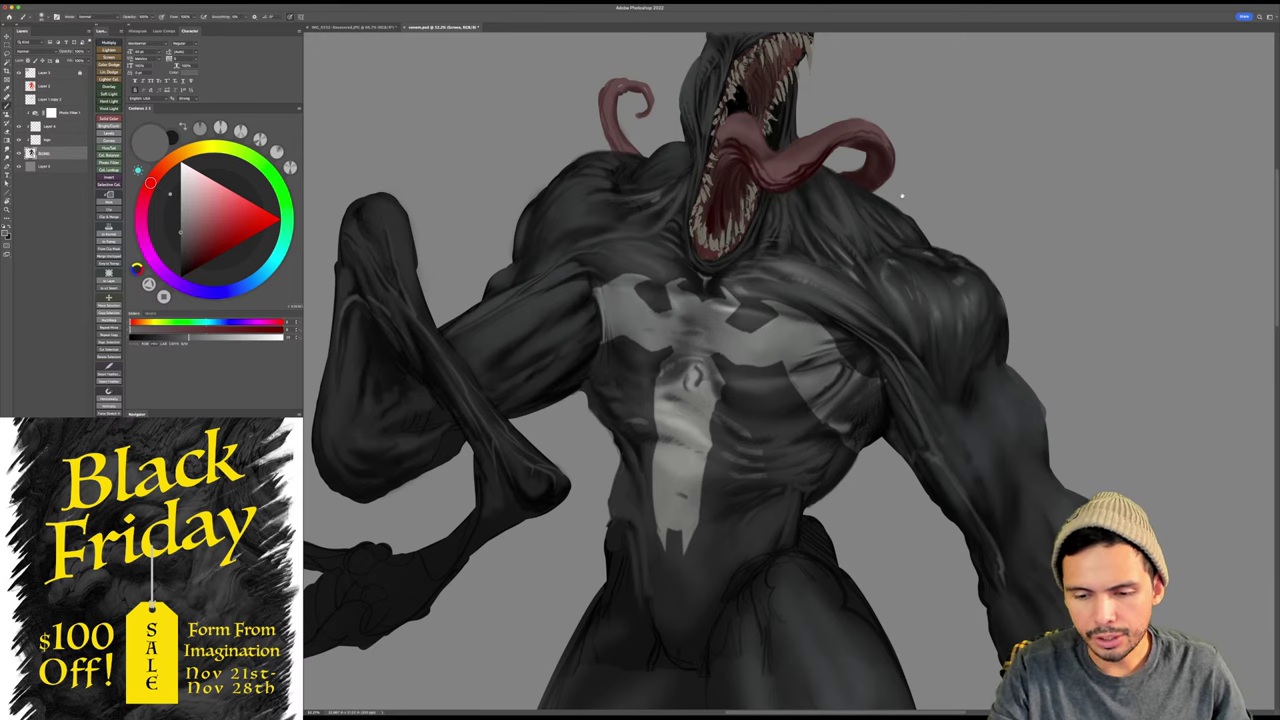
{"action": "scroll", "coordinate": [901, 196], "scroll_direction": "right", "scroll_amount": 3}
{"action": "left_click", "coordinate": [192, 258]}
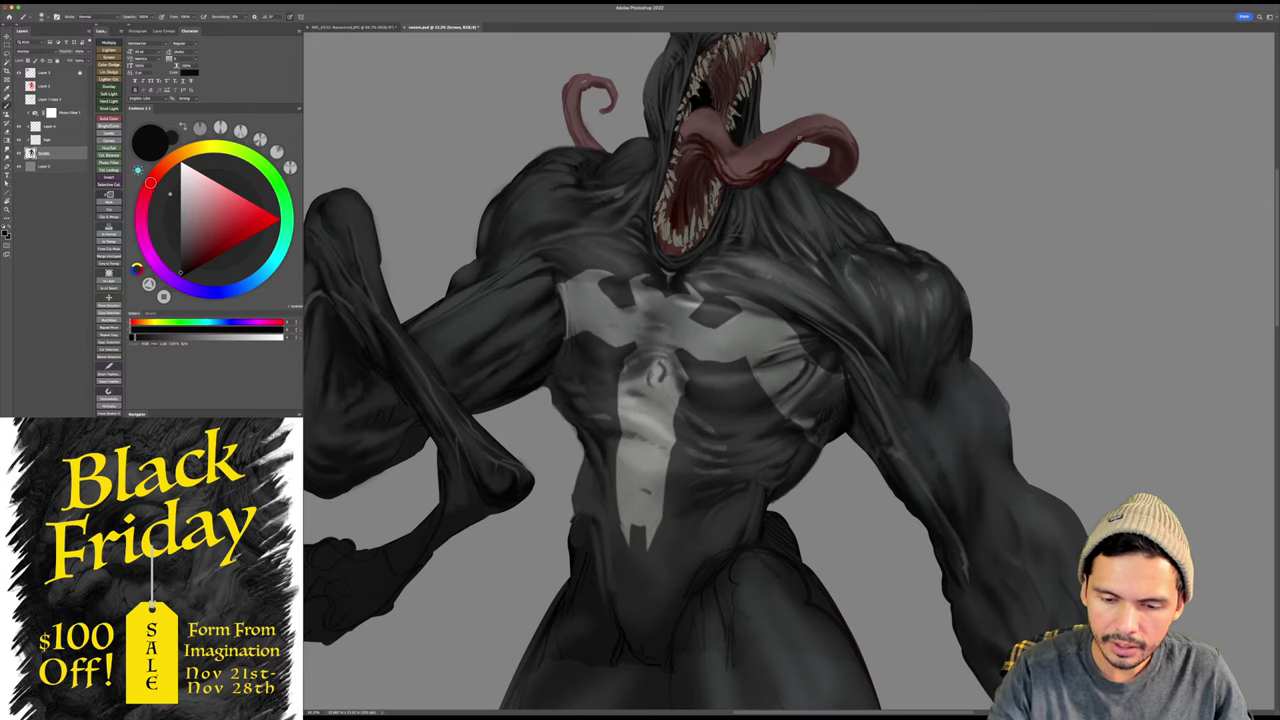
{"action": "key", "text": "z"}
{"action": "left_click_drag", "start_coordinate": [873, 199], "coordinate": [811, 181]}
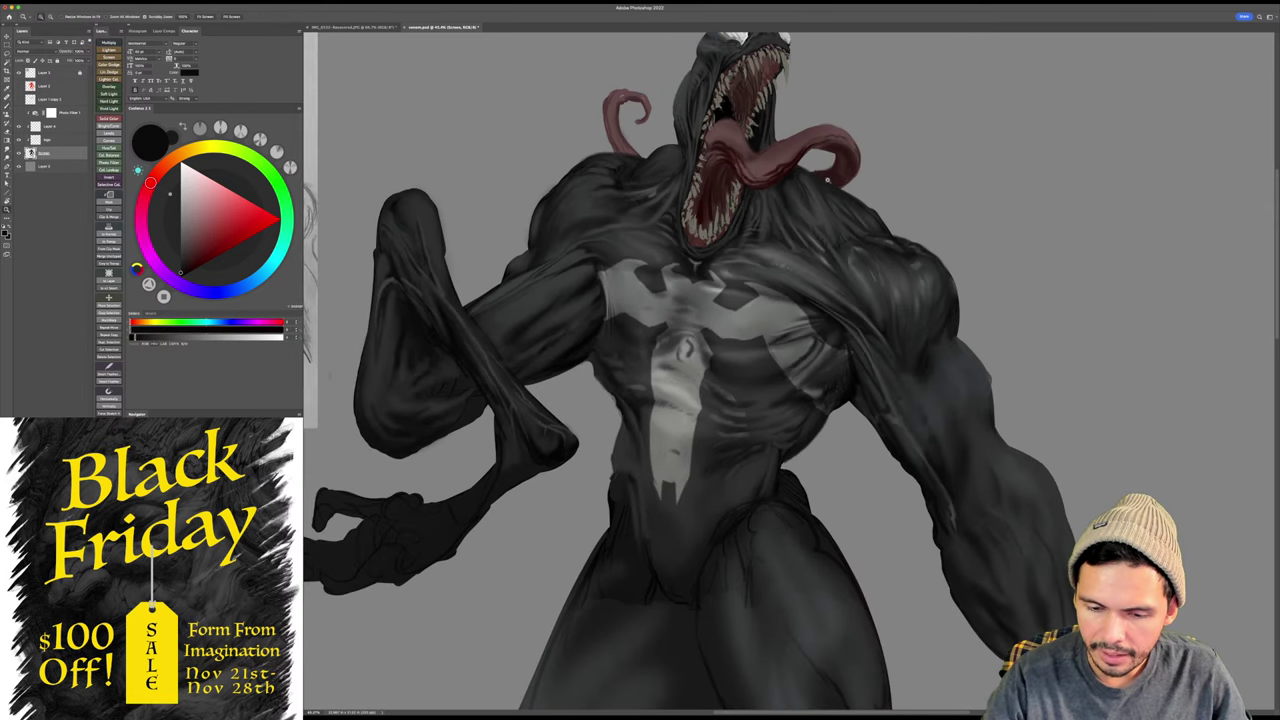
{"action": "key", "text": "b"}
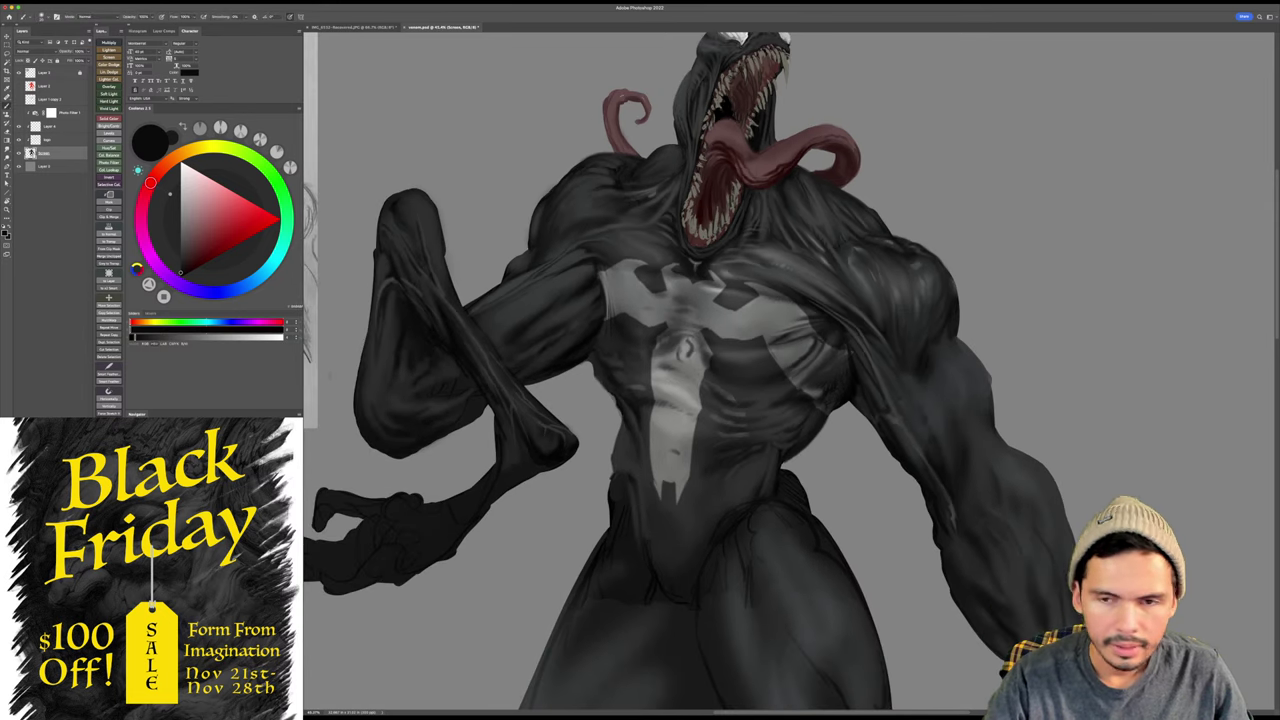
- Retouch the trapezius beneath the tongue with sampled near-blacks and dark greys, and soften the shading where the shoulder meets the upper arm
{"action": "left_click", "coordinate": [818, 198], "text": "alt"}
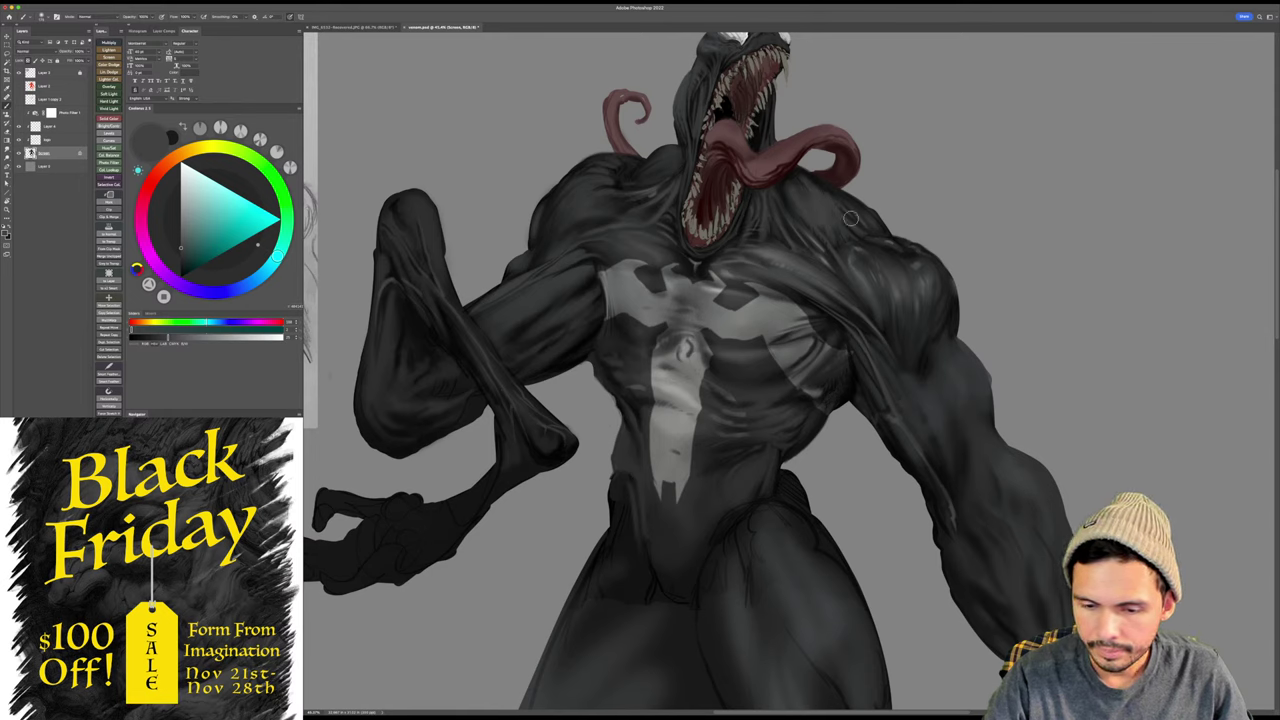
{"action": "left_click", "coordinate": [810, 172], "text": "alt"}
{"action": "left_click", "coordinate": [808, 172], "text": "alt"}
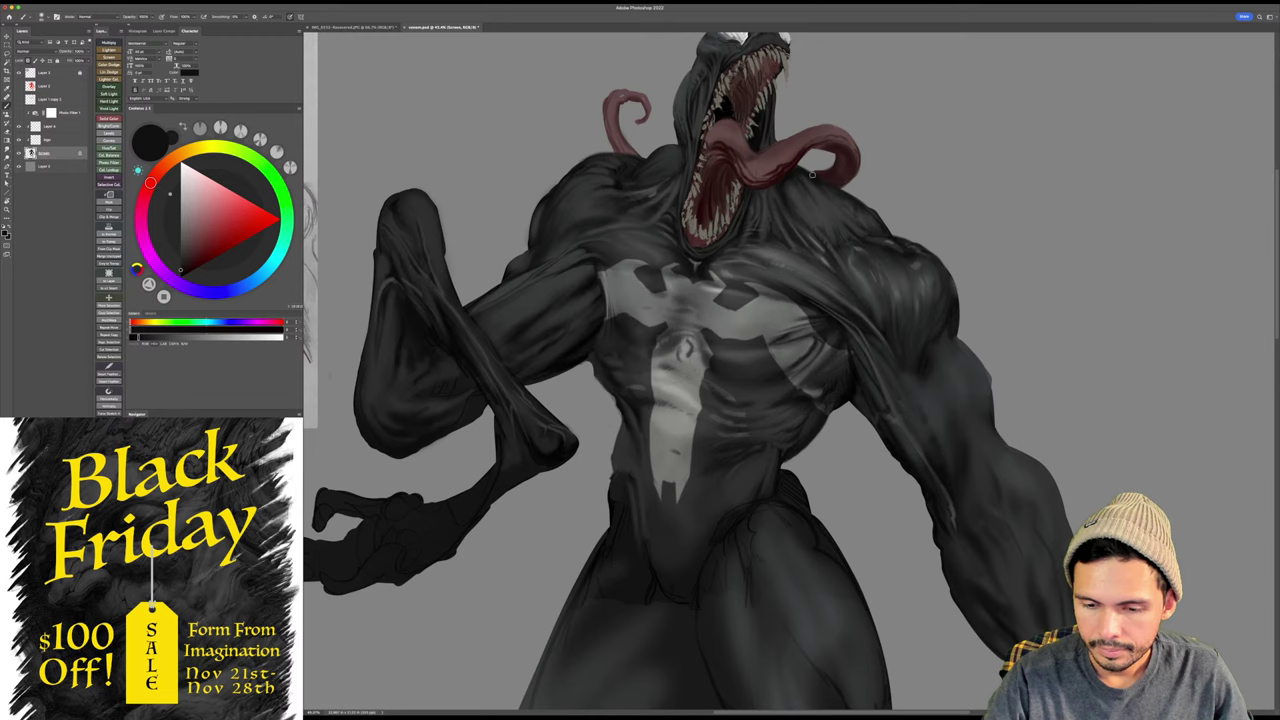
{"action": "left_click", "coordinate": [856, 215], "text": "alt"}
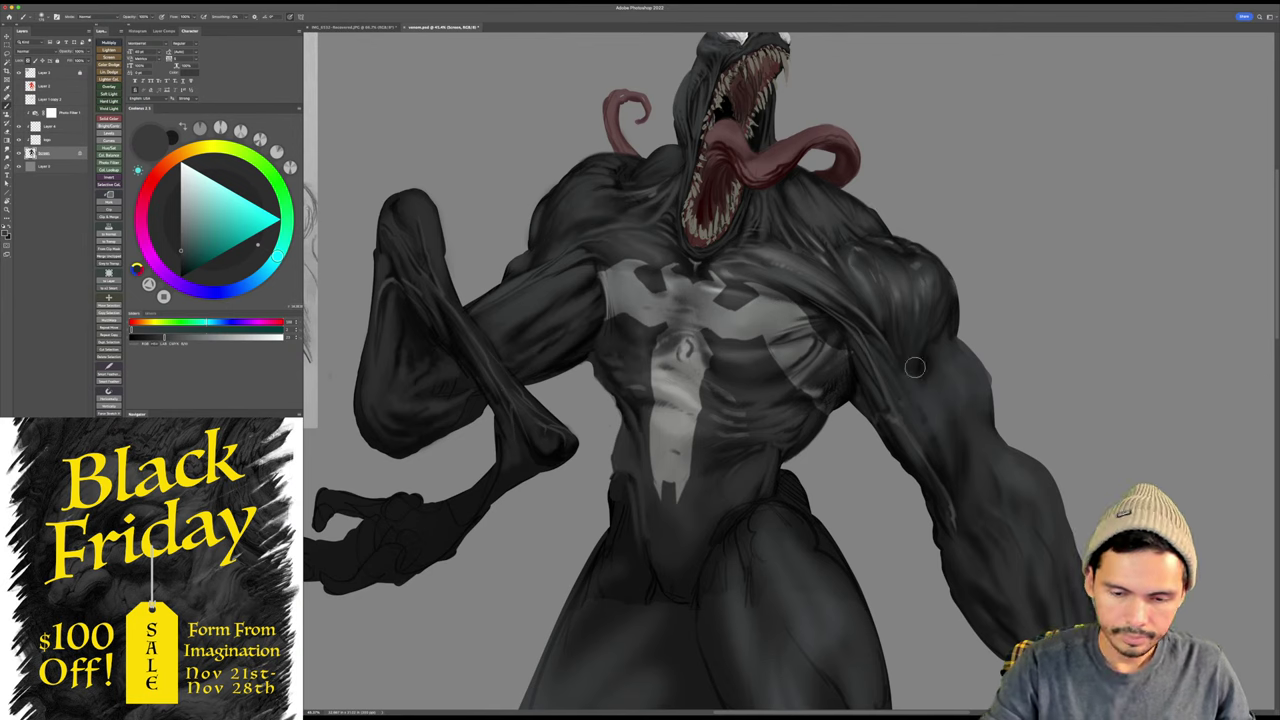
{"action": "left_click_drag", "start_coordinate": [927, 373], "coordinate": [953, 366]}
{"action": "scroll", "coordinate": [1040, 352], "scroll_direction": "left", "scroll_amount": 1}
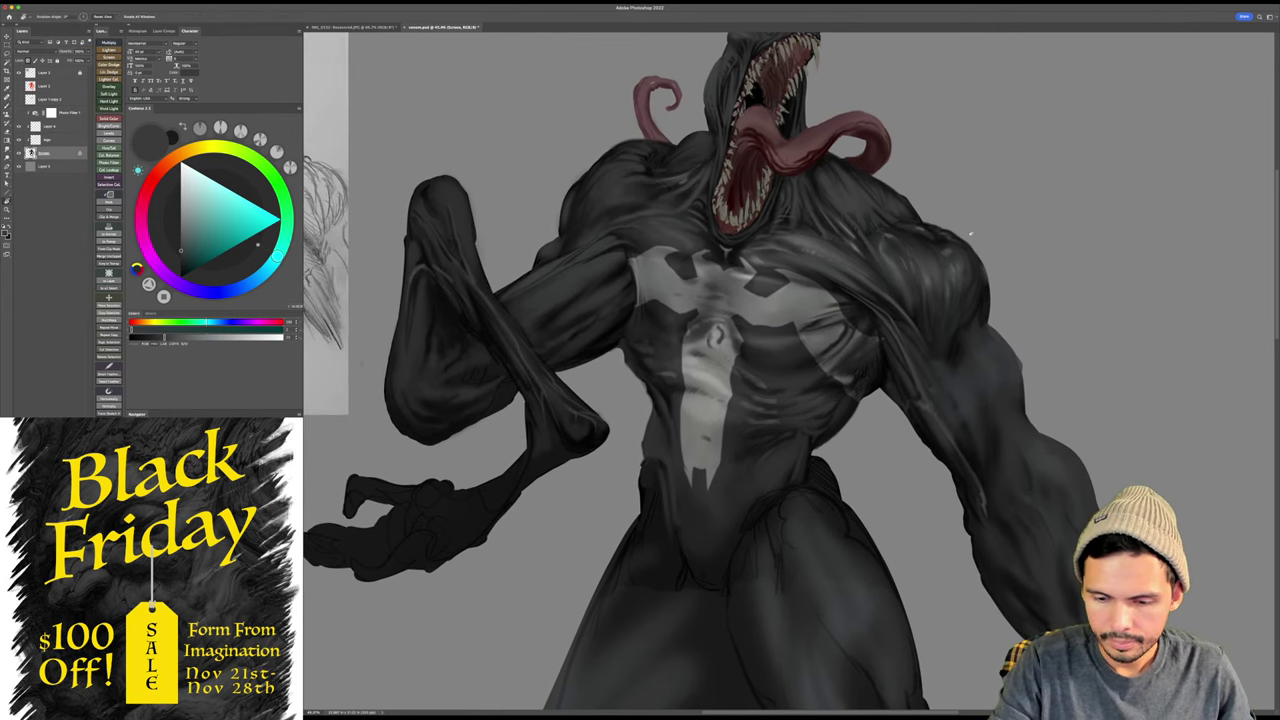
- Rework the upper pectoral edge above the emblem and the base of the neck with sampled black and dark grey tones
{"action": "key", "text": "r"}
{"action": "mouse_move", "coordinate": [817, 281]}
{"action": "left_mouse_down"}
{"action": "mouse_move", "coordinate": [878, 197]}
{"action": "mouse_move", "coordinate": [918, 187]}
{"action": "left_mouse_up"}
{"action": "key", "text": "b"}
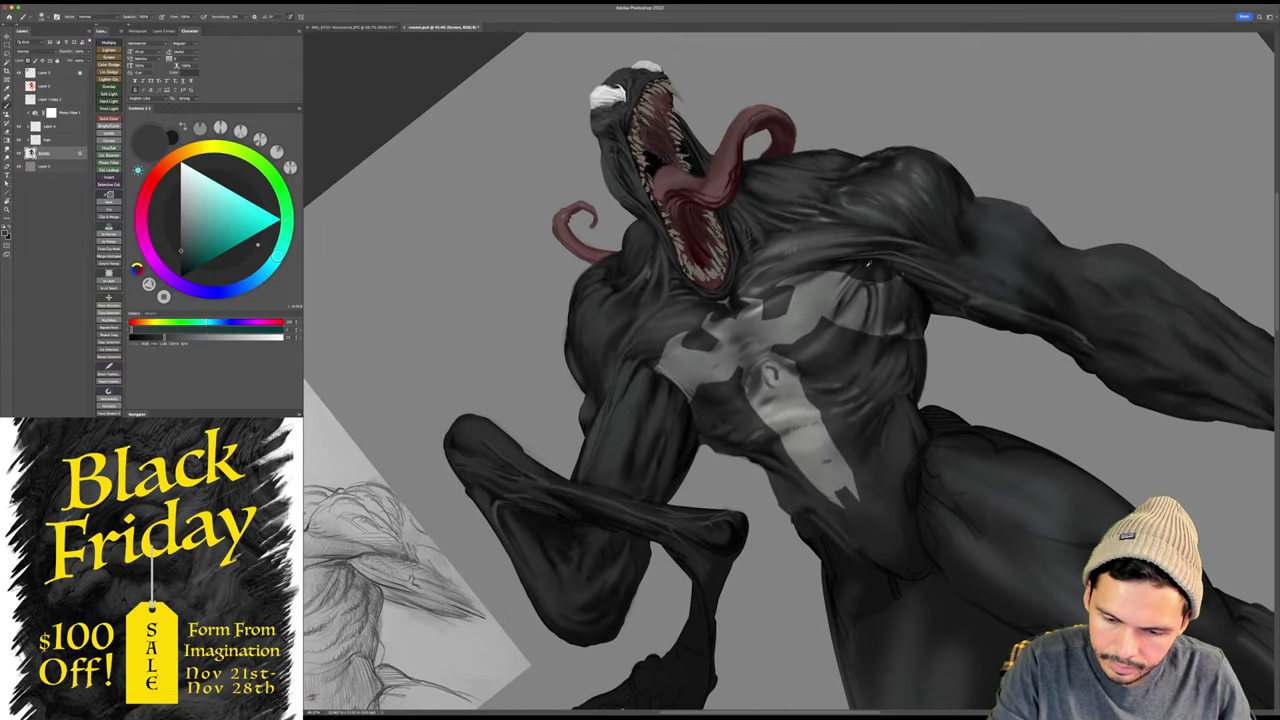
{"action": "left_click", "coordinate": [846, 260], "text": "alt"}
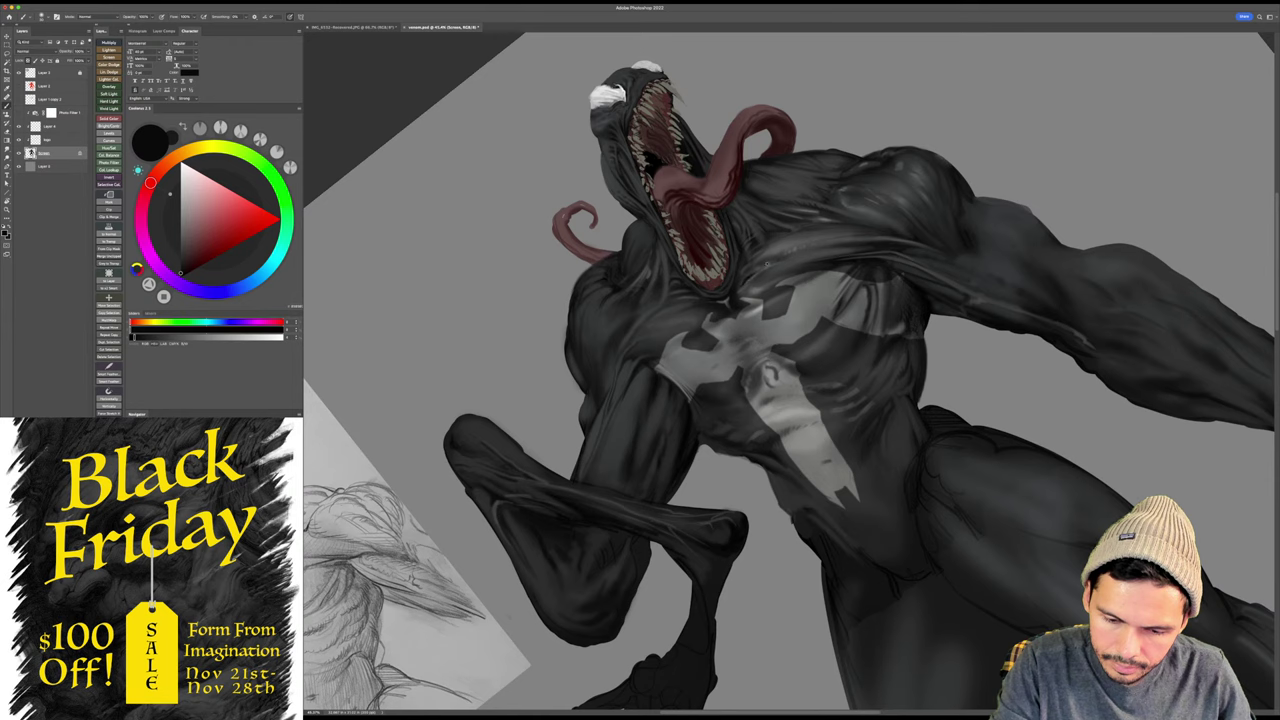
{"action": "left_click", "coordinate": [770, 258], "text": "alt"}
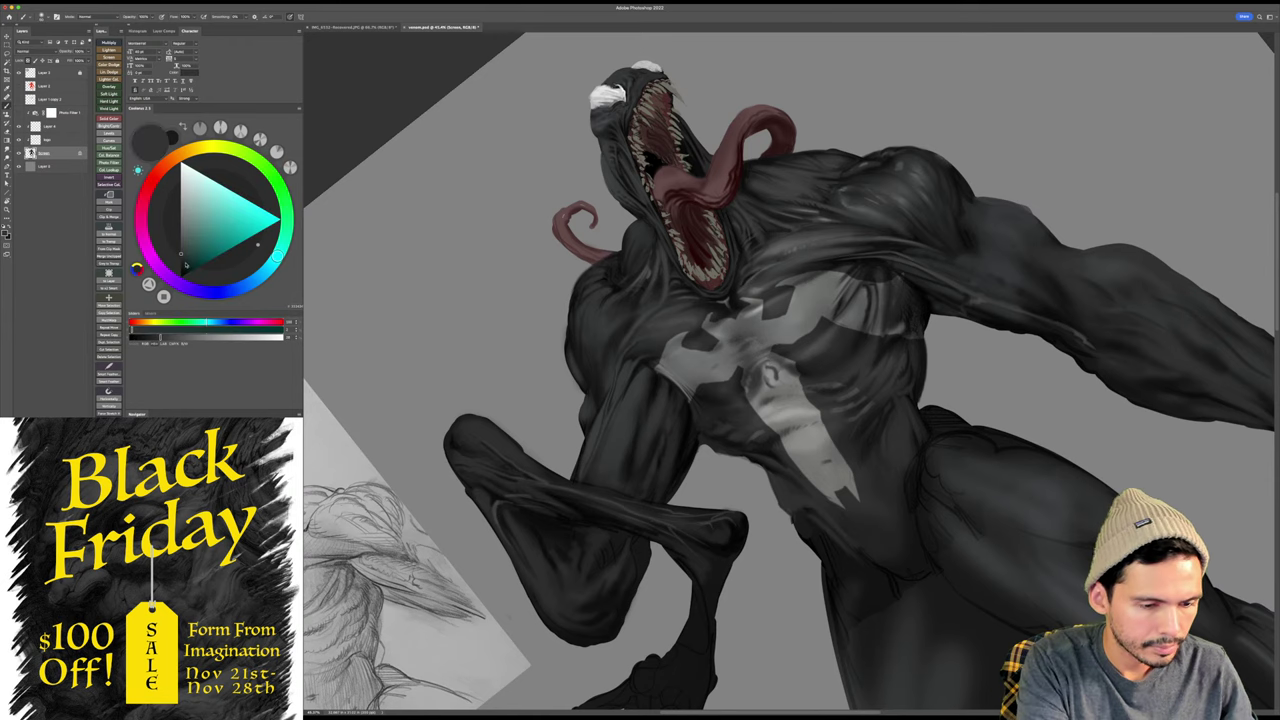
{"action": "left_click", "coordinate": [753, 259], "text": "alt"}
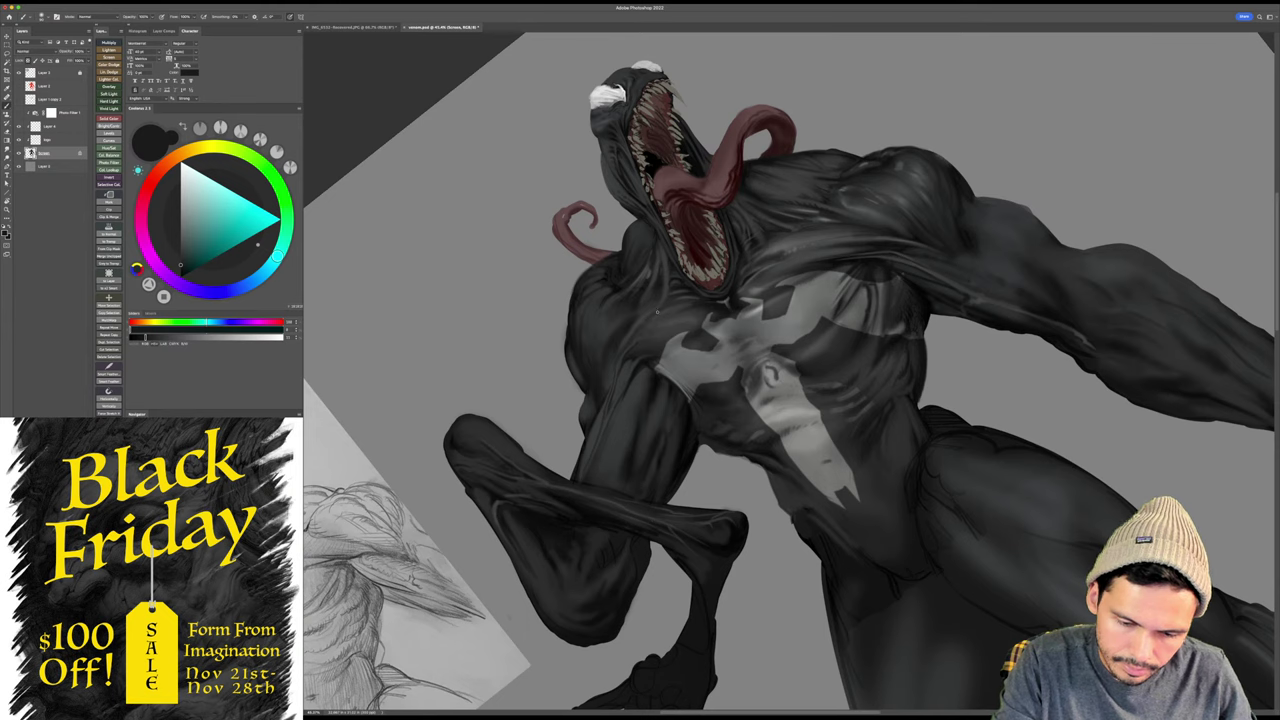
- Blend dark greys sampled below the jaw across the upper pectoral on the raised-arm side
{"action": "left_click", "coordinate": [683, 298], "text": "alt"}
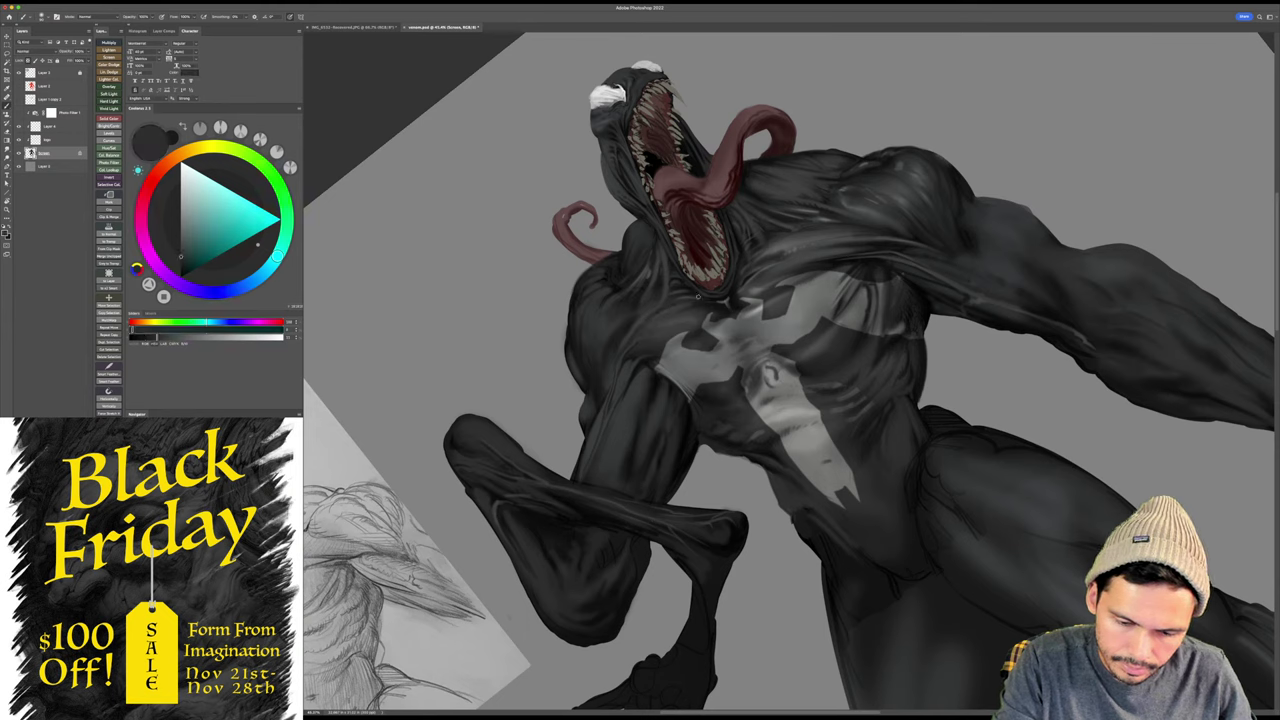
{"action": "left_click", "coordinate": [660, 308], "text": "alt"}
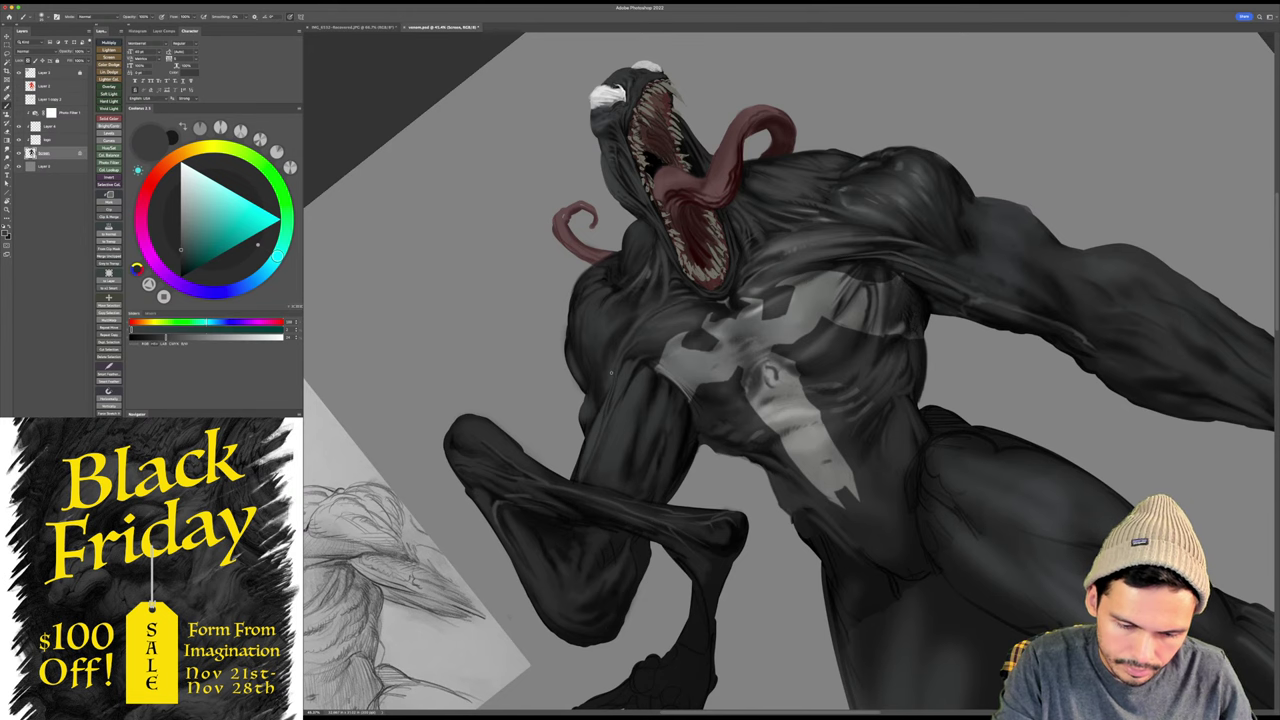
{"action": "key", "text": "Escape"}
{"action": "left_click_drag", "start_coordinate": [611, 373], "coordinate": [683, 392]}
{"action": "left_click_drag", "start_coordinate": [1051, 174], "coordinate": [977, 103]}
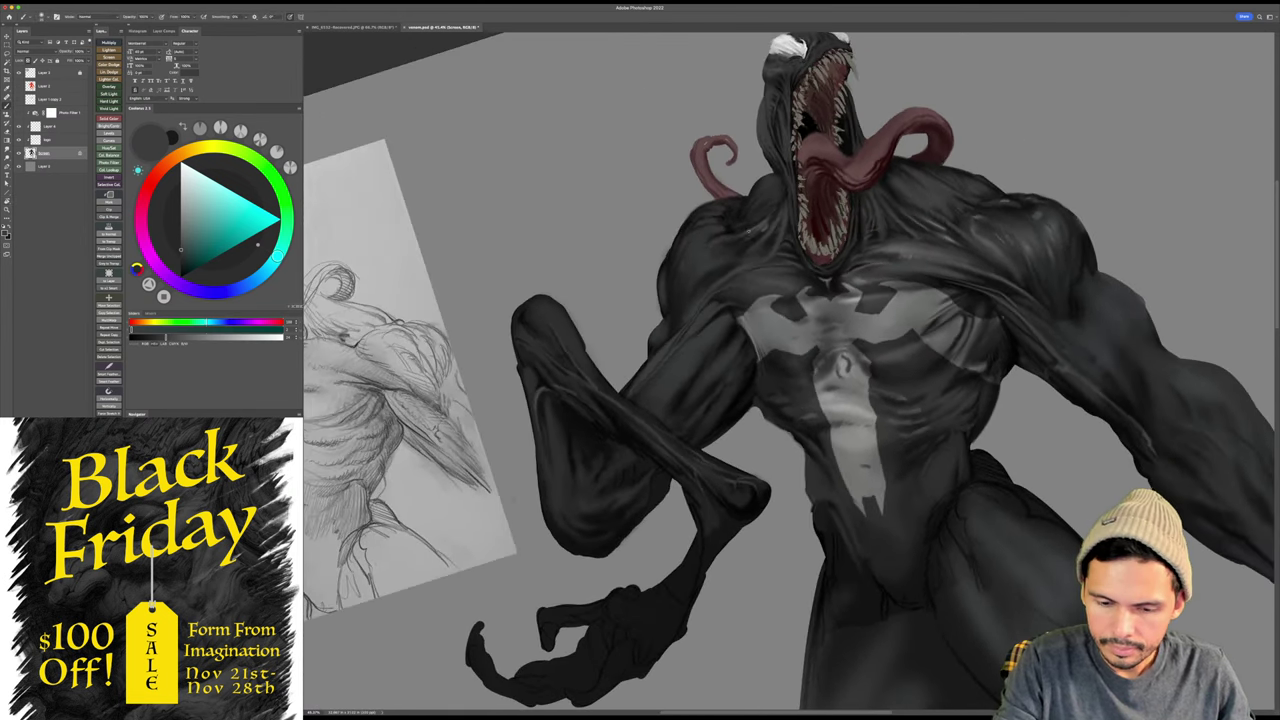
- Deepen the creases on the raised arm's shoulder with a sampled near-black
{"action": "left_click", "coordinate": [716, 235], "text": "alt"}
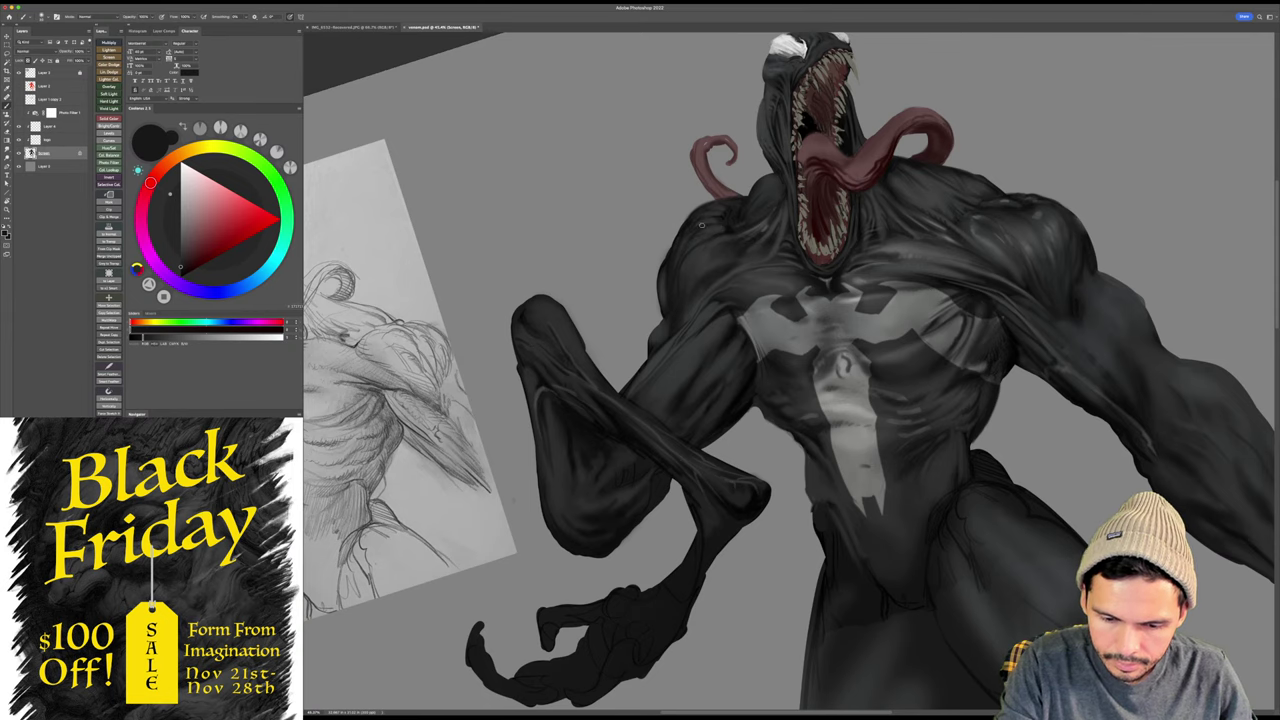
{"action": "key", "text": "Escape"}
{"action": "left_click_drag", "start_coordinate": [702, 226], "coordinate": [698, 244]}
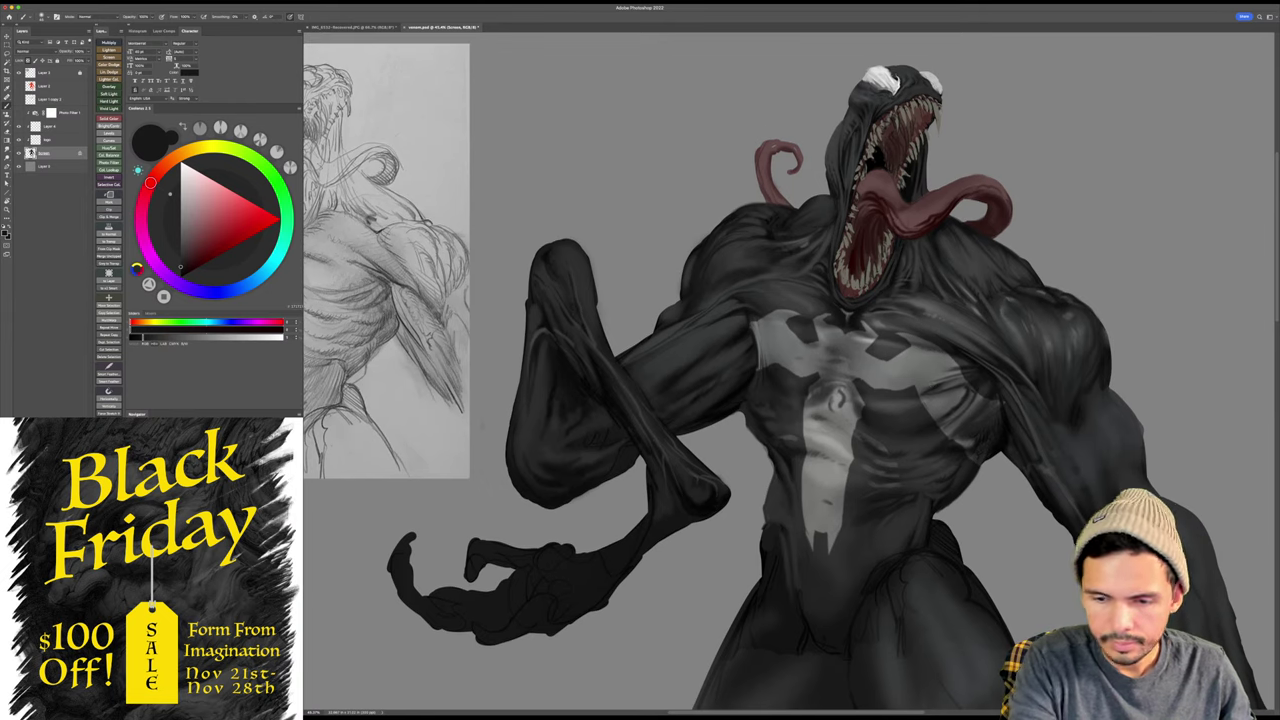
- Try a white edge stroke where the raised arm's shoulder meets the upper arm, checking it against the whole figure
{"action": "key", "text": "x"}
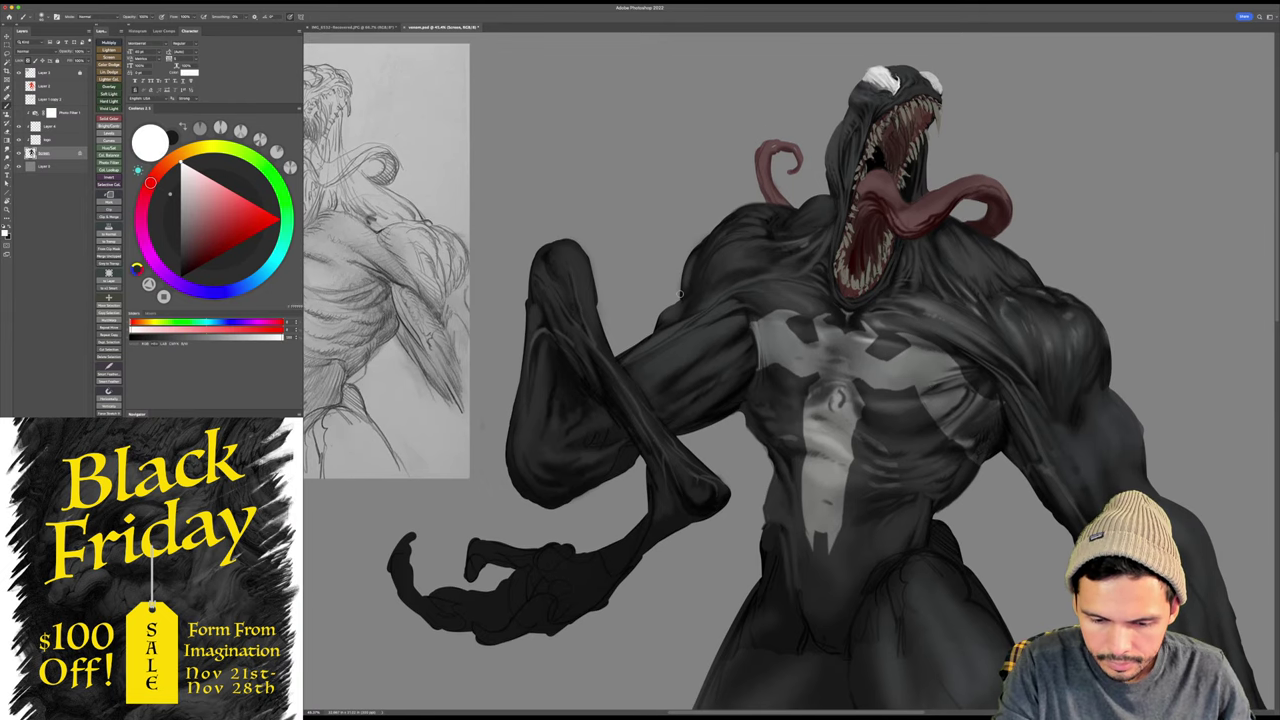
{"action": "mouse_move", "coordinate": [682, 289]}
{"action": "left_mouse_down"}
{"action": "mouse_move", "coordinate": [714, 237]}
{"action": "mouse_move", "coordinate": [691, 288]}
{"action": "mouse_move", "coordinate": [703, 240]}
{"action": "mouse_move", "coordinate": [668, 218]}
{"action": "mouse_move", "coordinate": [690, 204]}
{"action": "mouse_move", "coordinate": [670, 223]}
{"action": "mouse_move", "coordinate": [691, 205]}
{"action": "mouse_move", "coordinate": [665, 304]}
{"action": "left_mouse_up"}
{"action": "left_click_drag", "start_coordinate": [506, 497], "coordinate": [459, 586]}
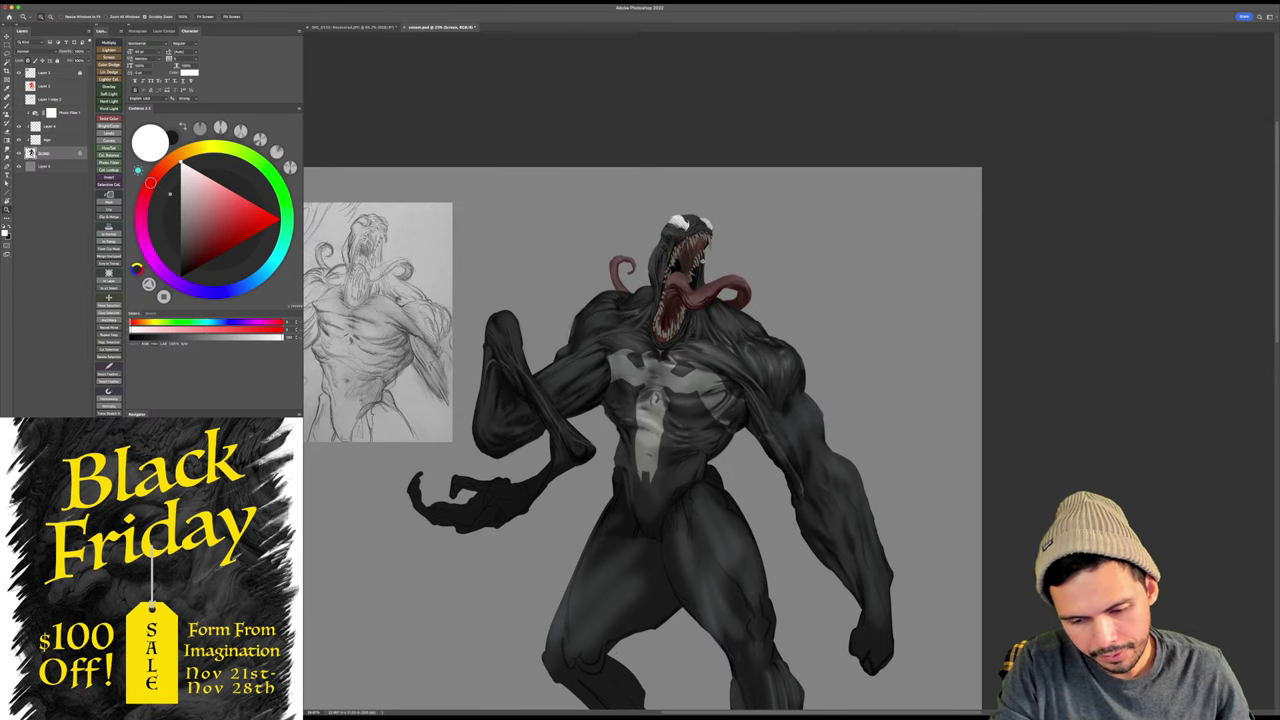
{"action": "left_click_drag", "start_coordinate": [703, 262], "coordinate": [698, 193]}
{"action": "left_click_drag", "start_coordinate": [632, 219], "coordinate": [786, 226]}
{"action": "left_click_drag", "start_coordinate": [646, 296], "coordinate": [692, 322]}
- Try black shadow strokes on the raised arm's wrist and along the outer edge of its forearm
{"action": "key", "text": "x"}
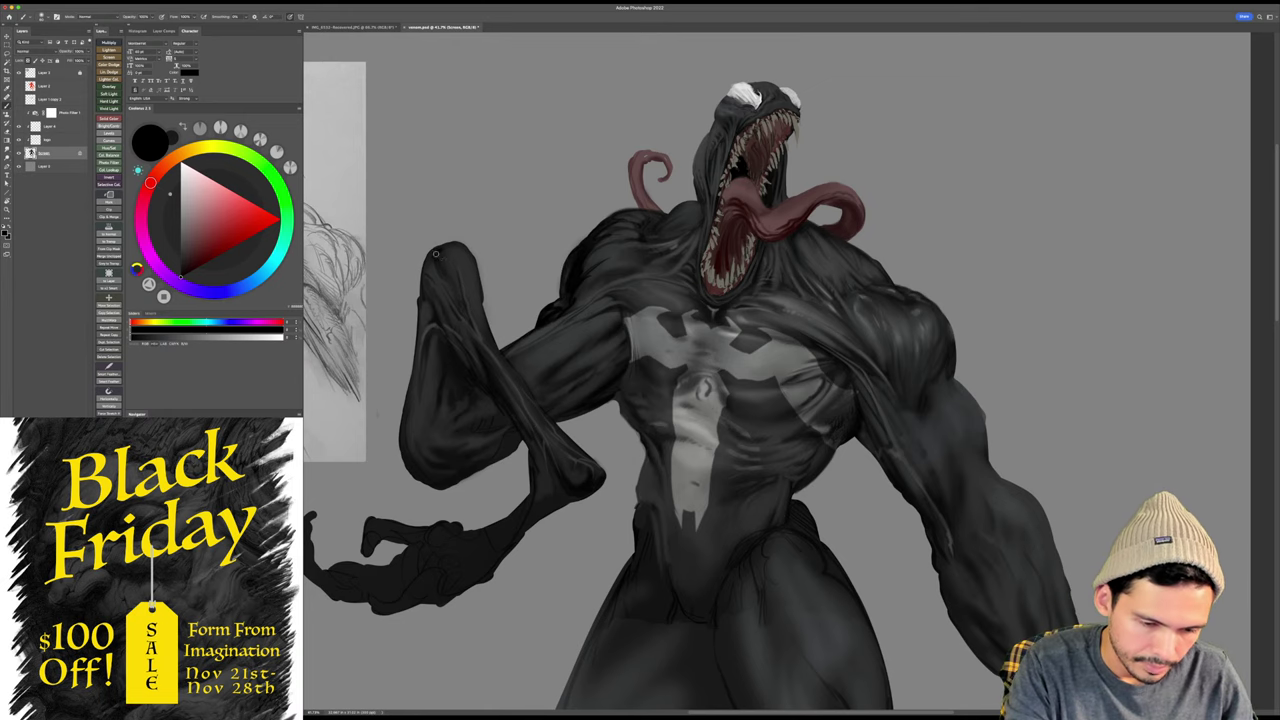
{"action": "mouse_move", "coordinate": [438, 255]}
{"action": "left_mouse_down"}
{"action": "mouse_move", "coordinate": [428, 300]}
{"action": "mouse_move", "coordinate": [528, 322]}
{"action": "left_mouse_up"}
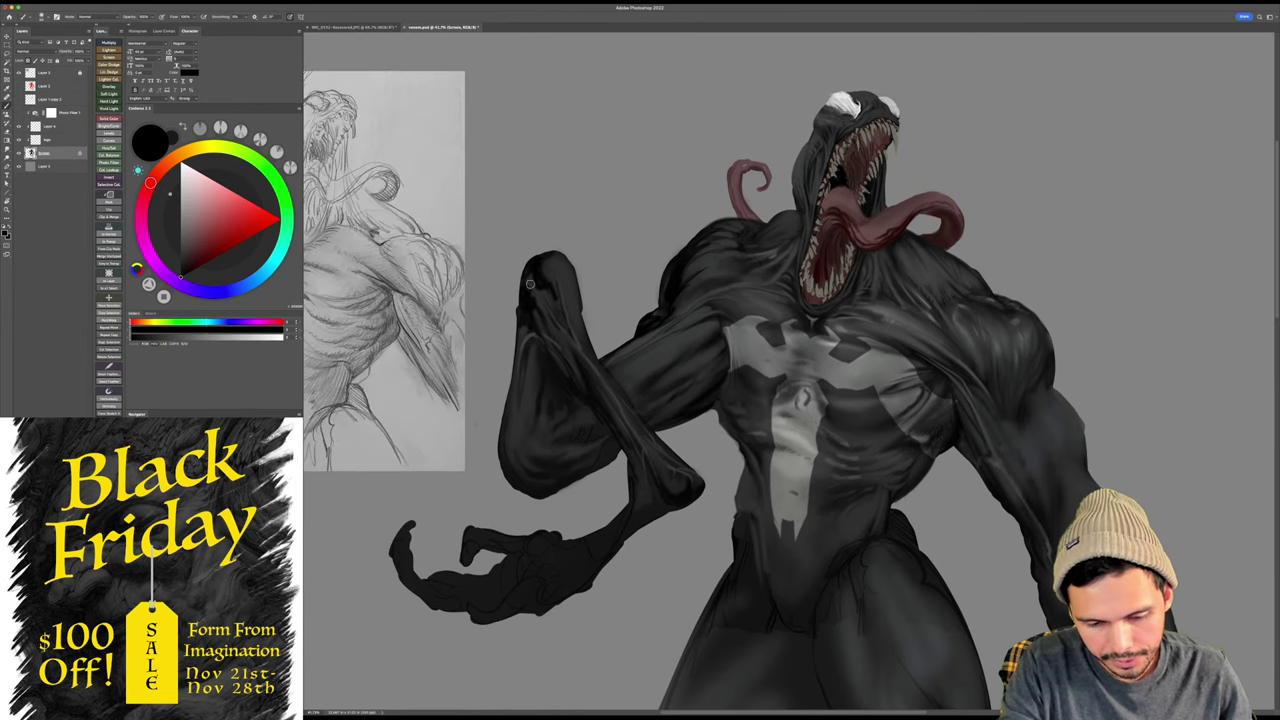
{"action": "left_click_drag", "start_coordinate": [517, 391], "coordinate": [516, 452]}
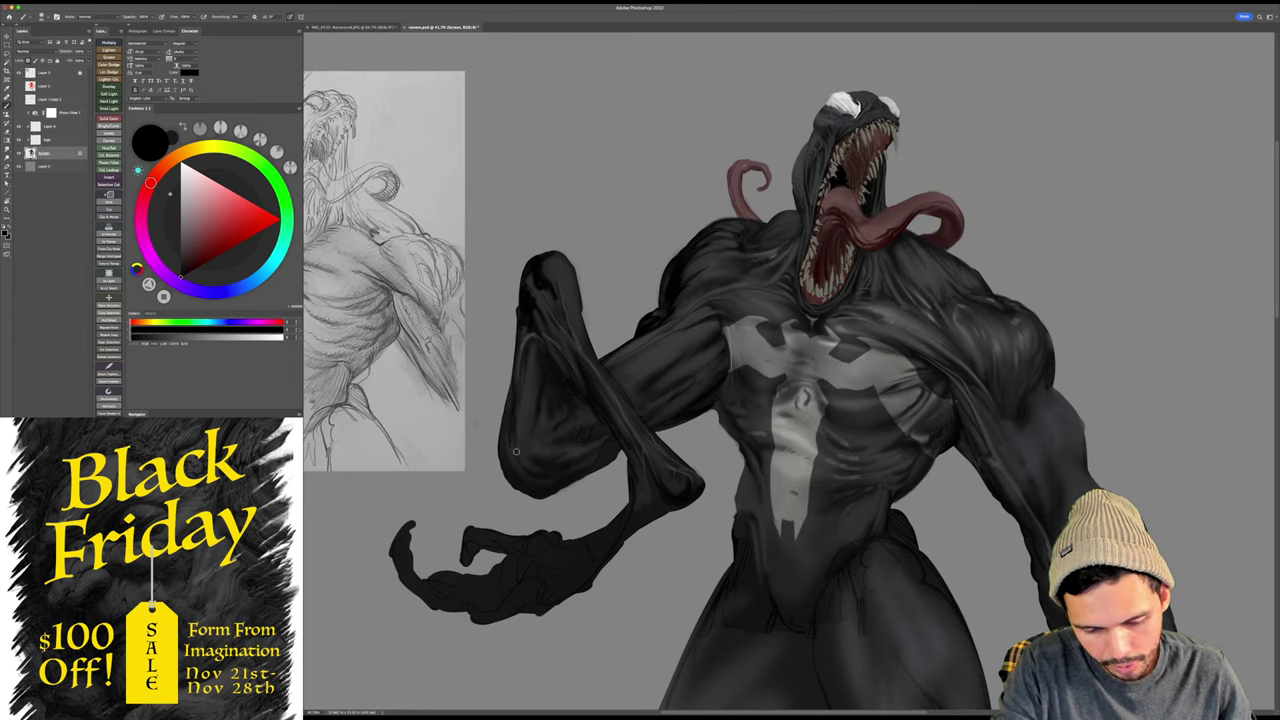
{"action": "left_click_drag", "start_coordinate": [521, 356], "coordinate": [517, 376]}
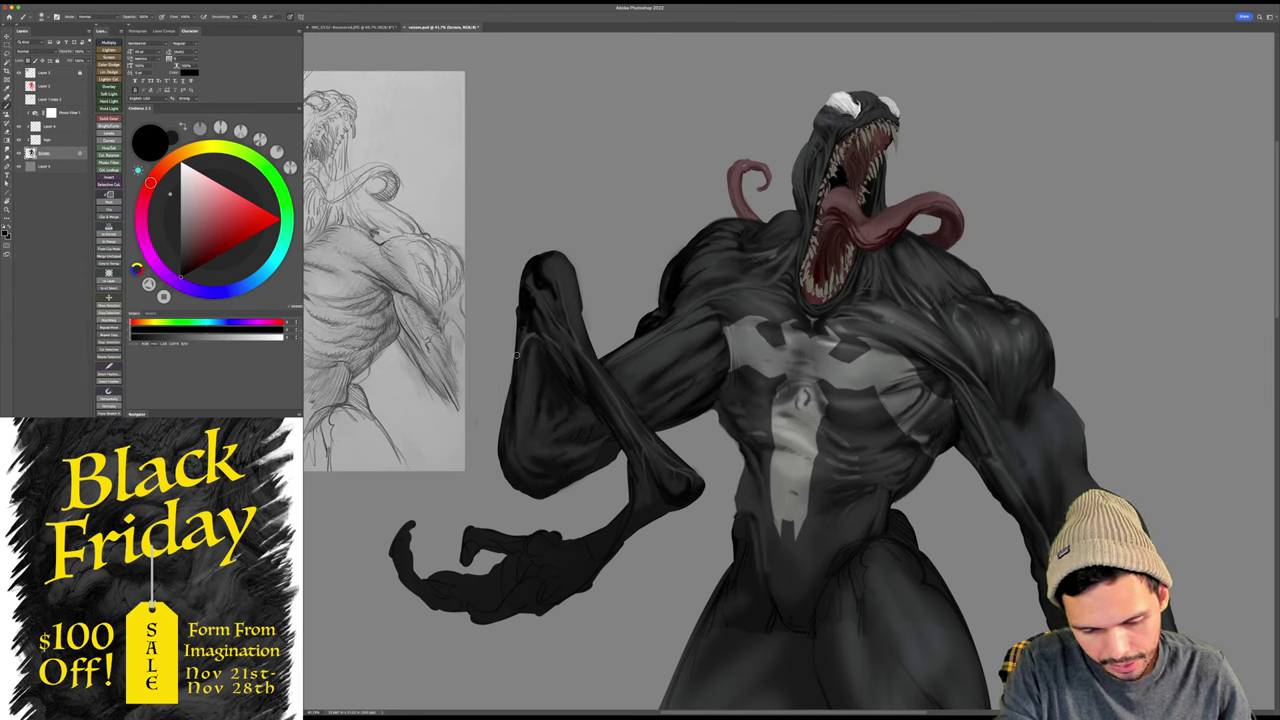
{"action": "mouse_move", "coordinate": [523, 328]}
{"action": "left_mouse_down"}
{"action": "mouse_move", "coordinate": [521, 400]}
{"action": "mouse_move", "coordinate": [530, 357]}
{"action": "mouse_move", "coordinate": [523, 446]}
{"action": "left_mouse_up"}
{"action": "mouse_move", "coordinate": [523, 388]}
{"action": "left_mouse_down"}
{"action": "mouse_move", "coordinate": [518, 460]}
{"action": "mouse_move", "coordinate": [503, 453]}
{"action": "left_mouse_up"}
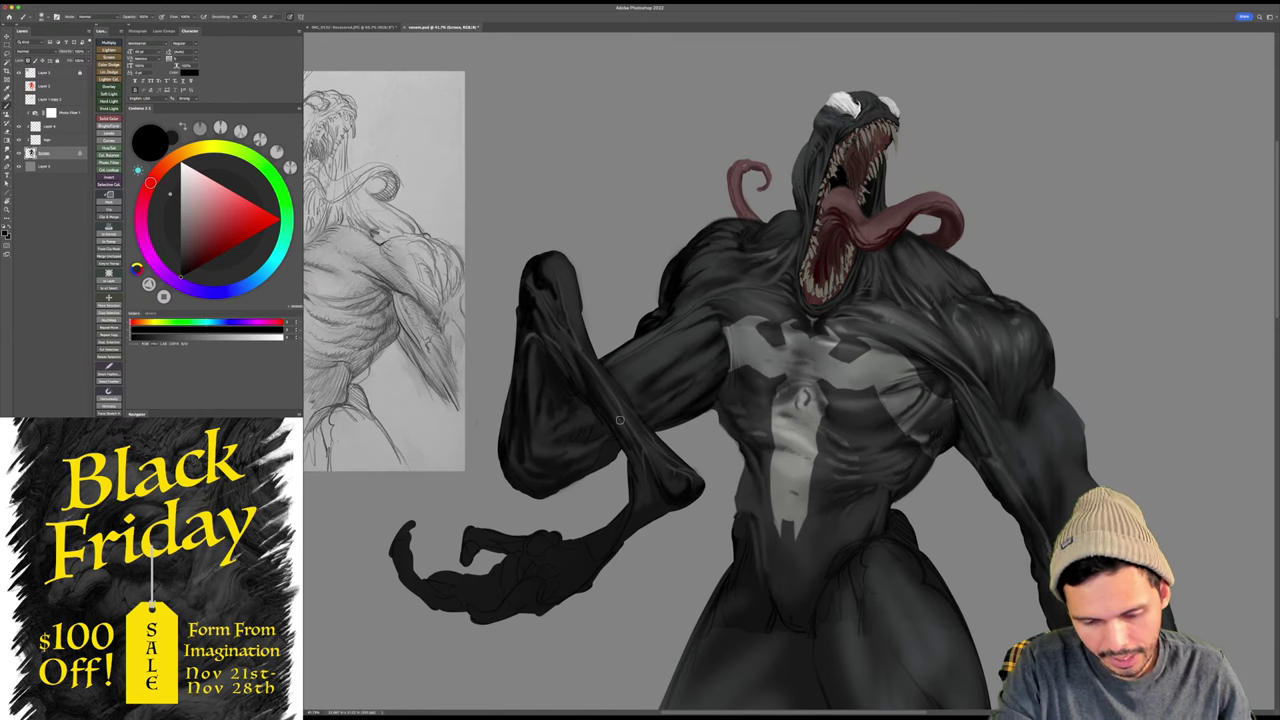
- Try near-white rim-light strokes along the outer contour of the raised arm's shoulder
{"action": "mouse_move", "coordinate": [928, 490]}
{"action": "left_mouse_down"}
{"action": "mouse_move", "coordinate": [921, 468]}
{"action": "mouse_move", "coordinate": [926, 510]}
{"action": "mouse_move", "coordinate": [701, 590]}
{"action": "left_mouse_up"}
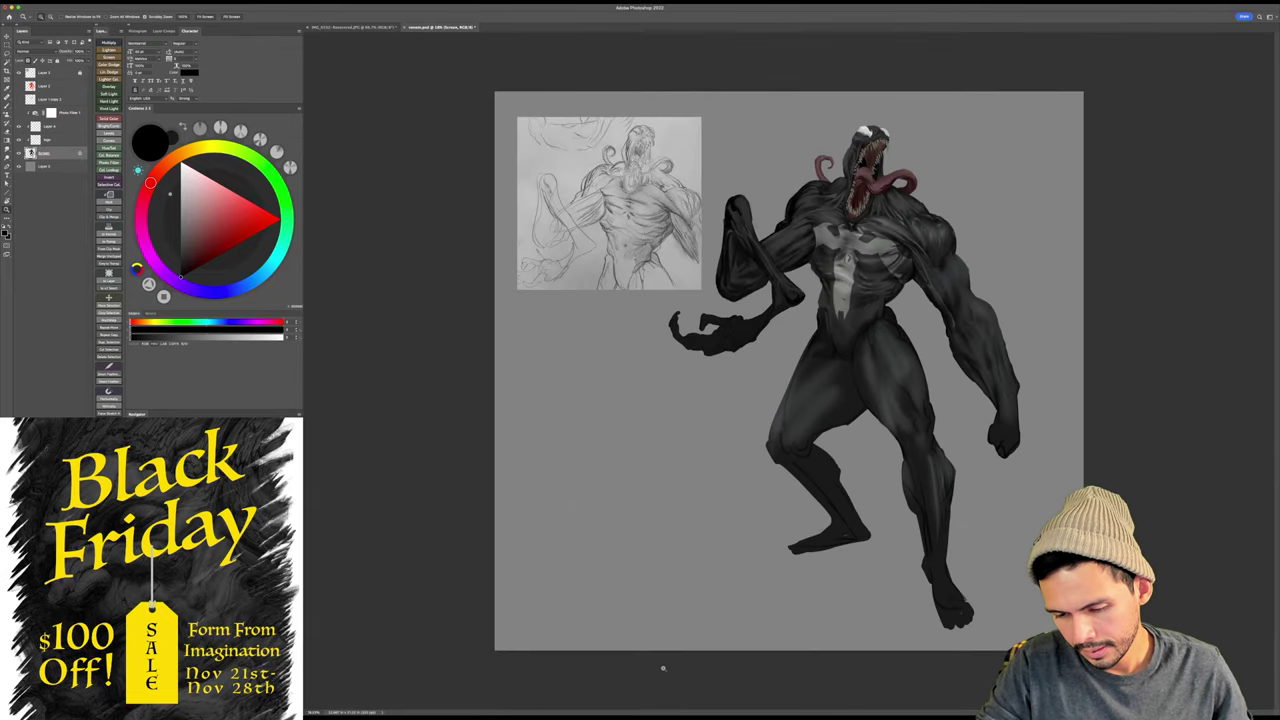
{"action": "left_click_drag", "start_coordinate": [835, 219], "coordinate": [935, 215]}
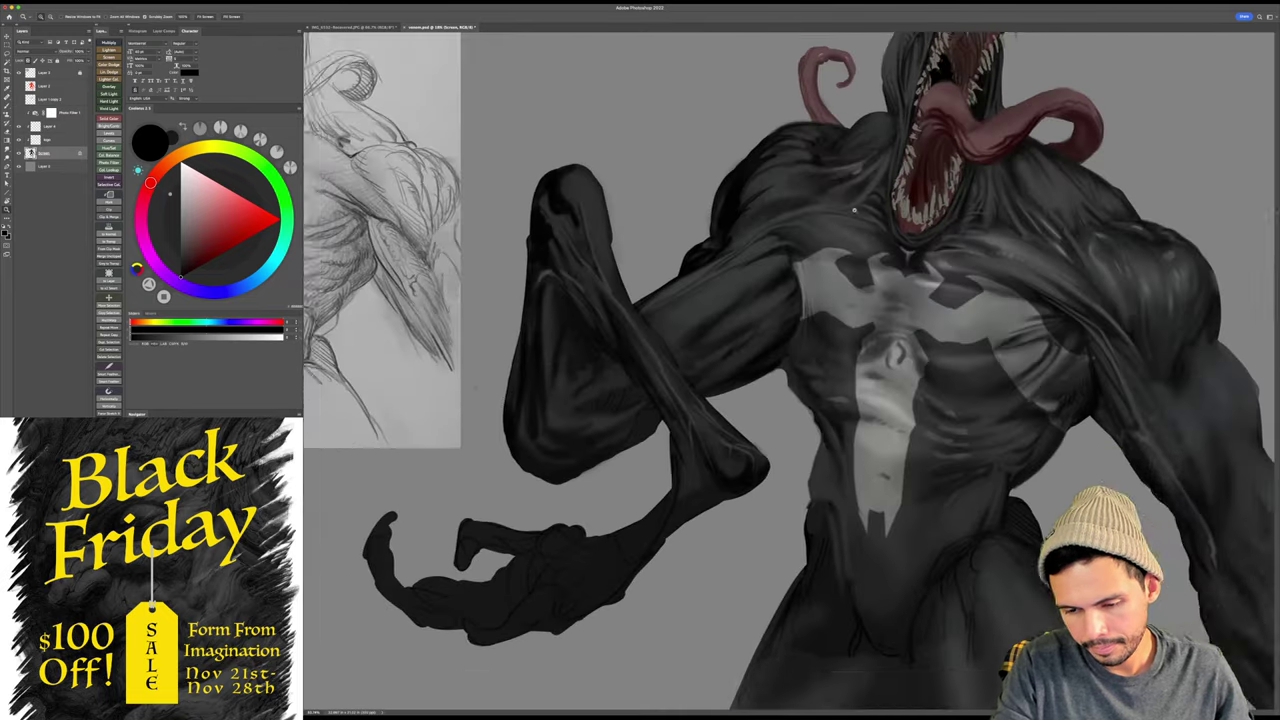
{"action": "left_click_drag", "start_coordinate": [708, 389], "coordinate": [688, 463]}
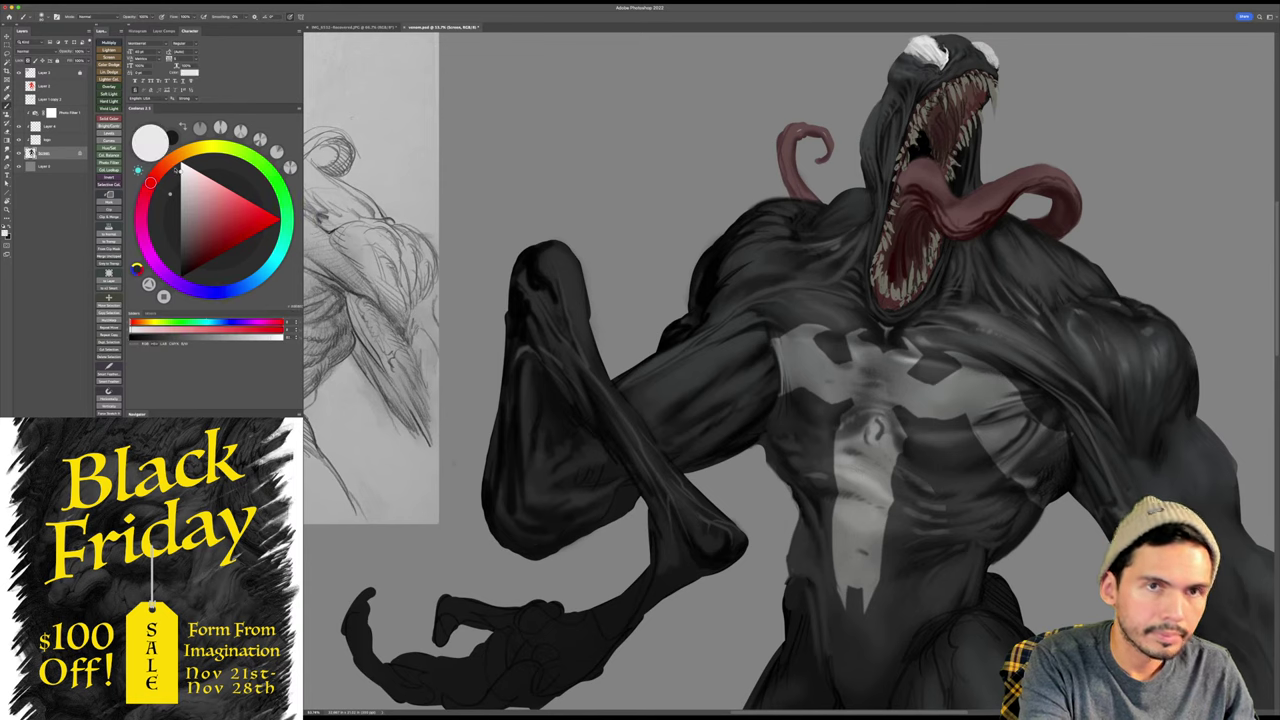
{"action": "key", "text": "x"}
{"action": "scroll", "coordinate": [765, 240], "scroll_direction": "up", "scroll_amount": 1}
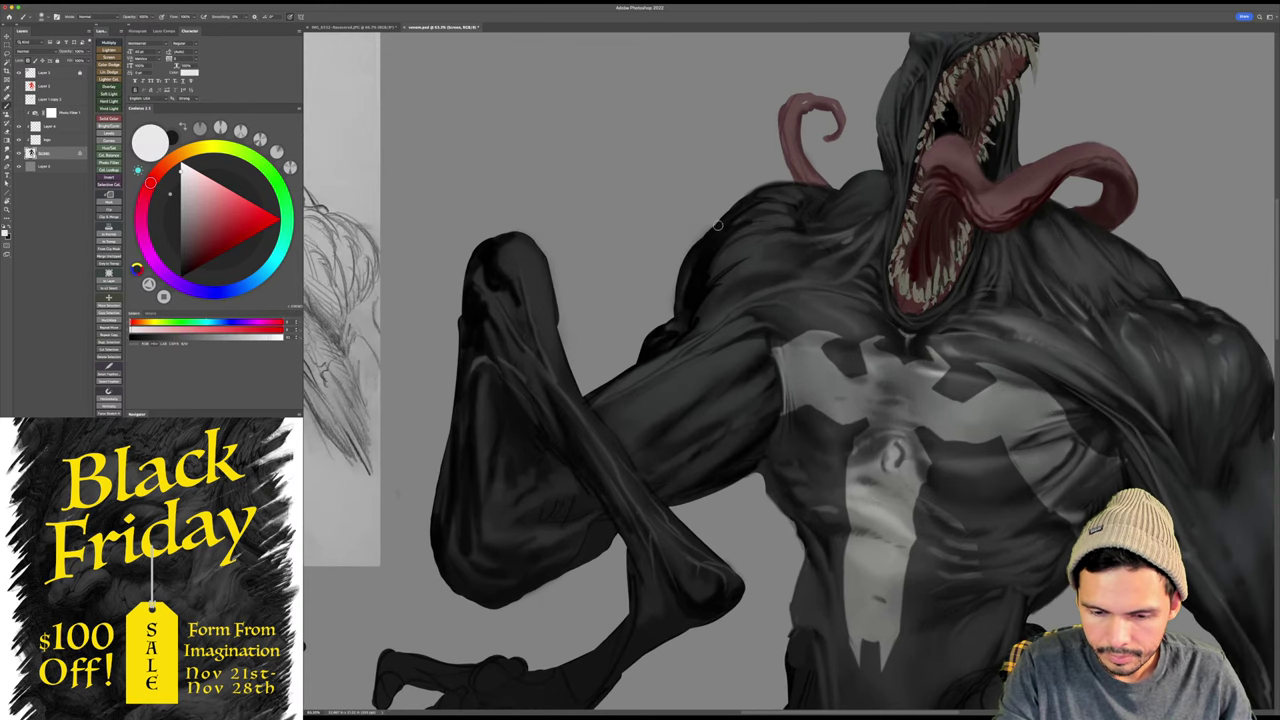
{"action": "mouse_move", "coordinate": [719, 228]}
{"action": "left_mouse_down"}
{"action": "mouse_move", "coordinate": [698, 285]}
{"action": "mouse_move", "coordinate": [715, 246]}
{"action": "mouse_move", "coordinate": [683, 283]}
{"action": "mouse_move", "coordinate": [690, 250]}
{"action": "mouse_move", "coordinate": [679, 290]}
{"action": "left_mouse_up"}
{"action": "mouse_move", "coordinate": [711, 230]}
{"action": "left_mouse_down"}
{"action": "mouse_move", "coordinate": [684, 272]}
{"action": "mouse_move", "coordinate": [688, 312]}
{"action": "mouse_move", "coordinate": [645, 350]}
{"action": "mouse_move", "coordinate": [688, 319]}
{"action": "mouse_move", "coordinate": [489, 582]}
{"action": "left_mouse_up"}
- Undo the trial strokes on the raised arm and its shoulder, and save the painting
{"action": "key", "text": "z"}
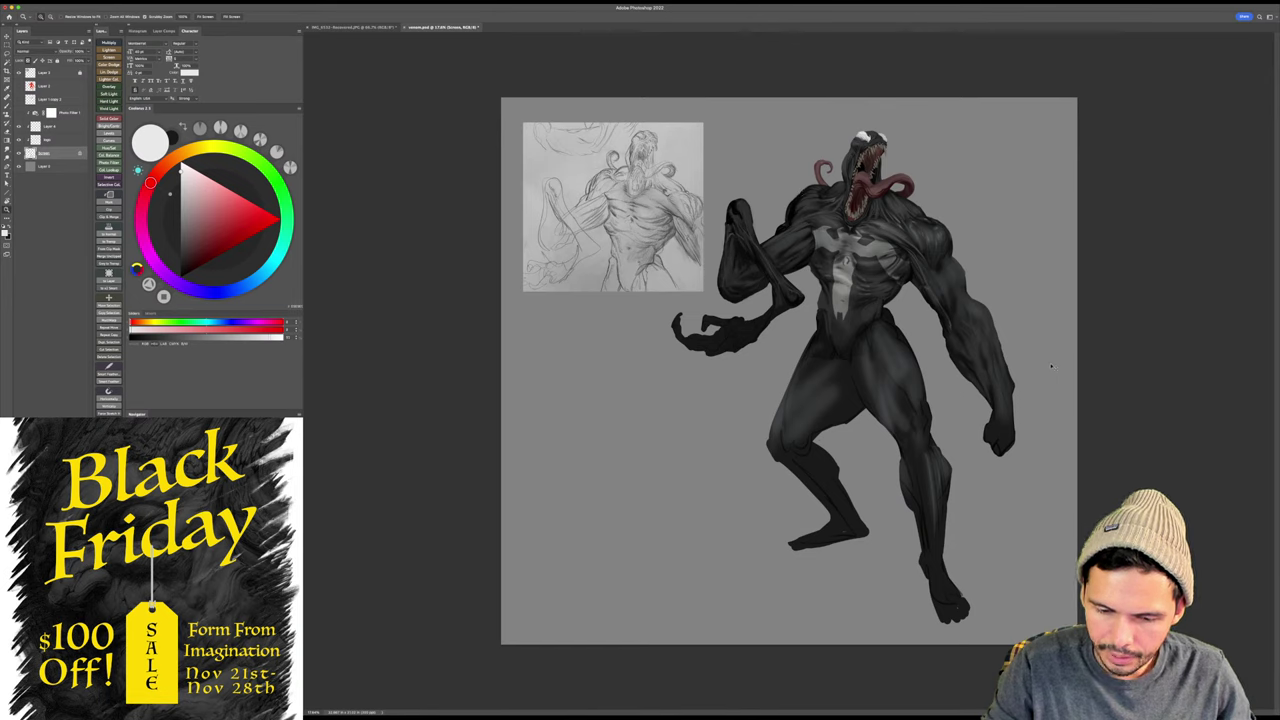
{"action": "key", "text": "super+z"}
{"action": "key", "text": "super+z"}
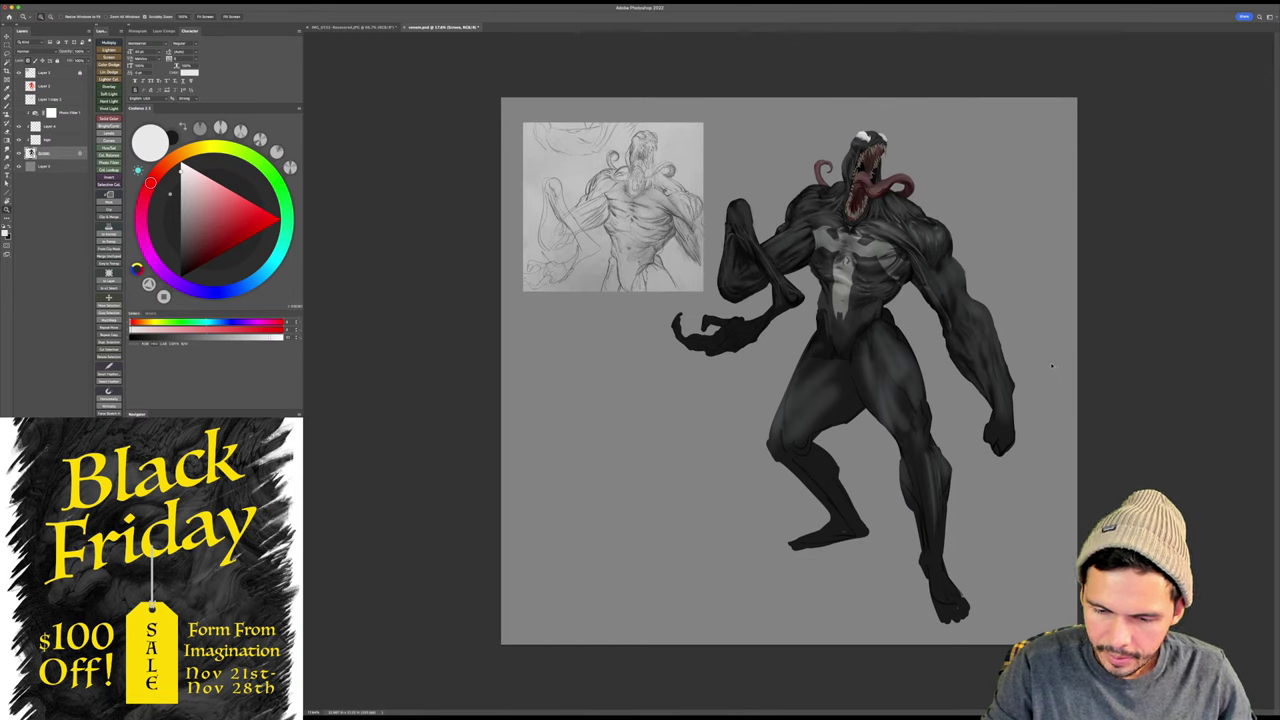
{"action": "key", "text": "super+s"}
- Refine the trapezius behind the jaw with sampled dark greys and black in its creases
{"action": "left_click_drag", "start_coordinate": [890, 189], "coordinate": [863, 265]}
{"action": "scroll", "coordinate": [862, 258], "scroll_direction": "up", "scroll_amount": 2}
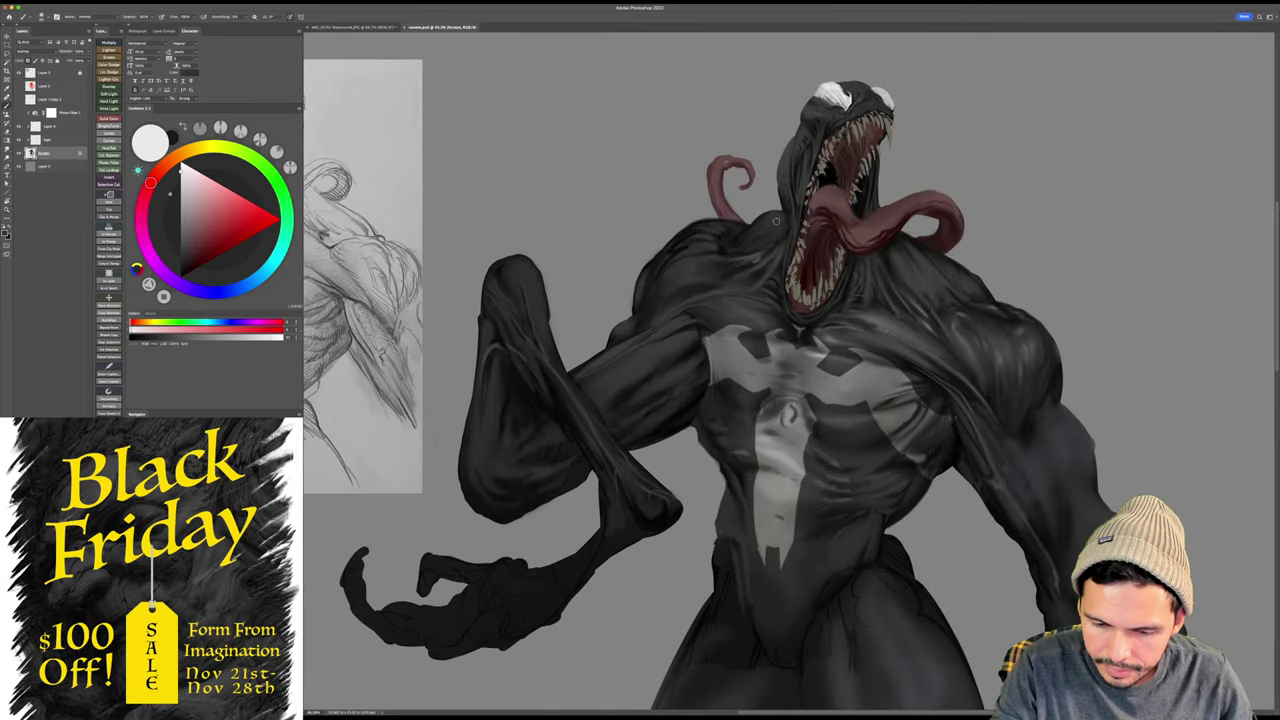
{"action": "left_click", "coordinate": [742, 245], "text": "alt"}
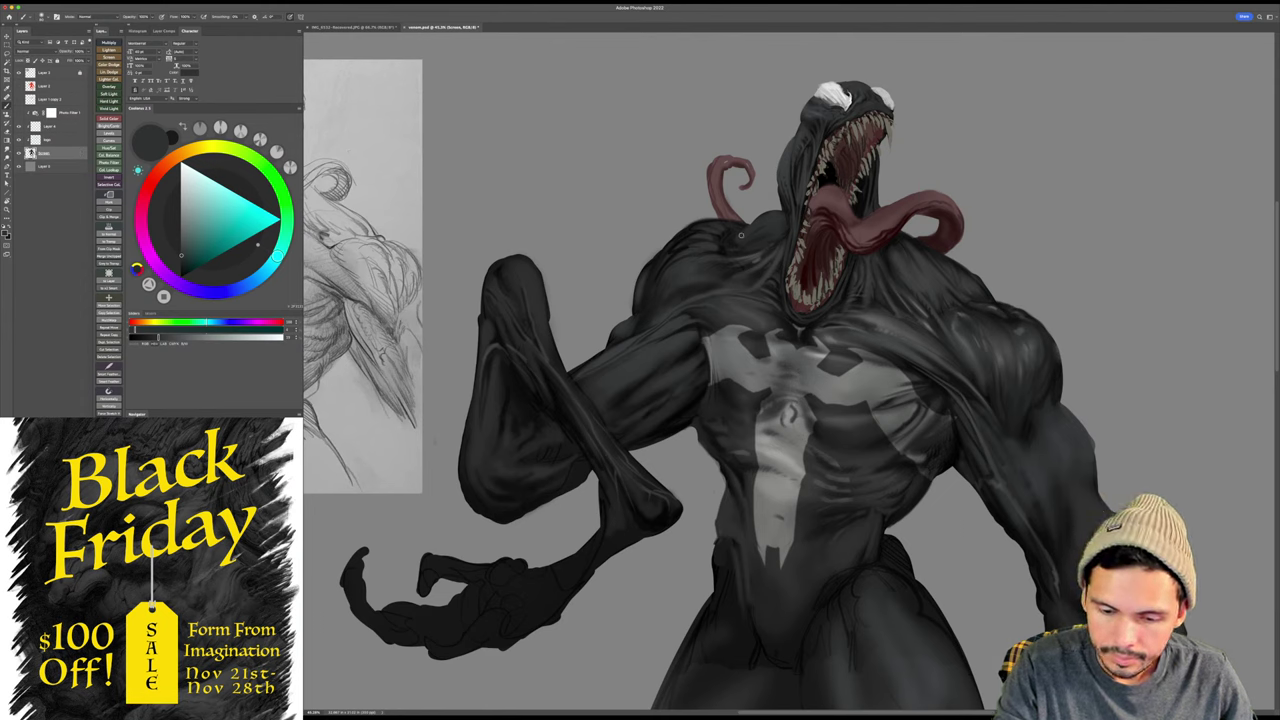
{"action": "key", "text": "d"}
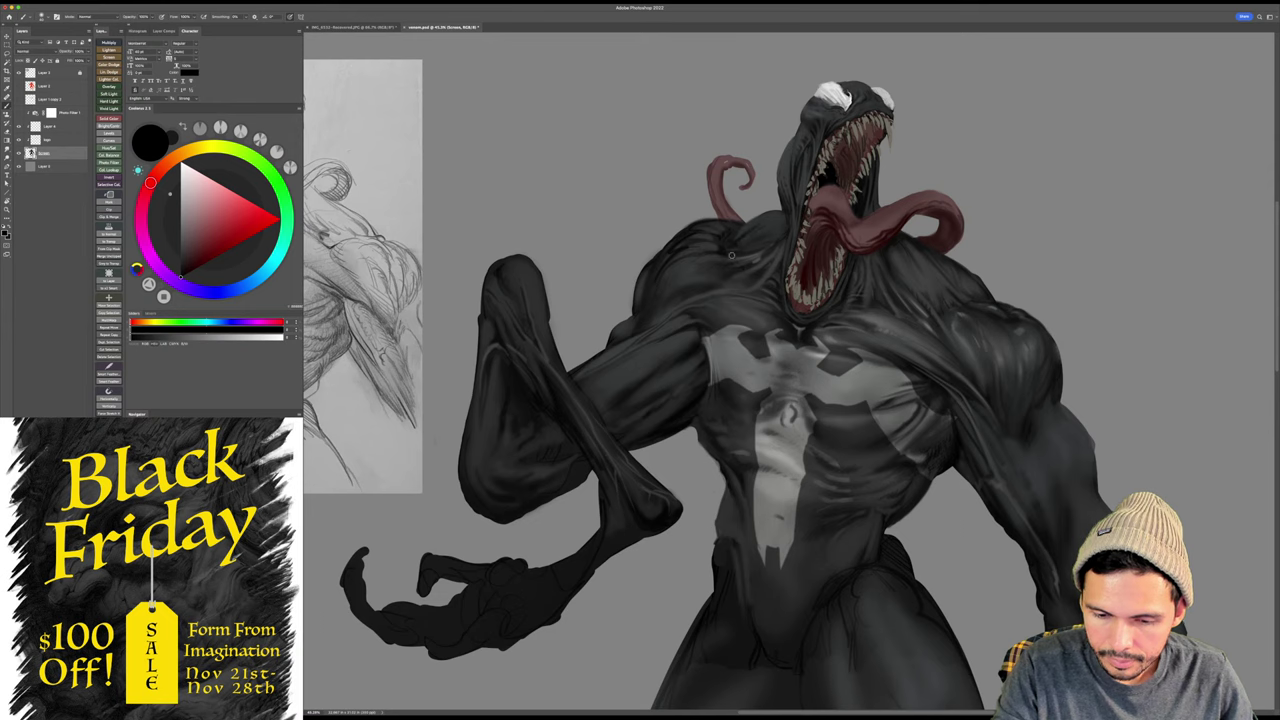
{"action": "left_click", "coordinate": [756, 217], "text": "alt"}
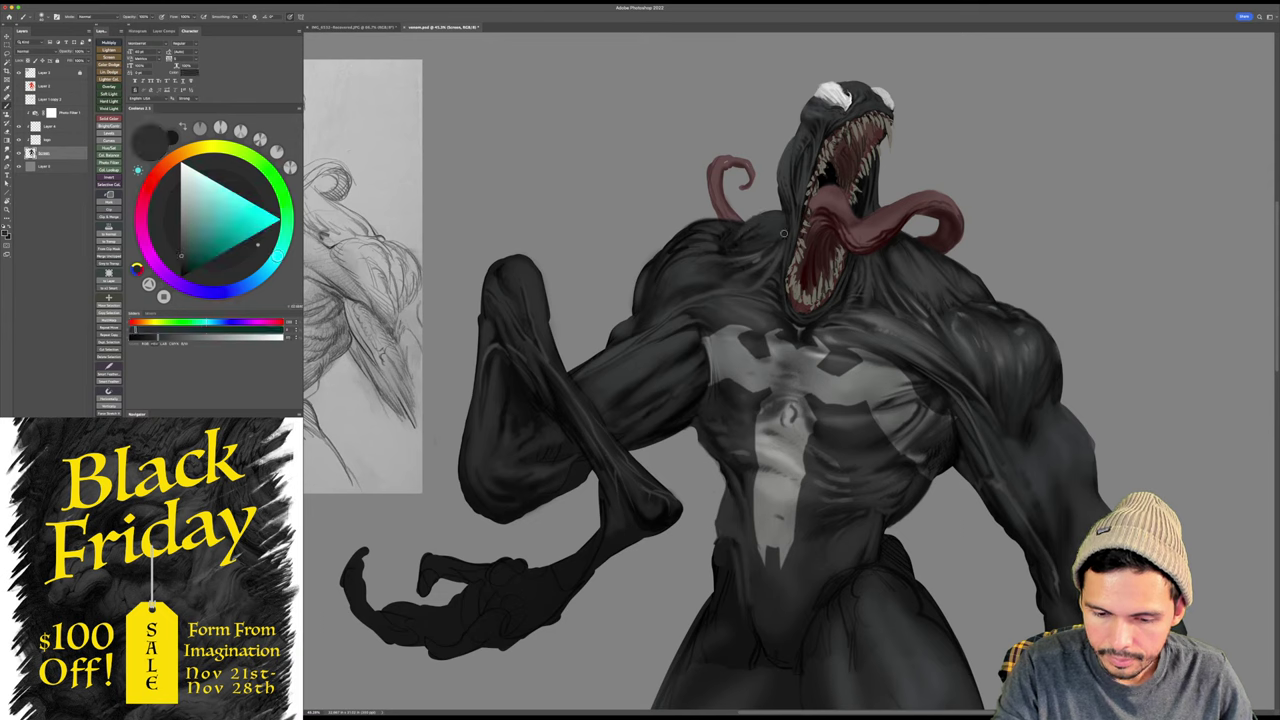
{"action": "key", "text": "d"}
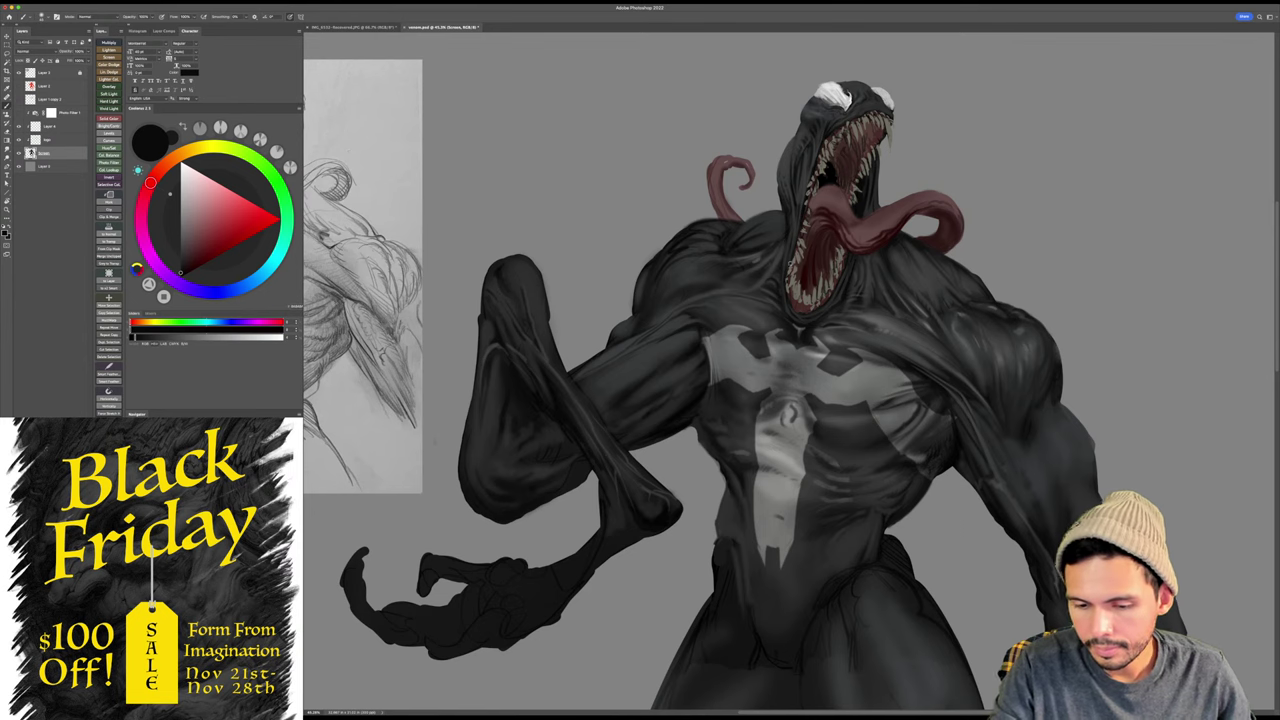
- Retouch the muscle folds beside the lower jaw, above the upper pectoral, with dark greys sampled nearby
{"action": "left_click_drag", "start_coordinate": [782, 260], "coordinate": [840, 260]}
{"action": "left_click_drag", "start_coordinate": [791, 214], "coordinate": [780, 300]}
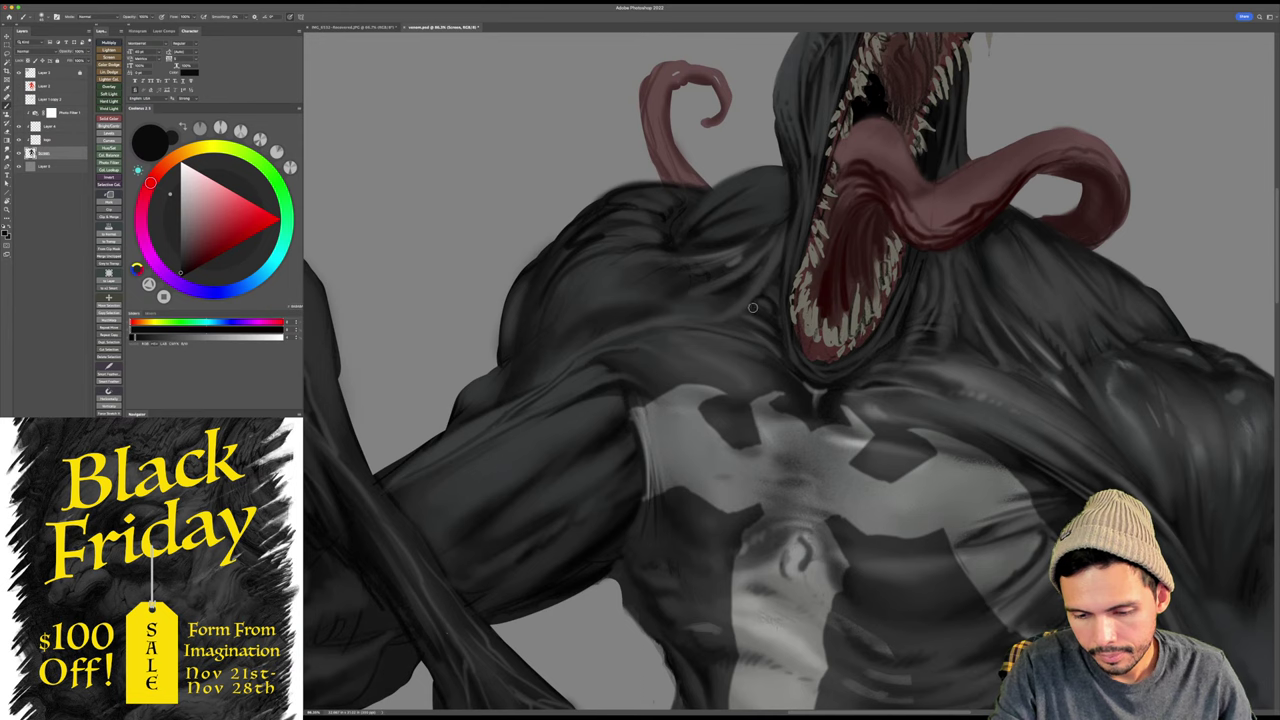
{"action": "left_click", "coordinate": [771, 274], "text": "alt"}
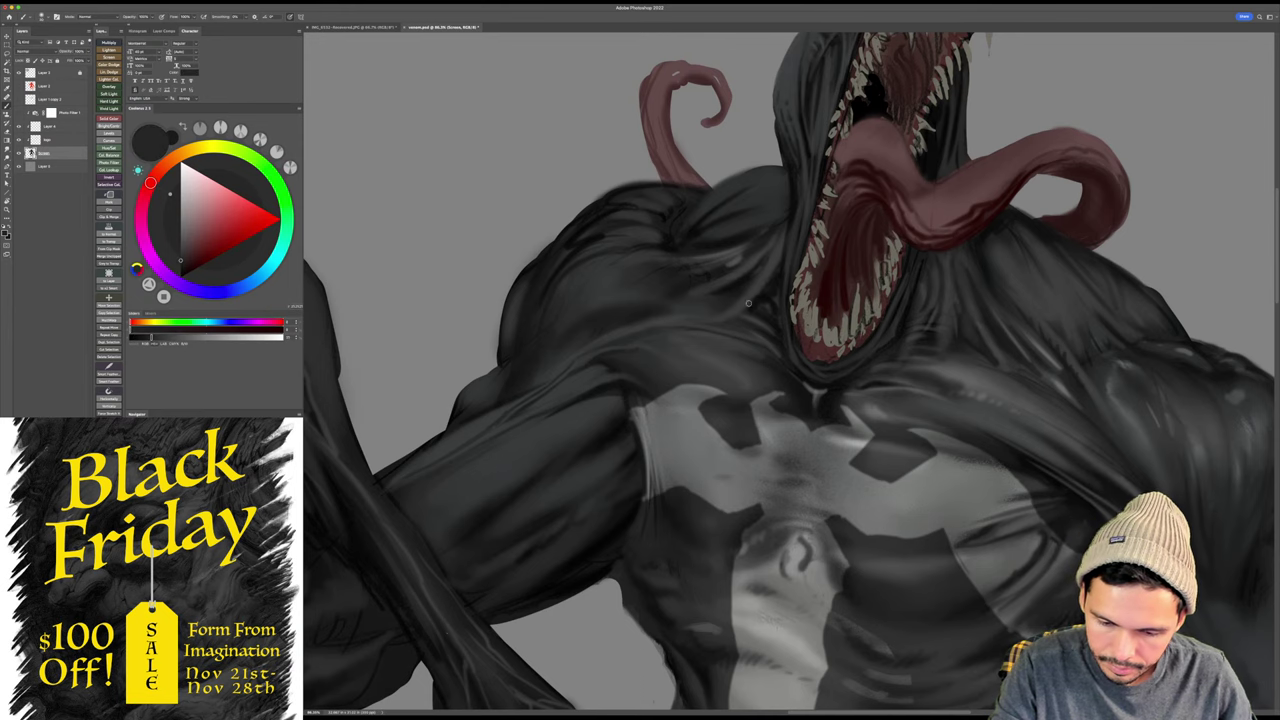
{"action": "left_click", "coordinate": [743, 313], "text": "alt"}
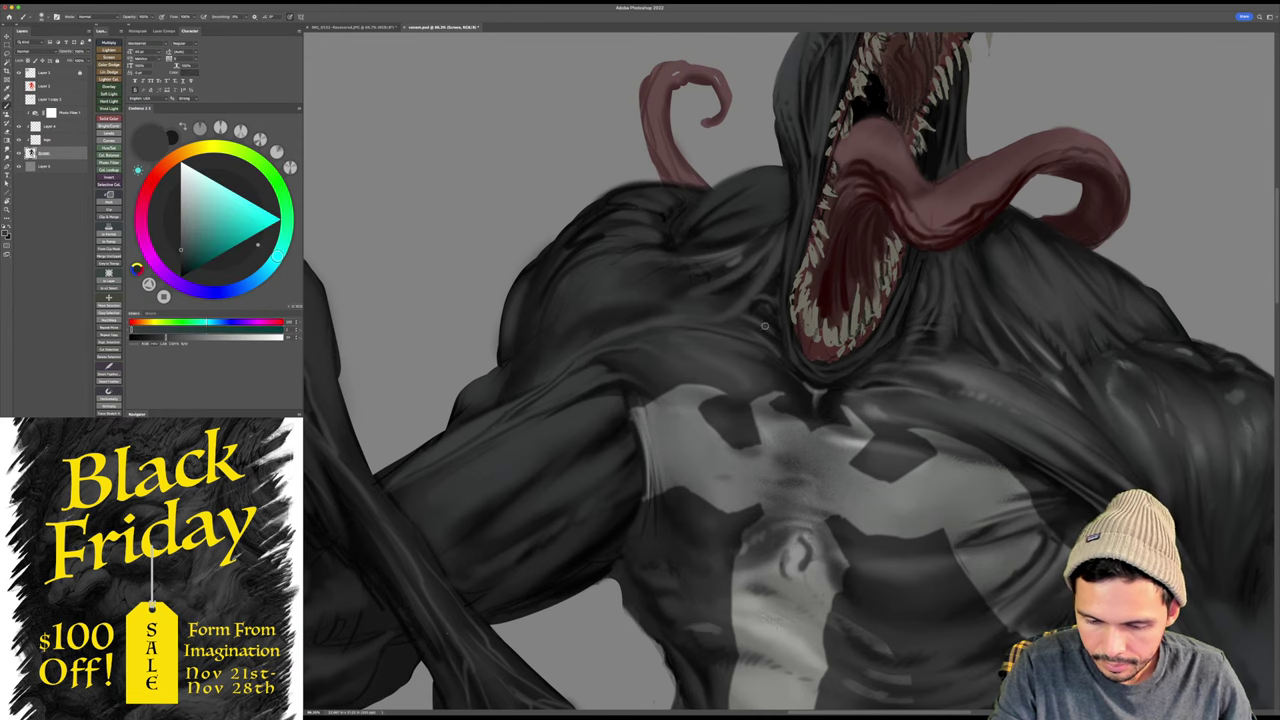
{"action": "key", "text": "super+minus"}
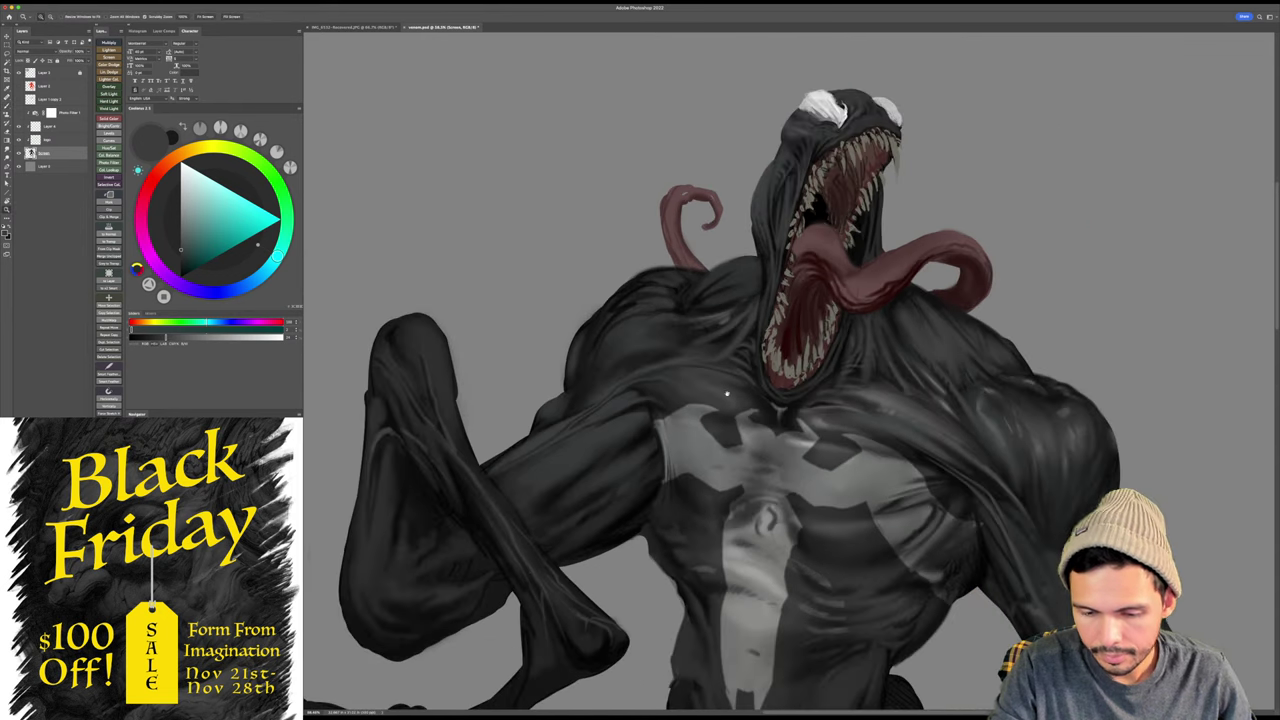
- Paint mid-grey glossy highlights on the neck folds below the tongue, beside the lower jaw
{"action": "left_click", "coordinate": [880, 368], "text": "alt"}
{"action": "left_click_drag", "start_coordinate": [891, 369], "coordinate": [903, 354]}
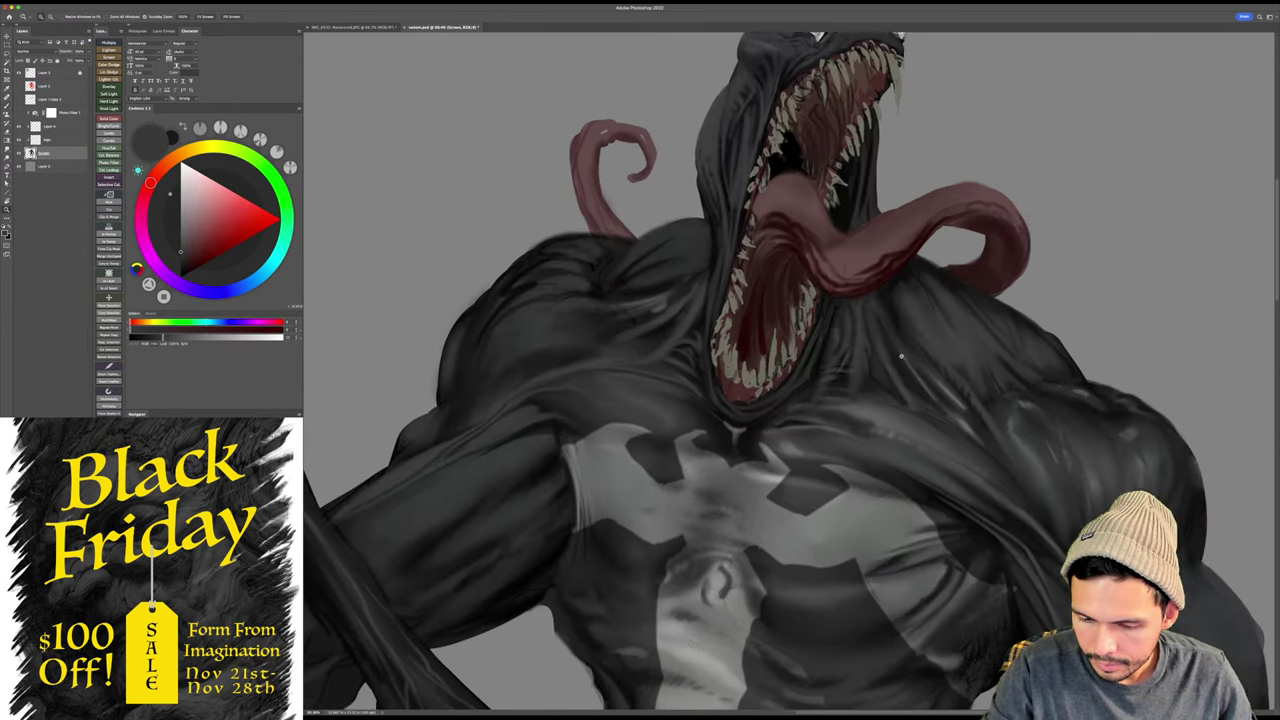
{"action": "left_click", "coordinate": [183, 213]}
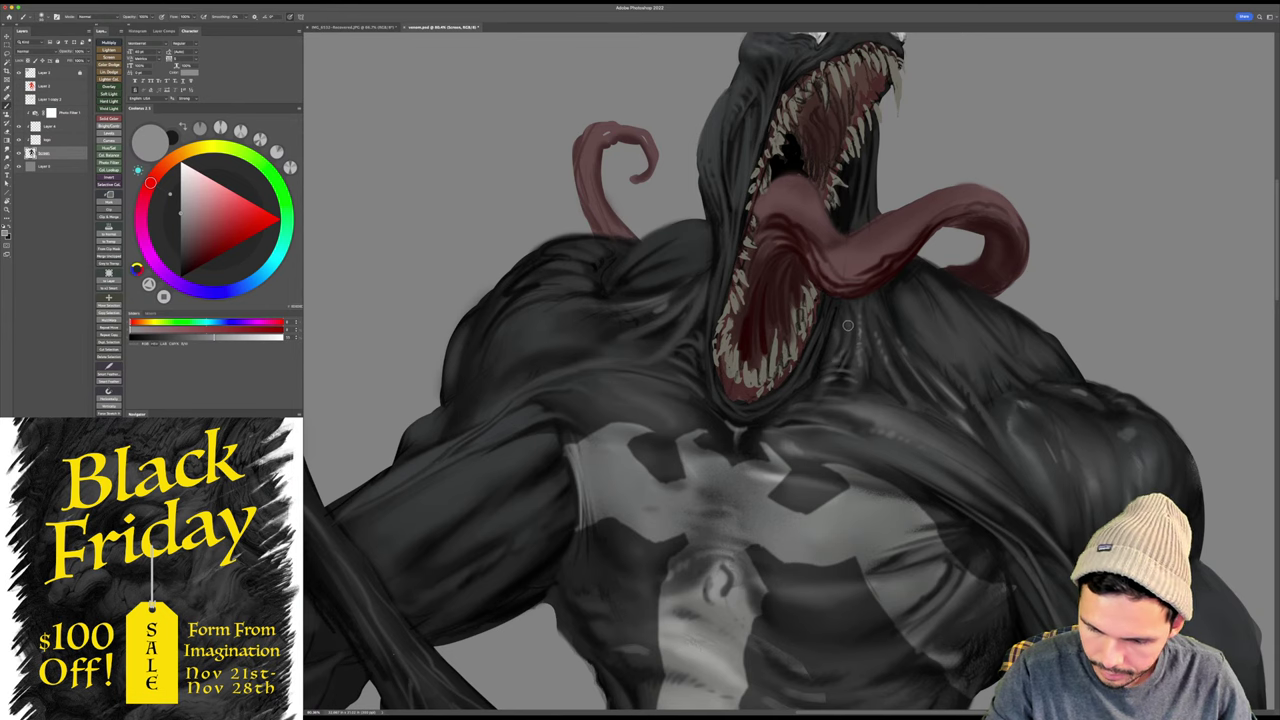
{"action": "key", "text": "z"}
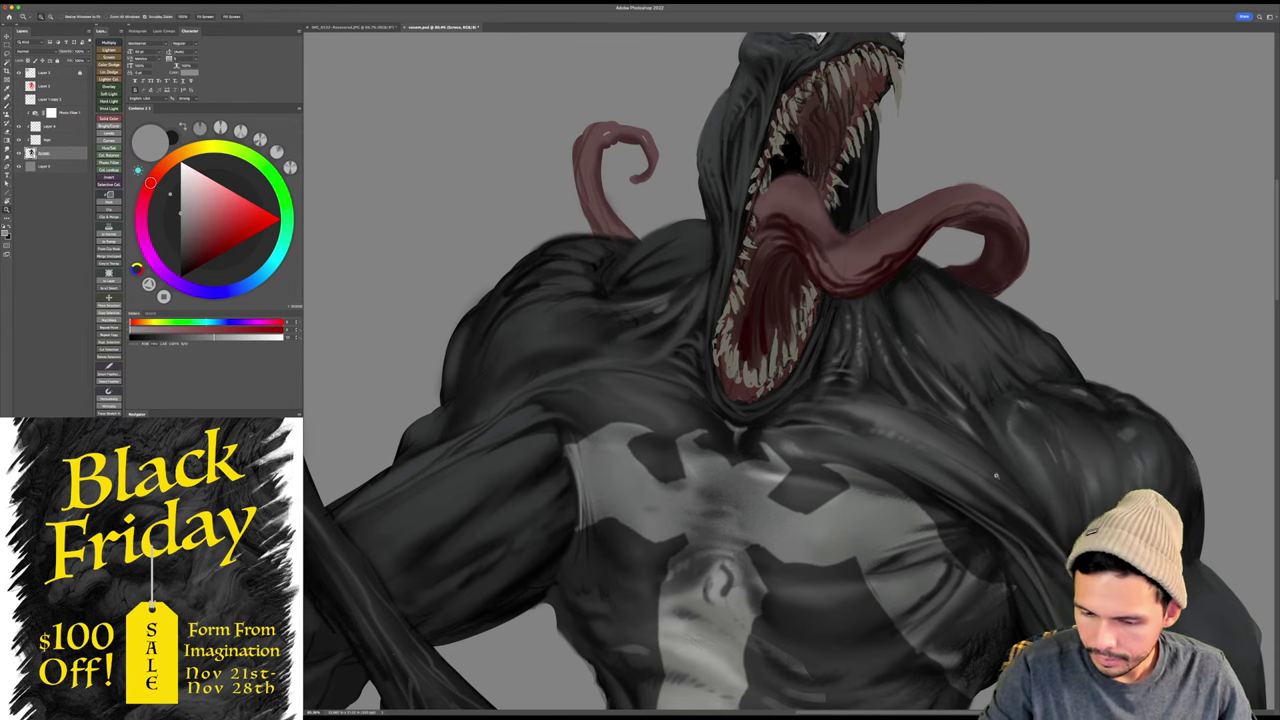
- Choose a near-black neutral brush colour for deepening the character's skin shading
{"action": "mouse_move", "coordinate": [996, 475]}
{"action": "left_mouse_down"}
{"action": "mouse_move", "coordinate": [977, 491]}
{"action": "mouse_move", "coordinate": [951, 469]}
{"action": "left_mouse_up"}
{"action": "left_click", "coordinate": [980, 470]}
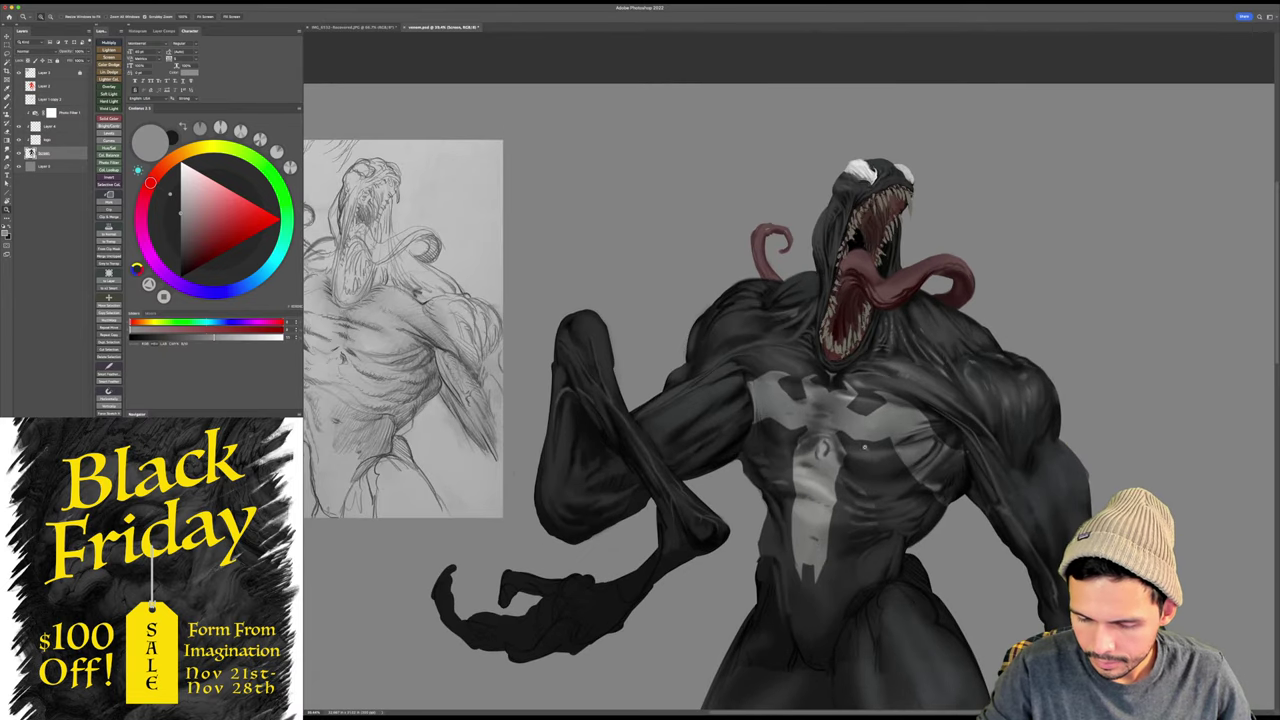
{"action": "left_click", "coordinate": [864, 447]}
{"action": "key", "text": "b"}
{"action": "left_click_drag", "start_coordinate": [184, 259], "coordinate": [204, 283]}
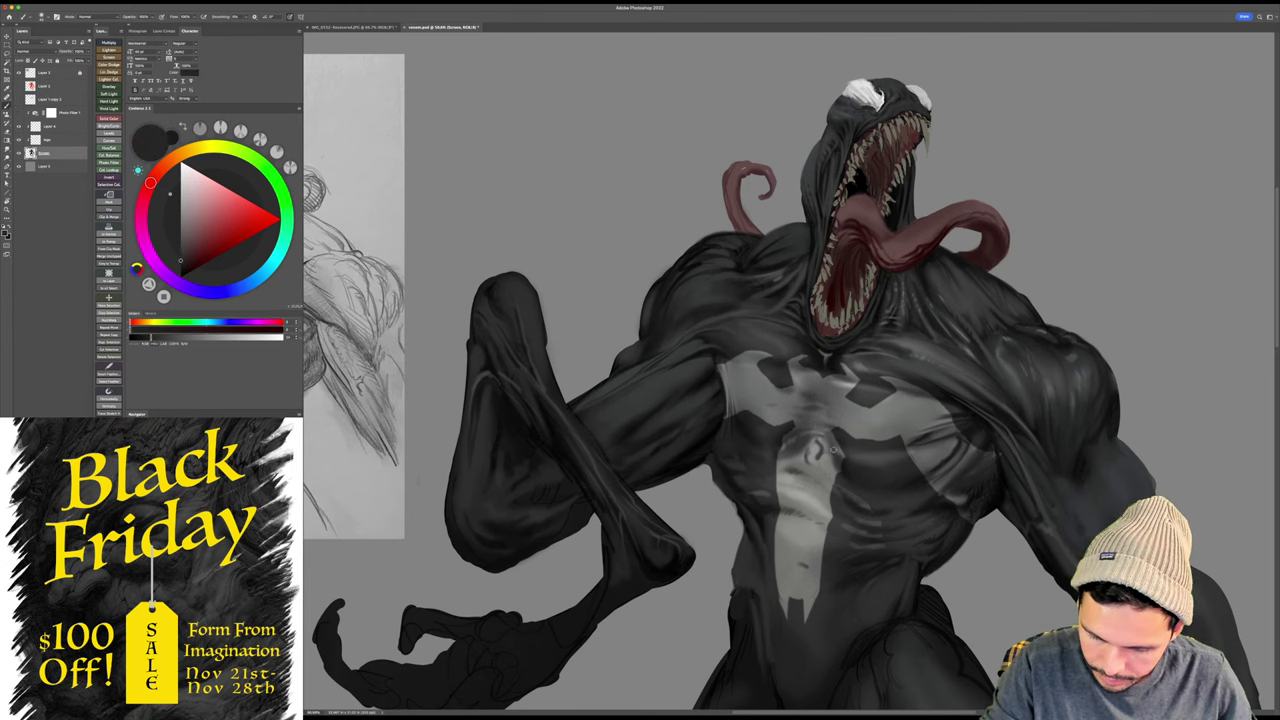
{"action": "left_click", "coordinate": [183, 270]}
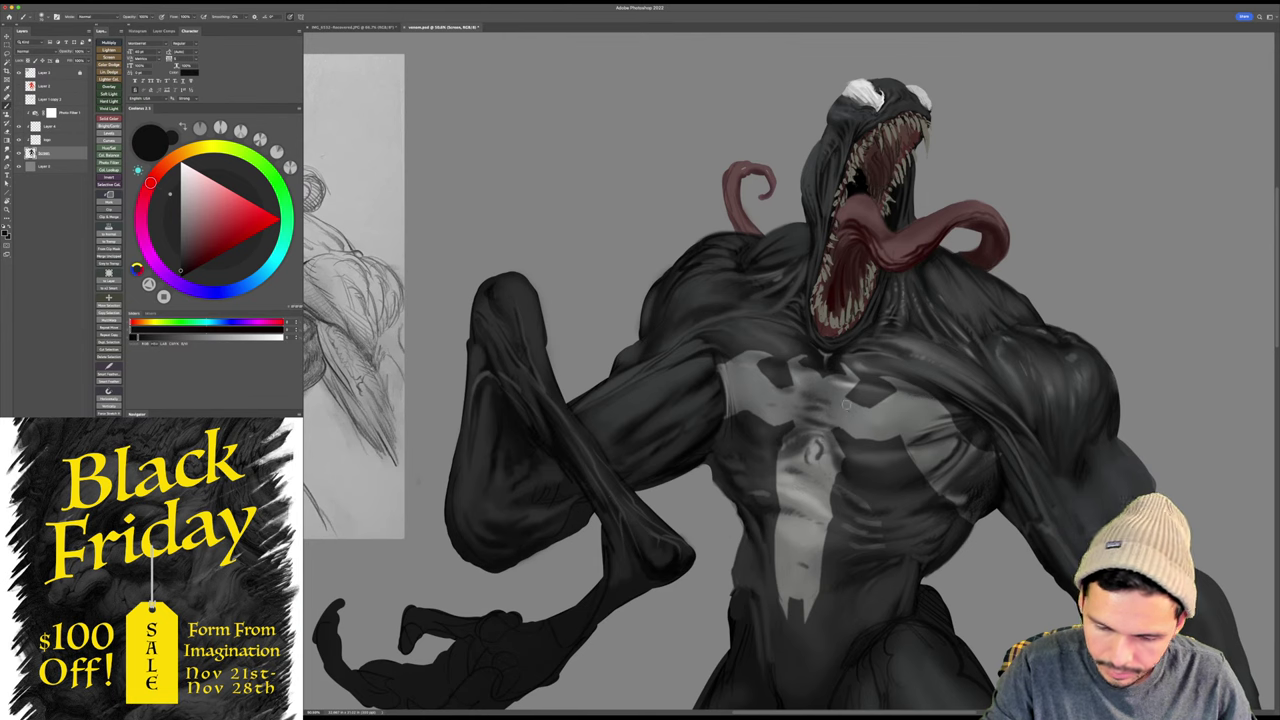
{"action": "key", "text": "r"}
{"action": "left_click_drag", "start_coordinate": [789, 366], "coordinate": [728, 405]}
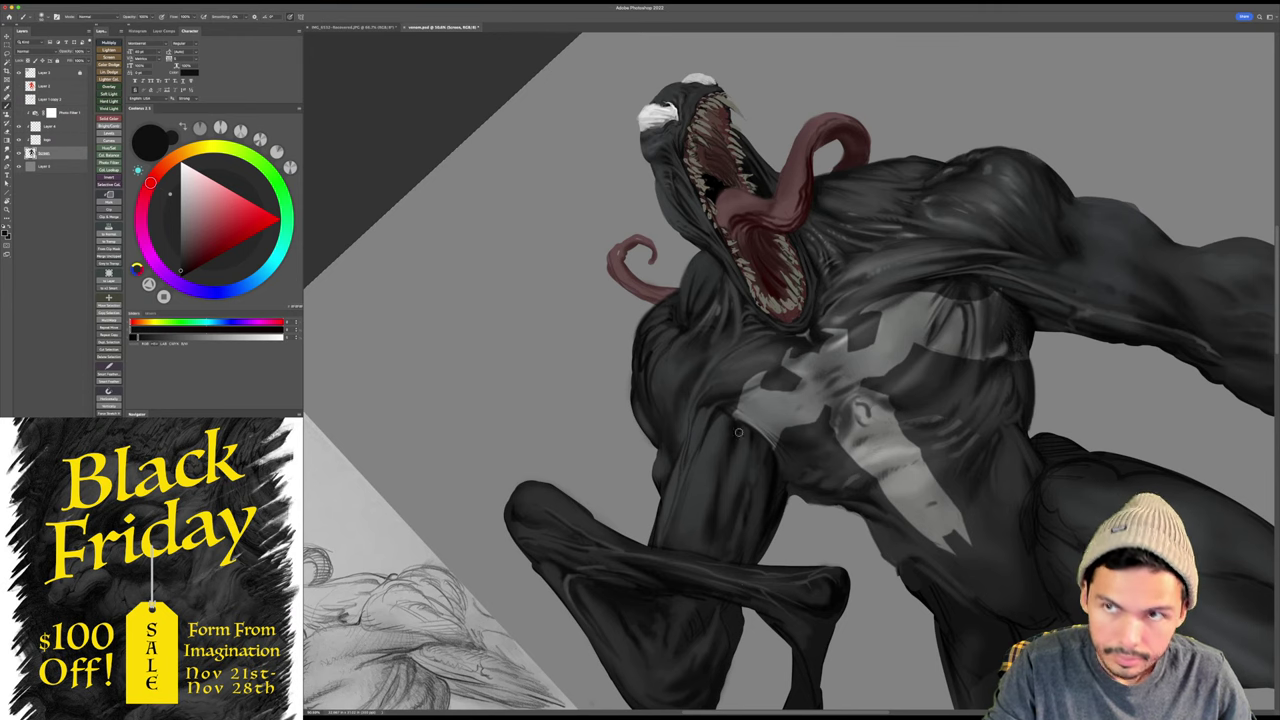
{"action": "key", "text": "Escape"}
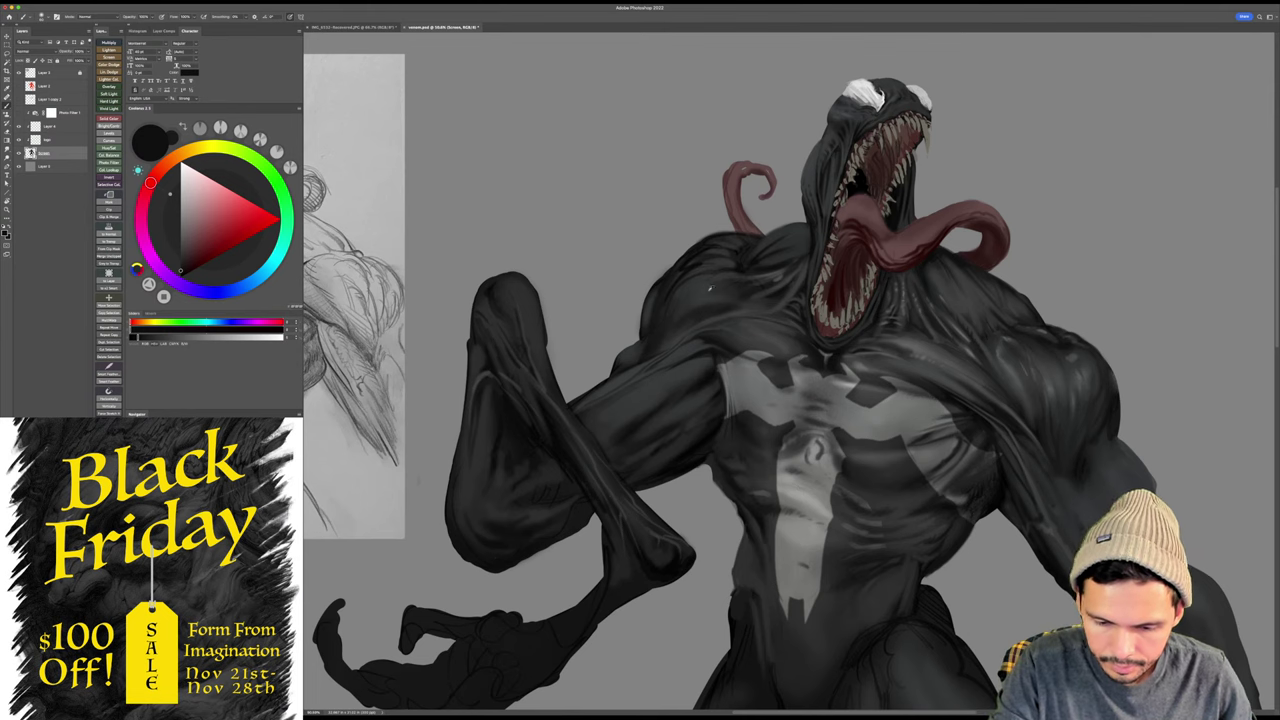
- Shade the shoulder above the raised arm with sampled dark blue-grey and near-black, darkening its outer edge
{"action": "left_click", "coordinate": [701, 286], "text": "alt"}
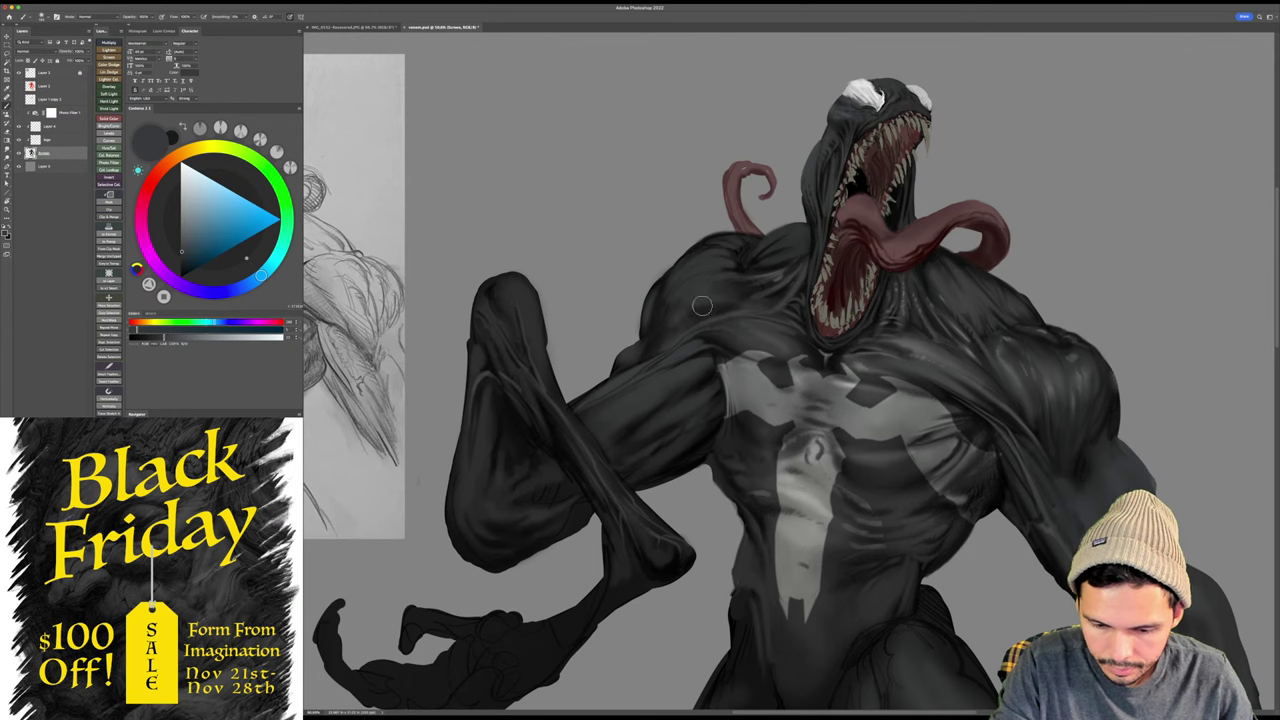
{"action": "left_click", "coordinate": [765, 268], "text": "alt"}
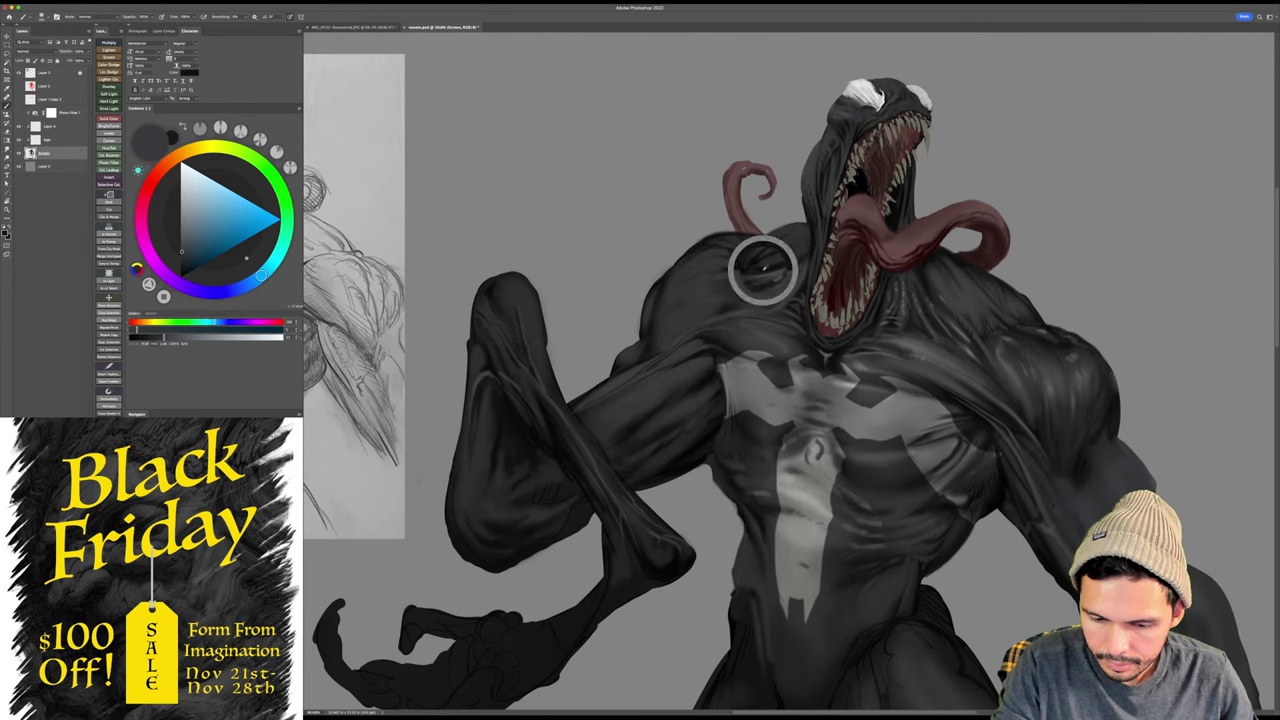
{"action": "key", "text": "d"}
{"action": "key", "text": "bracketleft"}
{"action": "key", "text": "bracketleft"}
{"action": "key", "text": "bracketleft"}
{"action": "key", "text": "bracketleft"}
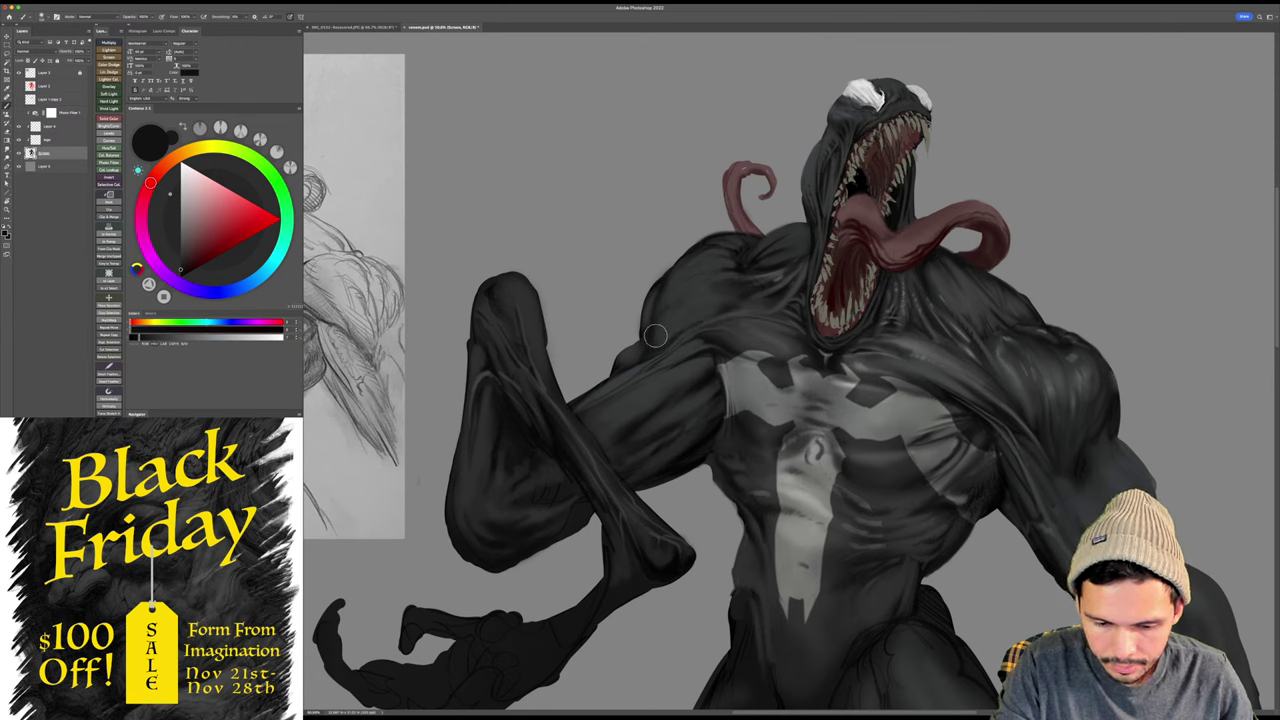
{"action": "left_click_drag", "start_coordinate": [658, 340], "coordinate": [702, 252]}
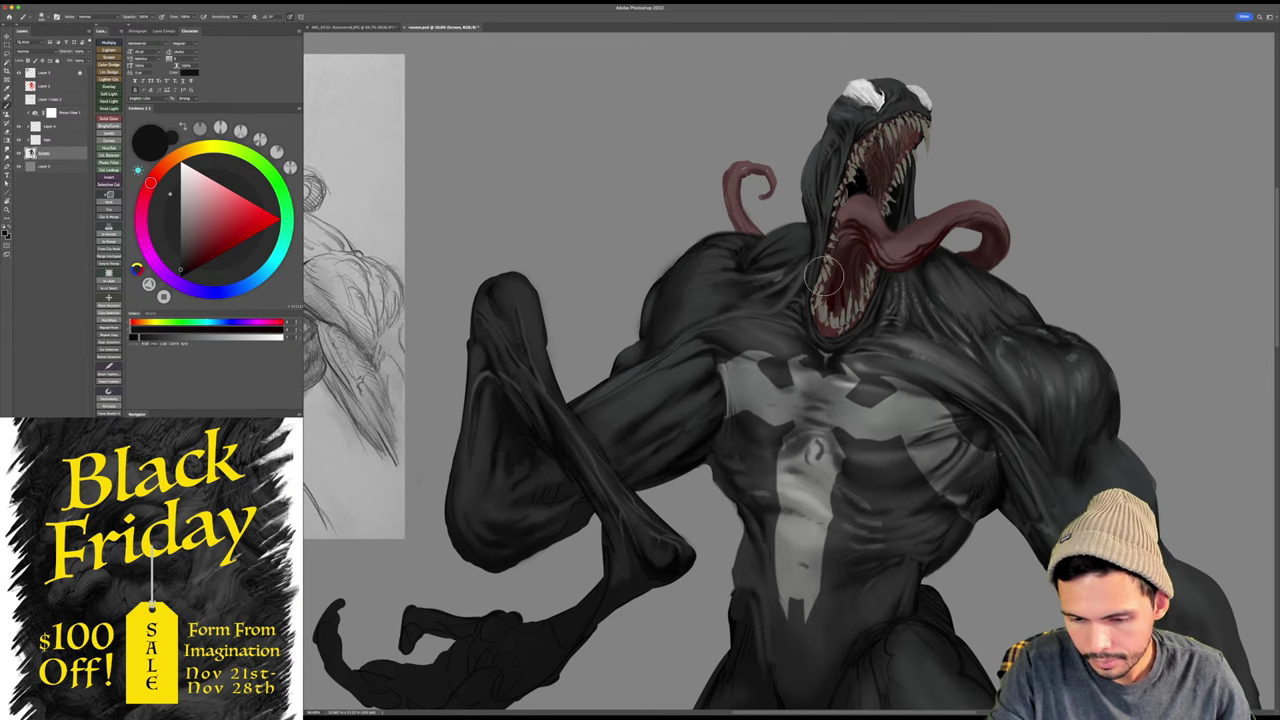
{"action": "mouse_move", "coordinate": [782, 333]}
{"action": "left_mouse_down"}
{"action": "mouse_move", "coordinate": [794, 274]}
{"action": "mouse_move", "coordinate": [810, 282]}
{"action": "left_mouse_up"}
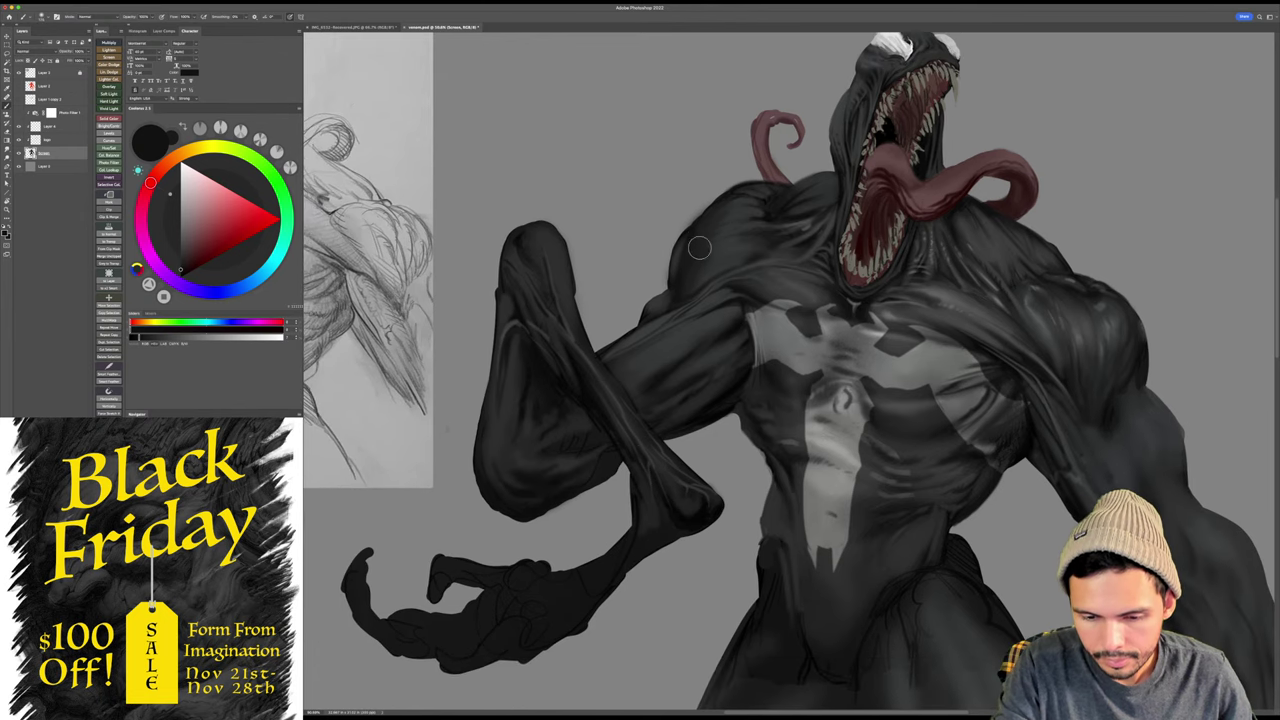
- Refine the same shoulder's muscle folds using a smaller brush and sampled dark greys, and save the document
{"action": "key", "text": "["}
{"action": "key", "text": "["}
{"action": "key", "text": "["}
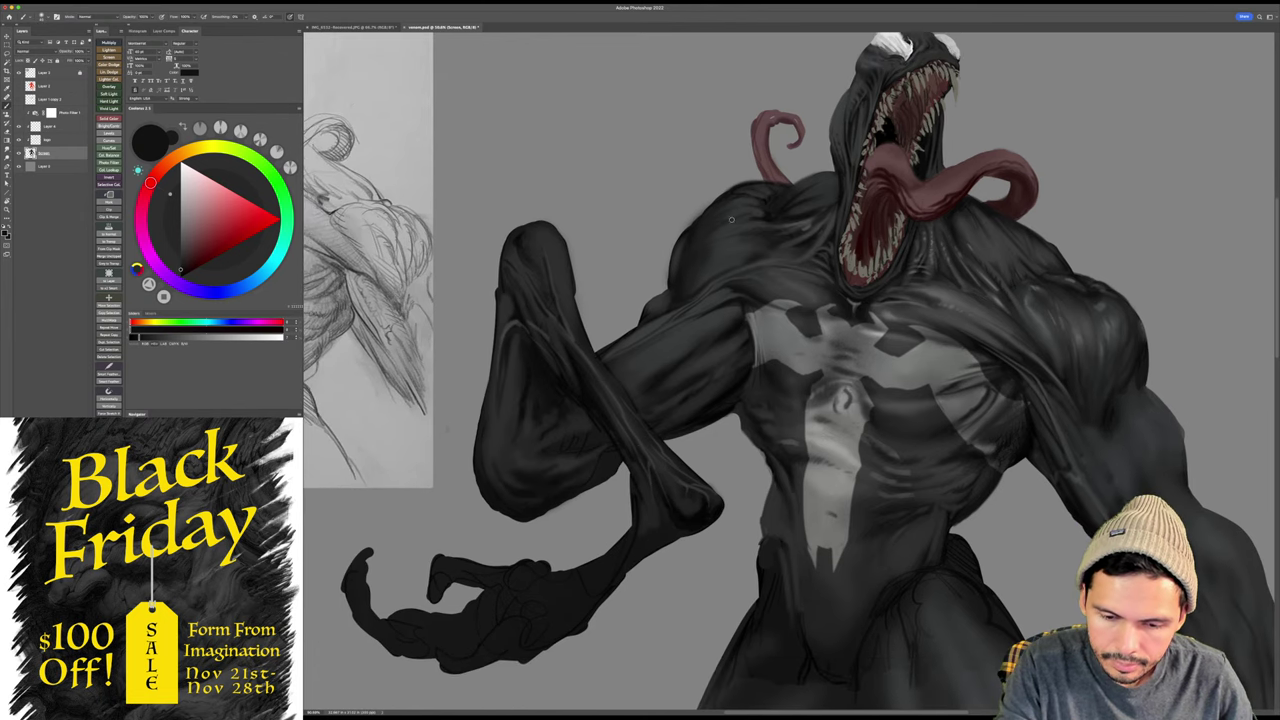
{"action": "left_click", "coordinate": [748, 213], "text": "alt"}
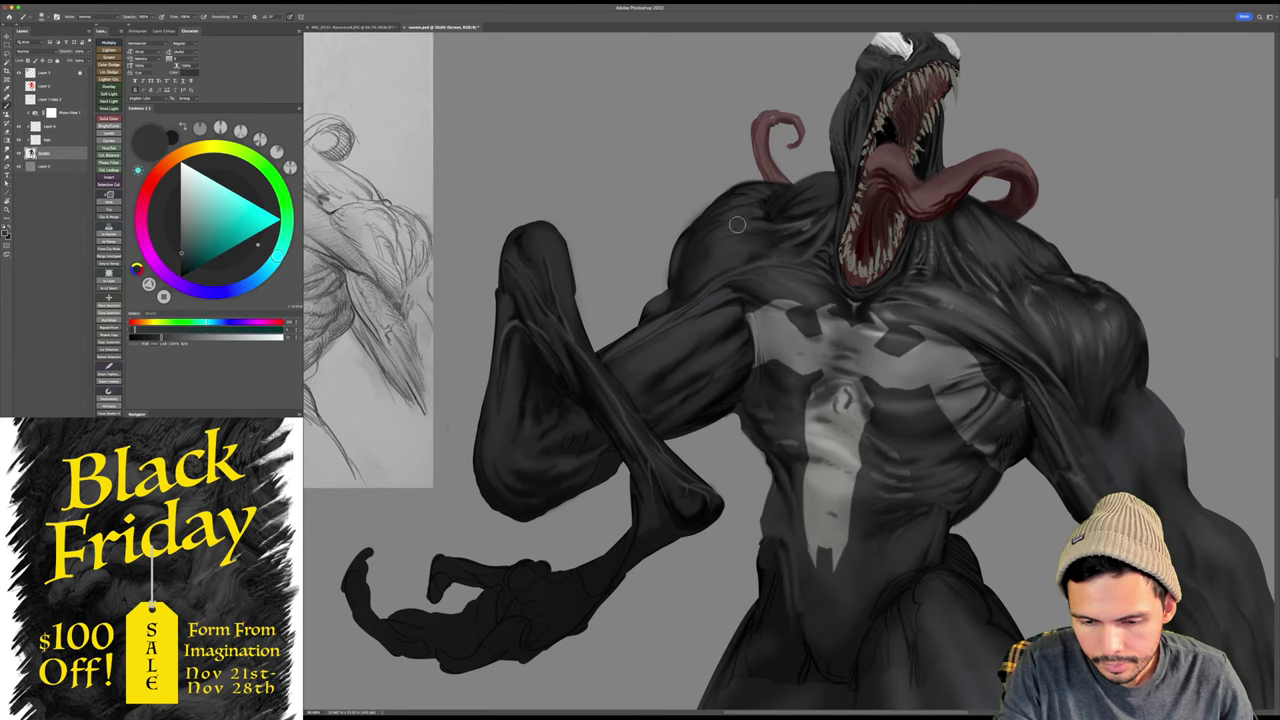
{"action": "left_click", "coordinate": [745, 255], "text": "alt"}
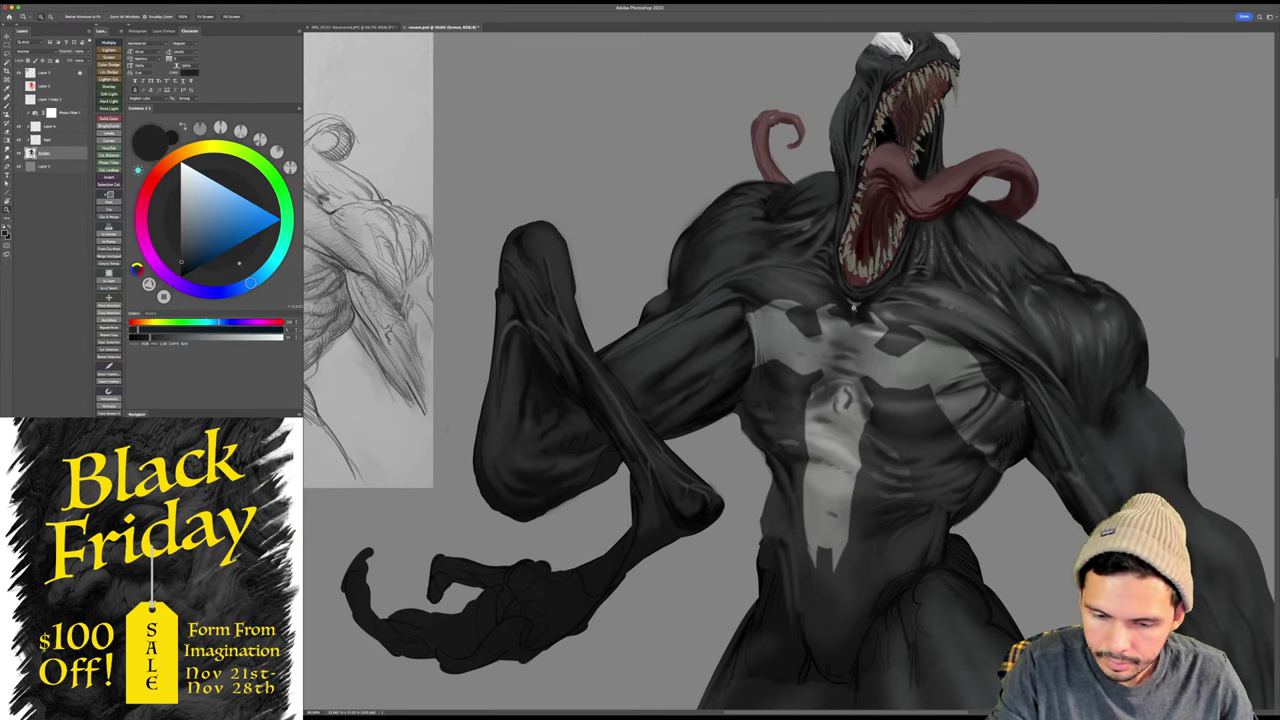
{"action": "left_click_drag", "start_coordinate": [747, 301], "coordinate": [584, 500]}
{"action": "key", "text": "super+s"}
- Paint muscle striations along the raised arm's upper arm, alternating sampled blue-grey and near-black tones
{"action": "left_click_drag", "start_coordinate": [713, 424], "coordinate": [715, 416]}
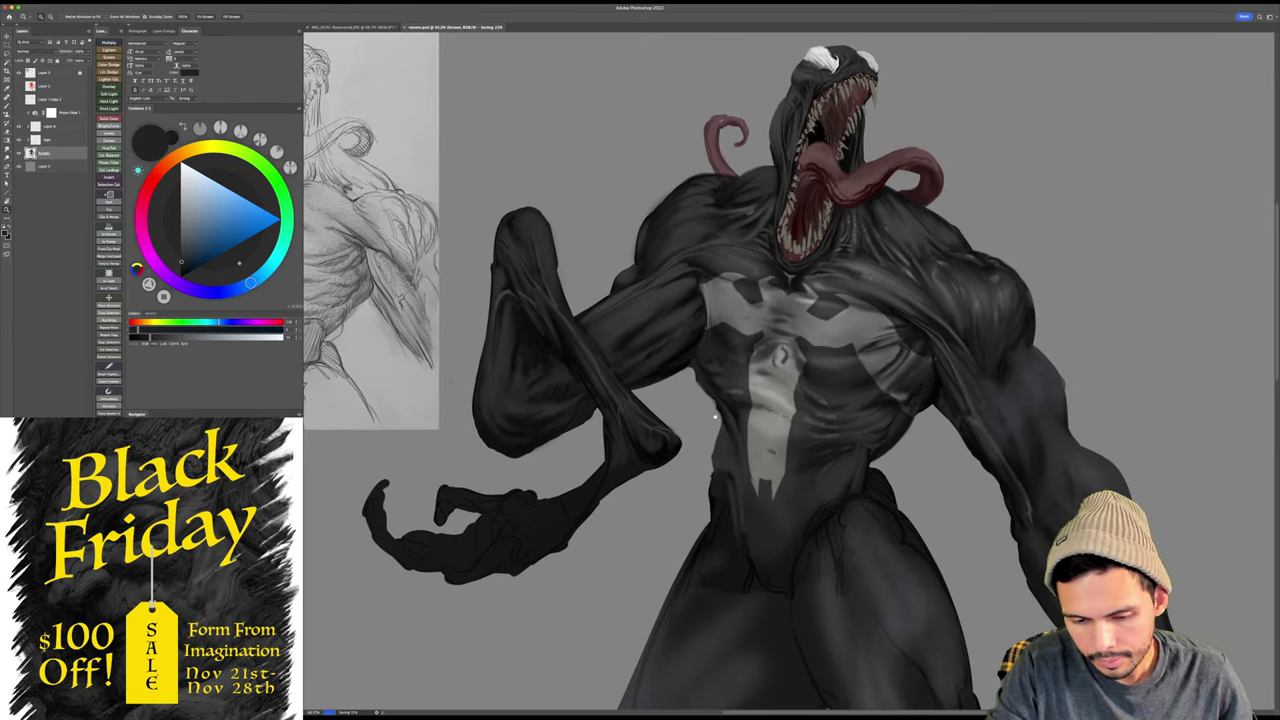
{"action": "left_click", "coordinate": [653, 317], "text": "alt"}
{"action": "left_click", "coordinate": [638, 321], "text": "alt"}
{"action": "left_click_drag", "start_coordinate": [610, 344], "coordinate": [649, 314]}
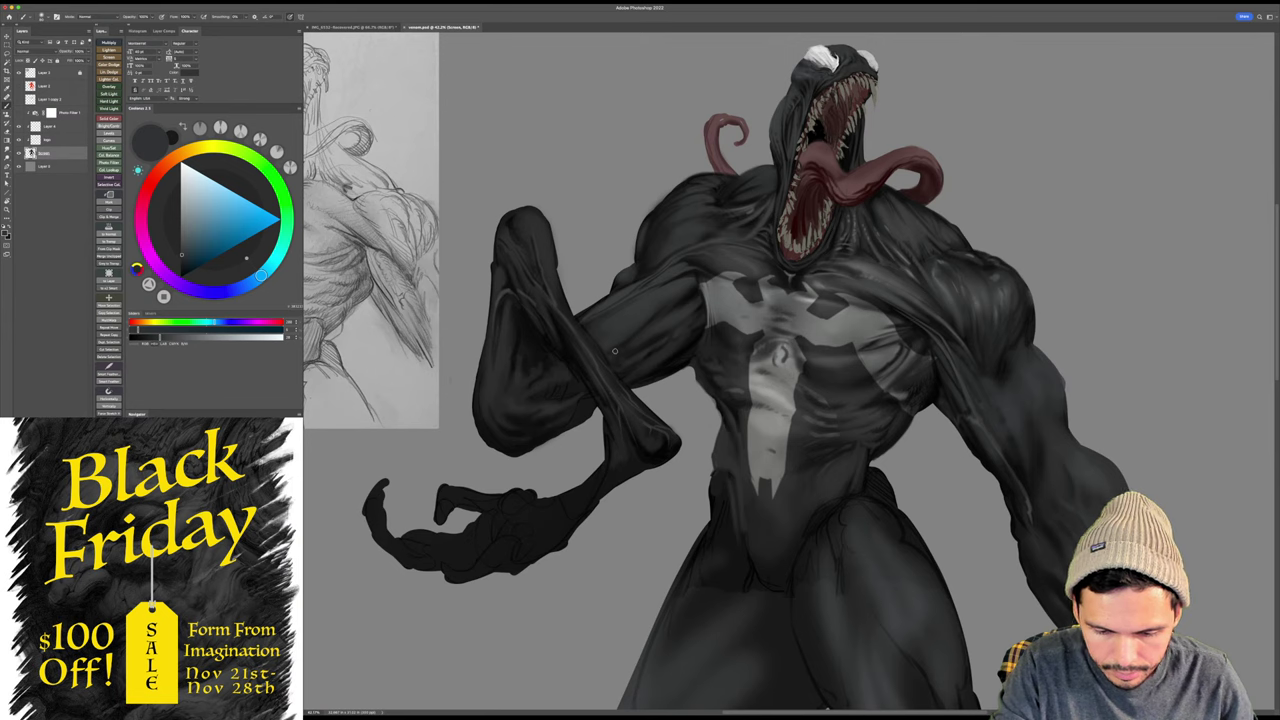
{"action": "left_click", "coordinate": [687, 298], "text": "alt"}
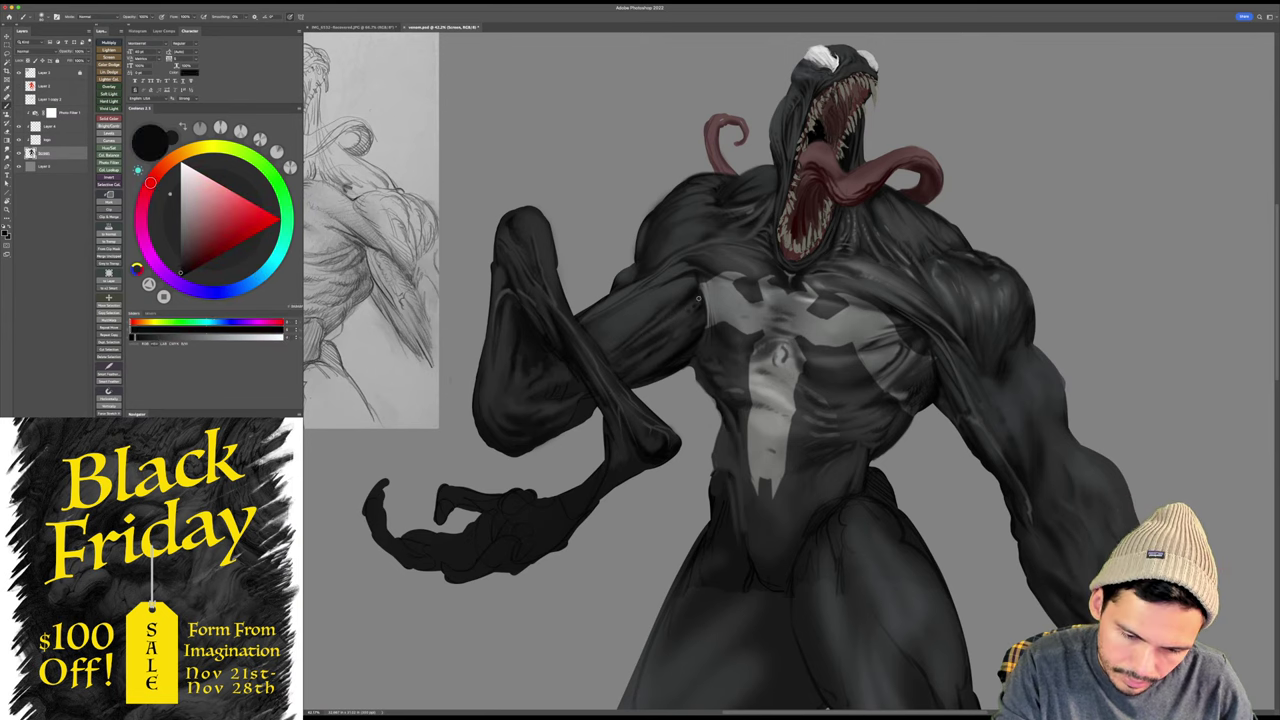
{"action": "left_click", "coordinate": [683, 318], "text": "alt"}
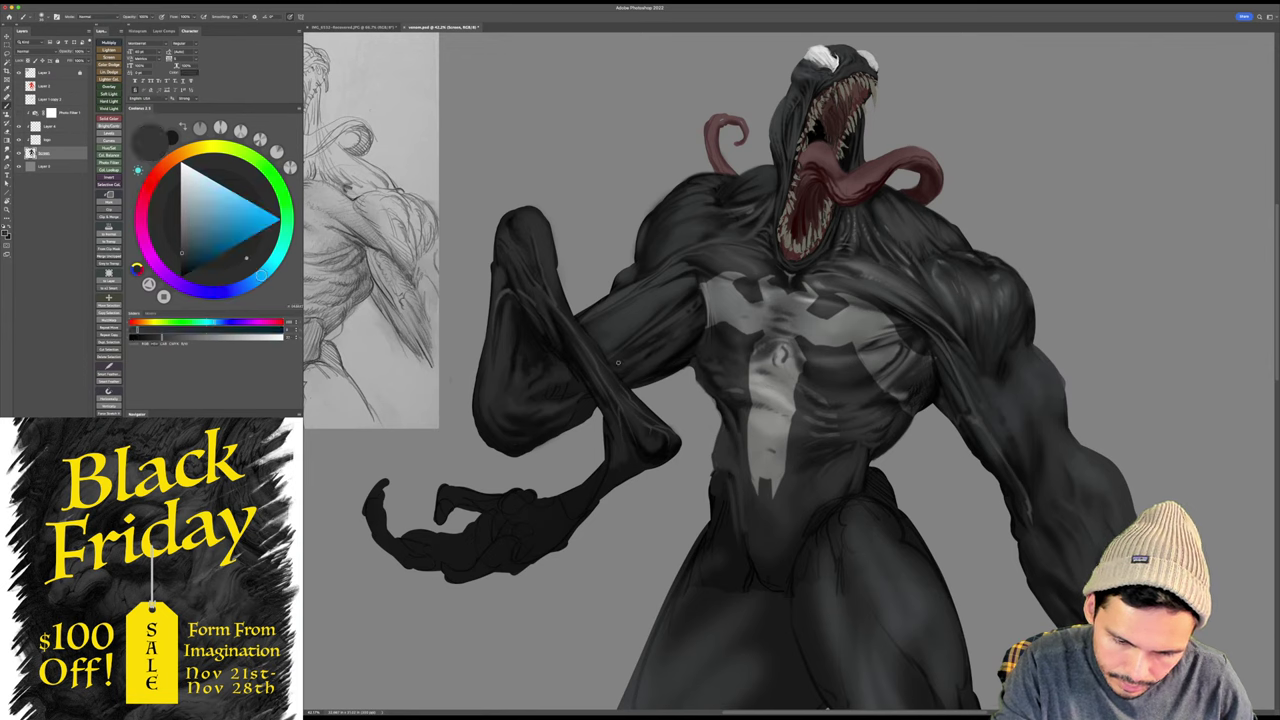
- Deepen the creases on the underside of the raised upper arm near the chest with sampled dark tones
{"action": "left_click", "coordinate": [642, 352], "text": "alt"}
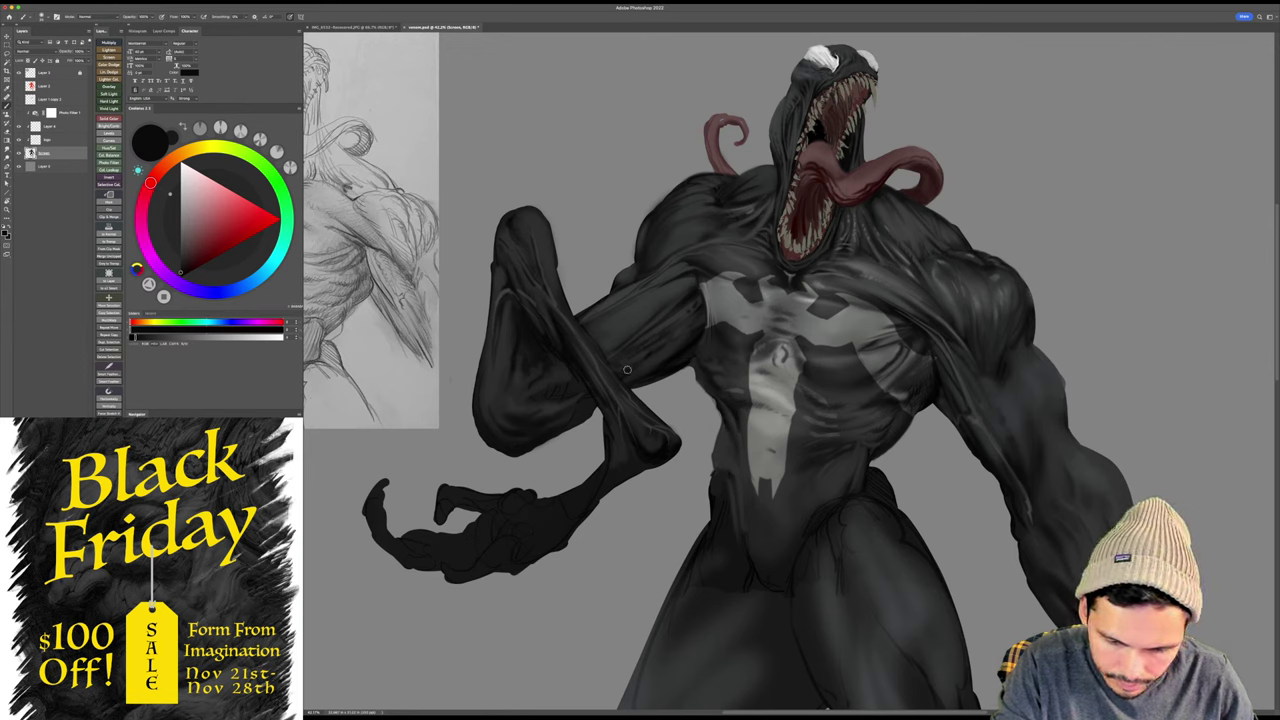
{"action": "left_click", "coordinate": [668, 335], "text": "alt"}
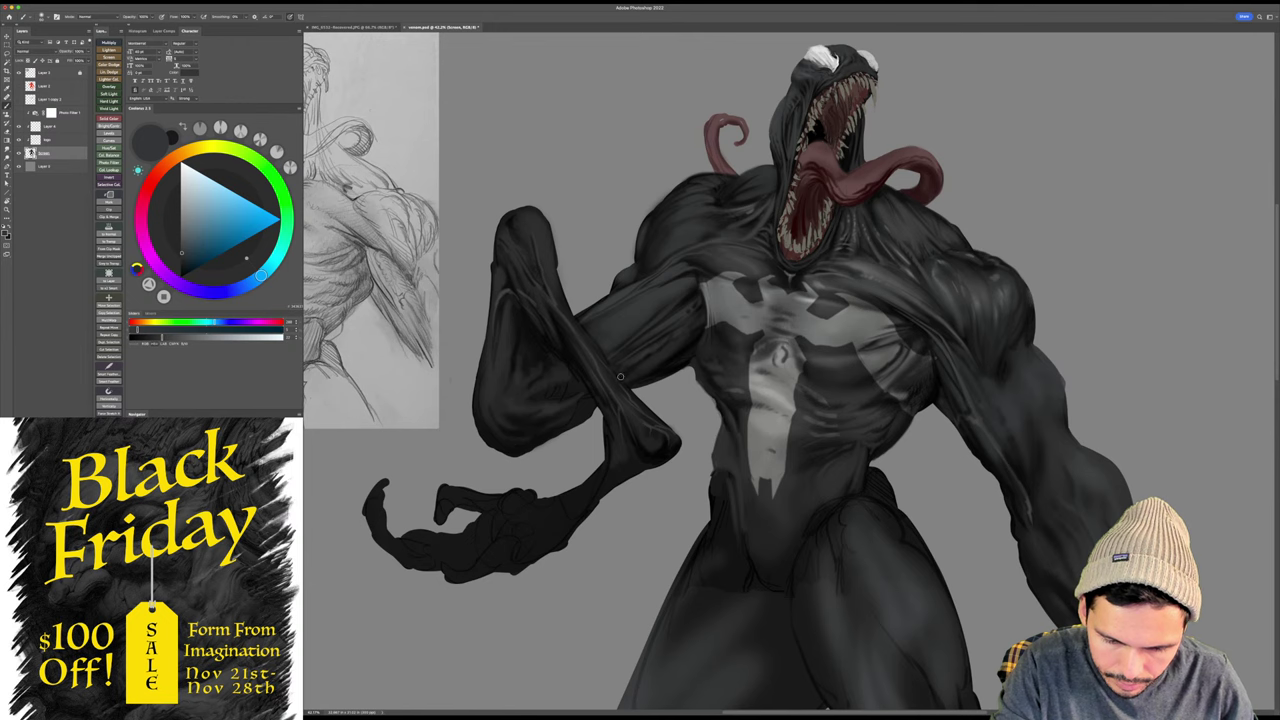
{"action": "left_click", "coordinate": [640, 364], "text": "alt"}
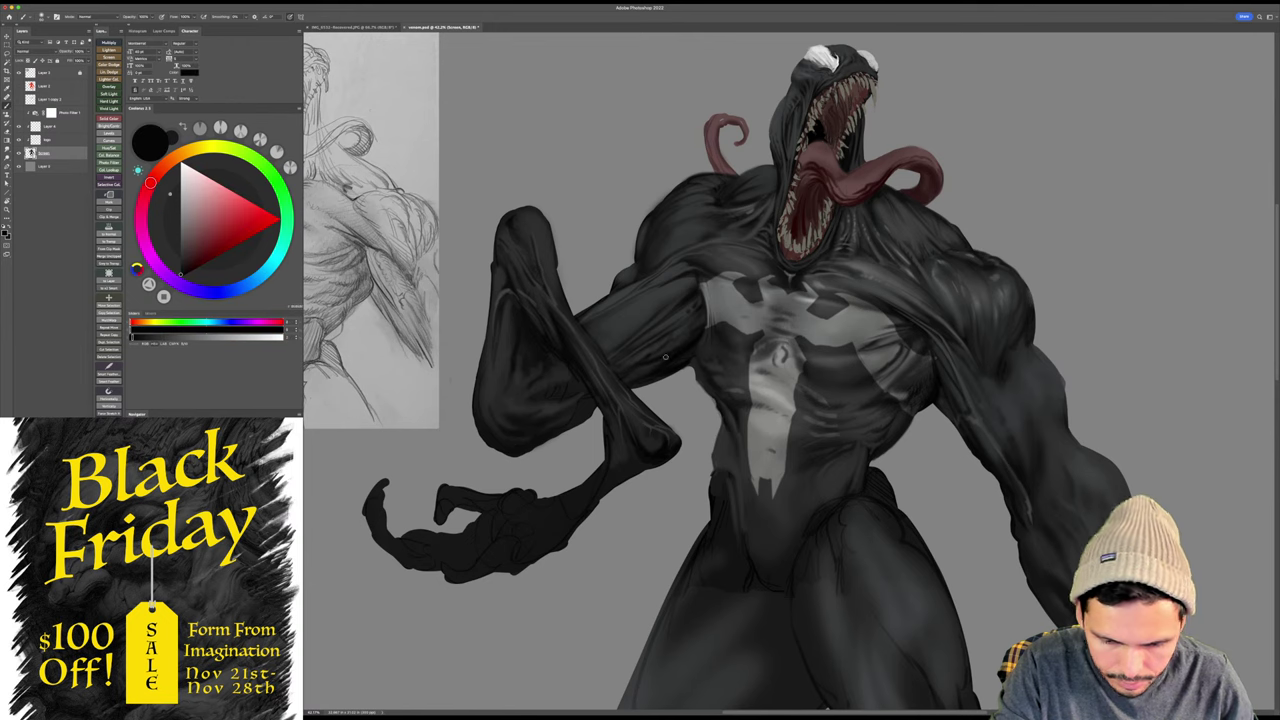
{"action": "left_click_drag", "start_coordinate": [665, 356], "coordinate": [745, 340]}
{"action": "left_click", "coordinate": [727, 331], "text": "alt"}
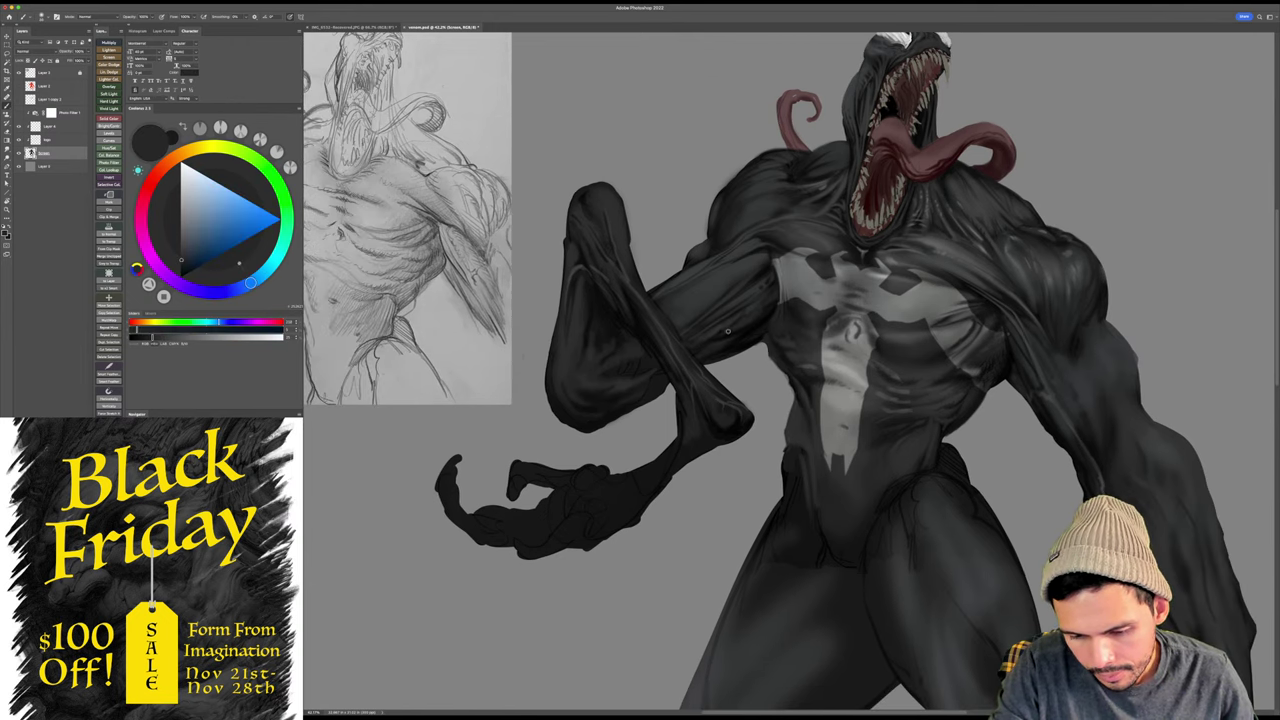
{"action": "left_click", "coordinate": [752, 329], "text": "alt"}
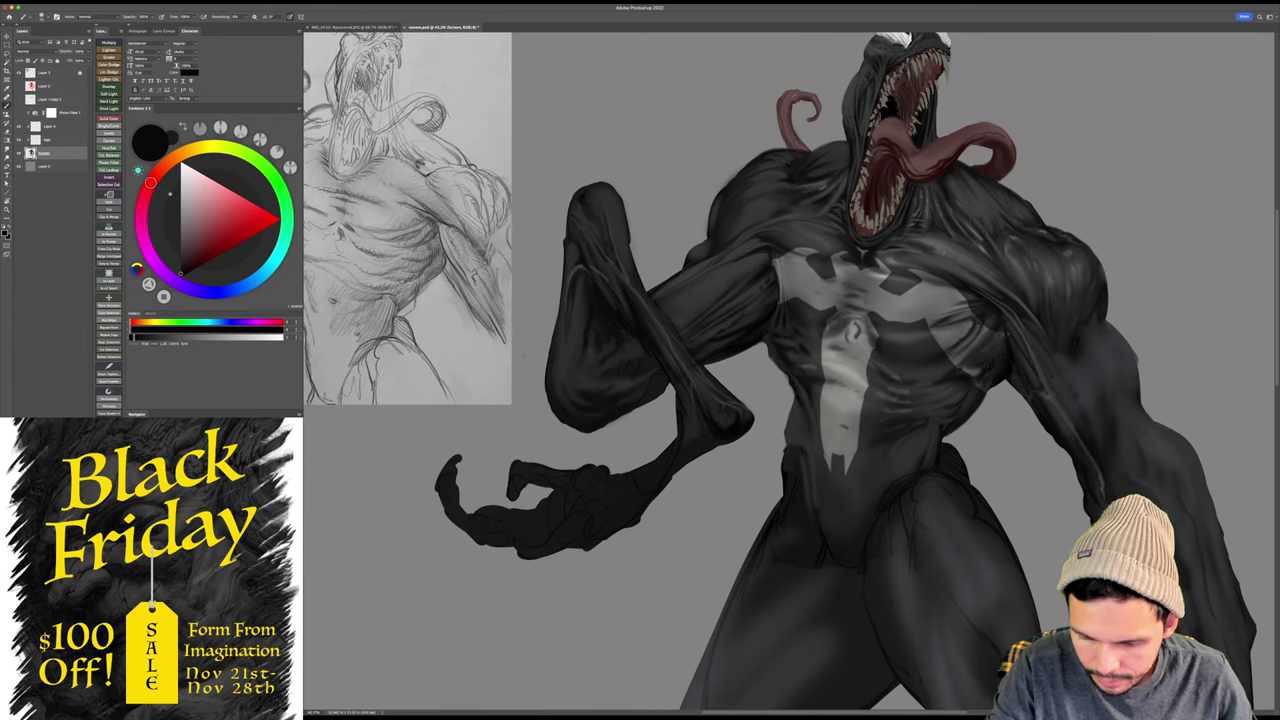
- Set the brush blending mode to Color Dodge and shift the painting colour to a dark blue hue
{"action": "left_click_drag", "start_coordinate": [1035, 484], "coordinate": [1013, 457]}
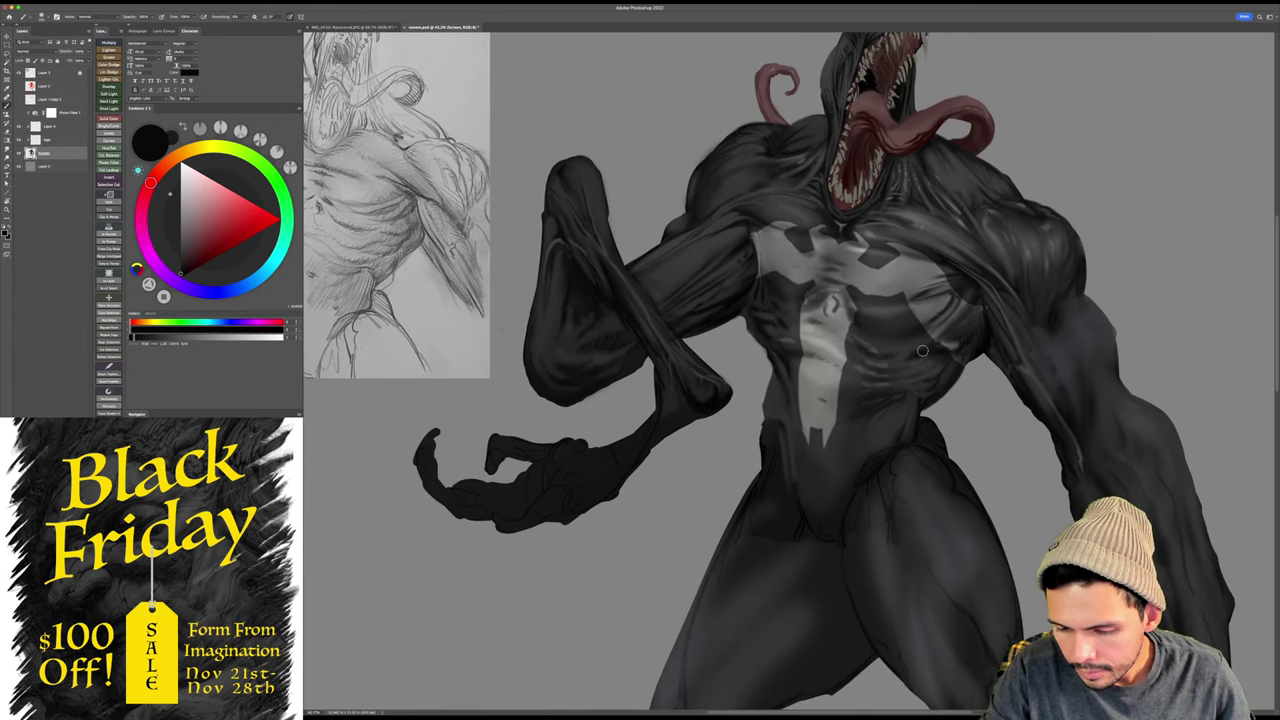
{"action": "scroll", "coordinate": [840, 333], "scroll_direction": "up", "scroll_amount": 2}
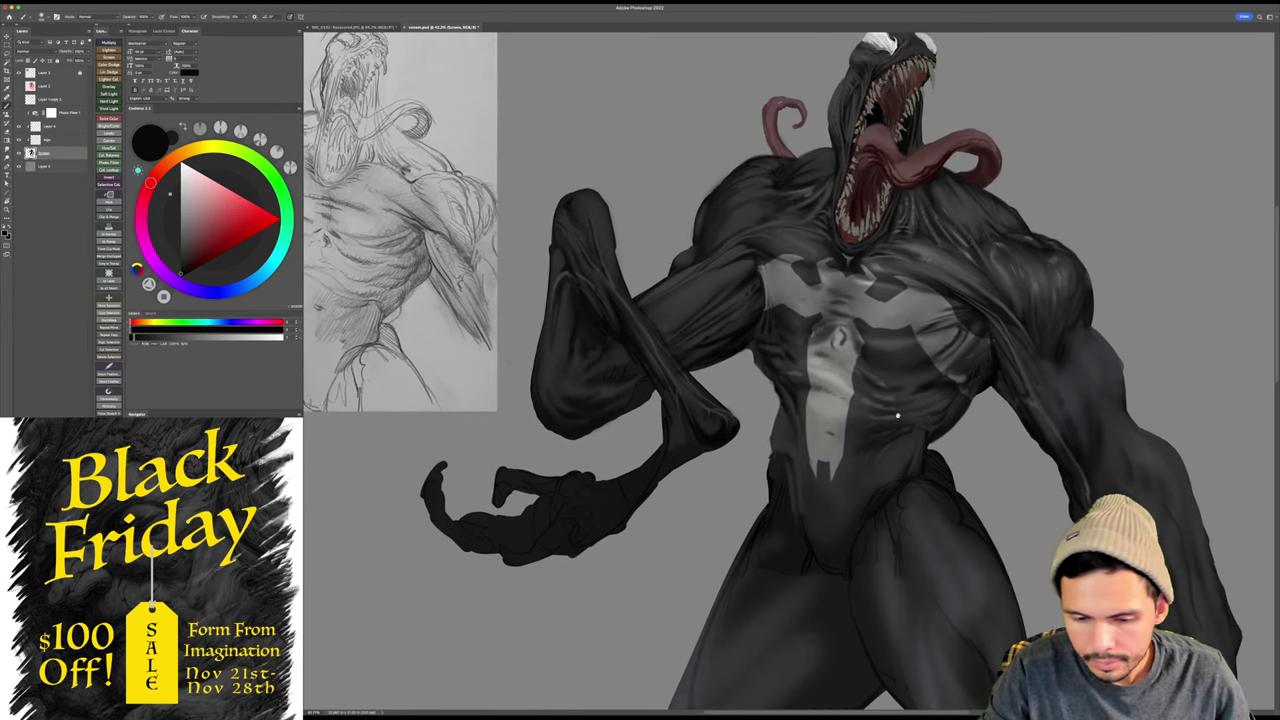
{"action": "right_click", "coordinate": [742, 300], "text": "shift"}
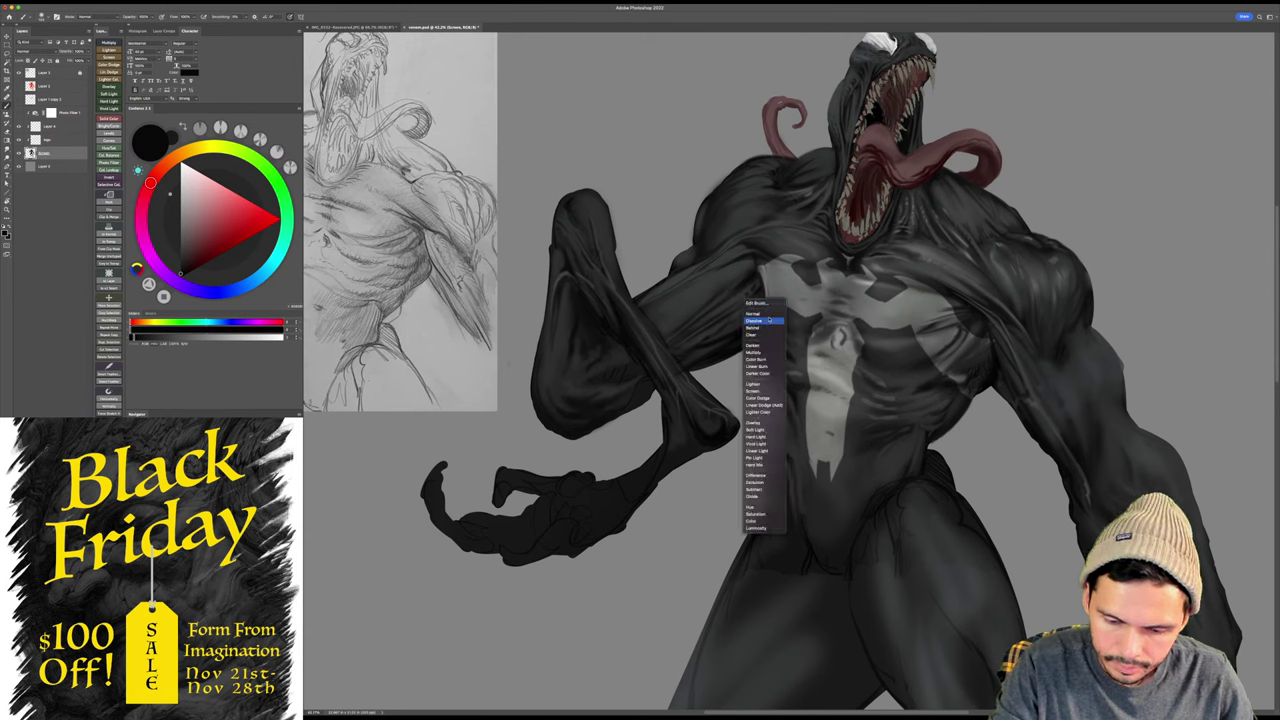
{"action": "left_click", "coordinate": [760, 397]}
{"action": "left_click", "coordinate": [218, 292]}
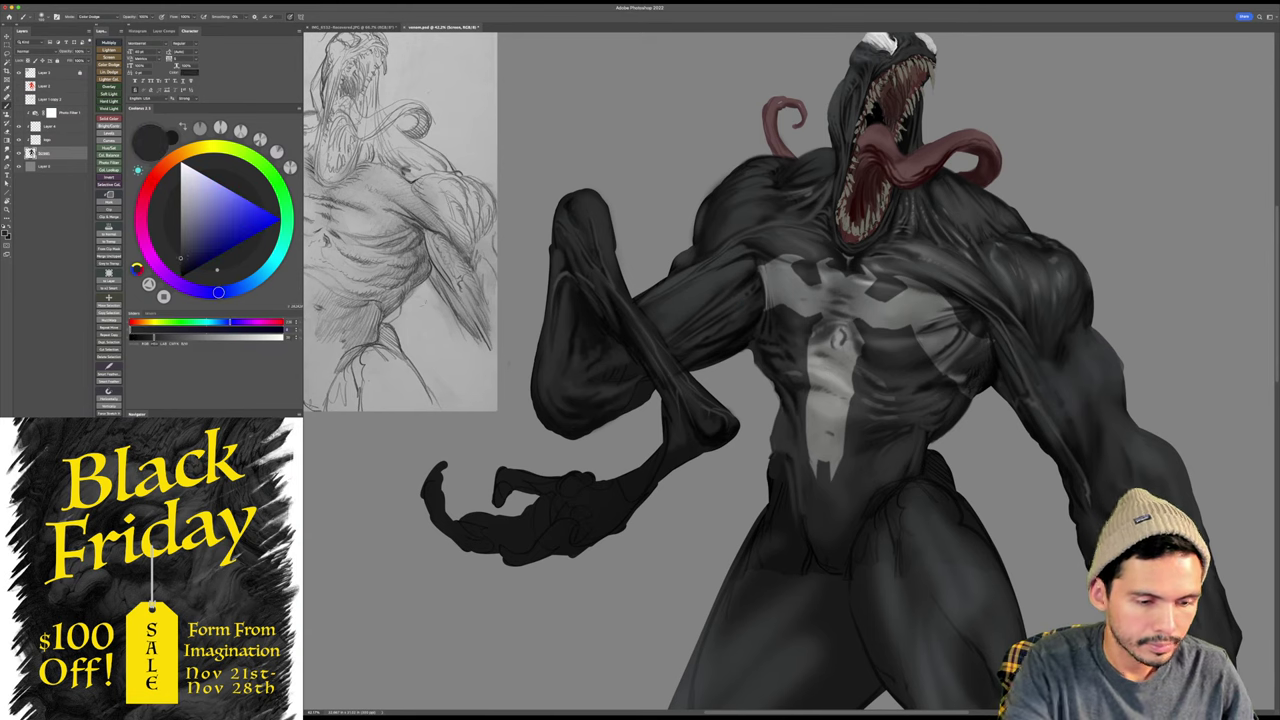
- Paint soft Color Dodge highlights along the muscles of the raised upper arm
{"action": "key", "text": "z"}
{"action": "left_click_drag", "start_coordinate": [728, 268], "coordinate": [718, 283]}
{"action": "left_click", "coordinate": [718, 283]}
{"action": "key", "text": "b"}
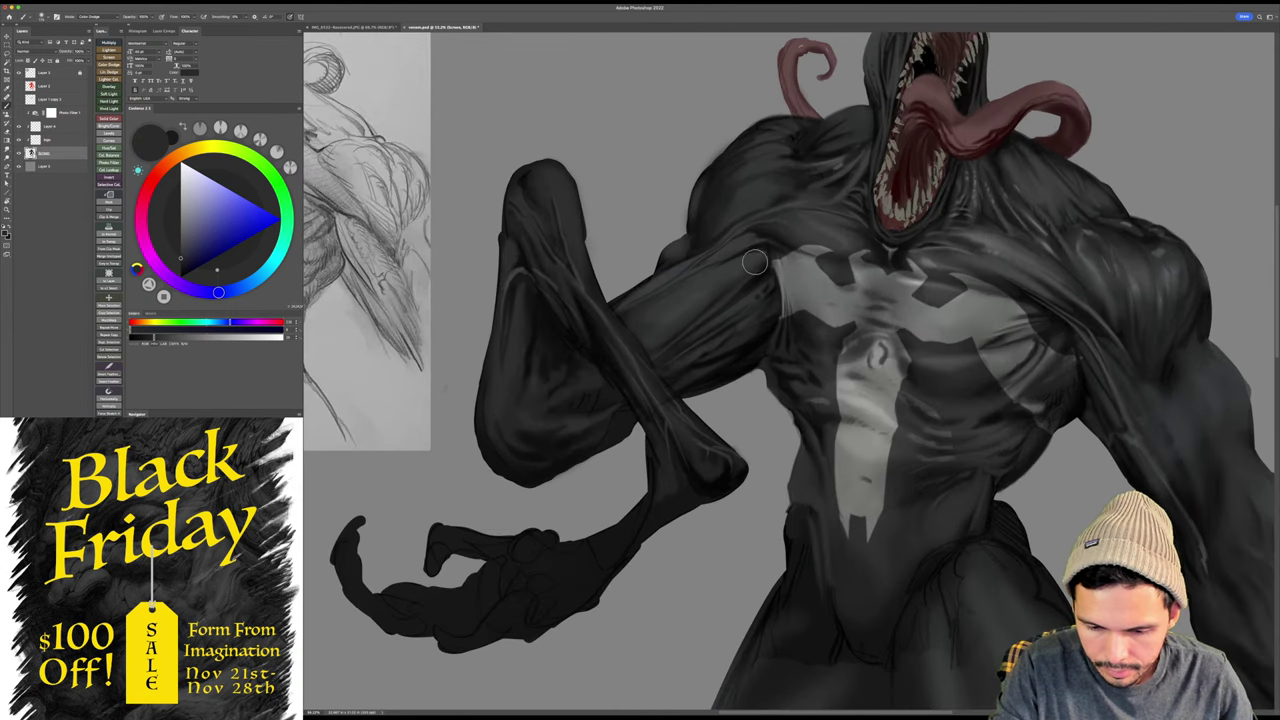
{"action": "left_click", "coordinate": [749, 261], "text": "alt"}
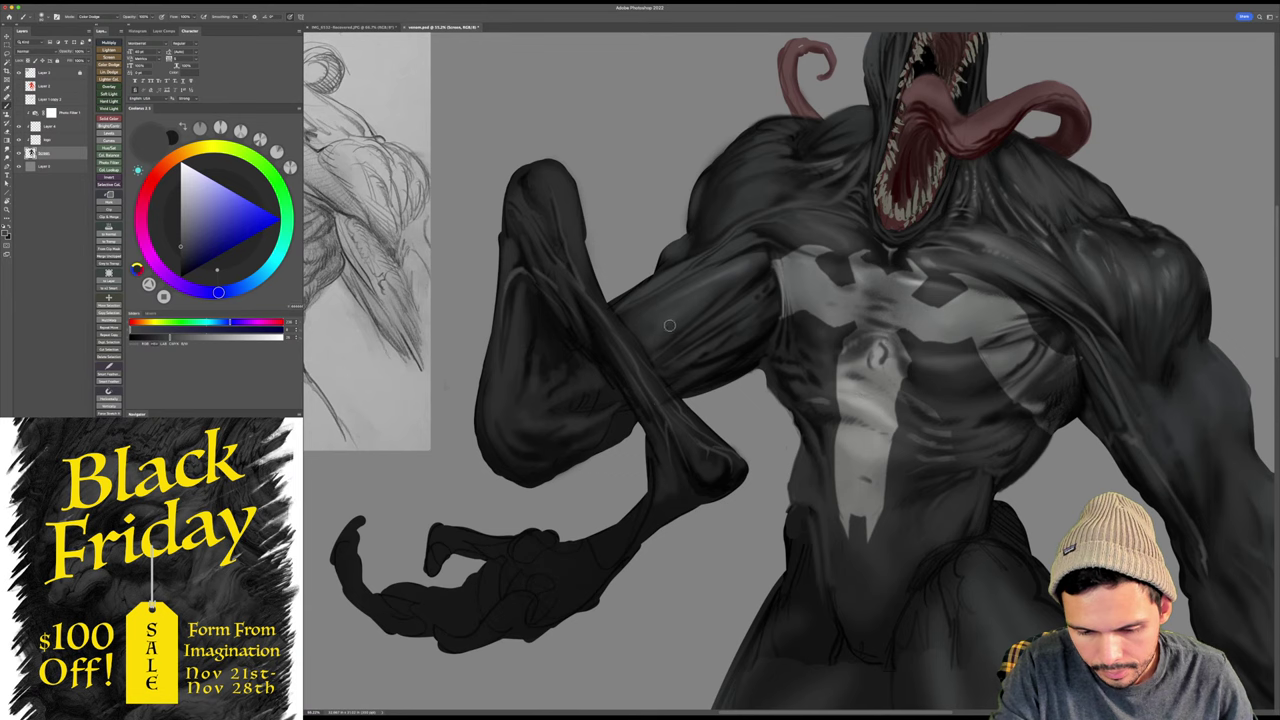
{"action": "scroll", "coordinate": [746, 343], "scroll_direction": "up", "scroll_amount": 2}
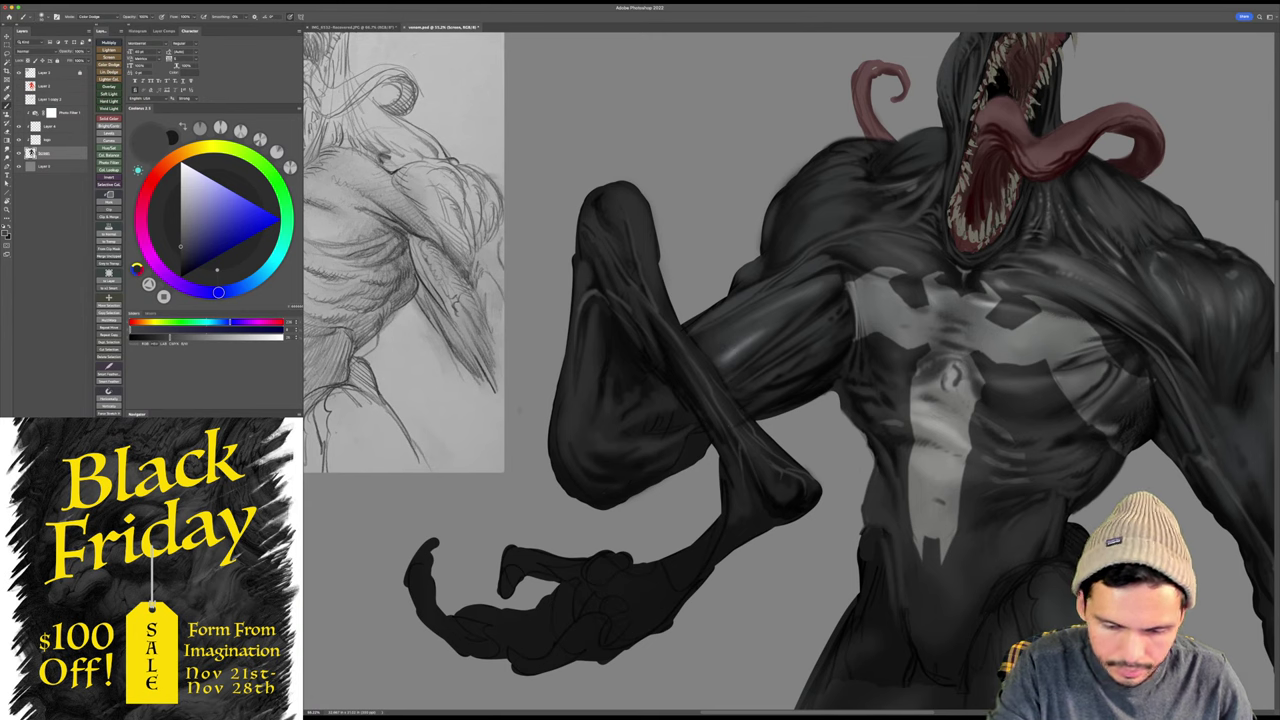
- Intensify the upper arm highlights with a lighter, more saturated blue-grey, and save the document
{"action": "left_click", "coordinate": [185, 243]}
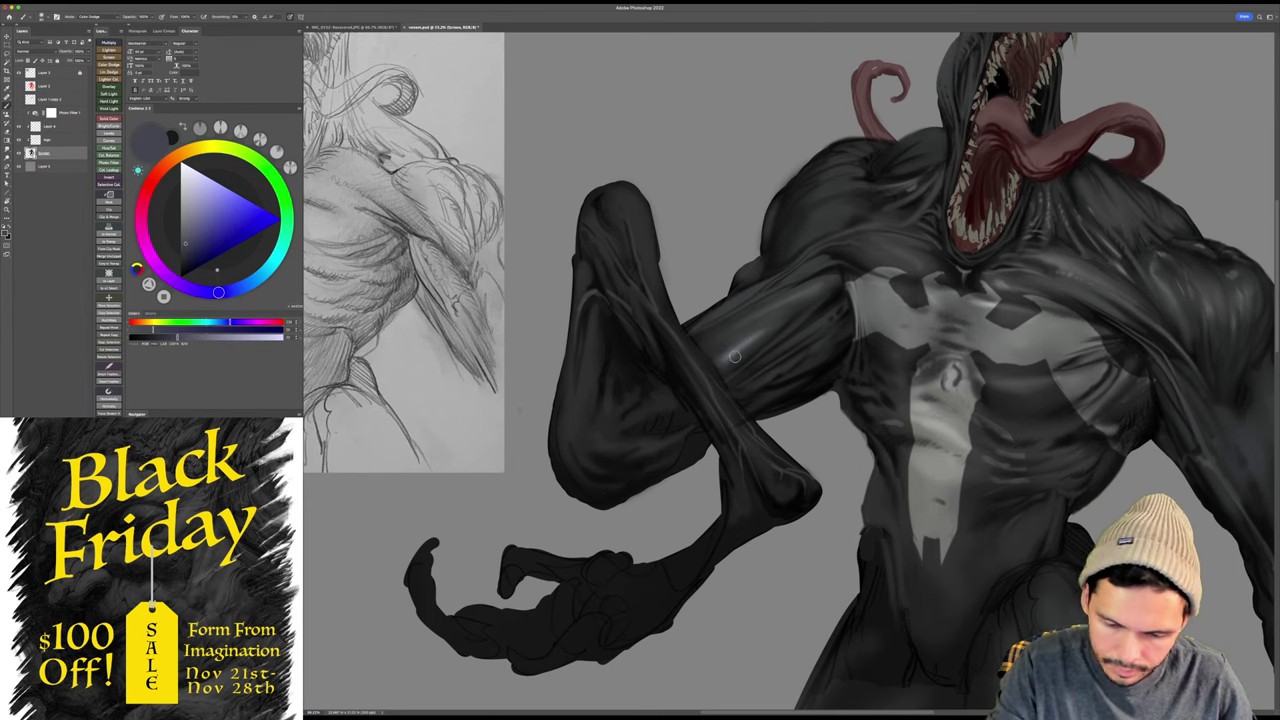
{"action": "left_click_drag", "start_coordinate": [760, 338], "coordinate": [730, 354]}
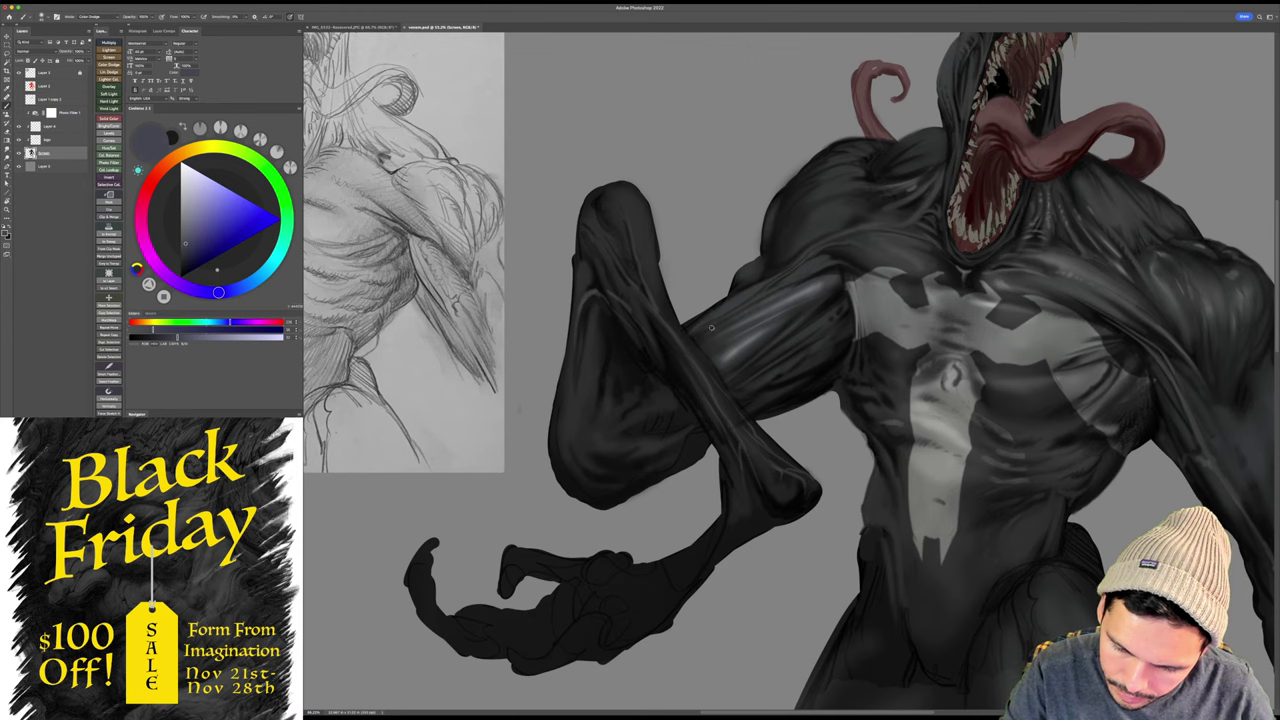
{"action": "left_click_drag", "start_coordinate": [829, 320], "coordinate": [785, 297]}
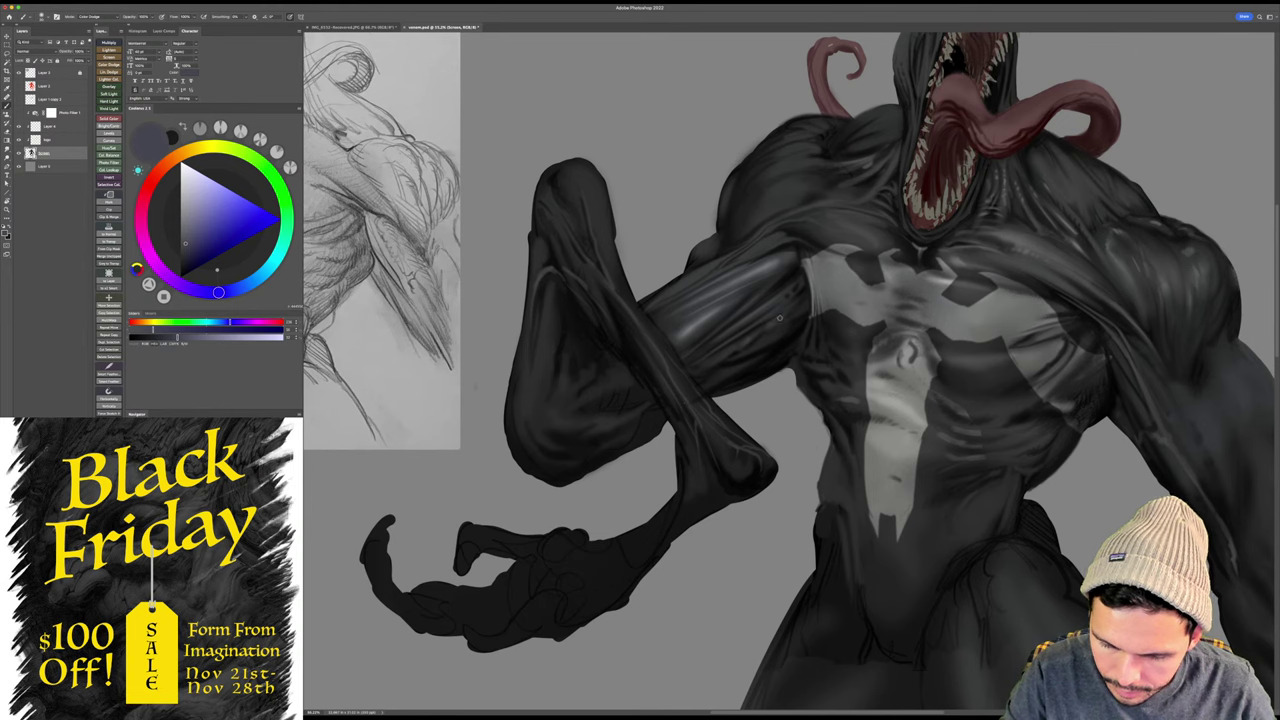
{"action": "key", "text": "z"}
{"action": "key", "text": "ctrl+0"}
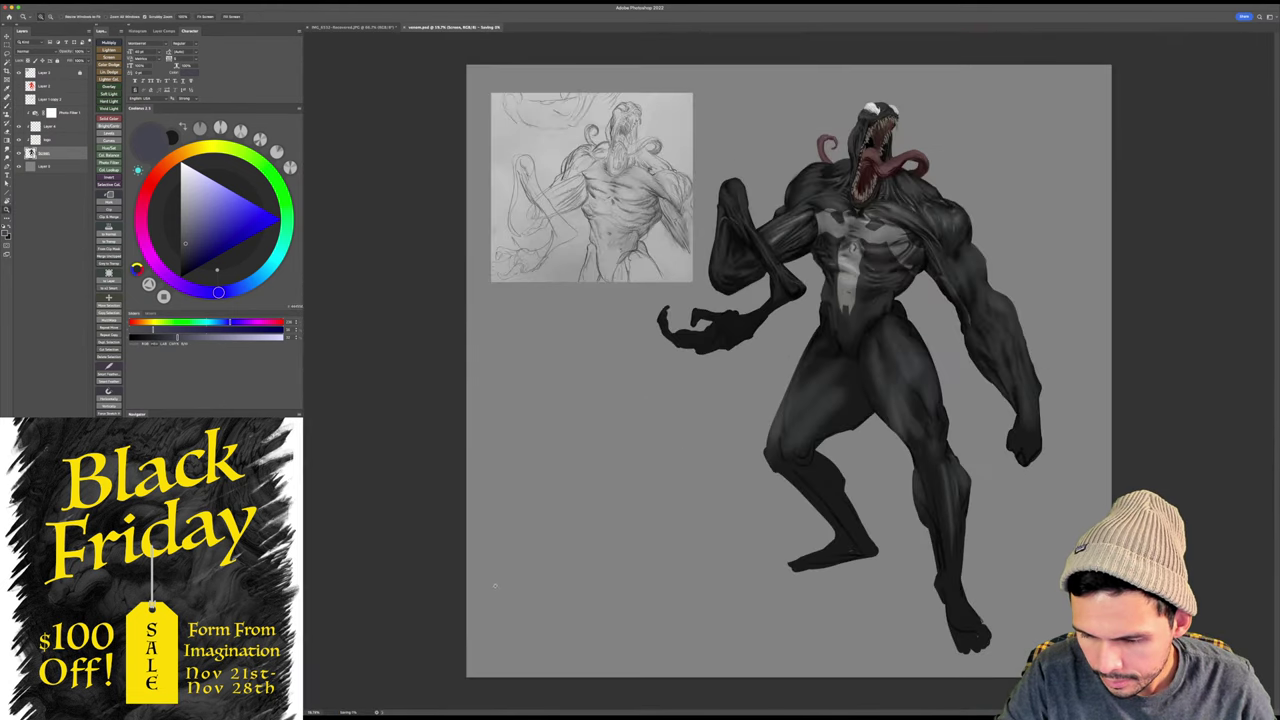
- Add a broad Color Dodge glow over the raised upper arm with a much larger brush, then reduce the brush size
{"action": "mouse_move", "coordinate": [829, 272]}
{"action": "left_mouse_down"}
{"action": "mouse_move", "coordinate": [823, 294]}
{"action": "mouse_move", "coordinate": [836, 301]}
{"action": "left_mouse_up"}
{"action": "left_click_drag", "start_coordinate": [818, 304], "coordinate": [668, 442]}
{"action": "key", "text": "b"}
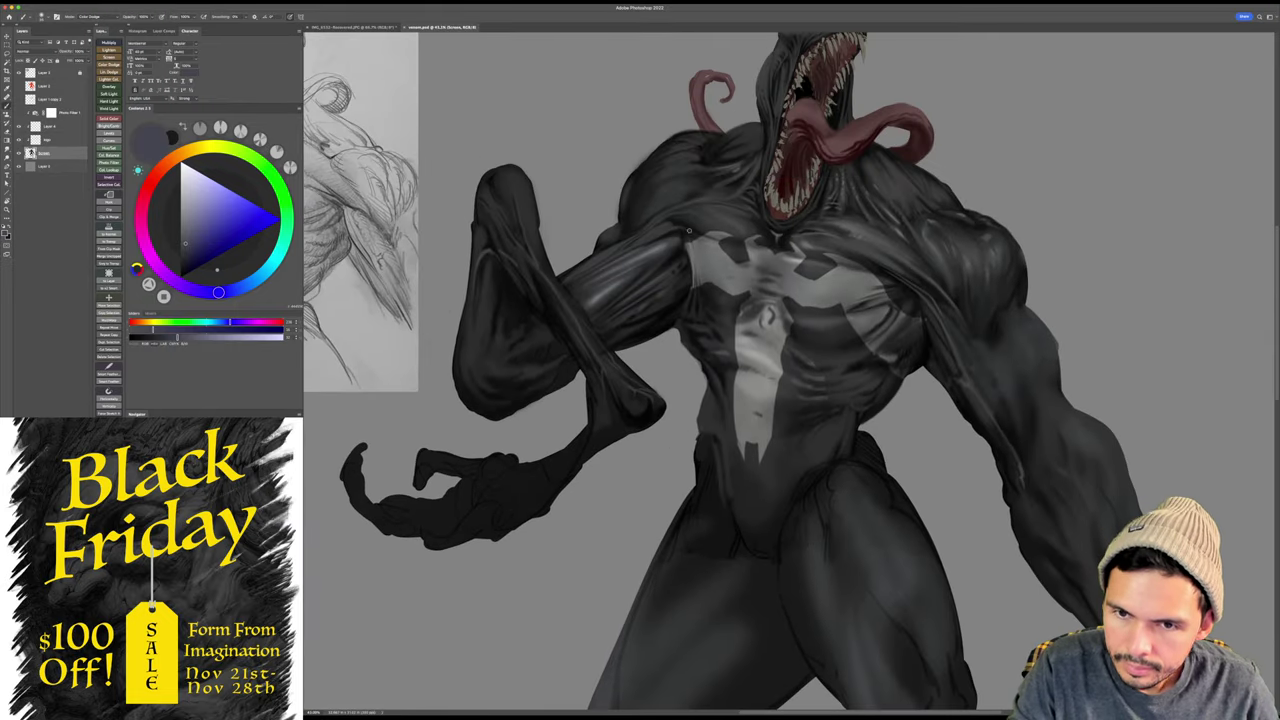
{"action": "key", "text": "bracketright"}
{"action": "key", "text": "bracketright"}
{"action": "key", "text": "bracketright"}
{"action": "key", "text": "bracketright"}
{"action": "key", "text": "bracketright"}
{"action": "key", "text": "bracketright"}
{"action": "key", "text": "bracketright"}
{"action": "key", "text": "bracketright"}
{"action": "key", "text": "bracketright"}
{"action": "key", "text": "bracketright"}
{"action": "key", "text": "bracketright"}
{"action": "mouse_move", "coordinate": [627, 263]}
{"action": "left_mouse_down"}
{"action": "mouse_move", "coordinate": [653, 302]}
{"action": "mouse_move", "coordinate": [643, 261]}
{"action": "mouse_move", "coordinate": [604, 294]}
{"action": "left_mouse_up"}
{"action": "key", "text": "bracketleft"}
{"action": "key", "text": "bracketleft"}
{"action": "key", "text": "bracketleft"}
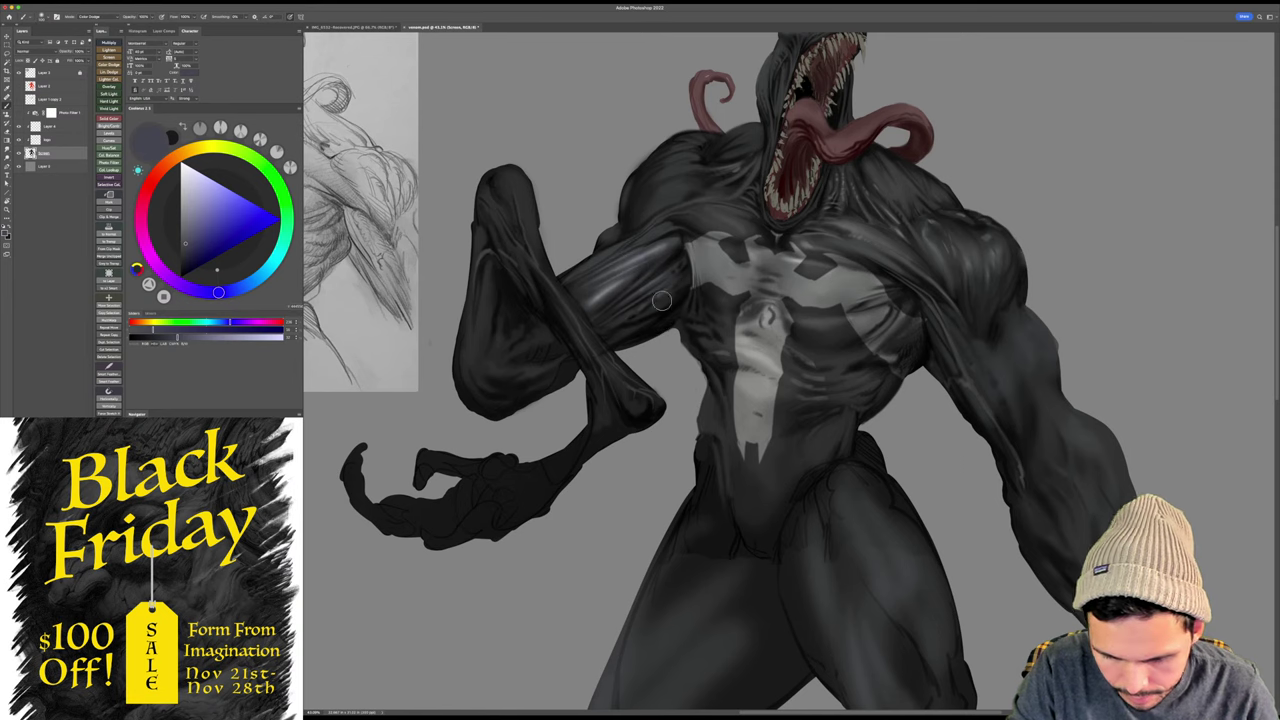
- Paint a soft Color Dodge glow on the underside of the raised upper arm near the armpit with a larger brush
{"action": "key", "text": "bracketright"}
{"action": "key", "text": "bracketright"}
{"action": "key", "text": "bracketright"}
{"action": "key", "text": "bracketright"}
{"action": "key", "text": "bracketright"}
{"action": "mouse_move", "coordinate": [653, 286]}
{"action": "left_mouse_down"}
{"action": "mouse_move", "coordinate": [628, 263]}
{"action": "mouse_move", "coordinate": [663, 232]}
{"action": "mouse_move", "coordinate": [658, 300]}
{"action": "mouse_move", "coordinate": [668, 287]}
{"action": "left_mouse_up"}
{"action": "right_click", "coordinate": [669, 287], "text": "shift"}
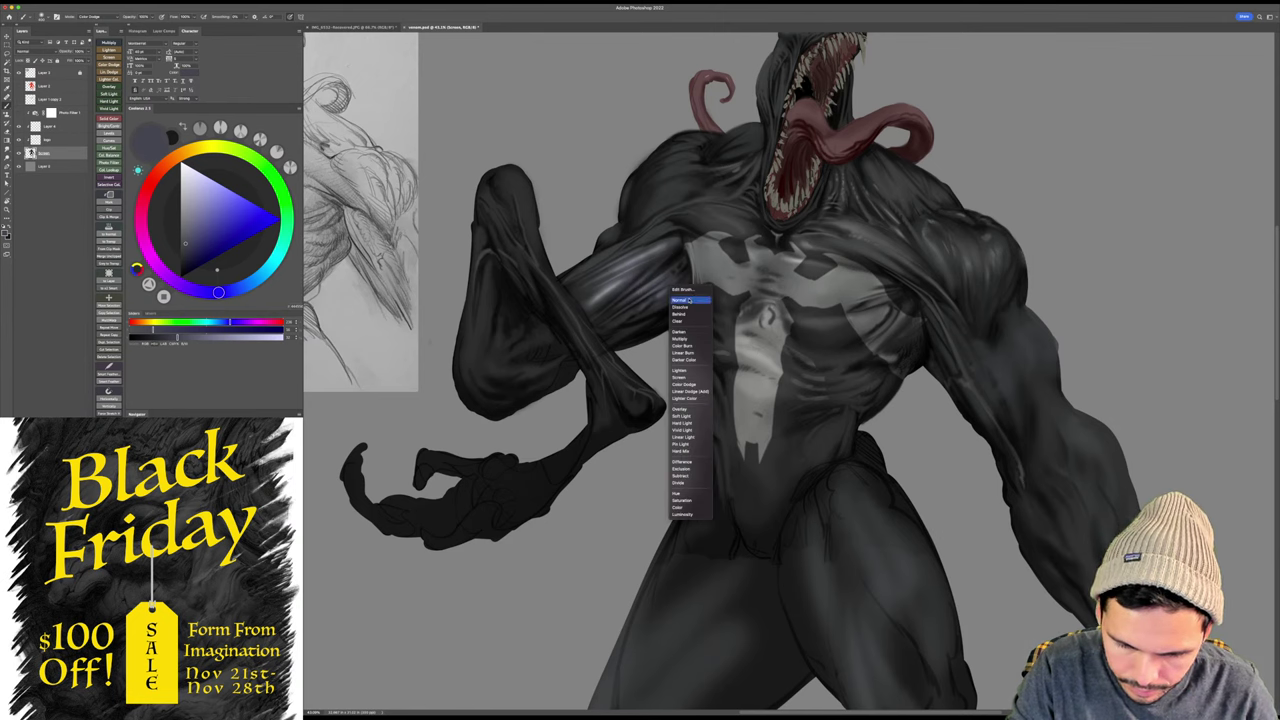
{"action": "left_click", "coordinate": [650, 272]}
{"action": "left_click_drag", "start_coordinate": [632, 256], "coordinate": [692, 236]}
- Add fine highlights to the raised upper arm with a much smaller brush and a darker, less saturated blue-grey, and save the document
{"action": "key", "text": "bracketleft"}
{"action": "key", "text": "bracketleft"}
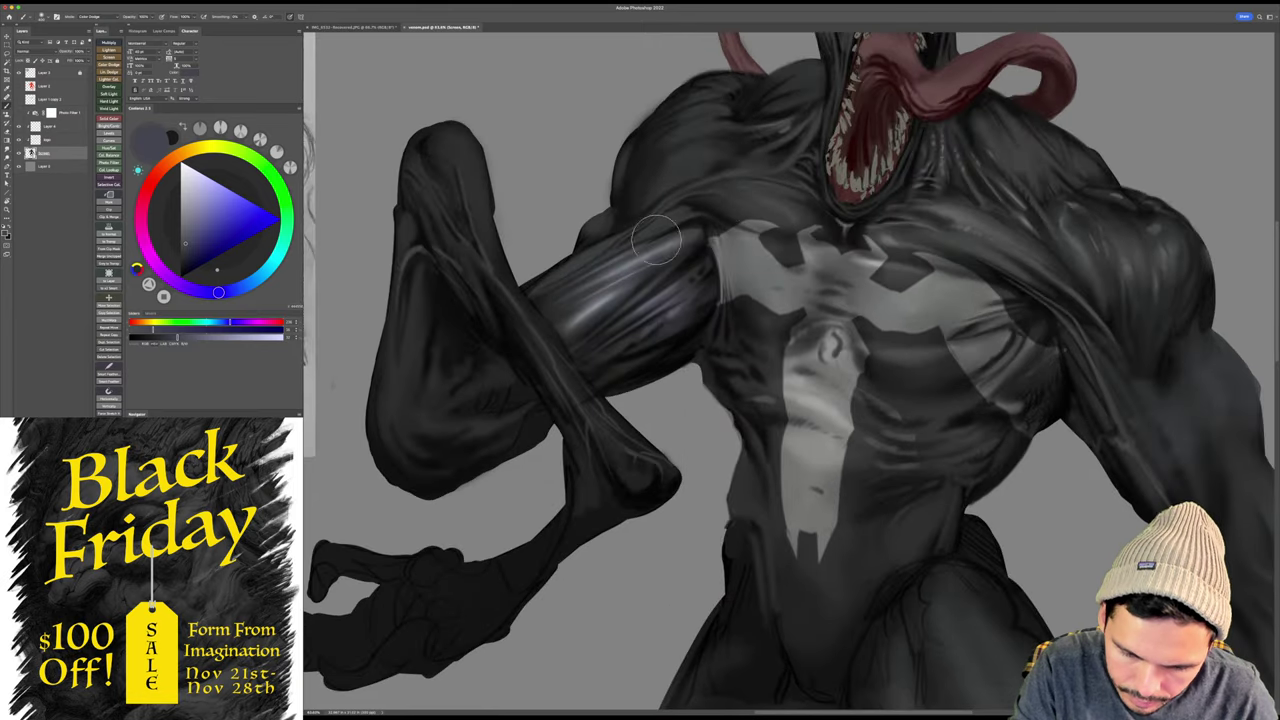
{"action": "key", "text": "bracketleft"}
{"action": "key", "text": "bracketleft"}
{"action": "key", "text": "bracketleft"}
{"action": "key", "text": "bracketleft"}
{"action": "key", "text": "bracketleft"}
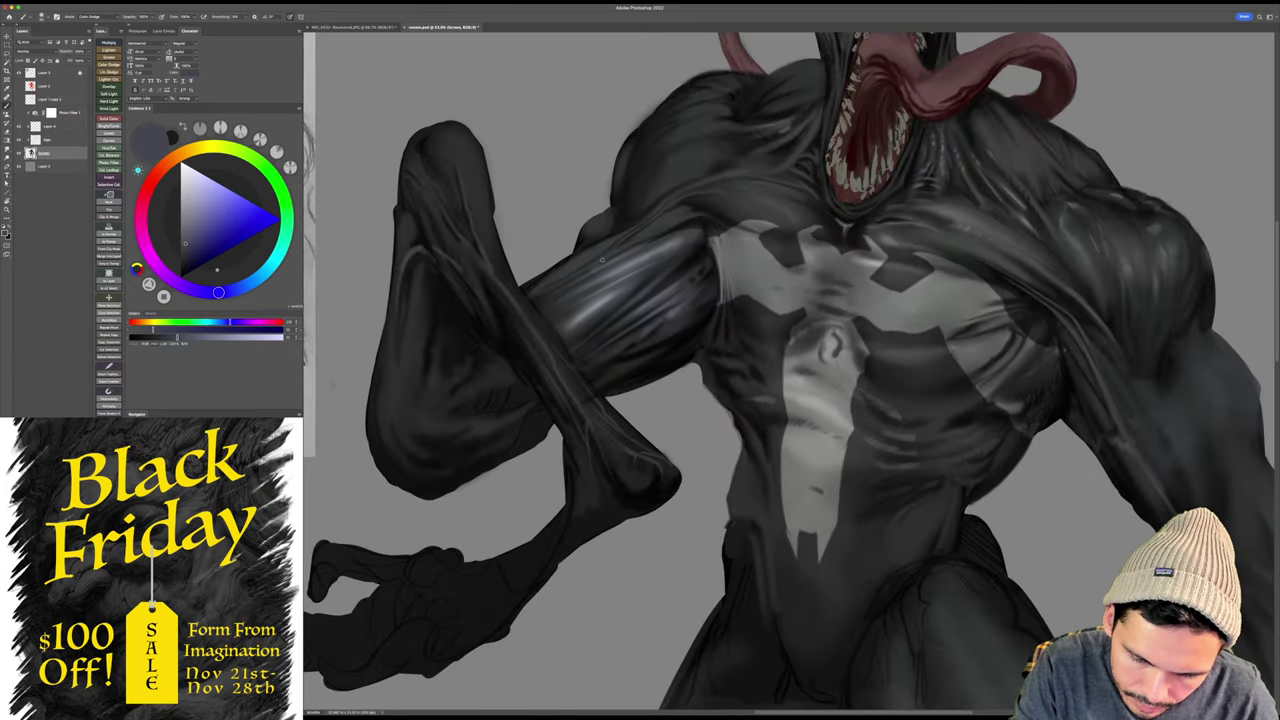
{"action": "left_click", "coordinate": [187, 248]}
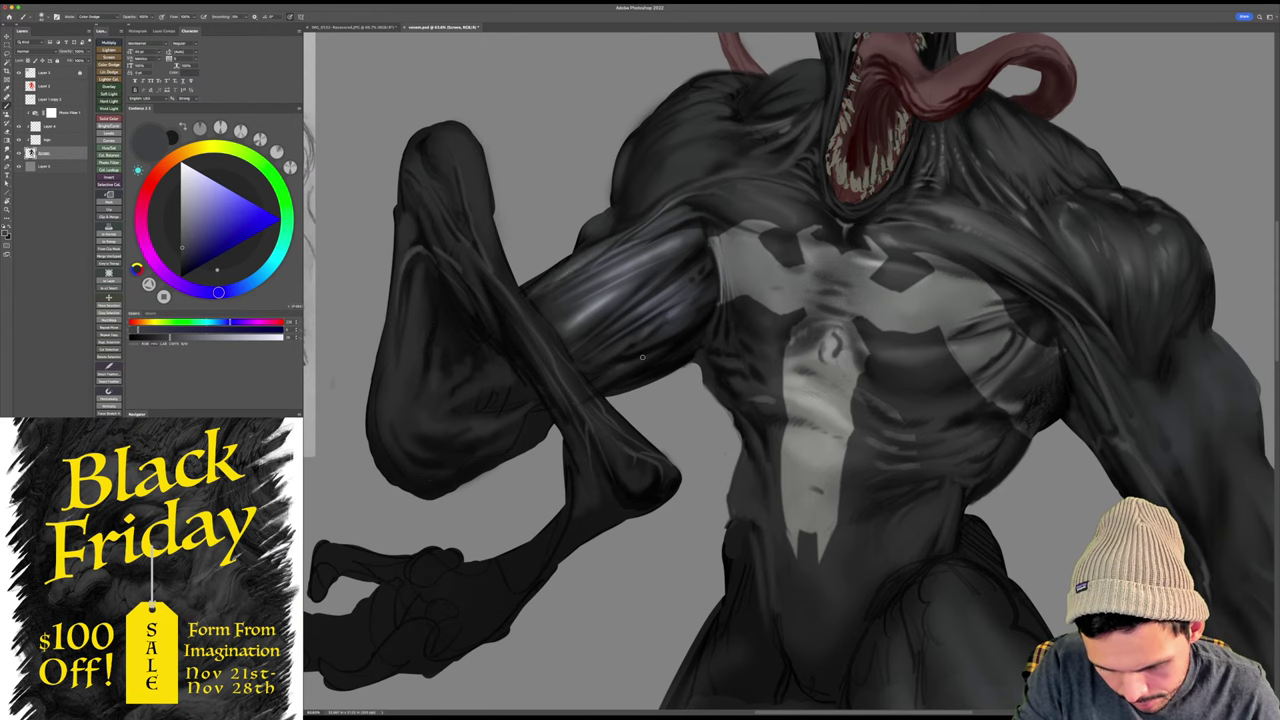
{"action": "key", "text": "r"}
{"action": "left_click_drag", "start_coordinate": [768, 313], "coordinate": [791, 293]}
{"action": "key", "text": "Escape"}
{"action": "left_click_drag", "start_coordinate": [773, 361], "coordinate": [744, 344]}
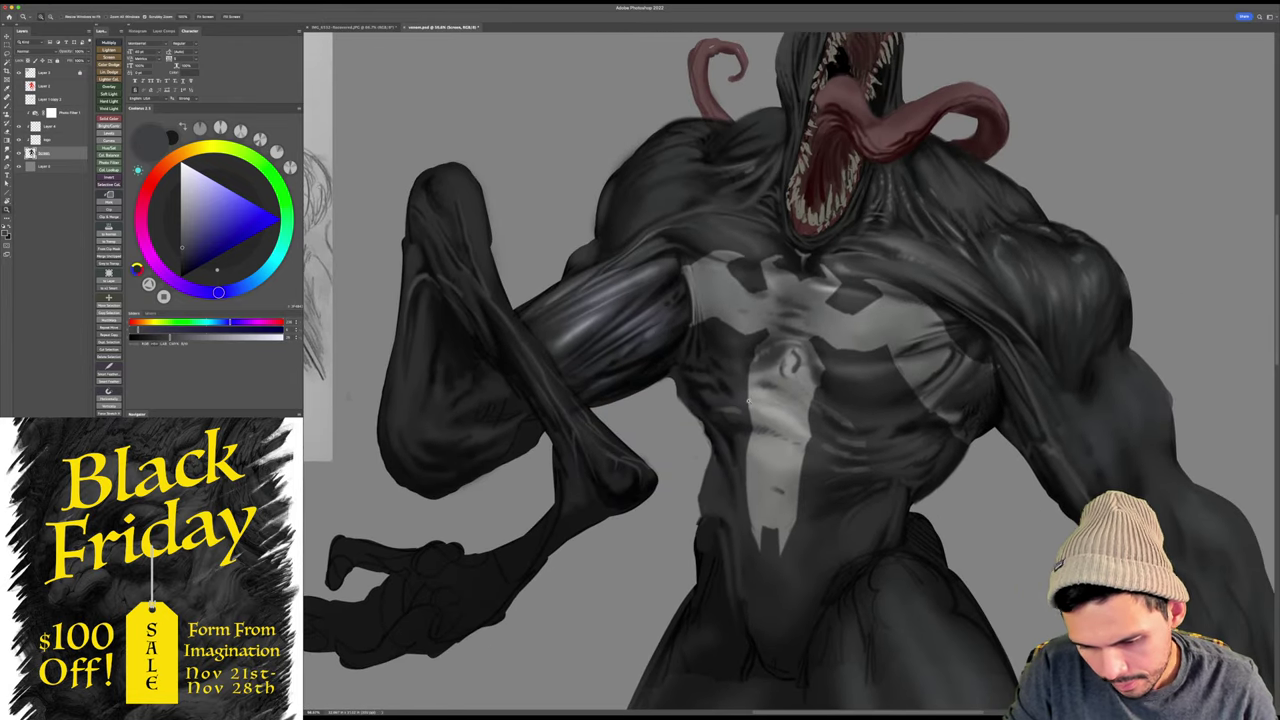
{"action": "key", "text": "ctrl+s"}
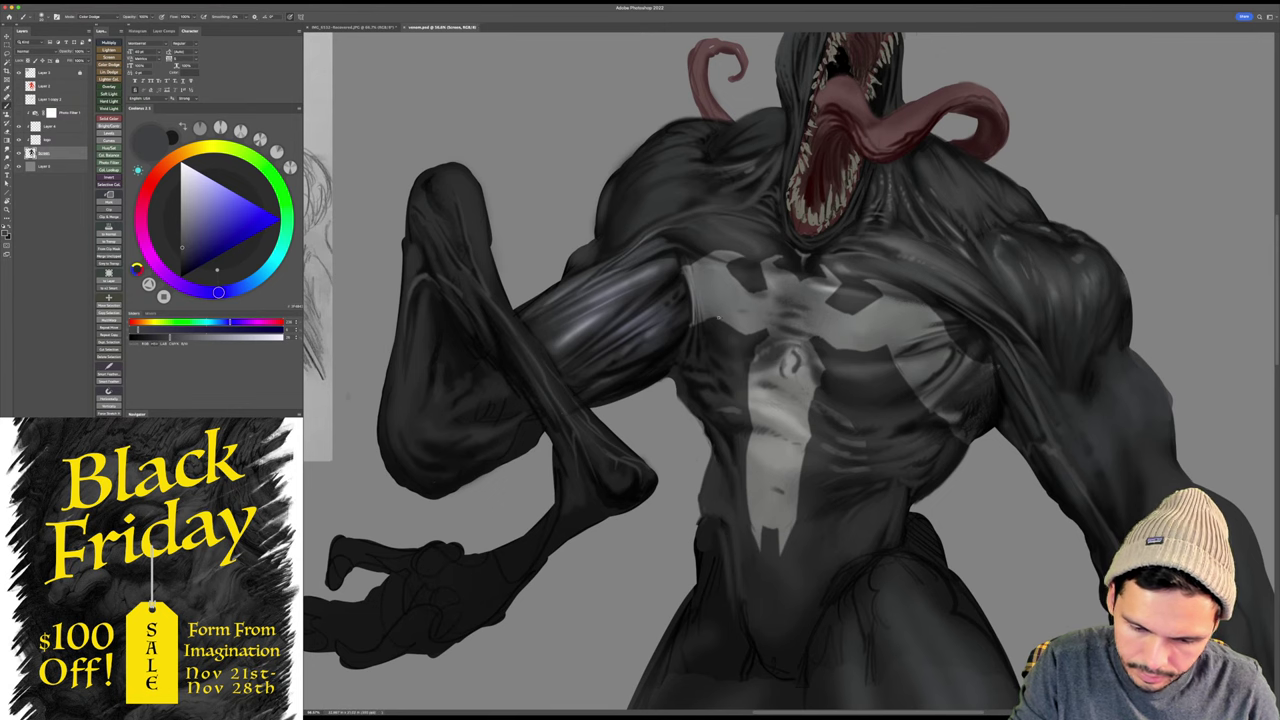
- Paint Color Dodge highlights on the shoulder and upper chest muscles beside the raised arm
{"action": "mouse_move", "coordinate": [718, 317]}
{"action": "left_mouse_down"}
{"action": "mouse_move", "coordinate": [714, 349]}
{"action": "mouse_move", "coordinate": [668, 393]}
{"action": "left_mouse_up"}
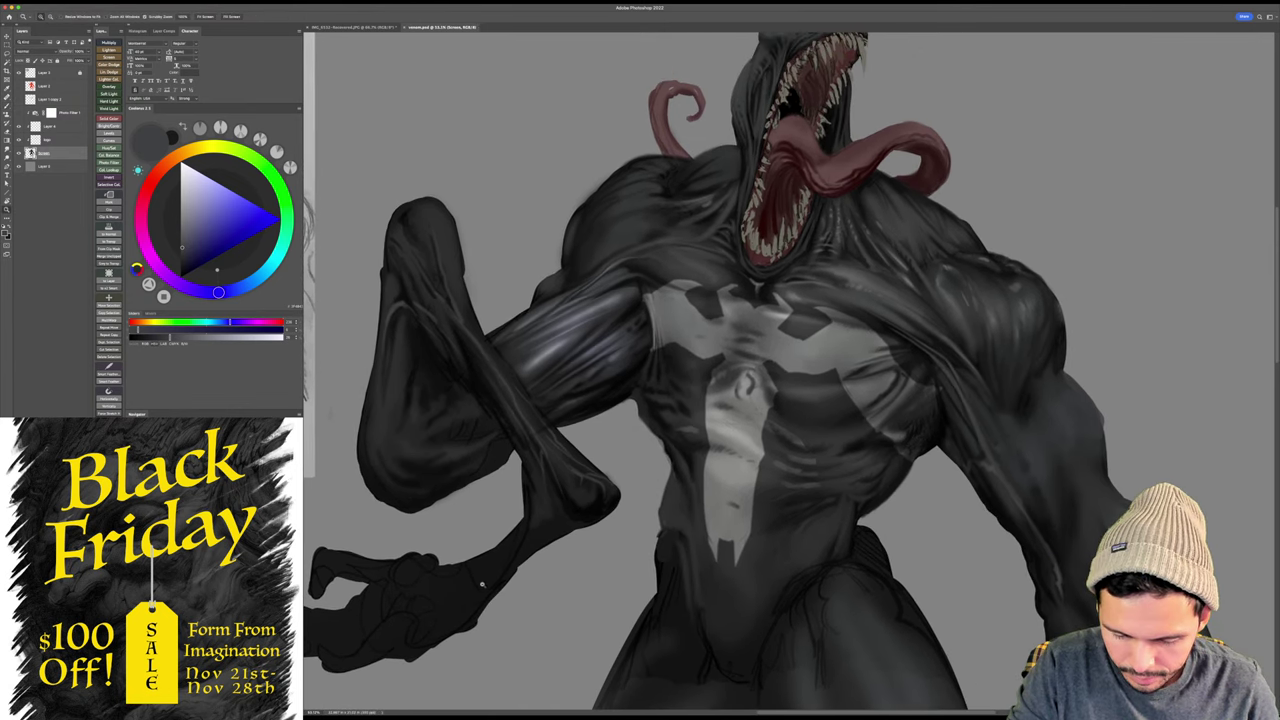
{"action": "key", "text": "b"}
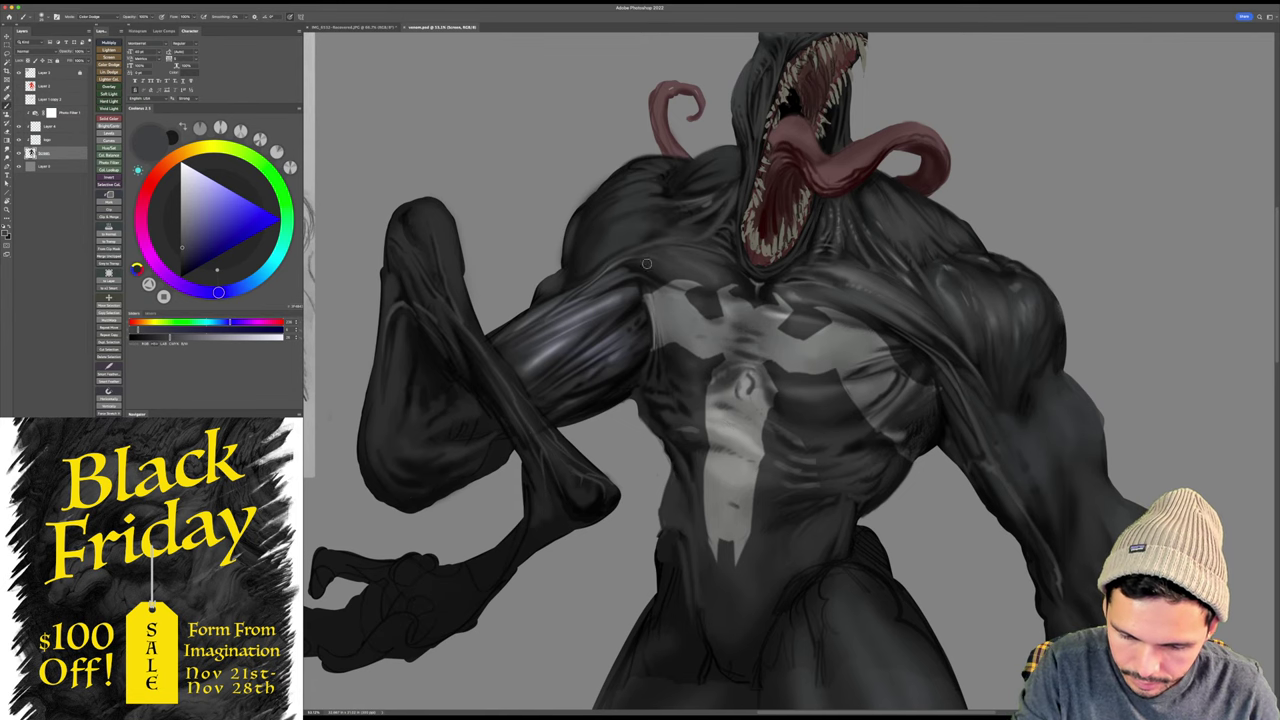
{"action": "key", "text": "r"}
{"action": "mouse_move", "coordinate": [737, 285]}
{"action": "left_mouse_down"}
{"action": "mouse_move", "coordinate": [797, 210]}
{"action": "mouse_move", "coordinate": [753, 188]}
{"action": "left_mouse_up"}
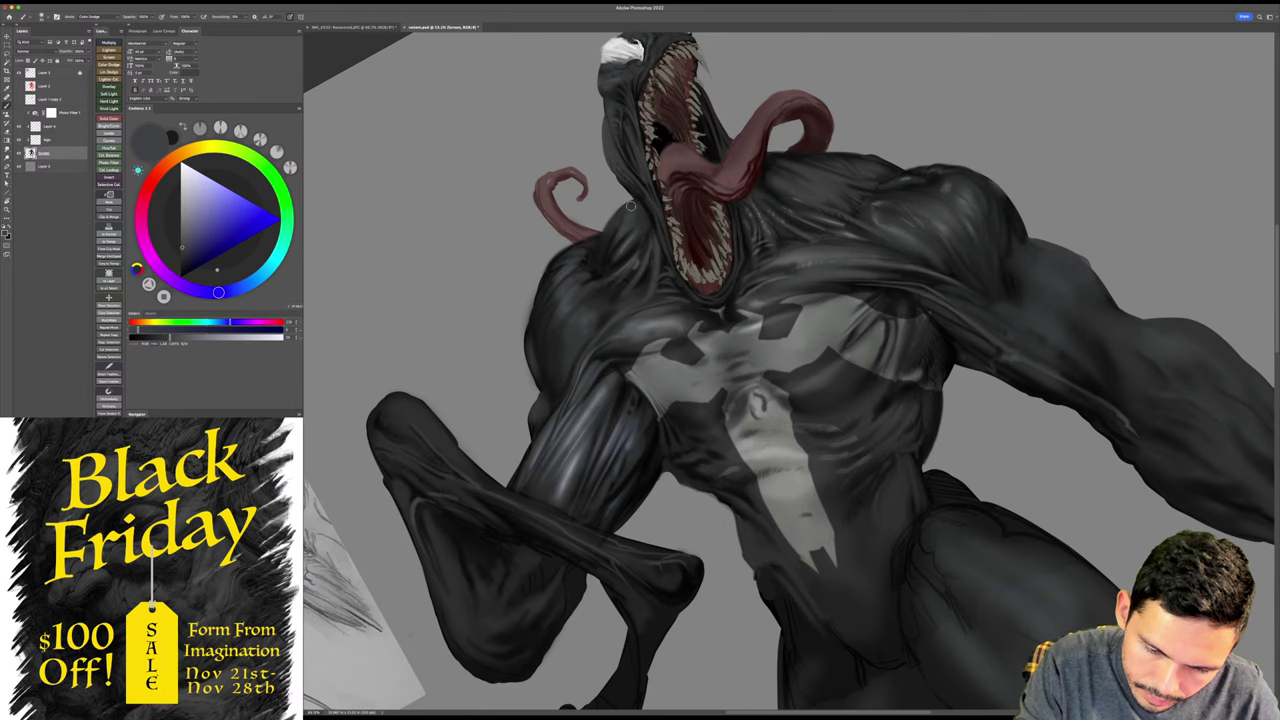
{"action": "scroll", "coordinate": [911, 494], "scroll_direction": "down", "scroll_amount": 2}
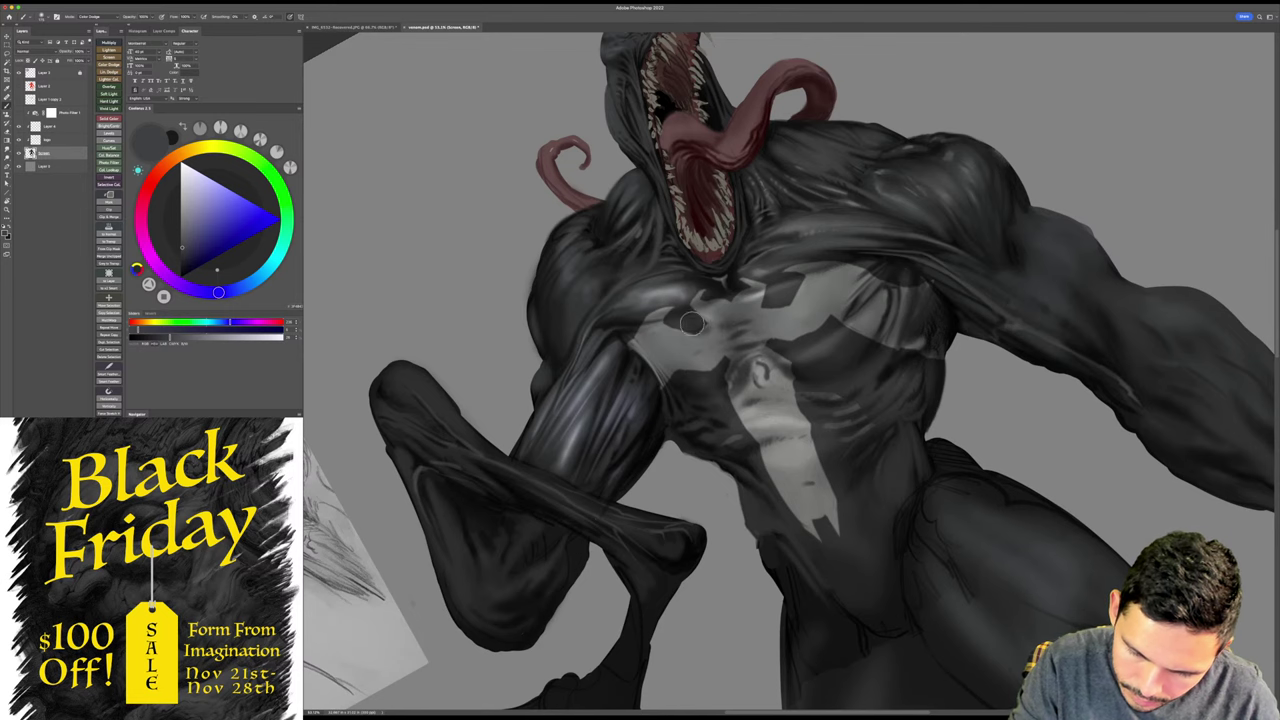
{"action": "key", "text": "Escape"}
{"action": "left_click_drag", "start_coordinate": [957, 436], "coordinate": [965, 458]}
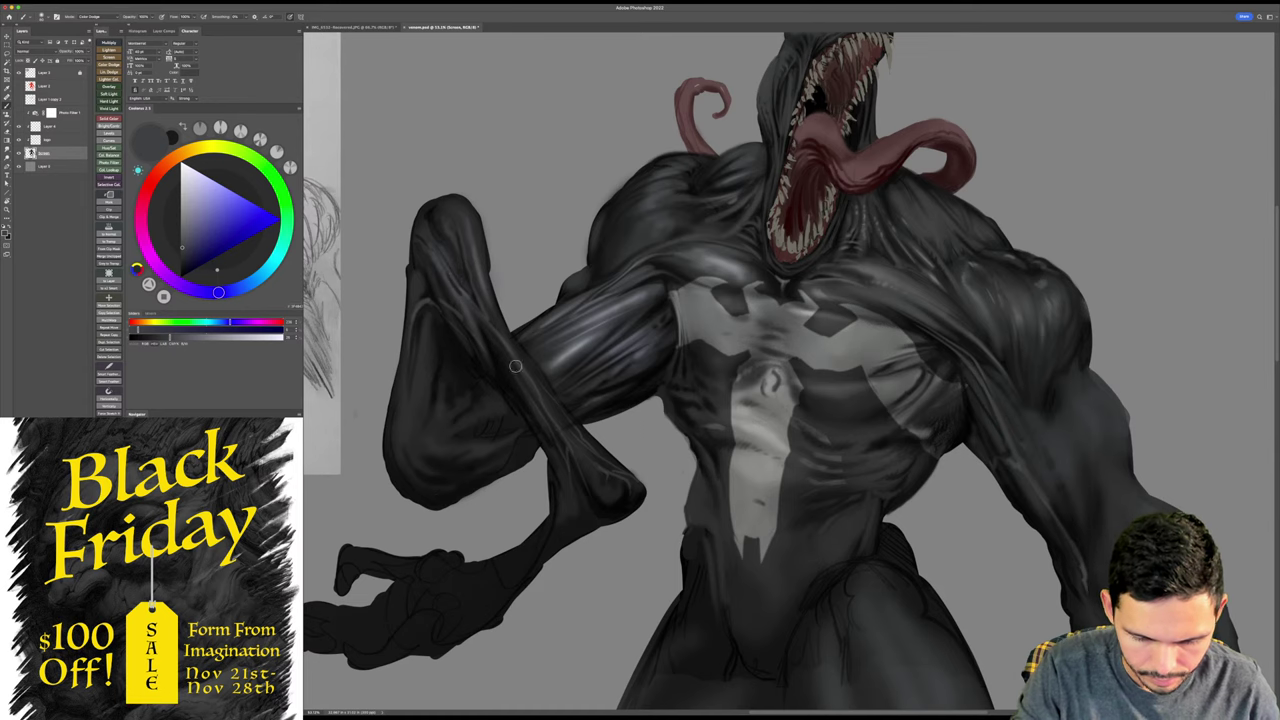
- Paint glossy highlights along the raised forearm down to the bony end of the limb, and save the document
{"action": "mouse_move", "coordinate": [497, 350]}
{"action": "left_mouse_down"}
{"action": "mouse_move", "coordinate": [566, 448]}
{"action": "mouse_move", "coordinate": [520, 352]}
{"action": "mouse_move", "coordinate": [585, 476]}
{"action": "left_mouse_up"}
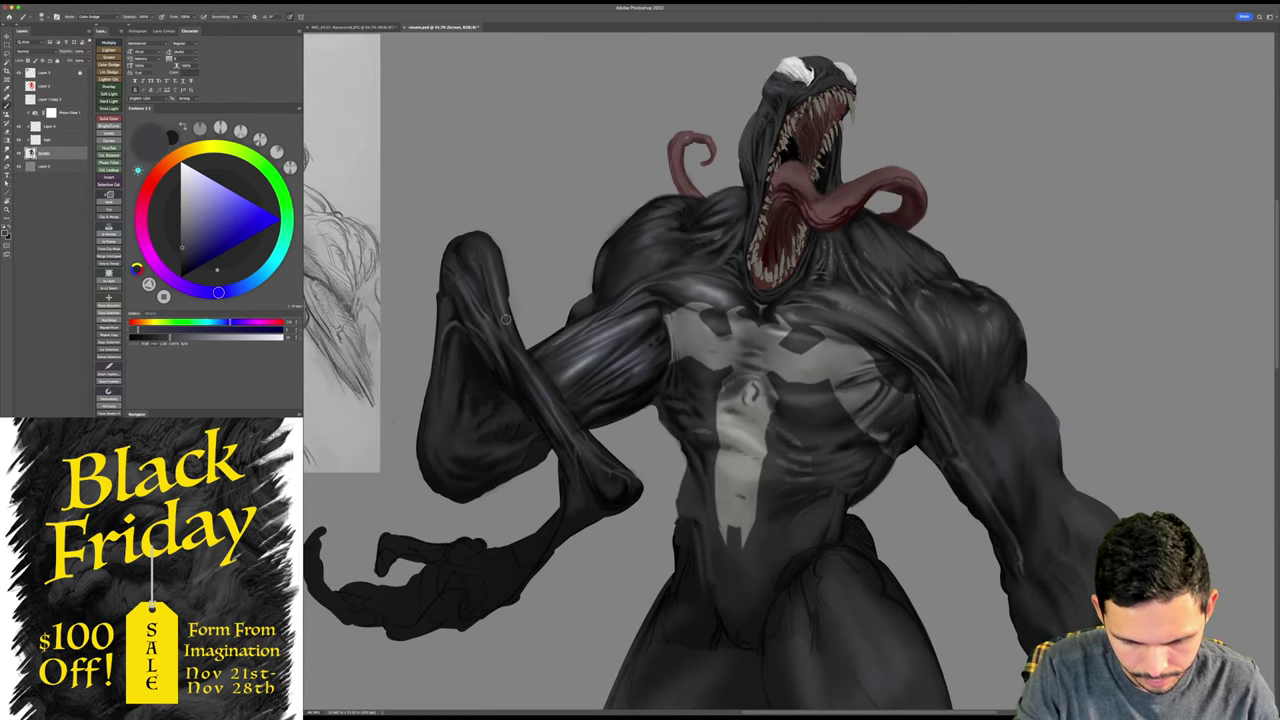
{"action": "left_click_drag", "start_coordinate": [504, 314], "coordinate": [587, 448]}
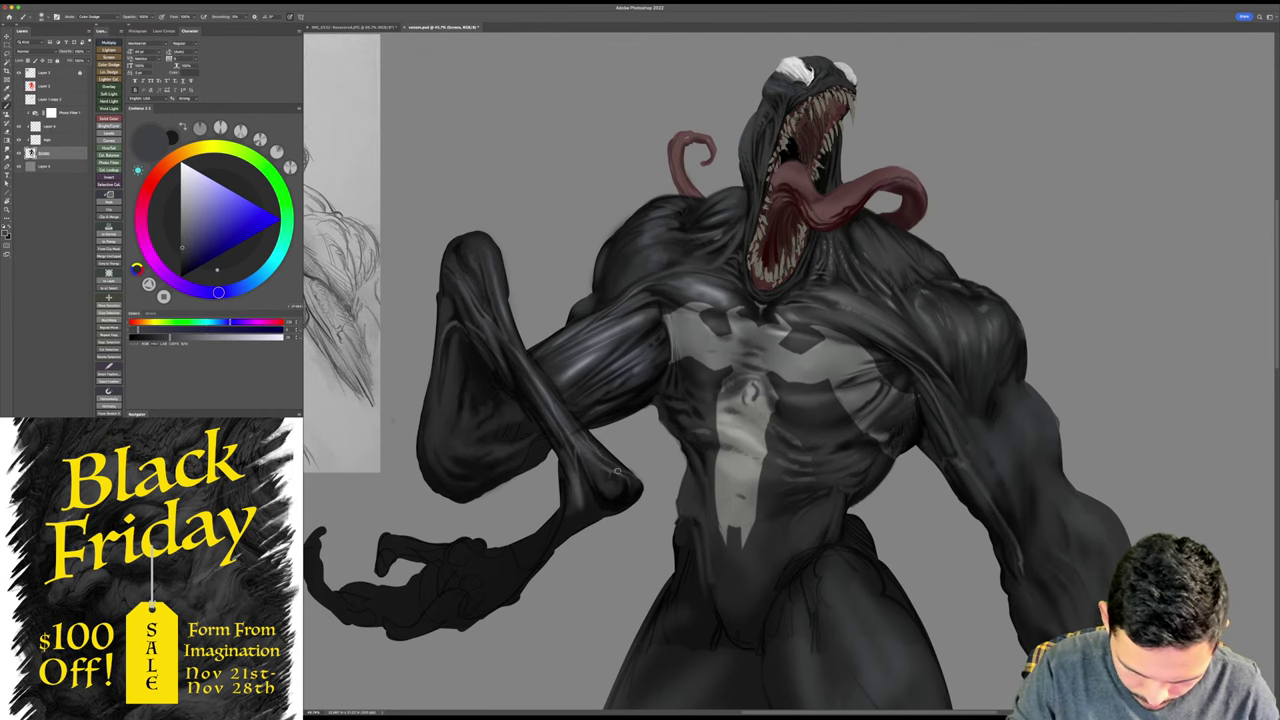
{"action": "left_click_drag", "start_coordinate": [618, 484], "coordinate": [606, 486]}
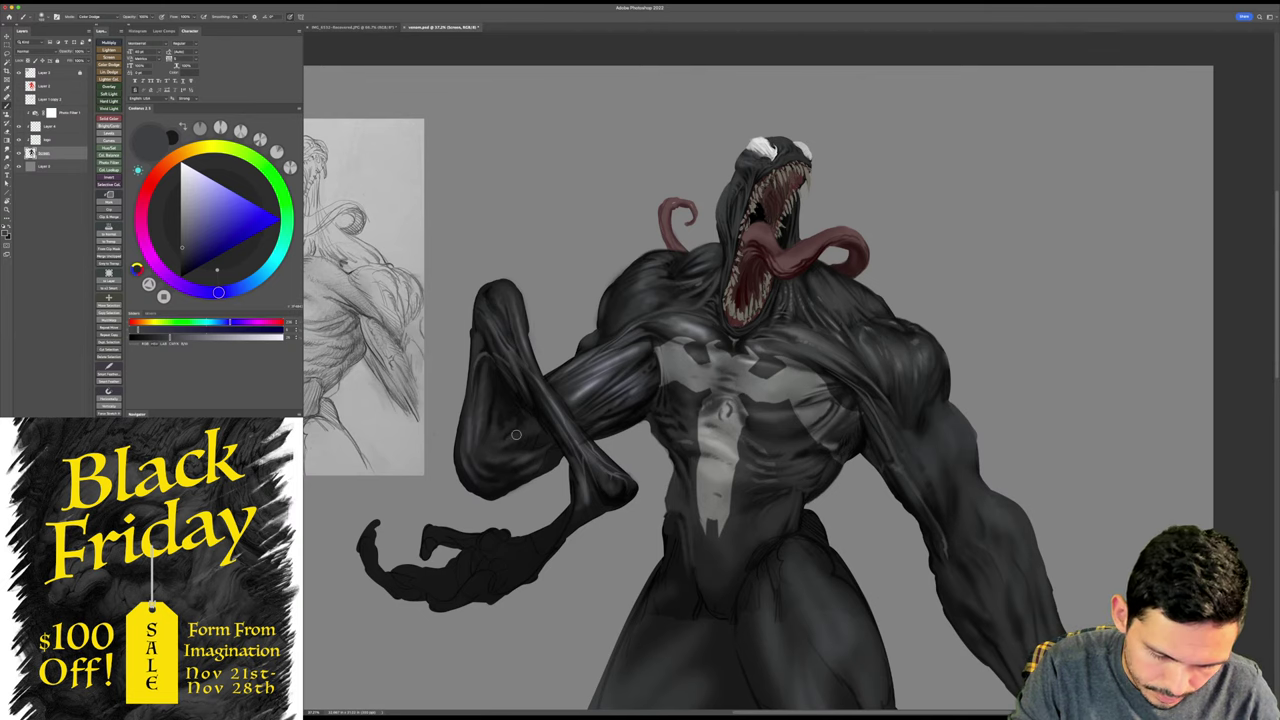
{"action": "mouse_move", "coordinate": [916, 441]}
{"action": "left_mouse_down"}
{"action": "mouse_move", "coordinate": [880, 375]}
{"action": "mouse_move", "coordinate": [906, 442]}
{"action": "mouse_move", "coordinate": [846, 411]}
{"action": "mouse_move", "coordinate": [903, 426]}
{"action": "mouse_move", "coordinate": [888, 410]}
{"action": "mouse_move", "coordinate": [921, 436]}
{"action": "mouse_move", "coordinate": [892, 408]}
{"action": "left_mouse_up"}
{"action": "key", "text": "super+s"}
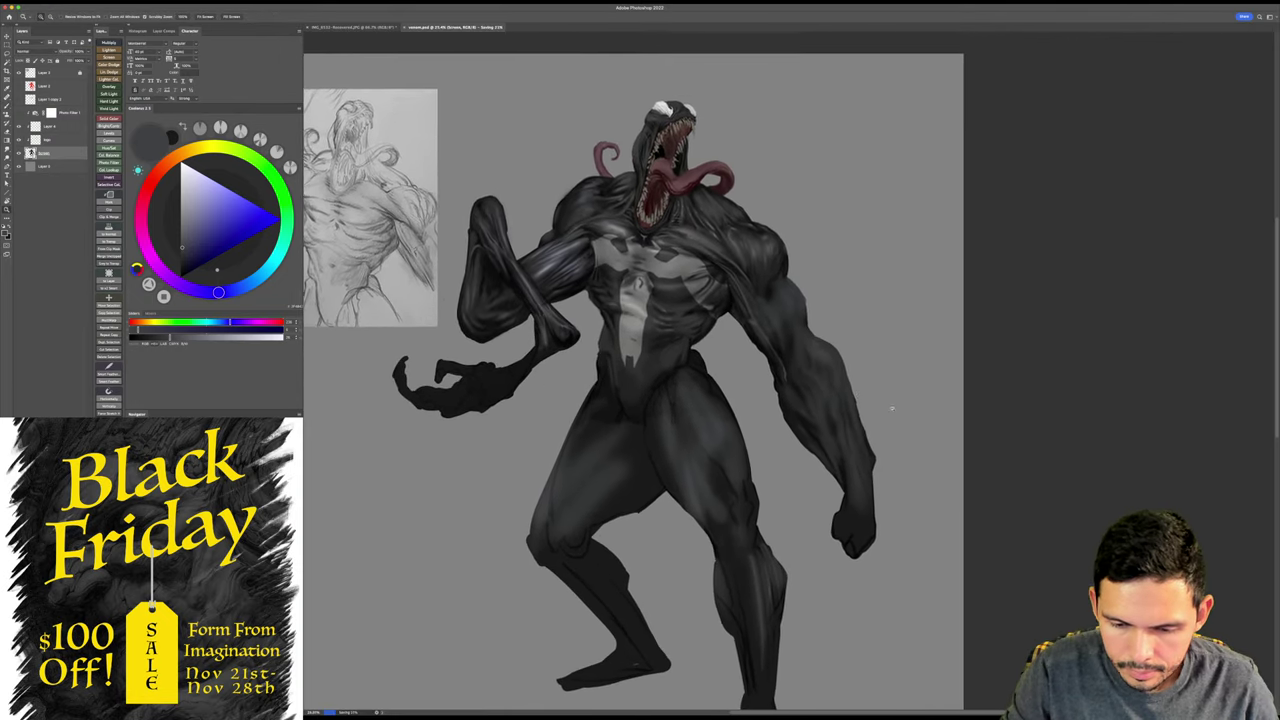
- Compare the whole figure with the Photo Filter adjustment layer shown and hidden, leaving it hidden
{"action": "key", "text": "b"}
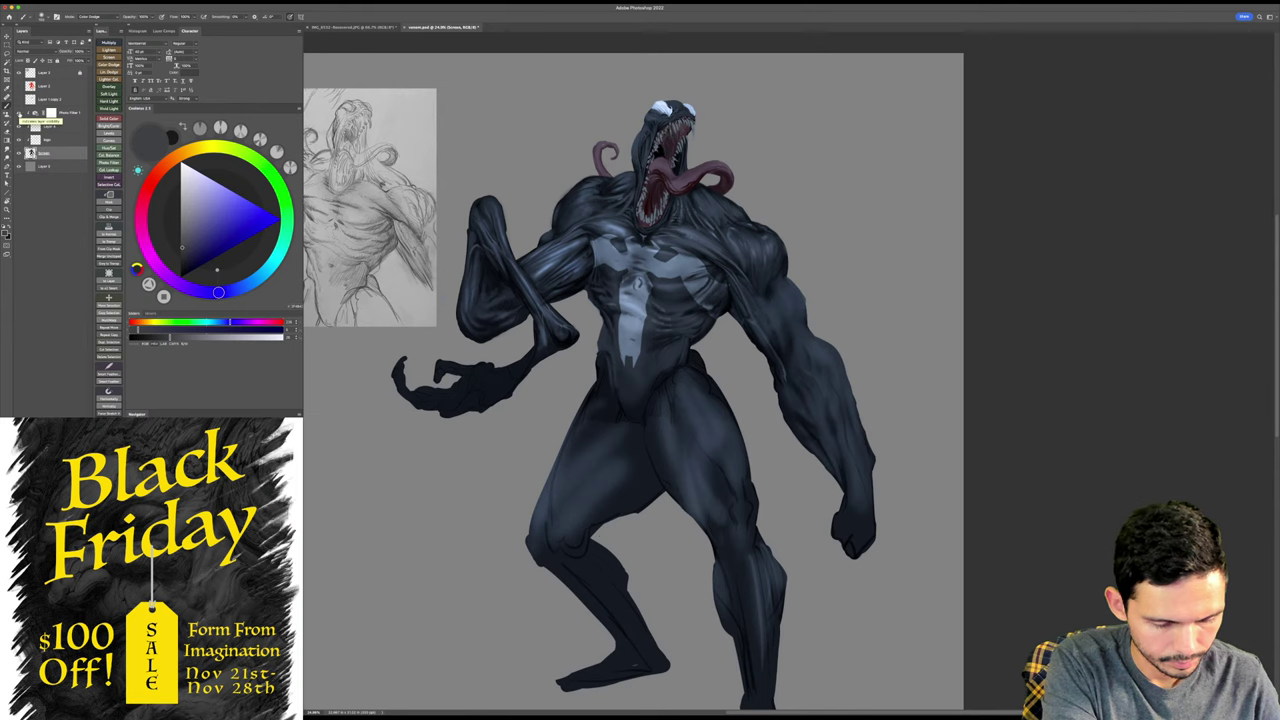
{"action": "left_click", "coordinate": [19, 113]}
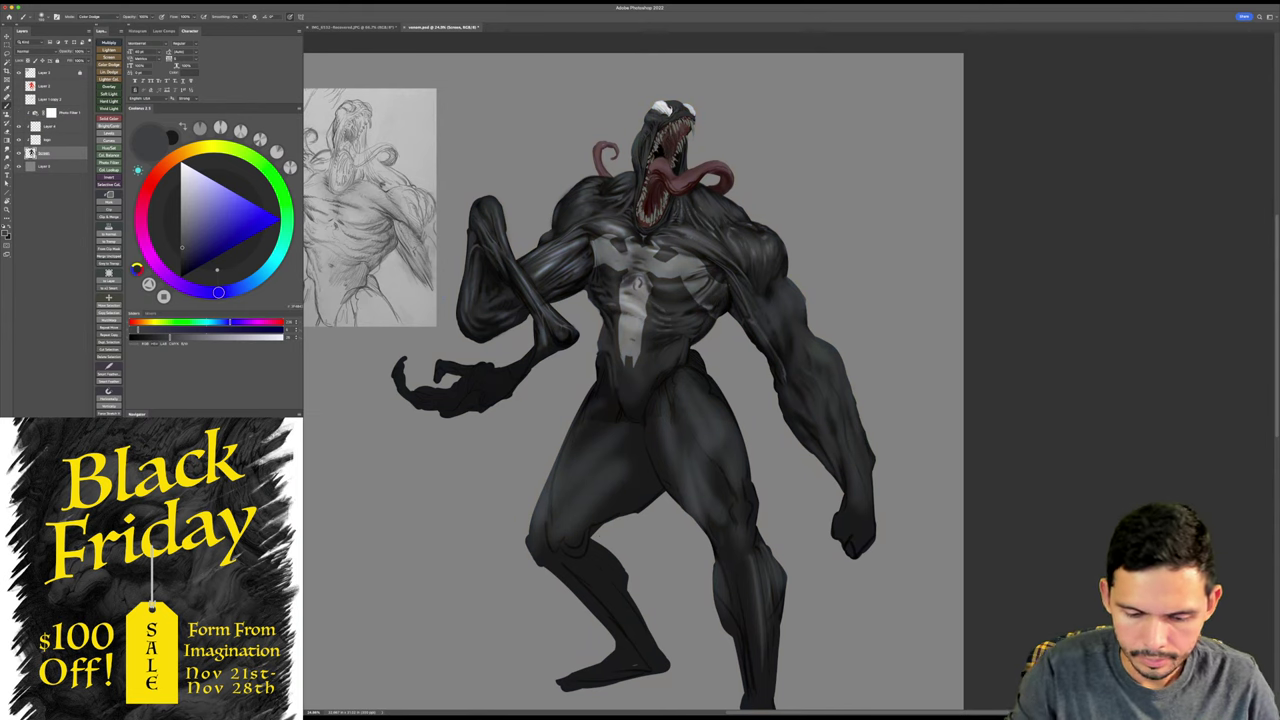
{"action": "left_click_drag", "start_coordinate": [866, 331], "coordinate": [889, 349]}
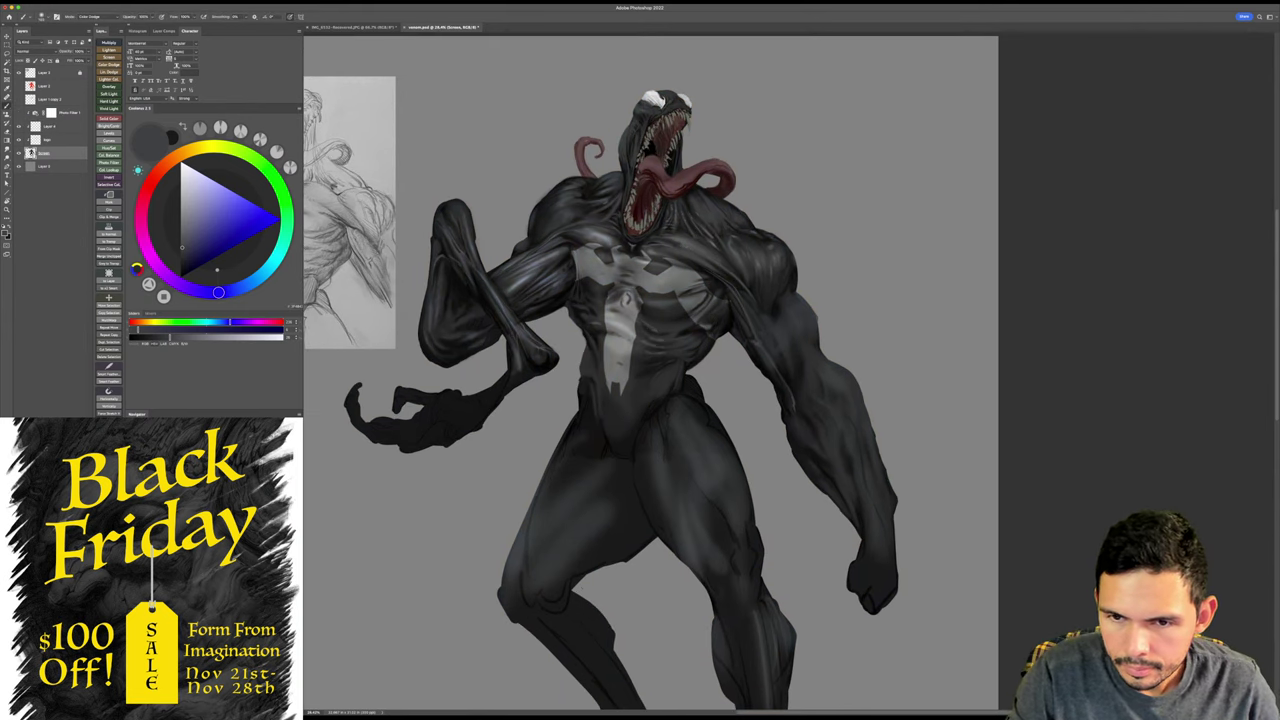
{"action": "scroll", "coordinate": [680, 345], "scroll_direction": "up", "scroll_amount": 1}
{"action": "scroll", "coordinate": [680, 345], "scroll_direction": "up", "scroll_amount": 1}
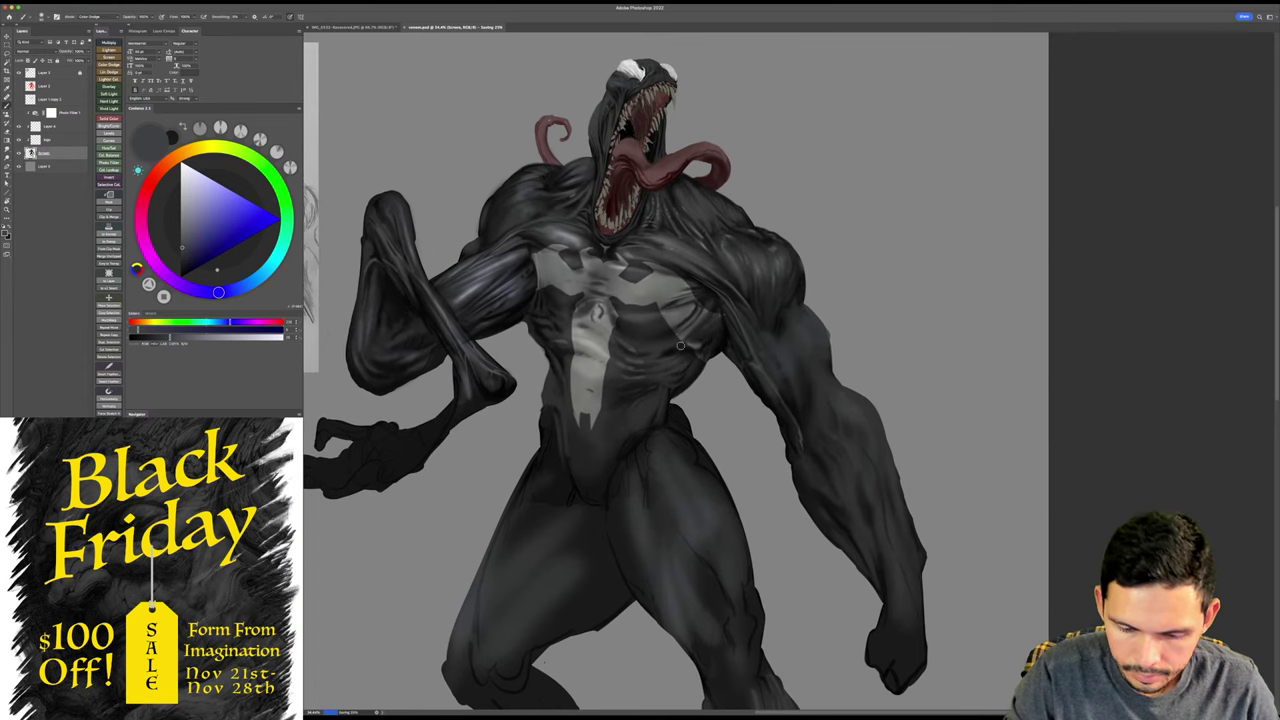
- Sample a lighter blue-grey from the raised upper arm and set the brush blending mode to Normal
{"action": "left_click", "coordinate": [510, 259], "text": "alt"}
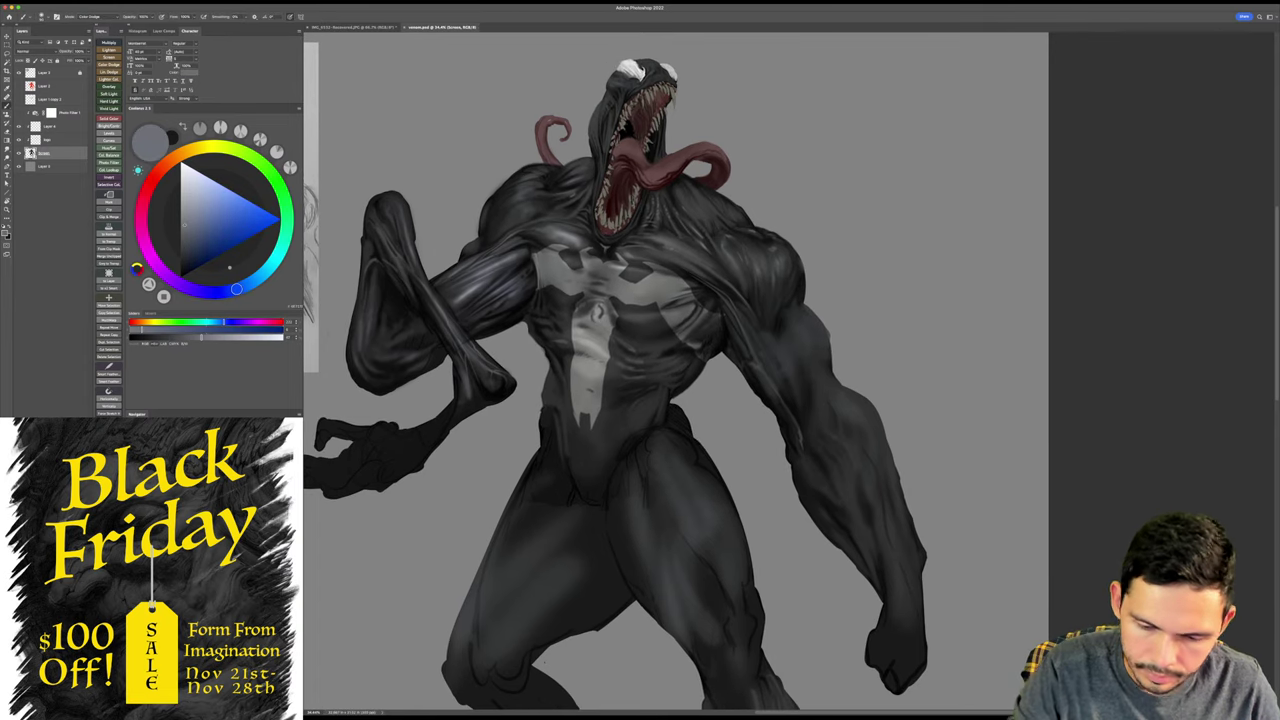
{"action": "key", "text": "z"}
{"action": "scroll", "coordinate": [860, 325], "scroll_direction": "up", "scroll_amount": 2}
{"action": "key", "text": "b"}
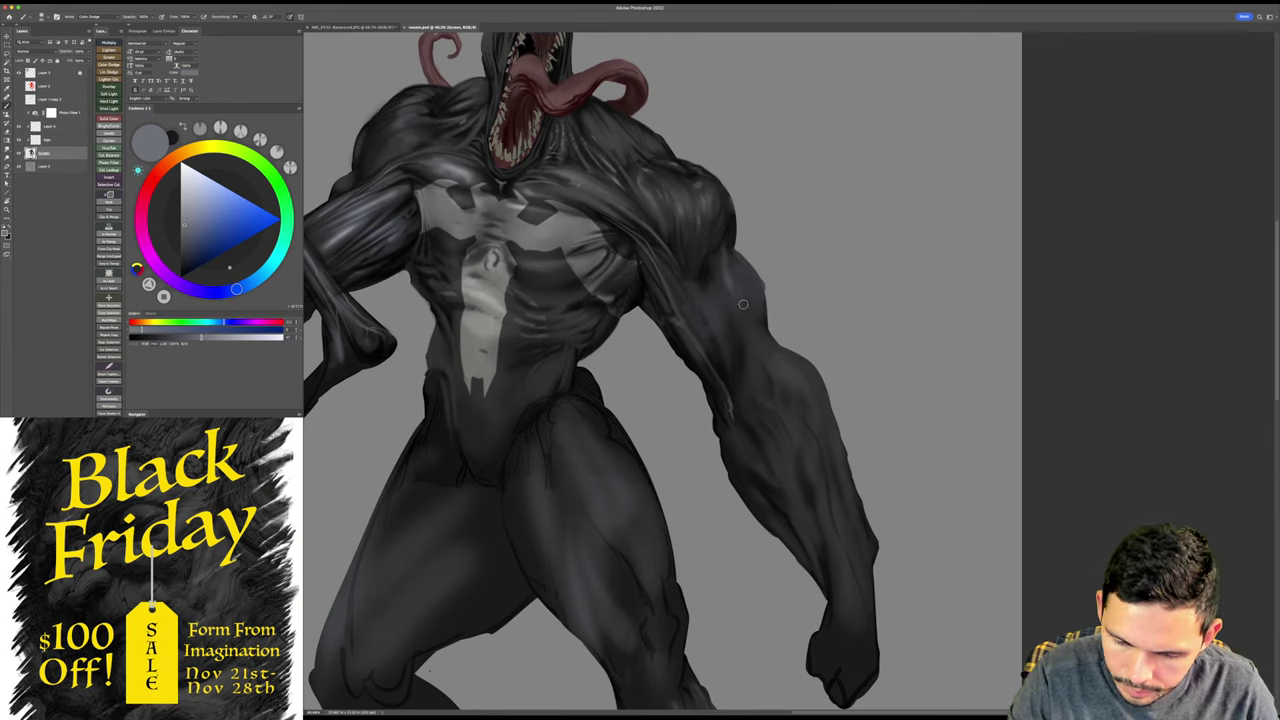
{"action": "right_click", "coordinate": [762, 282], "text": "shift"}
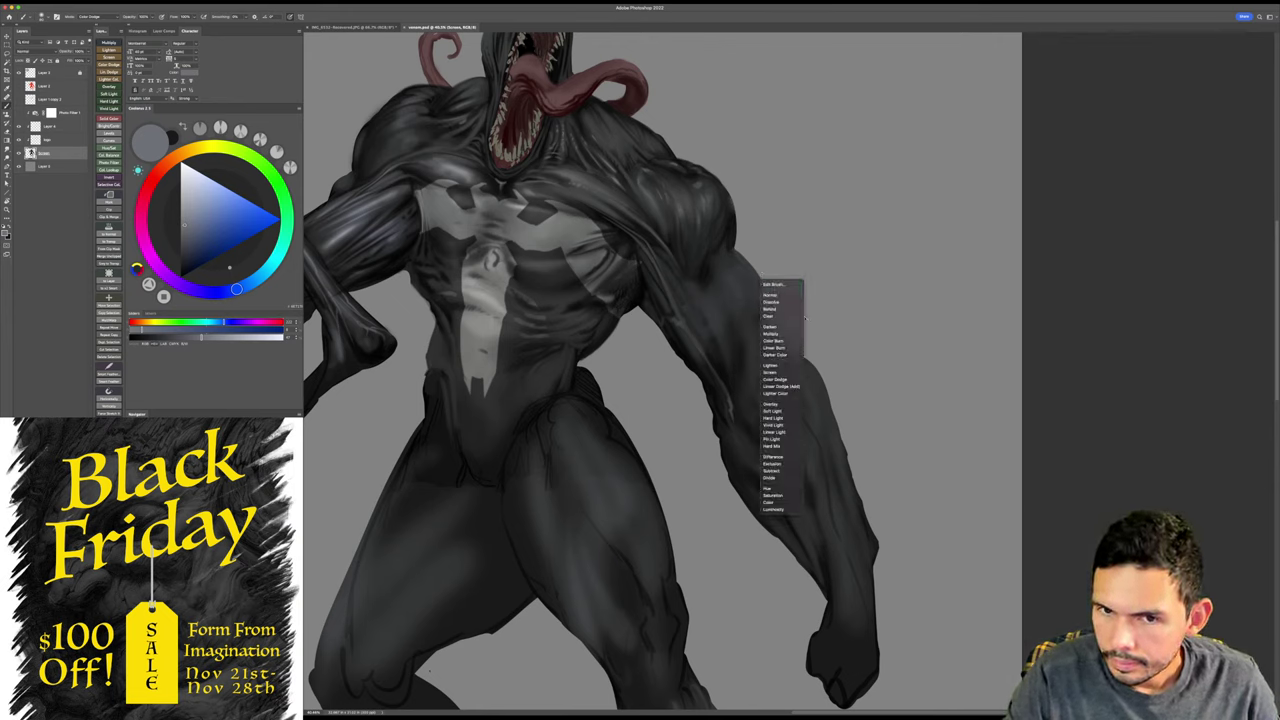
{"action": "left_click", "coordinate": [775, 295]}
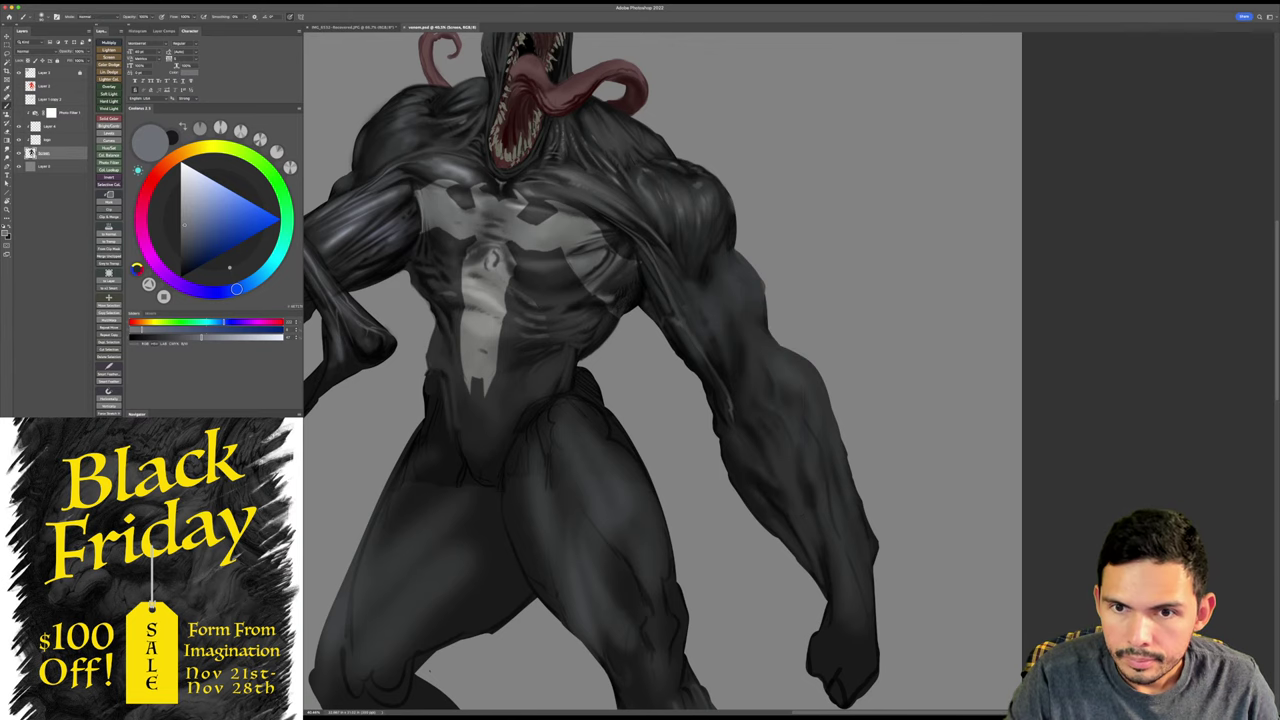
- Paint blue-grey highlight streaks on the upper arm of the lowered arm, just below the shoulder muscle
{"action": "left_click", "coordinate": [860, 291], "text": "super"}
{"action": "left_click_drag", "start_coordinate": [860, 291], "coordinate": [799, 253]}
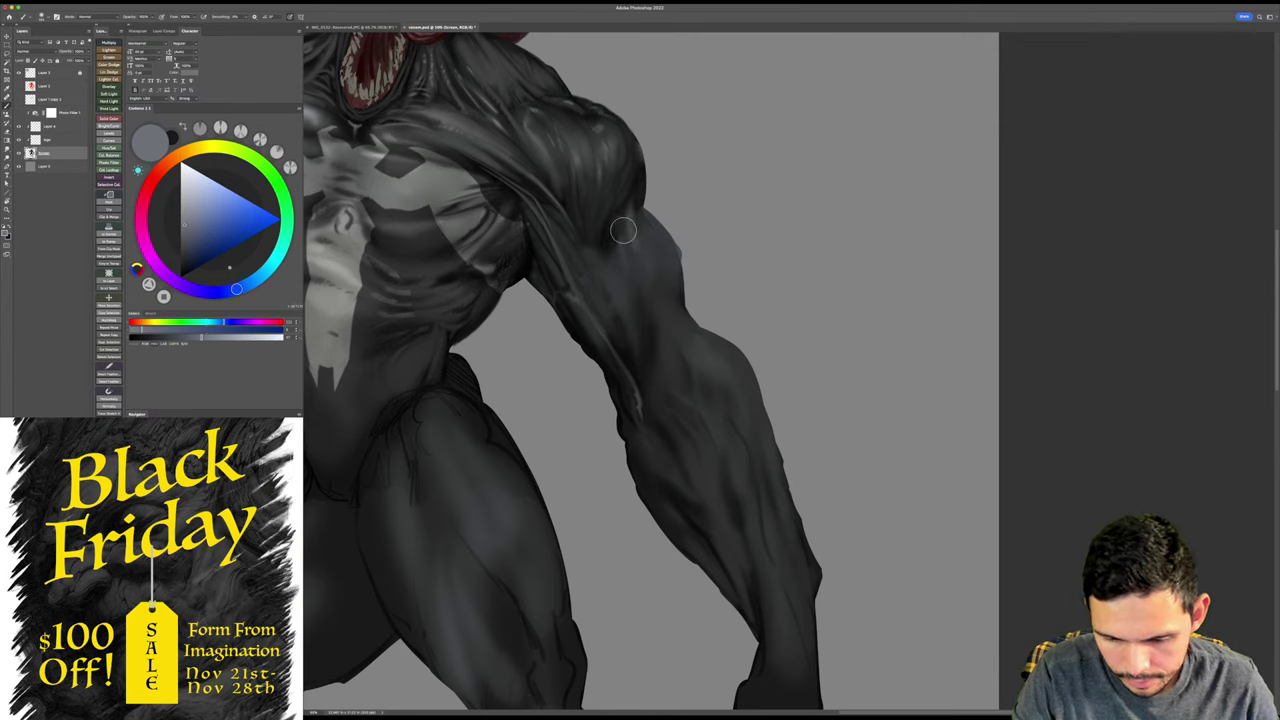
{"action": "key", "text": "r"}
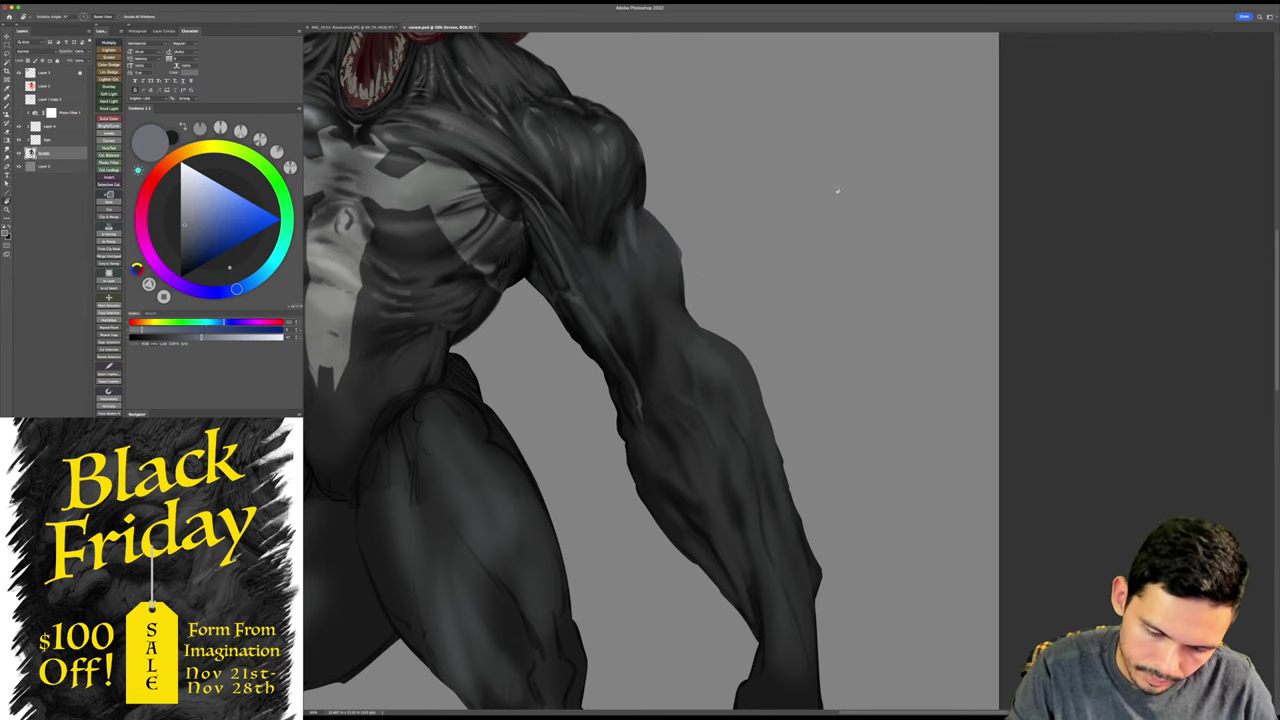
{"action": "left_click_drag", "start_coordinate": [837, 191], "coordinate": [849, 297]}
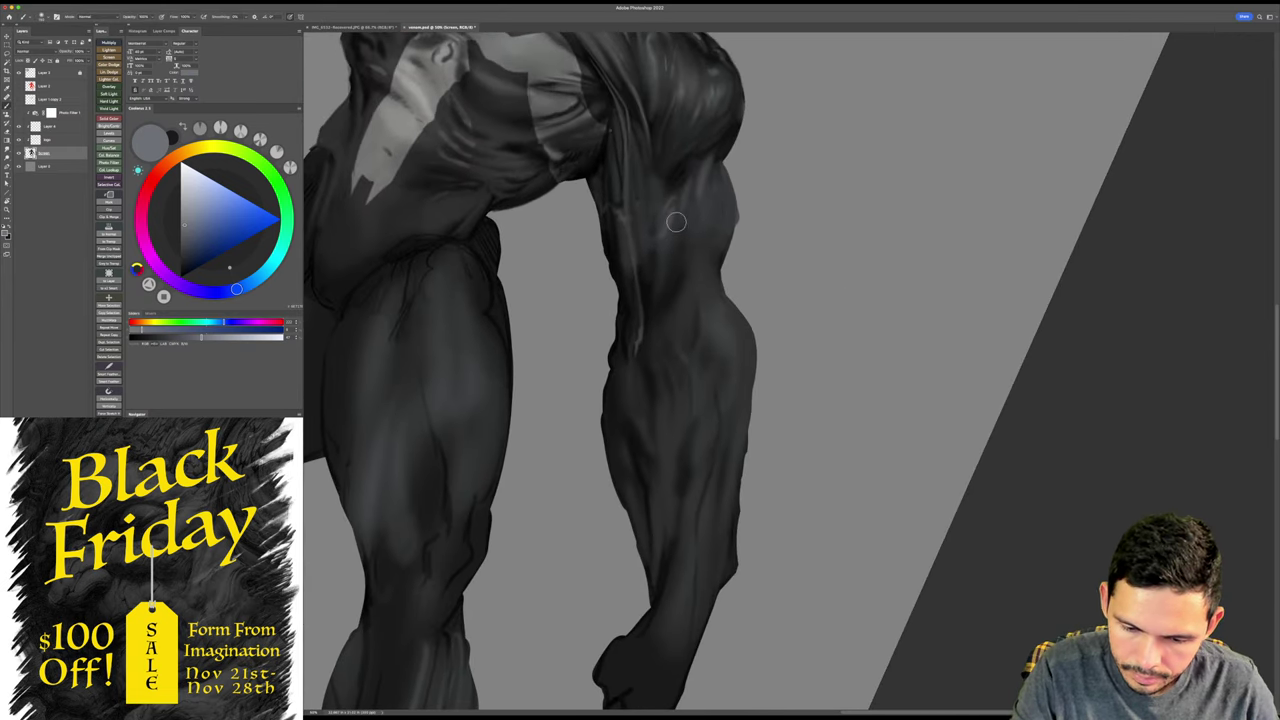
{"action": "left_click_drag", "start_coordinate": [676, 222], "coordinate": [656, 349]}
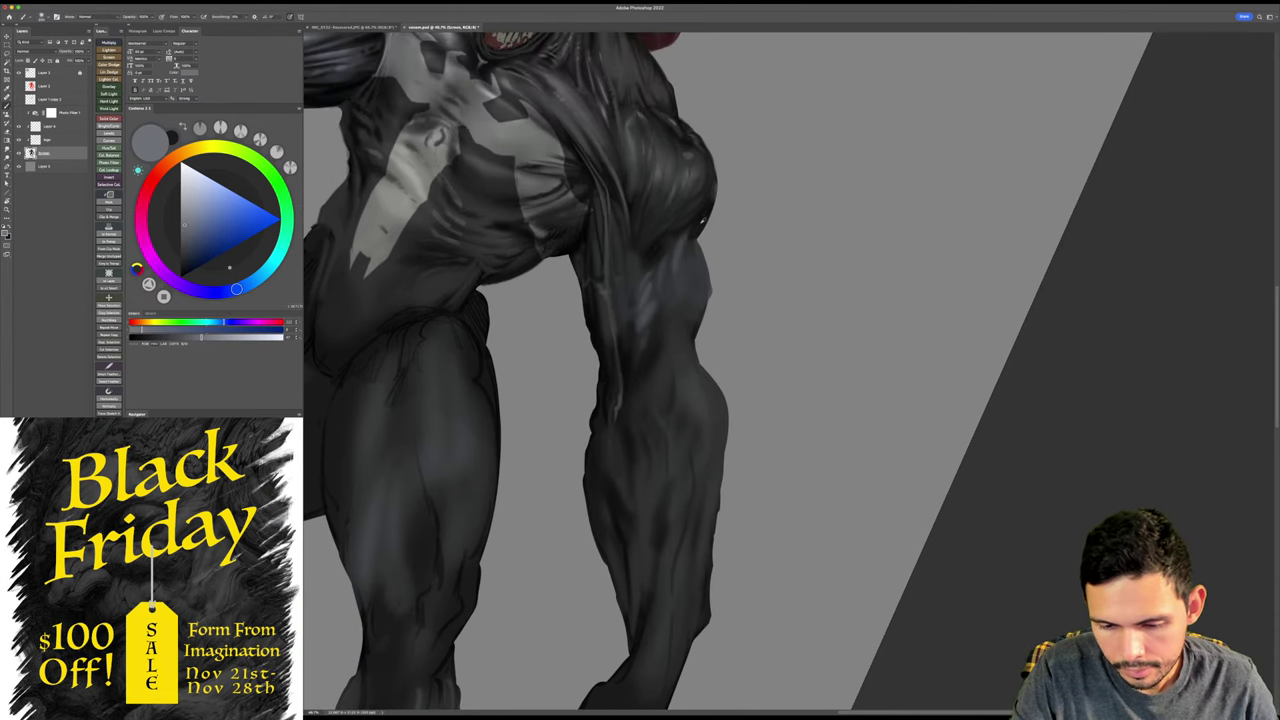
- Define the muscles of the lowered upper arm using near-black and dark blue-grey tones sampled from the arm
{"action": "left_click", "coordinate": [699, 221], "text": "alt"}
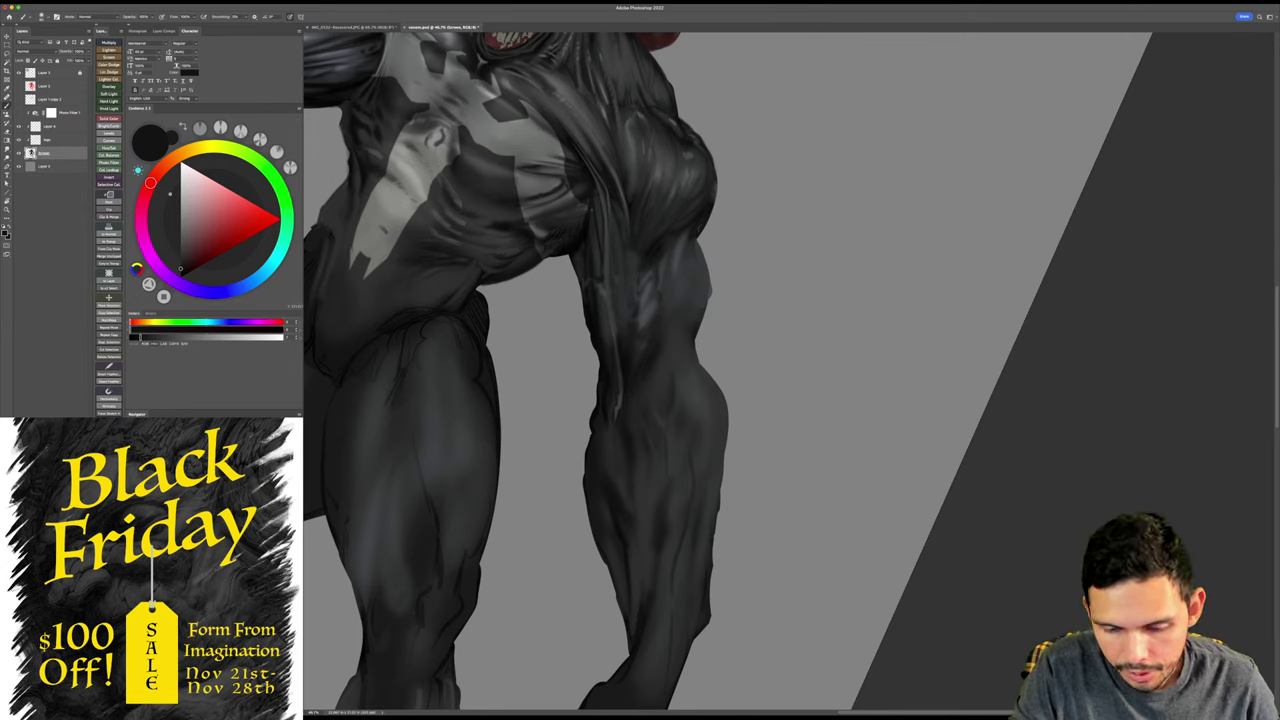
{"action": "left_click", "coordinate": [655, 270], "text": "alt"}
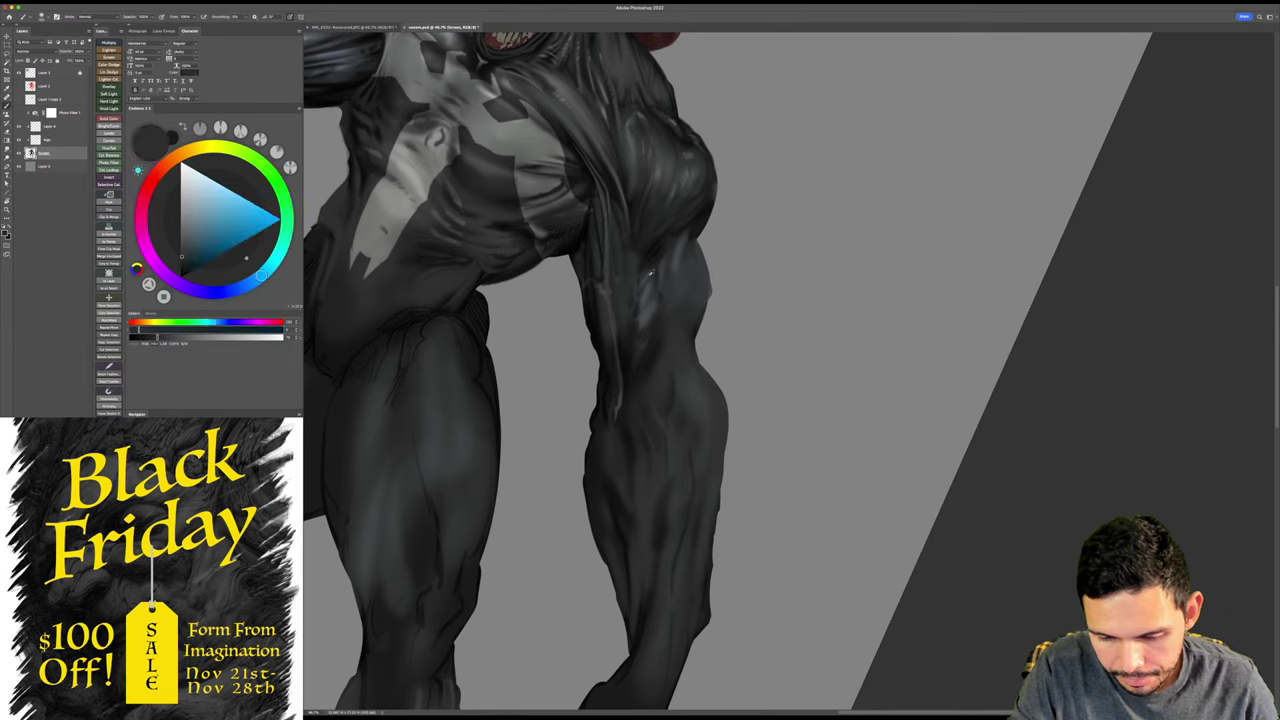
{"action": "left_click", "coordinate": [651, 289], "text": "alt"}
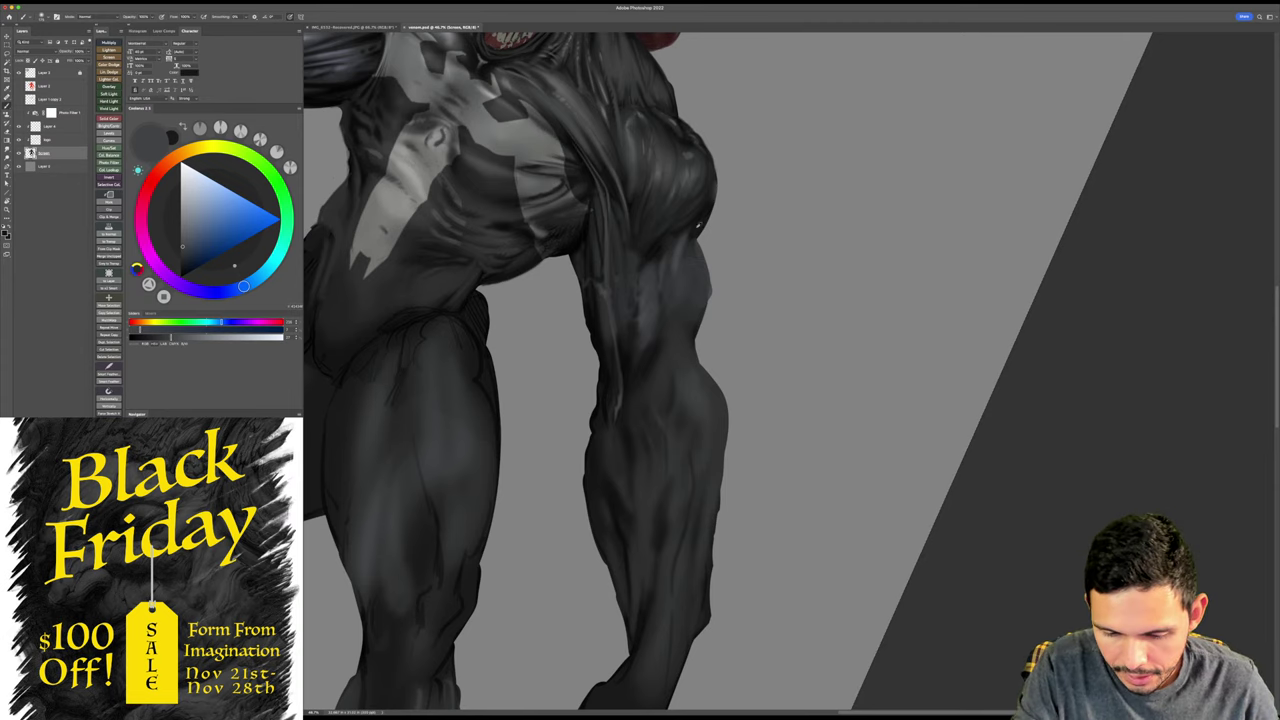
{"action": "key", "text": "d"}
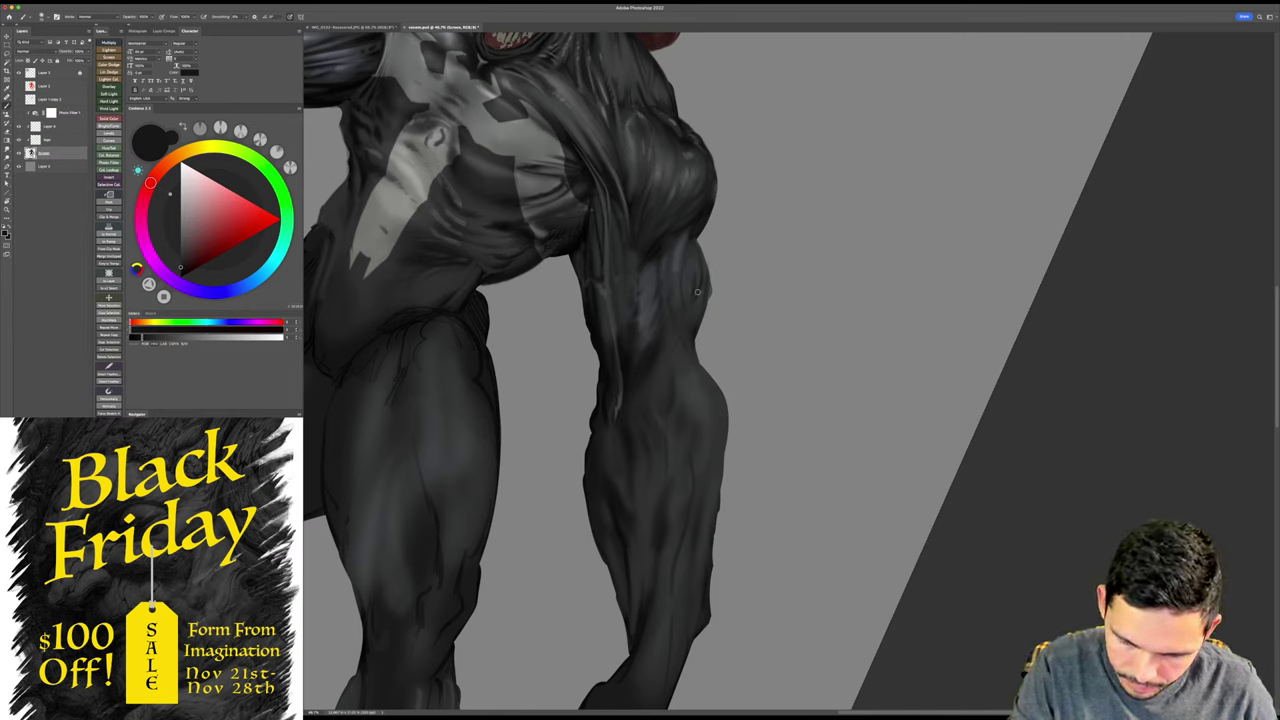
{"action": "left_click", "coordinate": [697, 308], "text": "alt"}
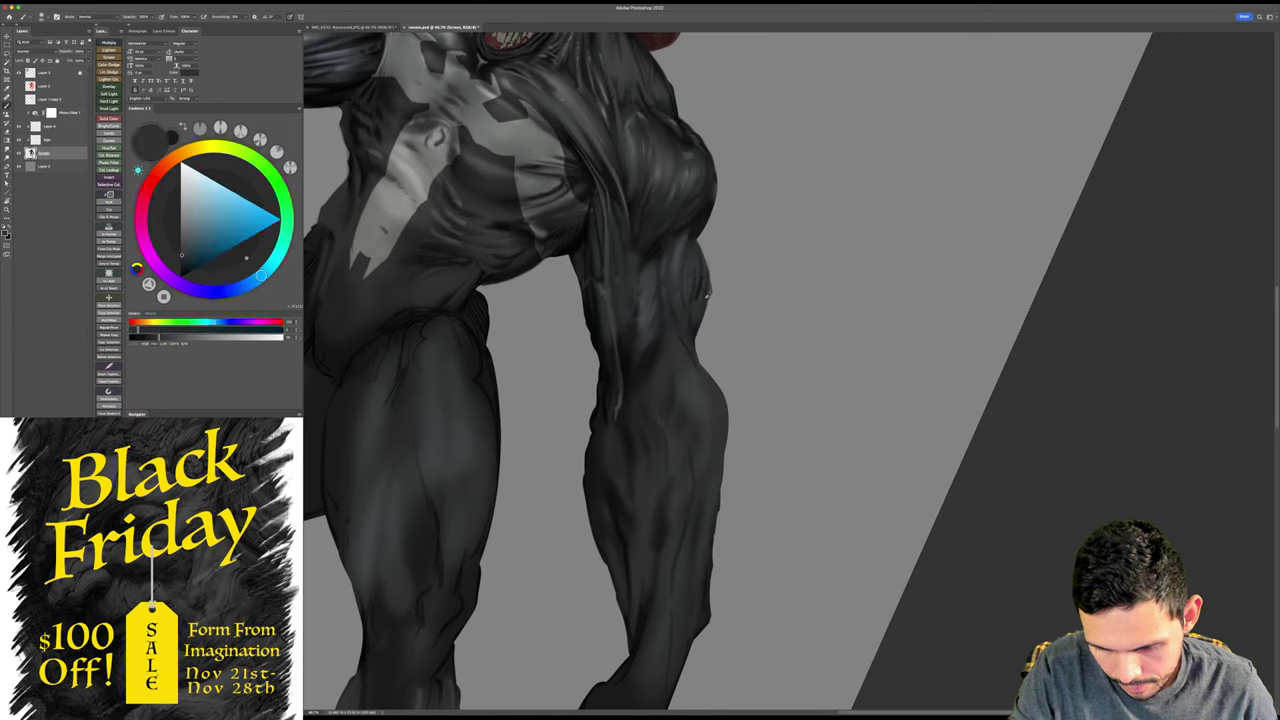
- Shade and round out the outer contour of the lowered upper arm below the shoulder, using dark grey and near-black tones sampled there
{"action": "key", "text": "r"}
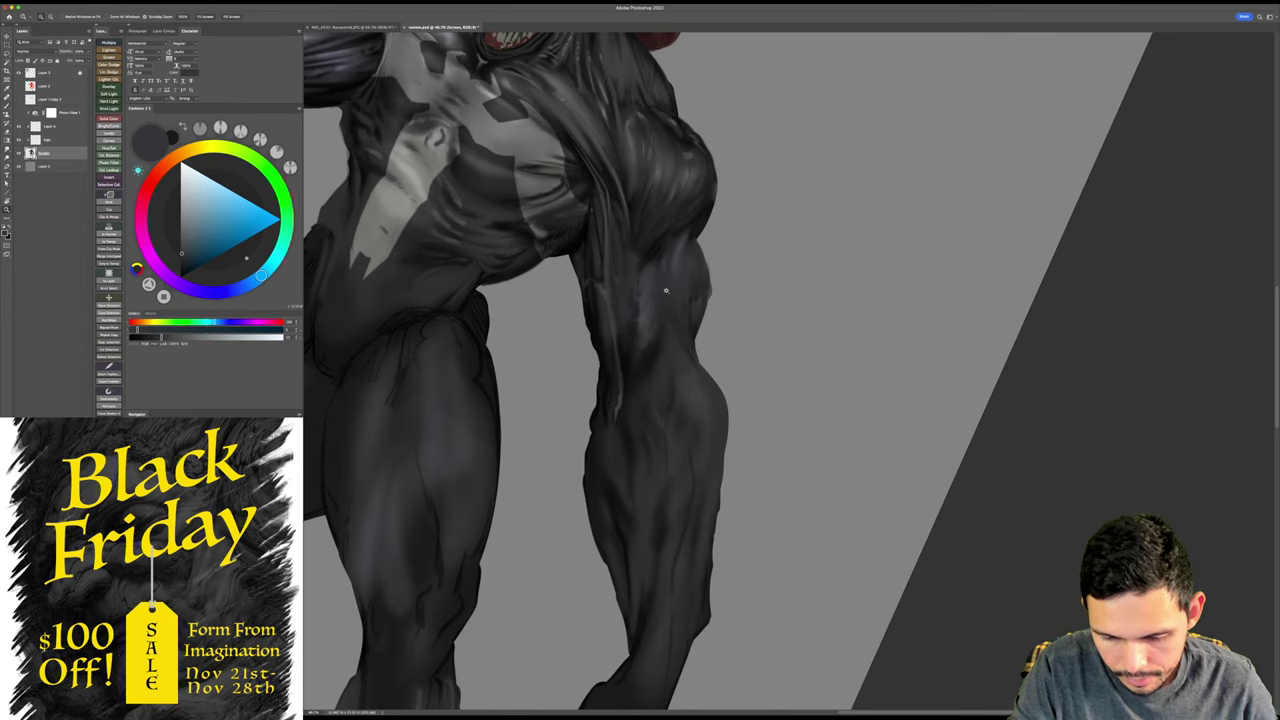
{"action": "left_click_drag", "start_coordinate": [668, 289], "coordinate": [650, 291]}
{"action": "left_click_drag", "start_coordinate": [667, 300], "coordinate": [627, 300]}
{"action": "key", "text": "b"}
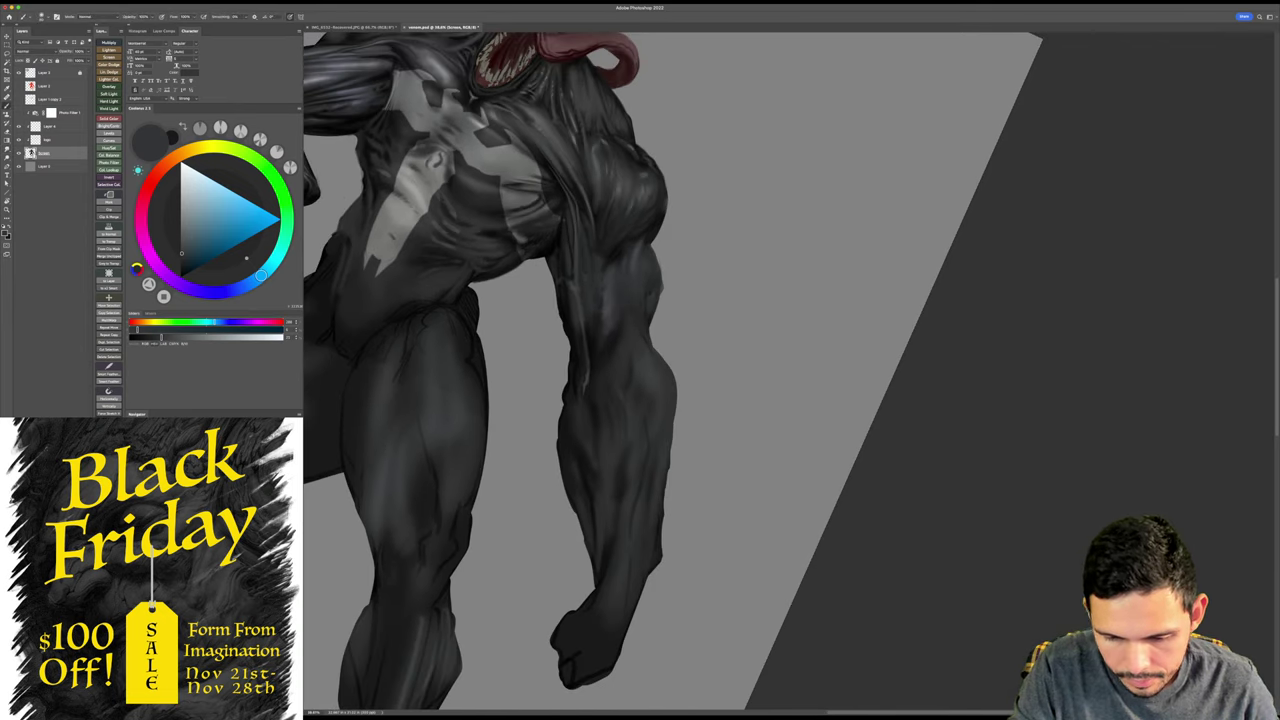
{"action": "left_click", "coordinate": [626, 308], "text": "alt"}
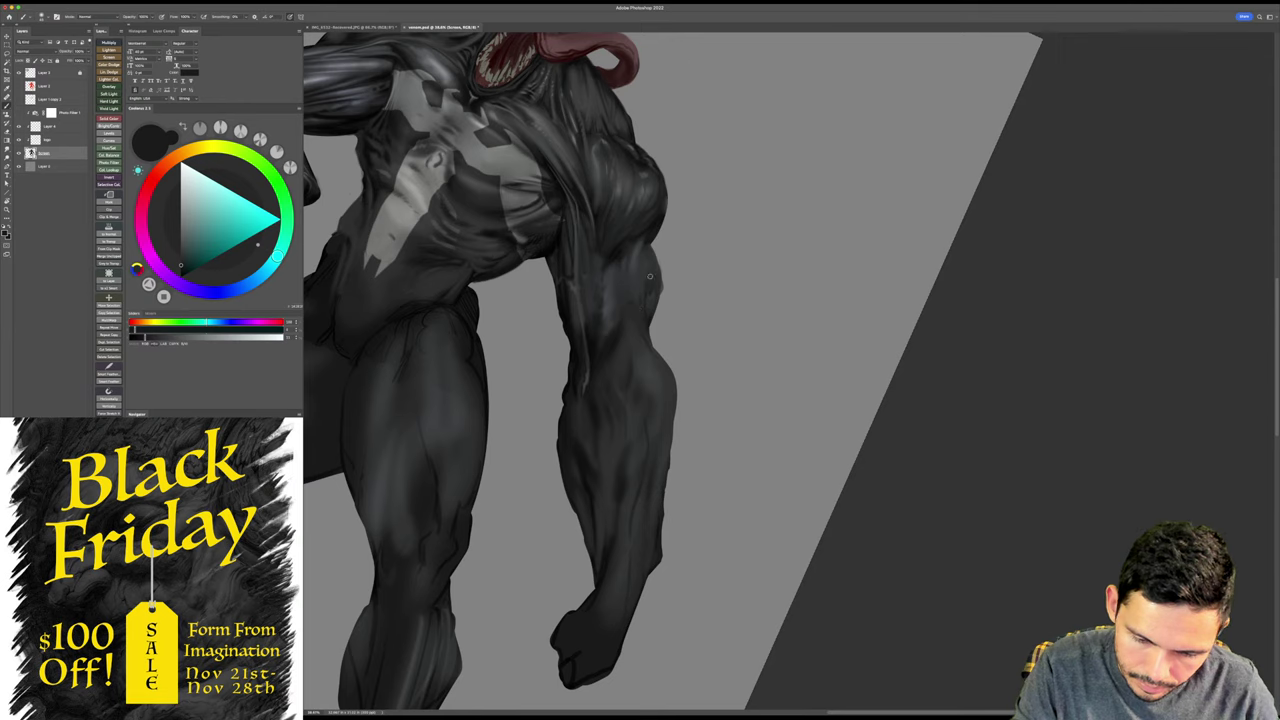
{"action": "left_click", "coordinate": [652, 252], "text": "alt"}
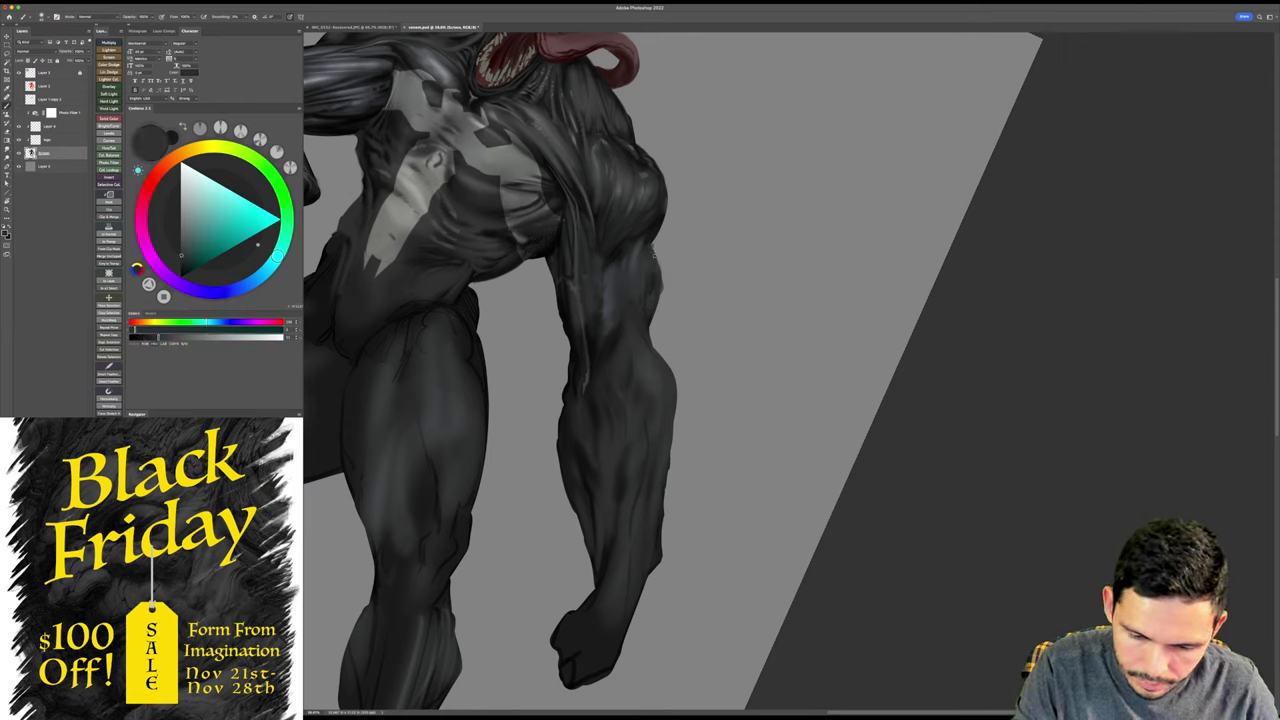
{"action": "left_click_drag", "start_coordinate": [655, 244], "coordinate": [662, 269]}
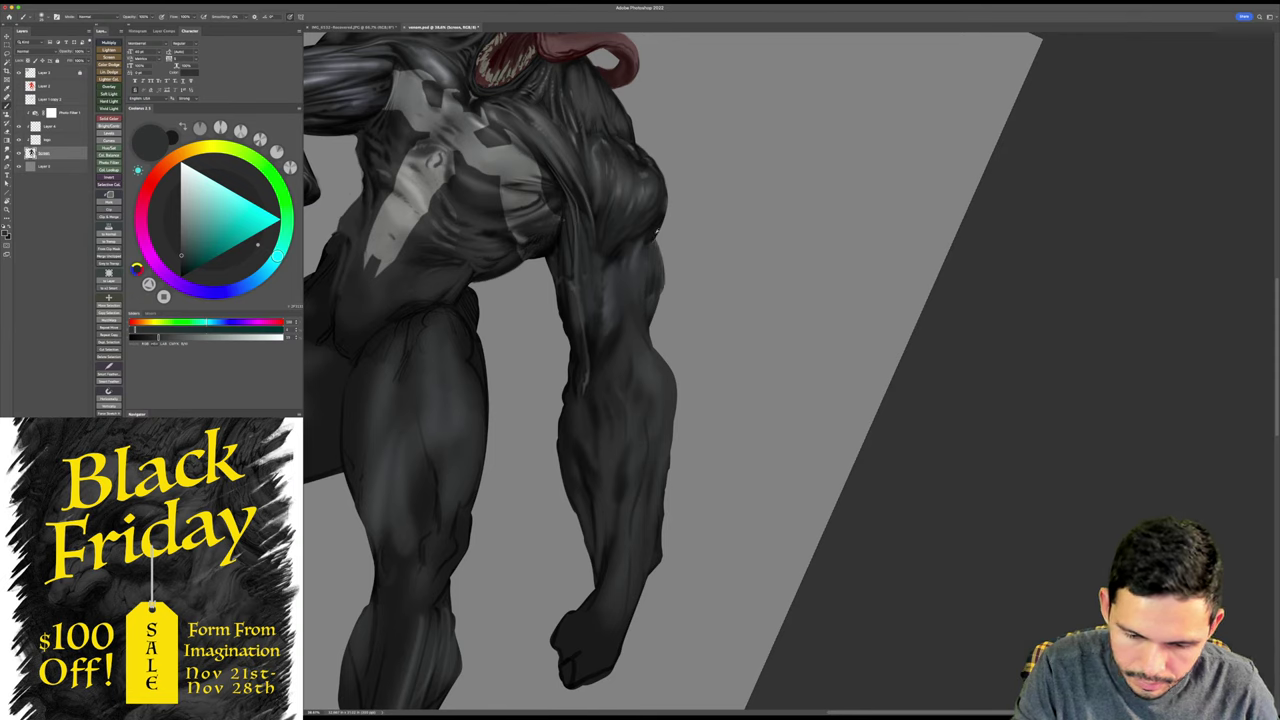
{"action": "left_click", "coordinate": [656, 232], "text": "alt"}
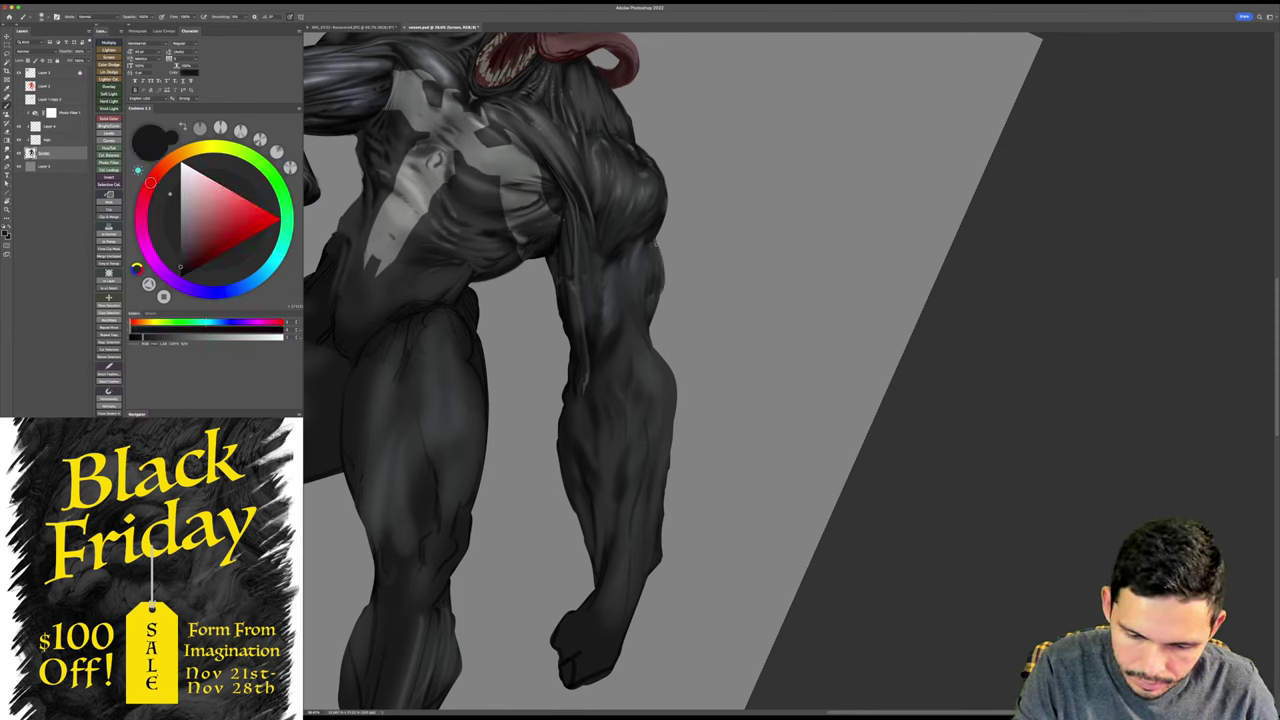
{"action": "left_click_drag", "start_coordinate": [664, 276], "coordinate": [662, 287]}
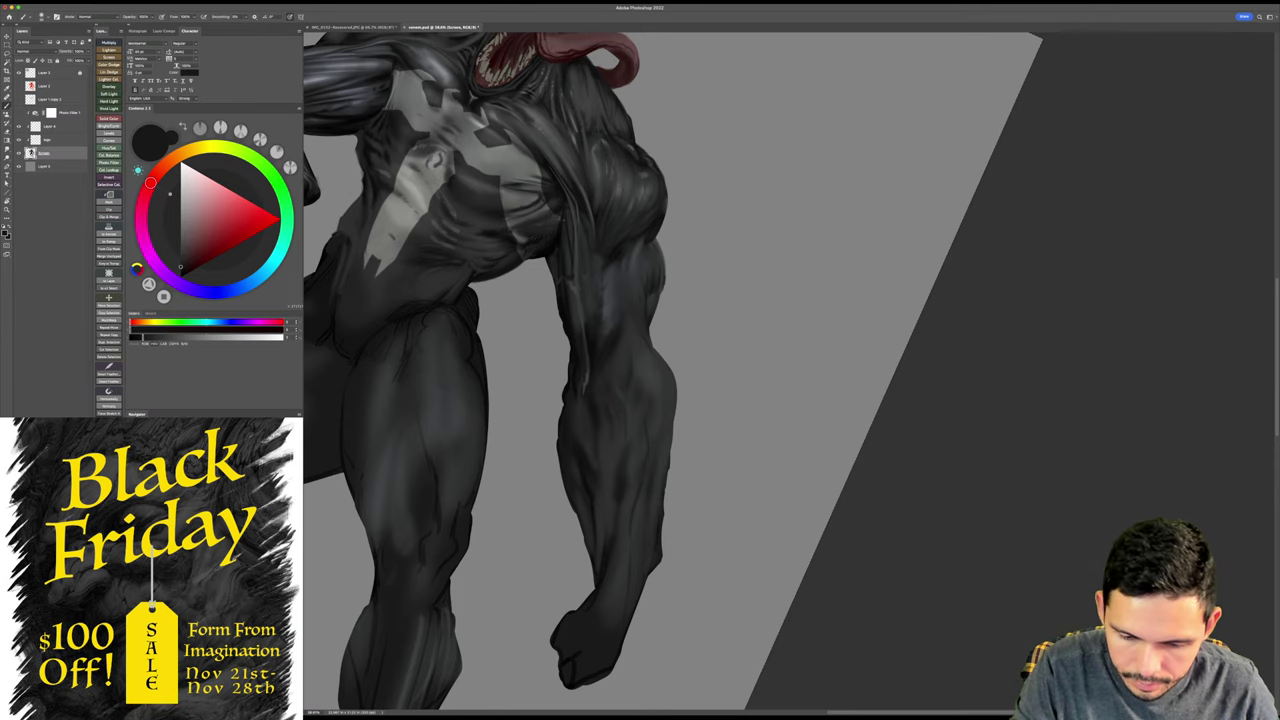
- Deepen the shadows between the muscles of the lowered upper arm, using blue-grey and near-black tones sampled from the arm
{"action": "key", "text": "r"}
{"action": "left_click_drag", "start_coordinate": [840, 171], "coordinate": [632, 328]}
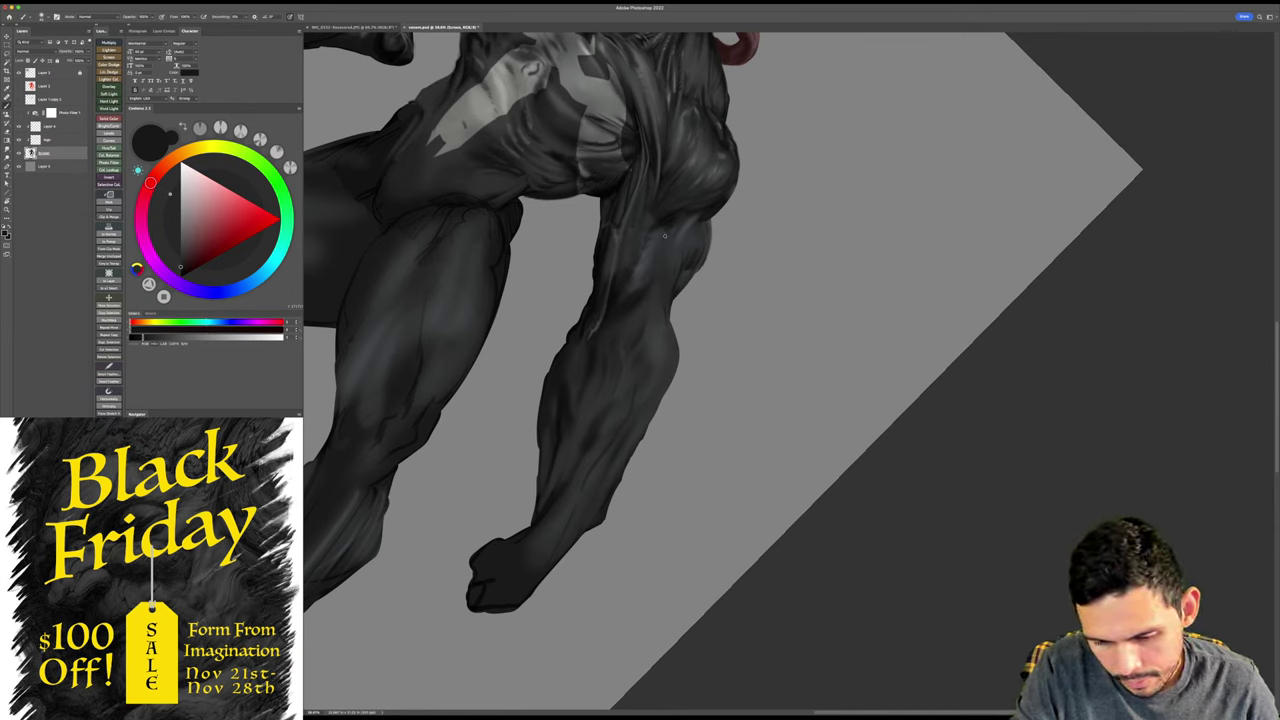
{"action": "left_click", "coordinate": [659, 246], "text": "alt"}
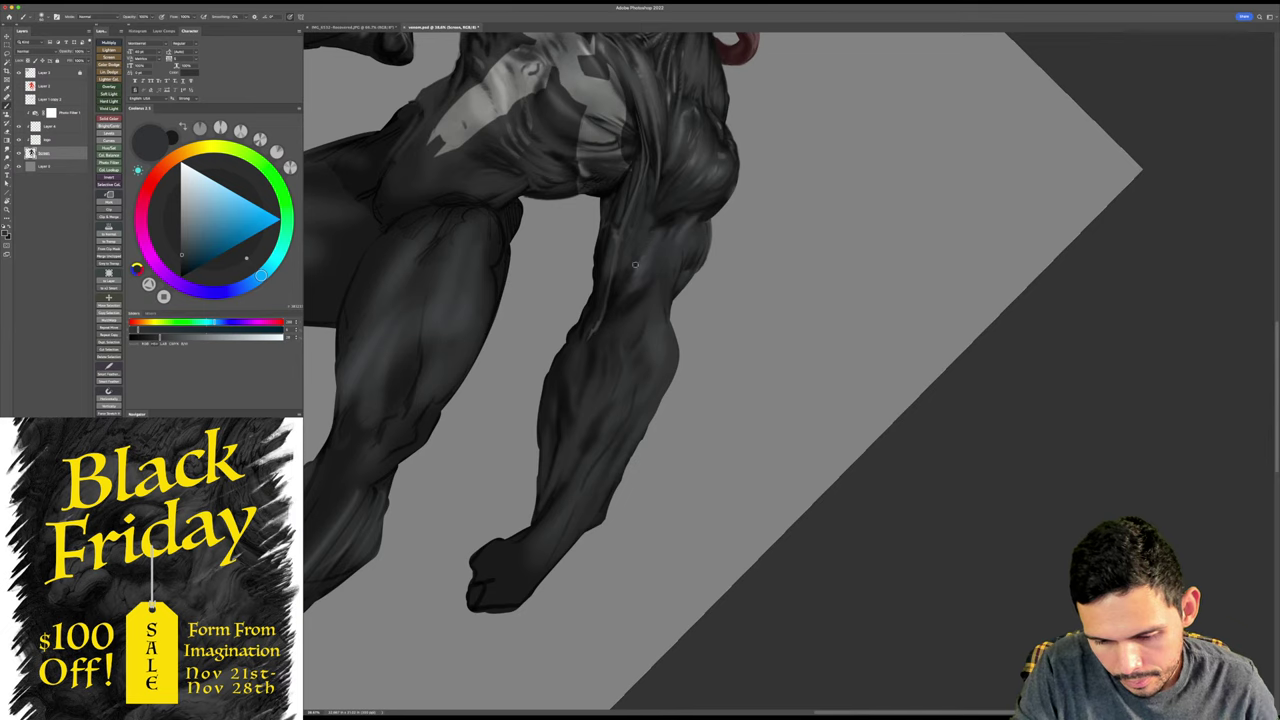
{"action": "left_click", "coordinate": [650, 244], "text": "alt"}
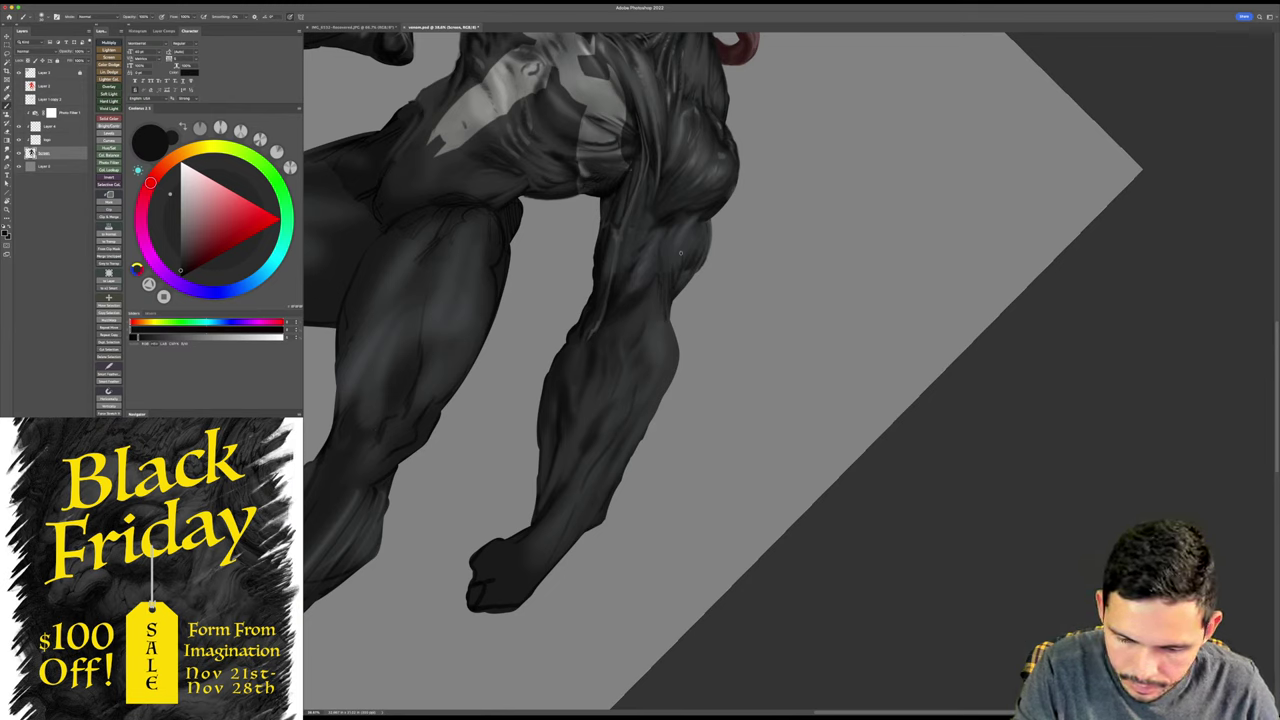
{"action": "key", "text": "s"}
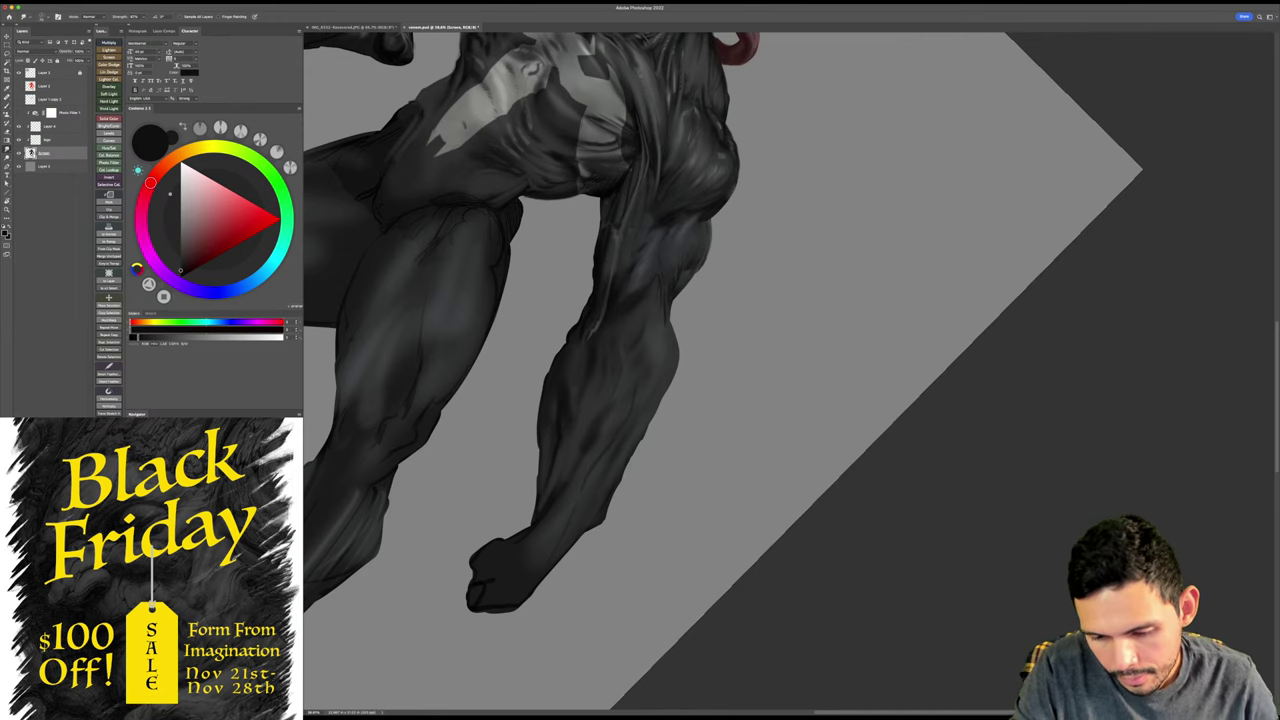
{"action": "key", "text": "Escape"}
{"action": "left_click_drag", "start_coordinate": [783, 437], "coordinate": [820, 339]}
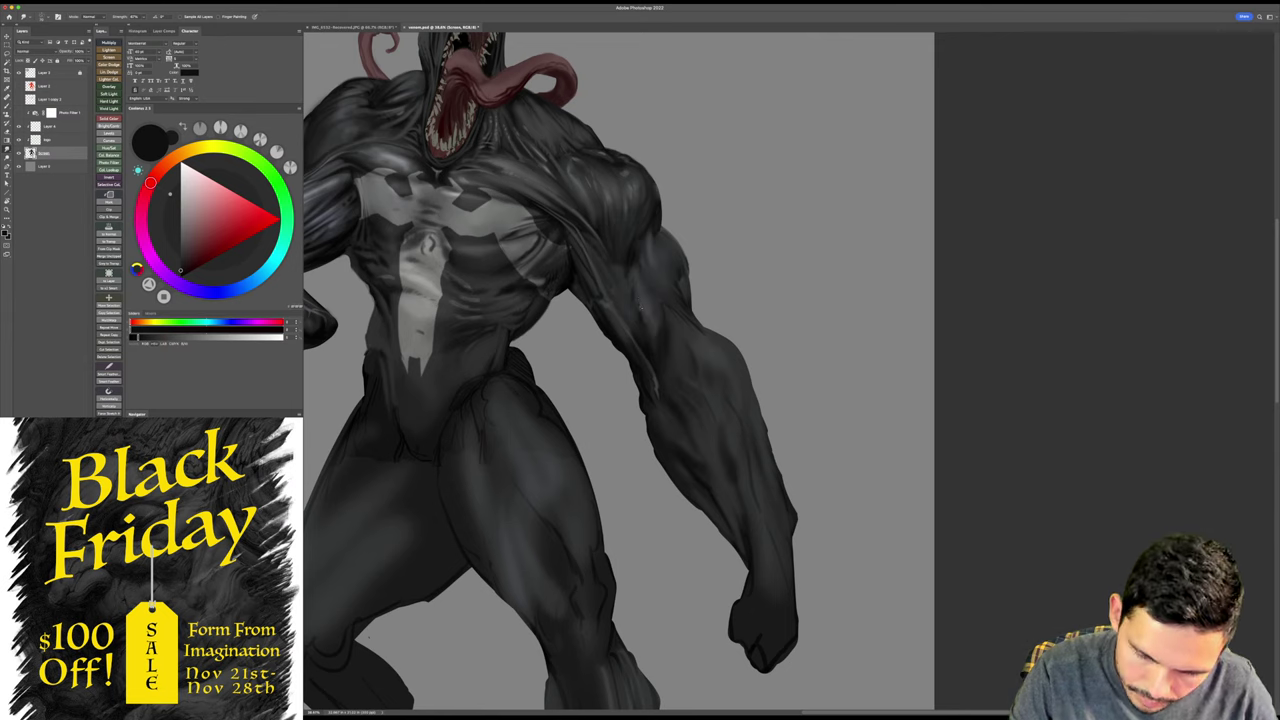
{"action": "left_click_drag", "start_coordinate": [686, 326], "coordinate": [676, 284]}
{"action": "key", "text": "b"}
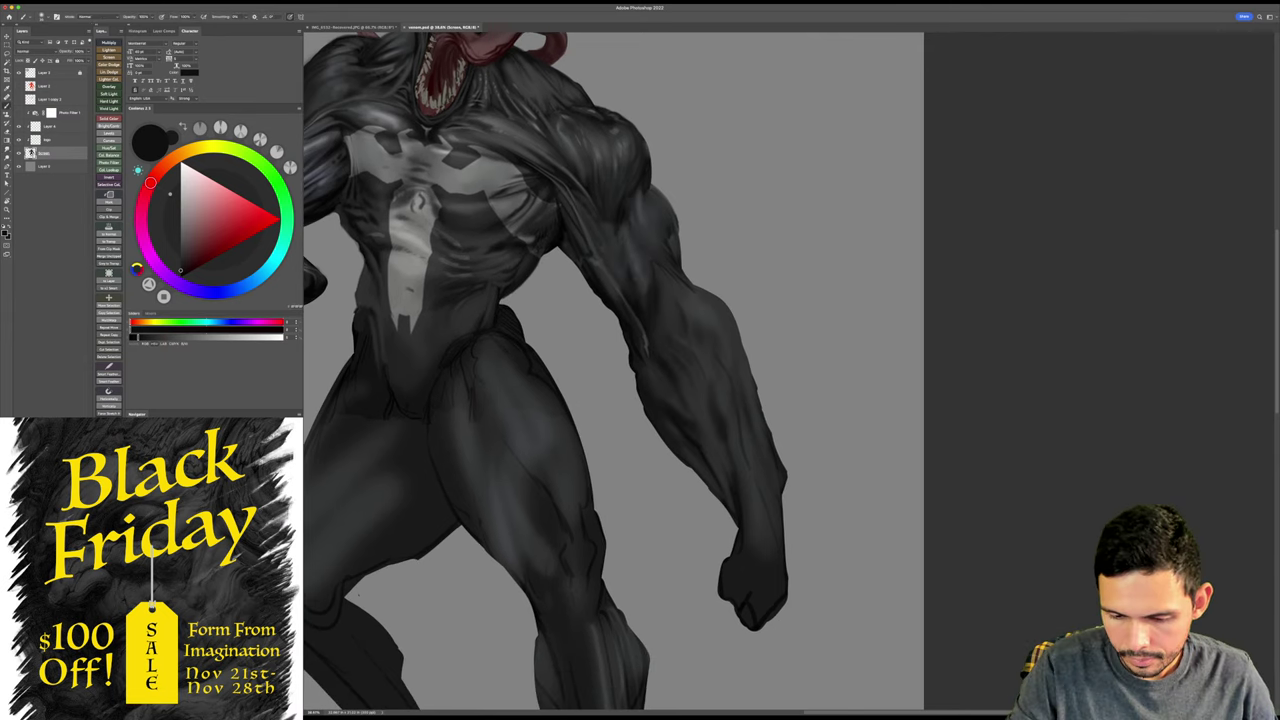
- Shape the elbow of the lowered arm with sampled dark greys and erase a sliver of the forearm's outer edge below it
{"action": "left_click_drag", "start_coordinate": [908, 262], "coordinate": [898, 350]}
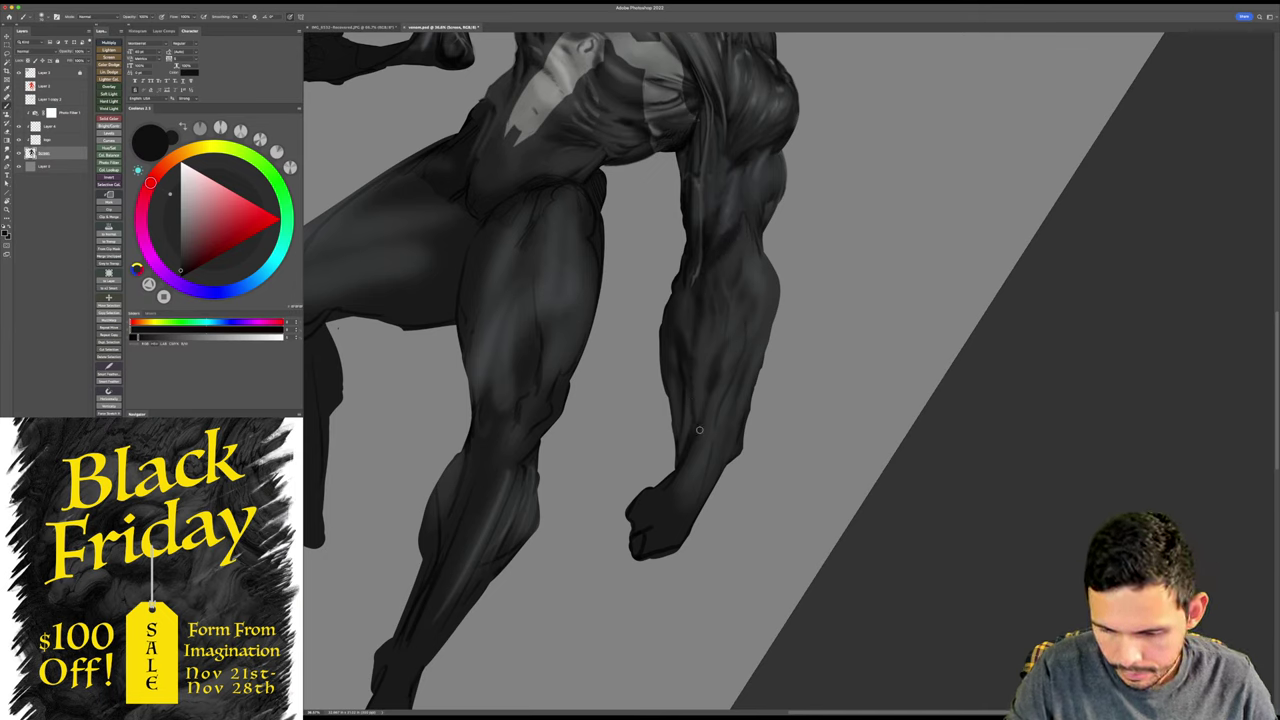
{"action": "left_click", "coordinate": [757, 264], "text": "alt"}
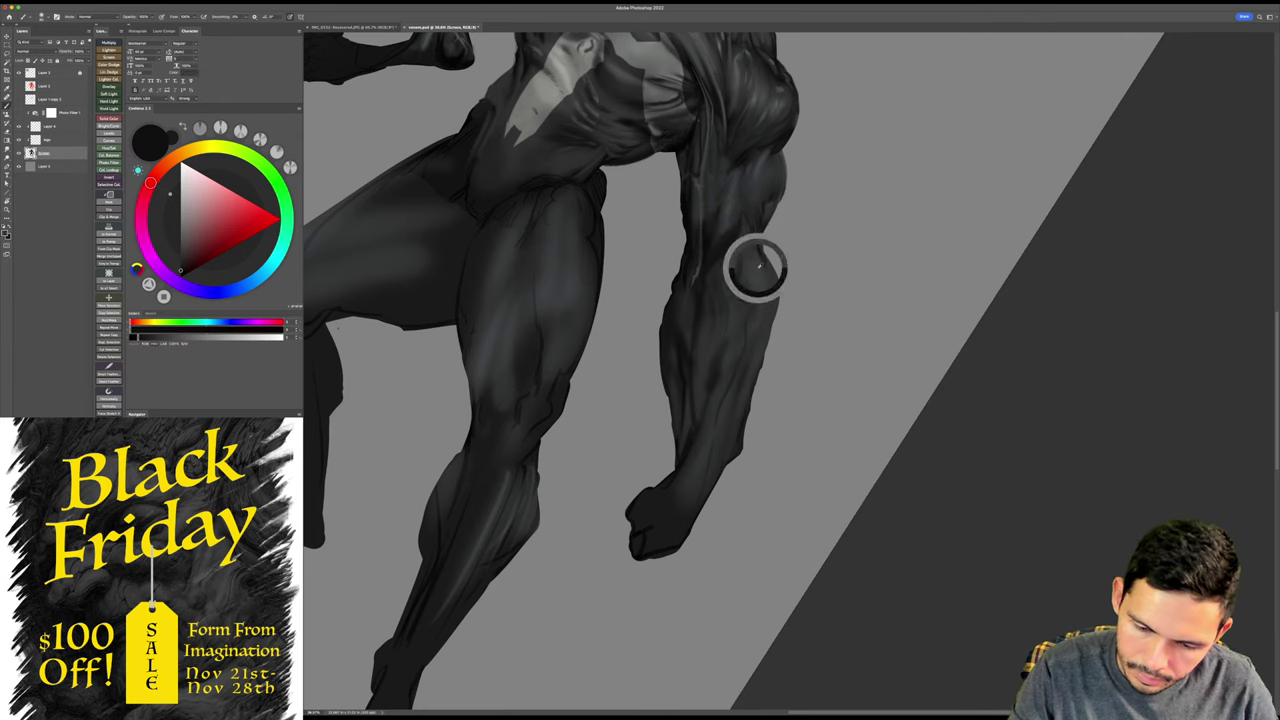
{"action": "left_click", "coordinate": [721, 249], "text": "alt"}
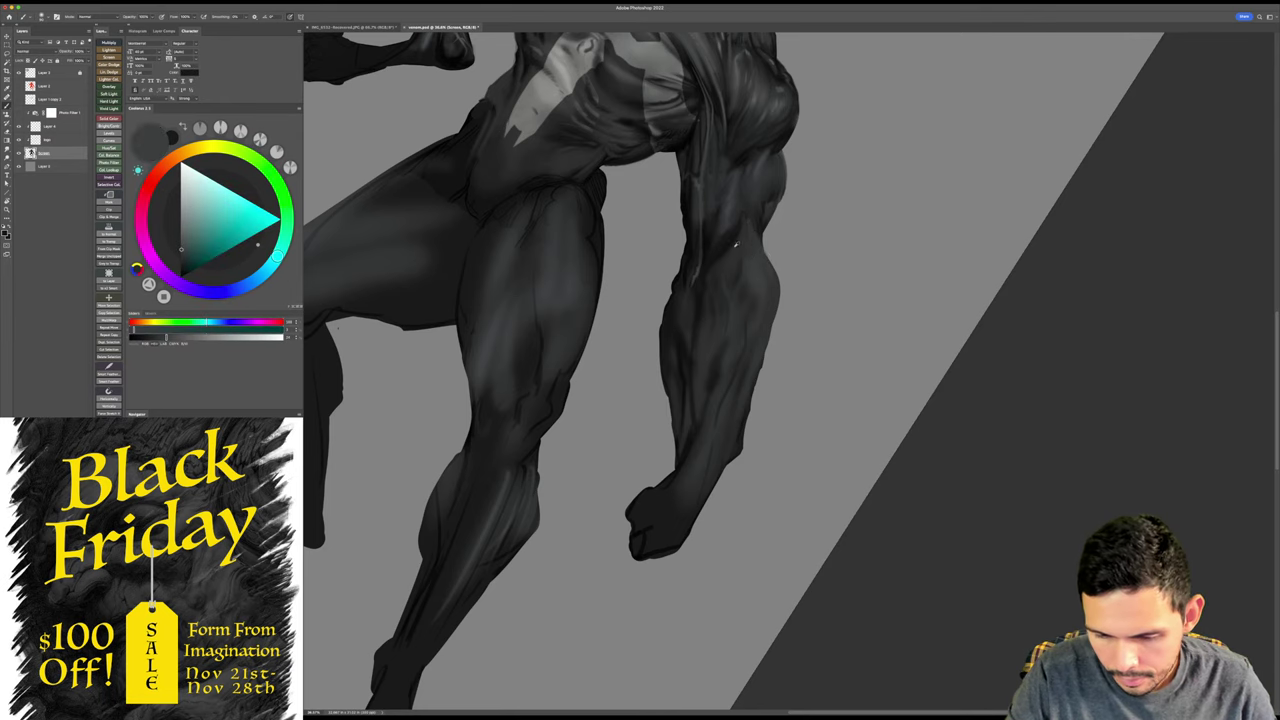
{"action": "left_click_drag", "start_coordinate": [762, 245], "coordinate": [773, 275]}
{"action": "key", "text": "e"}
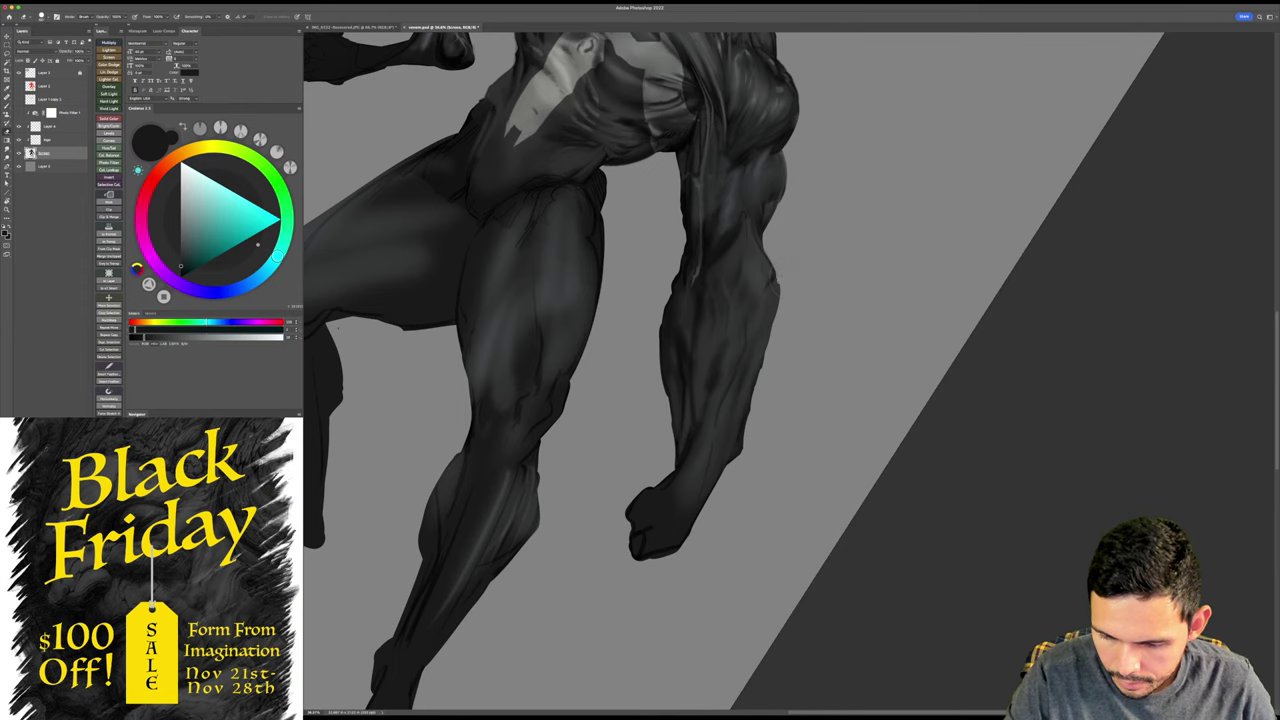
{"action": "left_click_drag", "start_coordinate": [780, 288], "coordinate": [774, 334]}
{"action": "key", "text": "b"}
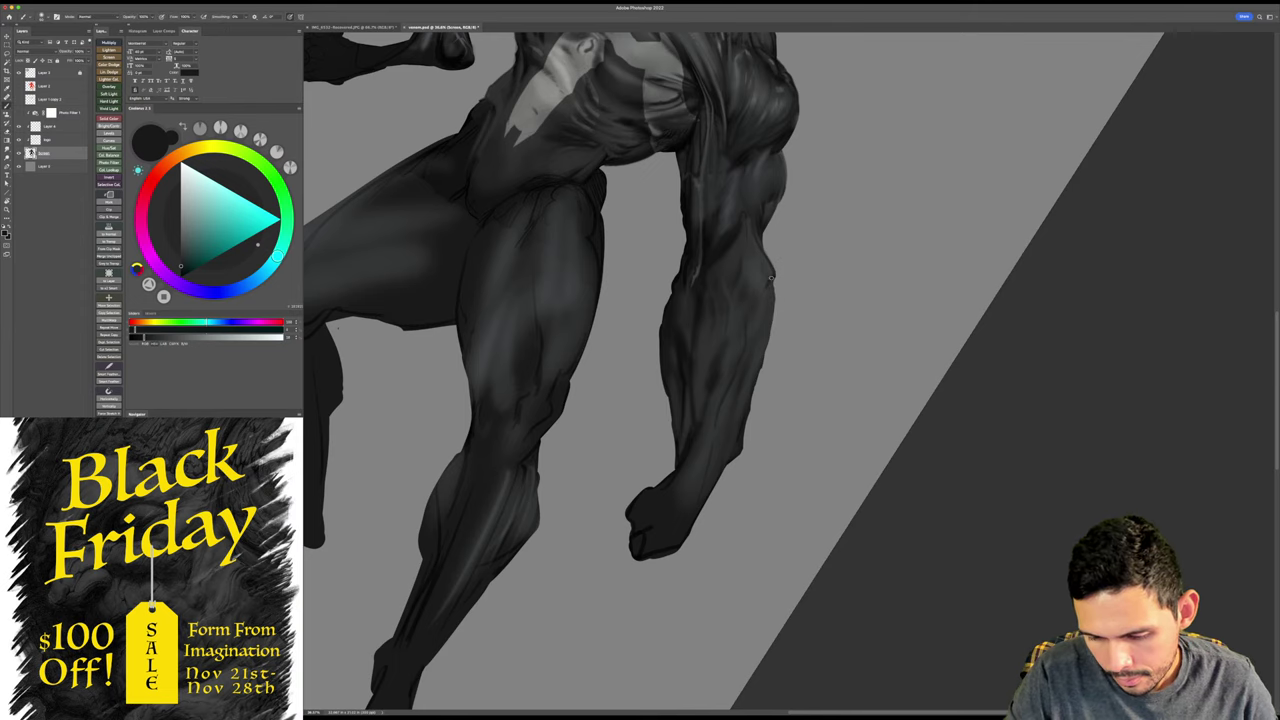
- Paint the forearm's outer edge from elbow towards wrist in dark tones and build up a small bony bump at the elbow
{"action": "left_click_drag", "start_coordinate": [770, 278], "coordinate": [749, 414]}
{"action": "left_click_drag", "start_coordinate": [760, 355], "coordinate": [744, 428]}
{"action": "left_click", "coordinate": [756, 367], "text": "alt"}
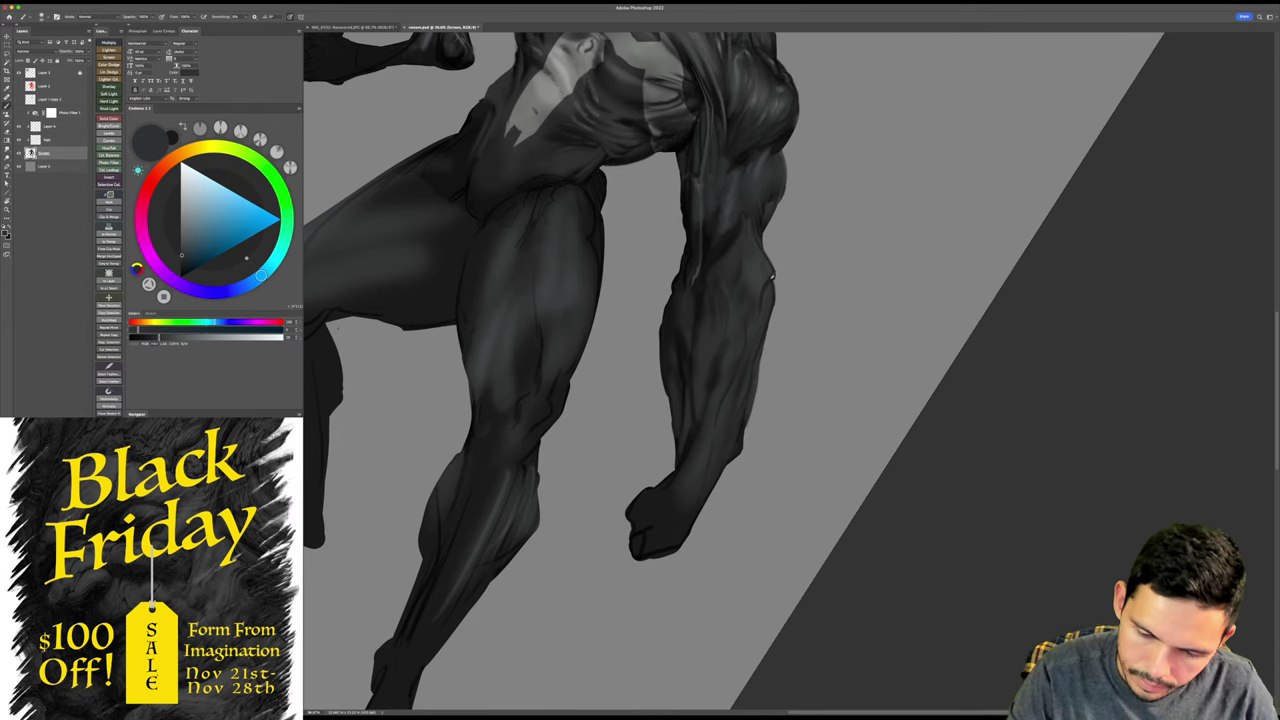
{"action": "left_click", "coordinate": [772, 276], "text": "alt"}
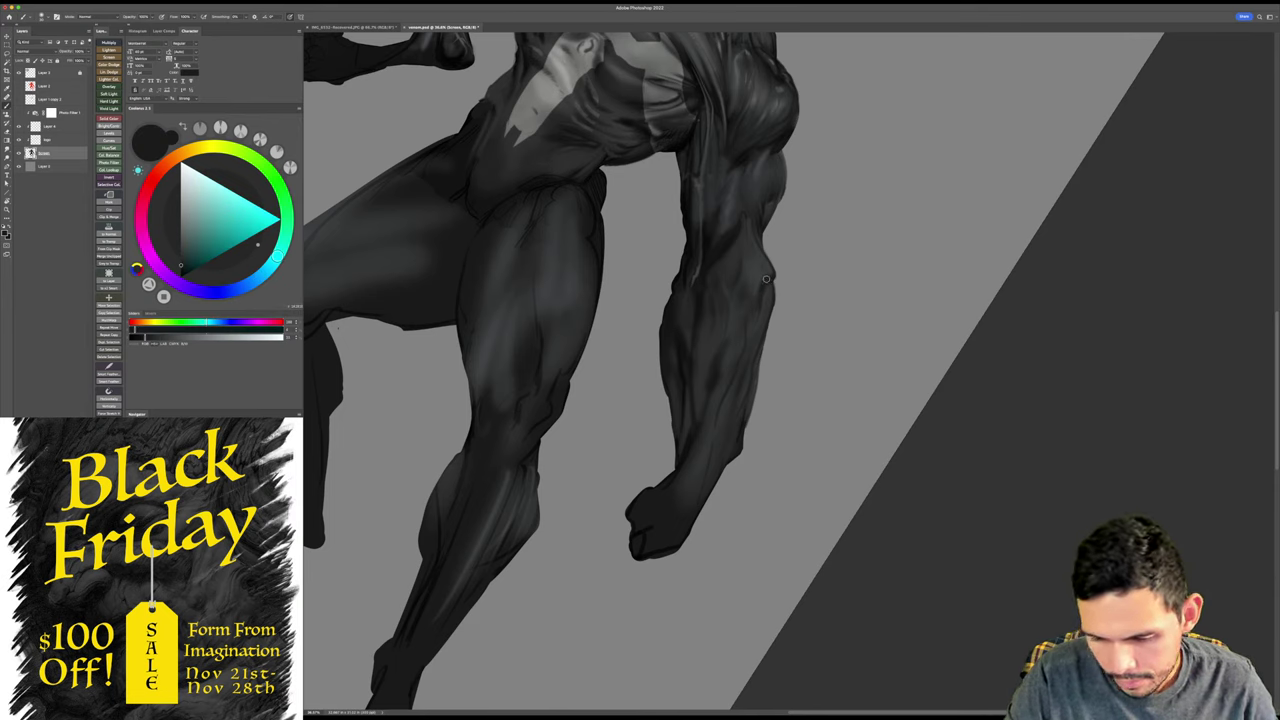
{"action": "scroll", "coordinate": [860, 337], "scroll_direction": "down", "scroll_amount": 2}
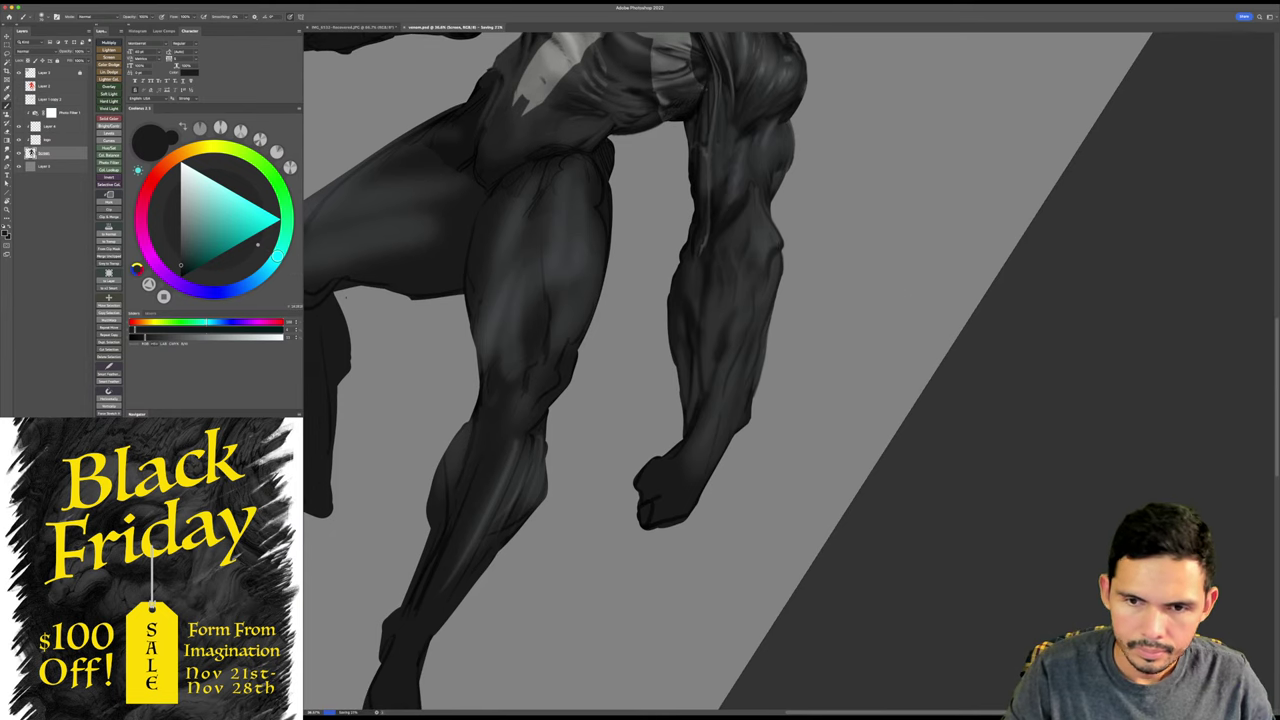
- Flip the whole canvas horizontally and save the document
{"action": "key", "text": "Escape"}
{"action": "left_click_drag", "start_coordinate": [829, 374], "coordinate": [940, 332]}
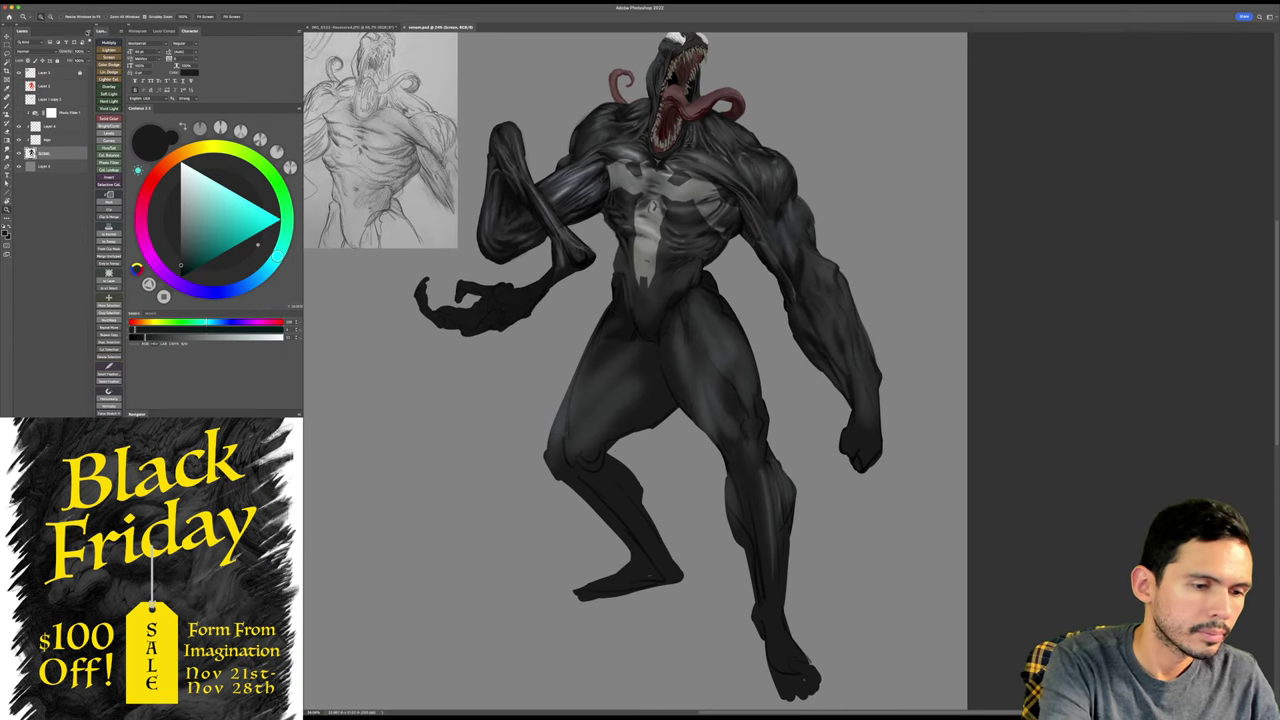
{"action": "left_click", "coordinate": [82, 2]}
{"action": "mouse_move", "coordinate": [108, 60]}
{"action": "left_click", "coordinate": [186, 89]}
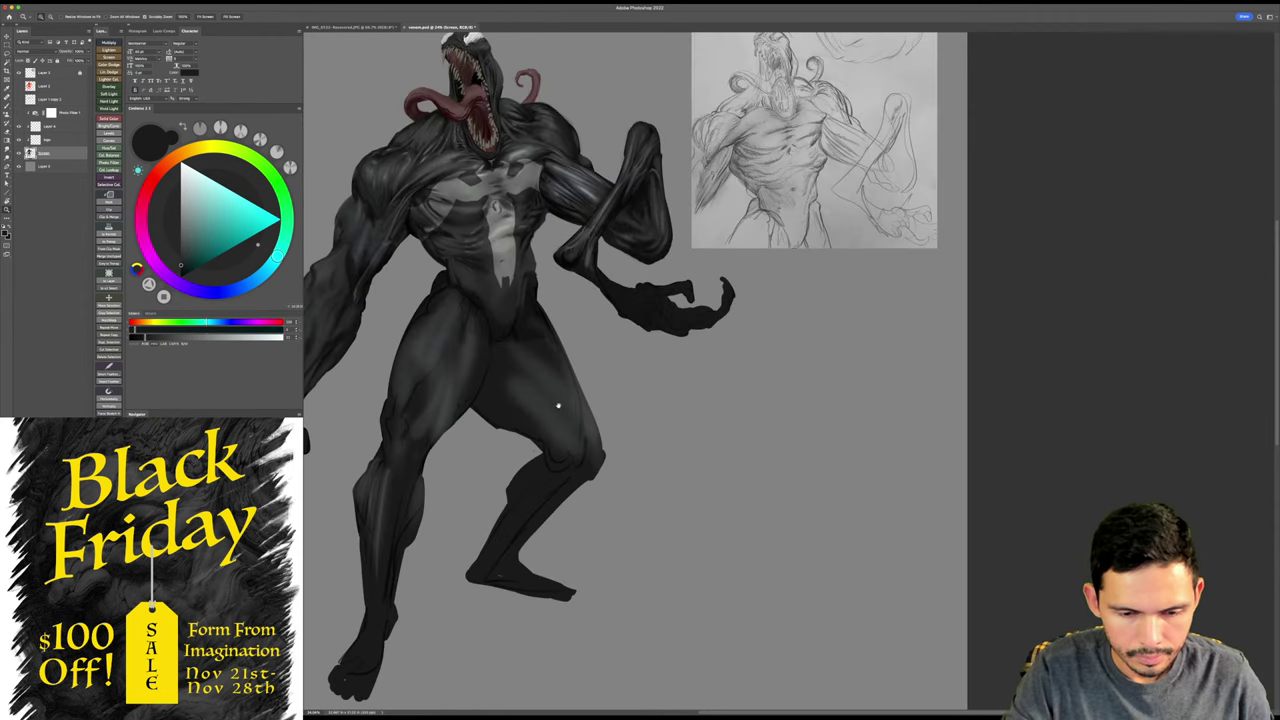
{"action": "left_click_drag", "start_coordinate": [558, 405], "coordinate": [713, 425]}
{"action": "key", "text": "super+s"}
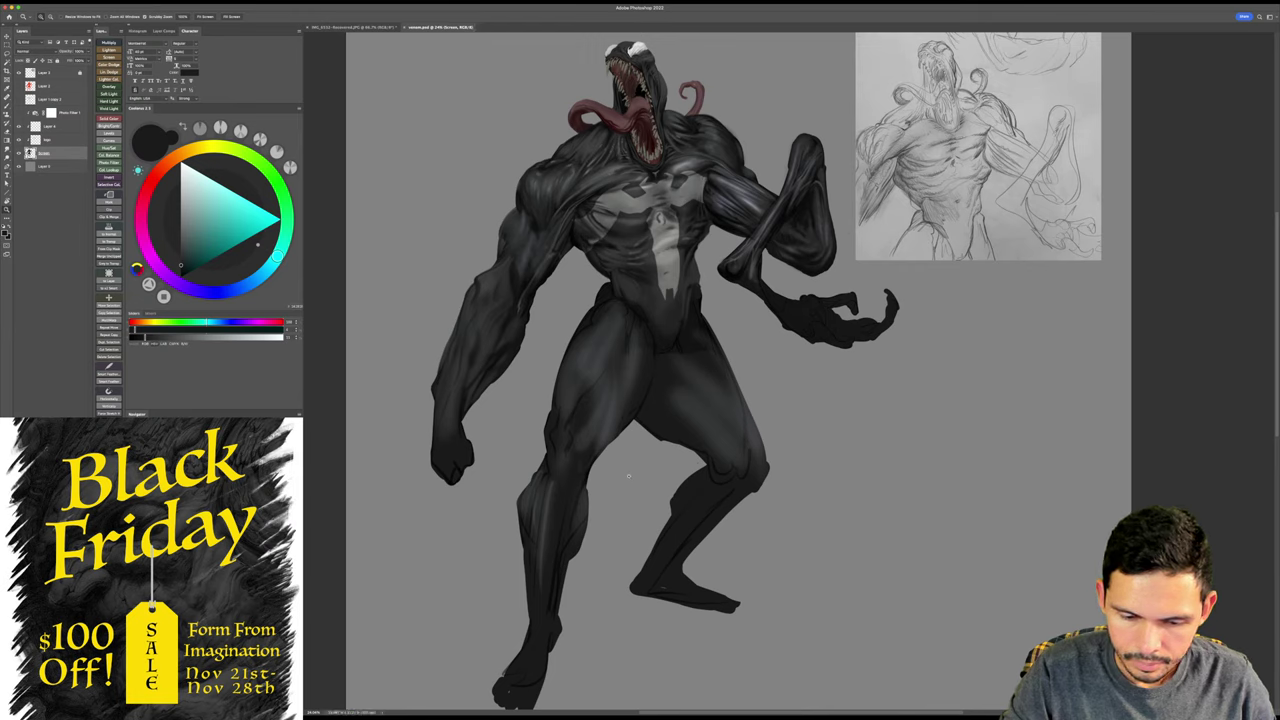
{"action": "left_click_drag", "start_coordinate": [540, 262], "coordinate": [721, 285]}
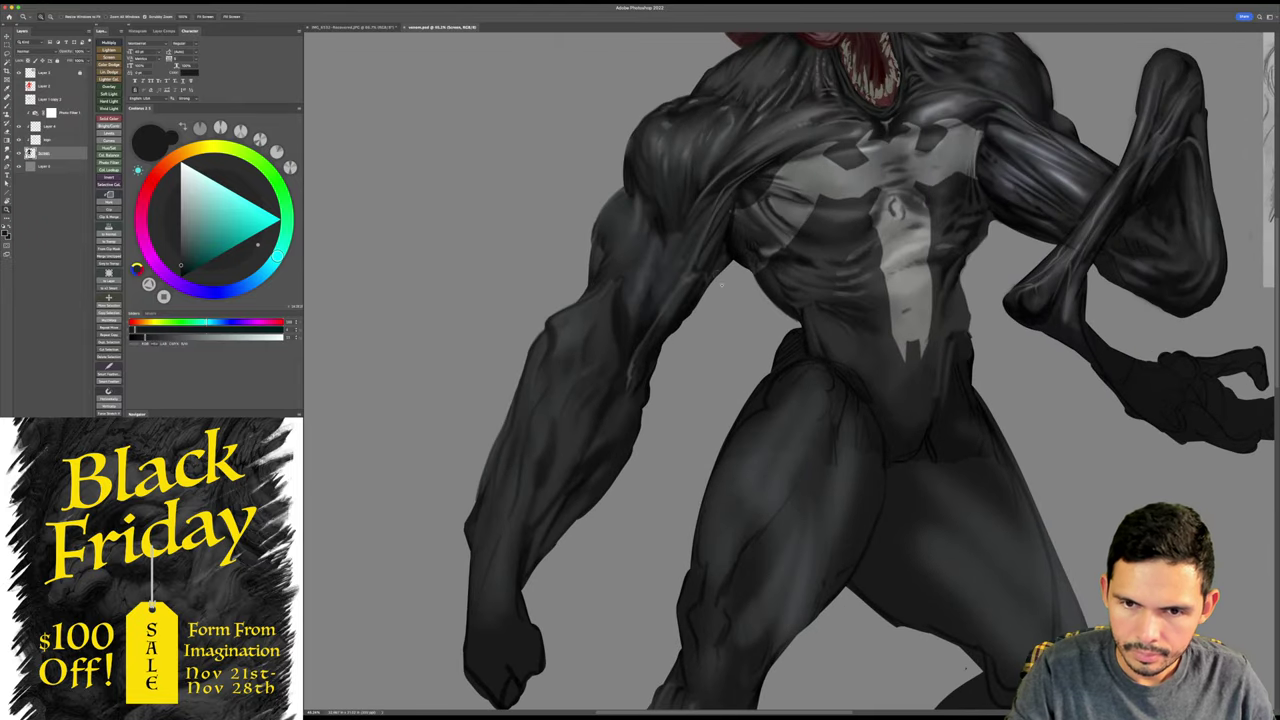
- Darken the creases beneath the shoulder and along the lowered upper arm with a sampled near-black
{"action": "key", "text": "b"}
{"action": "left_click", "coordinate": [638, 176], "text": "alt"}
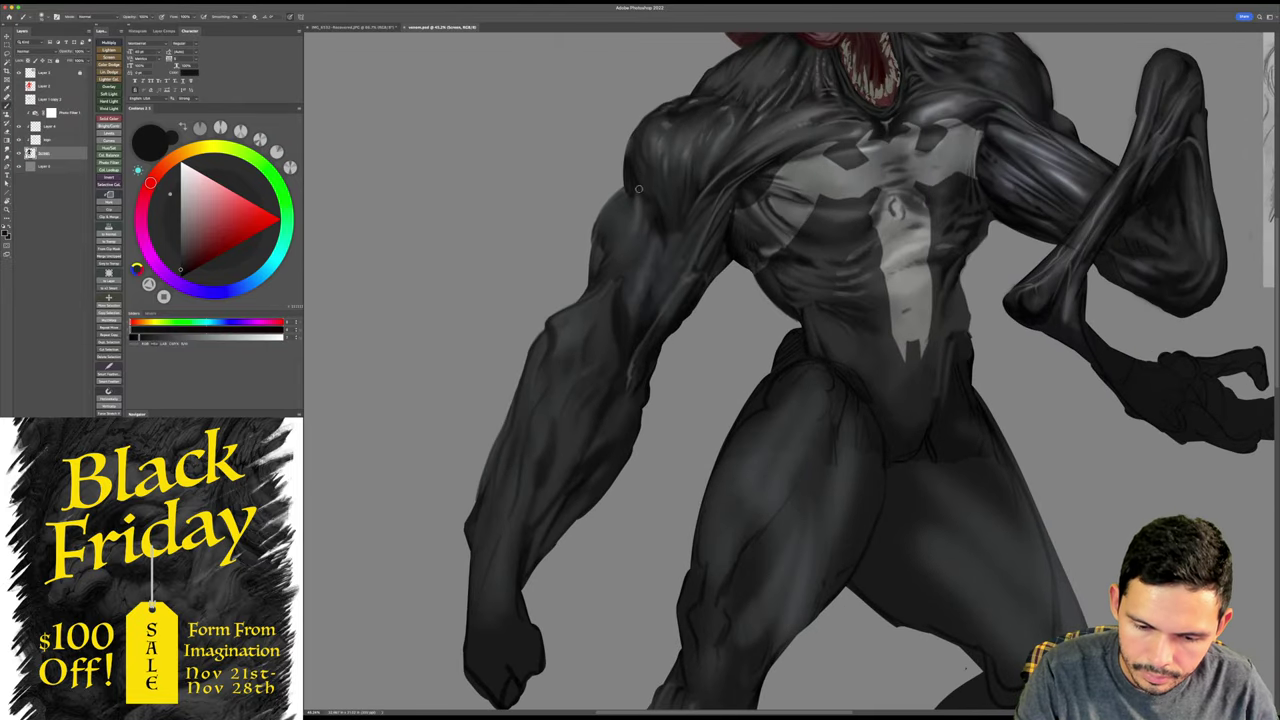
{"action": "scroll", "coordinate": [692, 236], "scroll_direction": "down", "scroll_amount": 2}
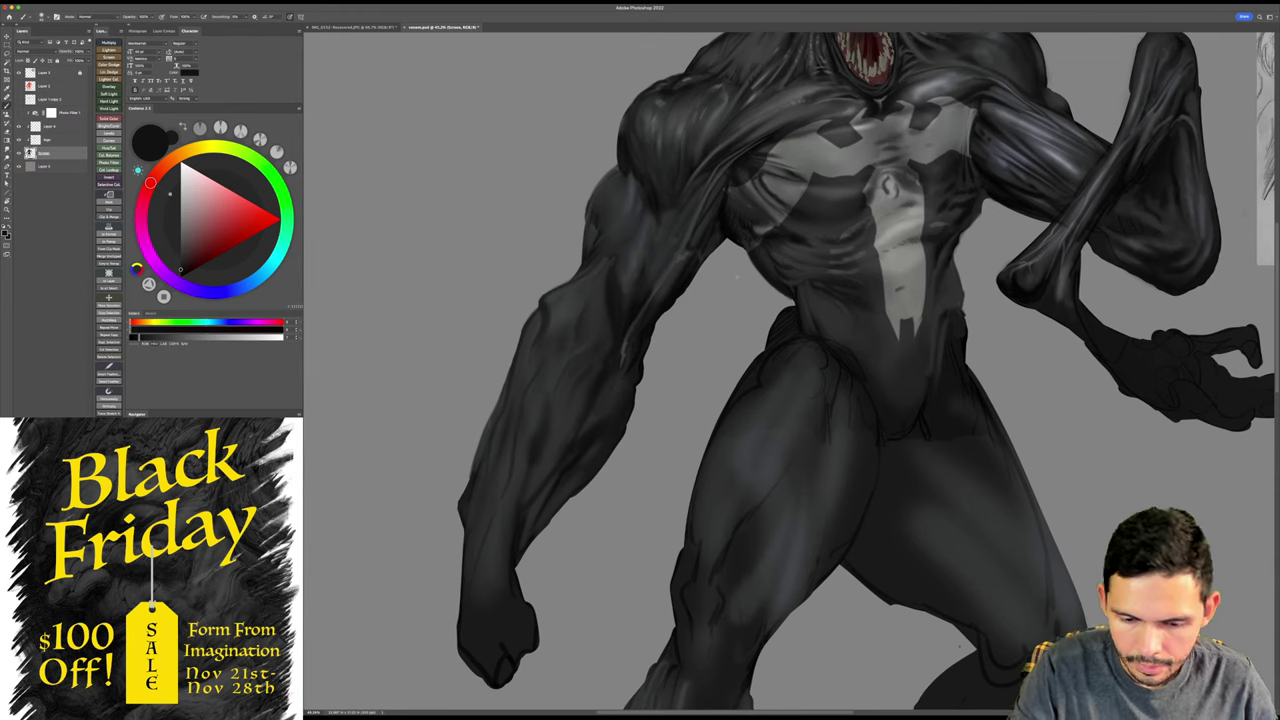
{"action": "scroll", "coordinate": [645, 167], "scroll_direction": "down", "scroll_amount": 1}
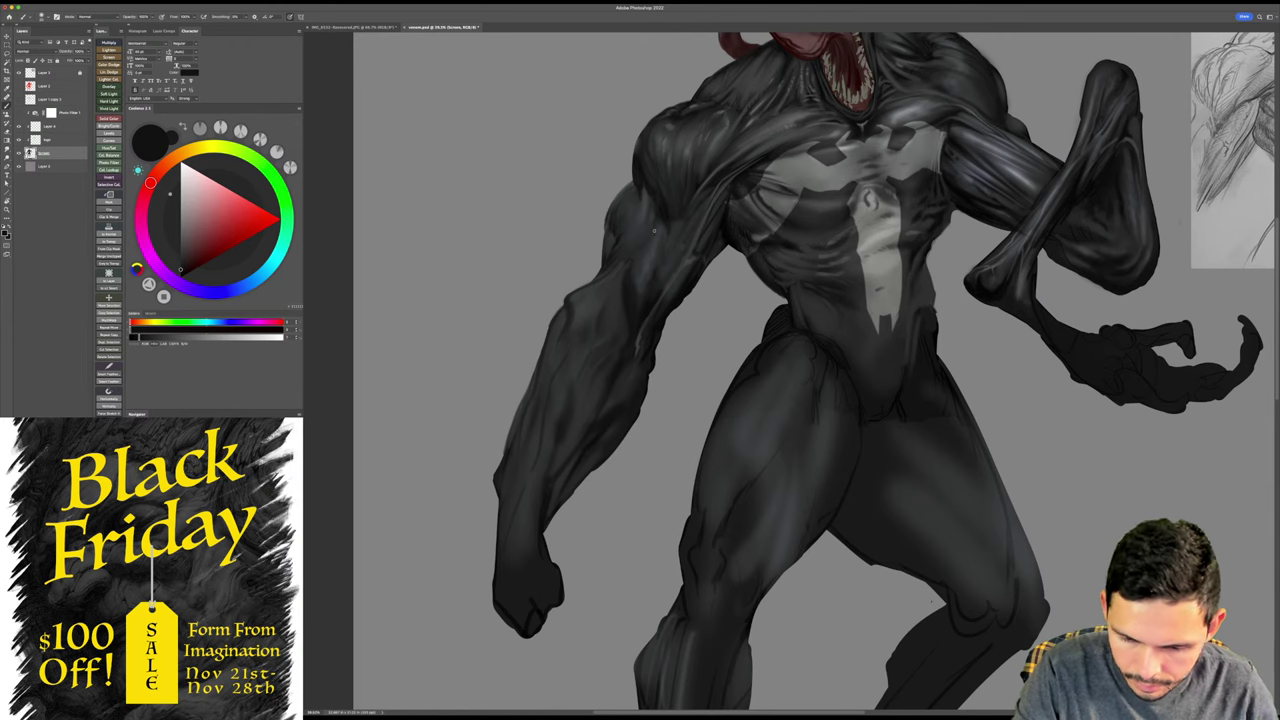
{"action": "left_click_drag", "start_coordinate": [707, 264], "coordinate": [709, 229]}
{"action": "key", "text": "b"}
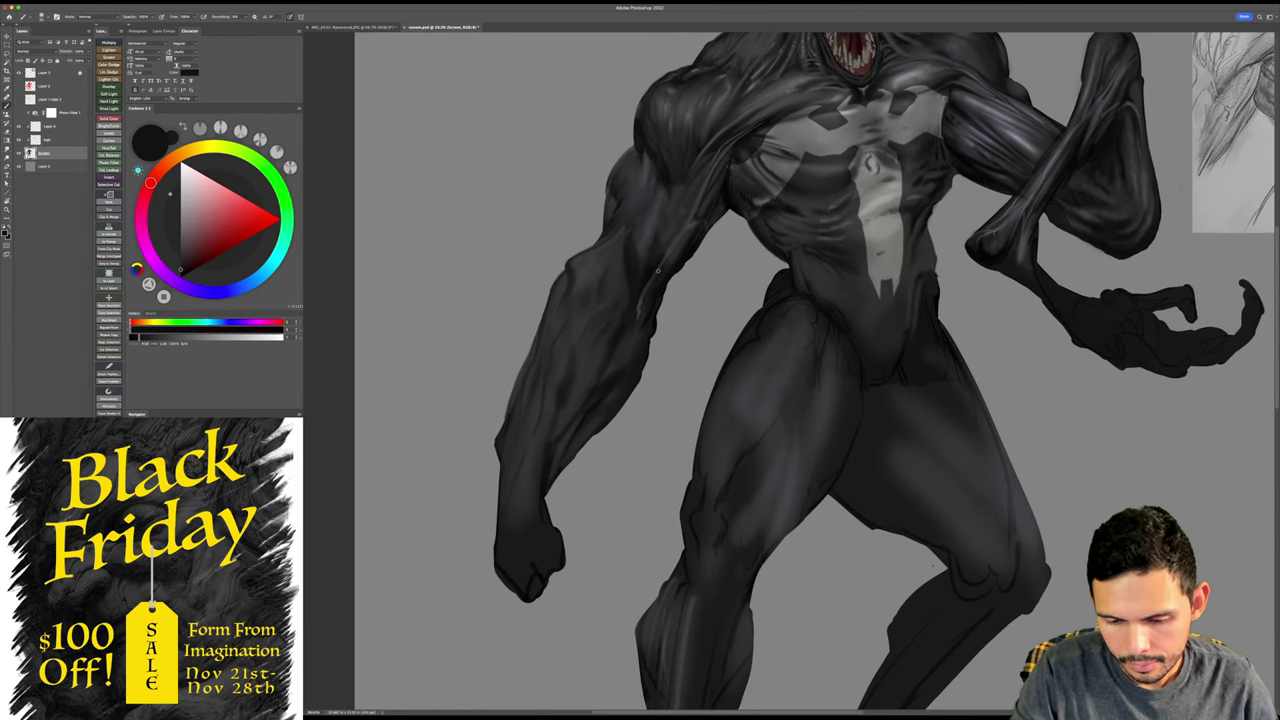
- Shade the elbow and inner upper forearm of the lowered arm with sampled dark greys
{"action": "left_click", "coordinate": [629, 259], "text": "alt"}
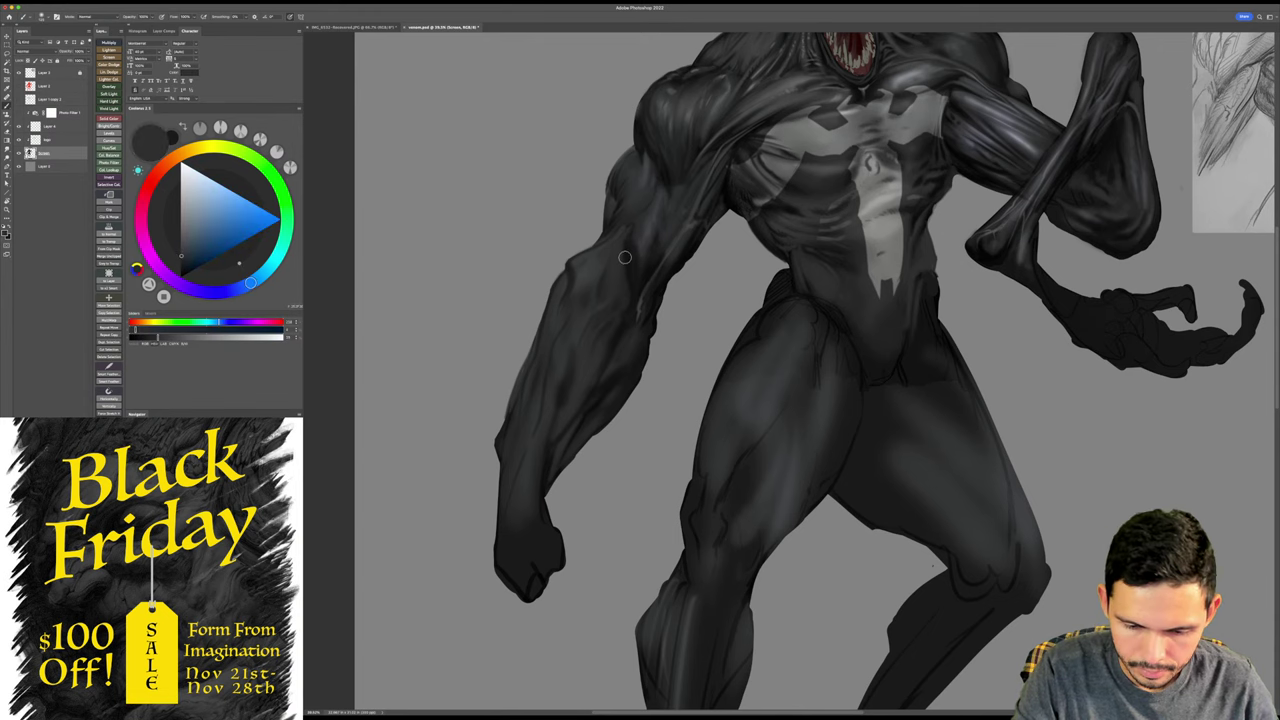
{"action": "key", "text": "z"}
{"action": "left_click", "coordinate": [615, 265], "text": "alt"}
{"action": "key", "text": "b"}
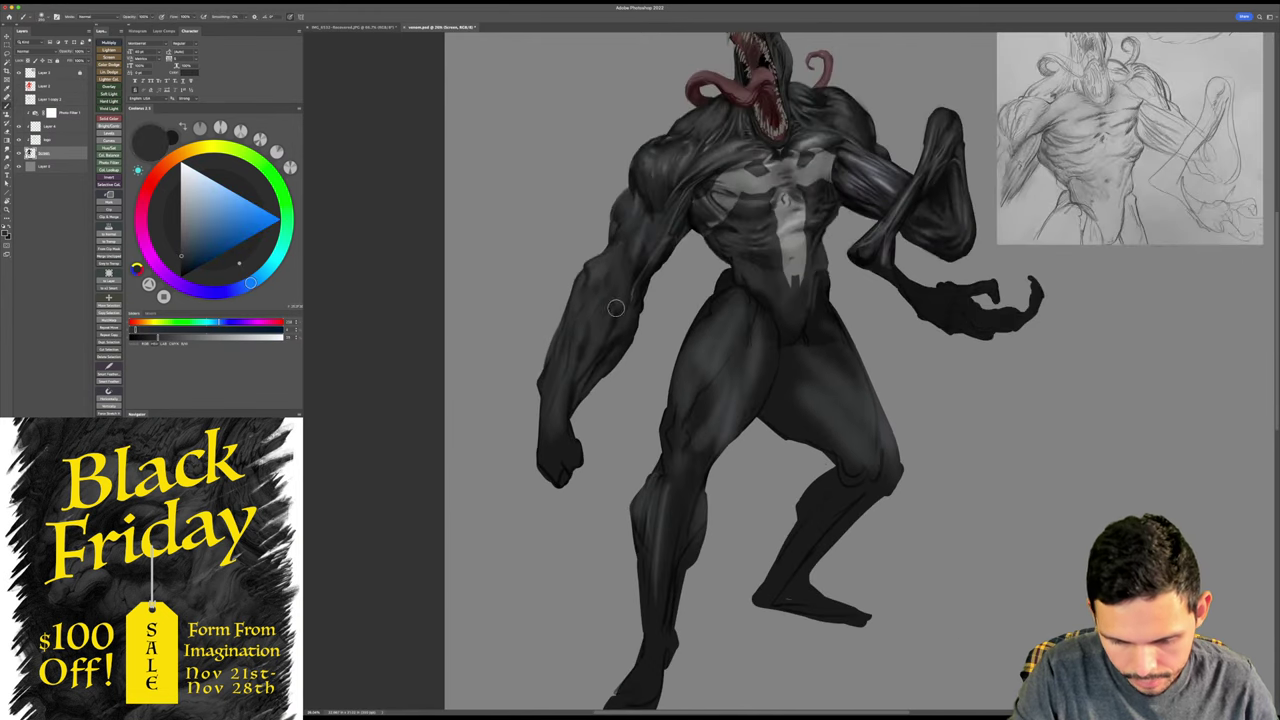
{"action": "left_click", "coordinate": [634, 272], "text": "alt"}
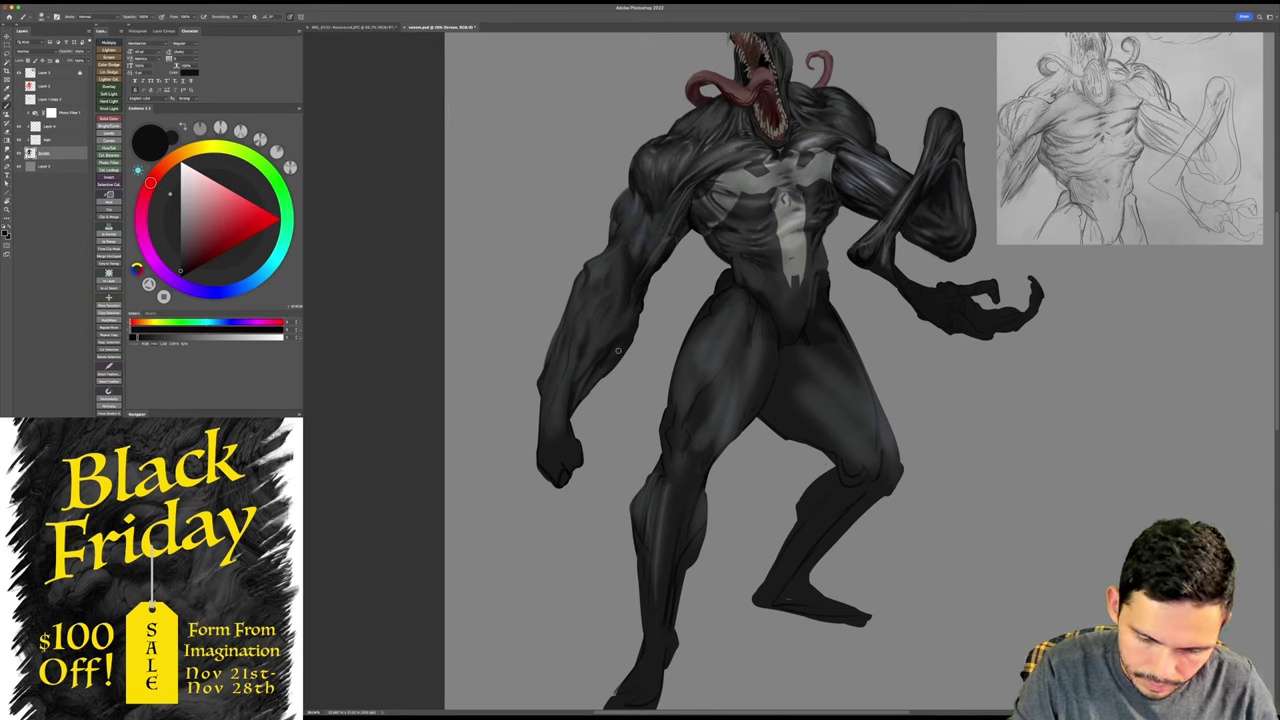
- Model the lowered forearm's muscles down towards the wrist, alternating sampled near-black and blue-grey tones
{"action": "left_click", "coordinate": [588, 374], "text": "alt"}
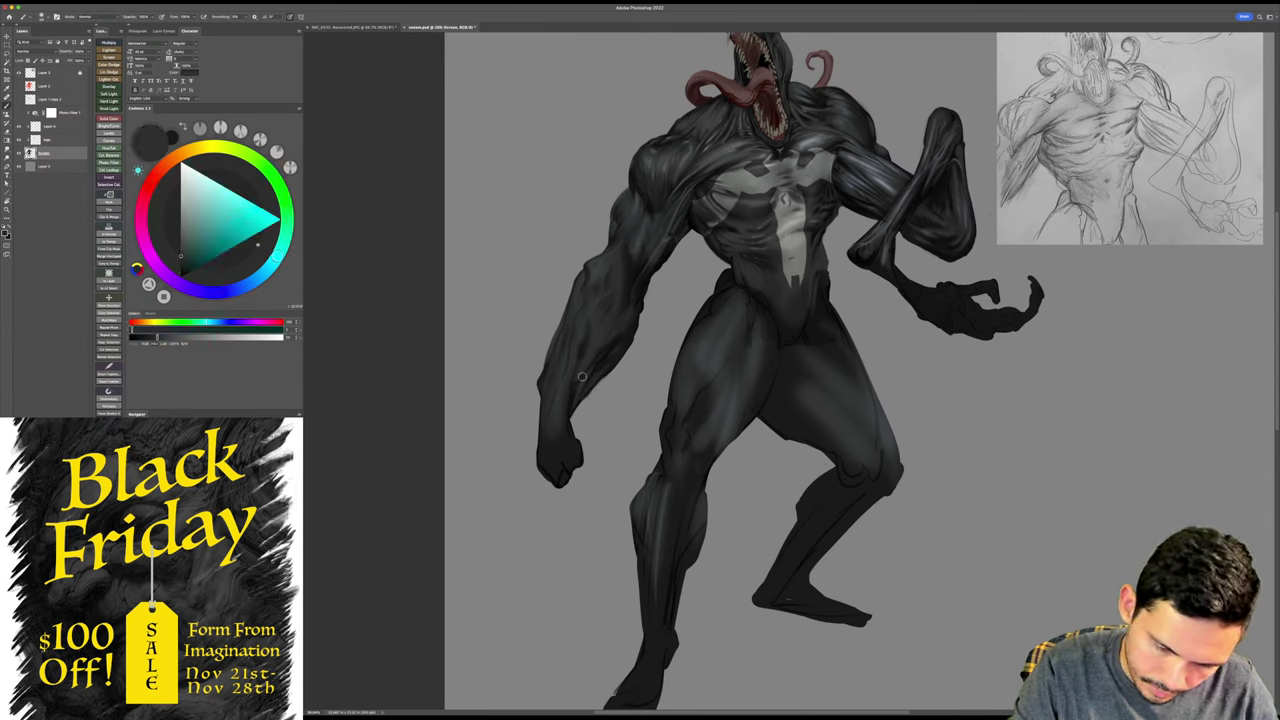
{"action": "left_click", "coordinate": [596, 362], "text": "alt"}
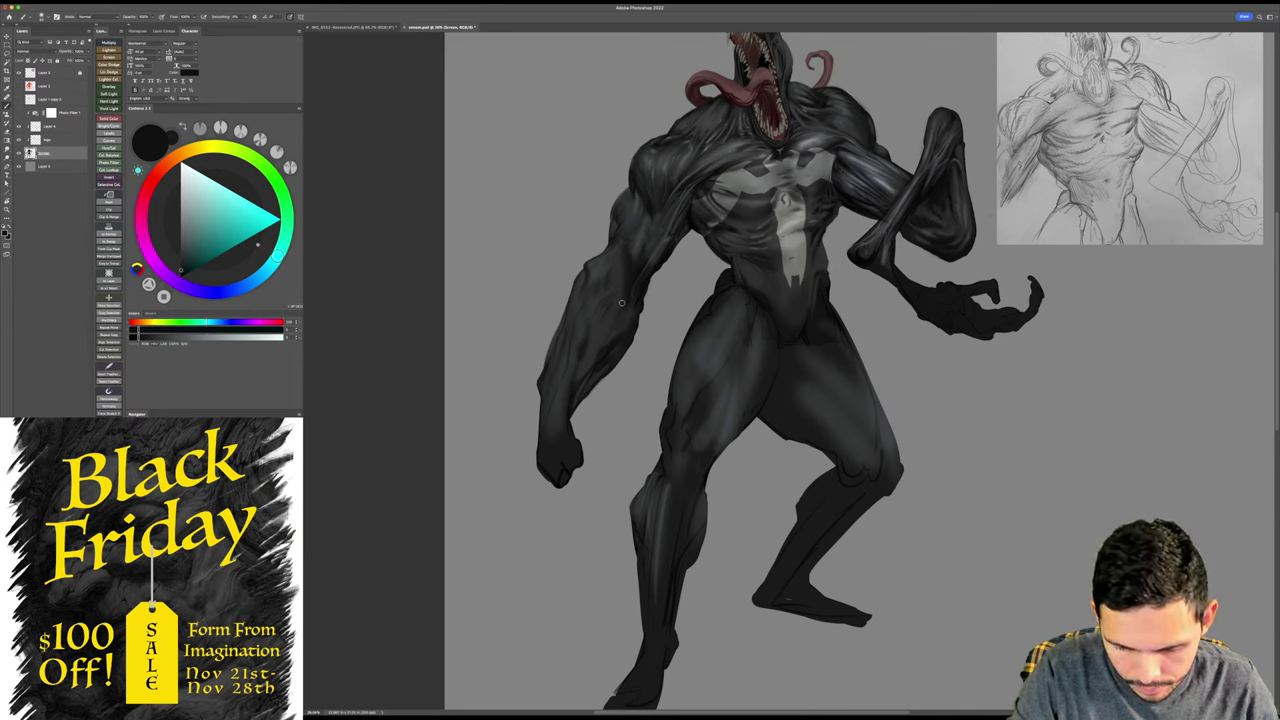
{"action": "left_click", "coordinate": [590, 358], "text": "alt"}
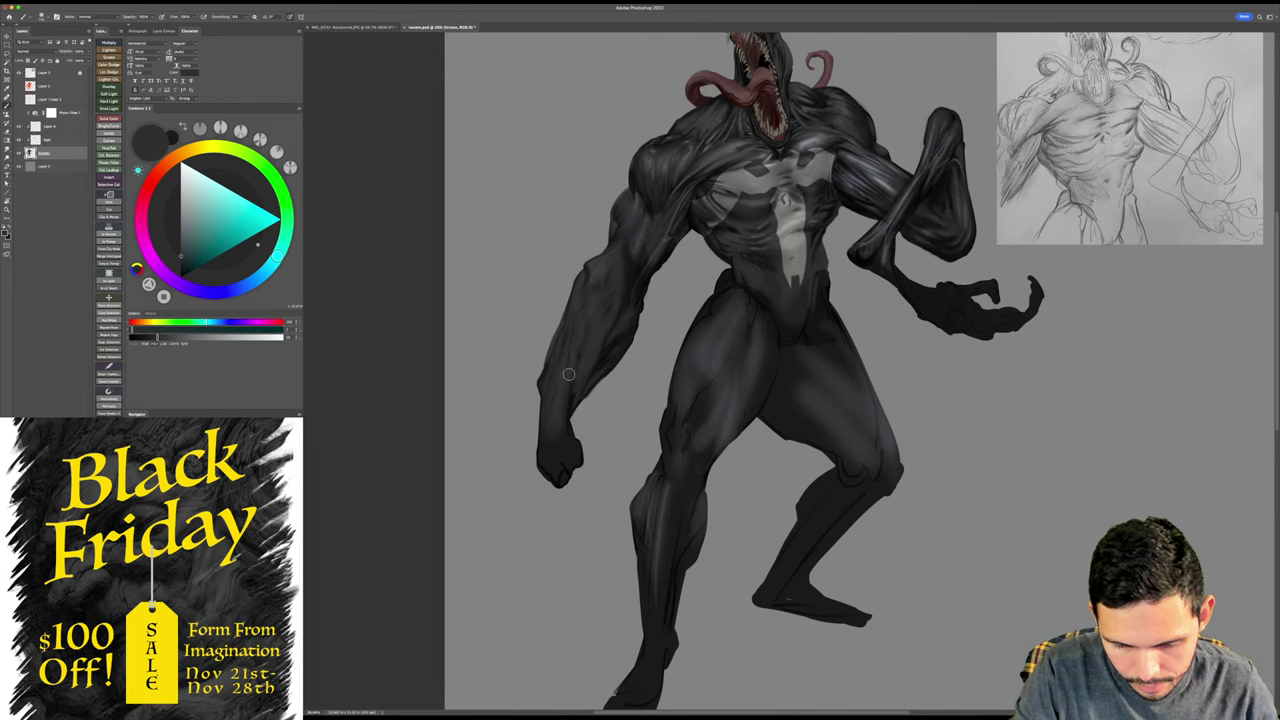
{"action": "left_click", "coordinate": [601, 264], "text": "alt"}
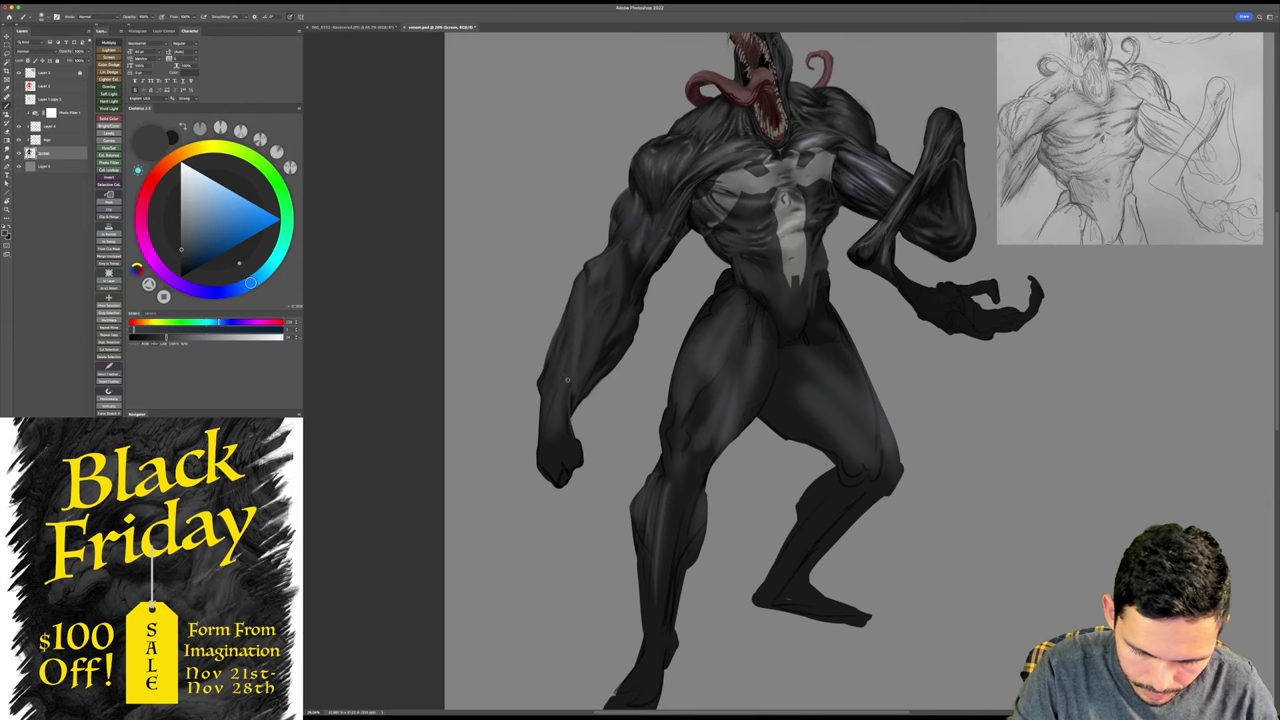
- Paint sampled grey from the lowered arm's wrist onto the fist and extend the back of the hand outwards
{"action": "left_click_drag", "start_coordinate": [567, 380], "coordinate": [572, 439]}
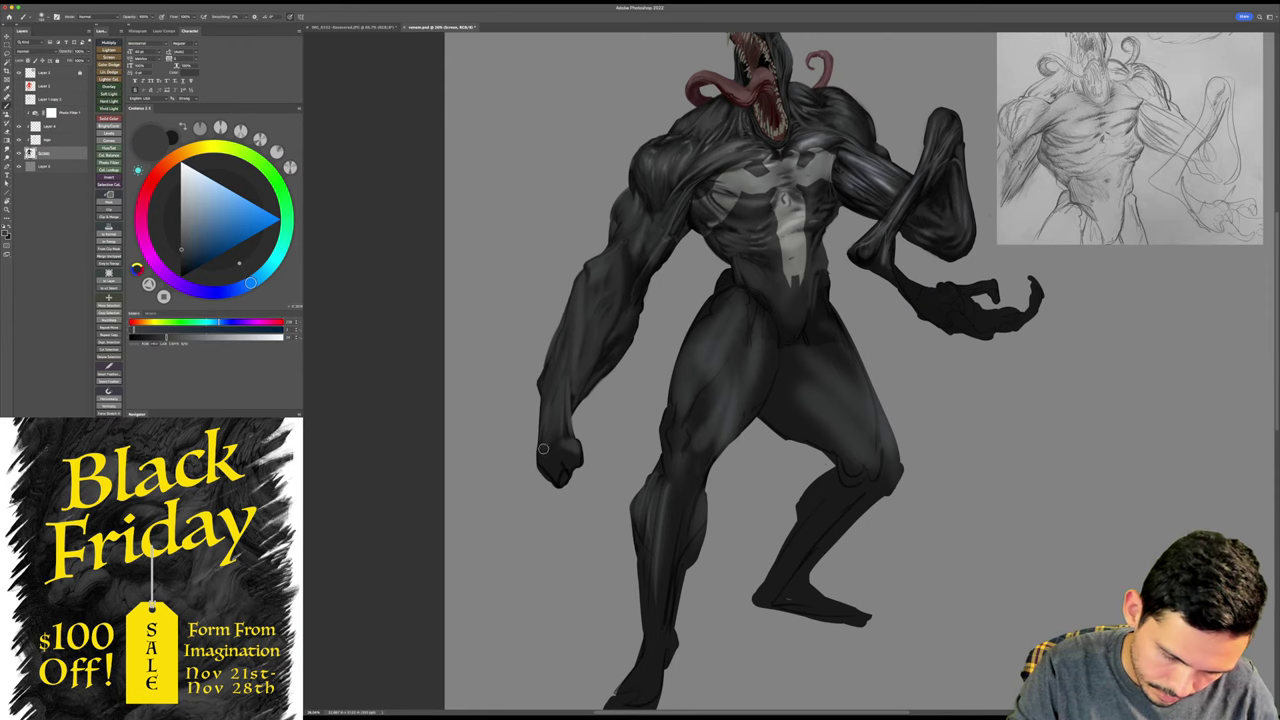
{"action": "mouse_move", "coordinate": [539, 445]}
{"action": "left_mouse_down"}
{"action": "mouse_move", "coordinate": [532, 467]}
{"action": "mouse_move", "coordinate": [556, 474]}
{"action": "left_mouse_up"}
{"action": "left_click", "coordinate": [556, 463], "text": "alt"}
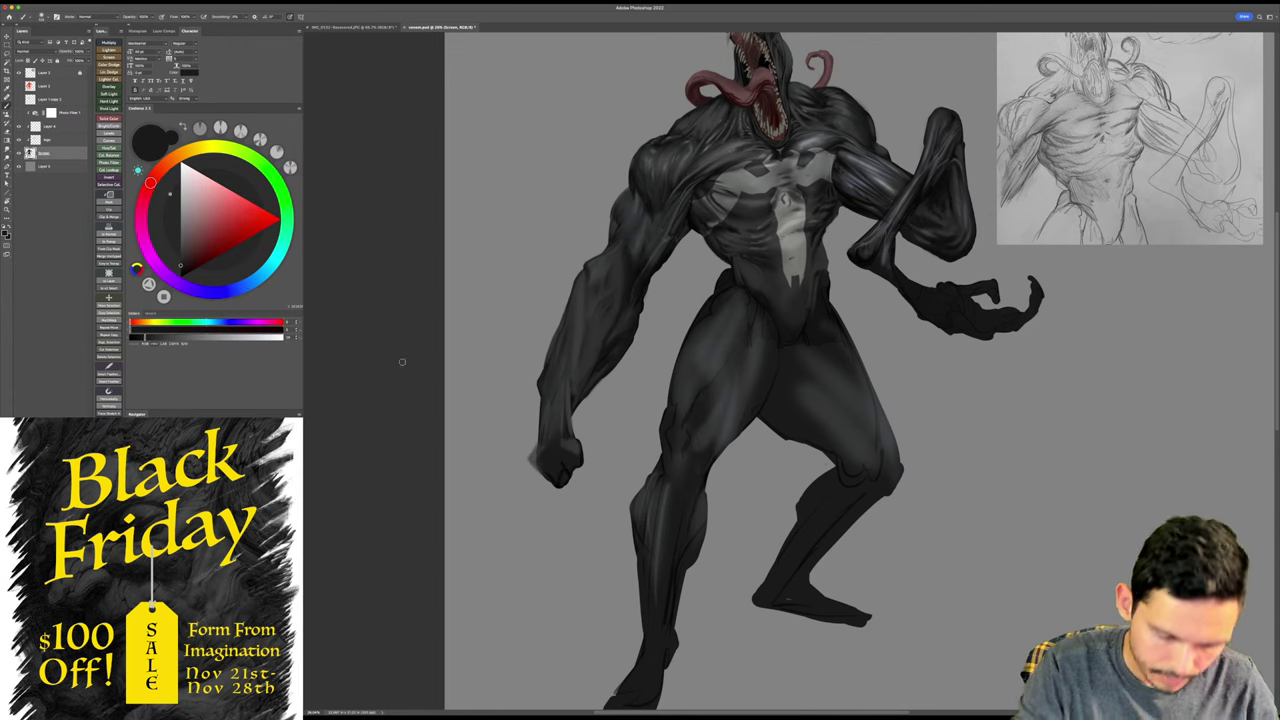
- Choose black and darken the fist's finger creases, knuckles and outer edge
{"action": "left_click_drag", "start_coordinate": [183, 264], "coordinate": [180, 277]}
{"action": "left_click_drag", "start_coordinate": [571, 460], "coordinate": [577, 414]}
{"action": "left_click_drag", "start_coordinate": [577, 414], "coordinate": [605, 424]}
{"action": "left_click", "coordinate": [604, 424]}
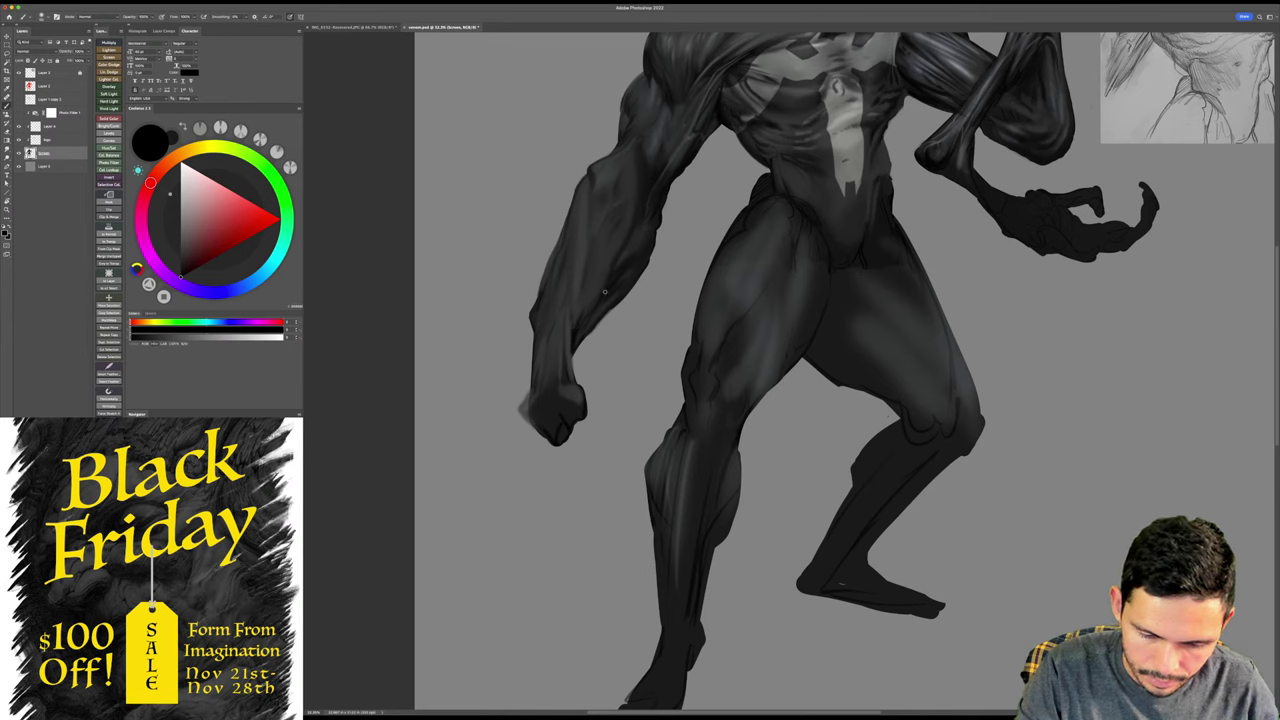
{"action": "mouse_move", "coordinate": [582, 389]}
{"action": "left_mouse_down"}
{"action": "mouse_move", "coordinate": [584, 427]}
{"action": "mouse_move", "coordinate": [550, 445]}
{"action": "mouse_move", "coordinate": [554, 430]}
{"action": "left_mouse_up"}
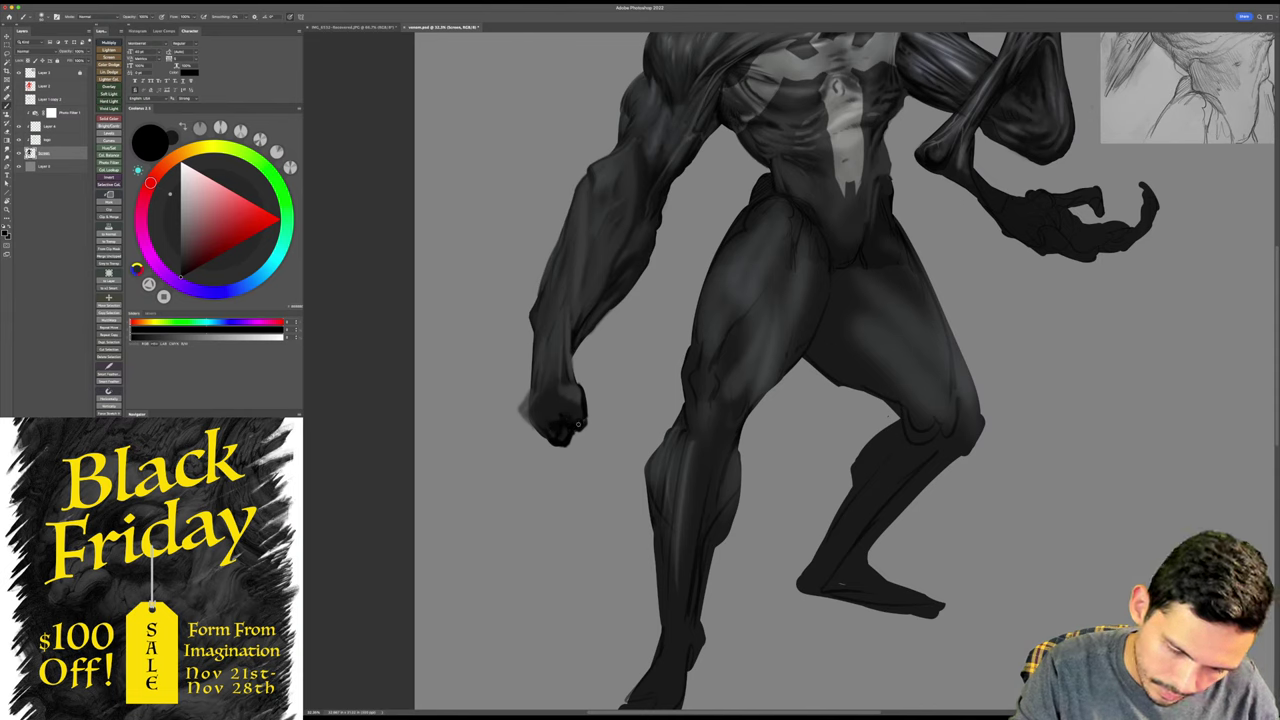
{"action": "mouse_move", "coordinate": [522, 408]}
{"action": "left_mouse_down"}
{"action": "mouse_move", "coordinate": [536, 338]}
{"action": "mouse_move", "coordinate": [558, 347]}
{"action": "mouse_move", "coordinate": [522, 406]}
{"action": "left_mouse_up"}
{"action": "key", "text": "b"}
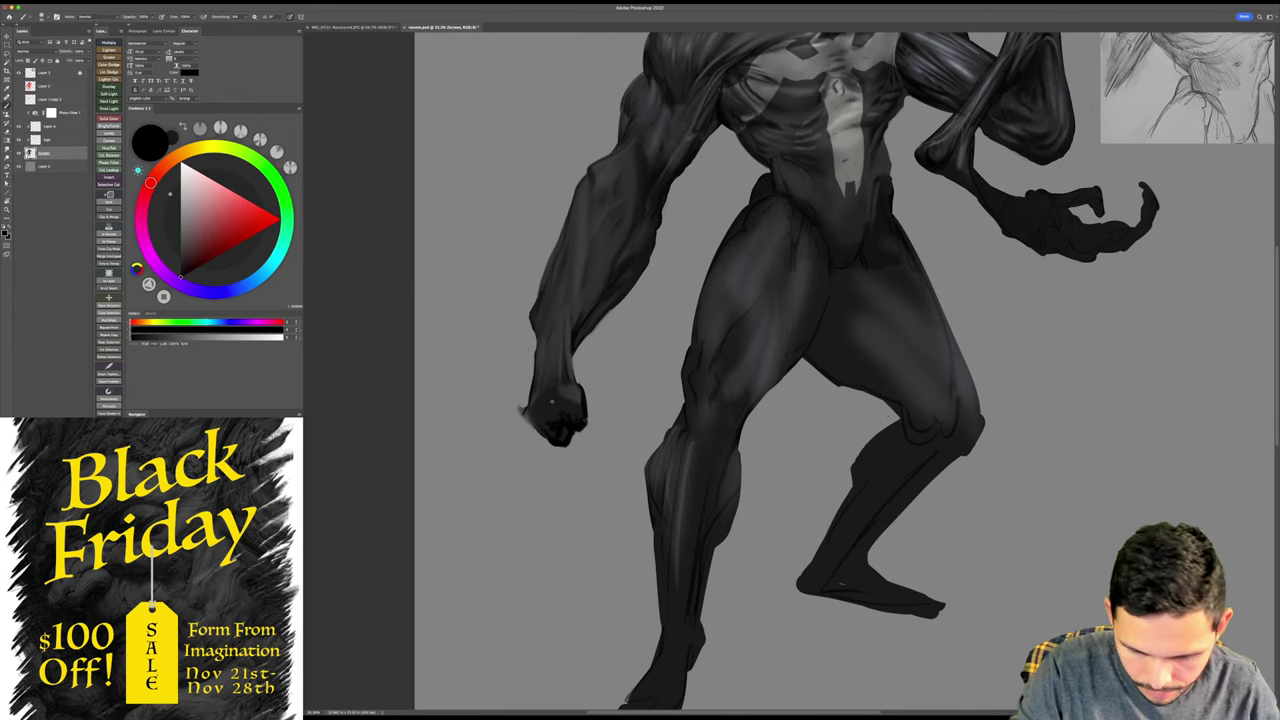
- Draw a new black outer contour from the lower forearm to the fist and fill it in to widen the wrist
{"action": "left_click_drag", "start_coordinate": [534, 324], "coordinate": [518, 409]}
{"action": "mouse_move", "coordinate": [530, 358]}
{"action": "left_mouse_down"}
{"action": "mouse_move", "coordinate": [526, 424]}
{"action": "mouse_move", "coordinate": [558, 448]}
{"action": "mouse_move", "coordinate": [523, 408]}
{"action": "left_mouse_up"}
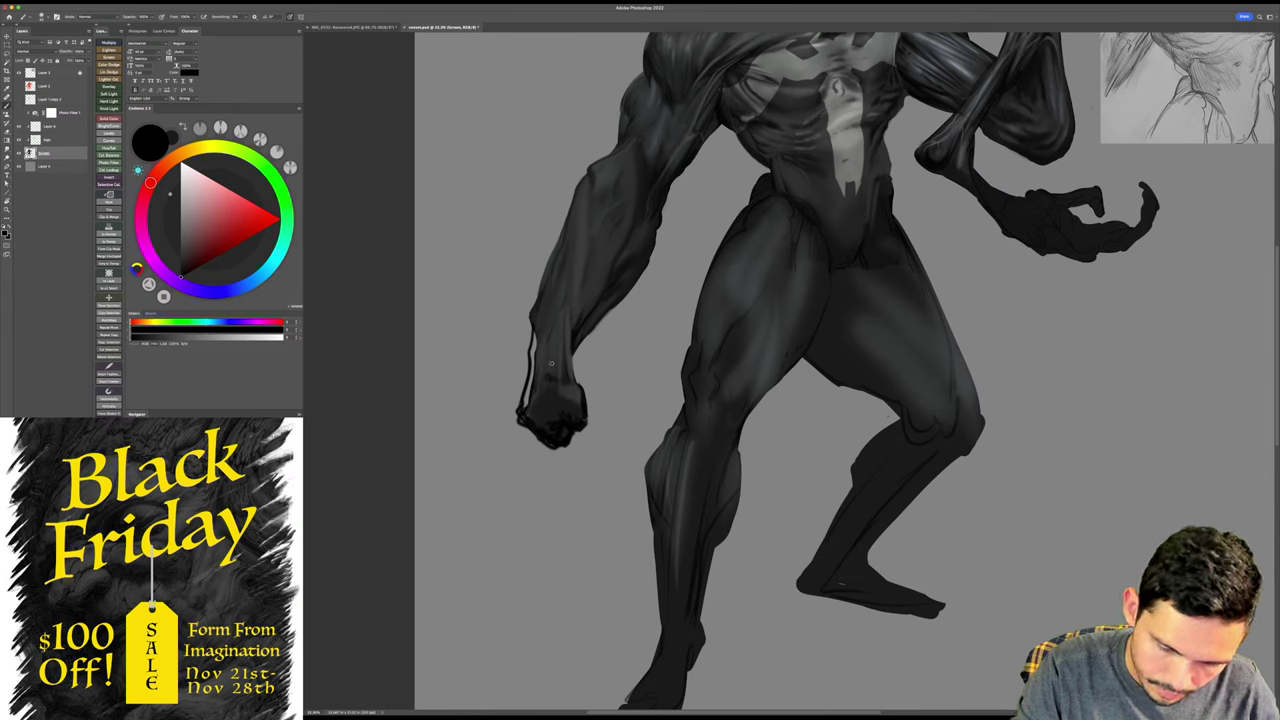
{"action": "left_click_drag", "start_coordinate": [535, 334], "coordinate": [526, 408]}
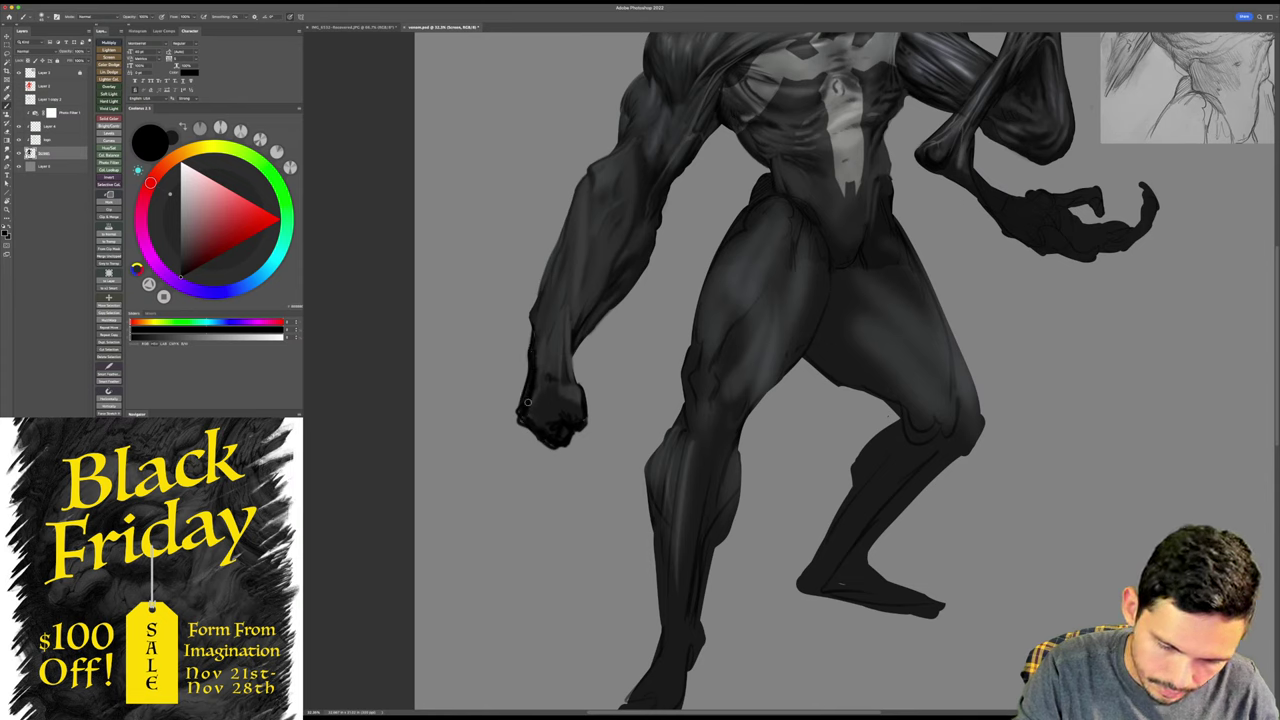
{"action": "left_click_drag", "start_coordinate": [542, 308], "coordinate": [538, 338]}
{"action": "left_click_drag", "start_coordinate": [548, 281], "coordinate": [543, 325]}
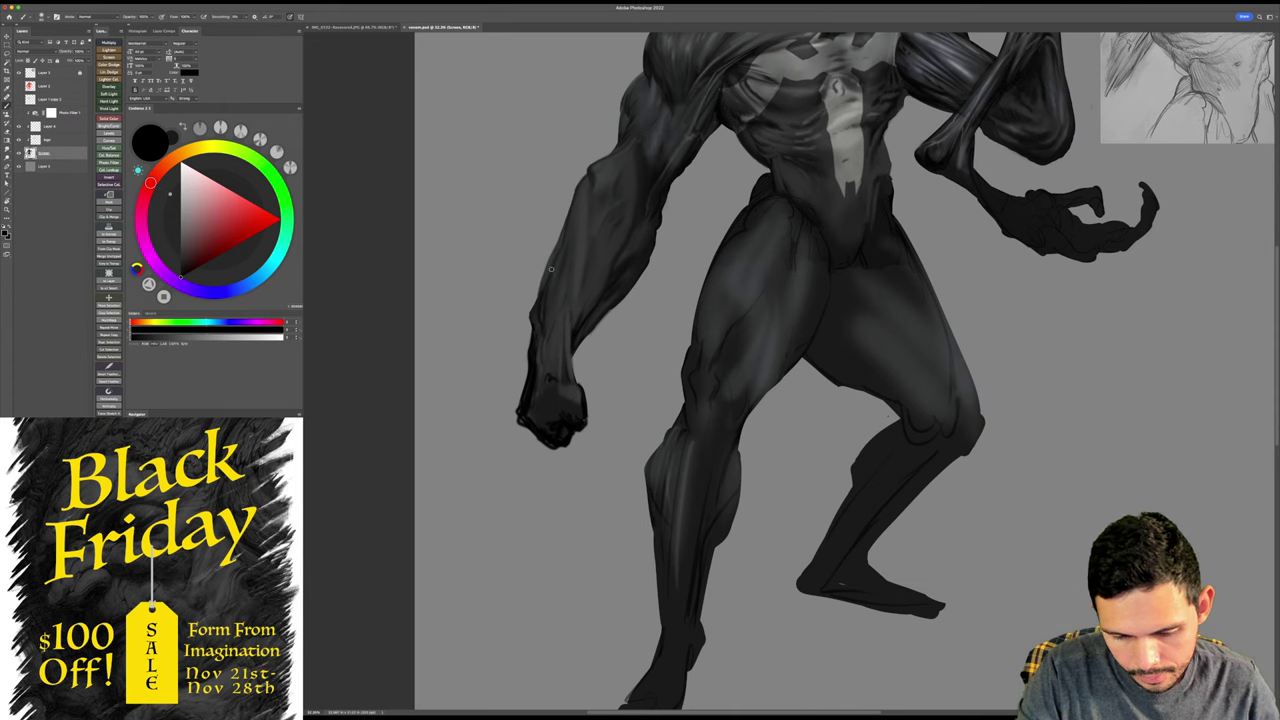
- Save the Venom painting document
{"action": "left_click_drag", "start_coordinate": [645, 430], "coordinate": [605, 428]}
{"action": "left_click", "coordinate": [750, 325]}
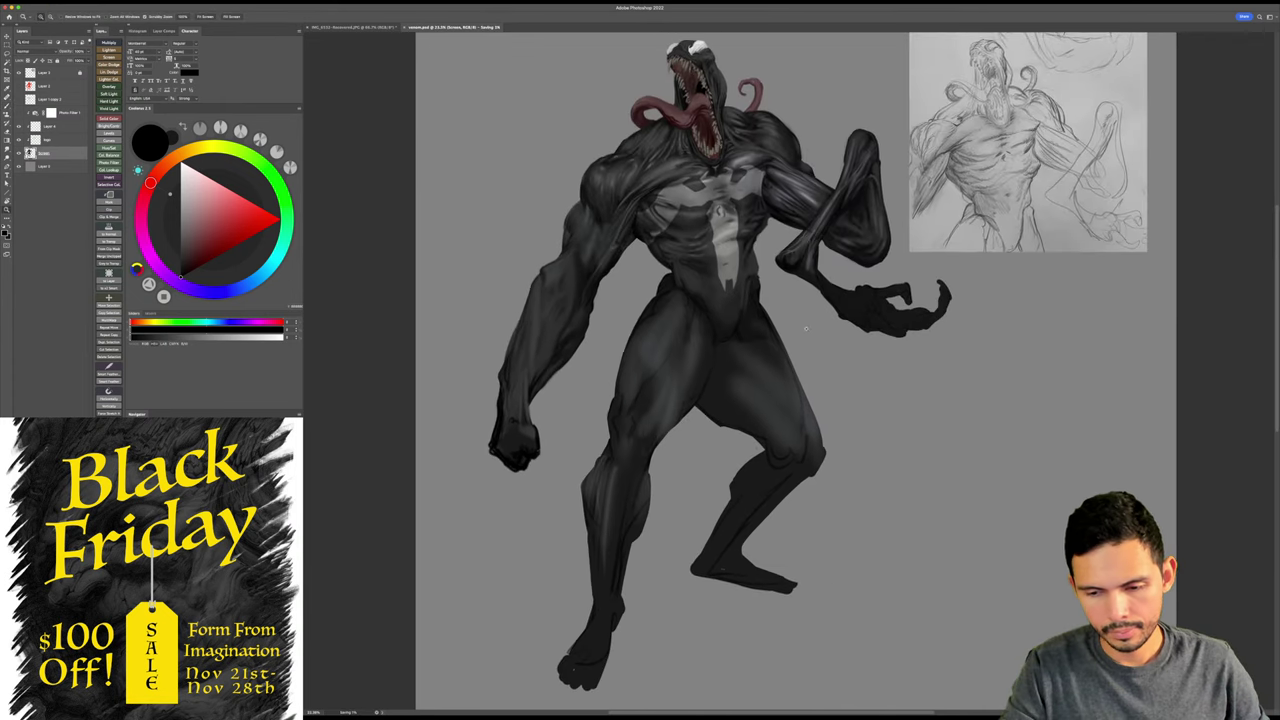
{"action": "key", "text": "b"}
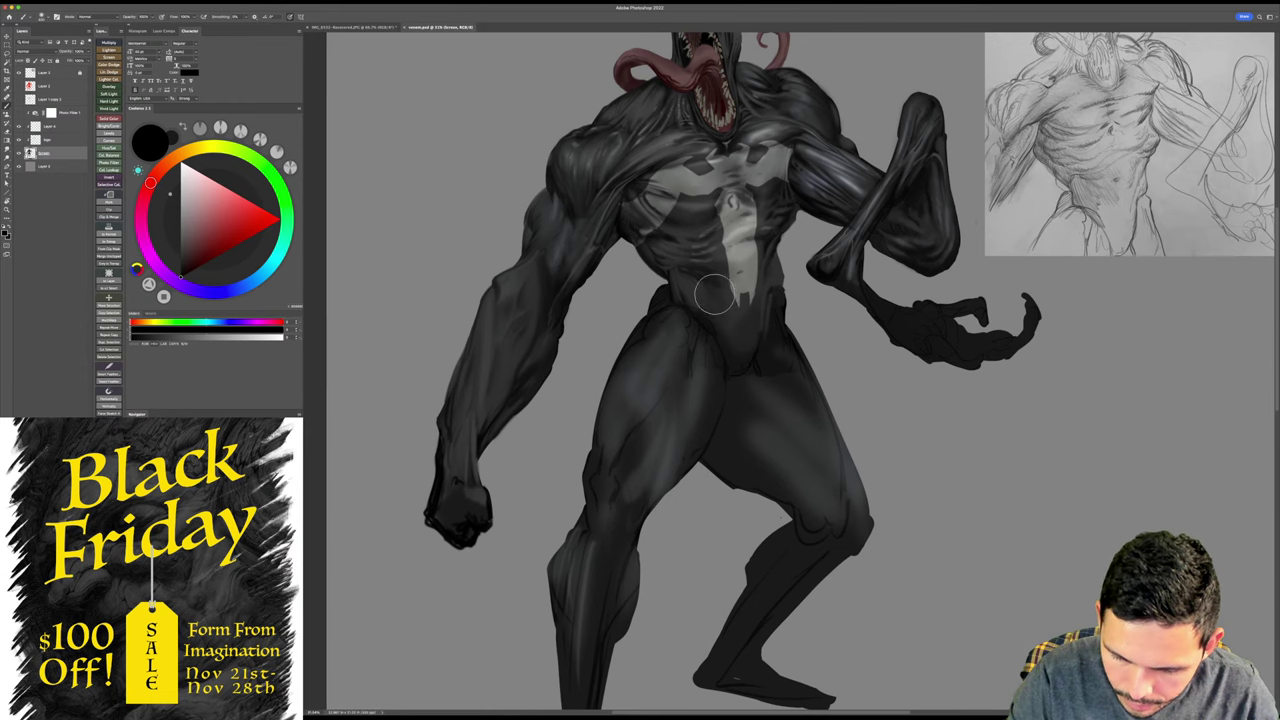
{"action": "key", "text": "z"}
{"action": "left_click", "coordinate": [736, 304]}
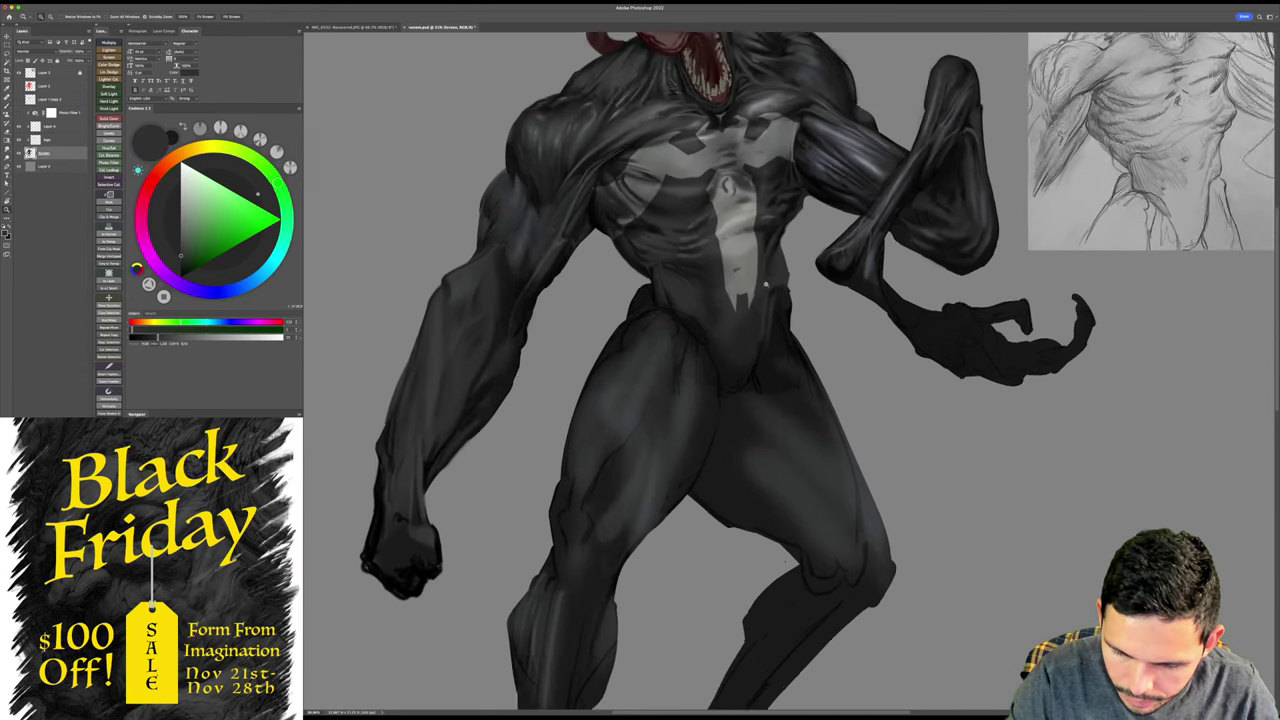
{"action": "key", "text": "b"}
{"action": "key", "text": "r"}
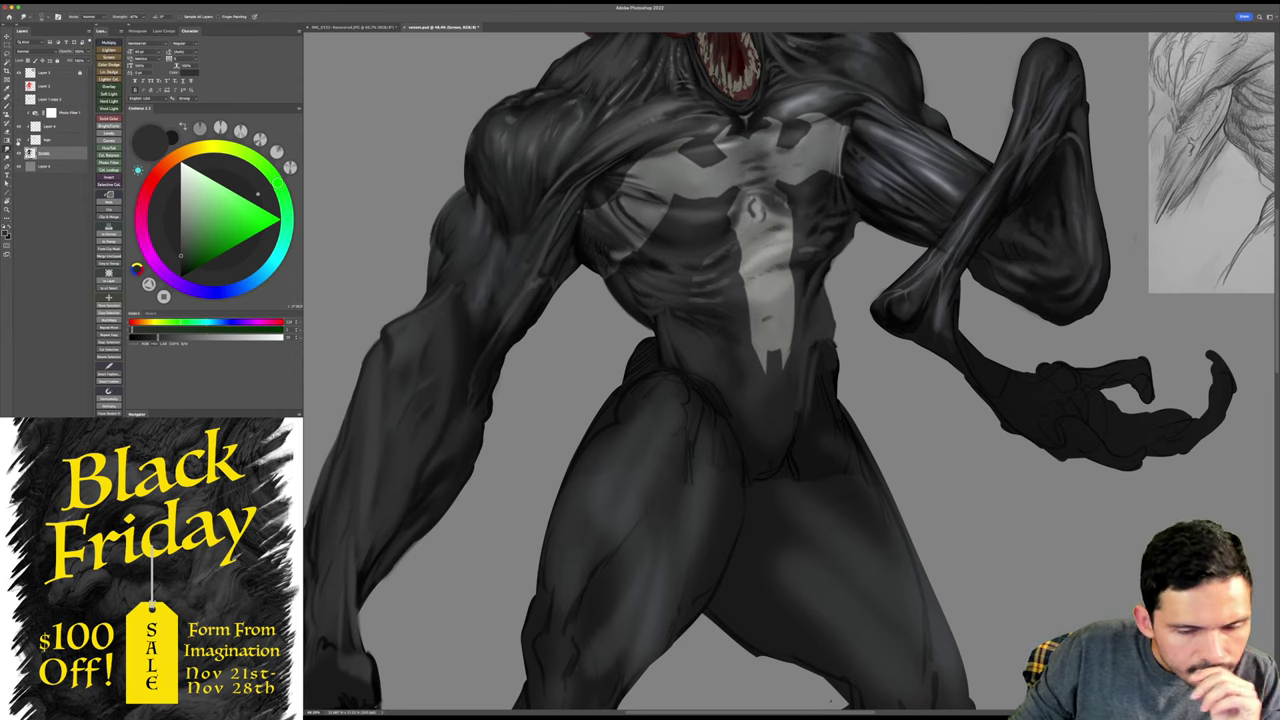
- Compare the two clipped layers above the painting by toggling their visibility, and merge the upper one into the lower one
{"action": "left_click", "coordinate": [18, 141]}
{"action": "left_click", "coordinate": [18, 141]}
{"action": "left_click", "coordinate": [19, 128]}
{"action": "left_click", "coordinate": [19, 128]}
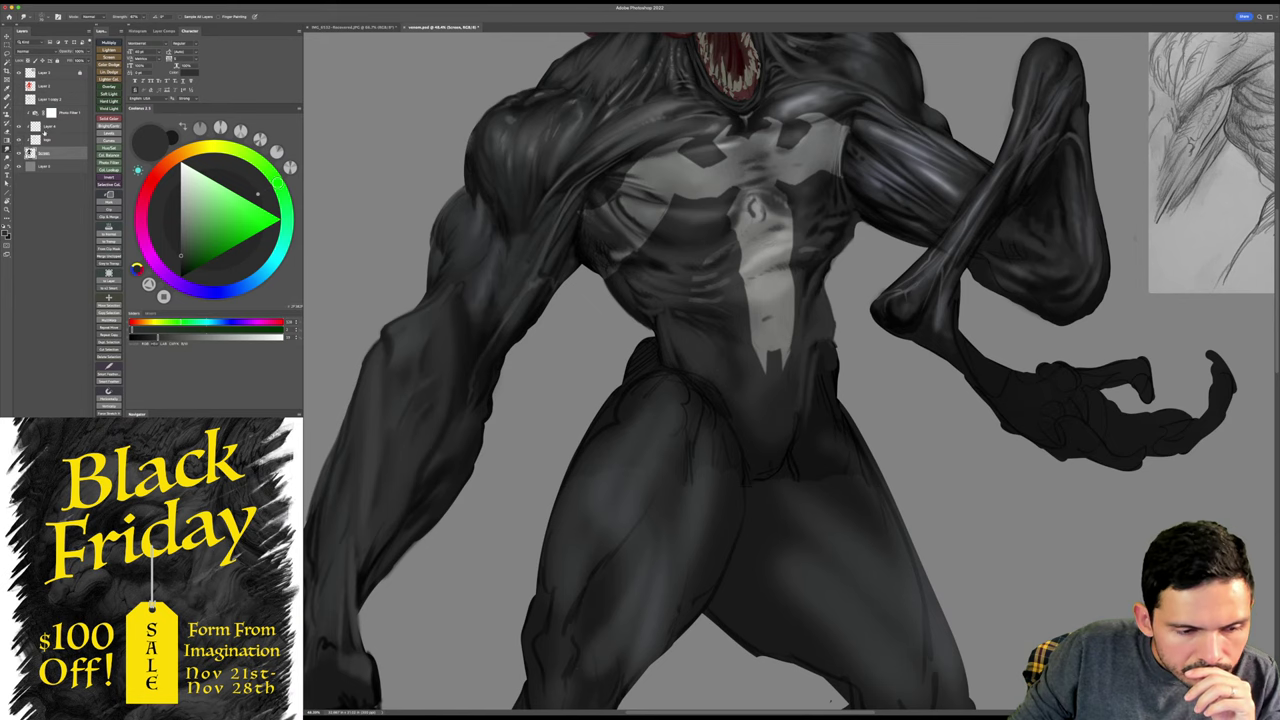
{"action": "left_click", "coordinate": [45, 130]}
{"action": "left_click", "coordinate": [19, 127]}
{"action": "left_click", "coordinate": [19, 127]}
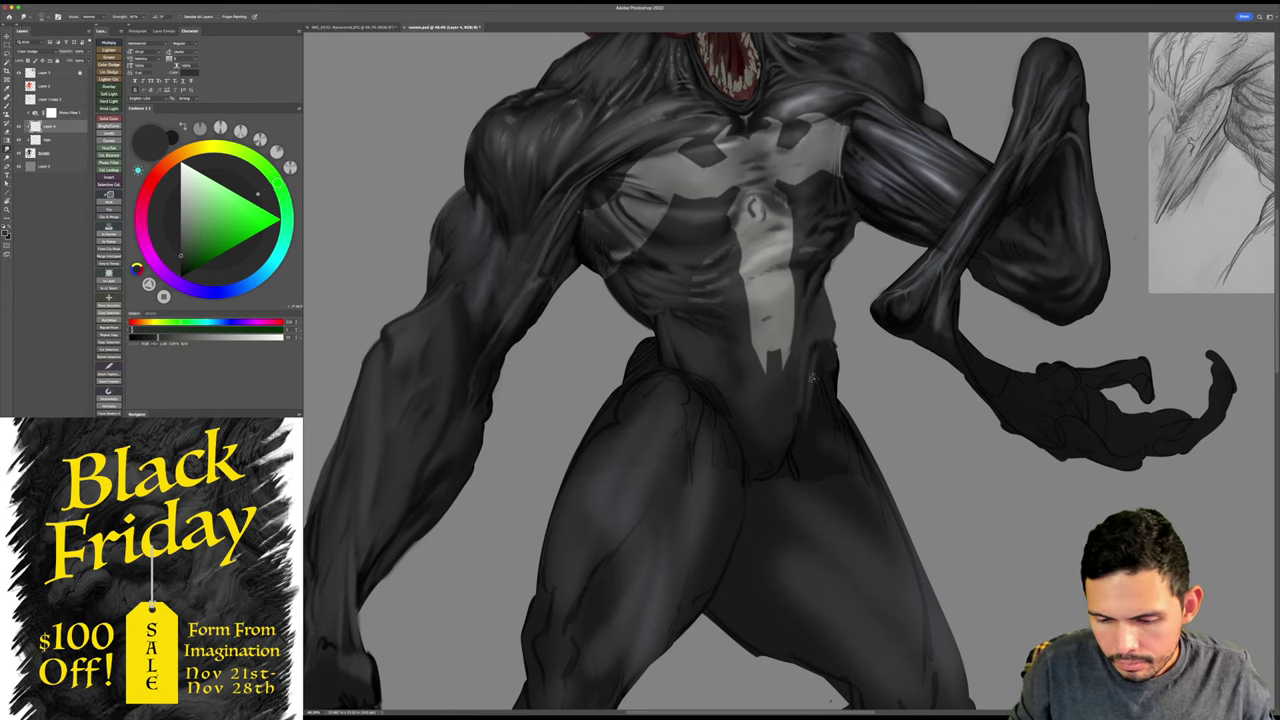
{"action": "key", "text": "z"}
{"action": "left_click_drag", "start_coordinate": [812, 378], "coordinate": [319, 234]}
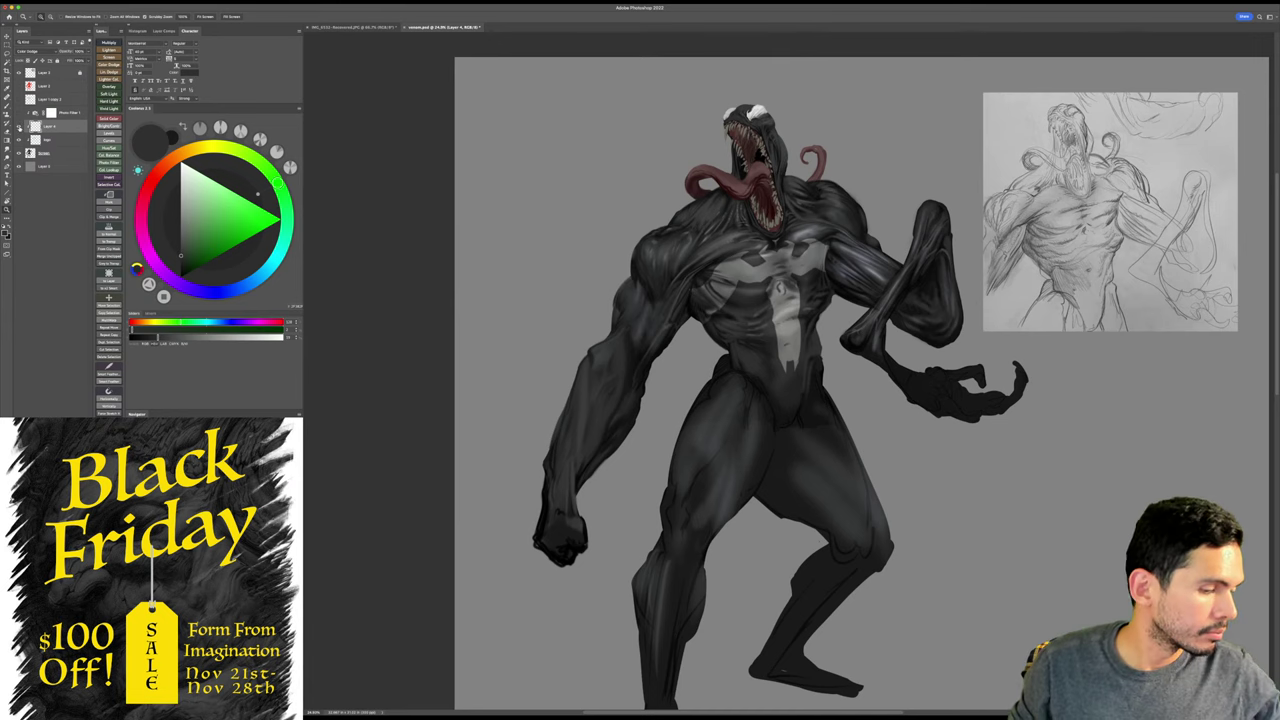
{"action": "key", "text": "super+e"}
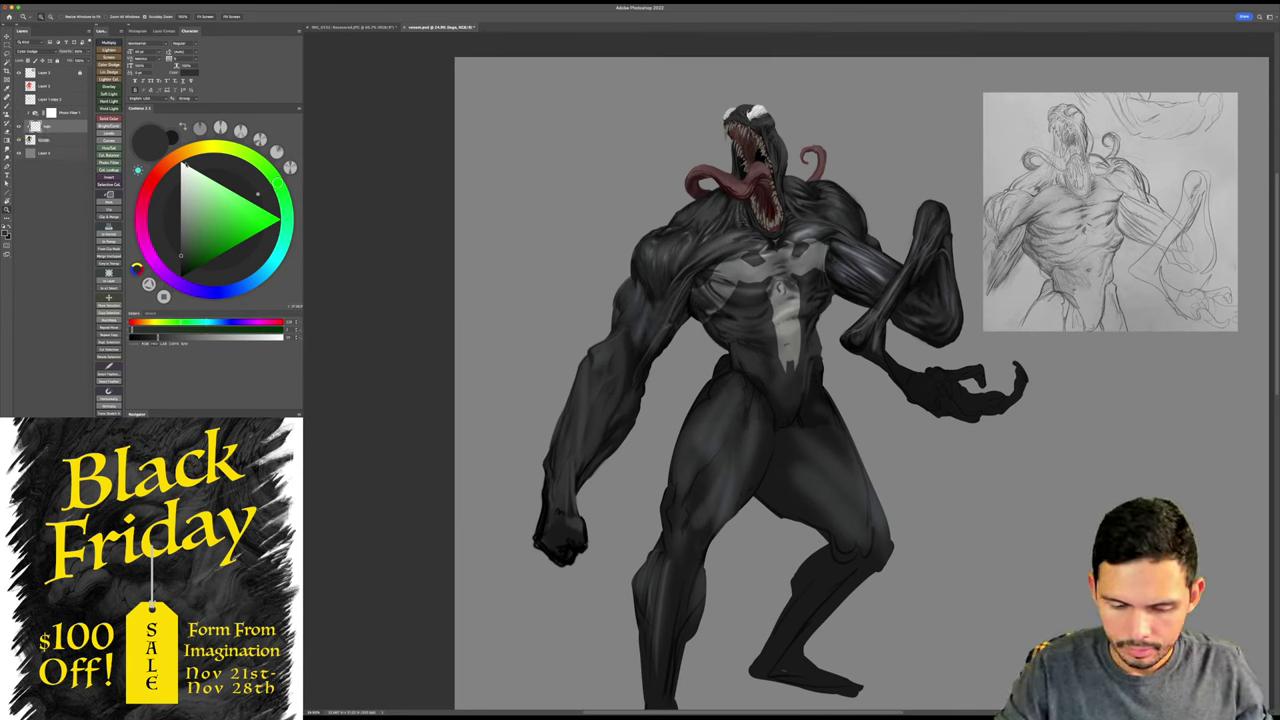
- Sample blue-grey tones from the upper chest highlight and the shoulder of the raised arm
{"action": "left_click_drag", "start_coordinate": [850, 376], "coordinate": [853, 418]}
{"action": "mouse_move", "coordinate": [833, 162]}
{"action": "left_mouse_down"}
{"action": "mouse_move", "coordinate": [839, 153]}
{"action": "mouse_move", "coordinate": [844, 168]}
{"action": "left_mouse_up"}
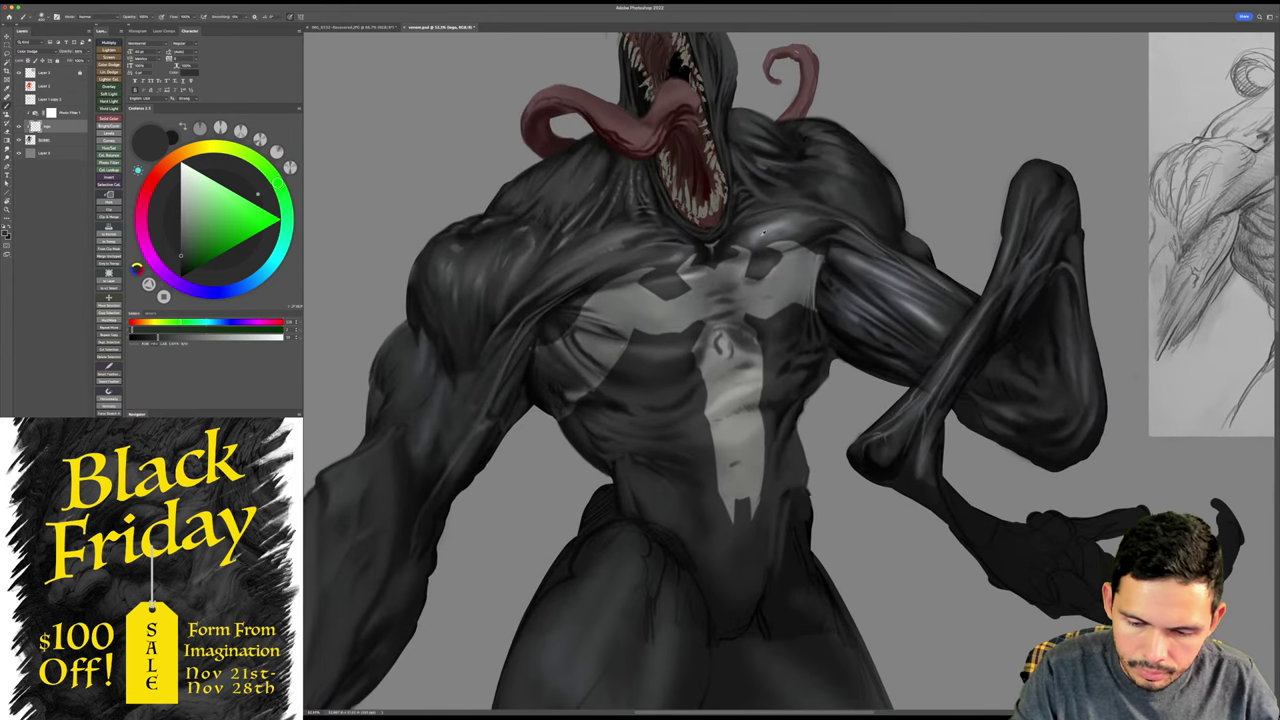
{"action": "left_click", "coordinate": [780, 223], "text": "alt"}
{"action": "left_click", "coordinate": [886, 191], "text": "alt"}
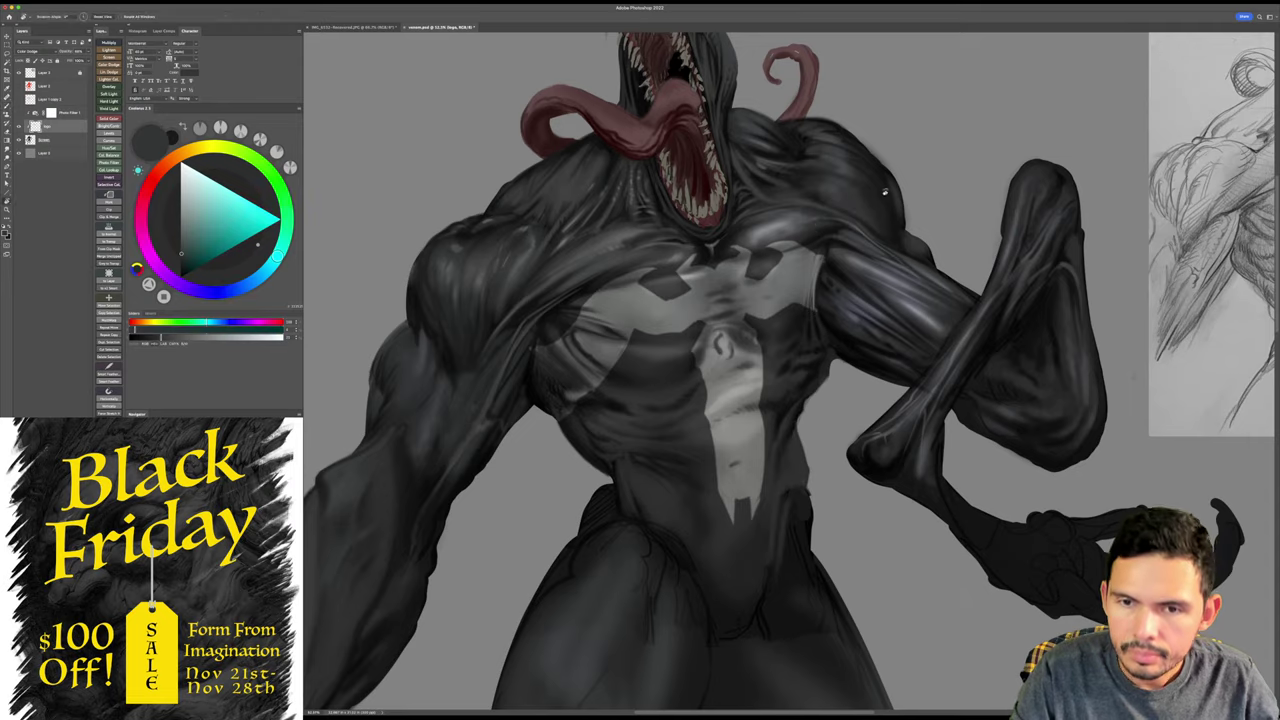
{"action": "key", "text": "r"}
{"action": "left_click_drag", "start_coordinate": [886, 191], "coordinate": [848, 147]}
{"action": "key", "text": "b"}
{"action": "left_click_drag", "start_coordinate": [814, 196], "coordinate": [788, 217]}
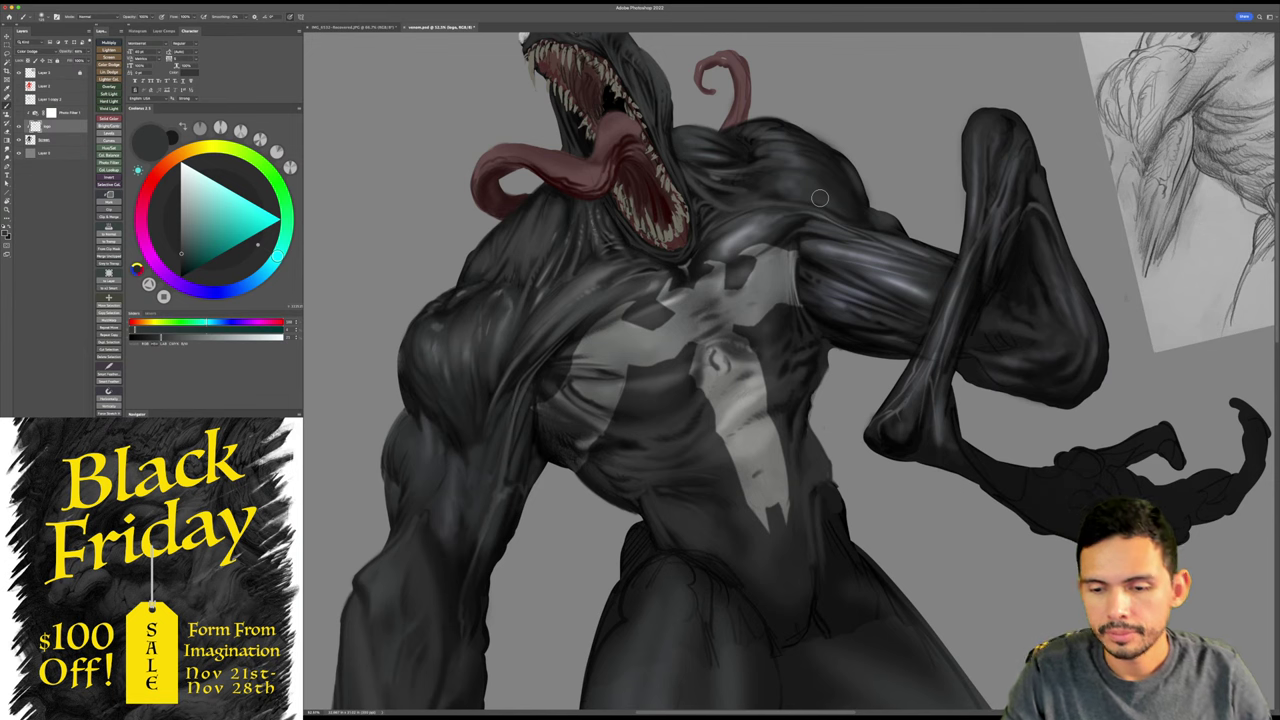
{"action": "key", "text": "Escape"}
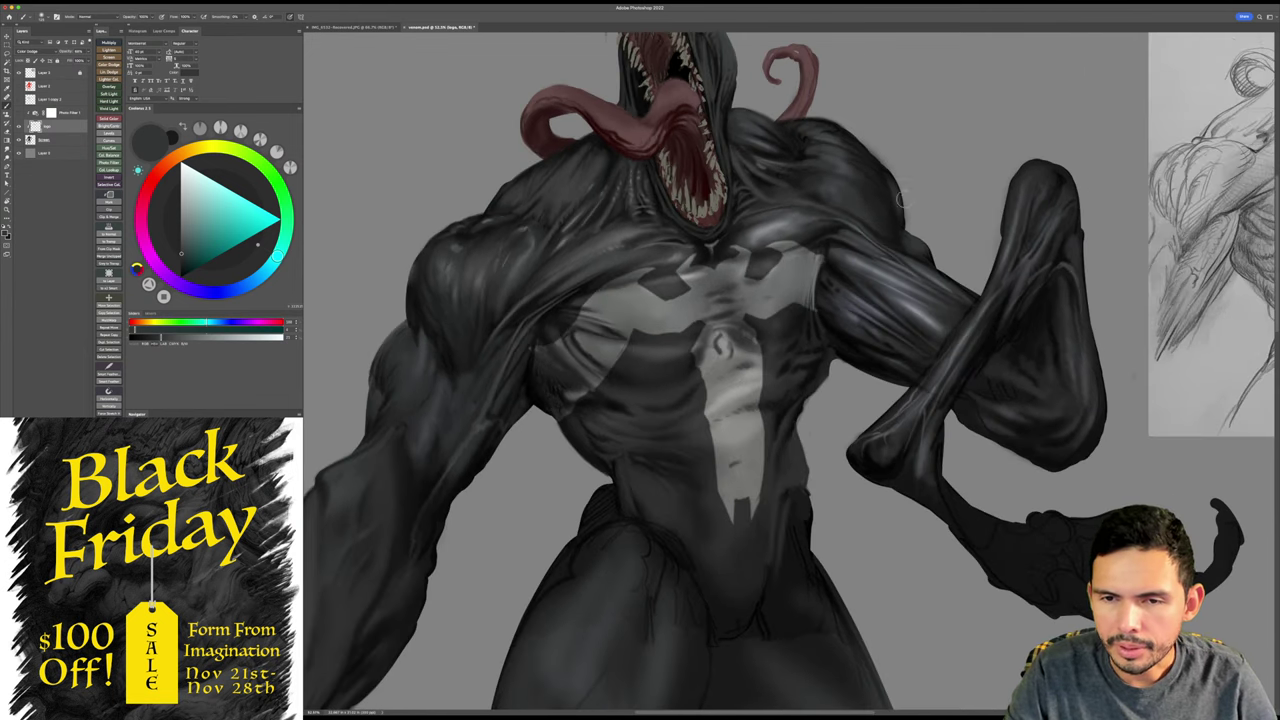
{"action": "scroll", "coordinate": [895, 205], "scroll_direction": "up", "scroll_amount": 1}
{"action": "scroll", "coordinate": [884, 222], "scroll_direction": "up", "scroll_amount": 1}
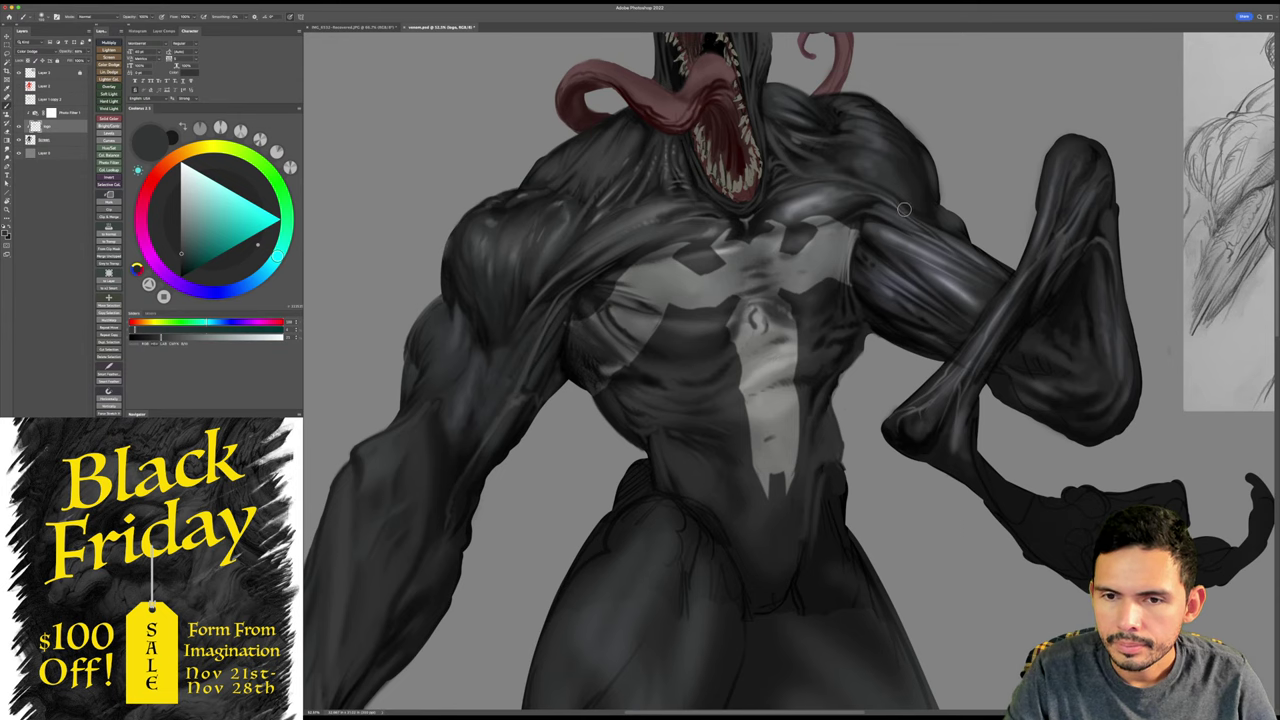
- Save the document with the merged clipped layer
{"action": "key", "text": "super+s"}
{"action": "key", "text": "super+space"}
{"action": "left_click_drag", "start_coordinate": [931, 210], "coordinate": [919, 209]}
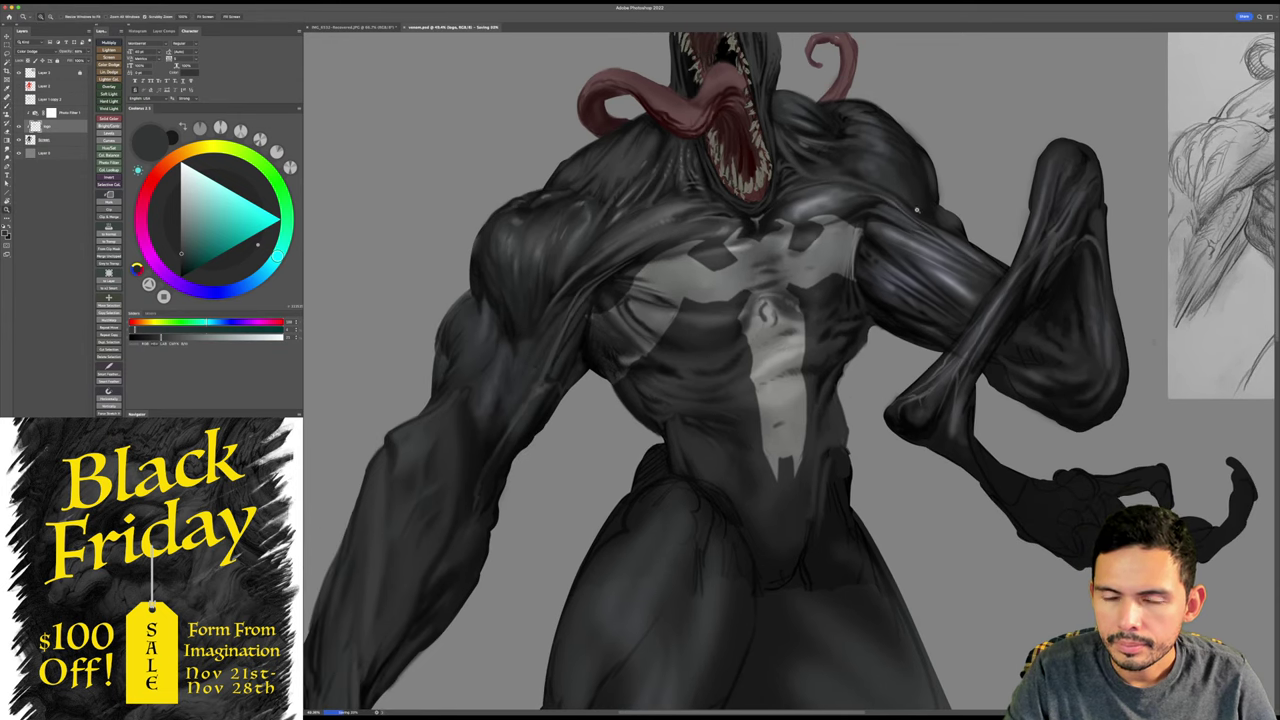
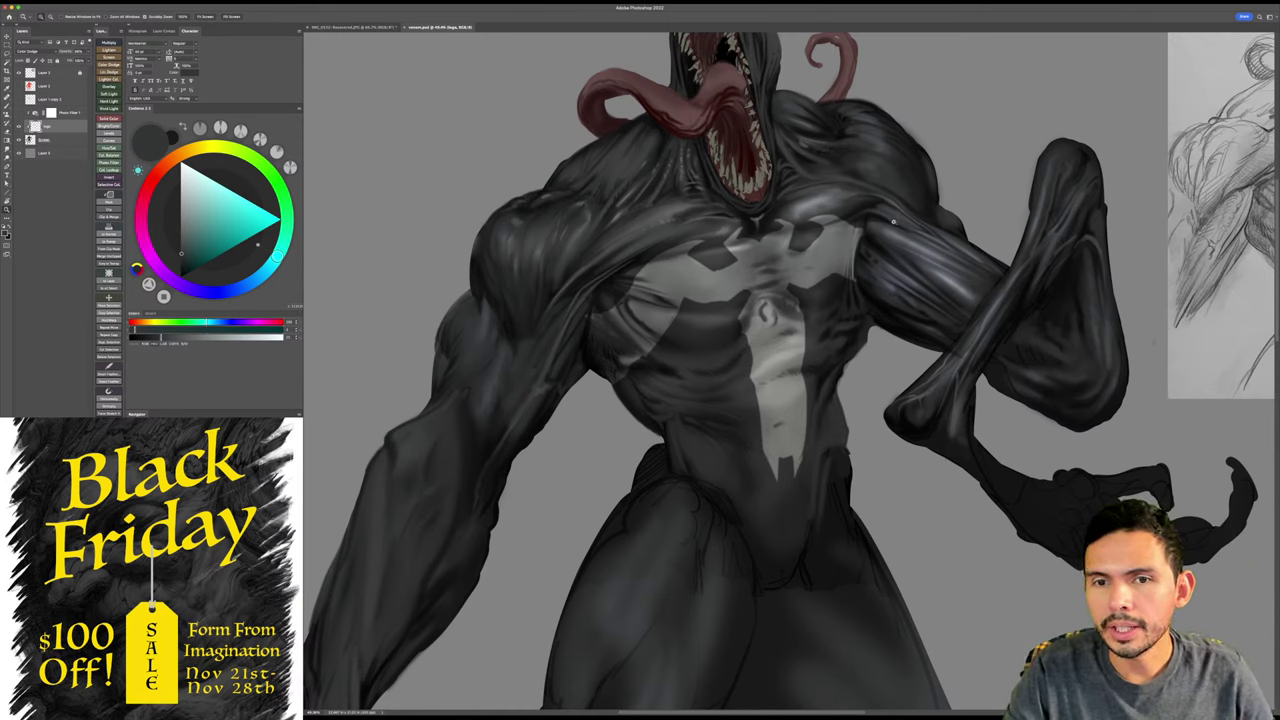
- Sample a dark blue-grey from the upper chest beside the emblem and make the base painting layer below the clipped layer active
{"action": "left_click_drag", "start_coordinate": [885, 247], "coordinate": [875, 241]}
{"action": "left_click_drag", "start_coordinate": [734, 289], "coordinate": [748, 289]}
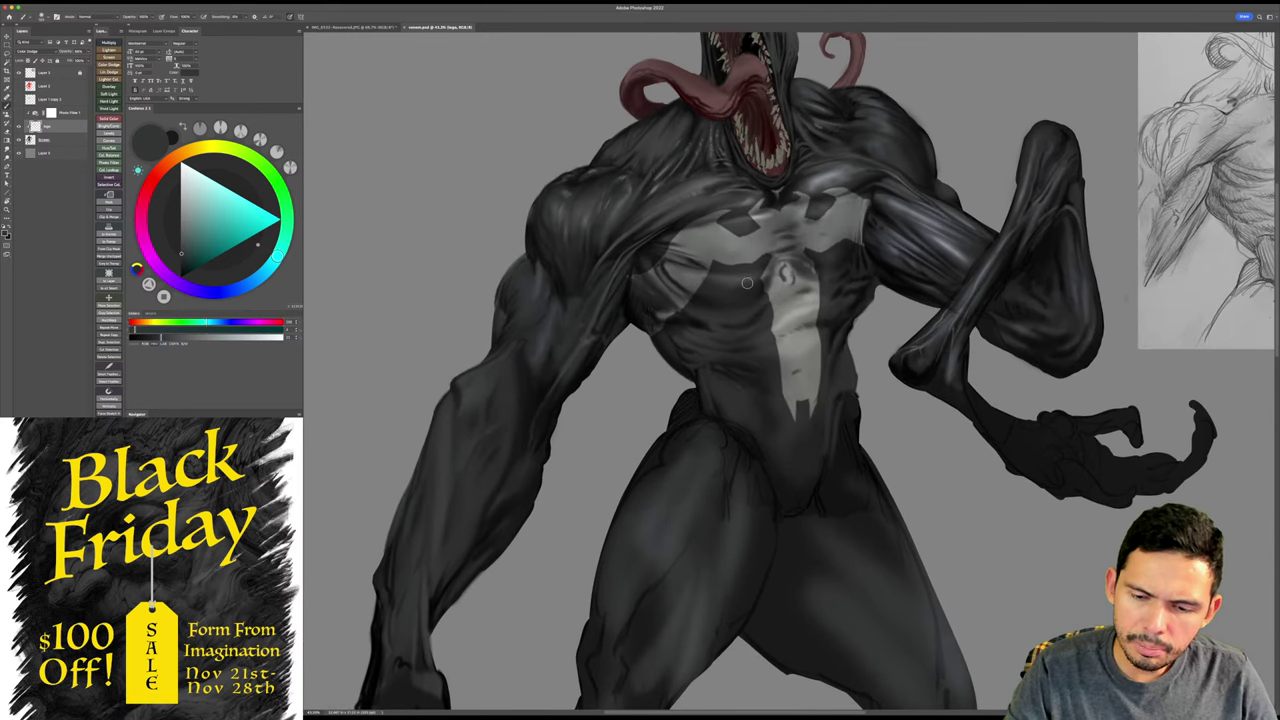
{"action": "left_click", "coordinate": [803, 187], "text": "alt"}
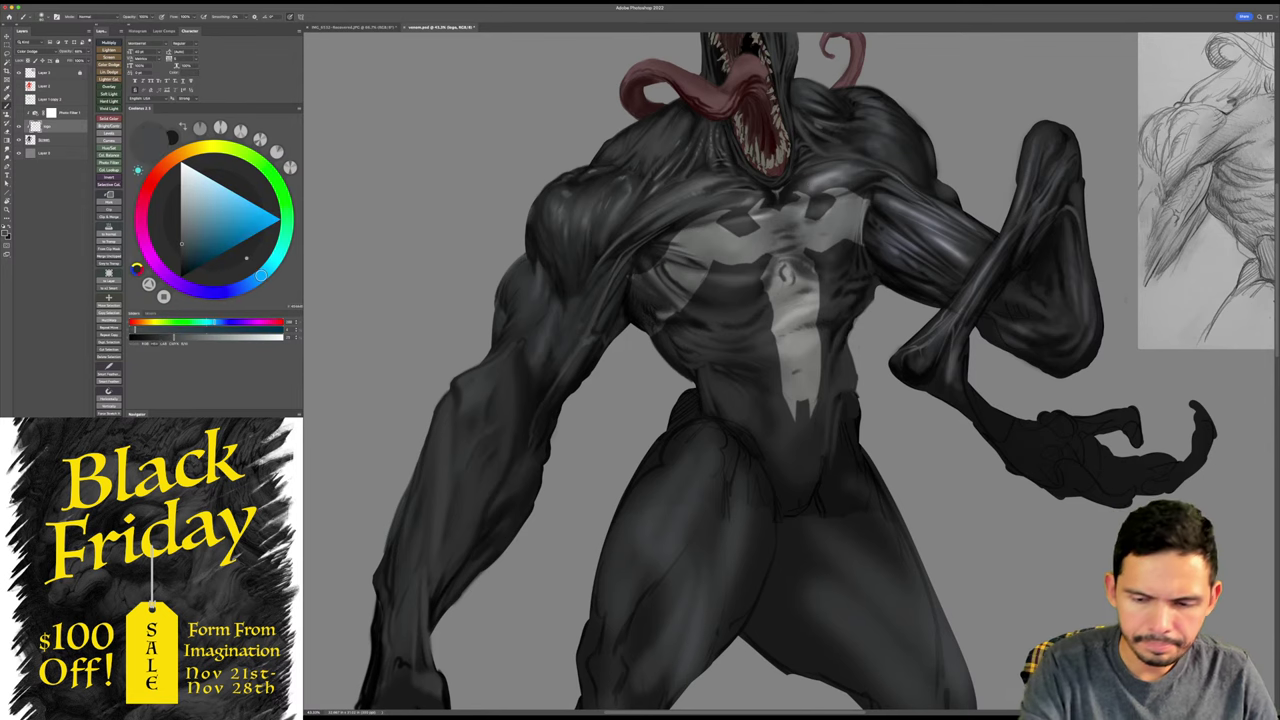
{"action": "key", "text": "e"}
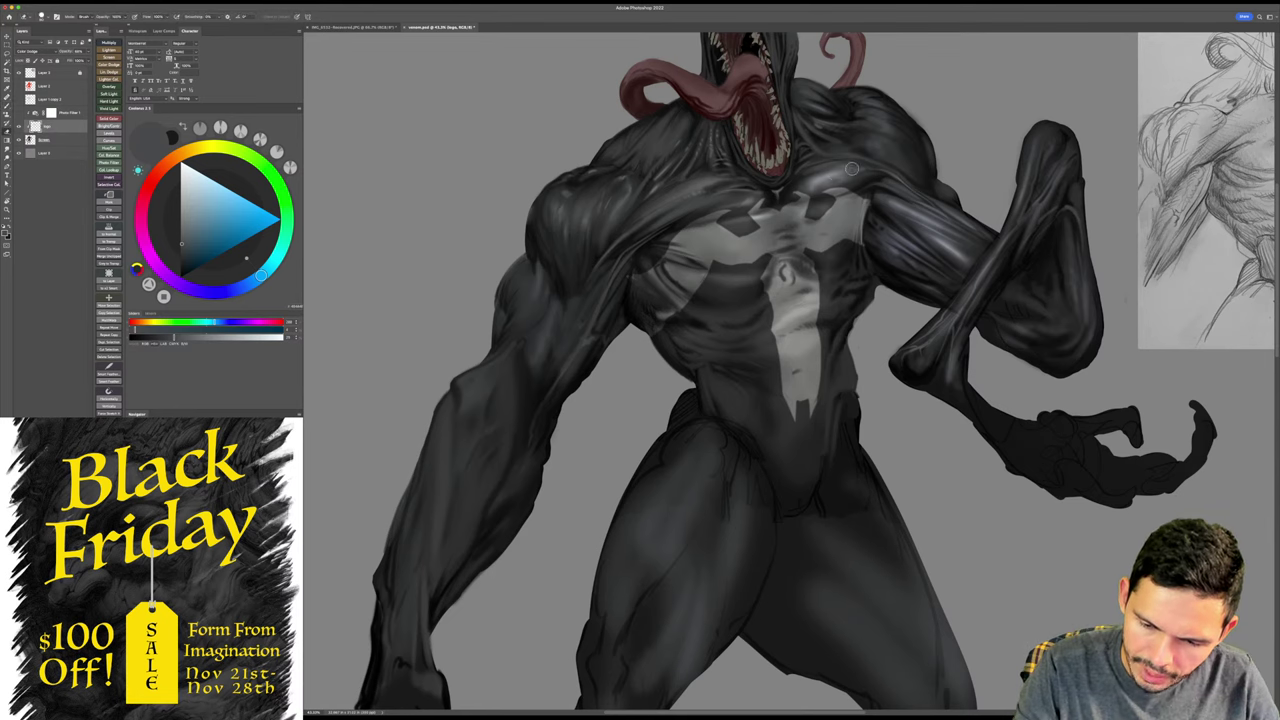
{"action": "left_click", "coordinate": [72, 143]}
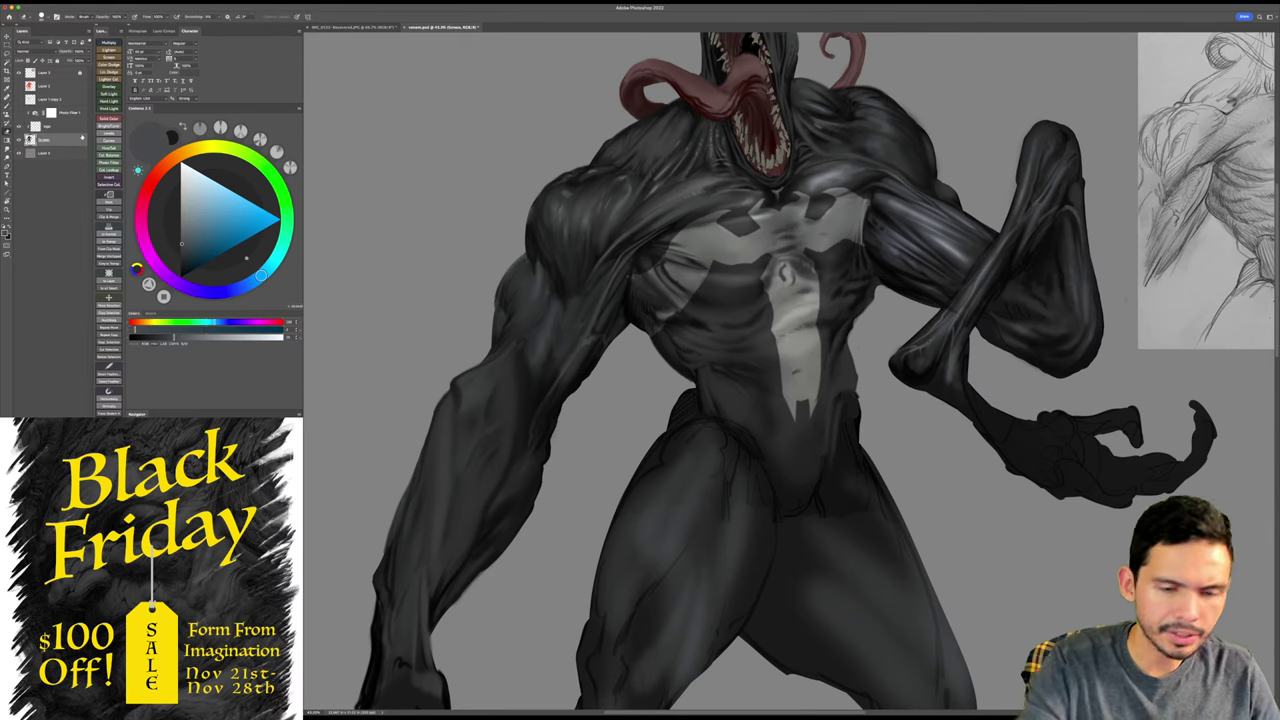
- Sample the light blue-grey from the upper chest highlight and brush a glossy highlight along the opposite pectoral
{"action": "right_click", "coordinate": [843, 187], "text": "shift"}
{"action": "left_click", "coordinate": [852, 178]}
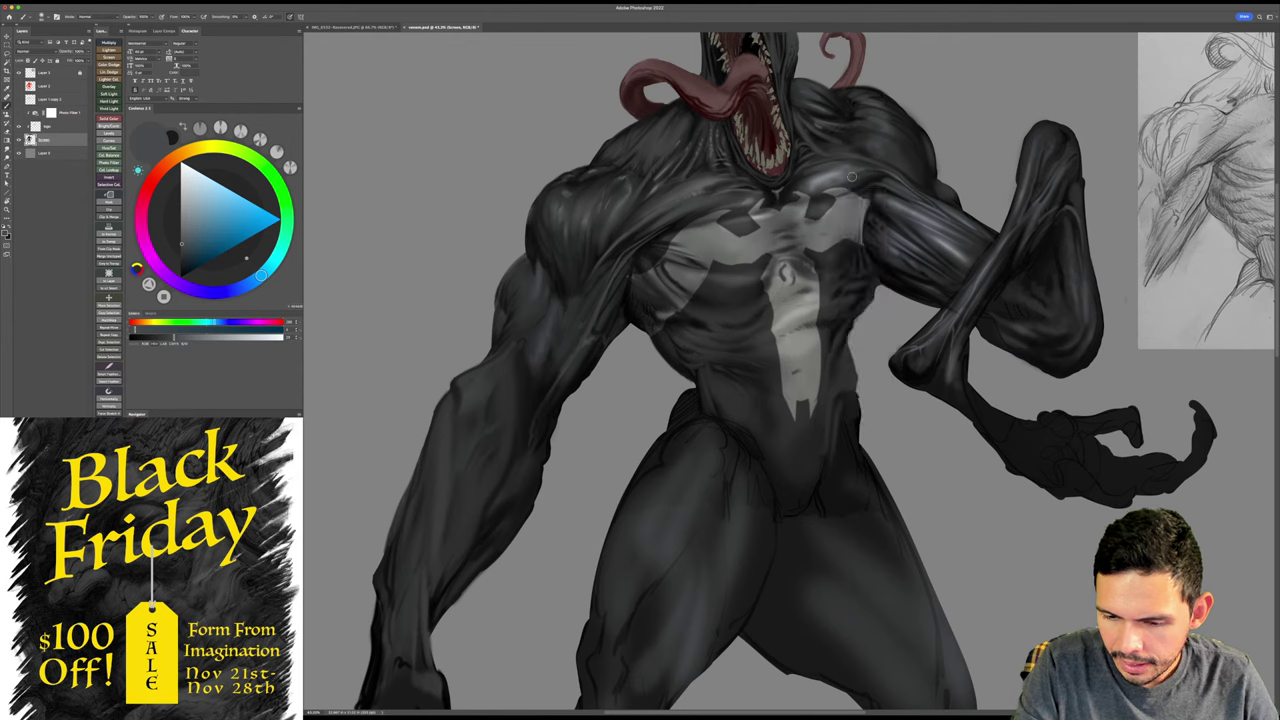
{"action": "left_click", "coordinate": [828, 185], "text": "alt"}
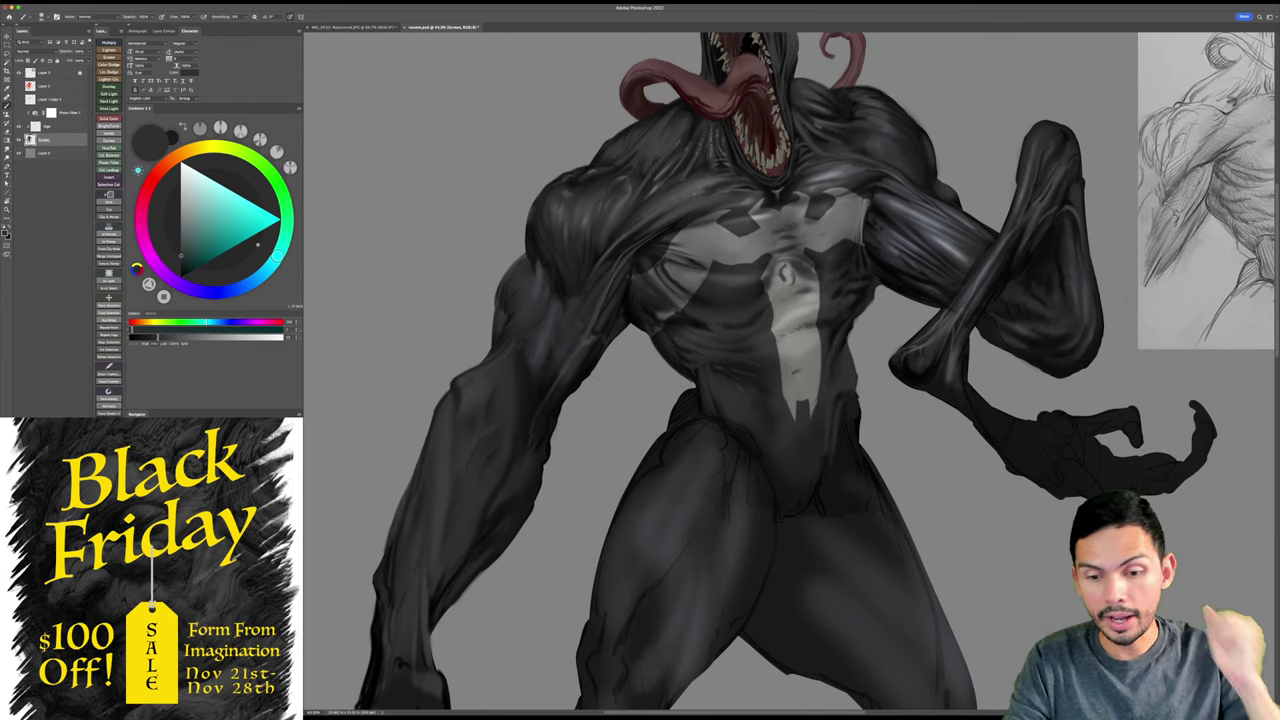
{"action": "left_click", "coordinate": [828, 177], "text": "alt"}
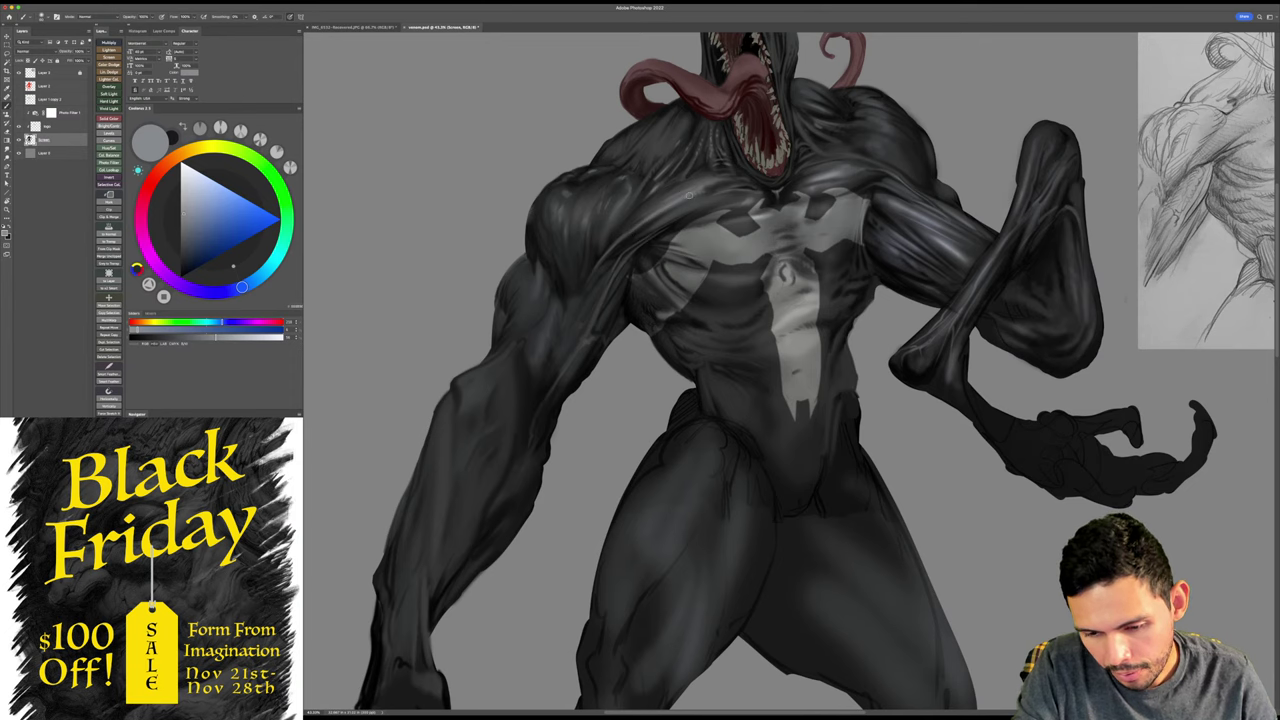
{"action": "mouse_move", "coordinate": [661, 199]}
{"action": "left_mouse_down"}
{"action": "mouse_move", "coordinate": [734, 182]}
{"action": "mouse_move", "coordinate": [708, 201]}
{"action": "left_mouse_up"}
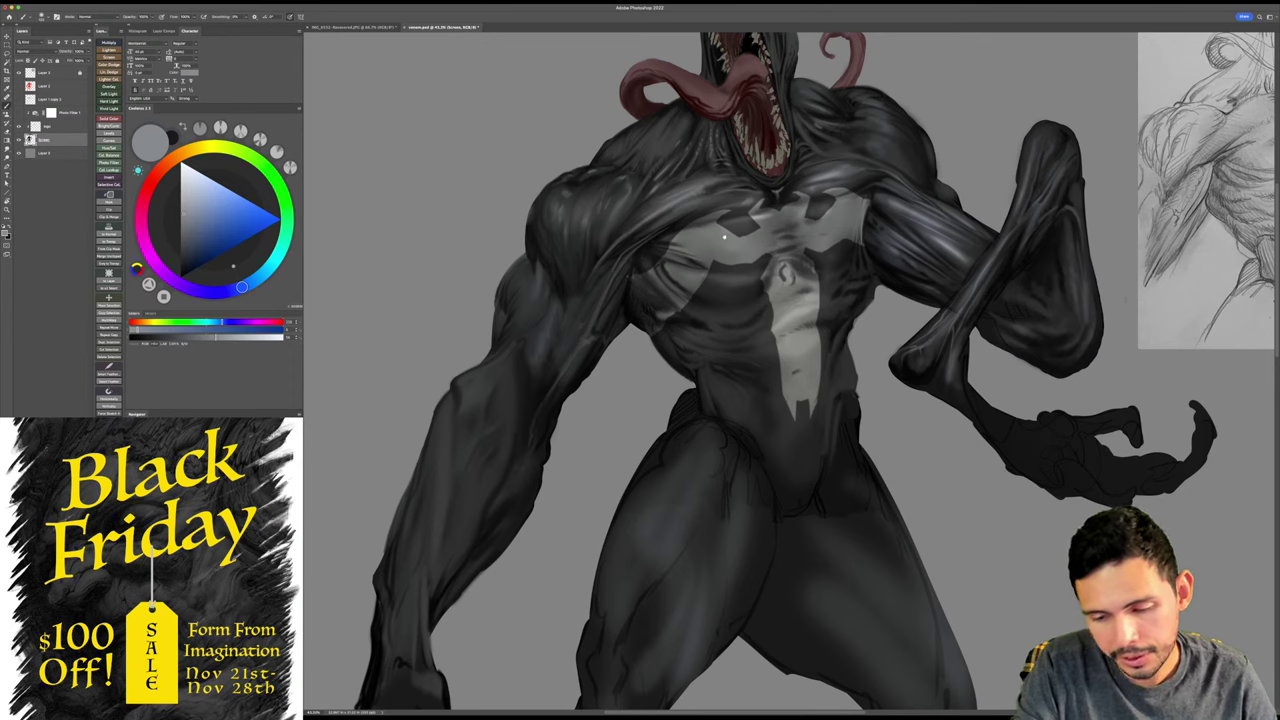
- Sample a near-black tone from the side of the waist and deepen the shadows between the ribs
{"action": "left_click_drag", "start_coordinate": [926, 141], "coordinate": [886, 119]}
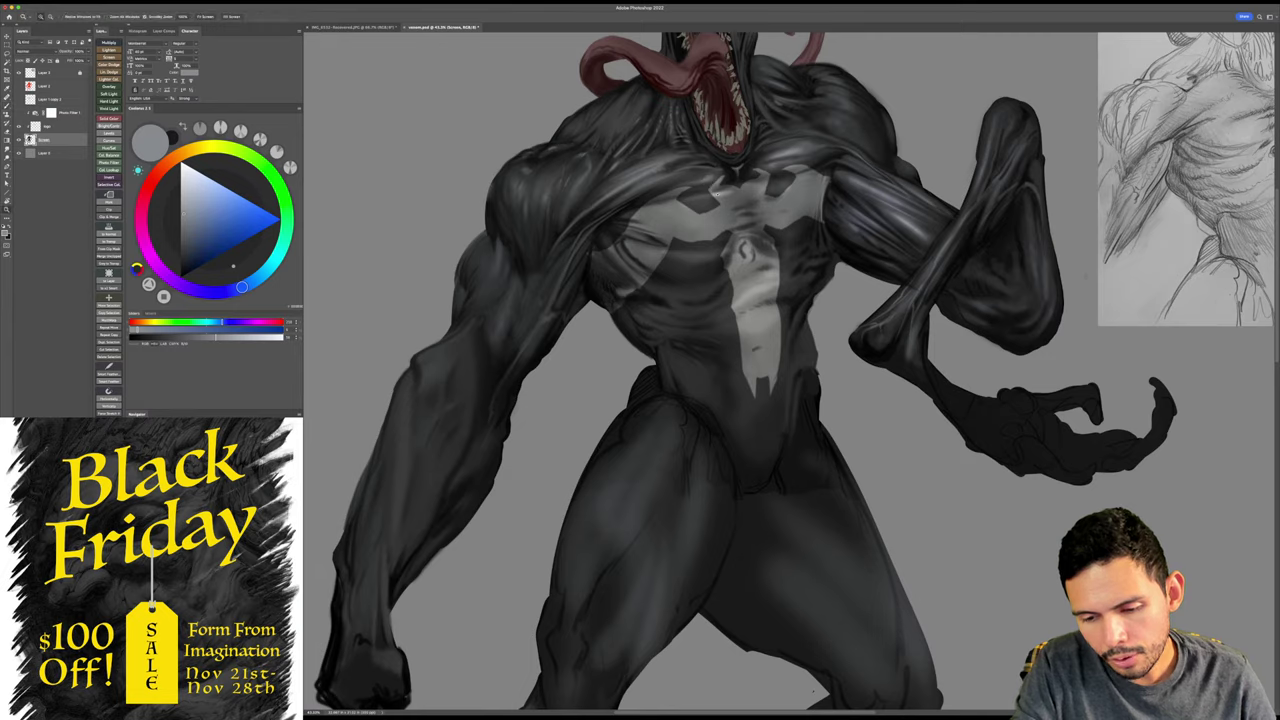
{"action": "left_click_drag", "start_coordinate": [710, 182], "coordinate": [670, 182]}
{"action": "left_click_drag", "start_coordinate": [900, 136], "coordinate": [873, 119]}
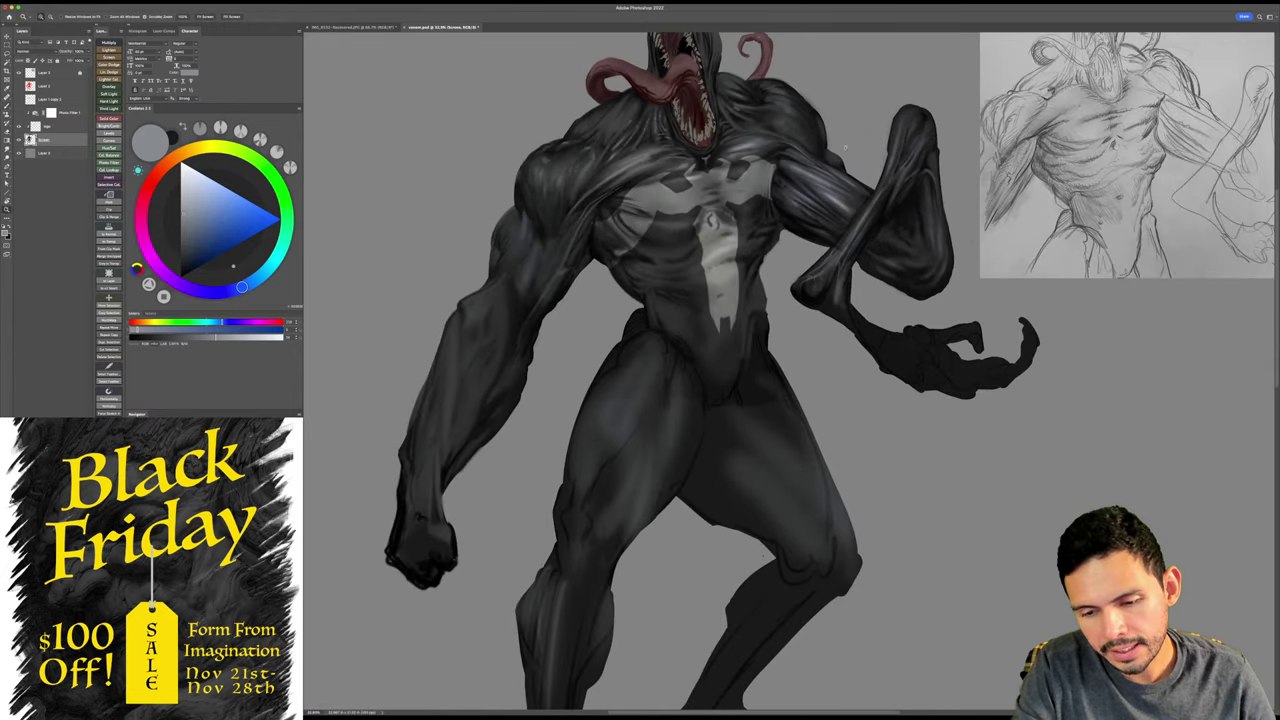
{"action": "left_click_drag", "start_coordinate": [802, 225], "coordinate": [796, 196]}
{"action": "left_click_drag", "start_coordinate": [676, 244], "coordinate": [712, 244]}
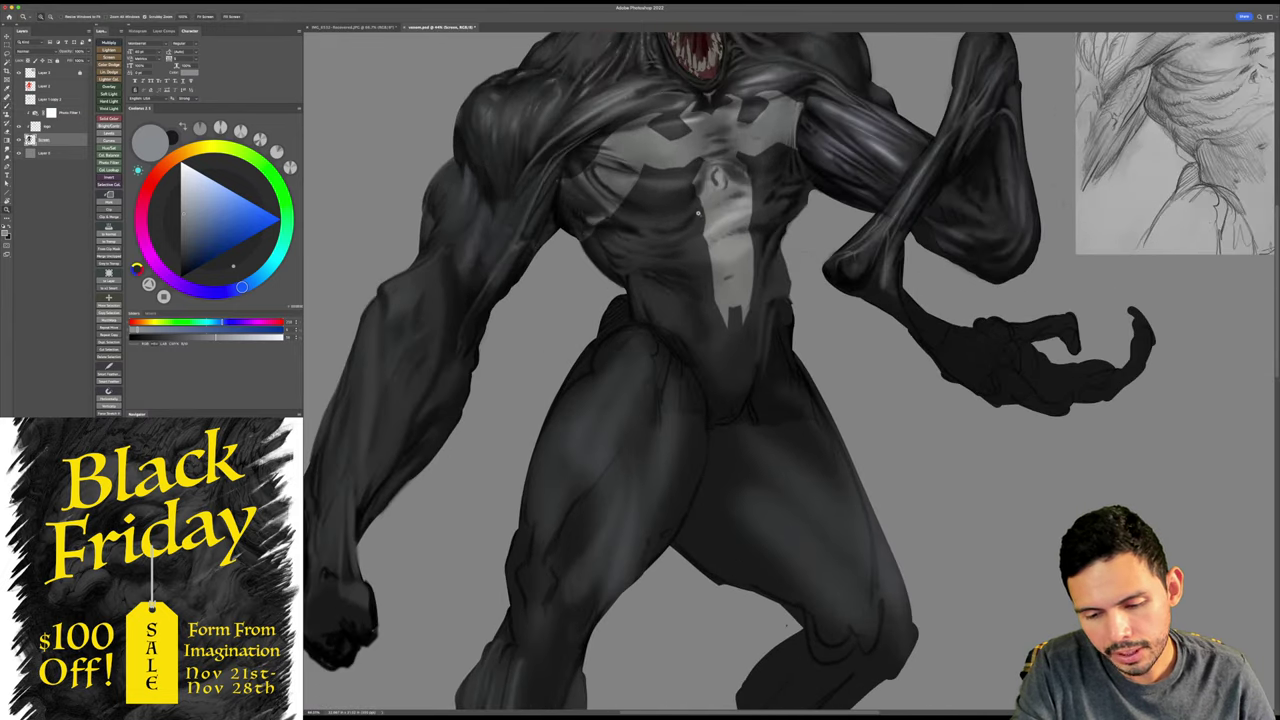
{"action": "left_click", "coordinate": [782, 262], "text": "alt"}
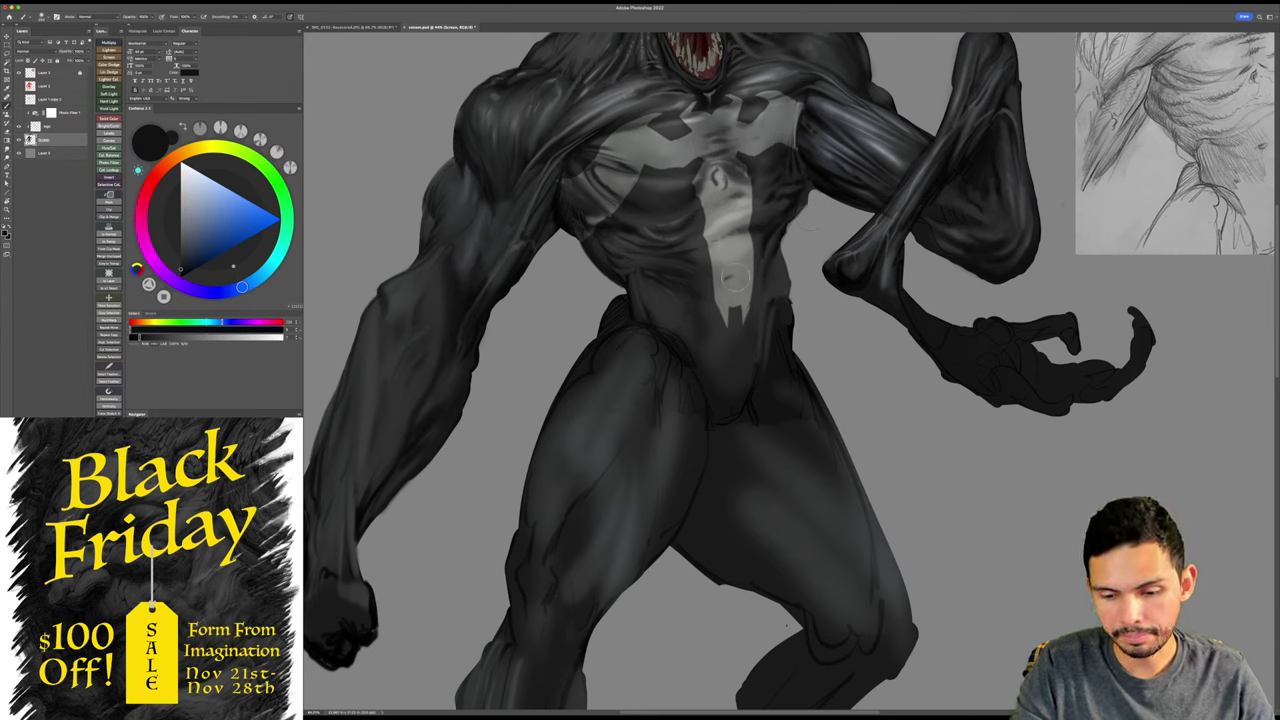
- Adjust the brush size and shade the side of the abdomen below the ribs with the near-black tone
{"action": "key", "text": "]"}
{"action": "key", "text": "]"}
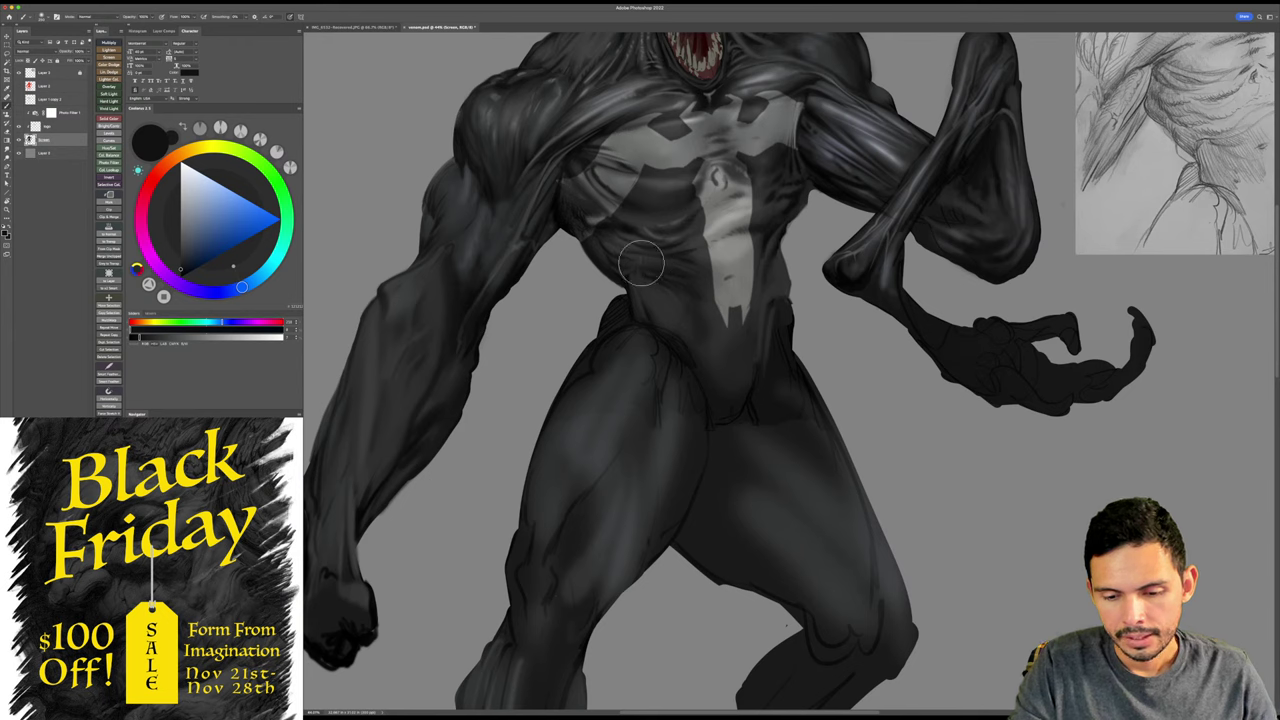
{"action": "key", "text": "["}
{"action": "key", "text": "["}
{"action": "key", "text": "["}
{"action": "key", "text": "["}
{"action": "key", "text": "["}
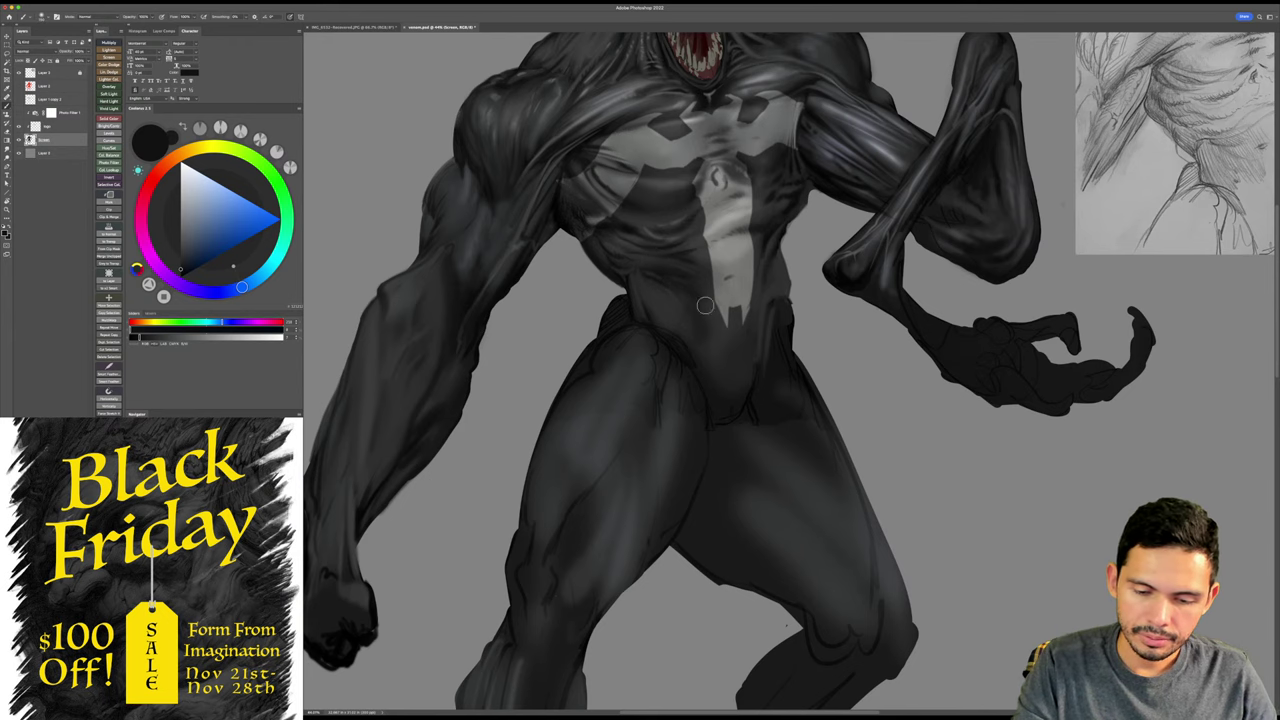
- Sample dark greys from the abdomen and near-black from the raised arm's underside, and define the folds of the lower ribs and waist
{"action": "left_click", "coordinate": [700, 281], "text": "alt"}
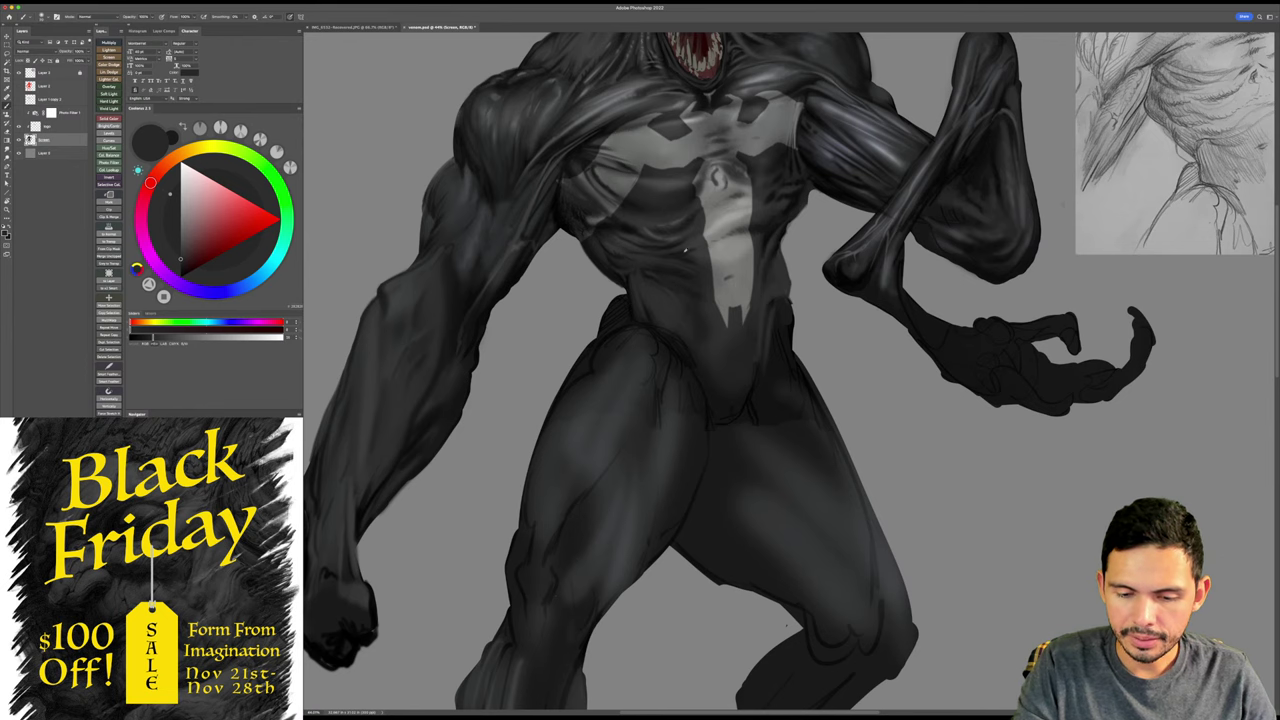
{"action": "left_click", "coordinate": [685, 250], "text": "alt"}
{"action": "key", "text": "r"}
{"action": "left_click_drag", "start_coordinate": [845, 185], "coordinate": [742, 180]}
{"action": "key", "text": "space"}
{"action": "left_click_drag", "start_coordinate": [742, 180], "coordinate": [764, 199]}
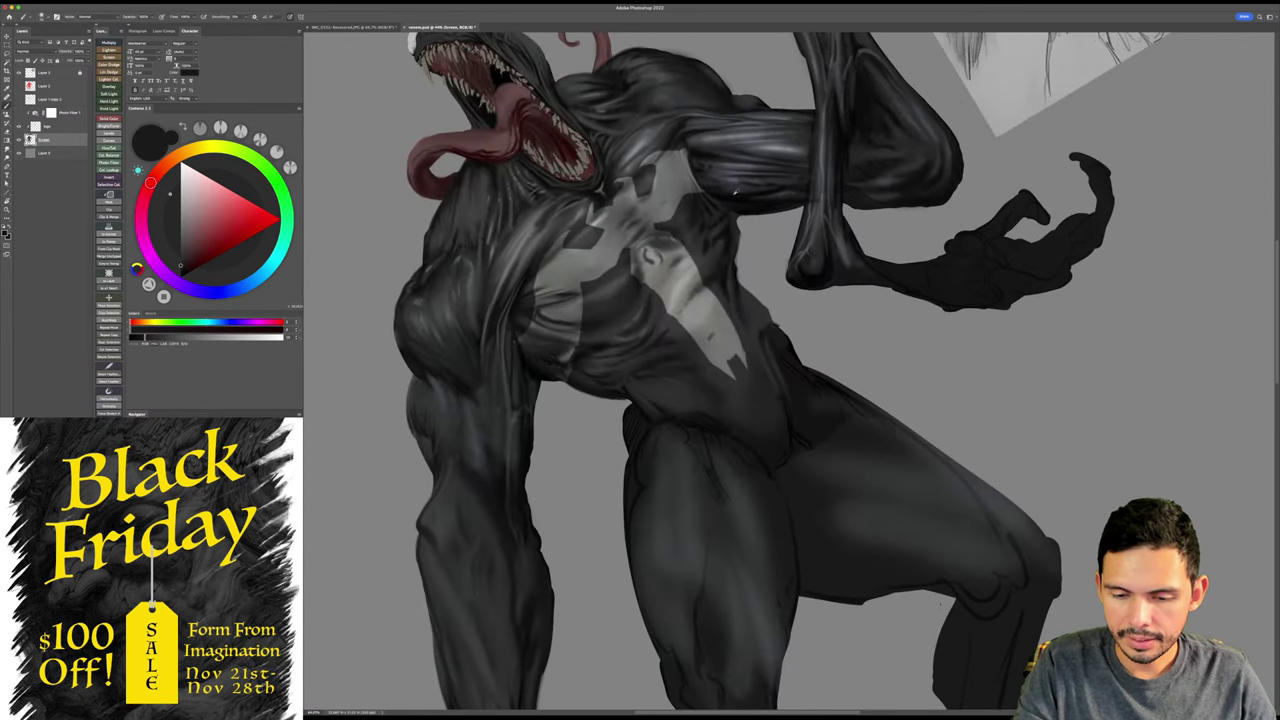
{"action": "left_click", "coordinate": [742, 184], "text": "alt"}
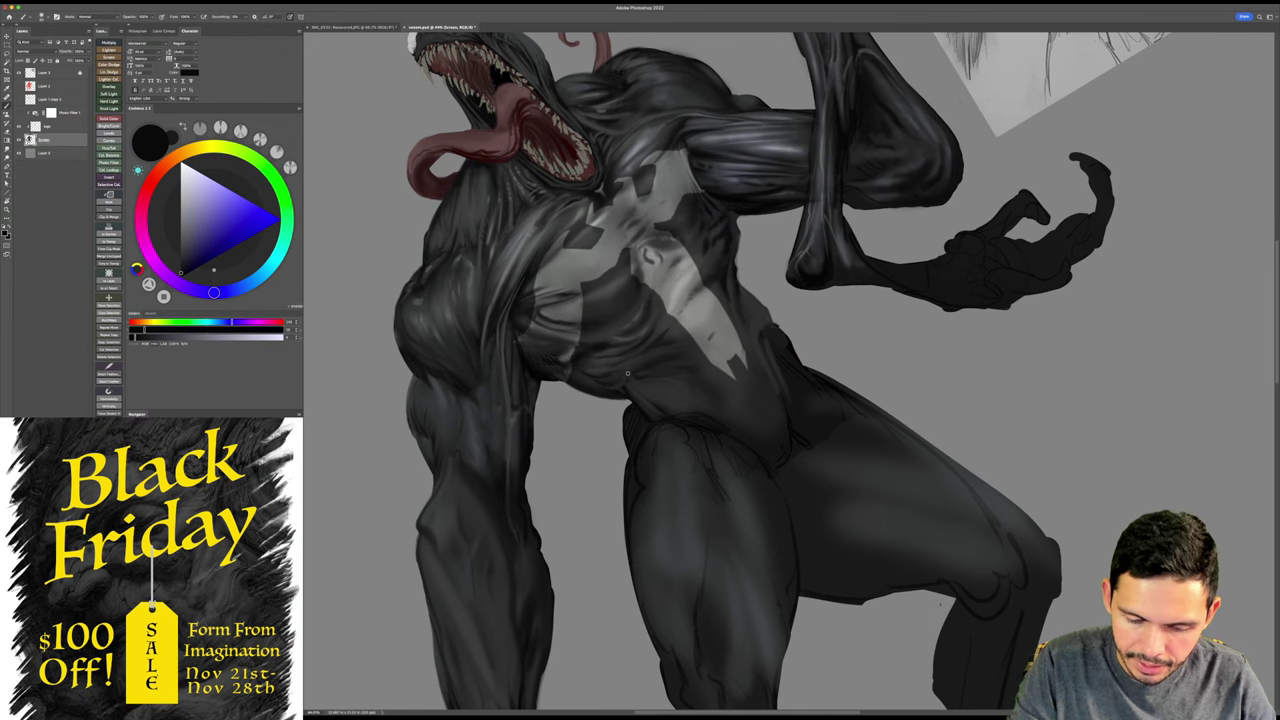
{"action": "key", "text": "Escape"}
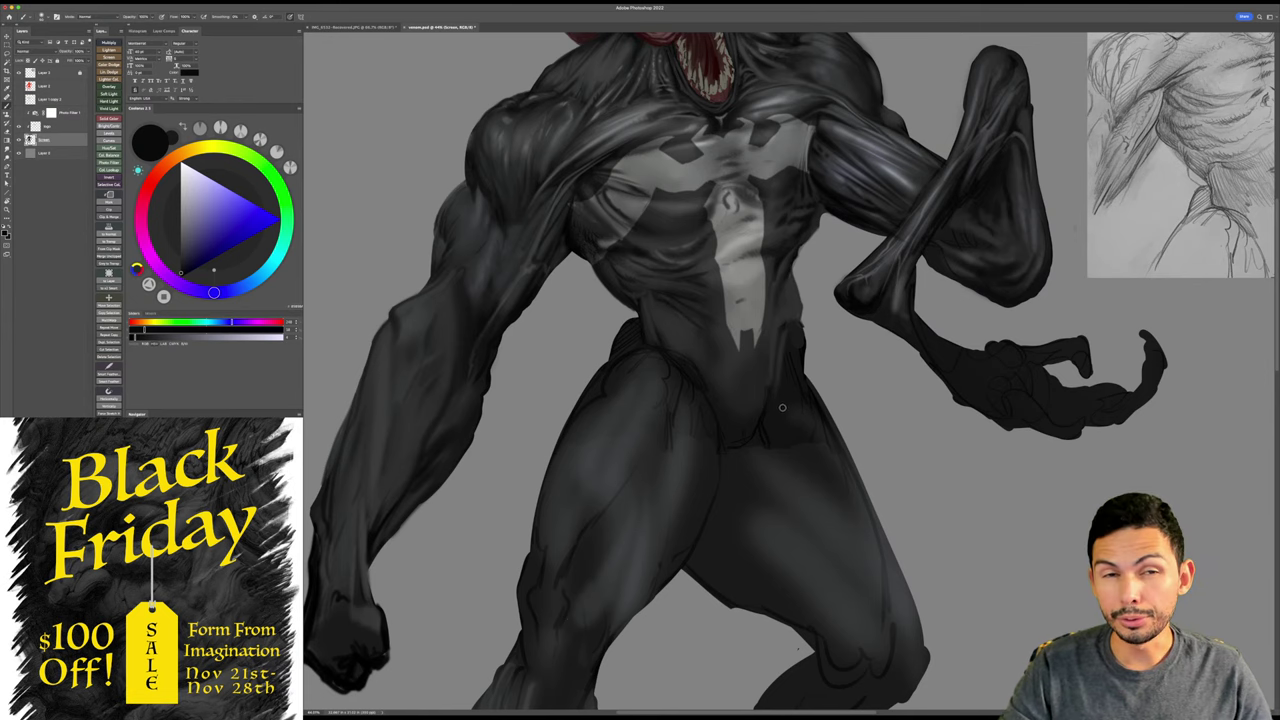
- Sample dark grey tones from the abdomen beside the emblem and blend the muscle shading there
{"action": "left_click", "coordinate": [714, 280], "text": "alt"}
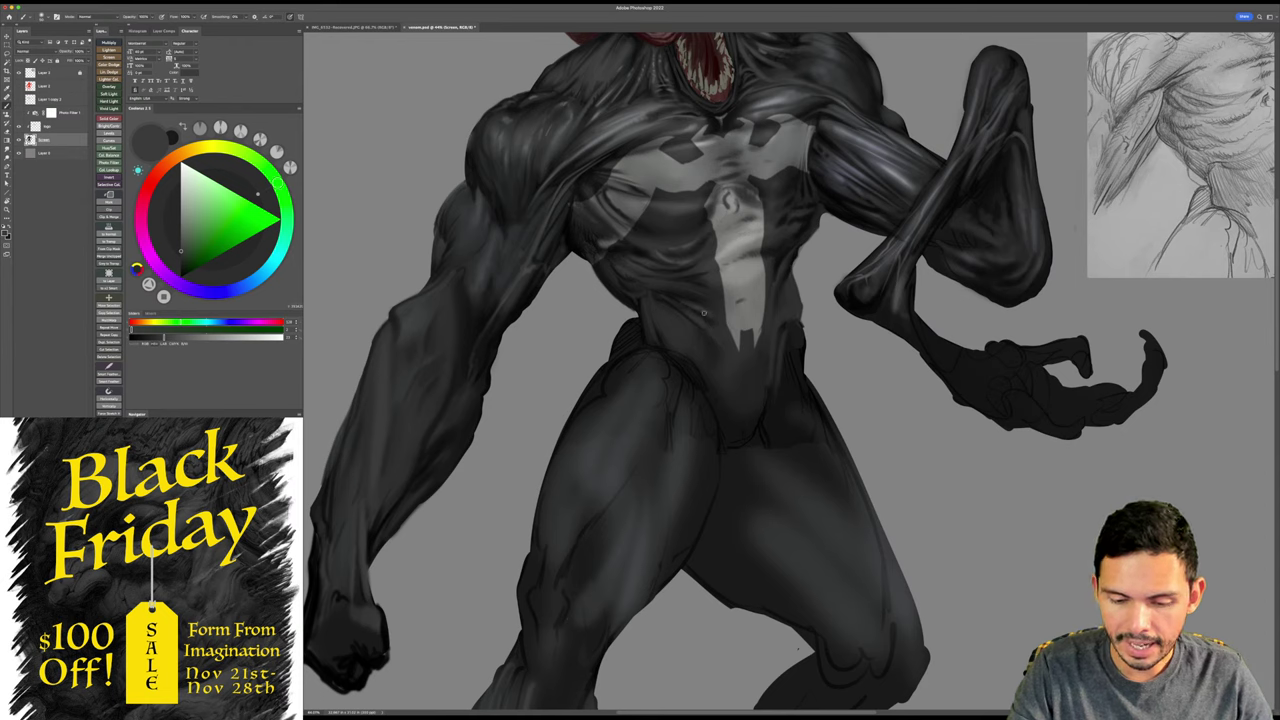
{"action": "left_click", "coordinate": [715, 313], "text": "alt"}
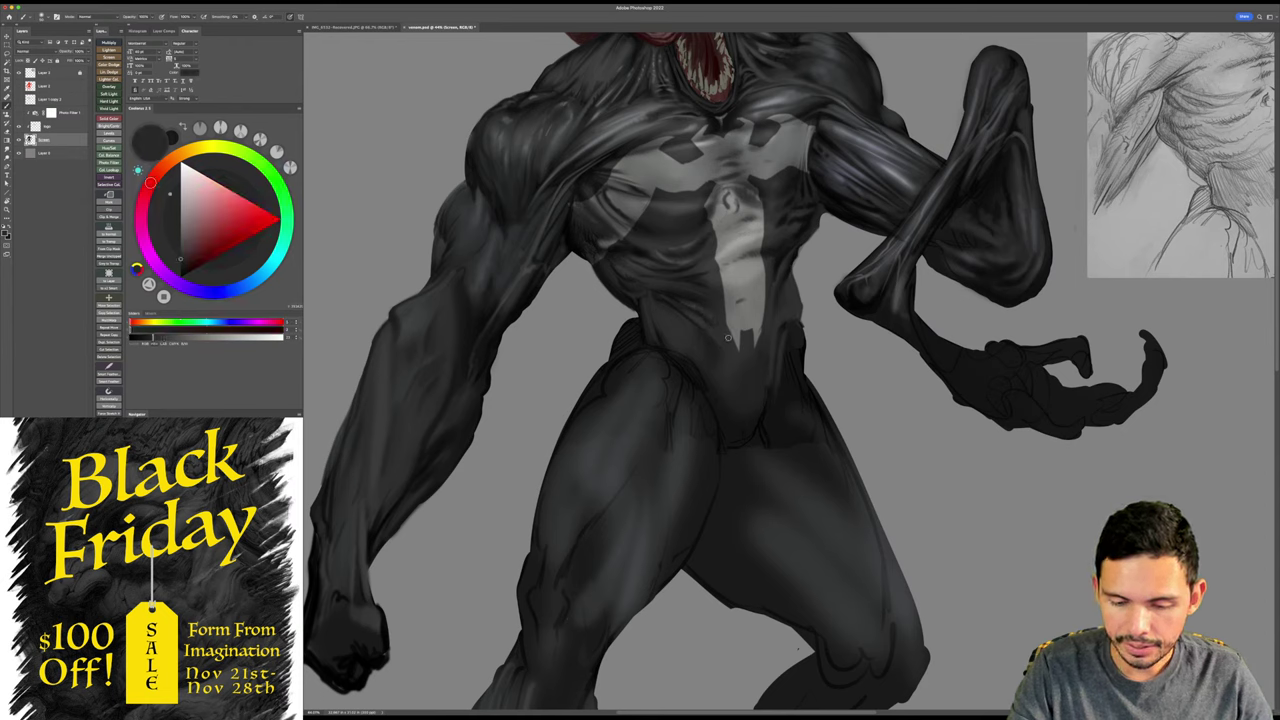
{"action": "scroll", "coordinate": [730, 335], "scroll_direction": "down", "scroll_amount": 3}
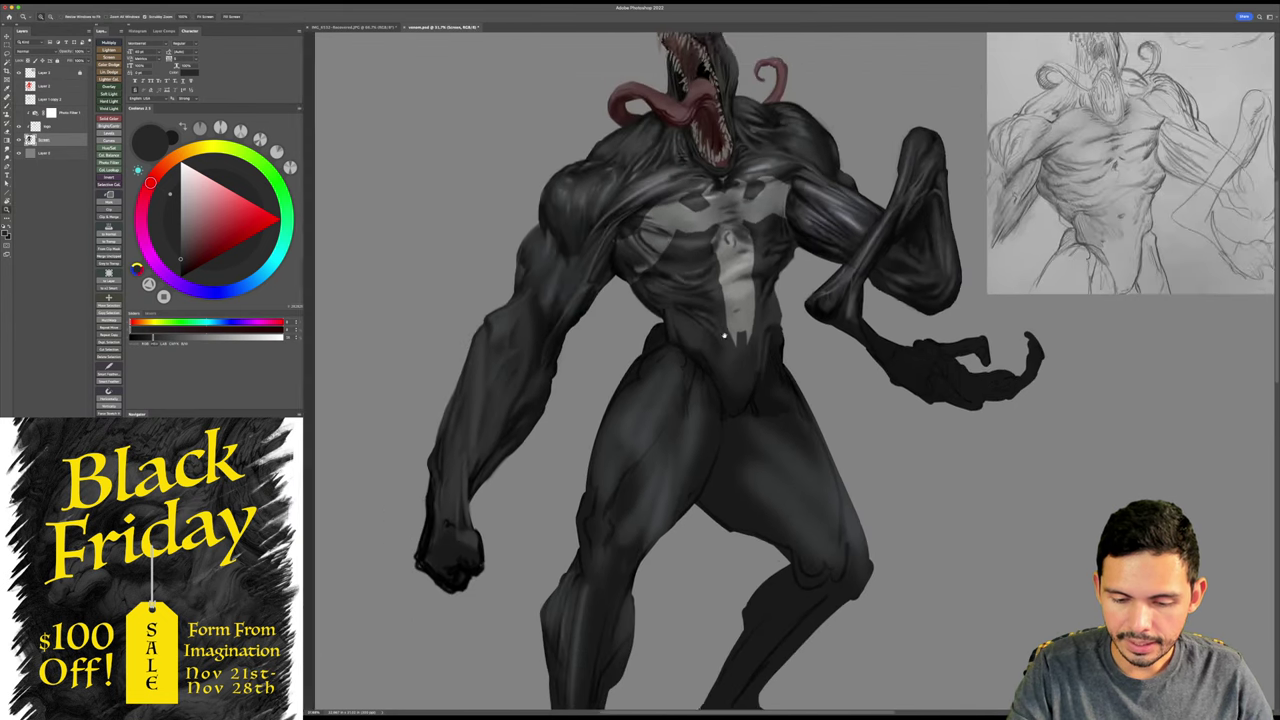
{"action": "left_click_drag", "start_coordinate": [727, 337], "coordinate": [697, 307]}
{"action": "left_click", "coordinate": [683, 309], "text": "alt"}
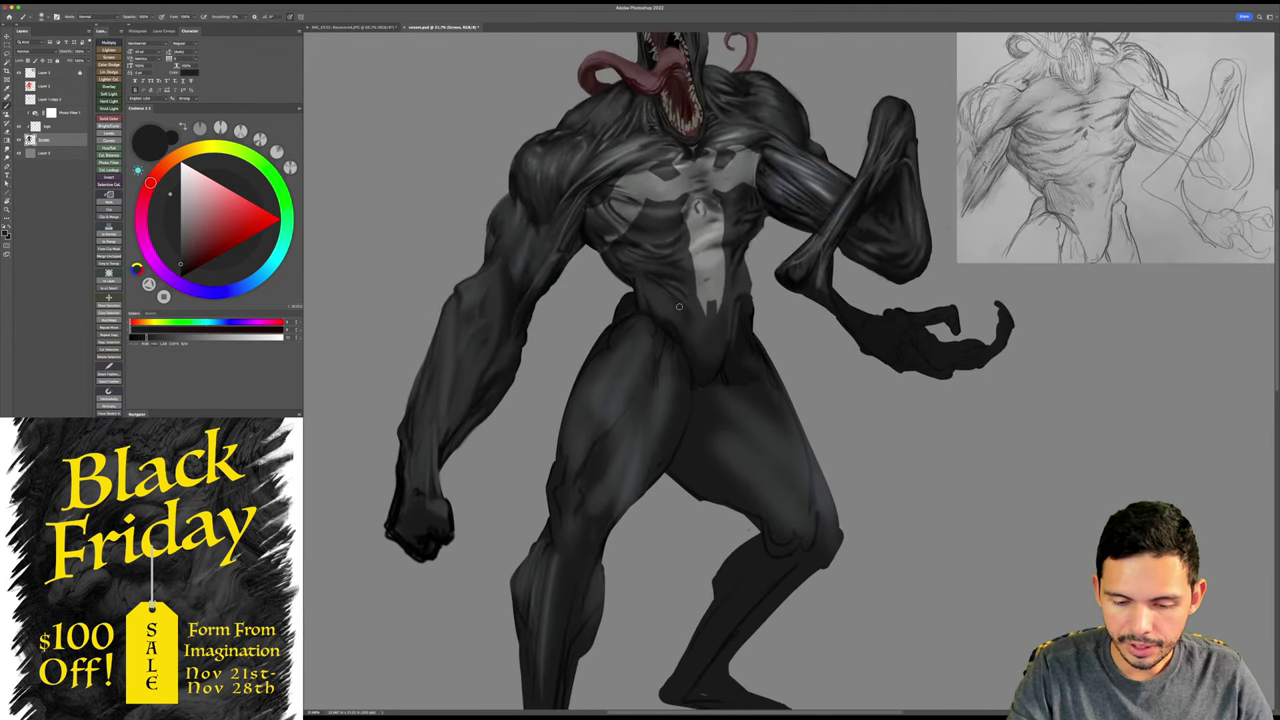
- Shade the oblique above the hip with dark greys sampled from the lower abdomen, and save the document
{"action": "scroll", "coordinate": [677, 288], "scroll_direction": "up", "scroll_amount": 2}
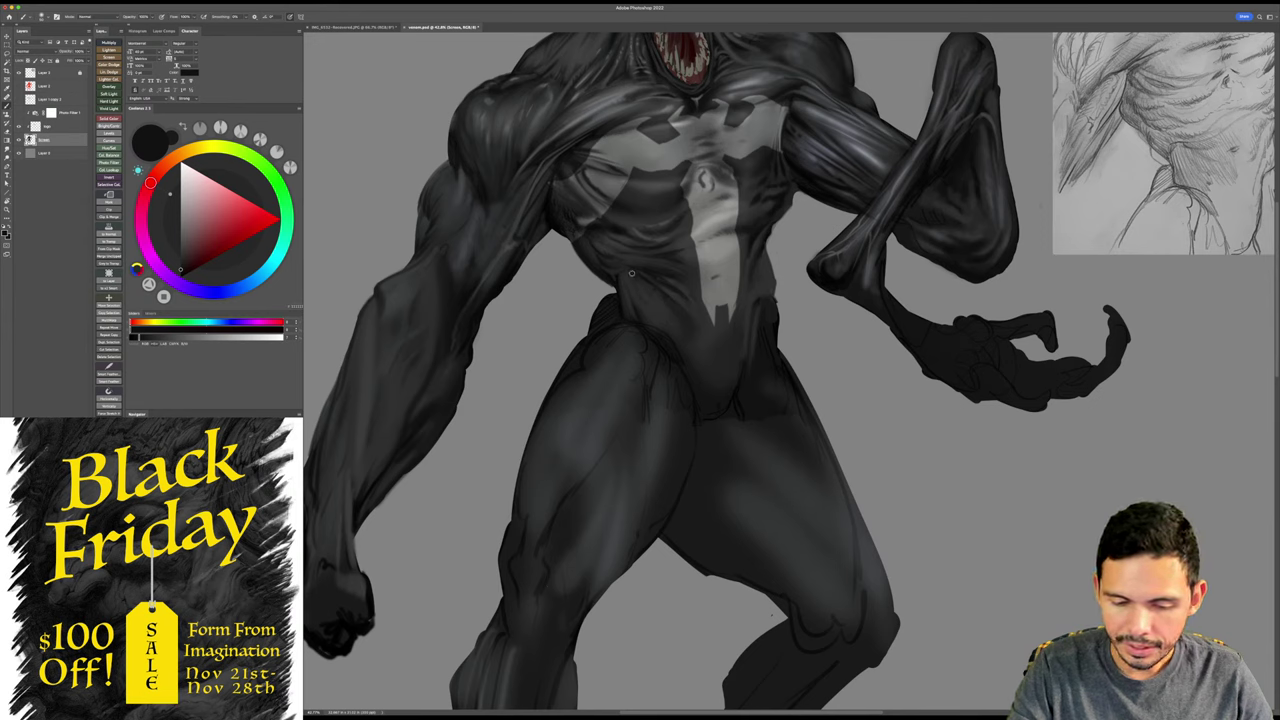
{"action": "left_click", "coordinate": [654, 309], "text": "alt"}
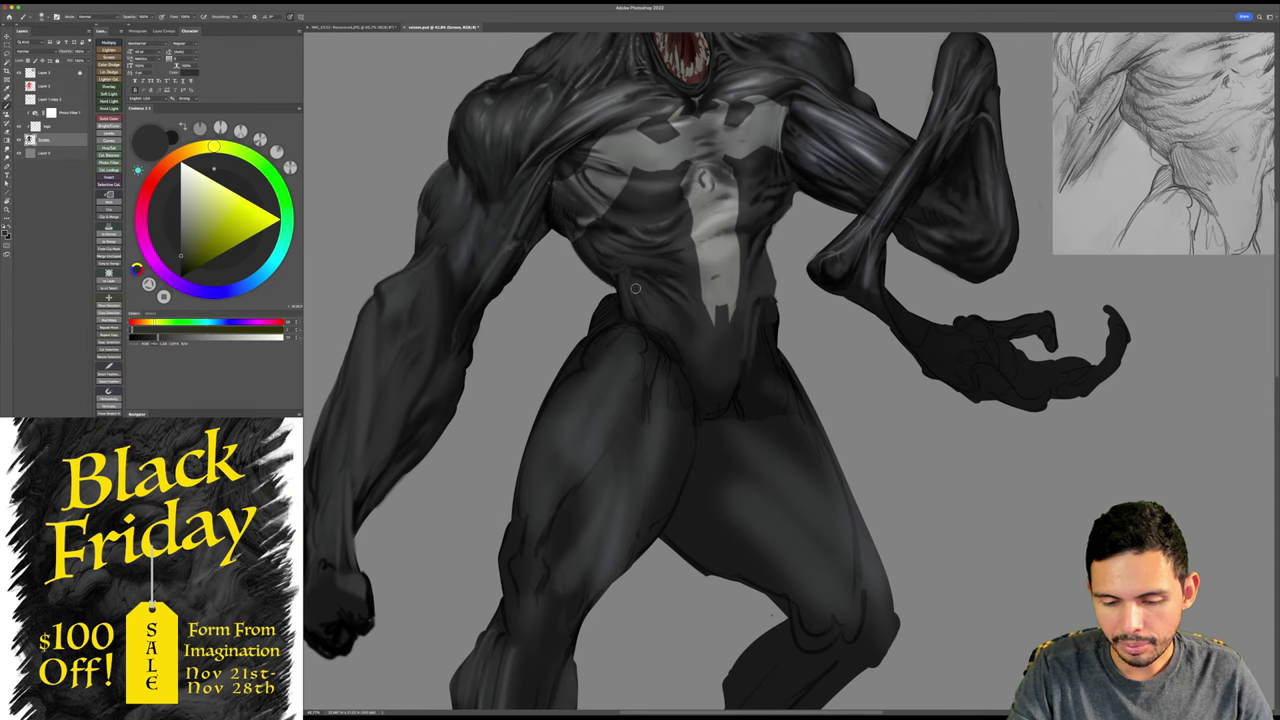
{"action": "left_click", "coordinate": [659, 316], "text": "alt"}
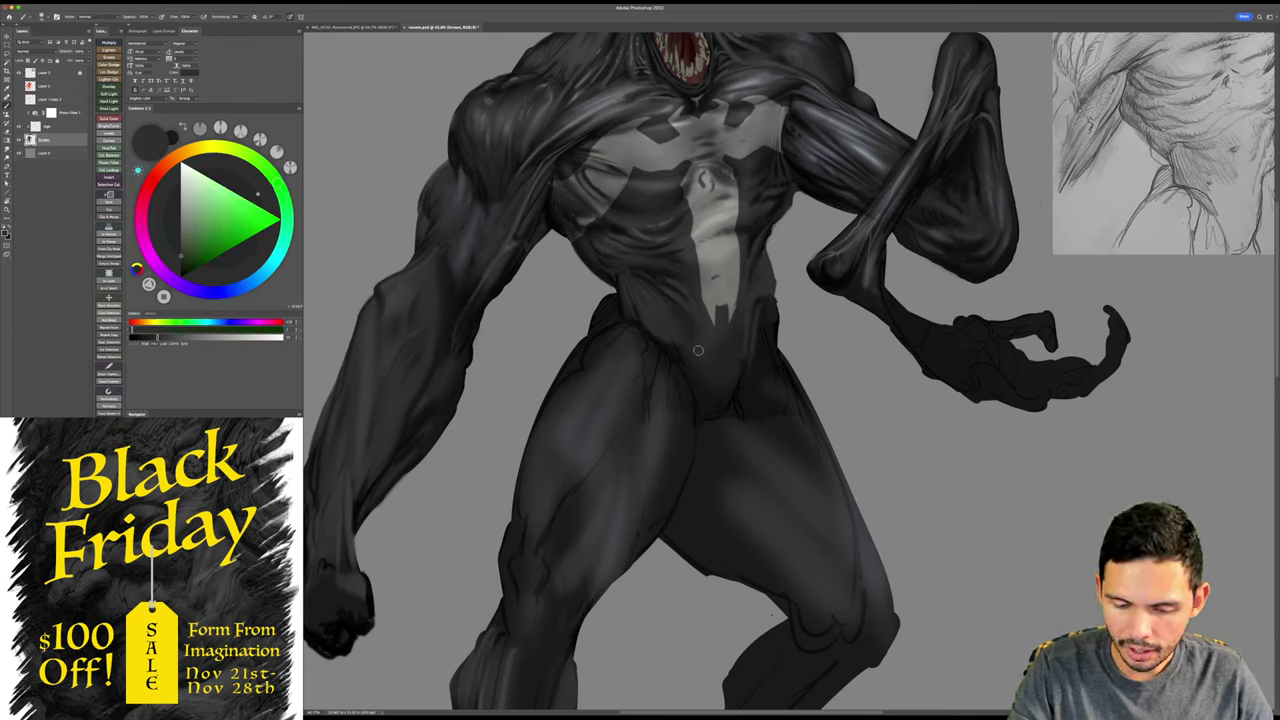
{"action": "key", "text": "z"}
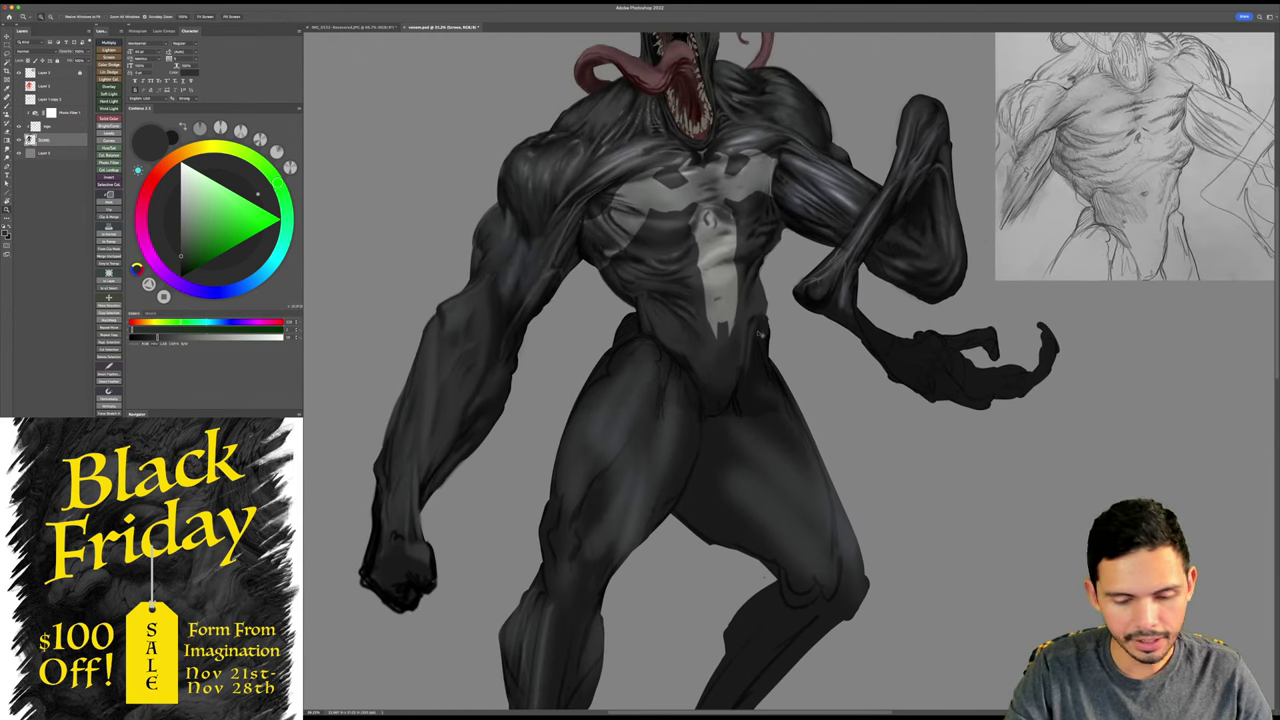
{"action": "key", "text": "super+s"}
- Sample the grey at the edge of the emblem's stem, lighten it slightly, and paint lighter accents on the rib muscles
{"action": "left_click_drag", "start_coordinate": [759, 335], "coordinate": [776, 331]}
{"action": "left_click_drag", "start_coordinate": [763, 319], "coordinate": [763, 339]}
{"action": "key", "text": "b"}
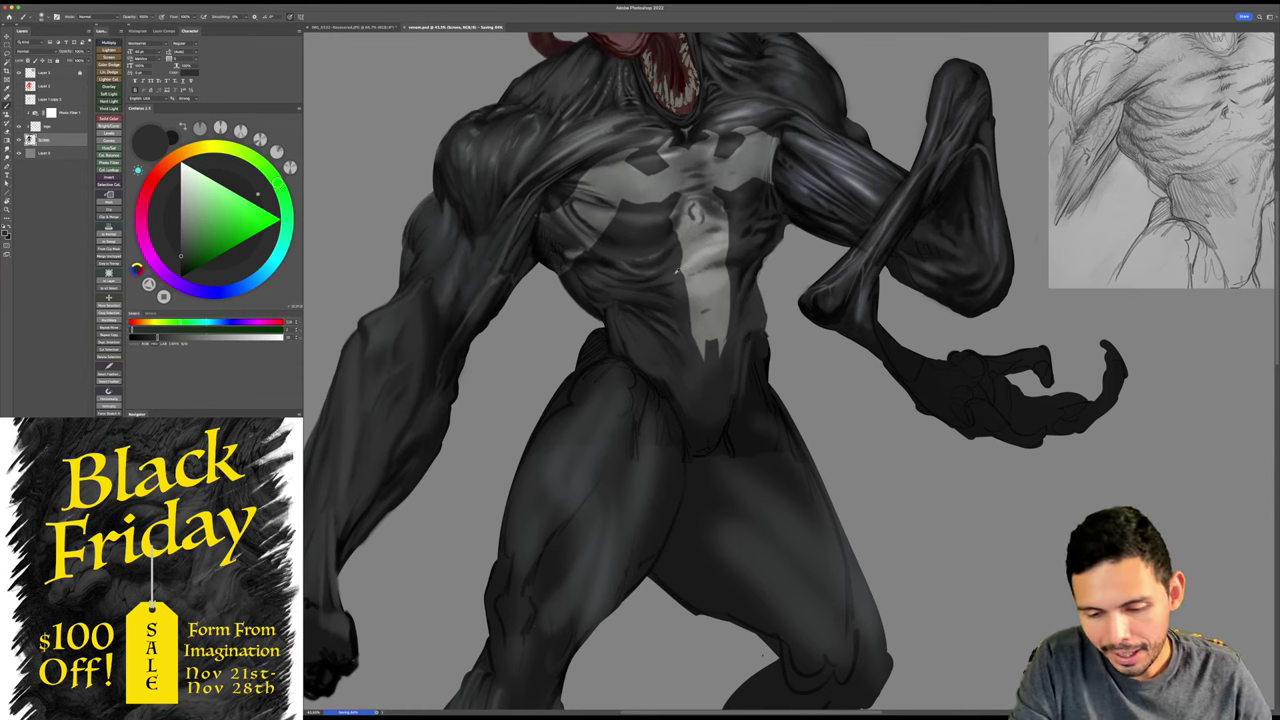
{"action": "left_click", "coordinate": [676, 271], "text": "alt"}
{"action": "left_click_drag", "start_coordinate": [182, 243], "coordinate": [181, 237]}
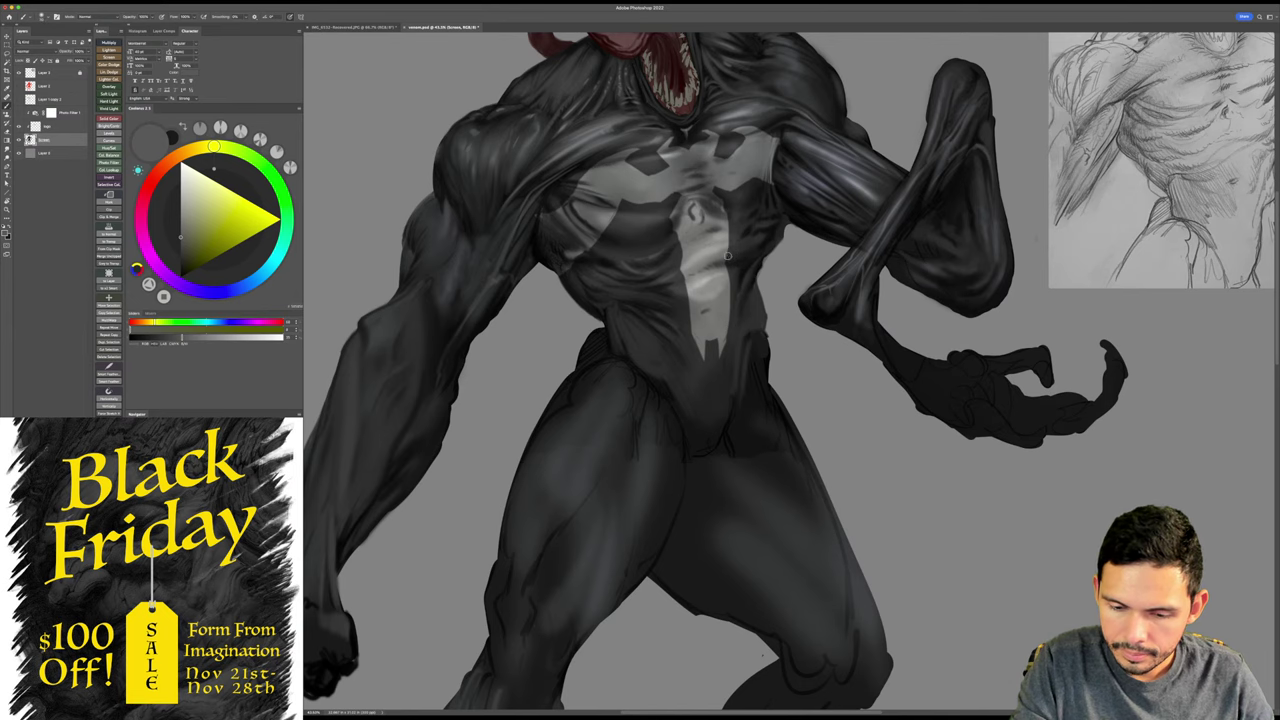
- Rotate the canvas to brush light grey highlights along the ribs and waist folds, and return it to upright
{"action": "key", "text": "r"}
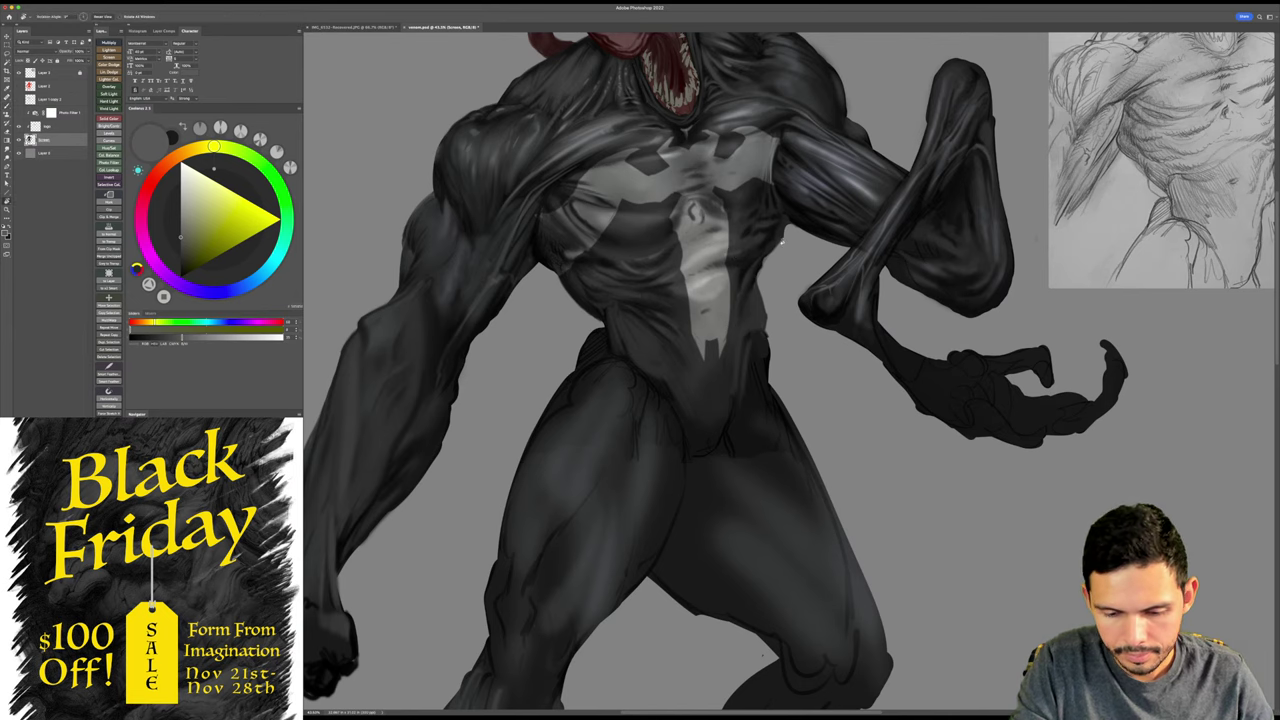
{"action": "left_click_drag", "start_coordinate": [617, 292], "coordinate": [720, 203]}
{"action": "key", "text": "b"}
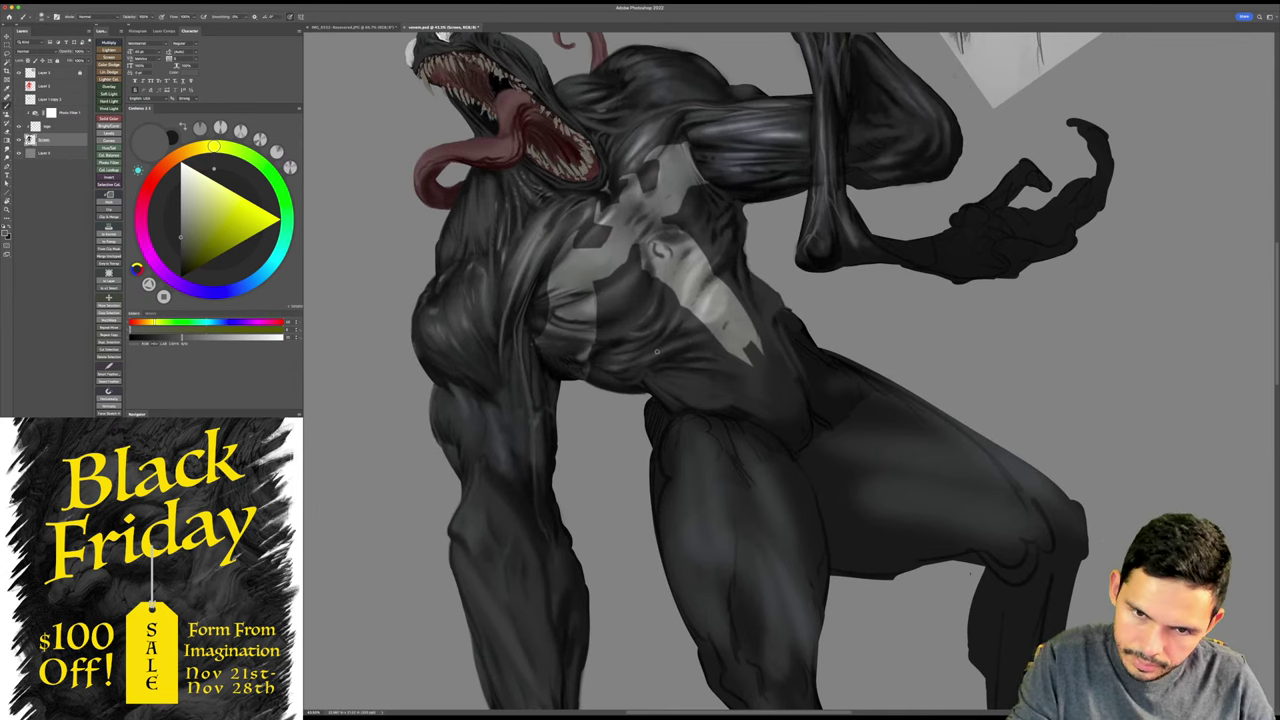
{"action": "scroll", "coordinate": [657, 350], "scroll_direction": "down", "scroll_amount": 2}
{"action": "scroll", "coordinate": [657, 350], "scroll_direction": "right", "scroll_amount": 1}
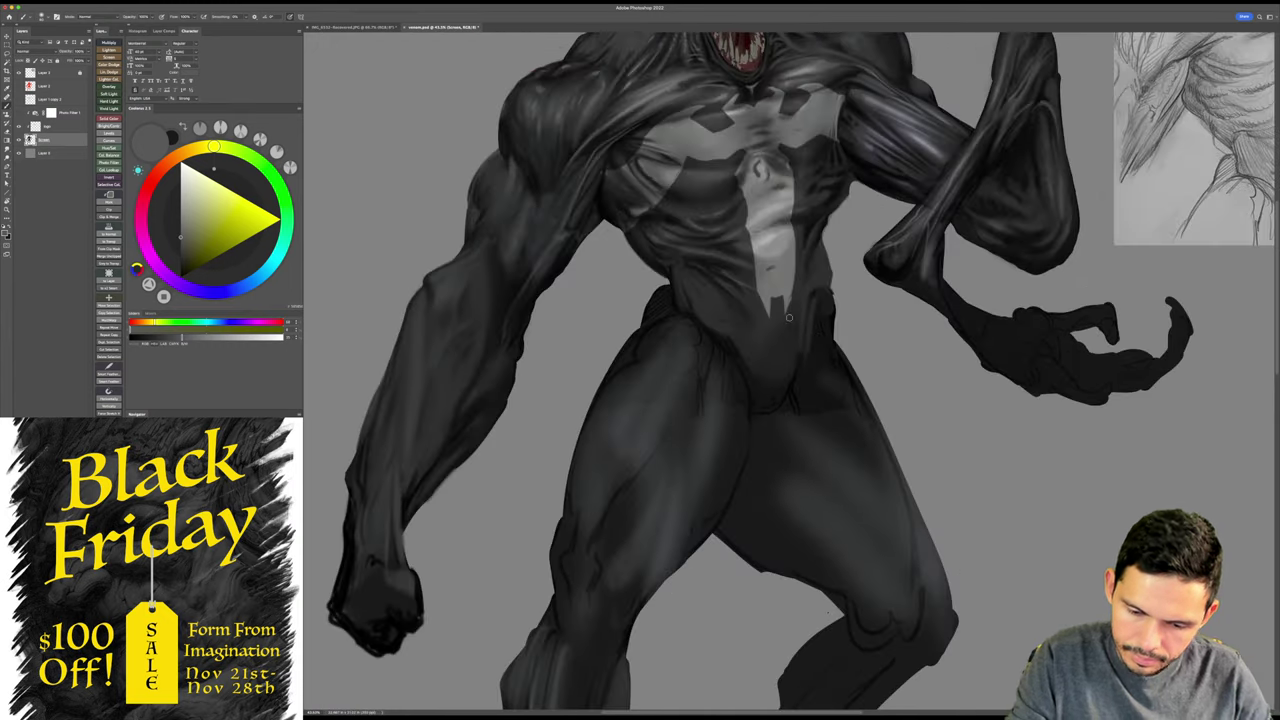
- Try a broad, soft light grey stroke down the abdomen beside the emblem's lower end, and undo it
{"action": "key", "text": "]"}
{"action": "key", "text": "]"}
{"action": "key", "text": "]"}
{"action": "key", "text": "]"}
{"action": "key", "text": "]"}
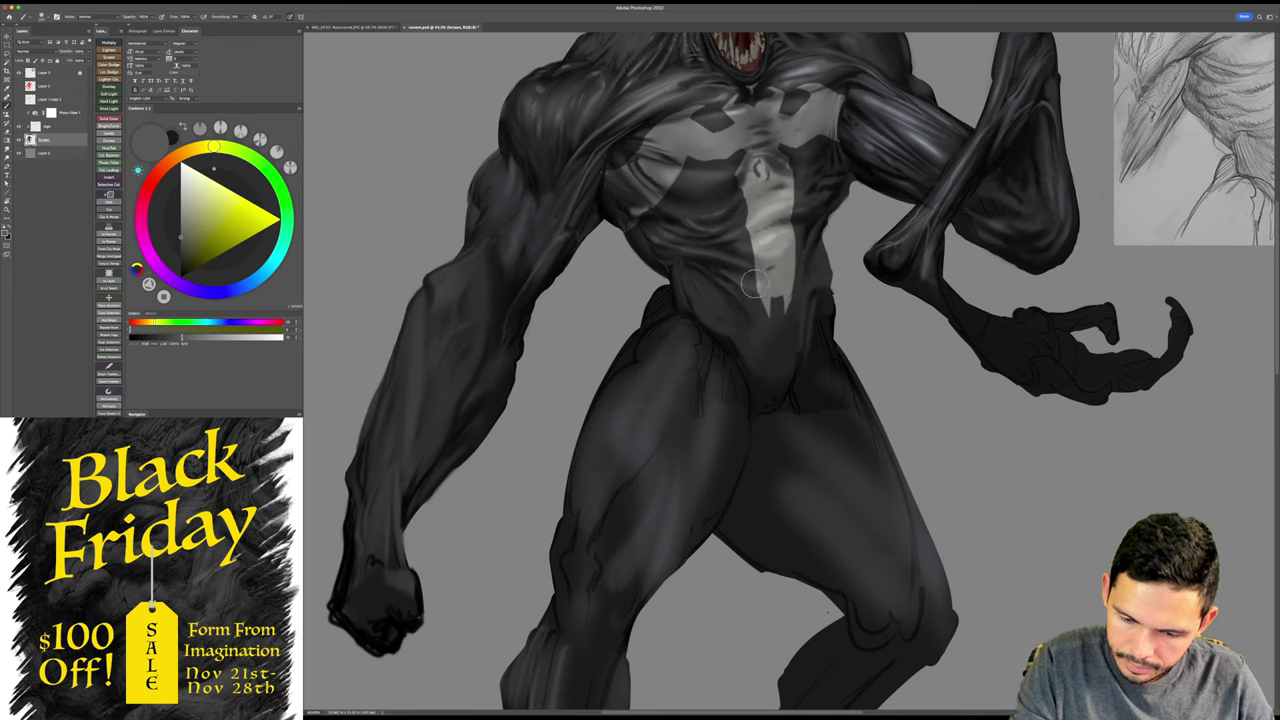
{"action": "mouse_move", "coordinate": [756, 281]}
{"action": "left_mouse_down"}
{"action": "mouse_move", "coordinate": [785, 292]}
{"action": "mouse_move", "coordinate": [786, 311]}
{"action": "mouse_move", "coordinate": [769, 309]}
{"action": "mouse_move", "coordinate": [765, 296]}
{"action": "mouse_move", "coordinate": [790, 291]}
{"action": "mouse_move", "coordinate": [745, 297]}
{"action": "left_mouse_up"}
{"action": "key", "text": "super+z"}
- Reduce the brush size and paint fine light grey muscle striations on the oblique beside the emblem's lower end
{"action": "key", "text": "["}
{"action": "key", "text": "["}
{"action": "key", "text": "["}
{"action": "key", "text": "["}
{"action": "key", "text": "["}
{"action": "key", "text": "["}
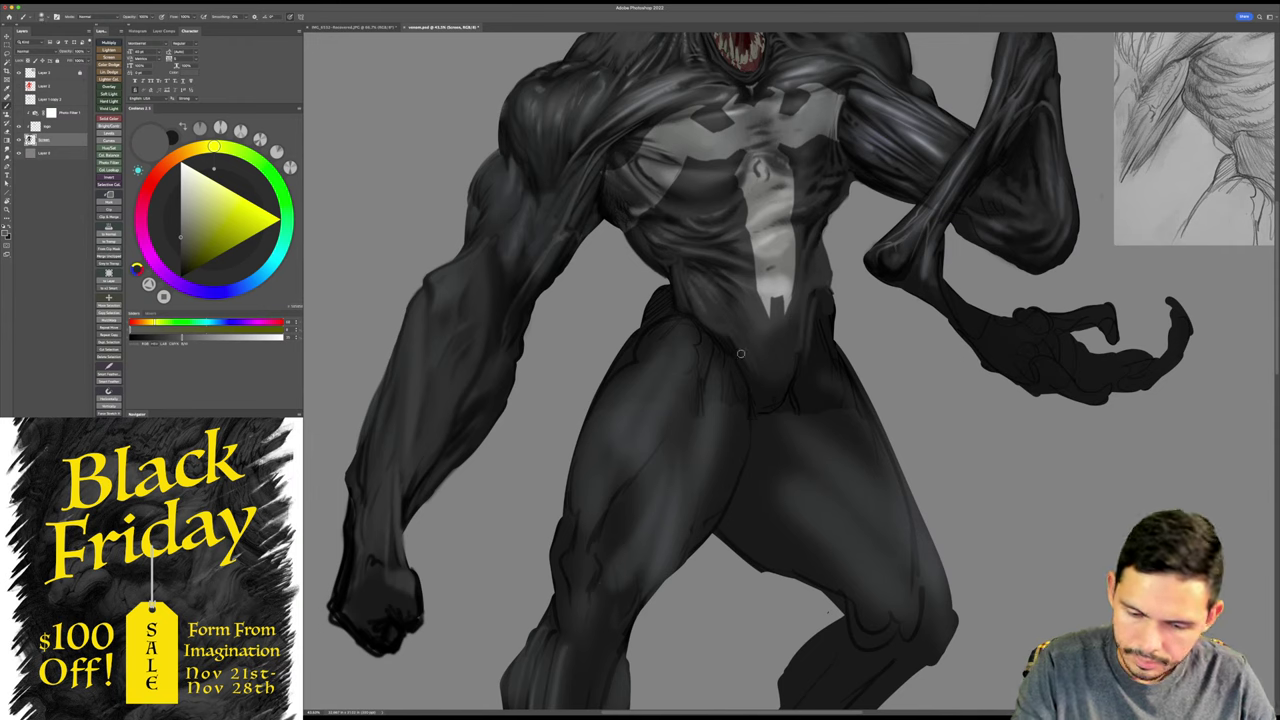
- Enlarge the brush and softly lighten the lower abdomen around and below the emblem's lower end
{"action": "key", "text": "]"}
{"action": "key", "text": "]"}
{"action": "key", "text": "]"}
{"action": "key", "text": "]"}
{"action": "key", "text": "]"}
{"action": "key", "text": "]"}
{"action": "key", "text": "]"}
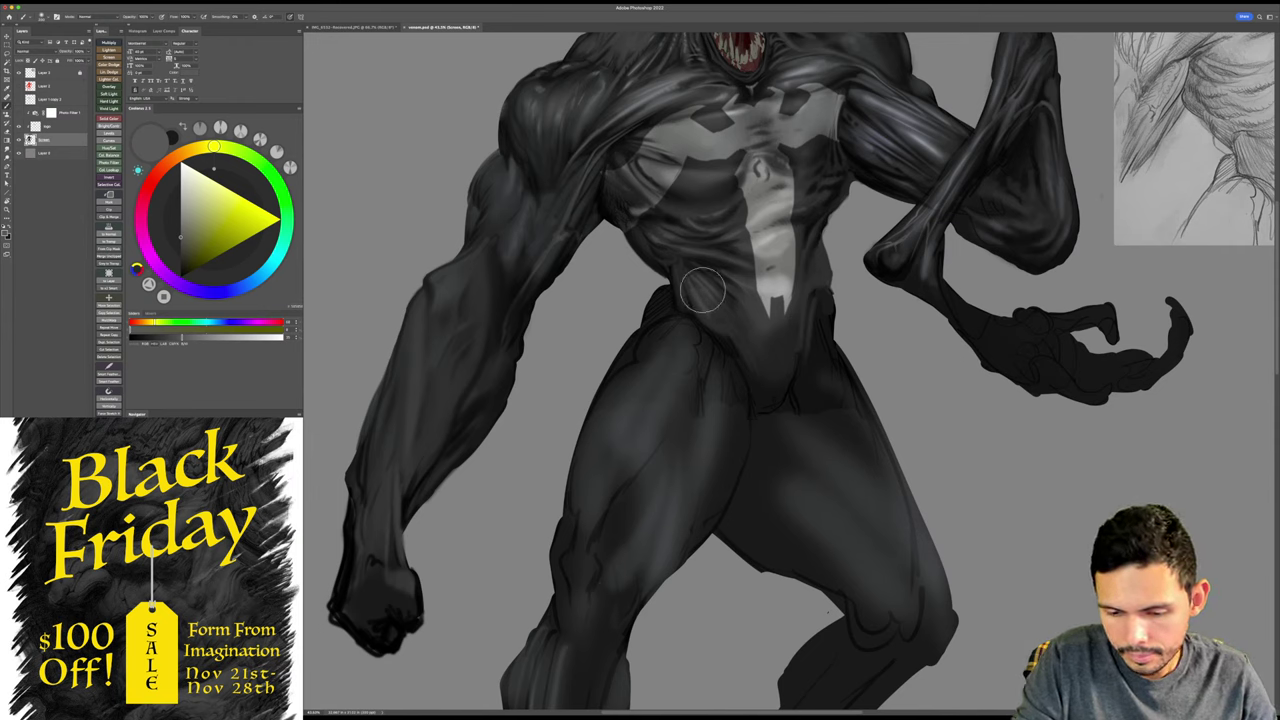
{"action": "key", "text": "]"}
{"action": "key", "text": "]"}
{"action": "key", "text": "]"}
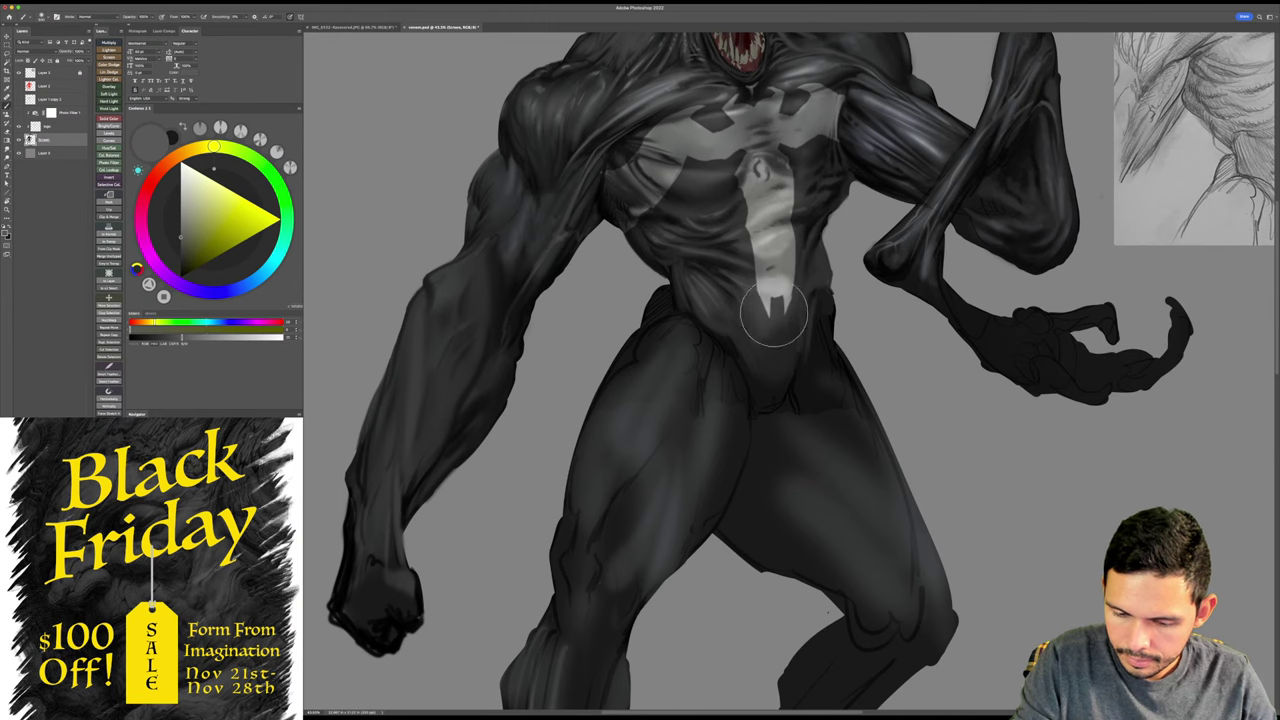
{"action": "left_click_drag", "start_coordinate": [689, 423], "coordinate": [635, 443]}
- Blend the torso and lower abdomen shading with the Smudge tool, return to the Brush, and save the document
{"action": "key", "text": "r"}
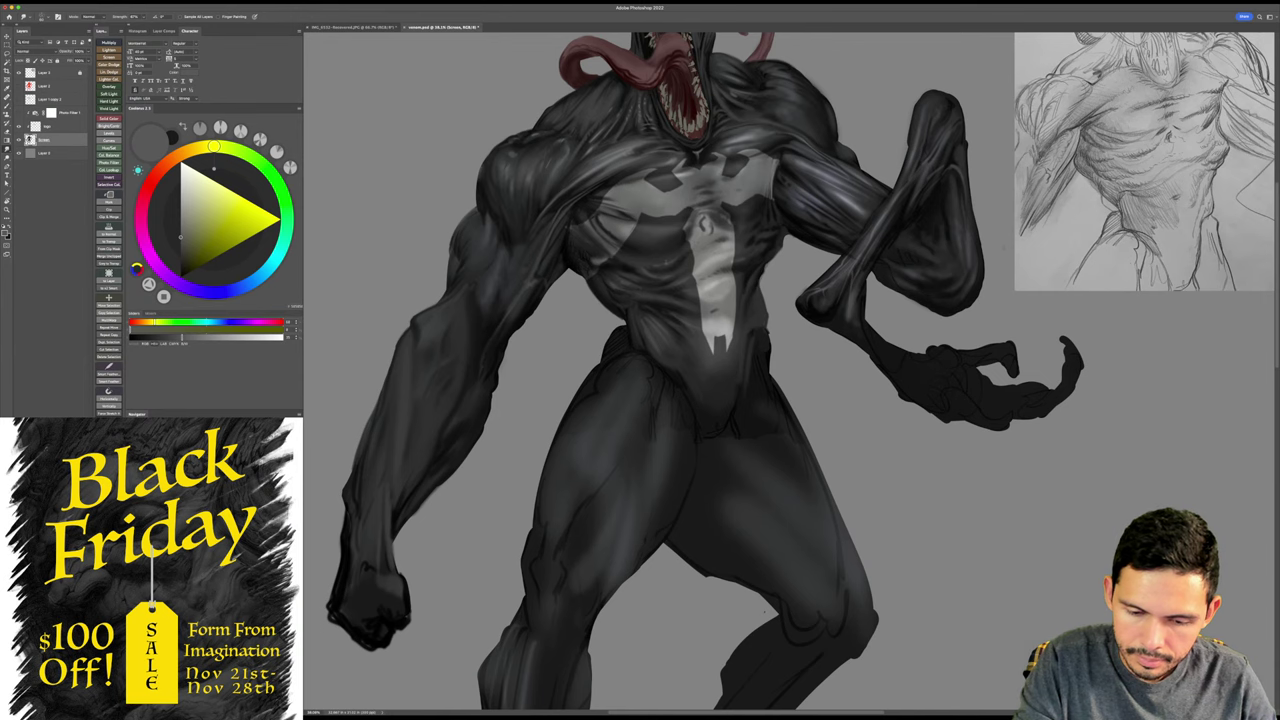
{"action": "key", "text": "z"}
{"action": "left_click_drag", "start_coordinate": [716, 294], "coordinate": [679, 278]}
{"action": "key", "text": "r"}
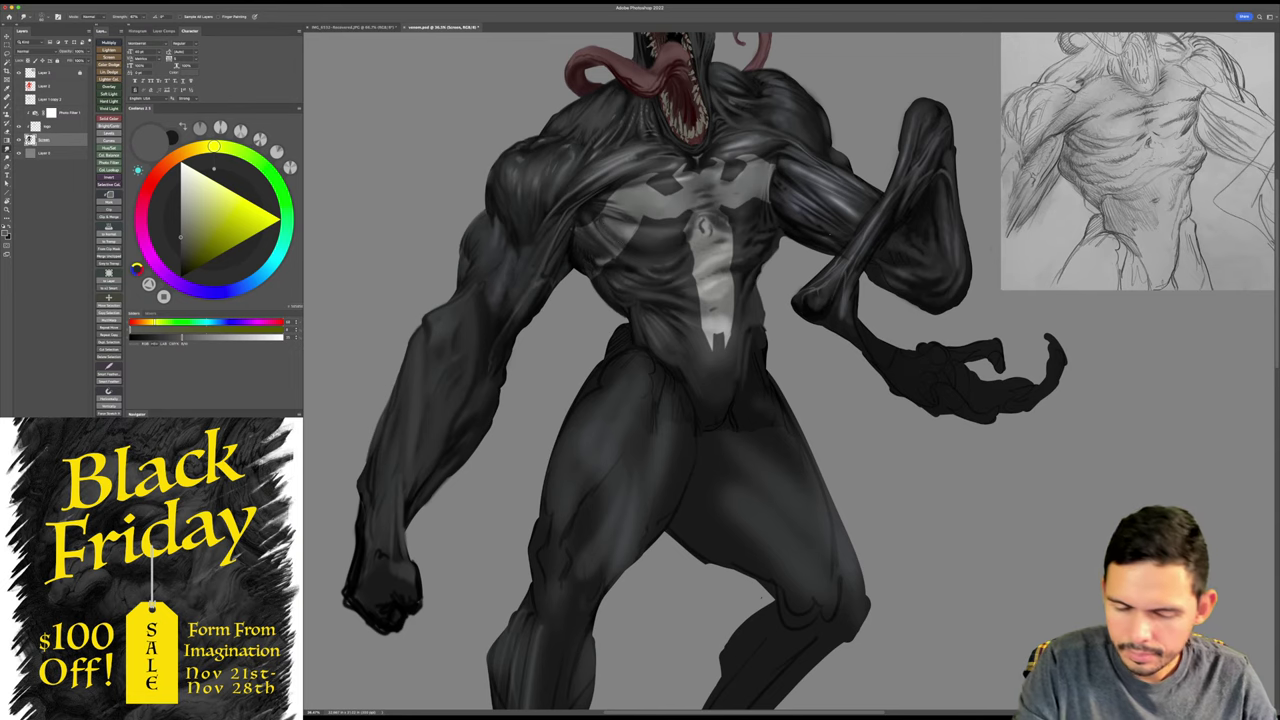
{"action": "key", "text": "z"}
{"action": "mouse_move", "coordinate": [819, 238]}
{"action": "left_mouse_down"}
{"action": "mouse_move", "coordinate": [795, 240]}
{"action": "mouse_move", "coordinate": [814, 240]}
{"action": "left_mouse_up"}
{"action": "key", "text": "b"}
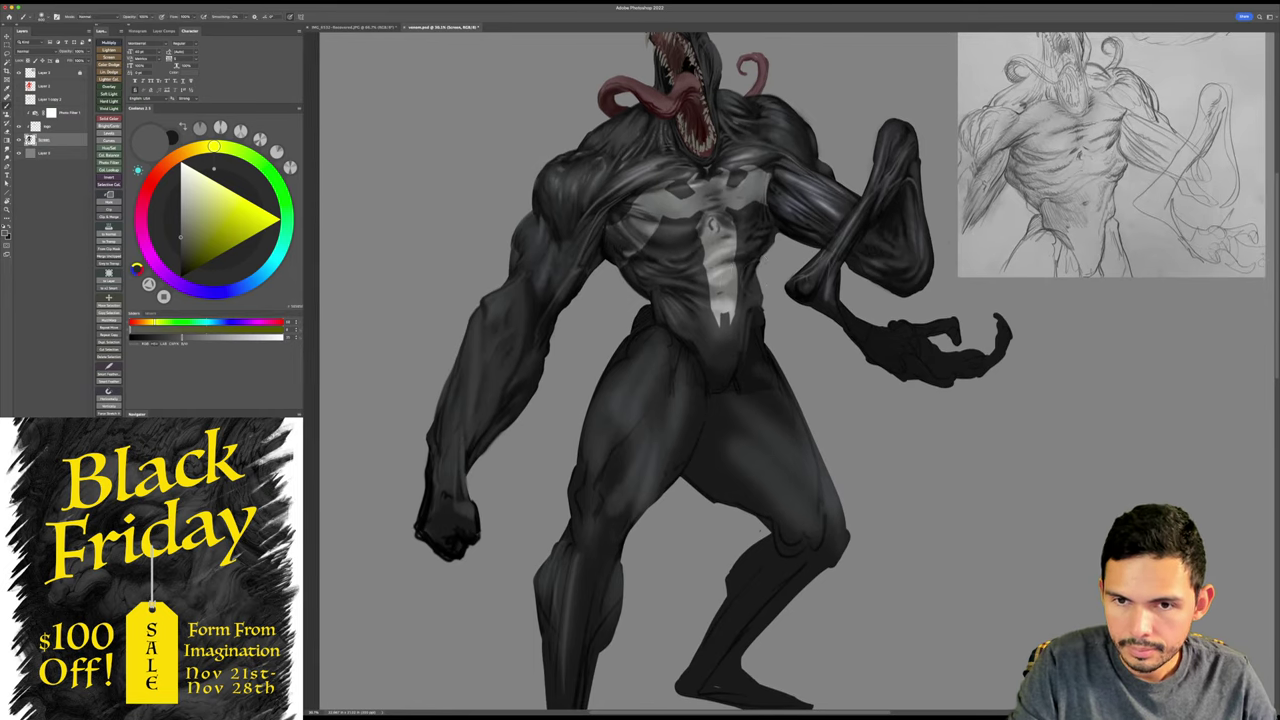
{"action": "key", "text": "cmd+s"}
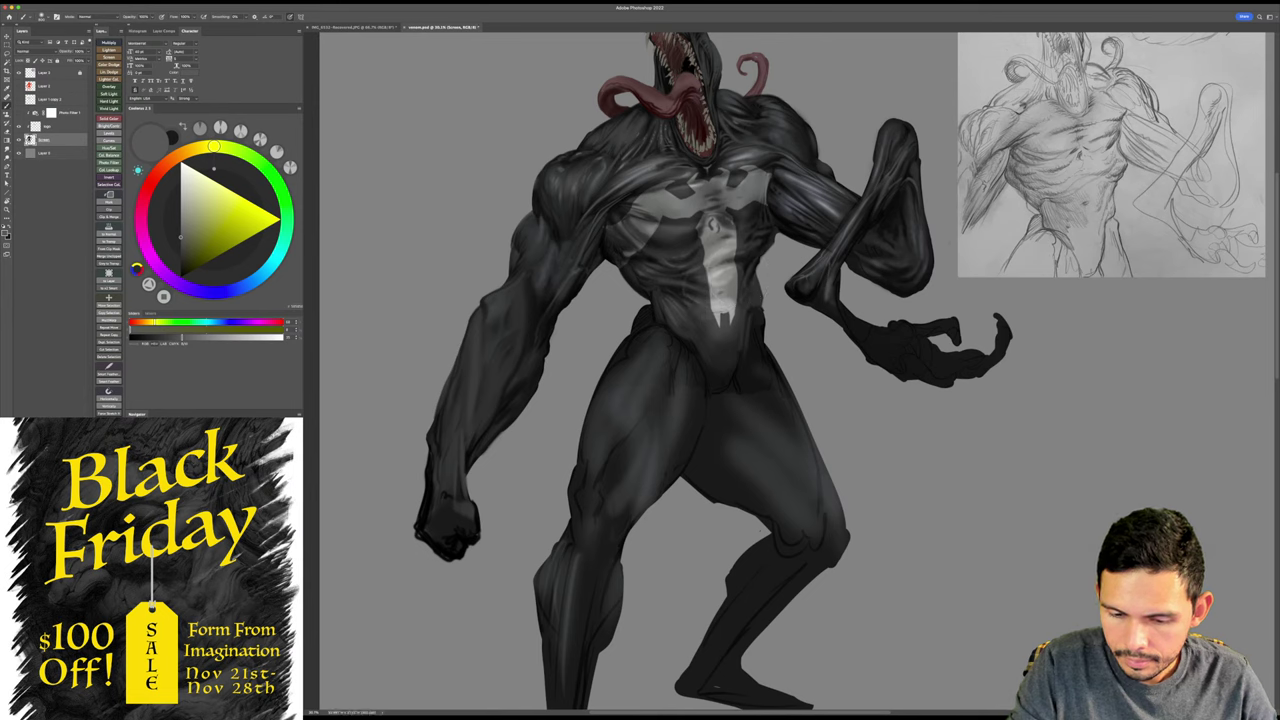
{"action": "mouse_move", "coordinate": [719, 382]}
{"action": "left_mouse_down"}
{"action": "mouse_move", "coordinate": [708, 386]}
{"action": "mouse_move", "coordinate": [711, 366]}
{"action": "left_mouse_up"}
{"action": "key", "text": "super+s"}
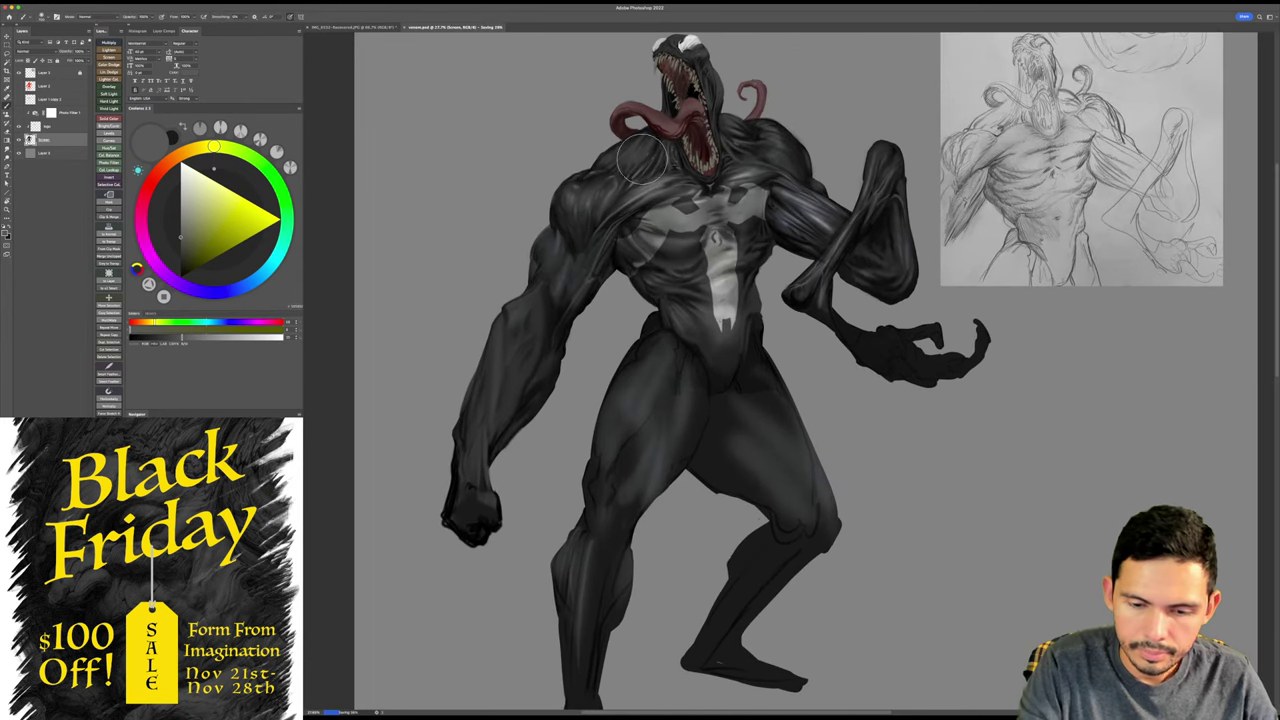
- Set the brush mode to Color Dodge, reduce the brush size, and paint bright glossy highlights on the trapezius, shoulder and upper arm of the hanging arm
{"action": "right_click", "coordinate": [674, 170], "text": "shift"}
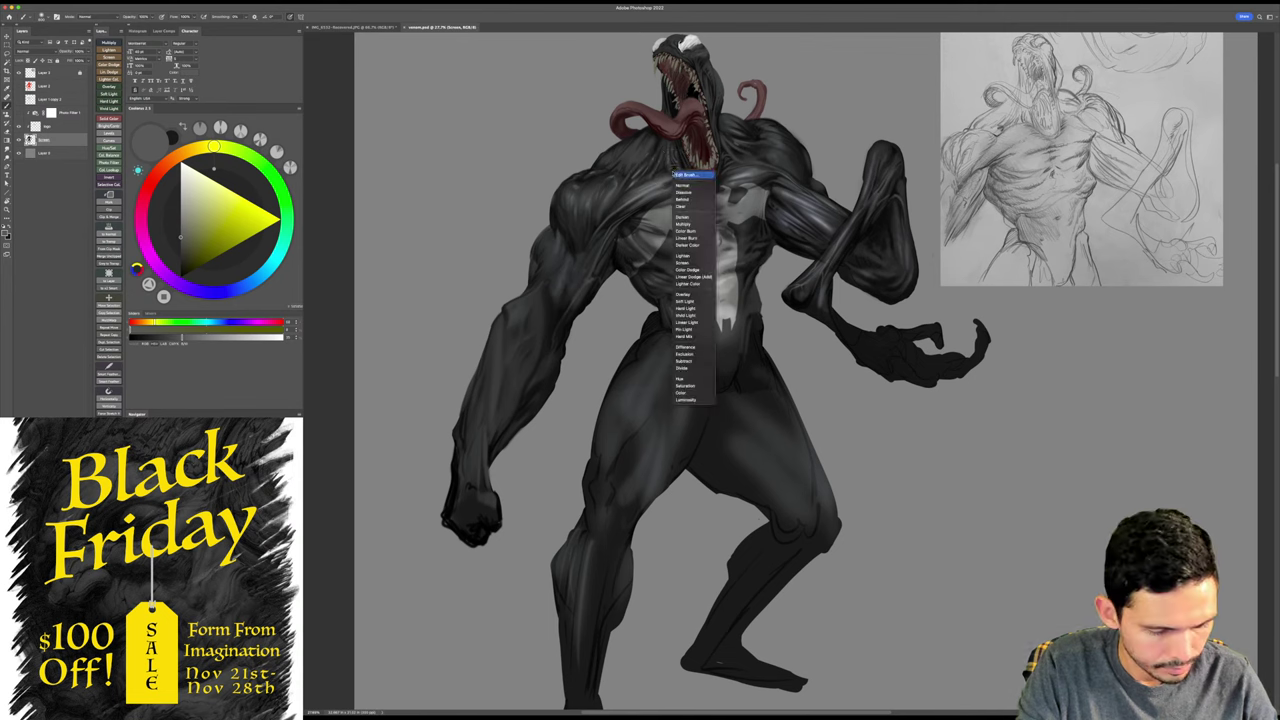
{"action": "left_click", "coordinate": [690, 269]}
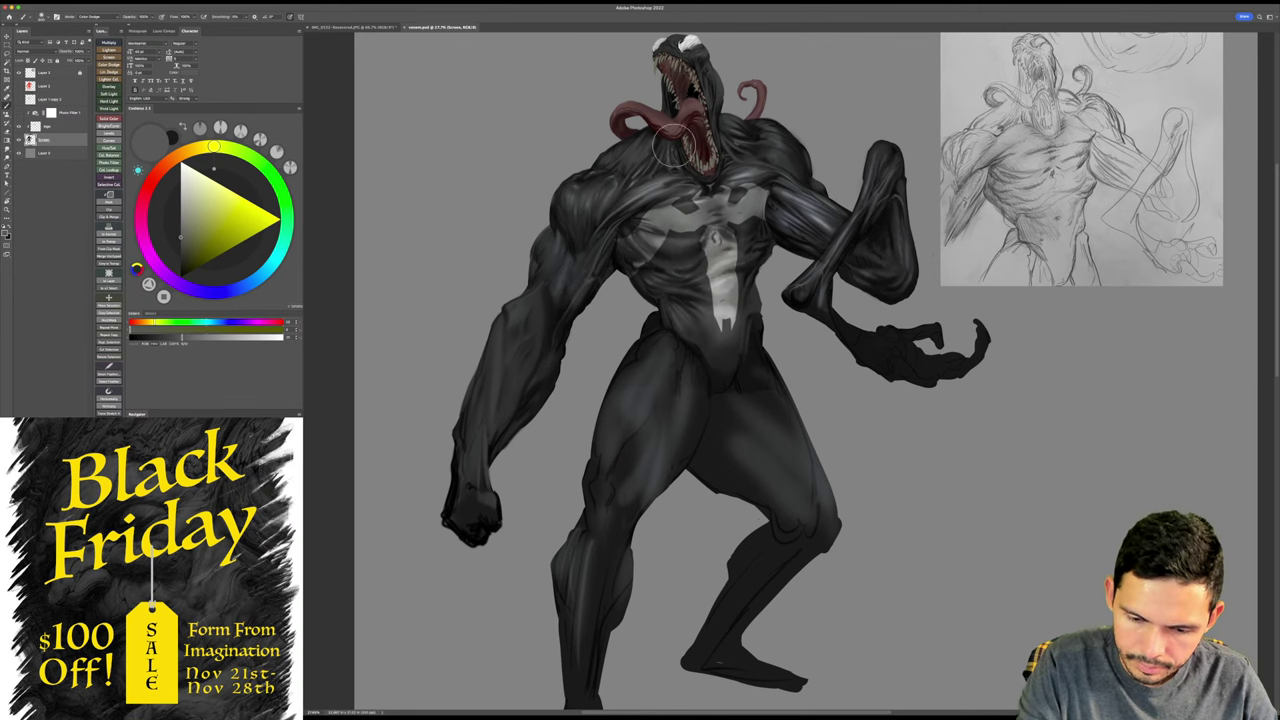
{"action": "key", "text": "bracketleft"}
{"action": "key", "text": "bracketleft"}
{"action": "key", "text": "bracketleft"}
{"action": "key", "text": "bracketleft"}
{"action": "key", "text": "bracketleft"}
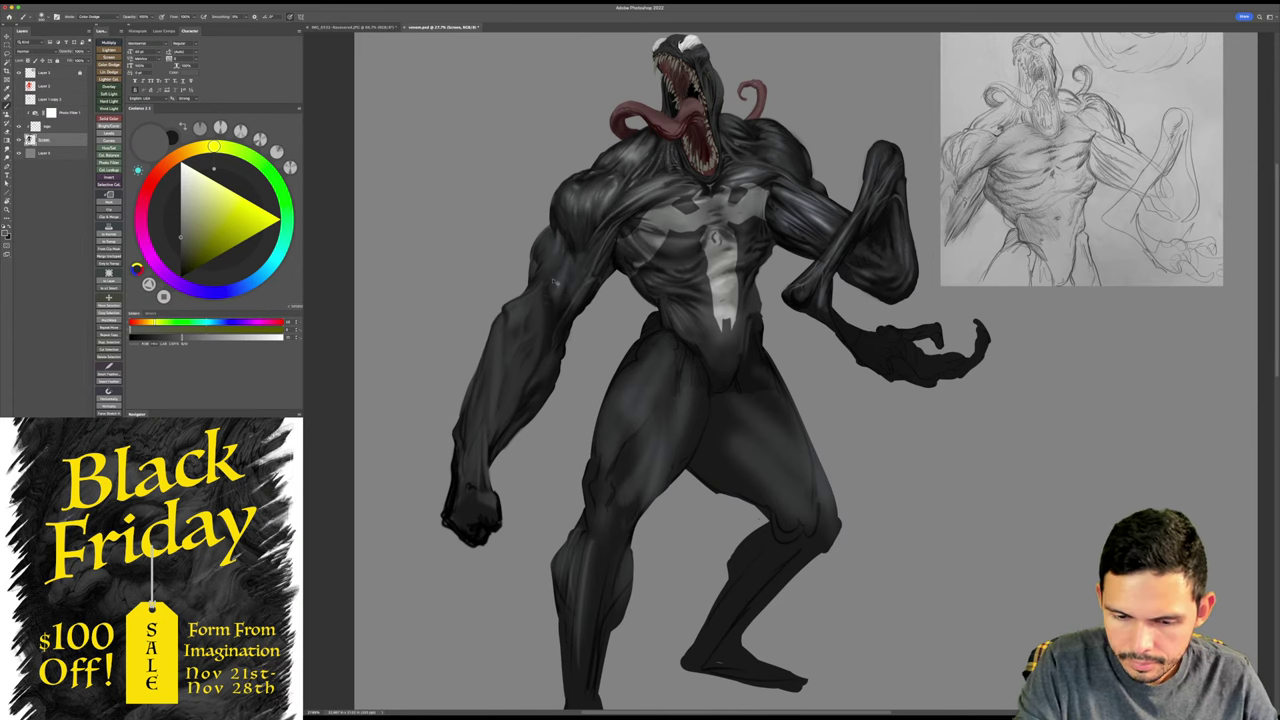
{"action": "scroll", "coordinate": [724, 172], "scroll_direction": "up", "scroll_amount": 2}
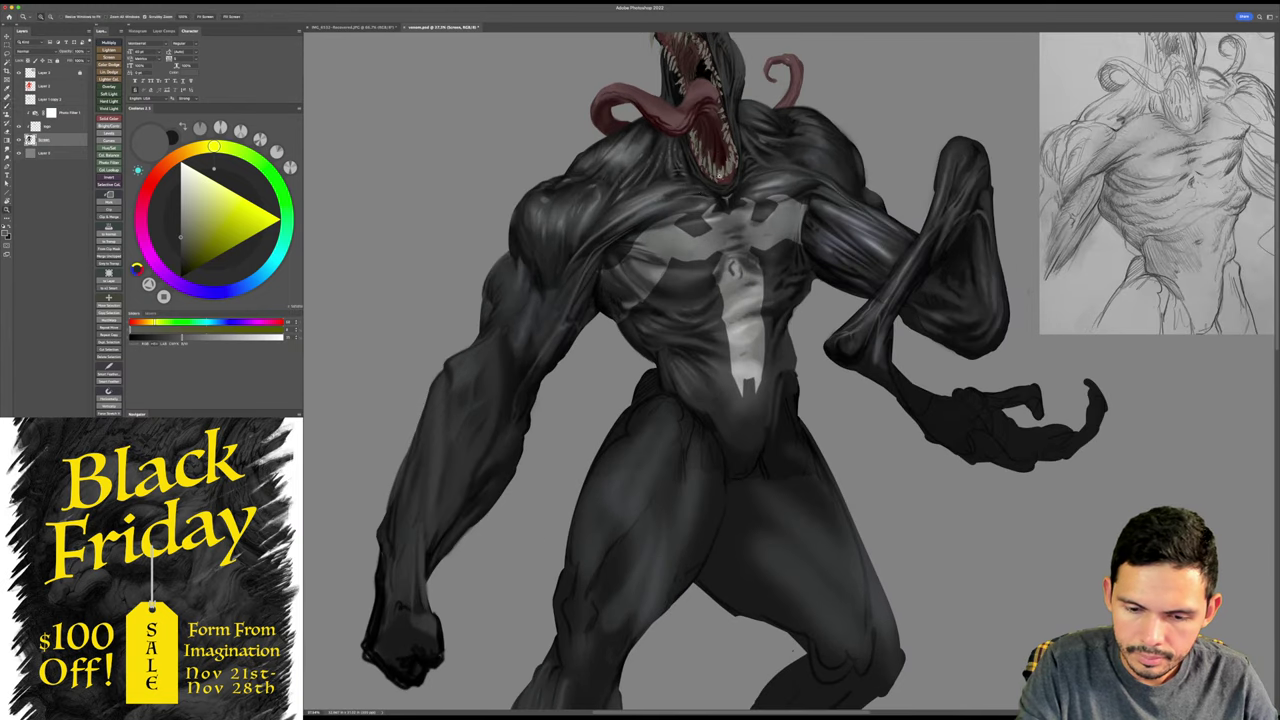
- Return the brush mode to Normal, sample near-black beside the tongue, darken the creases of the trapezius beneath it, and save
{"action": "right_click", "coordinate": [718, 177], "text": "shift"}
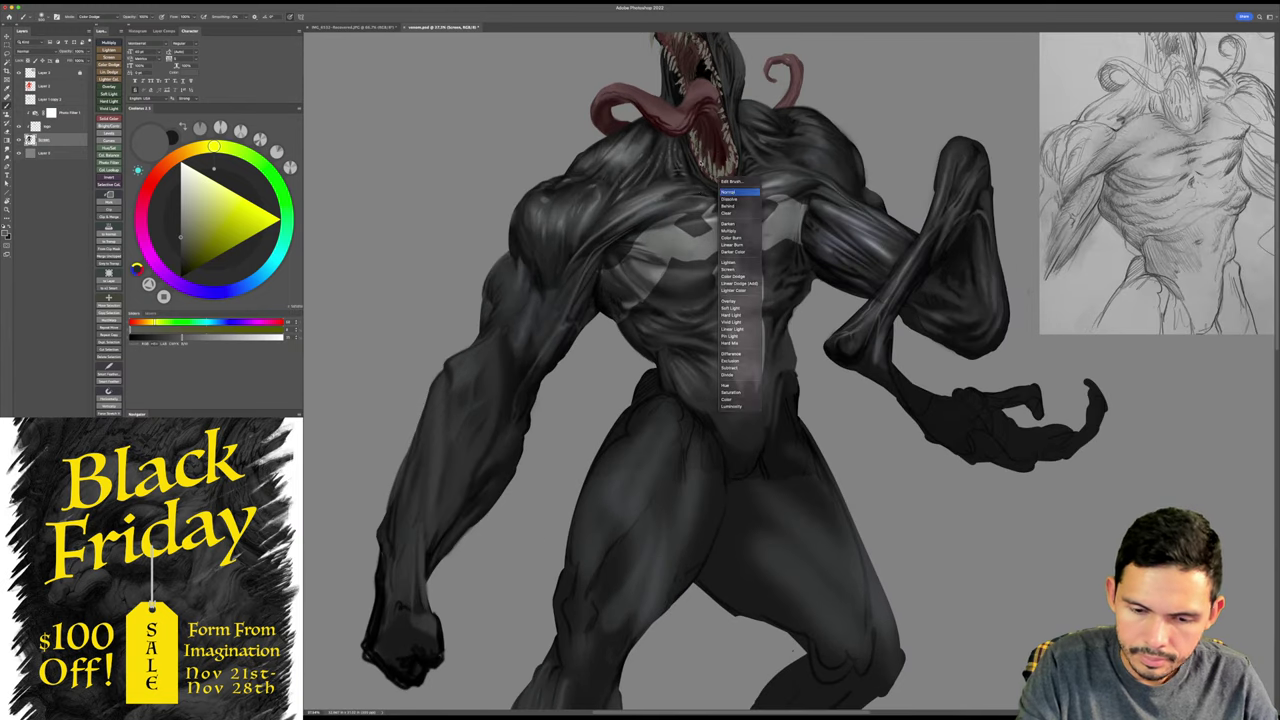
{"action": "left_click", "coordinate": [728, 192]}
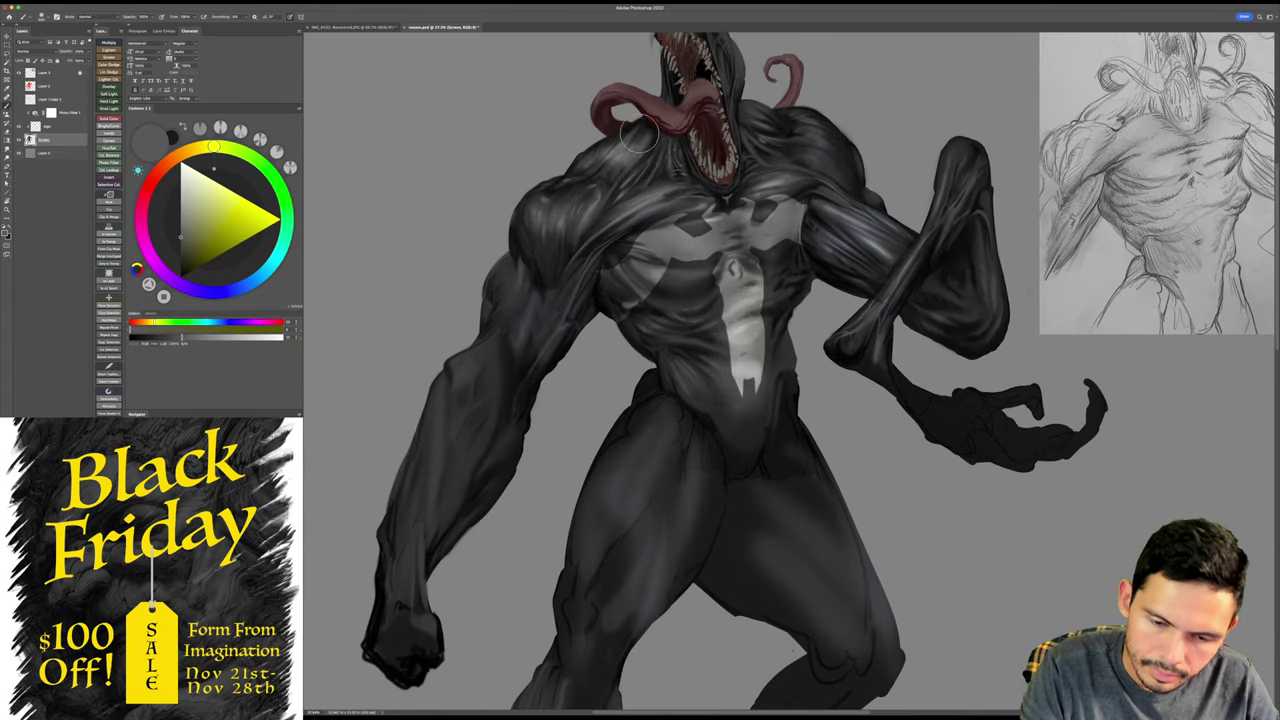
{"action": "left_click", "coordinate": [645, 135], "text": "alt"}
{"action": "left_click_drag", "start_coordinate": [655, 119], "coordinate": [605, 166]}
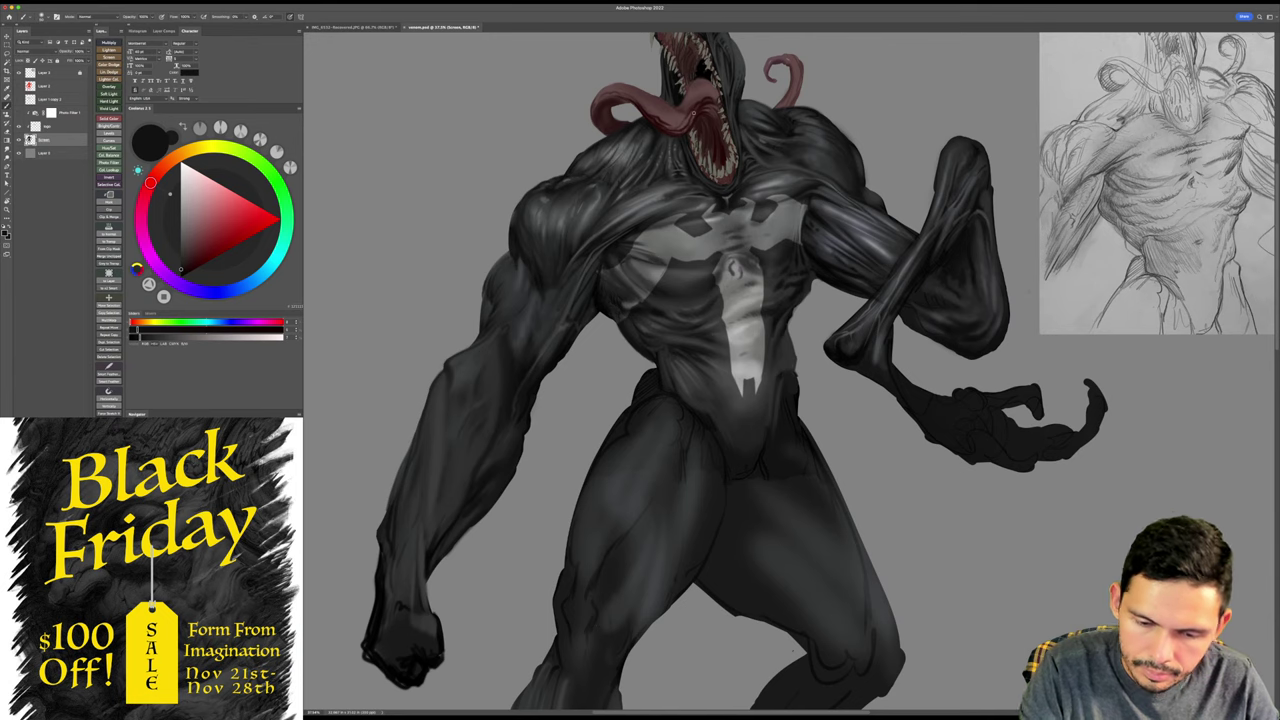
{"action": "key", "text": "z"}
{"action": "left_click_drag", "start_coordinate": [737, 196], "coordinate": [655, 225]}
{"action": "key", "text": "super+s"}
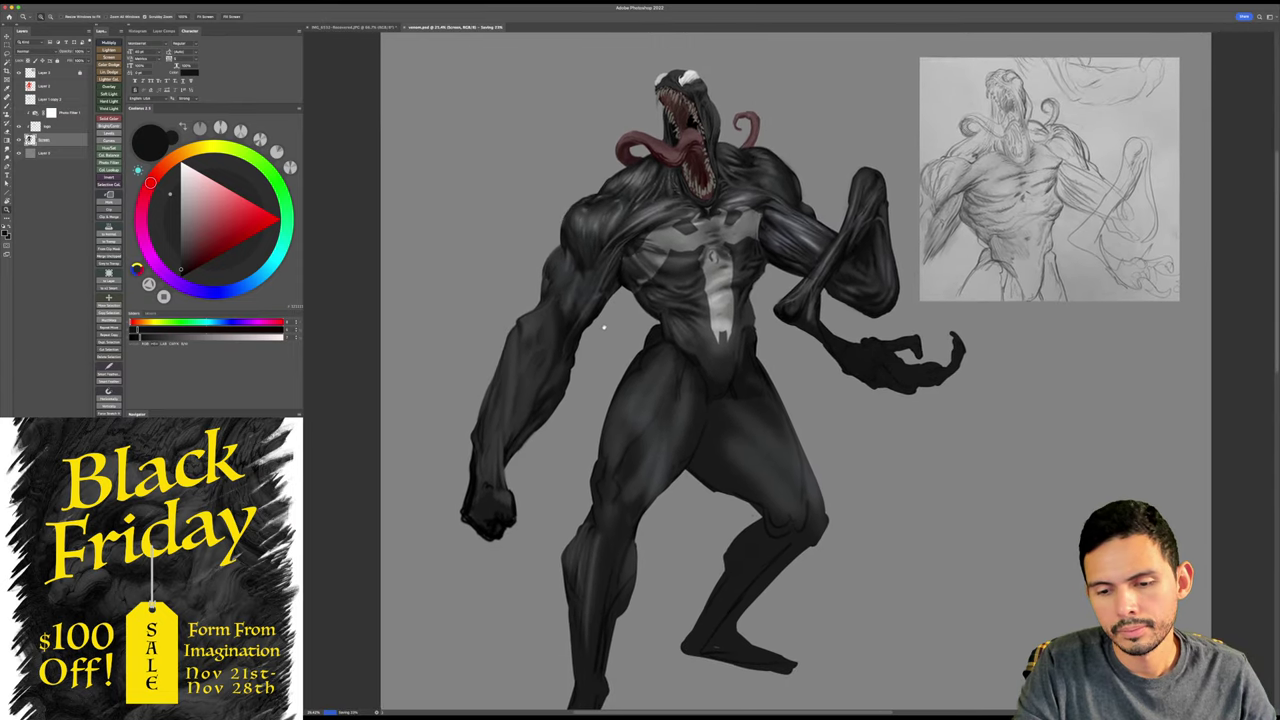
- Sample a grey from the trapezius beneath the tongue, paint fine light accents across it toward the neck, and save
{"action": "left_click", "coordinate": [683, 188]}
{"action": "key", "text": "b"}
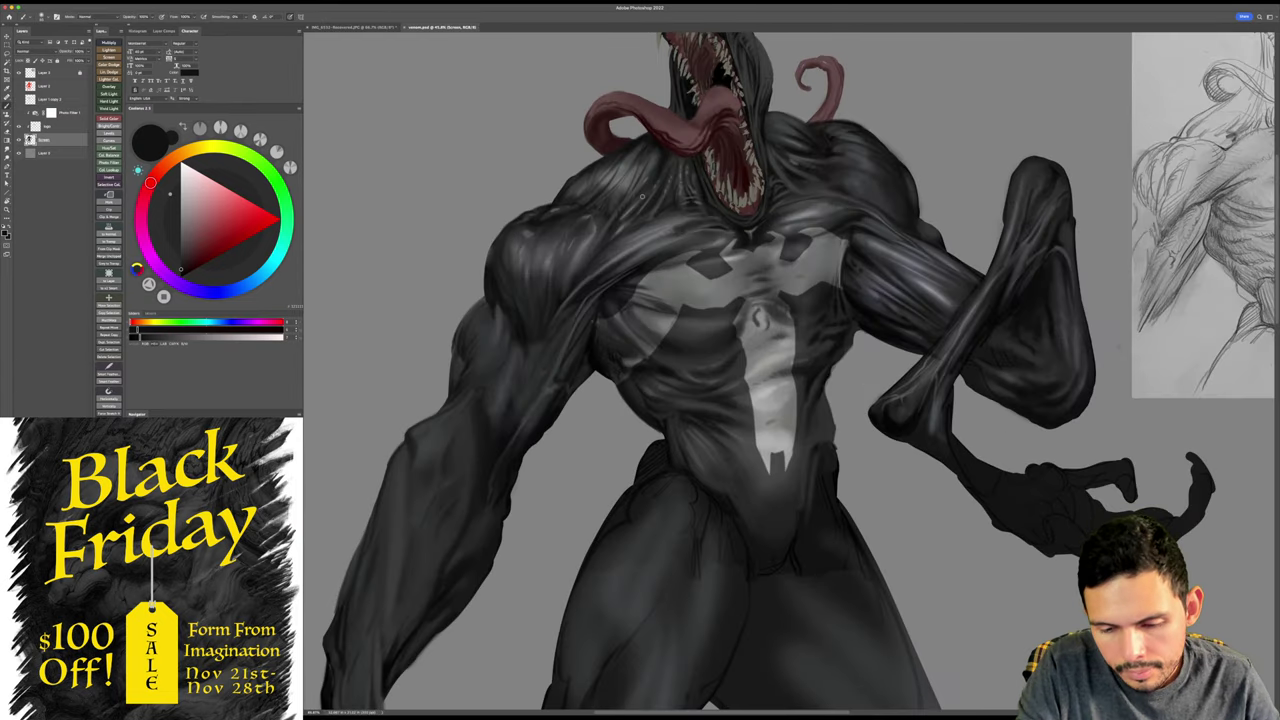
{"action": "left_click", "coordinate": [640, 178], "text": "alt"}
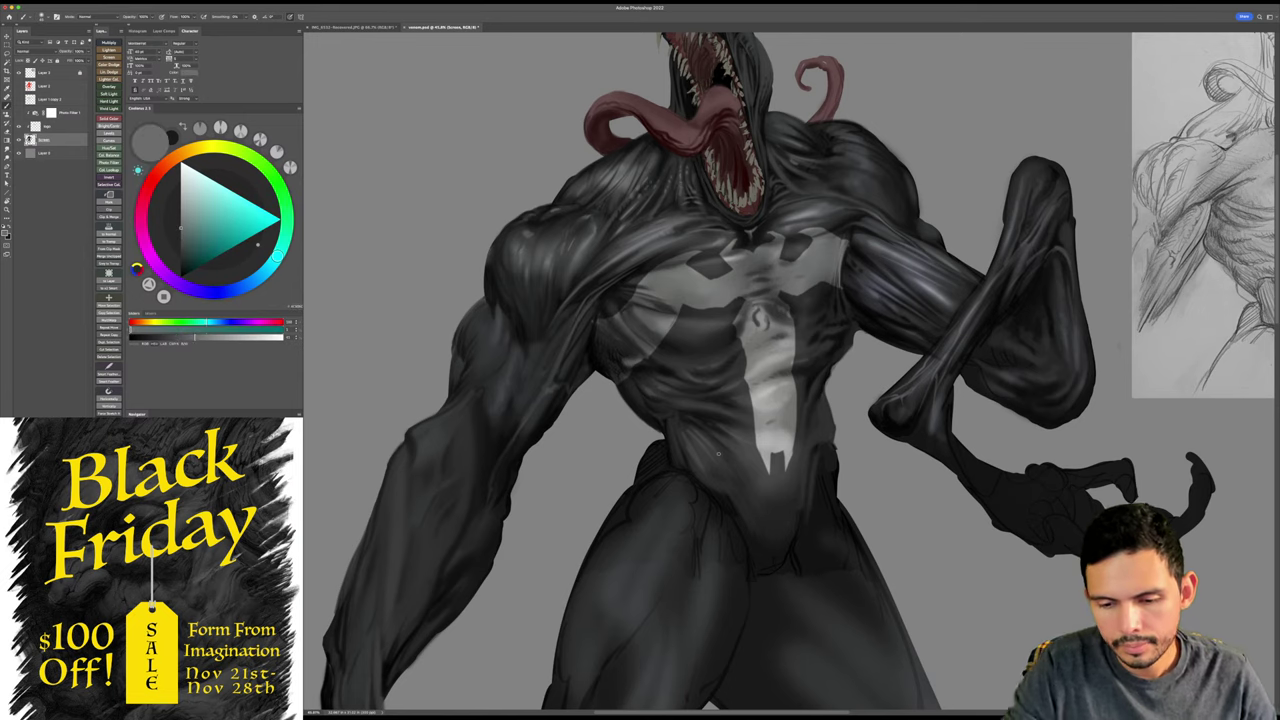
{"action": "key", "text": "super+s"}
- Review the whole figure with the blue Photo Filter adjustment shown, and hide that layer again
{"action": "key", "text": "z"}
{"action": "left_click_drag", "start_coordinate": [901, 424], "coordinate": [874, 428]}
{"action": "left_click_drag", "start_coordinate": [872, 451], "coordinate": [780, 350]}
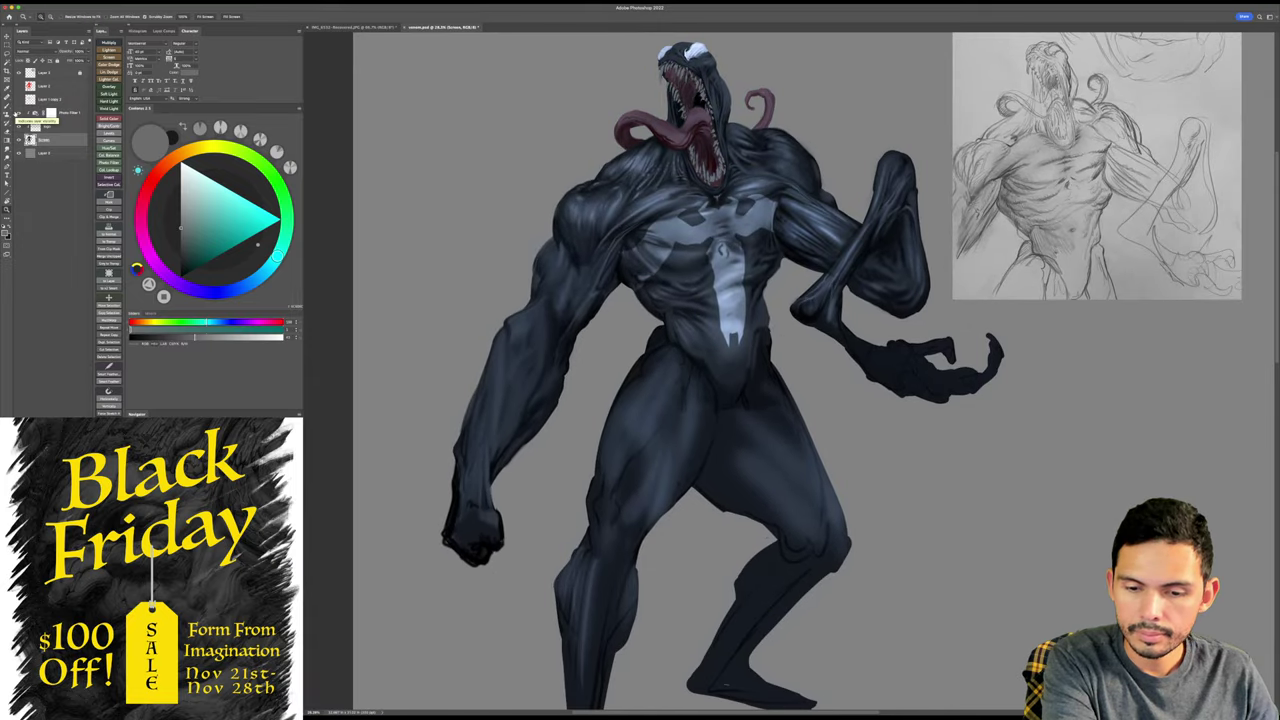
{"action": "left_click", "coordinate": [16, 114]}
- Sample near-black from the far shoulder, rotate the canvas to touch up the dark creases beside the neck, and reset the rotation
{"action": "scroll", "coordinate": [707, 161], "scroll_direction": "up", "scroll_amount": 3}
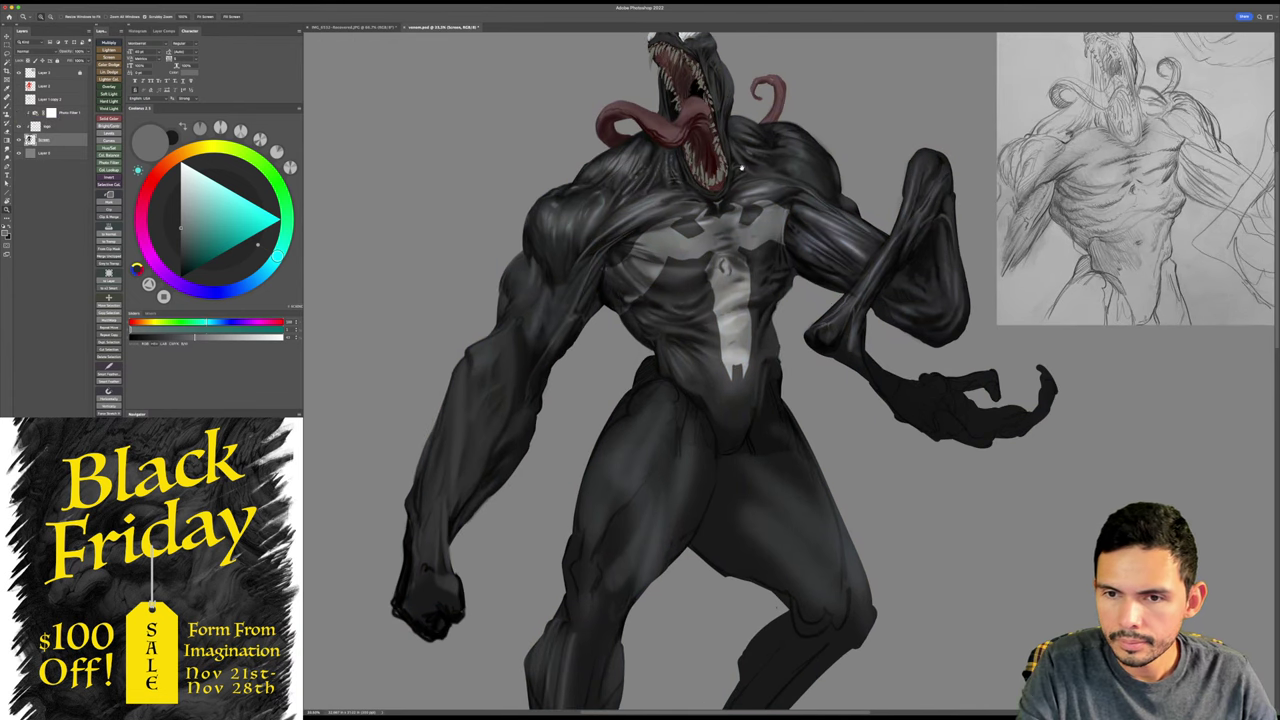
{"action": "scroll", "coordinate": [775, 180], "scroll_direction": "up", "scroll_amount": 3}
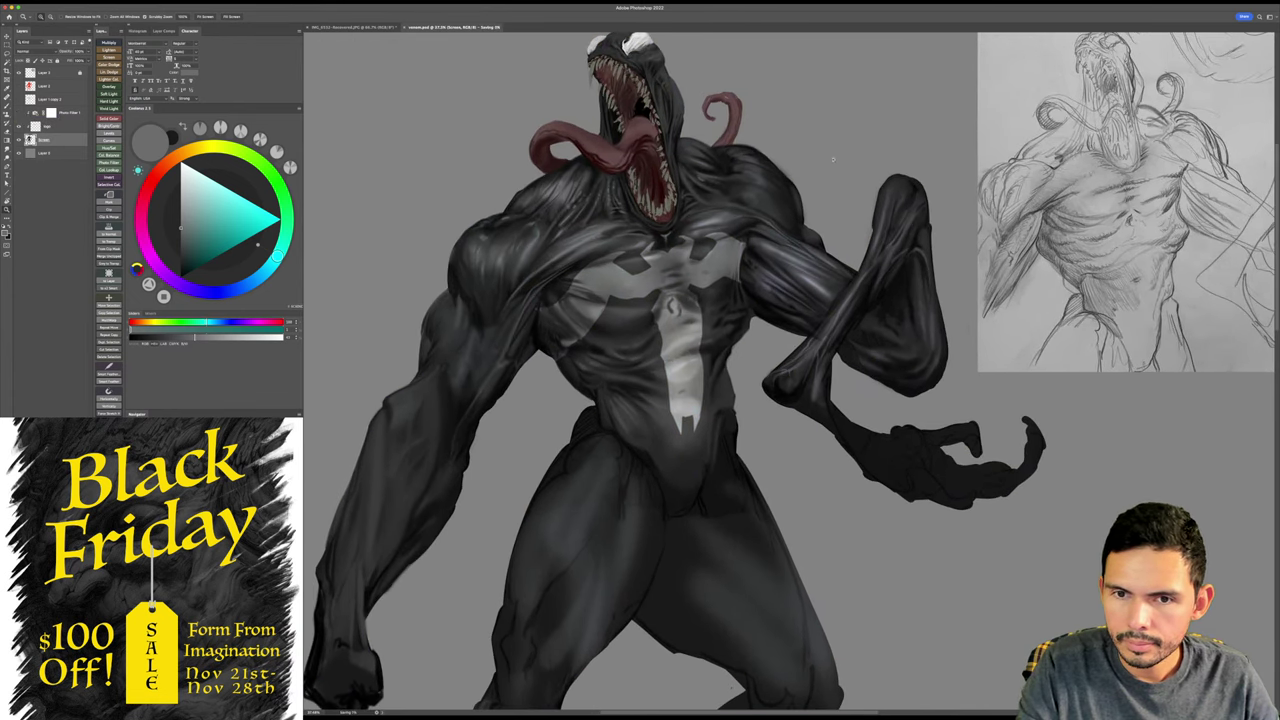
{"action": "scroll", "coordinate": [810, 150], "scroll_direction": "up", "scroll_amount": 3}
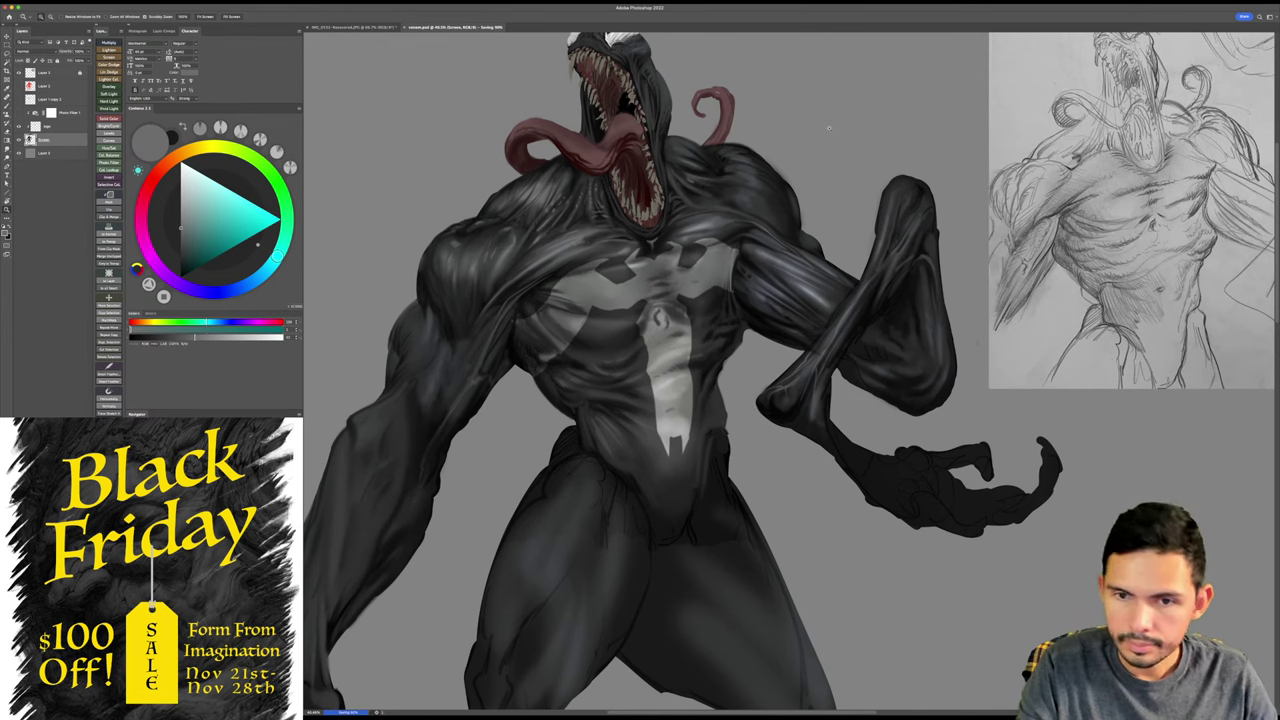
{"action": "key", "text": "b"}
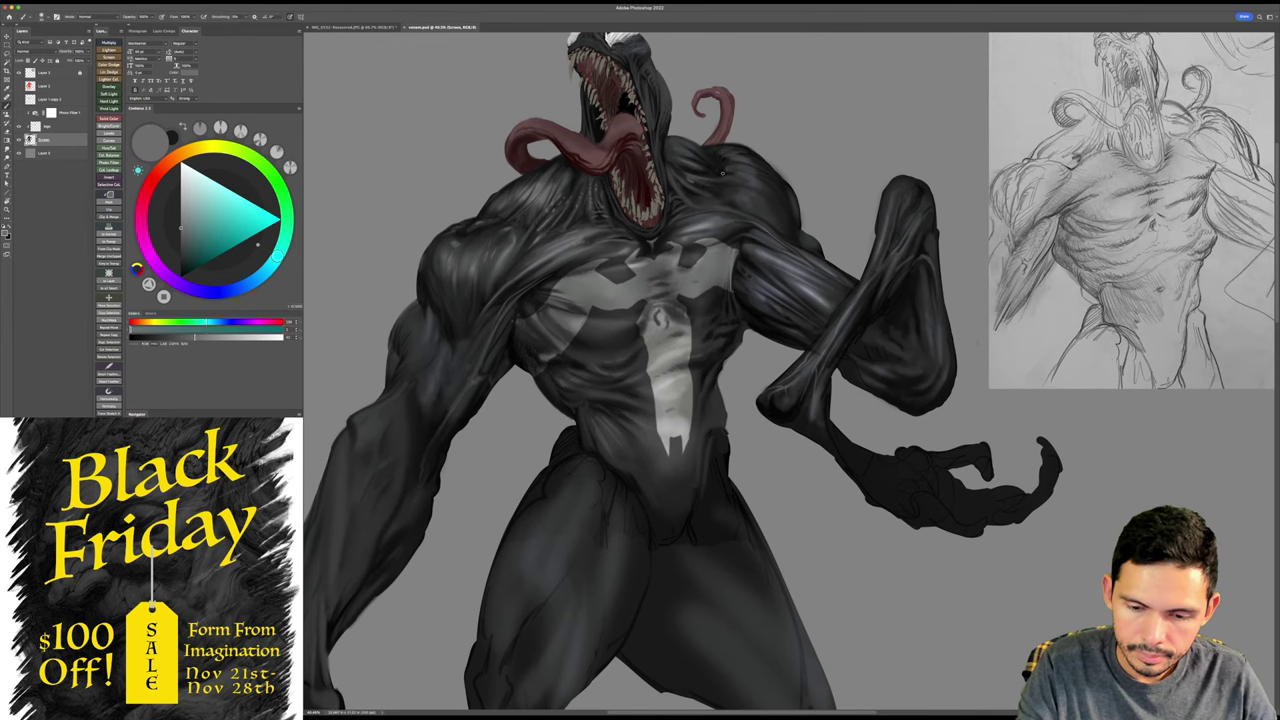
{"action": "left_click", "coordinate": [723, 173], "text": "alt"}
{"action": "key", "text": "r"}
{"action": "mouse_move", "coordinate": [893, 138]}
{"action": "left_mouse_down"}
{"action": "mouse_move", "coordinate": [849, 123]}
{"action": "mouse_move", "coordinate": [700, 160]}
{"action": "left_mouse_up"}
{"action": "key", "text": "b"}
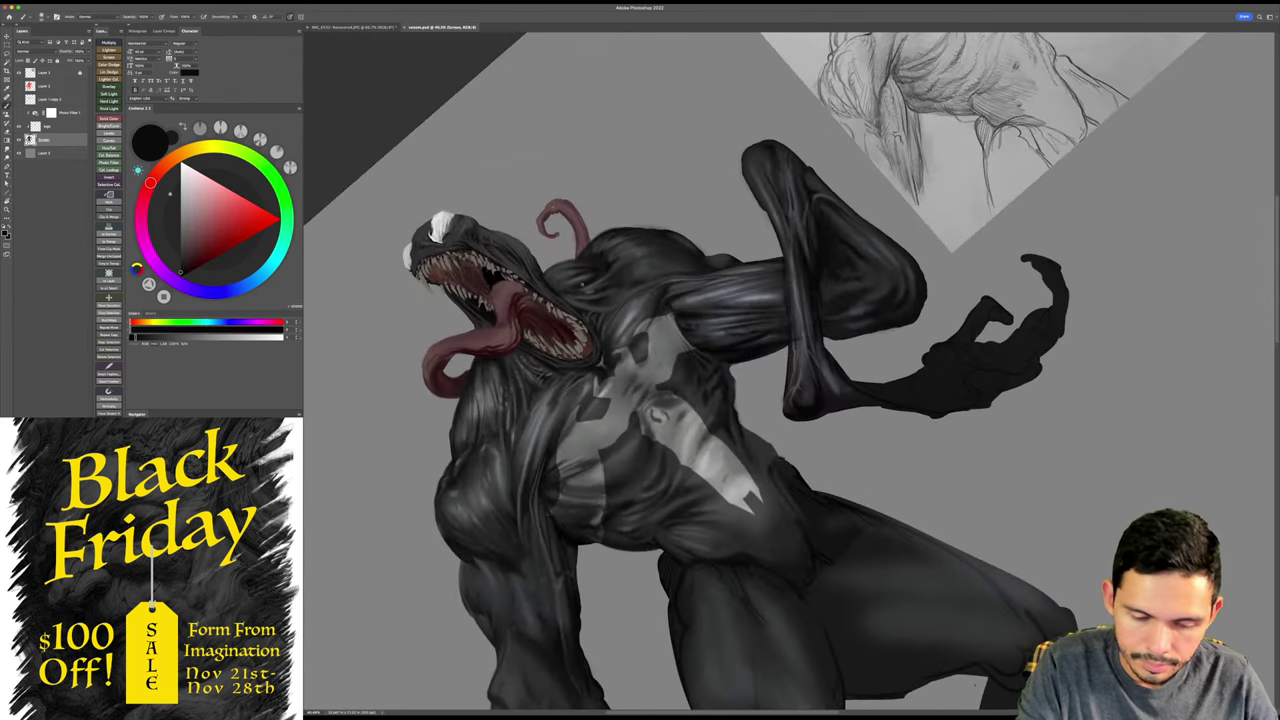
{"action": "key", "text": "Escape"}
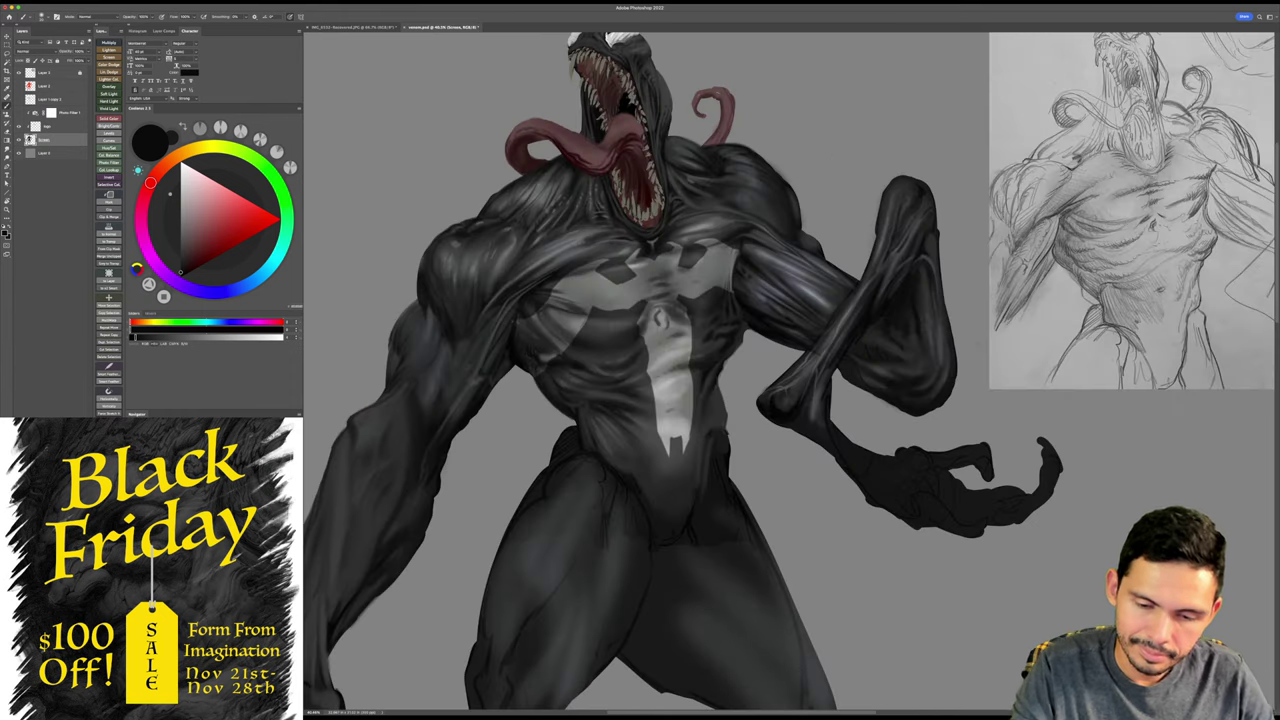
- Sample dark grey and near-black tones beside the open jaw and refine the shading and edge of the far trapezius below the tongue tip
{"action": "key", "text": "super+space"}
{"action": "mouse_move", "coordinate": [713, 138]}
{"action": "left_mouse_down"}
{"action": "mouse_move", "coordinate": [723, 134]}
{"action": "mouse_move", "coordinate": [729, 172]}
{"action": "left_mouse_up"}
{"action": "left_click", "coordinate": [657, 181], "text": "alt"}
{"action": "left_click_drag", "start_coordinate": [650, 173], "coordinate": [673, 171]}
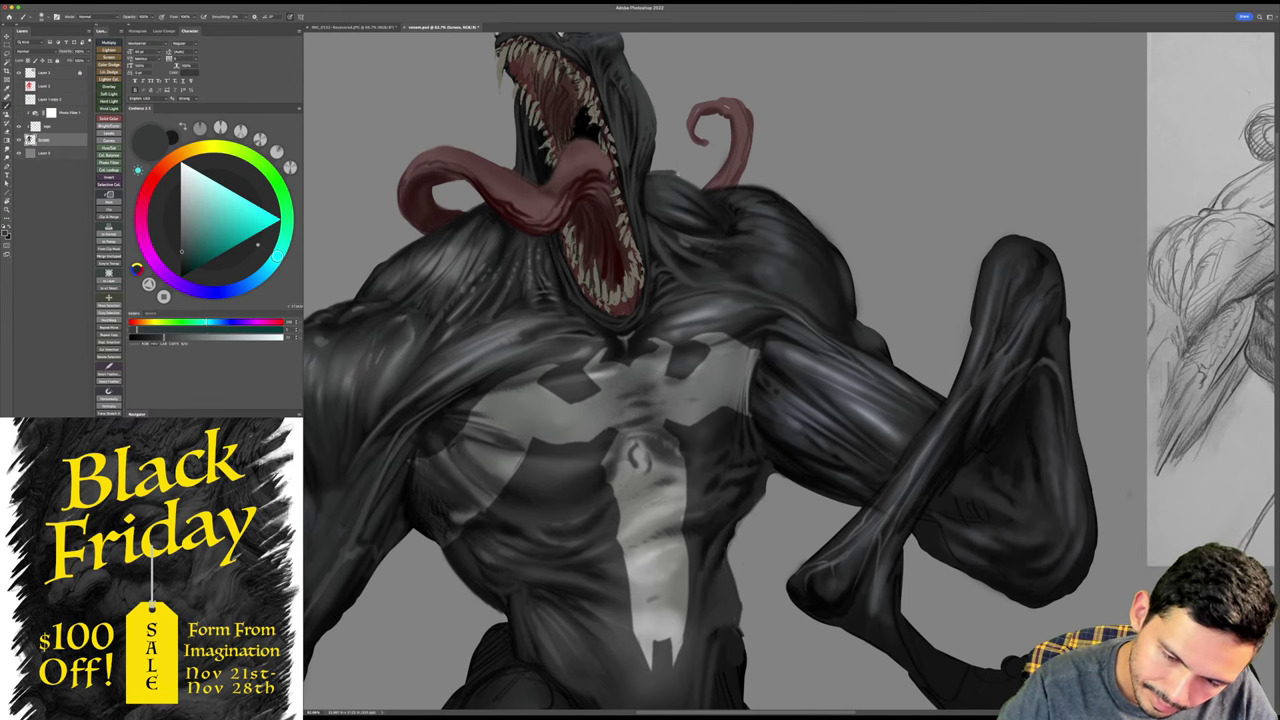
{"action": "left_click", "coordinate": [708, 202], "text": "alt"}
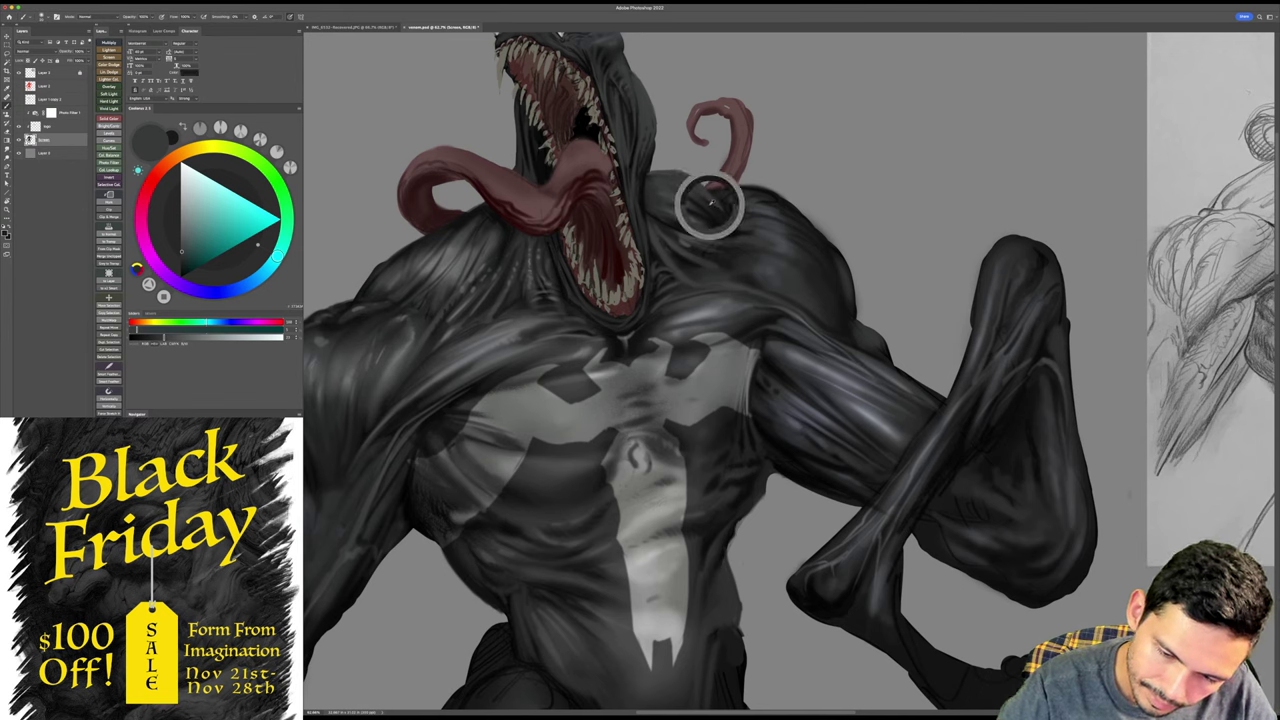
{"action": "mouse_move", "coordinate": [688, 176]}
{"action": "left_mouse_down"}
{"action": "mouse_move", "coordinate": [718, 202]}
{"action": "mouse_move", "coordinate": [706, 190]}
{"action": "left_mouse_up"}
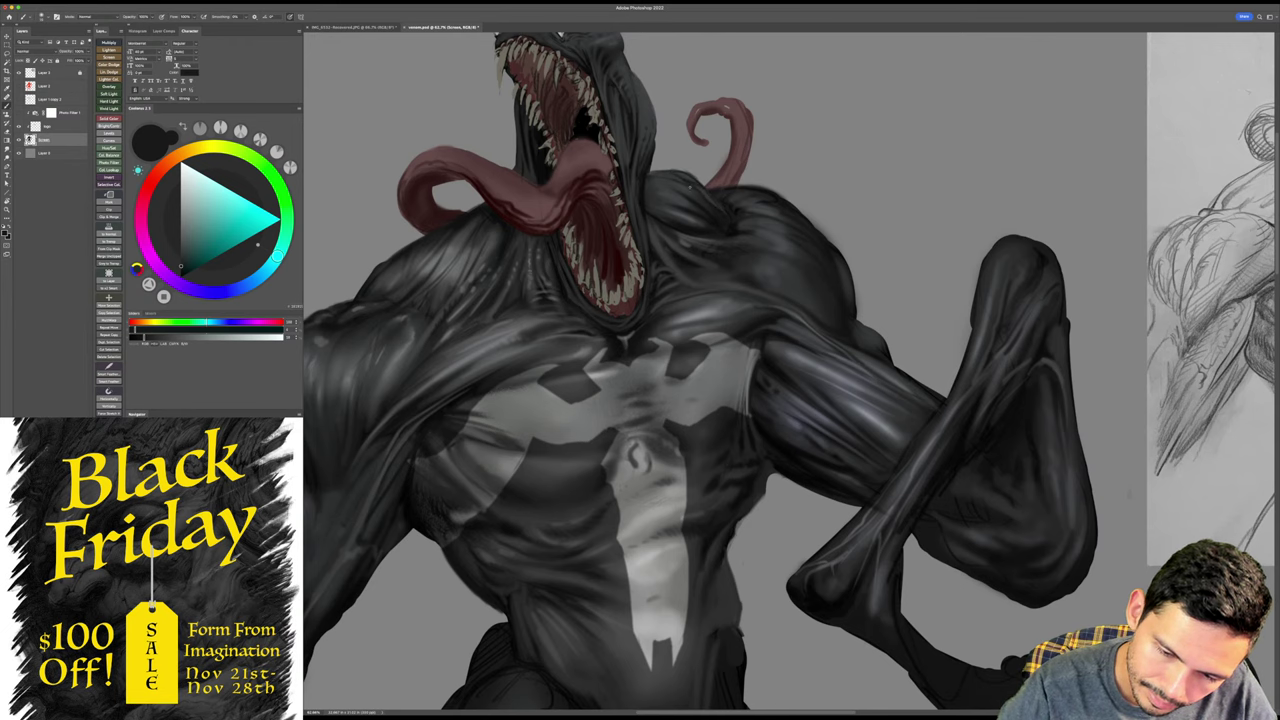
- Lock the figure layer's transparent pixels, softly darken the back of the head and neck with a large brush, and save
{"action": "mouse_move", "coordinate": [766, 309]}
{"action": "left_mouse_down"}
{"action": "mouse_move", "coordinate": [712, 300]}
{"action": "mouse_move", "coordinate": [706, 286]}
{"action": "mouse_move", "coordinate": [790, 434]}
{"action": "mouse_move", "coordinate": [813, 536]}
{"action": "left_mouse_up"}
{"action": "left_click_drag", "start_coordinate": [685, 249], "coordinate": [711, 208]}
{"action": "key", "text": "slash"}
{"action": "key", "text": "b"}
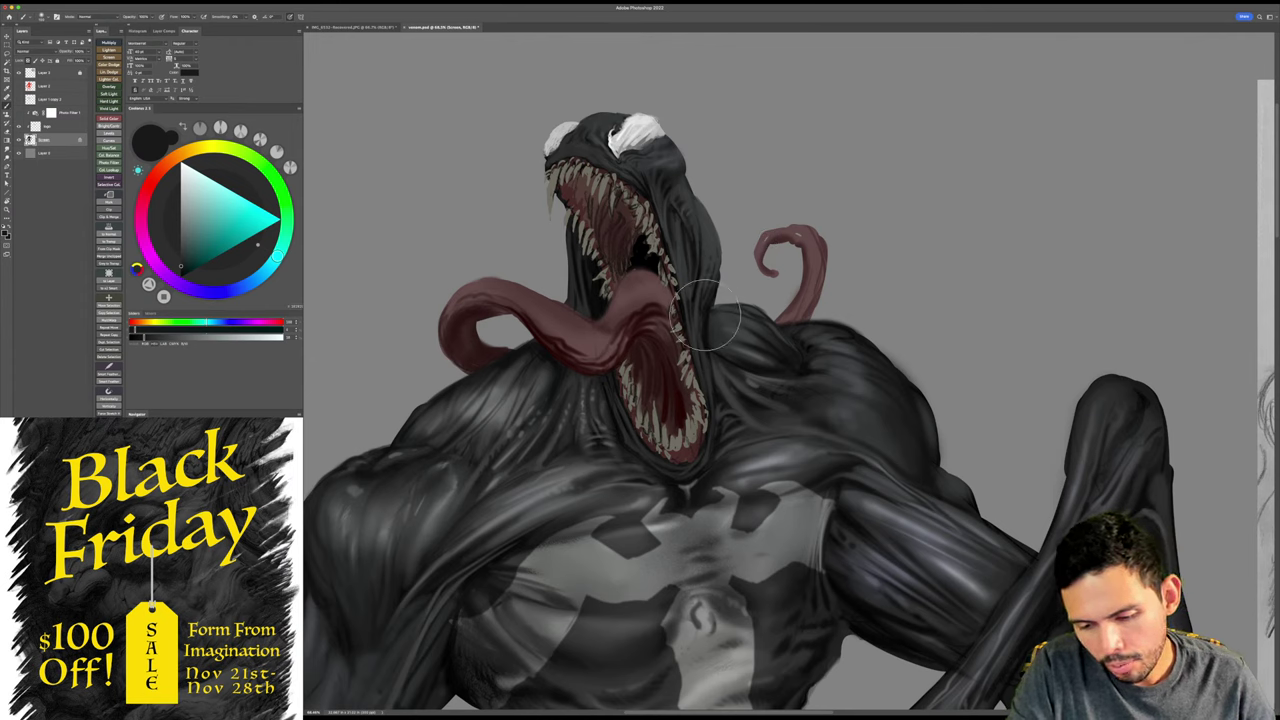
{"action": "scroll", "coordinate": [731, 233], "scroll_direction": "down", "scroll_amount": 2}
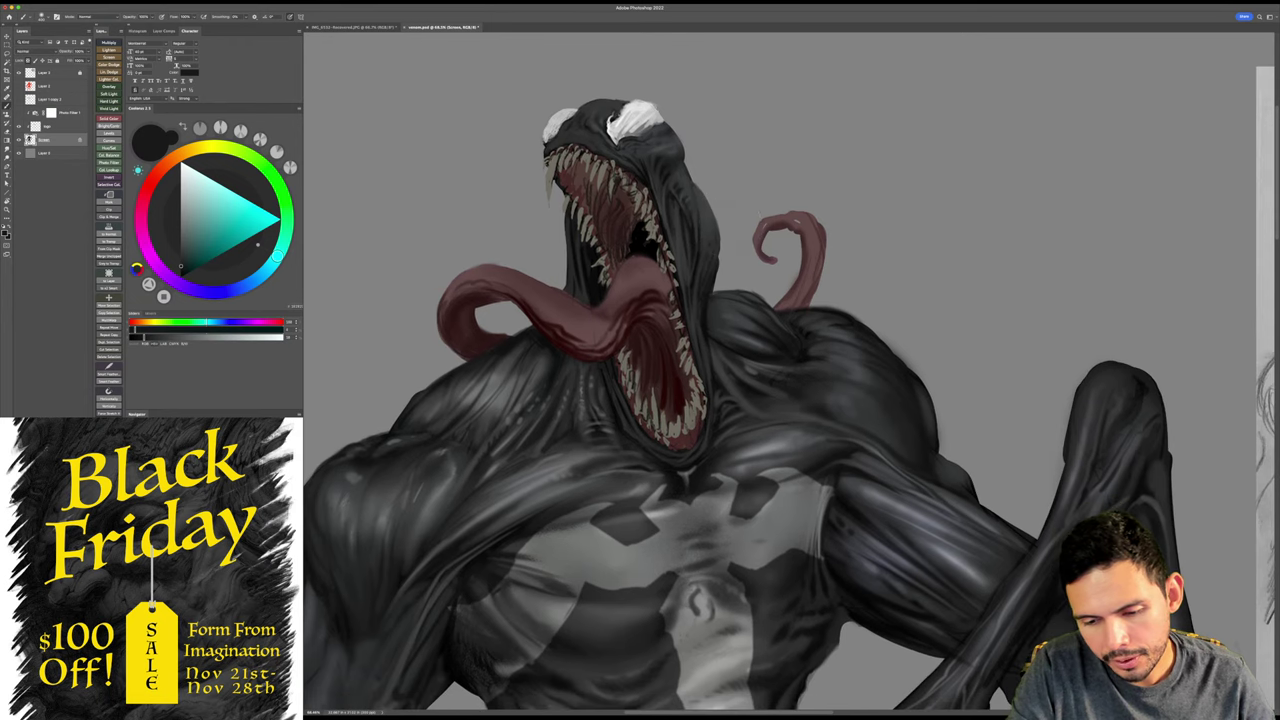
{"action": "scroll", "coordinate": [731, 233], "scroll_direction": "down", "scroll_amount": 2}
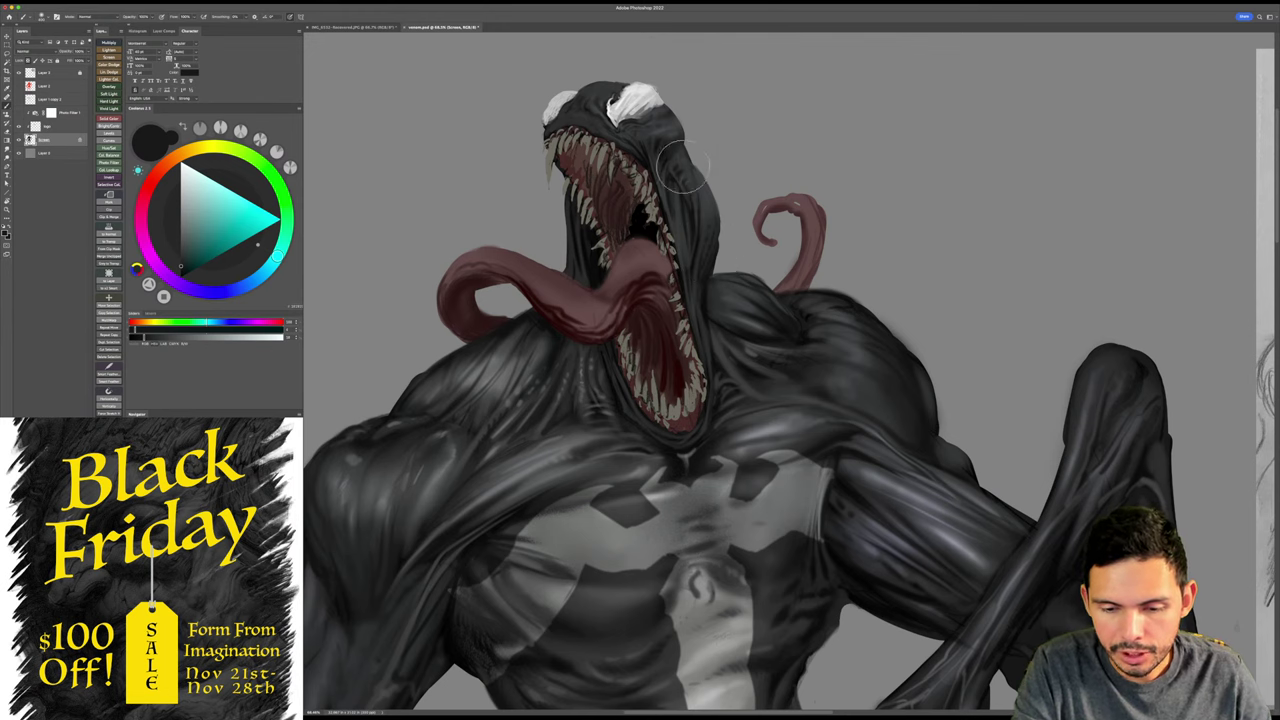
{"action": "mouse_move", "coordinate": [633, 134]}
{"action": "left_mouse_down", "text": "super"}
{"action": "mouse_move", "coordinate": [650, 124]}
{"action": "mouse_move", "coordinate": [681, 136]}
{"action": "mouse_move", "coordinate": [645, 136]}
{"action": "left_mouse_up", "text": "super"}
{"action": "left_click_drag", "start_coordinate": [830, 127], "coordinate": [748, 127]}
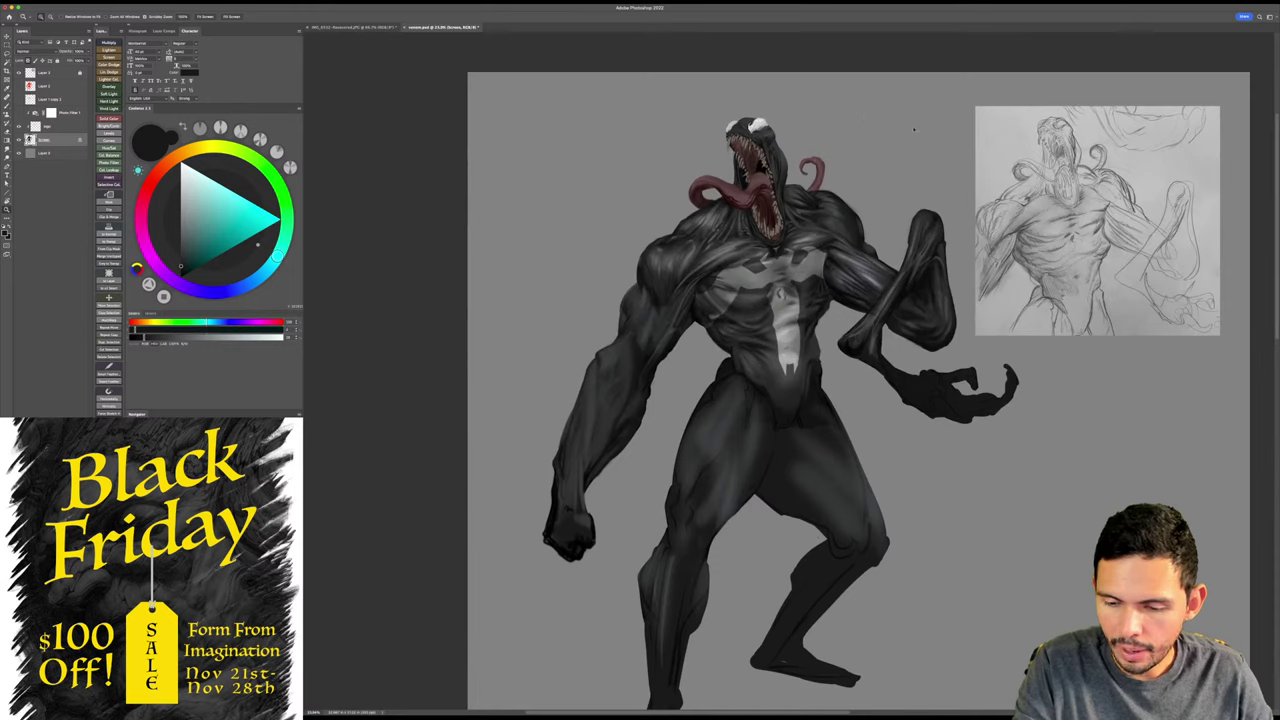
{"action": "key", "text": "super+s"}
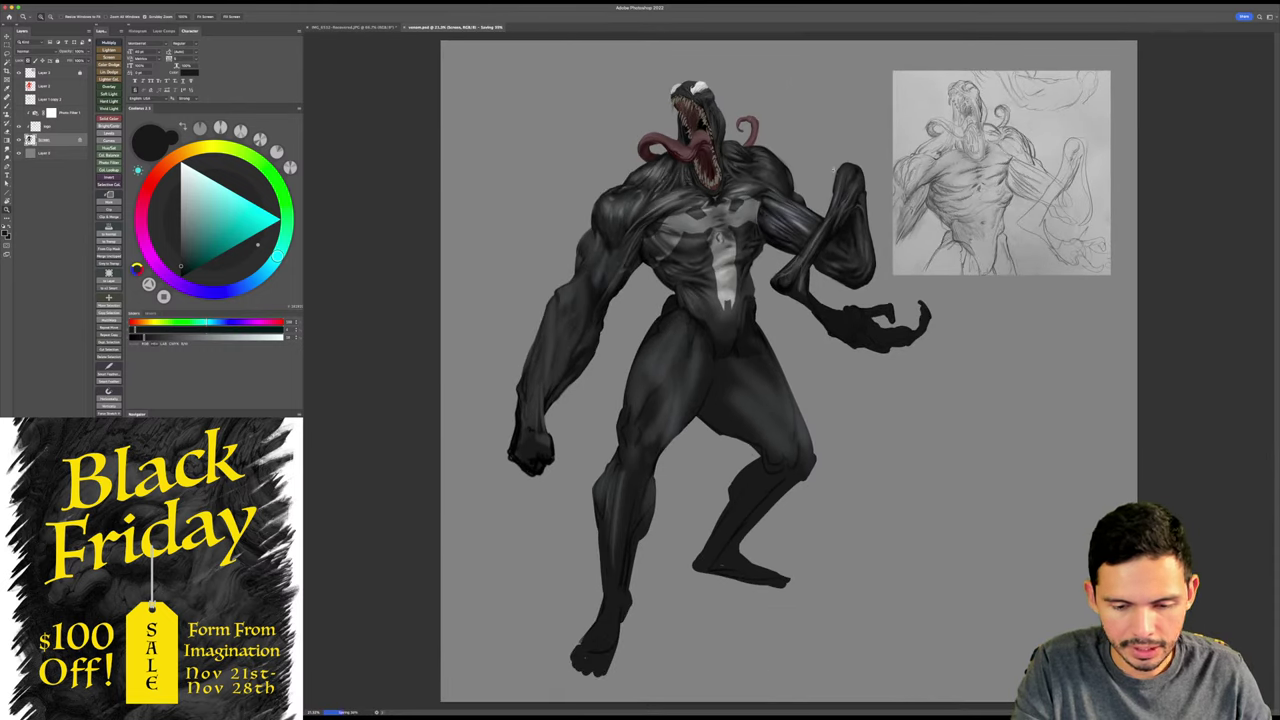
- Choose a small brush, sample black from inside the open mouth, and paint dark creases on the snout between the white eyes
{"action": "scroll", "coordinate": [838, 150], "scroll_direction": "up", "scroll_amount": 1}
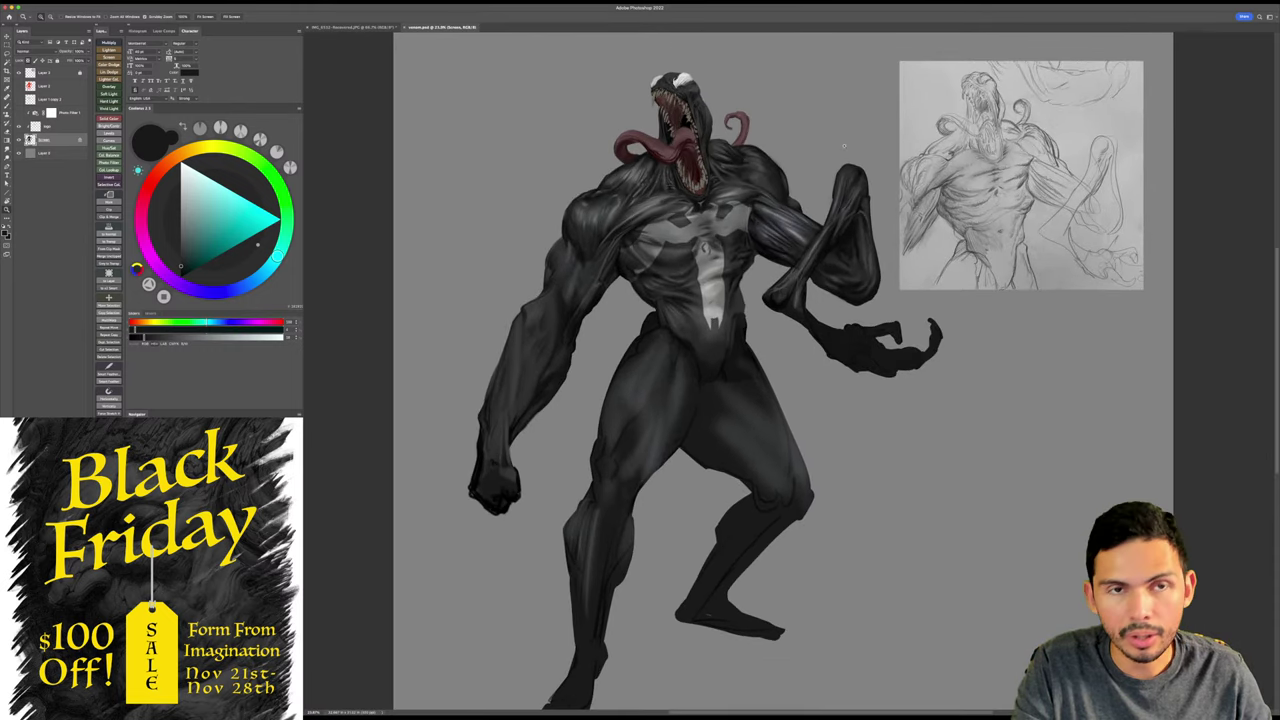
{"action": "scroll", "coordinate": [663, 80], "scroll_direction": "up", "scroll_amount": 10}
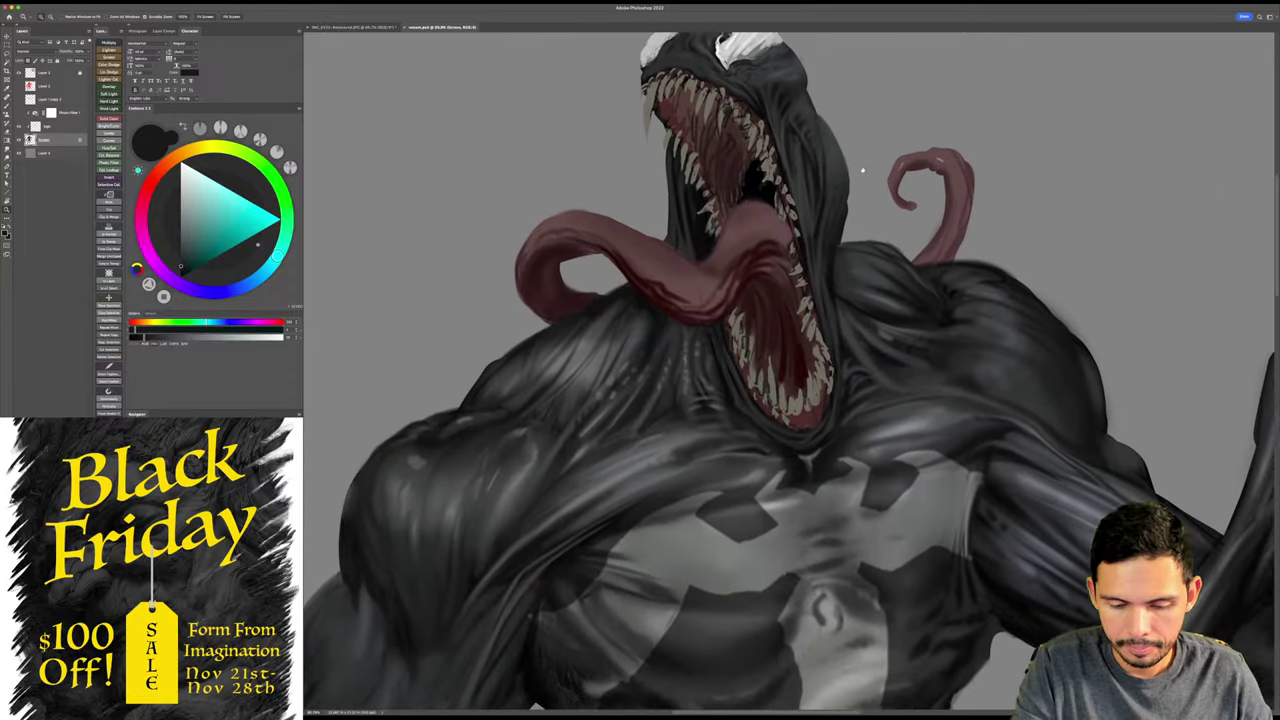
{"action": "scroll", "coordinate": [828, 172], "scroll_direction": "up", "scroll_amount": 5}
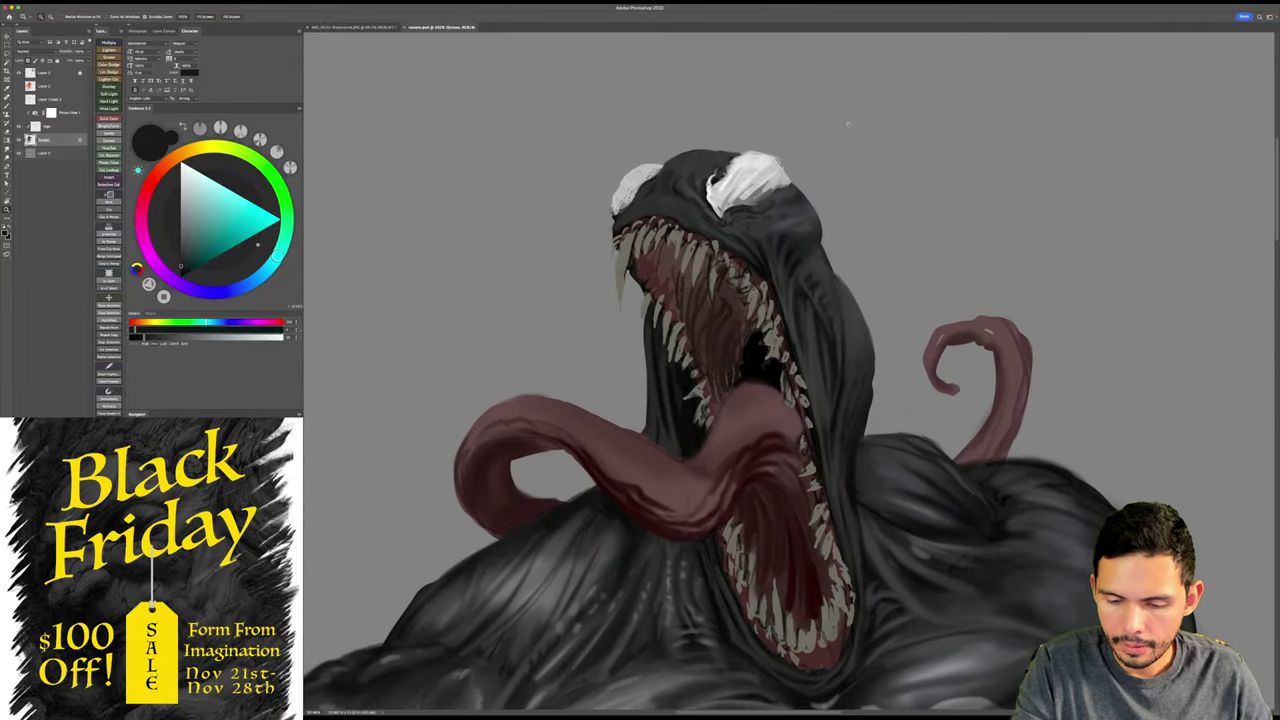
{"action": "right_click", "coordinate": [793, 223]}
{"action": "left_click", "coordinate": [842, 396]}
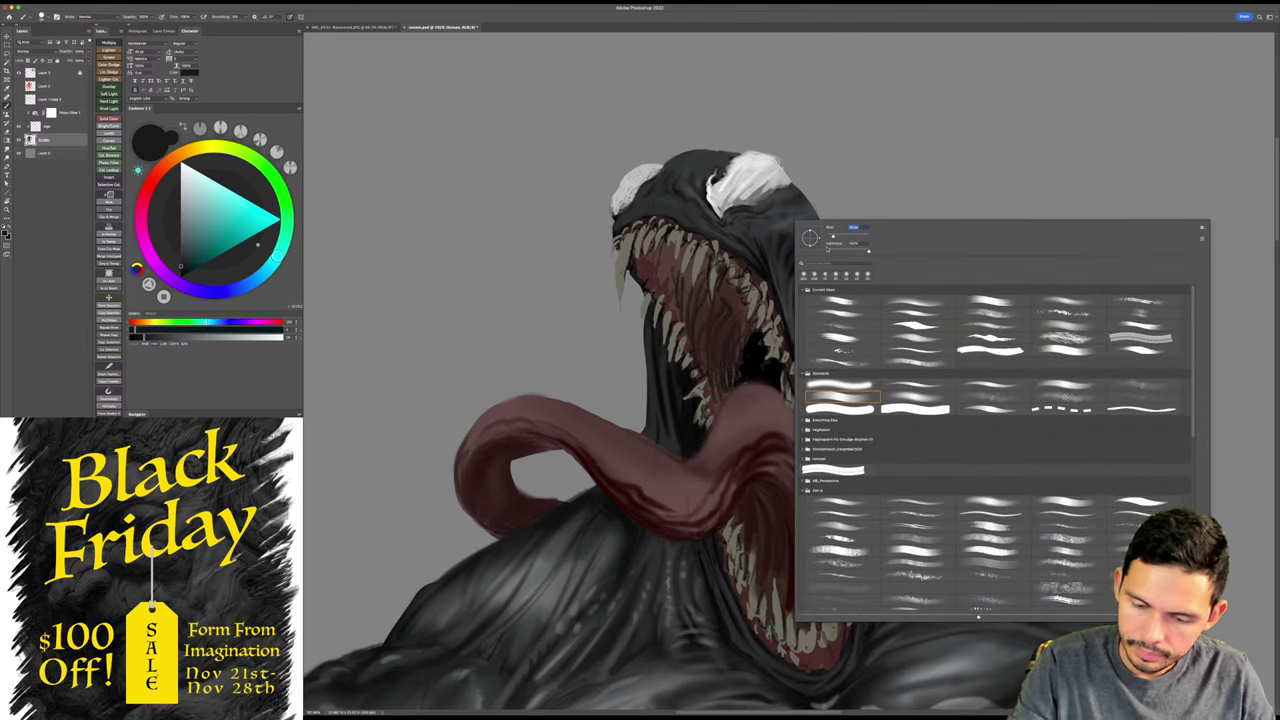
{"action": "left_click_drag", "start_coordinate": [810, 231], "coordinate": [817, 242]}
{"action": "left_click", "coordinate": [760, 234]}
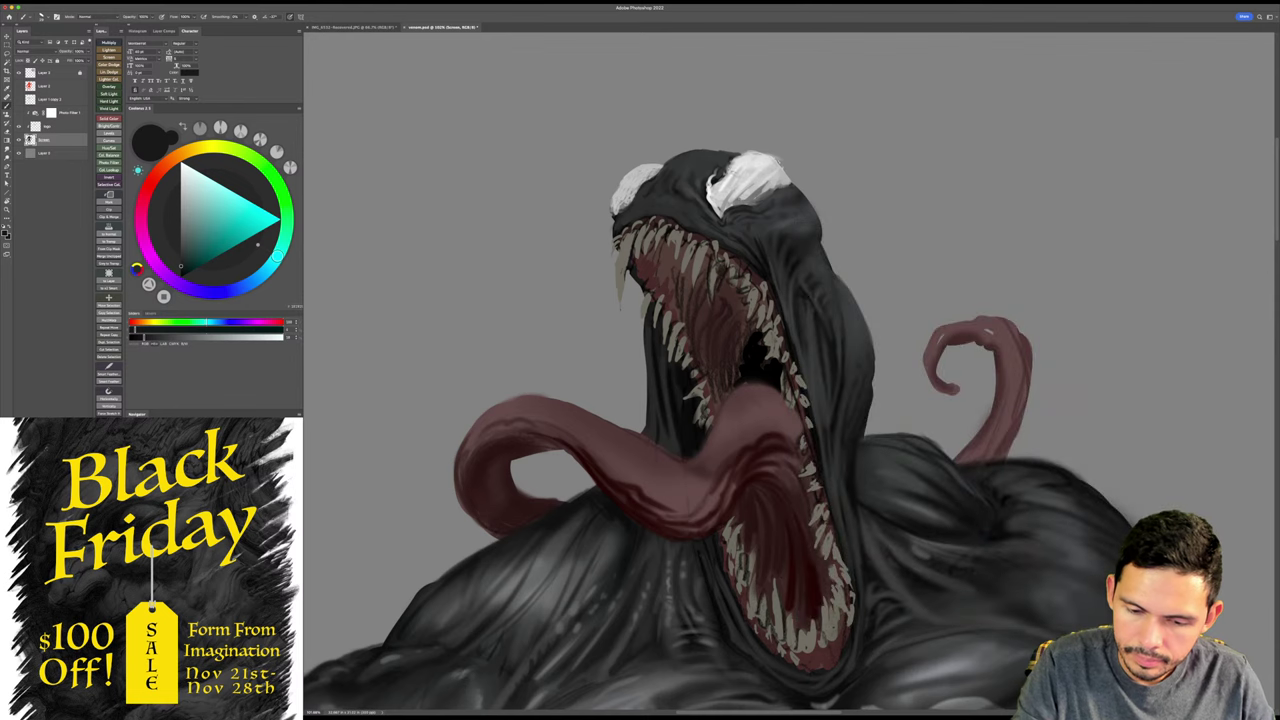
{"action": "left_click", "coordinate": [762, 368], "text": "alt"}
{"action": "left_click_drag", "start_coordinate": [699, 185], "coordinate": [721, 210]}
{"action": "key", "text": "b"}
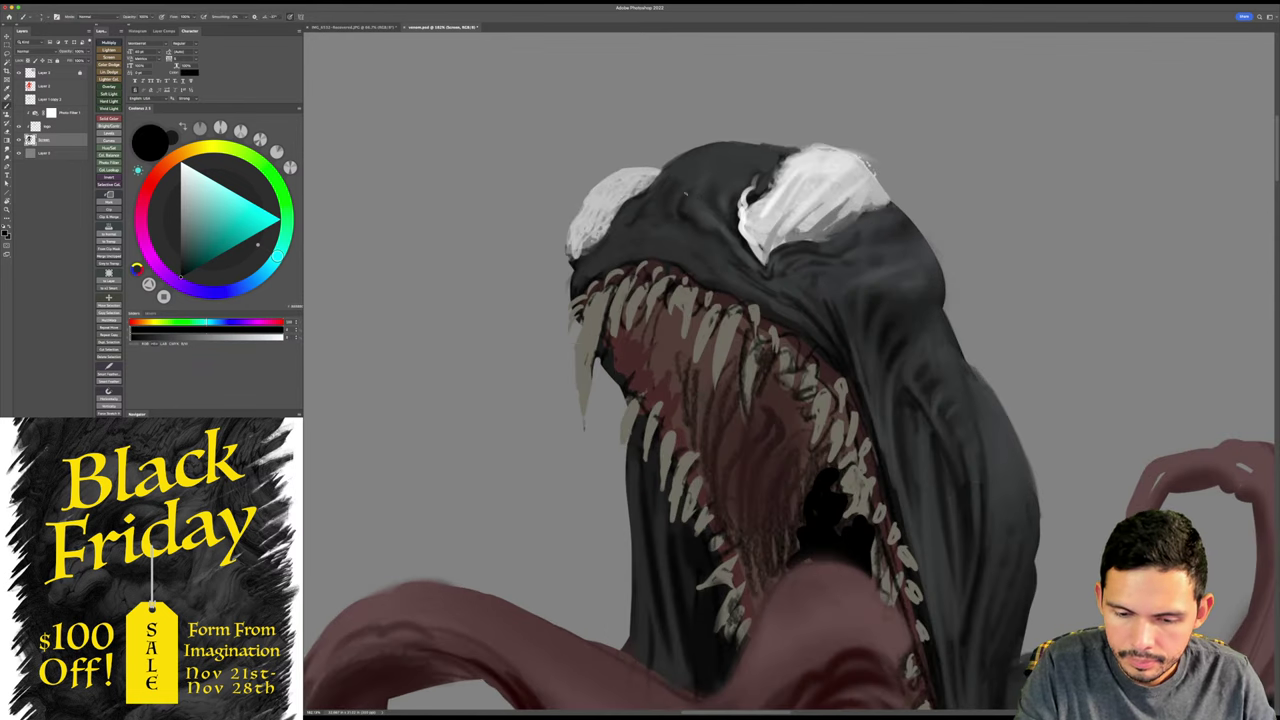
{"action": "mouse_move", "coordinate": [670, 199]}
{"action": "left_mouse_down"}
{"action": "mouse_move", "coordinate": [664, 219]}
{"action": "mouse_move", "coordinate": [697, 235]}
{"action": "left_mouse_up"}
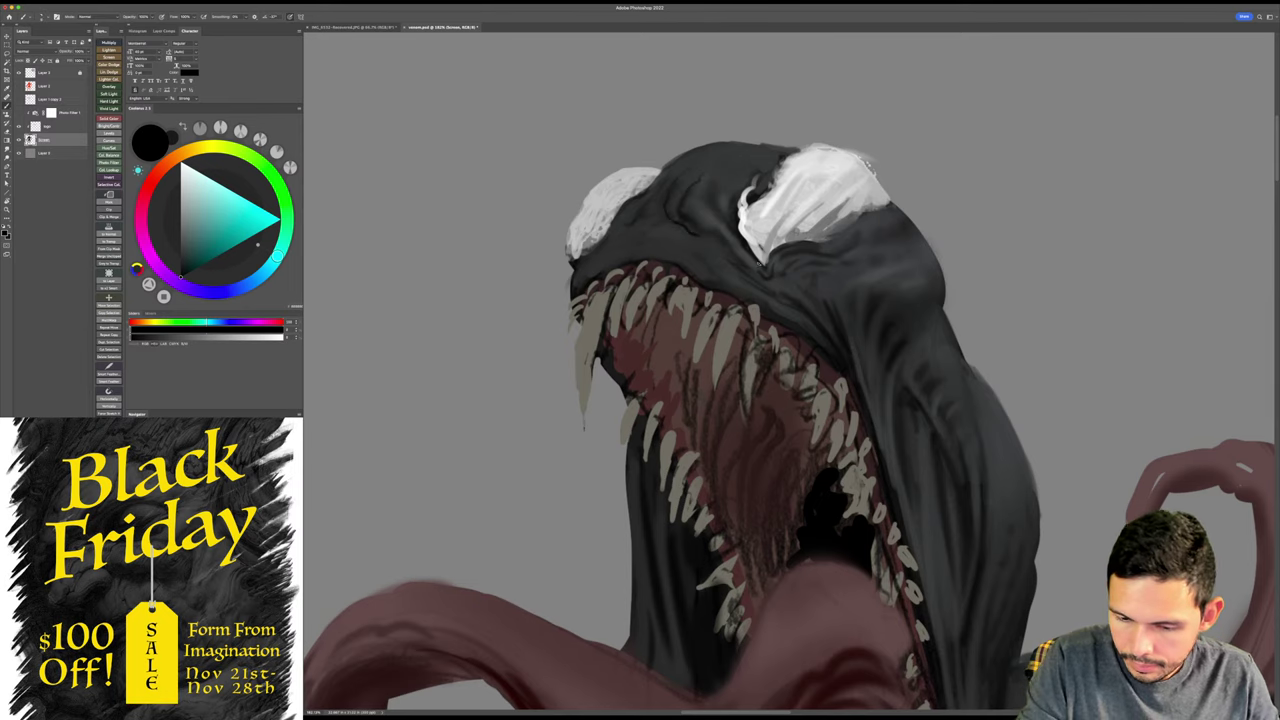
- Rotate the canvas to paint black wrinkles along the snout above the upper teeth, and turn the canvas back upright
{"action": "key", "text": "r"}
{"action": "mouse_move", "coordinate": [1048, 241]}
{"action": "left_mouse_down"}
{"action": "mouse_move", "coordinate": [1031, 206]}
{"action": "mouse_move", "coordinate": [826, 223]}
{"action": "mouse_move", "coordinate": [857, 209]}
{"action": "left_mouse_up"}
{"action": "key", "text": "b"}
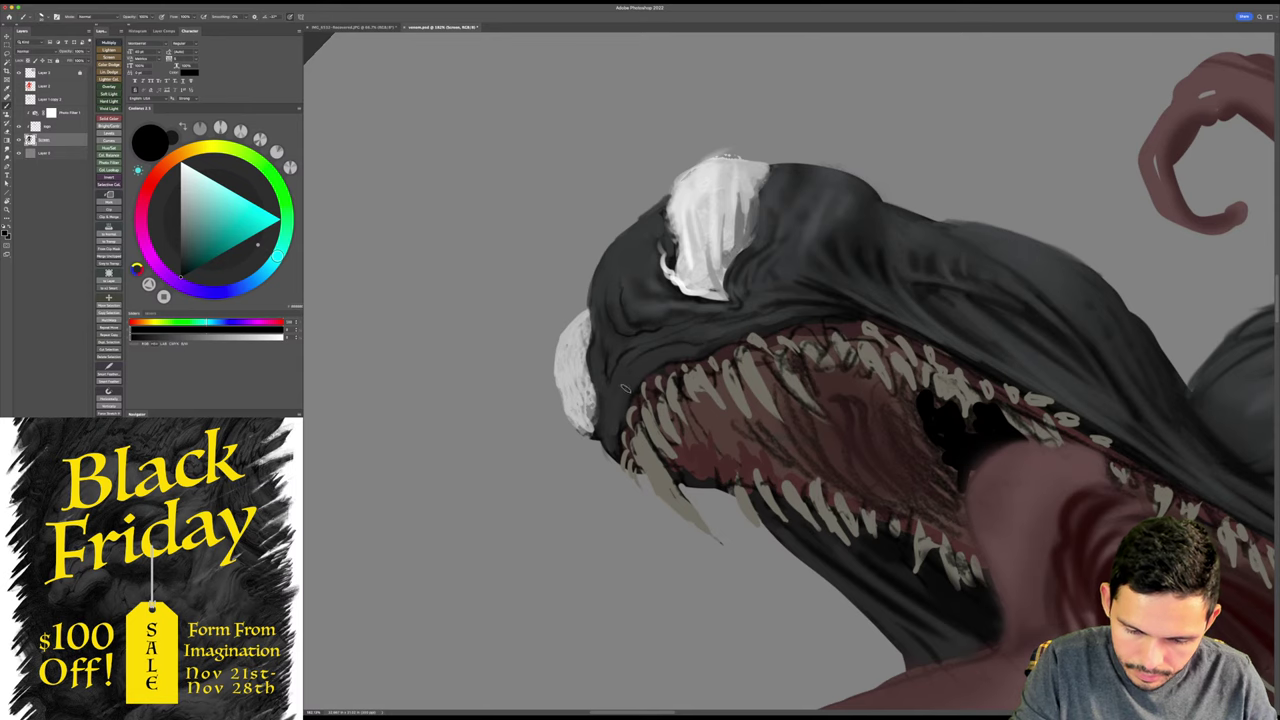
{"action": "mouse_move", "coordinate": [730, 340]}
{"action": "left_mouse_down"}
{"action": "mouse_move", "coordinate": [690, 262]}
{"action": "mouse_move", "coordinate": [700, 255]}
{"action": "left_mouse_up"}
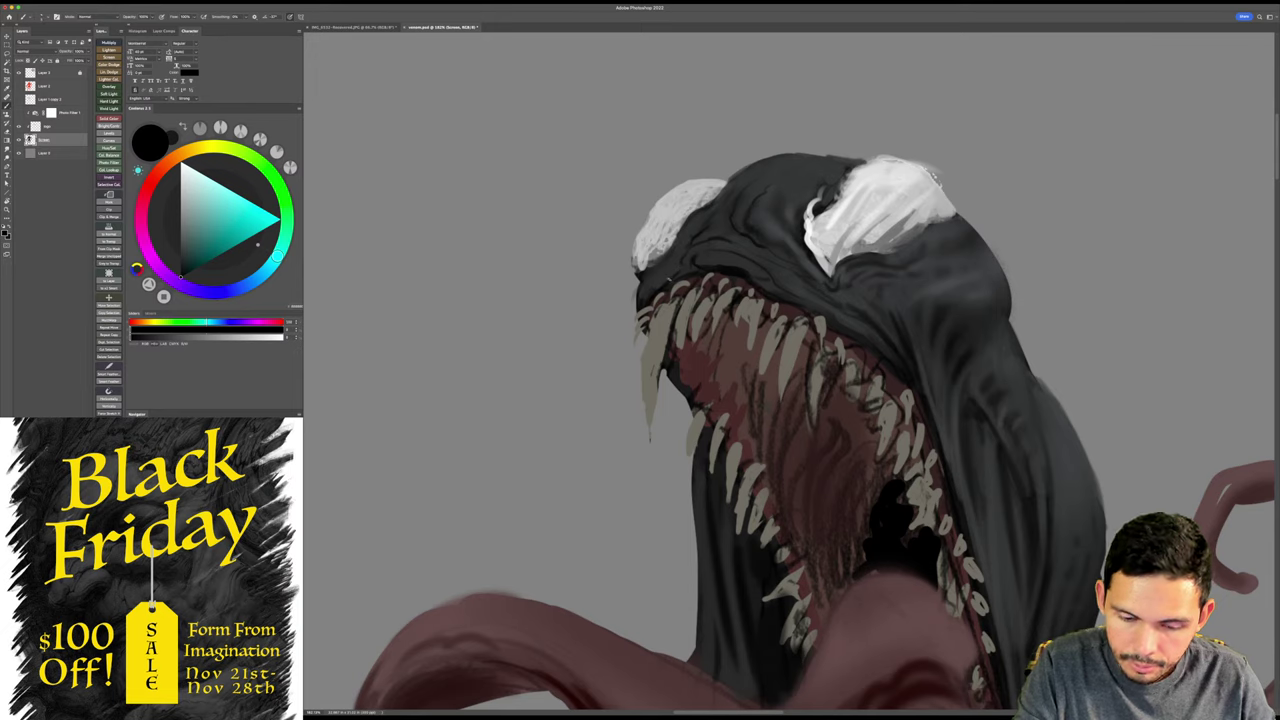
- Sample dark grey and near-black tones from the snout and refine the wrinkles between the far eye and the upper teeth
{"action": "left_click", "coordinate": [698, 224], "text": "alt"}
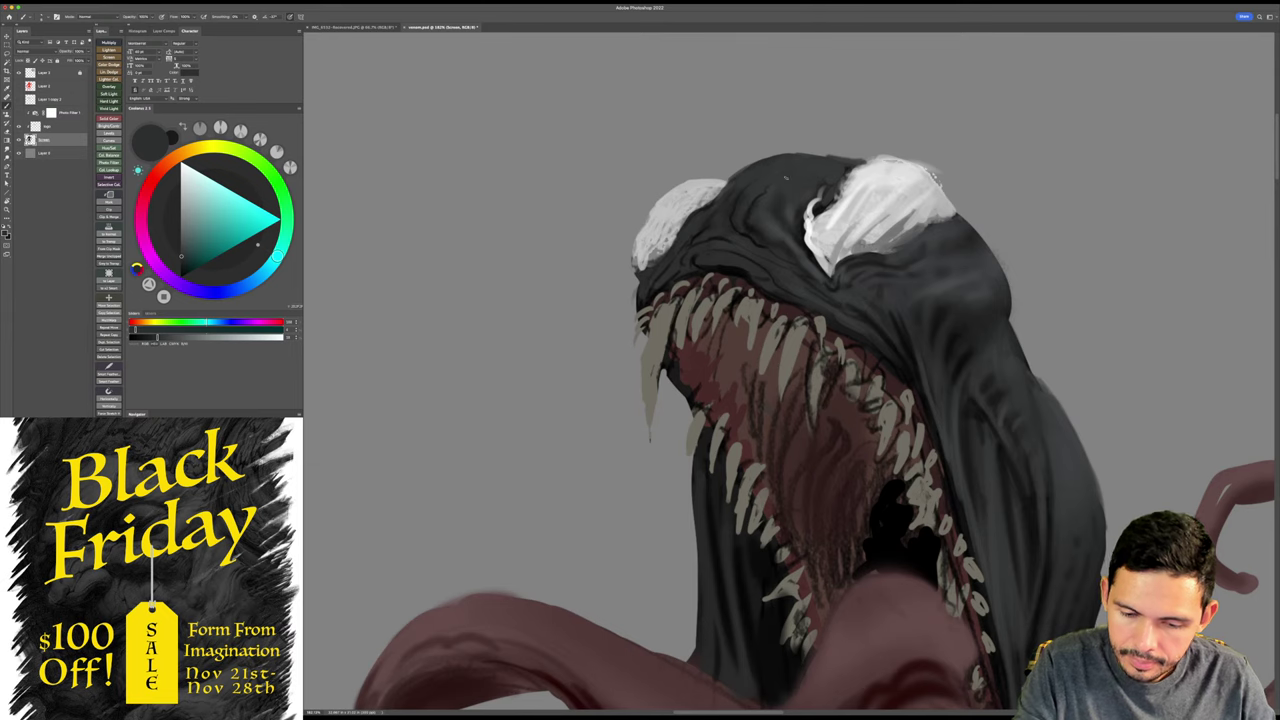
{"action": "left_click_drag", "start_coordinate": [651, 278], "coordinate": [633, 292]}
{"action": "left_click", "coordinate": [735, 252], "text": "alt"}
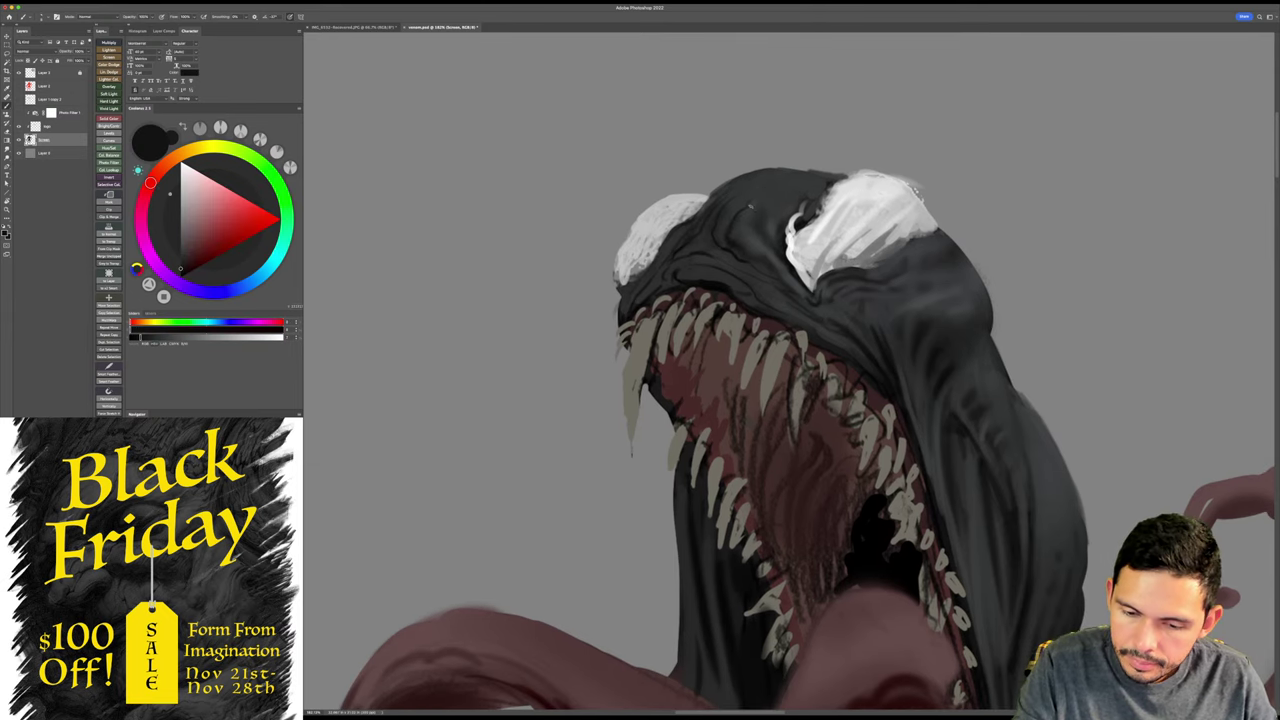
{"action": "mouse_move", "coordinate": [751, 205]}
{"action": "left_mouse_down"}
{"action": "mouse_move", "coordinate": [774, 190]}
{"action": "mouse_move", "coordinate": [733, 201]}
{"action": "mouse_move", "coordinate": [704, 154]}
{"action": "mouse_move", "coordinate": [753, 164]}
{"action": "mouse_move", "coordinate": [744, 171]}
{"action": "left_mouse_up"}
- Smudge the snout and upper-lip wrinkles to soften them, rotating the canvas to follow the folds
{"action": "key", "text": "r"}
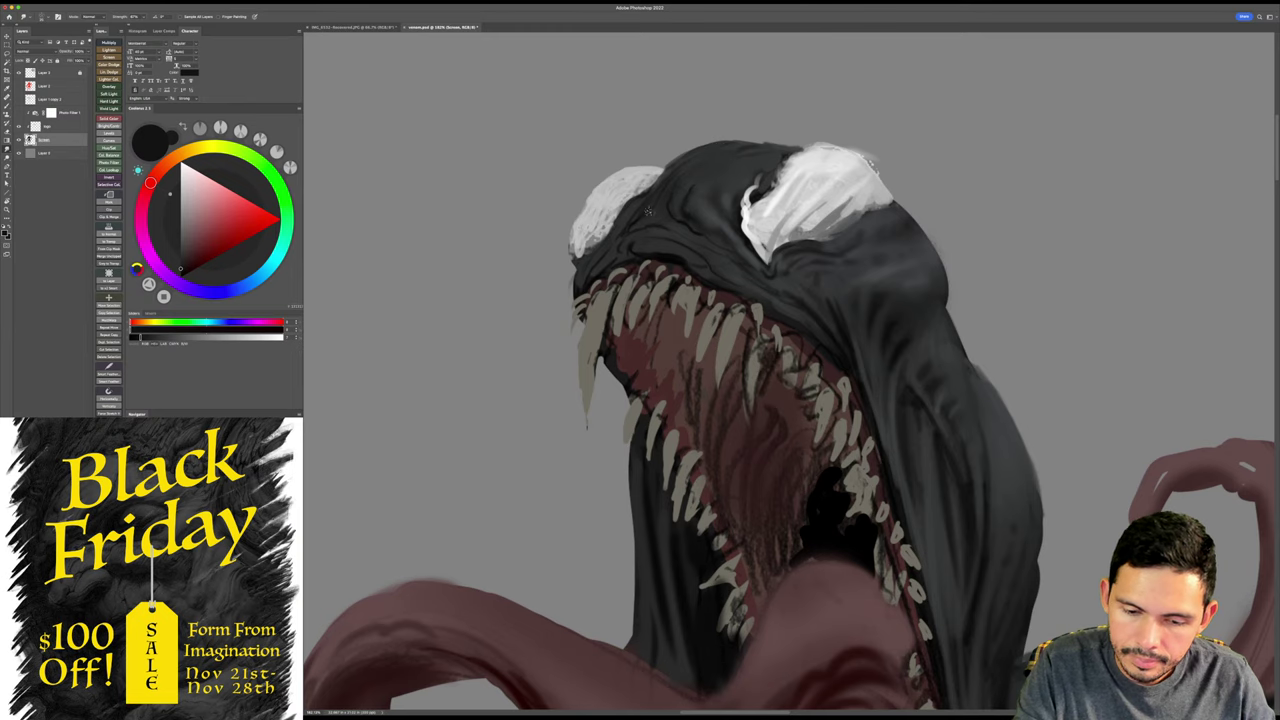
{"action": "left_click_drag", "start_coordinate": [752, 148], "coordinate": [738, 128]}
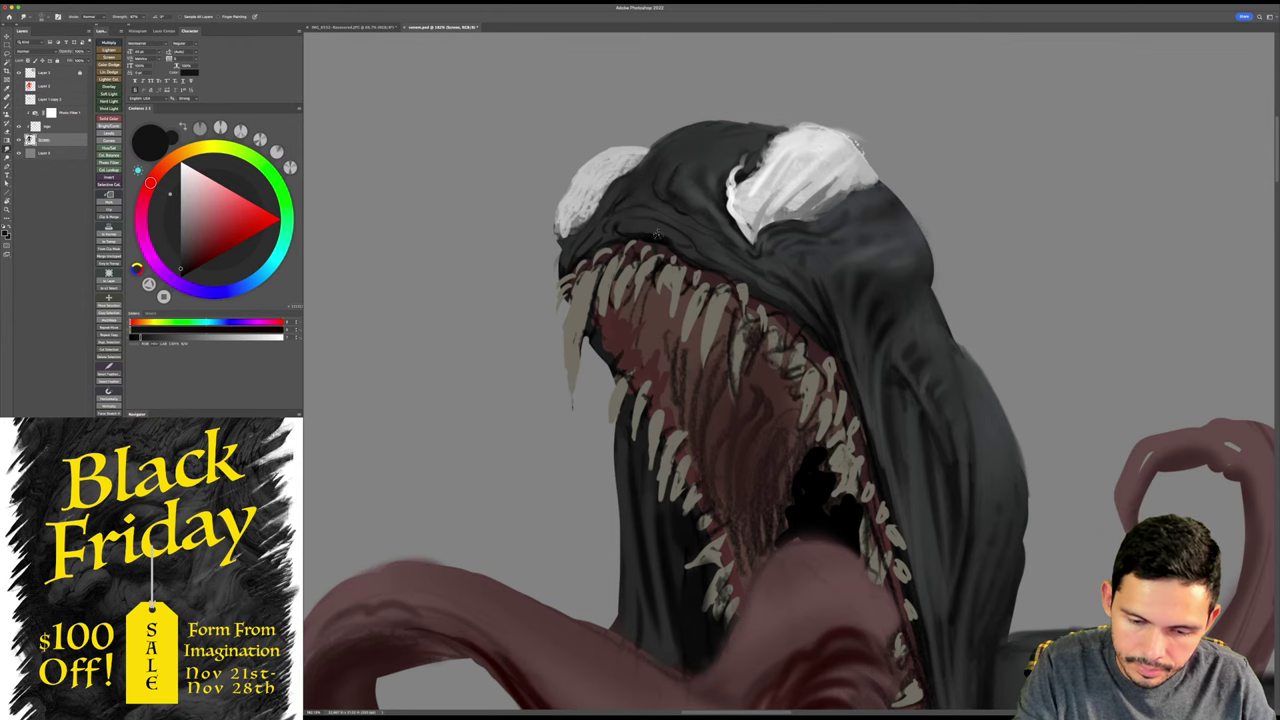
{"action": "key", "text": "r"}
{"action": "left_click_drag", "start_coordinate": [684, 235], "coordinate": [637, 388]}
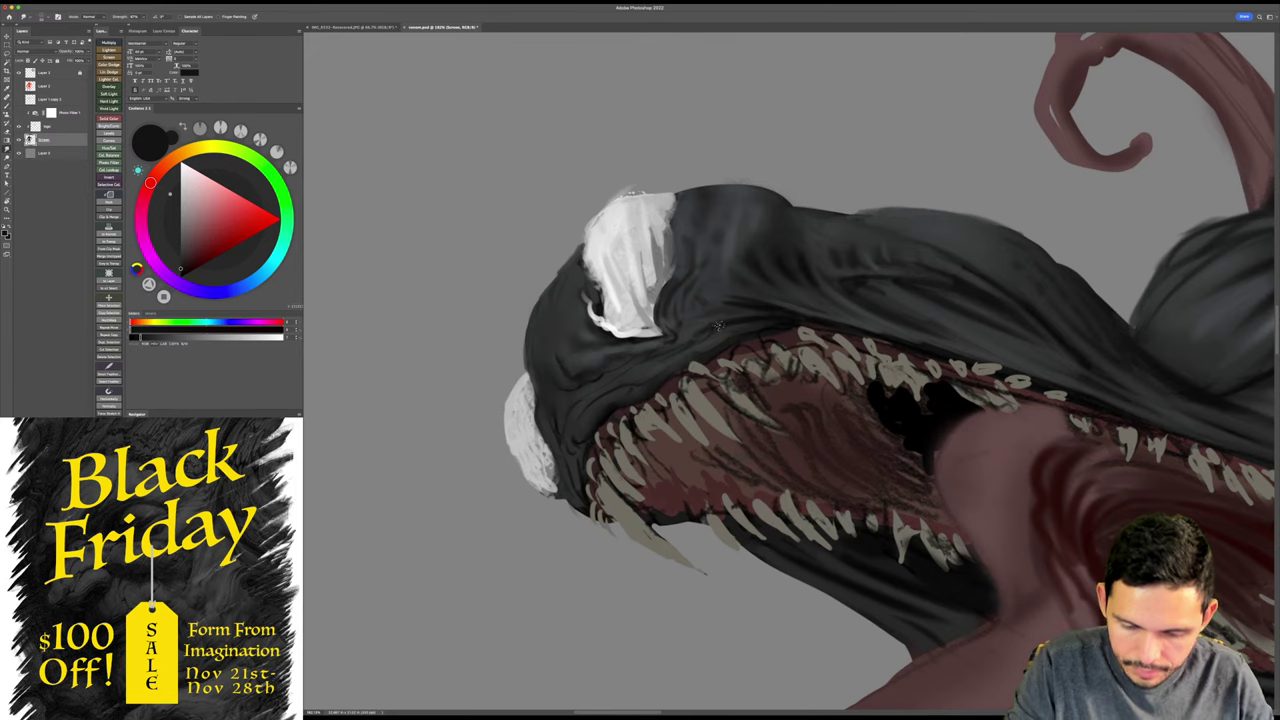
{"action": "key", "text": "r"}
{"action": "mouse_move", "coordinate": [717, 325]}
{"action": "left_mouse_down"}
{"action": "mouse_move", "coordinate": [988, 240]}
{"action": "mouse_move", "coordinate": [791, 363]}
{"action": "mouse_move", "coordinate": [935, 365]}
{"action": "left_mouse_up"}
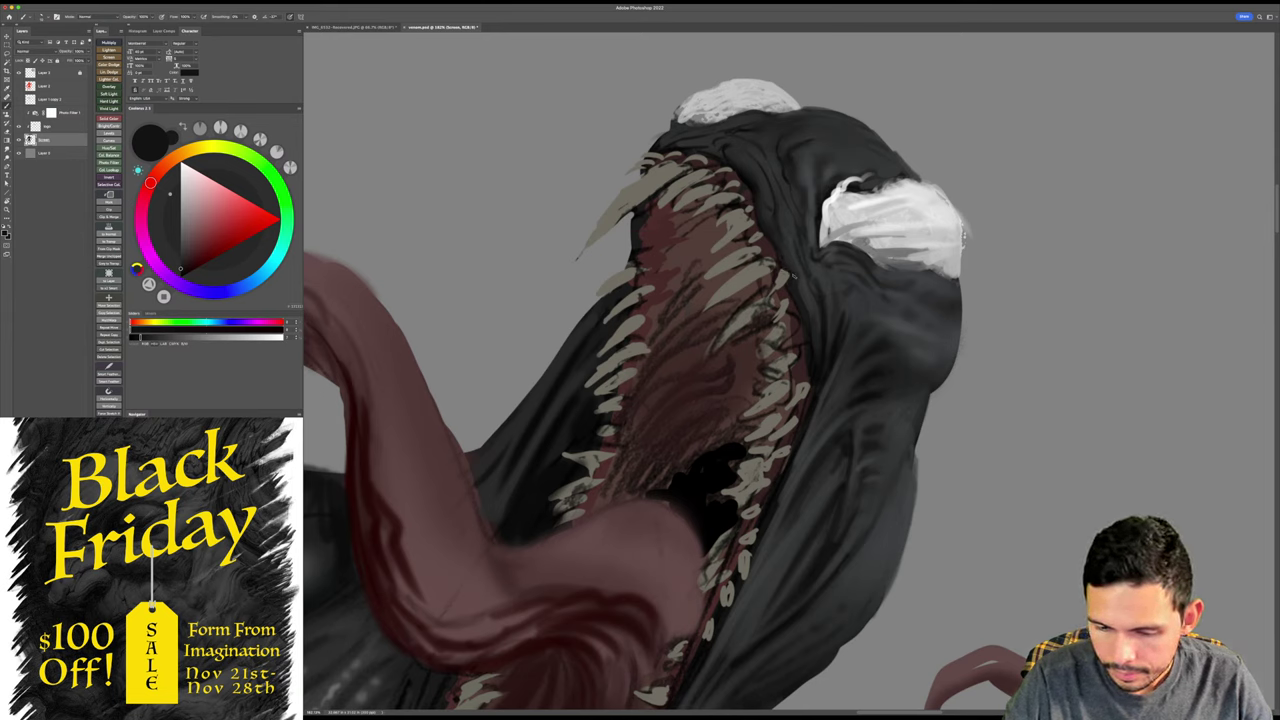
- Sample dark blue-grey and near-black tones to refine the creases between the near eye and upper gum, reset the rotation, and save
{"action": "left_click", "coordinate": [795, 244], "text": "alt"}
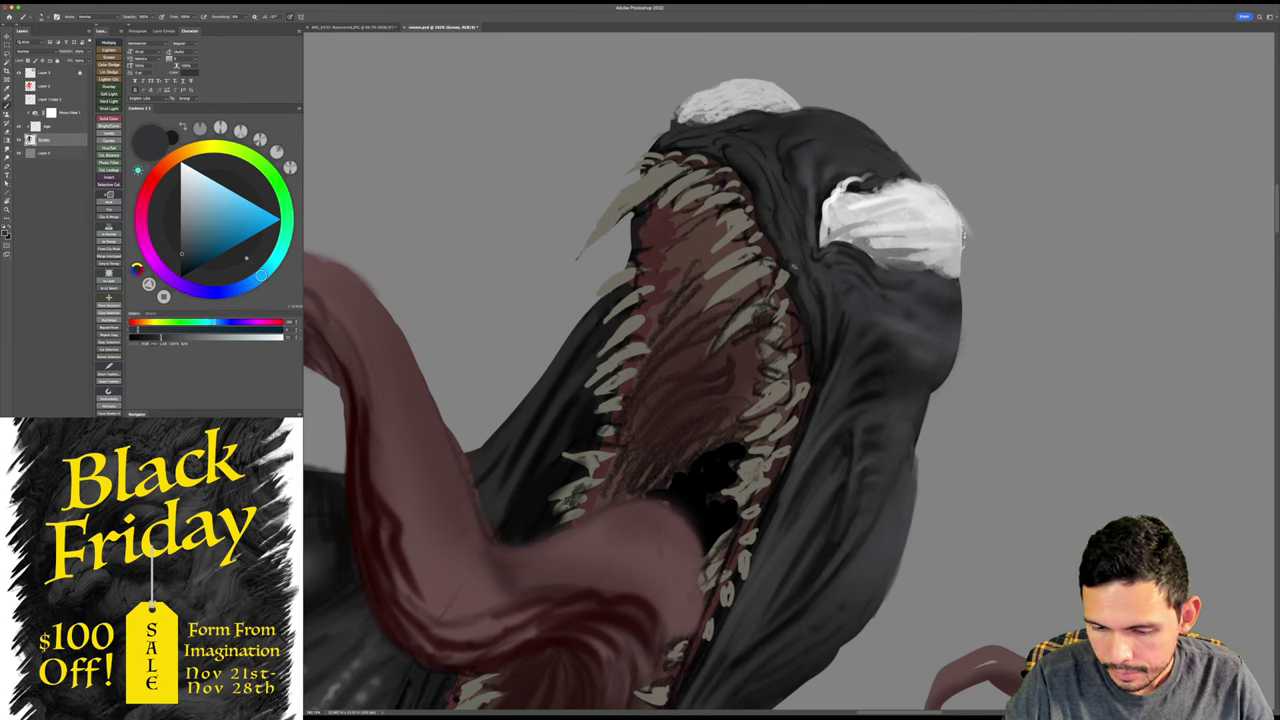
{"action": "left_click", "coordinate": [794, 290], "text": "alt"}
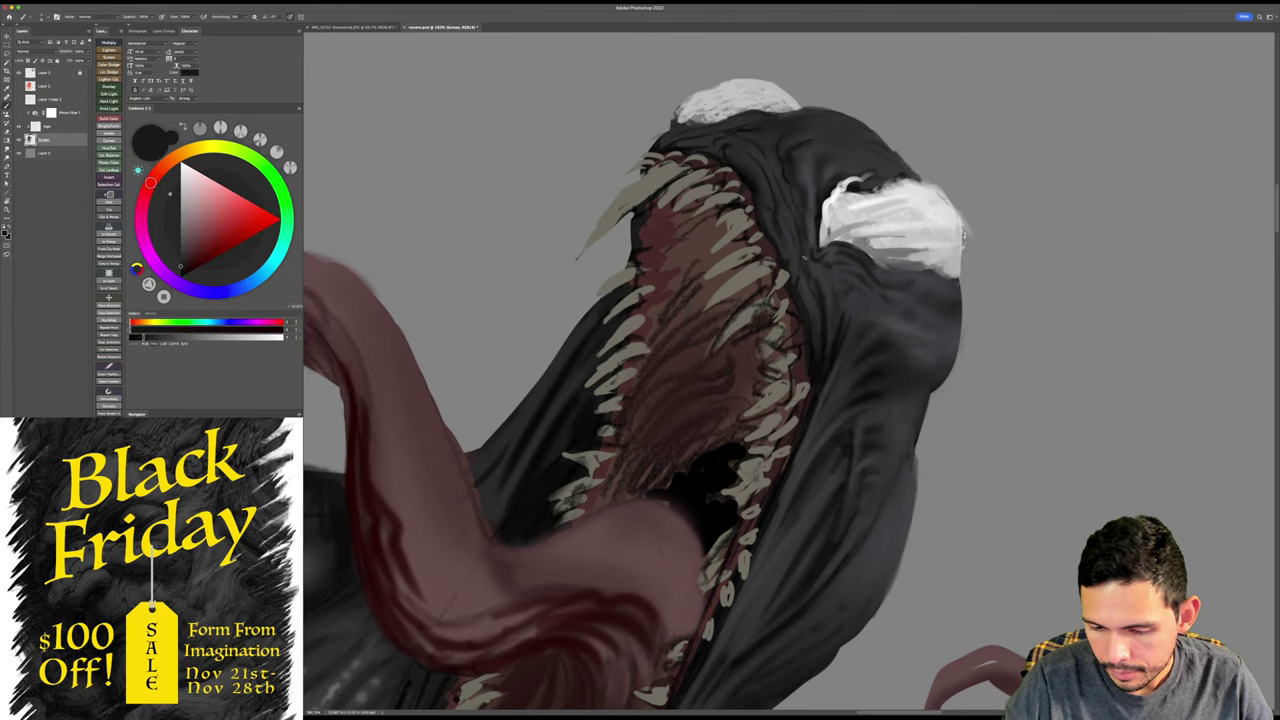
{"action": "key", "text": "Escape"}
{"action": "left_click_drag", "start_coordinate": [883, 254], "coordinate": [863, 196]}
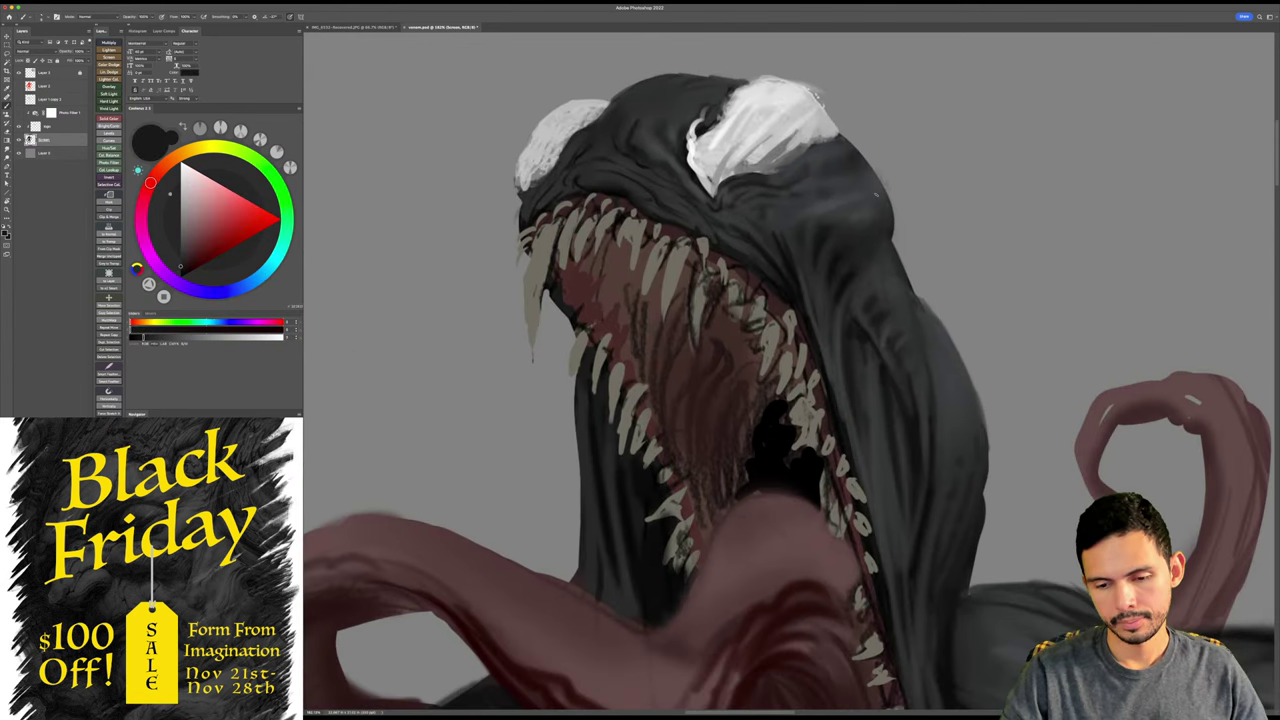
{"action": "key", "text": "super+s"}
{"action": "mouse_move", "coordinate": [923, 167]}
{"action": "left_mouse_down"}
{"action": "mouse_move", "coordinate": [899, 177]}
{"action": "mouse_move", "coordinate": [934, 172]}
{"action": "left_mouse_up"}
{"action": "left_click_drag", "start_coordinate": [934, 172], "coordinate": [922, 214]}
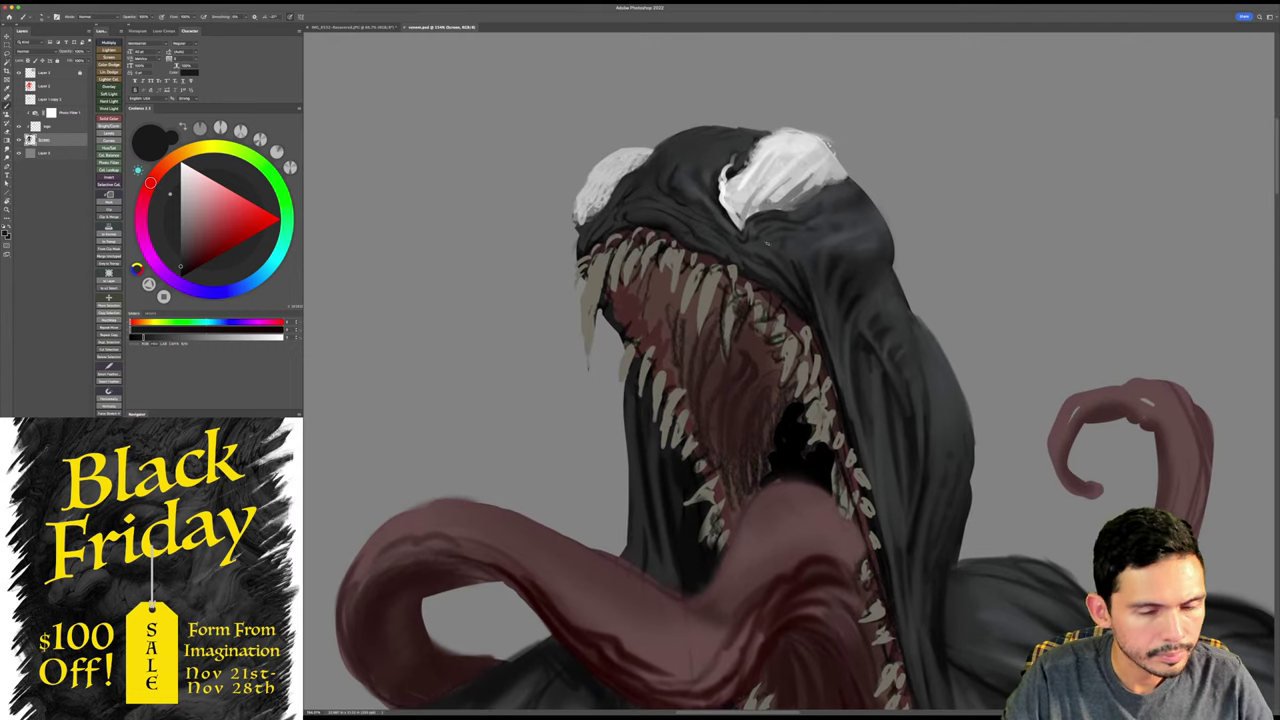
{"action": "mouse_move", "coordinate": [792, 258]}
{"action": "left_mouse_down"}
{"action": "mouse_move", "coordinate": [778, 242]}
{"action": "mouse_move", "coordinate": [800, 258]}
{"action": "left_mouse_up"}
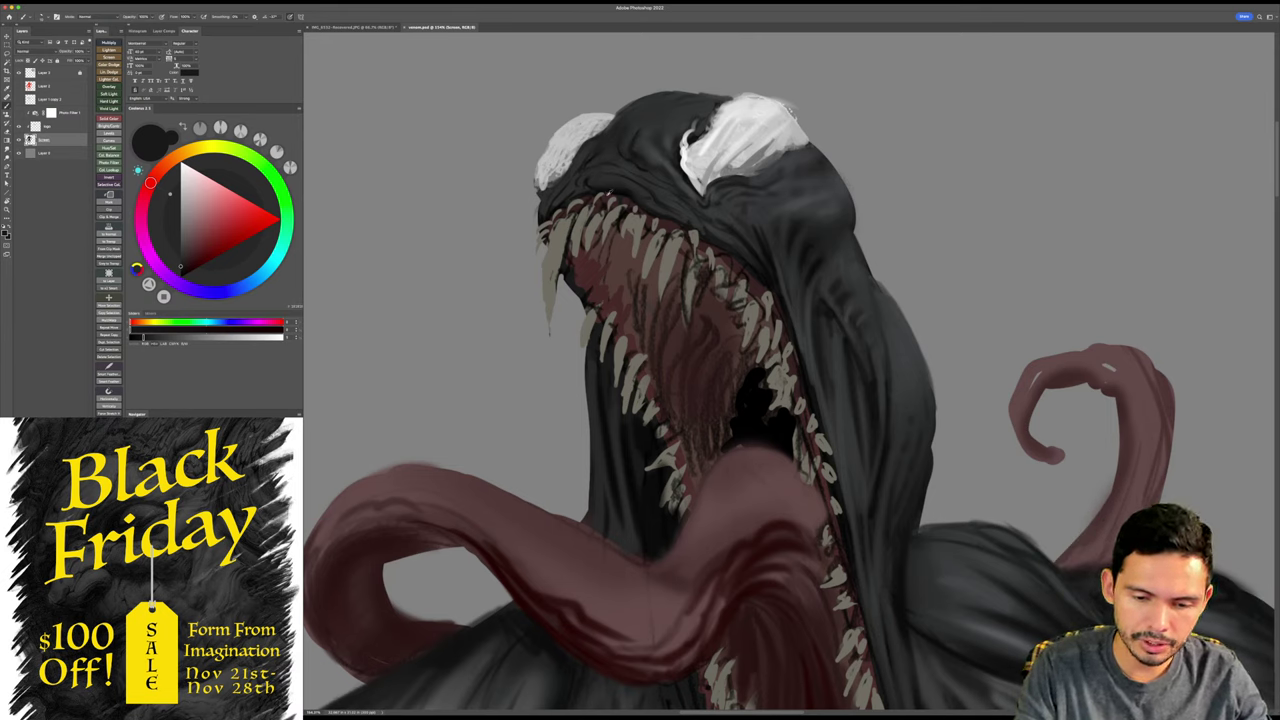
- Sample dark red from the upper gum and near-black from the lip, and touch up the lip edge above the upper teeth
{"action": "left_click", "coordinate": [609, 193], "text": "alt"}
{"action": "left_click_drag", "start_coordinate": [608, 194], "coordinate": [597, 198]}
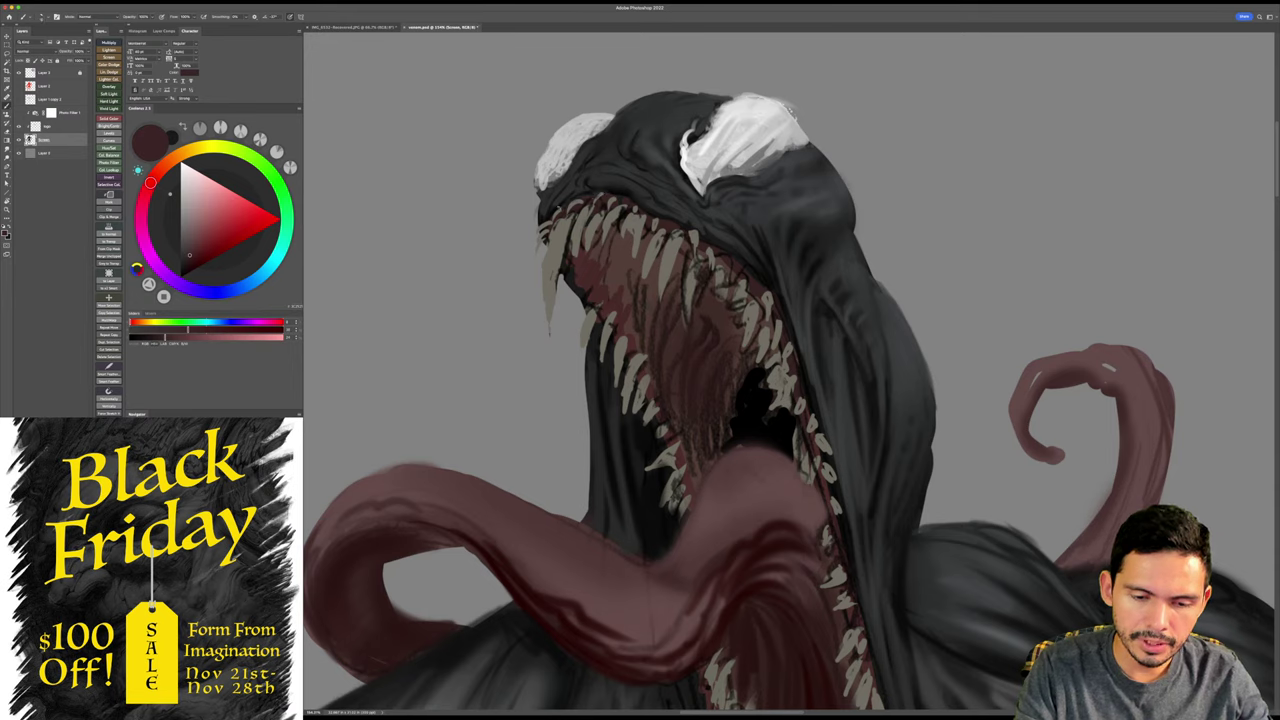
{"action": "left_click_drag", "start_coordinate": [858, 205], "coordinate": [846, 194]}
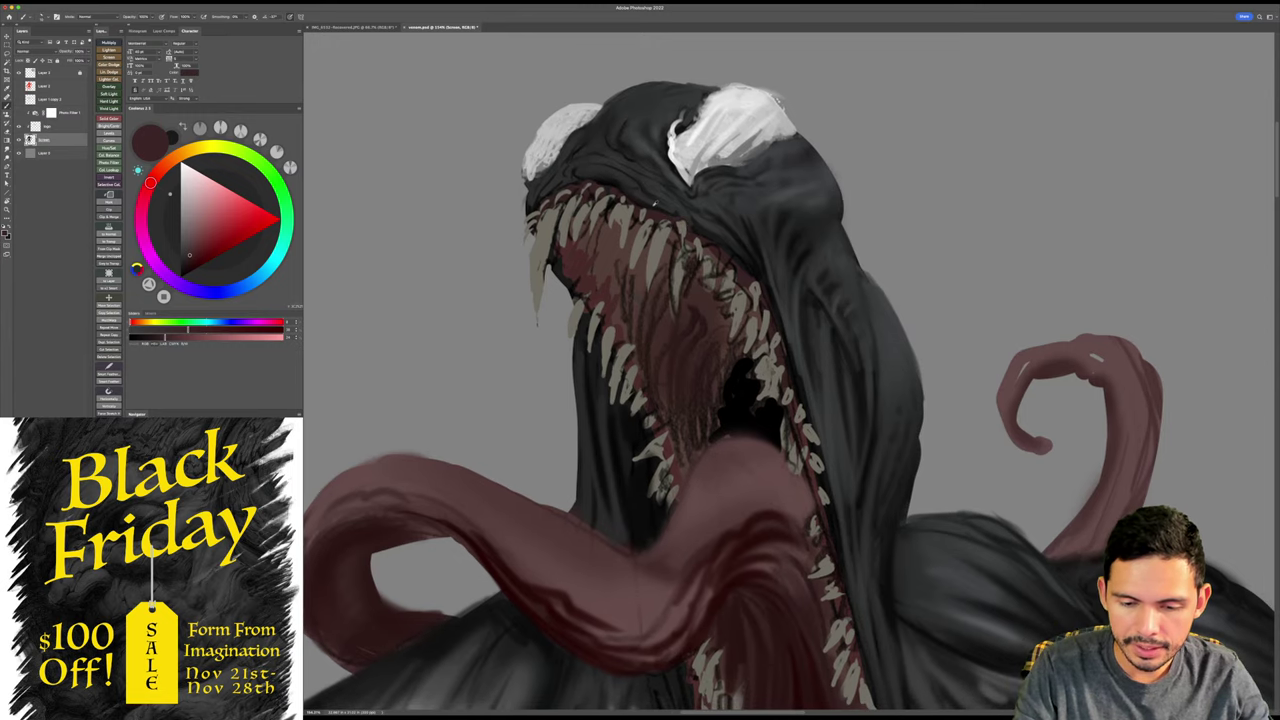
{"action": "left_click", "coordinate": [654, 205], "text": "alt"}
{"action": "left_click", "coordinate": [614, 185], "text": "alt"}
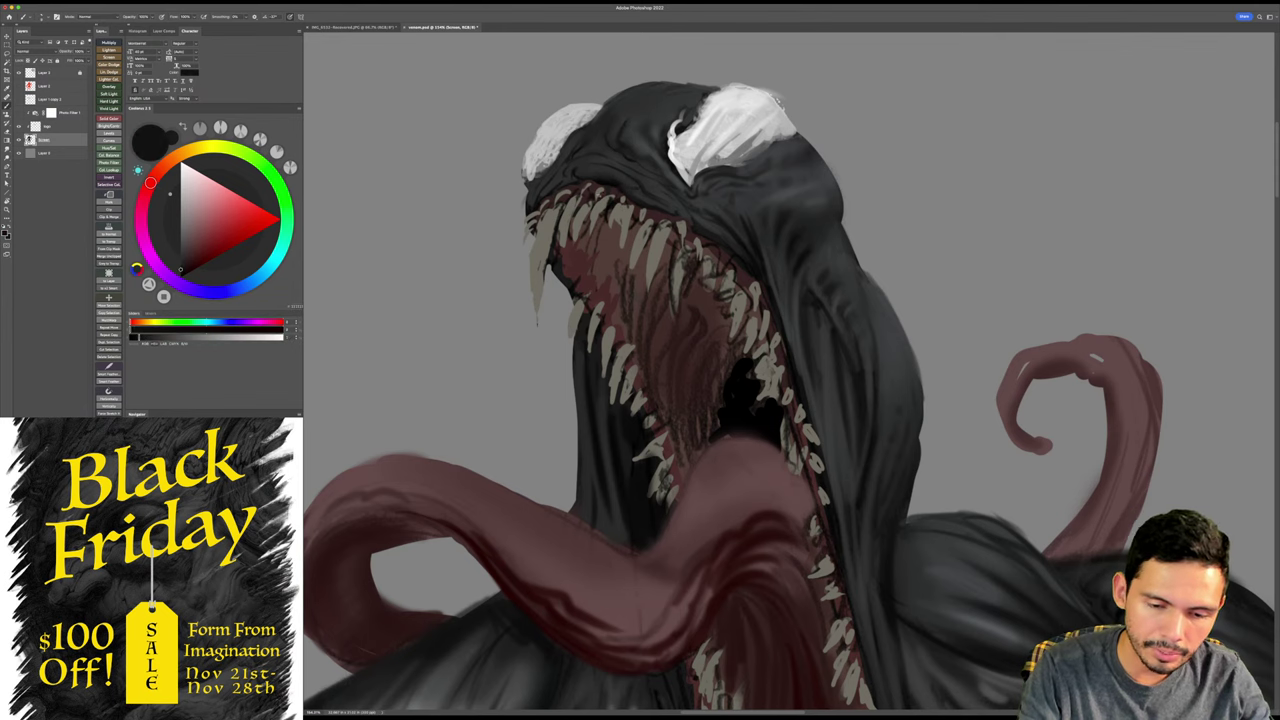
- Compare the whole upper body with the sketch, then sample near-black and darken and smudge the near trapezius just below the tongue
{"action": "mouse_move", "coordinate": [620, 230]}
{"action": "left_mouse_down"}
{"action": "mouse_move", "coordinate": [563, 291]}
{"action": "mouse_move", "coordinate": [394, 354]}
{"action": "left_mouse_up"}
{"action": "mouse_move", "coordinate": [640, 385]}
{"action": "left_mouse_down"}
{"action": "mouse_move", "coordinate": [417, 395]}
{"action": "mouse_move", "coordinate": [359, 365]}
{"action": "mouse_move", "coordinate": [426, 398]}
{"action": "left_mouse_up"}
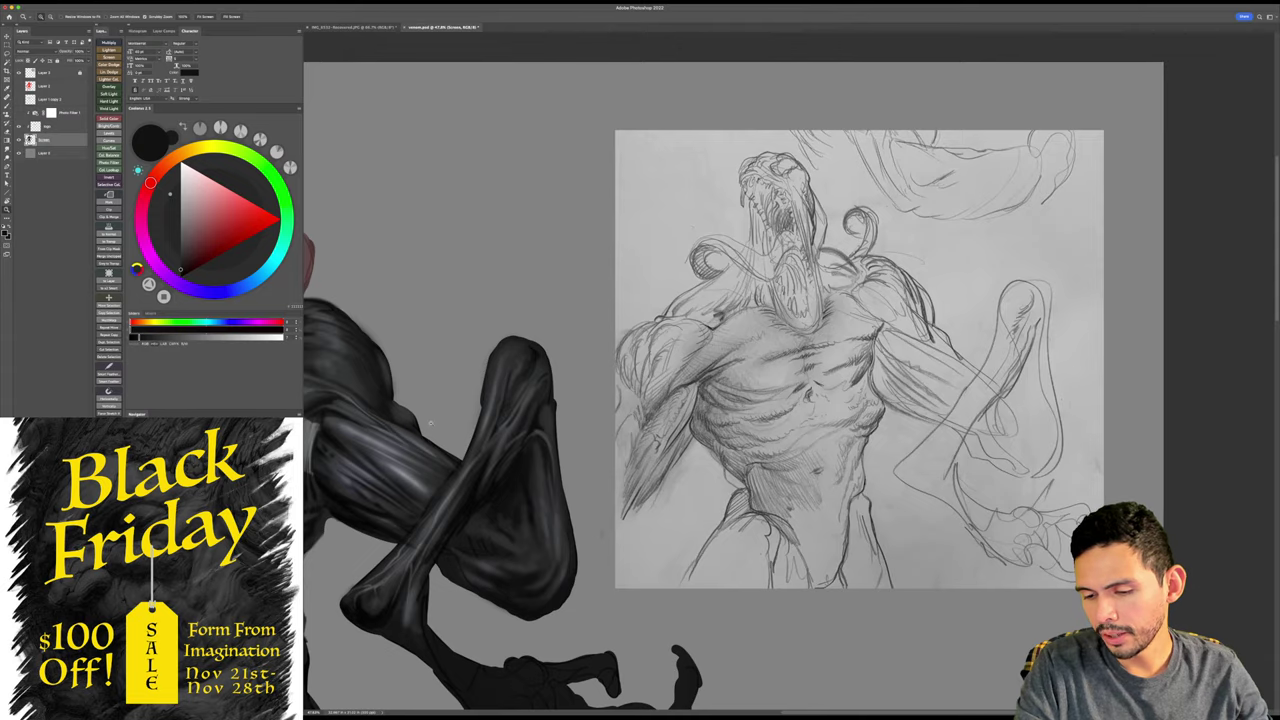
{"action": "left_click_drag", "start_coordinate": [431, 423], "coordinate": [925, 357]}
{"action": "left_click_drag", "start_coordinate": [863, 420], "coordinate": [841, 402]}
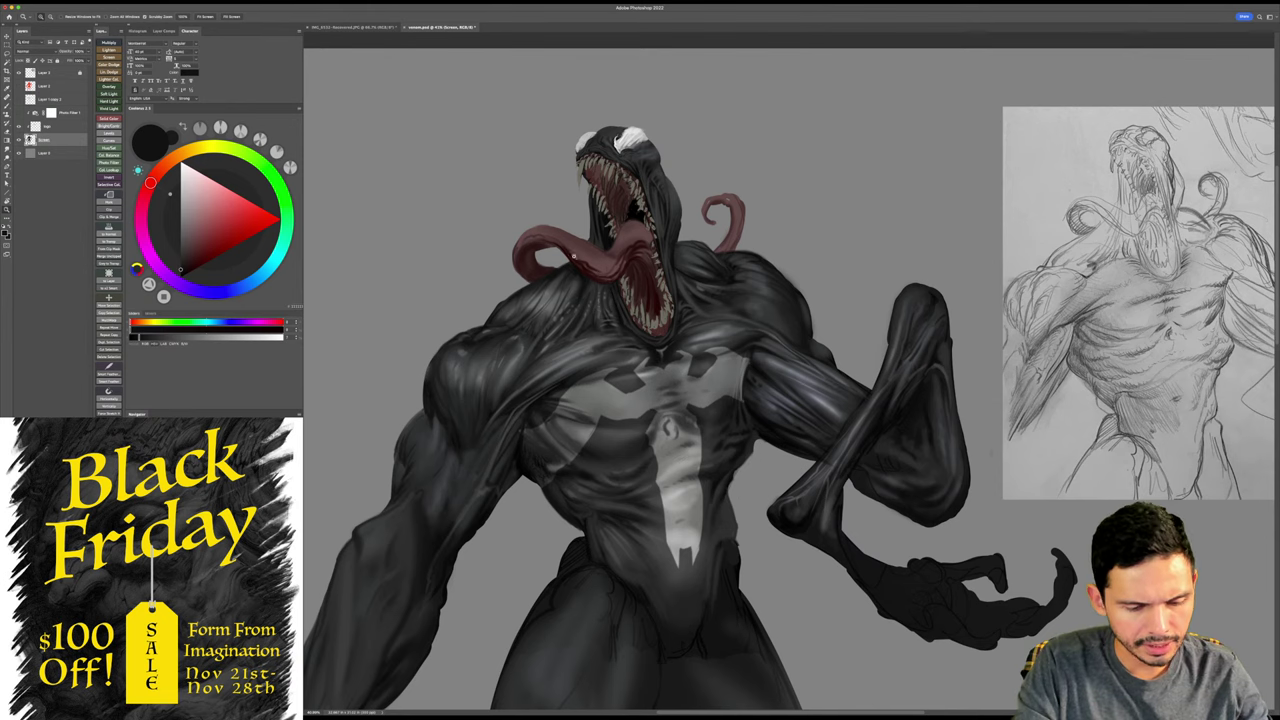
{"action": "key", "text": "b"}
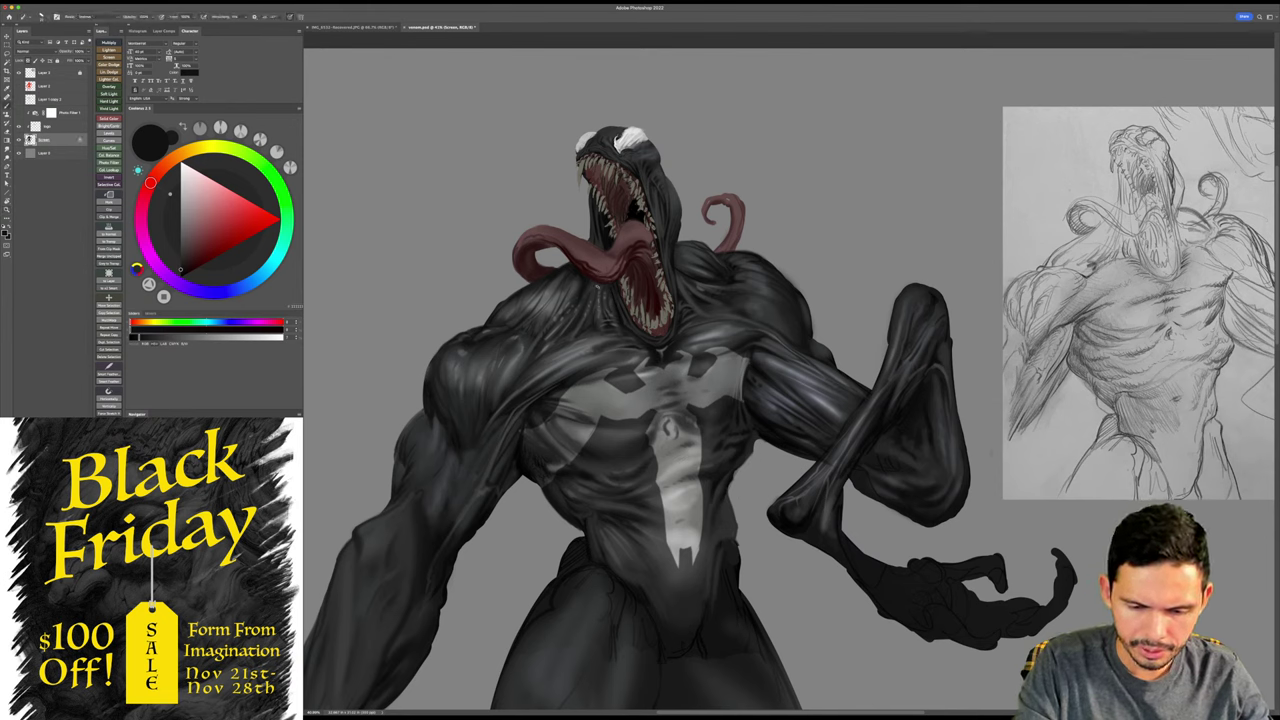
{"action": "left_click", "coordinate": [580, 288], "text": "alt"}
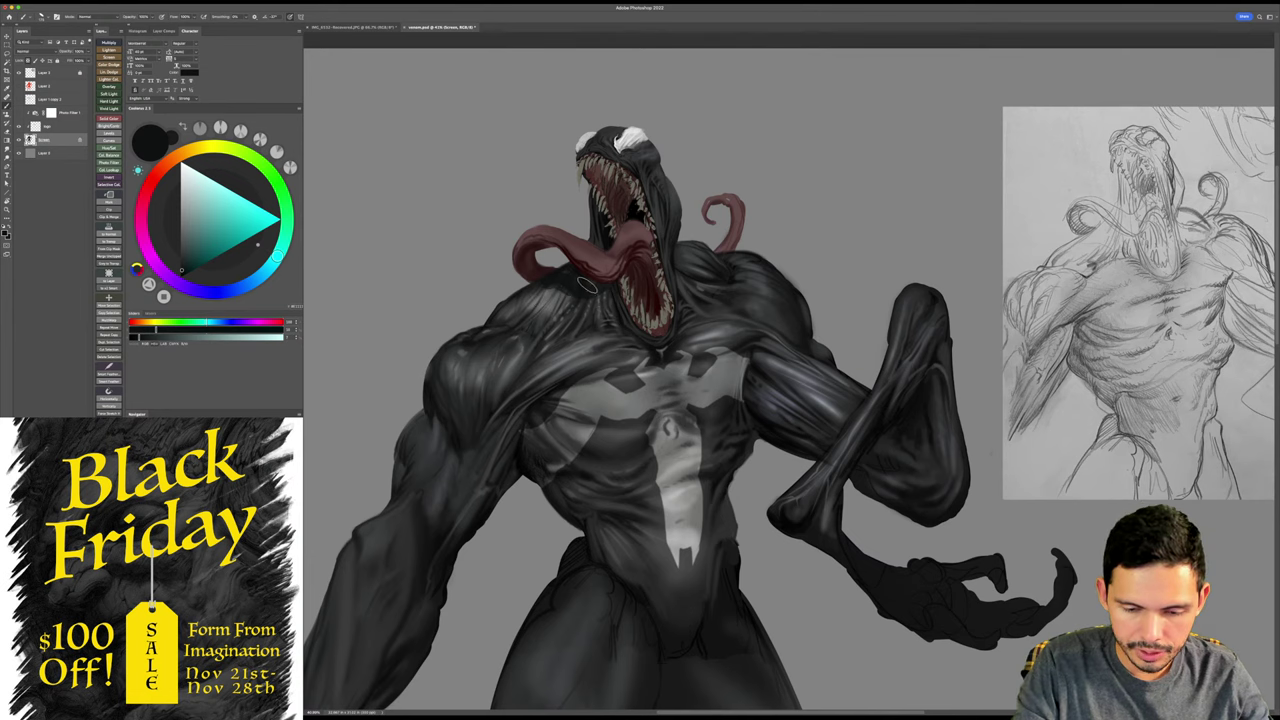
{"action": "key", "text": "r"}
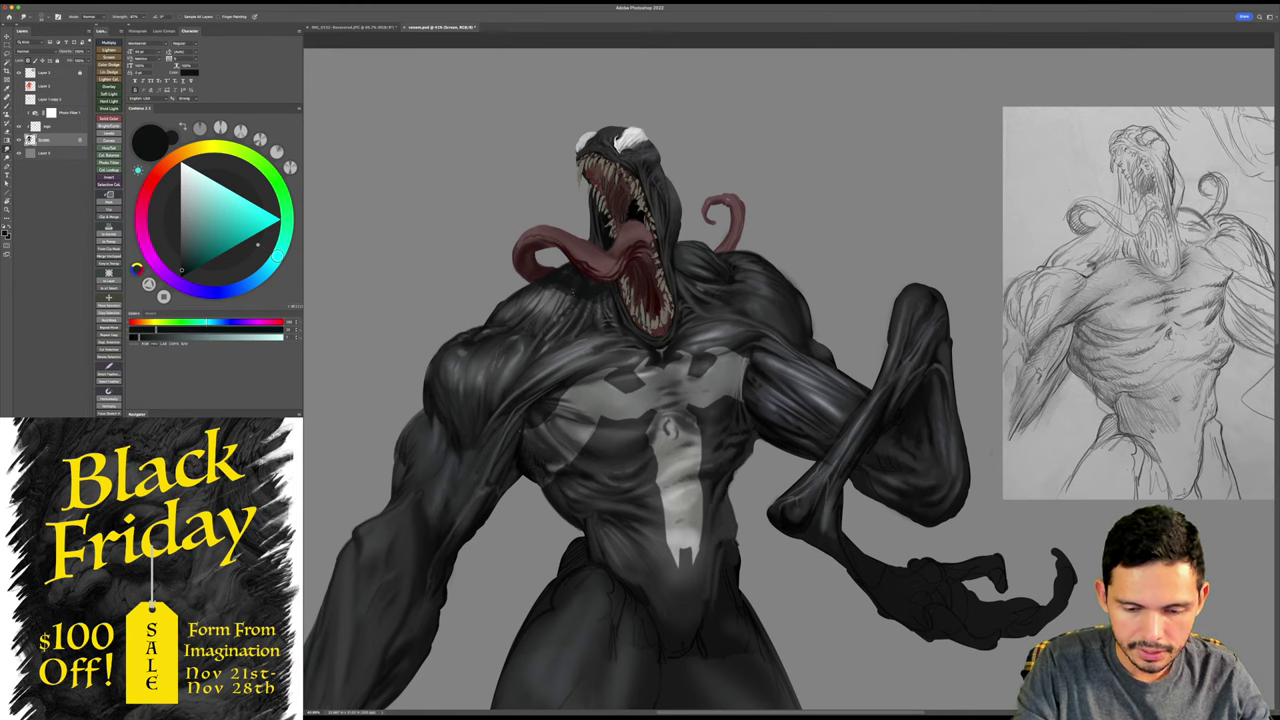
- Sample mid grey from the near trapezius highlight and softly broaden that highlight below the tongue with a large brush
{"action": "key", "text": "b"}
{"action": "left_click", "coordinate": [531, 310], "text": "alt"}
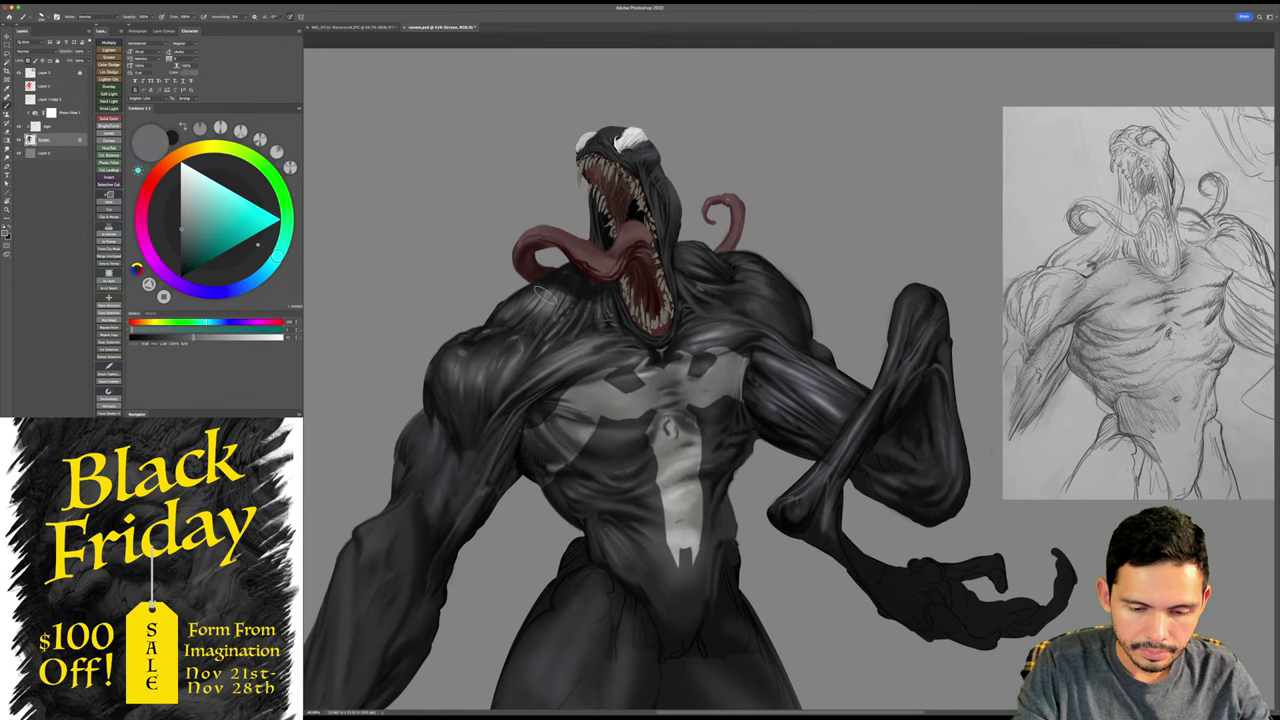
{"action": "right_click", "coordinate": [624, 255]}
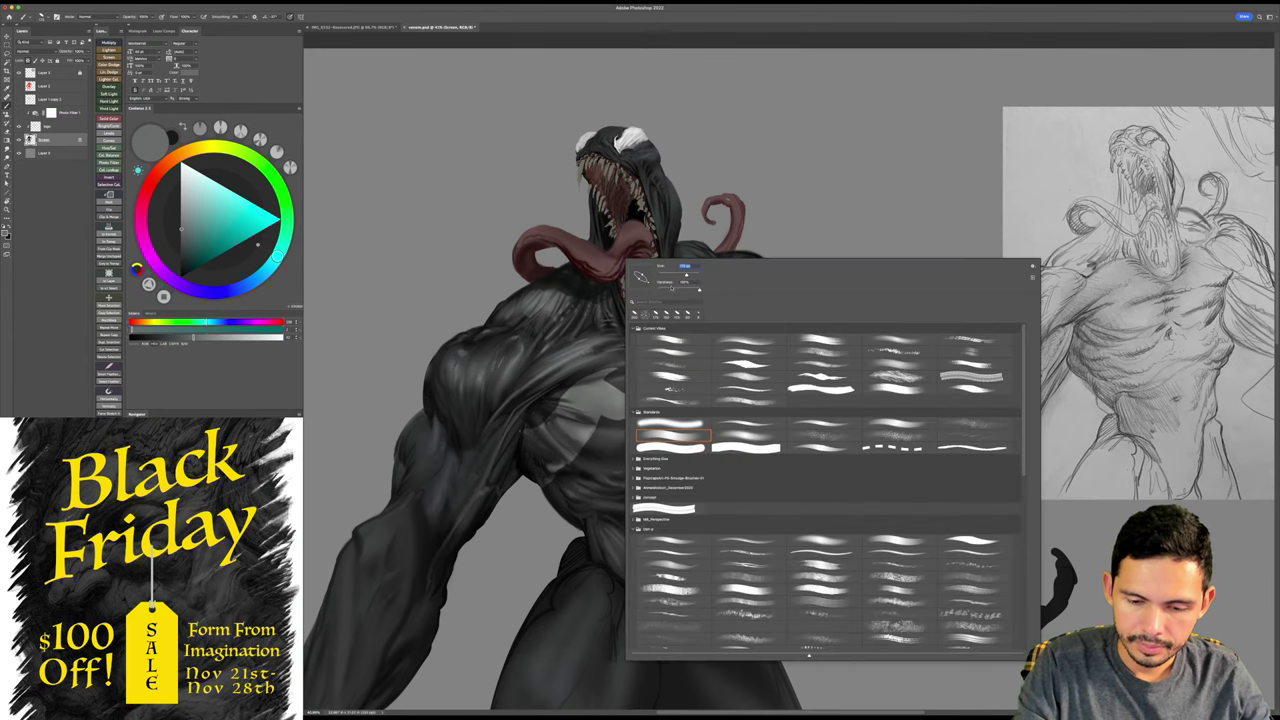
{"action": "left_click", "coordinate": [561, 306]}
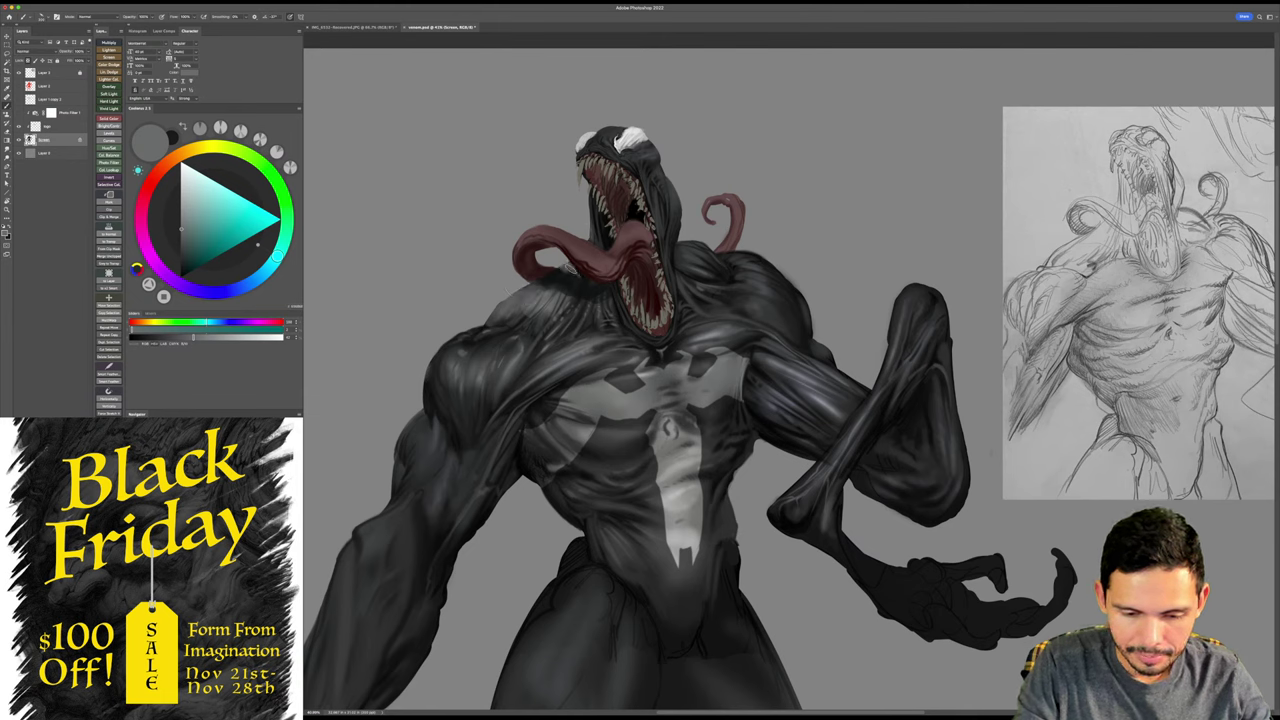
- Sample near-black and grey tones and refine the shadow and highlight transition on the near trapezius just below the tongue
{"action": "left_click", "coordinate": [579, 280], "text": "alt"}
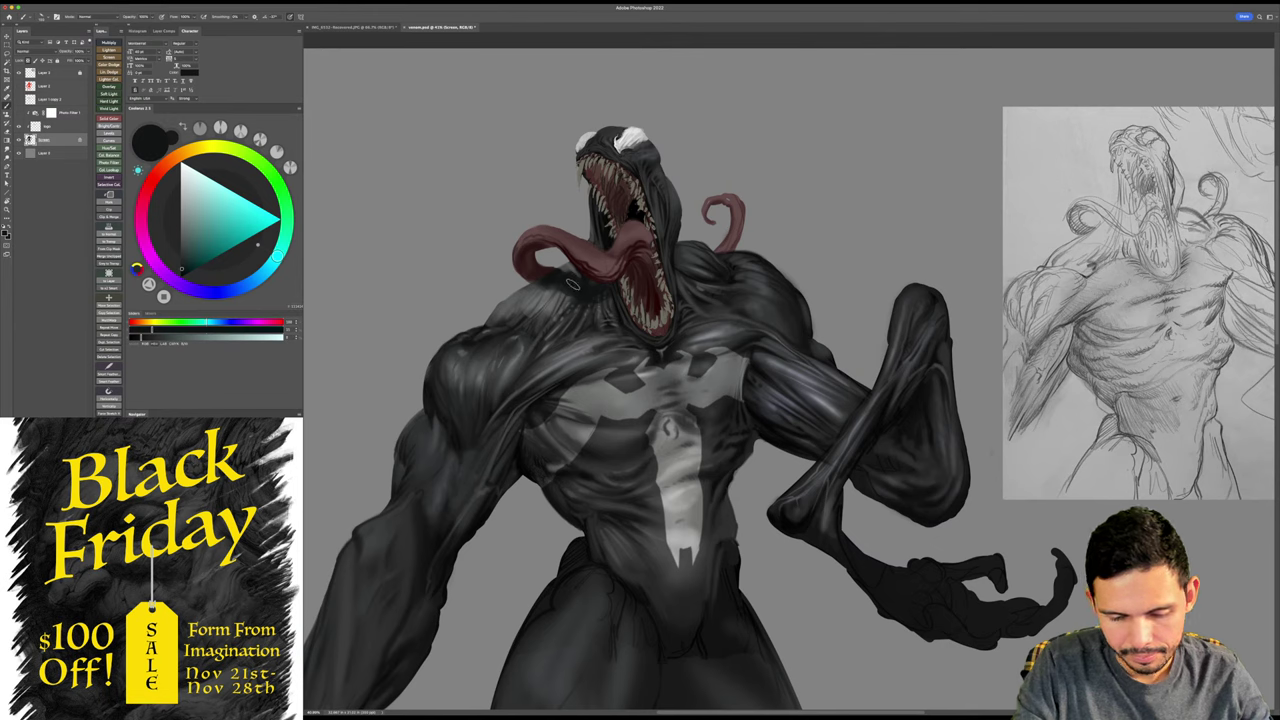
{"action": "left_click", "coordinate": [572, 272], "text": "alt"}
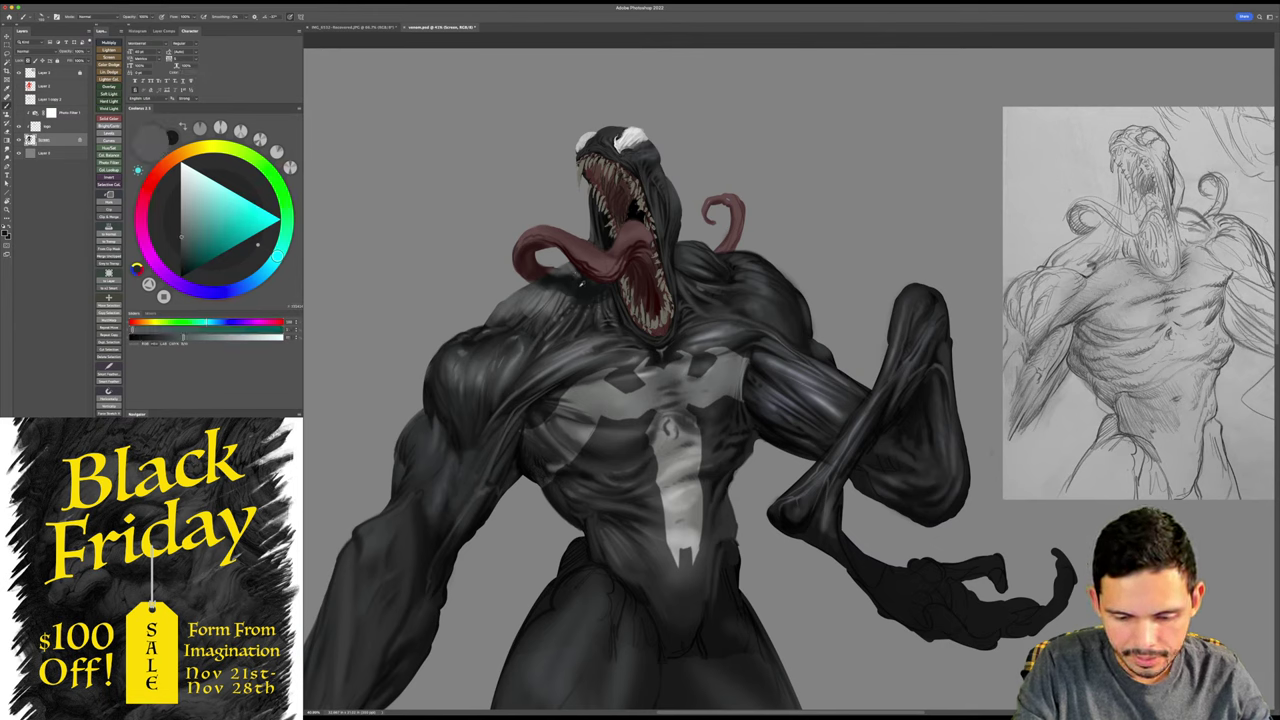
{"action": "left_click", "coordinate": [587, 284], "text": "alt"}
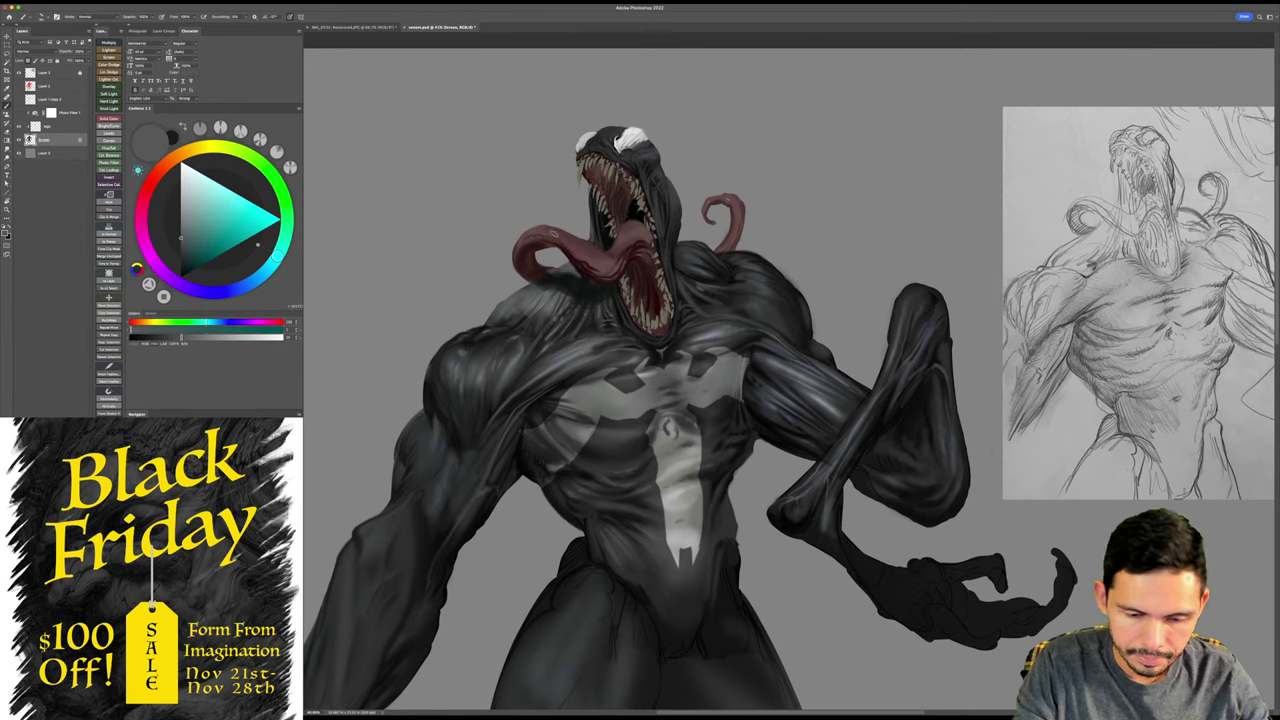
- Sample dark red from the tongue's underside, darken it to near-black, touch up the shadow beneath the tongue, and save the painting
{"action": "left_click", "coordinate": [551, 268], "text": "alt"}
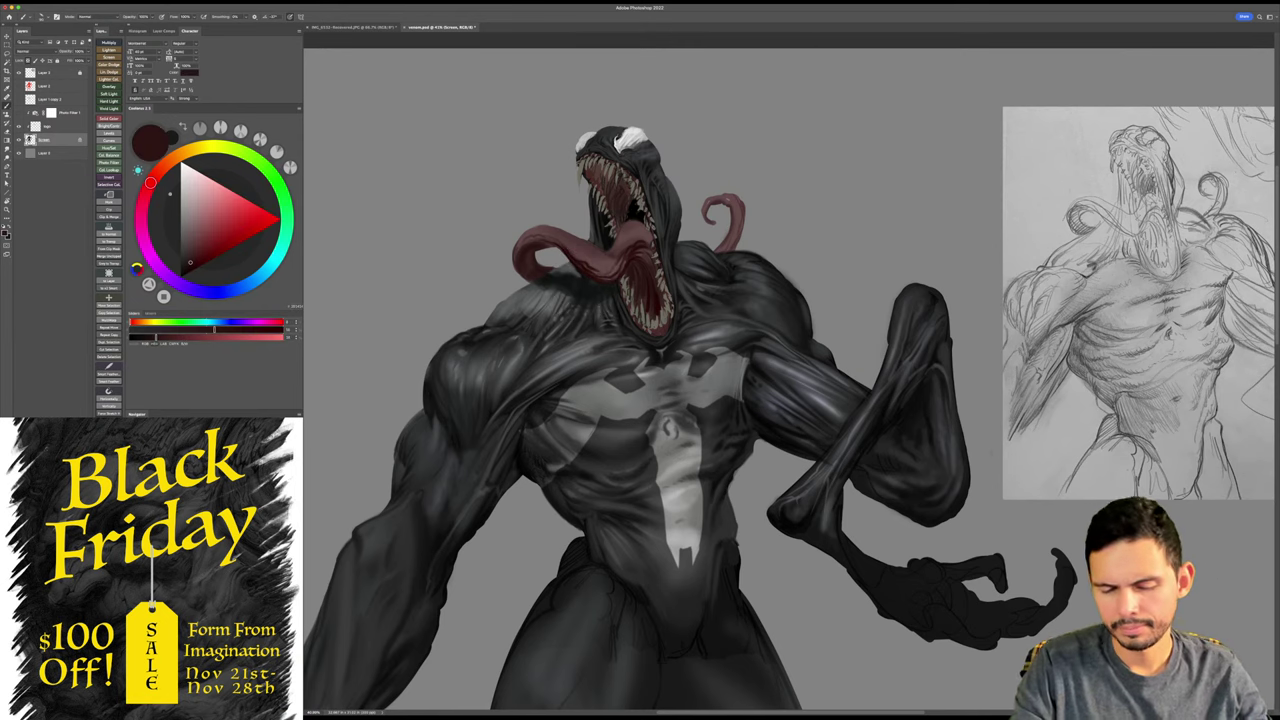
{"action": "key", "text": "z"}
{"action": "mouse_move", "coordinate": [756, 228]}
{"action": "left_mouse_down"}
{"action": "mouse_move", "coordinate": [700, 228]}
{"action": "mouse_move", "coordinate": [756, 228]}
{"action": "left_mouse_up"}
{"action": "key", "text": "b"}
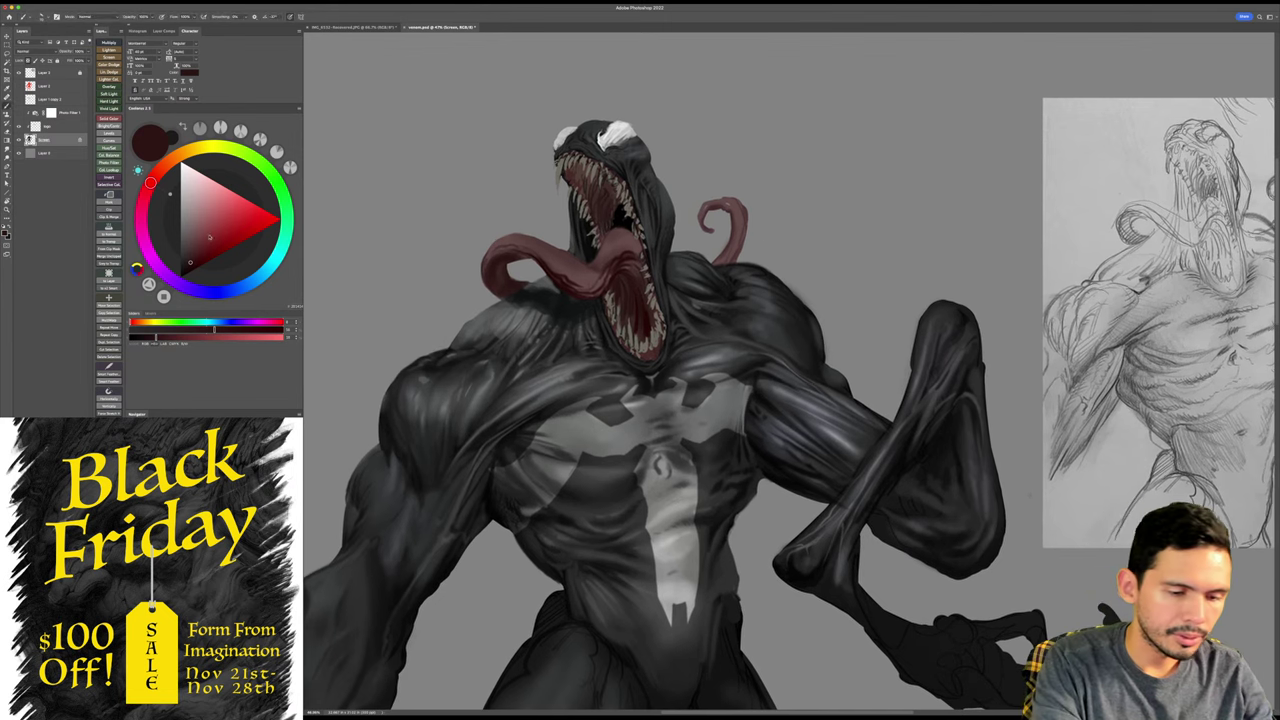
{"action": "left_click", "coordinate": [185, 272]}
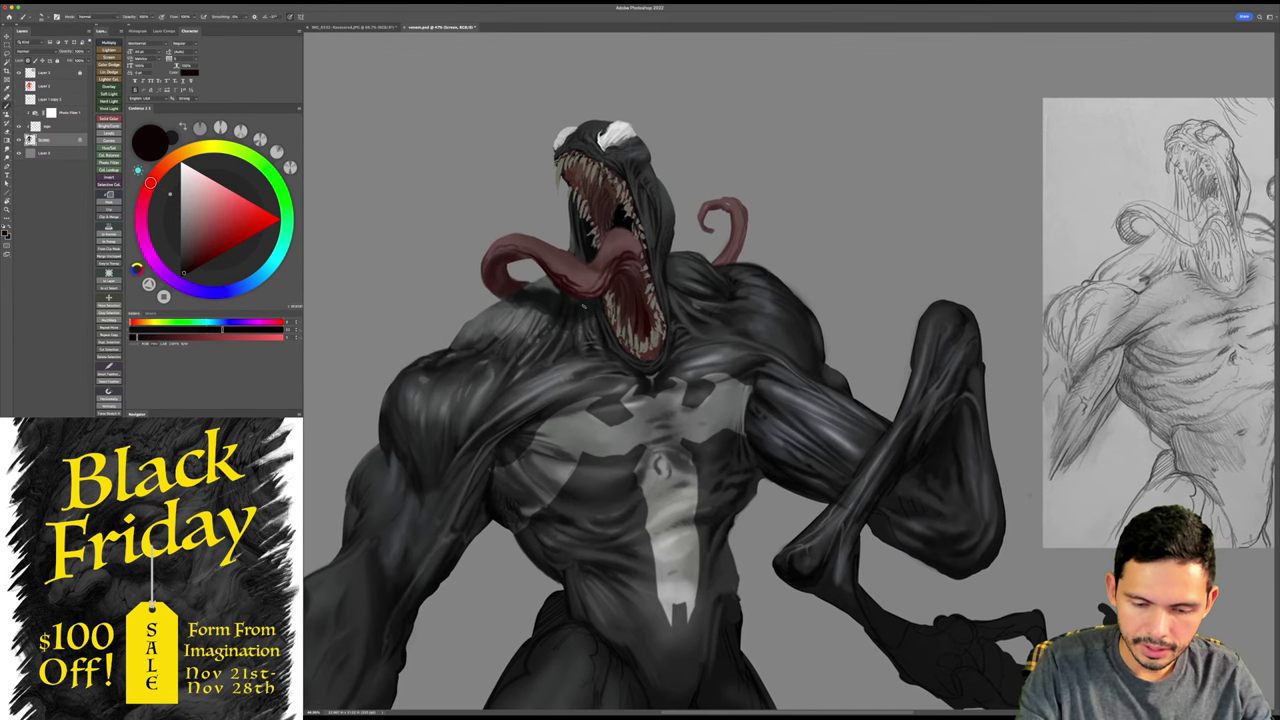
{"action": "key", "text": "z"}
{"action": "left_click_drag", "start_coordinate": [626, 292], "coordinate": [570, 292]}
{"action": "key", "text": "super+s"}
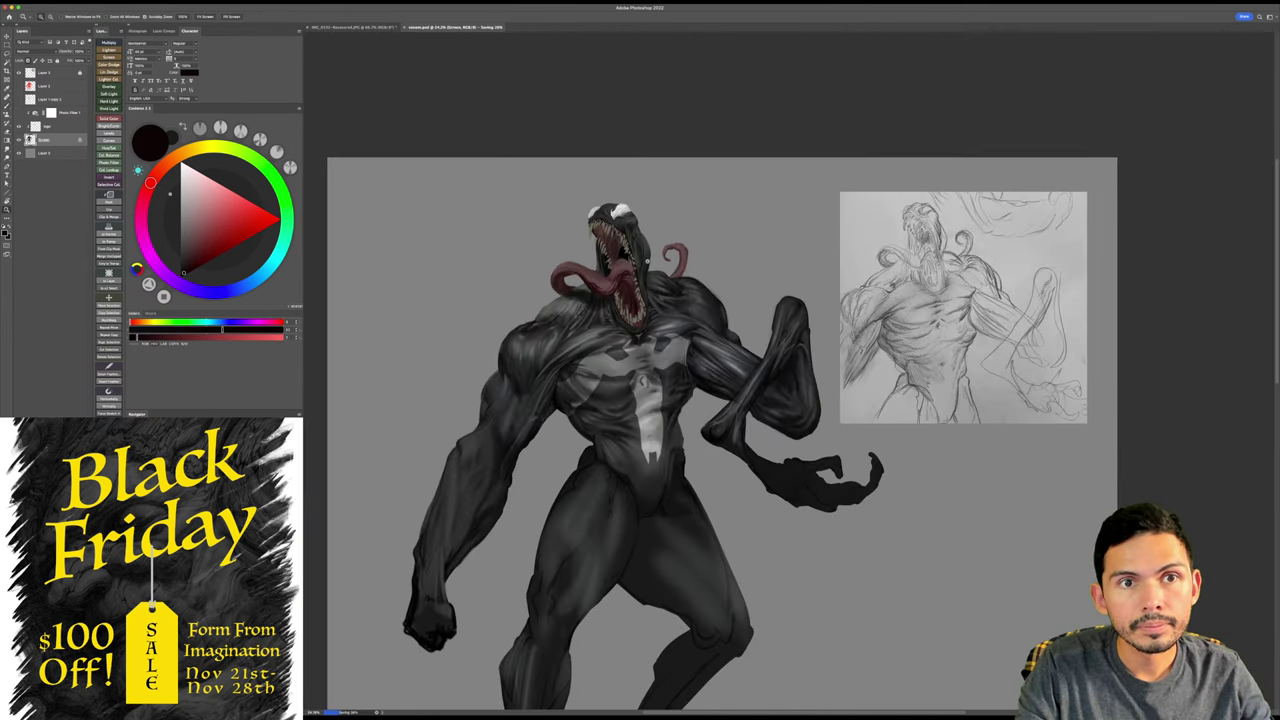
- Choose a neutral near-black and deepen and smudge the creases just below the near eye's inner corner
{"action": "left_click_drag", "start_coordinate": [638, 260], "coordinate": [692, 261]}
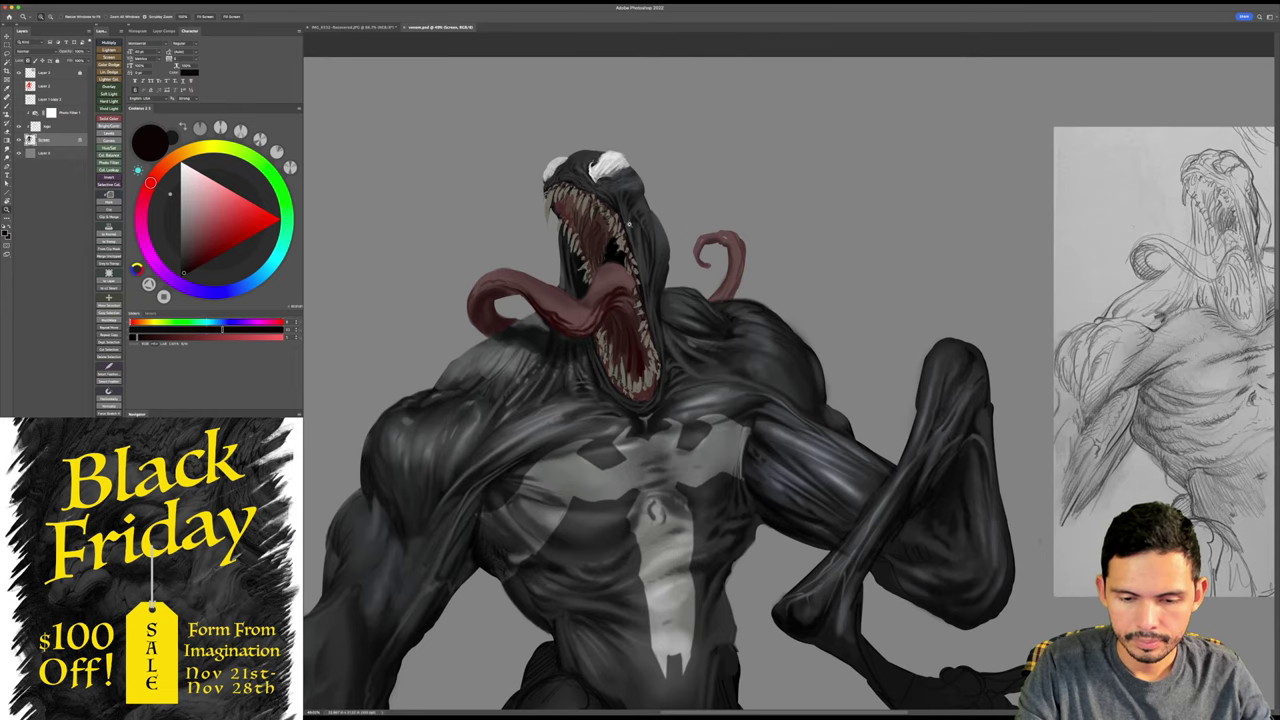
{"action": "left_click_drag", "start_coordinate": [629, 224], "coordinate": [697, 266]}
{"action": "key", "text": "b"}
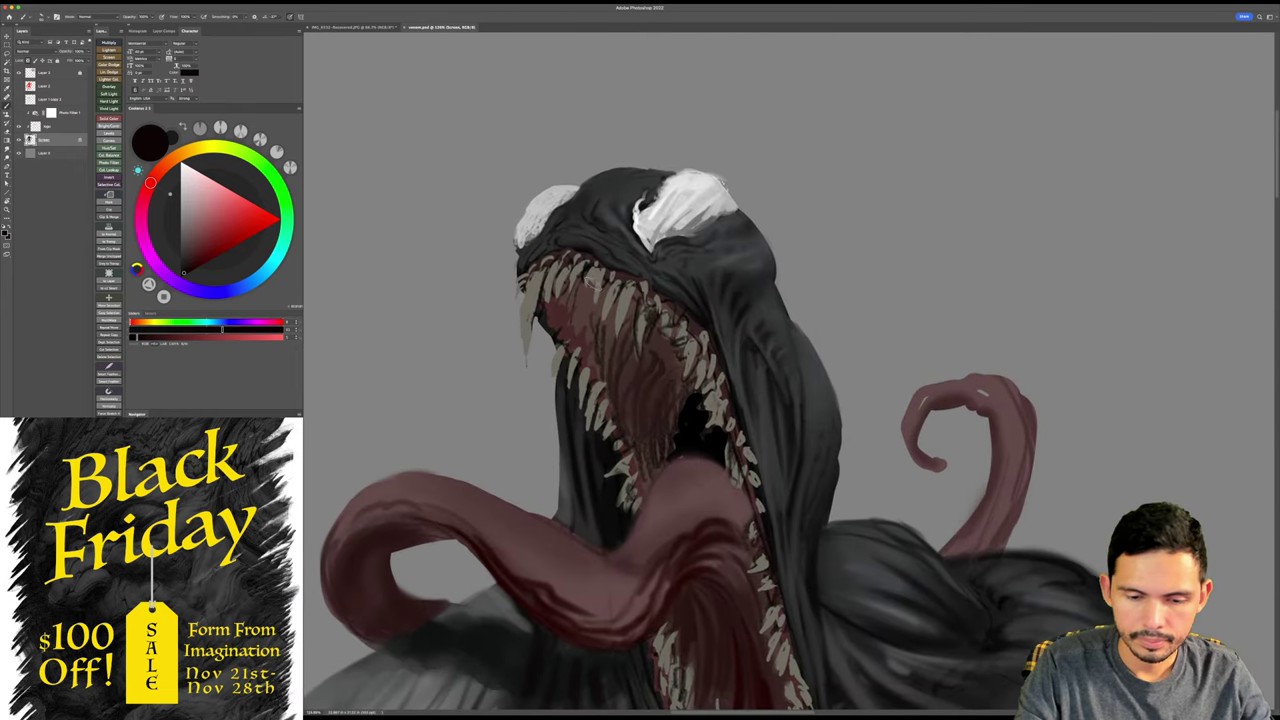
{"action": "left_click", "coordinate": [181, 274]}
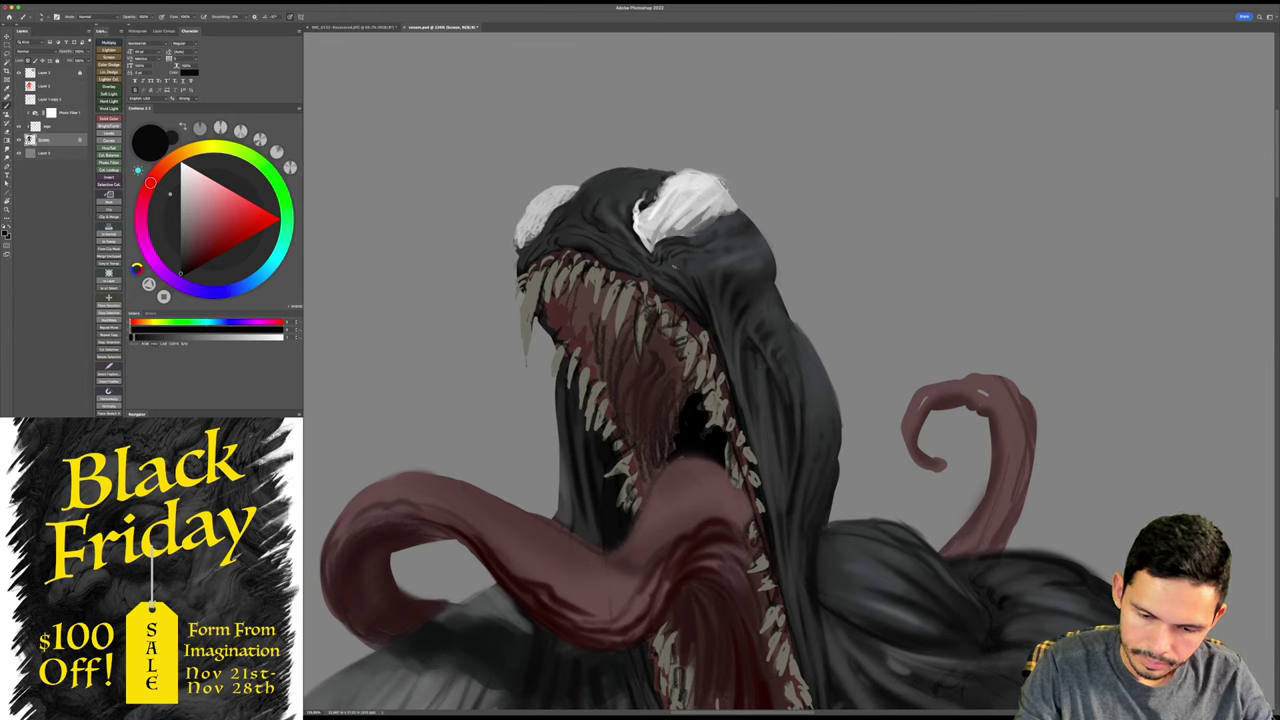
{"action": "key", "text": "r"}
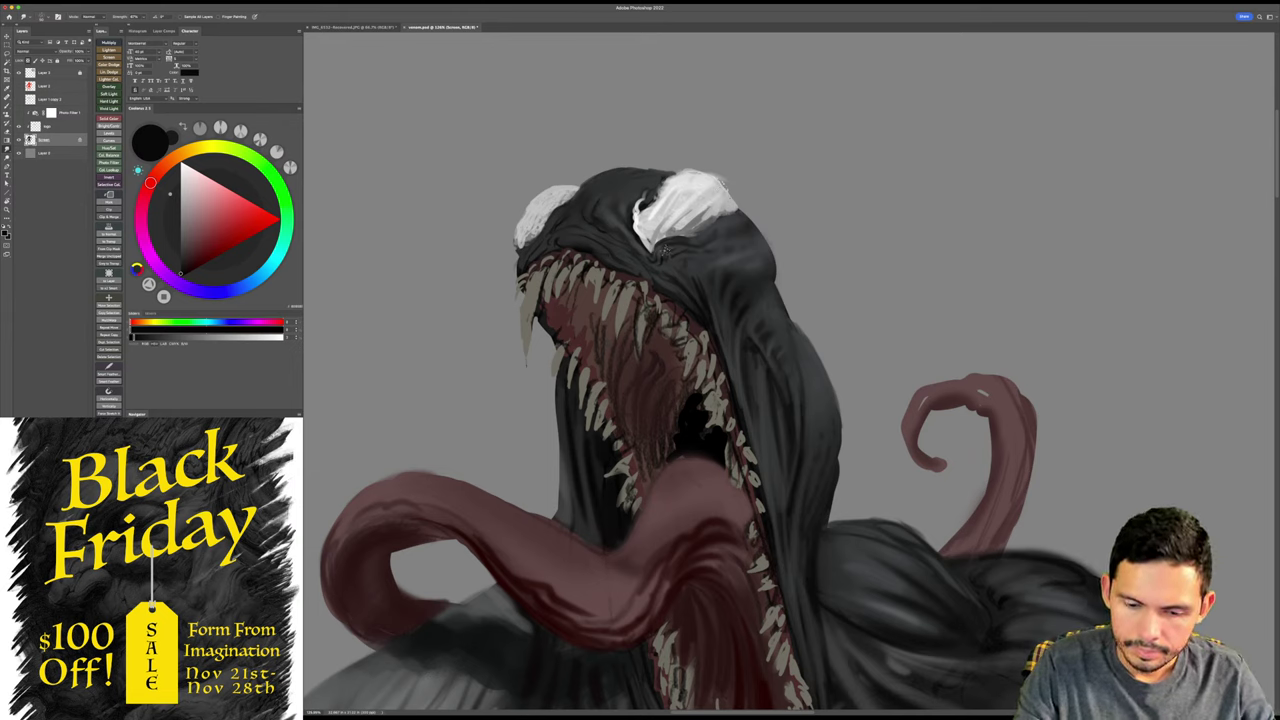
- Sample dark blue-grey and mid-grey tones around the near eye and clean up its lower edge
{"action": "left_click", "coordinate": [711, 232], "text": "alt"}
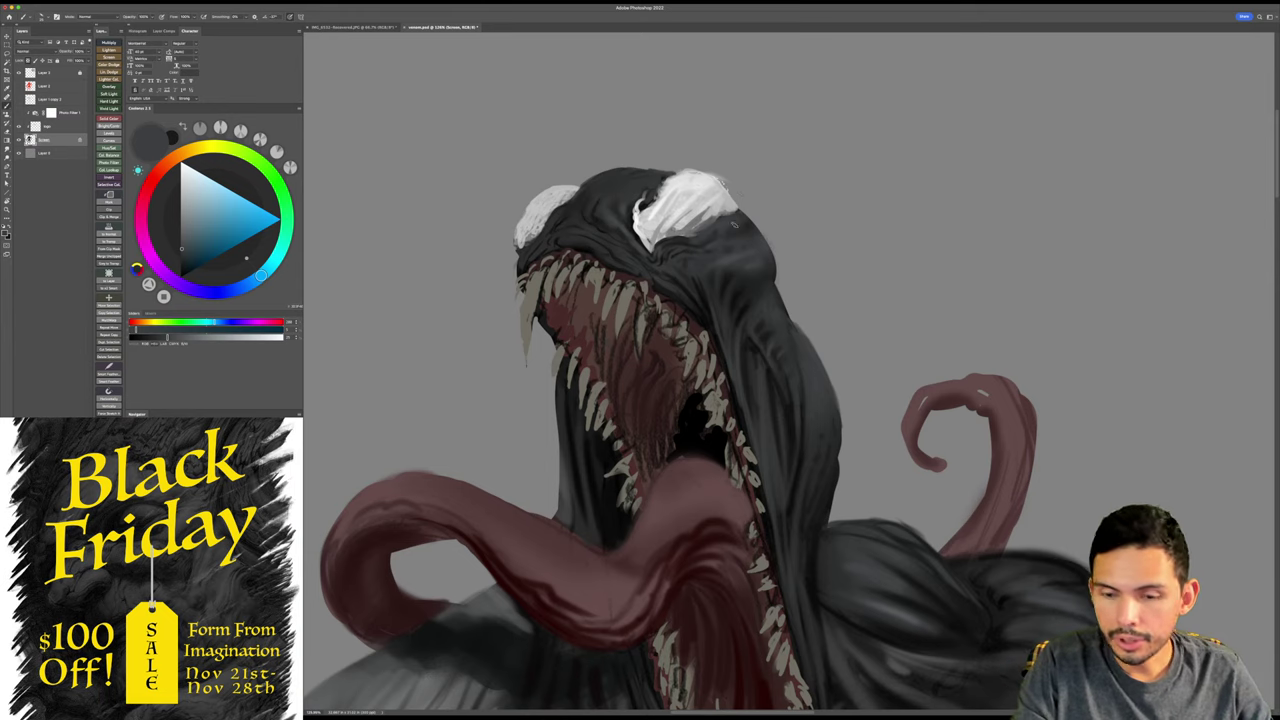
{"action": "left_click", "coordinate": [661, 244], "text": "alt"}
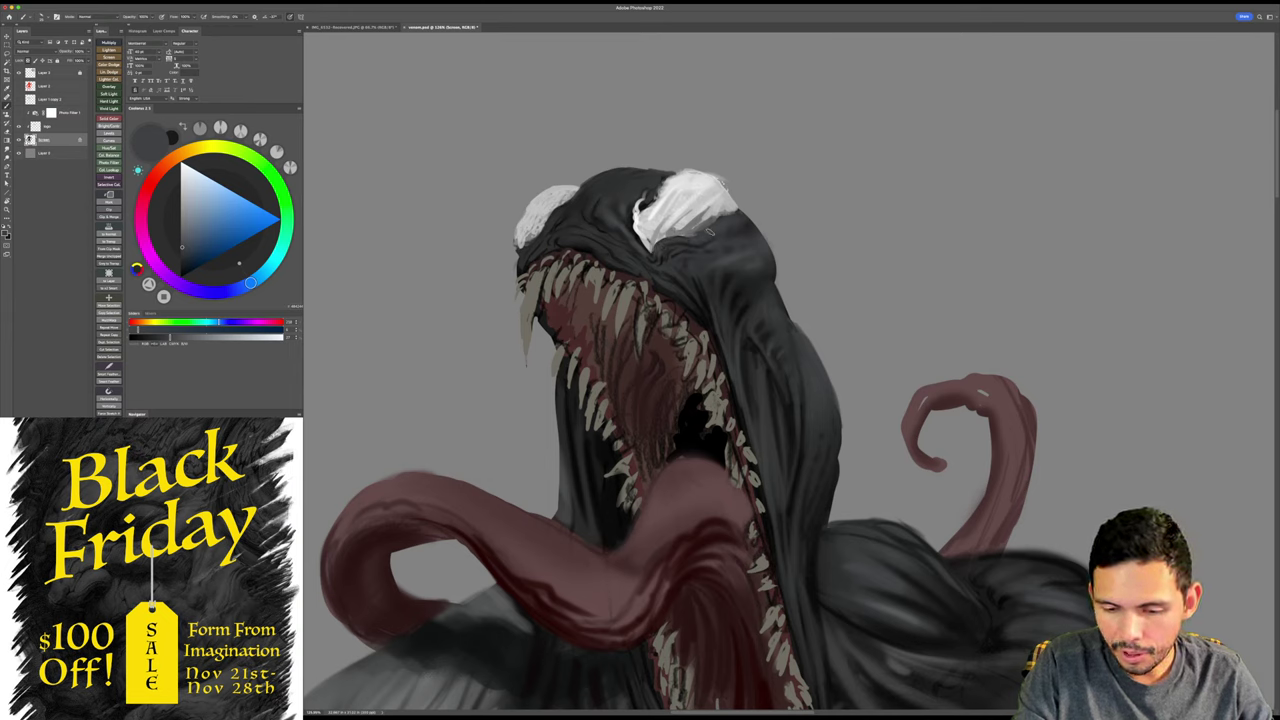
{"action": "left_click", "coordinate": [707, 227], "text": "alt"}
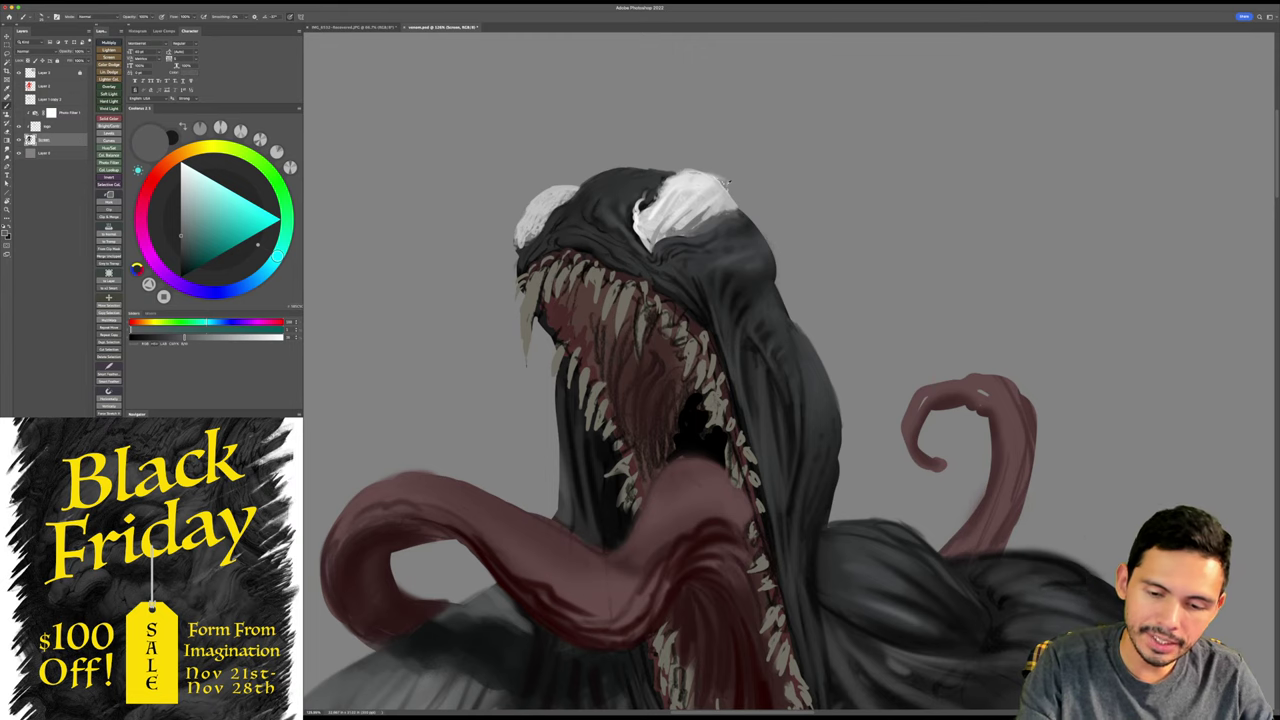
- Sample light grey and near-white from the near eye and smooth the upper outlines of both white eyes
{"action": "left_click", "coordinate": [728, 182], "text": "alt"}
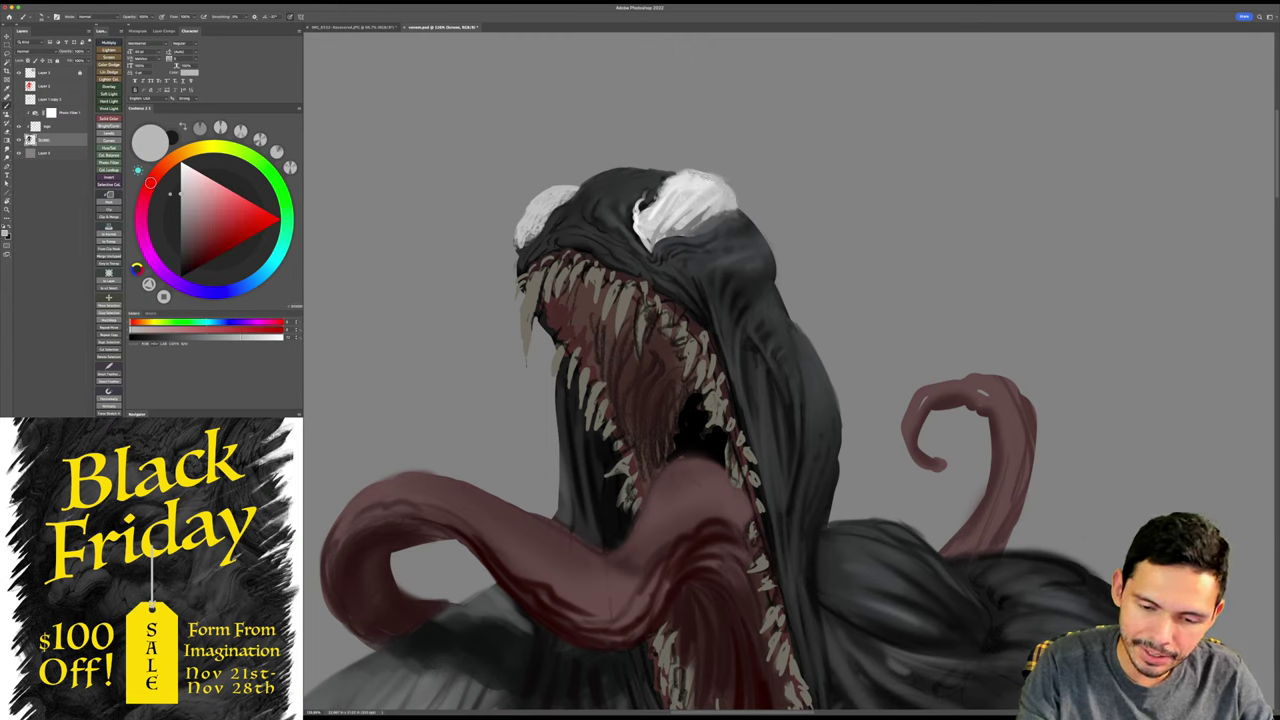
{"action": "left_click", "coordinate": [686, 177], "text": "alt"}
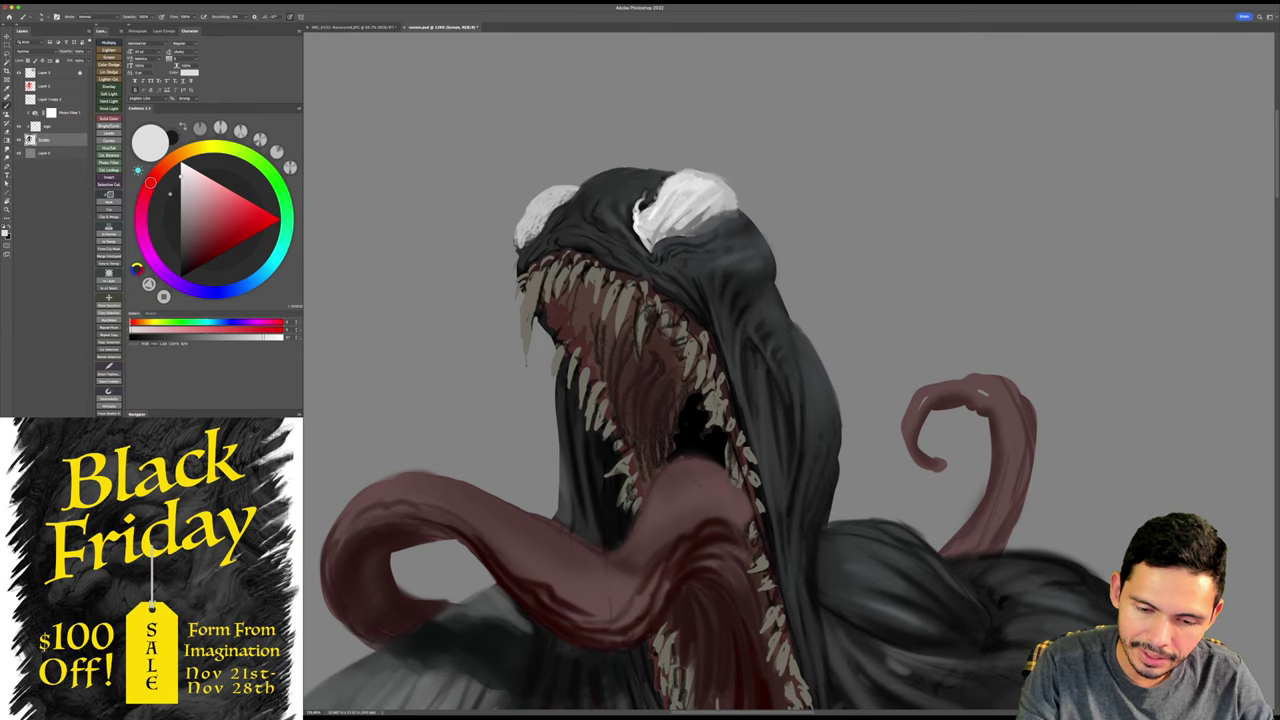
{"action": "left_click_drag", "start_coordinate": [698, 174], "coordinate": [736, 200]}
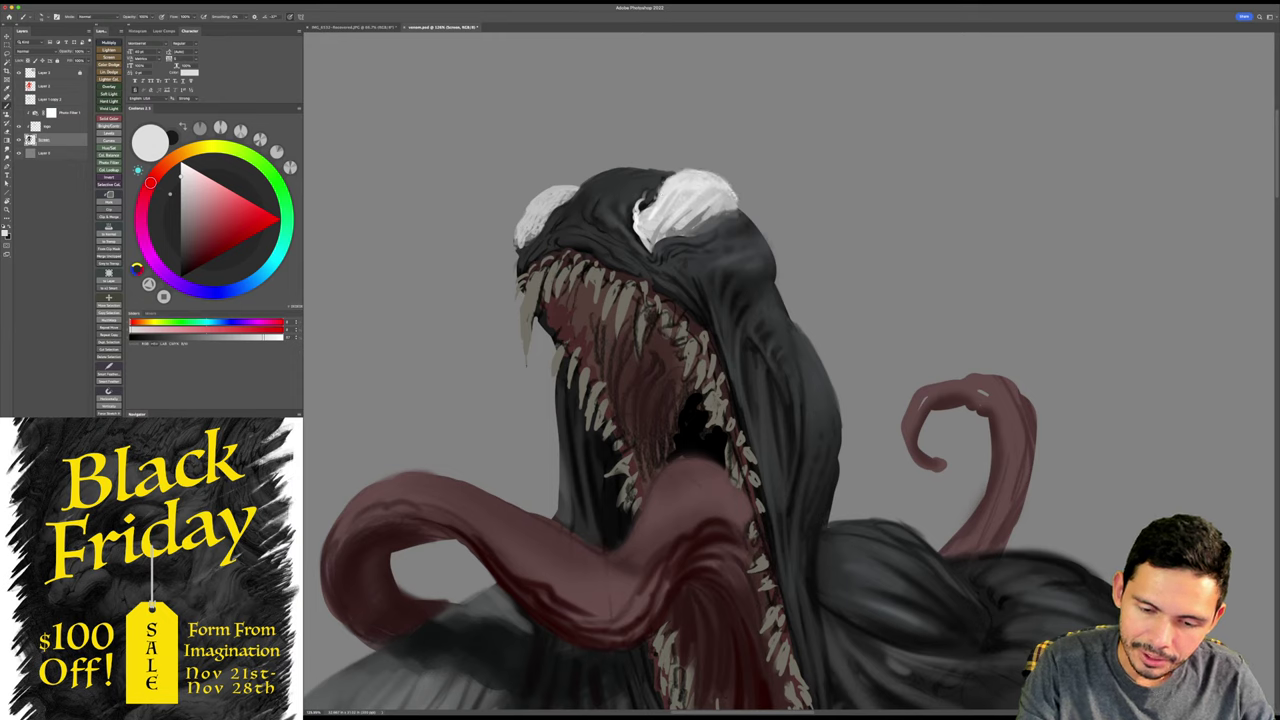
{"action": "mouse_move", "coordinate": [571, 189]}
{"action": "left_mouse_down"}
{"action": "mouse_move", "coordinate": [524, 232]}
{"action": "mouse_move", "coordinate": [534, 220]}
{"action": "left_mouse_up"}
{"action": "left_click_drag", "start_coordinate": [557, 190], "coordinate": [529, 221]}
{"action": "left_click_drag", "start_coordinate": [780, 243], "coordinate": [776, 238]}
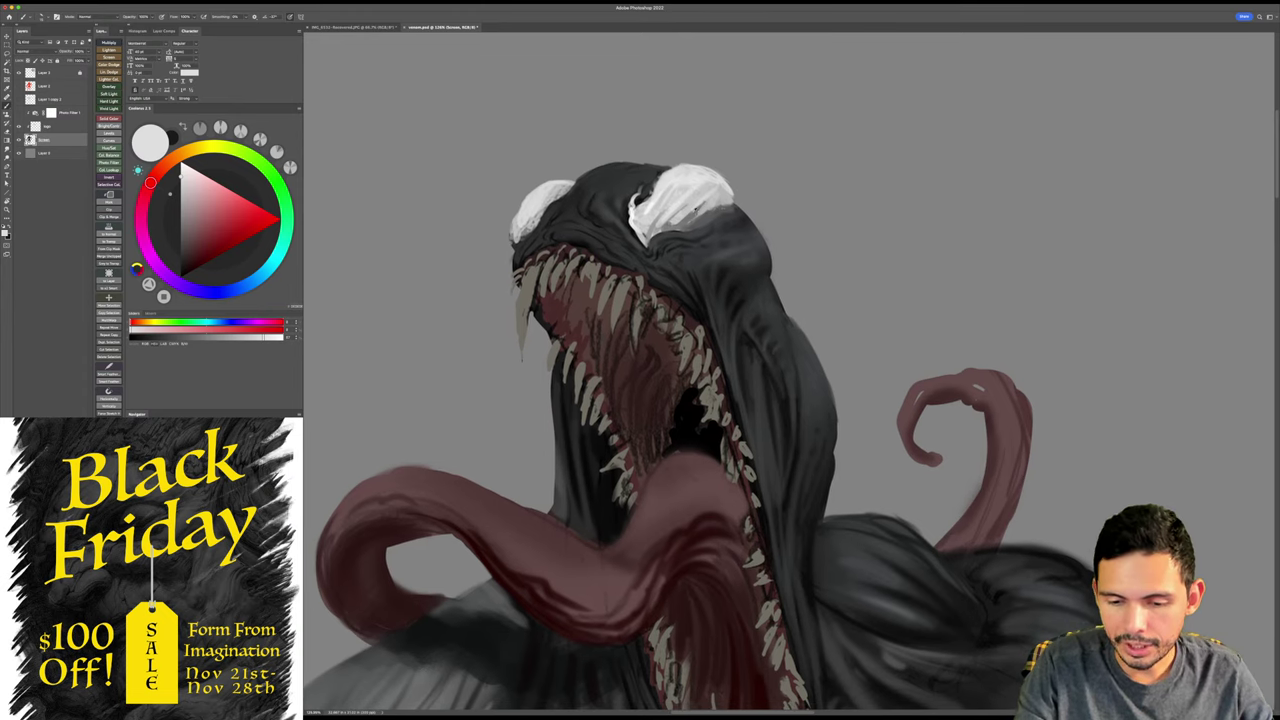
- Sample light and mid greys within the near eye and shade streaks along its lower outer edge
{"action": "left_click", "coordinate": [688, 218], "text": "alt"}
{"action": "mouse_move", "coordinate": [702, 204]}
{"action": "left_mouse_down"}
{"action": "mouse_move", "coordinate": [688, 214]}
{"action": "mouse_move", "coordinate": [702, 208]}
{"action": "left_mouse_up"}
{"action": "mouse_move", "coordinate": [717, 205]}
{"action": "left_mouse_down"}
{"action": "mouse_move", "coordinate": [695, 223]}
{"action": "mouse_move", "coordinate": [707, 220]}
{"action": "left_mouse_up"}
{"action": "left_click", "coordinate": [692, 206], "text": "alt"}
{"action": "left_click_drag", "start_coordinate": [727, 205], "coordinate": [701, 221]}
{"action": "left_click", "coordinate": [696, 220], "text": "alt"}
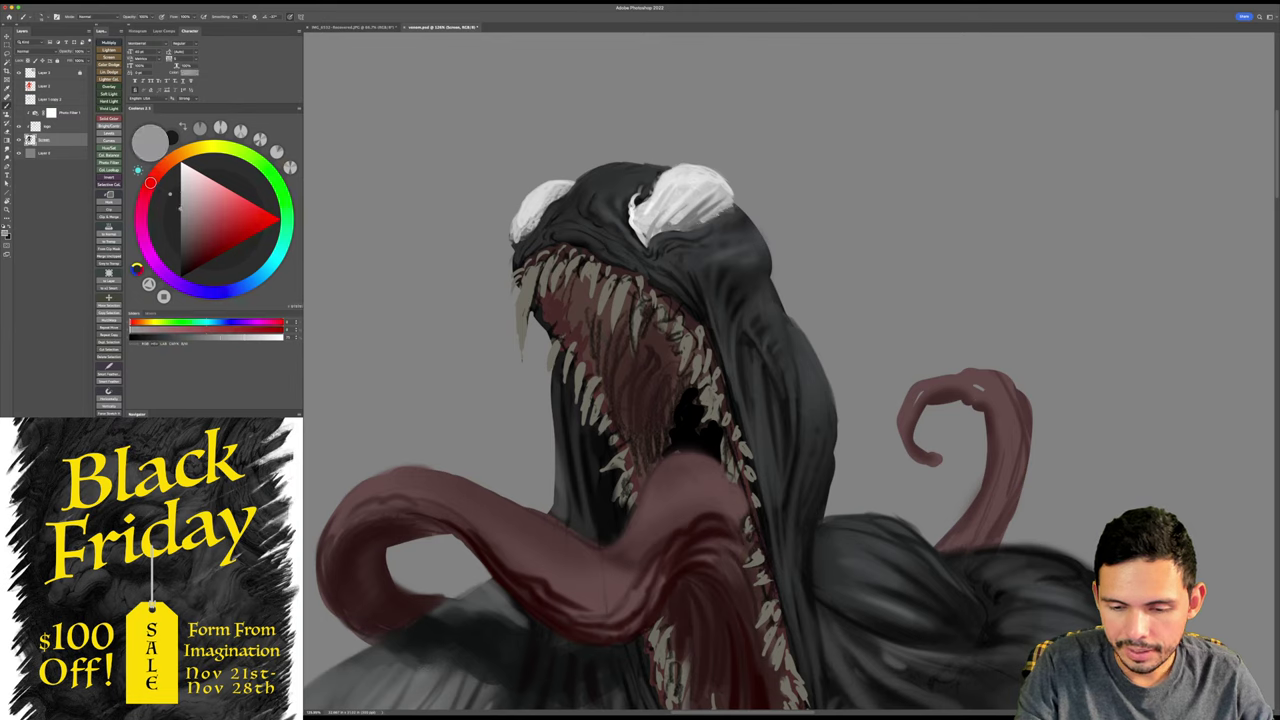
{"action": "left_click", "coordinate": [699, 216], "text": "alt"}
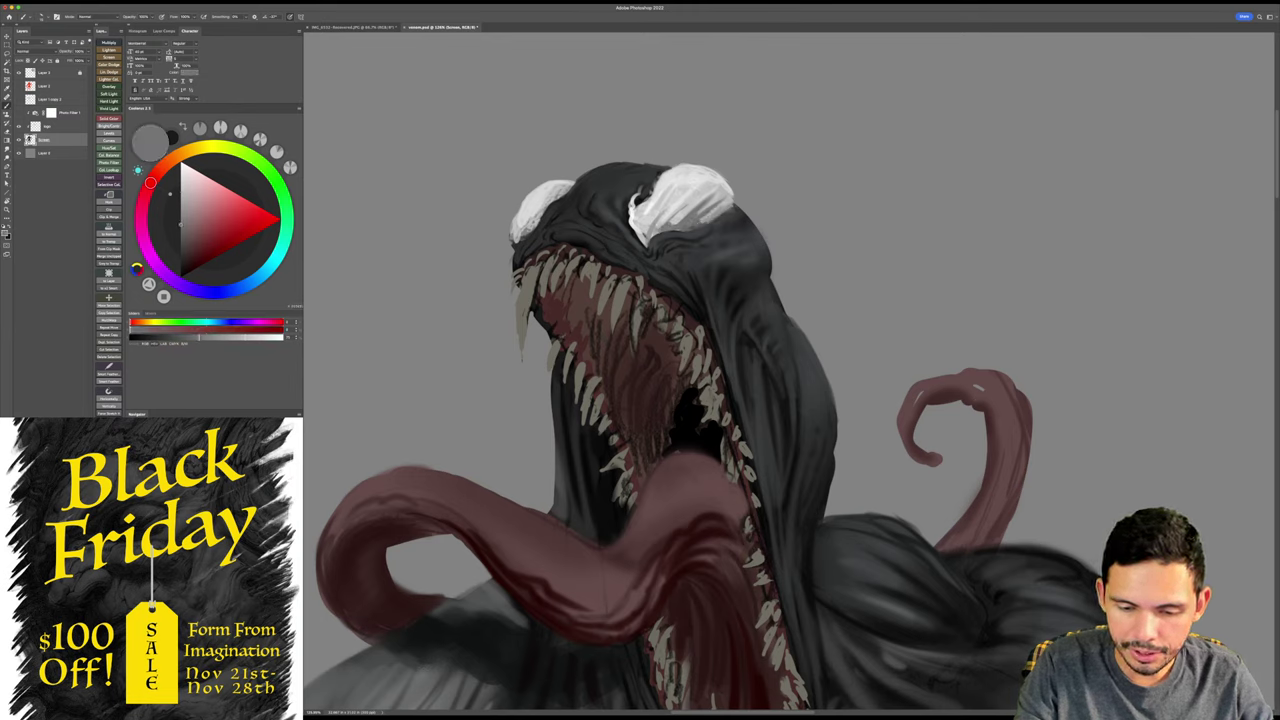
- Paint thin mid-grey streaks radiating from the near eye's inner corner, resampling greys to blend them
{"action": "left_click_drag", "start_coordinate": [662, 224], "coordinate": [653, 235]}
{"action": "mouse_move", "coordinate": [671, 217]}
{"action": "left_mouse_down"}
{"action": "mouse_move", "coordinate": [652, 233]}
{"action": "mouse_move", "coordinate": [666, 217]}
{"action": "left_mouse_up"}
{"action": "mouse_move", "coordinate": [701, 193]}
{"action": "left_mouse_down"}
{"action": "mouse_move", "coordinate": [641, 228]}
{"action": "mouse_move", "coordinate": [656, 205]}
{"action": "left_mouse_up"}
{"action": "left_click", "coordinate": [659, 195], "text": "alt"}
{"action": "mouse_move", "coordinate": [672, 182]}
{"action": "left_mouse_down"}
{"action": "mouse_move", "coordinate": [651, 217]}
{"action": "mouse_move", "coordinate": [657, 228]}
{"action": "mouse_move", "coordinate": [674, 214]}
{"action": "left_mouse_up"}
{"action": "left_click", "coordinate": [676, 229], "text": "alt"}
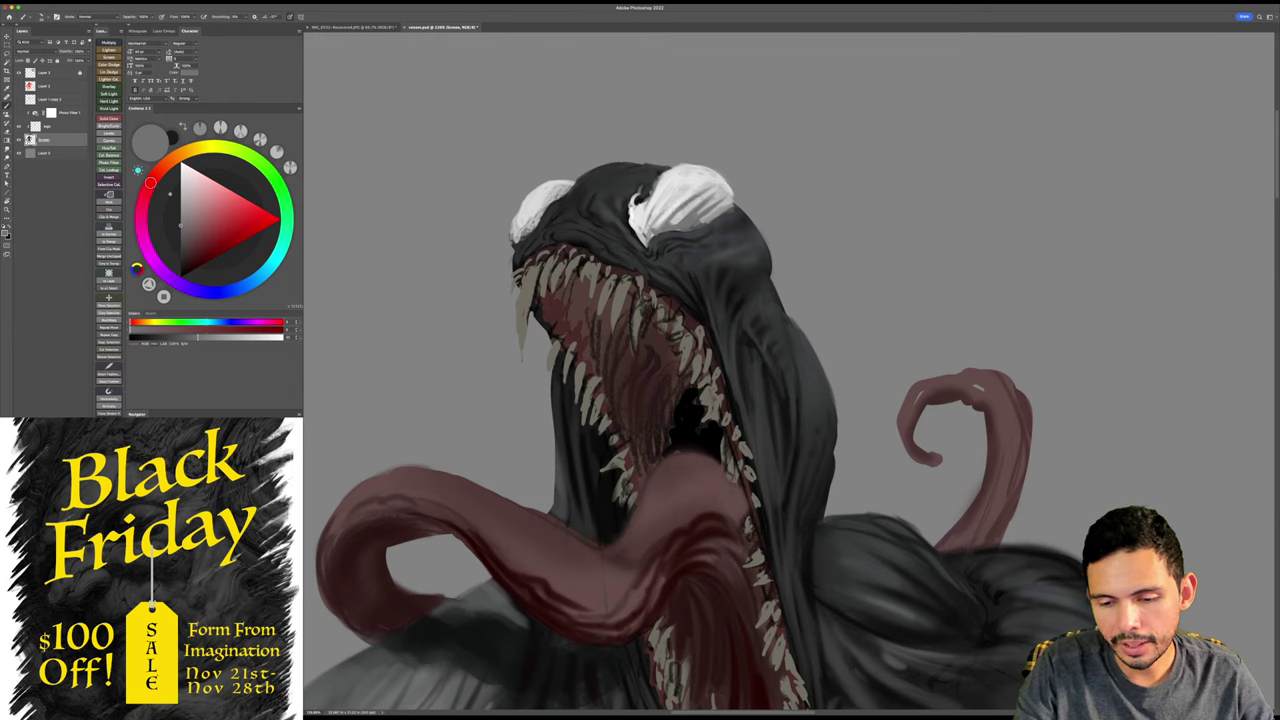
- Alternate sampled light and mid greys to refine the streaks across the near eye's centre, and save the painting
{"action": "left_click", "coordinate": [701, 187], "text": "alt"}
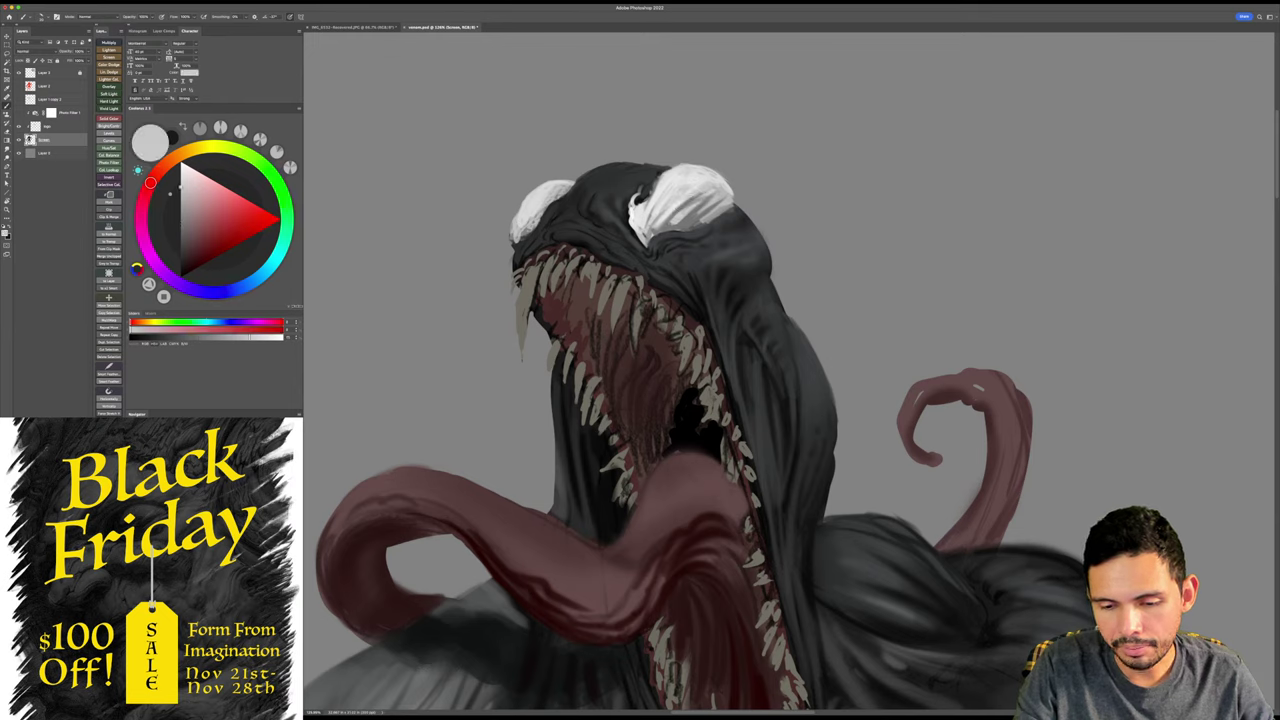
{"action": "left_click", "coordinate": [690, 203]}
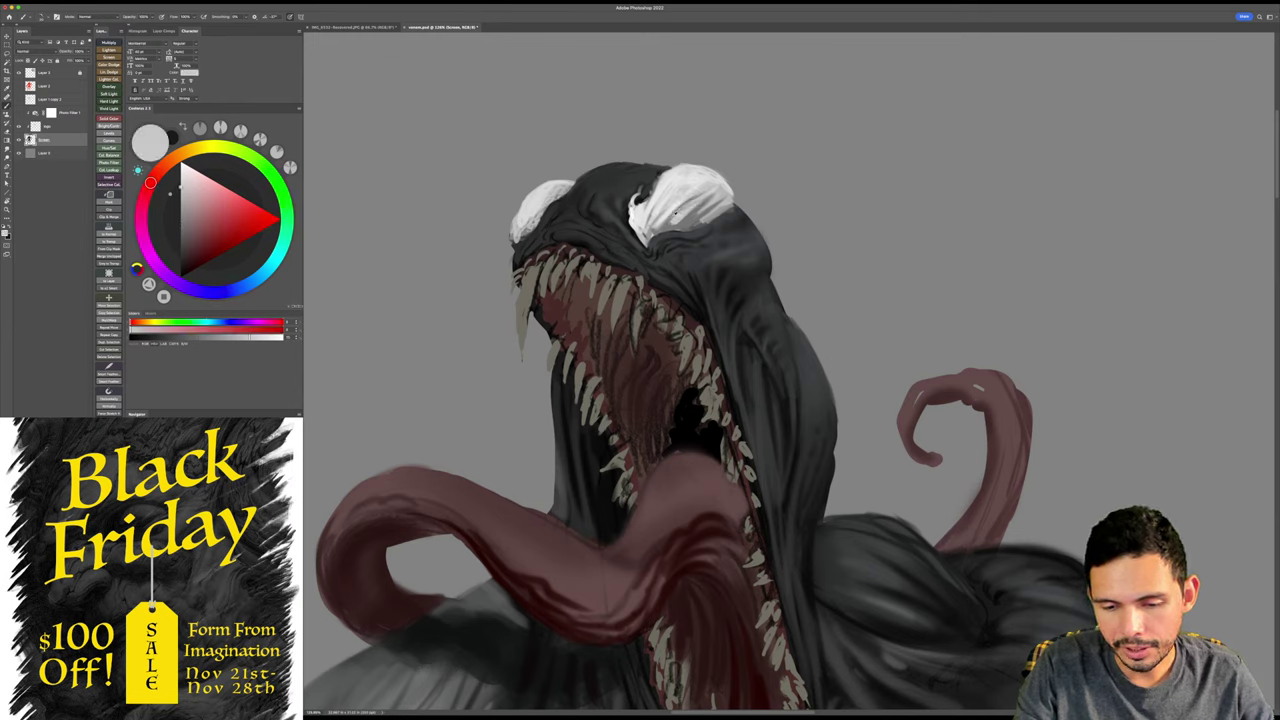
{"action": "left_click", "coordinate": [664, 226], "text": "alt"}
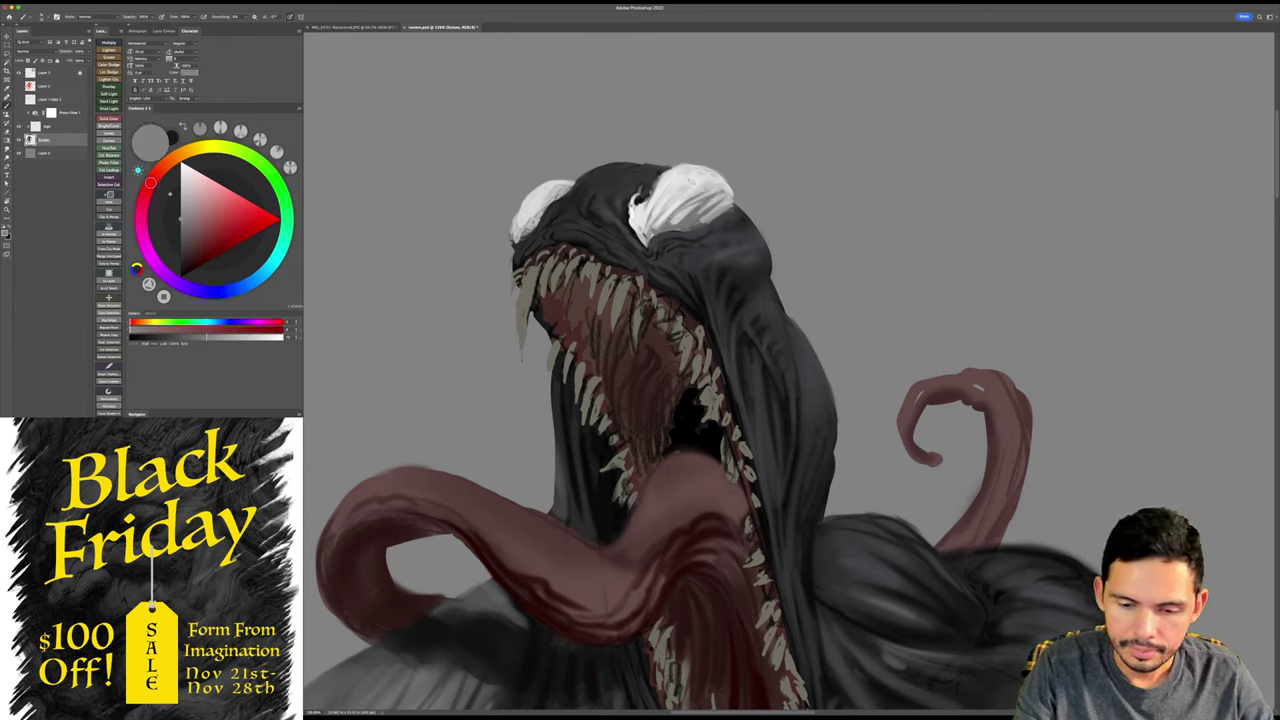
{"action": "mouse_move", "coordinate": [685, 187]}
{"action": "left_mouse_down"}
{"action": "mouse_move", "coordinate": [664, 219]}
{"action": "mouse_move", "coordinate": [663, 207]}
{"action": "left_mouse_up"}
{"action": "left_click", "coordinate": [682, 183], "text": "alt"}
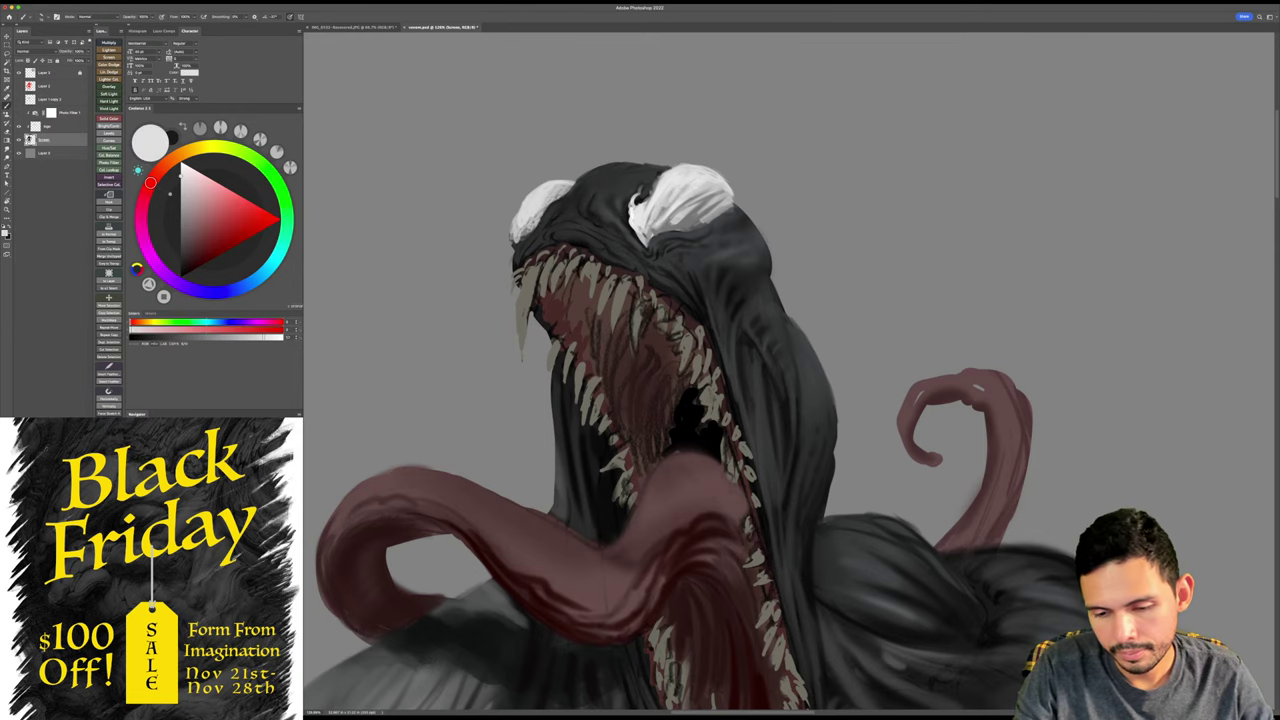
{"action": "left_click", "coordinate": [672, 211], "text": "alt"}
{"action": "left_click_drag", "start_coordinate": [806, 148], "coordinate": [762, 175]}
{"action": "key", "text": "super+s"}
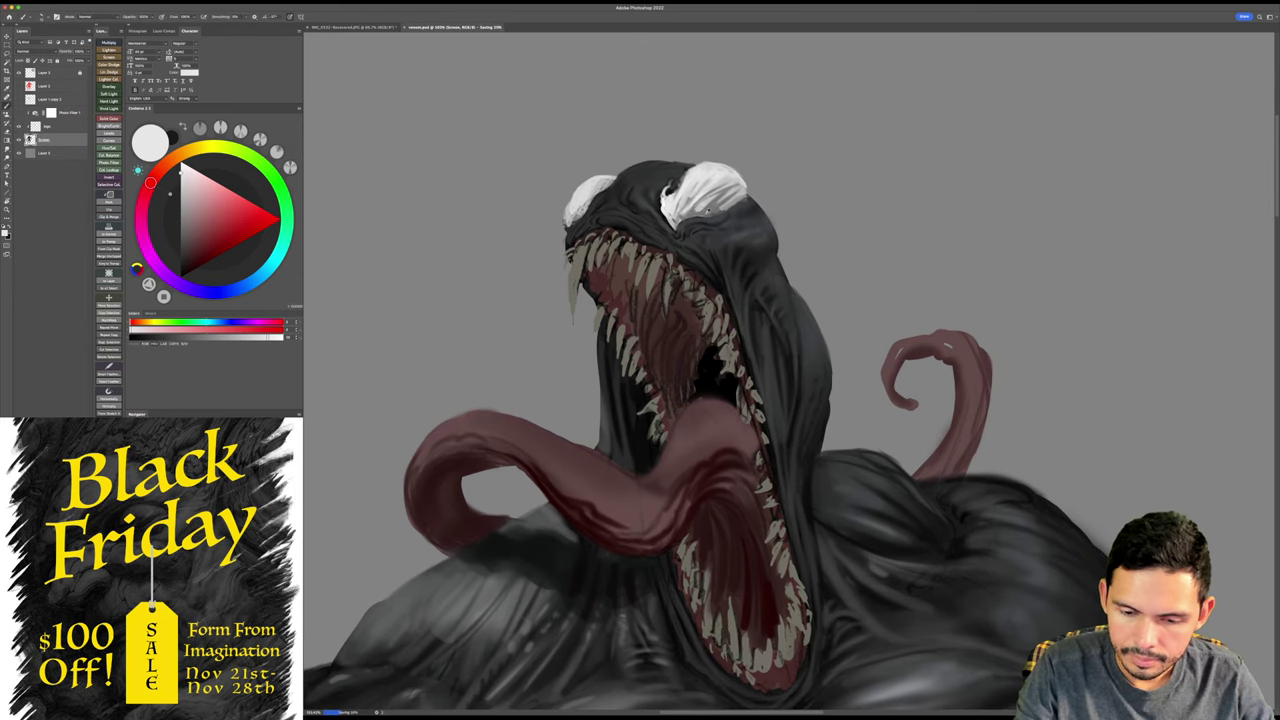
- Deepen the near eye's streaks with sampled grey, brighten the ridges between them with pure white, and save the painting
{"action": "left_click", "coordinate": [740, 197], "text": "alt"}
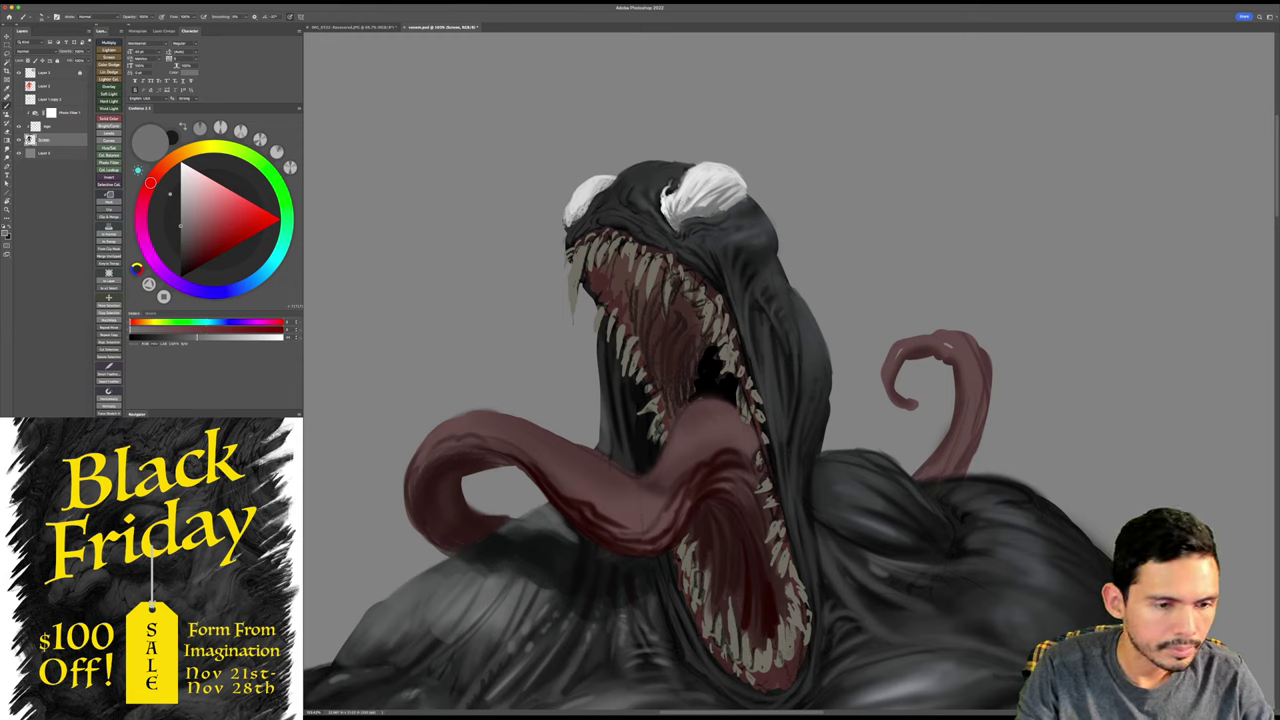
{"action": "right_click", "coordinate": [696, 189]}
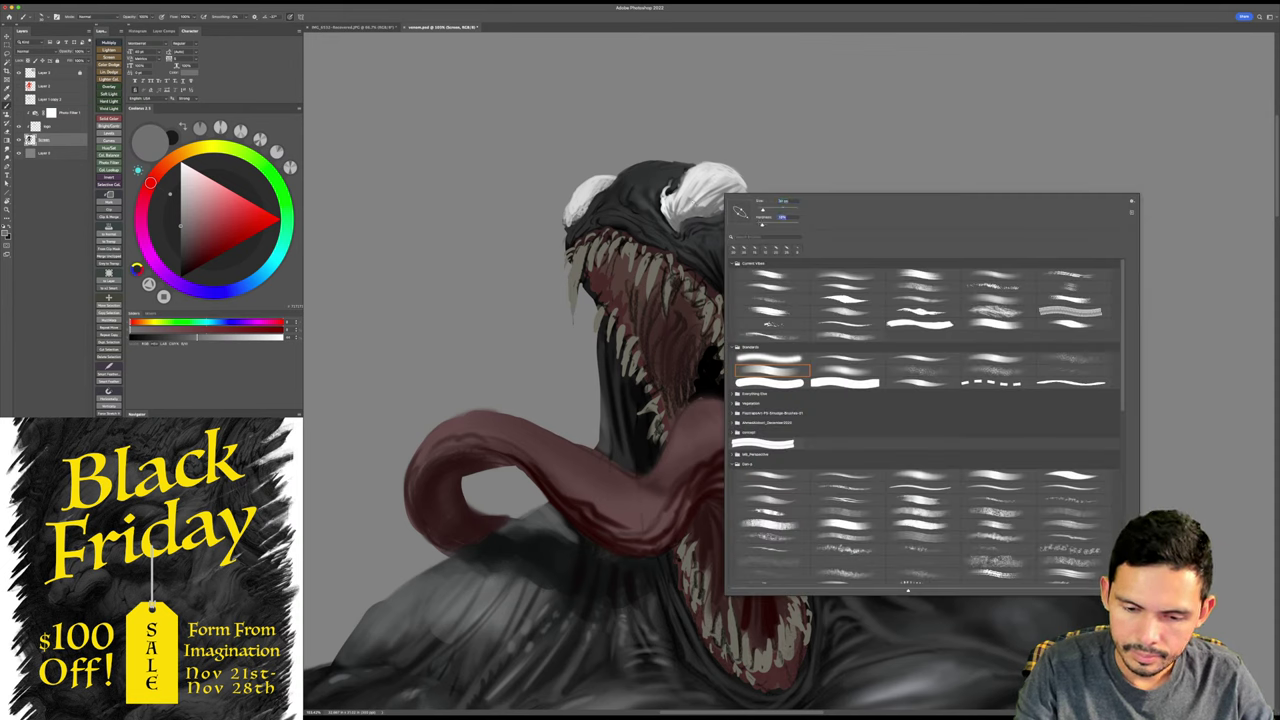
{"action": "key", "text": "Return"}
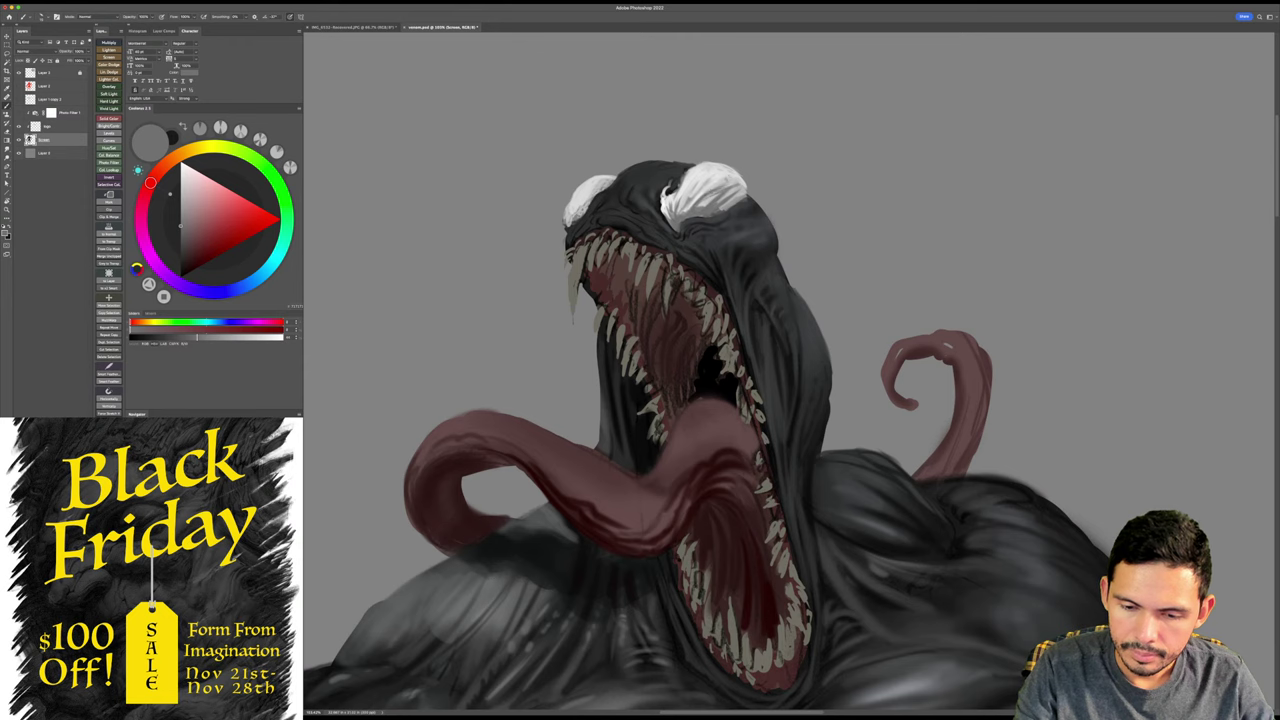
{"action": "key", "text": "d"}
{"action": "key", "text": "x"}
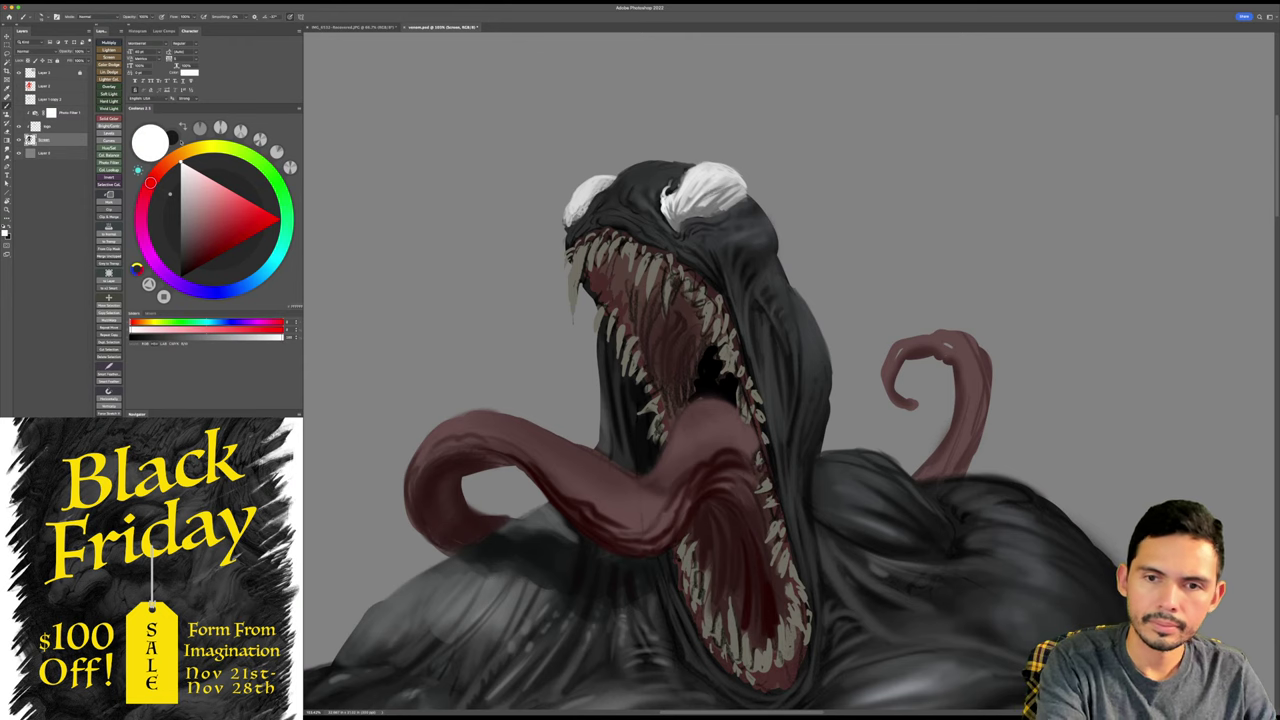
{"action": "scroll", "coordinate": [743, 213], "scroll_direction": "up", "scroll_amount": 1}
{"action": "key", "text": "super+s"}
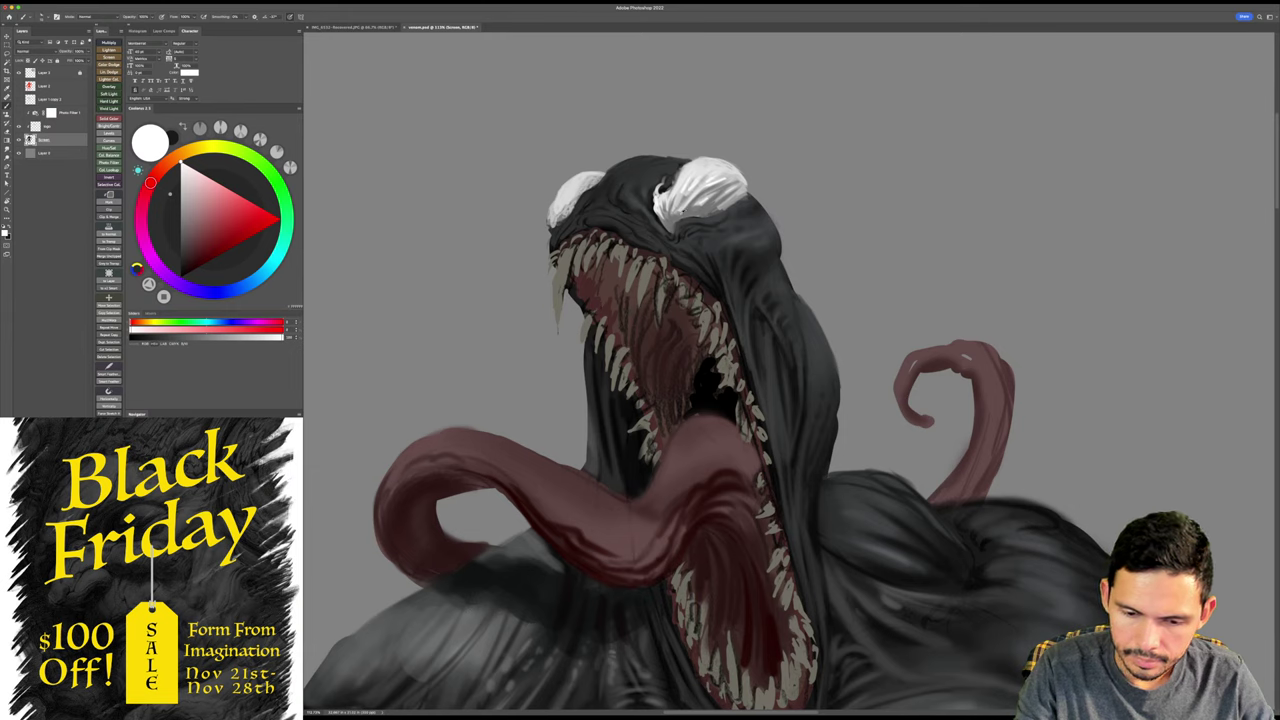
- Sample mid grey from the near eye, add fine streaks toward its upper inner edge, and save the painting
{"action": "left_click", "coordinate": [683, 212], "text": "alt"}
{"action": "left_click_drag", "start_coordinate": [692, 168], "coordinate": [676, 198]}
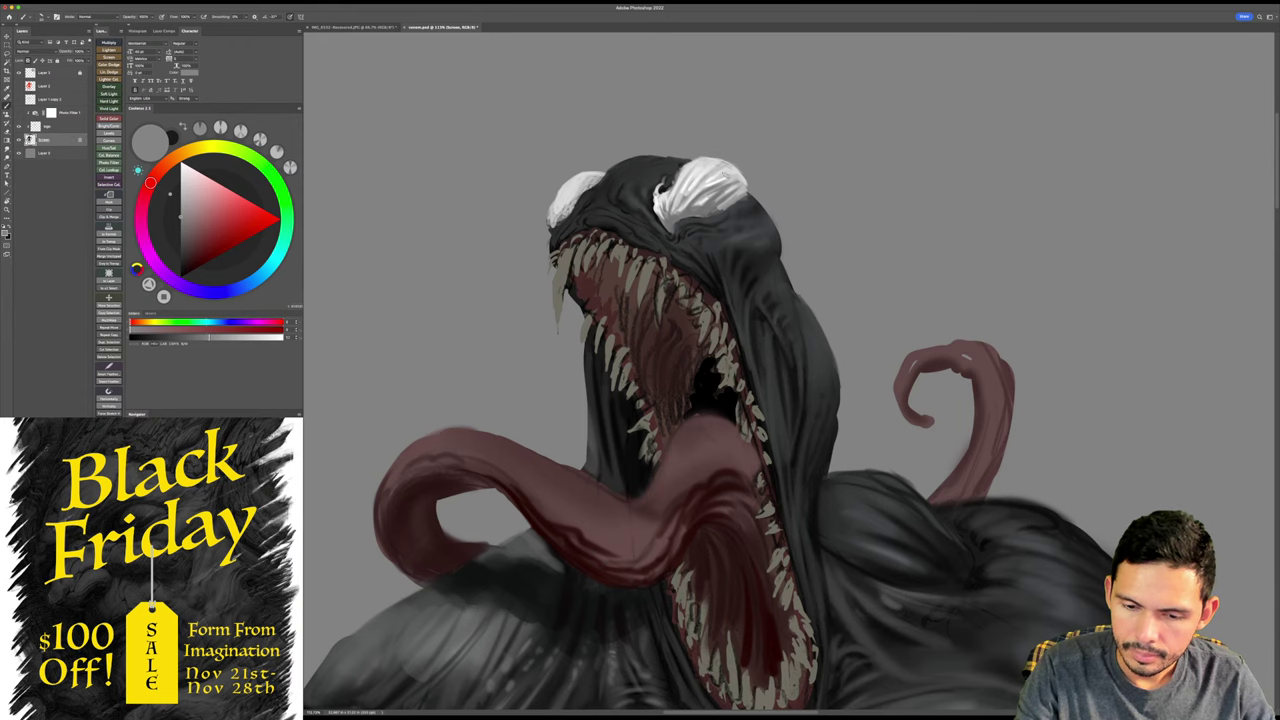
{"action": "mouse_move", "coordinate": [740, 170]}
{"action": "left_mouse_down"}
{"action": "mouse_move", "coordinate": [722, 176]}
{"action": "mouse_move", "coordinate": [698, 158]}
{"action": "mouse_move", "coordinate": [777, 153]}
{"action": "left_mouse_up"}
{"action": "key", "text": "super+s"}
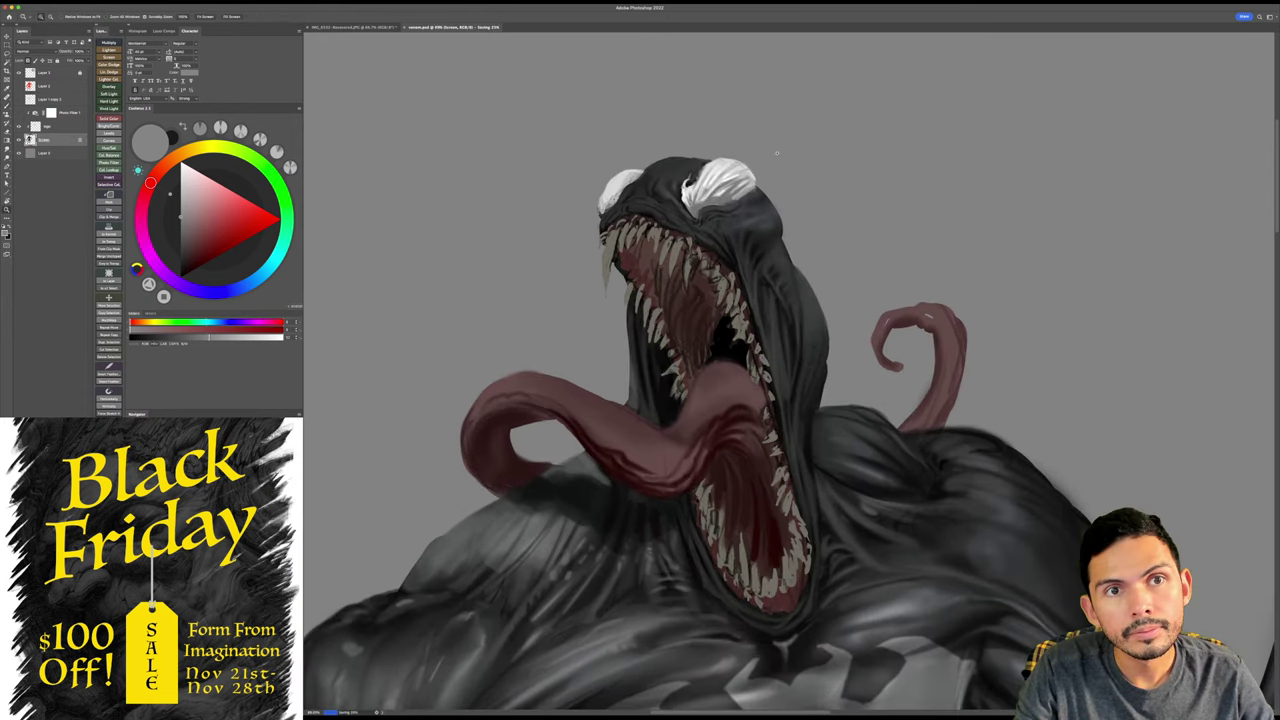
- Sample dark greys from around the near eye and brush them into the brow creases and forehead folds beside it
{"action": "left_click", "coordinate": [776, 153]}
{"action": "key", "text": "b"}
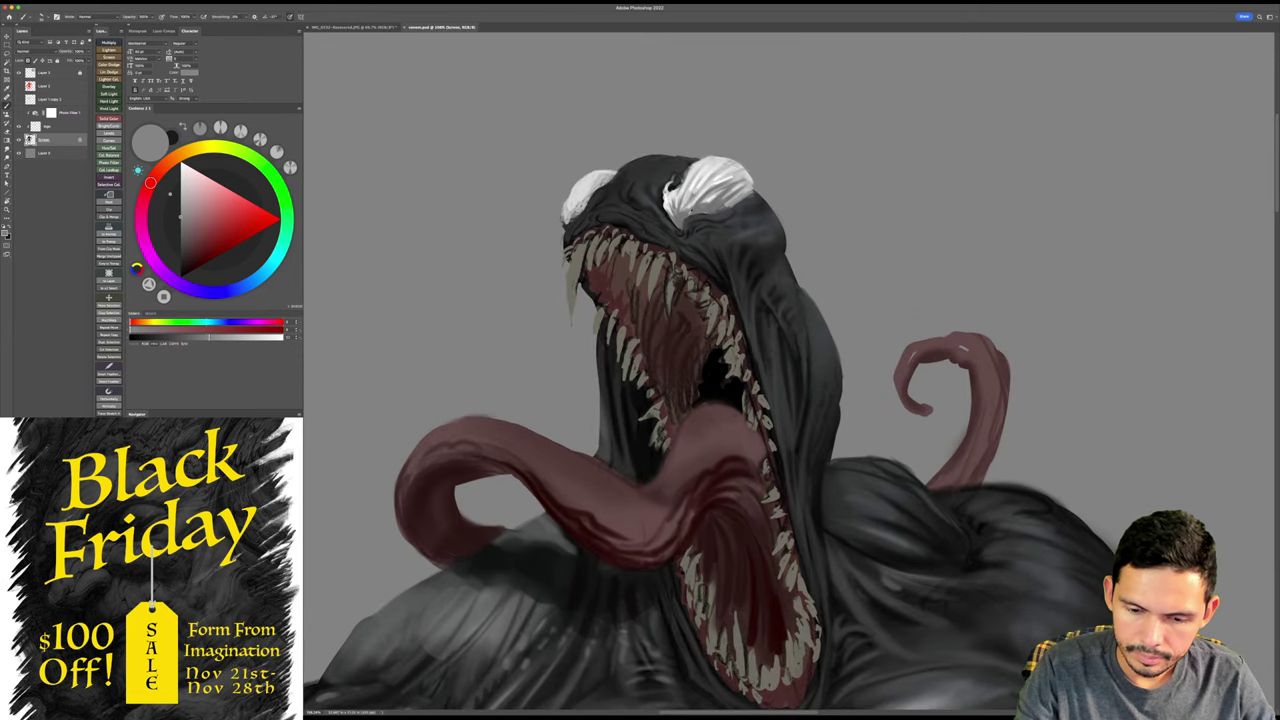
{"action": "left_click", "coordinate": [690, 212], "text": "alt"}
{"action": "left_click", "coordinate": [705, 213], "text": "alt"}
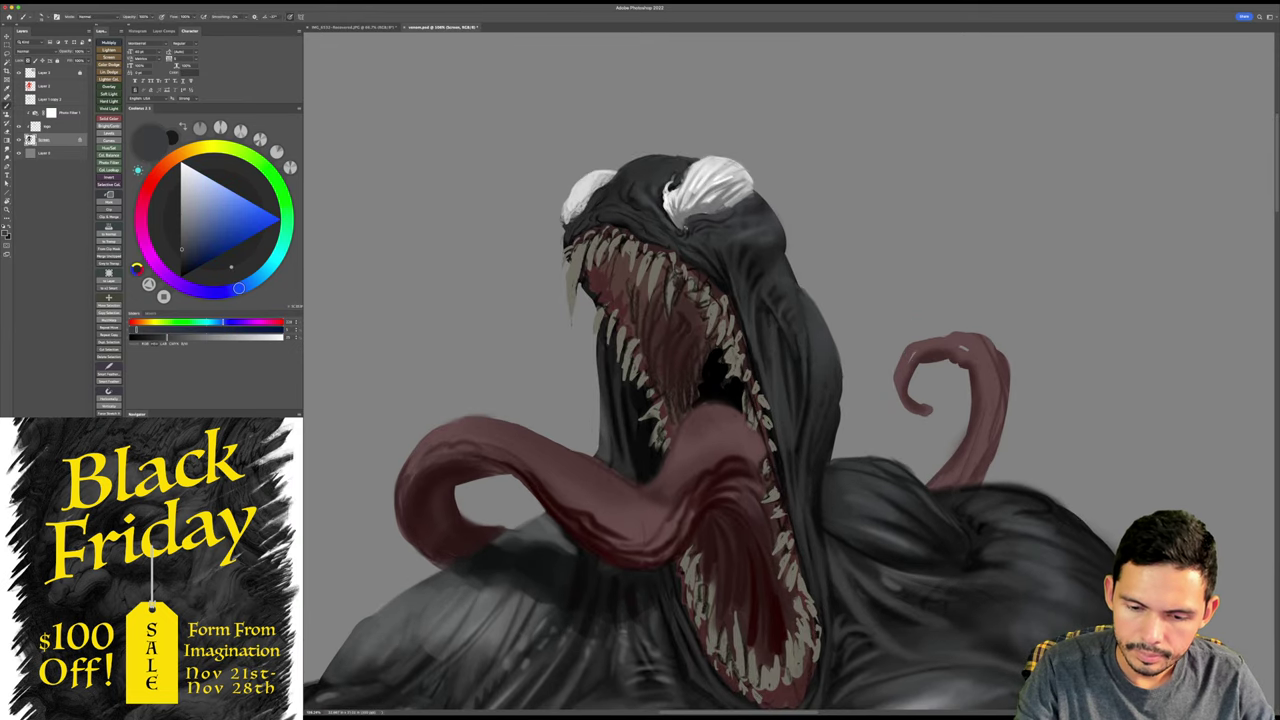
{"action": "mouse_move", "coordinate": [710, 201]}
{"action": "left_mouse_down"}
{"action": "mouse_move", "coordinate": [726, 201]}
{"action": "mouse_move", "coordinate": [655, 203]}
{"action": "left_mouse_up"}
{"action": "left_click", "coordinate": [656, 200], "text": "alt"}
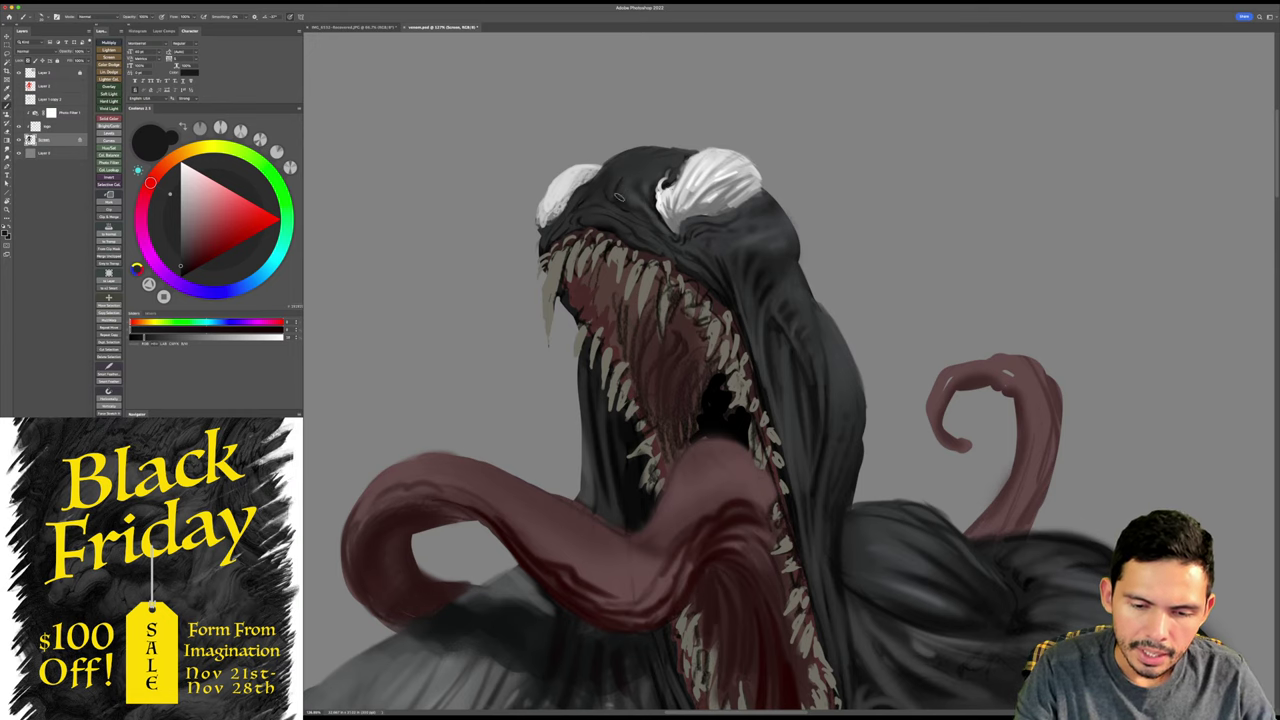
{"action": "scroll", "coordinate": [647, 168], "scroll_direction": "up", "scroll_amount": 2}
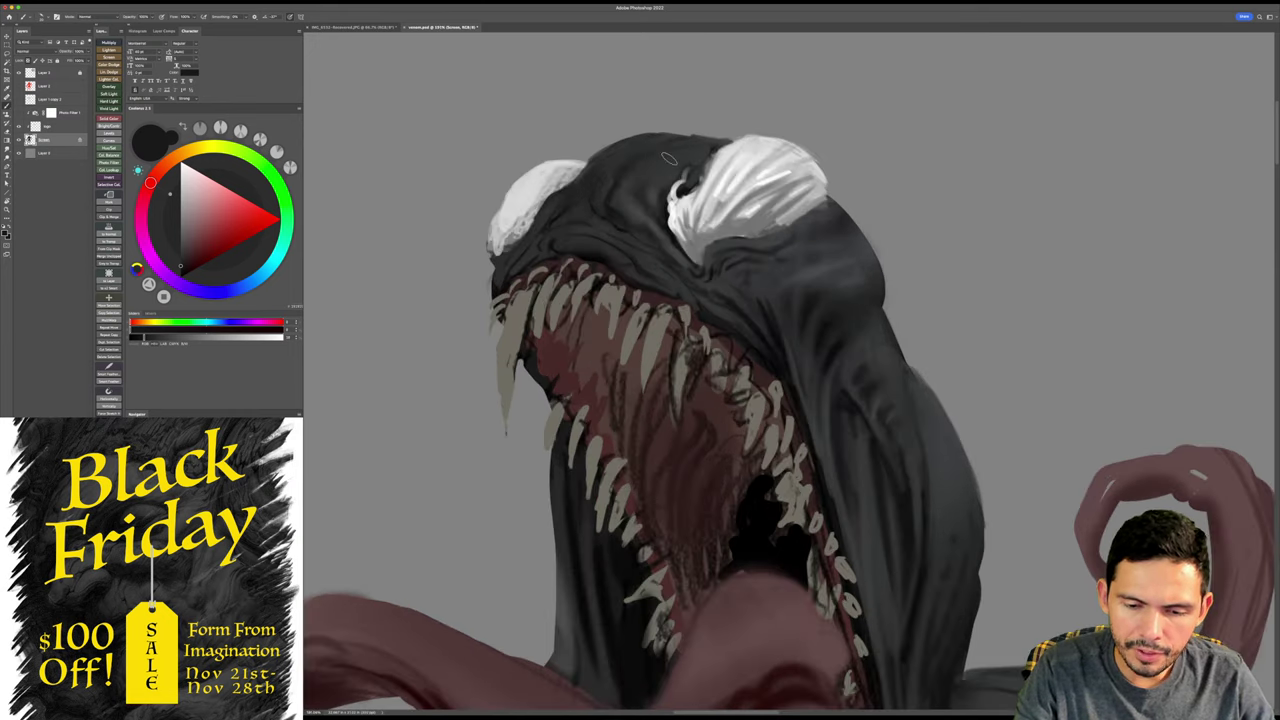
{"action": "left_click", "coordinate": [619, 193], "text": "alt"}
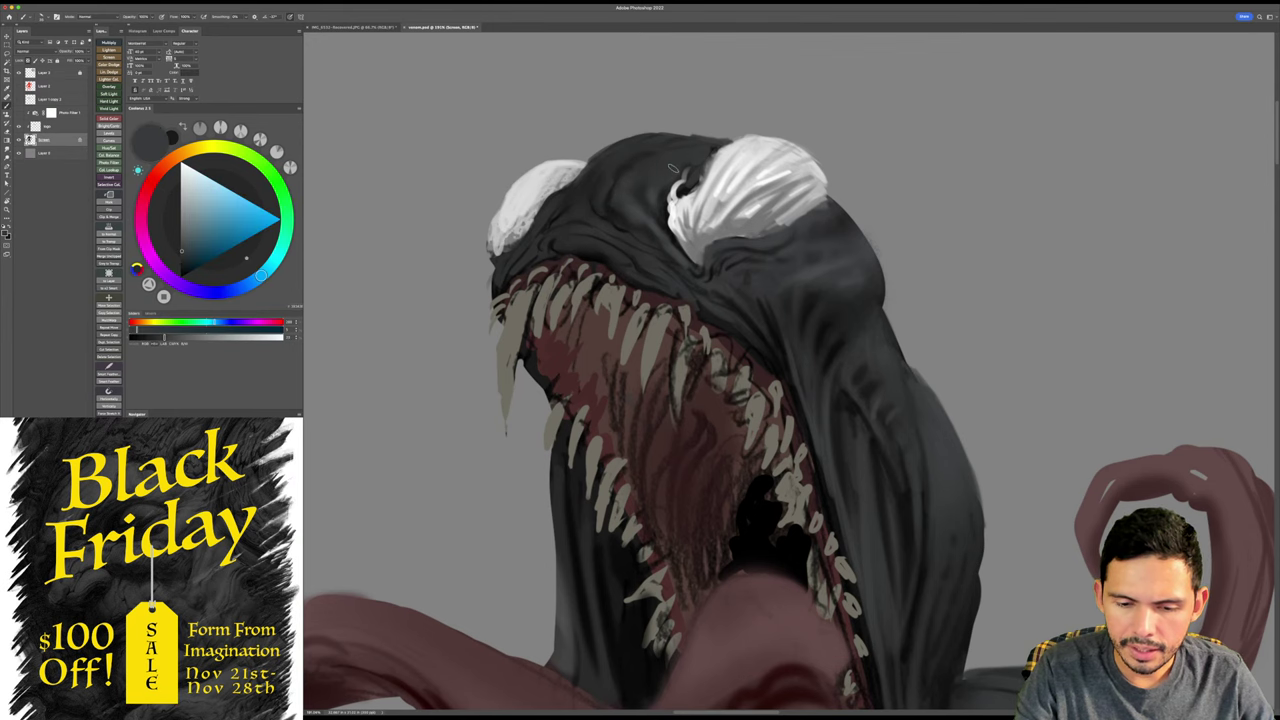
{"action": "left_click_drag", "start_coordinate": [674, 169], "coordinate": [634, 169]}
{"action": "left_click_drag", "start_coordinate": [813, 148], "coordinate": [809, 134]}
- Sample black and dark greys from the head to deepen the folds and soften the shading behind and below the near eye
{"action": "scroll", "coordinate": [808, 134], "scroll_direction": "down", "scroll_amount": 4}
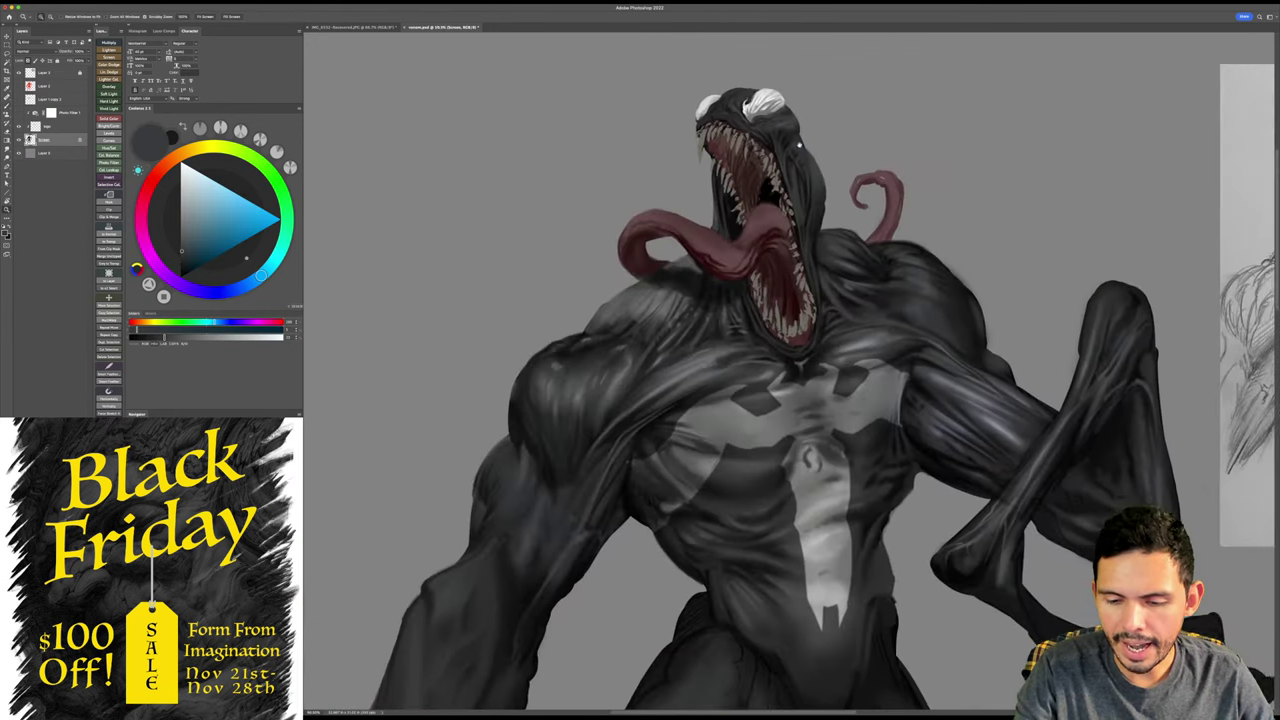
{"action": "scroll", "coordinate": [833, 82], "scroll_direction": "down", "scroll_amount": 3}
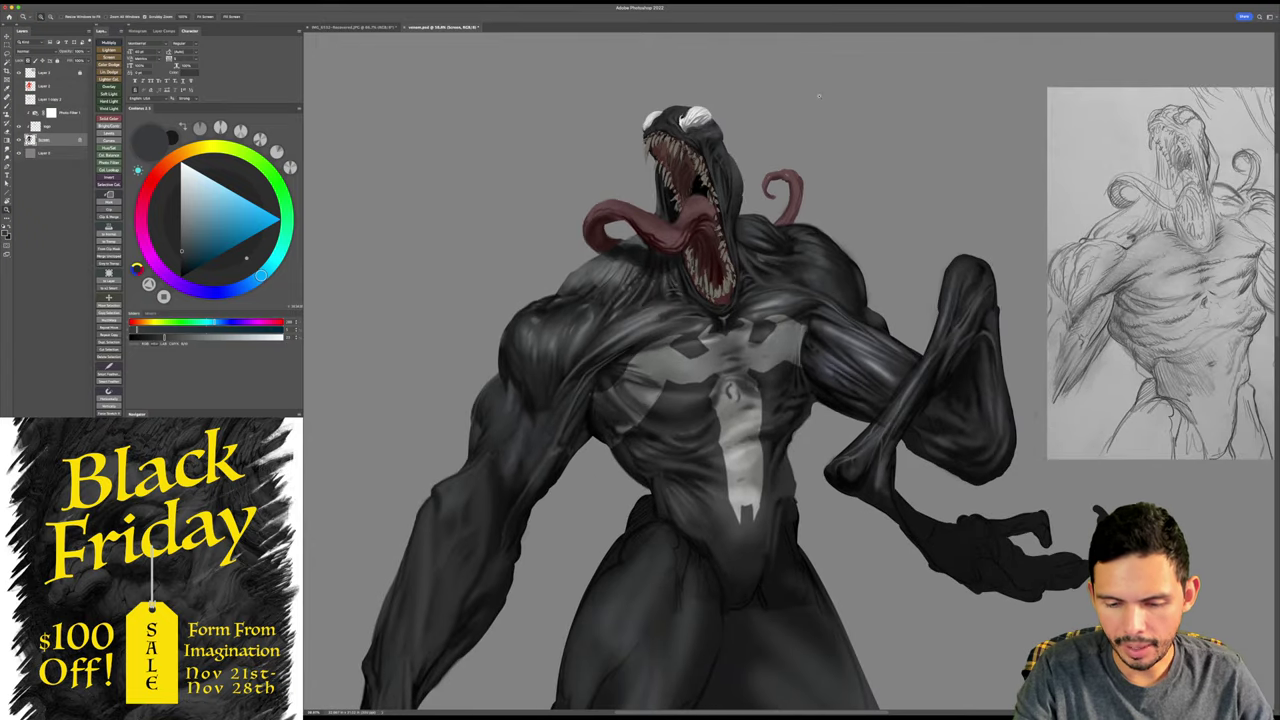
{"action": "scroll", "coordinate": [819, 96], "scroll_direction": "up", "scroll_amount": 5}
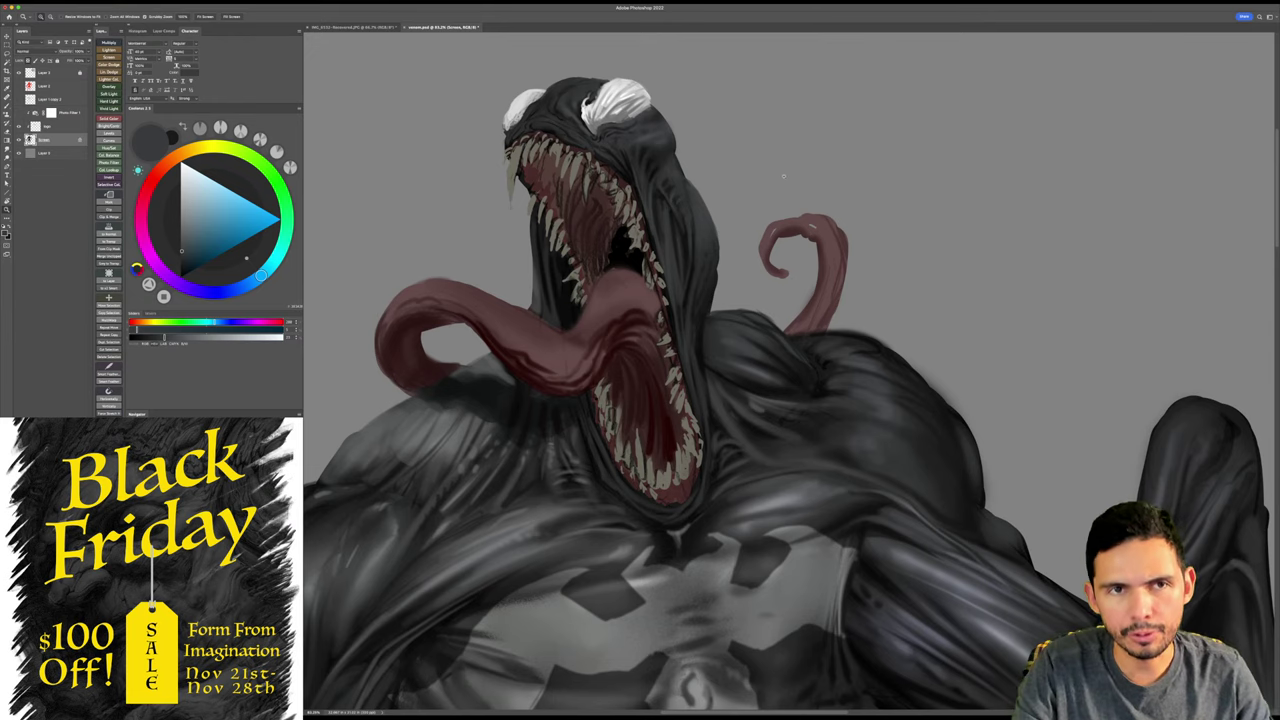
{"action": "left_click_drag", "start_coordinate": [740, 208], "coordinate": [851, 159]}
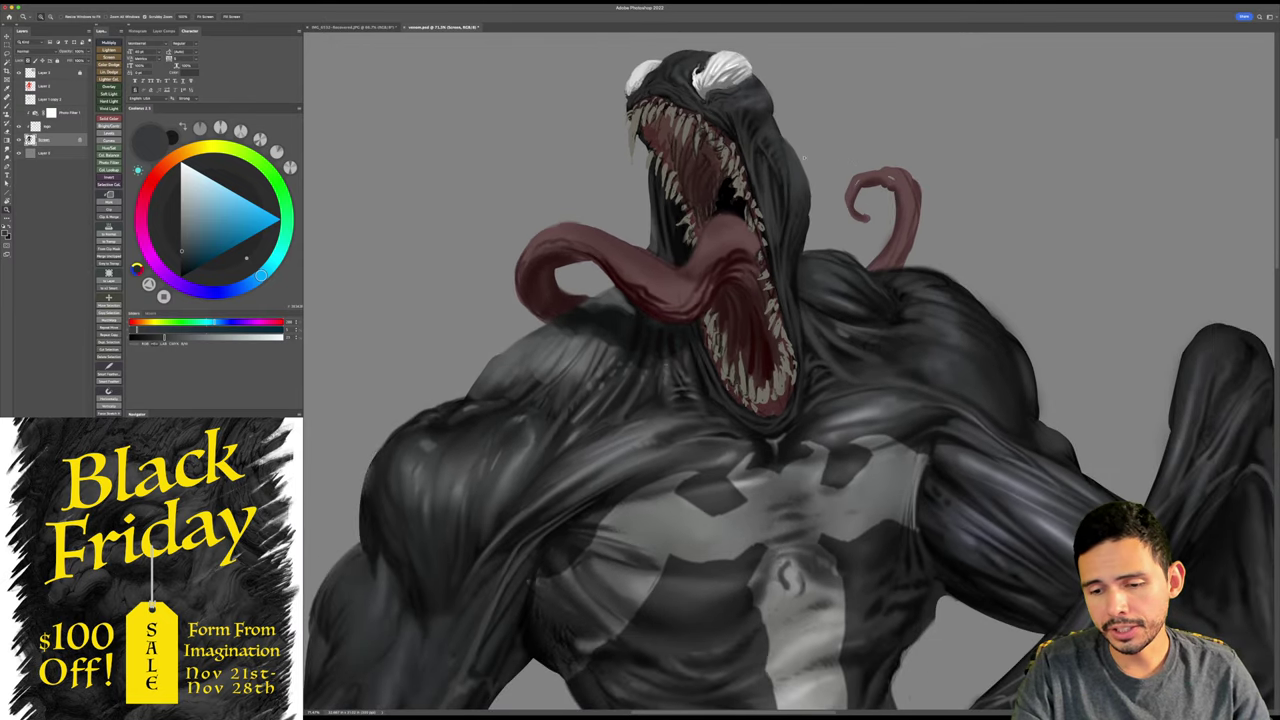
{"action": "scroll", "coordinate": [803, 158], "scroll_direction": "up", "scroll_amount": 3}
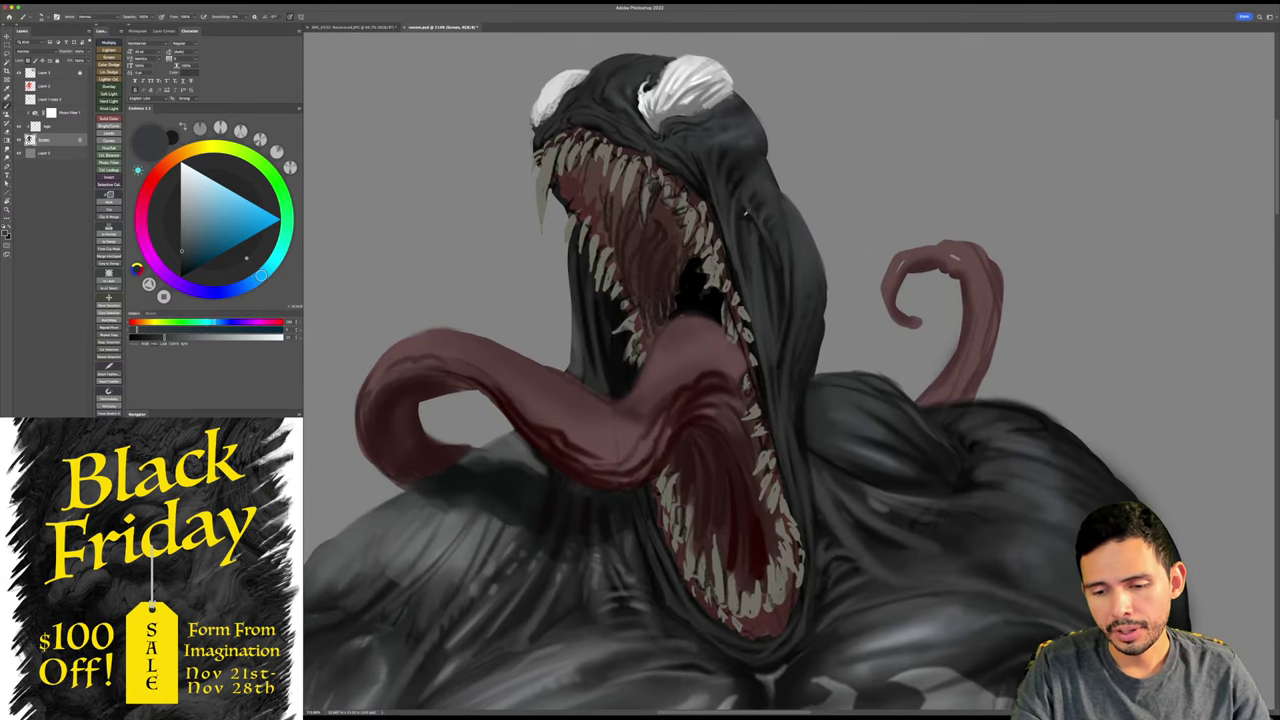
{"action": "left_click", "coordinate": [747, 215], "text": "alt"}
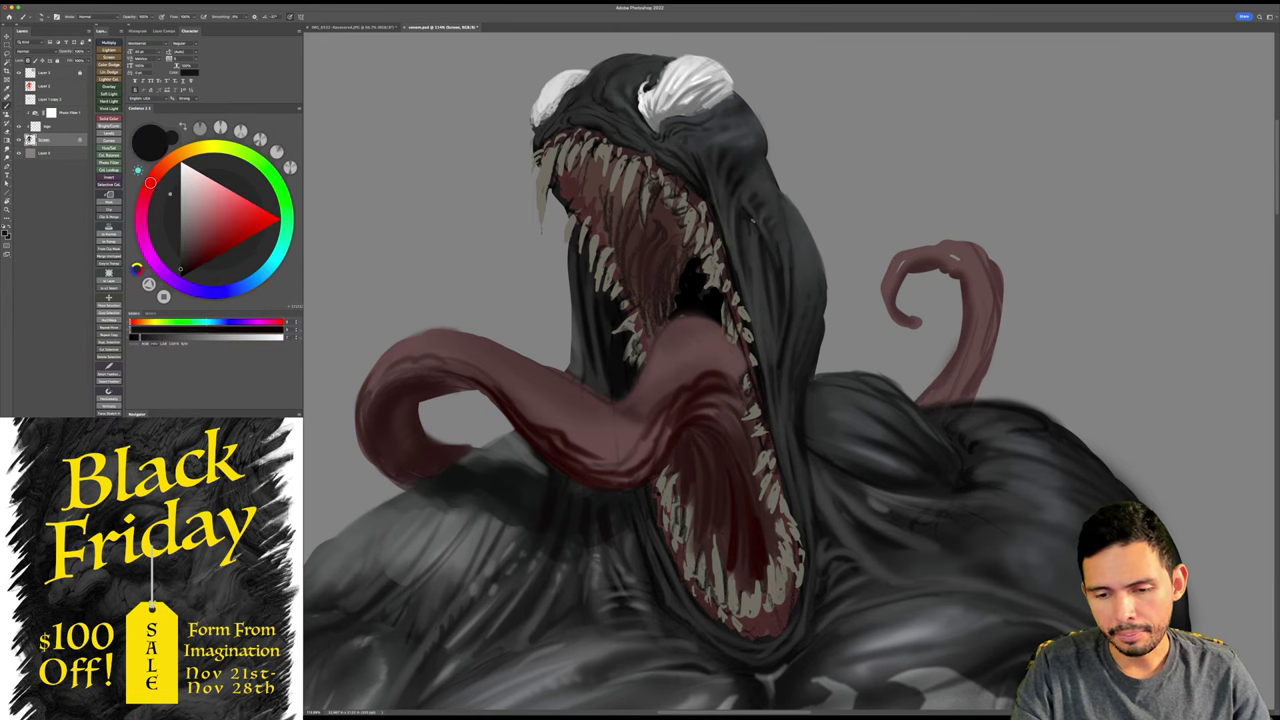
{"action": "scroll", "coordinate": [752, 204], "scroll_direction": "up", "scroll_amount": 2}
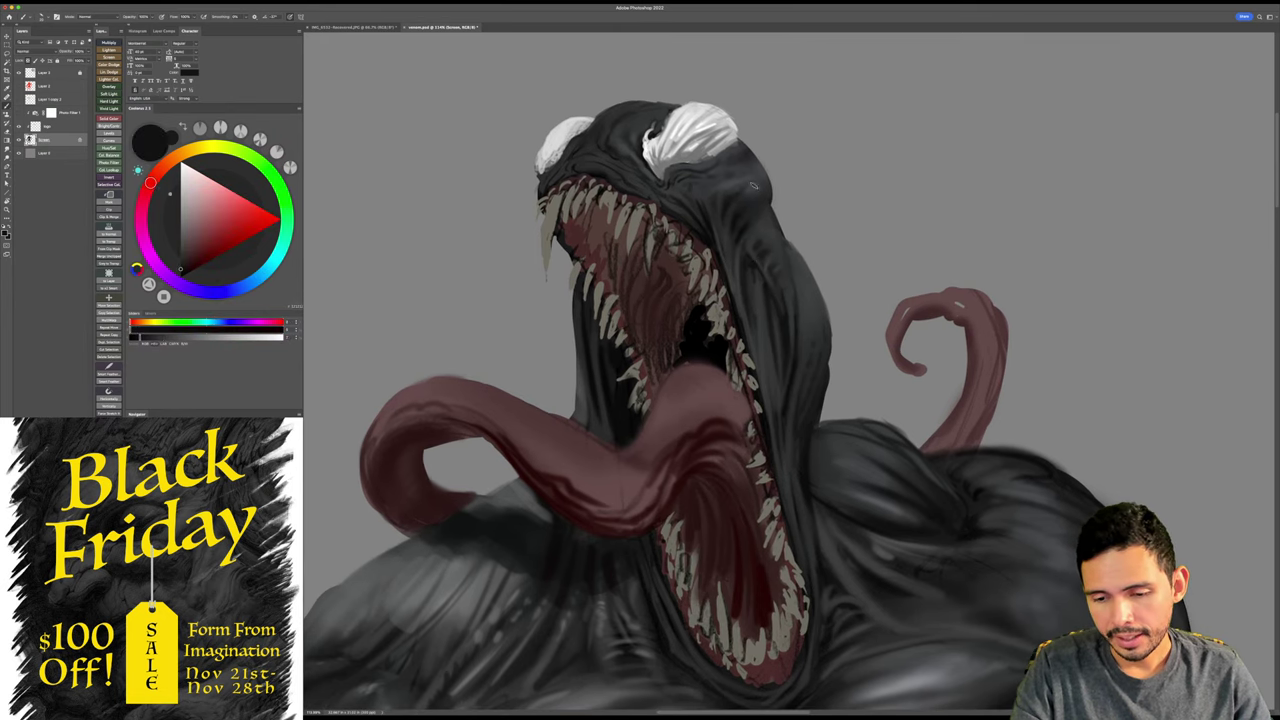
{"action": "left_click", "coordinate": [752, 192], "text": "alt"}
{"action": "left_click", "coordinate": [750, 195], "text": "alt"}
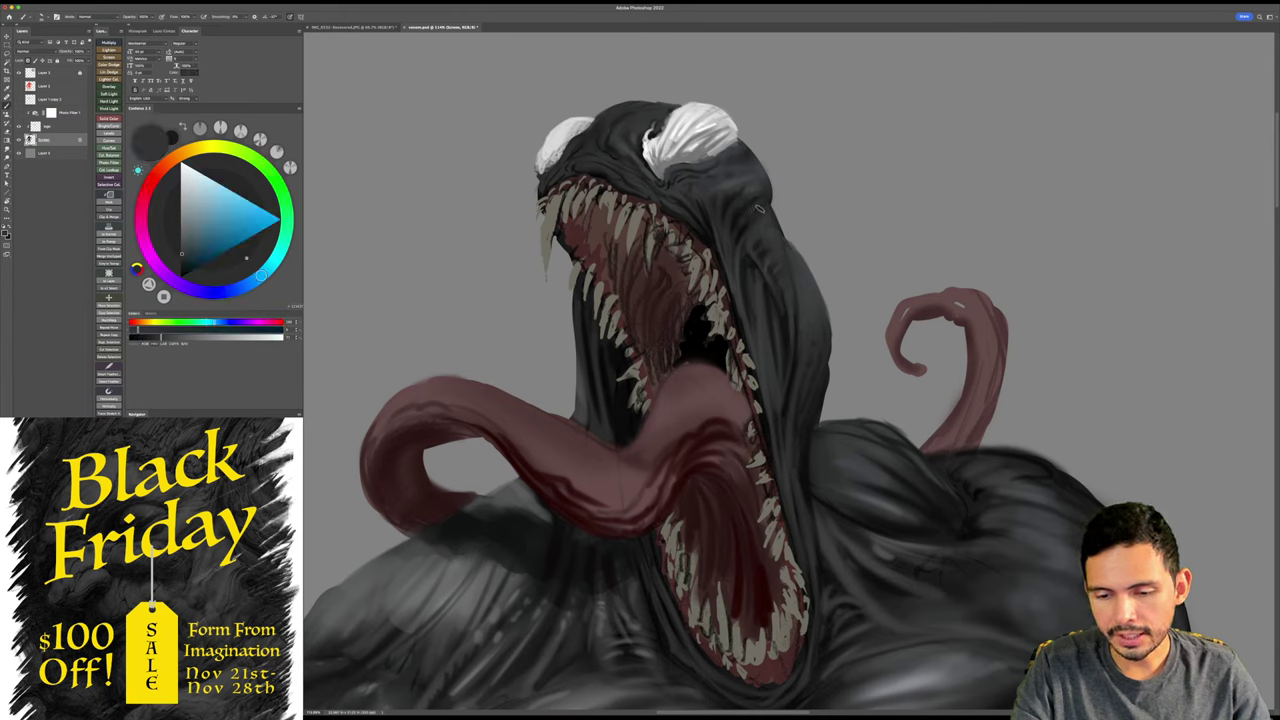
{"action": "left_click", "coordinate": [736, 225], "text": "alt"}
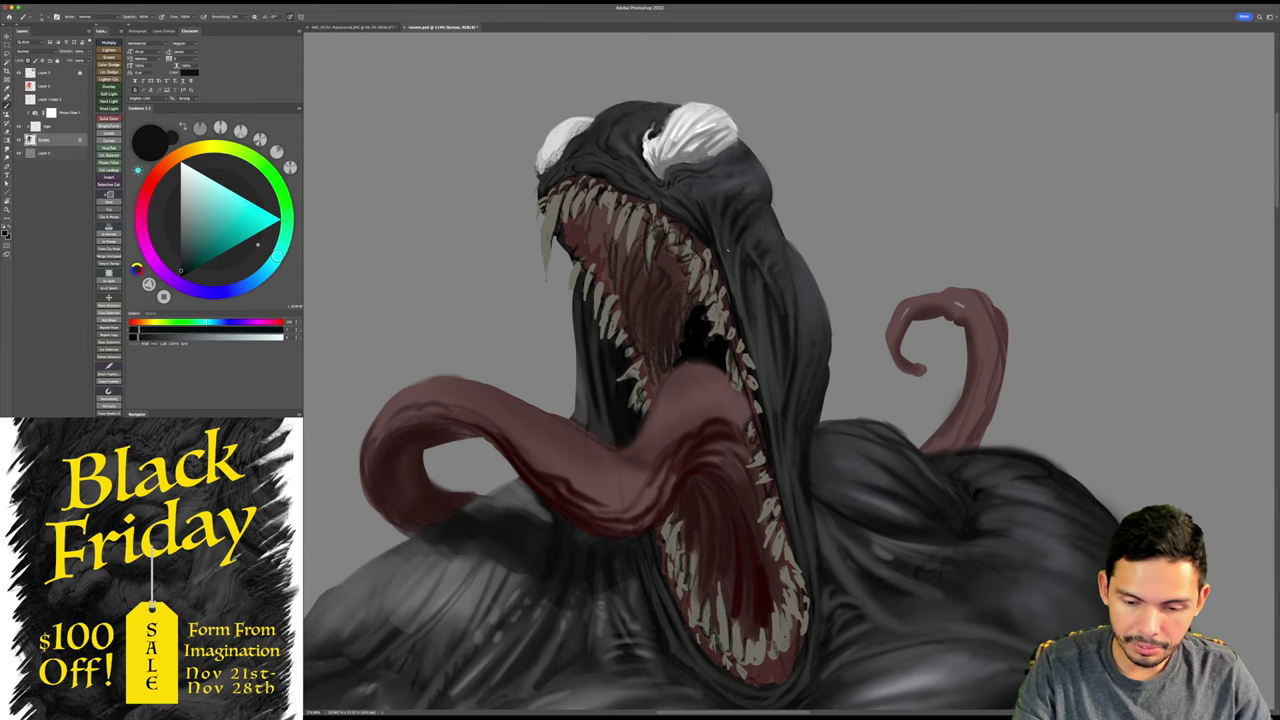
- Review the whole figure, and refine the forehead folds between the eyes with sampled dark greys
{"action": "mouse_move", "coordinate": [798, 222]}
{"action": "left_mouse_down"}
{"action": "mouse_move", "coordinate": [768, 226]}
{"action": "mouse_move", "coordinate": [752, 188]}
{"action": "mouse_move", "coordinate": [802, 183]}
{"action": "mouse_move", "coordinate": [744, 120]}
{"action": "left_mouse_up"}
{"action": "mouse_move", "coordinate": [850, 187]}
{"action": "left_mouse_down"}
{"action": "mouse_move", "coordinate": [826, 191]}
{"action": "mouse_move", "coordinate": [820, 152]}
{"action": "left_mouse_up"}
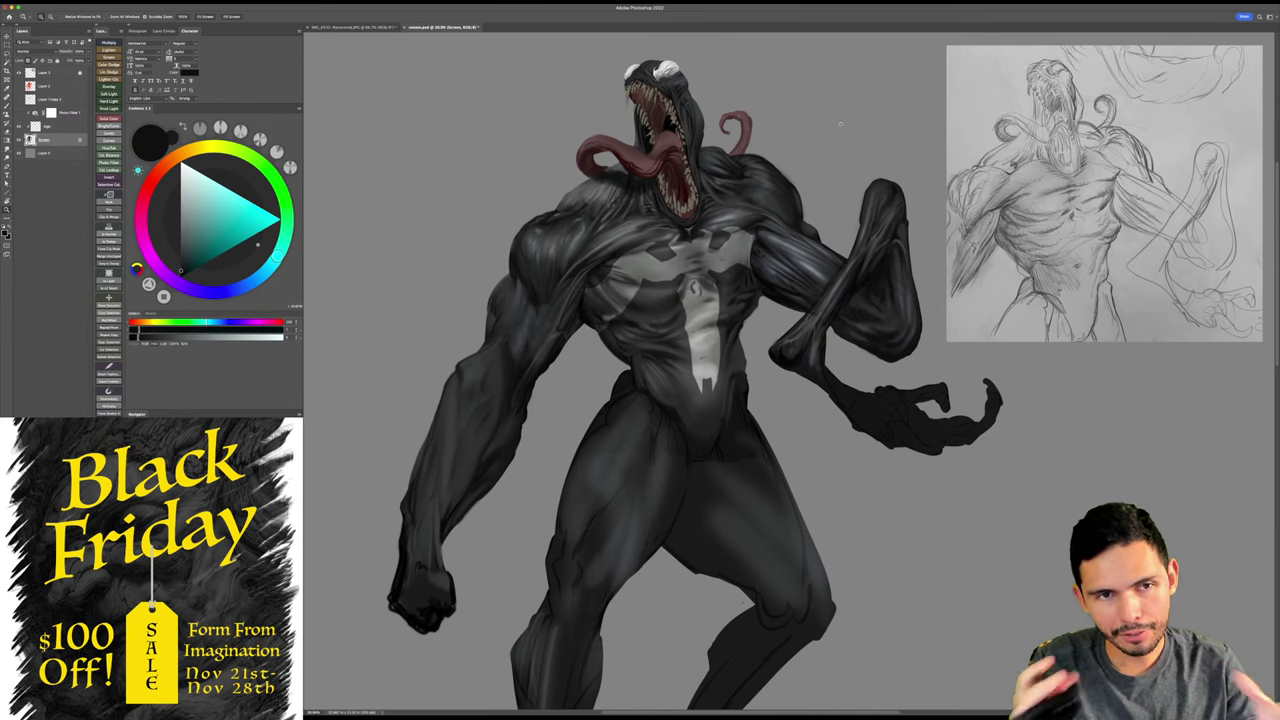
{"action": "left_click_drag", "start_coordinate": [668, 225], "coordinate": [706, 224]}
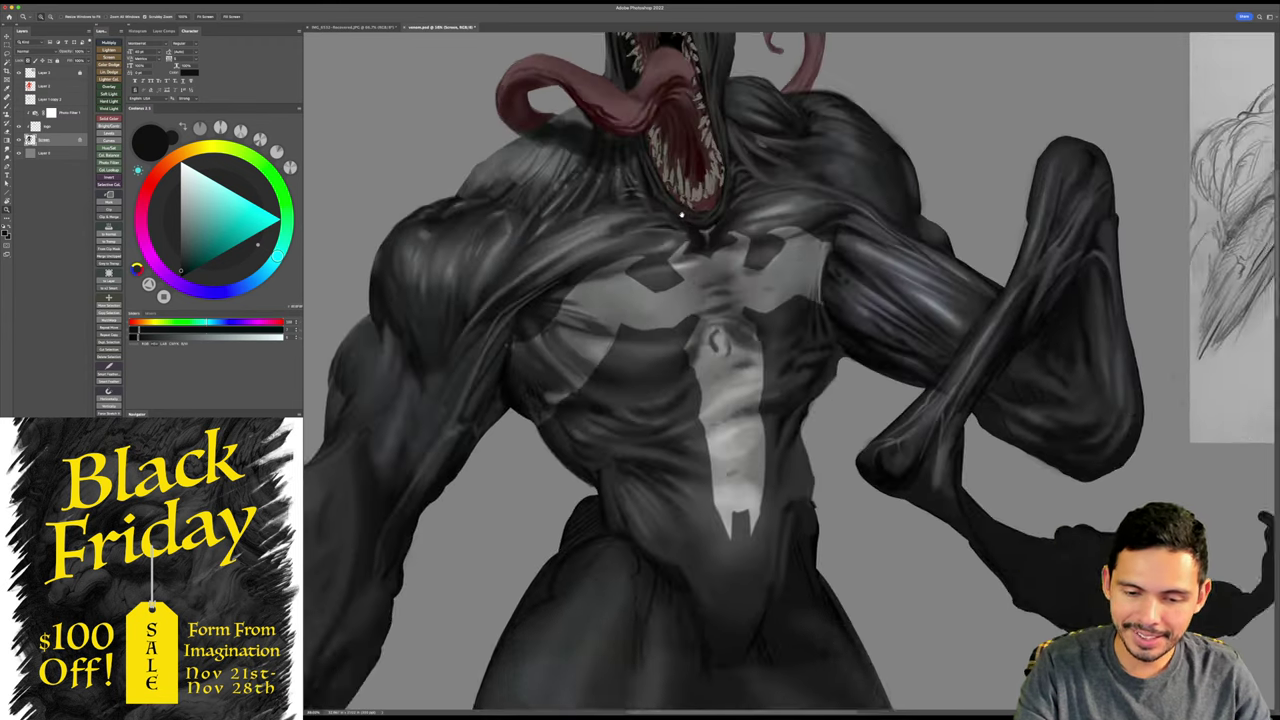
{"action": "left_click_drag", "start_coordinate": [600, 174], "coordinate": [632, 394]}
{"action": "mouse_move", "coordinate": [662, 182]}
{"action": "left_mouse_down"}
{"action": "mouse_move", "coordinate": [660, 246]}
{"action": "mouse_move", "coordinate": [716, 240]}
{"action": "left_mouse_up"}
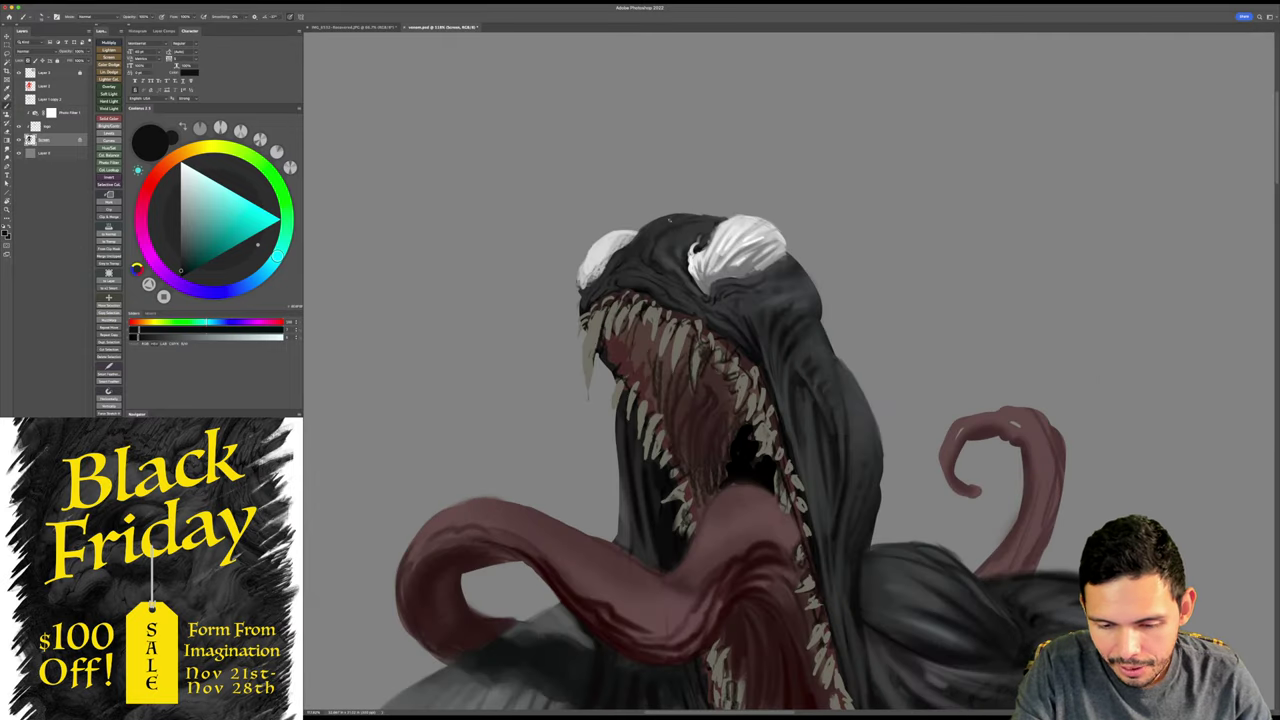
{"action": "left_click", "coordinate": [655, 239], "text": "alt"}
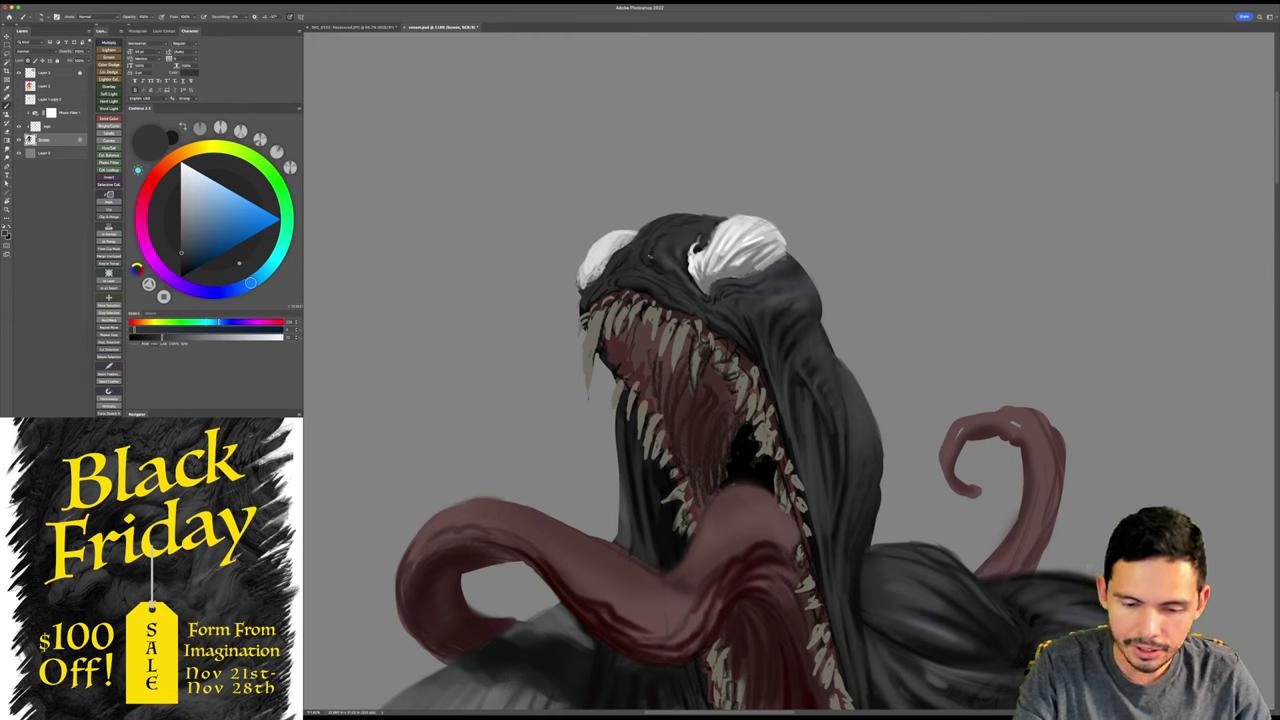
{"action": "left_click", "coordinate": [654, 246], "text": "alt"}
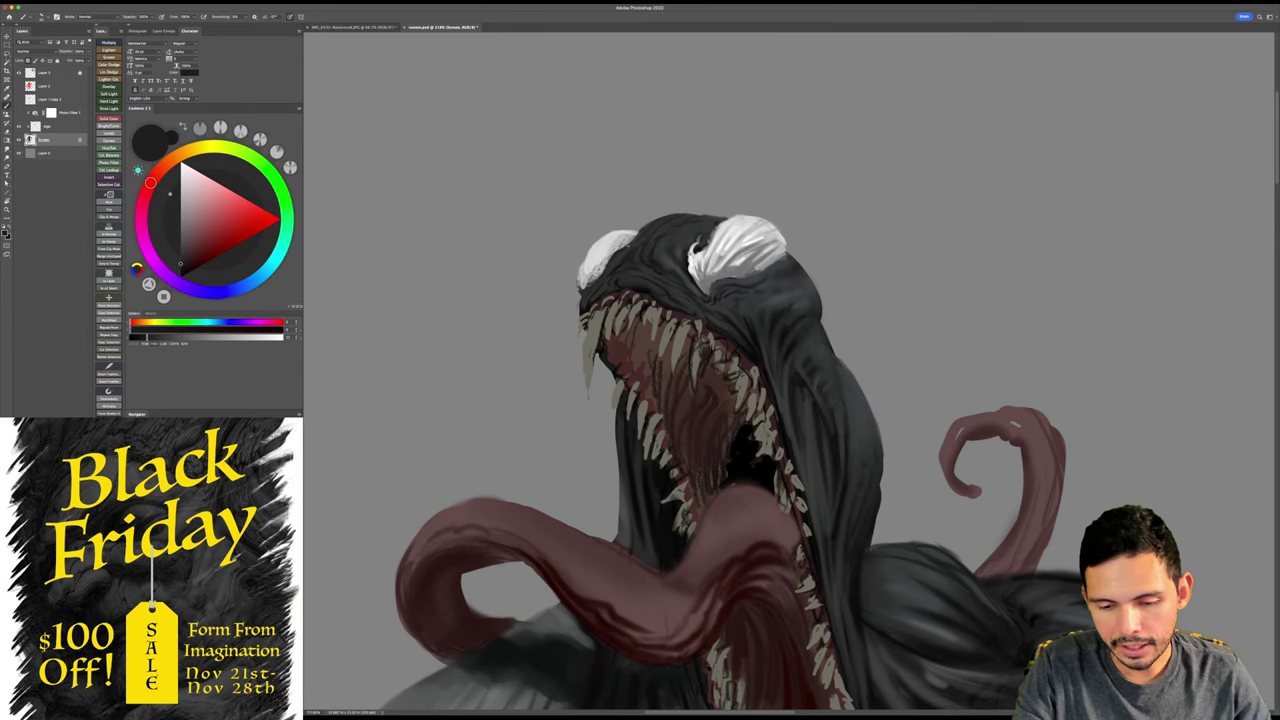
- Sculpt the forehead beside the near eye's inner corner with sampled greys and black, and refine the far eye's inner rim
{"action": "mouse_move", "coordinate": [696, 231]}
{"action": "left_mouse_down"}
{"action": "mouse_move", "coordinate": [708, 233]}
{"action": "mouse_move", "coordinate": [708, 212]}
{"action": "left_mouse_up"}
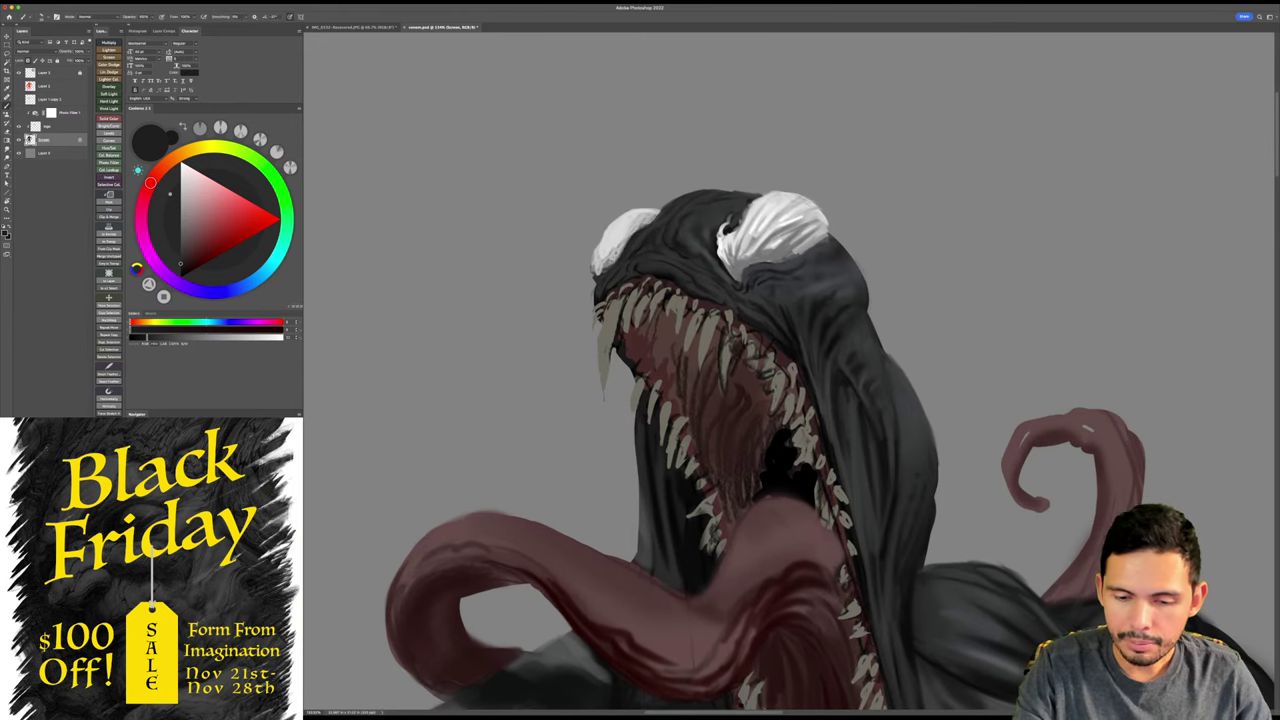
{"action": "left_click", "coordinate": [690, 238], "text": "alt"}
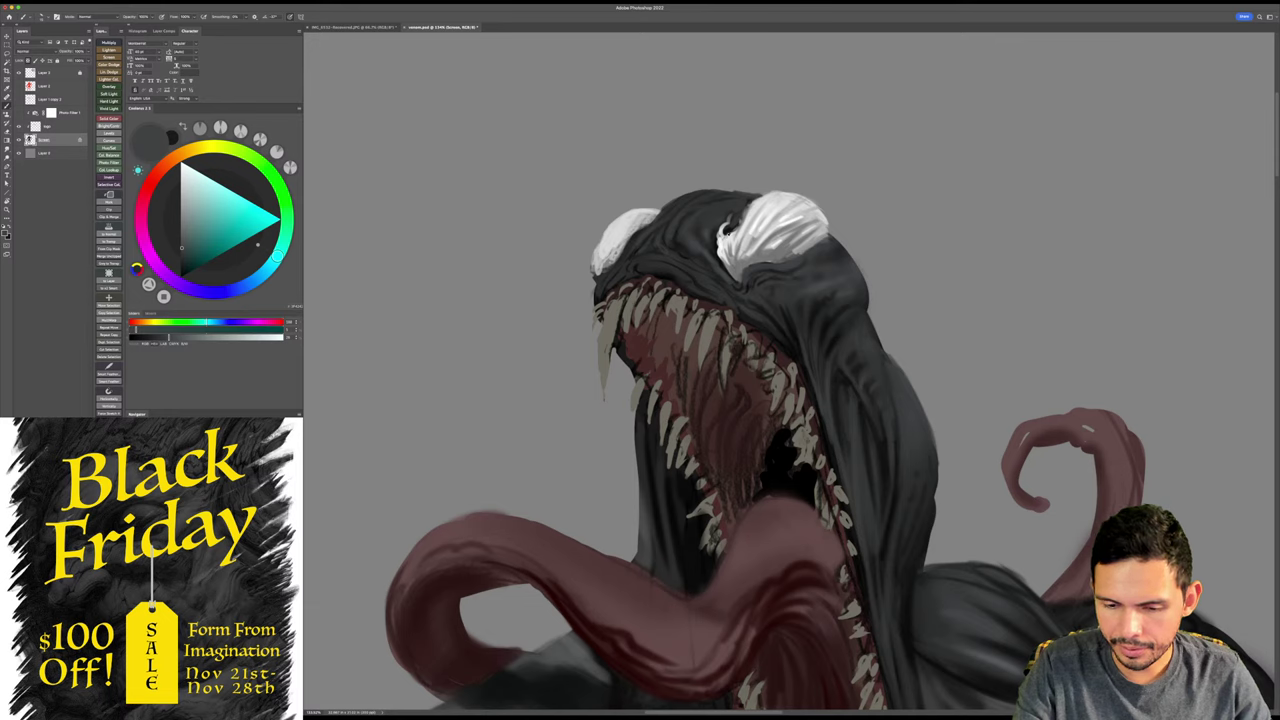
{"action": "left_click", "coordinate": [721, 231], "text": "alt"}
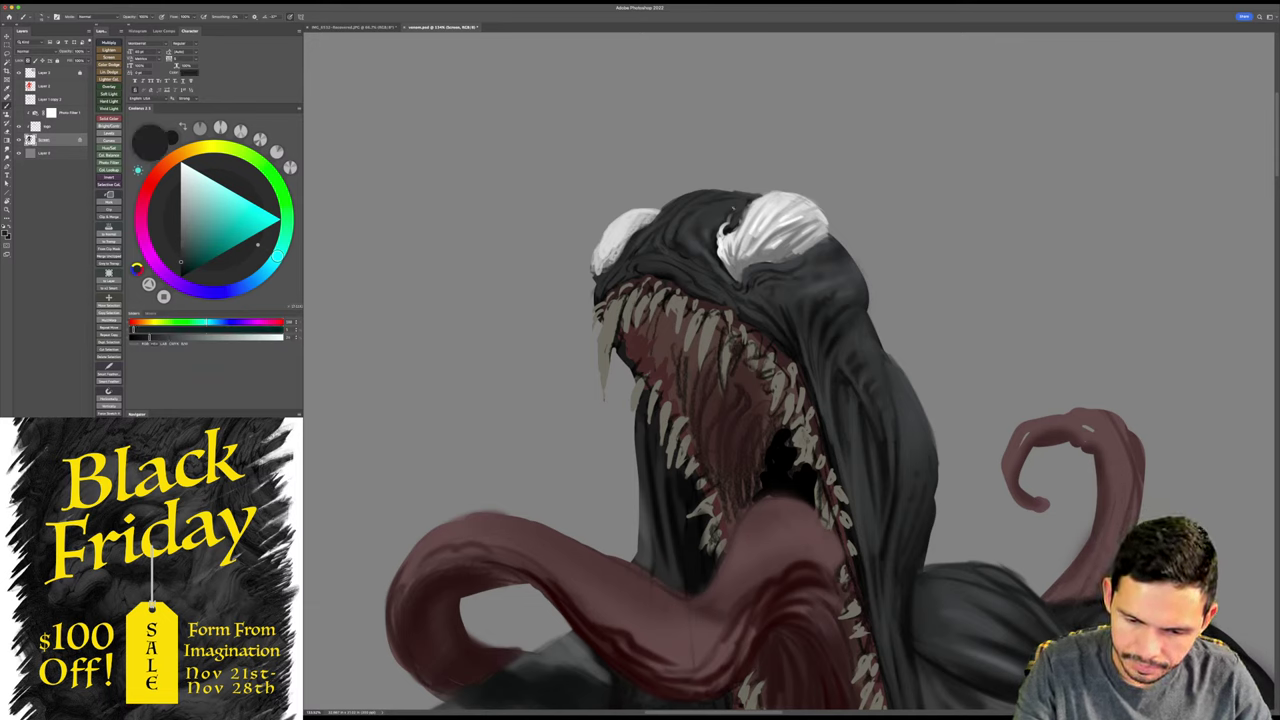
{"action": "left_click", "coordinate": [737, 212], "text": "alt"}
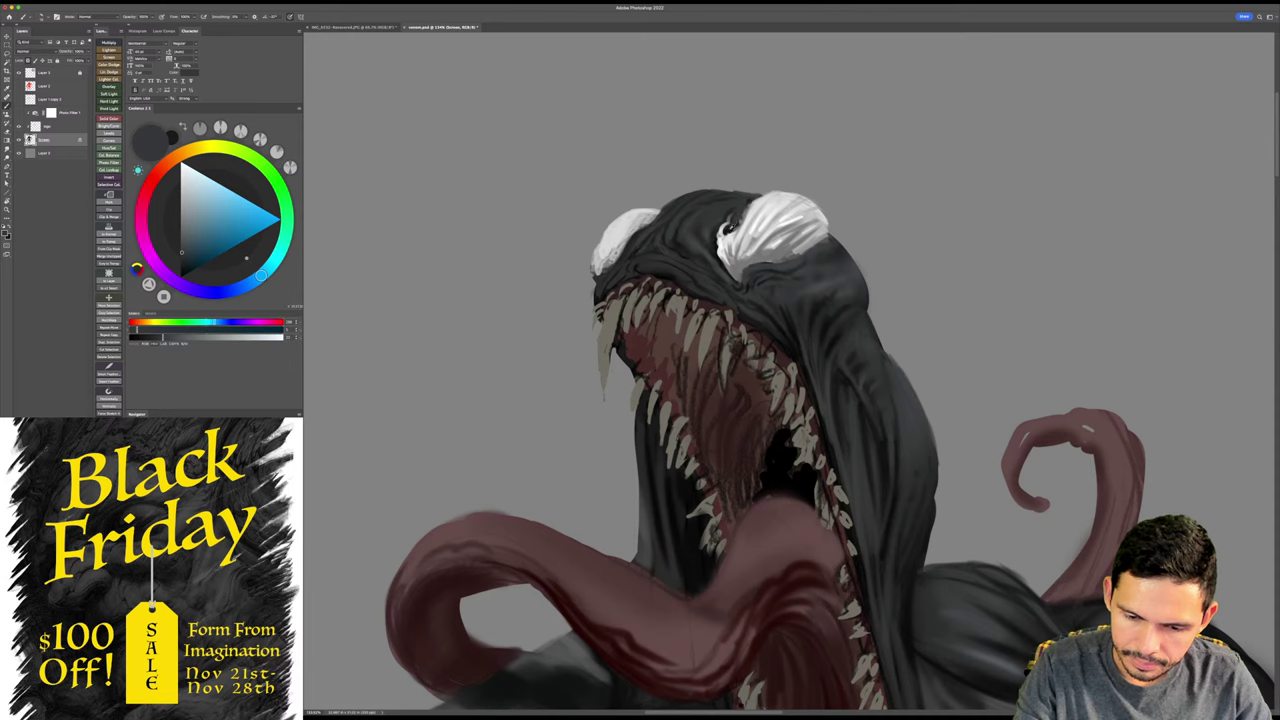
{"action": "left_click", "coordinate": [730, 228], "text": "alt"}
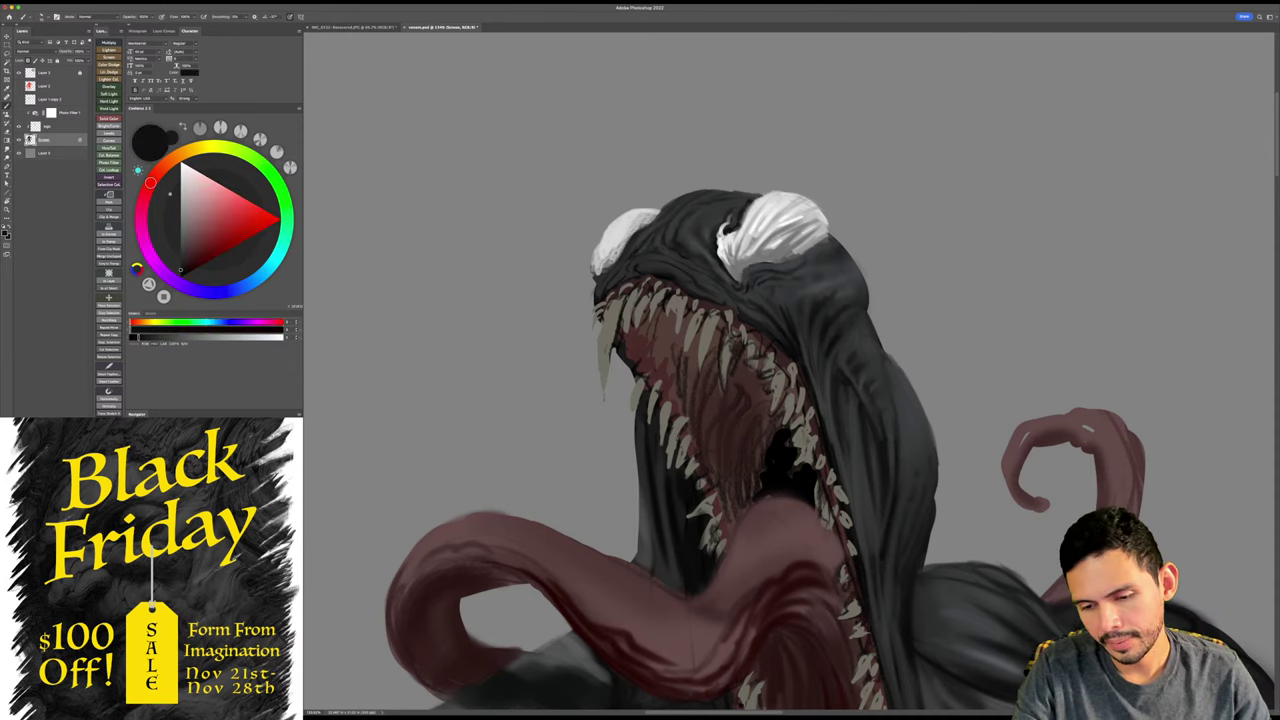
{"action": "scroll", "coordinate": [658, 257], "scroll_direction": "up", "scroll_amount": 2}
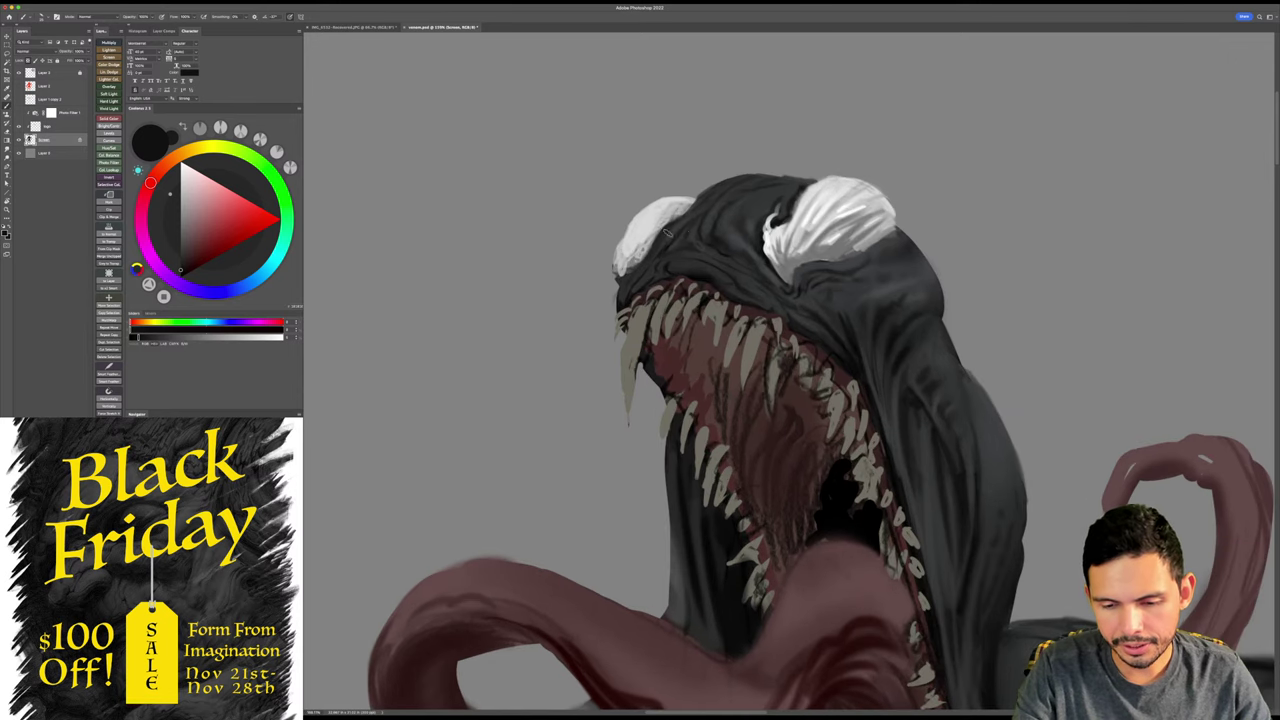
{"action": "left_click", "coordinate": [673, 232], "text": "alt"}
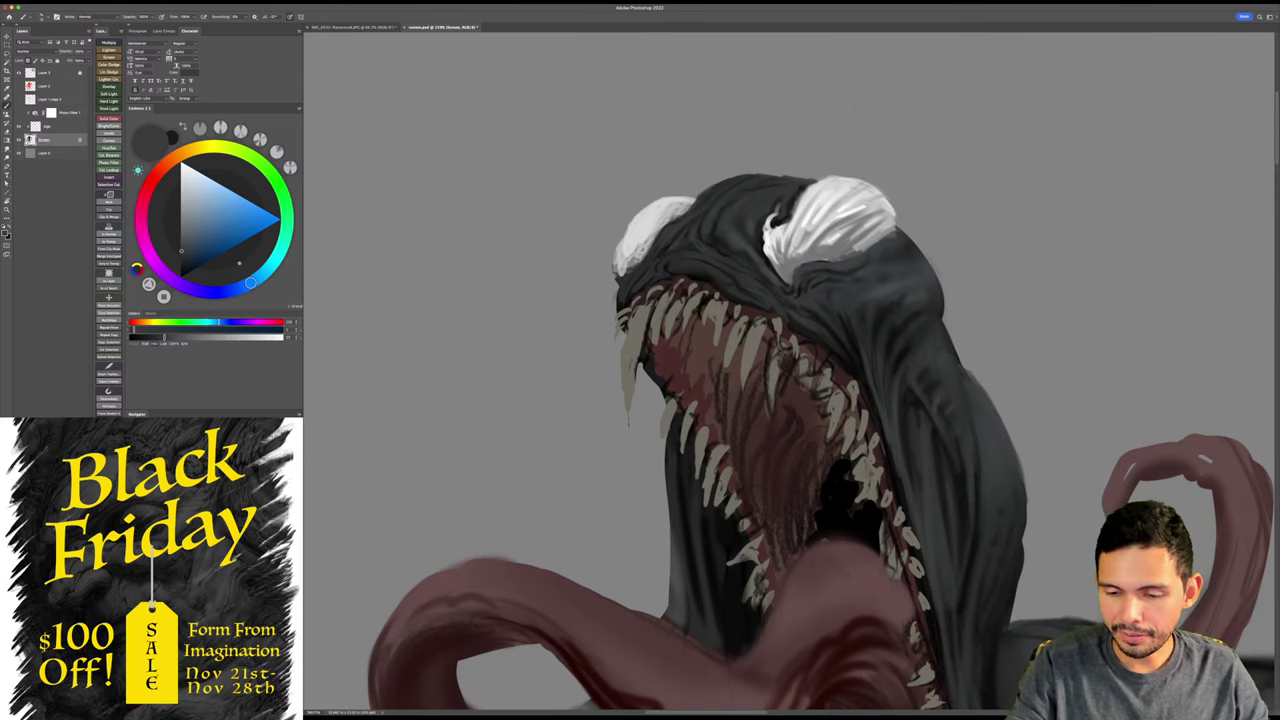
- Switch the brush to Color Dodge mode and paint glossy mid blue-grey highlights on the forehead fold beside the near eye
{"action": "left_click_drag", "start_coordinate": [991, 300], "coordinate": [889, 289]}
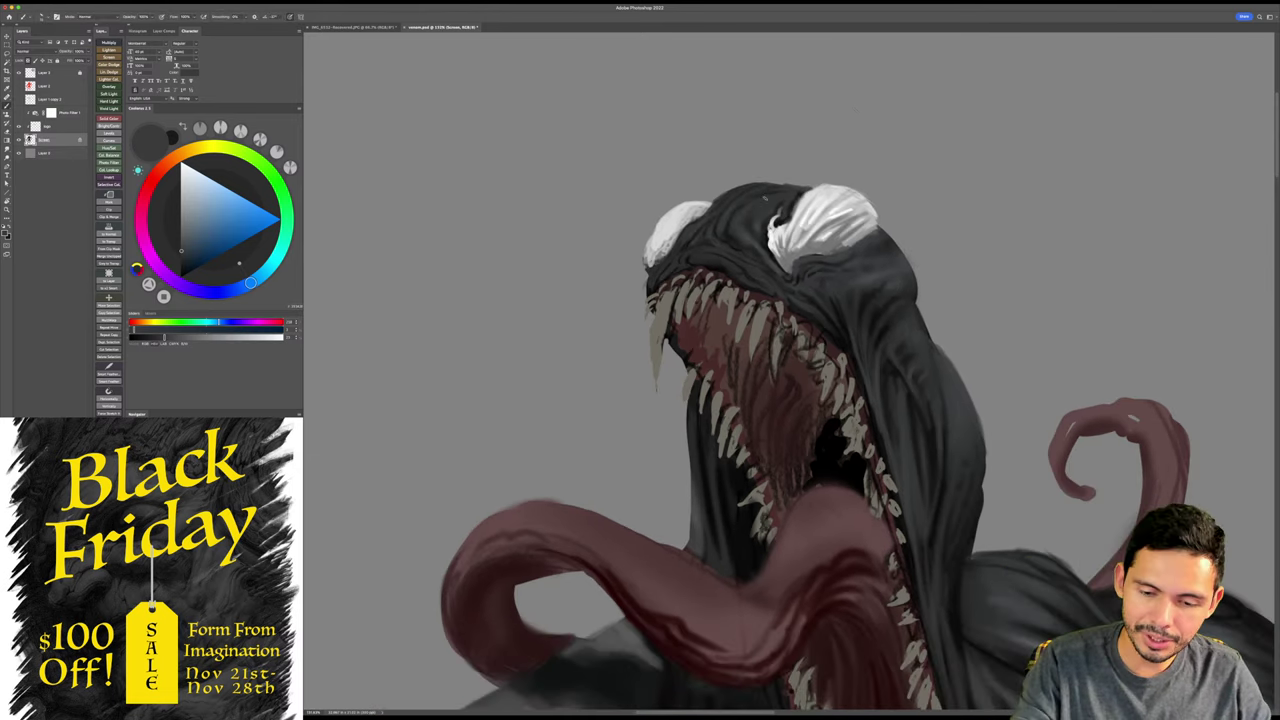
{"action": "left_click", "coordinate": [740, 235], "text": "alt"}
{"action": "right_click", "coordinate": [756, 229], "text": "shift"}
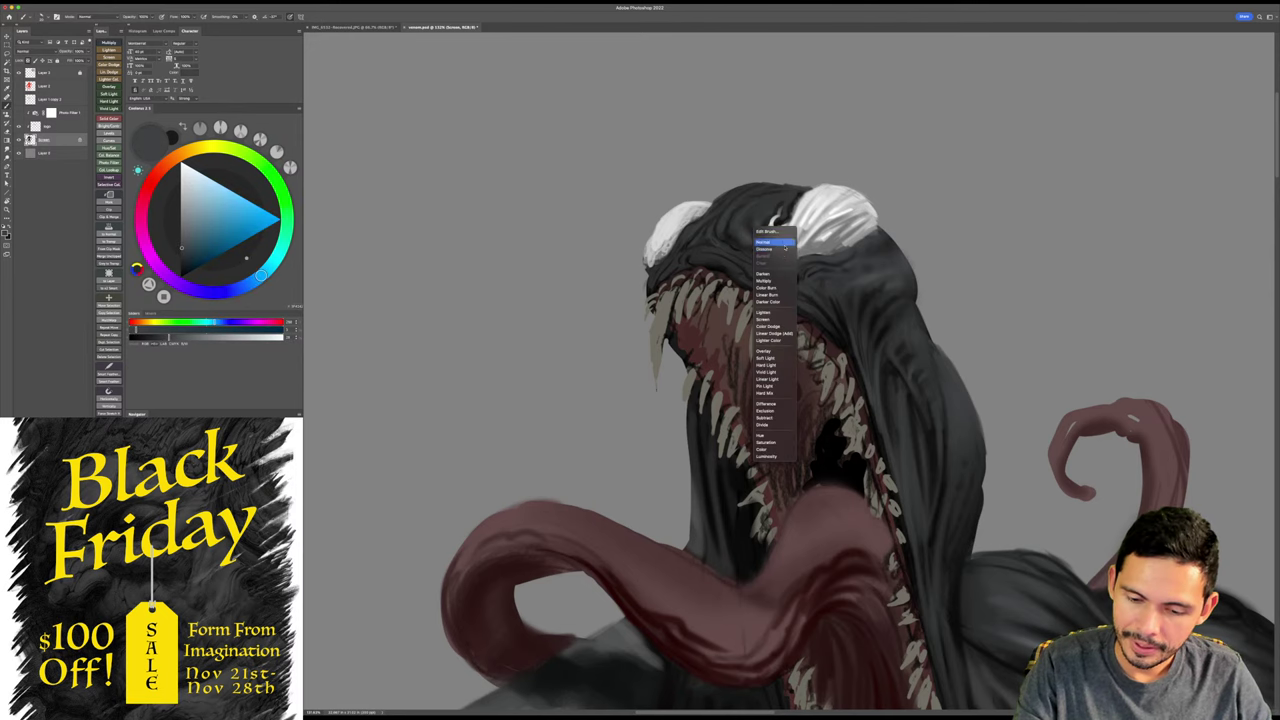
{"action": "left_click", "coordinate": [770, 327]}
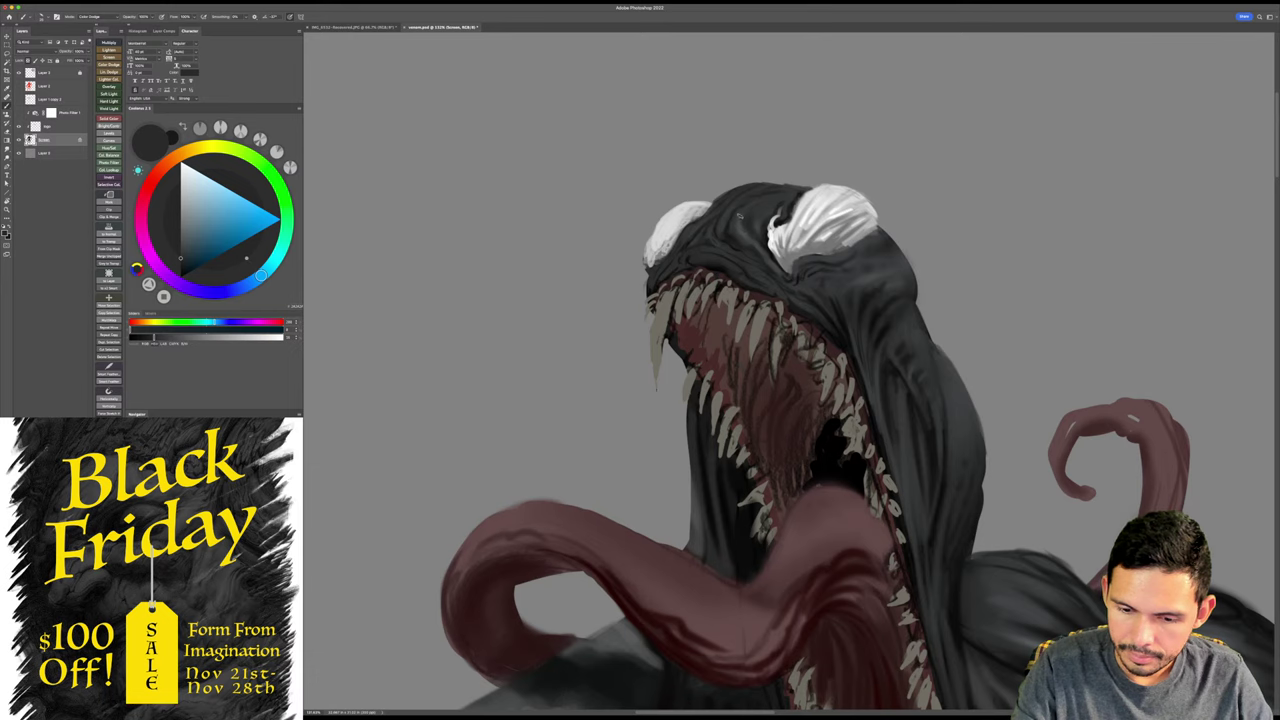
{"action": "left_click", "coordinate": [184, 230]}
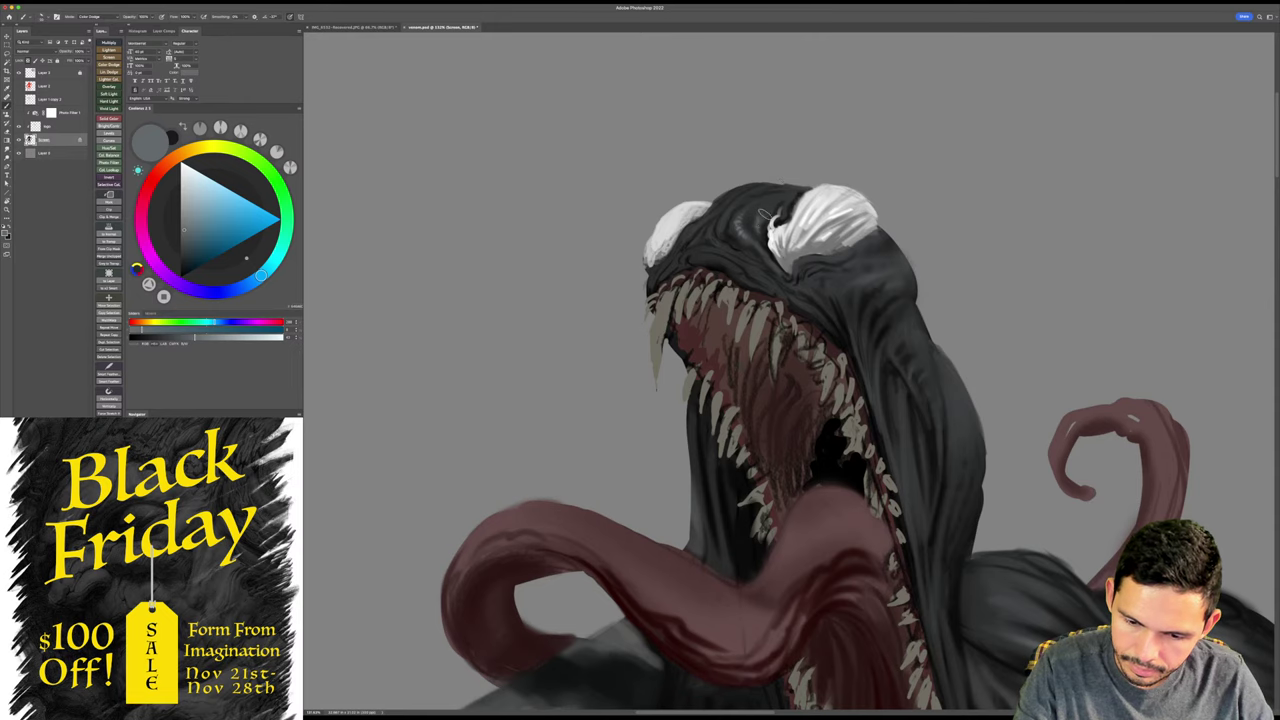
- Choose a more neutral mid grey and add Color Dodge highlights along the upper forehead ridges between the eyes
{"action": "left_click_drag", "start_coordinate": [838, 192], "coordinate": [757, 173]}
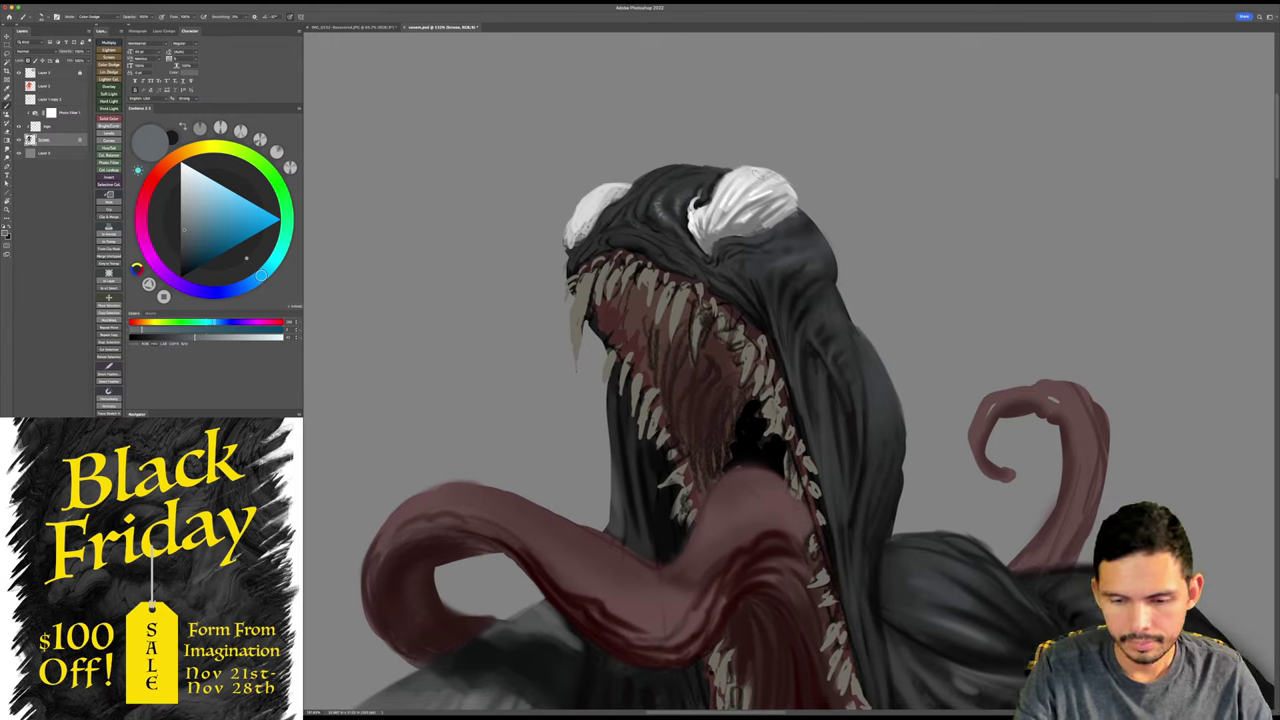
{"action": "left_click", "coordinate": [181, 233]}
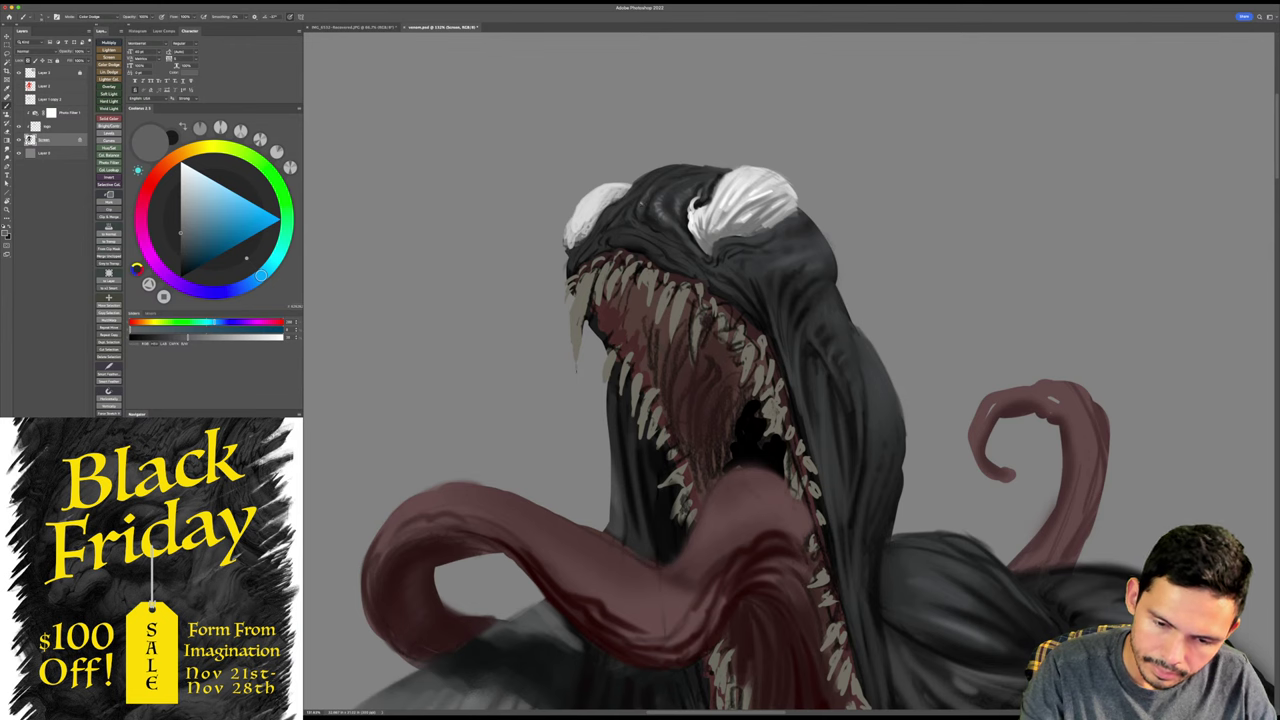
{"action": "scroll", "coordinate": [660, 180], "scroll_direction": "up", "scroll_amount": 3}
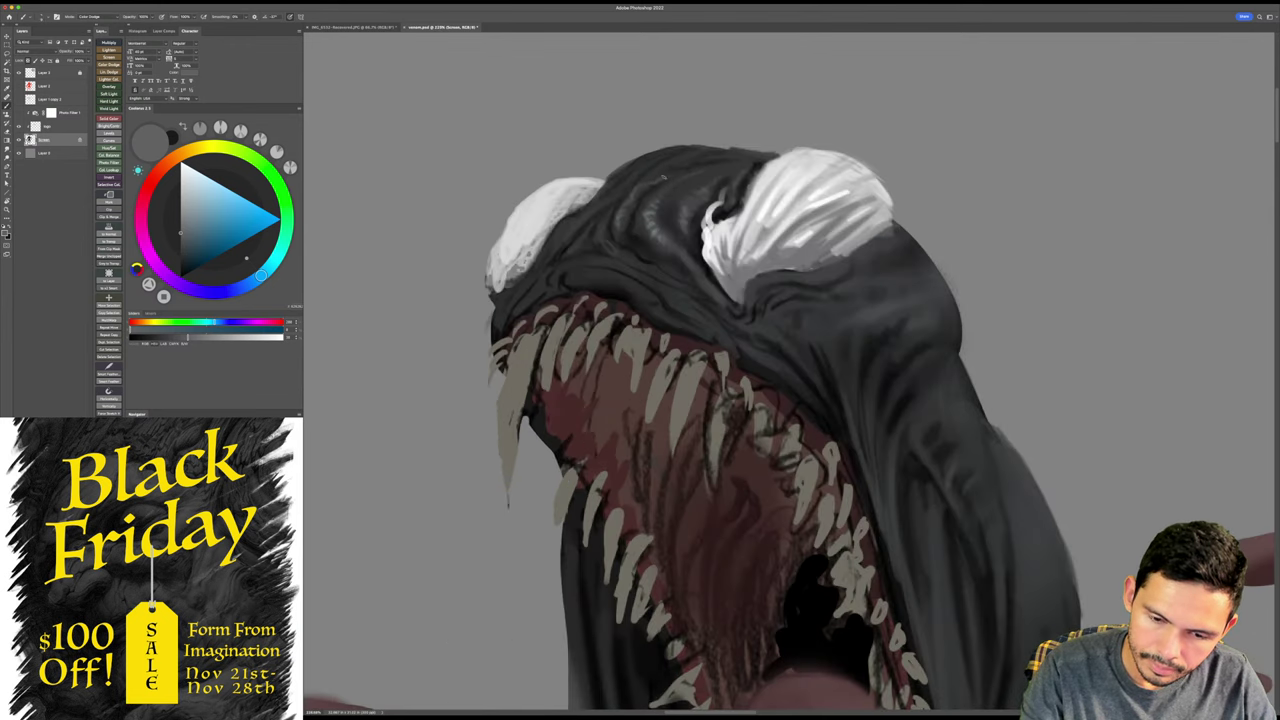
{"action": "left_click_drag", "start_coordinate": [663, 172], "coordinate": [688, 157]}
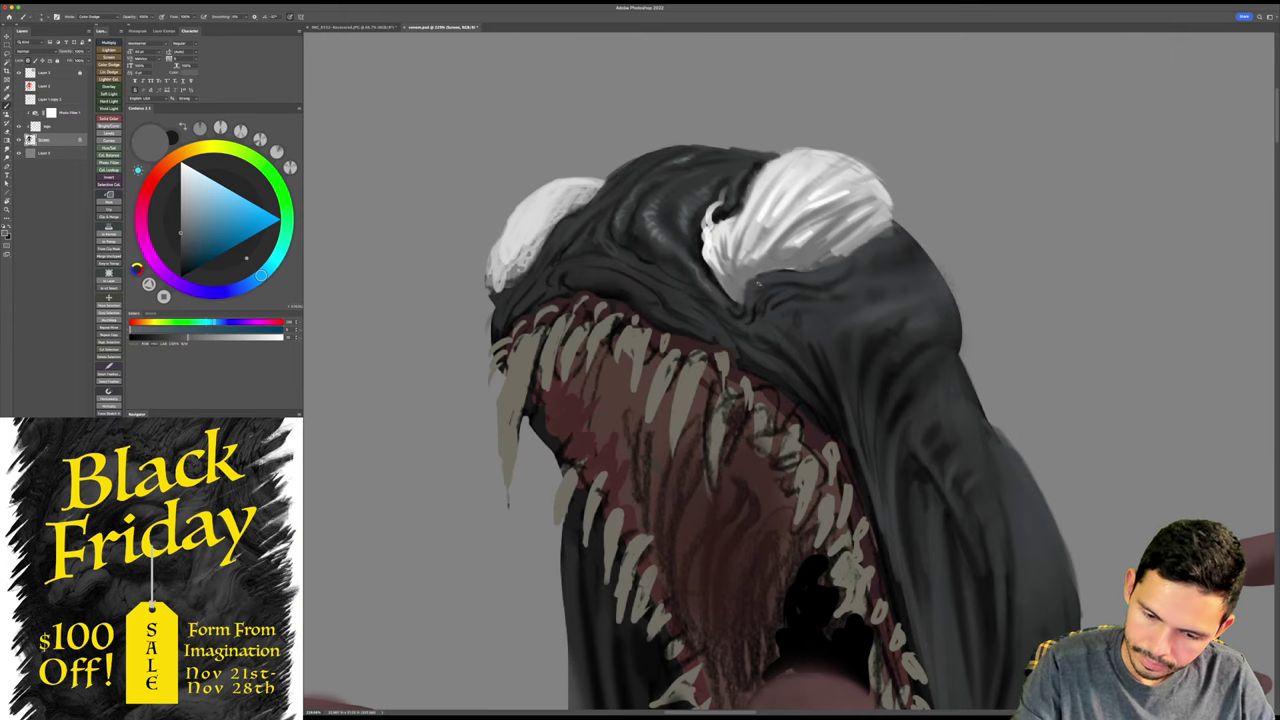
{"action": "scroll", "coordinate": [802, 291], "scroll_direction": "down", "scroll_amount": 2}
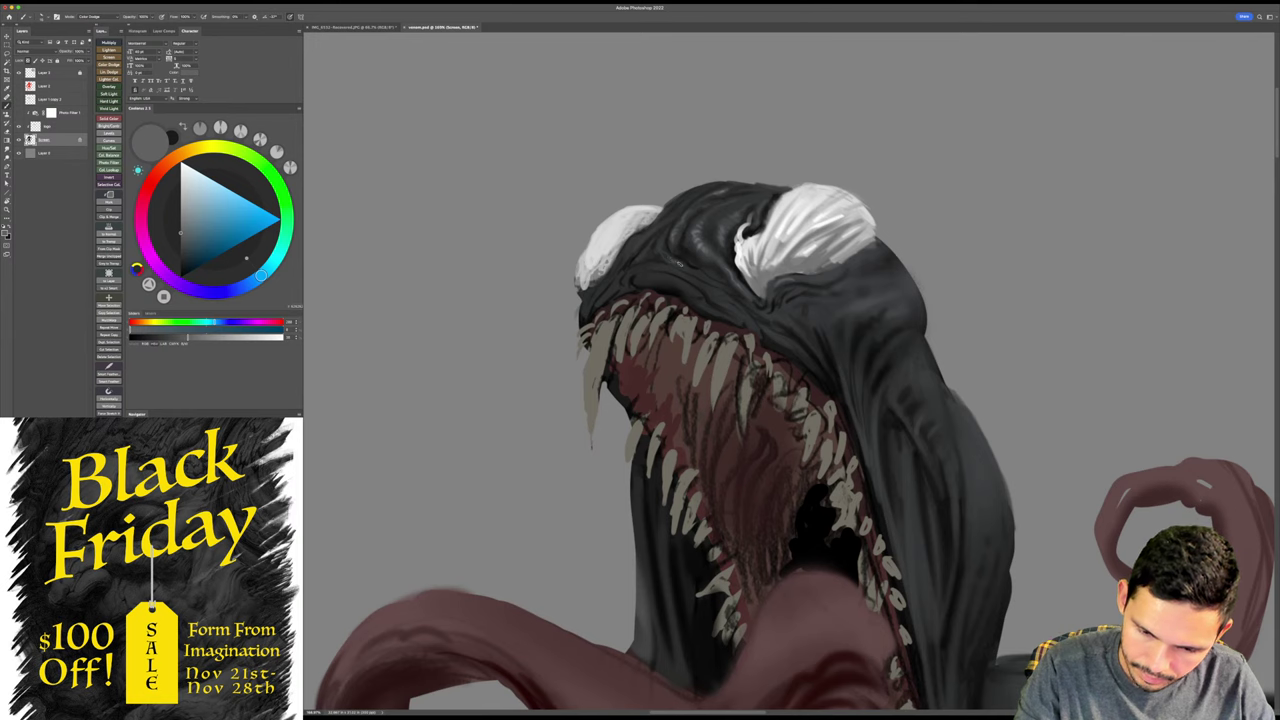
- Rotate the canvas and paint Color Dodge highlights along the folds above the upper lip, then reset the rotation
{"action": "left_click_drag", "start_coordinate": [719, 294], "coordinate": [675, 272]}
{"action": "key", "text": "r"}
{"action": "left_click_drag", "start_coordinate": [861, 195], "coordinate": [697, 201]}
{"action": "left_click_drag", "start_coordinate": [733, 362], "coordinate": [749, 316]}
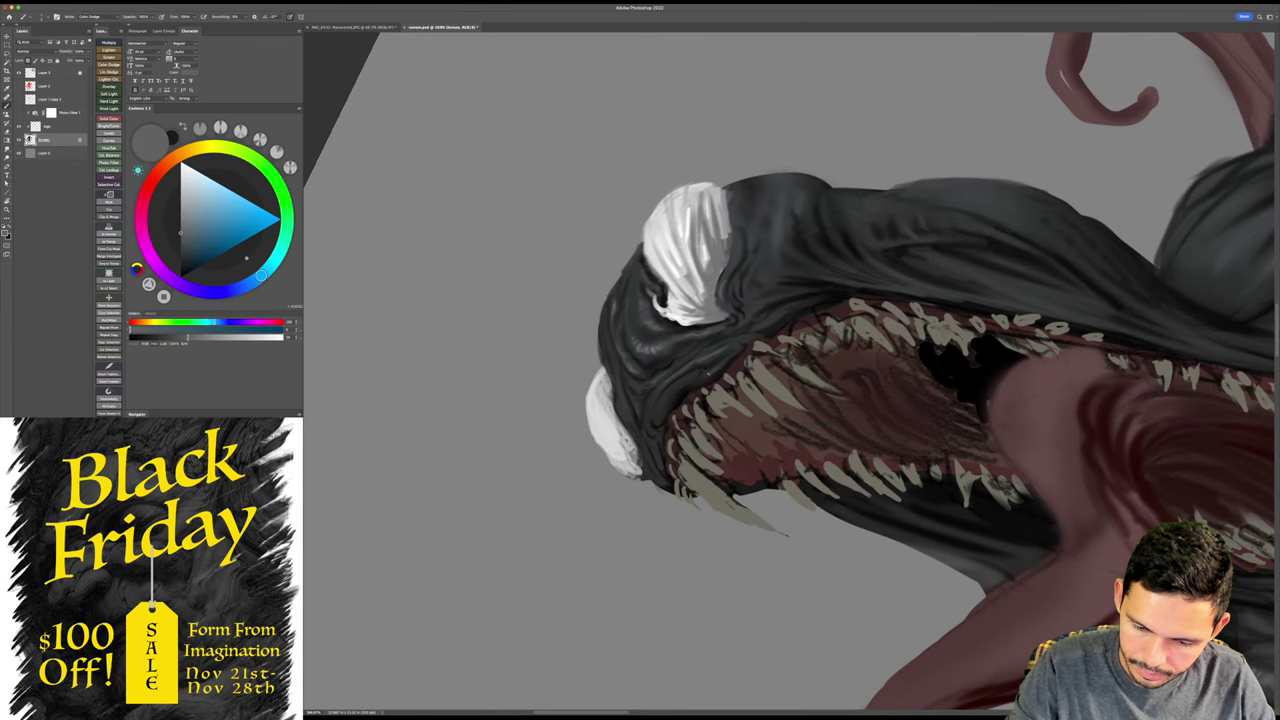
{"action": "key", "text": "Escape"}
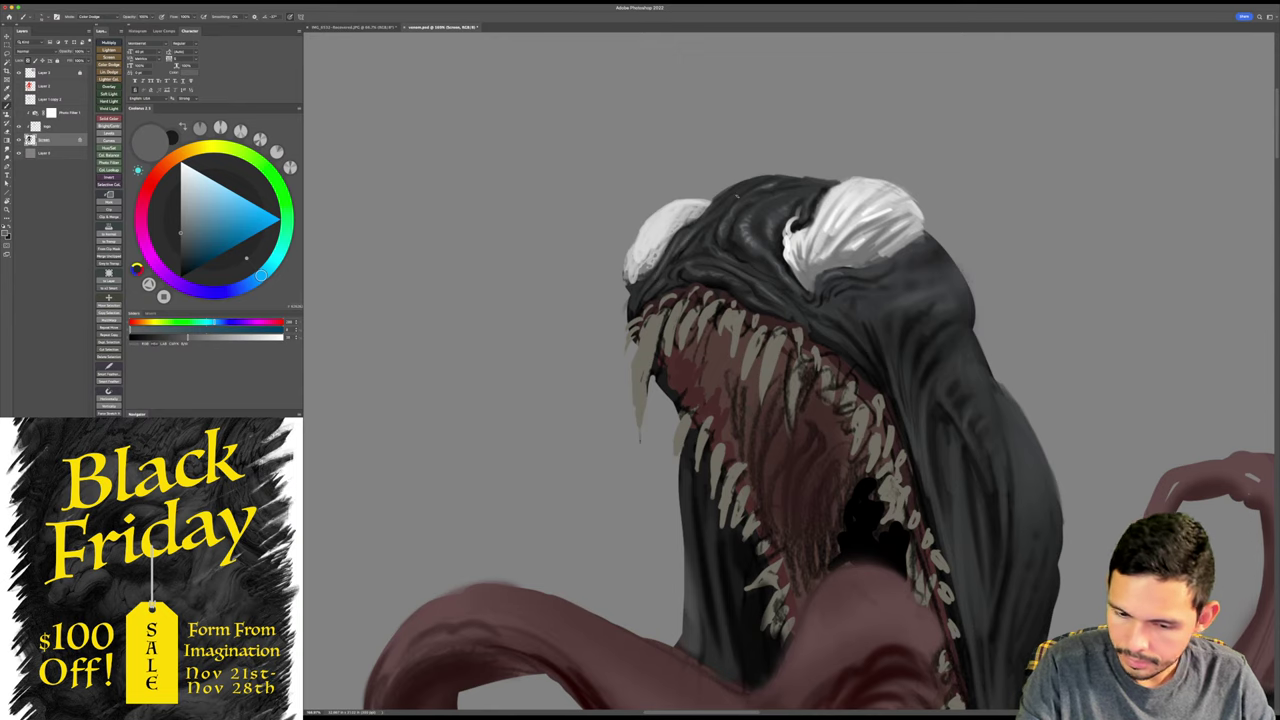
- Add glossy Color Dodge highlights to the brow and the cheek bulge behind the near eye
{"action": "left_click_drag", "start_coordinate": [804, 272], "coordinate": [660, 255]}
{"action": "left_click_drag", "start_coordinate": [800, 237], "coordinate": [815, 186]}
{"action": "scroll", "coordinate": [814, 185], "scroll_direction": "up", "scroll_amount": 4}
{"action": "key", "text": "b"}
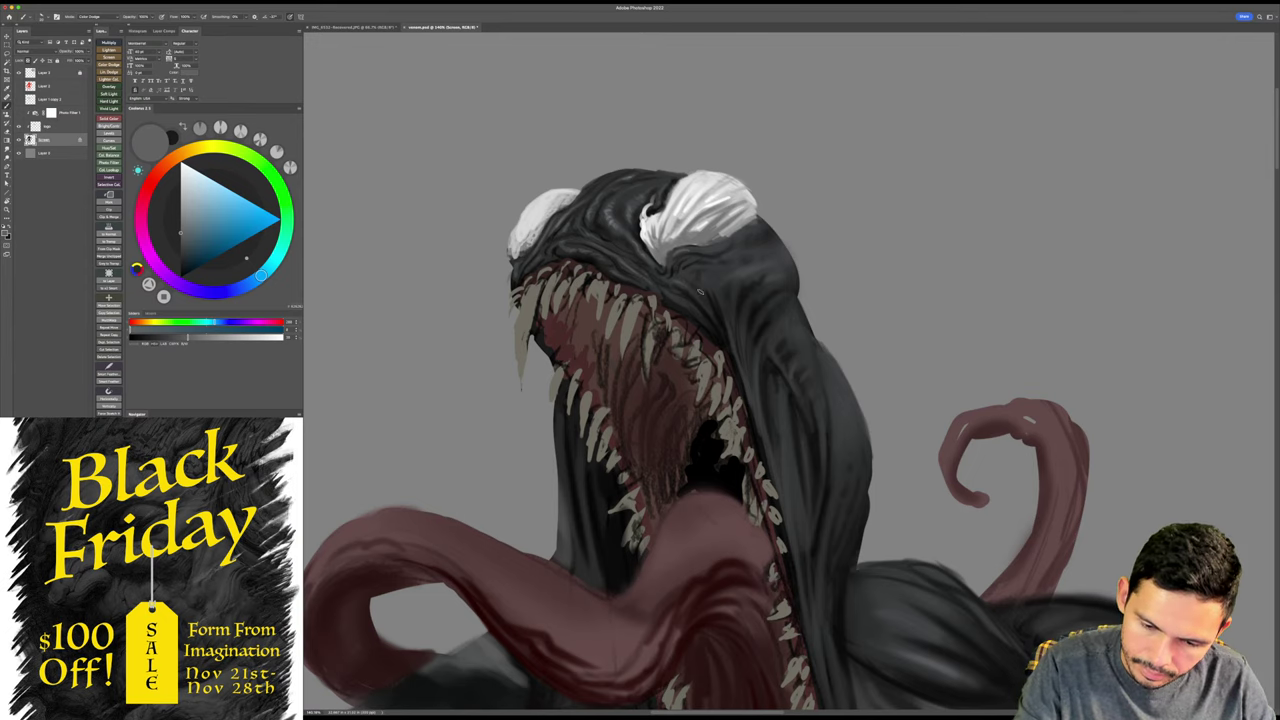
{"action": "left_click_drag", "start_coordinate": [835, 223], "coordinate": [826, 223]}
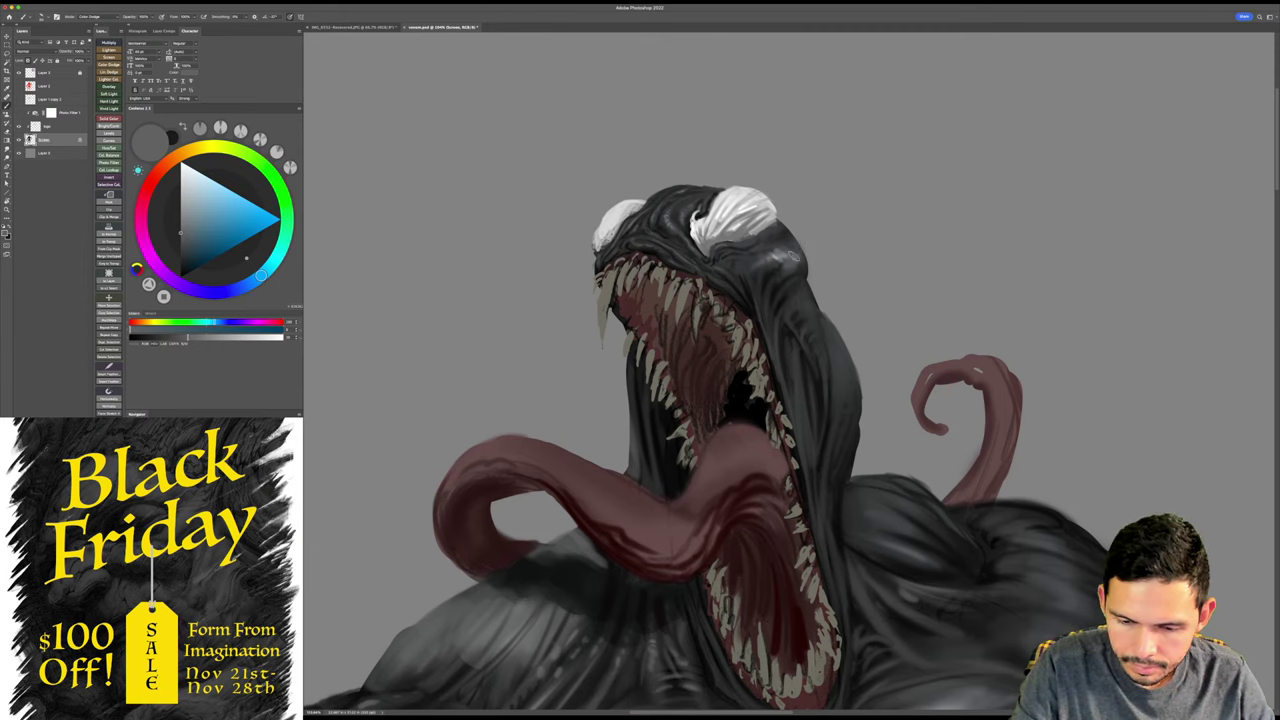
{"action": "left_click_drag", "start_coordinate": [787, 286], "coordinate": [778, 270]}
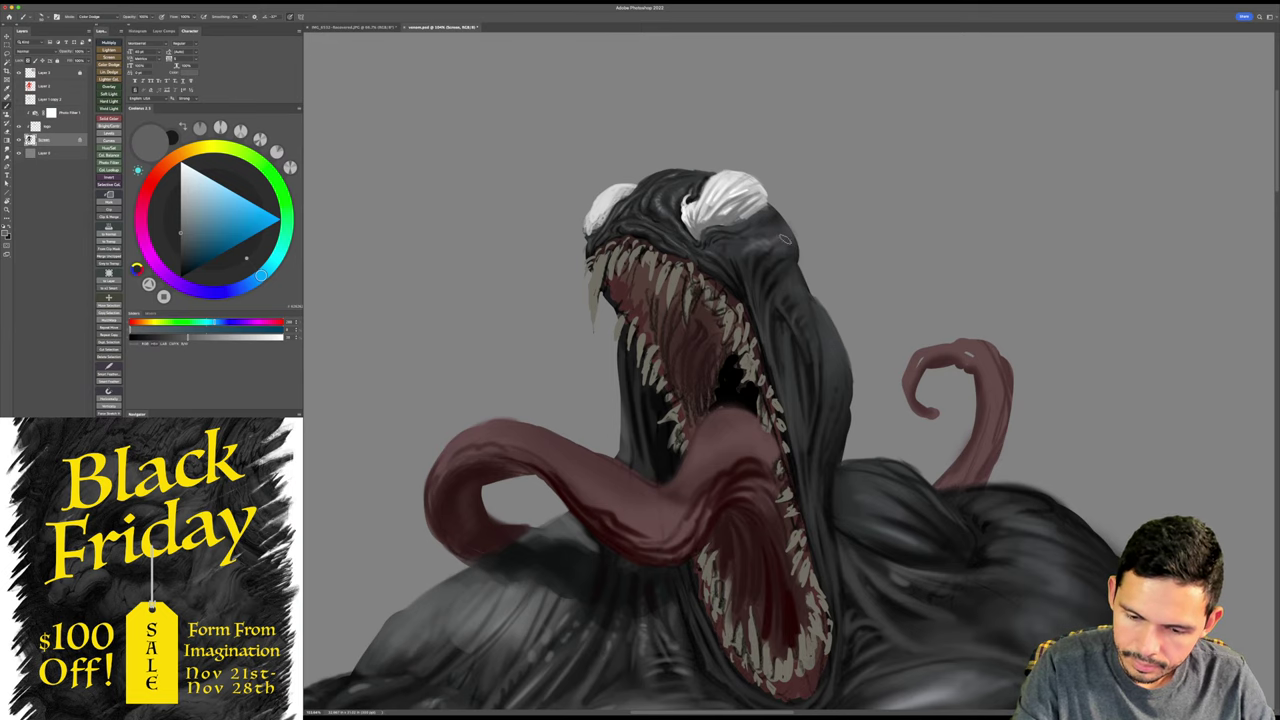
{"action": "left_click_drag", "start_coordinate": [590, 345], "coordinate": [588, 390]}
- Return the brush to Normal mode and deepen the top and side of the head with near-black
{"action": "right_click", "coordinate": [703, 281]}
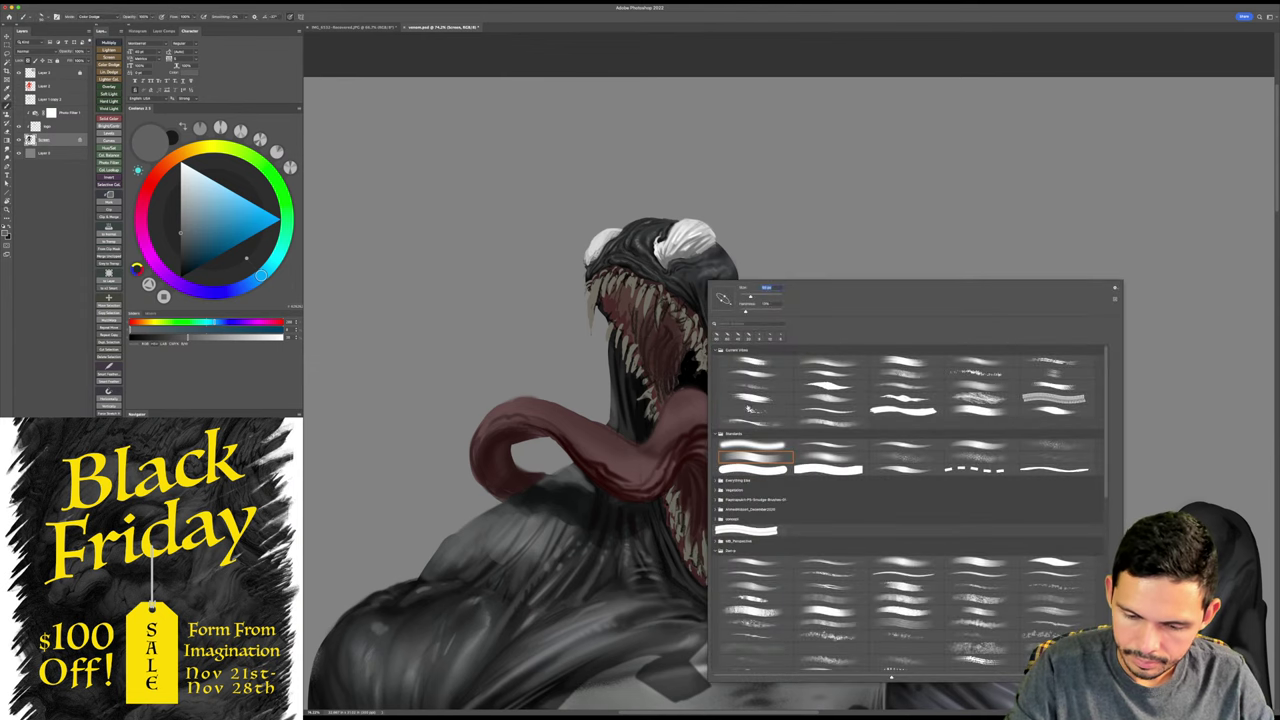
{"action": "left_click", "coordinate": [677, 277]}
{"action": "right_click", "coordinate": [684, 271], "text": "shift"}
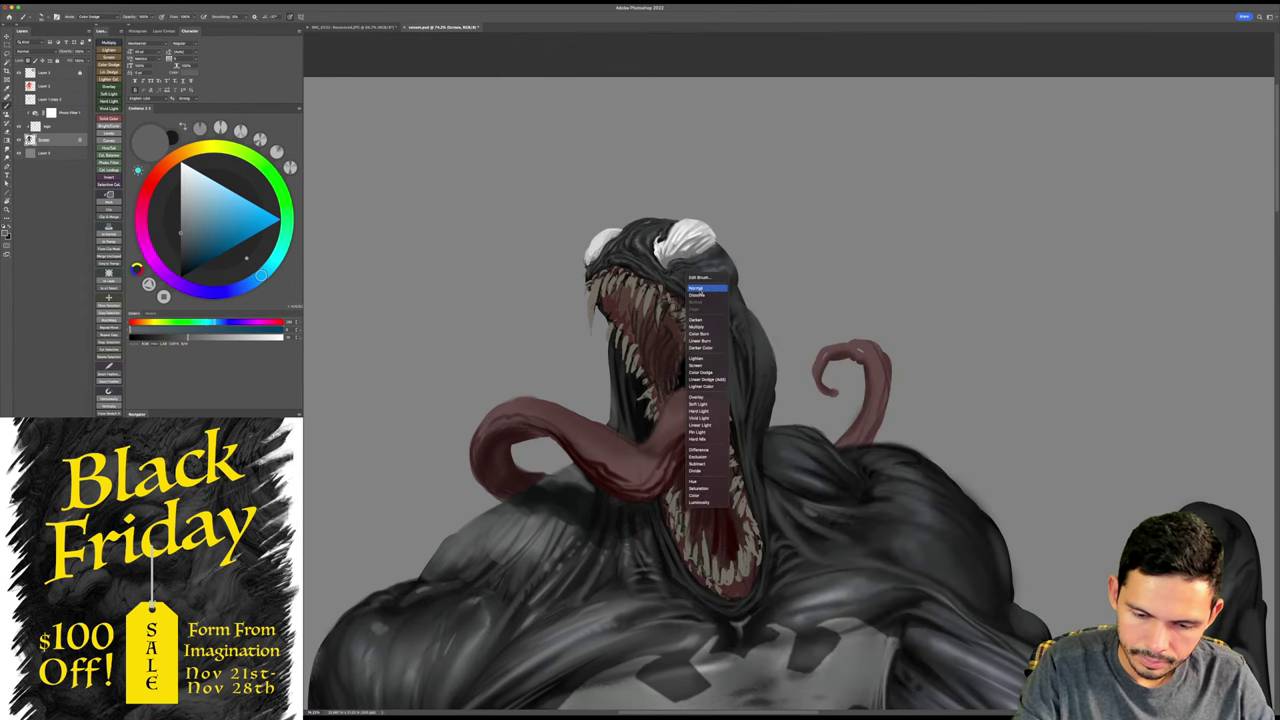
{"action": "left_click", "coordinate": [700, 288]}
{"action": "left_click_drag", "start_coordinate": [654, 278], "coordinate": [670, 258]}
{"action": "left_click", "coordinate": [181, 269]}
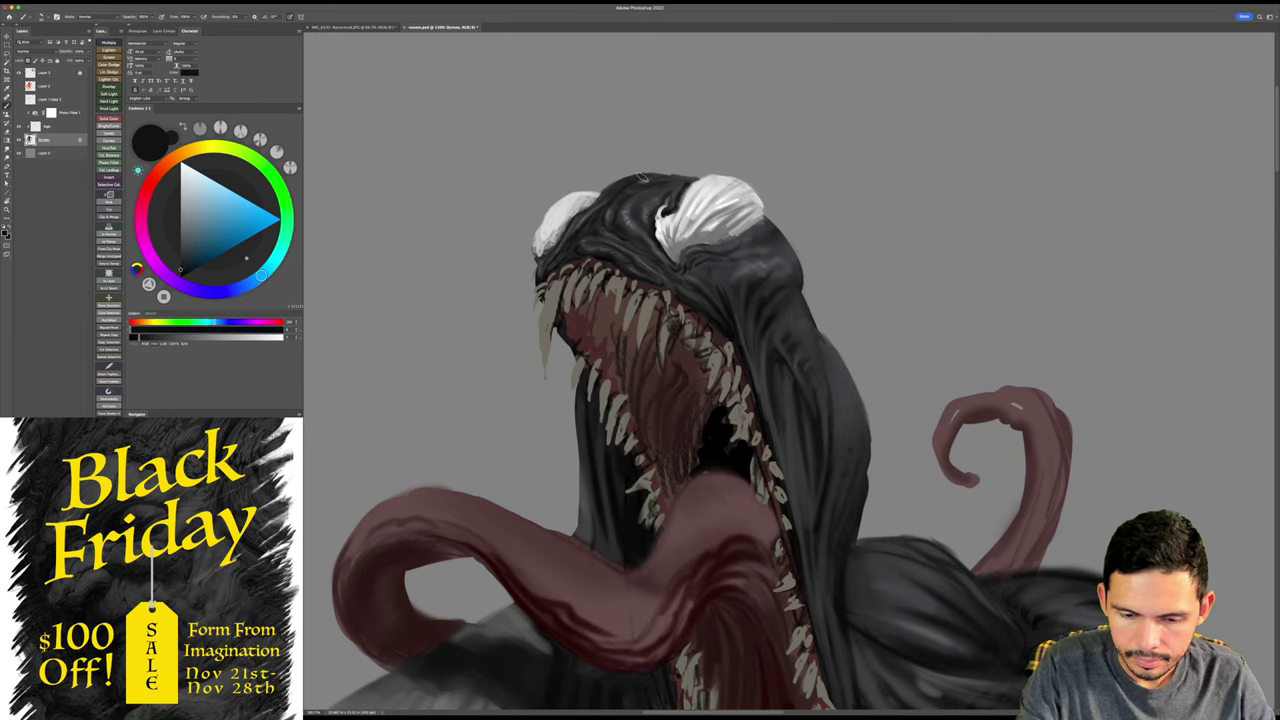
{"action": "left_click_drag", "start_coordinate": [832, 184], "coordinate": [787, 176]}
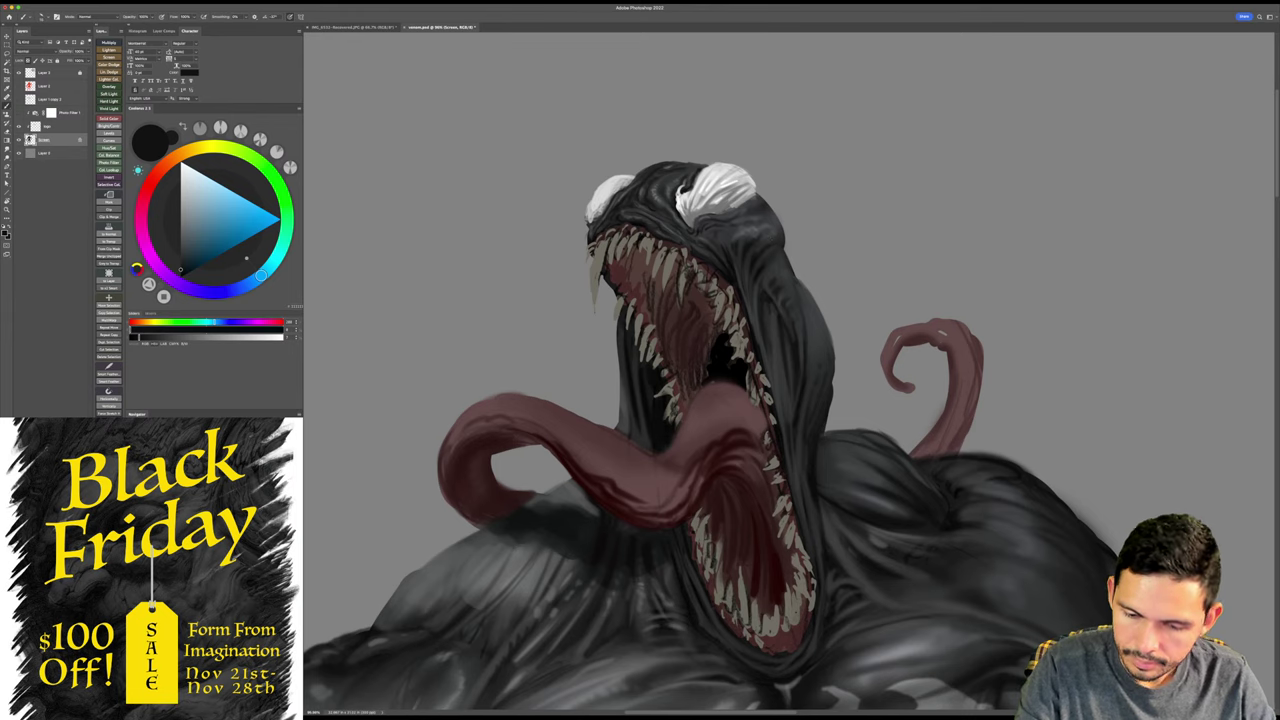
{"action": "left_click_drag", "start_coordinate": [898, 374], "coordinate": [867, 364]}
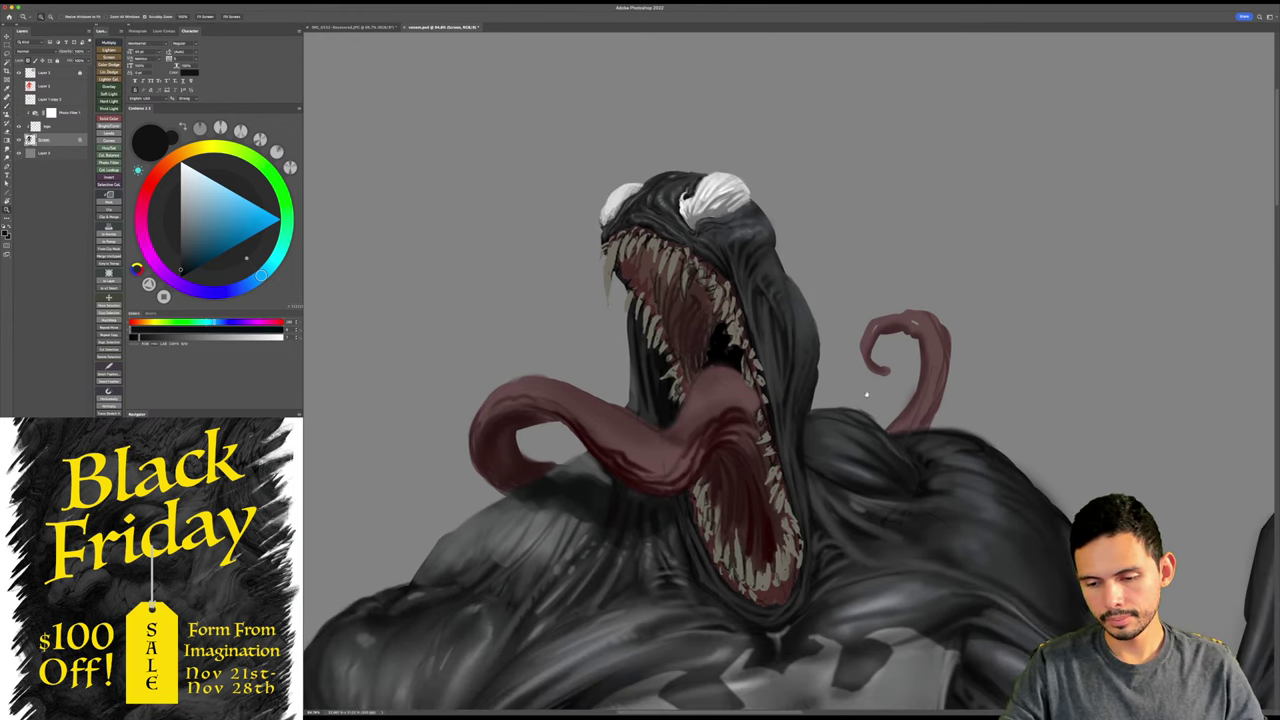
{"action": "key", "text": "b"}
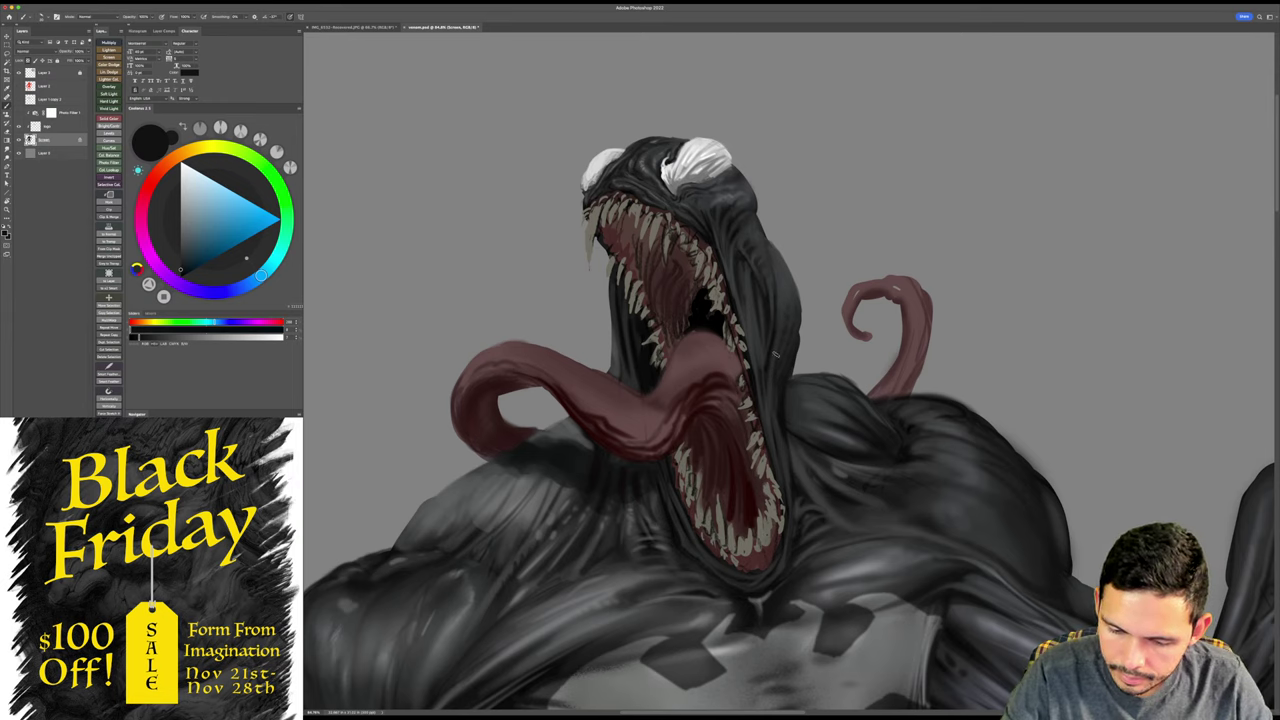
- Shade and smudge the folds along the near side of the neck, sampling a dark grey from it
{"action": "key", "text": "r"}
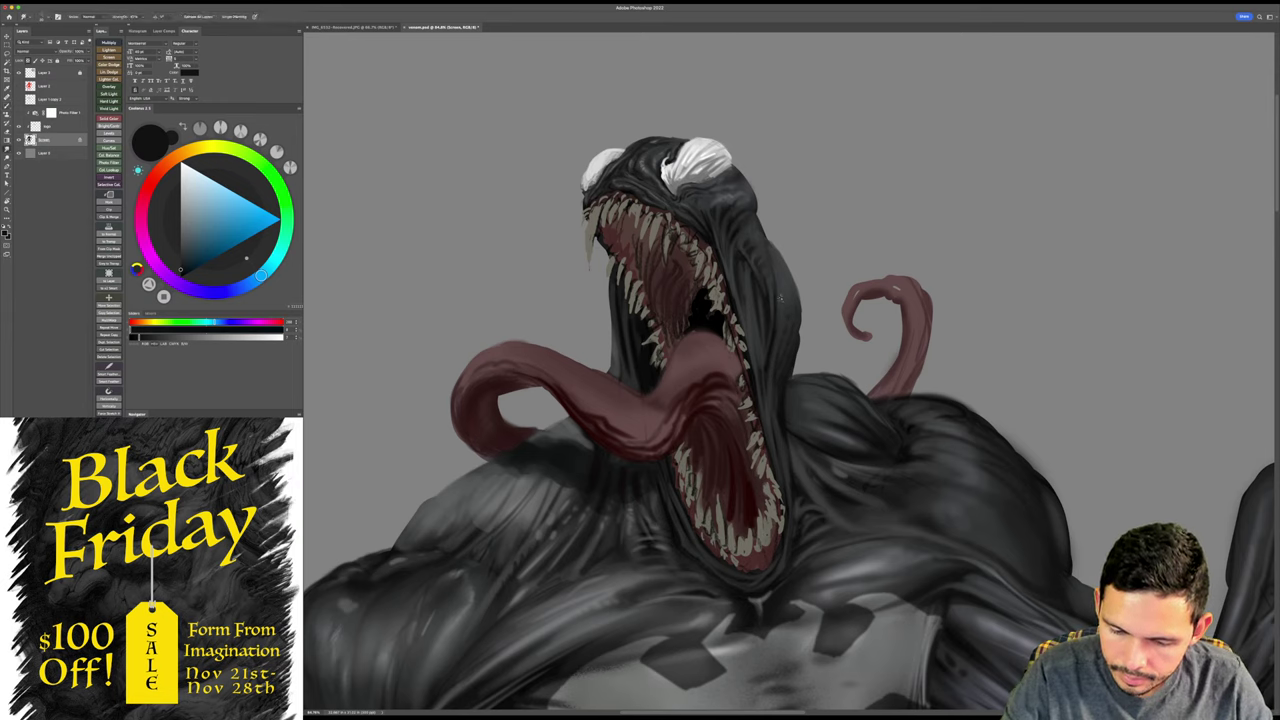
{"action": "key", "text": "b"}
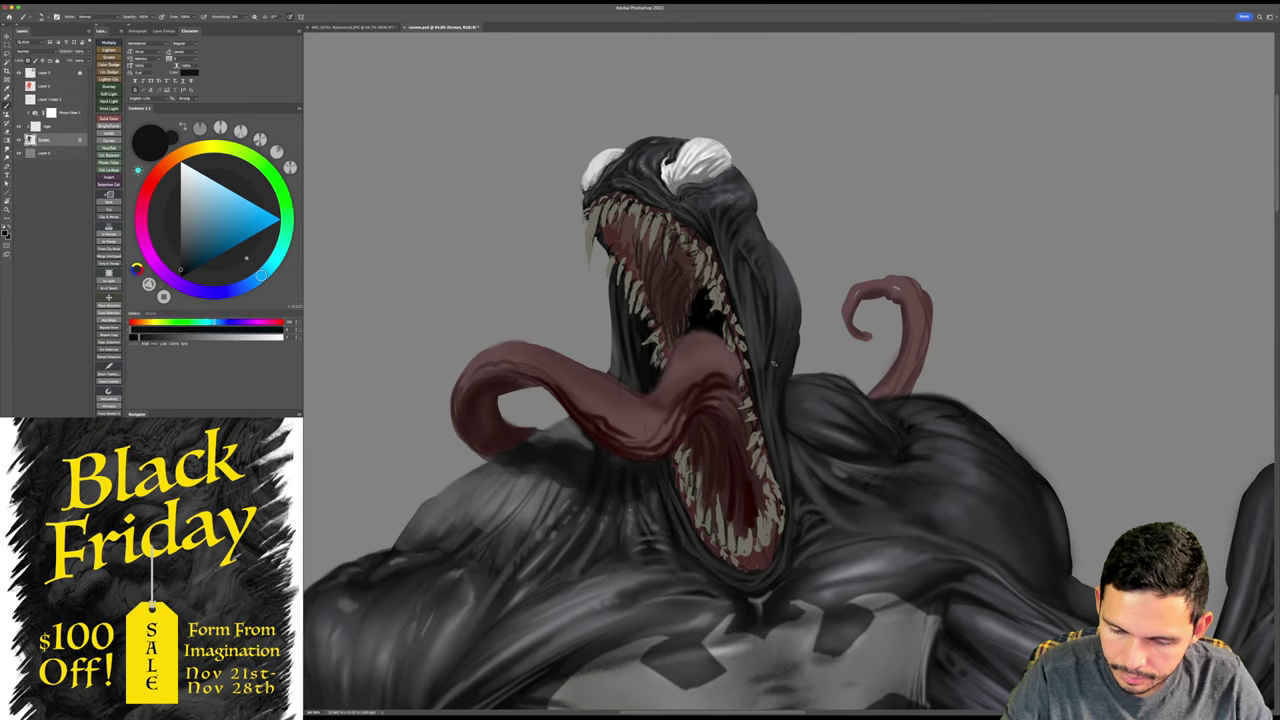
{"action": "key", "text": "r"}
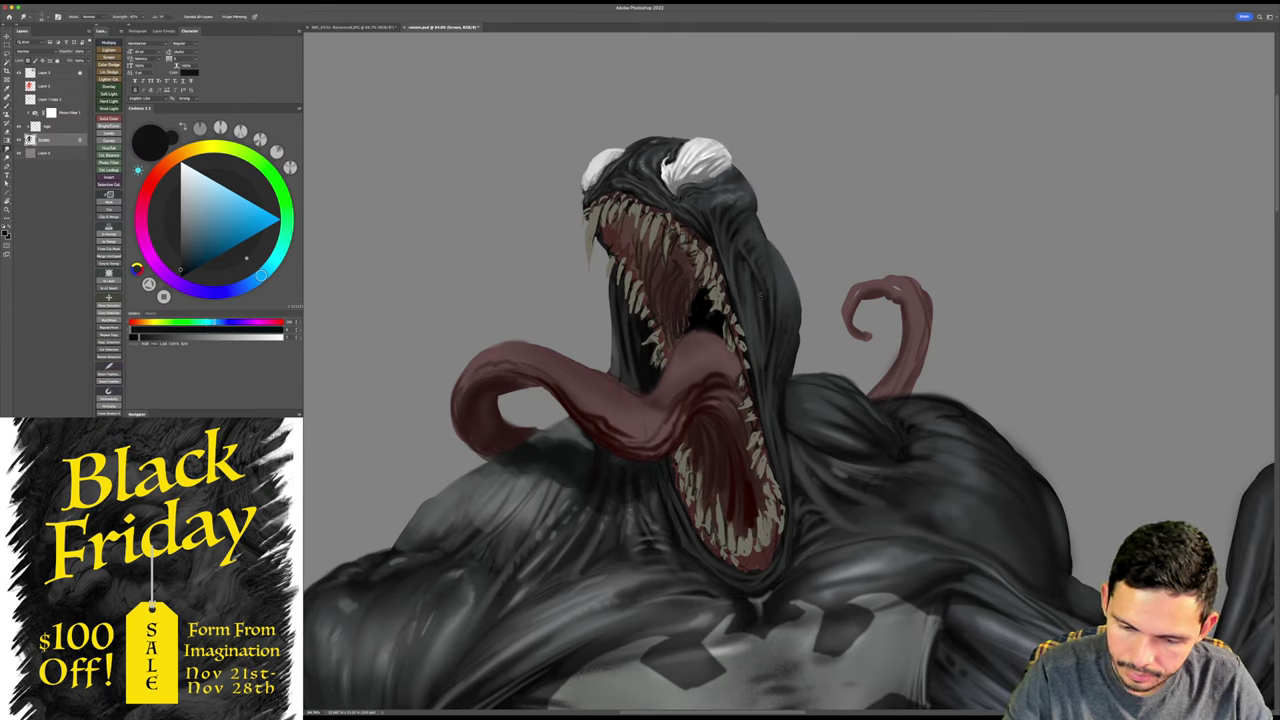
{"action": "scroll", "coordinate": [615, 120], "scroll_direction": "down", "scroll_amount": 2}
{"action": "key", "text": "b"}
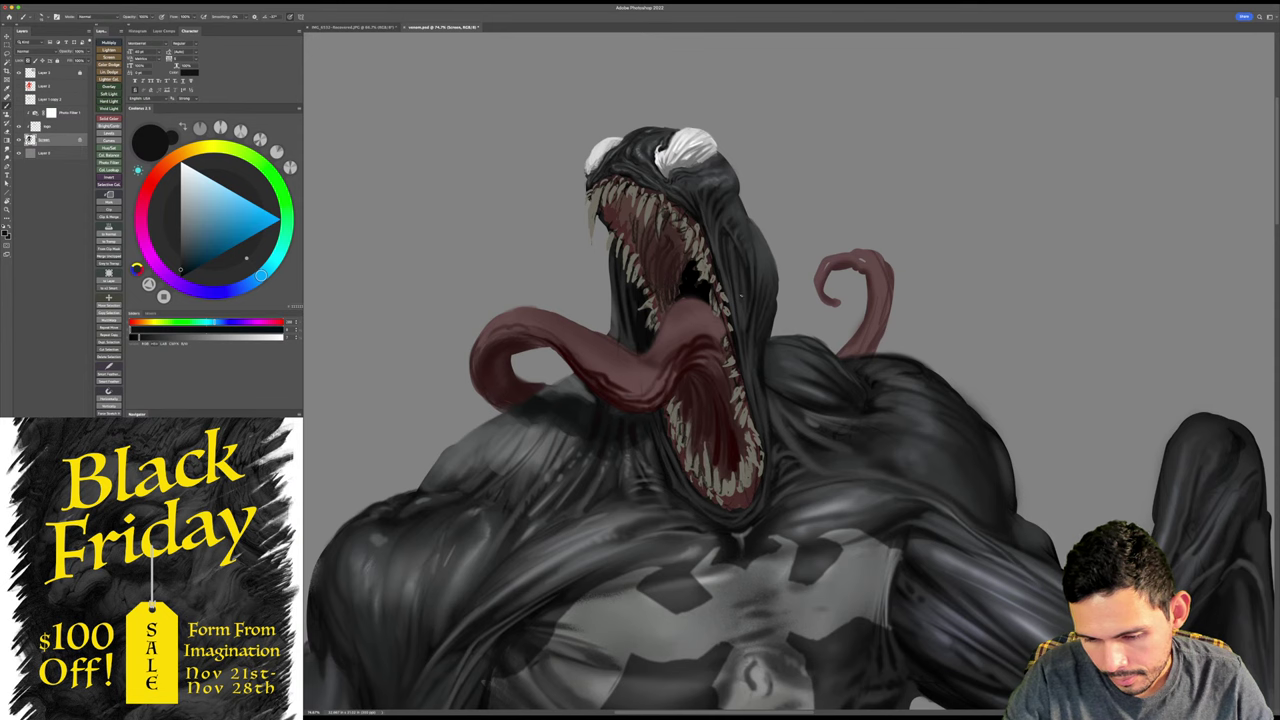
{"action": "left_click", "coordinate": [734, 260], "text": "alt"}
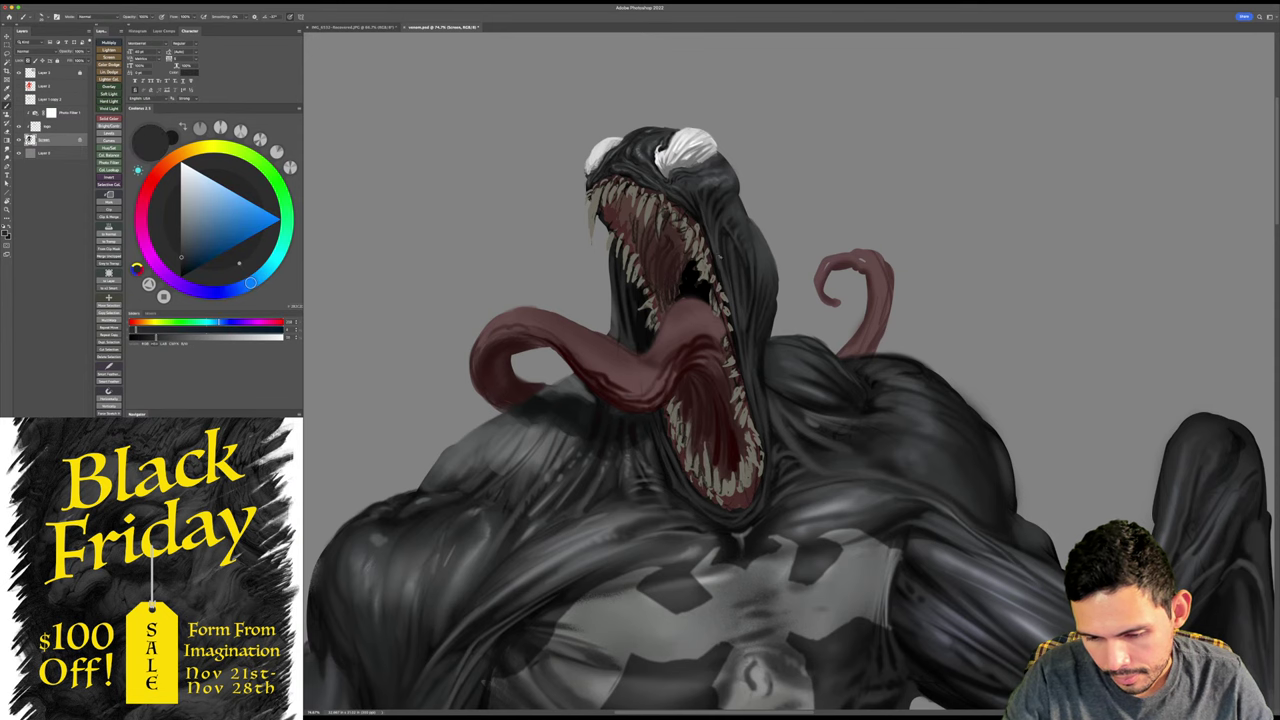
- Save the document and review the whole figure beside the reference sketch
{"action": "key", "text": "z"}
{"action": "left_click_drag", "start_coordinate": [692, 124], "coordinate": [640, 128]}
{"action": "key", "text": "super+s"}
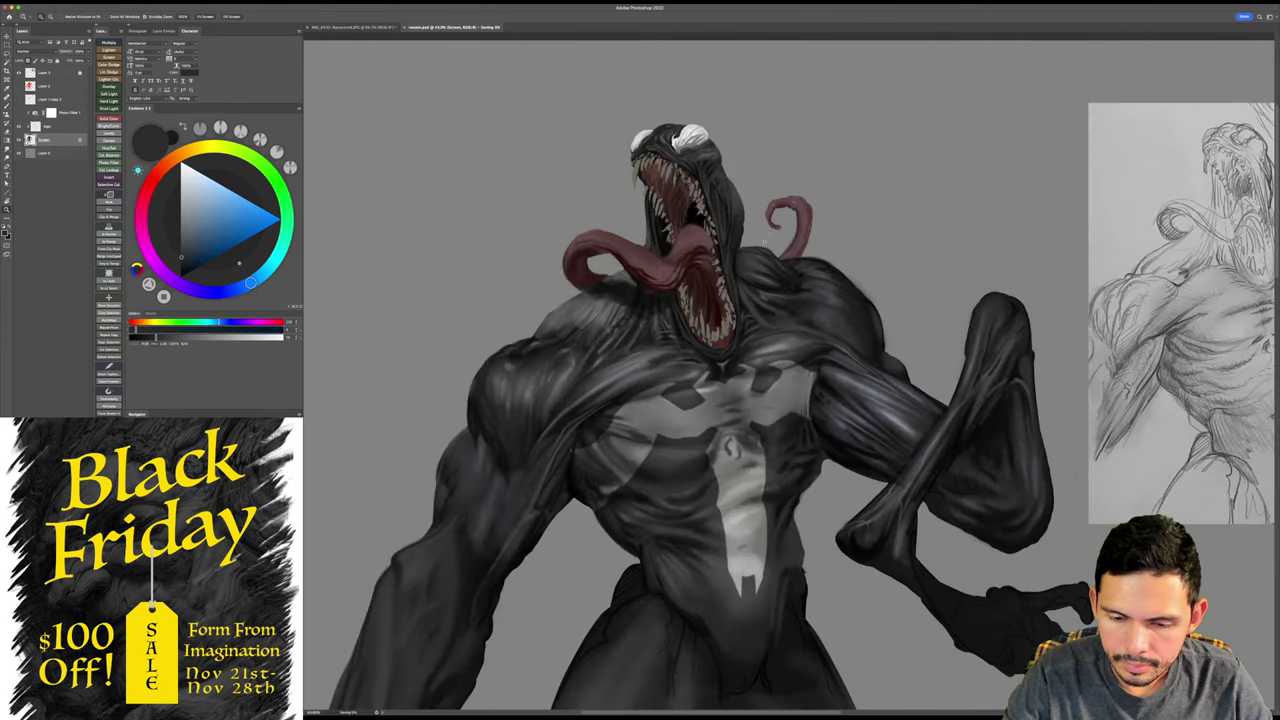
{"action": "left_click_drag", "start_coordinate": [764, 265], "coordinate": [780, 240]}
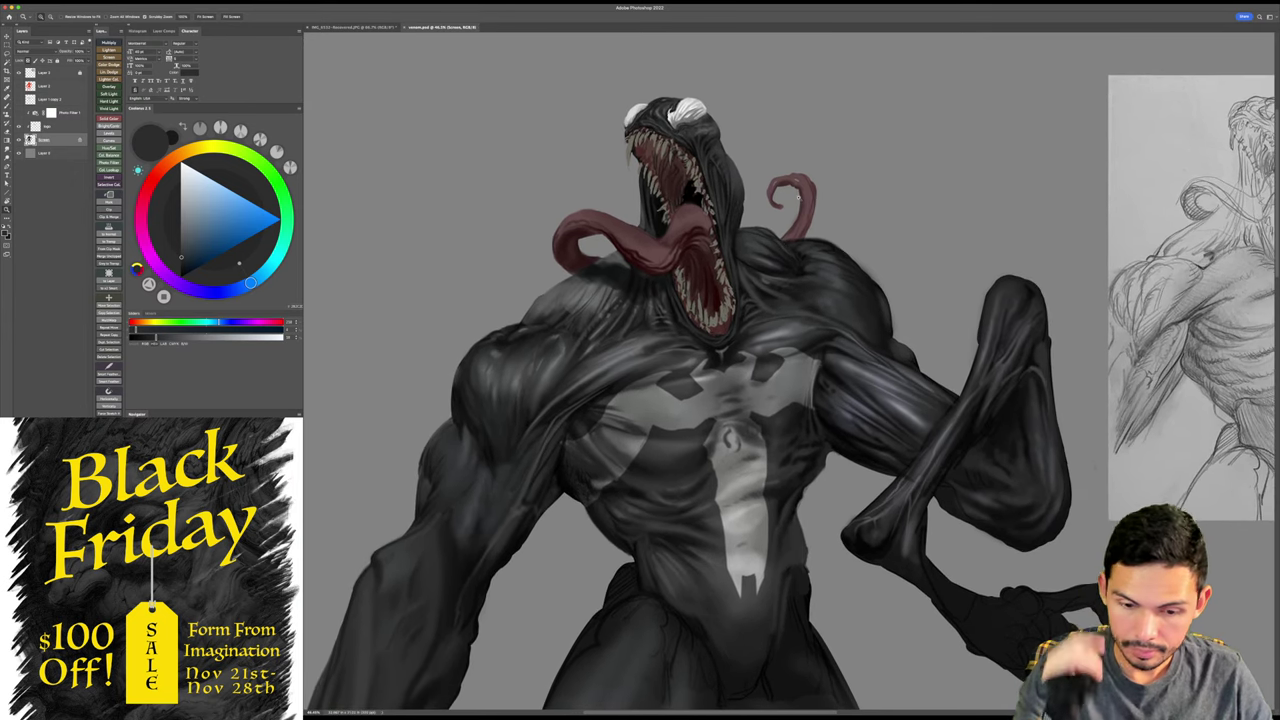
{"action": "scroll", "coordinate": [798, 197], "scroll_direction": "up", "scroll_amount": 2}
- Refine the shadows behind the far-side jaw teeth with black and sampled dark greys
{"action": "key", "text": "b"}
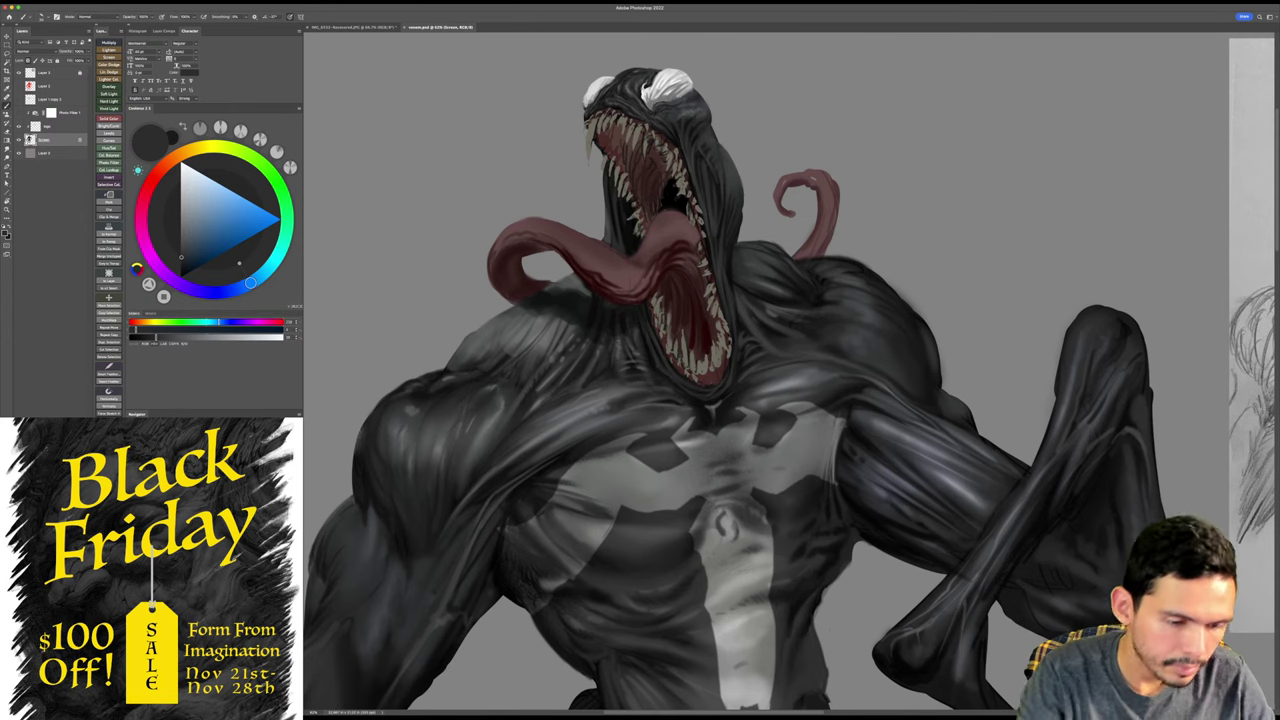
{"action": "left_click_drag", "start_coordinate": [181, 262], "coordinate": [181, 277]}
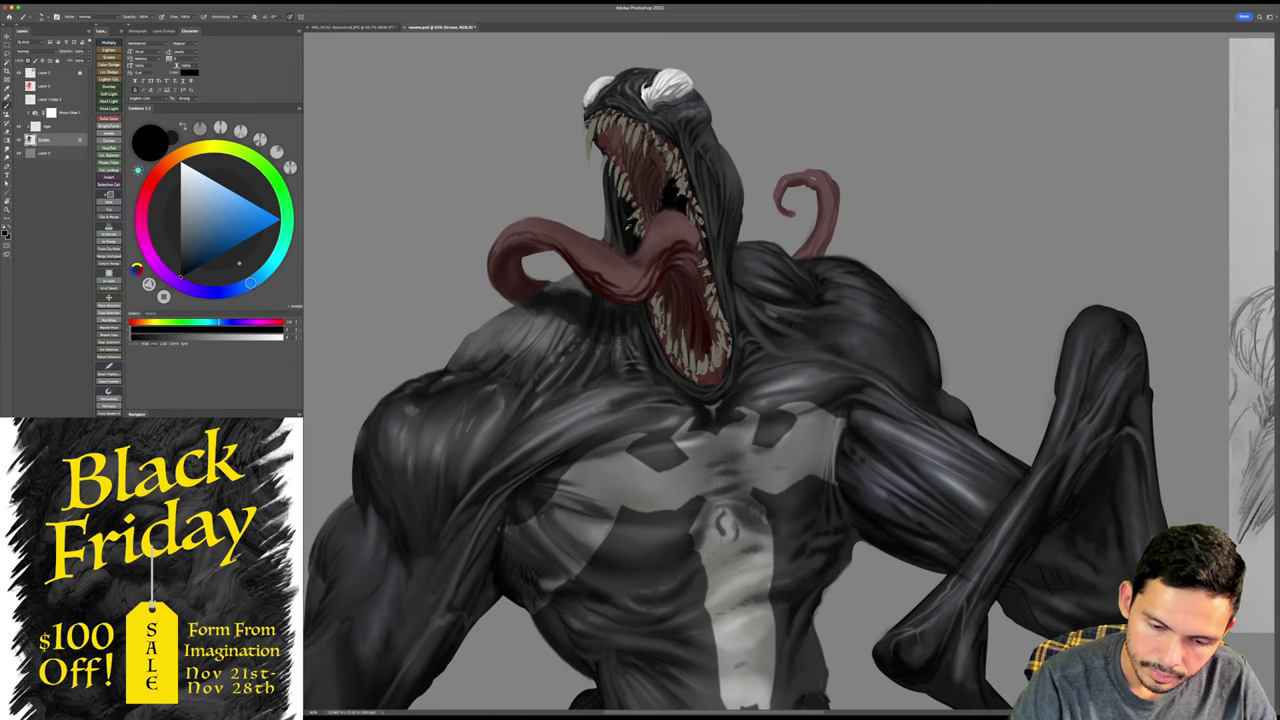
{"action": "left_click", "coordinate": [629, 227], "text": "alt"}
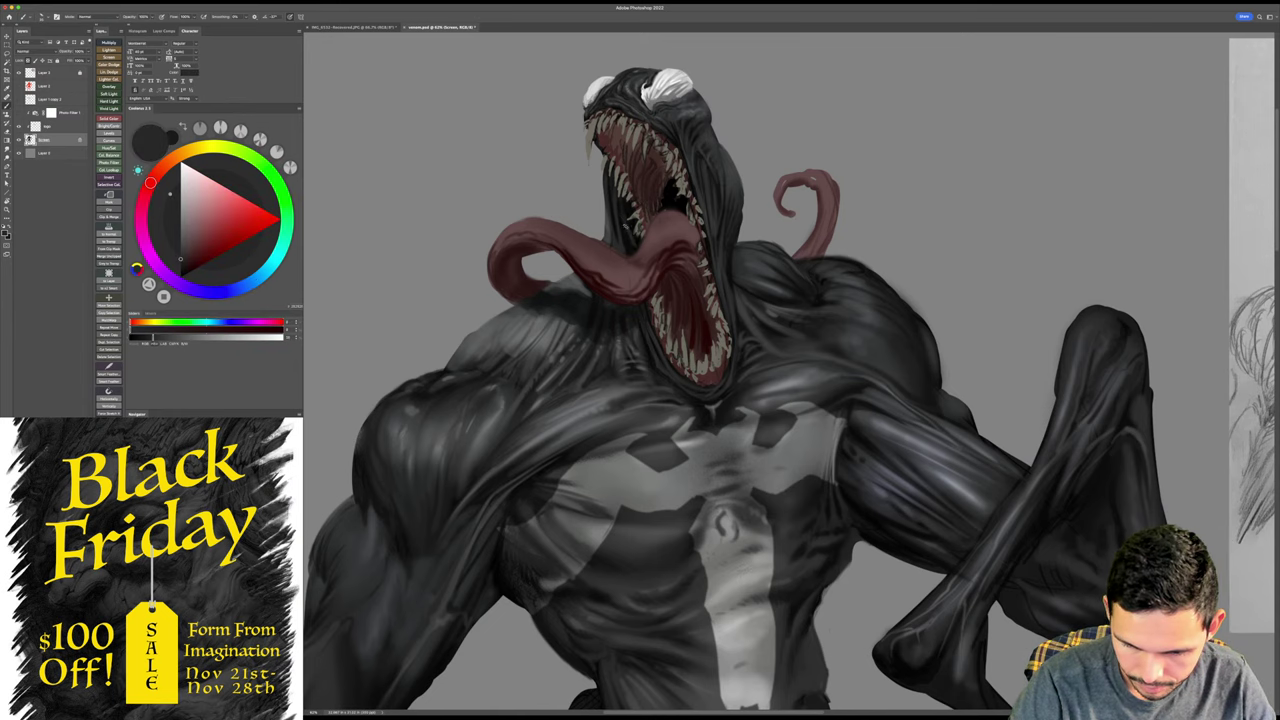
{"action": "left_click", "coordinate": [628, 226], "text": "alt"}
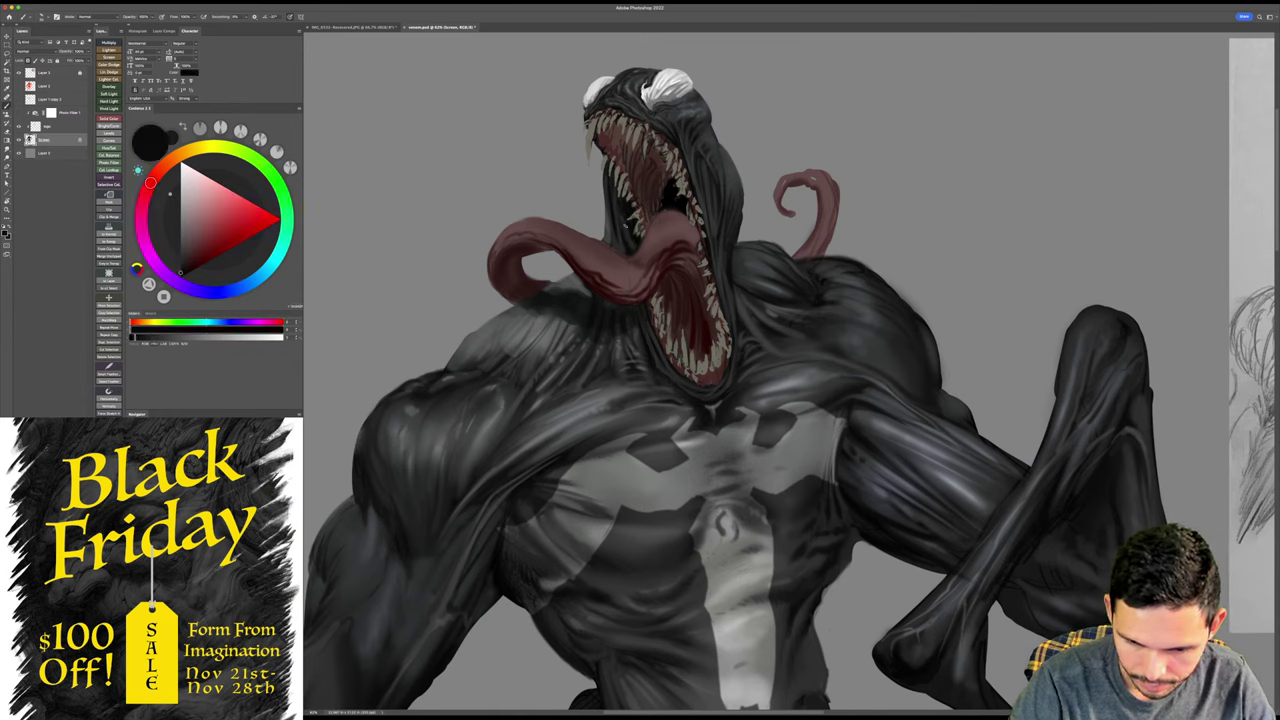
{"action": "left_click", "coordinate": [614, 235], "text": "alt"}
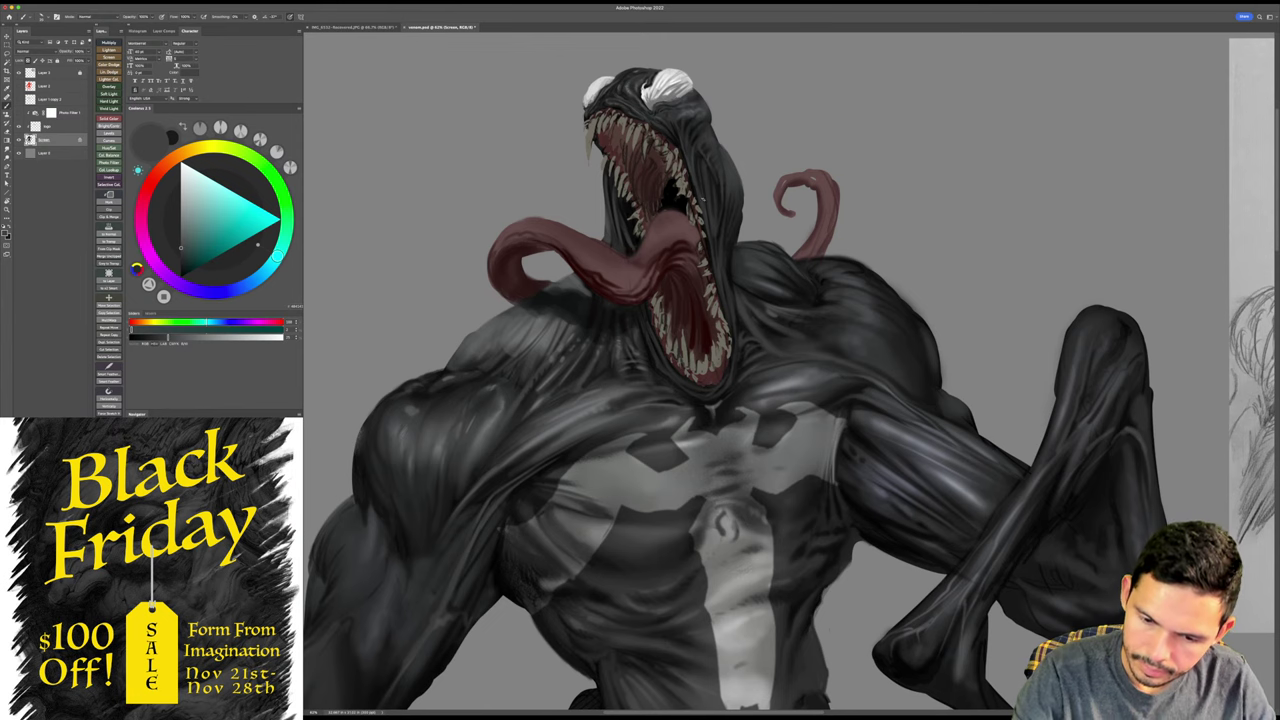
- Choose a mid grey and paint thin highlights along the near lip edge beside the teeth
{"action": "left_click_drag", "start_coordinate": [726, 176], "coordinate": [764, 132]}
{"action": "left_click_drag", "start_coordinate": [764, 132], "coordinate": [720, 138]}
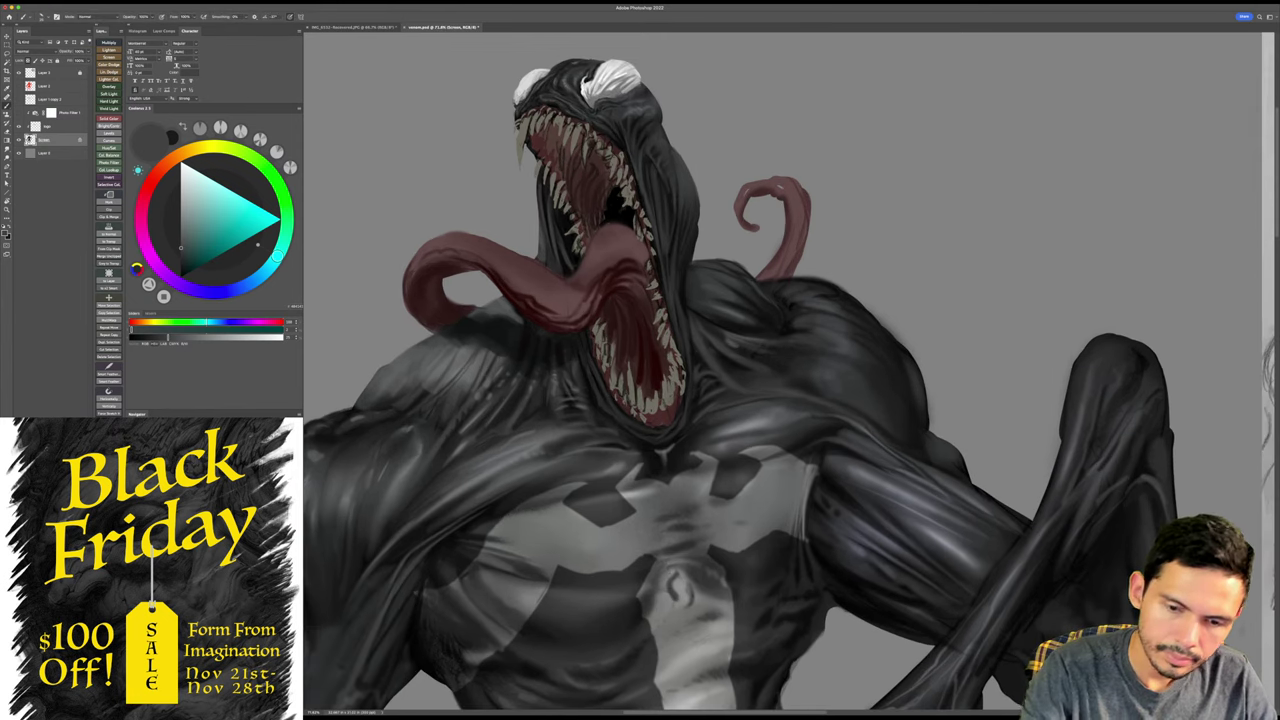
{"action": "left_click", "coordinate": [182, 222]}
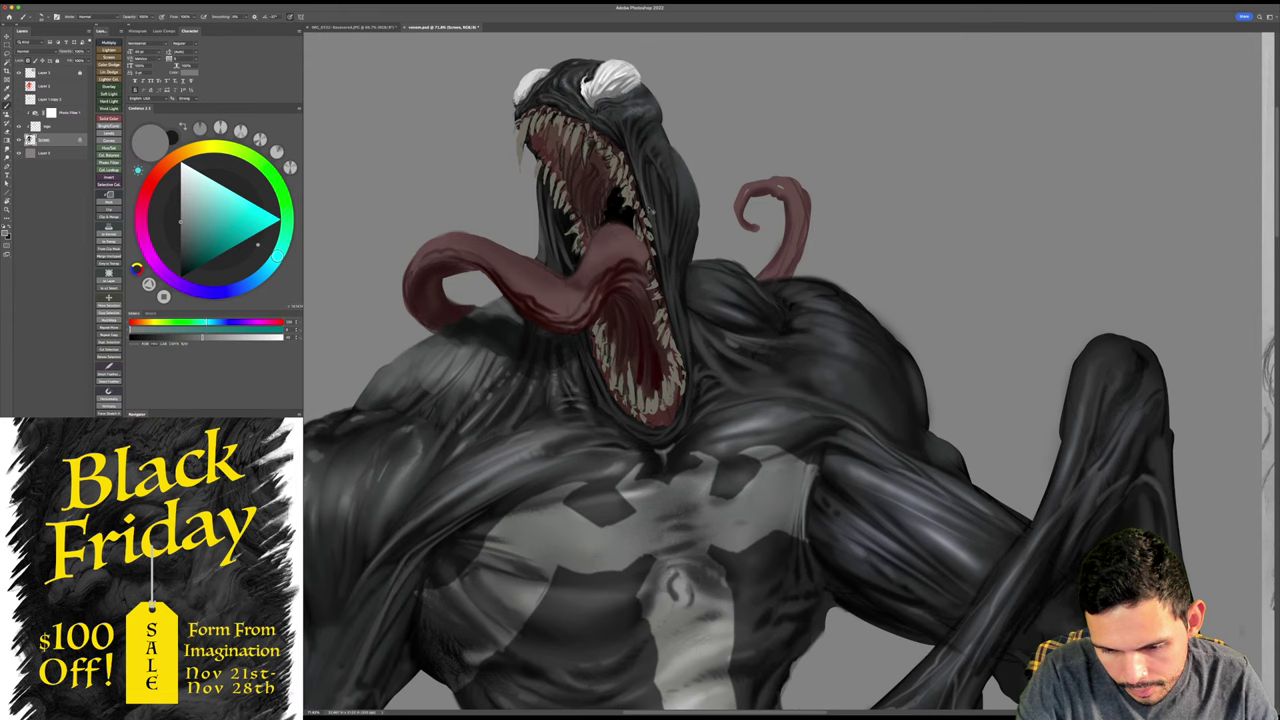
{"action": "left_click_drag", "start_coordinate": [658, 235], "coordinate": [668, 292]}
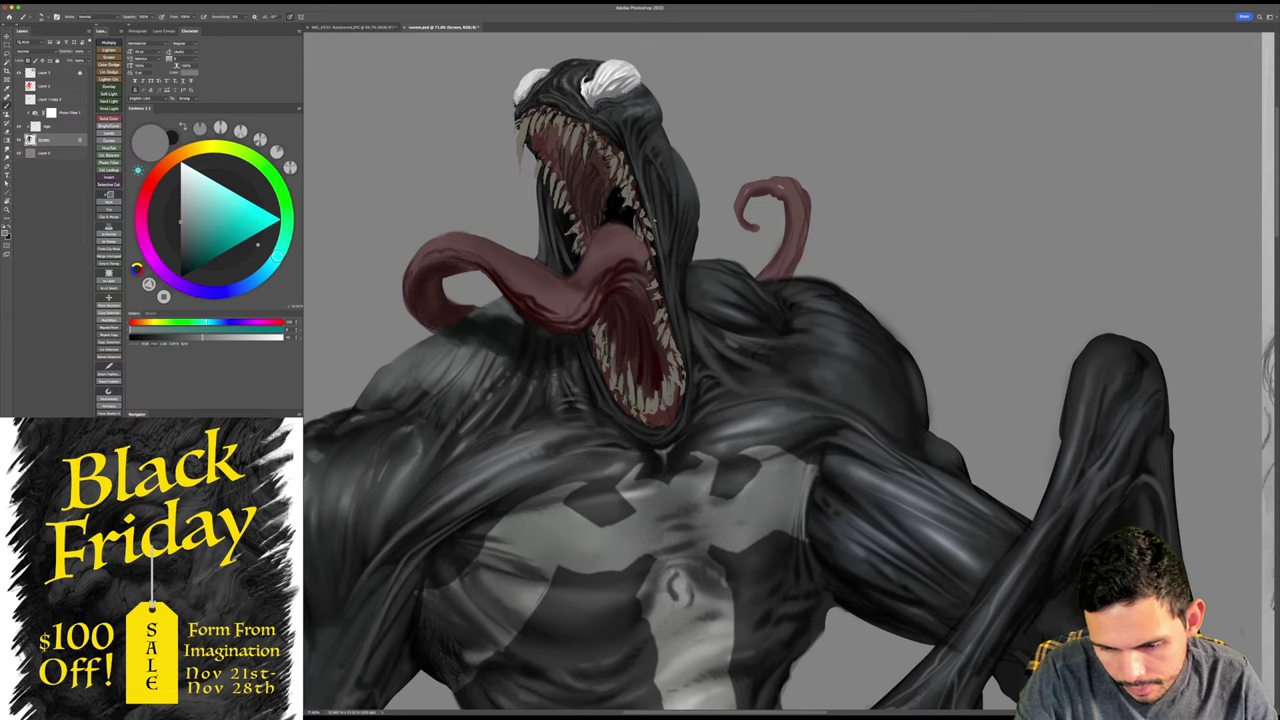
{"action": "left_click_drag", "start_coordinate": [658, 208], "coordinate": [665, 270]}
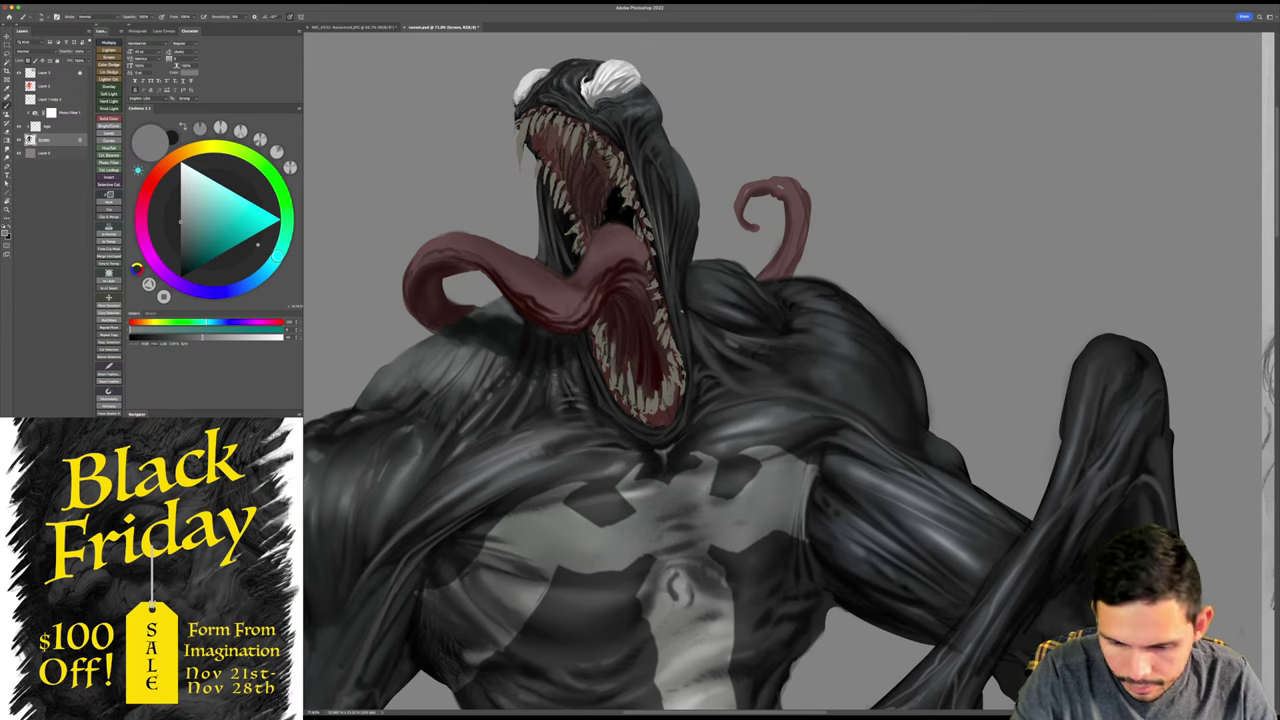
{"action": "left_click_drag", "start_coordinate": [690, 300], "coordinate": [620, 300]}
{"action": "left_click_drag", "start_coordinate": [698, 242], "coordinate": [765, 242]}
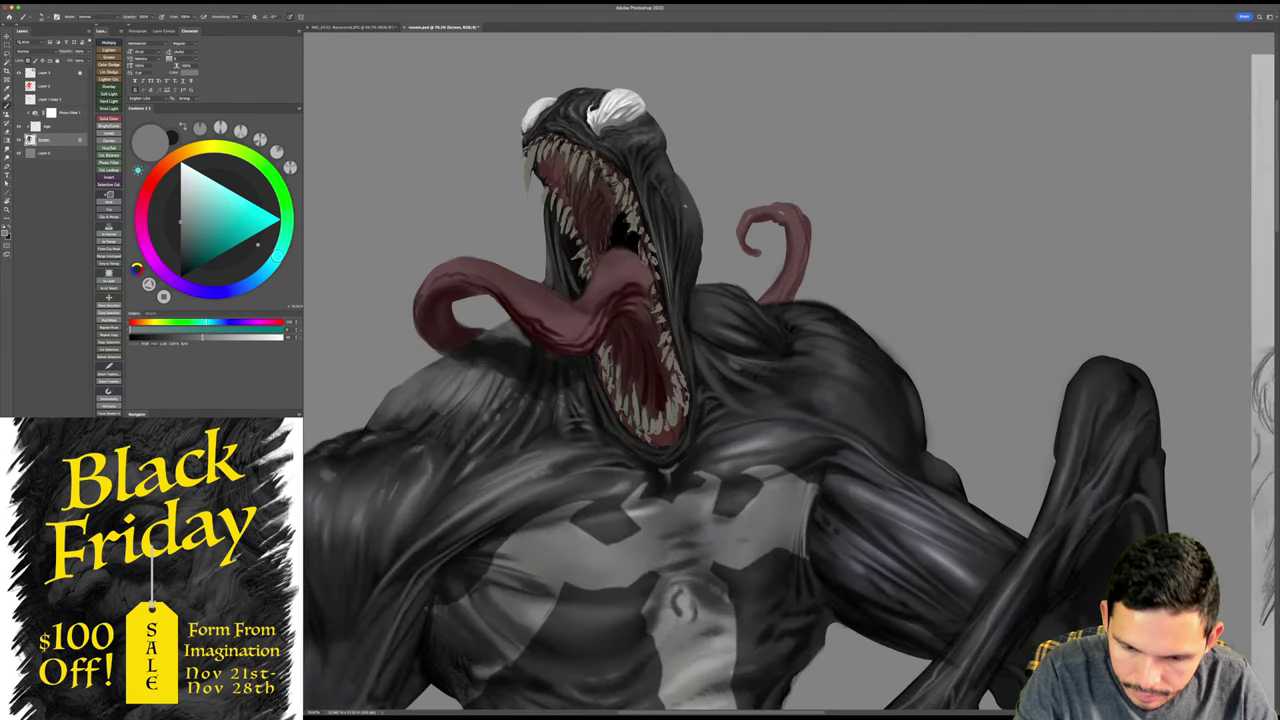
- Rotate the canvas and paint mid-grey highlights along the stretched folds of the near cheek and neck, then reset the rotation
{"action": "left_click_drag", "start_coordinate": [708, 182], "coordinate": [632, 404]}
{"action": "key", "text": "r"}
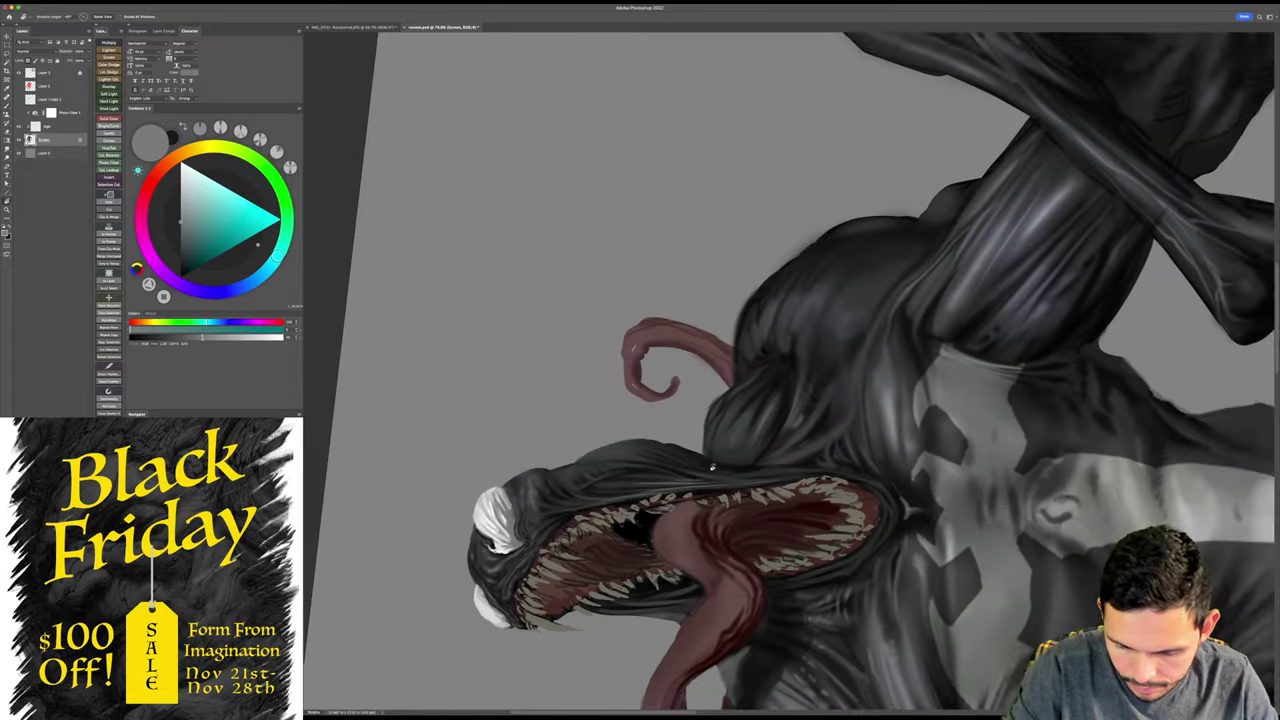
{"action": "left_click_drag", "start_coordinate": [713, 467], "coordinate": [818, 370]}
{"action": "left_click_drag", "start_coordinate": [1000, 254], "coordinate": [969, 210]}
{"action": "key", "text": "z"}
{"action": "left_click", "coordinate": [800, 395]}
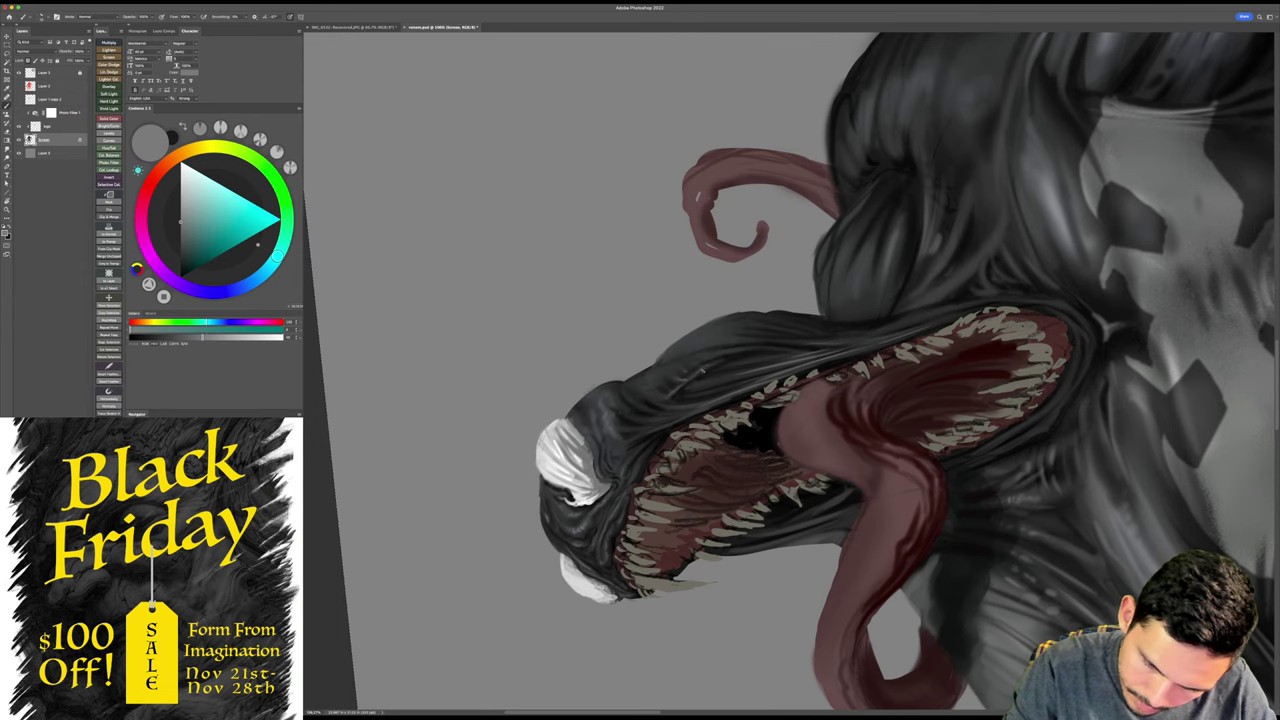
{"action": "key", "text": "Escape"}
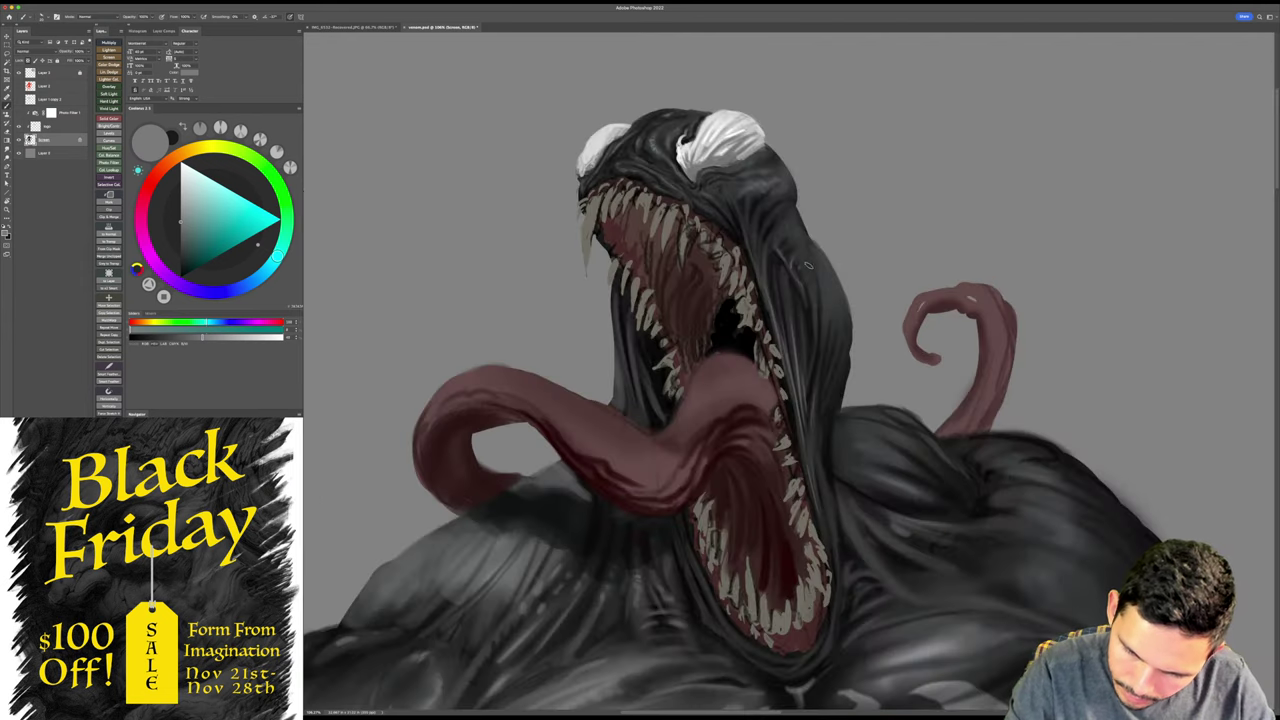
- Adjust the brush and paint mid-grey highlights on the folds behind the near eye and cheek, smudging them into the skin
{"action": "right_click", "coordinate": [840, 278]}
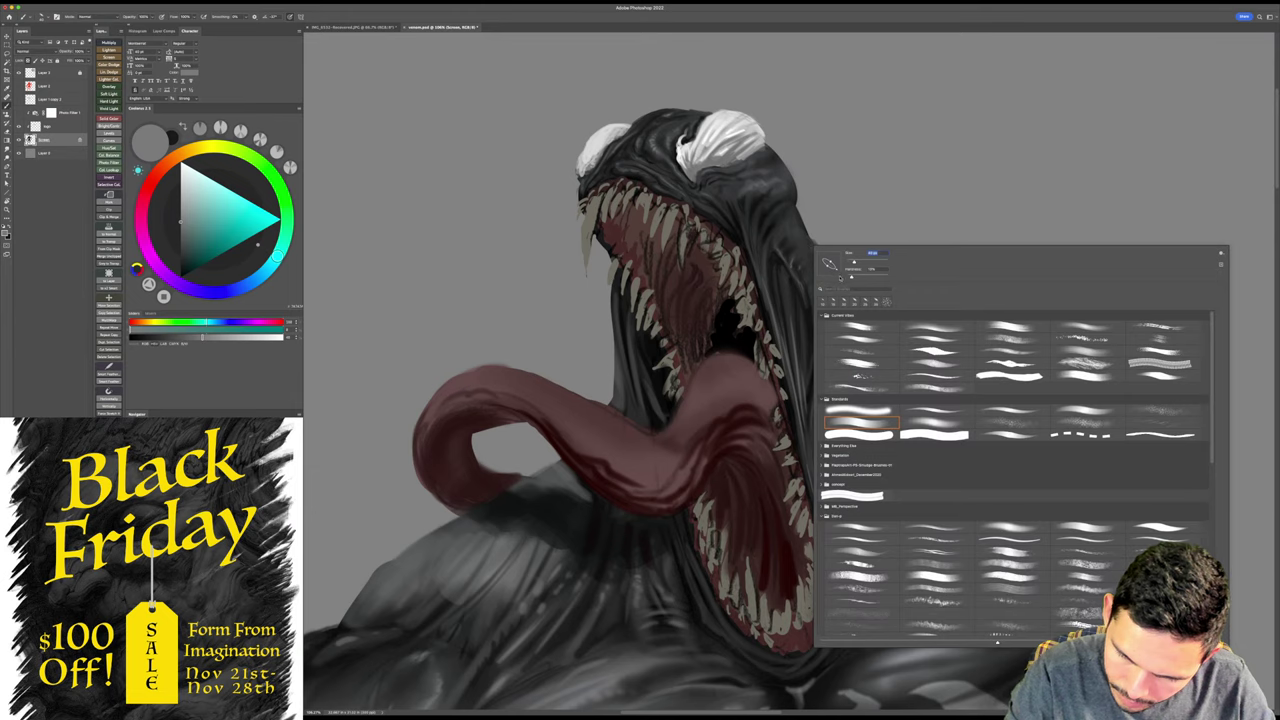
{"action": "left_click", "coordinate": [800, 243]}
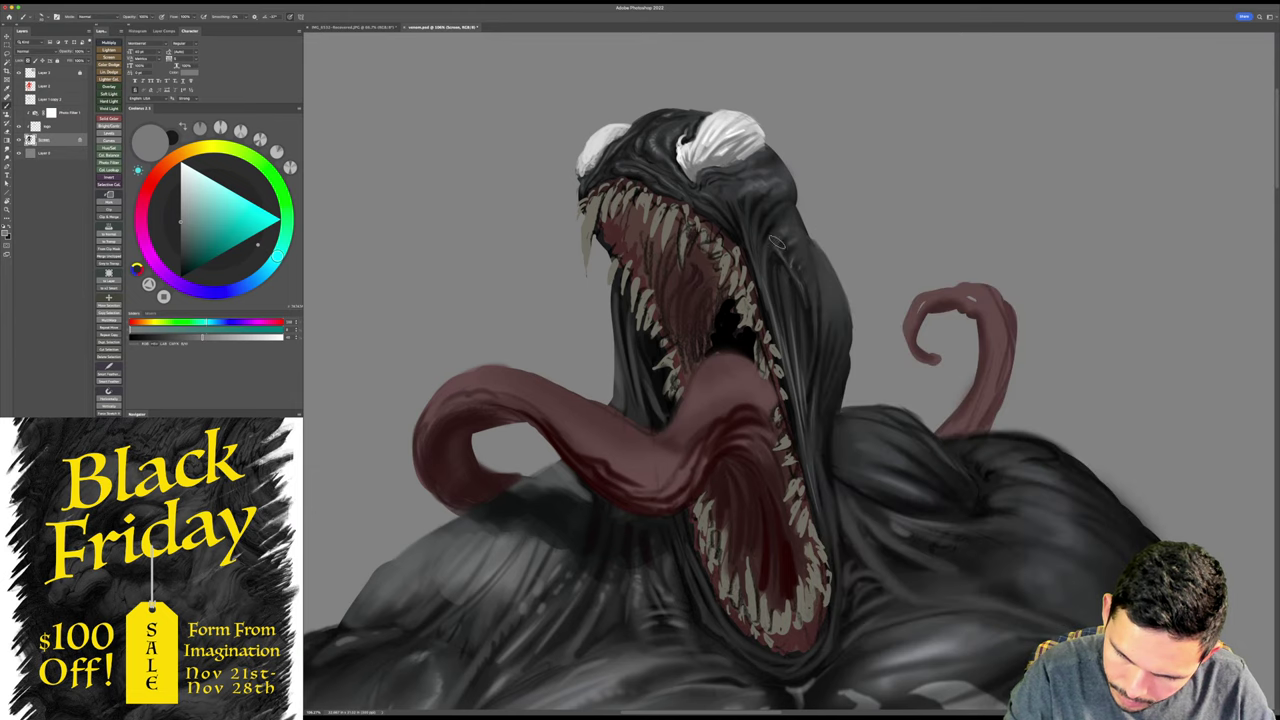
{"action": "scroll", "coordinate": [830, 285], "scroll_direction": "down", "scroll_amount": 2}
{"action": "left_click_drag", "start_coordinate": [827, 290], "coordinate": [823, 282]}
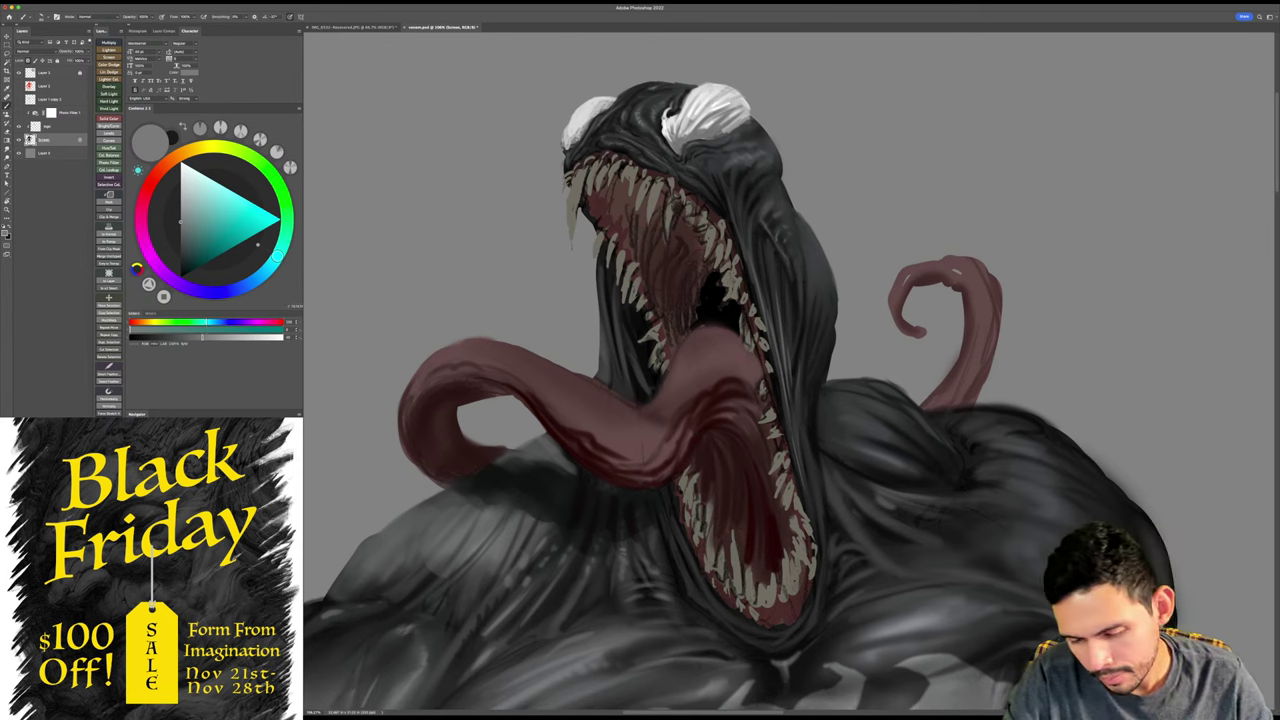
{"action": "key", "text": "r"}
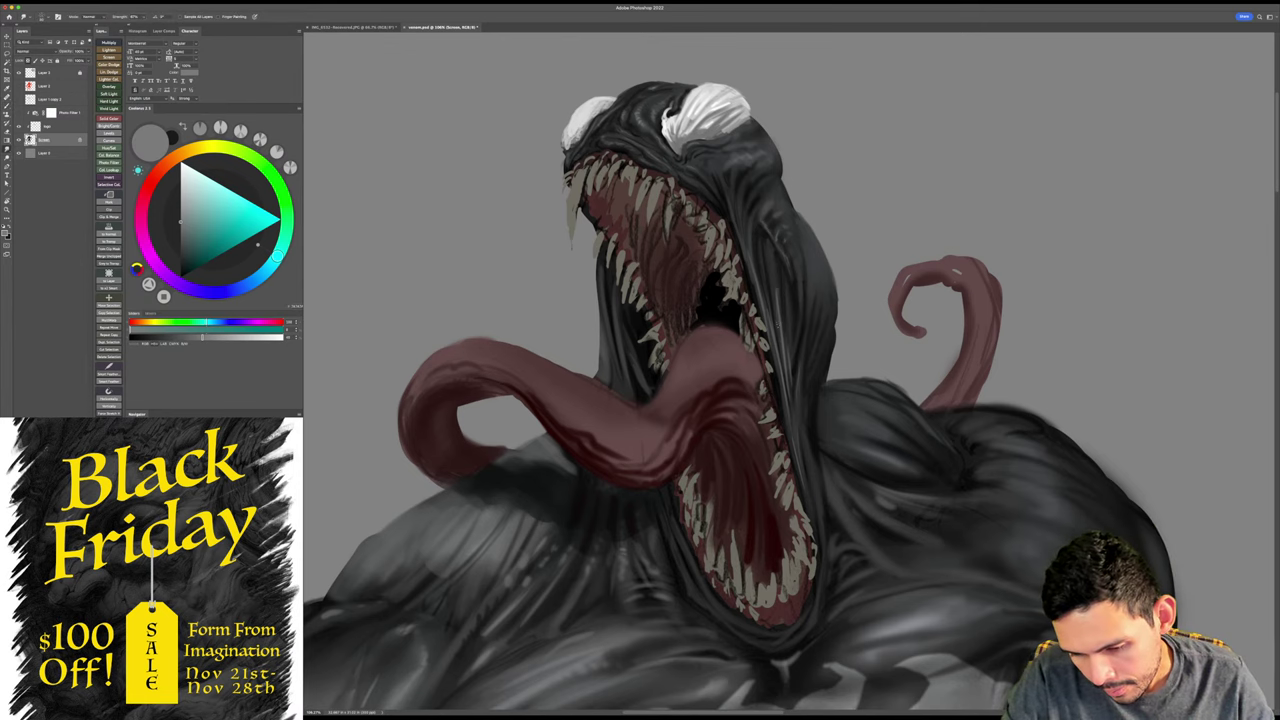
{"action": "left_click_drag", "start_coordinate": [793, 372], "coordinate": [775, 337]}
{"action": "key", "text": "b"}
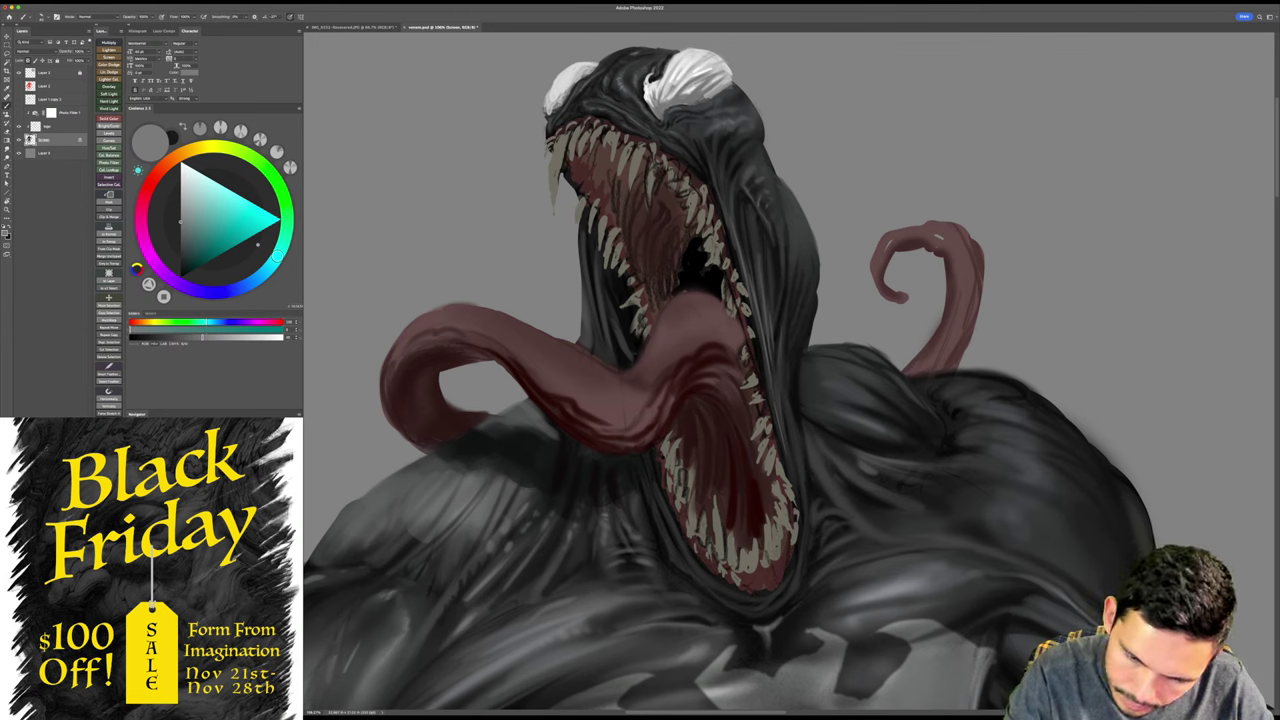
- Soften the brush, dab a broken mid-grey highlight down the back of the head and neck, and smudge it
{"action": "right_click", "coordinate": [808, 222]}
{"action": "left_click_drag", "start_coordinate": [835, 252], "coordinate": [832, 255]}
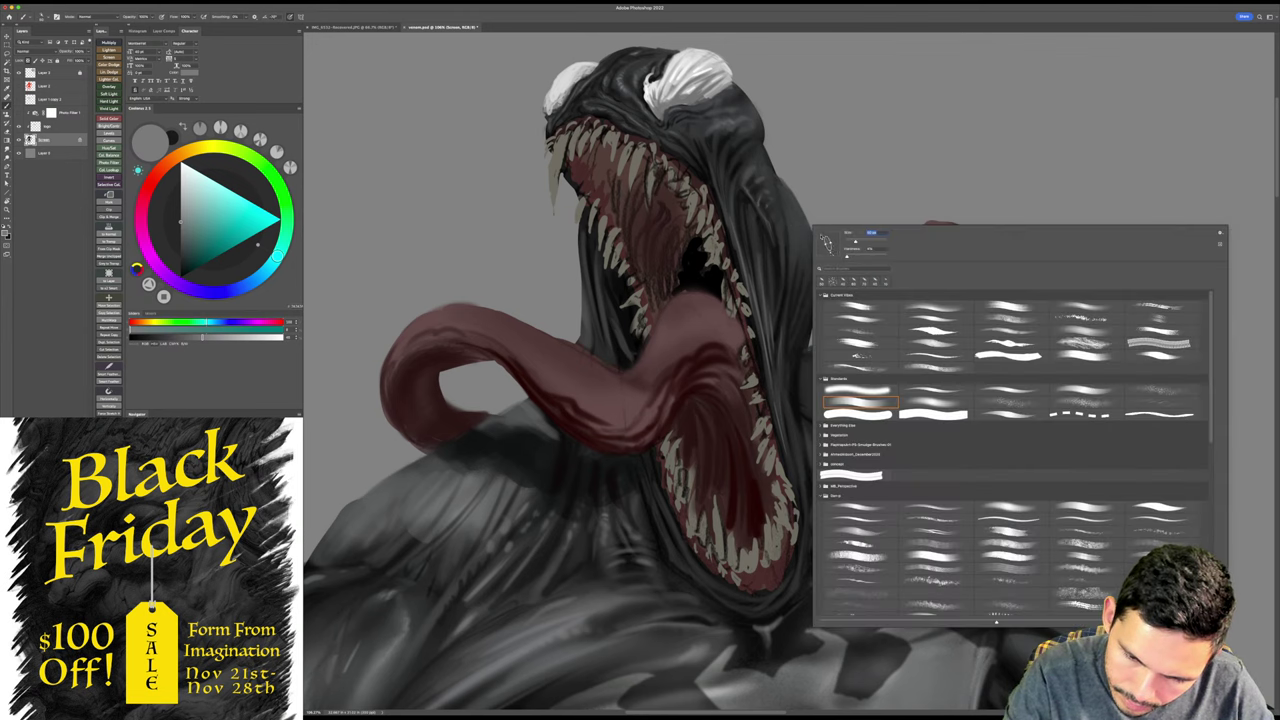
{"action": "left_click", "coordinate": [788, 204]}
{"action": "left_click", "coordinate": [790, 215]}
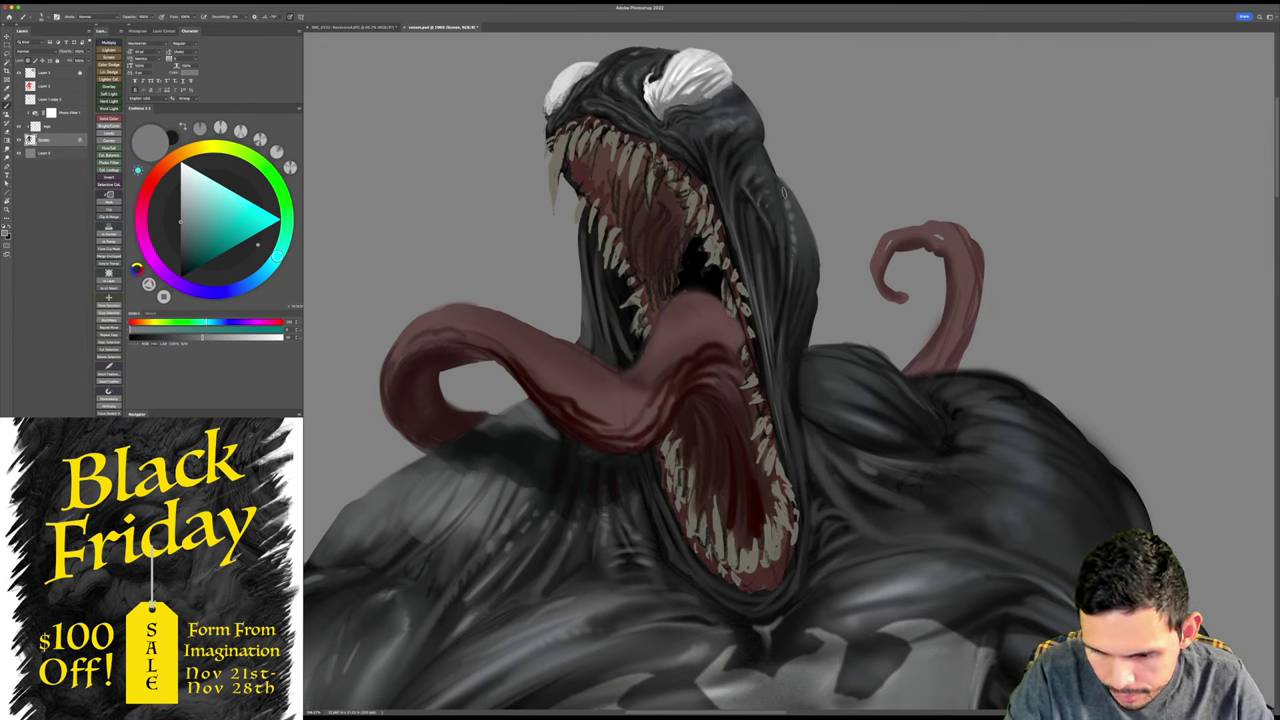
{"action": "key", "text": "r"}
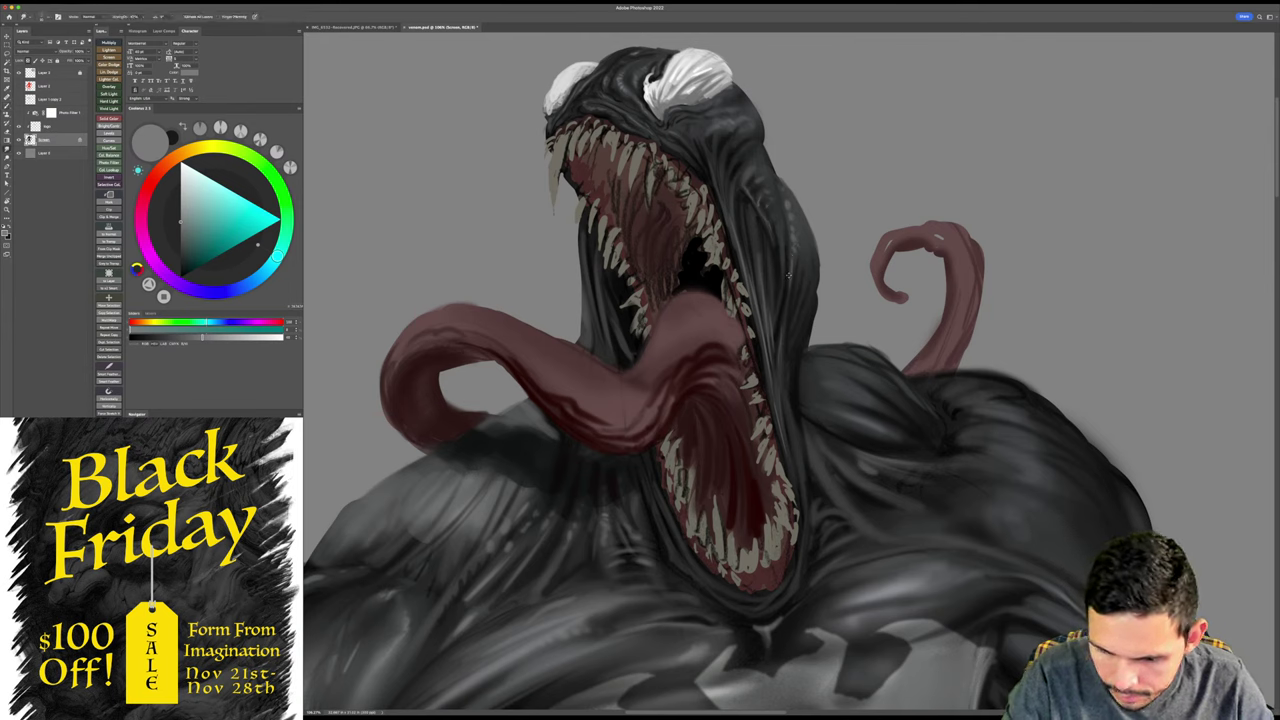
{"action": "key", "text": "b"}
- Enlarge the brush, tone the back of the neck with mid and dark greys, and save the document
{"action": "scroll", "coordinate": [808, 277], "scroll_direction": "down", "scroll_amount": 6}
{"action": "left_click_drag", "start_coordinate": [808, 277], "coordinate": [770, 227]}
{"action": "scroll", "coordinate": [770, 225], "scroll_direction": "up", "scroll_amount": 5}
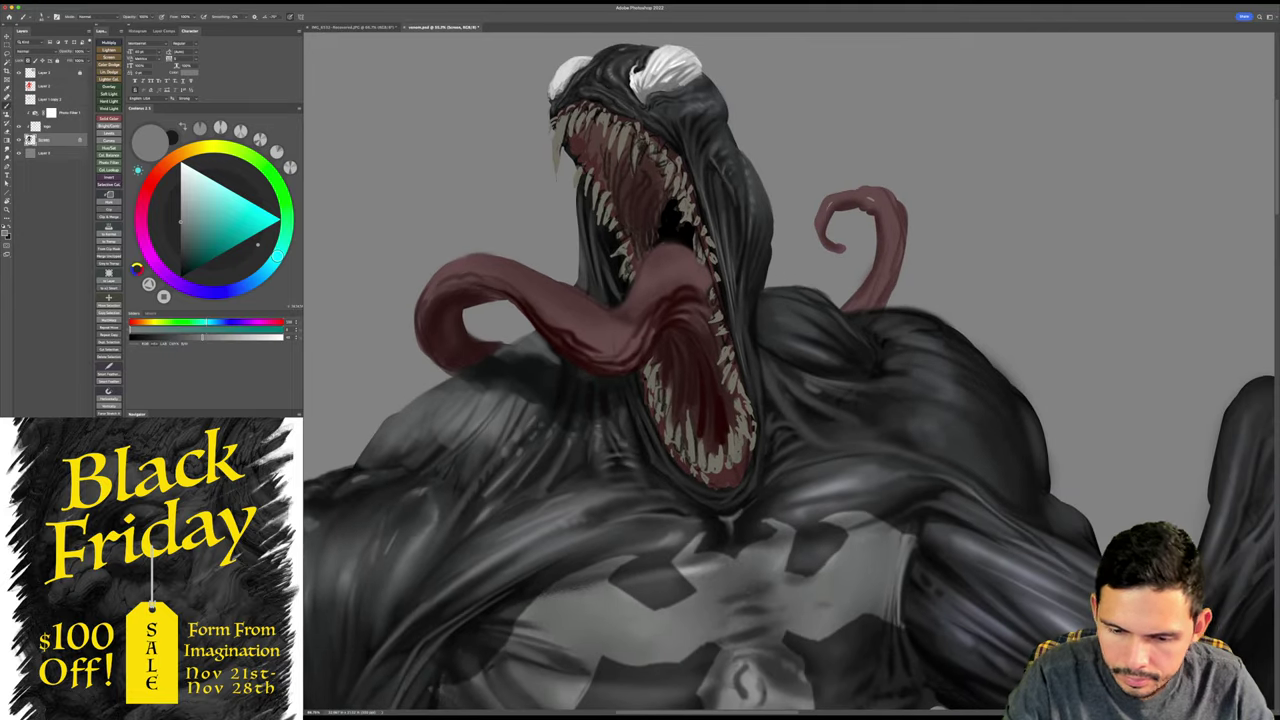
{"action": "key", "text": "]"}
{"action": "key", "text": "]"}
{"action": "key", "text": "]"}
{"action": "key", "text": "]"}
{"action": "key", "text": "]"}
{"action": "key", "text": "]"}
{"action": "key", "text": "]"}
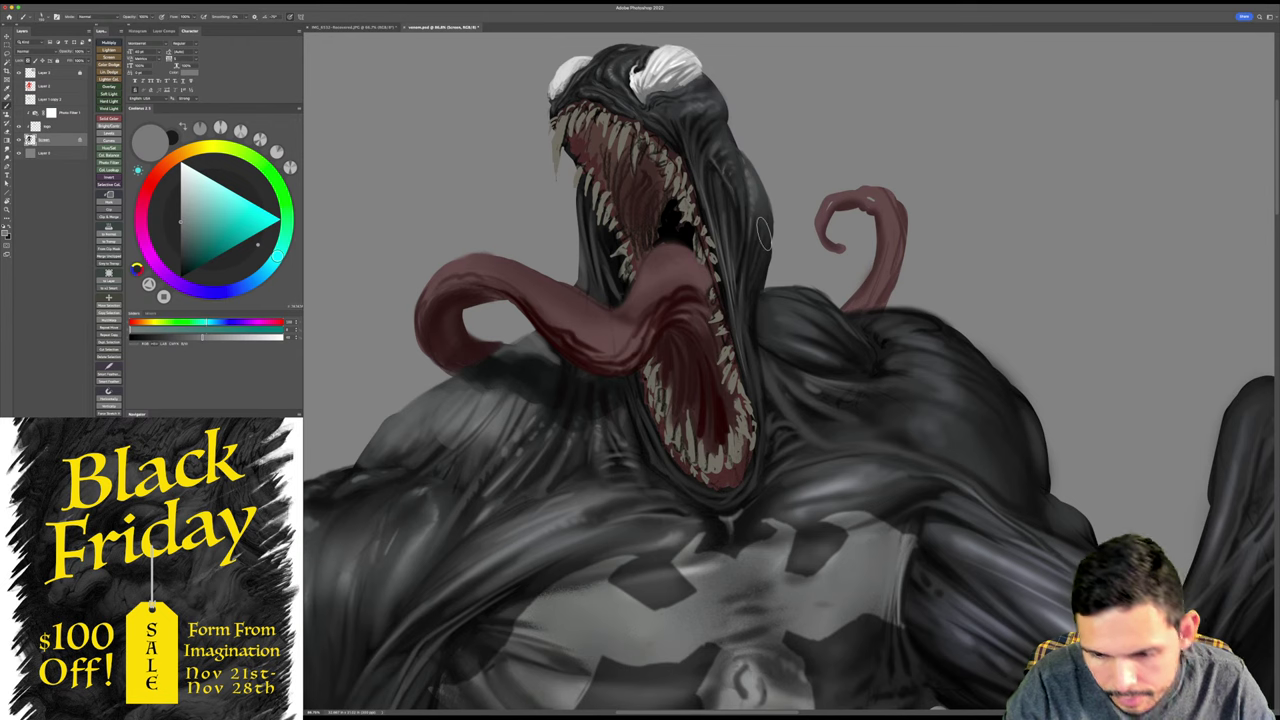
{"action": "scroll", "coordinate": [757, 198], "scroll_direction": "up", "scroll_amount": 2}
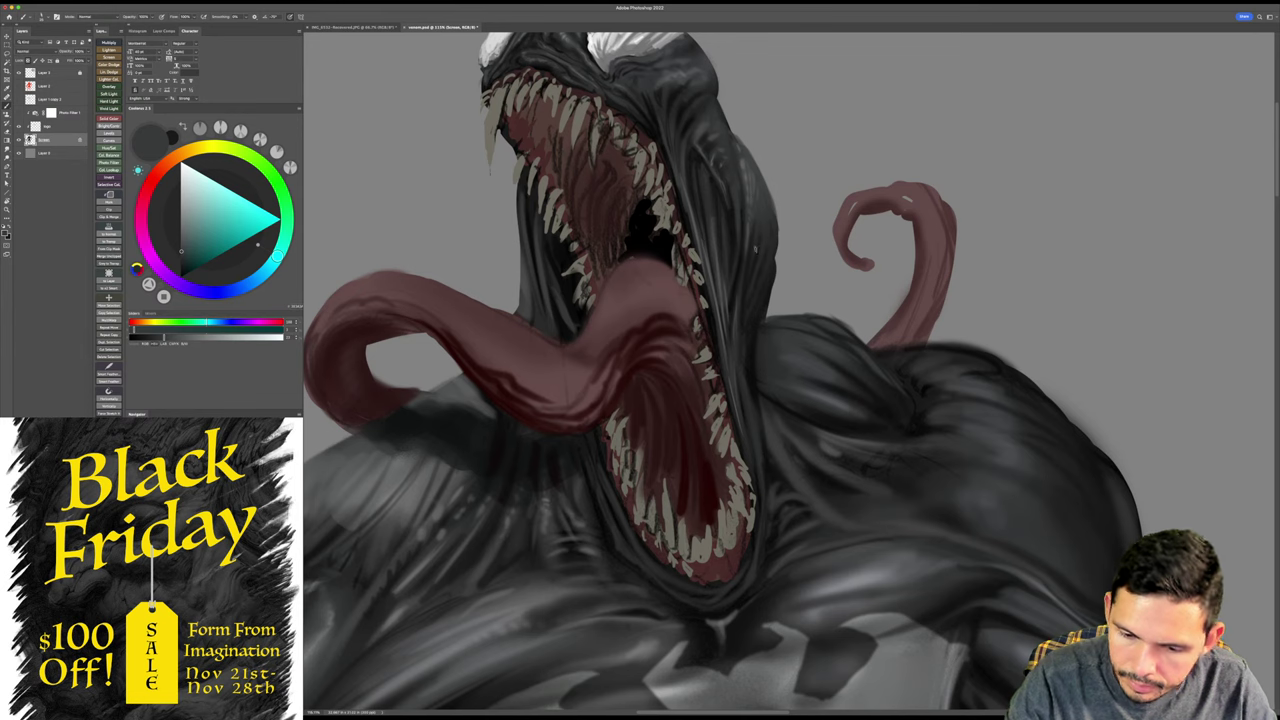
{"action": "left_click_drag", "start_coordinate": [755, 249], "coordinate": [700, 249]}
{"action": "key", "text": "super+s"}
{"action": "left_click_drag", "start_coordinate": [836, 244], "coordinate": [794, 186]}
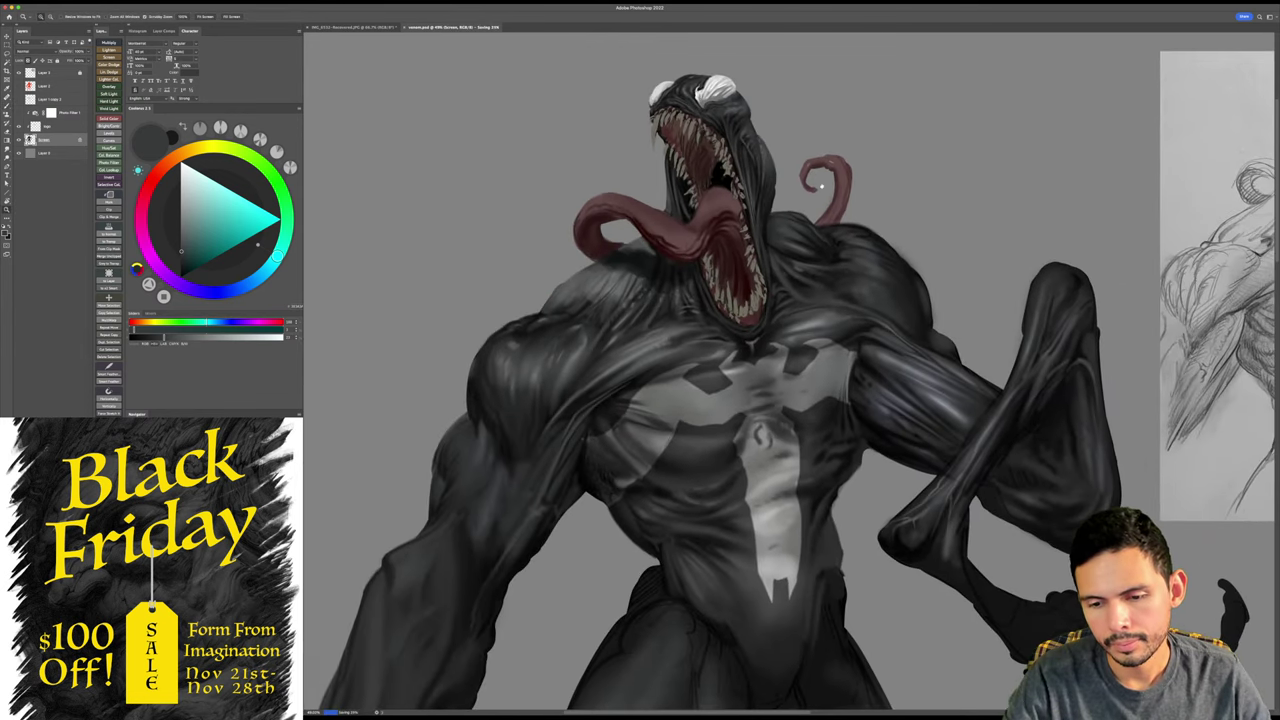
- Paint fine radiating streaks across both white eyes using white and greys sampled from the eyes
{"action": "left_click_drag", "start_coordinate": [670, 92], "coordinate": [759, 142]}
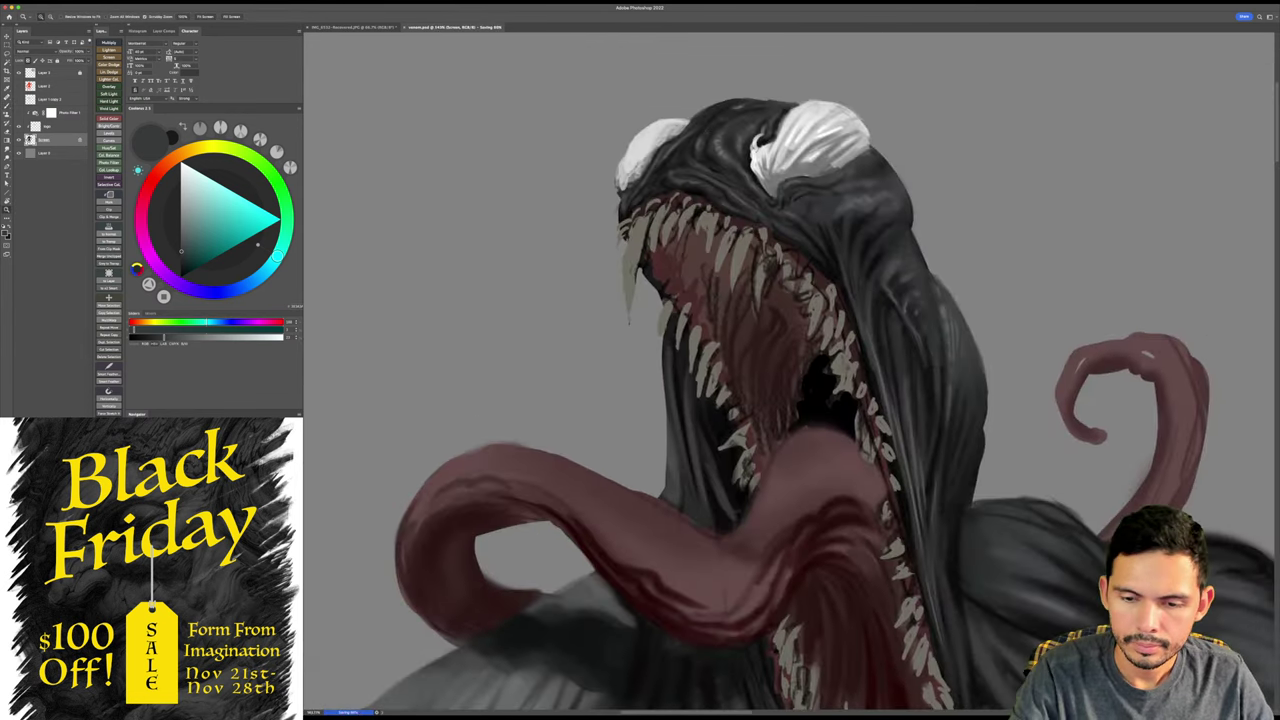
{"action": "key", "text": "b"}
{"action": "key", "text": "x"}
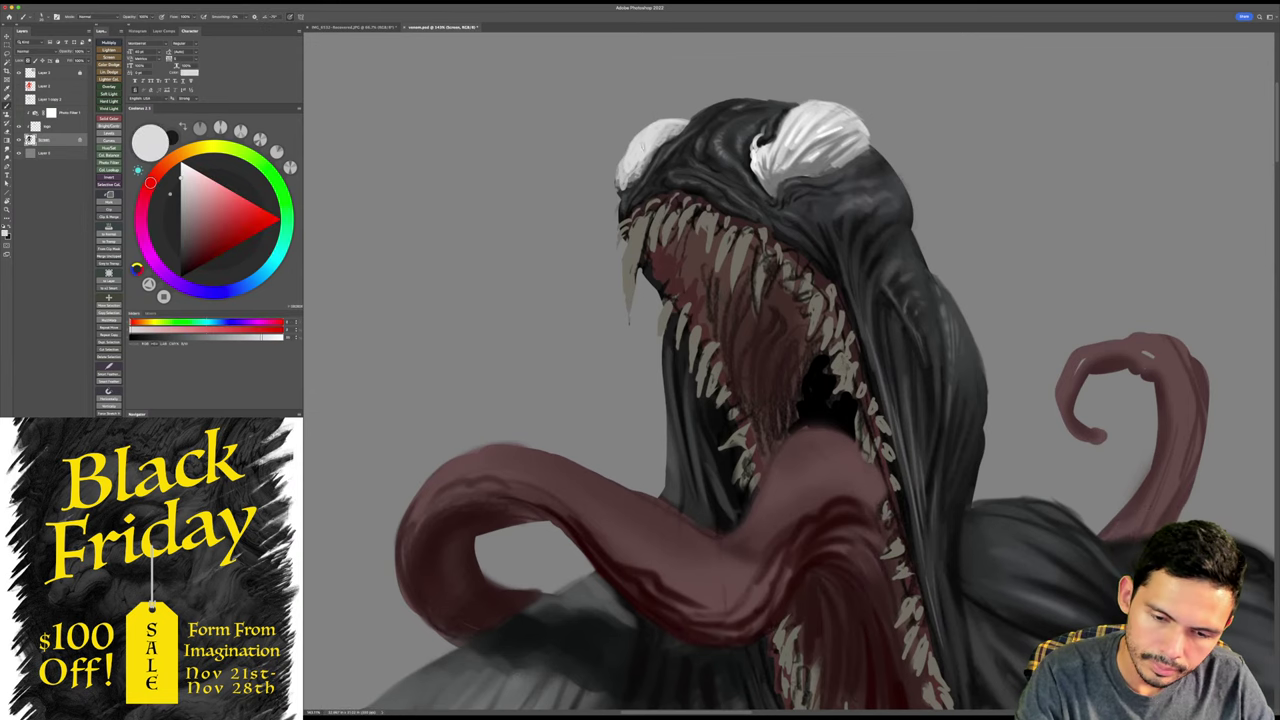
{"action": "left_click_drag", "start_coordinate": [843, 222], "coordinate": [834, 222]}
{"action": "left_click", "coordinate": [818, 170], "text": "alt"}
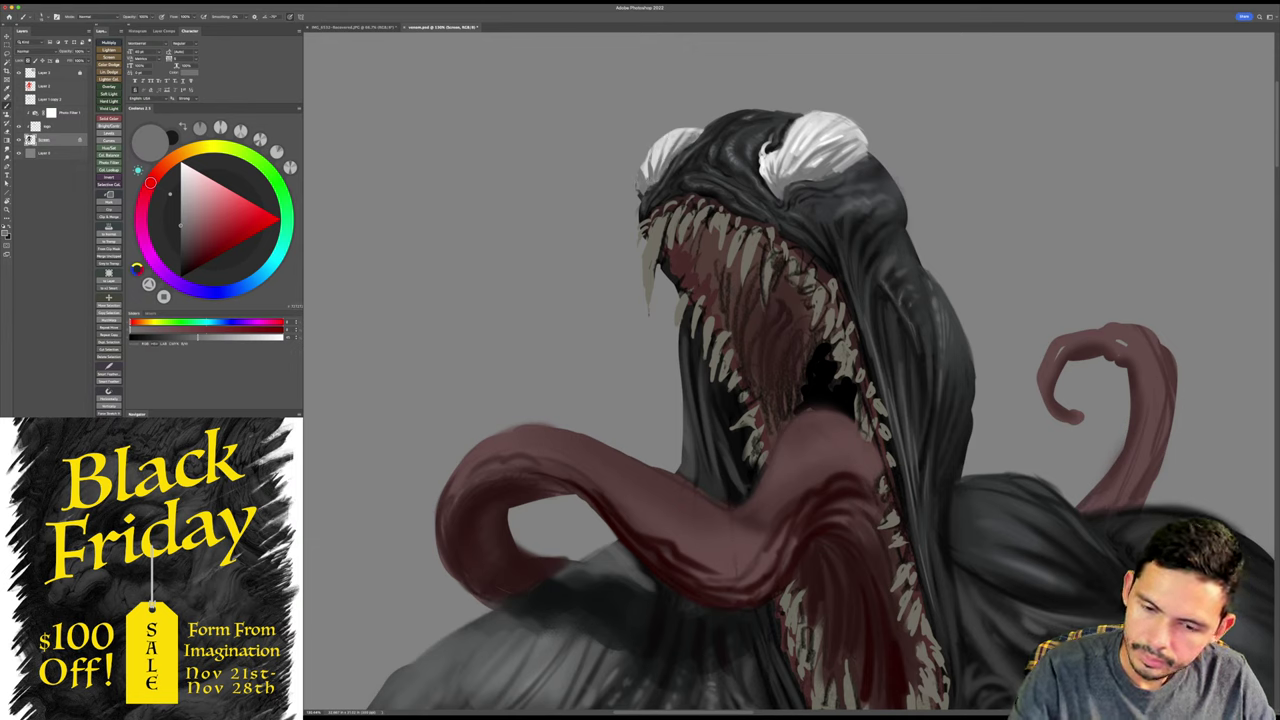
{"action": "left_click", "coordinate": [815, 135], "text": "alt"}
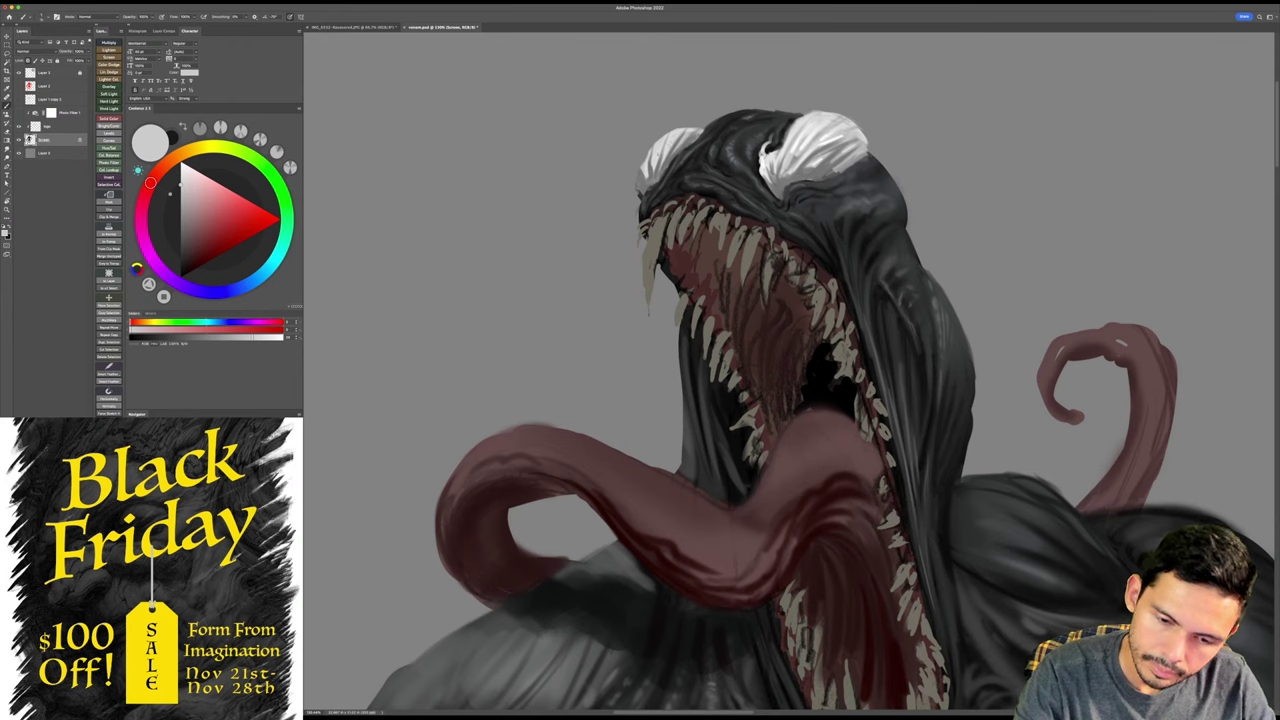
{"action": "left_click", "coordinate": [181, 163]}
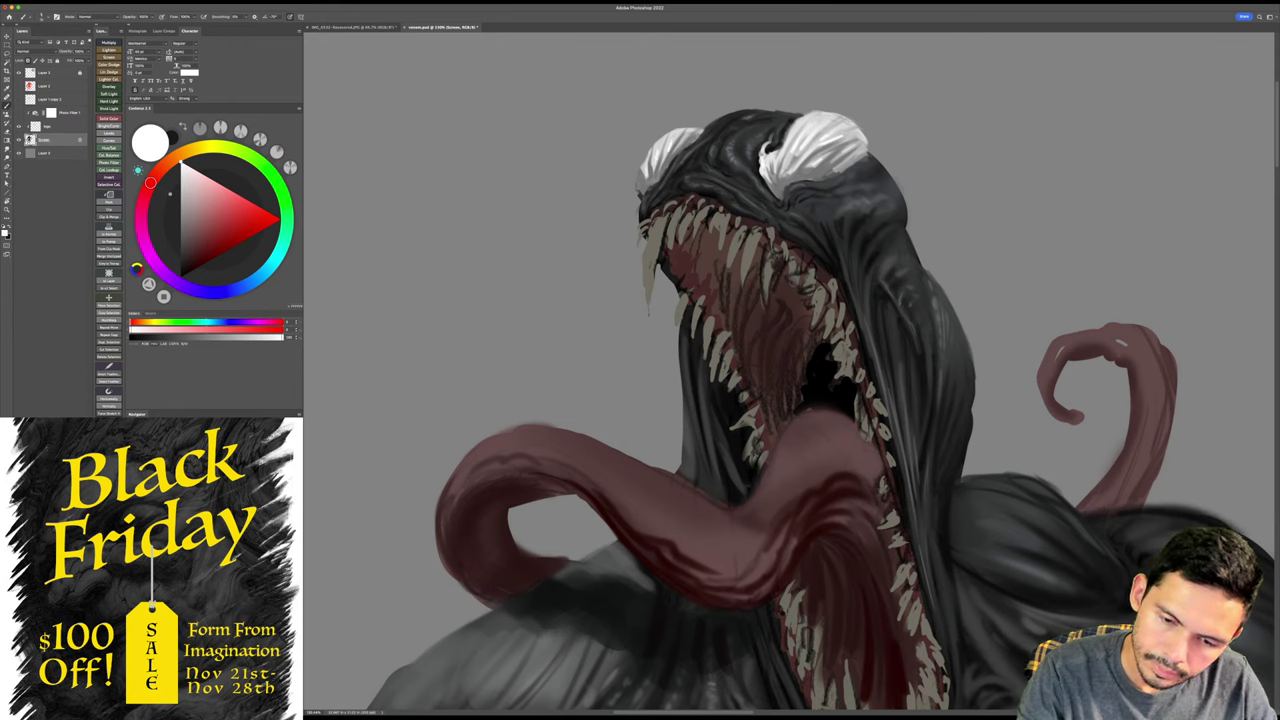
{"action": "left_click", "coordinate": [671, 161], "text": "alt"}
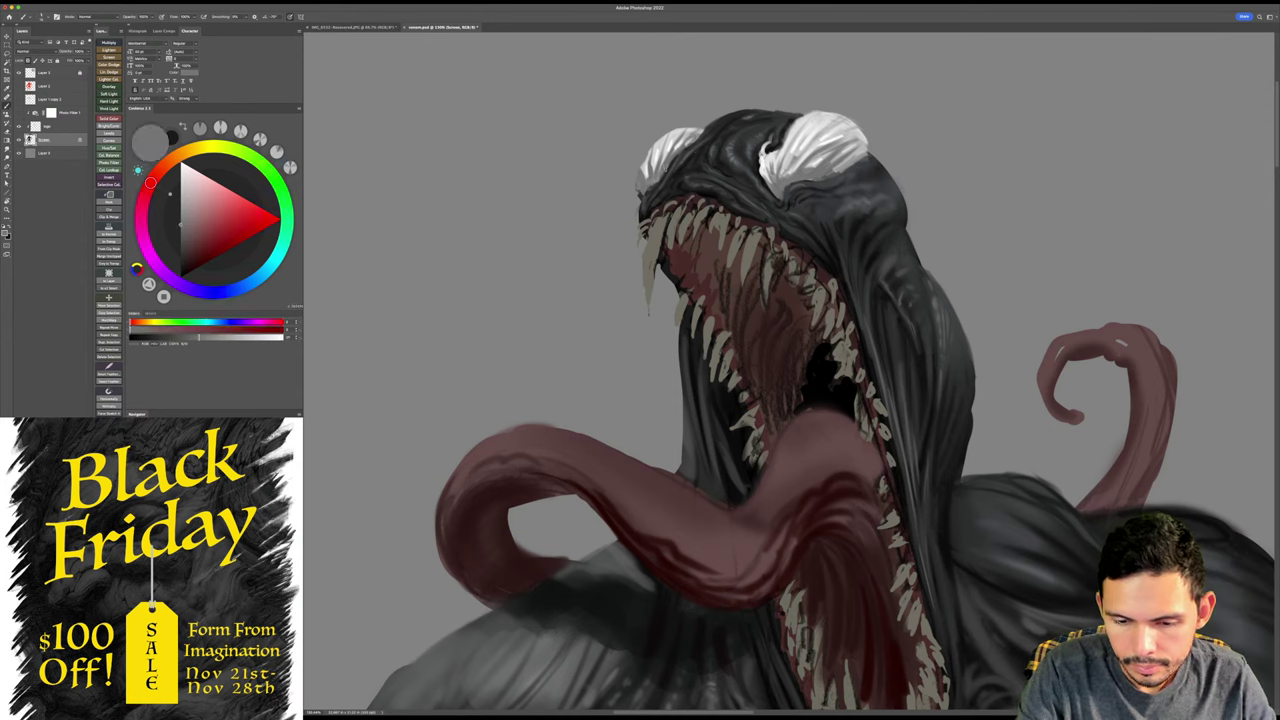
{"action": "left_click_drag", "start_coordinate": [185, 218], "coordinate": [181, 205]}
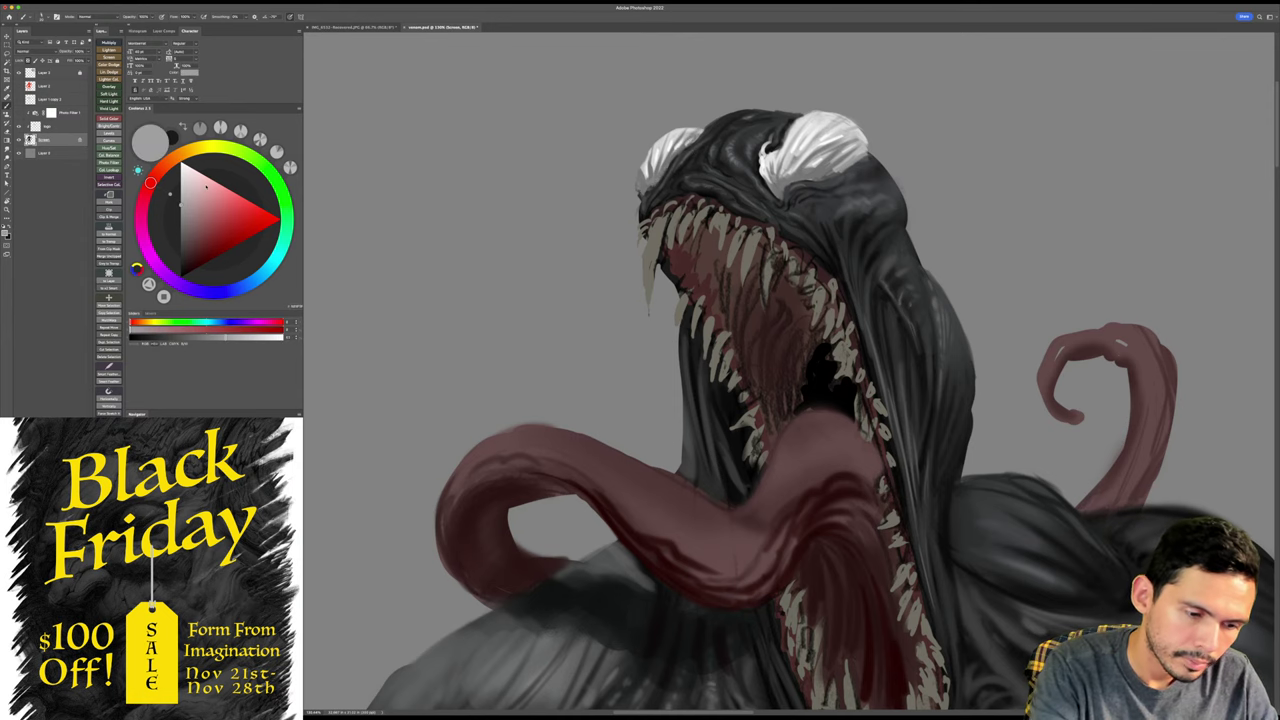
{"action": "mouse_move", "coordinate": [646, 189]}
{"action": "left_mouse_down"}
{"action": "mouse_move", "coordinate": [651, 163]}
{"action": "mouse_move", "coordinate": [667, 167]}
{"action": "left_mouse_up"}
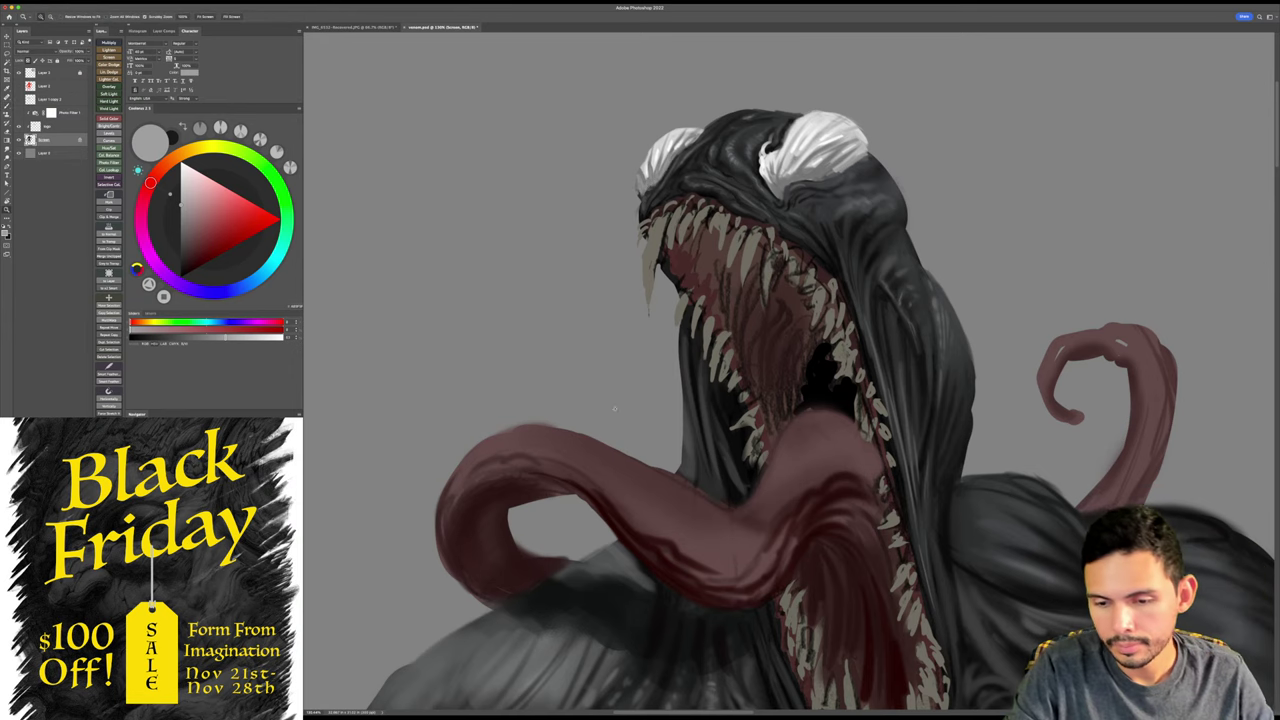
- Sample a near-black from the brow, refine the dark edges and creases around both eyes, and save the document
{"action": "mouse_move", "coordinate": [614, 406]}
{"action": "left_mouse_down"}
{"action": "mouse_move", "coordinate": [617, 360]}
{"action": "mouse_move", "coordinate": [720, 250]}
{"action": "left_mouse_up"}
{"action": "left_click", "coordinate": [726, 178], "text": "alt"}
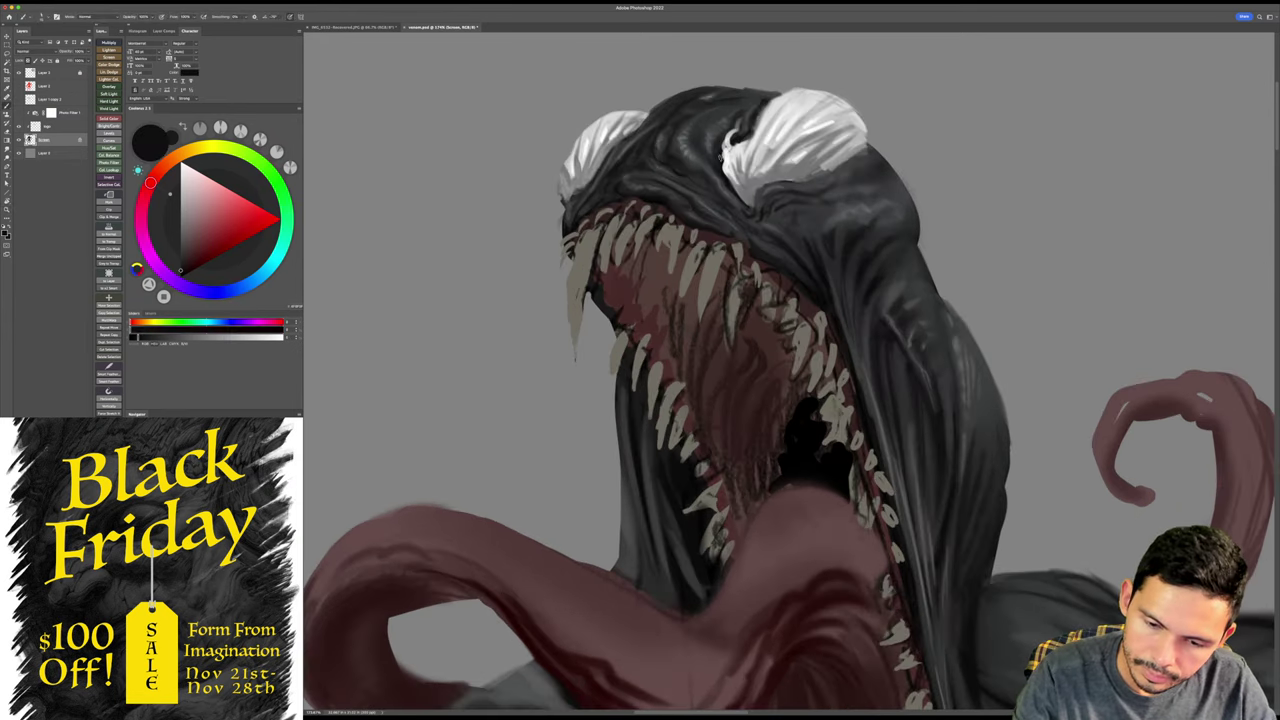
{"action": "left_click_drag", "start_coordinate": [586, 182], "coordinate": [575, 193]}
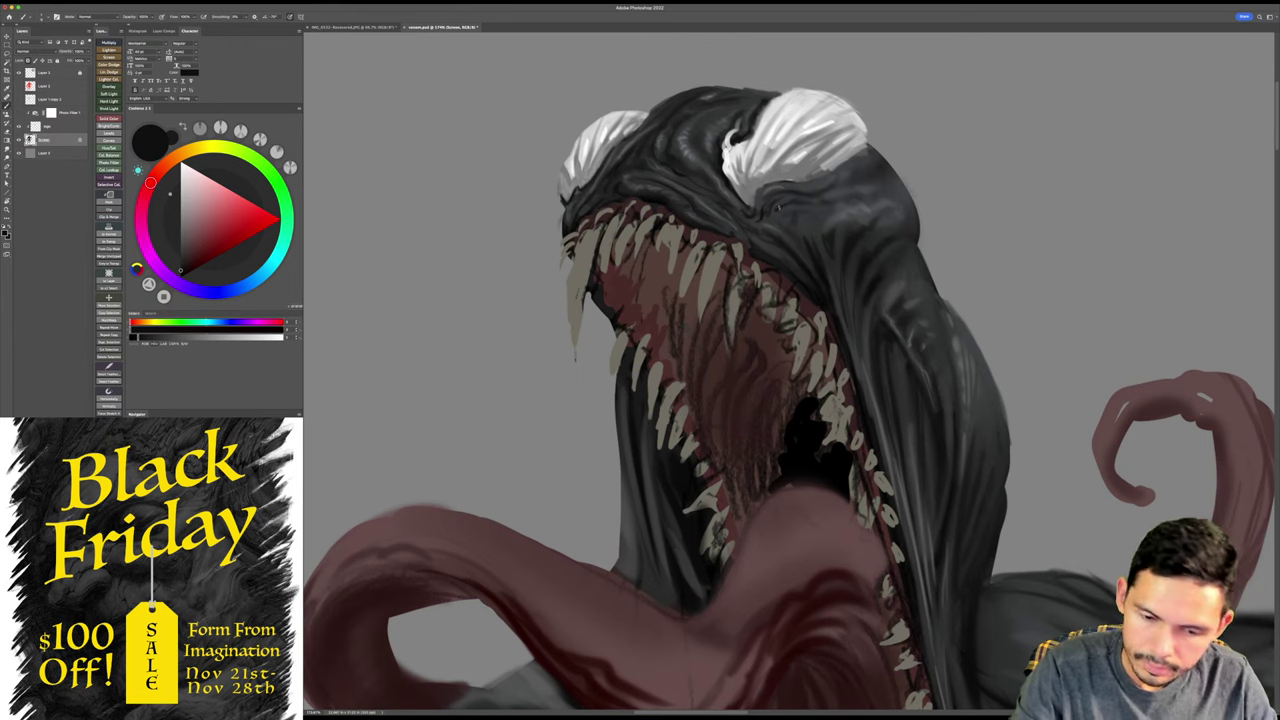
{"action": "left_click_drag", "start_coordinate": [800, 232], "coordinate": [700, 250]}
{"action": "left_click_drag", "start_coordinate": [805, 362], "coordinate": [749, 320]}
{"action": "left_click_drag", "start_coordinate": [554, 563], "coordinate": [588, 484]}
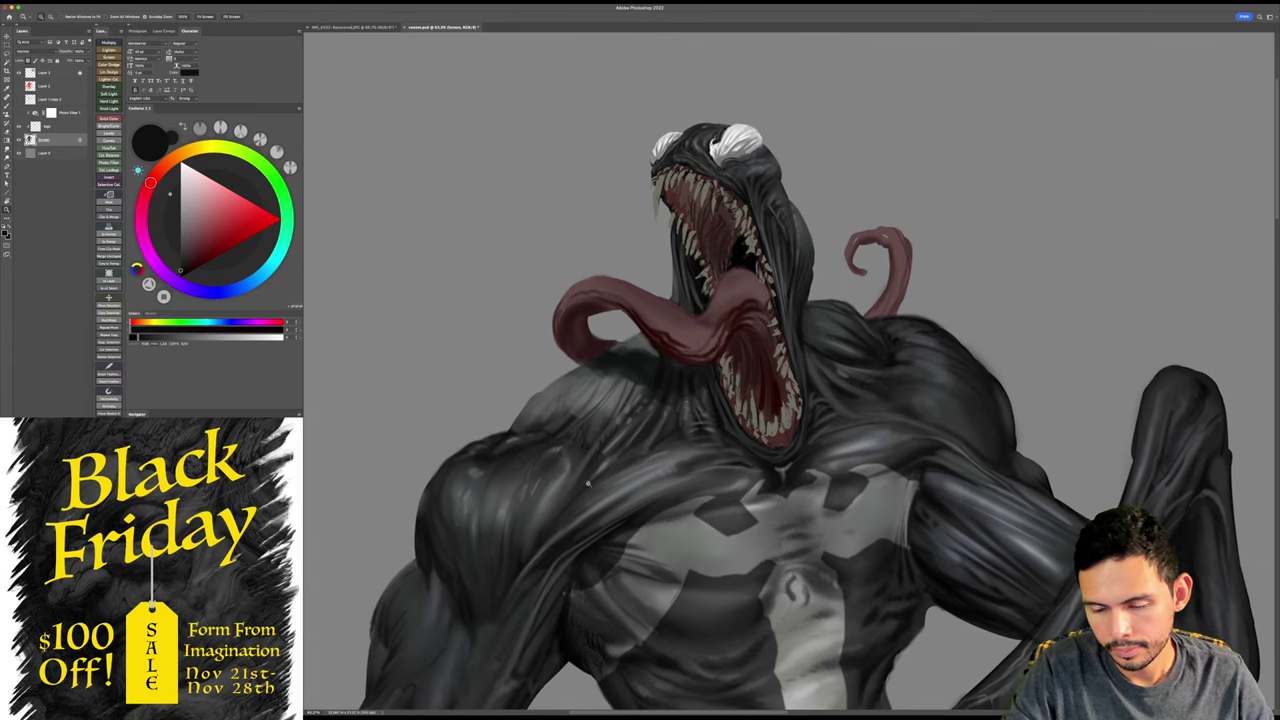
{"action": "left_click_drag", "start_coordinate": [760, 322], "coordinate": [798, 304]}
{"action": "key", "text": "super+s"}
{"action": "left_click_drag", "start_coordinate": [877, 315], "coordinate": [870, 316]}
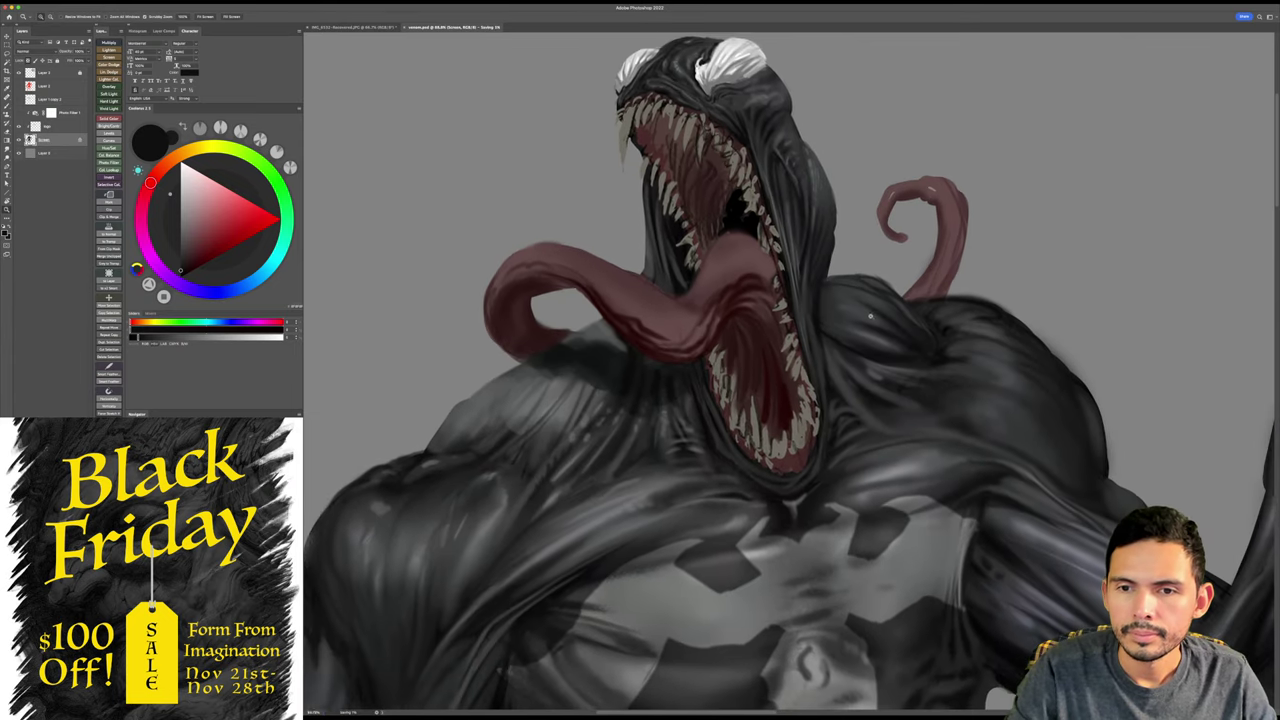
- Sample a dark red, harden the brush and paint the curled tongue tip behind the shoulder into a sharper point, then save
{"action": "key", "text": "b"}
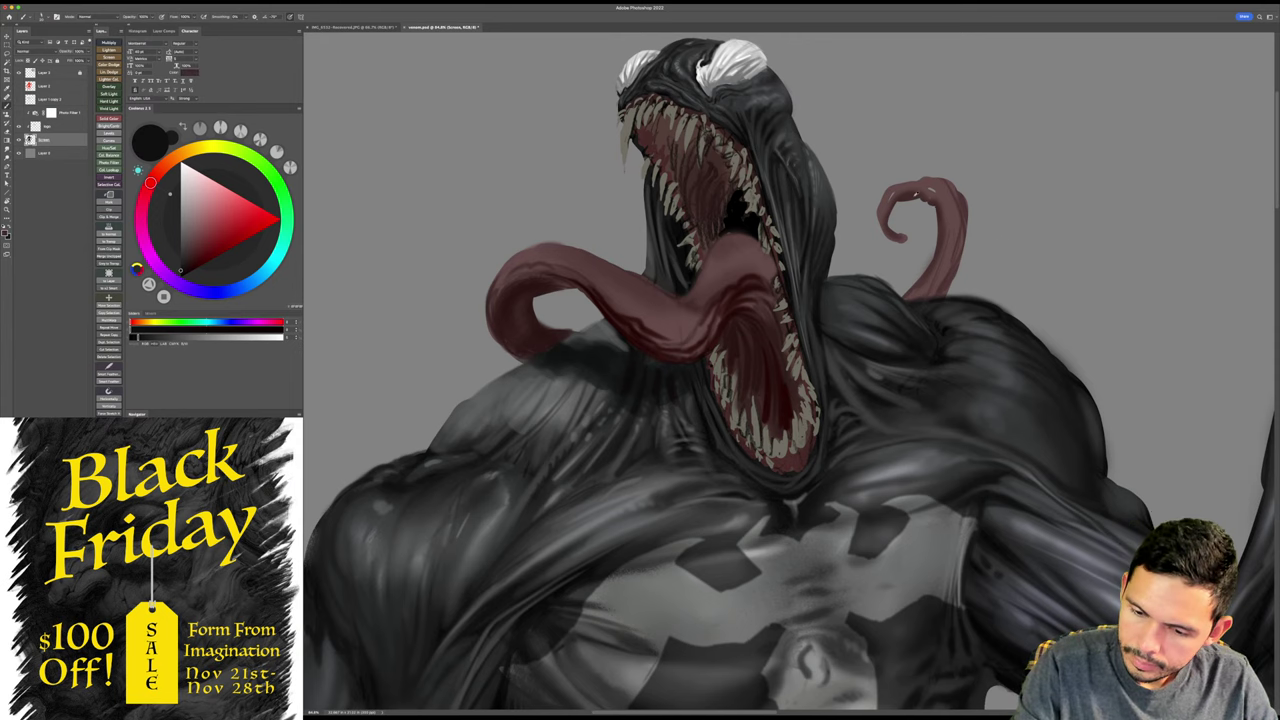
{"action": "left_click", "coordinate": [922, 192], "text": "alt"}
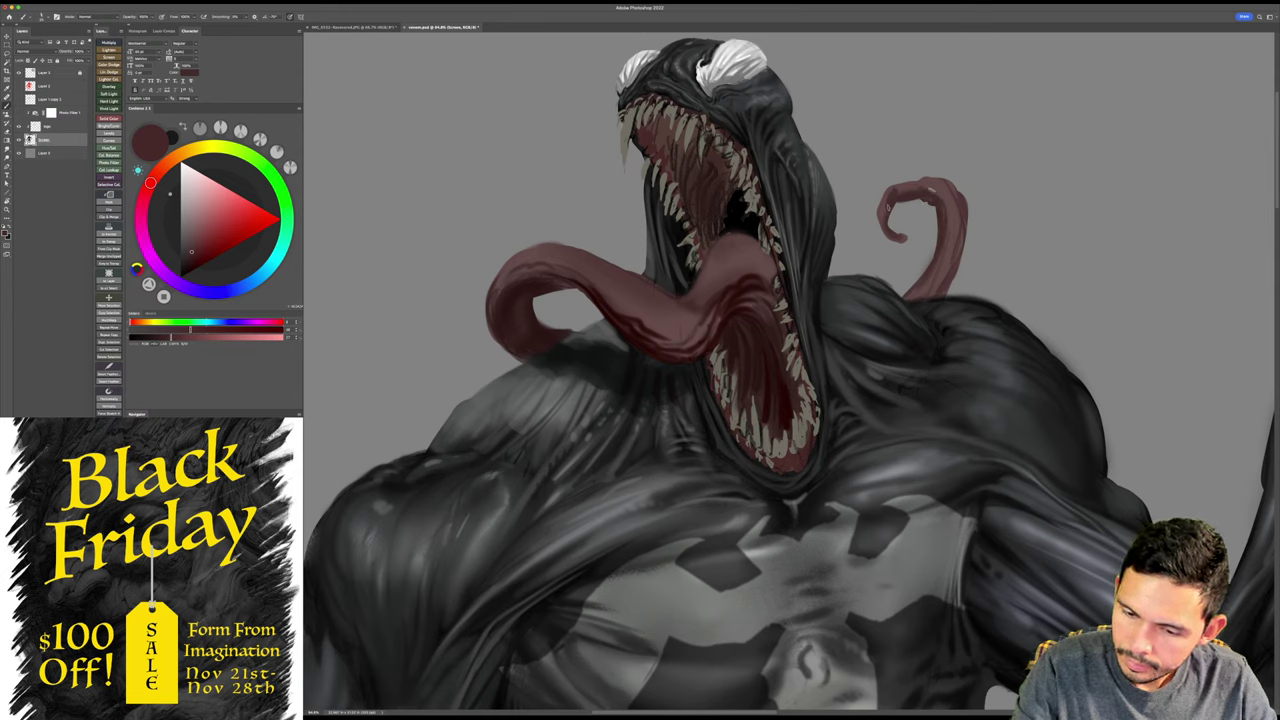
{"action": "mouse_move", "coordinate": [888, 208]}
{"action": "left_mouse_down"}
{"action": "mouse_move", "coordinate": [904, 240]}
{"action": "mouse_move", "coordinate": [915, 229]}
{"action": "left_mouse_up"}
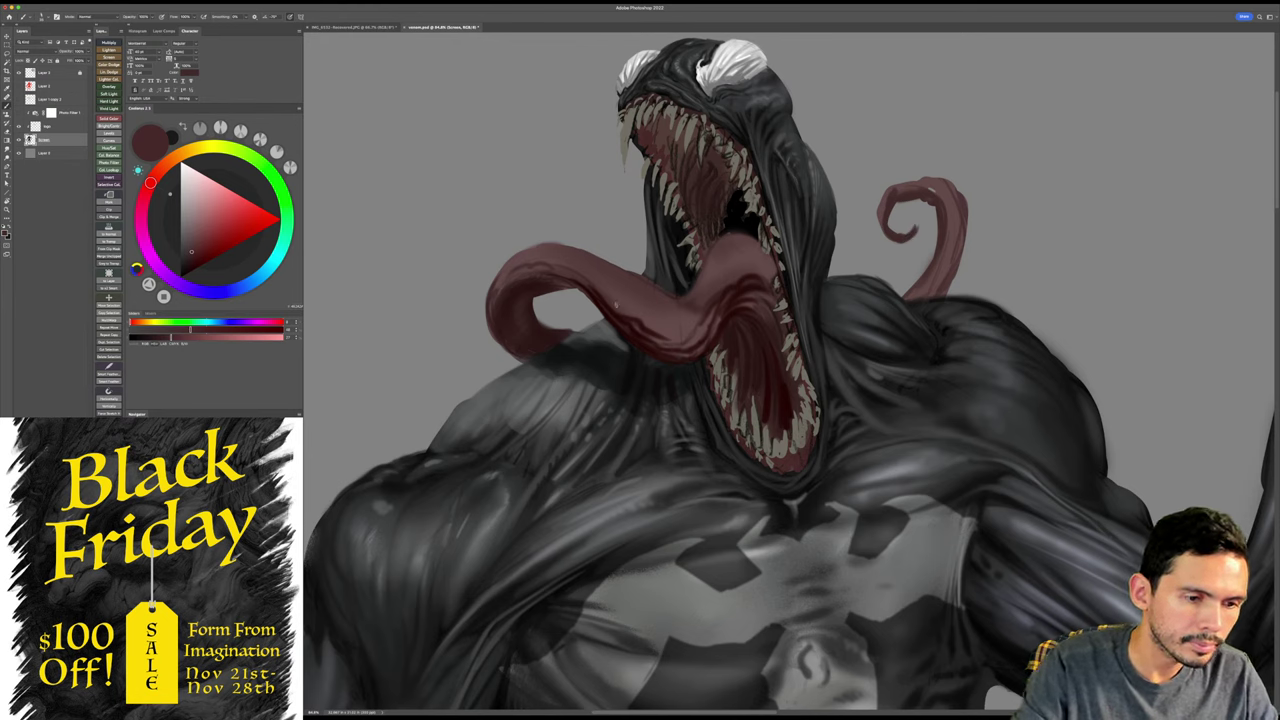
{"action": "right_click", "coordinate": [728, 282]}
{"action": "left_click", "coordinate": [784, 310]}
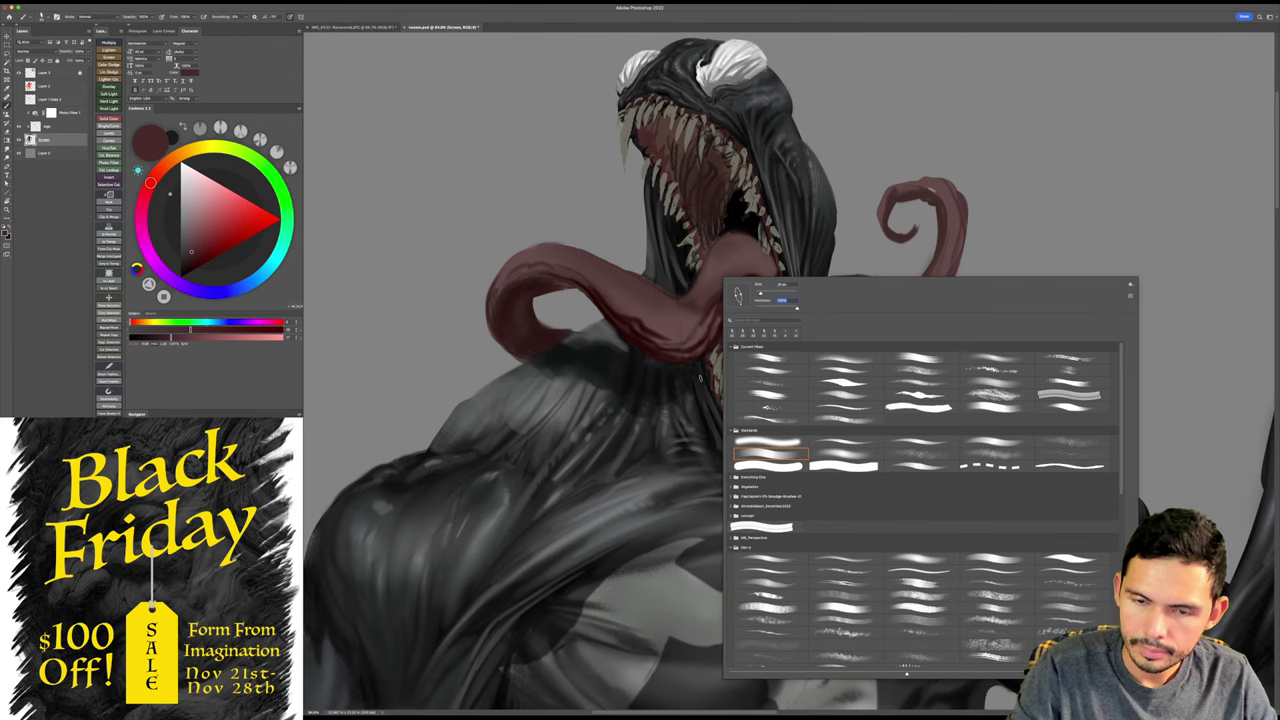
{"action": "left_click", "coordinate": [688, 350]}
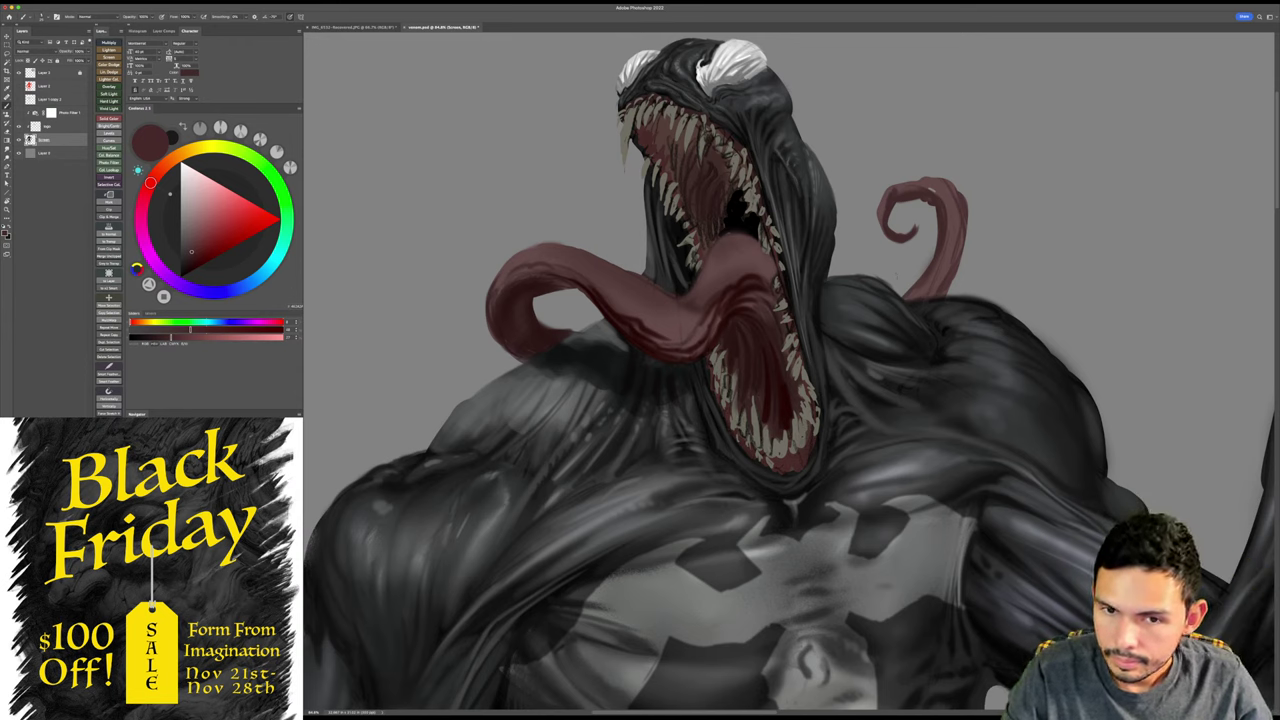
{"action": "left_click_drag", "start_coordinate": [920, 213], "coordinate": [917, 230]}
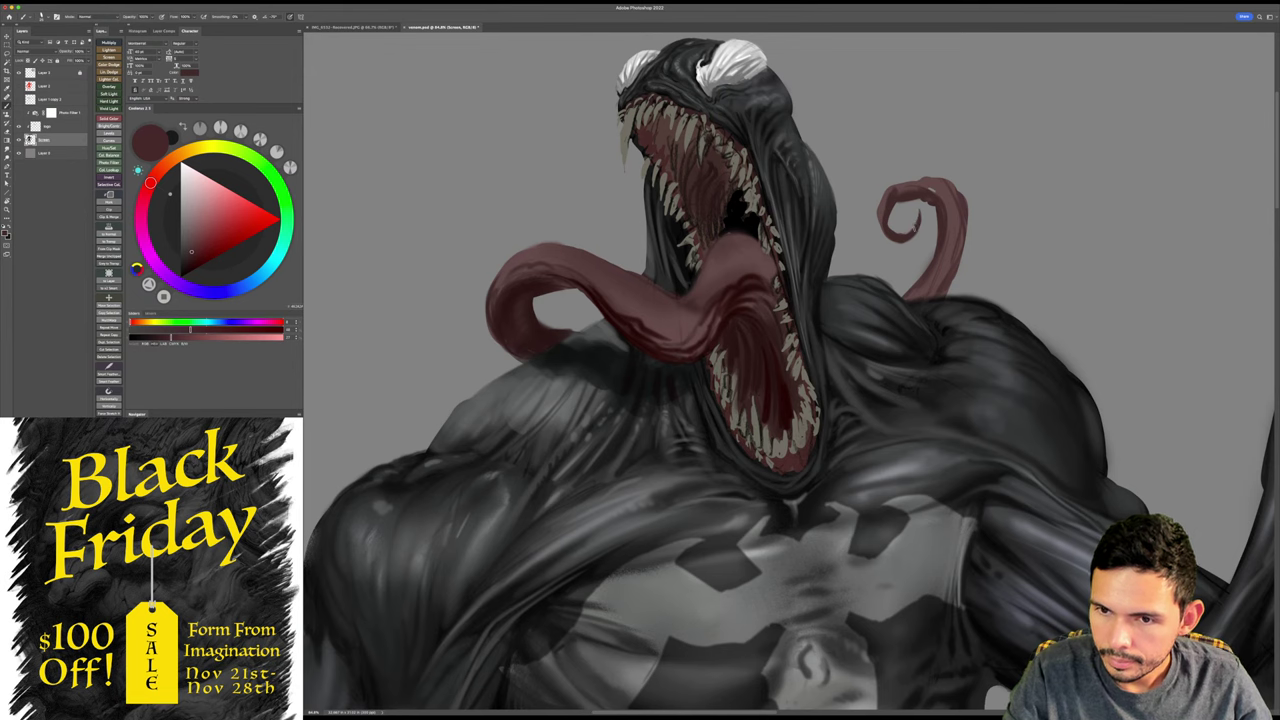
{"action": "key", "text": "z"}
{"action": "mouse_move", "coordinate": [965, 226]}
{"action": "left_mouse_down"}
{"action": "mouse_move", "coordinate": [935, 226]}
{"action": "mouse_move", "coordinate": [953, 220]}
{"action": "left_mouse_up"}
{"action": "key", "text": "super+s"}
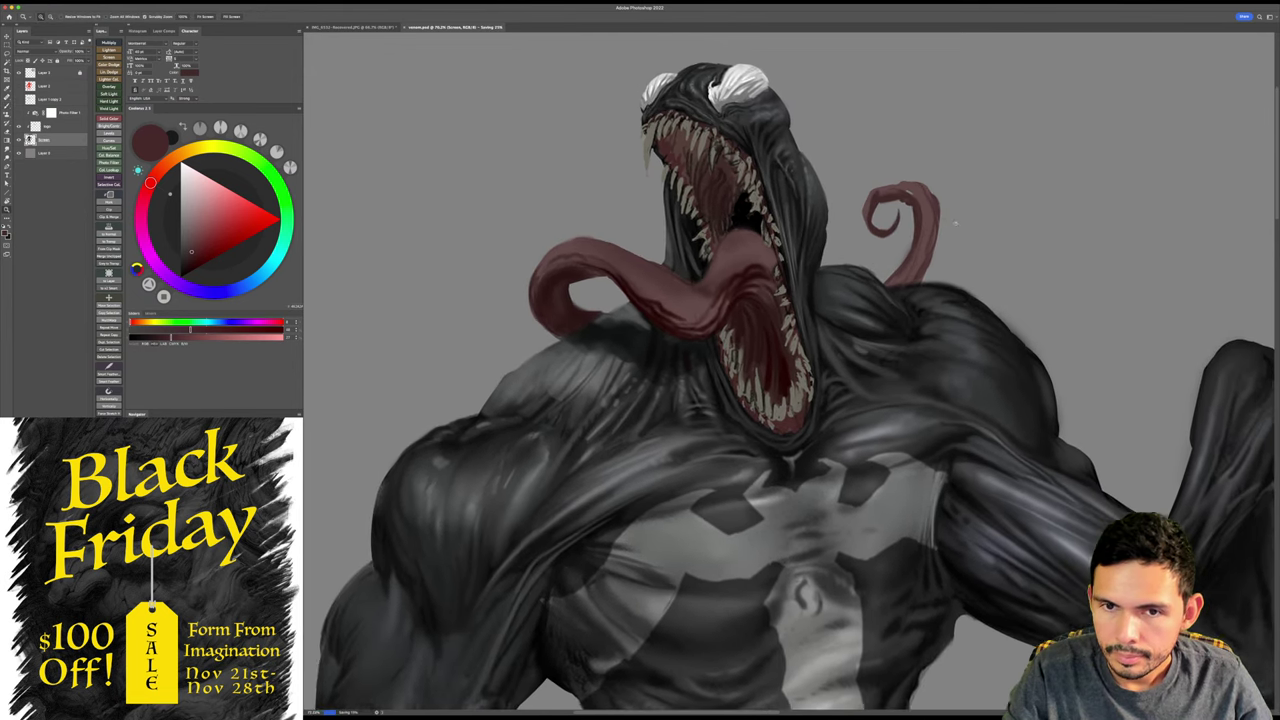
- Sample a muted mid red, paint over the highlights on the curled tongue tip, and review the whole figure beside the reference sketch
{"action": "key", "text": "b"}
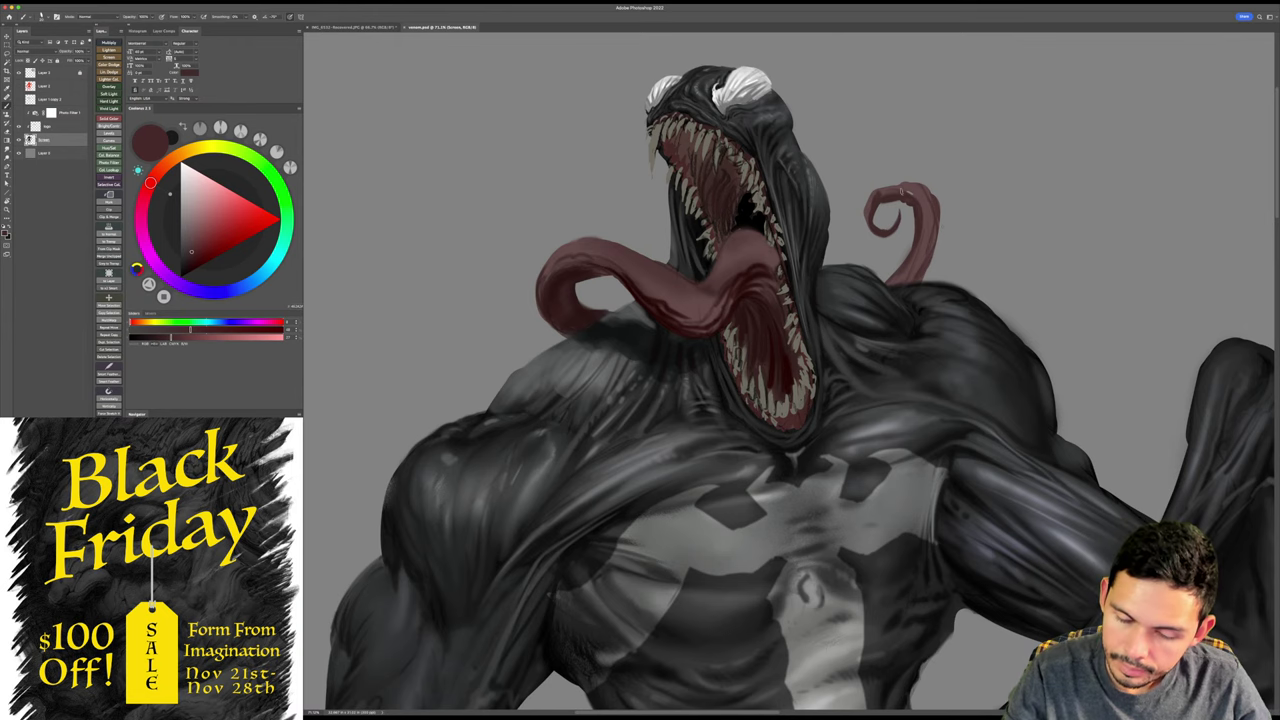
{"action": "left_click", "coordinate": [921, 207], "text": "alt"}
{"action": "left_click_drag", "start_coordinate": [933, 238], "coordinate": [922, 195]}
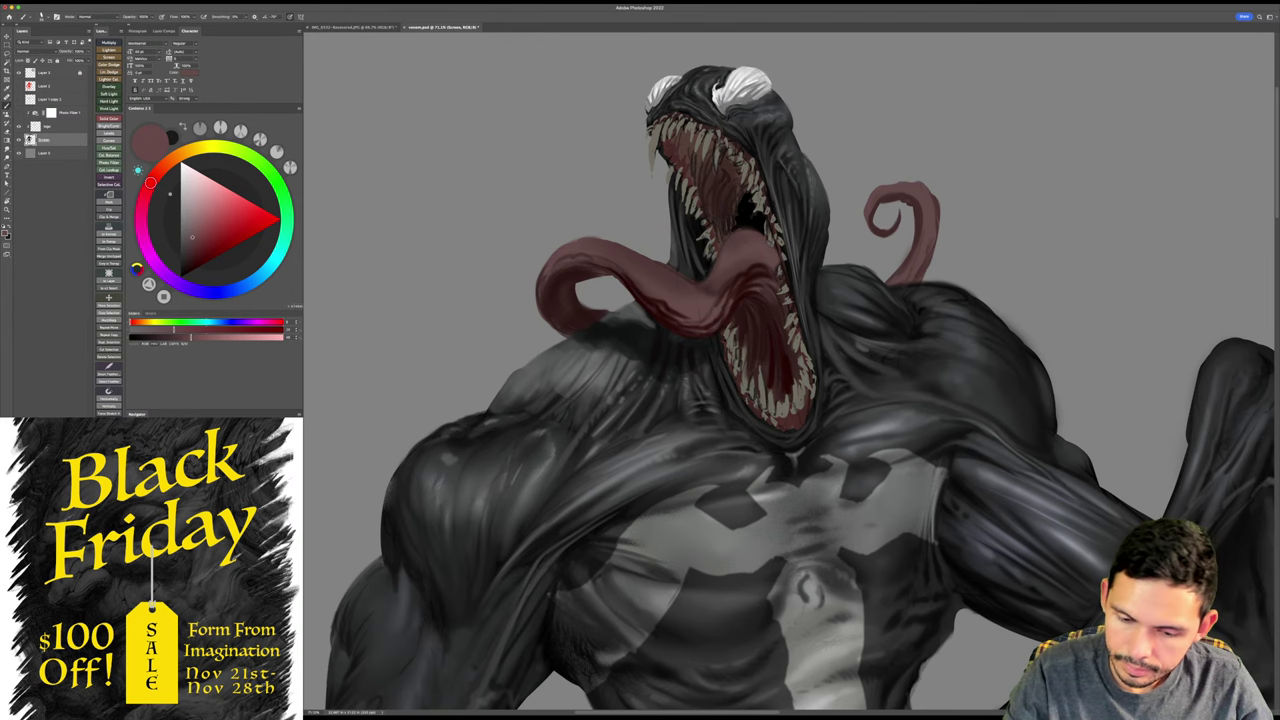
{"action": "left_click_drag", "start_coordinate": [942, 230], "coordinate": [905, 238]}
{"action": "left_click_drag", "start_coordinate": [1003, 294], "coordinate": [911, 220]}
{"action": "scroll", "coordinate": [958, 207], "scroll_direction": "down", "scroll_amount": 5}
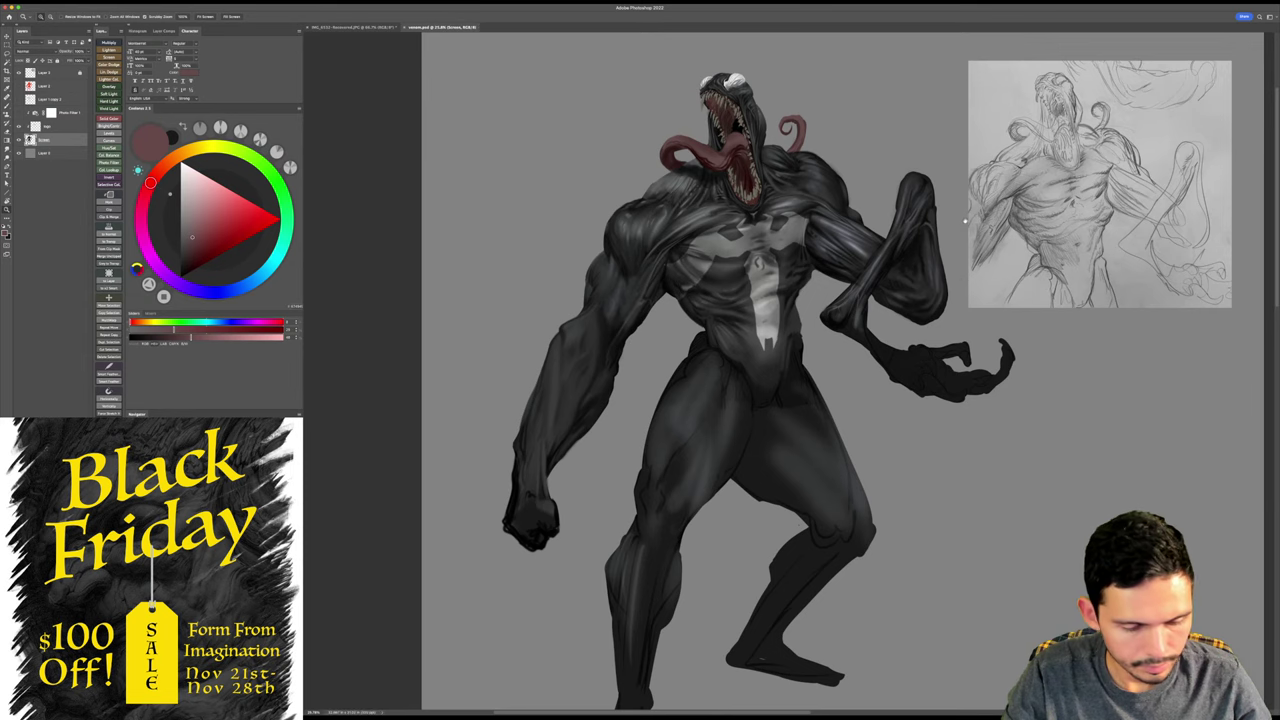
{"action": "scroll", "coordinate": [965, 218], "scroll_direction": "up", "scroll_amount": 5}
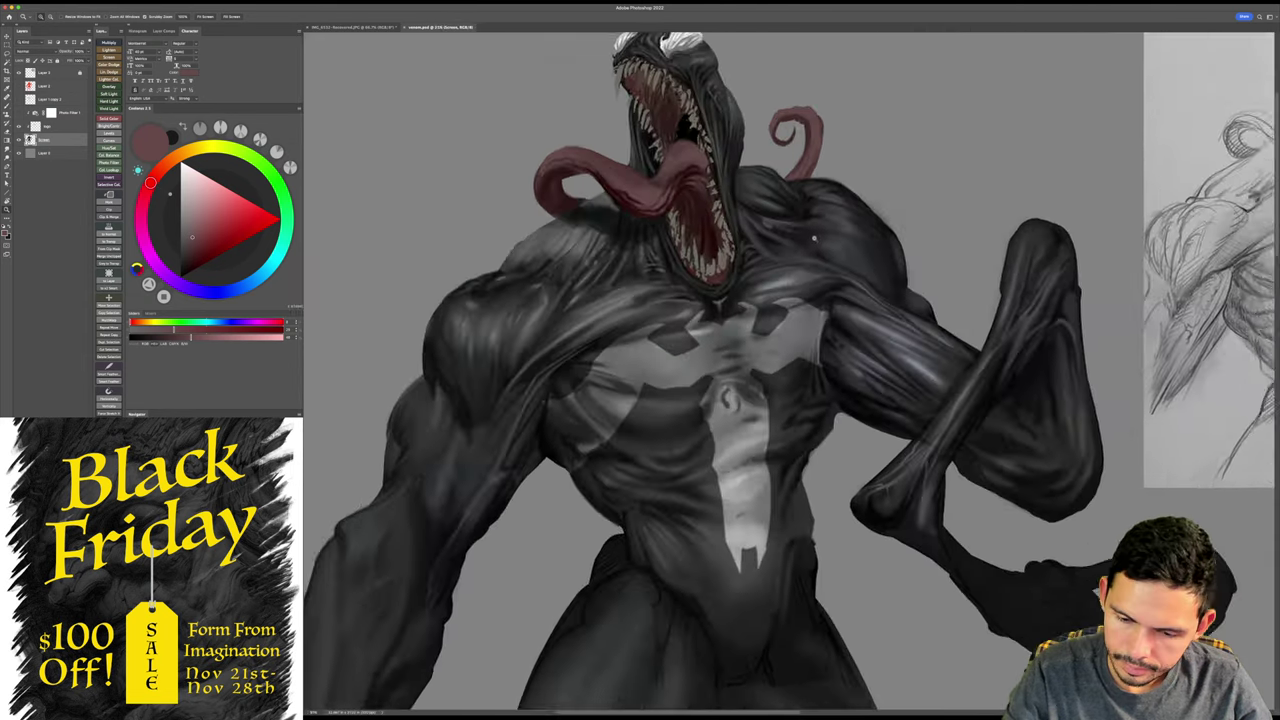
- Sample a near-black from the torso, refine and smudge the dark shading around the chest emblem, and save the document
{"action": "scroll", "coordinate": [853, 263], "scroll_direction": "up", "scroll_amount": 3}
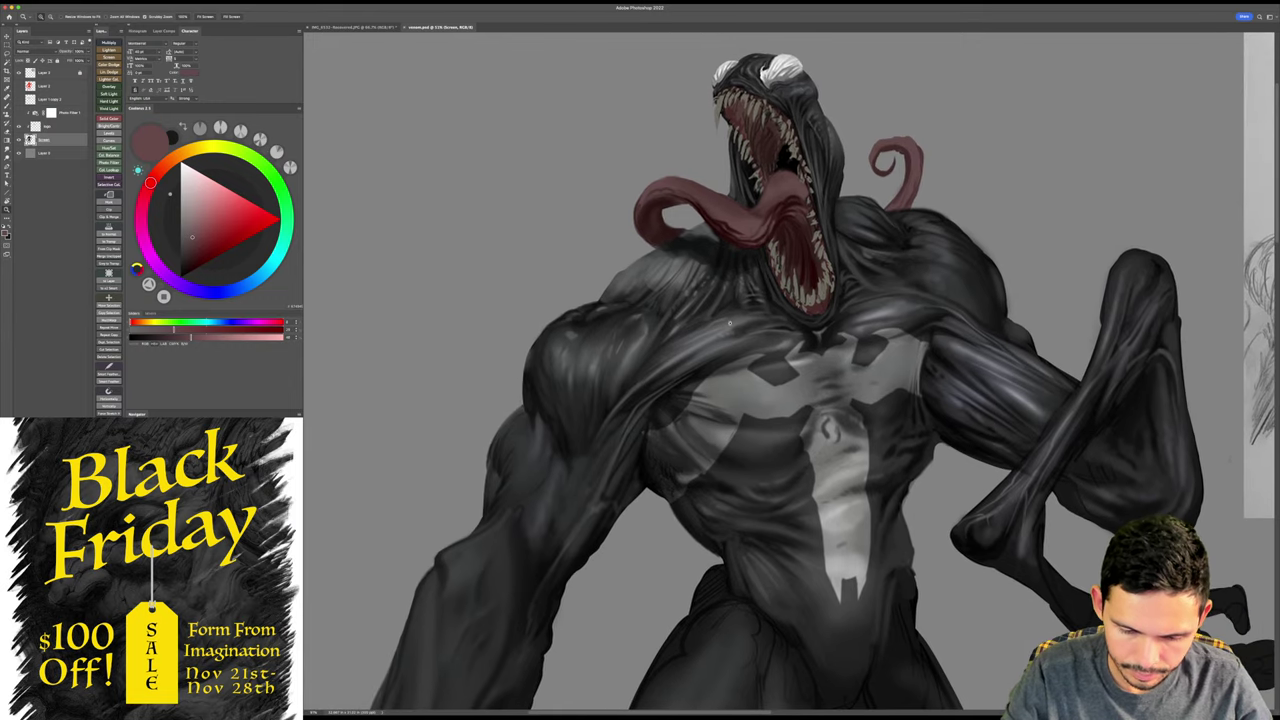
{"action": "key", "text": "b"}
{"action": "left_click", "coordinate": [621, 390], "text": "alt"}
{"action": "key", "text": "z"}
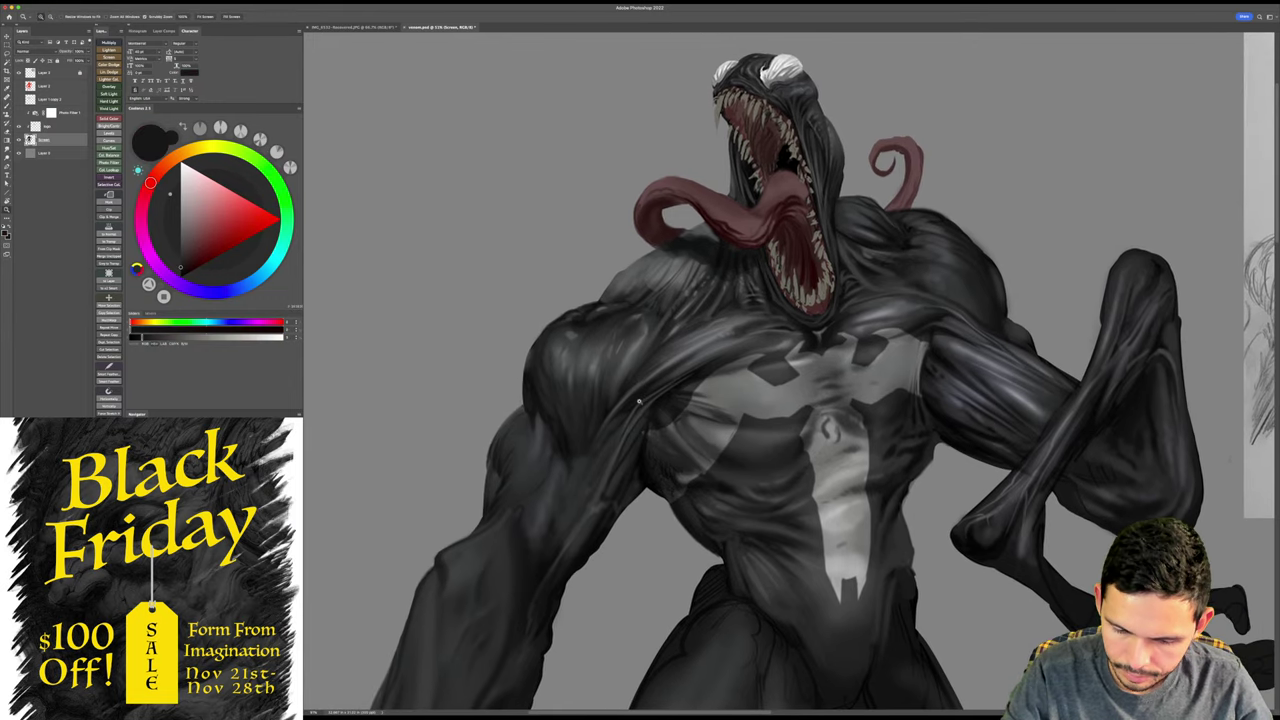
{"action": "left_click_drag", "start_coordinate": [640, 400], "coordinate": [566, 403]}
{"action": "left_click_drag", "start_coordinate": [631, 457], "coordinate": [726, 409]}
{"action": "key", "text": "b"}
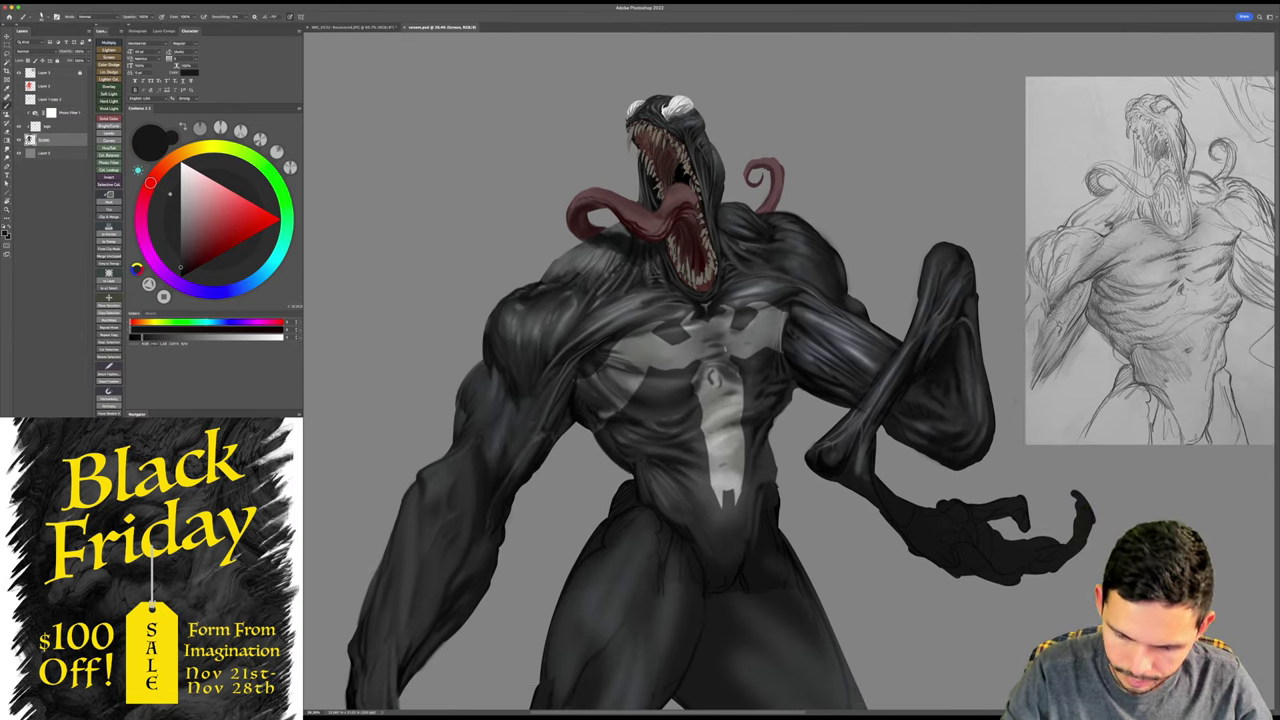
{"action": "left_click_drag", "start_coordinate": [770, 382], "coordinate": [758, 374]}
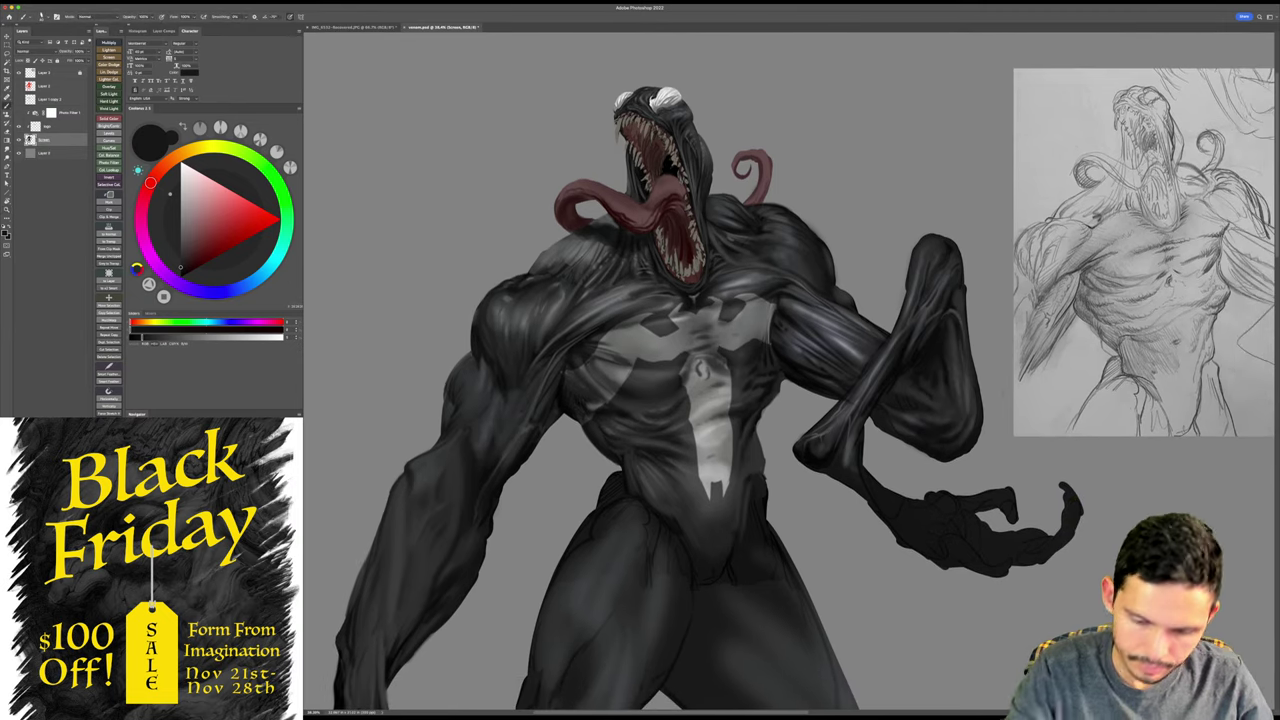
{"action": "left_click", "coordinate": [752, 341], "text": "alt"}
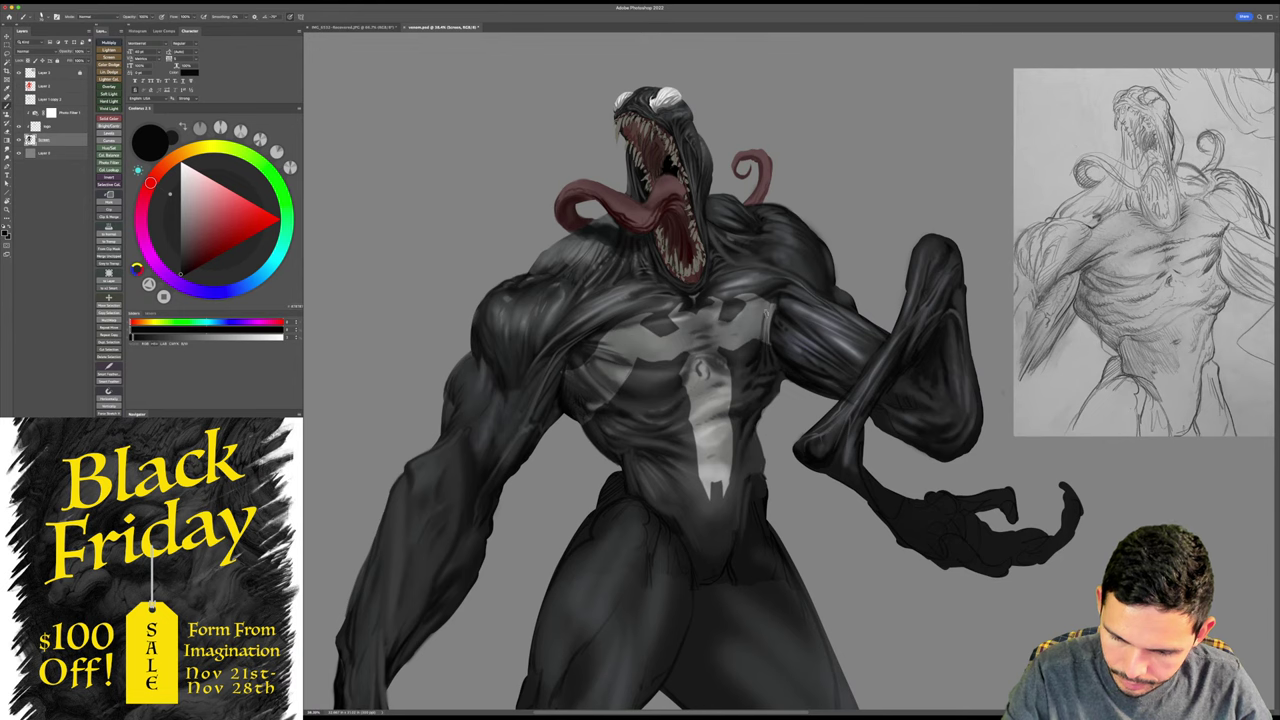
{"action": "key", "text": "r"}
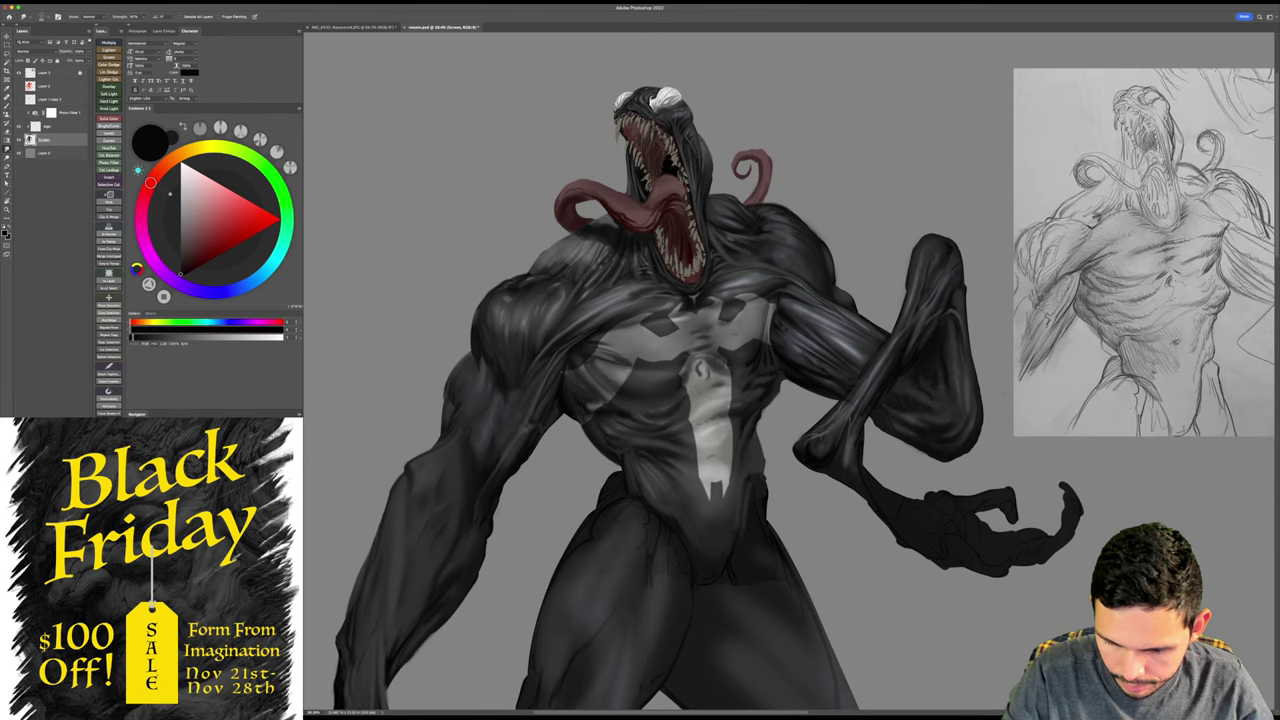
{"action": "left_click_drag", "start_coordinate": [824, 328], "coordinate": [799, 312]}
{"action": "mouse_move", "coordinate": [799, 312]}
{"action": "left_mouse_down"}
{"action": "mouse_move", "coordinate": [771, 270]}
{"action": "mouse_move", "coordinate": [804, 296]}
{"action": "mouse_move", "coordinate": [821, 270]}
{"action": "left_mouse_up"}
{"action": "key", "text": "super+s"}
- Sample a muted blue-grey from the raised arm and paint thin highlights along the narrow forearm leading to the unrendered hand
{"action": "left_click_drag", "start_coordinate": [735, 328], "coordinate": [758, 327]}
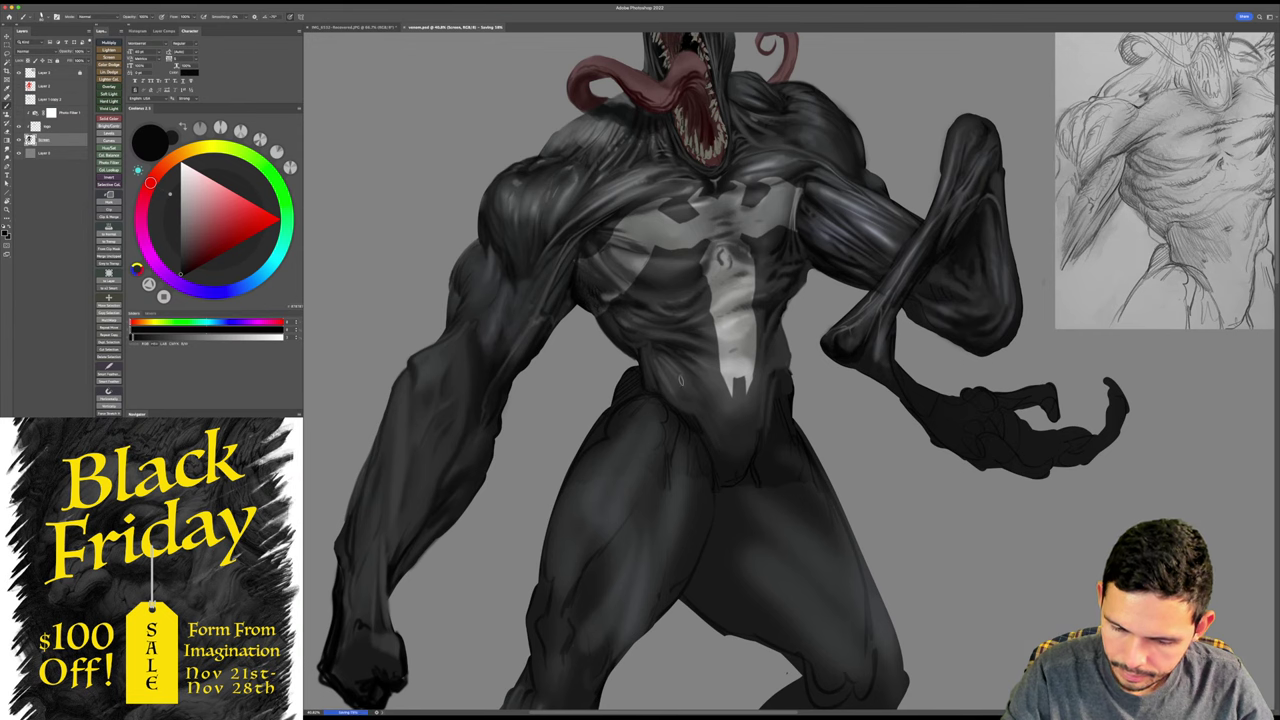
{"action": "left_click_drag", "start_coordinate": [684, 377], "coordinate": [654, 380]}
{"action": "left_click_drag", "start_coordinate": [588, 494], "coordinate": [493, 473]}
{"action": "key", "text": "r"}
{"action": "left_click_drag", "start_coordinate": [875, 336], "coordinate": [865, 458]}
{"action": "left_click_drag", "start_coordinate": [865, 458], "coordinate": [837, 459]}
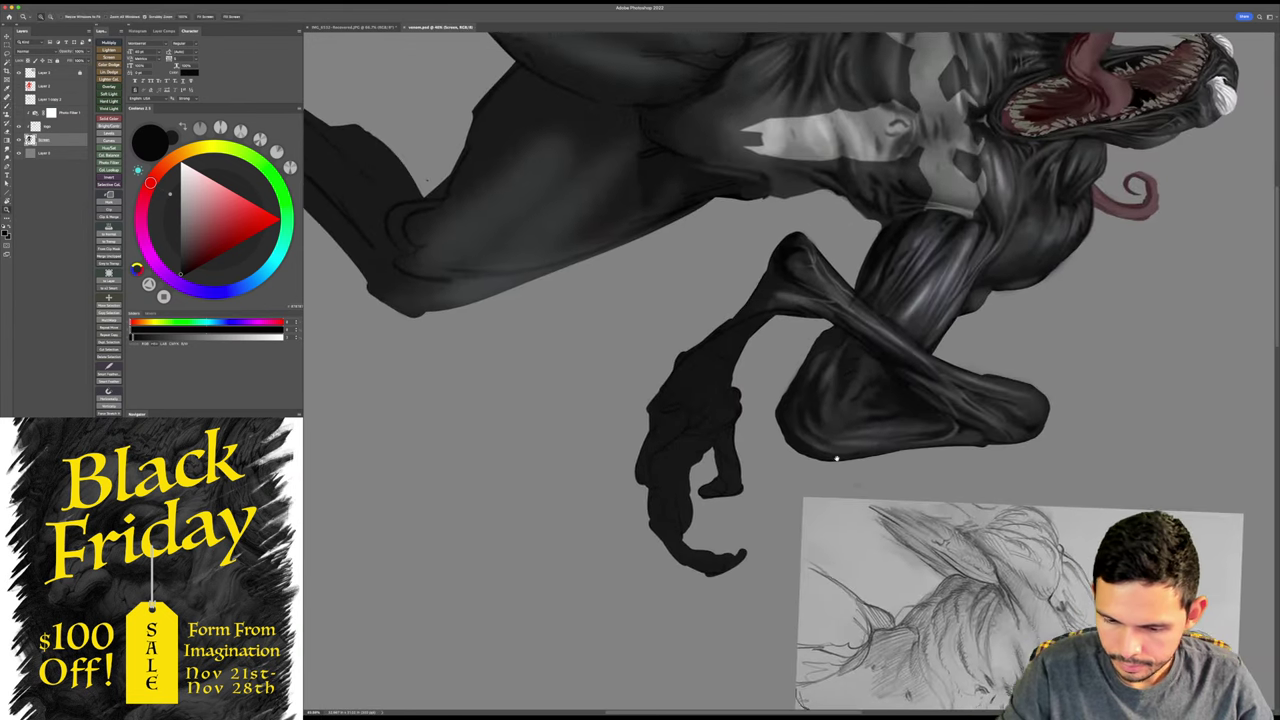
{"action": "key", "text": "b"}
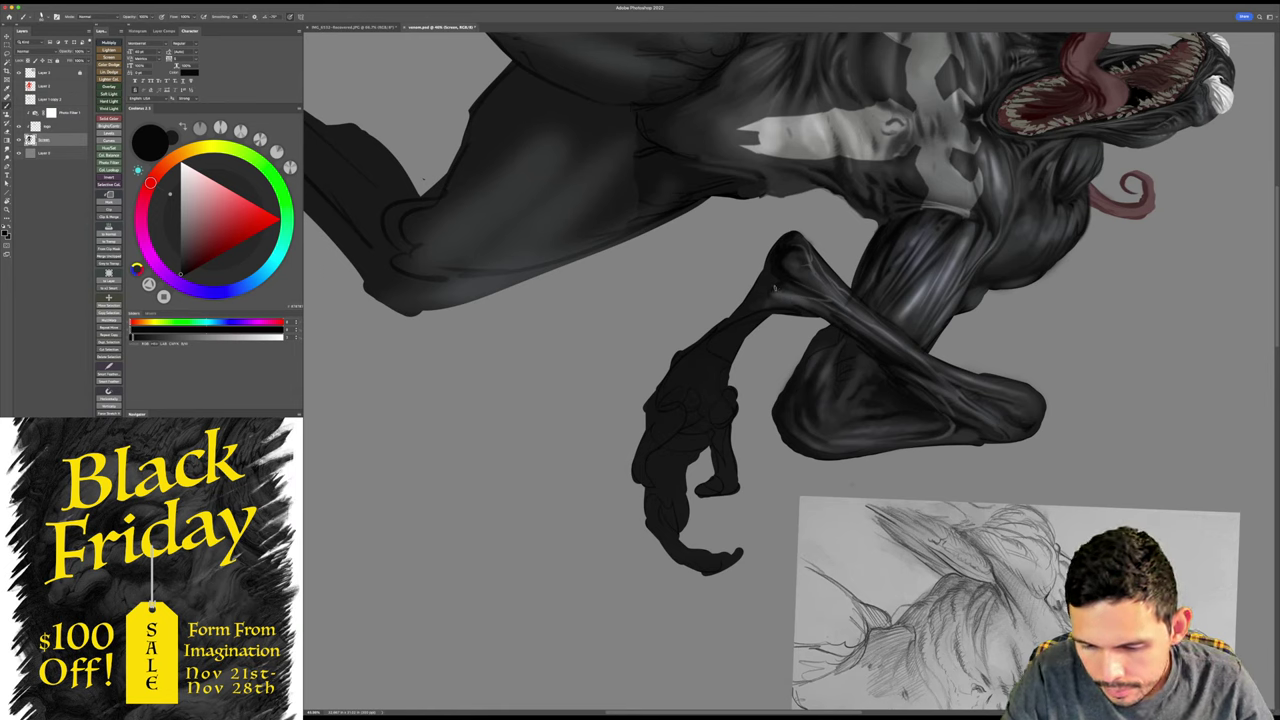
{"action": "left_click", "coordinate": [788, 293], "text": "alt"}
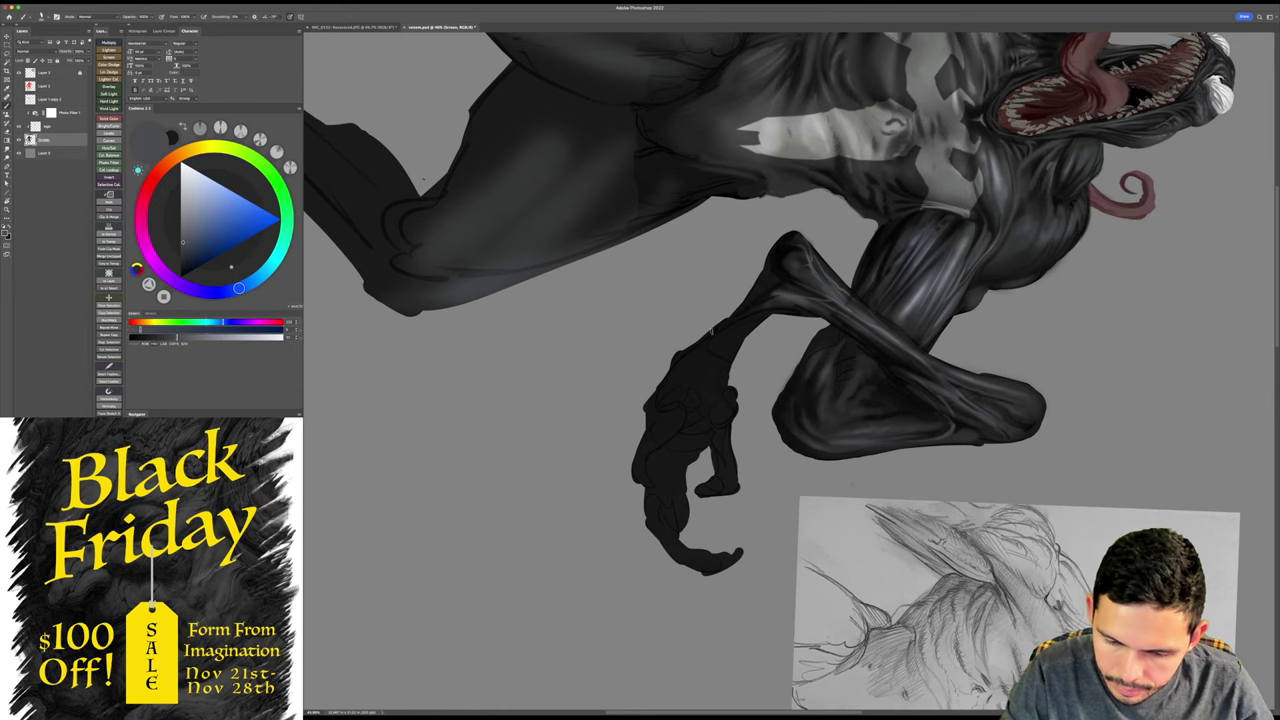
{"action": "mouse_move", "coordinate": [776, 294]}
{"action": "left_mouse_down"}
{"action": "mouse_move", "coordinate": [722, 322]}
{"action": "mouse_move", "coordinate": [746, 304]}
{"action": "mouse_move", "coordinate": [751, 265]}
{"action": "left_mouse_up"}
{"action": "key", "text": "Escape"}
{"action": "key", "text": "r"}
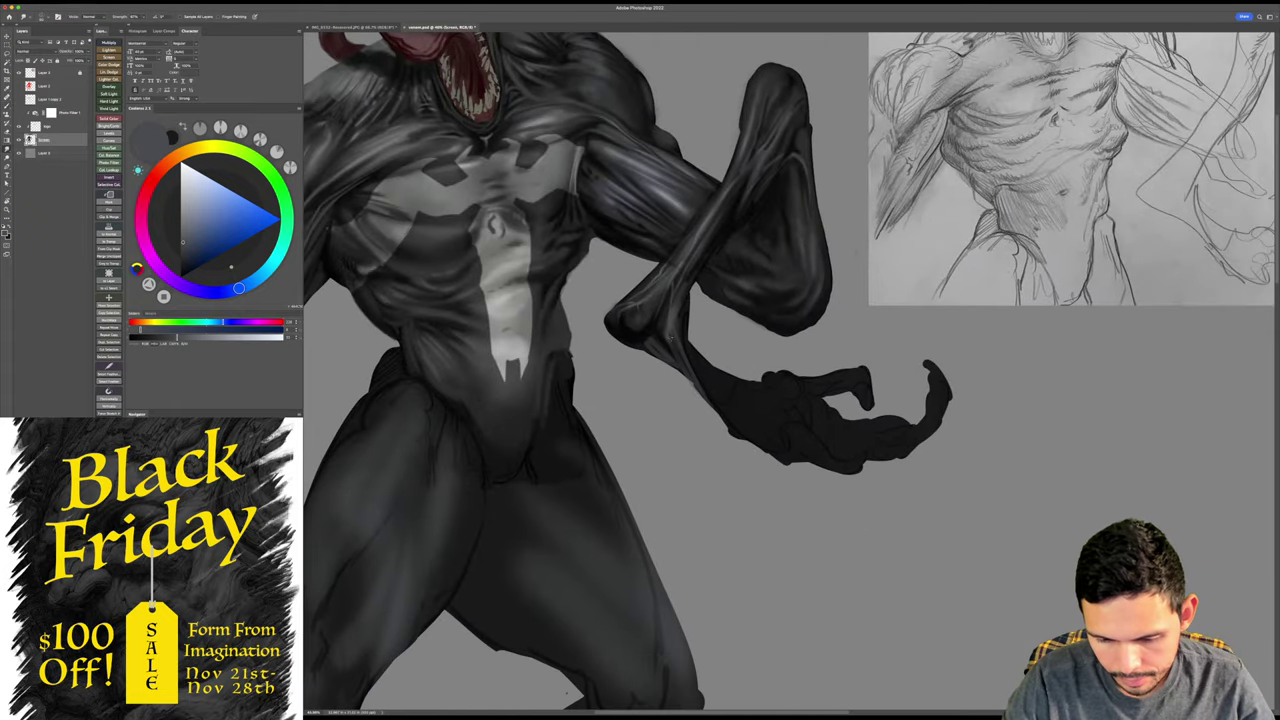
- Blend the new forearm highlights and deepen the shadows around the bony joint with a near-black sampled from it
{"action": "mouse_move", "coordinate": [684, 342]}
{"action": "left_mouse_down"}
{"action": "mouse_move", "coordinate": [670, 310]}
{"action": "mouse_move", "coordinate": [685, 282]}
{"action": "left_mouse_up"}
{"action": "key", "text": "b"}
{"action": "key", "text": "z"}
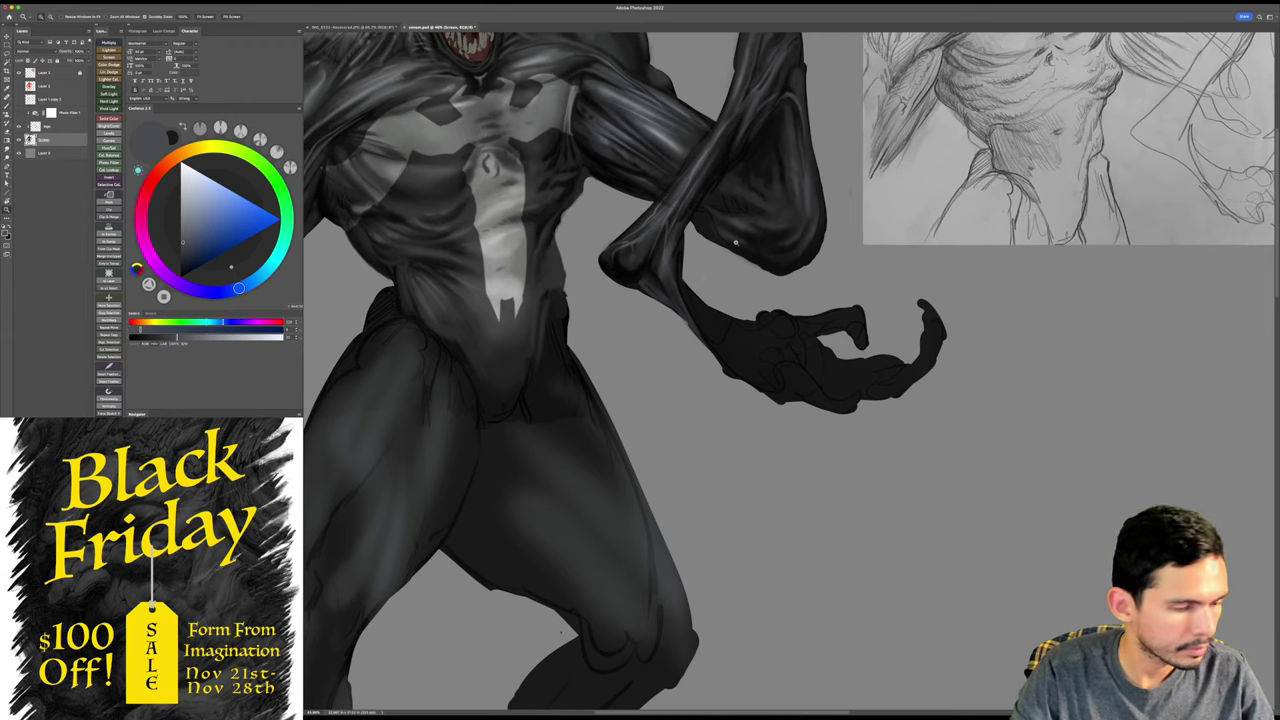
{"action": "key", "text": "w"}
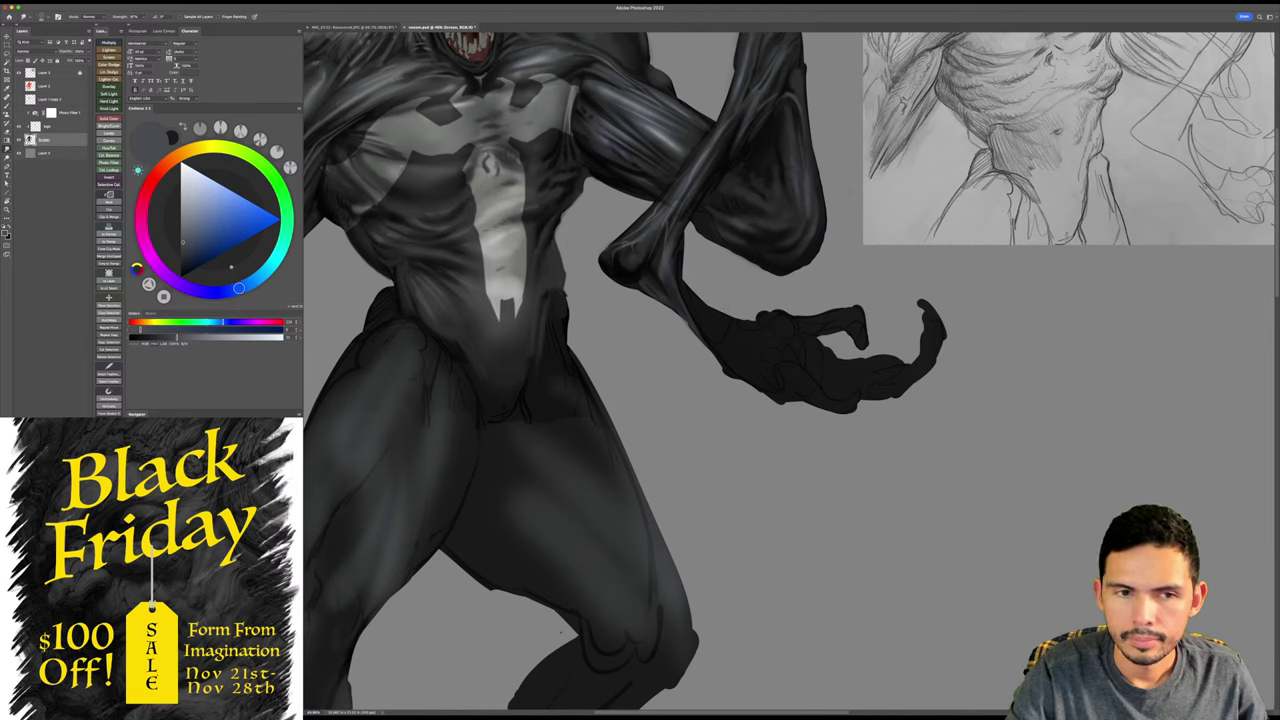
{"action": "scroll", "coordinate": [728, 302], "scroll_direction": "down", "scroll_amount": 1}
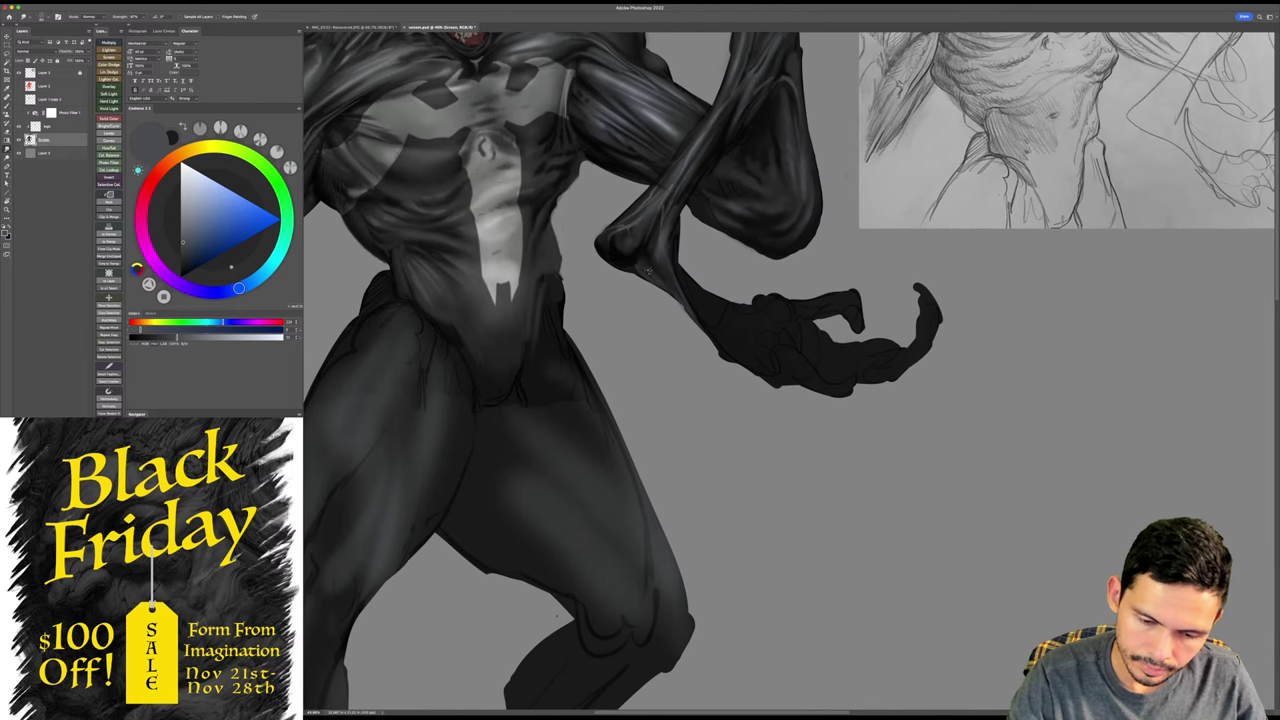
{"action": "key", "text": "b"}
{"action": "left_click", "coordinate": [640, 252], "text": "alt"}
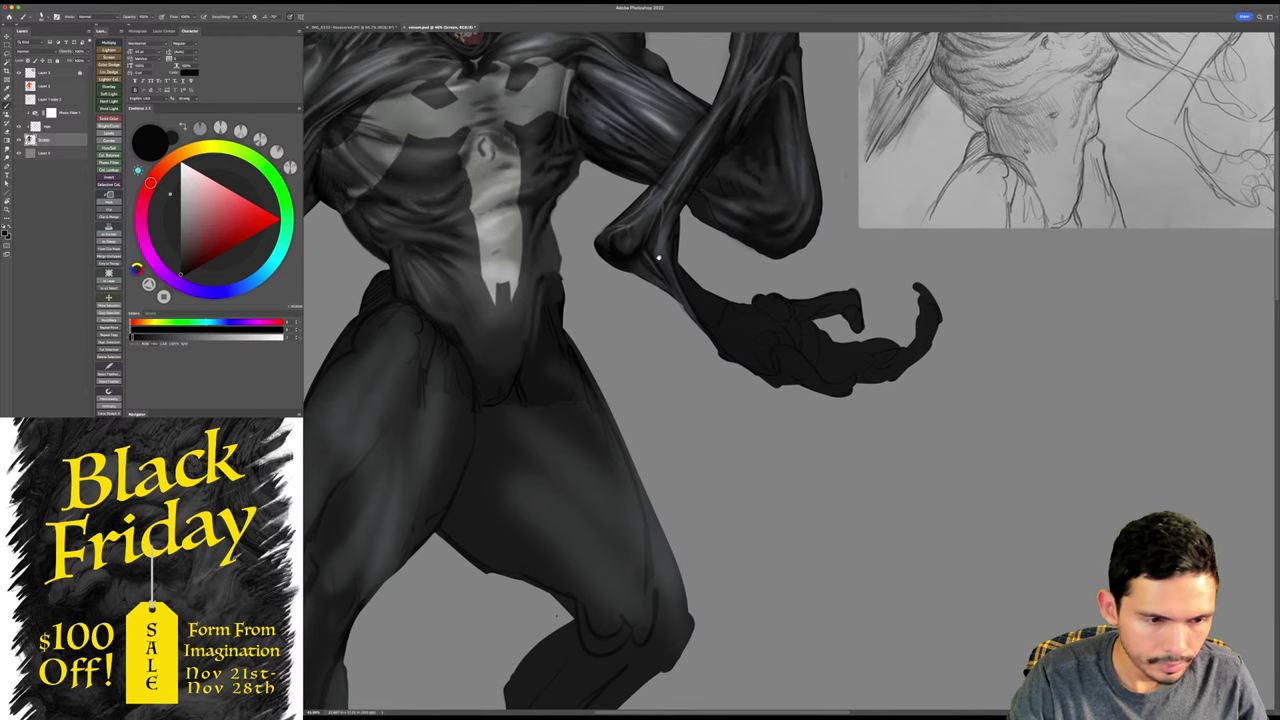
{"action": "scroll", "coordinate": [656, 258], "scroll_direction": "down", "scroll_amount": 2}
- Sample a muted teal-grey and paint streaked tendon highlights across the wrist, separating them with a sampled near-black
{"action": "left_click", "coordinate": [672, 277], "text": "alt"}
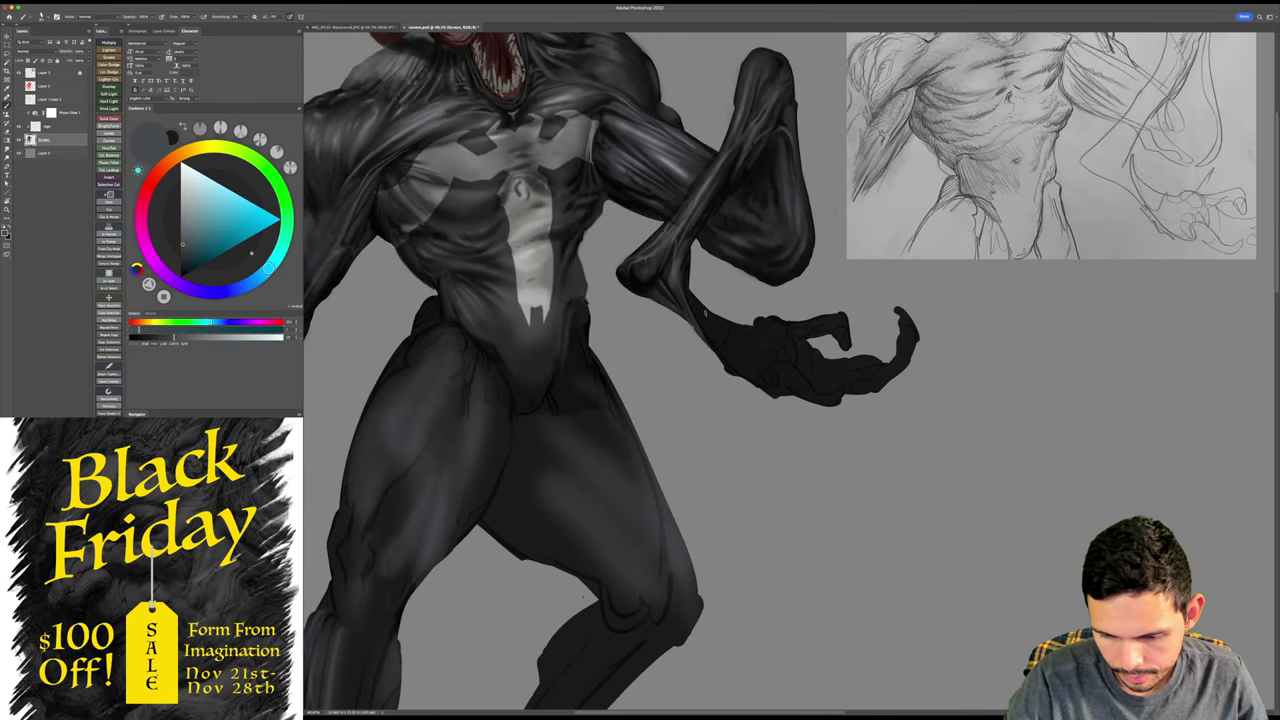
{"action": "key", "text": "r"}
{"action": "mouse_move", "coordinate": [784, 222]}
{"action": "left_mouse_down"}
{"action": "mouse_move", "coordinate": [906, 389]}
{"action": "mouse_move", "coordinate": [894, 425]}
{"action": "left_mouse_up"}
{"action": "key", "text": "b"}
{"action": "scroll", "coordinate": [858, 476], "scroll_direction": "up", "scroll_amount": 4}
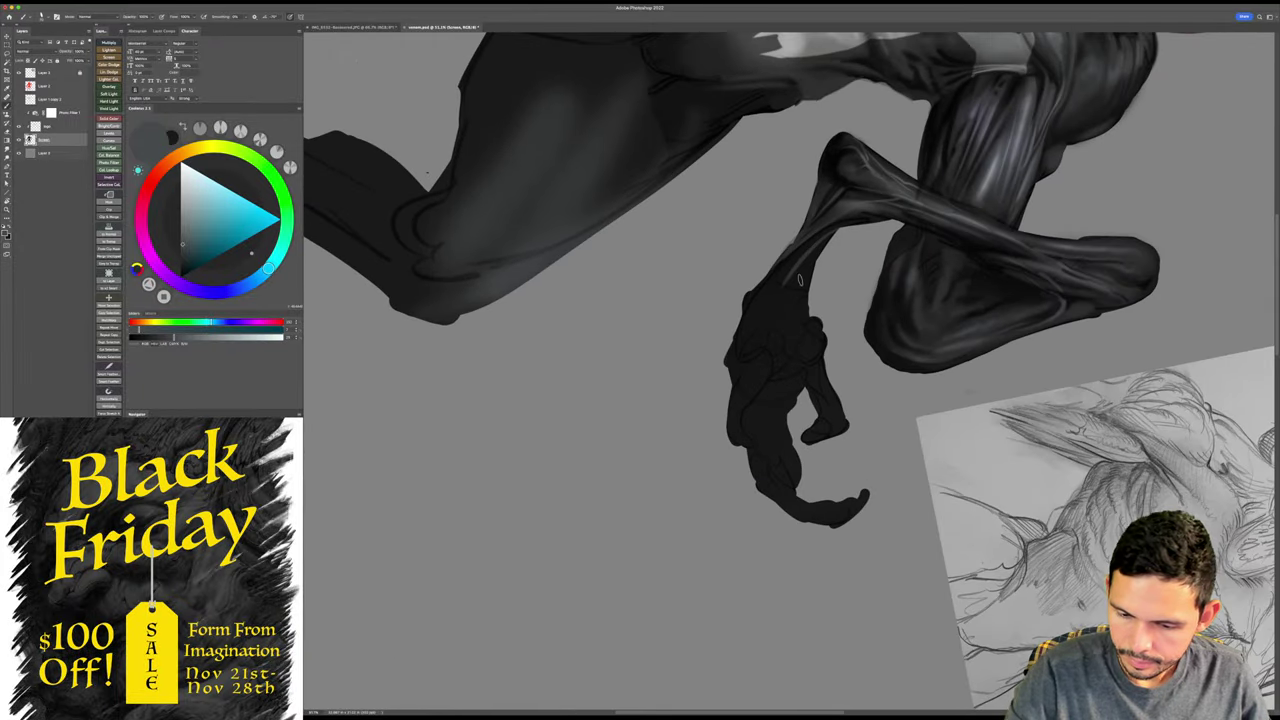
{"action": "mouse_move", "coordinate": [788, 334]}
{"action": "left_mouse_down"}
{"action": "mouse_move", "coordinate": [810, 254]}
{"action": "mouse_move", "coordinate": [795, 323]}
{"action": "mouse_move", "coordinate": [790, 282]}
{"action": "left_mouse_up"}
{"action": "left_click", "coordinate": [804, 250], "text": "alt"}
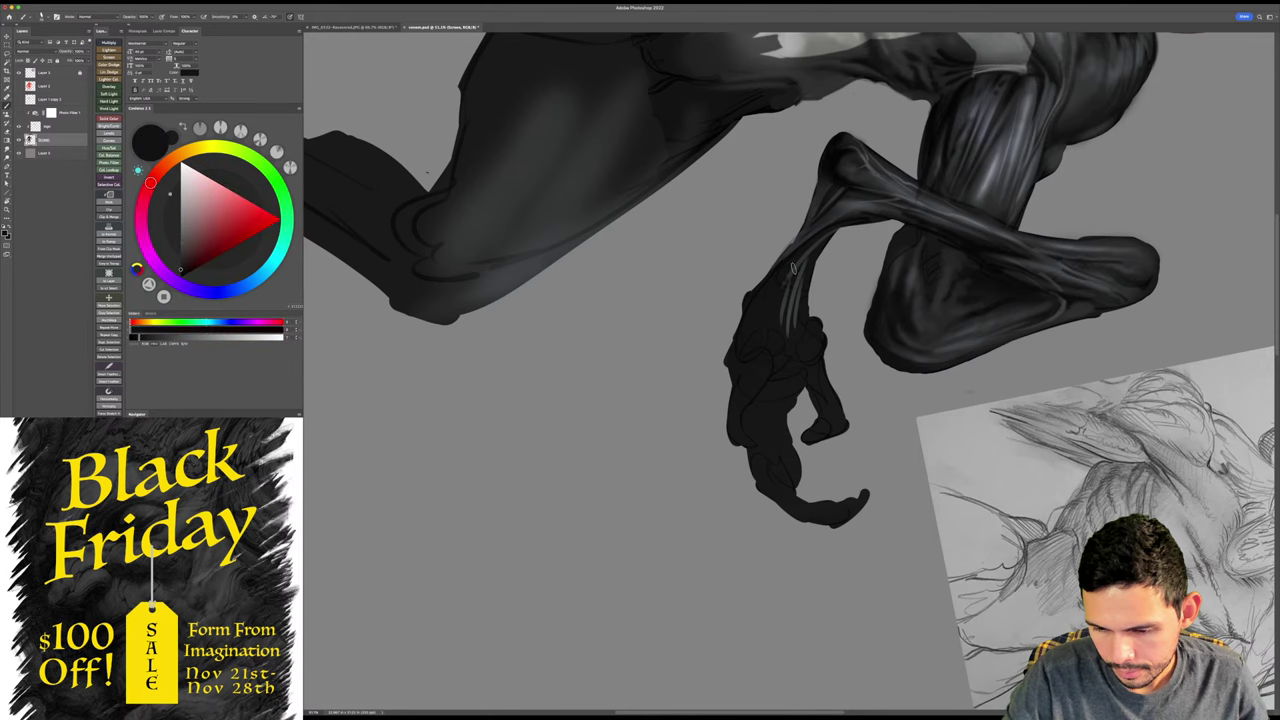
{"action": "key", "text": "Escape"}
{"action": "left_click_drag", "start_coordinate": [820, 306], "coordinate": [804, 303]}
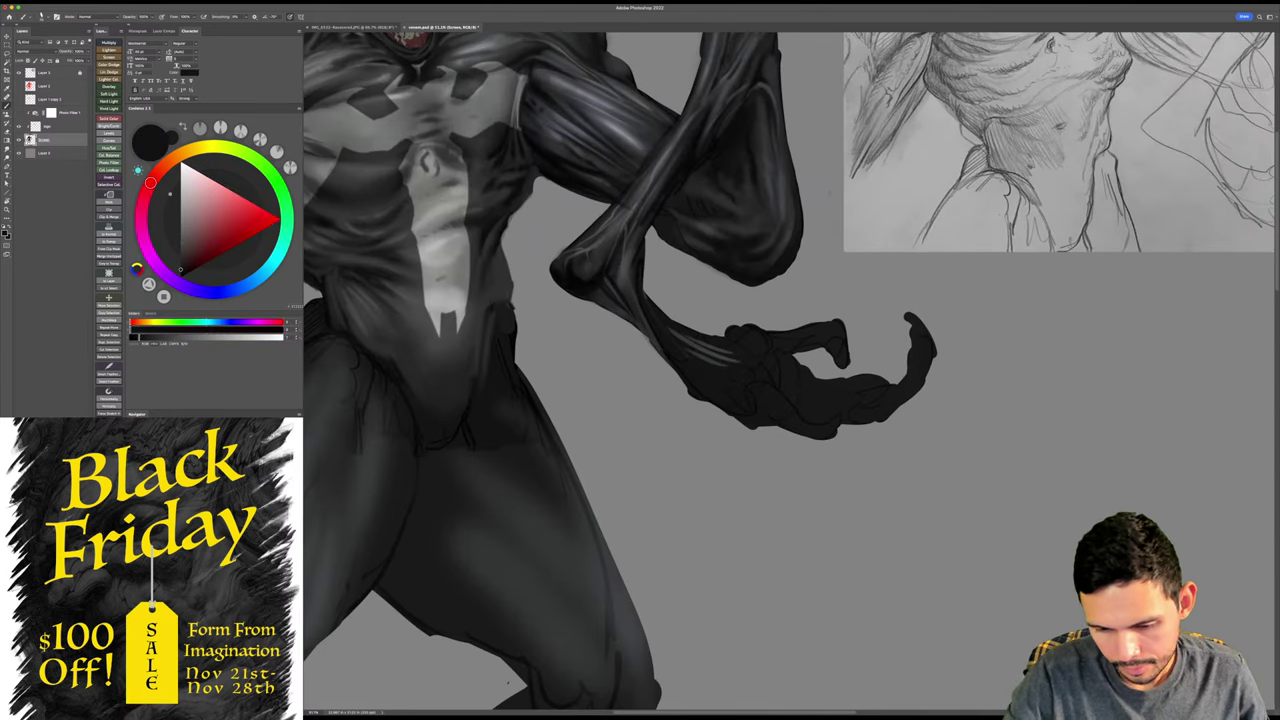
- Sample a dark blue-grey and block in the lighter planes on the wrist, palm and thumb of the raised hand
{"action": "left_click", "coordinate": [626, 288], "text": "alt"}
{"action": "mouse_move", "coordinate": [654, 303]}
{"action": "left_mouse_down"}
{"action": "mouse_move", "coordinate": [678, 351]}
{"action": "mouse_move", "coordinate": [668, 334]}
{"action": "mouse_move", "coordinate": [681, 347]}
{"action": "mouse_move", "coordinate": [734, 339]}
{"action": "mouse_move", "coordinate": [764, 212]}
{"action": "mouse_move", "coordinate": [686, 348]}
{"action": "mouse_move", "coordinate": [956, 284]}
{"action": "mouse_move", "coordinate": [914, 173]}
{"action": "mouse_move", "coordinate": [883, 196]}
{"action": "mouse_move", "coordinate": [785, 423]}
{"action": "mouse_move", "coordinate": [735, 436]}
{"action": "mouse_move", "coordinate": [824, 395]}
{"action": "mouse_move", "coordinate": [740, 386]}
{"action": "left_mouse_up"}
{"action": "key", "text": "r"}
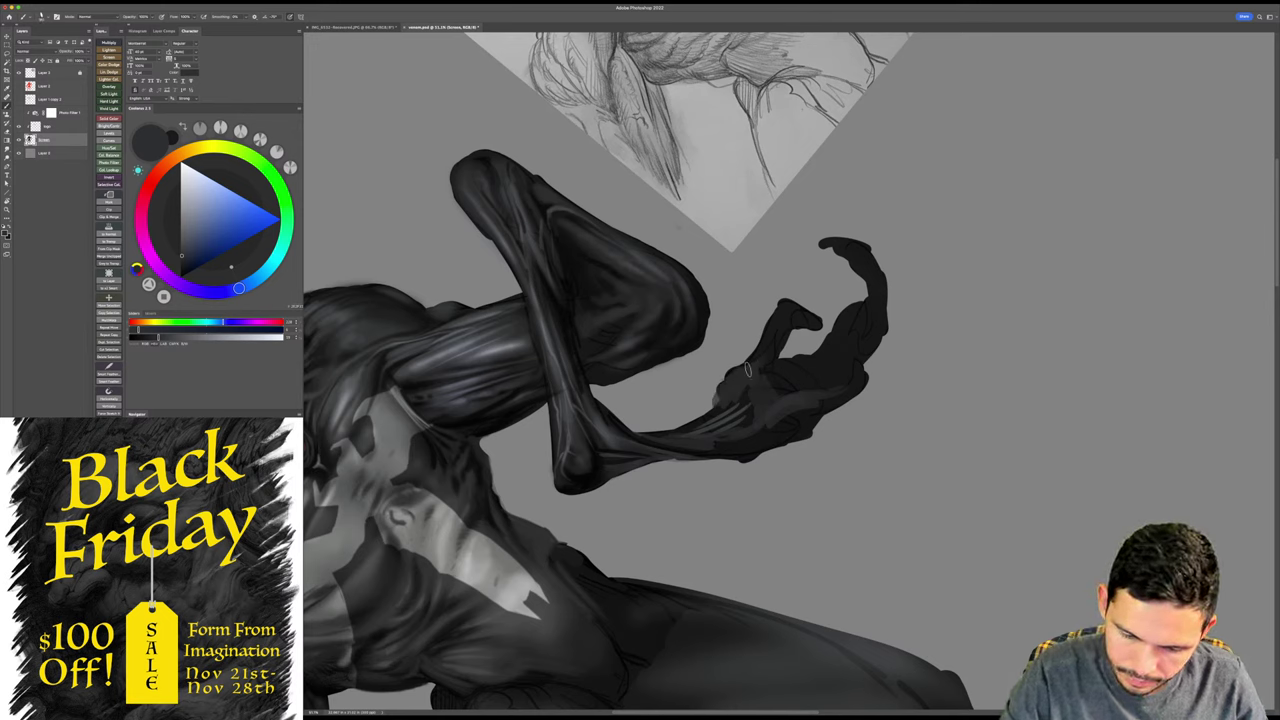
{"action": "key", "text": "e"}
{"action": "key", "text": "b"}
{"action": "left_click_drag", "start_coordinate": [751, 367], "coordinate": [772, 339]}
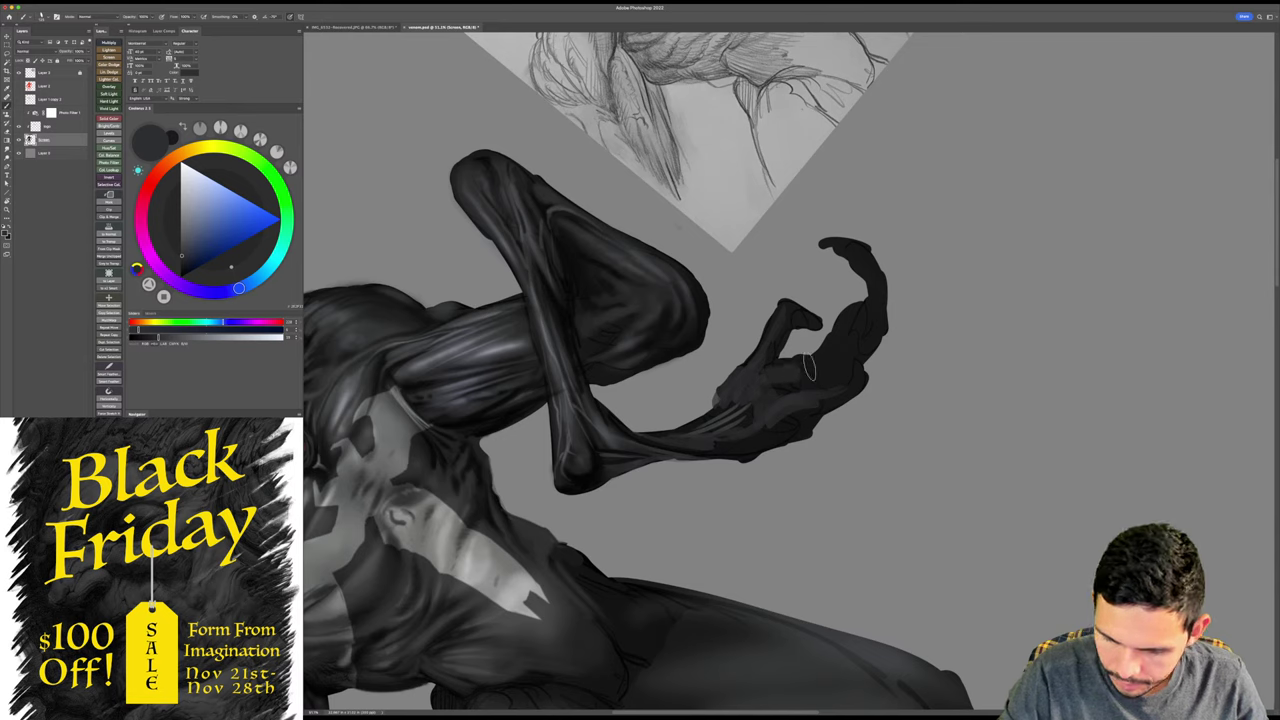
- Paint black grooves between the tendons at the bent arm's wrist
{"action": "key", "text": "d"}
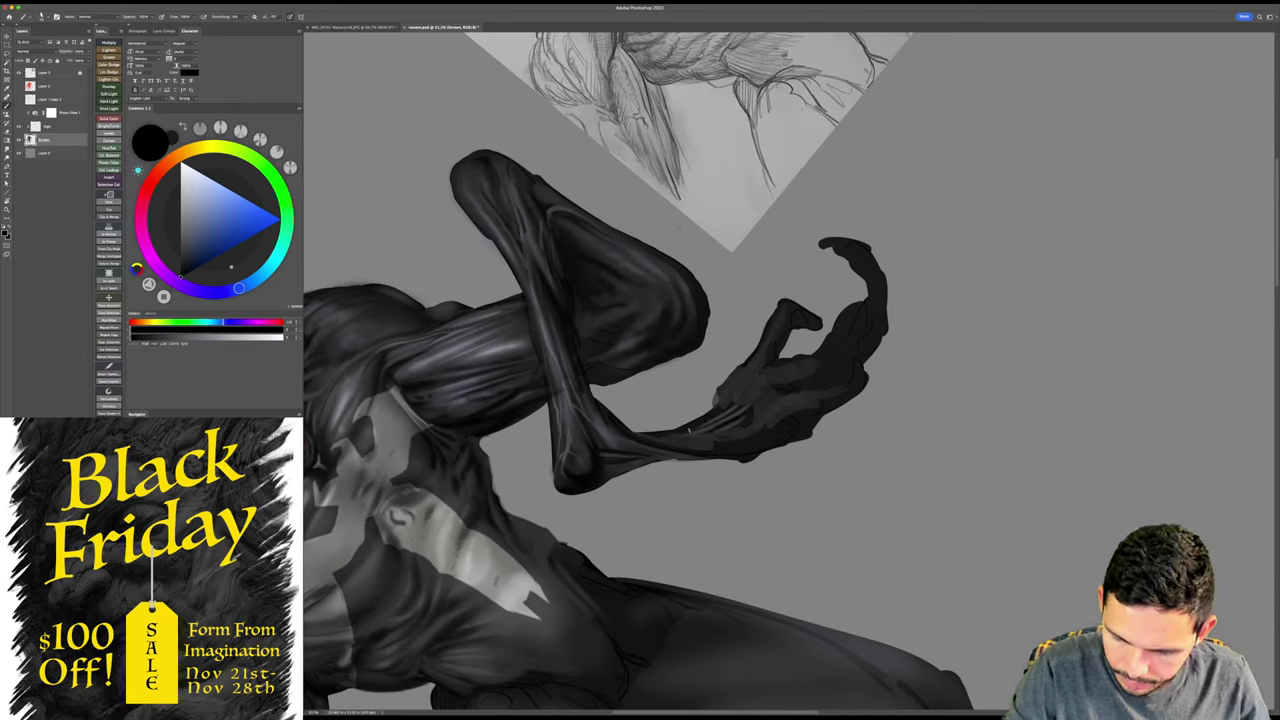
{"action": "right_click", "coordinate": [689, 430]}
{"action": "left_click_drag", "start_coordinate": [813, 332], "coordinate": [808, 325]}
{"action": "left_click_drag", "start_coordinate": [706, 427], "coordinate": [735, 408]}
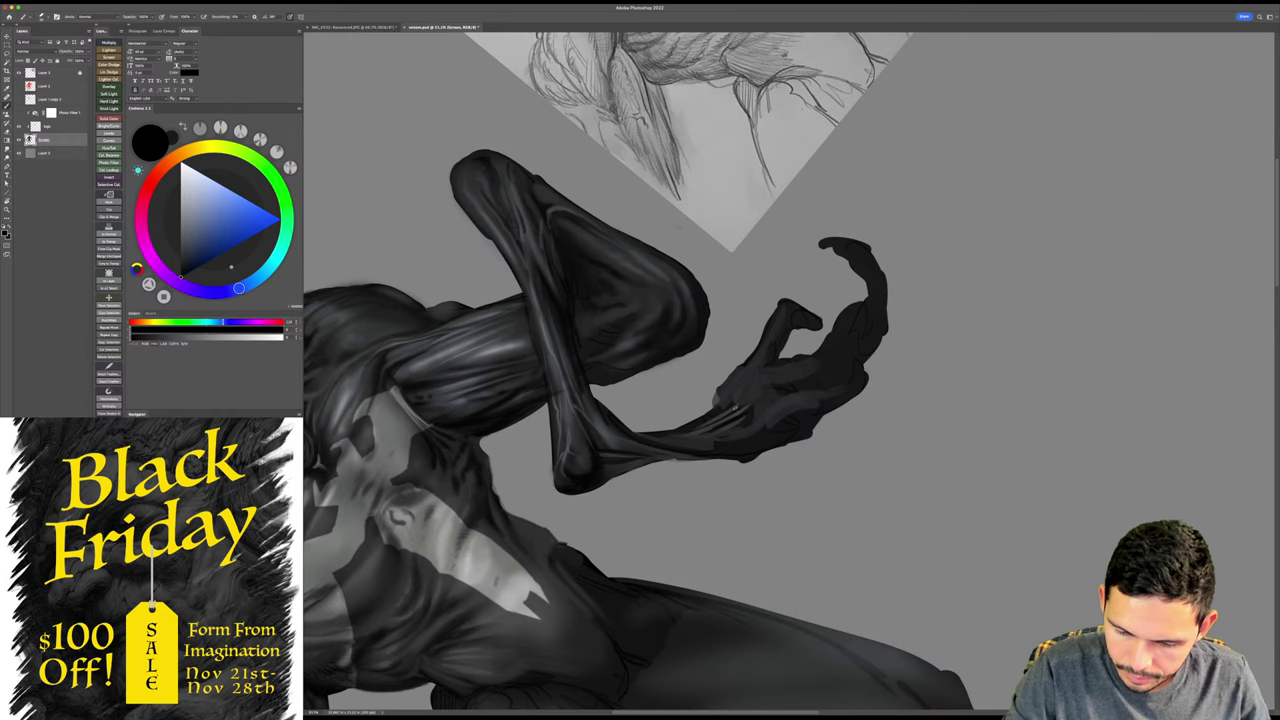
- Sample neighbouring greys and near-blacks to define the individual wrist tendons with thin light and dark strokes
{"action": "left_click", "coordinate": [716, 411], "text": "alt"}
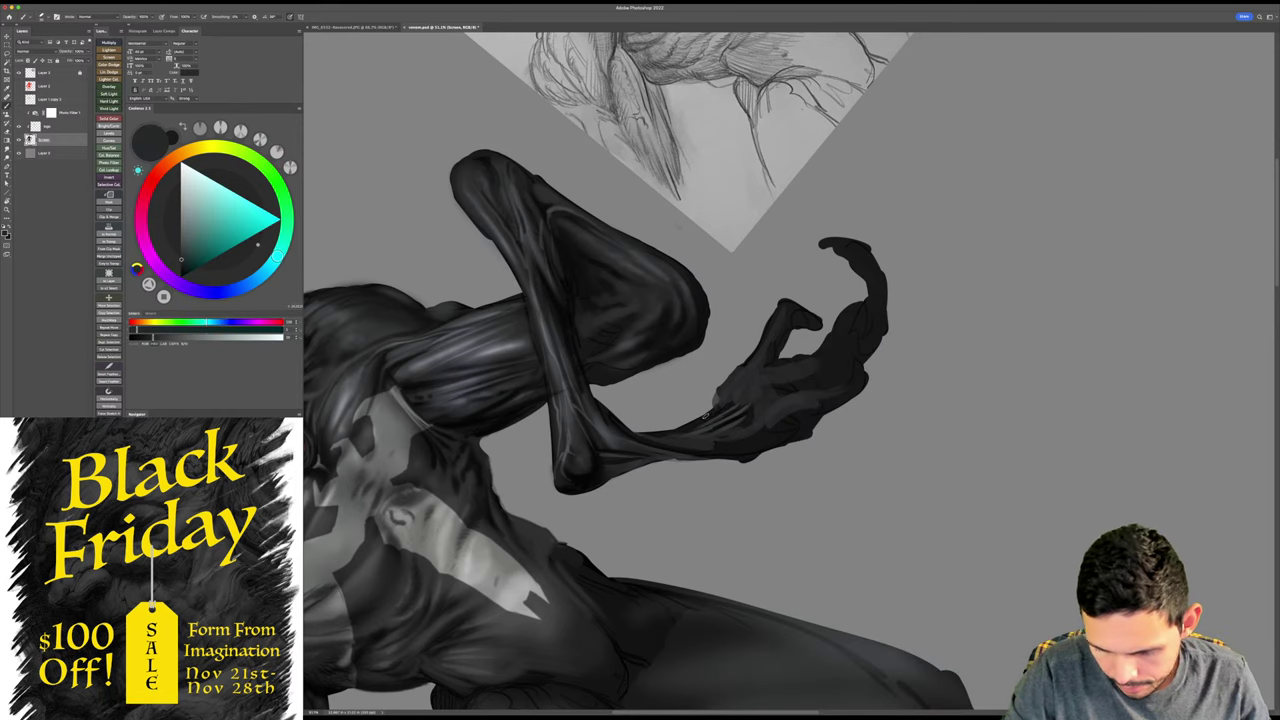
{"action": "left_click", "coordinate": [703, 417], "text": "alt"}
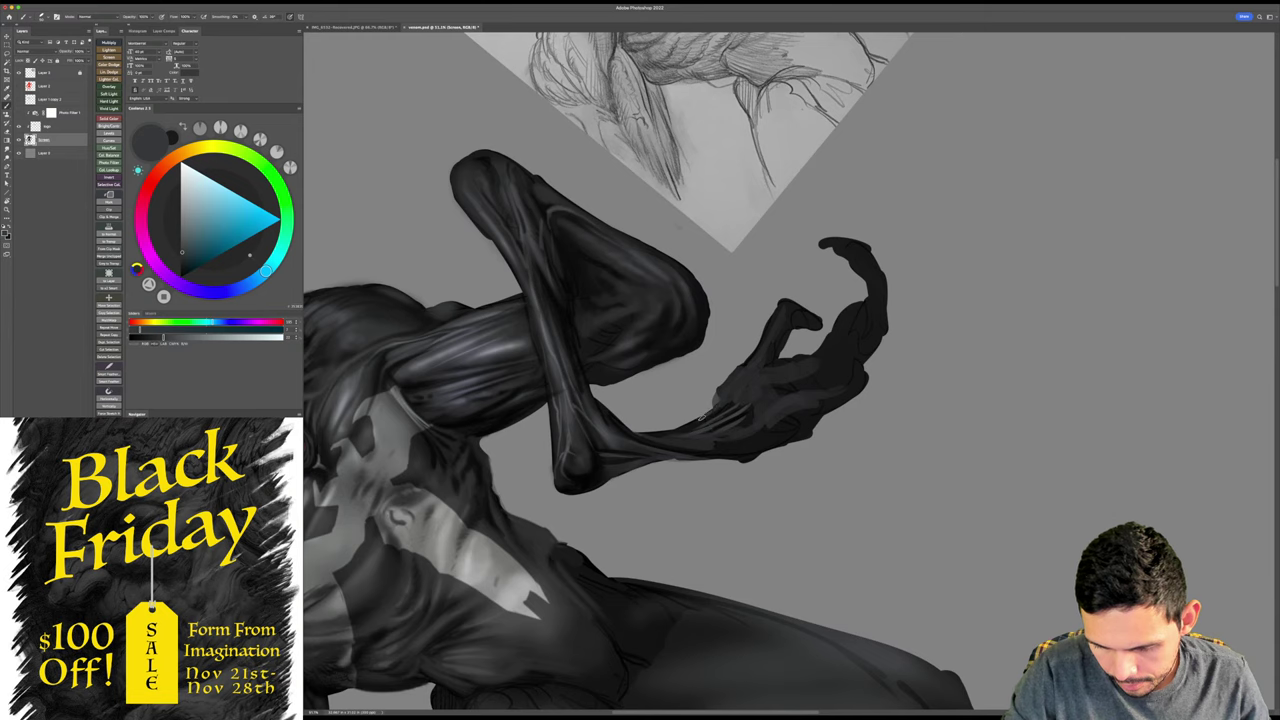
{"action": "left_click", "coordinate": [737, 408], "text": "alt"}
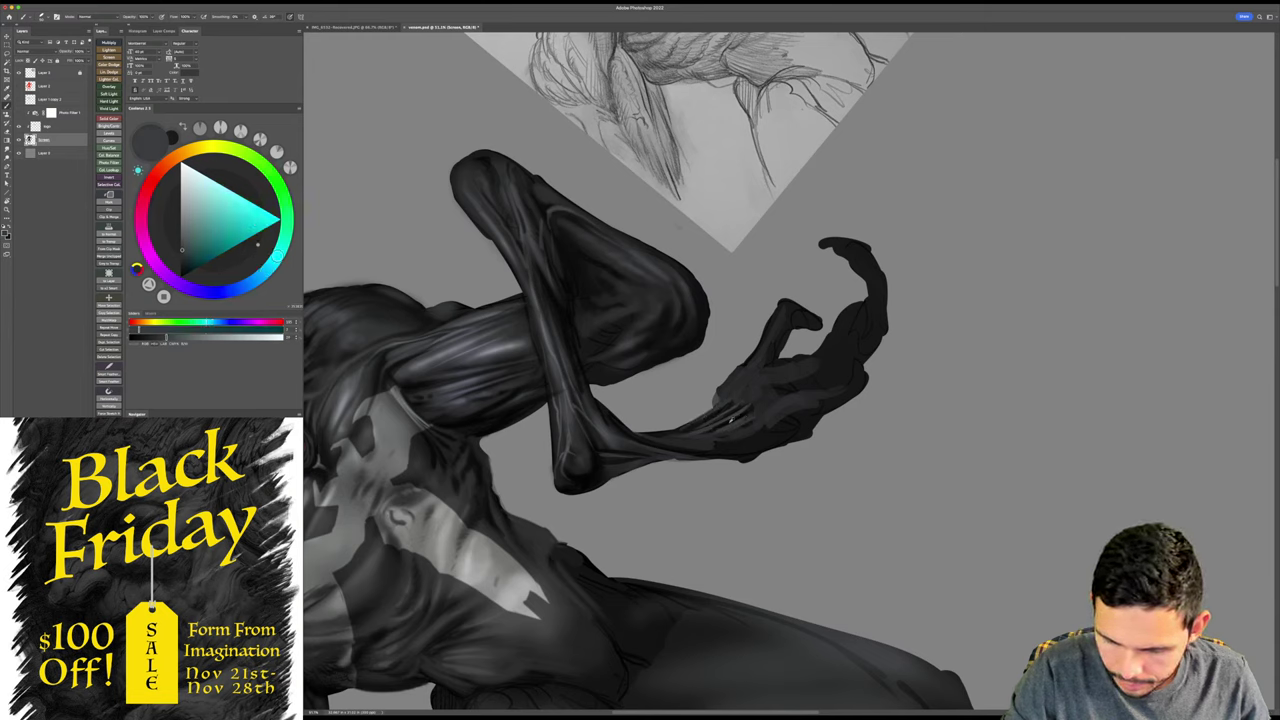
{"action": "left_click", "coordinate": [731, 420], "text": "alt"}
{"action": "left_click", "coordinate": [738, 421], "text": "alt"}
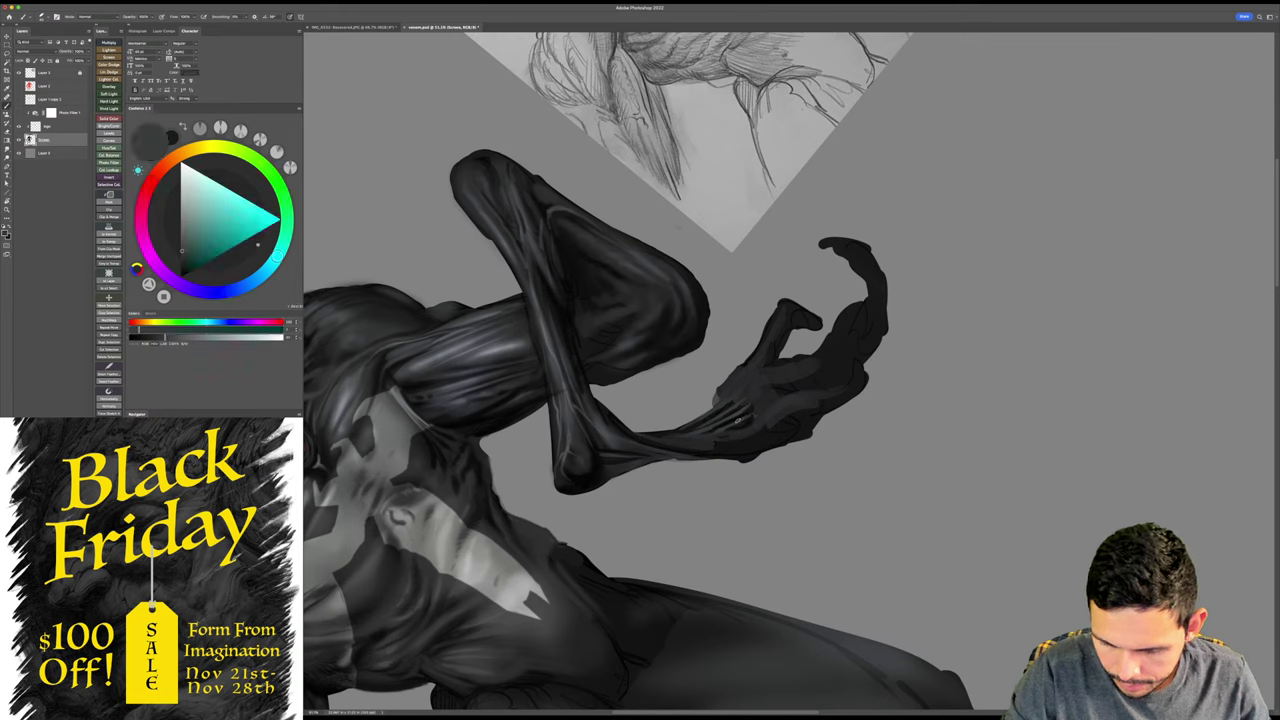
{"action": "left_click", "coordinate": [749, 417], "text": "alt"}
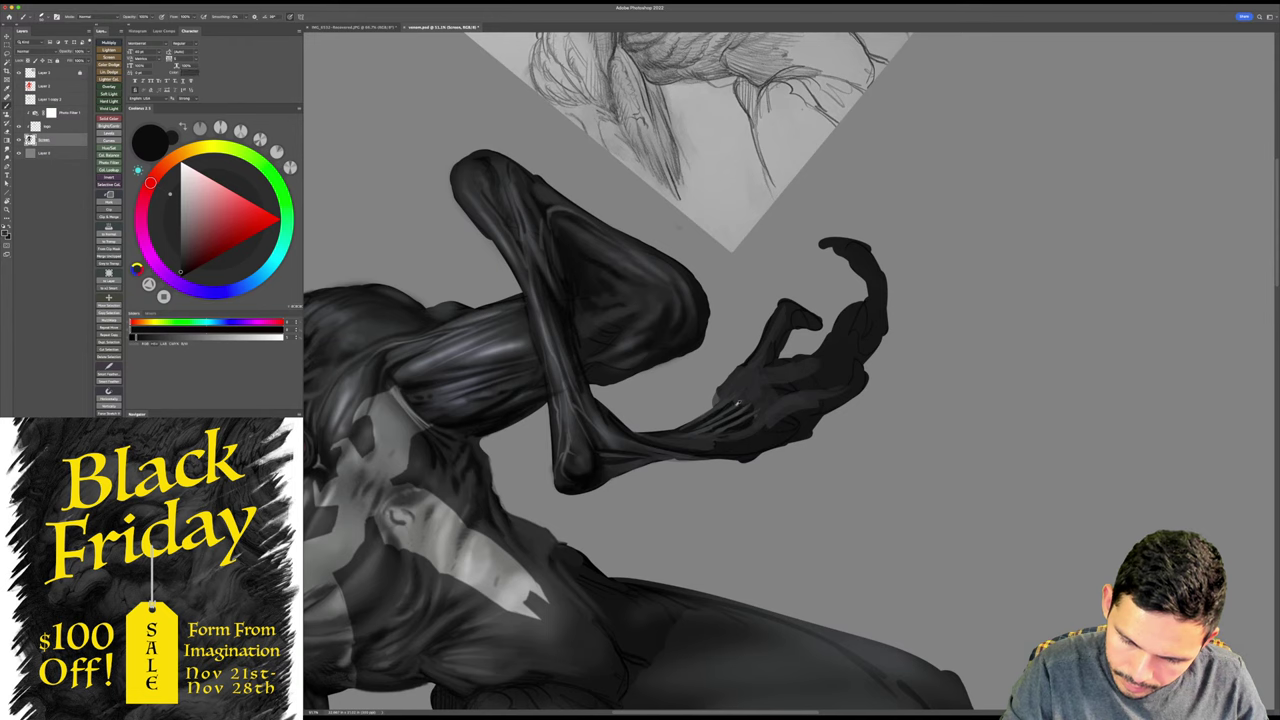
{"action": "left_click", "coordinate": [735, 403], "text": "alt"}
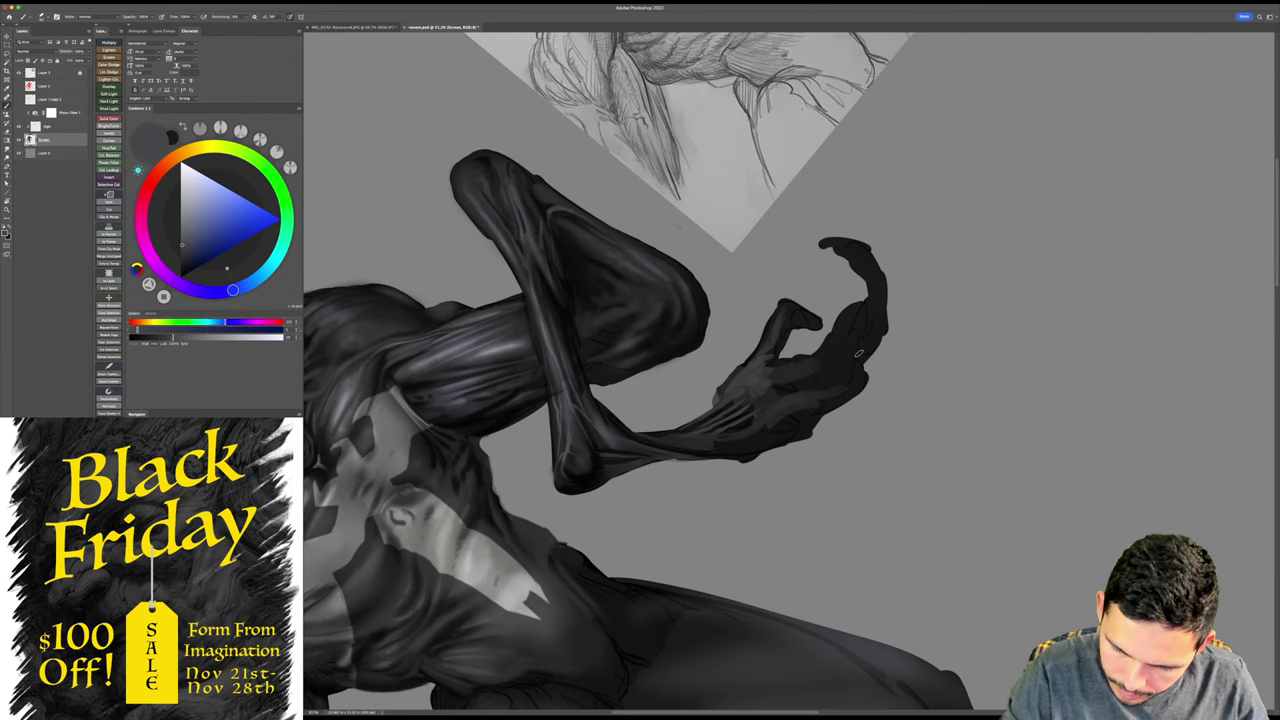
- Brush lighter grey over the back of the bent arm's hand and thumb, and smudge the tones together
{"action": "key", "text": "Escape"}
{"action": "mouse_move", "coordinate": [740, 383]}
{"action": "left_mouse_down"}
{"action": "mouse_move", "coordinate": [786, 417]}
{"action": "mouse_move", "coordinate": [775, 389]}
{"action": "mouse_move", "coordinate": [804, 413]}
{"action": "left_mouse_up"}
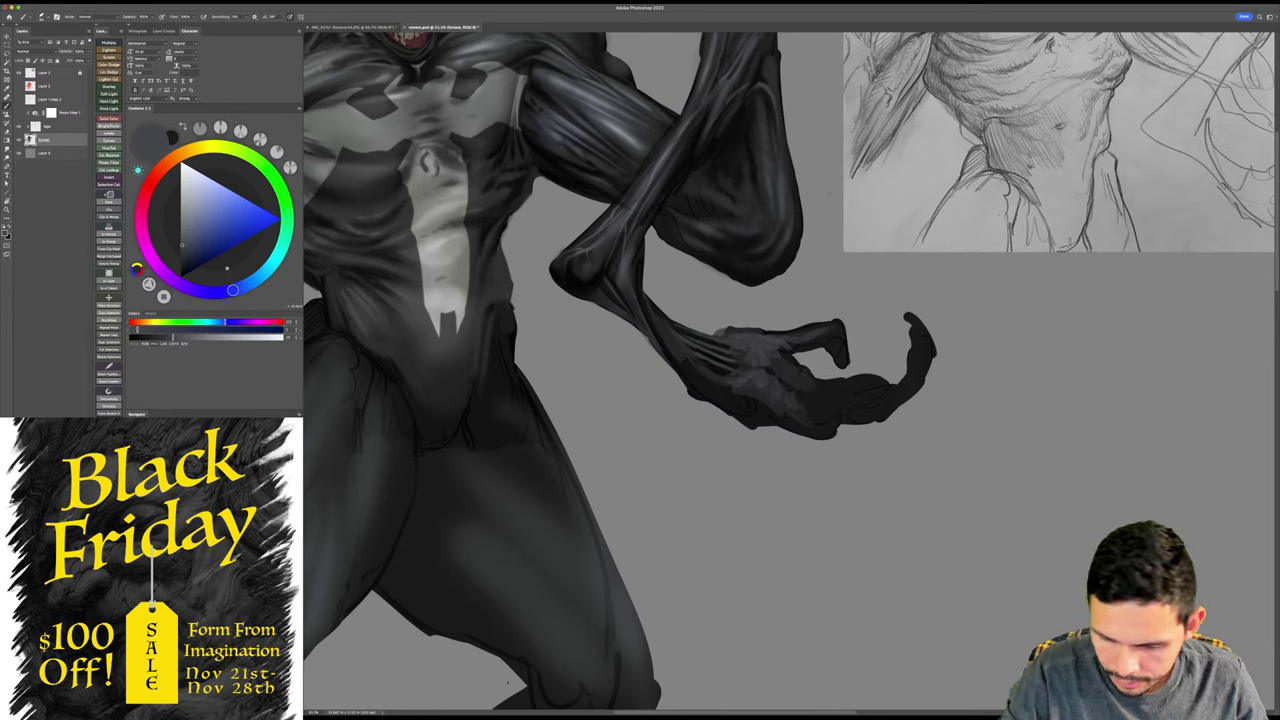
{"action": "left_click_drag", "start_coordinate": [742, 386], "coordinate": [800, 415]}
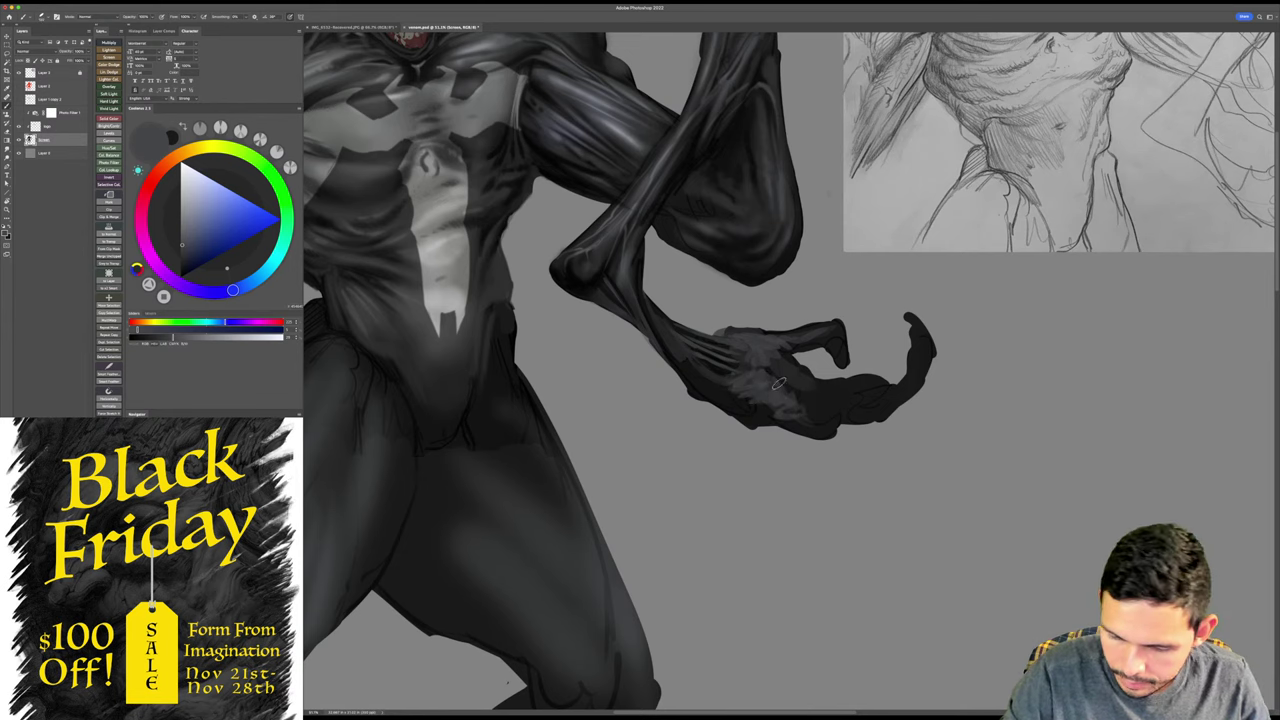
{"action": "mouse_move", "coordinate": [781, 361]}
{"action": "left_mouse_down"}
{"action": "mouse_move", "coordinate": [816, 393]}
{"action": "mouse_move", "coordinate": [796, 383]}
{"action": "mouse_move", "coordinate": [850, 385]}
{"action": "mouse_move", "coordinate": [843, 360]}
{"action": "left_mouse_up"}
{"action": "key", "text": "r"}
{"action": "key", "text": "s"}
{"action": "mouse_move", "coordinate": [793, 411]}
{"action": "left_mouse_down"}
{"action": "mouse_move", "coordinate": [783, 423]}
{"action": "mouse_move", "coordinate": [776, 381]}
{"action": "left_mouse_up"}
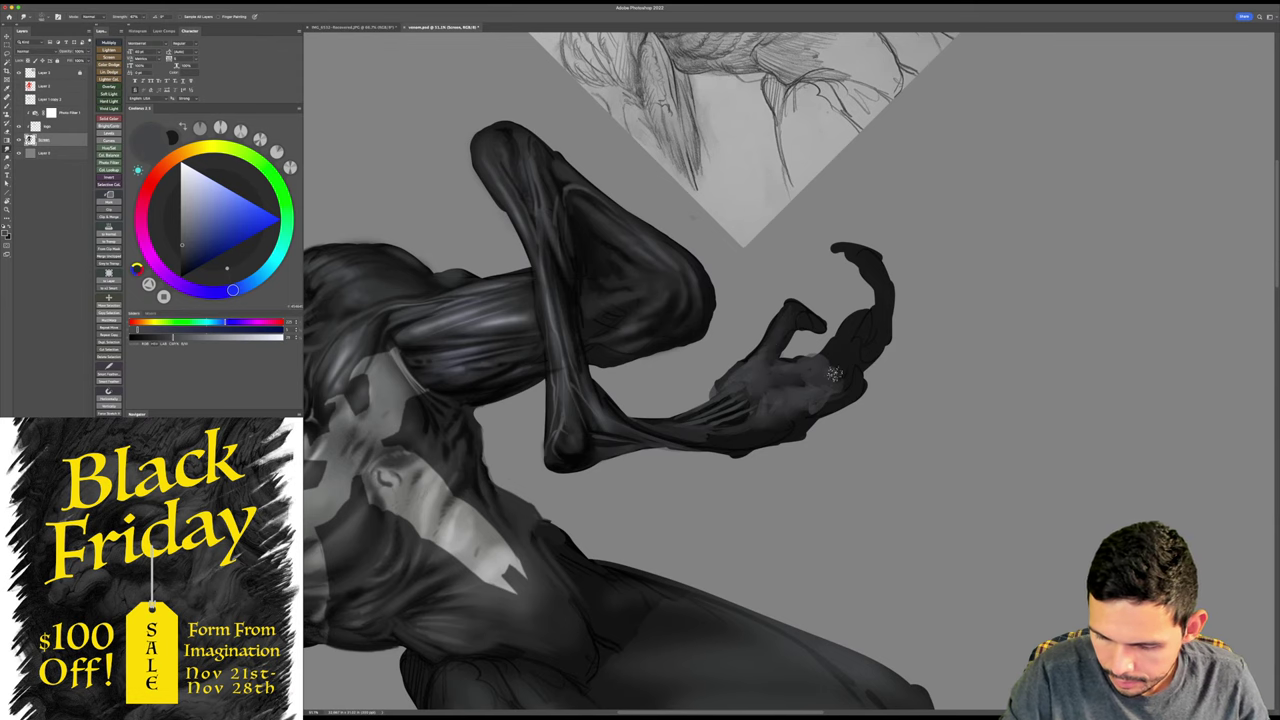
- Paint a short curled finger hanging from the lower knuckles of the hand, using greys sampled from the hand
{"action": "key", "text": "b"}
{"action": "key", "text": "Escape"}
{"action": "left_click_drag", "start_coordinate": [874, 430], "coordinate": [871, 421]}
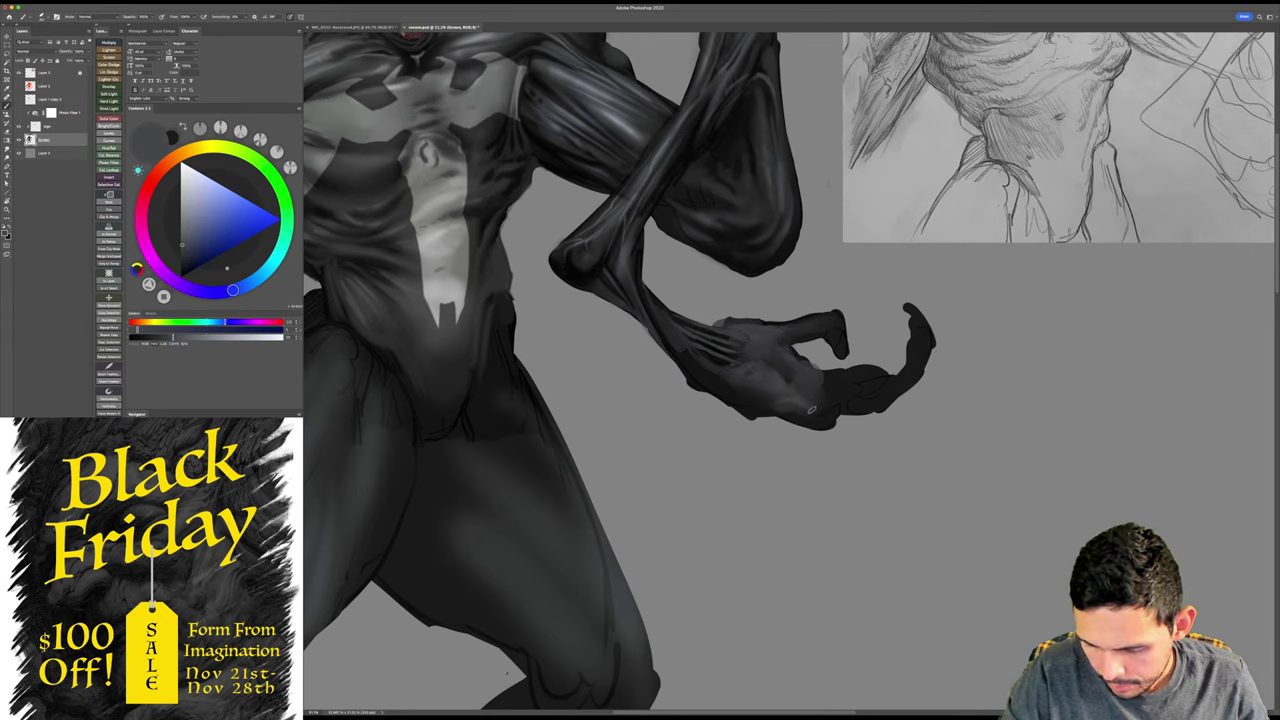
{"action": "mouse_move", "coordinate": [811, 409]}
{"action": "left_mouse_down"}
{"action": "mouse_move", "coordinate": [837, 429]}
{"action": "mouse_move", "coordinate": [808, 417]}
{"action": "mouse_move", "coordinate": [850, 443]}
{"action": "mouse_move", "coordinate": [861, 402]}
{"action": "mouse_move", "coordinate": [852, 448]}
{"action": "mouse_move", "coordinate": [811, 407]}
{"action": "mouse_move", "coordinate": [859, 433]}
{"action": "left_mouse_up"}
{"action": "left_click", "coordinate": [812, 421], "text": "alt"}
{"action": "left_click", "coordinate": [820, 416], "text": "alt"}
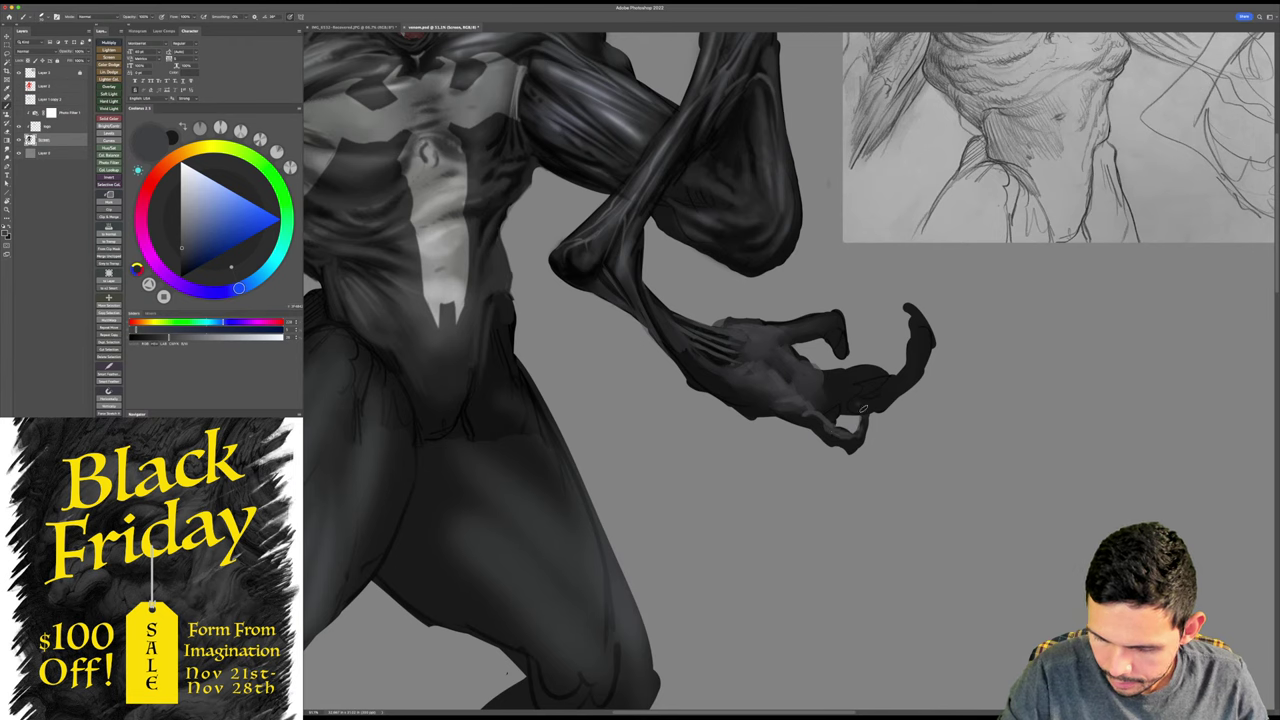
- Close the loop of the curled finger in sampled near-black and reshape the adjoining finger with the Eraser and brush
{"action": "left_click", "coordinate": [822, 400], "text": "alt"}
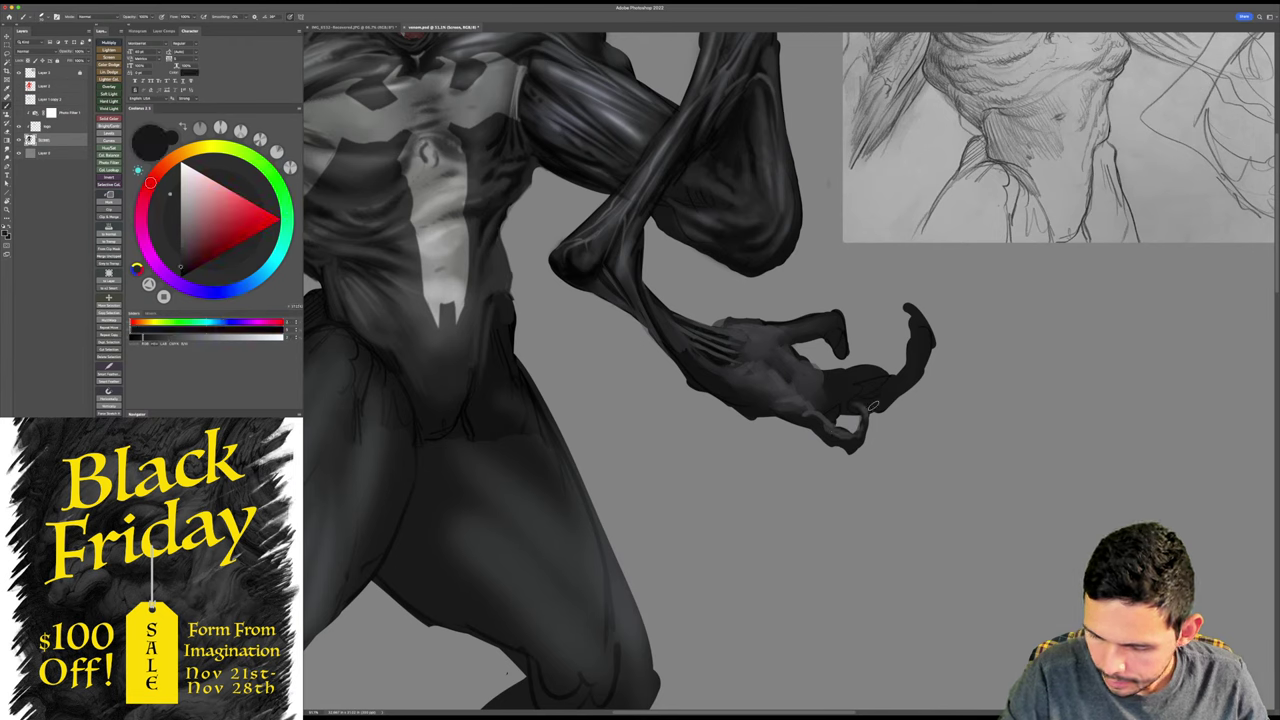
{"action": "mouse_move", "coordinate": [873, 406]}
{"action": "left_mouse_down"}
{"action": "mouse_move", "coordinate": [887, 409]}
{"action": "mouse_move", "coordinate": [836, 396]}
{"action": "mouse_move", "coordinate": [885, 393]}
{"action": "mouse_move", "coordinate": [908, 362]}
{"action": "mouse_move", "coordinate": [851, 392]}
{"action": "mouse_move", "coordinate": [883, 372]}
{"action": "left_mouse_up"}
{"action": "left_click", "coordinate": [804, 381], "text": "alt"}
{"action": "key", "text": "e"}
{"action": "key", "text": "b"}
{"action": "left_click", "coordinate": [869, 402], "text": "alt"}
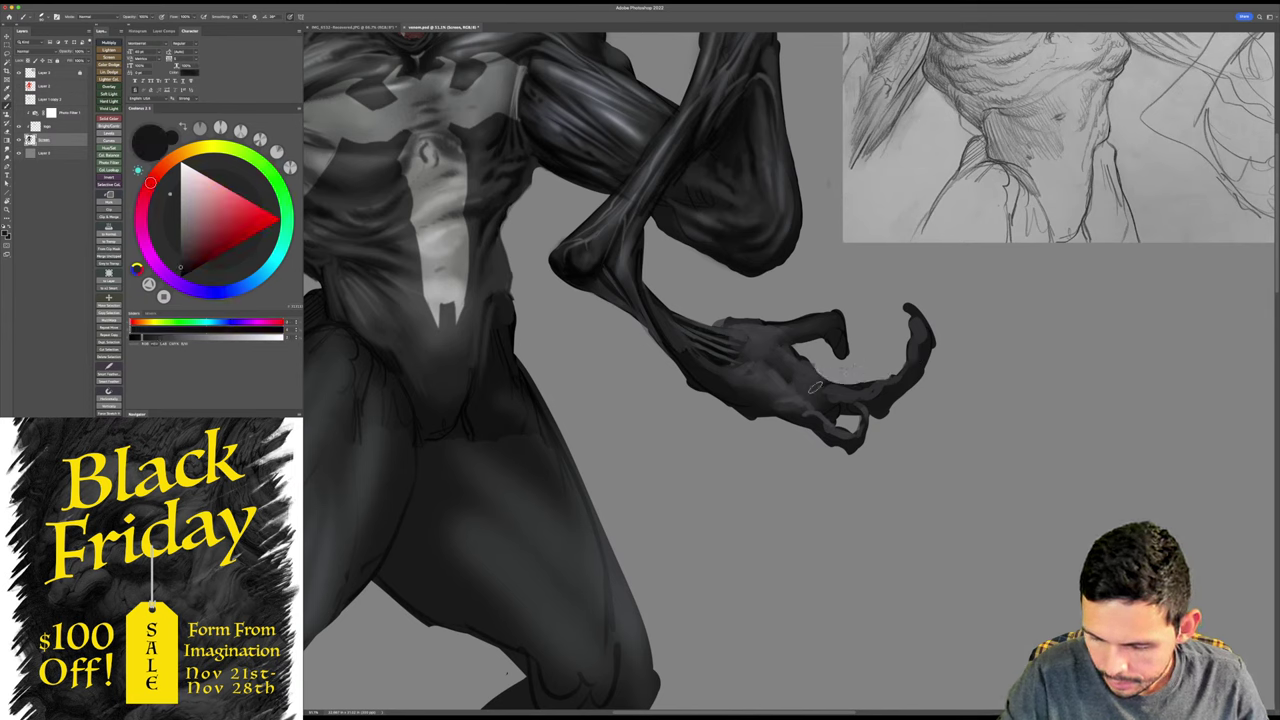
{"action": "mouse_move", "coordinate": [789, 346]}
{"action": "left_mouse_down"}
{"action": "mouse_move", "coordinate": [832, 385]}
{"action": "mouse_move", "coordinate": [808, 358]}
{"action": "mouse_move", "coordinate": [827, 368]}
{"action": "left_mouse_up"}
{"action": "scroll", "coordinate": [752, 386], "scroll_direction": "down", "scroll_amount": 2}
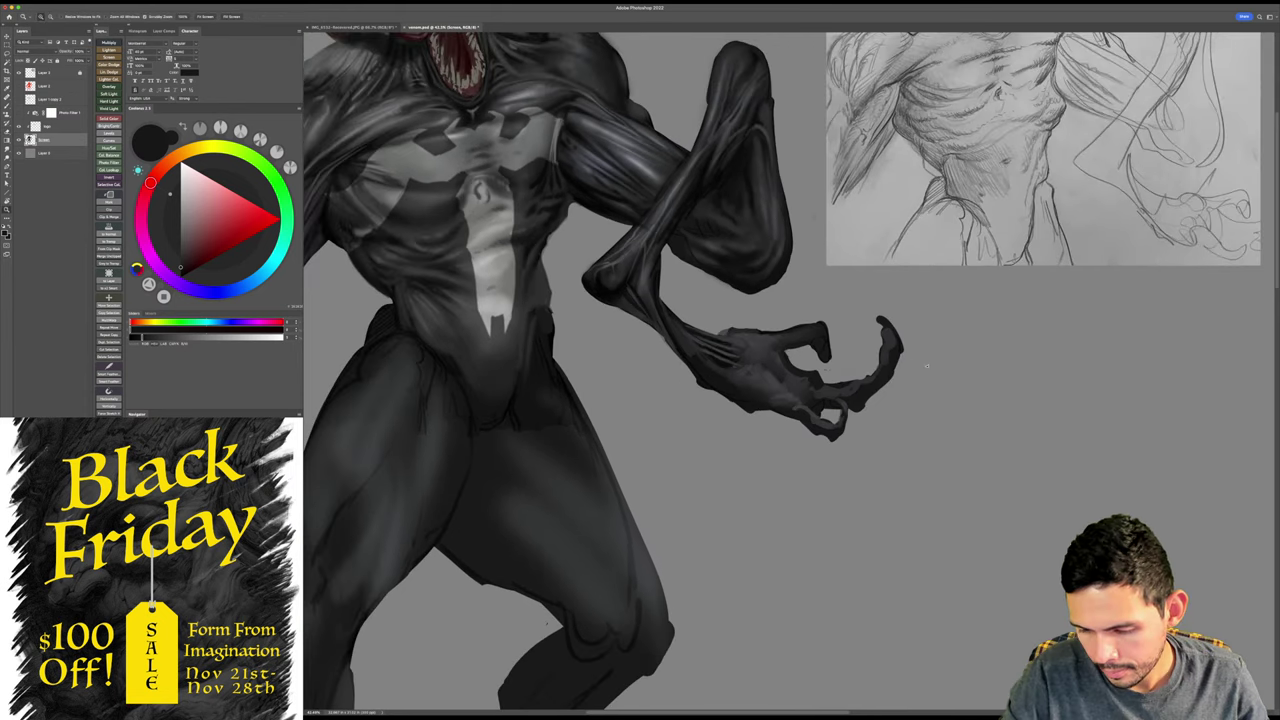
{"action": "key", "text": "b"}
{"action": "left_click", "coordinate": [857, 397], "text": "alt"}
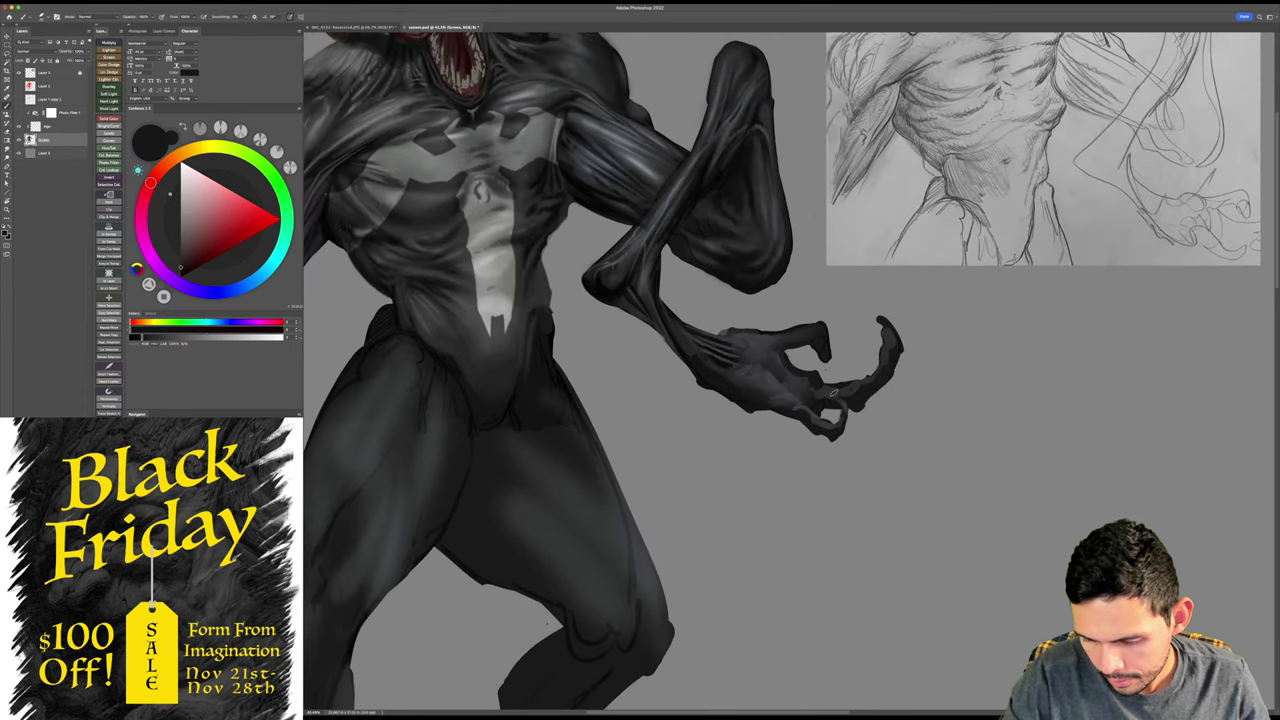
{"action": "left_click_drag", "start_coordinate": [986, 375], "coordinate": [978, 375]}
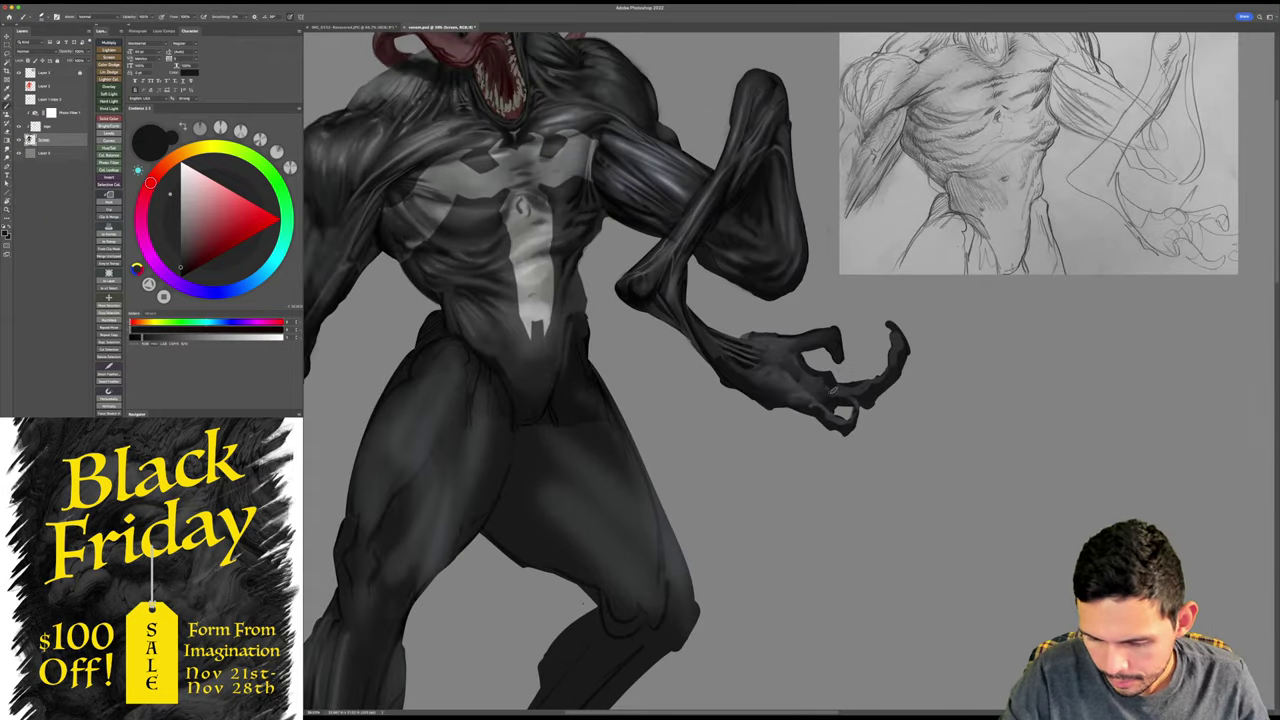
{"action": "mouse_move", "coordinate": [845, 401]}
{"action": "left_mouse_down"}
{"action": "mouse_move", "coordinate": [932, 405]}
{"action": "mouse_move", "coordinate": [873, 409]}
{"action": "mouse_move", "coordinate": [912, 425]}
{"action": "mouse_move", "coordinate": [1010, 367]}
{"action": "mouse_move", "coordinate": [940, 238]}
{"action": "left_mouse_up"}
{"action": "key", "text": "super+z"}
{"action": "key", "text": "super+z"}
{"action": "key", "text": "super+z"}
- Rough in a new long finger extending outward from the knuckles with a dark stroke and a sampled grey stroke
{"action": "key", "text": "r"}
{"action": "mouse_move", "coordinate": [871, 338]}
{"action": "left_mouse_down"}
{"action": "mouse_move", "coordinate": [914, 318]}
{"action": "mouse_move", "coordinate": [858, 285]}
{"action": "left_mouse_up"}
{"action": "key", "text": "super+z"}
{"action": "key", "text": "e"}
{"action": "key", "text": "b"}
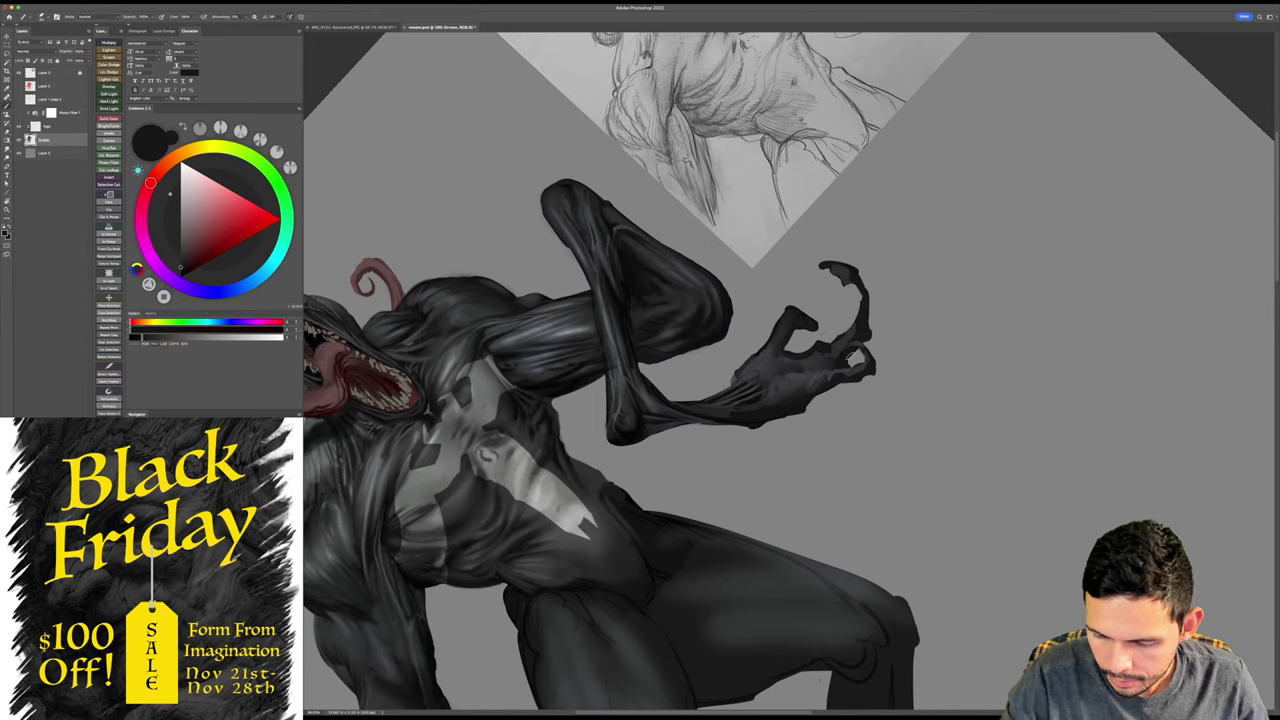
{"action": "left_click_drag", "start_coordinate": [852, 352], "coordinate": [906, 314]}
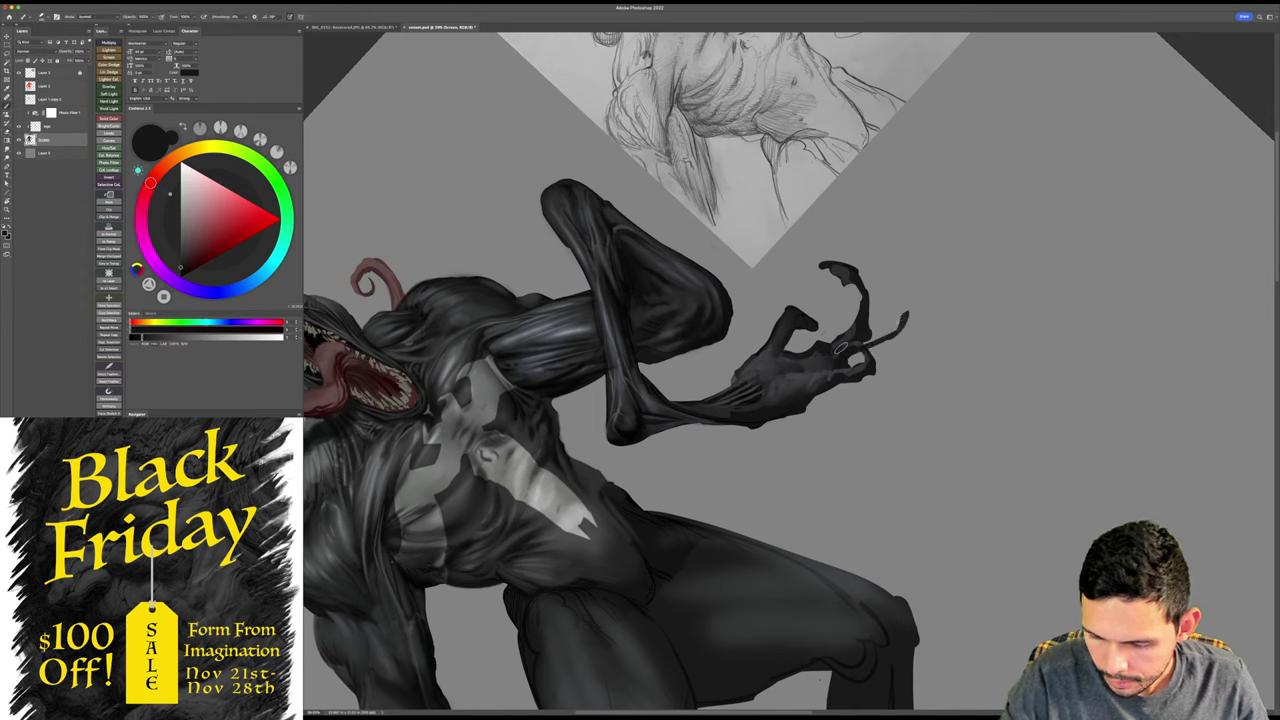
{"action": "left_click", "coordinate": [825, 357], "text": "alt"}
{"action": "mouse_move", "coordinate": [836, 353]}
{"action": "left_mouse_down"}
{"action": "mouse_move", "coordinate": [902, 313]}
{"action": "mouse_move", "coordinate": [896, 325]}
{"action": "mouse_move", "coordinate": [916, 288]}
{"action": "mouse_move", "coordinate": [903, 252]}
{"action": "left_mouse_up"}
- Paint a dark outer finger sweeping out from the hand and curving upward to a pointed, hooked tip
{"action": "key", "text": "Escape"}
{"action": "left_click", "coordinate": [869, 393], "text": "alt"}
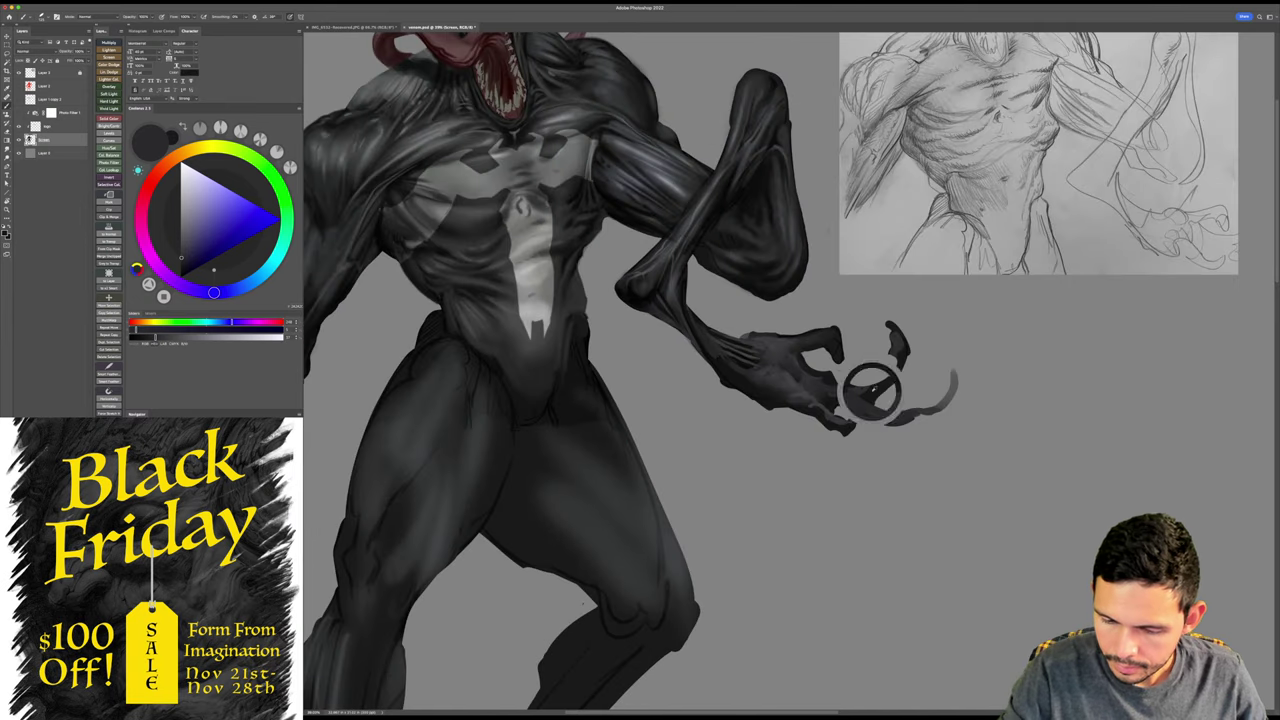
{"action": "mouse_move", "coordinate": [830, 410]}
{"action": "left_mouse_down"}
{"action": "mouse_move", "coordinate": [952, 426]}
{"action": "mouse_move", "coordinate": [972, 392]}
{"action": "mouse_move", "coordinate": [948, 330]}
{"action": "mouse_move", "coordinate": [986, 370]}
{"action": "left_mouse_up"}
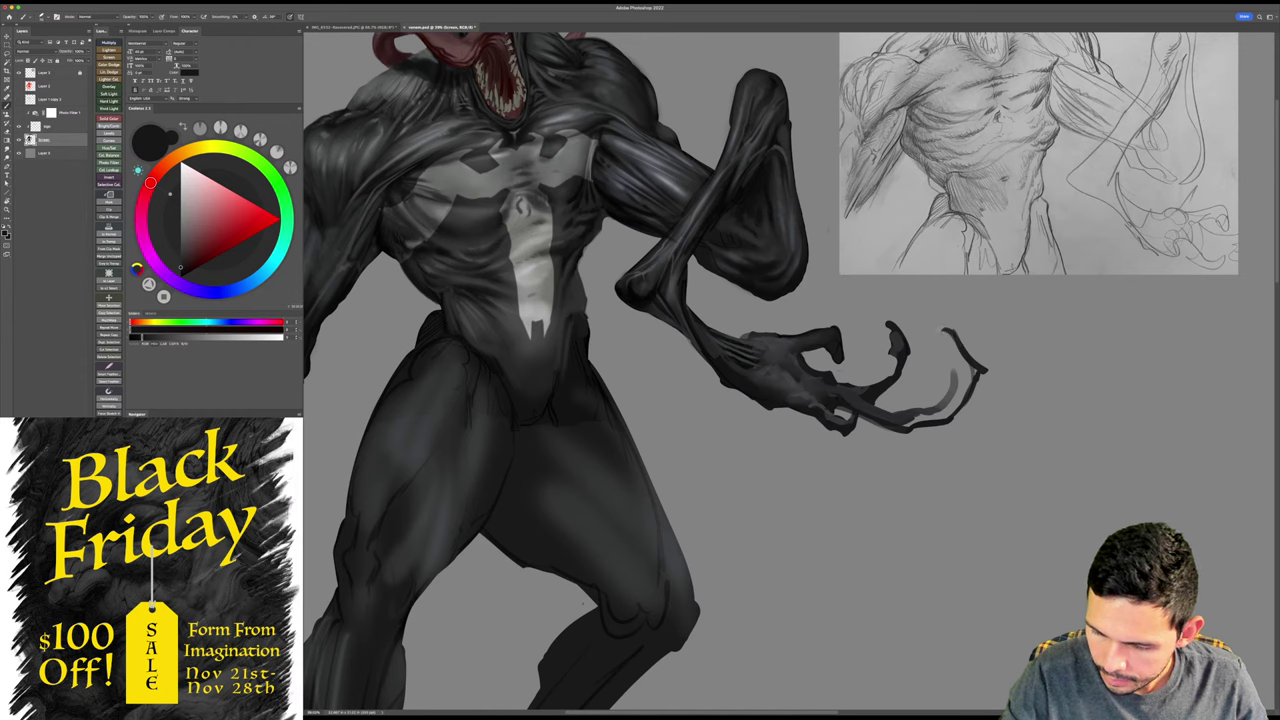
{"action": "mouse_move", "coordinate": [940, 330]}
{"action": "left_mouse_down"}
{"action": "mouse_move", "coordinate": [961, 380]}
{"action": "mouse_move", "coordinate": [967, 369]}
{"action": "mouse_move", "coordinate": [955, 405]}
{"action": "mouse_move", "coordinate": [936, 420]}
{"action": "mouse_move", "coordinate": [908, 415]}
{"action": "mouse_move", "coordinate": [956, 405]}
{"action": "mouse_move", "coordinate": [949, 373]}
{"action": "mouse_move", "coordinate": [943, 403]}
{"action": "mouse_move", "coordinate": [963, 385]}
{"action": "mouse_move", "coordinate": [943, 410]}
{"action": "mouse_move", "coordinate": [901, 424]}
{"action": "mouse_move", "coordinate": [917, 419]}
{"action": "mouse_move", "coordinate": [900, 334]}
{"action": "left_mouse_up"}
- Rework the shapes of the two long curved fingers with the Eraser and brush
{"action": "key", "text": "b"}
{"action": "key", "text": "e"}
{"action": "key", "text": "r"}
{"action": "mouse_move", "coordinate": [878, 389]}
{"action": "left_mouse_down"}
{"action": "mouse_move", "coordinate": [865, 360]}
{"action": "mouse_move", "coordinate": [835, 344]}
{"action": "mouse_move", "coordinate": [883, 299]}
{"action": "mouse_move", "coordinate": [864, 332]}
{"action": "mouse_move", "coordinate": [898, 276]}
{"action": "mouse_move", "coordinate": [893, 254]}
{"action": "mouse_move", "coordinate": [860, 262]}
{"action": "mouse_move", "coordinate": [853, 295]}
{"action": "mouse_move", "coordinate": [892, 257]}
{"action": "mouse_move", "coordinate": [899, 269]}
{"action": "left_mouse_up"}
{"action": "key", "text": "Escape"}
{"action": "left_click_drag", "start_coordinate": [1007, 423], "coordinate": [992, 422]}
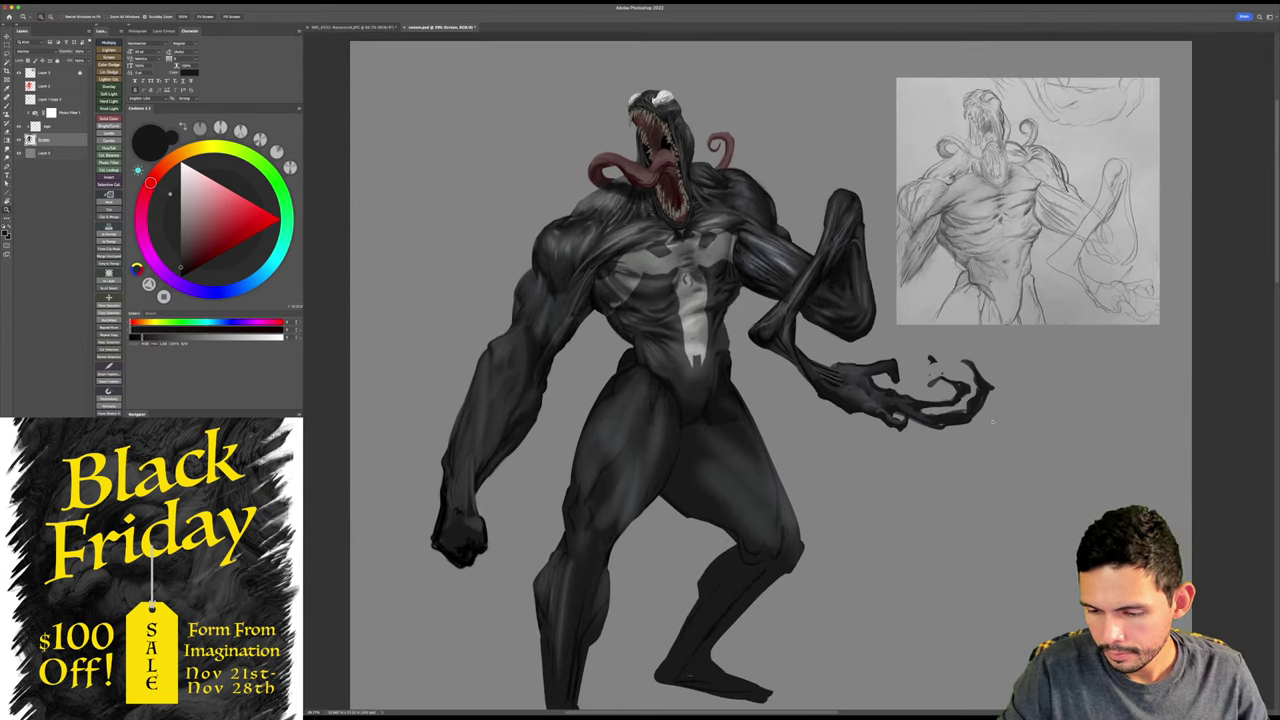
- Trim the outer finger's inside edge with the Eraser and repaint the inner long finger's dark contour
{"action": "key", "text": "b"}
{"action": "key", "text": "r"}
{"action": "mouse_move", "coordinate": [1010, 362]}
{"action": "left_mouse_down"}
{"action": "mouse_move", "coordinate": [1029, 451]}
{"action": "mouse_move", "coordinate": [737, 523]}
{"action": "mouse_move", "coordinate": [825, 506]}
{"action": "left_mouse_up"}
{"action": "key", "text": "b"}
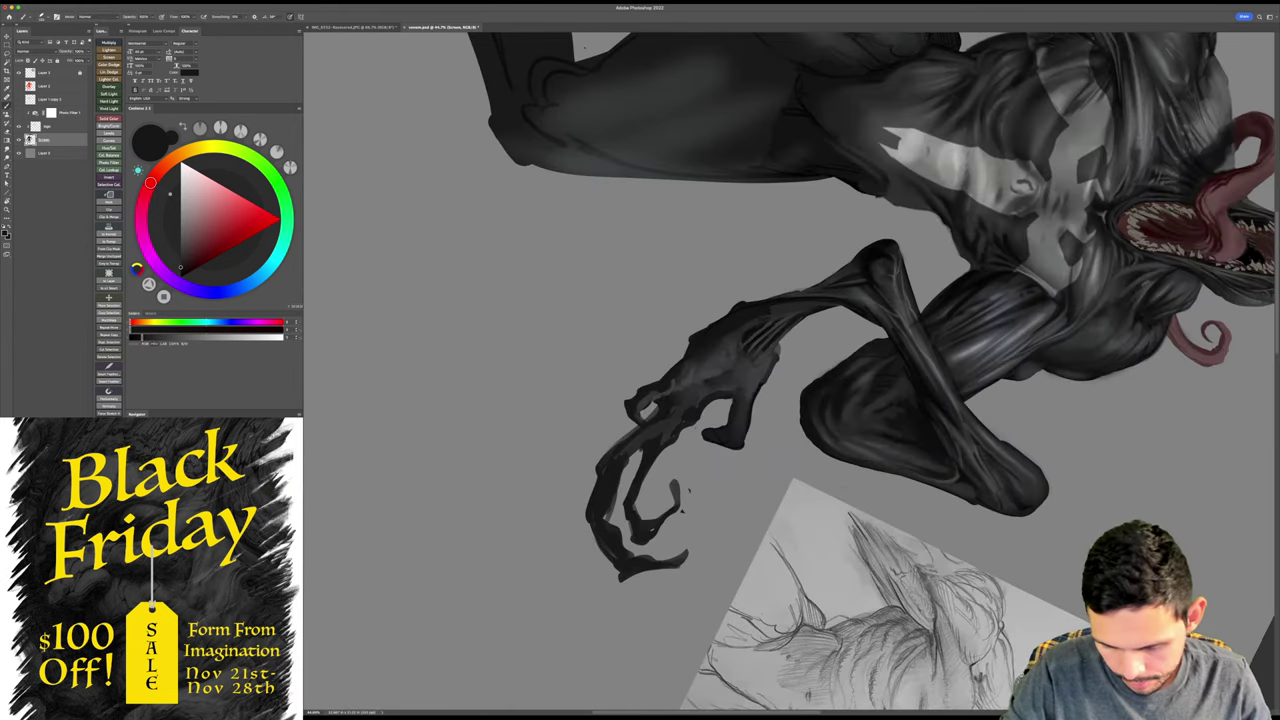
{"action": "key", "text": "e"}
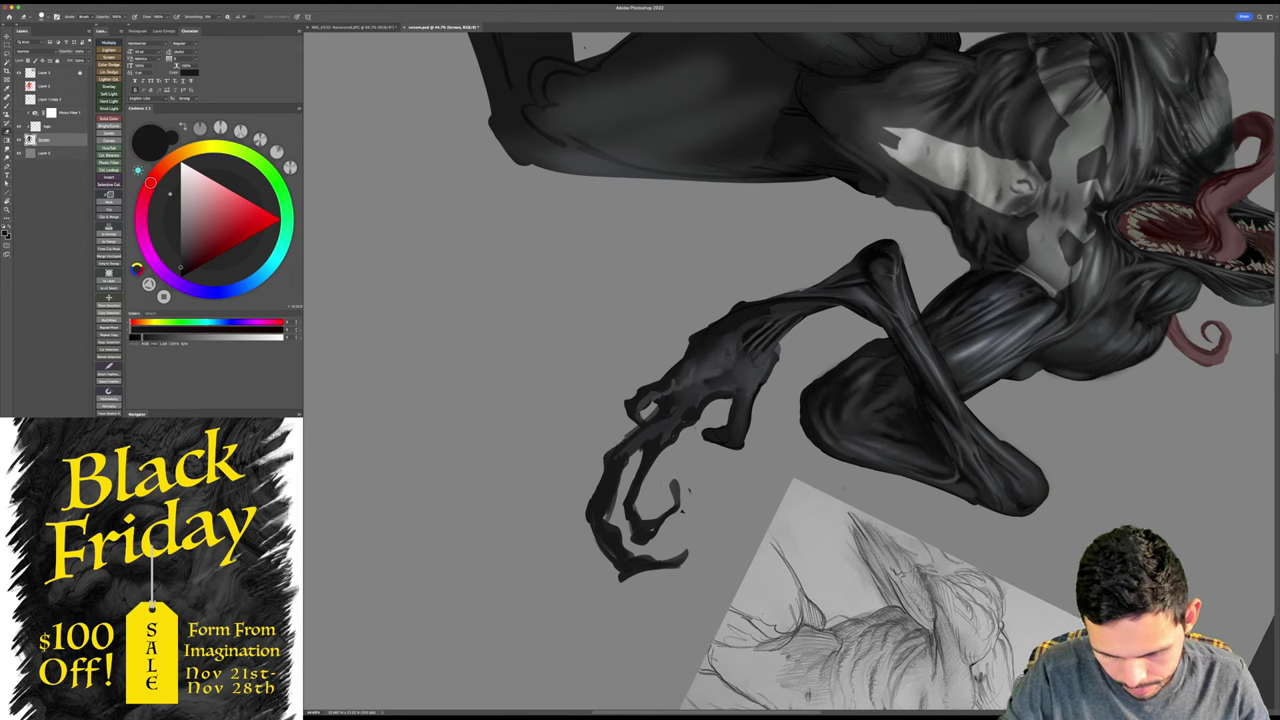
{"action": "left_click_drag", "start_coordinate": [621, 473], "coordinate": [610, 515]}
{"action": "key", "text": "b"}
{"action": "left_click_drag", "start_coordinate": [645, 450], "coordinate": [630, 526]}
{"action": "left_click_drag", "start_coordinate": [645, 477], "coordinate": [635, 499]}
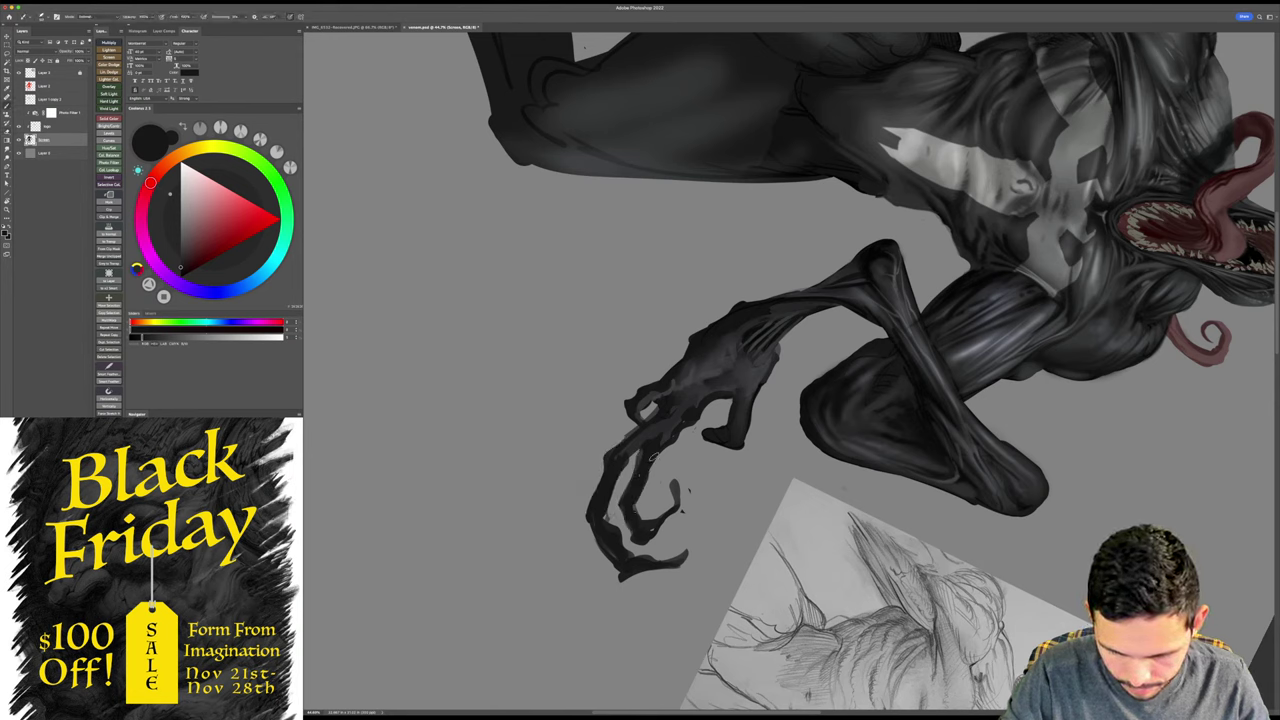
- Darken the tip of the short curled finger and paint a pointed finger curving upward beside it
{"action": "key", "text": "Escape"}
{"action": "left_click_drag", "start_coordinate": [840, 425], "coordinate": [844, 415]}
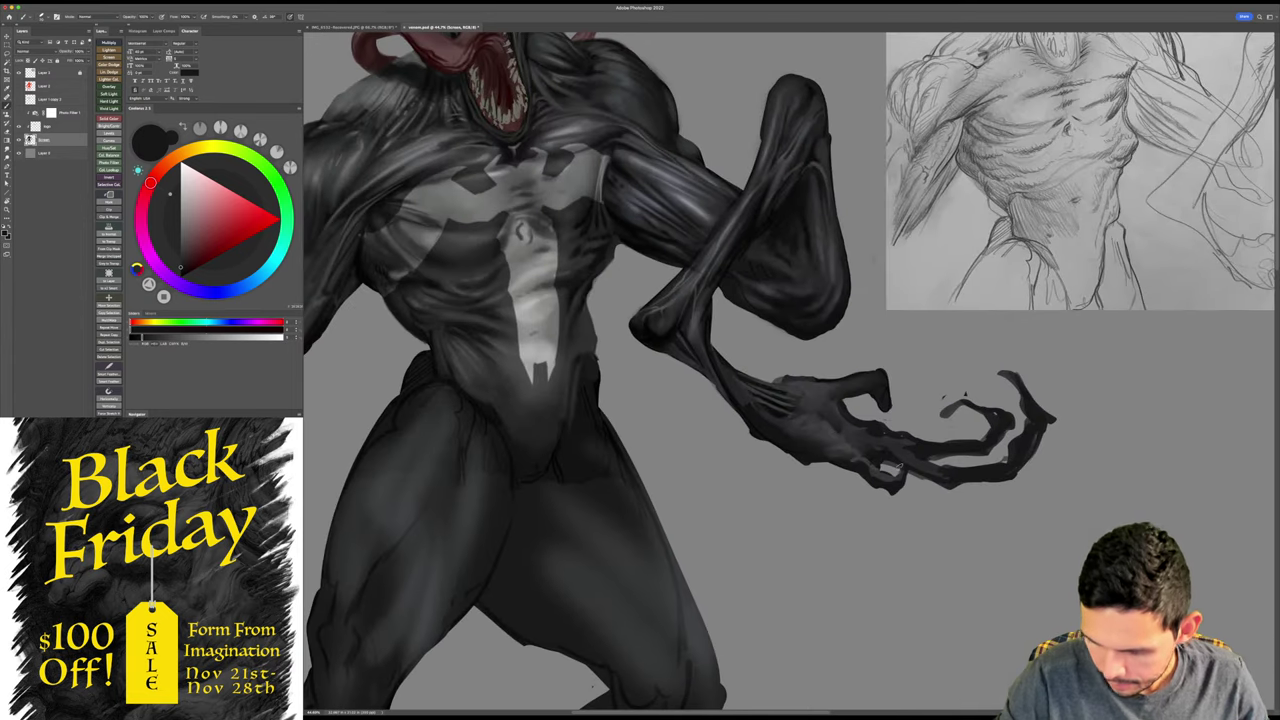
{"action": "left_click_drag", "start_coordinate": [880, 484], "coordinate": [903, 487]}
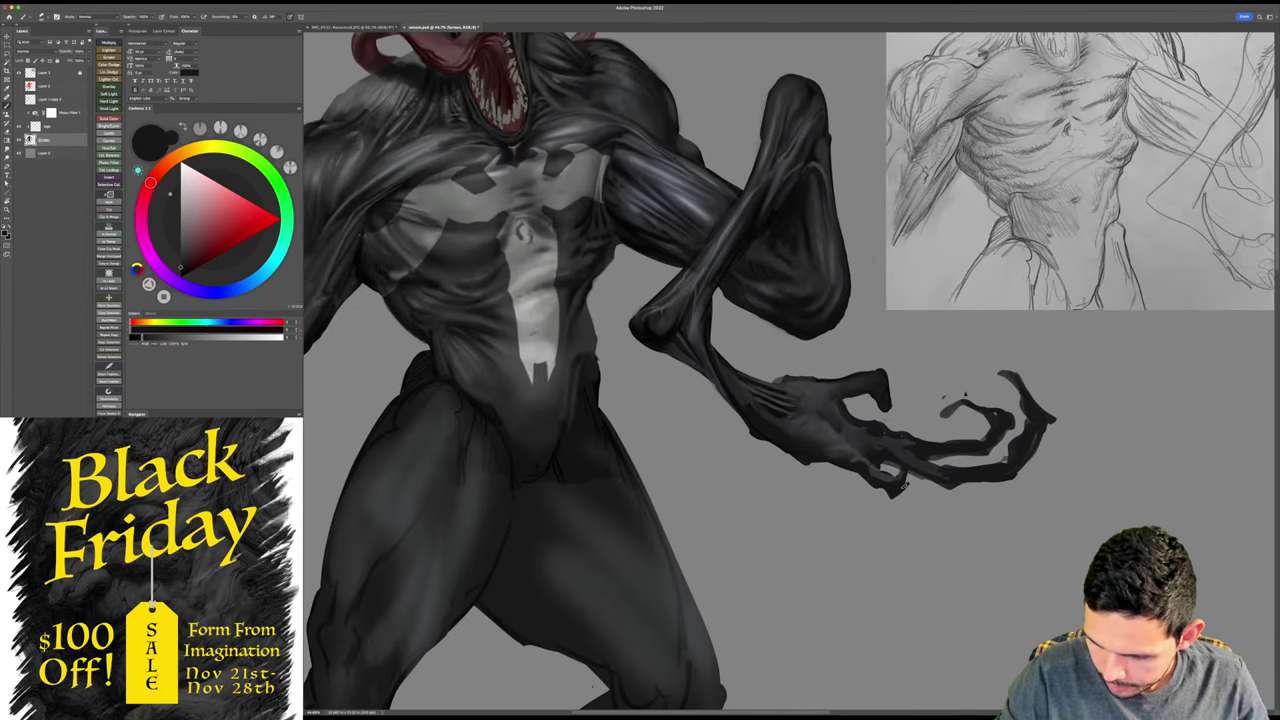
{"action": "left_click_drag", "start_coordinate": [922, 424], "coordinate": [918, 440]}
{"action": "left_click_drag", "start_coordinate": [915, 474], "coordinate": [906, 484]}
{"action": "left_click_drag", "start_coordinate": [918, 420], "coordinate": [916, 446]}
{"action": "left_click_drag", "start_coordinate": [916, 458], "coordinate": [904, 482]}
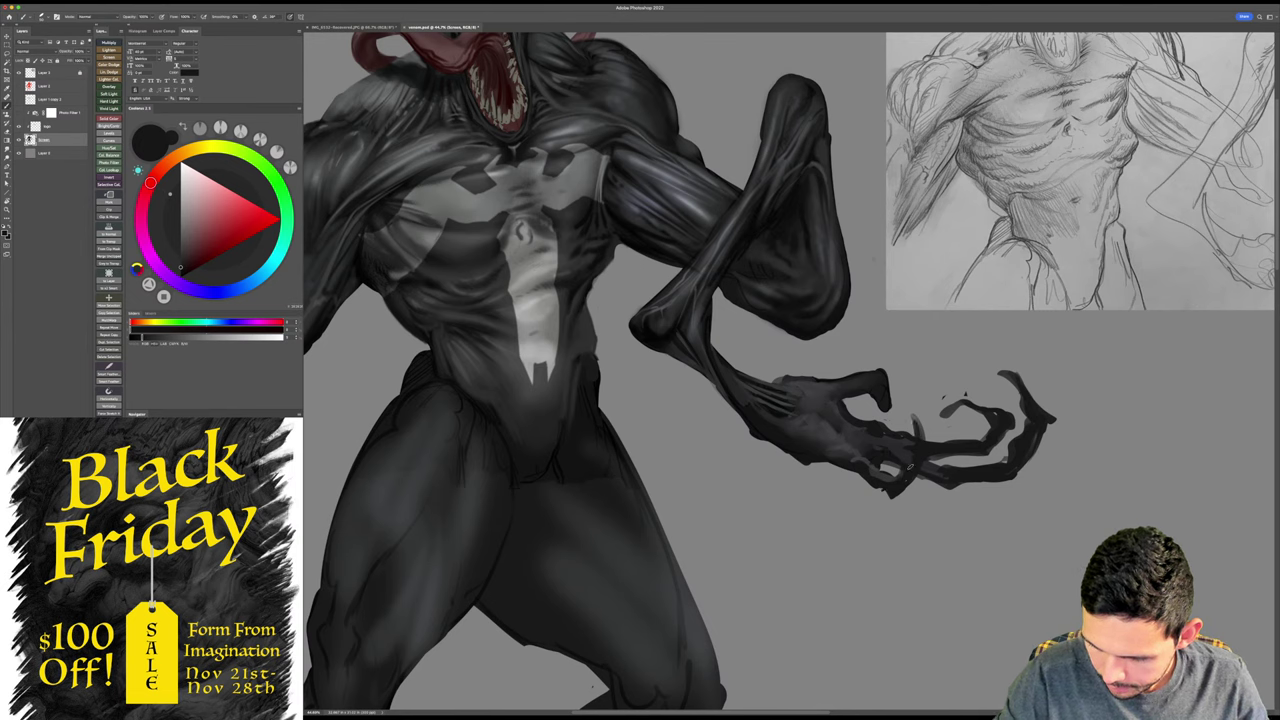
- Add a pointed claw to the thumb tip and save the document
{"action": "mouse_move", "coordinate": [918, 411]}
{"action": "left_mouse_down"}
{"action": "mouse_move", "coordinate": [912, 436]}
{"action": "mouse_move", "coordinate": [890, 426]}
{"action": "left_mouse_up"}
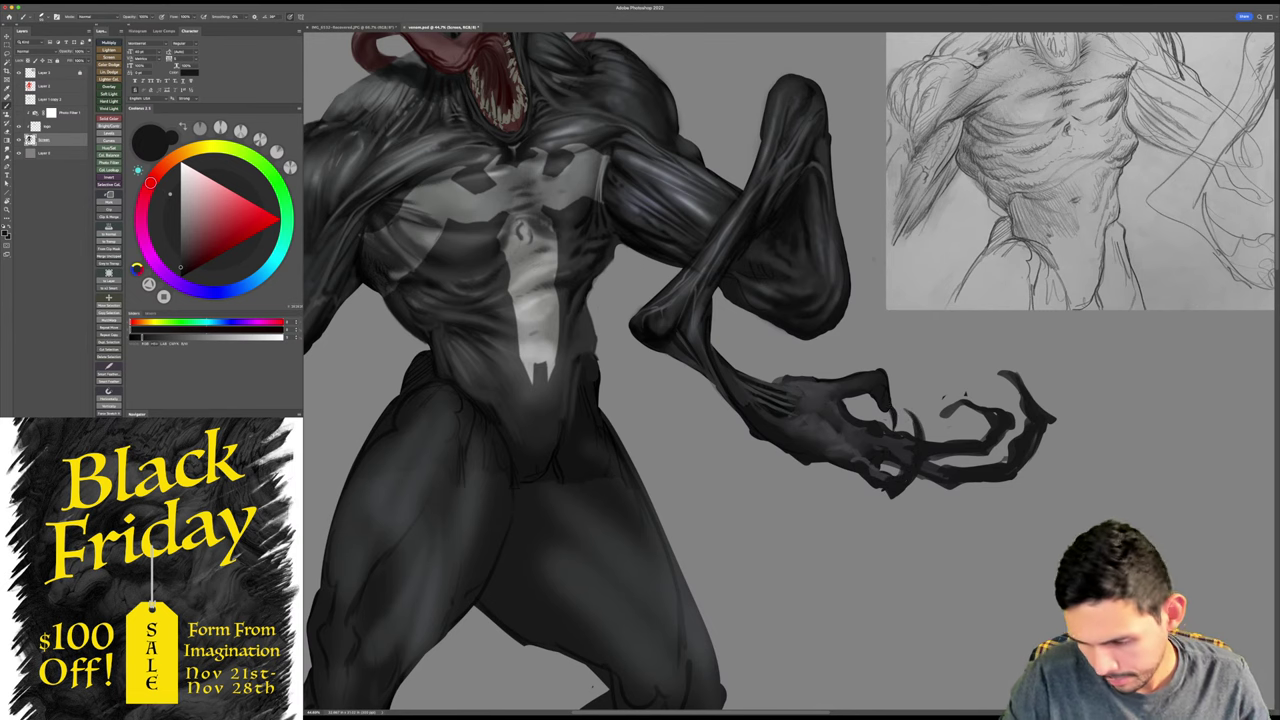
{"action": "left_click_drag", "start_coordinate": [1039, 390], "coordinate": [1204, 236]}
{"action": "key", "text": "super+s"}
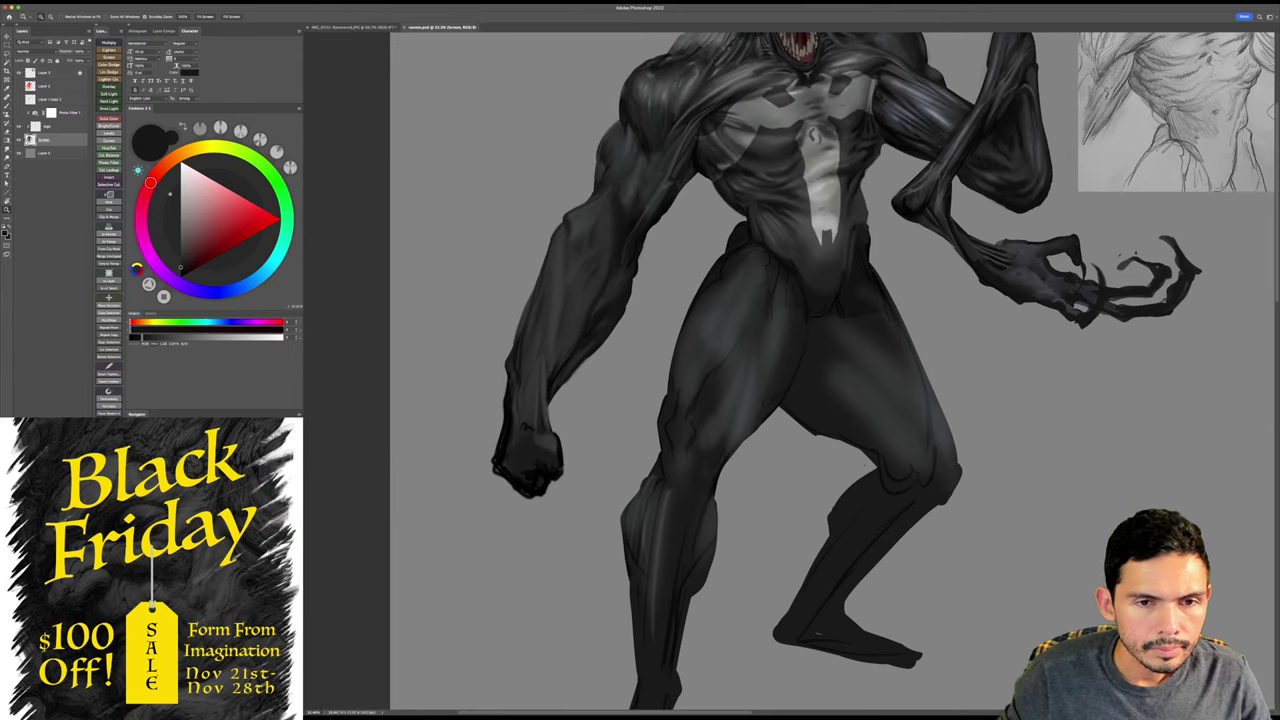
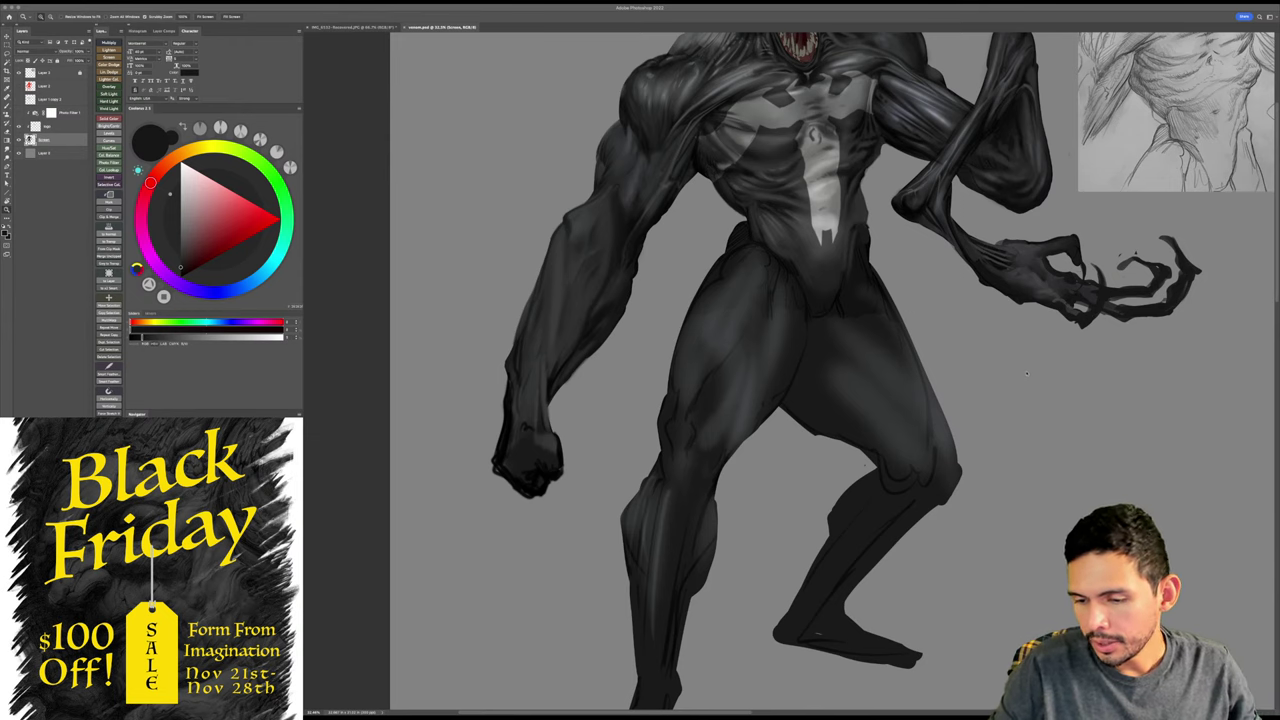
- Draw a thin contour along the outer edge of the forearm from elbow to wrist in near-black sampled at the elbow
{"action": "key", "text": "r"}
{"action": "left_click_drag", "start_coordinate": [1106, 320], "coordinate": [1000, 590]}
{"action": "mouse_move", "coordinate": [1012, 402]}
{"action": "left_mouse_down"}
{"action": "mouse_move", "coordinate": [1023, 349]}
{"action": "mouse_move", "coordinate": [940, 318]}
{"action": "left_mouse_up"}
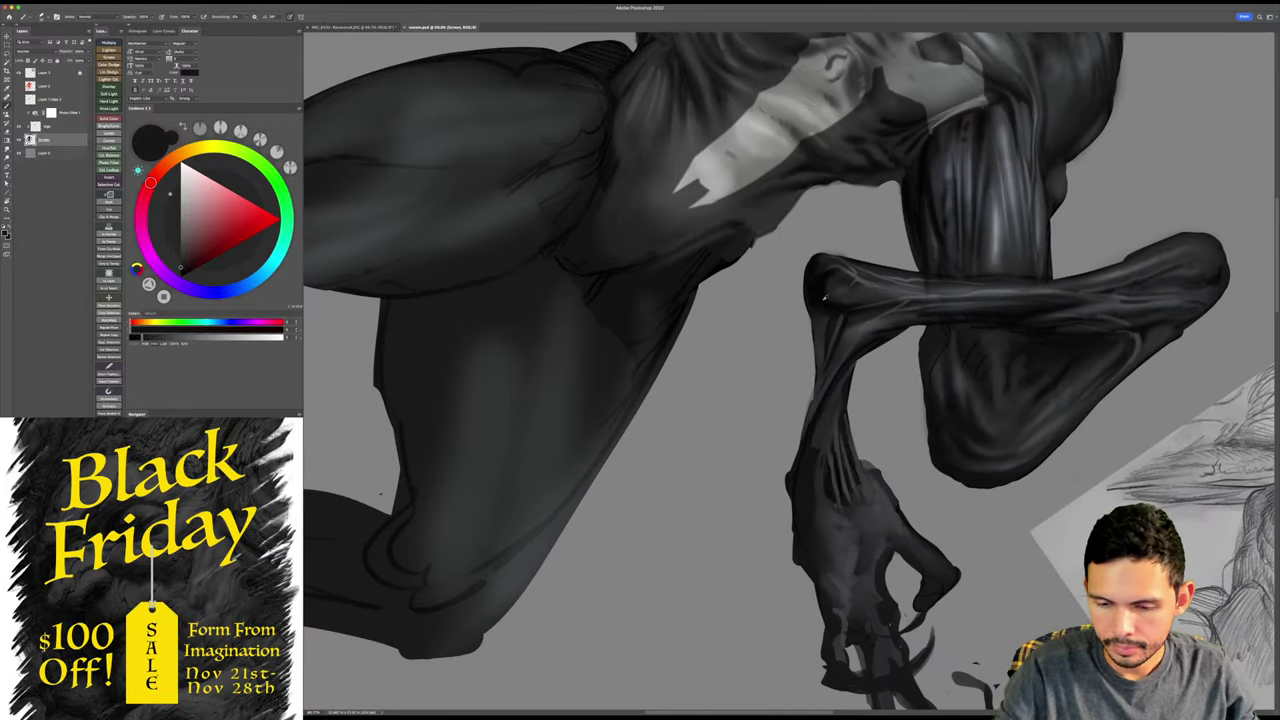
{"action": "left_click", "coordinate": [829, 291], "text": "alt"}
{"action": "mouse_move", "coordinate": [810, 310]}
{"action": "left_mouse_down"}
{"action": "mouse_move", "coordinate": [814, 414]}
{"action": "mouse_move", "coordinate": [797, 442]}
{"action": "left_mouse_up"}
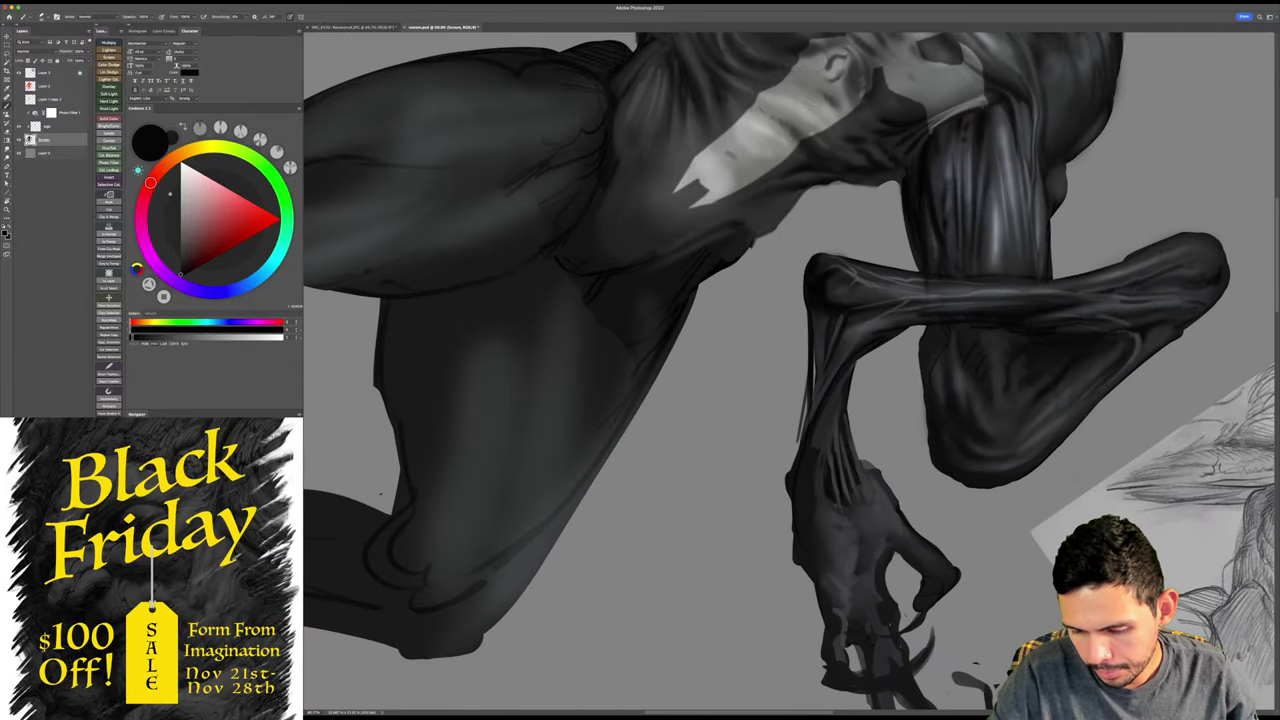
{"action": "left_click_drag", "start_coordinate": [806, 370], "coordinate": [792, 464]}
{"action": "left_click_drag", "start_coordinate": [799, 418], "coordinate": [791, 465]}
{"action": "left_click_drag", "start_coordinate": [808, 342], "coordinate": [798, 431]}
{"action": "key", "text": "super+z"}
{"action": "key", "text": "super+z"}
{"action": "left_click_drag", "start_coordinate": [807, 362], "coordinate": [794, 463]}
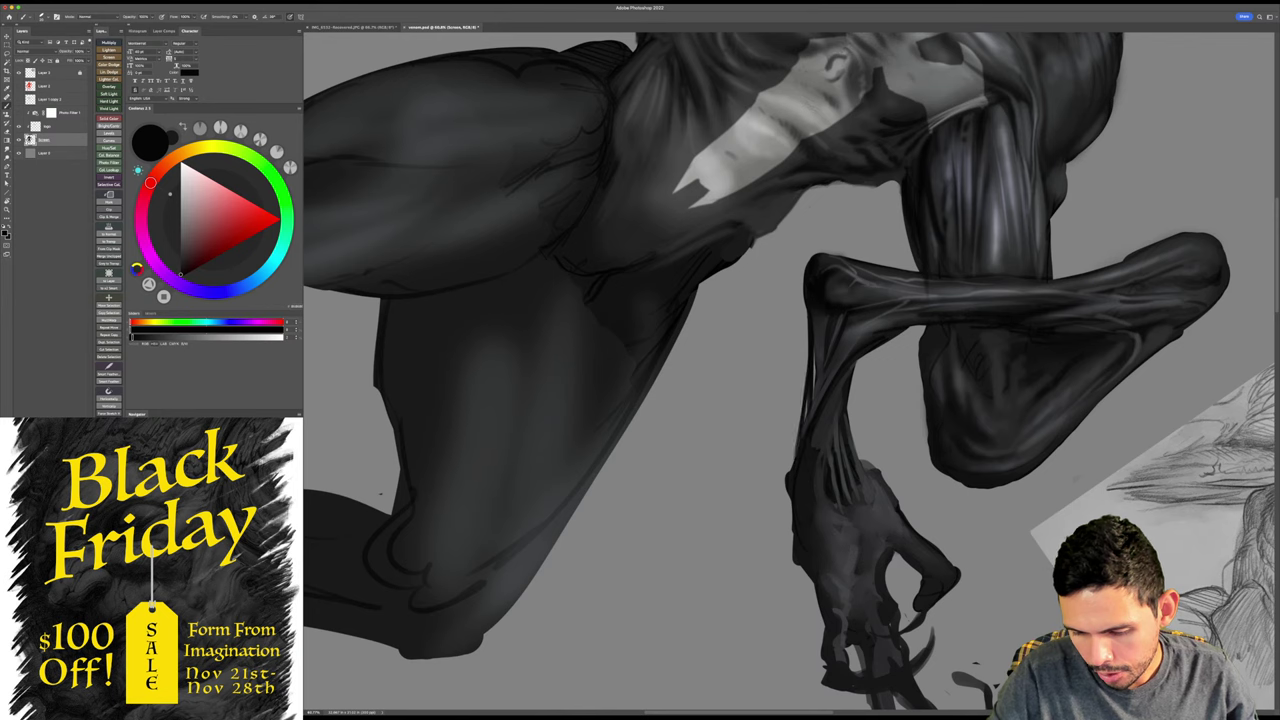
- Strengthen the dark contour along the forearm's outer edge between the elbow and the wrist in near-black
{"action": "mouse_move", "coordinate": [803, 394]}
{"action": "left_mouse_down"}
{"action": "mouse_move", "coordinate": [789, 472]}
{"action": "mouse_move", "coordinate": [792, 462]}
{"action": "left_mouse_up"}
{"action": "key", "text": "Escape"}
{"action": "left_click_drag", "start_coordinate": [991, 411], "coordinate": [975, 467]}
{"action": "left_click_drag", "start_coordinate": [962, 475], "coordinate": [934, 476]}
{"action": "left_click_drag", "start_coordinate": [1138, 479], "coordinate": [1005, 140]}
{"action": "key", "text": "r"}
{"action": "left_click_drag", "start_coordinate": [803, 415], "coordinate": [906, 466]}
{"action": "left_click_drag", "start_coordinate": [1092, 318], "coordinate": [1033, 184]}
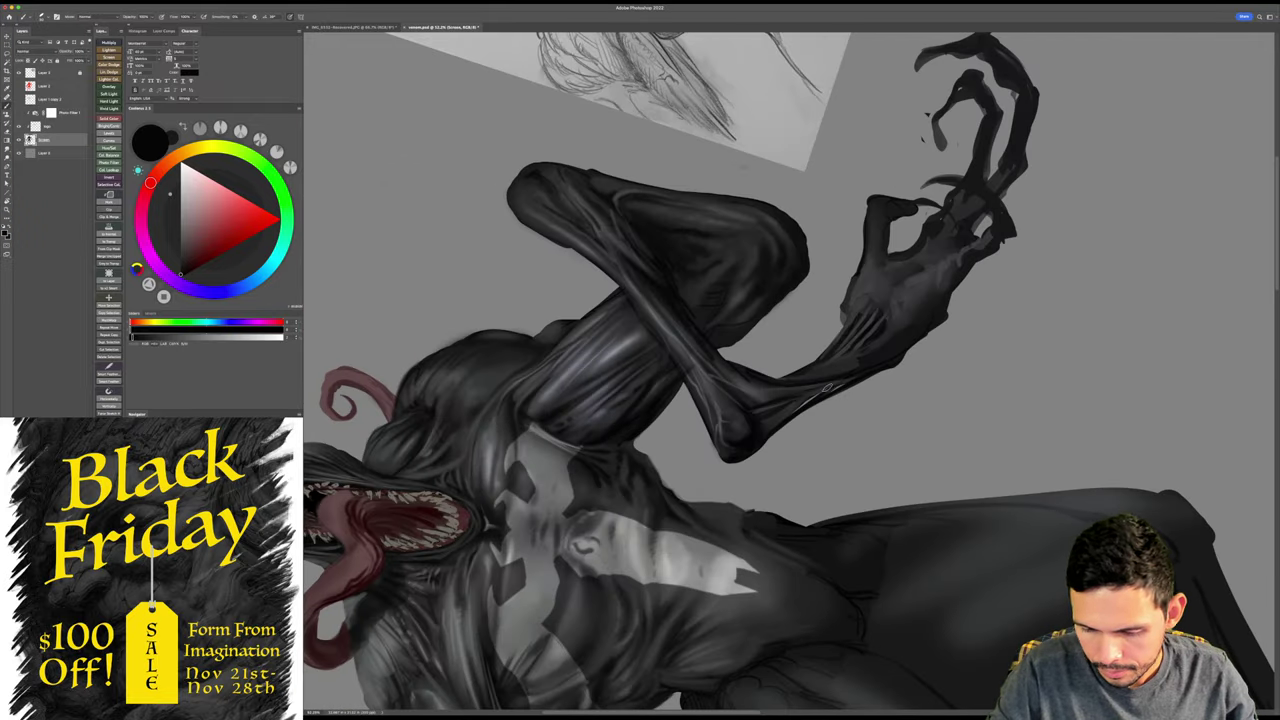
- Paint thin muscle strands on the forearm just below the elbow, alternating near-black shadows with dark blue-grey highlights
{"action": "key", "text": "x"}
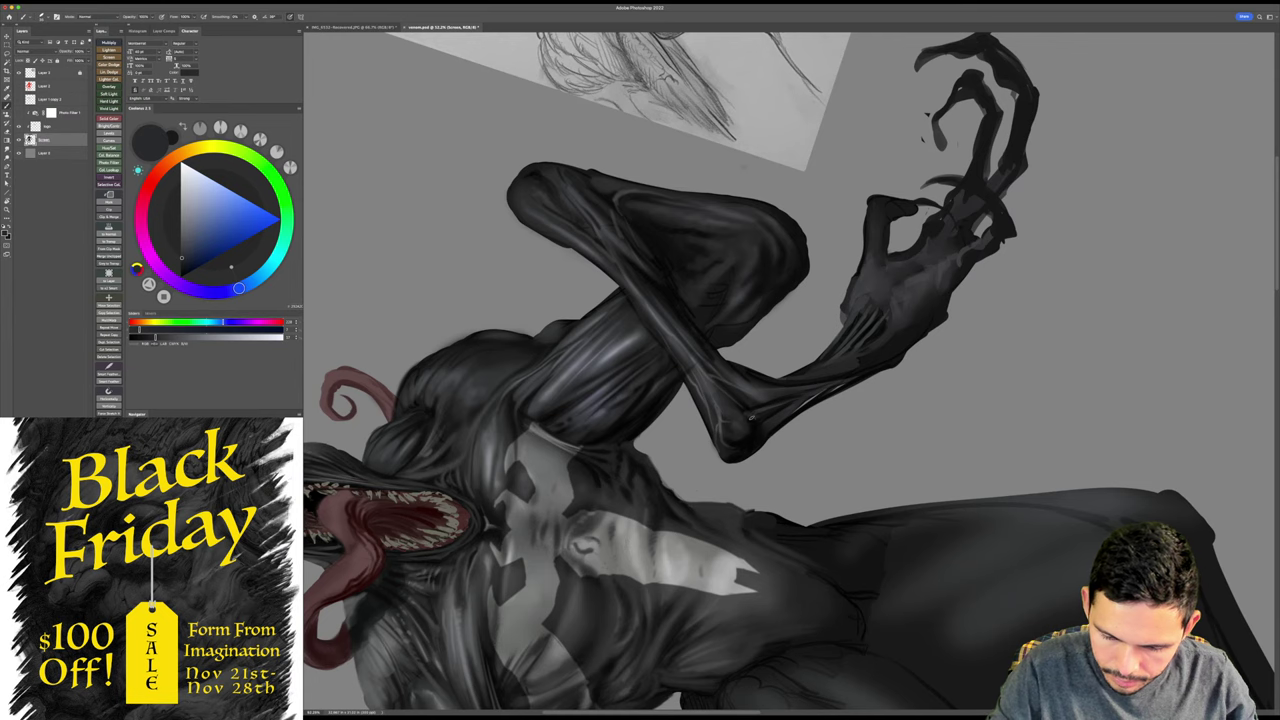
{"action": "key", "text": "x"}
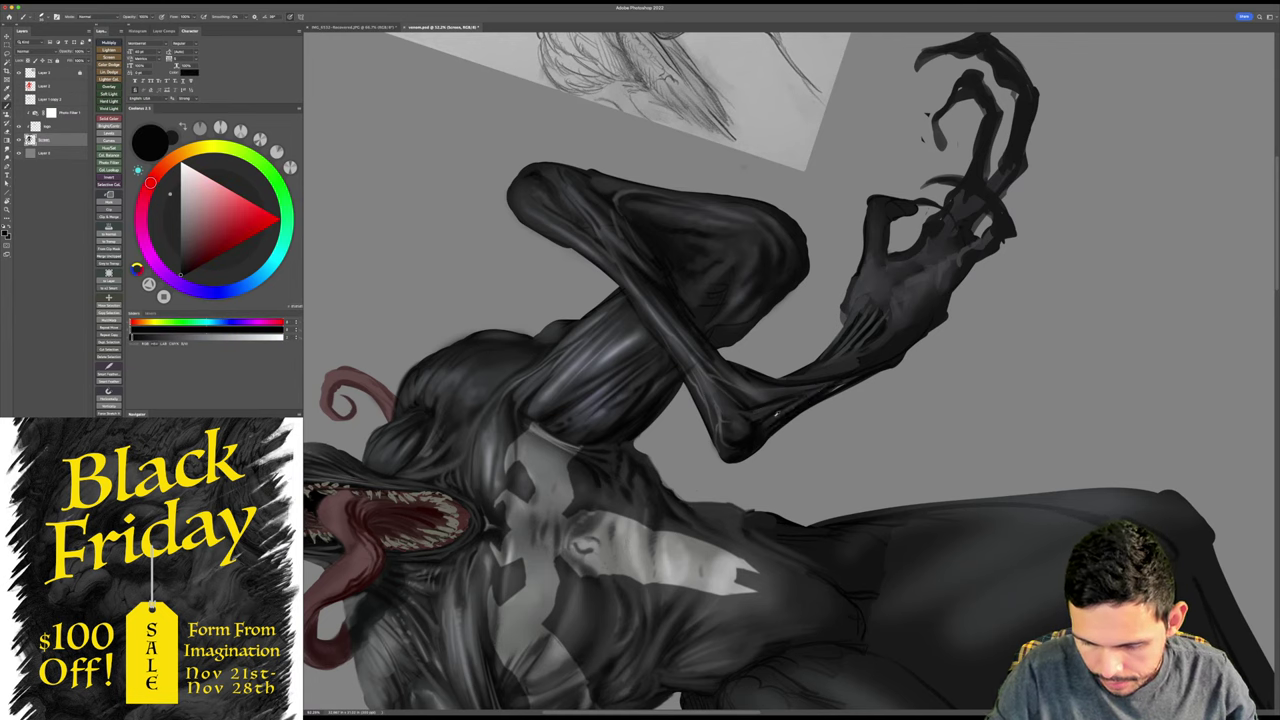
{"action": "key", "text": "x"}
{"action": "mouse_move", "coordinate": [774, 429]}
{"action": "left_mouse_down"}
{"action": "mouse_move", "coordinate": [882, 367]}
{"action": "mouse_move", "coordinate": [840, 455]}
{"action": "left_mouse_up"}
{"action": "key", "text": "Escape"}
{"action": "left_click_drag", "start_coordinate": [913, 413], "coordinate": [895, 413]}
{"action": "left_click_drag", "start_coordinate": [918, 405], "coordinate": [866, 443]}
{"action": "key", "text": "x"}
- Add blue-grey highlights and near-black shadows at the elbow's inner side and along the arm segment crossing the upper arm
{"action": "key", "text": "r"}
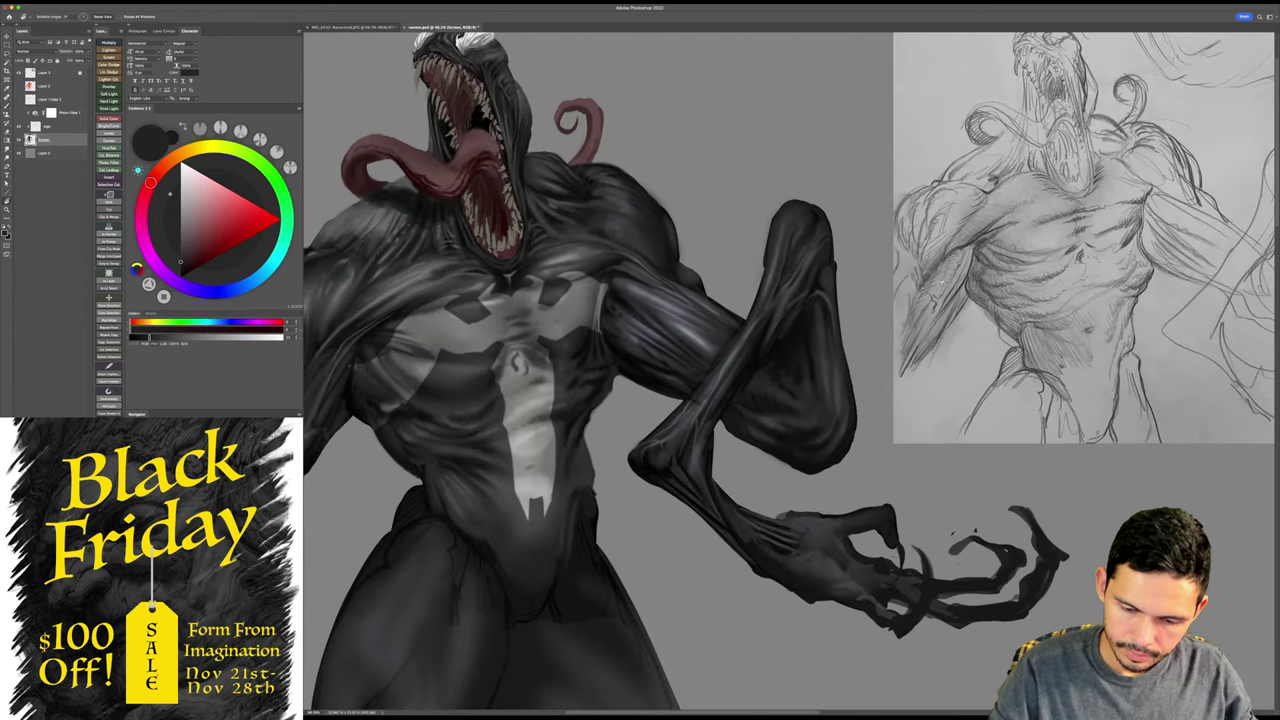
{"action": "left_click_drag", "start_coordinate": [993, 298], "coordinate": [1006, 371]}
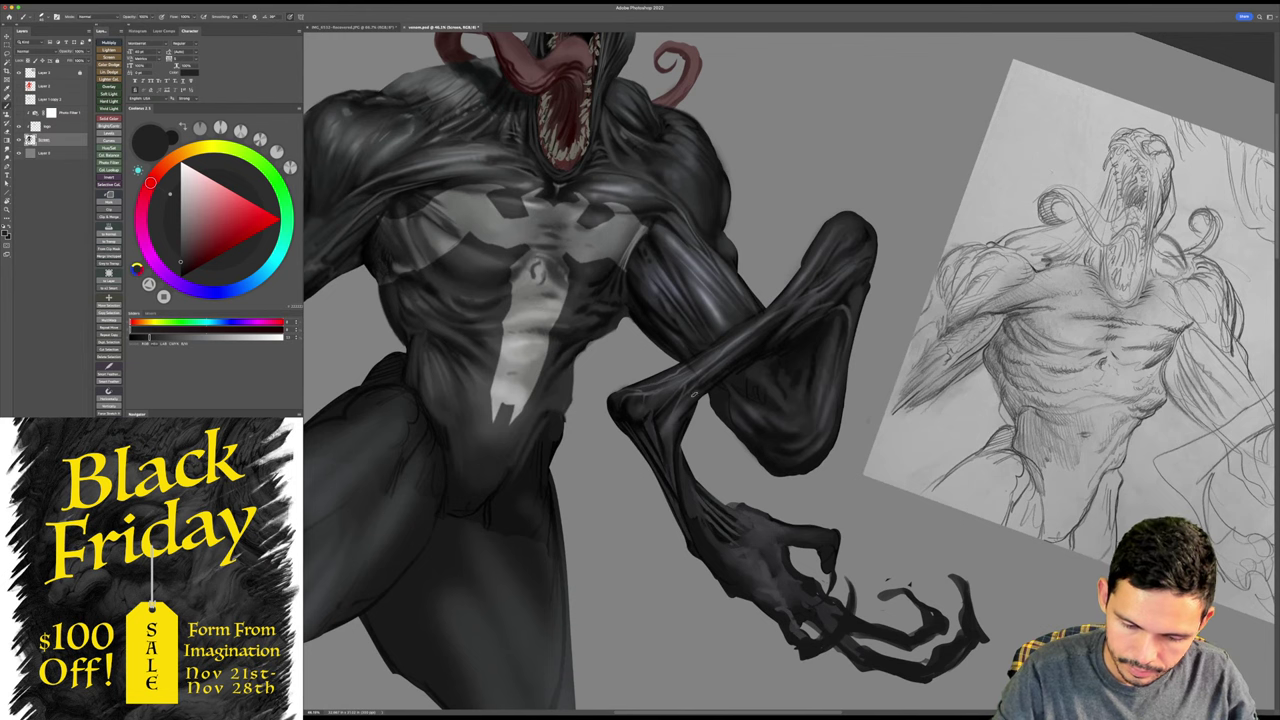
{"action": "key", "text": "x"}
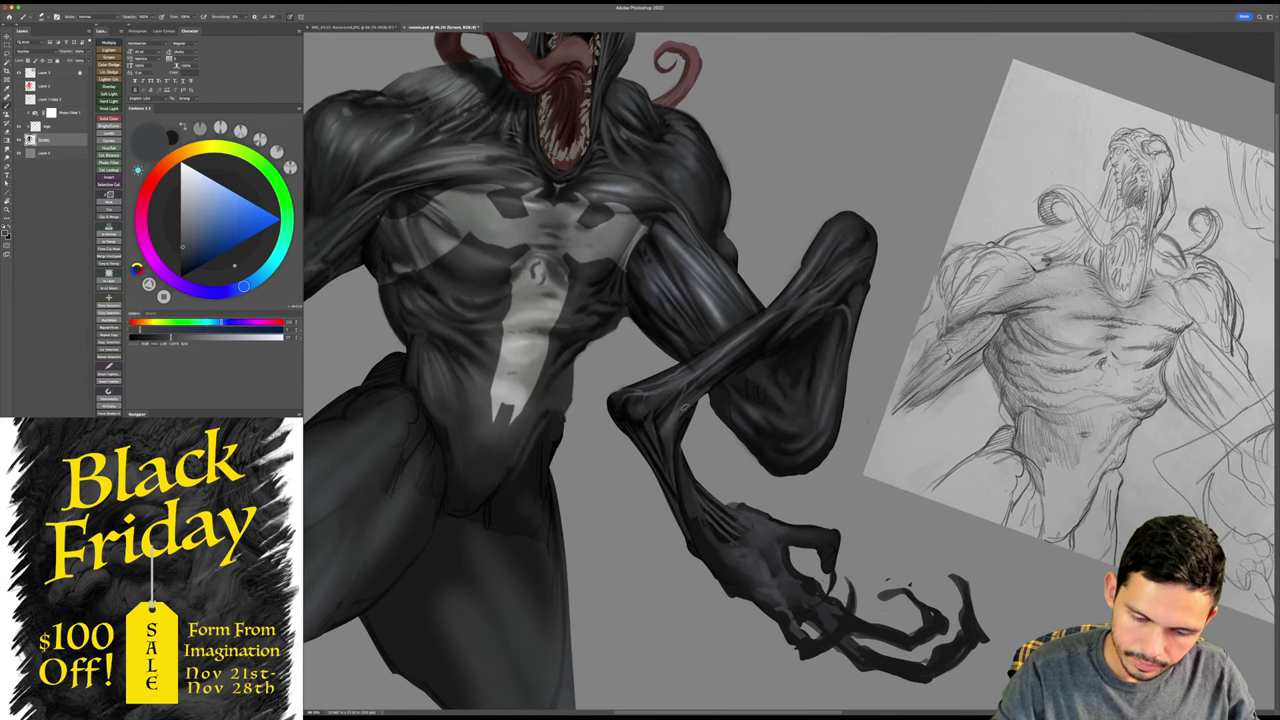
{"action": "key", "text": "x"}
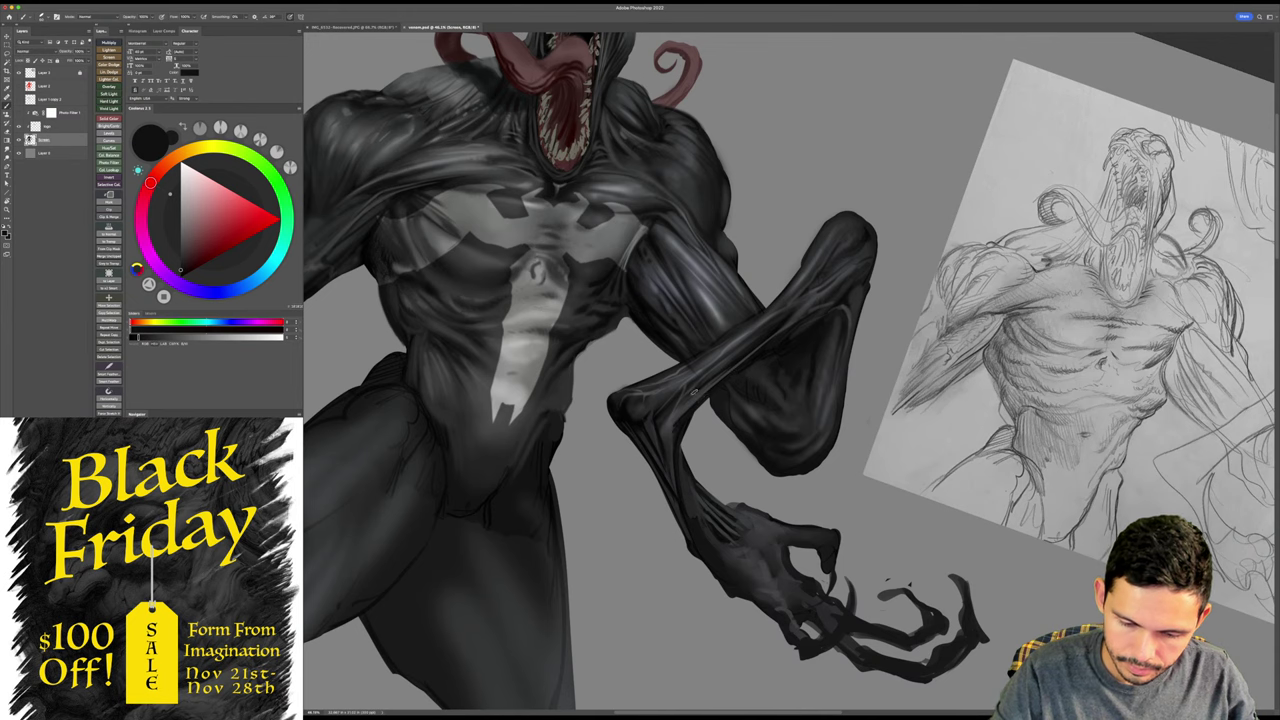
{"action": "key", "text": "x"}
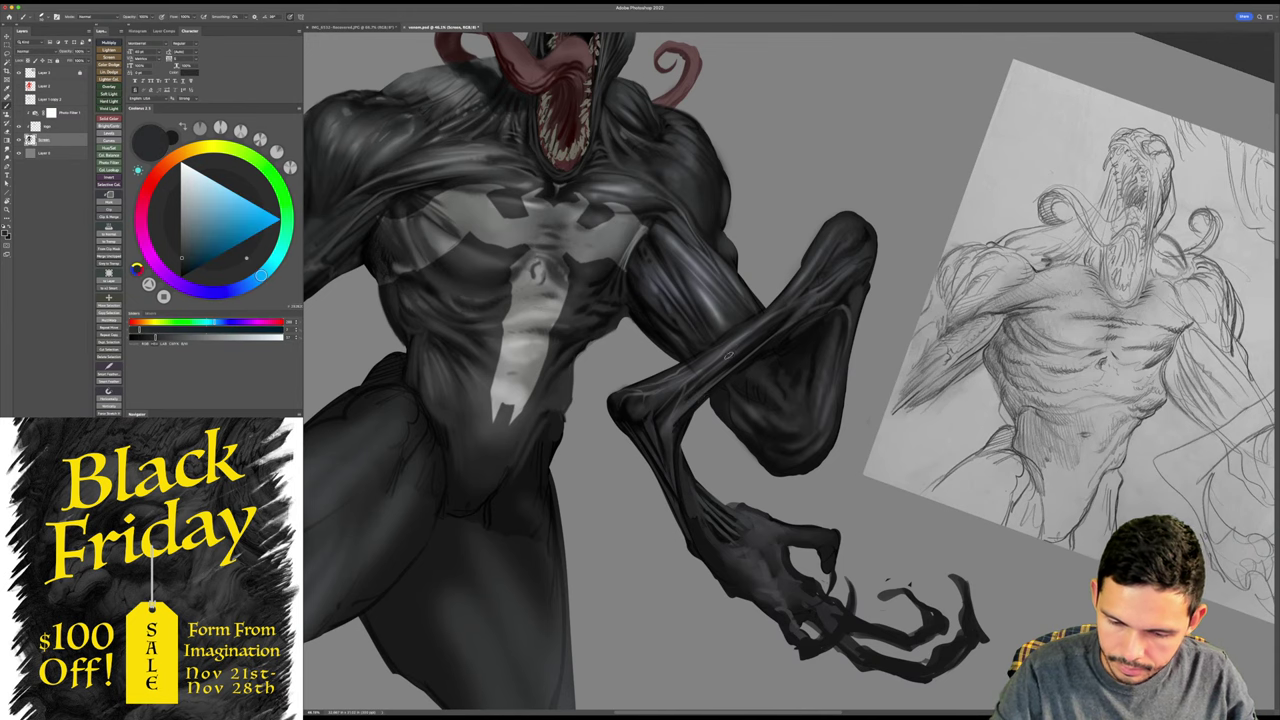
{"action": "key", "text": "Escape"}
{"action": "scroll", "coordinate": [790, 371], "scroll_direction": "down", "scroll_amount": 3}
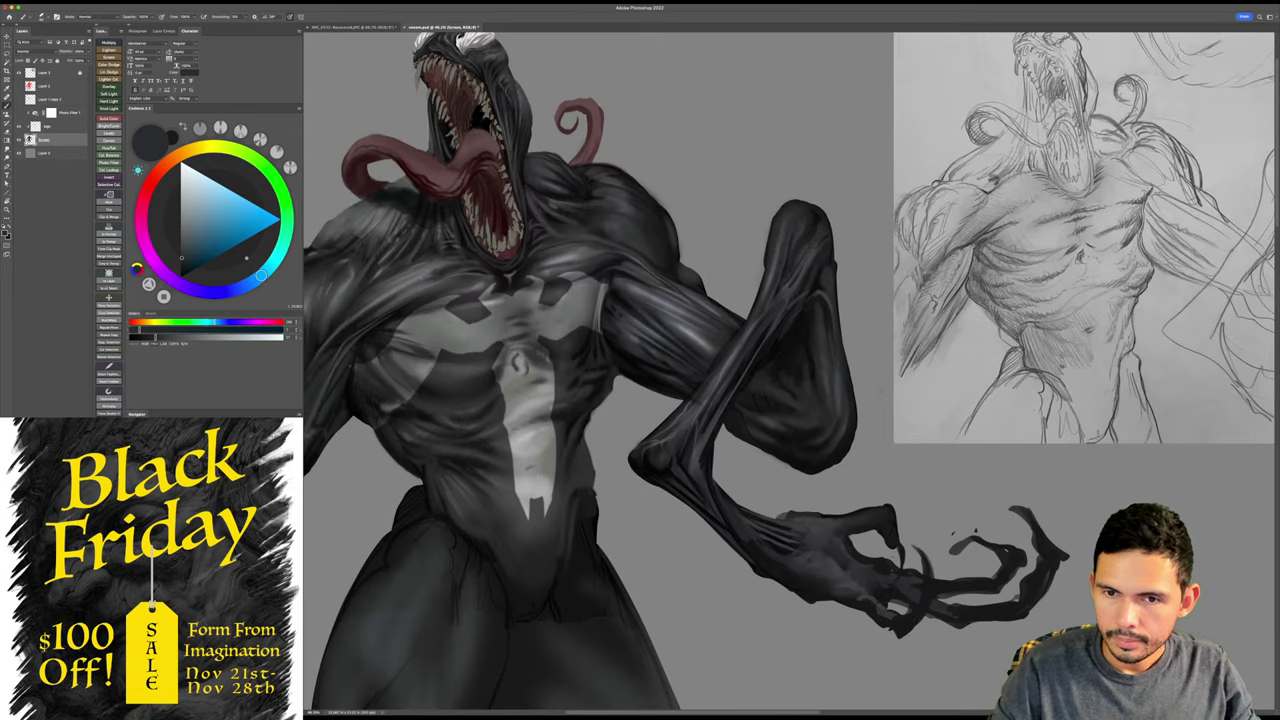
- Darken the raised joint at the arm's highest point with sampled near-black and blend its strokes with the Smudge tool
{"action": "scroll", "coordinate": [930, 465], "scroll_direction": "up", "scroll_amount": 2}
{"action": "left_click", "coordinate": [782, 266], "text": "alt"}
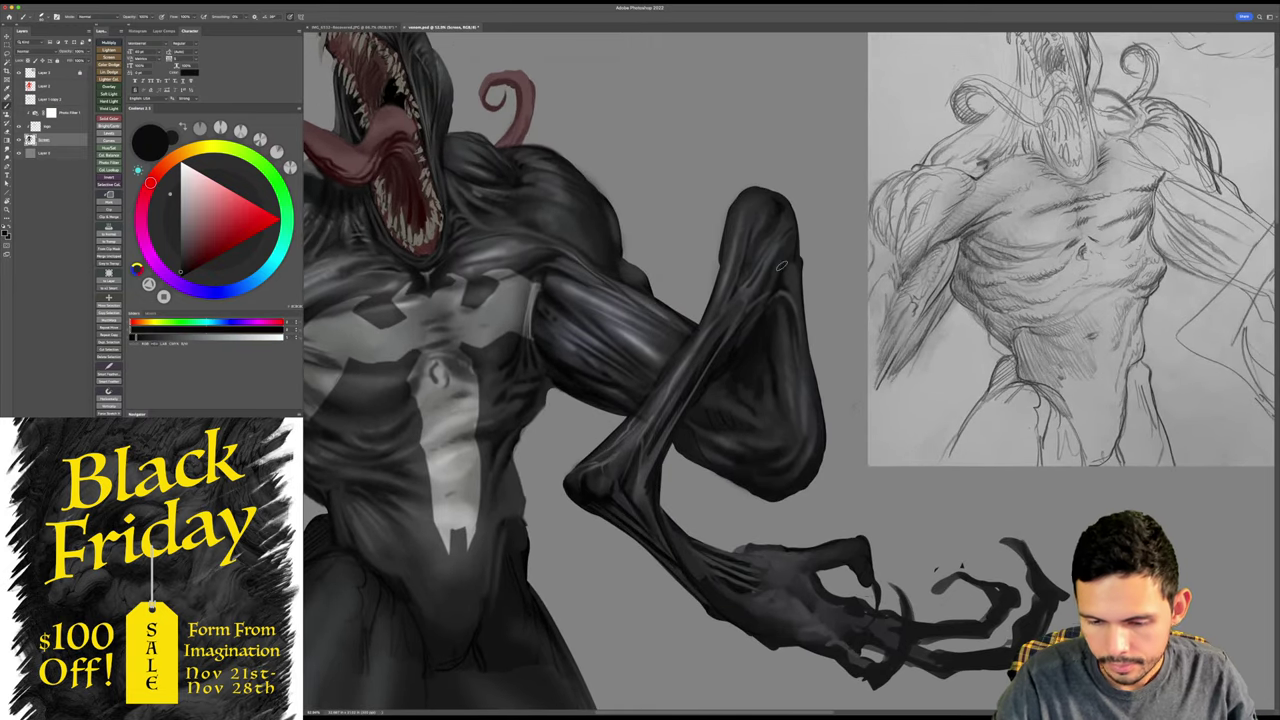
{"action": "key", "text": "r"}
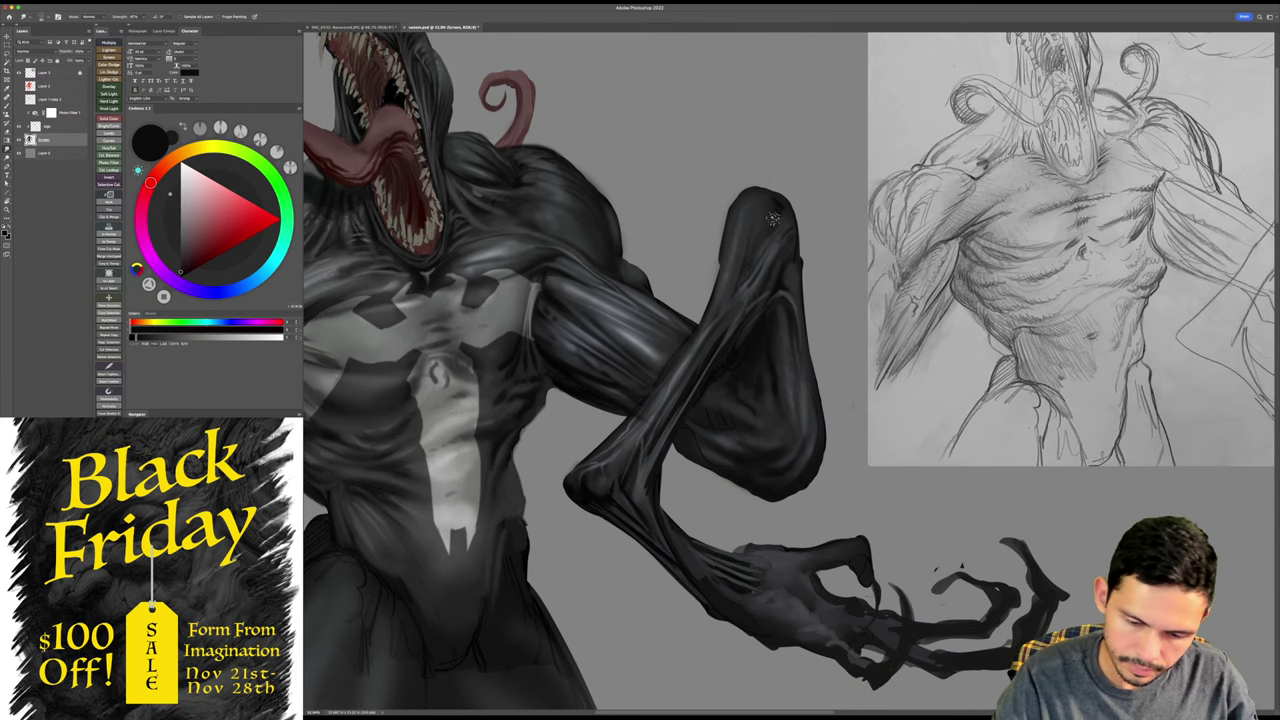
{"action": "key", "text": "r"}
{"action": "key", "text": "x"}
{"action": "left_click_drag", "start_coordinate": [764, 242], "coordinate": [789, 370]}
{"action": "left_click_drag", "start_coordinate": [853, 213], "coordinate": [905, 246]}
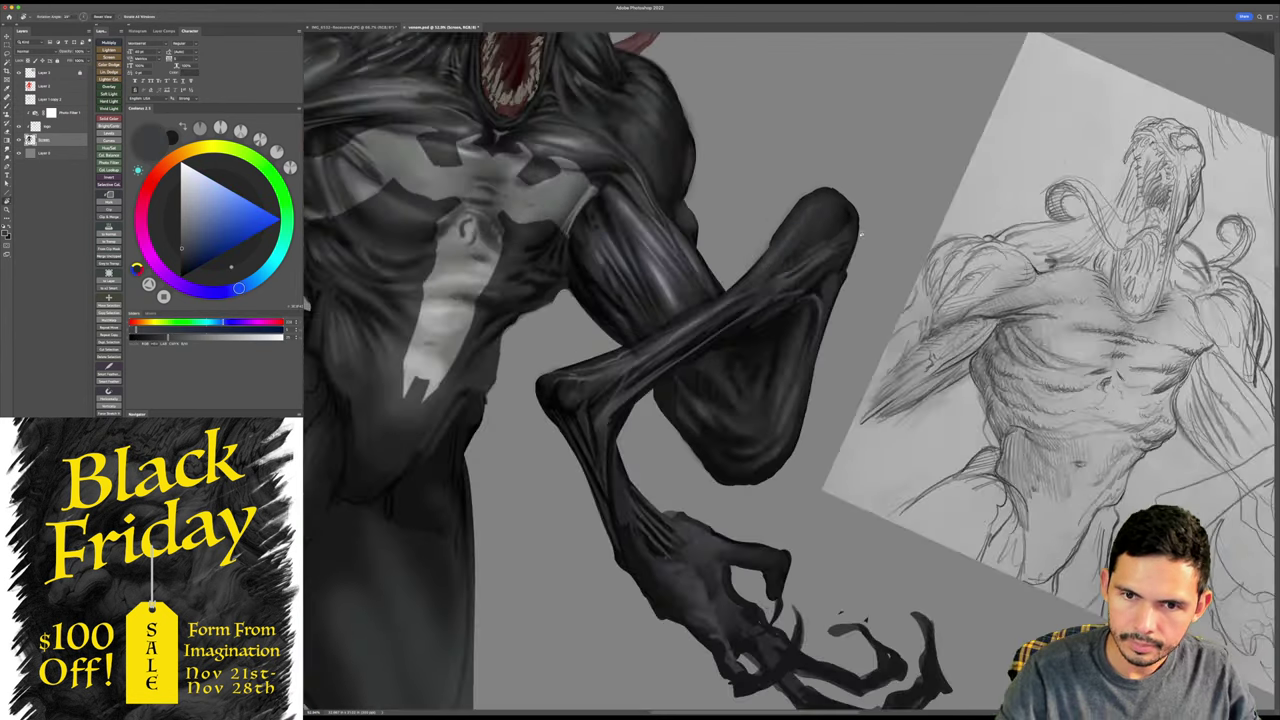
- Brush a soft blue-grey highlight onto the rounded top of the raised joint and smudge the tones below it
{"action": "key", "text": "b"}
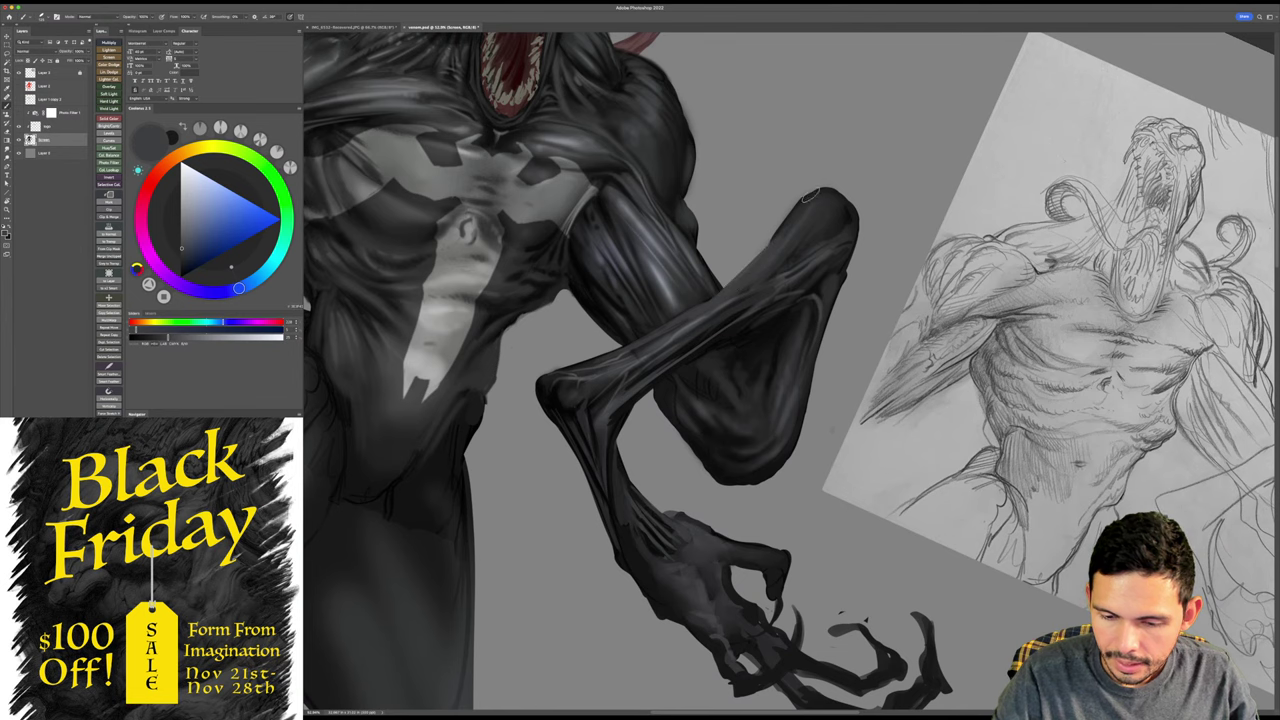
{"action": "key", "text": "Escape"}
{"action": "left_click_drag", "start_coordinate": [717, 335], "coordinate": [721, 313]}
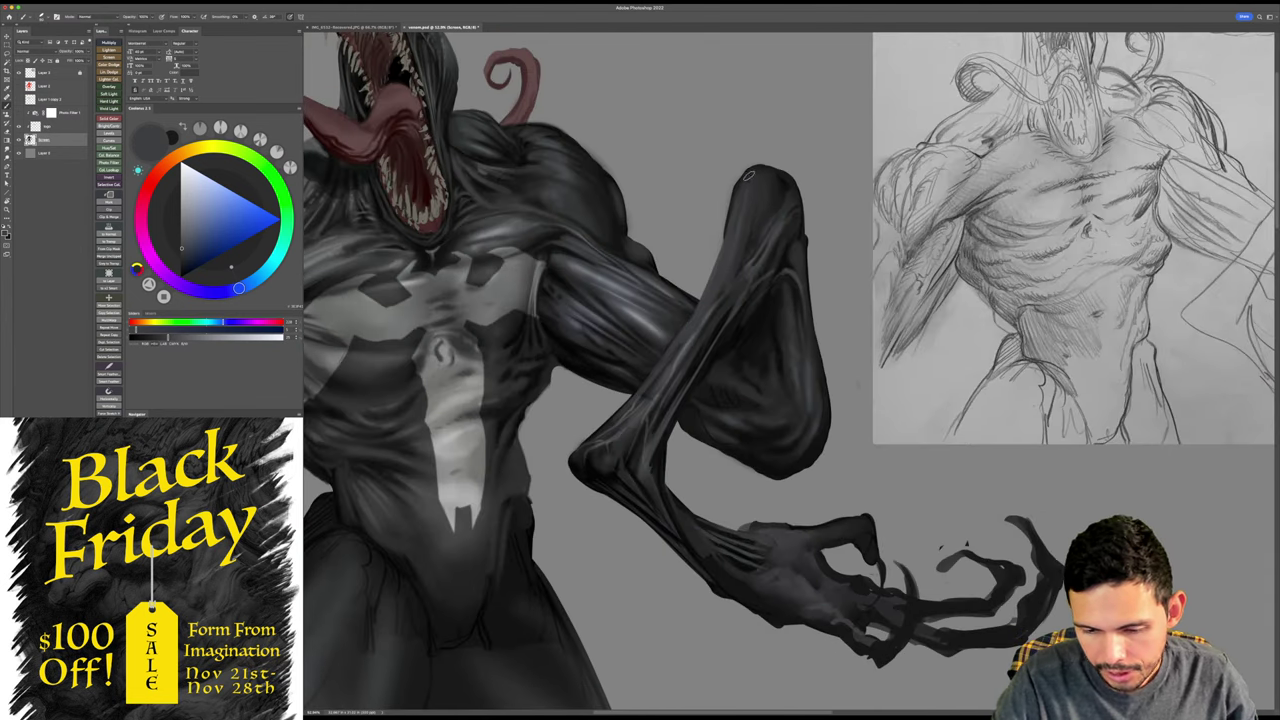
{"action": "key", "text": "s"}
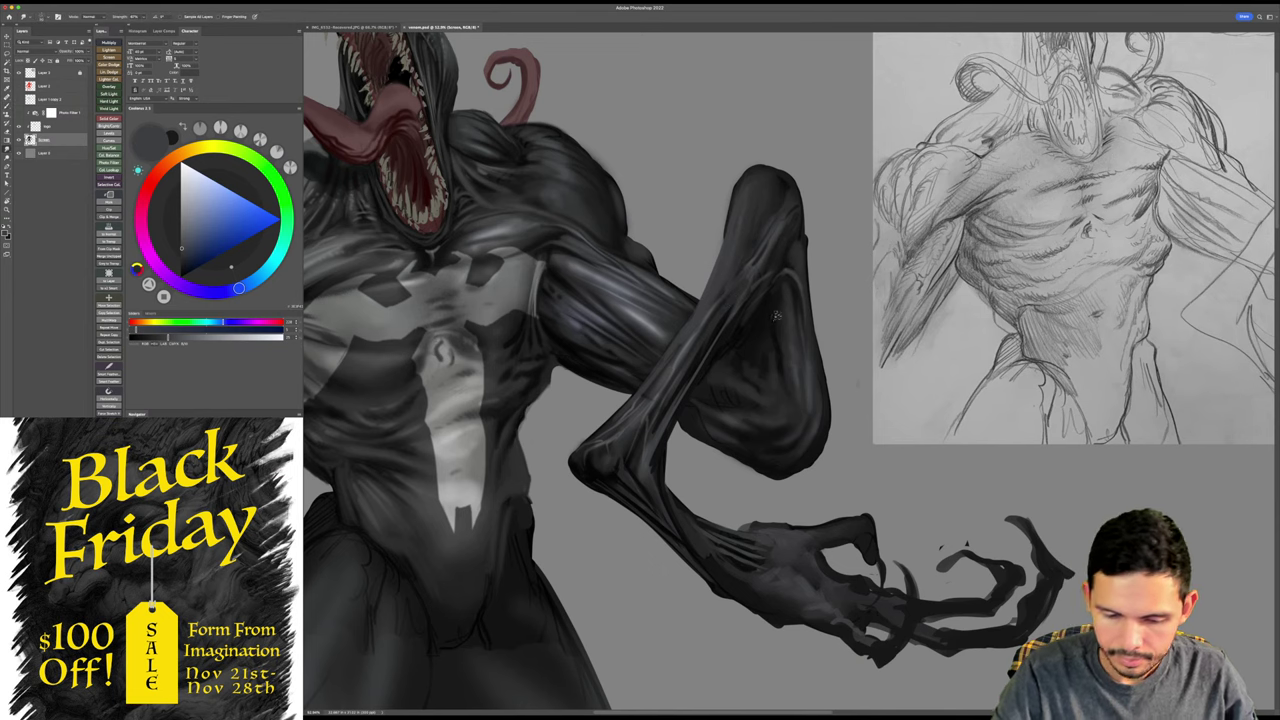
{"action": "key", "text": "r"}
{"action": "left_click_drag", "start_coordinate": [766, 270], "coordinate": [691, 341]}
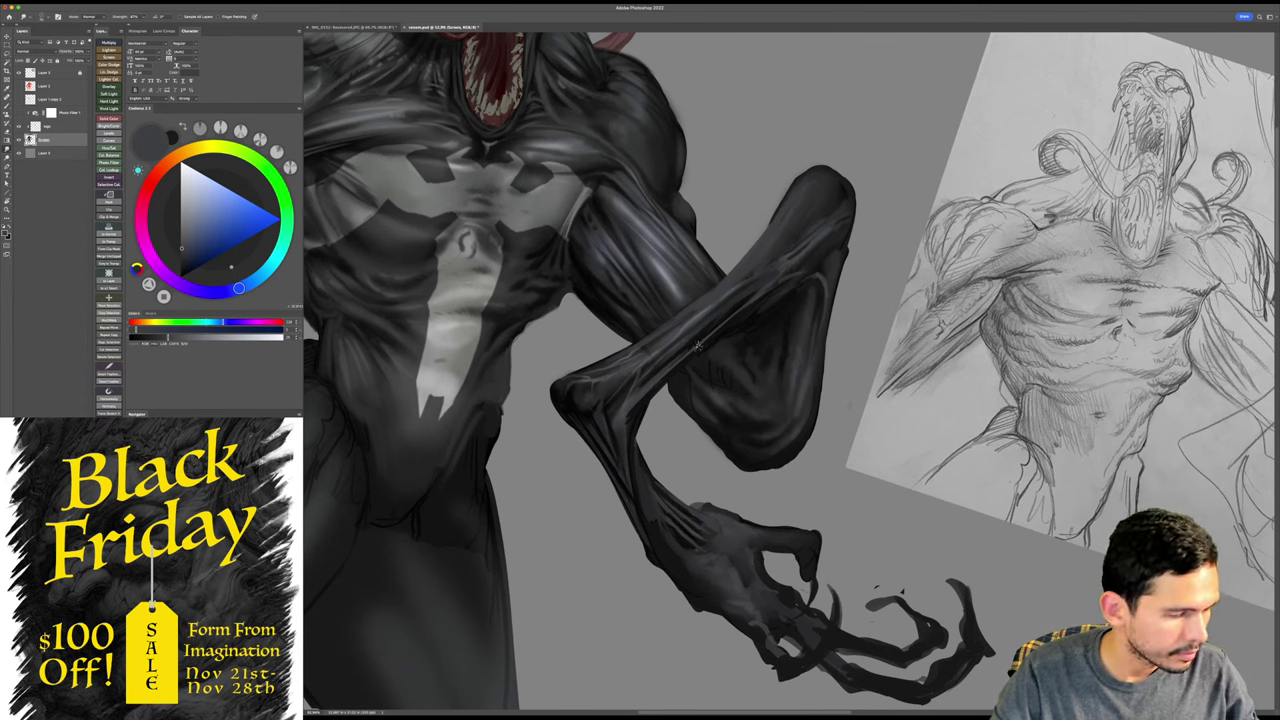
- Touch up the blue-grey highlights on the arm segment leading down to the elbow and save the document
{"action": "key", "text": "r"}
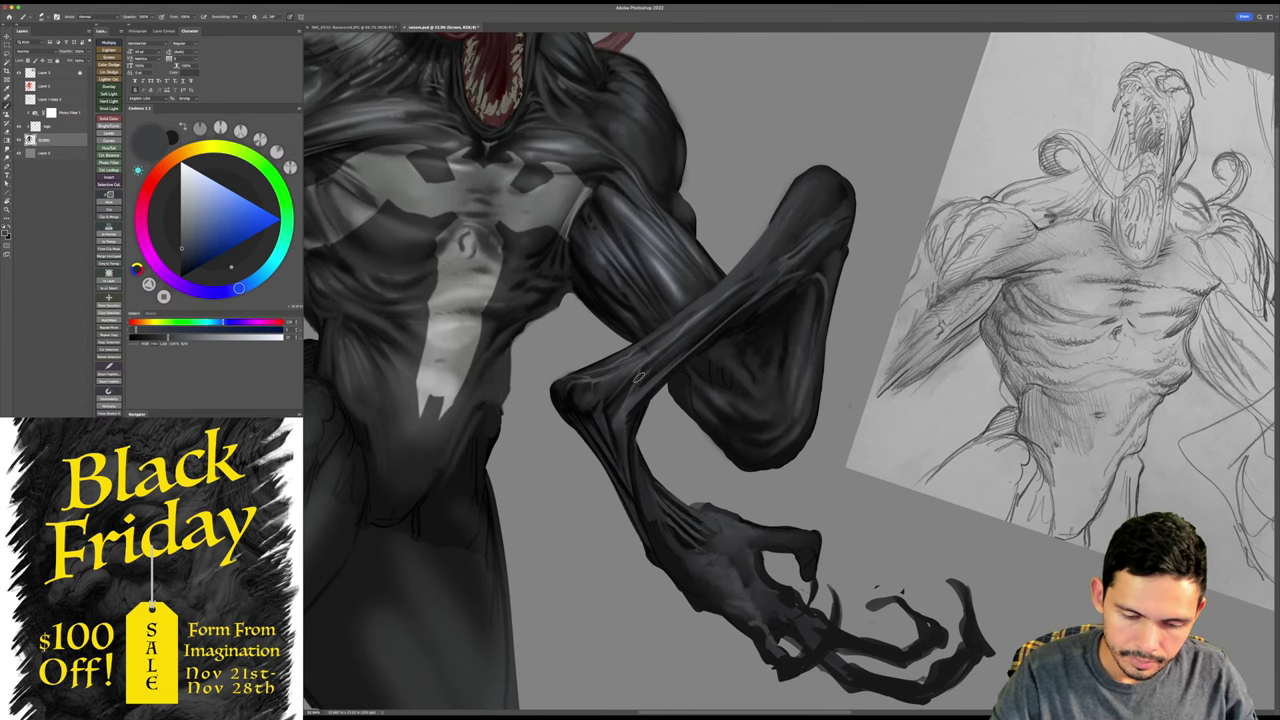
{"action": "key", "text": "Escape"}
{"action": "key", "text": "z"}
{"action": "mouse_move", "coordinate": [975, 300]}
{"action": "left_mouse_down"}
{"action": "mouse_move", "coordinate": [930, 362]}
{"action": "mouse_move", "coordinate": [990, 362]}
{"action": "mouse_move", "coordinate": [978, 348]}
{"action": "left_mouse_up"}
{"action": "key", "text": "super+s"}
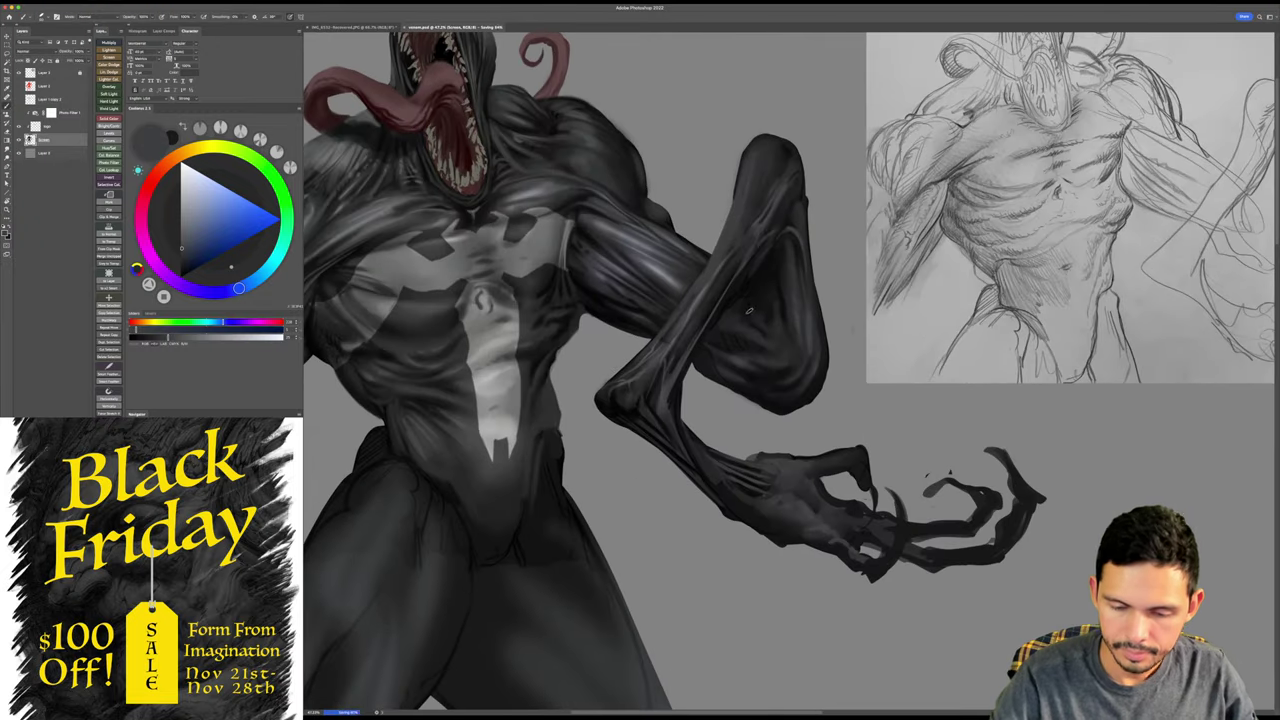
- Paint dark folds and muted blue-grey midtones into the folded arm section behind the crossing segment
{"action": "key", "text": "d"}
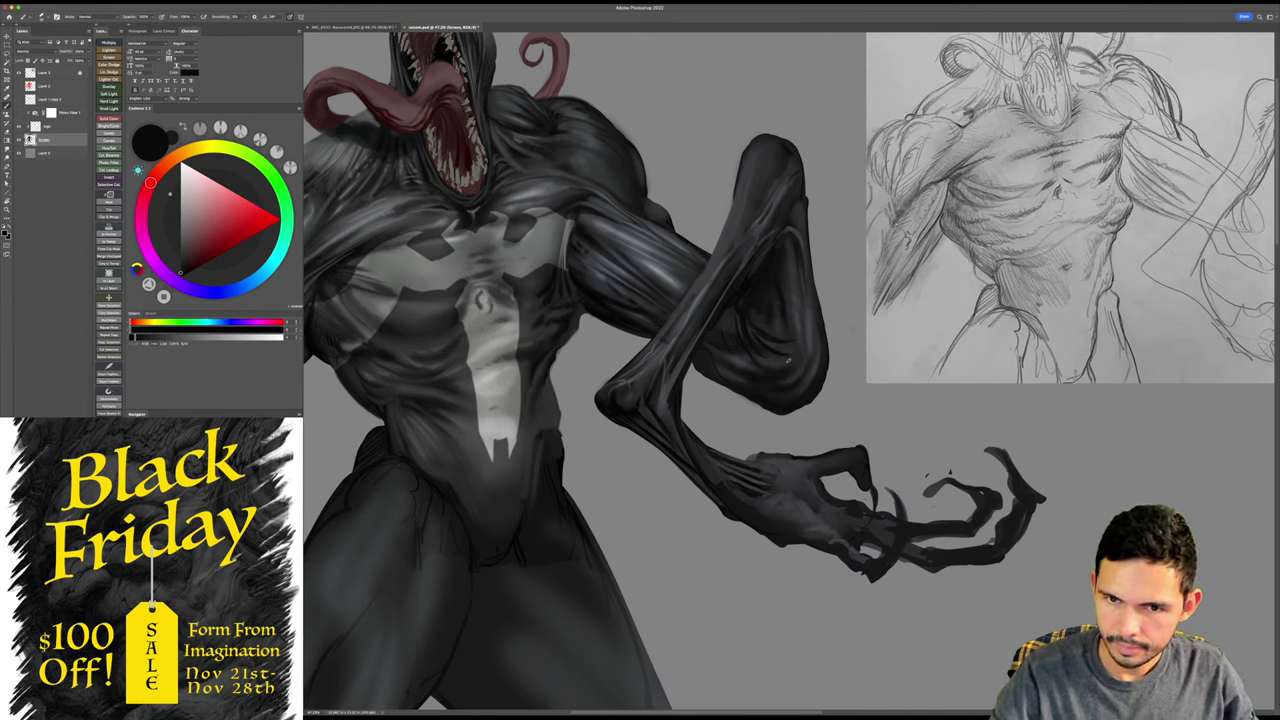
{"action": "left_click", "coordinate": [773, 353], "text": "alt"}
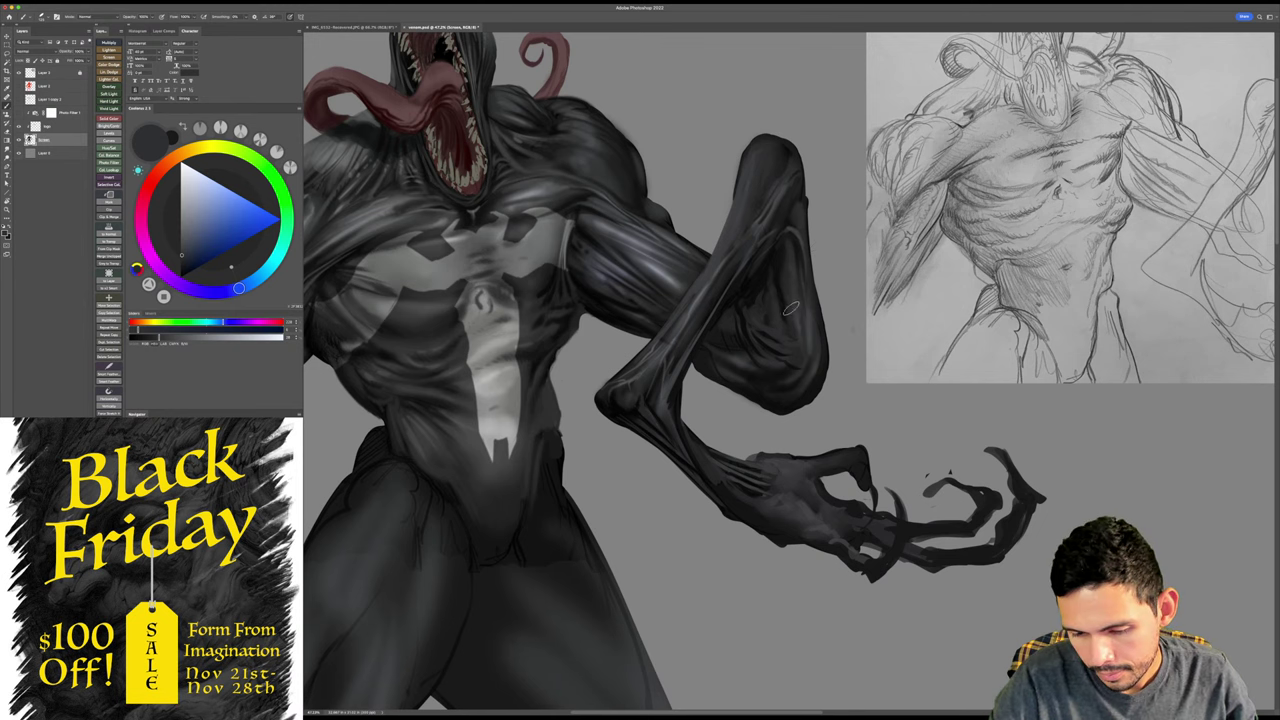
{"action": "left_click_drag", "start_coordinate": [928, 459], "coordinate": [920, 458]}
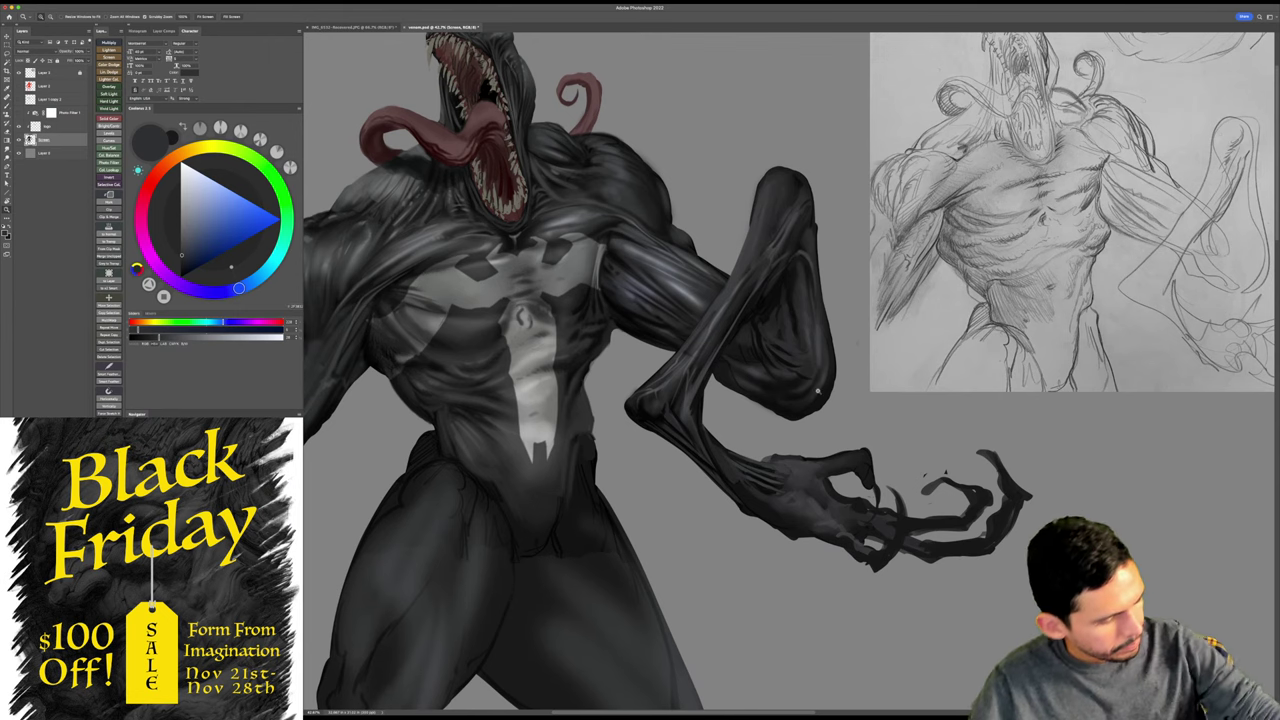
- Lasso the folded arm section behind the crossing segment and set up a round brush with black as the colour
{"action": "key", "text": "l"}
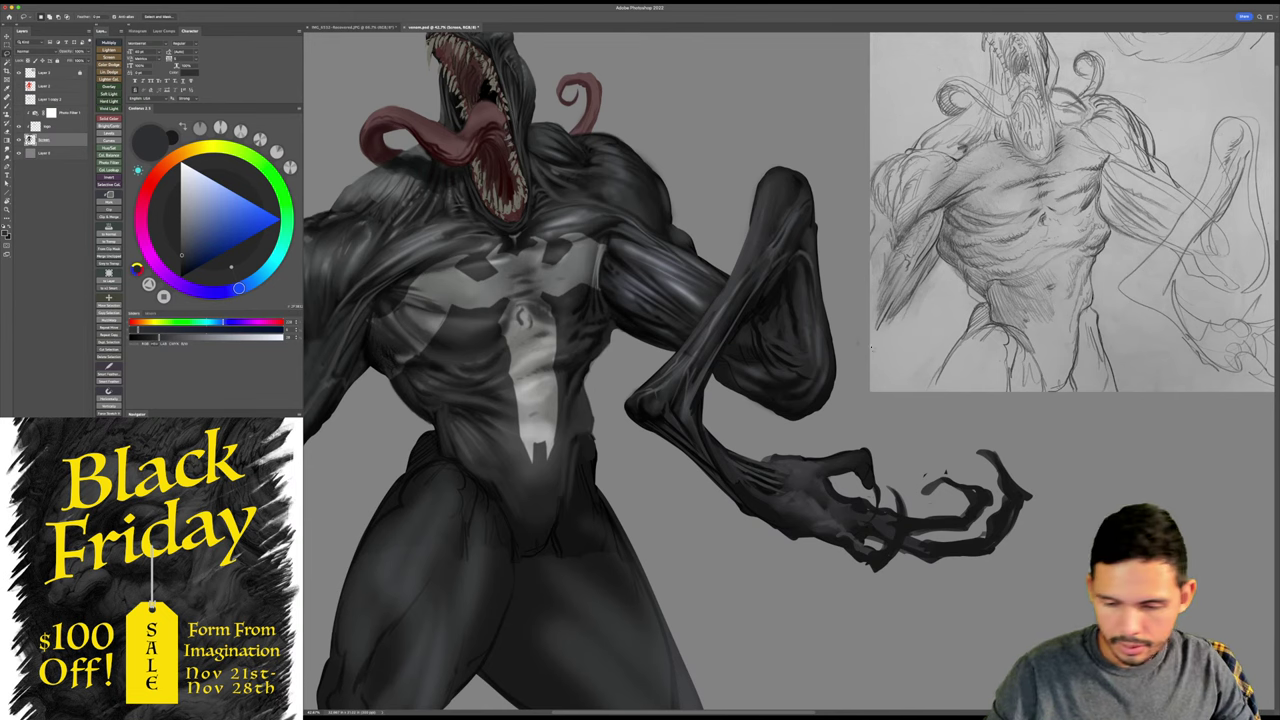
{"action": "mouse_move", "coordinate": [802, 268]}
{"action": "left_mouse_down"}
{"action": "mouse_move", "coordinate": [732, 347]}
{"action": "mouse_move", "coordinate": [722, 395]}
{"action": "mouse_move", "coordinate": [782, 410]}
{"action": "mouse_move", "coordinate": [850, 335]}
{"action": "mouse_move", "coordinate": [846, 262]}
{"action": "left_mouse_up"}
{"action": "key", "text": "b"}
{"action": "right_click", "coordinate": [816, 314]}
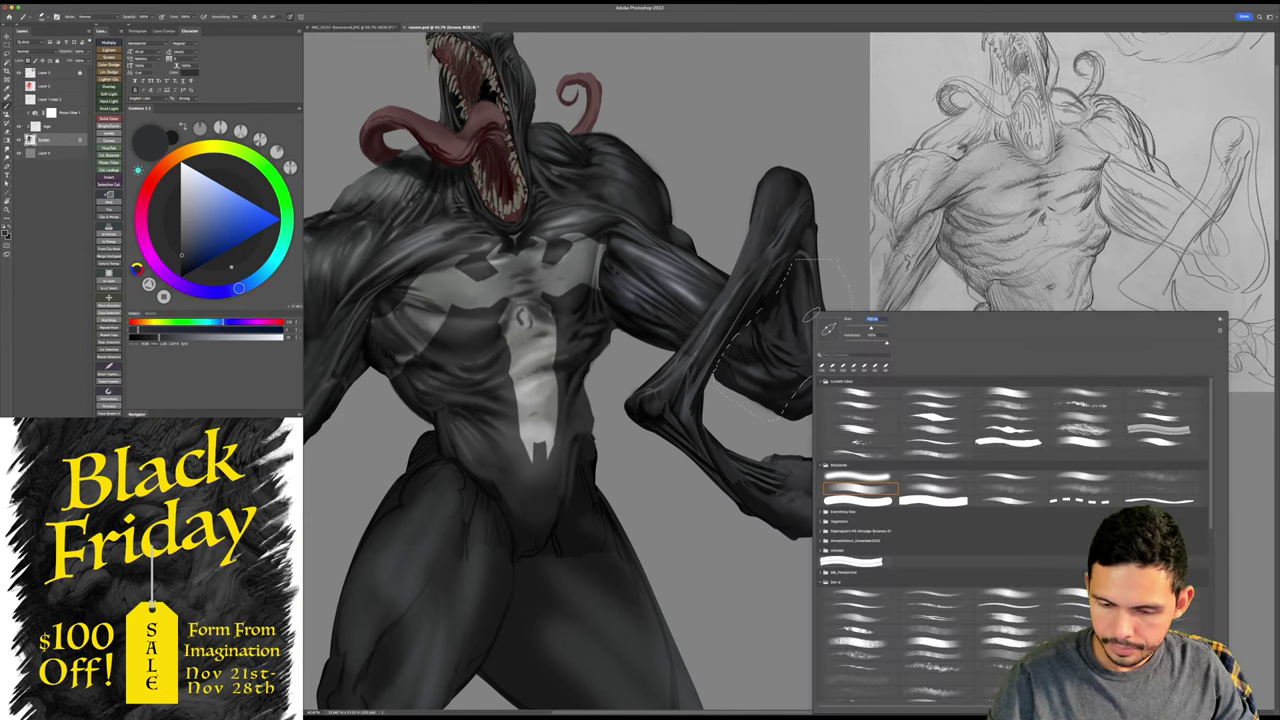
{"action": "left_click", "coordinate": [917, 488]}
{"action": "key", "text": "Return"}
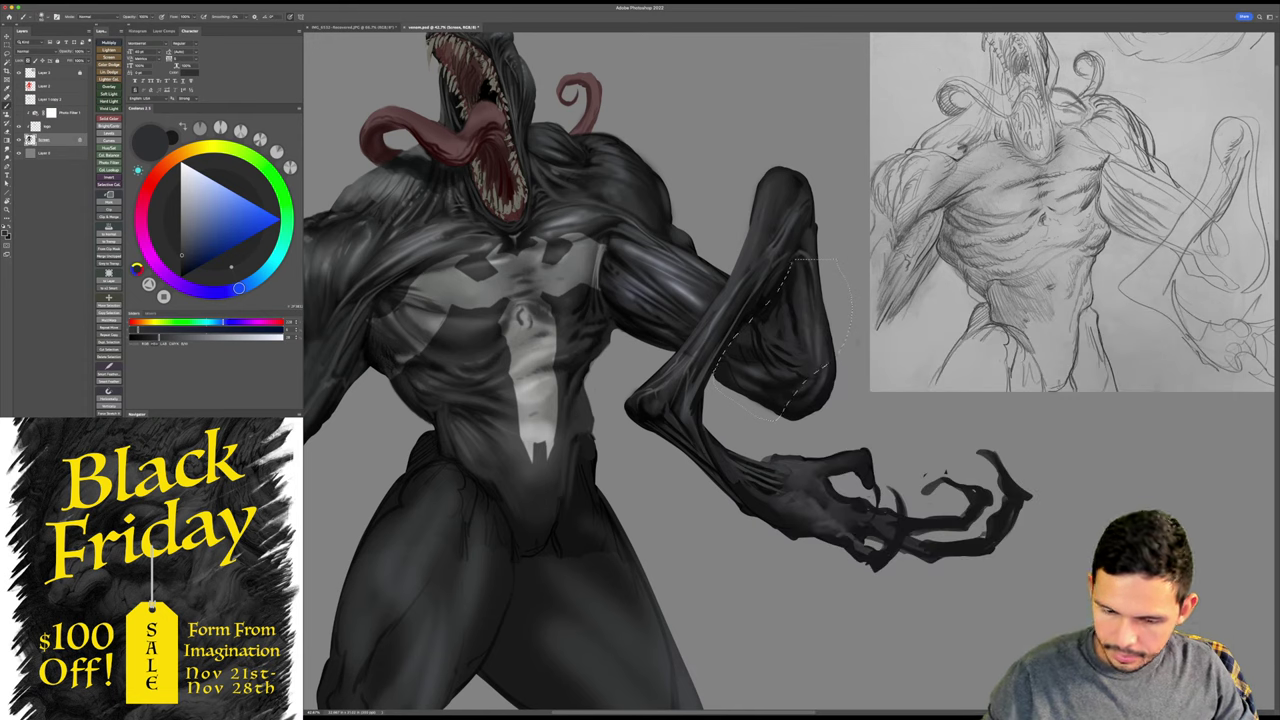
{"action": "left_click_drag", "start_coordinate": [183, 272], "coordinate": [171, 302]}
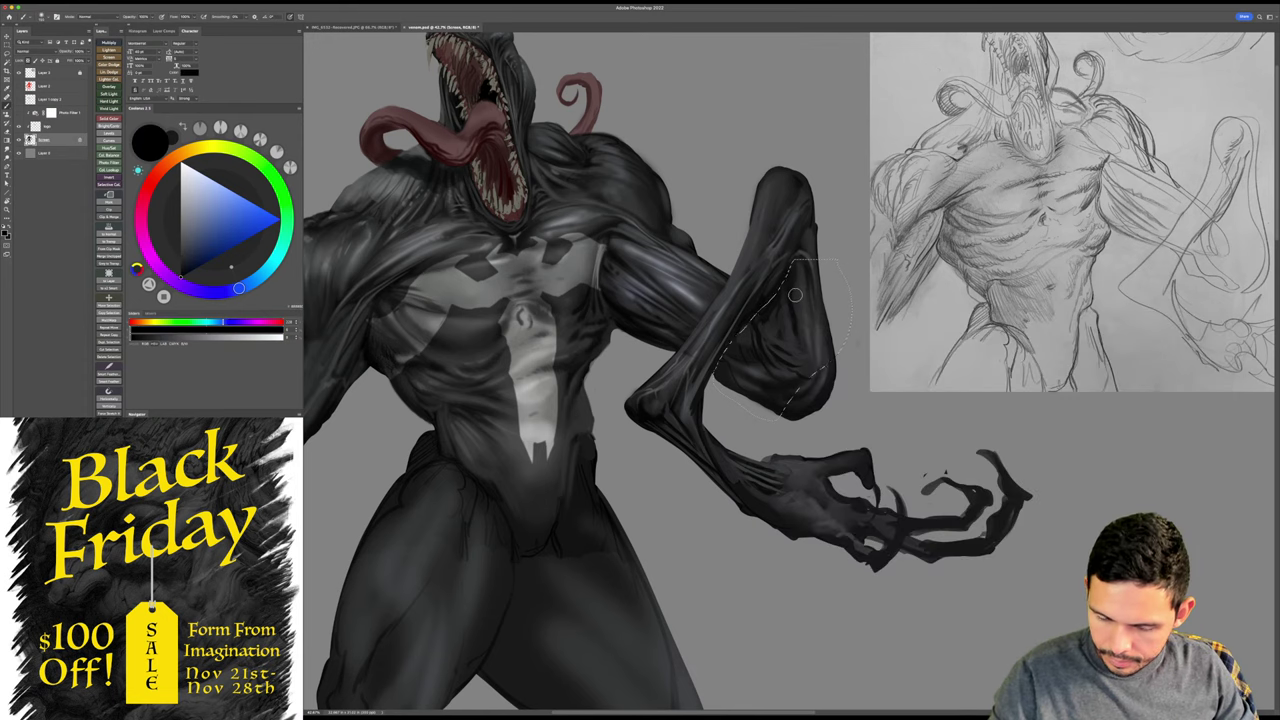
- Adjust the lasso selection near the outer edge, shade the hollow behind the crossing segment with soft black, and save
{"action": "key", "text": "l"}
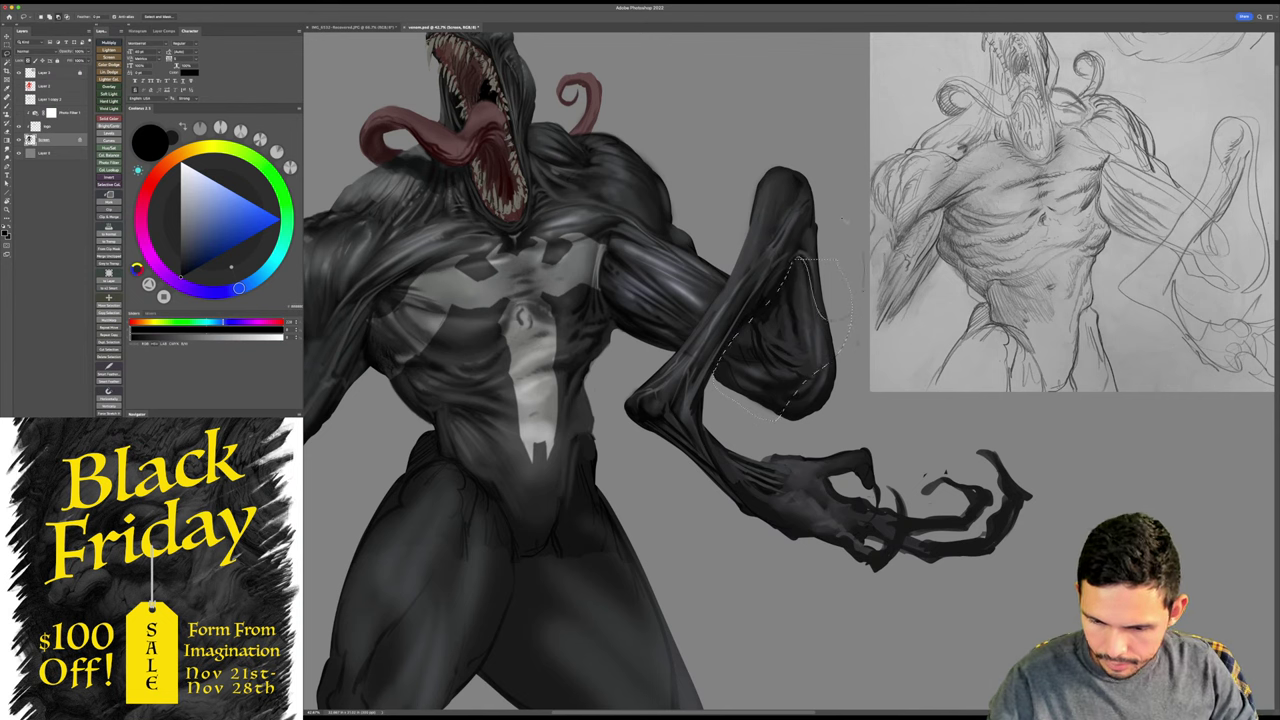
{"action": "key", "text": "b"}
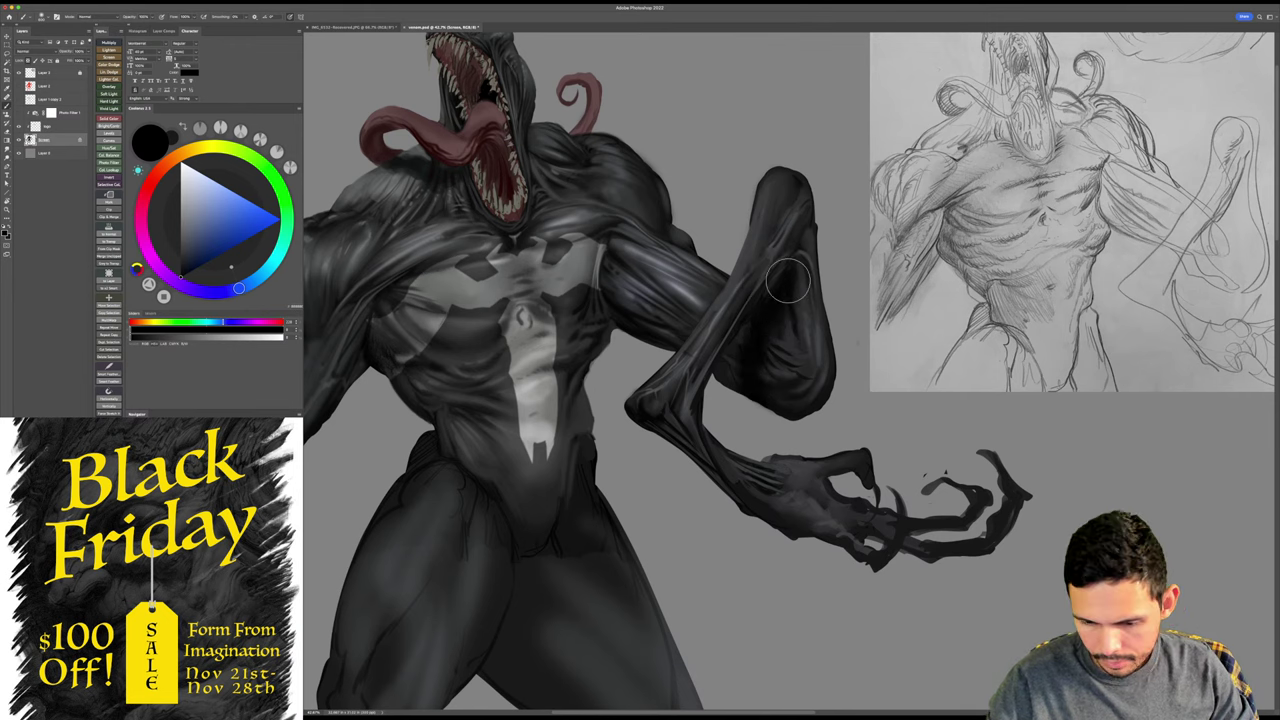
{"action": "left_click_drag", "start_coordinate": [861, 360], "coordinate": [825, 349]}
{"action": "key", "text": "super+s"}
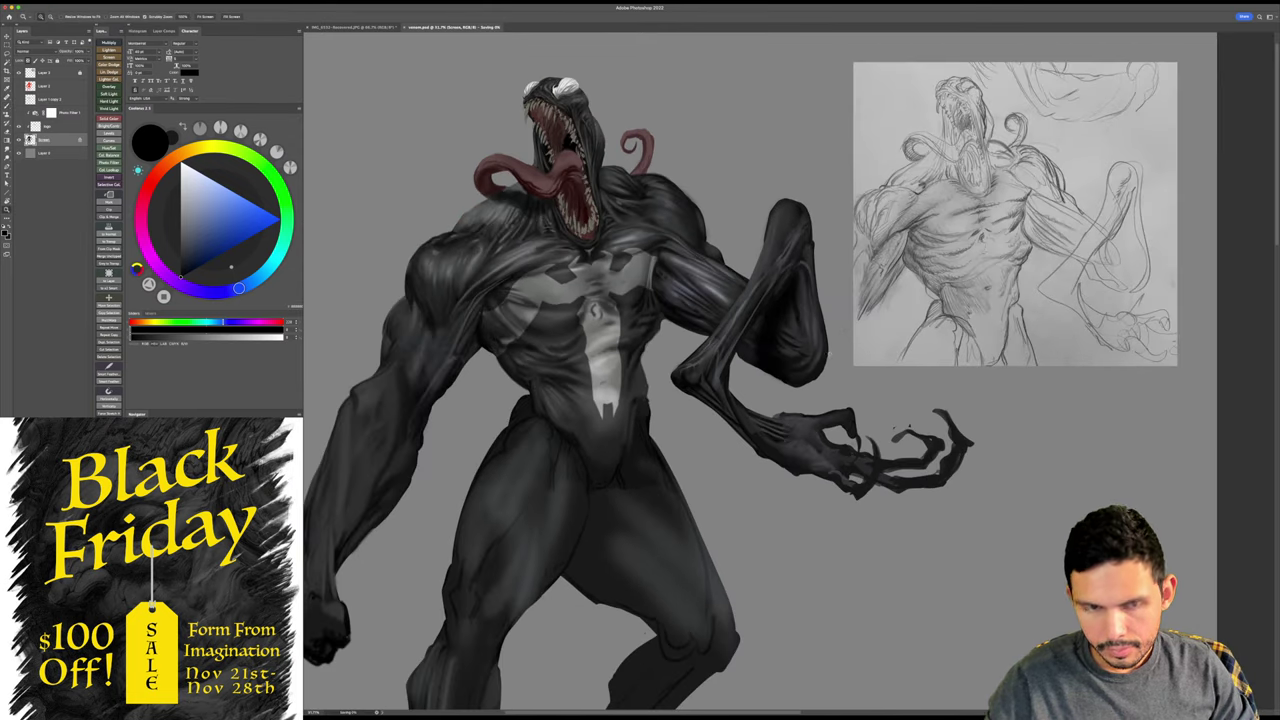
{"action": "left_click", "coordinate": [825, 349]}
{"action": "key", "text": "b"}
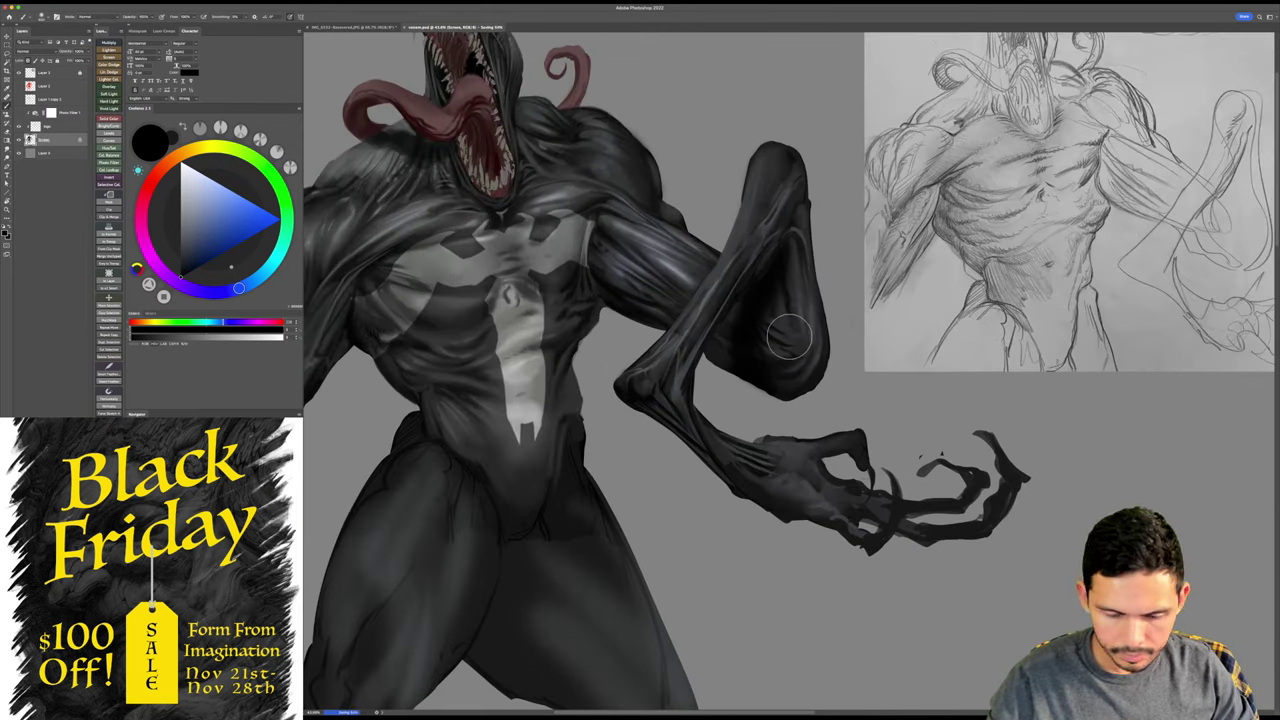
- Restore the lasso selection and rework the hollow's shading with grey, black and blue-grey tones sampled from the arm
{"action": "key", "text": "super+z"}
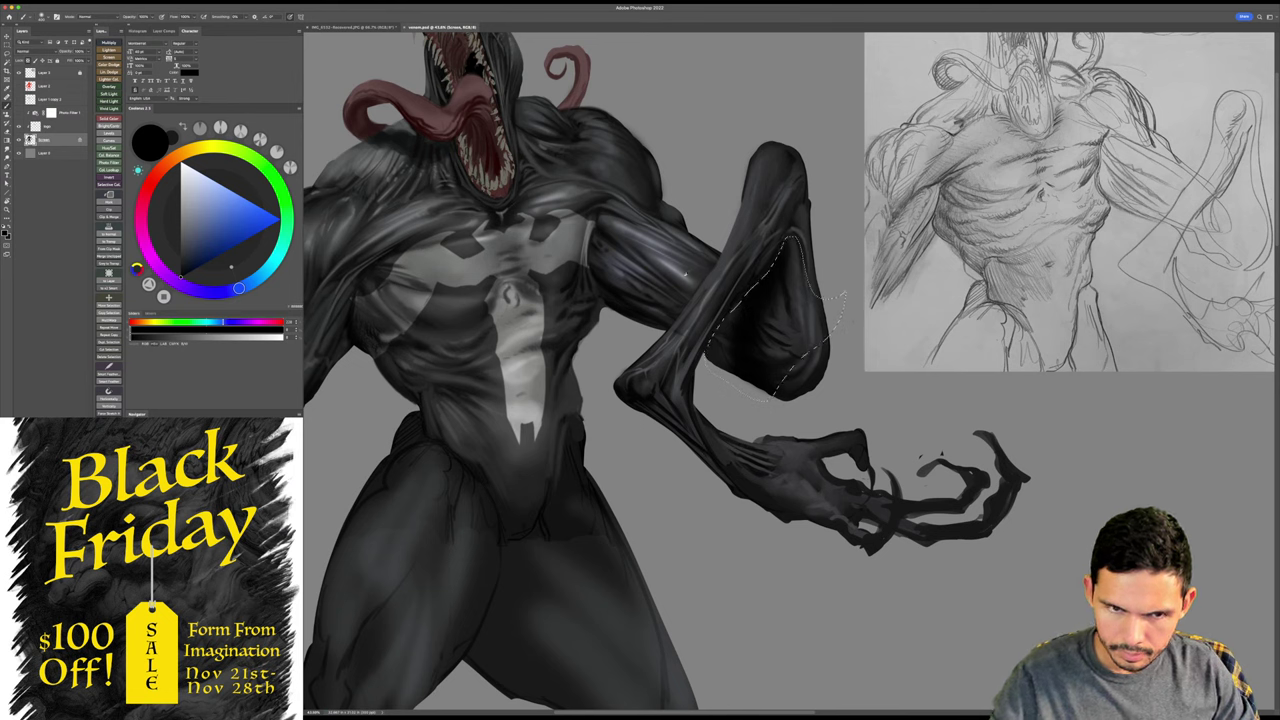
{"action": "left_click", "coordinate": [686, 272], "text": "alt"}
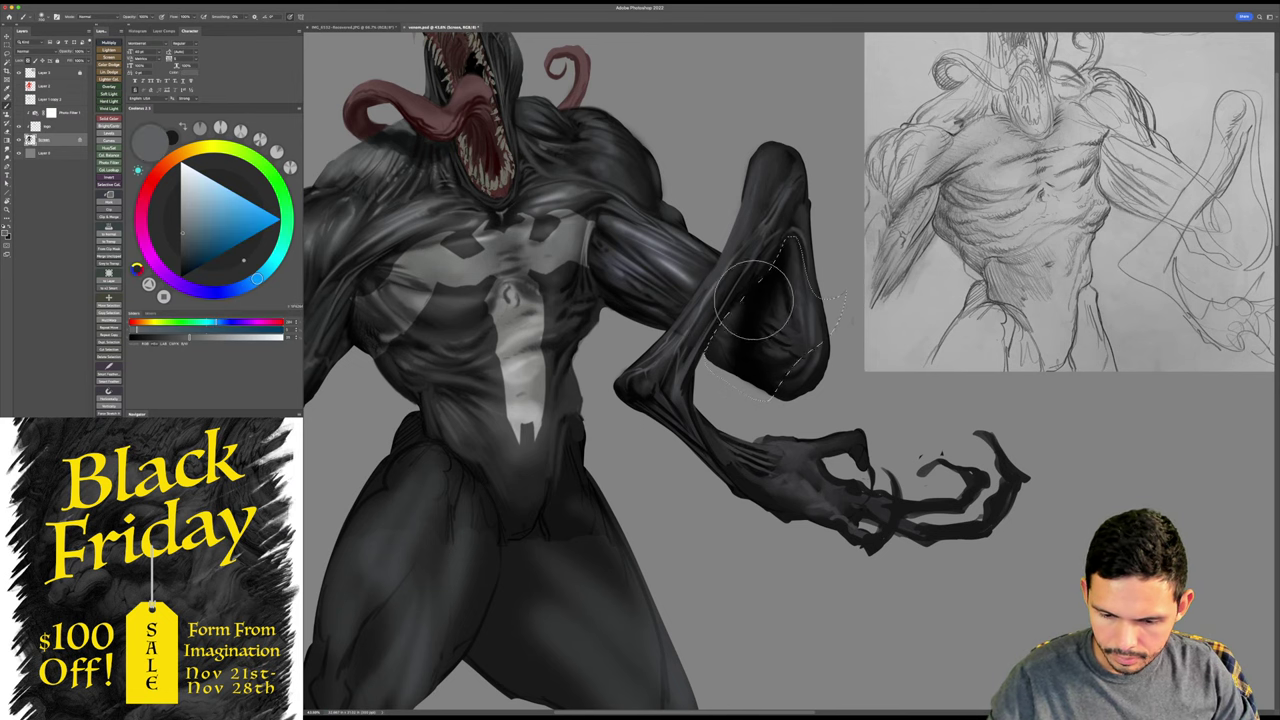
{"action": "left_click", "coordinate": [779, 345], "text": "alt"}
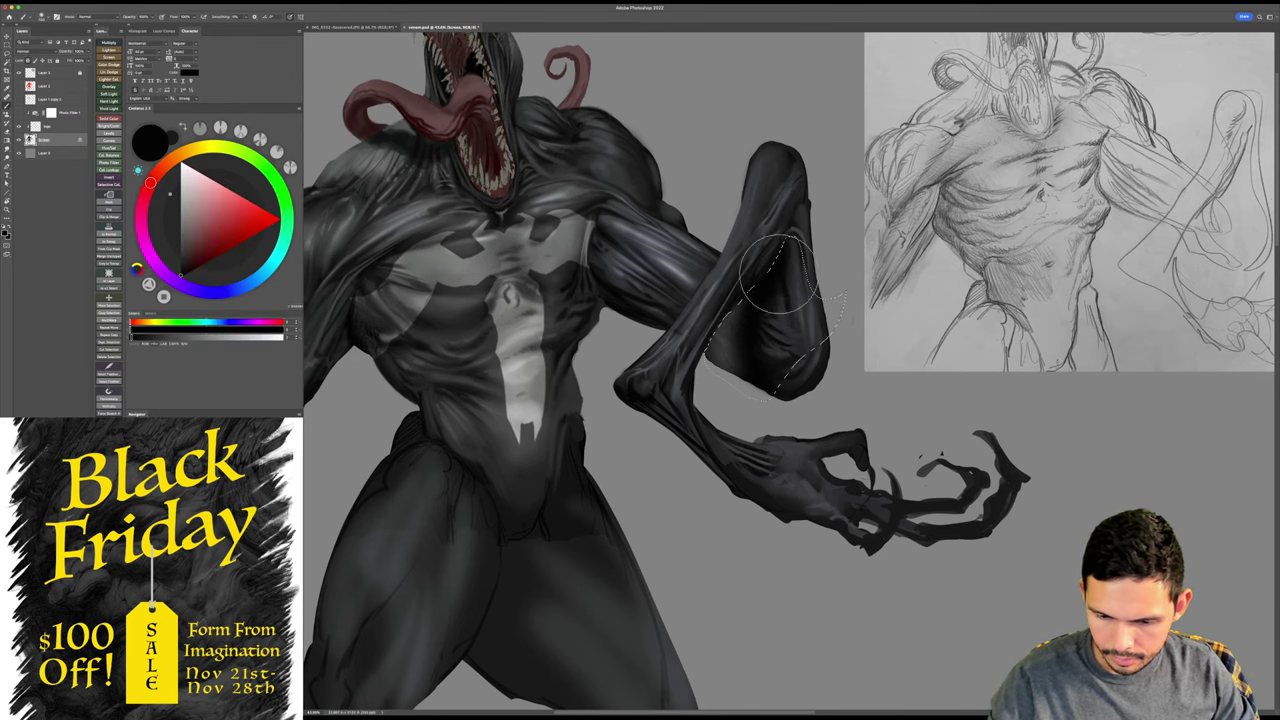
{"action": "left_click", "coordinate": [730, 292], "text": "alt"}
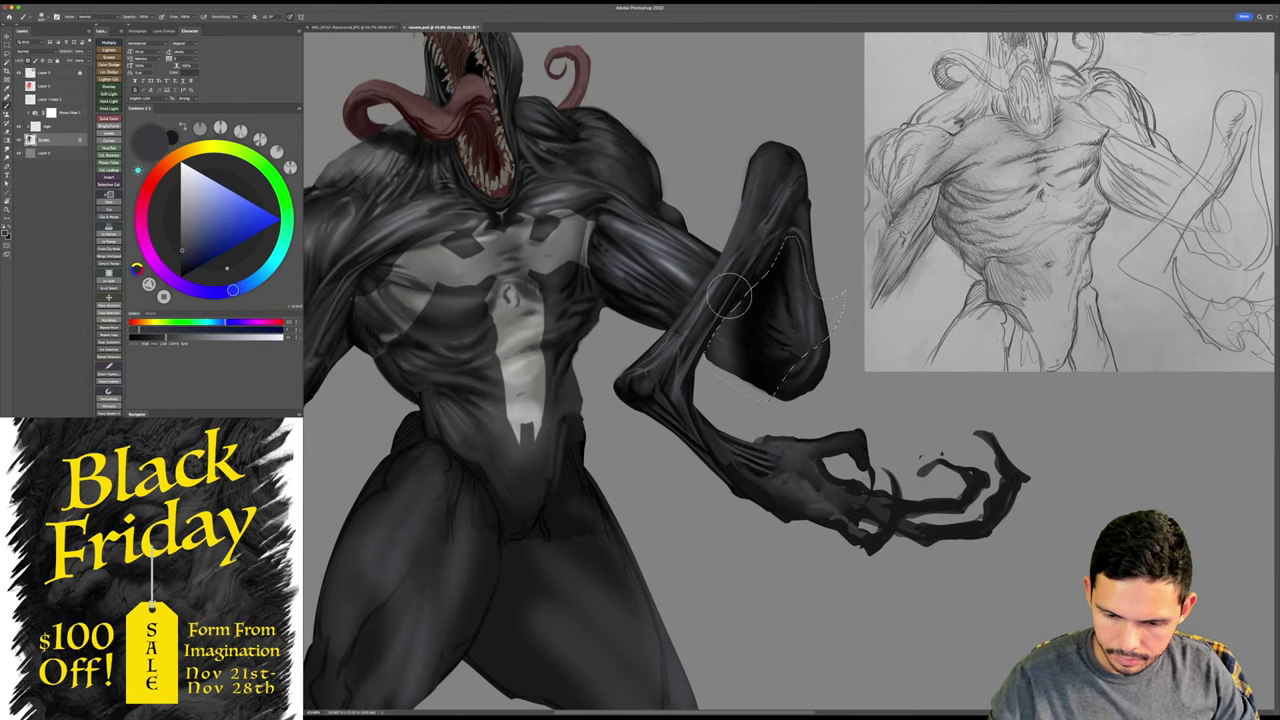
- Enlarge the brush and paint soft near-black shading over the lower part of the selected hollow
{"action": "key", "text": "d"}
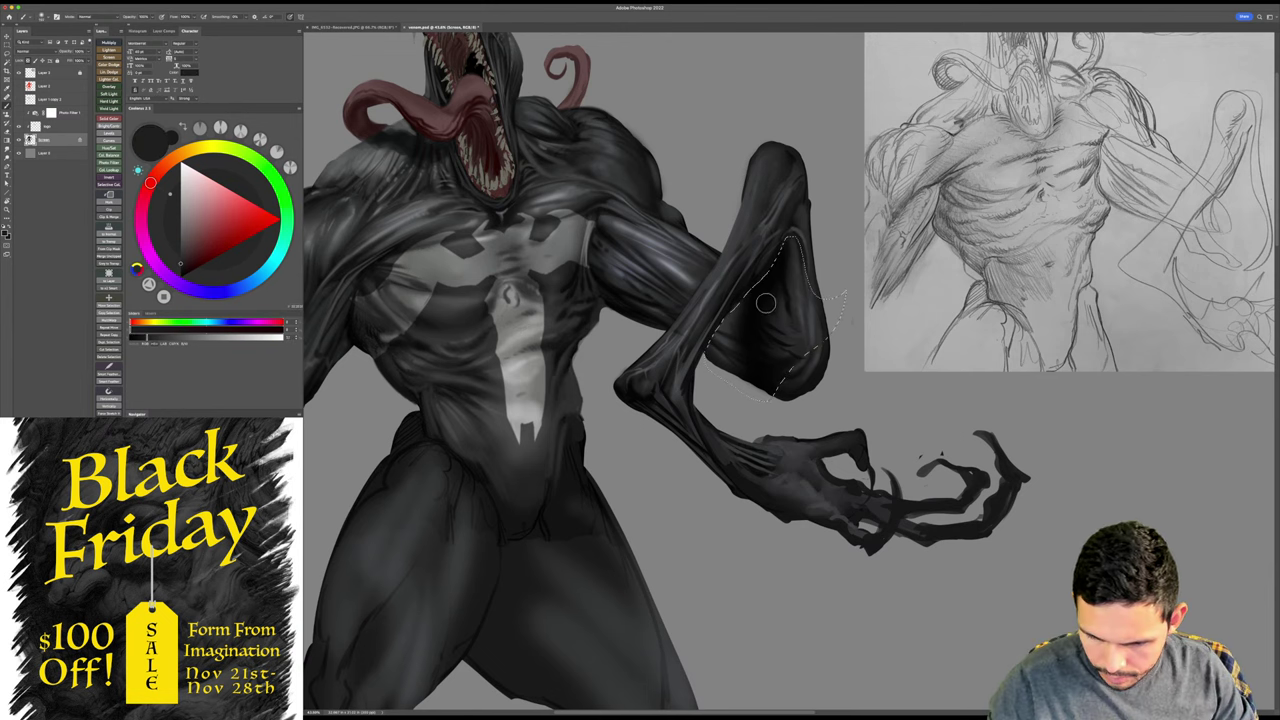
{"action": "key", "text": "bracketright"}
{"action": "key", "text": "bracketright"}
{"action": "key", "text": "bracketright"}
{"action": "key", "text": "bracketright"}
{"action": "mouse_move", "coordinate": [763, 363]}
{"action": "left_mouse_down"}
{"action": "mouse_move", "coordinate": [757, 312]}
{"action": "mouse_move", "coordinate": [748, 336]}
{"action": "mouse_move", "coordinate": [780, 359]}
{"action": "left_mouse_up"}
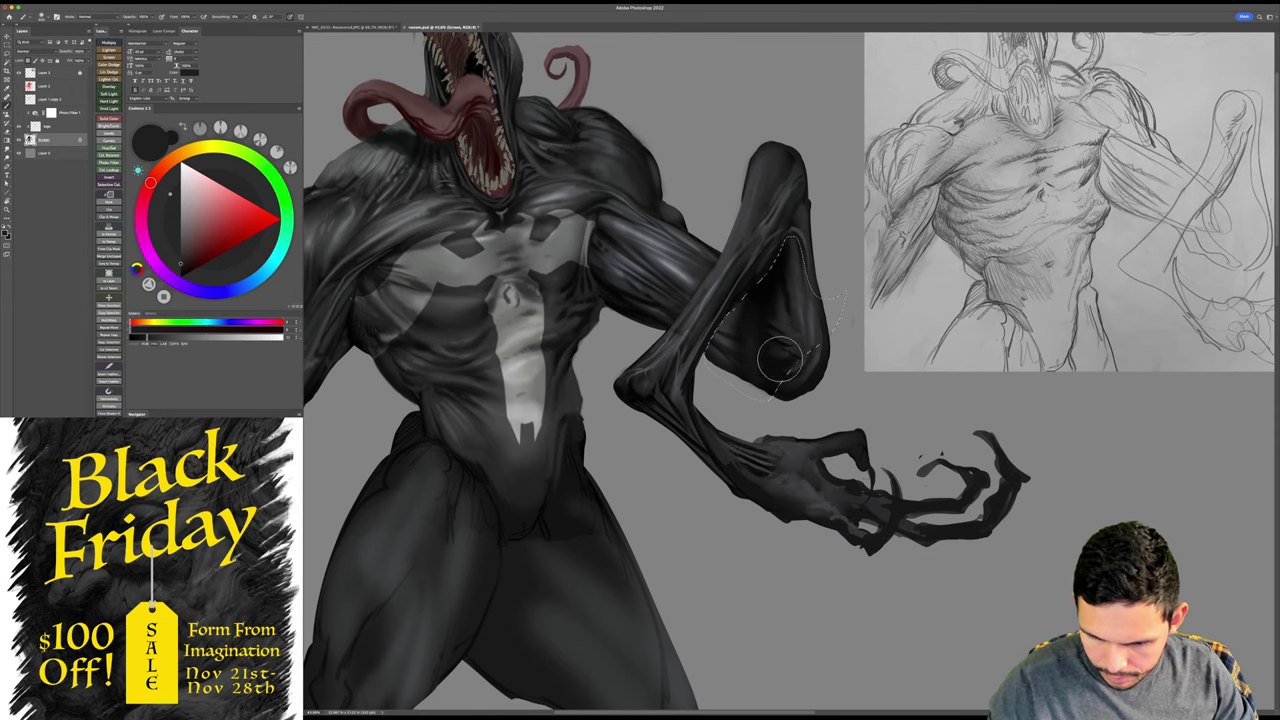
- Deselect the hollow of the folded arm and review the whole figure, the clawed hand and the bent arm
{"action": "key", "text": "ctrl+d"}
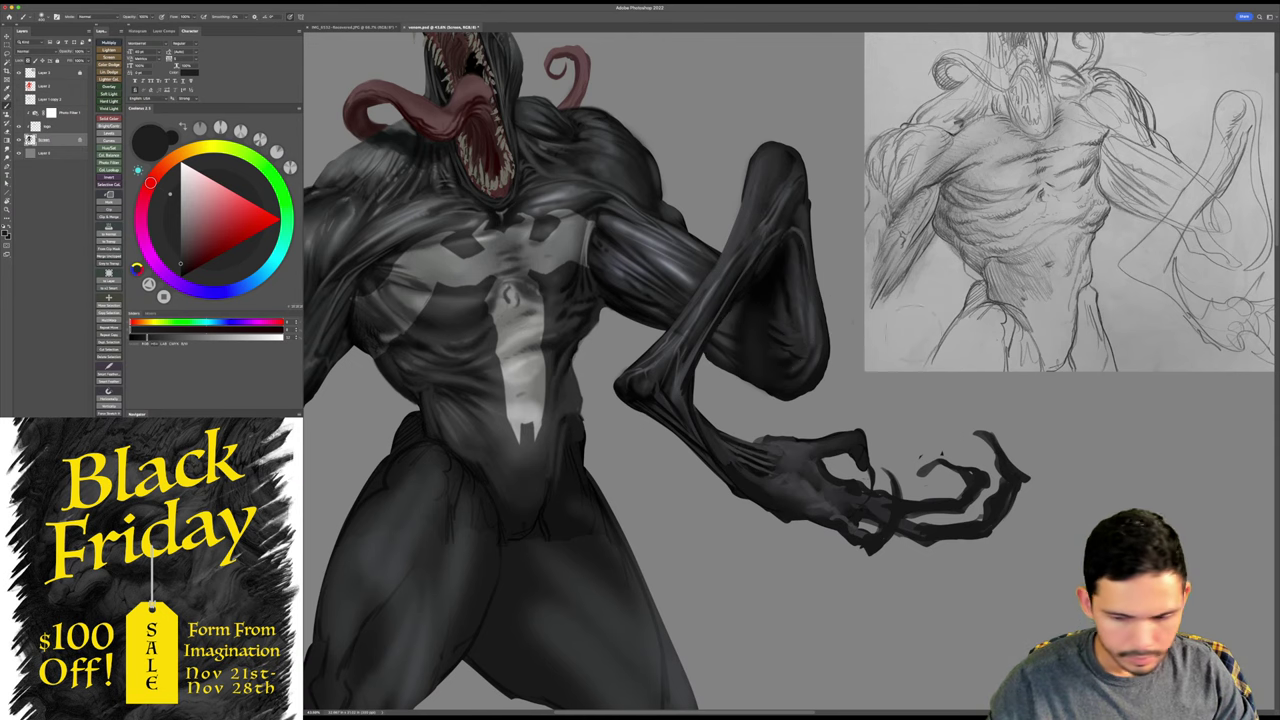
{"action": "key", "text": "ctrl+0"}
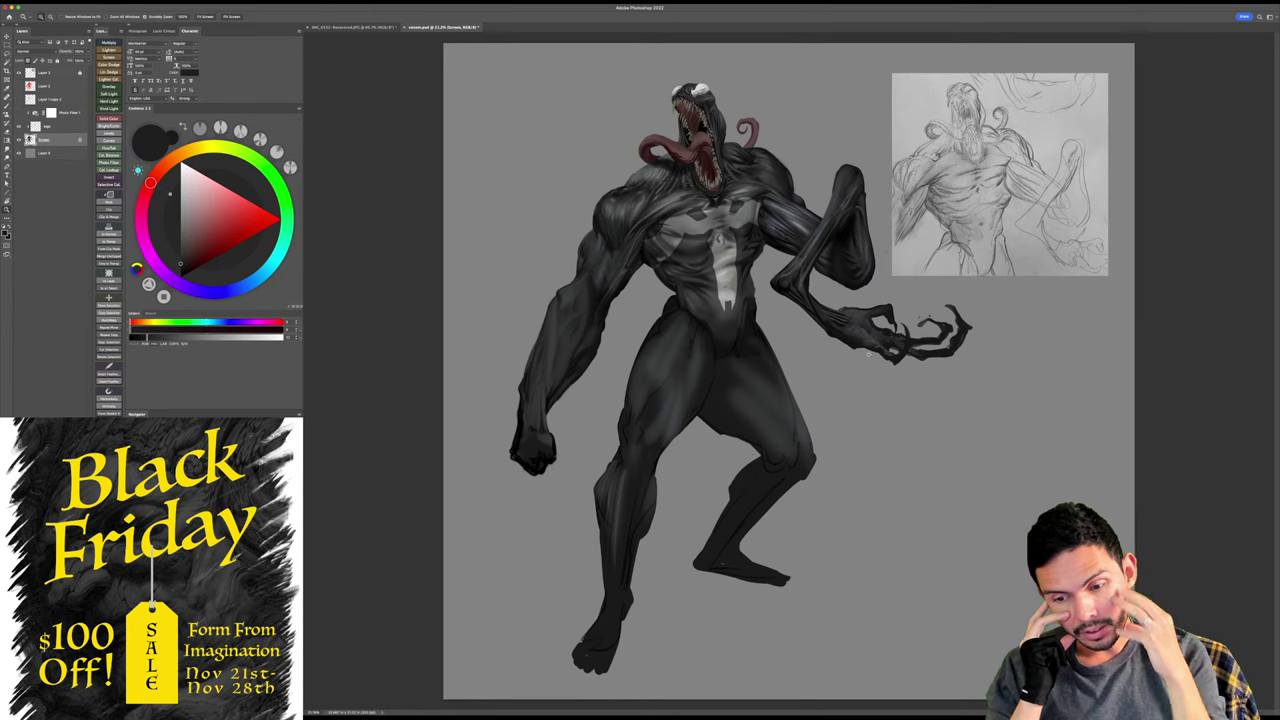
{"action": "scroll", "coordinate": [948, 342], "scroll_direction": "up", "scroll_amount": 5}
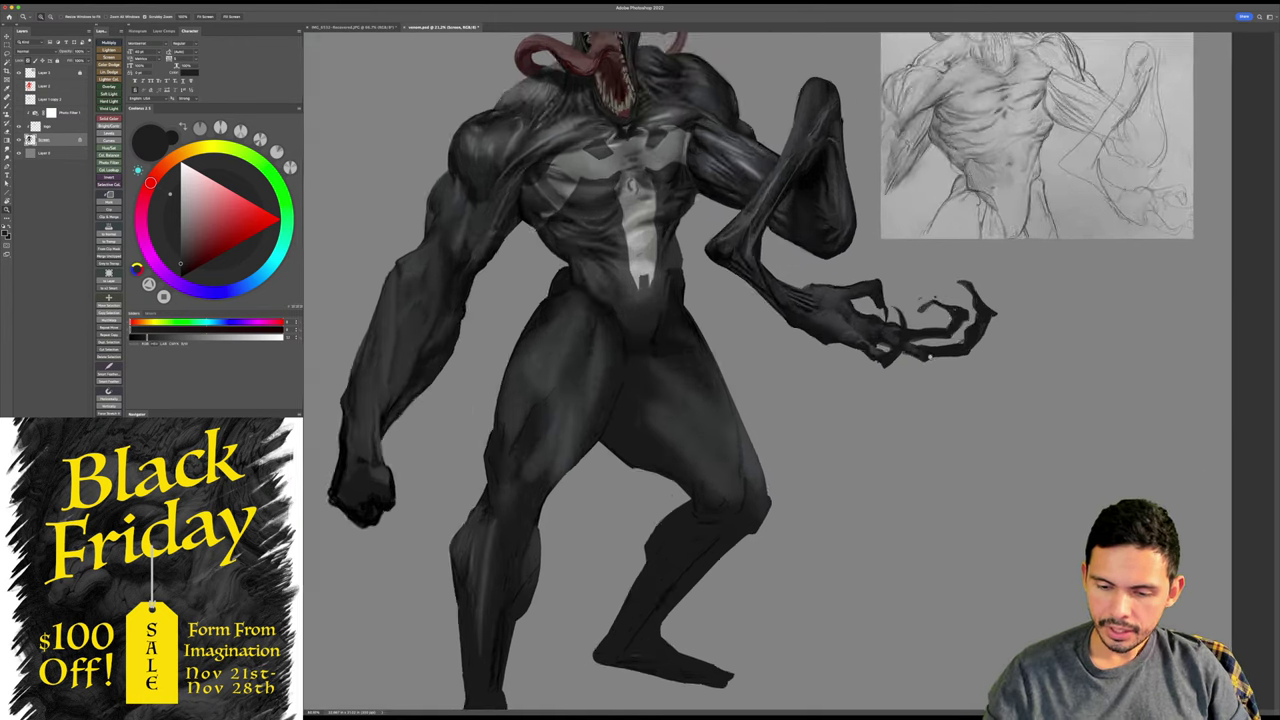
{"action": "key", "text": "r"}
{"action": "left_click_drag", "start_coordinate": [1071, 289], "coordinate": [931, 573]}
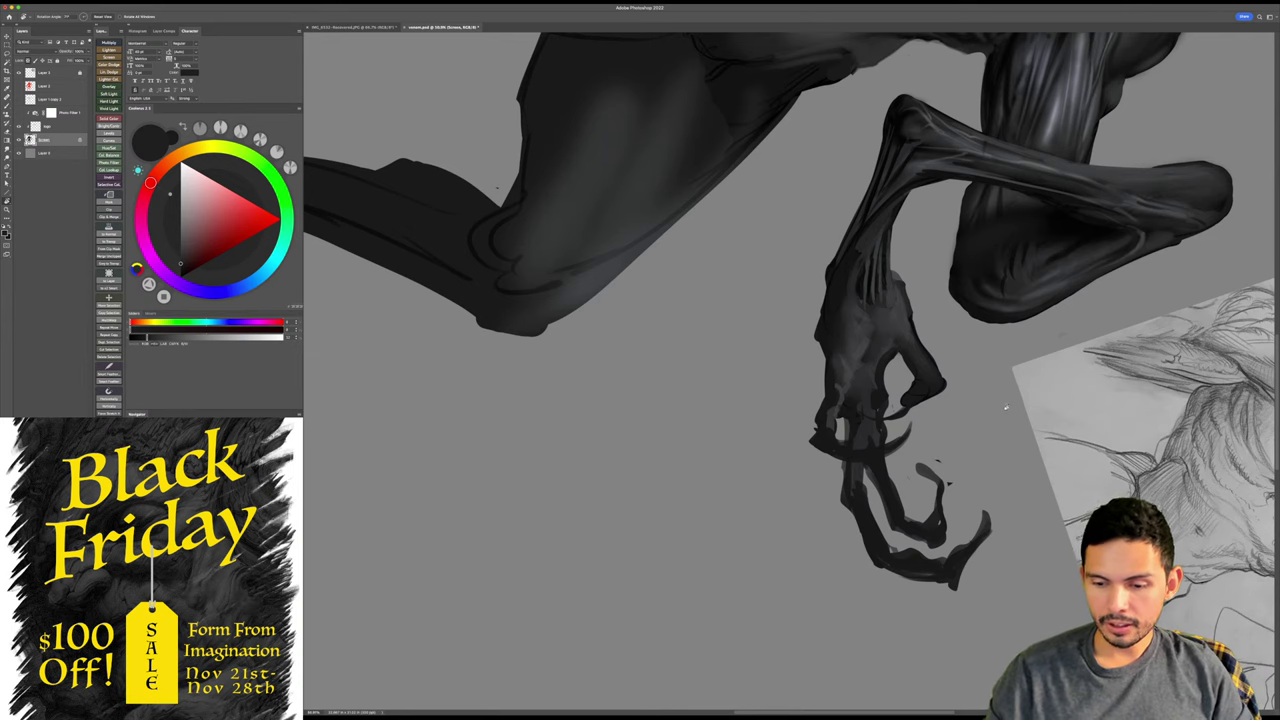
{"action": "key", "text": "z"}
{"action": "left_click_drag", "start_coordinate": [987, 400], "coordinate": [921, 515]}
{"action": "key", "text": "Escape"}
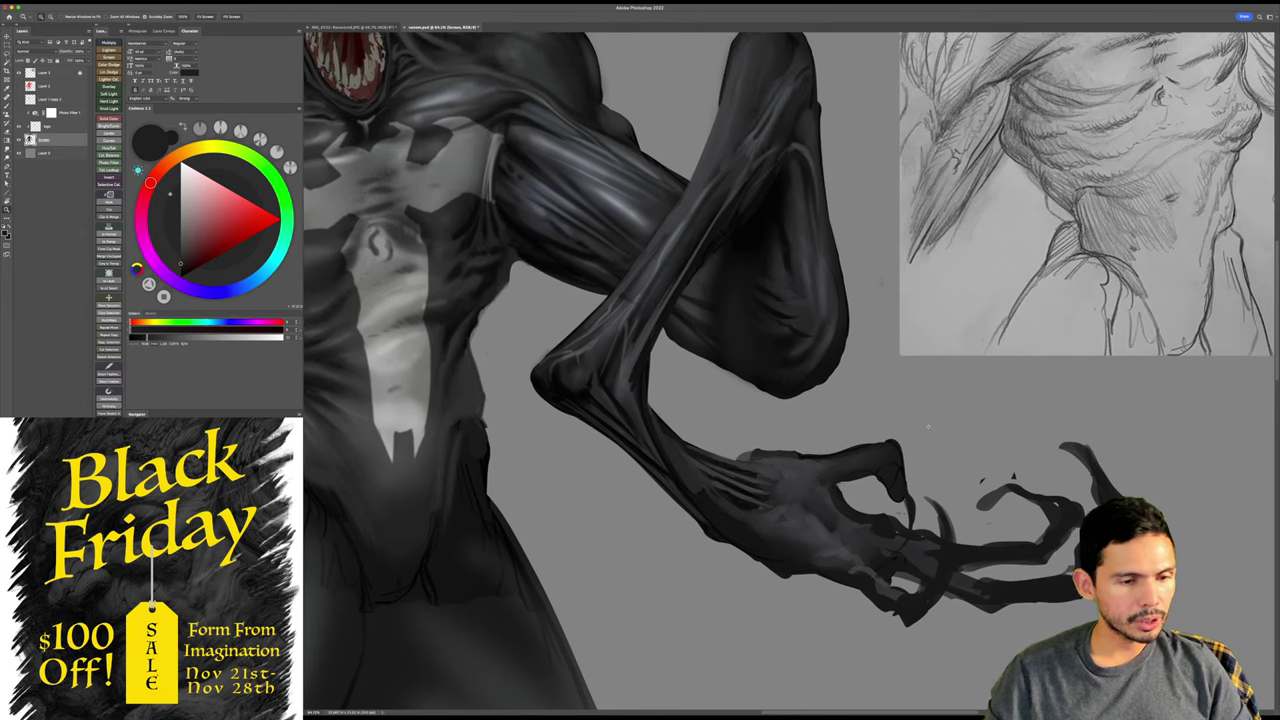
- Touch up the inner edge of the crossing arm segment with a small brush in a dark blue-grey sampled beside it
{"action": "key", "text": "b"}
{"action": "left_click", "coordinate": [665, 312], "text": "alt"}
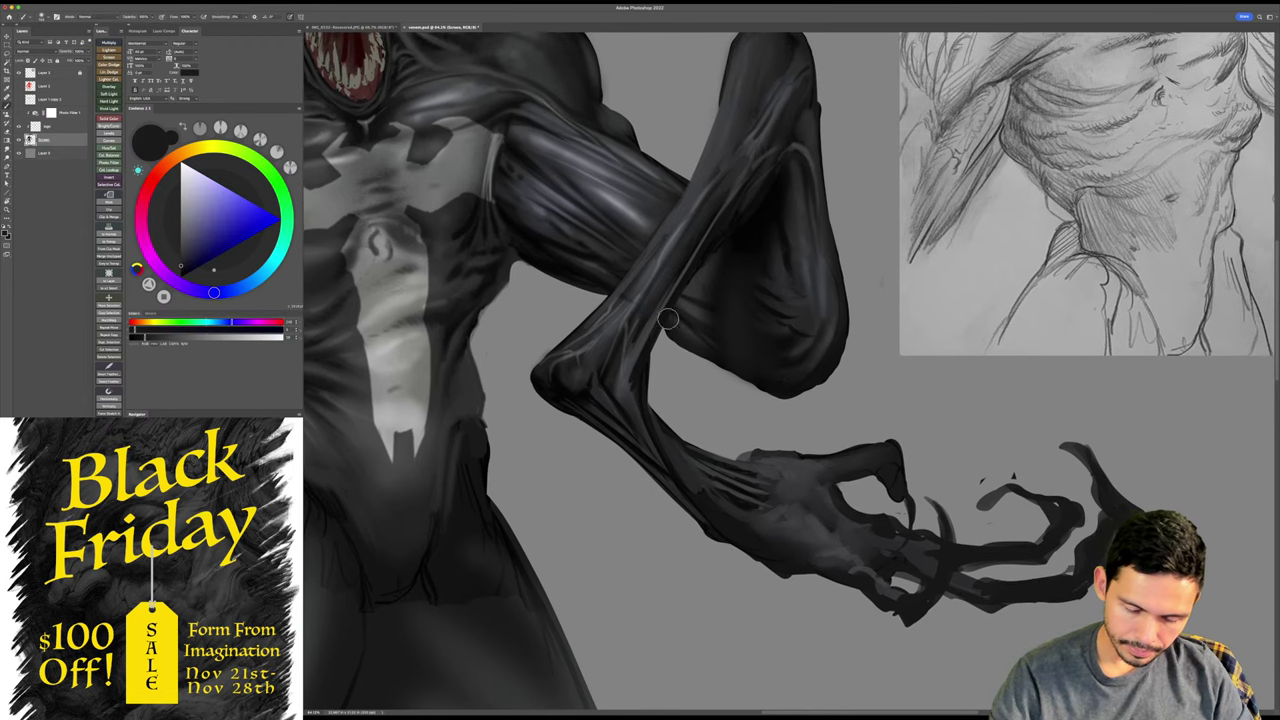
{"action": "key", "text": "["}
{"action": "key", "text": "["}
{"action": "key", "text": "["}
{"action": "key", "text": "["}
{"action": "left_click_drag", "start_coordinate": [669, 322], "coordinate": [664, 336]}
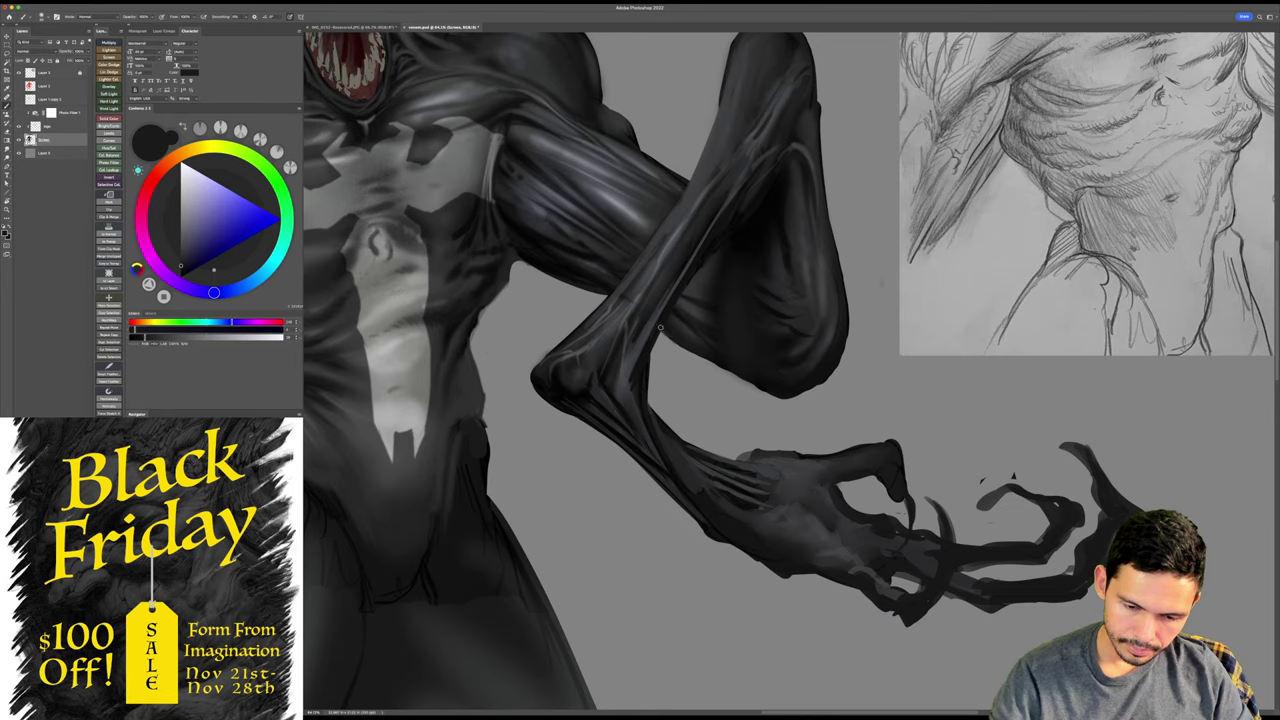
- Paint thin strokes along the folded arm's outer edge in a dark blue-grey sampled from its upper end
{"action": "left_click_drag", "start_coordinate": [861, 347], "coordinate": [849, 407]}
{"action": "key", "text": "b"}
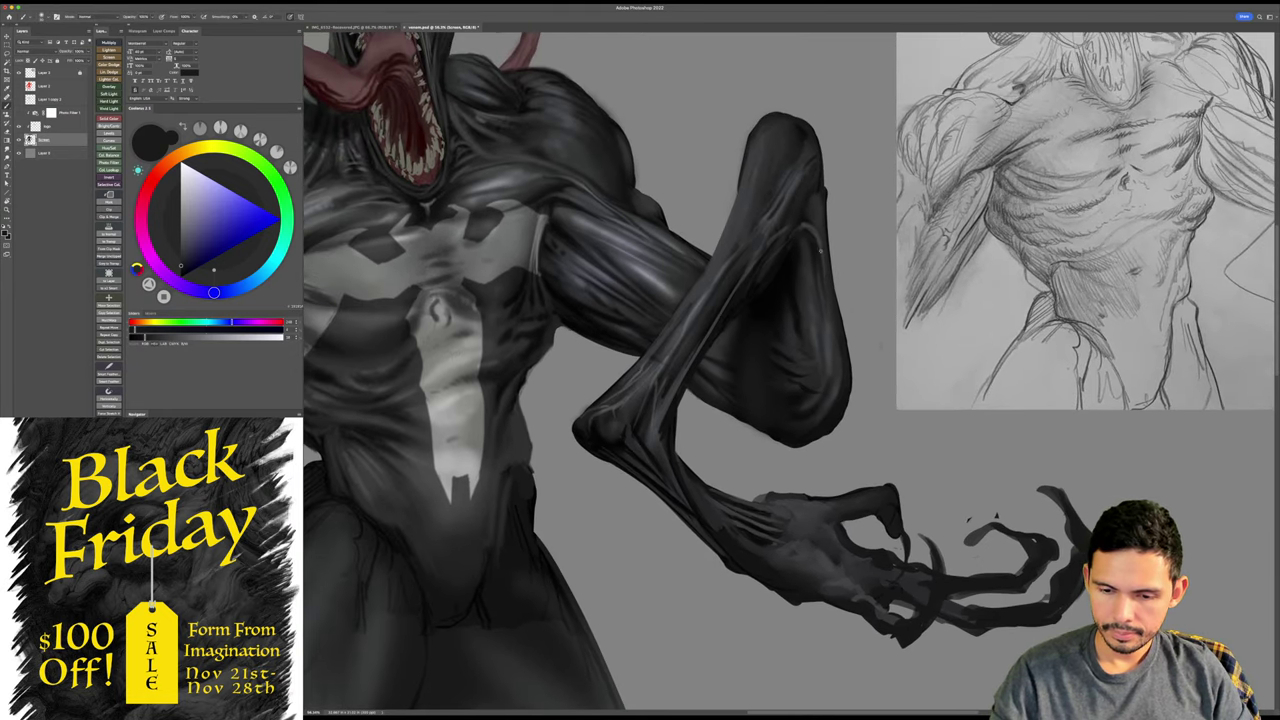
{"action": "left_click", "coordinate": [822, 187], "text": "alt"}
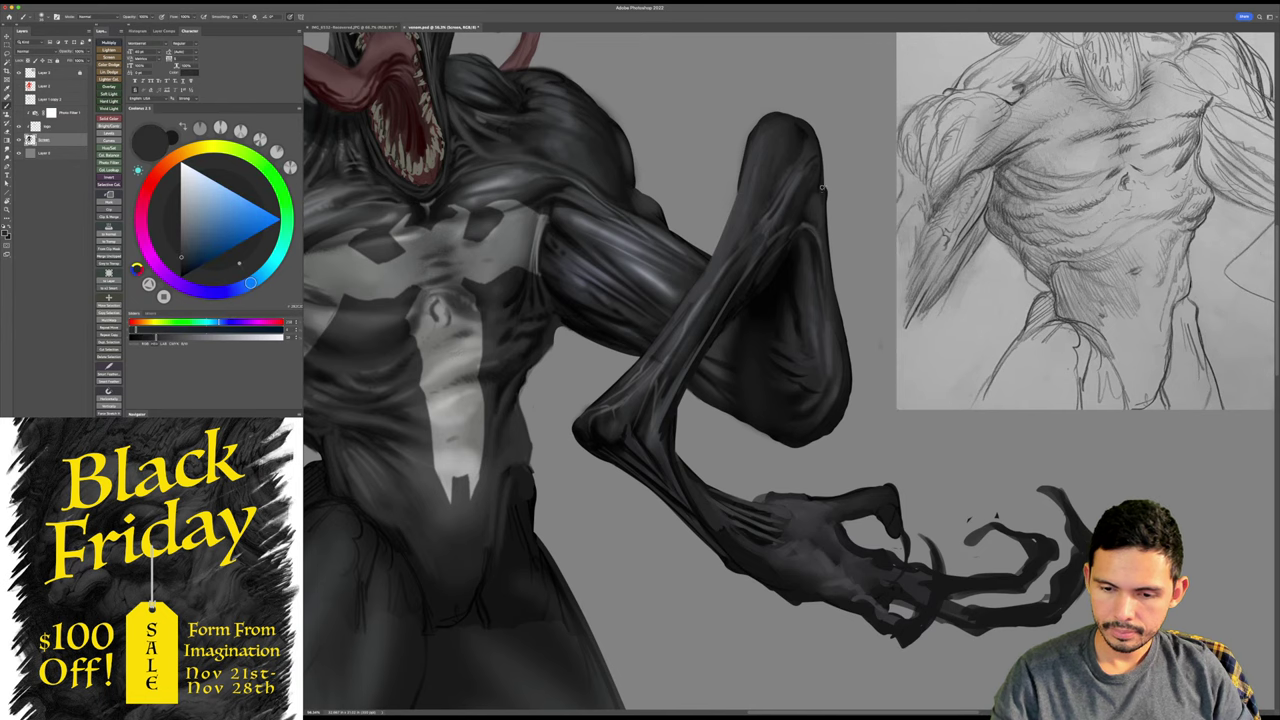
{"action": "left_click_drag", "start_coordinate": [826, 211], "coordinate": [833, 289]}
{"action": "left_click_drag", "start_coordinate": [830, 235], "coordinate": [843, 331]}
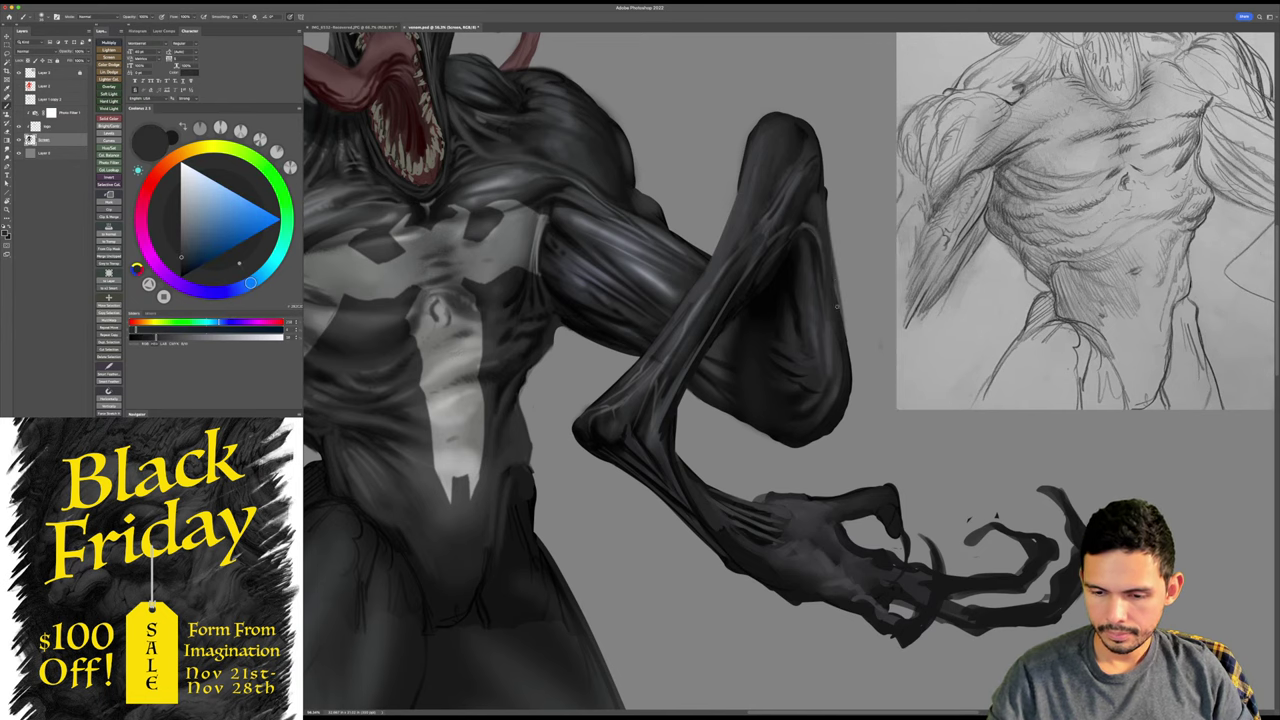
- Blend the upper part of the hollow with black, dark teal-grey and blue-grey tones sampled from the folded arm
{"action": "scroll", "coordinate": [840, 320], "scroll_direction": "down", "scroll_amount": 1}
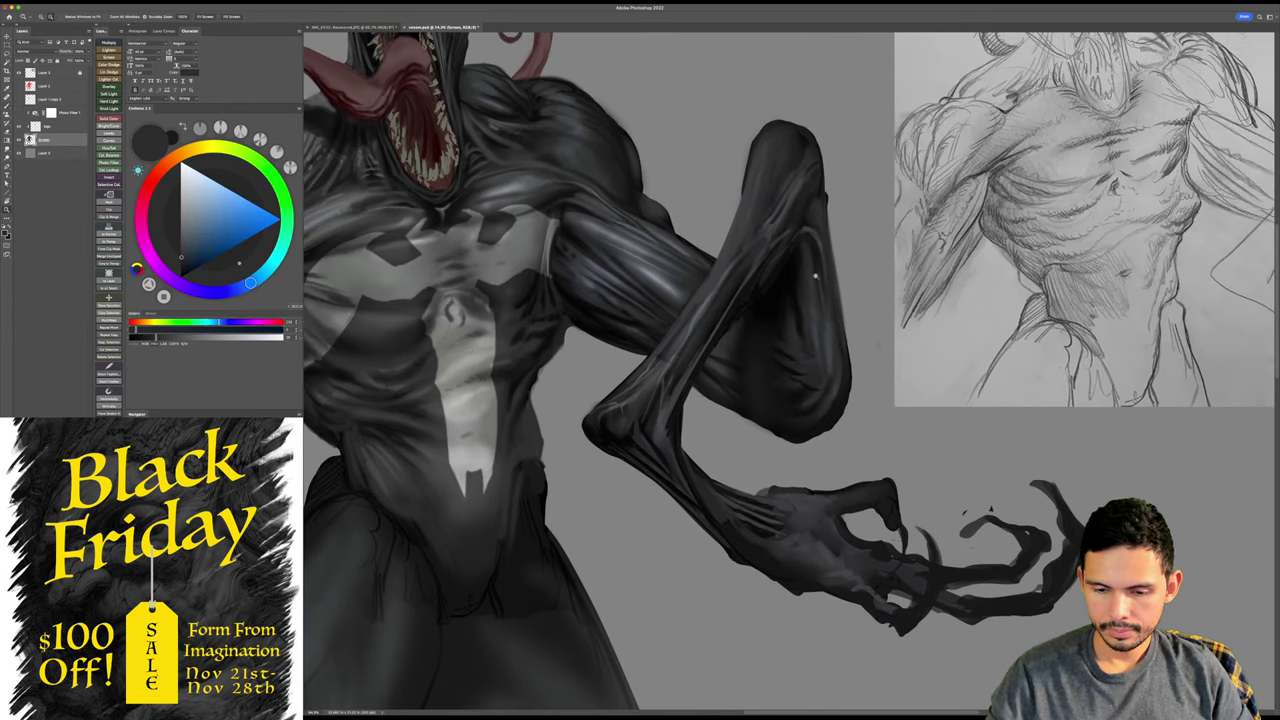
{"action": "scroll", "coordinate": [770, 306], "scroll_direction": "down", "scroll_amount": 3}
{"action": "left_click", "coordinate": [762, 309], "text": "alt"}
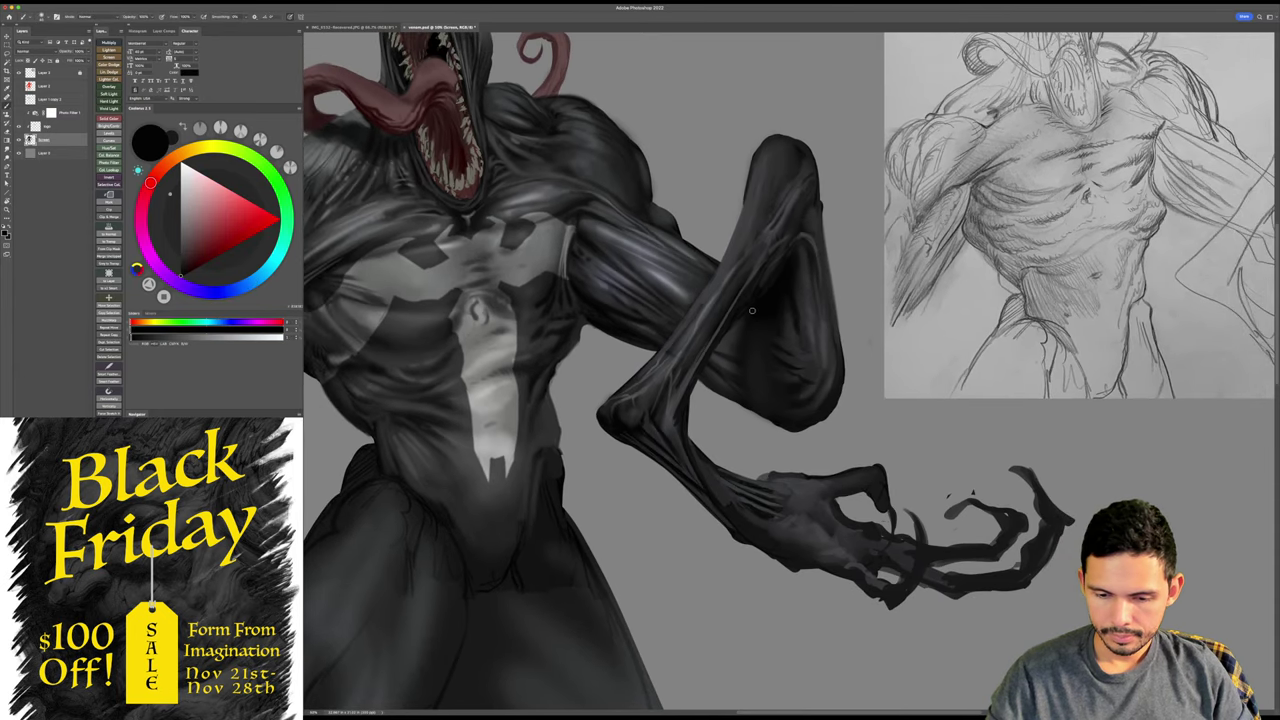
{"action": "left_click", "coordinate": [734, 330], "text": "alt"}
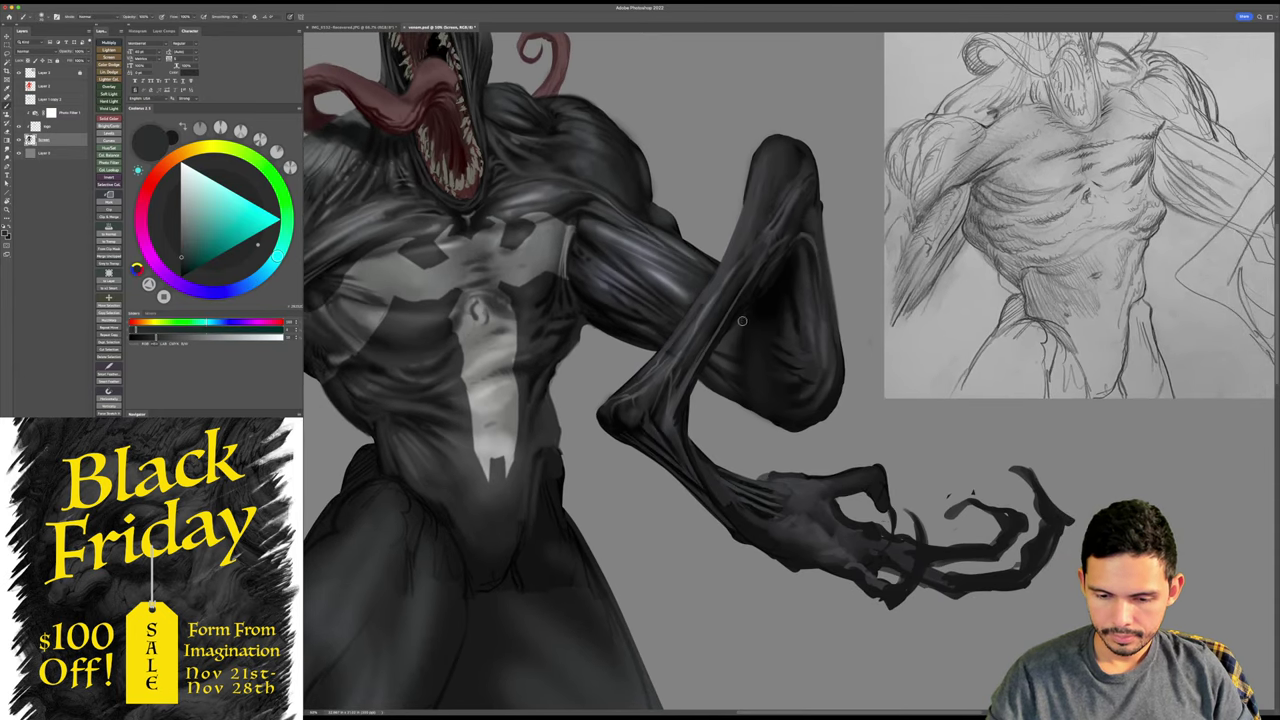
{"action": "left_click", "coordinate": [801, 283], "text": "alt"}
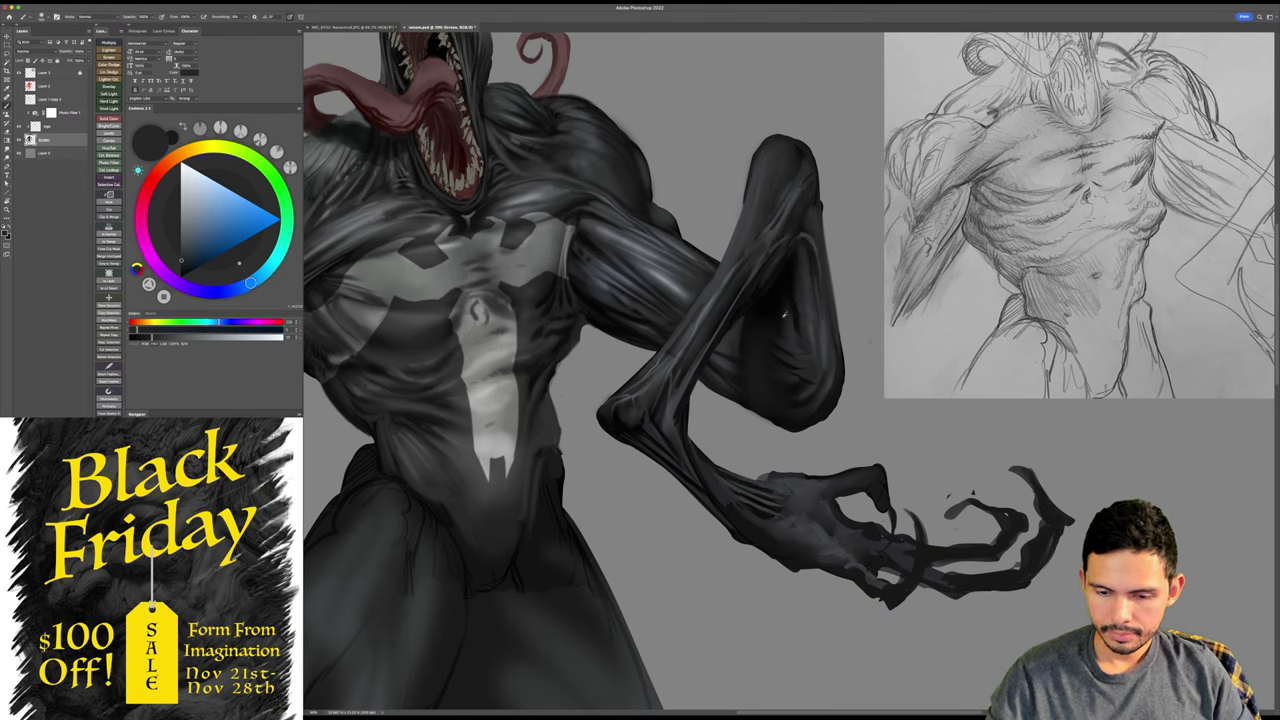
- Deepen the creases inside the hollow with sampled black, adjusting the brush size between fine lines and broader shading
{"action": "left_click", "coordinate": [777, 306], "text": "alt"}
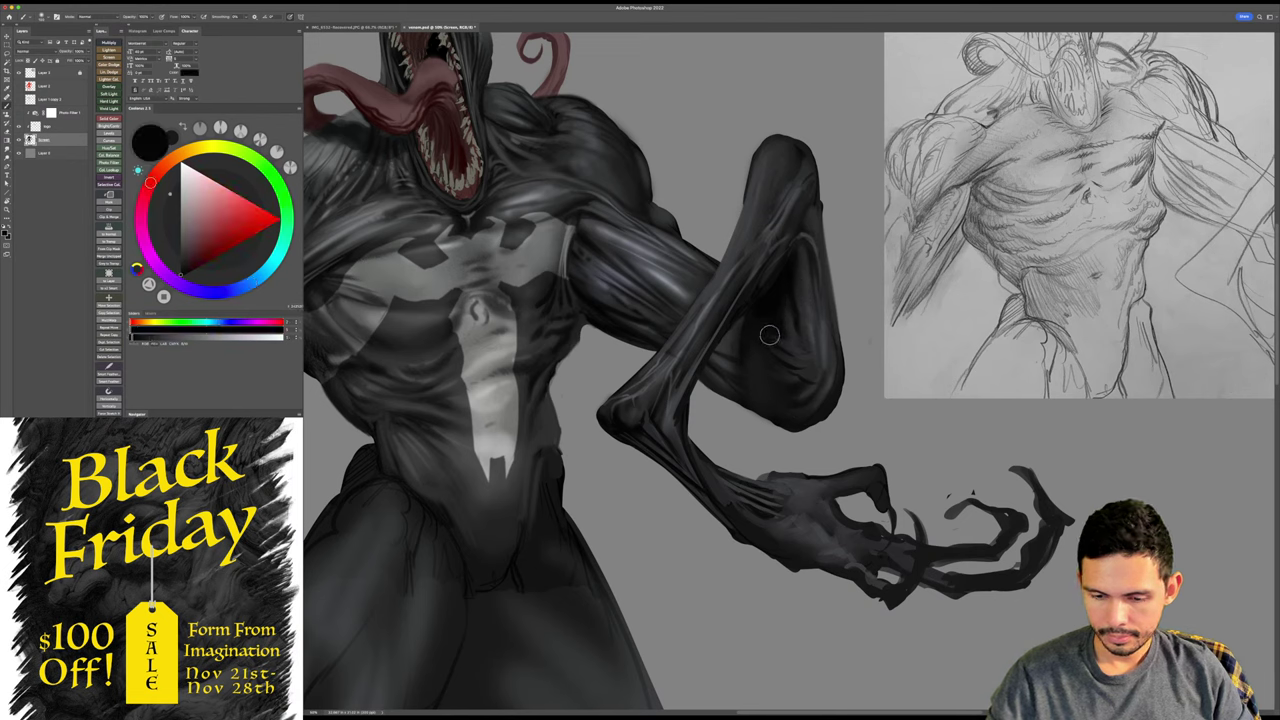
{"action": "key", "text": "bracketleft"}
{"action": "key", "text": "bracketleft"}
{"action": "key", "text": "bracketleft"}
{"action": "key", "text": "bracketleft"}
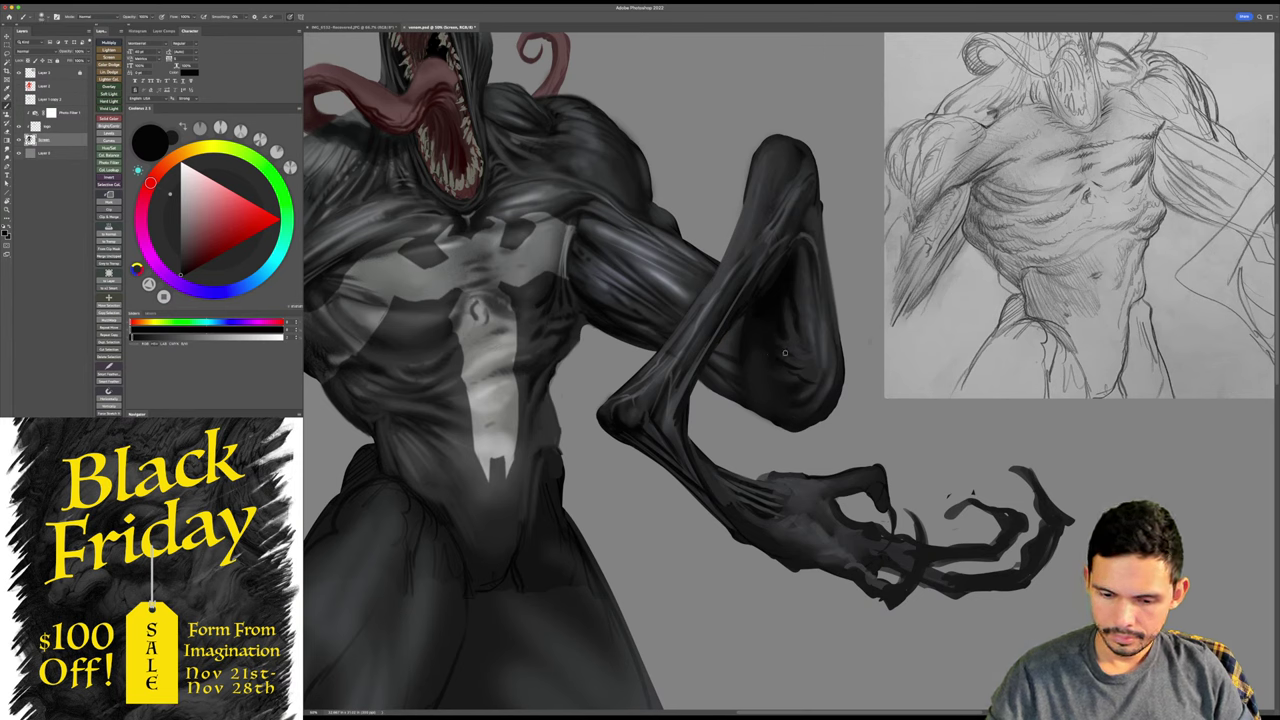
{"action": "key", "text": "bracketright"}
{"action": "key", "text": "bracketright"}
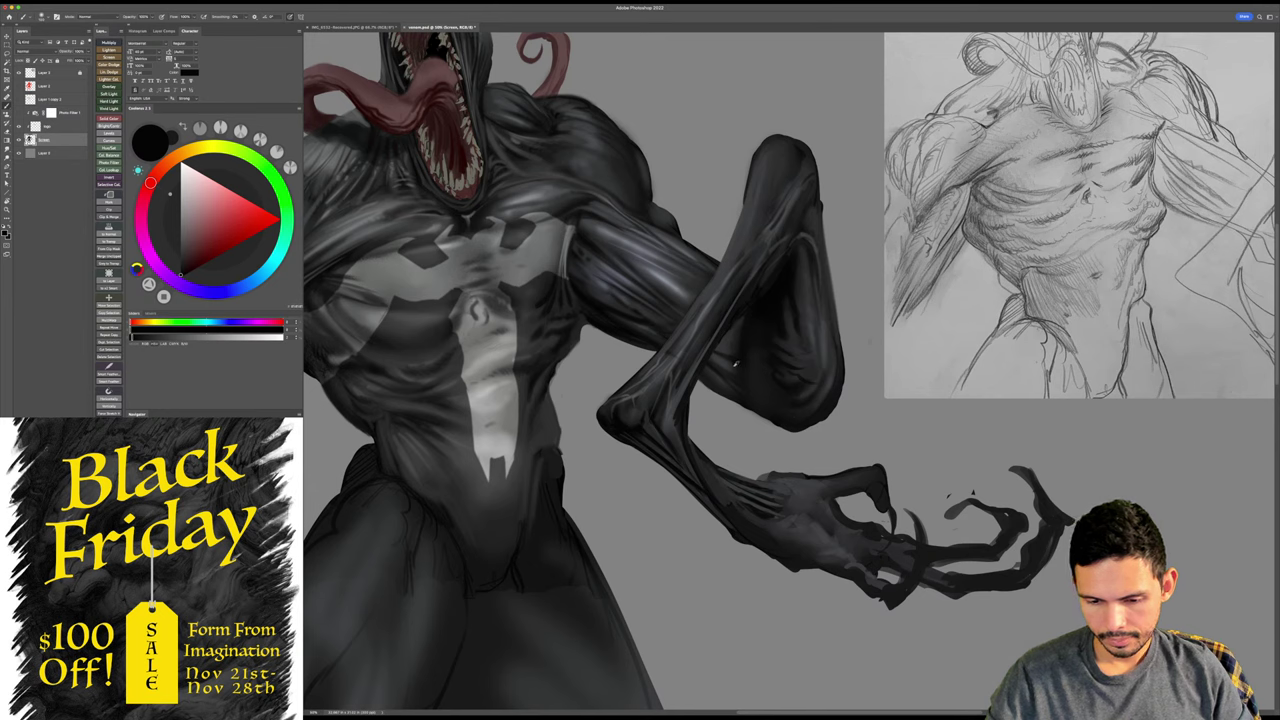
- Shade the hollow's lower area near the crossing segment with sampled dark blue-grey and near-black tones
{"action": "left_click", "coordinate": [748, 374], "text": "alt"}
{"action": "left_click", "coordinate": [740, 366], "text": "alt"}
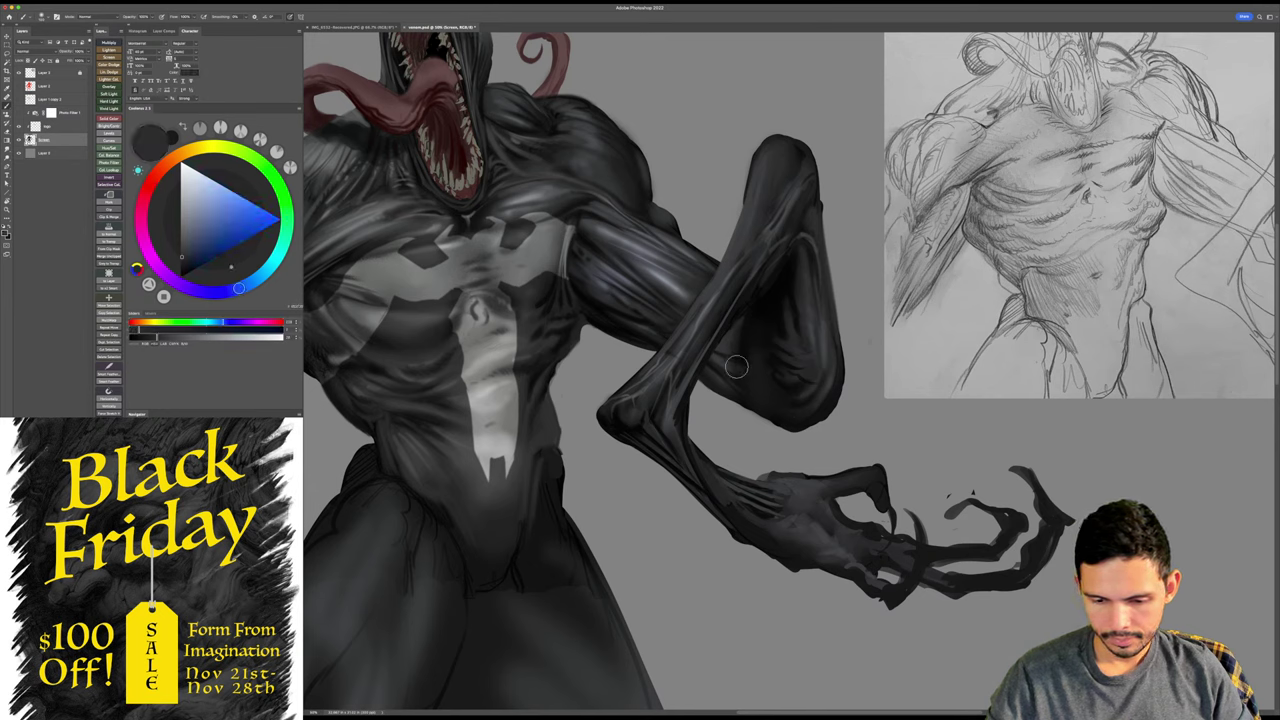
{"action": "left_click", "coordinate": [735, 352], "text": "alt"}
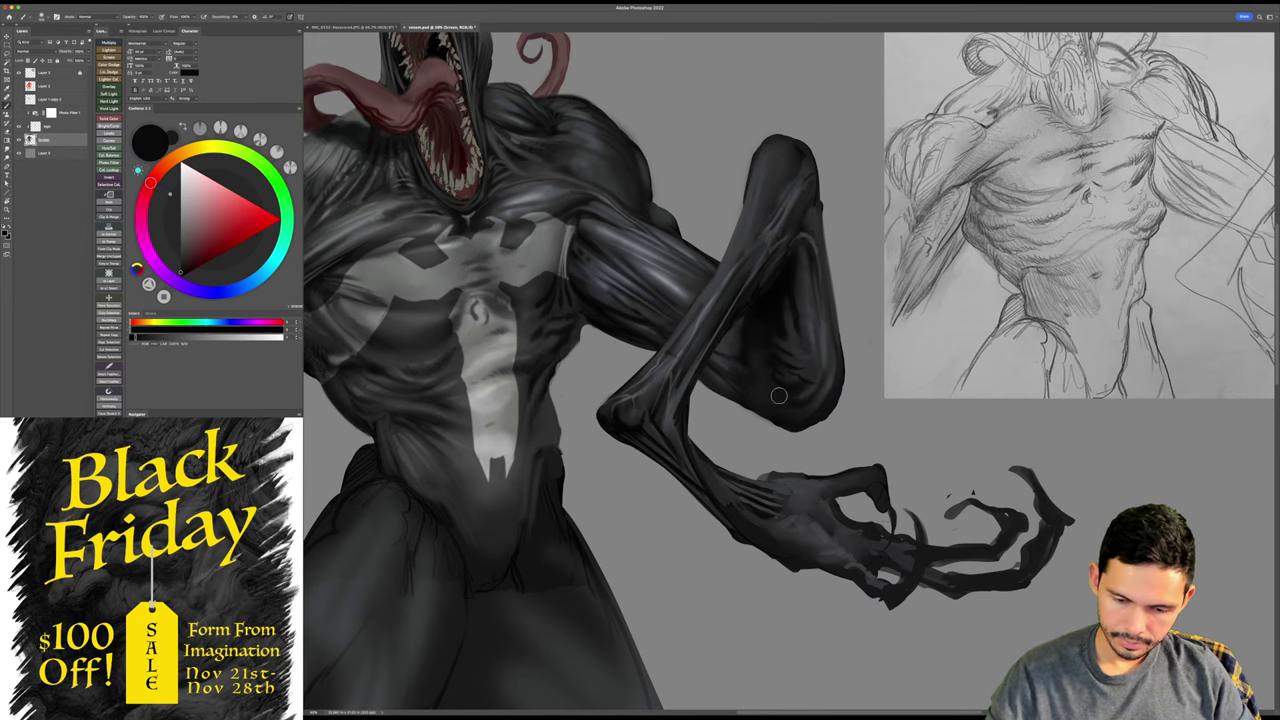
- Pick a lighter grey and paint a thin highlight down the outer edge of the folded arm
{"action": "left_click_drag", "start_coordinate": [902, 474], "coordinate": [863, 366]}
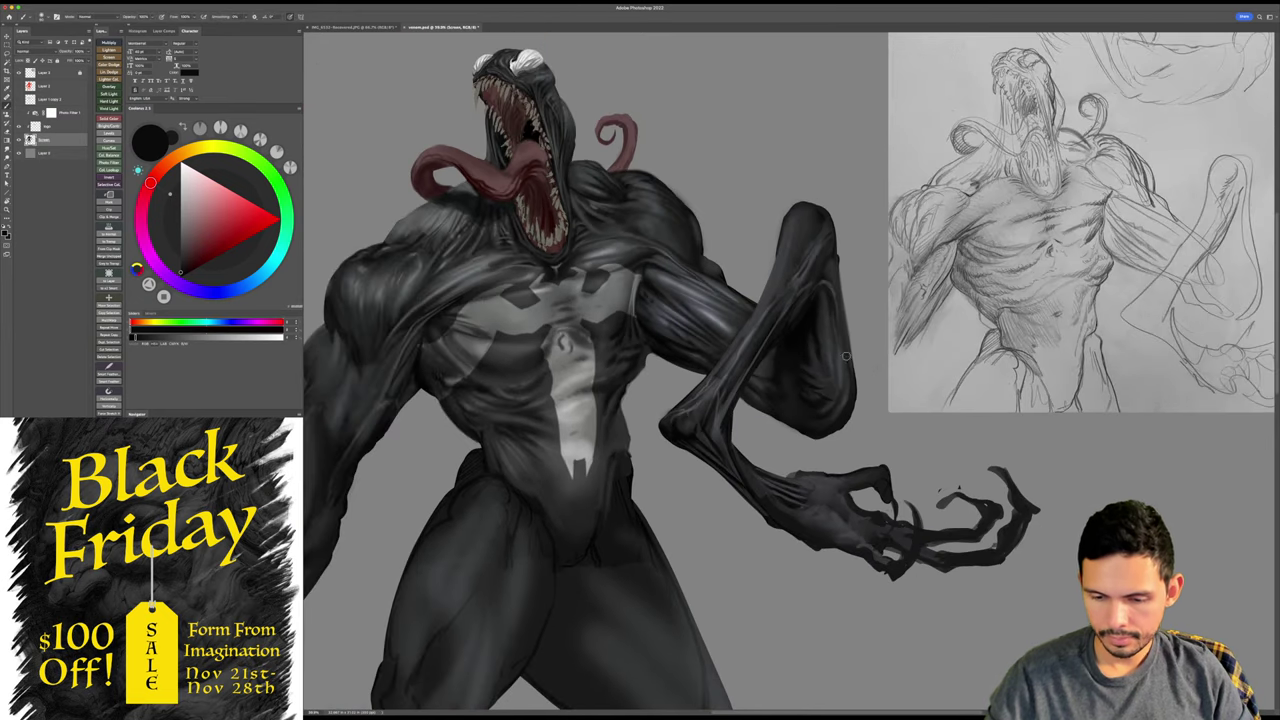
{"action": "key", "text": "r"}
{"action": "key", "text": "b"}
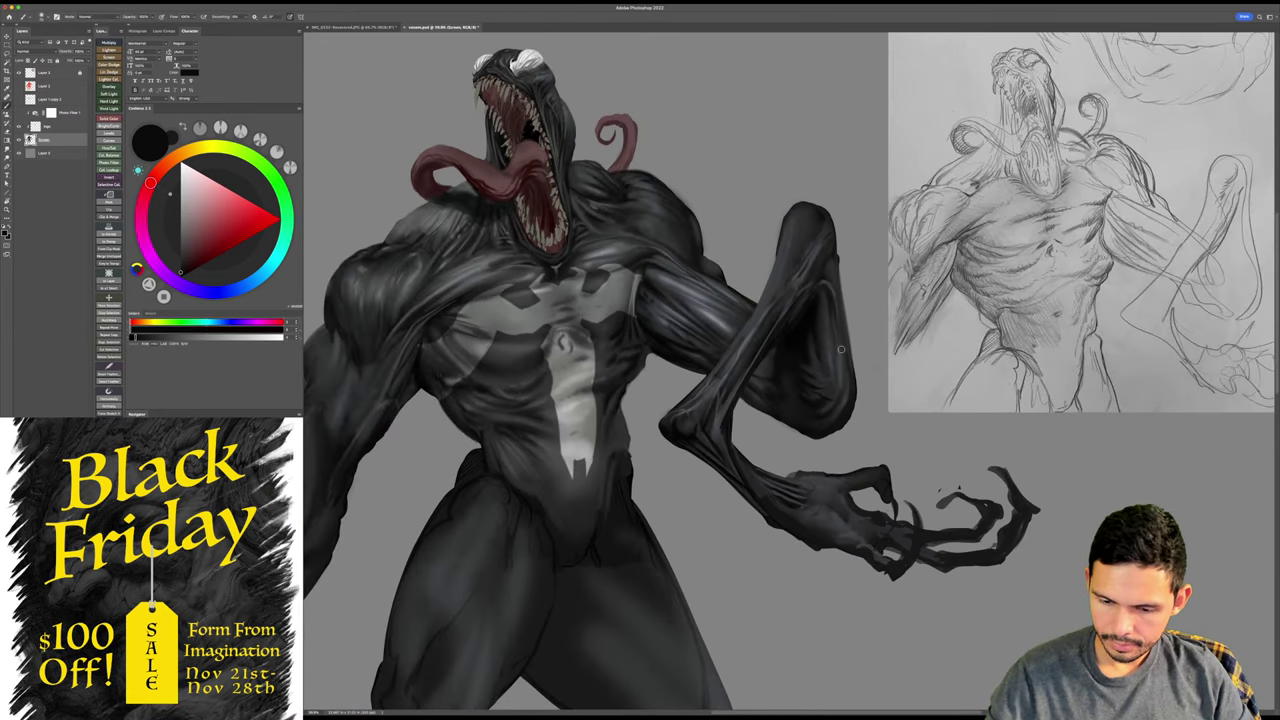
{"action": "left_click", "coordinate": [842, 349], "text": "alt"}
{"action": "left_click", "coordinate": [181, 236]}
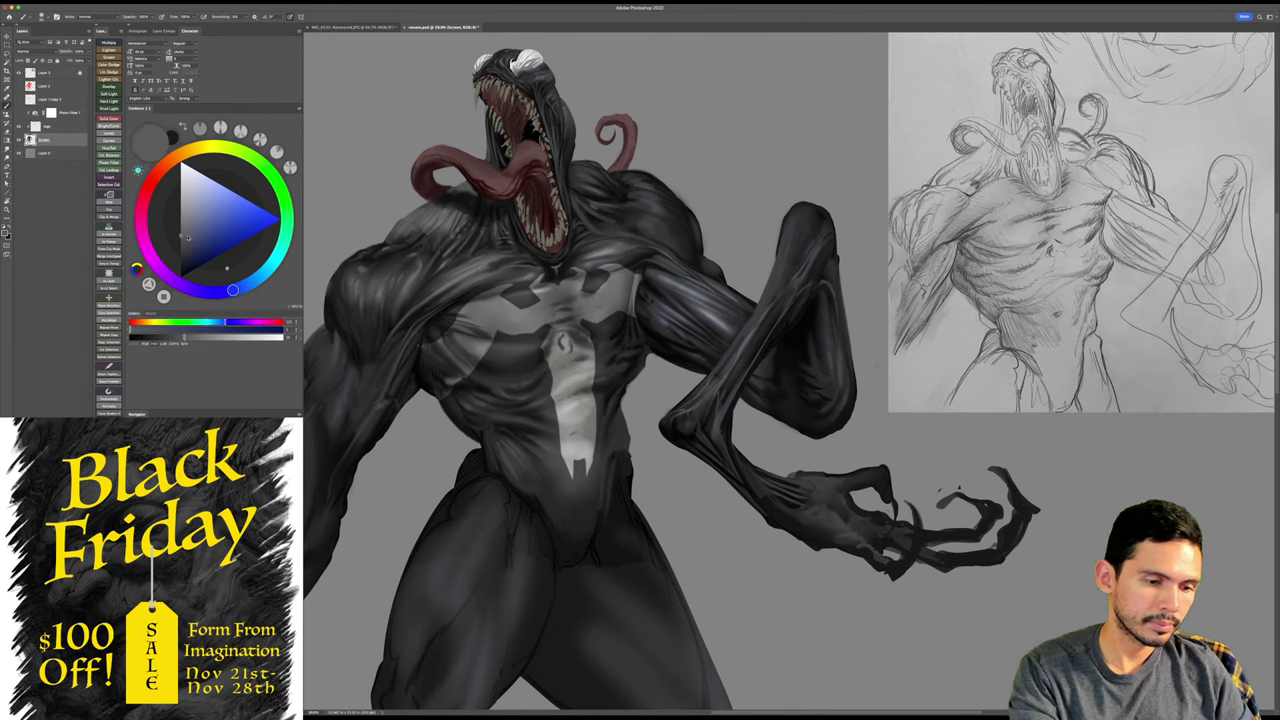
{"action": "left_click_drag", "start_coordinate": [833, 267], "coordinate": [841, 261]}
{"action": "key", "text": "b"}
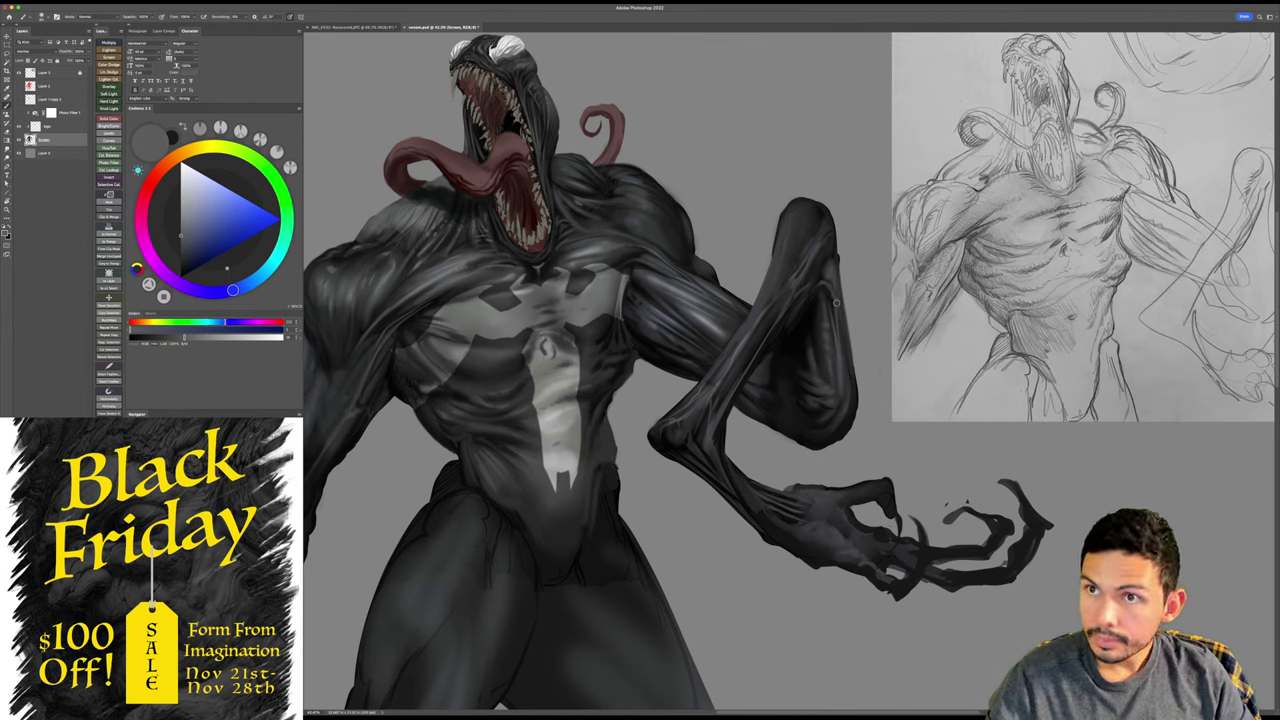
{"action": "left_click_drag", "start_coordinate": [841, 310], "coordinate": [851, 375]}
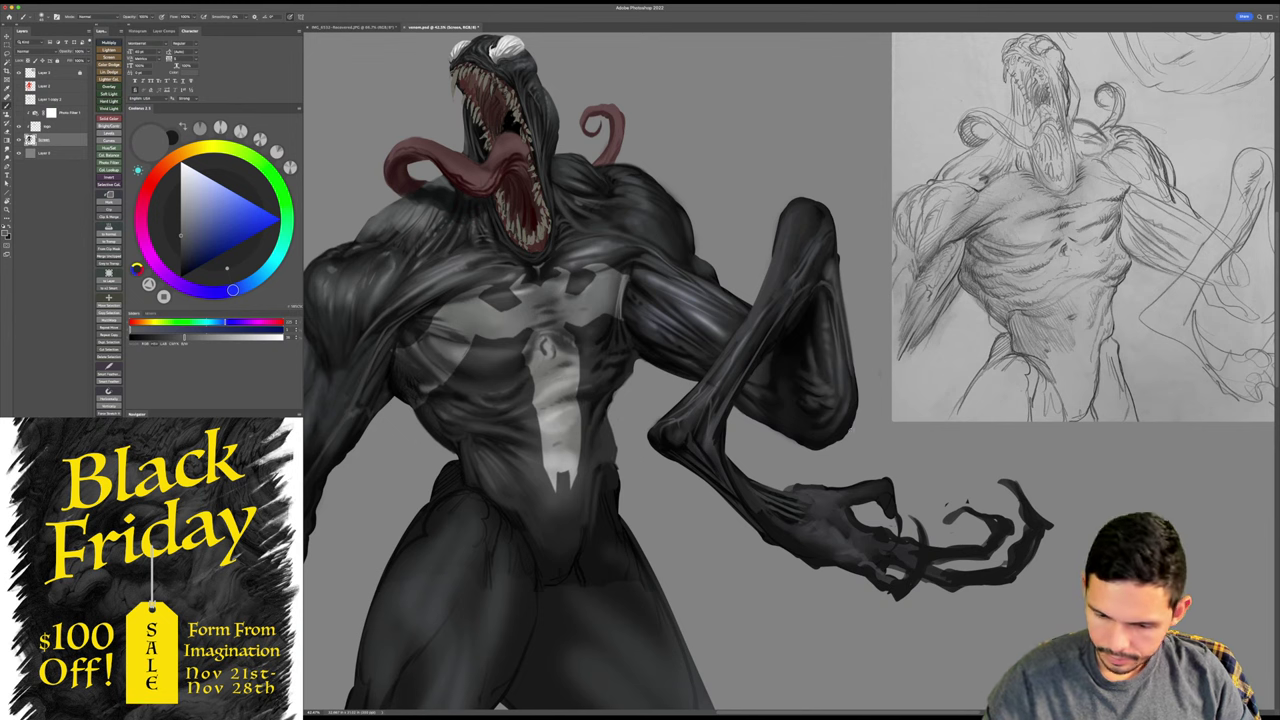
- Model the rounded lower end of the folded arm with sampled greys and near-black shading along its creases
{"action": "left_click", "coordinate": [838, 430], "text": "alt"}
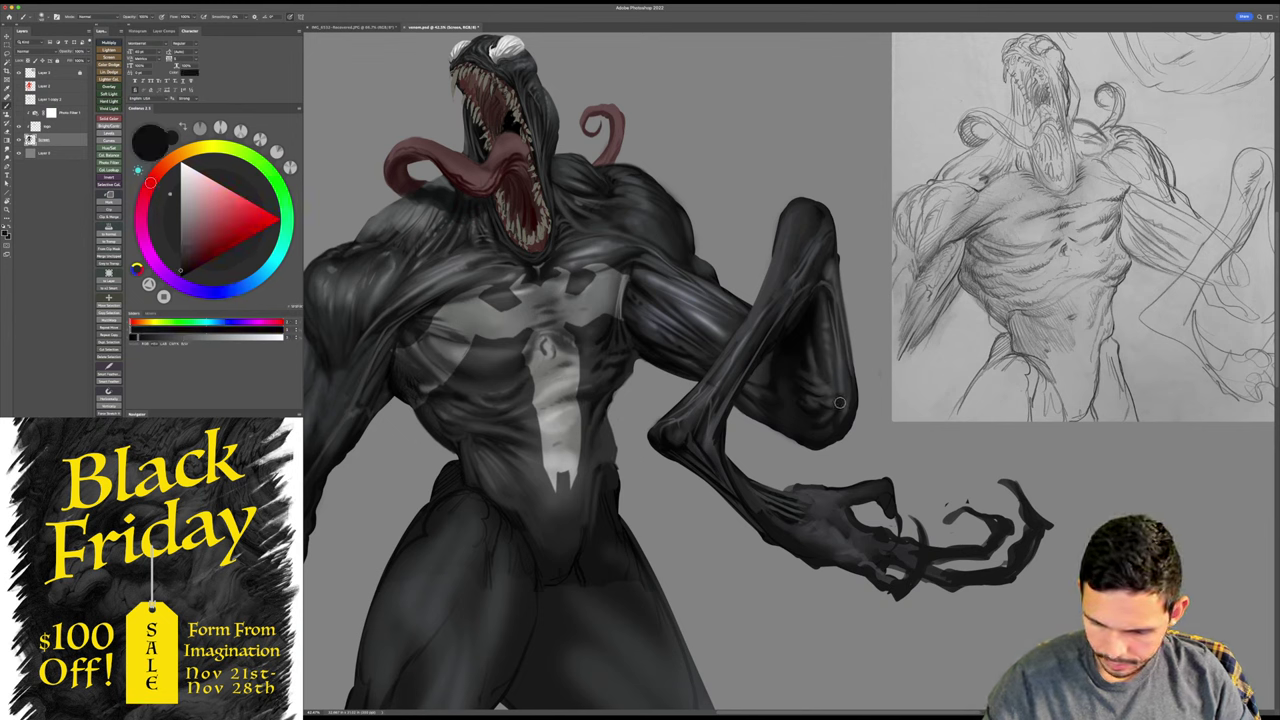
{"action": "left_click", "coordinate": [844, 418], "text": "alt"}
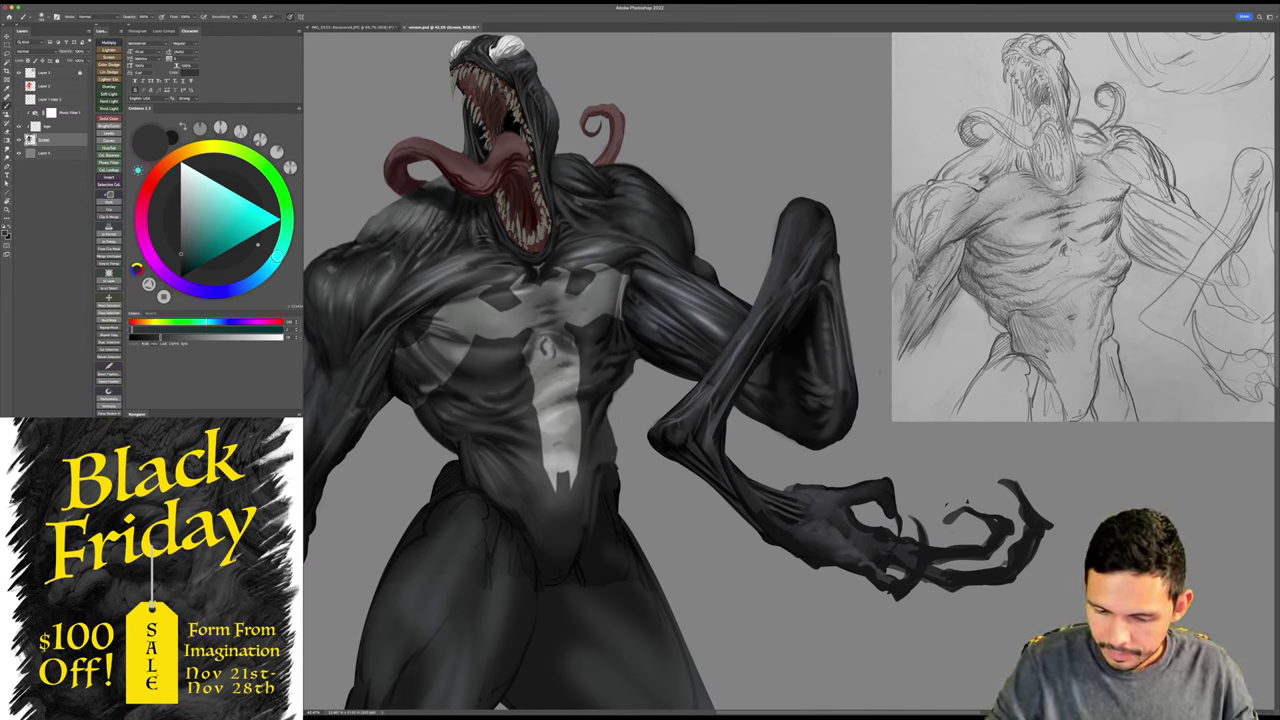
{"action": "left_click", "coordinate": [830, 386], "text": "alt"}
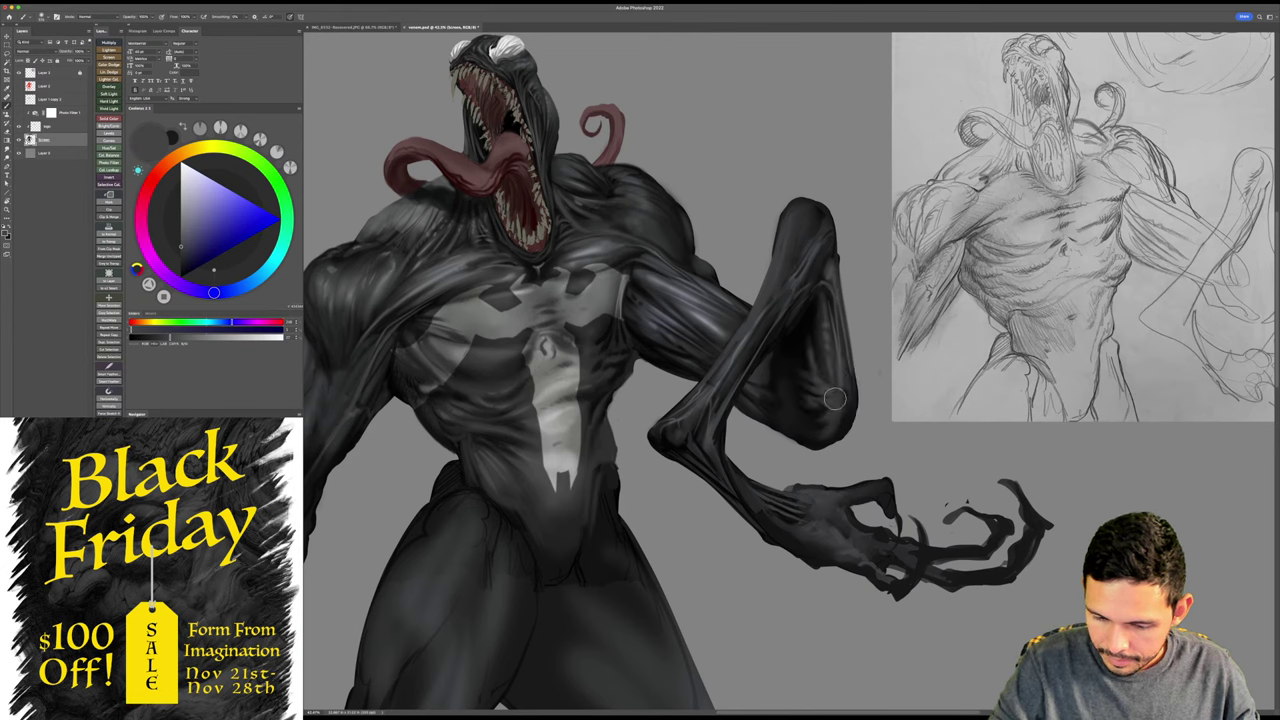
{"action": "left_click", "coordinate": [812, 426], "text": "alt"}
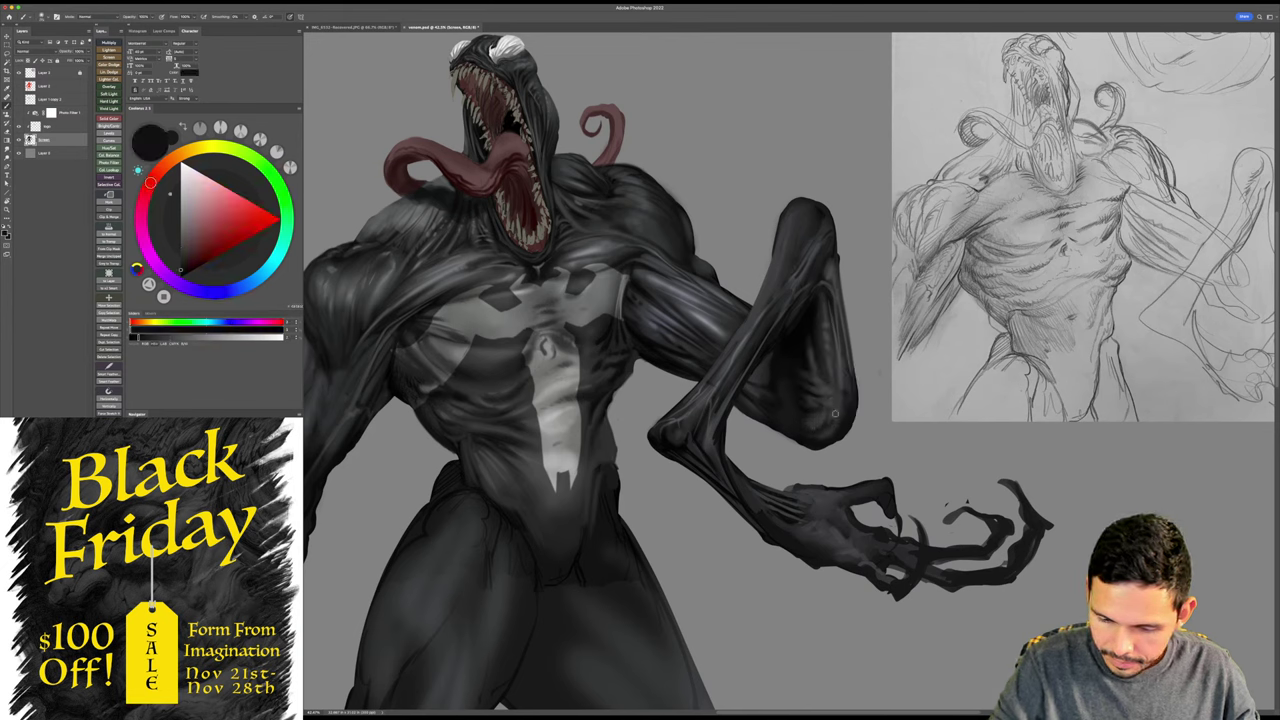
{"action": "mouse_move", "coordinate": [835, 413]}
{"action": "left_mouse_down"}
{"action": "mouse_move", "coordinate": [840, 402]}
{"action": "mouse_move", "coordinate": [821, 434]}
{"action": "left_mouse_up"}
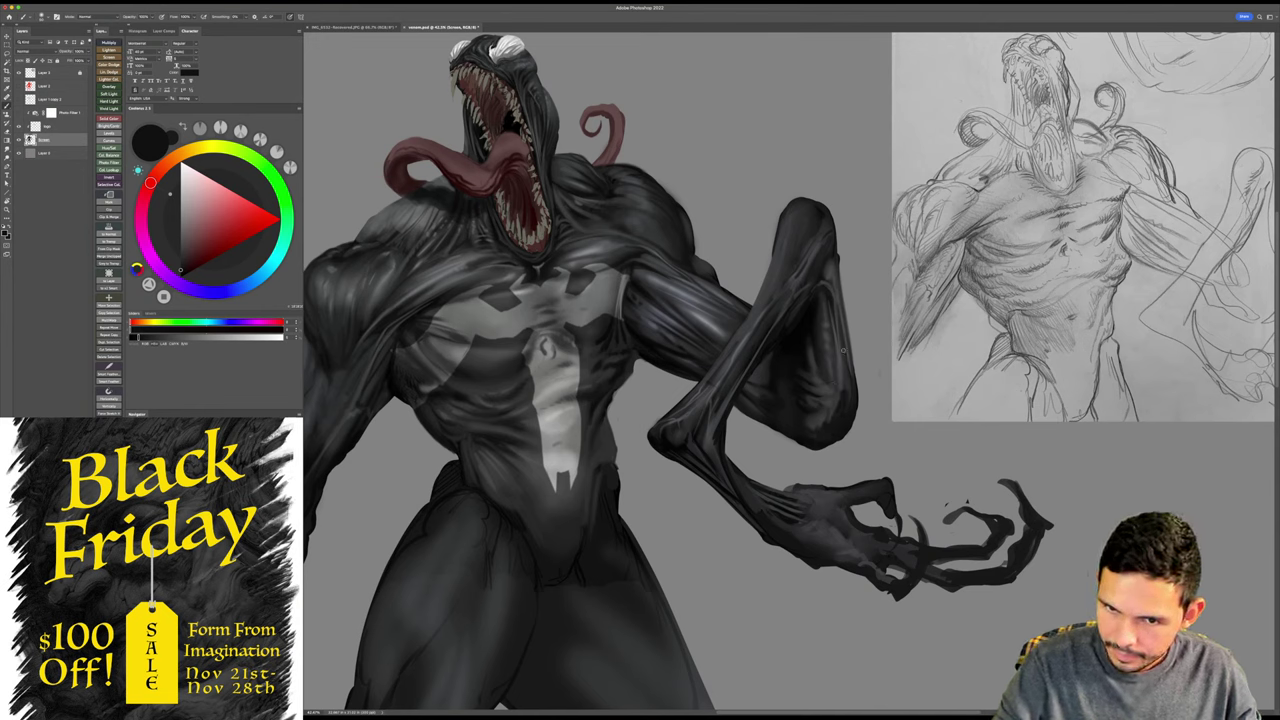
- Refine the lower part of the folded arm's outer-edge highlight with a sampled blue-grey
{"action": "left_click", "coordinate": [845, 374], "text": "alt"}
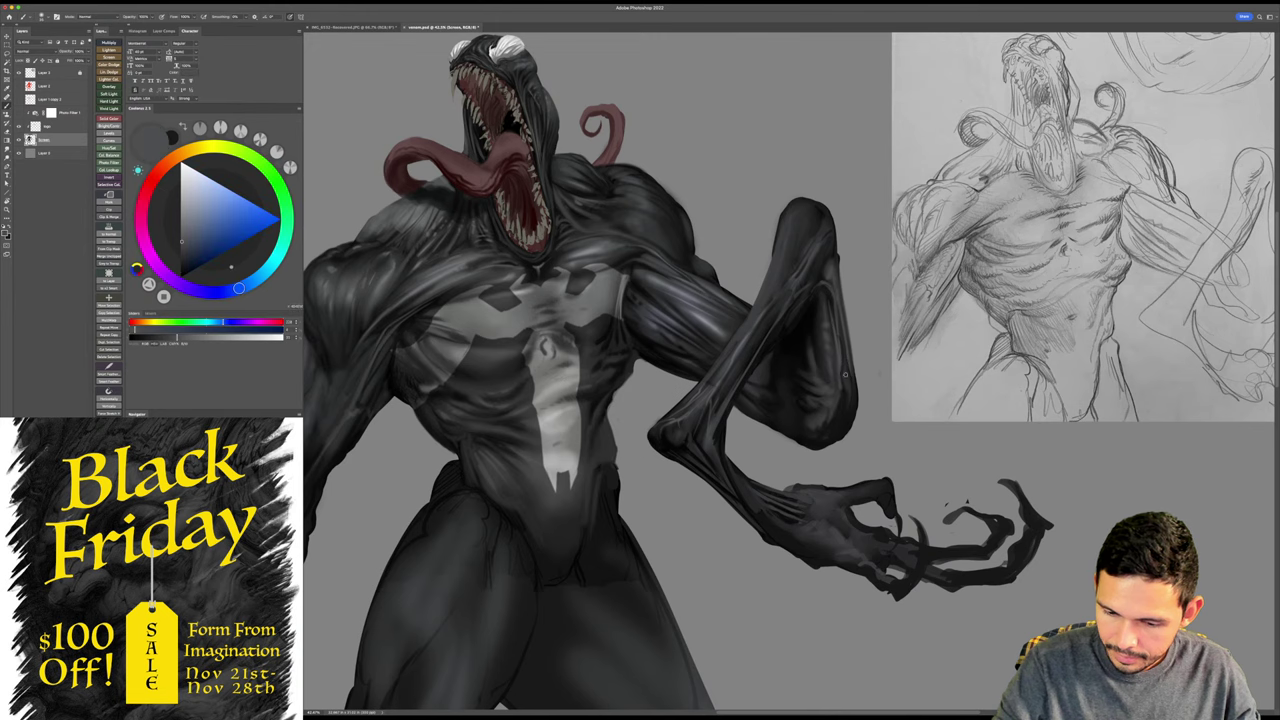
{"action": "mouse_move", "coordinate": [845, 366]}
{"action": "left_mouse_down"}
{"action": "mouse_move", "coordinate": [844, 425]}
{"action": "mouse_move", "coordinate": [831, 418]}
{"action": "mouse_move", "coordinate": [843, 374]}
{"action": "left_mouse_up"}
{"action": "left_click_drag", "start_coordinate": [843, 374], "coordinate": [881, 417]}
- Paint light strands along the crossing arm segment with a lighter blue-grey sampled from it
{"action": "left_click", "coordinate": [785, 402], "text": "alt"}
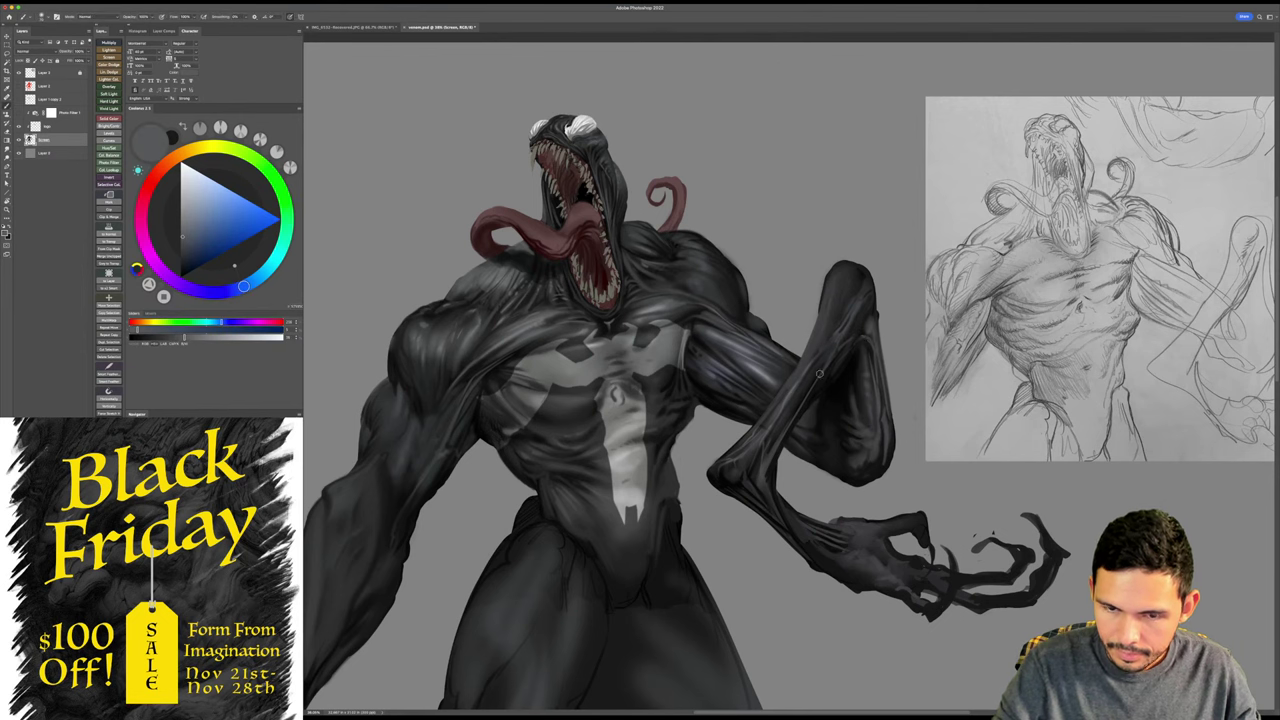
{"action": "mouse_move", "coordinate": [822, 370]}
{"action": "left_mouse_down"}
{"action": "mouse_move", "coordinate": [832, 364]}
{"action": "mouse_move", "coordinate": [762, 380]}
{"action": "left_mouse_up"}
{"action": "key", "text": "r"}
{"action": "left_click_drag", "start_coordinate": [851, 310], "coordinate": [780, 366]}
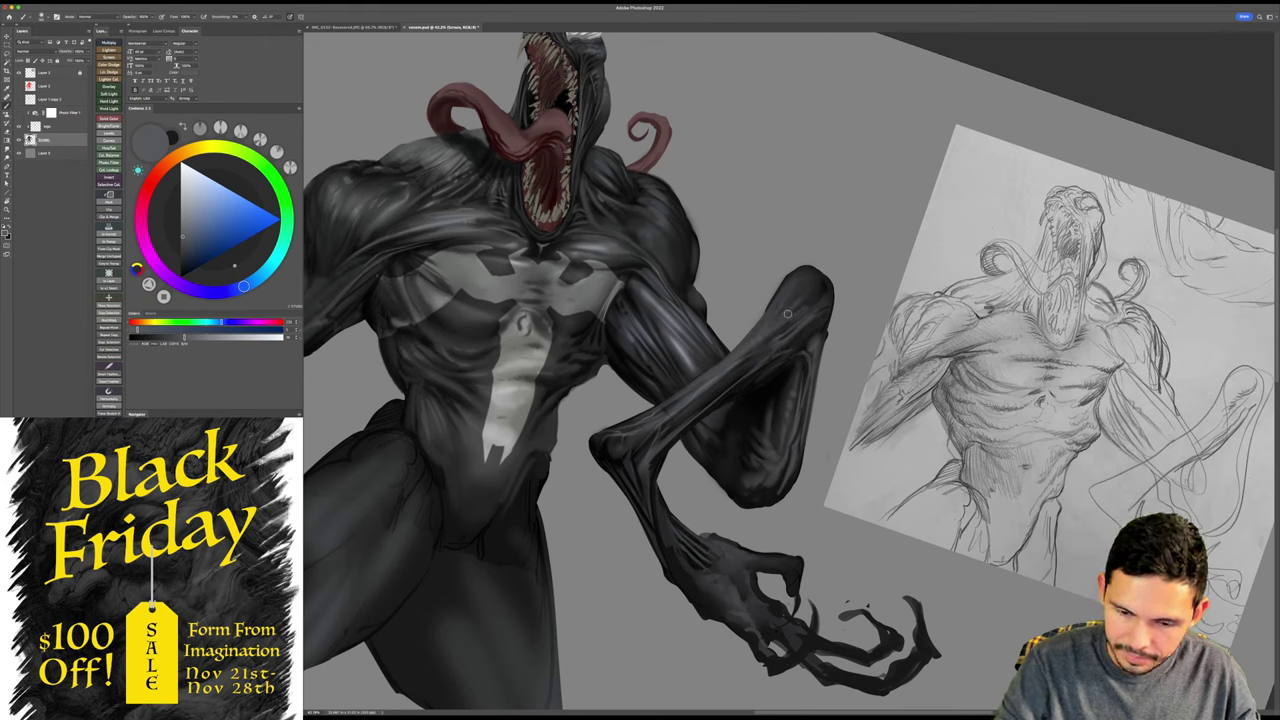
{"action": "key", "text": "Escape"}
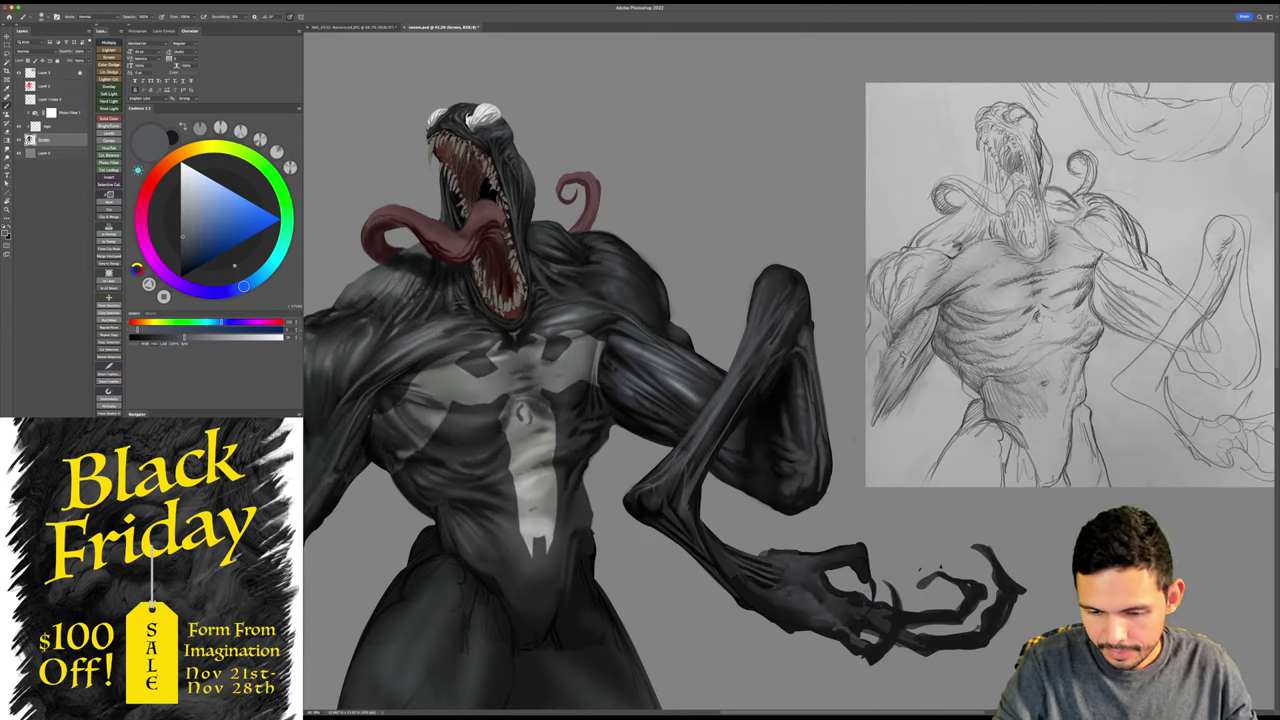
- Shade the upper joint of the folded arm with near-black and blue-grey sampled from it
{"action": "left_click", "coordinate": [788, 280], "text": "alt"}
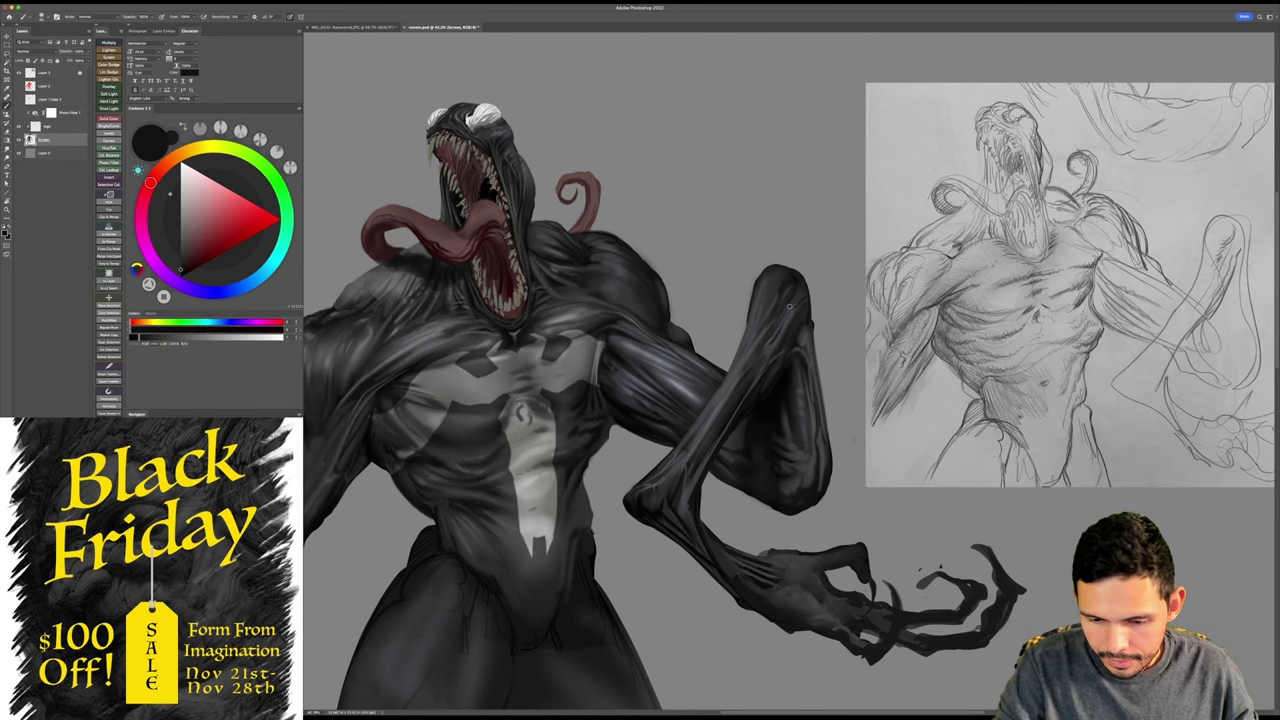
{"action": "key", "text": "r"}
{"action": "left_click_drag", "start_coordinate": [800, 290], "coordinate": [895, 300]}
{"action": "scroll", "coordinate": [811, 314], "scroll_direction": "down", "scroll_amount": 3}
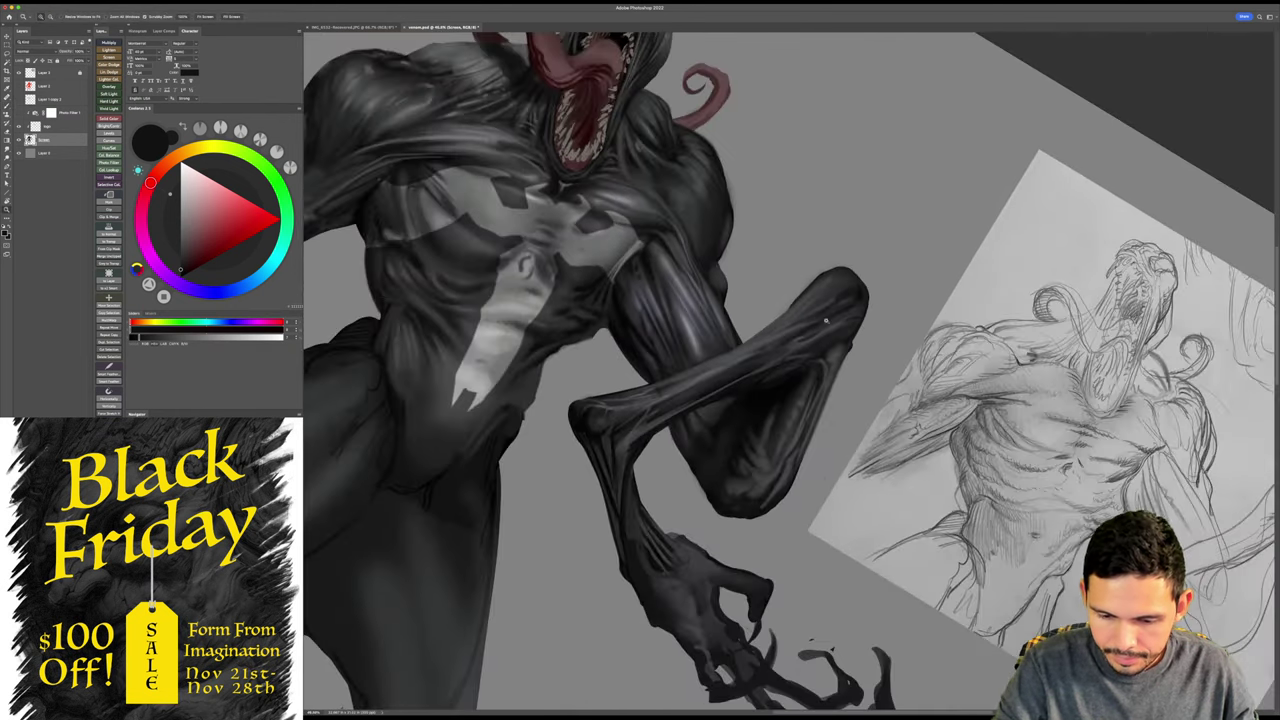
{"action": "left_click", "coordinate": [840, 318], "text": "alt"}
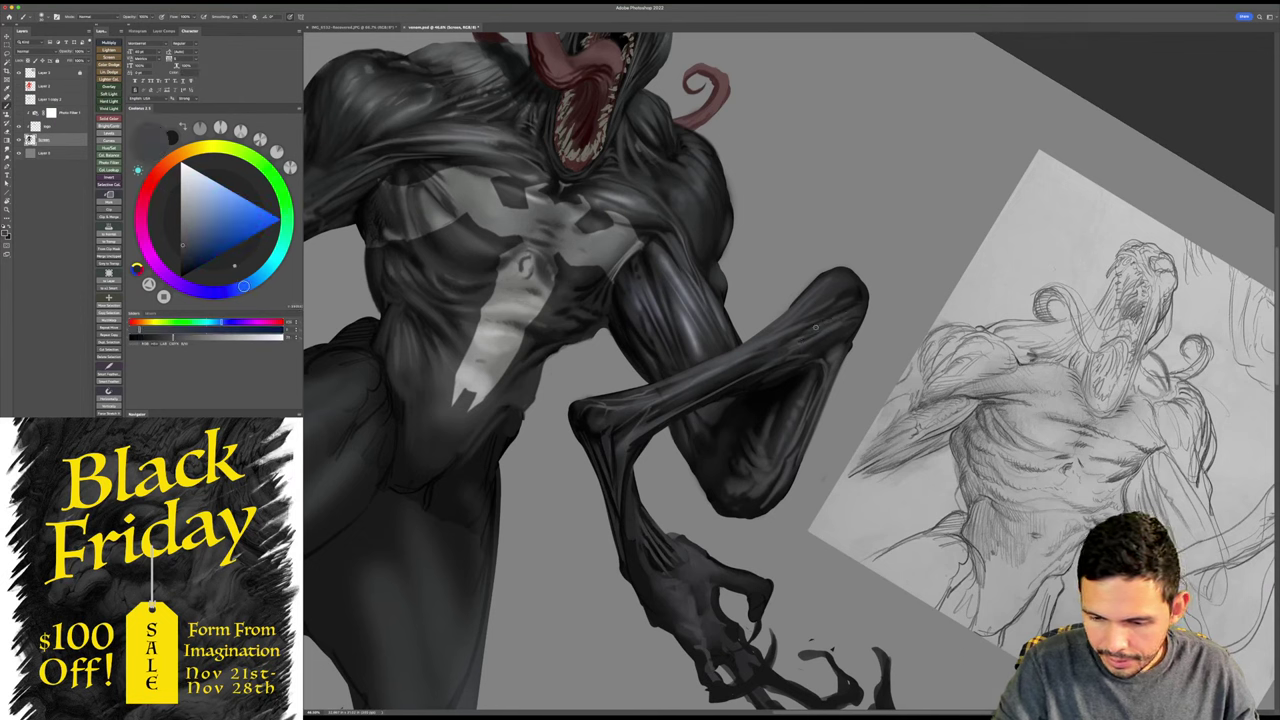
{"action": "left_click", "coordinate": [858, 310], "text": "alt"}
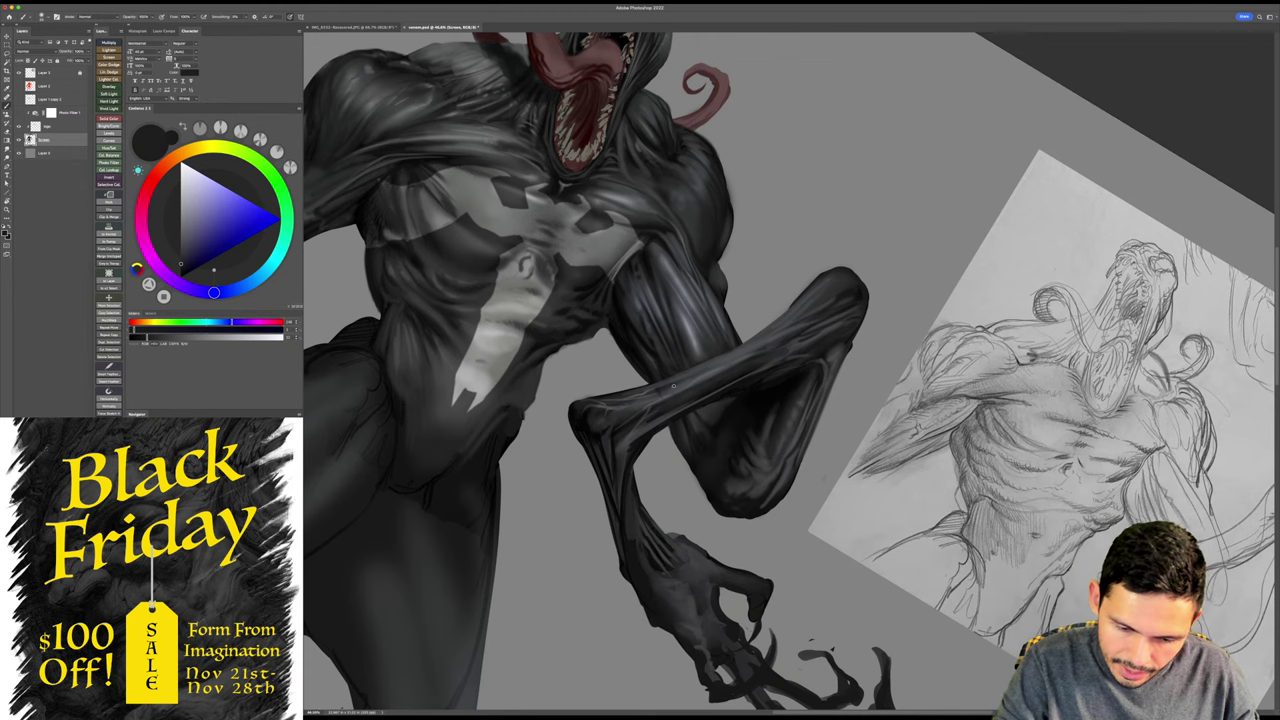
- Paint thin blue-grey branching strands along the crossing arm segment from the upper joint to the lower joint, and save the document
{"action": "left_click", "coordinate": [743, 366], "text": "alt"}
{"action": "key", "text": "z"}
{"action": "left_click_drag", "start_coordinate": [743, 366], "coordinate": [720, 369]}
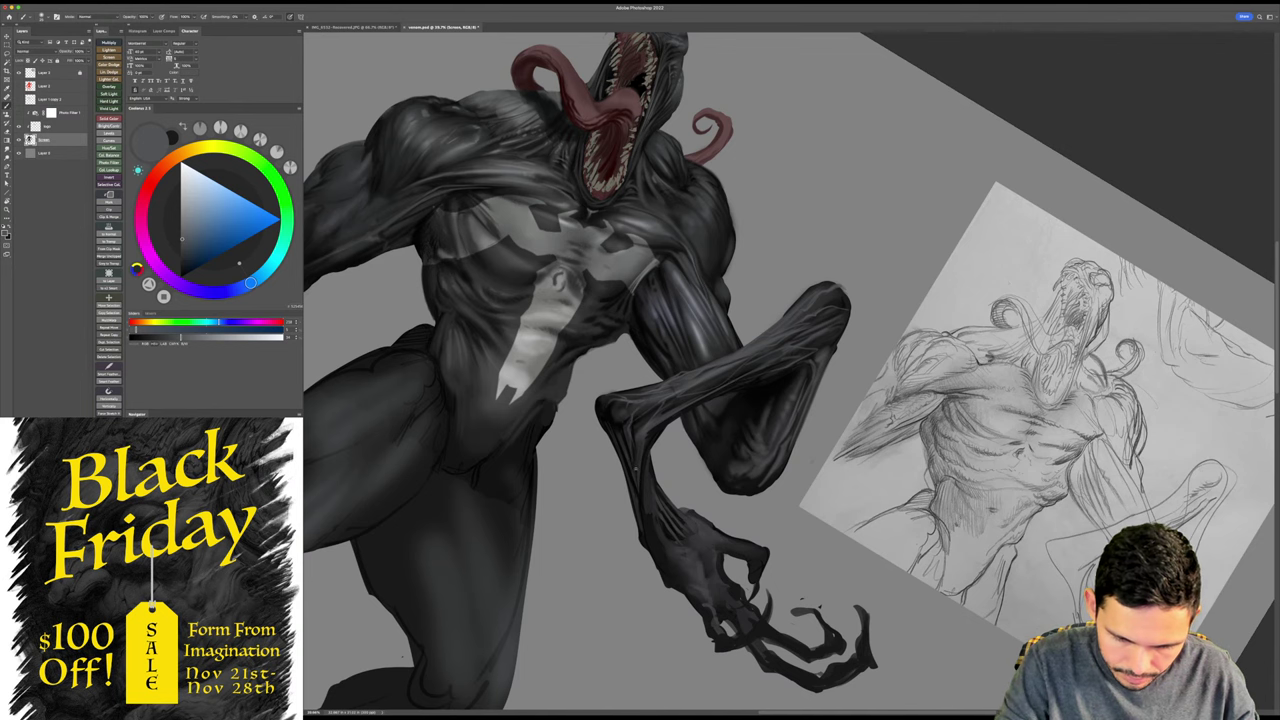
{"action": "key", "text": "Escape"}
{"action": "mouse_move", "coordinate": [844, 397]}
{"action": "left_mouse_down"}
{"action": "mouse_move", "coordinate": [917, 369]}
{"action": "mouse_move", "coordinate": [912, 354]}
{"action": "left_mouse_up"}
{"action": "key", "text": "super+s"}
{"action": "left_click_drag", "start_coordinate": [811, 444], "coordinate": [794, 450]}
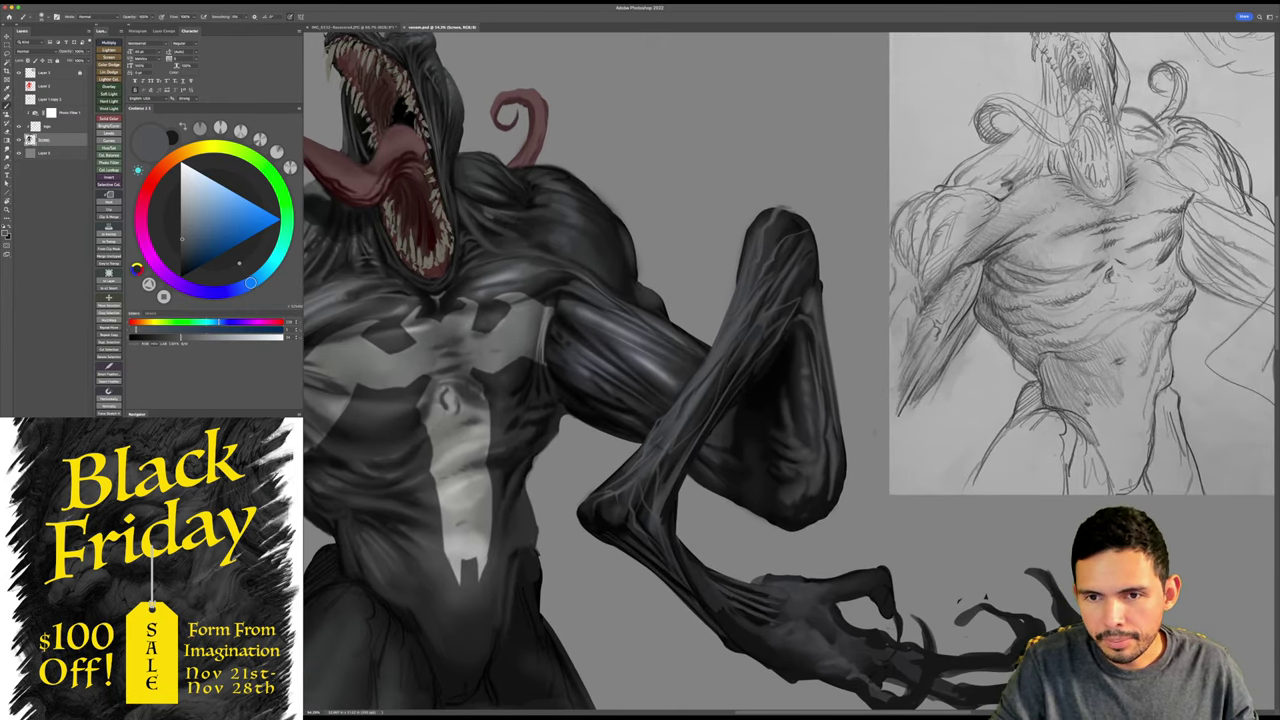
- Pick a near-black and darken the gaps between the light strands on the upper half of the crossing arm segment
{"action": "left_click_drag", "start_coordinate": [876, 431], "coordinate": [866, 431]}
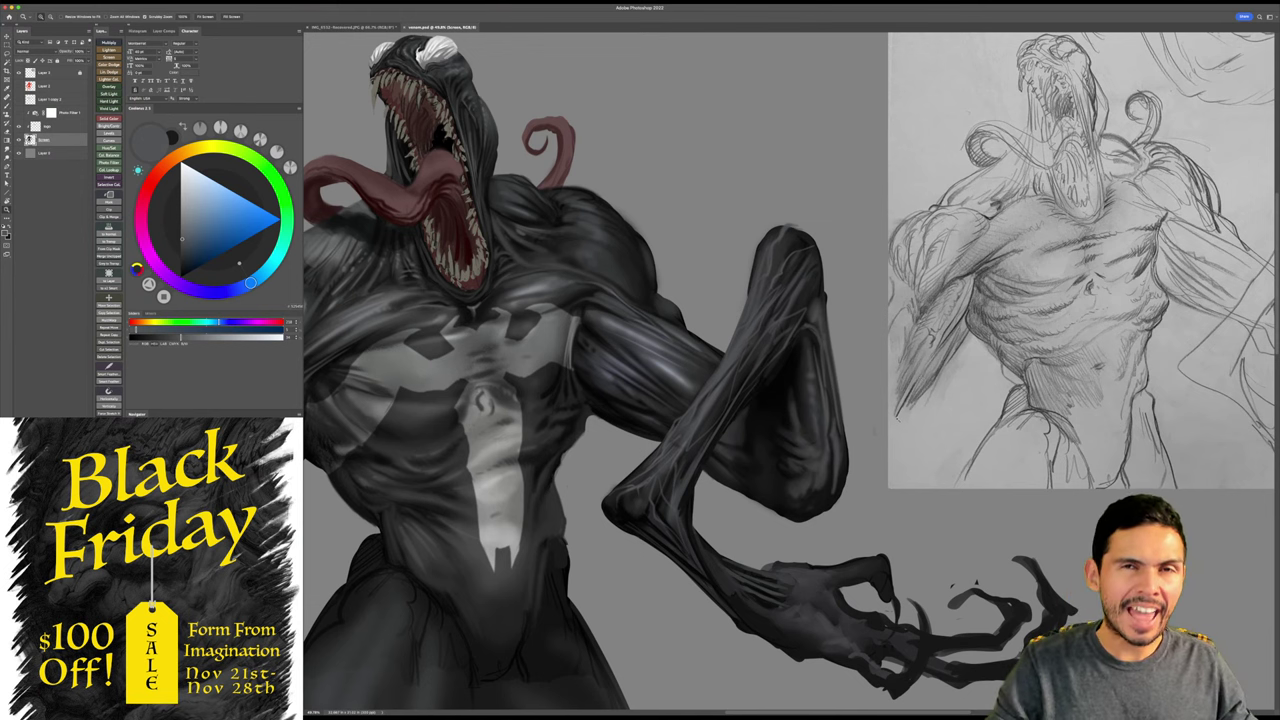
{"action": "left_click_drag", "start_coordinate": [880, 435], "coordinate": [854, 452]}
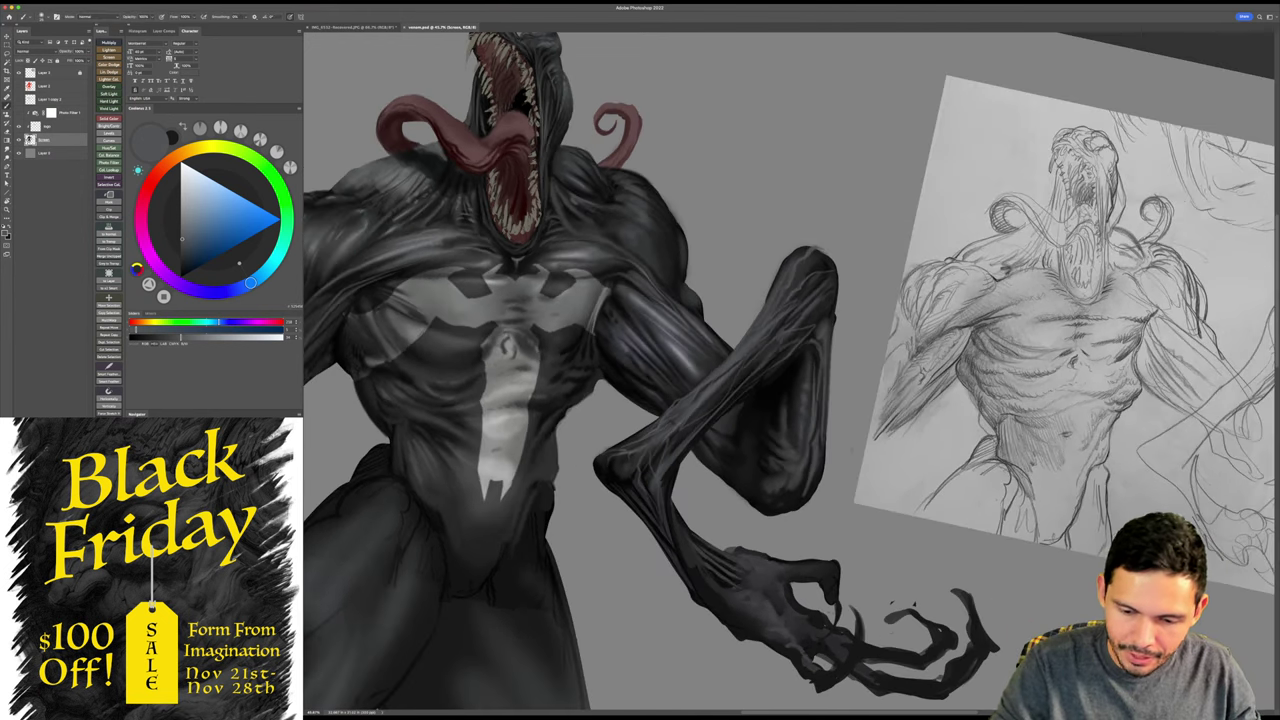
{"action": "left_click", "coordinate": [184, 267]}
{"action": "key", "text": "r"}
{"action": "left_click_drag", "start_coordinate": [798, 287], "coordinate": [803, 288]}
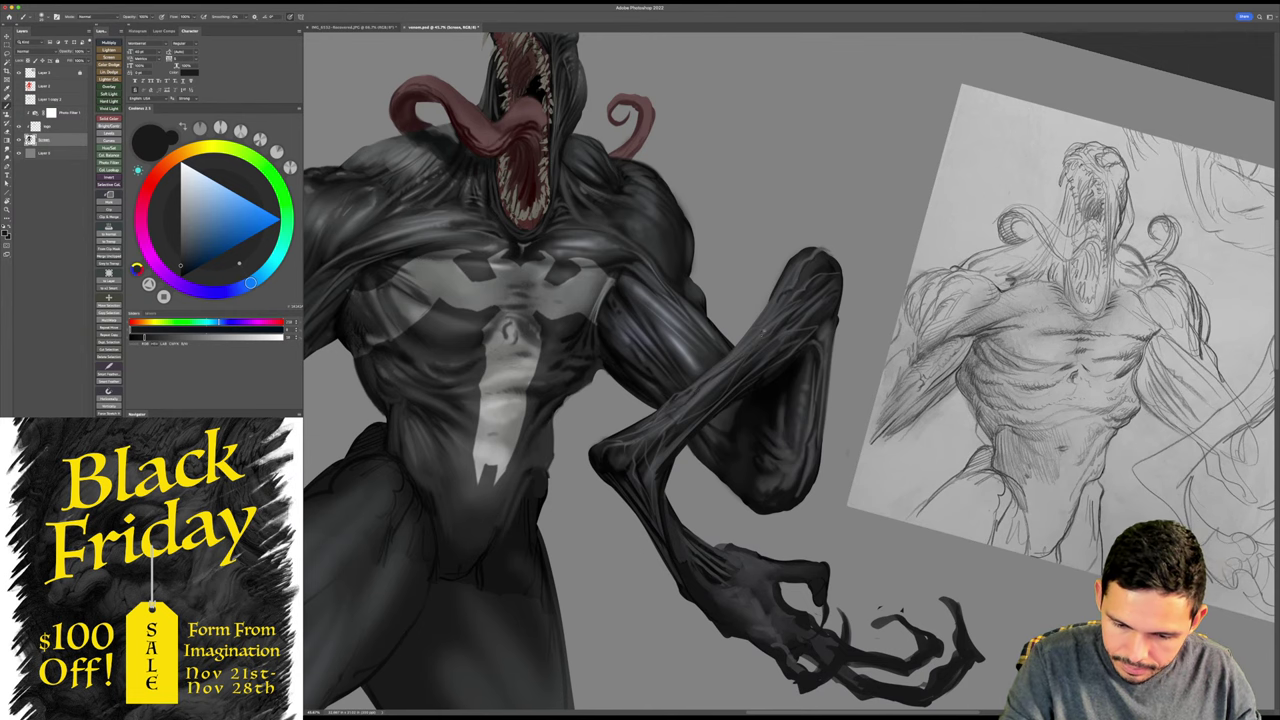
{"action": "mouse_move", "coordinate": [764, 331]}
{"action": "left_mouse_down"}
{"action": "mouse_move", "coordinate": [791, 314]}
{"action": "mouse_move", "coordinate": [709, 377]}
{"action": "mouse_move", "coordinate": [785, 323]}
{"action": "left_mouse_up"}
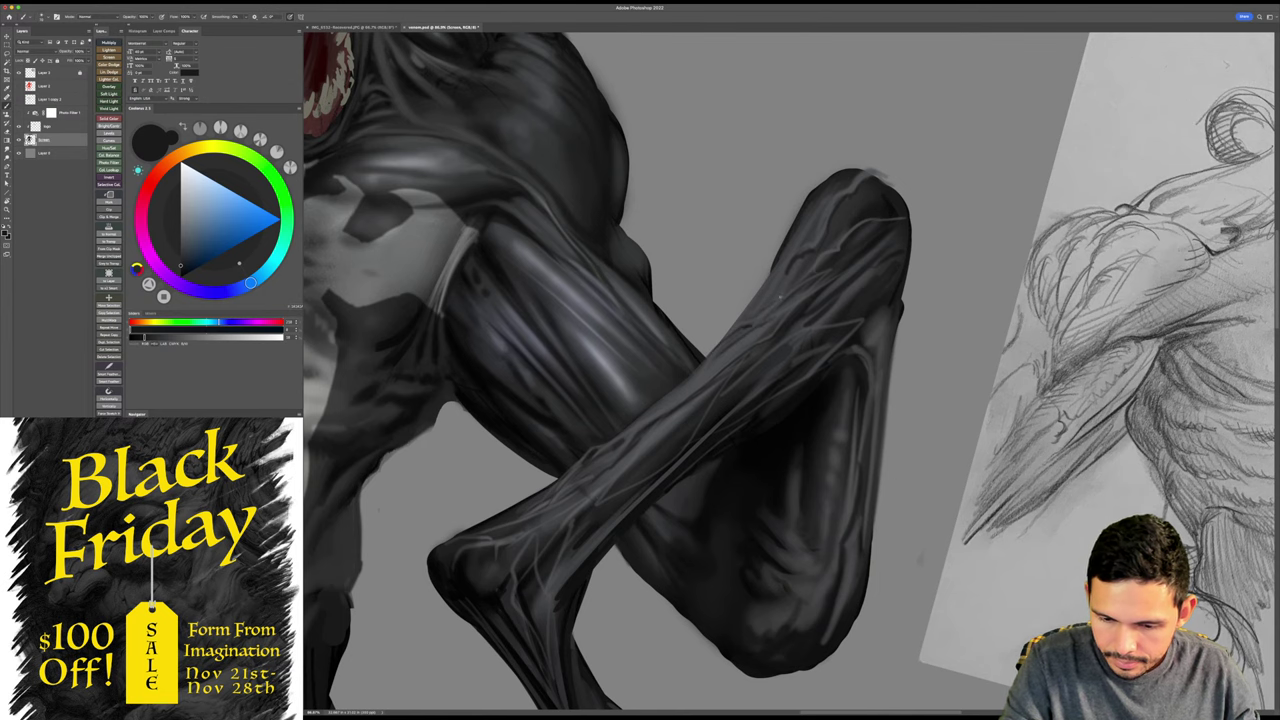
{"action": "key", "text": "Escape"}
{"action": "left_click_drag", "start_coordinate": [878, 396], "coordinate": [842, 392]}
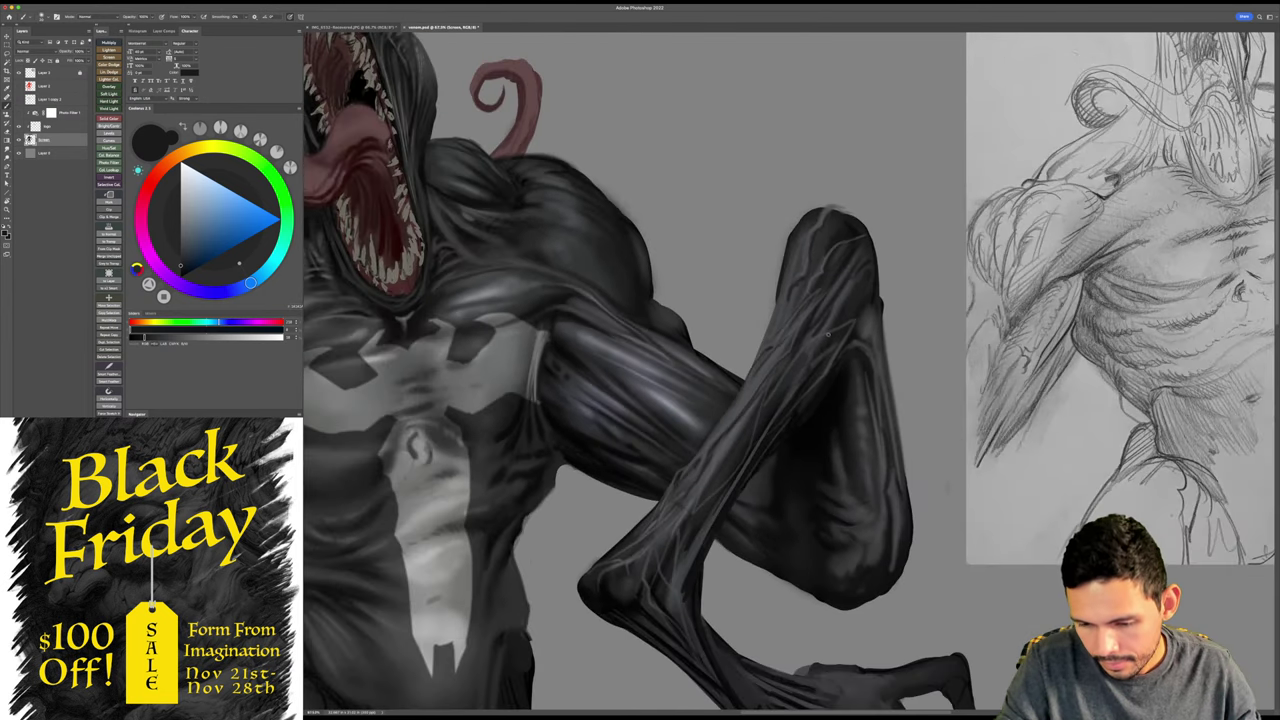
- Refine the strands below the upper joint and along the crossing segment's middle with sampled blue-greys and near-black
{"action": "left_click", "coordinate": [811, 341], "text": "alt"}
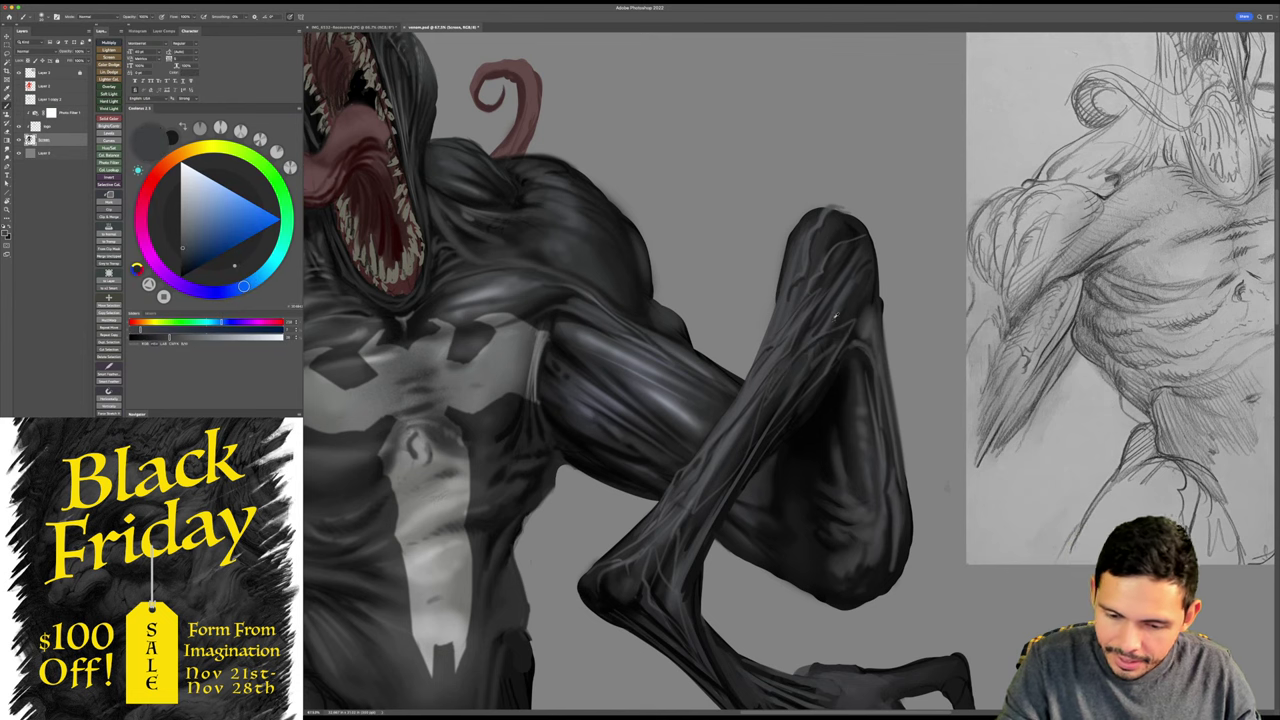
{"action": "left_click", "coordinate": [837, 305], "text": "alt"}
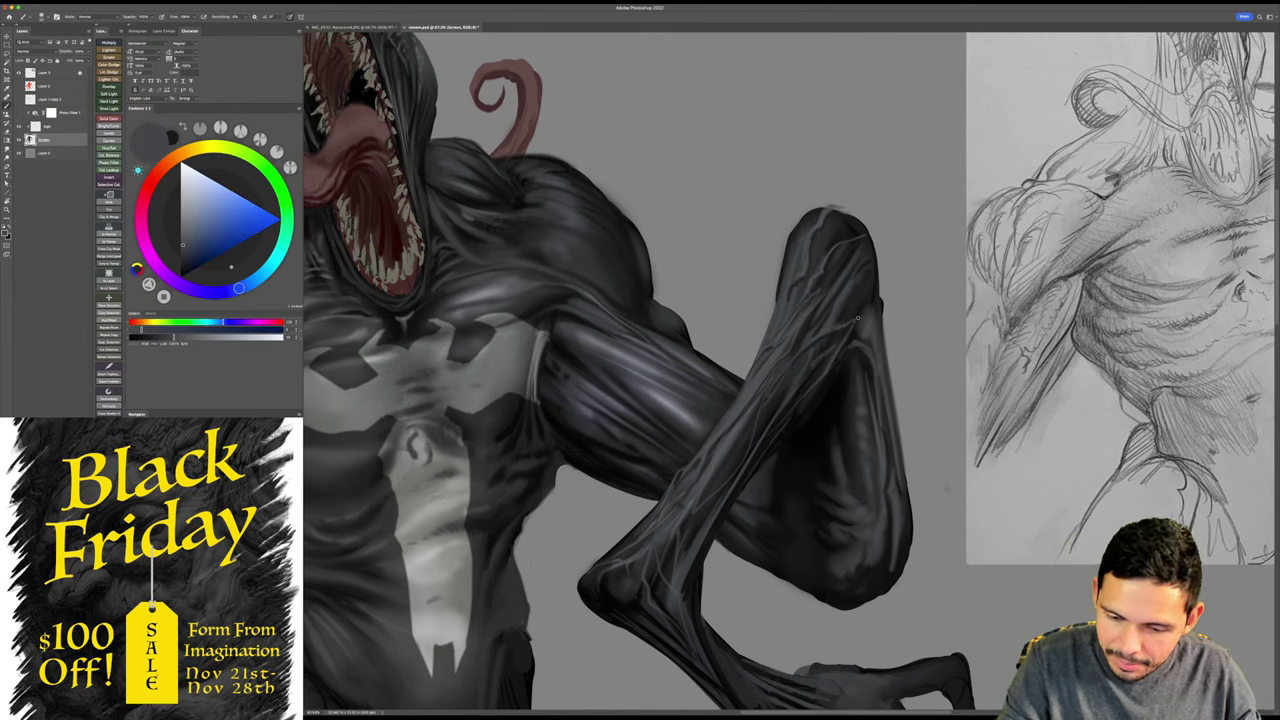
{"action": "left_click", "coordinate": [784, 414], "text": "alt"}
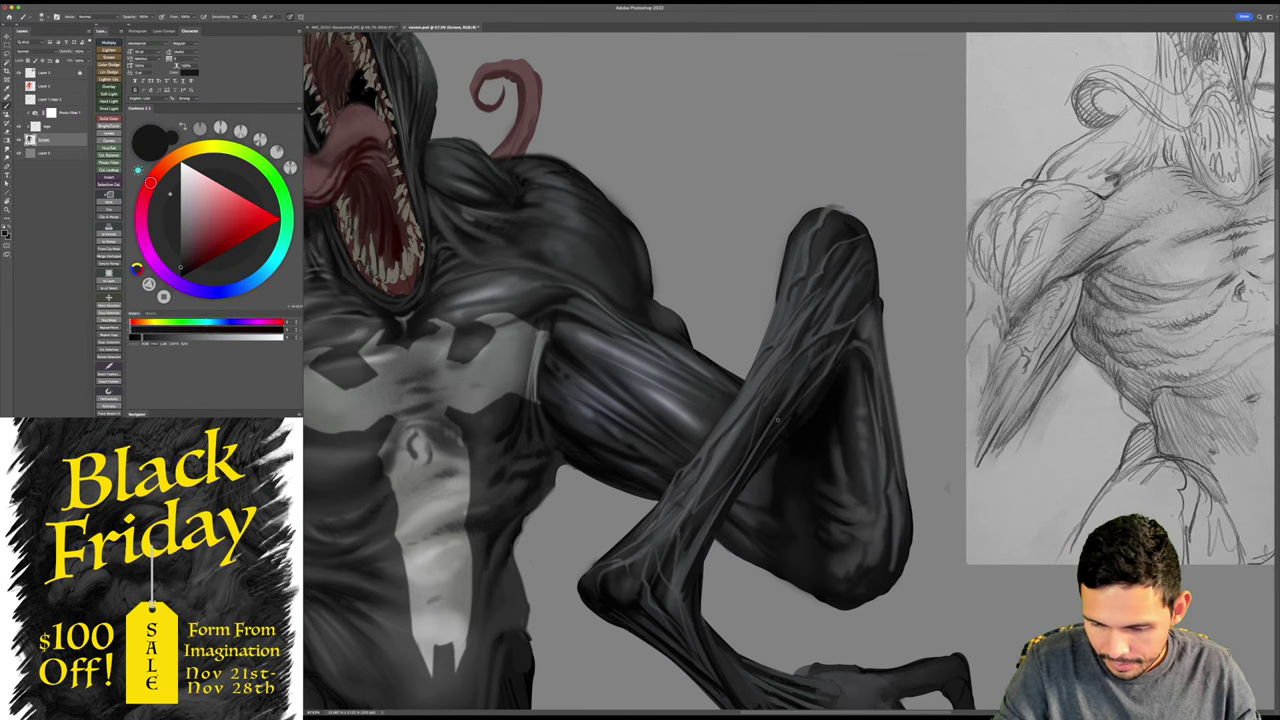
{"action": "left_click", "coordinate": [723, 480], "text": "alt"}
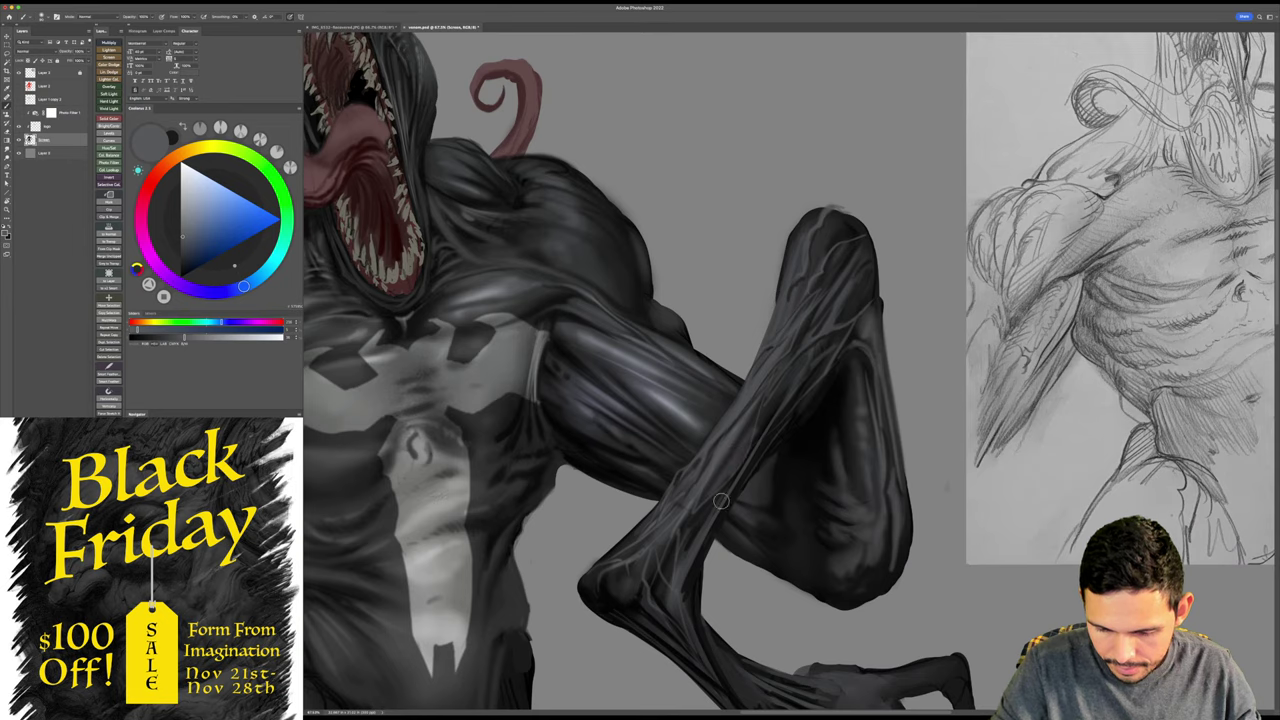
{"action": "left_click_drag", "start_coordinate": [721, 501], "coordinate": [760, 422]}
{"action": "mouse_move", "coordinate": [796, 359]}
{"action": "left_mouse_down"}
{"action": "mouse_move", "coordinate": [822, 322]}
{"action": "mouse_move", "coordinate": [786, 374]}
{"action": "left_mouse_up"}
{"action": "key", "text": "bracketright"}
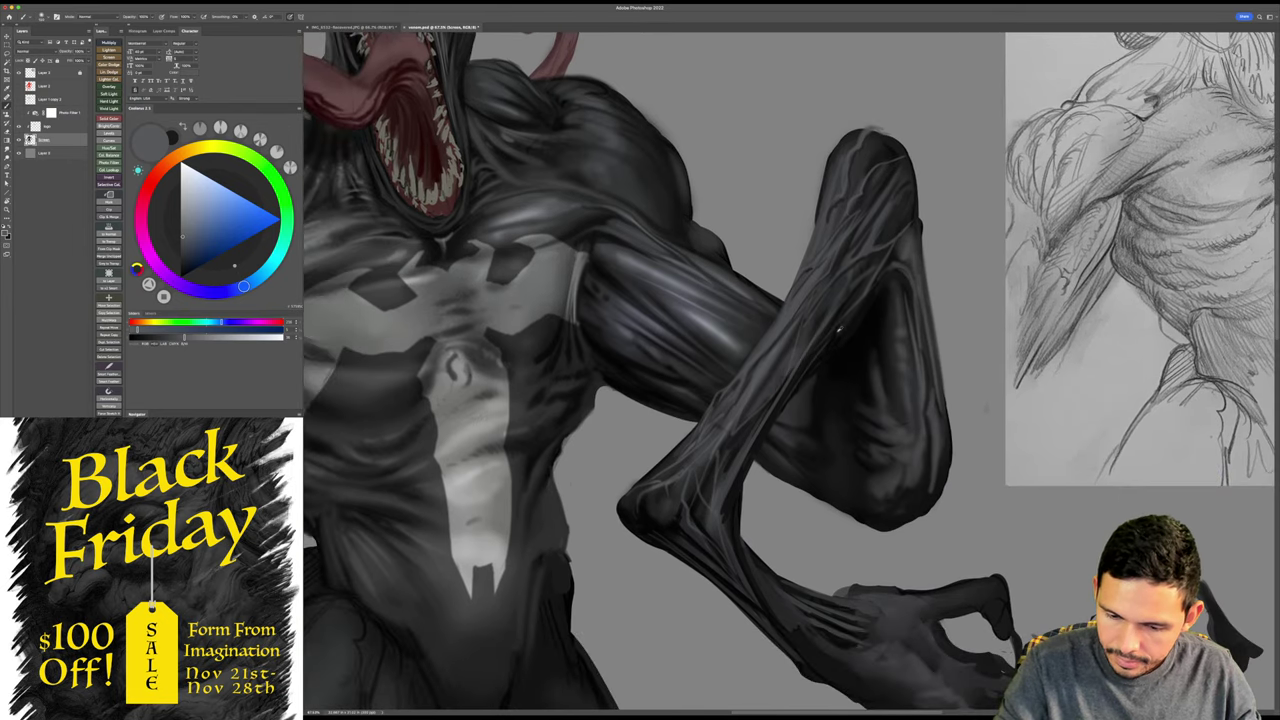
- Define the crossing segment's underside edge beside the arm's hollow with sampled near-black and dark blue-grey, and save the document
{"action": "left_click", "coordinate": [836, 336], "text": "alt"}
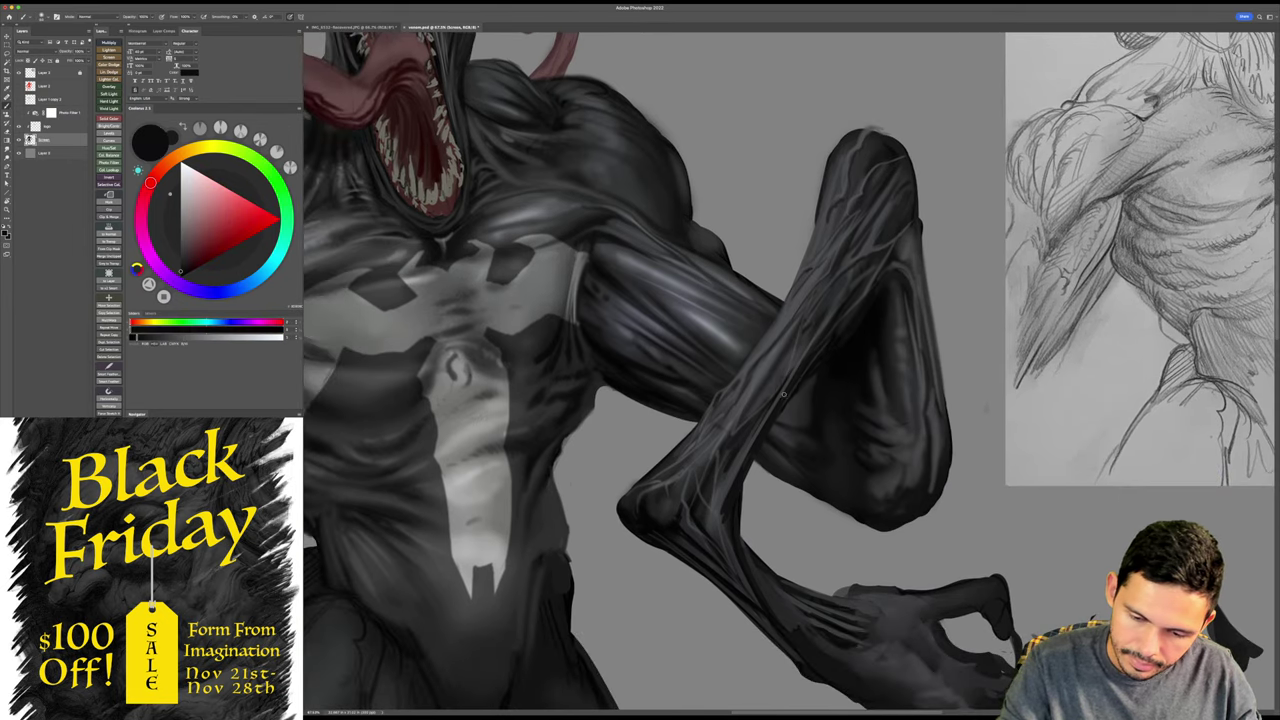
{"action": "left_click", "coordinate": [736, 436], "text": "alt"}
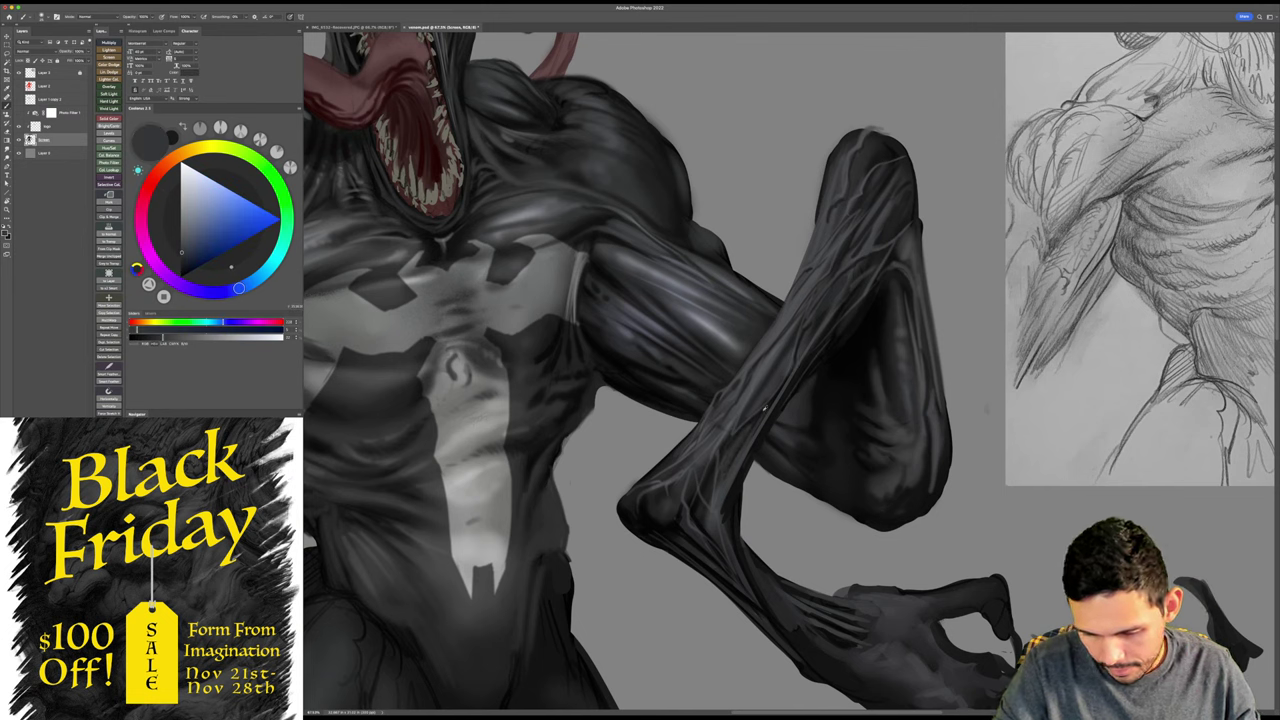
{"action": "left_click", "coordinate": [748, 430], "text": "alt"}
{"action": "left_click_drag", "start_coordinate": [740, 441], "coordinate": [728, 481]}
{"action": "left_click_drag", "start_coordinate": [812, 468], "coordinate": [797, 480]}
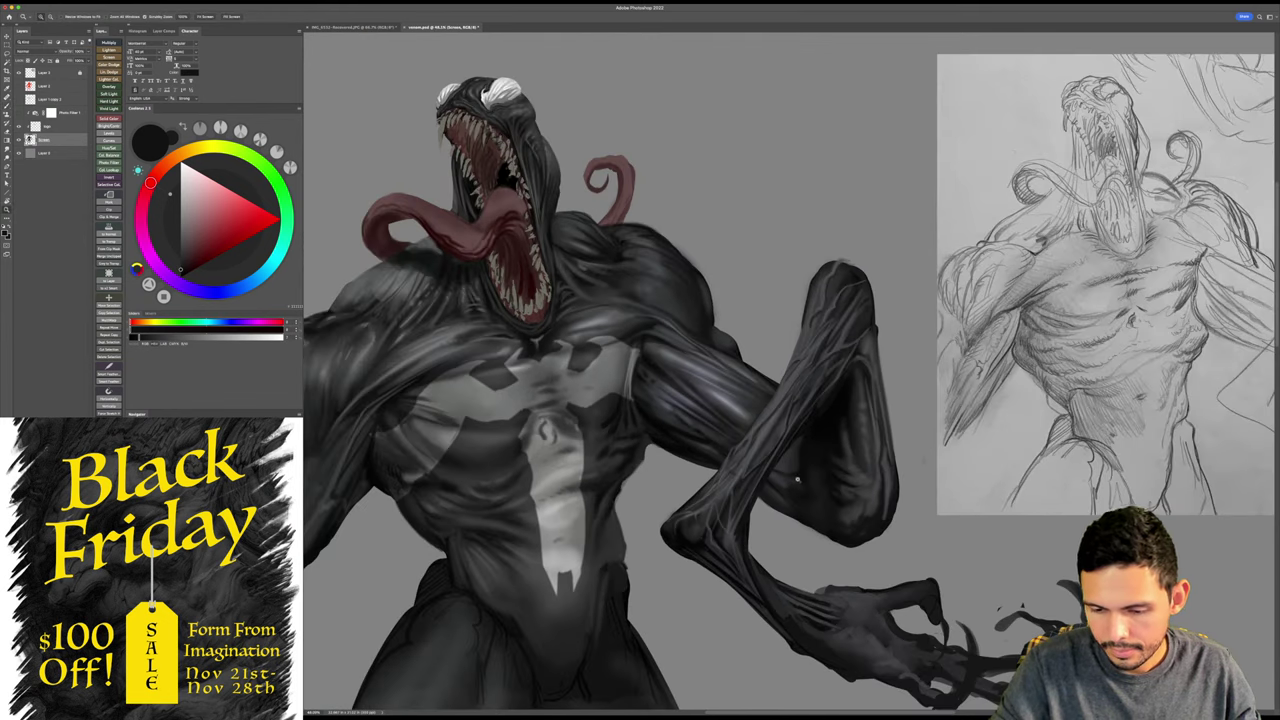
{"action": "key", "text": "super+s"}
- Sample a blue-grey from the upper joint, refine the strands on its rounded end with it, and save the document
{"action": "mouse_move", "coordinate": [870, 345]}
{"action": "left_mouse_down"}
{"action": "mouse_move", "coordinate": [911, 371]}
{"action": "mouse_move", "coordinate": [910, 360]}
{"action": "left_mouse_up"}
{"action": "key", "text": "r"}
{"action": "key", "text": "e"}
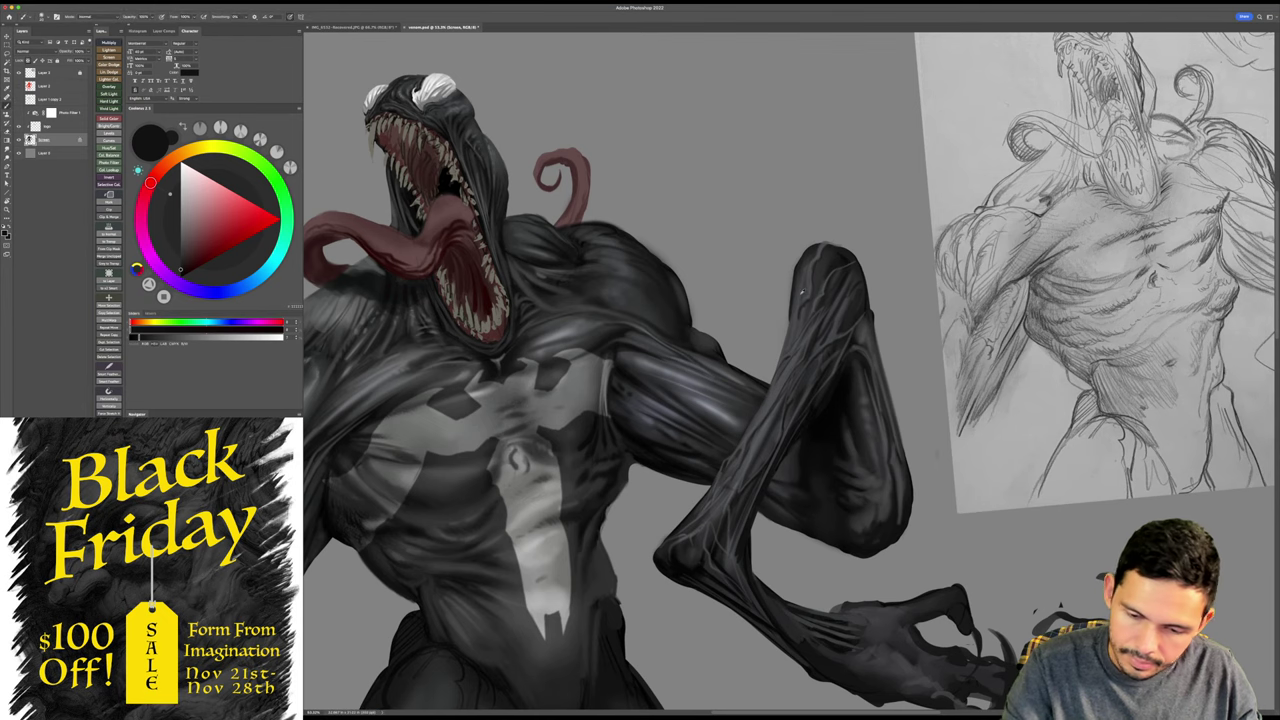
{"action": "left_click", "coordinate": [801, 293], "text": "alt"}
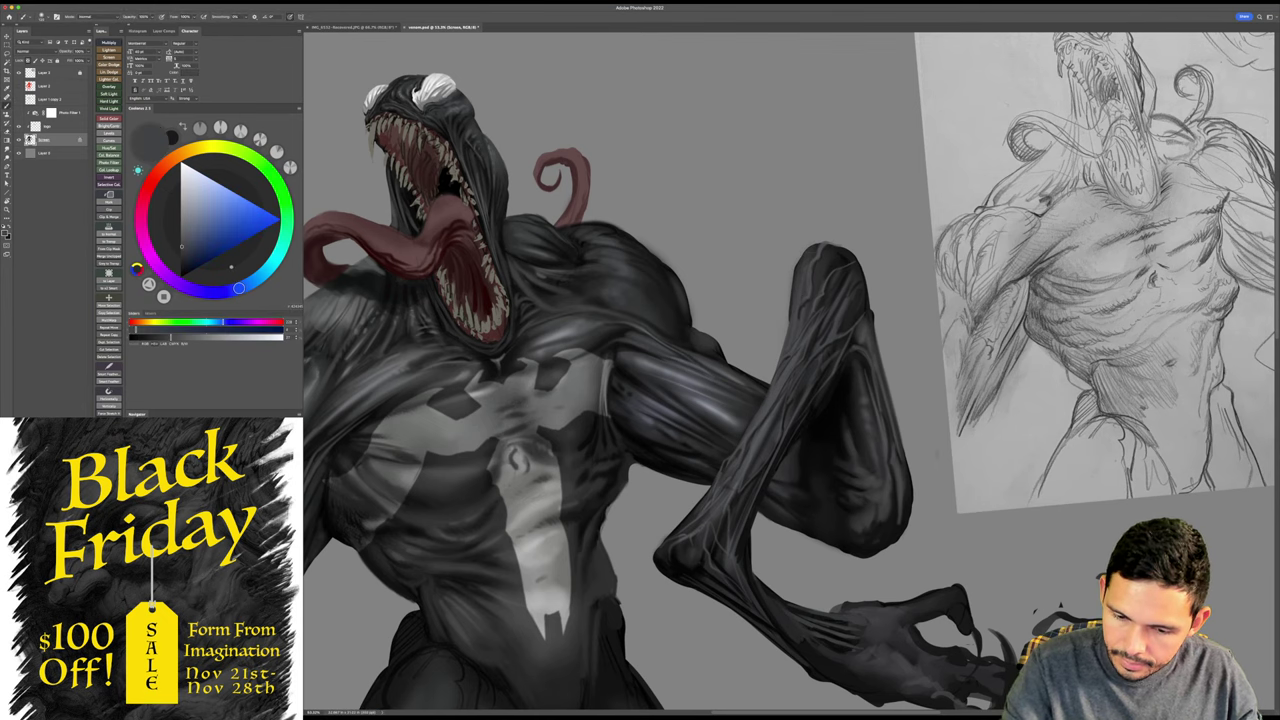
{"action": "key", "text": "Escape"}
{"action": "left_click_drag", "start_coordinate": [812, 340], "coordinate": [806, 312]}
{"action": "key", "text": "r"}
{"action": "left_click_drag", "start_coordinate": [1030, 357], "coordinate": [1035, 497]}
{"action": "key", "text": "z"}
{"action": "key", "text": "super+s"}
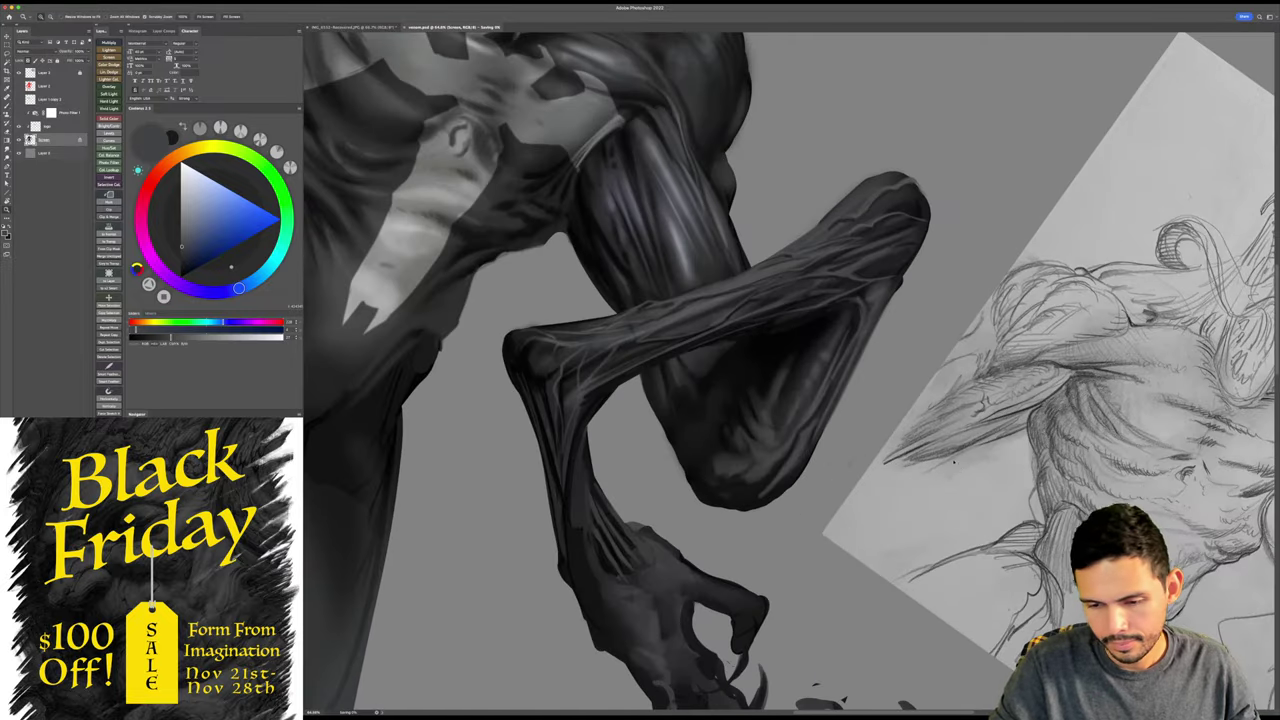
- Switch to a light grey, paint small highlights along the crossing segment's strands, and save the document
{"action": "left_click_drag", "start_coordinate": [954, 462], "coordinate": [926, 462]}
{"action": "key", "text": "b"}
{"action": "left_click", "coordinate": [702, 382], "text": "alt"}
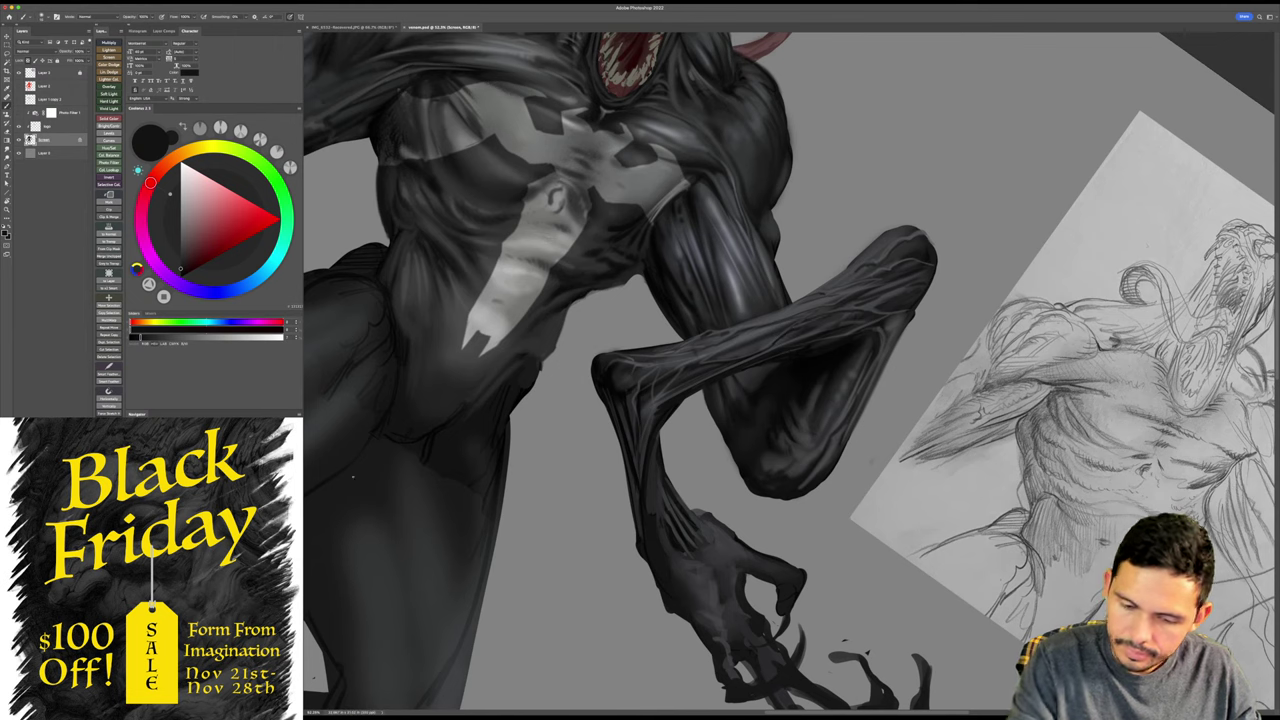
{"action": "key", "text": "x"}
{"action": "key", "text": "z"}
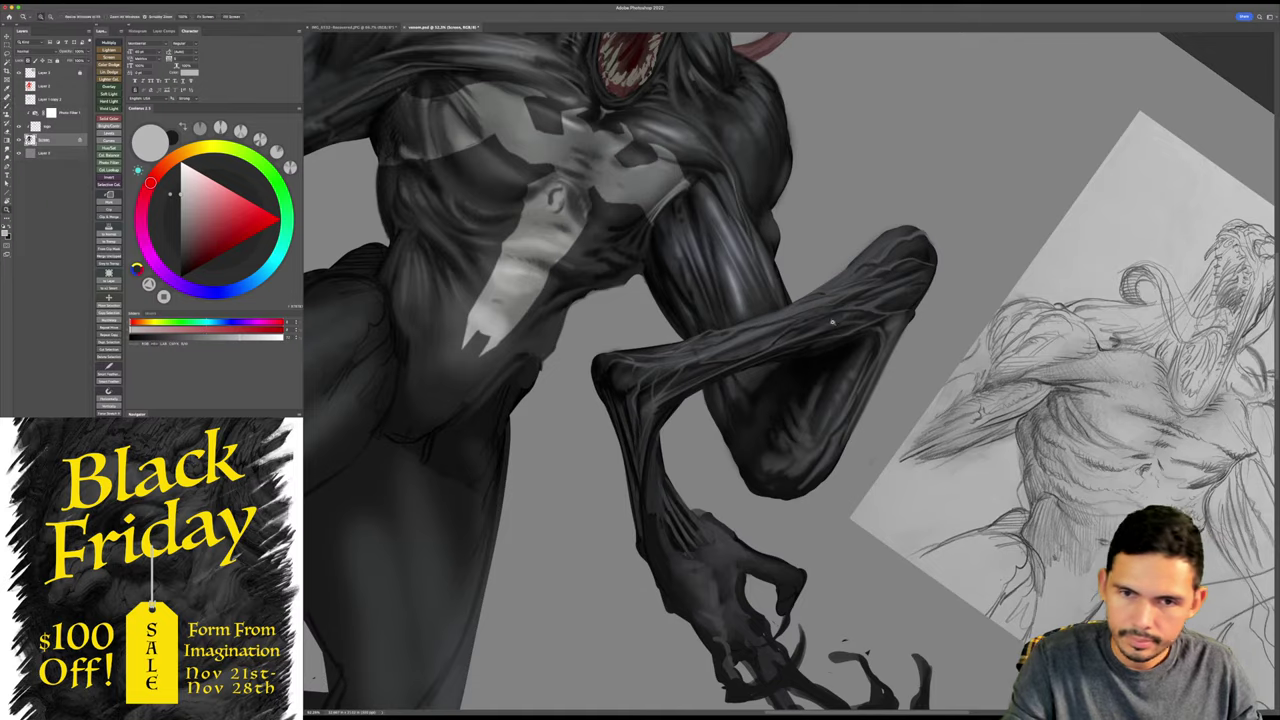
{"action": "left_click_drag", "start_coordinate": [829, 323], "coordinate": [920, 297]}
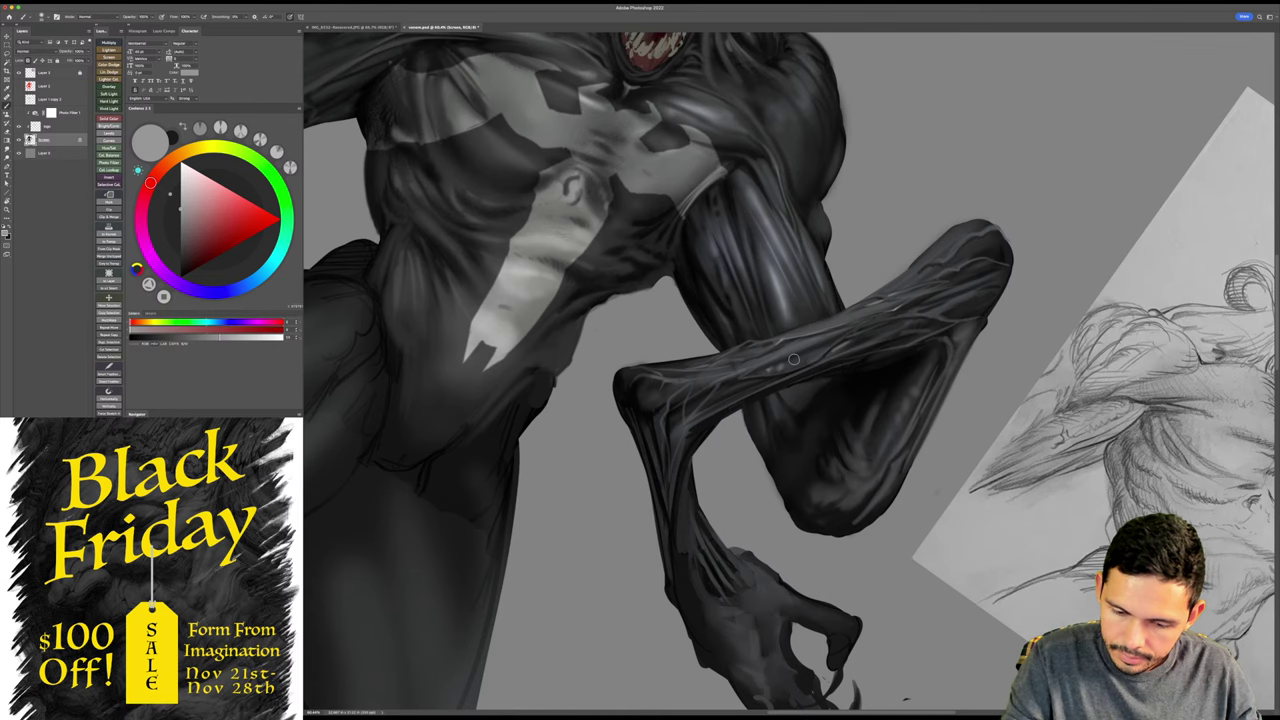
{"action": "key", "text": "Escape"}
{"action": "left_click_drag", "start_coordinate": [776, 428], "coordinate": [786, 446]}
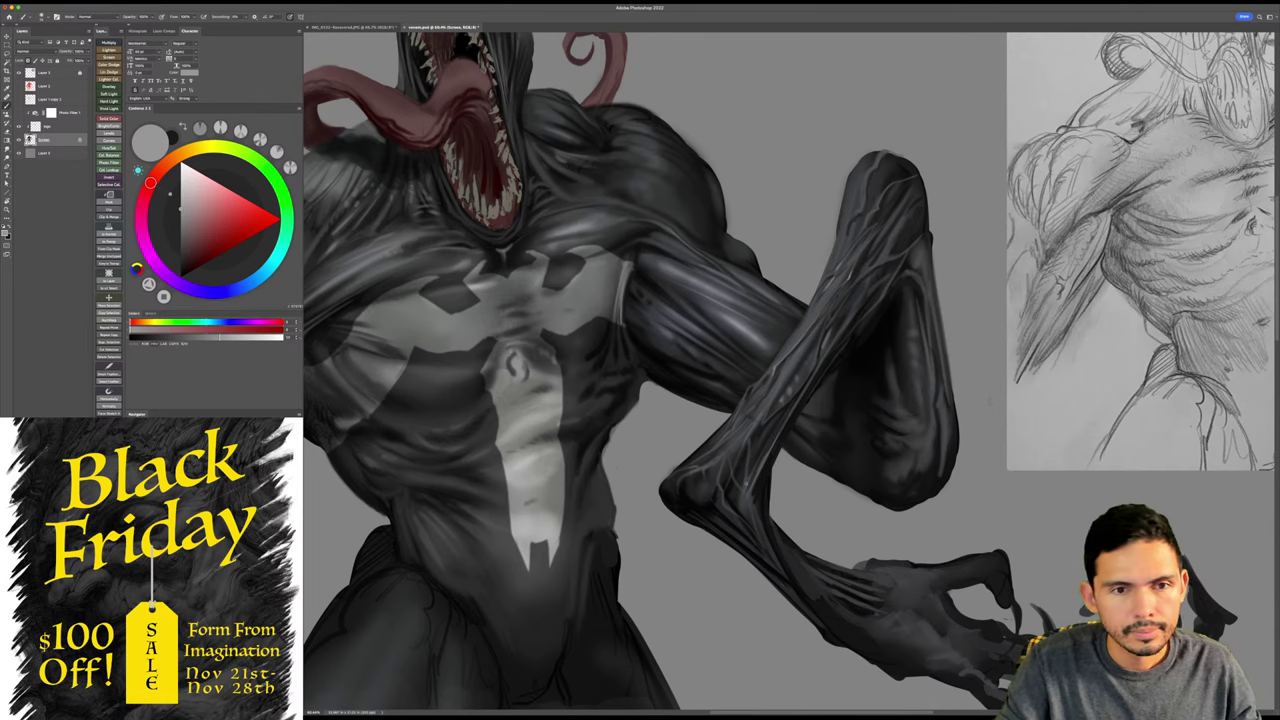
{"action": "key", "text": "z"}
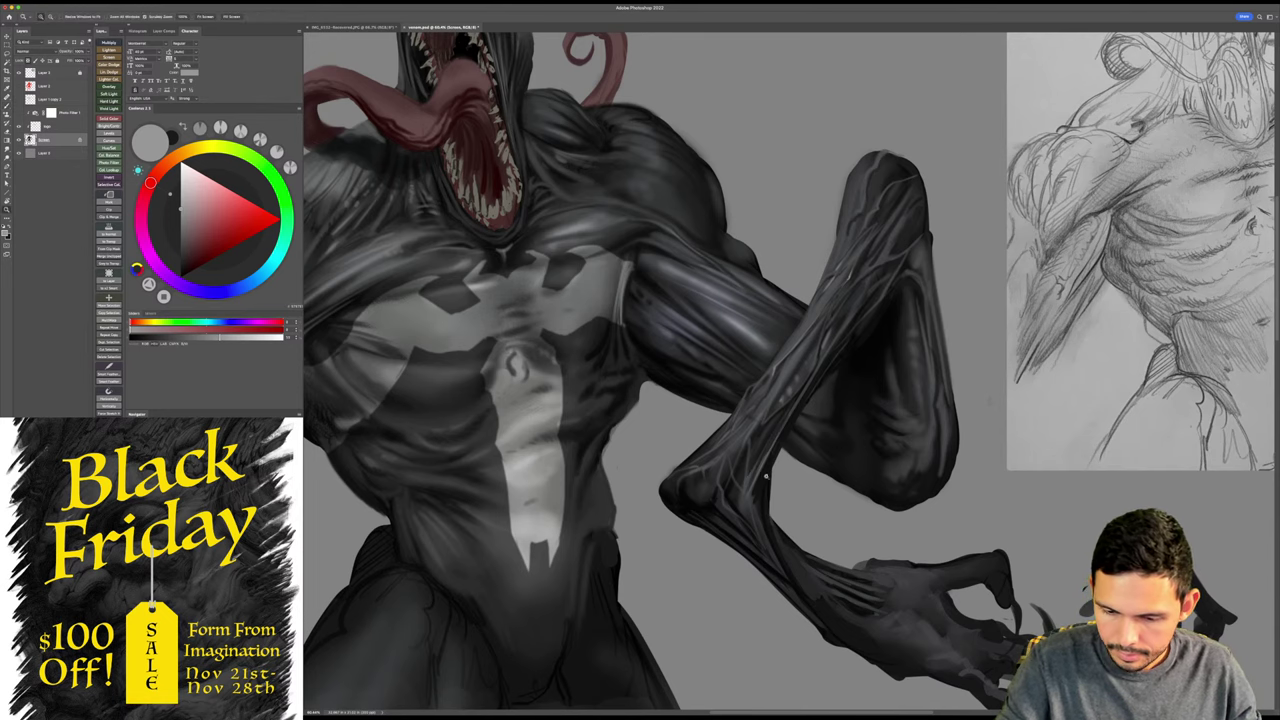
{"action": "mouse_move", "coordinate": [767, 472]}
{"action": "left_mouse_down"}
{"action": "mouse_move", "coordinate": [654, 583]}
{"action": "mouse_move", "coordinate": [631, 581]}
{"action": "mouse_move", "coordinate": [672, 545]}
{"action": "left_mouse_up"}
{"action": "key", "text": "super+s"}
- Add more light-grey accents to the strands along the middle of the crossing arm segment
{"action": "scroll", "coordinate": [828, 428], "scroll_direction": "up", "scroll_amount": 5}
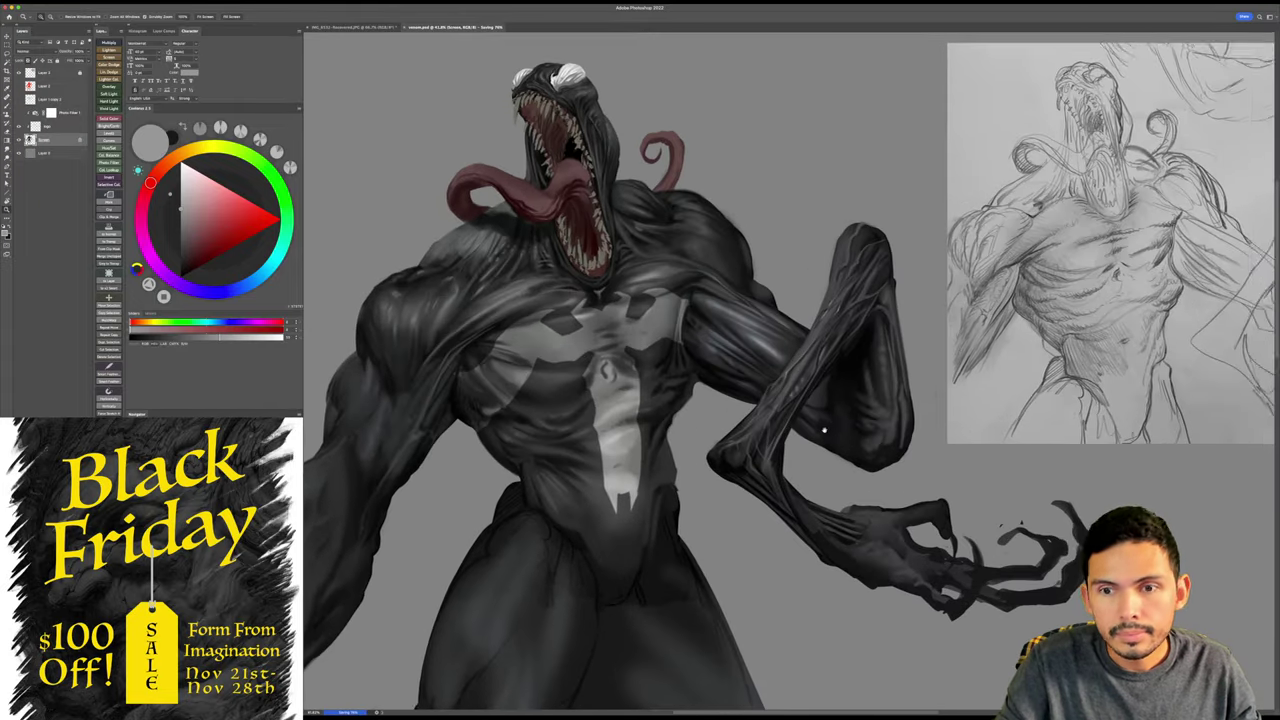
{"action": "key", "text": "b"}
{"action": "key", "text": "r"}
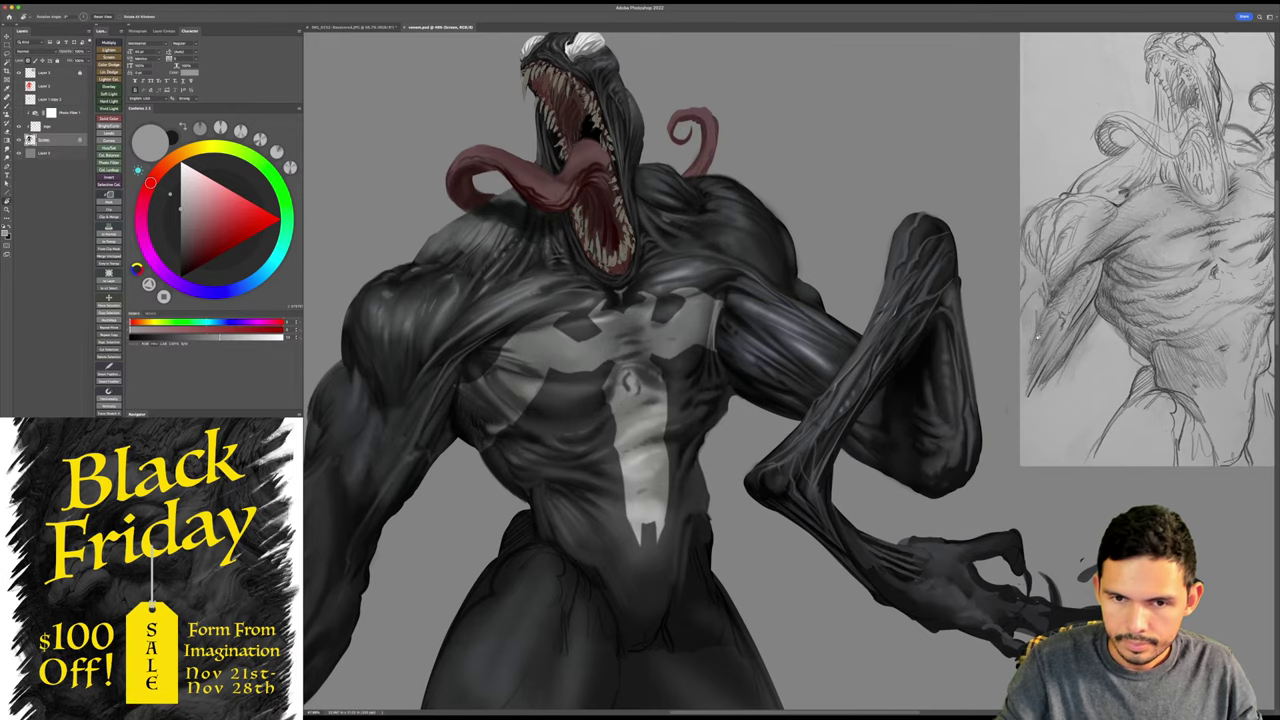
{"action": "left_click_drag", "start_coordinate": [850, 431], "coordinate": [811, 443]}
{"action": "key", "text": "b"}
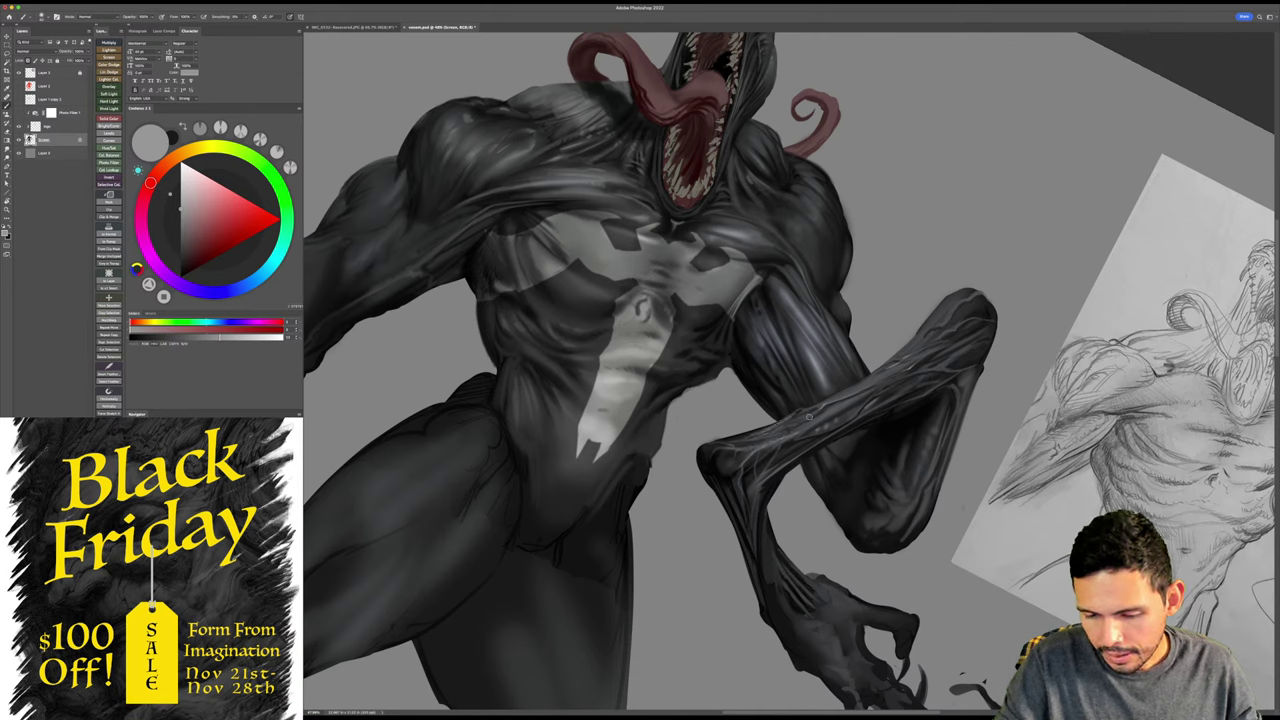
{"action": "left_click_drag", "start_coordinate": [920, 400], "coordinate": [938, 387]}
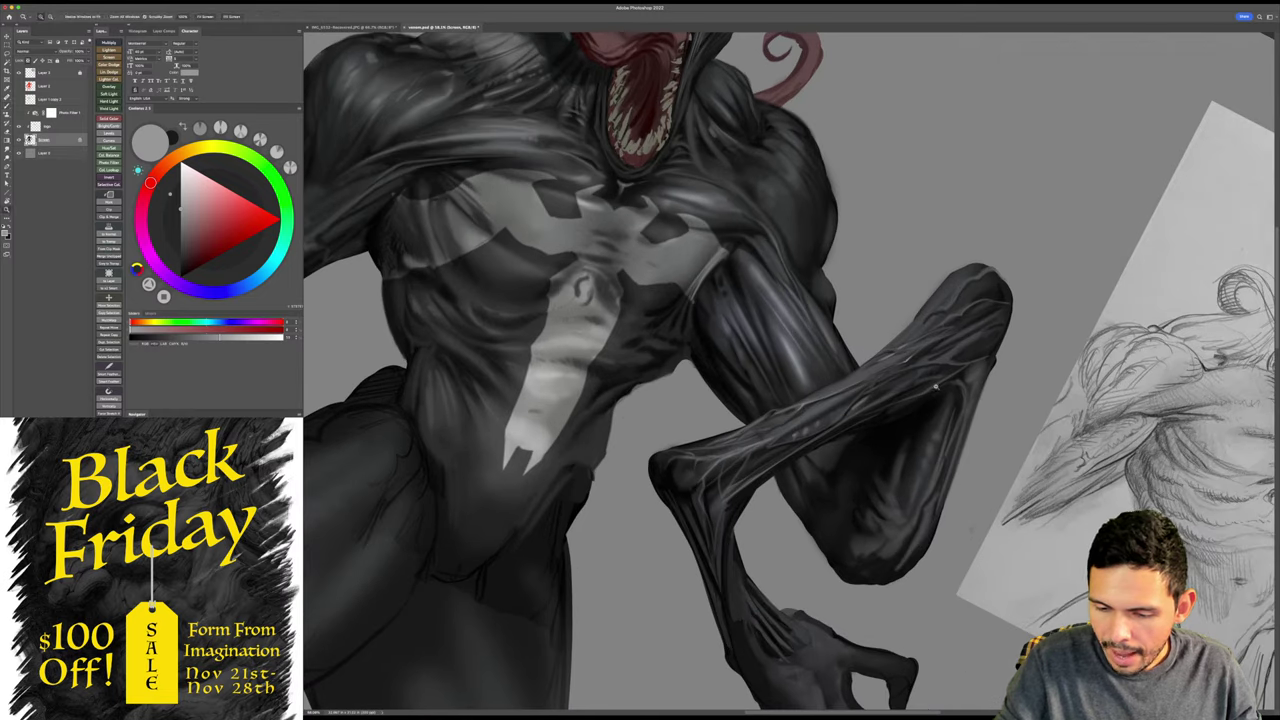
- Sample blue-greys from the crossing segment's strands and refine the light strands around its lower joint
{"action": "left_click", "coordinate": [834, 391], "text": "alt"}
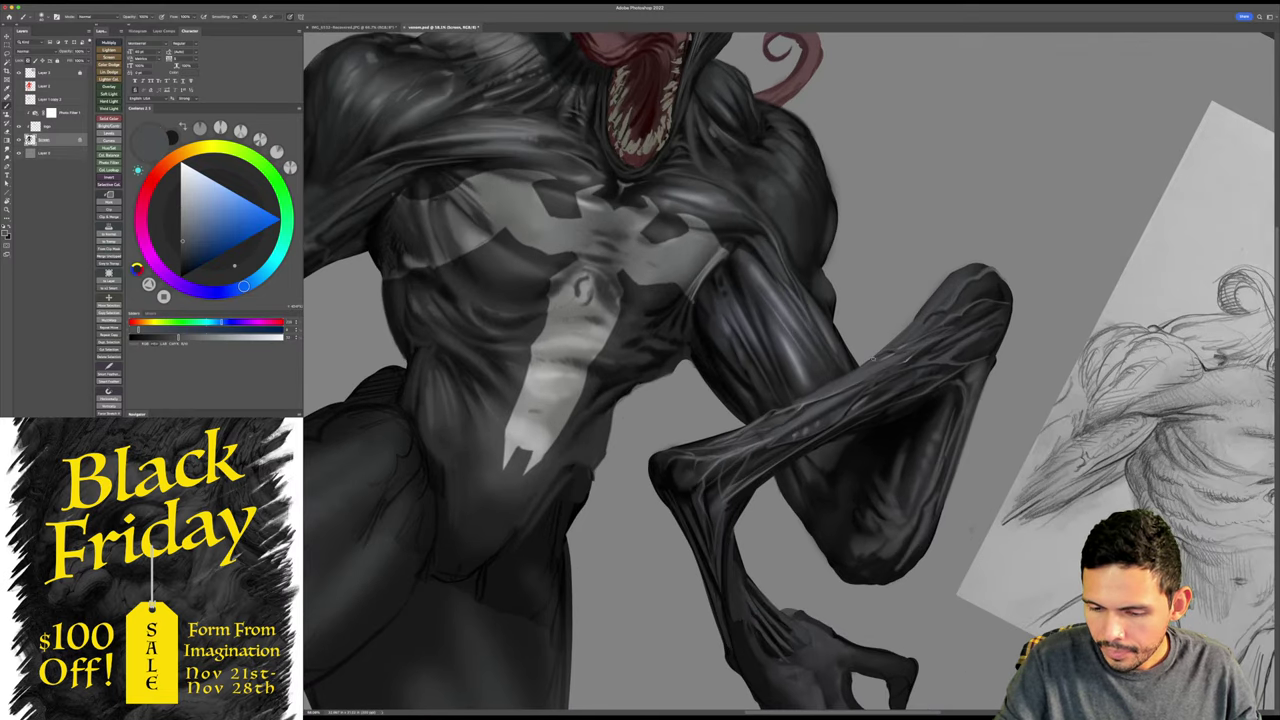
{"action": "left_click", "coordinate": [893, 349], "text": "alt"}
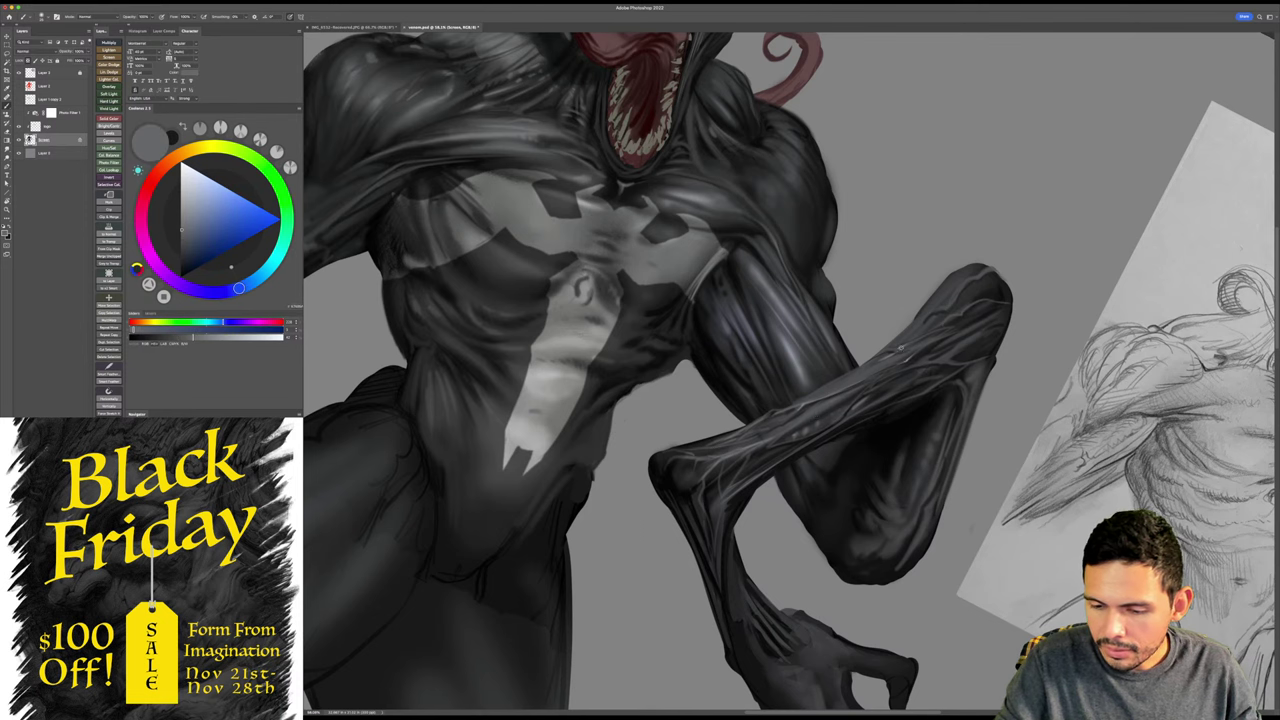
{"action": "key", "text": "Escape"}
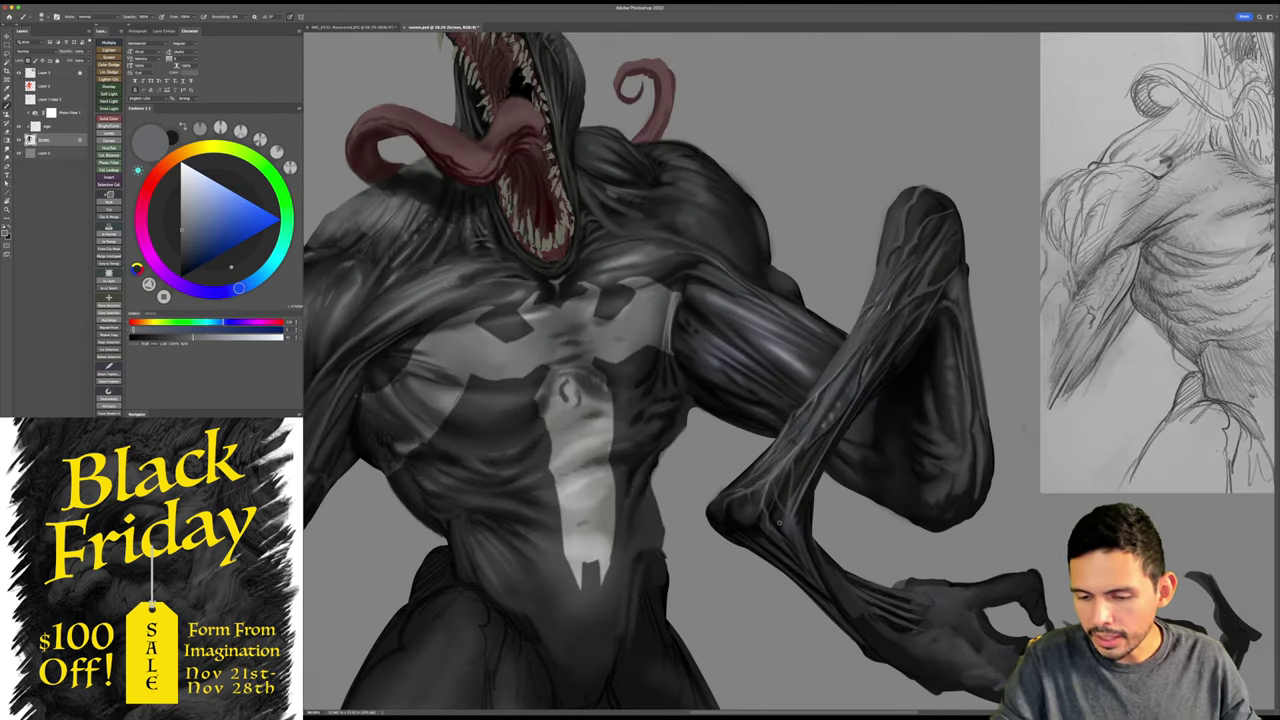
{"action": "left_click_drag", "start_coordinate": [779, 540], "coordinate": [763, 514]}
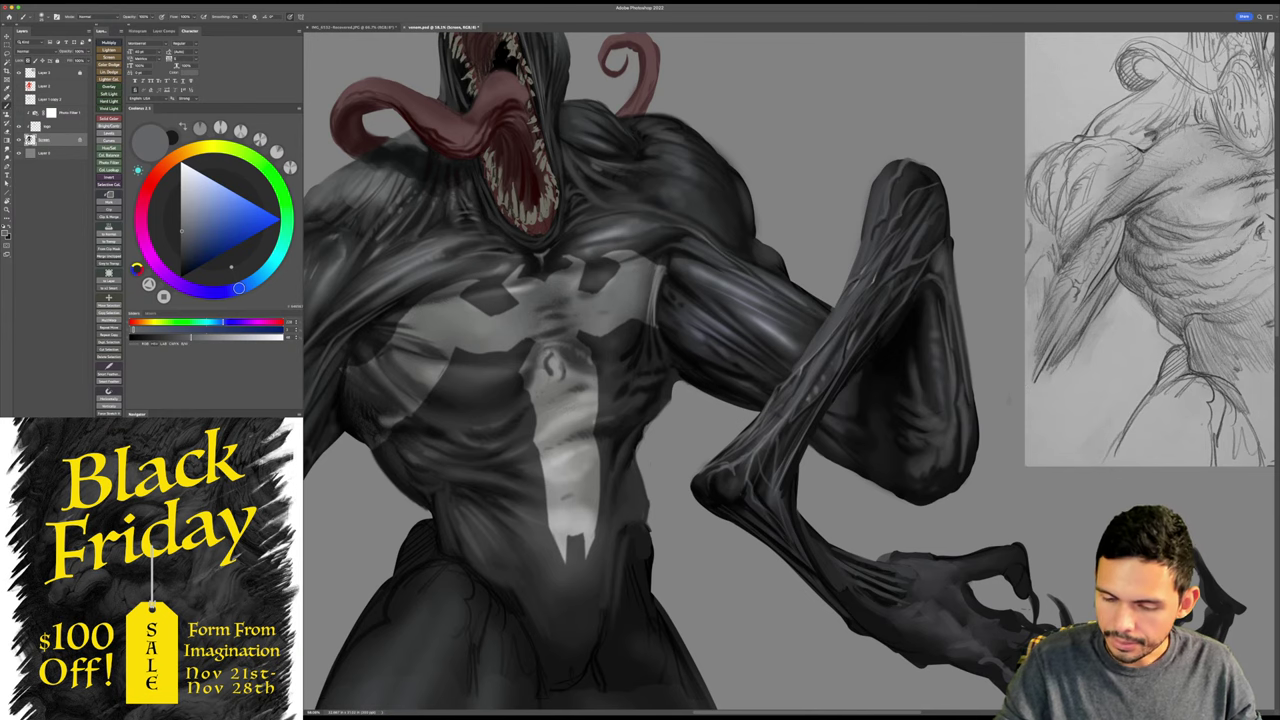
- Sample near-black and dark tones from the arm and refine the dark gaps around the crossing segment's upper joint
{"action": "left_click", "coordinate": [890, 342], "text": "alt"}
{"action": "key", "text": "r"}
{"action": "left_click_drag", "start_coordinate": [906, 318], "coordinate": [918, 358]}
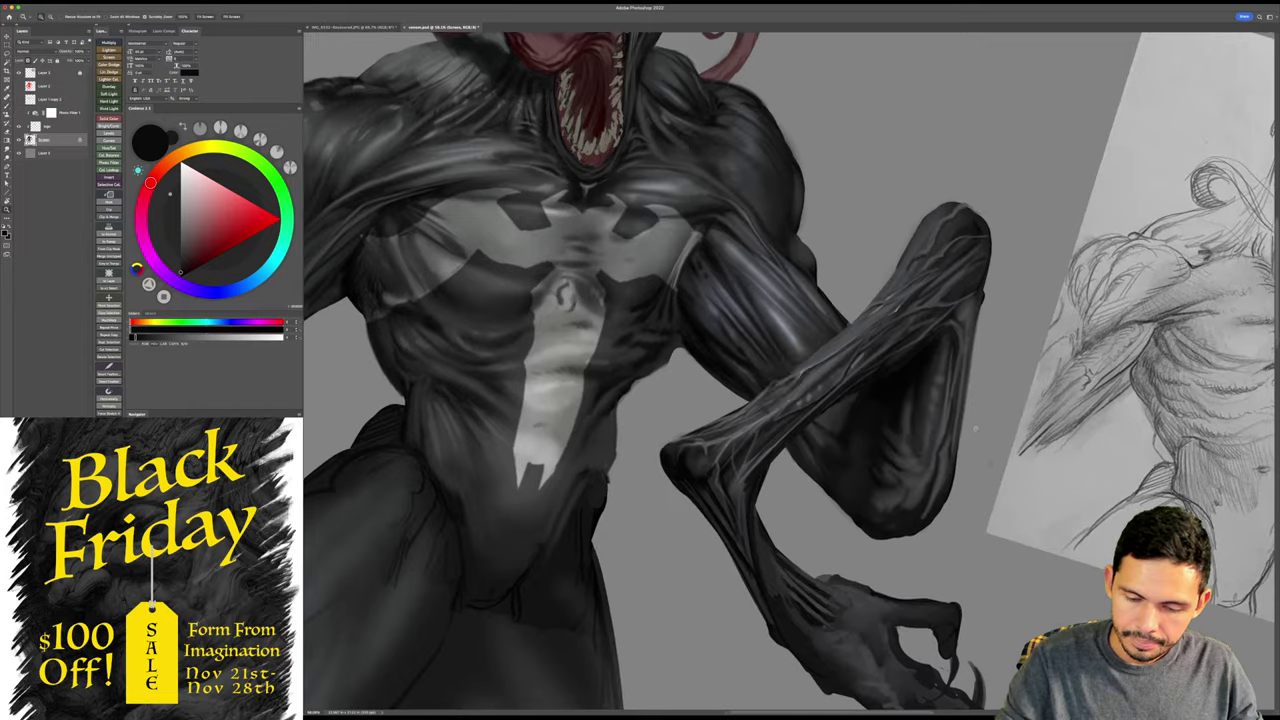
{"action": "key", "text": "z"}
{"action": "left_click_drag", "start_coordinate": [928, 408], "coordinate": [929, 456]}
{"action": "key", "text": "Escape"}
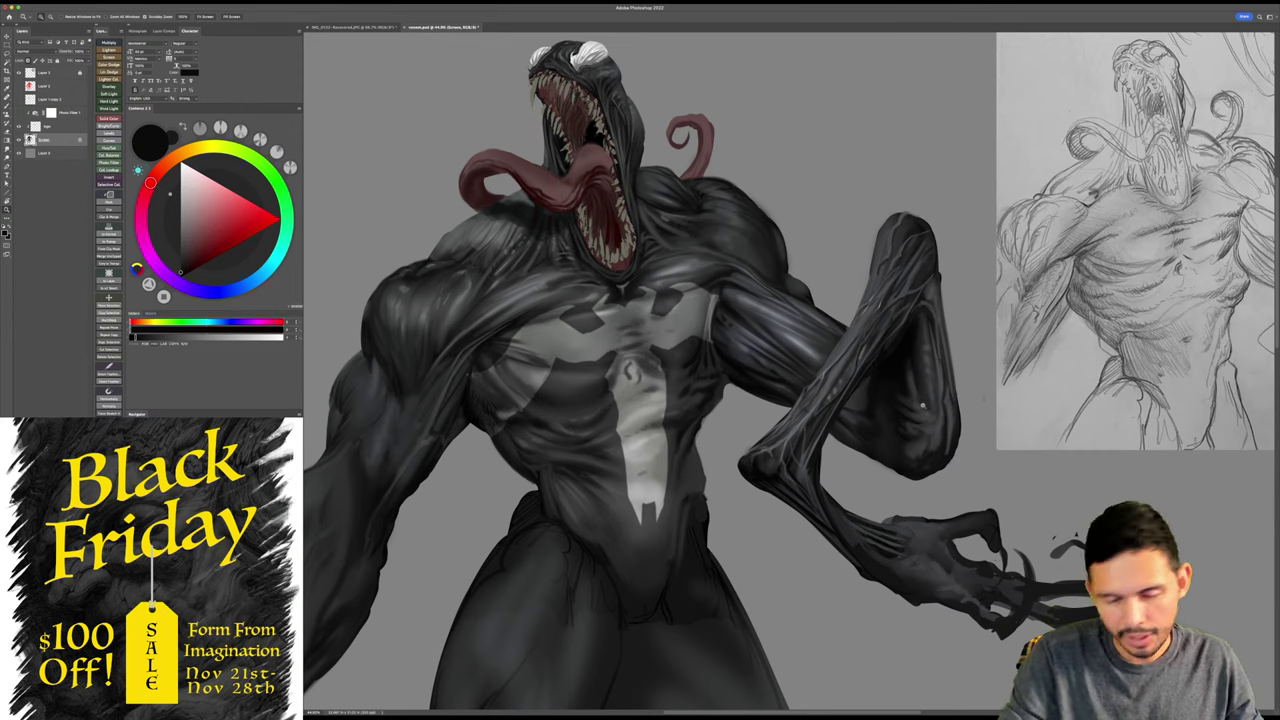
{"action": "left_click_drag", "start_coordinate": [960, 386], "coordinate": [899, 406]}
{"action": "left_click_drag", "start_coordinate": [900, 406], "coordinate": [920, 406]}
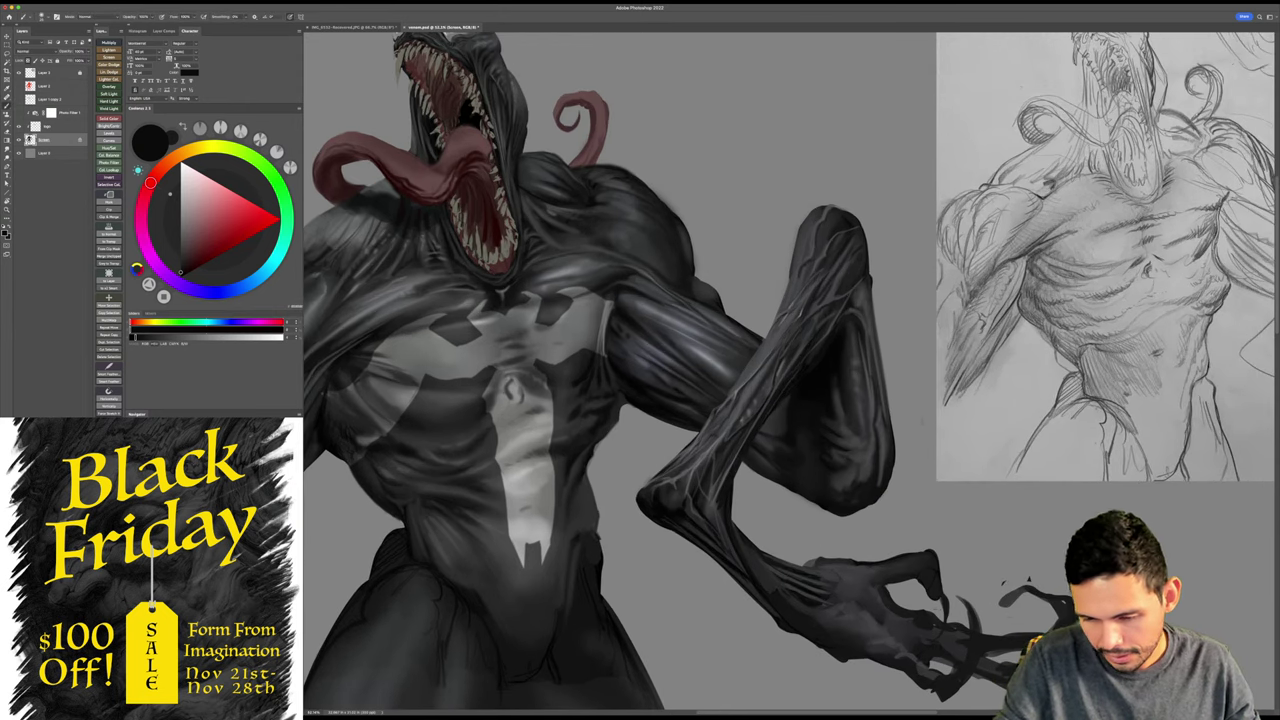
{"action": "left_click", "coordinate": [850, 274], "text": "alt"}
{"action": "left_click", "coordinate": [852, 270], "text": "alt"}
{"action": "left_click", "coordinate": [845, 325], "text": "alt"}
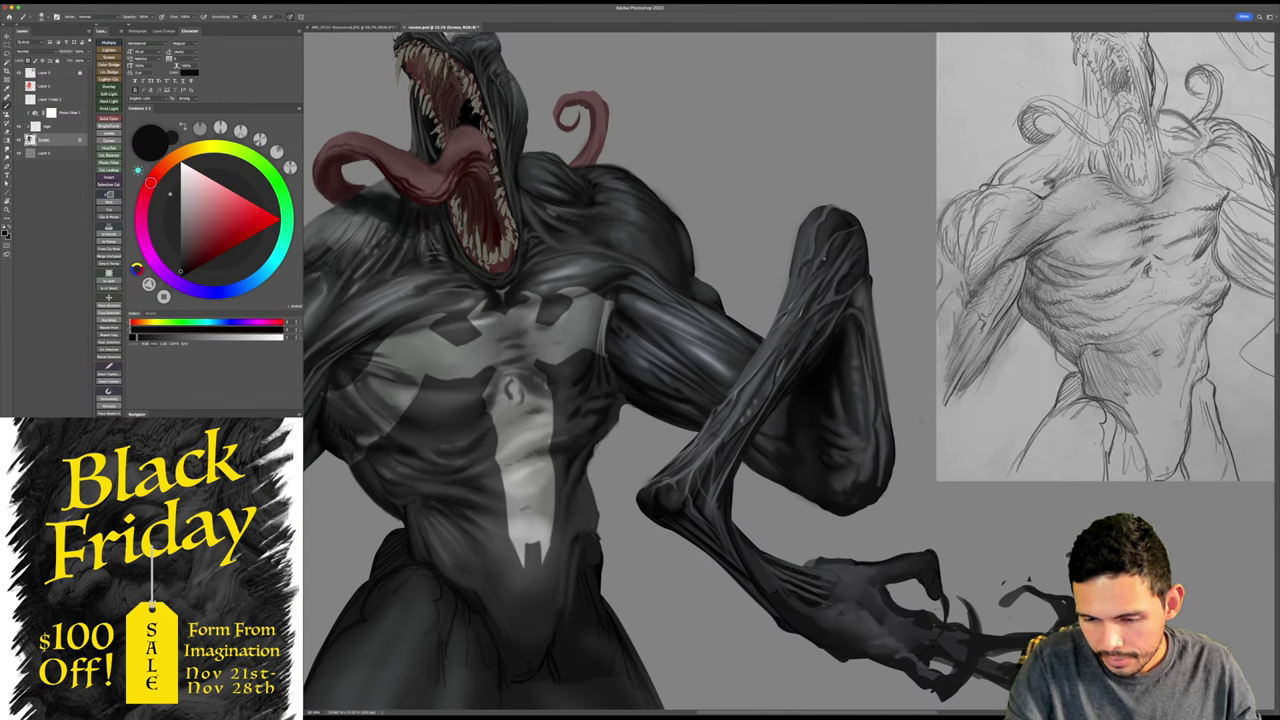
- Sample dark blue-greys from the upper joint and refine the strands at its outer bend
{"action": "left_click", "coordinate": [837, 240], "text": "alt"}
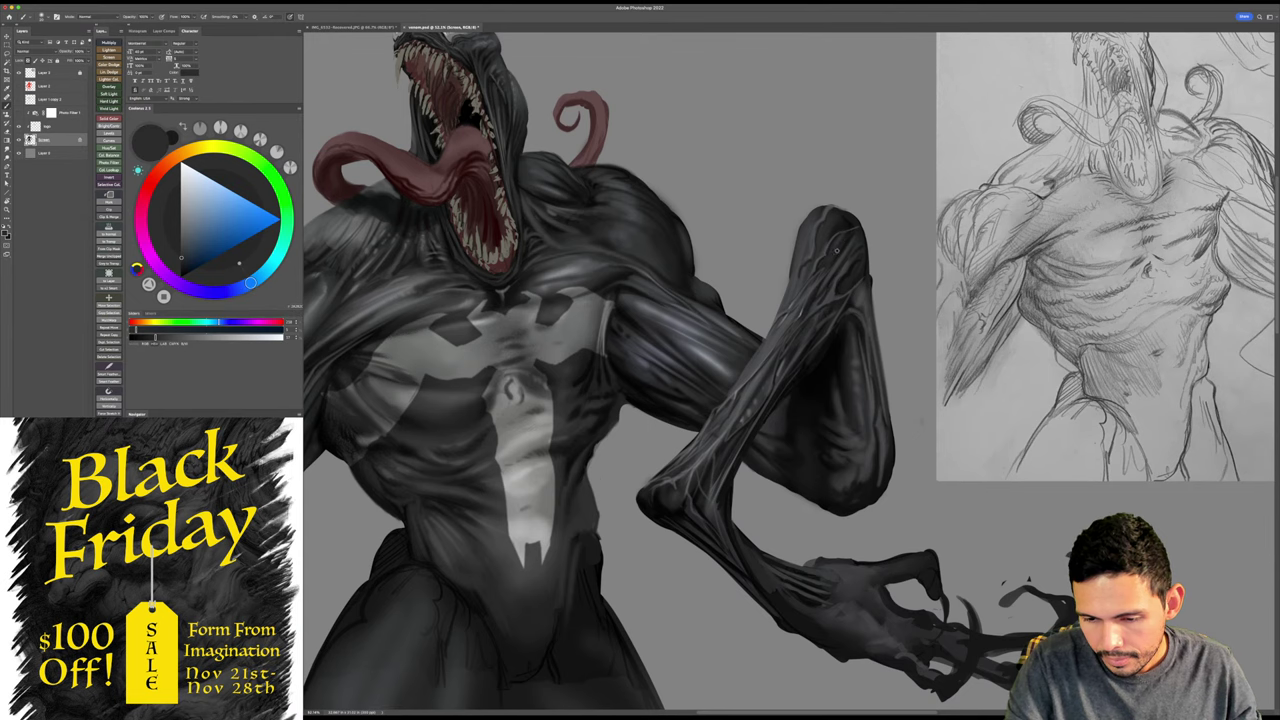
{"action": "left_click_drag", "start_coordinate": [842, 280], "coordinate": [858, 296]}
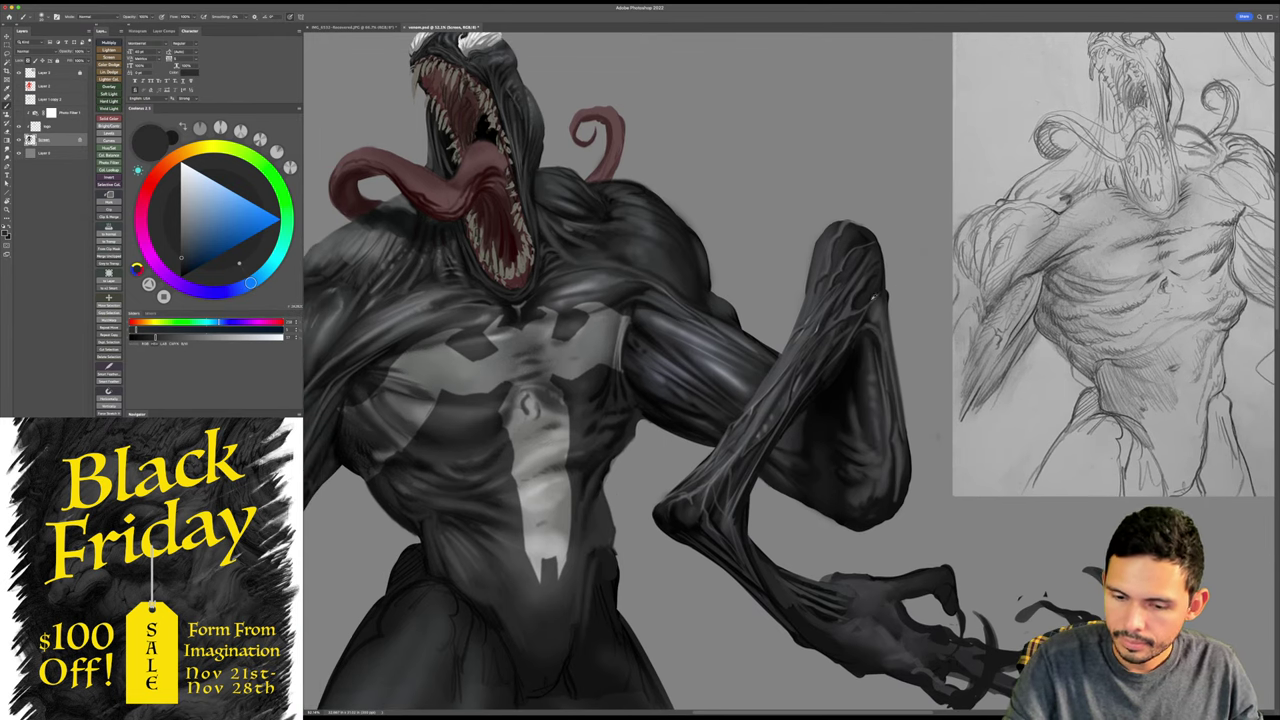
{"action": "left_click", "coordinate": [820, 287], "text": "alt"}
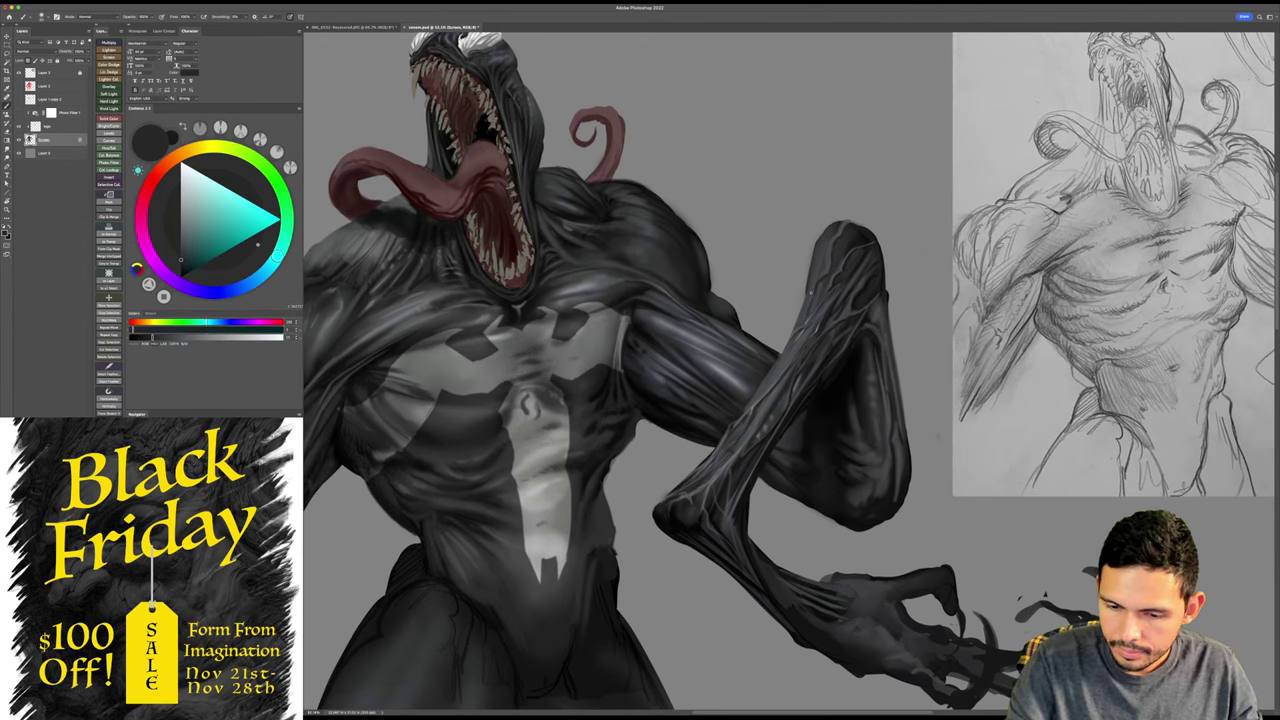
- Sample black and a blue-grey from the arm, painting dark gaps and lighter strands along the segment rising from the elbow
{"action": "key", "text": "r"}
{"action": "left_click_drag", "start_coordinate": [890, 440], "coordinate": [1002, 365]}
{"action": "left_click_drag", "start_coordinate": [1000, 363], "coordinate": [1016, 337]}
{"action": "key", "text": "Escape"}
{"action": "left_click_drag", "start_coordinate": [960, 427], "coordinate": [943, 391]}
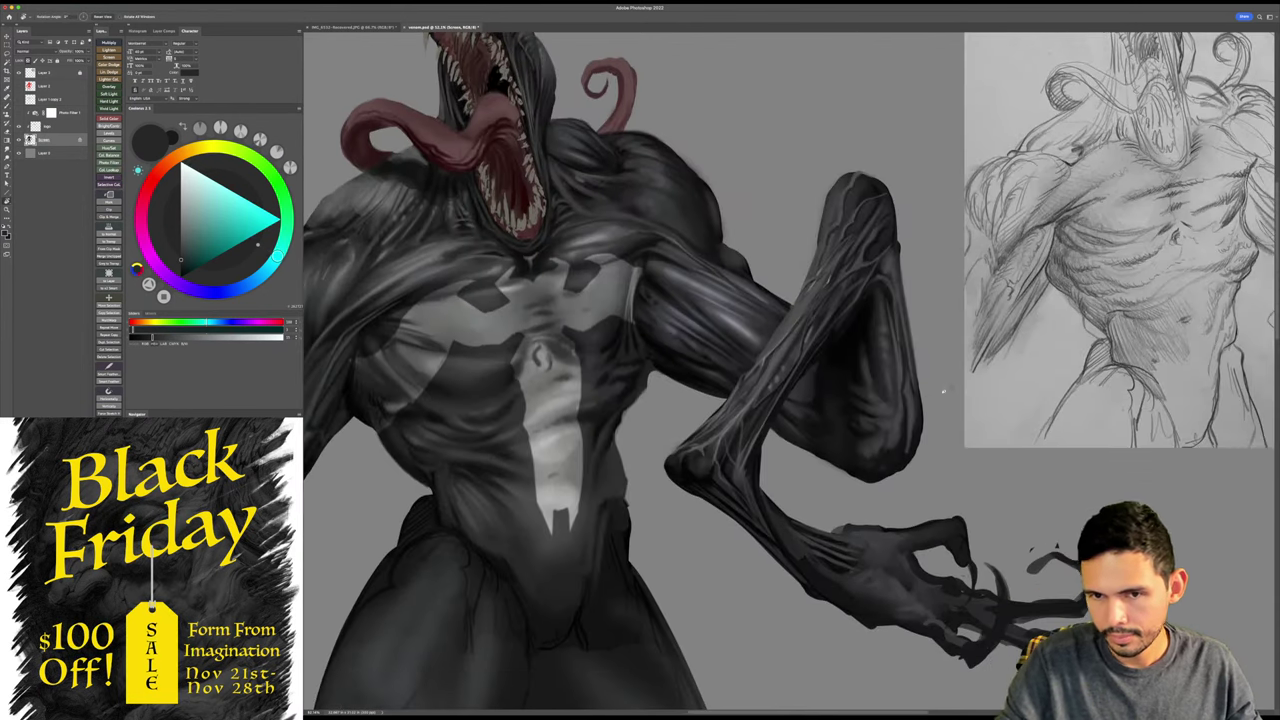
{"action": "key", "text": "b"}
{"action": "left_click", "coordinate": [869, 311], "text": "alt"}
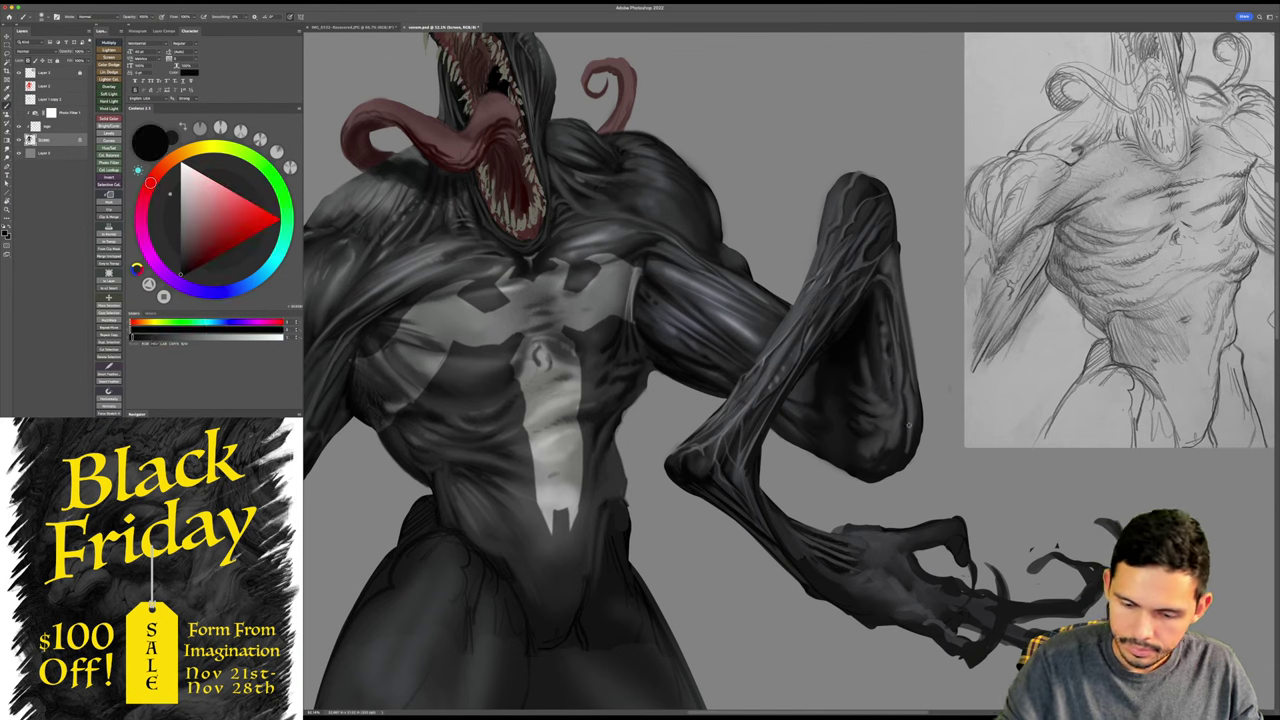
{"action": "left_click", "coordinate": [758, 340], "text": "alt"}
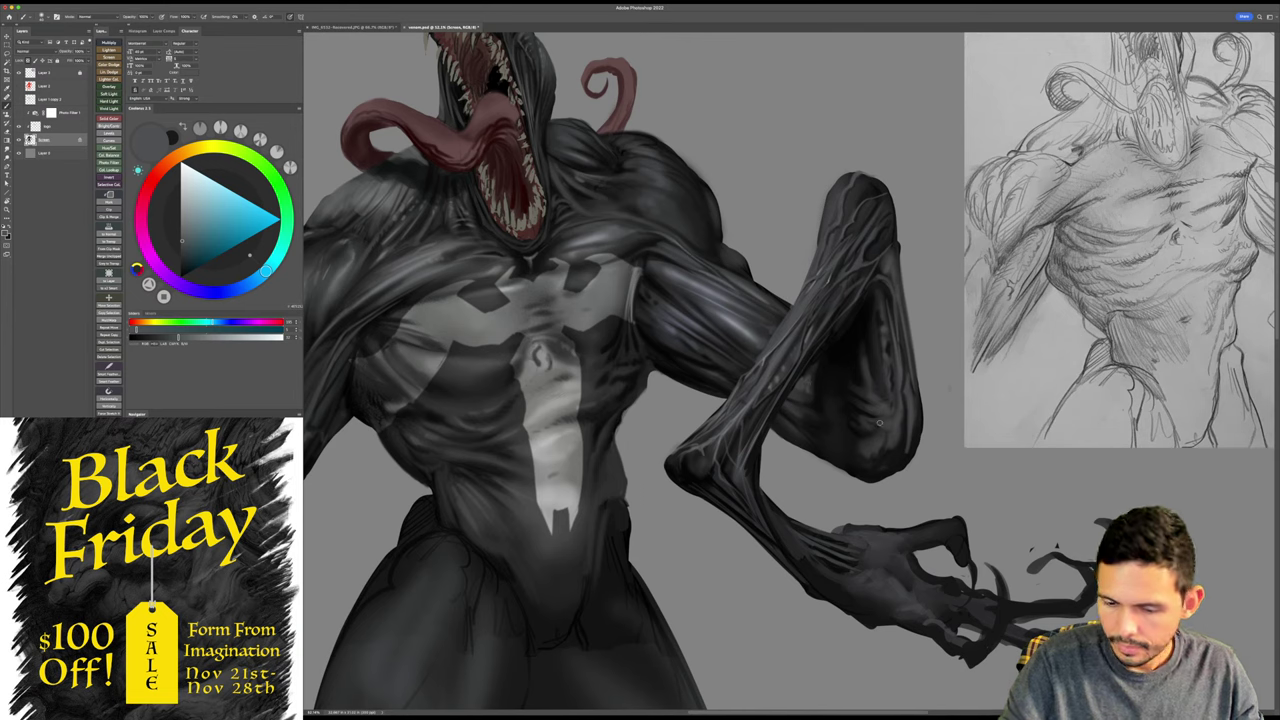
{"action": "left_click_drag", "start_coordinate": [927, 482], "coordinate": [919, 482]}
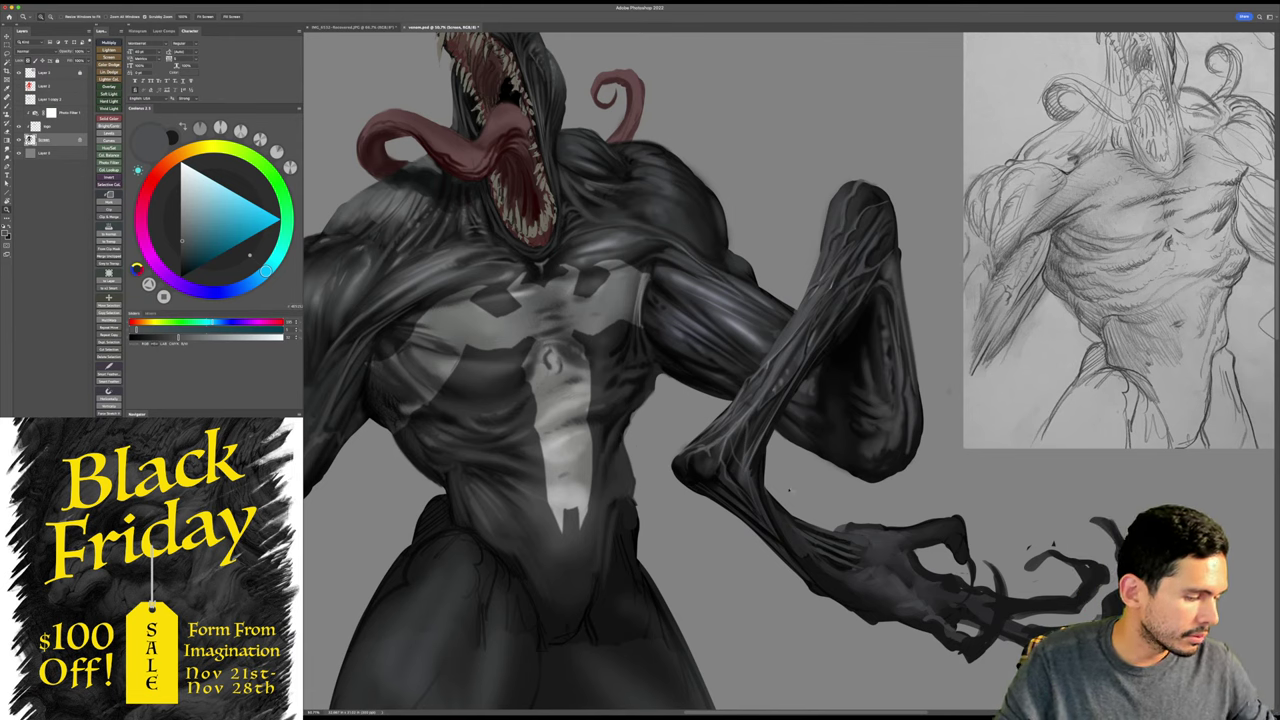
- Create a new blank white document from the second recent custom preset
{"action": "key", "text": "super+n"}
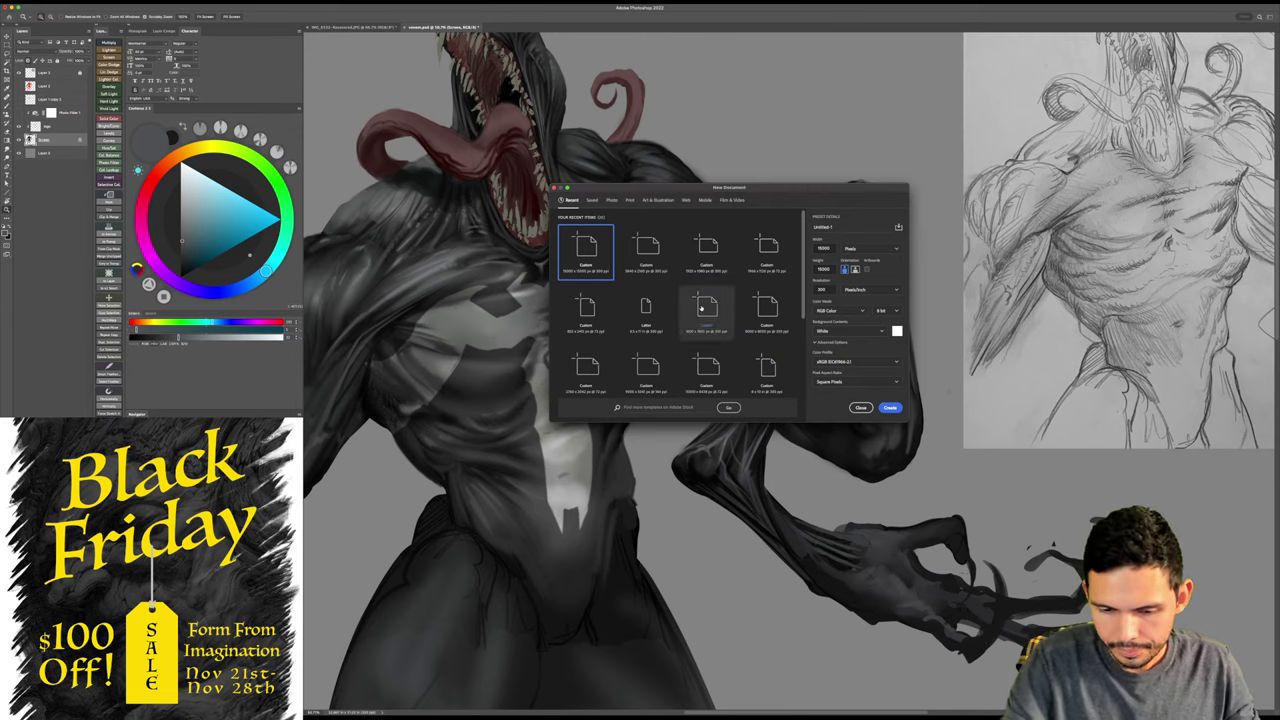
{"action": "left_click", "coordinate": [646, 250]}
{"action": "left_click", "coordinate": [890, 407]}
- Choose a hard round brush with black, add a new layer above the background, and reduce the brush to a thin line
{"action": "key", "text": "b"}
{"action": "right_click", "coordinate": [858, 410]}
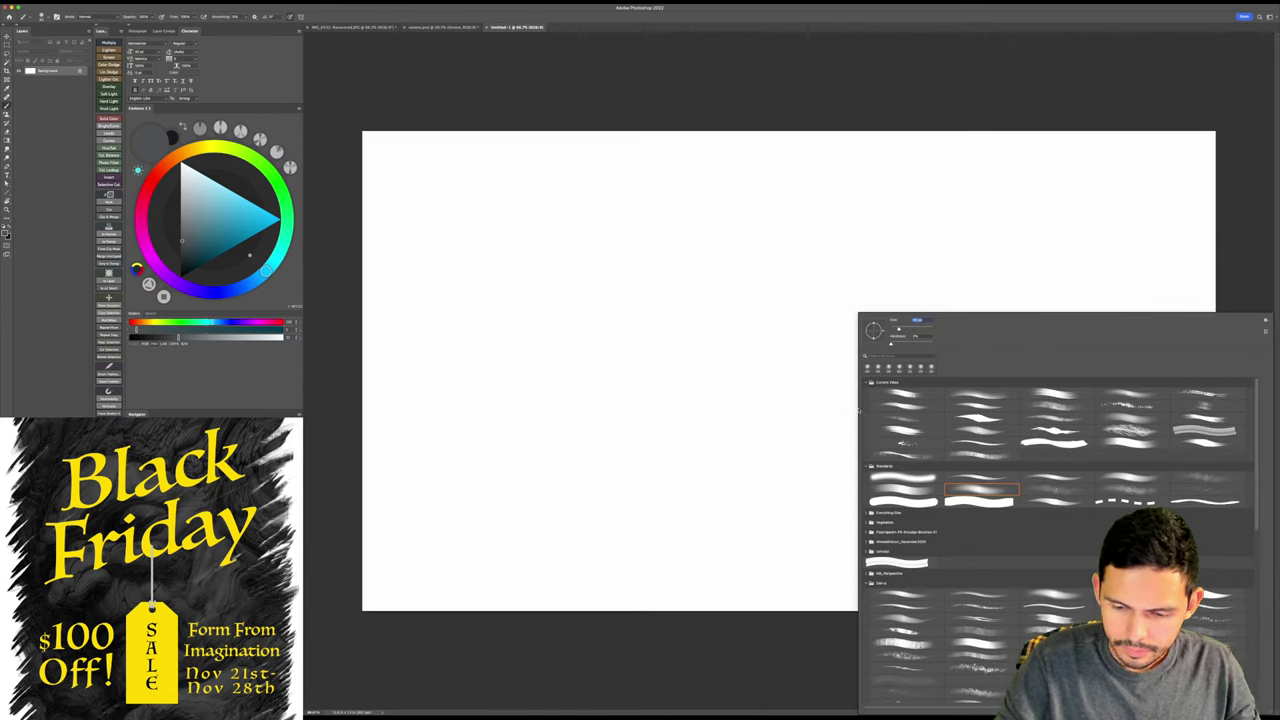
{"action": "double_click", "coordinate": [928, 506]}
{"action": "left_click", "coordinate": [181, 277]}
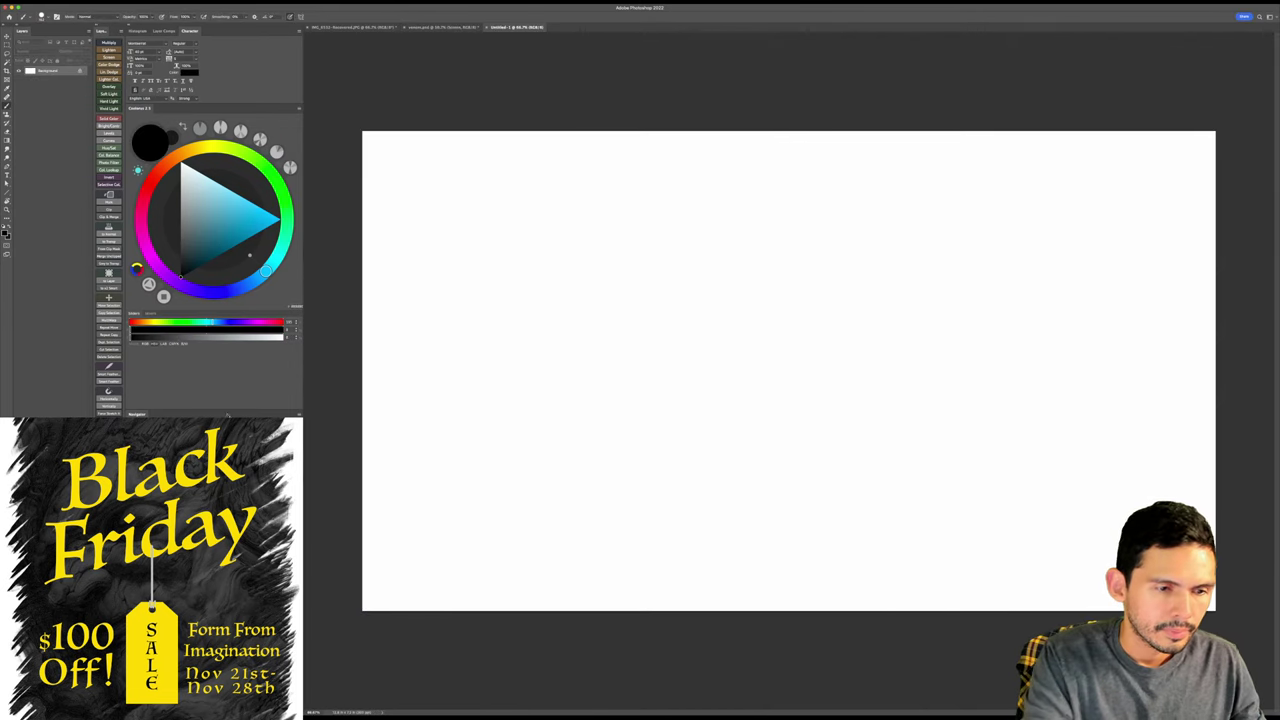
{"action": "key", "text": "alt+shift+super+n"}
{"action": "left_click_drag", "start_coordinate": [743, 381], "coordinate": [830, 413]}
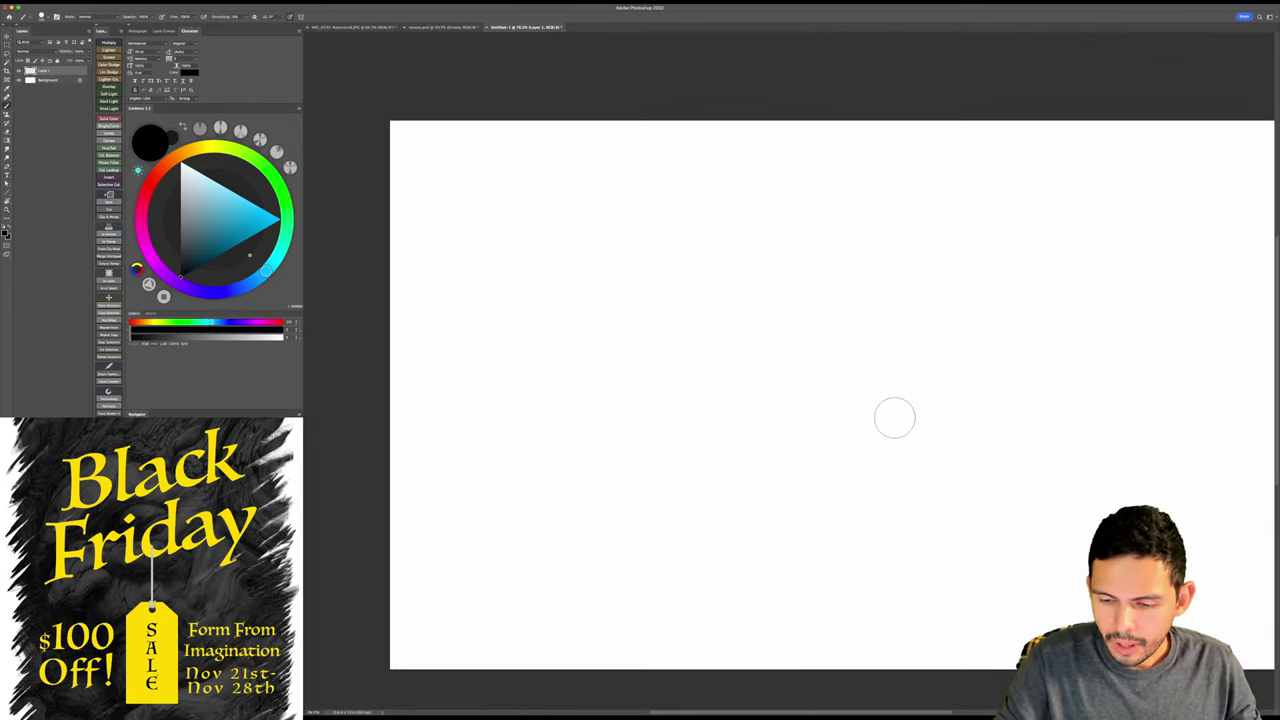
{"action": "key", "text": "bracketleft"}
{"action": "key", "text": "bracketleft"}
{"action": "key", "text": "bracketleft"}
{"action": "key", "text": "bracketleft"}
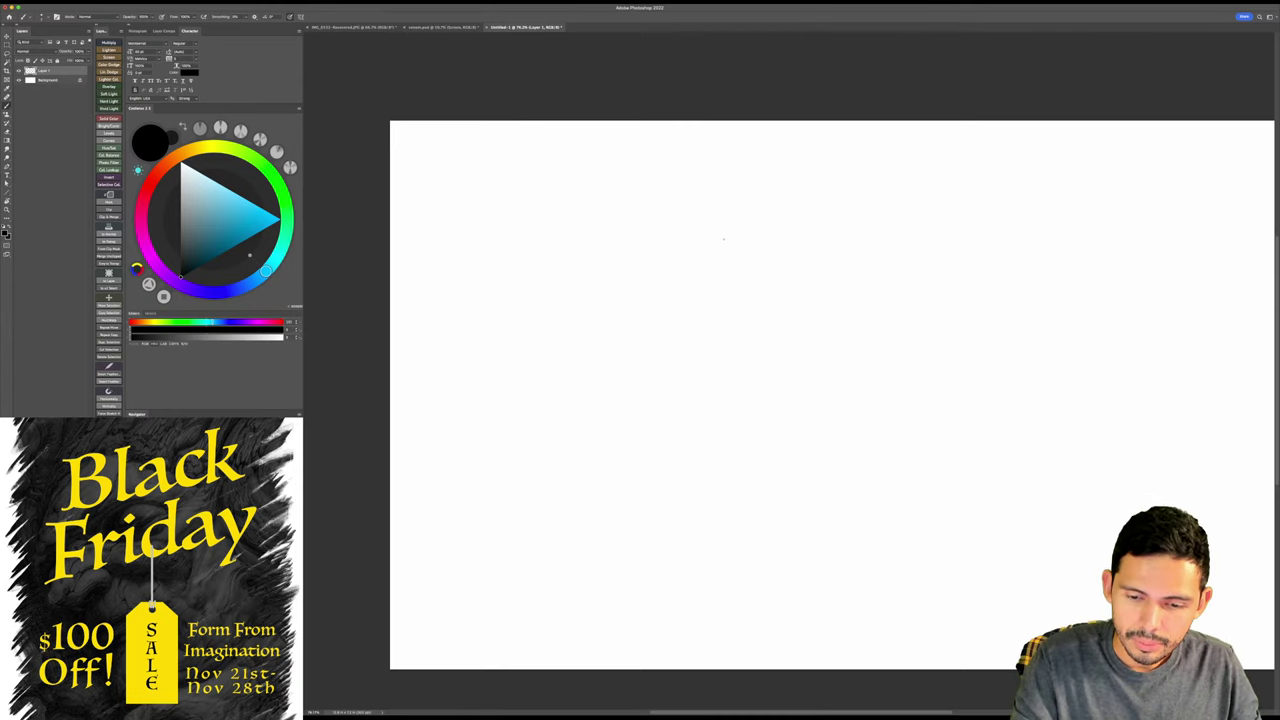
- Sketch a figure's head, neck and shoulders, with sweeping S-curves flowing down through the torso and hip
{"action": "mouse_move", "coordinate": [669, 202]}
{"action": "left_mouse_down"}
{"action": "mouse_move", "coordinate": [717, 194]}
{"action": "mouse_move", "coordinate": [717, 226]}
{"action": "mouse_move", "coordinate": [667, 222]}
{"action": "mouse_move", "coordinate": [716, 206]}
{"action": "mouse_move", "coordinate": [731, 254]}
{"action": "mouse_move", "coordinate": [643, 266]}
{"action": "left_mouse_up"}
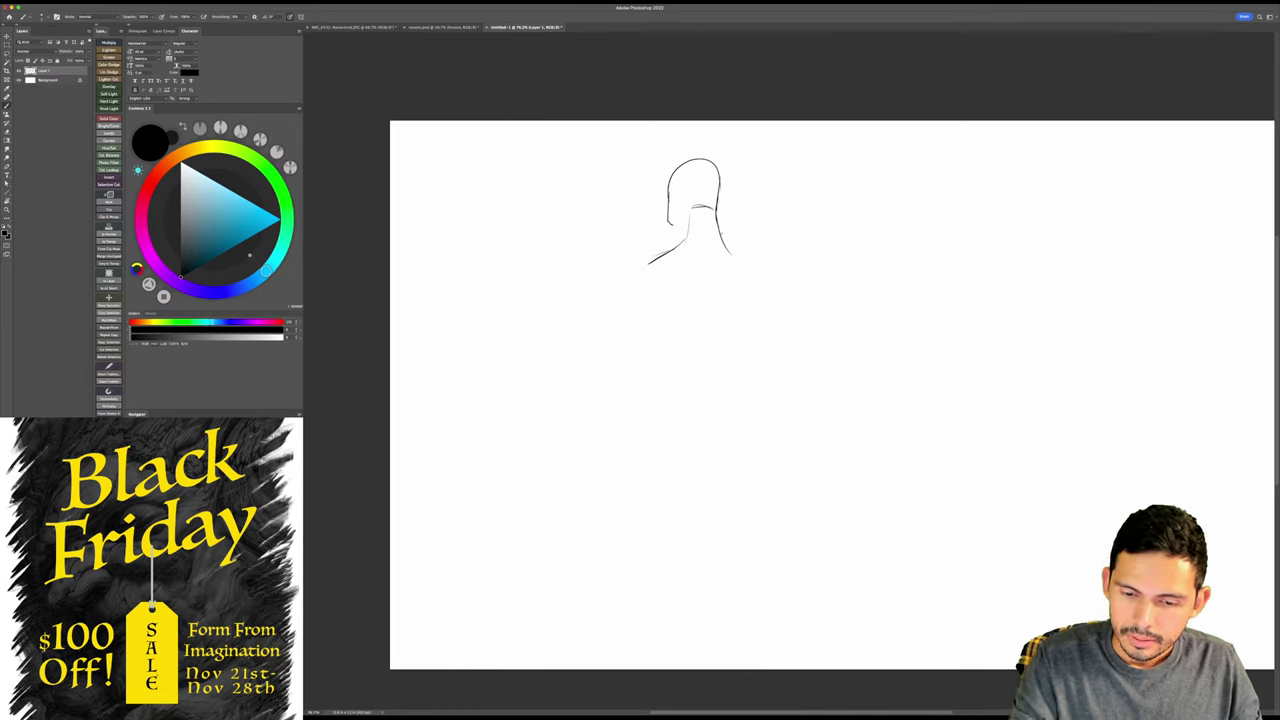
{"action": "mouse_move", "coordinate": [724, 242]}
{"action": "left_mouse_down"}
{"action": "mouse_move", "coordinate": [740, 254]}
{"action": "mouse_move", "coordinate": [630, 267]}
{"action": "mouse_move", "coordinate": [604, 294]}
{"action": "mouse_move", "coordinate": [758, 264]}
{"action": "left_mouse_up"}
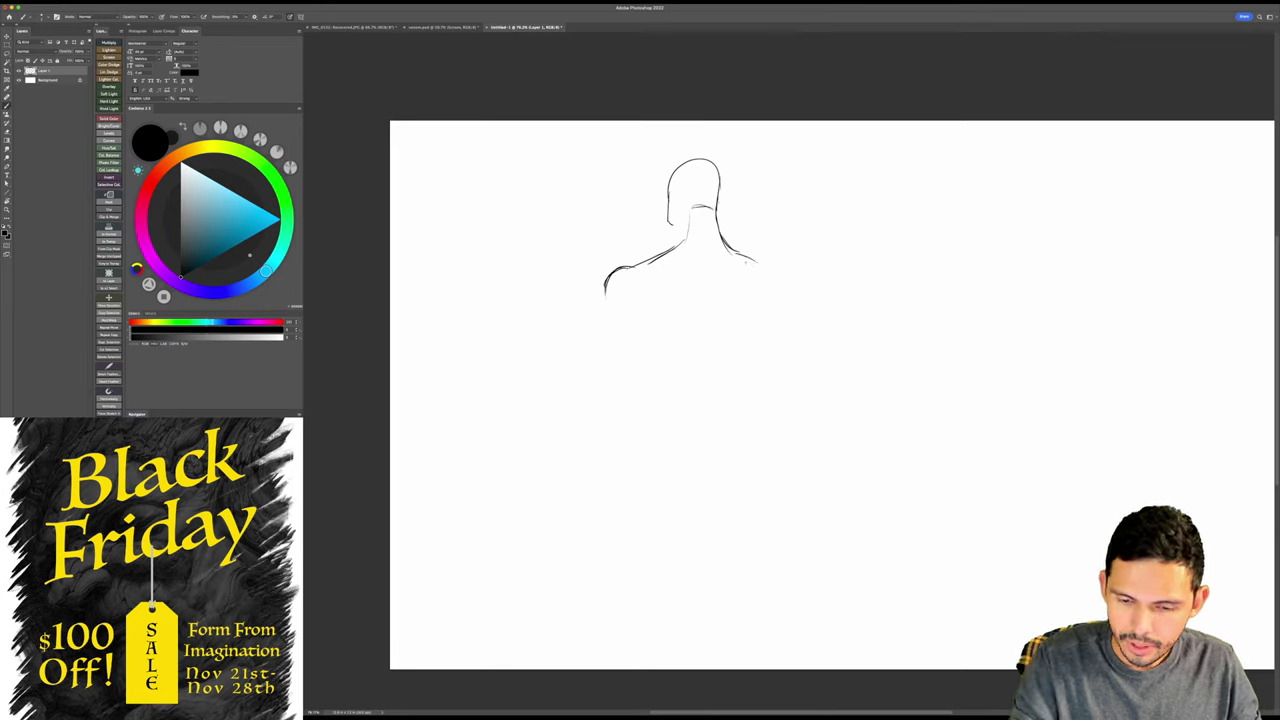
{"action": "mouse_move", "coordinate": [736, 252]}
{"action": "left_mouse_down"}
{"action": "mouse_move", "coordinate": [754, 260]}
{"action": "mouse_move", "coordinate": [778, 386]}
{"action": "mouse_move", "coordinate": [796, 380]}
{"action": "mouse_move", "coordinate": [732, 428]}
{"action": "left_mouse_up"}
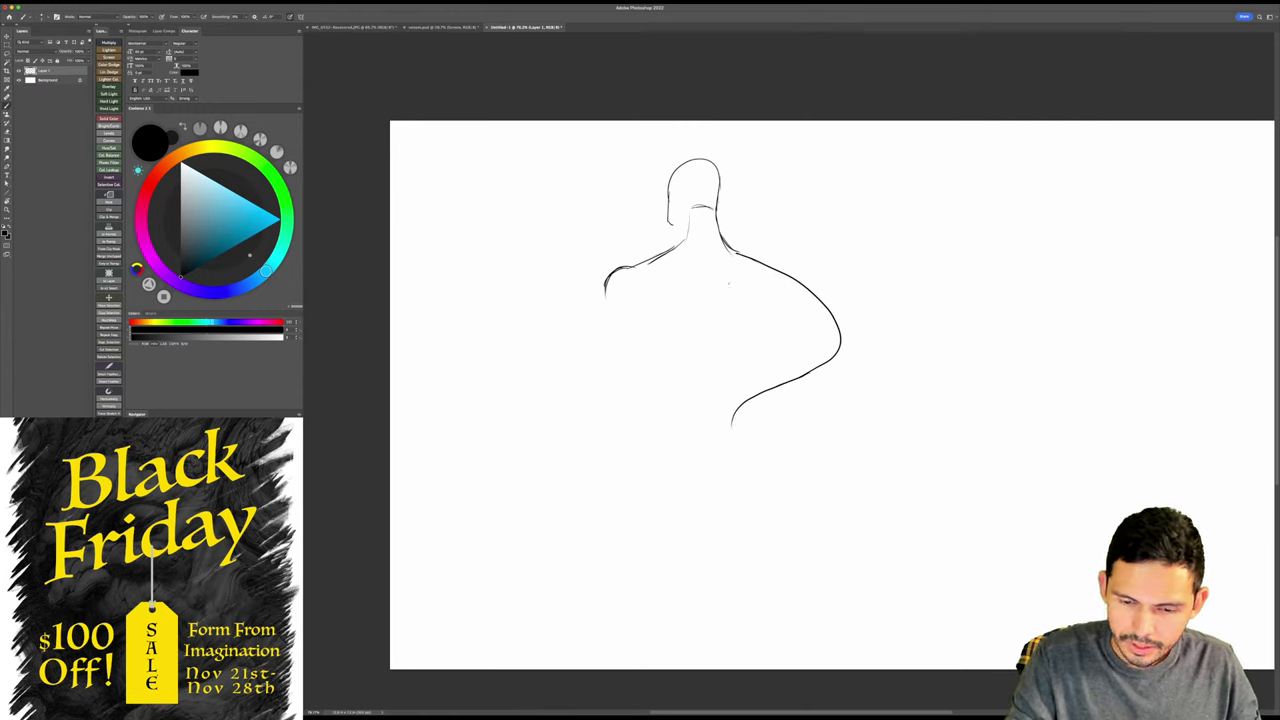
{"action": "mouse_move", "coordinate": [706, 222]}
{"action": "left_mouse_down"}
{"action": "mouse_move", "coordinate": [782, 312]}
{"action": "mouse_move", "coordinate": [718, 446]}
{"action": "mouse_move", "coordinate": [732, 460]}
{"action": "left_mouse_up"}
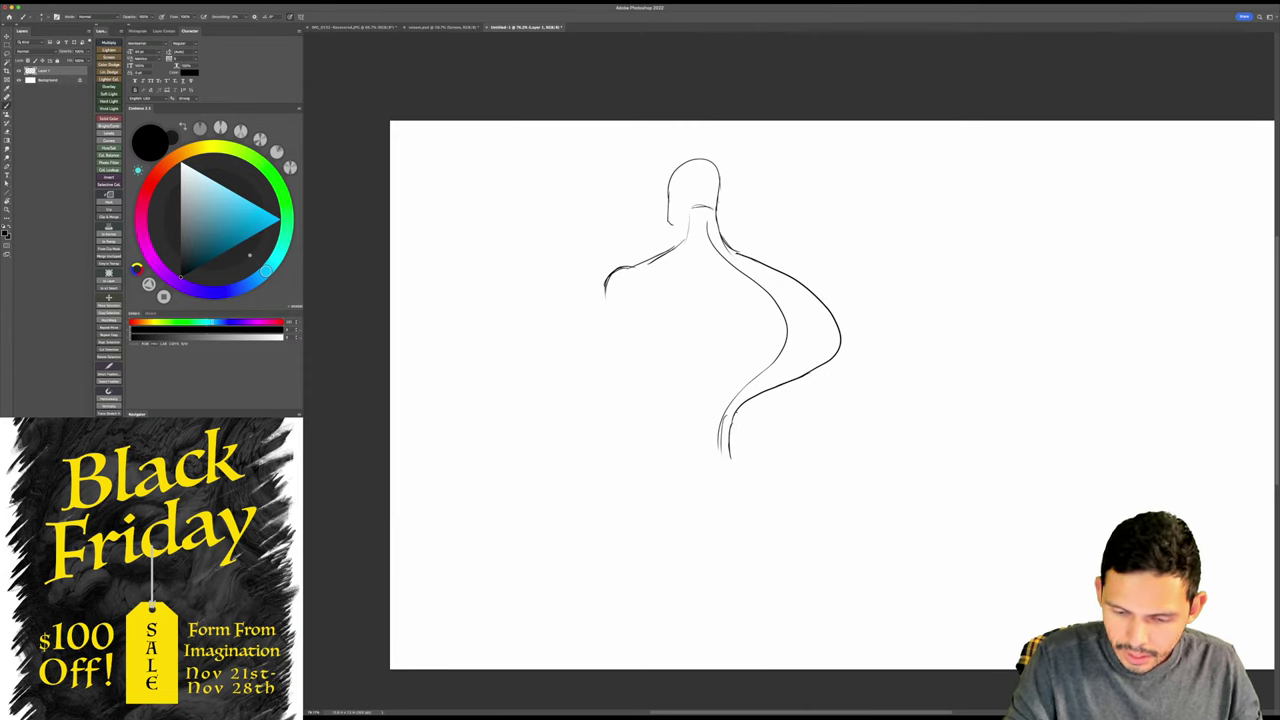
{"action": "mouse_move", "coordinate": [730, 412]}
{"action": "left_mouse_down"}
{"action": "mouse_move", "coordinate": [734, 442]}
{"action": "mouse_move", "coordinate": [746, 436]}
{"action": "mouse_move", "coordinate": [754, 564]}
{"action": "left_mouse_up"}
{"action": "left_click_drag", "start_coordinate": [796, 476], "coordinate": [756, 562]}
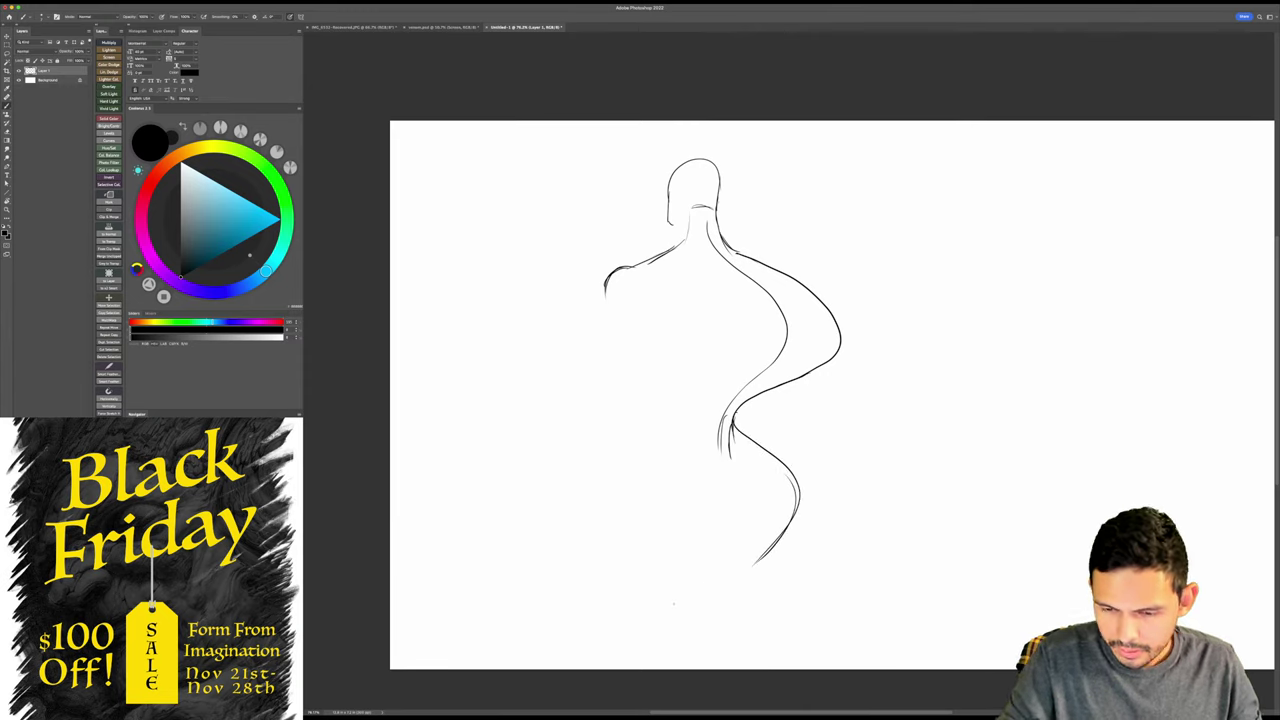
{"action": "left_click_drag", "start_coordinate": [702, 424], "coordinate": [708, 455]}
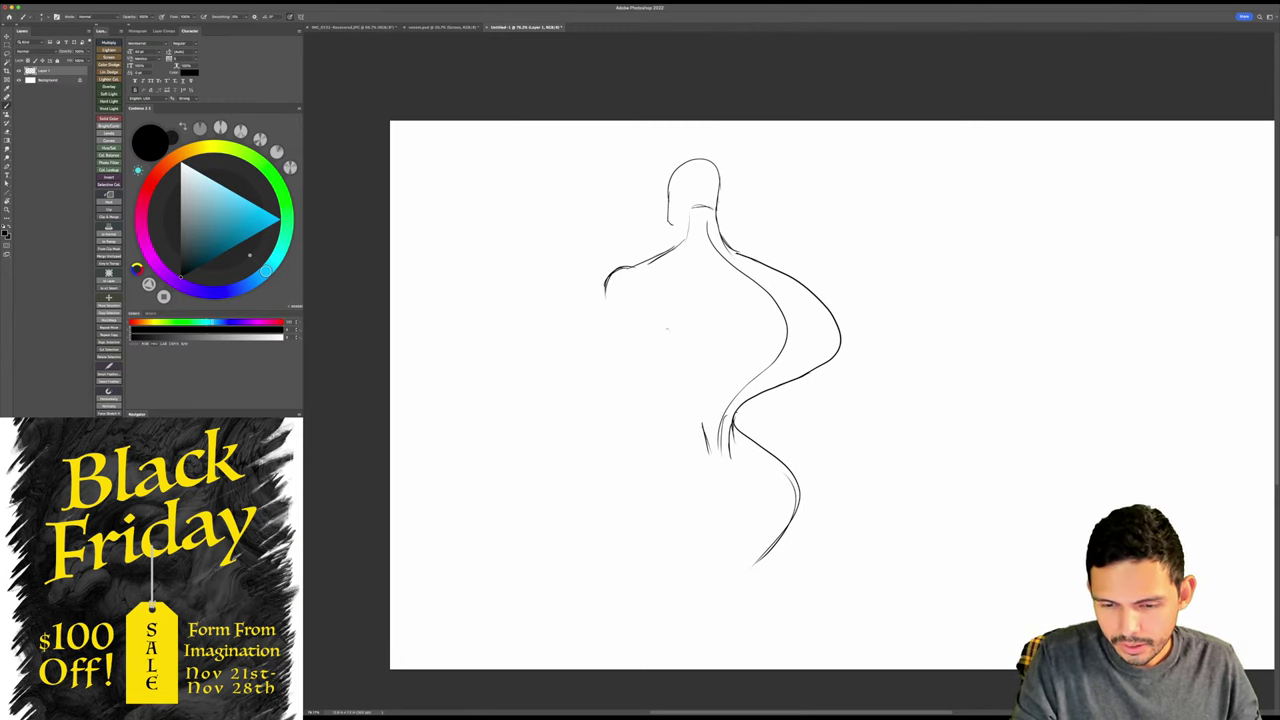
- Sketch the figure's collarbones, chest muscles and ribcage contours within the torso curves
{"action": "mouse_move", "coordinate": [640, 266]}
{"action": "left_mouse_down"}
{"action": "mouse_move", "coordinate": [694, 275]}
{"action": "mouse_move", "coordinate": [768, 325]}
{"action": "left_mouse_up"}
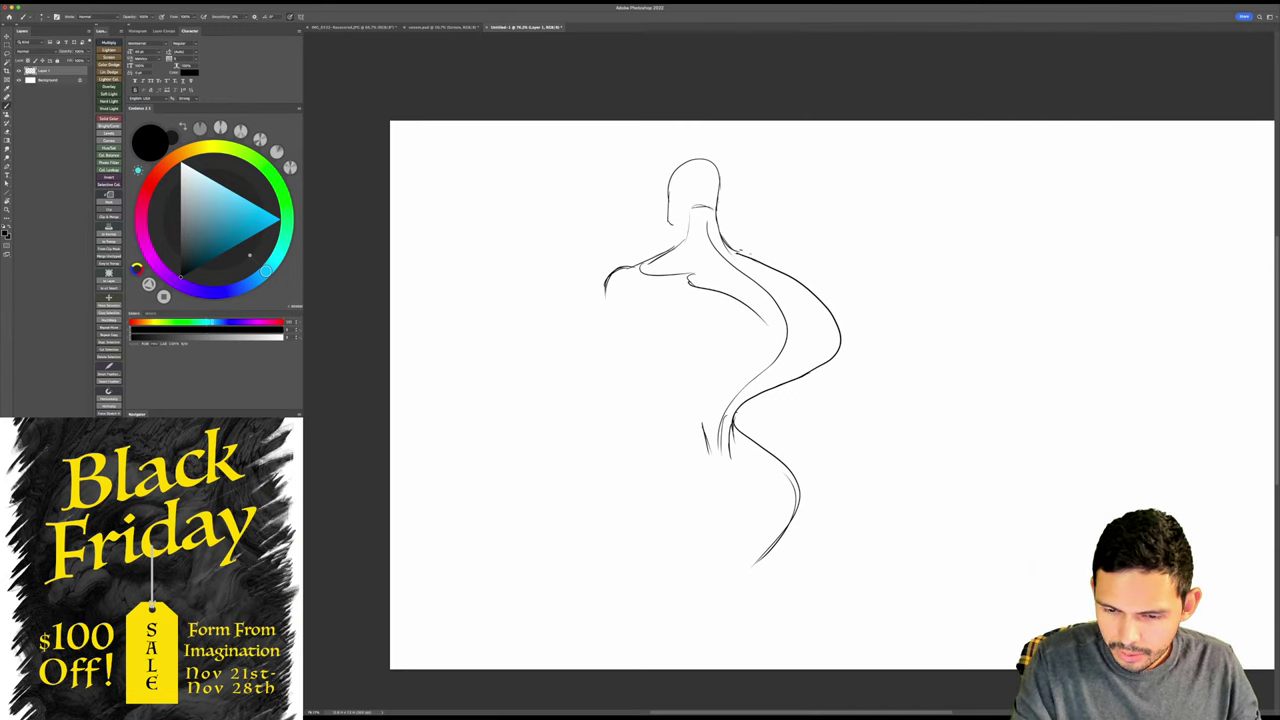
{"action": "mouse_move", "coordinate": [742, 252]}
{"action": "left_mouse_down"}
{"action": "mouse_move", "coordinate": [786, 275]}
{"action": "mouse_move", "coordinate": [790, 318]}
{"action": "left_mouse_up"}
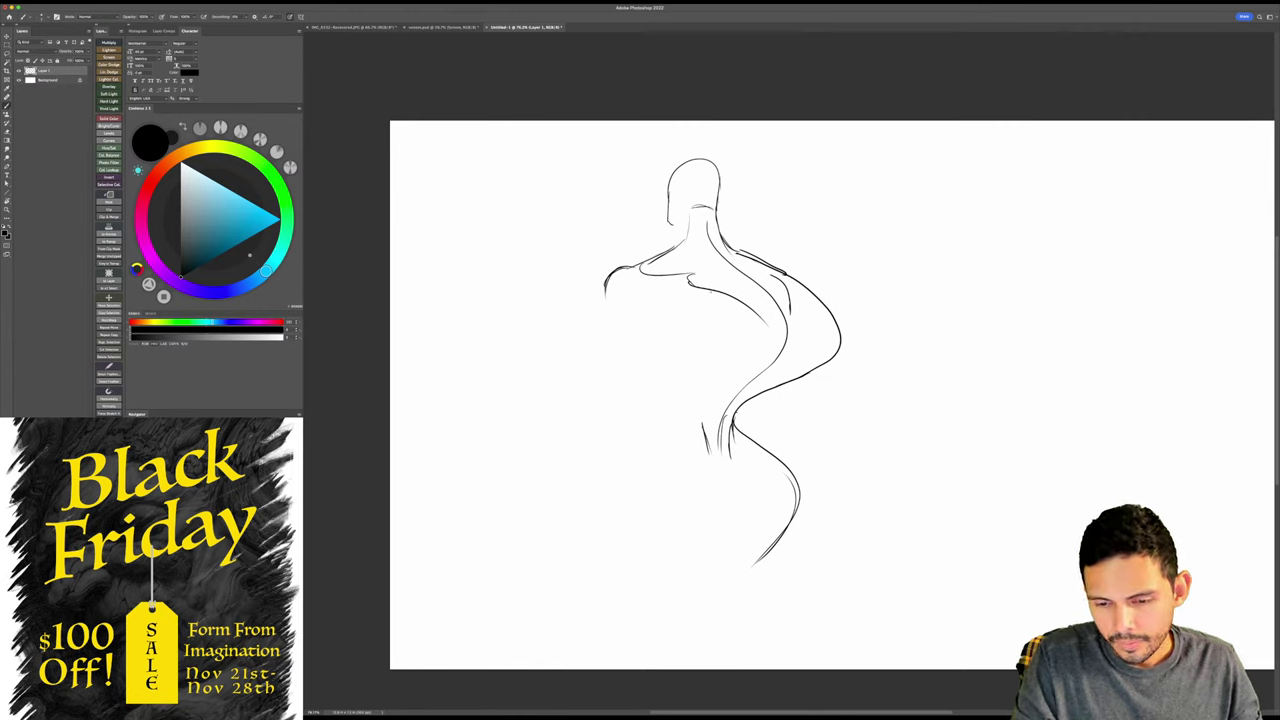
{"action": "mouse_move", "coordinate": [716, 292]}
{"action": "left_mouse_down"}
{"action": "mouse_move", "coordinate": [658, 341]}
{"action": "mouse_move", "coordinate": [650, 322]}
{"action": "mouse_move", "coordinate": [672, 352]}
{"action": "mouse_move", "coordinate": [722, 332]}
{"action": "mouse_move", "coordinate": [678, 334]}
{"action": "mouse_move", "coordinate": [709, 337]}
{"action": "mouse_move", "coordinate": [725, 321]}
{"action": "left_mouse_up"}
{"action": "mouse_move", "coordinate": [747, 307]}
{"action": "left_mouse_down"}
{"action": "mouse_move", "coordinate": [729, 321]}
{"action": "mouse_move", "coordinate": [846, 328]}
{"action": "left_mouse_up"}
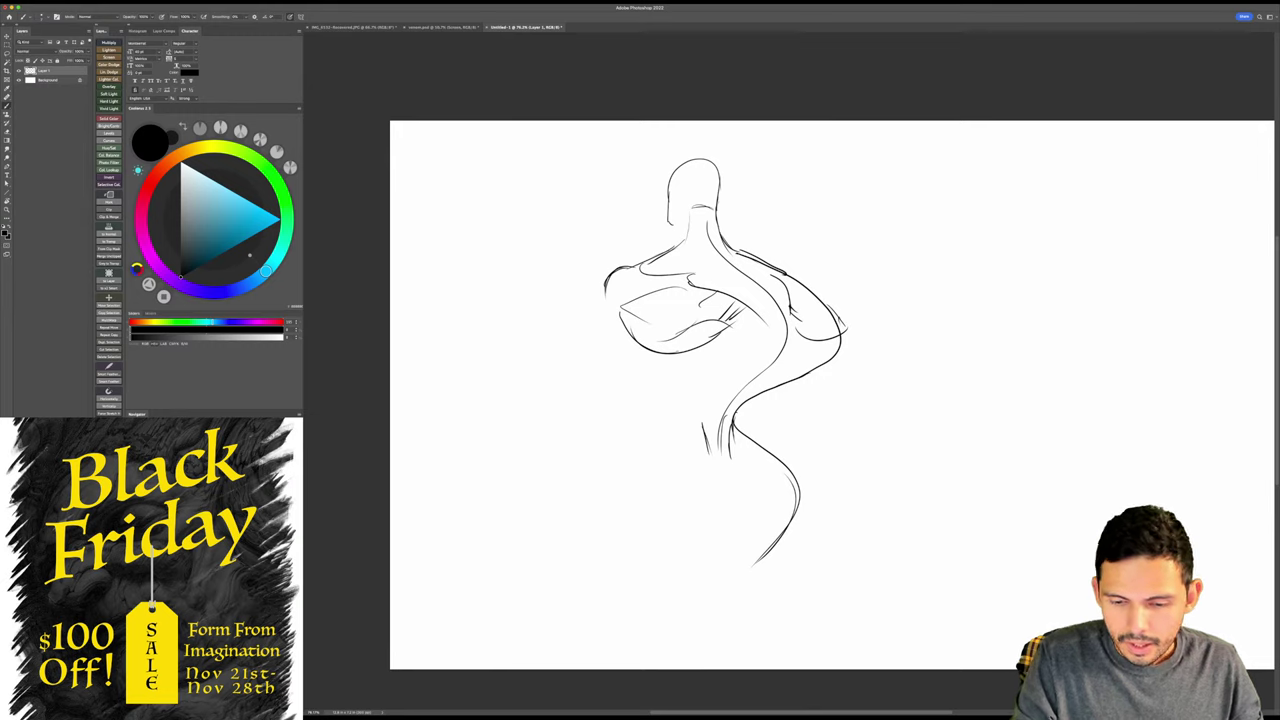
{"action": "left_click_drag", "start_coordinate": [632, 342], "coordinate": [770, 340]}
{"action": "left_click_drag", "start_coordinate": [630, 340], "coordinate": [705, 413]}
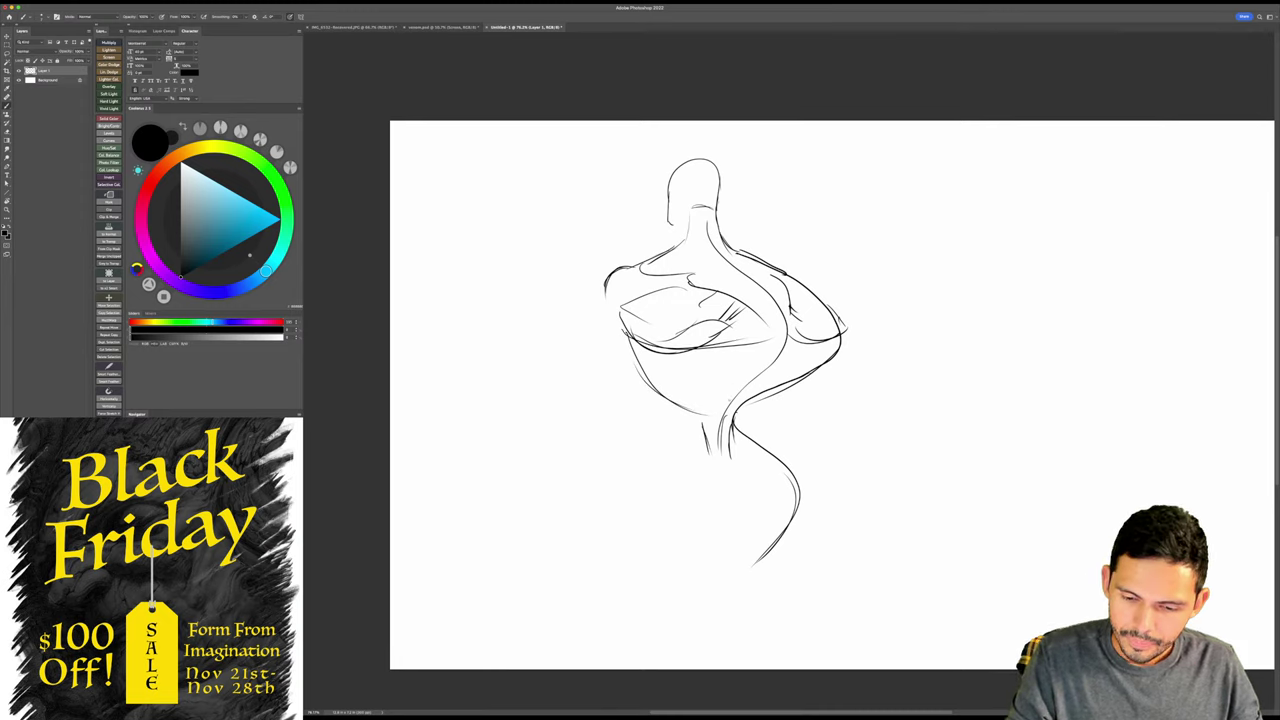
- Sketch the figure's narrow waist and pelvis, outlining the rounded hip and upper thigh forms
{"action": "mouse_move", "coordinate": [701, 430]}
{"action": "left_mouse_down"}
{"action": "mouse_move", "coordinate": [737, 377]}
{"action": "mouse_move", "coordinate": [747, 487]}
{"action": "left_mouse_up"}
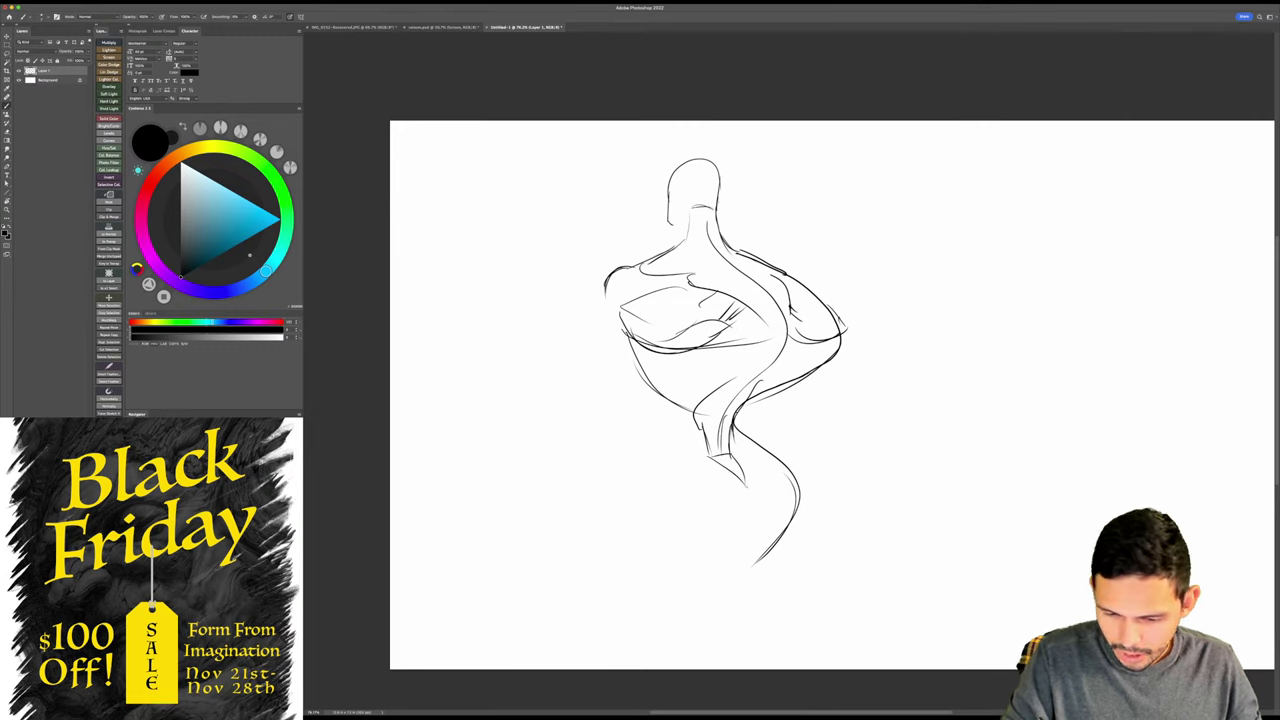
{"action": "mouse_move", "coordinate": [696, 456]}
{"action": "left_mouse_down"}
{"action": "mouse_move", "coordinate": [654, 438]}
{"action": "mouse_move", "coordinate": [708, 538]}
{"action": "left_mouse_up"}
{"action": "left_click_drag", "start_coordinate": [620, 473], "coordinate": [692, 558]}
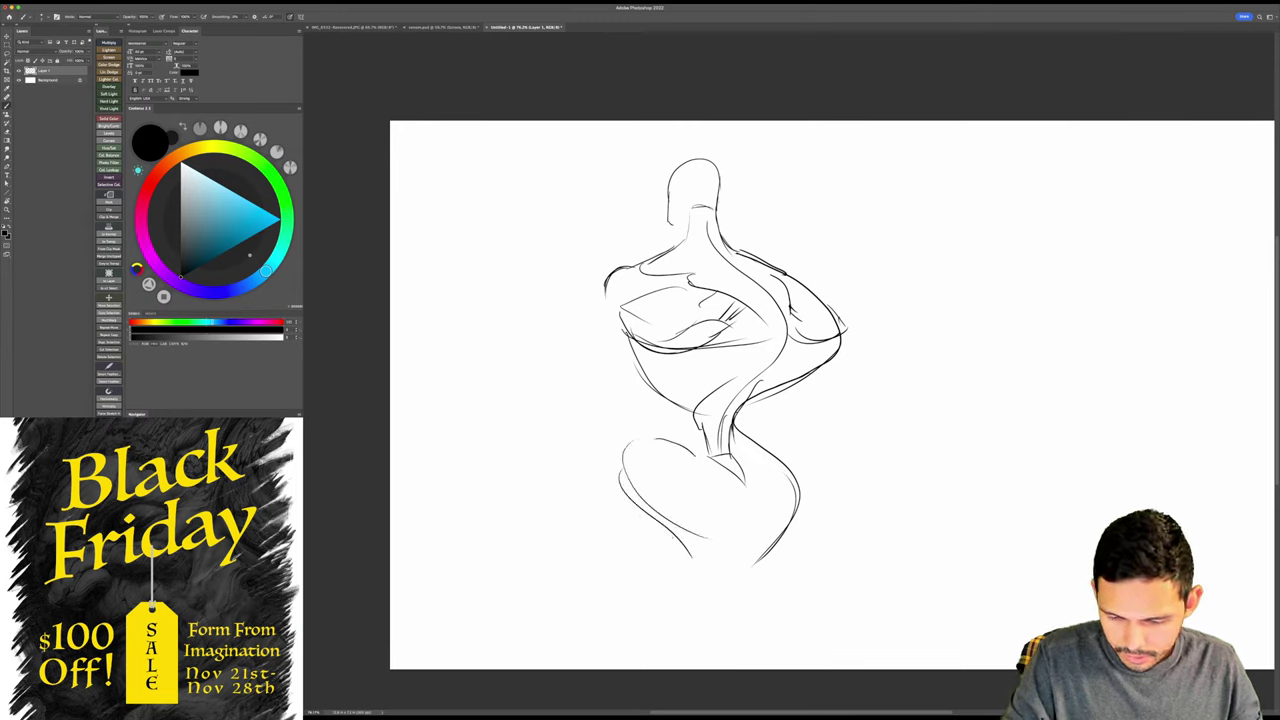
{"action": "mouse_move", "coordinate": [736, 468]}
{"action": "left_mouse_down"}
{"action": "mouse_move", "coordinate": [736, 557]}
{"action": "mouse_move", "coordinate": [792, 495]}
{"action": "mouse_move", "coordinate": [756, 527]}
{"action": "left_mouse_up"}
{"action": "left_click_drag", "start_coordinate": [781, 493], "coordinate": [766, 526]}
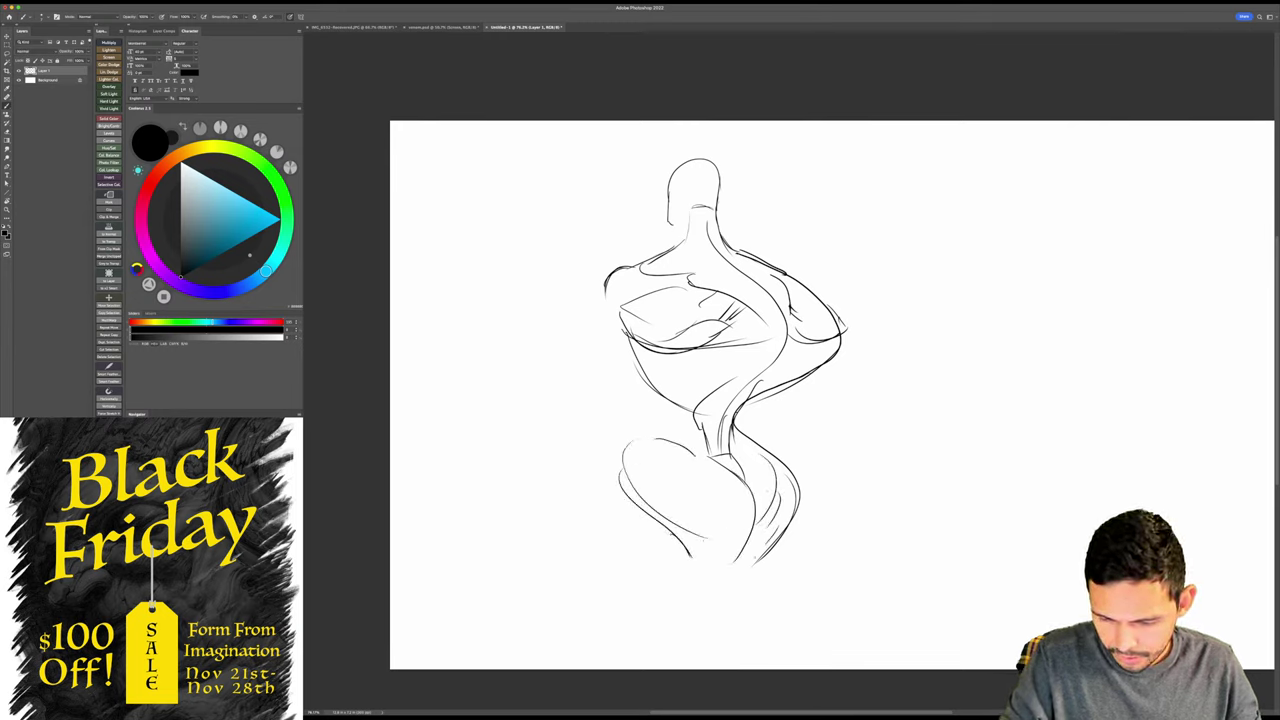
{"action": "left_click_drag", "start_coordinate": [626, 446], "coordinate": [746, 494]}
{"action": "mouse_move", "coordinate": [670, 503]}
{"action": "left_mouse_down"}
{"action": "mouse_move", "coordinate": [700, 579]}
{"action": "mouse_move", "coordinate": [753, 565]}
{"action": "left_mouse_up"}
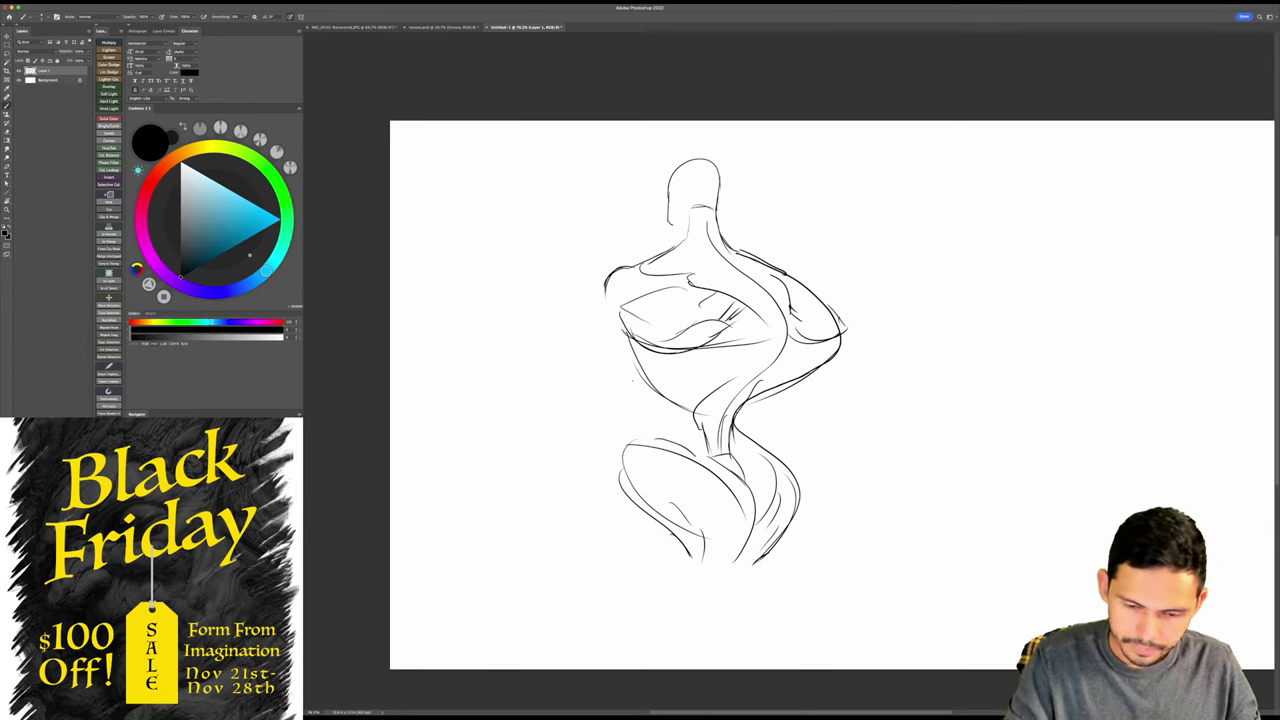
- Connect the ribcage to the hip with a waist contour and sketch both legs down to the canvas's lower edge
{"action": "mouse_move", "coordinate": [624, 356]}
{"action": "left_mouse_down"}
{"action": "mouse_move", "coordinate": [658, 430]}
{"action": "mouse_move", "coordinate": [636, 446]}
{"action": "left_mouse_up"}
{"action": "left_click_drag", "start_coordinate": [640, 390], "coordinate": [662, 430]}
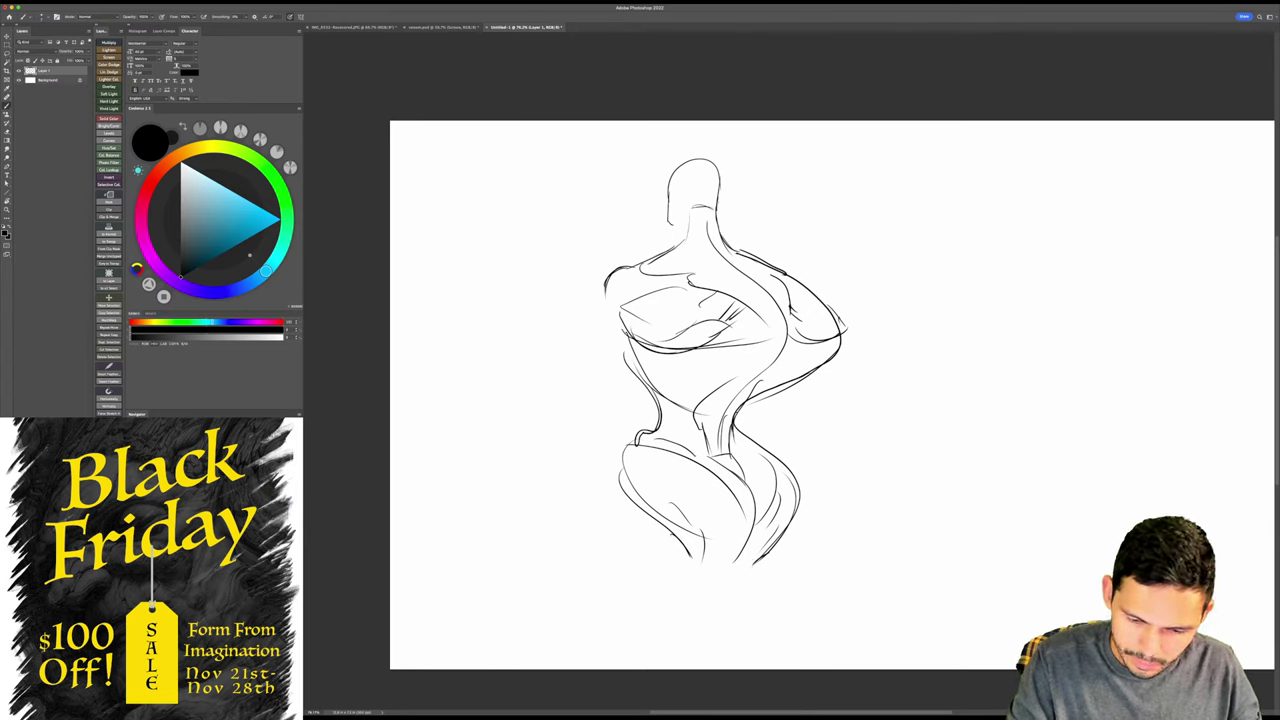
{"action": "left_click_drag", "start_coordinate": [626, 494], "coordinate": [672, 664]}
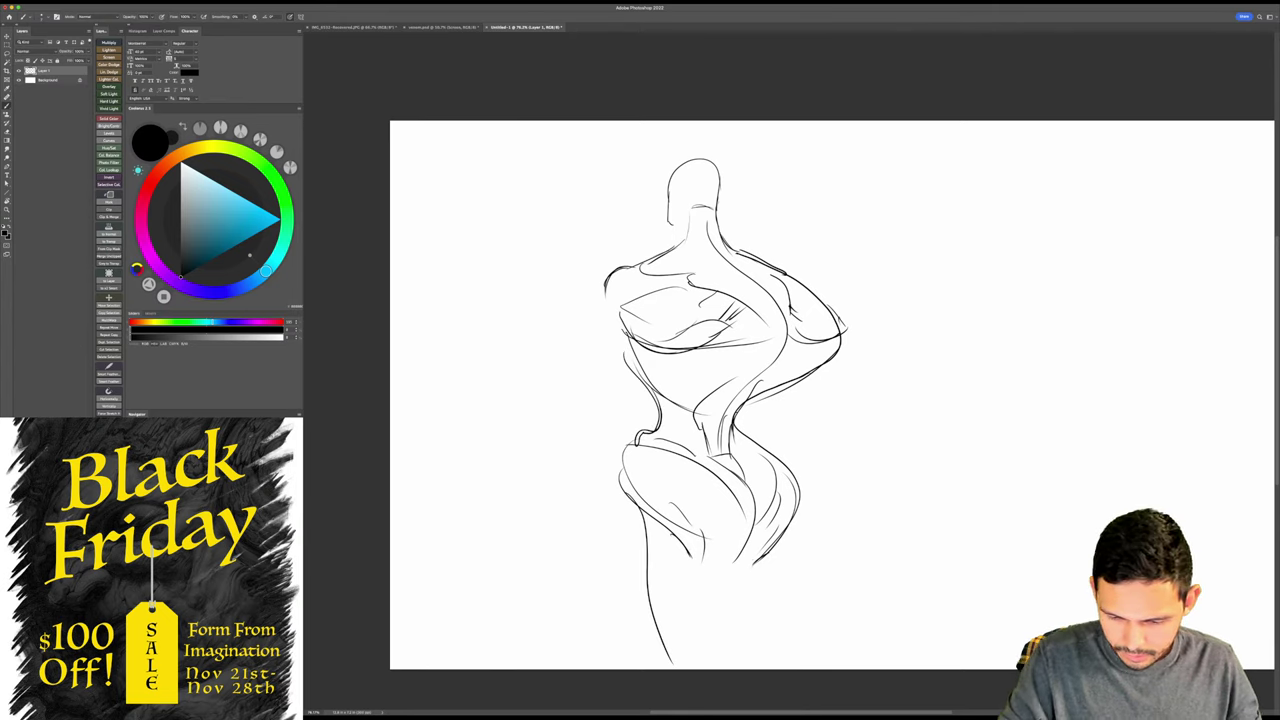
{"action": "mouse_move", "coordinate": [684, 550]}
{"action": "left_mouse_down"}
{"action": "mouse_move", "coordinate": [727, 576]}
{"action": "mouse_move", "coordinate": [708, 668]}
{"action": "left_mouse_up"}
{"action": "left_click_drag", "start_coordinate": [727, 578], "coordinate": [731, 668]}
{"action": "left_click_drag", "start_coordinate": [762, 562], "coordinate": [742, 656]}
{"action": "left_click_drag", "start_coordinate": [718, 600], "coordinate": [724, 670]}
{"action": "left_click_drag", "start_coordinate": [758, 586], "coordinate": [746, 668]}
{"action": "left_click_drag", "start_coordinate": [753, 620], "coordinate": [739, 669]}
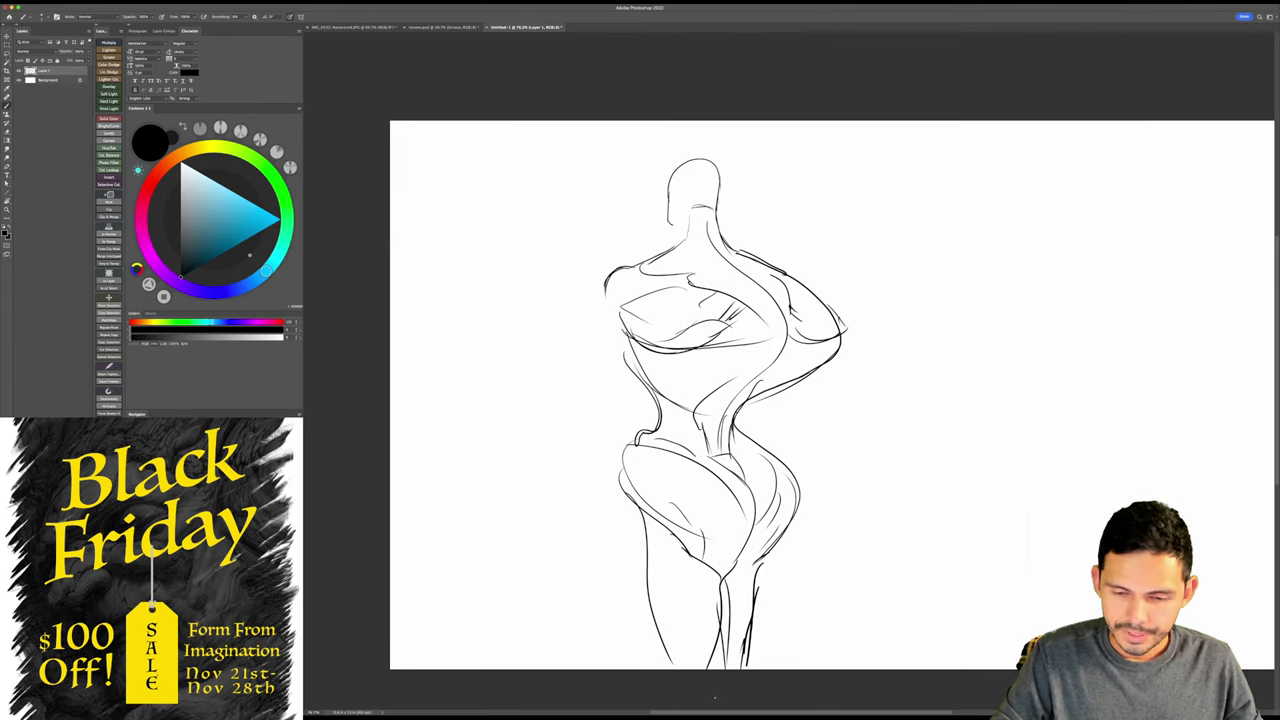
- Return to the Venom painting, choose a brush preset from the brush library and save the file
{"action": "left_click", "coordinate": [440, 27]}
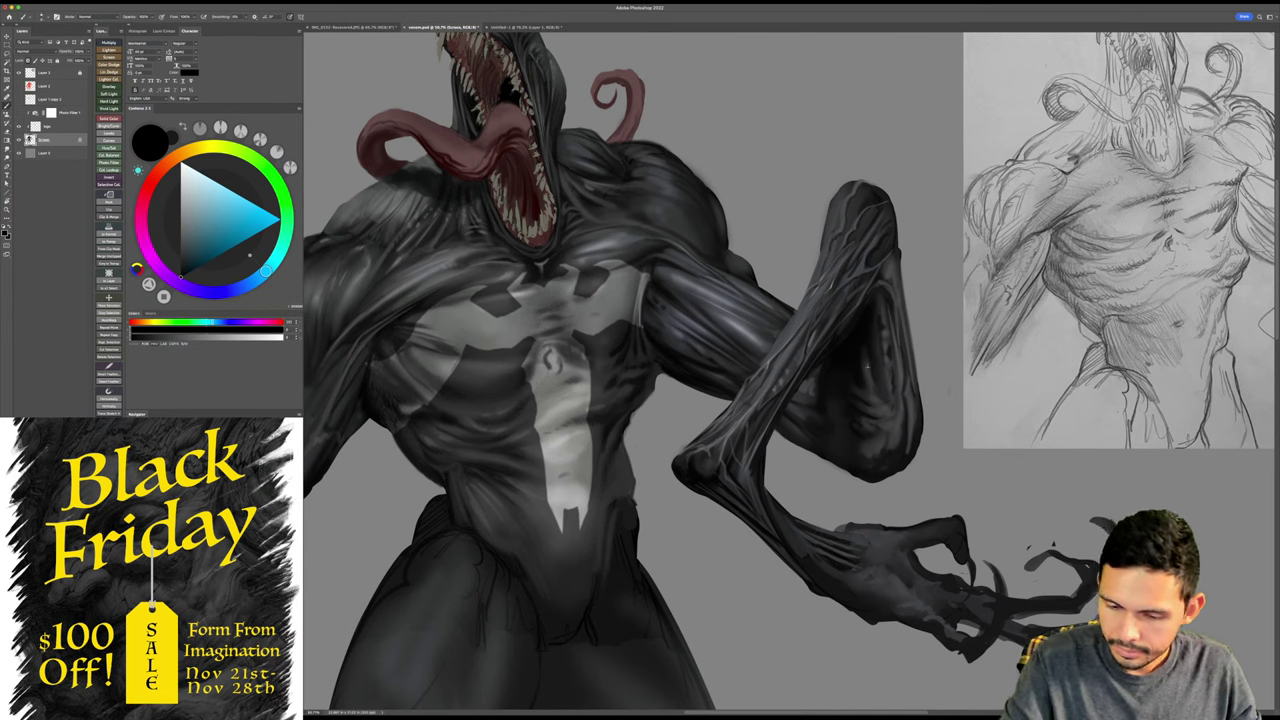
{"action": "right_click", "coordinate": [864, 372]}
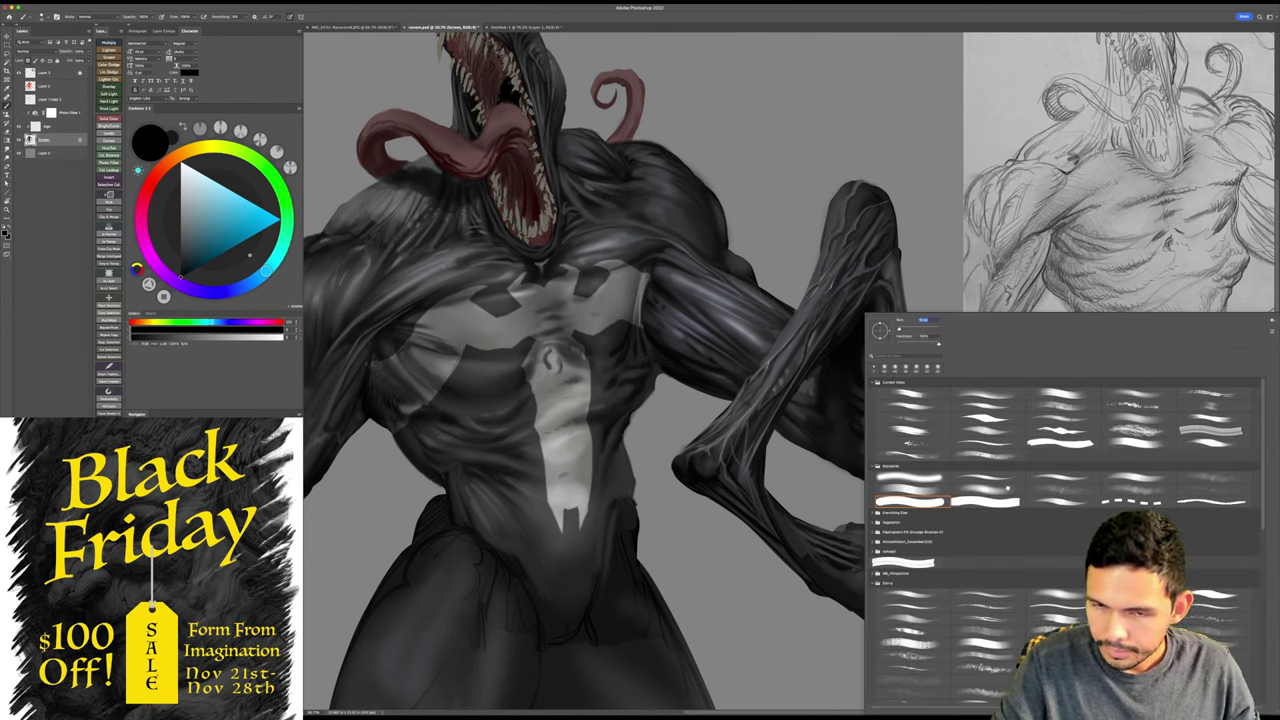
{"action": "double_click", "coordinate": [1007, 488]}
{"action": "key", "text": "super+s"}
{"action": "left_click_drag", "start_coordinate": [896, 488], "coordinate": [831, 526]}
{"action": "left_click_drag", "start_coordinate": [914, 520], "coordinate": [896, 500]}
{"action": "key", "text": "b"}
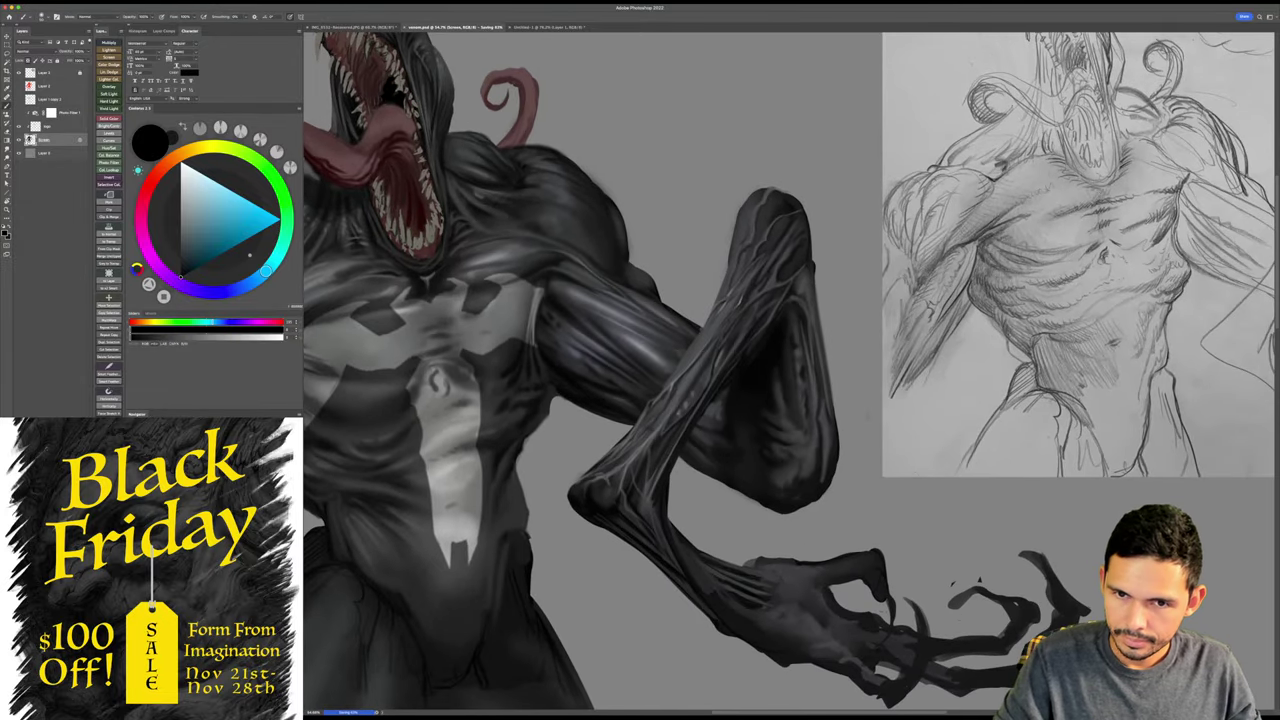
- Shade the outer edge of the bent arm's elbow with near-black sampled from the painting
{"action": "left_click", "coordinate": [823, 448], "text": "alt"}
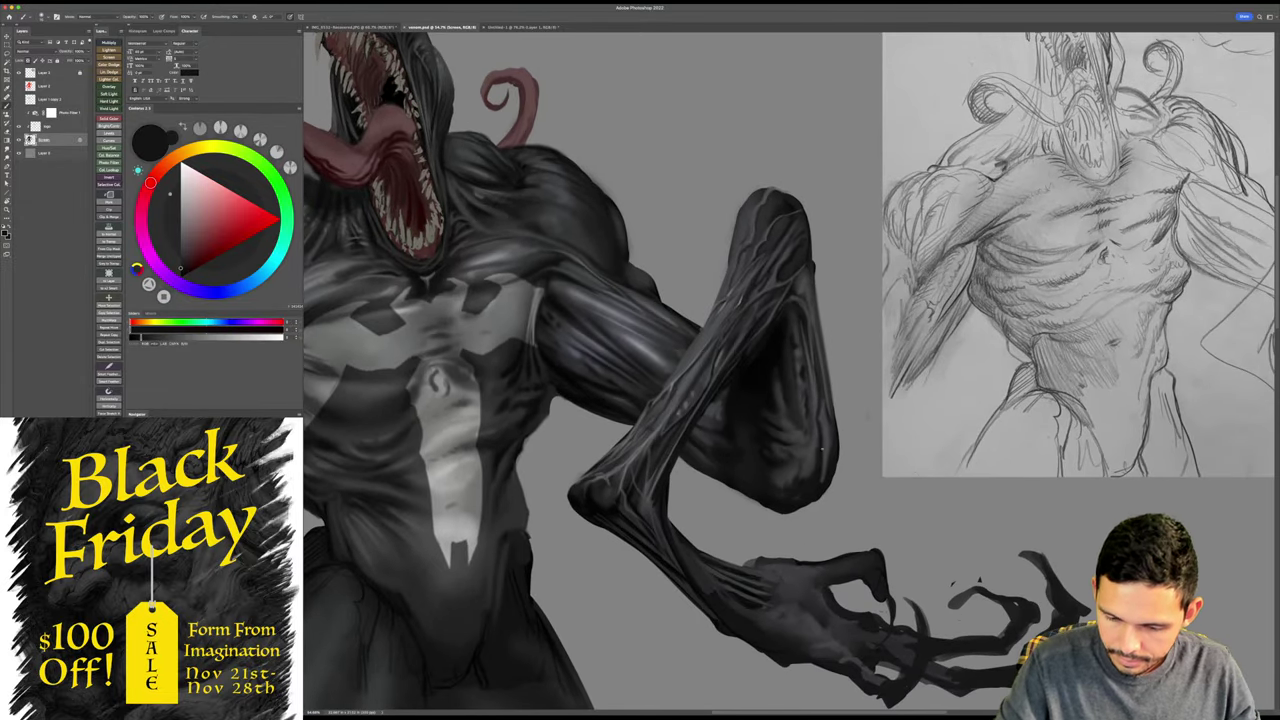
{"action": "mouse_move", "coordinate": [825, 406]}
{"action": "left_mouse_down"}
{"action": "mouse_move", "coordinate": [822, 480]}
{"action": "mouse_move", "coordinate": [842, 450]}
{"action": "left_mouse_up"}
{"action": "key", "text": "z"}
{"action": "mouse_move", "coordinate": [842, 450]}
{"action": "left_mouse_down"}
{"action": "mouse_move", "coordinate": [854, 446]}
{"action": "mouse_move", "coordinate": [826, 474]}
{"action": "left_mouse_up"}
{"action": "key", "text": "b"}
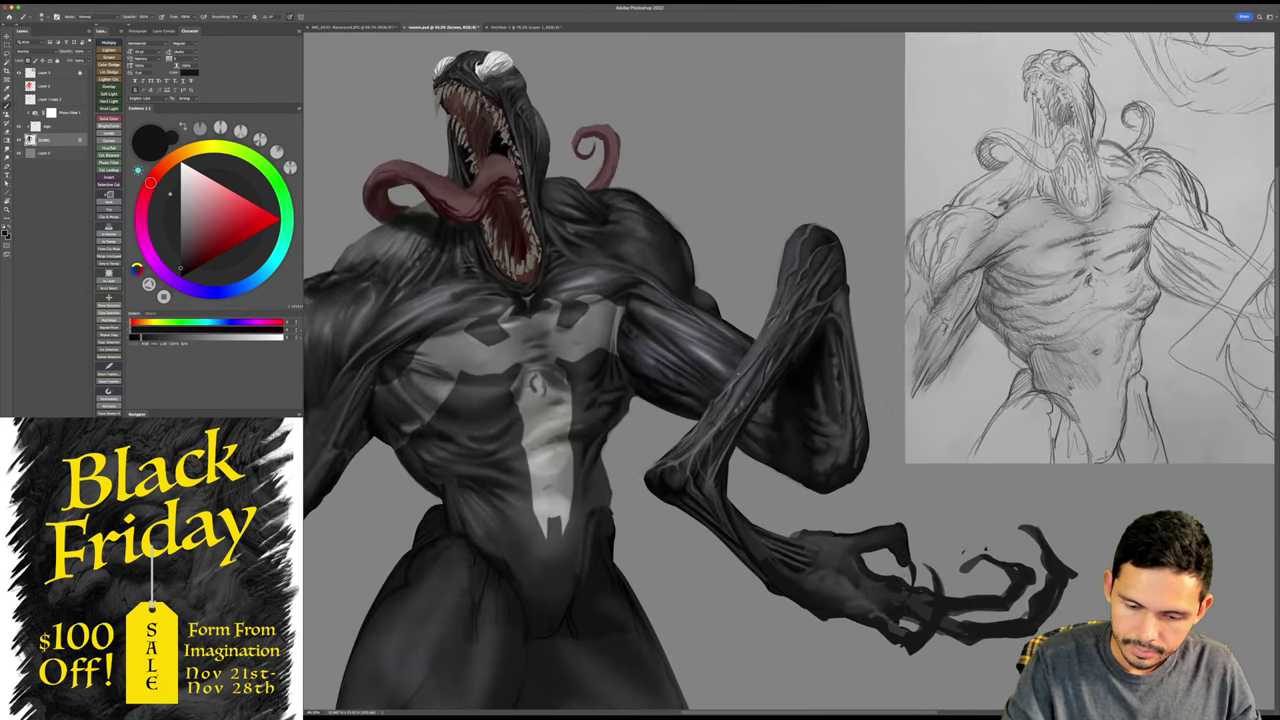
- Paint sampled grey tones into the bent arm's inner elbow area, using a slightly lighter dark grey
{"action": "left_click", "coordinate": [843, 290], "text": "alt"}
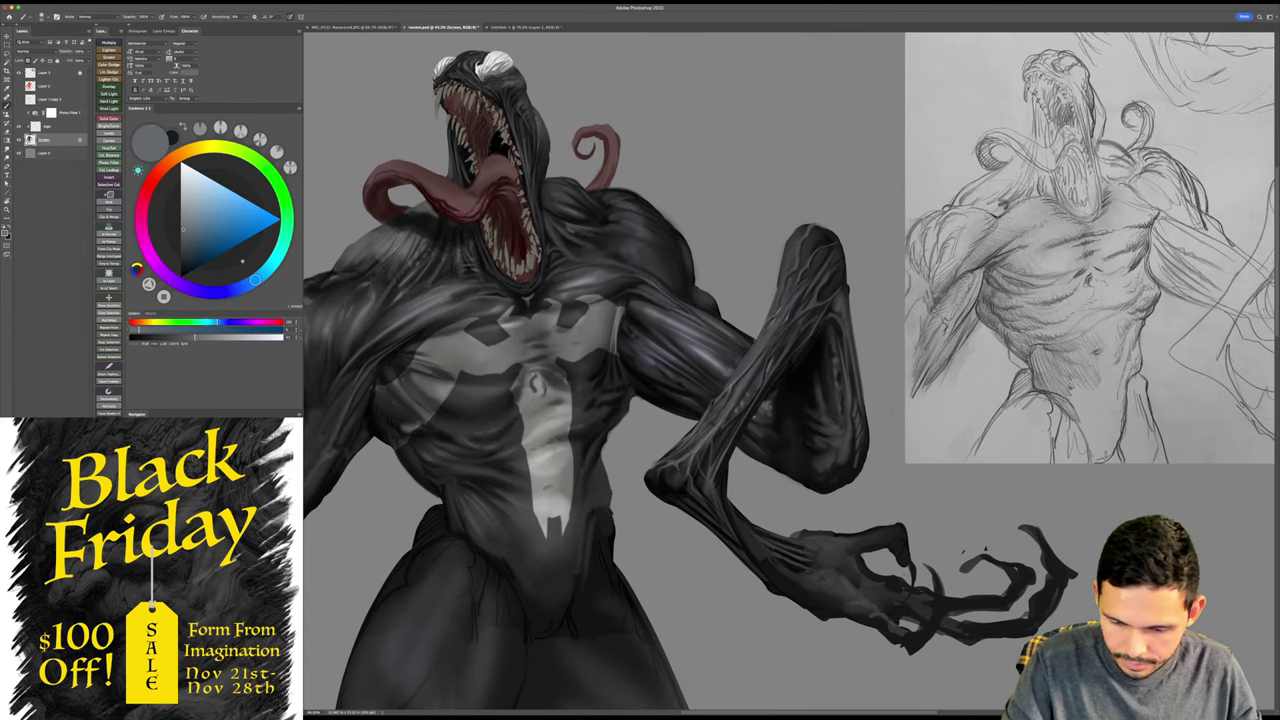
{"action": "key", "text": "r"}
{"action": "left_click_drag", "start_coordinate": [880, 330], "coordinate": [868, 432]}
{"action": "key", "text": "b"}
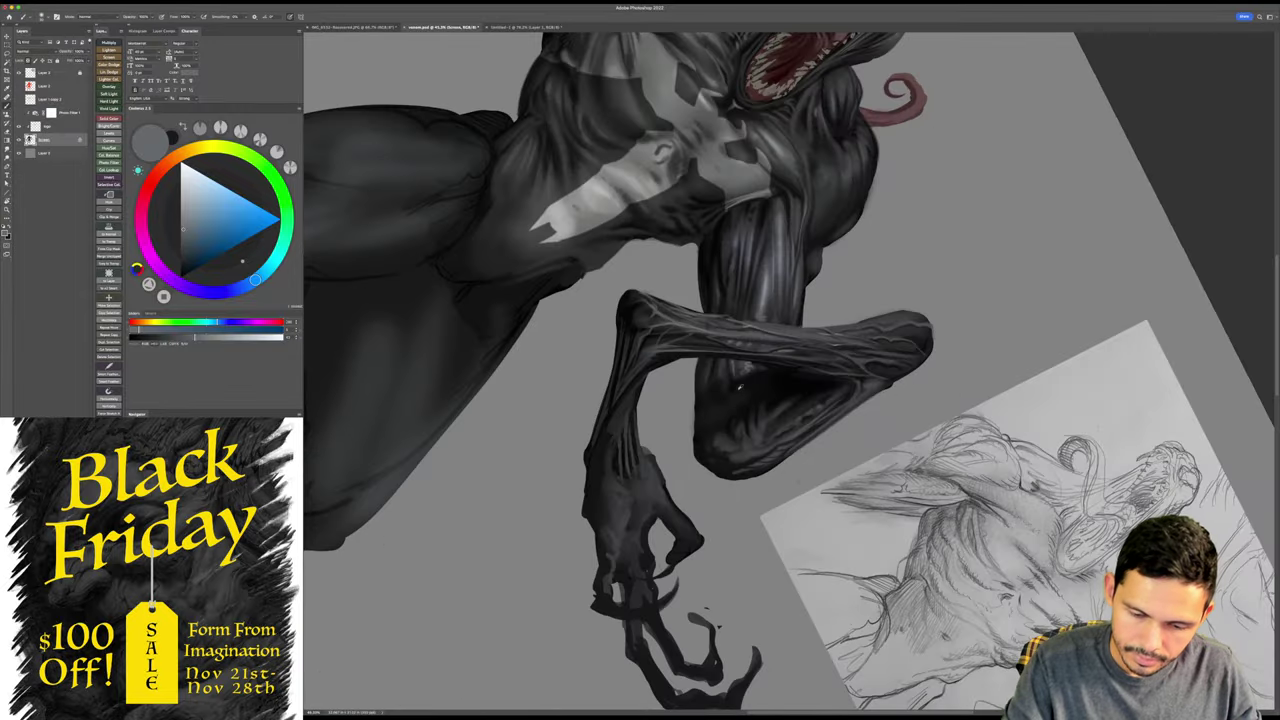
{"action": "left_click", "coordinate": [739, 407], "text": "alt"}
{"action": "left_click", "coordinate": [181, 256]}
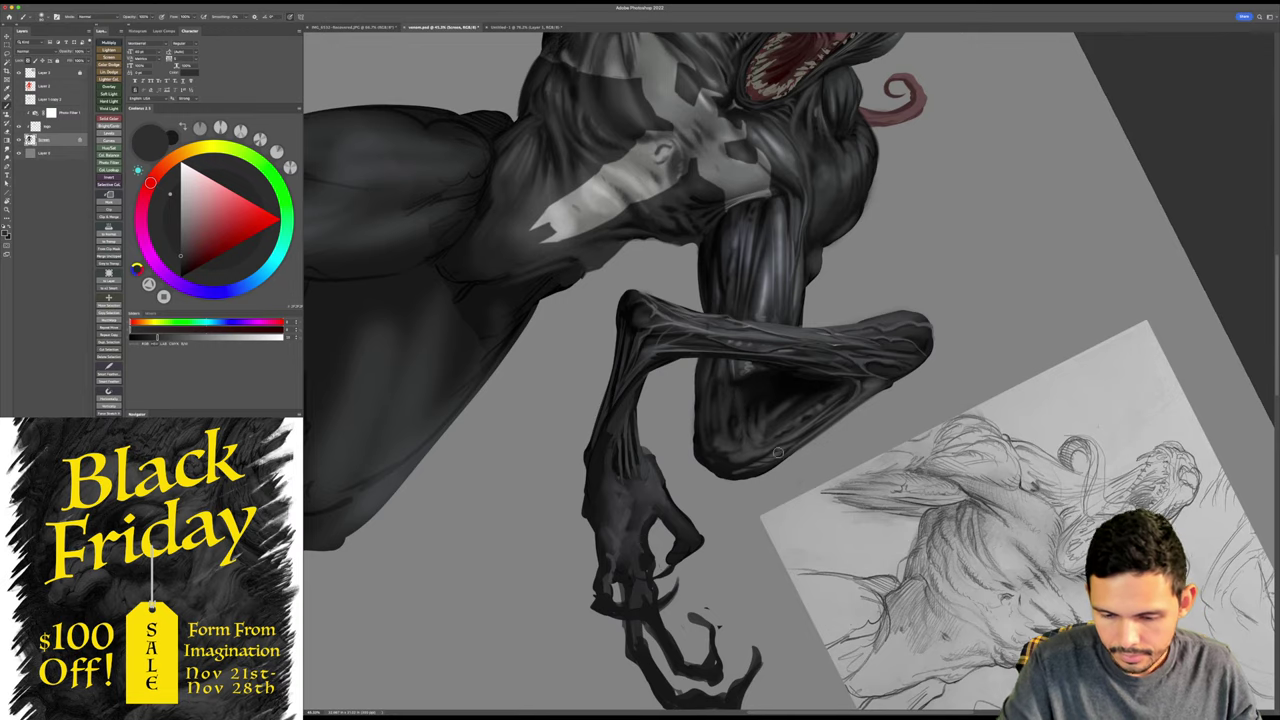
{"action": "key", "text": "Escape"}
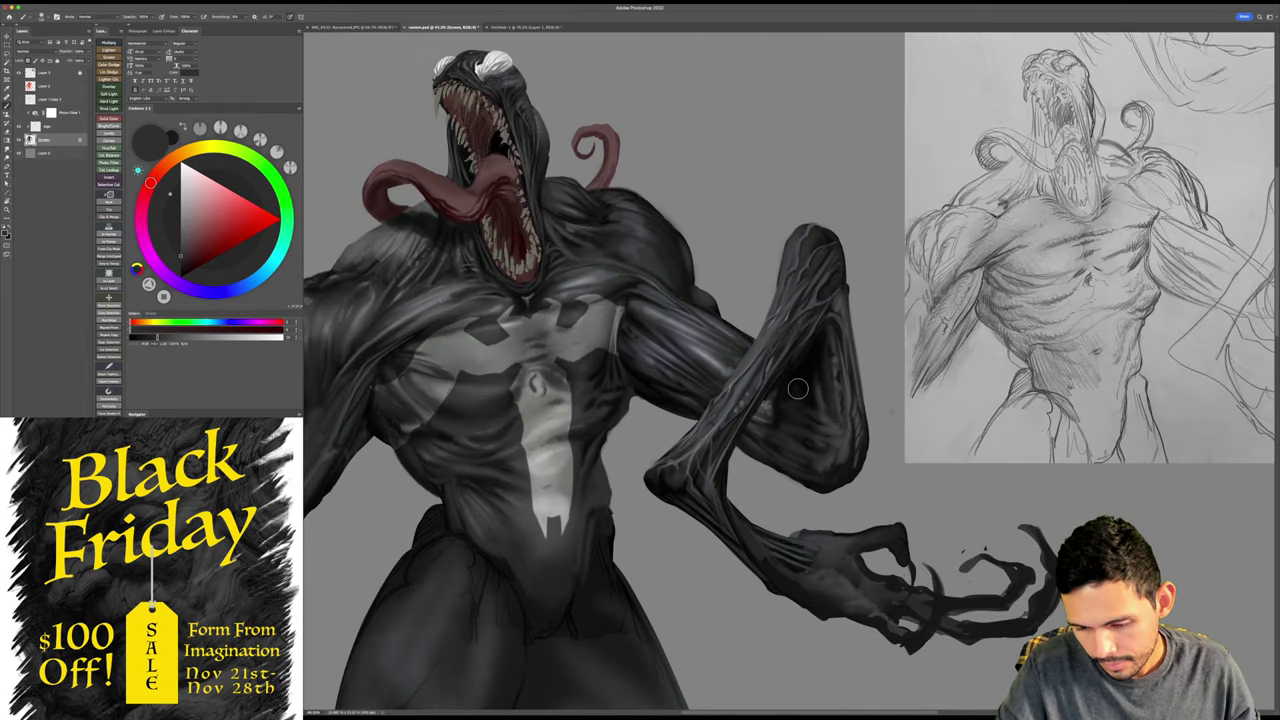
- Deepen the shadow where the upper arm passes behind the forearm with sampled near-black, and save the file
{"action": "key", "text": "z"}
{"action": "mouse_move", "coordinate": [932, 460]}
{"action": "left_mouse_down"}
{"action": "mouse_move", "coordinate": [884, 523]}
{"action": "mouse_move", "coordinate": [890, 509]}
{"action": "left_mouse_up"}
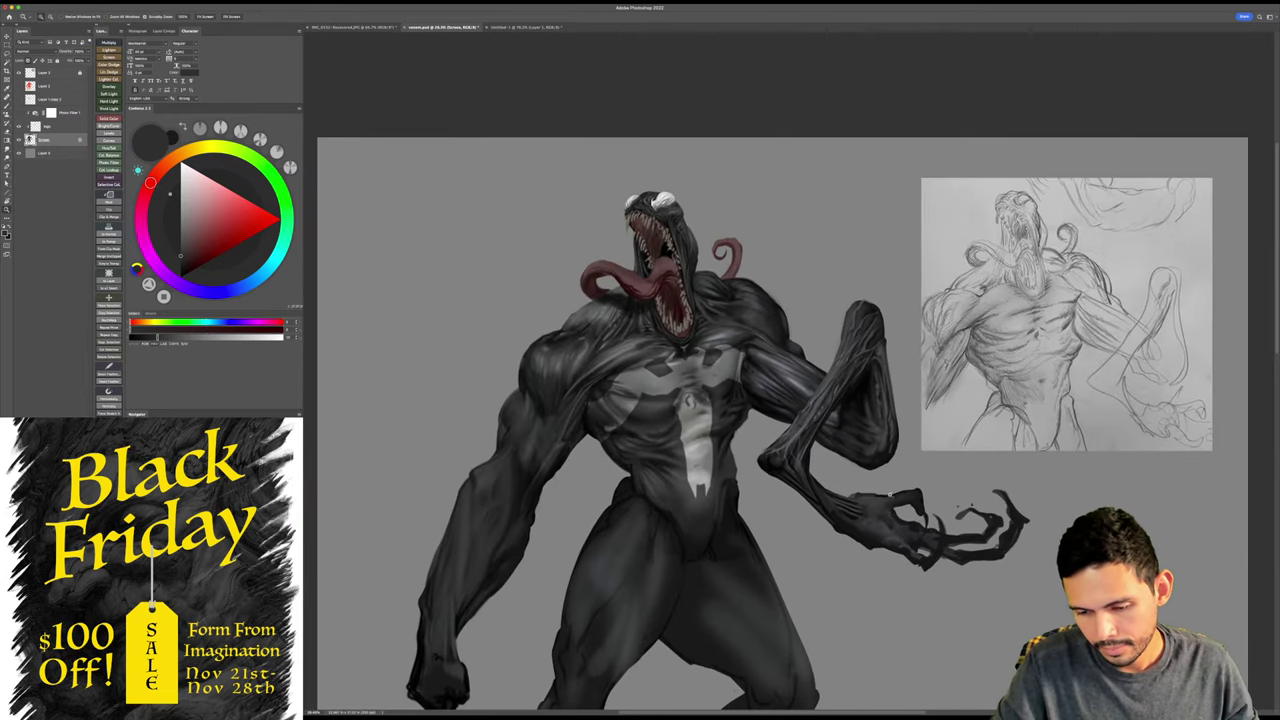
{"action": "mouse_move", "coordinate": [966, 437]}
{"action": "left_mouse_down"}
{"action": "mouse_move", "coordinate": [1014, 418]}
{"action": "mouse_move", "coordinate": [882, 560]}
{"action": "left_mouse_up"}
{"action": "key", "text": "r"}
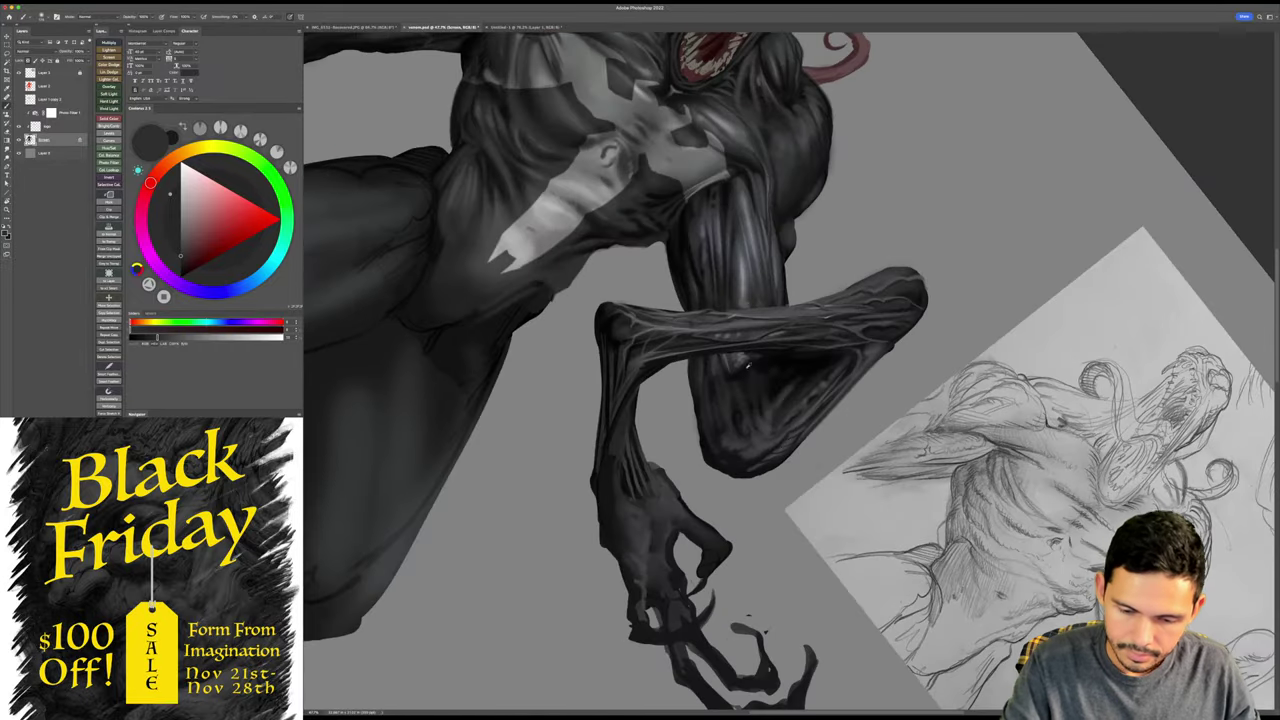
{"action": "left_click", "coordinate": [748, 368], "text": "alt"}
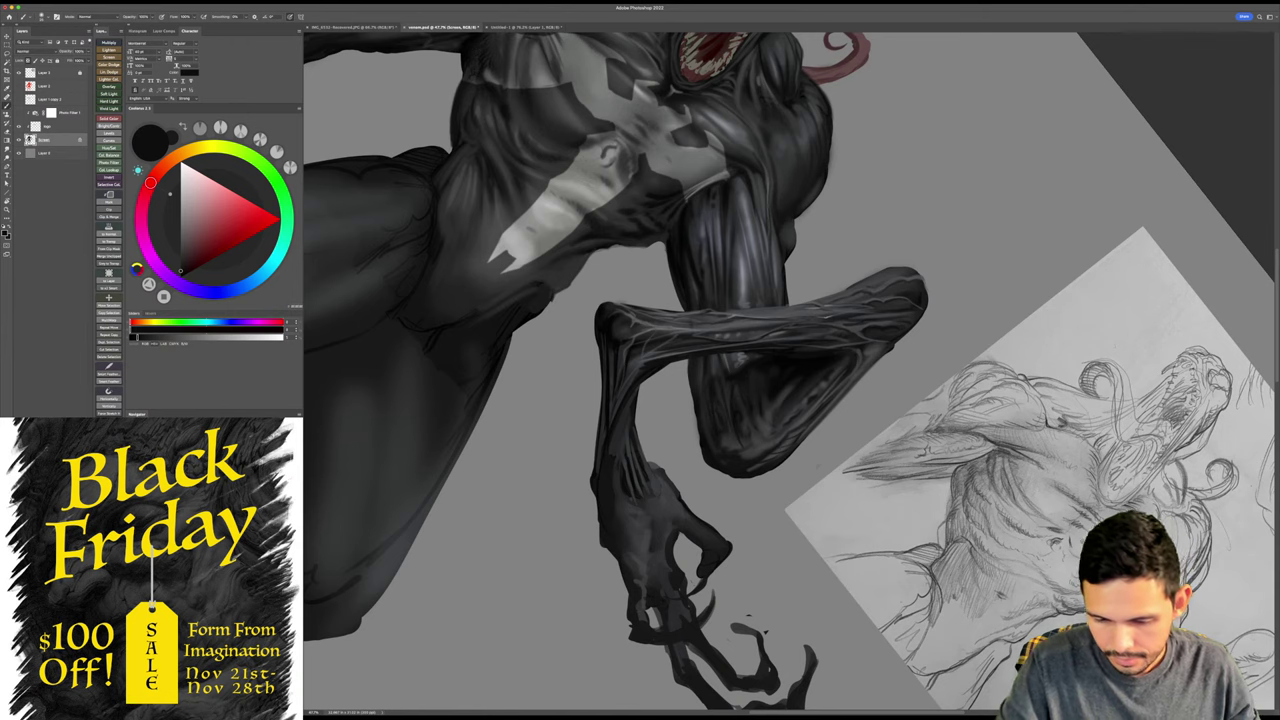
{"action": "key", "text": "Escape"}
{"action": "left_click_drag", "start_coordinate": [882, 576], "coordinate": [851, 591]}
{"action": "key", "text": "super+s"}
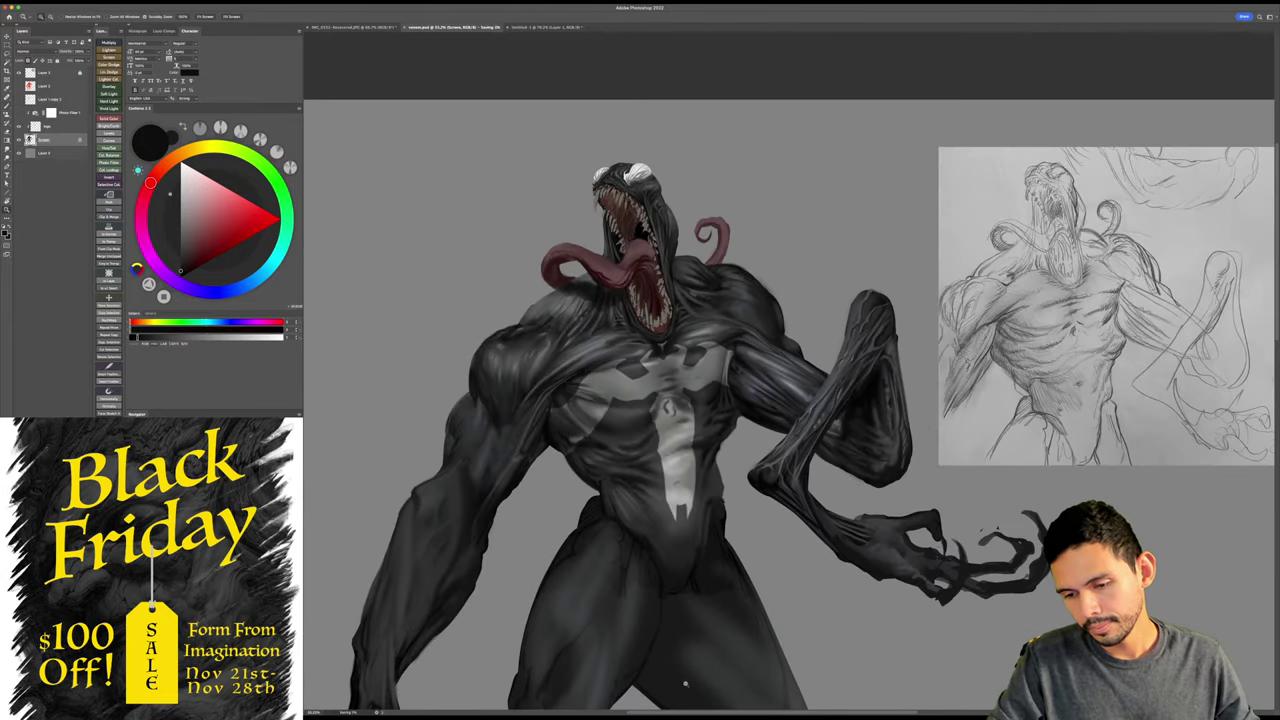
- Refine the strands on the upper part of the raised forearm with a sampled dark blue-grey
{"action": "mouse_move", "coordinate": [873, 350]}
{"action": "left_mouse_down"}
{"action": "mouse_move", "coordinate": [912, 342]}
{"action": "mouse_move", "coordinate": [884, 392]}
{"action": "left_mouse_up"}
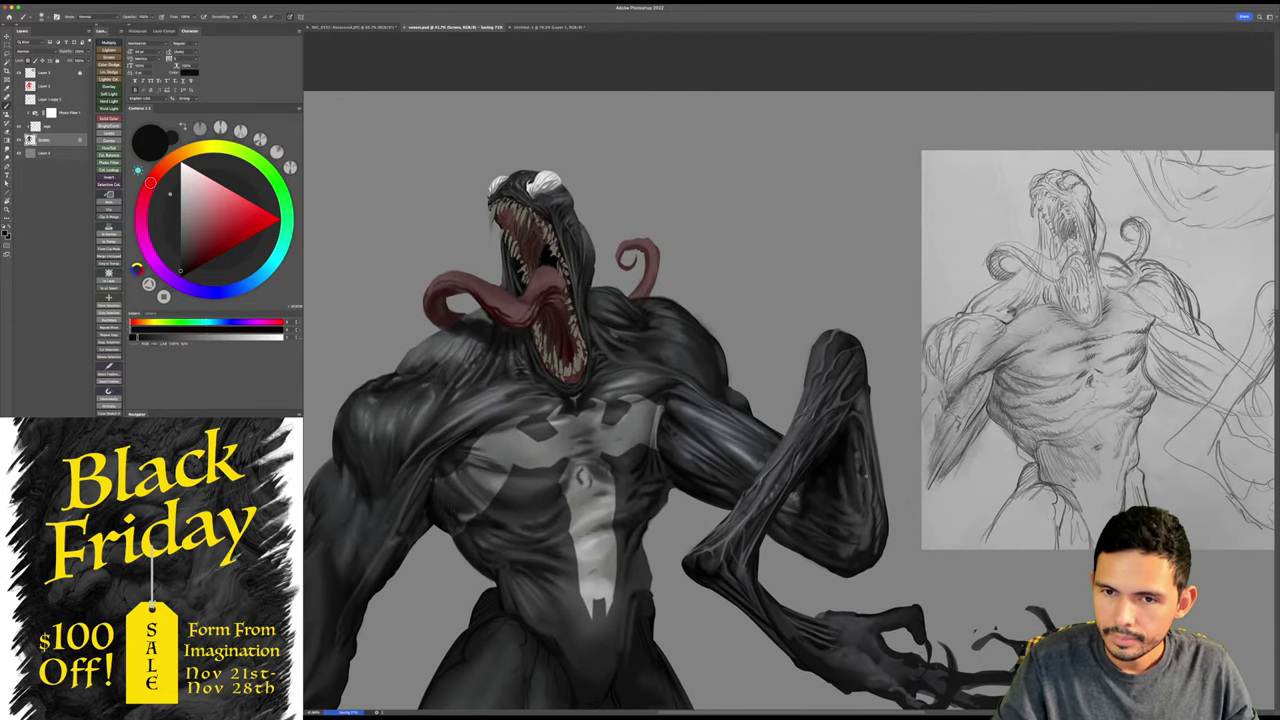
{"action": "key", "text": "z"}
{"action": "left_click_drag", "start_coordinate": [895, 442], "coordinate": [915, 442]}
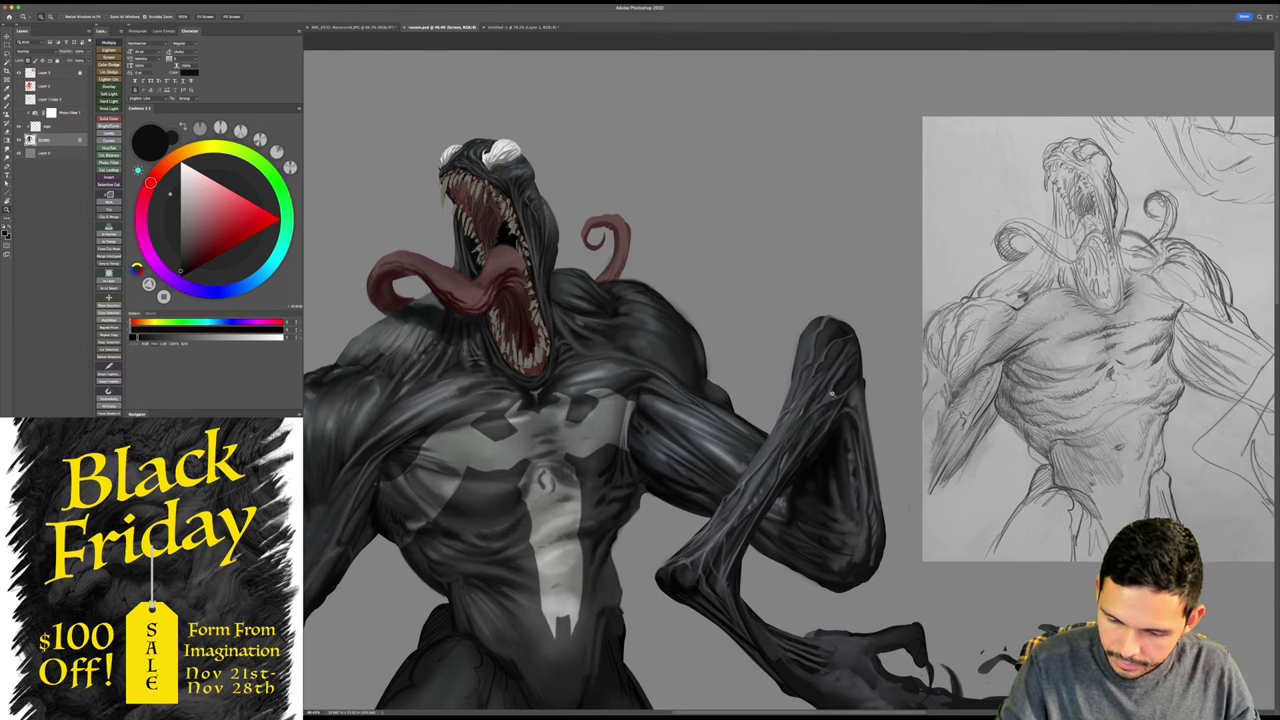
{"action": "key", "text": "b"}
{"action": "left_click", "coordinate": [833, 391], "text": "alt"}
{"action": "mouse_move", "coordinate": [846, 378]}
{"action": "left_mouse_down"}
{"action": "mouse_move", "coordinate": [857, 369]}
{"action": "mouse_move", "coordinate": [847, 381]}
{"action": "mouse_move", "coordinate": [839, 344]}
{"action": "left_mouse_up"}
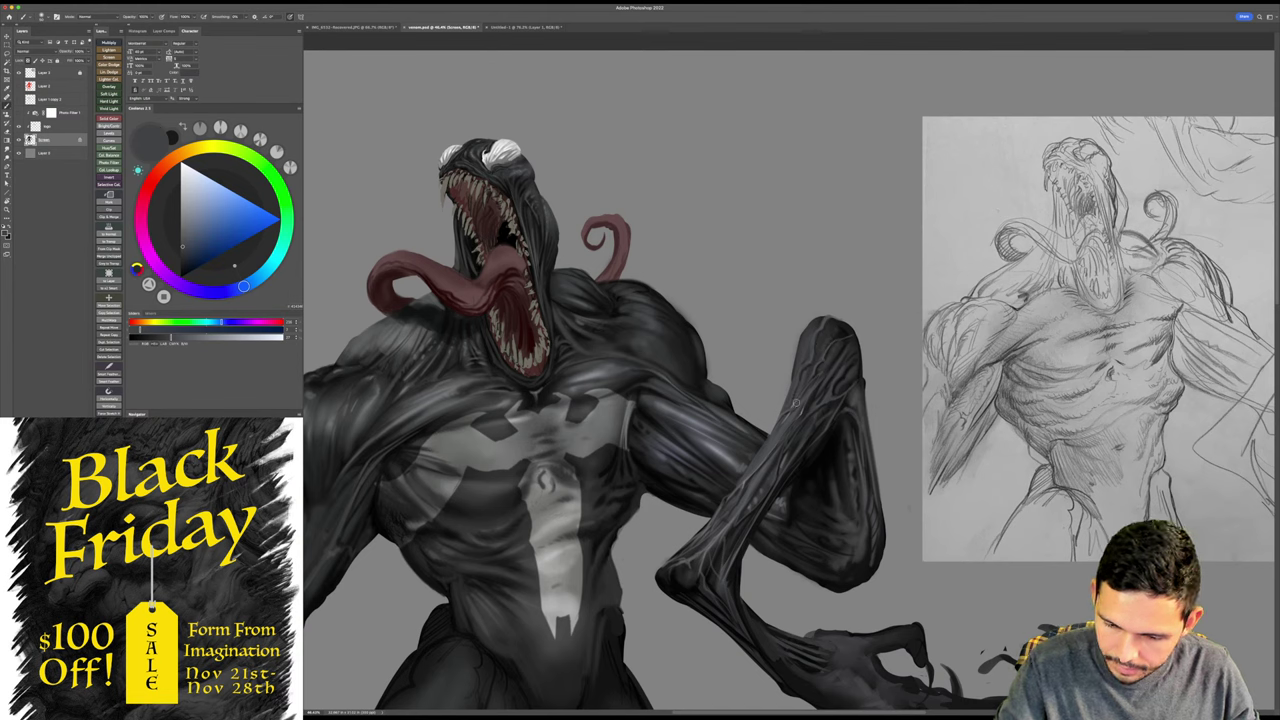
- Add lighter blue-grey highlights to the rounded tip of the raised forearm
{"action": "left_click", "coordinate": [182, 233]}
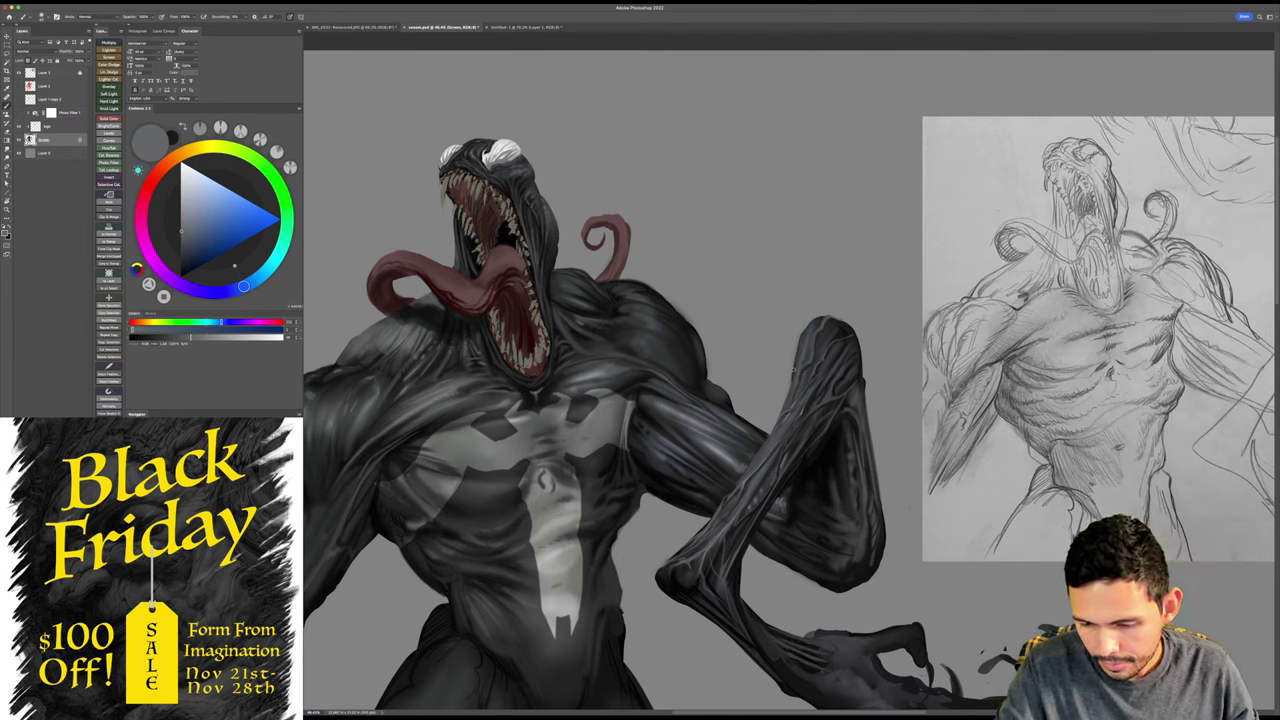
{"action": "mouse_move", "coordinate": [830, 325]}
{"action": "left_mouse_down"}
{"action": "mouse_move", "coordinate": [799, 395]}
{"action": "mouse_move", "coordinate": [831, 334]}
{"action": "left_mouse_up"}
{"action": "key", "text": "r"}
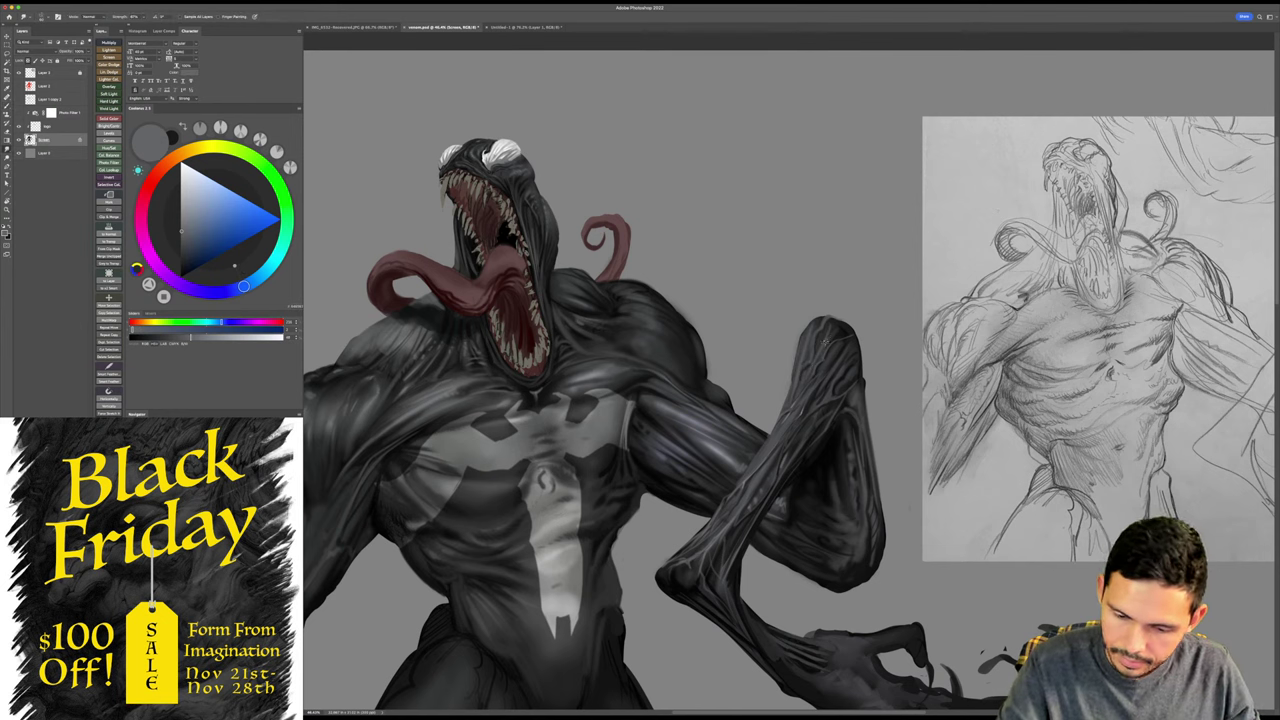
{"action": "key", "text": "z"}
{"action": "left_click_drag", "start_coordinate": [822, 493], "coordinate": [968, 384]}
{"action": "key", "text": "r"}
{"action": "key", "text": "z"}
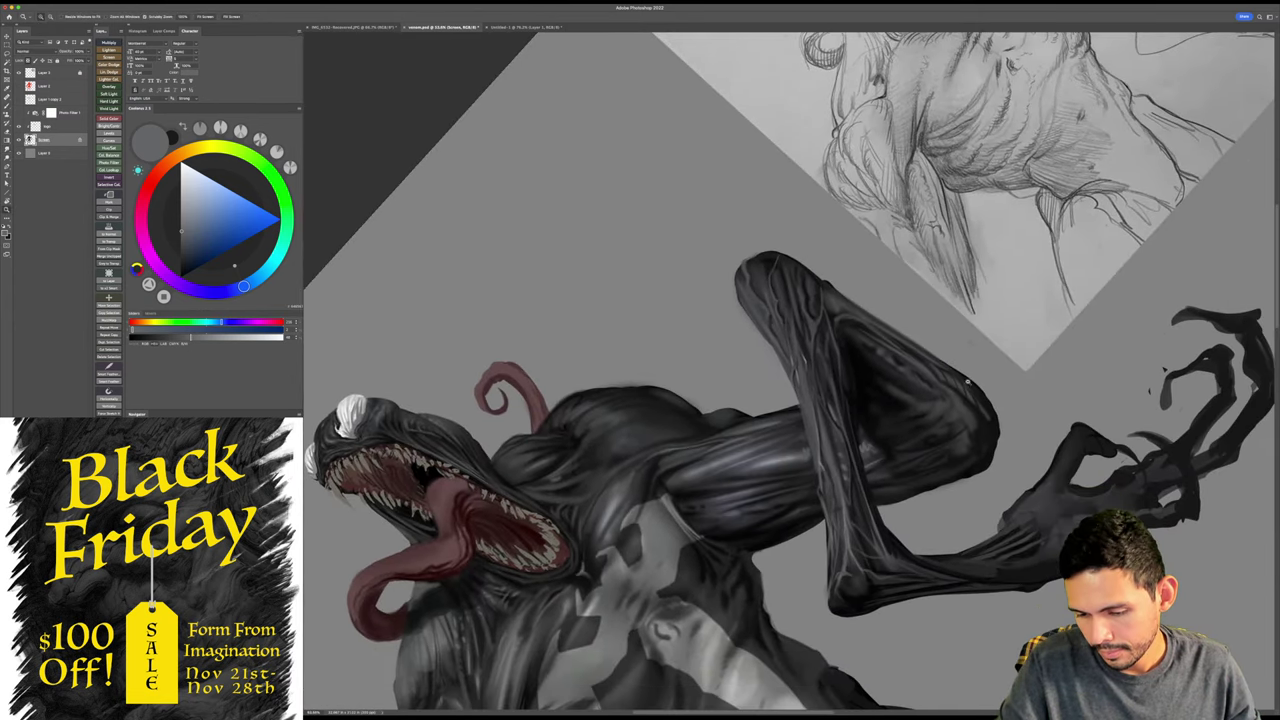
- Sketch bright red guide curves over the bent arm's contours and undo them
{"action": "key", "text": "Escape"}
{"action": "key", "text": "r"}
{"action": "left_click_drag", "start_coordinate": [655, 560], "coordinate": [404, 408]}
{"action": "left_click", "coordinate": [158, 173]}
{"action": "left_click", "coordinate": [280, 219]}
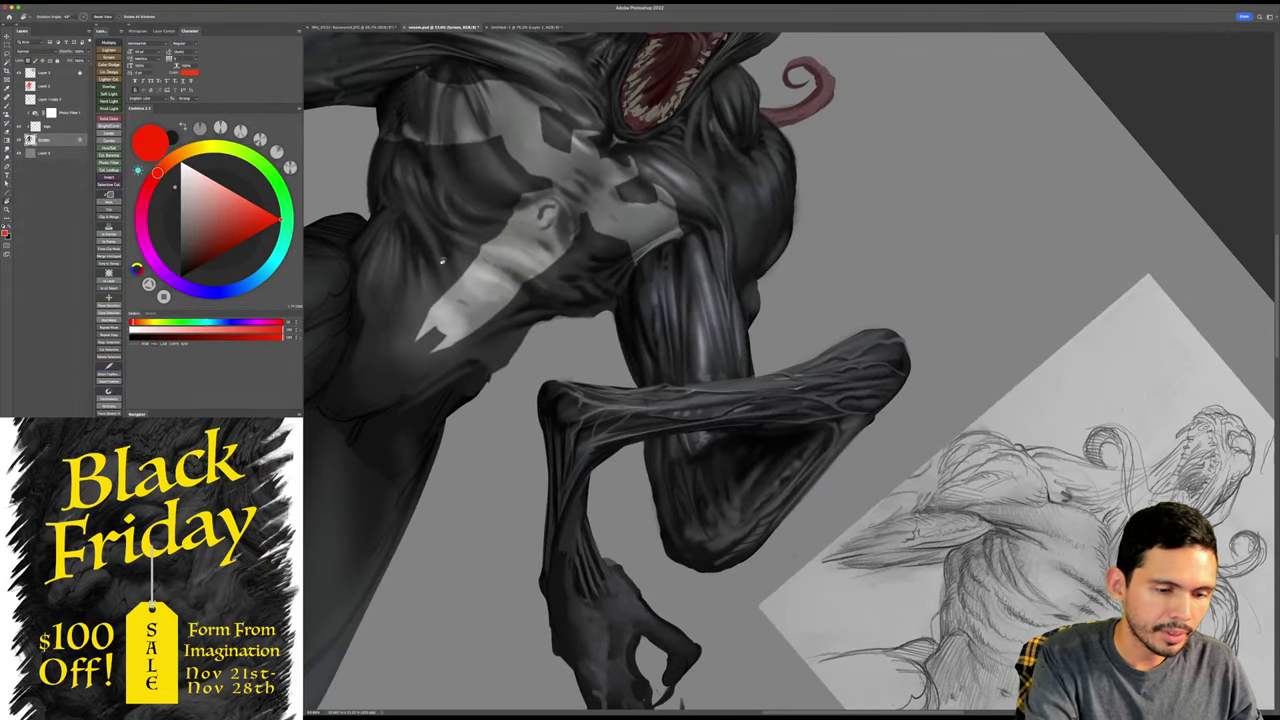
{"action": "key", "text": "b"}
{"action": "left_click_drag", "start_coordinate": [752, 323], "coordinate": [621, 344]}
{"action": "mouse_move", "coordinate": [549, 471]}
{"action": "left_mouse_down"}
{"action": "mouse_move", "coordinate": [590, 480]}
{"action": "mouse_move", "coordinate": [858, 434]}
{"action": "left_mouse_up"}
{"action": "left_click_drag", "start_coordinate": [750, 328], "coordinate": [606, 411]}
{"action": "left_click_drag", "start_coordinate": [872, 331], "coordinate": [904, 341]}
{"action": "key", "text": "super+z"}
{"action": "key", "text": "super+z"}
{"action": "key", "text": "super+z"}
{"action": "key", "text": "super+z"}
{"action": "key", "text": "super+z"}
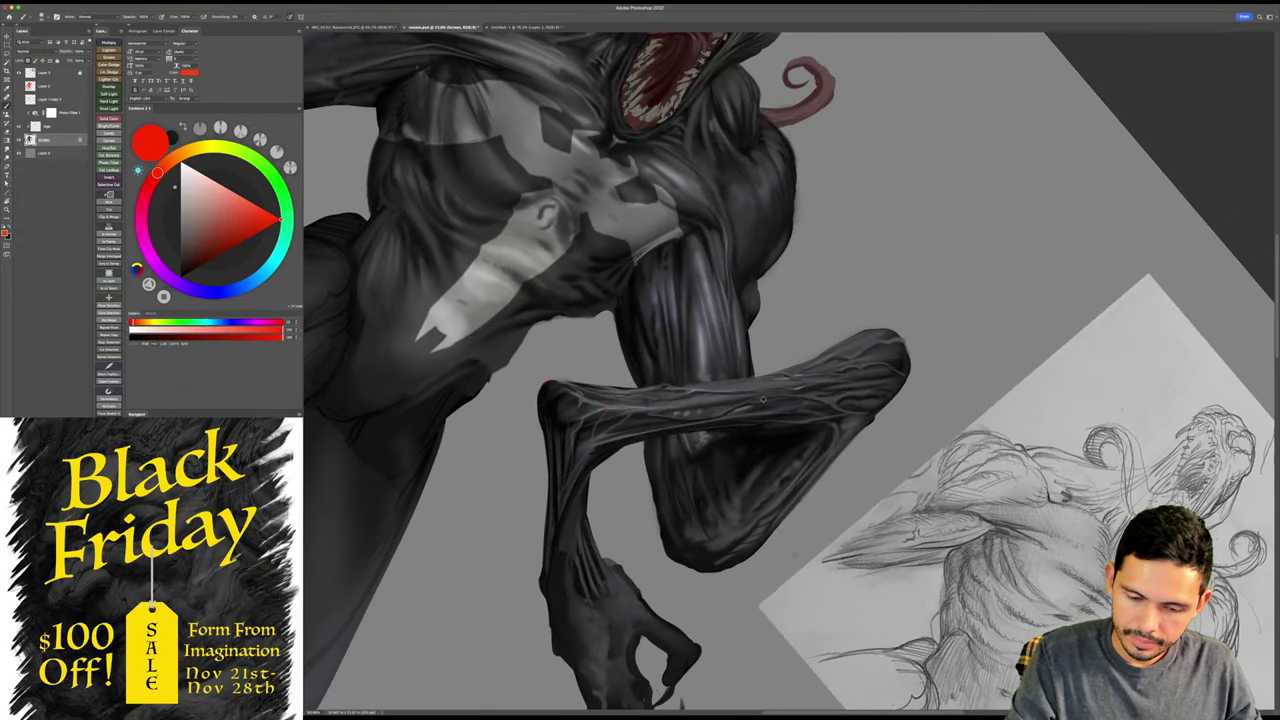
- Try two red guide strokes along the forearm's upper contour and undo them
{"action": "left_click_drag", "start_coordinate": [754, 373], "coordinate": [631, 377]}
{"action": "mouse_move", "coordinate": [586, 383]}
{"action": "left_mouse_down"}
{"action": "mouse_move", "coordinate": [845, 411]}
{"action": "mouse_move", "coordinate": [778, 376]}
{"action": "left_mouse_up"}
{"action": "key", "text": "super+z"}
{"action": "key", "text": "super+z"}
{"action": "key", "text": "Escape"}
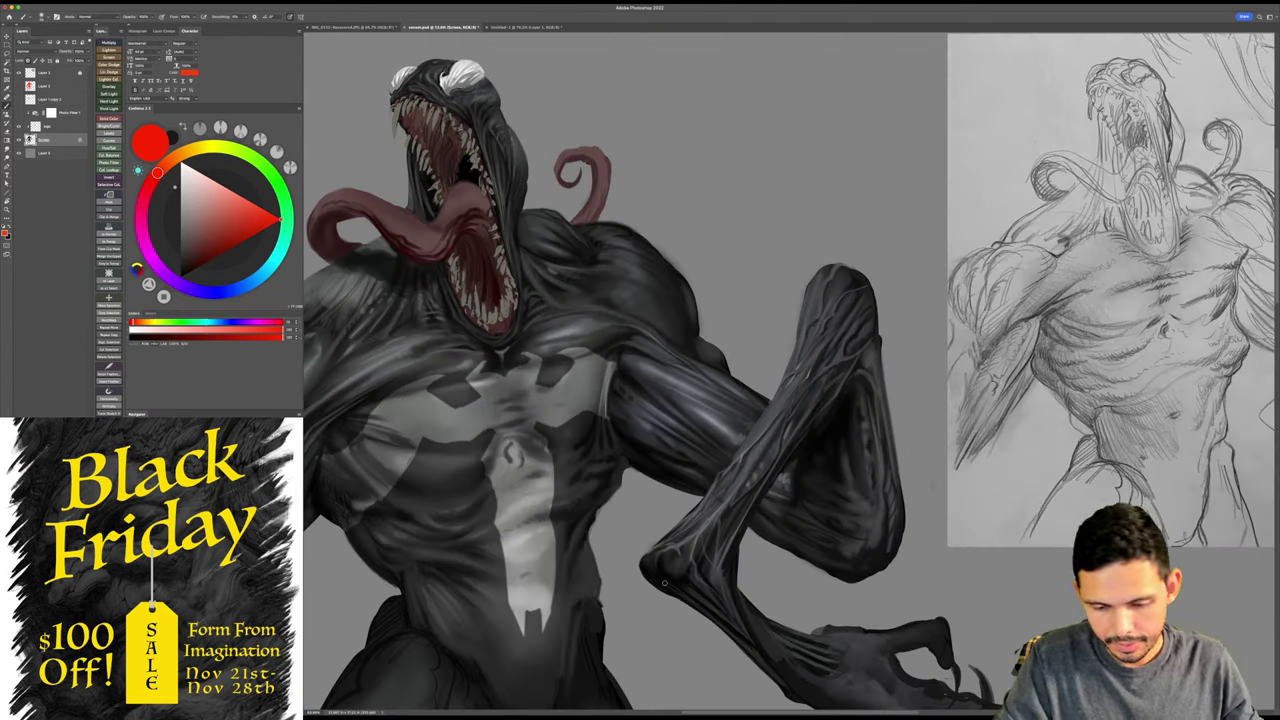
- Replace the red painting colour with near-black and save the file
{"action": "key", "text": "z"}
{"action": "left_click_drag", "start_coordinate": [938, 462], "coordinate": [925, 456]}
{"action": "mouse_move", "coordinate": [923, 516]}
{"action": "left_mouse_down"}
{"action": "mouse_move", "coordinate": [928, 396]}
{"action": "mouse_move", "coordinate": [917, 430]}
{"action": "left_mouse_up"}
{"action": "key", "text": "r"}
{"action": "key", "text": "b"}
{"action": "key", "text": "d"}
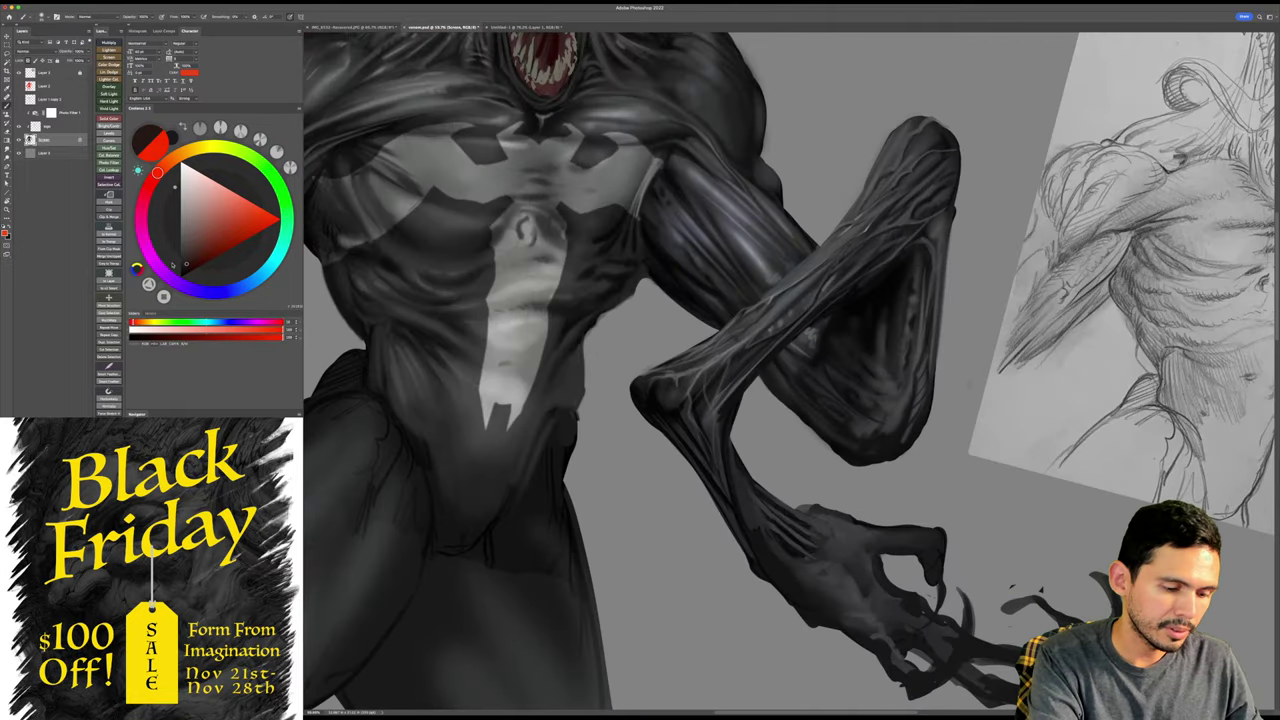
{"action": "key", "text": "super+s"}
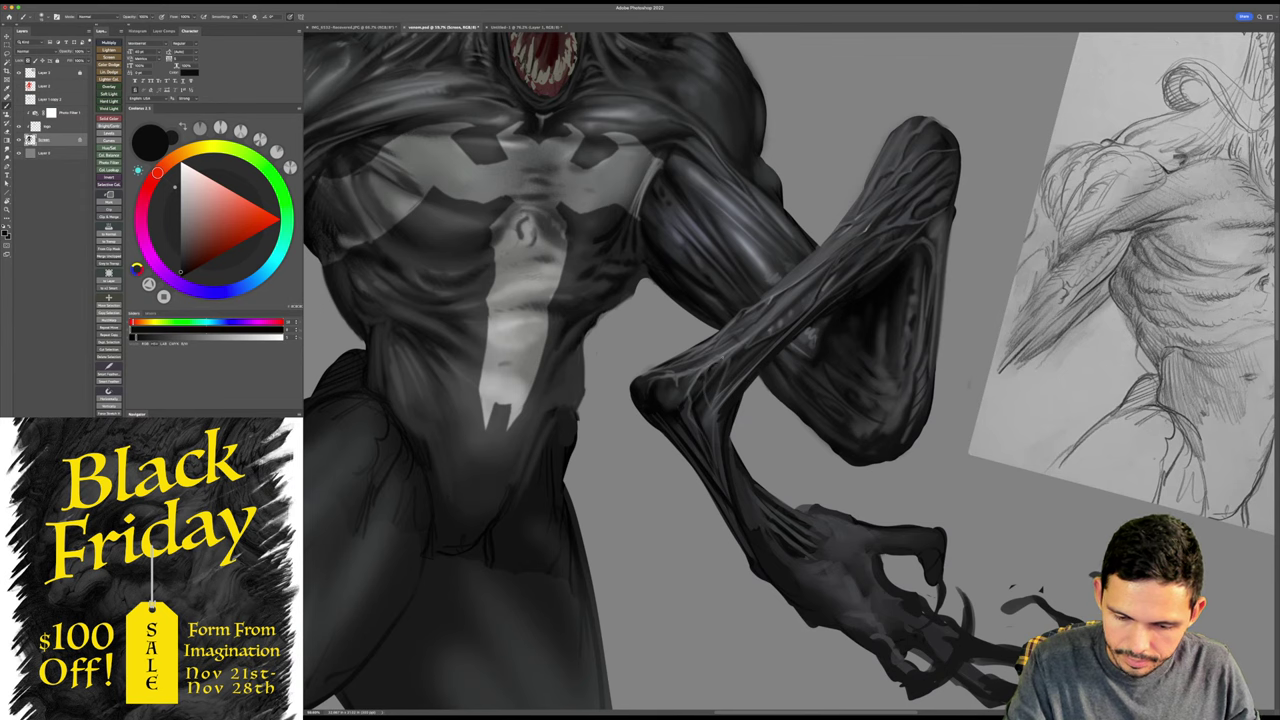
- Refine the strands around the arm's lower bend with dark and mid greys sampled from the surrounding paint
{"action": "left_click", "coordinate": [712, 383], "text": "alt"}
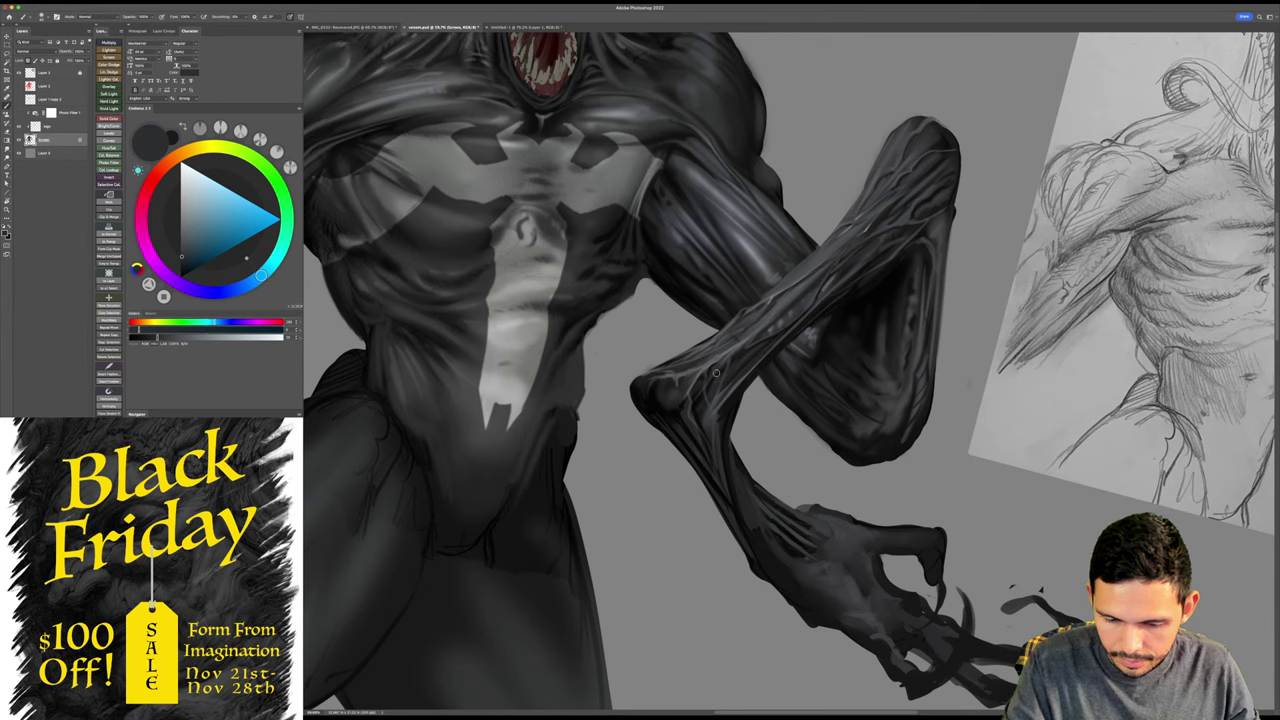
{"action": "left_click", "coordinate": [716, 378], "text": "alt"}
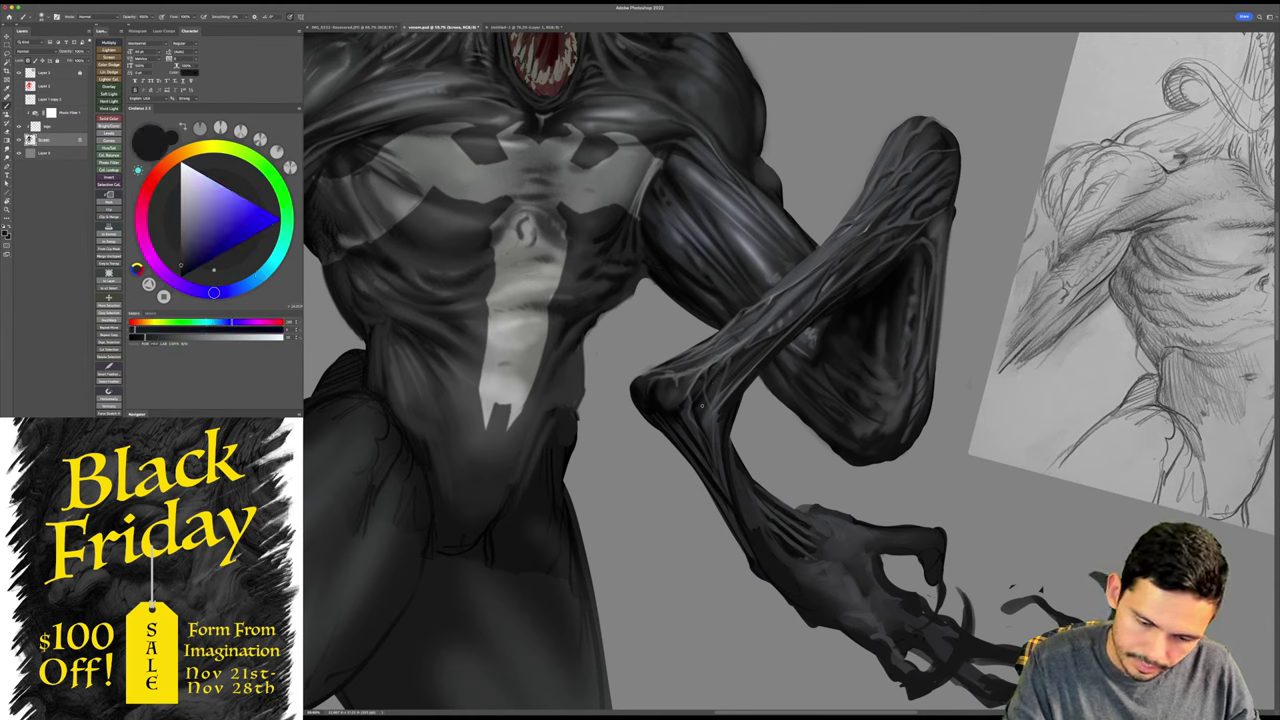
{"action": "left_click", "coordinate": [701, 406], "text": "alt"}
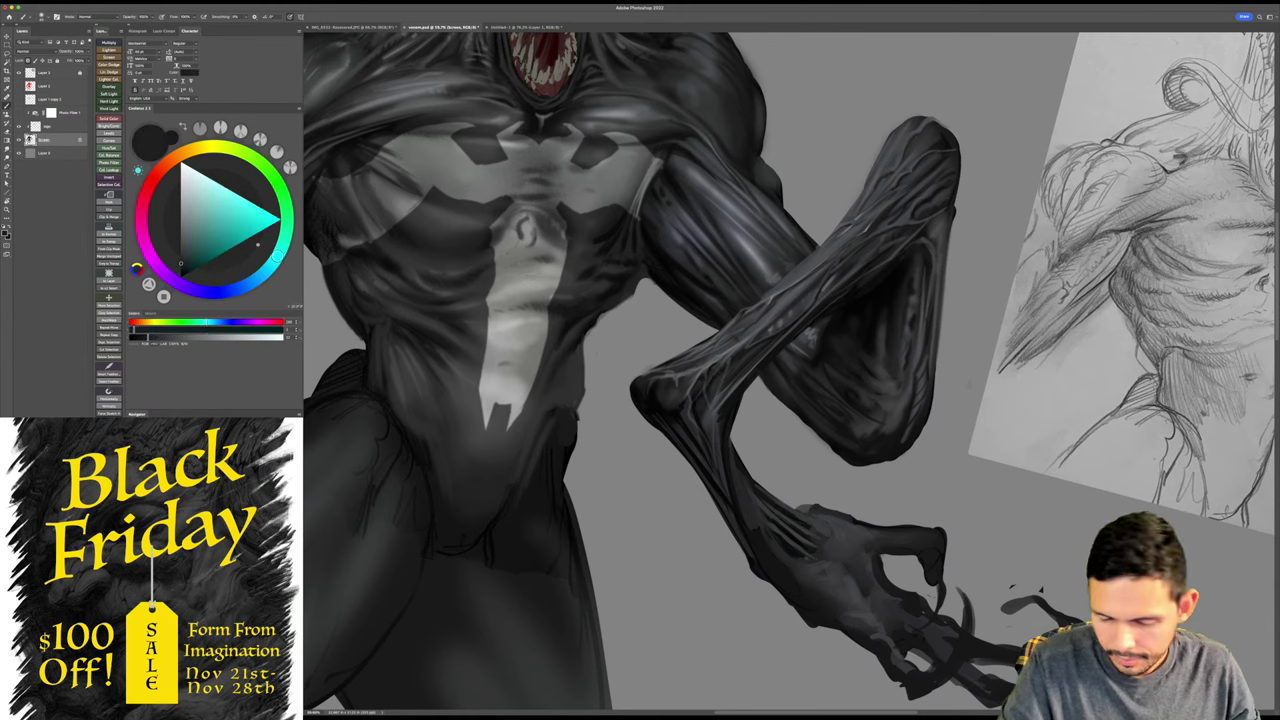
{"action": "left_click", "coordinate": [706, 401], "text": "alt"}
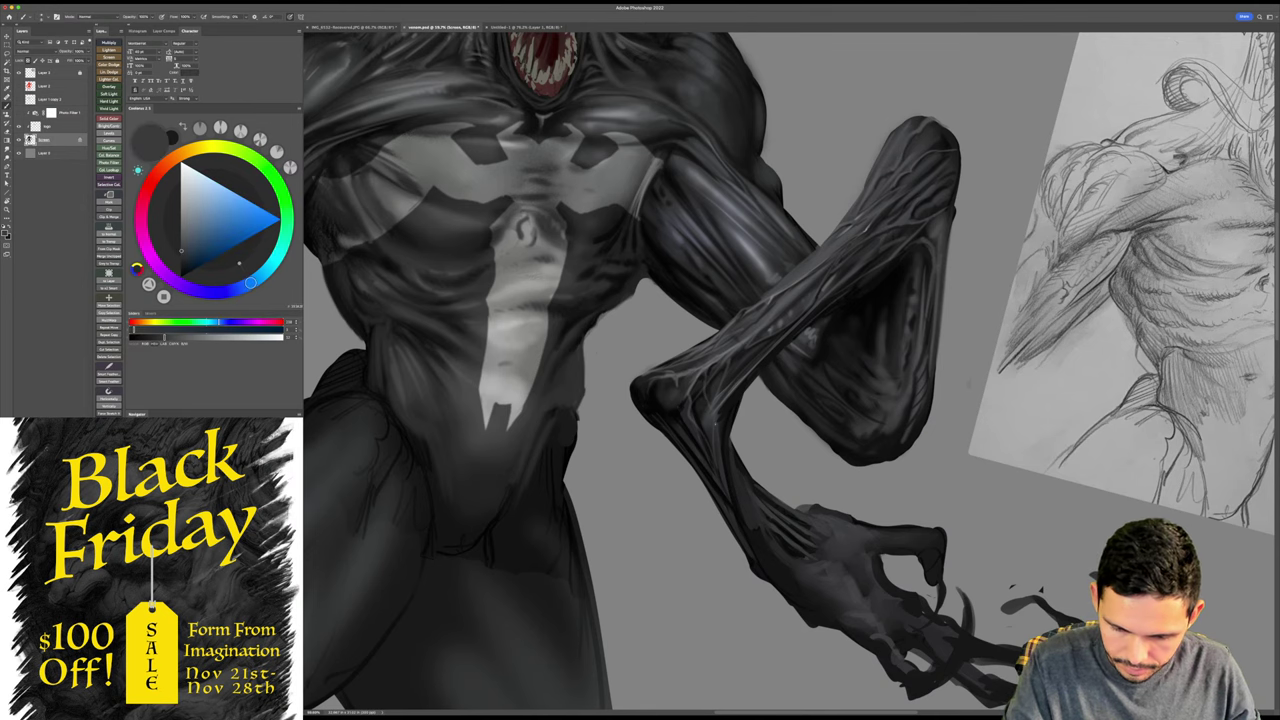
- Define the lower bend's strands with sampled blue-grey highlights and darker blue-grey shading
{"action": "key", "text": "r"}
{"action": "left_click_drag", "start_coordinate": [851, 318], "coordinate": [869, 383]}
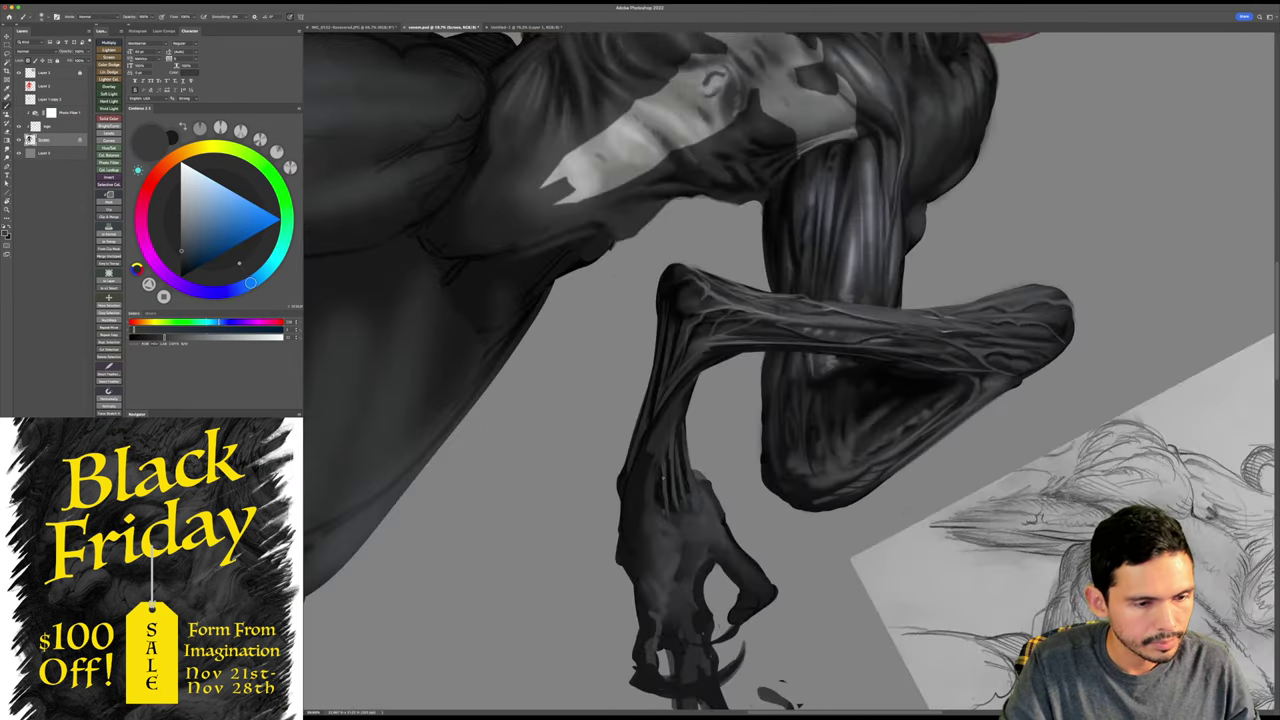
{"action": "left_click", "coordinate": [716, 330], "text": "alt"}
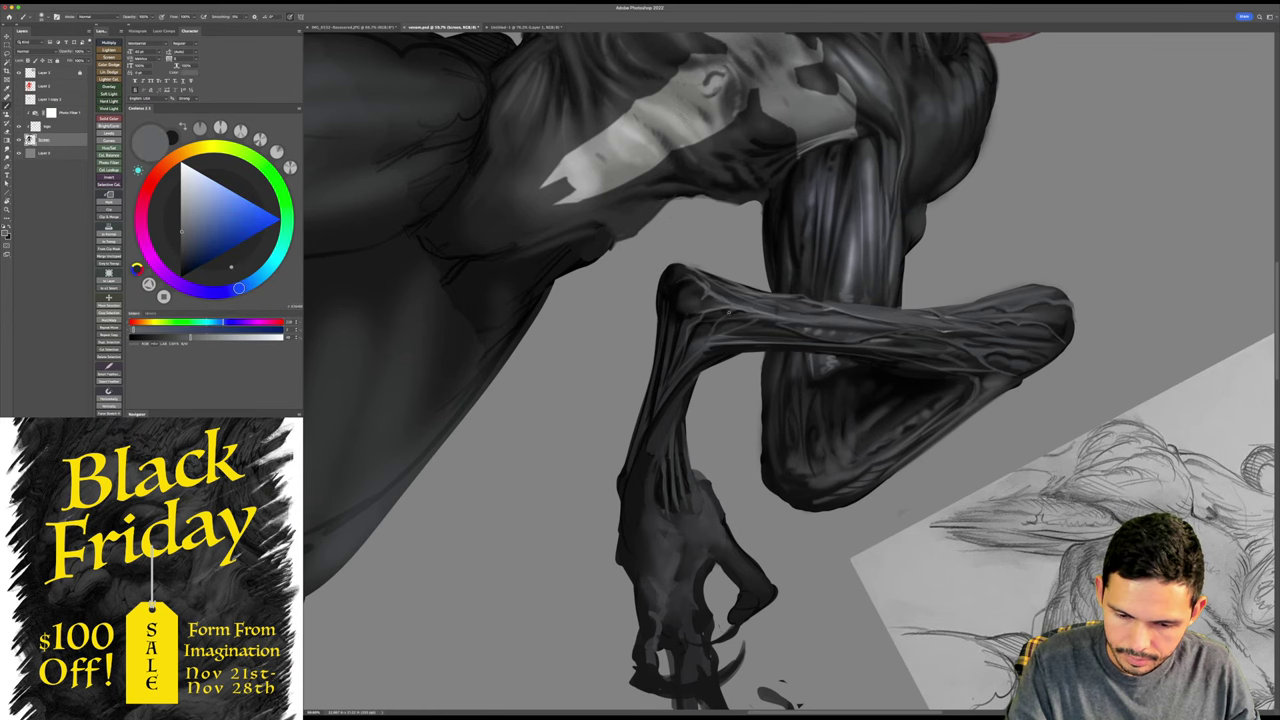
{"action": "key", "text": "Escape"}
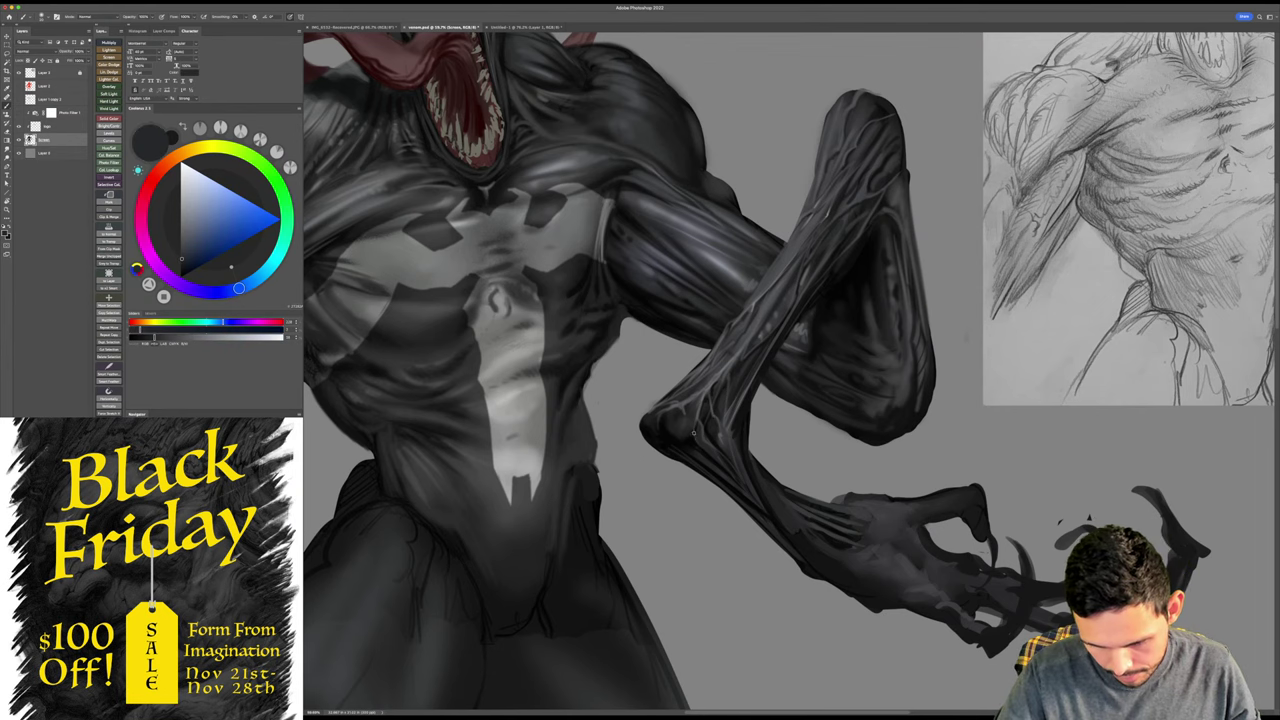
{"action": "key", "text": "r"}
{"action": "mouse_move", "coordinate": [814, 344]}
{"action": "left_mouse_down"}
{"action": "mouse_move", "coordinate": [788, 370]}
{"action": "mouse_move", "coordinate": [676, 310]}
{"action": "left_mouse_up"}
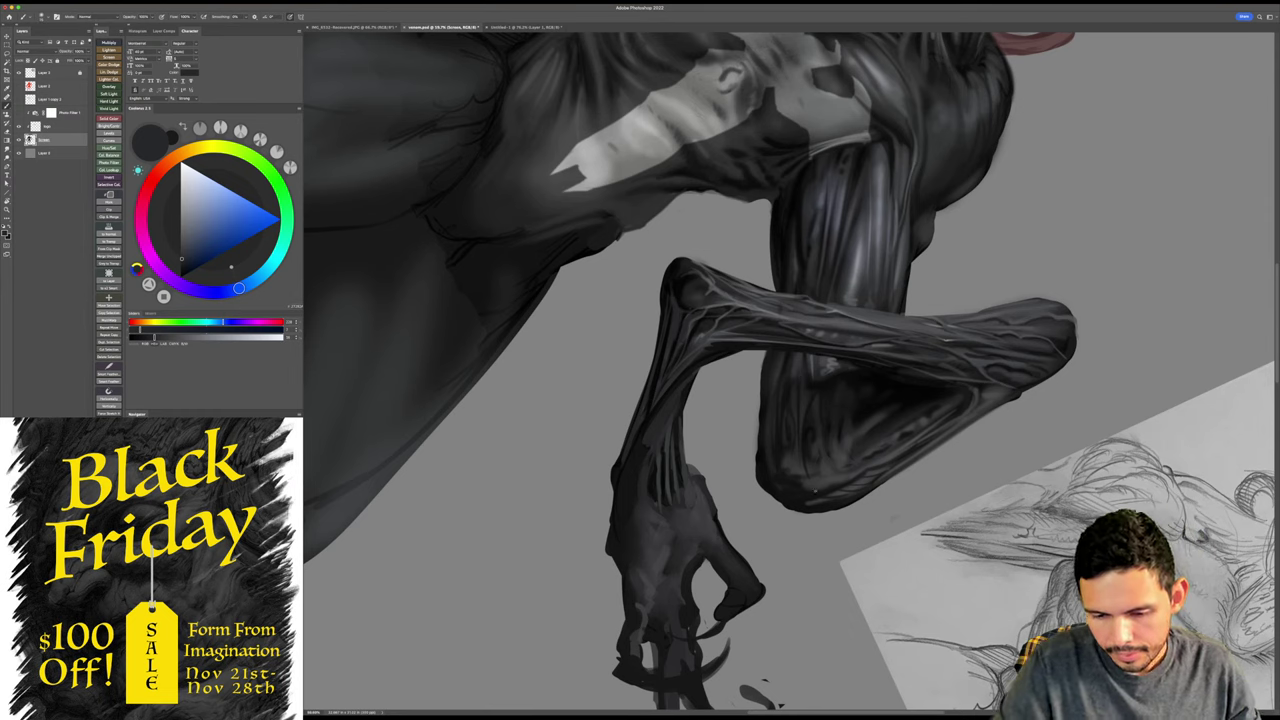
- Darken the lower edge of the hand near the curled fingers with a near-black sampled from the paint
{"action": "left_click_drag", "start_coordinate": [802, 489], "coordinate": [1030, 306]}
{"action": "key", "text": "r"}
{"action": "key", "text": "z"}
{"action": "left_click_drag", "start_coordinate": [1040, 455], "coordinate": [991, 313]}
{"action": "left_click_drag", "start_coordinate": [954, 531], "coordinate": [935, 572]}
{"action": "left_click_drag", "start_coordinate": [888, 342], "coordinate": [910, 340]}
{"action": "key", "text": "r"}
{"action": "mouse_move", "coordinate": [1006, 345]}
{"action": "left_mouse_down"}
{"action": "mouse_move", "coordinate": [1003, 303]}
{"action": "mouse_move", "coordinate": [893, 368]}
{"action": "mouse_move", "coordinate": [908, 360]}
{"action": "left_mouse_up"}
{"action": "key", "text": "e"}
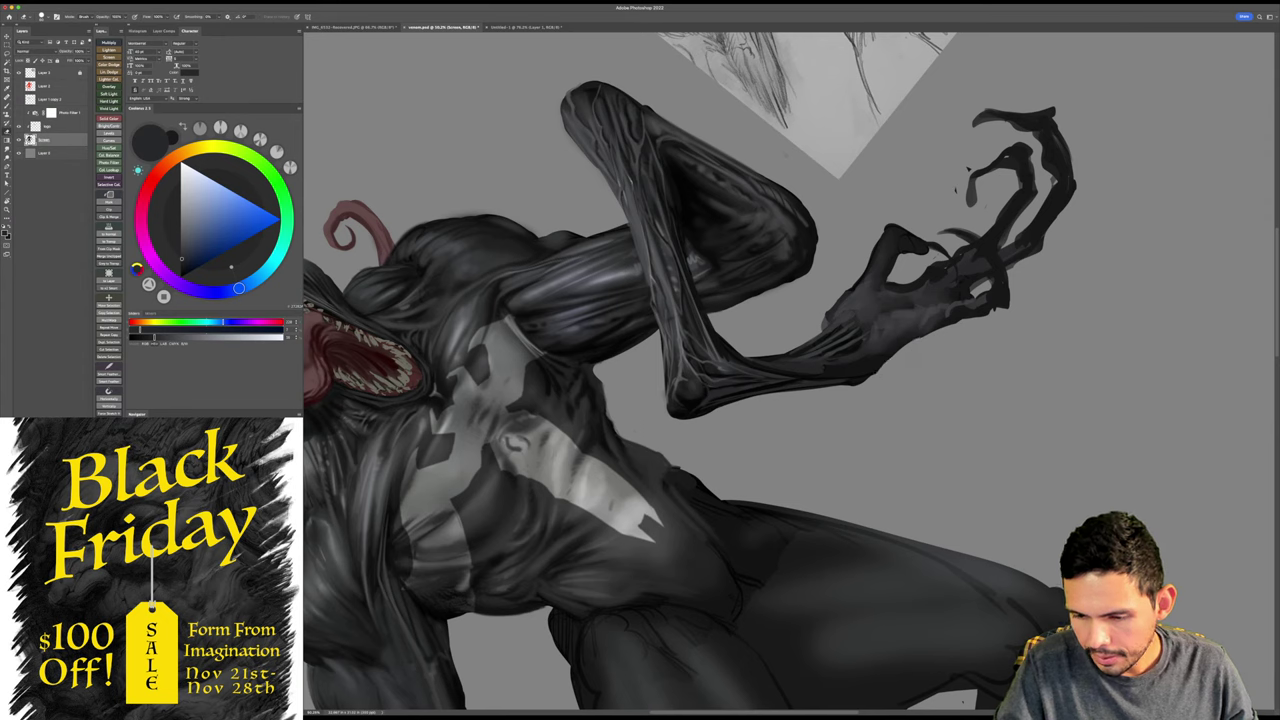
{"action": "key", "text": "b"}
{"action": "left_click", "coordinate": [944, 318], "text": "alt"}
{"action": "left_click_drag", "start_coordinate": [930, 331], "coordinate": [957, 321]}
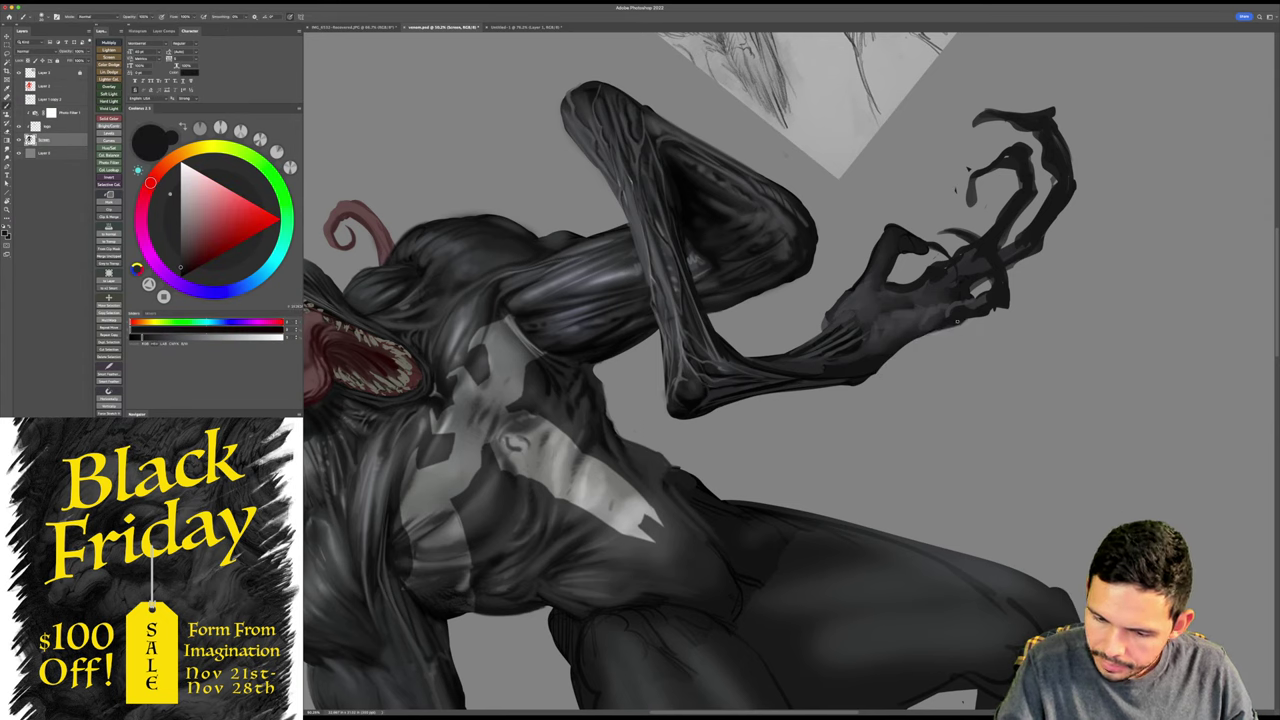
- Refine the forearm strands between the elbow and wrist with sampled blue-grey and near-black tones
{"action": "left_click", "coordinate": [722, 388], "text": "alt"}
{"action": "key", "text": "r"}
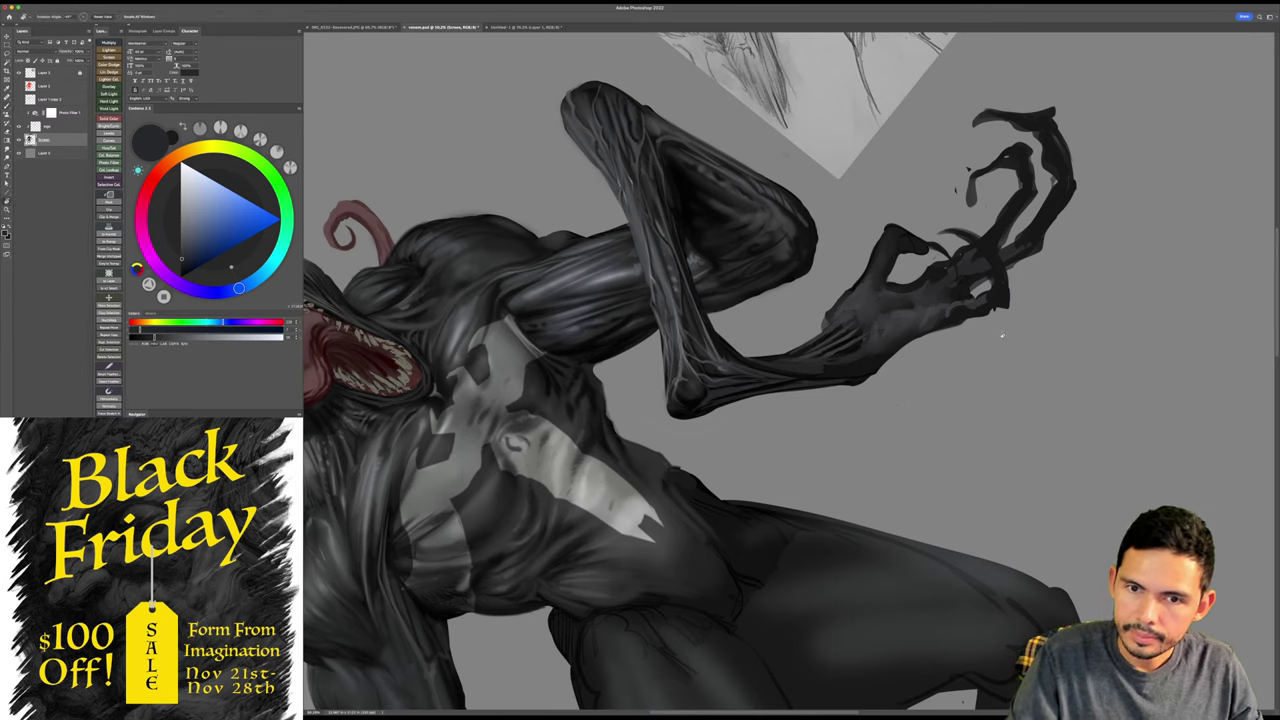
{"action": "left_click_drag", "start_coordinate": [1084, 292], "coordinate": [1072, 259]}
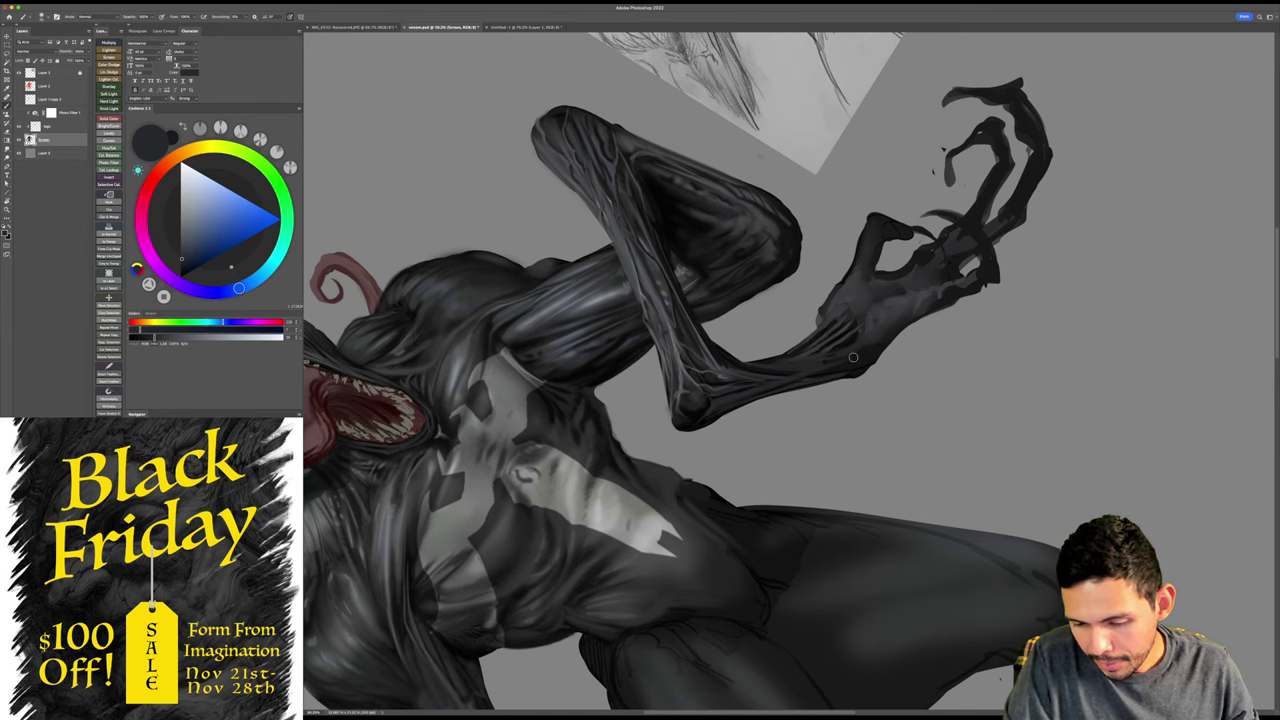
{"action": "left_click", "coordinate": [773, 387], "text": "alt"}
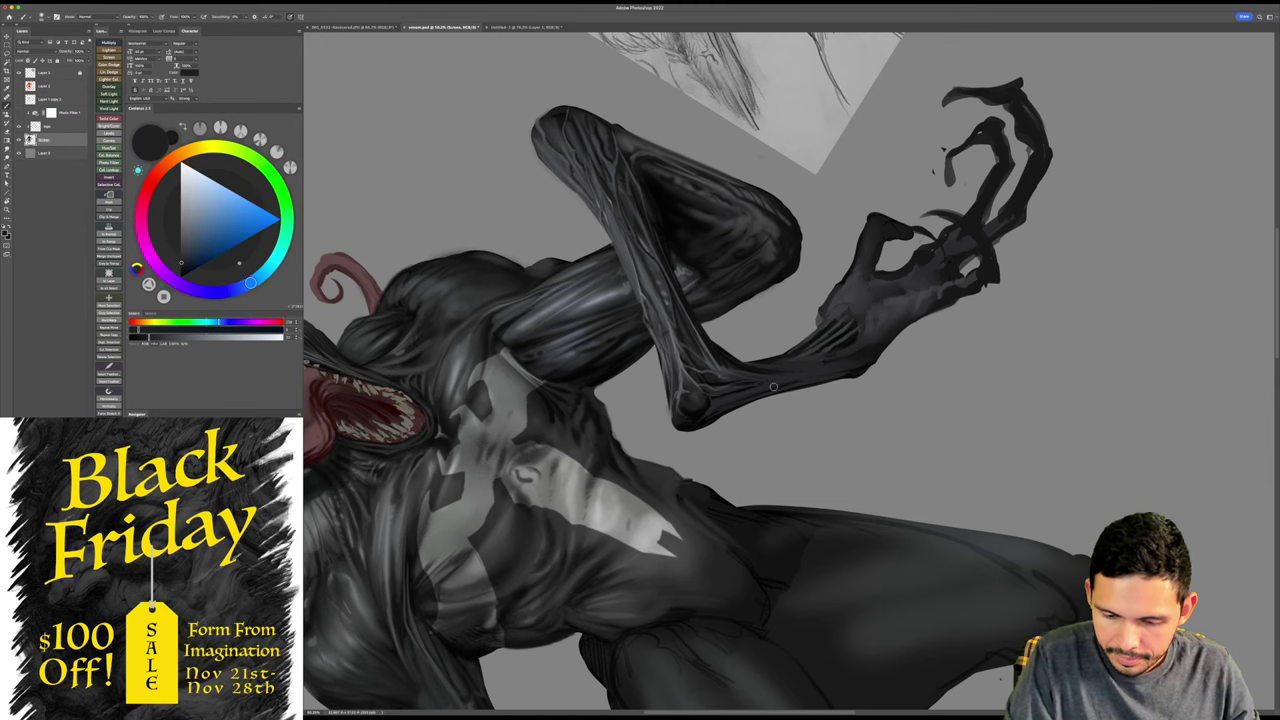
{"action": "key", "text": "Escape"}
{"action": "left_click", "coordinate": [798, 376], "text": "alt"}
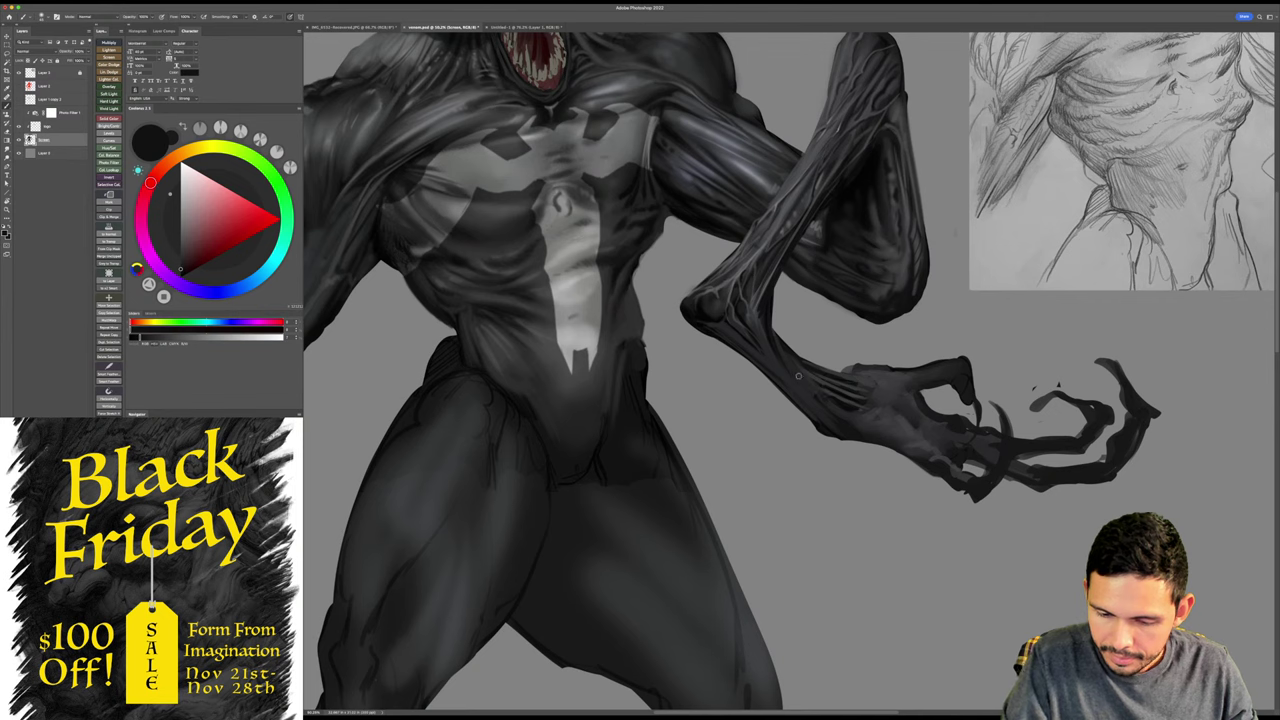
{"action": "key", "text": "r"}
{"action": "left_click_drag", "start_coordinate": [831, 402], "coordinate": [766, 426]}
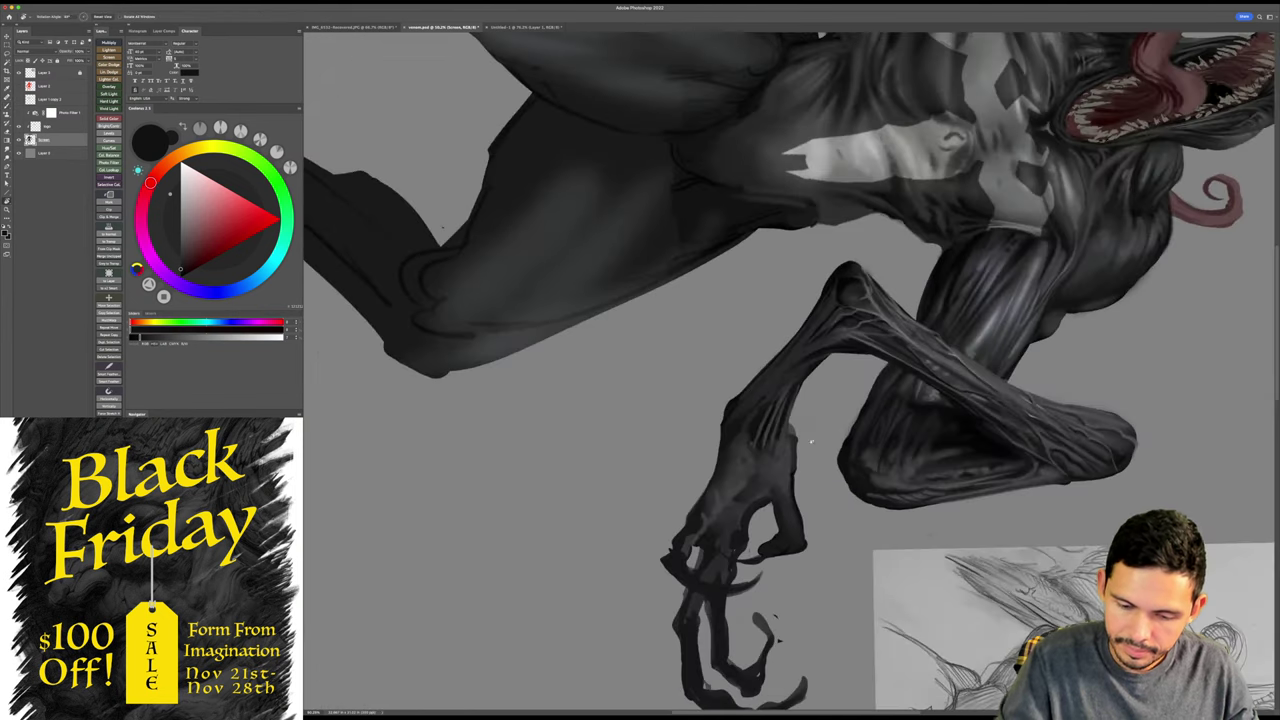
{"action": "left_click", "coordinate": [766, 426], "text": "alt"}
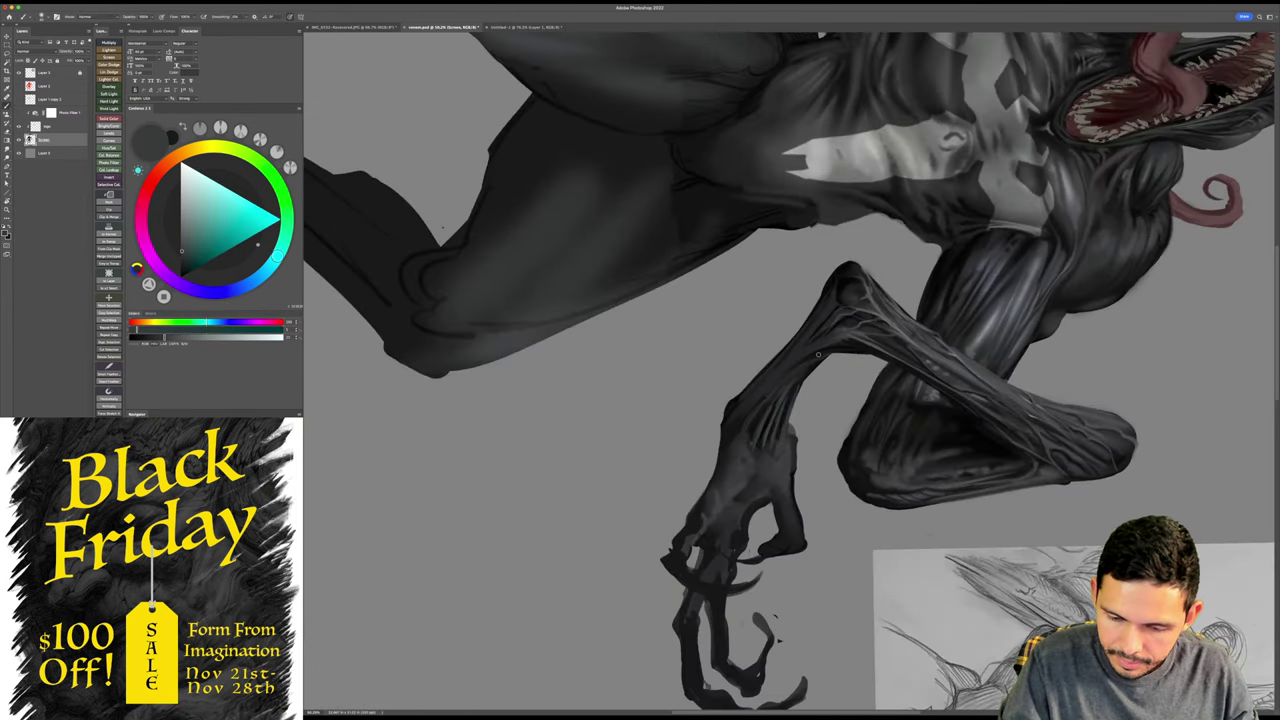
{"action": "key", "text": "Escape"}
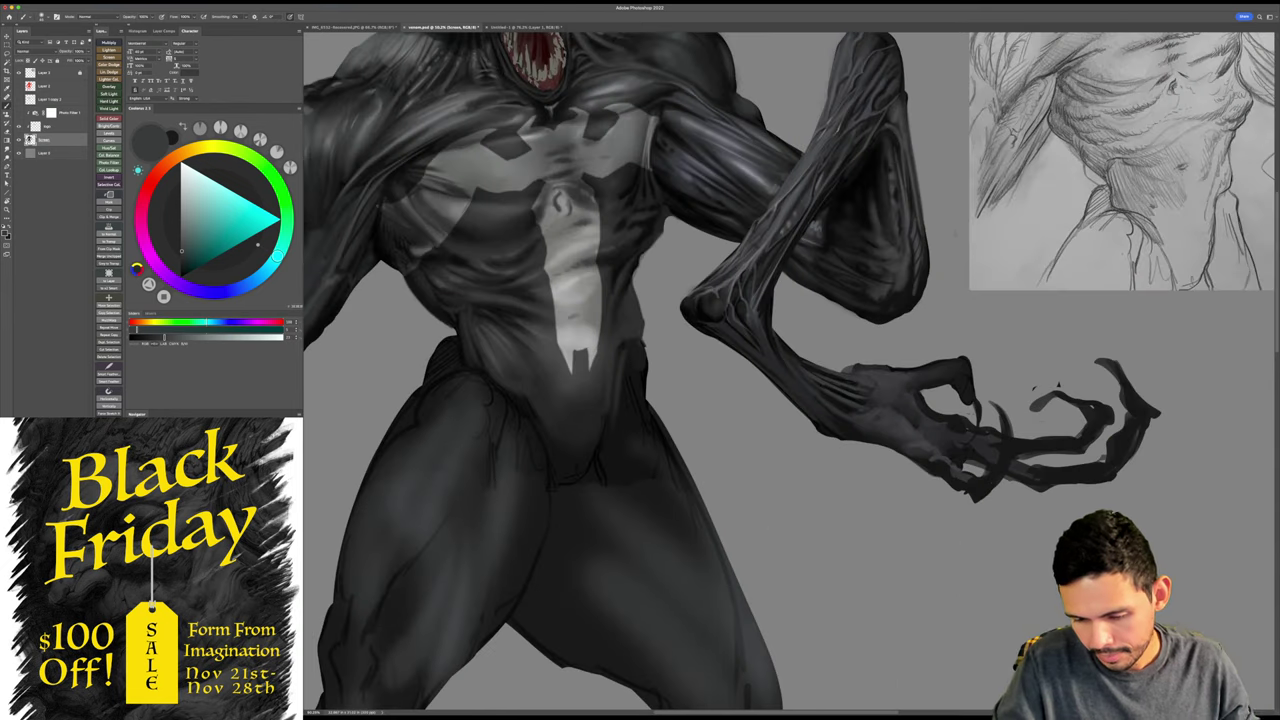
- Lock the painted layer's transparent pixels and smooth the shading across the back of the hand with sampled dark greys
{"action": "mouse_move", "coordinate": [982, 428]}
{"action": "left_mouse_down"}
{"action": "mouse_move", "coordinate": [978, 299]}
{"action": "mouse_move", "coordinate": [884, 338]}
{"action": "left_mouse_up"}
{"action": "key", "text": "r"}
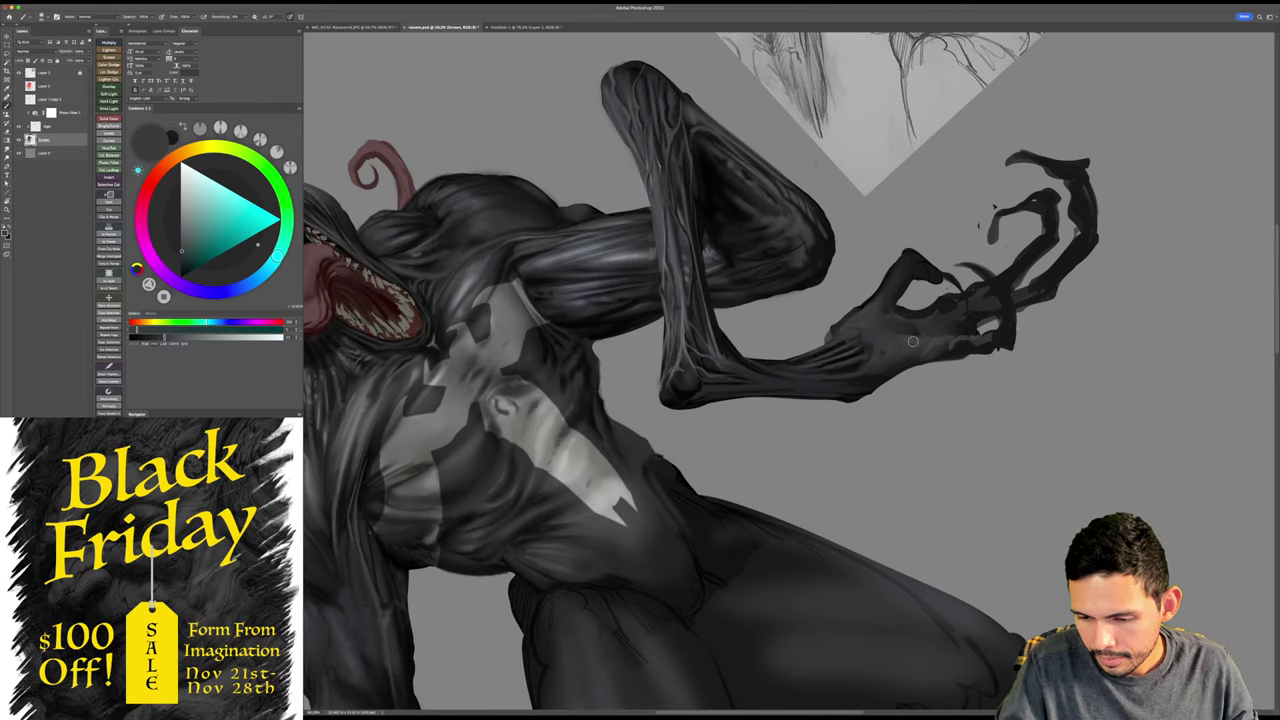
{"action": "left_click", "coordinate": [906, 324], "text": "alt"}
{"action": "left_click", "coordinate": [907, 323], "text": "alt"}
{"action": "key", "text": "slash"}
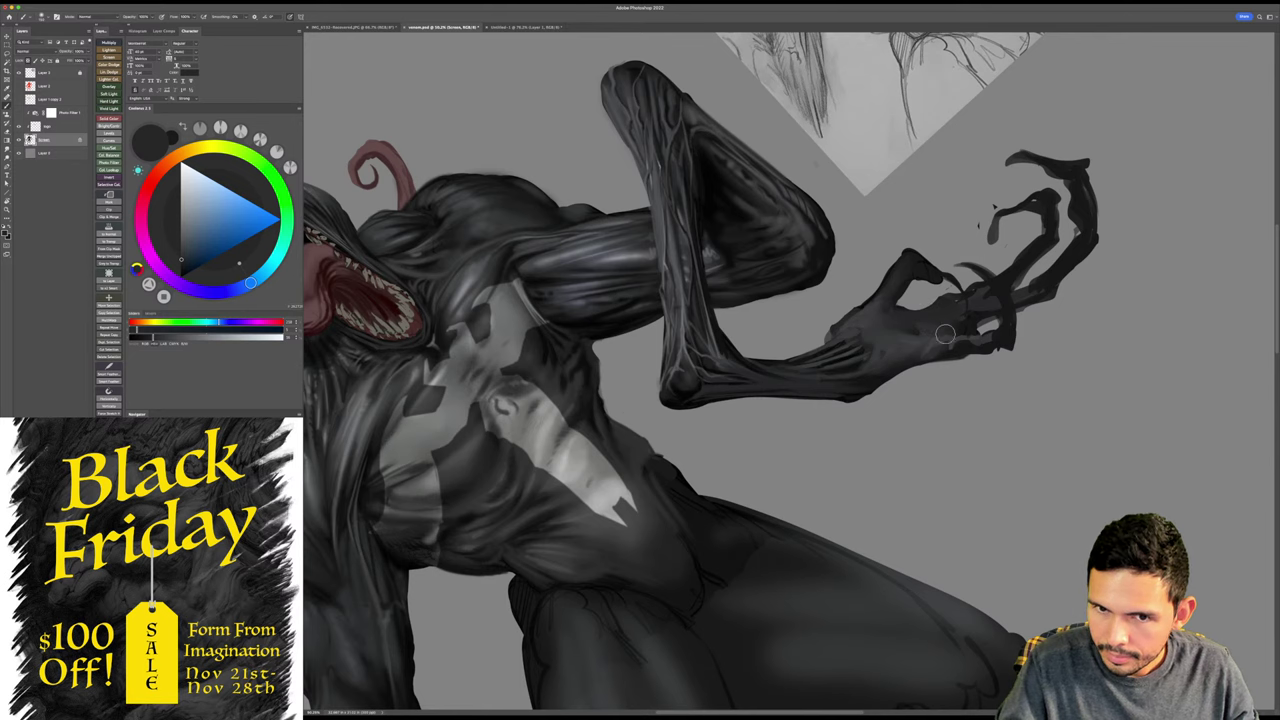
{"action": "left_click", "coordinate": [944, 316], "text": "alt"}
{"action": "key", "text": "Escape"}
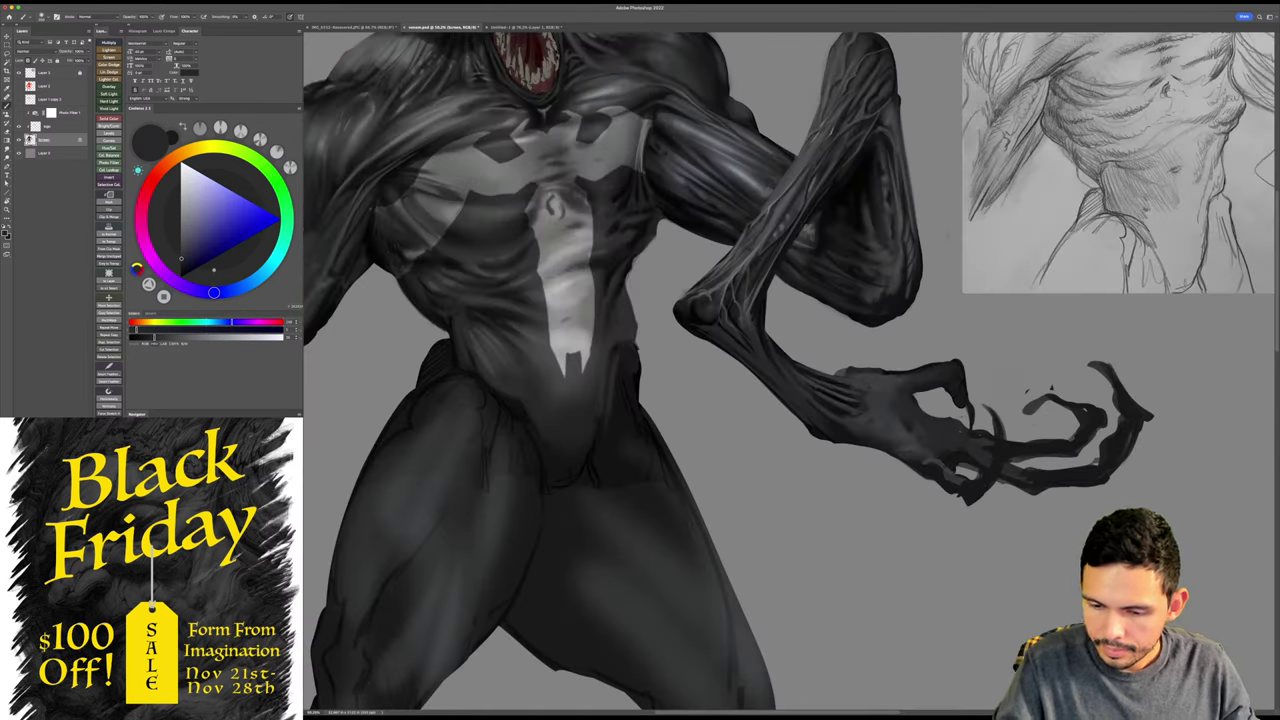
- Blend the wrist tendons into the back of the hand with dark greys sampled beside them
{"action": "key", "text": "r"}
{"action": "mouse_move", "coordinate": [1106, 349]}
{"action": "left_mouse_down"}
{"action": "mouse_move", "coordinate": [831, 553]}
{"action": "mouse_move", "coordinate": [814, 471]}
{"action": "left_mouse_up"}
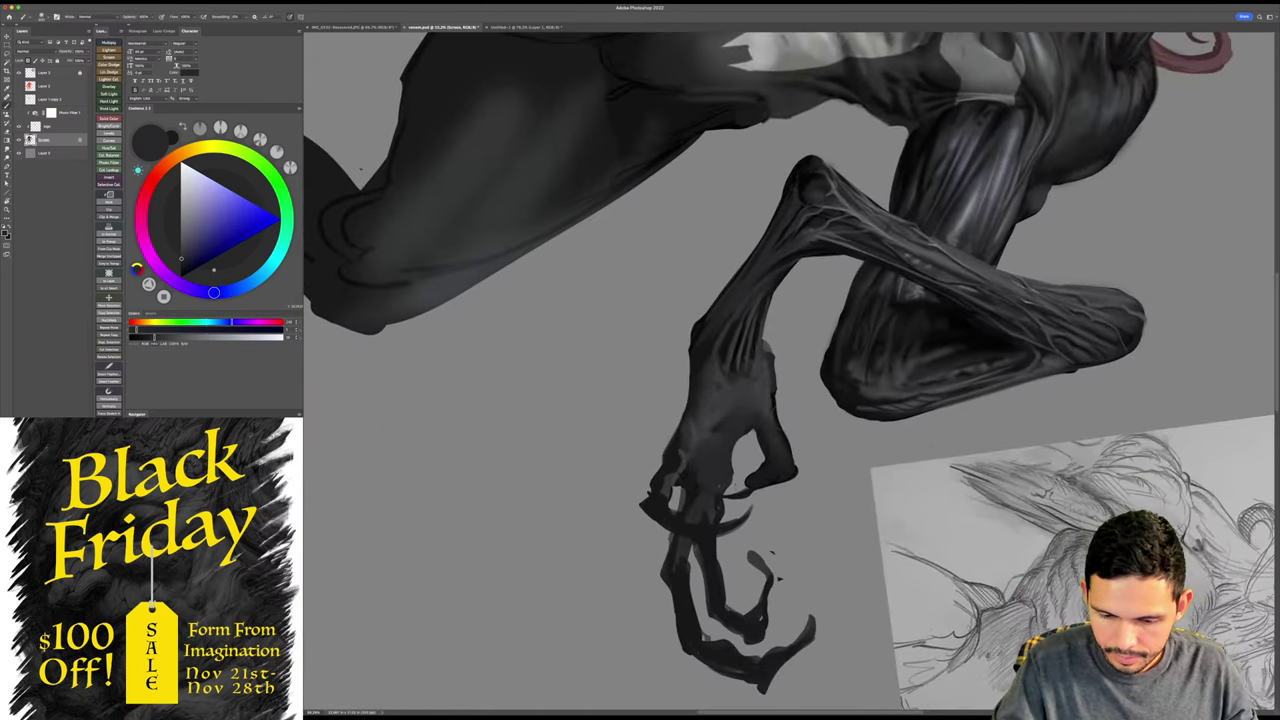
{"action": "left_click", "coordinate": [737, 355], "text": "alt"}
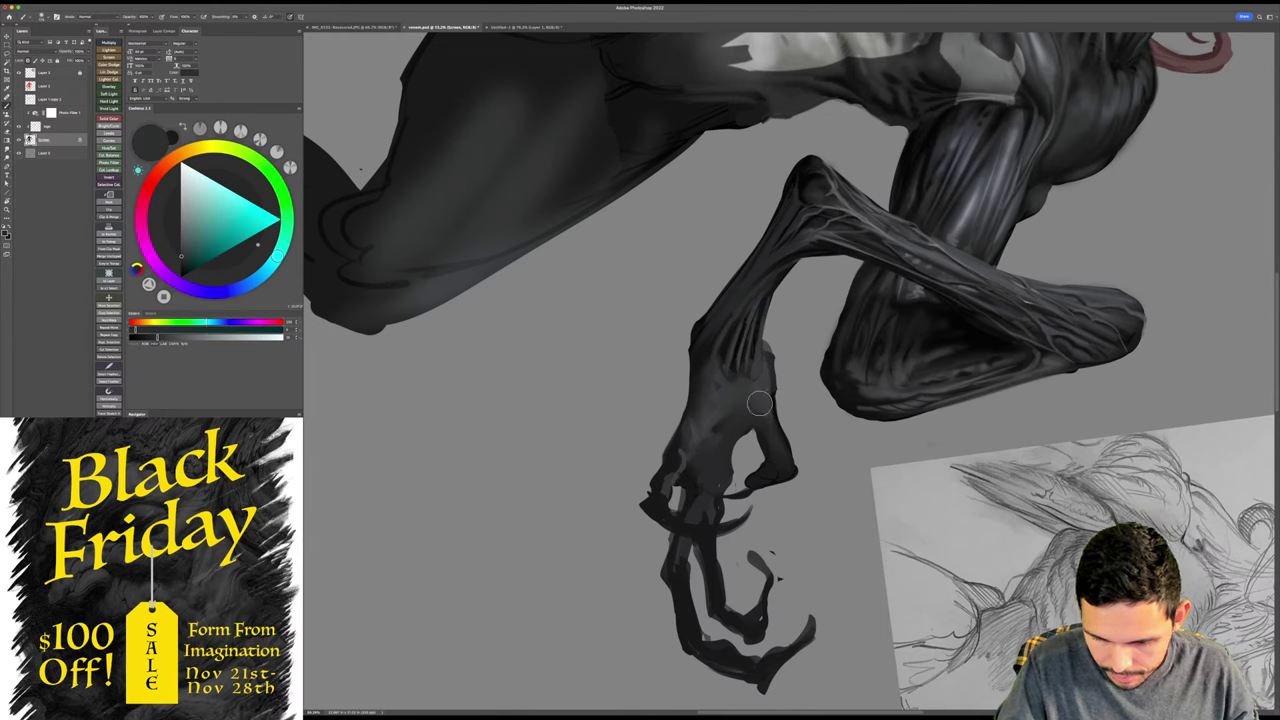
{"action": "left_click", "coordinate": [738, 359], "text": "alt"}
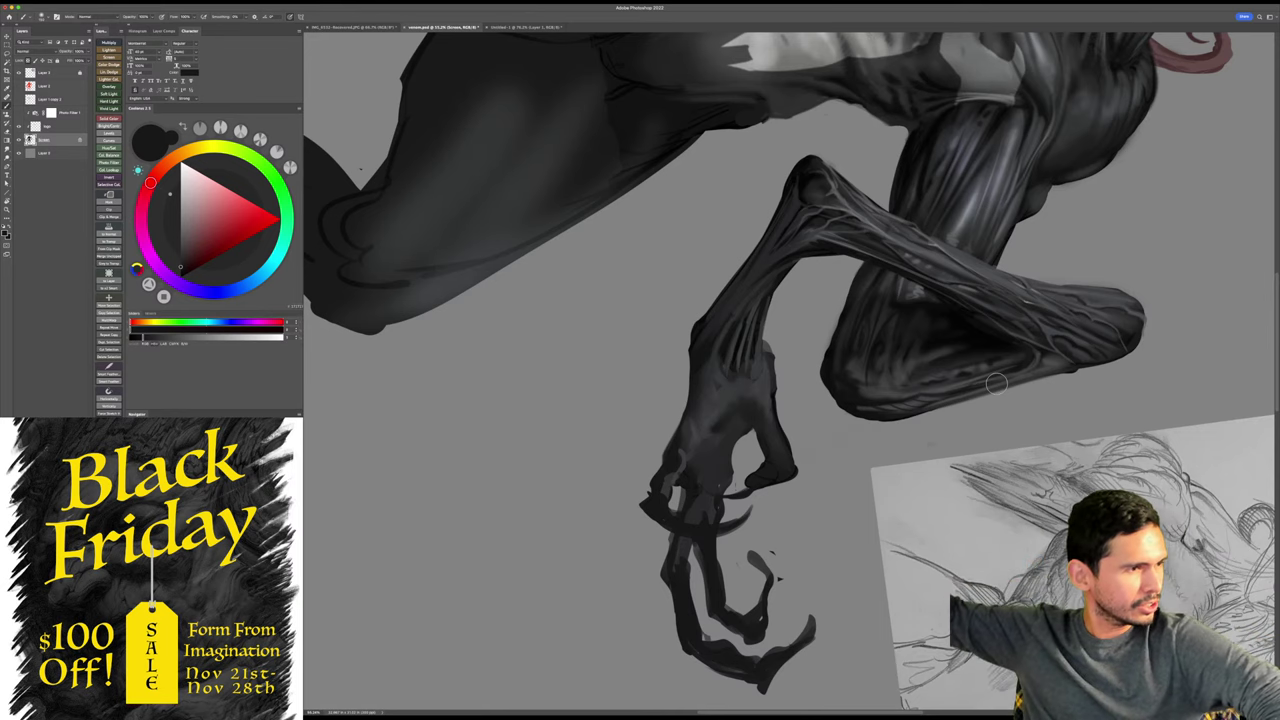
{"action": "key", "text": "Escape"}
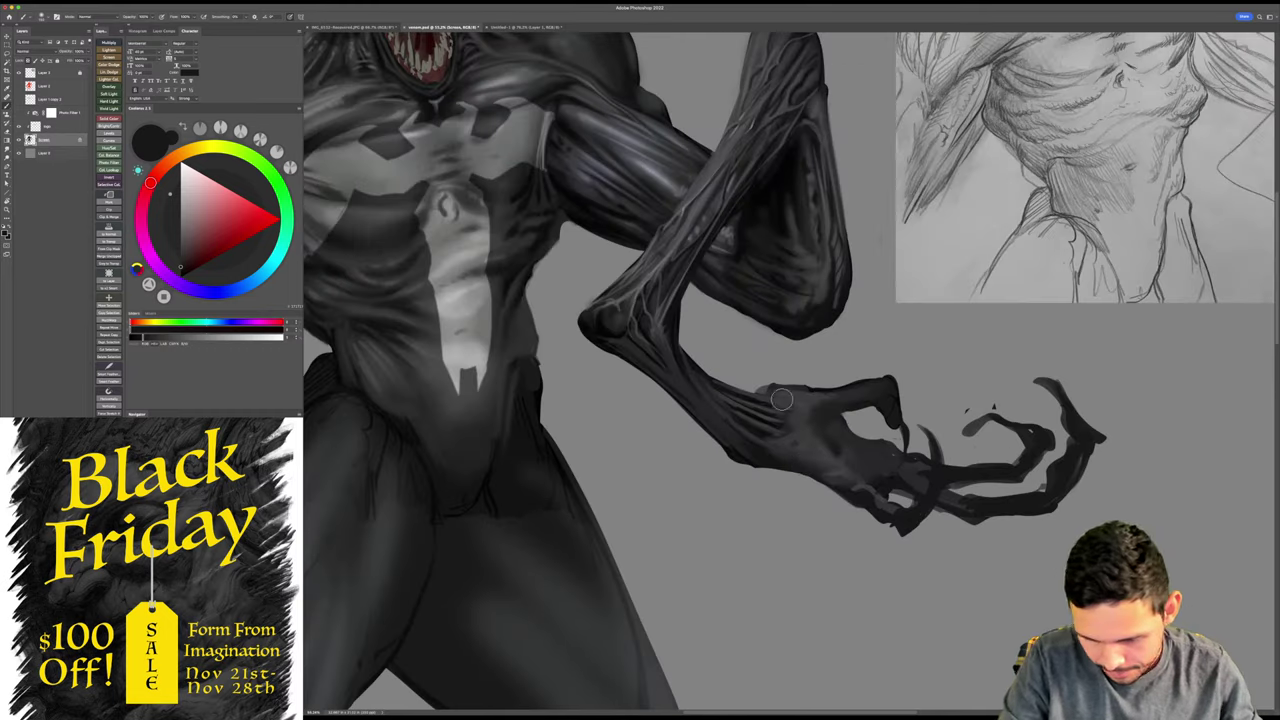
- Deepen the shadows between the thumb and the knuckles with a near-black sampled from the fingers
{"action": "key", "text": "r"}
{"action": "left_click_drag", "start_coordinate": [856, 442], "coordinate": [805, 468]}
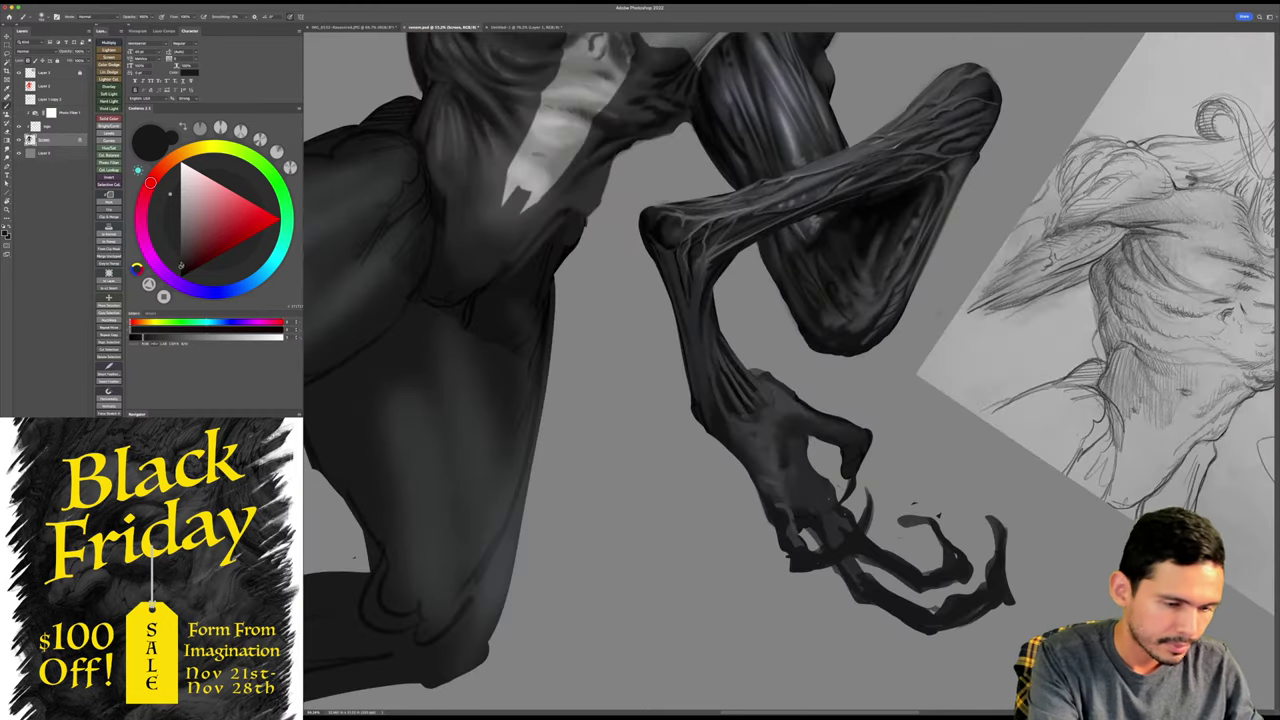
{"action": "left_click", "coordinate": [850, 522], "text": "alt"}
{"action": "key", "text": "r"}
{"action": "left_click_drag", "start_coordinate": [900, 470], "coordinate": [823, 516]}
{"action": "key", "text": "b"}
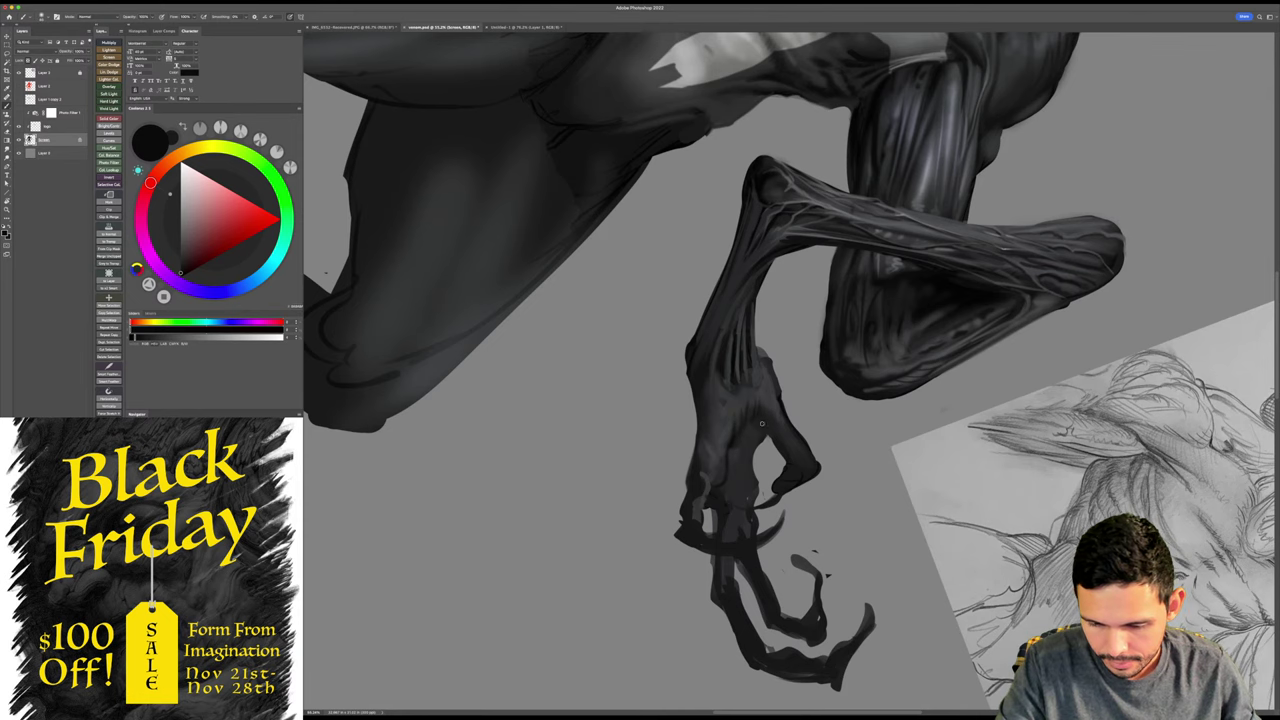
{"action": "key", "text": "Escape"}
{"action": "key", "text": "r"}
{"action": "mouse_move", "coordinate": [869, 478]}
{"action": "left_mouse_down"}
{"action": "mouse_move", "coordinate": [899, 446]}
{"action": "mouse_move", "coordinate": [925, 354]}
{"action": "left_mouse_up"}
{"action": "key", "text": "z"}
{"action": "key", "text": "b"}
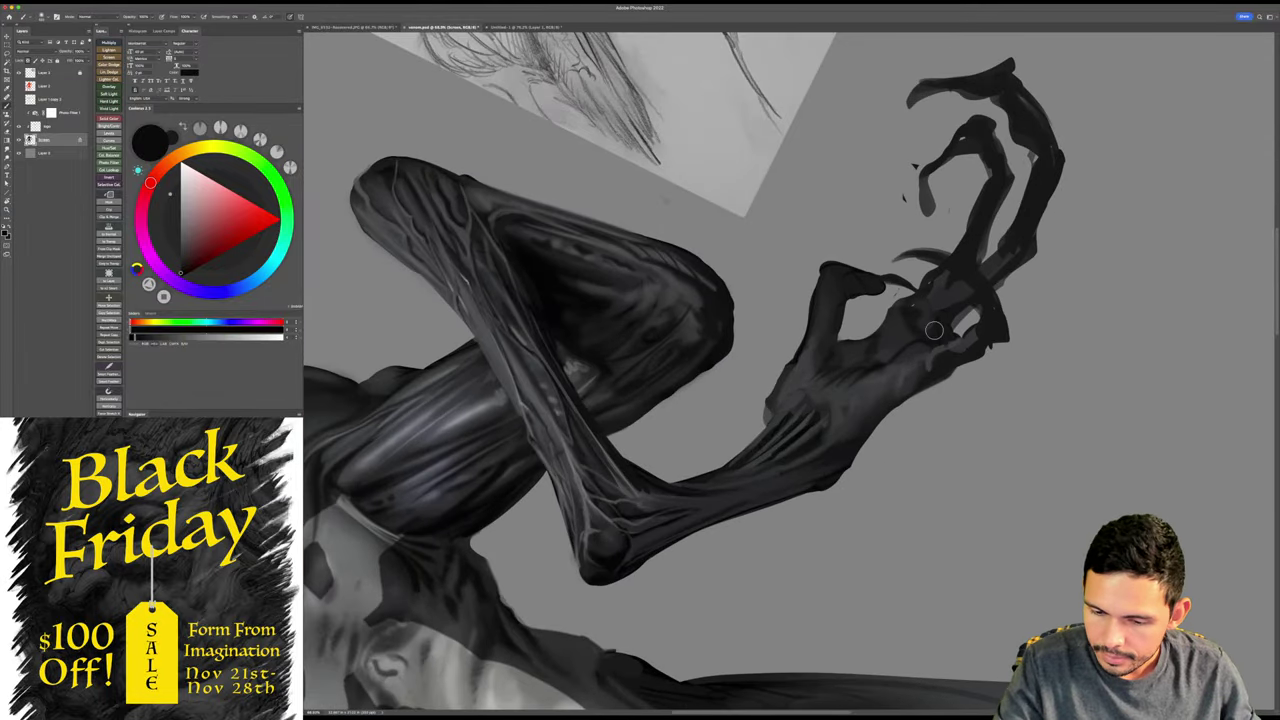
- Model the base and tip of the thumb with a blue-grey sampled from the hand
{"action": "key", "text": "r"}
{"action": "left_click_drag", "start_coordinate": [970, 346], "coordinate": [1125, 432]}
{"action": "left_click_drag", "start_coordinate": [788, 370], "coordinate": [811, 432]}
{"action": "key", "text": "b"}
{"action": "left_click", "coordinate": [806, 408], "text": "alt"}
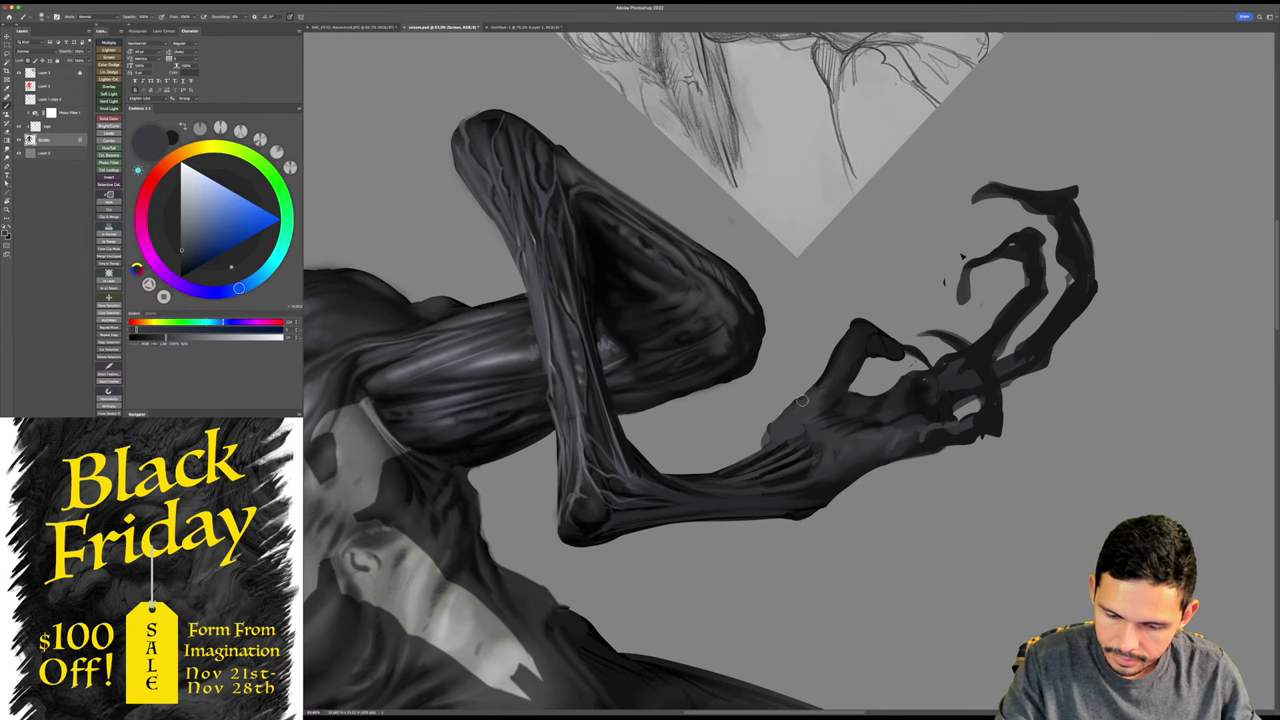
{"action": "left_click_drag", "start_coordinate": [858, 323], "coordinate": [859, 343]}
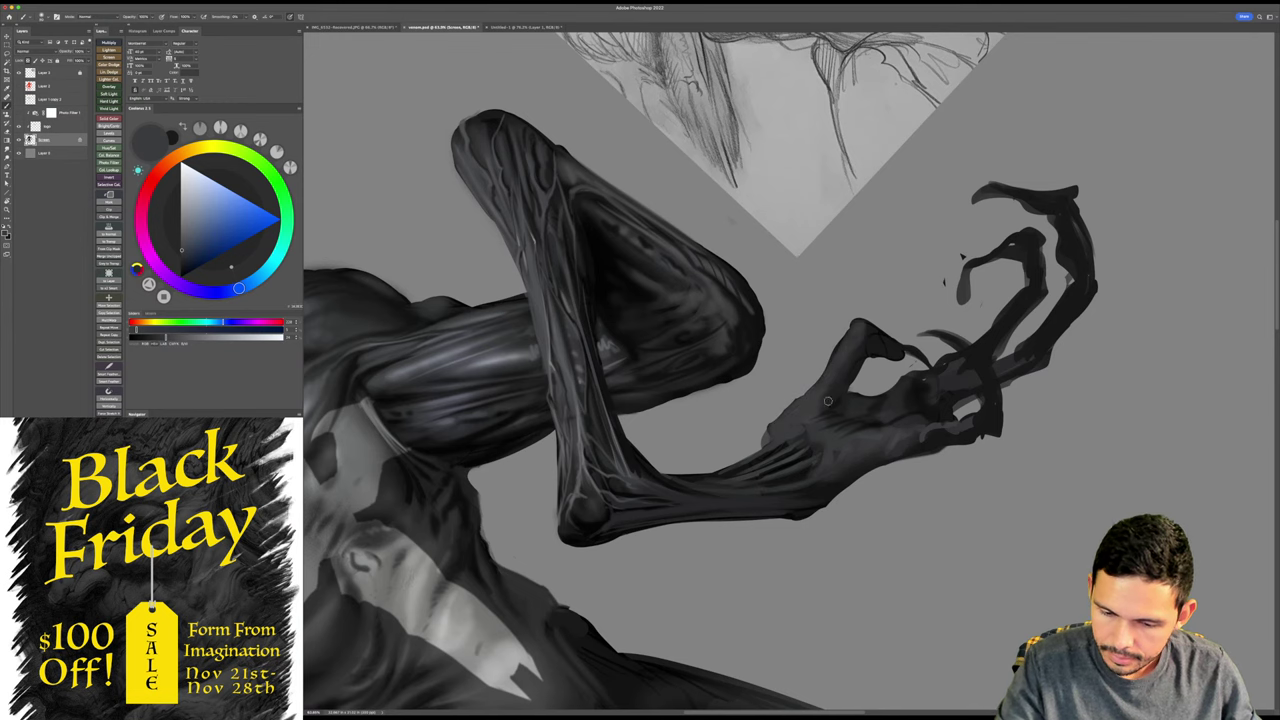
{"action": "key", "text": "r"}
{"action": "left_click_drag", "start_coordinate": [1082, 330], "coordinate": [906, 635]}
{"action": "key", "text": "b"}
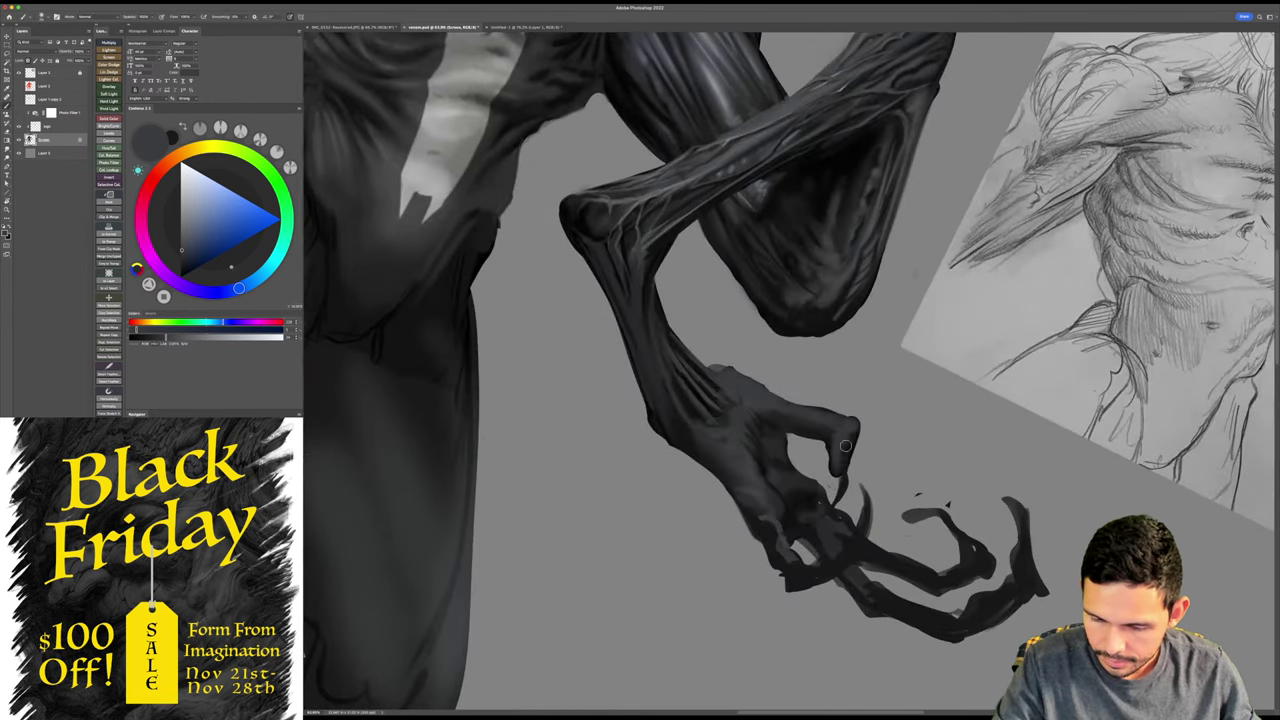
- Shade the inner side of the thumb with a sampled near-black
{"action": "key", "text": "r"}
{"action": "left_click_drag", "start_coordinate": [888, 392], "coordinate": [873, 315]}
{"action": "key", "text": "b"}
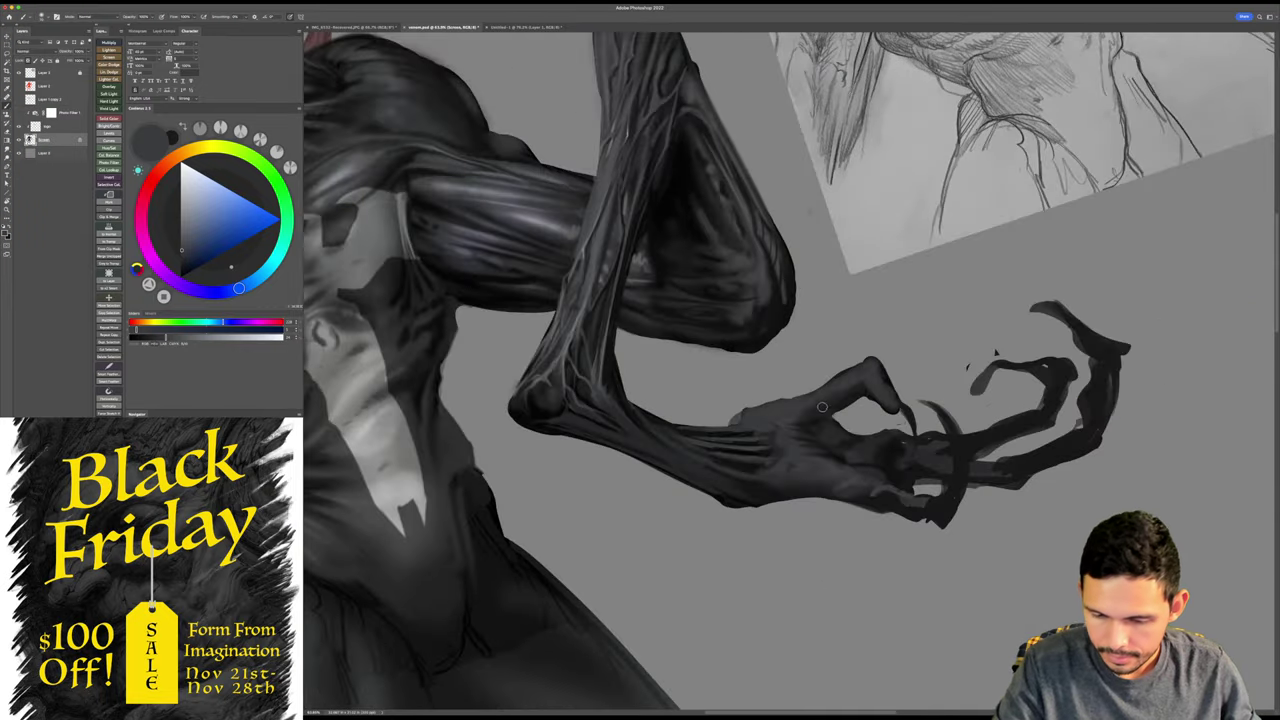
{"action": "left_click", "coordinate": [860, 384], "text": "alt"}
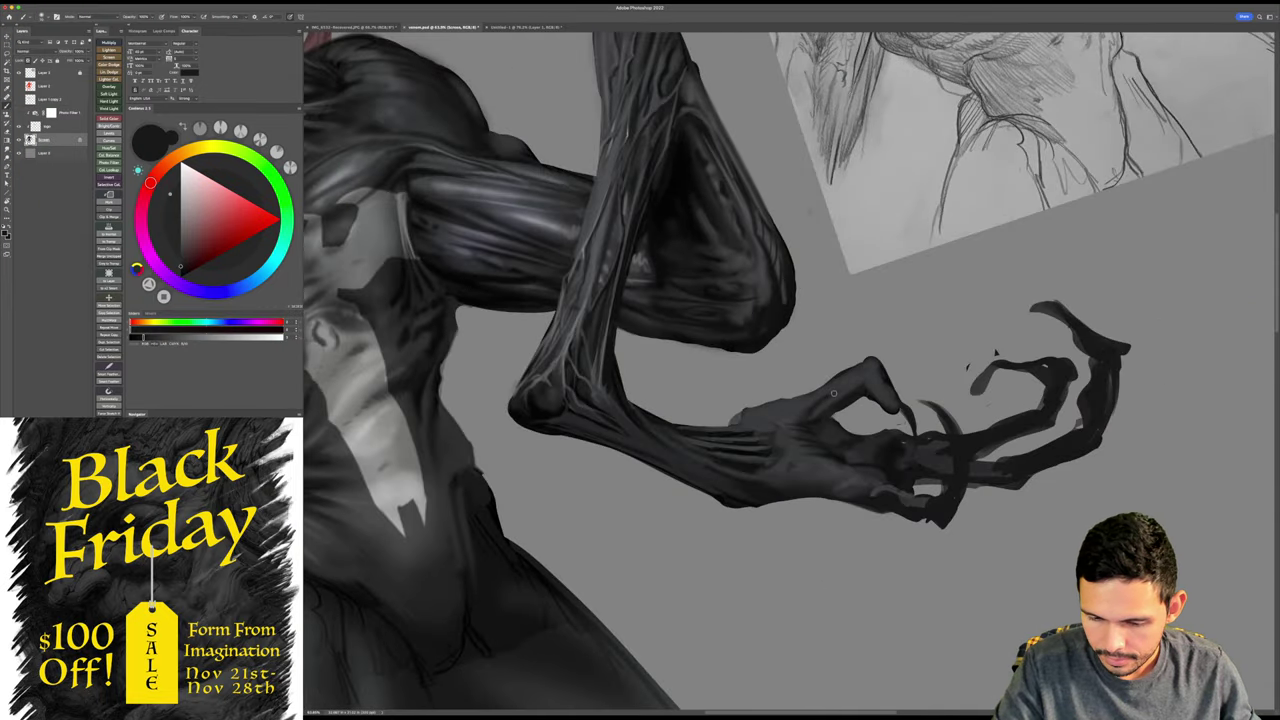
{"action": "left_click_drag", "start_coordinate": [838, 396], "coordinate": [860, 388]}
{"action": "key", "text": "Escape"}
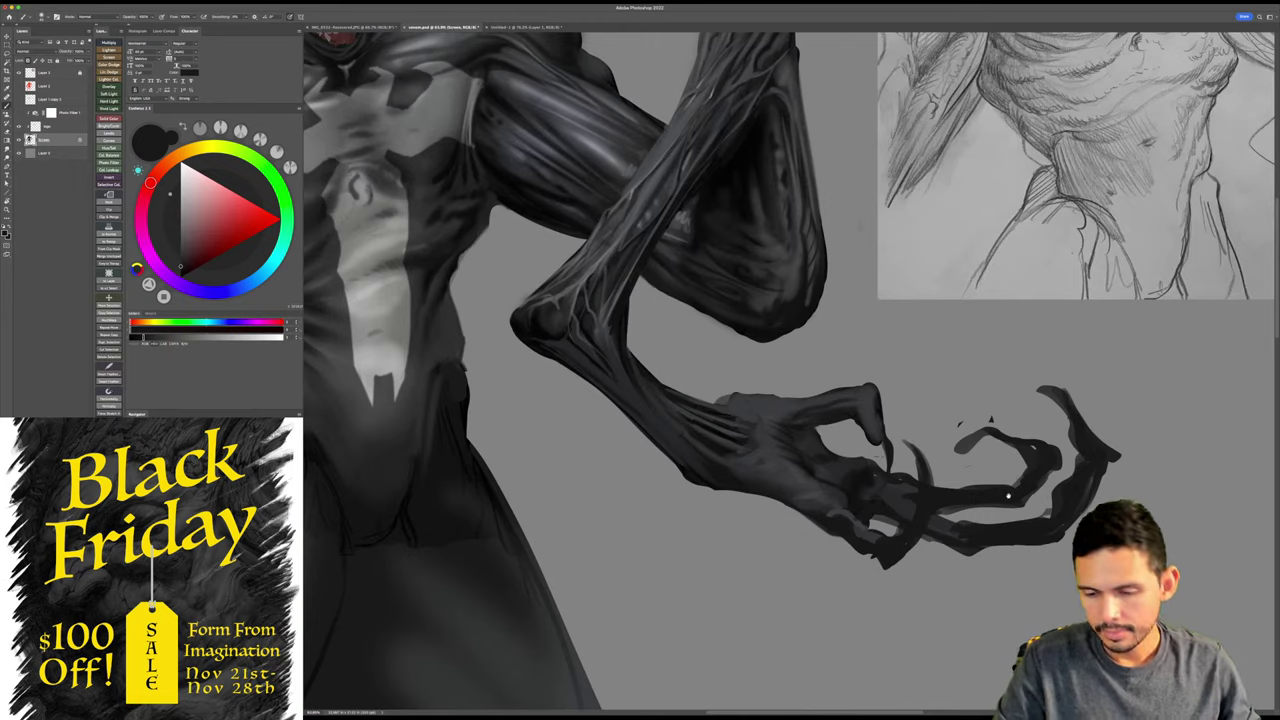
- Refine the tones between the palm and the thumb with dark grey sampled from the palm
{"action": "key", "text": "r"}
{"action": "left_click_drag", "start_coordinate": [1006, 494], "coordinate": [954, 546]}
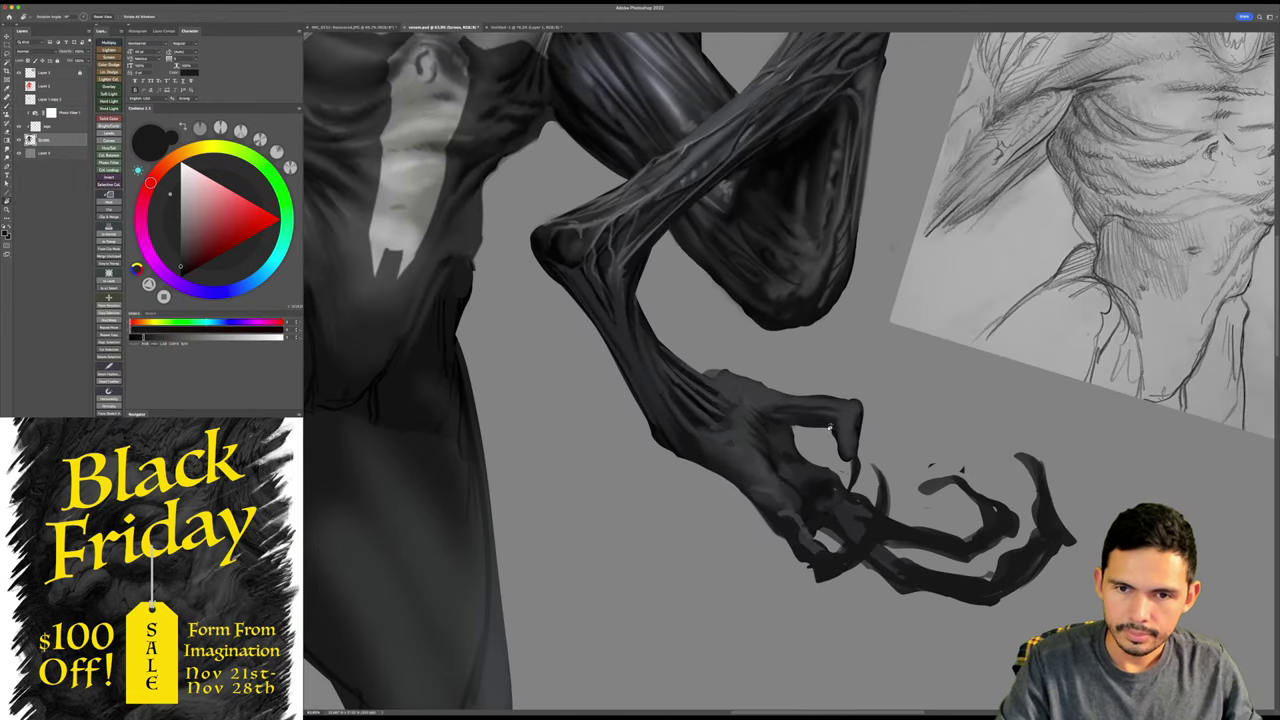
{"action": "mouse_move", "coordinate": [931, 377]}
{"action": "left_mouse_down"}
{"action": "mouse_move", "coordinate": [894, 434]}
{"action": "mouse_move", "coordinate": [922, 436]}
{"action": "left_mouse_up"}
{"action": "key", "text": "b"}
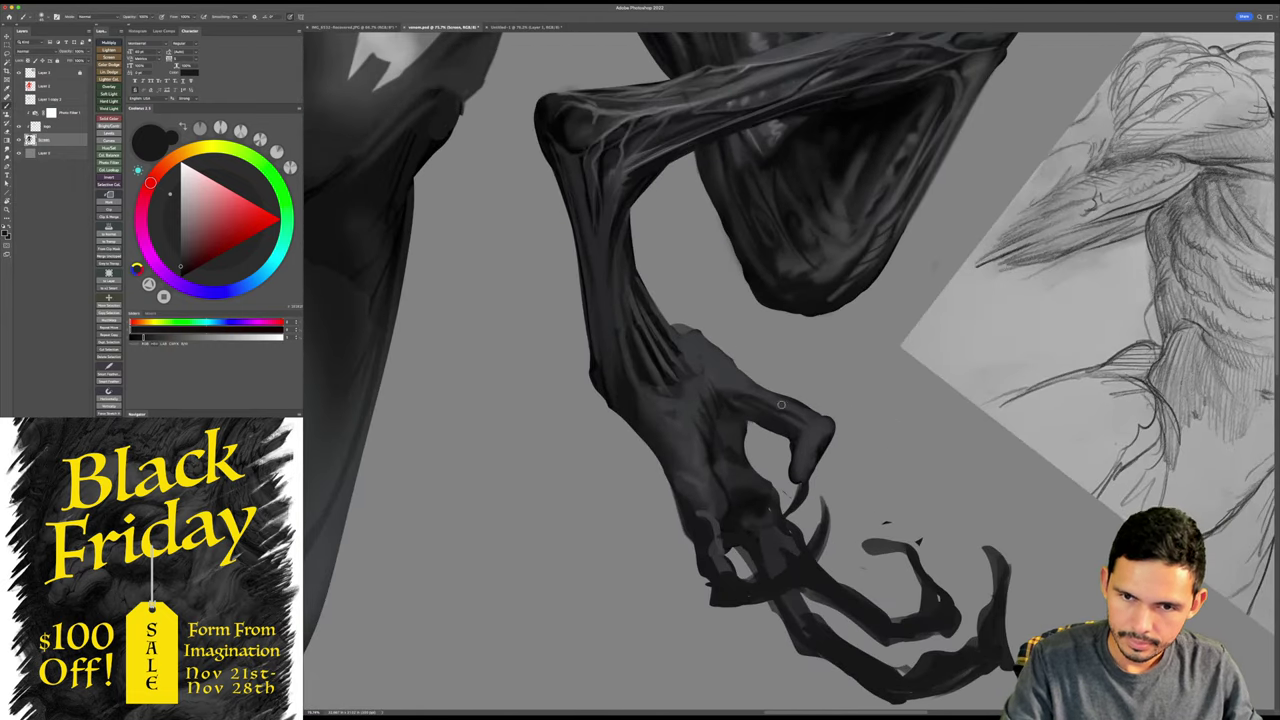
{"action": "left_click", "coordinate": [729, 423], "text": "alt"}
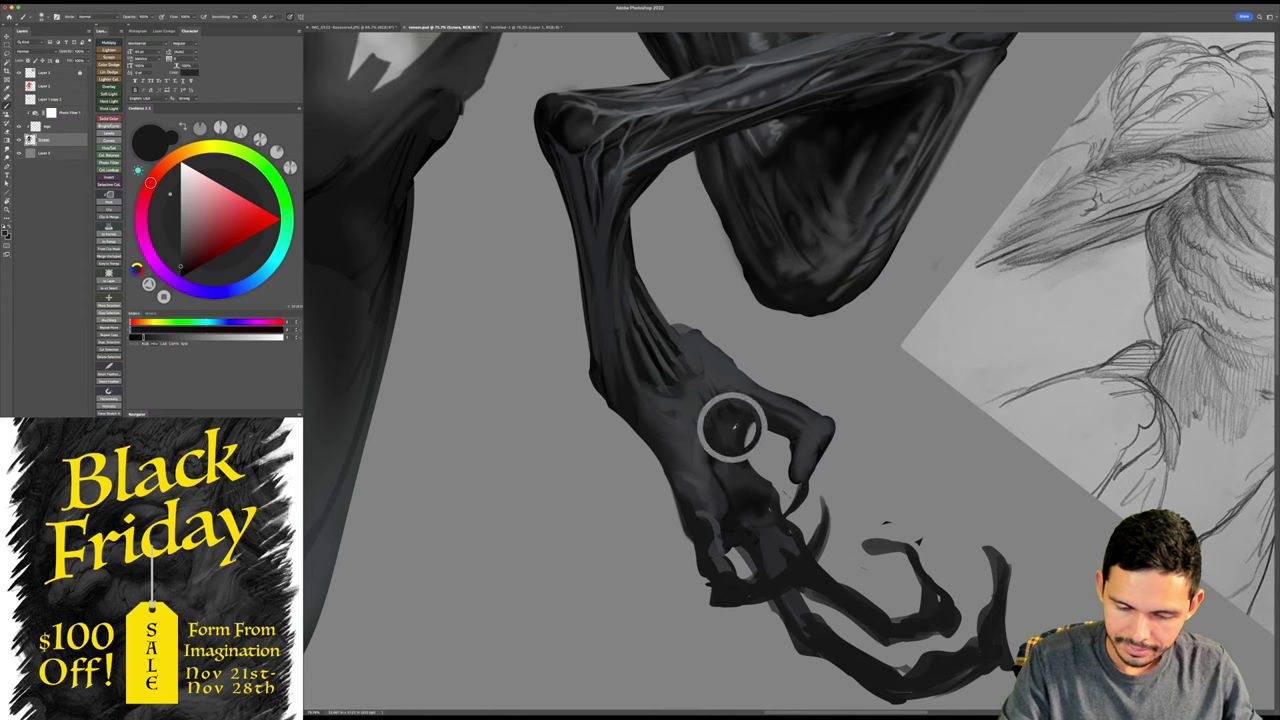
{"action": "key", "text": "r"}
{"action": "left_click_drag", "start_coordinate": [755, 420], "coordinate": [788, 370]}
{"action": "left_click_drag", "start_coordinate": [940, 328], "coordinate": [855, 228]}
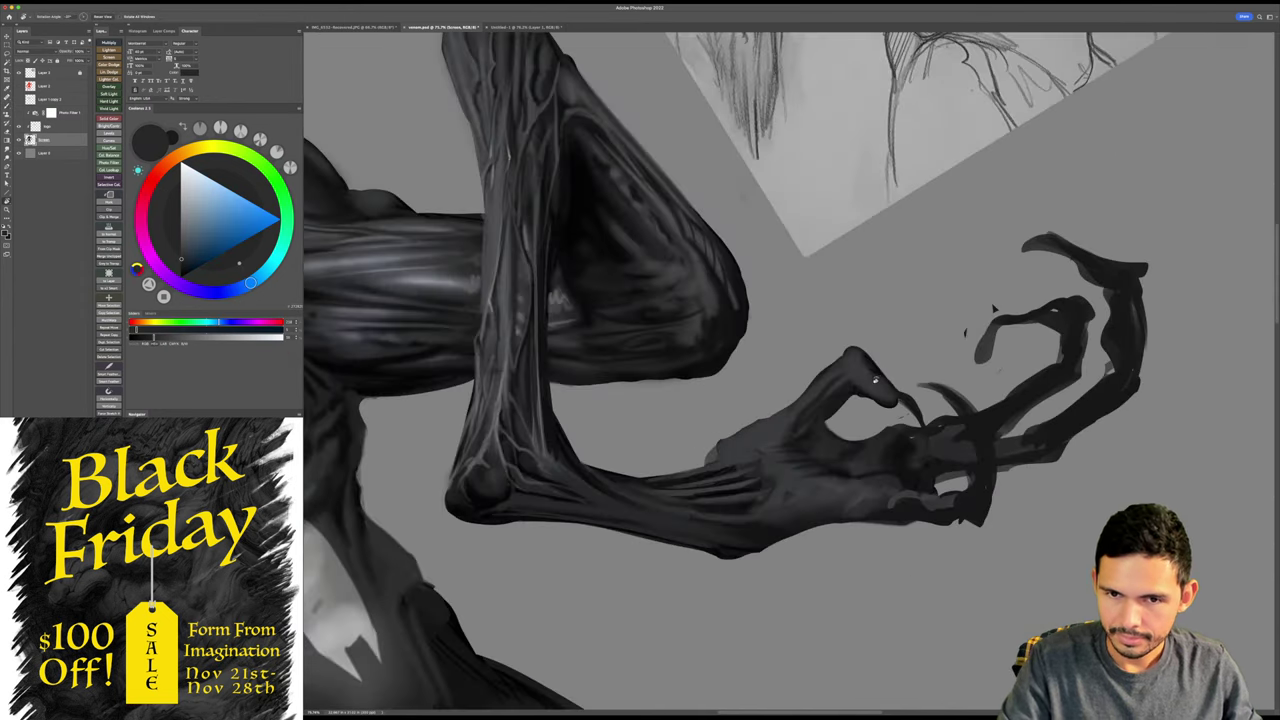
- Save the file and rework the thumb's inner contour with sampled near-black and blue-grey
{"action": "key", "text": "b"}
{"action": "key", "text": "r"}
{"action": "left_click_drag", "start_coordinate": [974, 376], "coordinate": [966, 314]}
{"action": "key", "text": "super+s"}
{"action": "left_click_drag", "start_coordinate": [884, 416], "coordinate": [839, 403]}
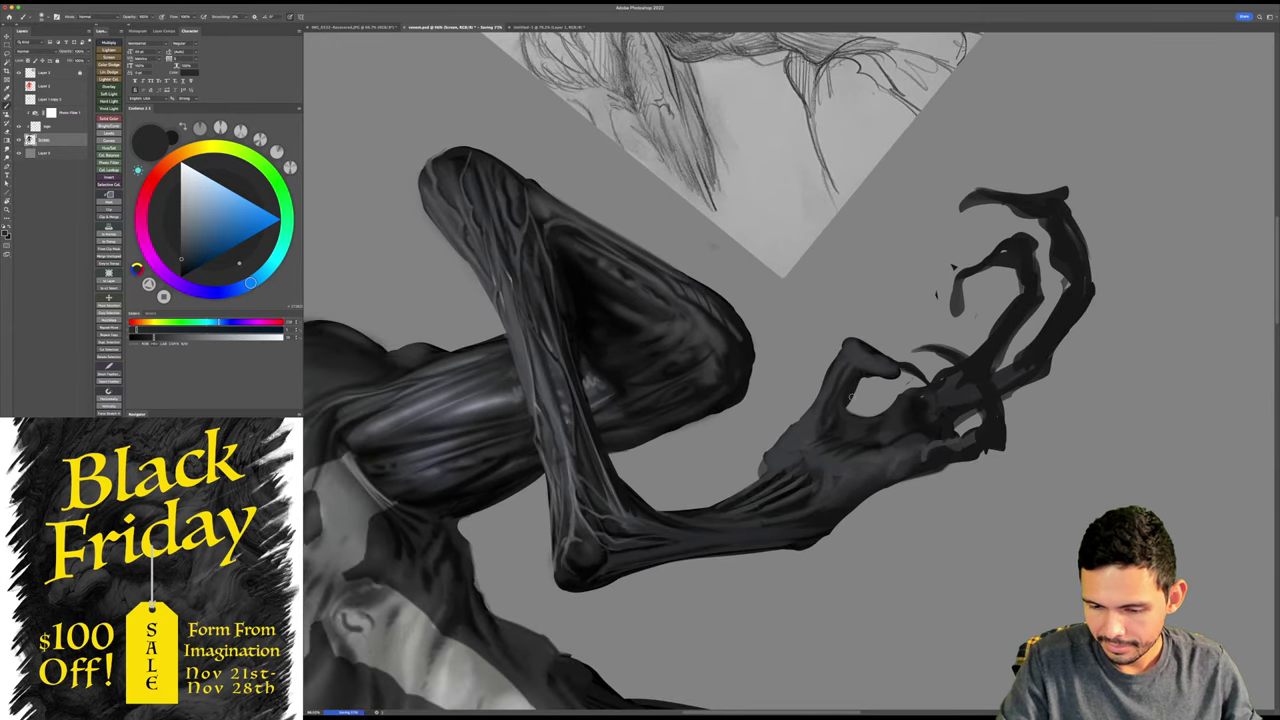
{"action": "left_click", "coordinate": [852, 388], "text": "alt"}
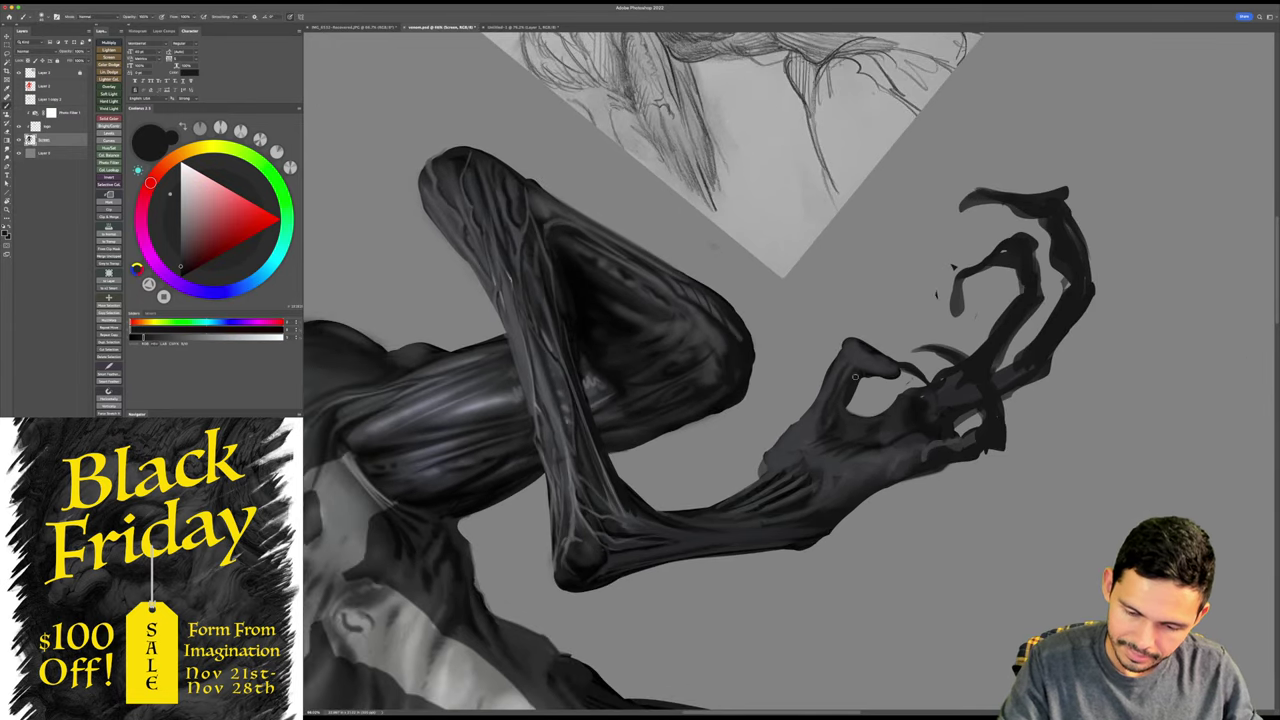
{"action": "left_click", "coordinate": [851, 391], "text": "alt"}
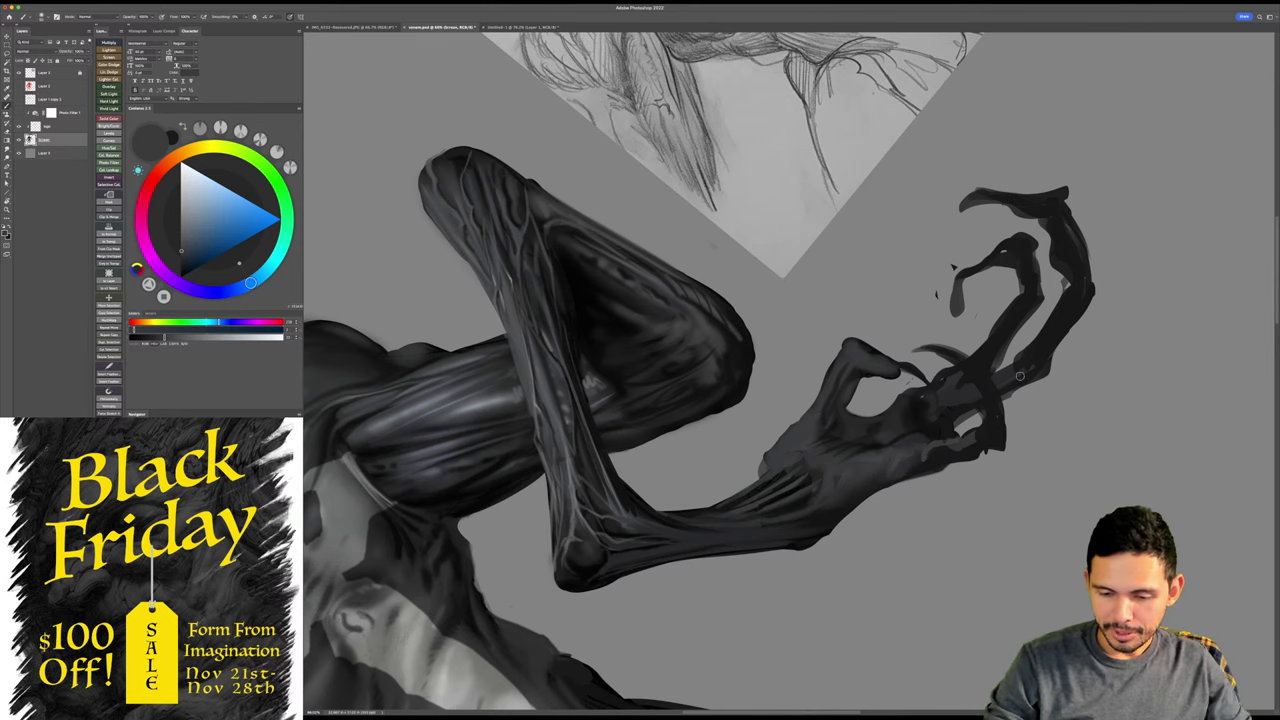
- Soften the transition from the thumb's base to the wrist with a sampled blue-grey
{"action": "key", "text": "Escape"}
{"action": "key", "text": "r"}
{"action": "left_click_drag", "start_coordinate": [746, 421], "coordinate": [790, 438]}
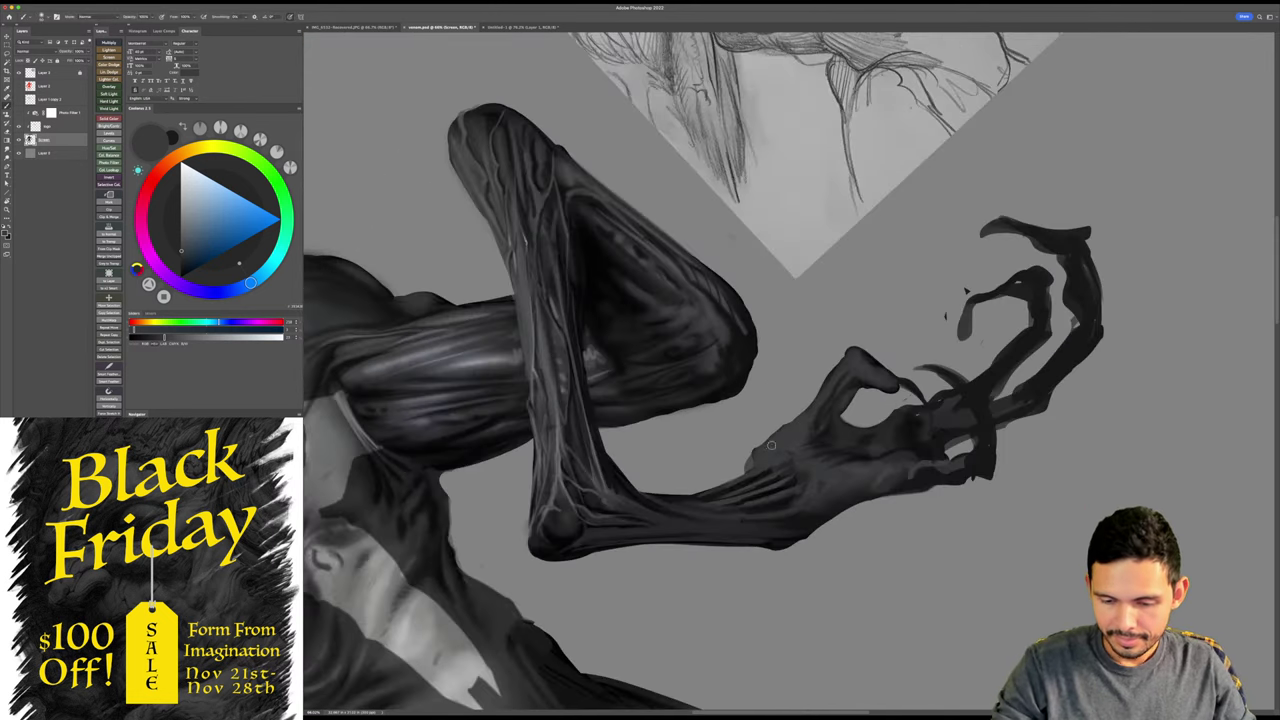
{"action": "left_click", "coordinate": [771, 451], "text": "alt"}
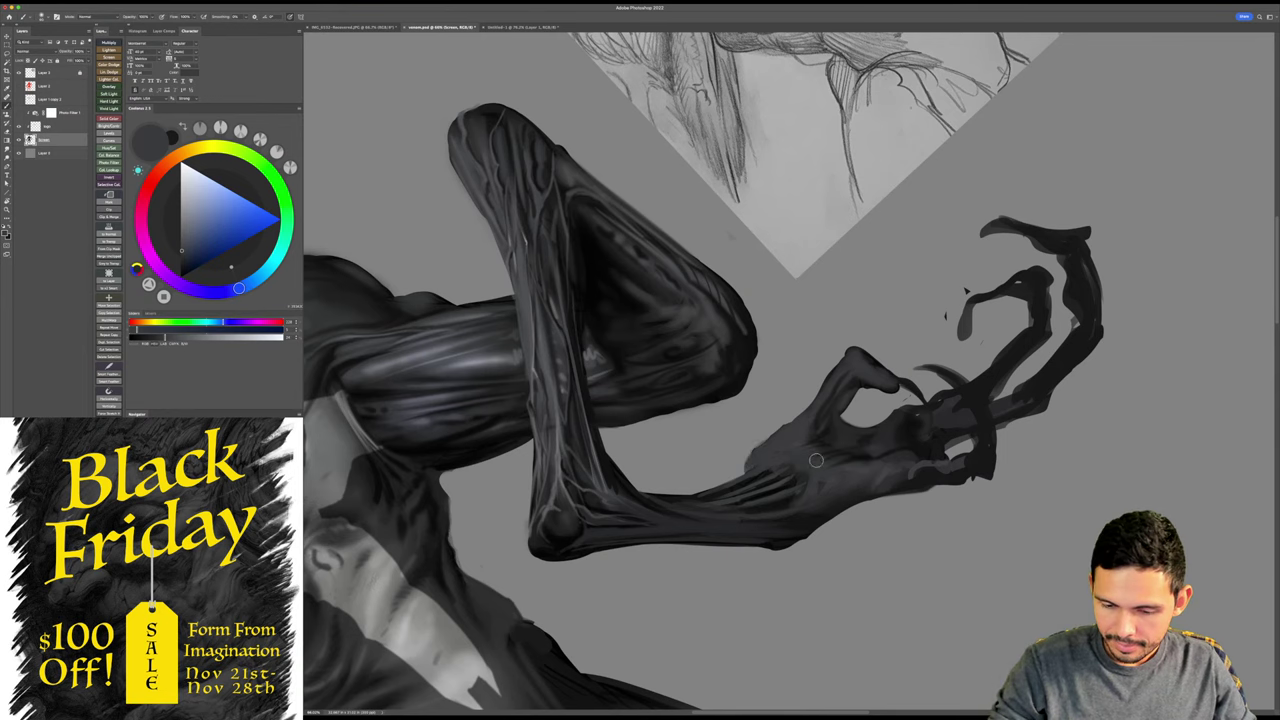
{"action": "key", "text": "r"}
{"action": "mouse_move", "coordinate": [1061, 396]}
{"action": "left_mouse_down"}
{"action": "mouse_move", "coordinate": [938, 586]}
{"action": "mouse_move", "coordinate": [646, 590]}
{"action": "left_mouse_up"}
{"action": "key", "text": "b"}
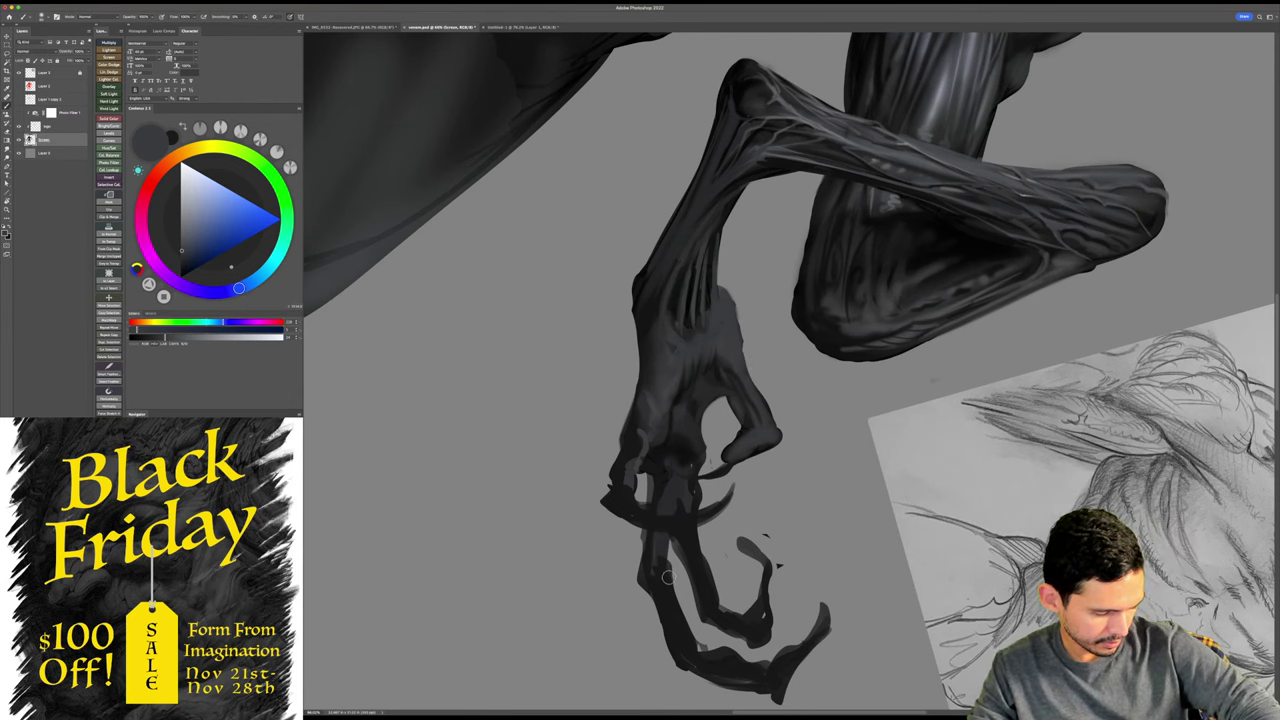
- Paint small skin folds where the forearm strands meet the wrist with sampled dark blue-grey and near-black, and save the file
{"action": "left_click_drag", "start_coordinate": [745, 380], "coordinate": [835, 494]}
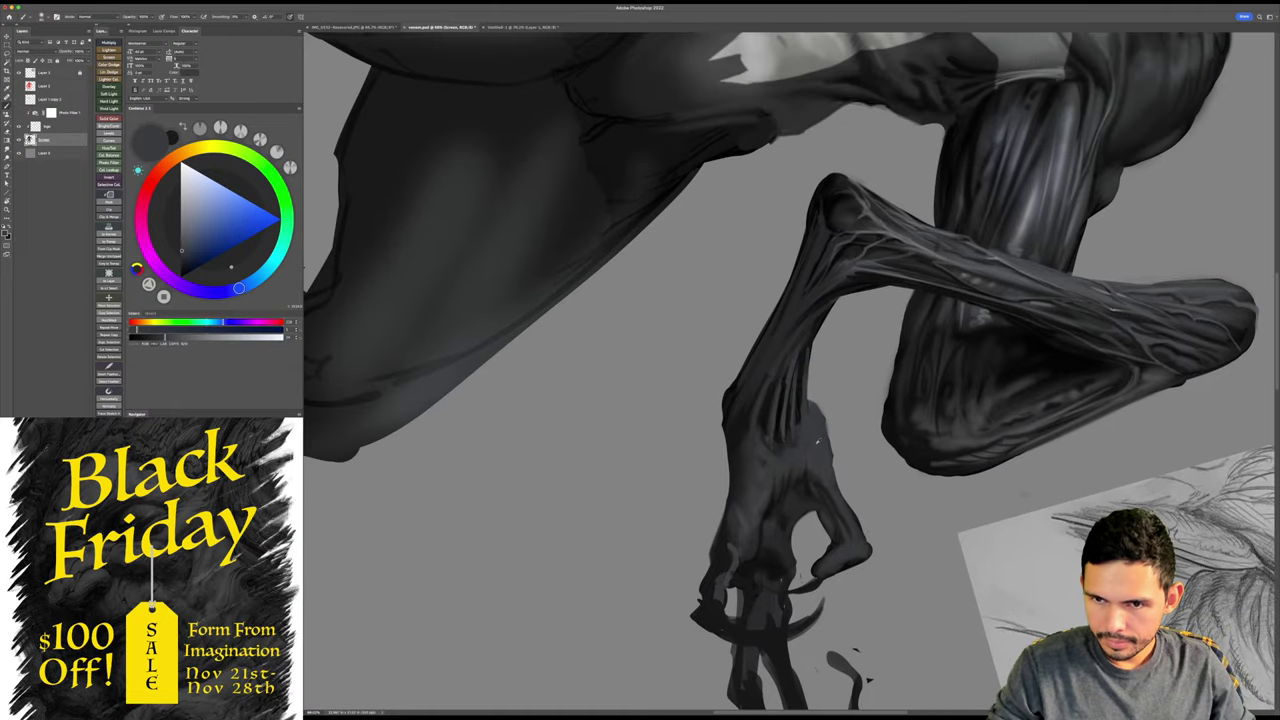
{"action": "left_click", "coordinate": [810, 444], "text": "alt"}
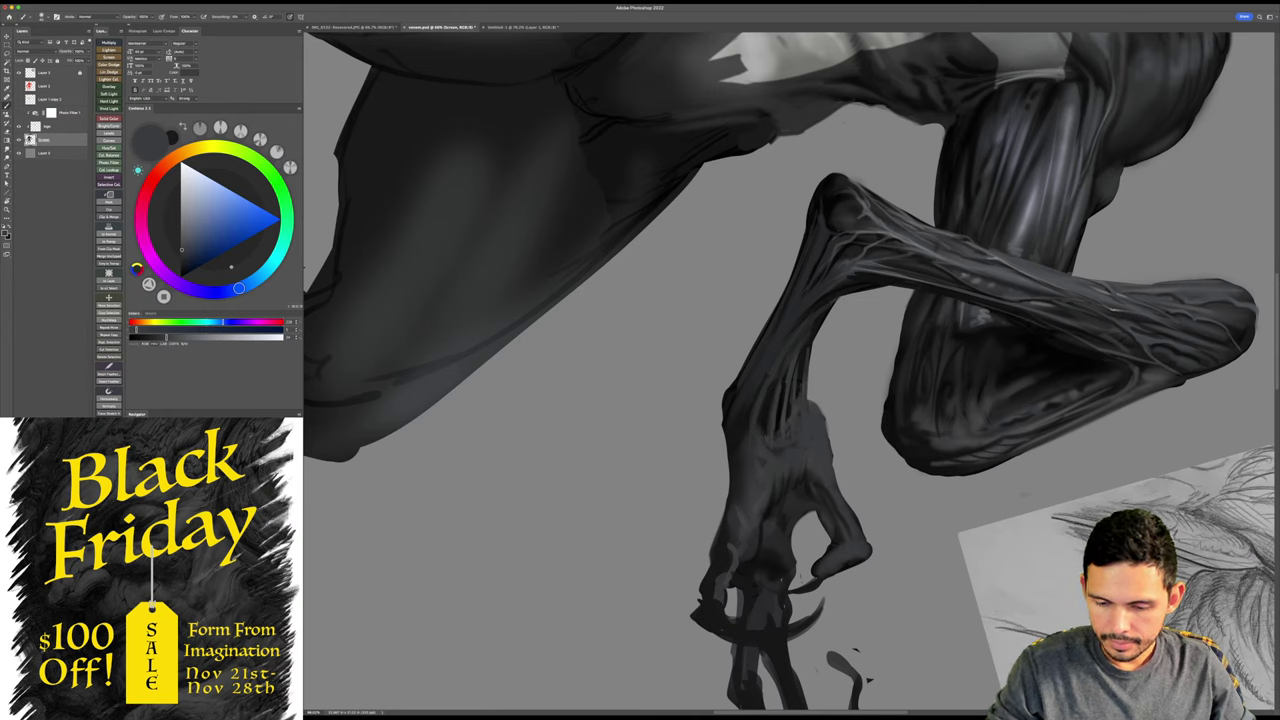
{"action": "left_click", "coordinate": [183, 267]}
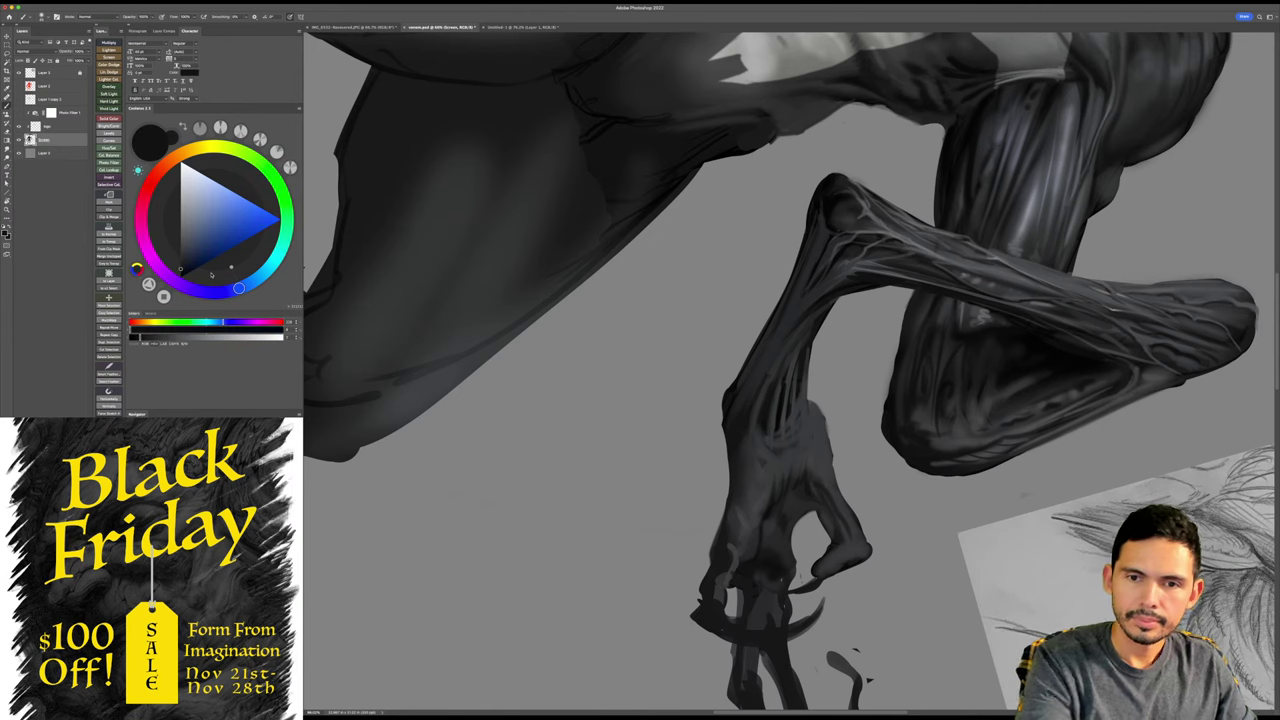
{"action": "key", "text": "r"}
{"action": "left_click_drag", "start_coordinate": [929, 391], "coordinate": [947, 460]}
{"action": "key", "text": "z"}
{"action": "left_click_drag", "start_coordinate": [905, 474], "coordinate": [925, 428]}
{"action": "key", "text": "space"}
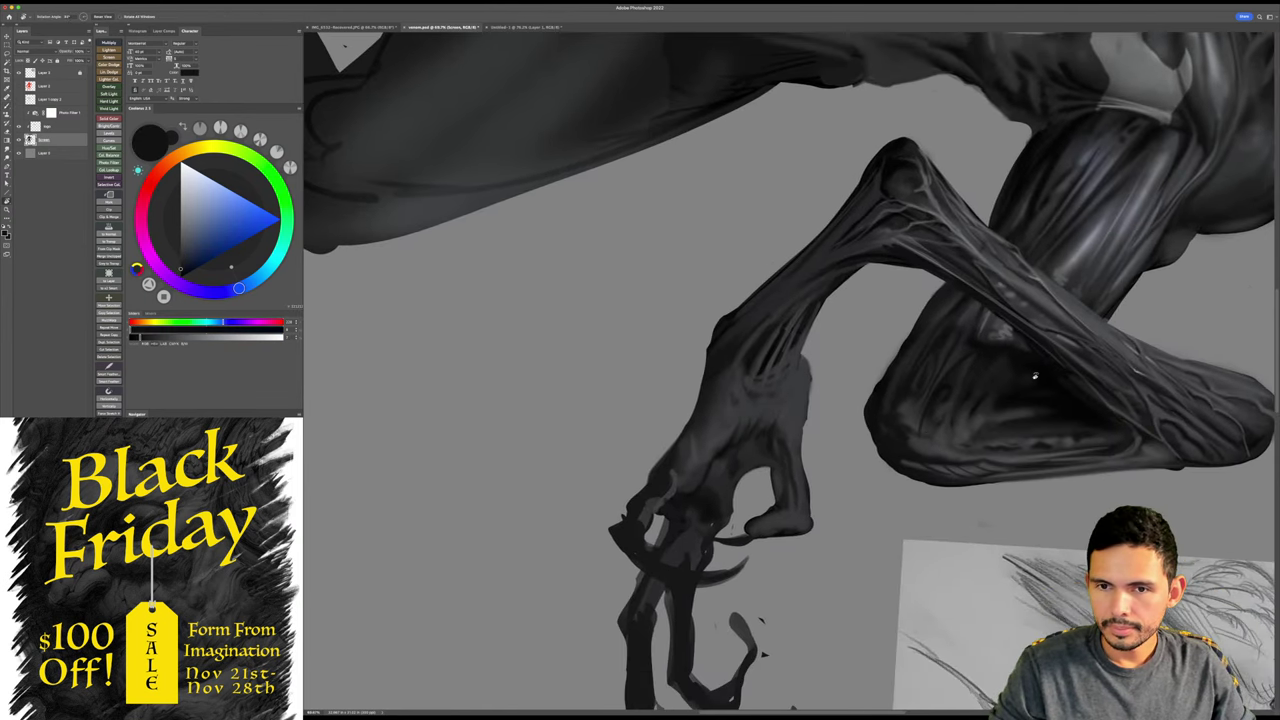
{"action": "key", "text": "r"}
{"action": "left_click_drag", "start_coordinate": [1034, 374], "coordinate": [1014, 320]}
{"action": "key", "text": "space"}
{"action": "left_click_drag", "start_coordinate": [817, 506], "coordinate": [825, 523]}
{"action": "key", "text": "super+s"}
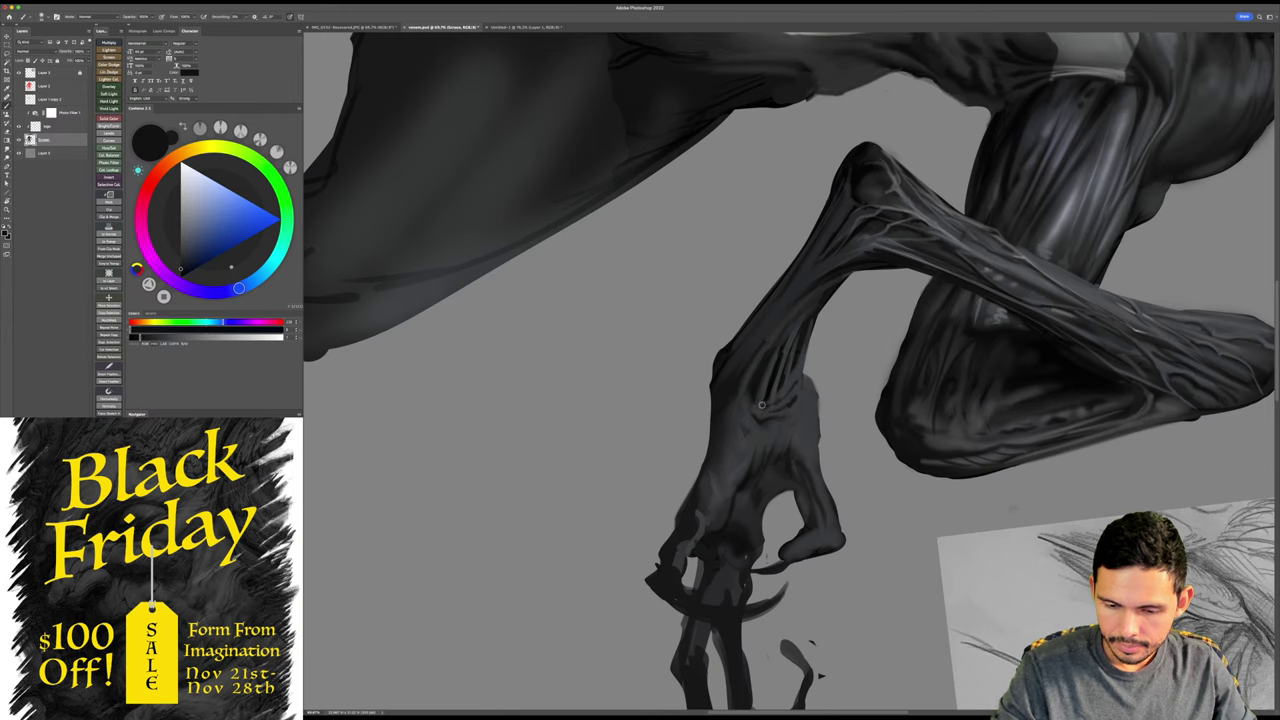
- Soften the wrist beside the strands with a larger brush and a sampled dark blue-grey
{"action": "left_click", "coordinate": [757, 415], "text": "alt"}
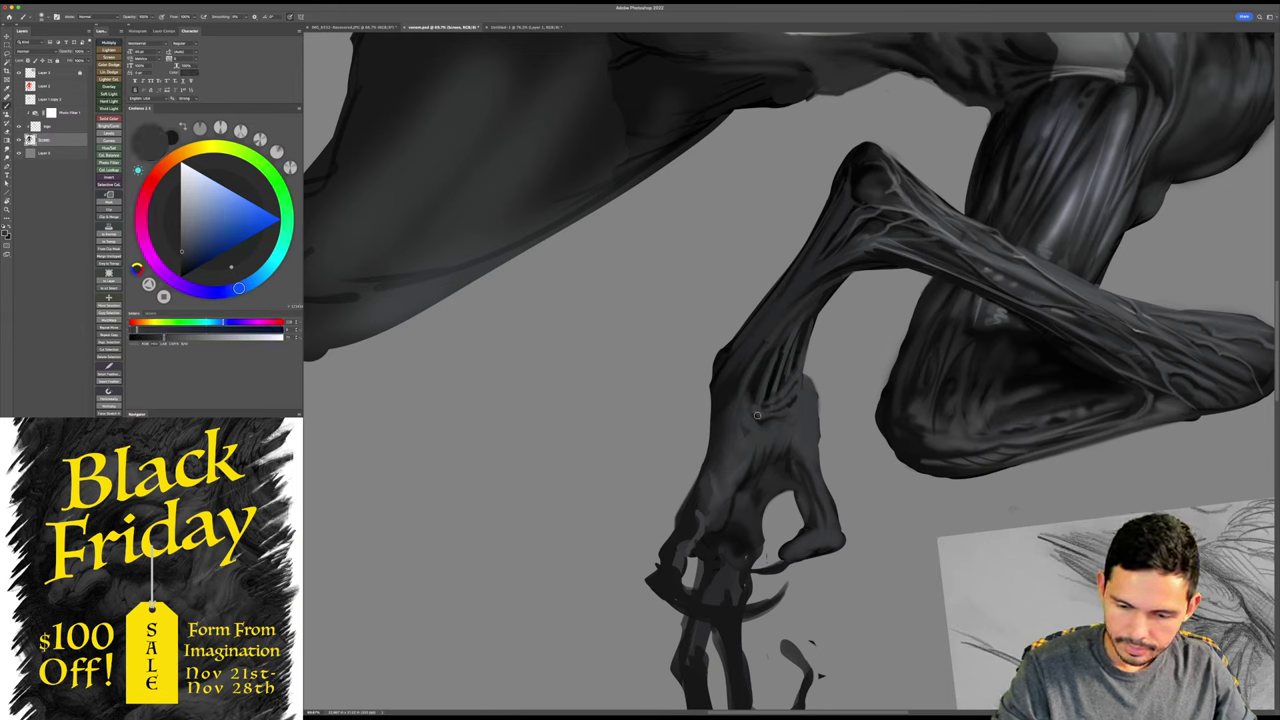
{"action": "key", "text": "]"}
{"action": "key", "text": "]"}
{"action": "key", "text": "]"}
{"action": "mouse_move", "coordinate": [761, 407]}
{"action": "left_mouse_down"}
{"action": "mouse_move", "coordinate": [771, 361]}
{"action": "mouse_move", "coordinate": [748, 398]}
{"action": "left_mouse_up"}
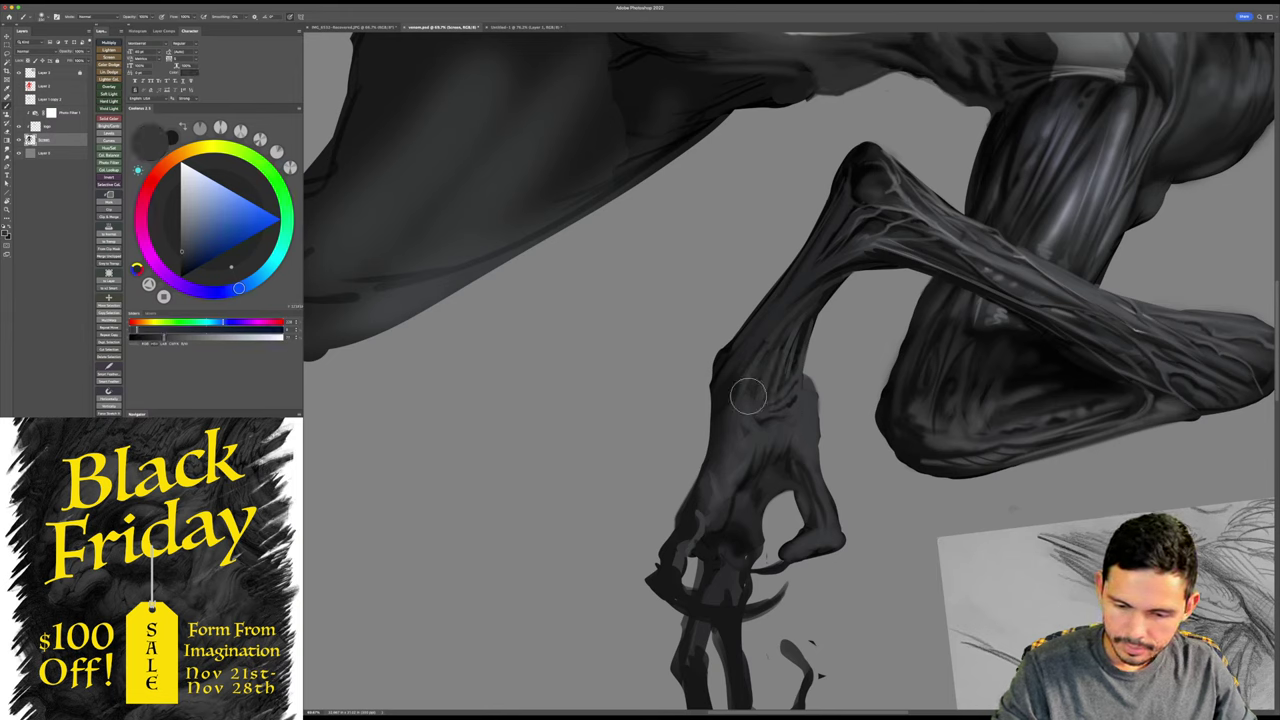
- Extend the wrist folds towards the base of the thumb with sampled dark grey and near-black
{"action": "key", "text": "r"}
{"action": "left_click_drag", "start_coordinate": [992, 312], "coordinate": [840, 257]}
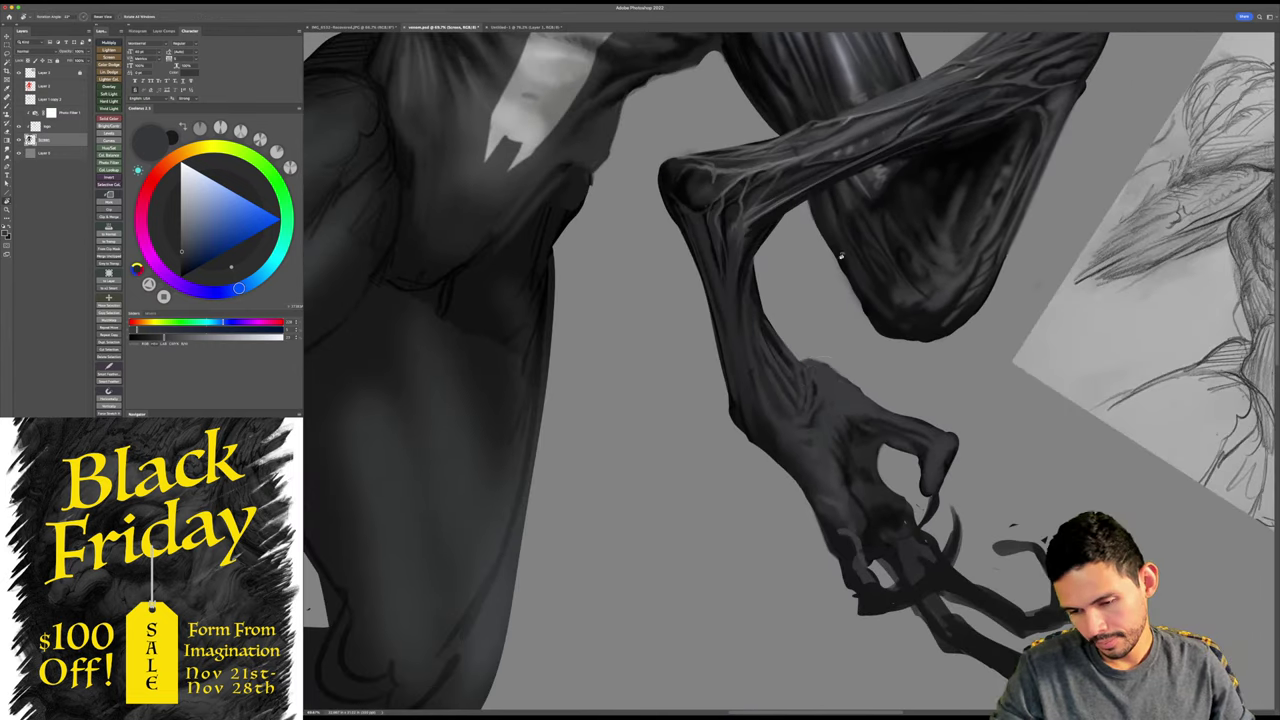
{"action": "left_click", "coordinate": [809, 362], "text": "alt"}
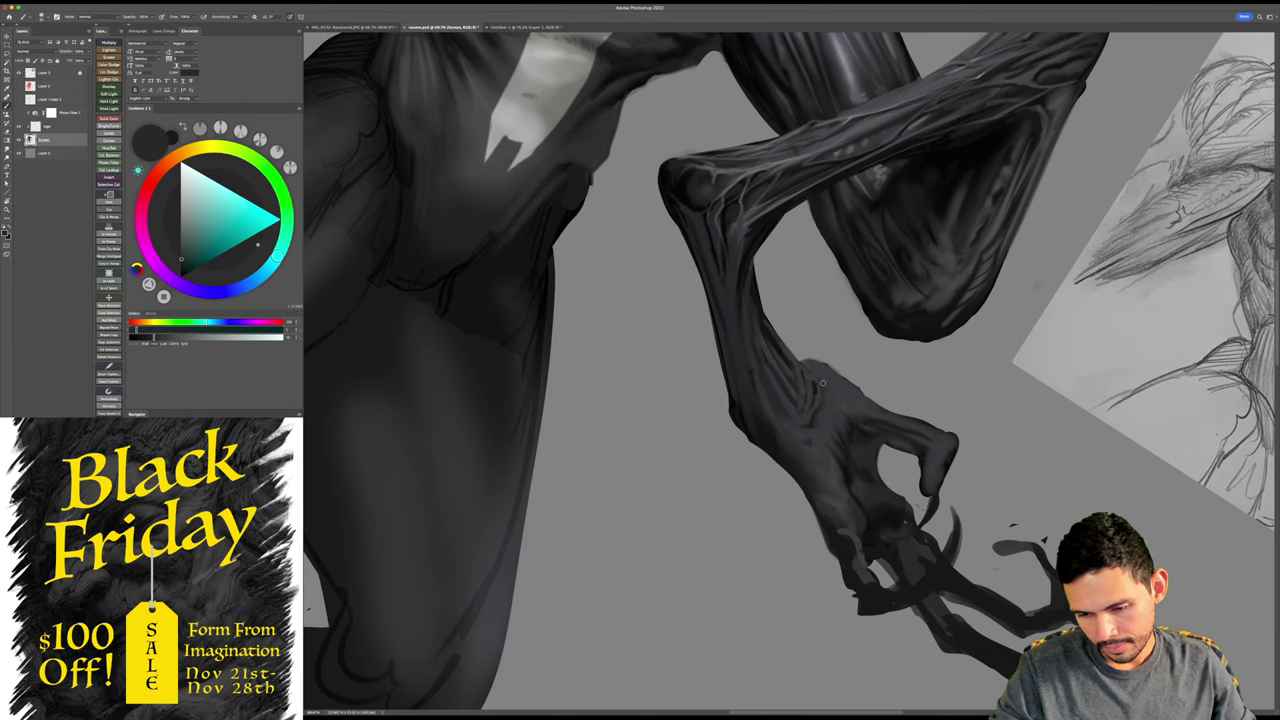
{"action": "key", "text": "r"}
{"action": "left_click_drag", "start_coordinate": [852, 368], "coordinate": [800, 436]}
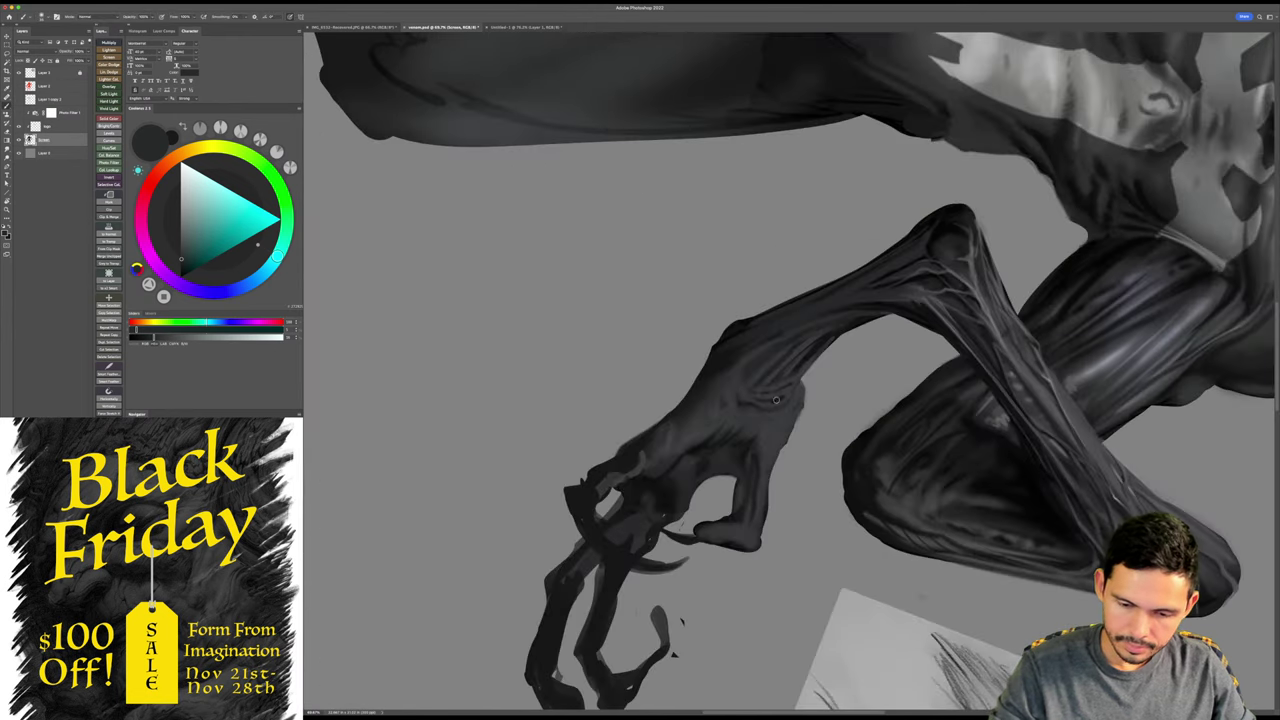
{"action": "left_click", "coordinate": [772, 407], "text": "alt"}
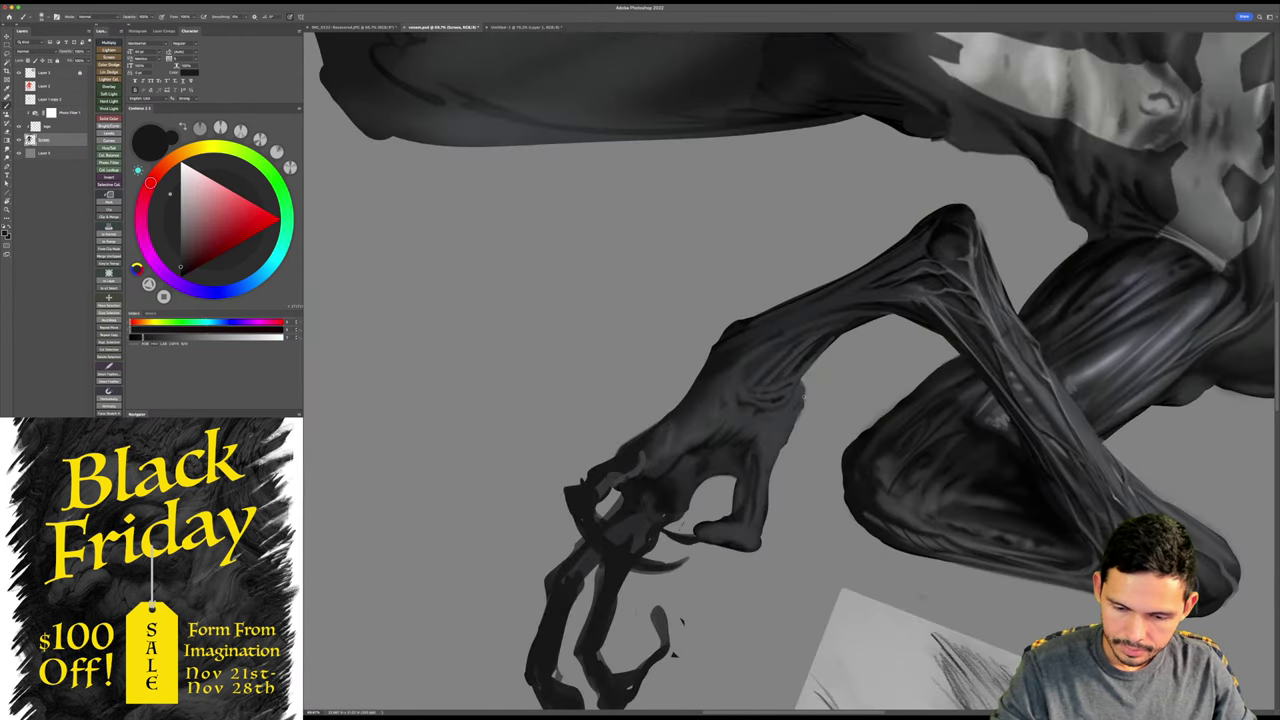
- Refine the creases between the wrist and the thumb's base with near-black tones sampled from the folds
{"action": "key", "text": "r"}
{"action": "left_click_drag", "start_coordinate": [937, 312], "coordinate": [824, 410]}
{"action": "key", "text": "b"}
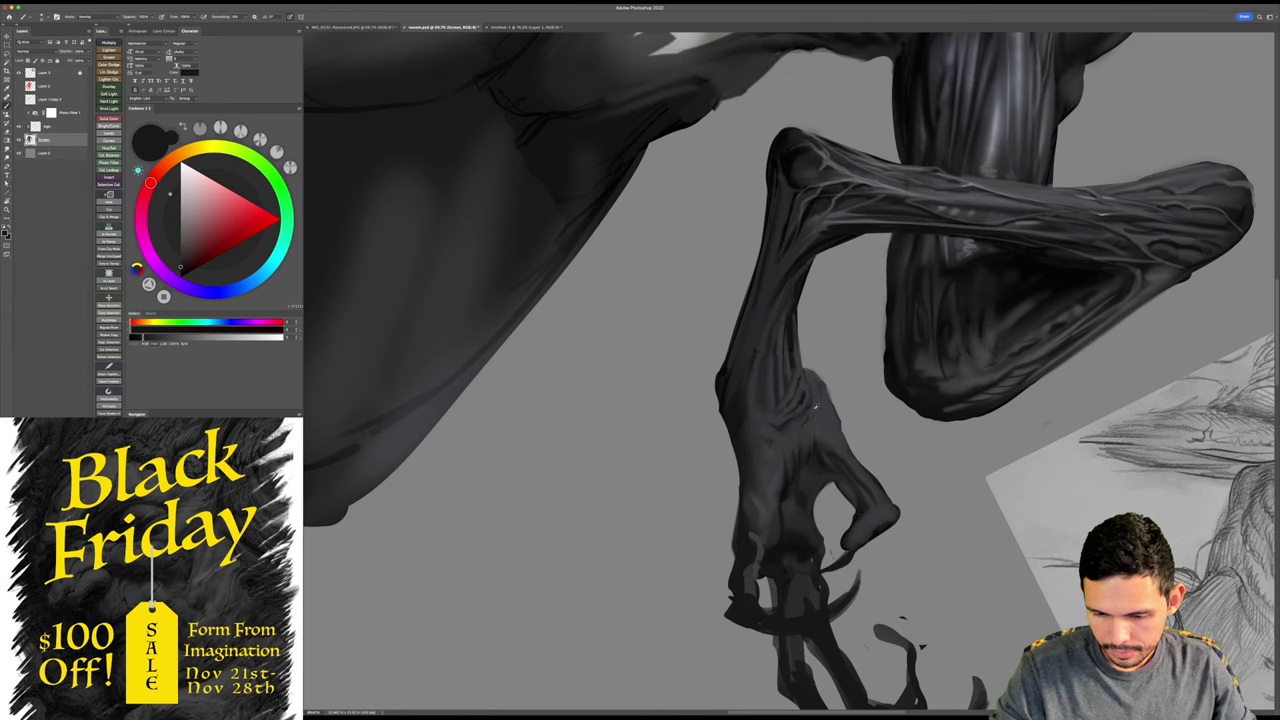
{"action": "left_click", "coordinate": [797, 413], "text": "alt"}
{"action": "left_click", "coordinate": [812, 398], "text": "alt"}
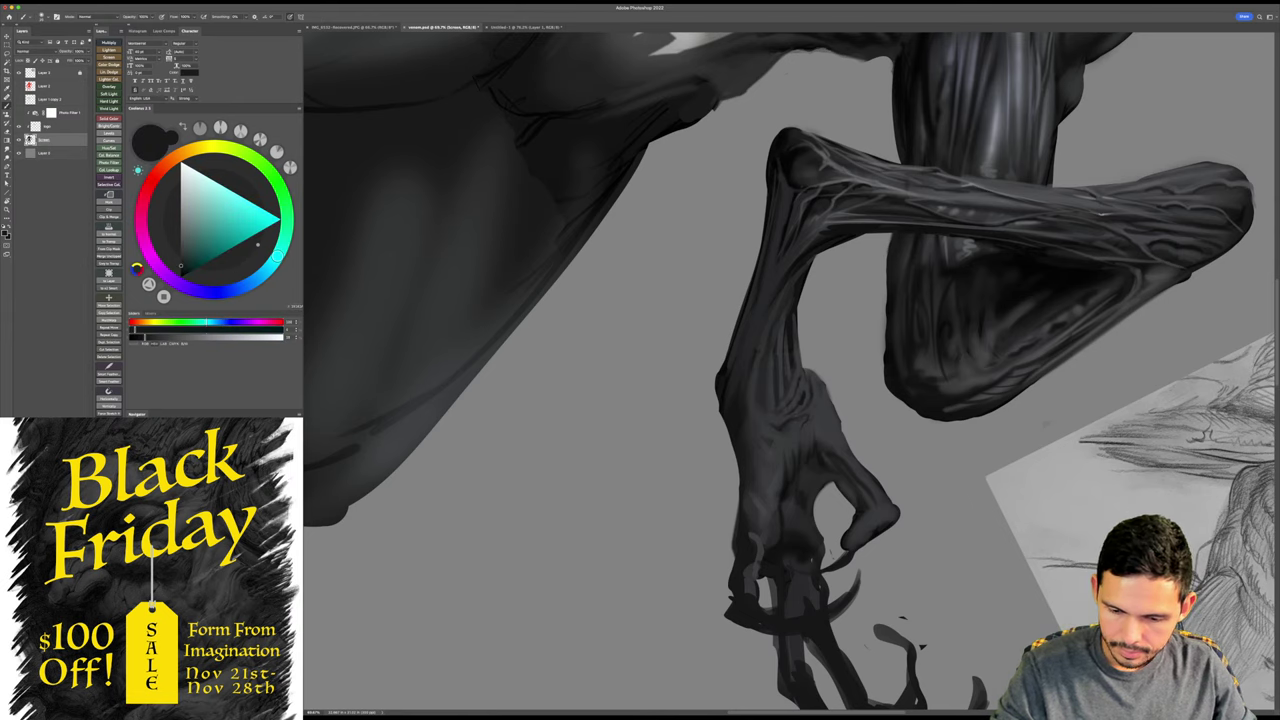
- Define the curved strand ends at the wrist, alternating sampled near-black and dark blue-grey
{"action": "key", "text": "r"}
{"action": "left_click_drag", "start_coordinate": [912, 351], "coordinate": [788, 543]}
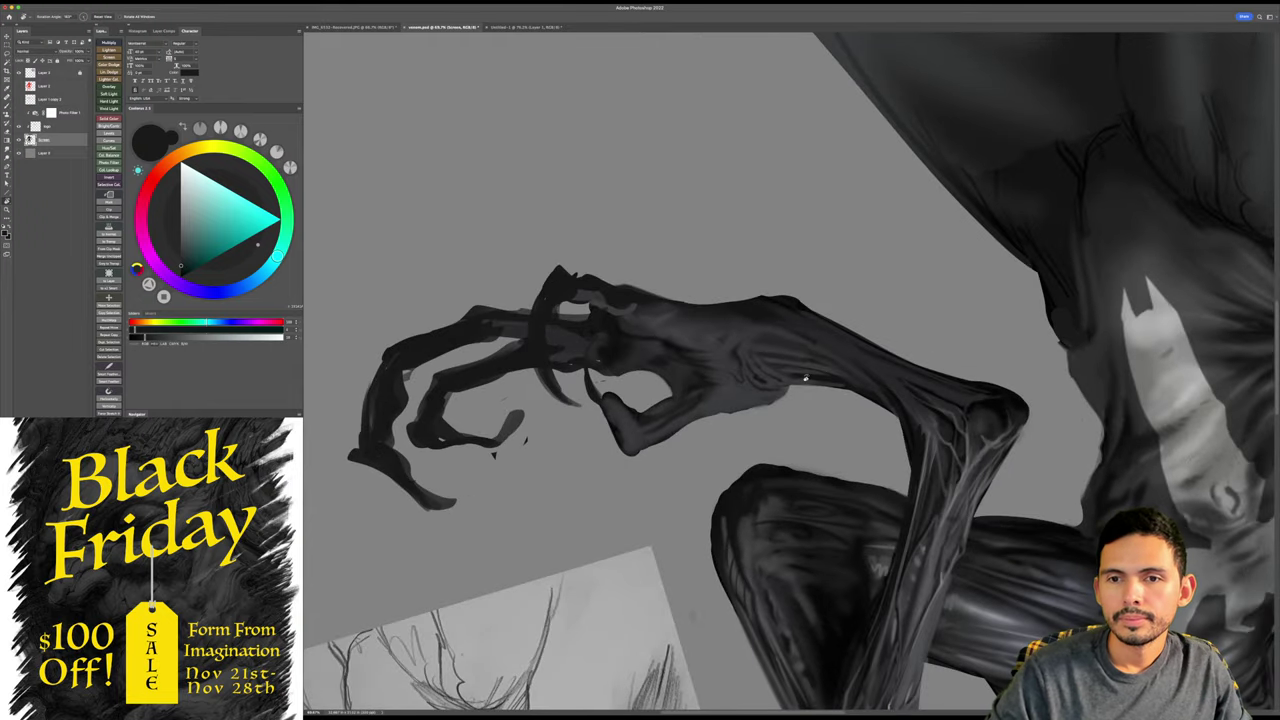
{"action": "left_click_drag", "start_coordinate": [808, 380], "coordinate": [892, 335]}
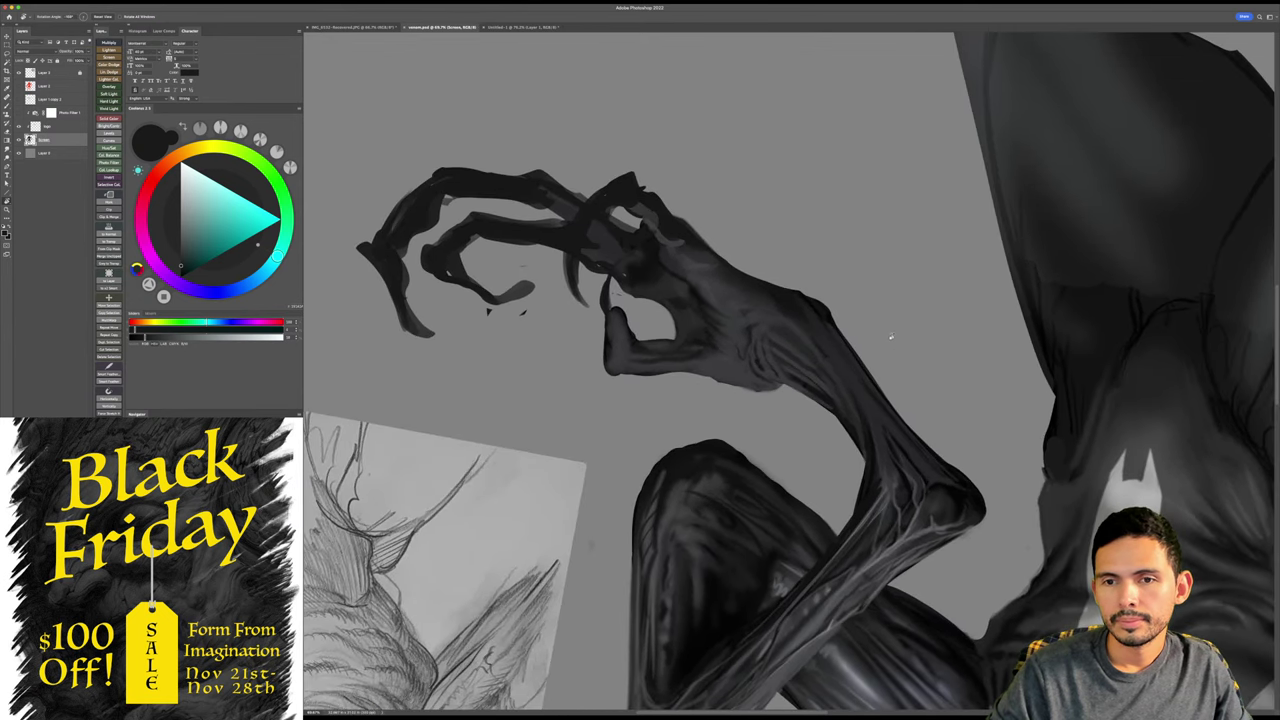
{"action": "left_click_drag", "start_coordinate": [831, 266], "coordinate": [883, 397]}
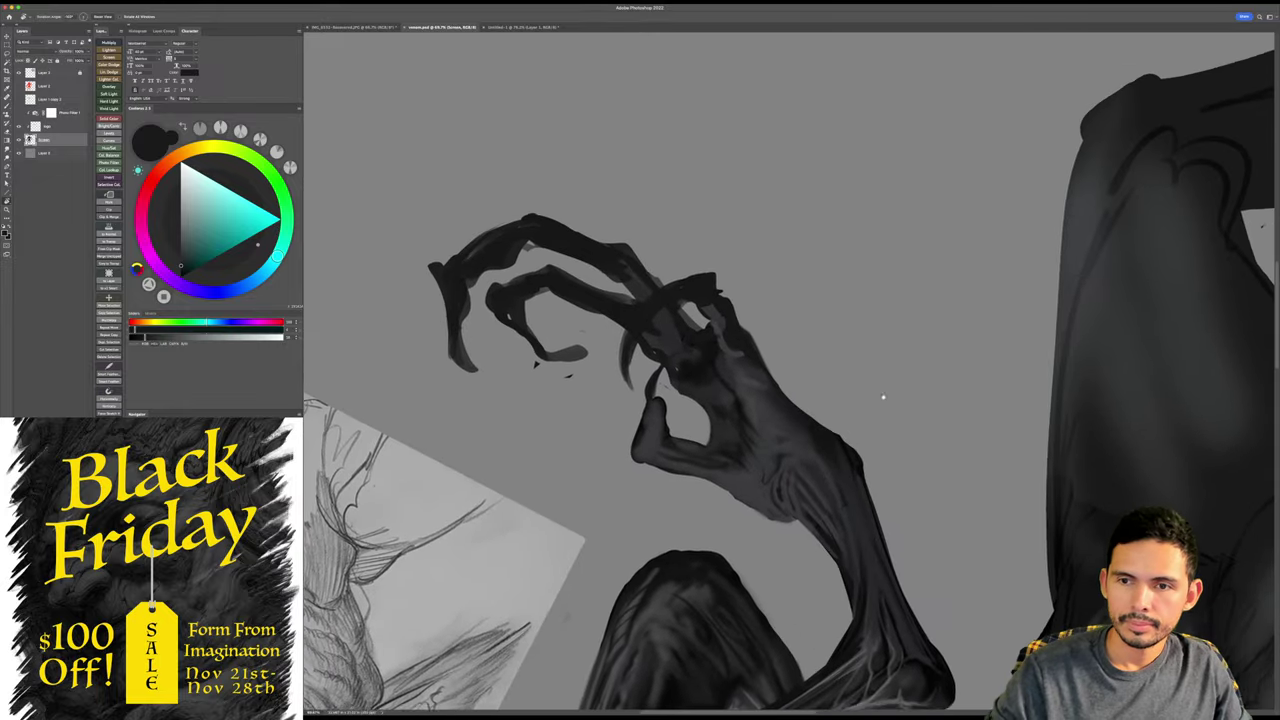
{"action": "mouse_move", "coordinate": [911, 287]}
{"action": "left_mouse_down"}
{"action": "mouse_move", "coordinate": [934, 305]}
{"action": "mouse_move", "coordinate": [894, 351]}
{"action": "mouse_move", "coordinate": [851, 354]}
{"action": "left_mouse_up"}
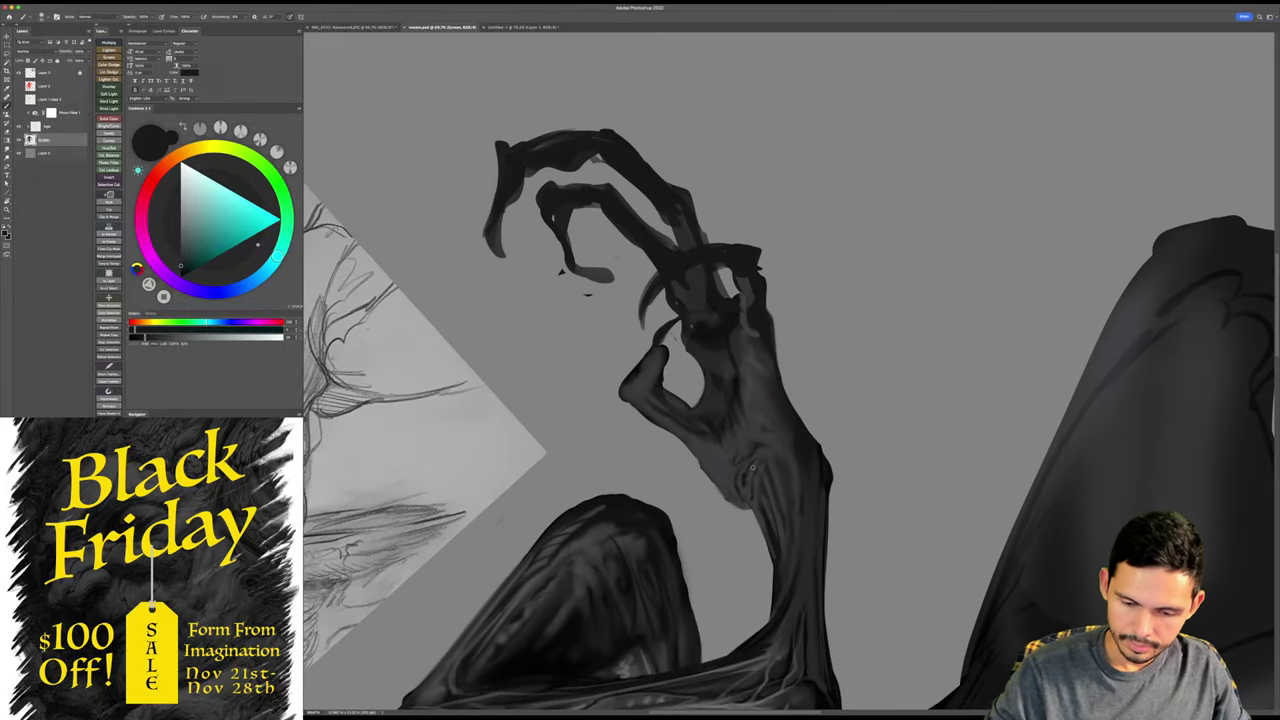
{"action": "left_click", "coordinate": [746, 474], "text": "alt"}
{"action": "left_click_drag", "start_coordinate": [753, 466], "coordinate": [761, 455]}
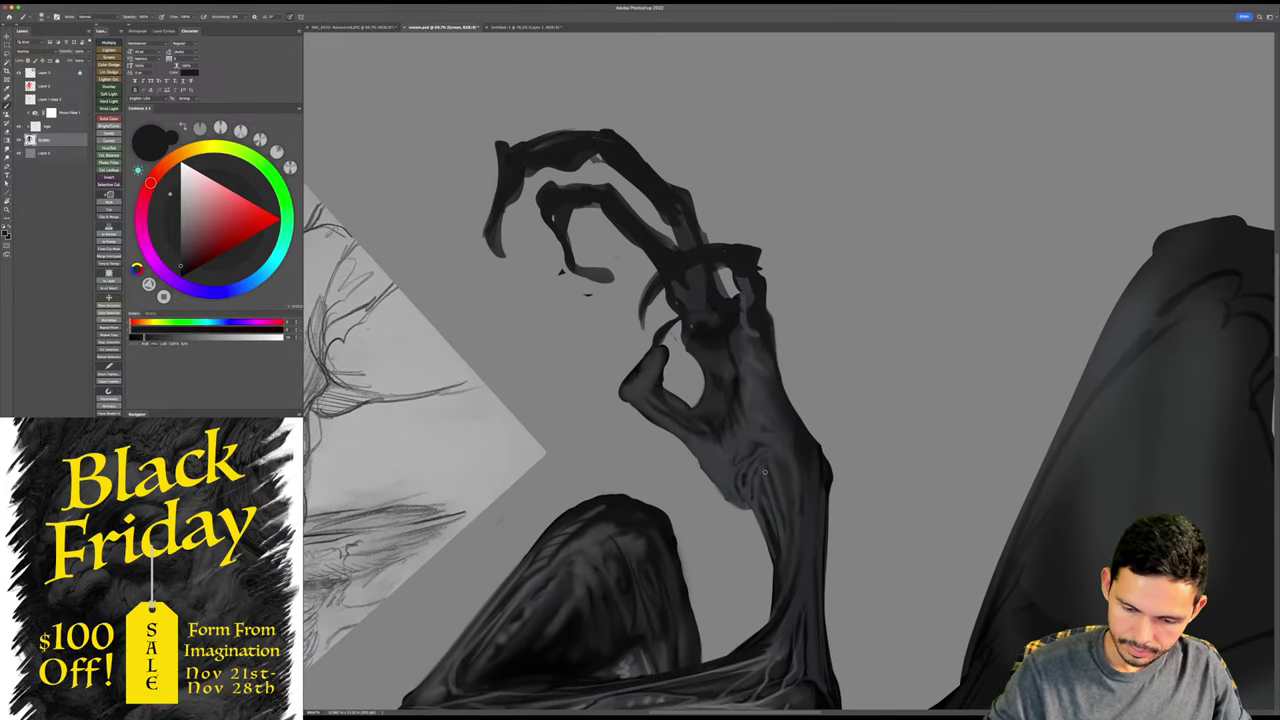
{"action": "left_click", "coordinate": [765, 466], "text": "alt"}
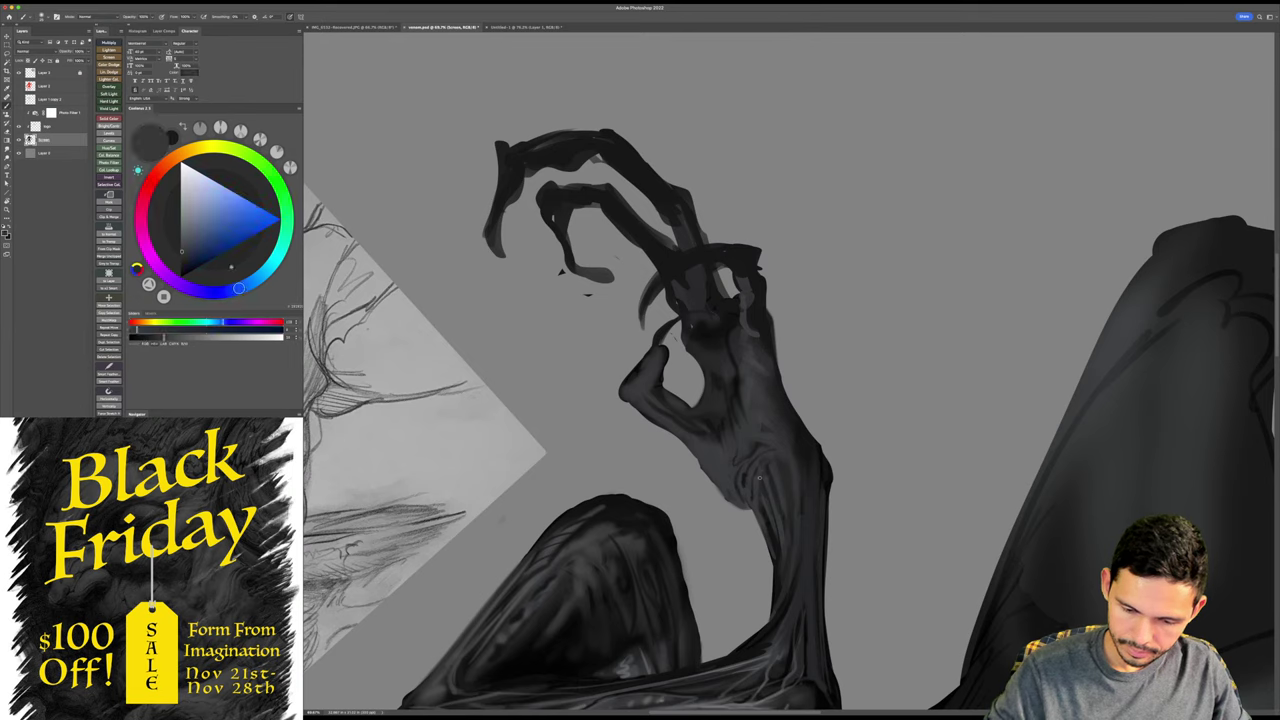
{"action": "left_click", "coordinate": [758, 504], "text": "alt"}
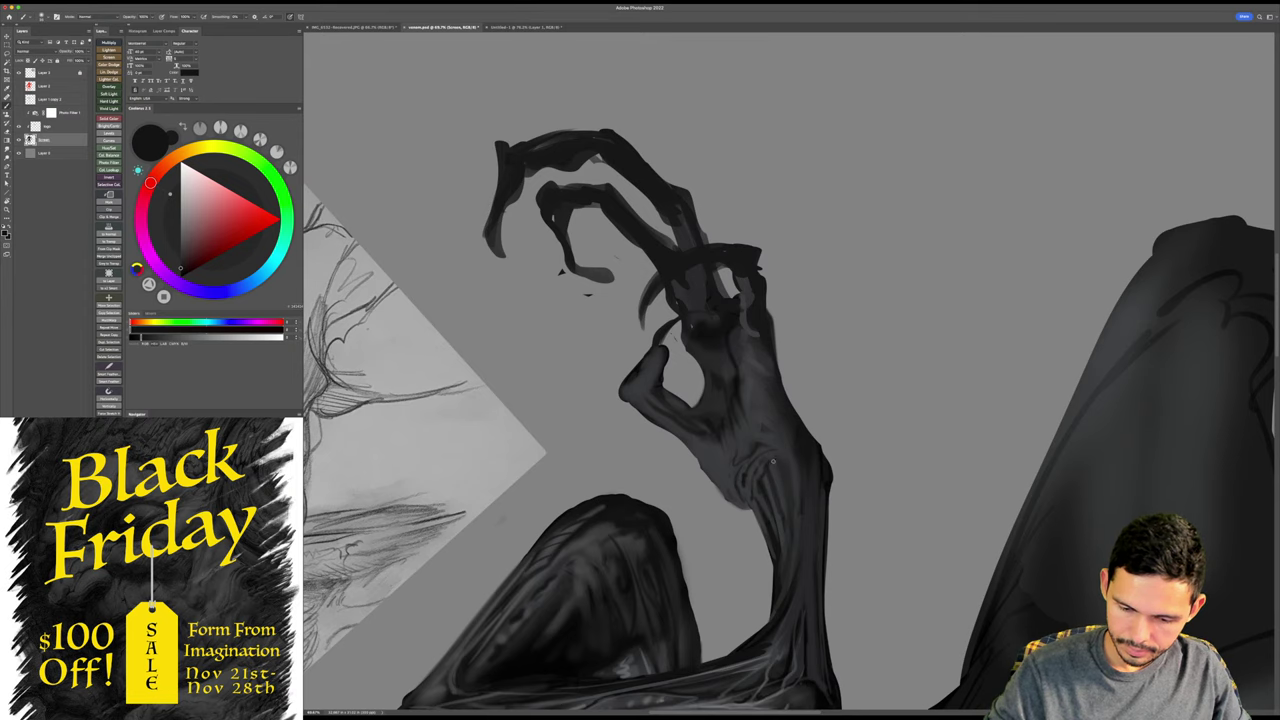
- Add lighter highlights along the wrist strands with a mid-grey brightened from a sampled blue-grey
{"action": "key", "text": "r"}
{"action": "left_click_drag", "start_coordinate": [946, 335], "coordinate": [889, 494]}
{"action": "left_click", "coordinate": [668, 407], "text": "alt"}
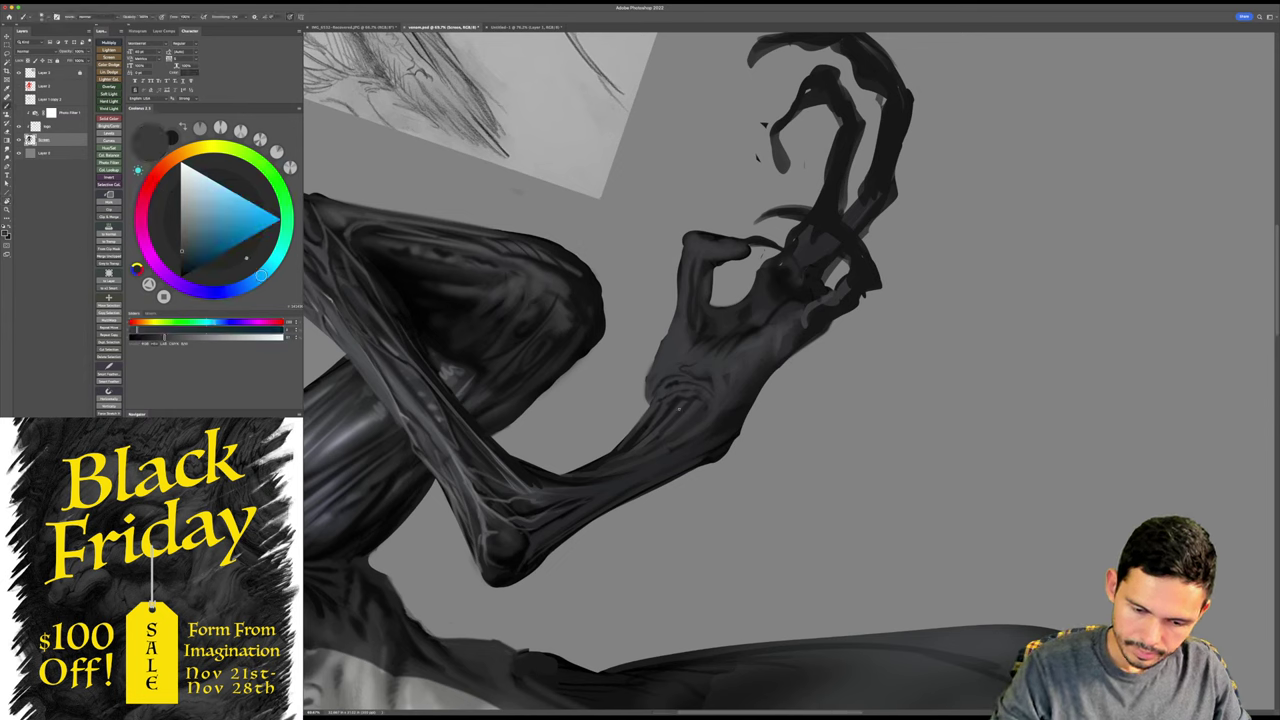
{"action": "left_click", "coordinate": [187, 338]}
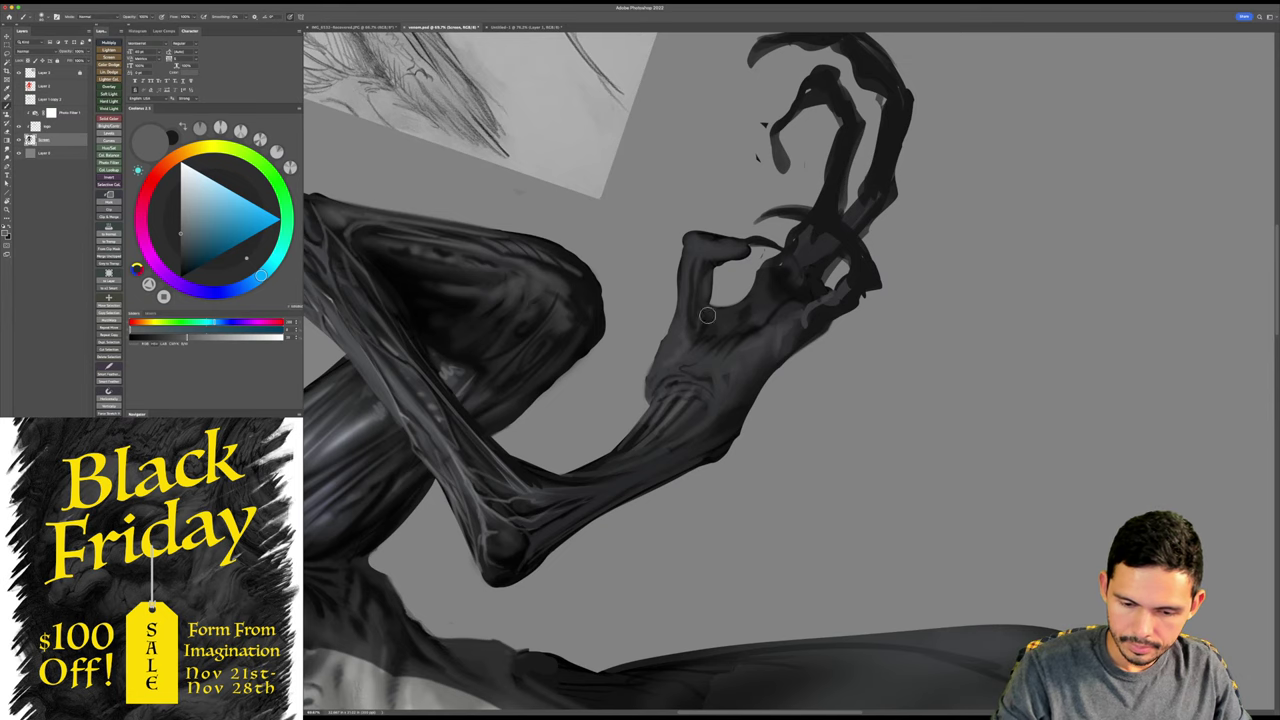
- Erase the thumb and its claw from the hand, back to the edge of the palm
{"action": "key", "text": "r"}
{"action": "left_click_drag", "start_coordinate": [837, 251], "coordinate": [888, 208]}
{"action": "key", "text": "e"}
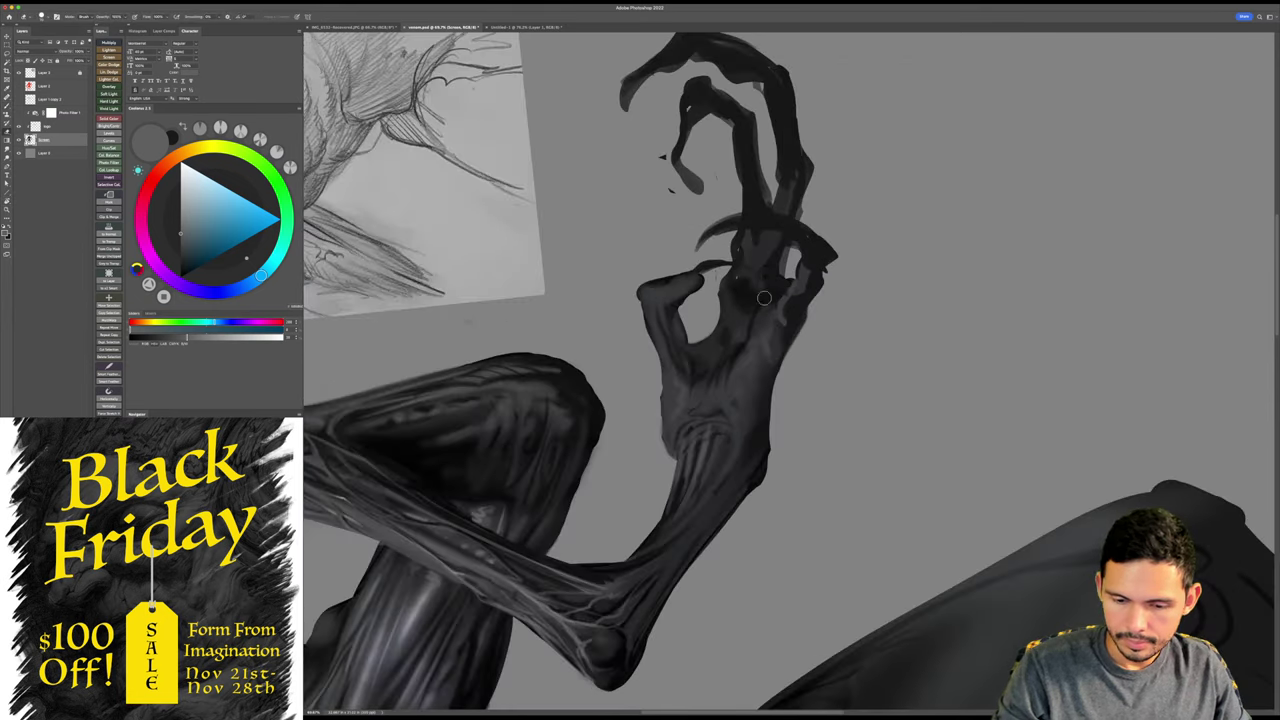
{"action": "mouse_move", "coordinate": [682, 364]}
{"action": "left_mouse_down"}
{"action": "mouse_move", "coordinate": [666, 342]}
{"action": "mouse_move", "coordinate": [692, 306]}
{"action": "mouse_move", "coordinate": [646, 318]}
{"action": "left_mouse_up"}
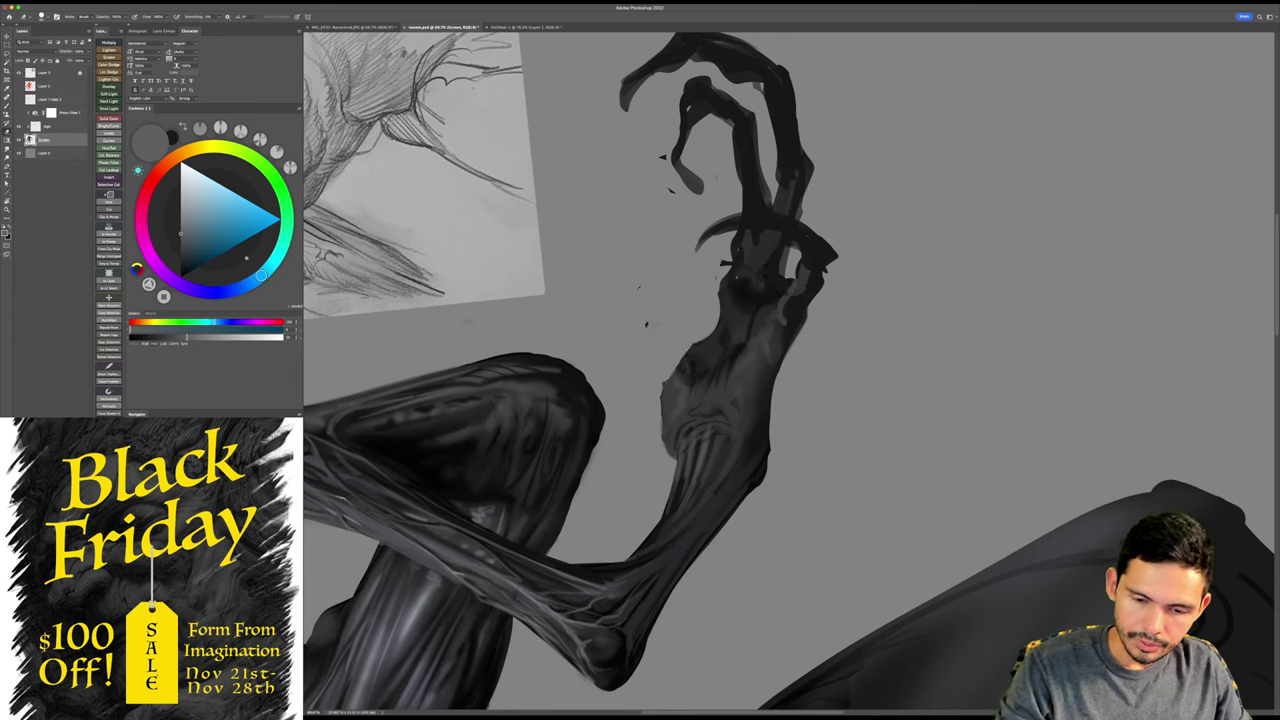
- Choose another brush preset and sketch the first outline strokes of a new thumb in dark blue-grey sampled from the palm
{"action": "right_click", "coordinate": [721, 400]}
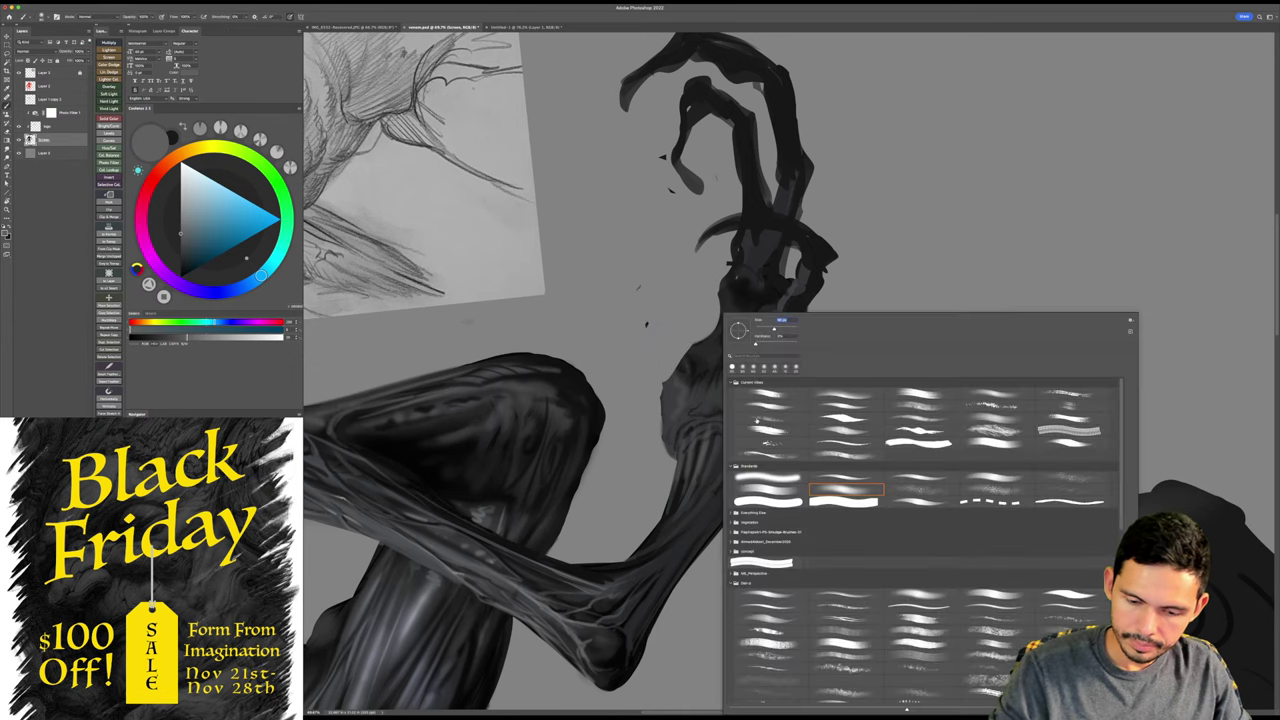
{"action": "double_click", "coordinate": [776, 491]}
{"action": "left_click", "coordinate": [677, 398], "text": "alt"}
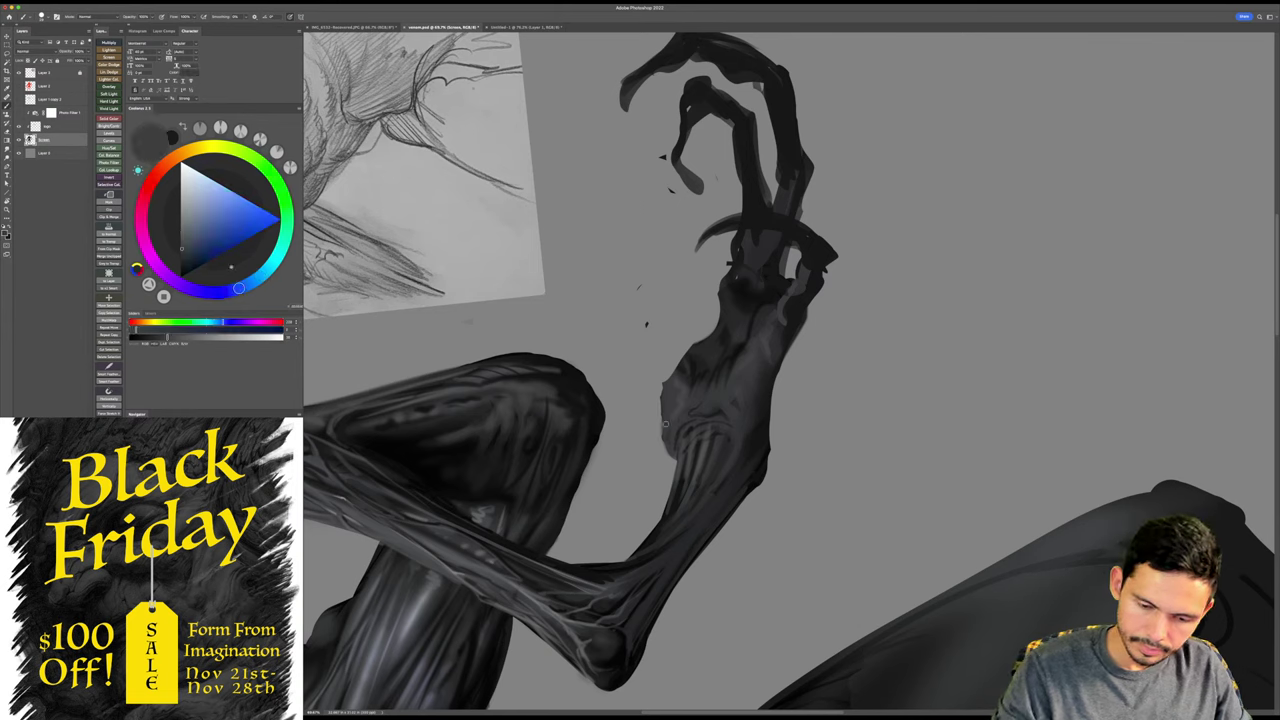
{"action": "left_click_drag", "start_coordinate": [671, 452], "coordinate": [642, 406]}
{"action": "left_click_drag", "start_coordinate": [719, 312], "coordinate": [655, 387]}
{"action": "key", "text": "e"}
{"action": "key", "text": "b"}
{"action": "left_click_drag", "start_coordinate": [722, 318], "coordinate": [655, 366]}
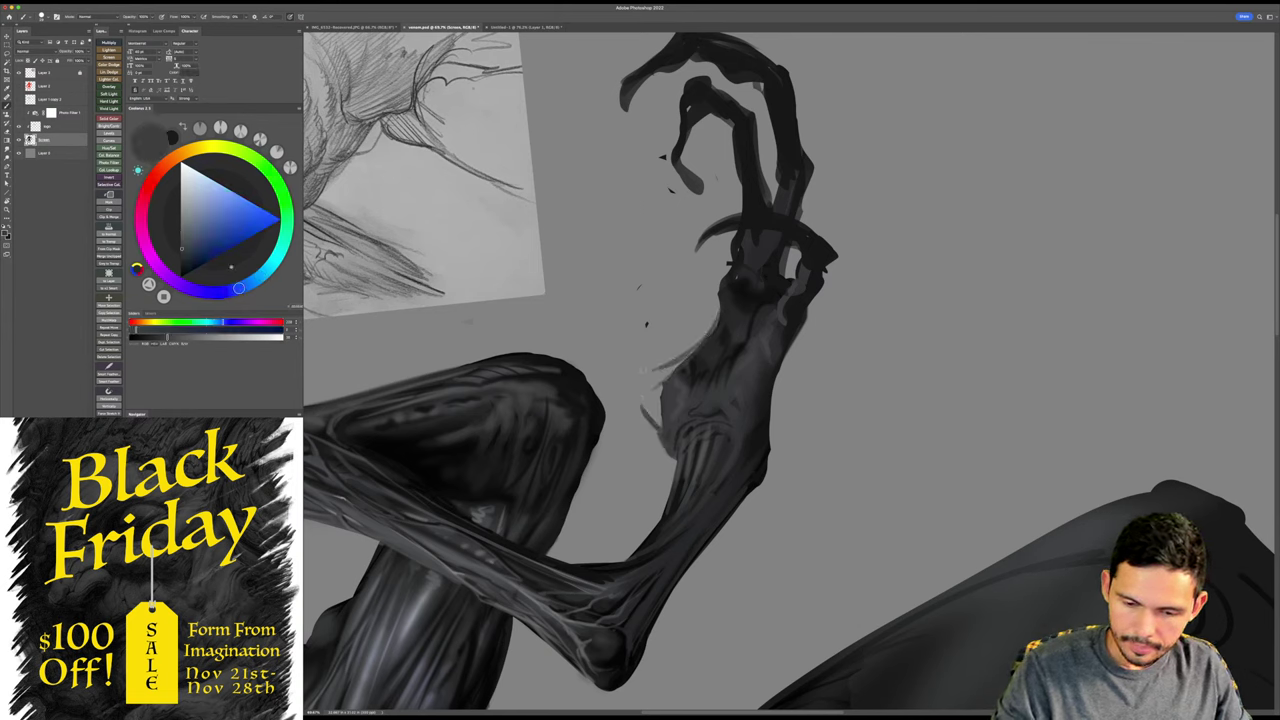
- Sketch curved strokes rising from the palm's upper edge for the new thumb's inner contour
{"action": "key", "text": "r"}
{"action": "mouse_move", "coordinate": [971, 217]}
{"action": "left_mouse_down"}
{"action": "mouse_move", "coordinate": [948, 385]}
{"action": "mouse_move", "coordinate": [968, 433]}
{"action": "left_mouse_up"}
{"action": "key", "text": "b"}
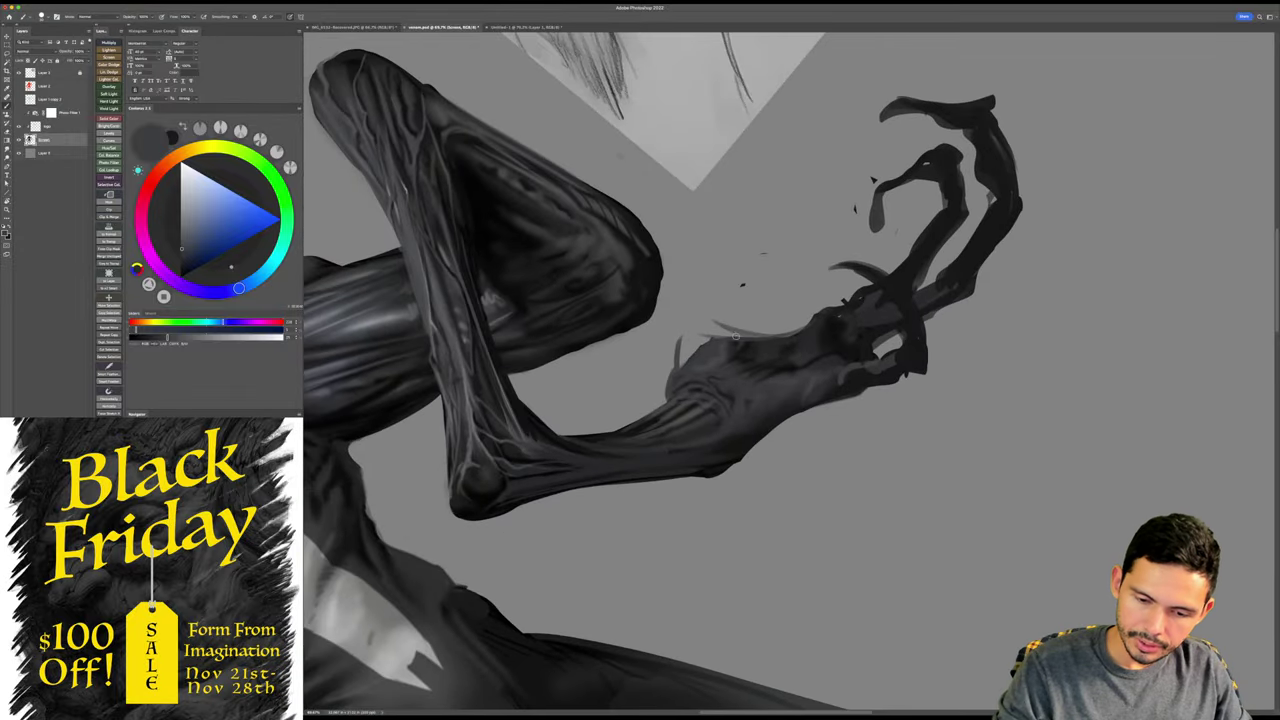
{"action": "left_click_drag", "start_coordinate": [742, 334], "coordinate": [690, 298]}
{"action": "left_click_drag", "start_coordinate": [743, 327], "coordinate": [690, 300]}
{"action": "left_click_drag", "start_coordinate": [752, 335], "coordinate": [700, 283]}
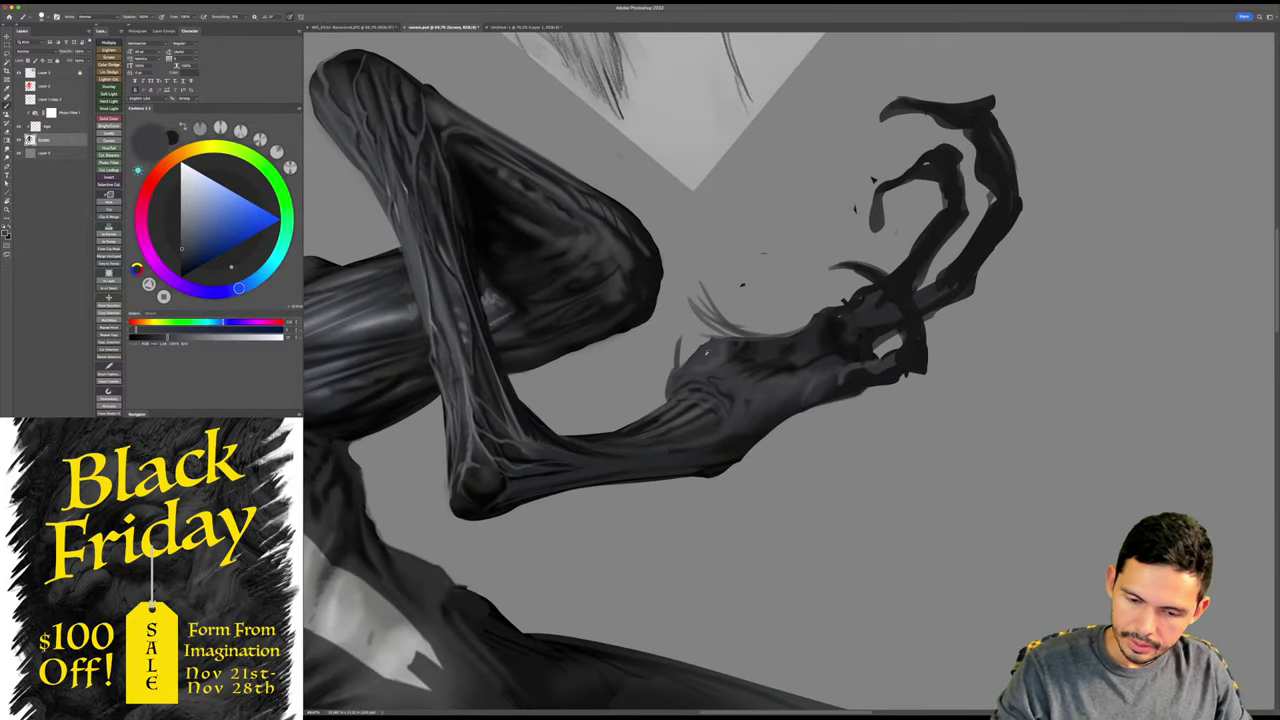
- Block in the new raised thumb in dark blue-grey with a bent tip and a curved claw
{"action": "mouse_move", "coordinate": [680, 365]}
{"action": "left_mouse_down"}
{"action": "mouse_move", "coordinate": [712, 280]}
{"action": "mouse_move", "coordinate": [704, 256]}
{"action": "mouse_move", "coordinate": [735, 238]}
{"action": "mouse_move", "coordinate": [690, 286]}
{"action": "left_mouse_up"}
{"action": "left_click_drag", "start_coordinate": [716, 244], "coordinate": [742, 312]}
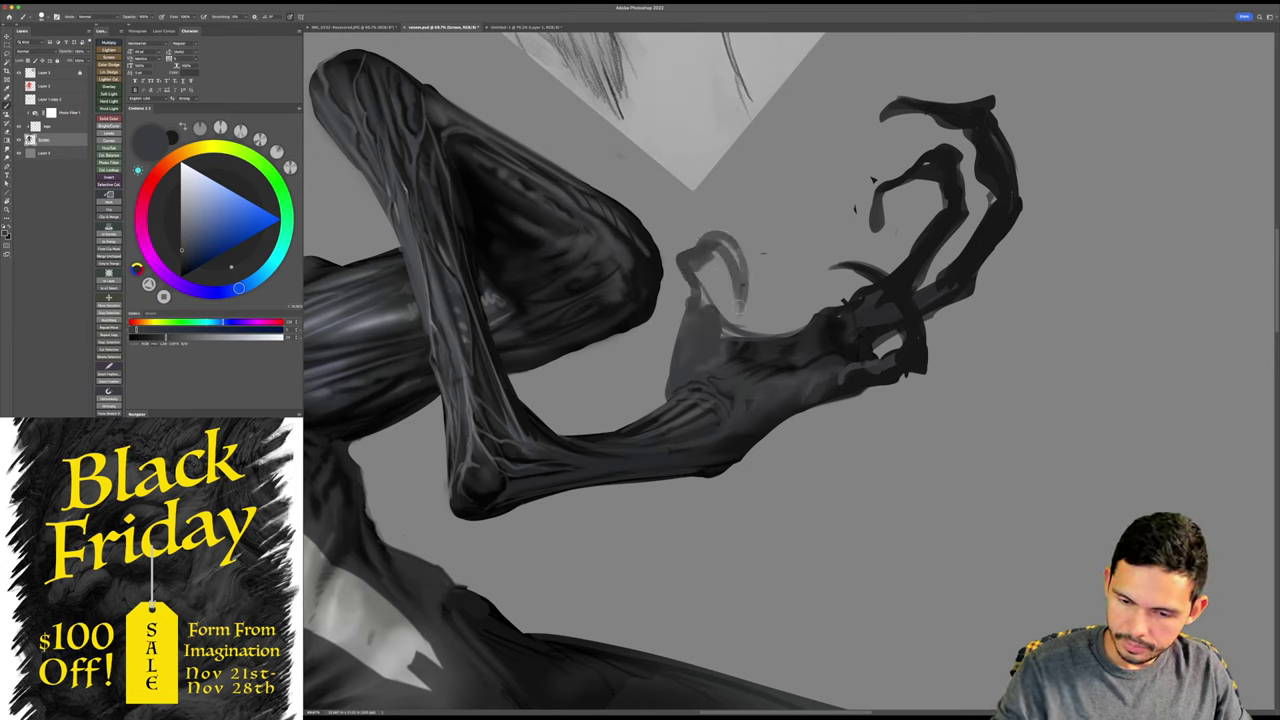
{"action": "left_click_drag", "start_coordinate": [724, 244], "coordinate": [734, 330]}
{"action": "mouse_move", "coordinate": [721, 248]}
{"action": "left_mouse_down"}
{"action": "mouse_move", "coordinate": [704, 267]}
{"action": "mouse_move", "coordinate": [712, 302]}
{"action": "mouse_move", "coordinate": [770, 334]}
{"action": "left_mouse_up"}
{"action": "key", "text": "ctrl+z"}
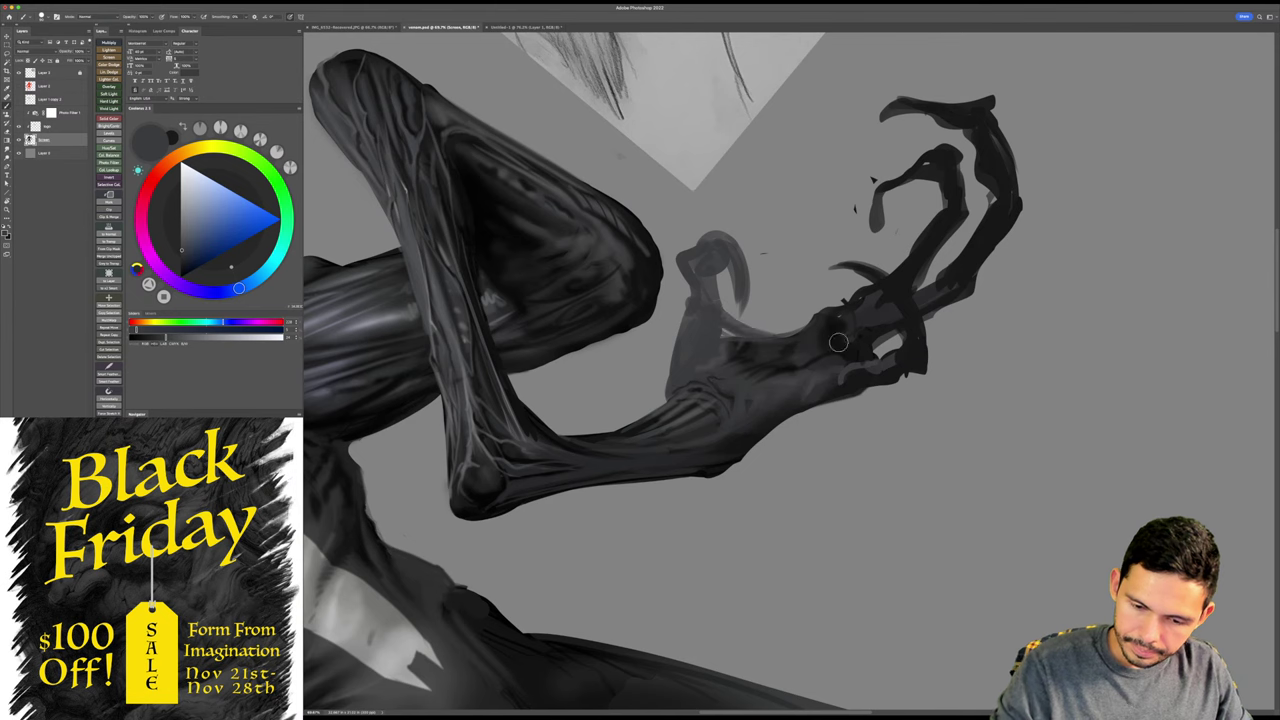
- Darken the area where the new thumb joins the palm with near-black sampled from the hand
{"action": "key", "text": "z"}
{"action": "left_click_drag", "start_coordinate": [981, 361], "coordinate": [704, 607]}
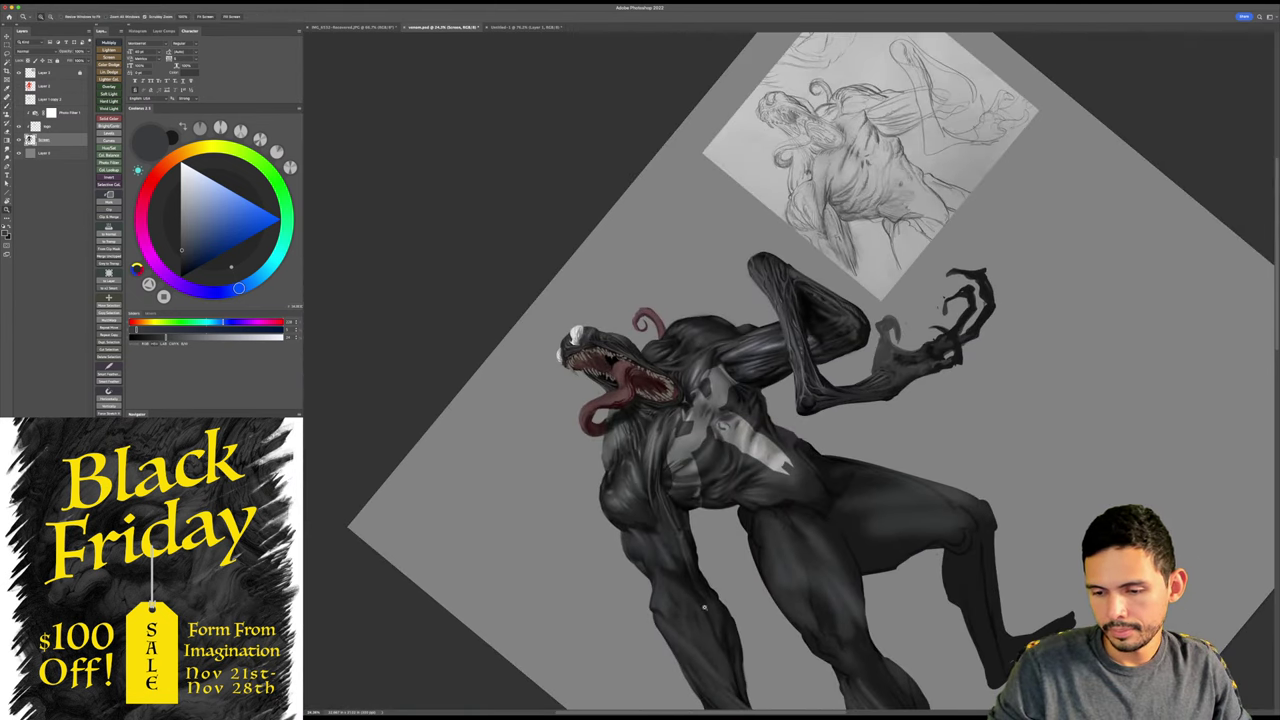
{"action": "key", "text": "Escape"}
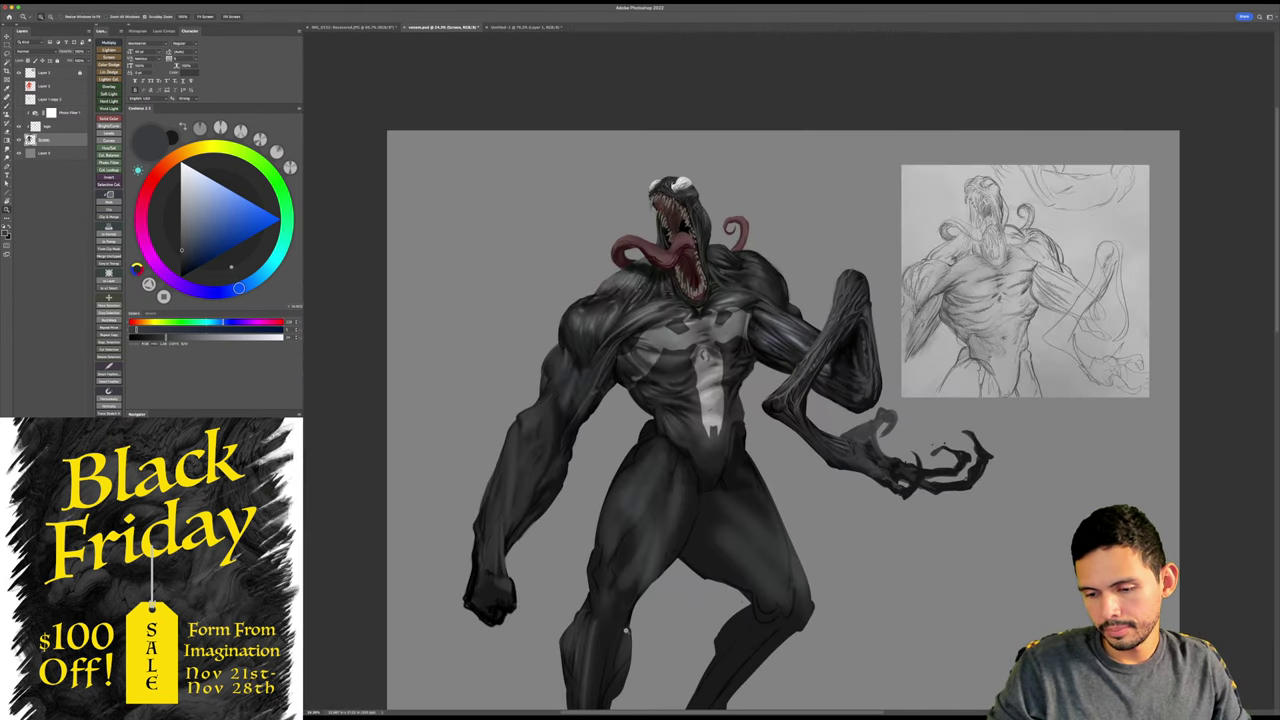
{"action": "left_click_drag", "start_coordinate": [888, 447], "coordinate": [1010, 436]}
{"action": "key", "text": "r"}
{"action": "left_click_drag", "start_coordinate": [935, 374], "coordinate": [918, 431]}
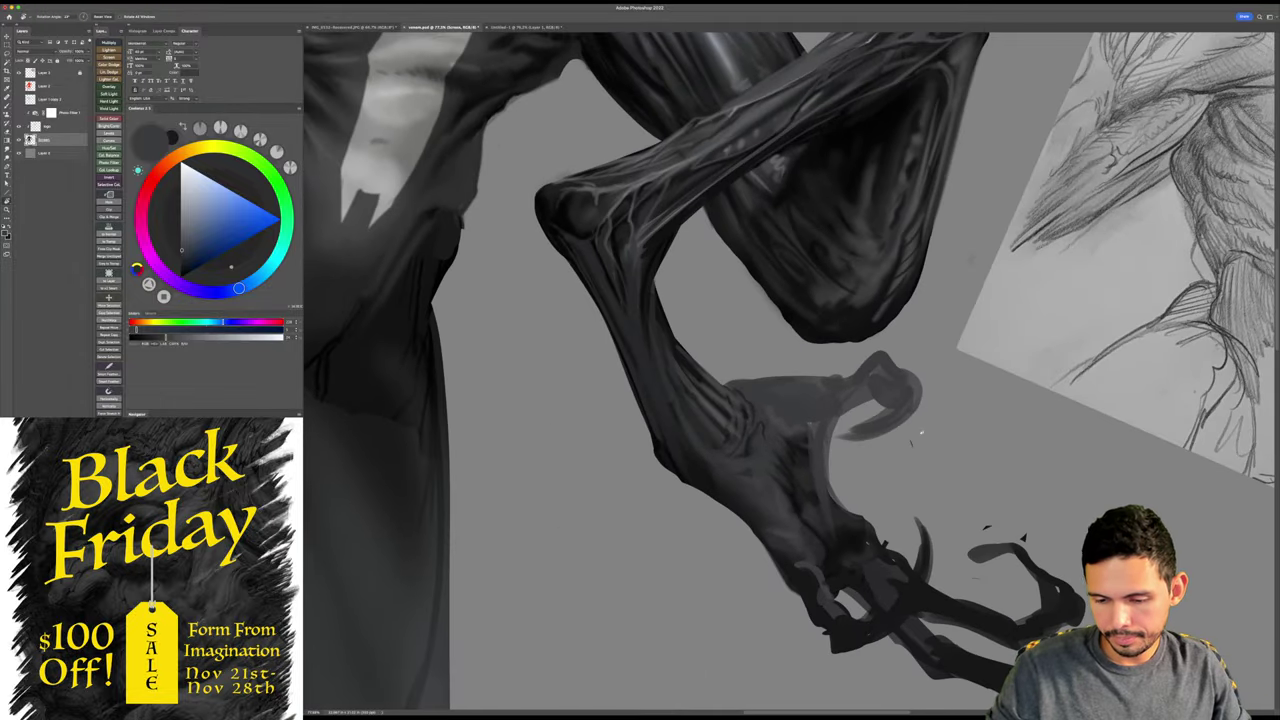
{"action": "key", "text": "b"}
{"action": "left_click", "coordinate": [800, 443], "text": "alt"}
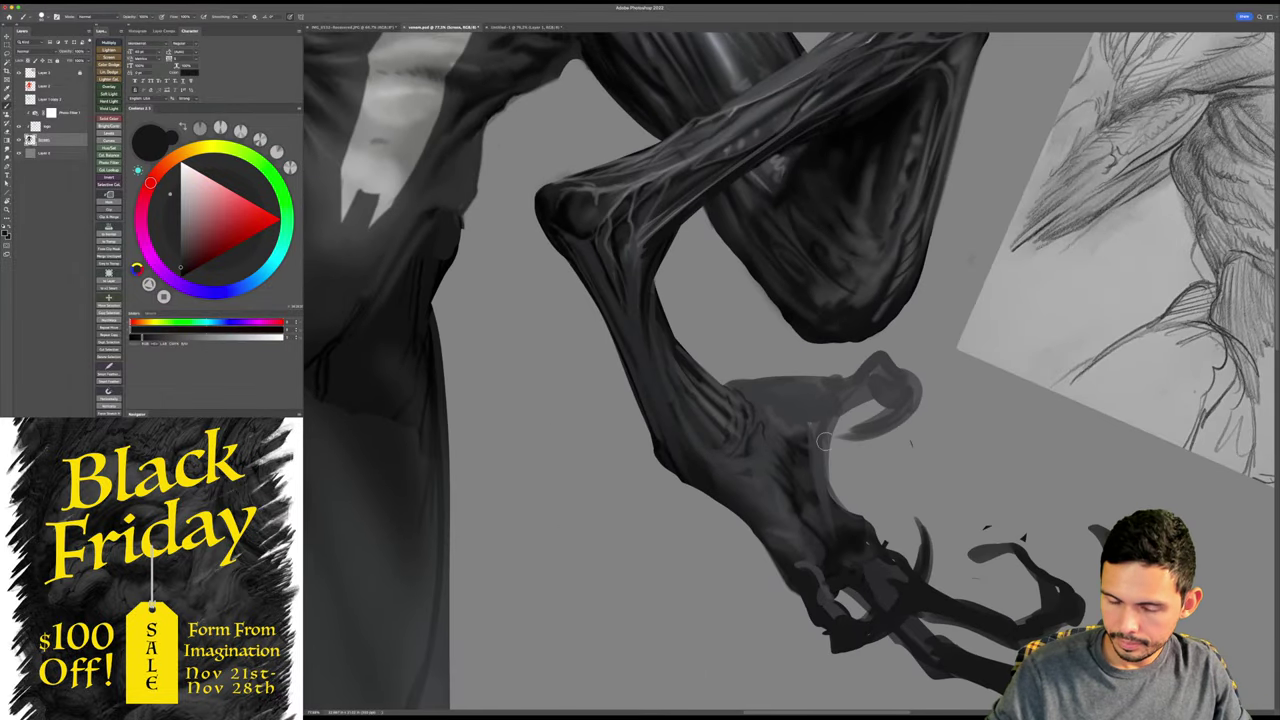
{"action": "left_click_drag", "start_coordinate": [800, 436], "coordinate": [842, 399]}
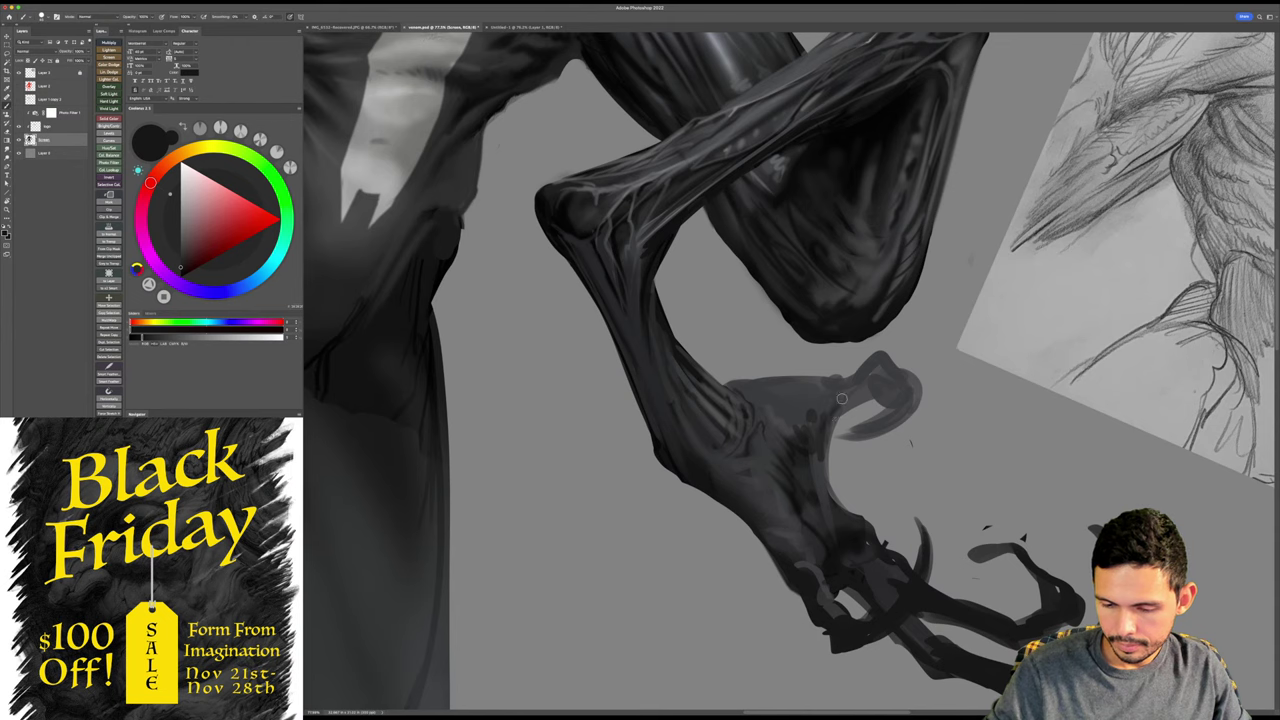
- Shade the palm's inner curve with broad near-black strokes and extend thin dark tendon lines up the thumb's inner side
{"action": "key", "text": "r"}
{"action": "mouse_move", "coordinate": [907, 502]}
{"action": "left_mouse_down"}
{"action": "mouse_move", "coordinate": [949, 446]}
{"action": "mouse_move", "coordinate": [966, 366]}
{"action": "mouse_move", "coordinate": [952, 340]}
{"action": "left_mouse_up"}
{"action": "key", "text": "b"}
{"action": "key", "text": "bracketright"}
{"action": "key", "text": "bracketright"}
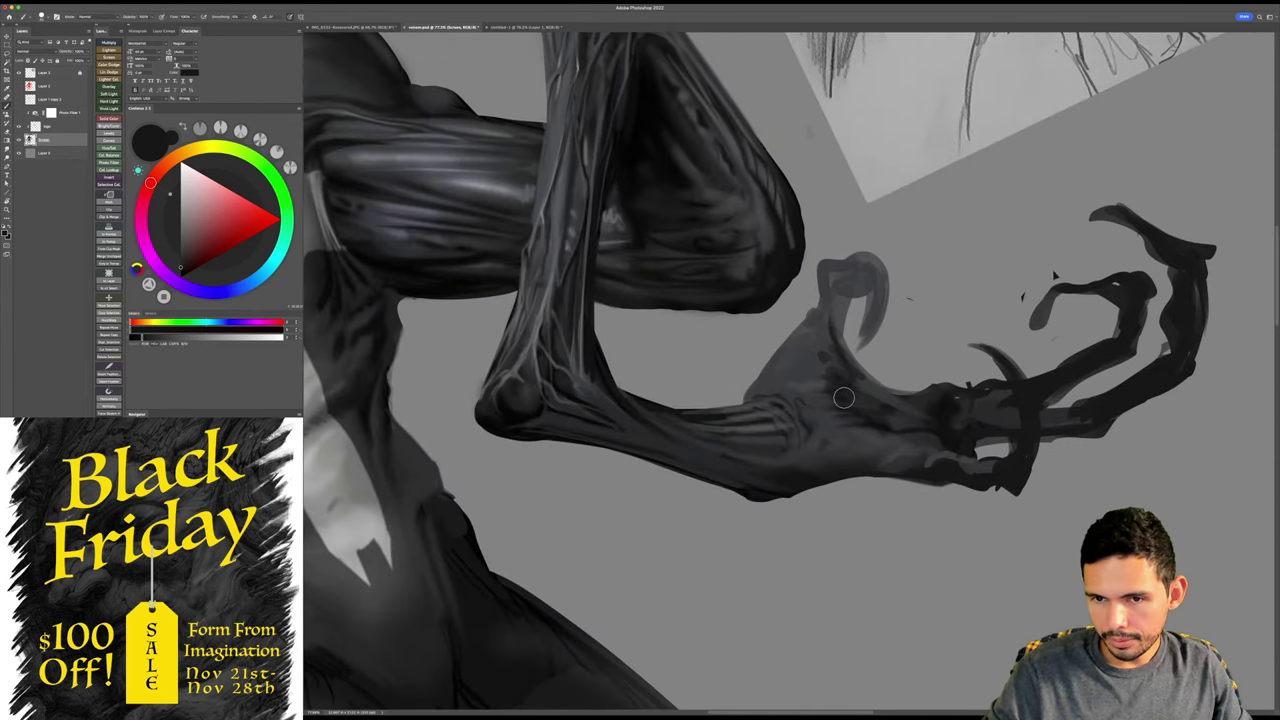
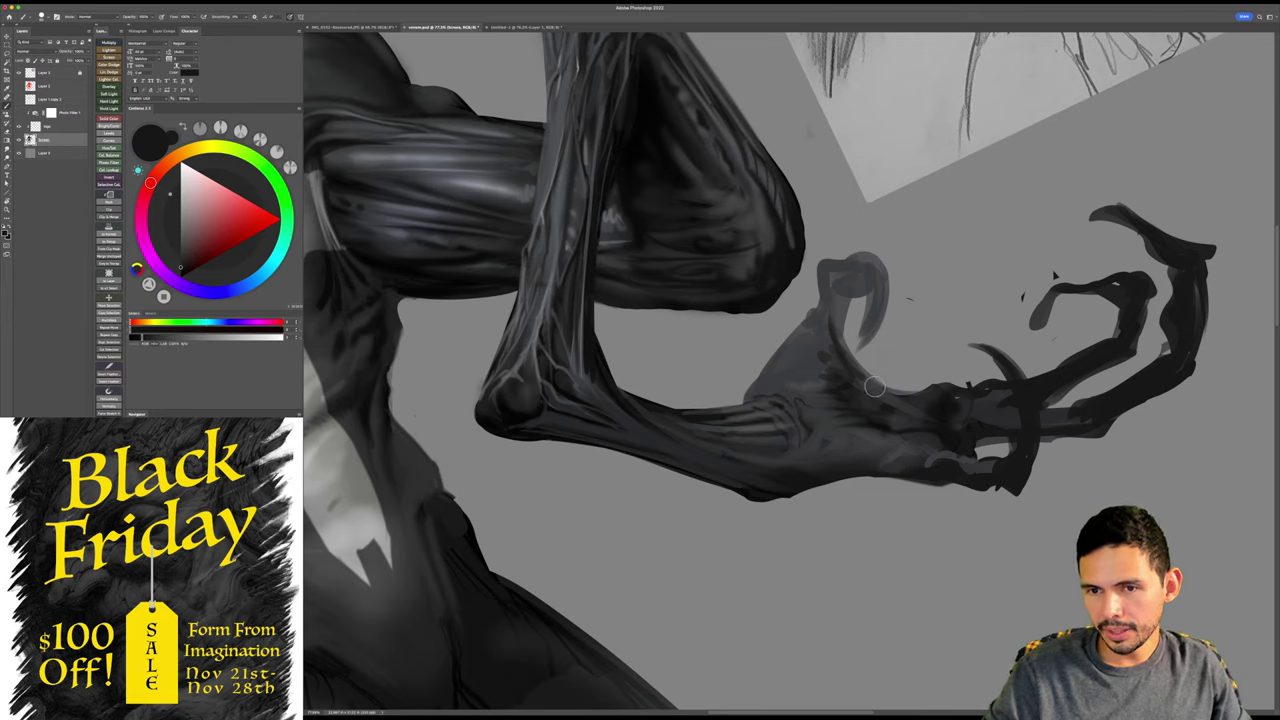
{"action": "mouse_move", "coordinate": [906, 422]}
{"action": "left_mouse_down"}
{"action": "mouse_move", "coordinate": [874, 403]}
{"action": "mouse_move", "coordinate": [887, 388]}
{"action": "left_mouse_up"}
{"action": "key", "text": "bracketleft"}
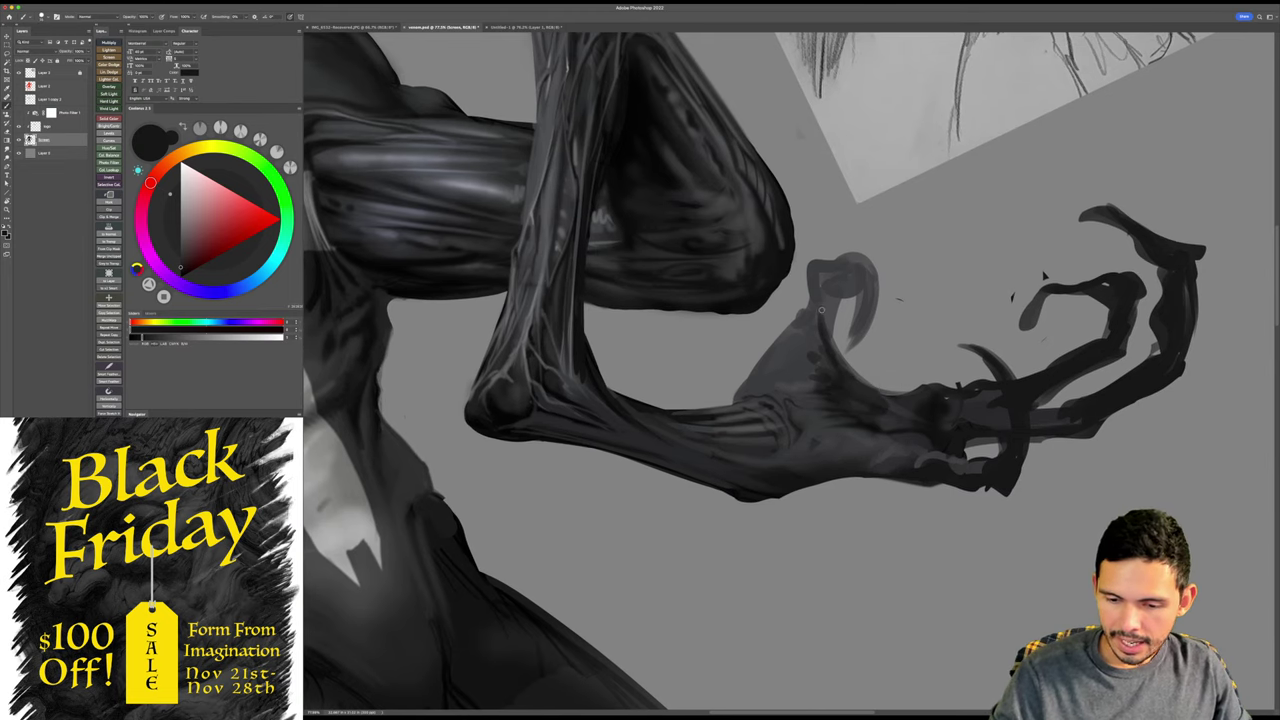
{"action": "mouse_move", "coordinate": [830, 336]}
{"action": "left_mouse_down"}
{"action": "mouse_move", "coordinate": [839, 302]}
{"action": "mouse_move", "coordinate": [831, 319]}
{"action": "left_mouse_up"}
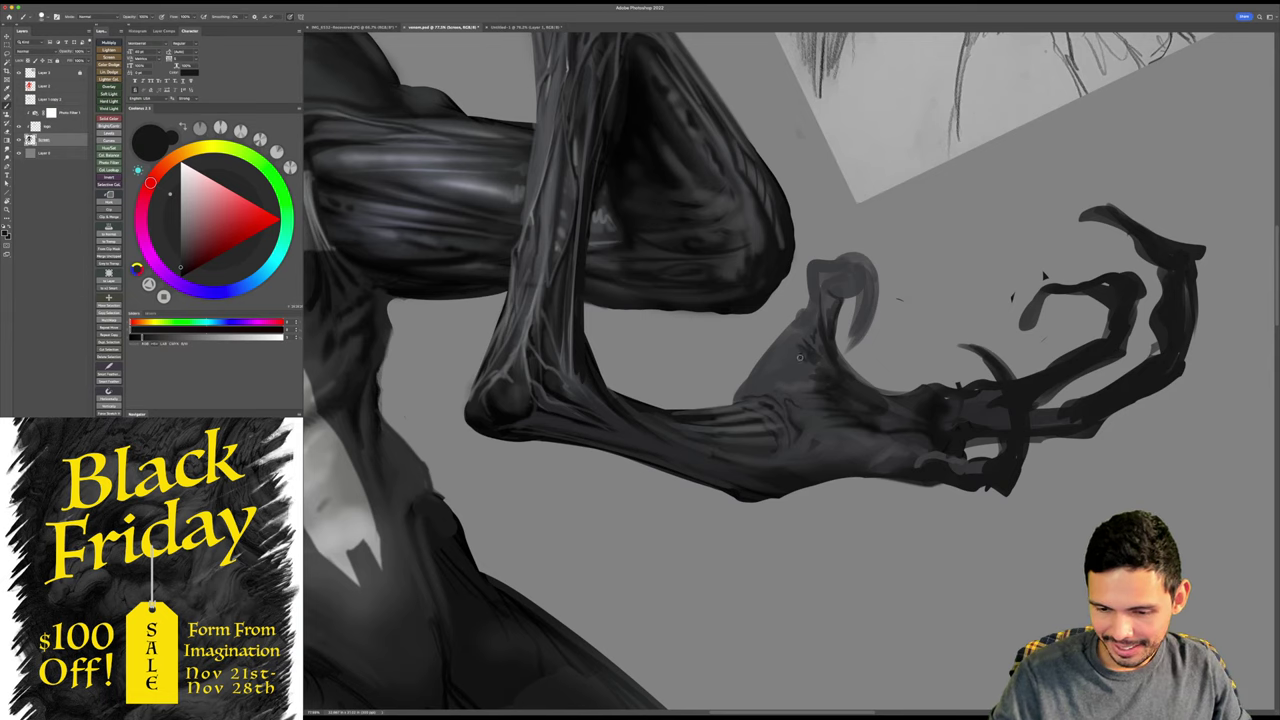
- Erase the thumb's pale blocked-in claw back to the thumb tip
{"action": "key", "text": "r"}
{"action": "left_click_drag", "start_coordinate": [808, 361], "coordinate": [787, 346]}
{"action": "key", "text": "s"}
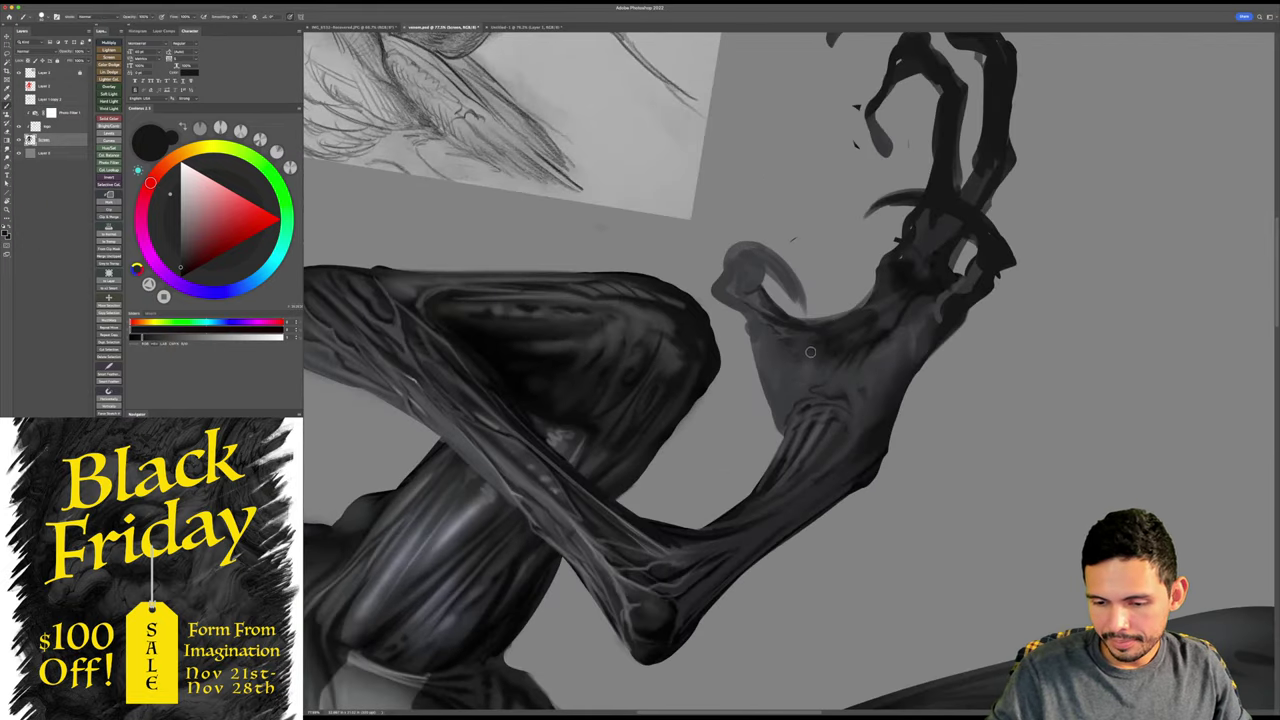
{"action": "key", "text": "r"}
{"action": "left_click_drag", "start_coordinate": [813, 352], "coordinate": [843, 333]}
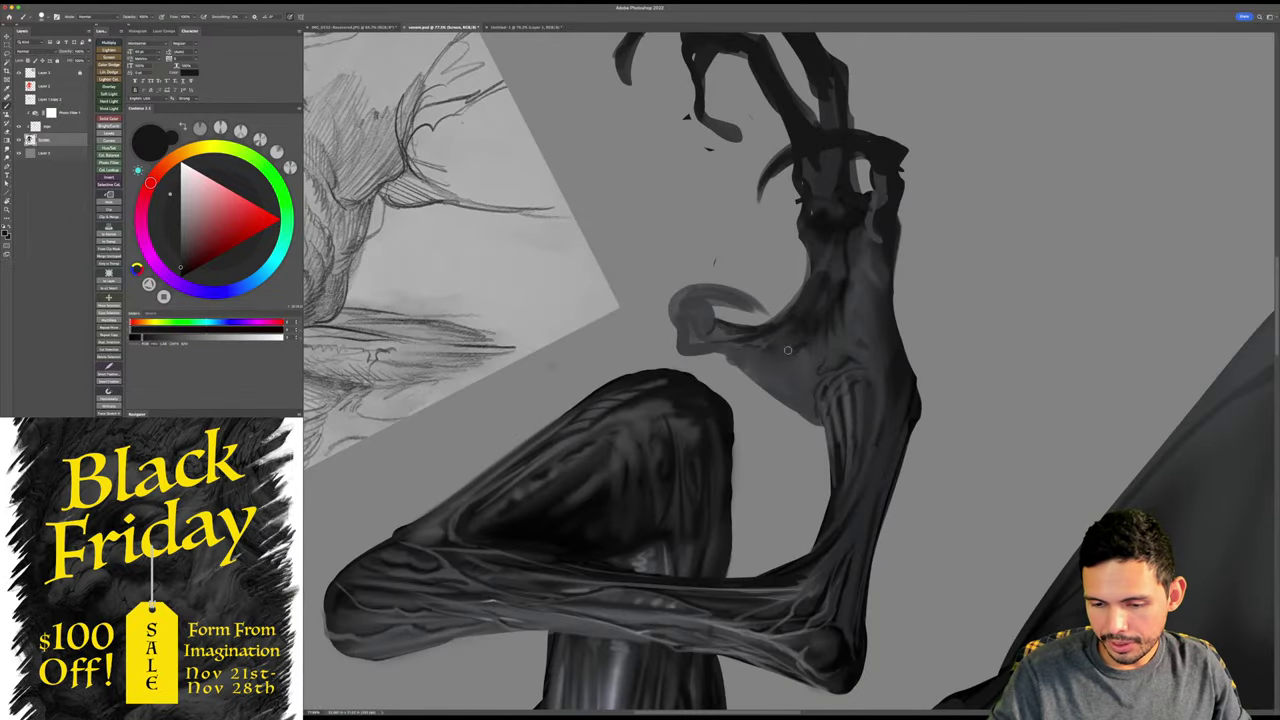
{"action": "key", "text": "Escape"}
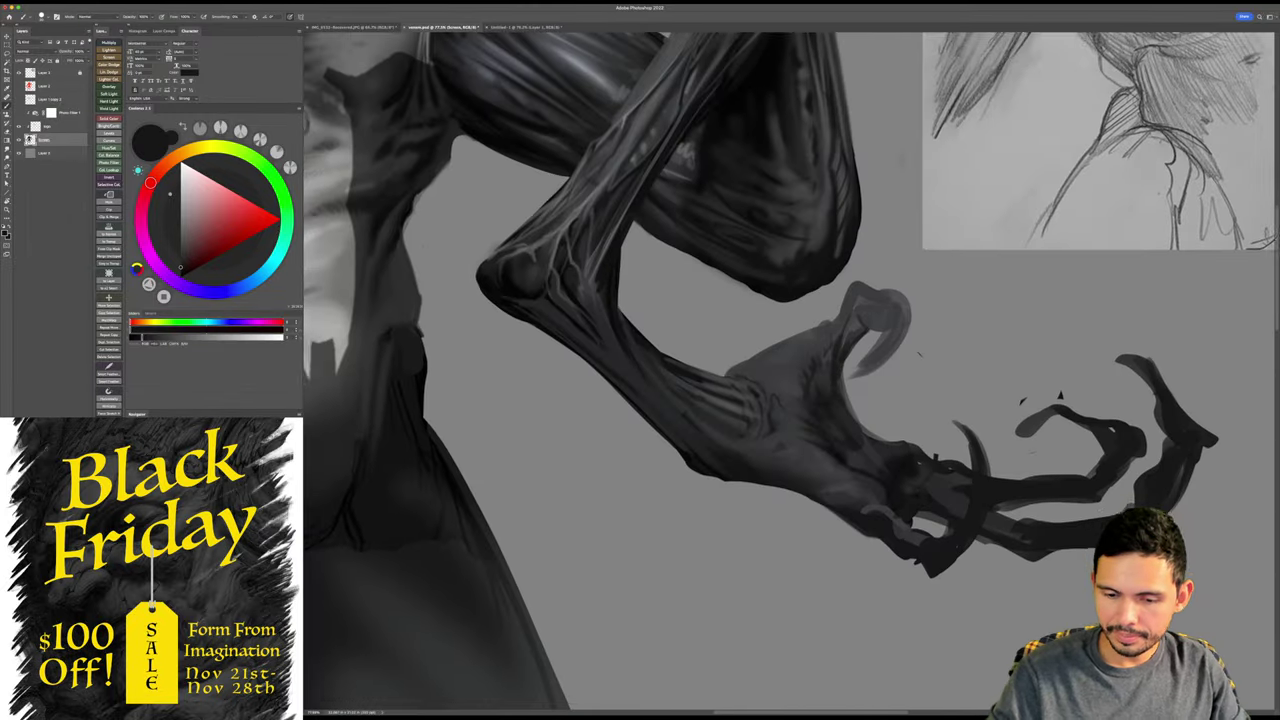
{"action": "mouse_move", "coordinate": [920, 303]}
{"action": "left_mouse_down"}
{"action": "mouse_move", "coordinate": [862, 336]}
{"action": "mouse_move", "coordinate": [854, 380]}
{"action": "left_mouse_up"}
{"action": "key", "text": "e"}
{"action": "key", "text": "b"}
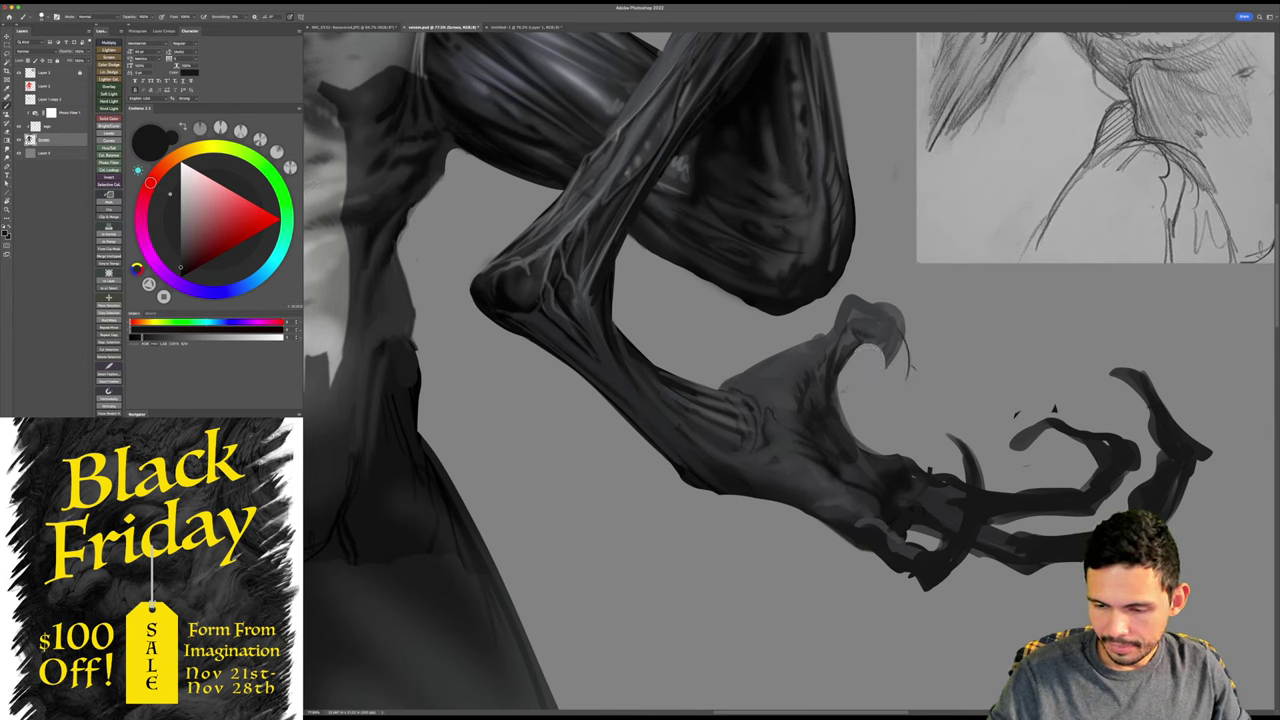
- Sketch thin, near-black curved outlines for a sharper claw at the end of the thumb
{"action": "mouse_move", "coordinate": [888, 316]}
{"action": "left_mouse_down"}
{"action": "mouse_move", "coordinate": [910, 370]}
{"action": "mouse_move", "coordinate": [914, 346]}
{"action": "mouse_move", "coordinate": [920, 390]}
{"action": "left_mouse_up"}
{"action": "mouse_move", "coordinate": [906, 338]}
{"action": "left_mouse_down"}
{"action": "mouse_move", "coordinate": [922, 390]}
{"action": "mouse_move", "coordinate": [911, 382]}
{"action": "left_mouse_up"}
{"action": "key", "text": "b"}
{"action": "left_click_drag", "start_coordinate": [903, 338], "coordinate": [914, 390]}
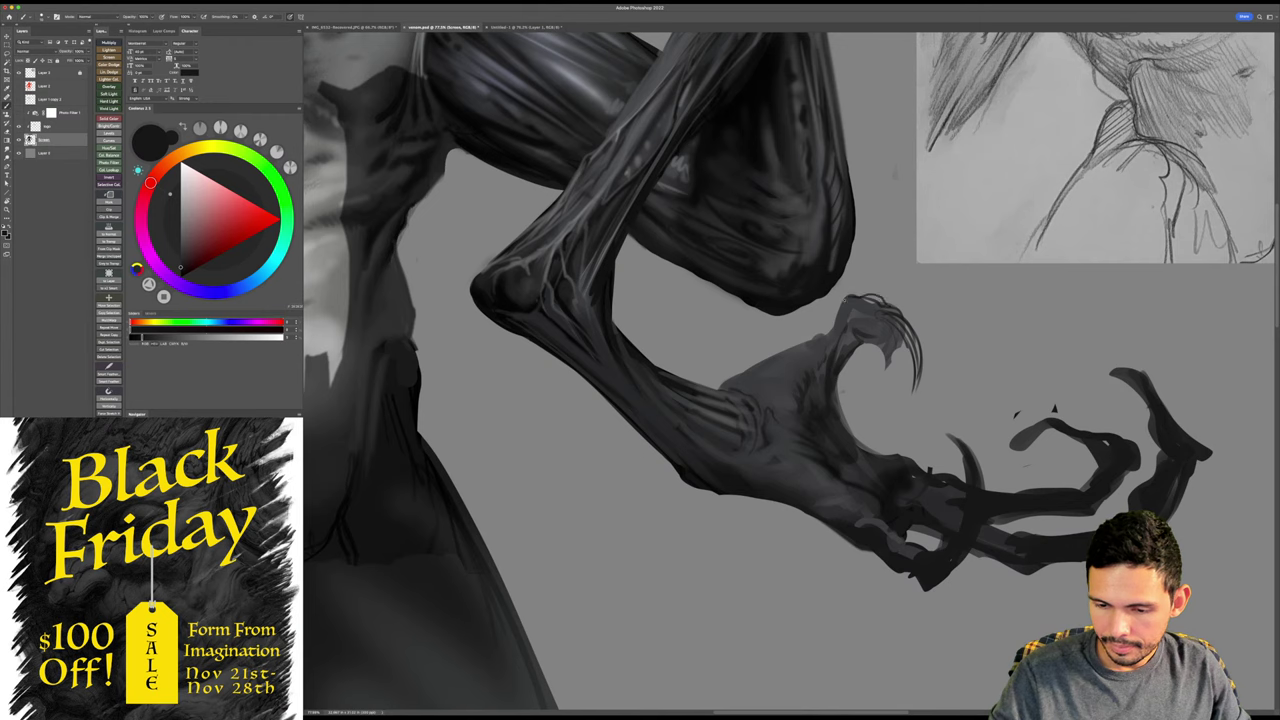
- Clean away the leftovers below the thumb tip and outline the tip and the thumb's outer edge in near-black
{"action": "key", "text": "r"}
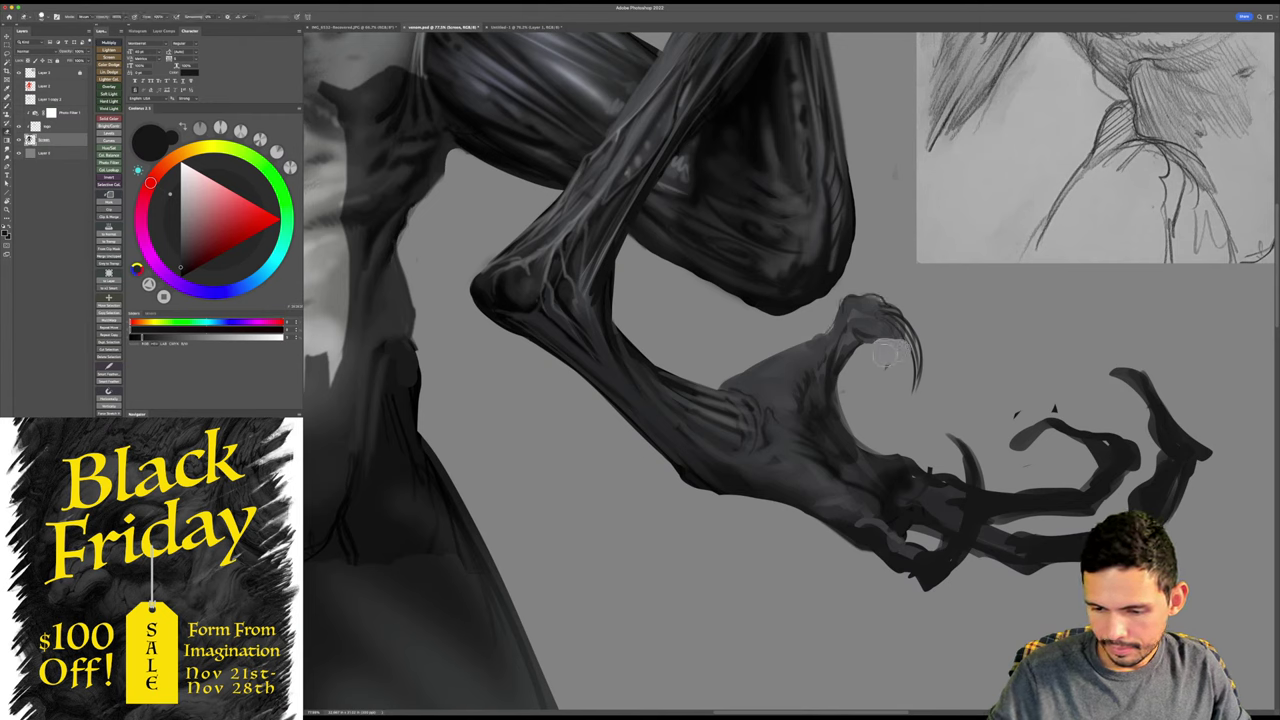
{"action": "key", "text": "b"}
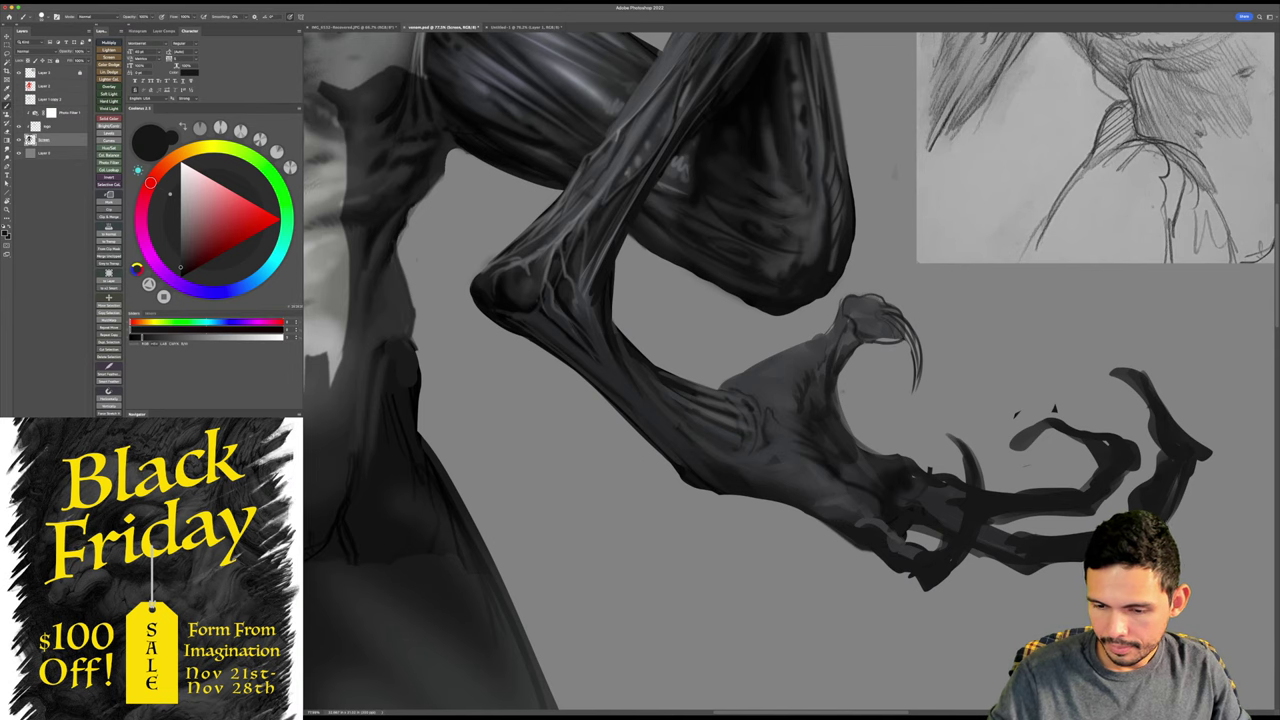
{"action": "mouse_move", "coordinate": [829, 329]}
{"action": "left_mouse_down"}
{"action": "mouse_move", "coordinate": [810, 317]}
{"action": "mouse_move", "coordinate": [752, 382]}
{"action": "left_mouse_up"}
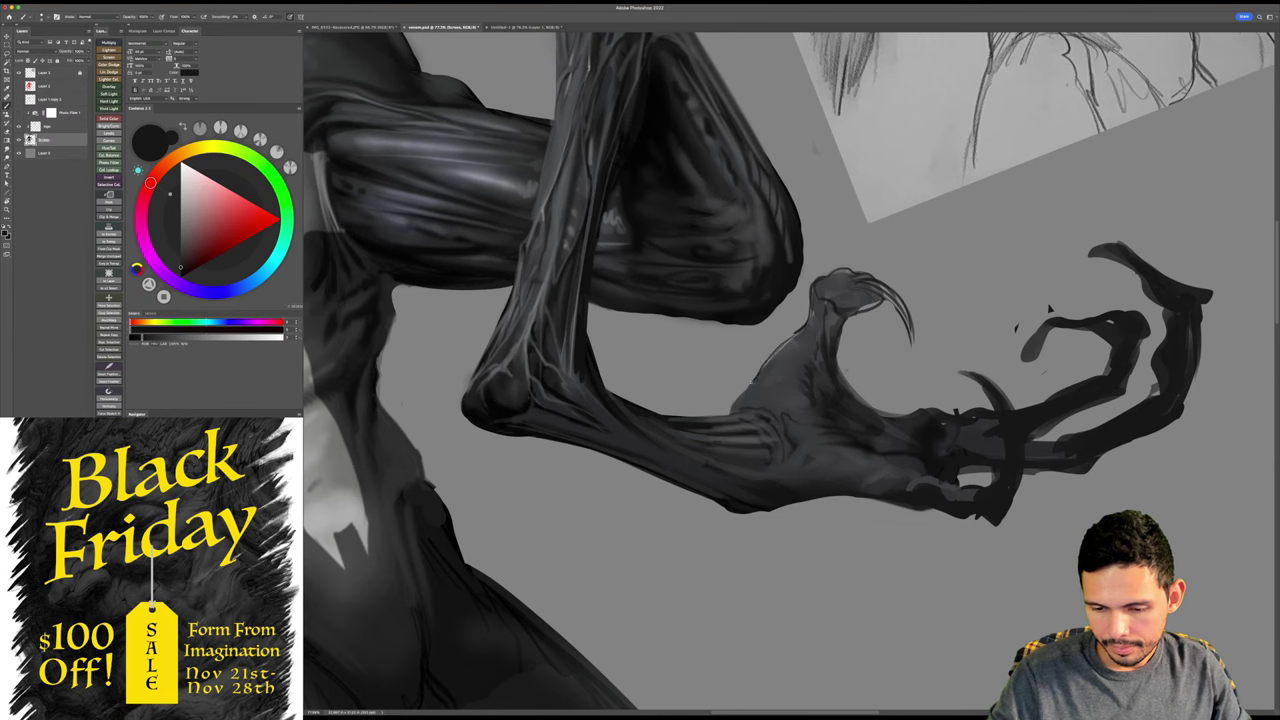
{"action": "left_click_drag", "start_coordinate": [1050, 349], "coordinate": [1029, 265]}
{"action": "mouse_move", "coordinate": [1029, 265]}
{"action": "left_mouse_down"}
{"action": "mouse_move", "coordinate": [1002, 268]}
{"action": "mouse_move", "coordinate": [1067, 270]}
{"action": "mouse_move", "coordinate": [948, 380]}
{"action": "mouse_move", "coordinate": [883, 410]}
{"action": "left_mouse_up"}
{"action": "key", "text": "Escape"}
{"action": "key", "text": "r"}
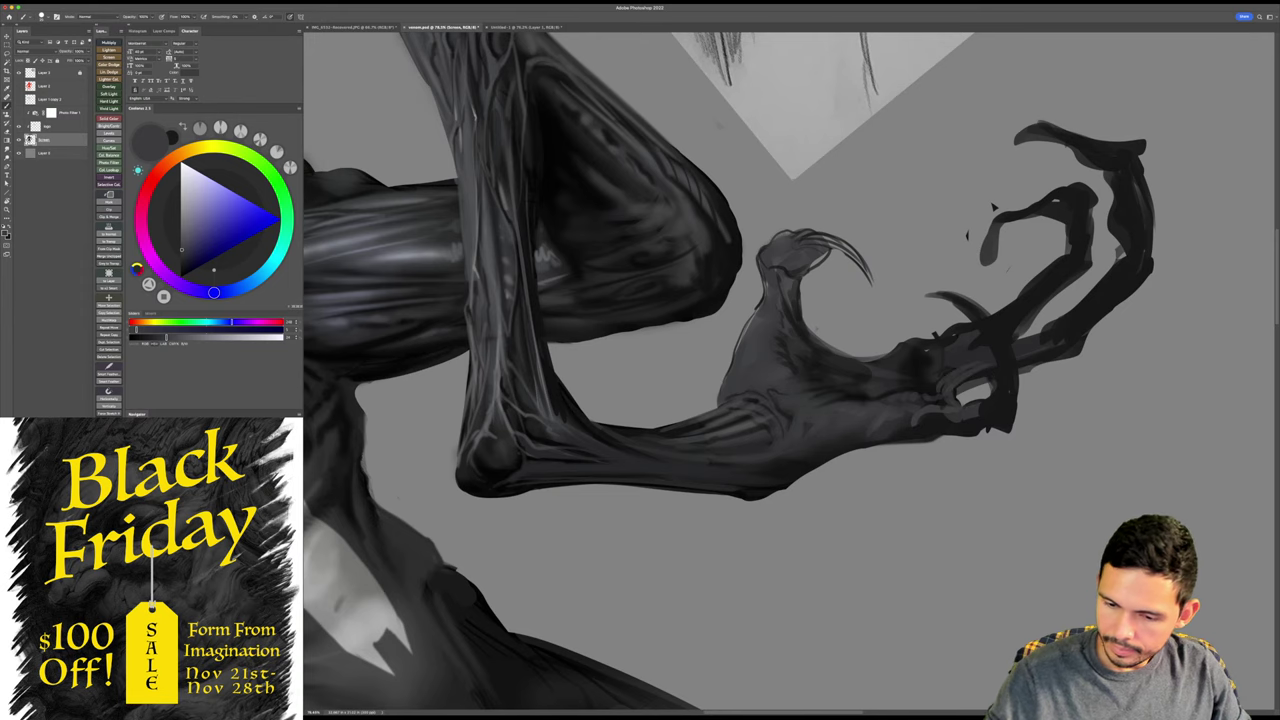
- Paint dark blue-grey form strokes over the folded front finger's base and the adjoining edge of the palm
{"action": "left_click_drag", "start_coordinate": [953, 298], "coordinate": [1010, 349]}
{"action": "key", "text": "r"}
{"action": "mouse_move", "coordinate": [1182, 358]}
{"action": "left_mouse_down"}
{"action": "mouse_move", "coordinate": [1132, 560]}
{"action": "mouse_move", "coordinate": [1090, 550]}
{"action": "left_mouse_up"}
{"action": "key", "text": "b"}
{"action": "mouse_move", "coordinate": [939, 450]}
{"action": "left_mouse_down"}
{"action": "mouse_move", "coordinate": [918, 485]}
{"action": "mouse_move", "coordinate": [918, 454]}
{"action": "mouse_move", "coordinate": [902, 502]}
{"action": "mouse_move", "coordinate": [868, 500]}
{"action": "left_mouse_up"}
{"action": "key", "text": "z"}
{"action": "left_click_drag", "start_coordinate": [976, 454], "coordinate": [944, 460]}
{"action": "mouse_move", "coordinate": [979, 472]}
{"action": "left_mouse_down"}
{"action": "mouse_move", "coordinate": [945, 454]}
{"action": "mouse_move", "coordinate": [800, 540]}
{"action": "mouse_move", "coordinate": [727, 440]}
{"action": "left_mouse_up"}
{"action": "key", "text": "r"}
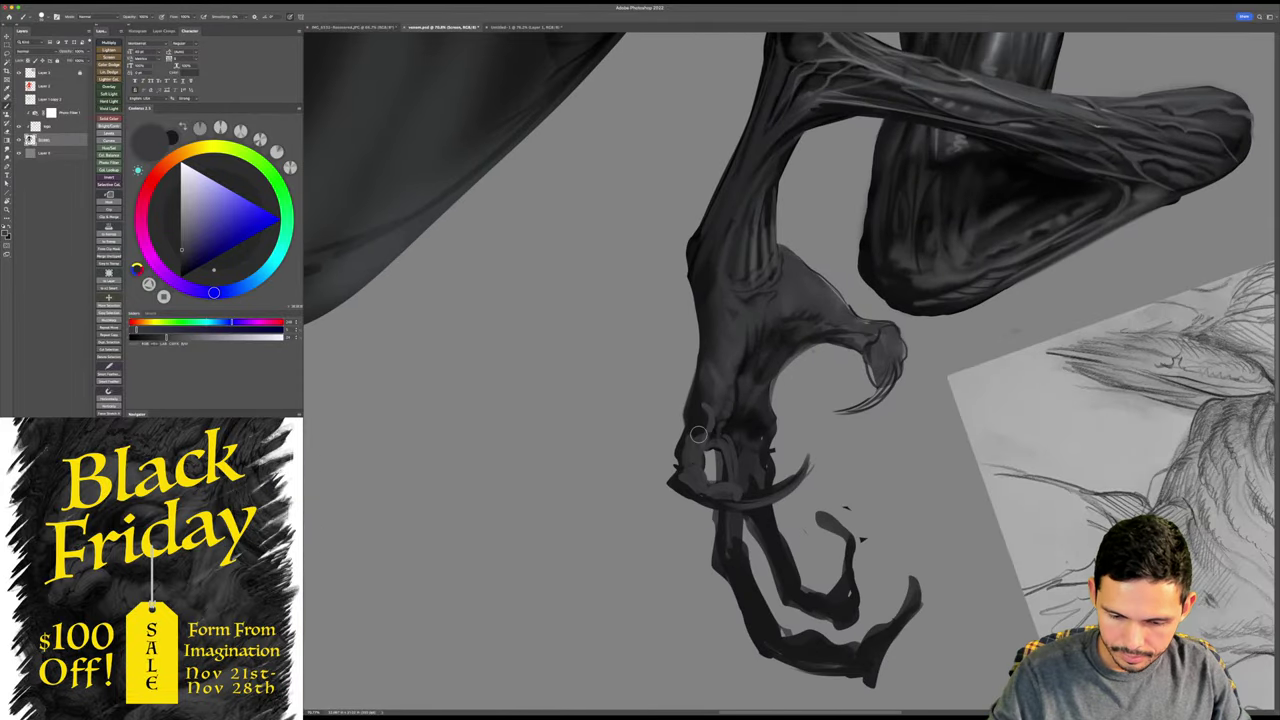
- Define the folded front finger's knuckle with near-black contours and its lighter planes with sampled dark blue-grey
{"action": "left_click", "coordinate": [708, 416], "text": "alt"}
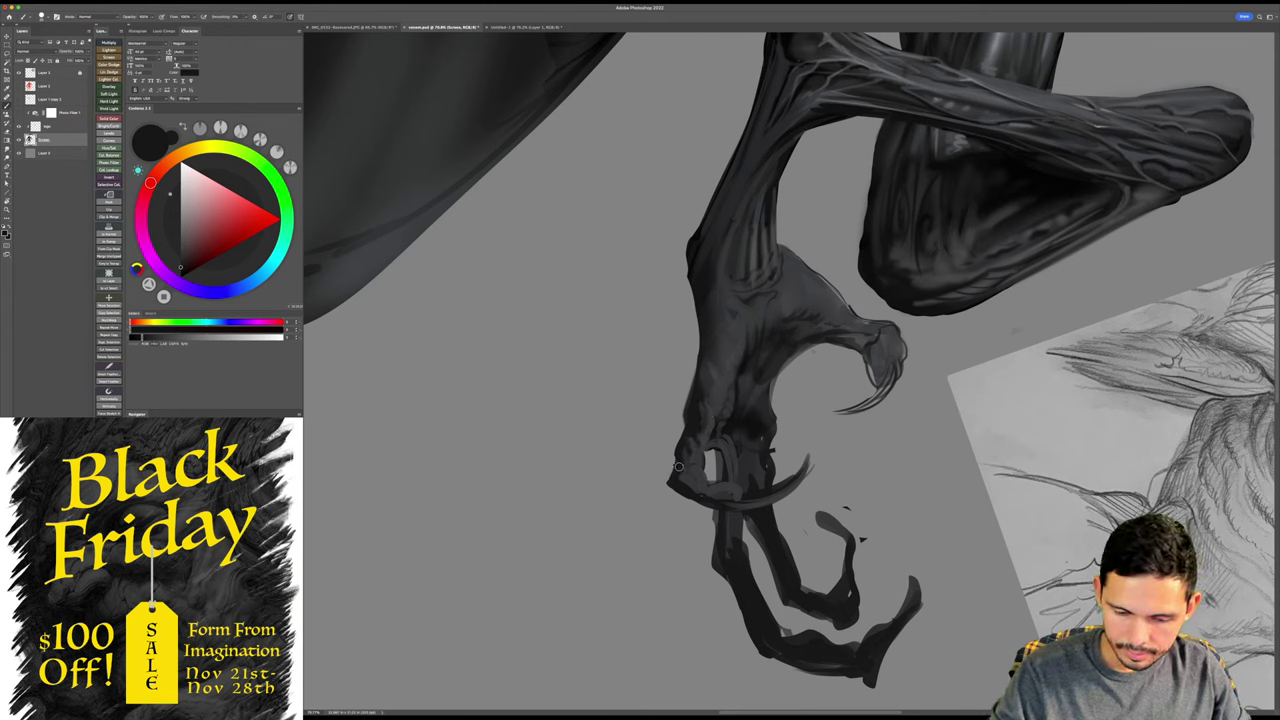
{"action": "key", "text": "r"}
{"action": "mouse_move", "coordinate": [690, 483]}
{"action": "left_mouse_down"}
{"action": "mouse_move", "coordinate": [764, 518]}
{"action": "mouse_move", "coordinate": [874, 505]}
{"action": "mouse_move", "coordinate": [897, 499]}
{"action": "mouse_move", "coordinate": [888, 452]}
{"action": "left_mouse_up"}
{"action": "key", "text": "b"}
{"action": "key", "text": "z"}
{"action": "key", "text": "b"}
{"action": "left_click", "coordinate": [875, 503], "text": "alt"}
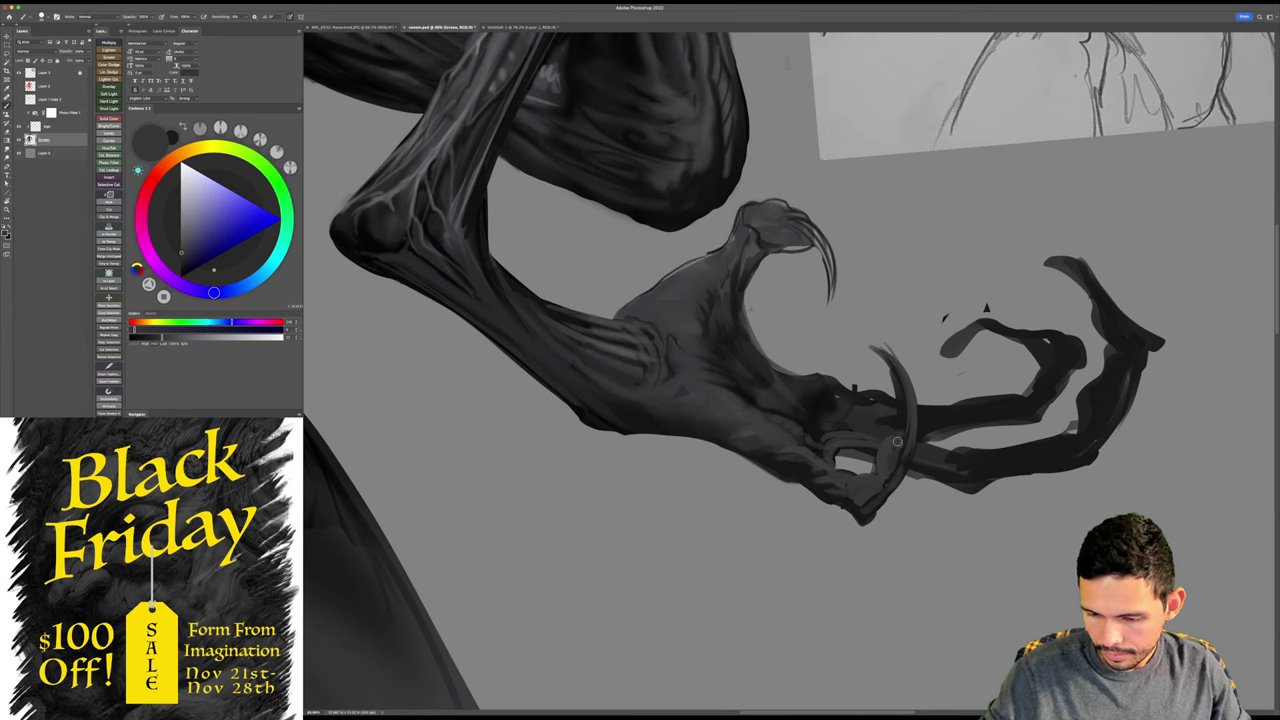
- Trim the folded front finger's claw to a fine point and refine its edge with sampled dark grey
{"action": "key", "text": "e"}
{"action": "mouse_move", "coordinate": [873, 346]}
{"action": "left_mouse_down"}
{"action": "mouse_move", "coordinate": [897, 389]}
{"action": "mouse_move", "coordinate": [894, 369]}
{"action": "left_mouse_up"}
{"action": "key", "text": "b"}
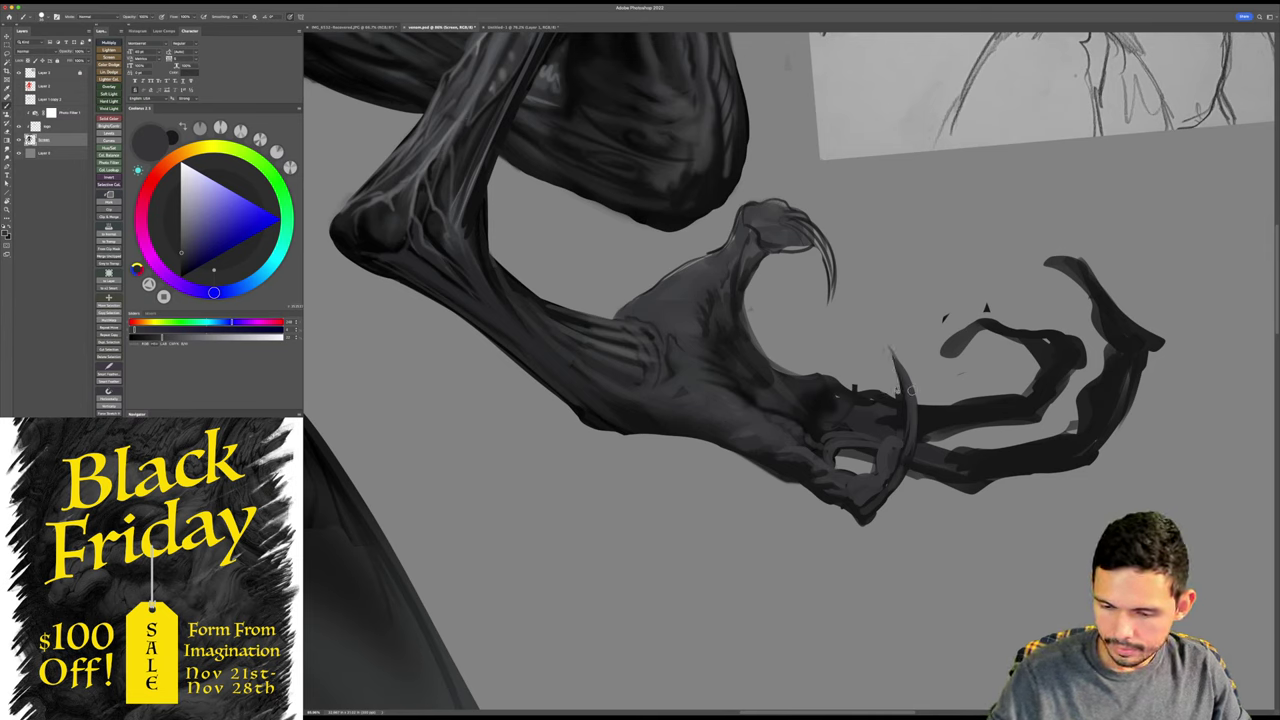
{"action": "left_click", "coordinate": [907, 393], "text": "alt"}
{"action": "left_click_drag", "start_coordinate": [1008, 508], "coordinate": [1000, 486]}
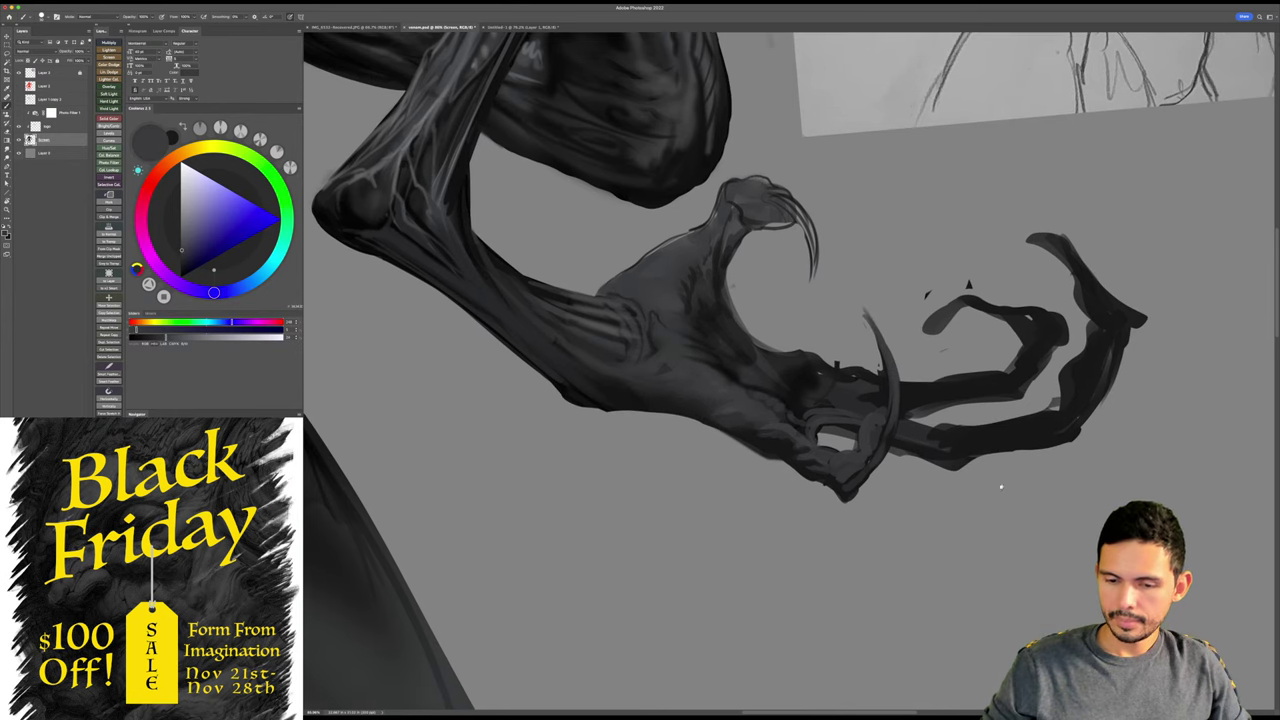
- Reshape the longest finger's claw into a slim, sharply pointed curve
{"action": "key", "text": "r"}
{"action": "left_click_drag", "start_coordinate": [1177, 396], "coordinate": [1141, 244]}
{"action": "mouse_move", "coordinate": [1106, 294]}
{"action": "left_mouse_down"}
{"action": "mouse_move", "coordinate": [1126, 346]}
{"action": "mouse_move", "coordinate": [1016, 205]}
{"action": "left_mouse_up"}
{"action": "left_click_drag", "start_coordinate": [990, 172], "coordinate": [1005, 275]}
{"action": "key", "text": "b"}
{"action": "mouse_move", "coordinate": [982, 216]}
{"action": "left_mouse_down"}
{"action": "mouse_move", "coordinate": [910, 228]}
{"action": "mouse_move", "coordinate": [845, 270]}
{"action": "mouse_move", "coordinate": [926, 236]}
{"action": "left_mouse_up"}
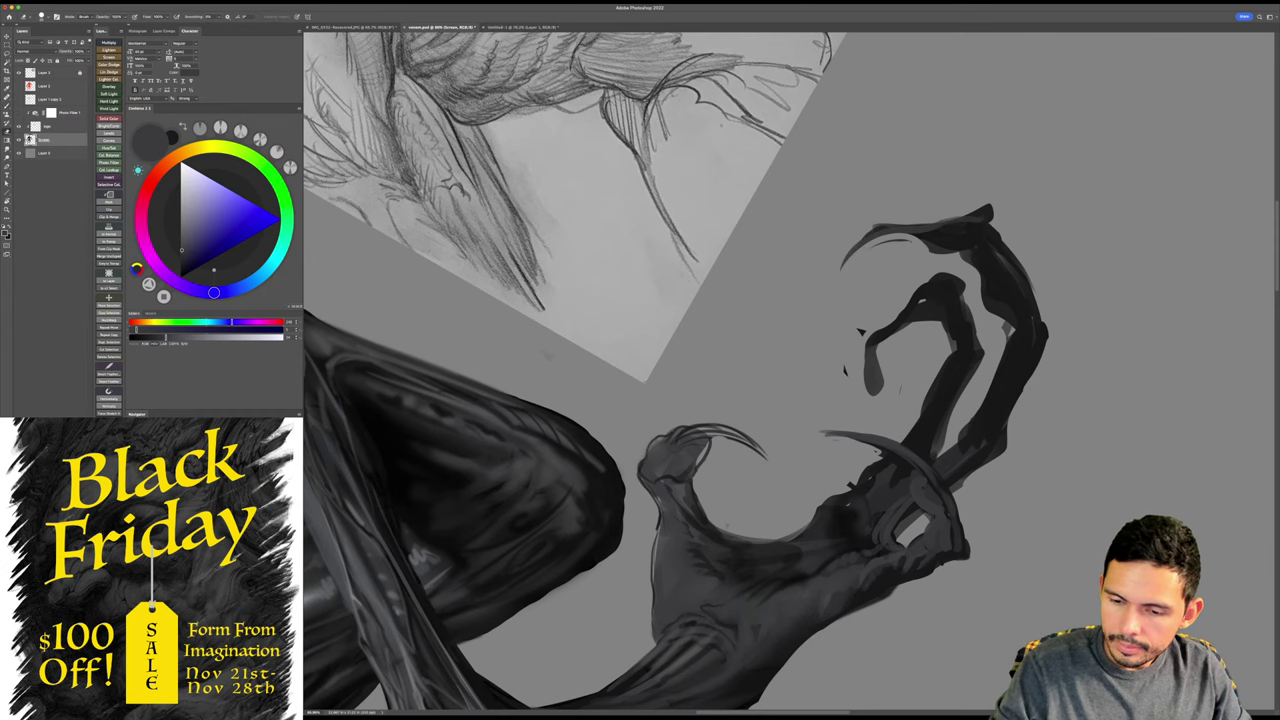
{"action": "key", "text": "Escape"}
{"action": "left_click_drag", "start_coordinate": [1060, 497], "coordinate": [1050, 437]}
{"action": "key", "text": "r"}
{"action": "left_click_drag", "start_coordinate": [754, 304], "coordinate": [784, 386]}
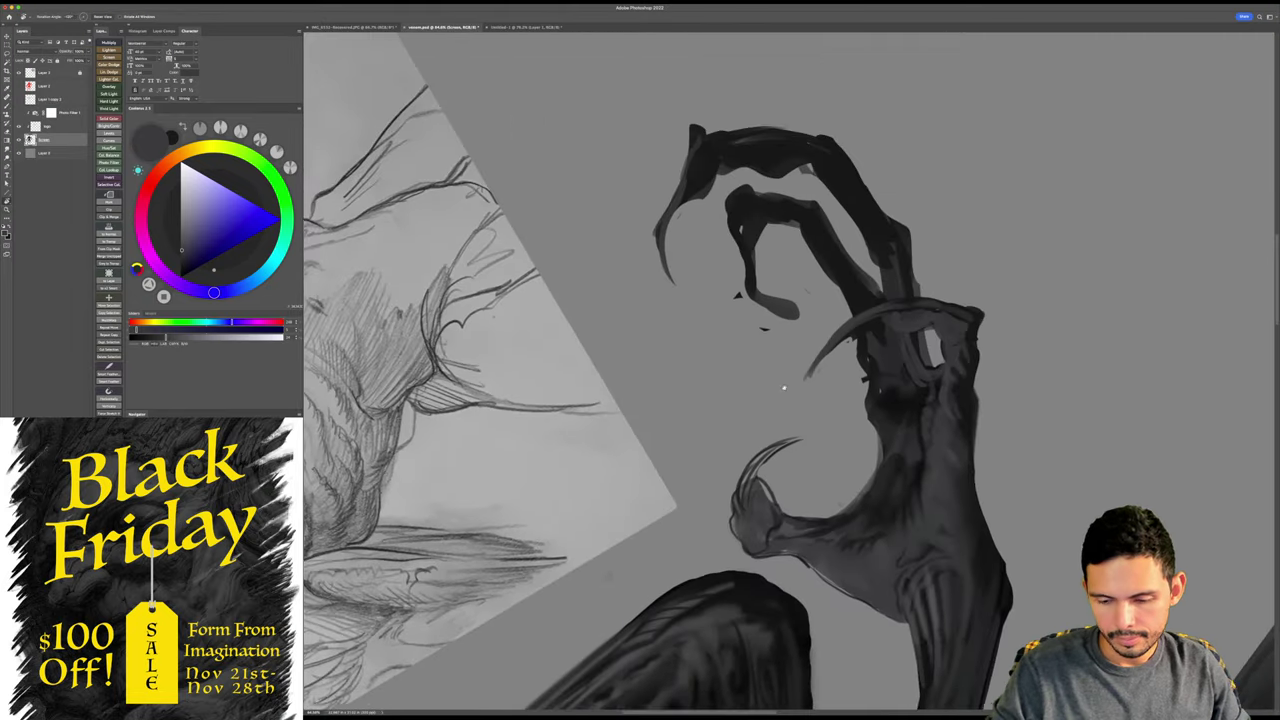
- Fill in the thumb's curved claw with near-black and shade the underside of the thumb tip
{"action": "key", "text": "Escape"}
{"action": "left_click_drag", "start_coordinate": [915, 240], "coordinate": [1056, 323]}
{"action": "left_click_drag", "start_coordinate": [1061, 271], "coordinate": [1085, 345]}
{"action": "key", "text": "b"}
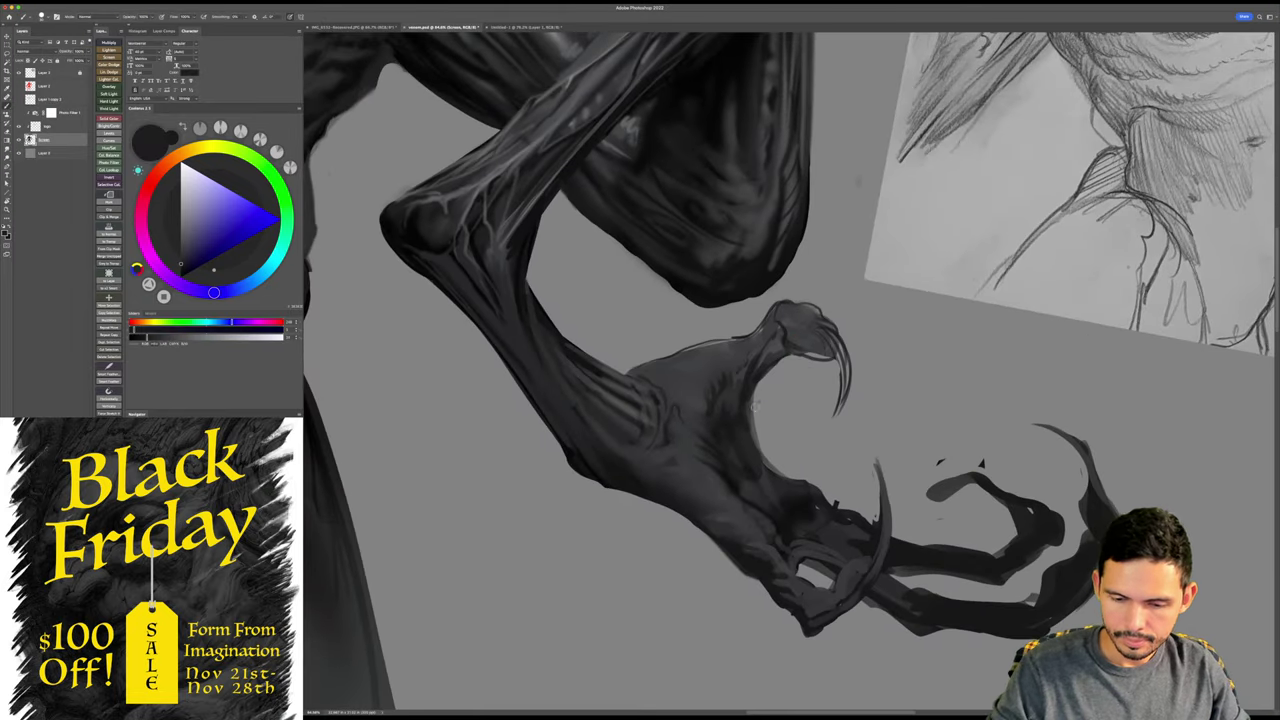
{"action": "mouse_move", "coordinate": [802, 343]}
{"action": "left_mouse_down"}
{"action": "mouse_move", "coordinate": [825, 352]}
{"action": "mouse_move", "coordinate": [815, 338]}
{"action": "mouse_move", "coordinate": [829, 341]}
{"action": "mouse_move", "coordinate": [842, 382]}
{"action": "mouse_move", "coordinate": [840, 356]}
{"action": "left_mouse_up"}
{"action": "mouse_move", "coordinate": [1022, 406]}
{"action": "left_mouse_down"}
{"action": "mouse_move", "coordinate": [978, 345]}
{"action": "mouse_move", "coordinate": [1005, 380]}
{"action": "left_mouse_up"}
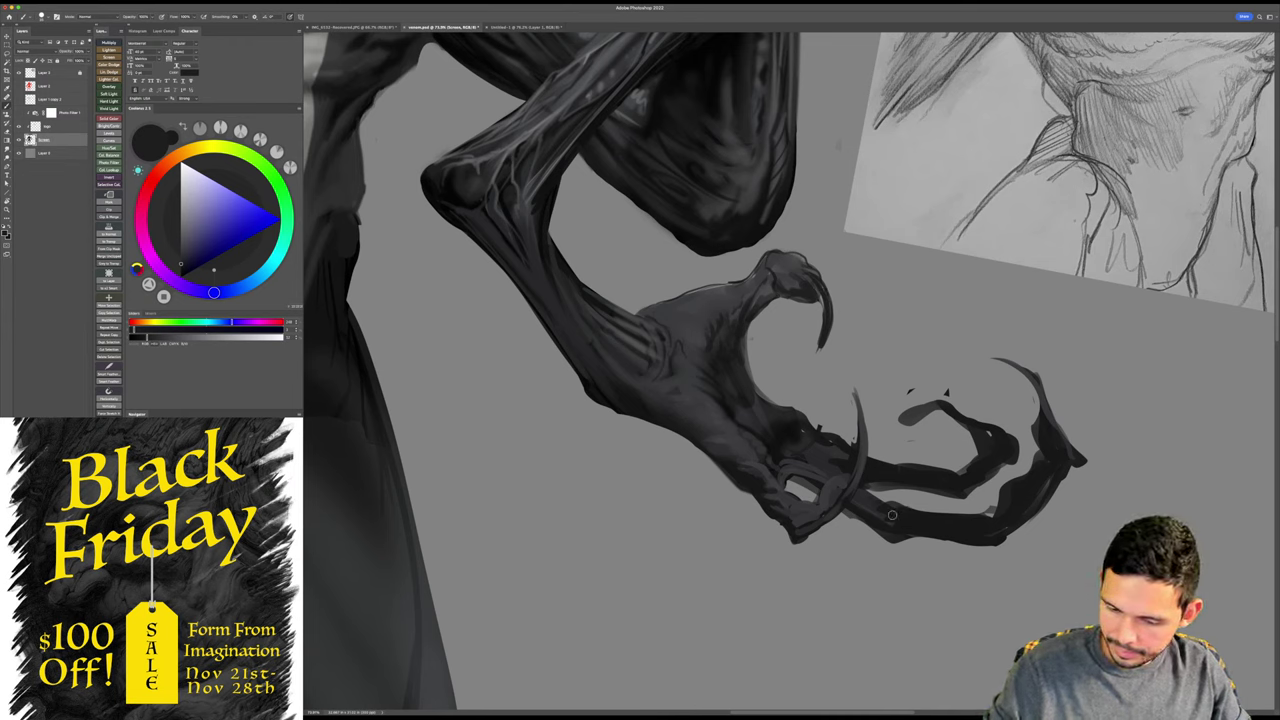
- Paint sampled dark blue-grey over the knuckle area of the palm and along the segments of the longest finger
{"action": "left_click", "coordinate": [803, 468], "text": "alt"}
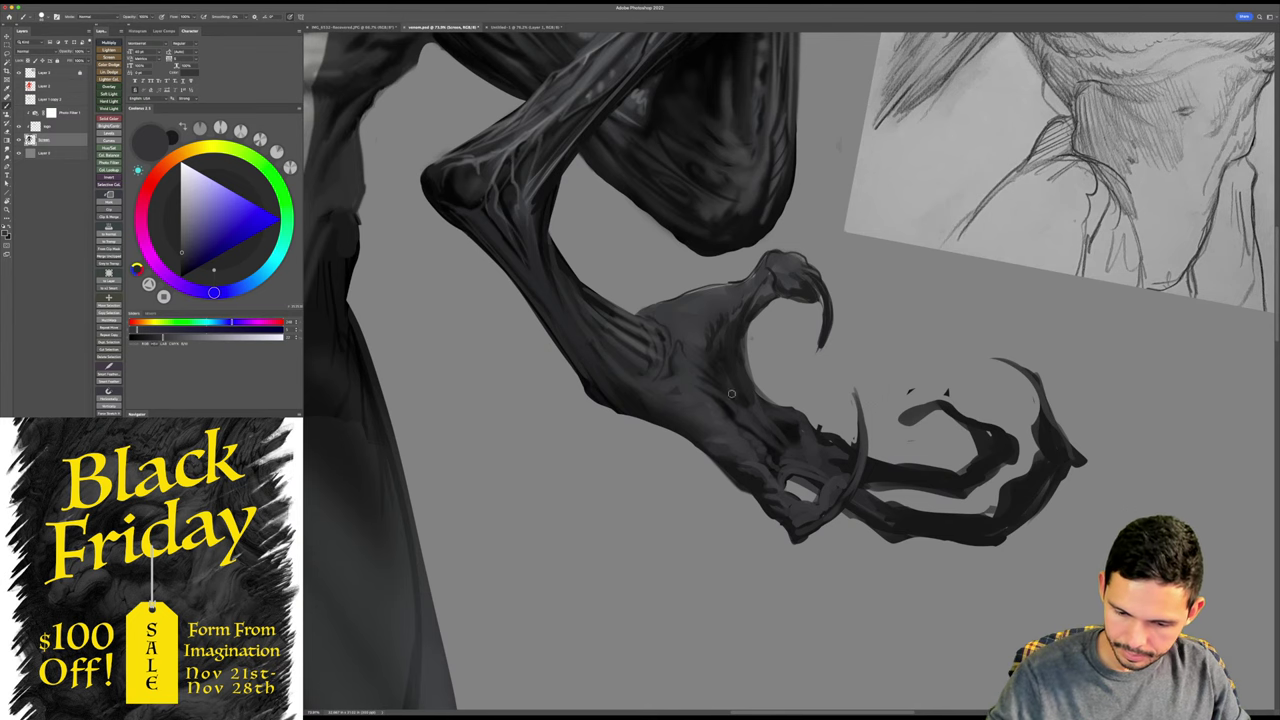
{"action": "key", "text": "r"}
{"action": "left_click_drag", "start_coordinate": [1063, 350], "coordinate": [858, 528]}
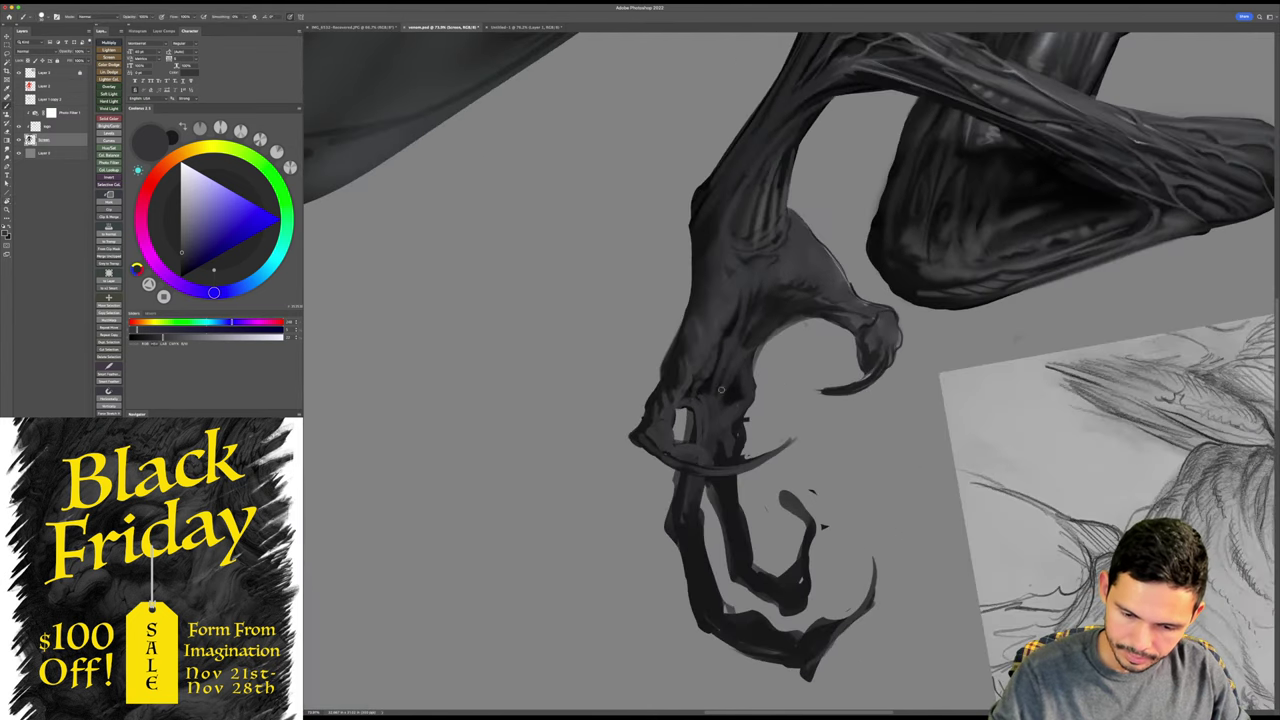
{"action": "mouse_move", "coordinate": [699, 492]}
{"action": "left_mouse_down"}
{"action": "mouse_move", "coordinate": [688, 526]}
{"action": "mouse_move", "coordinate": [711, 590]}
{"action": "mouse_move", "coordinate": [696, 587]}
{"action": "mouse_move", "coordinate": [718, 630]}
{"action": "left_mouse_up"}
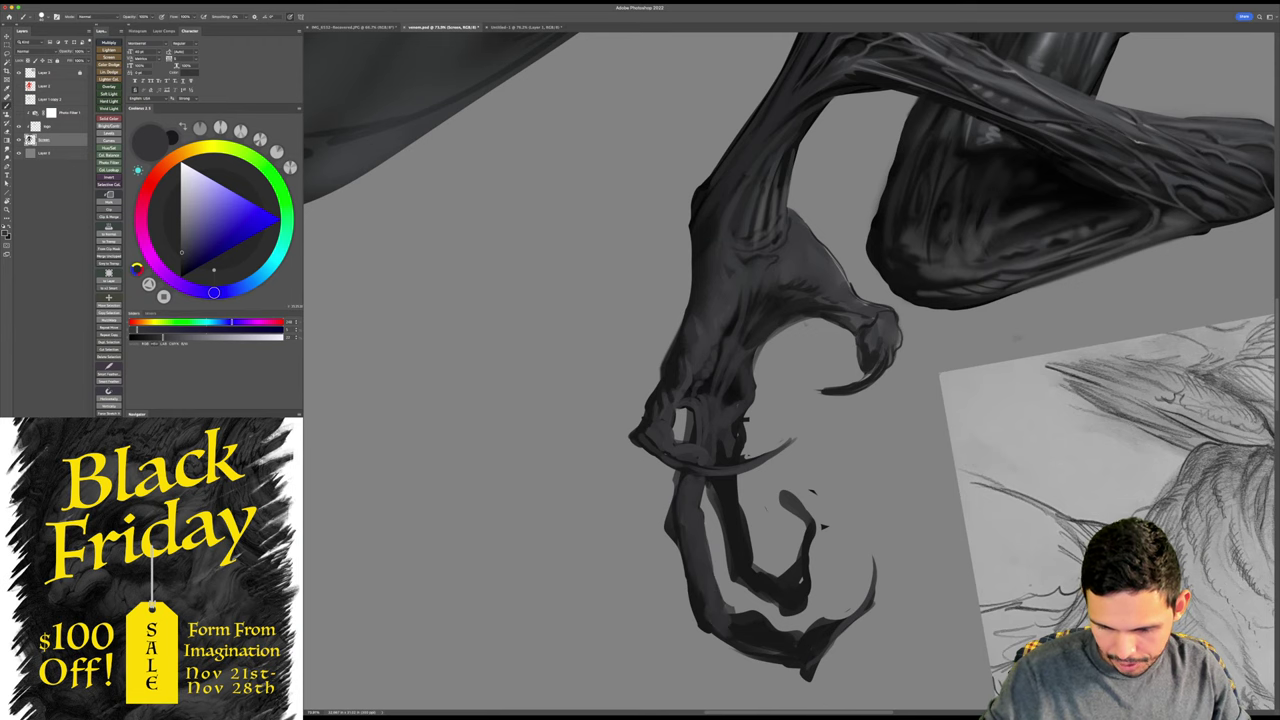
{"action": "left_click_drag", "start_coordinate": [950, 436], "coordinate": [920, 388]}
{"action": "mouse_move", "coordinate": [696, 574]}
{"action": "left_mouse_down"}
{"action": "mouse_move", "coordinate": [720, 580]}
{"action": "mouse_move", "coordinate": [716, 590]}
{"action": "mouse_move", "coordinate": [798, 582]}
{"action": "mouse_move", "coordinate": [848, 508]}
{"action": "left_mouse_up"}
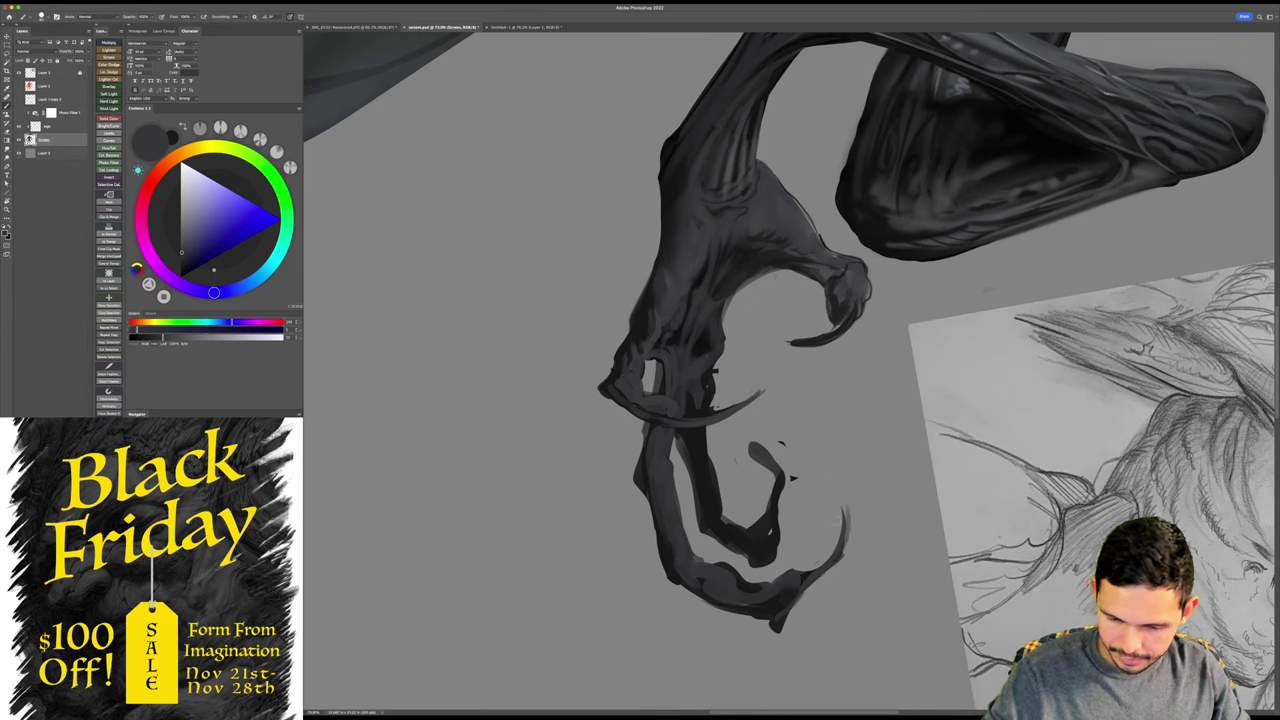
- Erase the middle finger's blunt claw and rework the finger's segments in dark blue-grey
{"action": "key", "text": "e"}
{"action": "left_click_drag", "start_coordinate": [752, 444], "coordinate": [768, 468]}
{"action": "key", "text": "b"}
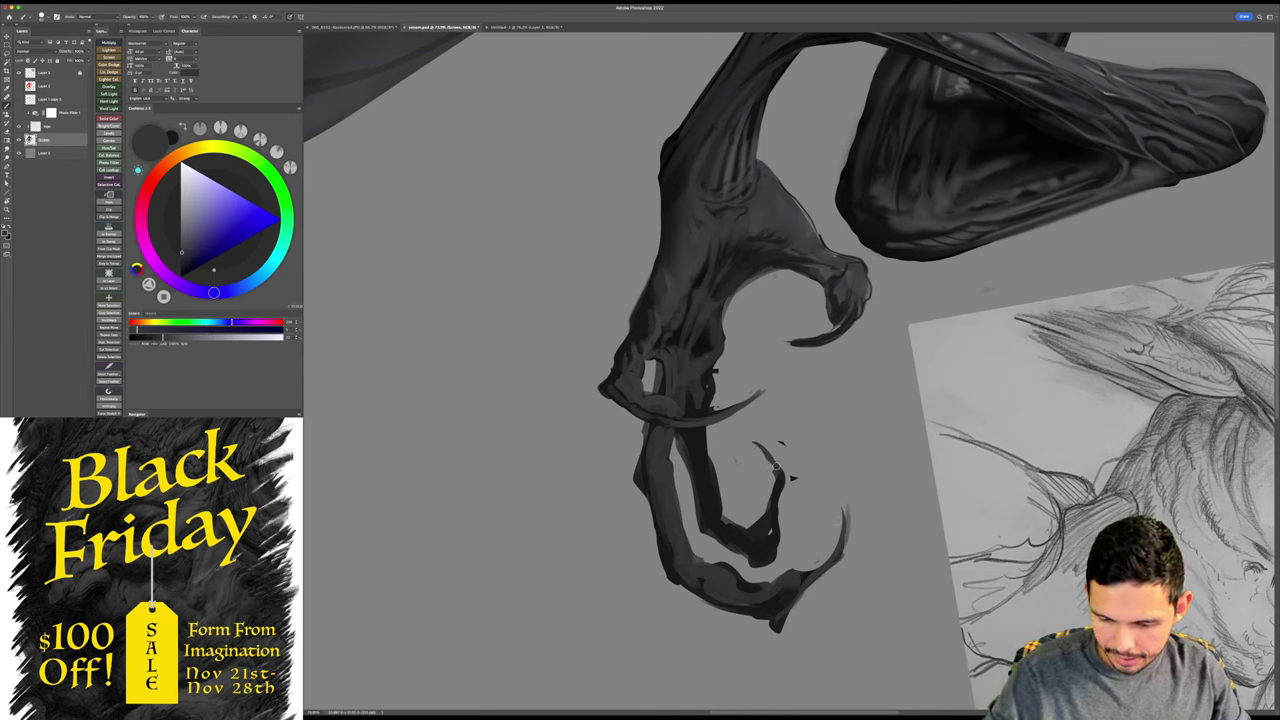
{"action": "mouse_move", "coordinate": [700, 433]}
{"action": "left_mouse_down"}
{"action": "mouse_move", "coordinate": [733, 538]}
{"action": "mouse_move", "coordinate": [747, 533]}
{"action": "mouse_move", "coordinate": [762, 446]}
{"action": "mouse_move", "coordinate": [782, 486]}
{"action": "left_mouse_up"}
{"action": "key", "text": "e"}
{"action": "key", "text": "b"}
{"action": "left_click_drag", "start_coordinate": [756, 537], "coordinate": [757, 553]}
{"action": "left_click_drag", "start_coordinate": [754, 538], "coordinate": [775, 533]}
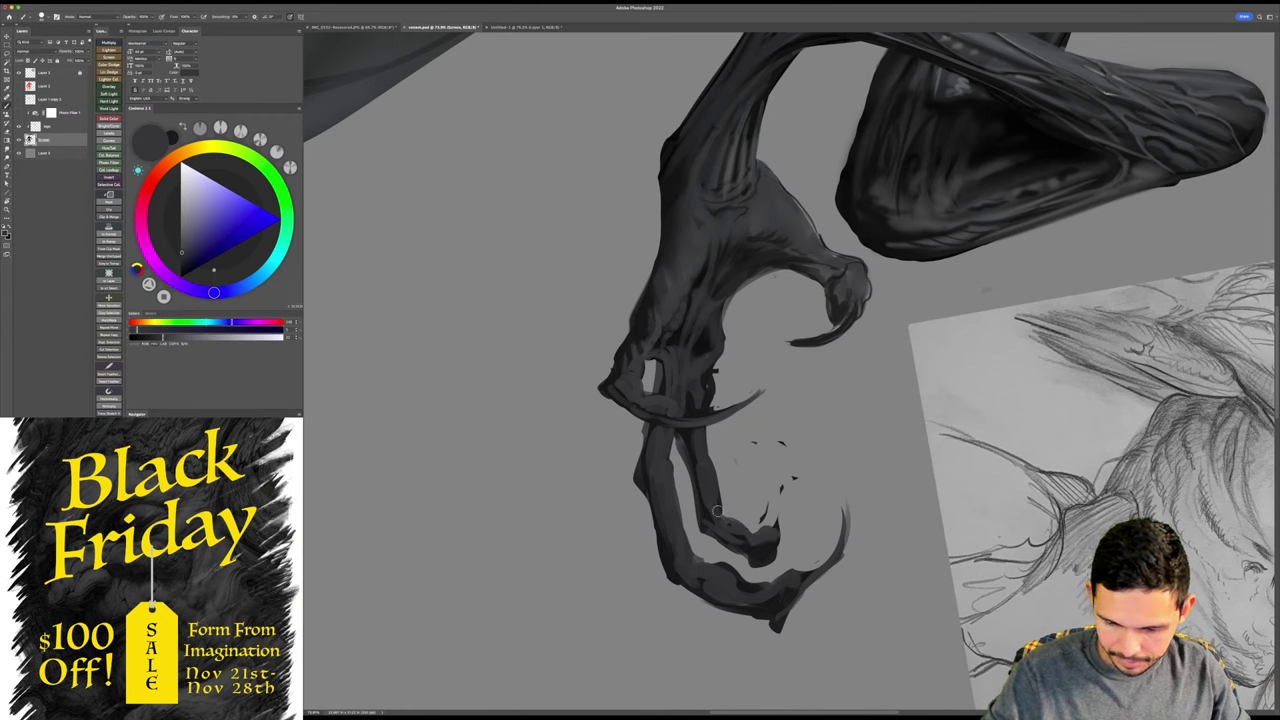
- Paint a new long, curved claw on the middle finger in sampled near-black and erase the stray specks around it
{"action": "left_click", "coordinate": [749, 557], "text": "alt"}
{"action": "mouse_move", "coordinate": [797, 528]}
{"action": "left_mouse_down"}
{"action": "mouse_move", "coordinate": [812, 418]}
{"action": "mouse_move", "coordinate": [814, 520]}
{"action": "left_mouse_up"}
{"action": "key", "text": "r"}
{"action": "mouse_move", "coordinate": [930, 415]}
{"action": "left_mouse_down"}
{"action": "mouse_move", "coordinate": [942, 395]}
{"action": "mouse_move", "coordinate": [803, 212]}
{"action": "left_mouse_up"}
{"action": "mouse_move", "coordinate": [1109, 420]}
{"action": "left_mouse_down"}
{"action": "mouse_move", "coordinate": [1066, 411]}
{"action": "mouse_move", "coordinate": [1083, 406]}
{"action": "mouse_move", "coordinate": [1071, 374]}
{"action": "mouse_move", "coordinate": [1006, 277]}
{"action": "left_mouse_up"}
{"action": "key", "text": "z"}
{"action": "key", "text": "r"}
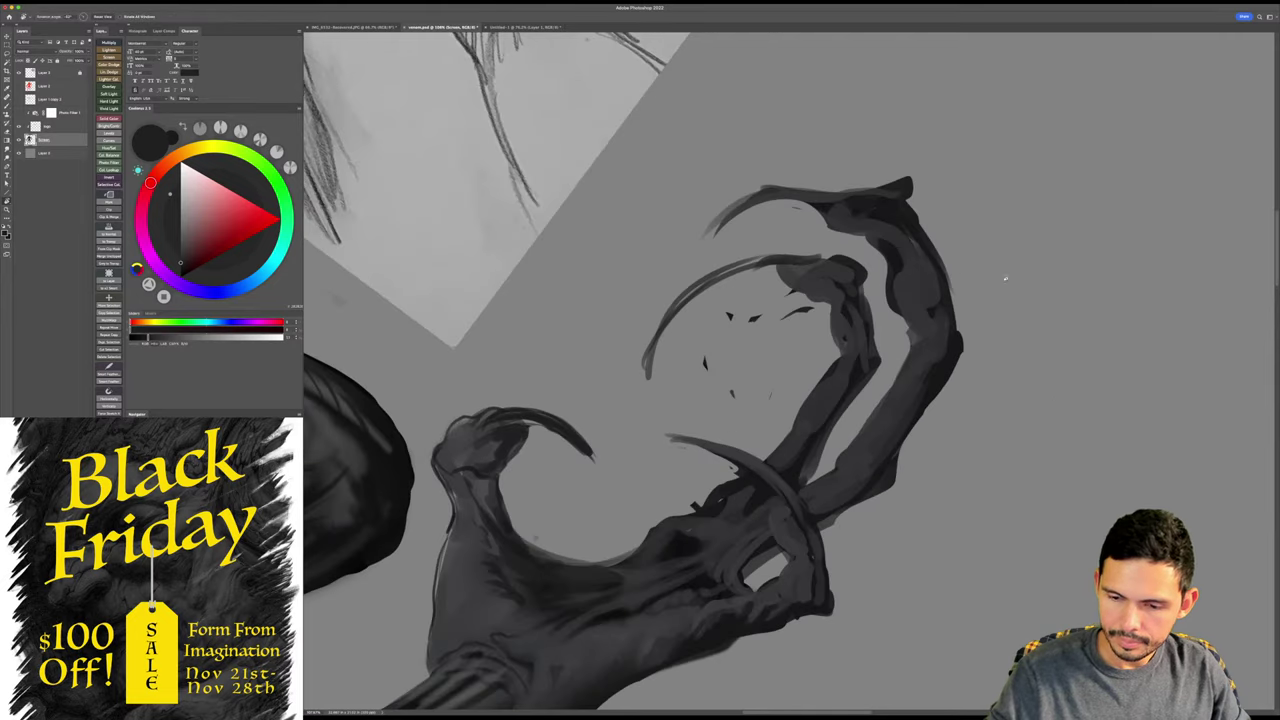
{"action": "key", "text": "e"}
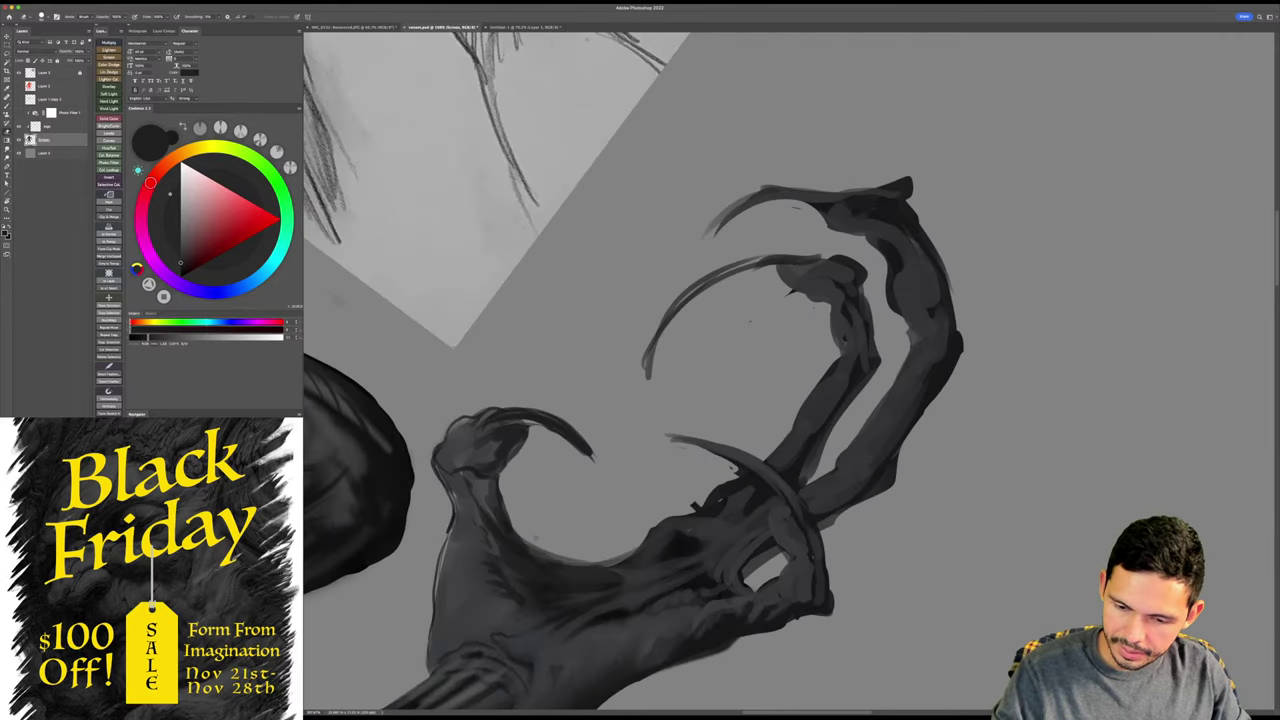
- Erase the middle finger's long claw and touch up the fingertip in sampled dark blue-grey
{"action": "mouse_move", "coordinate": [868, 286]}
{"action": "left_mouse_down"}
{"action": "mouse_move", "coordinate": [842, 256]}
{"action": "mouse_move", "coordinate": [648, 376]}
{"action": "left_mouse_up"}
{"action": "key", "text": "b"}
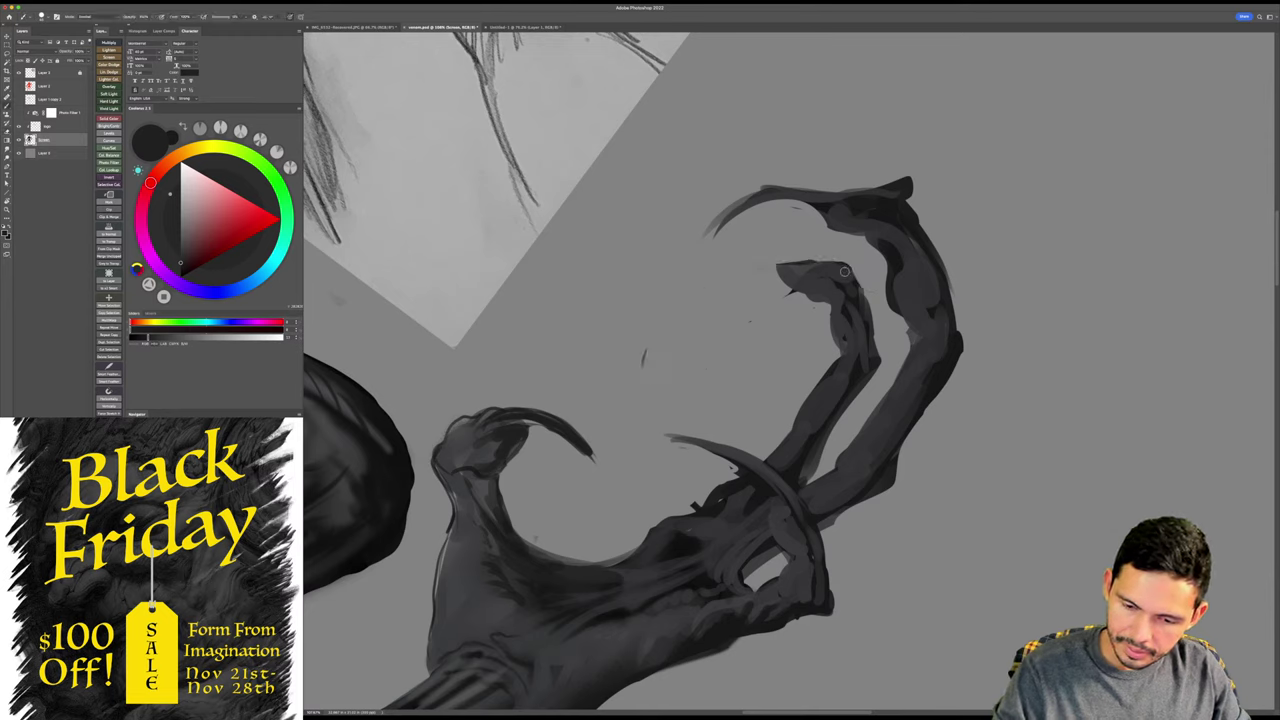
{"action": "left_click_drag", "start_coordinate": [790, 269], "coordinate": [706, 360]}
{"action": "key", "text": "super+z"}
{"action": "left_click", "coordinate": [843, 271], "text": "alt"}
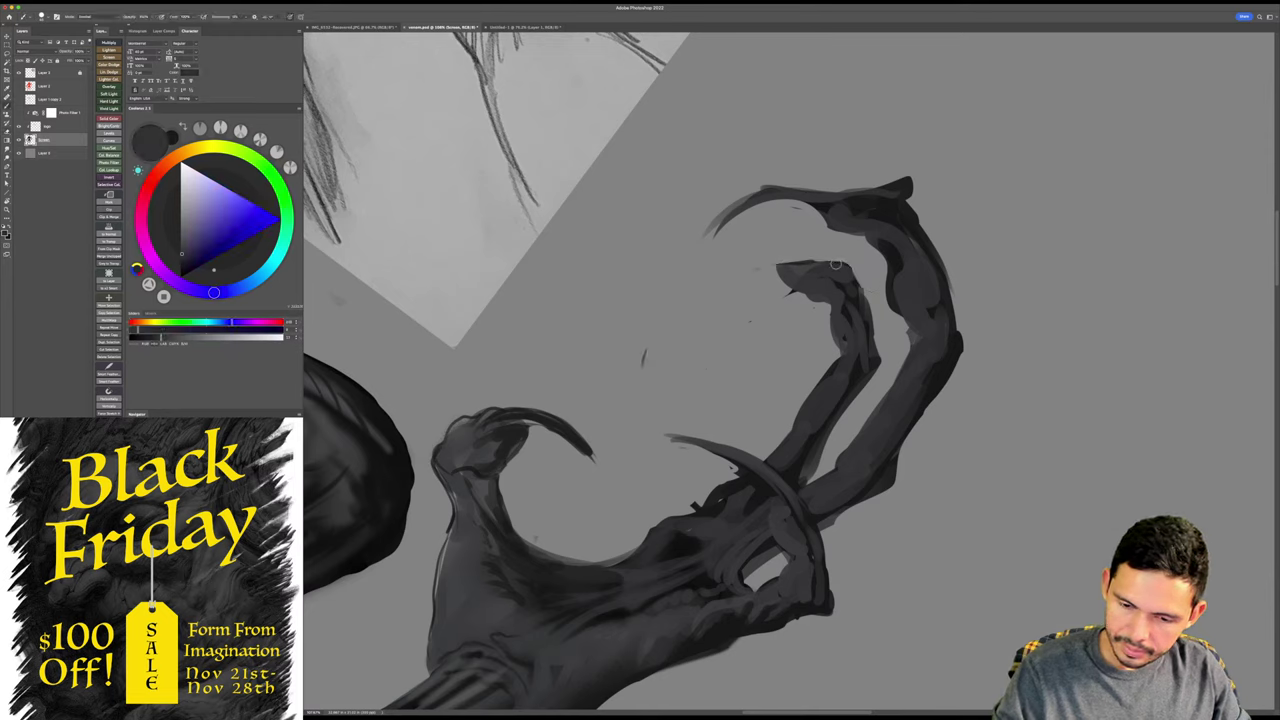
{"action": "left_click_drag", "start_coordinate": [841, 264], "coordinate": [827, 265]}
{"action": "mouse_move", "coordinate": [789, 289]}
{"action": "left_mouse_down"}
{"action": "mouse_move", "coordinate": [798, 297]}
{"action": "mouse_move", "coordinate": [786, 297]}
{"action": "left_mouse_up"}
- Paint a thin curved claw on the middle finger in dark blue-grey and fill out the top of the fingertip
{"action": "key", "text": "r"}
{"action": "key", "text": "Escape"}
{"action": "key", "text": "z"}
{"action": "left_click_drag", "start_coordinate": [988, 397], "coordinate": [948, 400]}
{"action": "key", "text": "b"}
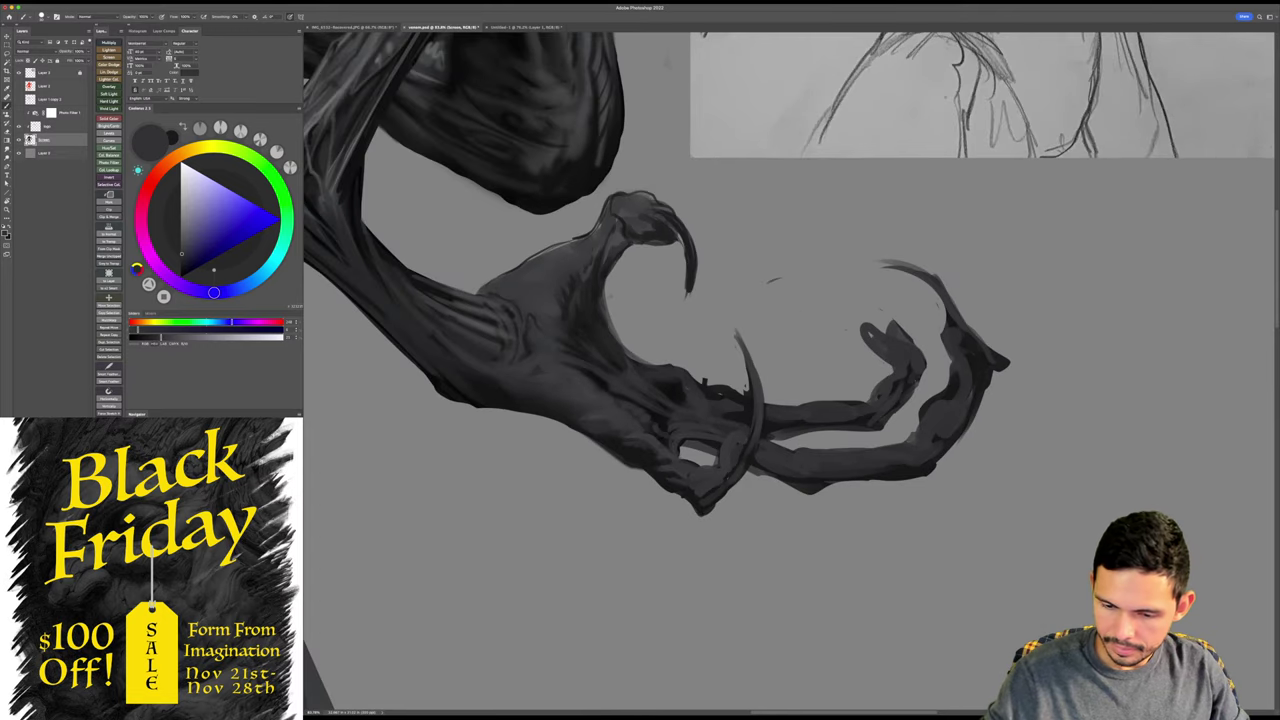
{"action": "mouse_move", "coordinate": [892, 364]}
{"action": "left_mouse_down"}
{"action": "mouse_move", "coordinate": [820, 316]}
{"action": "mouse_move", "coordinate": [764, 346]}
{"action": "left_mouse_up"}
{"action": "mouse_move", "coordinate": [856, 326]}
{"action": "left_mouse_down"}
{"action": "mouse_move", "coordinate": [789, 324]}
{"action": "mouse_move", "coordinate": [911, 337]}
{"action": "left_mouse_up"}
{"action": "key", "text": "e"}
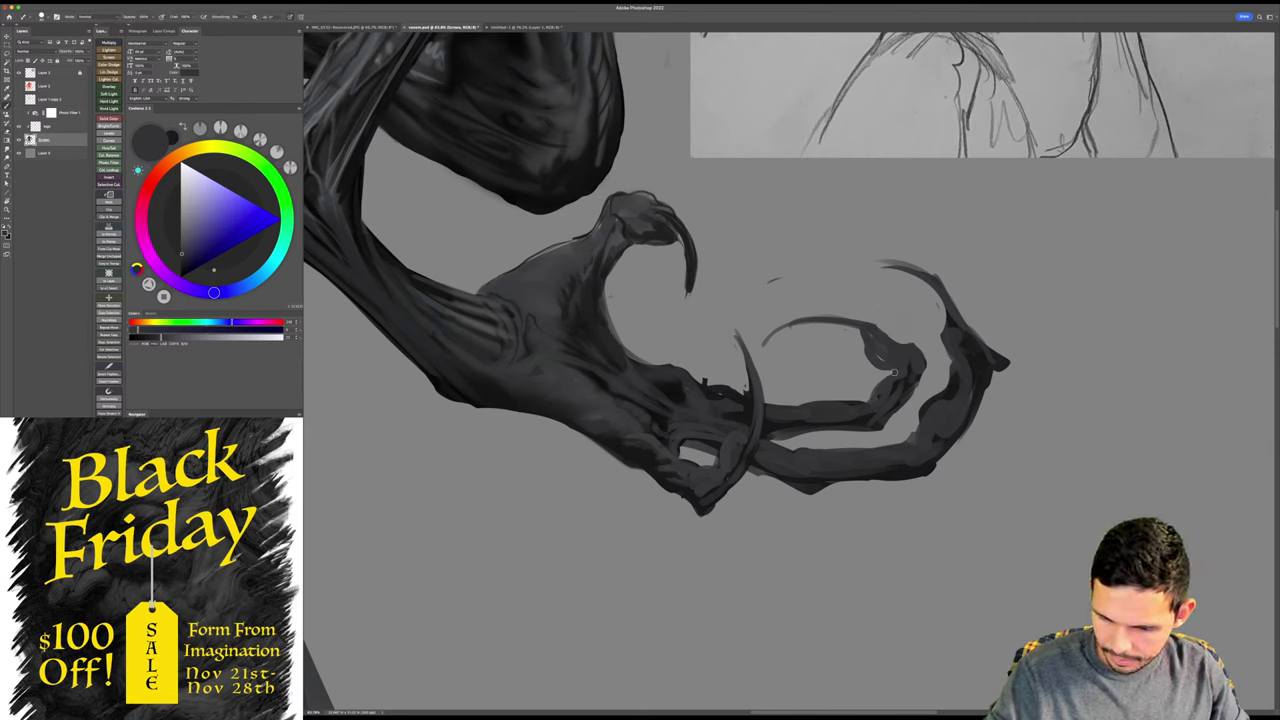
- Model the middle finger's end joint with sampled dark greys
{"action": "left_click", "coordinate": [863, 418], "text": "alt"}
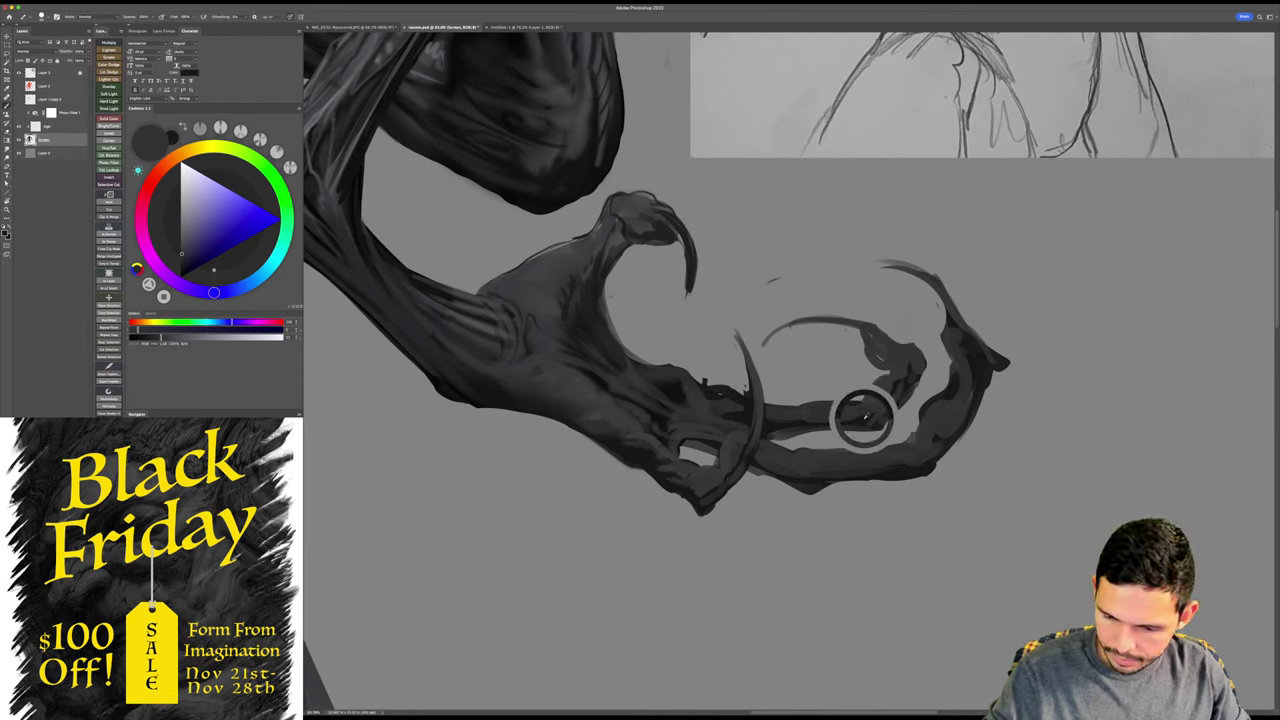
{"action": "left_click", "coordinate": [891, 387], "text": "alt"}
{"action": "left_click_drag", "start_coordinate": [897, 385], "coordinate": [864, 411]}
{"action": "left_click", "coordinate": [898, 392], "text": "alt"}
{"action": "left_click", "coordinate": [909, 383], "text": "alt"}
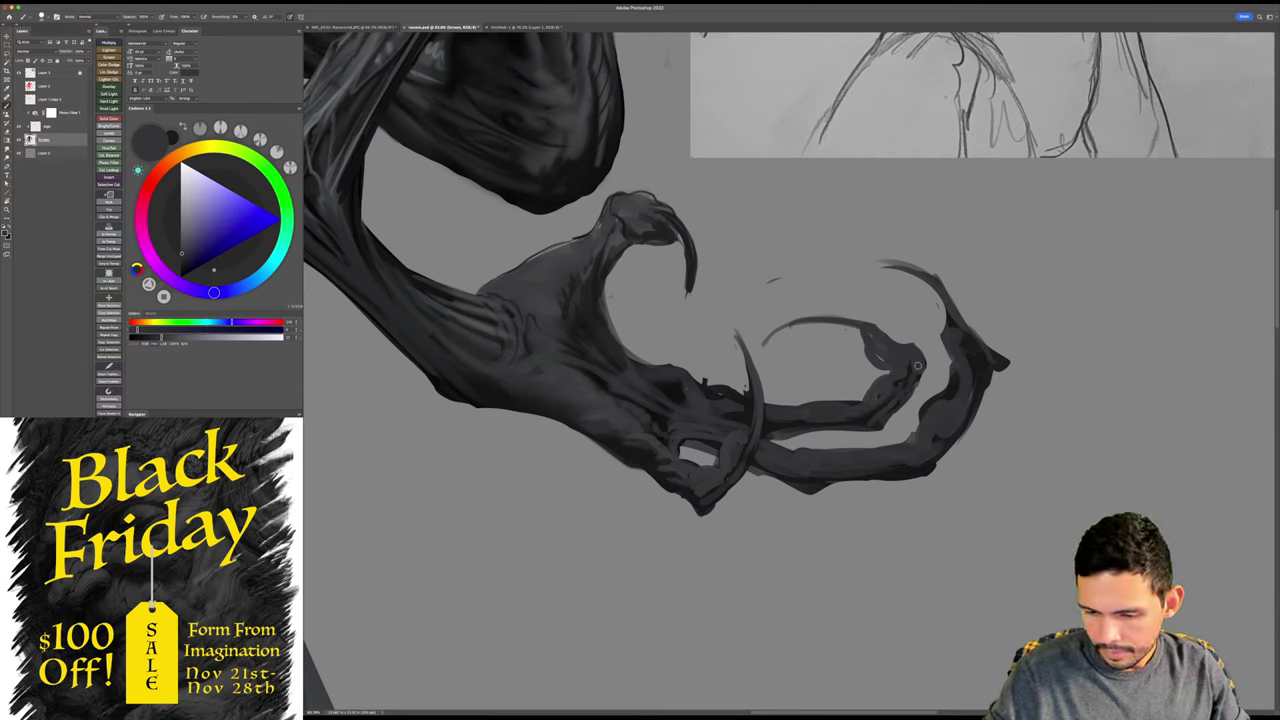
- Shade the middle finger's lower segment between palm and bent joint with sampled near-black and dark blue-grey
{"action": "left_click", "coordinate": [873, 411], "text": "alt"}
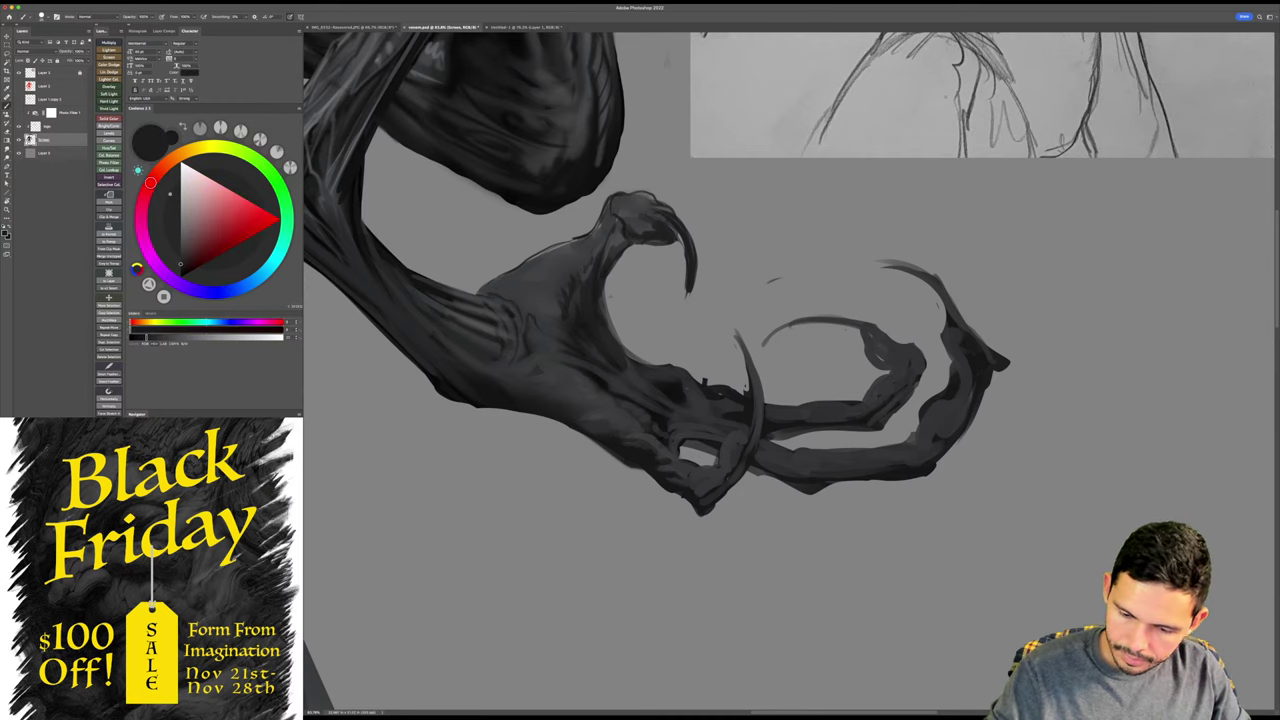
{"action": "left_click_drag", "start_coordinate": [1020, 356], "coordinate": [1109, 272]}
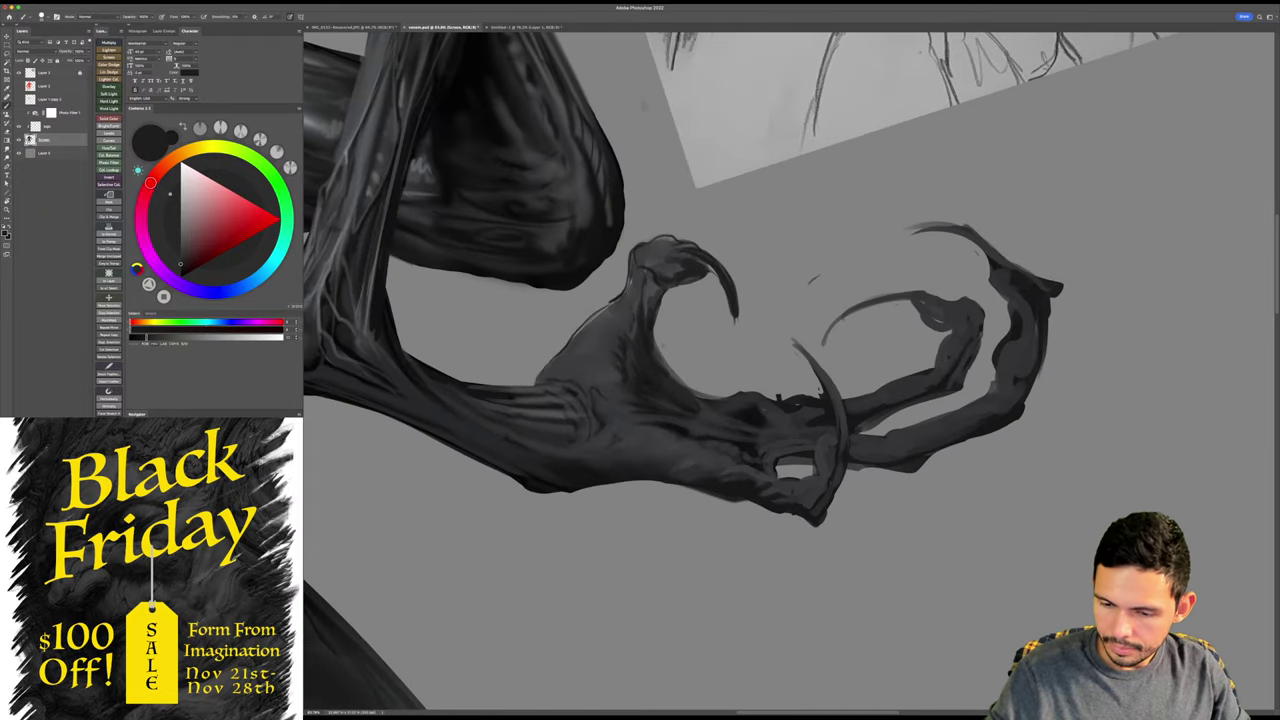
{"action": "left_click", "coordinate": [947, 363], "text": "alt"}
{"action": "left_click", "coordinate": [944, 390], "text": "alt"}
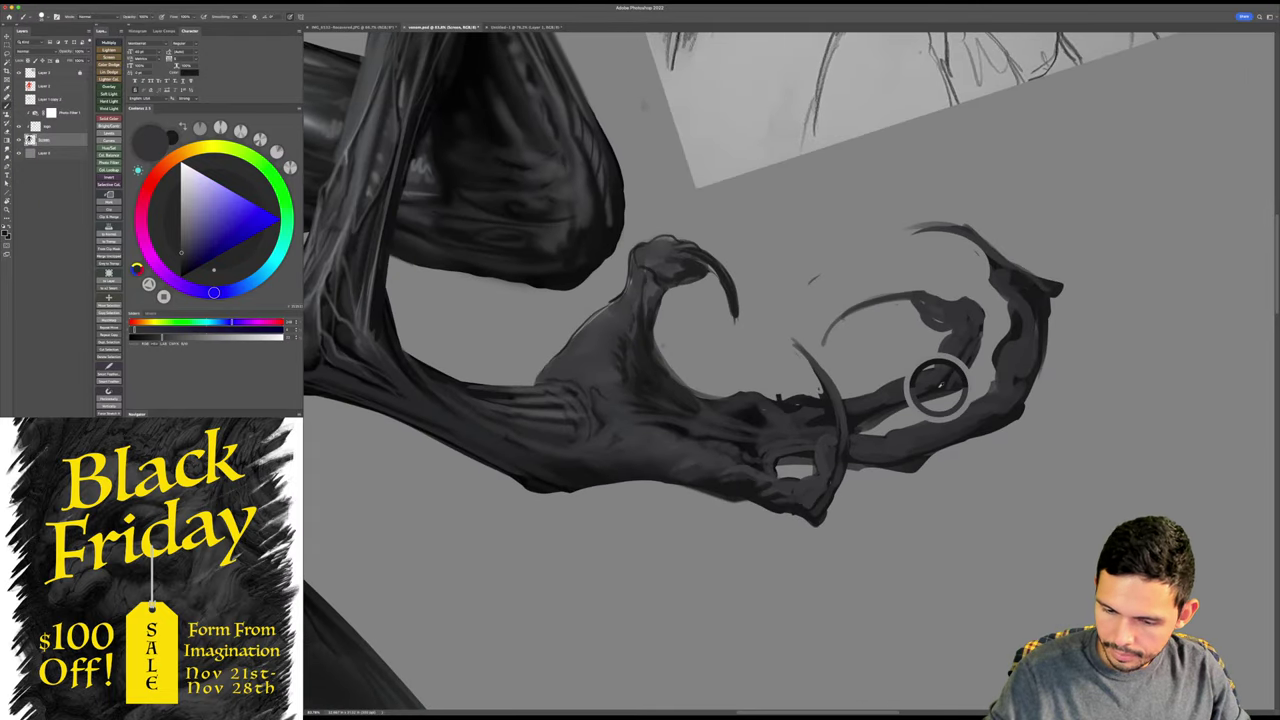
{"action": "left_click", "coordinate": [929, 379], "text": "alt"}
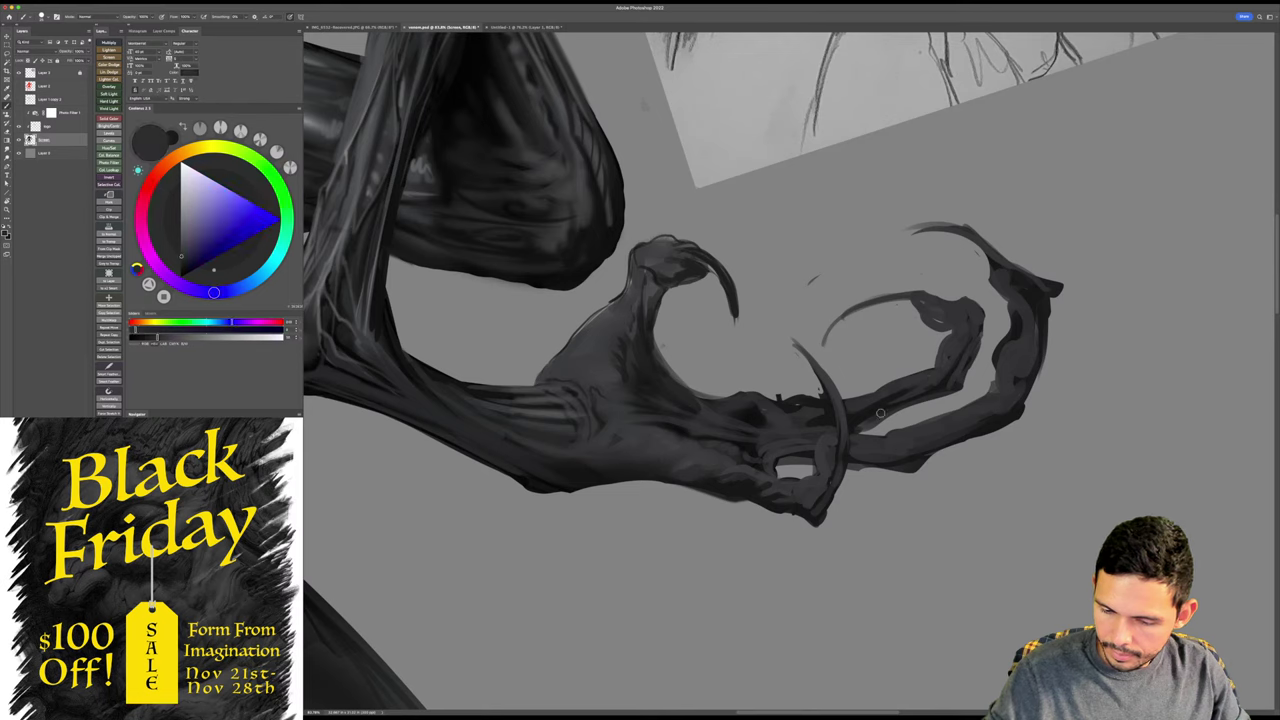
{"action": "left_click", "coordinate": [866, 405], "text": "alt"}
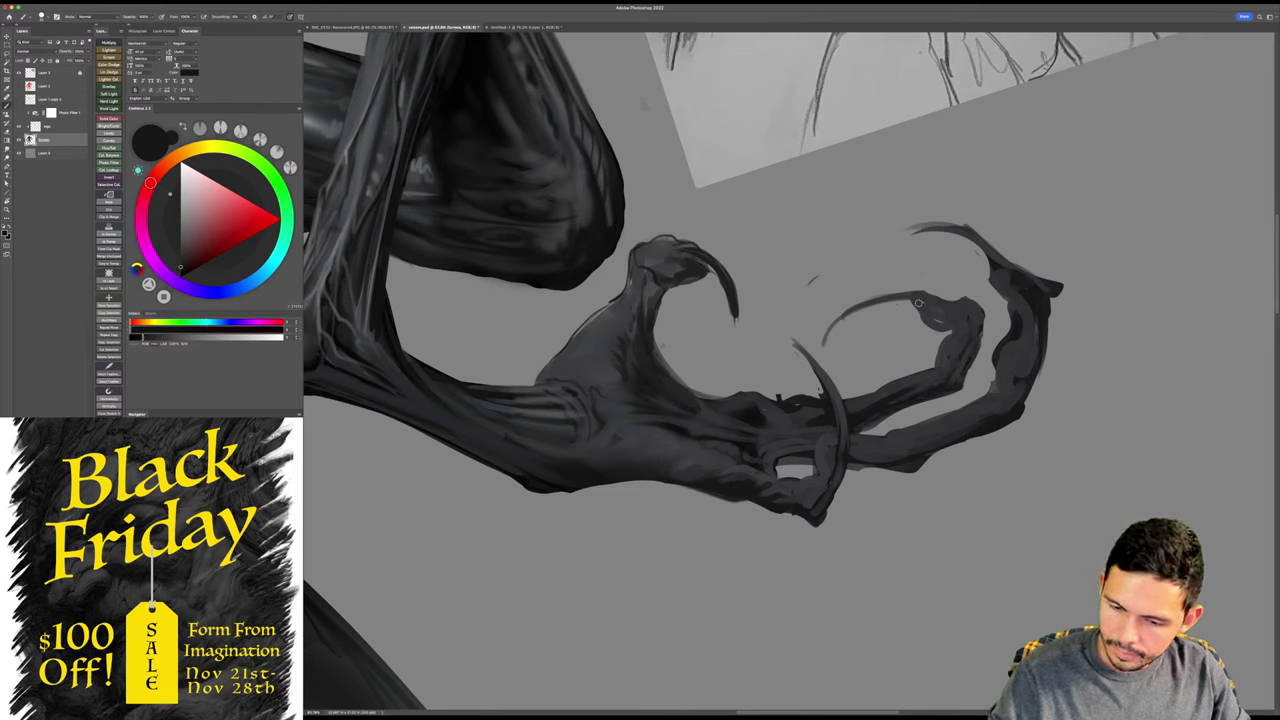
- Paint a longer, flatter curved claw on the middle finger in dark blue-grey and erase the previous claw beneath it
{"action": "key", "text": "r"}
{"action": "left_click_drag", "start_coordinate": [1015, 294], "coordinate": [1011, 283]}
{"action": "left_click", "coordinate": [892, 241], "text": "alt"}
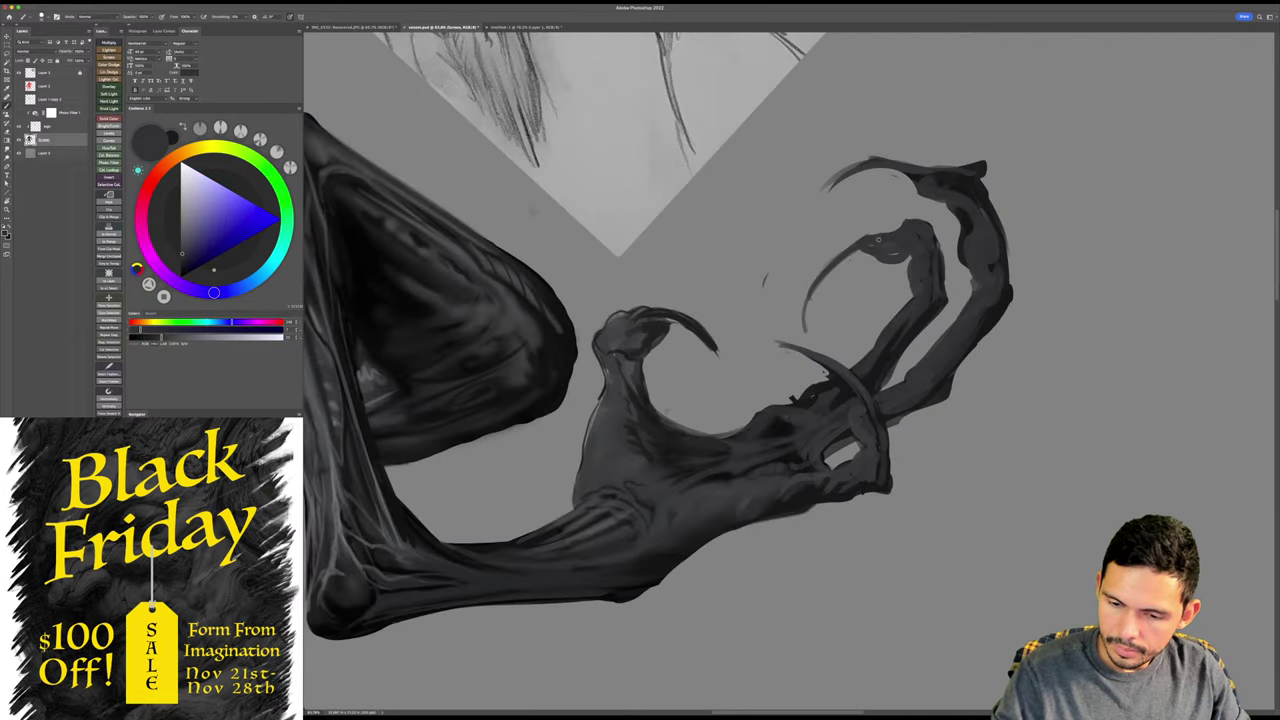
{"action": "left_click_drag", "start_coordinate": [860, 242], "coordinate": [765, 292]}
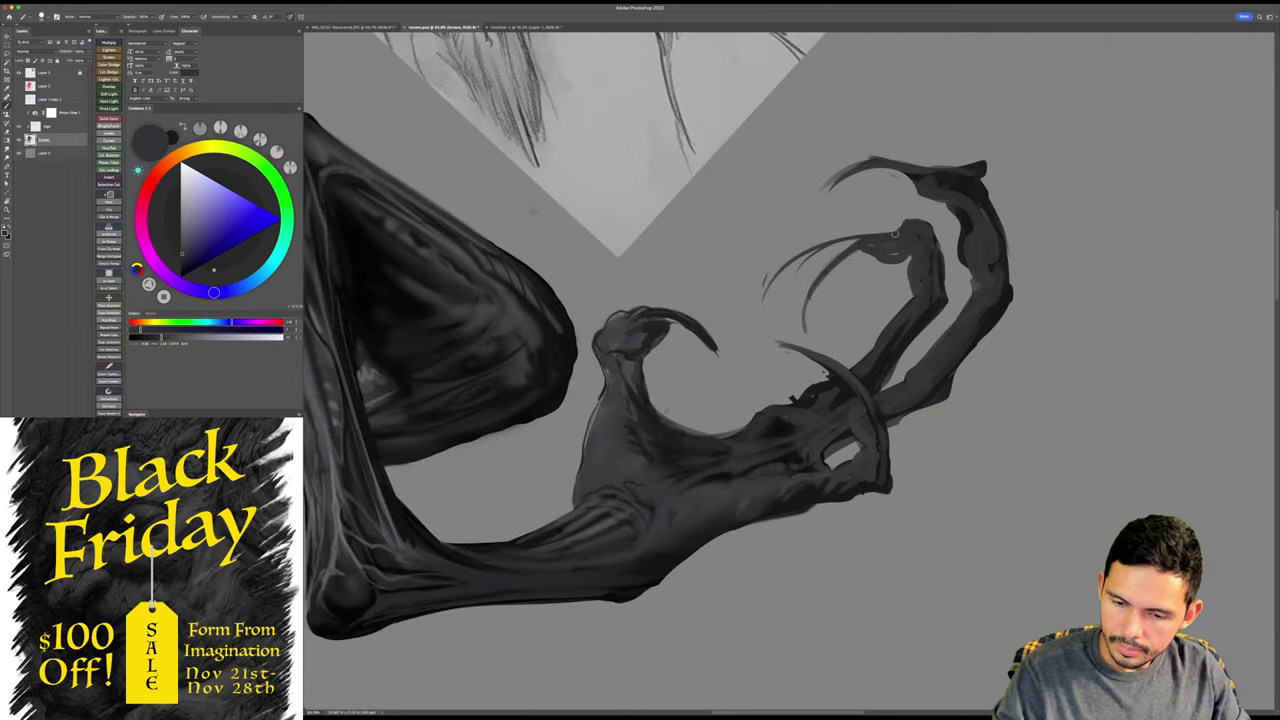
{"action": "left_click_drag", "start_coordinate": [890, 235], "coordinate": [750, 317]}
{"action": "key", "text": "e"}
{"action": "mouse_move", "coordinate": [836, 247]}
{"action": "left_mouse_down"}
{"action": "mouse_move", "coordinate": [793, 276]}
{"action": "mouse_move", "coordinate": [803, 326]}
{"action": "left_mouse_up"}
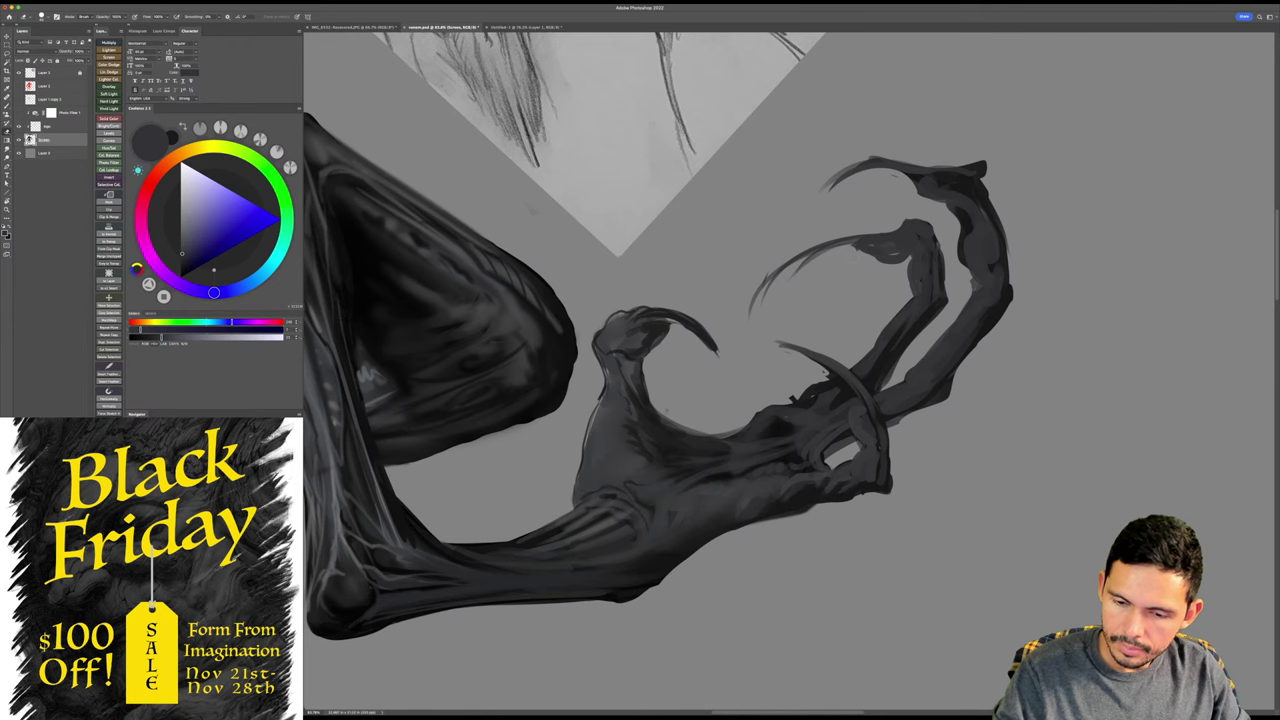
{"action": "key", "text": "b"}
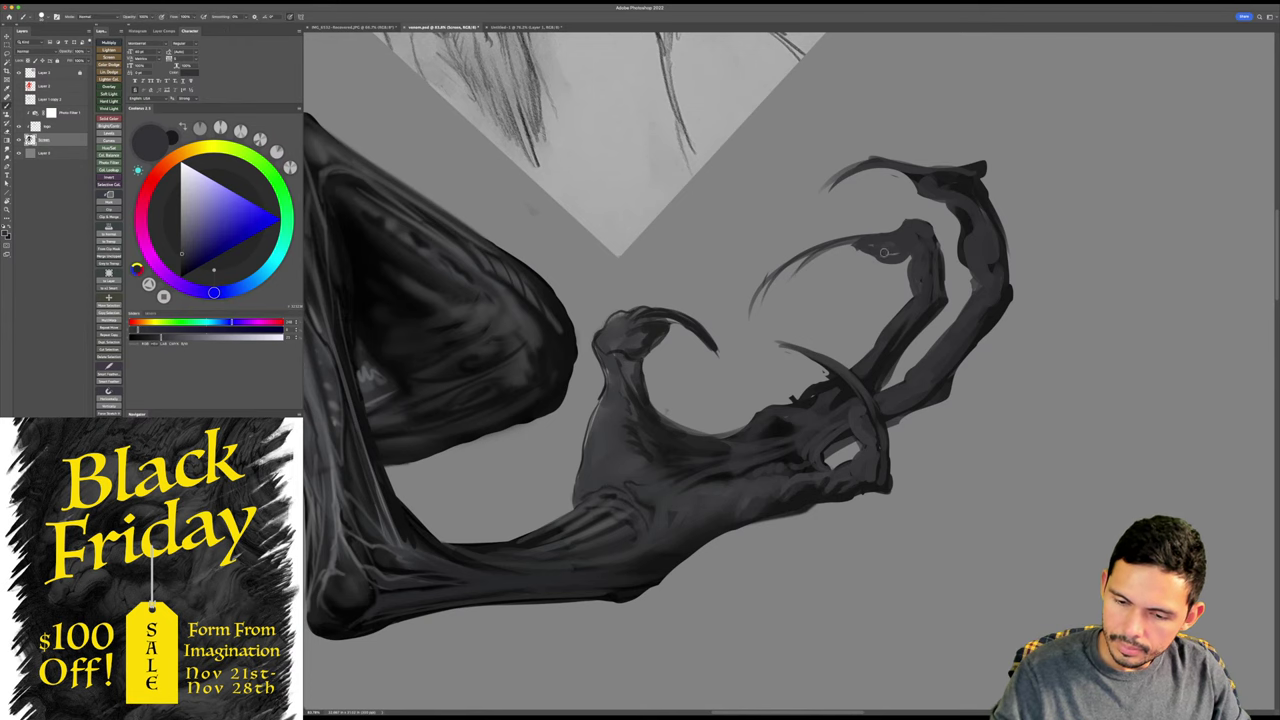
- Darken the middle finger's tip pad with near-black and pick out ridges along its segments in sampled grey
{"action": "key", "text": "Escape"}
{"action": "left_click", "coordinate": [935, 353], "text": "alt"}
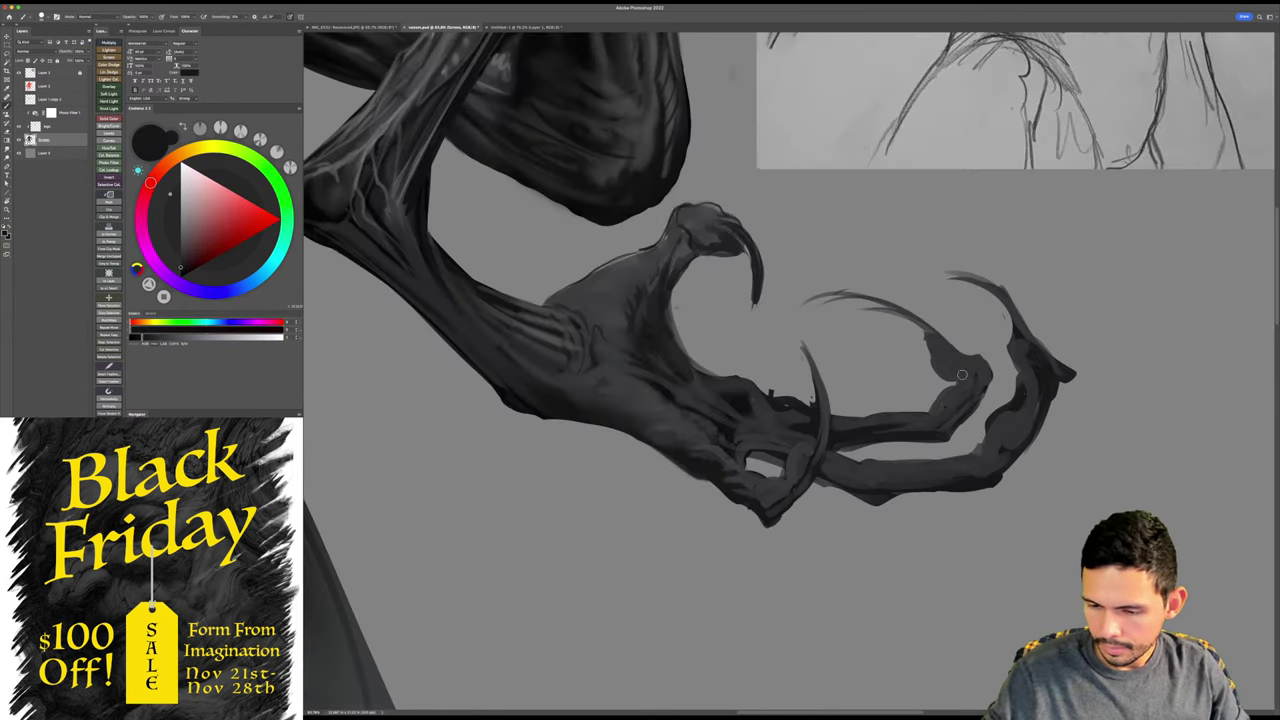
{"action": "left_click_drag", "start_coordinate": [934, 353], "coordinate": [965, 380]}
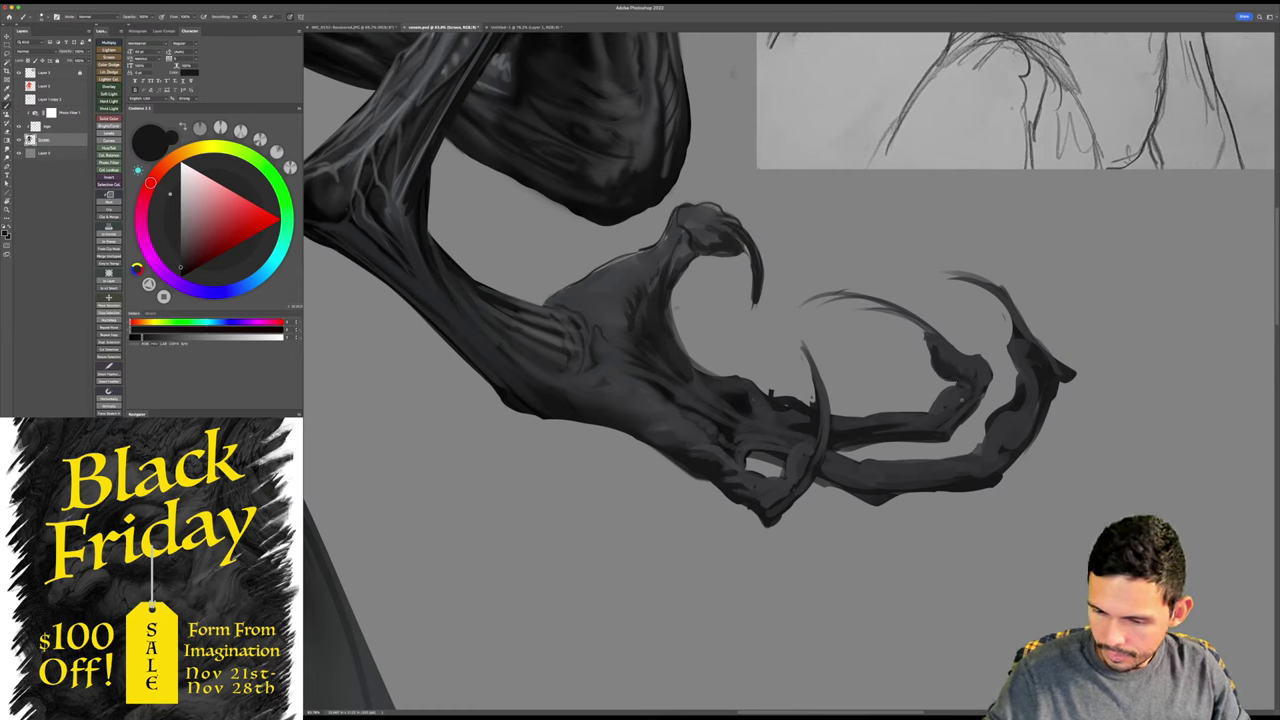
{"action": "left_click", "coordinate": [930, 413], "text": "alt"}
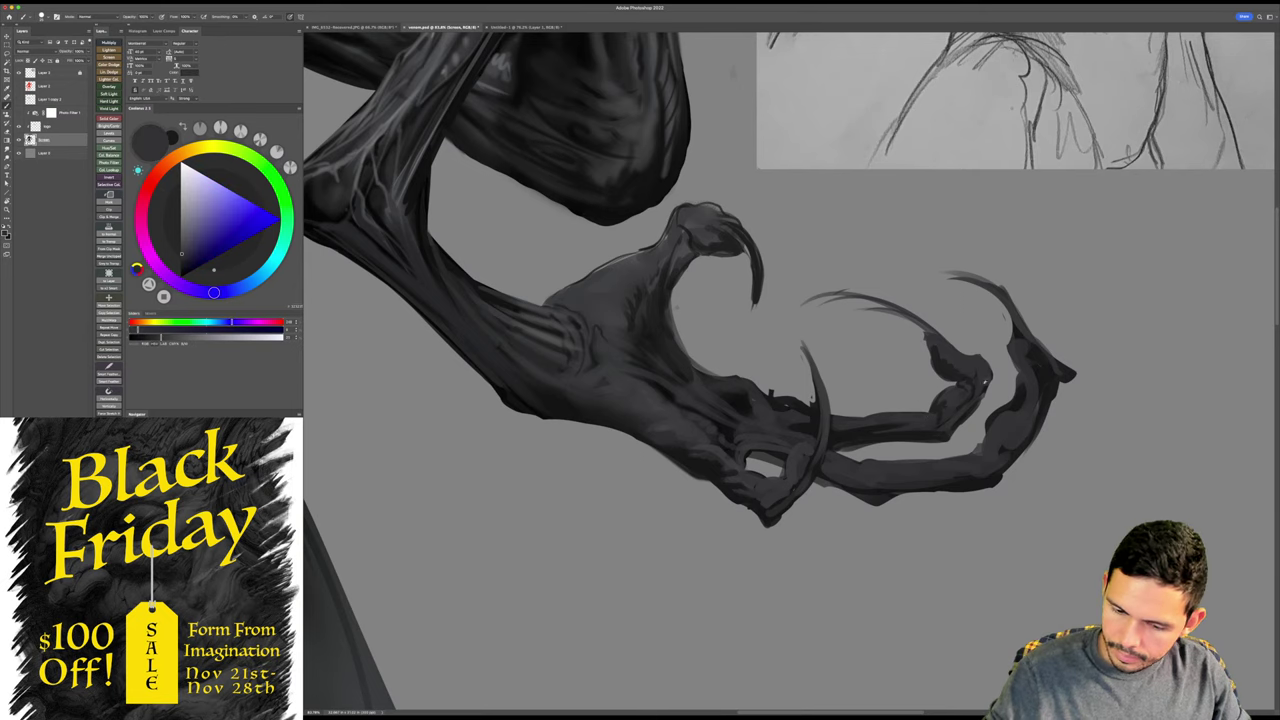
{"action": "key", "text": "r"}
{"action": "mouse_move", "coordinate": [572, 348]}
{"action": "left_mouse_down"}
{"action": "mouse_move", "coordinate": [914, 410]}
{"action": "mouse_move", "coordinate": [932, 400]}
{"action": "left_mouse_up"}
{"action": "key", "text": "b"}
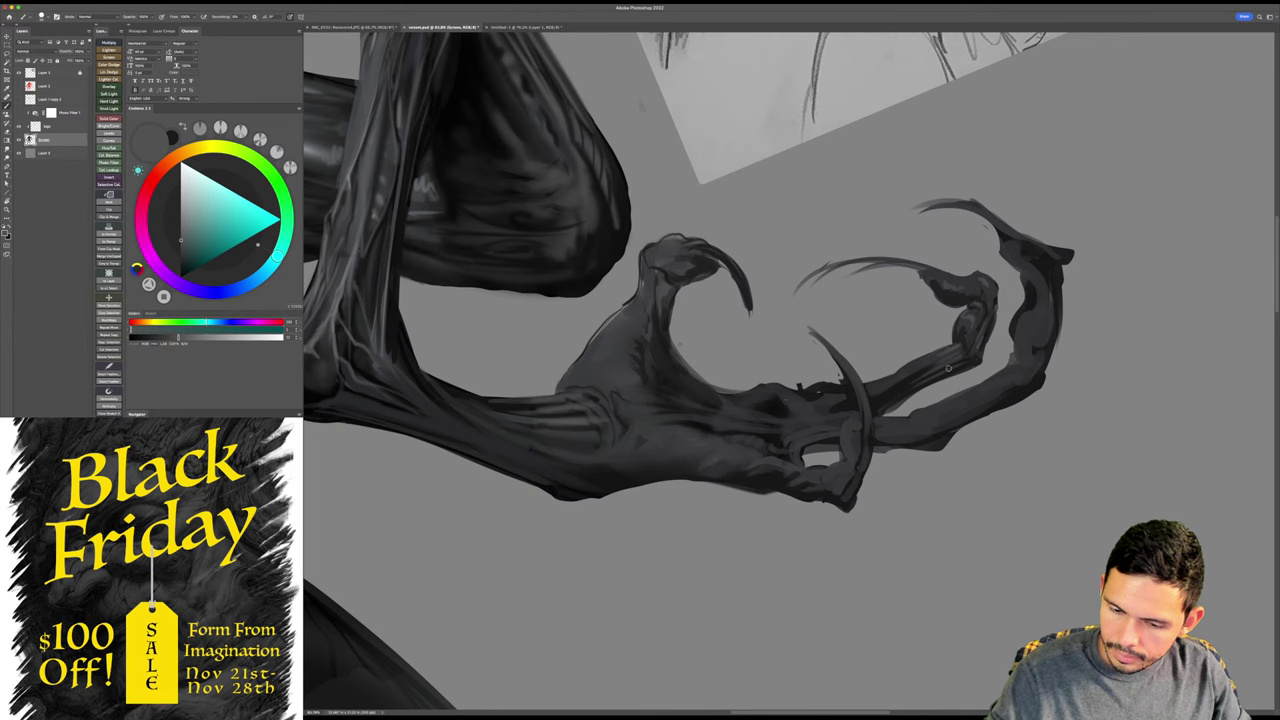
- Paint over the black patches on the longest finger's inner joints with sampled dark blue-grey
{"action": "key", "text": "r"}
{"action": "mouse_move", "coordinate": [1132, 349]}
{"action": "left_mouse_down"}
{"action": "mouse_move", "coordinate": [1129, 449]}
{"action": "mouse_move", "coordinate": [1094, 534]}
{"action": "left_mouse_up"}
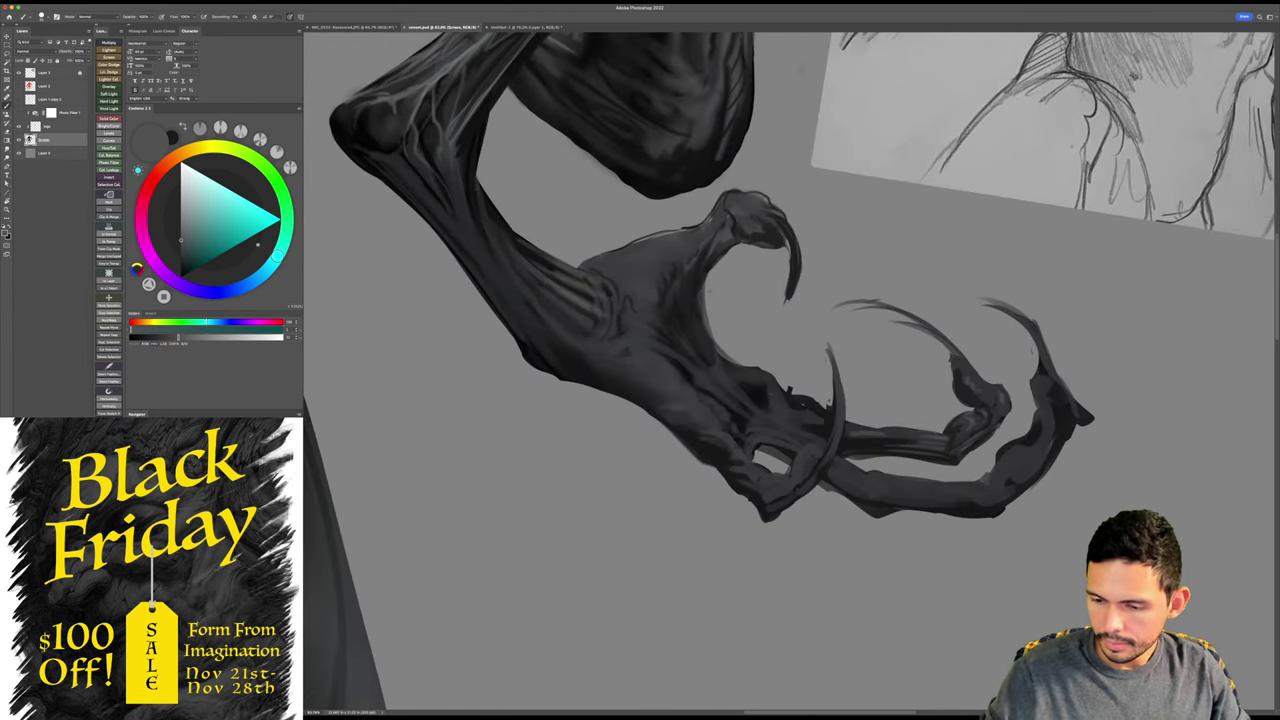
{"action": "left_click_drag", "start_coordinate": [1045, 379], "coordinate": [1046, 398]}
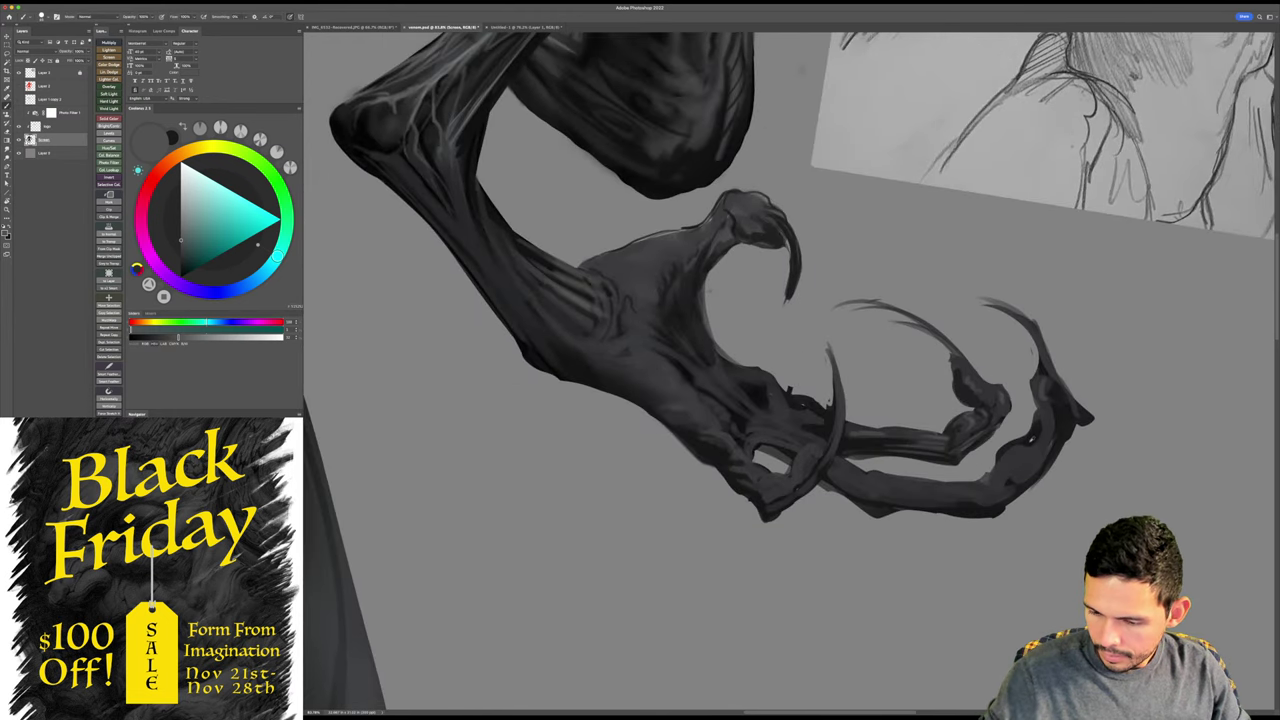
{"action": "left_click", "coordinate": [1028, 453], "text": "alt"}
{"action": "mouse_move", "coordinate": [1000, 462]}
{"action": "left_mouse_down"}
{"action": "mouse_move", "coordinate": [1039, 418]}
{"action": "mouse_move", "coordinate": [1045, 427]}
{"action": "mouse_move", "coordinate": [1051, 394]}
{"action": "mouse_move", "coordinate": [1046, 406]}
{"action": "mouse_move", "coordinate": [1036, 387]}
{"action": "mouse_move", "coordinate": [1052, 413]}
{"action": "mouse_move", "coordinate": [1014, 447]}
{"action": "left_mouse_up"}
{"action": "key", "text": "e"}
{"action": "key", "text": "b"}
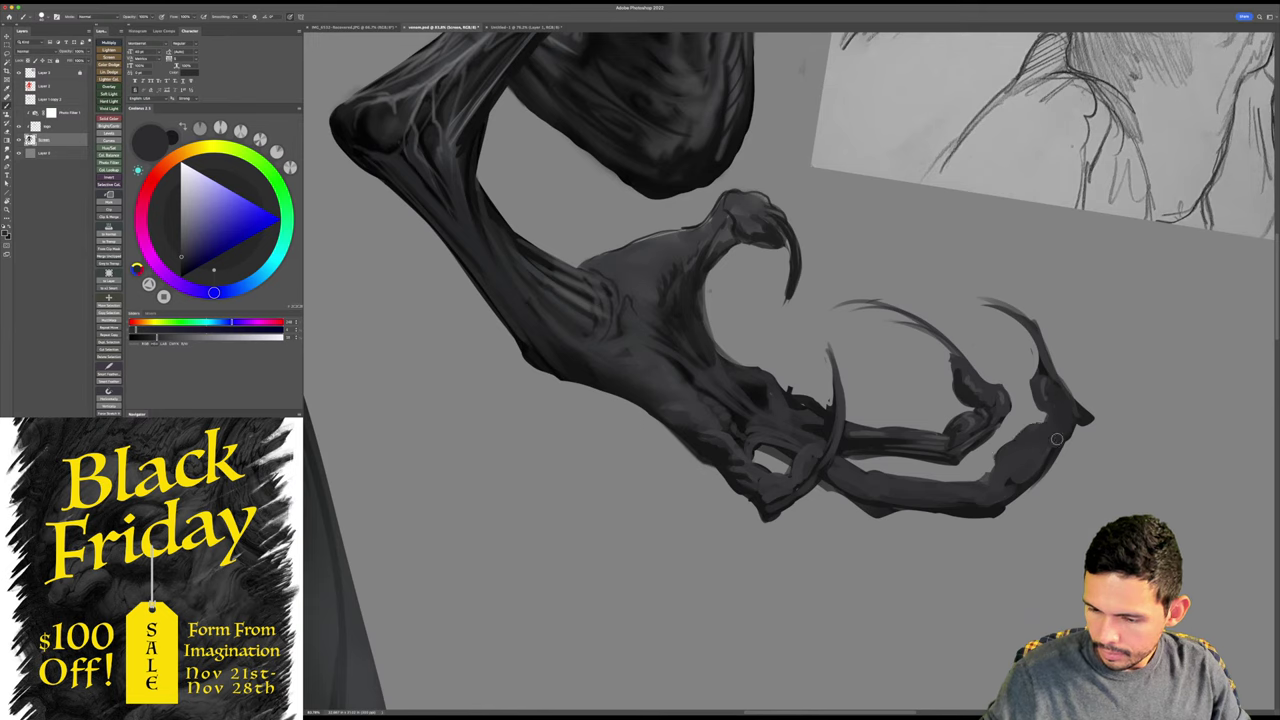
- Paint near-black tendon lines along the longest finger from its base to the upper joint
{"action": "key", "text": "r"}
{"action": "mouse_move", "coordinate": [1005, 478]}
{"action": "left_mouse_down"}
{"action": "mouse_move", "coordinate": [1110, 365]}
{"action": "mouse_move", "coordinate": [1047, 348]}
{"action": "left_mouse_up"}
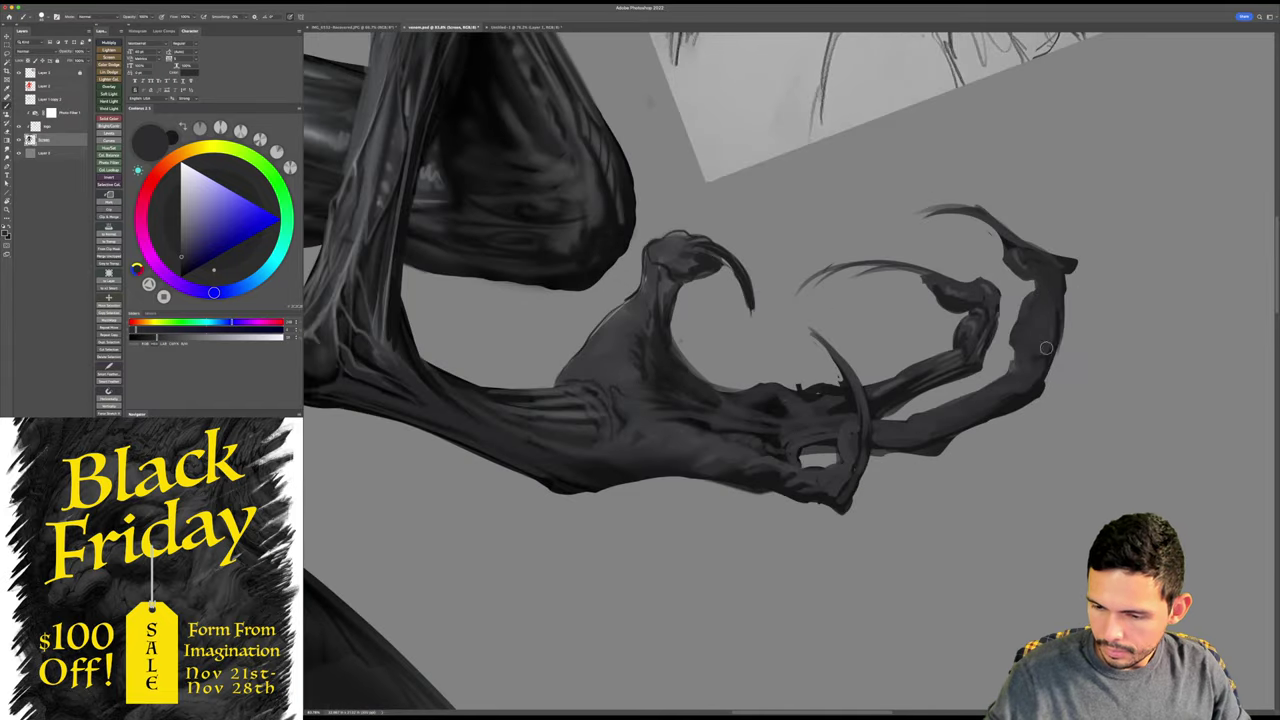
{"action": "left_click", "coordinate": [919, 440], "text": "alt"}
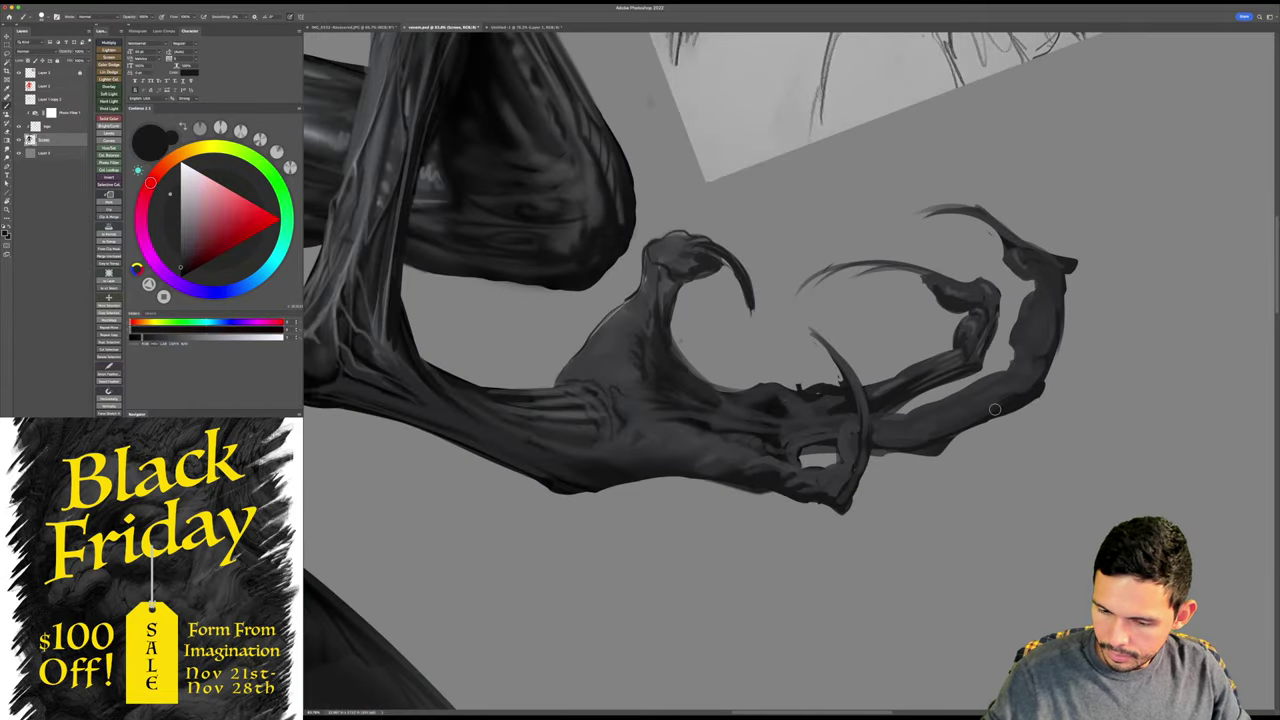
{"action": "mouse_move", "coordinate": [893, 431]}
{"action": "left_mouse_down"}
{"action": "mouse_move", "coordinate": [988, 408]}
{"action": "mouse_move", "coordinate": [956, 402]}
{"action": "mouse_move", "coordinate": [1009, 387]}
{"action": "mouse_move", "coordinate": [1047, 279]}
{"action": "left_mouse_up"}
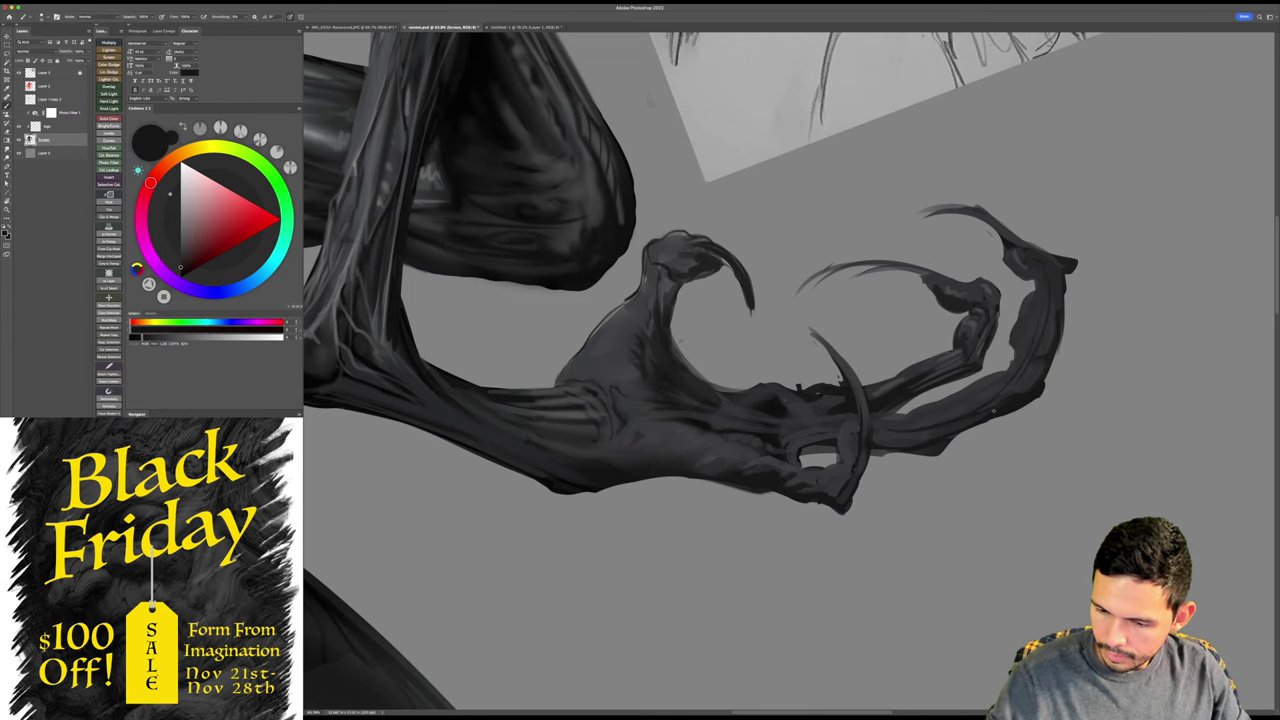
- Extend the near-black creases along the inner edge of the longest finger's base segment
{"action": "key", "text": "r"}
{"action": "left_click_drag", "start_coordinate": [1125, 372], "coordinate": [689, 292]}
{"action": "key", "text": "space"}
{"action": "left_click_drag", "start_coordinate": [759, 361], "coordinate": [888, 526]}
{"action": "key", "text": "r"}
{"action": "left_click_drag", "start_coordinate": [1046, 371], "coordinate": [1013, 248]}
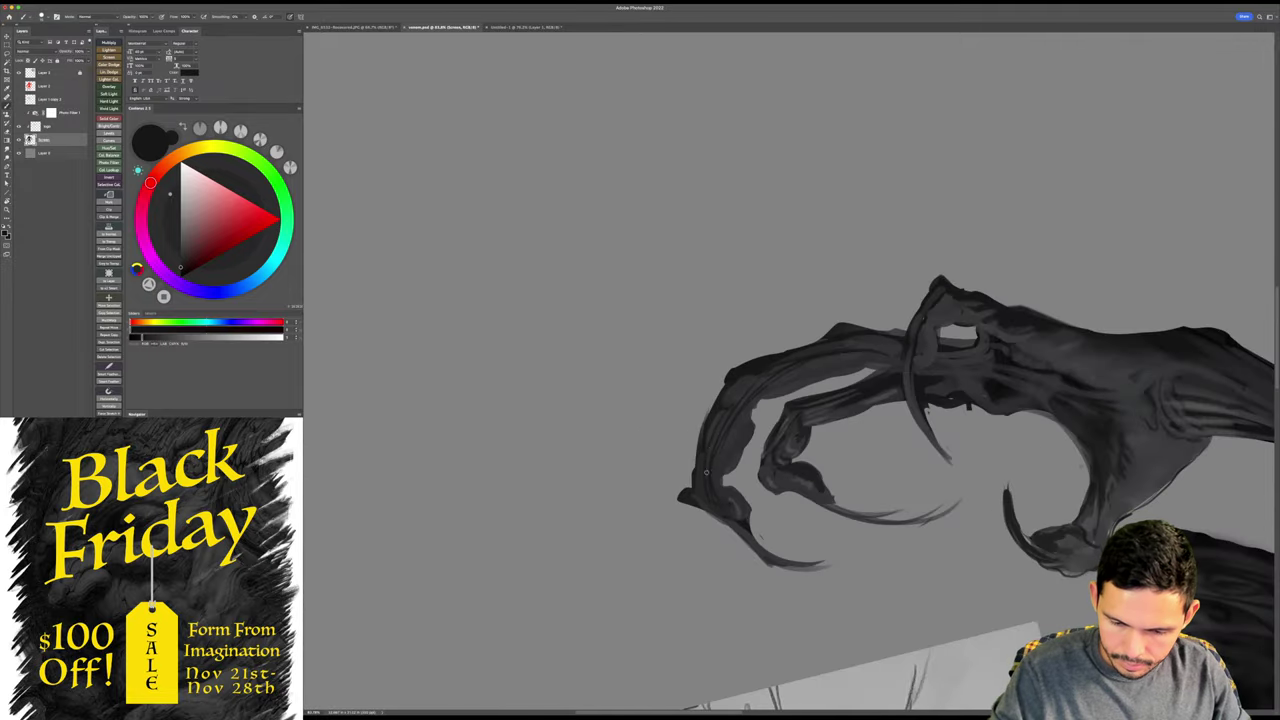
{"action": "left_click_drag", "start_coordinate": [766, 386], "coordinate": [872, 357]}
- Refine the longest finger's joints and base segment with sampled dark blue-grey and near-black strokes
{"action": "key", "text": "Escape"}
{"action": "key", "text": "z"}
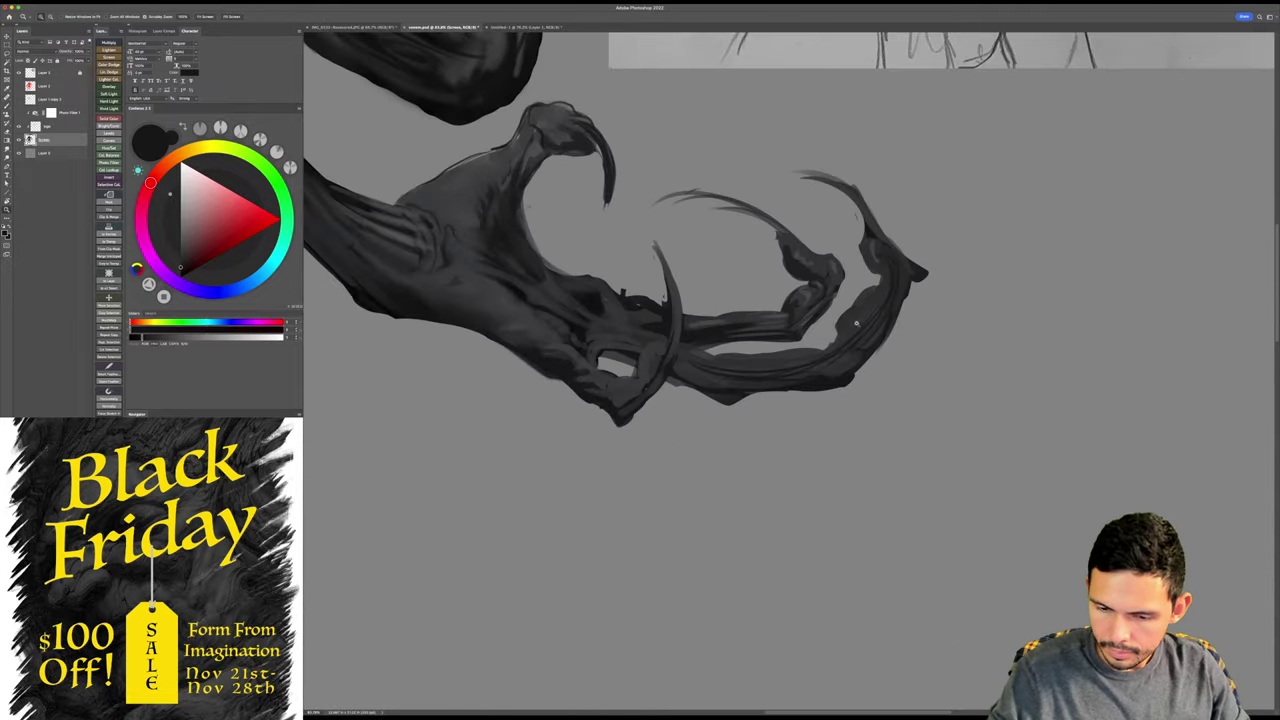
{"action": "key", "text": "b"}
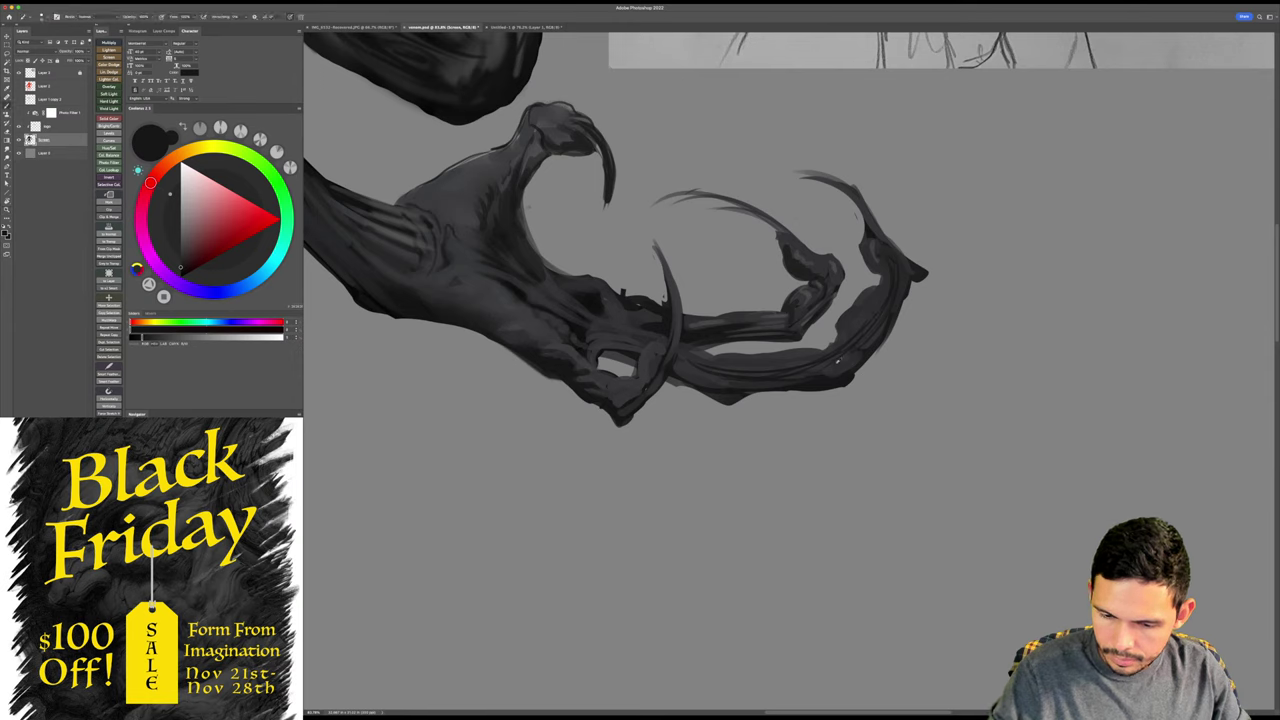
{"action": "left_click", "coordinate": [838, 360], "text": "alt"}
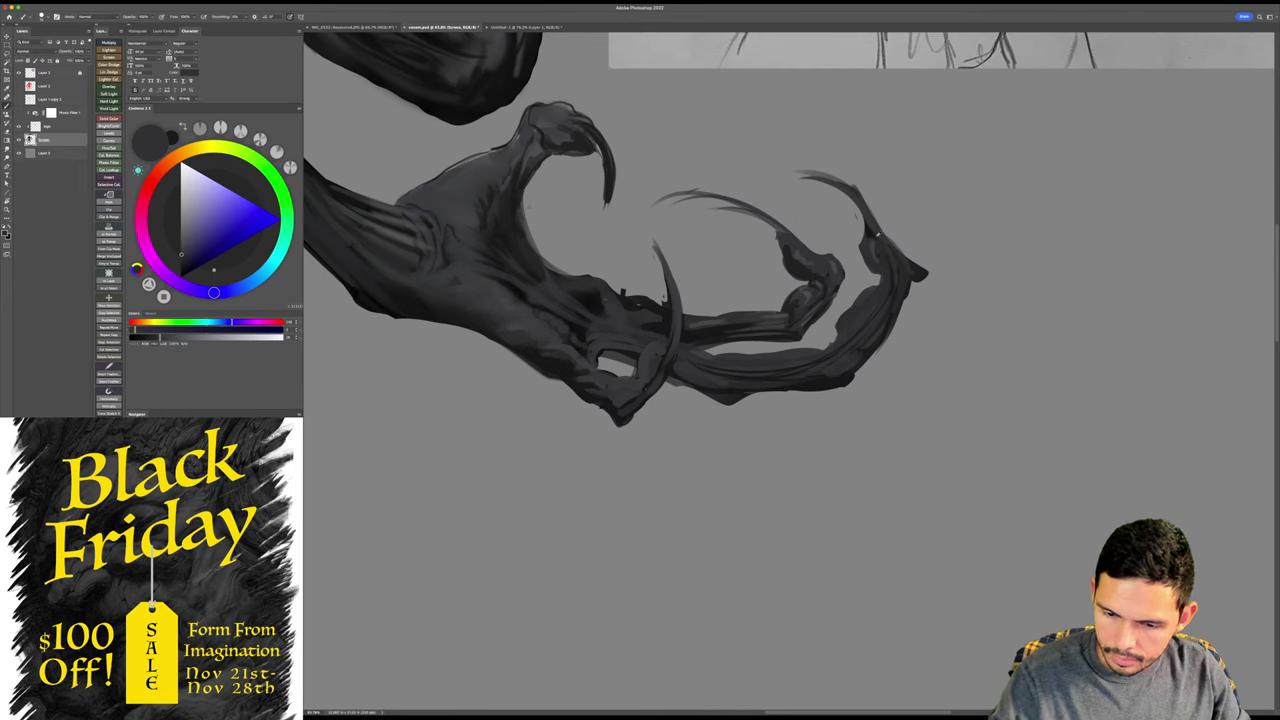
{"action": "left_click", "coordinate": [847, 336], "text": "alt"}
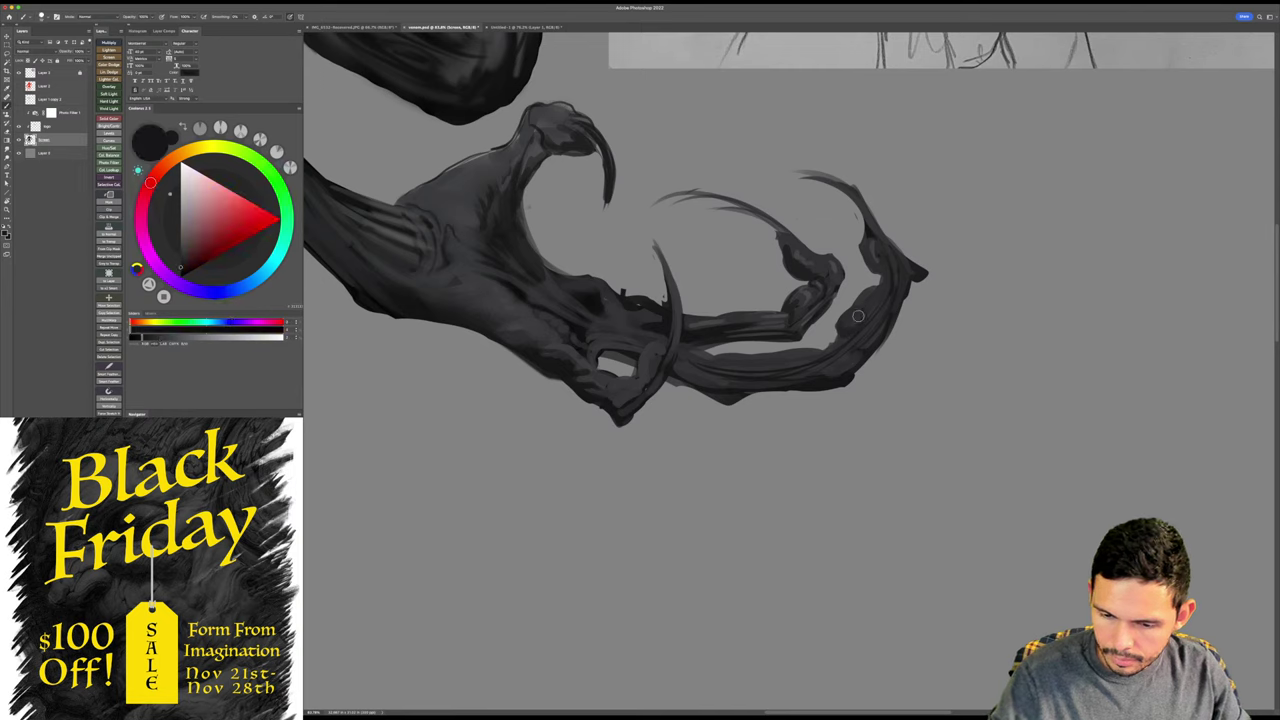
{"action": "mouse_move", "coordinate": [738, 368]}
{"action": "left_mouse_down"}
{"action": "mouse_move", "coordinate": [816, 358]}
{"action": "mouse_move", "coordinate": [700, 365]}
{"action": "left_mouse_up"}
{"action": "left_click_drag", "start_coordinate": [861, 340], "coordinate": [795, 345]}
- Clean up the edge beneath the longest finger with the Eraser and save the document
{"action": "mouse_move", "coordinate": [853, 398]}
{"action": "left_mouse_down"}
{"action": "mouse_move", "coordinate": [888, 443]}
{"action": "mouse_move", "coordinate": [857, 444]}
{"action": "mouse_move", "coordinate": [887, 446]}
{"action": "left_mouse_up"}
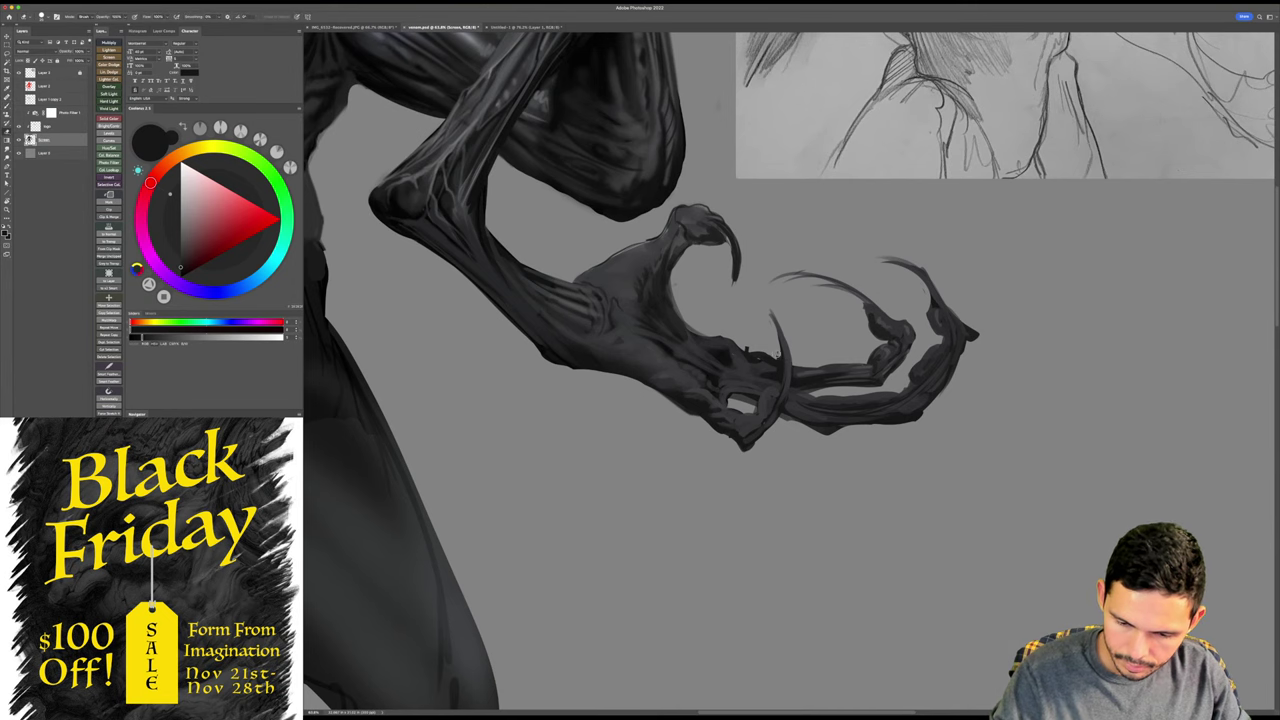
{"action": "left_click_drag", "start_coordinate": [819, 461], "coordinate": [794, 467]}
{"action": "key", "text": "super+s"}
- Paint highlights along the longest finger's segments in a lighter blue-grey sampled from the palm
{"action": "key", "text": "r"}
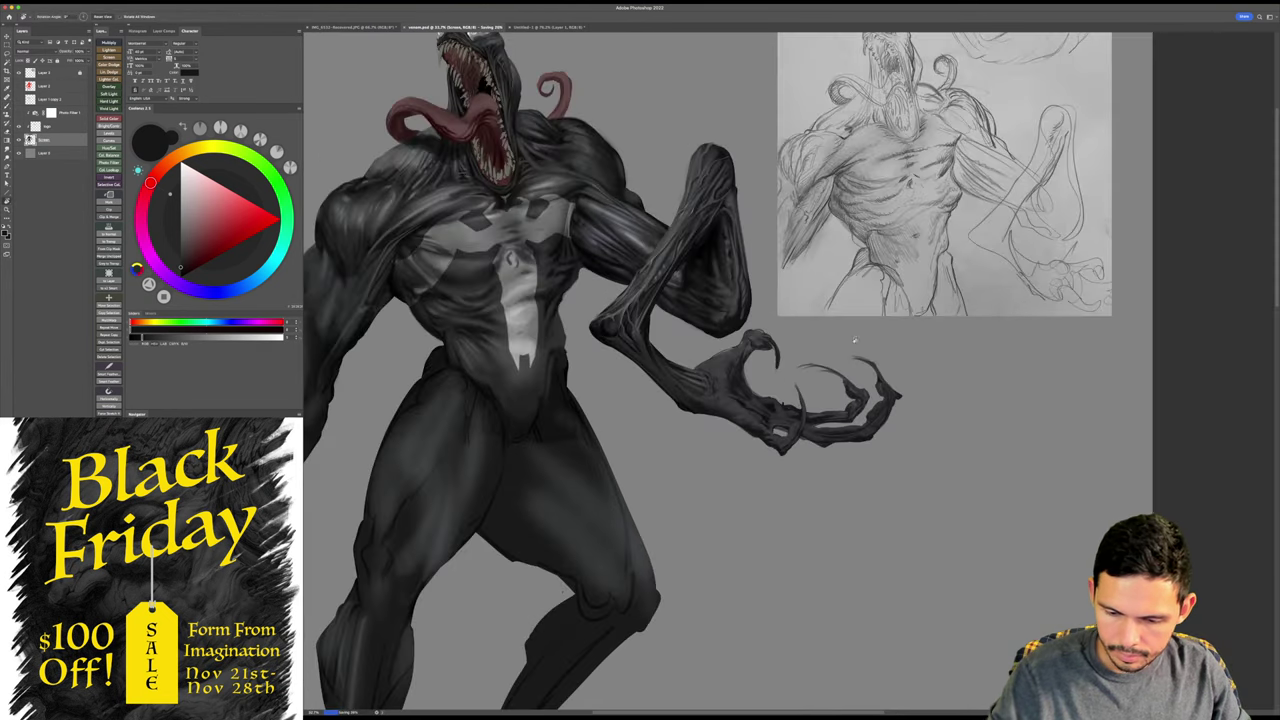
{"action": "left_click_drag", "start_coordinate": [851, 340], "coordinate": [791, 458]}
{"action": "key", "text": "b"}
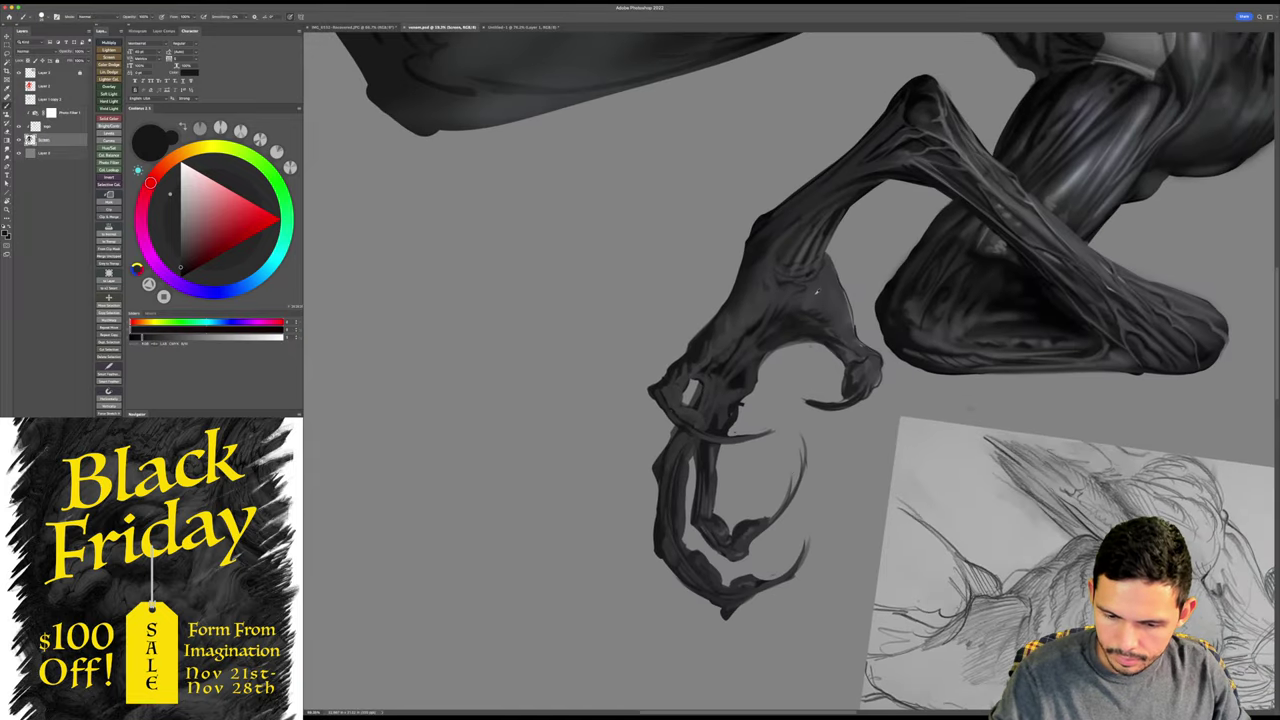
{"action": "left_click", "coordinate": [739, 358], "text": "alt"}
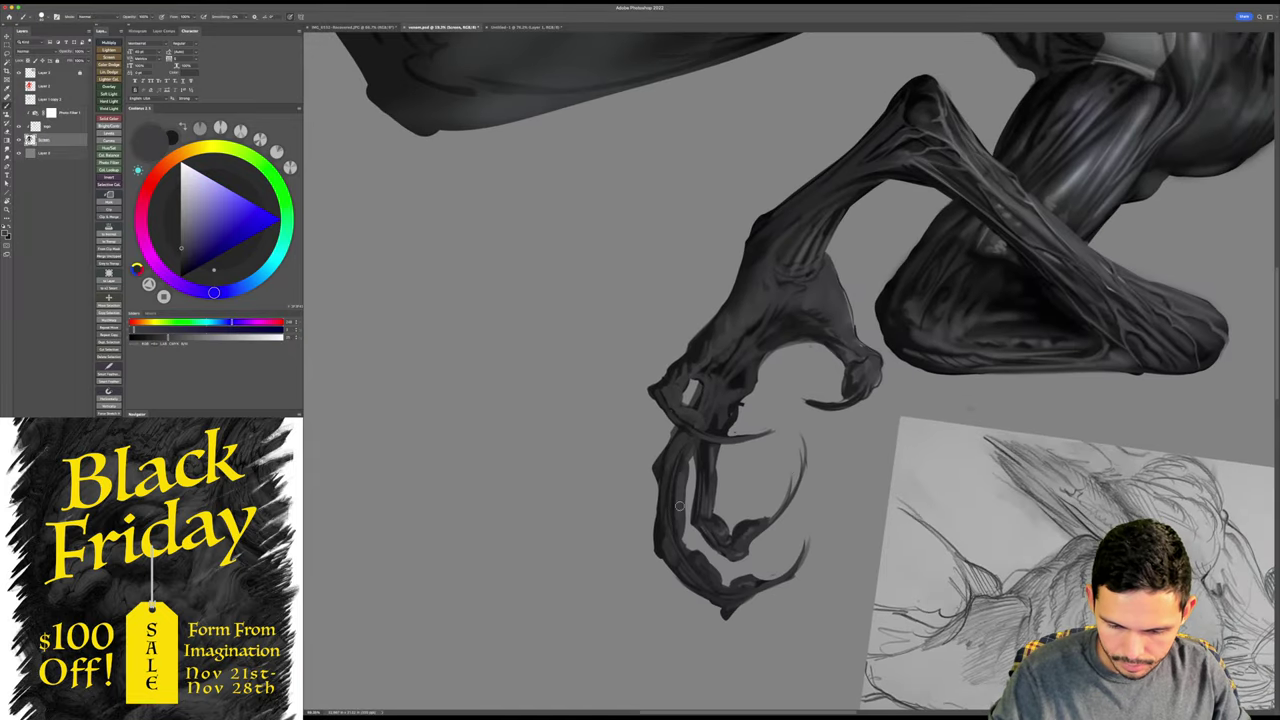
{"action": "left_click_drag", "start_coordinate": [672, 476], "coordinate": [683, 567]}
{"action": "mouse_move", "coordinate": [682, 500]}
{"action": "left_mouse_down"}
{"action": "mouse_move", "coordinate": [668, 543]}
{"action": "mouse_move", "coordinate": [686, 561]}
{"action": "mouse_move", "coordinate": [669, 550]}
{"action": "mouse_move", "coordinate": [698, 584]}
{"action": "left_mouse_up"}
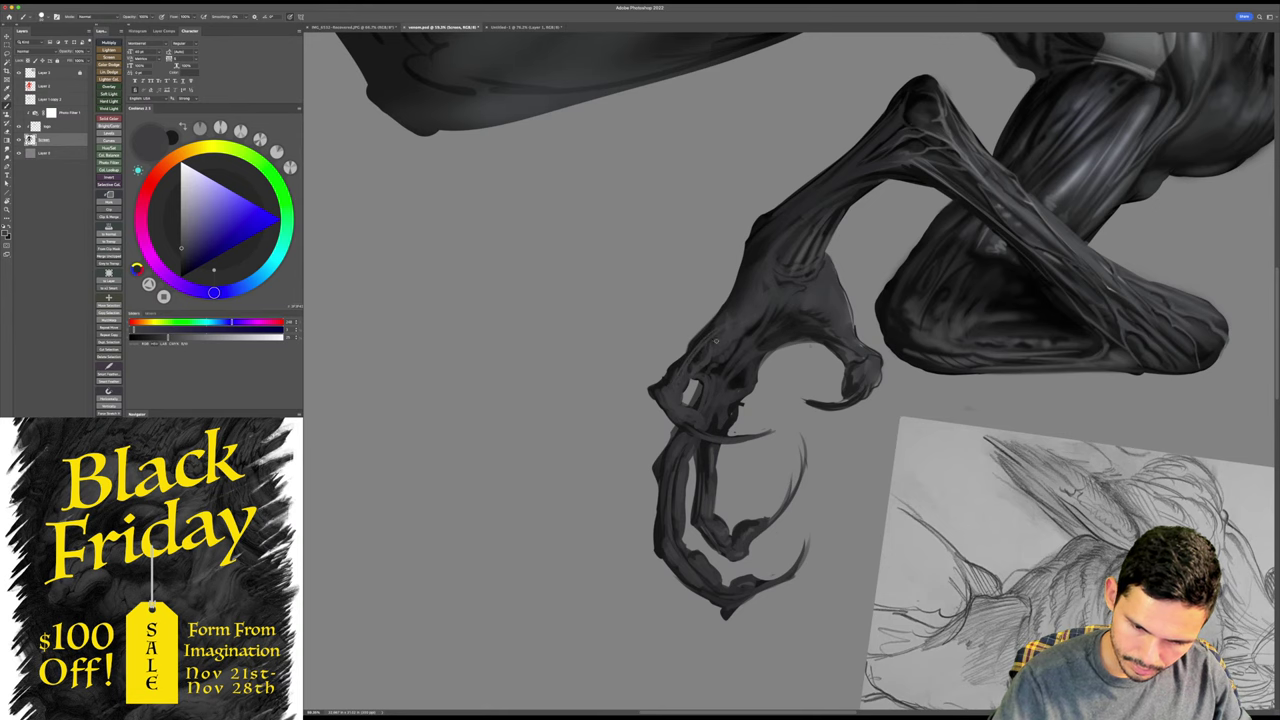
- Darken the tendon creases across the back of the clawed hand with a sampled near-black
{"action": "key", "text": "r"}
{"action": "left_click_drag", "start_coordinate": [1006, 334], "coordinate": [983, 269]}
{"action": "key", "text": "z"}
{"action": "left_click_drag", "start_coordinate": [776, 300], "coordinate": [808, 312]}
{"action": "key", "text": "b"}
{"action": "left_click", "coordinate": [692, 362], "text": "alt"}
{"action": "left_click_drag", "start_coordinate": [713, 339], "coordinate": [689, 368]}
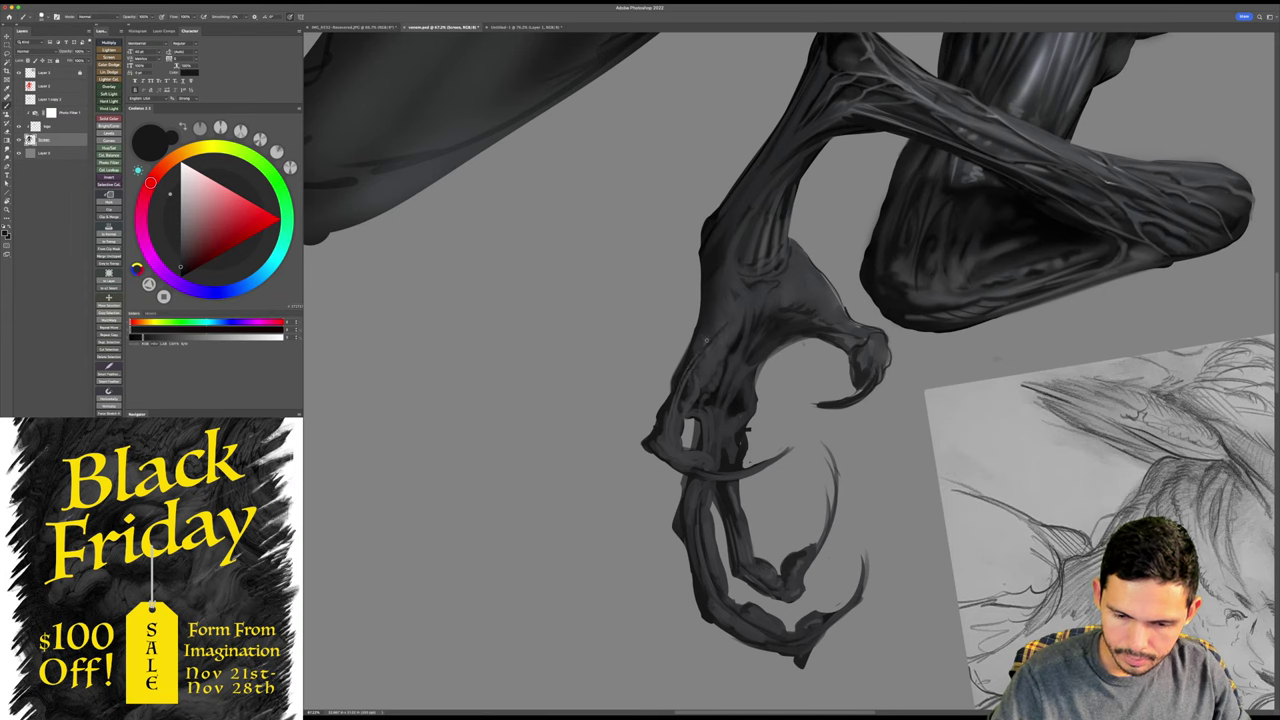
- Refine the wrist and outer hand edge with sampled dark blue-grey and near-black strokes and save the document
{"action": "left_click", "coordinate": [730, 273], "text": "alt"}
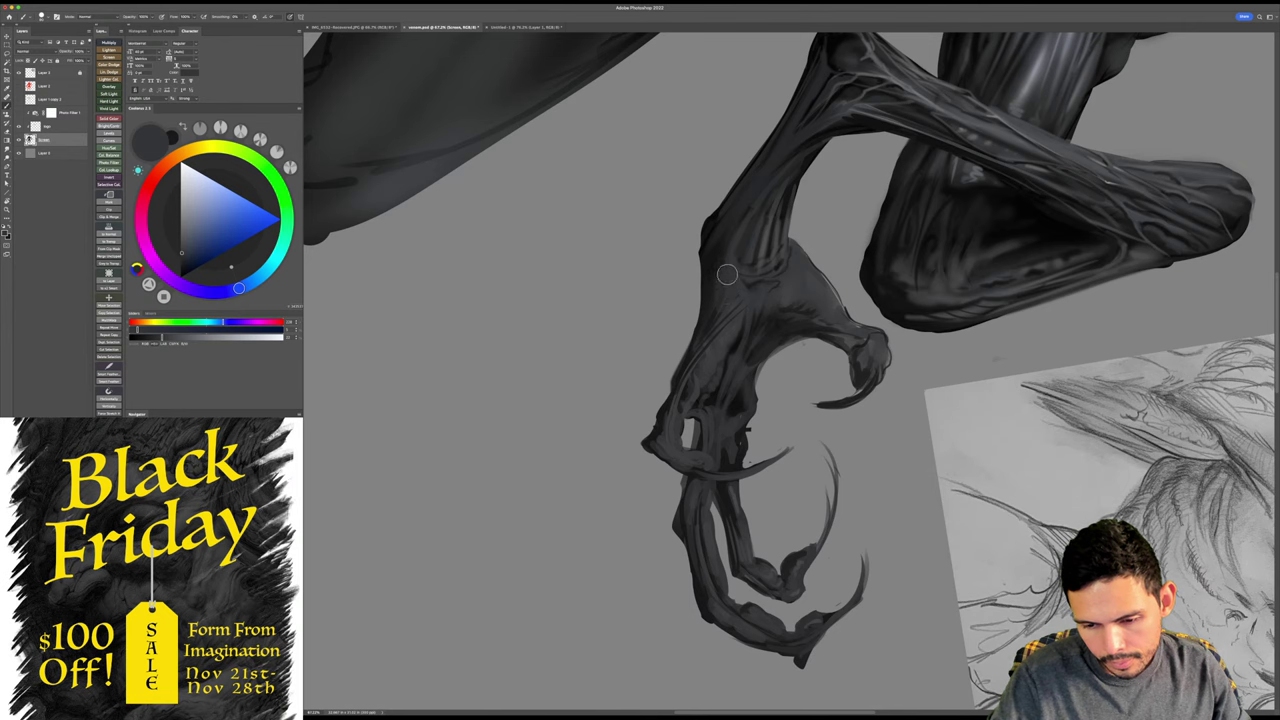
{"action": "left_click_drag", "start_coordinate": [794, 246], "coordinate": [822, 476]}
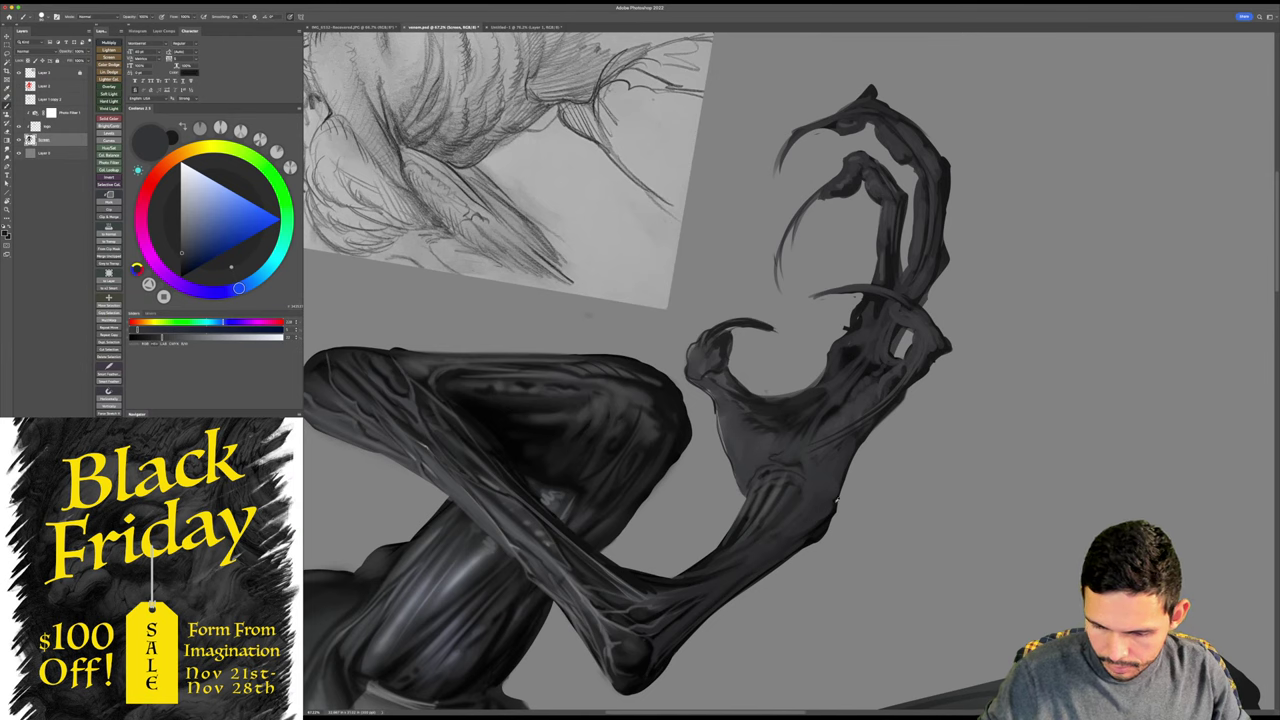
{"action": "left_click", "coordinate": [836, 502], "text": "alt"}
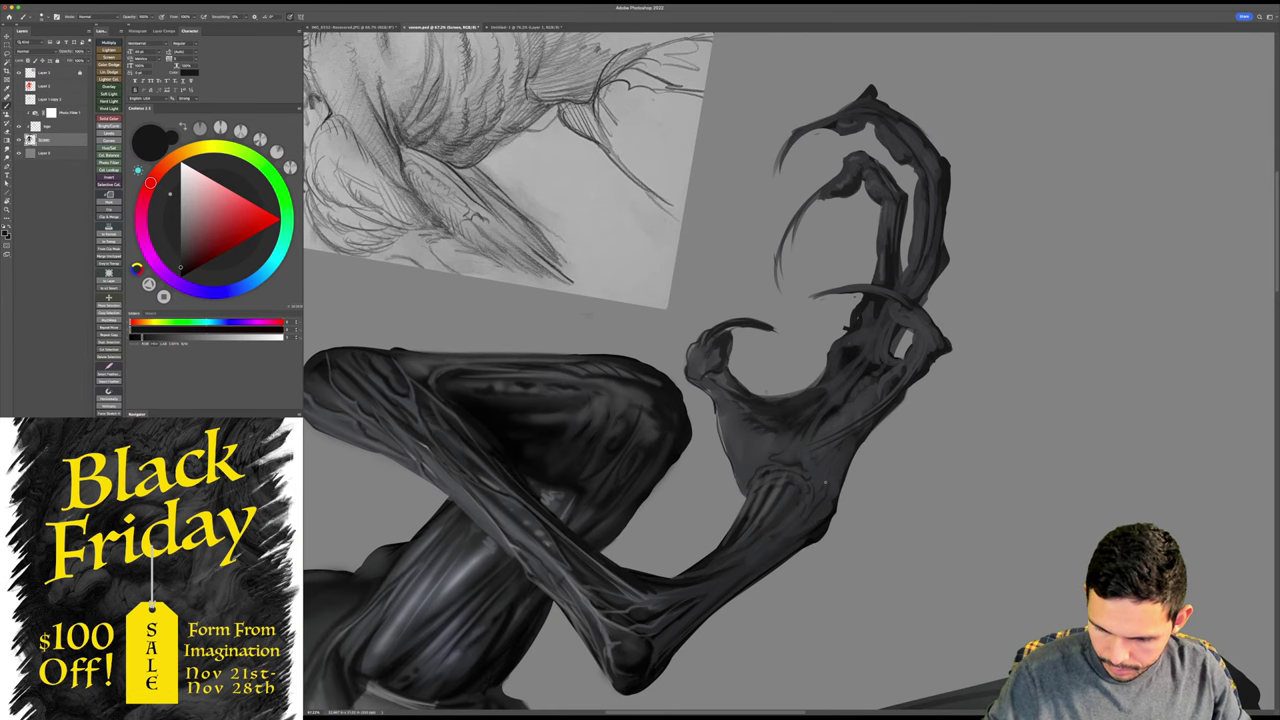
{"action": "key", "text": "Escape"}
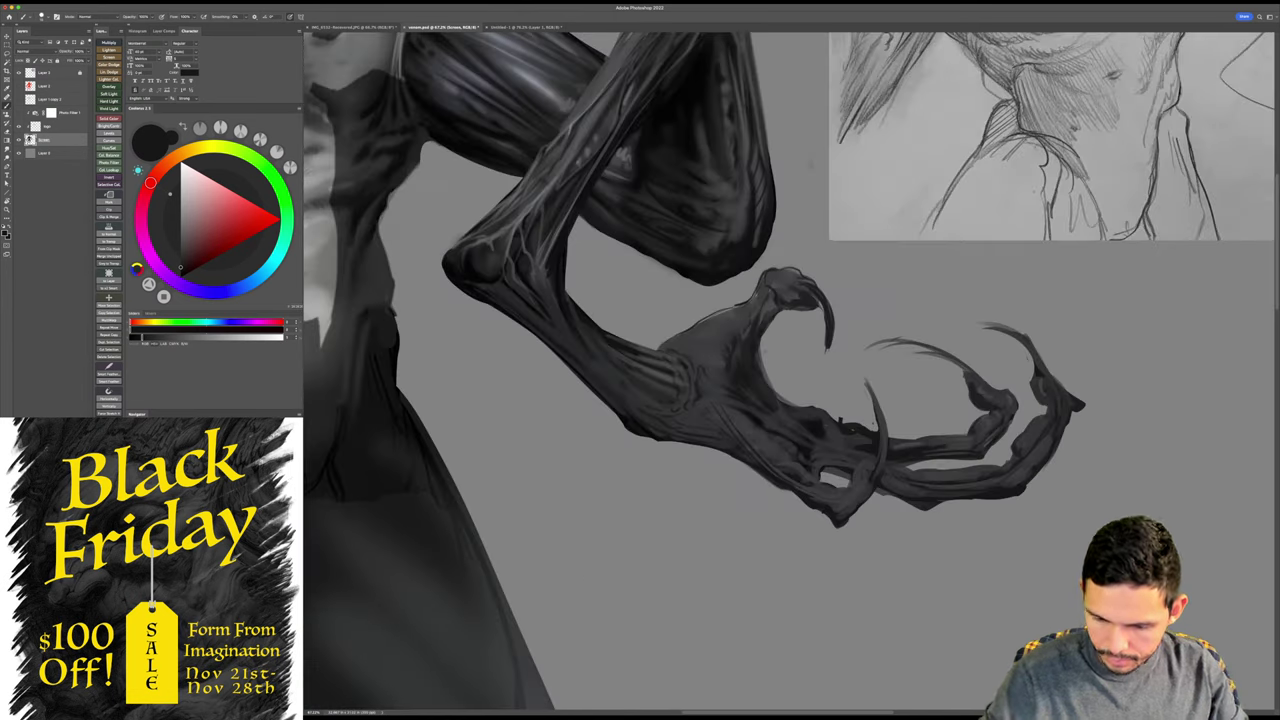
{"action": "left_click_drag", "start_coordinate": [928, 469], "coordinate": [934, 460]}
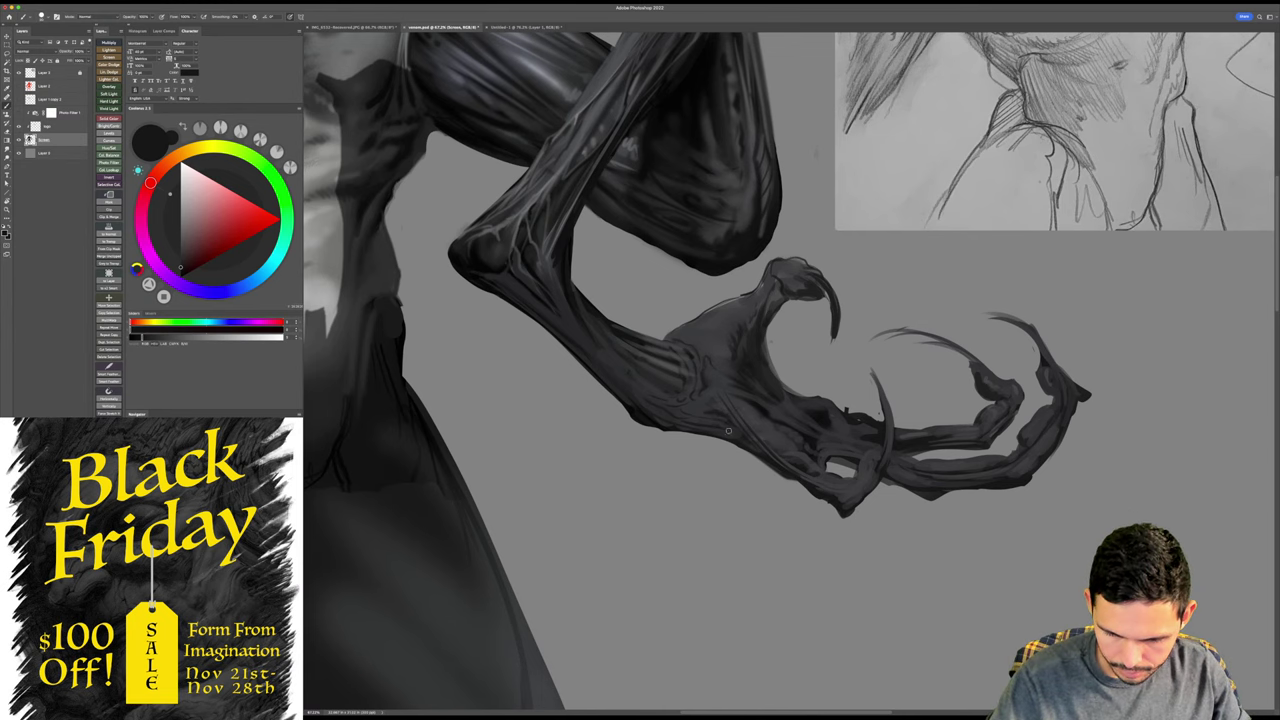
{"action": "key", "text": "z"}
{"action": "left_click_drag", "start_coordinate": [986, 480], "coordinate": [945, 480]}
{"action": "key", "text": "super+s"}
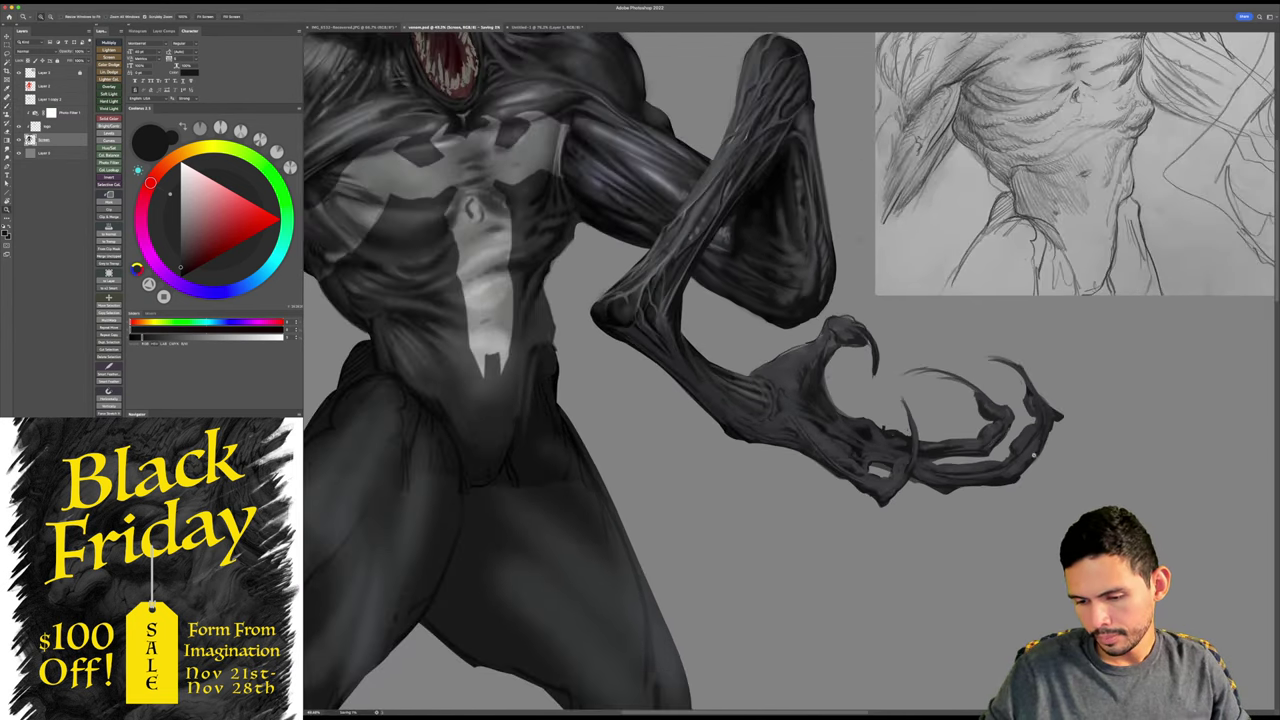
- Thin and shorten the tips of the two upper long claws with the Eraser
{"action": "left_click_drag", "start_coordinate": [1034, 455], "coordinate": [950, 456]}
{"action": "left_click_drag", "start_coordinate": [1015, 413], "coordinate": [1062, 412]}
{"action": "key", "text": "r"}
{"action": "mouse_move", "coordinate": [1058, 412]}
{"action": "left_mouse_down"}
{"action": "mouse_move", "coordinate": [1060, 340]}
{"action": "mouse_move", "coordinate": [1040, 274]}
{"action": "left_mouse_up"}
{"action": "key", "text": "e"}
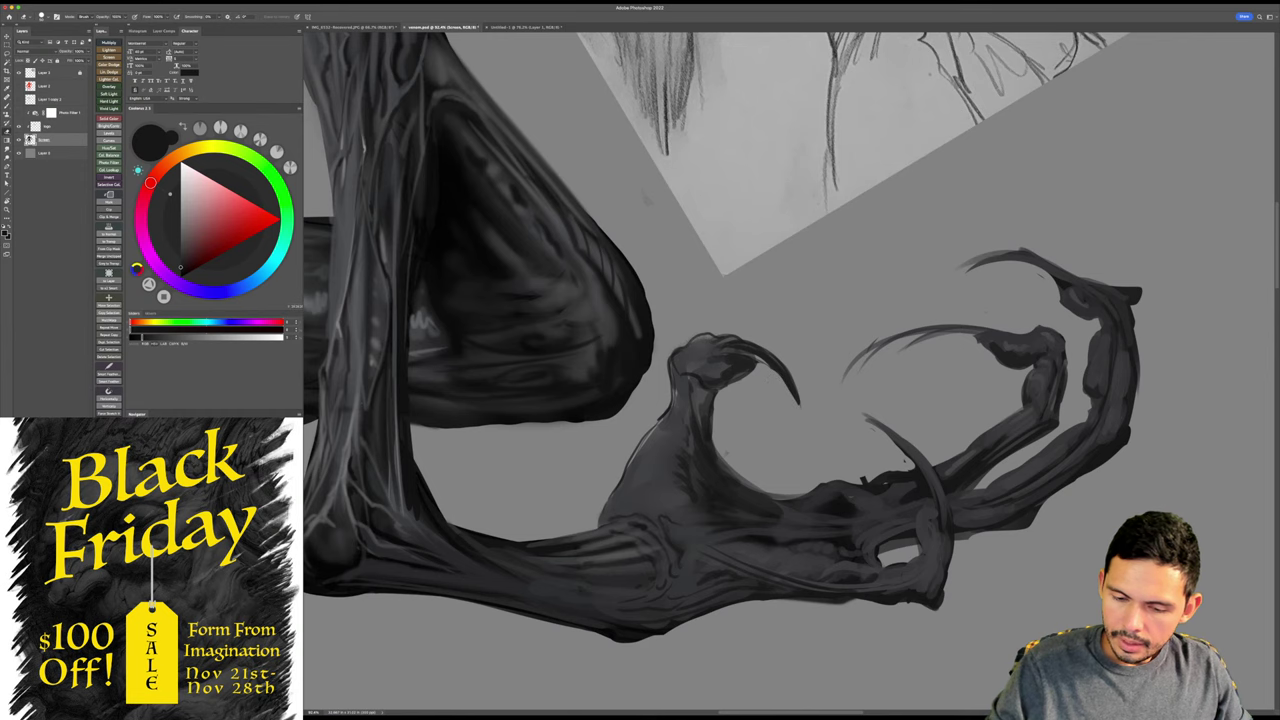
{"action": "left_click_drag", "start_coordinate": [942, 343], "coordinate": [846, 380]}
{"action": "left_click_drag", "start_coordinate": [1004, 258], "coordinate": [960, 272]}
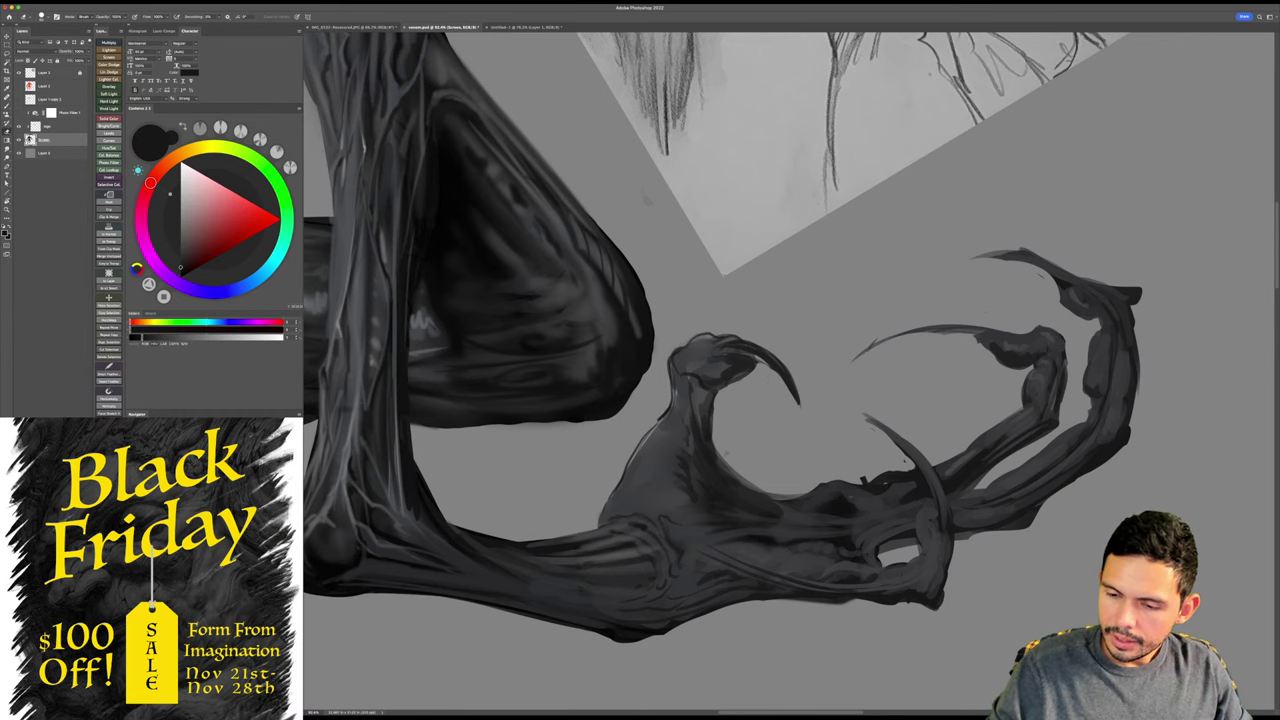
- Paint the topmost claw's curve with thin near-black brush strokes and save the document
{"action": "key", "text": "b"}
{"action": "mouse_move", "coordinate": [1042, 266]}
{"action": "left_mouse_down"}
{"action": "mouse_move", "coordinate": [972, 260]}
{"action": "mouse_move", "coordinate": [933, 277]}
{"action": "left_mouse_up"}
{"action": "left_click_drag", "start_coordinate": [1007, 252], "coordinate": [915, 287]}
{"action": "key", "text": "Escape"}
{"action": "left_click_drag", "start_coordinate": [1168, 457], "coordinate": [1025, 503]}
{"action": "key", "text": "super+s"}
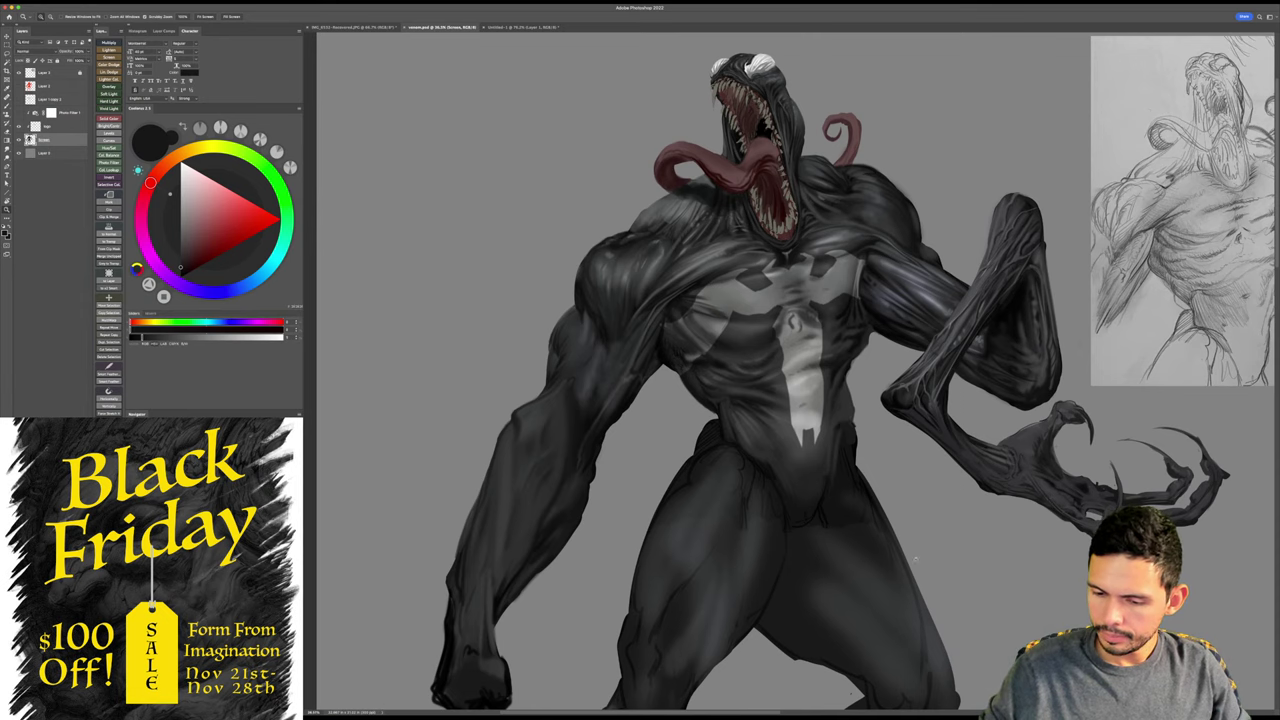
- Clean up the thin forearm's outer edge above the clawed hand with the Eraser and Brush
{"action": "key", "text": "r"}
{"action": "mouse_move", "coordinate": [1117, 394]}
{"action": "left_mouse_down"}
{"action": "mouse_move", "coordinate": [1098, 485]}
{"action": "mouse_move", "coordinate": [1060, 558]}
{"action": "mouse_move", "coordinate": [916, 450]}
{"action": "left_mouse_up"}
{"action": "key", "text": "b"}
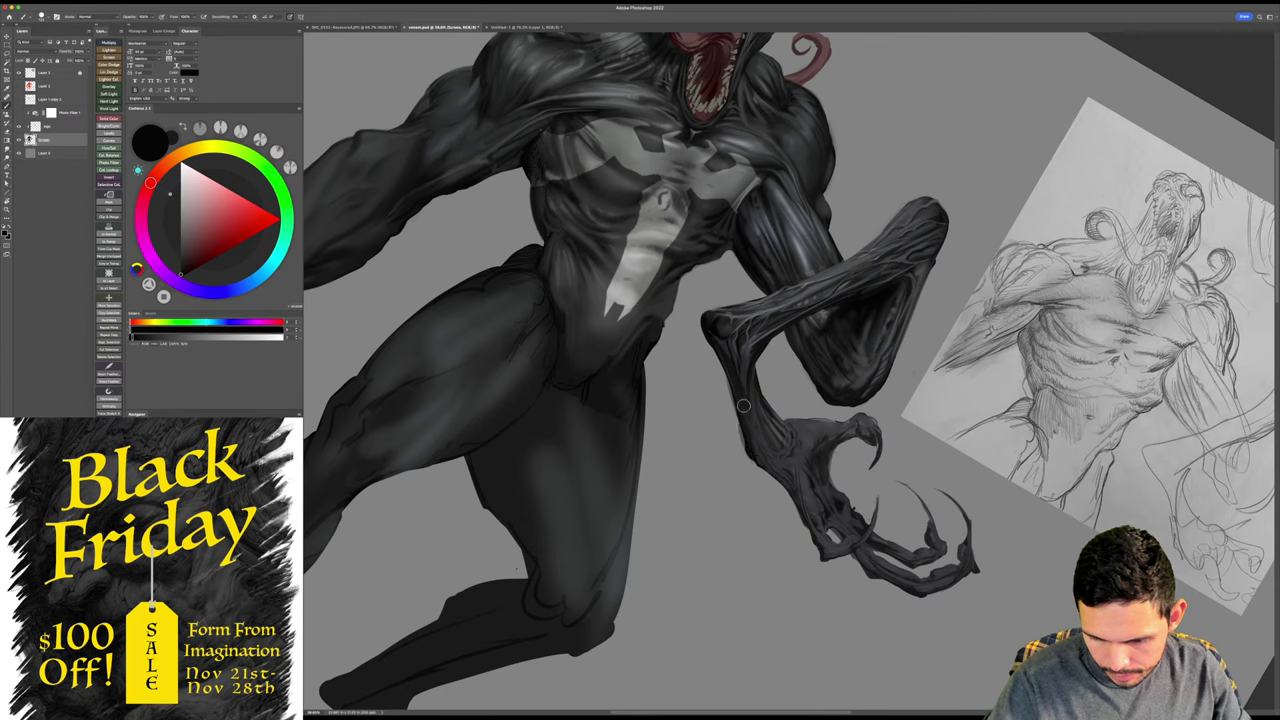
{"action": "key", "text": "e"}
{"action": "left_click_drag", "start_coordinate": [742, 428], "coordinate": [748, 451]}
{"action": "key", "text": "b"}
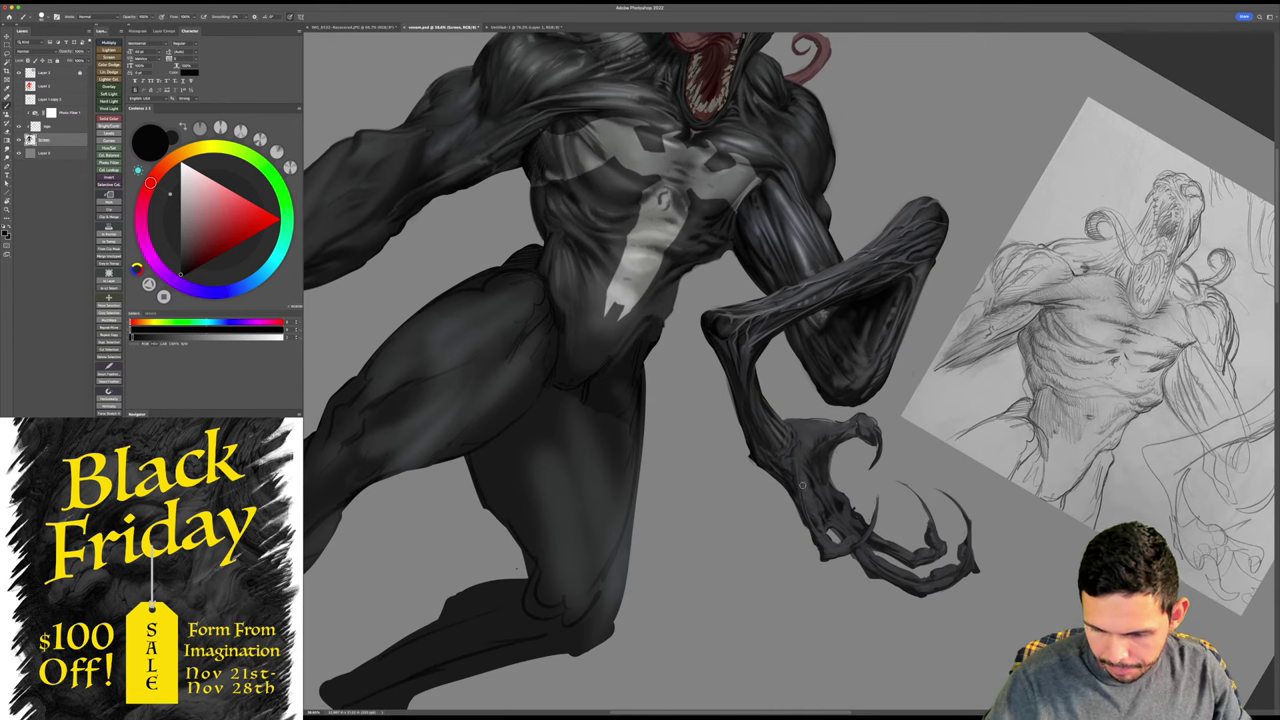
{"action": "key", "text": "Escape"}
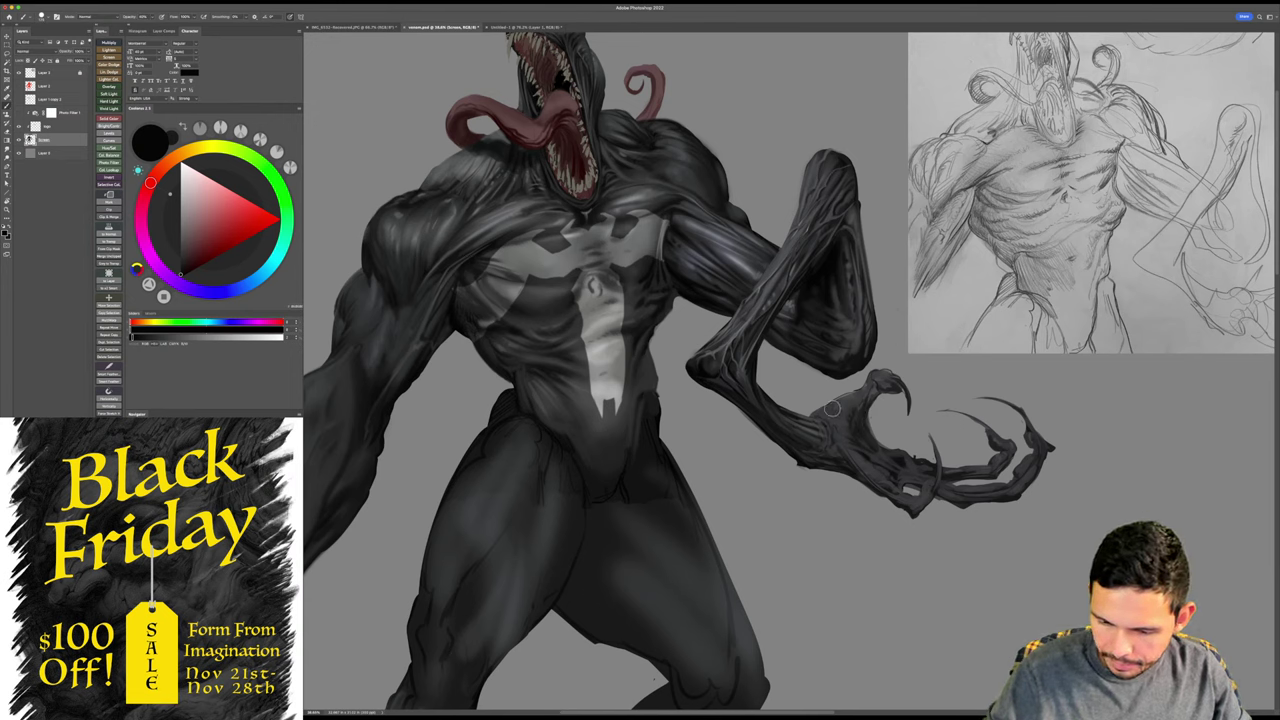
{"action": "left_click_drag", "start_coordinate": [900, 450], "coordinate": [850, 455]}
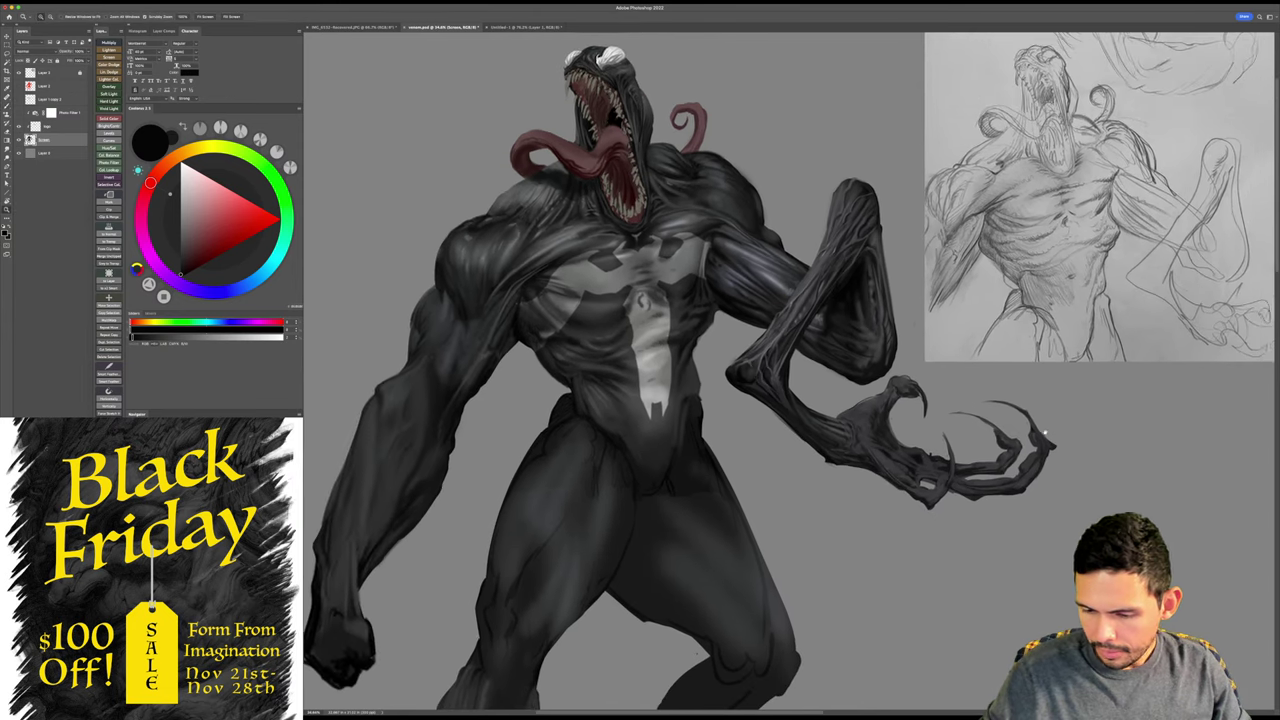
- Touch up the shading on the ribs beneath the chest emblem with sampled dark greys and save the document
{"action": "left_click_drag", "start_coordinate": [722, 518], "coordinate": [1005, 526]}
{"action": "left_click_drag", "start_coordinate": [925, 503], "coordinate": [984, 539]}
{"action": "left_click", "coordinate": [780, 343], "text": "alt"}
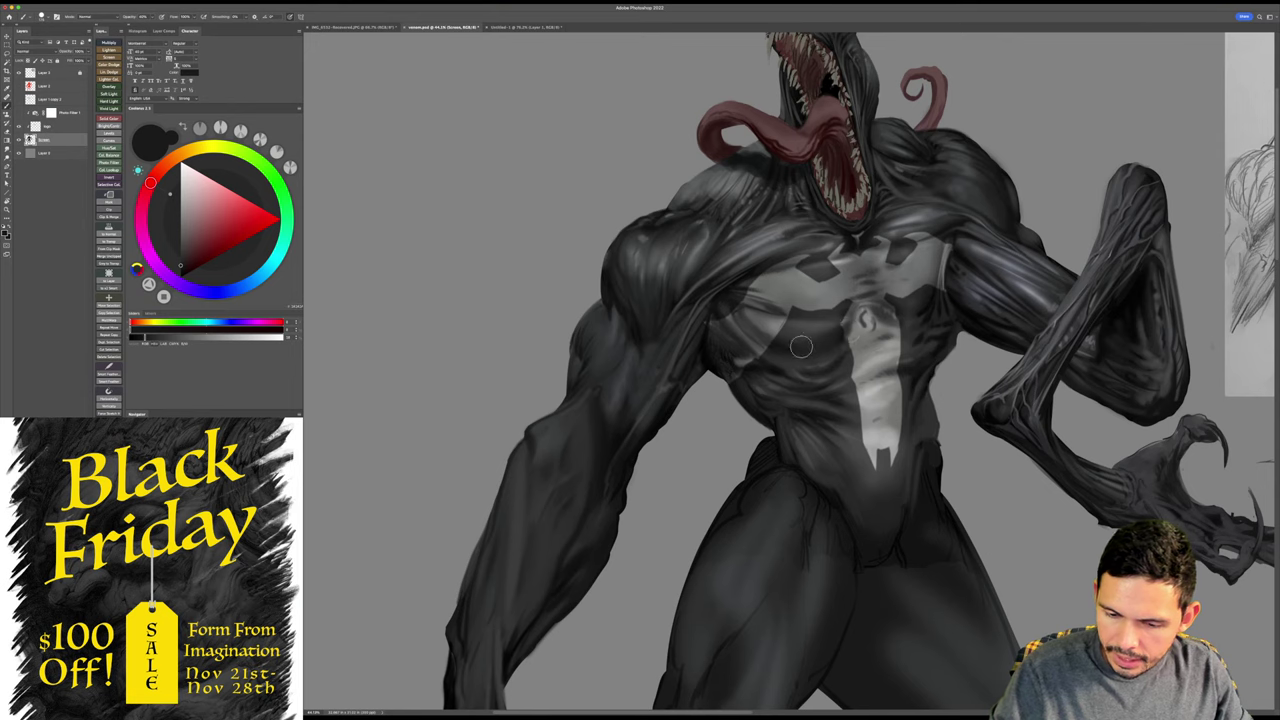
{"action": "left_click", "coordinate": [801, 347], "text": "alt"}
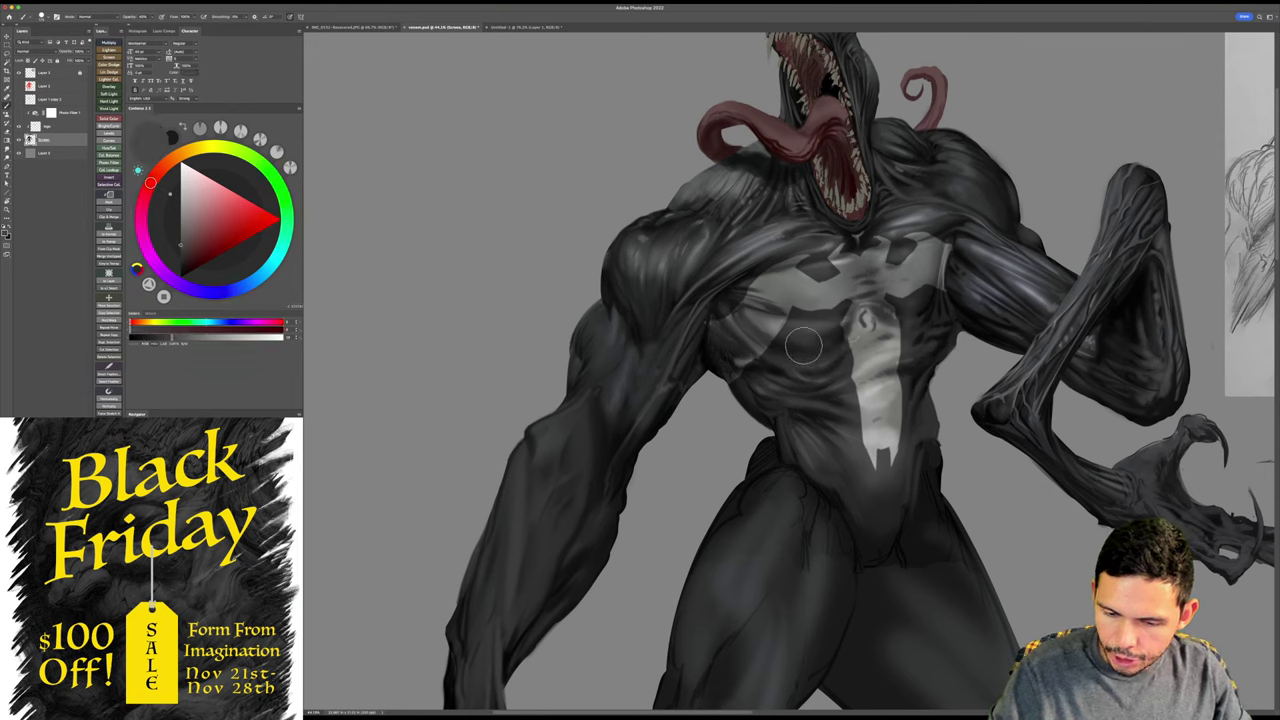
{"action": "left_click", "coordinate": [822, 338], "text": "alt"}
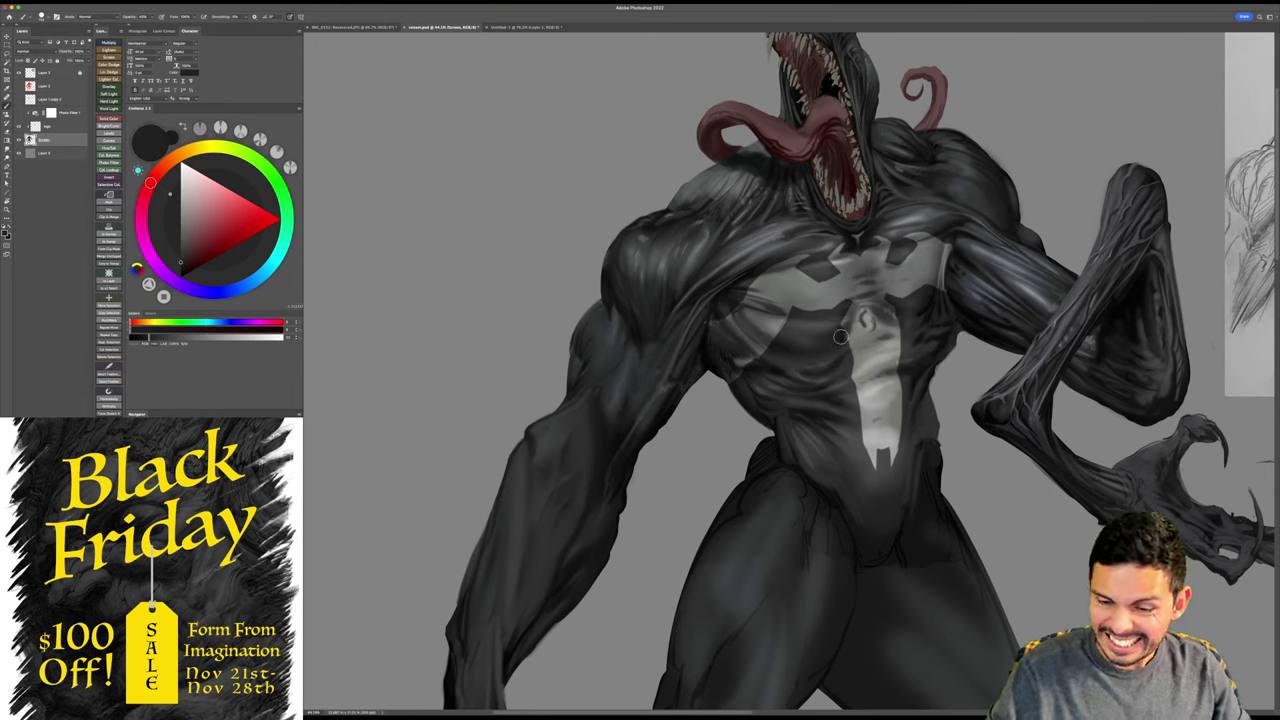
{"action": "key", "text": "z"}
{"action": "key", "text": "ctrl+0"}
{"action": "key", "text": "super+s"}
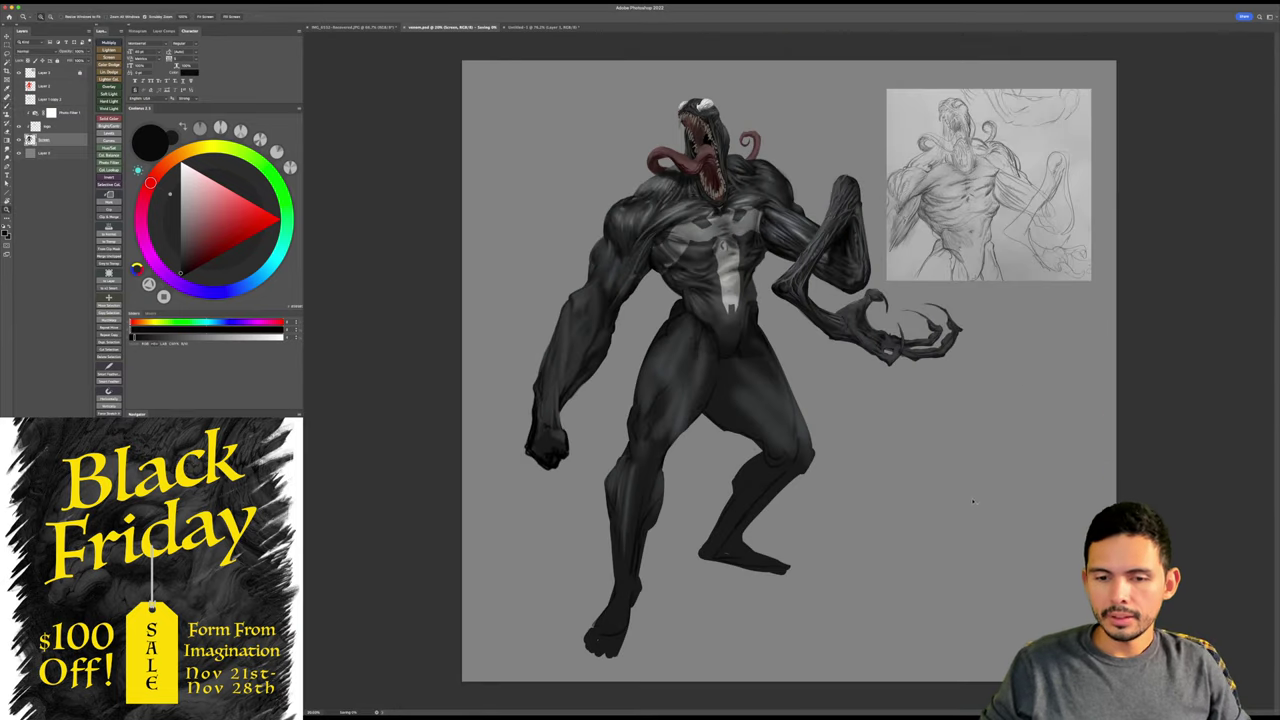
- Model the lowered forearm's muscles down to the wrist with sampled dark blue-grey tones
{"action": "left_click_drag", "start_coordinate": [950, 517], "coordinate": [1088, 605]}
{"action": "left_click_drag", "start_coordinate": [776, 448], "coordinate": [855, 532]}
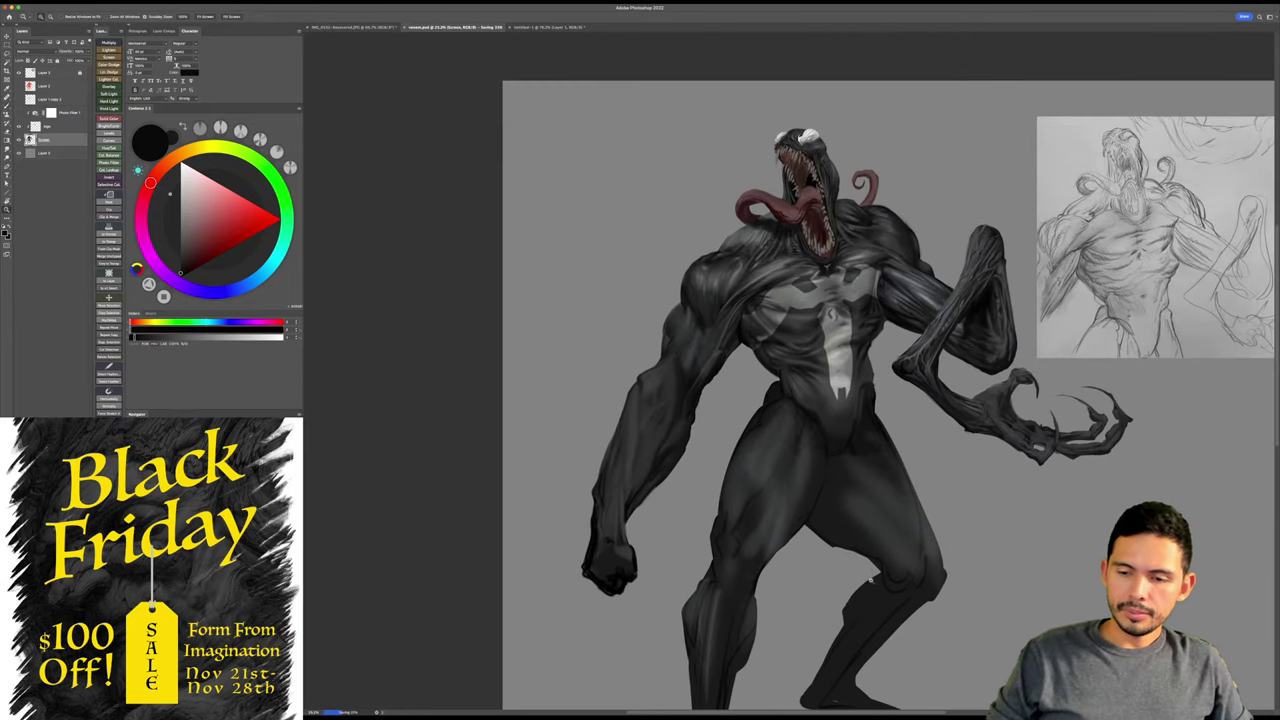
{"action": "mouse_move", "coordinate": [870, 576]}
{"action": "left_mouse_down"}
{"action": "mouse_move", "coordinate": [883, 576]}
{"action": "mouse_move", "coordinate": [869, 541]}
{"action": "left_mouse_up"}
{"action": "key", "text": "b"}
{"action": "left_click_drag", "start_coordinate": [832, 467], "coordinate": [840, 491]}
{"action": "left_click", "coordinate": [543, 474], "text": "alt"}
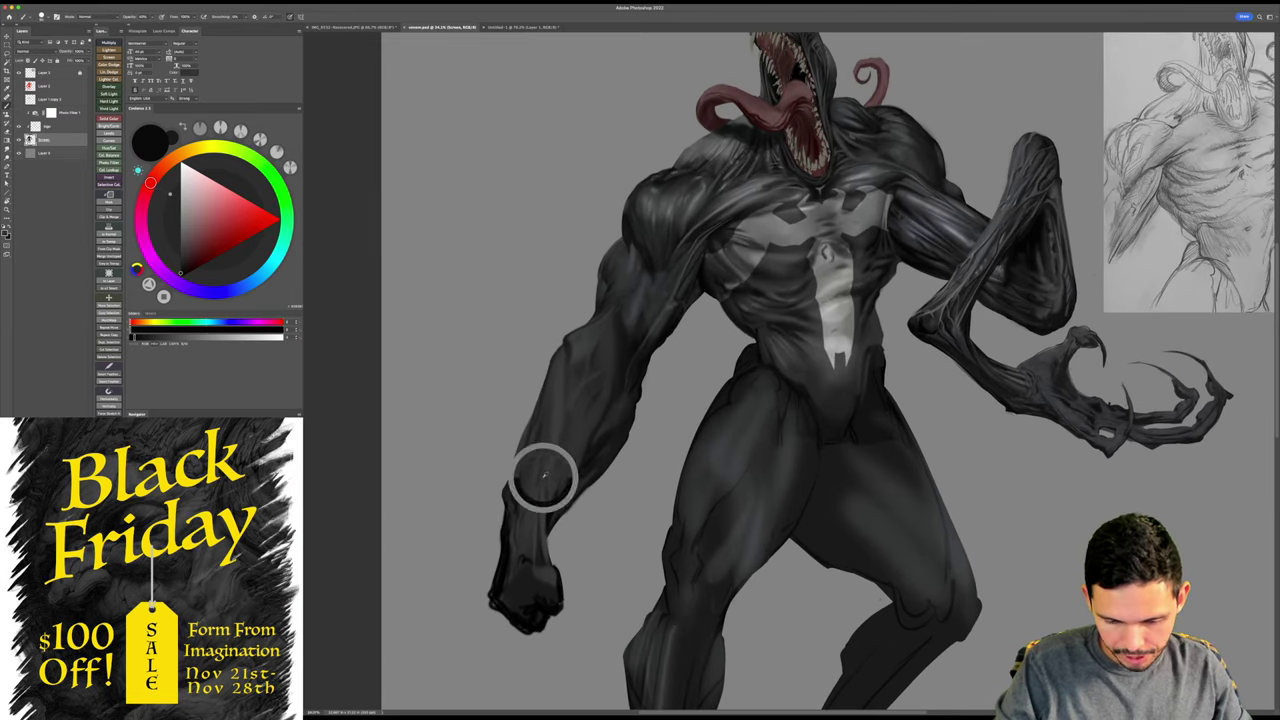
{"action": "left_click", "coordinate": [547, 411], "text": "alt"}
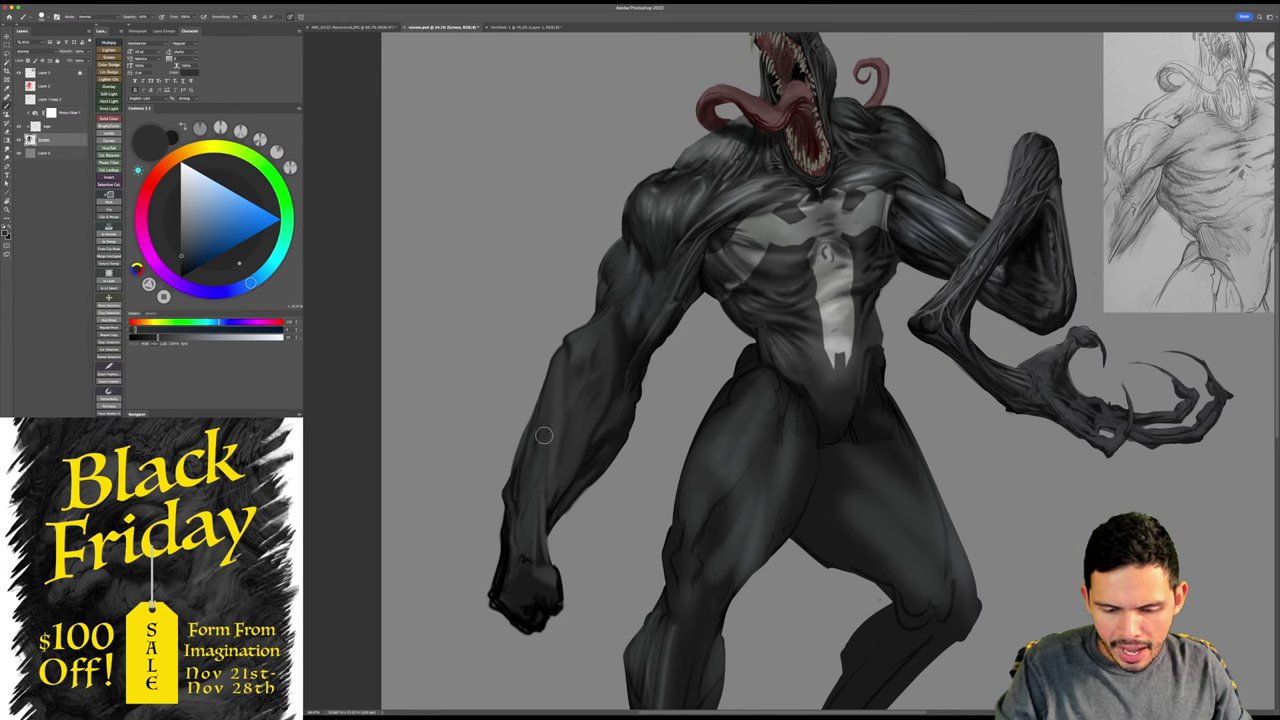
{"action": "left_click", "coordinate": [517, 518], "text": "alt"}
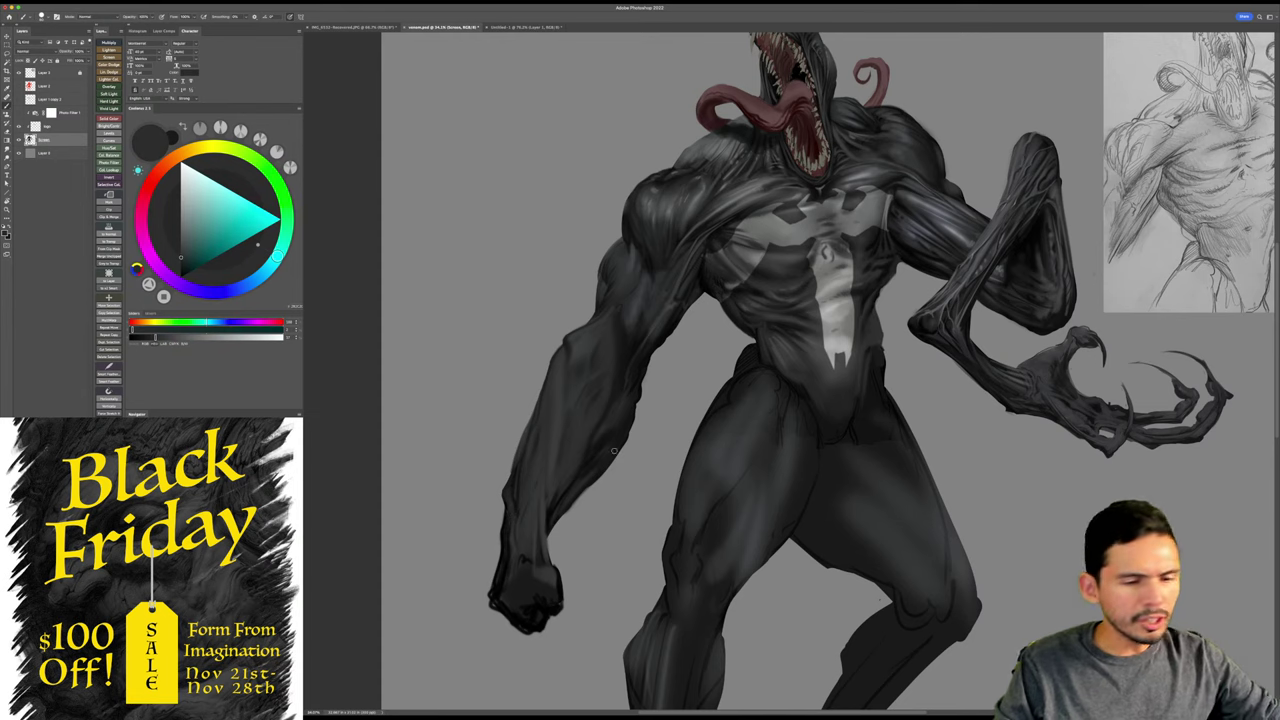
- Deepen the shadow where the lowered arm's shoulder muscle meets the biceps, using a sampled near-black and varied brush sizes
{"action": "key", "text": "z"}
{"action": "mouse_move", "coordinate": [668, 267]}
{"action": "left_mouse_down"}
{"action": "mouse_move", "coordinate": [694, 286]}
{"action": "mouse_move", "coordinate": [716, 371]}
{"action": "mouse_move", "coordinate": [680, 423]}
{"action": "left_mouse_up"}
{"action": "key", "text": "b"}
{"action": "left_click", "coordinate": [700, 335], "text": "alt"}
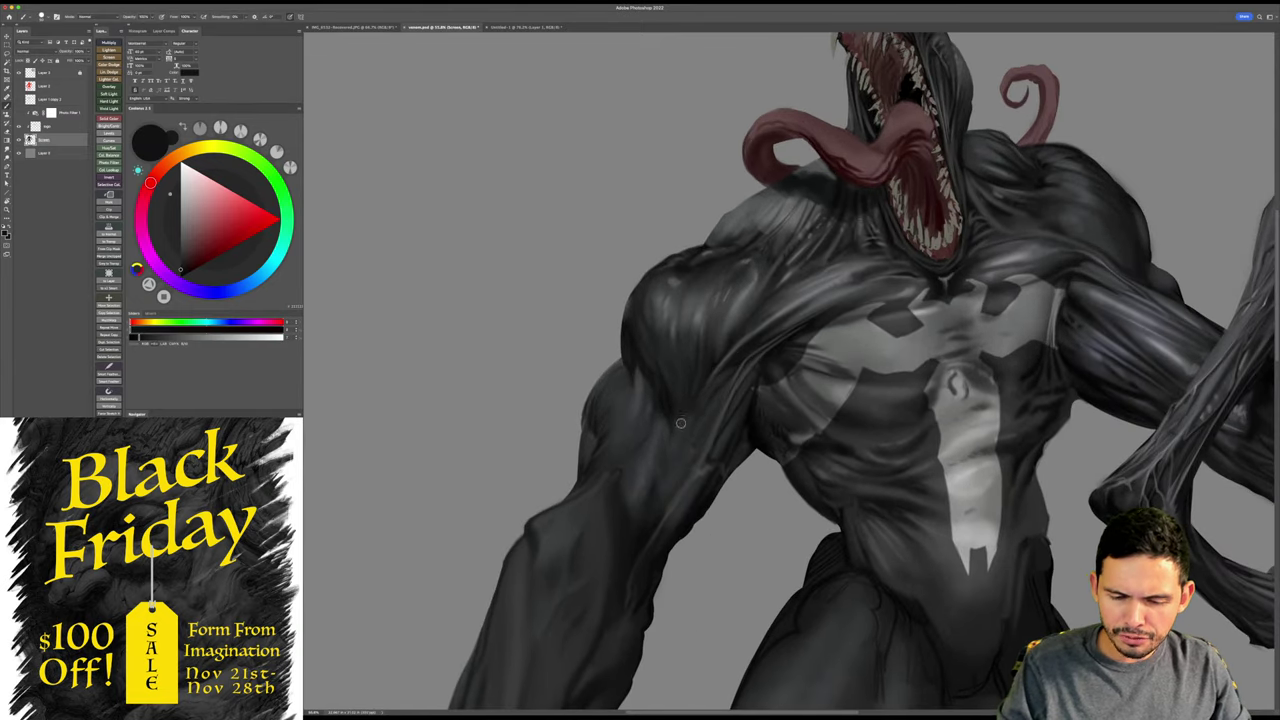
{"action": "left_click_drag", "start_coordinate": [686, 358], "coordinate": [683, 414]}
{"action": "key", "text": "bracketright"}
{"action": "key", "text": "bracketright"}
{"action": "key", "text": "bracketright"}
{"action": "key", "text": "bracketright"}
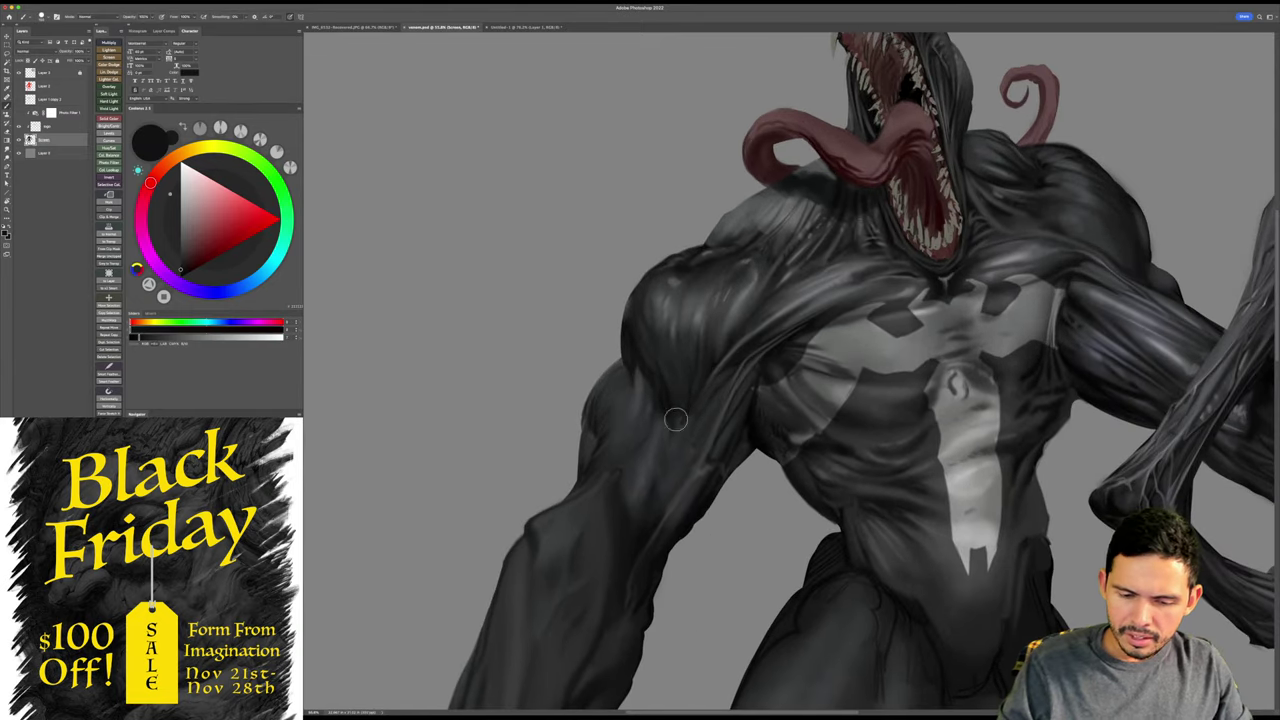
{"action": "key", "text": "bracketright"}
{"action": "key", "text": "bracketleft"}
{"action": "key", "text": "bracketleft"}
{"action": "key", "text": "bracketleft"}
{"action": "key", "text": "bracketleft"}
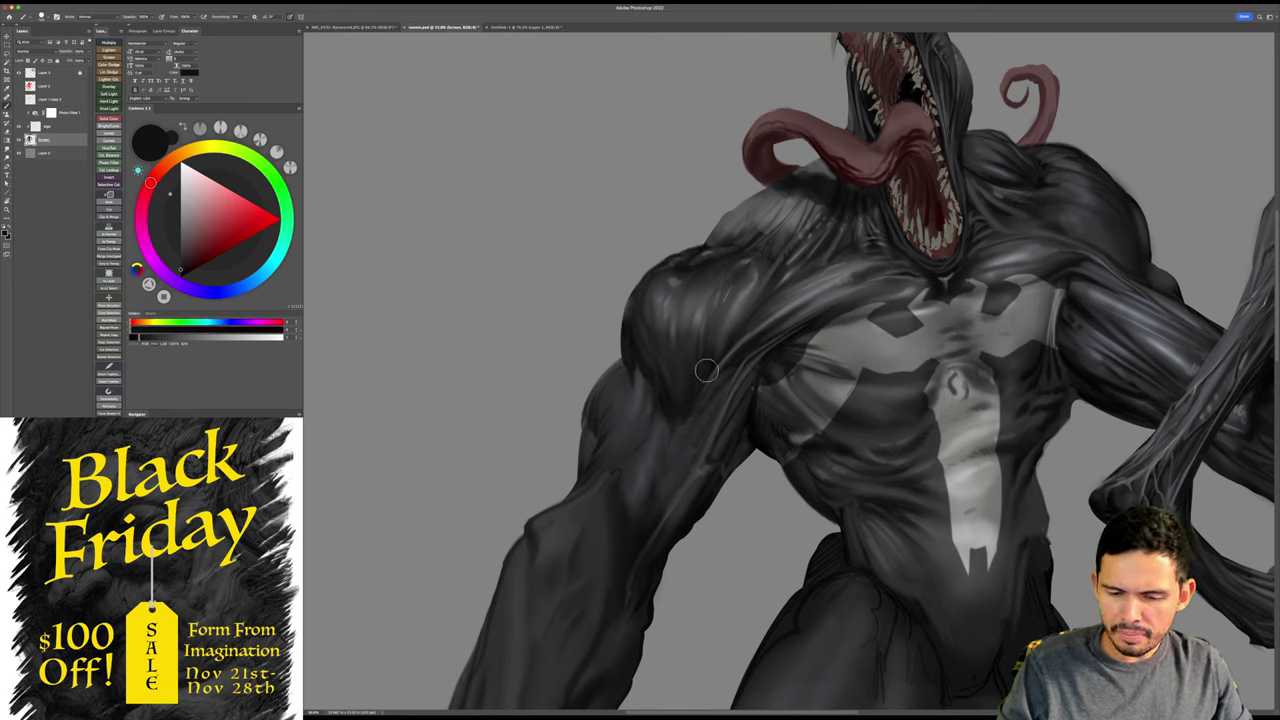
- Darken the chest's outer edge beside the armpit with near-black strokes from a larger brush
{"action": "key", "text": "bracketright"}
{"action": "key", "text": "bracketright"}
{"action": "key", "text": "bracketright"}
{"action": "key", "text": "bracketright"}
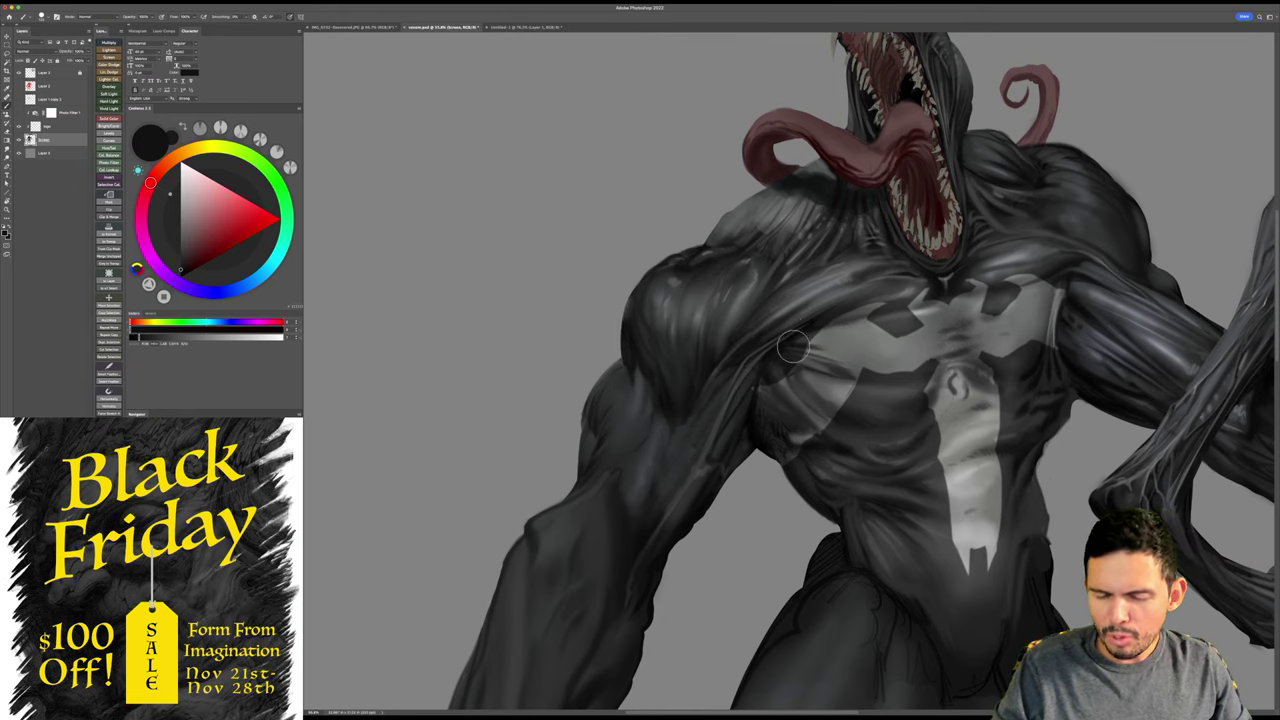
{"action": "key", "text": "bracketright"}
{"action": "key", "text": "bracketright"}
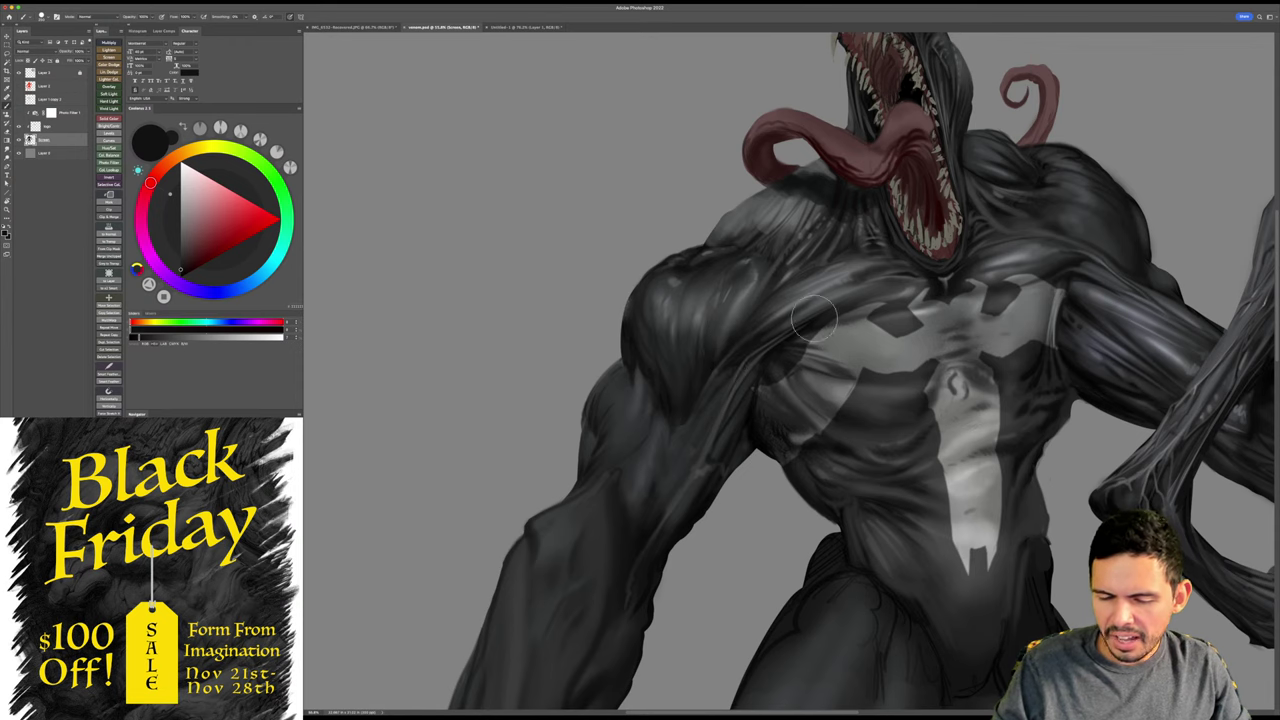
{"action": "left_click_drag", "start_coordinate": [811, 318], "coordinate": [795, 353]}
{"action": "left_click", "coordinate": [795, 350]}
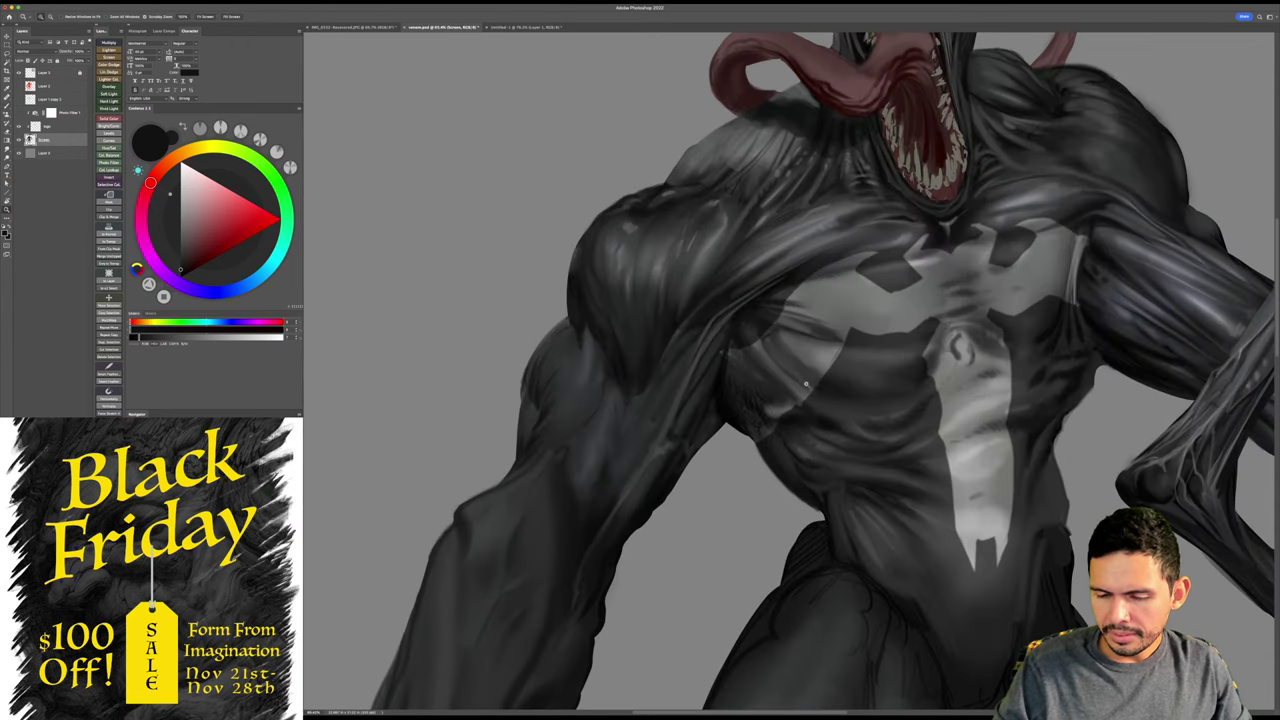
- Darken the lowered arm's inner elbow with a sampled blue-black tone and save the document
{"action": "left_click", "coordinate": [18, 140]}
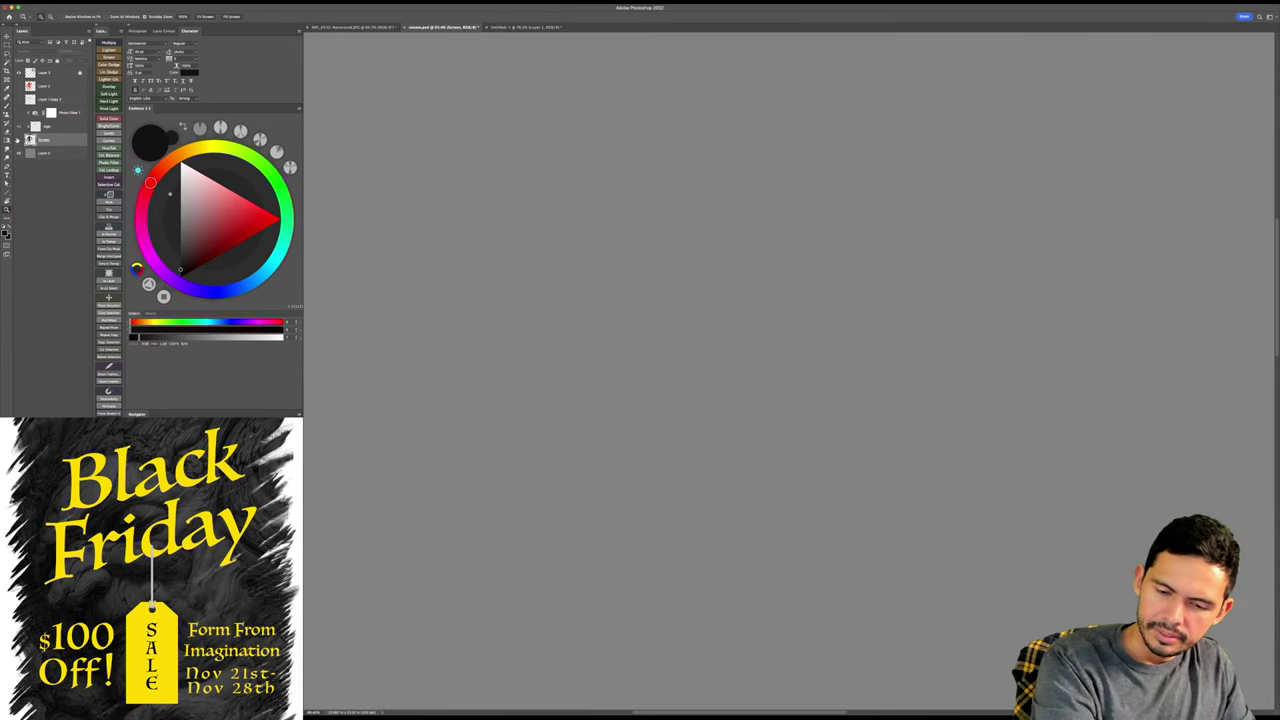
{"action": "left_click", "coordinate": [18, 140]}
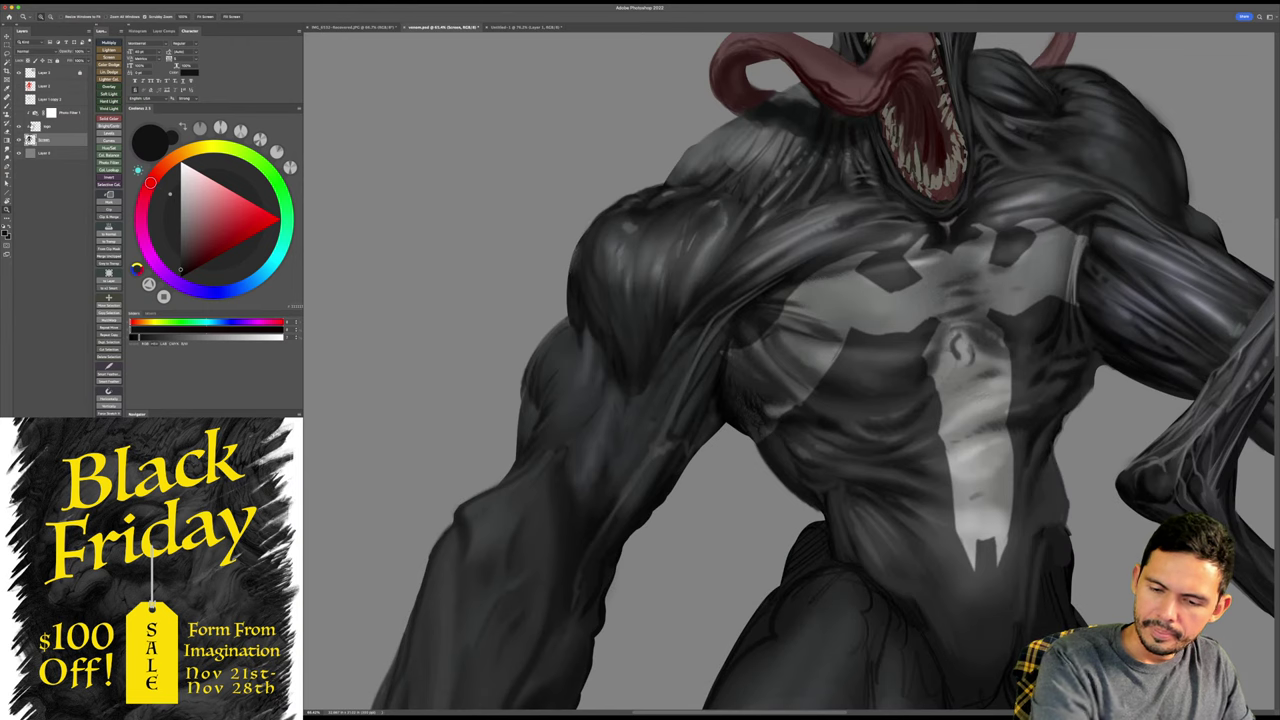
{"action": "mouse_move", "coordinate": [940, 407]}
{"action": "left_mouse_down"}
{"action": "mouse_move", "coordinate": [914, 457]}
{"action": "mouse_move", "coordinate": [928, 421]}
{"action": "mouse_move", "coordinate": [912, 424]}
{"action": "left_mouse_up"}
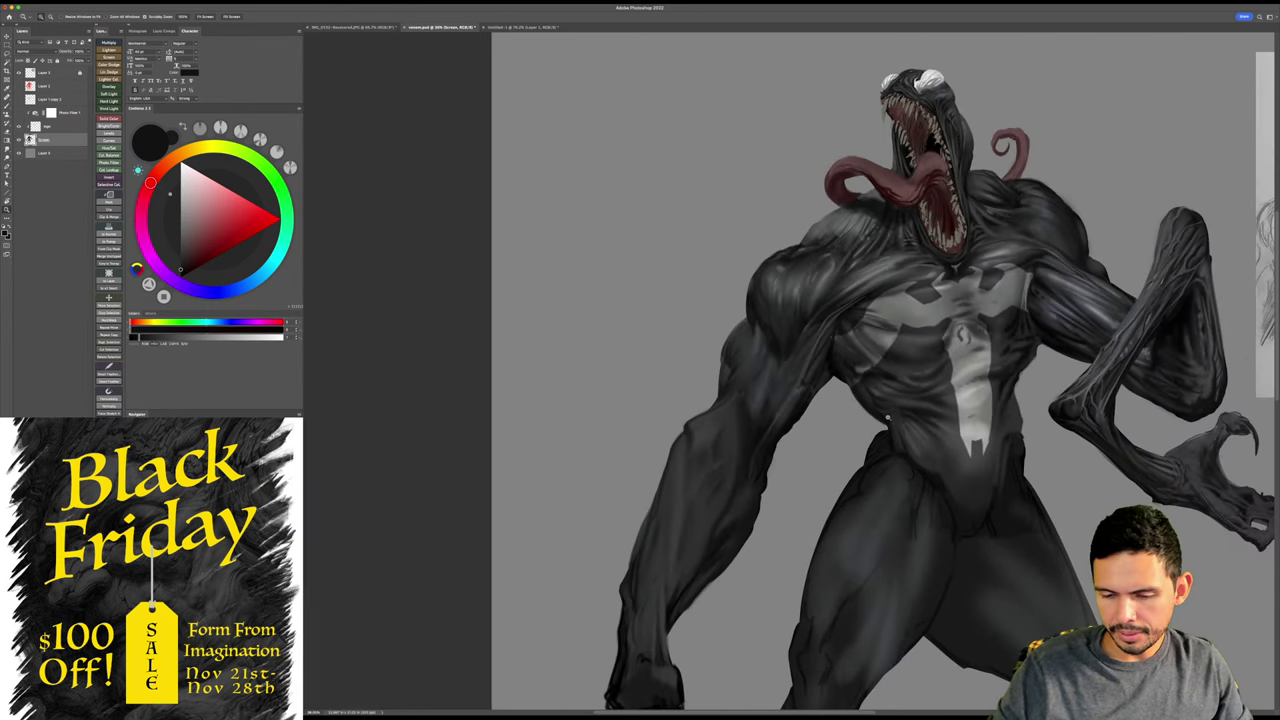
{"action": "left_click_drag", "start_coordinate": [800, 450], "coordinate": [825, 450]}
{"action": "left_click", "coordinate": [739, 440], "text": "alt"}
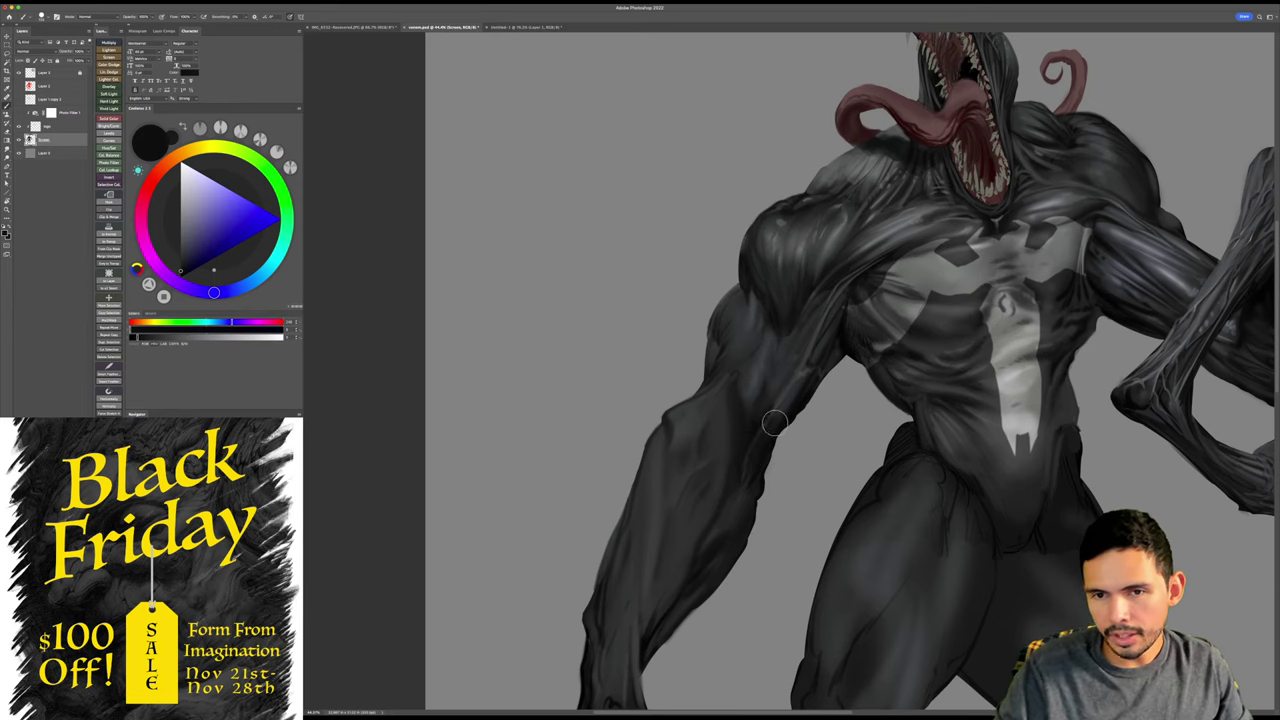
{"action": "key", "text": "super+s"}
{"action": "left_click_drag", "start_coordinate": [1152, 457], "coordinate": [678, 343]}
{"action": "mouse_move", "coordinate": [783, 410]}
{"action": "left_mouse_down"}
{"action": "mouse_move", "coordinate": [840, 430]}
{"action": "mouse_move", "coordinate": [811, 429]}
{"action": "mouse_move", "coordinate": [820, 465]}
{"action": "left_mouse_up"}
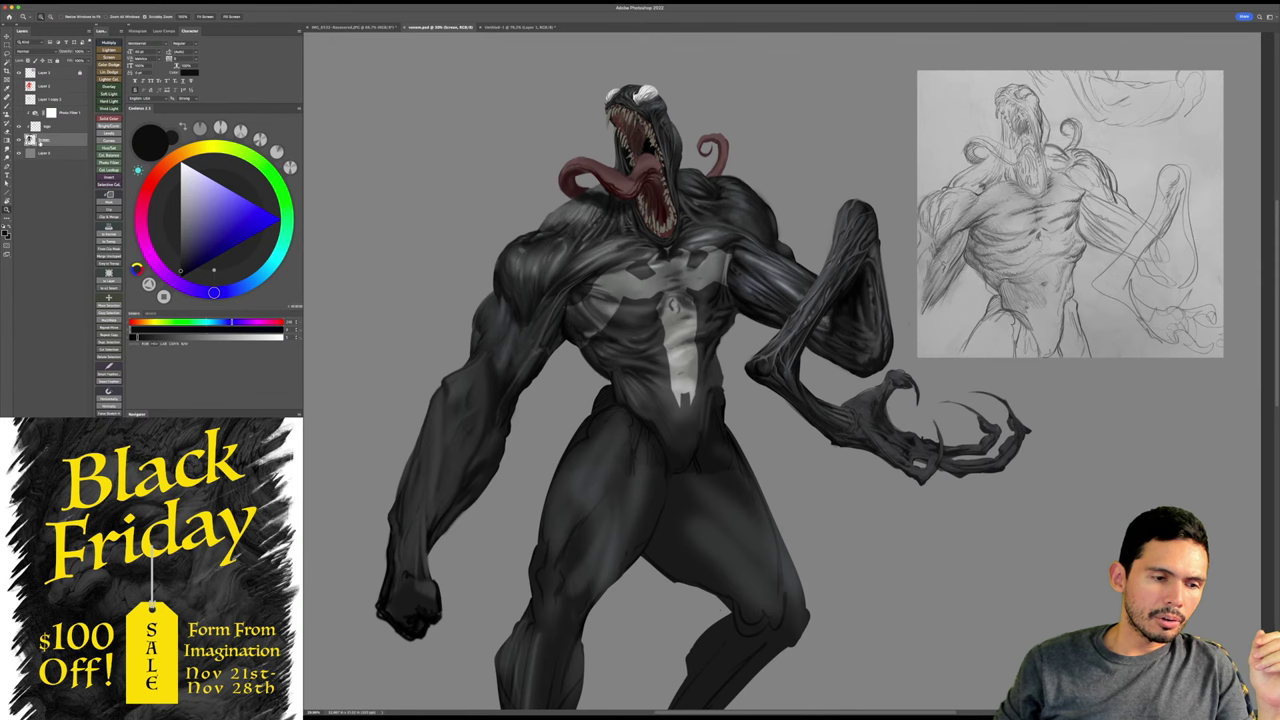
- Show the Photo Filter 1 adjustment layer over the character and reduce its opacity
{"action": "left_click", "coordinate": [19, 114]}
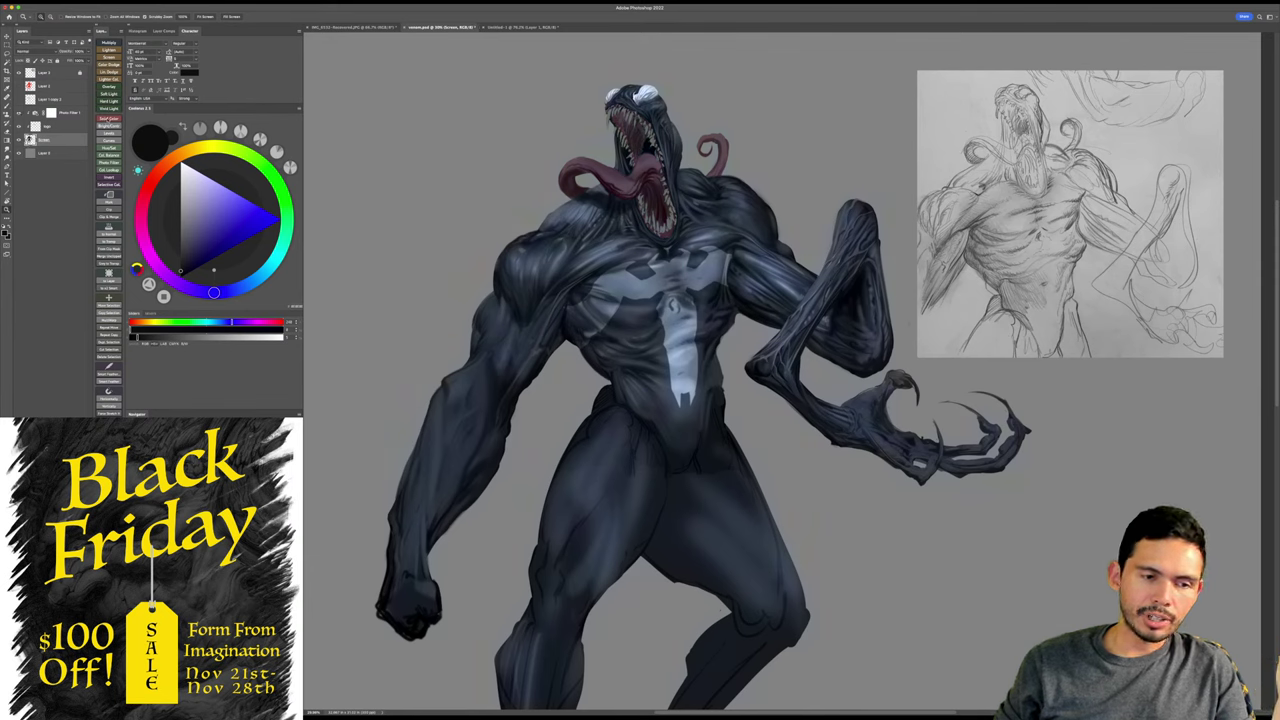
{"action": "left_click", "coordinate": [77, 114]}
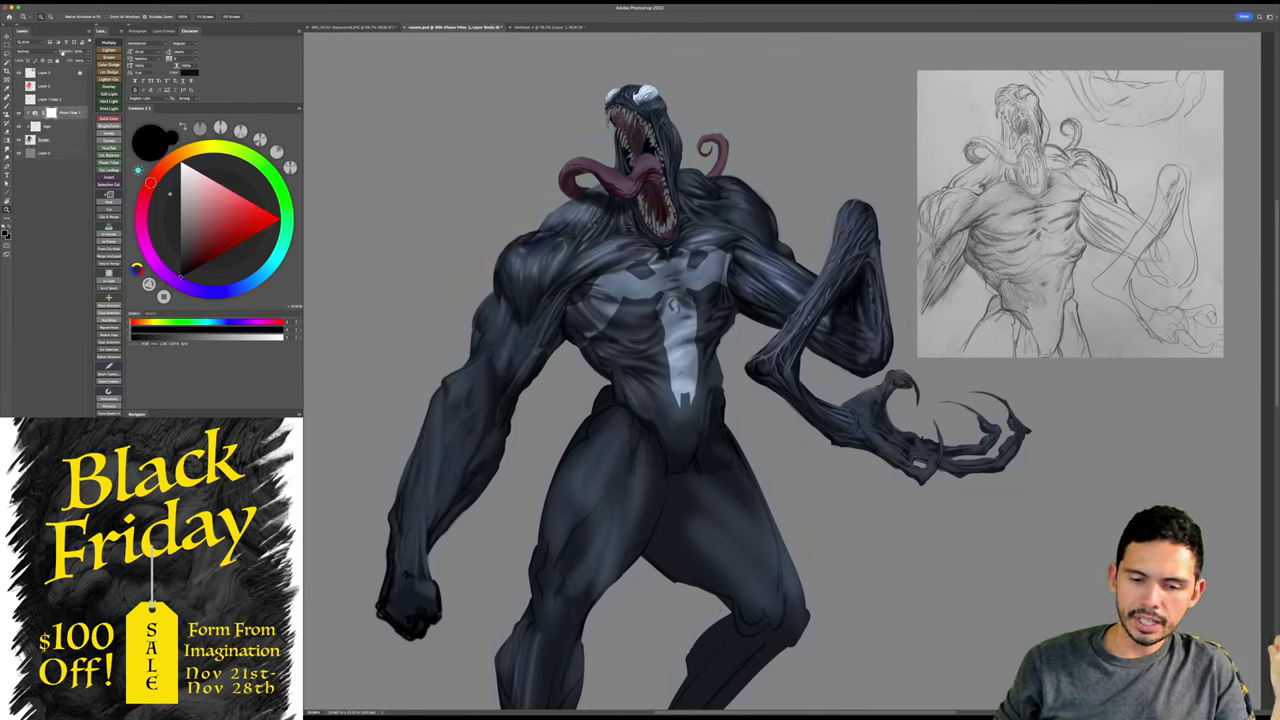
{"action": "left_click_drag", "start_coordinate": [46, 53], "coordinate": [68, 52]}
{"action": "left_click", "coordinate": [68, 52]}
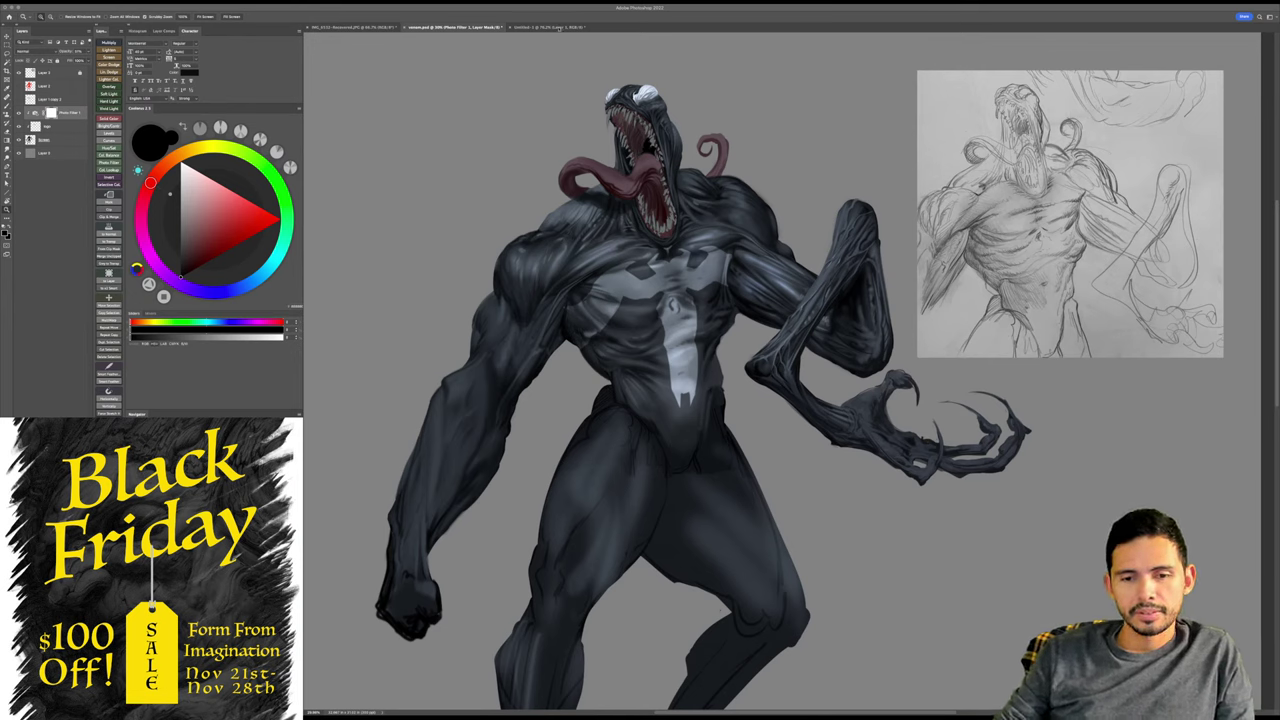
- Switch to the Untitled-1 document and examine the figure line sketch up close
{"action": "left_click", "coordinate": [563, 27]}
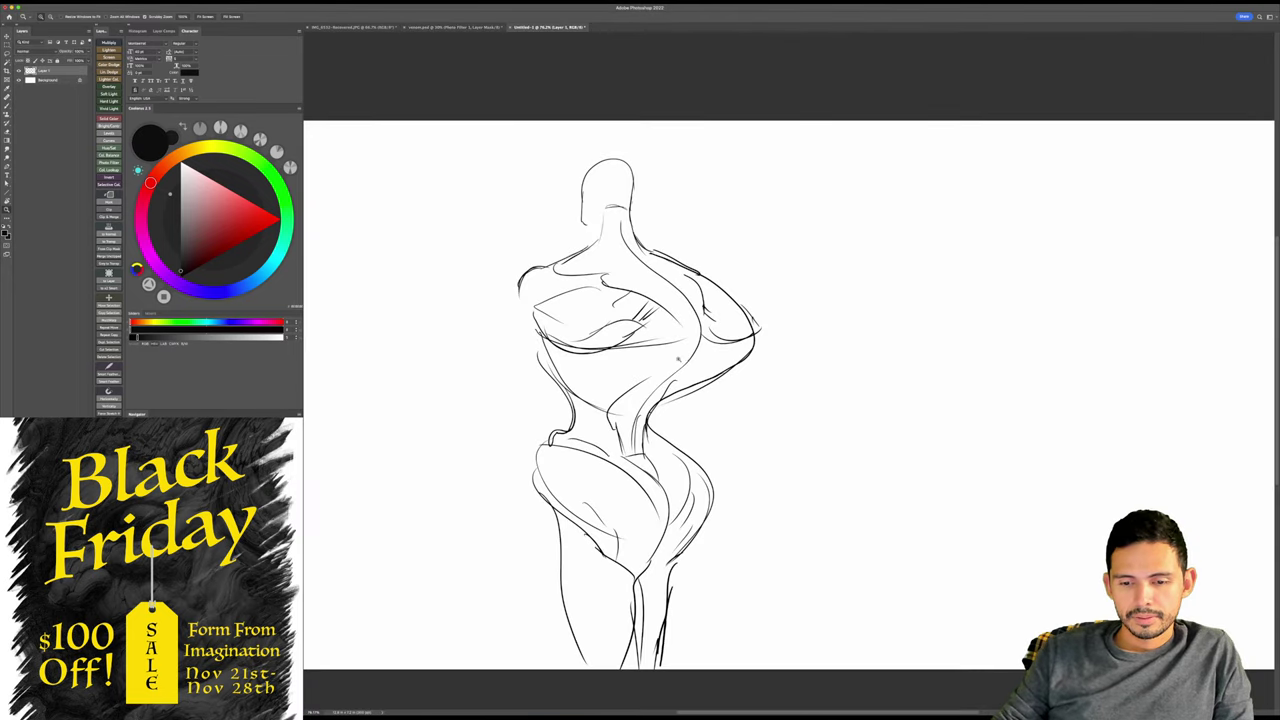
{"action": "mouse_move", "coordinate": [620, 390]}
{"action": "left_mouse_down"}
{"action": "mouse_move", "coordinate": [650, 390]}
{"action": "mouse_move", "coordinate": [624, 390]}
{"action": "mouse_move", "coordinate": [631, 354]}
{"action": "left_mouse_up"}
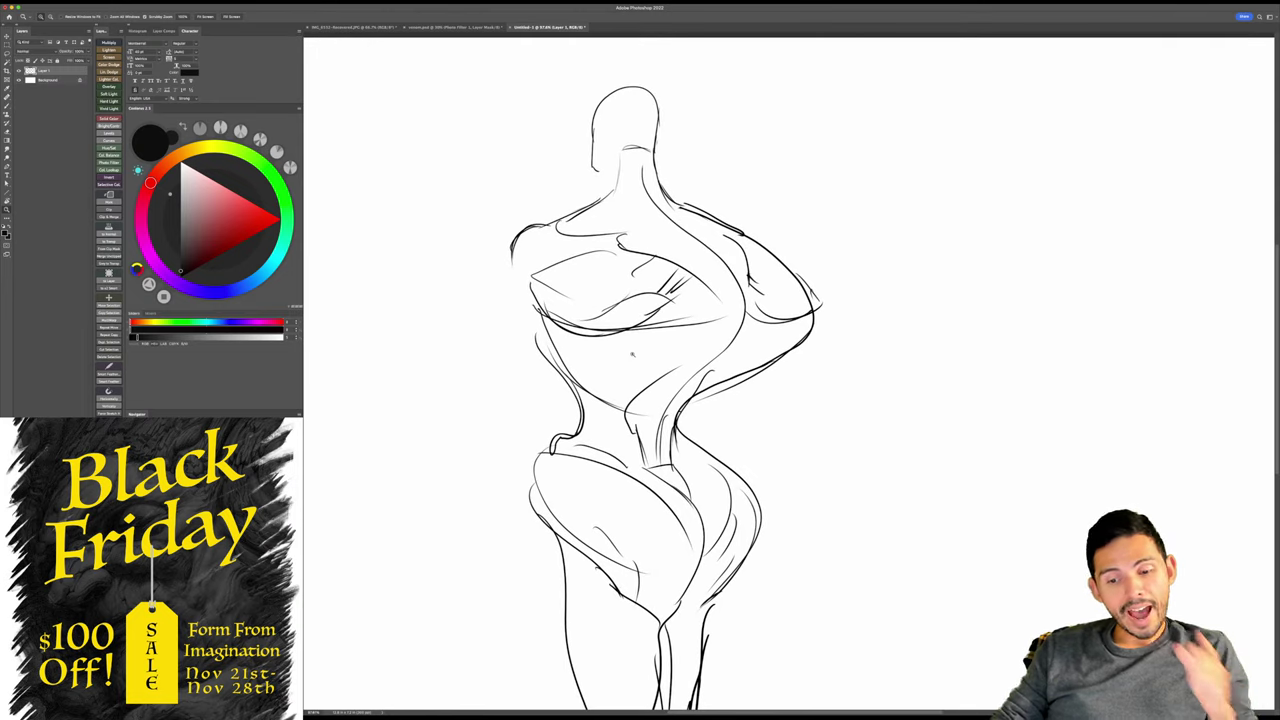